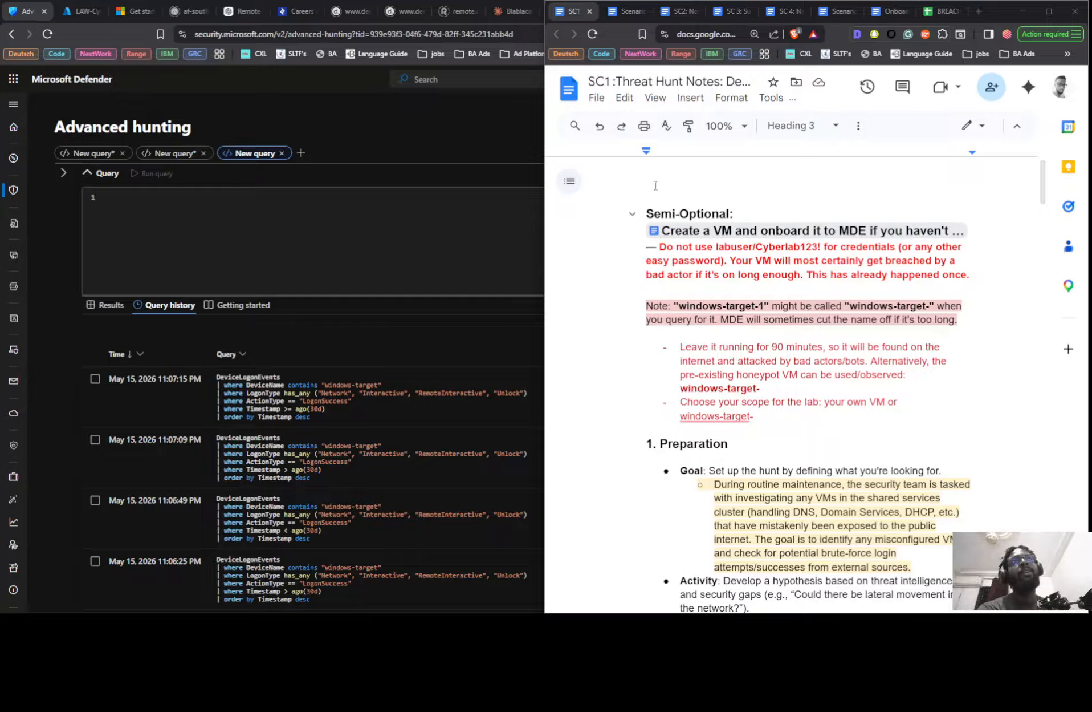
- Skim the whole threat hunt notes document, from the VM setup notes through the hunt phases to the logon queries and findings
left_click(665, 87)
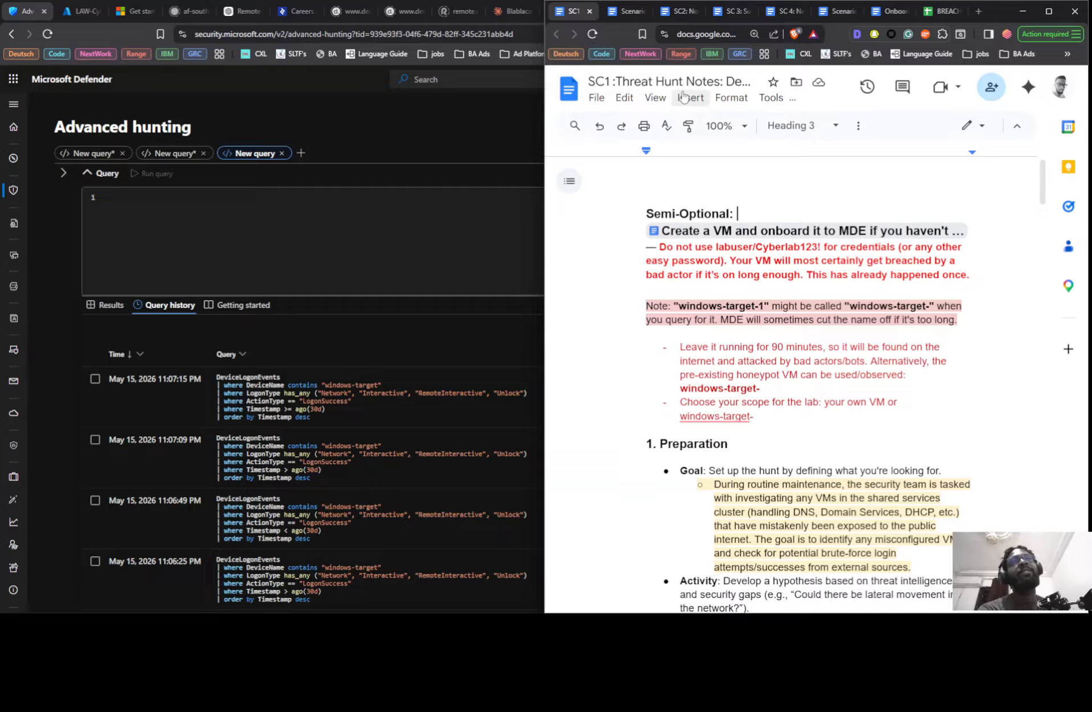
scroll(556, 222, "down", 1)
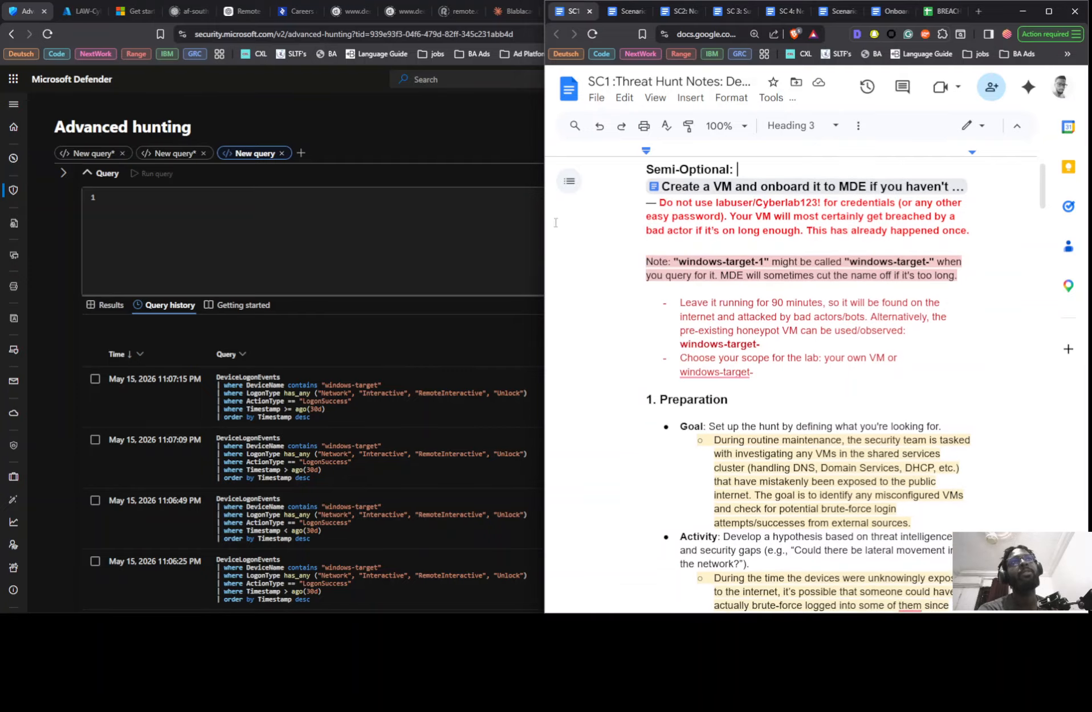
scroll(556, 222, "down", 1)
scroll(669, 319, "down", 10)
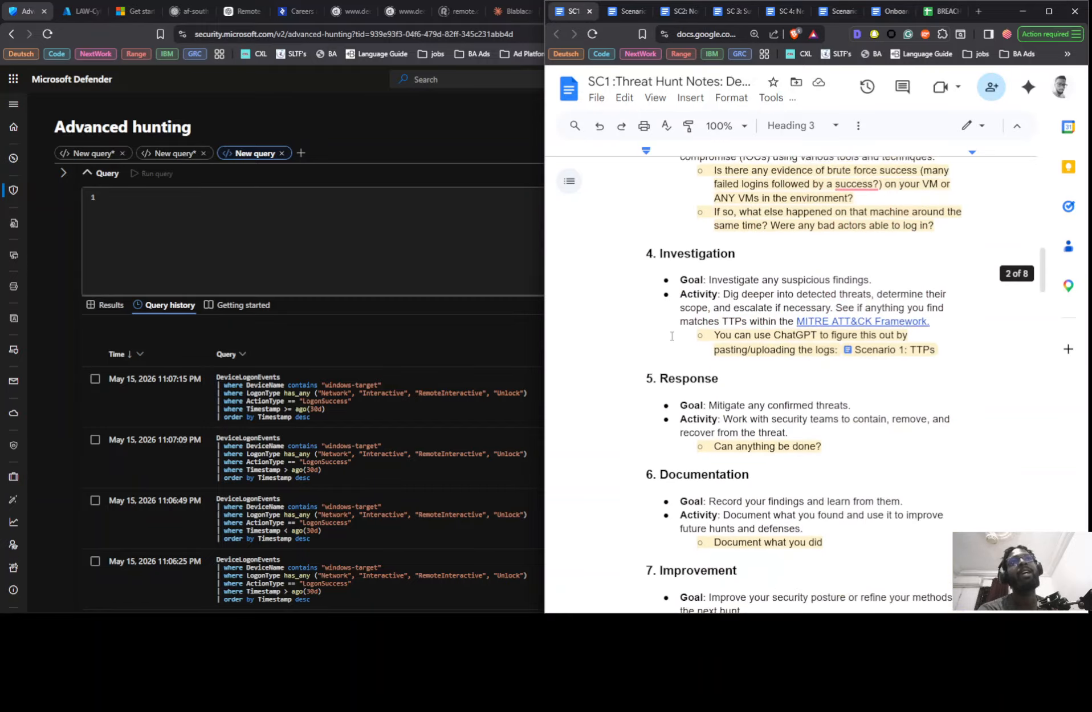
scroll(670, 336, "down", 20)
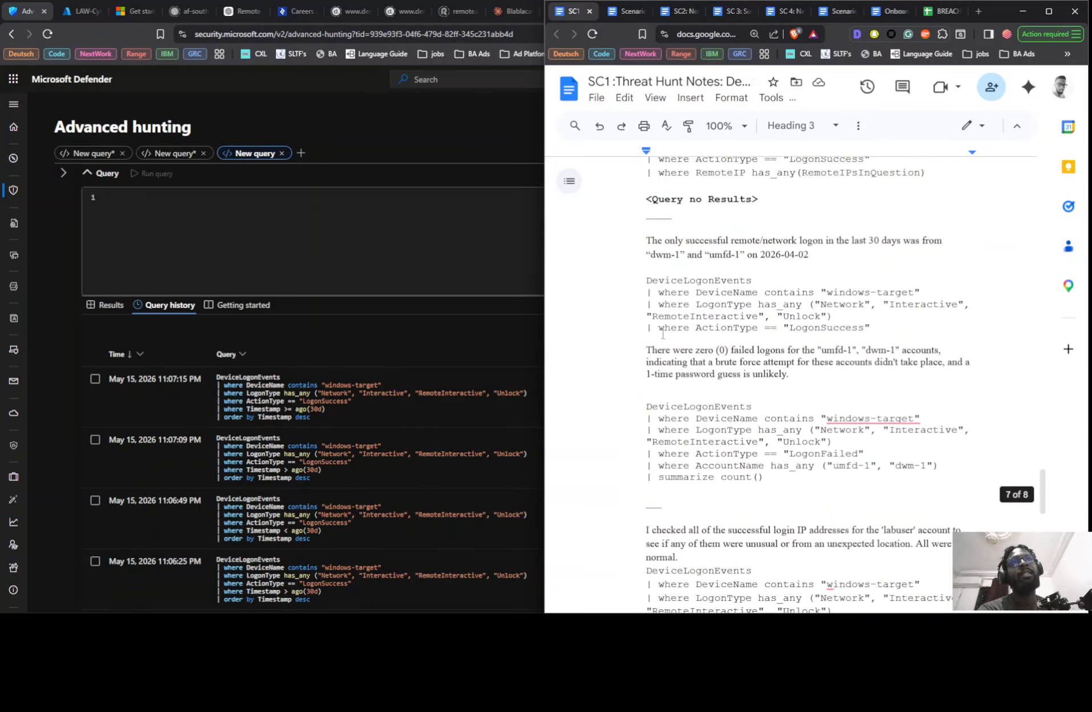
scroll(664, 334, "down", 15)
scroll(661, 358, "up", 10)
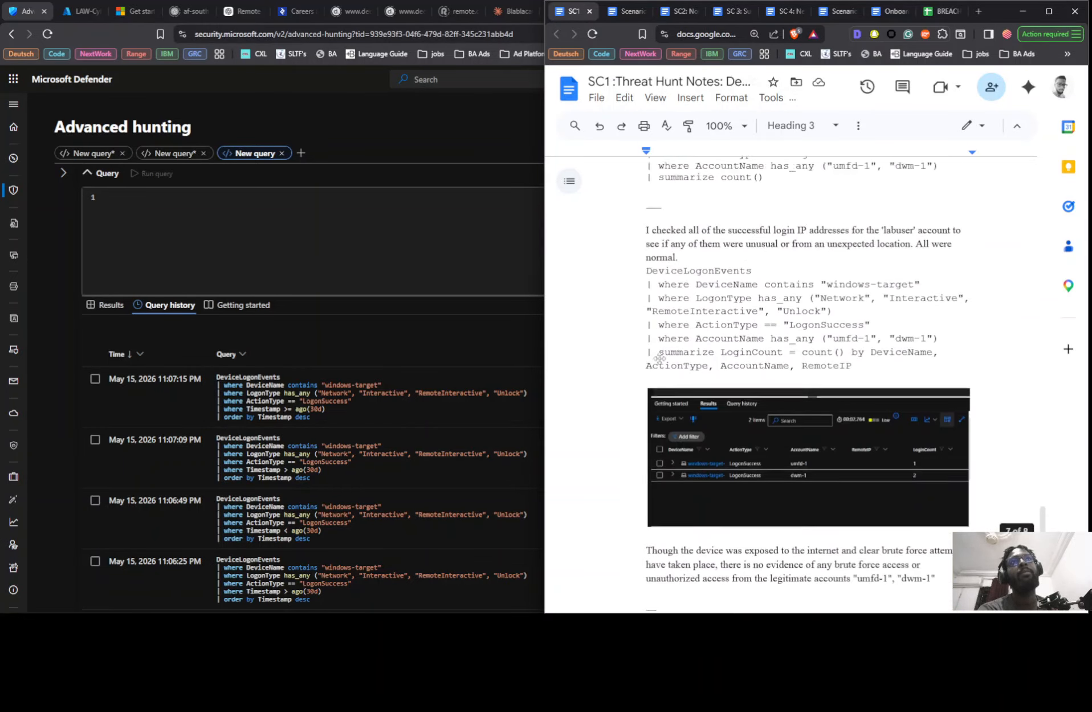
scroll(660, 358, "up", 20)
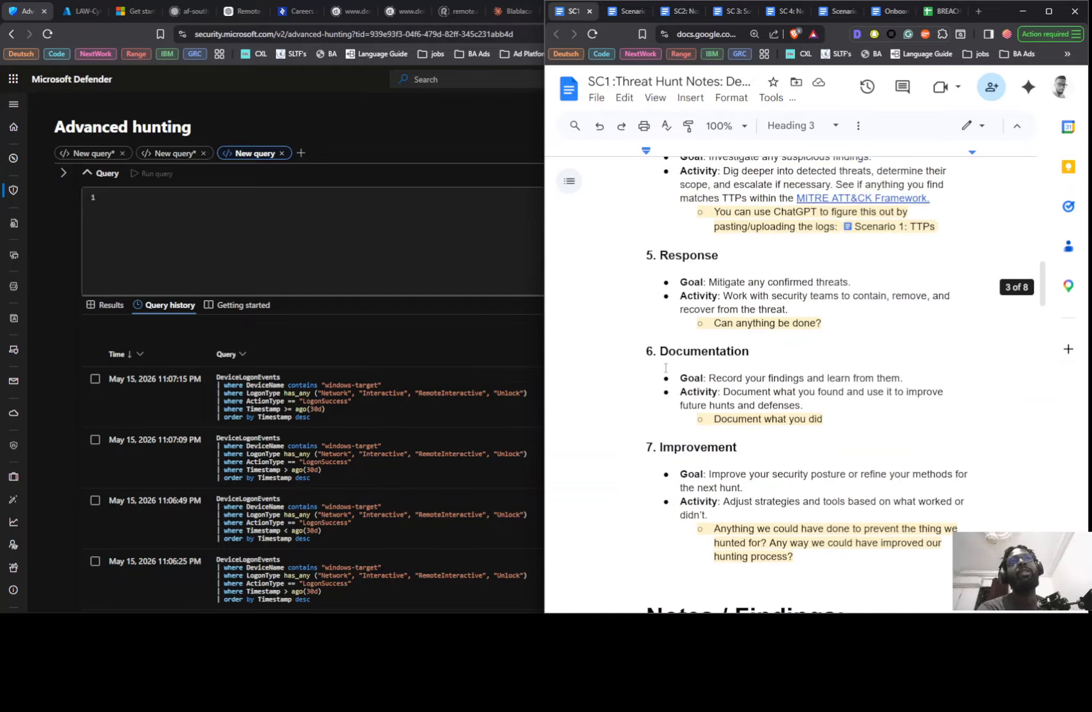
scroll(666, 367, "up", 20)
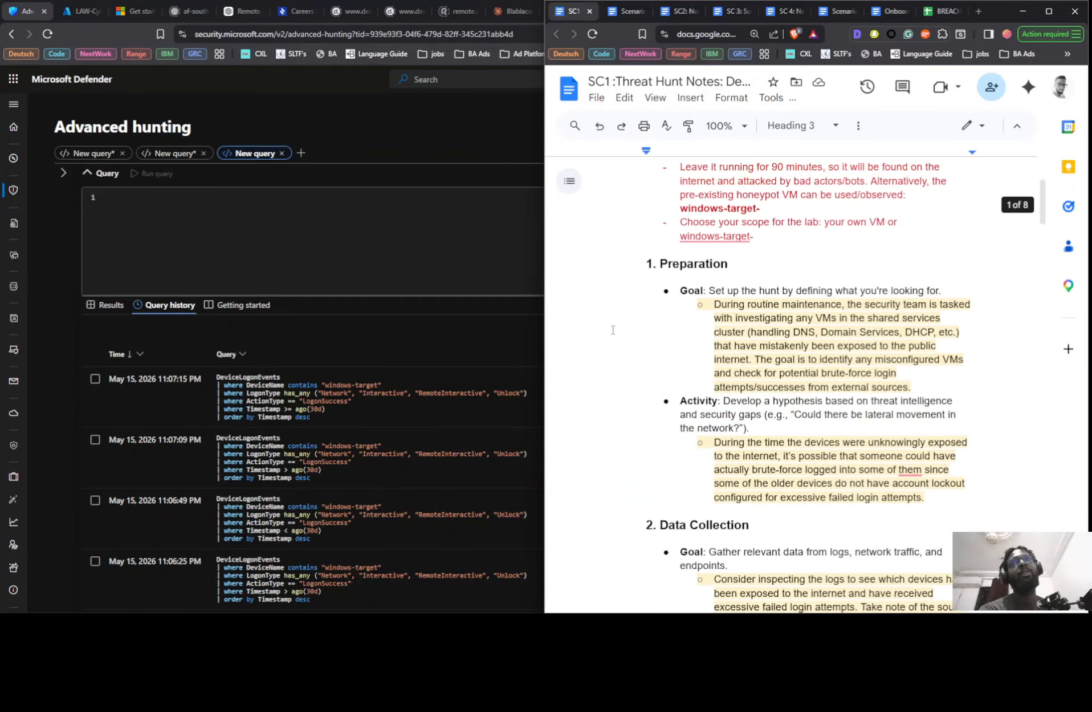
scroll(656, 330, "up", 3)
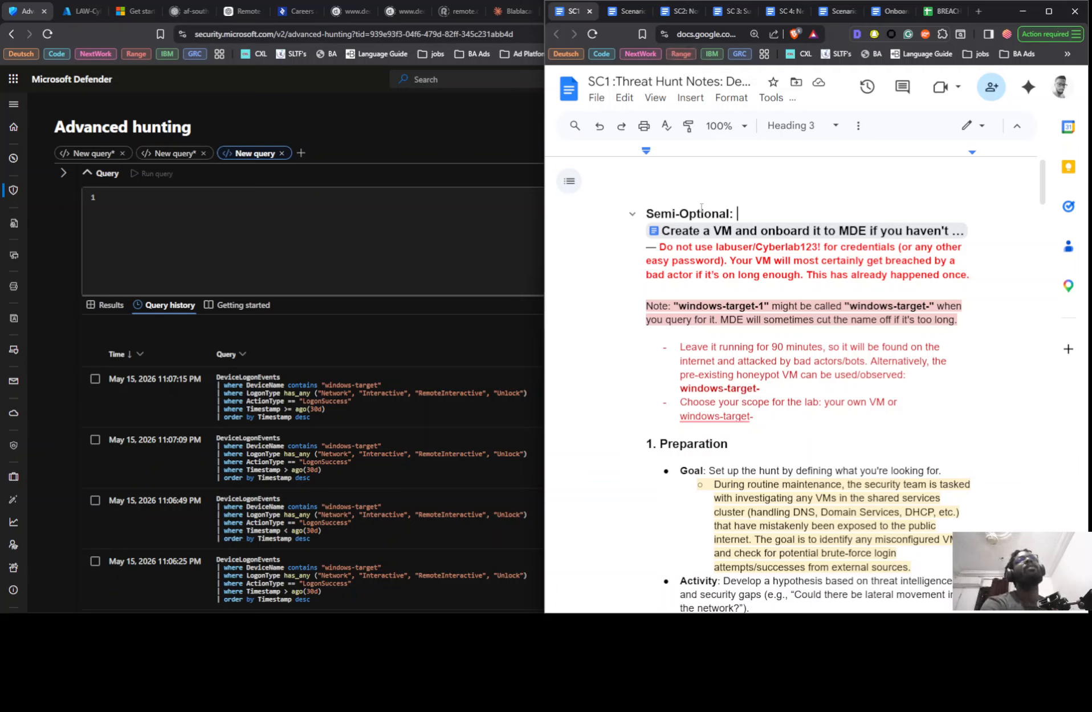
- Review the Semi-Optional VM setup notes and highlight the windows-target- option in the lab scope line
left_click_drag(624, 209, 764, 419)
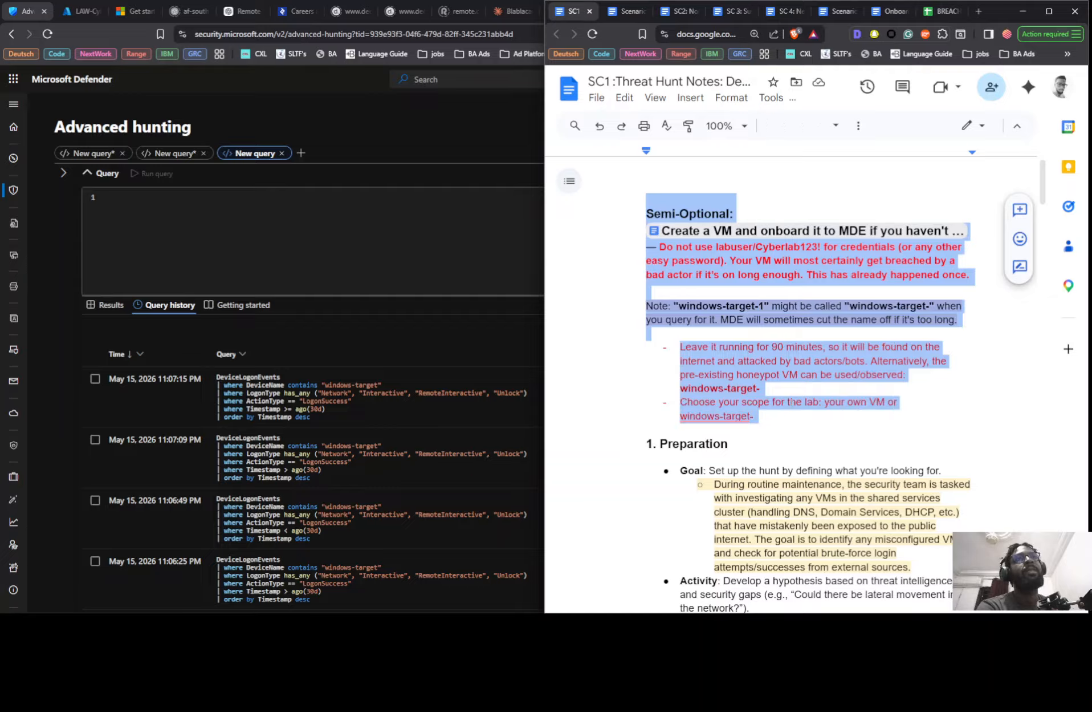
left_click(794, 417)
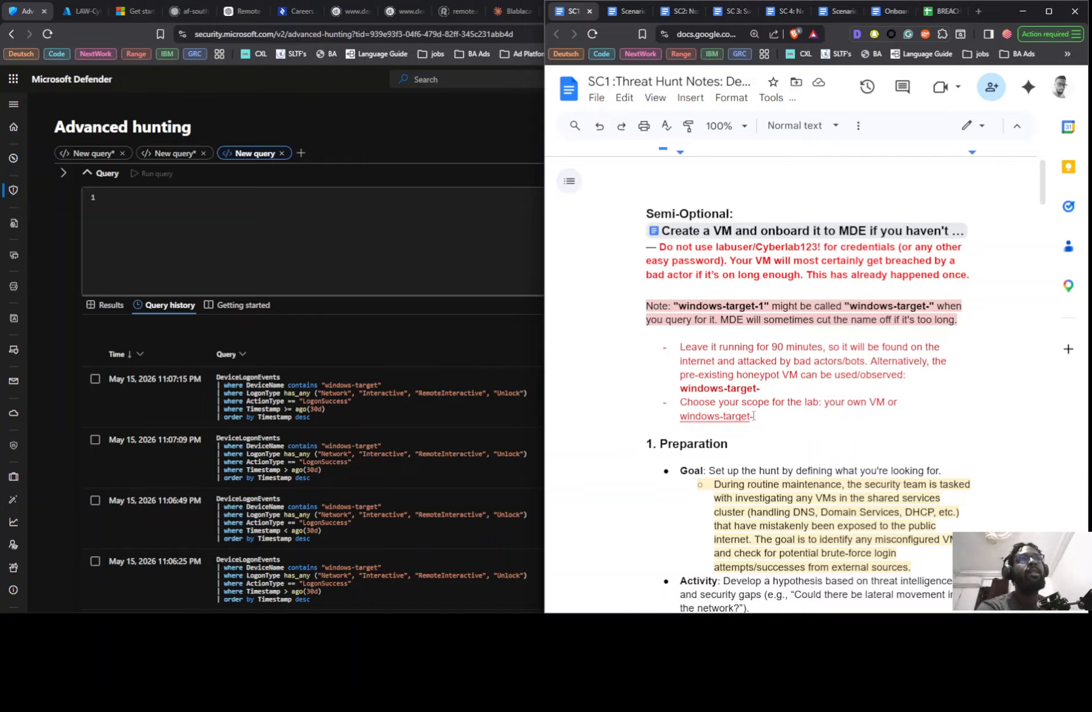
left_click_drag(755, 416, 680, 423)
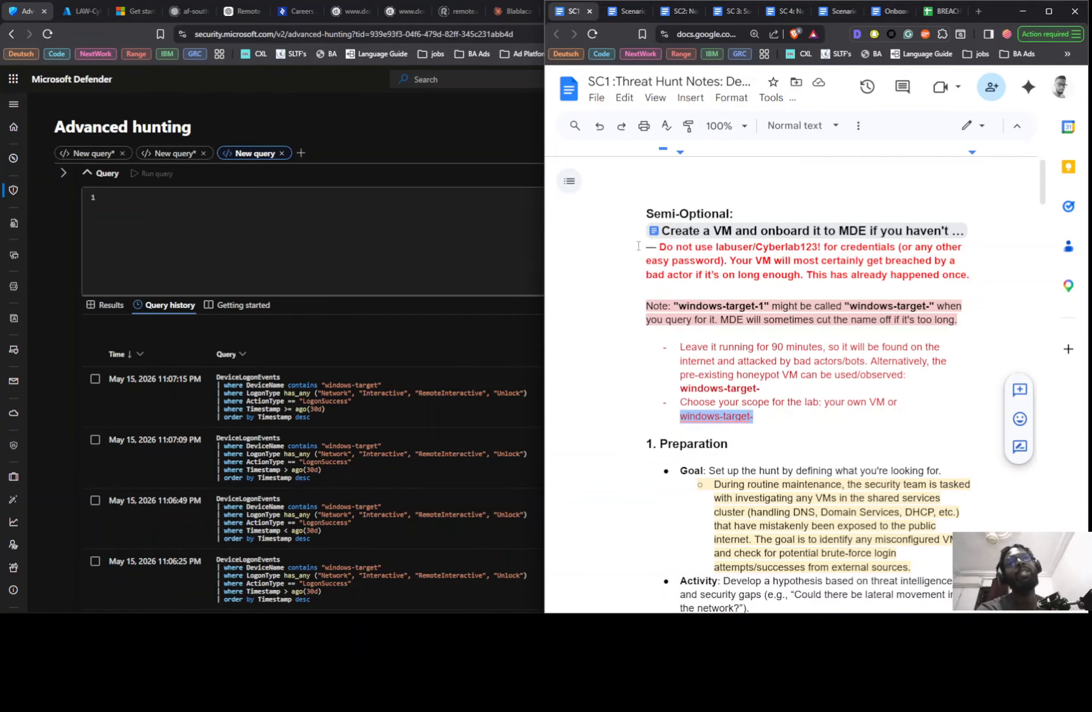
- Read the Preparation, Data Collection, Data Analysis and Investigation sections of the hunt notes at a larger page zoom
scroll(639, 246, "down", 1)
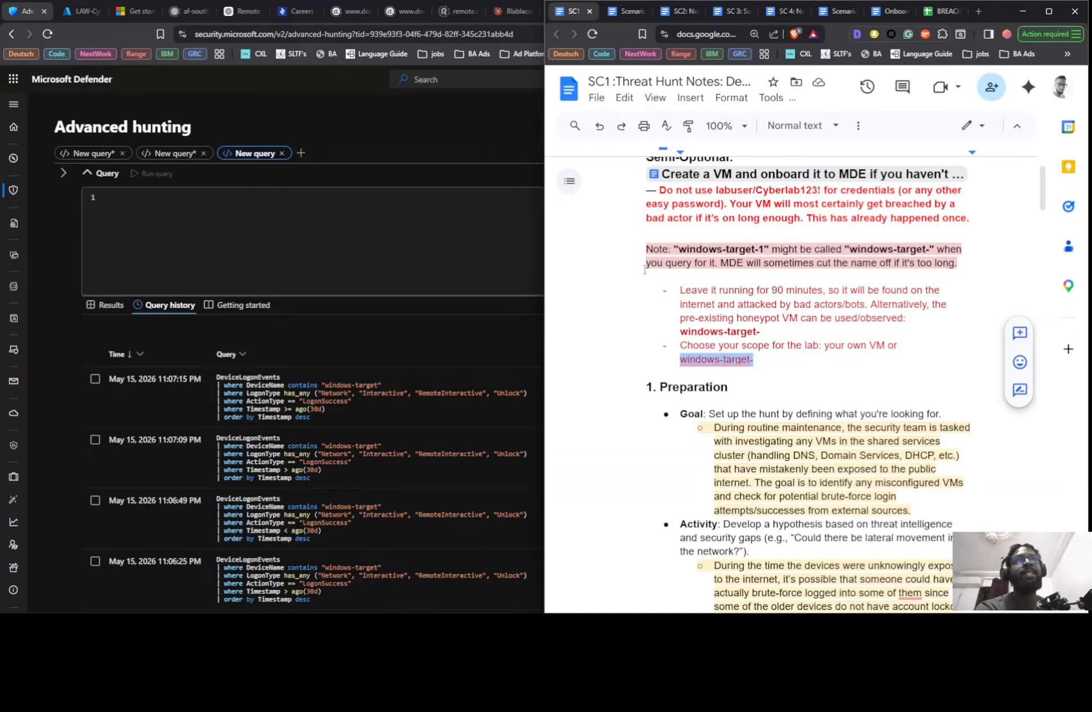
scroll(734, 356, "down", 2)
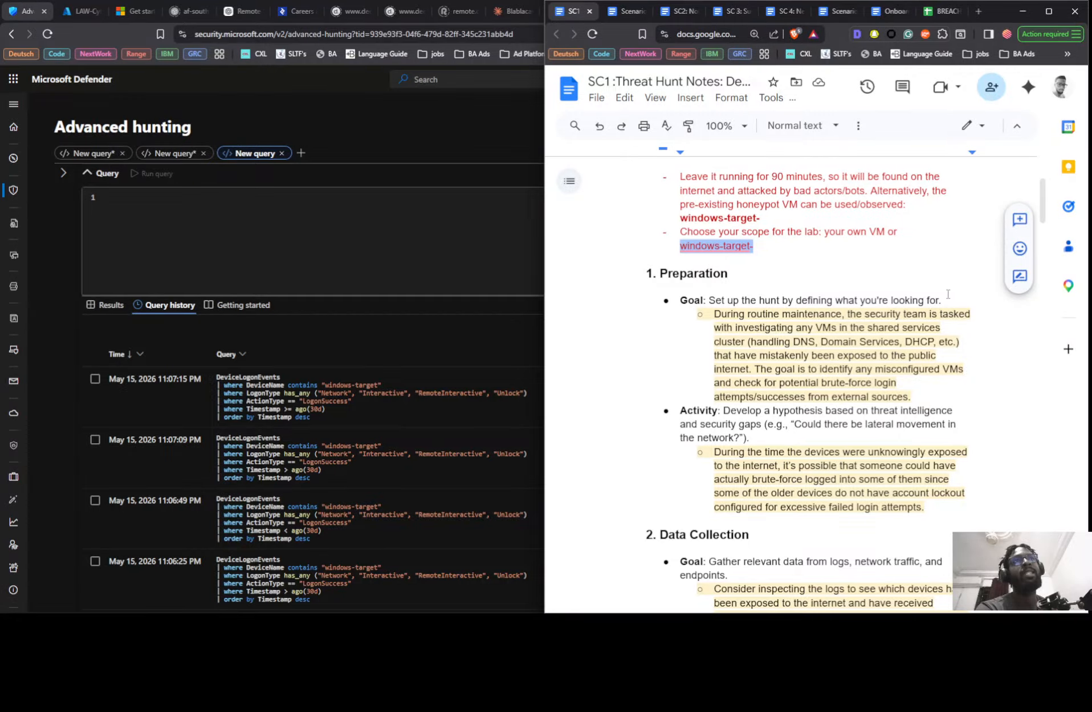
scroll(781, 223, "down", 1)
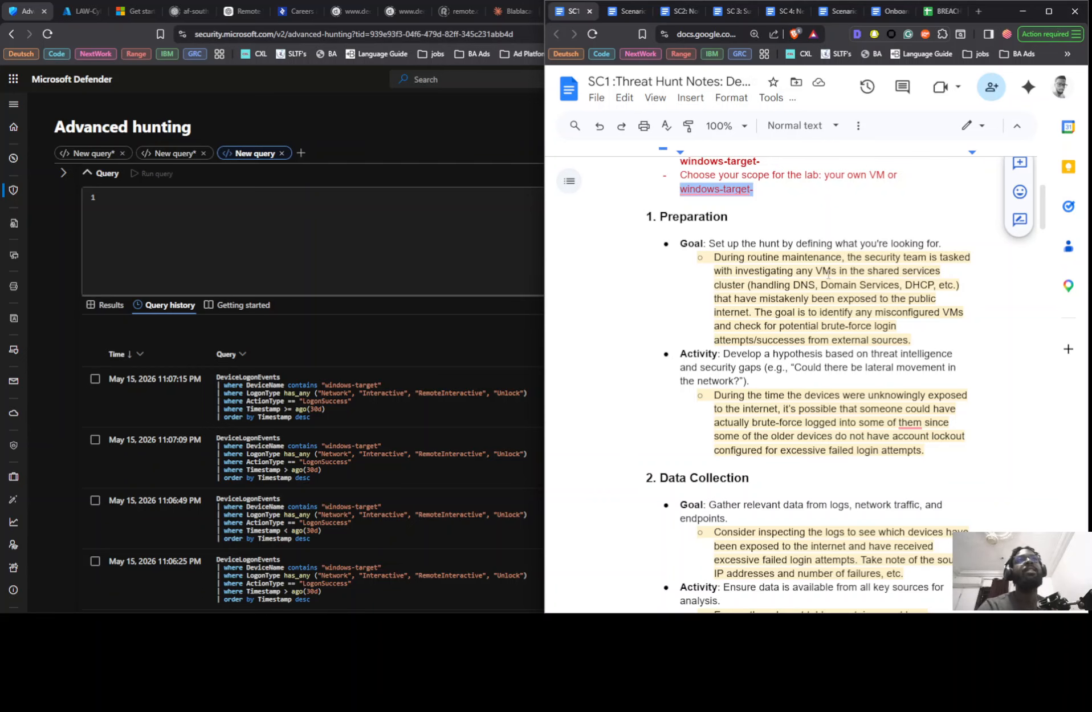
key("ctrl+plus")
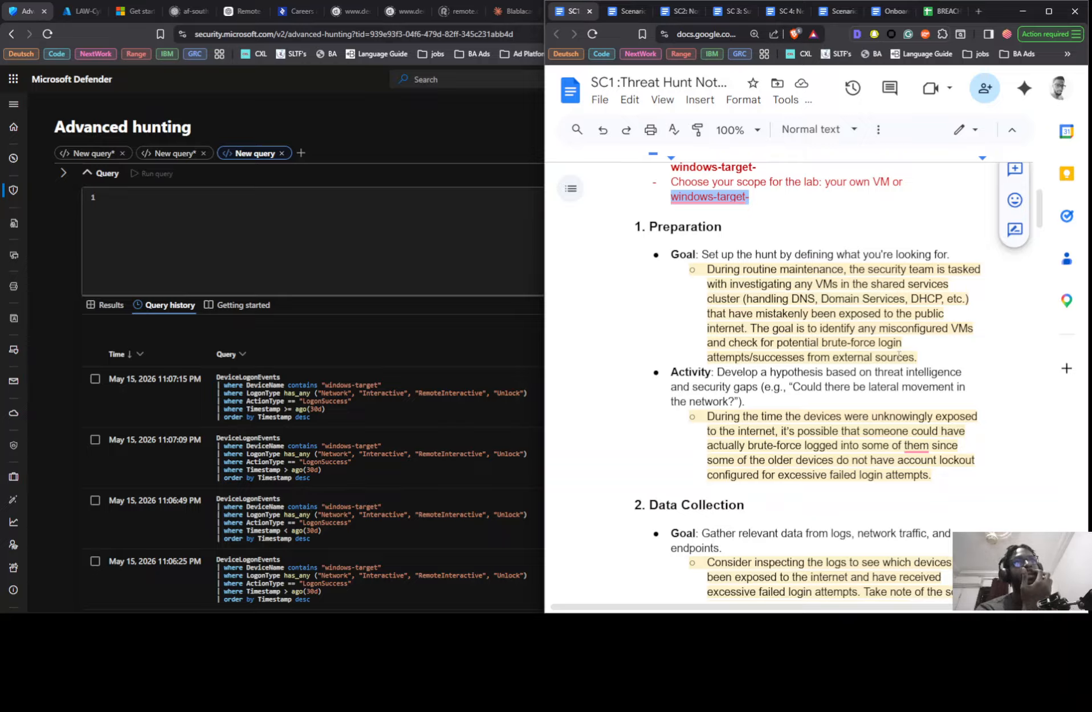
scroll(715, 390, "down", 2)
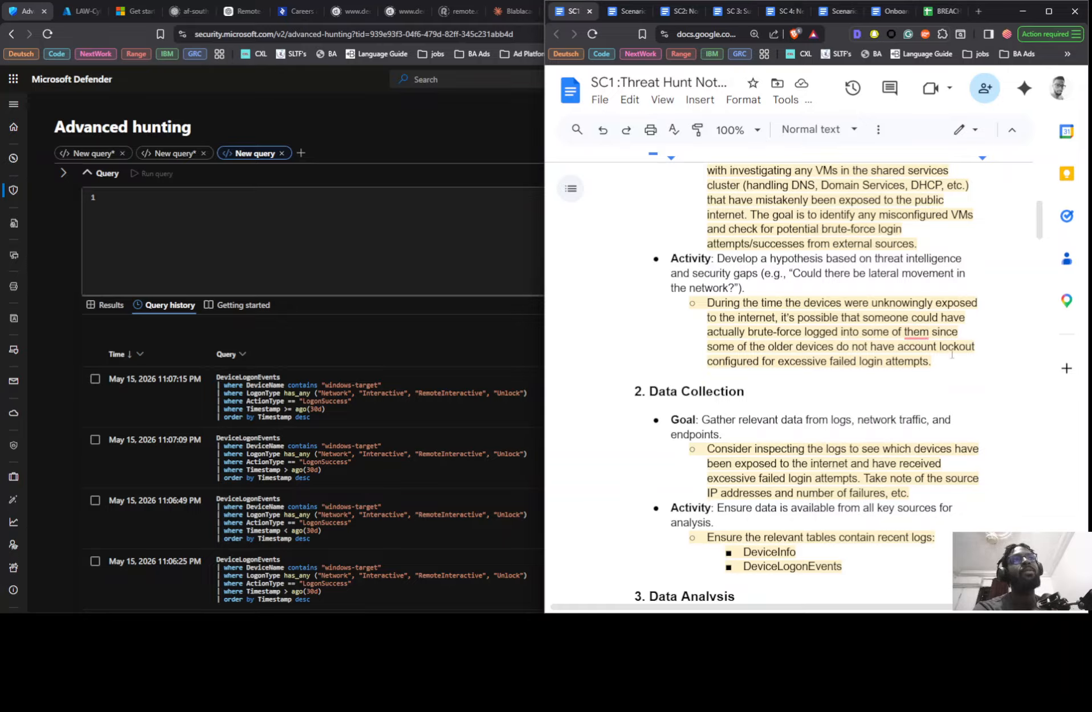
scroll(754, 356, "down", 1)
scroll(754, 356, "down", 1)
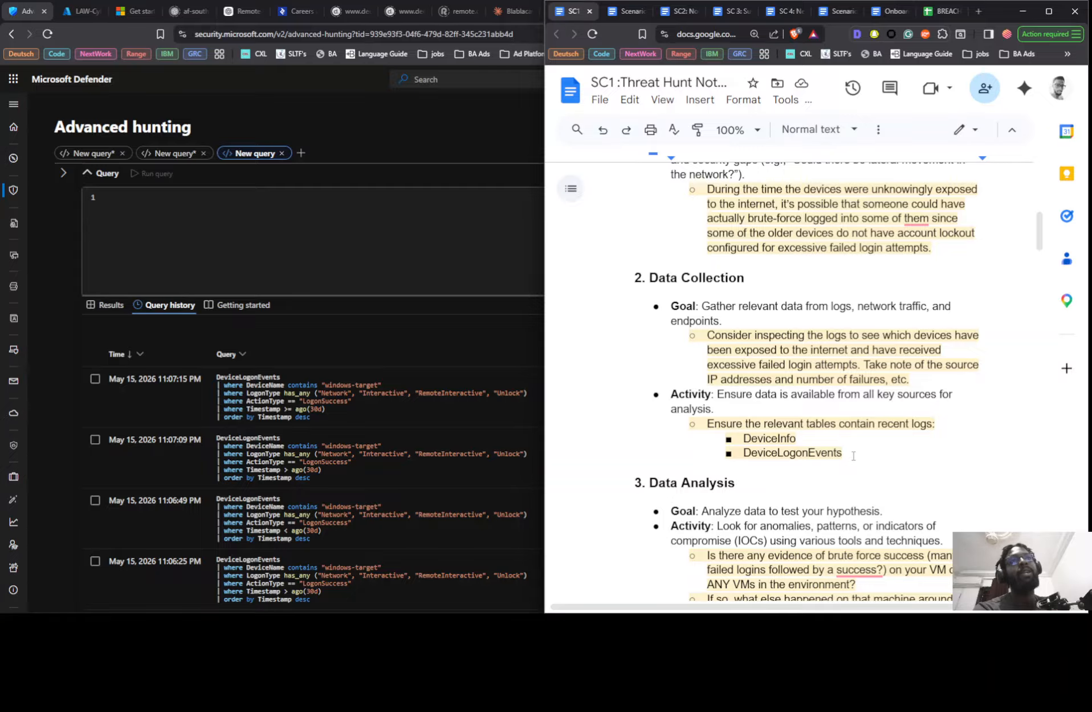
scroll(866, 445, "down", 4)
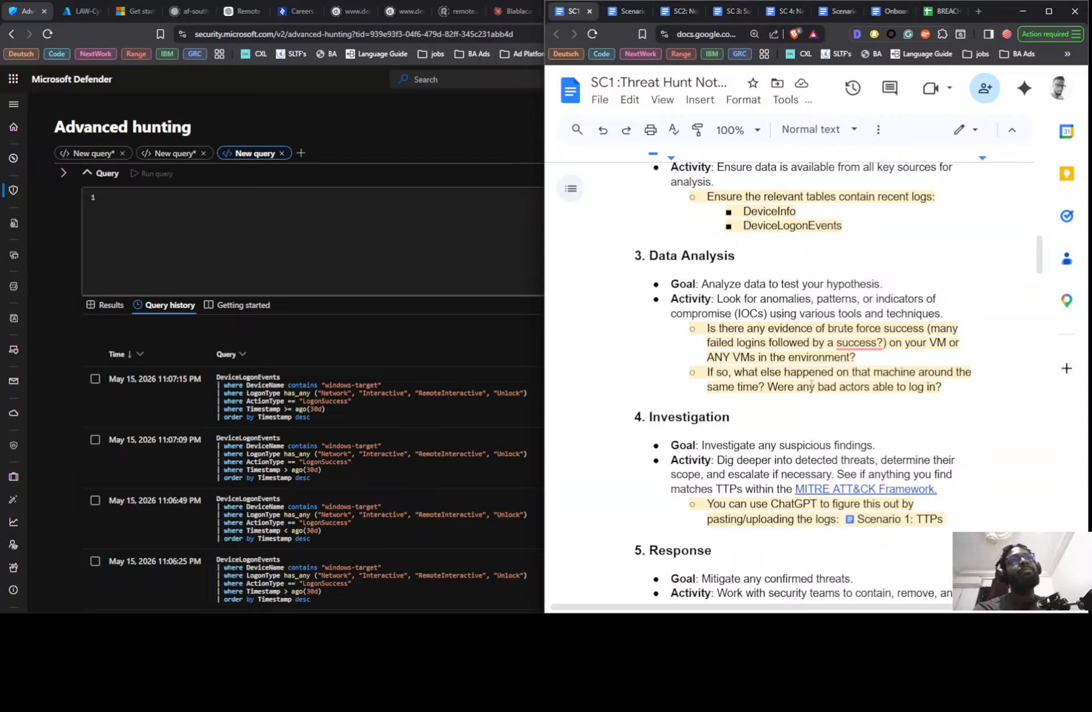
scroll(924, 391, "down", 2)
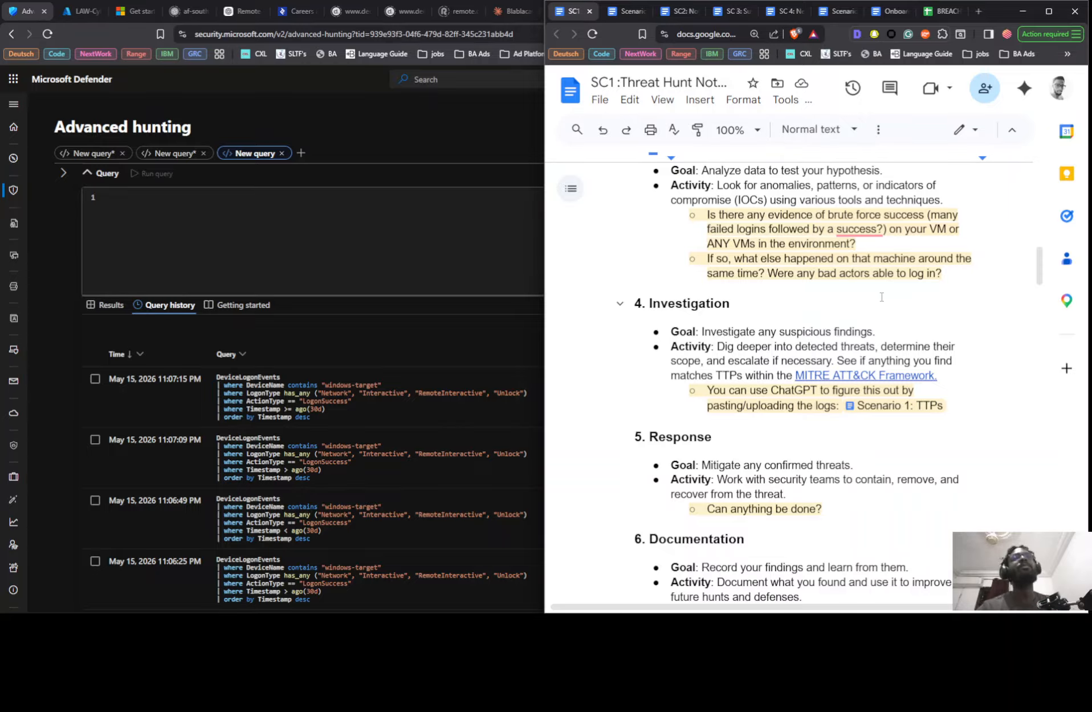
scroll(880, 283, "up", 15)
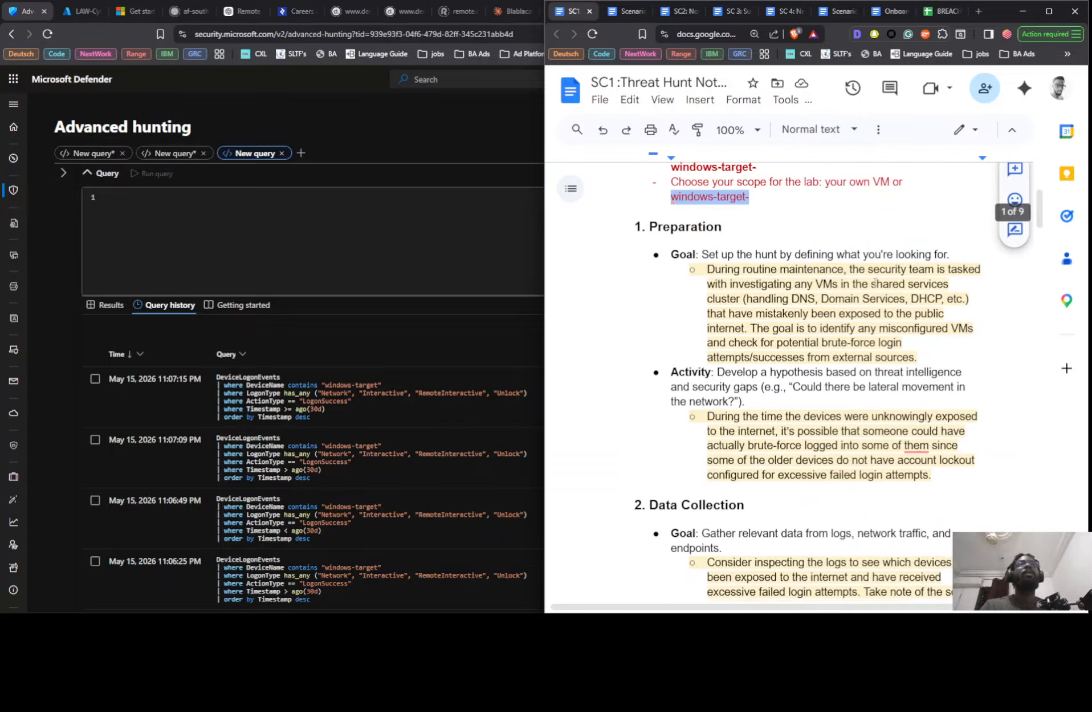
- Examine the sample query headings under Notes / Findings, covering failed logons, top 10 IPs and mixed successful and failed logons
scroll(739, 428, "down", 10)
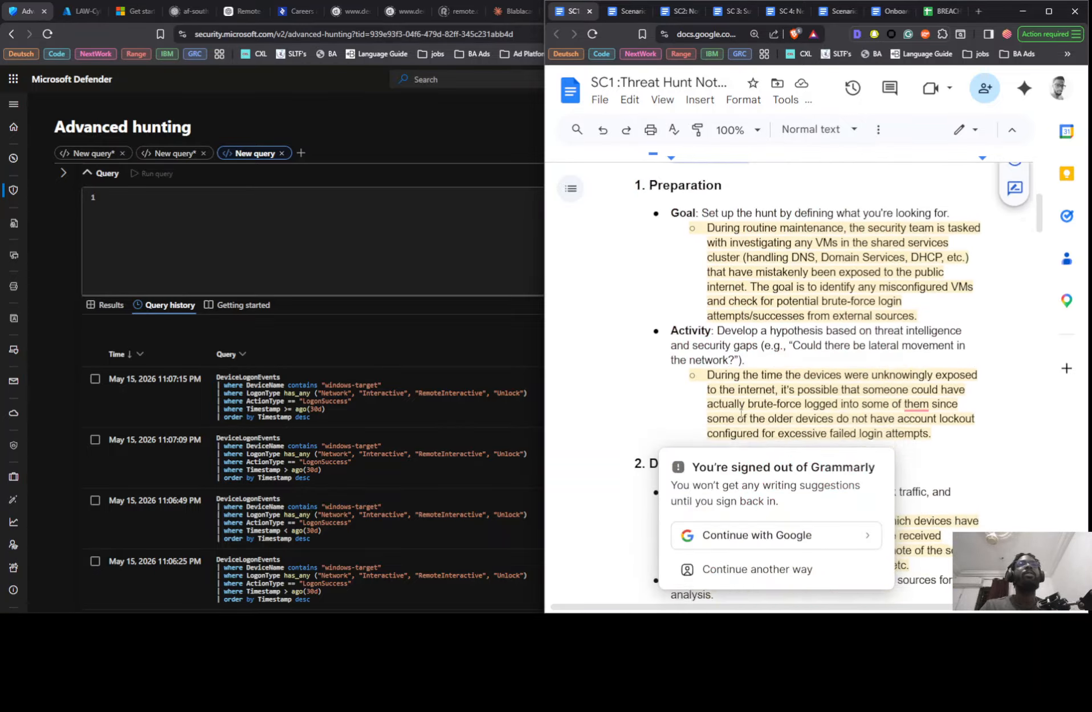
scroll(676, 311, "down", 3)
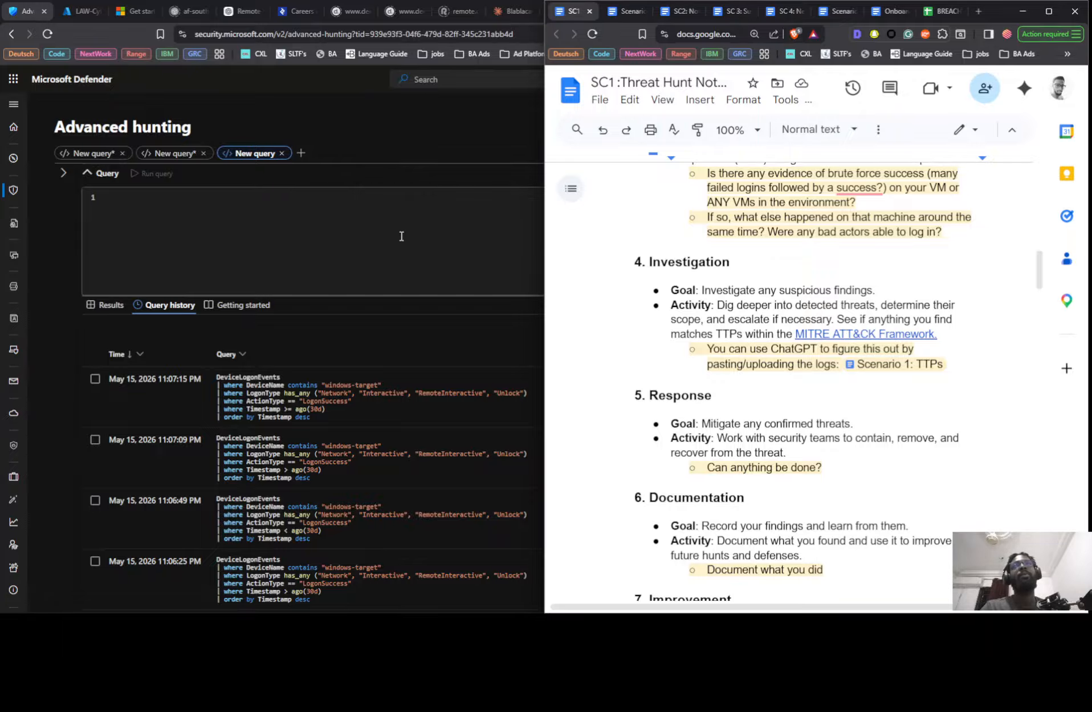
scroll(785, 373, "down", 10)
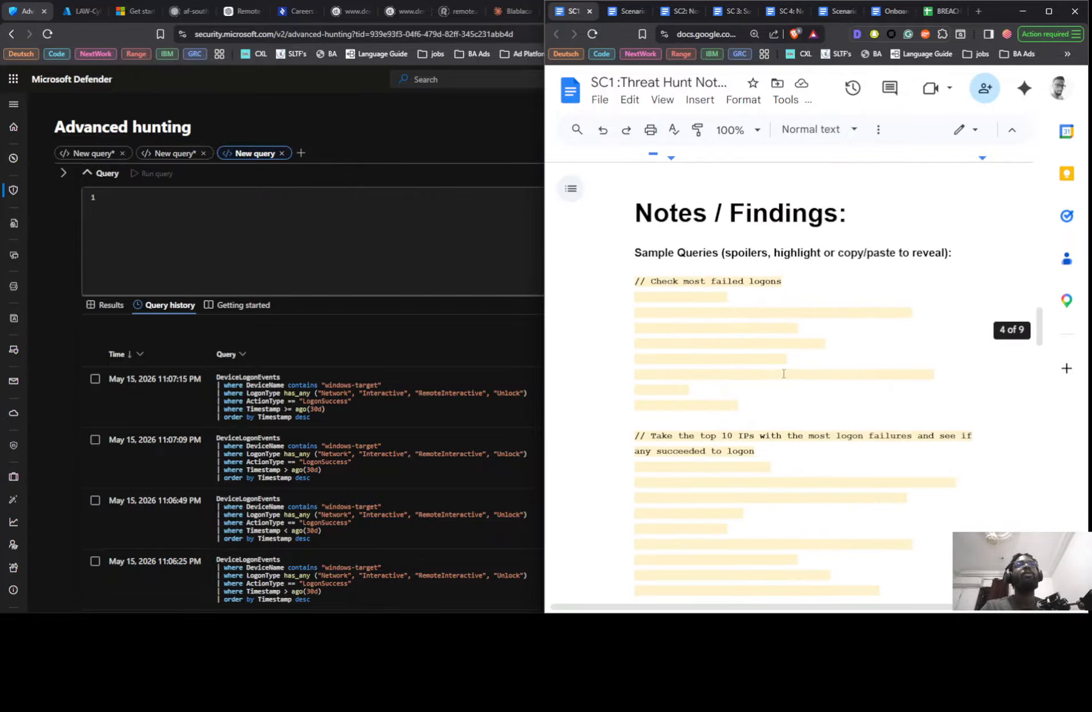
scroll(659, 193, "down", 2)
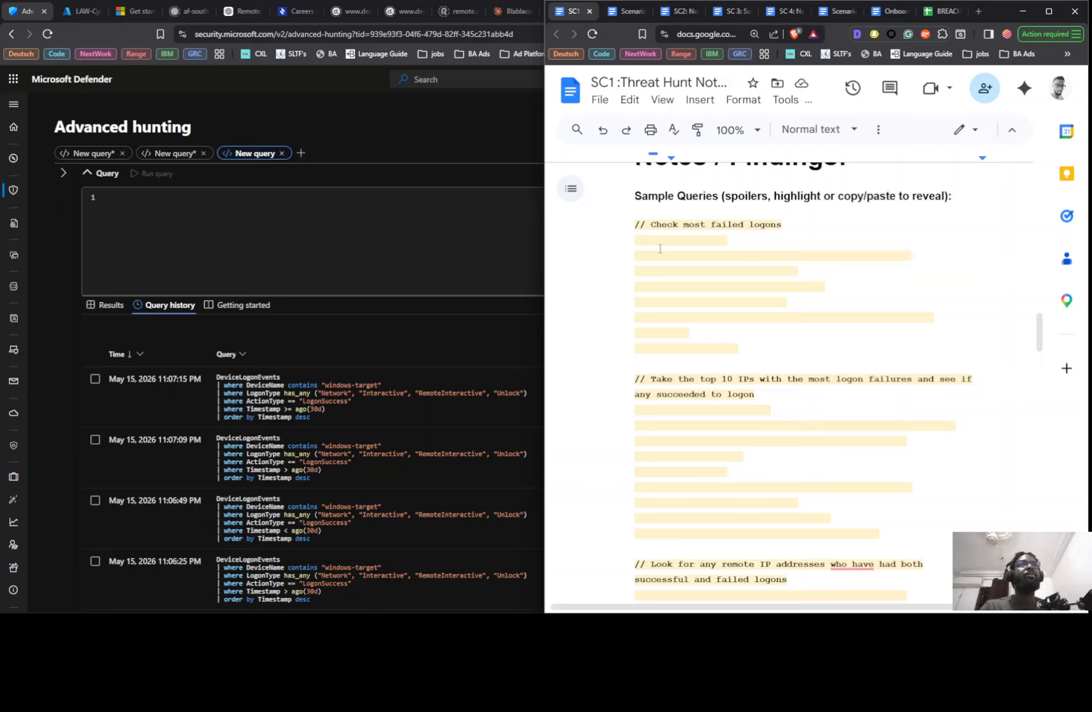
scroll(753, 430, "down", 2)
scroll(626, 308, "up", 3)
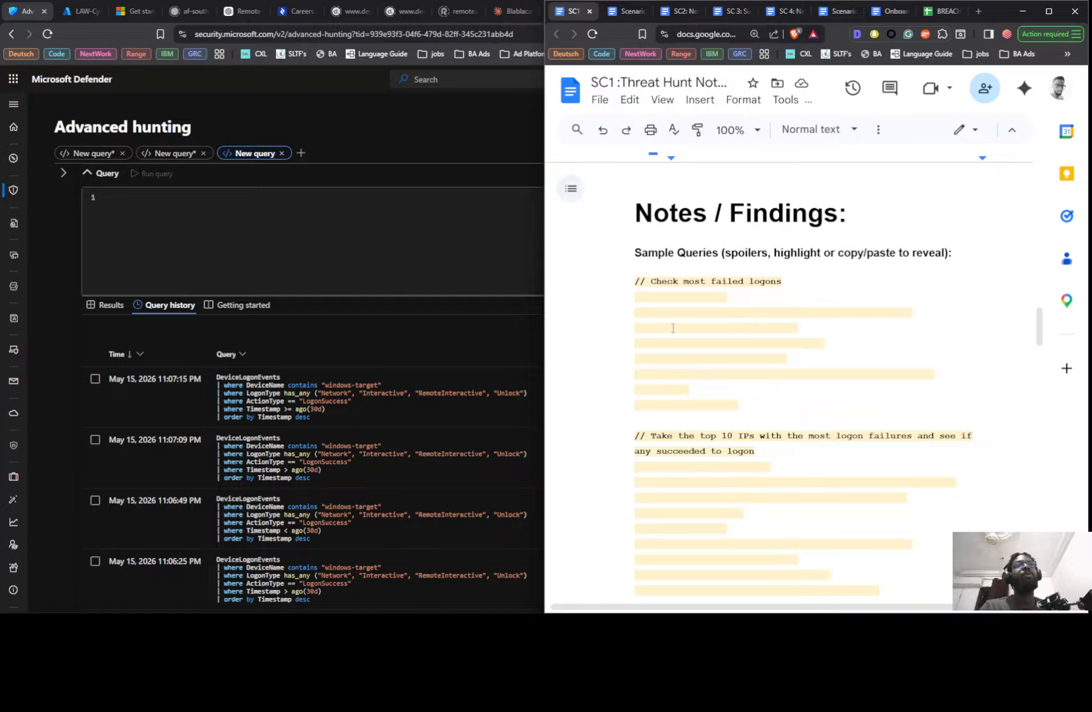
scroll(730, 429, "down", 3)
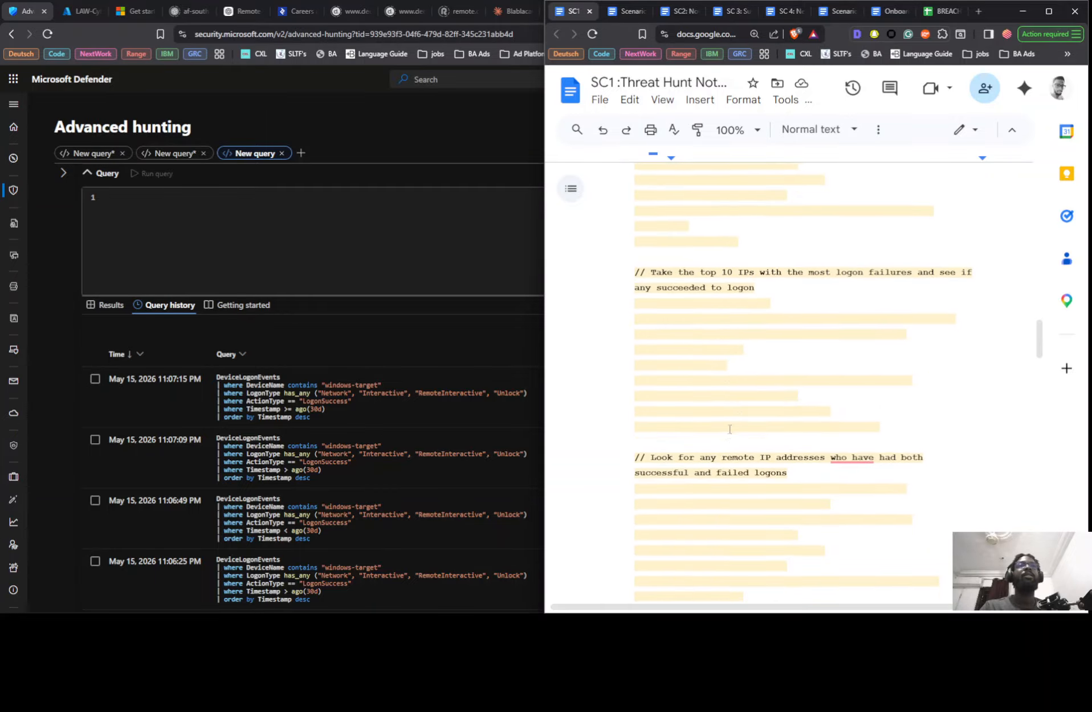
scroll(724, 414, "up", 4)
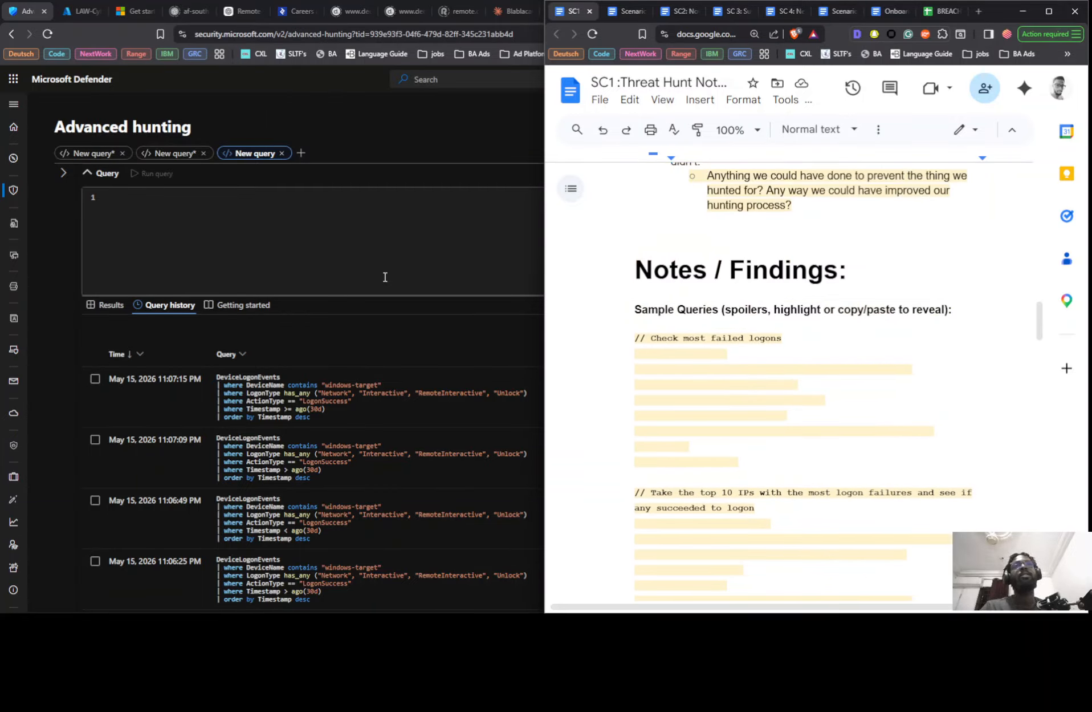
- Switch to Microsoft Defender and write an advanced hunting query that takes 10 rows from the DeviceInfo table
left_click(404, 257)
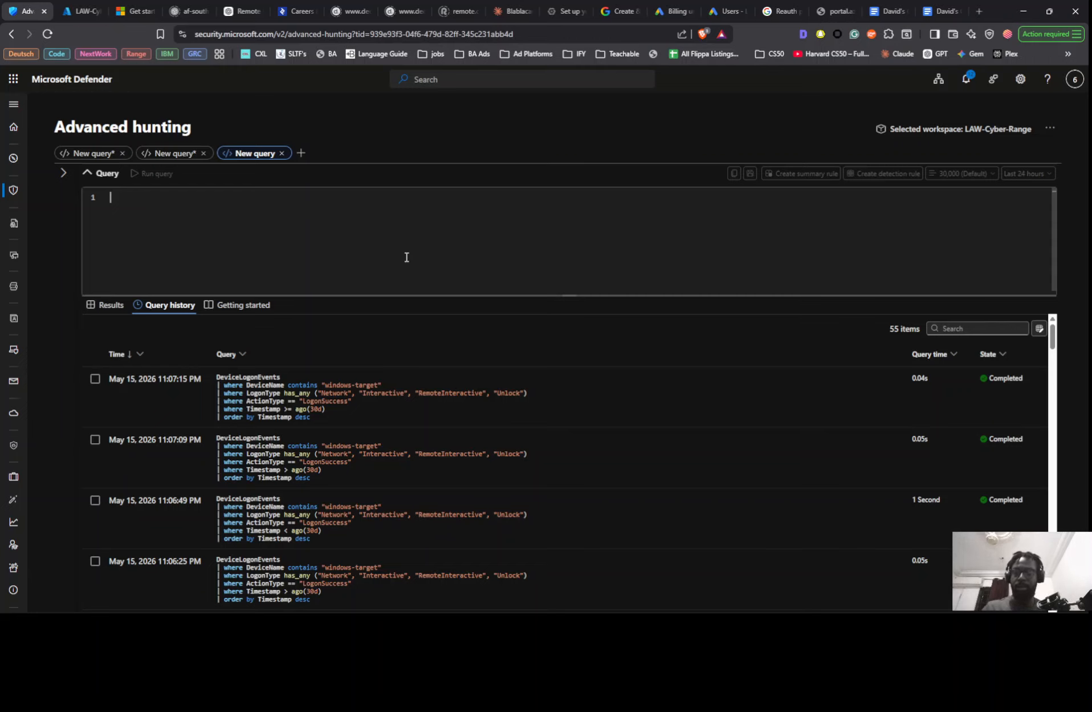
type("De")
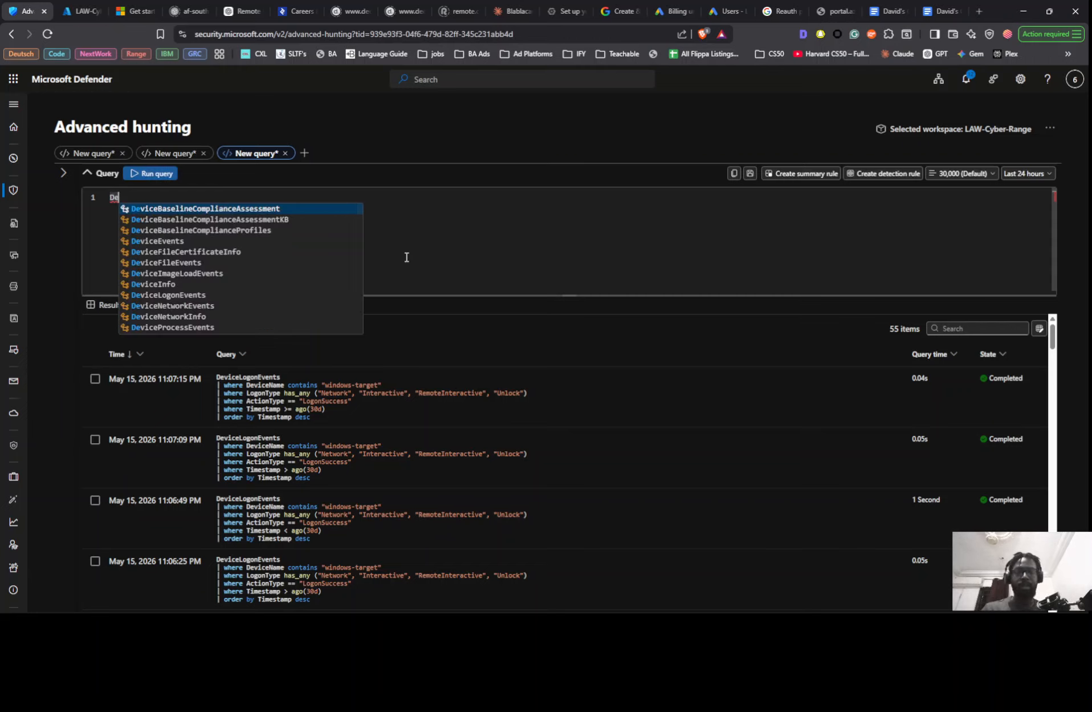
type("vice")
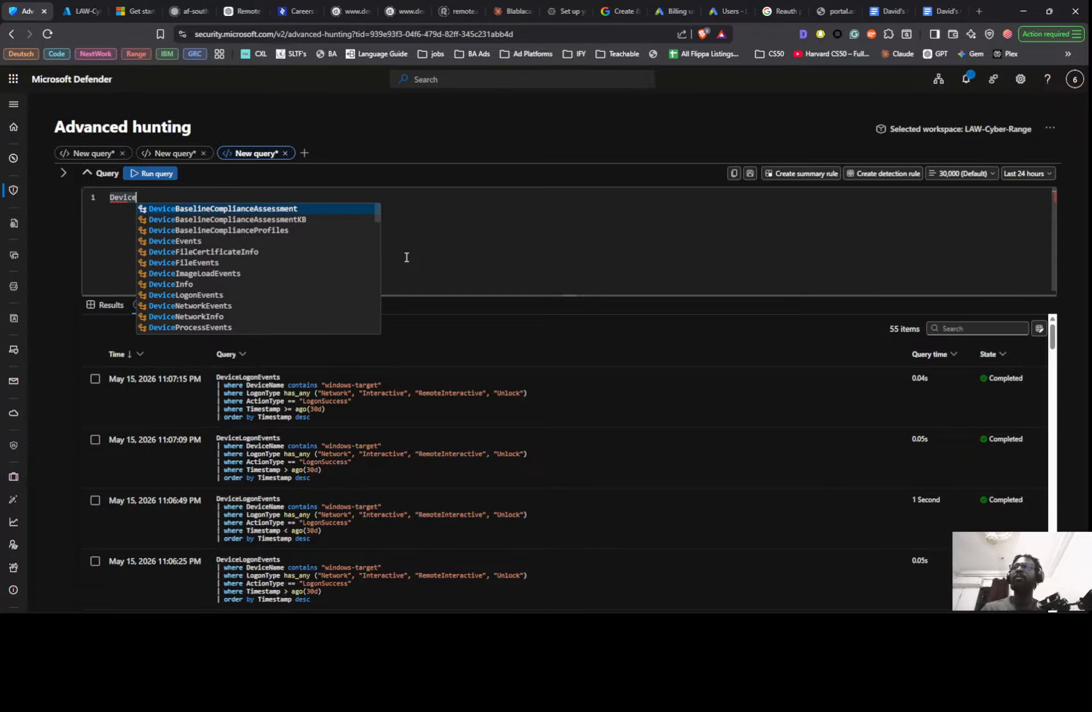
type(" Lo")
key("BackSpace")
key("BackSpace")
key("BackSpace")
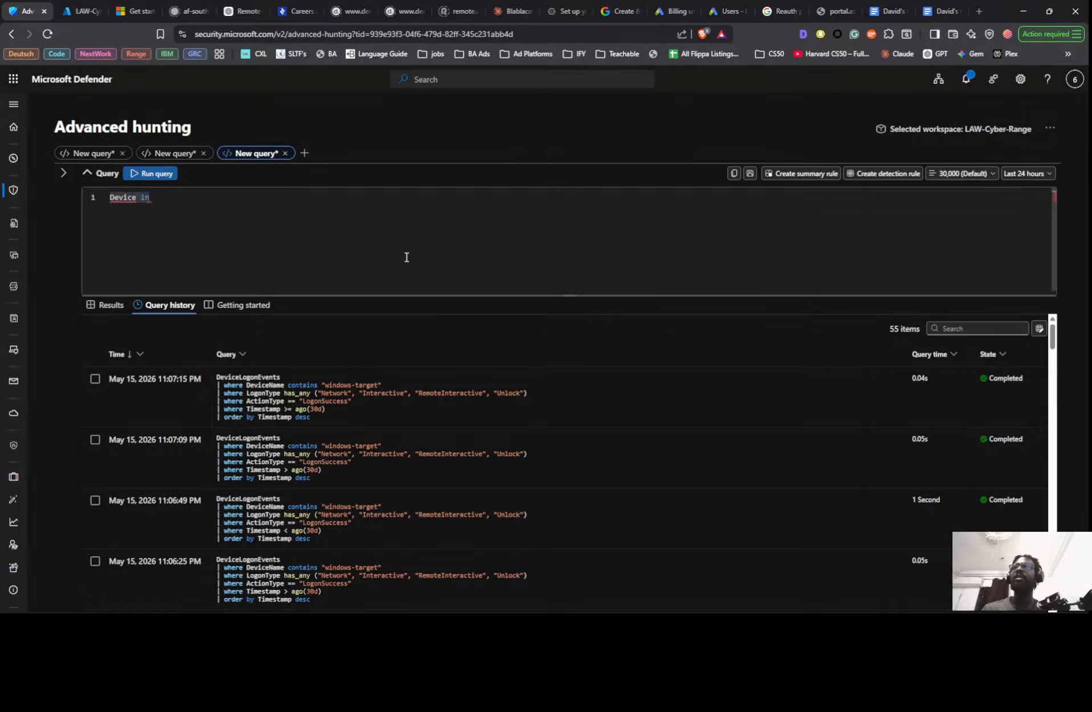
type("Info")
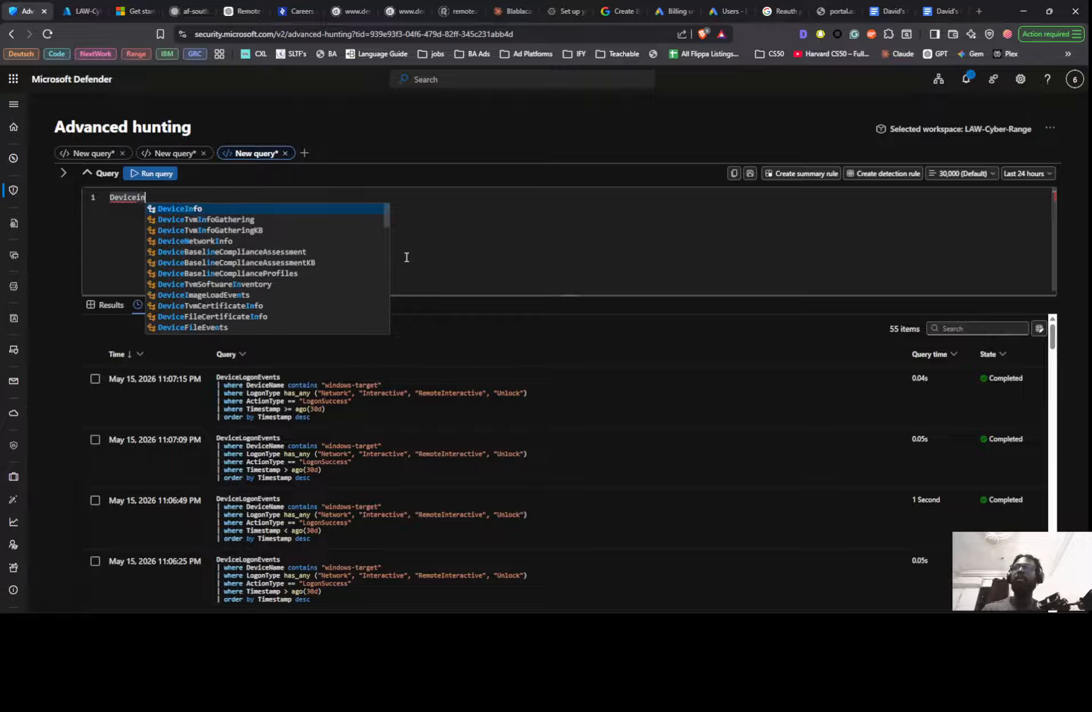
key("Return")
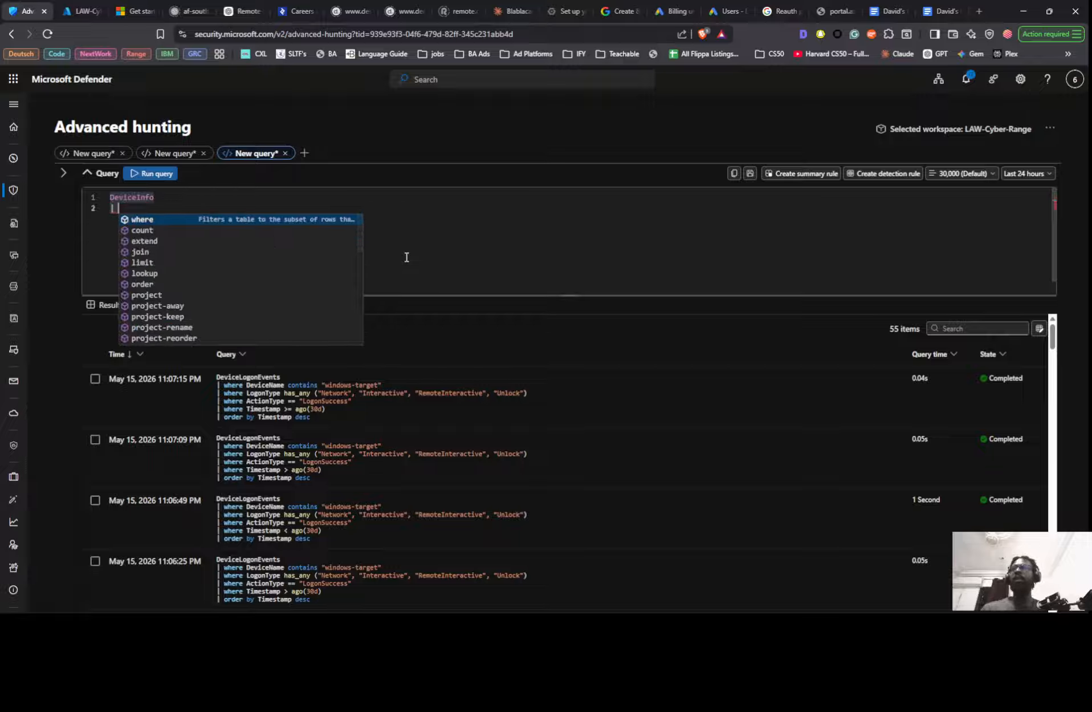
type("ta")
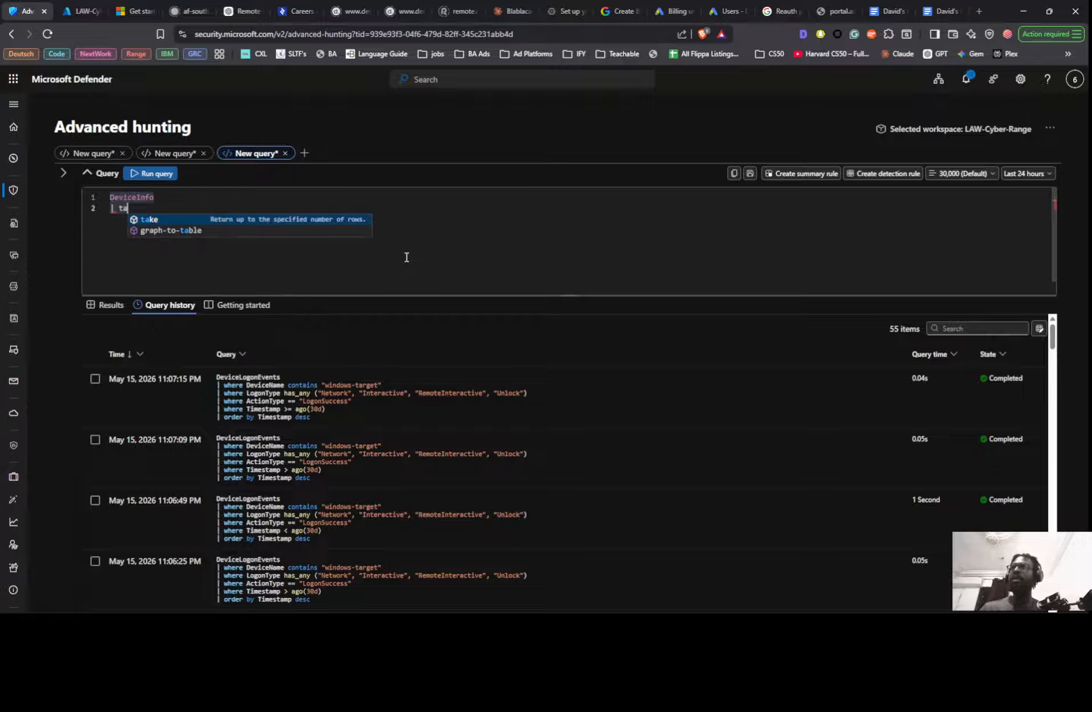
type("ke 10")
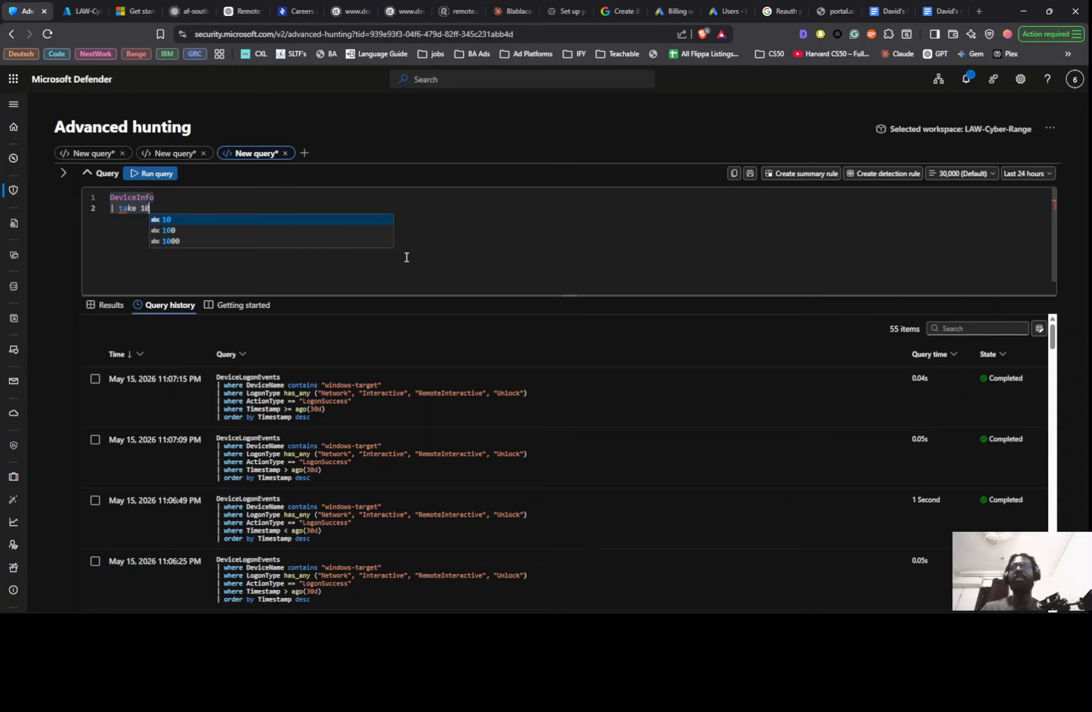
- Run the DeviceInfo query, expand the first returned record, and examine its fields from TimeGenerated through DiscoverySources and Type
key("shift+Return")
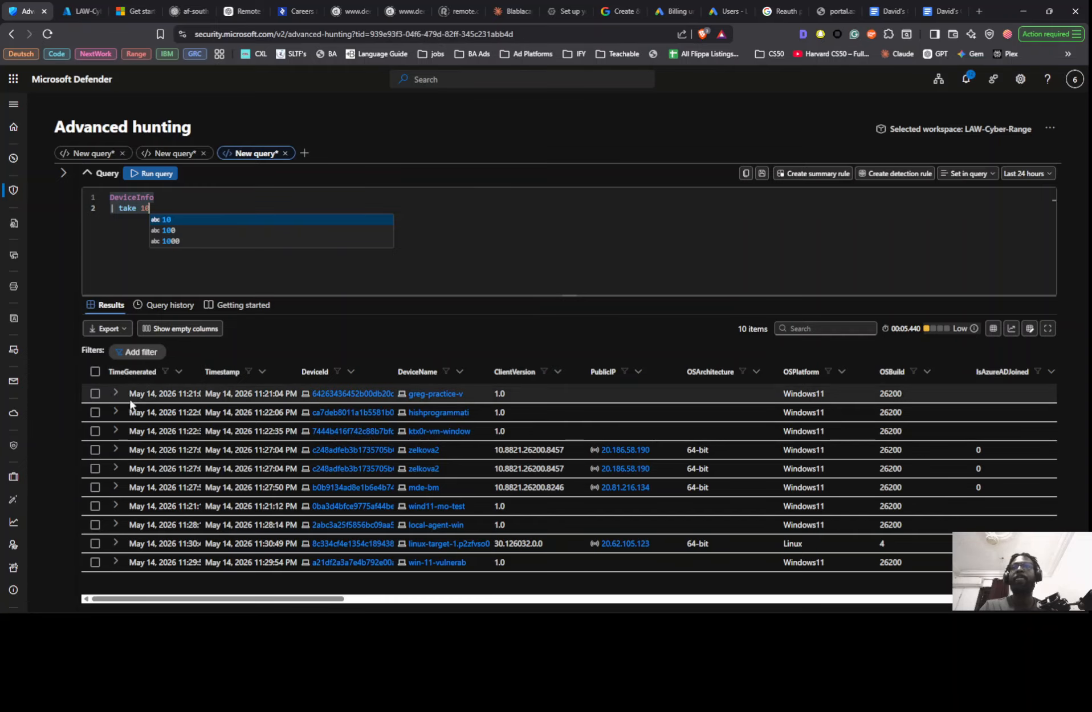
left_click(116, 392)
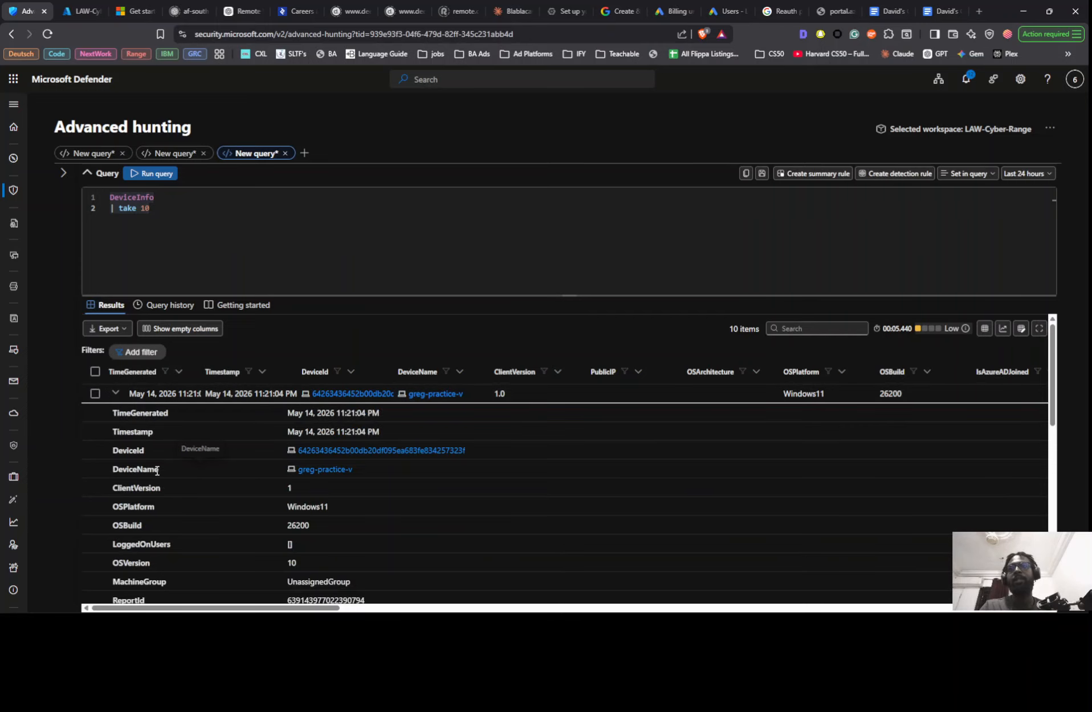
scroll(162, 464, "down", 3)
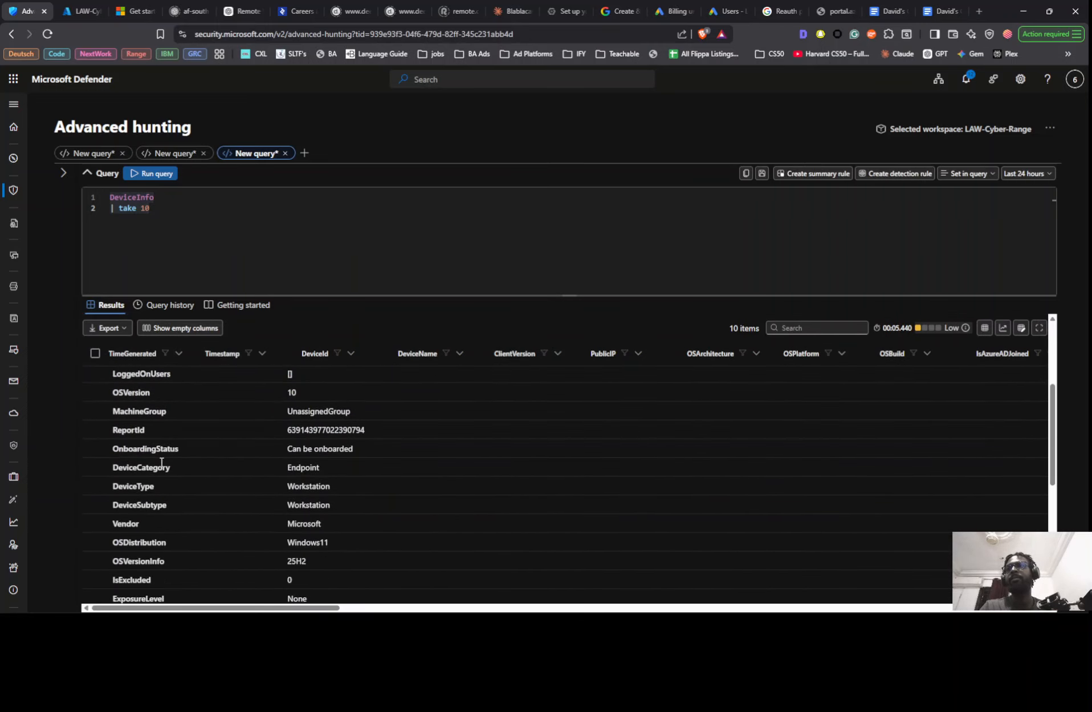
scroll(150, 443, "down", 3)
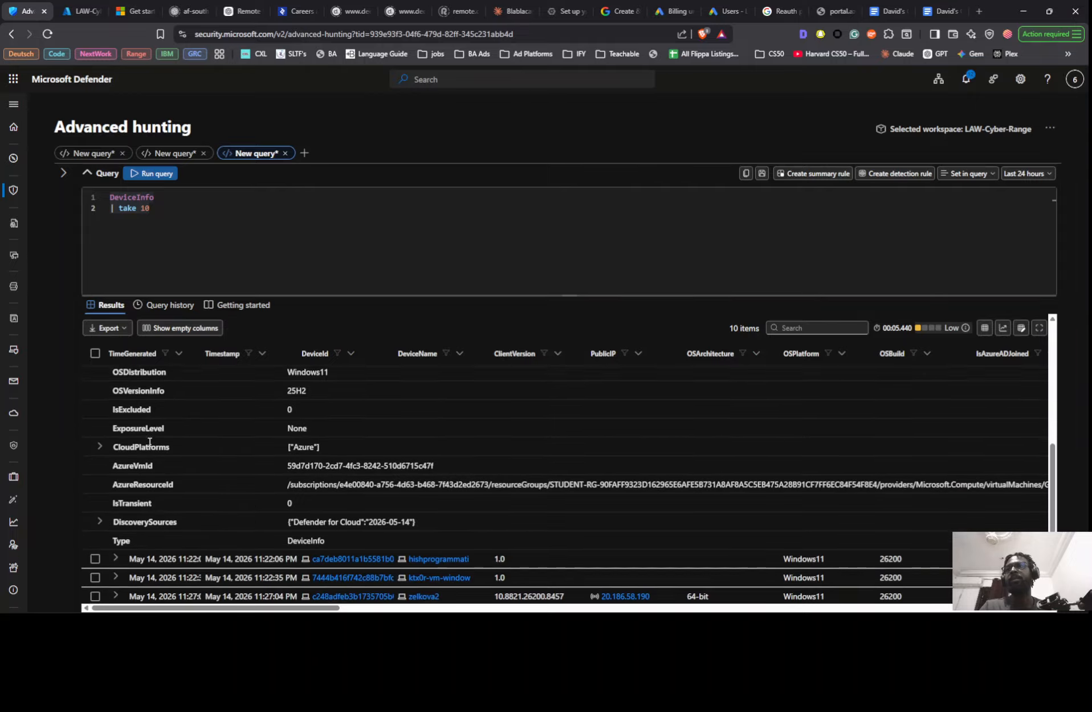
scroll(151, 445, "down", 1)
scroll(156, 468, "up", 2)
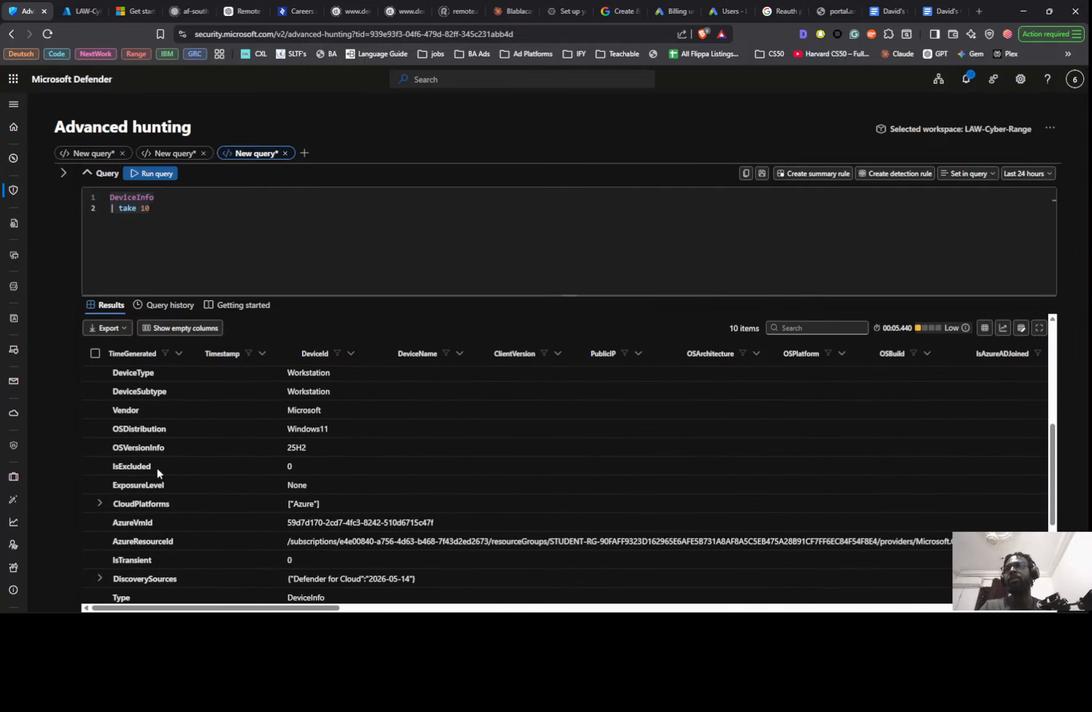
scroll(158, 478, "up", 2)
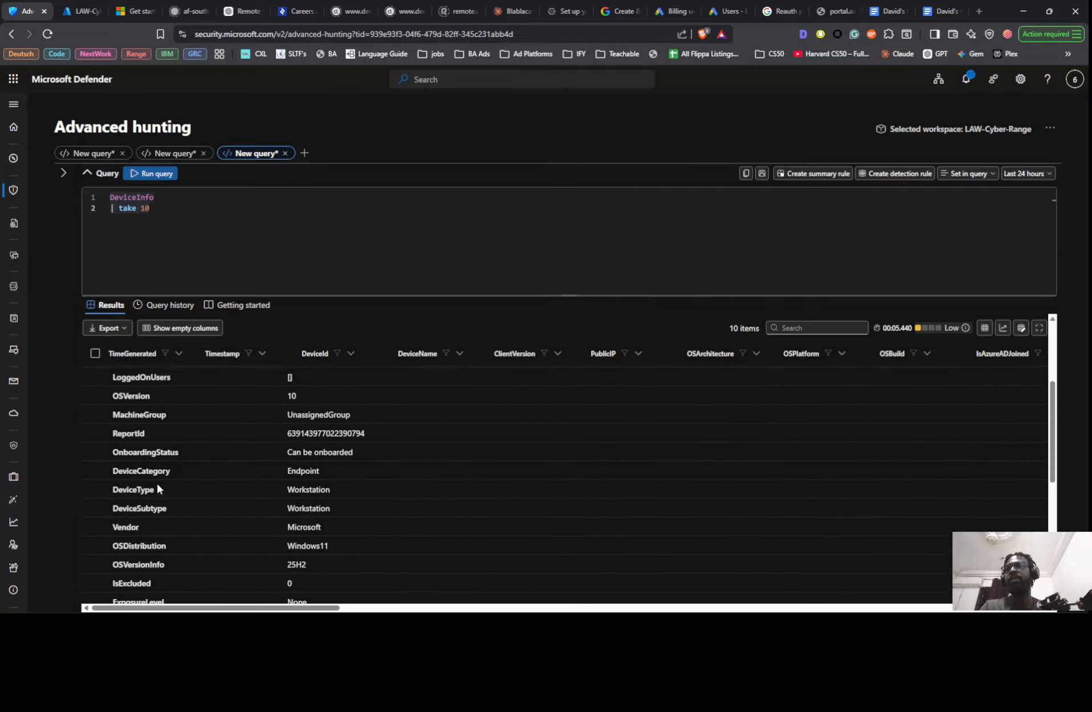
scroll(156, 482, "up", 3)
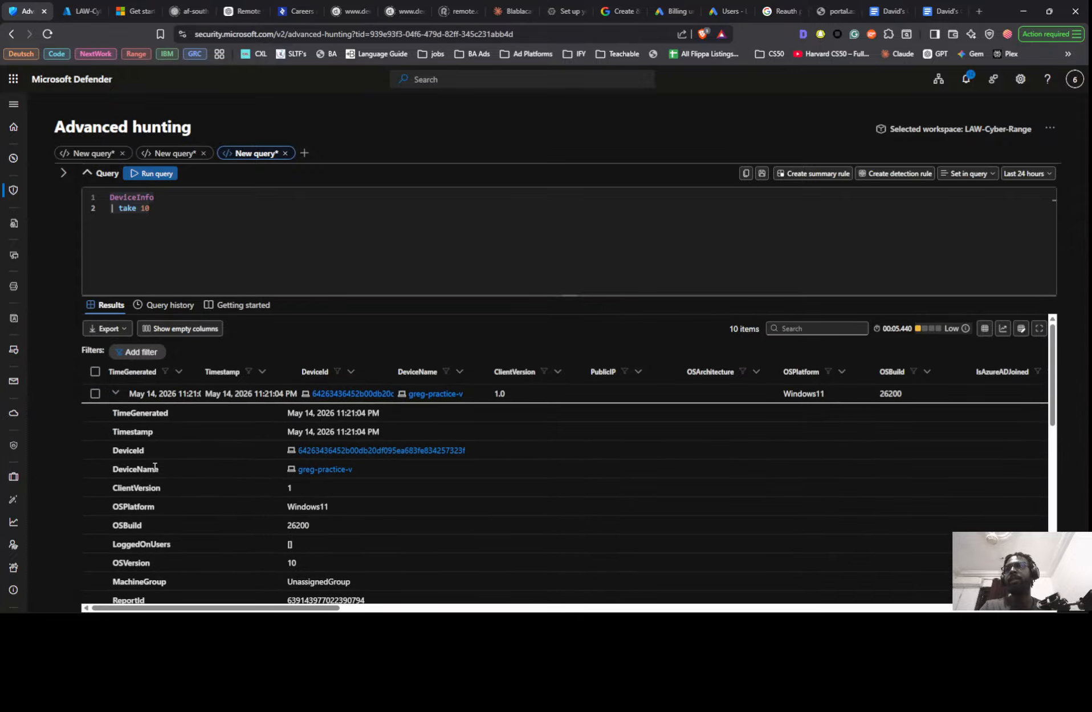
scroll(152, 450, "down", 1)
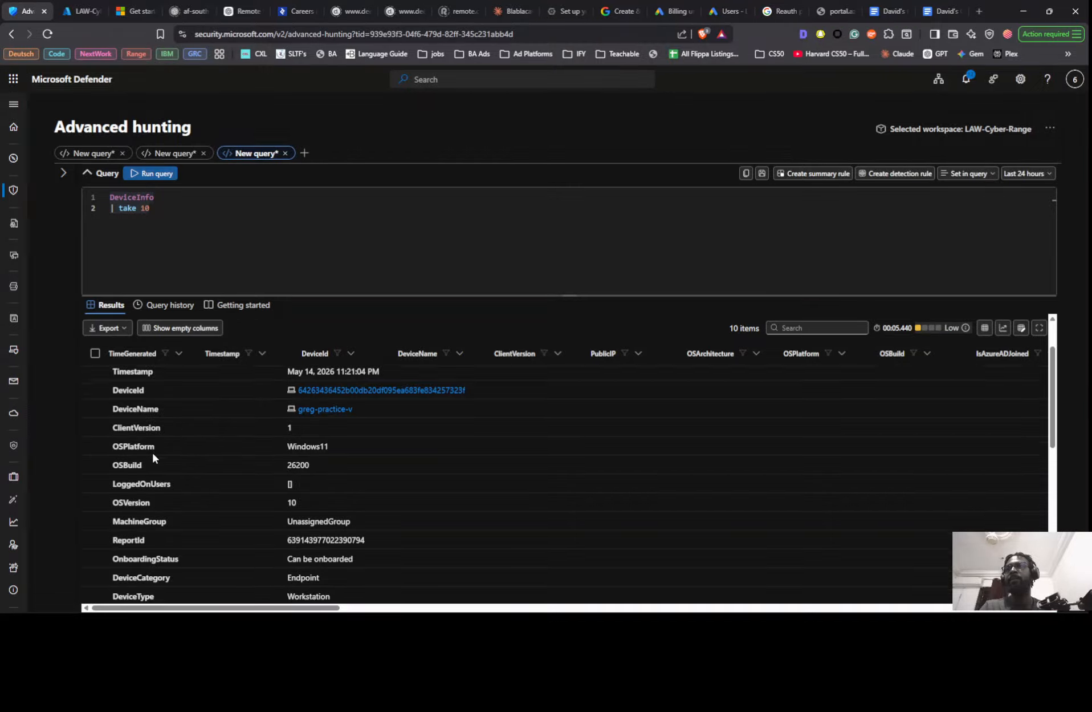
scroll(152, 451, "down", 3)
scroll(153, 452, "down", 2)
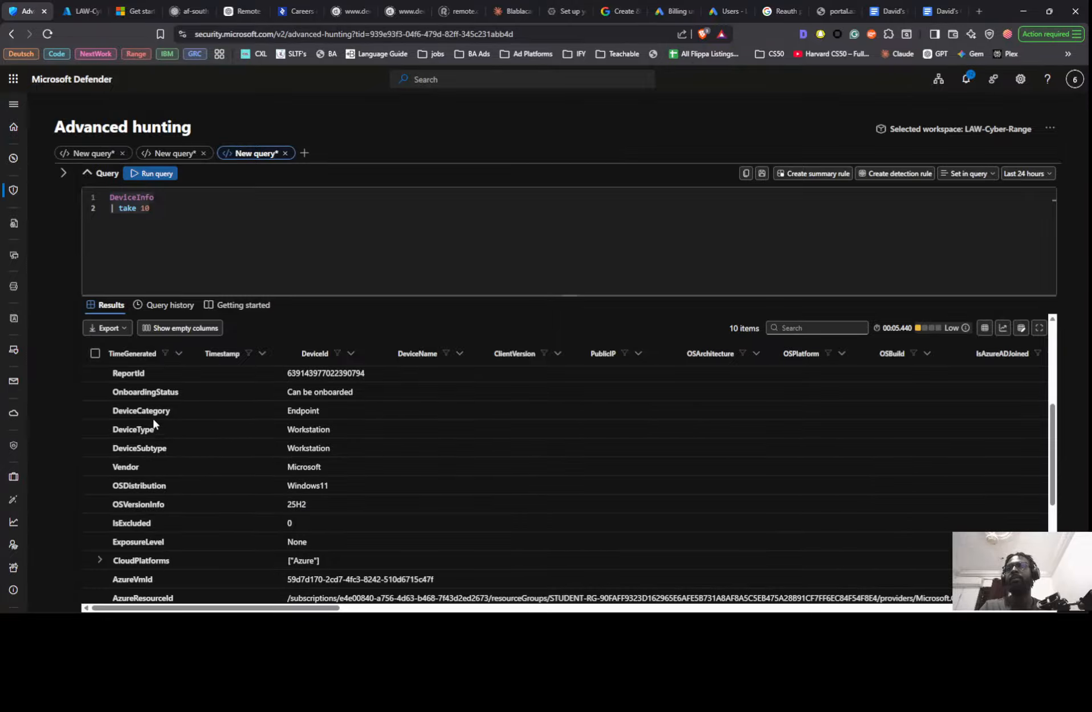
scroll(172, 406, "up", 5)
scroll(173, 411, "up", 2)
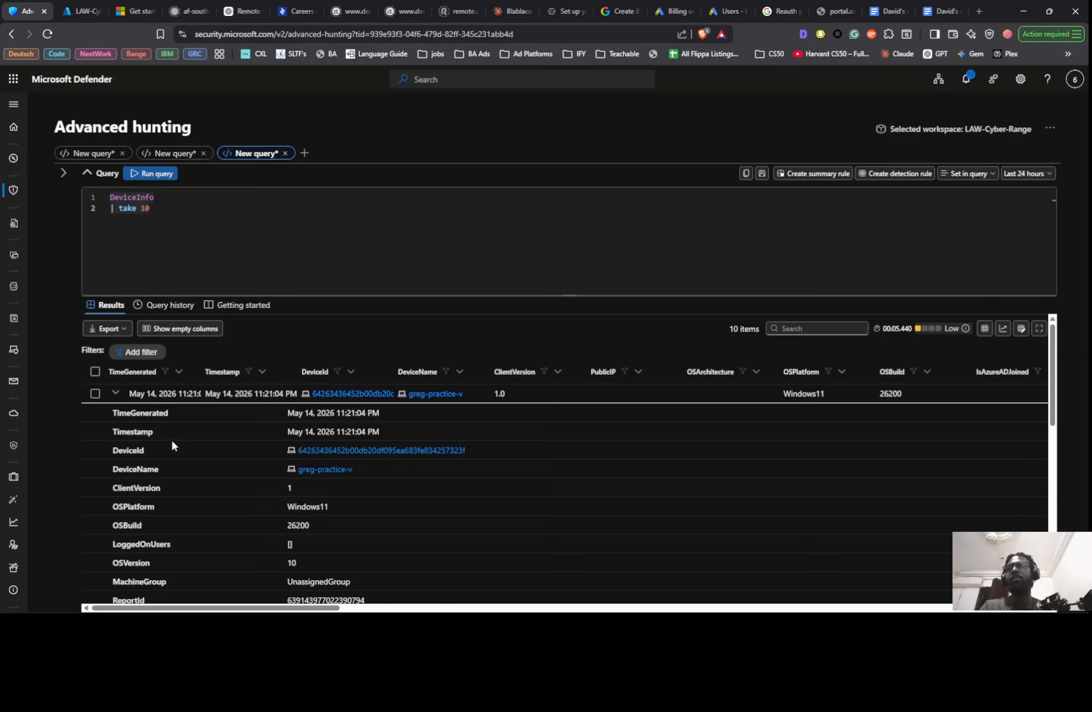
scroll(173, 440, "down", 5)
scroll(174, 435, "down", 4)
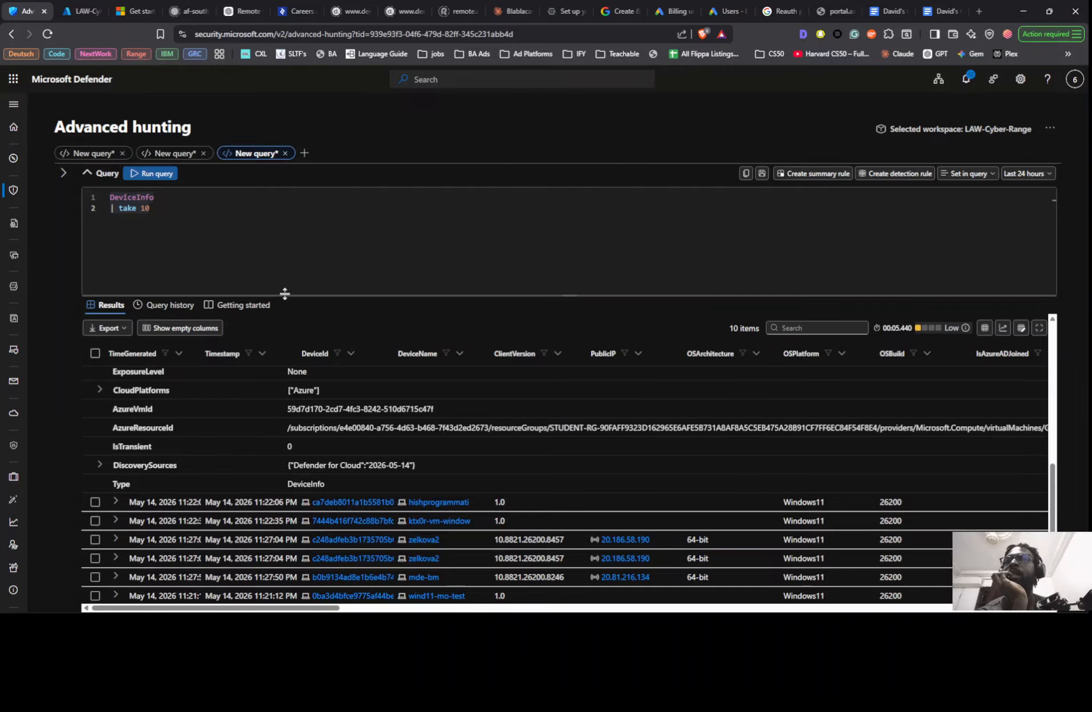
- Remove take 10 from the second line of the DeviceInfo query, keeping the table name and the pipe
left_click(265, 224)
key("ctrl+a")
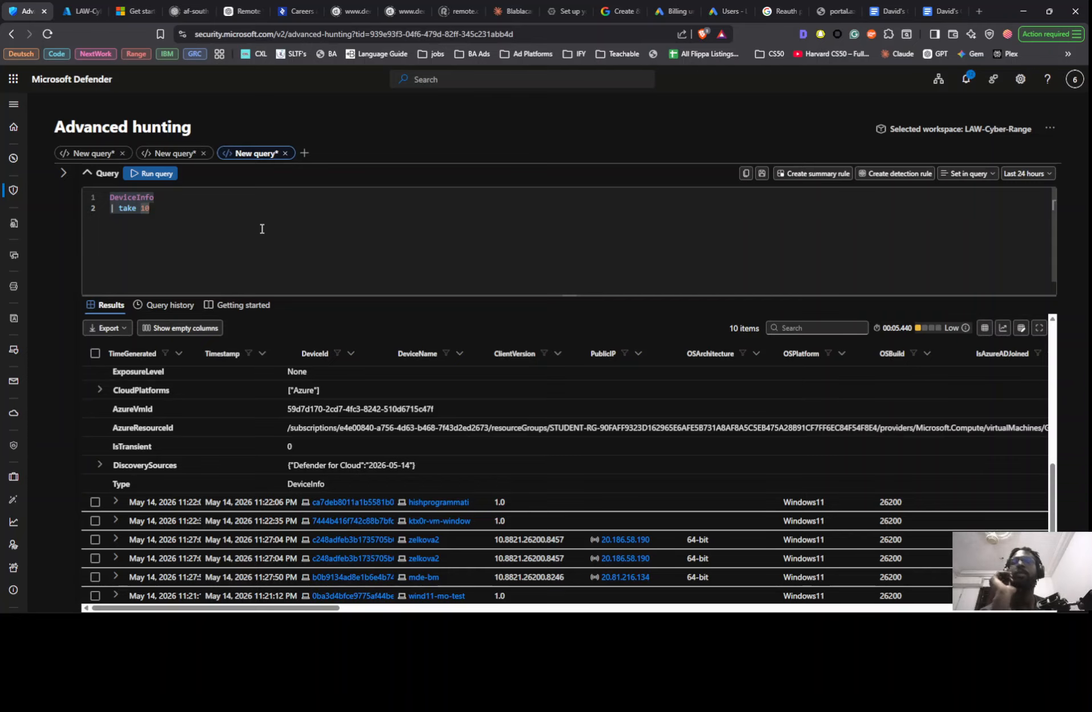
key("BackSpace")
key("BackSpace")
key("BackSpace")
key("BackSpace")
key("BackSpace")
key("BackSpace")
key("BackSpace")
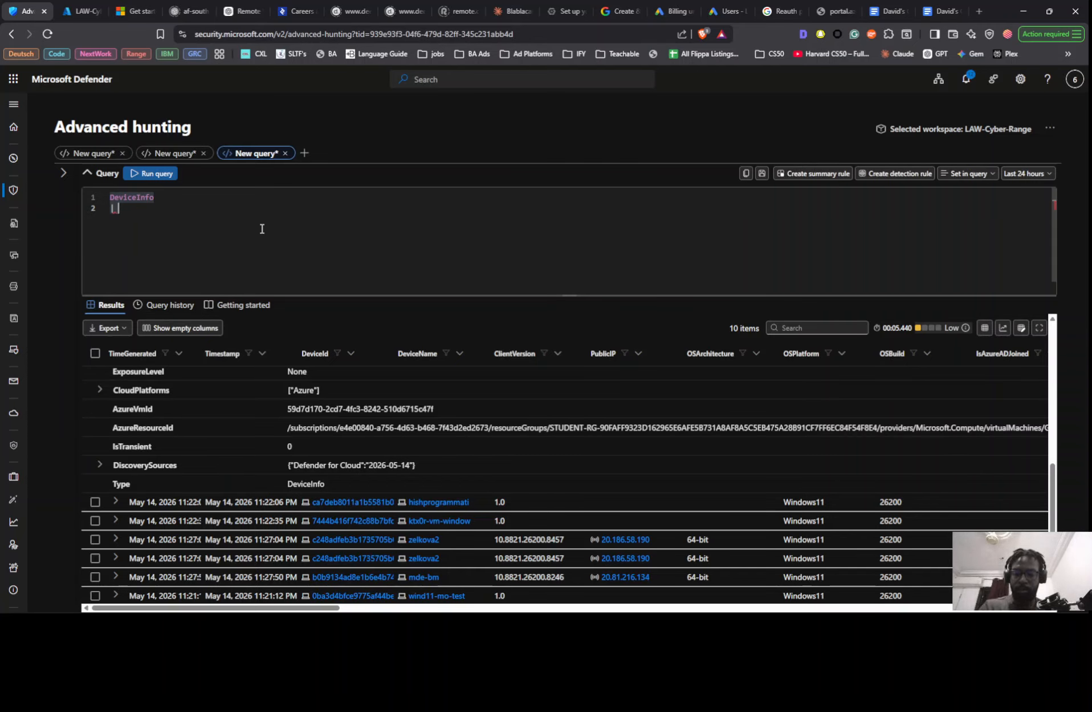
- Complete the second query line as a where filter with DeviceName contains "windows-target"
type("w")
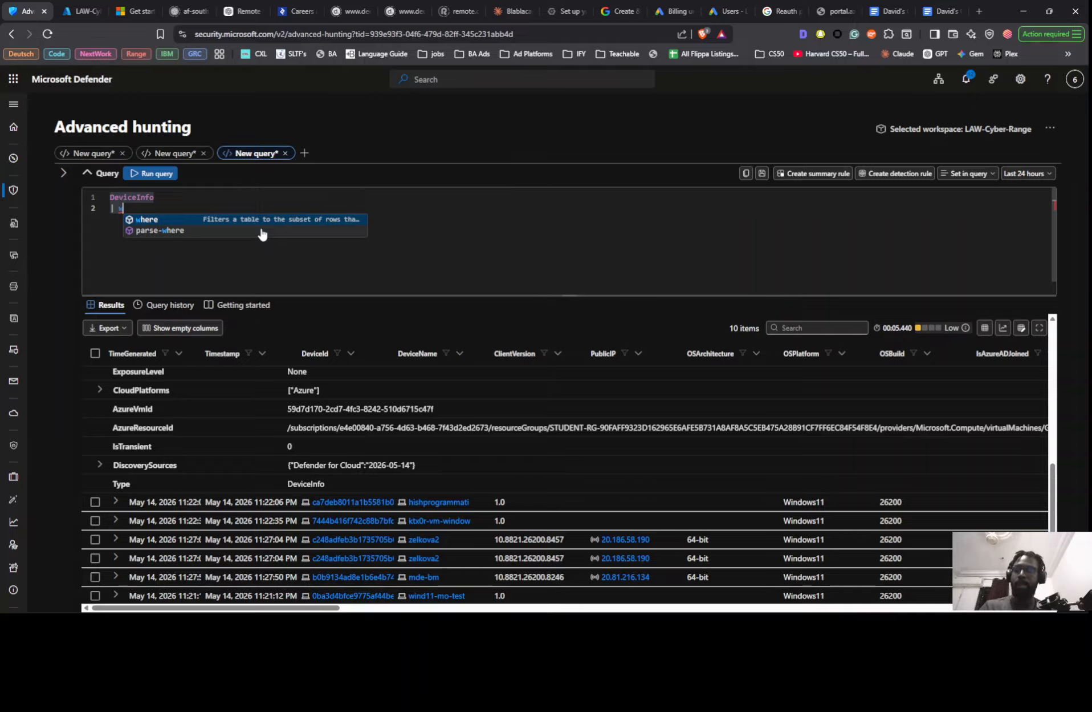
type("here de")
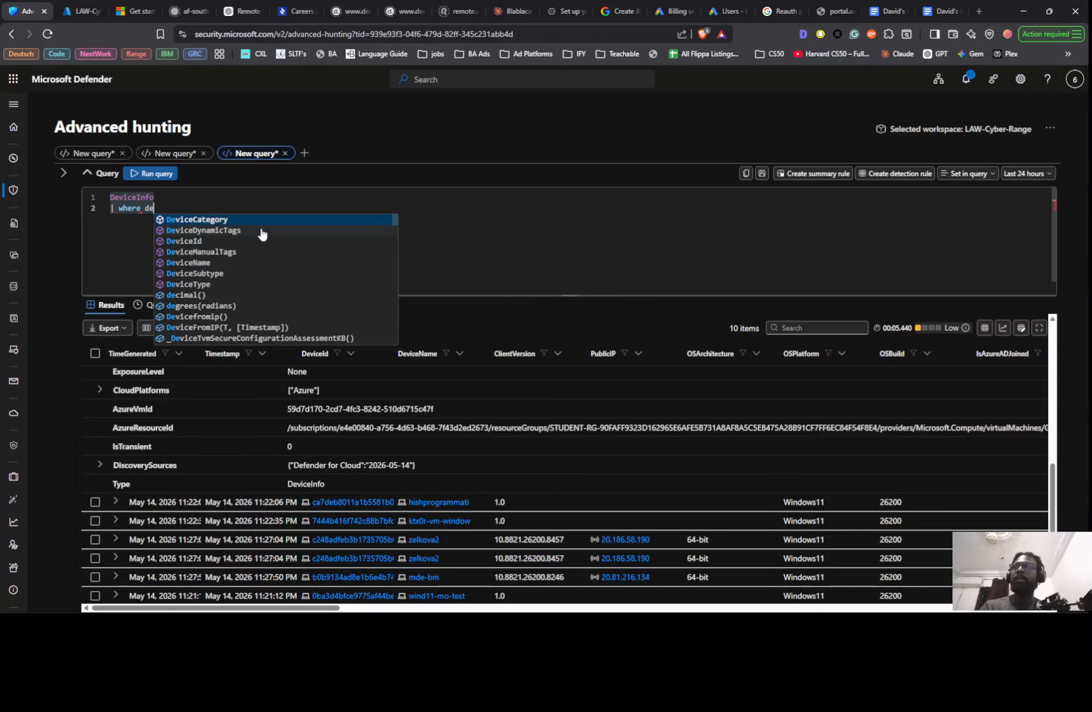
type("vi")
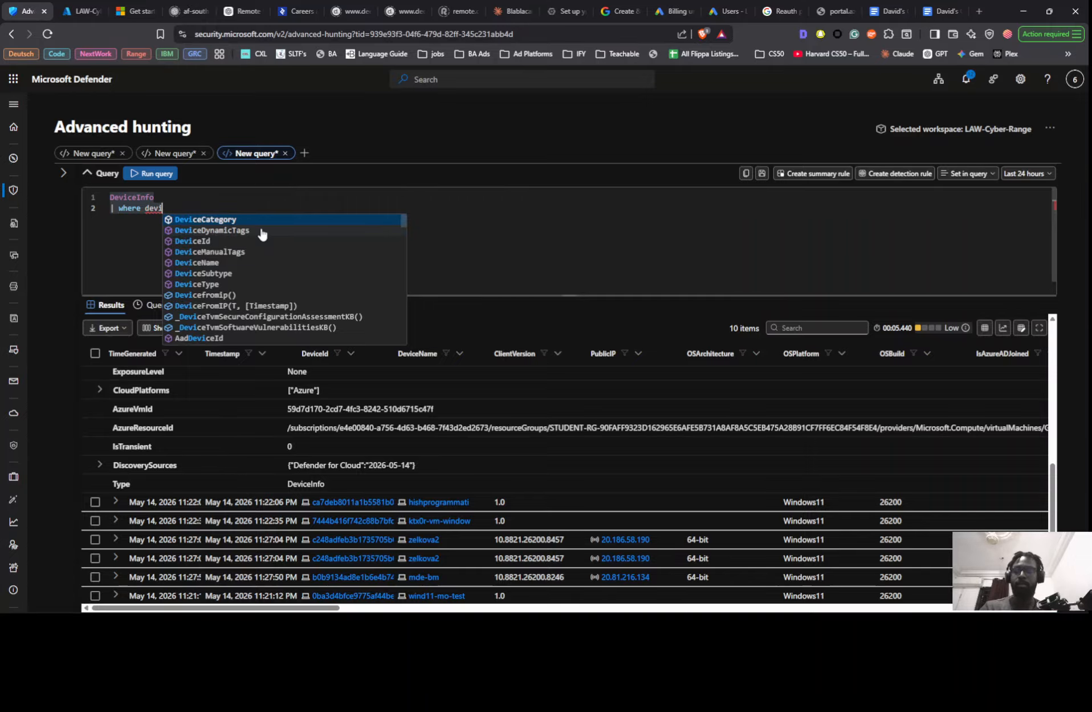
type("ce")
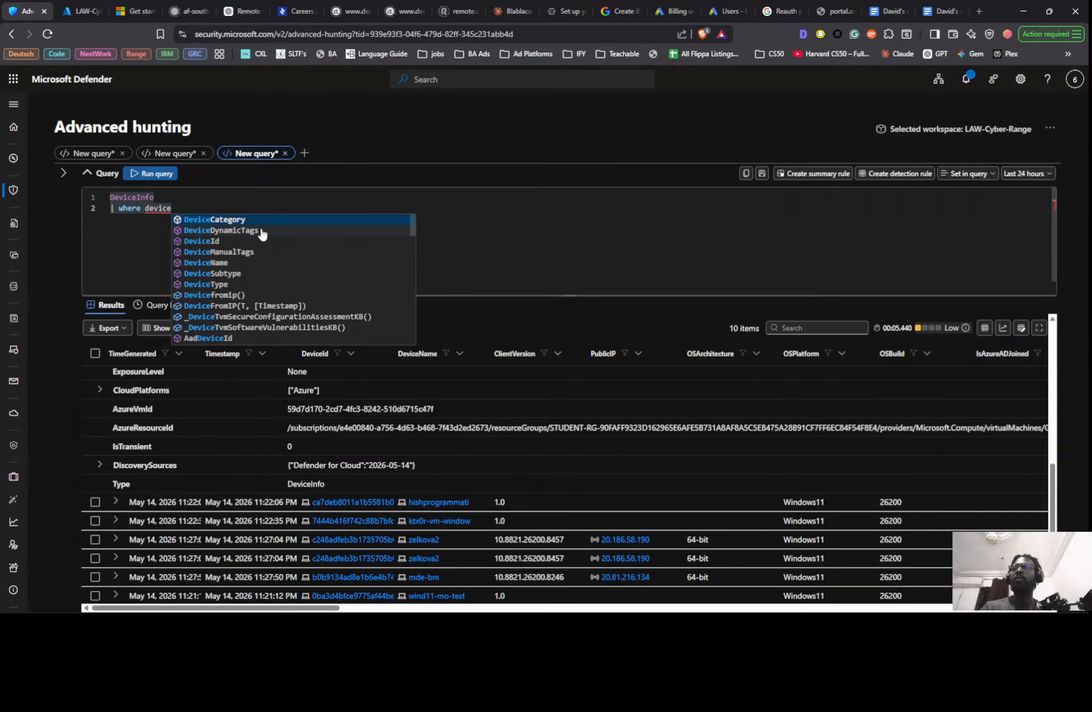
type("n")
key("Tab")
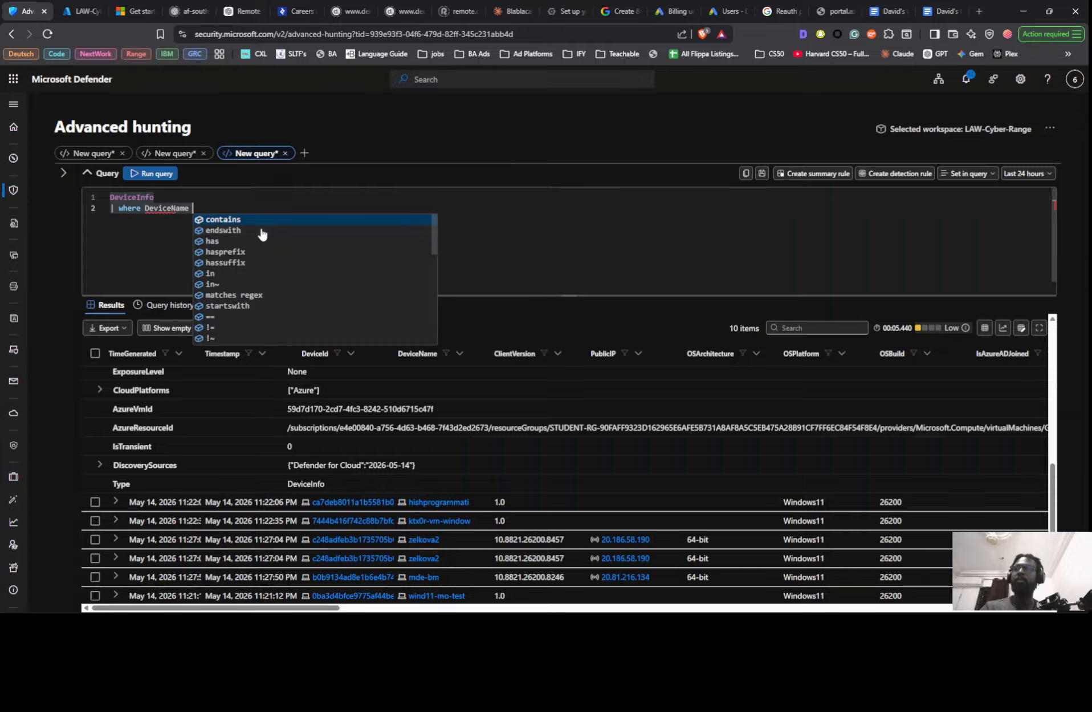
key("Tab")
type("\"")
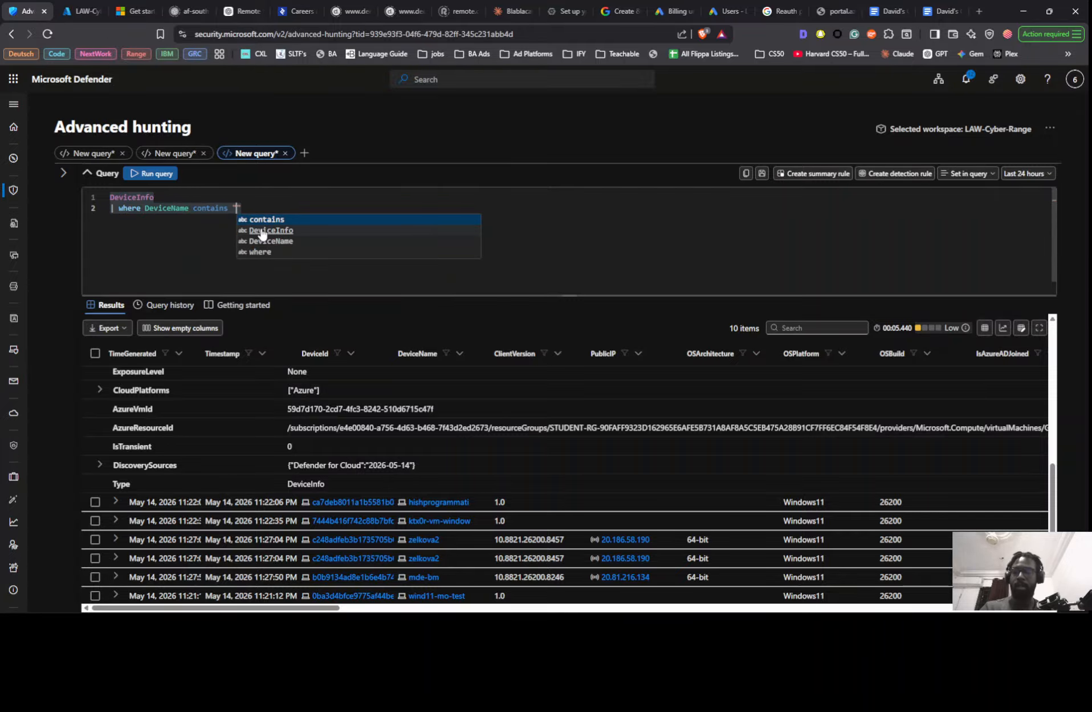
type("windows")
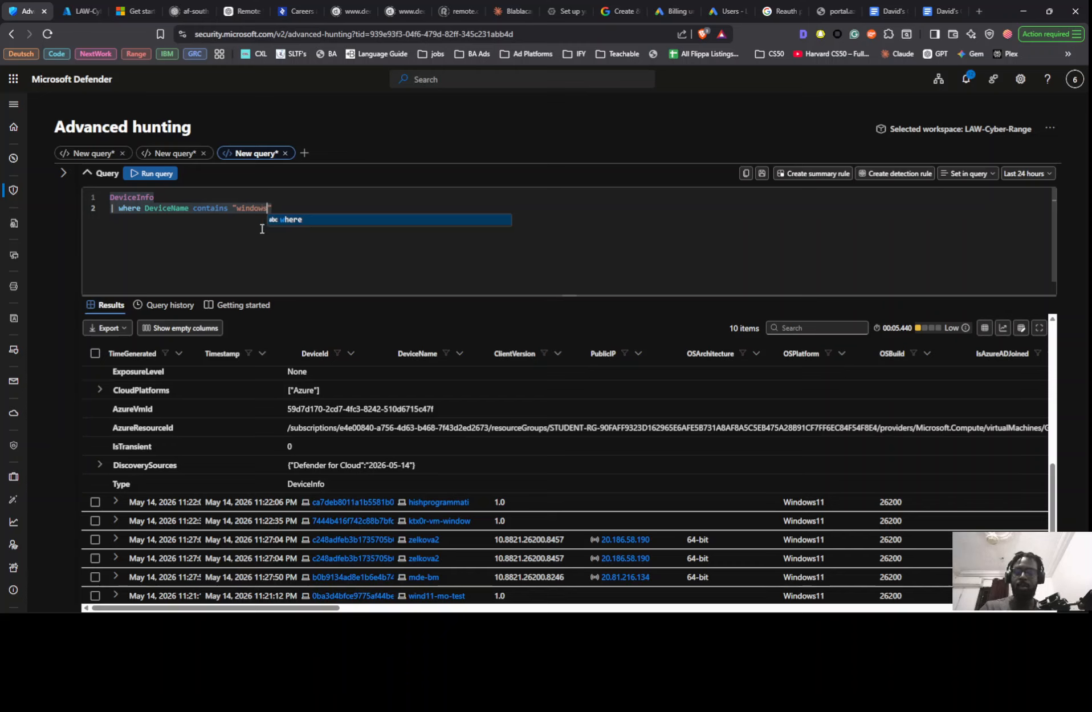
type("-targe")
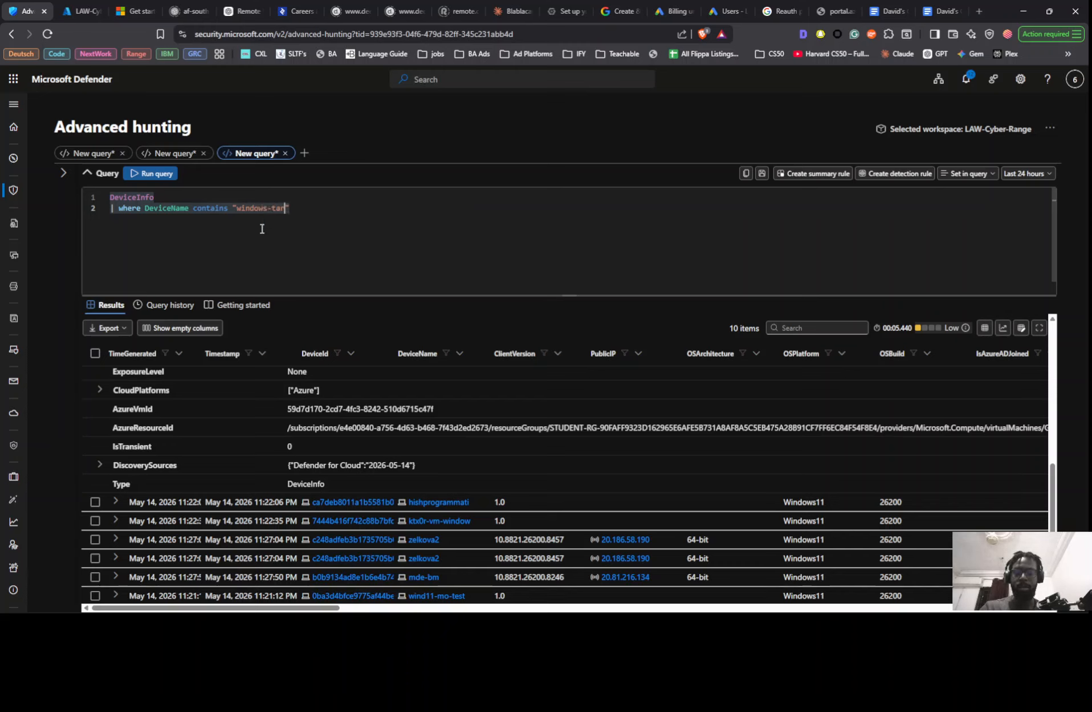
type("t")
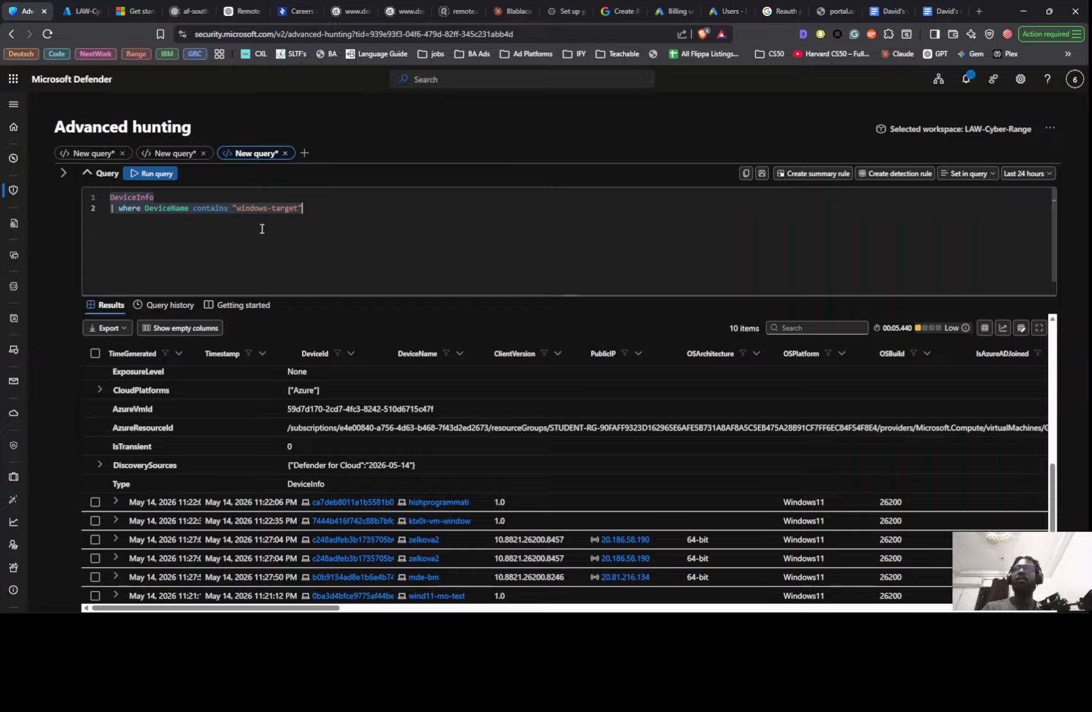
- Add a third query line with a where filter on Timestamp >= 30d
key("Return")
type("| ")
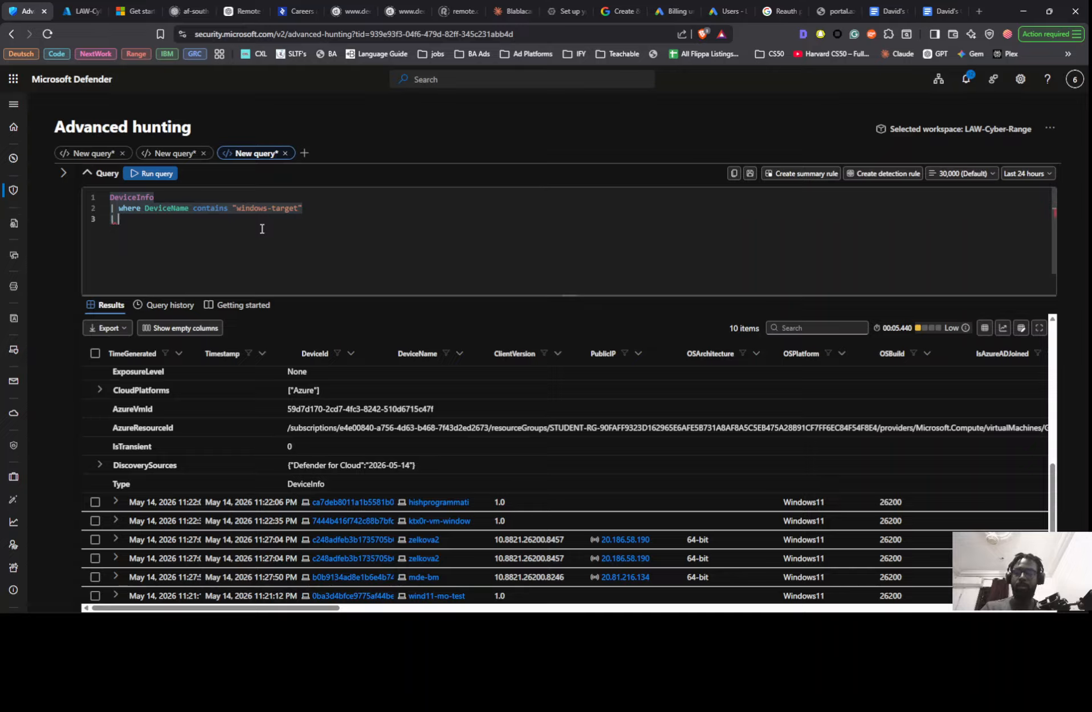
type("wh")
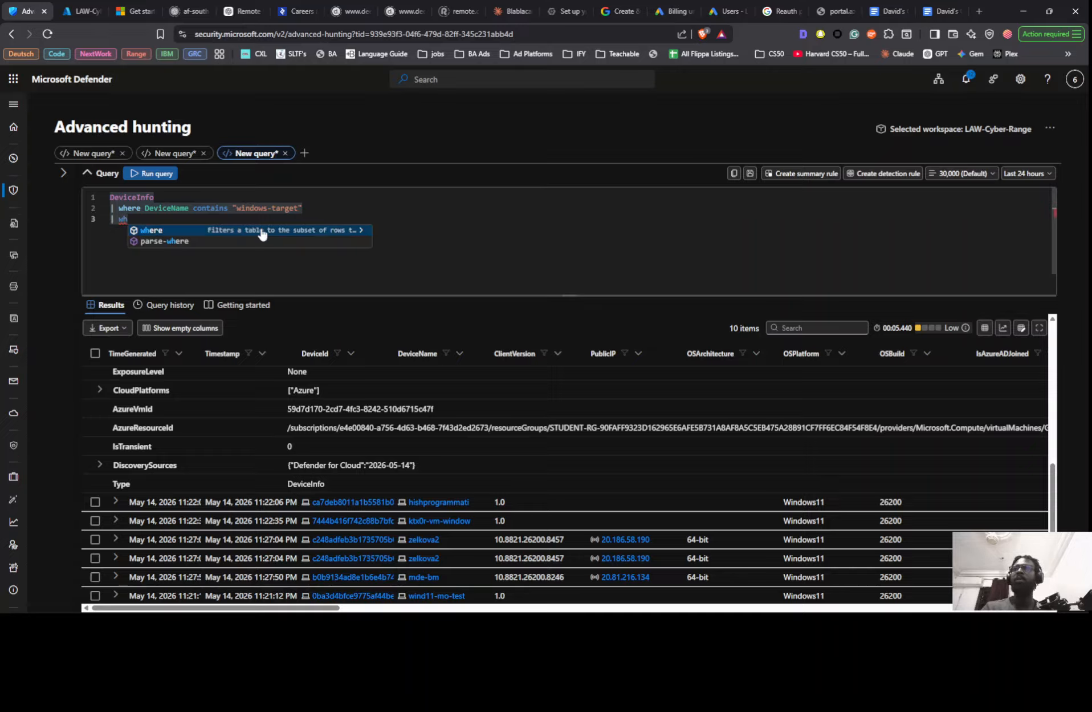
key("Tab")
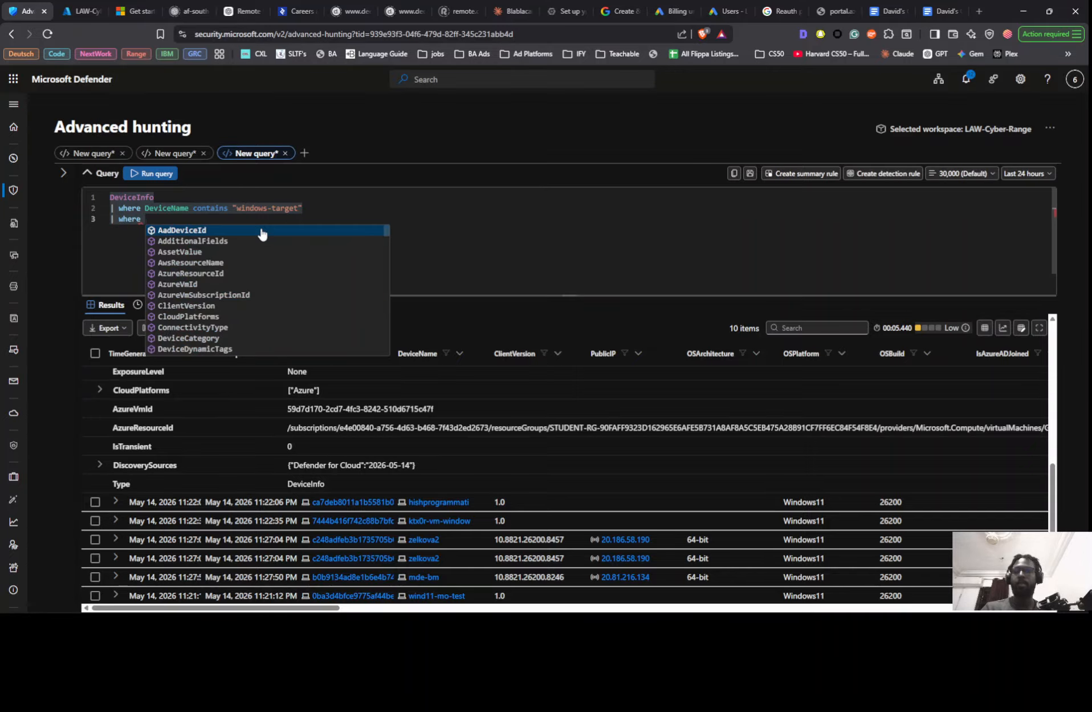
type("tim")
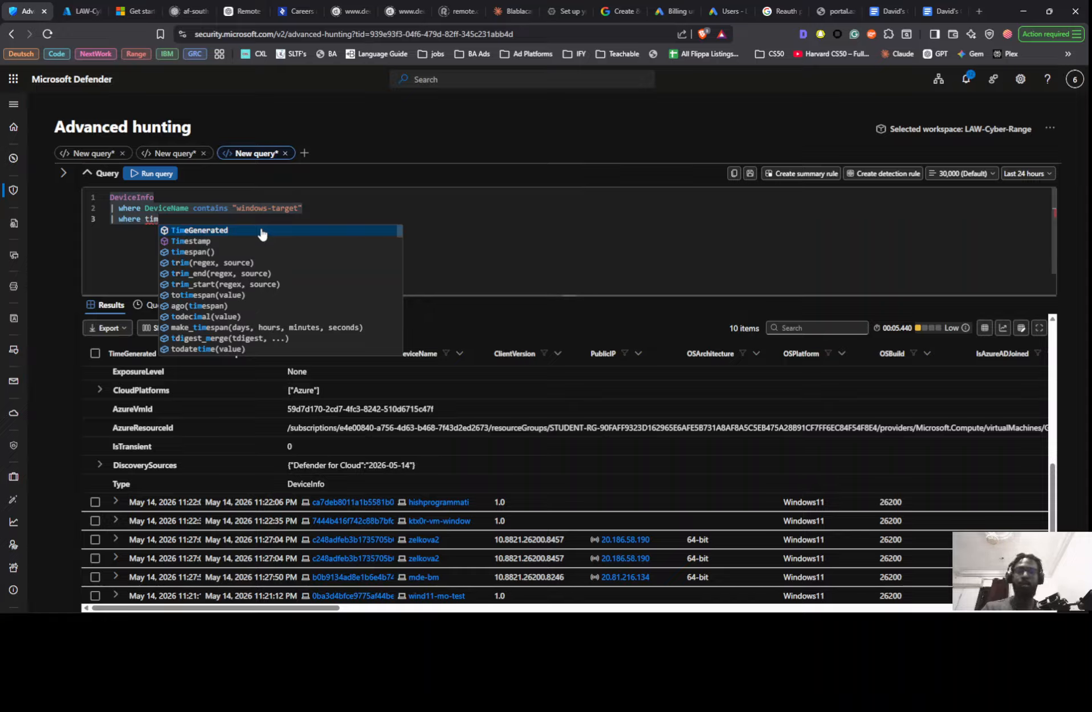
key("Down")
key("Tab")
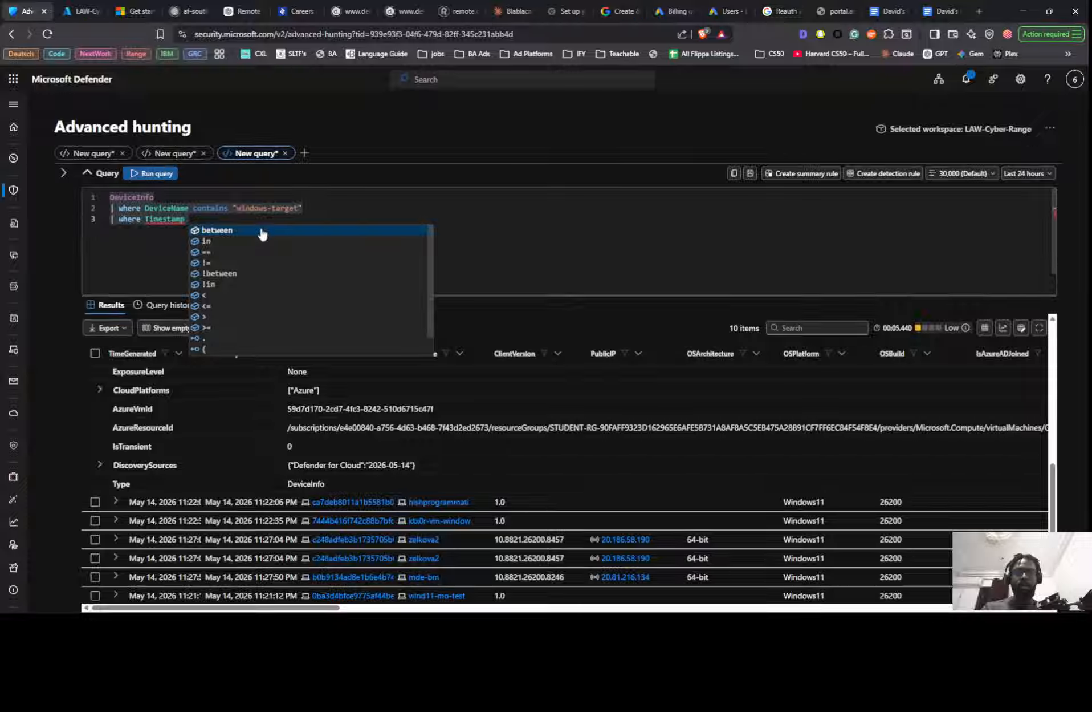
type(">=")
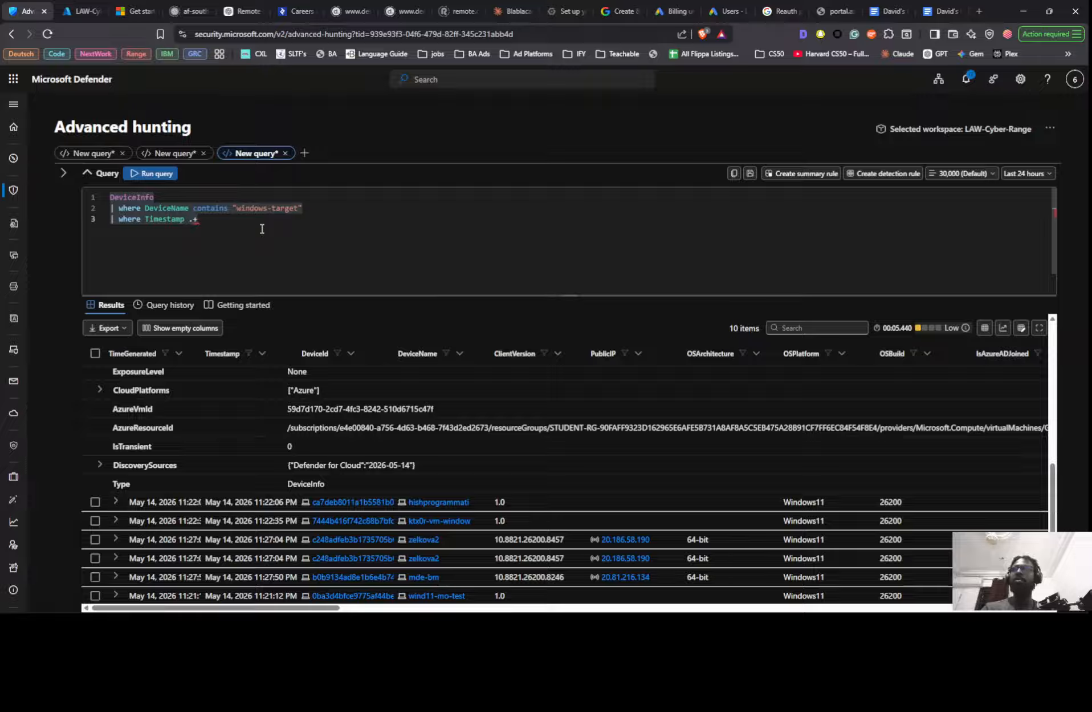
key("BackSpace")
key("BackSpace")
type(">=")
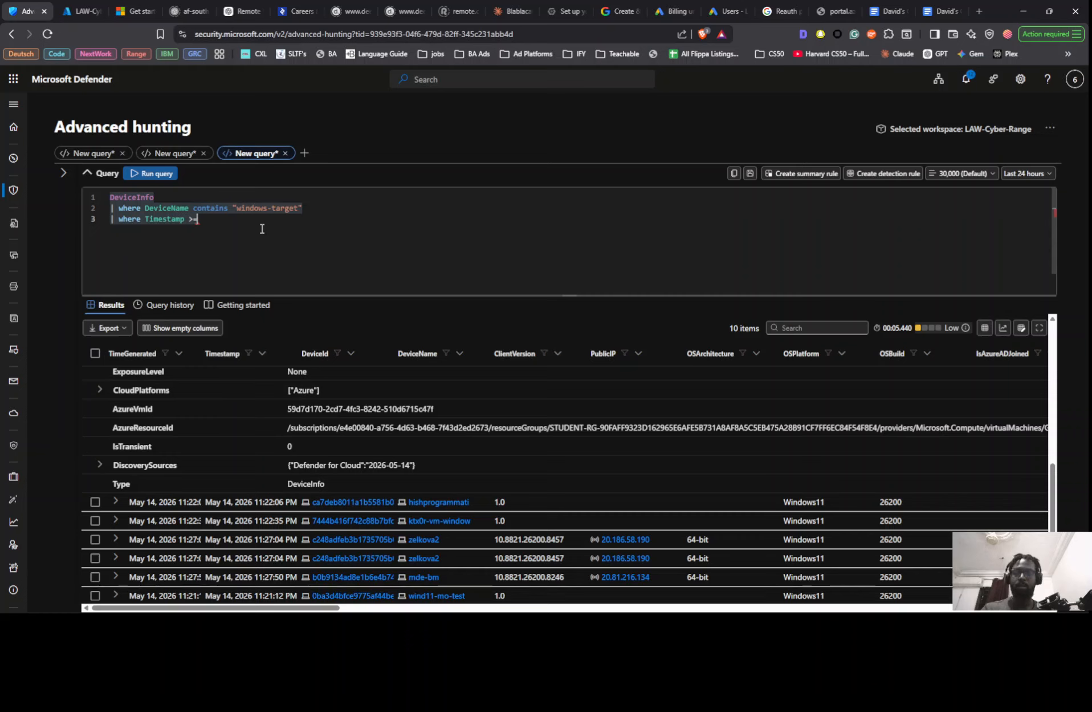
type(" a")
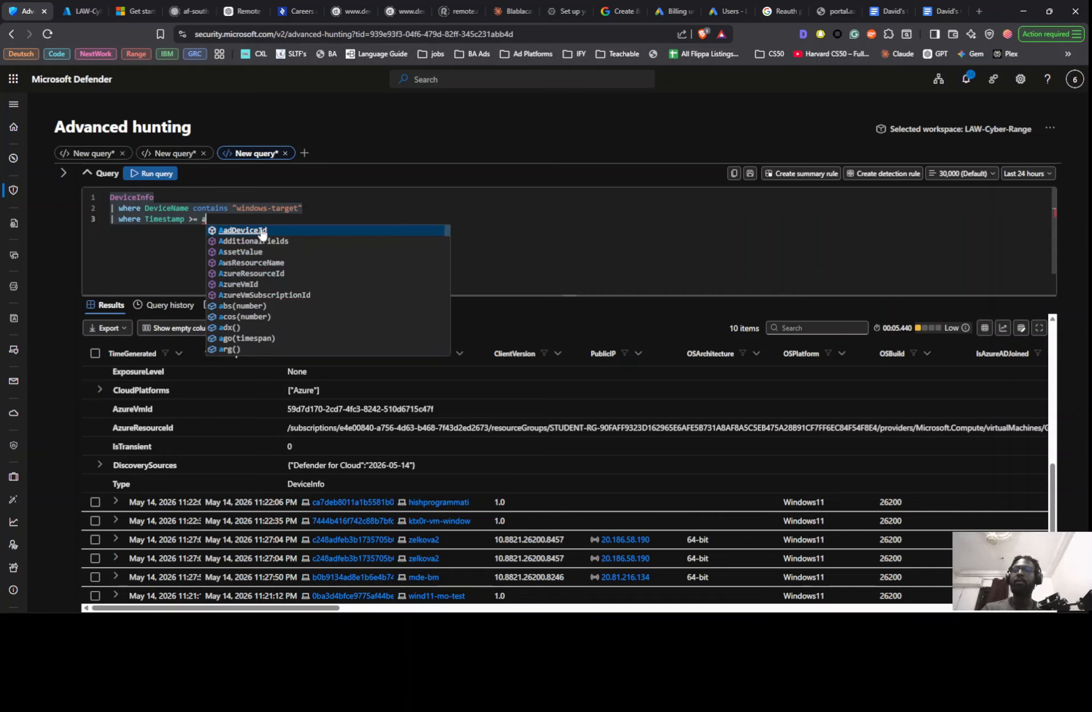
key("BackSpace")
type("30")
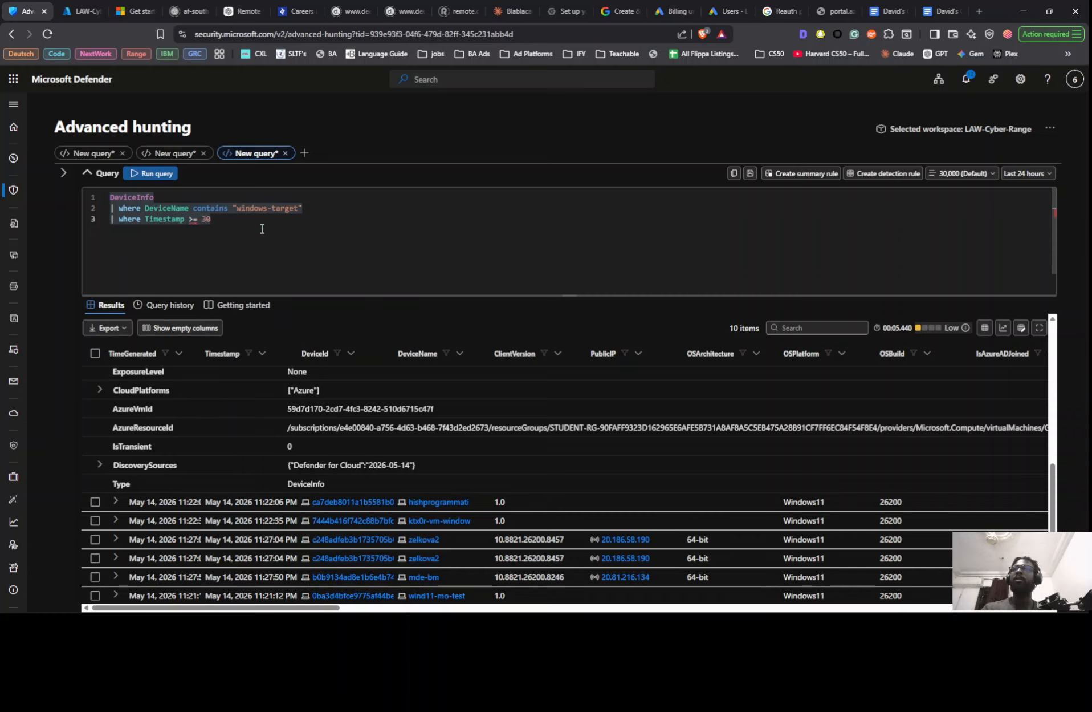
type("d")
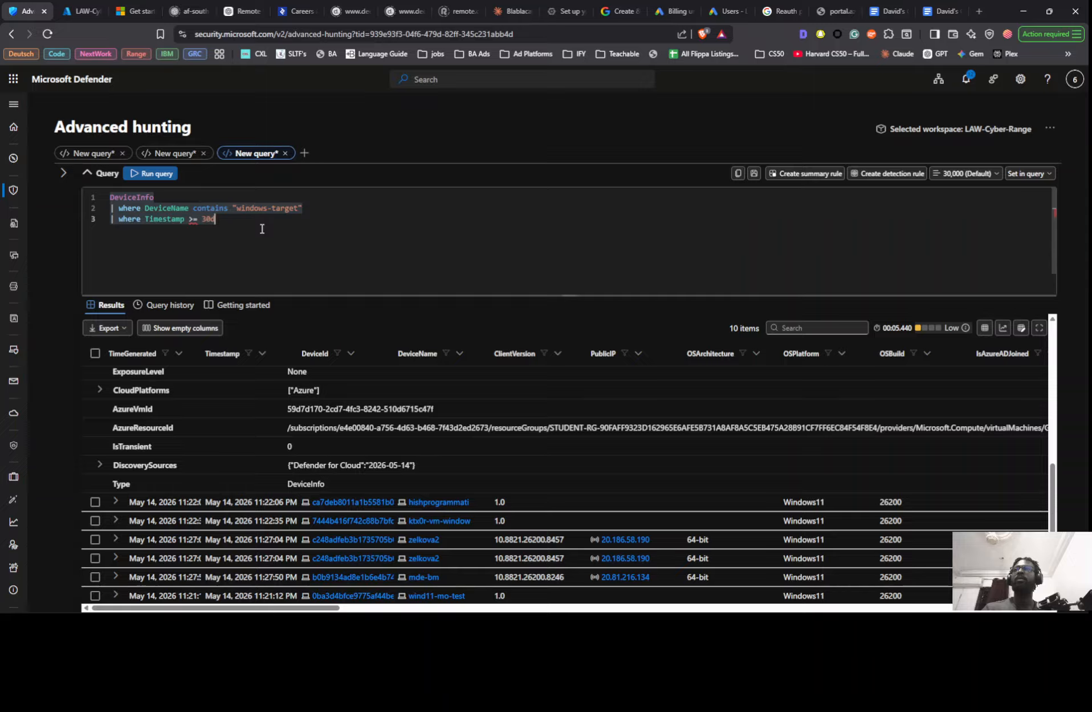
key("BackSpace")
key("Left")
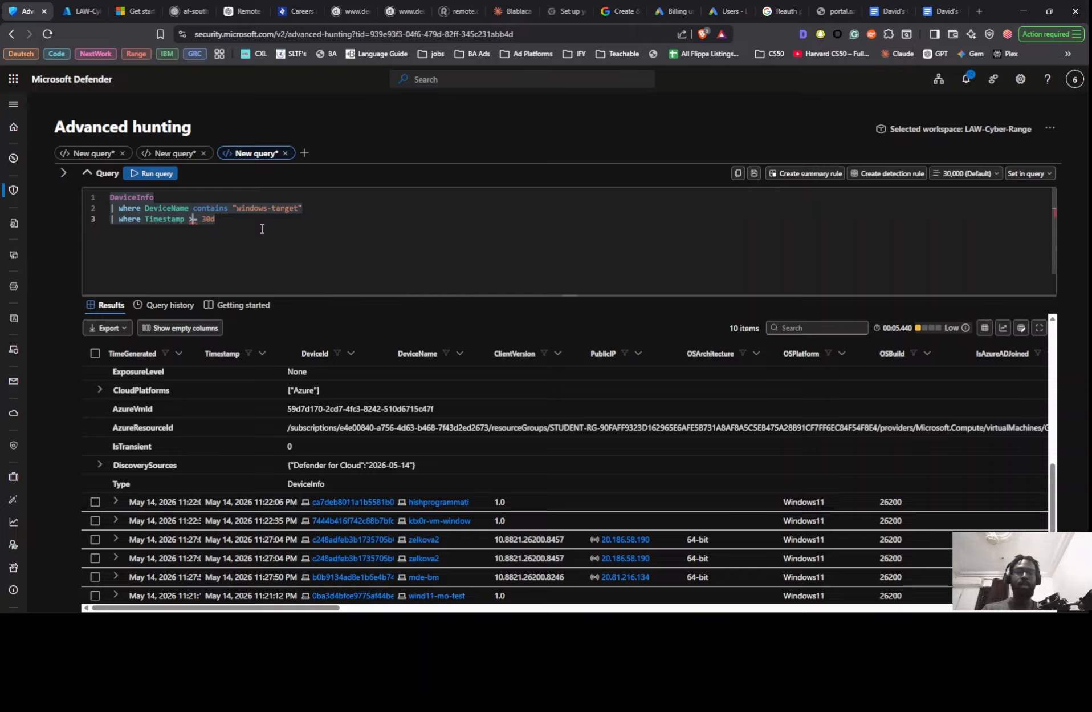
key("BackSpace")
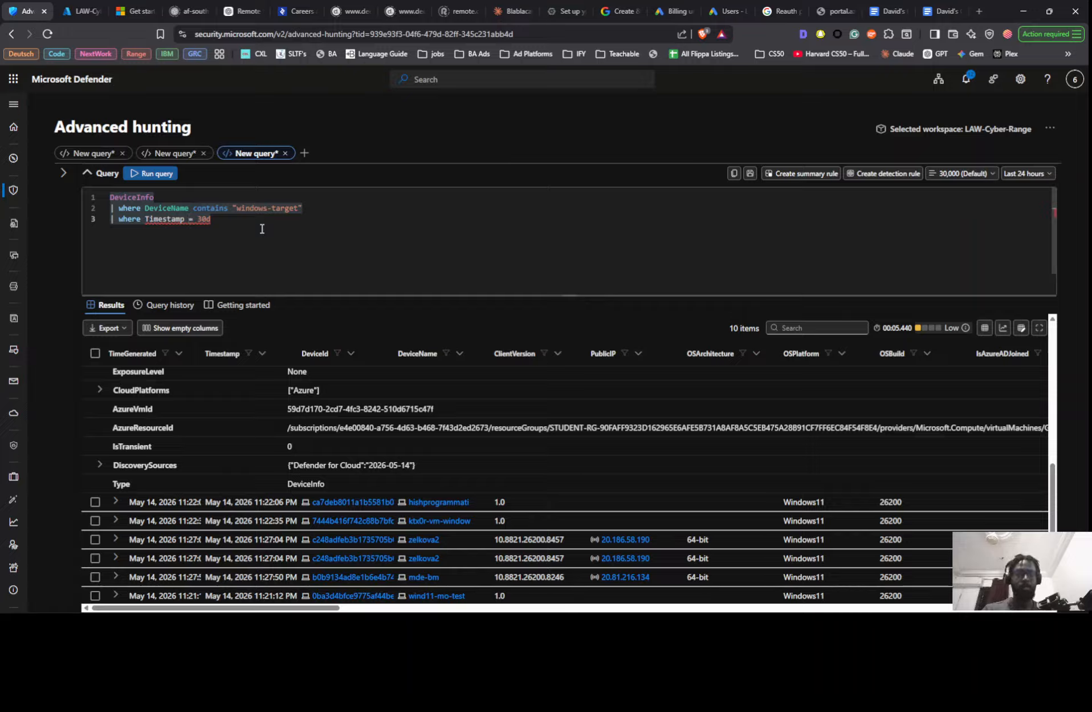
type(">")
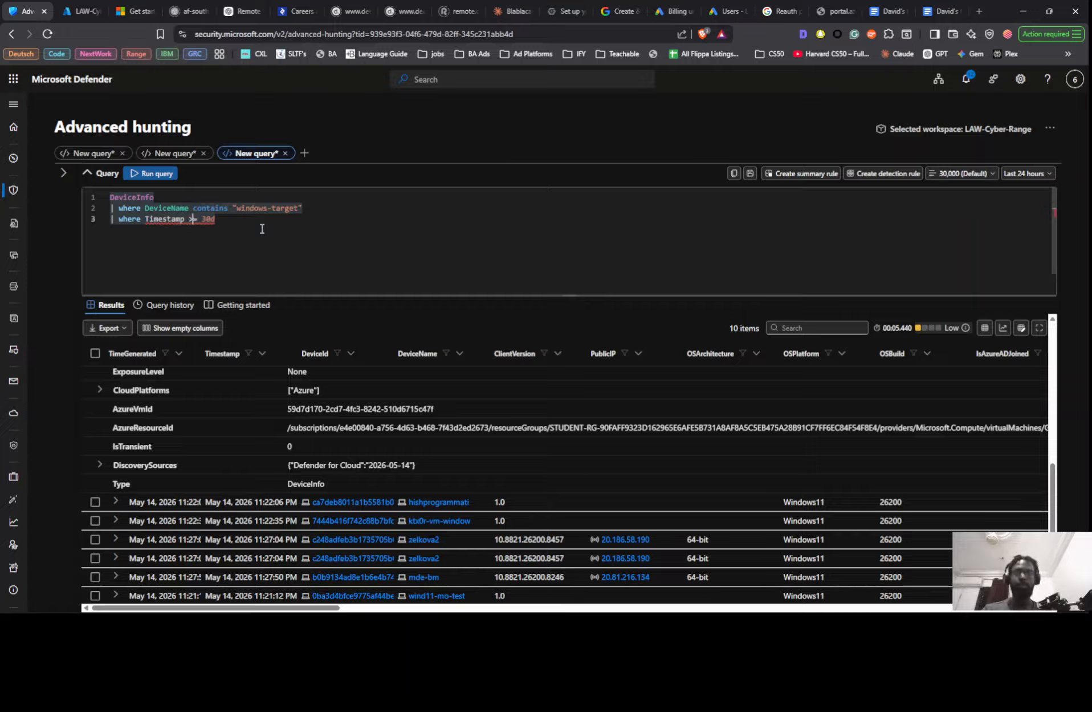
- Change the third query line's filter to Timestamp >= ago(30d) and run the DeviceInfo query
key("Right")
key("Right")
type("ago")
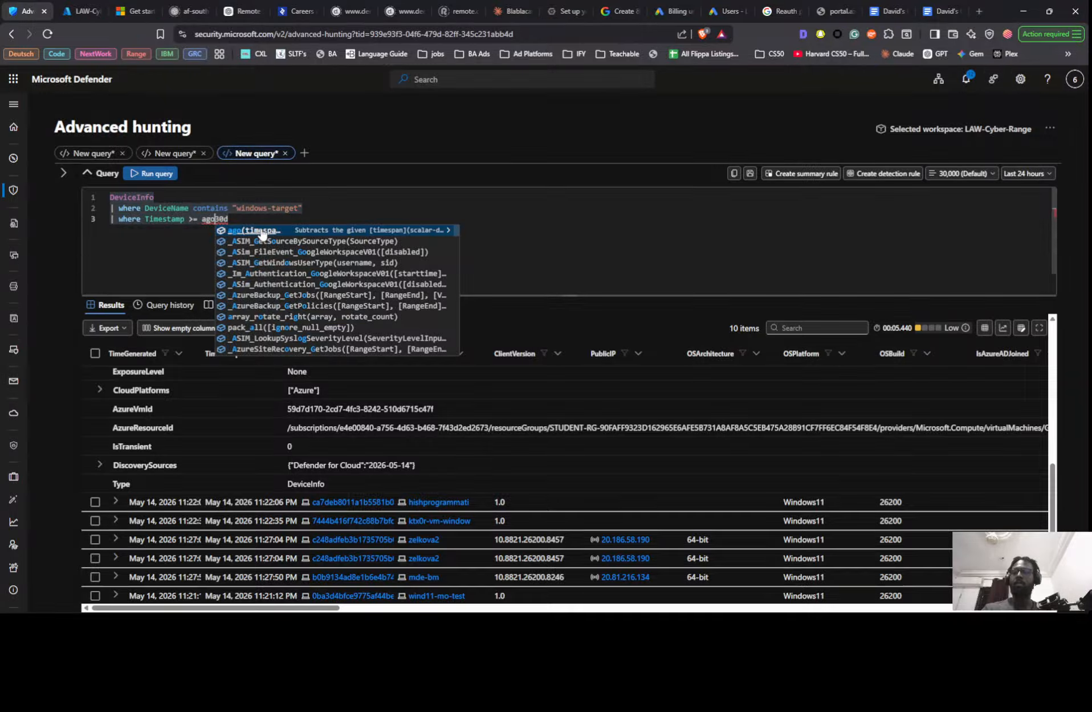
left_click(262, 231)
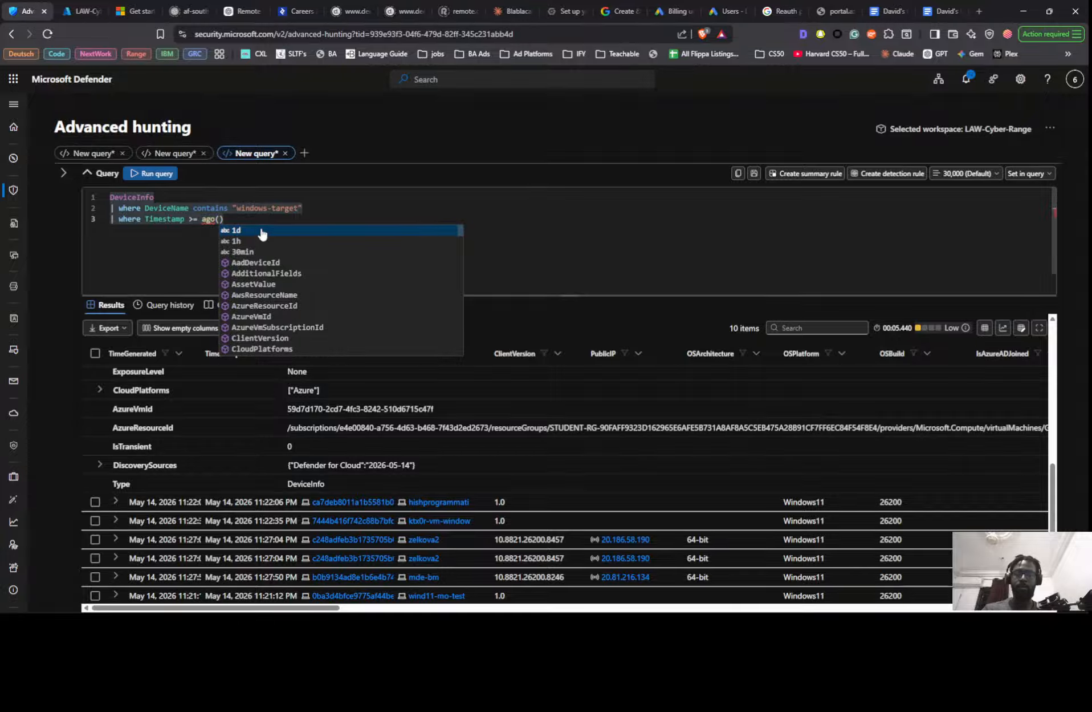
type("30d")
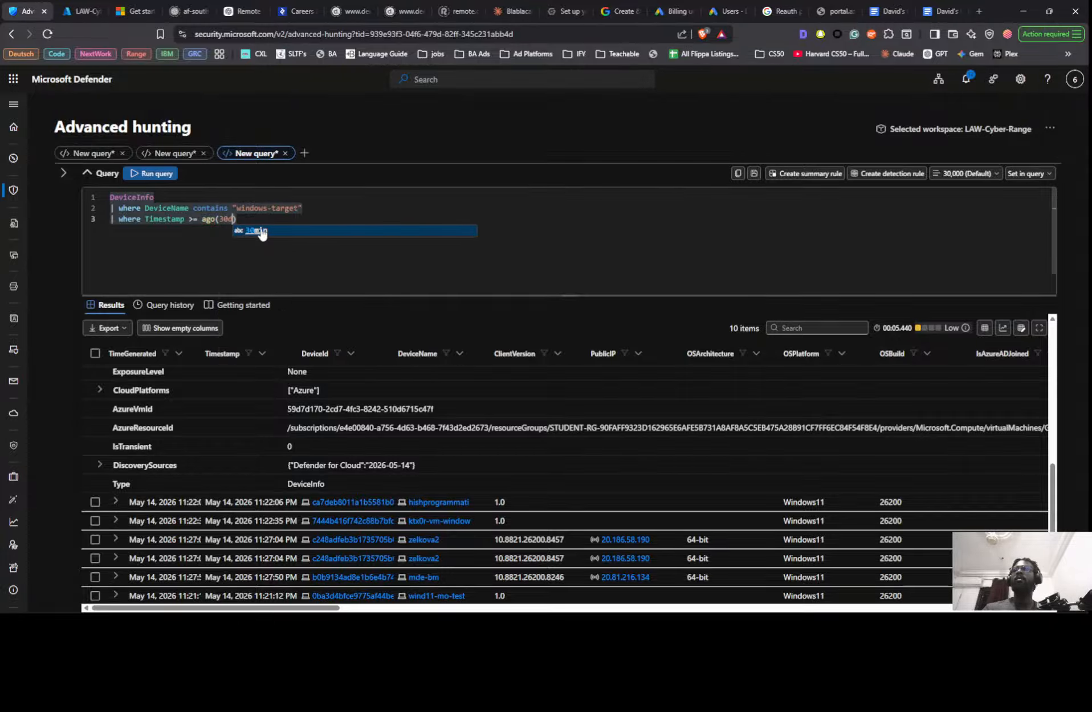
key("shift+Return")
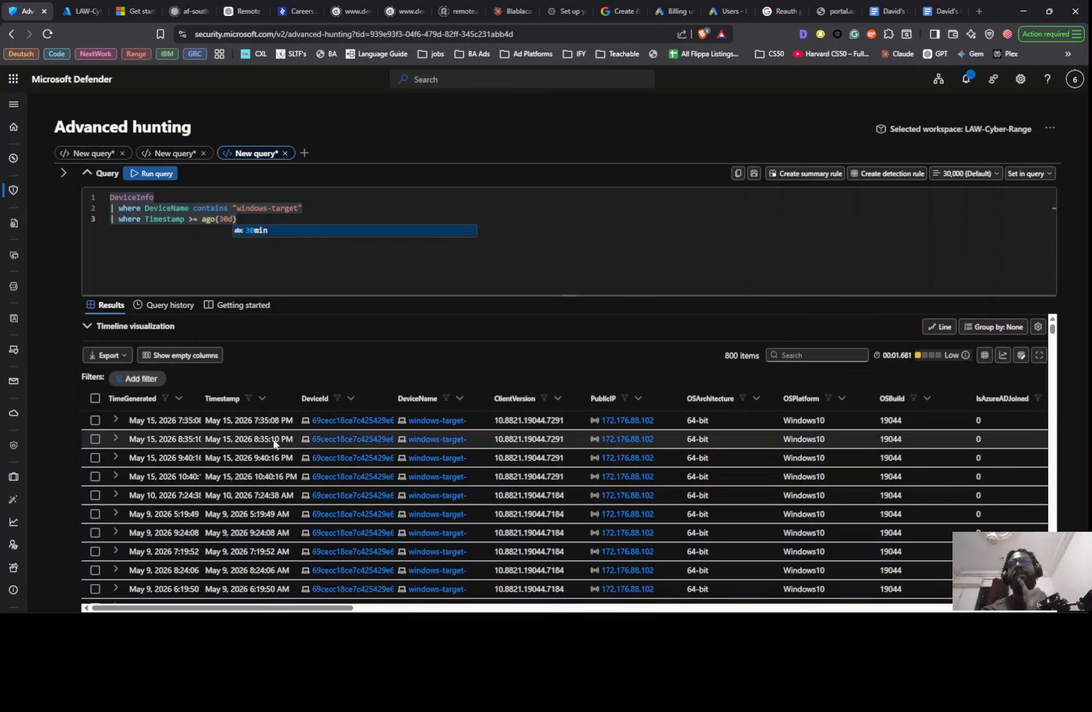
- Look through the returned DeviceInfo records, comparing their timestamps, device names and public IP addresses
key("alt+Tab")
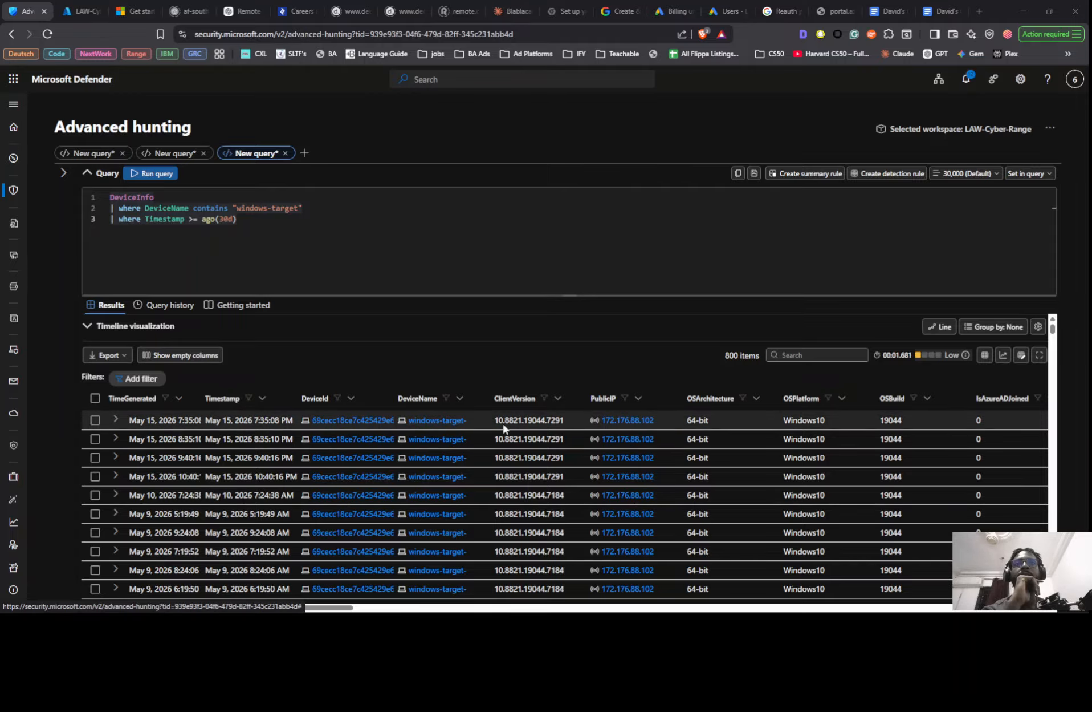
scroll(424, 504, "down", 3)
scroll(424, 504, "down", 10)
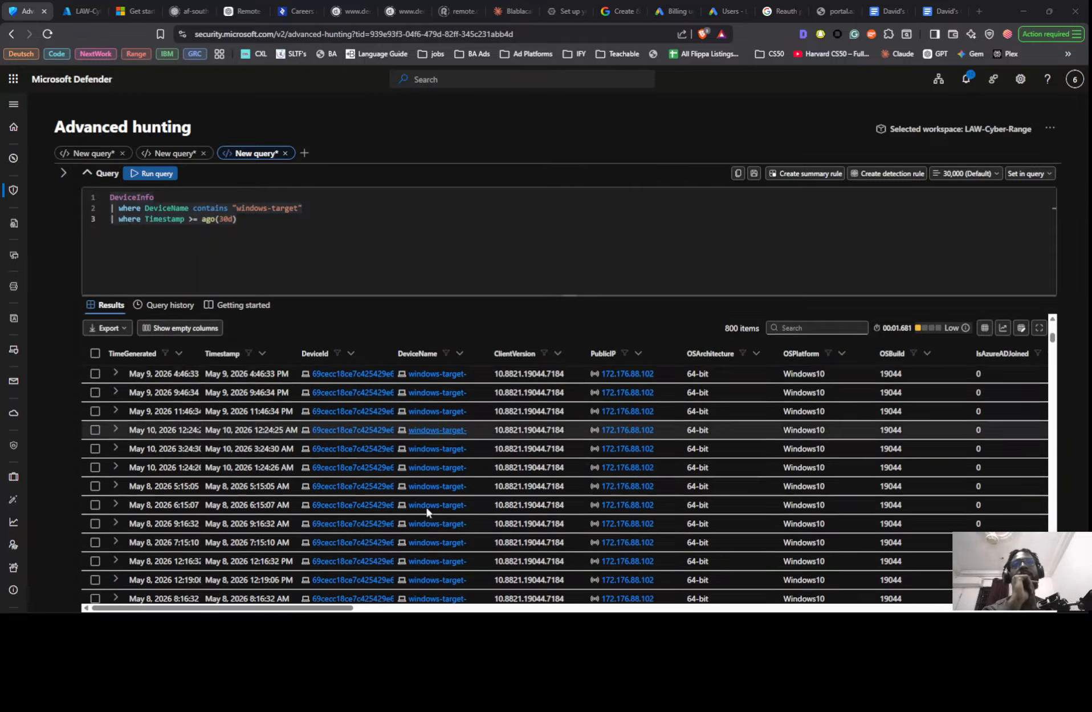
scroll(441, 530, "up", 15)
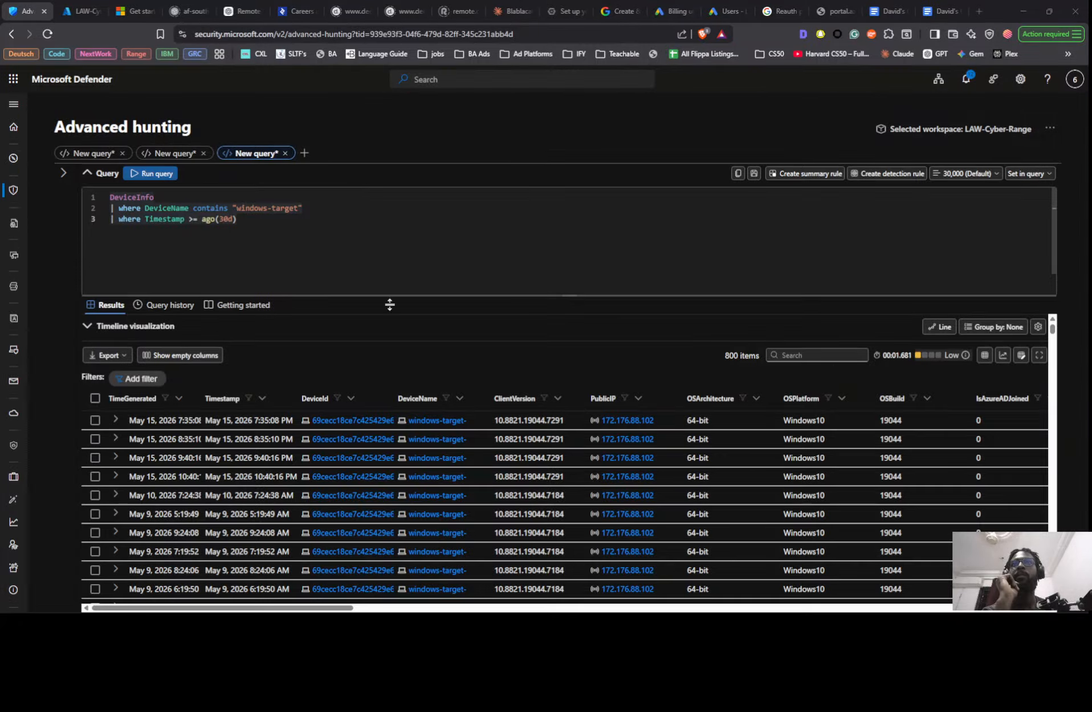
scroll(349, 481, "down", 5)
scroll(347, 475, "down", 10)
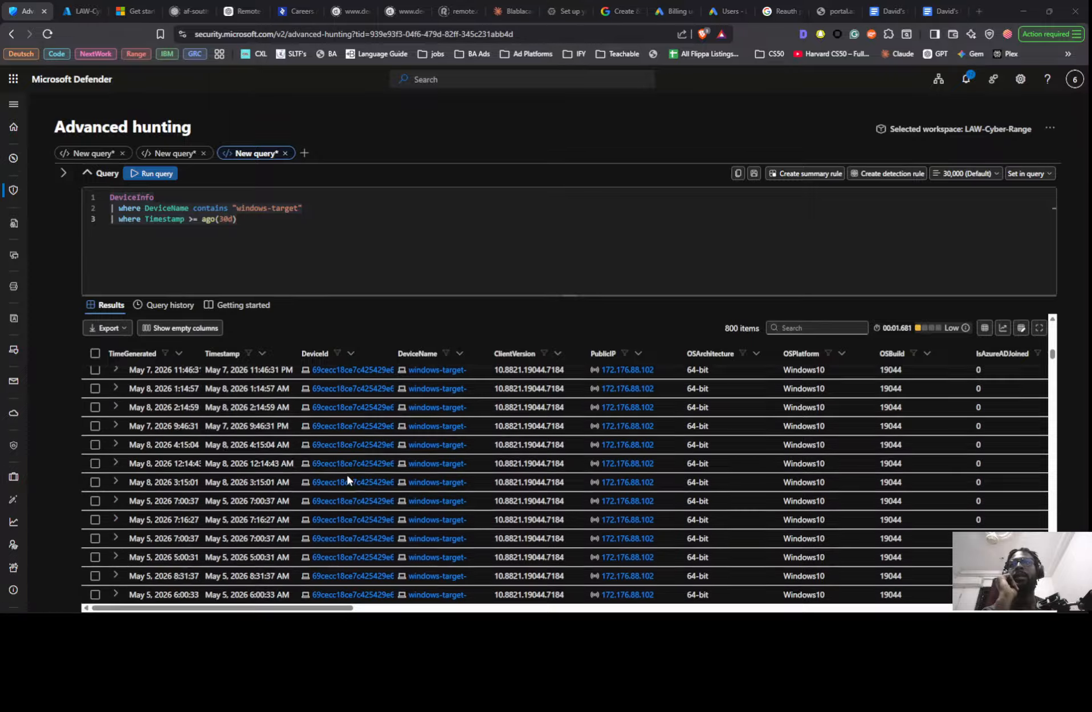
scroll(349, 476, "down", 10)
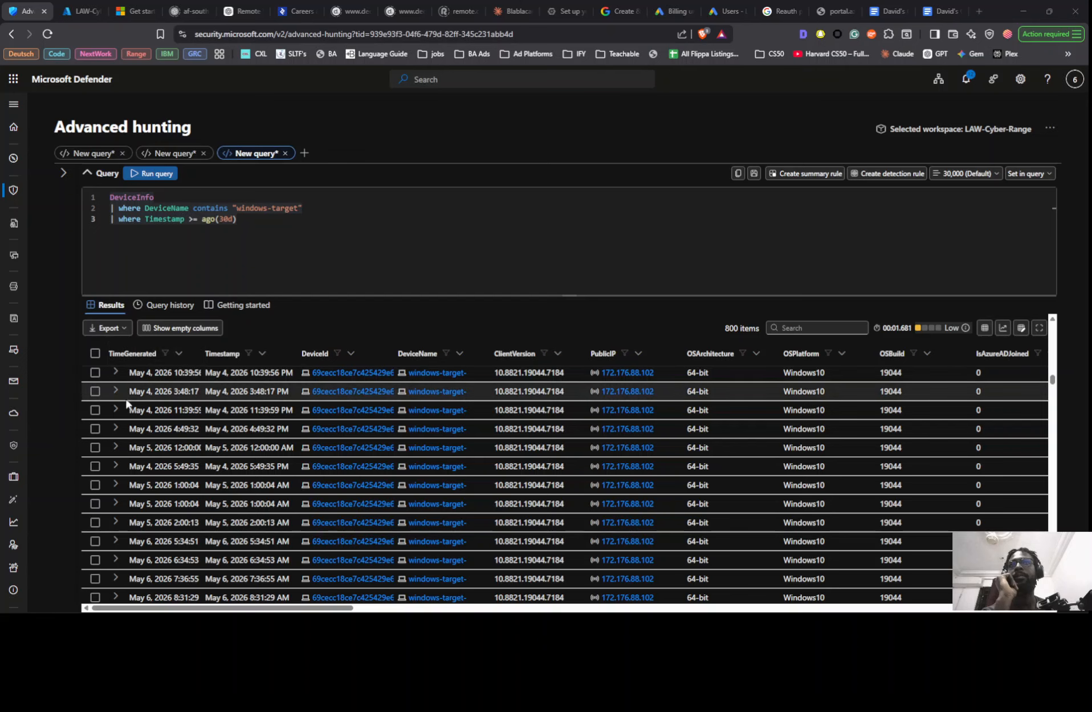
mouse_move(335, 616)
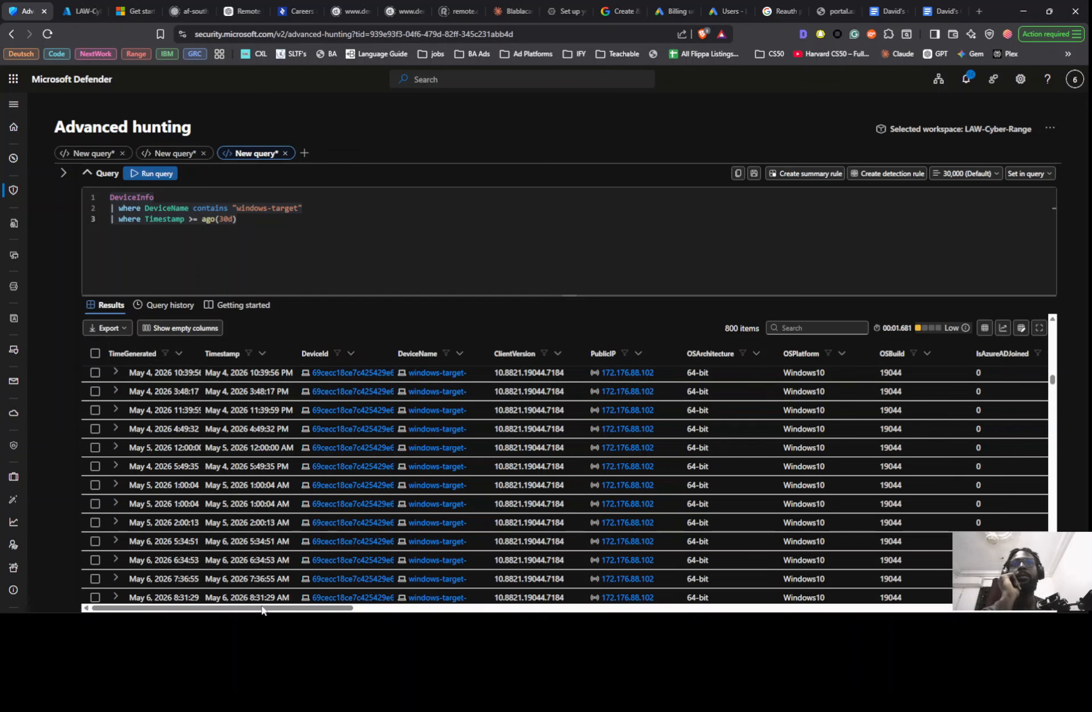
left_click_drag(261, 609, 136, 610)
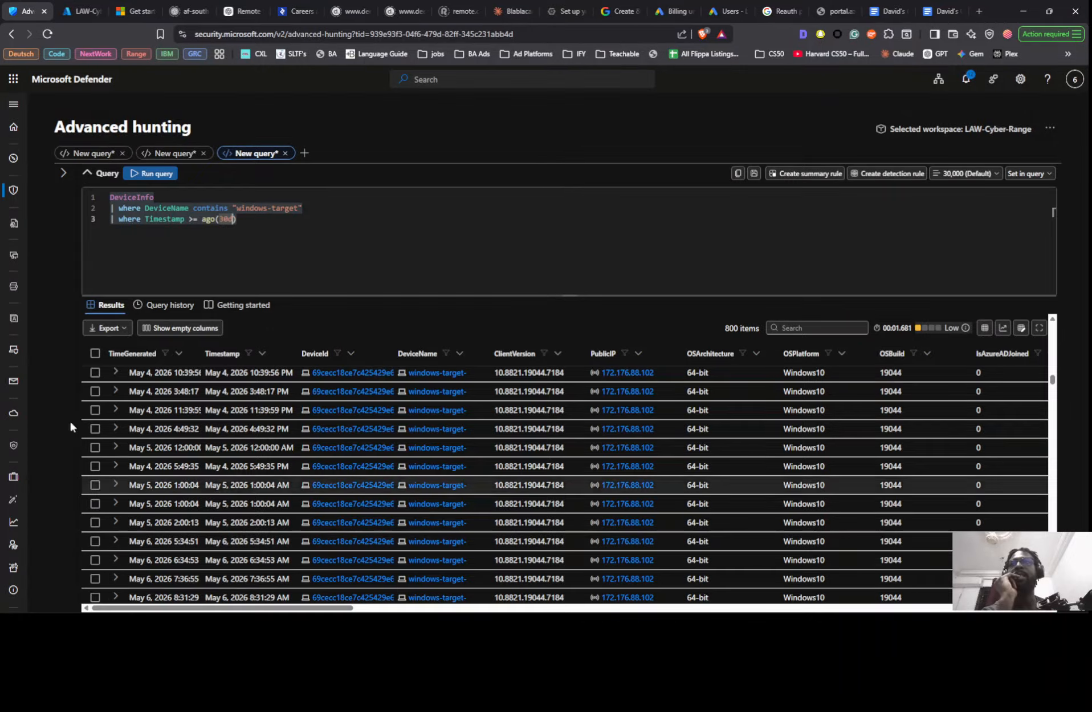
- Expand the record from May 4, 2026 10:39:56 PM and examine its fields, including LoggedOnUsers, IsInternetFacing, ExposureLevel and AzureResourceId
mouse_move(14, 254)
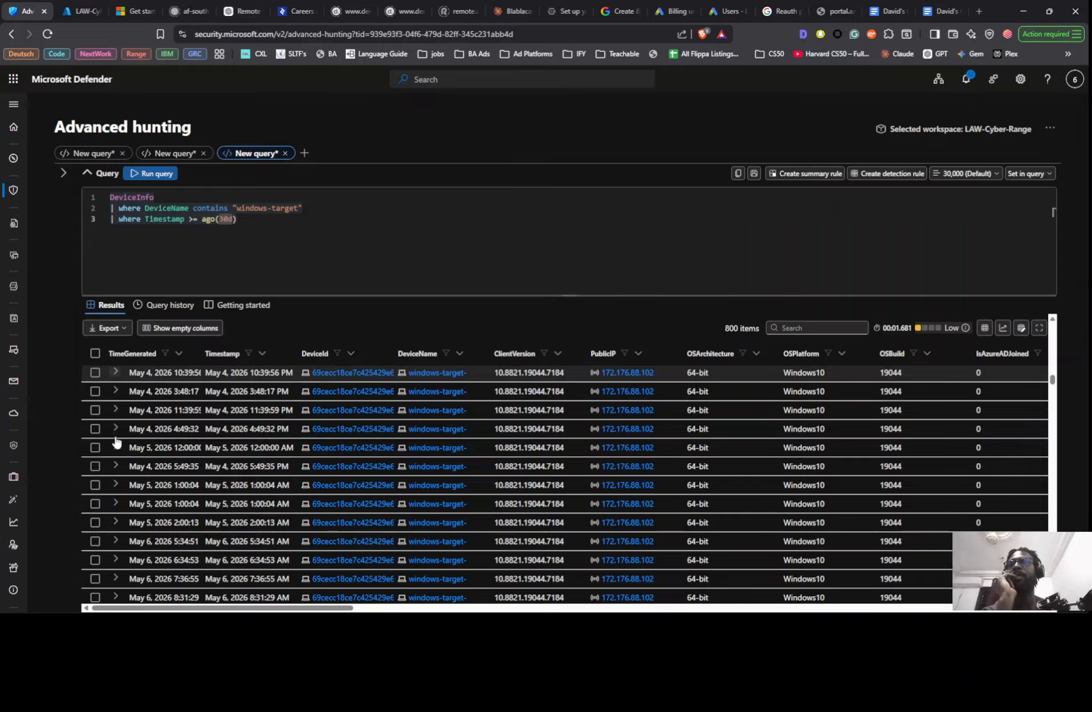
left_click(114, 371)
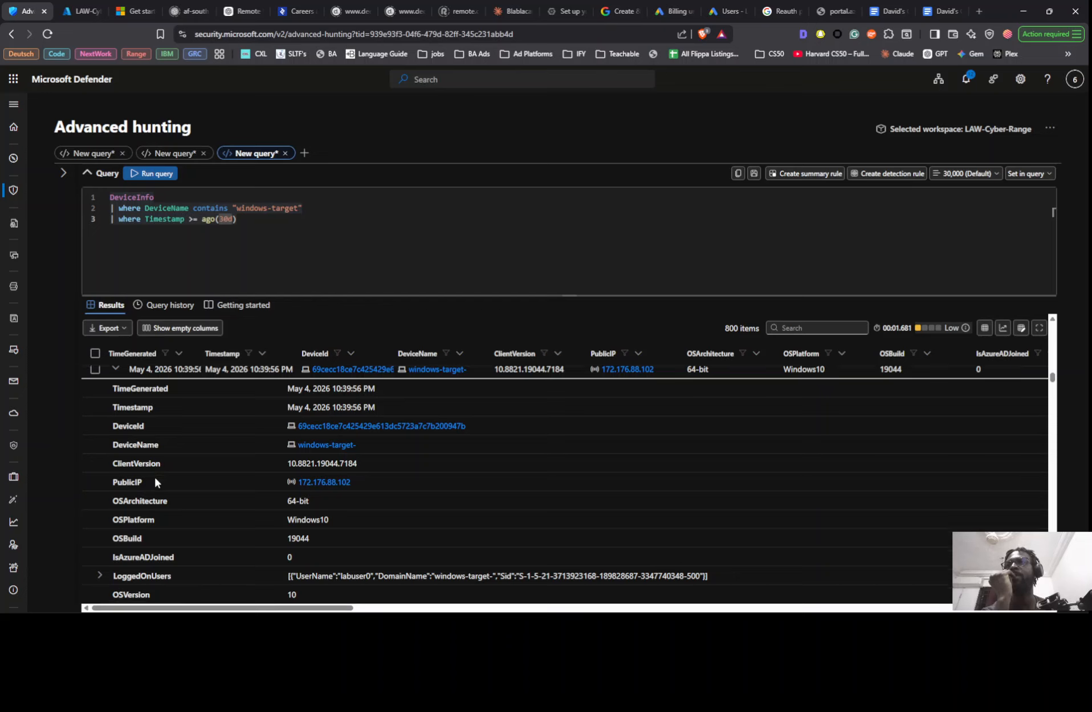
scroll(154, 474, "down", 1)
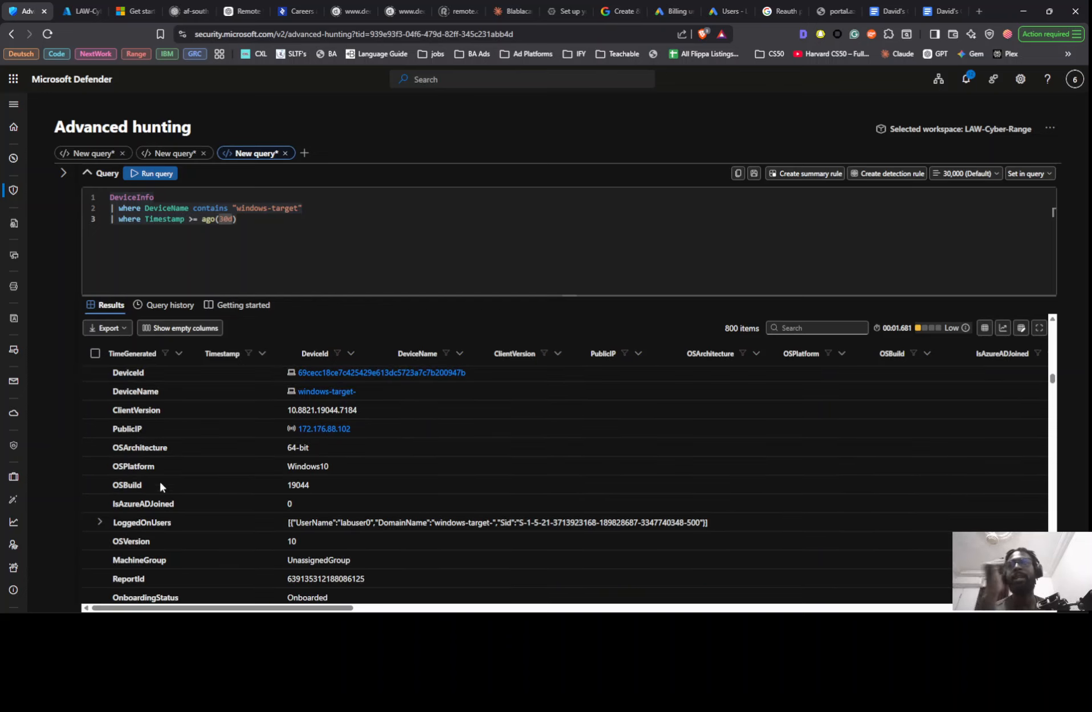
scroll(160, 516, "down", 4)
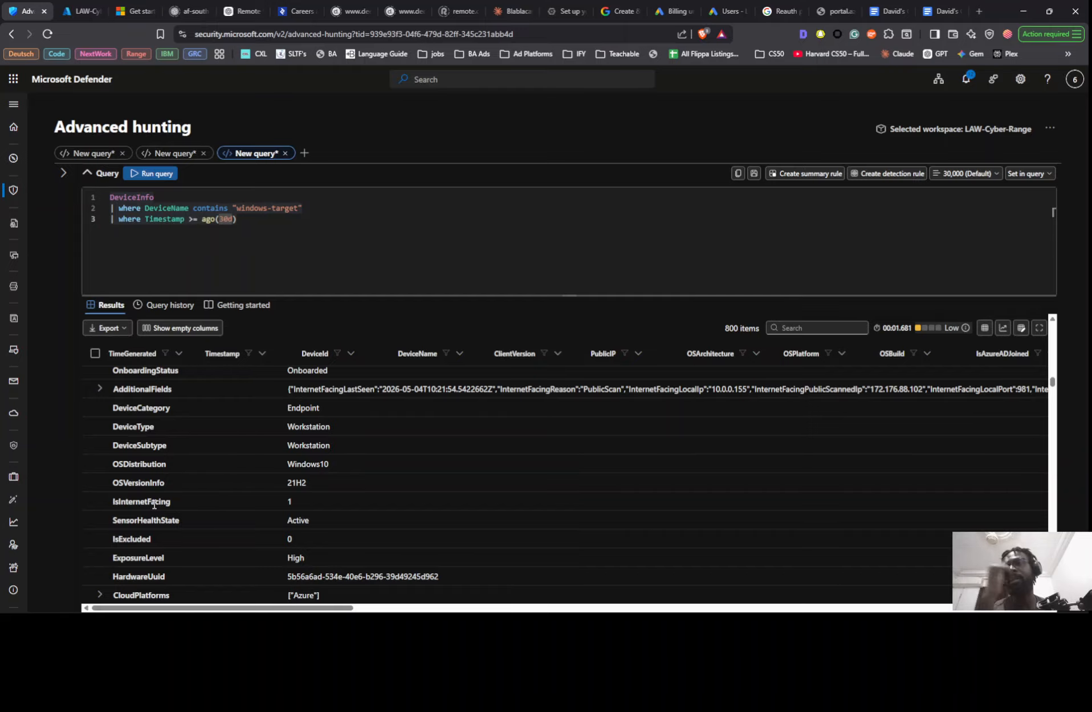
scroll(151, 501, "down", 1)
scroll(151, 499, "down", 1)
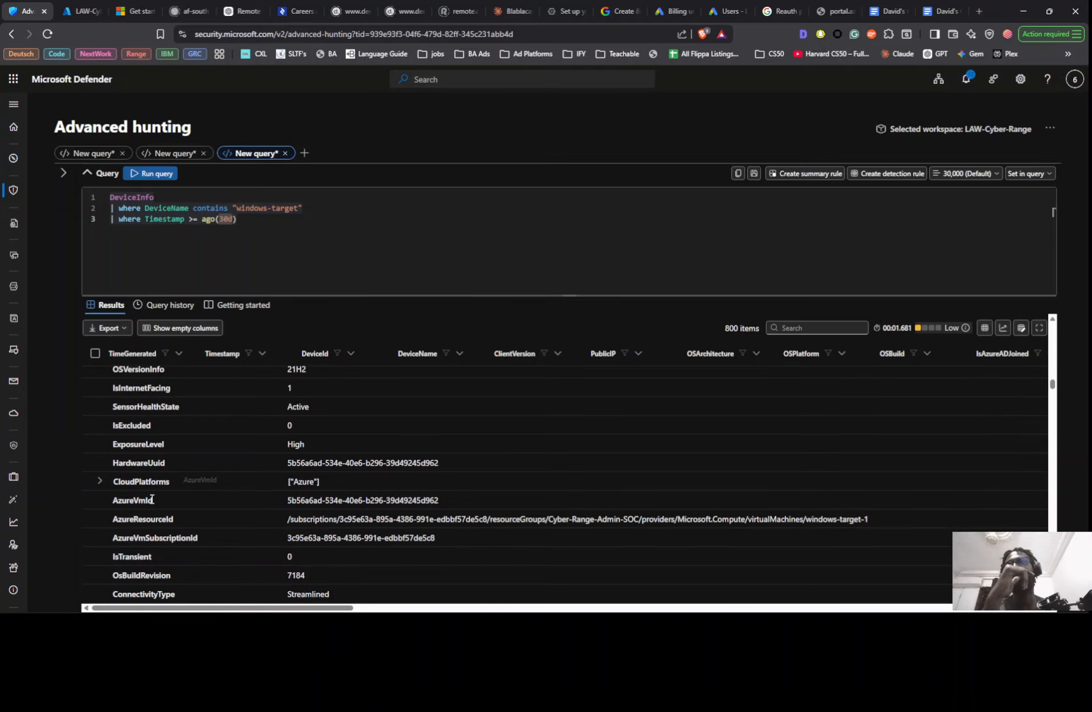
scroll(152, 499, "up", 5)
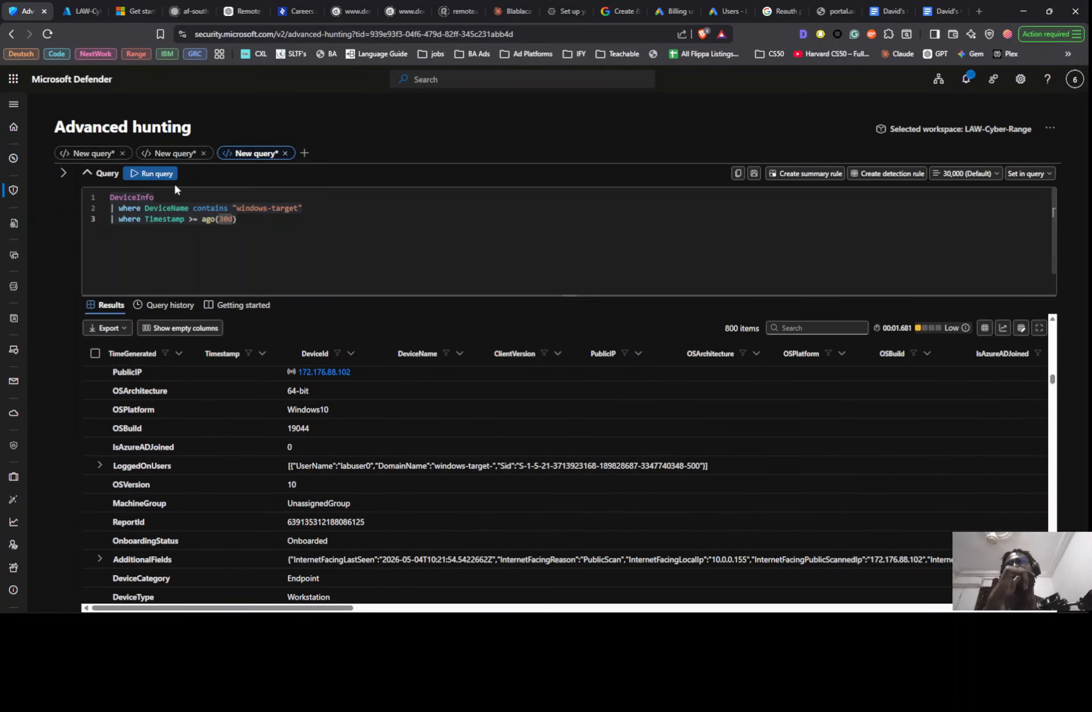
- Replace the DeviceInfo table in the first query line with DeviceLogonEvents, keeping both where filters
key("ctrl+a")
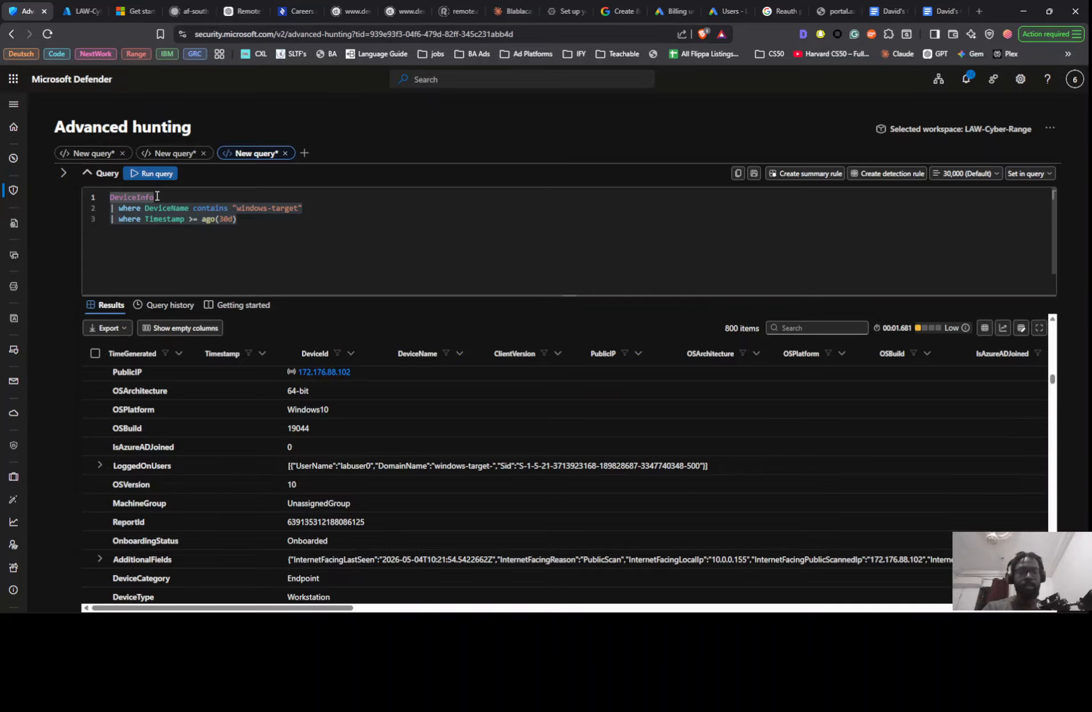
key("BackSpace")
type("v")
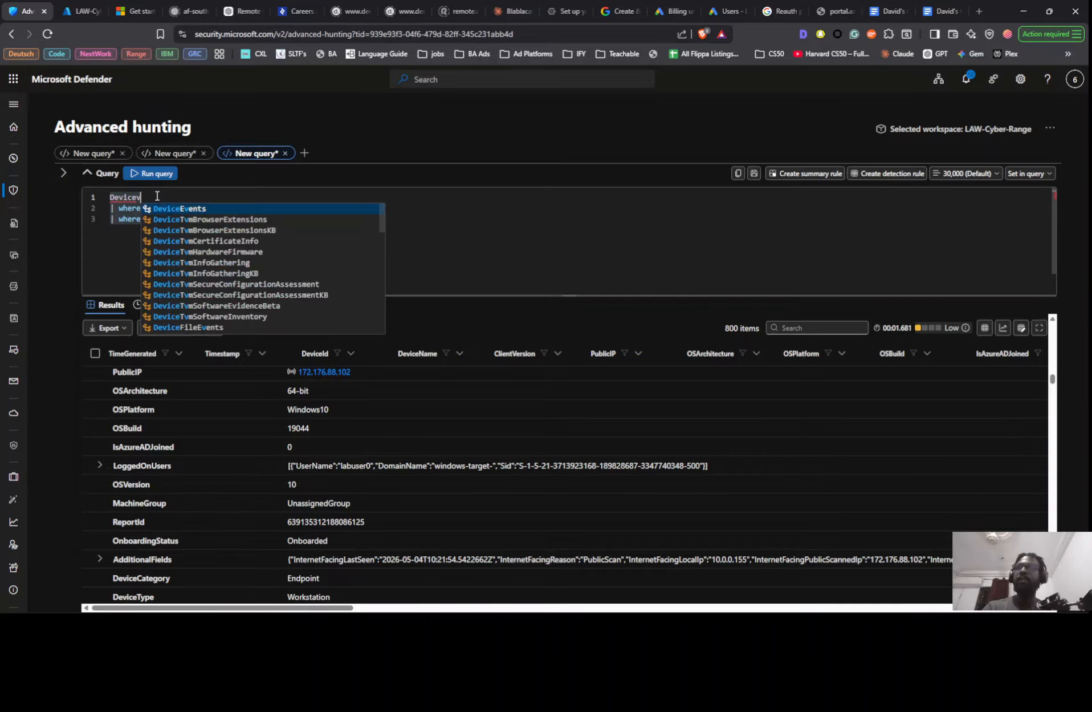
key("BackSpace")
type("l")
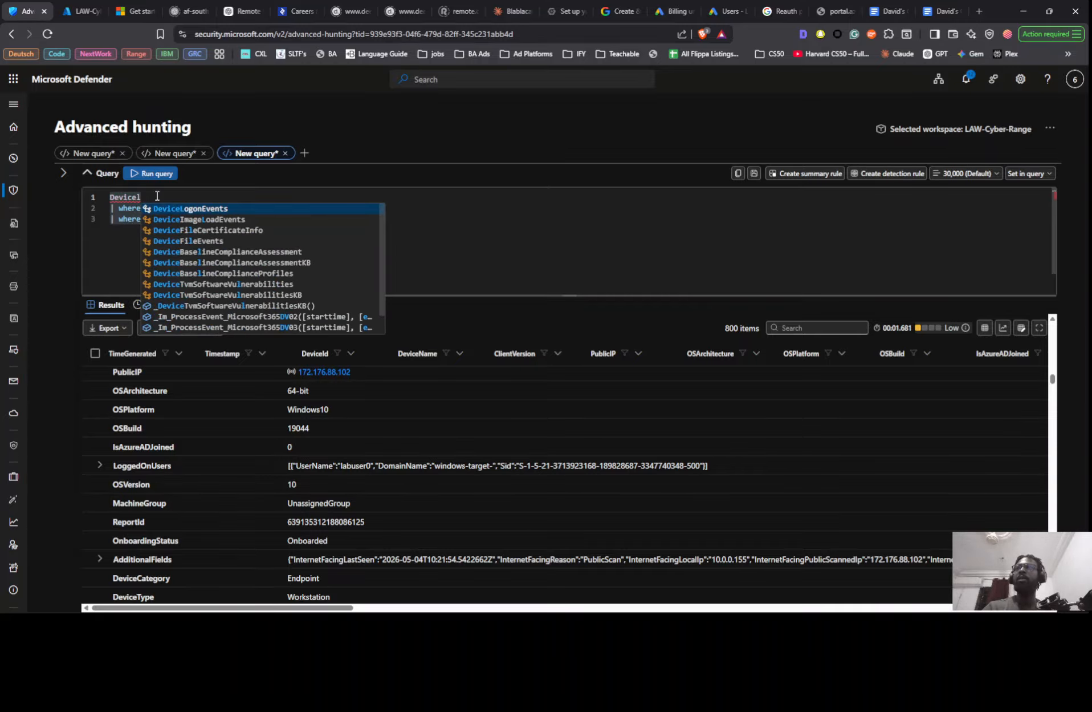
key("Return")
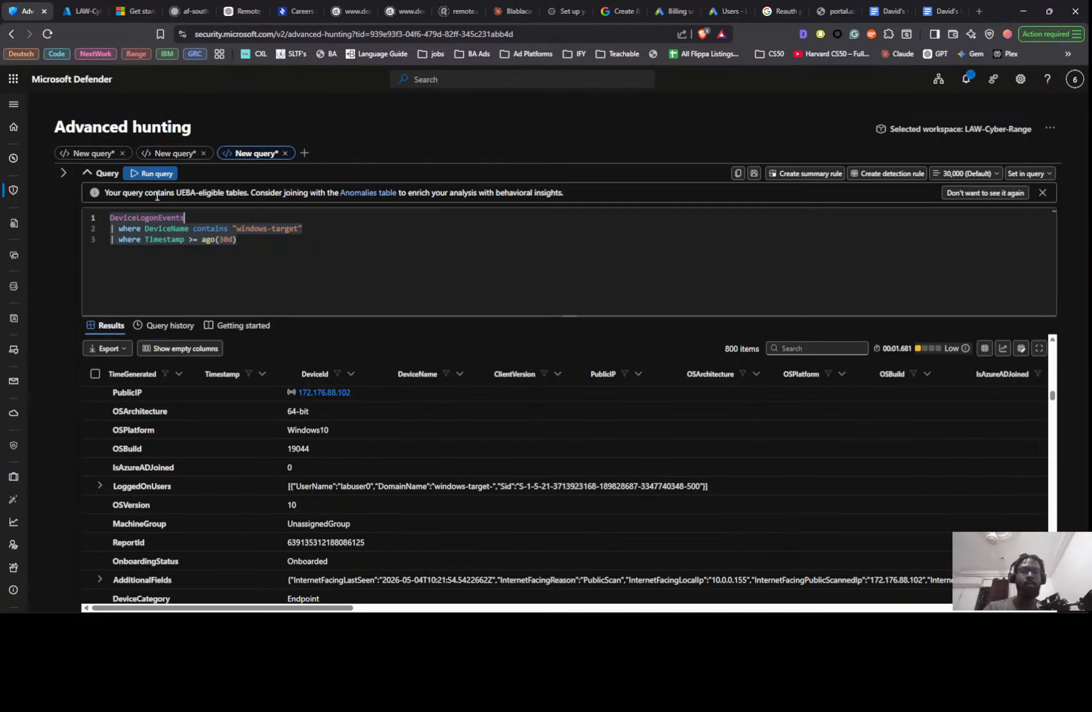
- Run the DeviceLogonEvents query and review the action types, logon types and account names of the returned events
key("shift+Return")
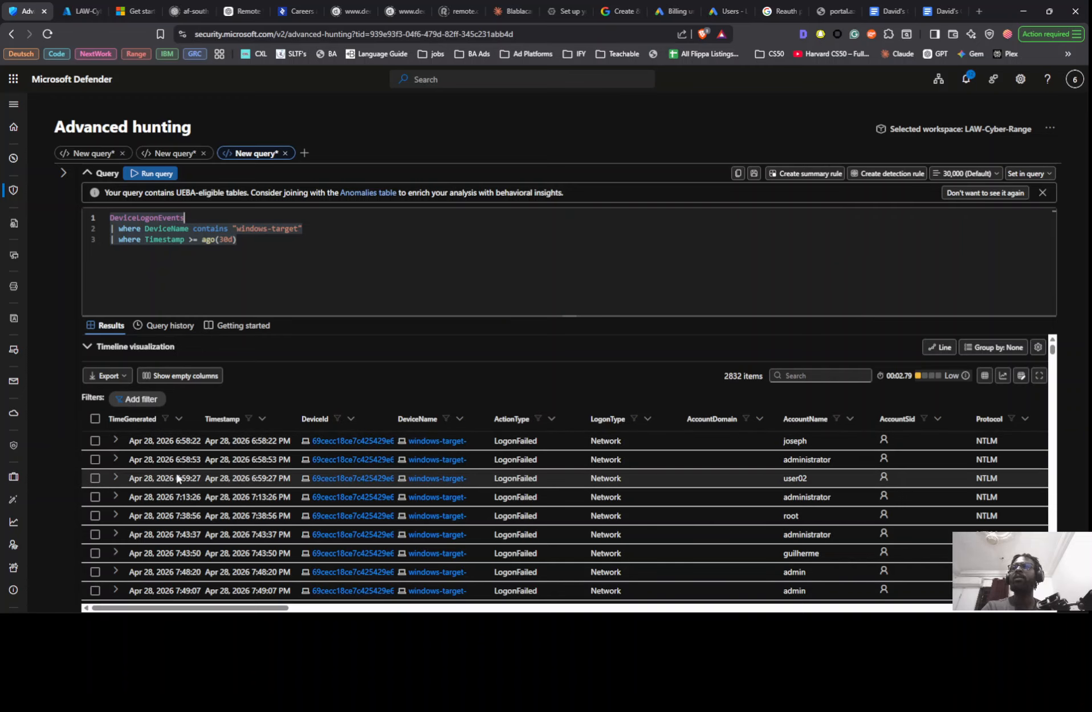
scroll(177, 484, "down", 5)
scroll(171, 487, "down", 15)
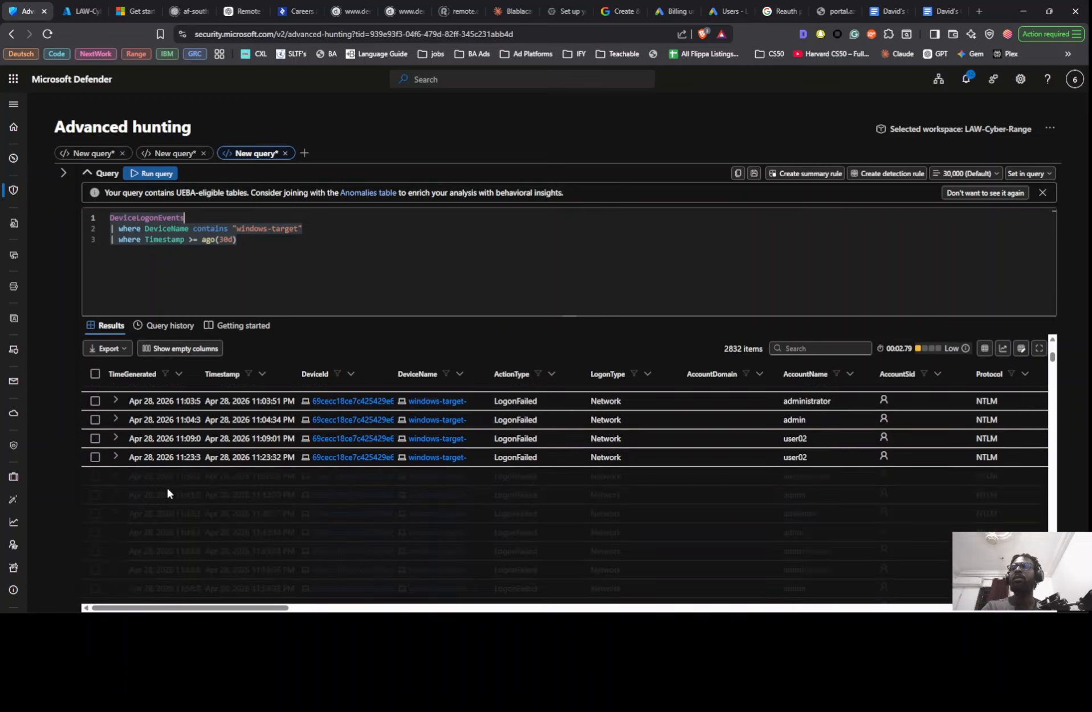
scroll(168, 493, "up", 10)
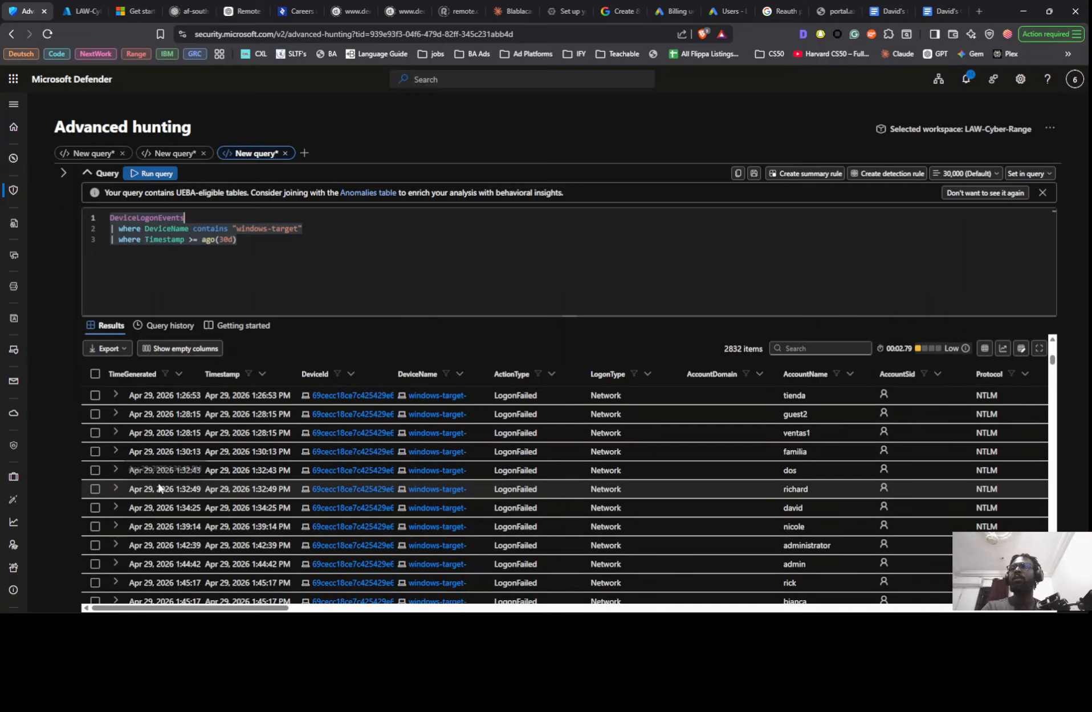
scroll(150, 474, "up", 10)
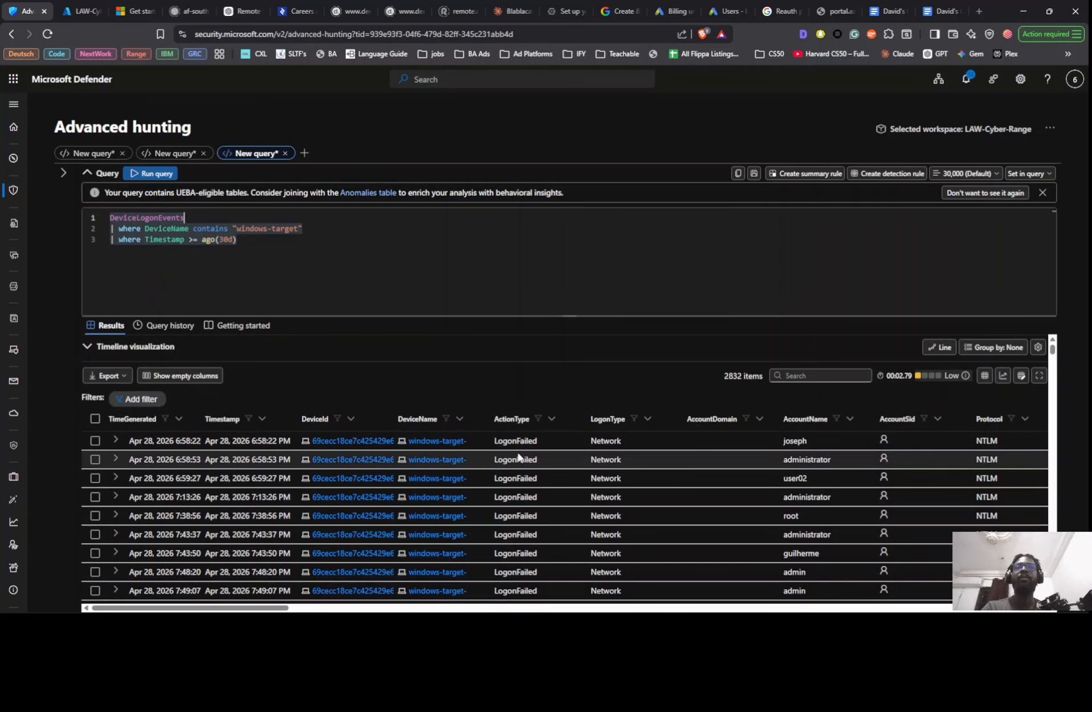
- Change the Timestamp comparison in the third line to <= ago(30d), rerun the query and check the returned logon events
left_click(194, 246)
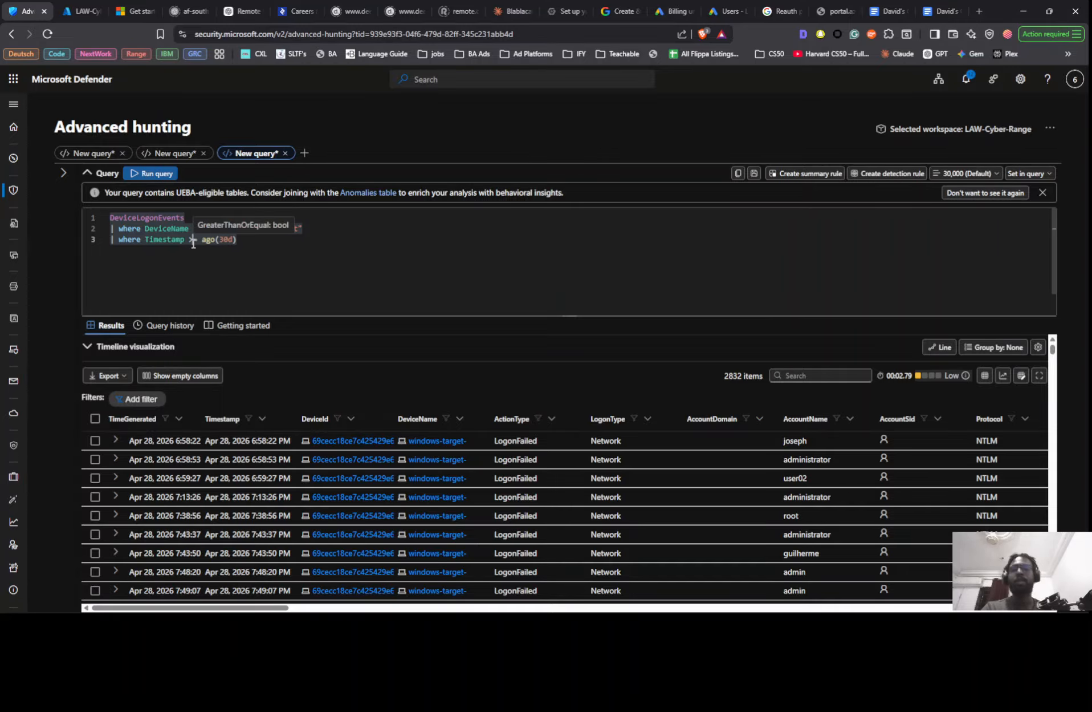
key("BackSpace")
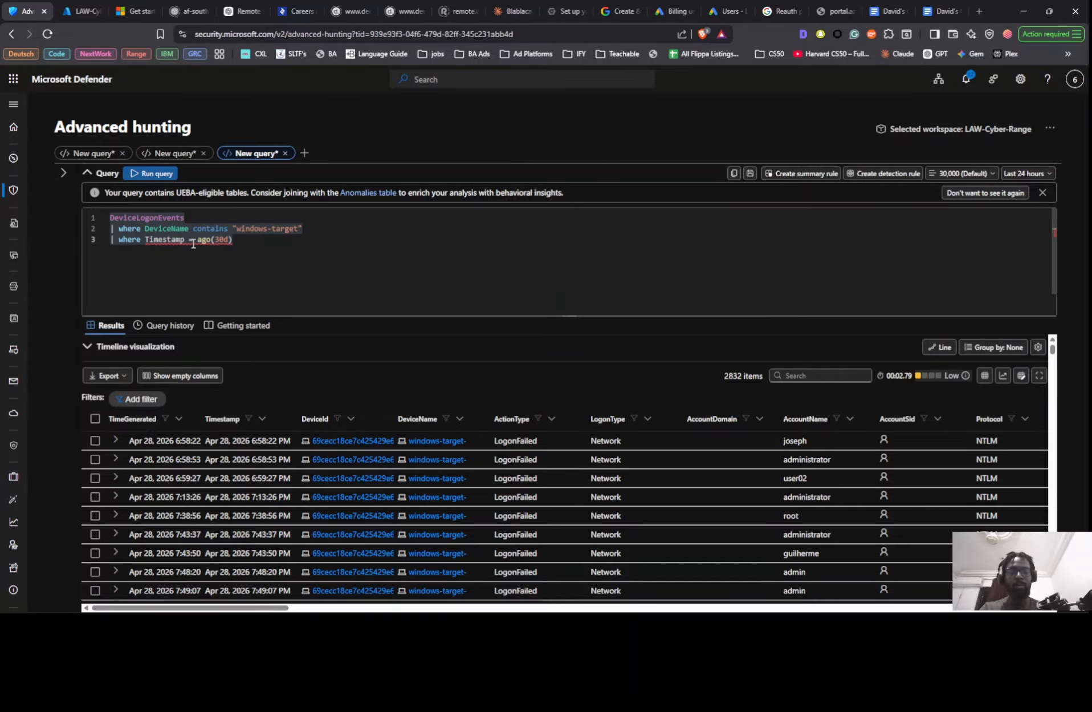
type("<")
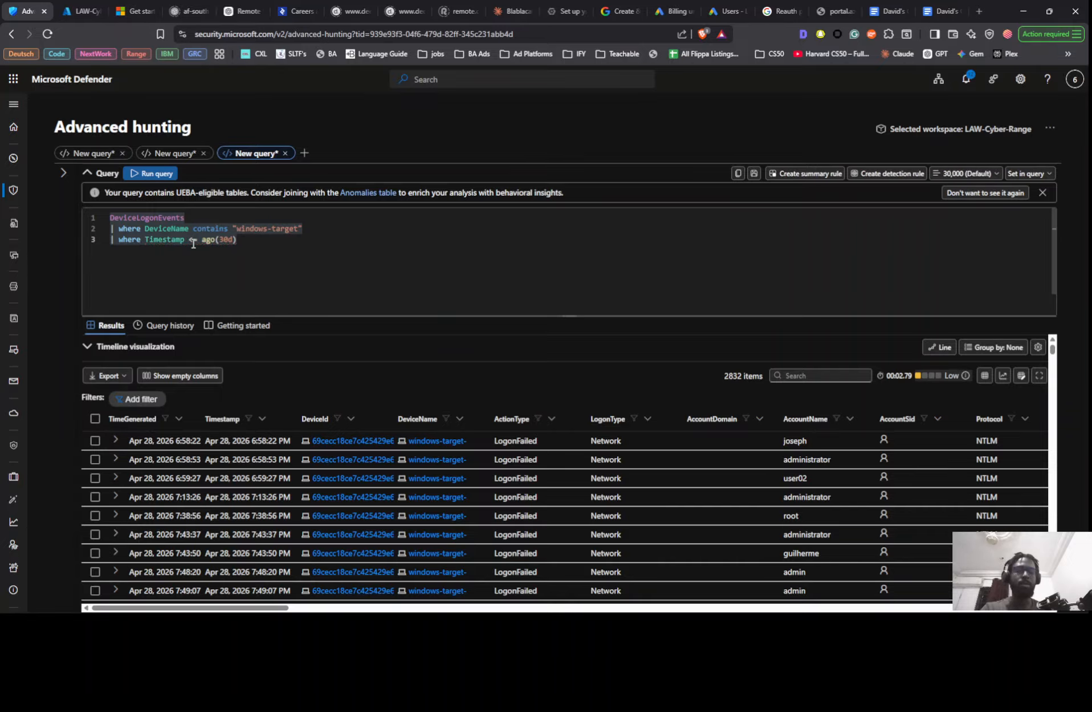
key("shift+Return")
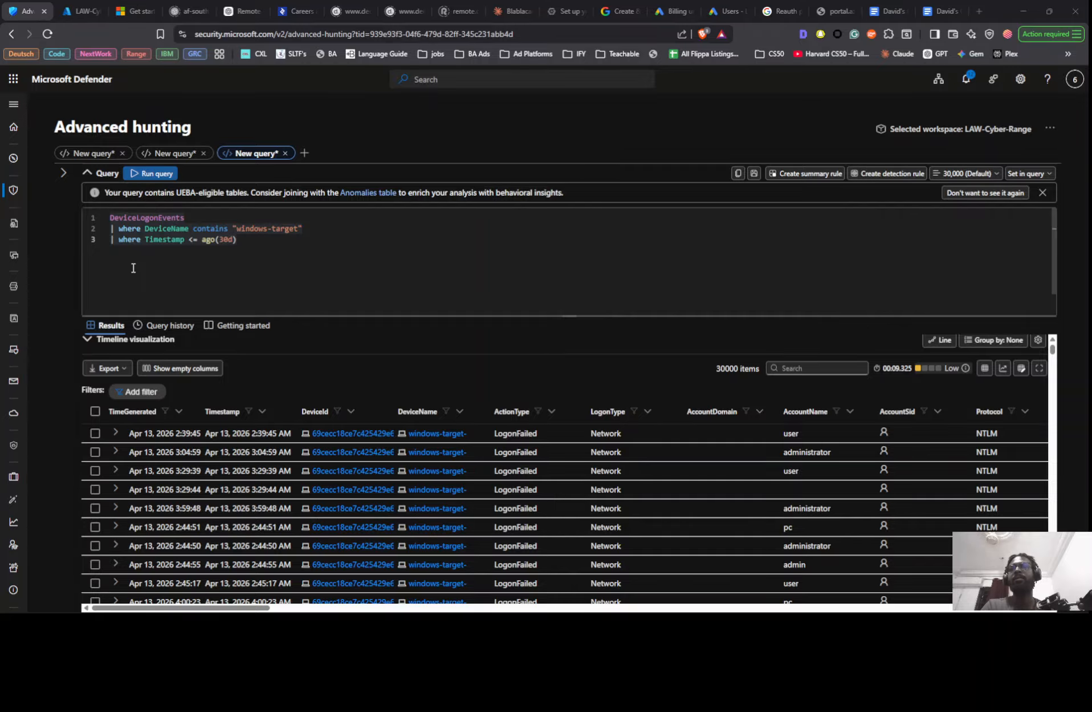
scroll(169, 516, "down", 1)
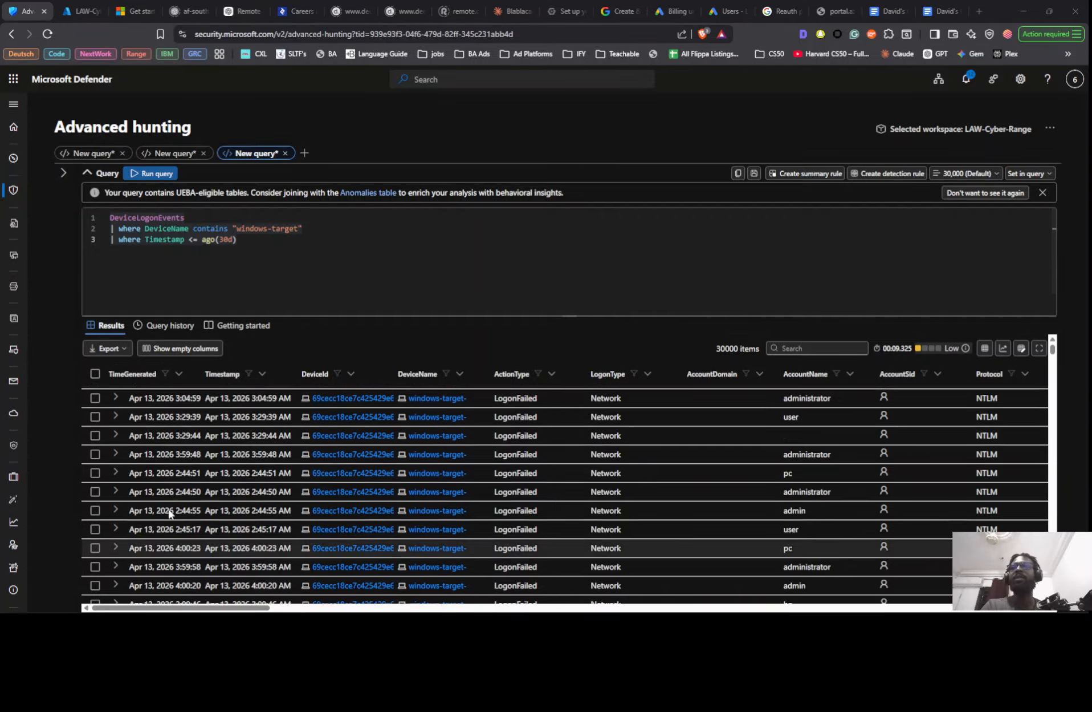
- Add a fourth line, order by Timestamp desc, to the DeviceLogonEvents query and run it
key("ctrl+a")
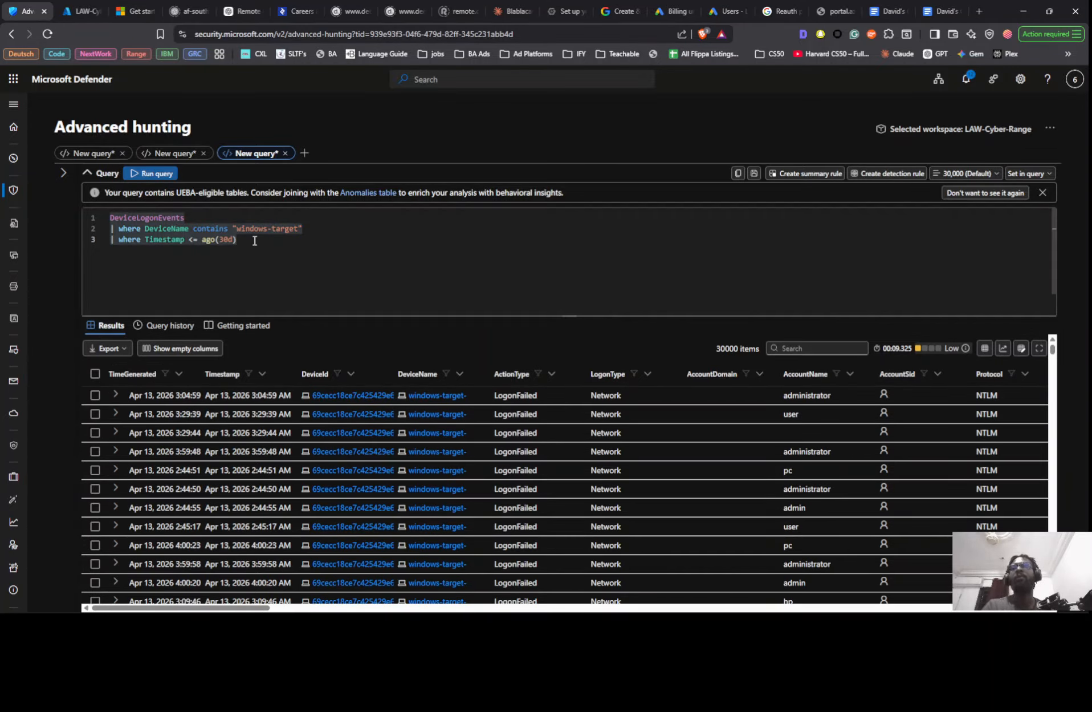
key("Return")
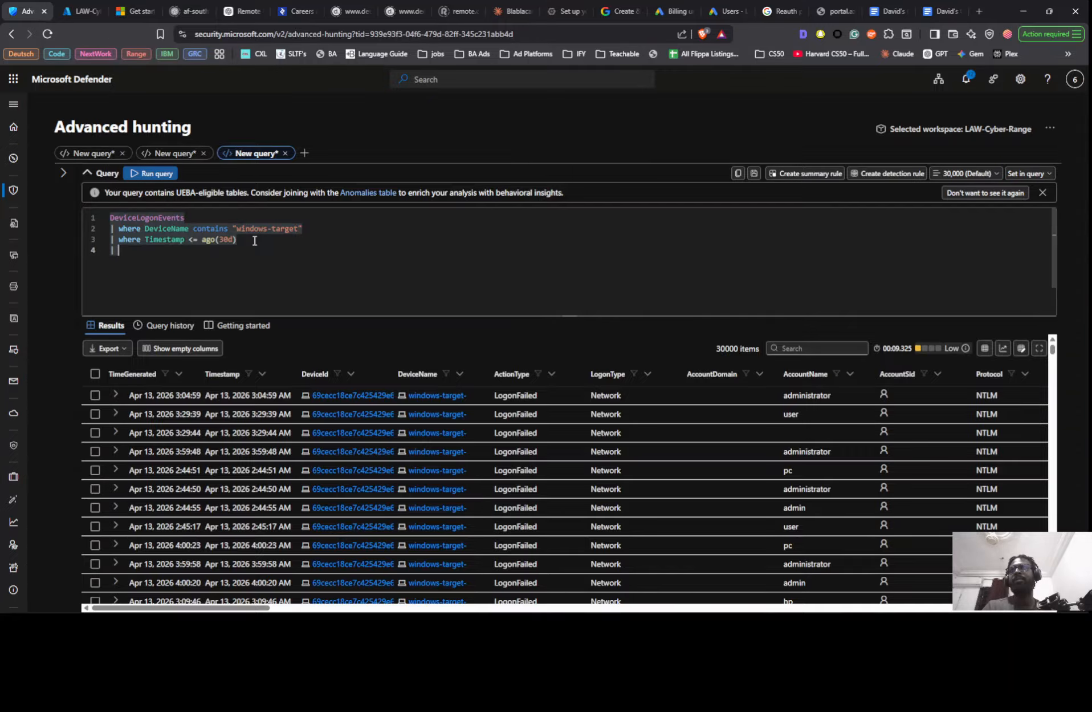
type("or")
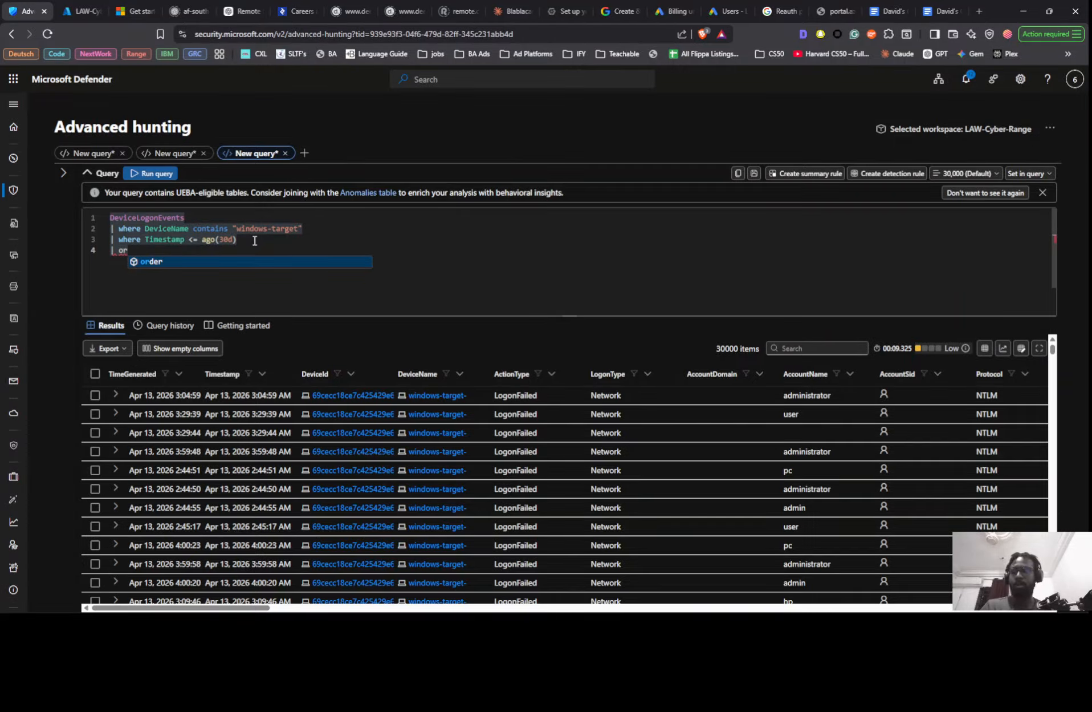
key("Tab")
type("ti")
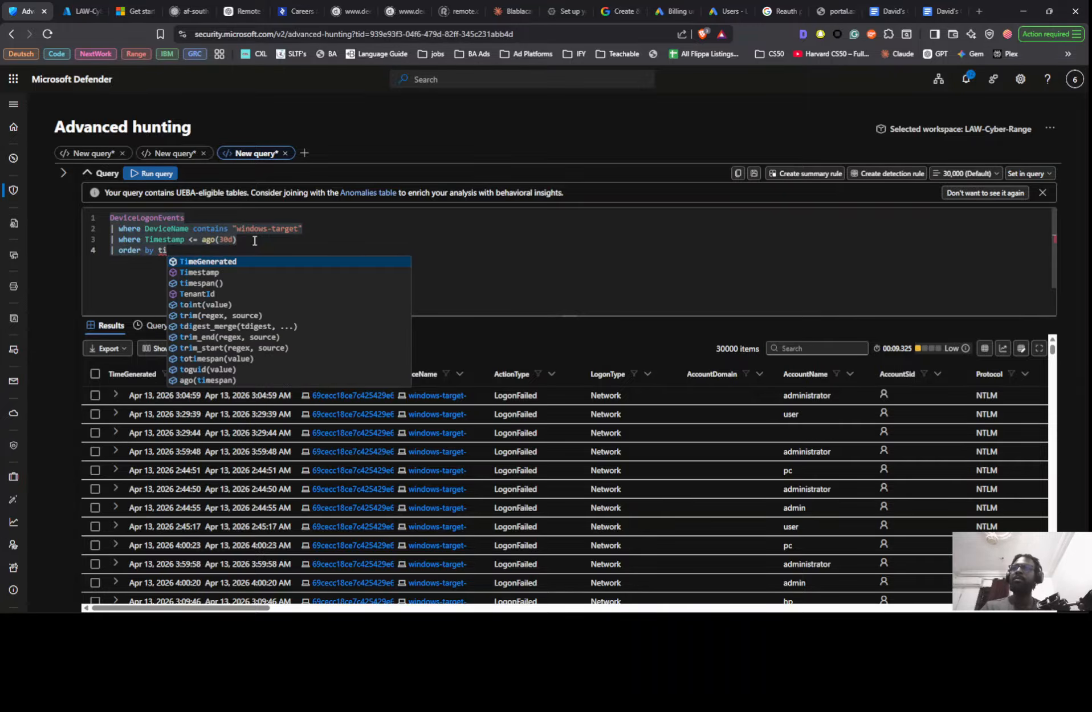
key("Down")
key("Tab")
key("Tab")
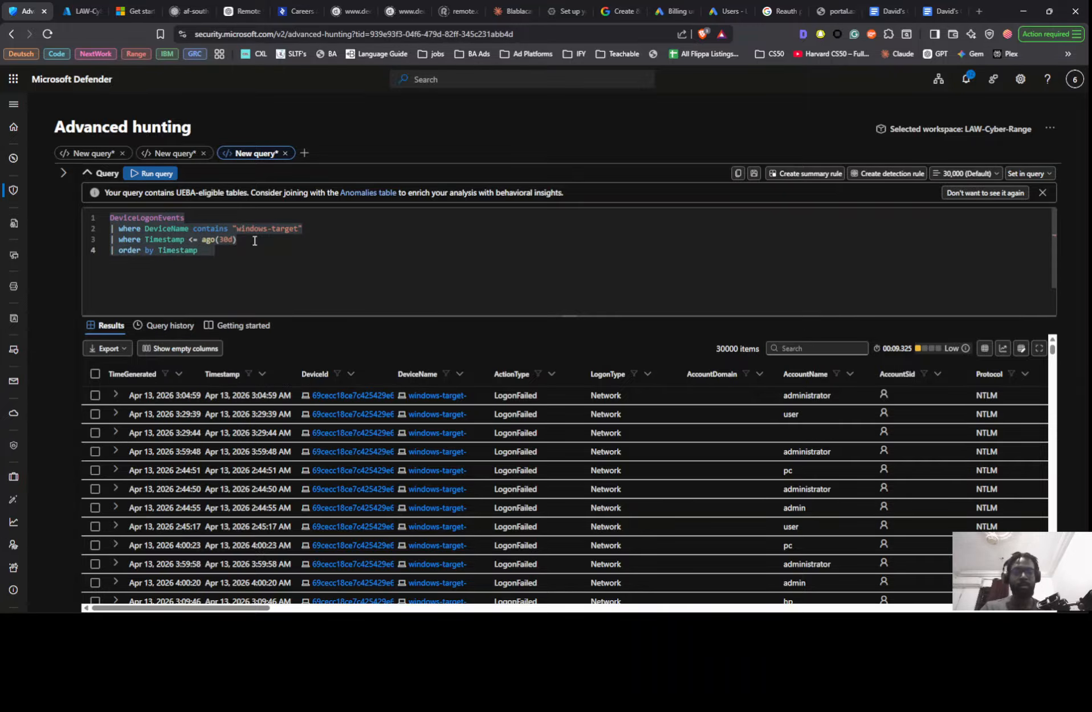
key("BackSpace")
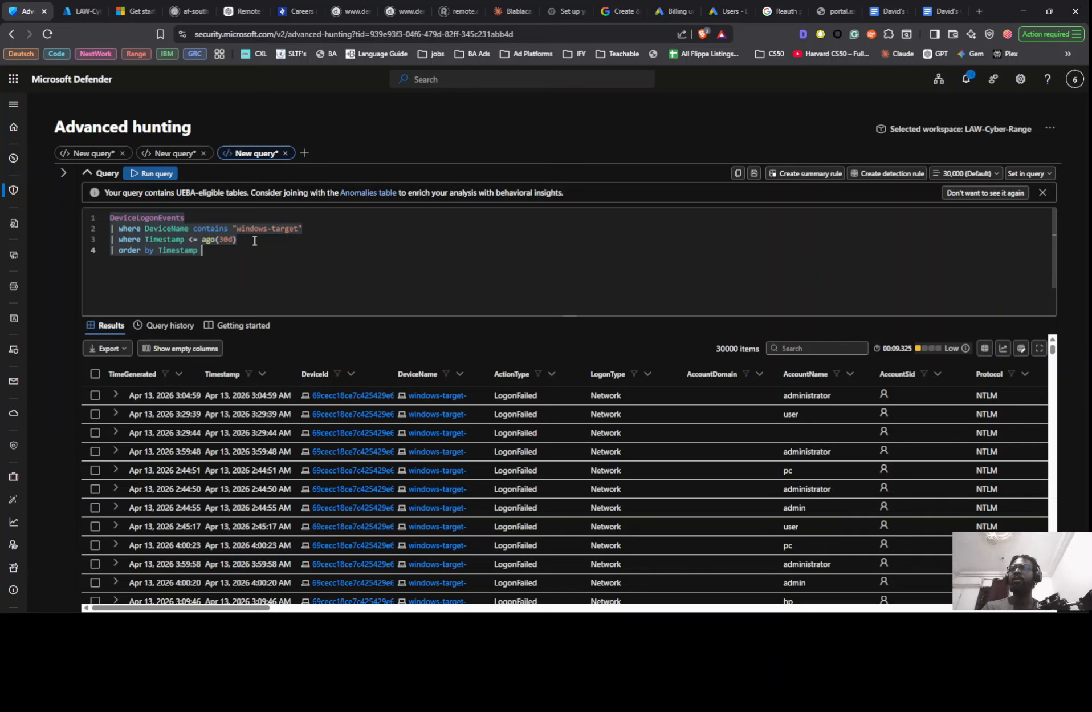
type("desc")
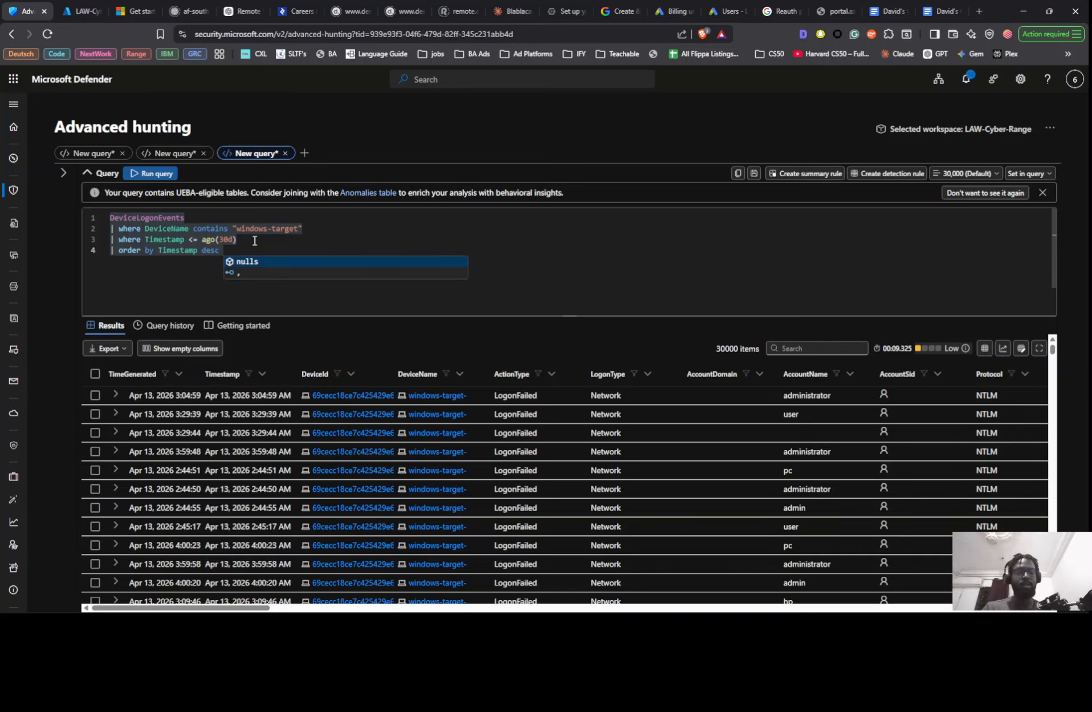
key("shift+Return")
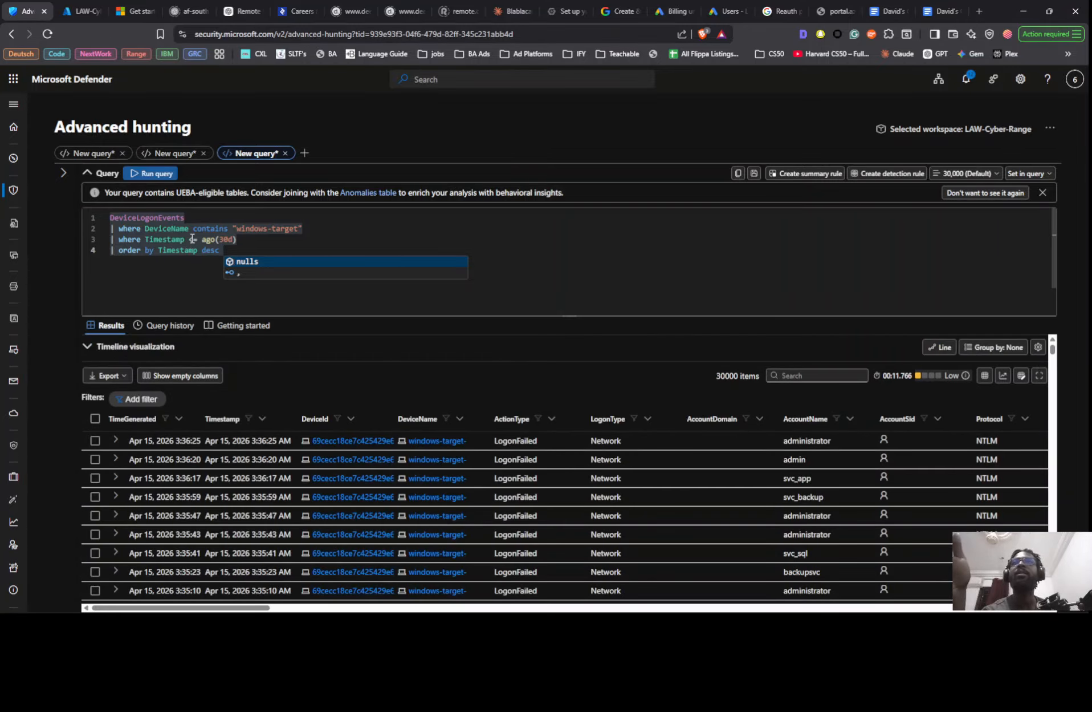
- Review the timestamps of the sorted logon events and check the query's time range options
left_click(195, 241)
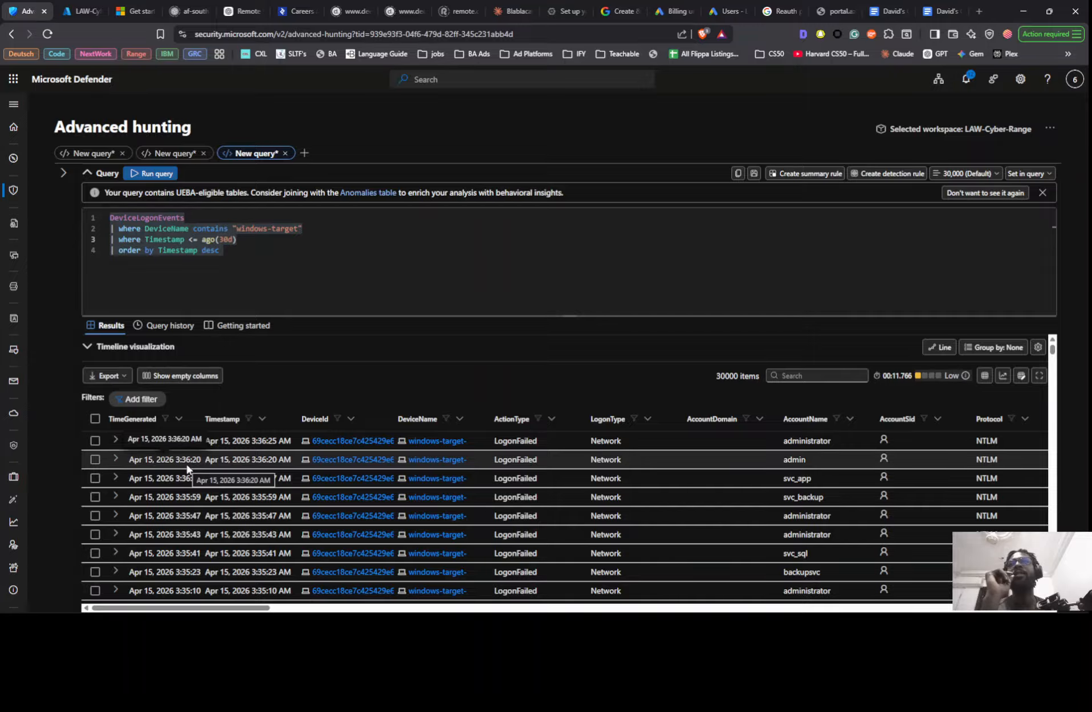
scroll(205, 478, "down", 5)
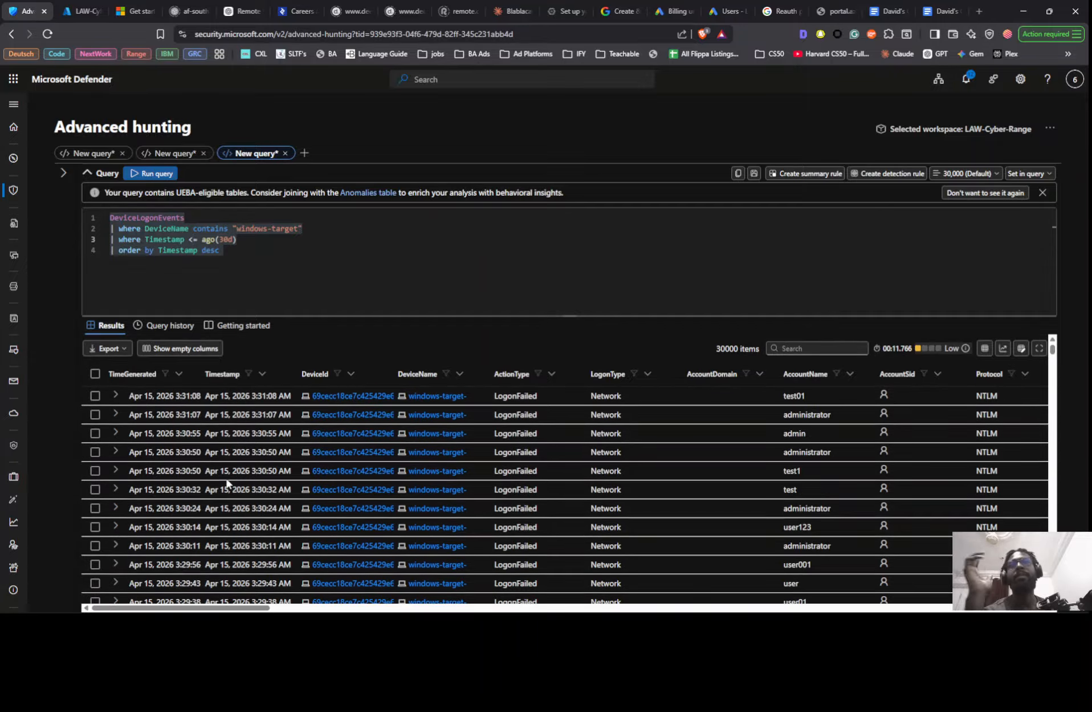
scroll(227, 483, "up", 6)
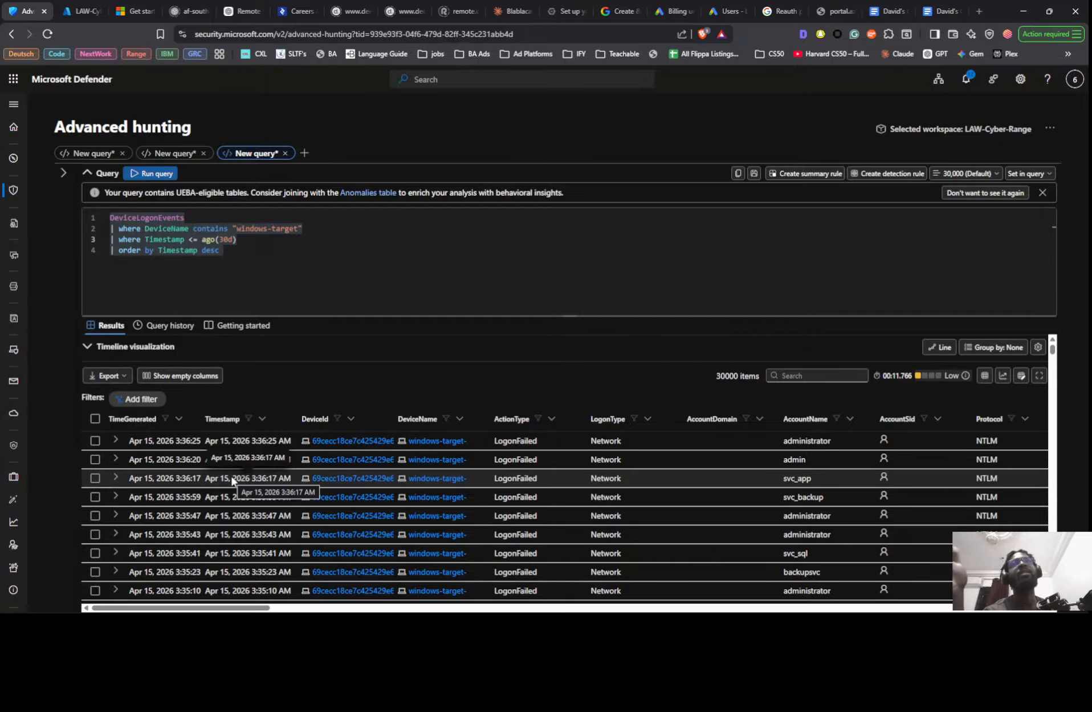
scroll(251, 553, "down", 10)
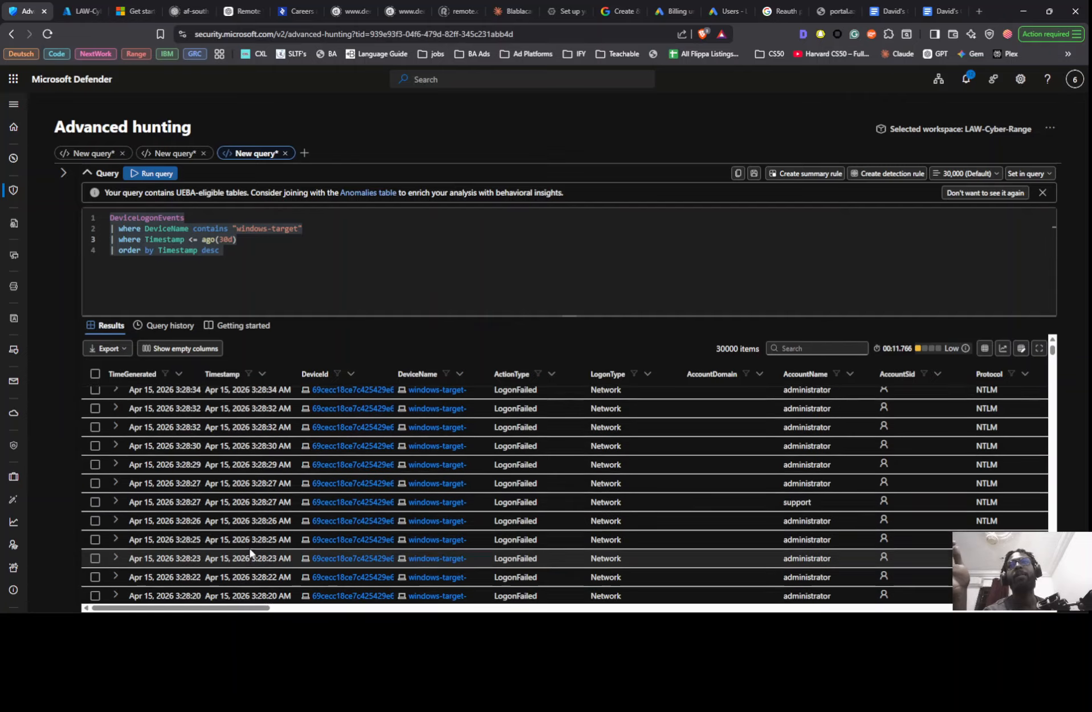
scroll(239, 479, "down", 5)
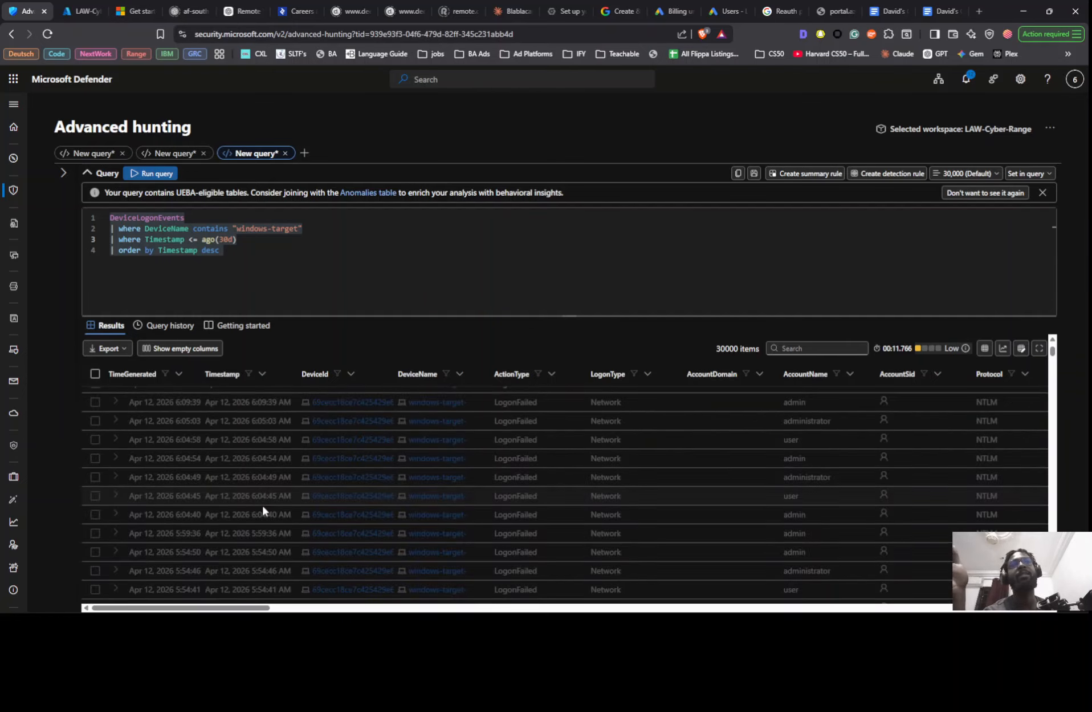
scroll(264, 500, "up", 10)
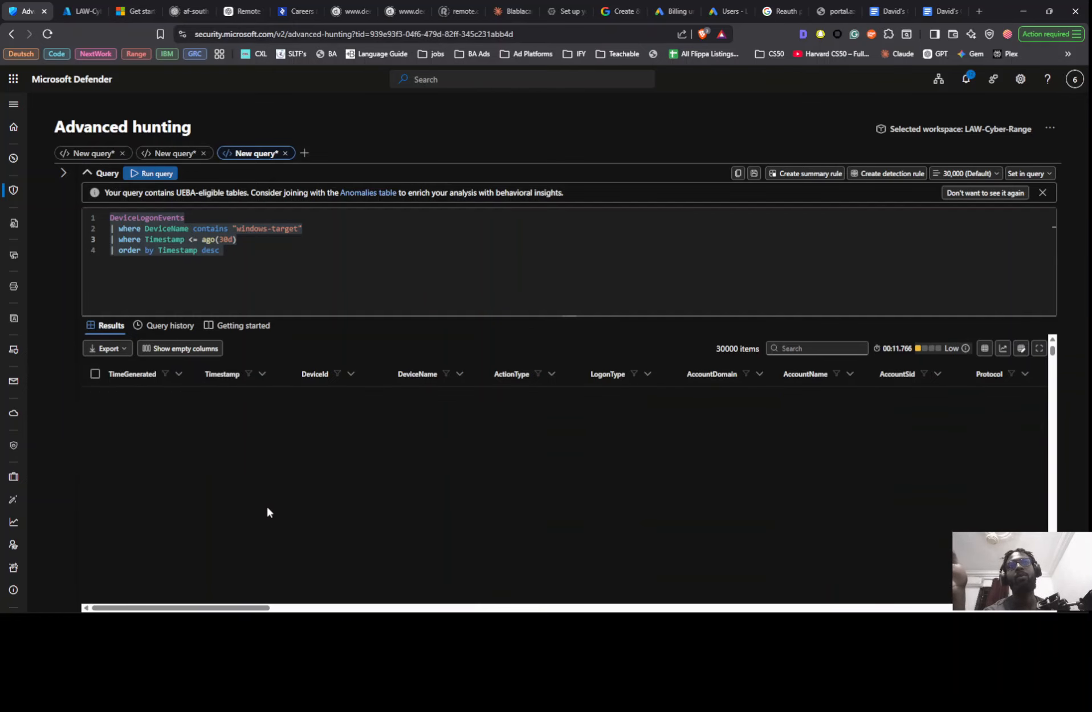
scroll(269, 513, "down", 5)
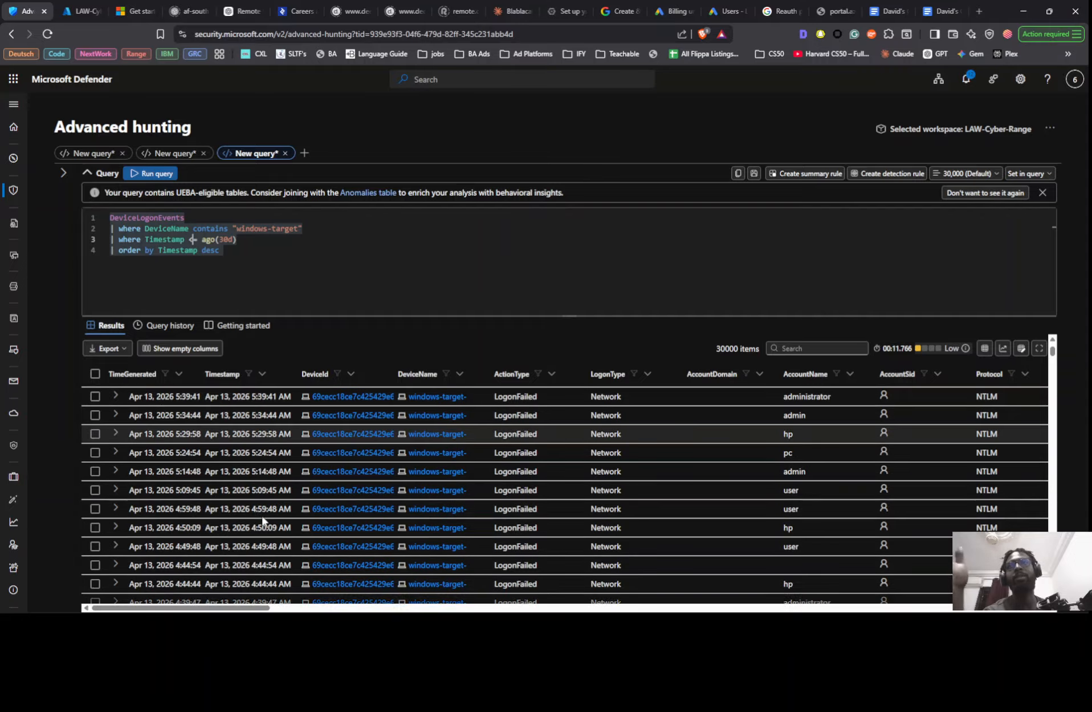
scroll(263, 520, "down", 5)
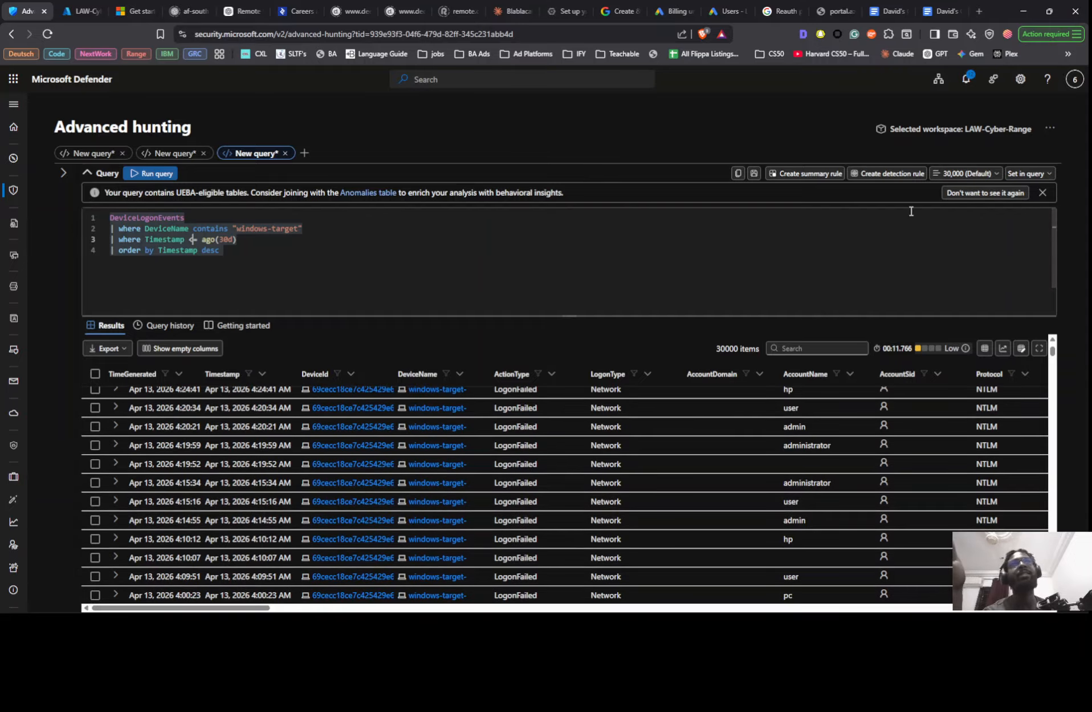
left_click(1039, 174)
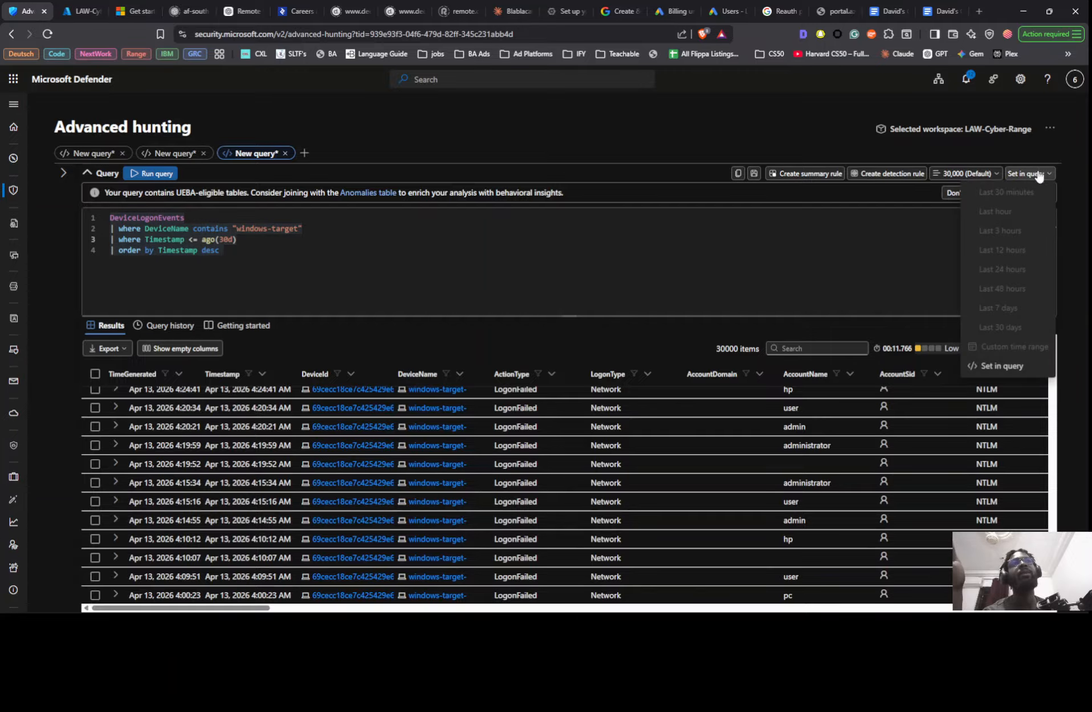
left_click(771, 260)
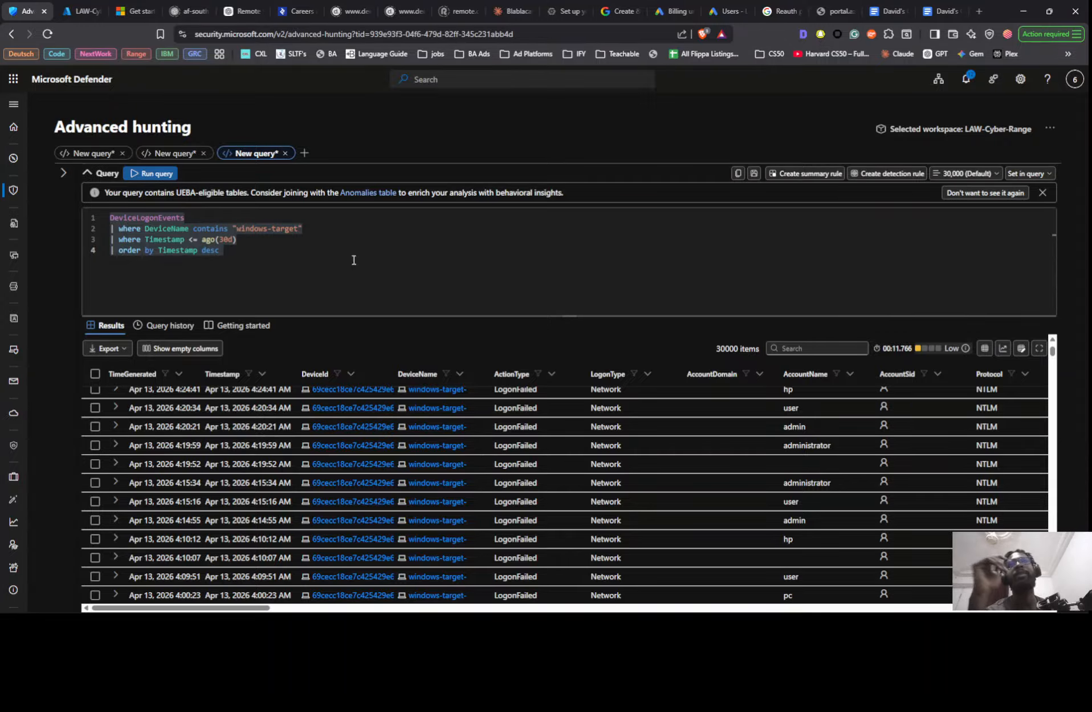
- Change the Timestamp comparison in the third line to >= ago(30d), rerun the query and check the event dates down to the oldest
left_click(195, 242)
key("BackSpace")
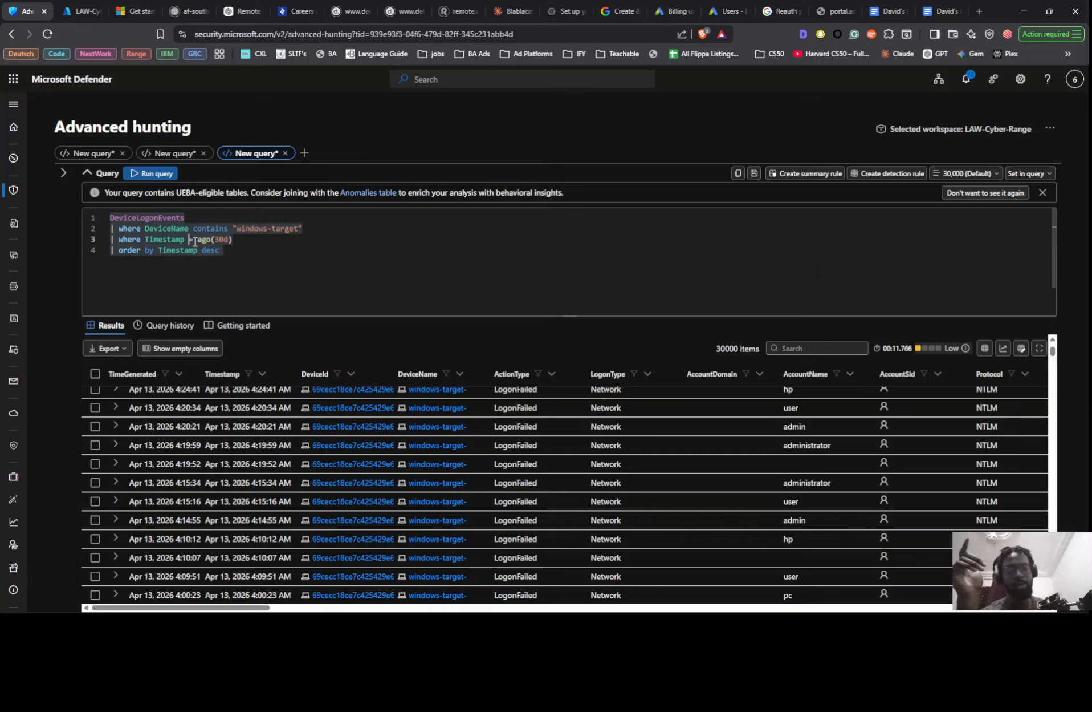
type(">")
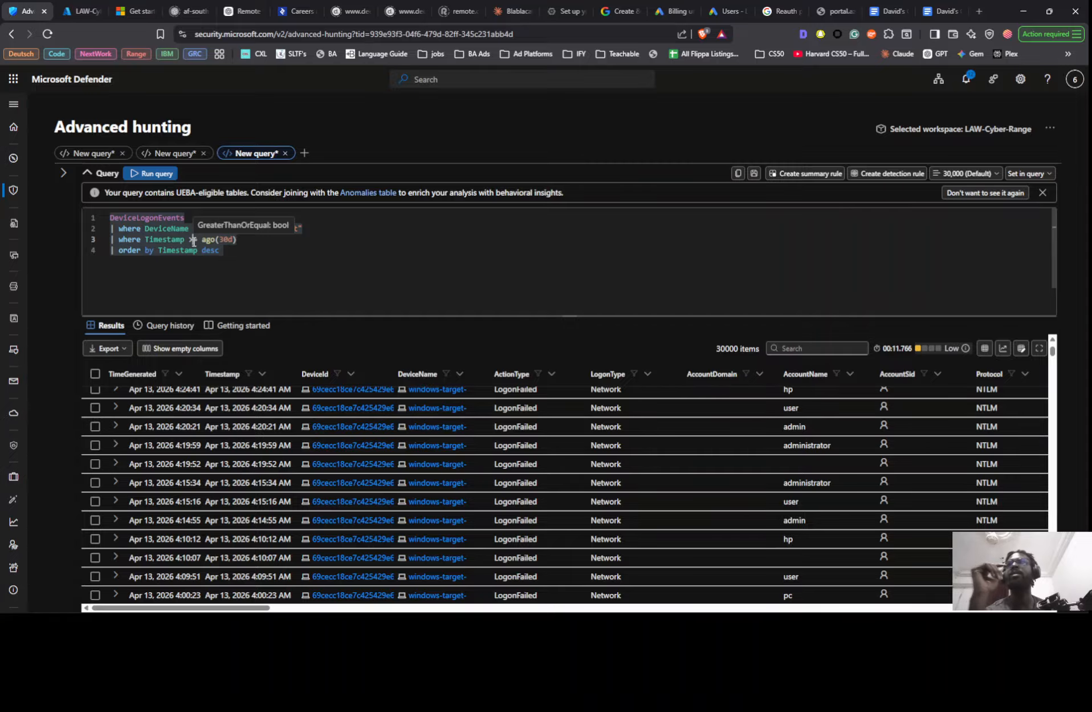
key("shift+Return")
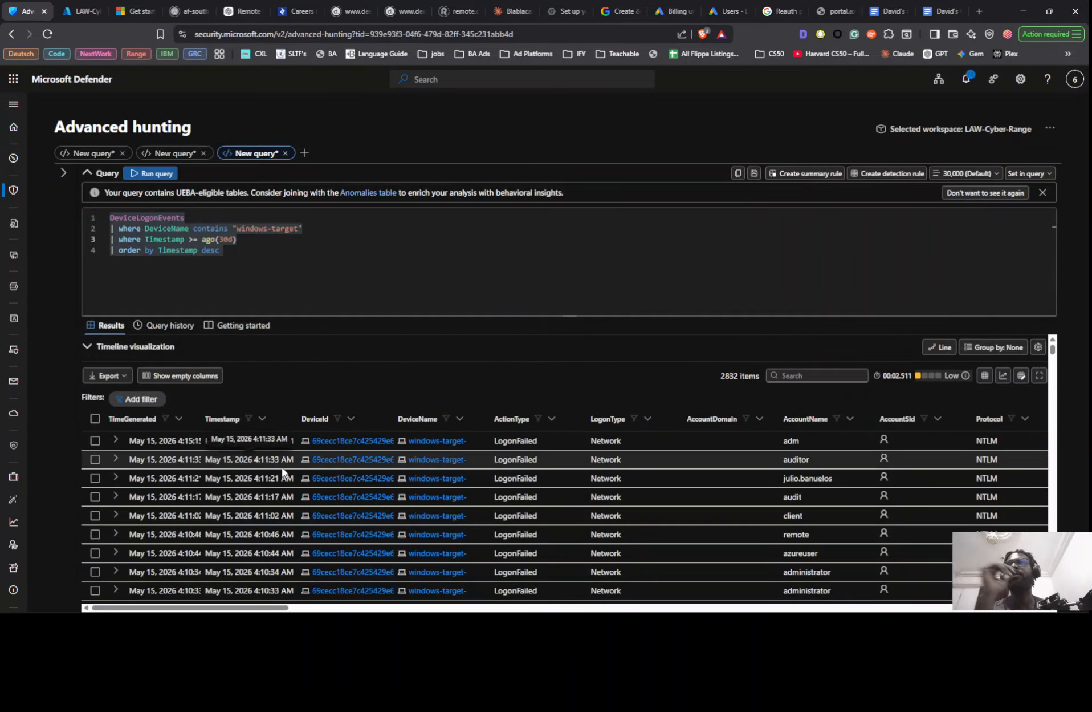
scroll(228, 451, "down", 10)
scroll(180, 431, "down", 15)
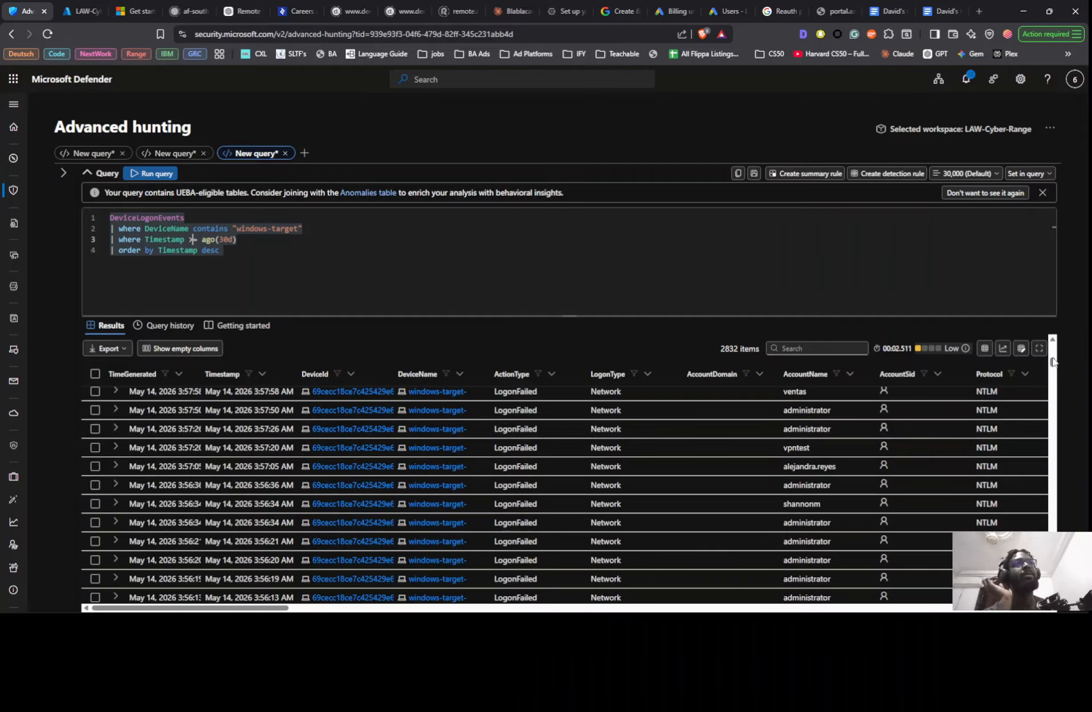
left_click_drag(1053, 362, 1056, 593)
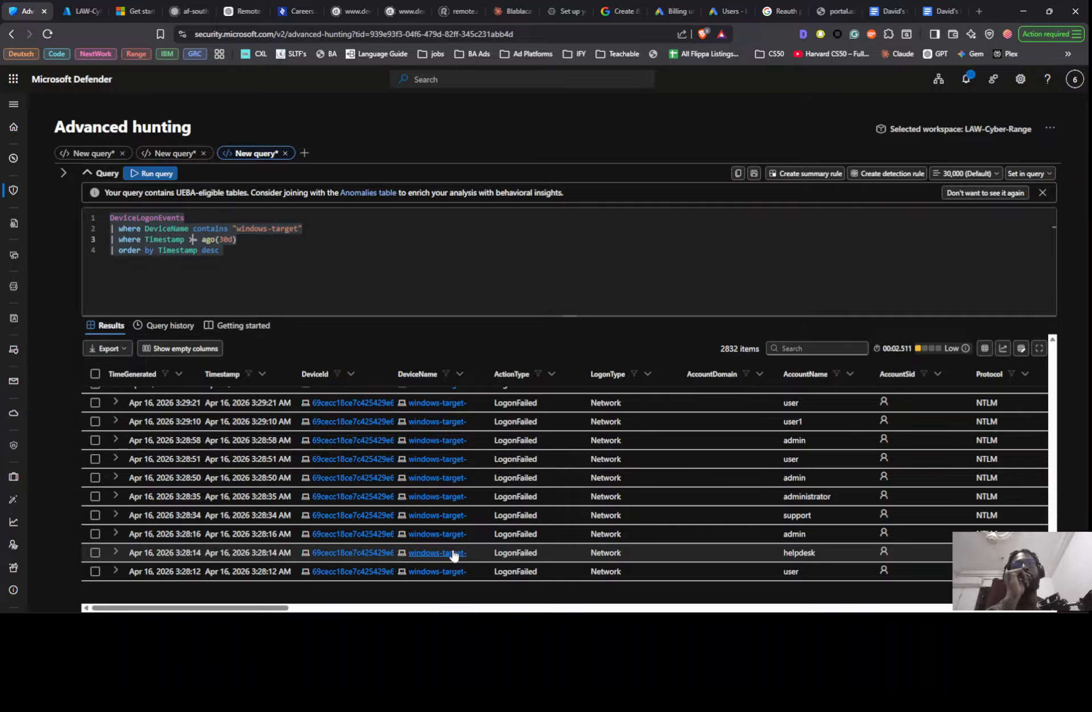
scroll(438, 498, "up", 20)
scroll(510, 503, "up", 10)
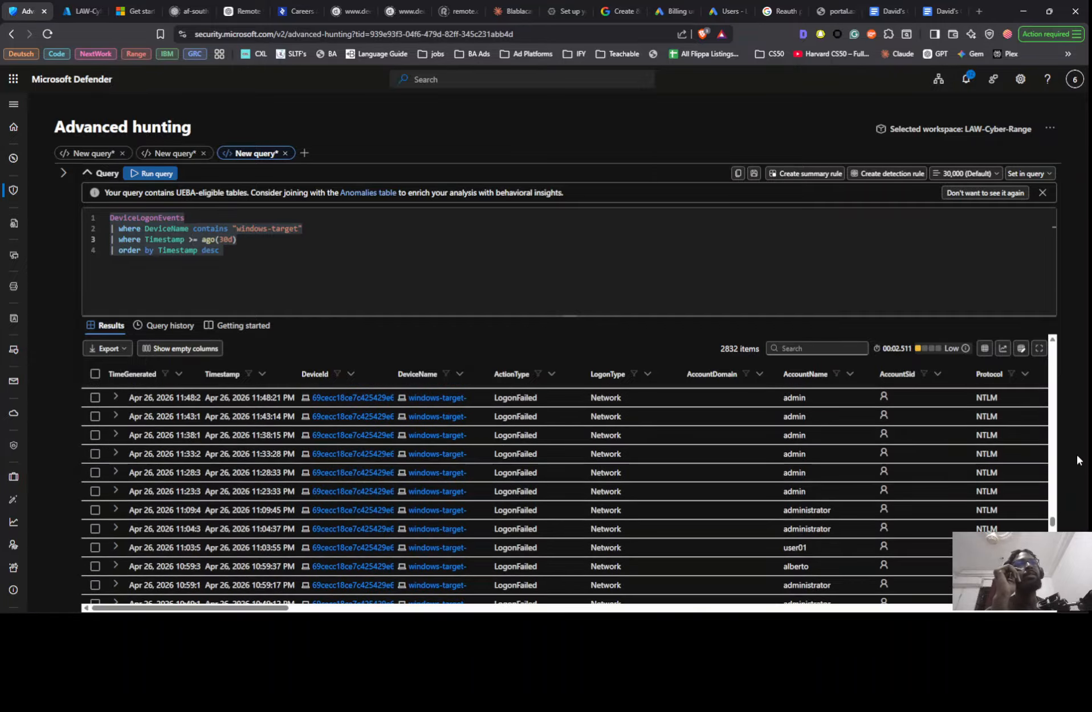
left_click_drag(1053, 518, 1053, 488)
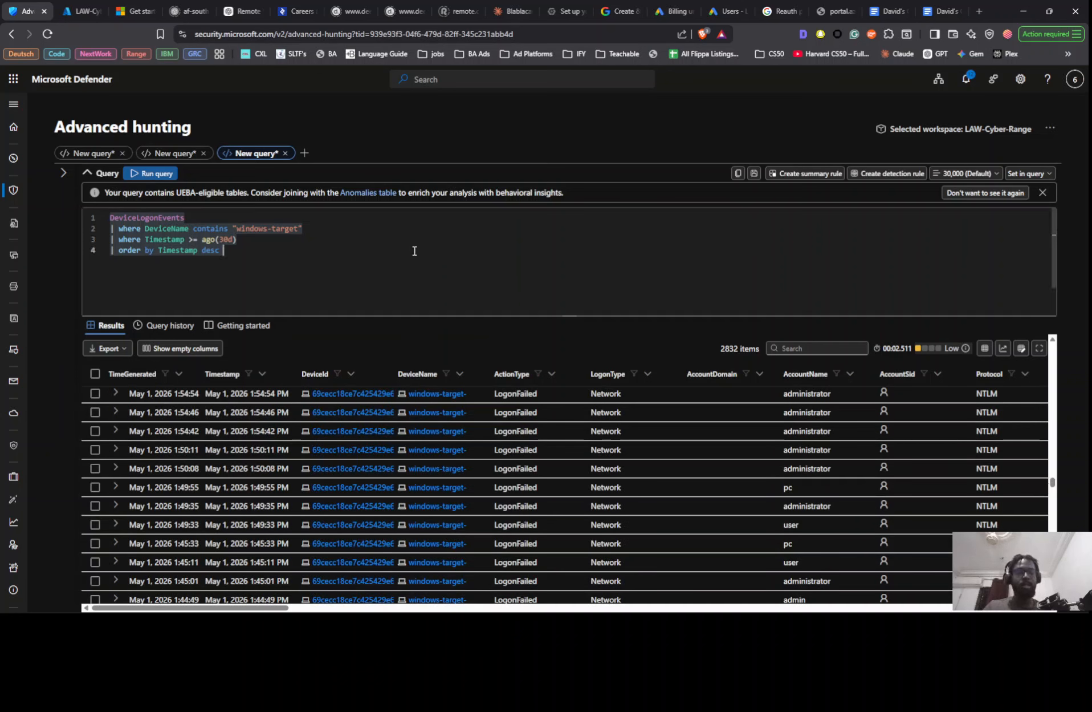
- Write a second query below the first, DeviceLogonEvents | distinct ActionType, and run it
key("Return")
key("Return")
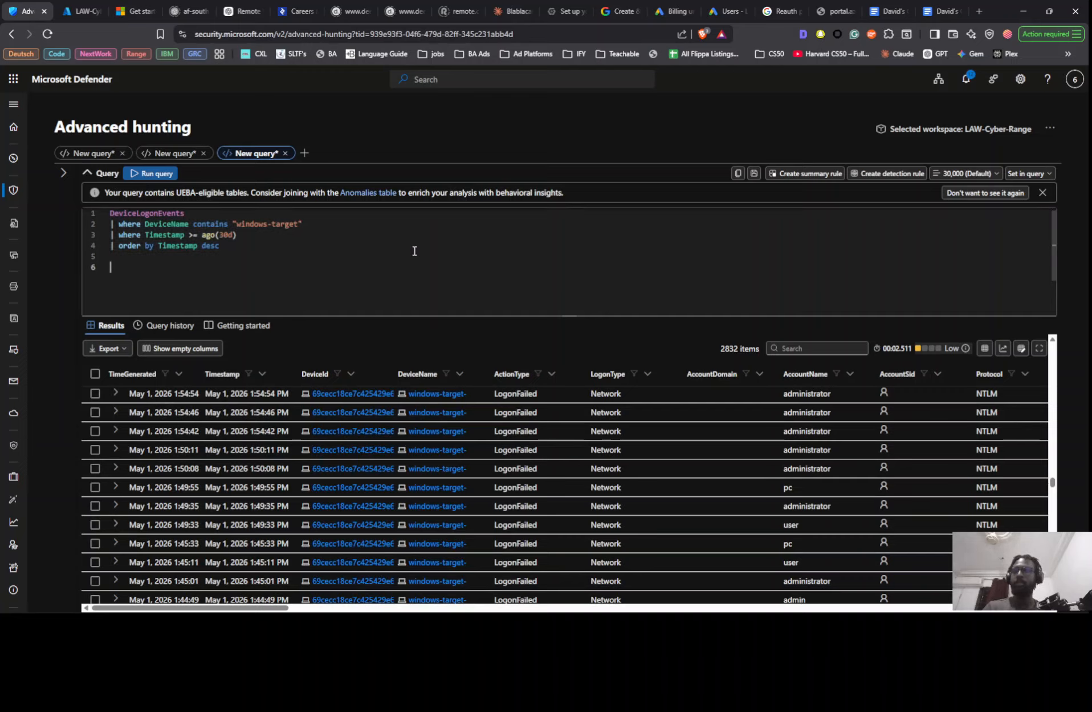
type("dev")
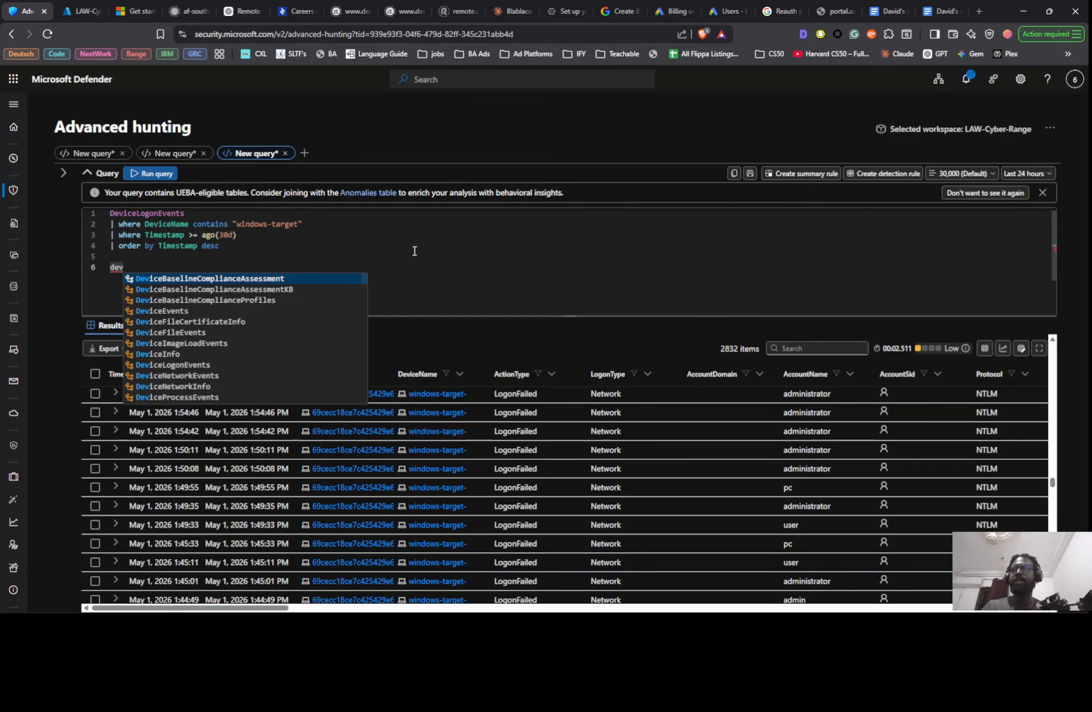
type("ce")
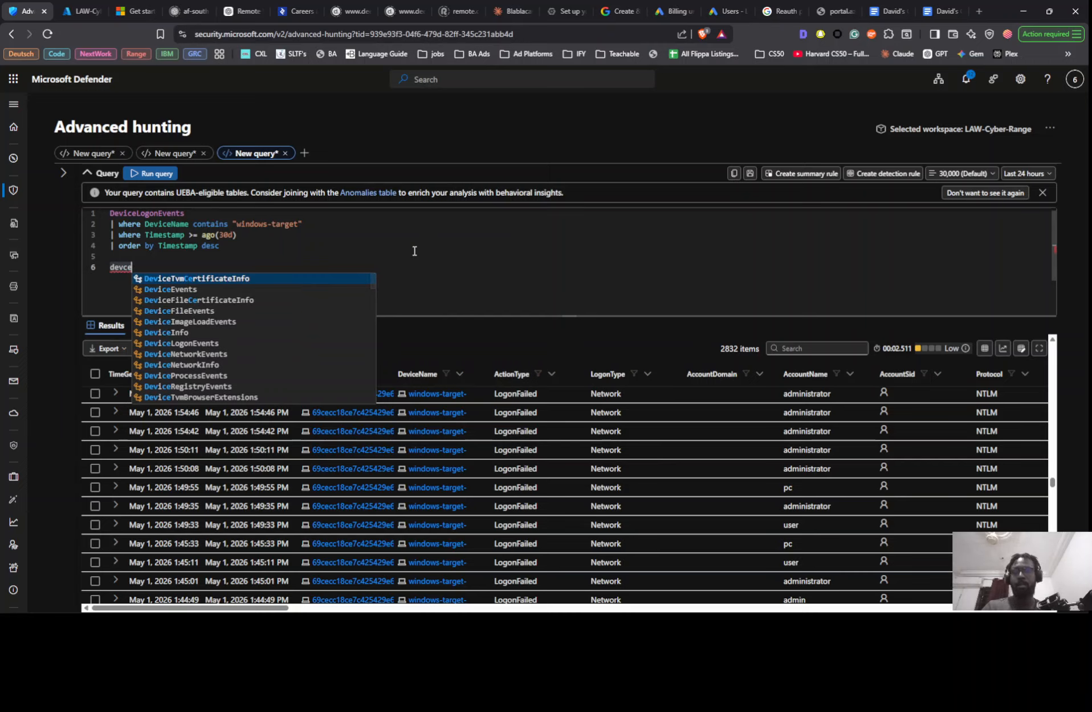
type("l")
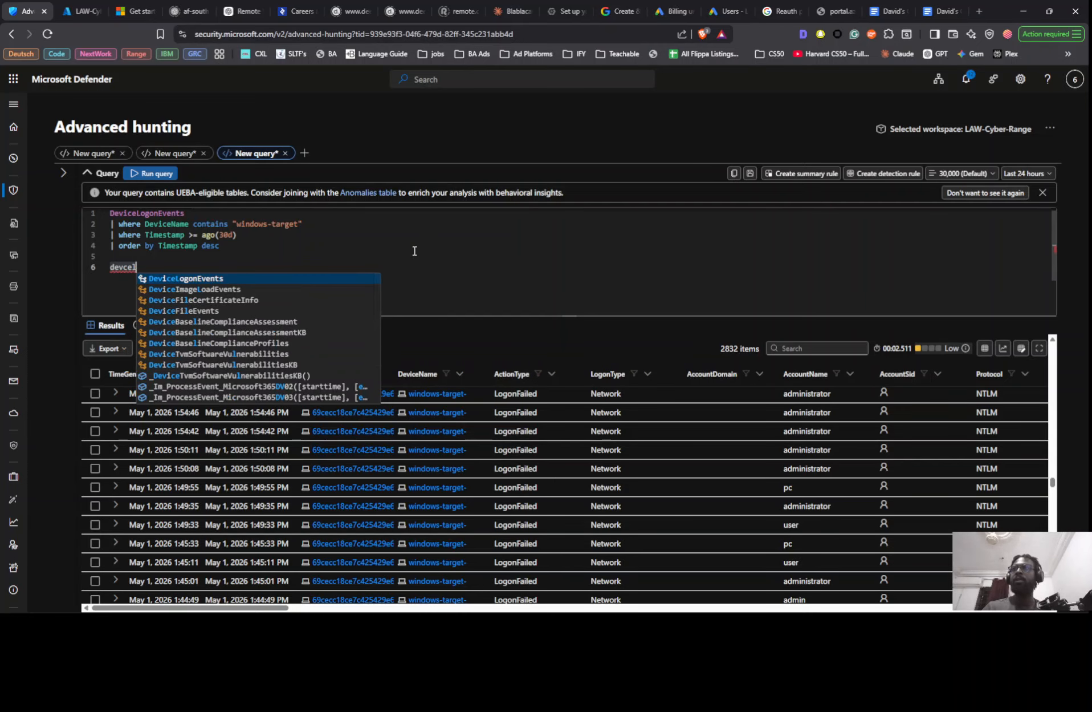
key("Return")
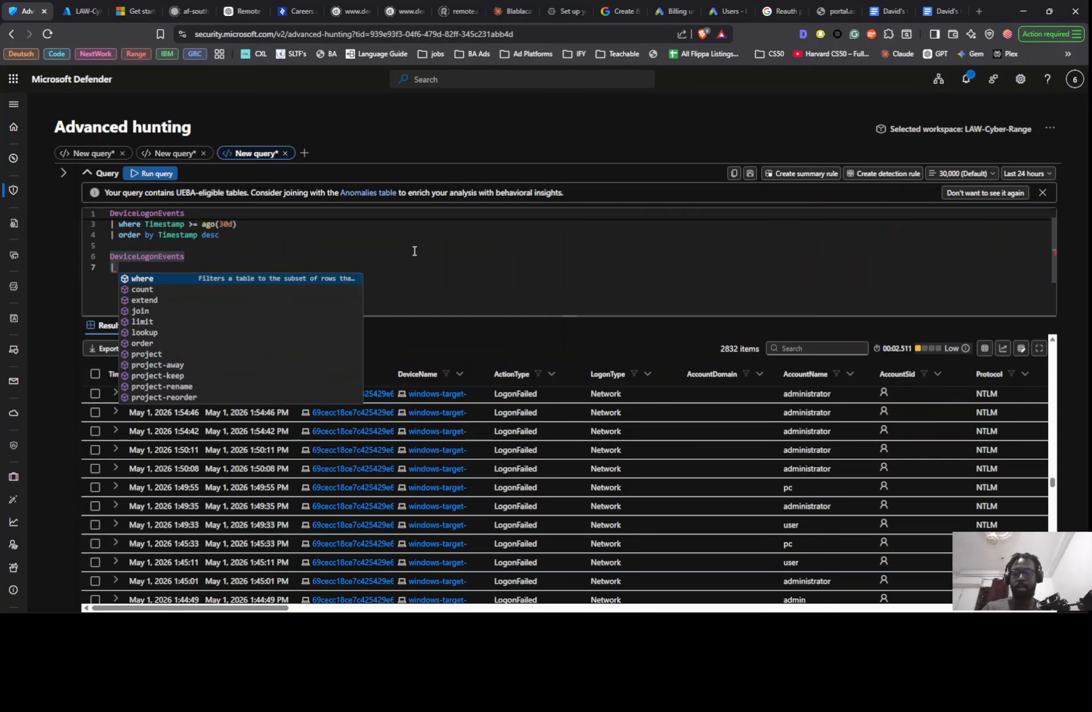
type("distinct ")
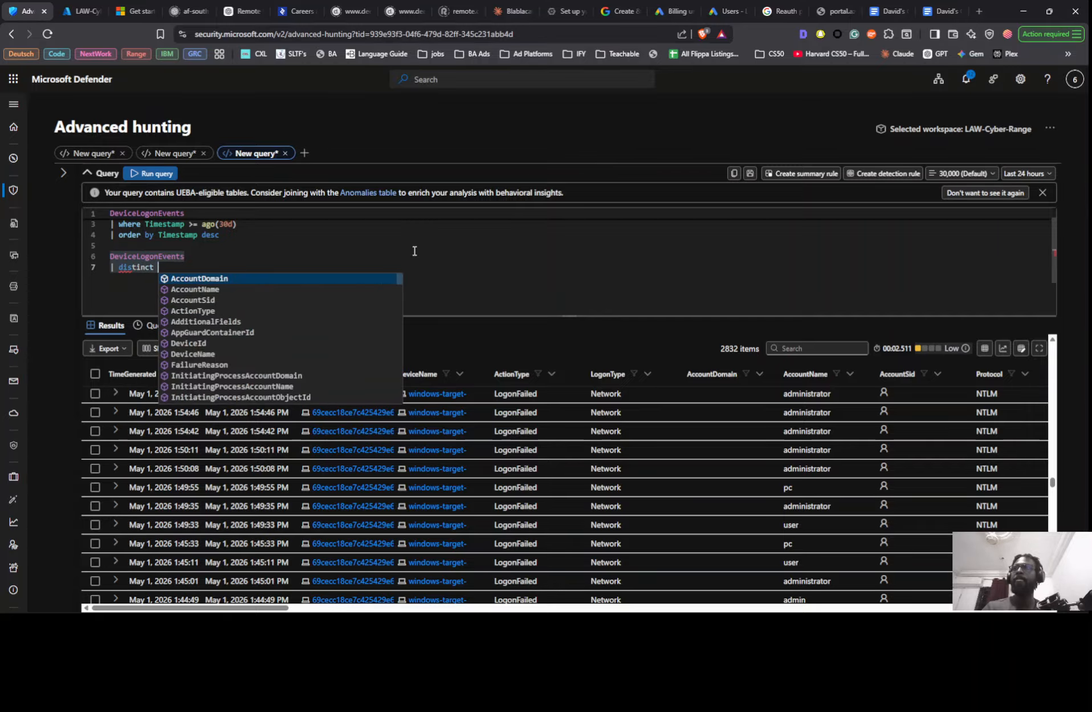
type("act")
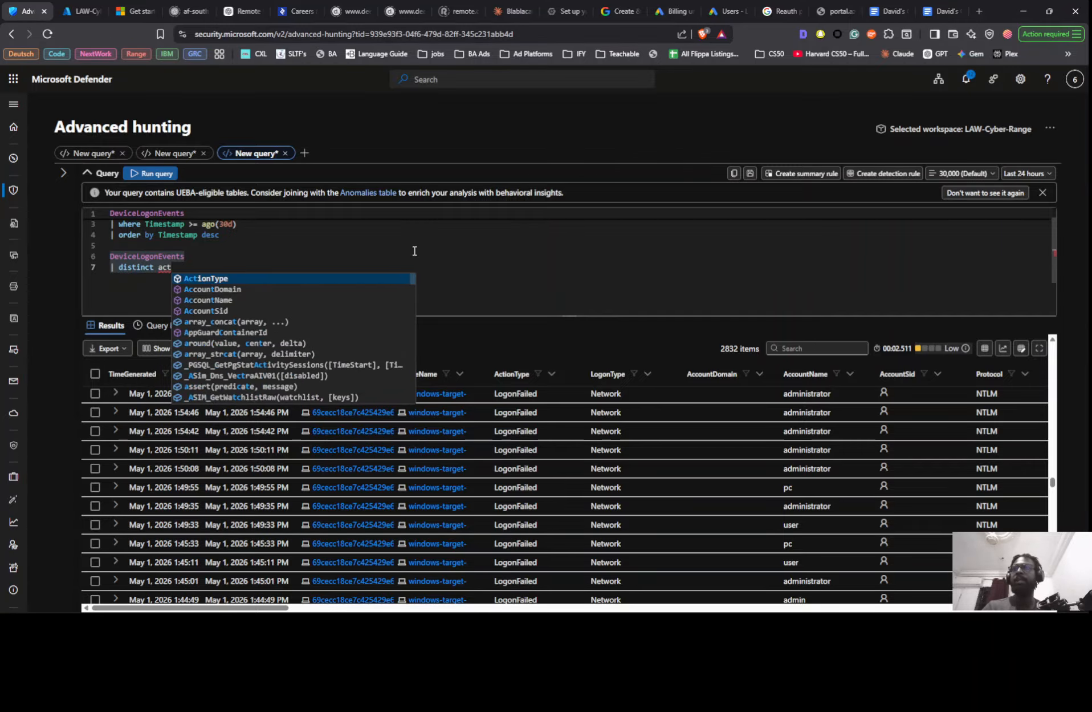
key("Return")
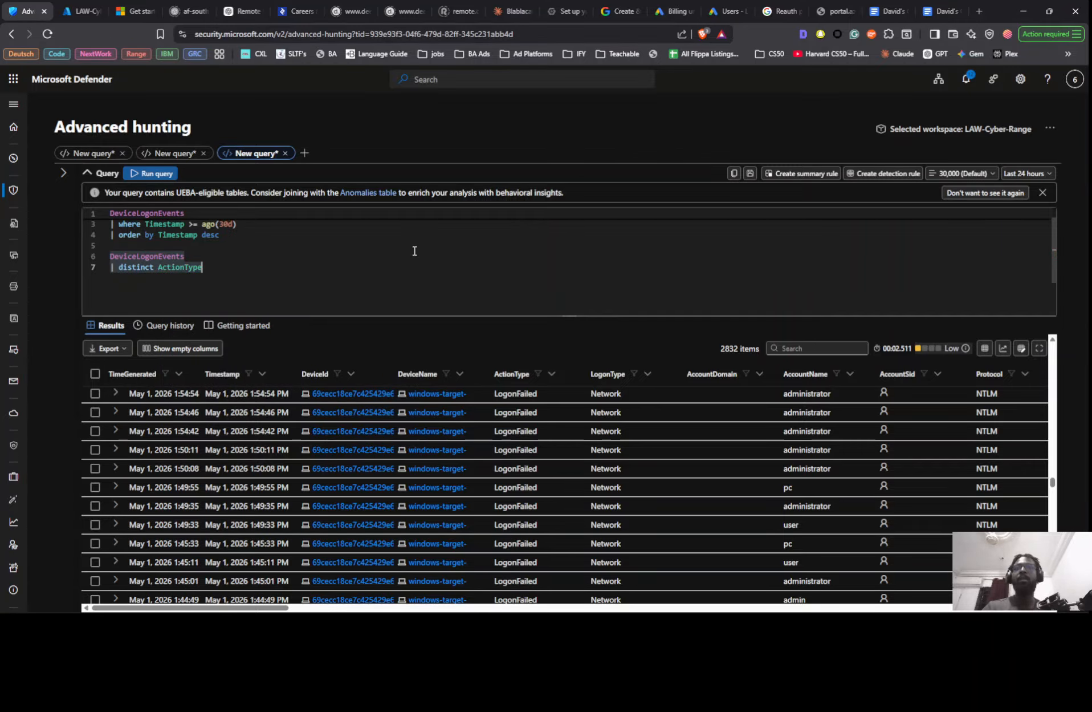
key("shift+Return")
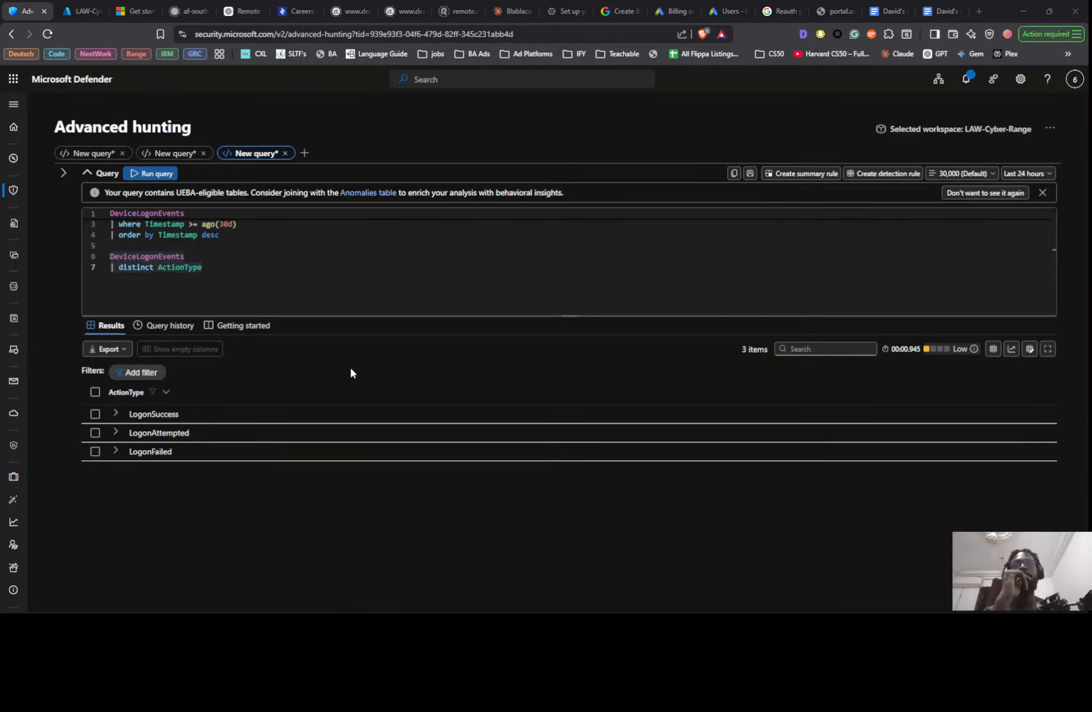
- Add the line where ActionType == "LogonFailed" below the DeviceName filter in the first DeviceLogonEvents query
key("alt+Tab")
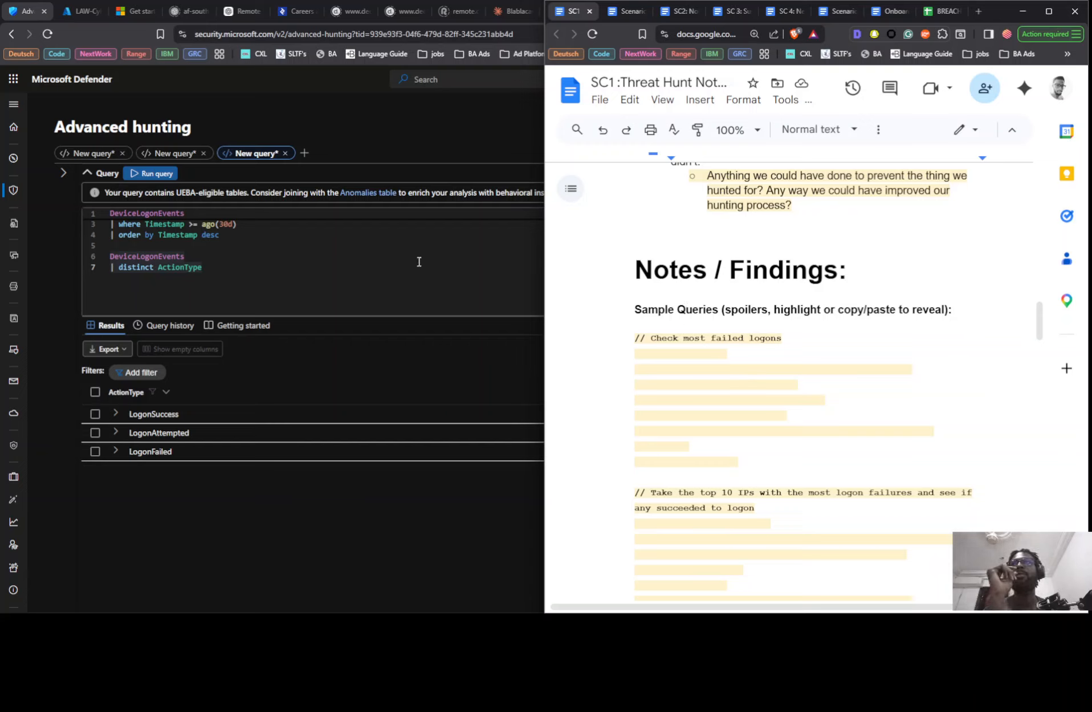
scroll(416, 283, "up", 1)
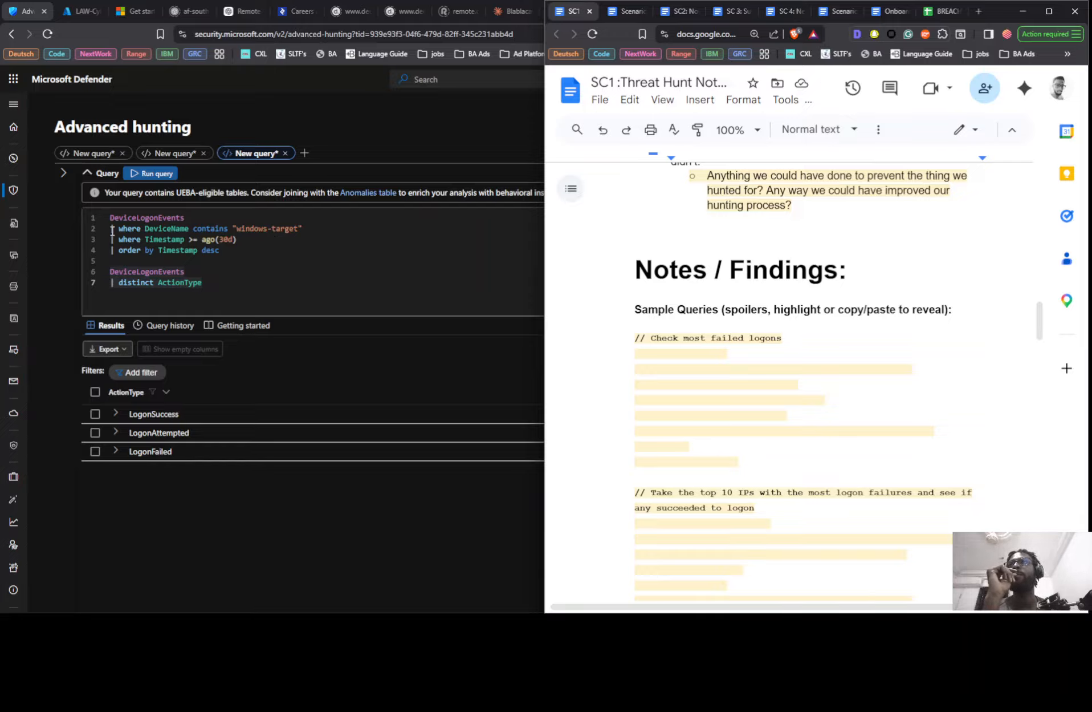
left_click(364, 236)
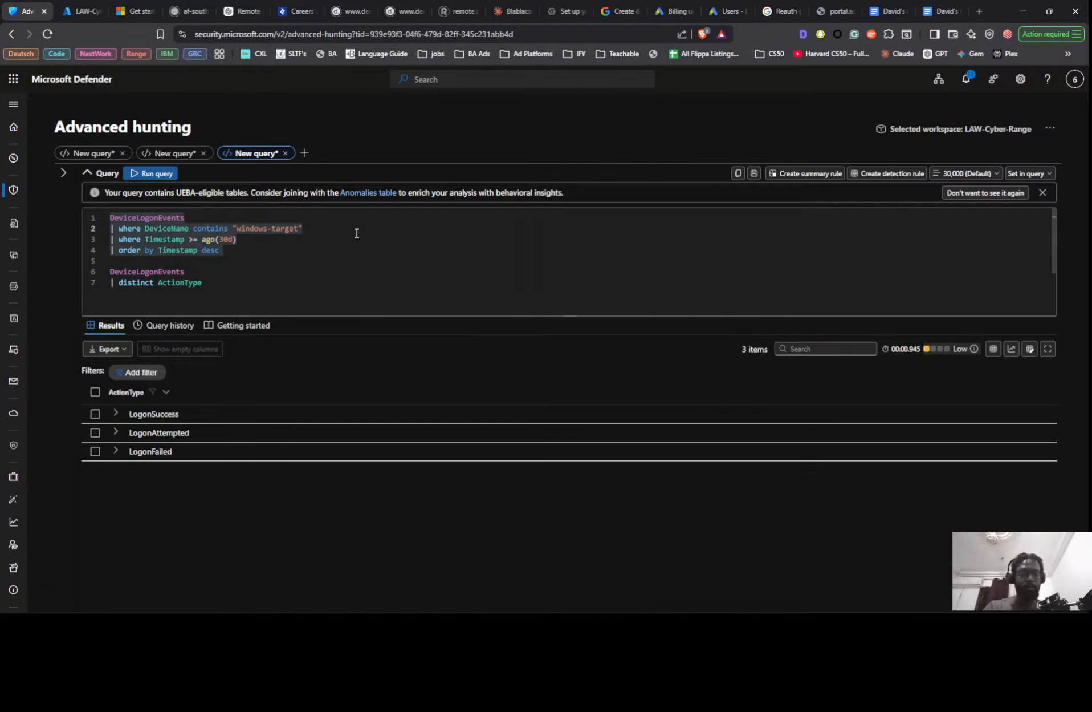
key("Return")
type("| wj")
type("here a")
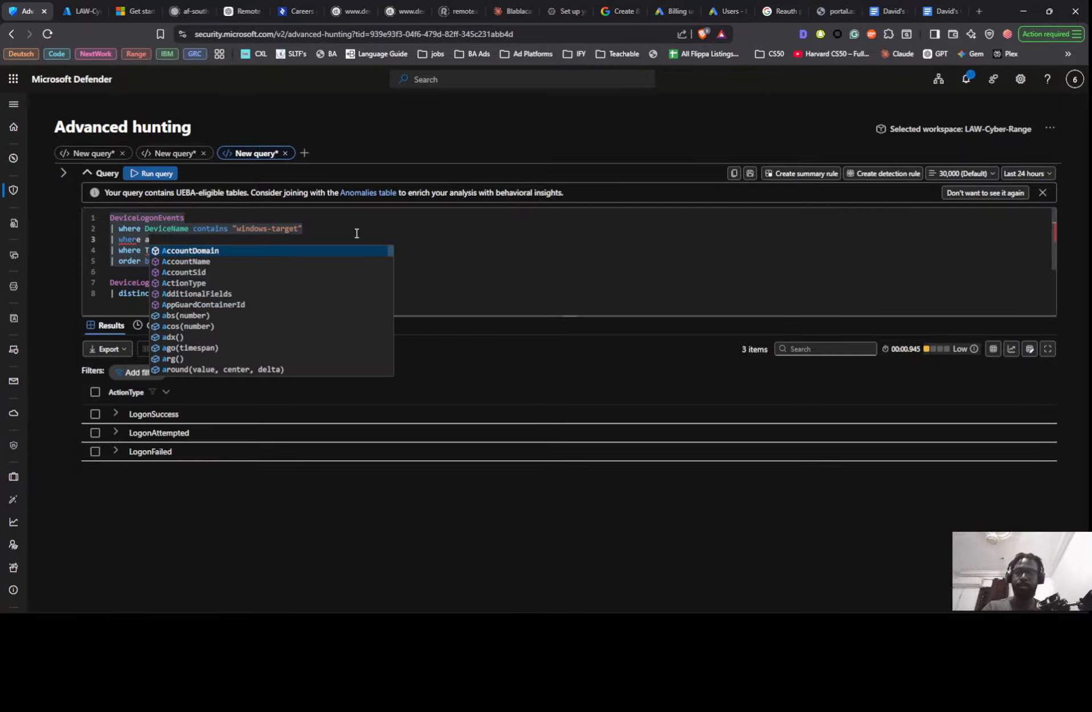
type("ct")
key("Tab")
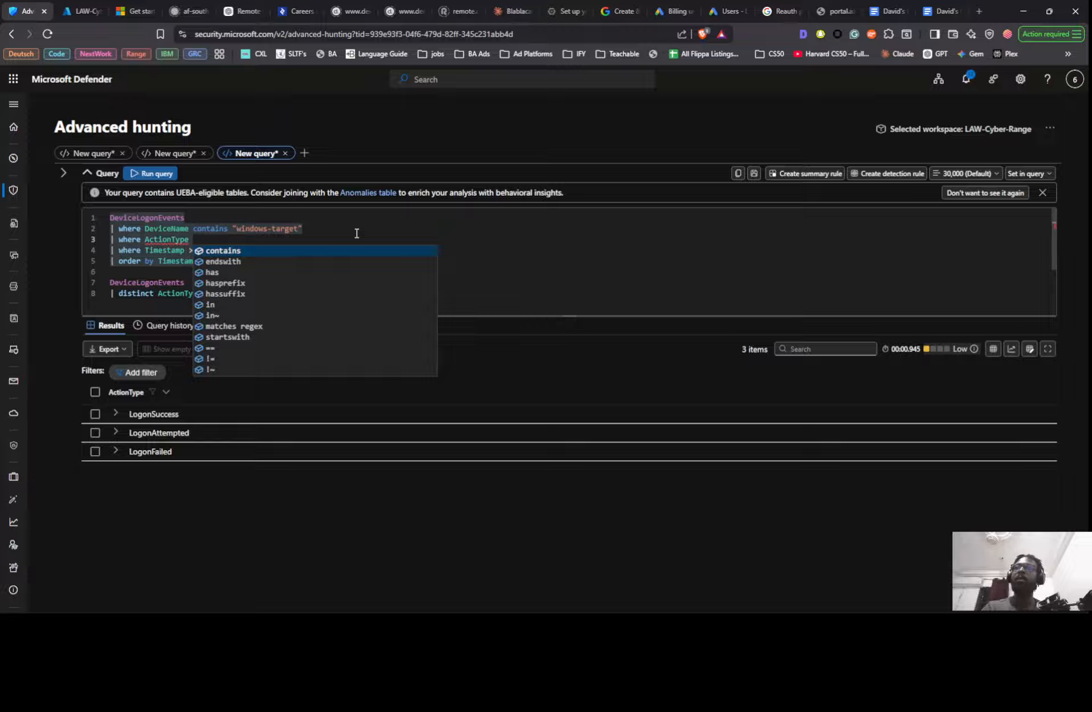
type("== ")
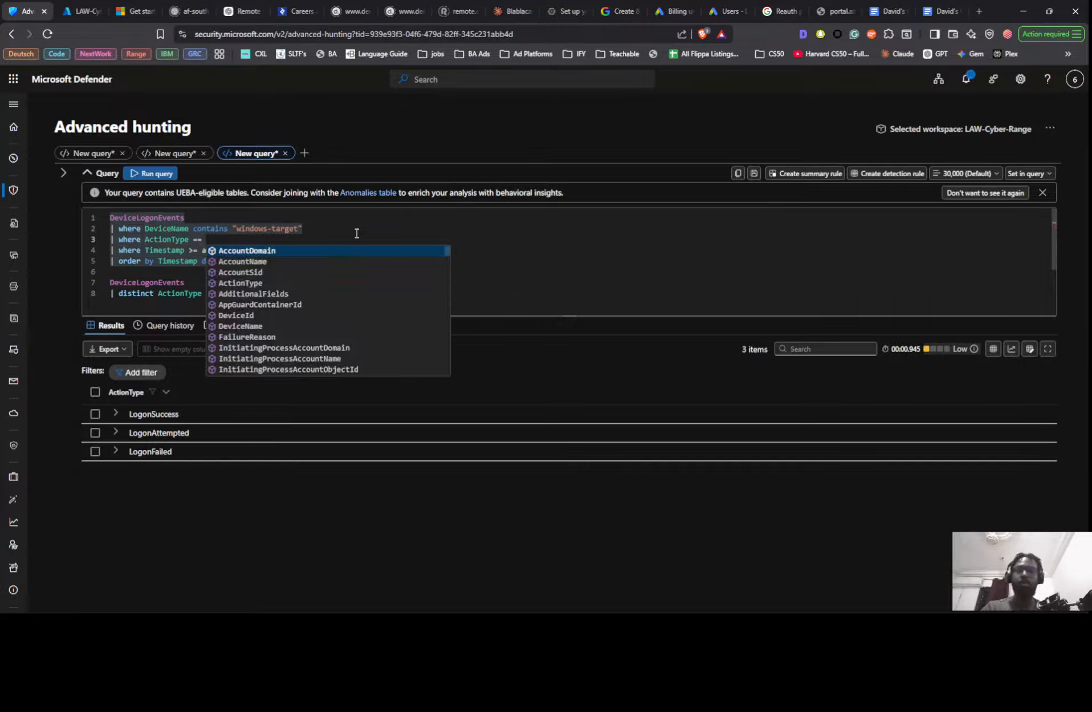
type("\"")
key("BackSpace")
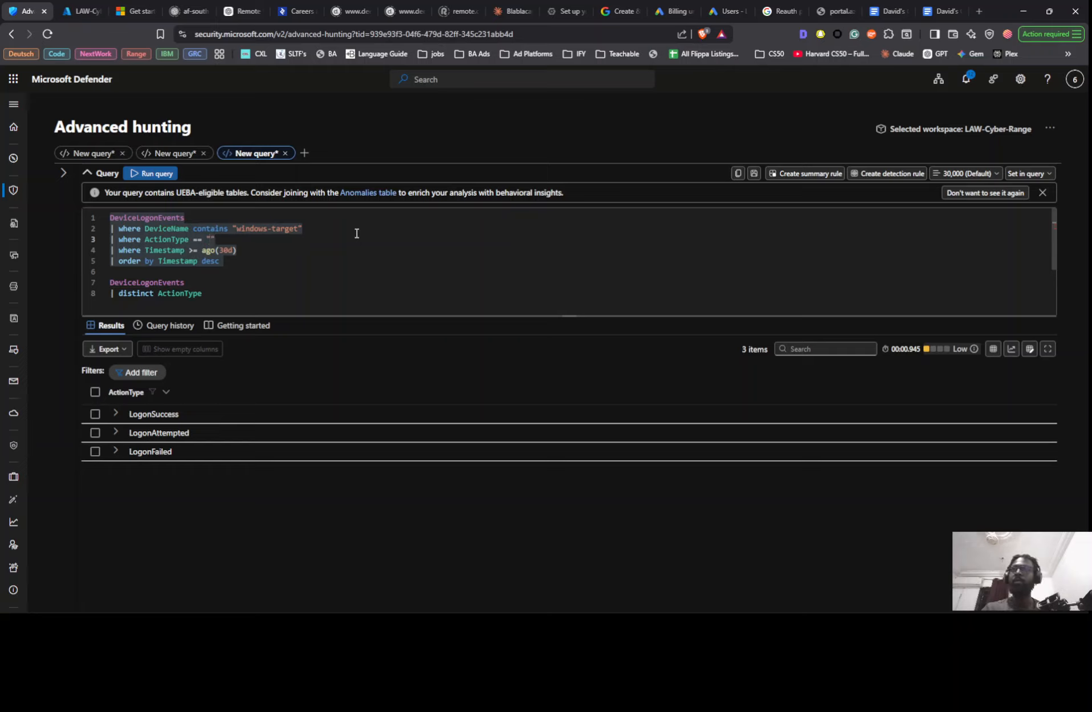
type("L")
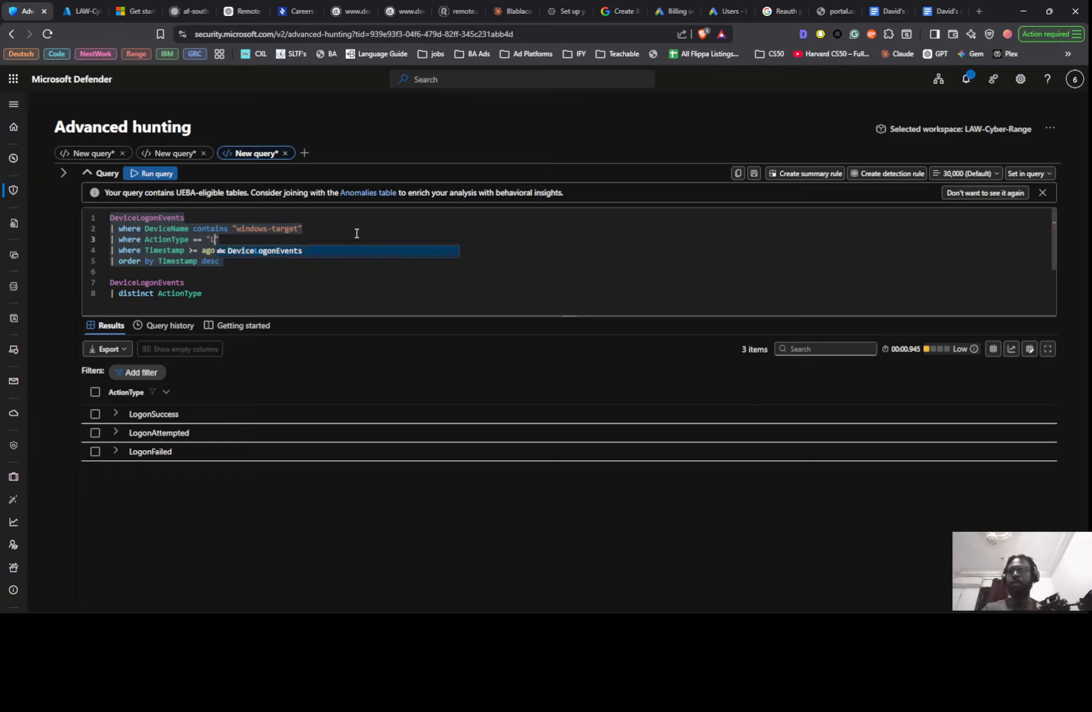
type("ogonF")
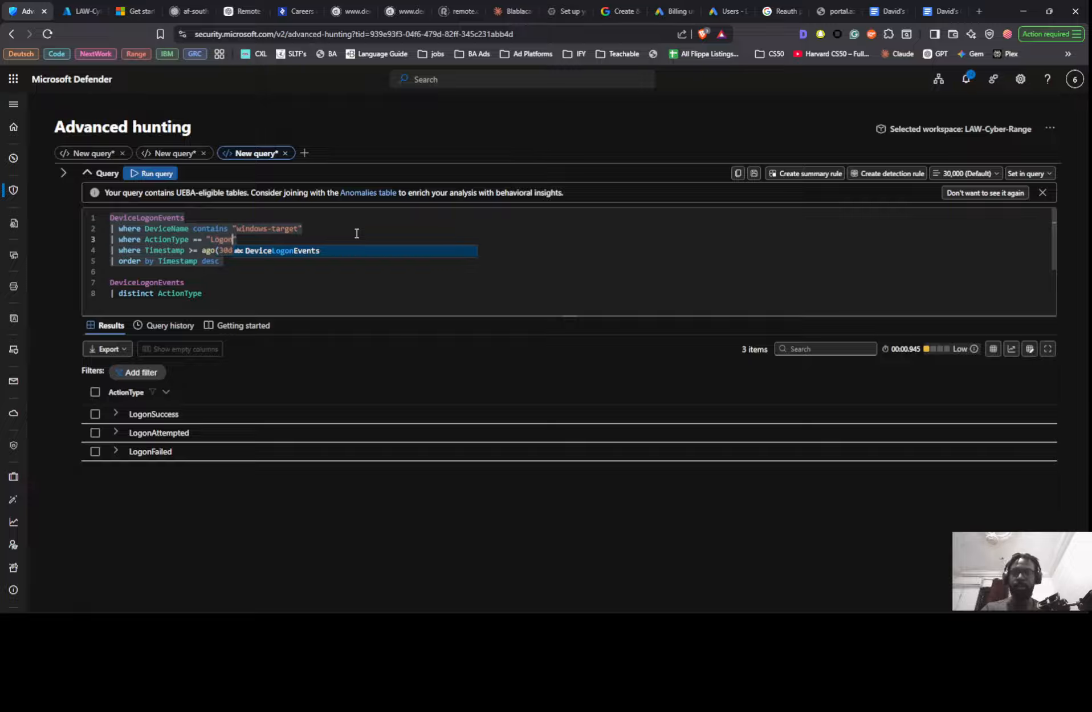
type("ailed")
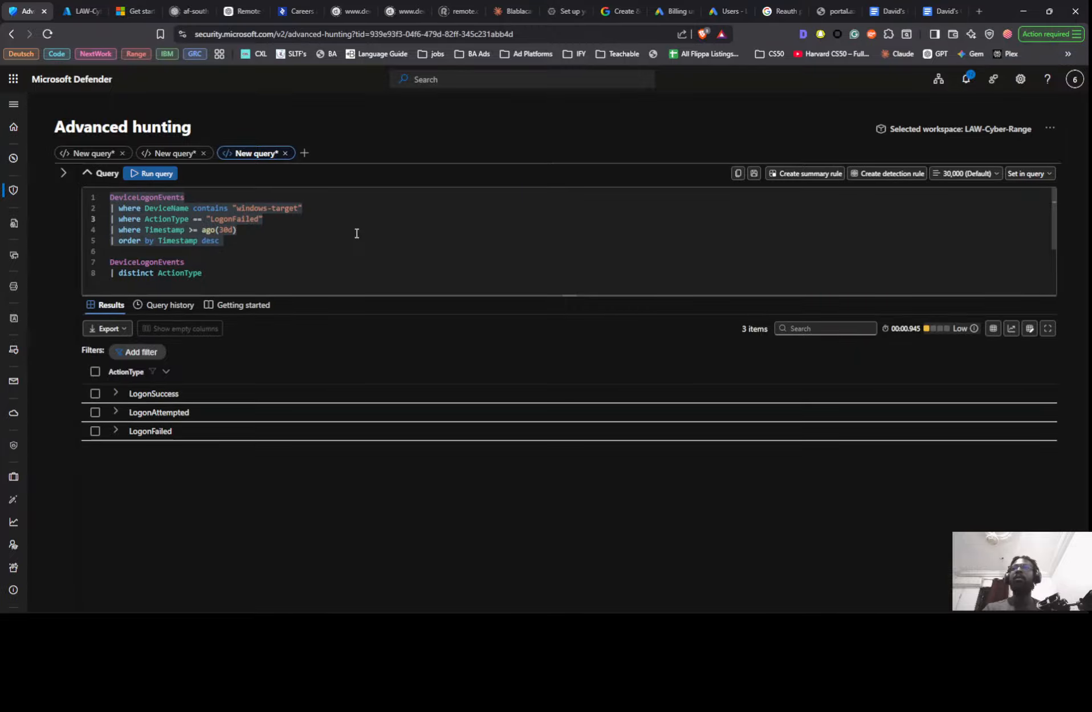
- Comment out the DeviceName contains "windows-target" line with // and run the first query for all devices
left_click(111, 208)
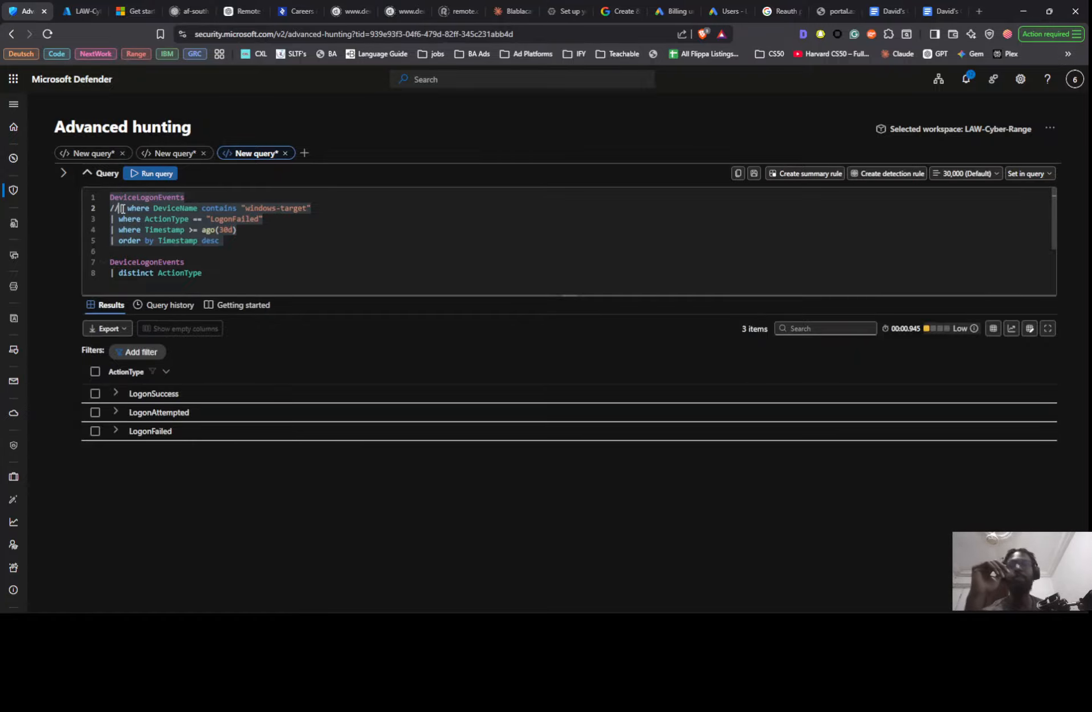
type("//")
key("shift+Return")
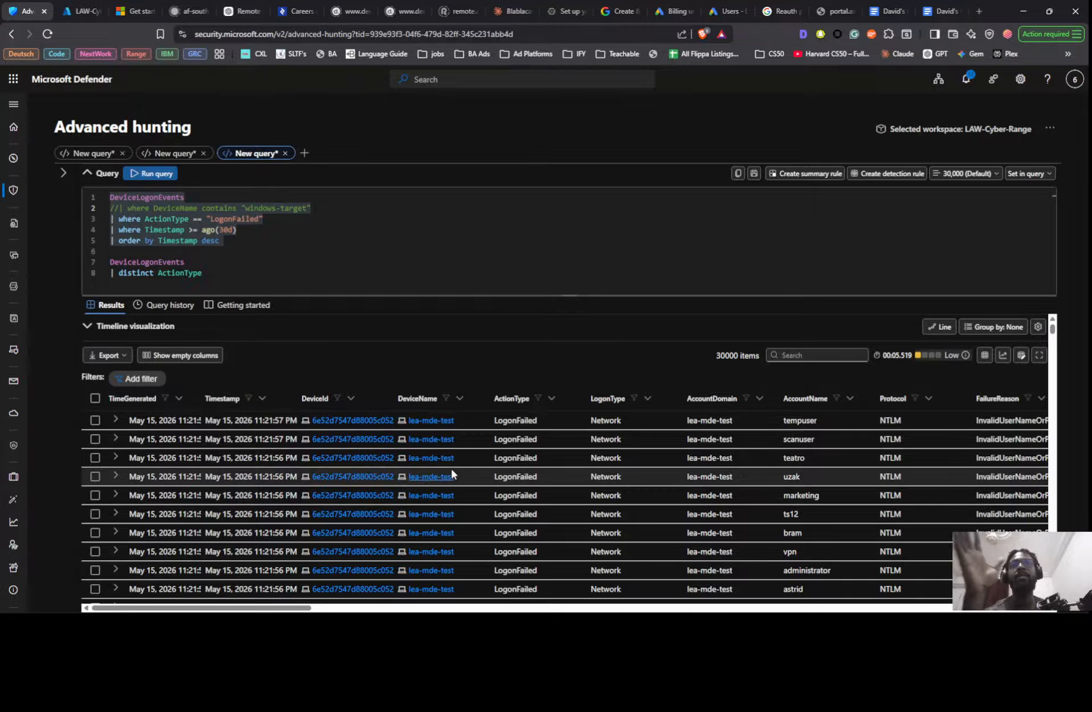
- Examine the failed logons across all devices, checking device names, account names and timestamps down the list and back
scroll(424, 434, "down", 5)
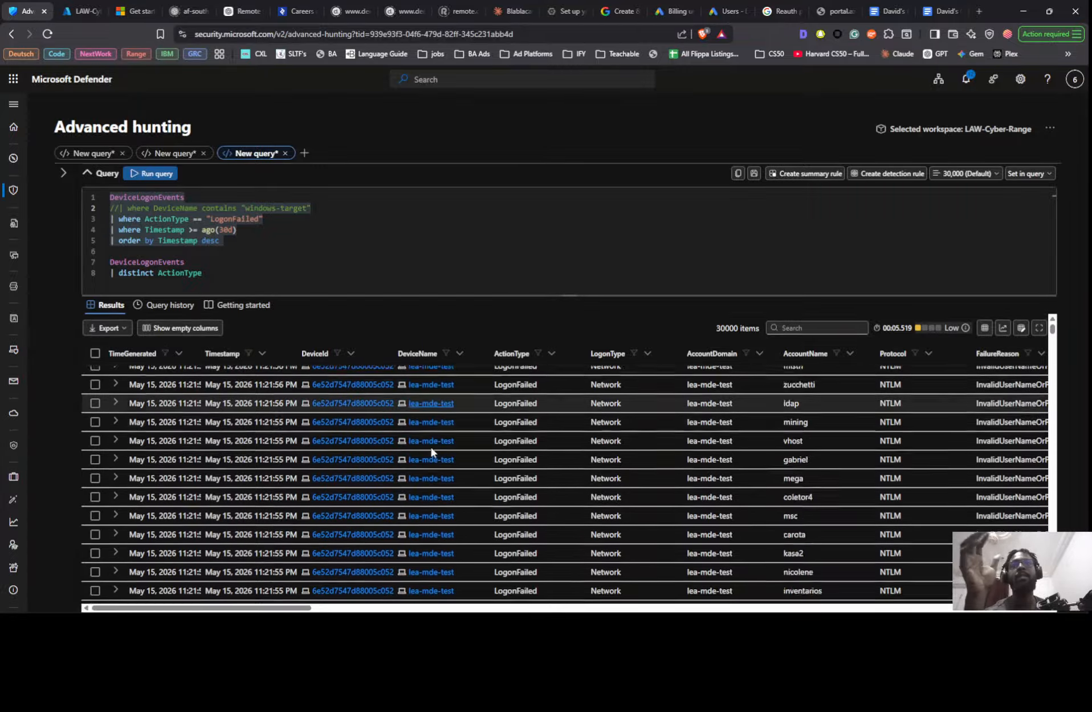
scroll(433, 456, "down", 10)
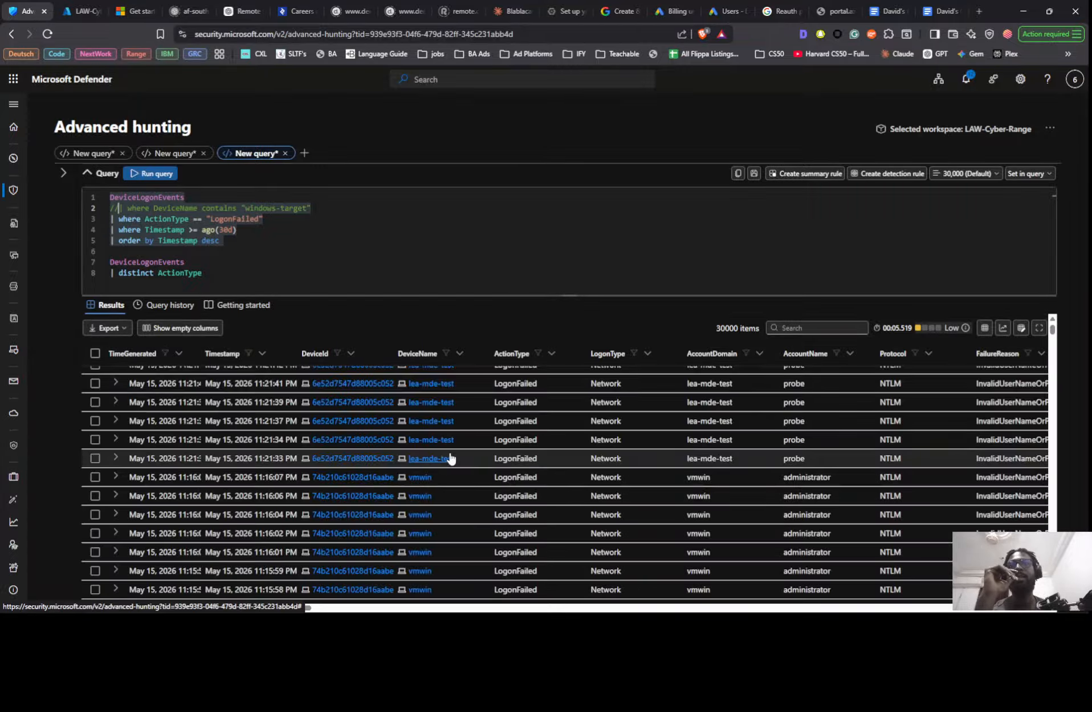
scroll(450, 458, "down", 10)
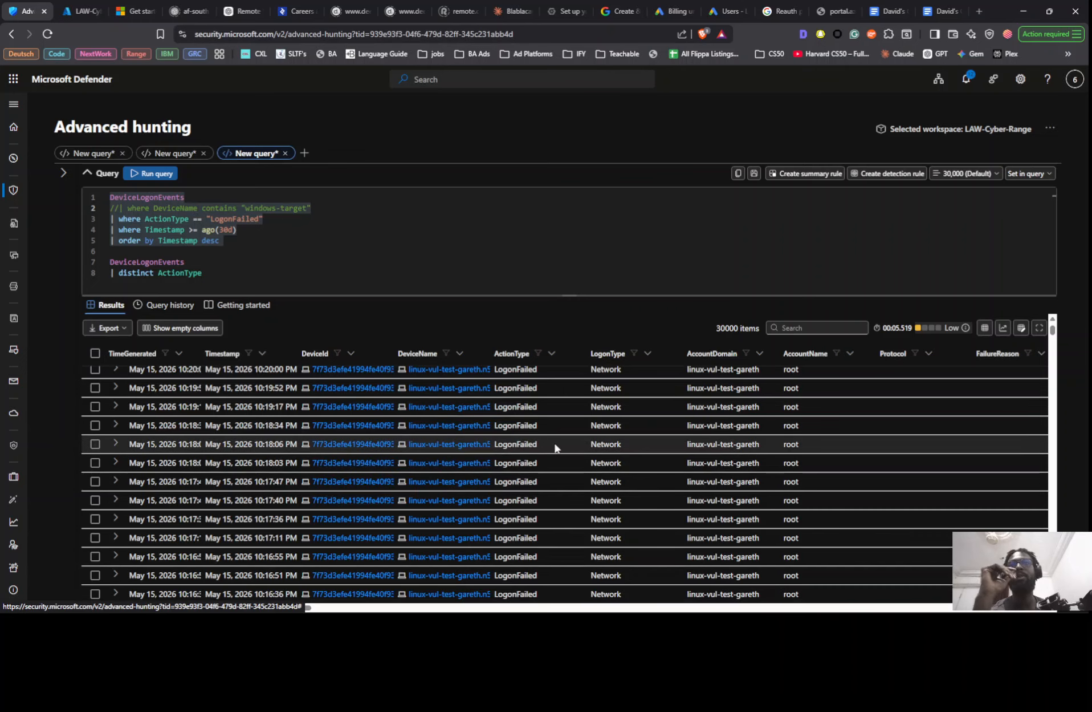
scroll(450, 468, "down", 10)
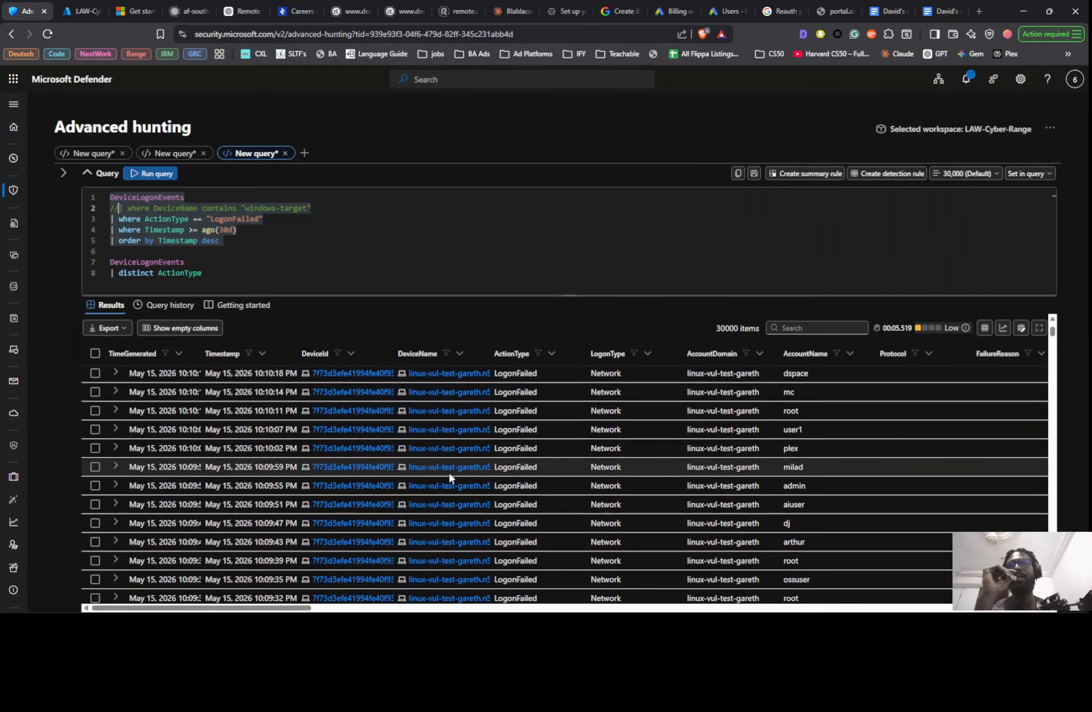
scroll(449, 474, "down", 10)
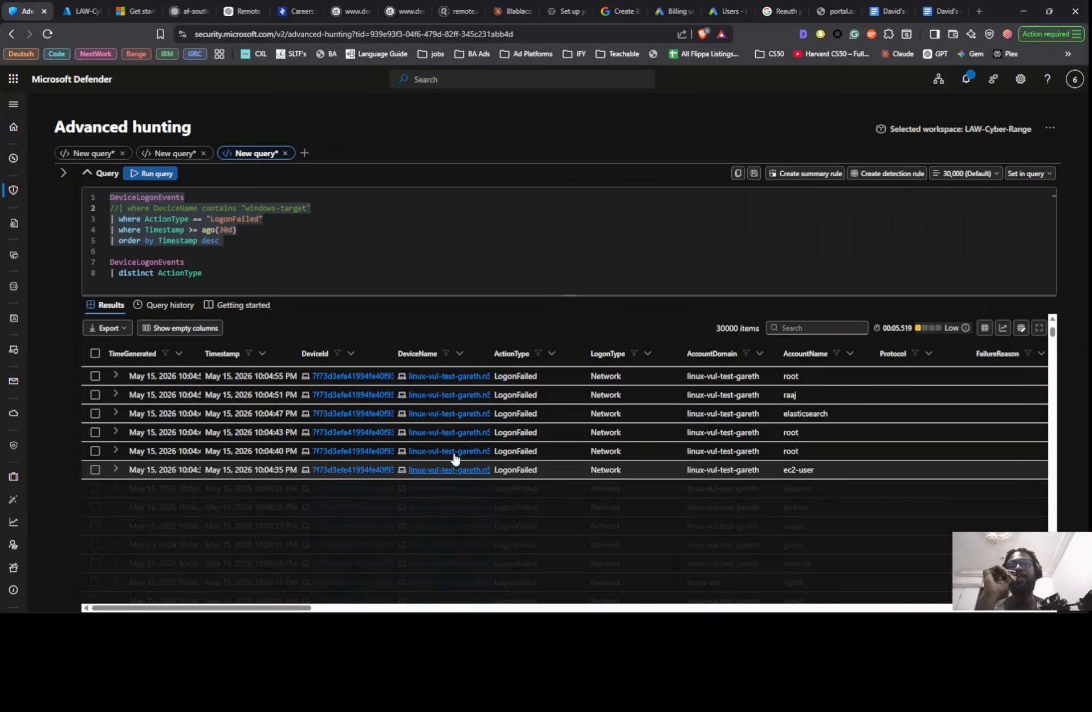
scroll(455, 458, "down", 10)
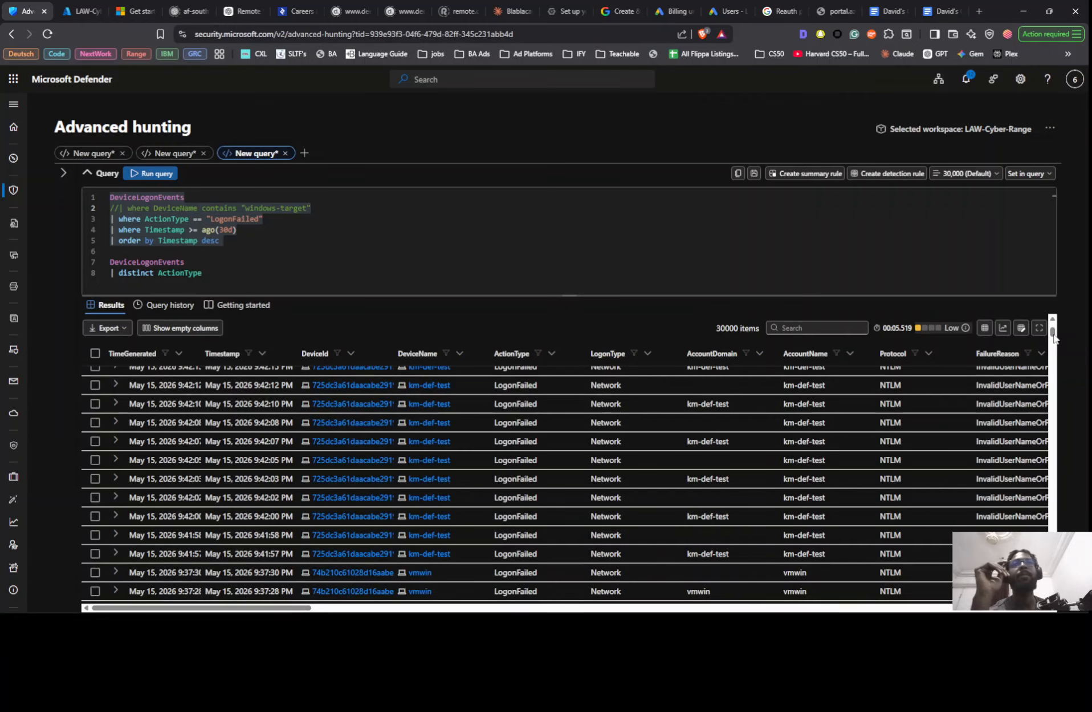
left_click_drag(1053, 337, 1053, 383)
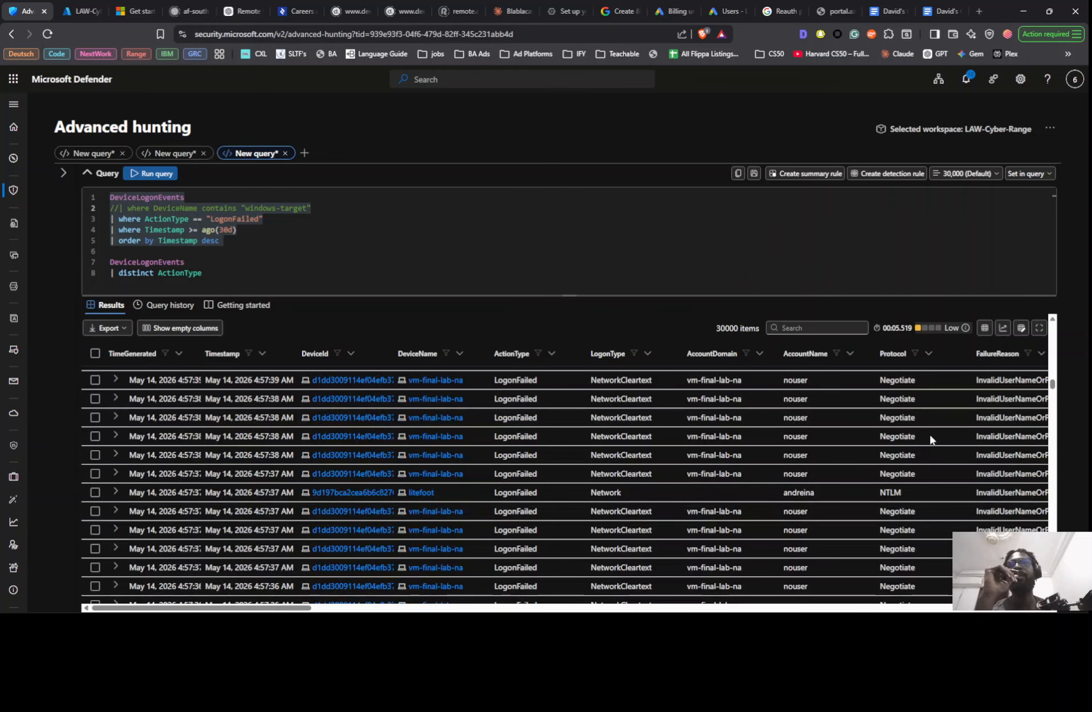
scroll(1002, 455, "up", 5)
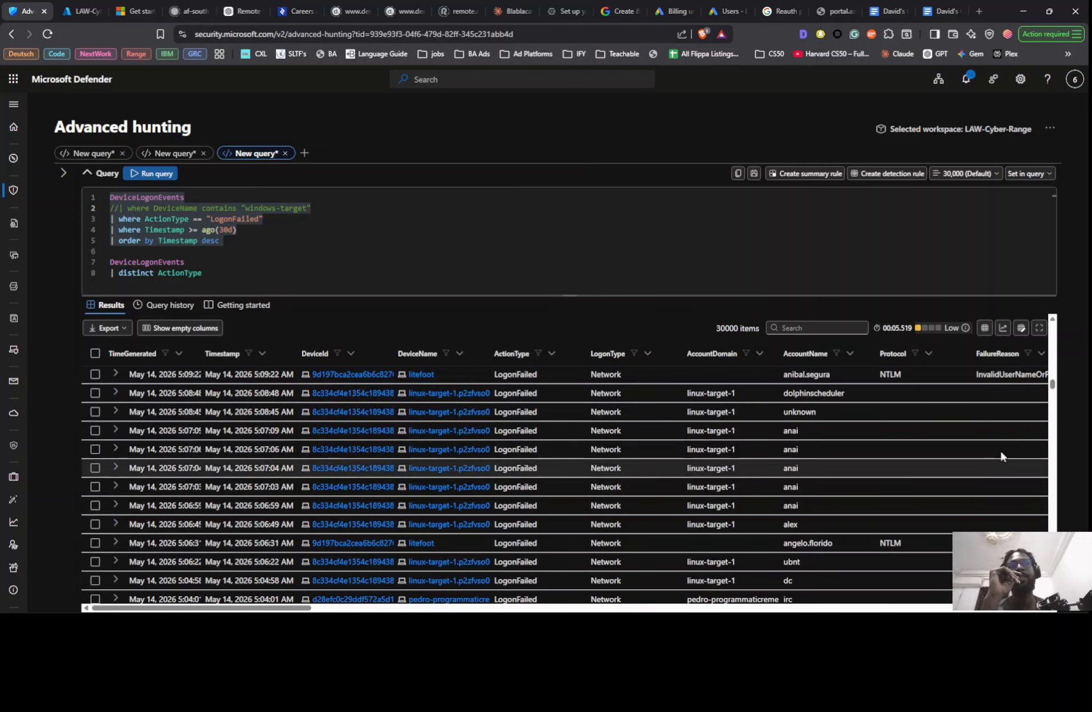
scroll(1054, 342, "up", 5)
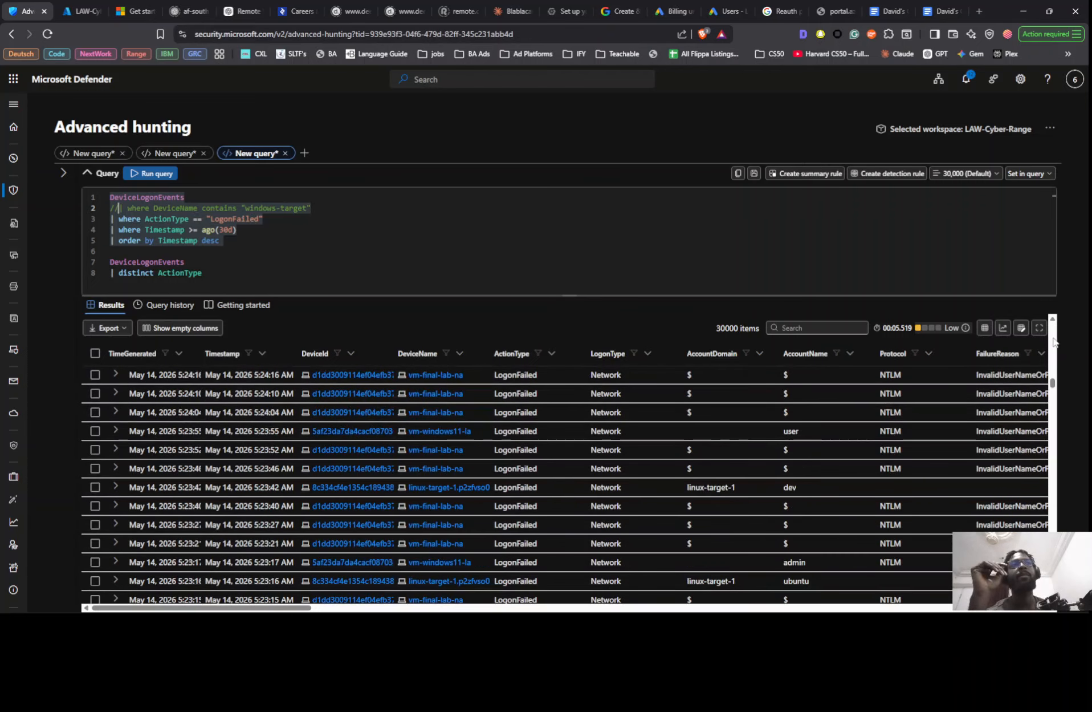
left_click(1055, 342)
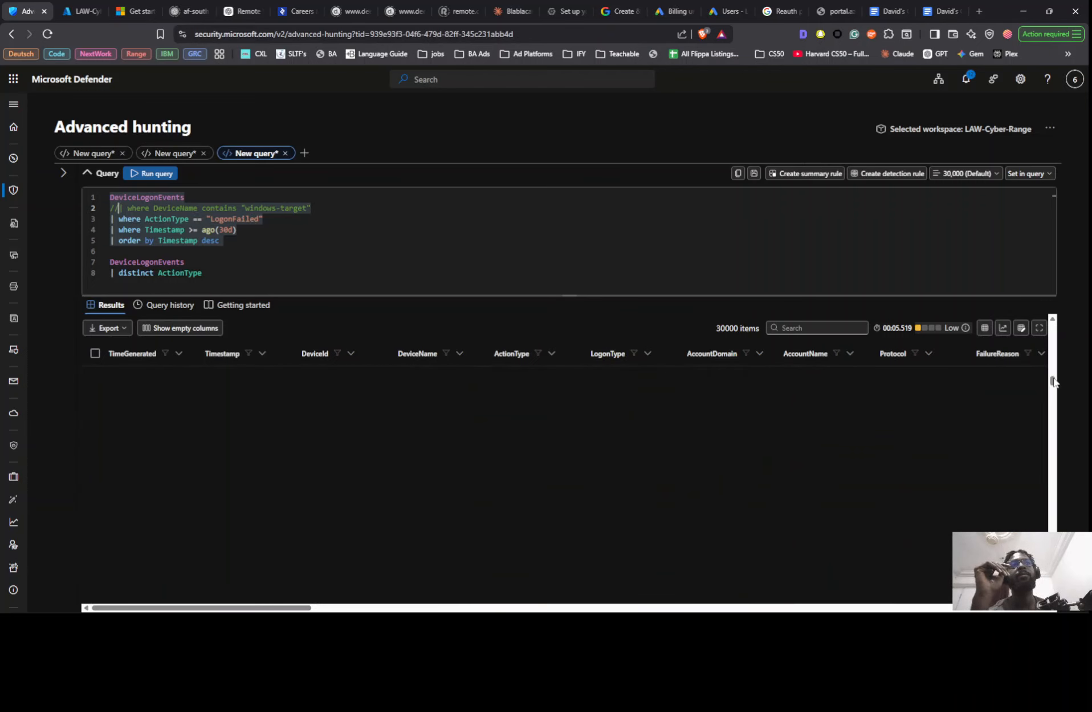
left_click_drag(1054, 382, 1054, 330)
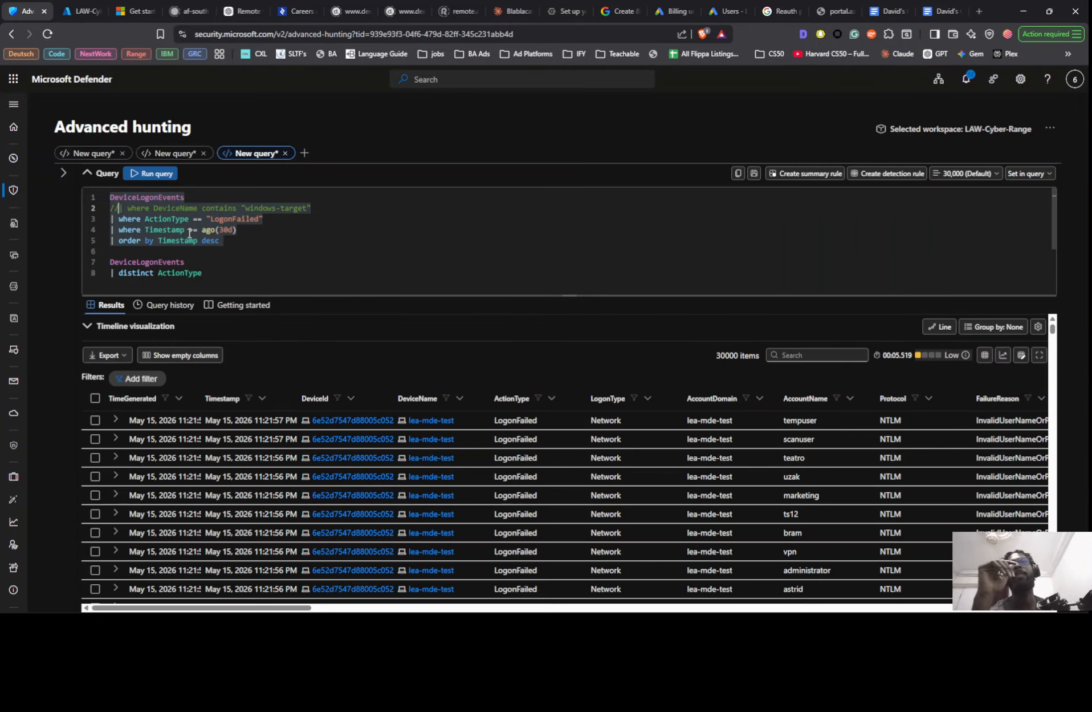
- Uncomment the DeviceName filter line, rerun the query and review the failed logons on the windows-target devices
key("BackSpace")
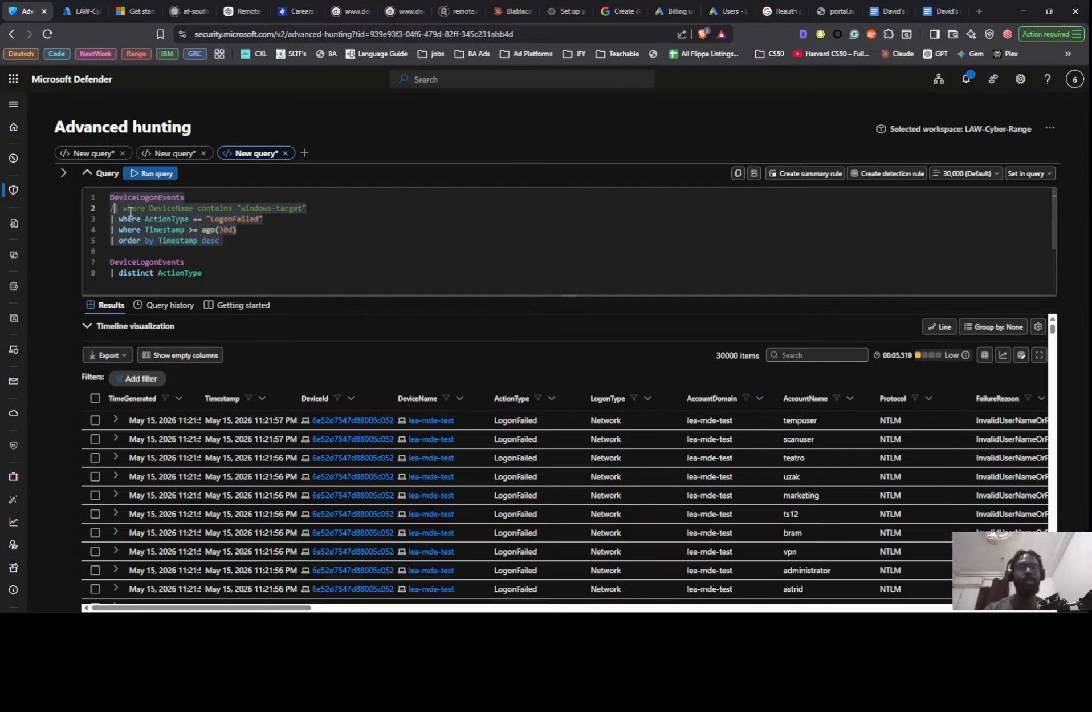
key("BackSpace")
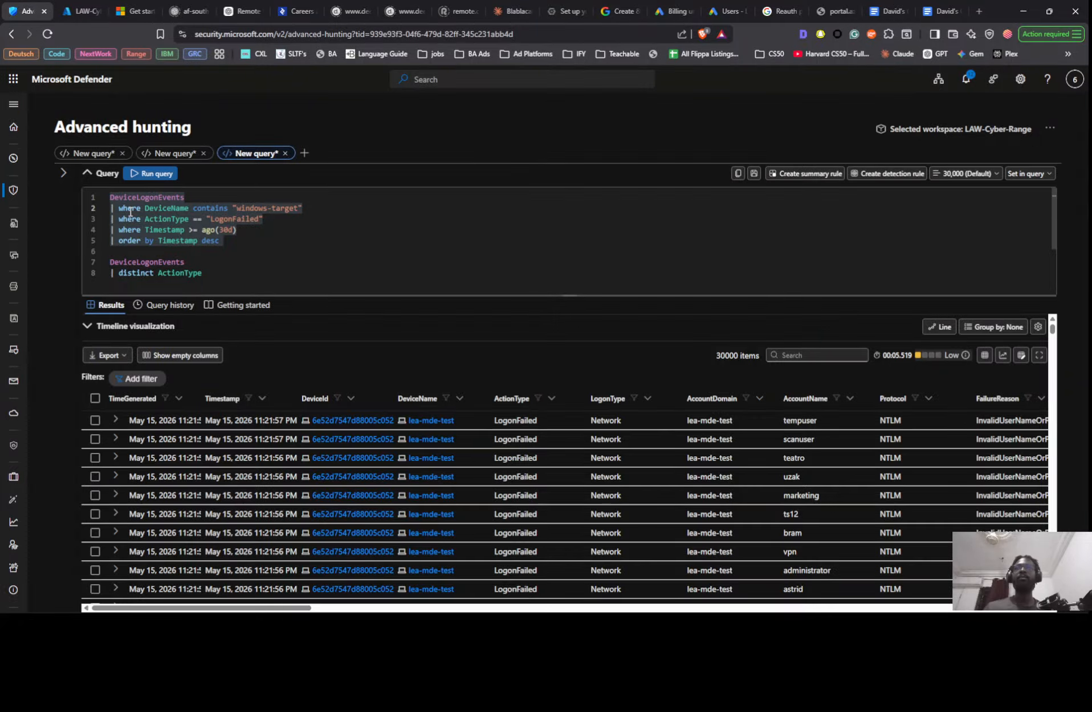
key("shift+Return")
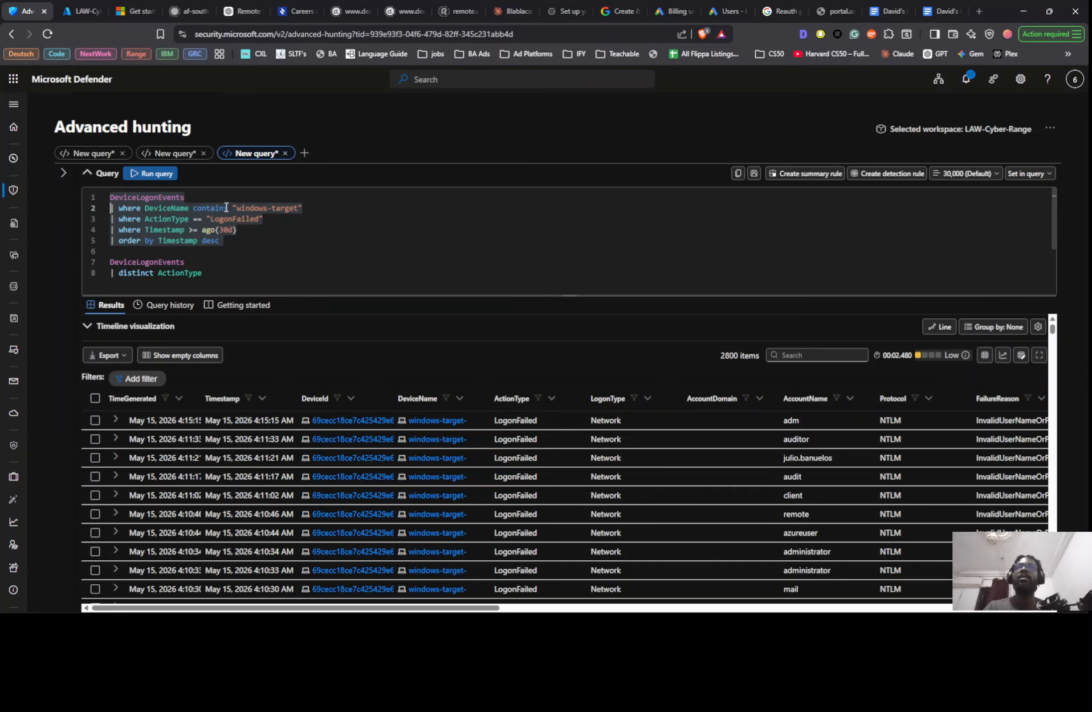
scroll(351, 424, "down", 8)
scroll(349, 423, "down", 5)
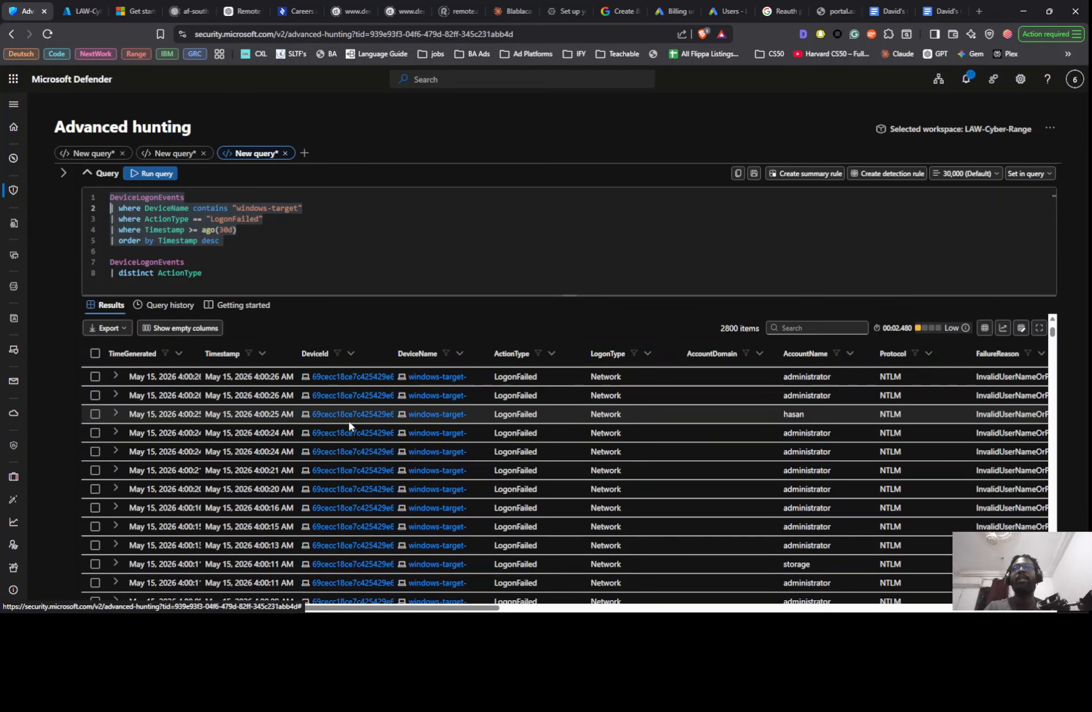
scroll(545, 424, "down", 10)
scroll(532, 430, "down", 15)
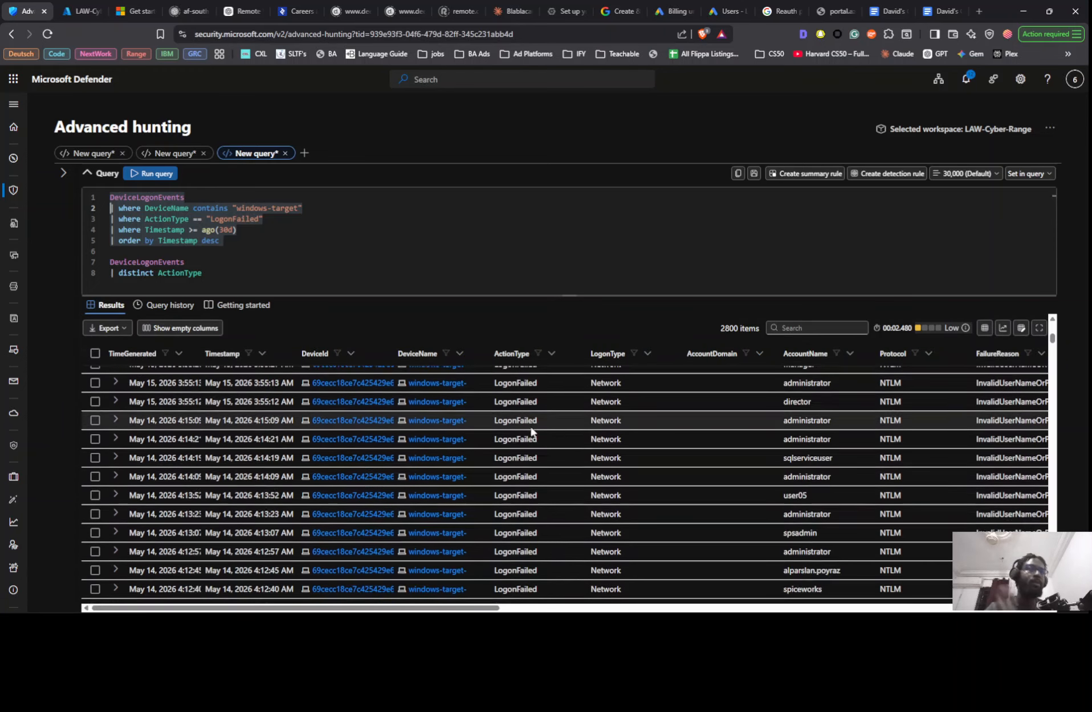
scroll(531, 431, "down", 5)
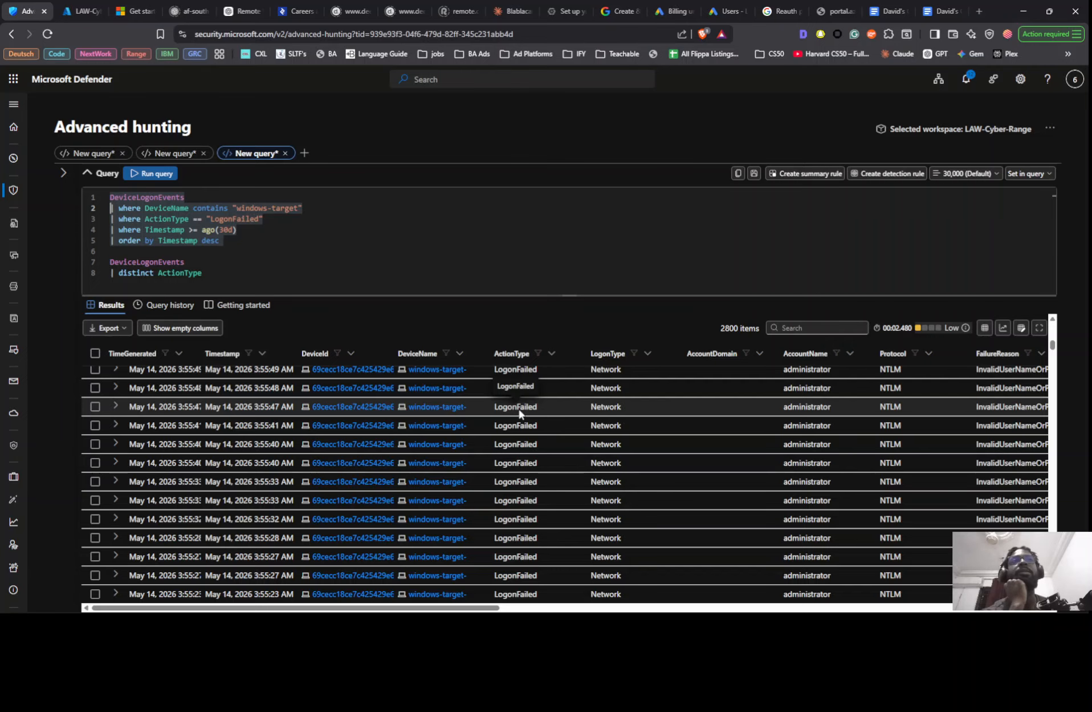
scroll(502, 393, "up", 10)
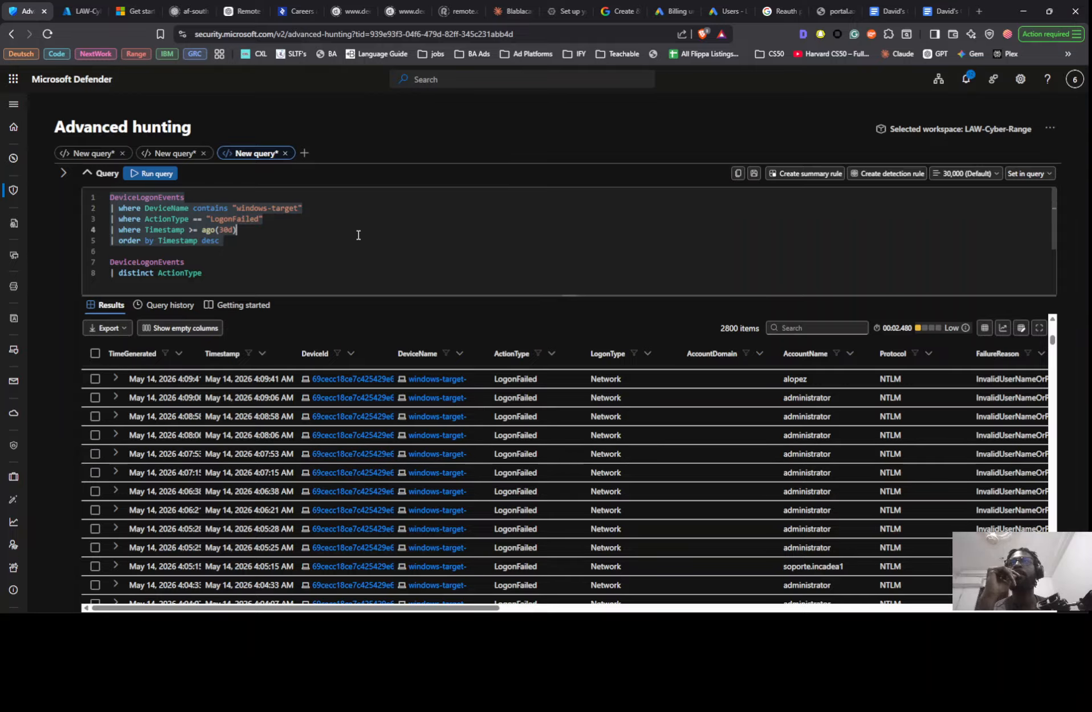
- Start a summarize line below the order by line of the first query that stores count() as Attempts, followed by by
left_click(360, 242)
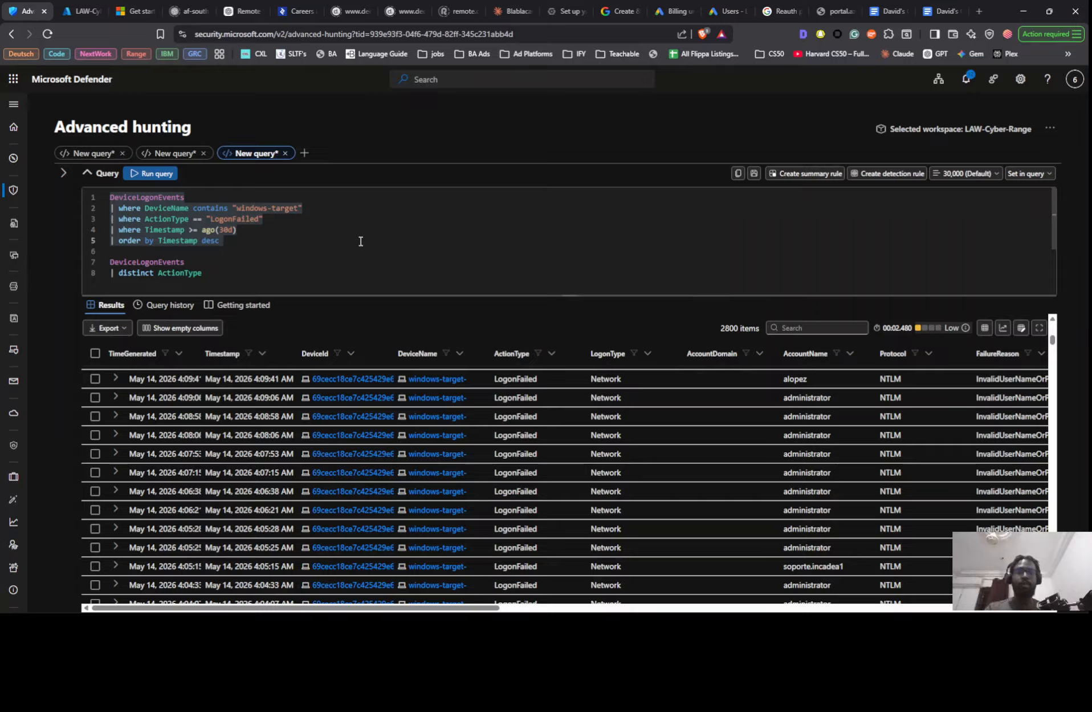
key("Return")
type("| summa")
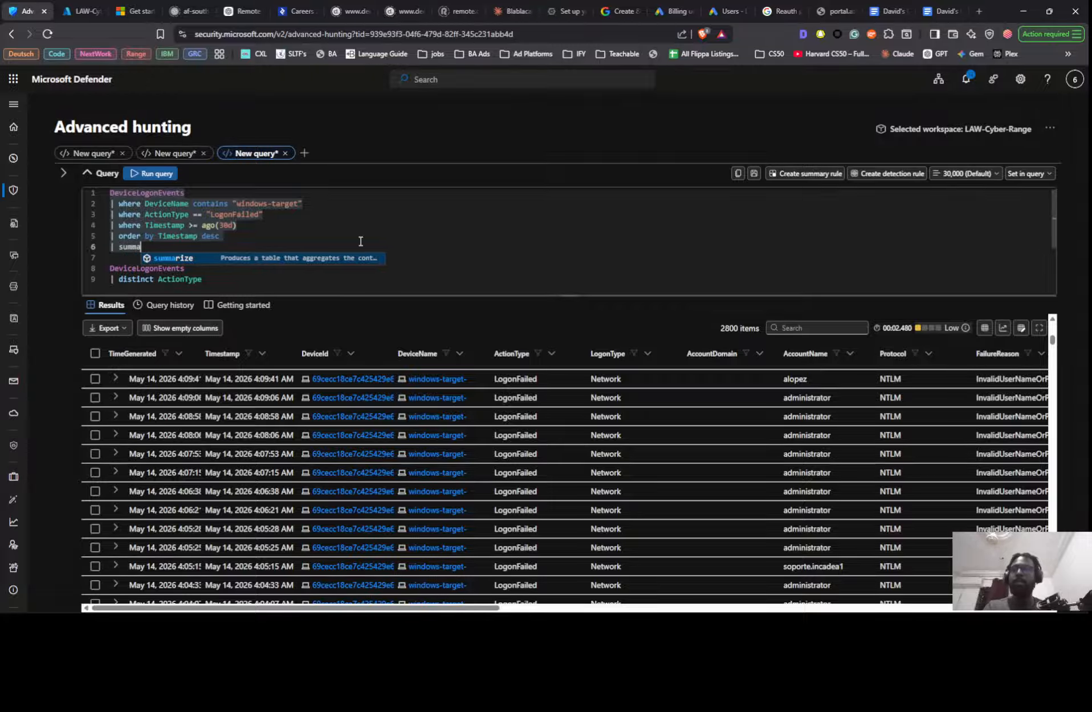
key("Tab")
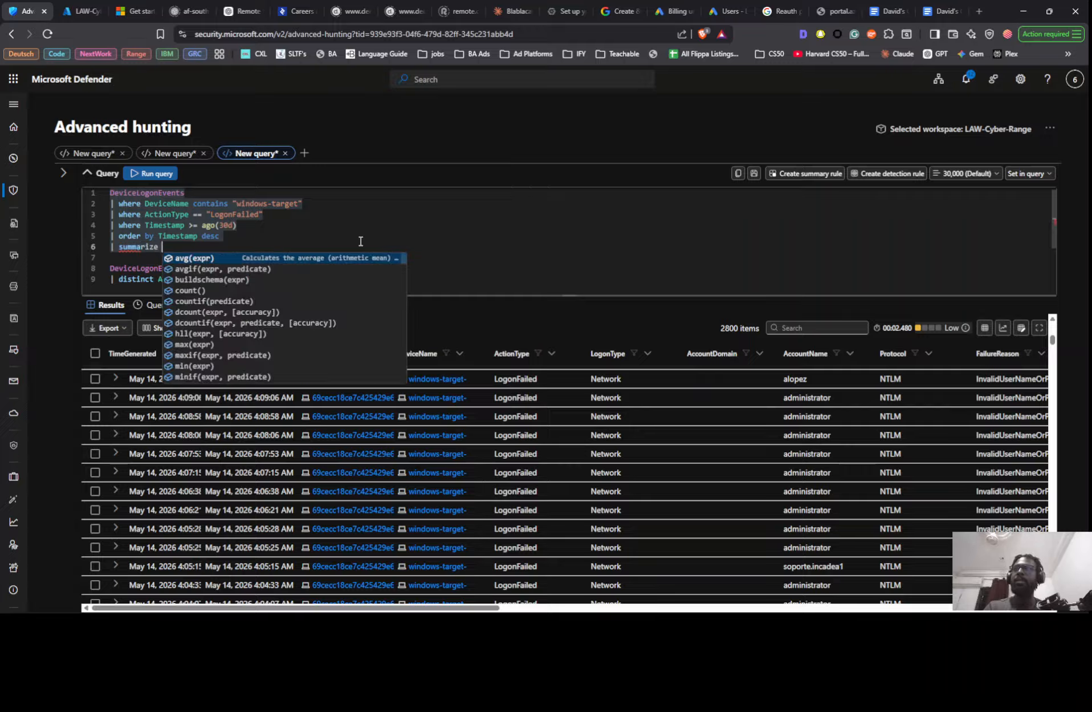
type("A")
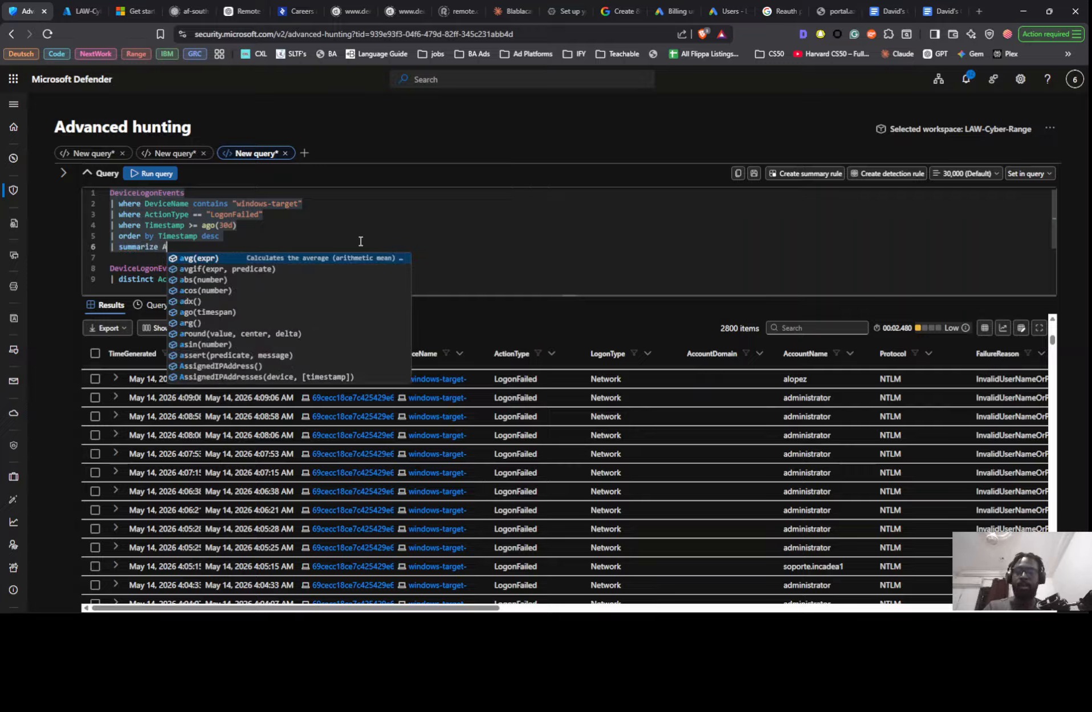
type("ttempts")
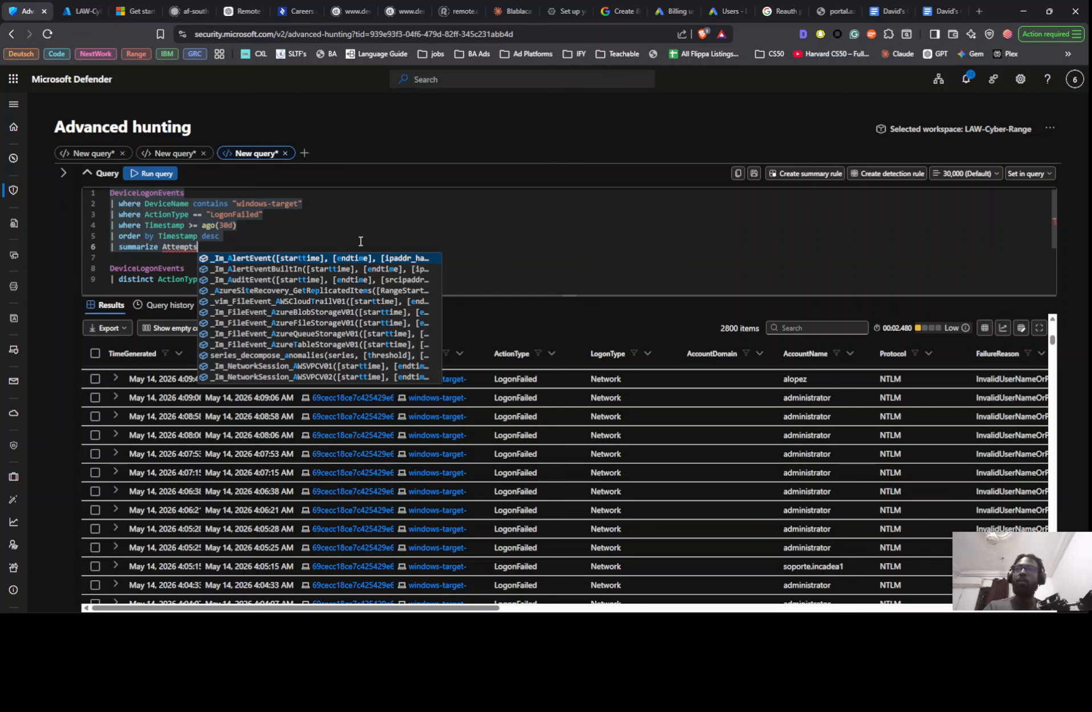
type(" =")
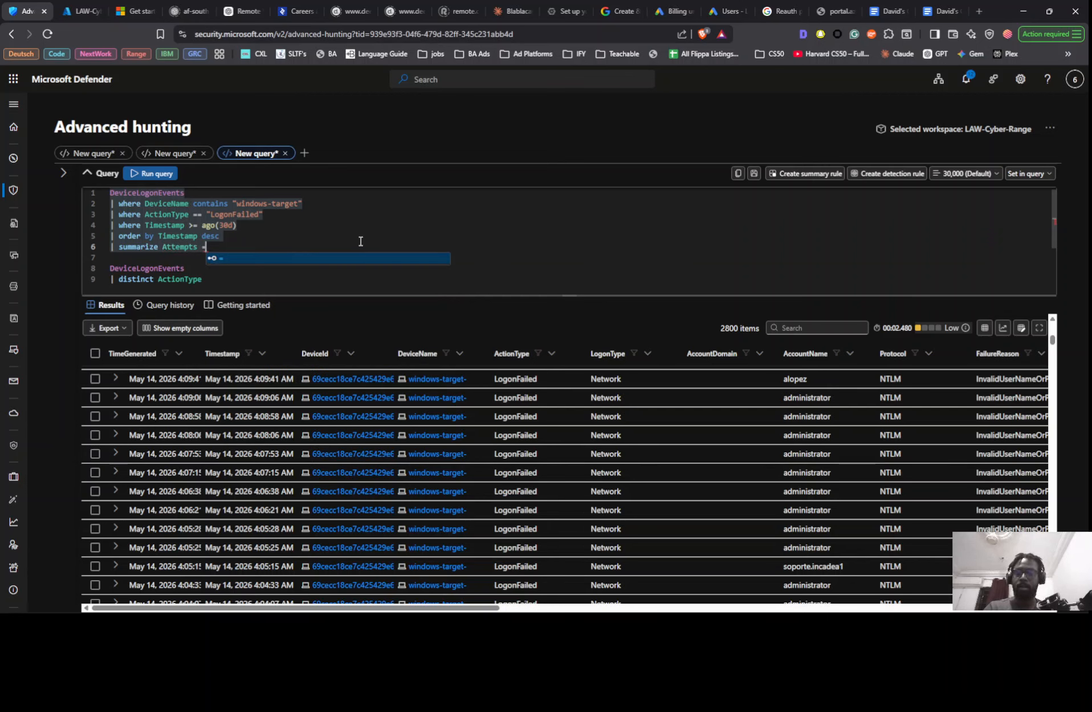
type(" c")
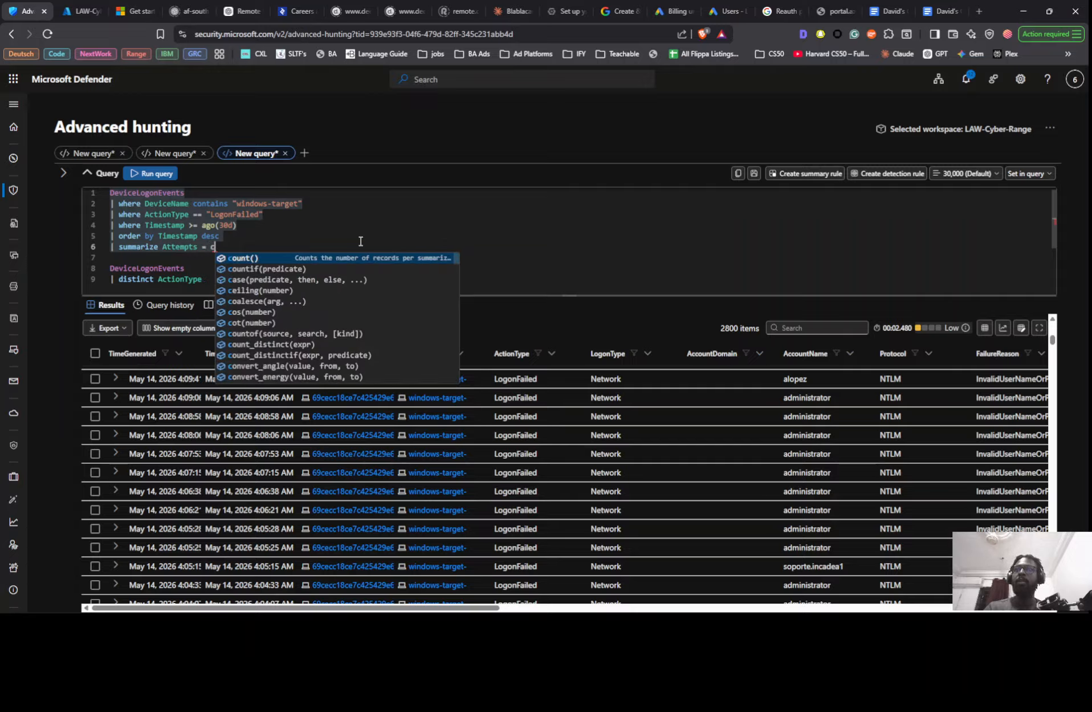
key("Tab")
type("by")
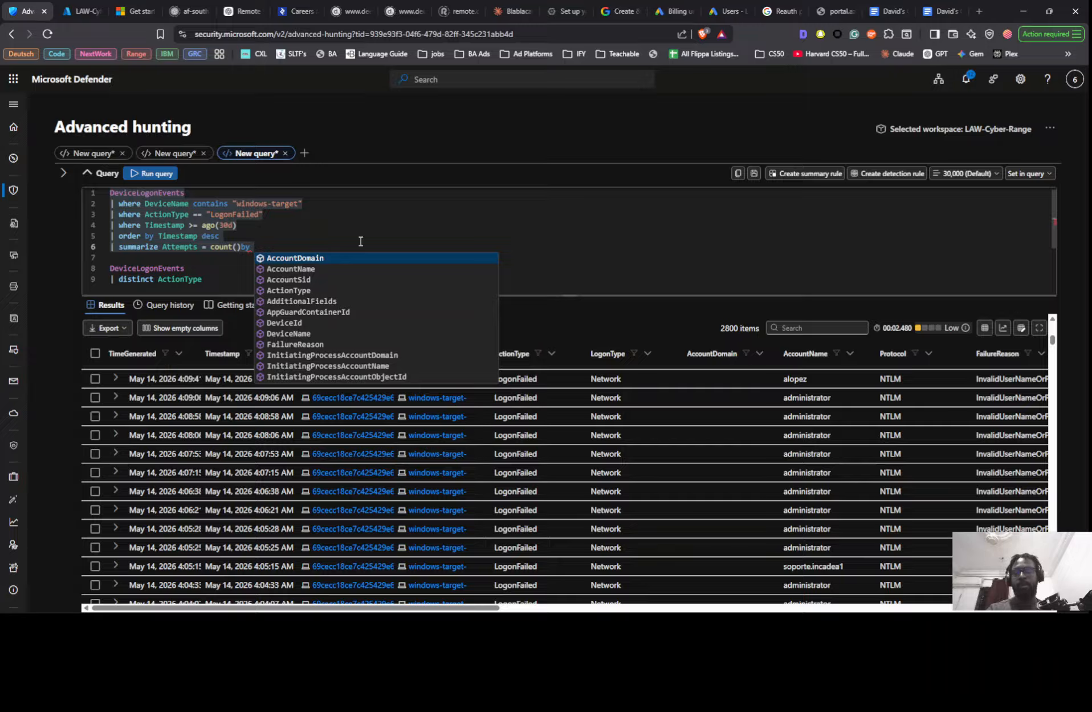
- Group the summarize count by RemoteIP and DeviceName
type("R")
key("Down")
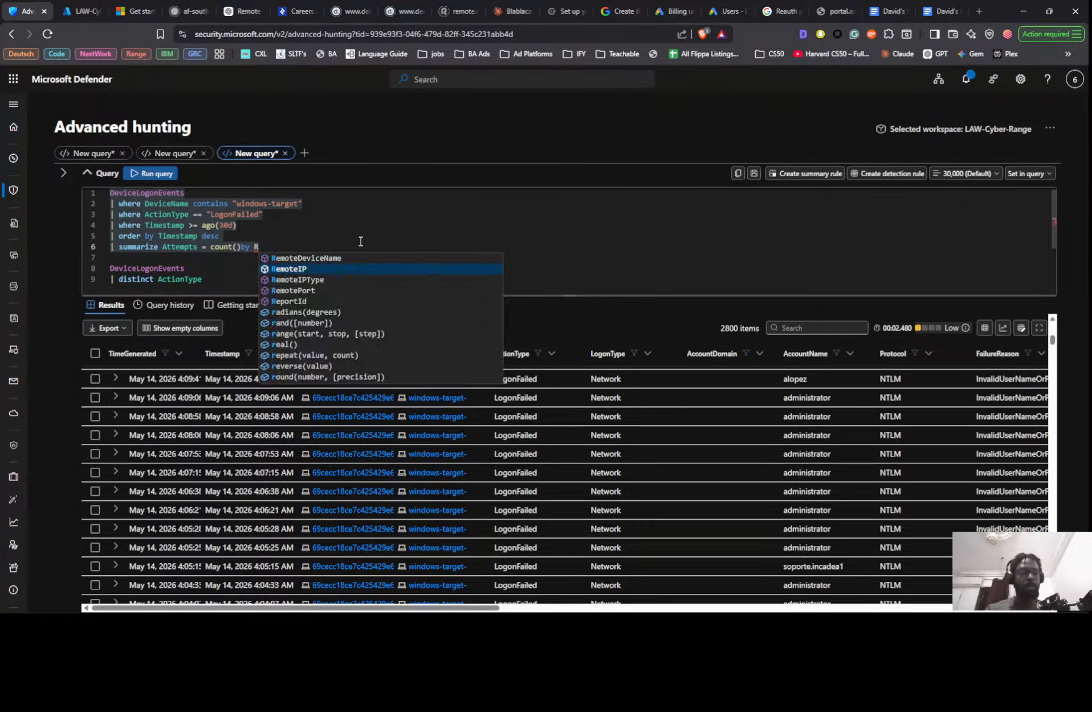
key("Return")
type(", ")
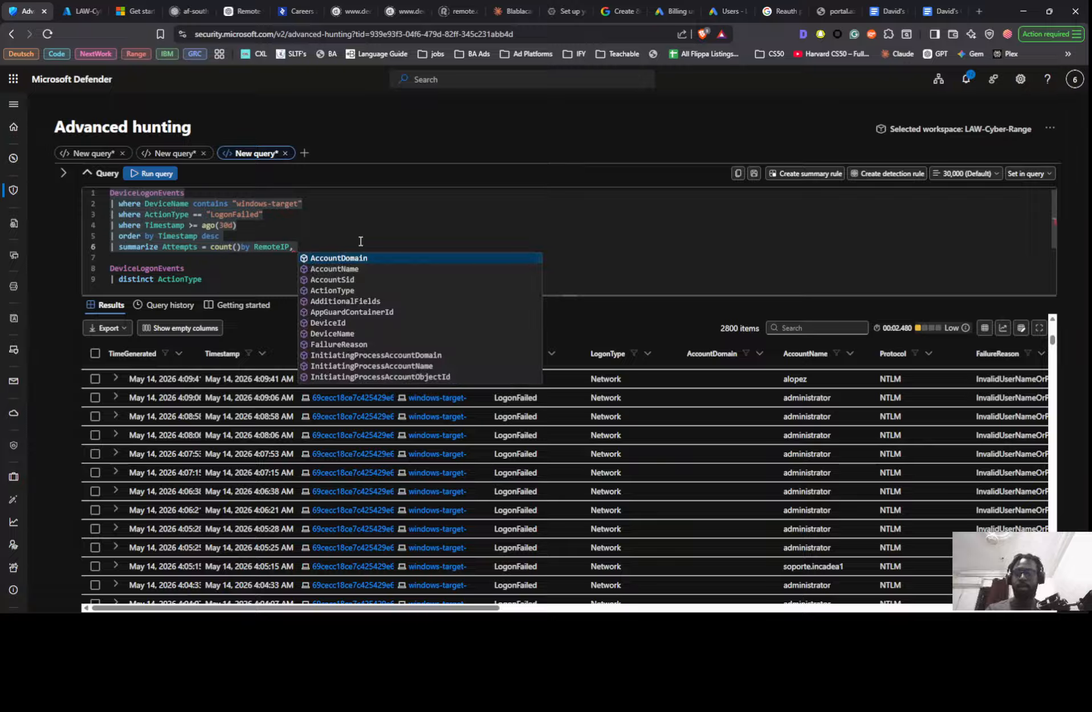
type("De")
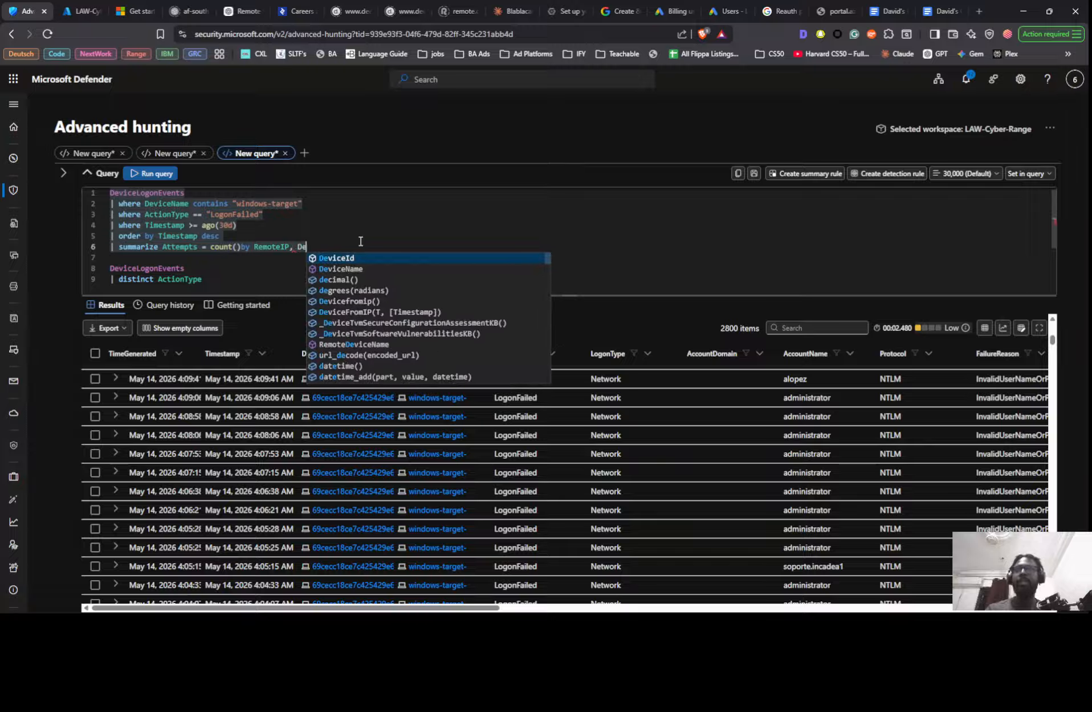
key("Down")
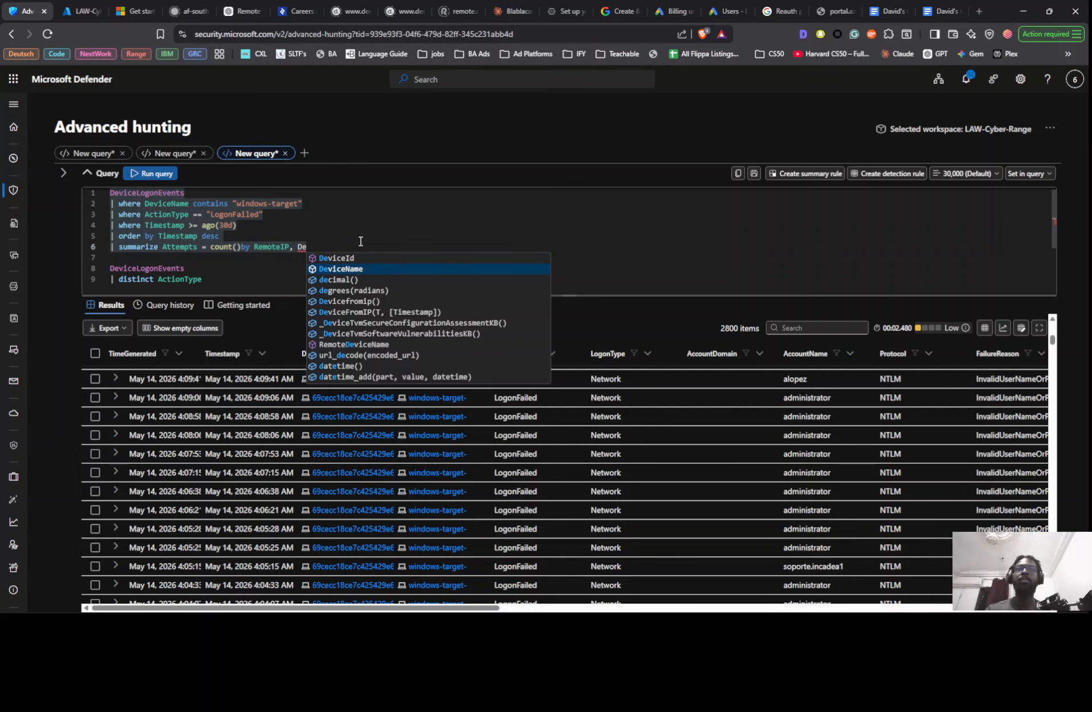
key("Return")
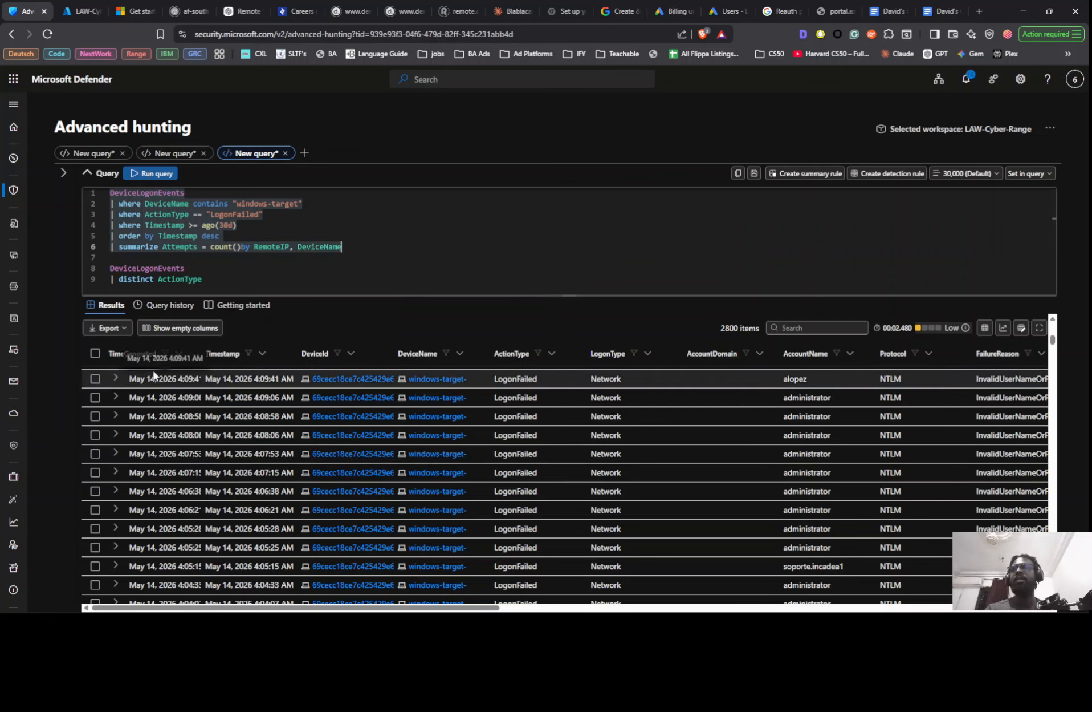
- Expand the first visible logon record for reference and put ActionType in place of RemoteIP in the summarize grouping
left_click(115, 379)
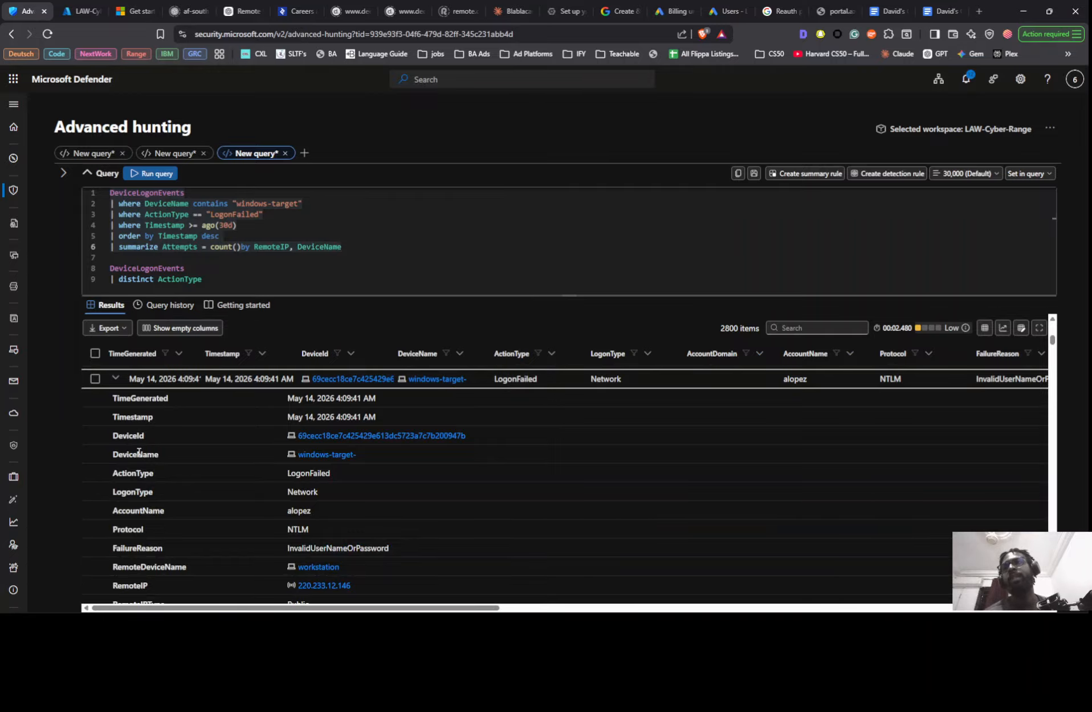
left_click(252, 245)
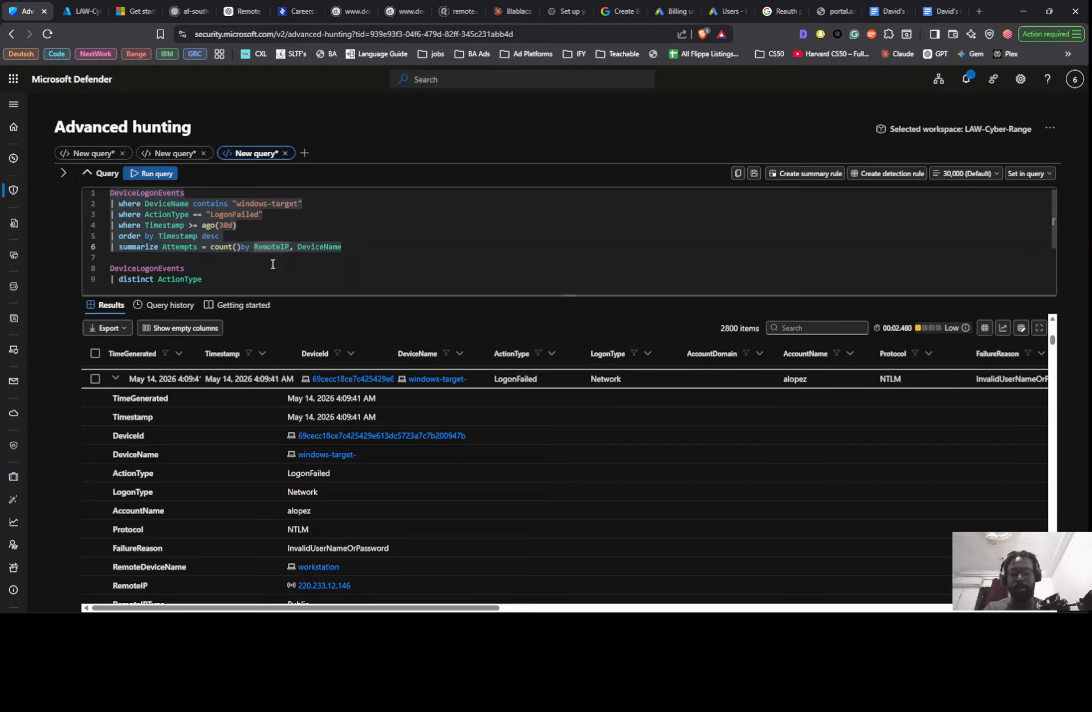
type("Ac")
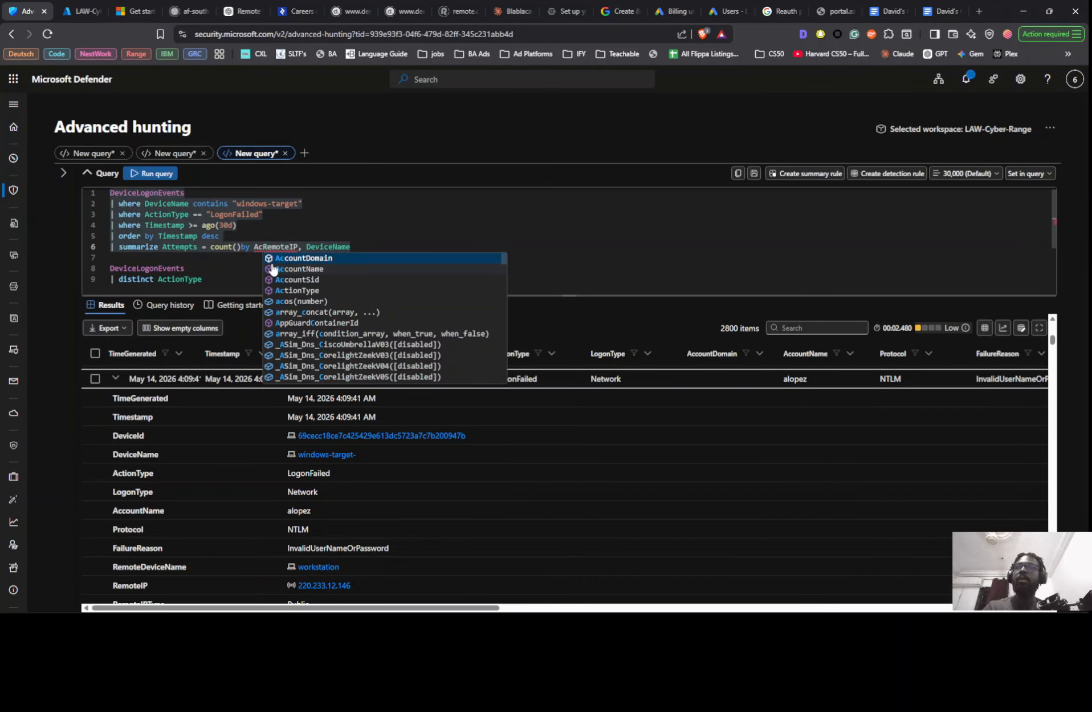
type("t")
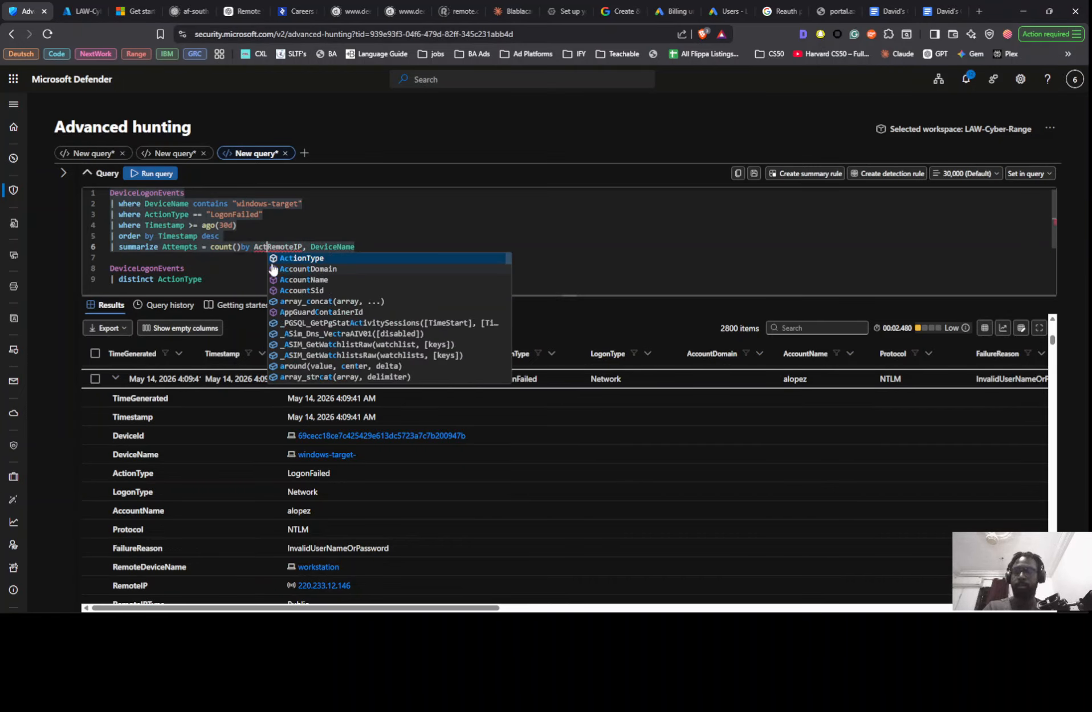
key("Tab")
type(",")
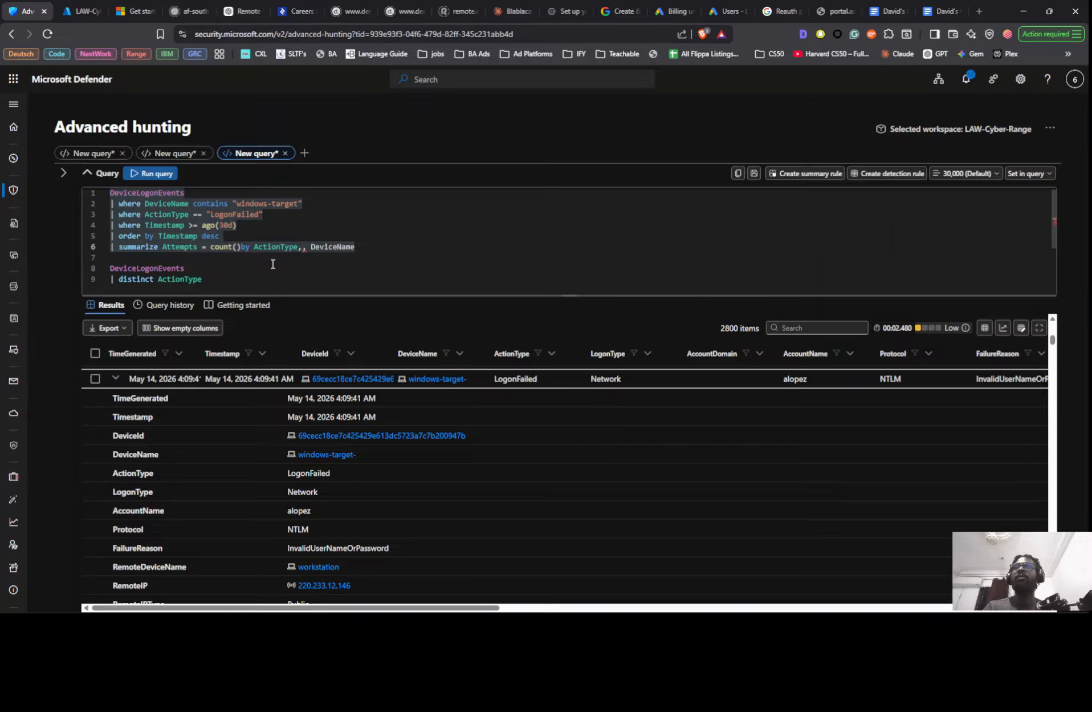
type(" ee")
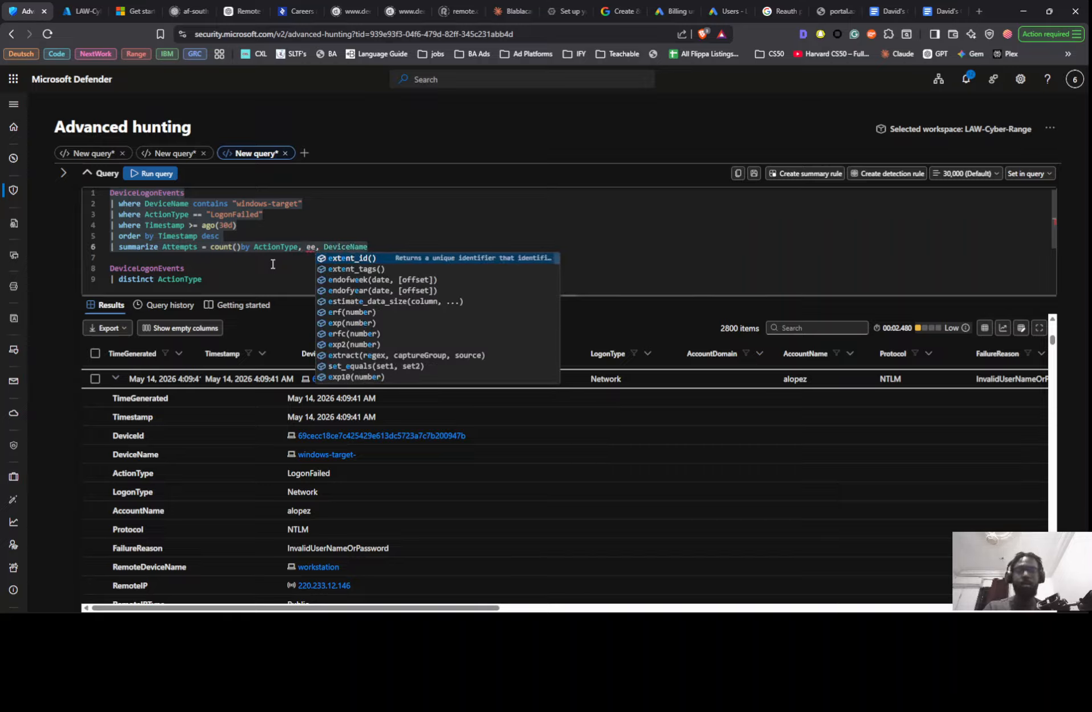
key("Down")
key("Tab")
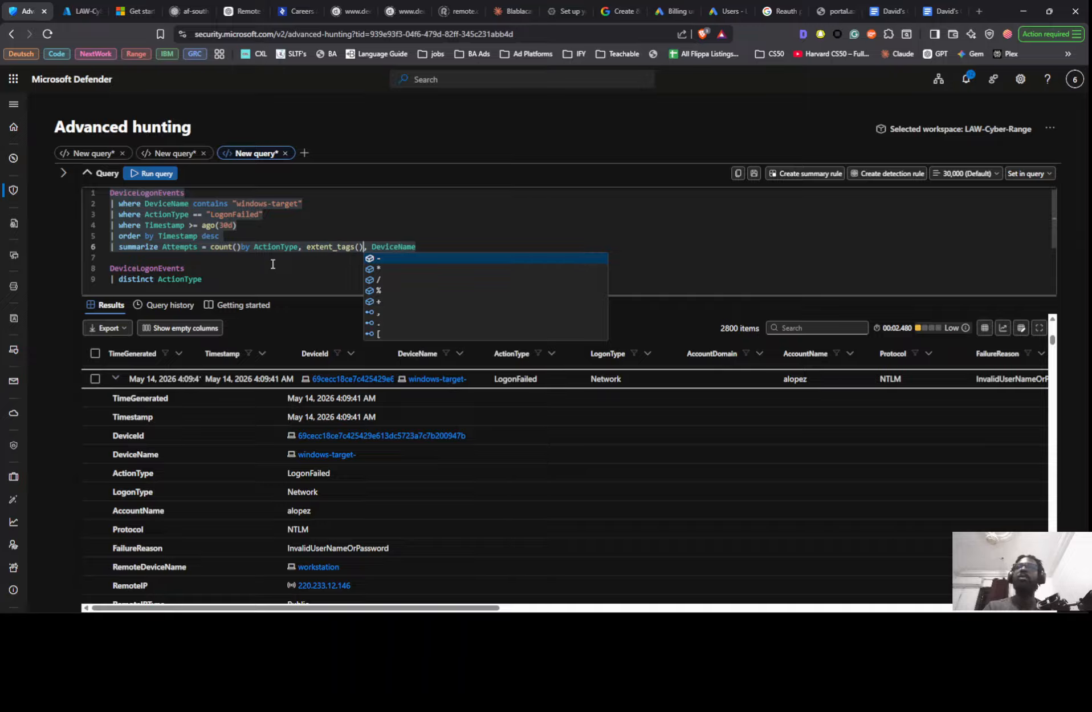
key("BackSpace")
key("BackSpace")
key("BackSpace")
key("BackSpace")
key("BackSpace")
key("BackSpace")
key("BackSpace")
key("BackSpace")
key("BackSpace")
key("BackSpace")
key("BackSpace")
key("BackSpace")
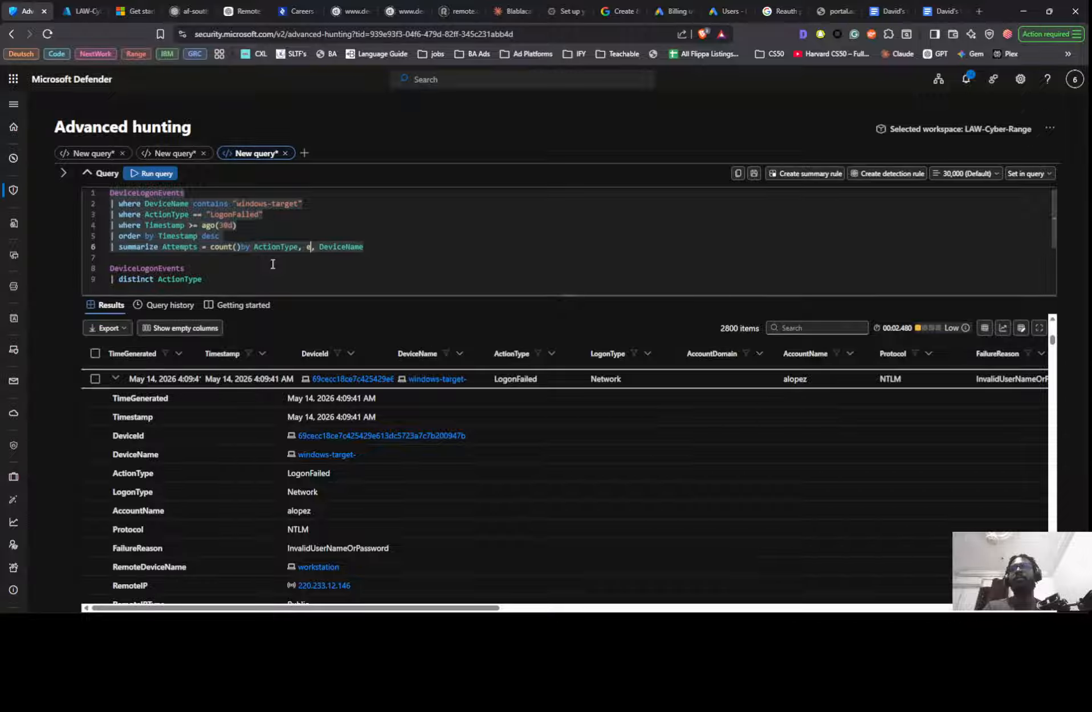
key("BackSpace")
- Add RemoteIP between ActionType and DeviceName in the summarize grouping
type("re")
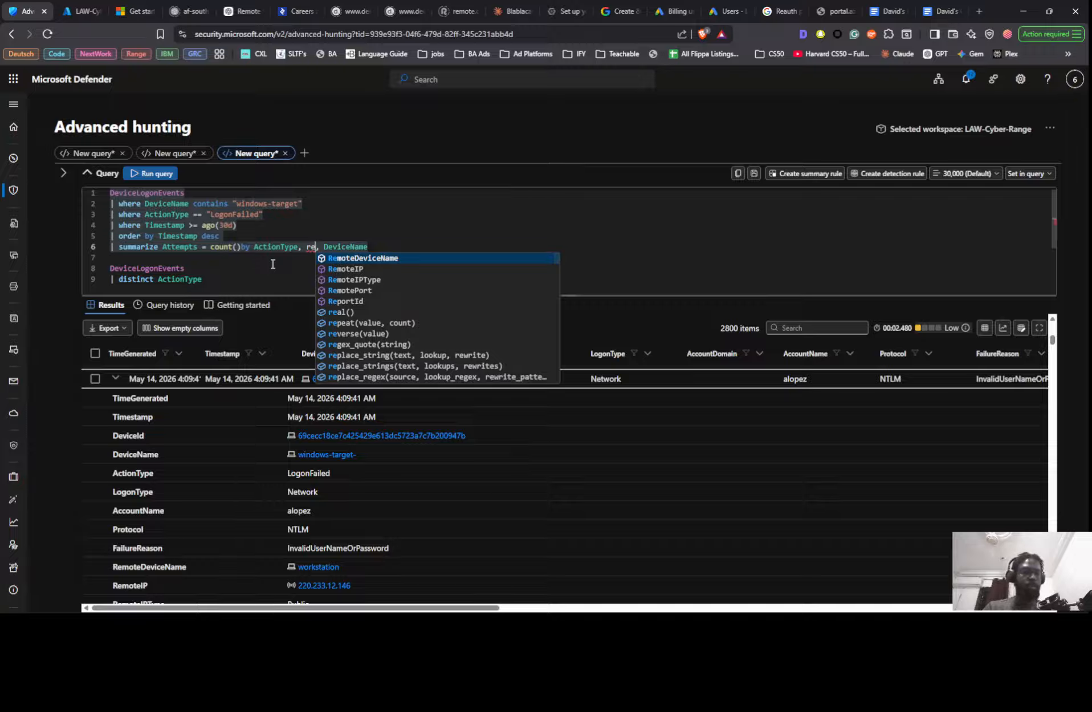
key("Down")
key("Tab")
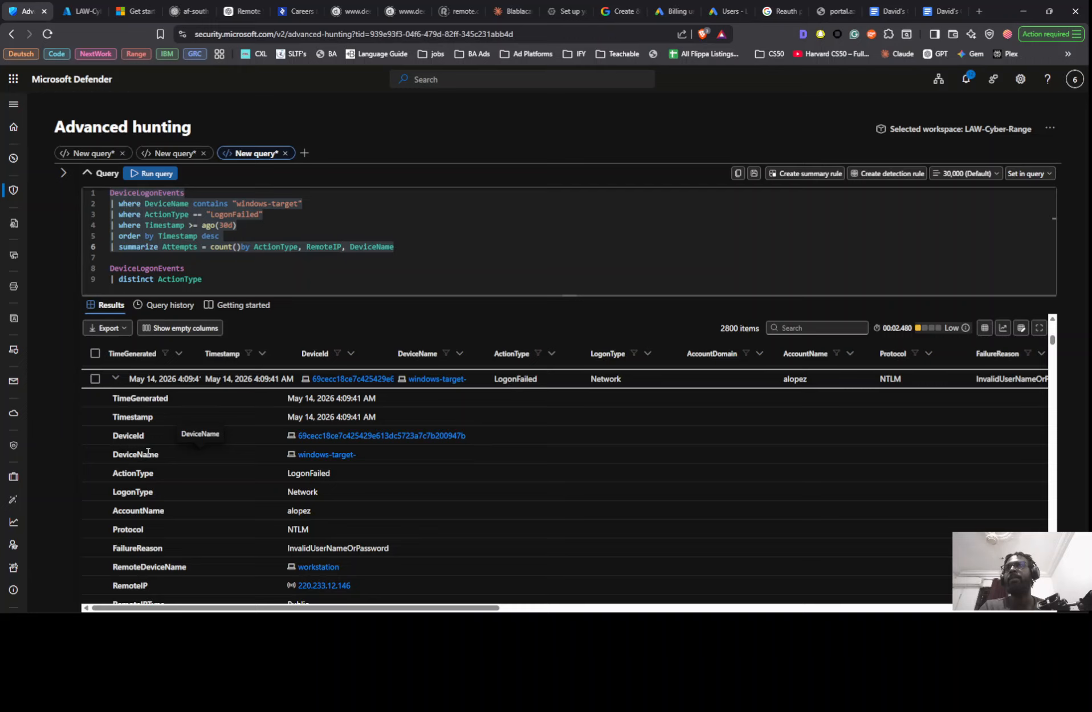
- Examine the failed logon results across all their columns, comparing account names, remote device names and remote IP addresses down the list
scroll(178, 473, "down", 2)
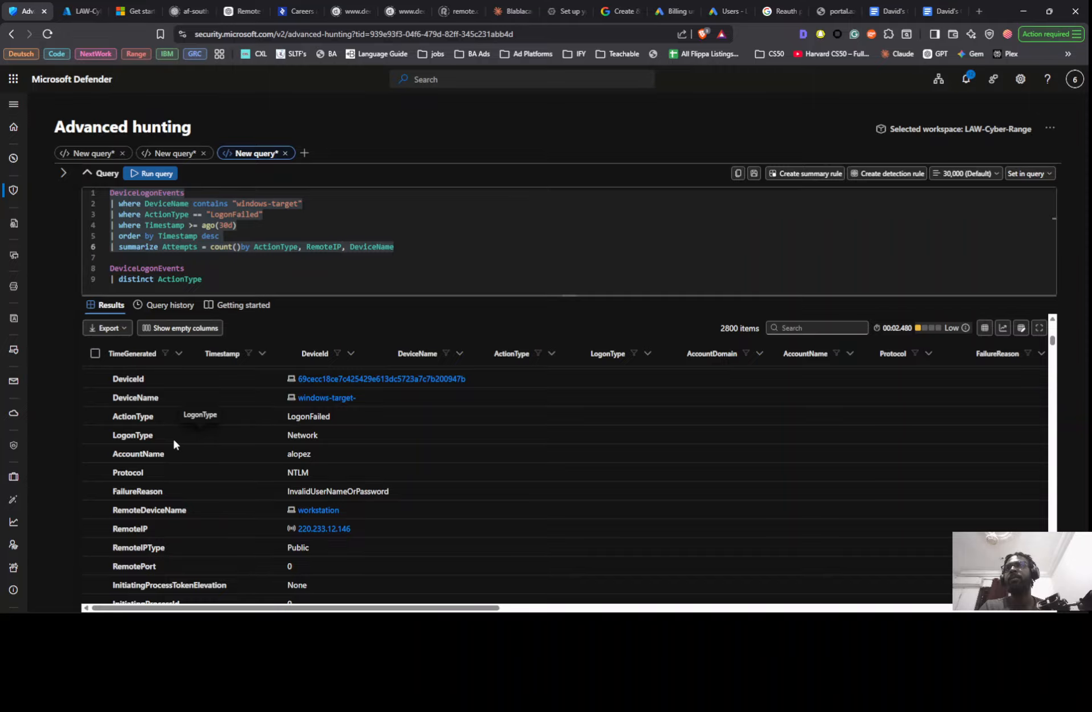
scroll(165, 400, "up", 5)
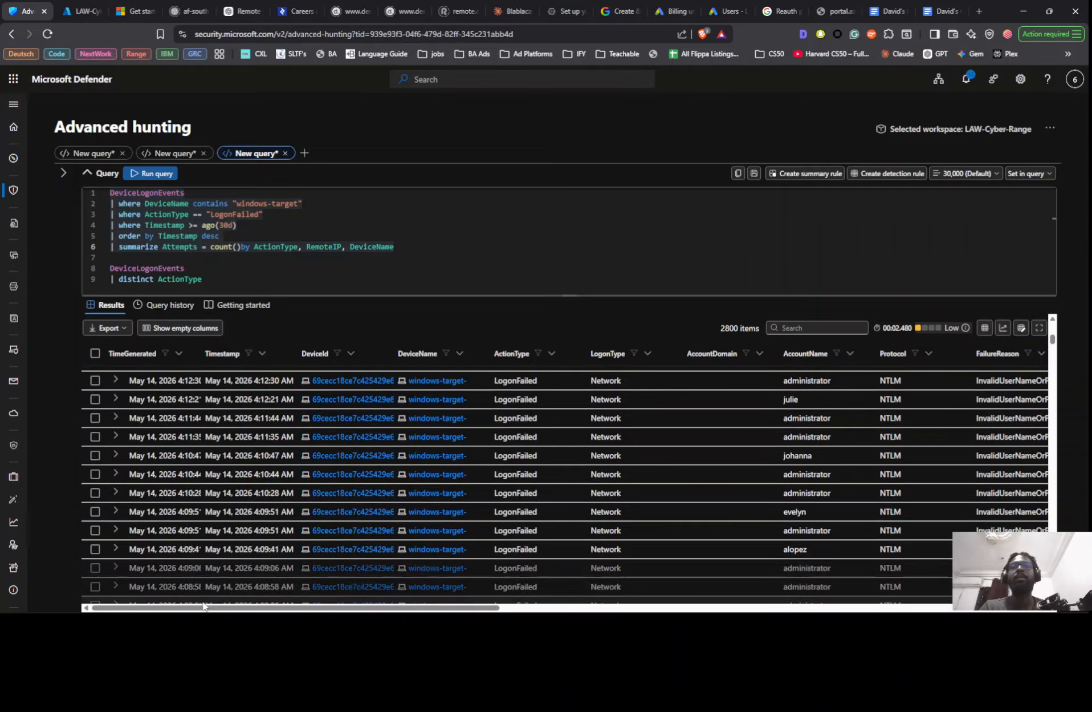
left_click_drag(222, 607, 505, 608)
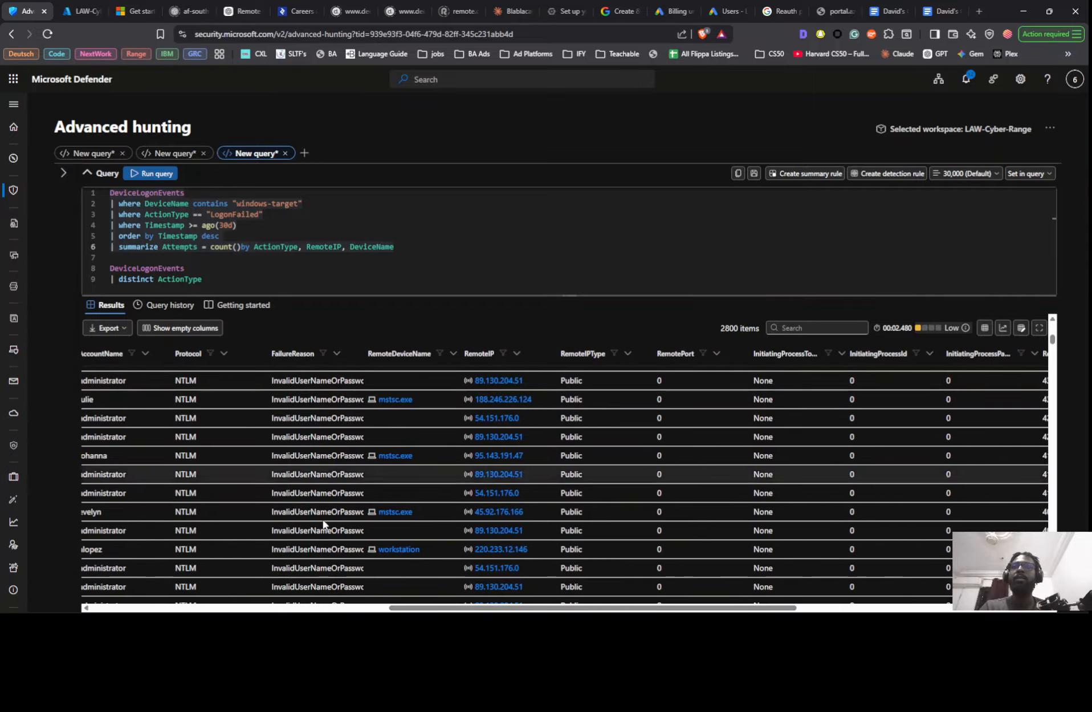
left_click_drag(430, 607, 374, 611)
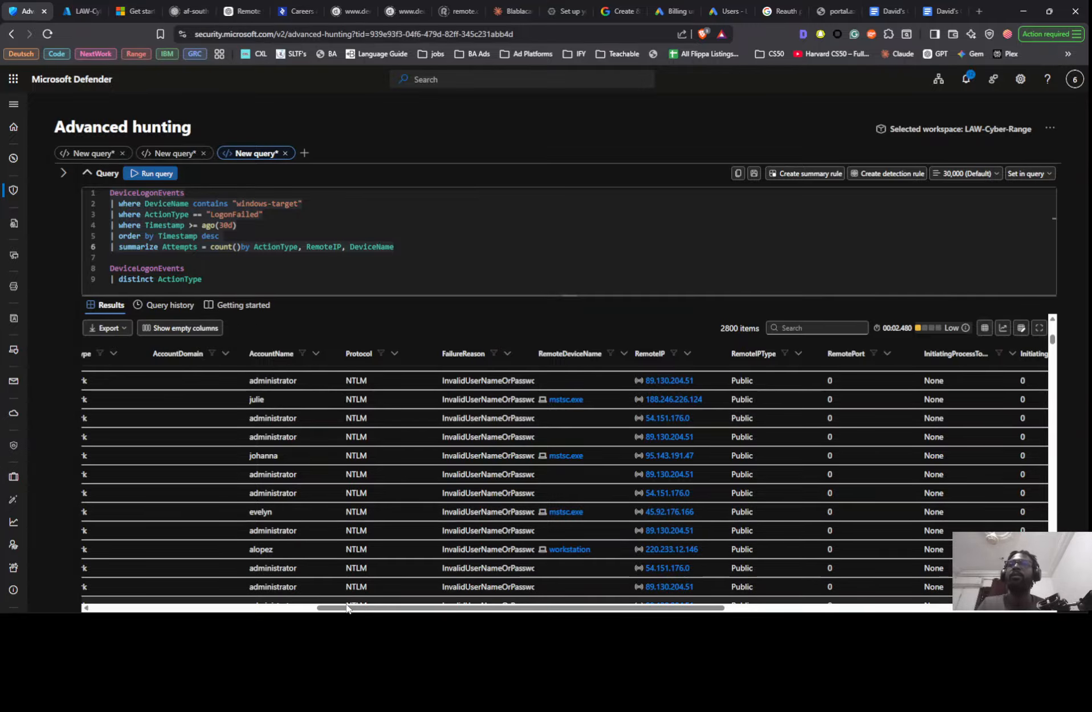
left_click_drag(344, 607, 235, 604)
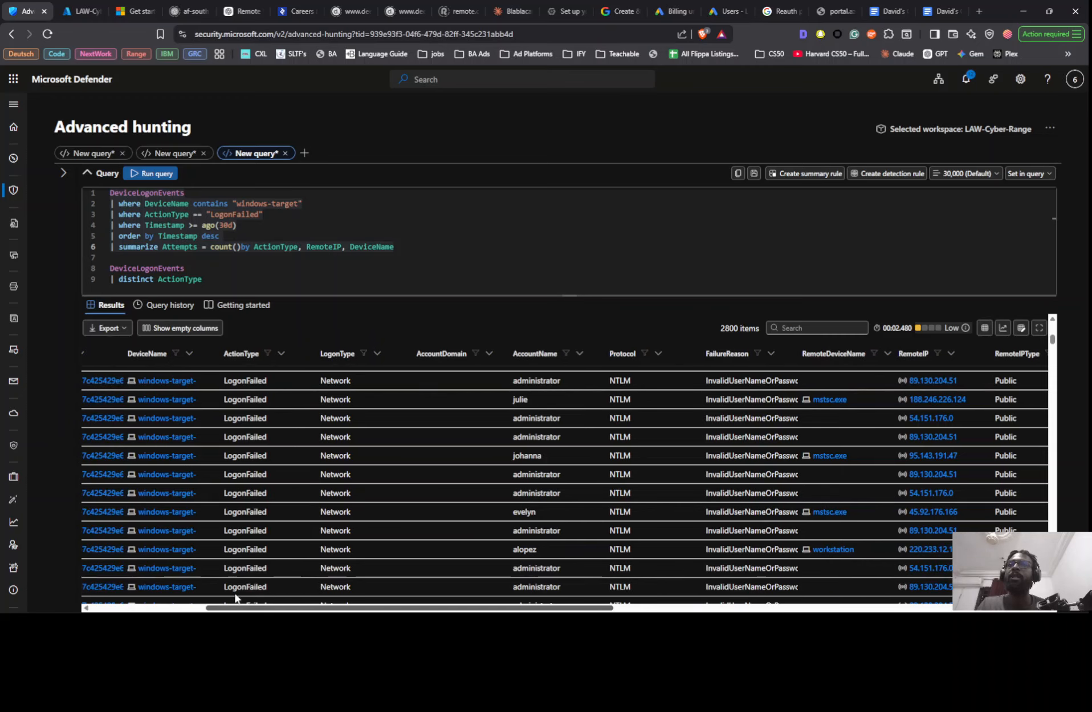
scroll(399, 471, "down", 3)
scroll(367, 478, "down", 10)
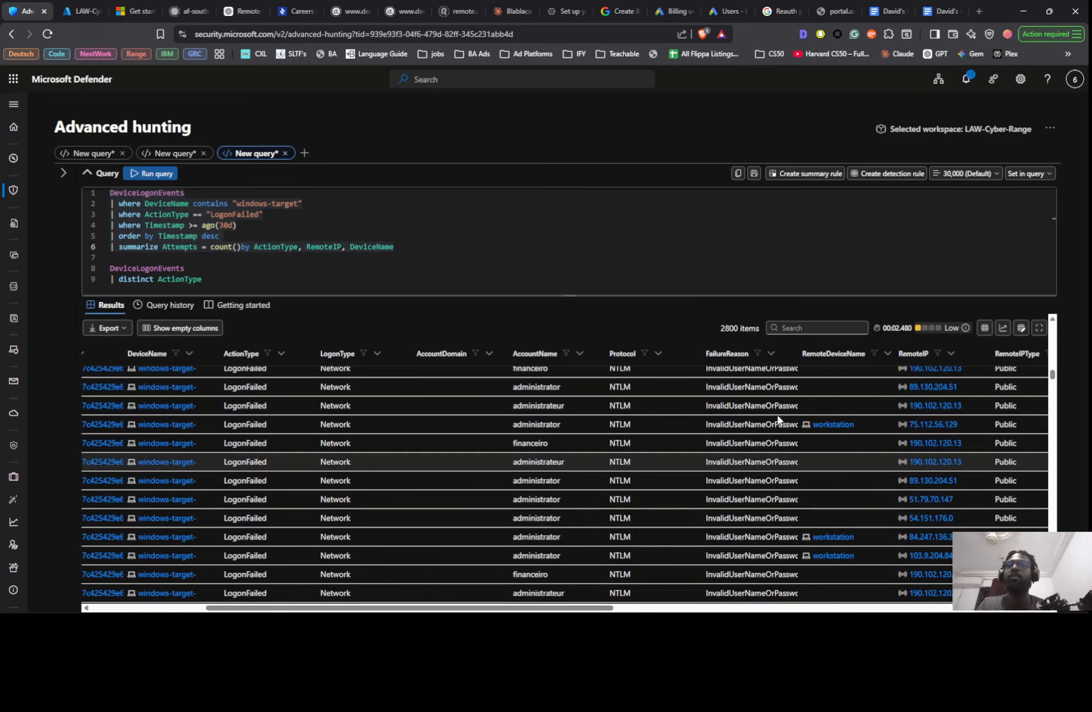
left_click_drag(1052, 377, 1053, 322)
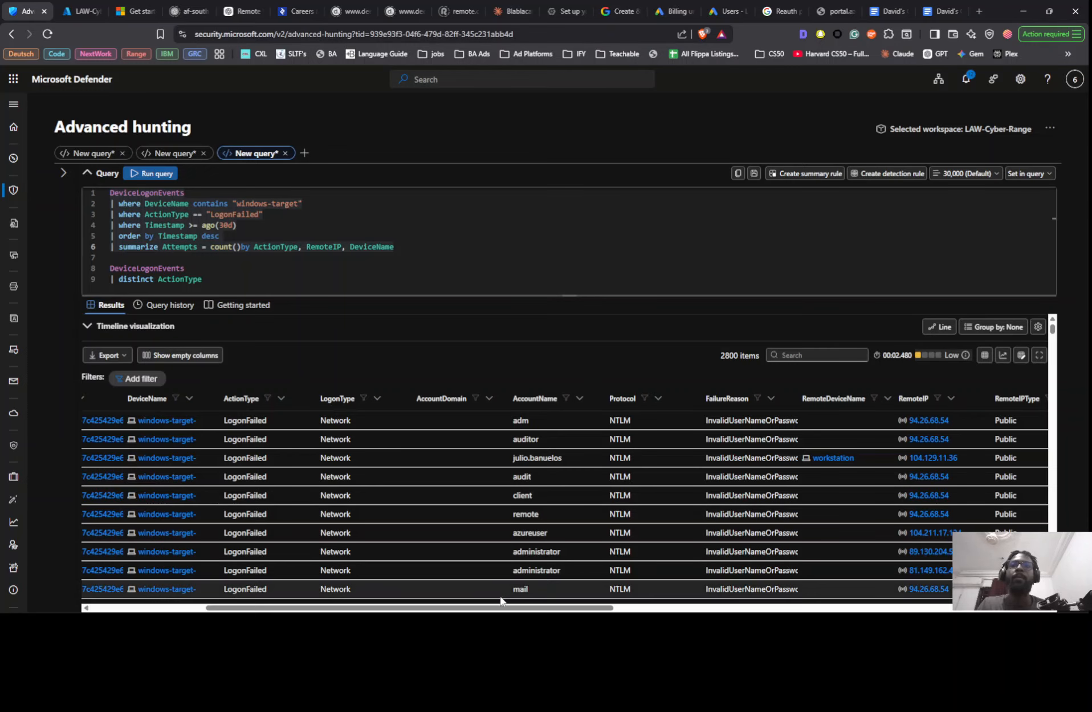
left_click_drag(497, 608, 931, 613)
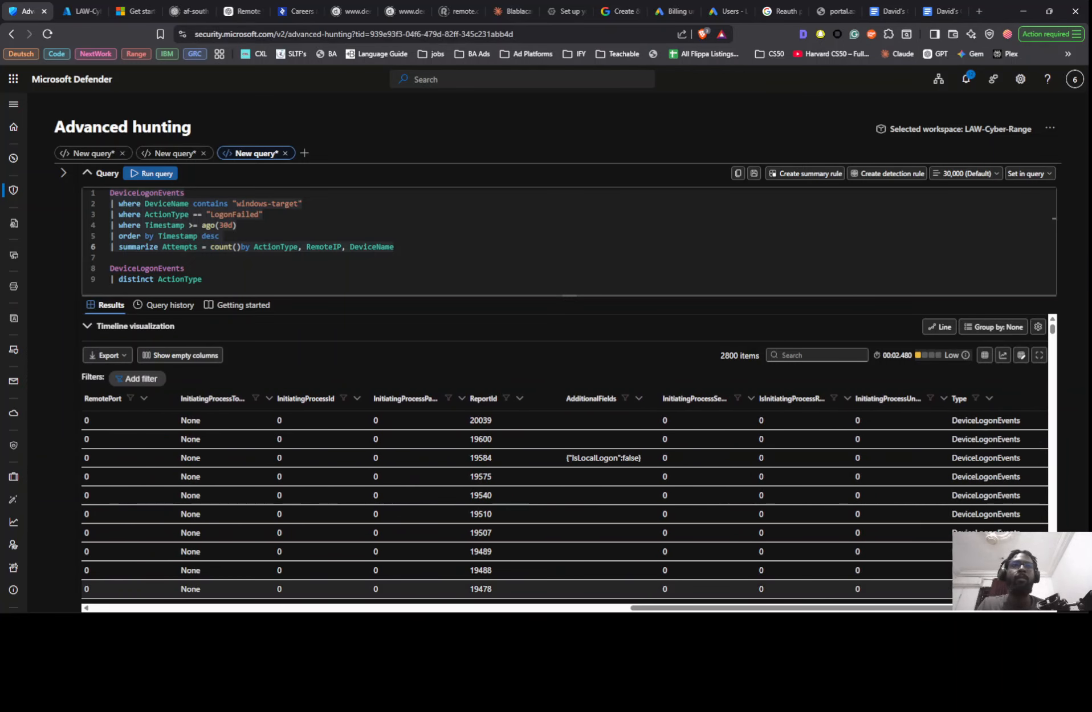
left_click_drag(902, 610, 303, 598)
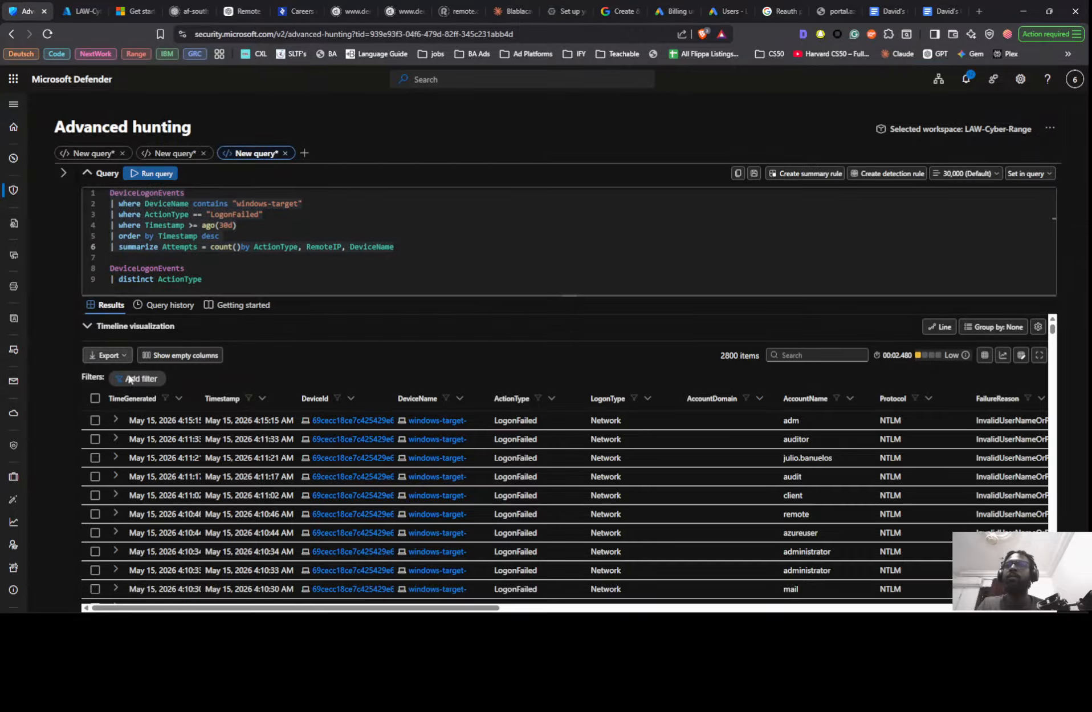
- Expand the first failed logon record, check its fields and return to the end of the summarize line
left_click(115, 421)
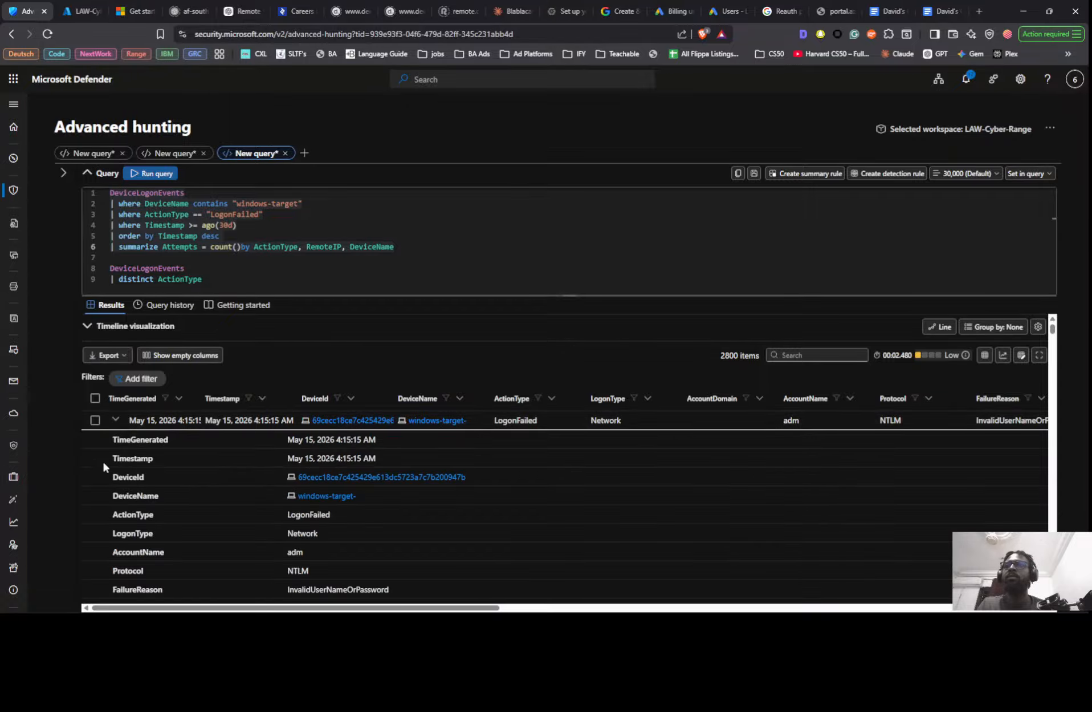
scroll(103, 465, "down", 2)
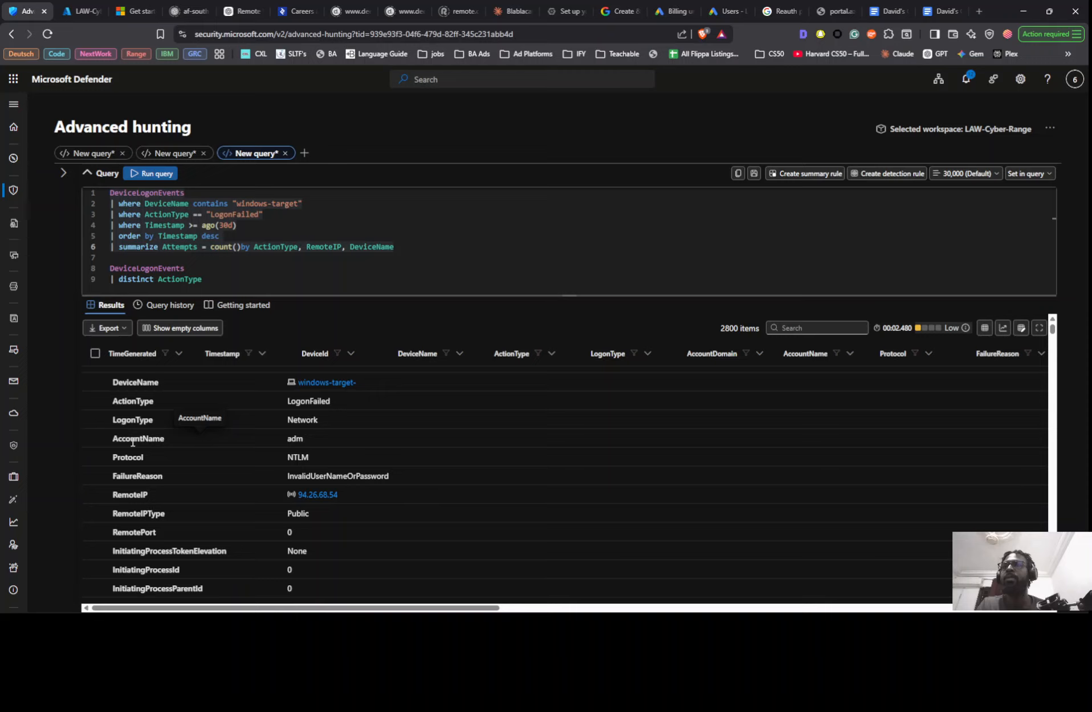
left_click(468, 247)
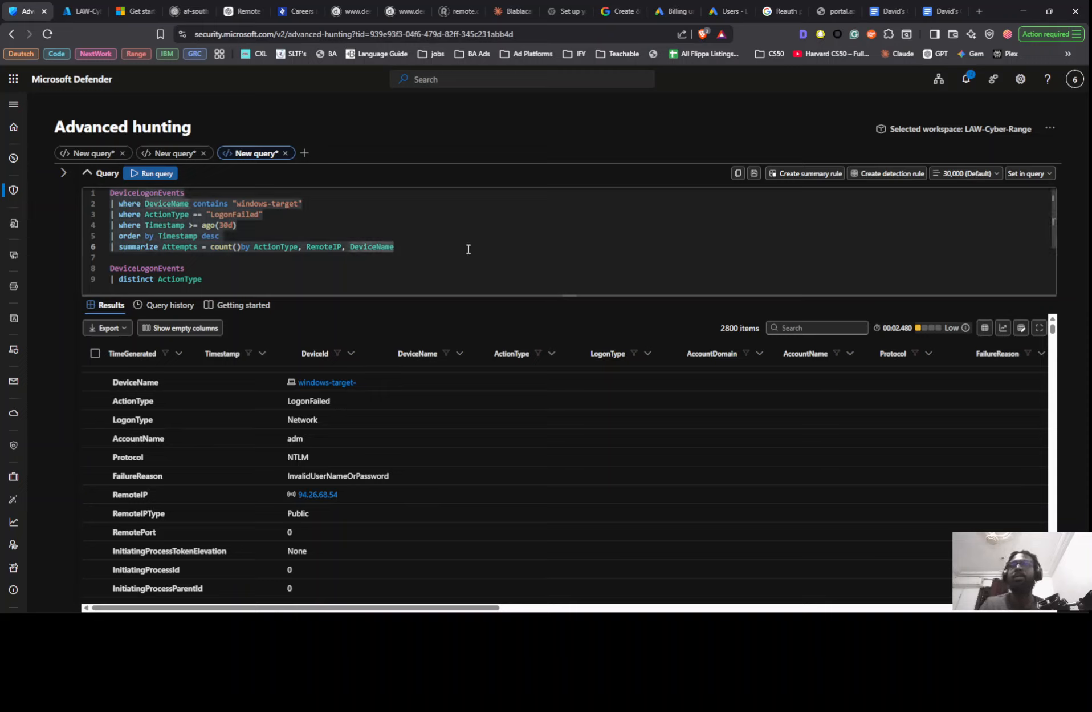
- Add AccountName after DeviceName in the summarize grouping of the failed logon query
type(", ")
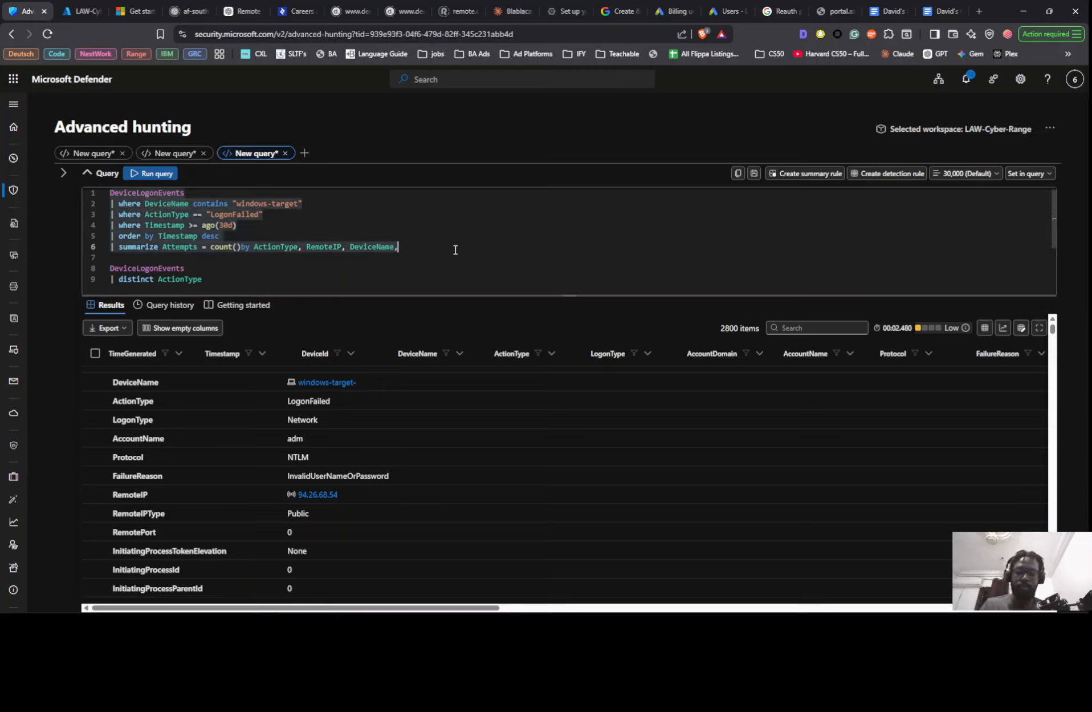
type("acc")
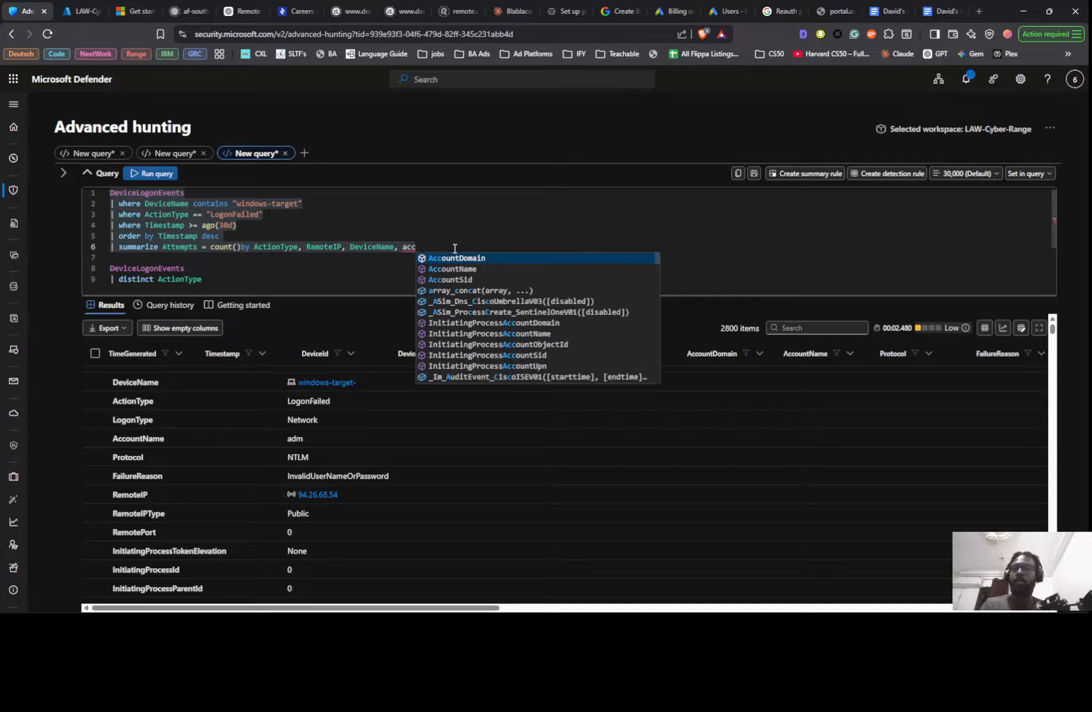
key("Down")
key("Return")
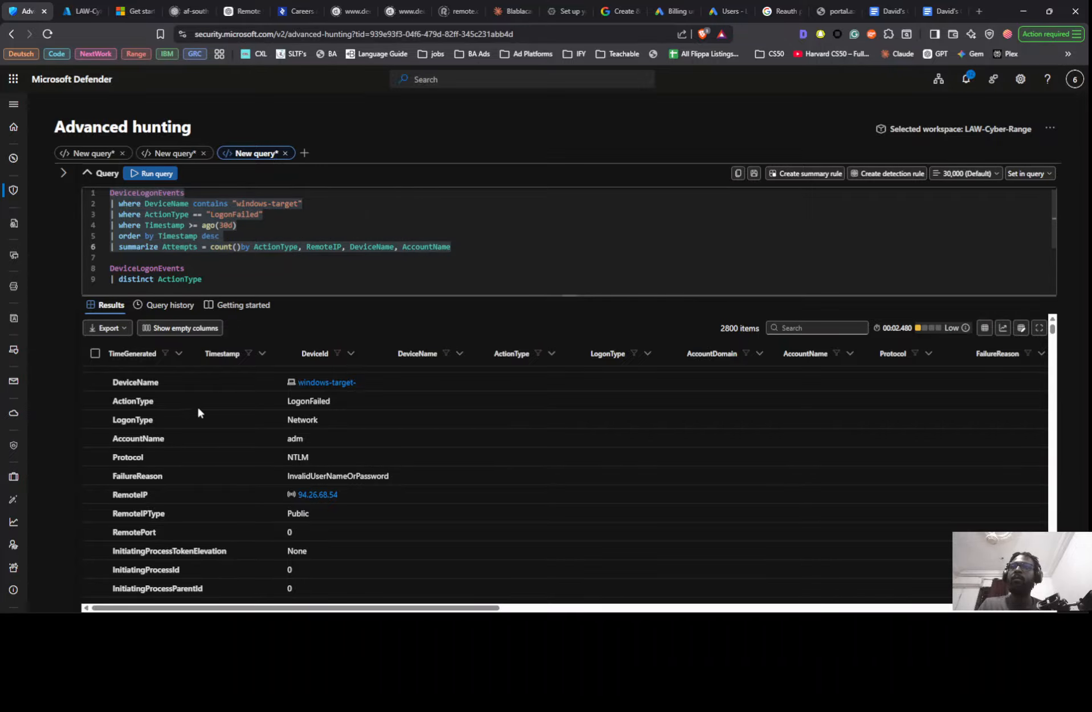
- Run the failed logon query with the account grouping and review the attempt counts per remote IP and account name
scroll(159, 440, "down", 2)
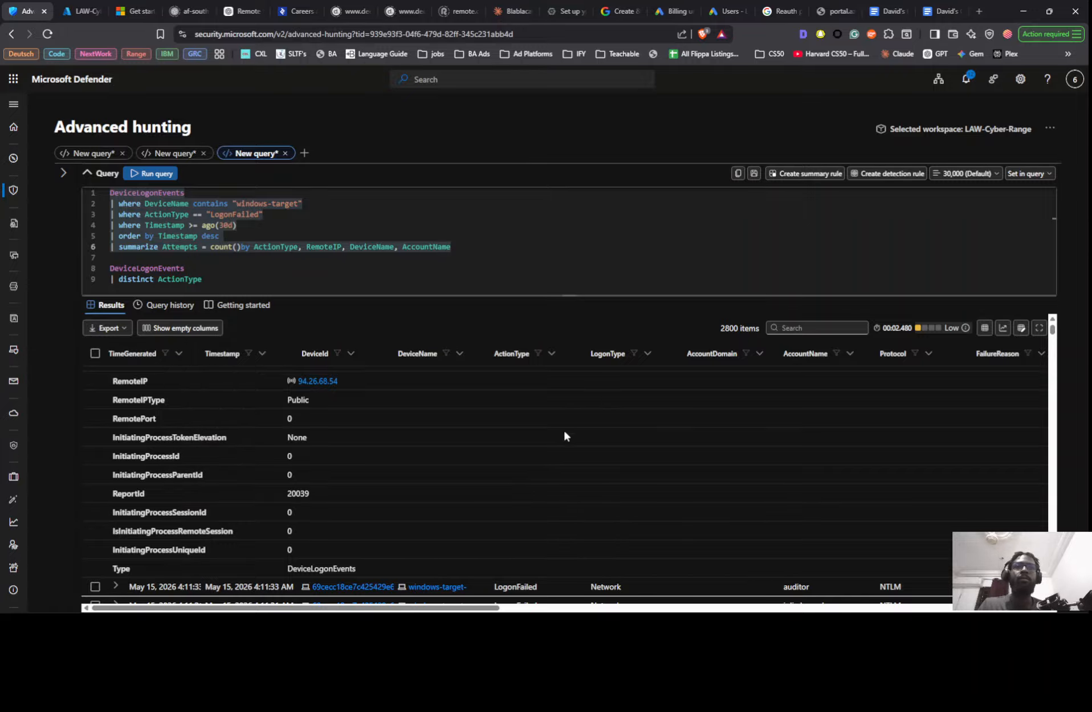
left_click_drag(409, 606, 610, 601)
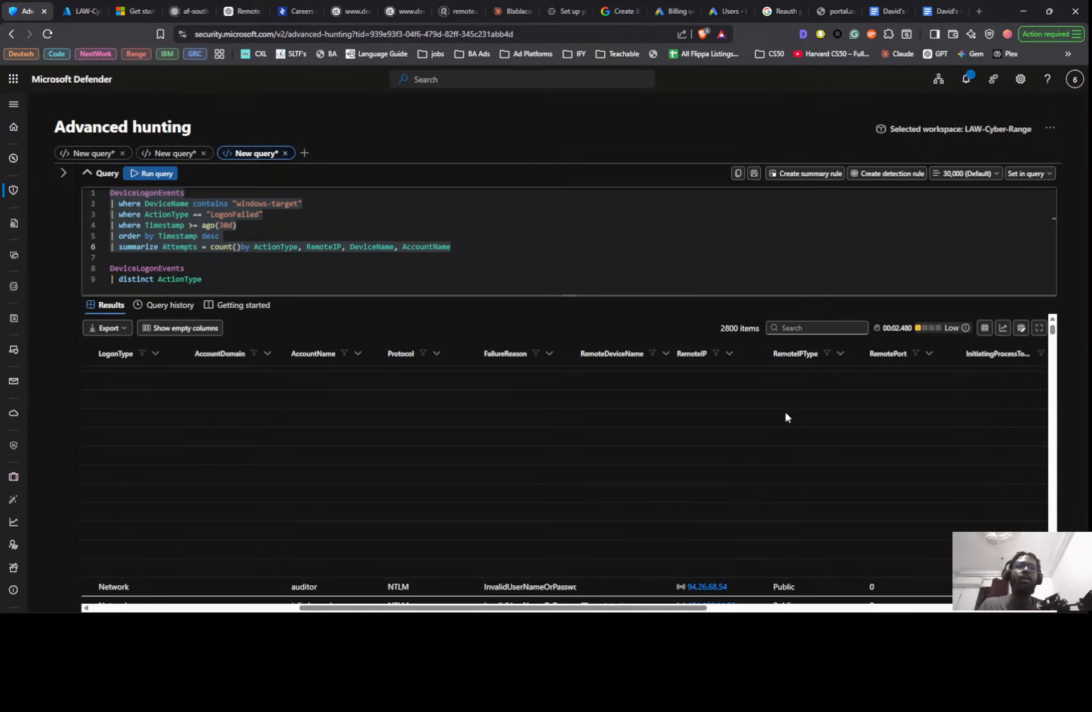
scroll(788, 406, "down", 10)
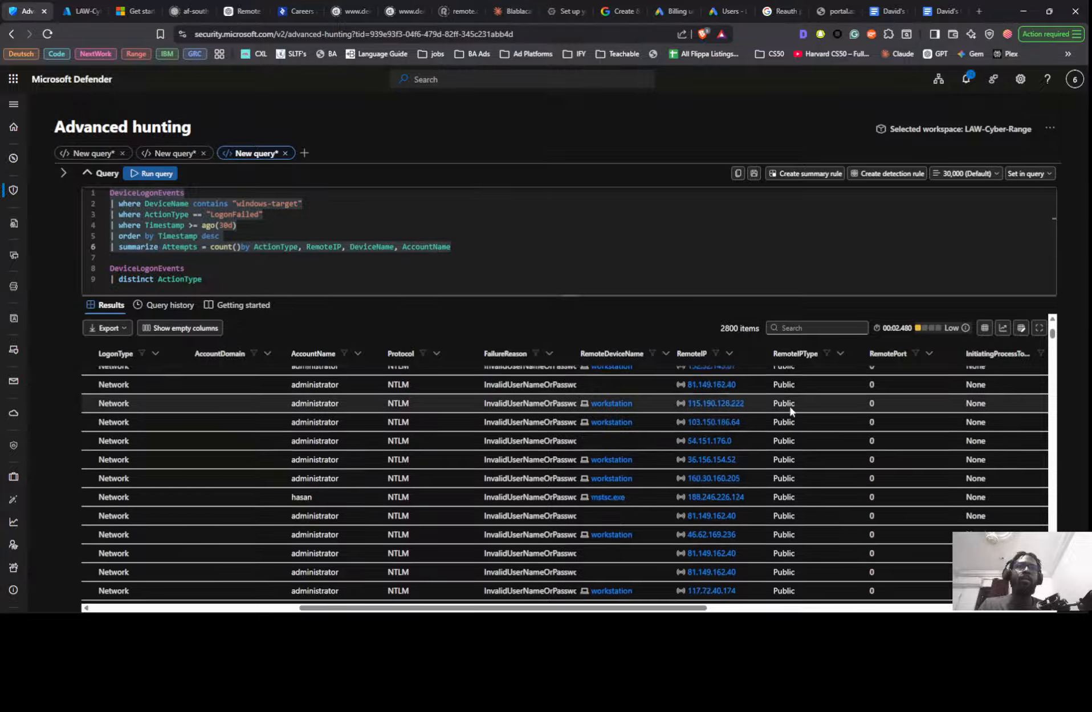
scroll(793, 409, "down", 5)
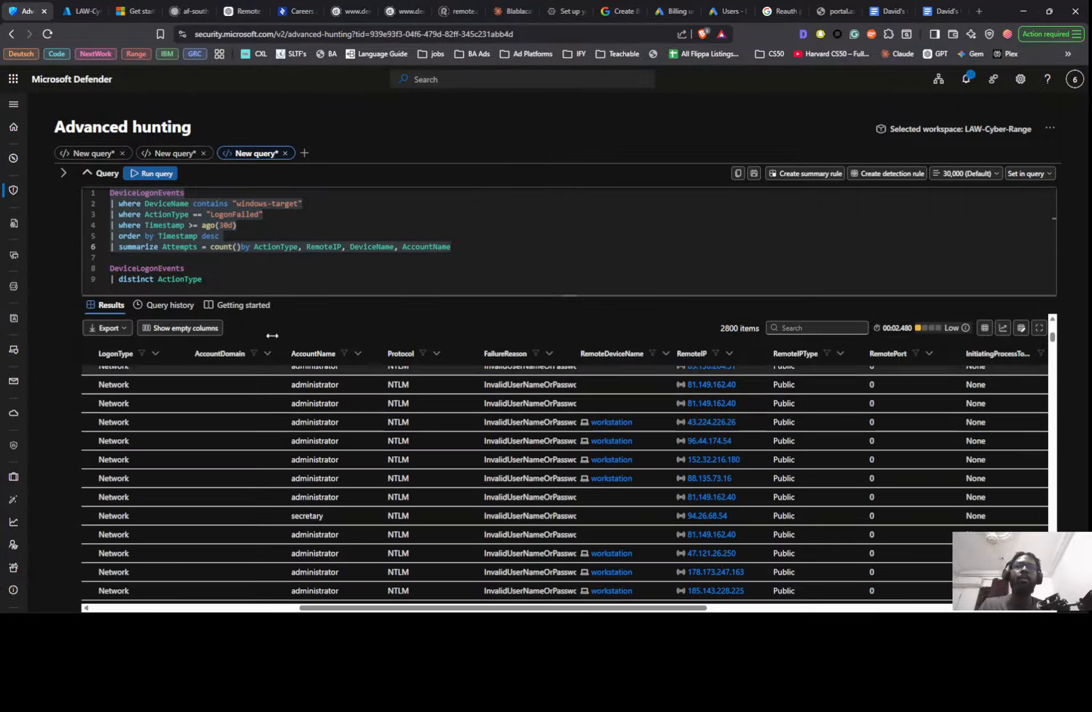
left_click(352, 223)
key("shift+Return")
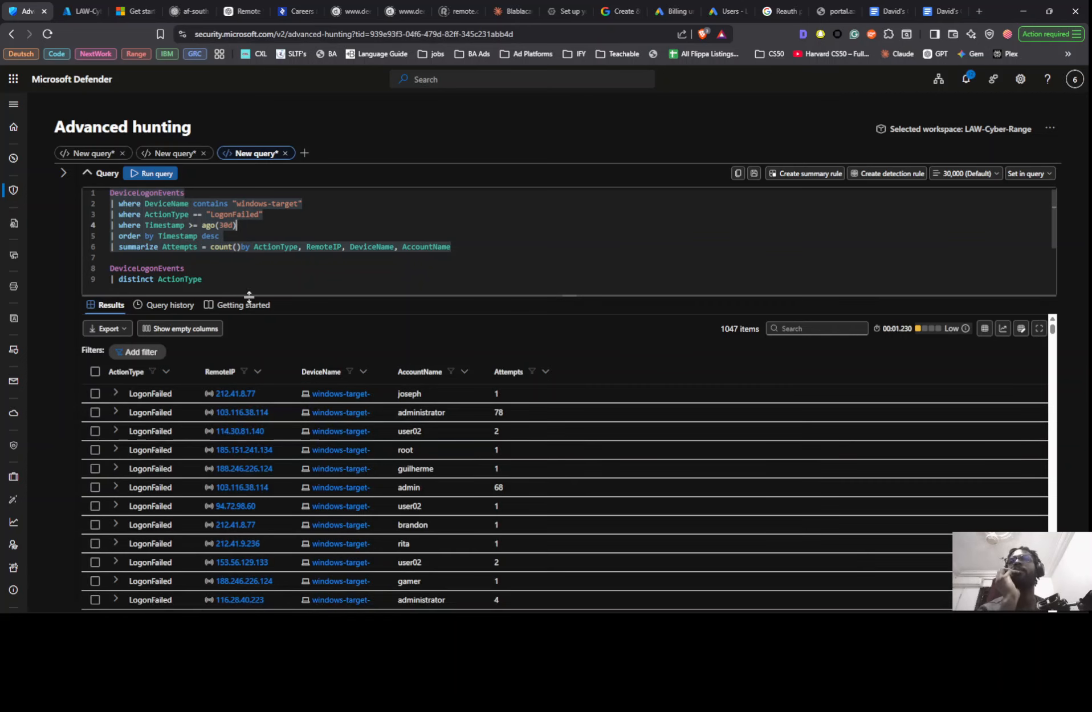
scroll(318, 440, "down", 10)
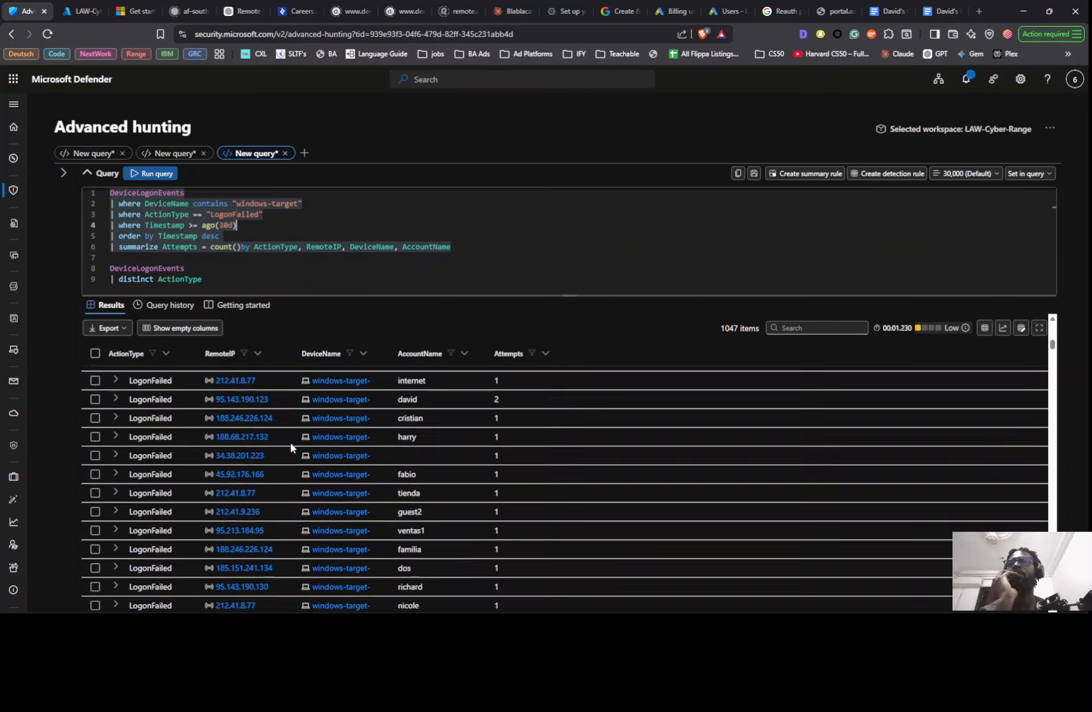
scroll(317, 390, "up", 10)
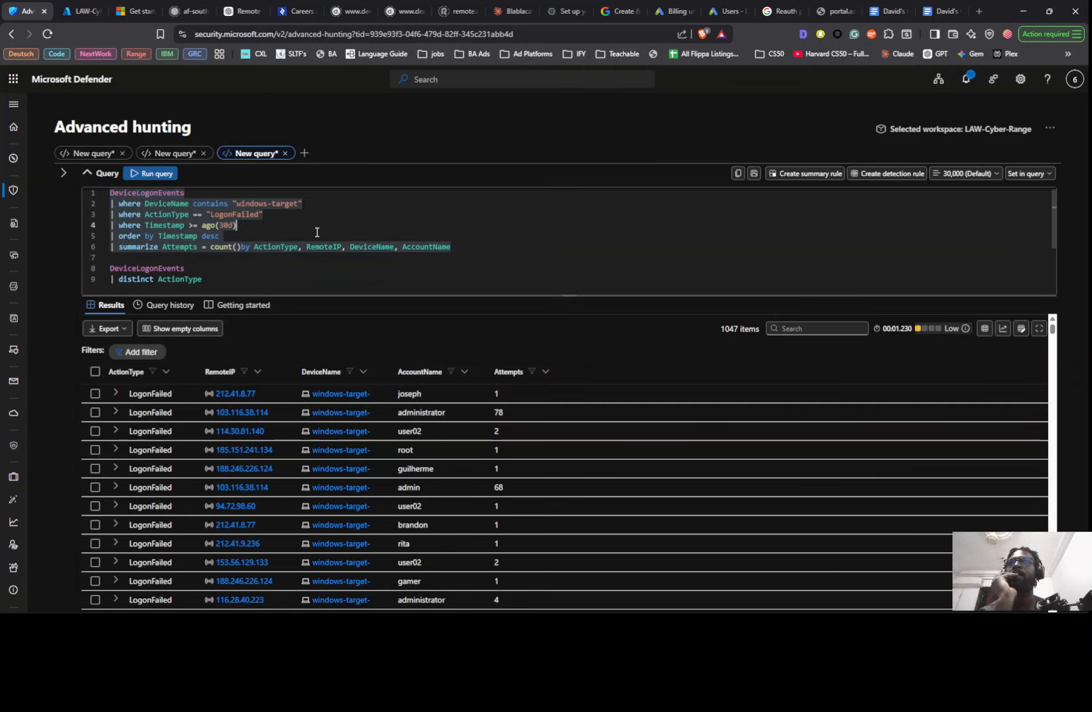
- Add an "order by Attempts" line after the summarize line and run the query
left_click(515, 248)
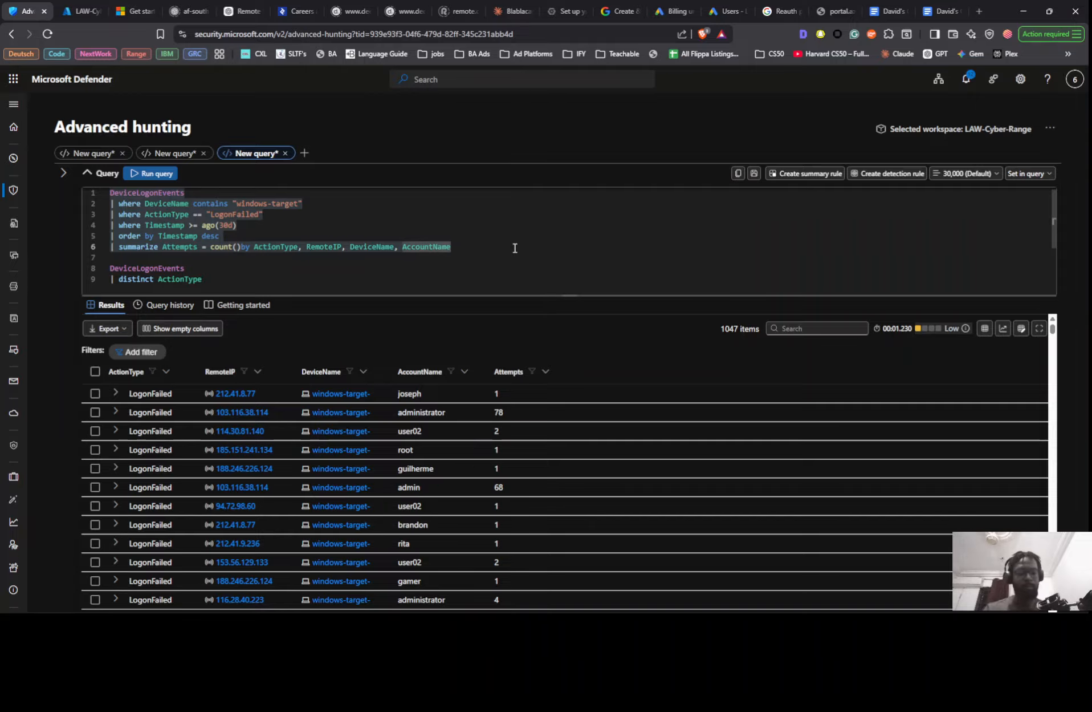
key("Return")
type("| ")
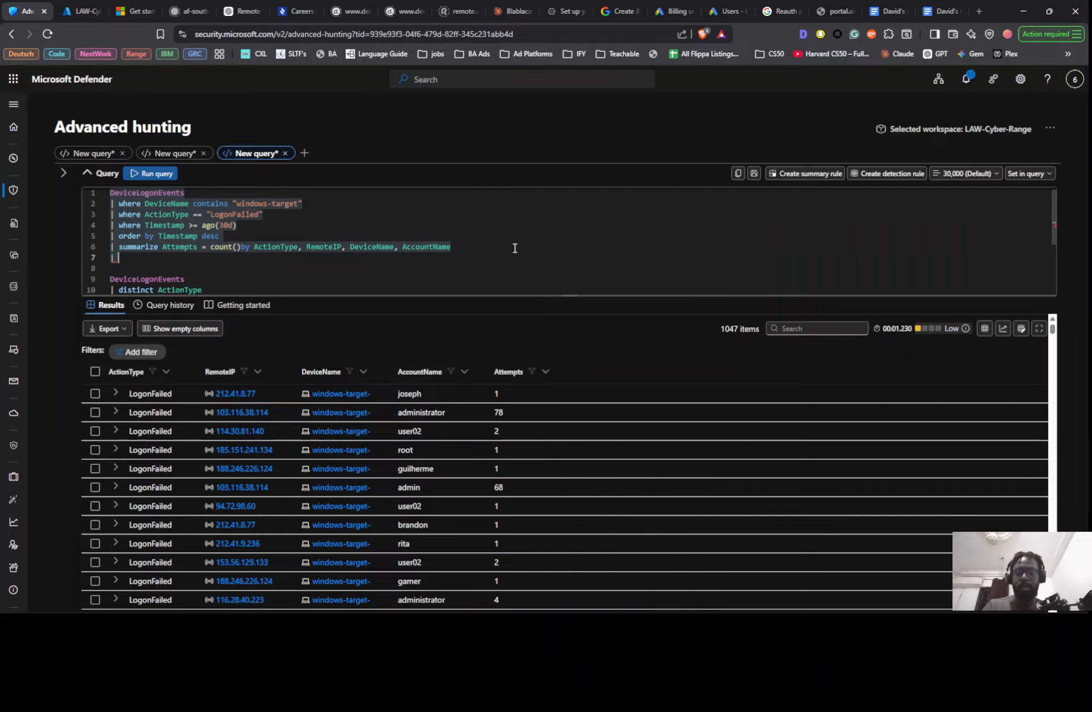
type("order by ")
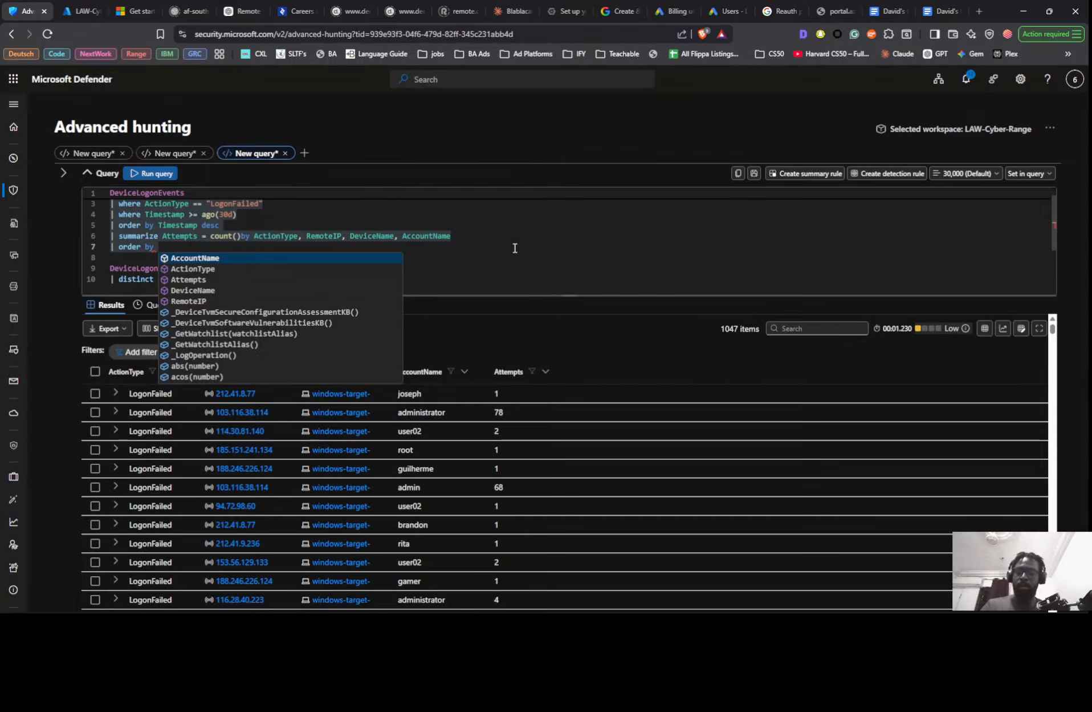
type("at")
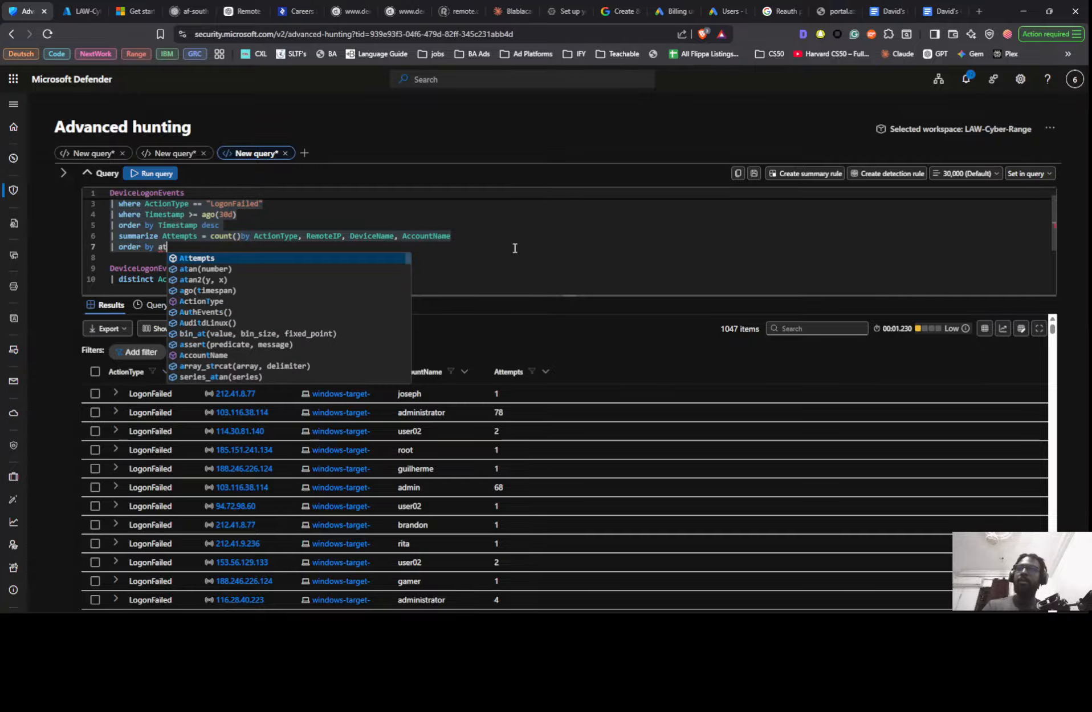
key("Tab")
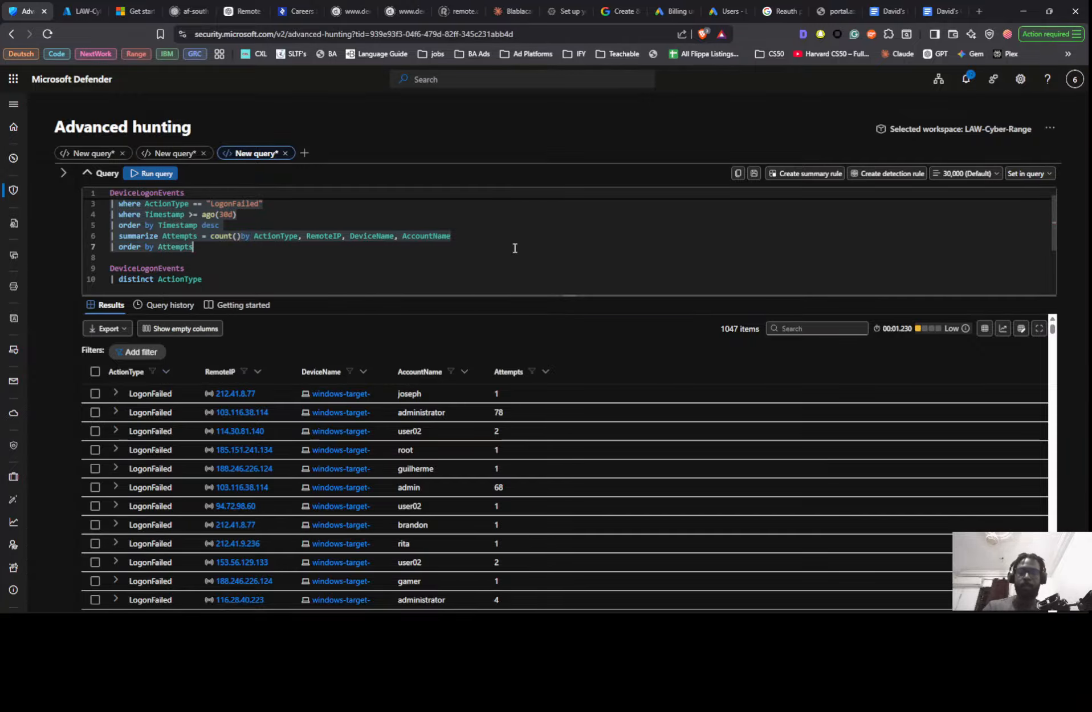
key("Return")
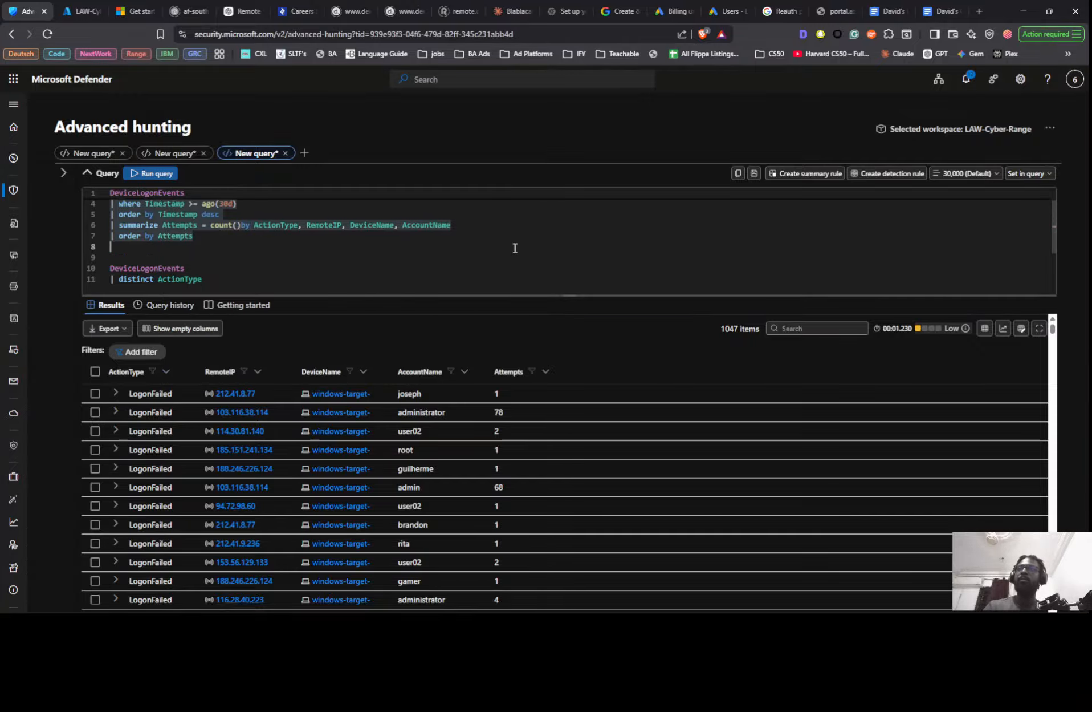
key("shift+Return")
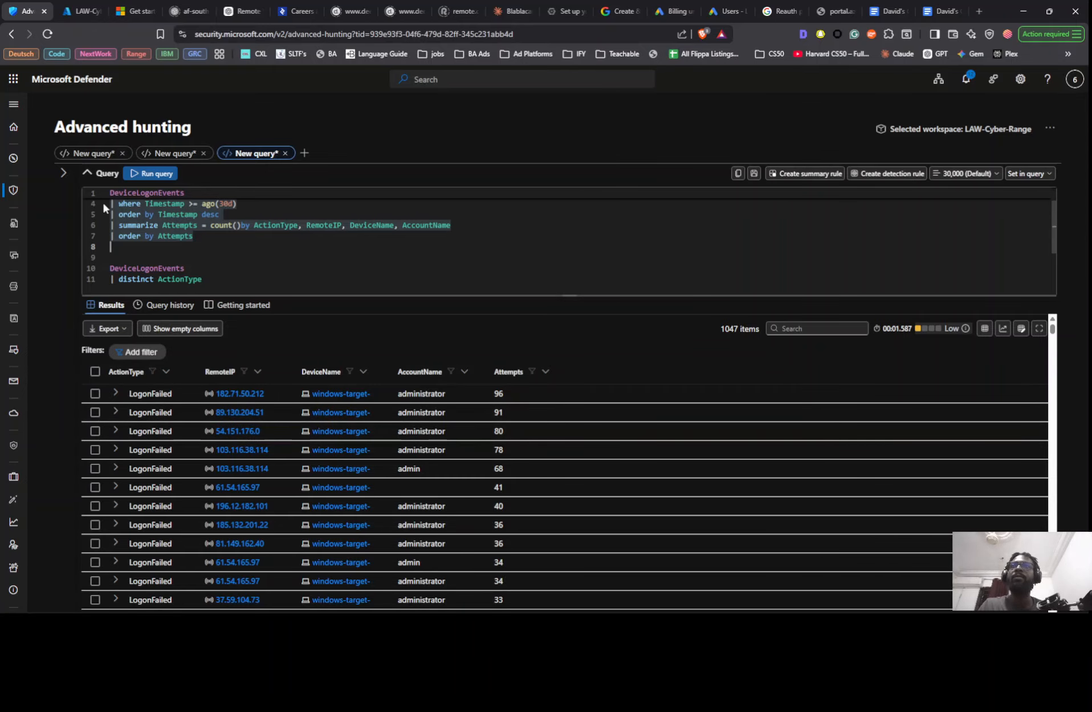
- Comment out the "where Timestamp >= ago(30d)" line and run the query again
left_click(118, 205)
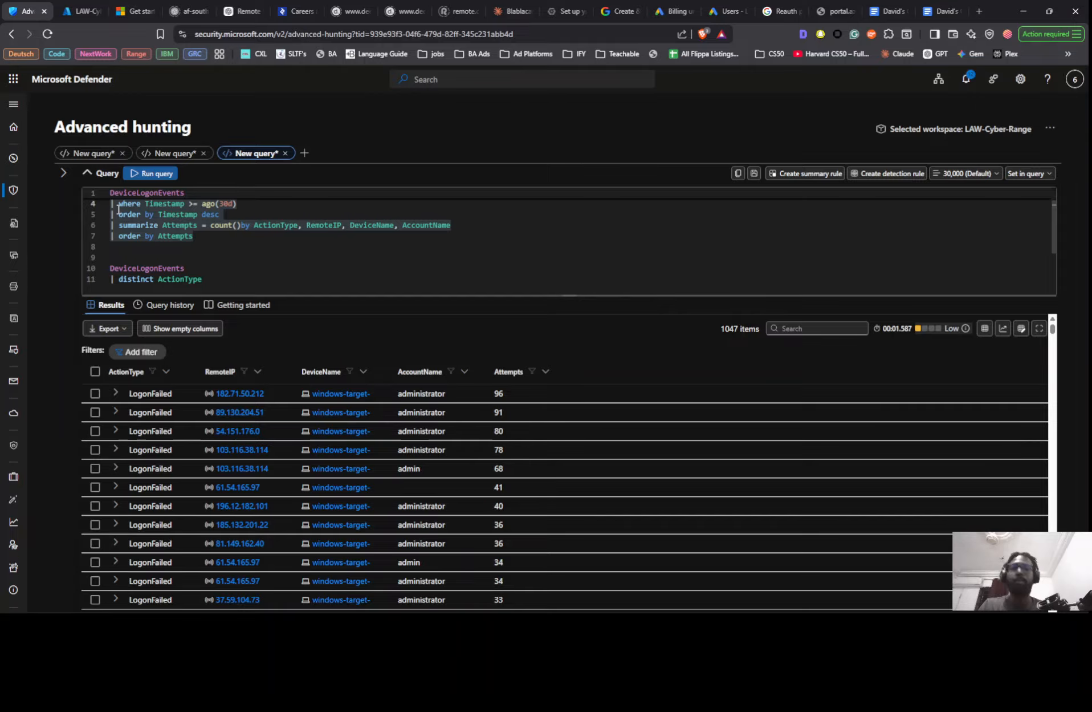
type("//")
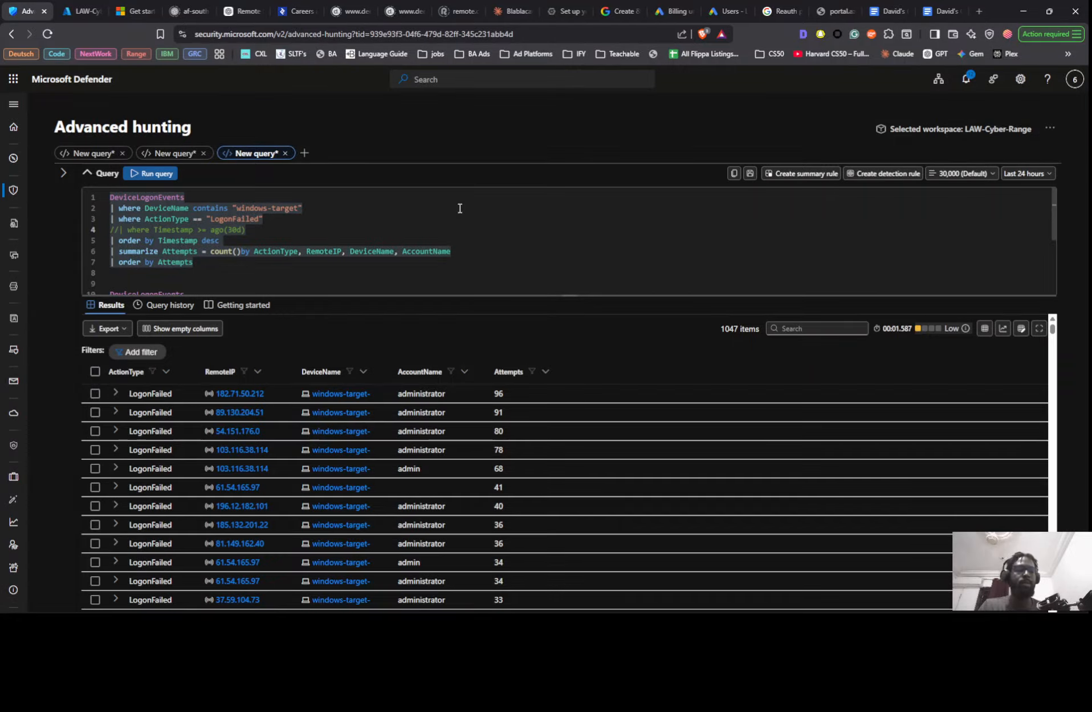
key("shift+Return")
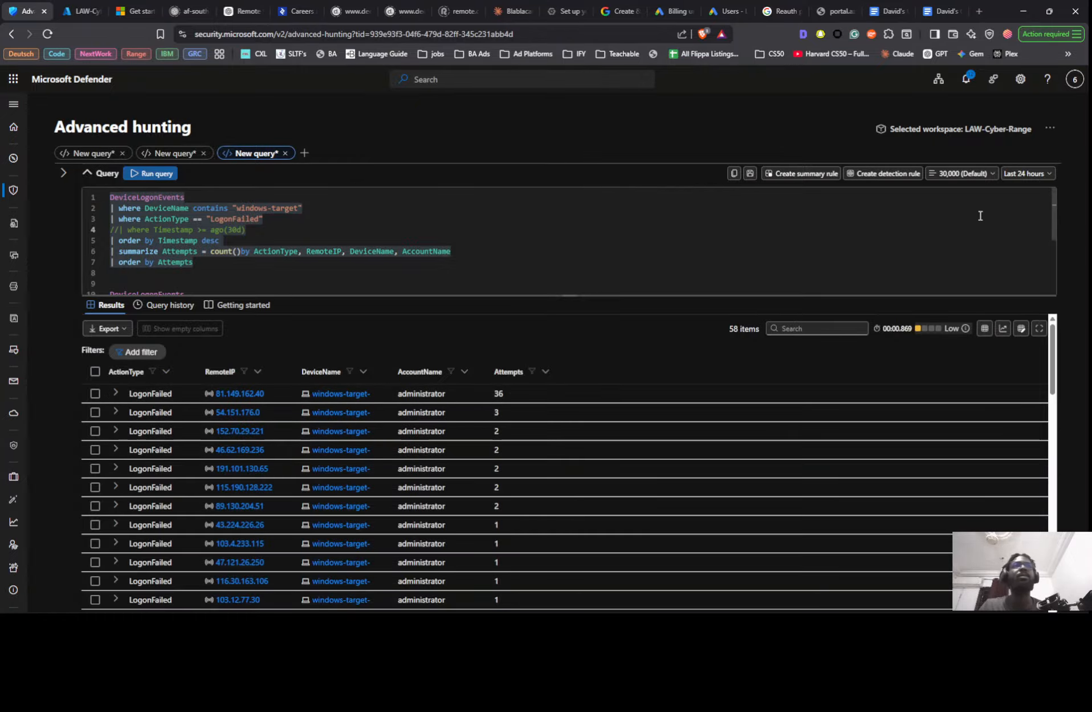
- Apply a custom time range starting January 1, 2026, rerun the query and review the accounts with the most attempts
left_click(1026, 173)
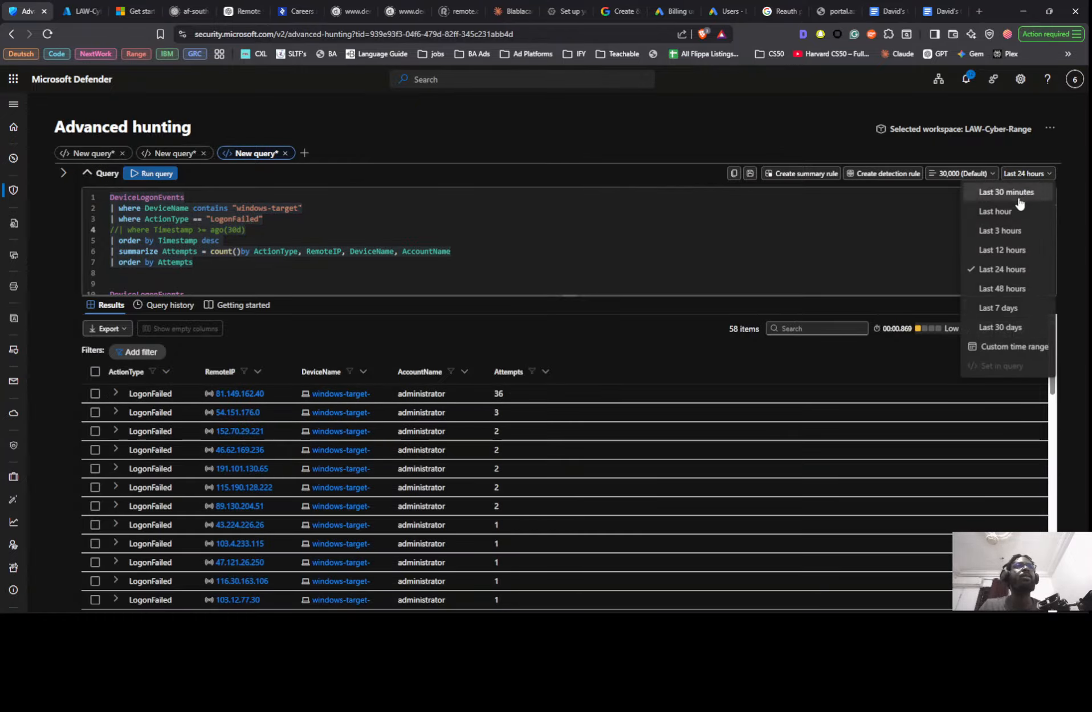
left_click(991, 348)
left_click(842, 178)
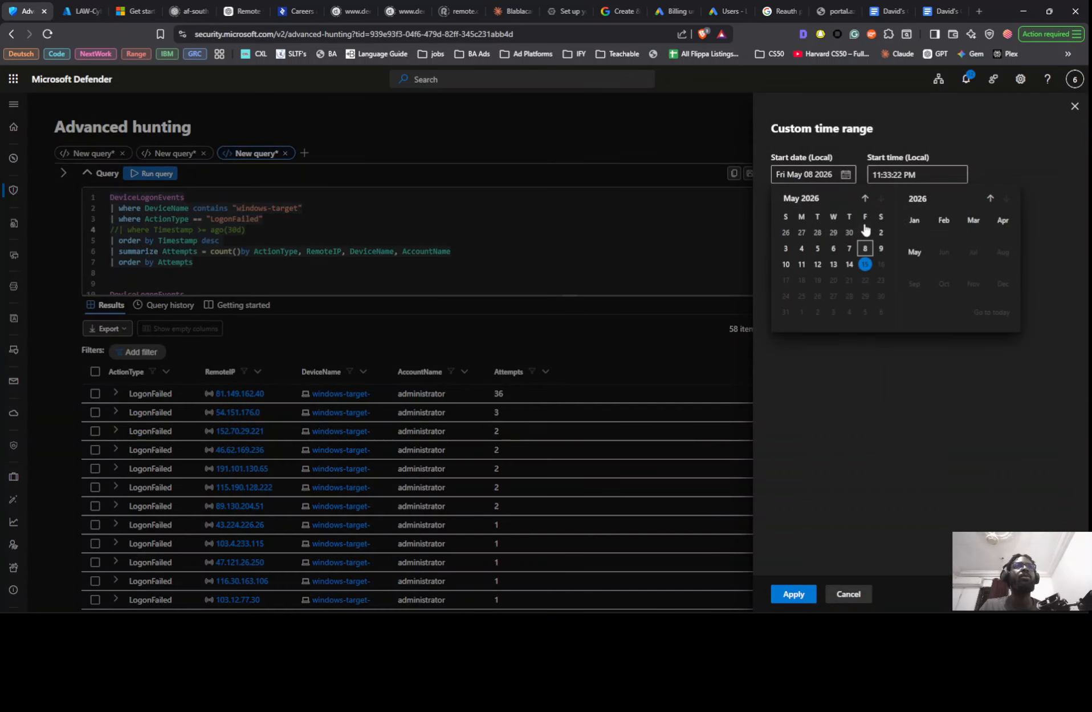
left_click(919, 220)
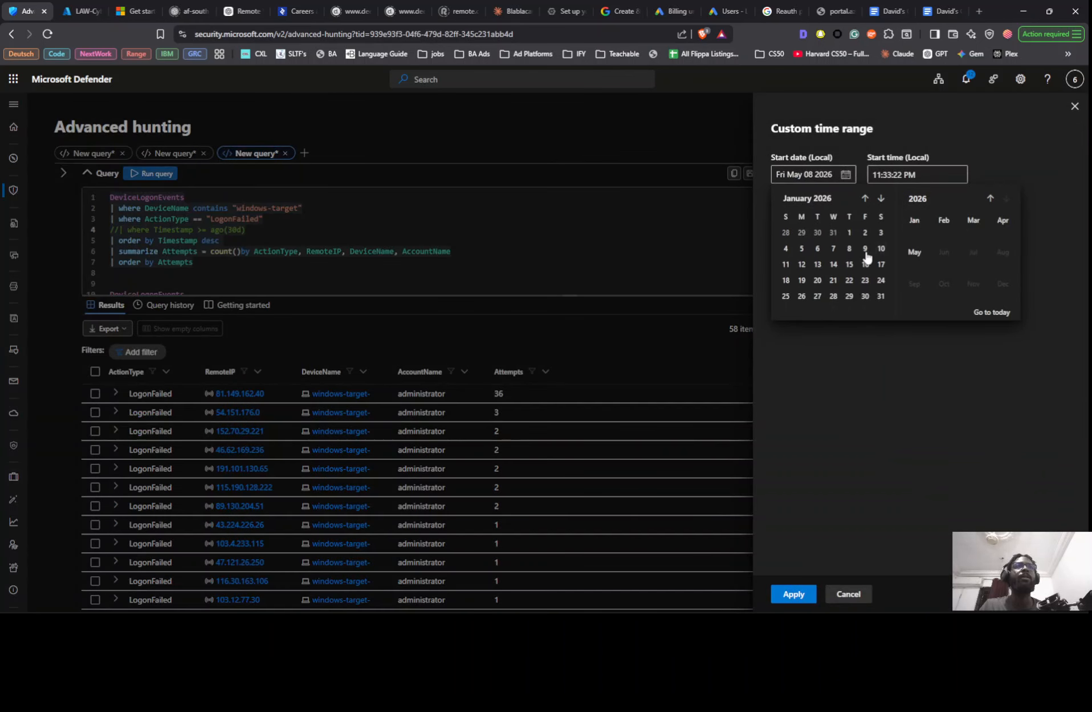
left_click(848, 235)
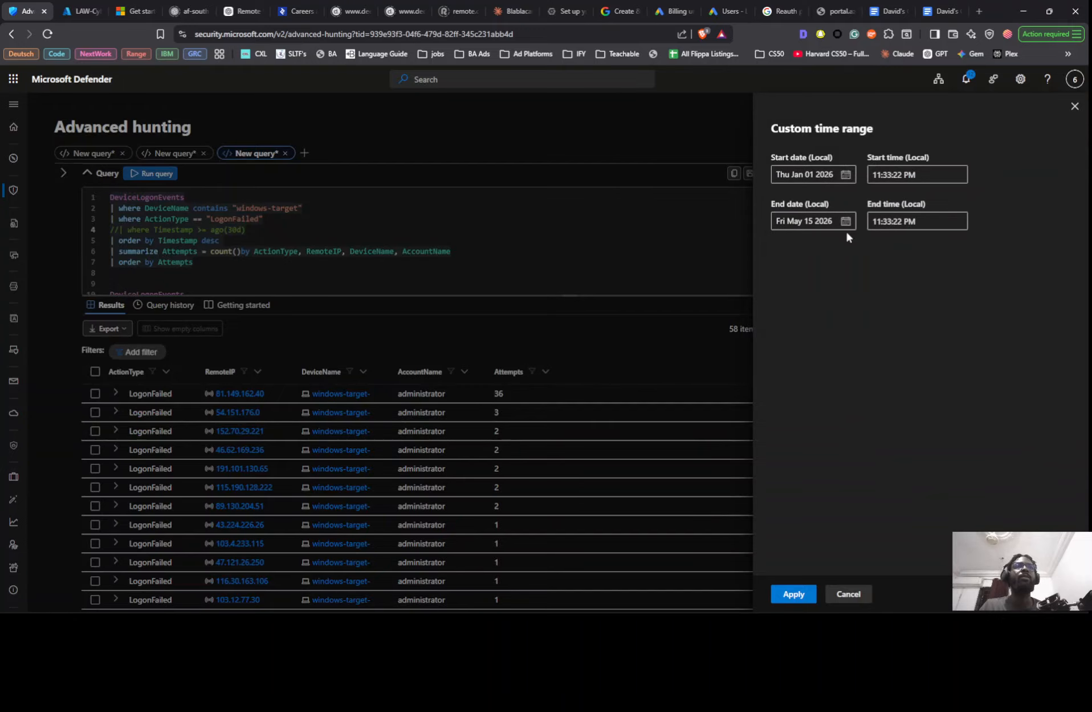
left_click(793, 594)
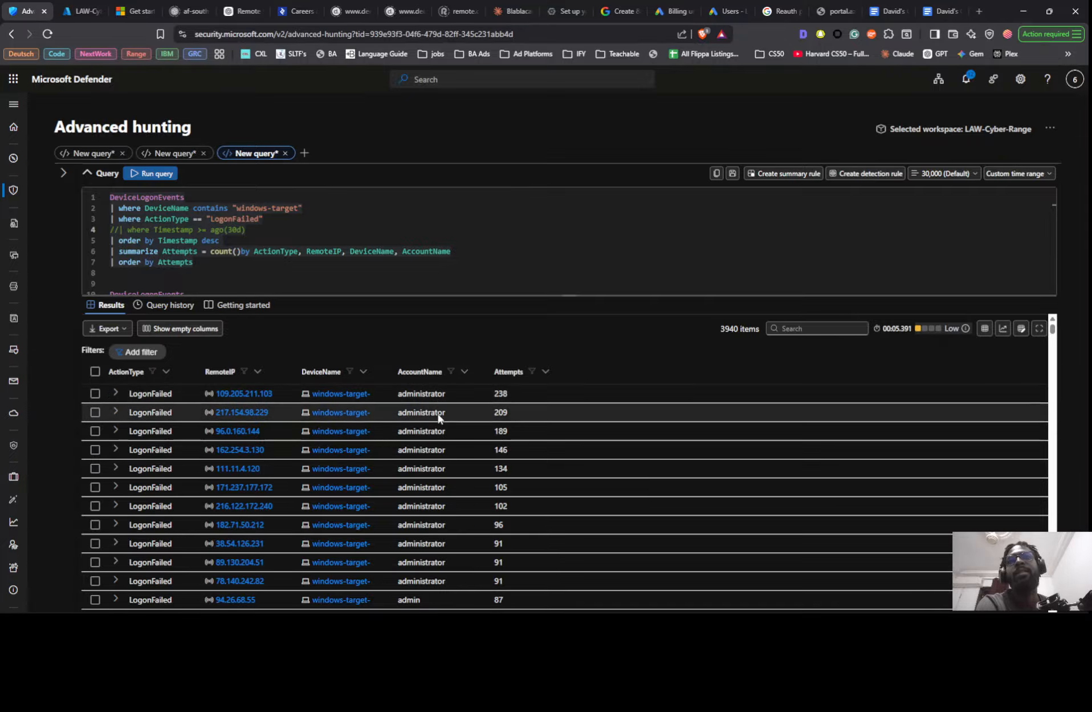
scroll(438, 419, "down", 5)
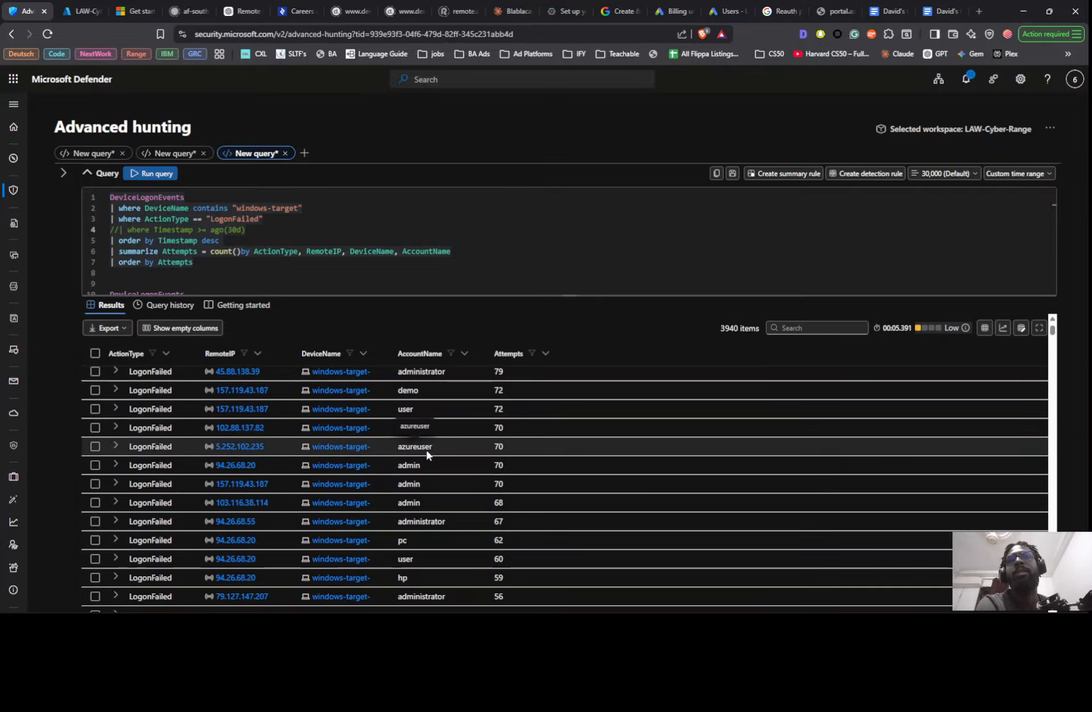
scroll(427, 450, "up", 5)
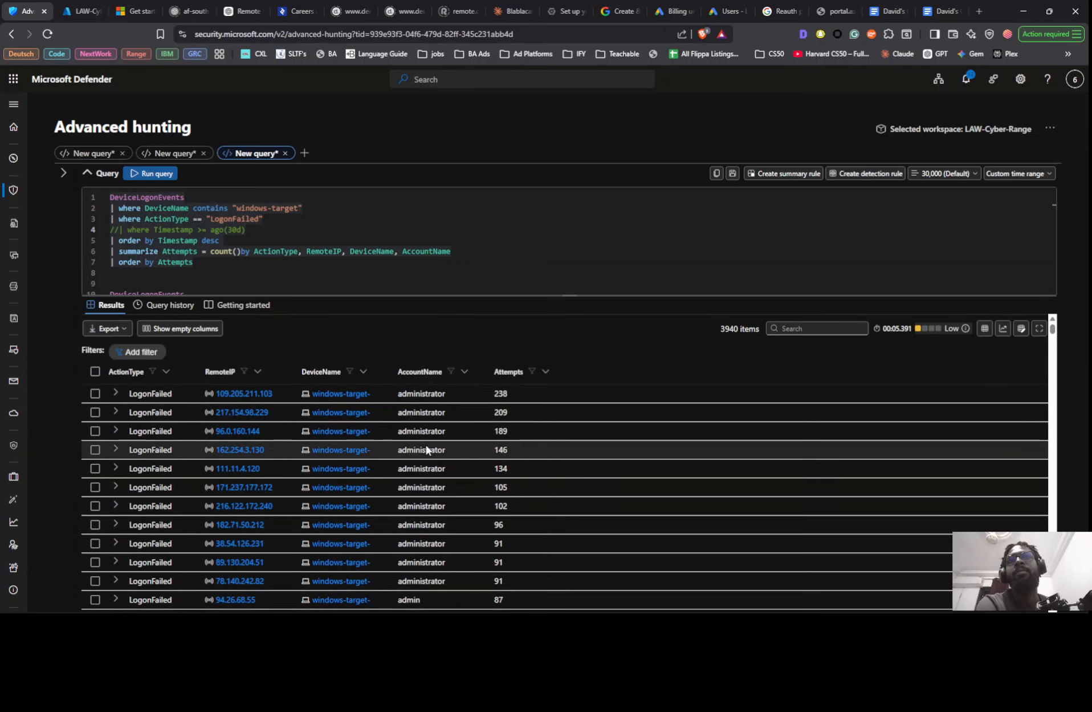
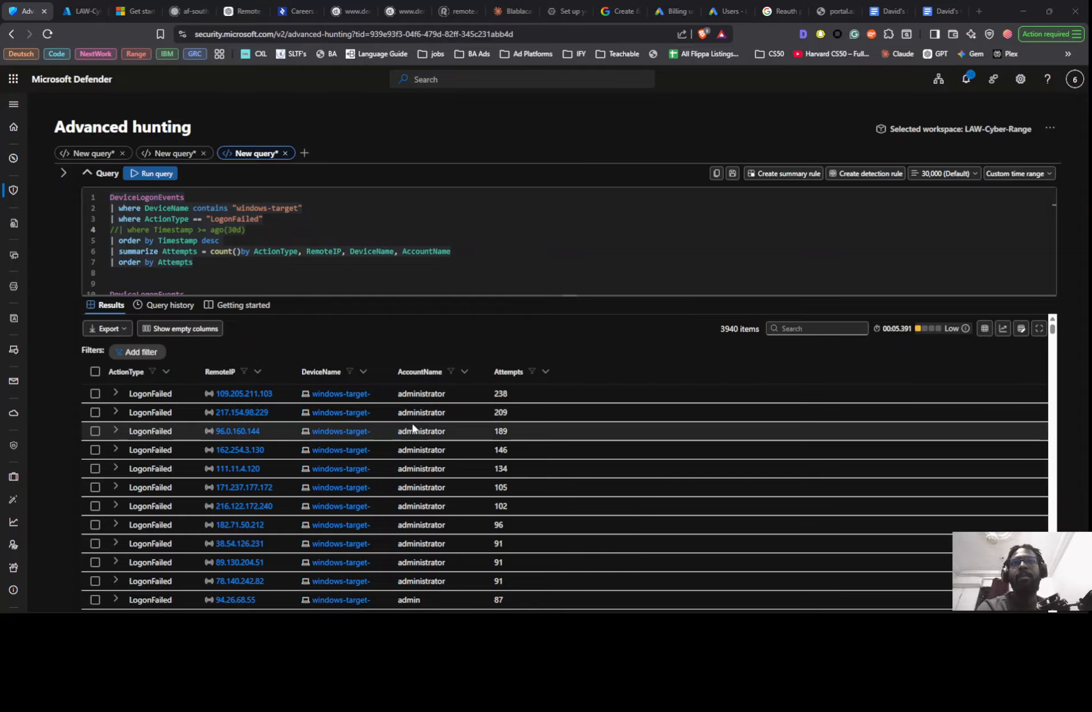
- Examine the failed logon results for which account names and remote IPs have the most attempts
scroll(427, 450, "down", 4)
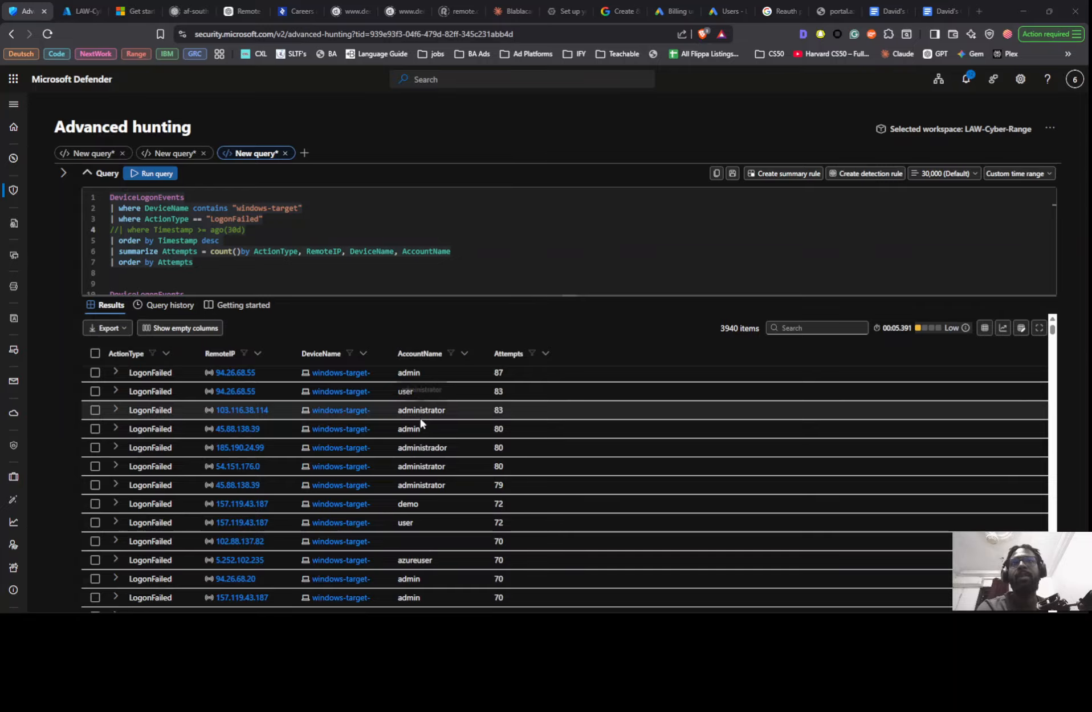
scroll(427, 456, "down", 3)
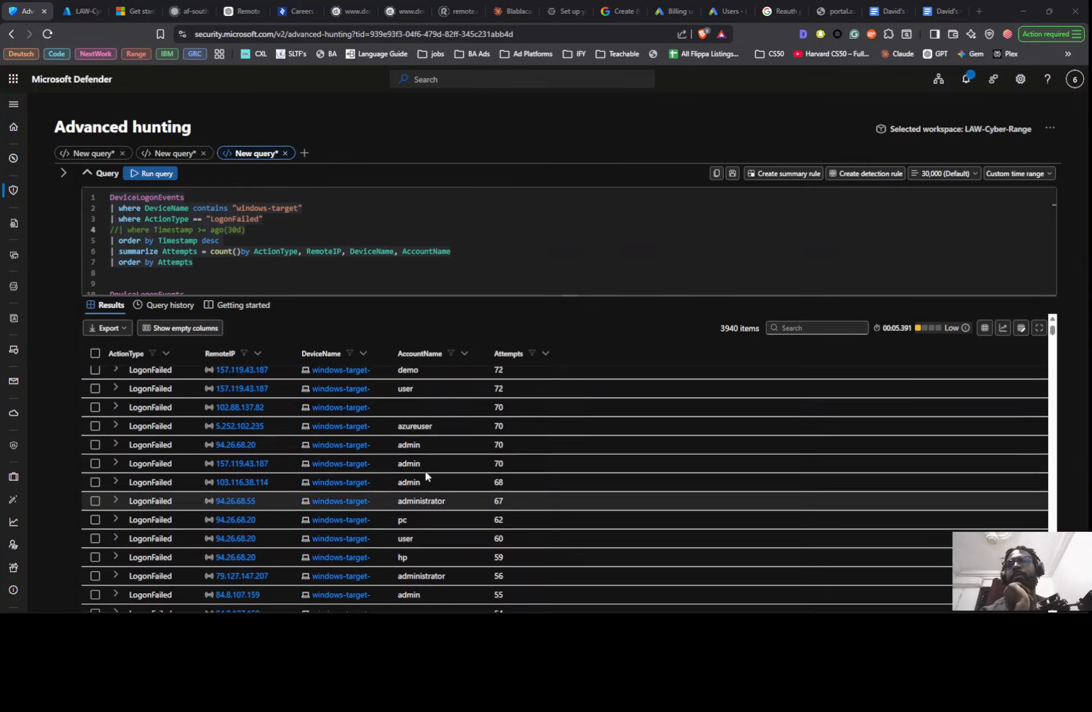
scroll(424, 467, "up", 2)
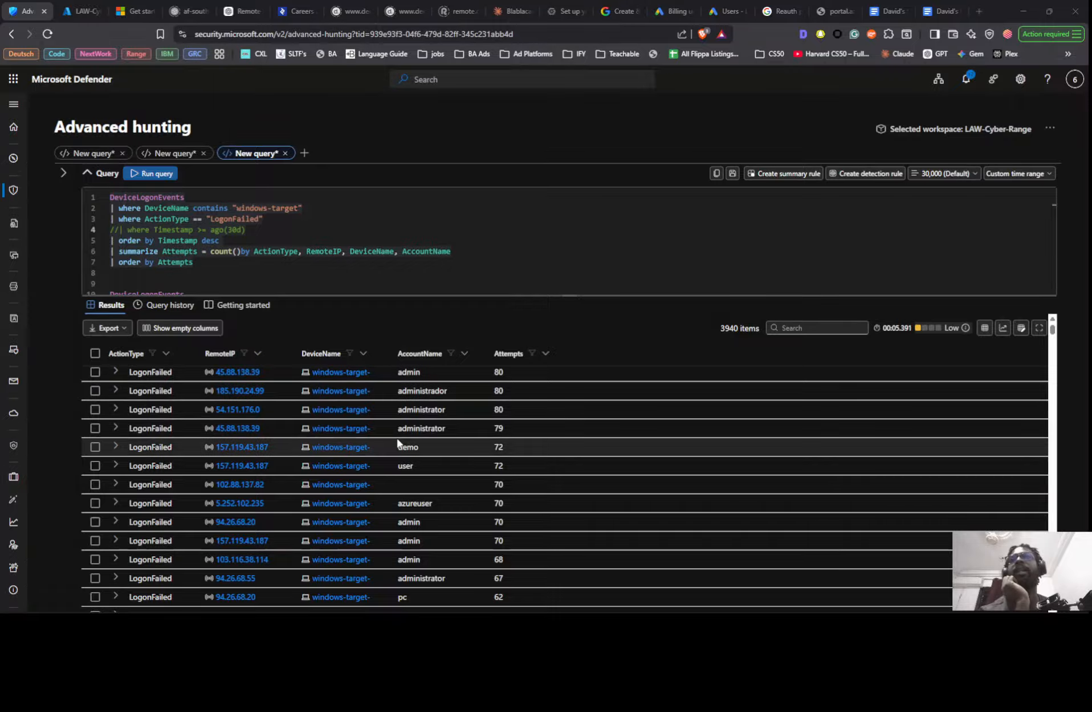
scroll(151, 445, "down", 5)
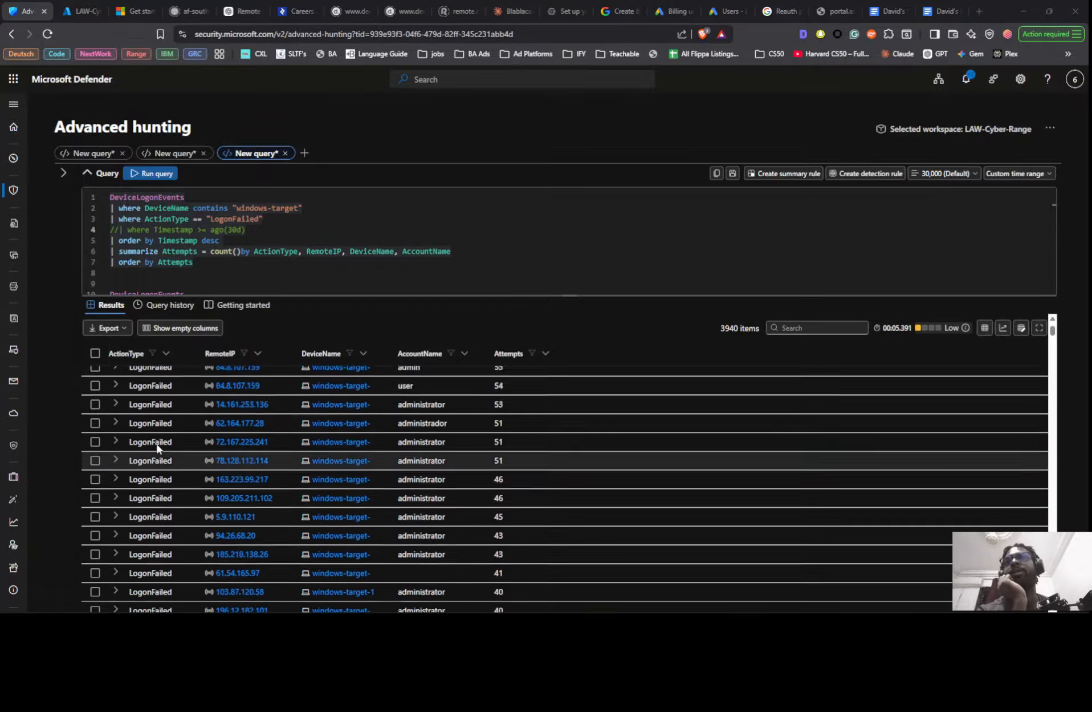
scroll(158, 449, "up", 10)
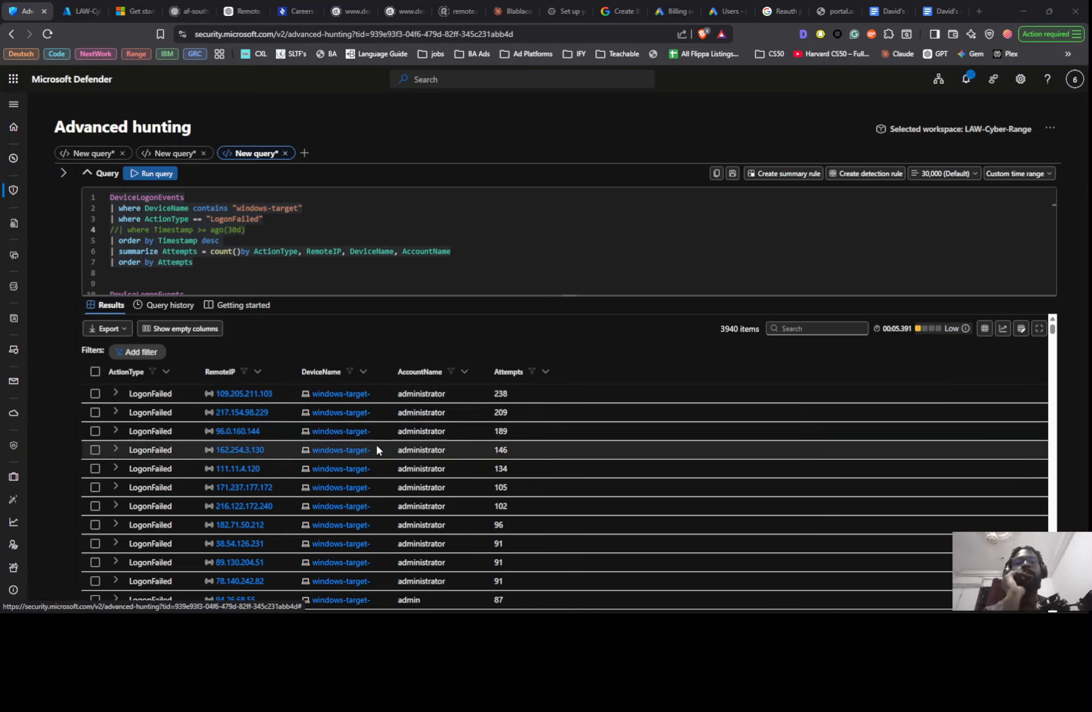
- Copy the "Check most failed logons" sample query from the Google Docs threat hunt notes, paste it below the first advanced hunting query and run it
key("alt+Tab")
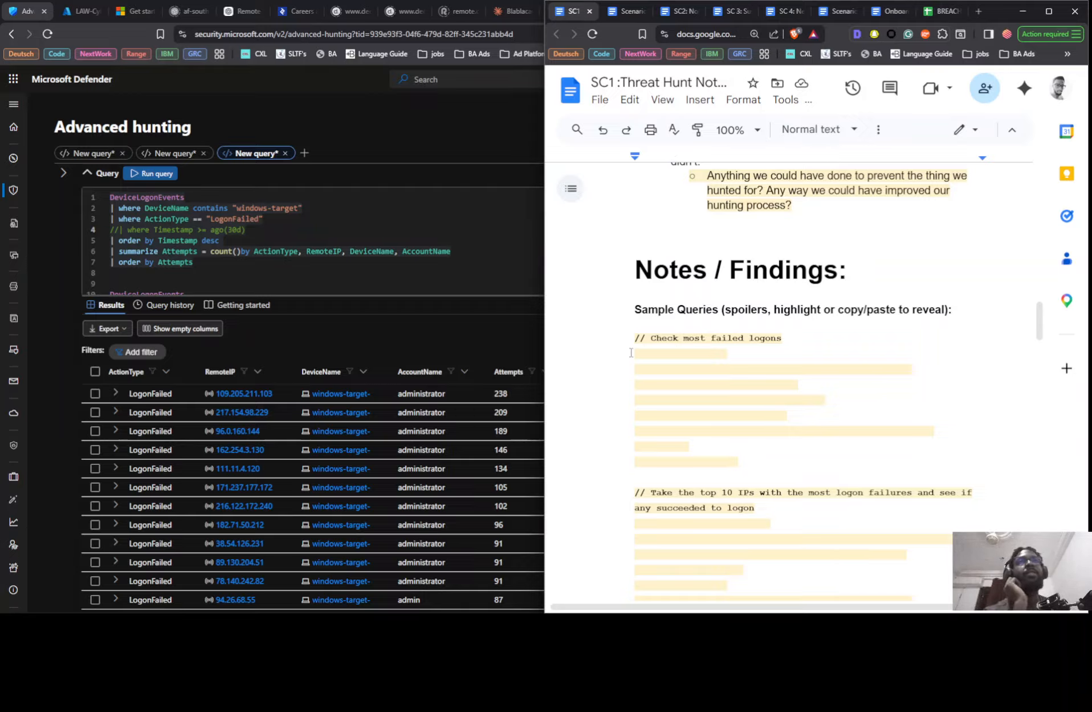
left_click_drag(631, 352, 749, 458)
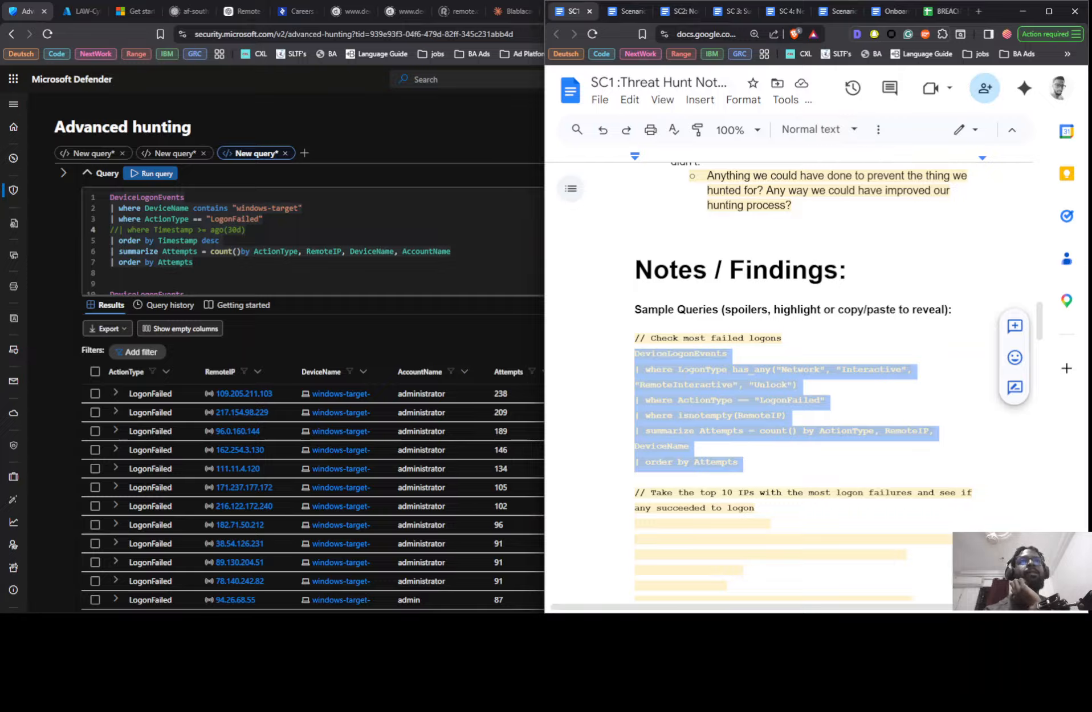
left_click(267, 273)
scroll(266, 272, "down", 1)
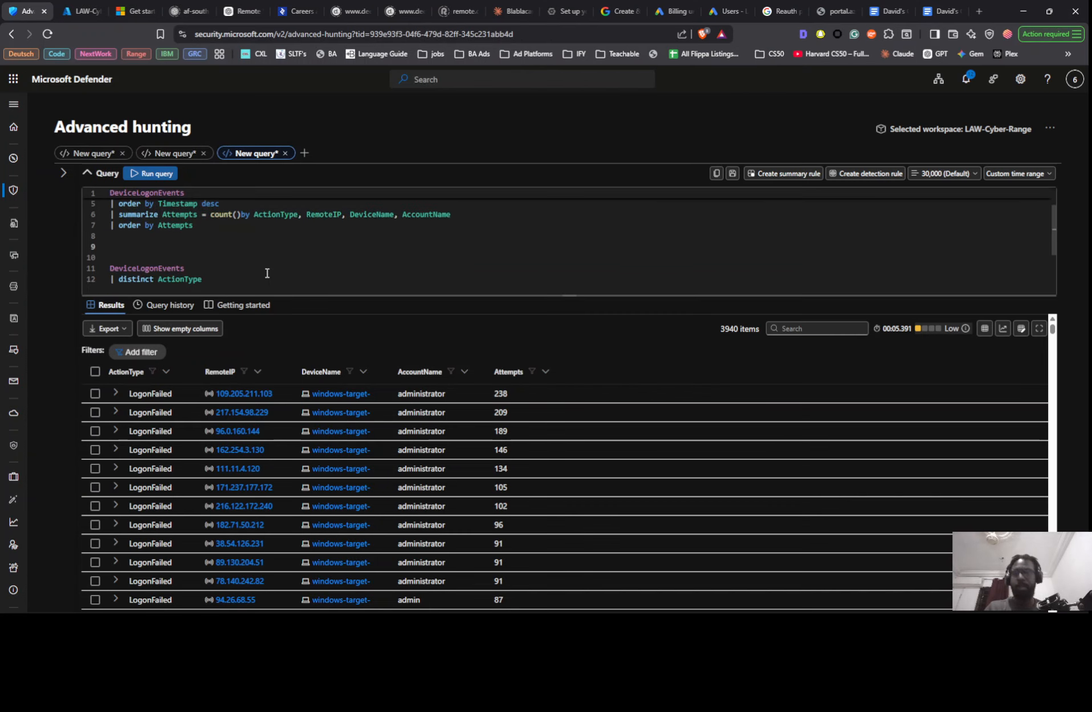
key("ctrl+v")
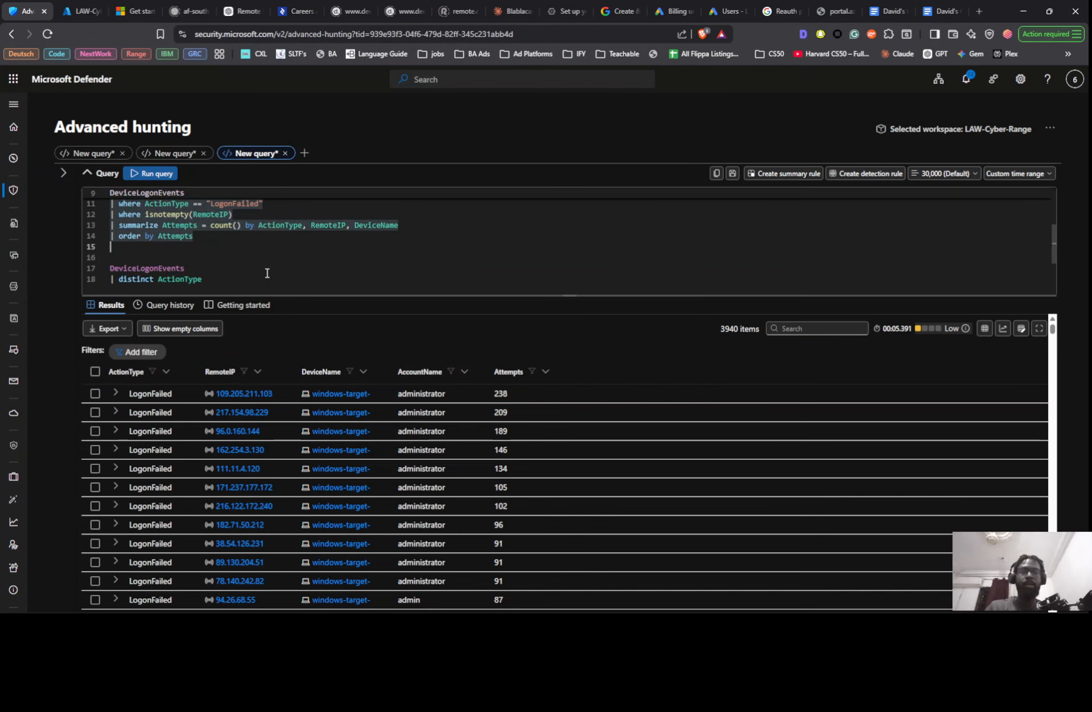
key("shift+Return")
- Examine the sample query's conditions and its results for remote IPs and devices with the most failed logons, looking for the windows-target machines
scroll(228, 228, "up", 2)
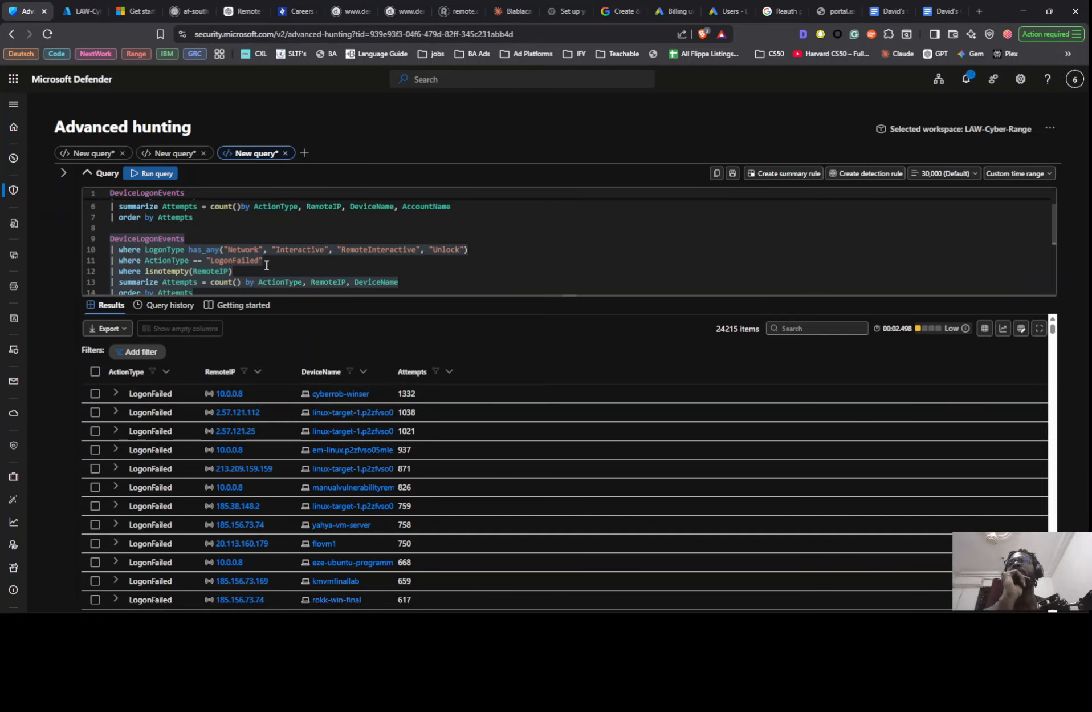
scroll(266, 266, "down", 1)
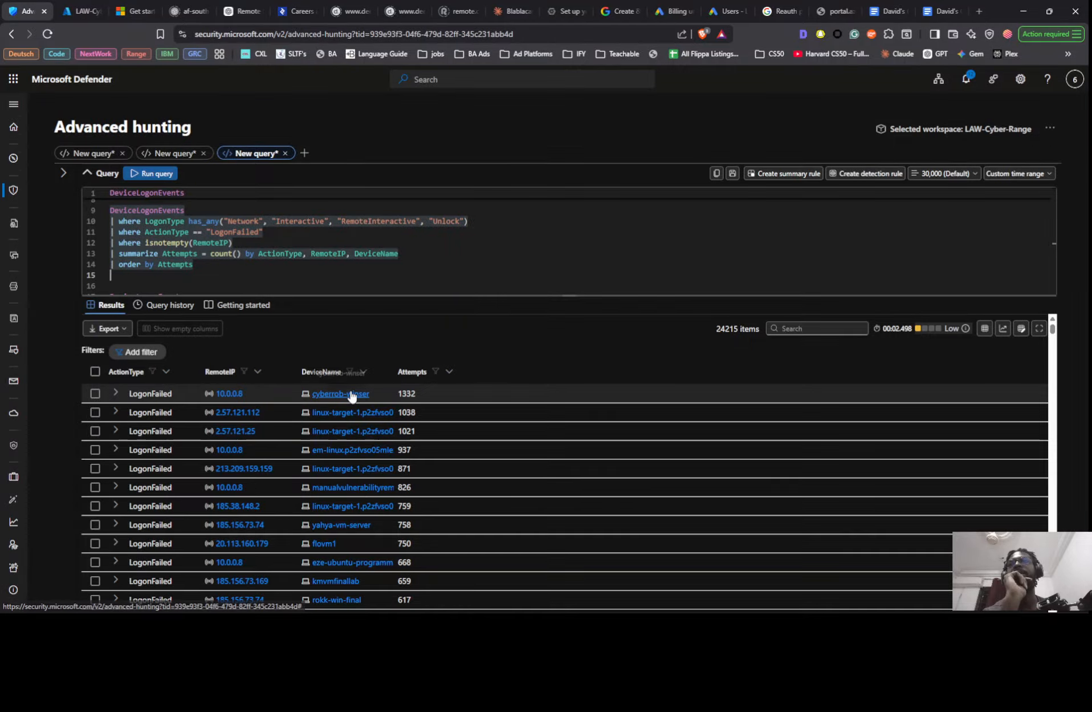
scroll(349, 428, "down", 1)
scroll(349, 465, "down", 5)
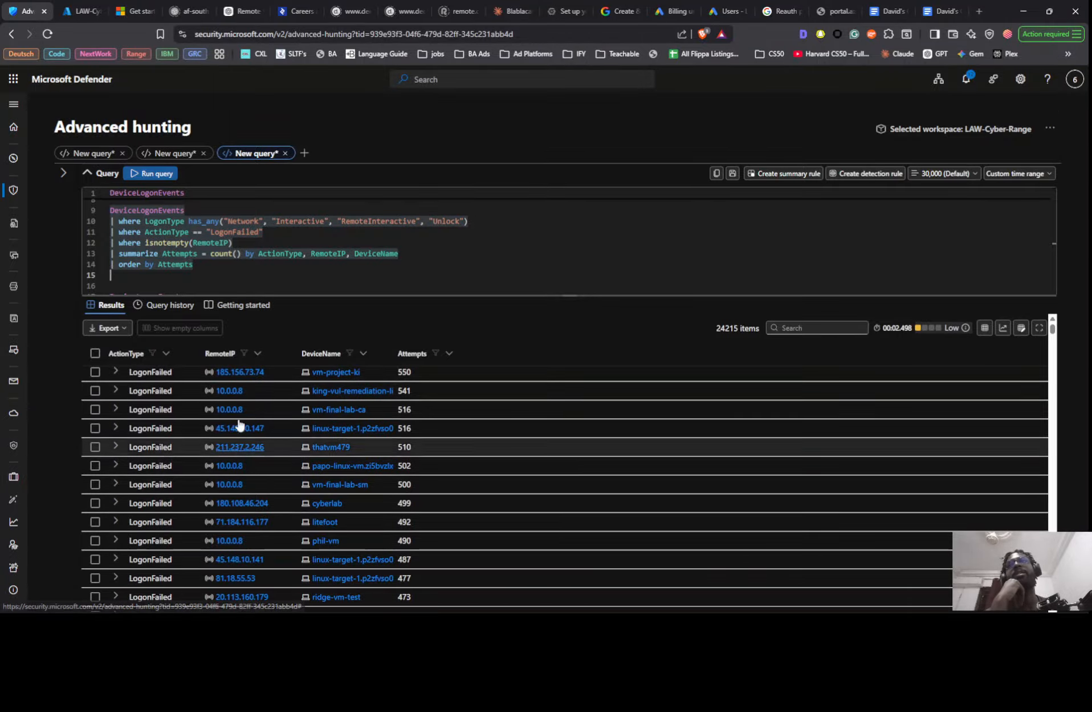
scroll(357, 479, "down", 6)
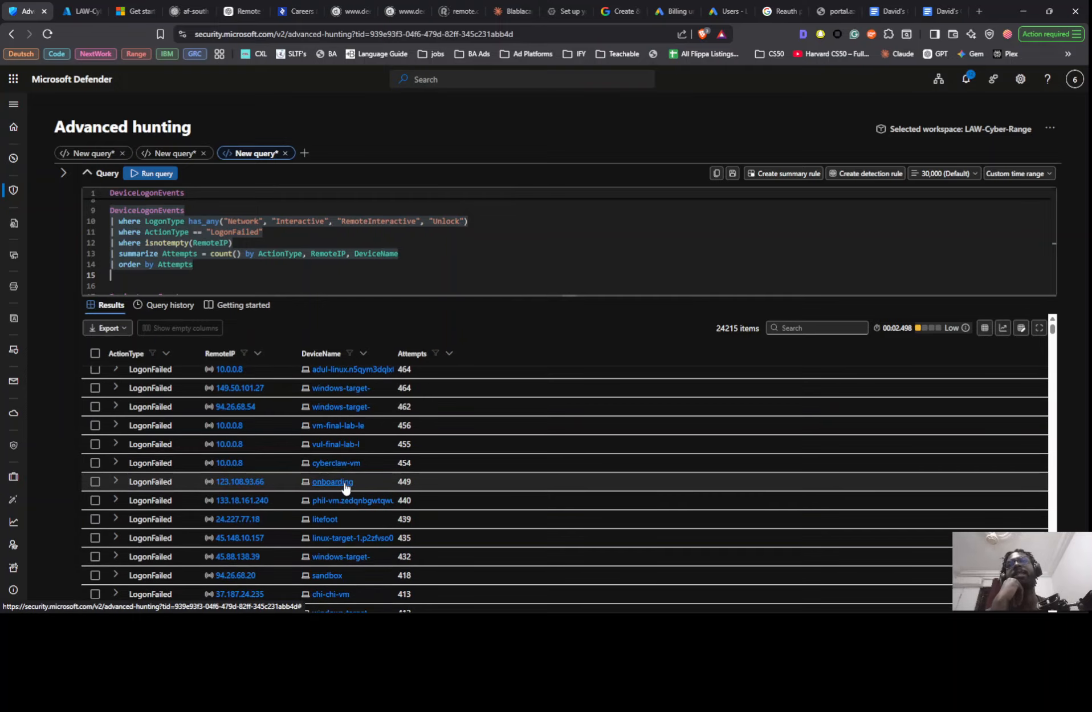
scroll(356, 504, "up", 10)
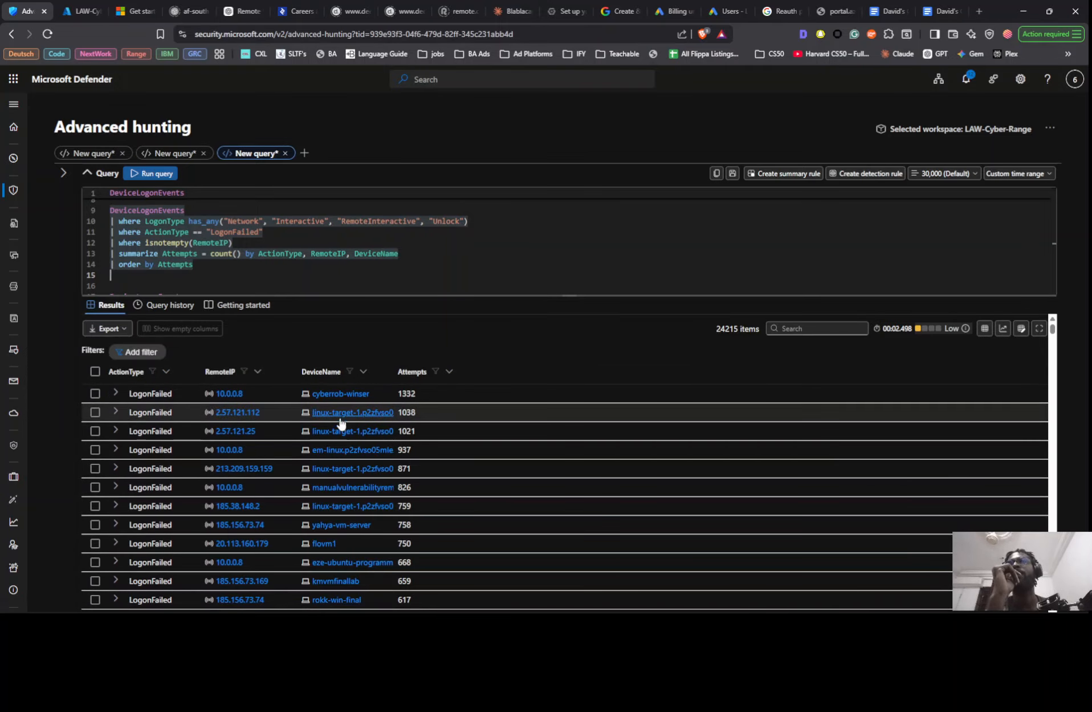
scroll(342, 484, "down", 2)
scroll(343, 479, "up", 3)
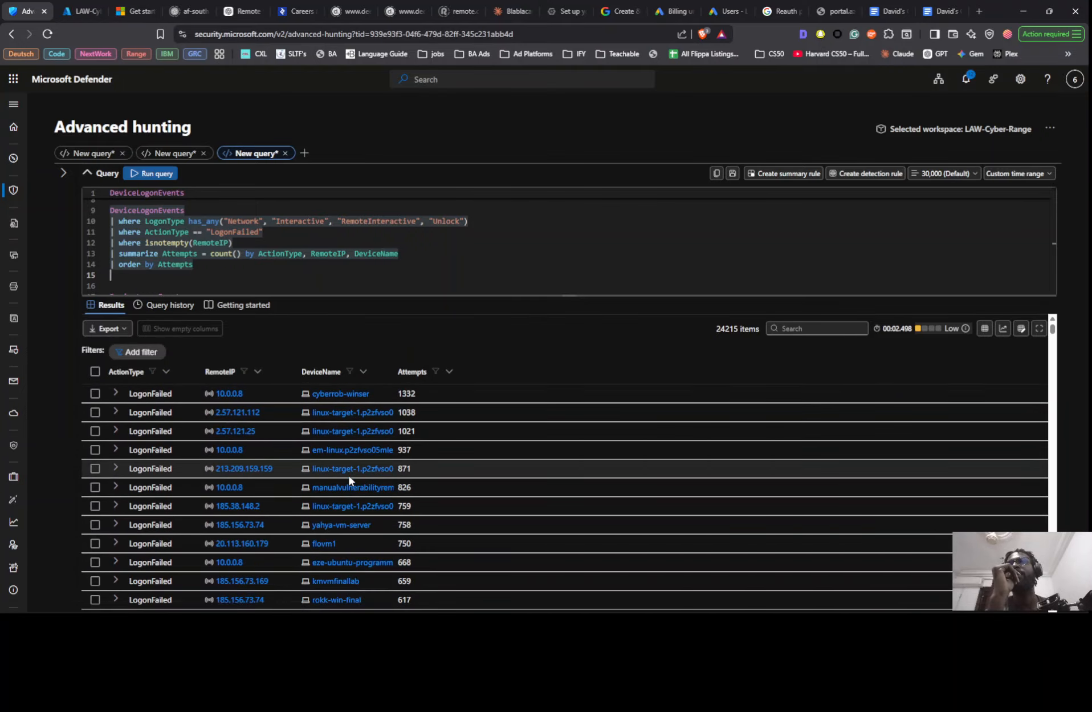
scroll(349, 479, "down", 7)
scroll(349, 483, "down", 3)
scroll(349, 482, "up", 3)
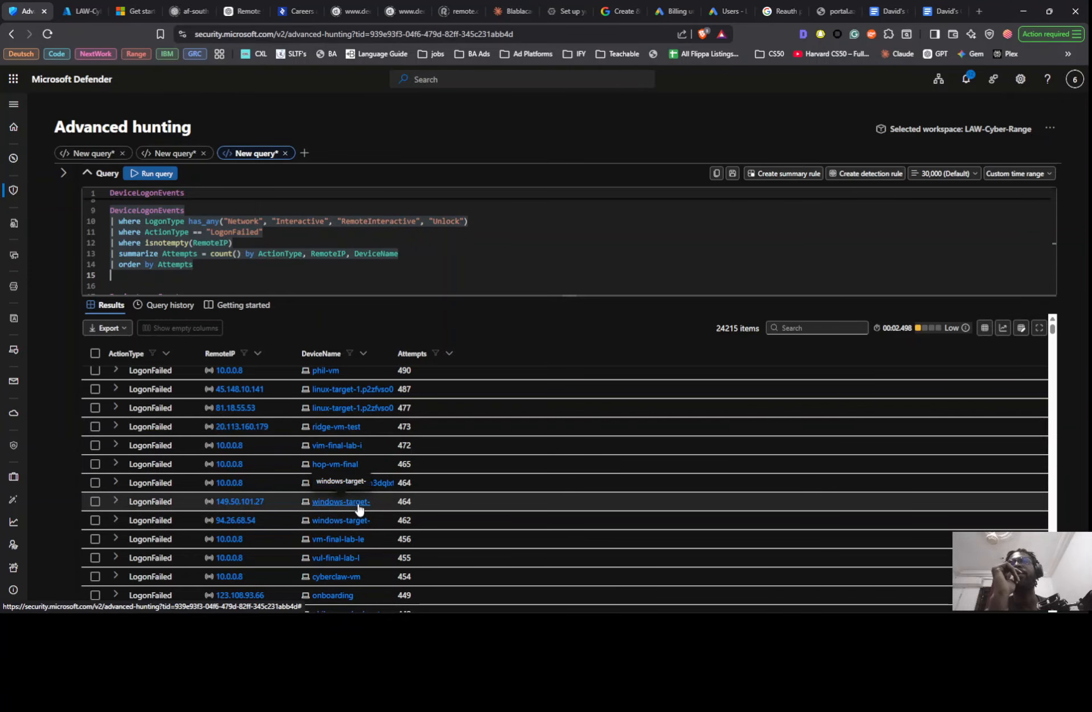
scroll(391, 508, "up", 1)
scroll(388, 511, "up", 4)
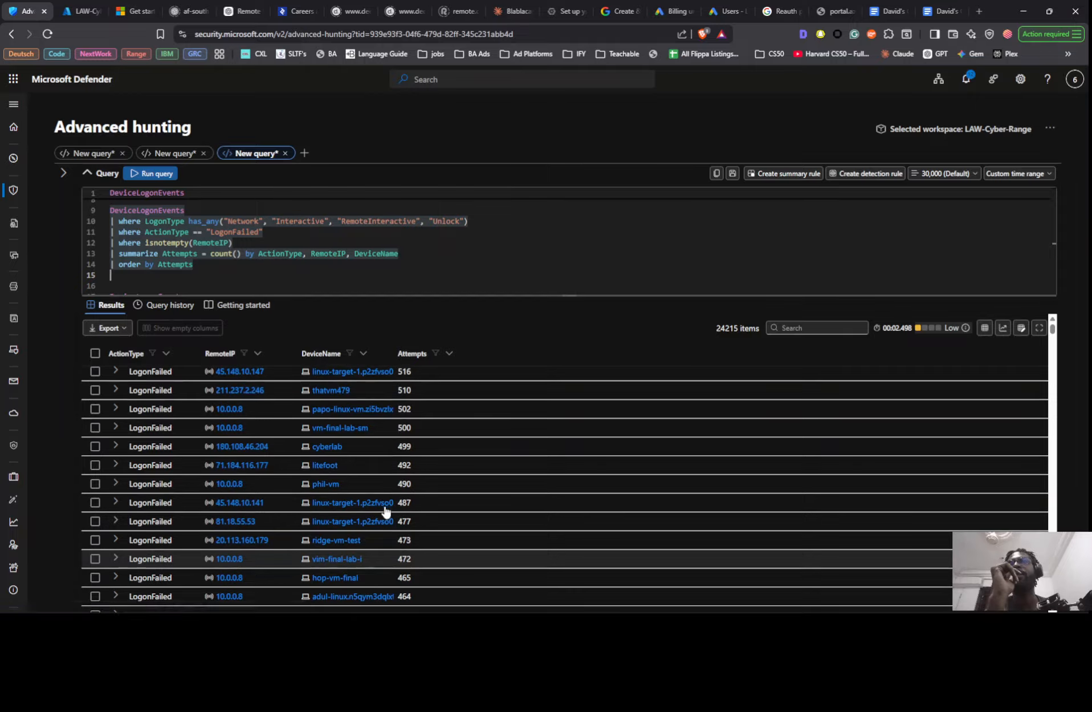
scroll(377, 506, "down", 2)
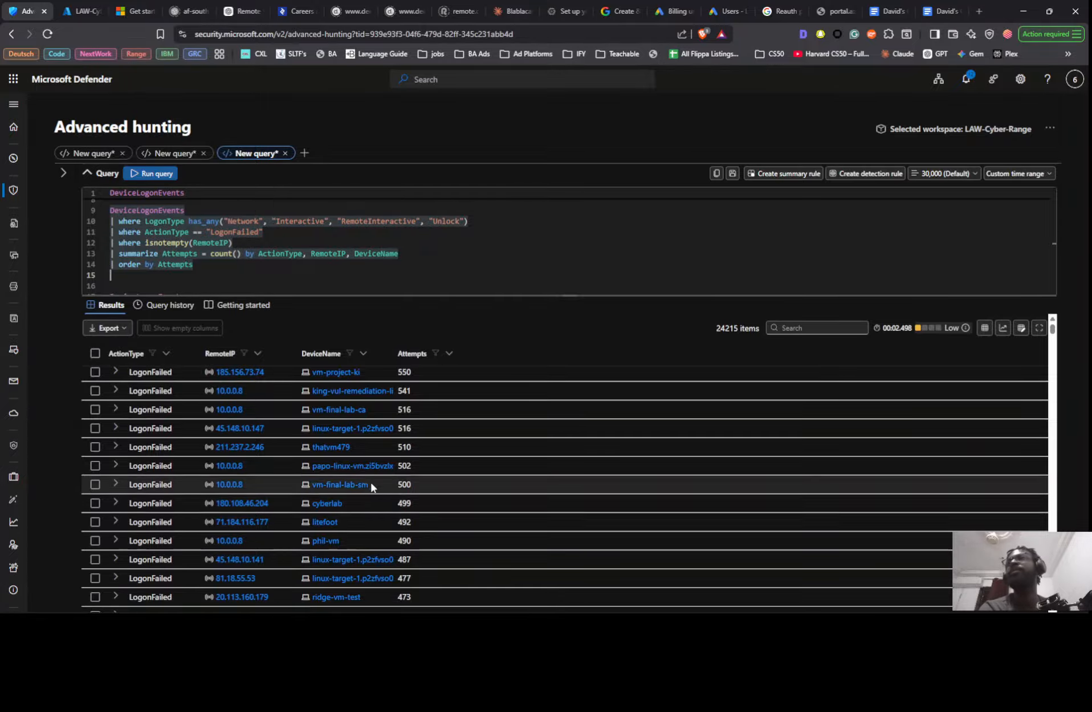
scroll(370, 491, "down", 2)
scroll(386, 507, "down", 5)
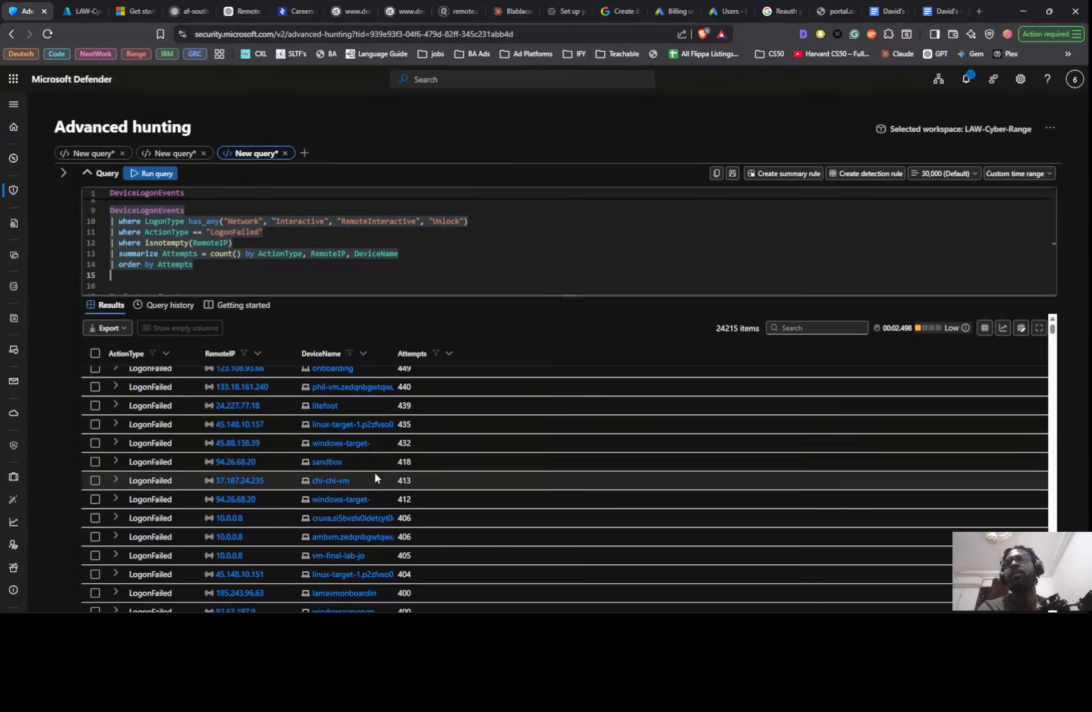
scroll(374, 468, "down", 2)
- Add the line | where DeviceName contains "windows-target" directly below DeviceLogonEvents in the pasted sample query
left_click(235, 274)
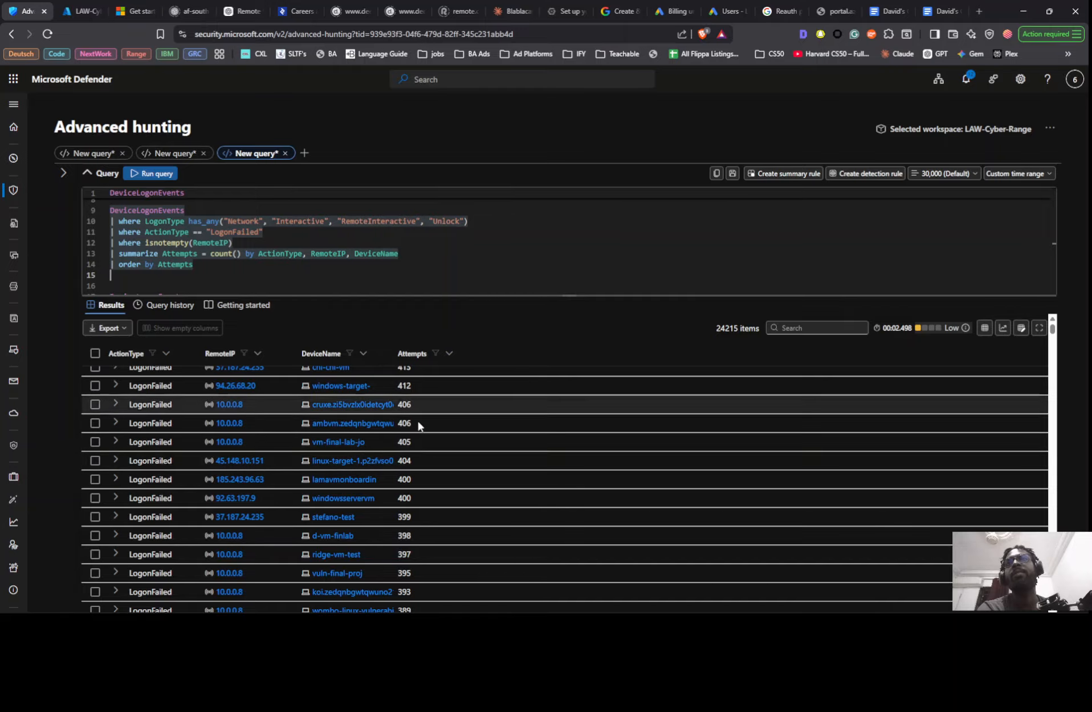
scroll(208, 229, "up", 5)
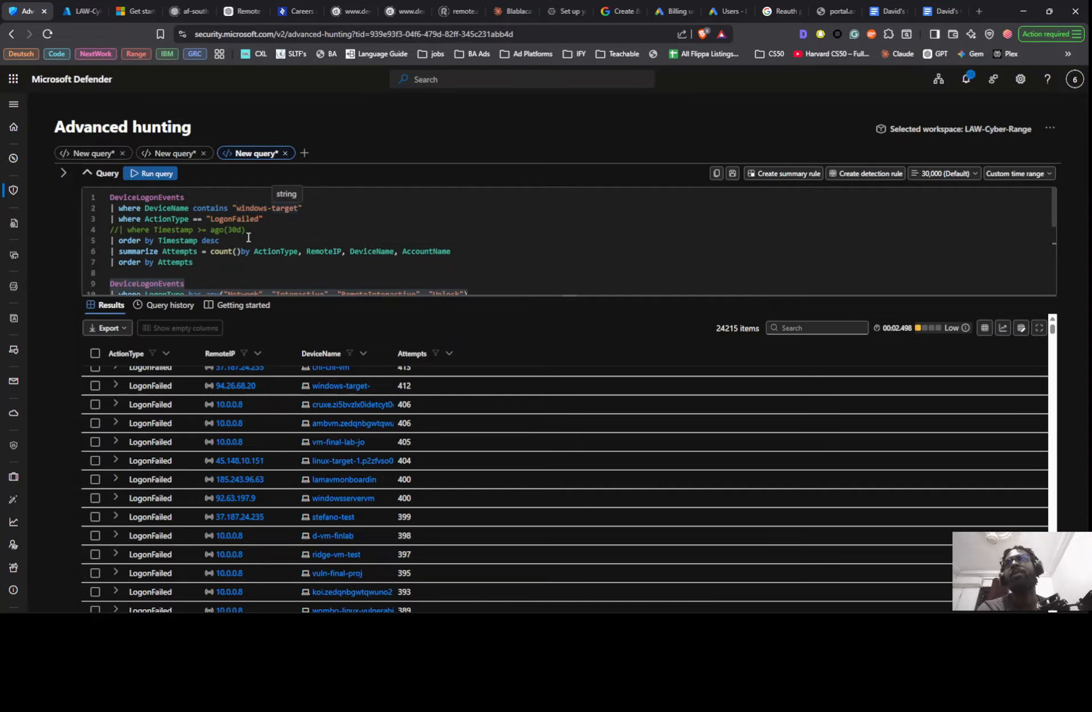
scroll(277, 212, "down", 3)
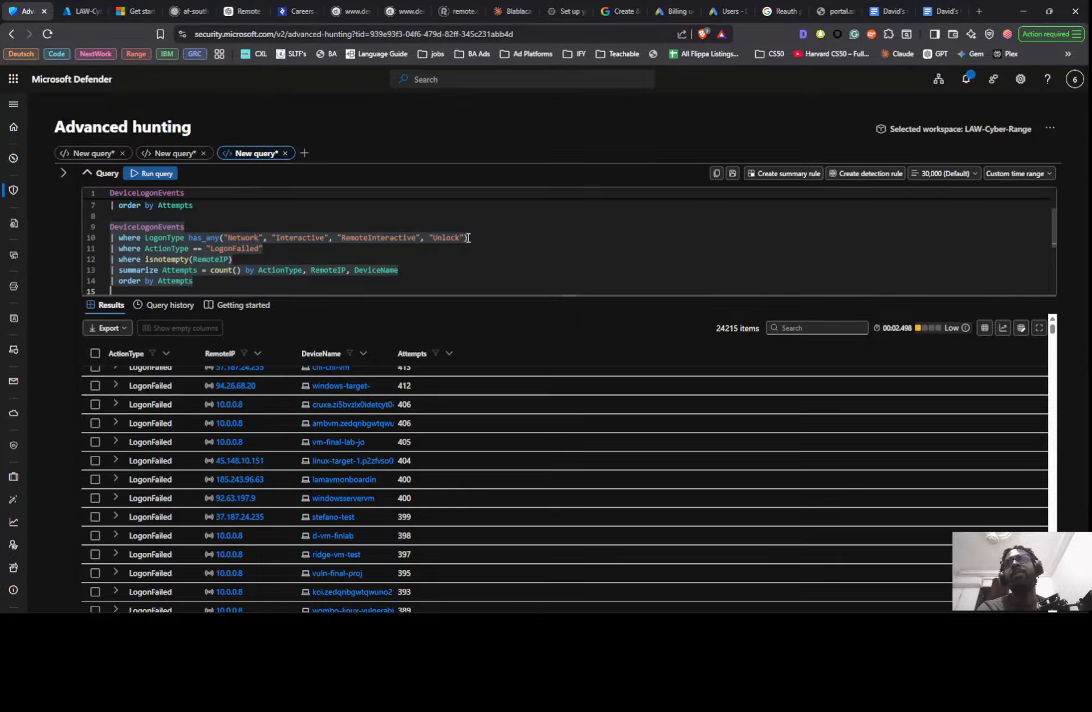
left_click(485, 227)
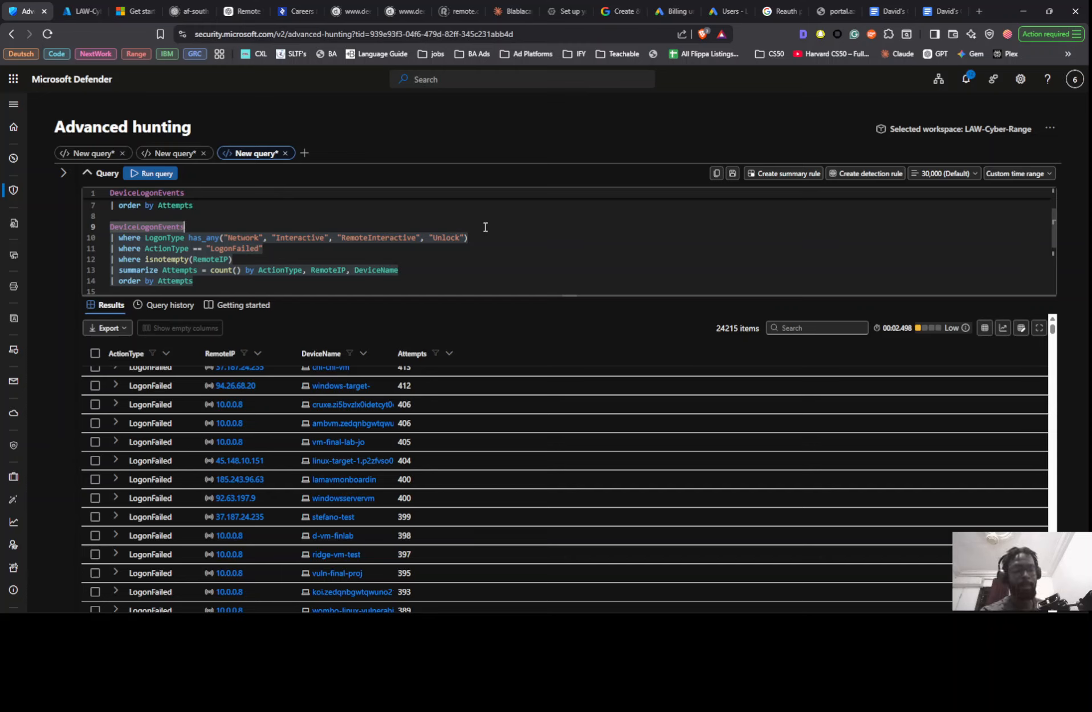
key("Return")
type("|")
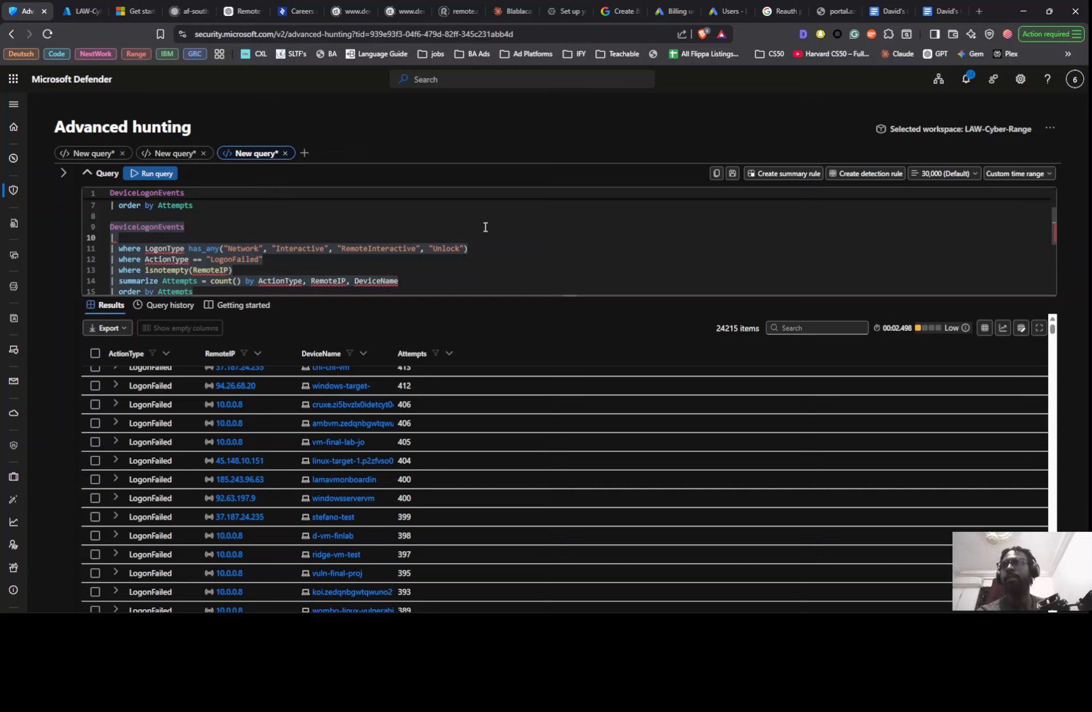
type(" where de")
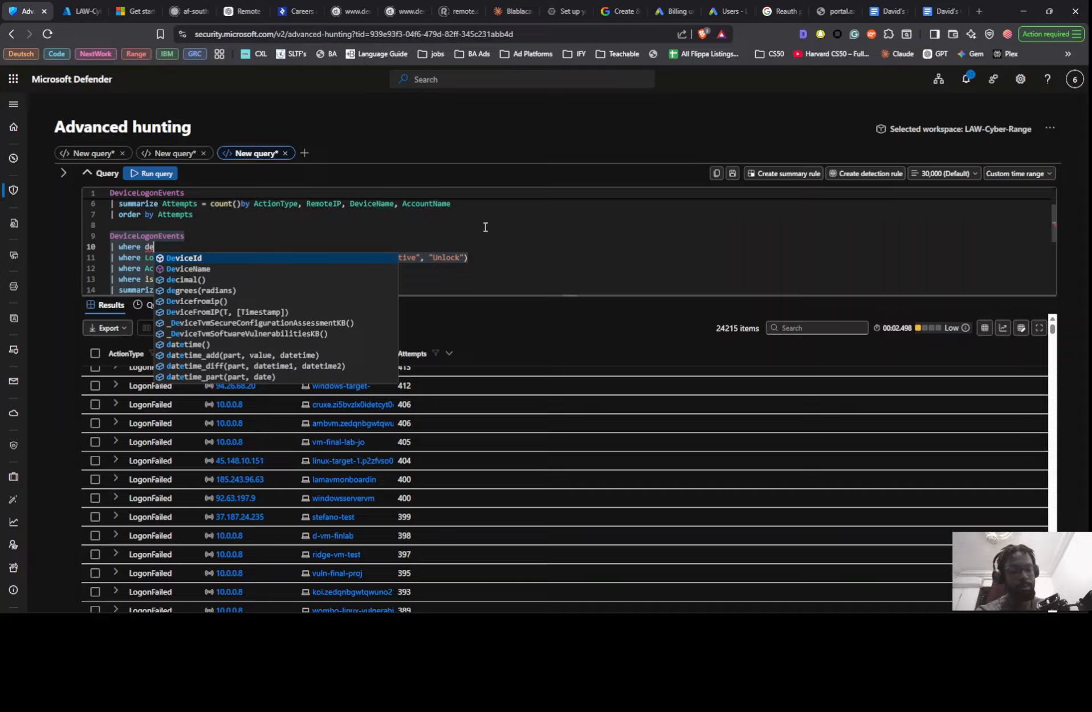
key("Down")
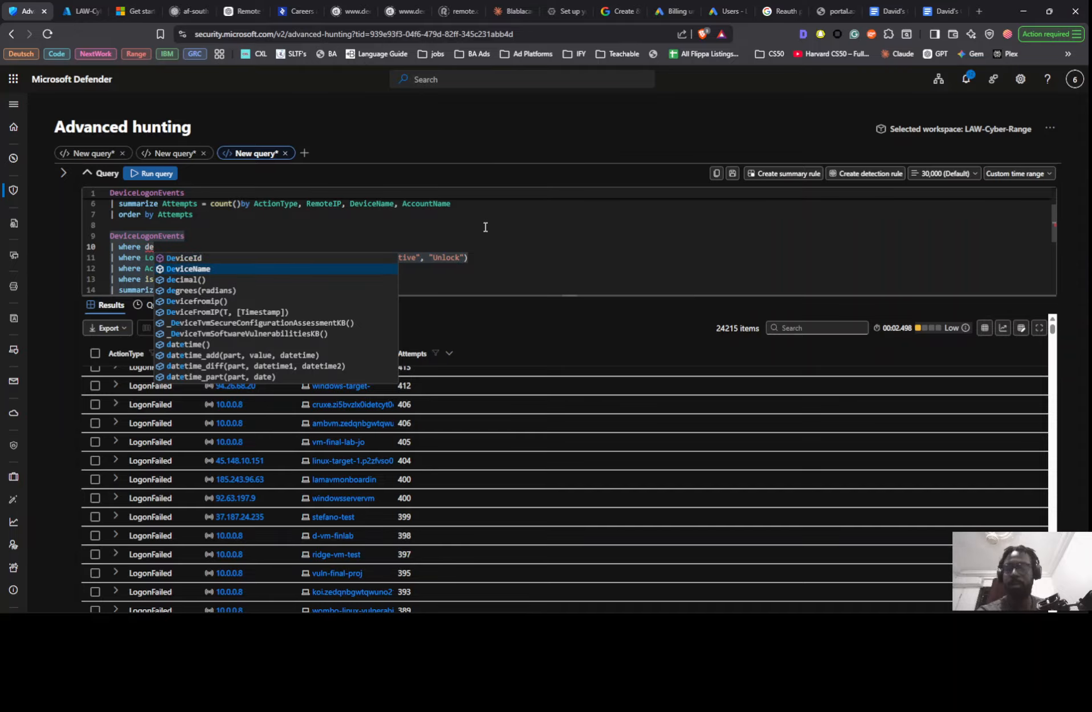
key("Tab")
key("Tab")
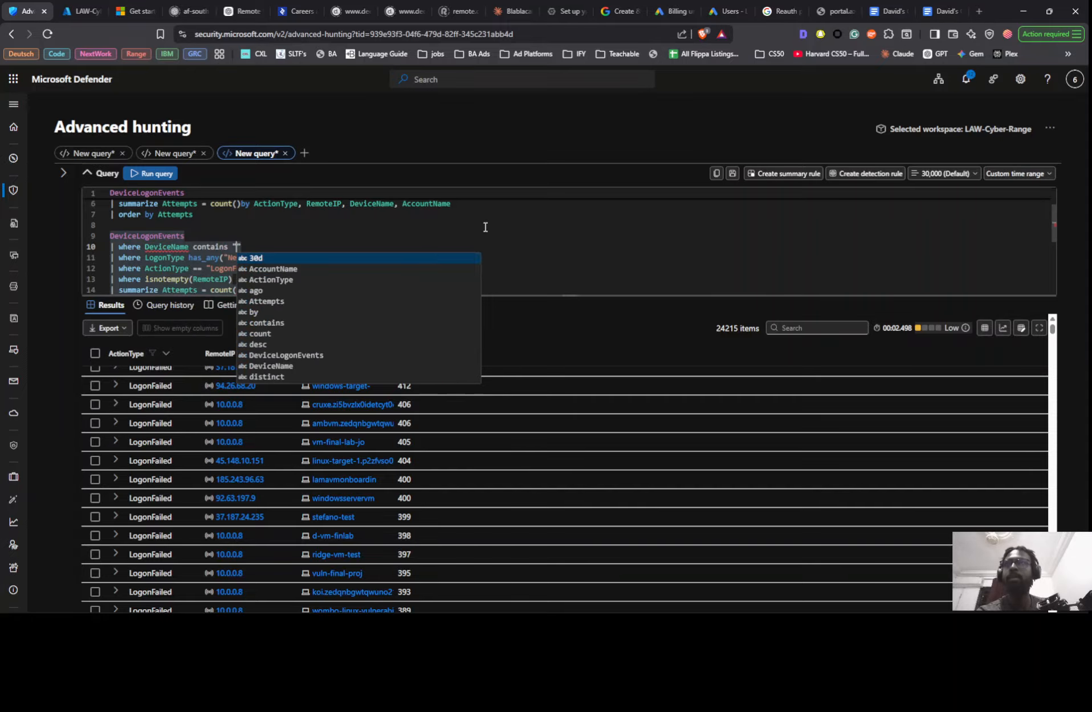
type("\"windo")
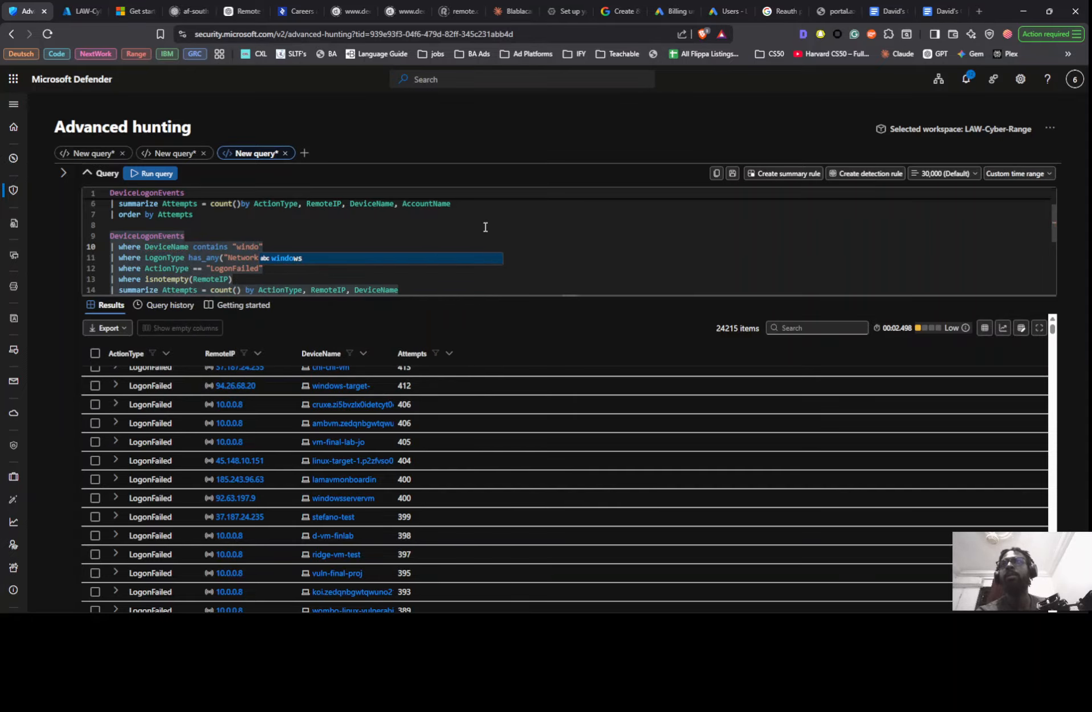
type("ws-")
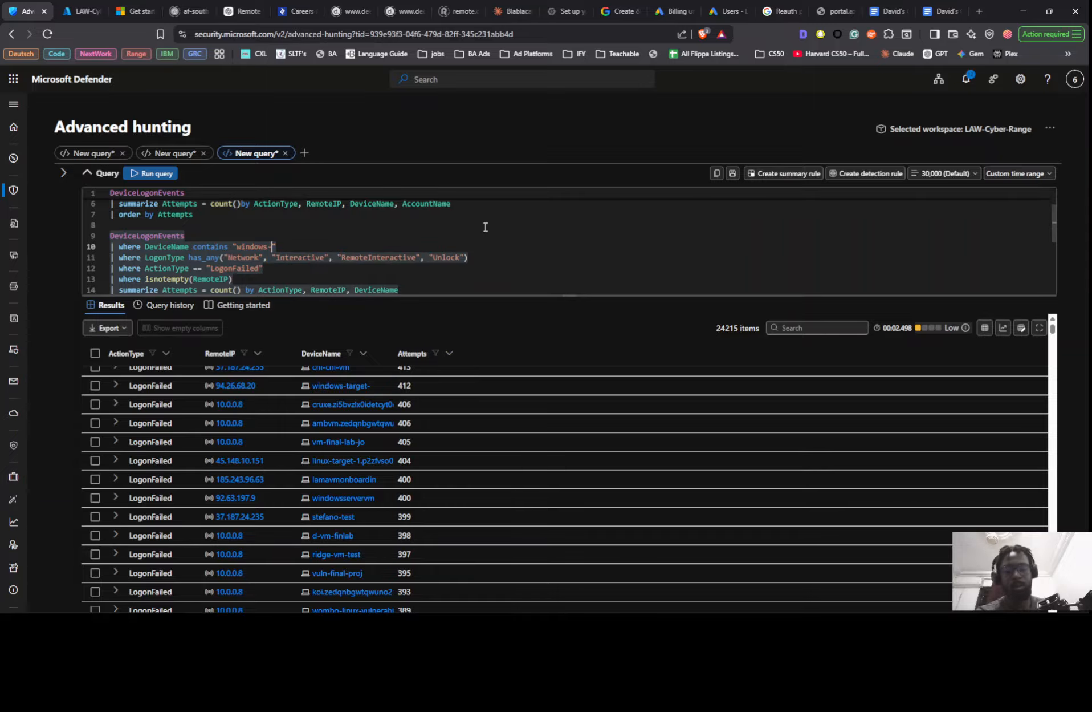
type("t")
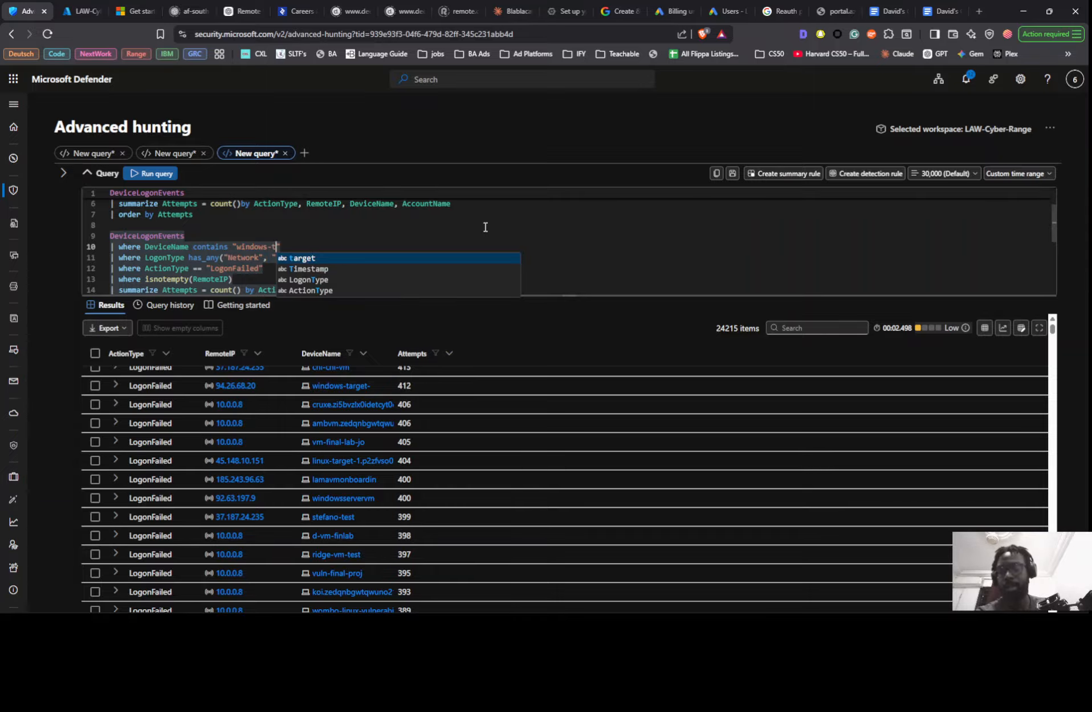
key("Tab")
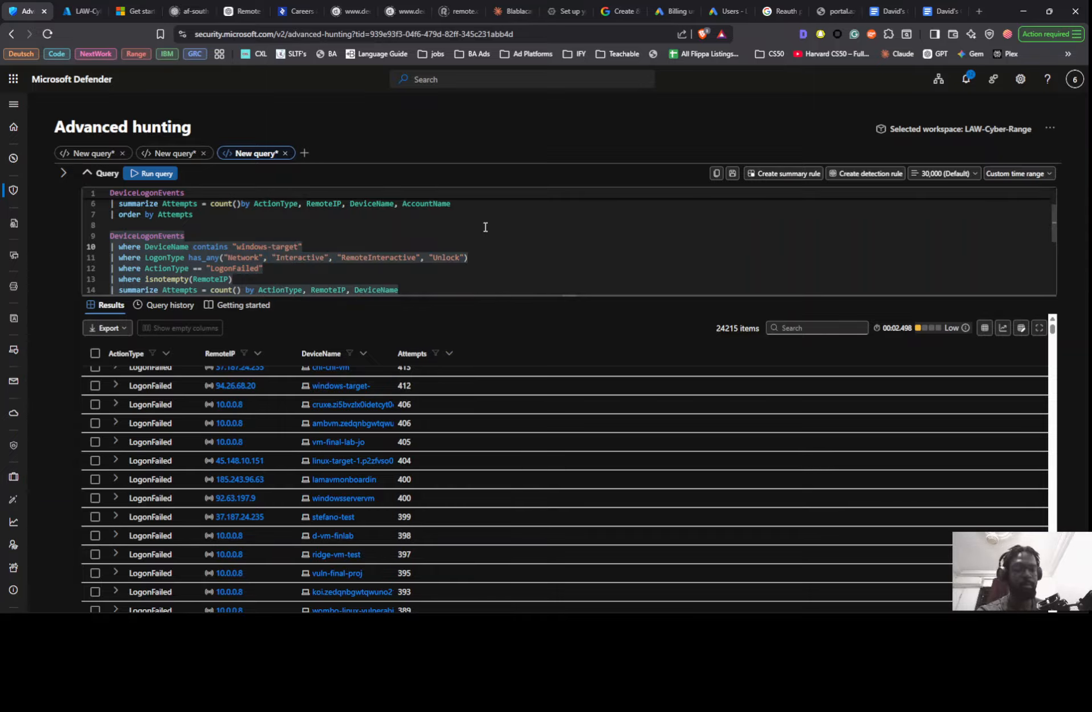
- Run the sample query restricted to windows-target devices and compare its conditions and grouping with the first query
key("shift+Return")
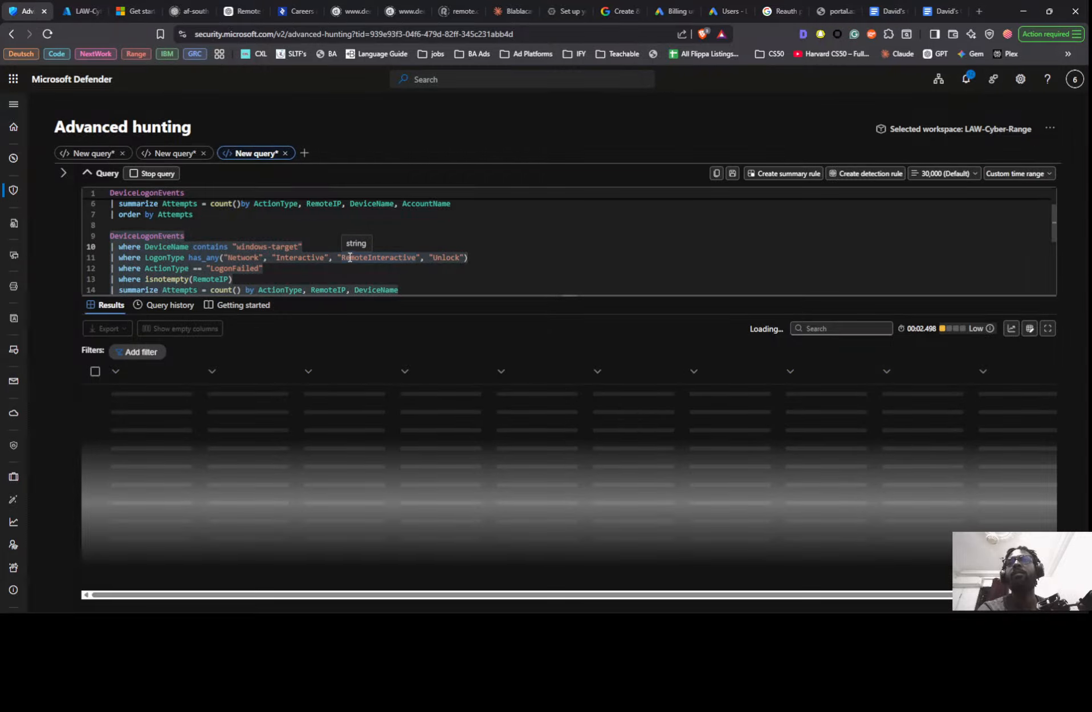
scroll(503, 251, "down", 1)
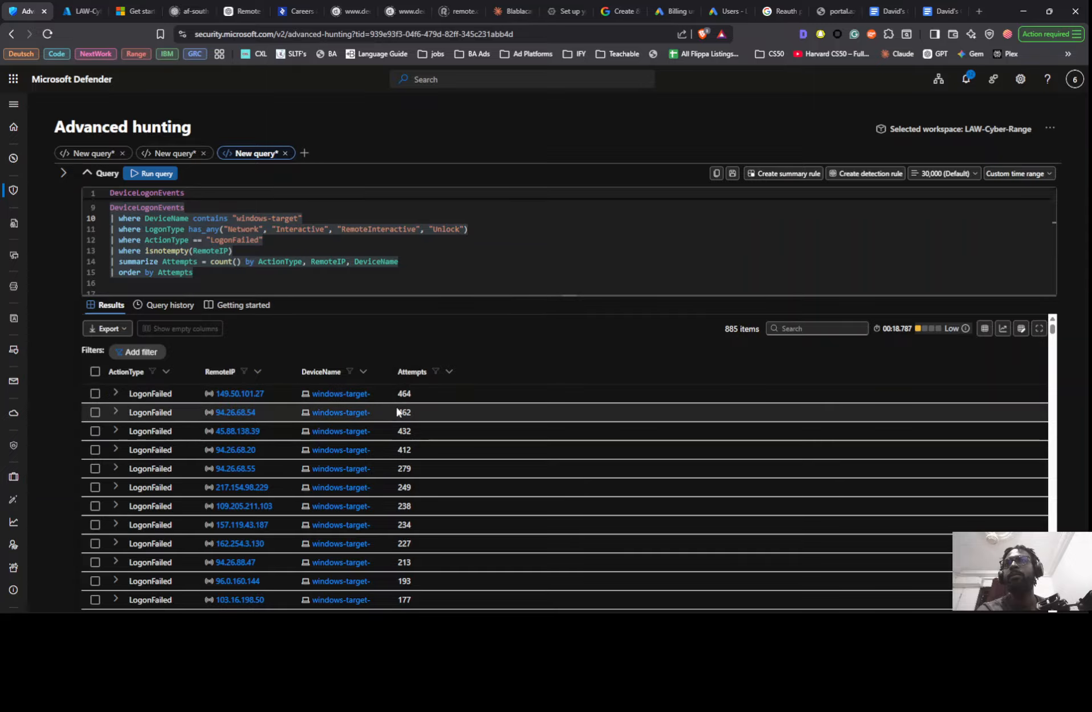
scroll(309, 276, "up", 3)
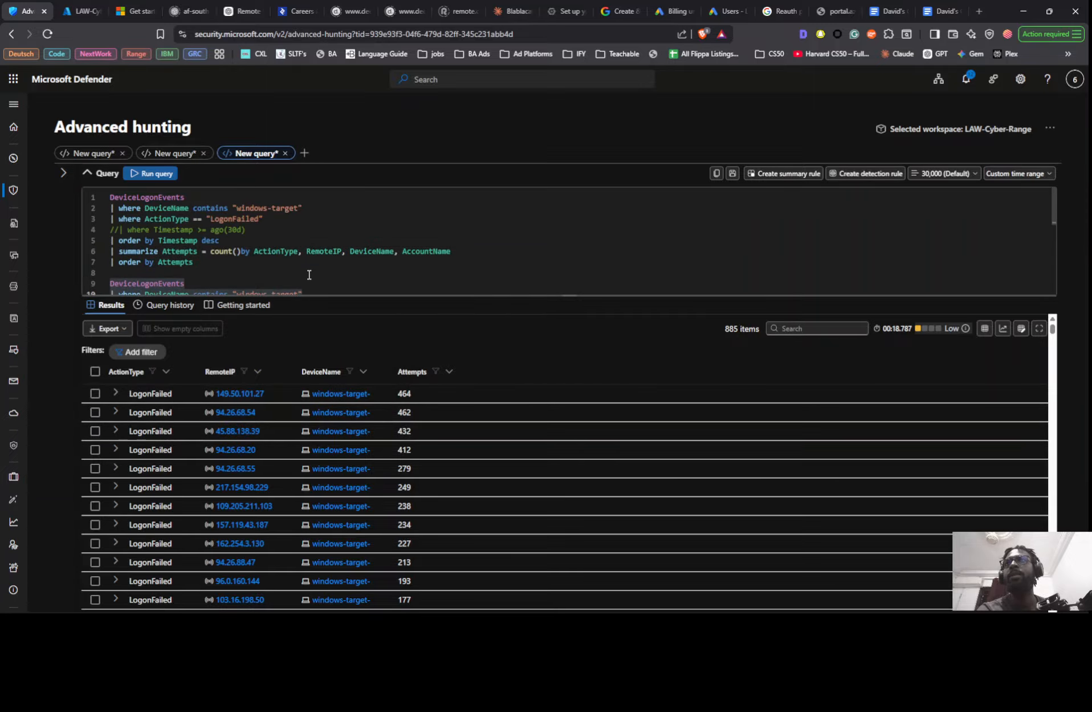
scroll(309, 275, "down", 1)
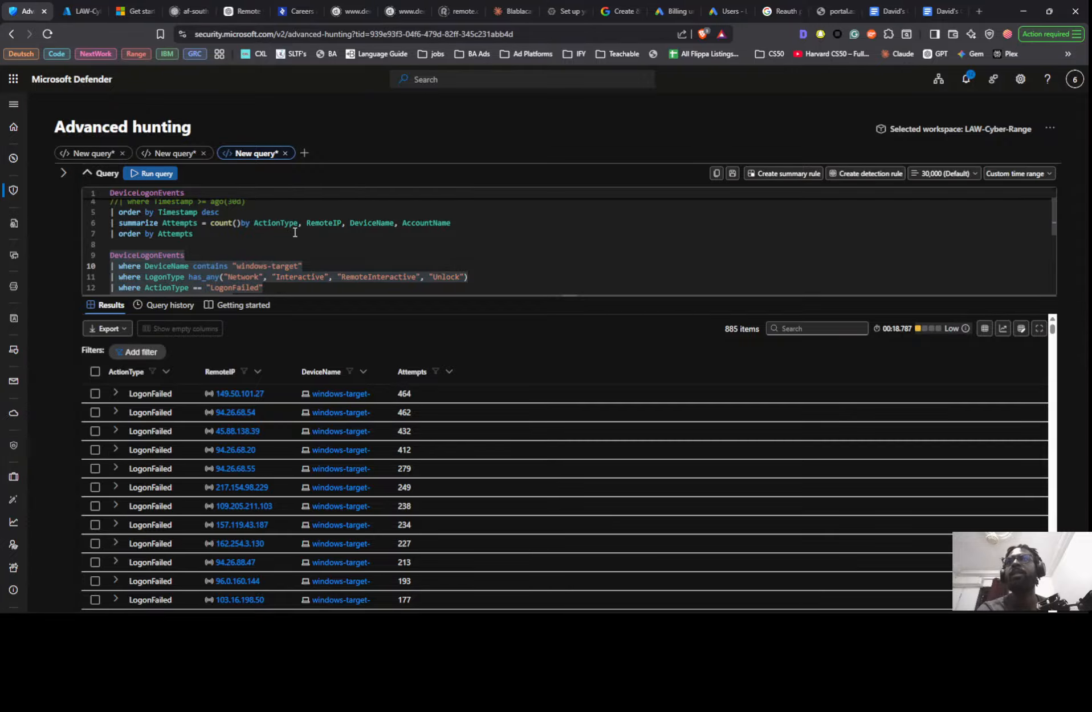
- Comment out the AccountName grouping at the end of the first query's summarize line with //
left_click(395, 223)
type("/")
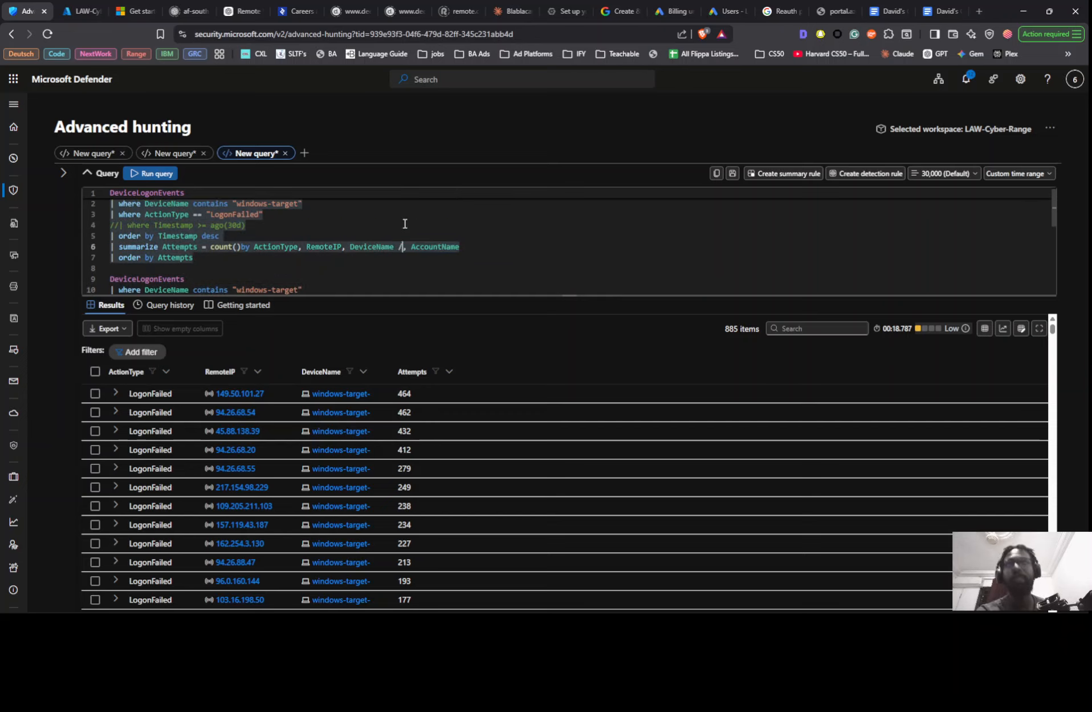
type("/")
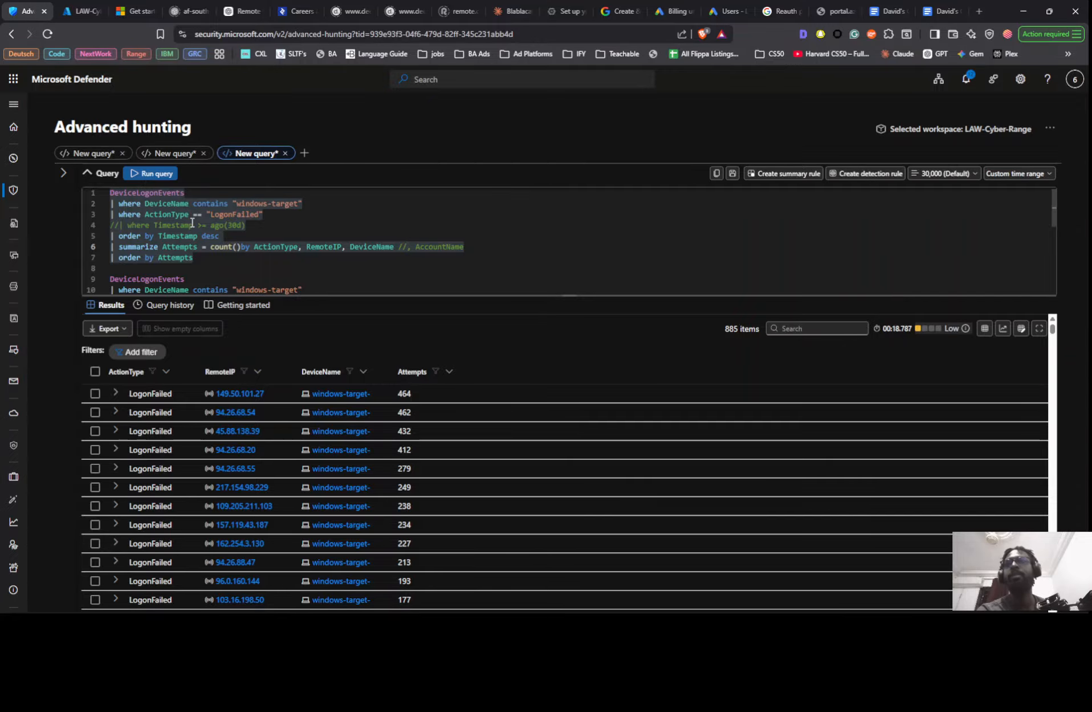
- Capture a screenshot of the sample query's results table, covering the column headers and the rows with the most failed logons
scroll(200, 212, "up", 1)
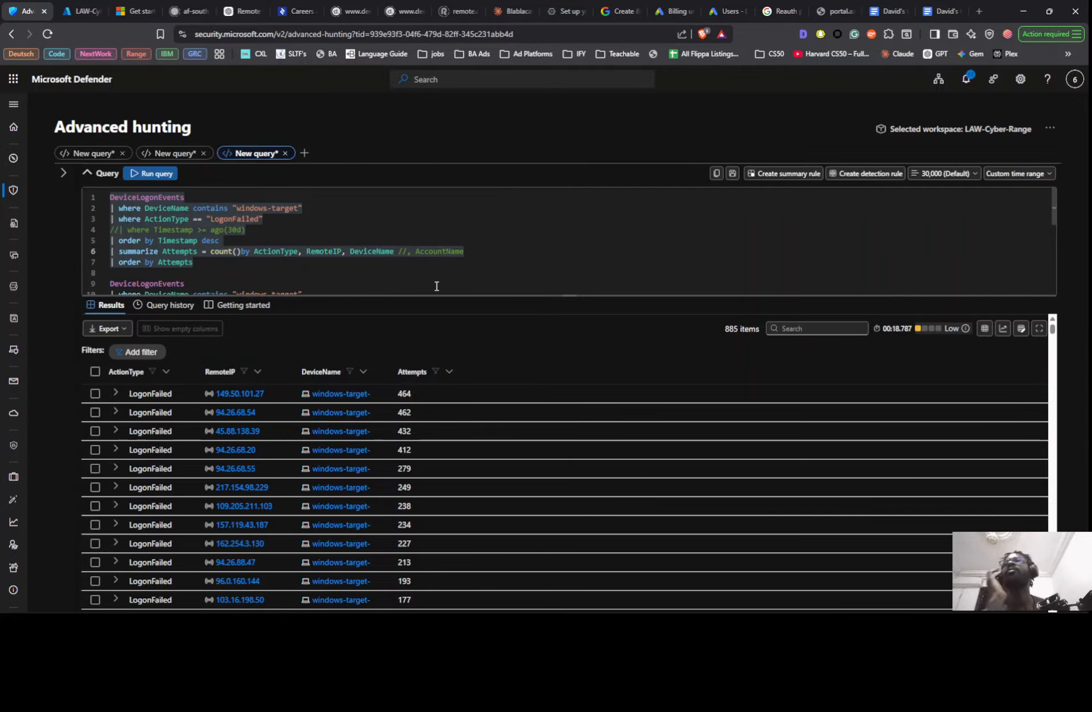
key("super+shift+s")
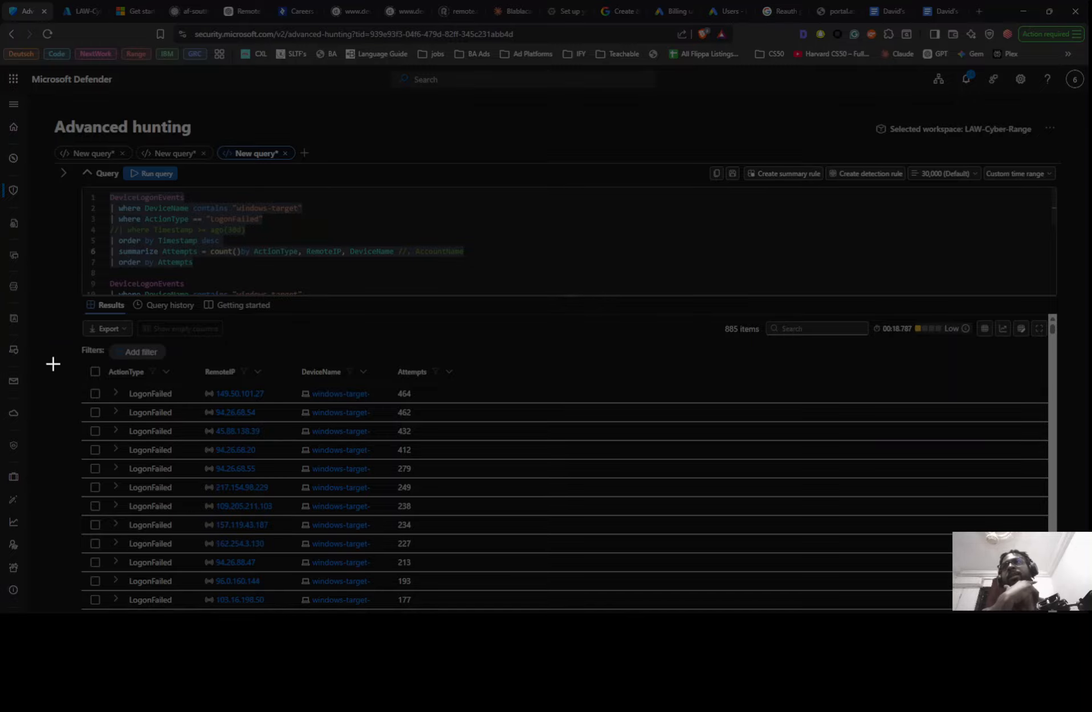
left_click_drag(52, 363, 629, 597)
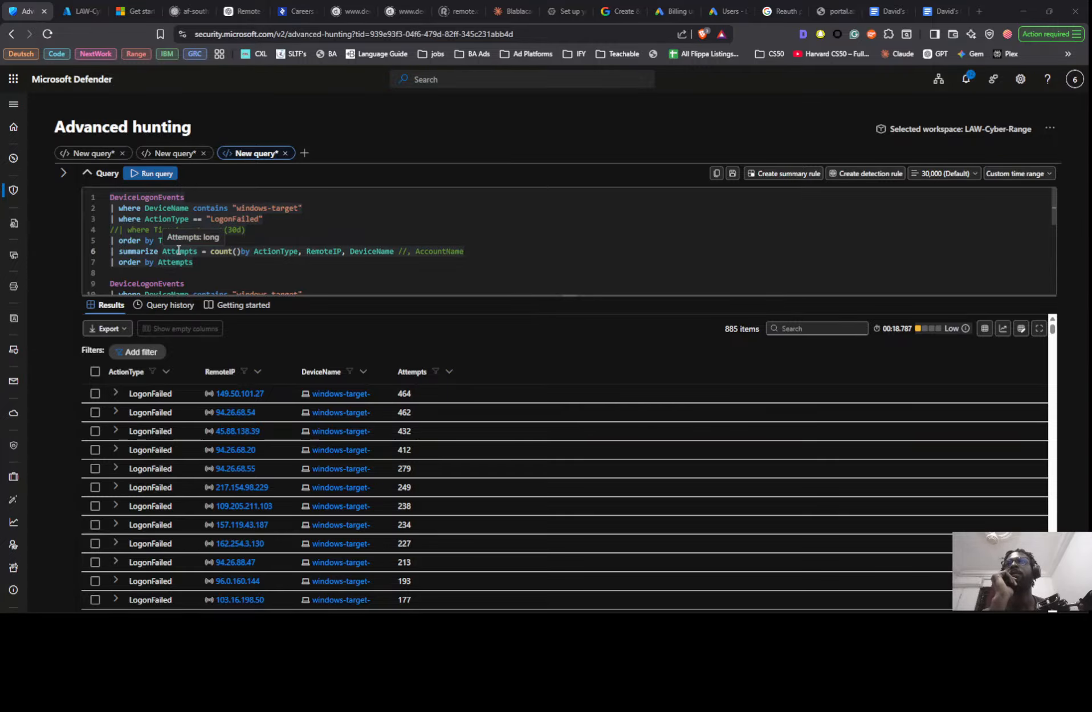
- Run the first query without AccountName, compare its failed logon ranking with the captured screenshot, and close the Snipping Tool
left_click(160, 263)
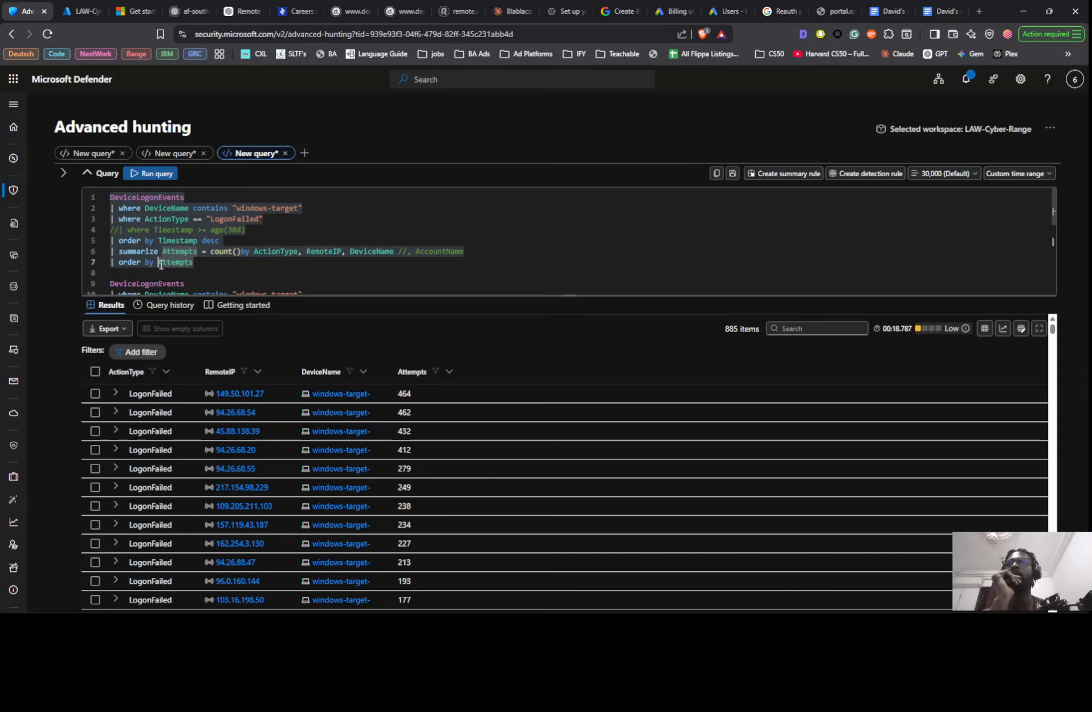
key("shift+Return")
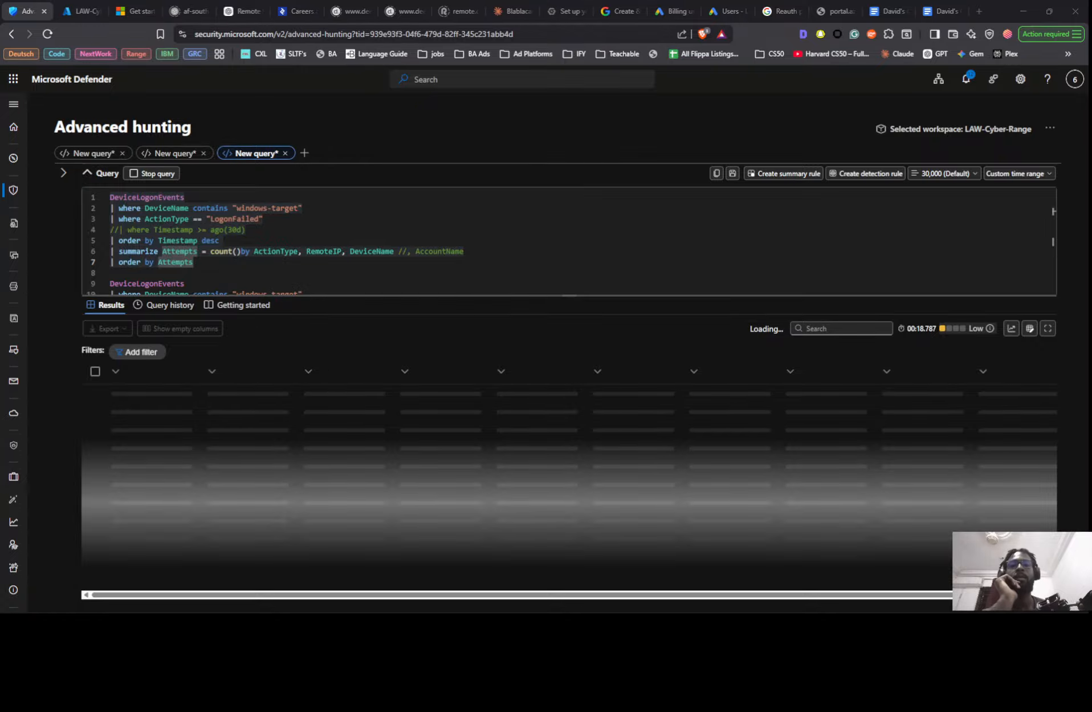
left_click_drag(680, 611, 651, 211)
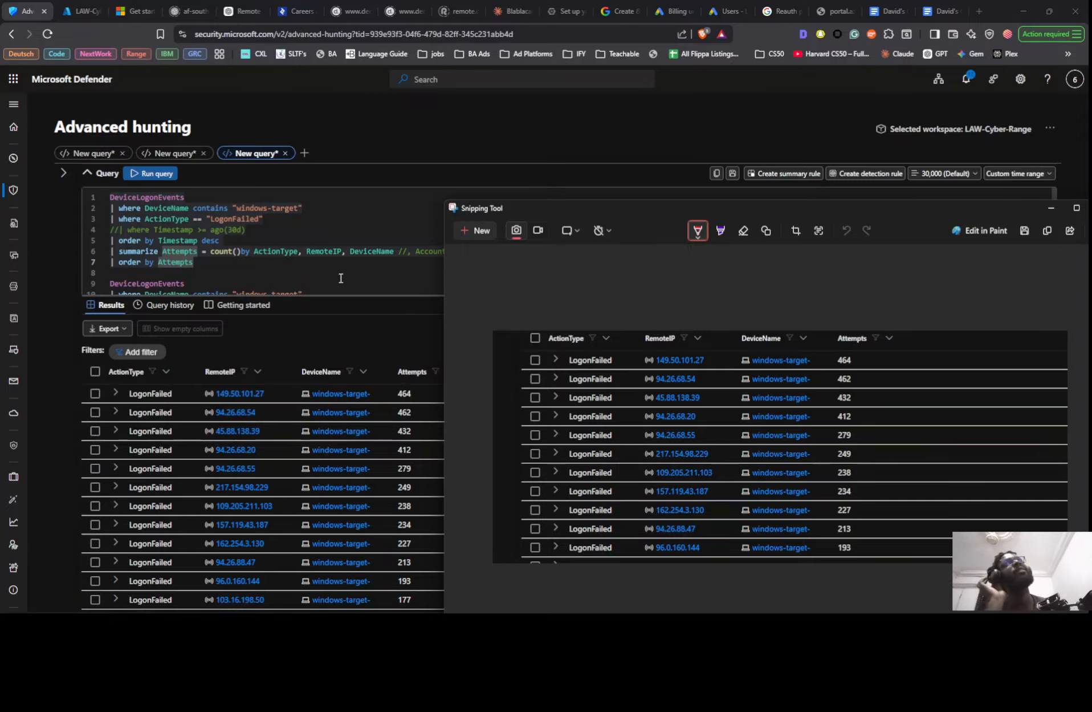
scroll(263, 238, "down", 3)
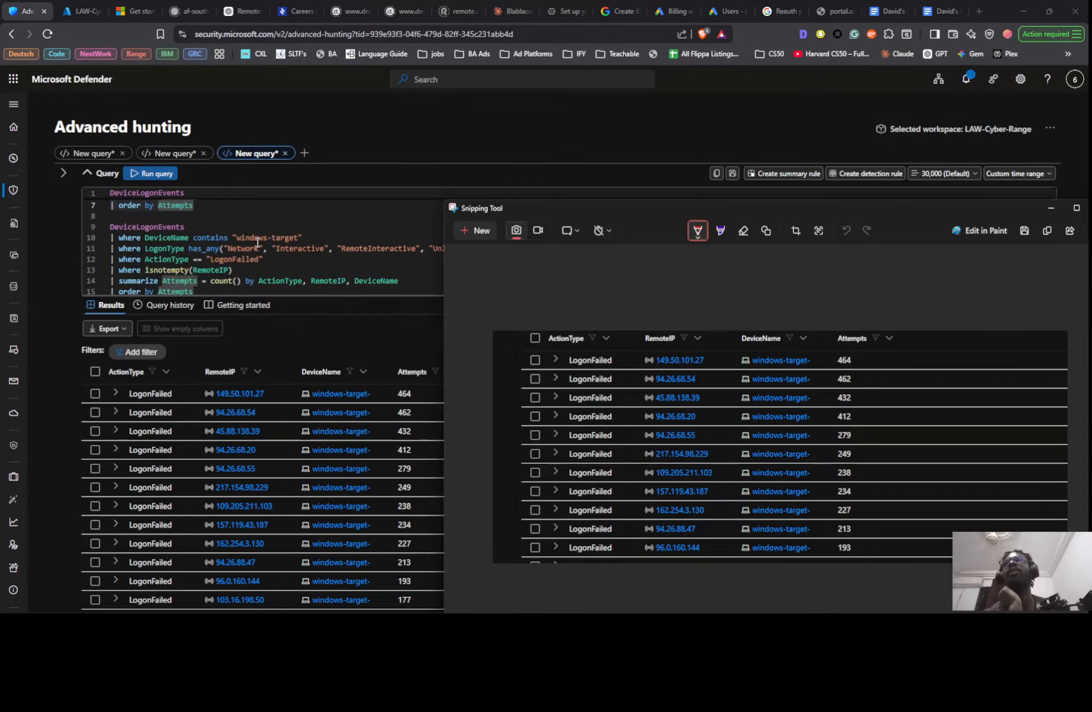
scroll(265, 233, "down", 2)
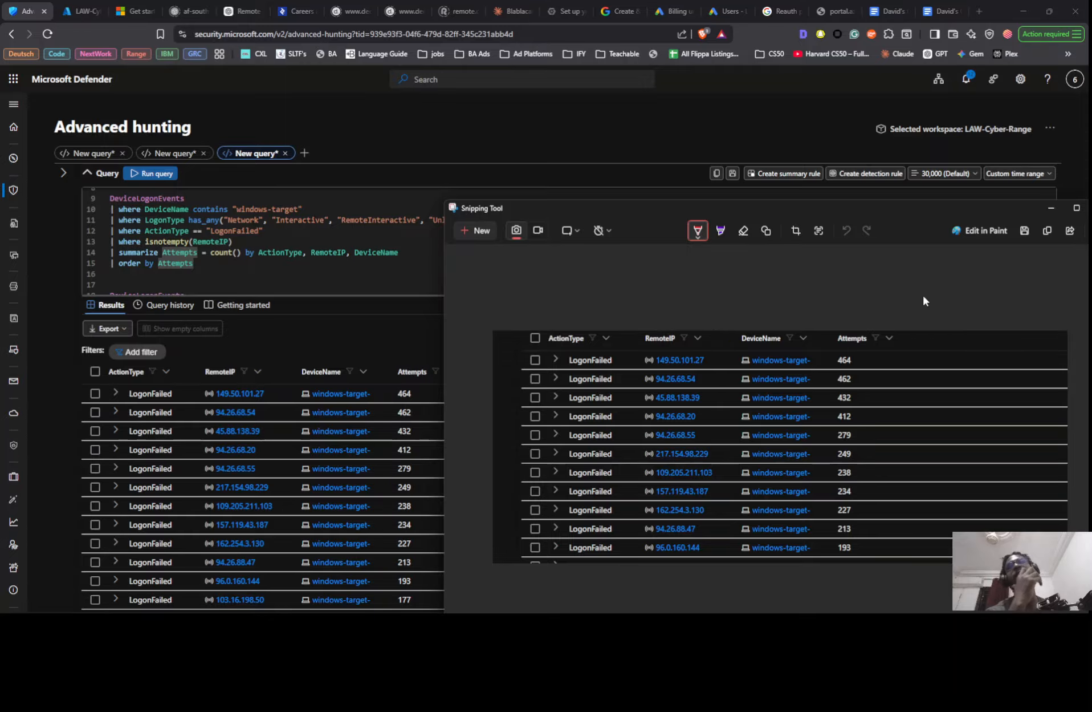
left_click_drag(1085, 214, 1029, 213)
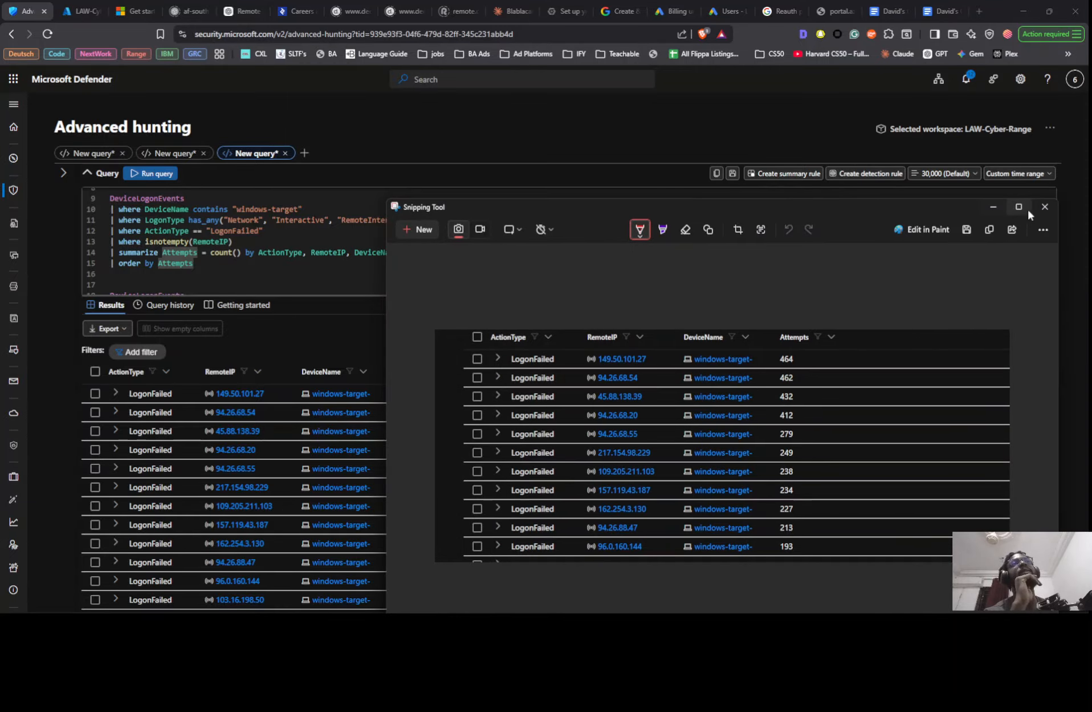
left_click(1045, 206)
scroll(470, 275, "up", 3)
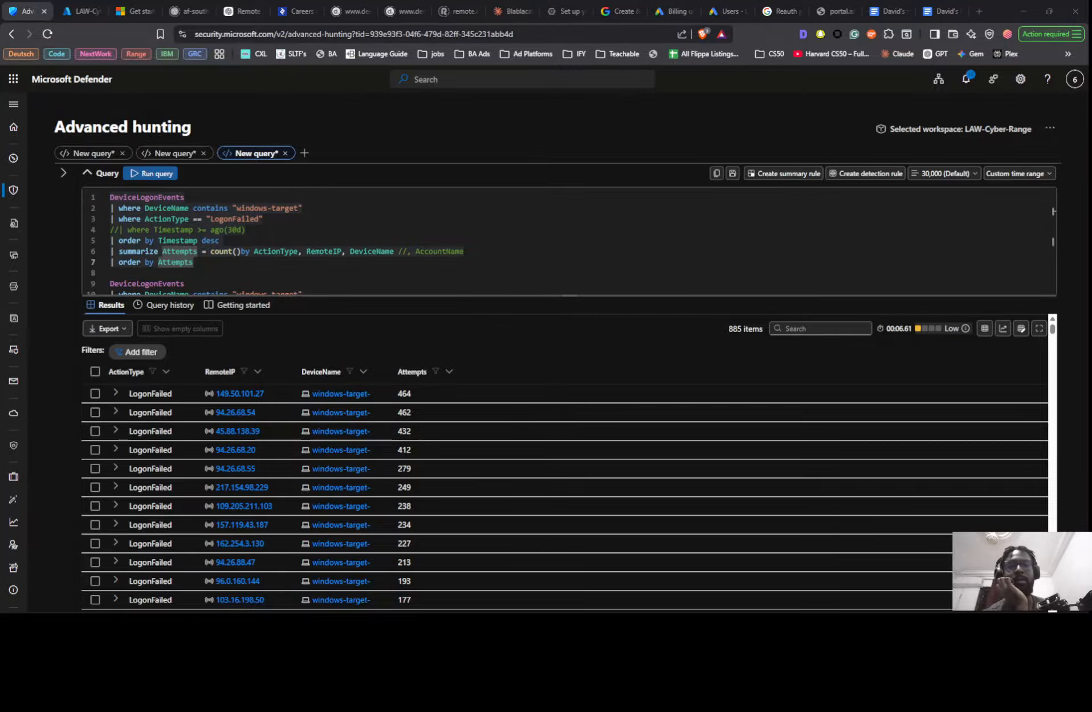
- Copy the first query's lines below DeviceLogonEvents and paste them under the SC1 threat hunt heading in the Notion findings page
left_click_drag(376, 611, 546, 120)
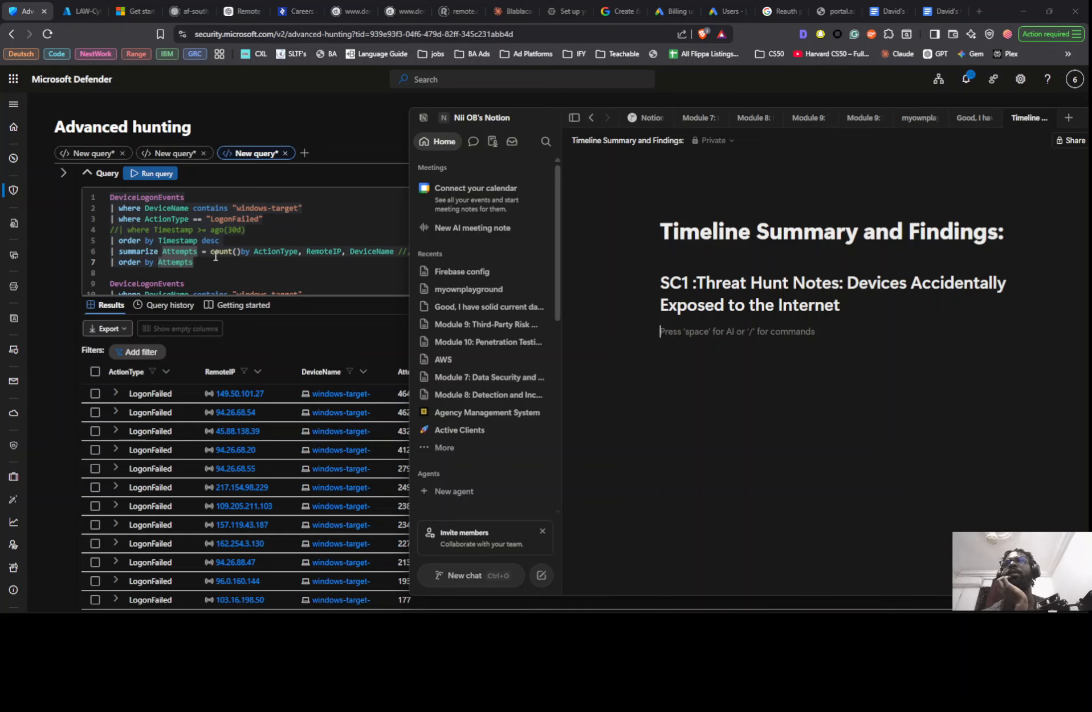
left_click_drag(207, 263, 108, 208)
key("ctrl+c")
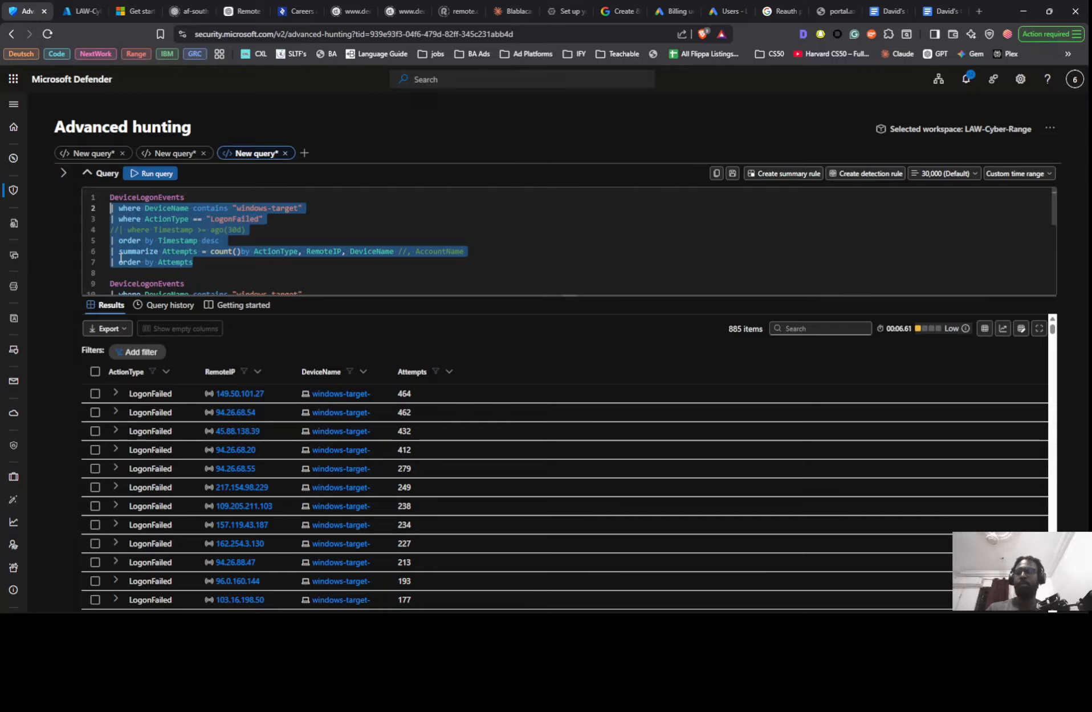
key("alt+Tab")
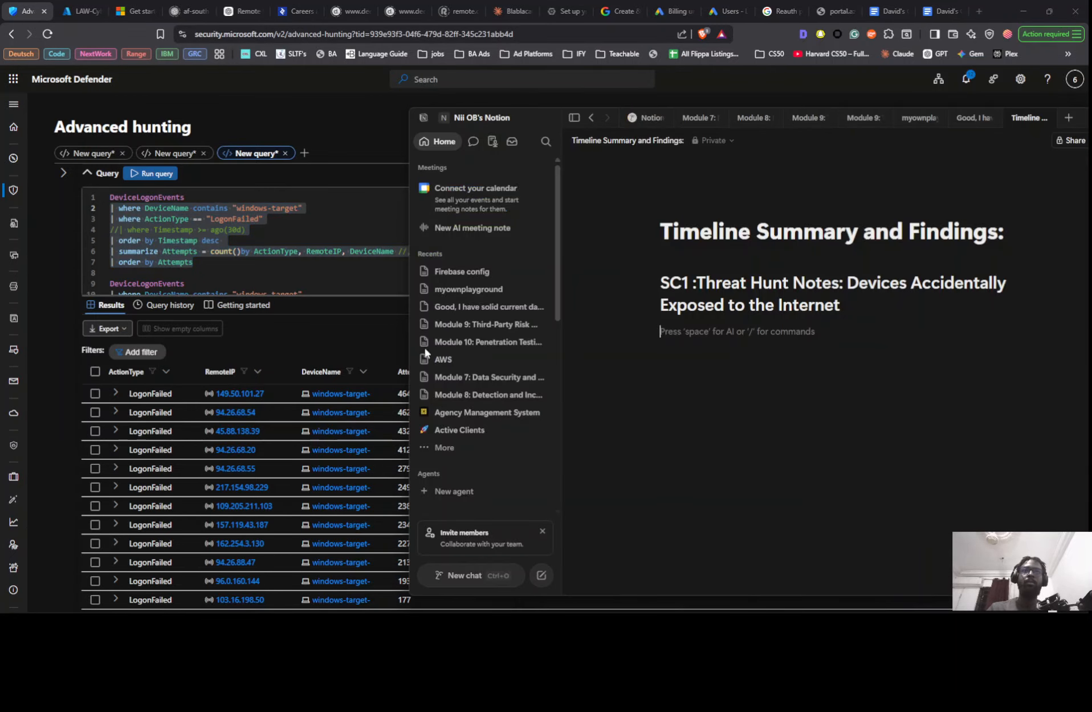
key("ctrl+v")
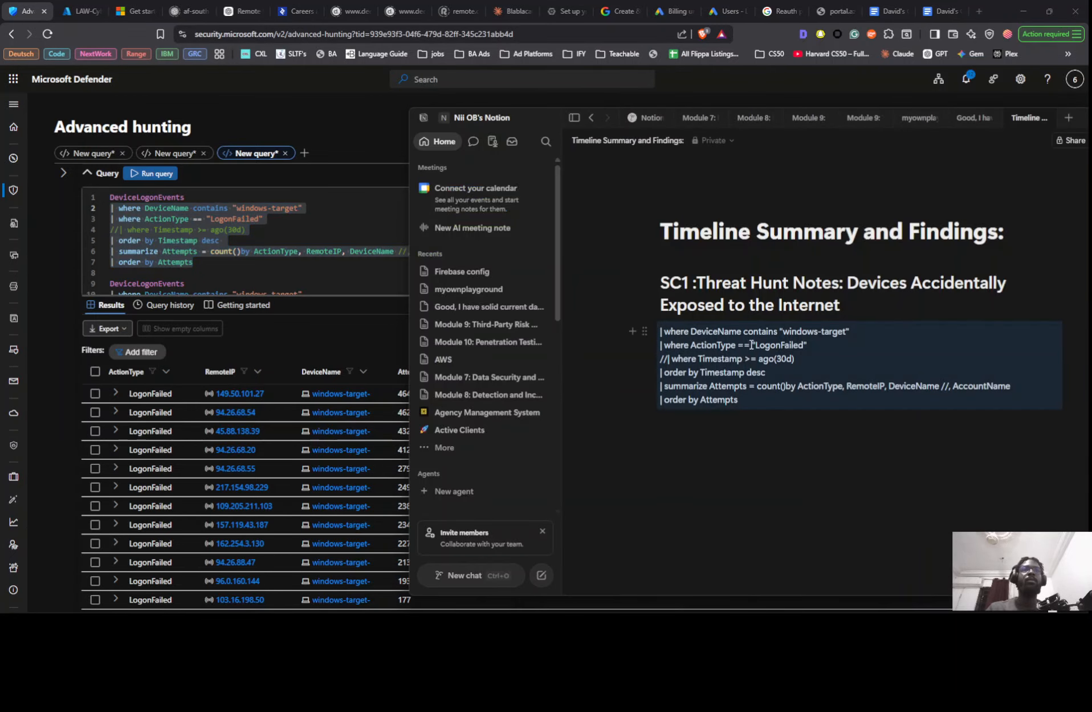
- Delete the commented-out Timestamp line and the trailing //, AccountName from the query pasted in the findings page
triple_click(718, 357)
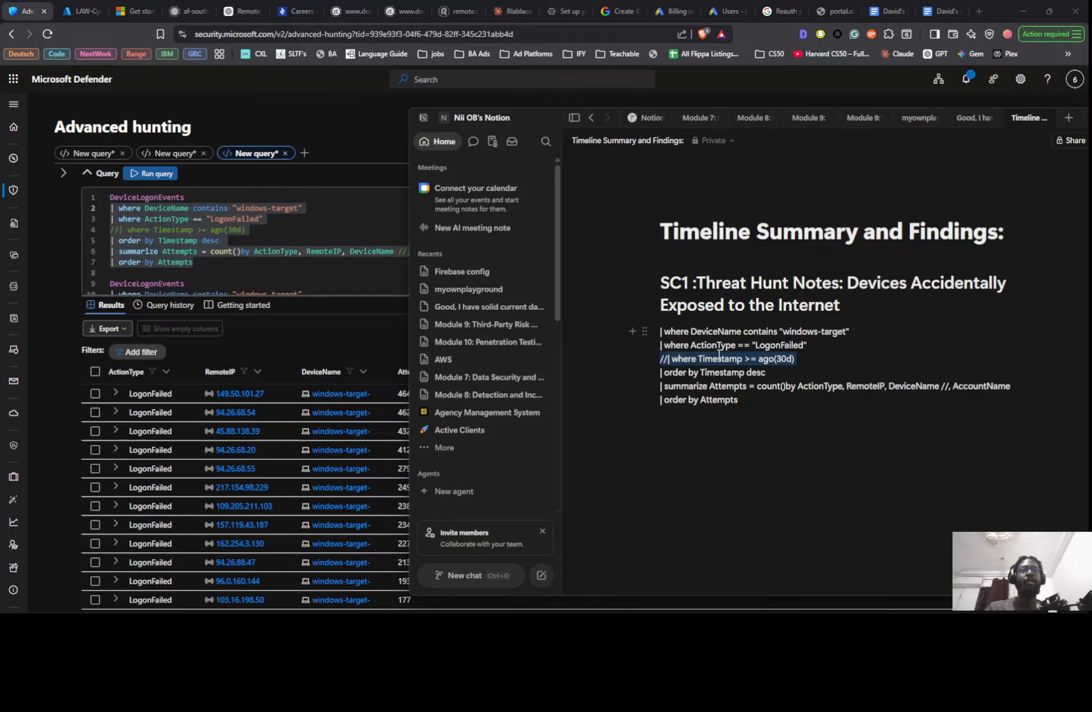
key("BackSpace")
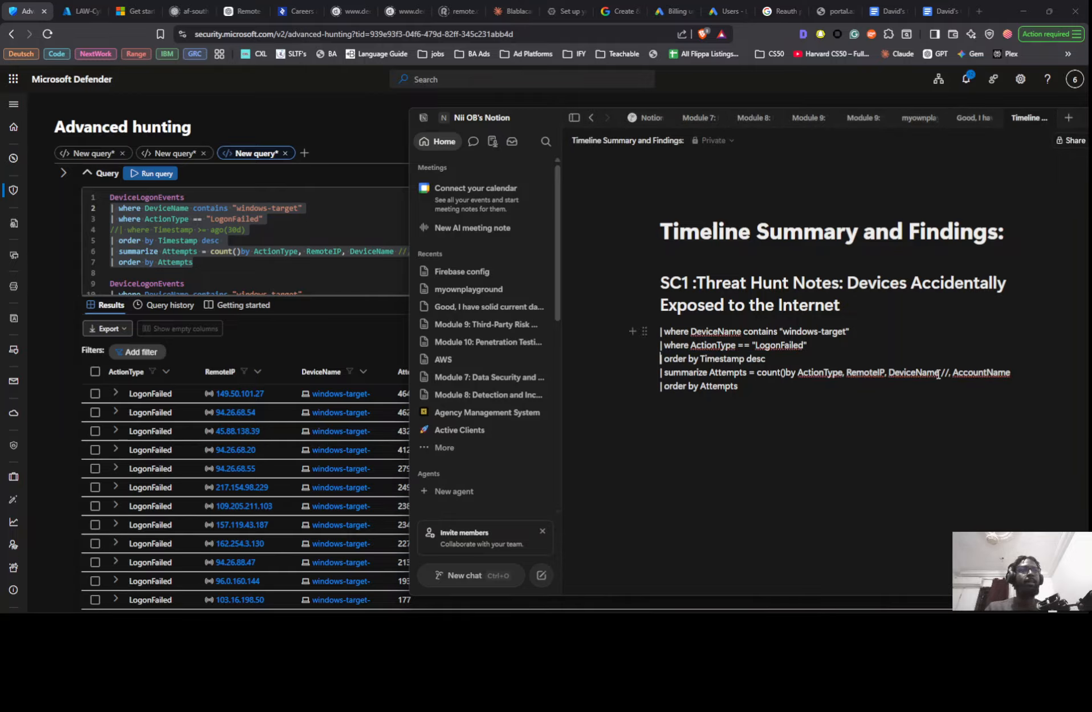
left_click_drag(940, 372, 1028, 375)
key("BackSpace")
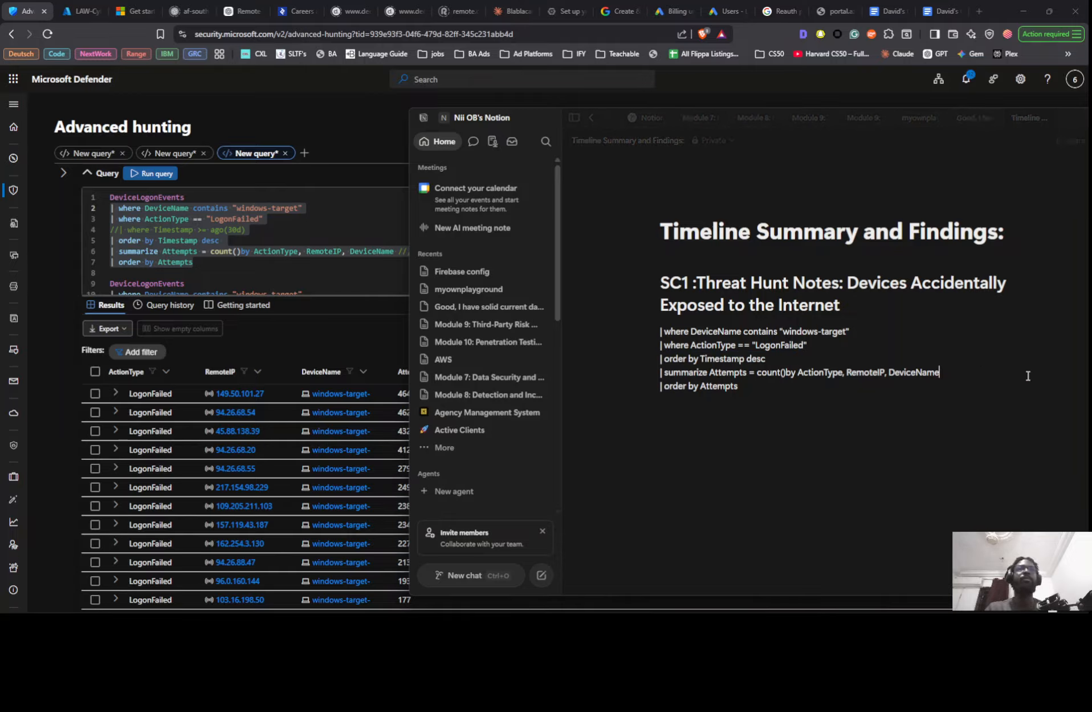
- Insert the captured results screenshot from the clipboard history directly below the query in the findings page
left_click(766, 396)
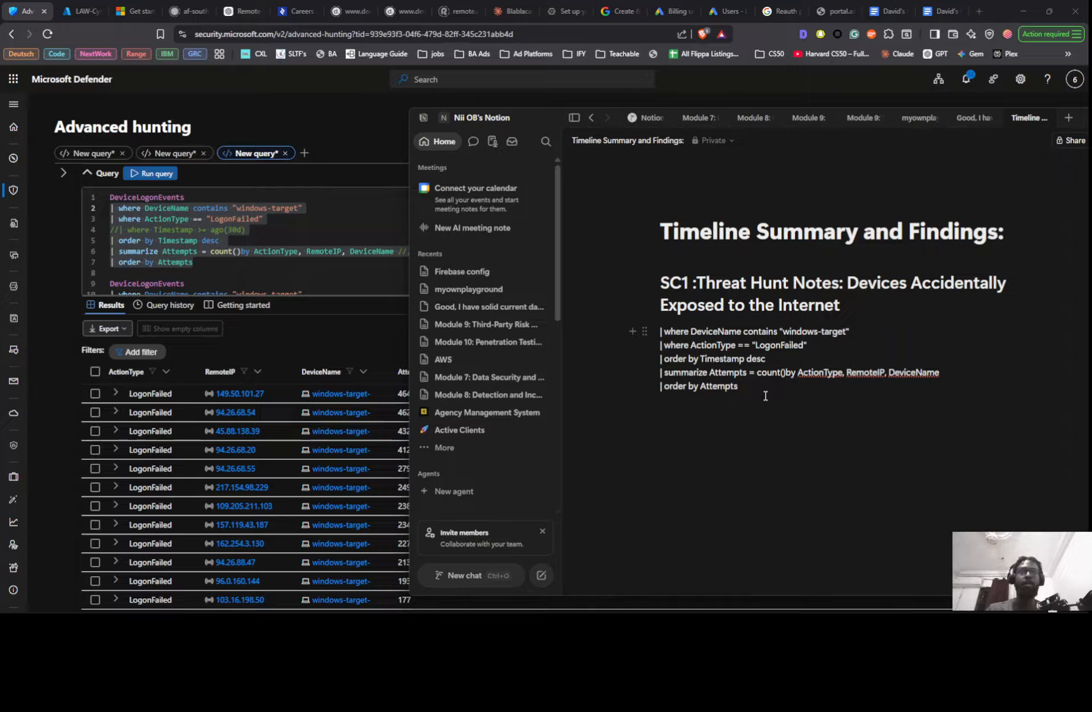
key("Return")
key("super+v")
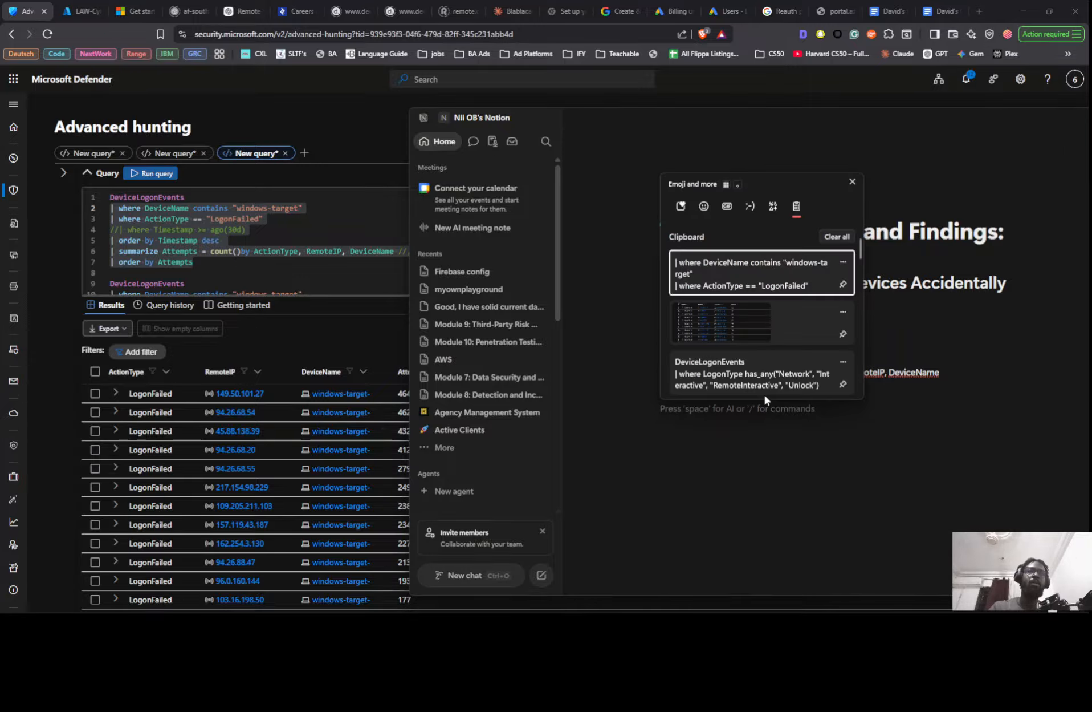
left_click(735, 328)
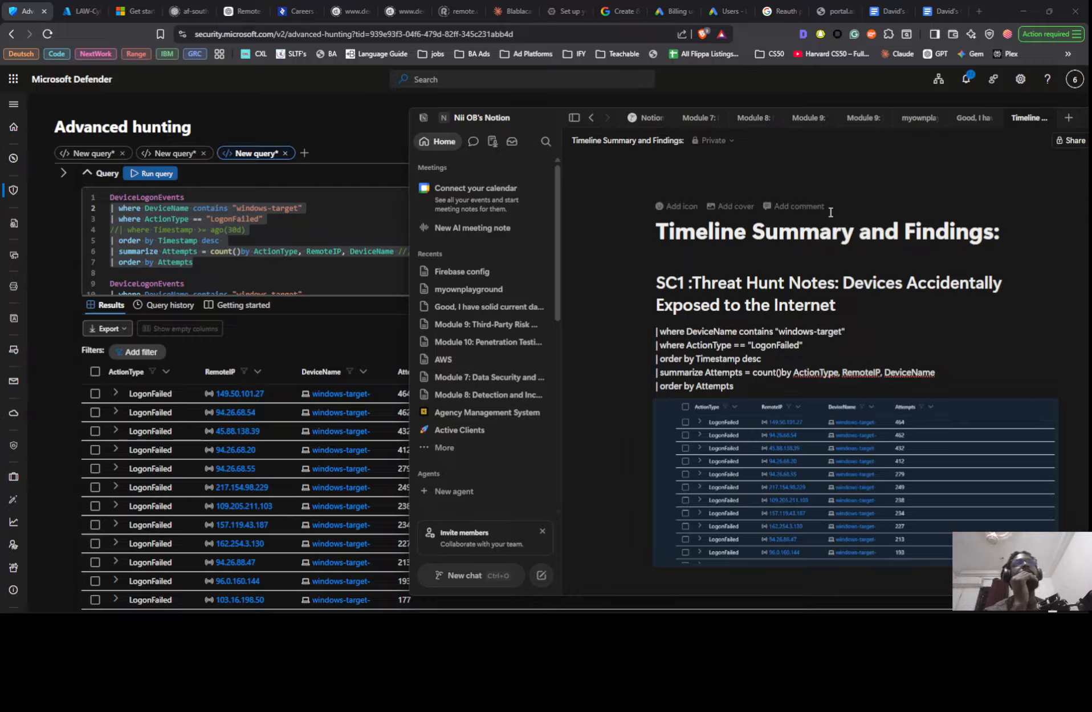
- Copy the internet-facing DeviceInfo query from the Google Docs hunt notes, paste it above the distinct ActionType query in advanced hunting, and run it
key("alt+Tab")
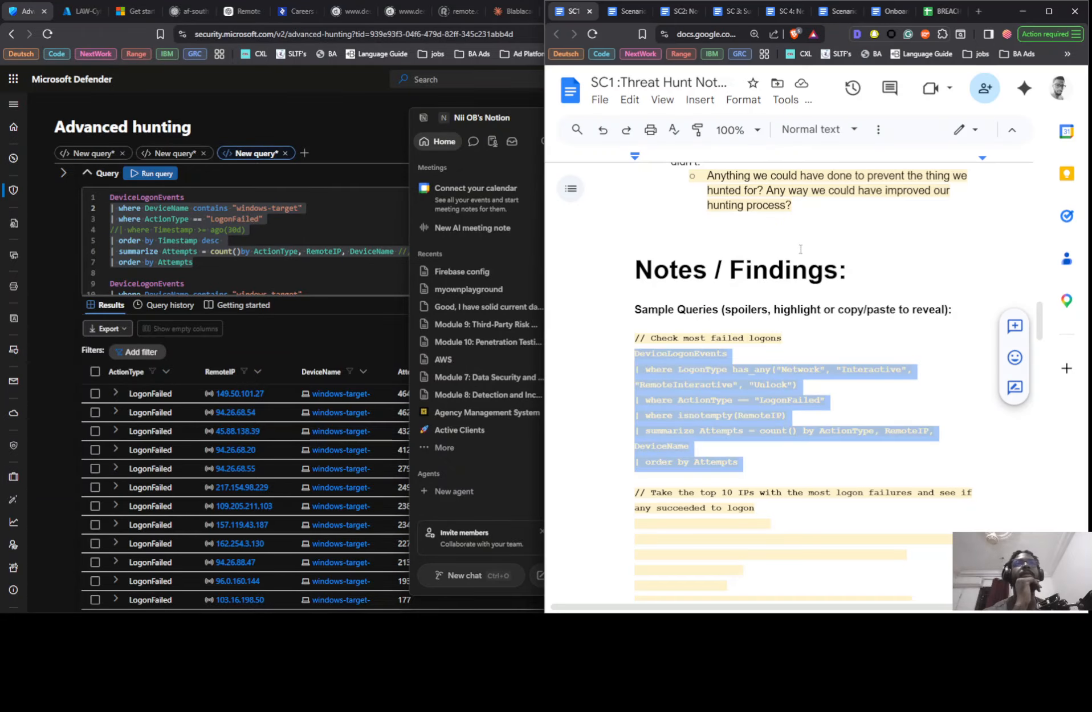
scroll(719, 354, "down", 15)
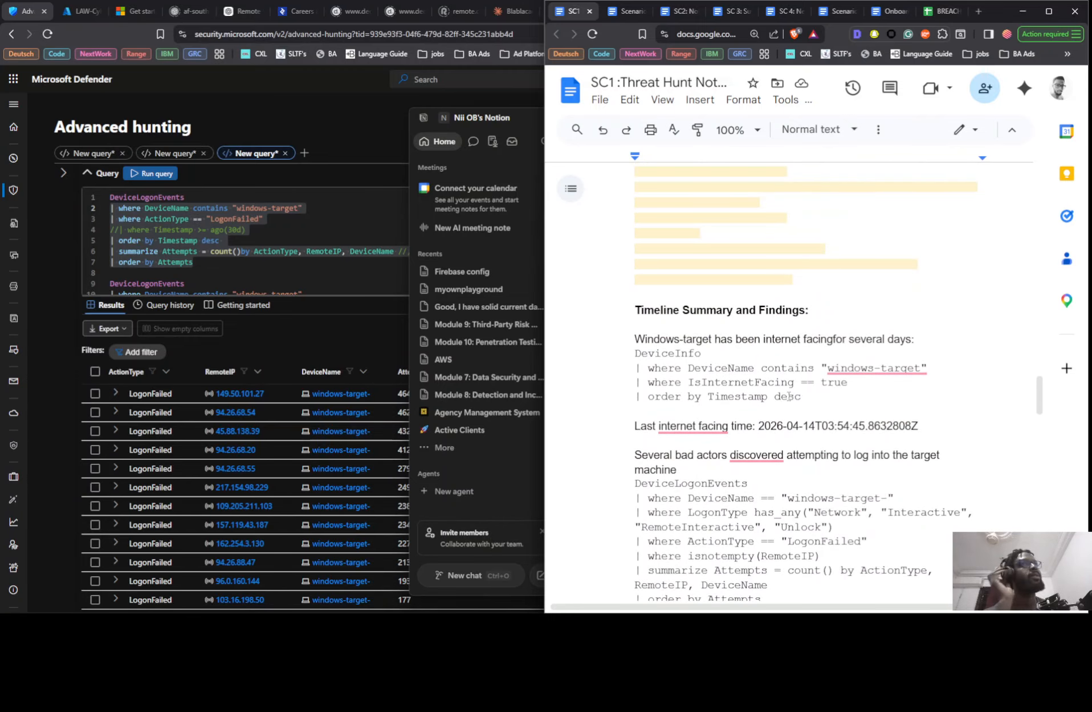
left_click_drag(820, 402, 631, 352)
key("ctrl+c")
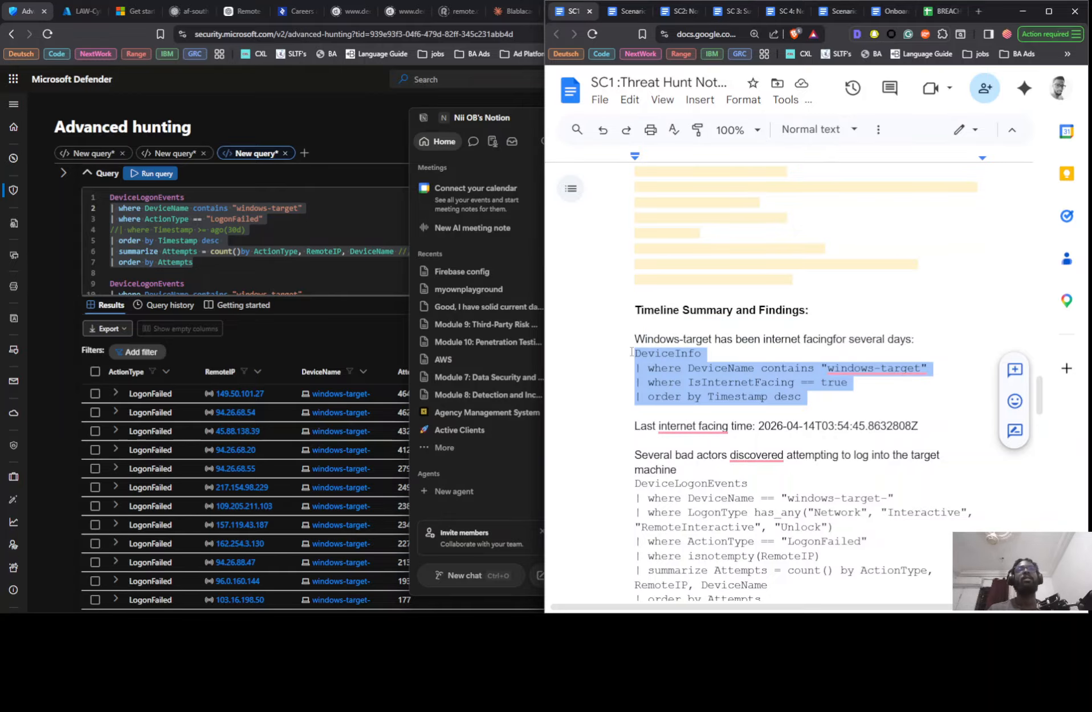
scroll(257, 271, "down", 4)
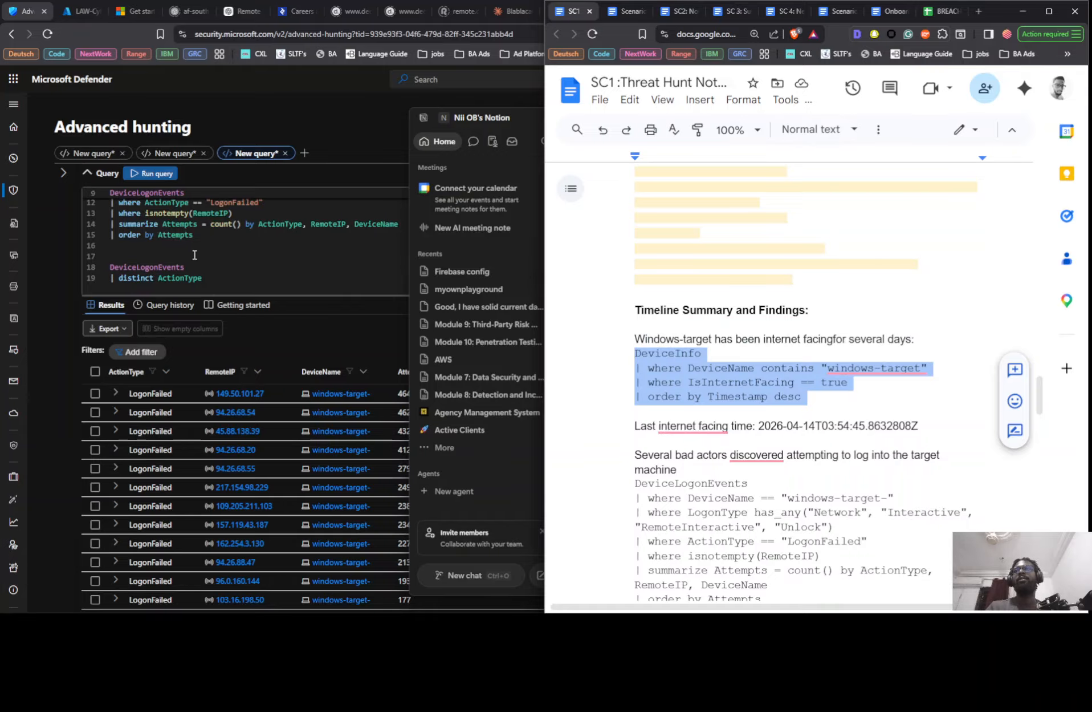
left_click(193, 252)
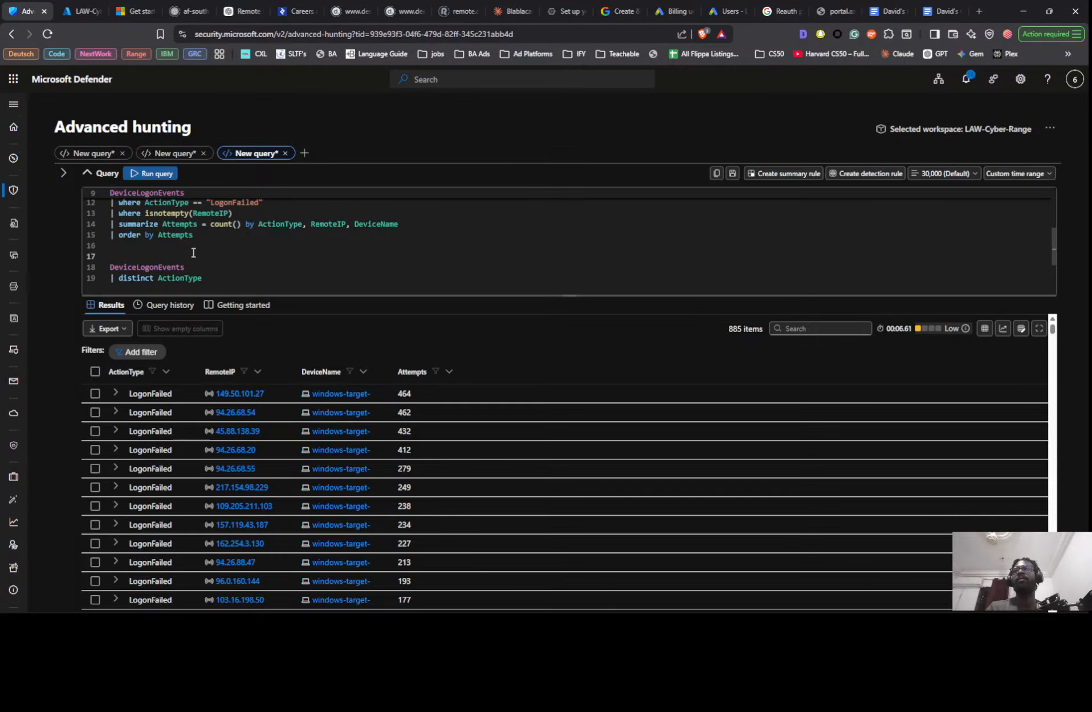
key("ctrl+v")
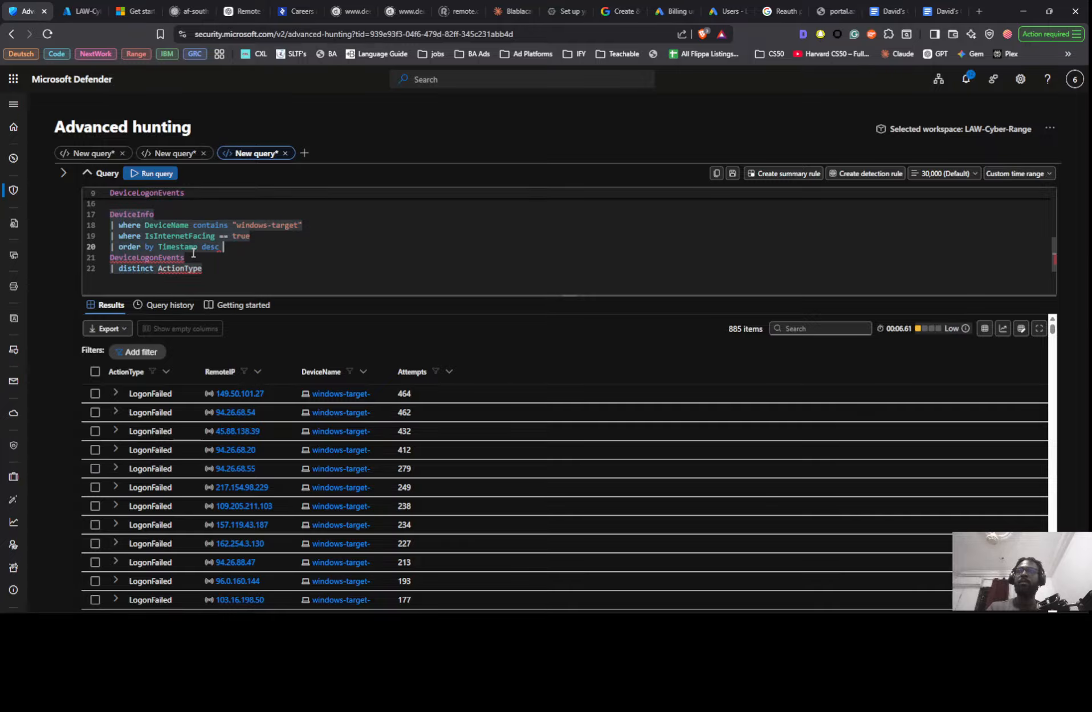
key("Return")
key("shift+Return")
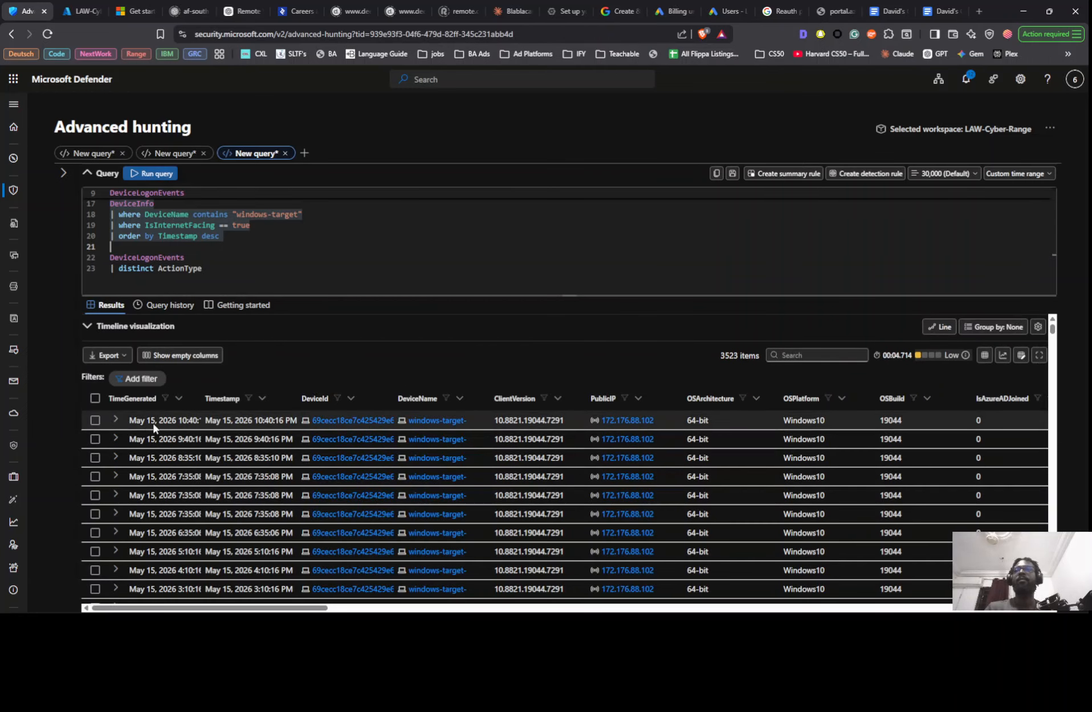
- Examine the timestamps of the internet-facing windows-target records and compare them with the last internet facing time in the Google Docs notes
scroll(155, 432, "down", 1)
scroll(155, 432, "down", 8)
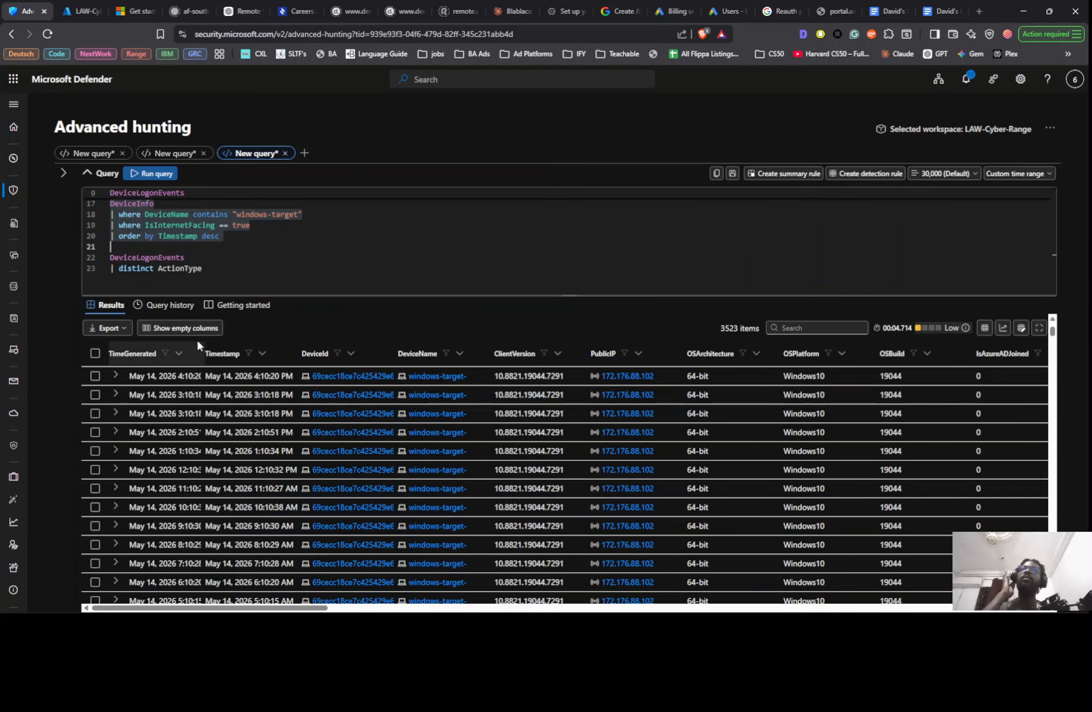
scroll(194, 491, "down", 5)
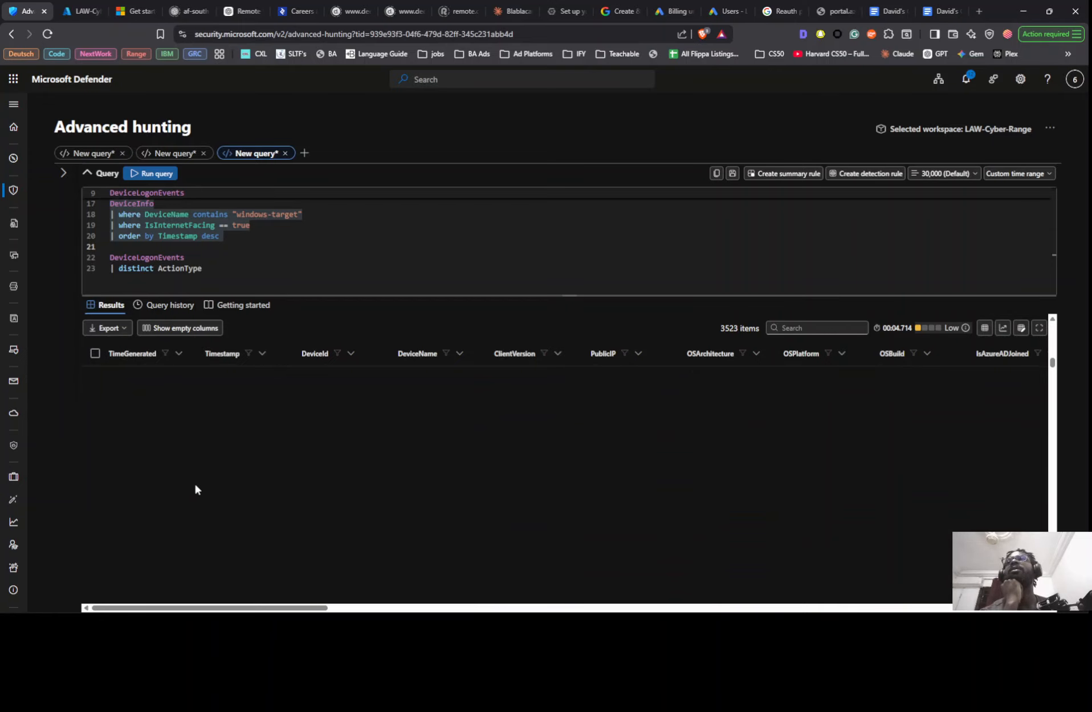
scroll(485, 409, "down", 1)
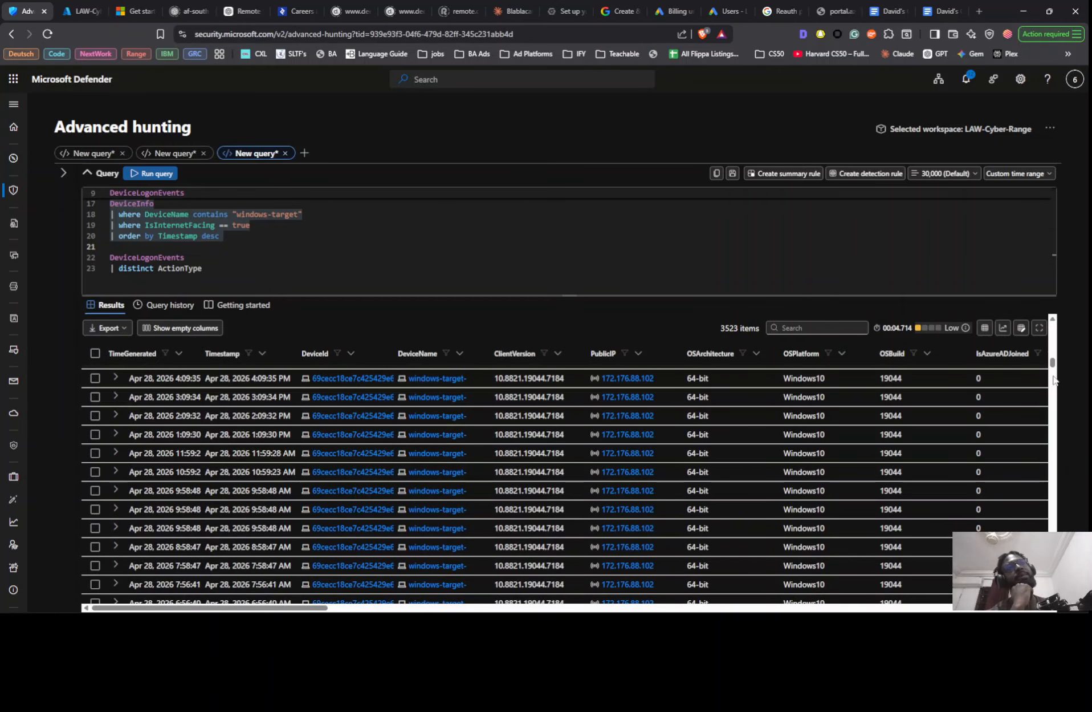
scroll(256, 492, "down", 5)
scroll(256, 491, "up", 20)
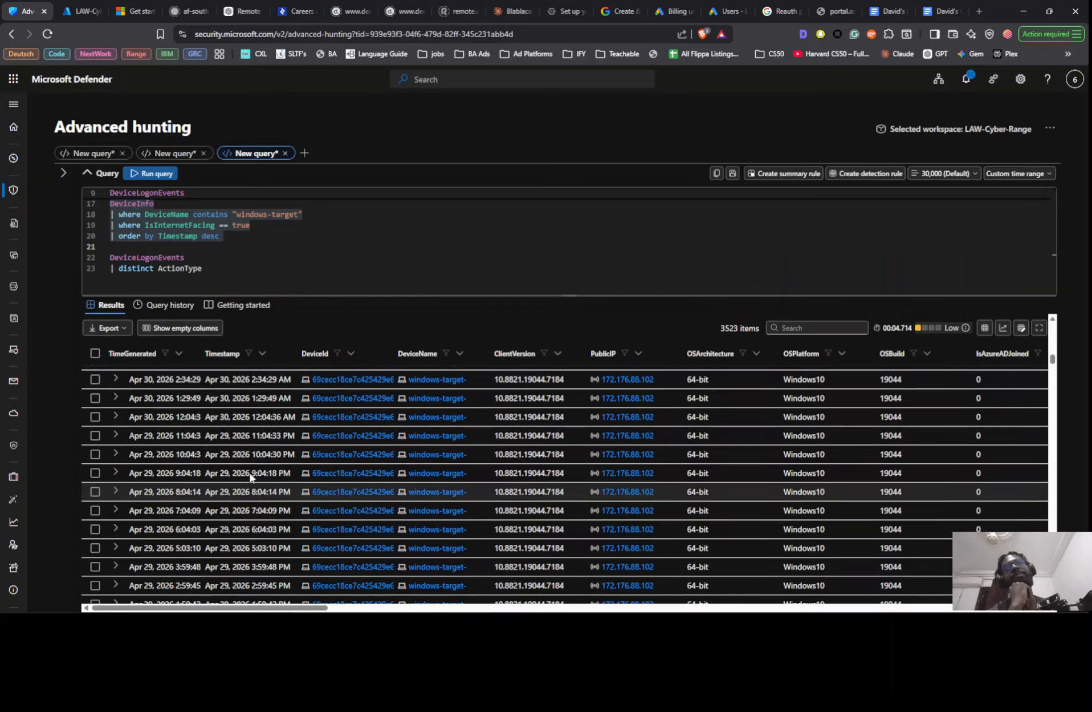
key("alt+Tab")
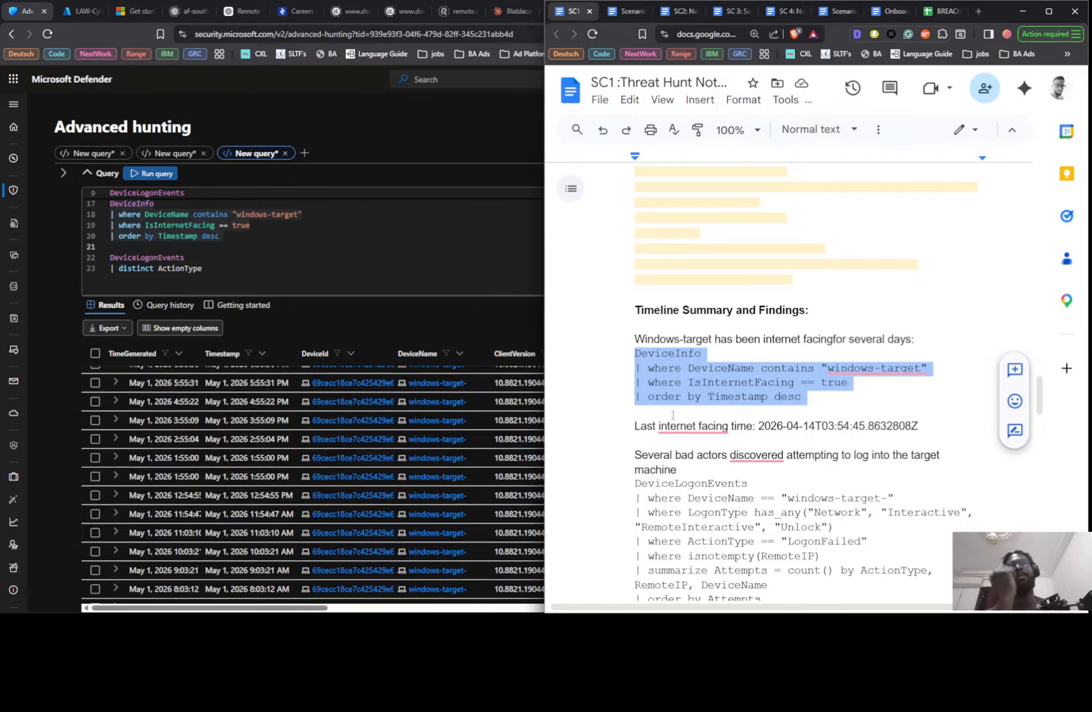
mouse_move(694, 425)
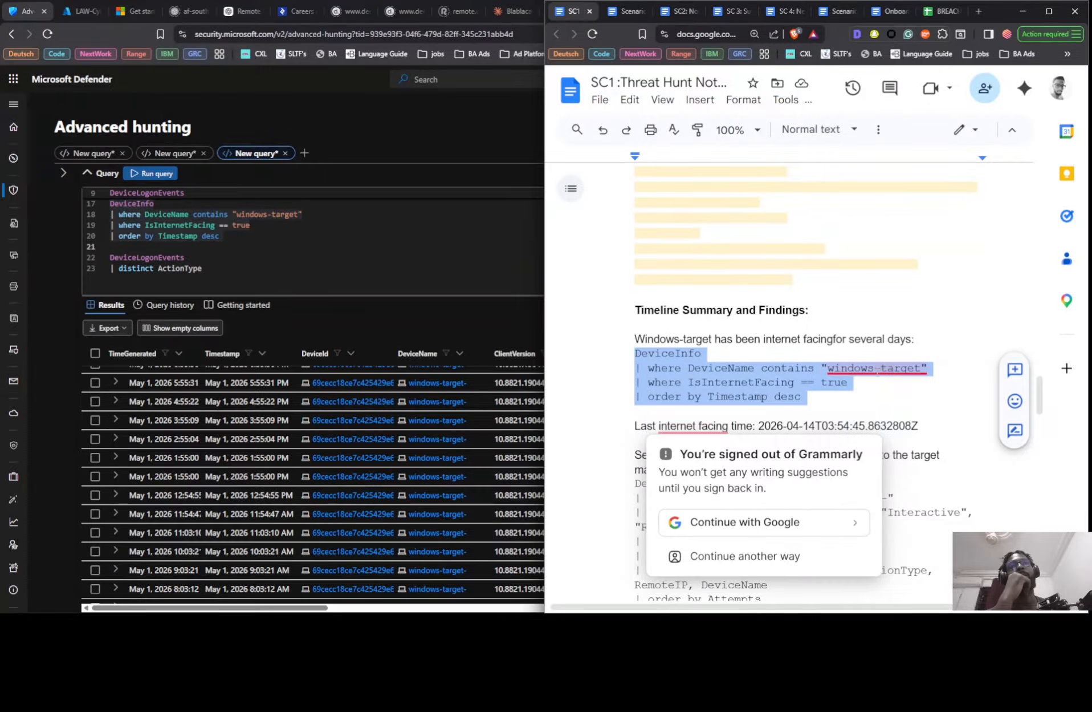
- Review the timestamps of the internet-facing windows-target records, then read through the DeviceLogonEvents and DeviceInfo queries in the query editor
scroll(518, 459, "up", 20)
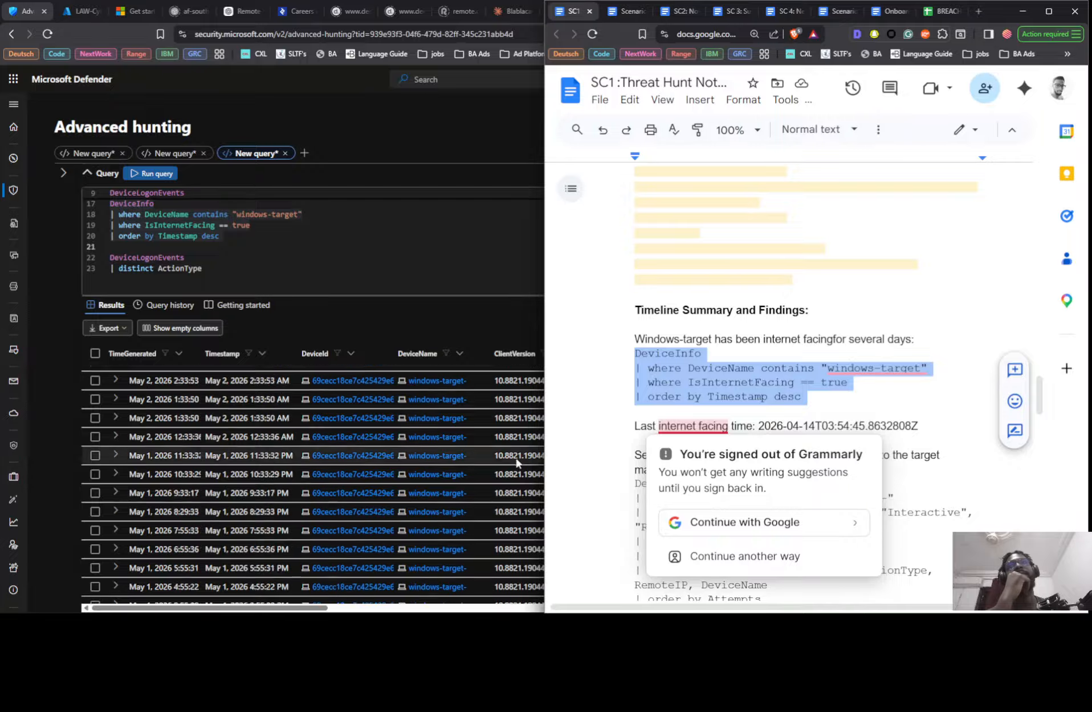
scroll(494, 438, "up", 15)
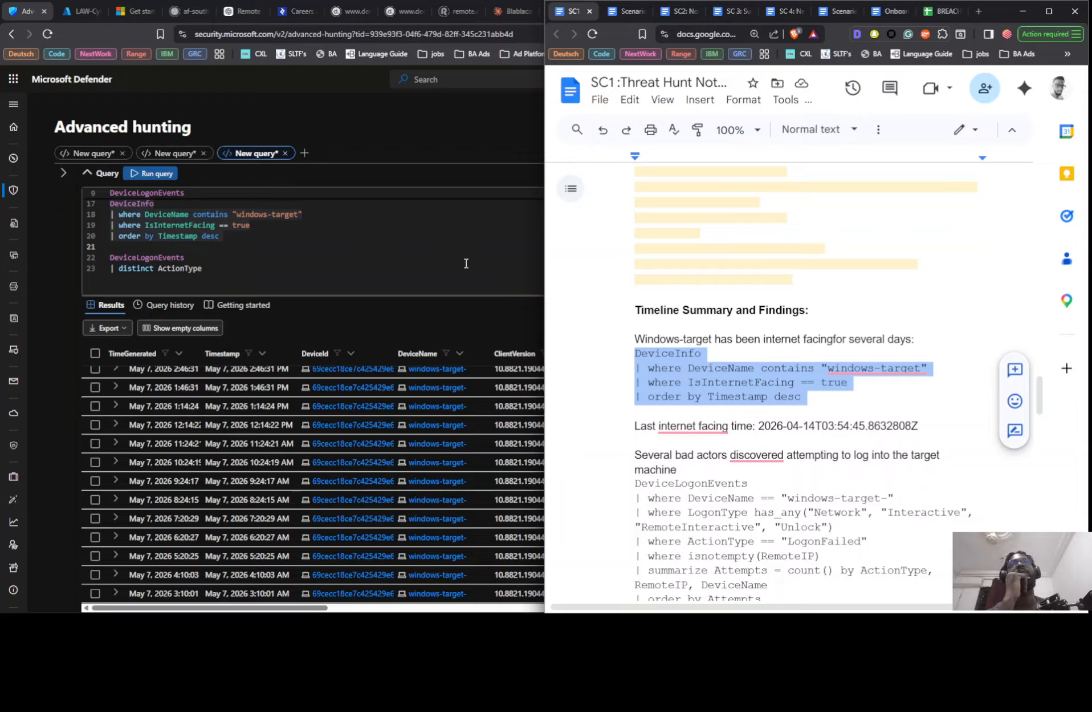
scroll(357, 252, "up", 5)
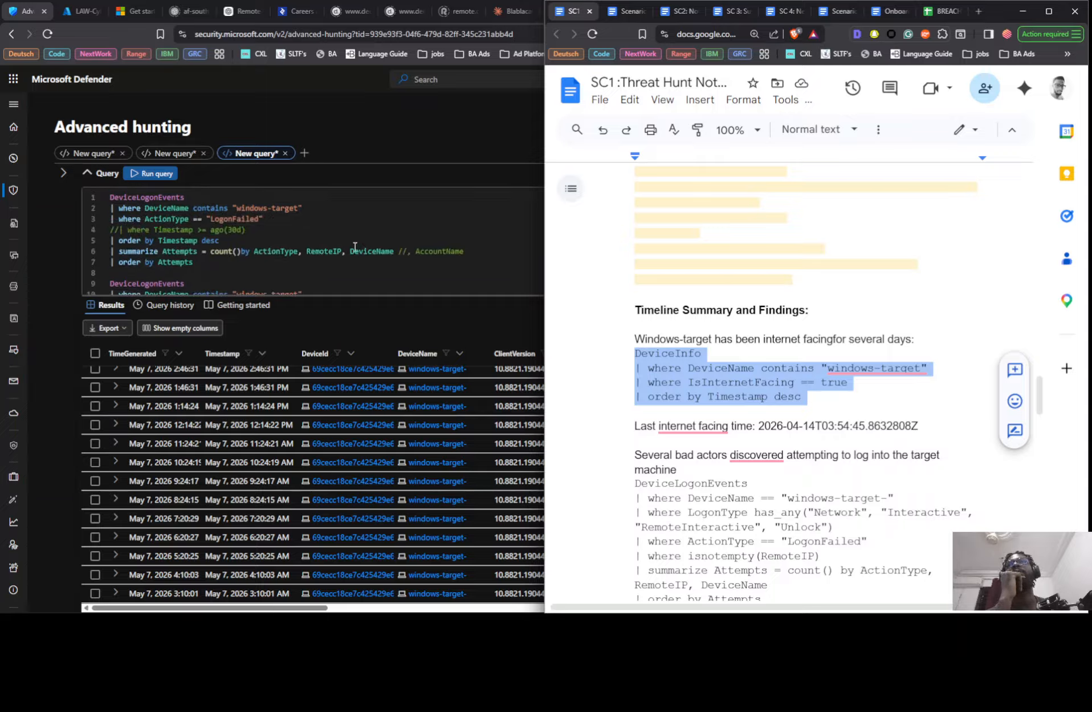
scroll(311, 240, "down", 3)
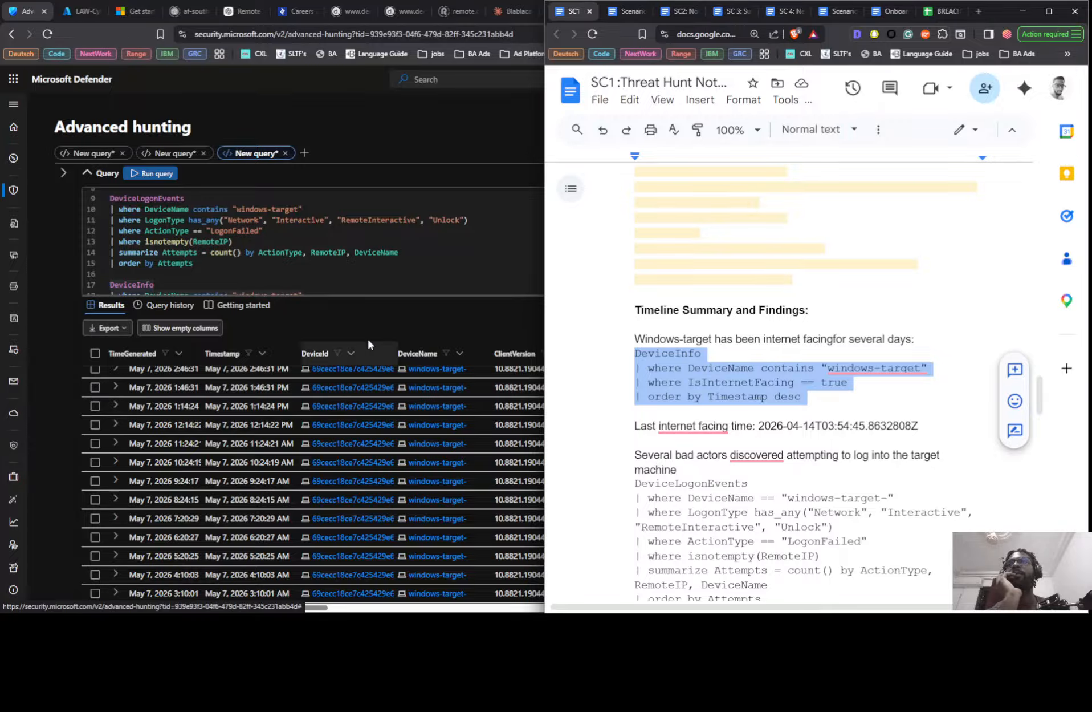
left_click(379, 323)
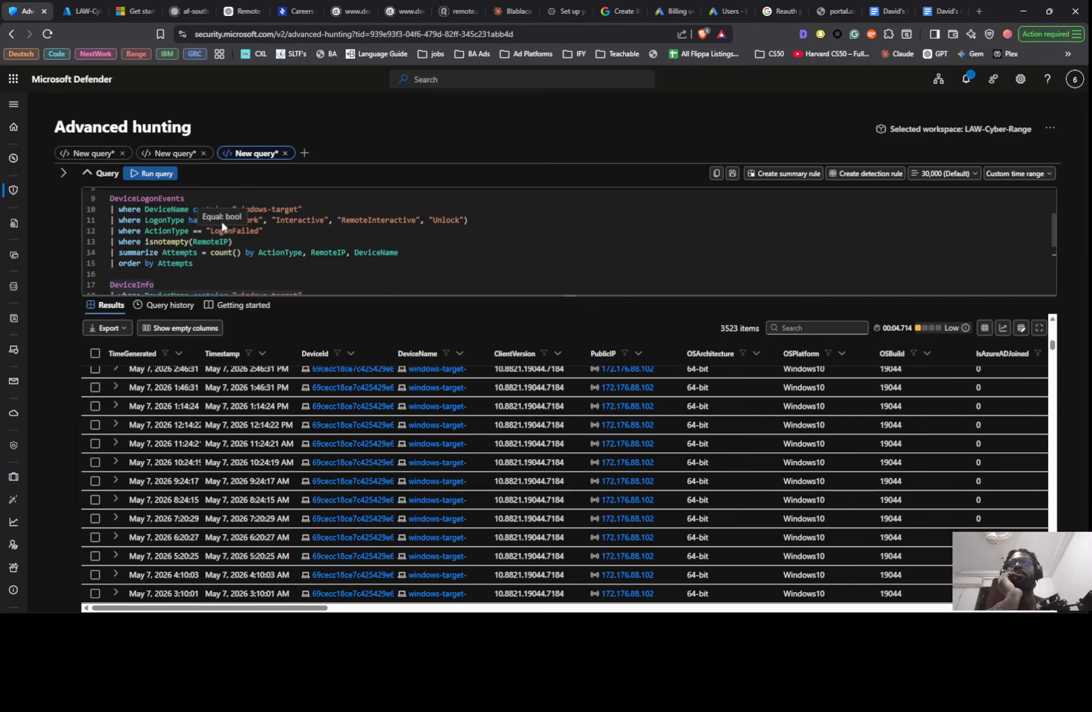
scroll(222, 226, "up", 3)
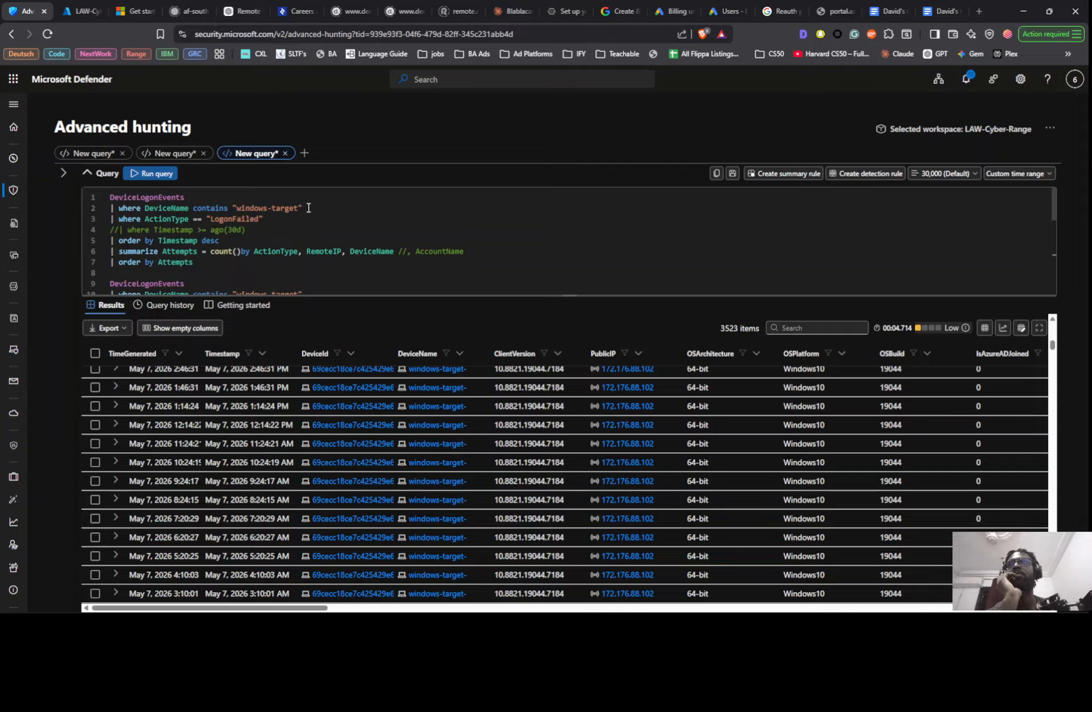
scroll(308, 207, "down", 5)
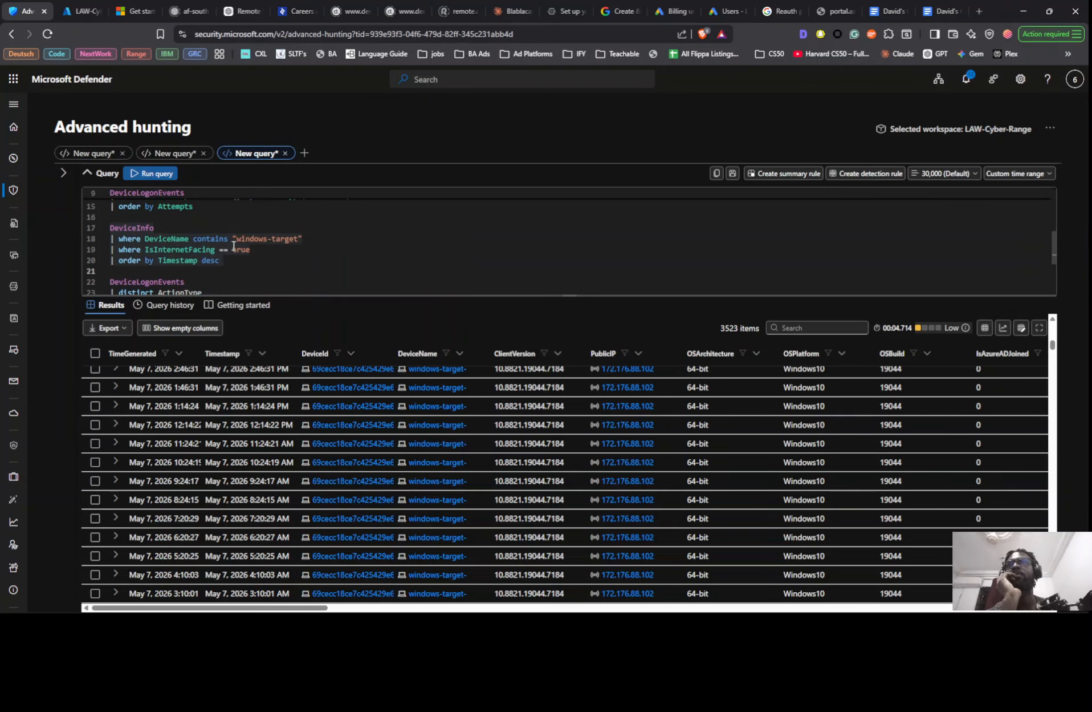
scroll(231, 248, "down", 2)
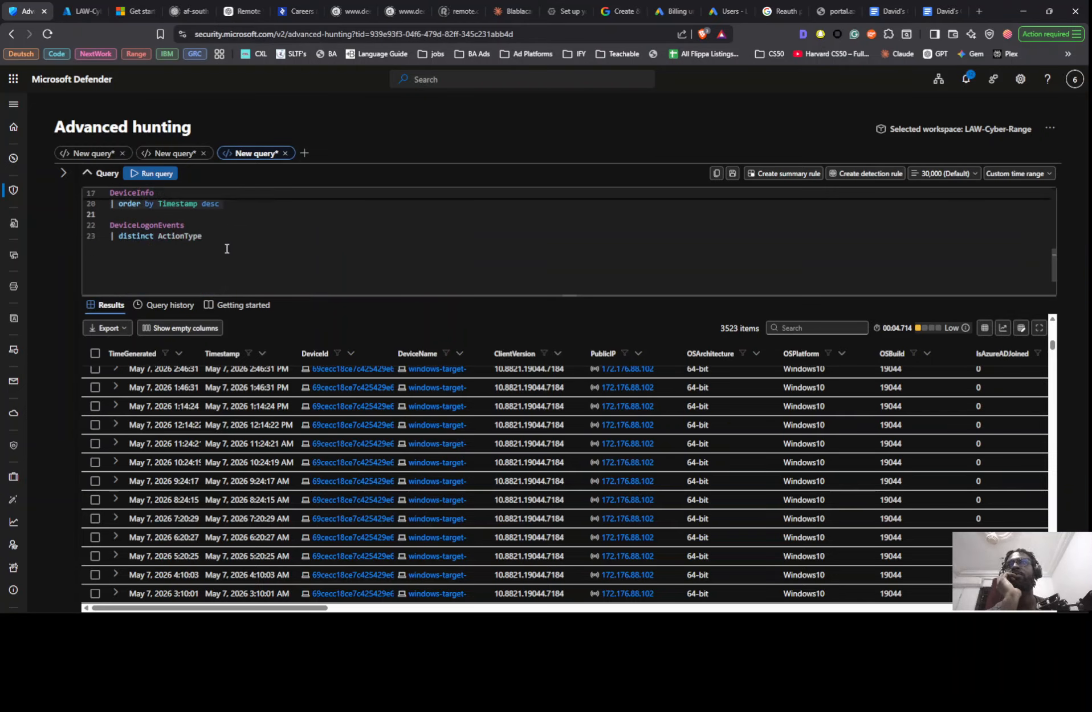
scroll(227, 249, "up", 1)
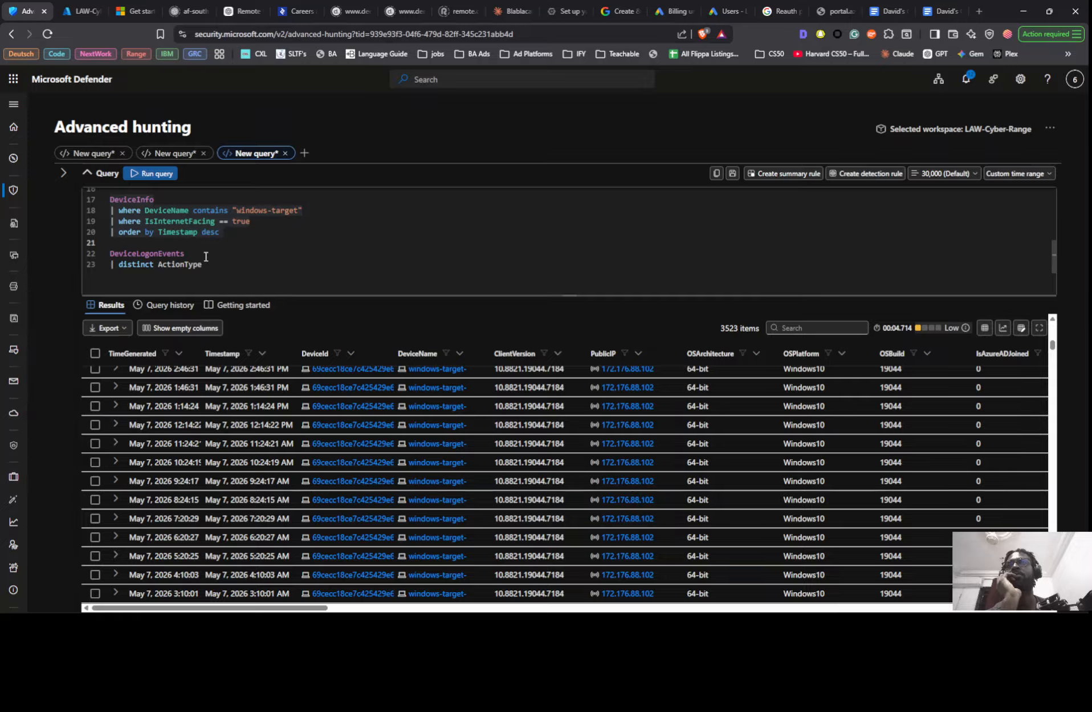
scroll(214, 258, "up", 2)
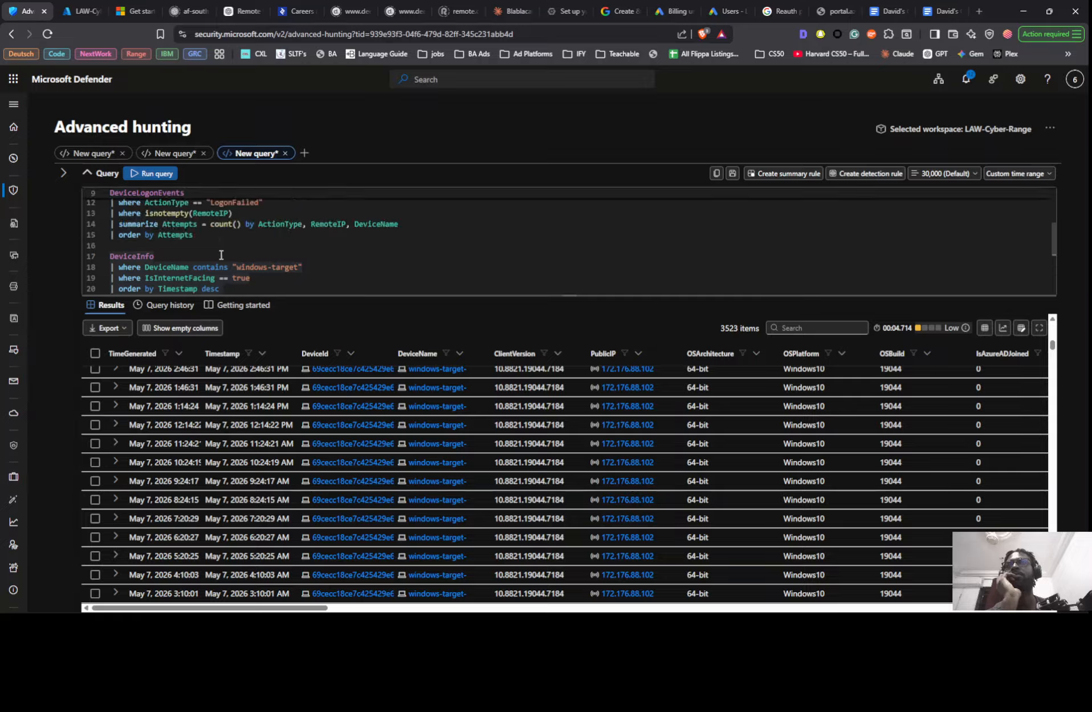
scroll(221, 255, "up", 1)
scroll(221, 255, "down", 2)
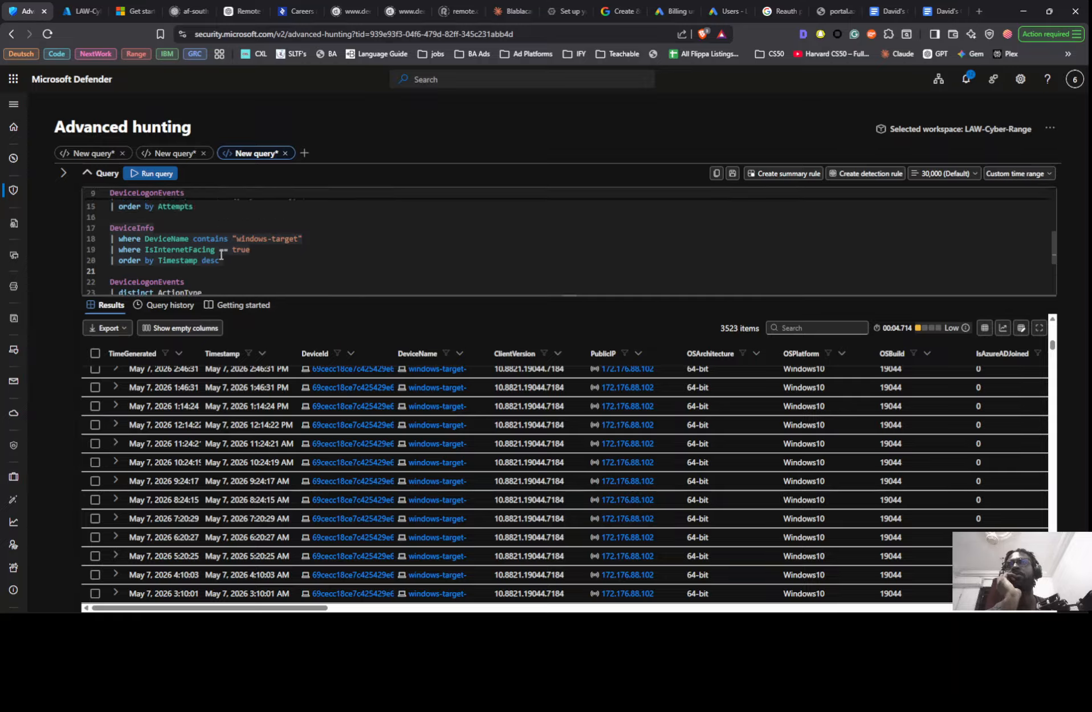
- Change the final DeviceLogonEvents query from distinct ActionType to distinct LogonType and run it
scroll(222, 255, "down", 1)
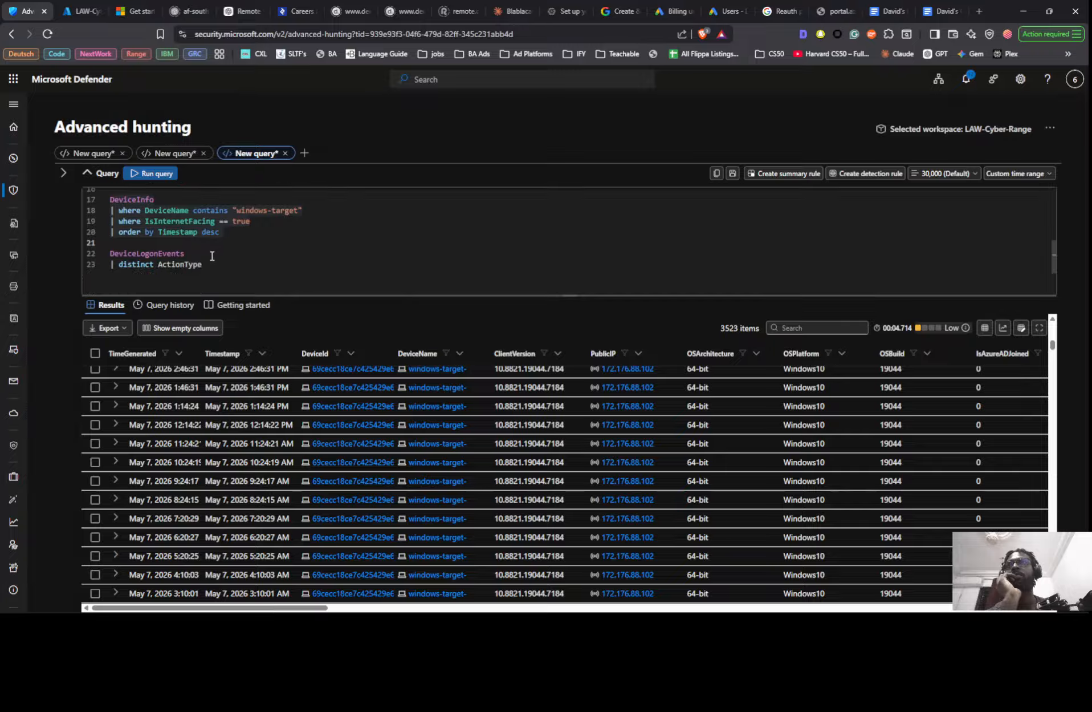
key("BackSpace")
key("BackSpace")
scroll(228, 260, "down", 1)
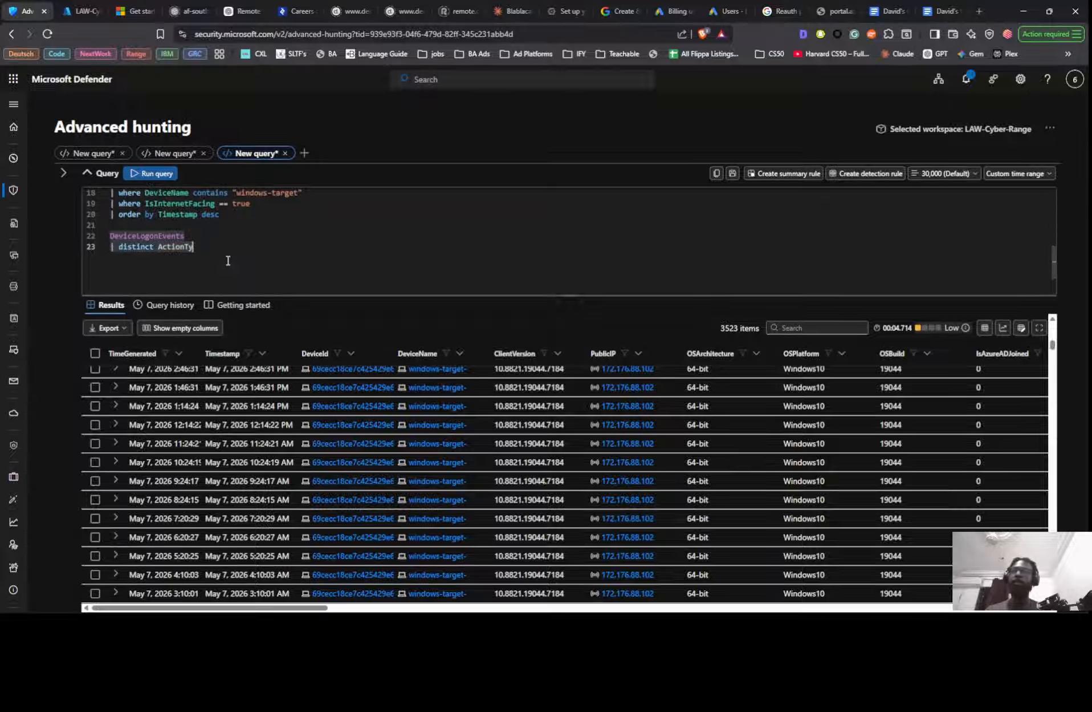
key("BackSpace")
key("BackSpace")
key("BackSpace")
key("BackSpace")
key("BackSpace")
key("BackSpace")
key("BackSpace")
key("BackSpace")
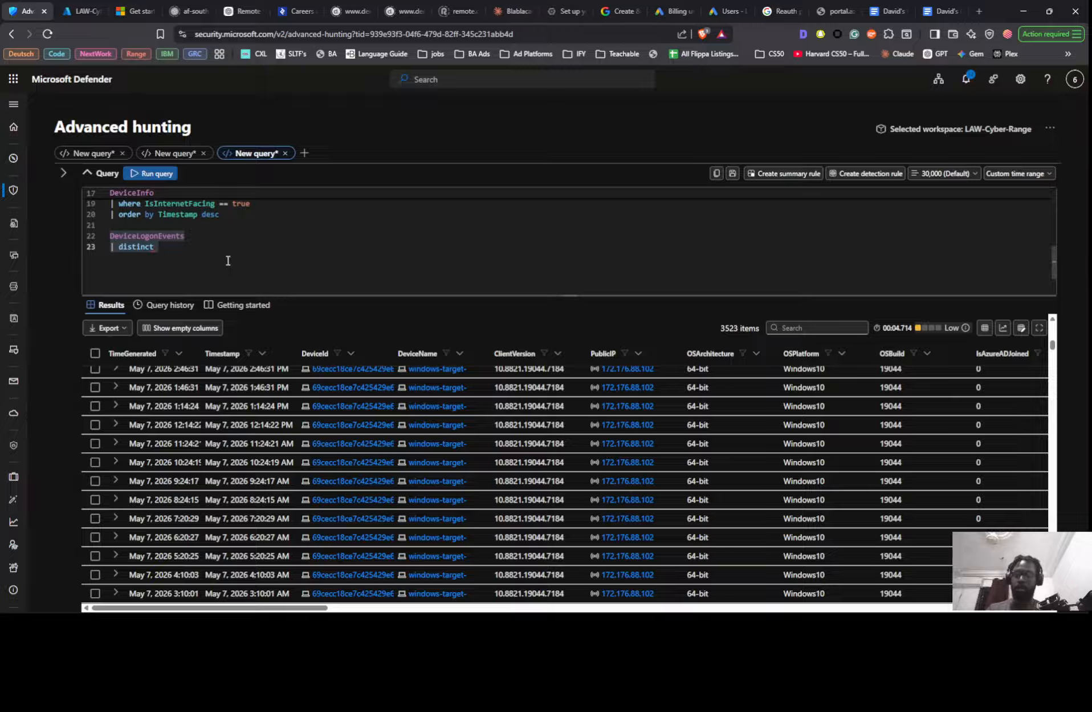
type("logon")
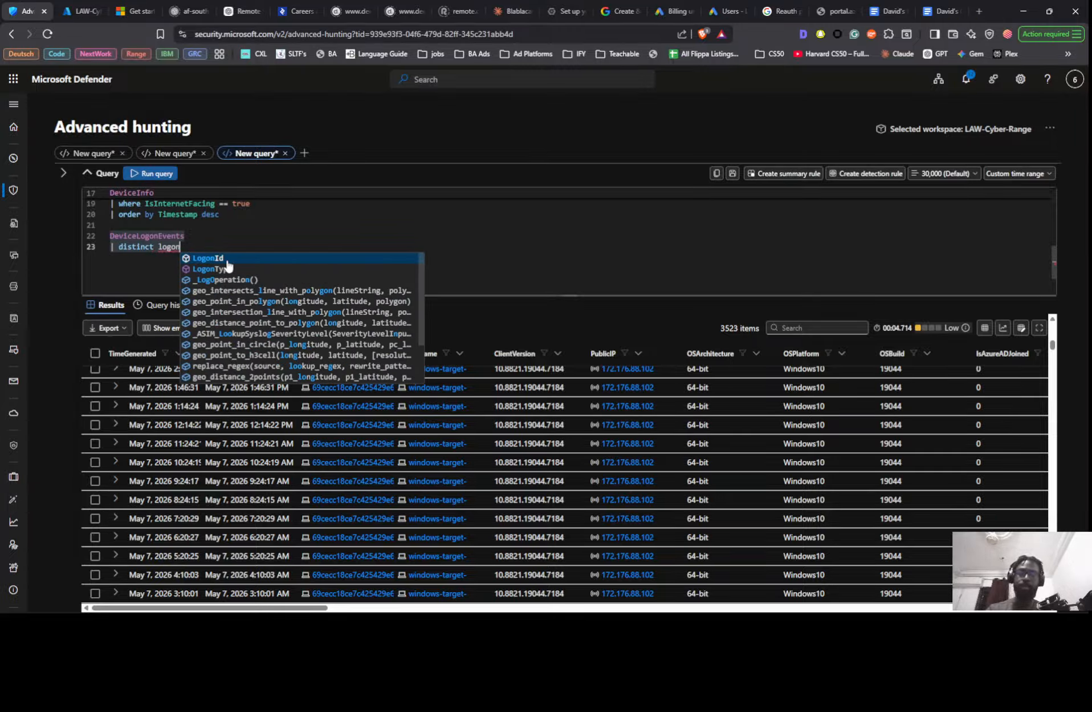
type("t")
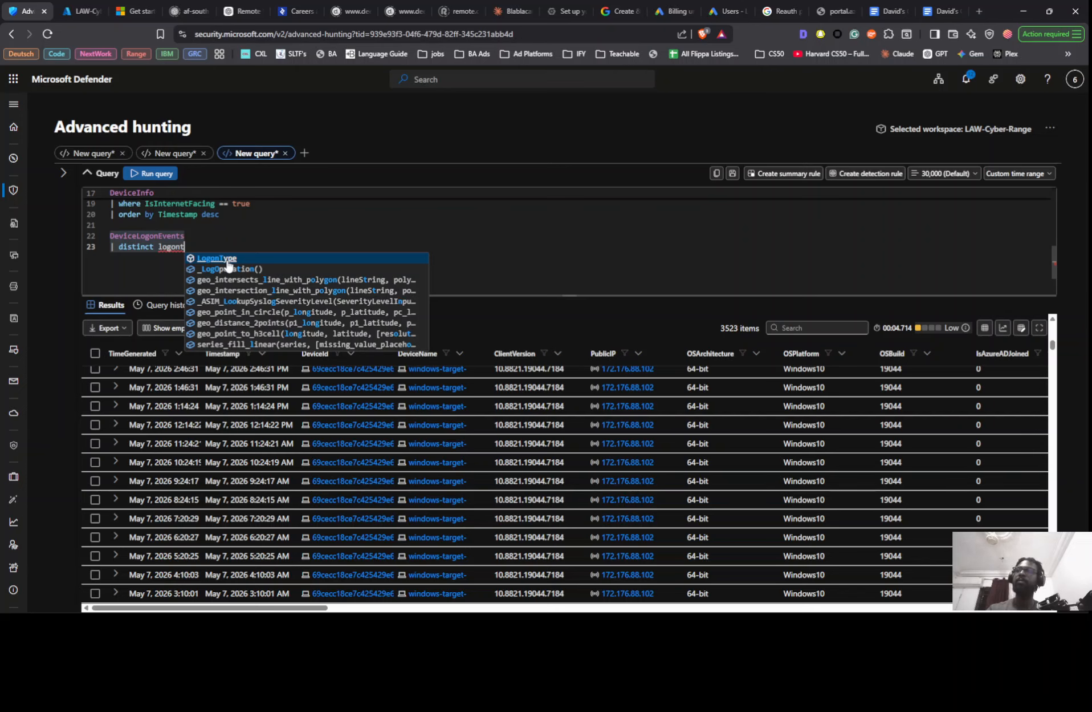
key("Tab")
key("shift+Return")
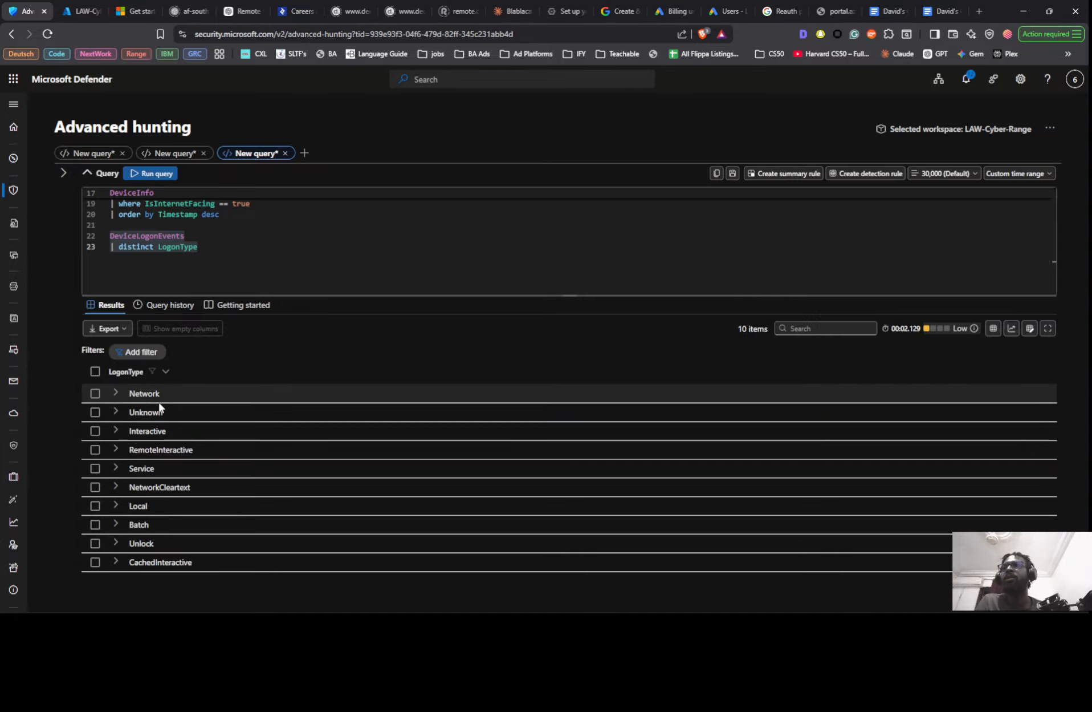
- Compare the LogonType filter of the second failed-logon query with the returned logon types, and review the surrounding queries
scroll(212, 224, "up", 3)
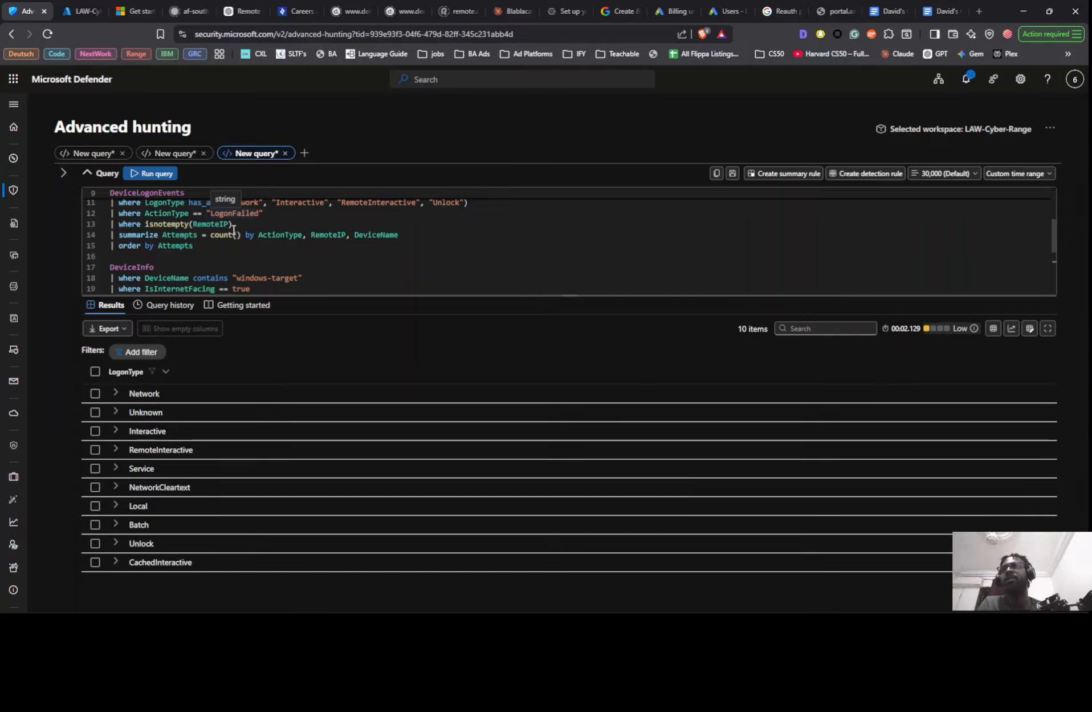
scroll(235, 234, "up", 1)
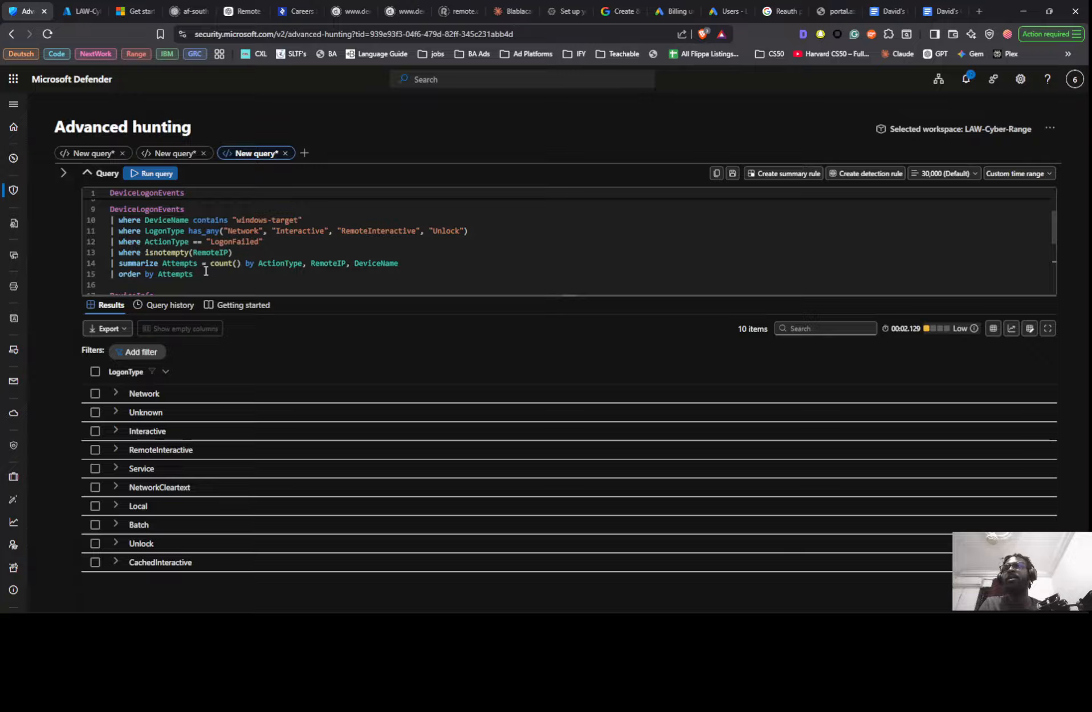
scroll(206, 271, "up", 3)
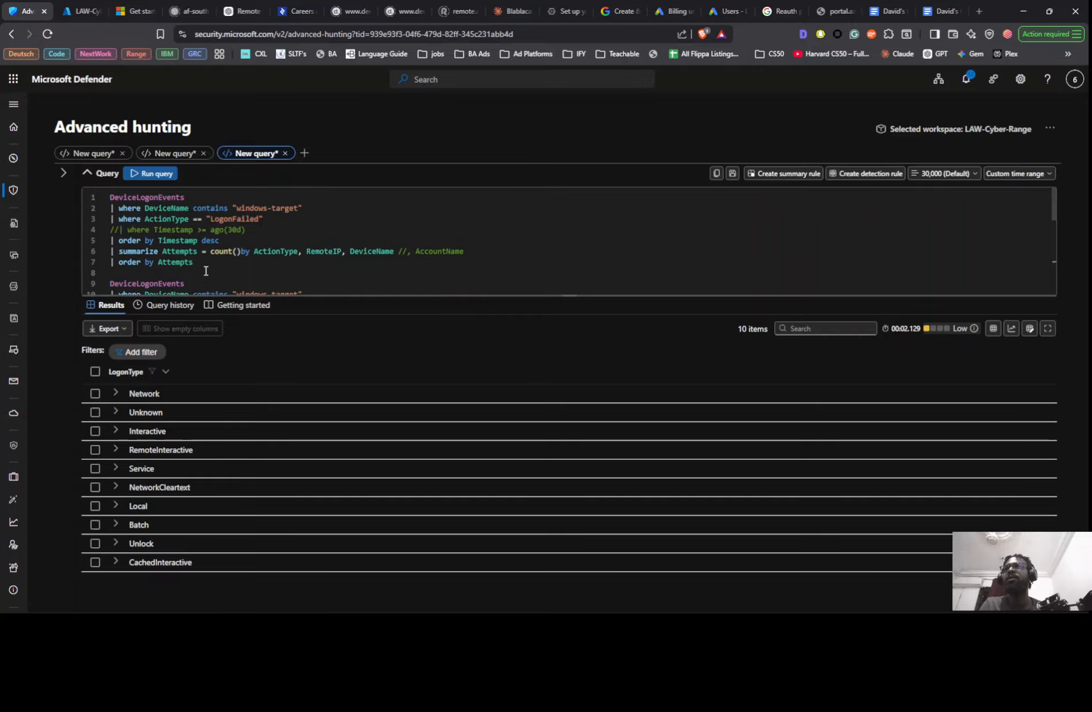
scroll(206, 270, "down", 3)
scroll(205, 269, "up", 3)
scroll(205, 262, "down", 4)
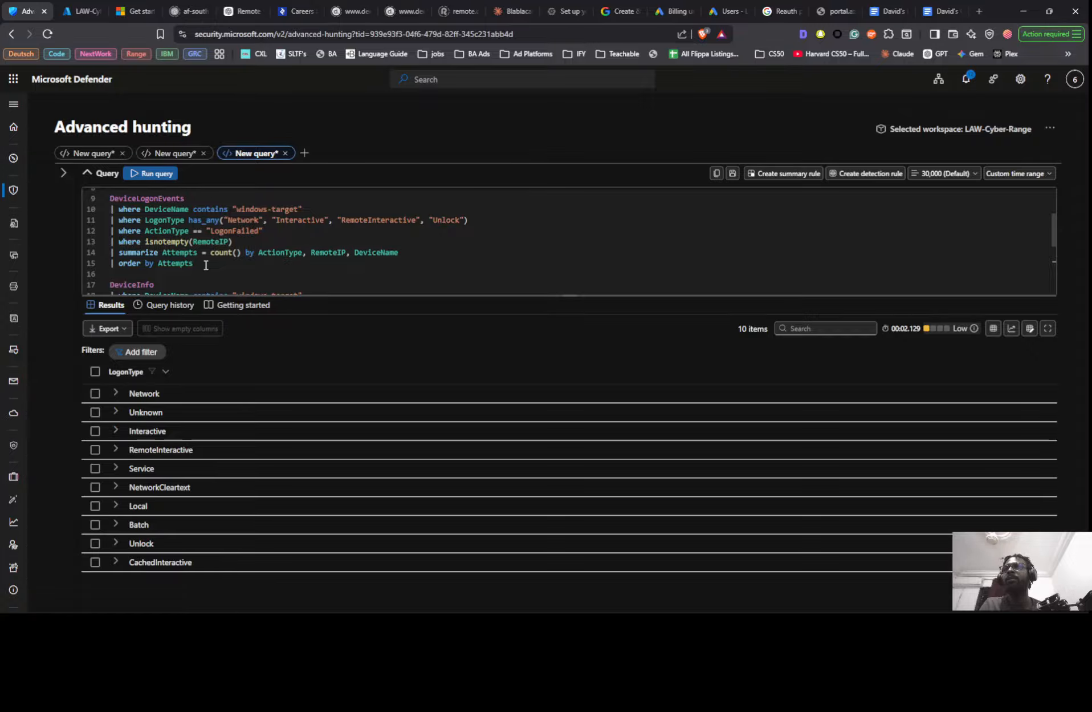
scroll(208, 262, "down", 1)
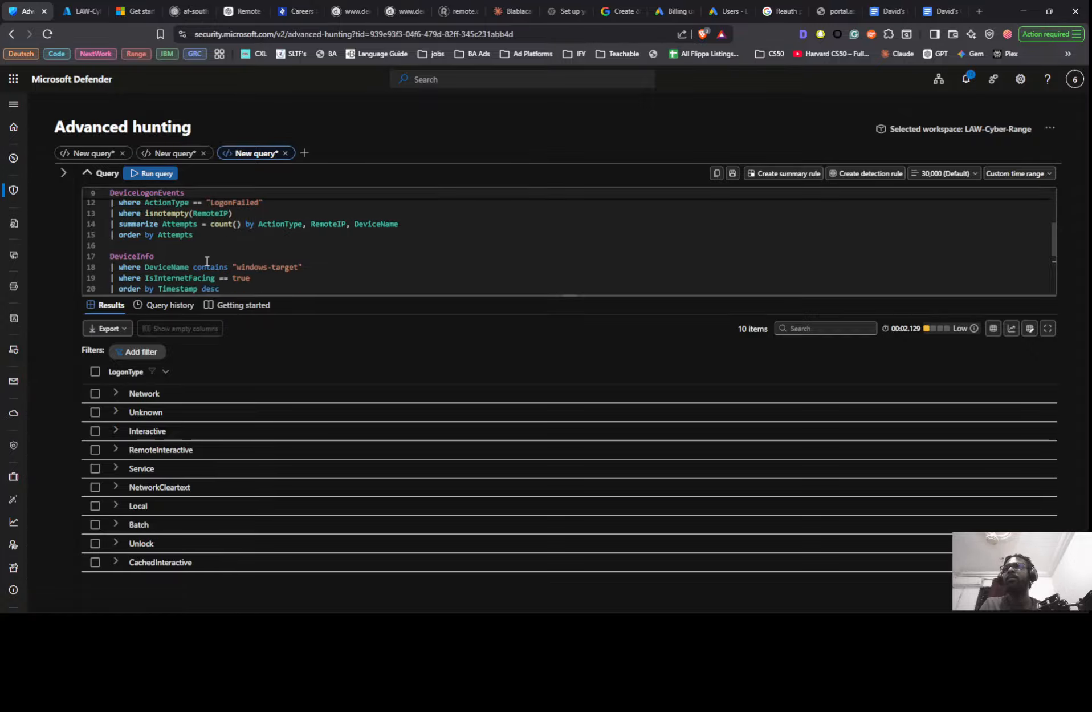
scroll(208, 261, "down", 2)
scroll(200, 259, "up", 3)
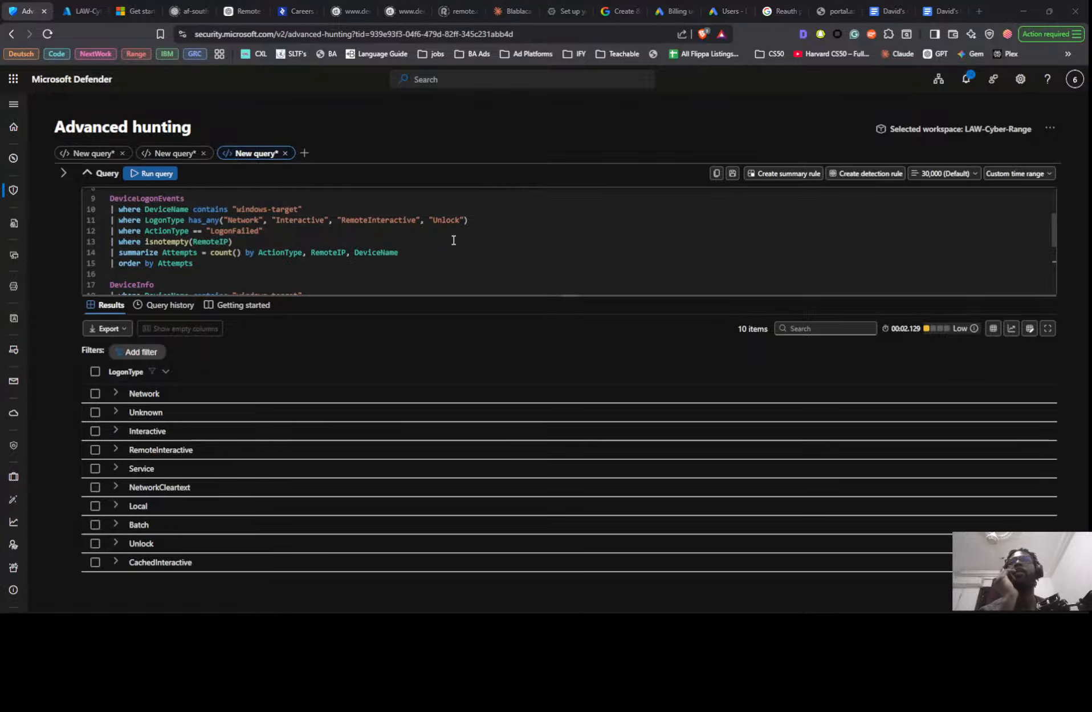
- Rerun the internet-facing windows-target DeviceInfo query and copy the time value of its newest record
key("alt+Tab")
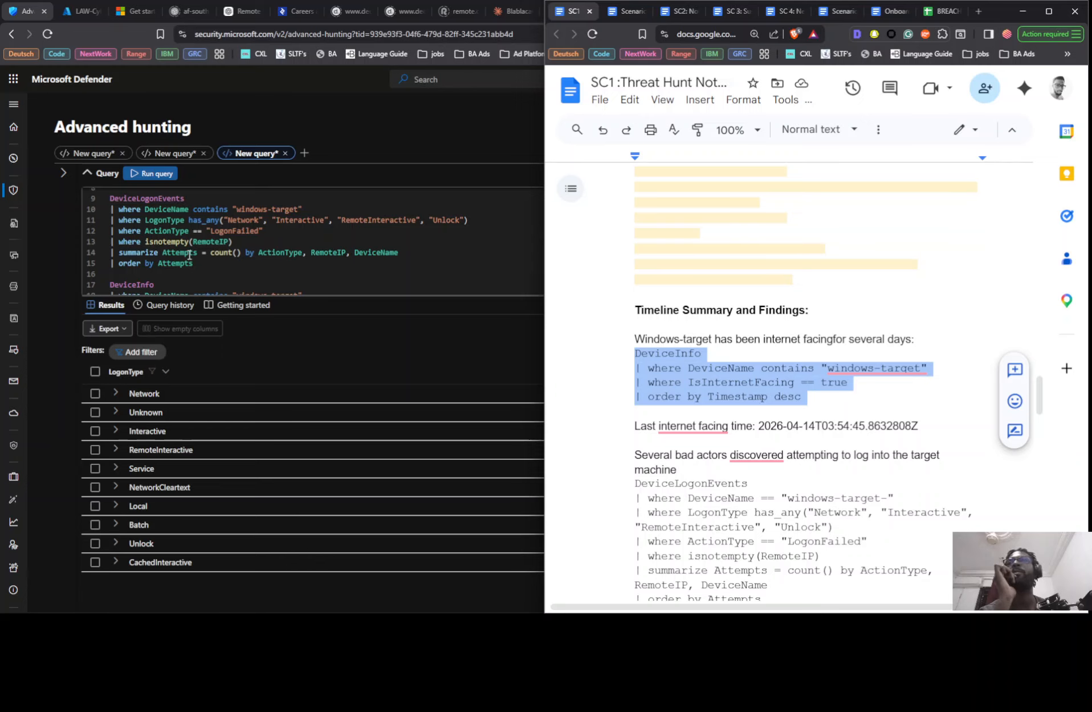
scroll(188, 262, "down", 4)
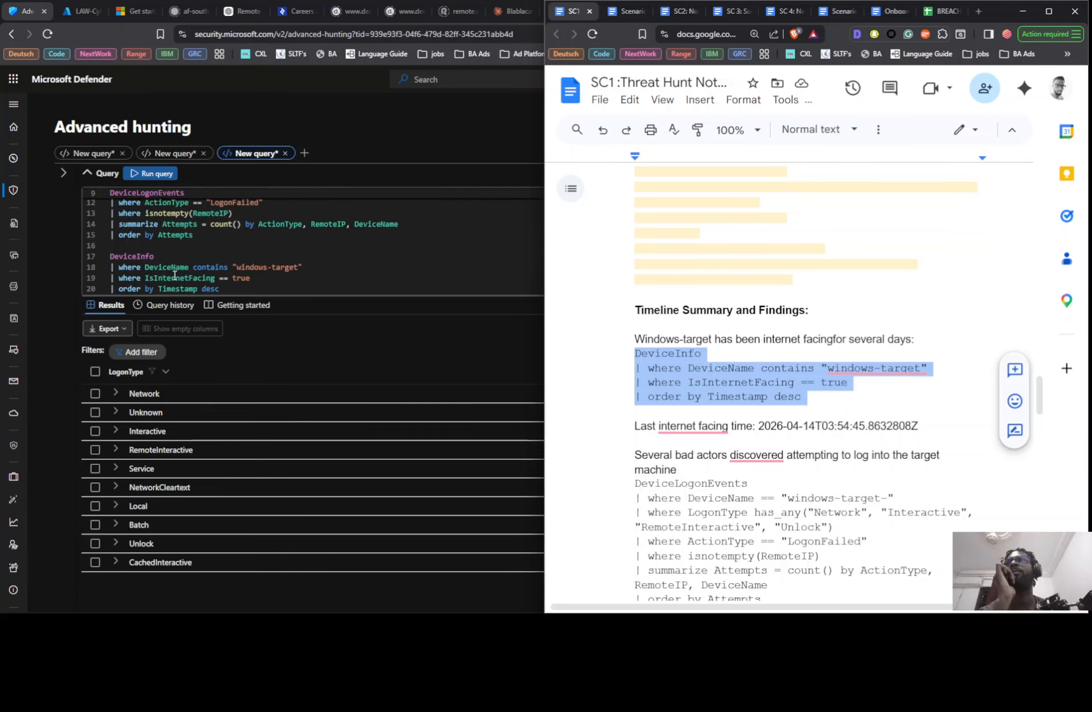
left_click(172, 238)
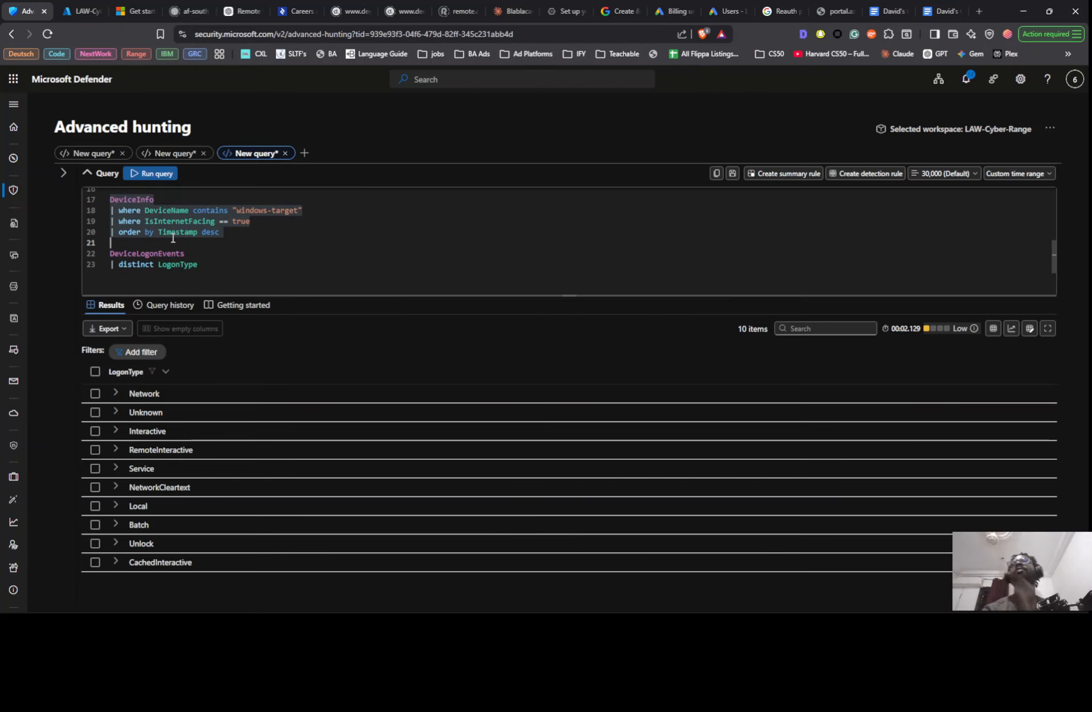
key("shift+Return")
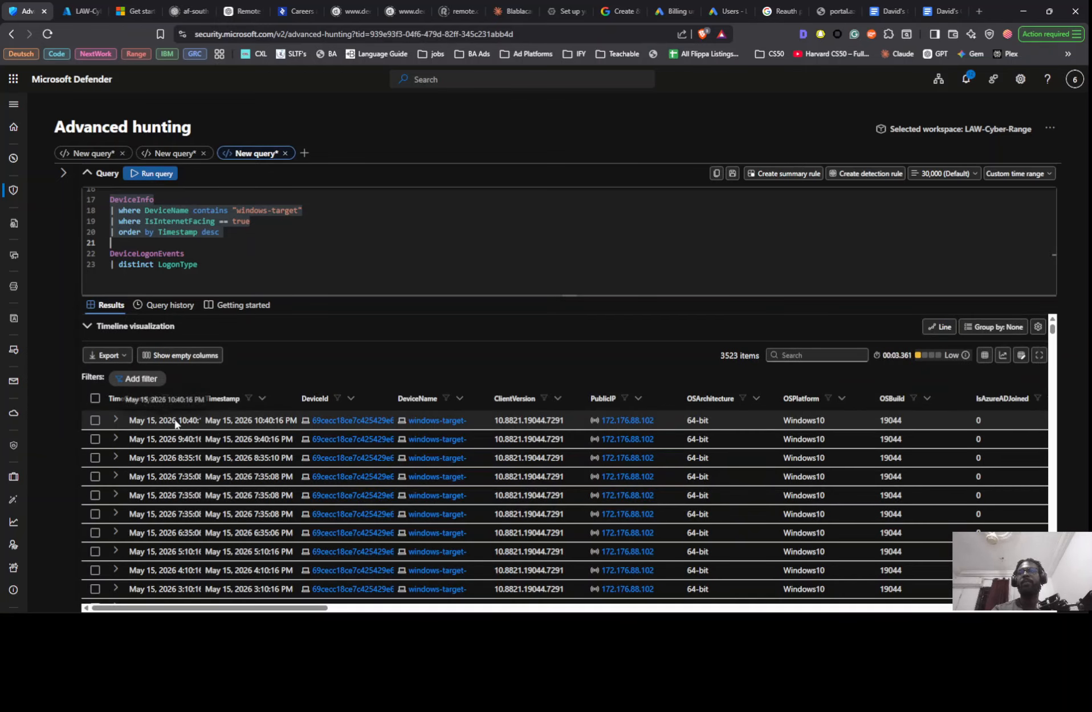
left_click(186, 422)
left_click(200, 497)
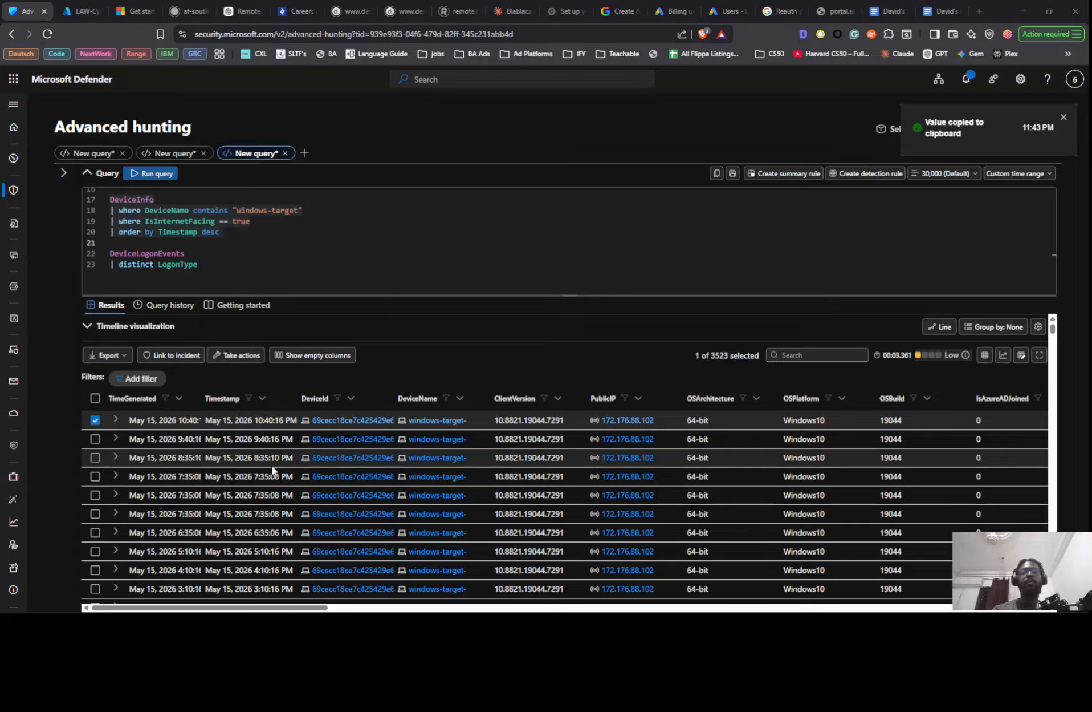
- Switch to the Notion findings page and insert the internet-facing DeviceInfo query from the clipboard history as one plain-text block above the failed-logon query
key("alt+Tab")
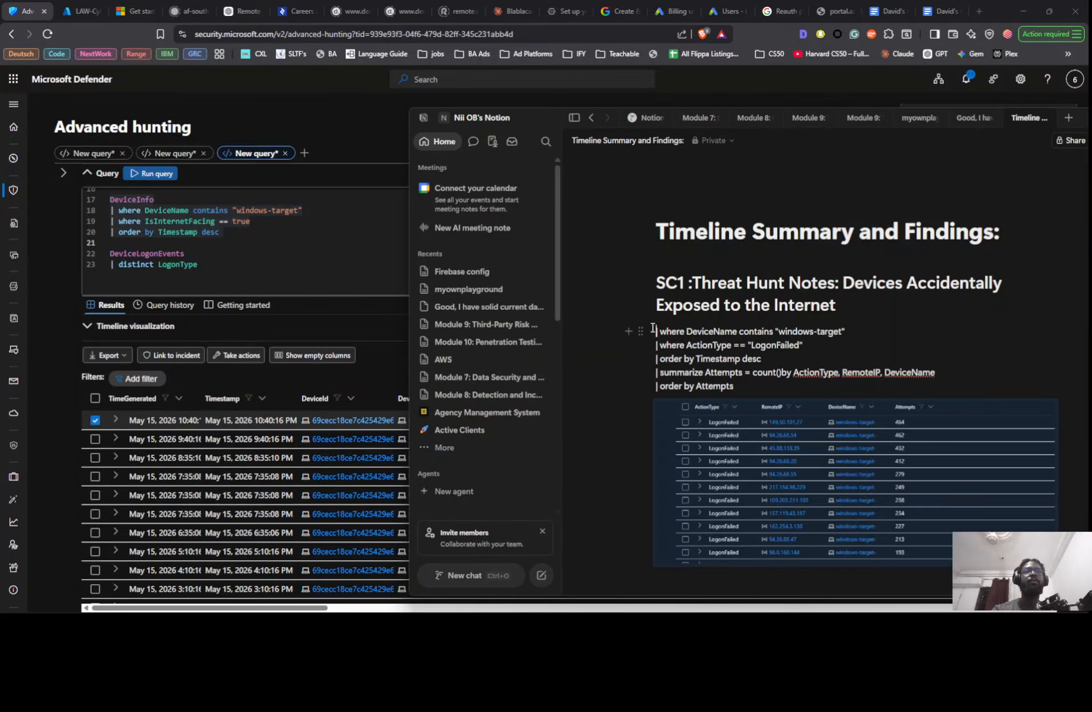
key("Up")
key("Return")
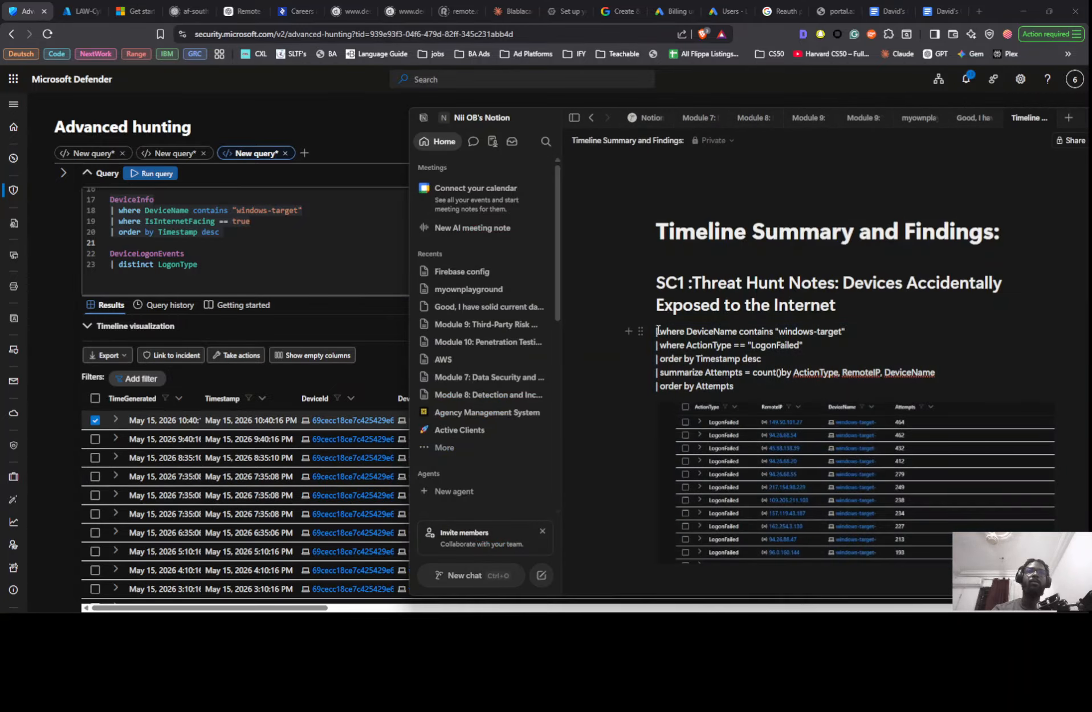
left_click(657, 328)
key("Return")
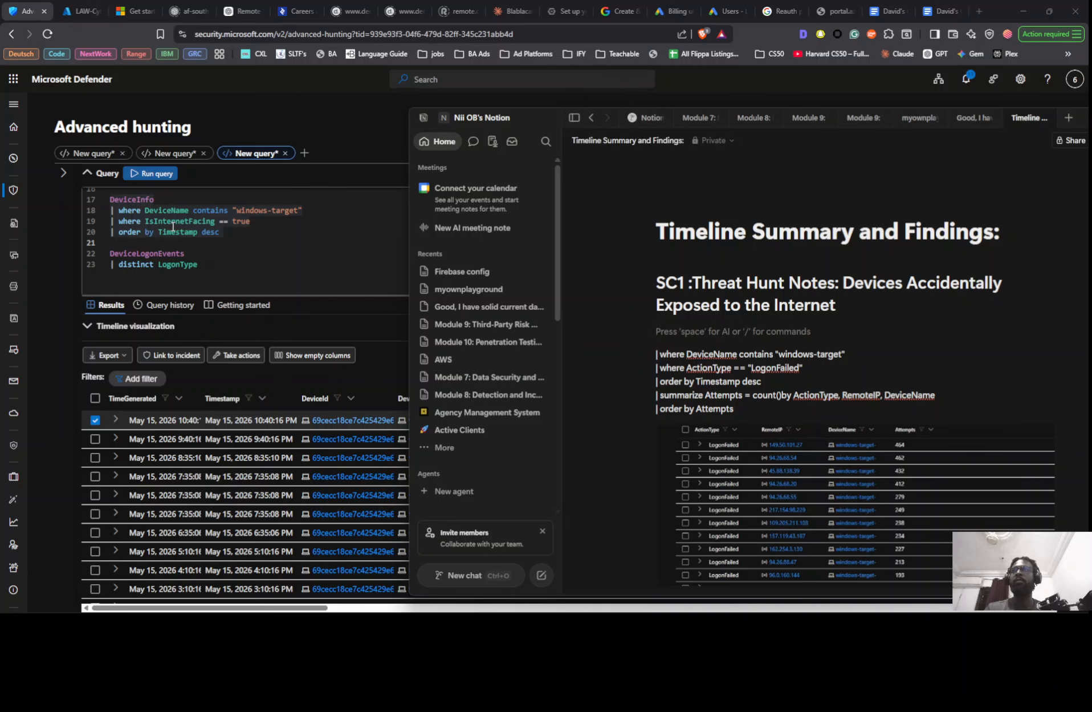
key("super+v")
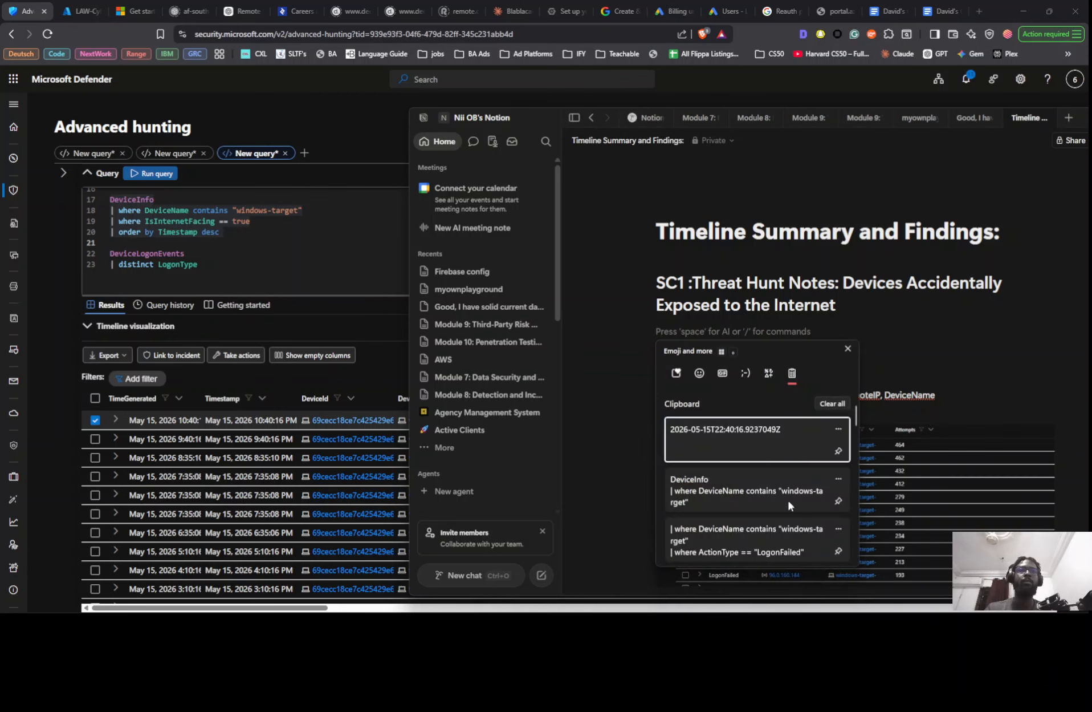
left_click(737, 486)
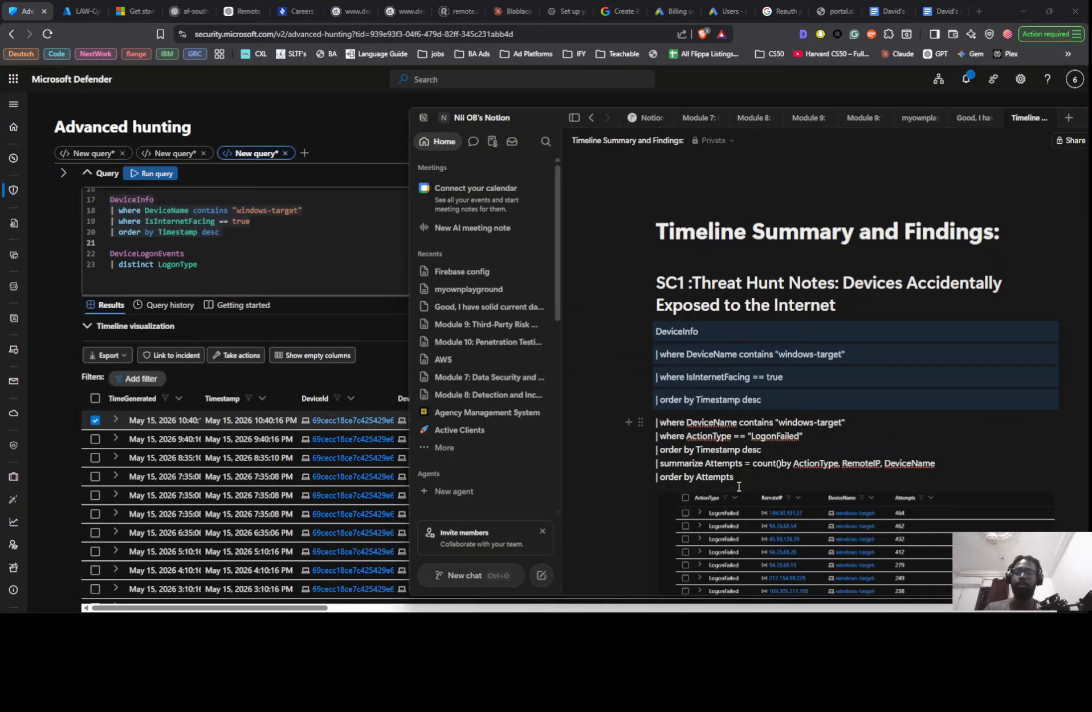
key("ctrl+z")
key("ctrl+shift+v")
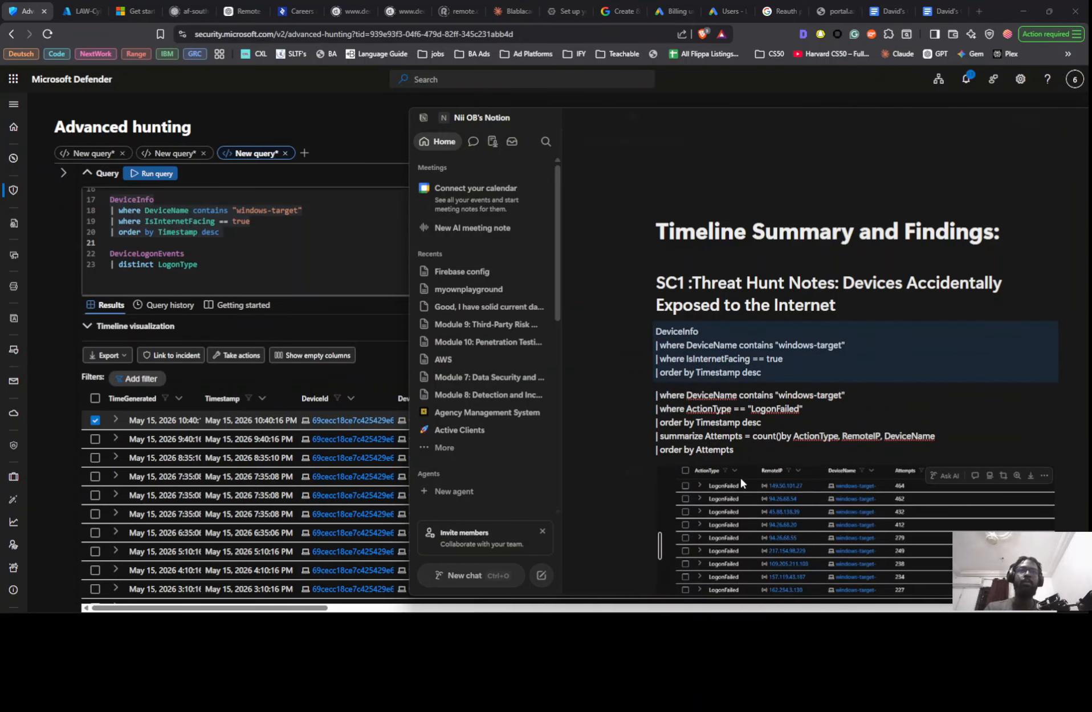
left_click(672, 335)
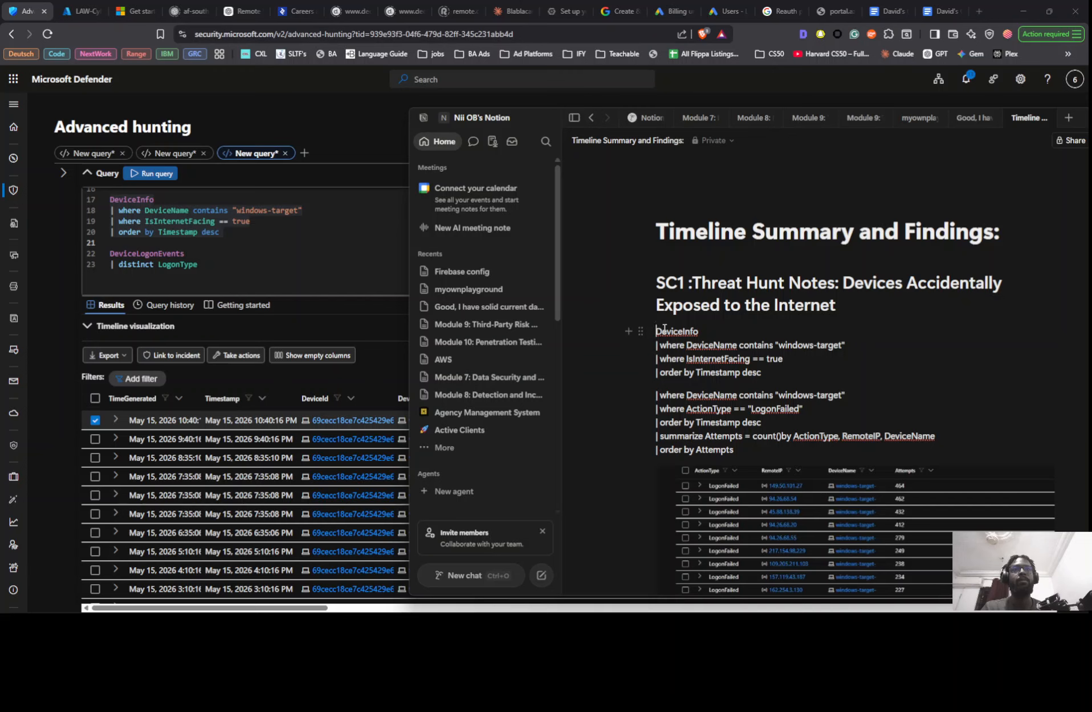
- Add a separate line above the DeviceInfo query and begin it with: The device "windows-target-" has been inter
type("wi")
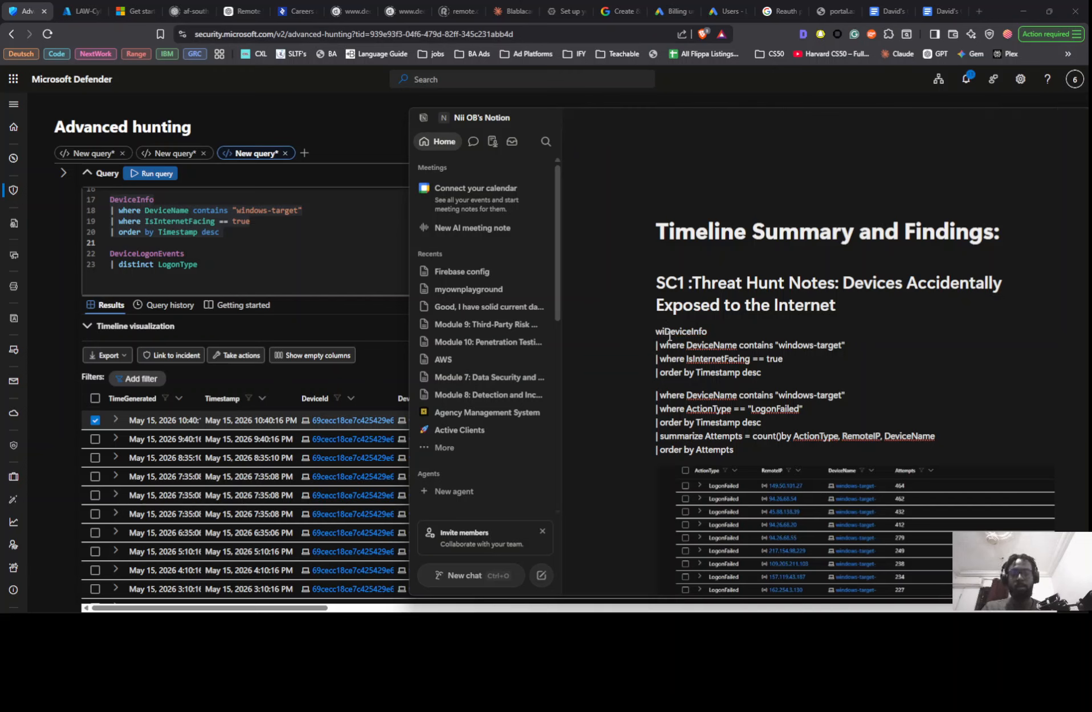
key("BackSpace")
key("BackSpace")
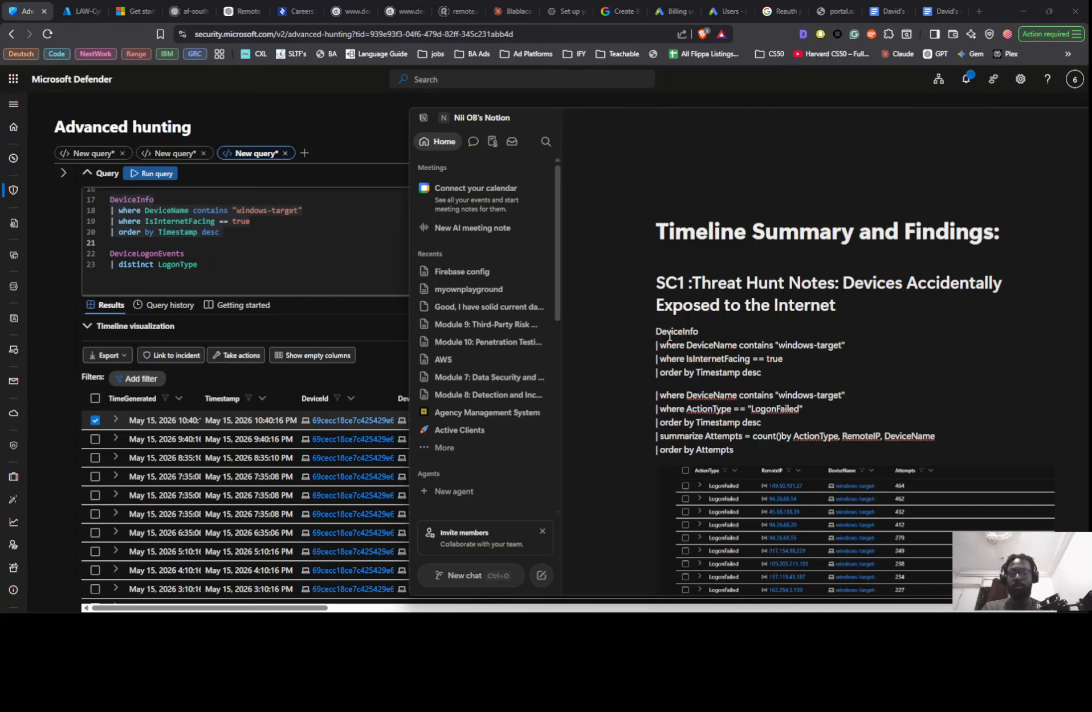
type("The dev")
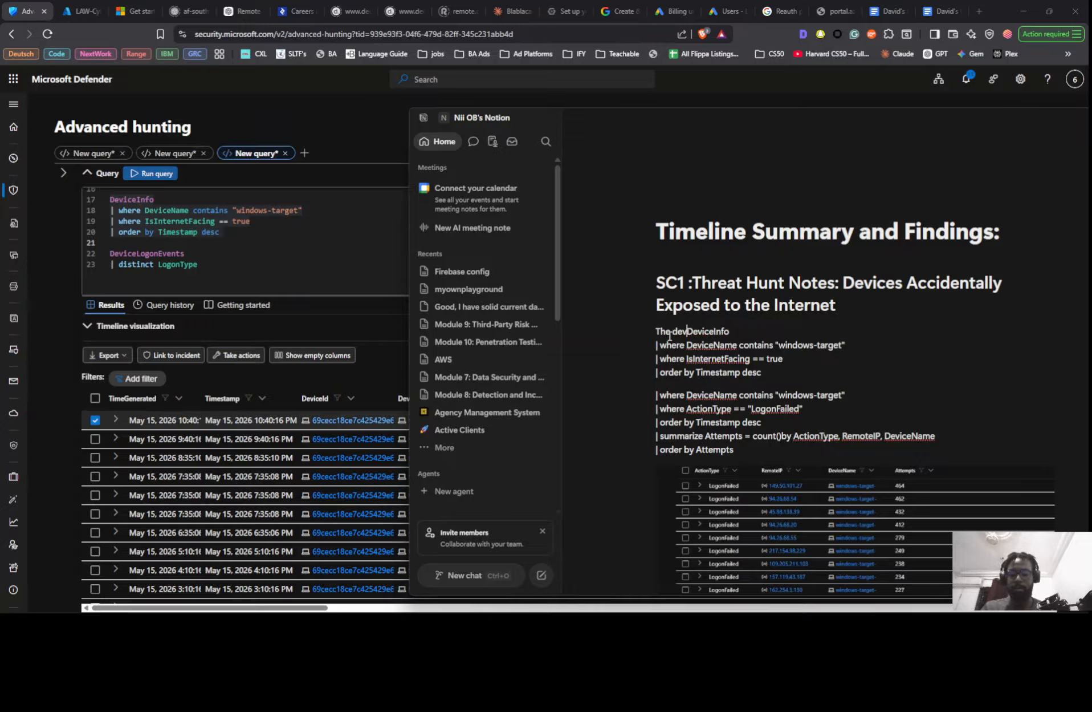
type("ice ")
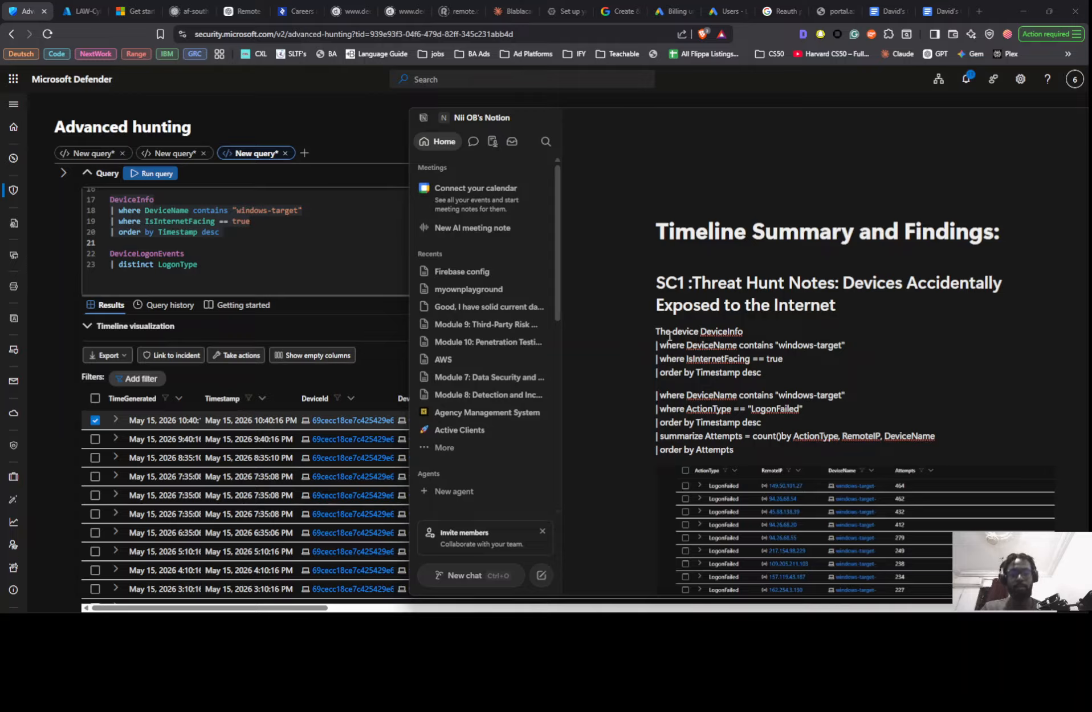
type("\"")
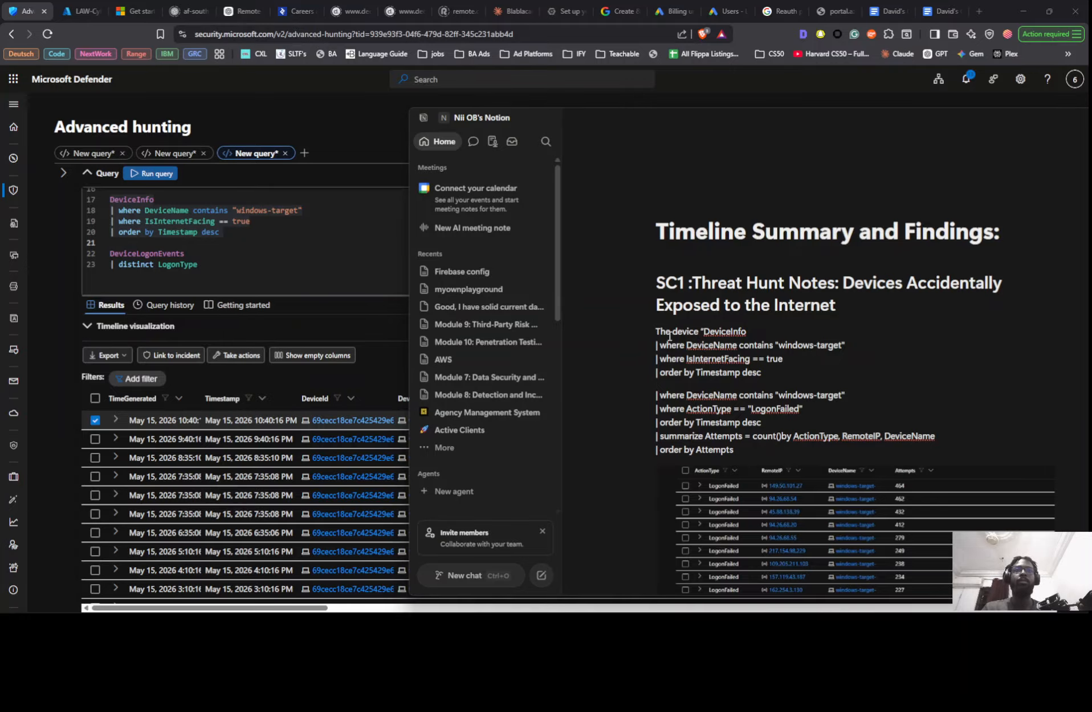
key("Return")
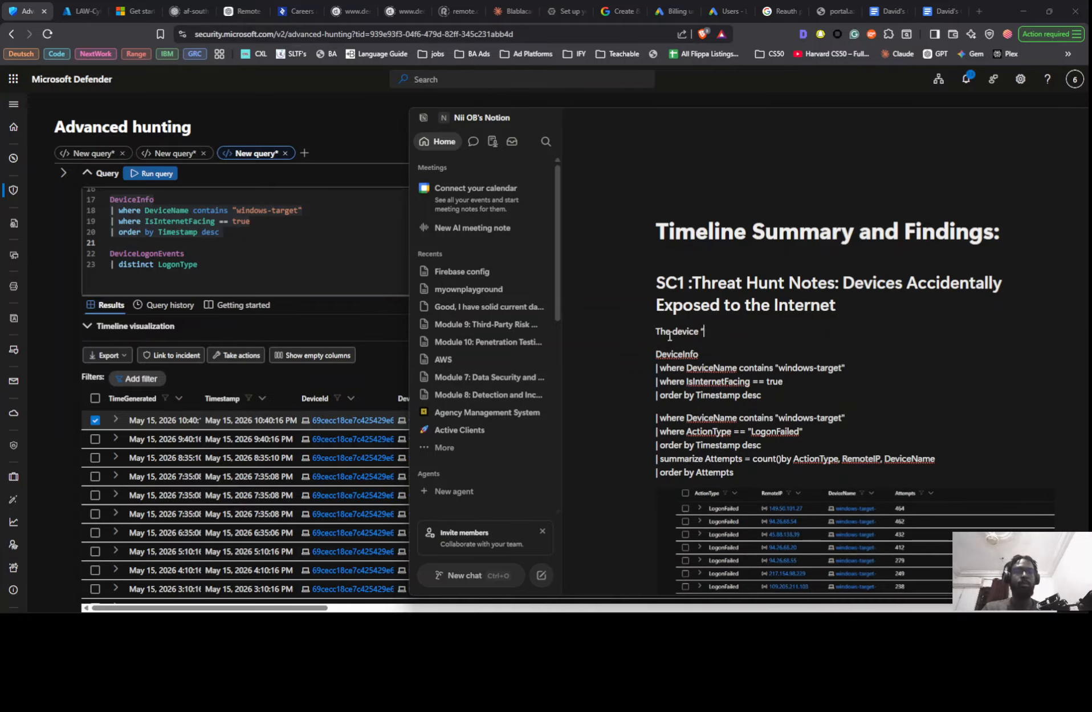
type("window")
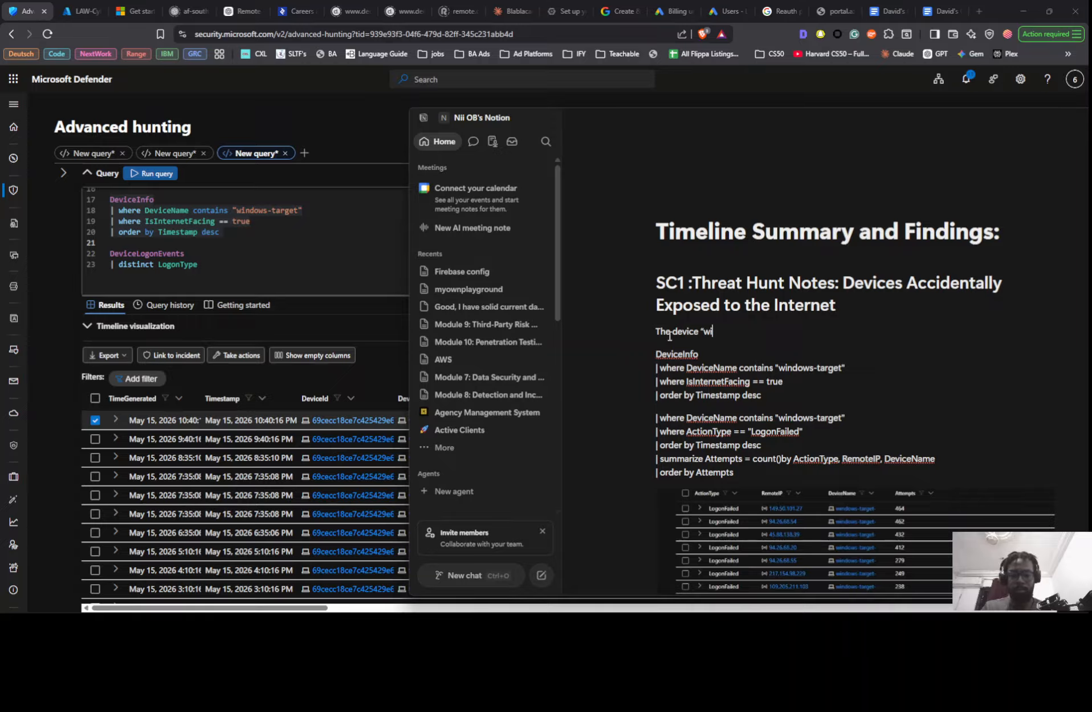
type("s-")
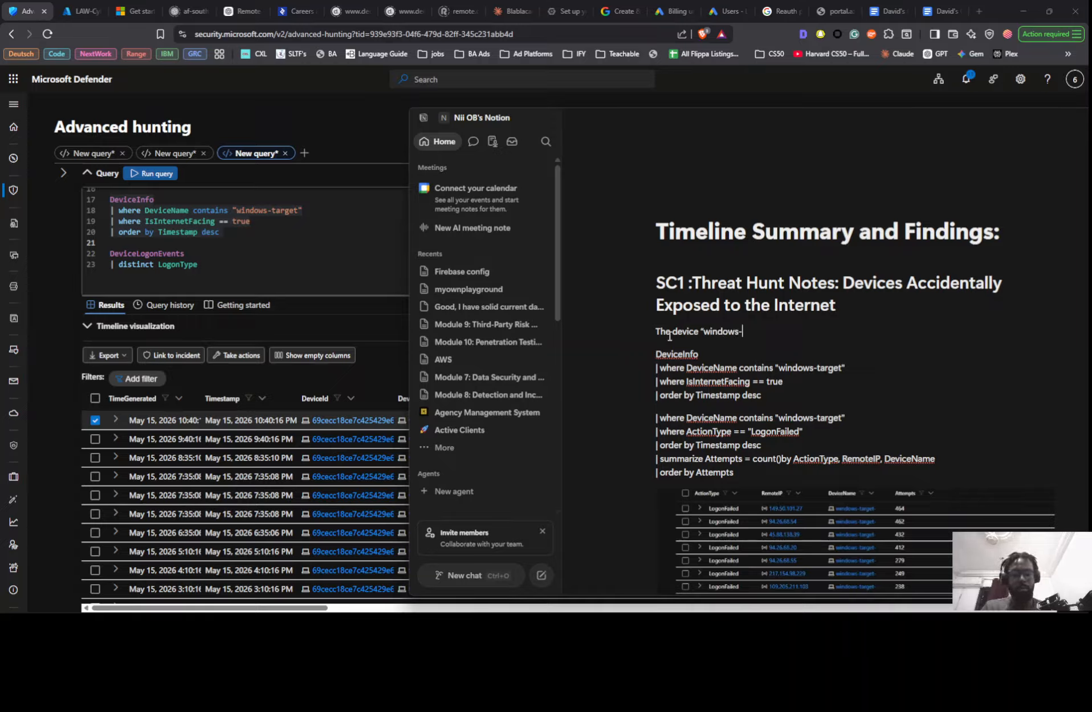
type("tat")
type("get")
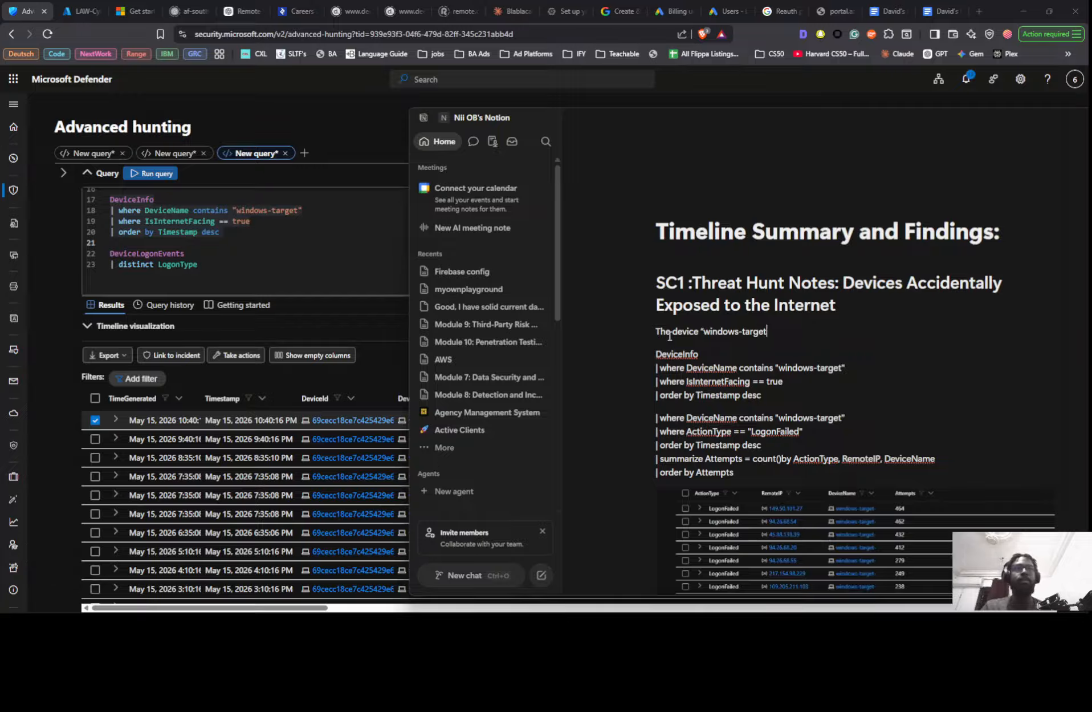
type("-”")
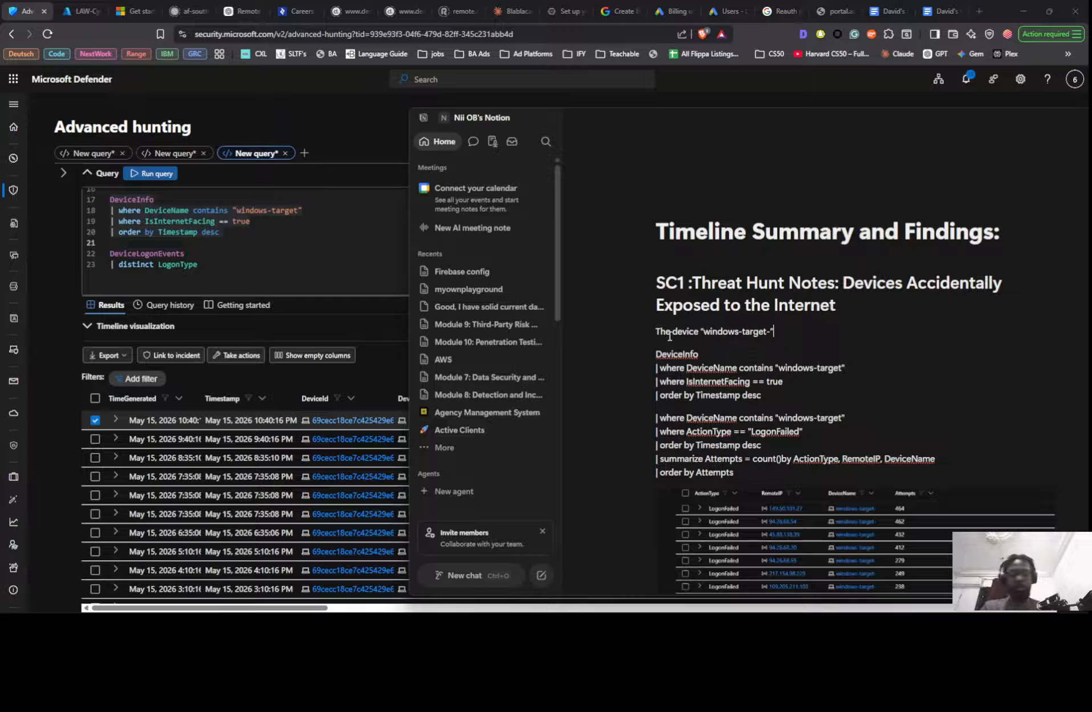
type(" has")
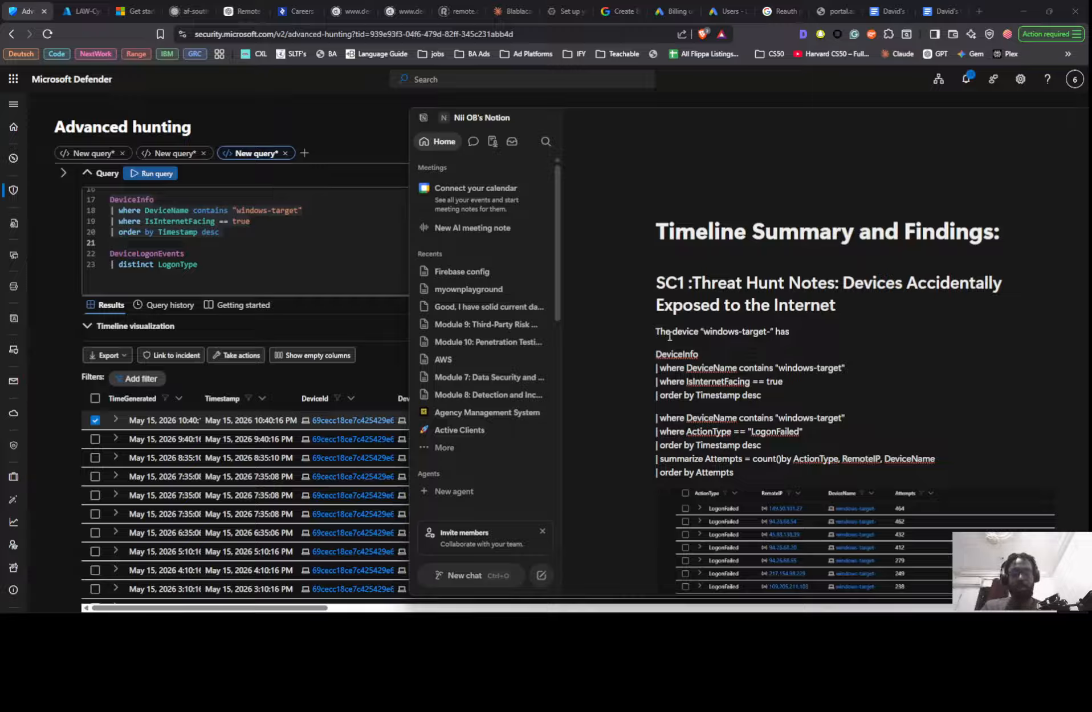
type(" been inter")
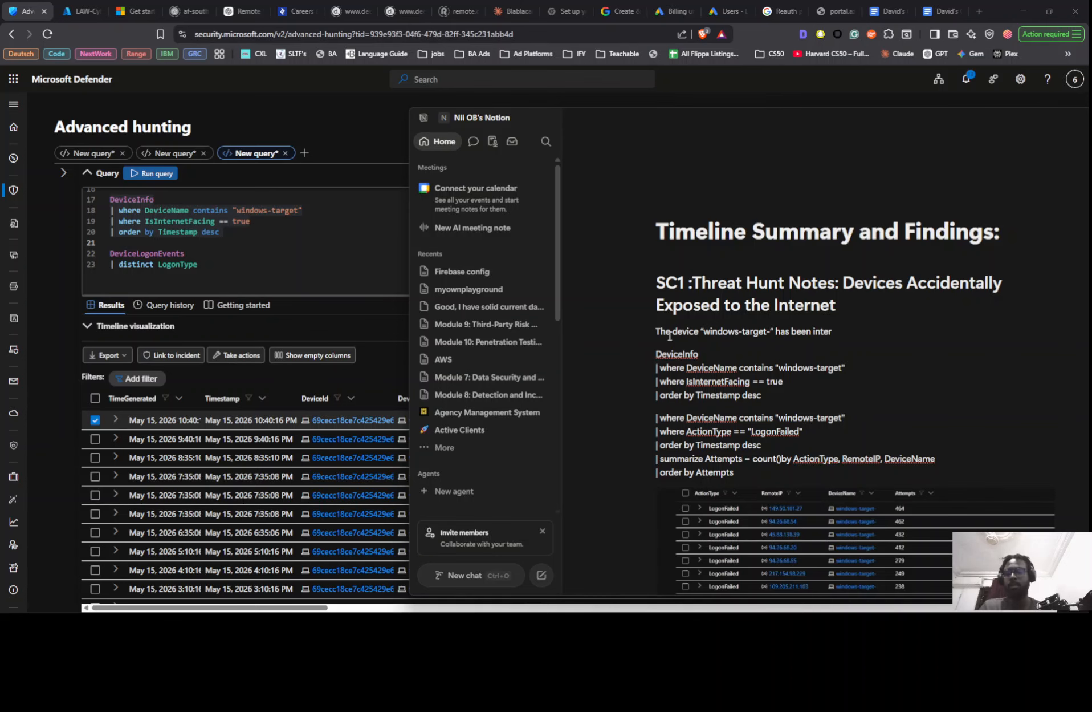
- Replace the unfinished opening sentence with "Windows-target has been internet facingfor several days:", copied from the SC1 threat hunt notes in Google Docs
key("alt+Tab")
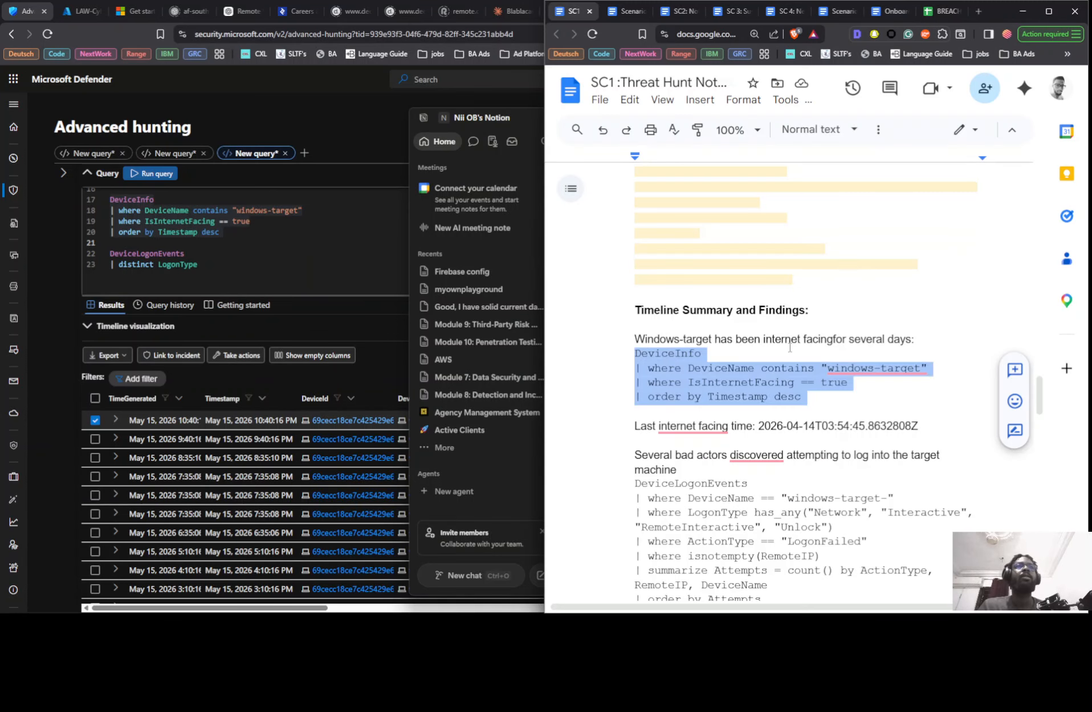
key("shift+Up")
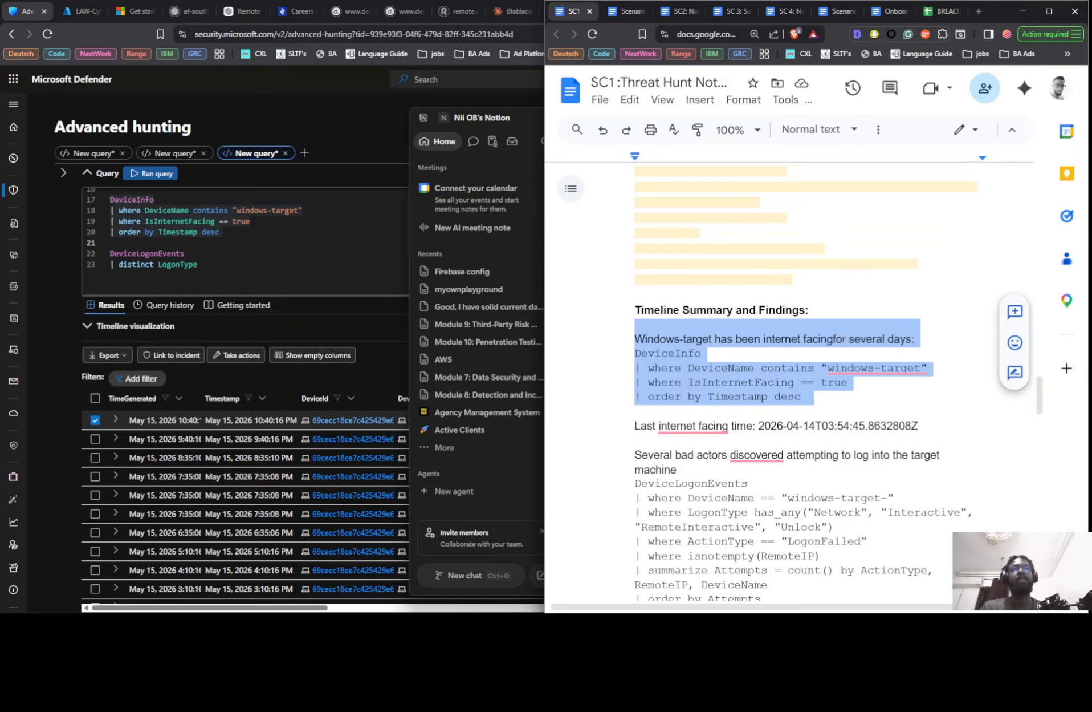
left_click(845, 339)
left_click_drag(915, 339, 633, 339)
key("ctrl+c")
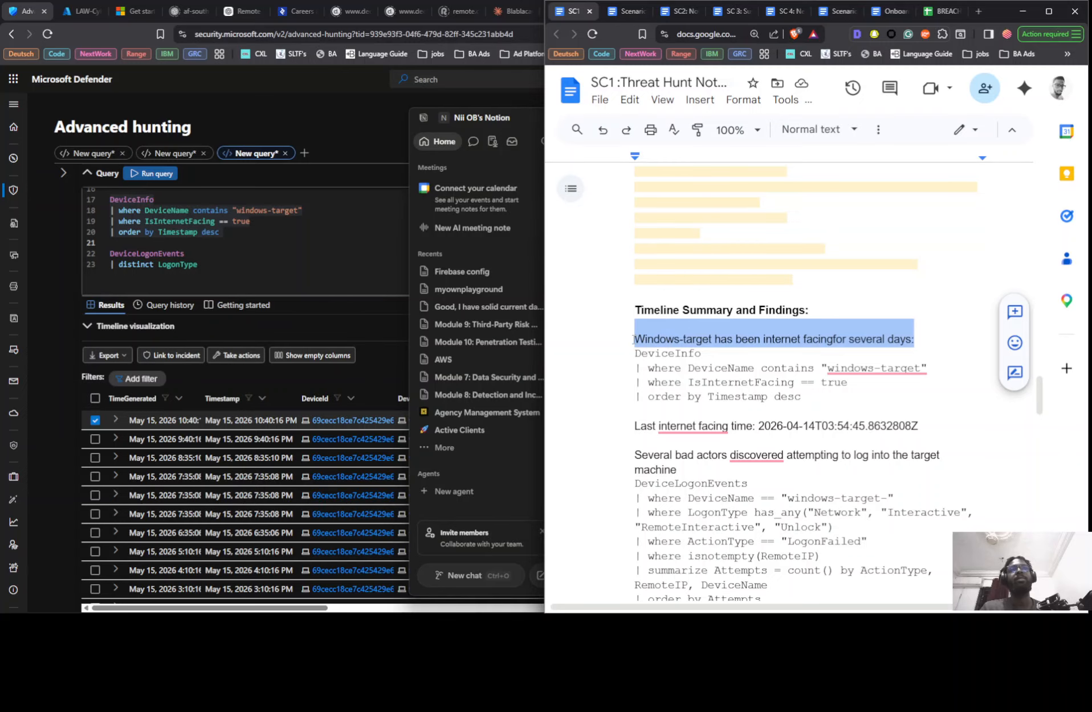
key("alt+Tab")
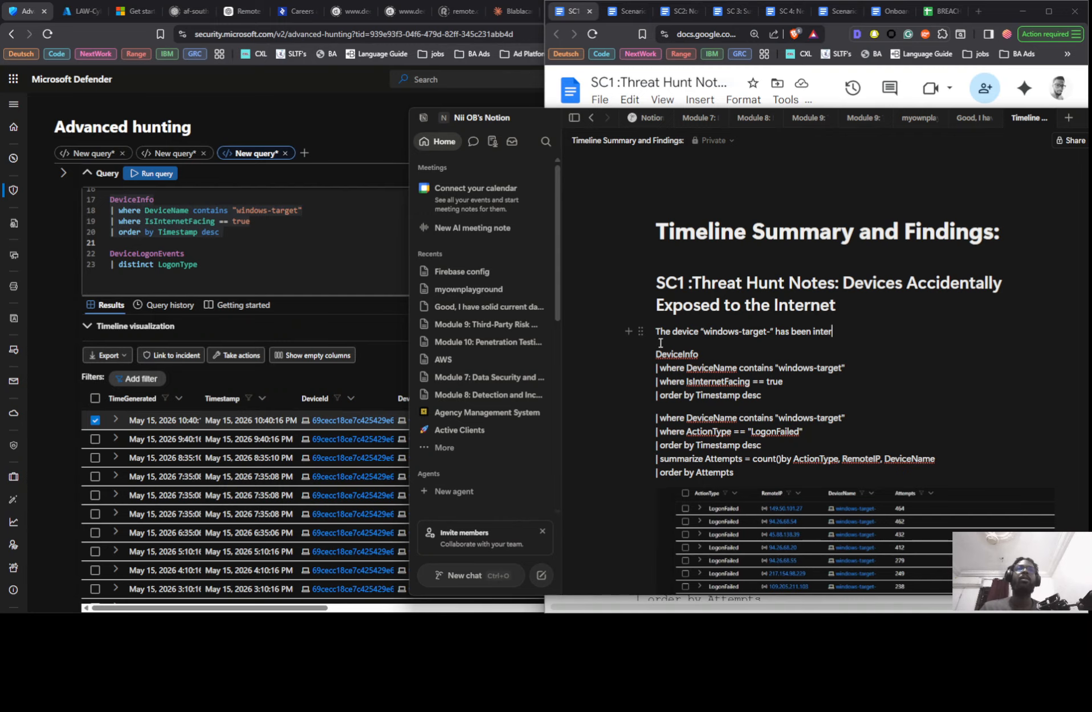
triple_click(663, 333)
key("ctrl+v")
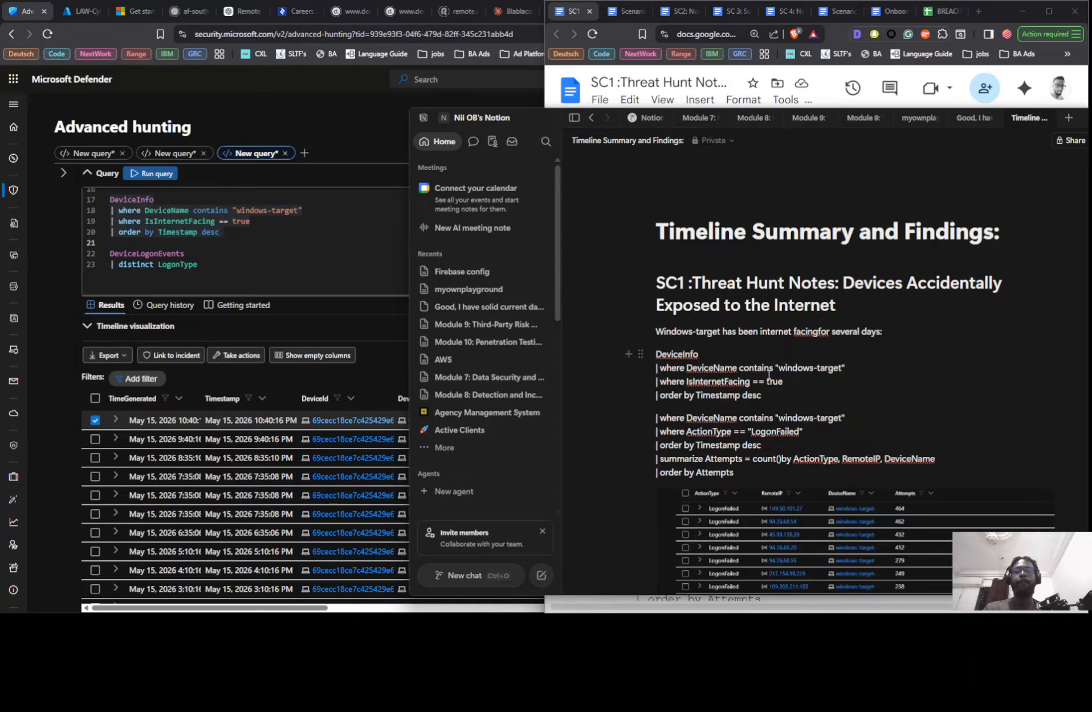
- Copy the "Last internet facing time" line from the Google Docs notes onto a new line below the DeviceInfo query in Notion
key("alt+Tab")
triple_click(739, 425)
key("ctrl+c")
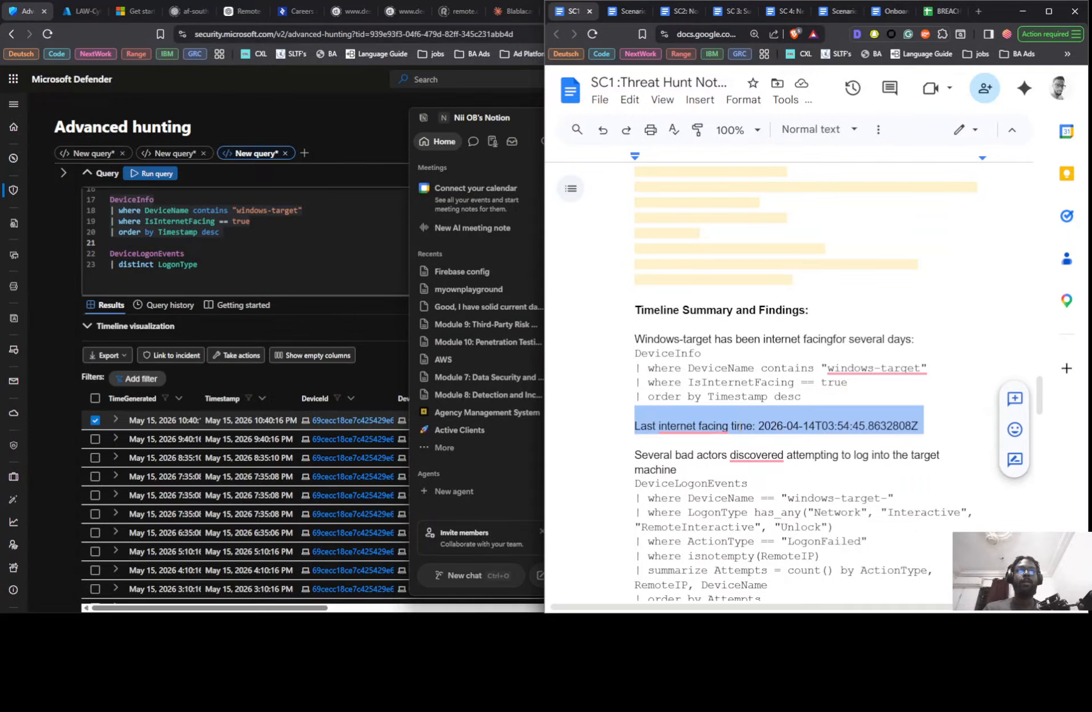
key("alt+Tab")
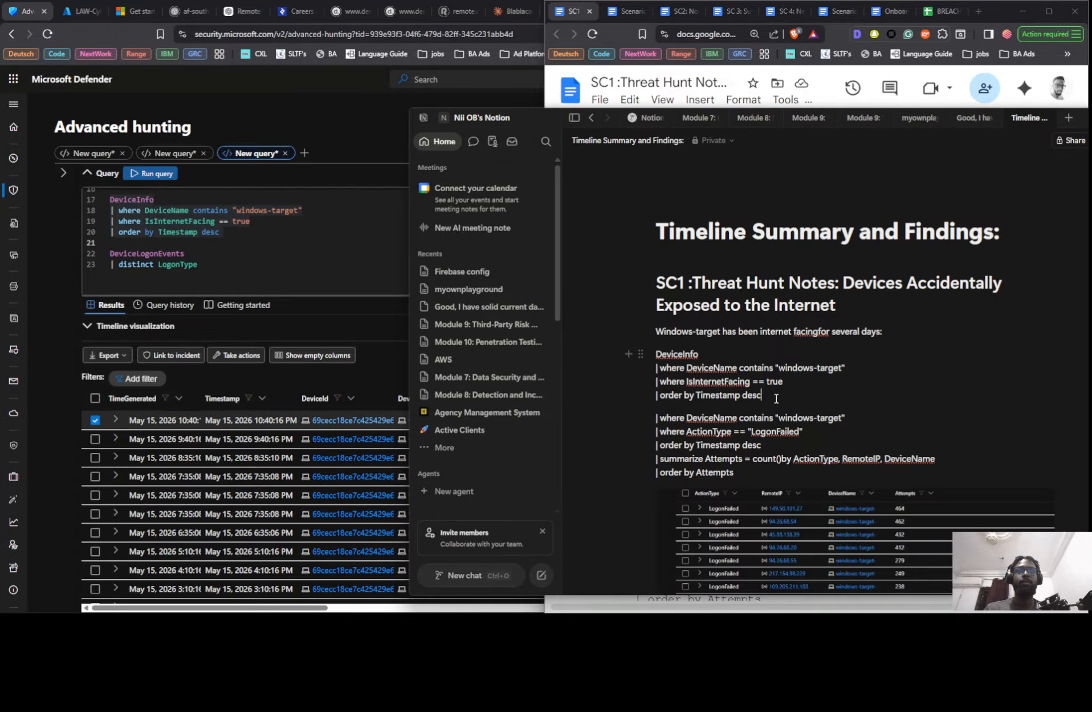
key("Return")
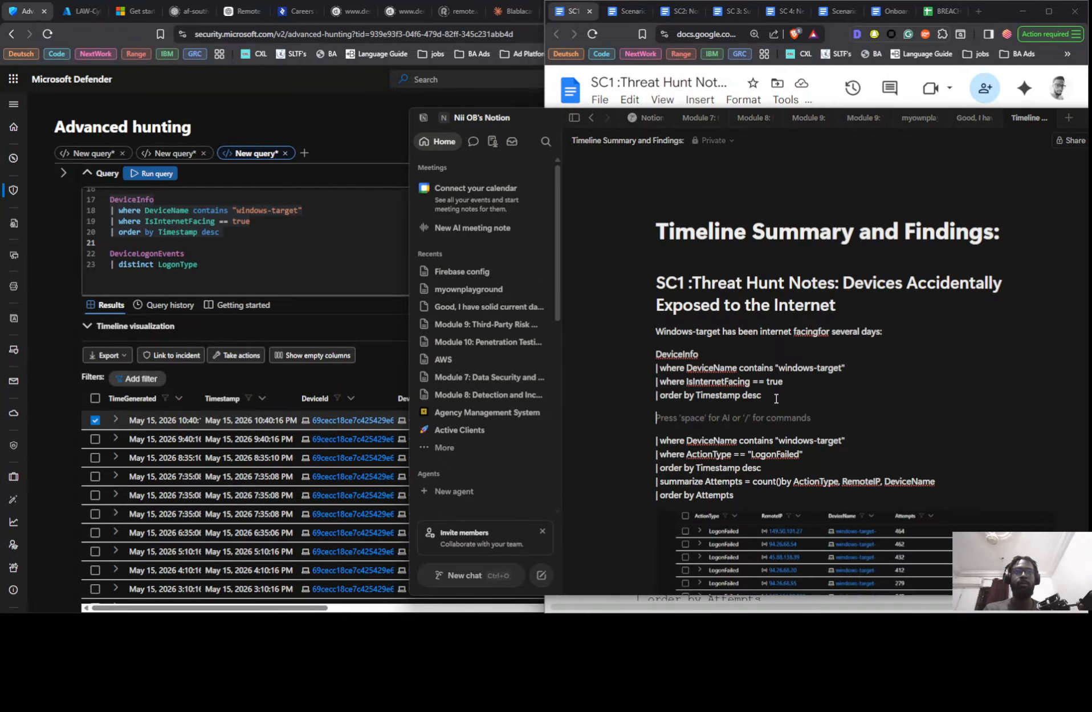
key("ctrl+v")
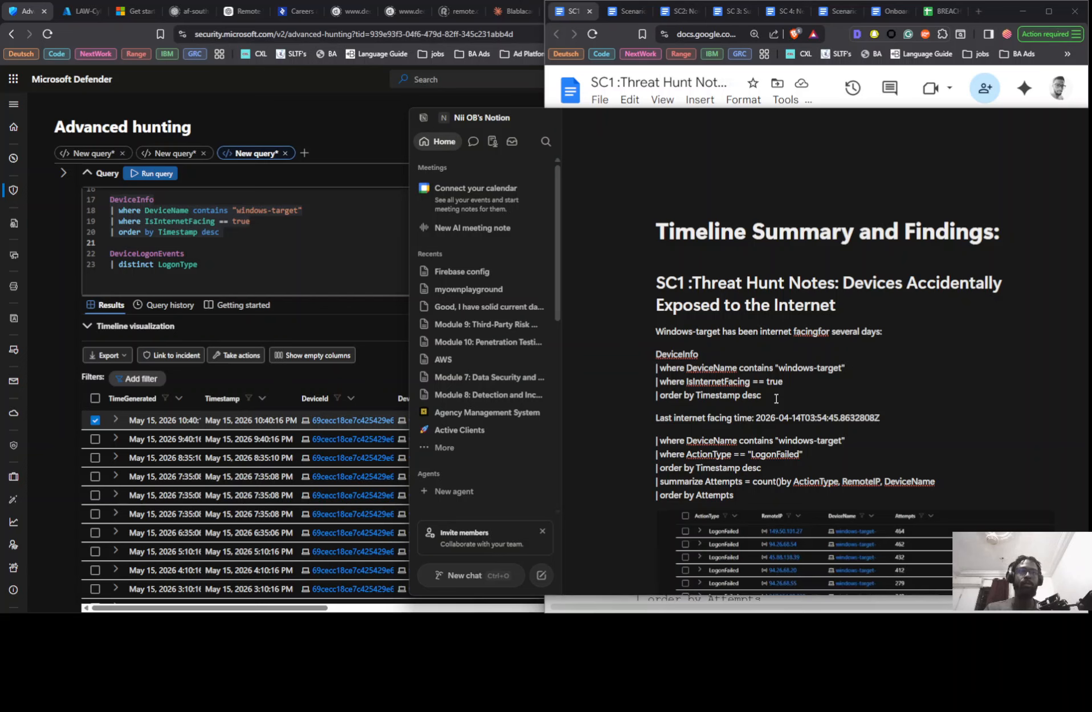
- Replace the timestamp in the last internet facing time line with 2026-05-15T22:40:16.9237049Z from the clipboard history
left_click_drag(755, 418, 886, 414)
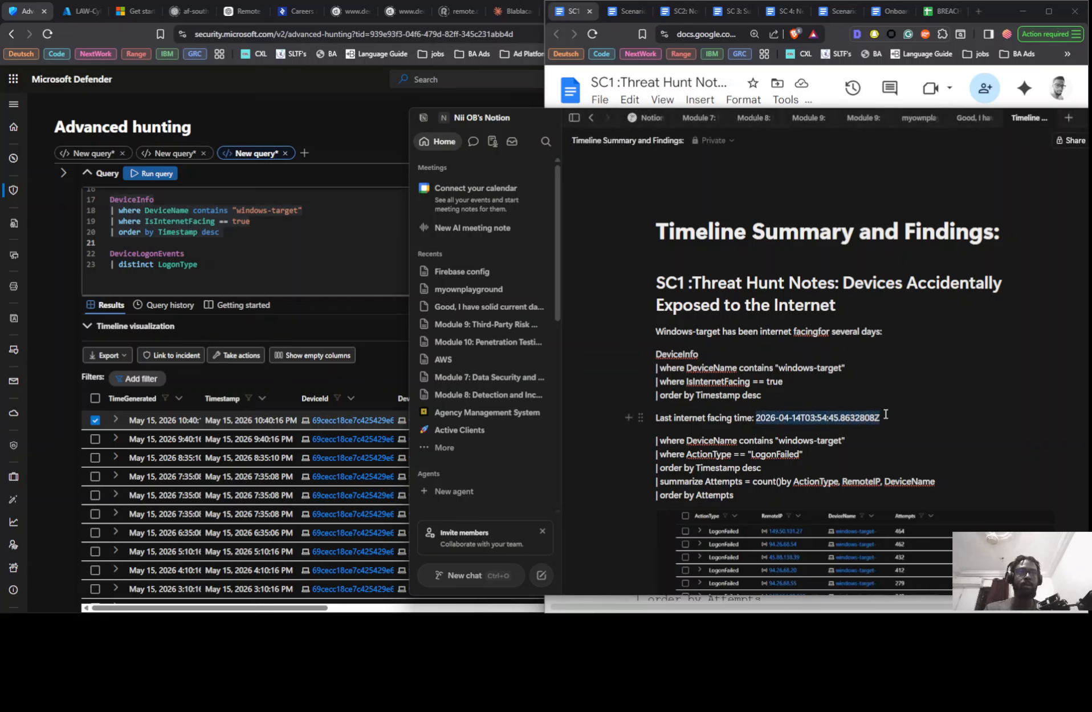
key("super+v")
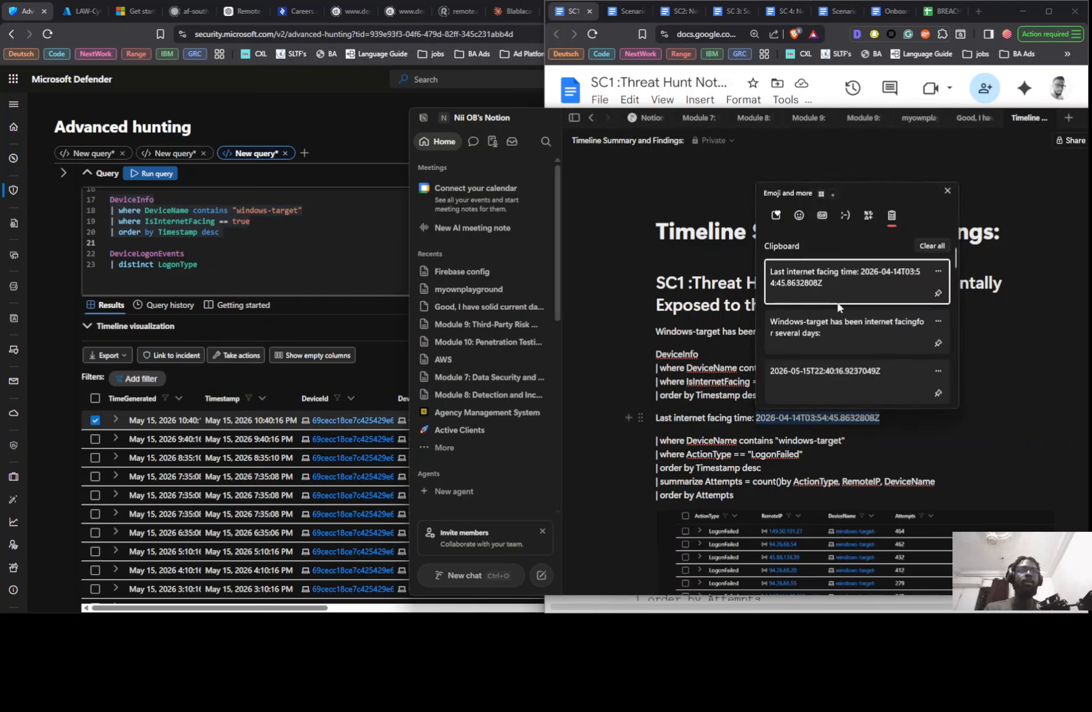
left_click(843, 372)
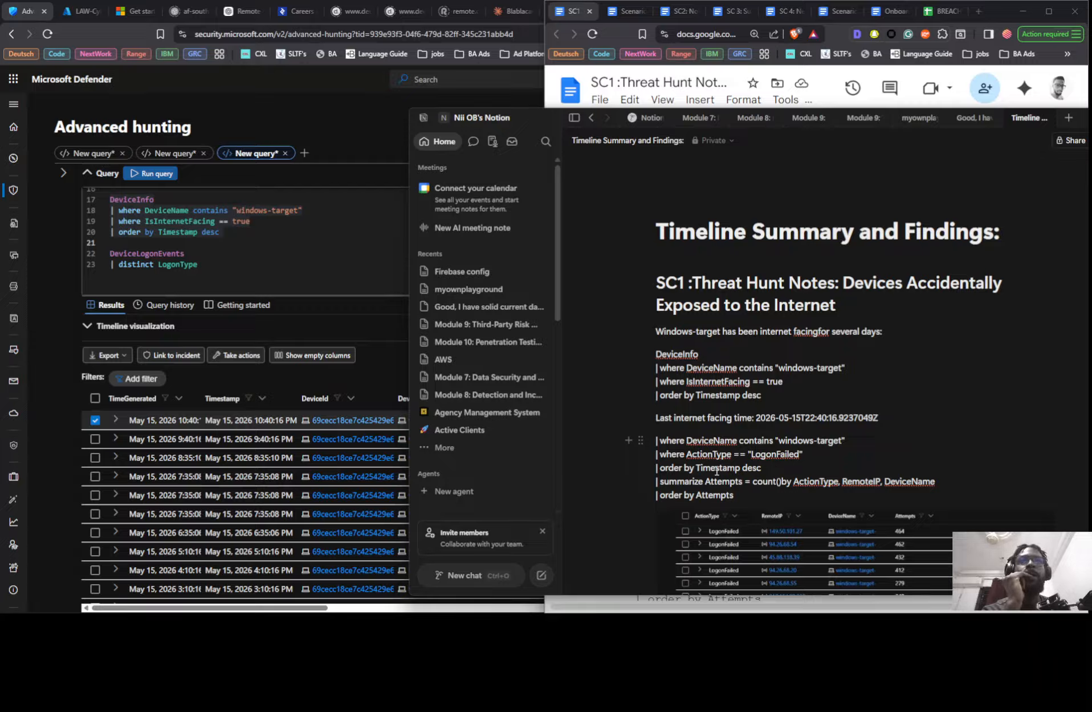
- Switch to the Google Docs notes and copy the sentence "Several bad actors discovered attempting to log into the target machine"
scroll(717, 470, "down", 1)
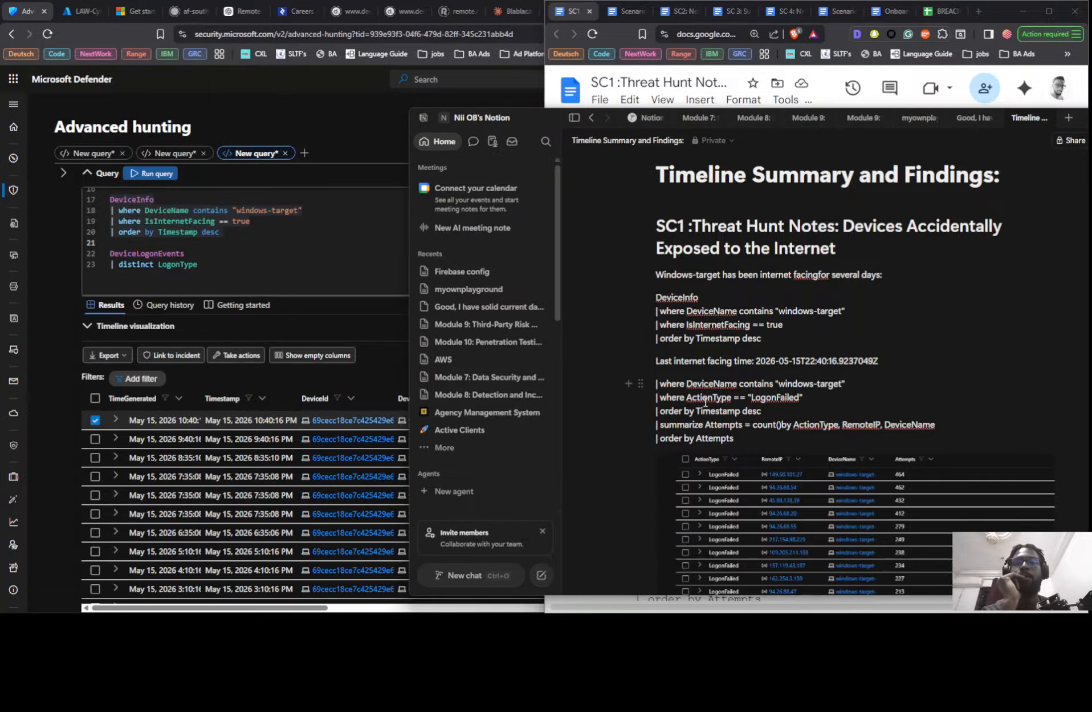
key("alt+Tab")
scroll(820, 324, "down", 2)
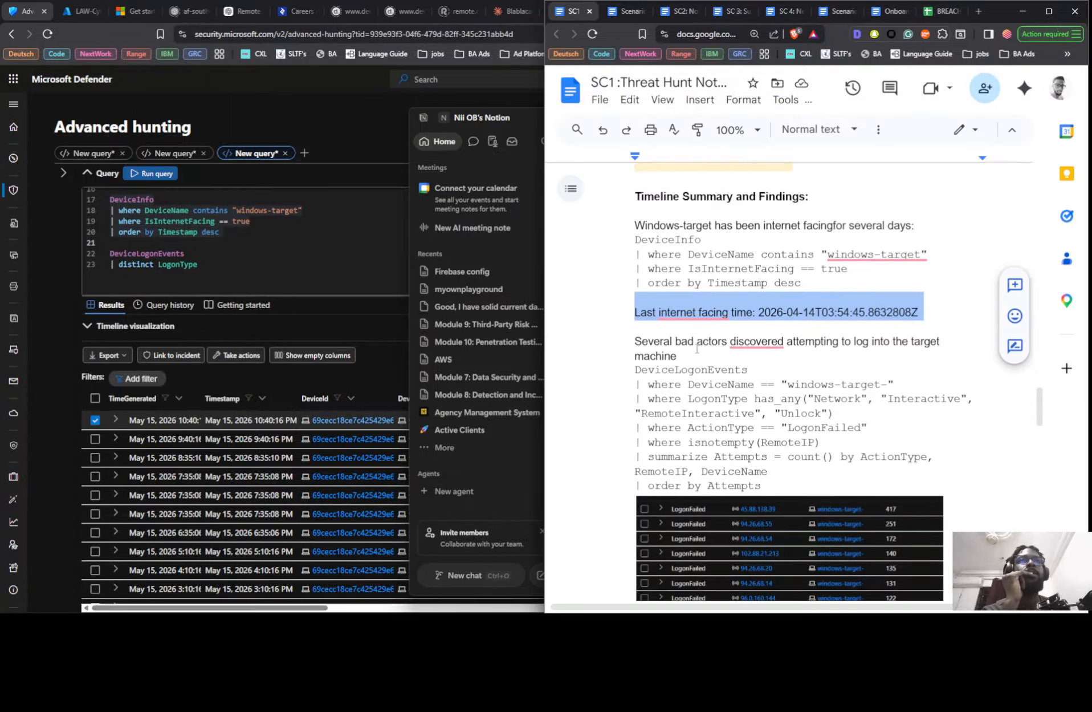
mouse_move(763, 338)
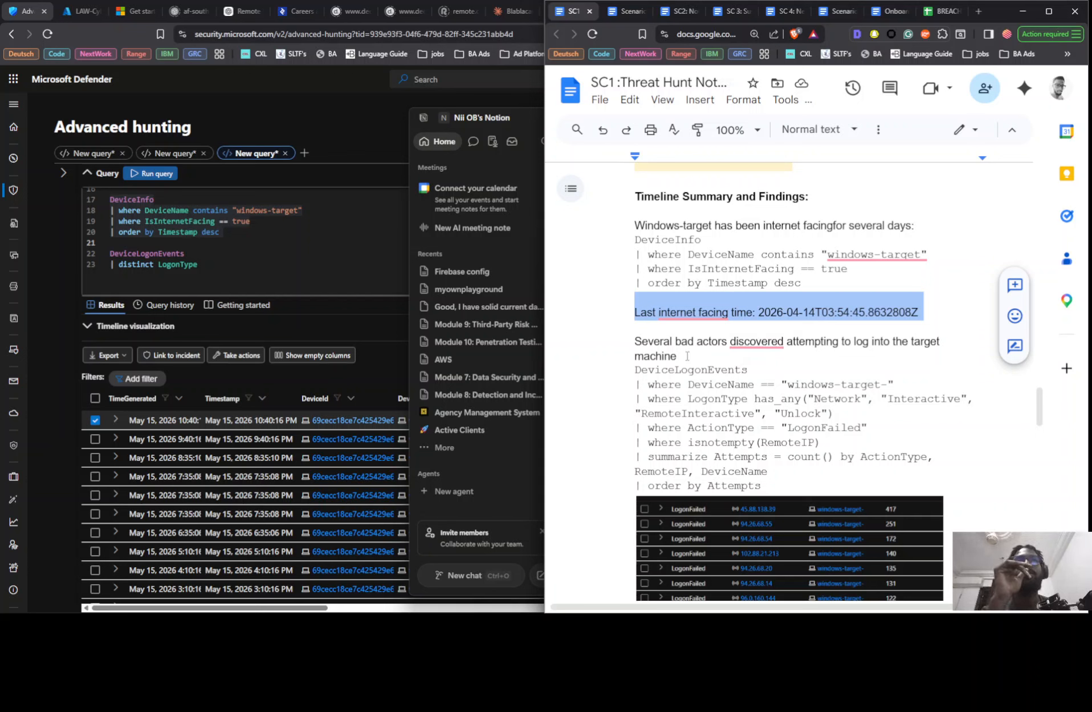
left_click_drag(687, 355, 634, 342)
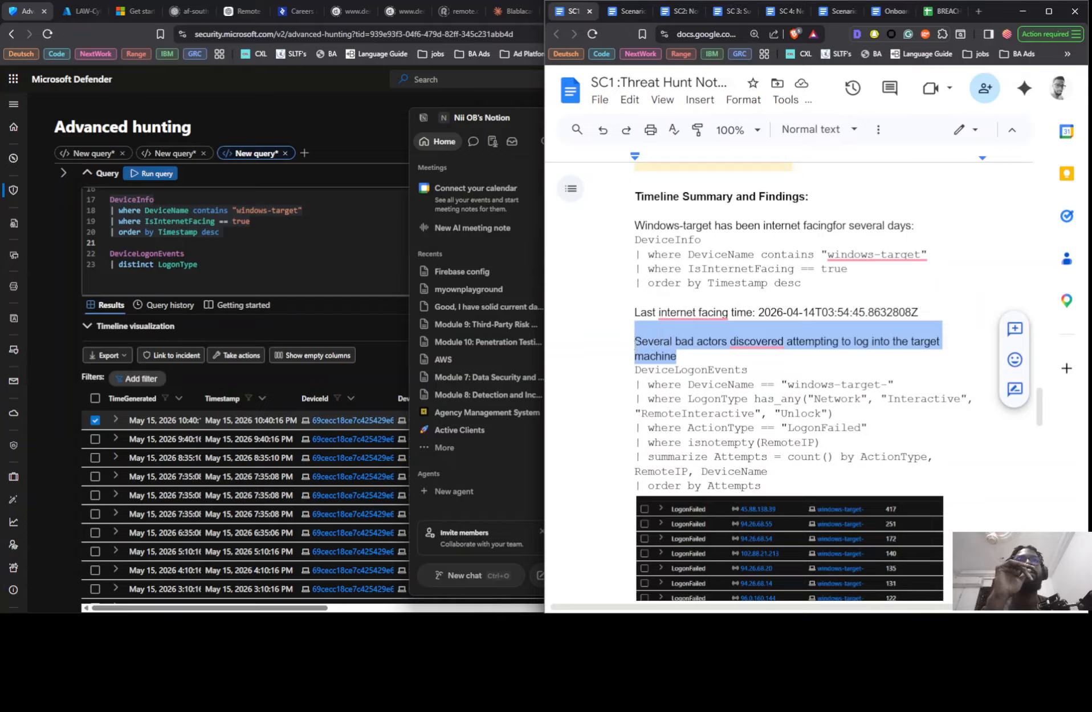
right_click(650, 343)
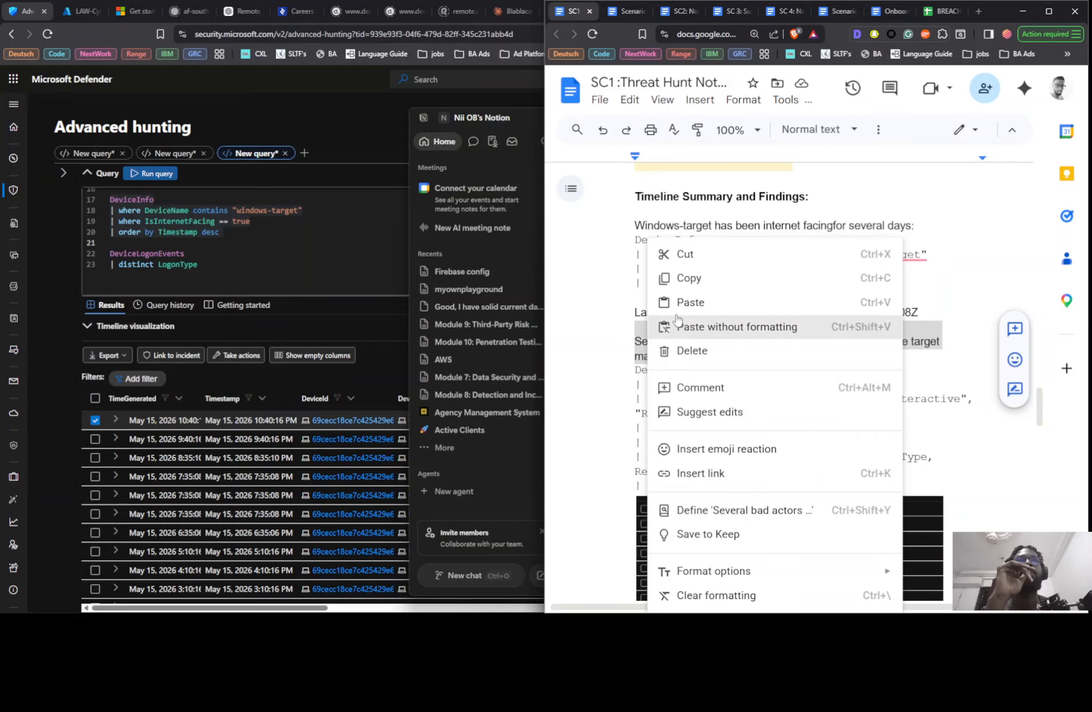
left_click(680, 279)
- Return to Notion, insert the copied bad-actors sentence on a new line above the failed-logon query, and end it with a colon
key("alt+Tab")
key("alt+Tab")
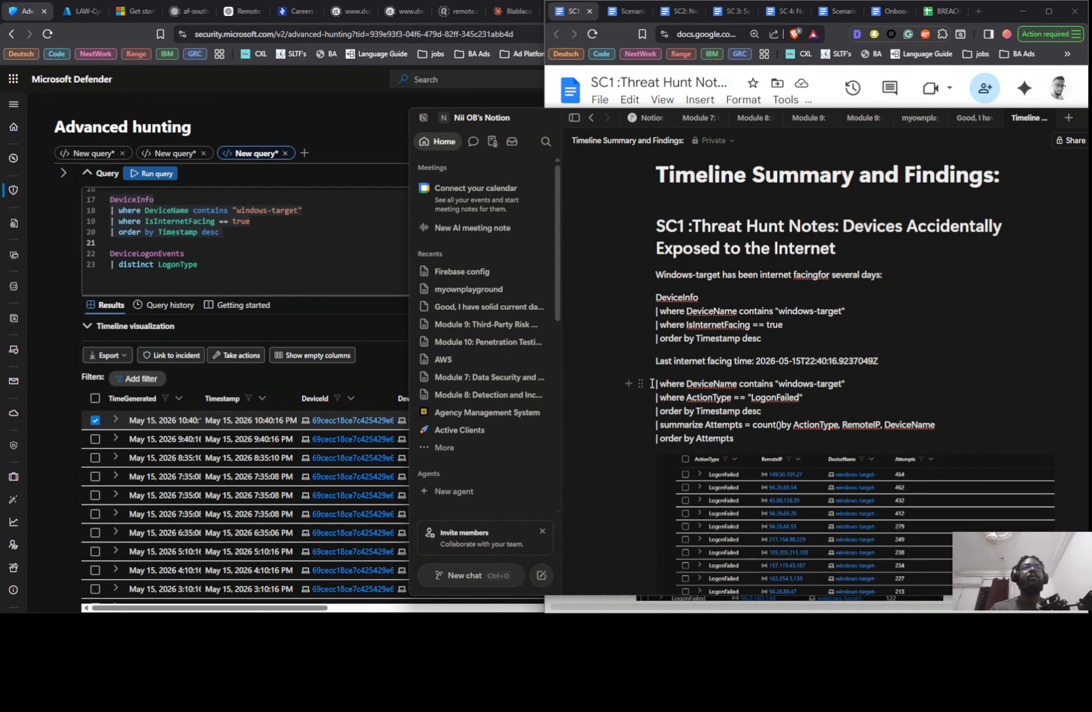
left_click_drag(654, 384, 663, 386)
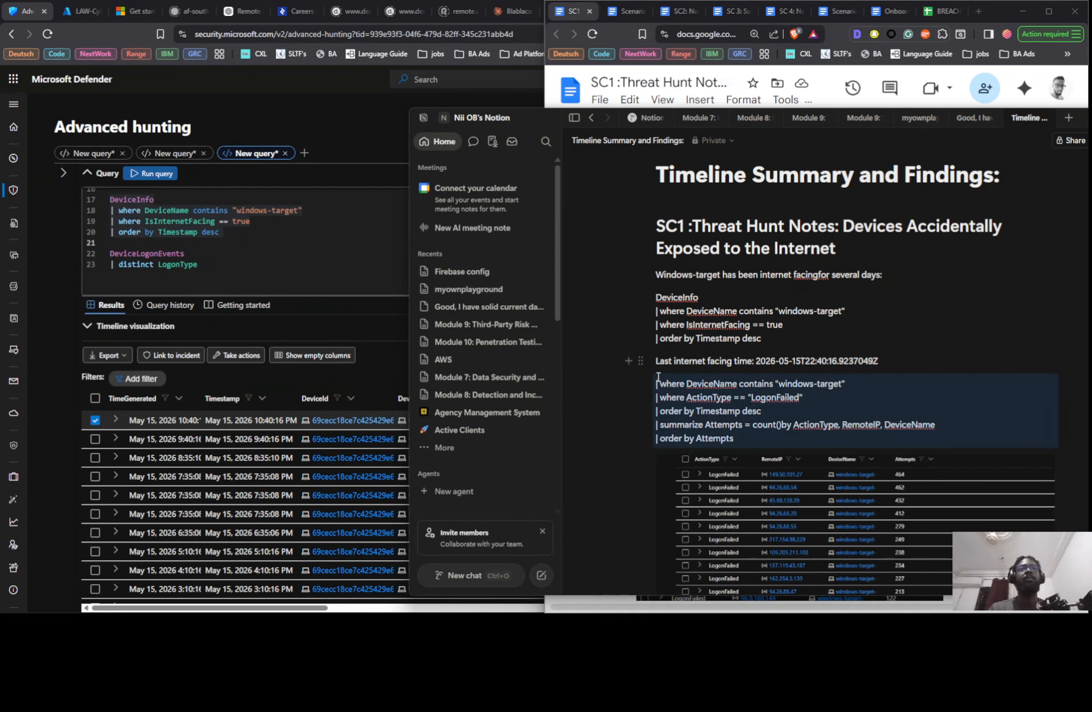
left_click(661, 382)
key("Return")
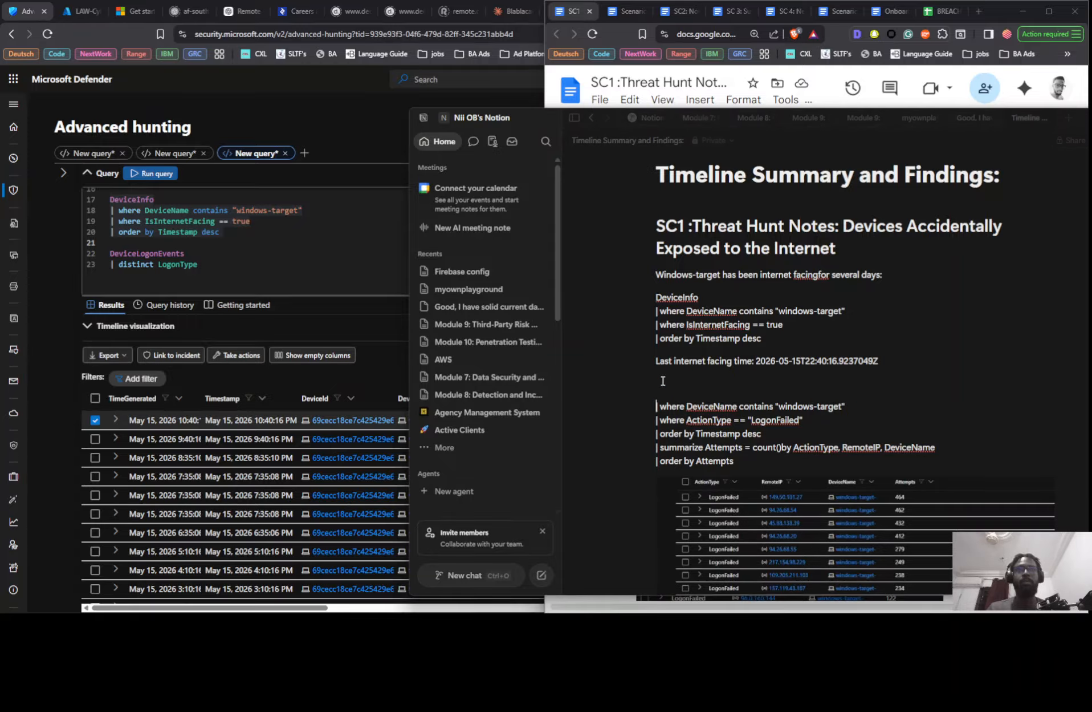
key("ctrl+v")
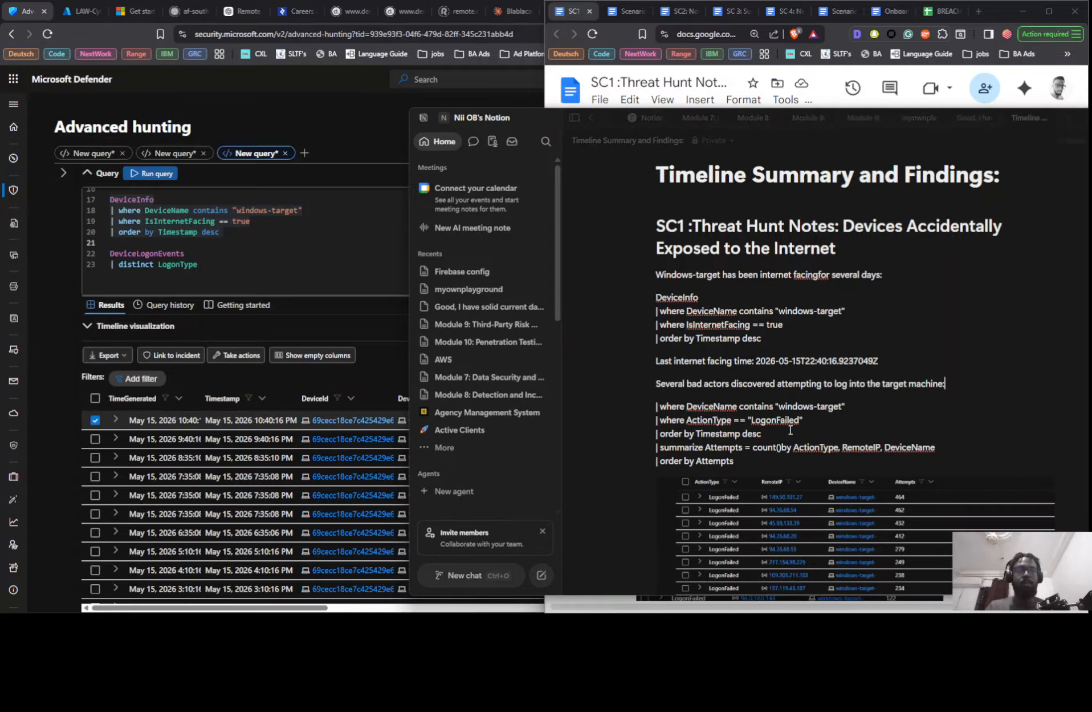
type(":")
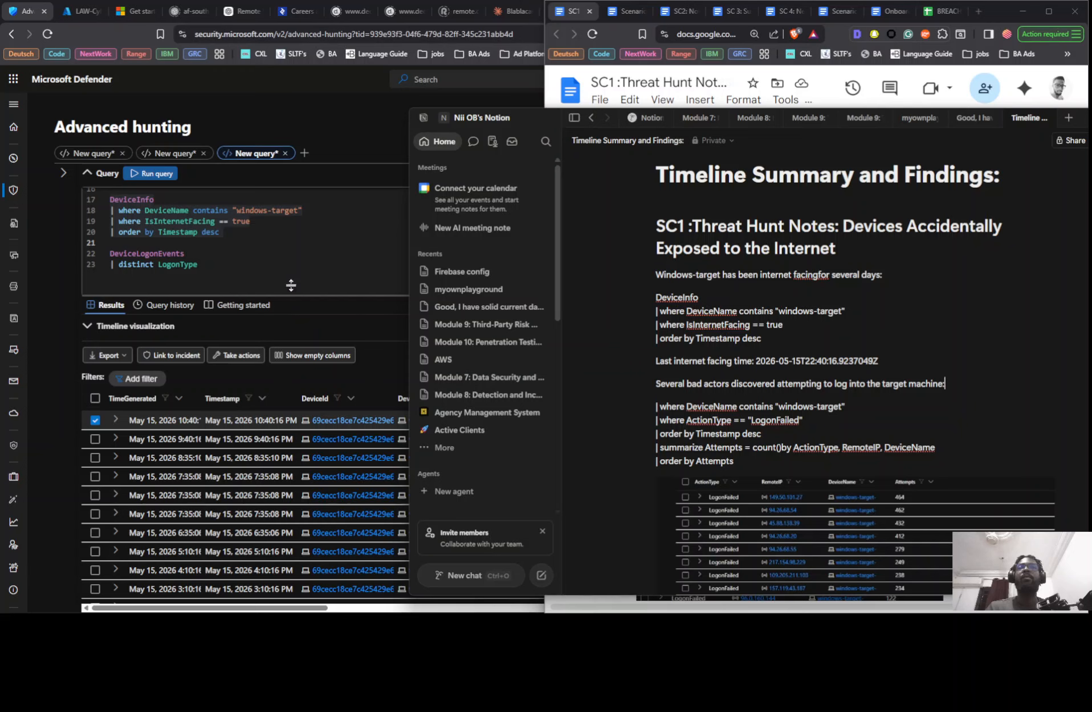
- Switch to Microsoft Defender and run the first DeviceLogonEvents query, which counts failed logon attempts by remote IP on the windows-target devices
scroll(247, 253, "up", 3)
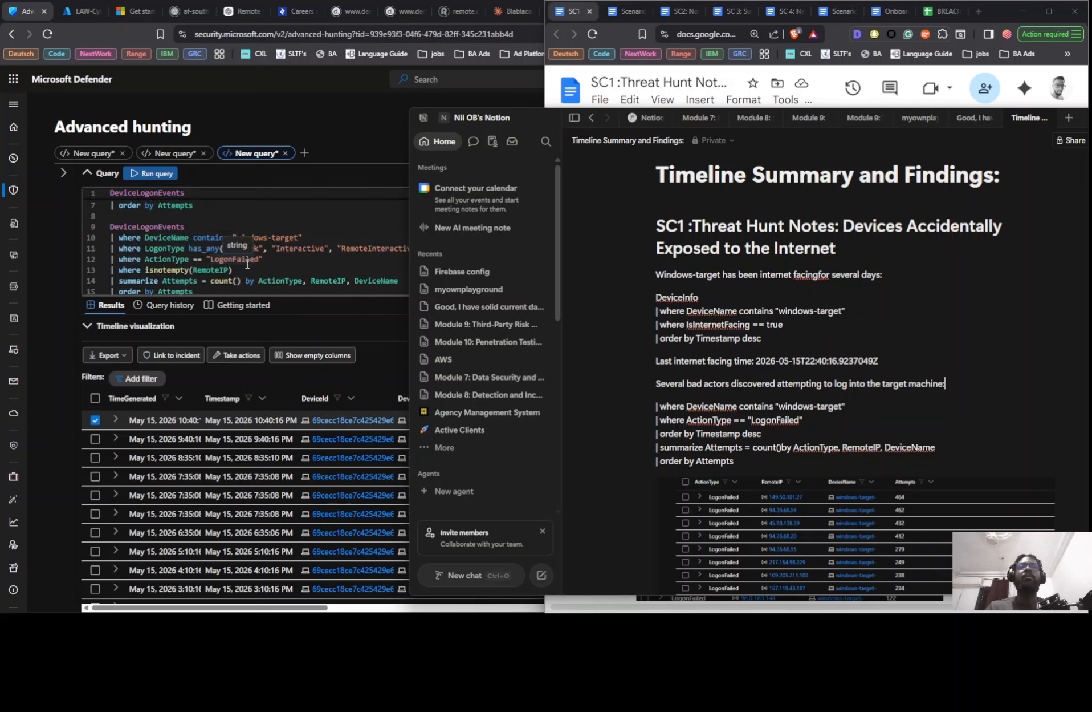
scroll(247, 264, "down", 1)
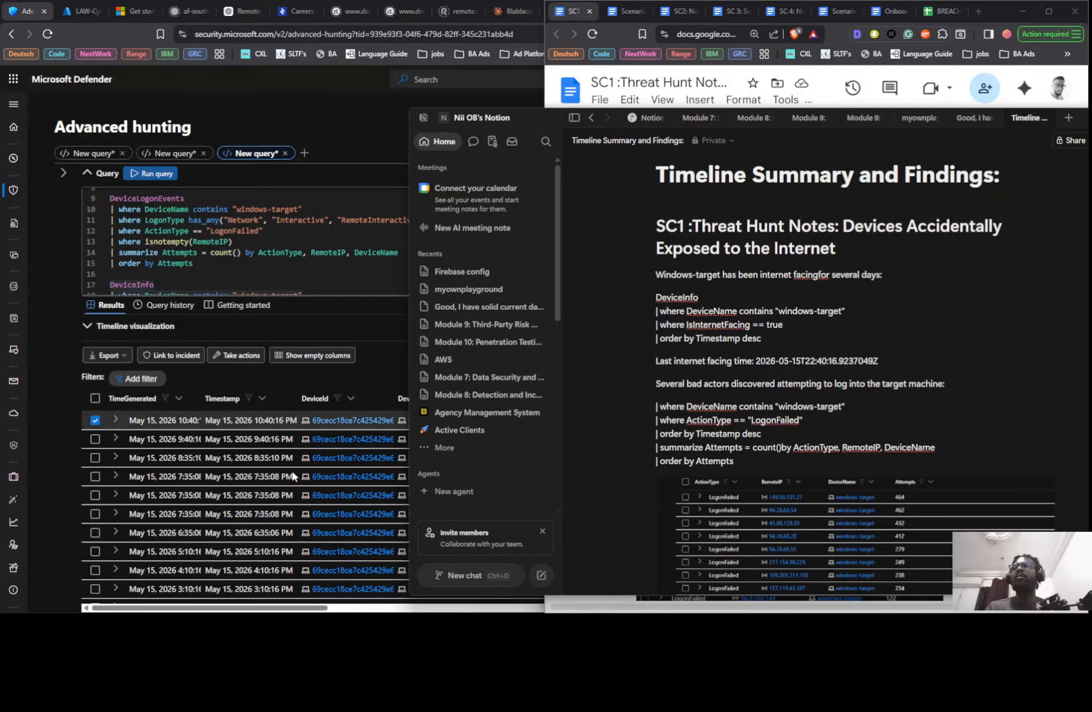
scroll(182, 246, "up", 4)
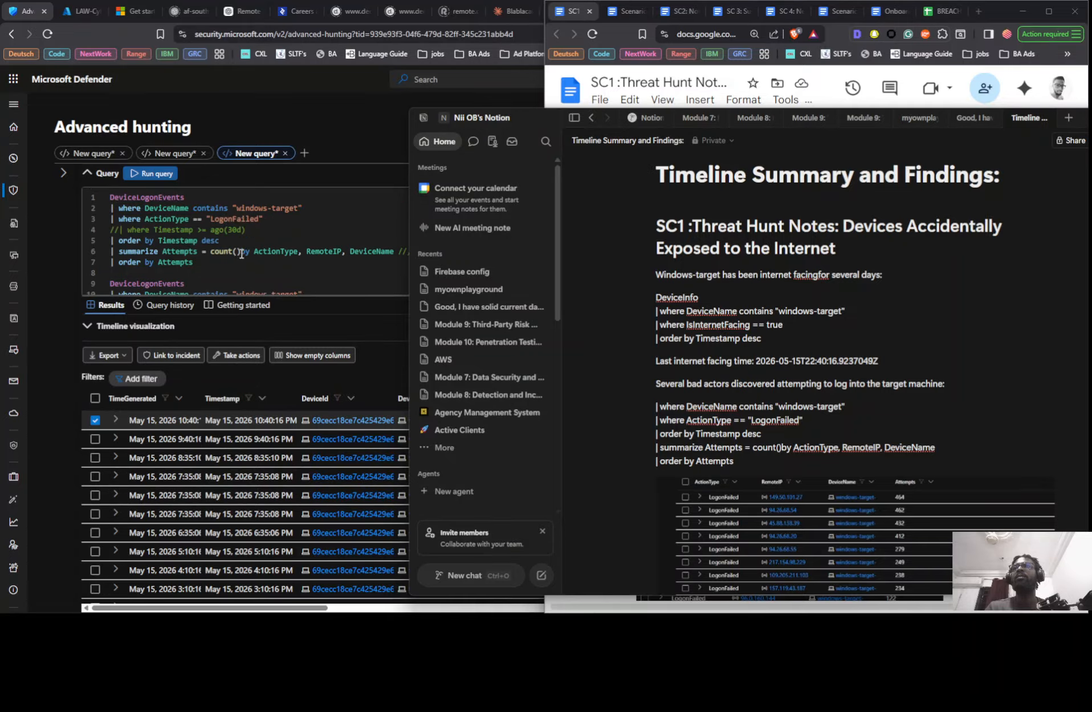
left_click(183, 251)
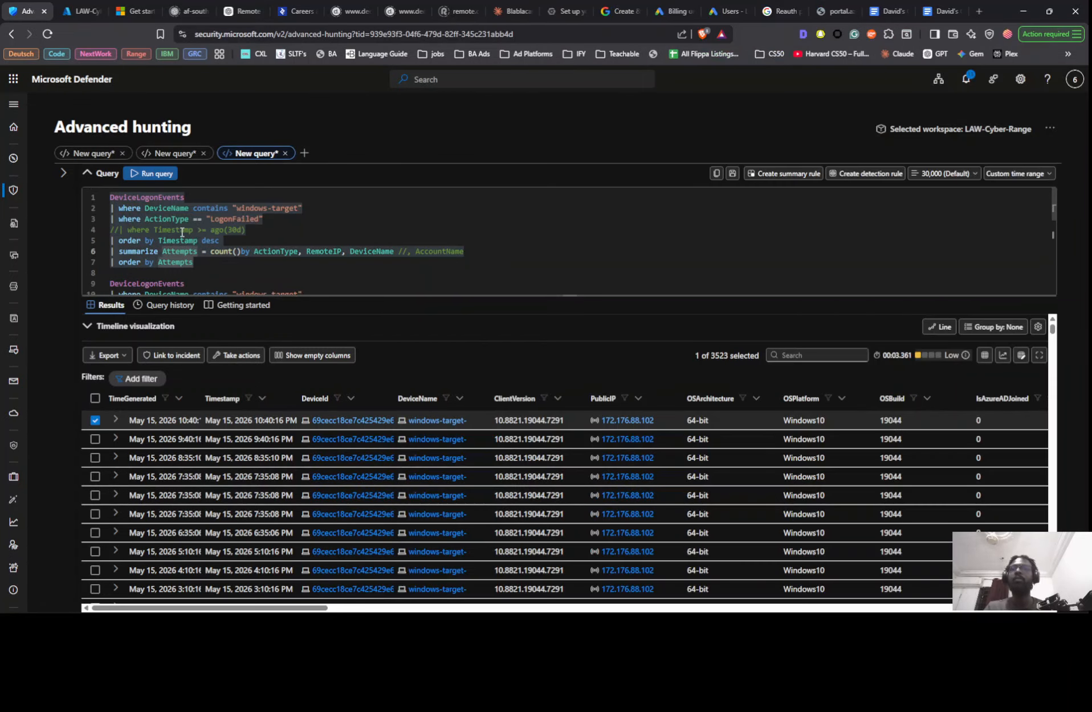
key("shift+Return")
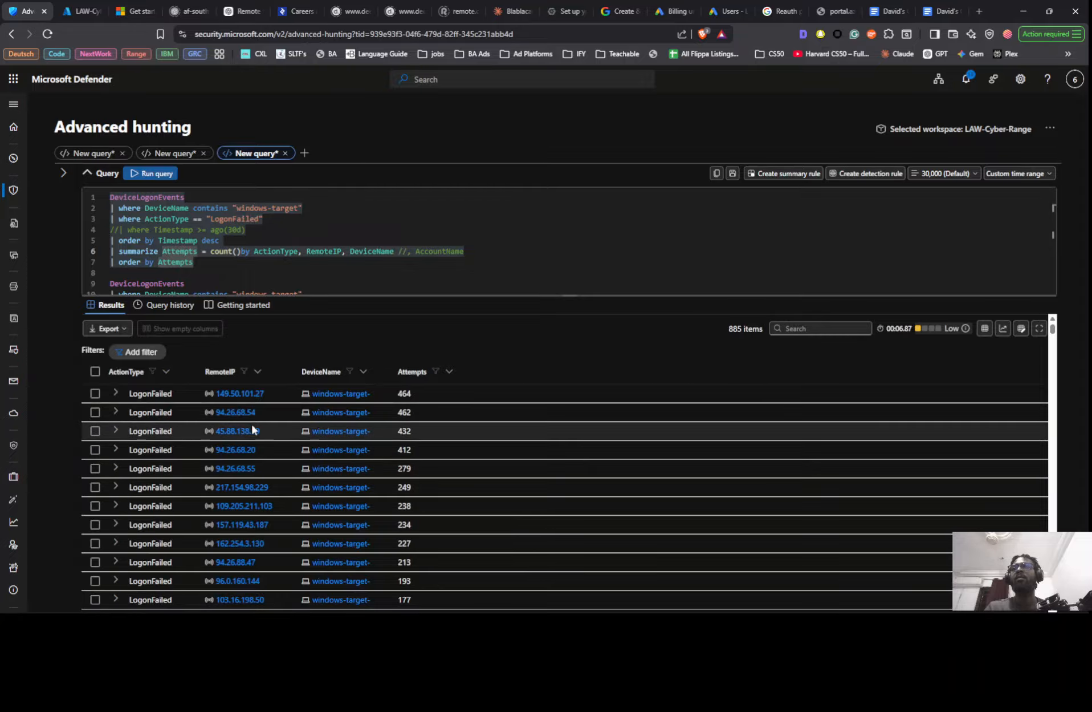
- Examine the remote IPs, device names and attempt counts throughout the failed-logon results
scroll(252, 451, "down", 15)
scroll(251, 474, "down", 15)
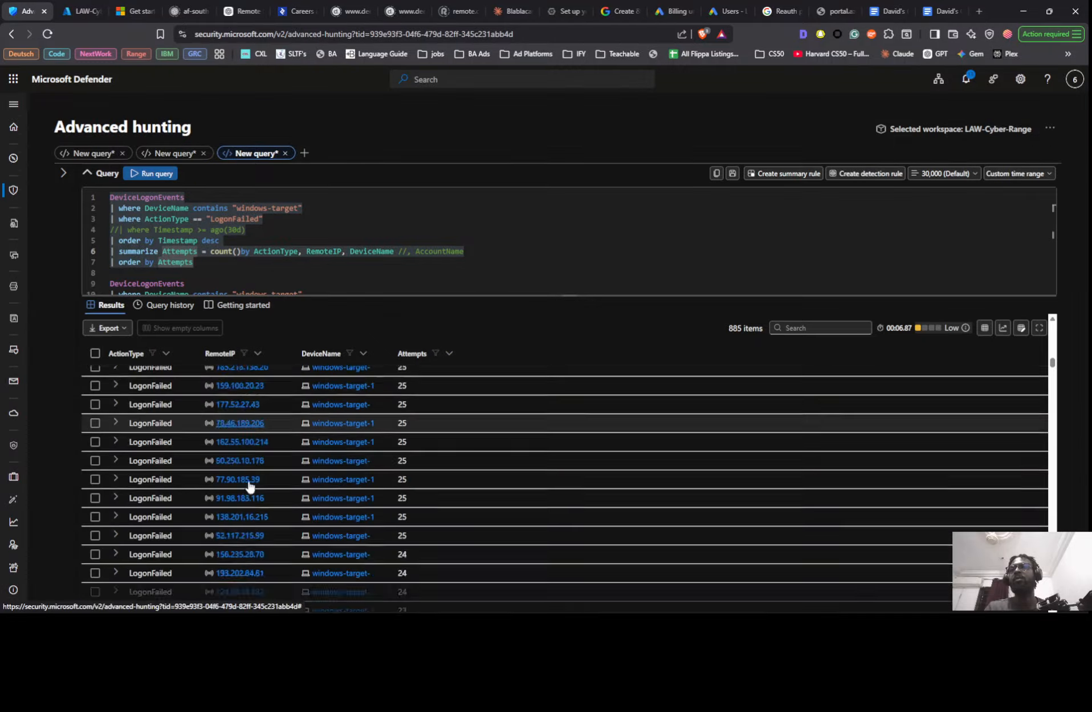
scroll(231, 484, "down", 10)
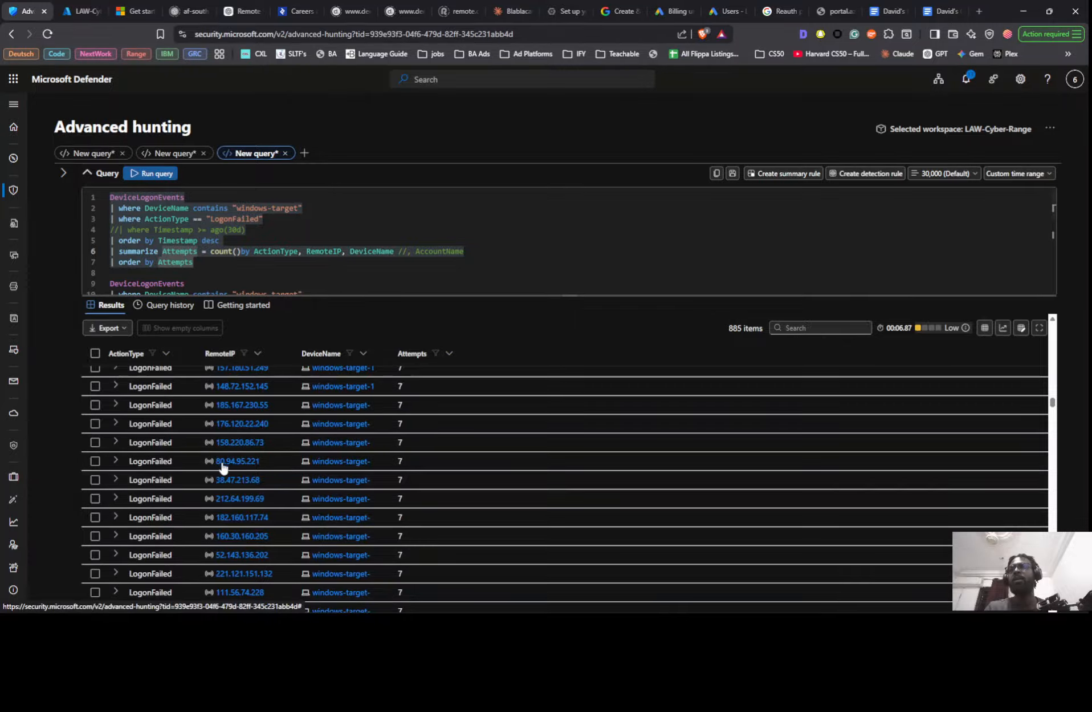
scroll(250, 509, "down", 5)
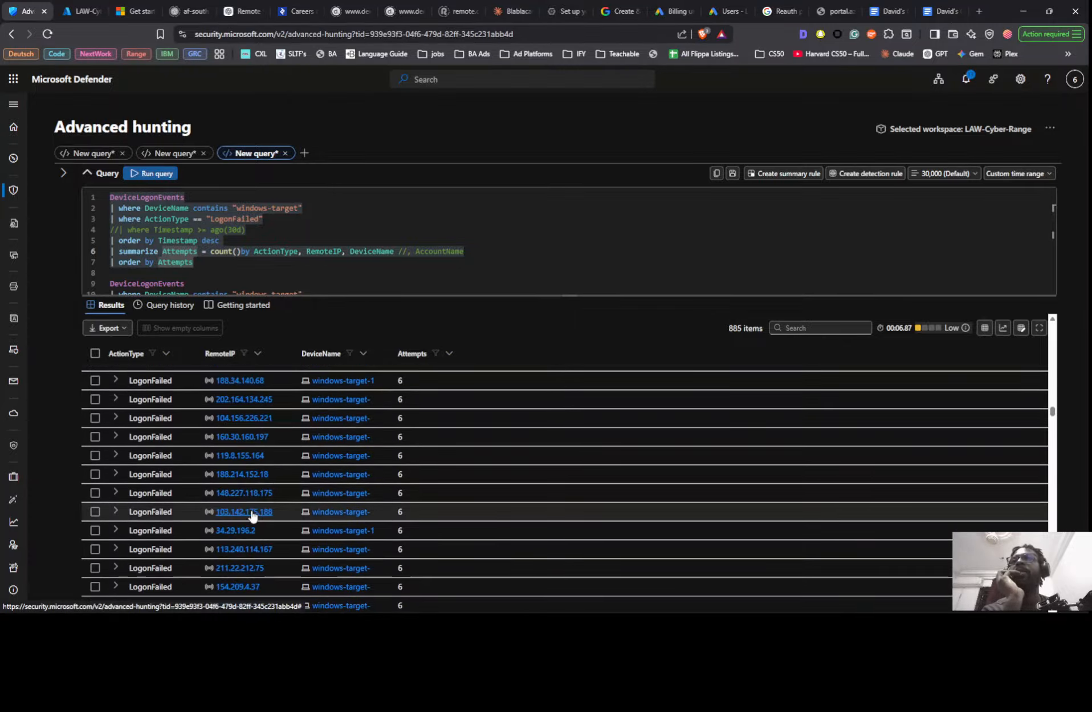
scroll(237, 497, "up", 15)
scroll(234, 496, "up", 20)
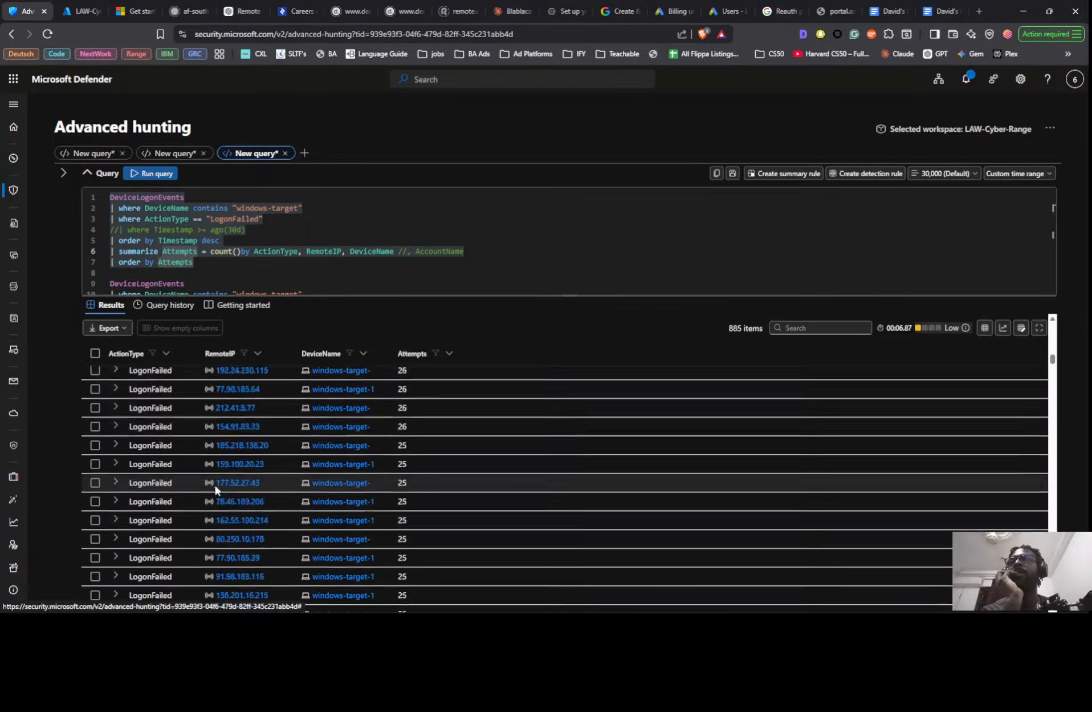
scroll(248, 491, "up", 5)
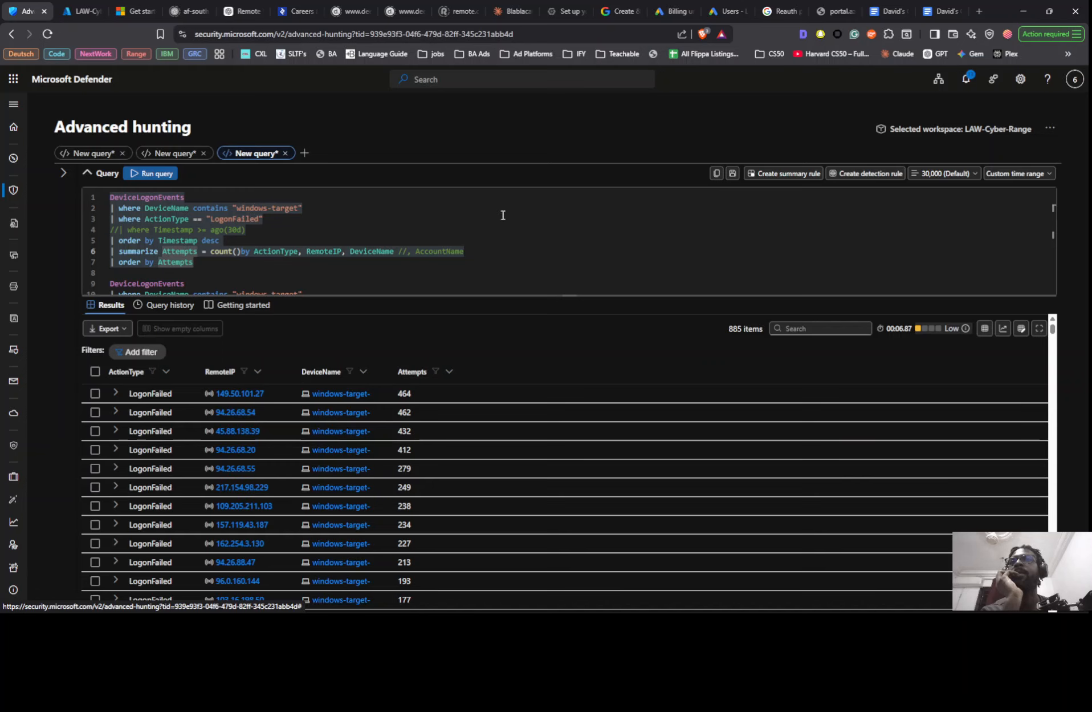
- Uncomment AccountName in the first query's summarize line so attempts are also grouped by account name
left_click(408, 252)
key("BackSpace")
key("BackSpace")
type(",")
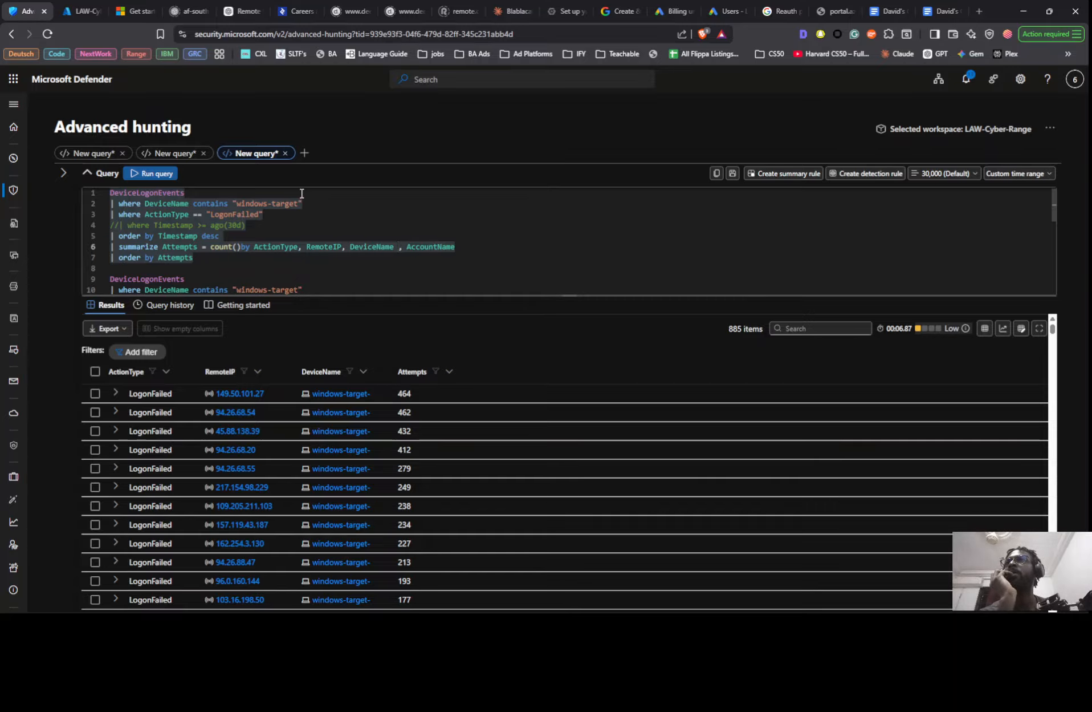
- Replace the distinct LogonType line in the last DeviceLogonEvents query with a copy of the line | where DeviceName contains "windows-target"
scroll(303, 194, "down", 5)
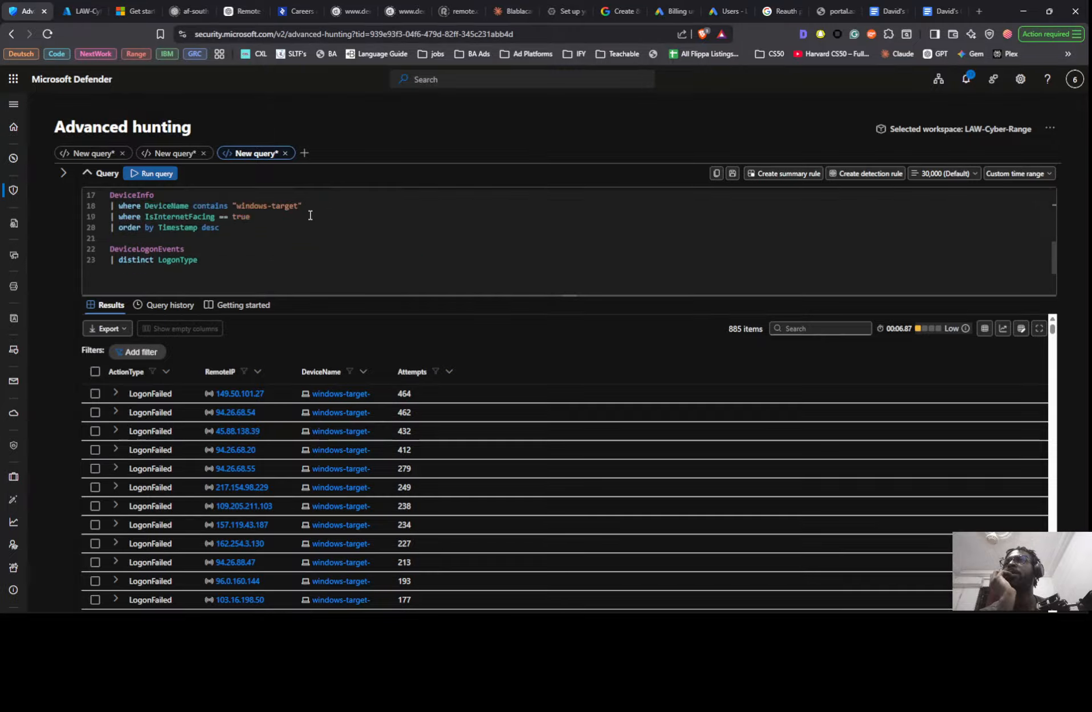
left_click(236, 228)
scroll(295, 226, "up", 3)
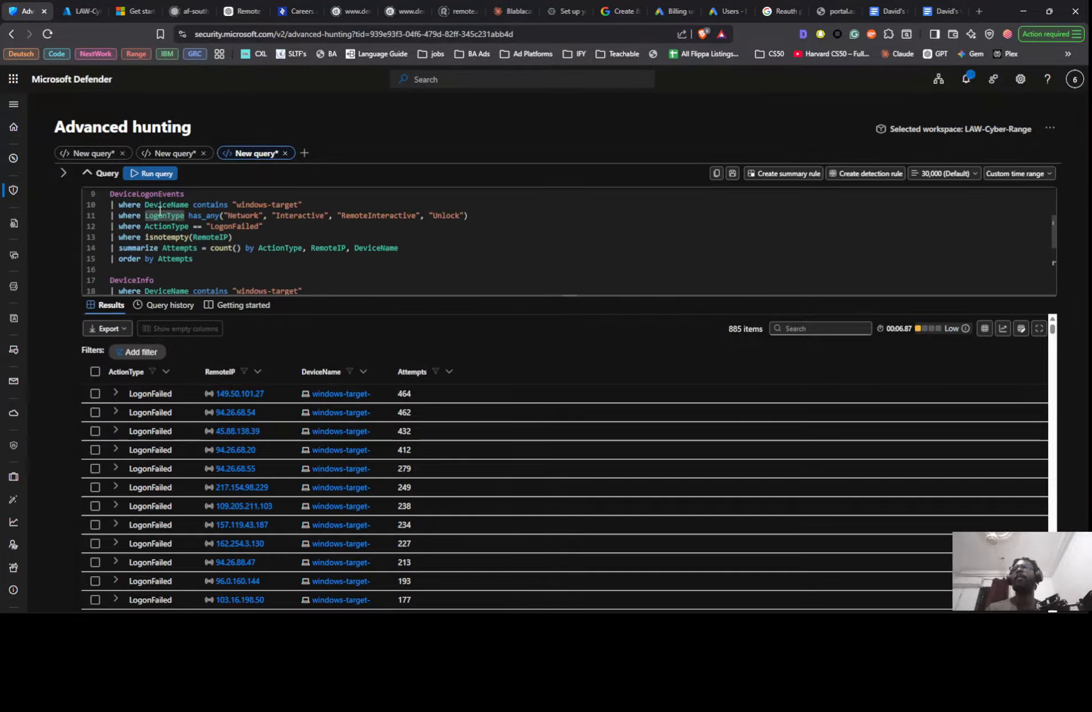
triple_click(202, 204)
key("ctrl+c")
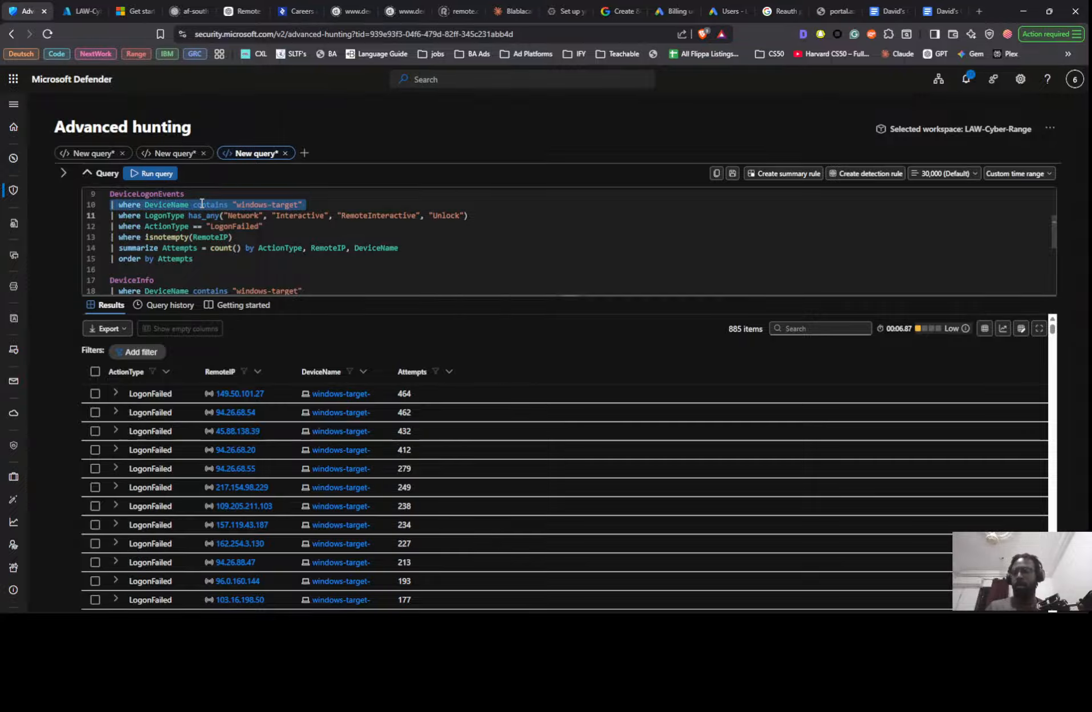
scroll(227, 234, "down", 3)
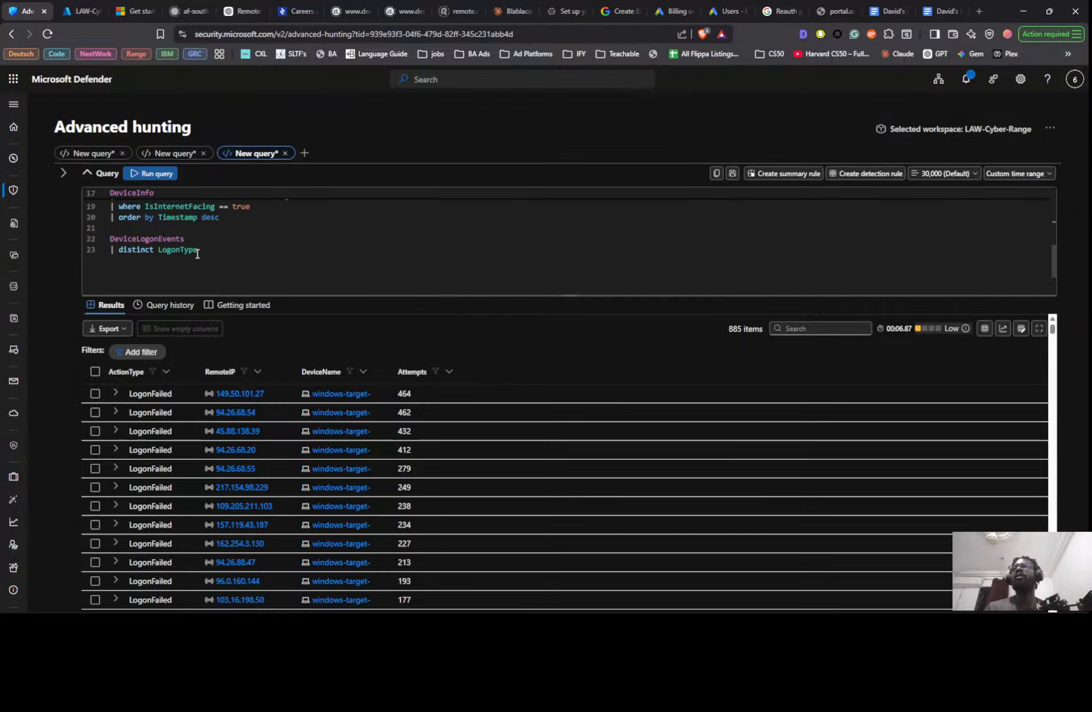
triple_click(192, 251)
key("ctrl+v")
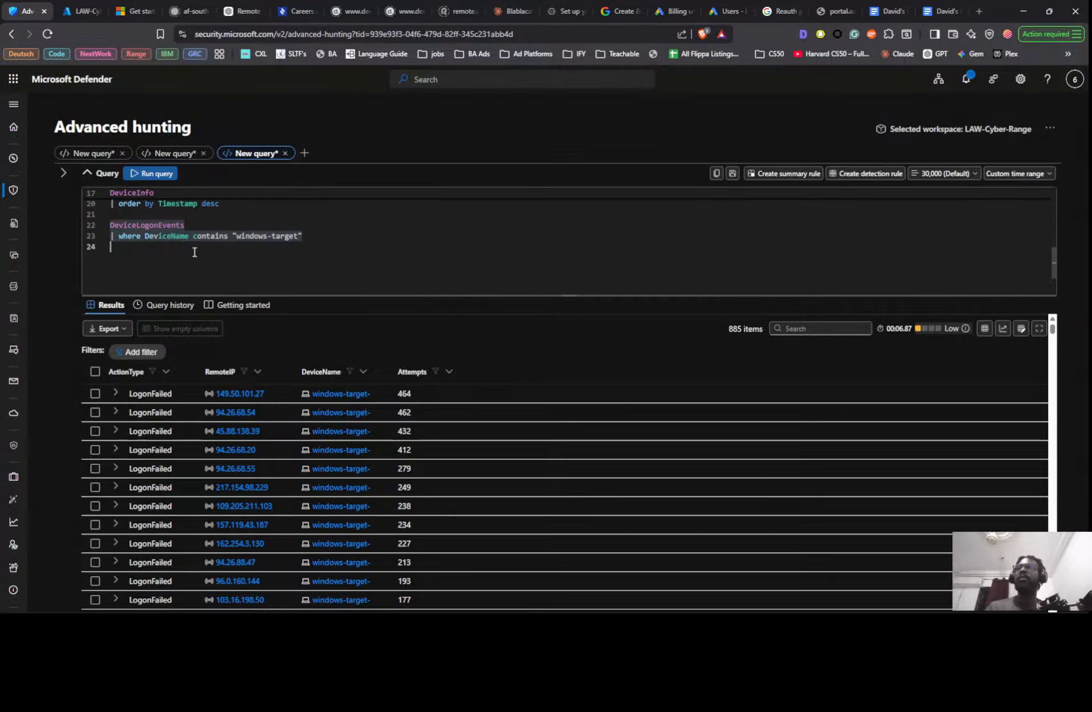
left_click(308, 247)
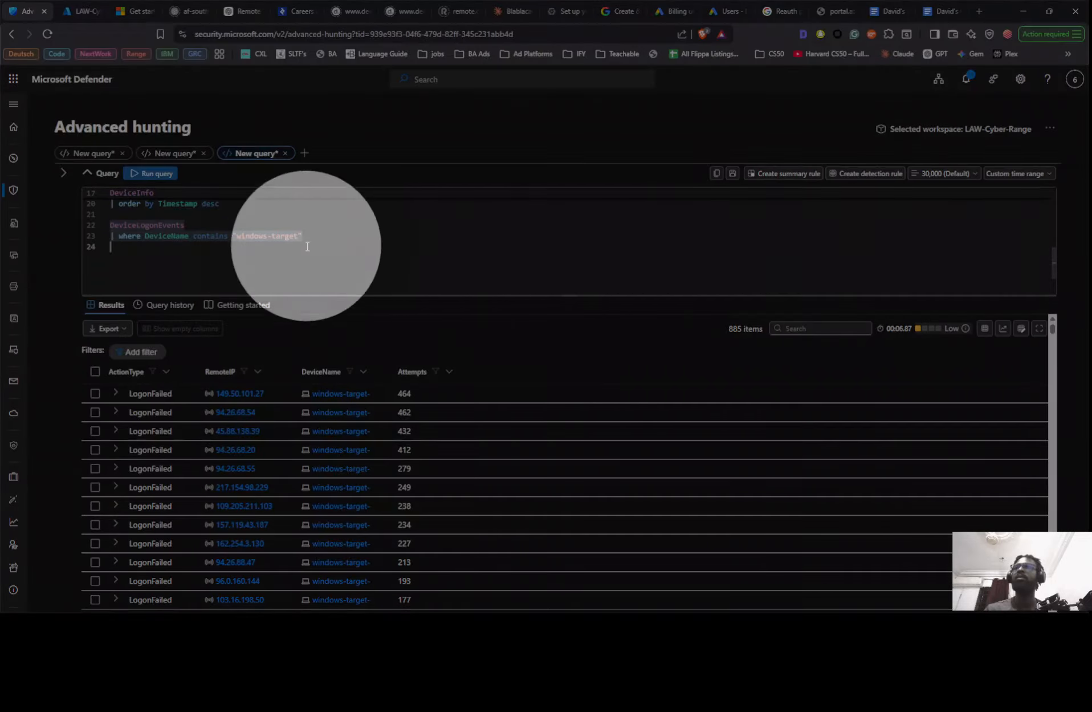
key("BackSpace")
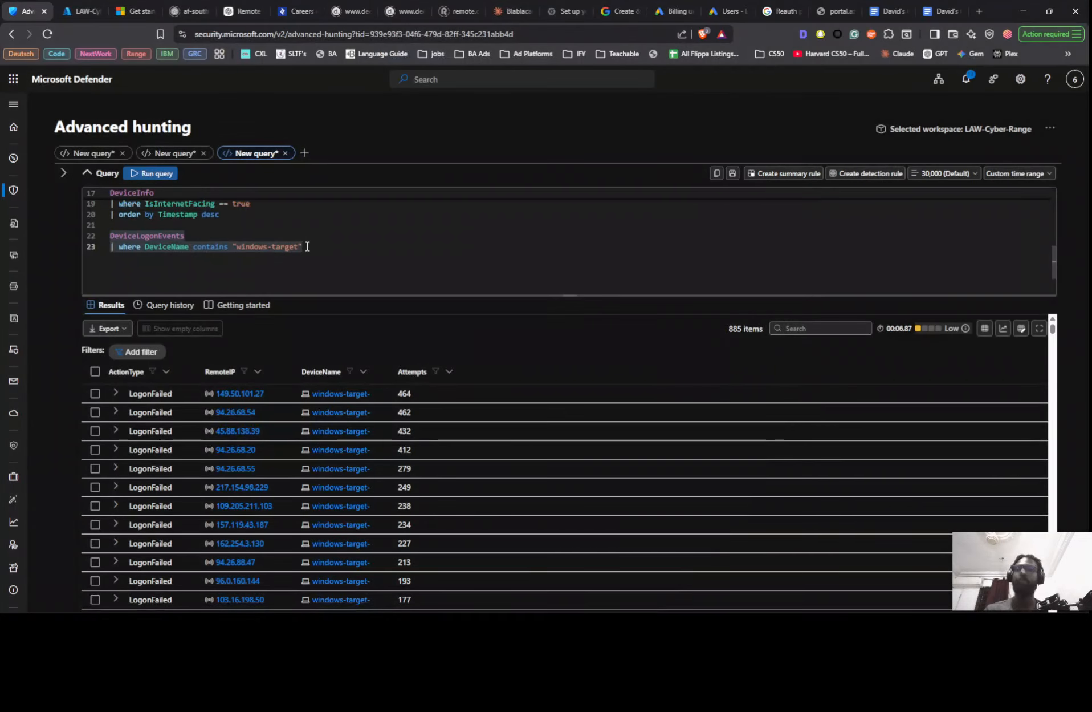
- Add the line | order by Timestamp desc to the end of the last DeviceLogonEvents query
key("Return")
type("| ")
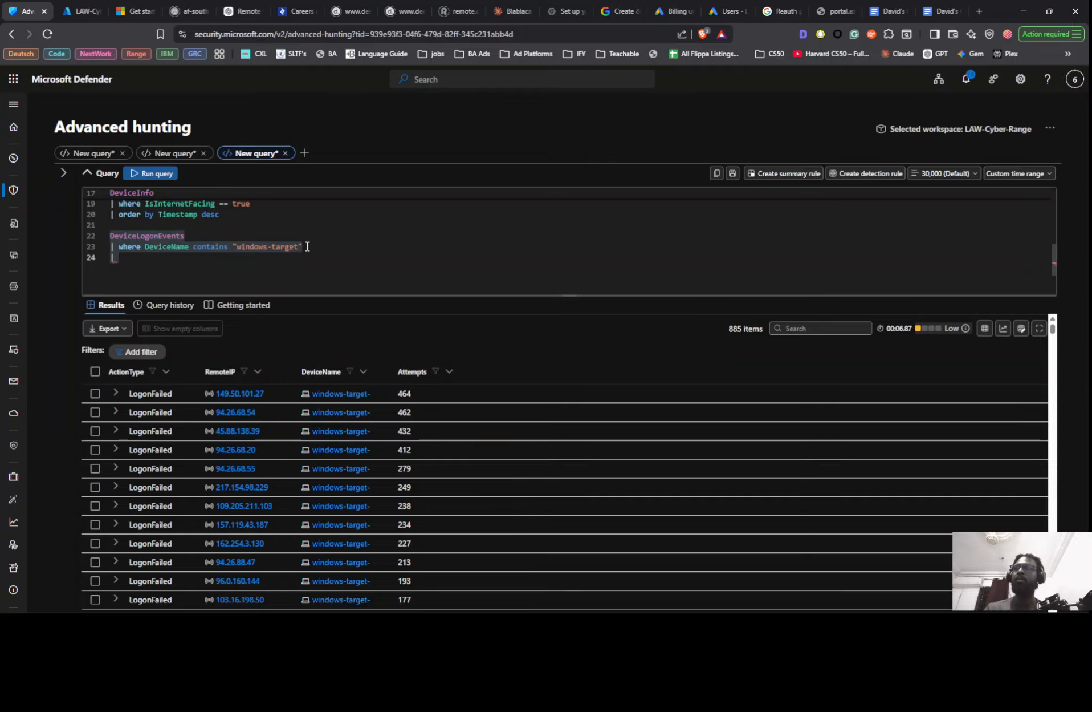
type("oe")
key("Tab")
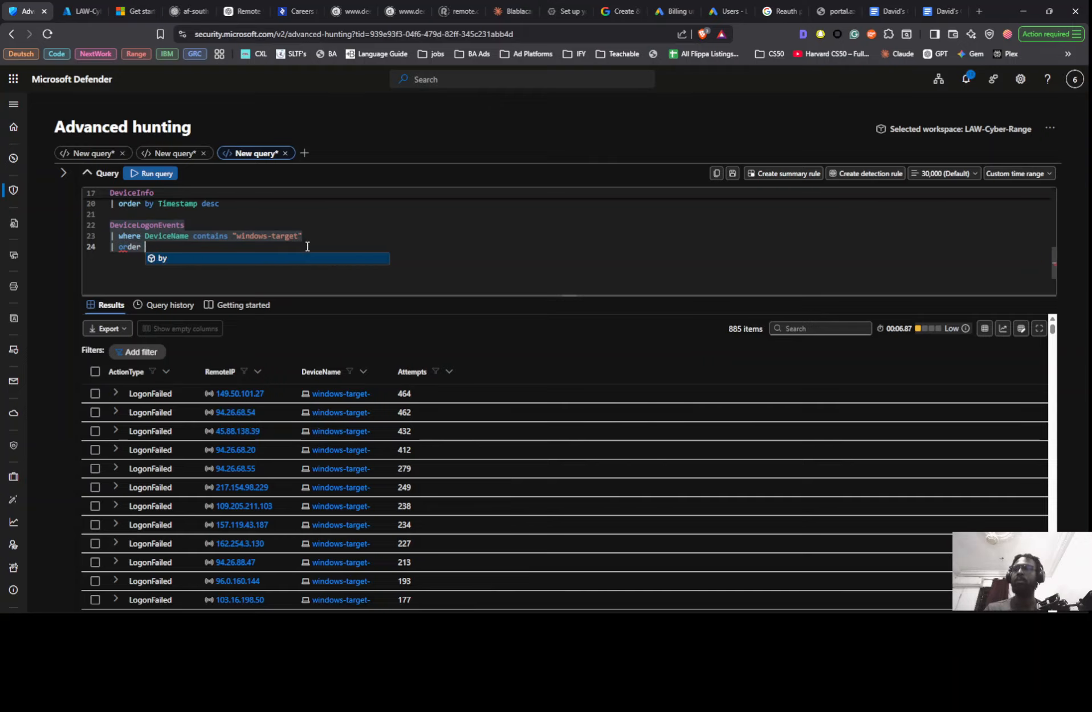
key("Tab")
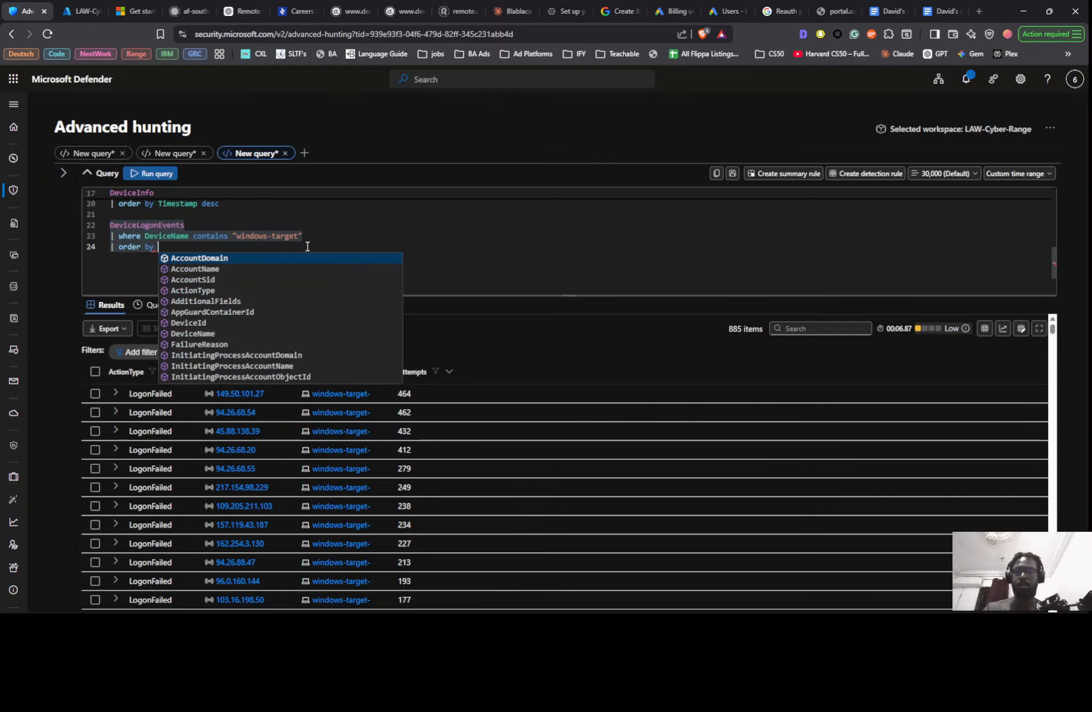
type("ti")
key("Down")
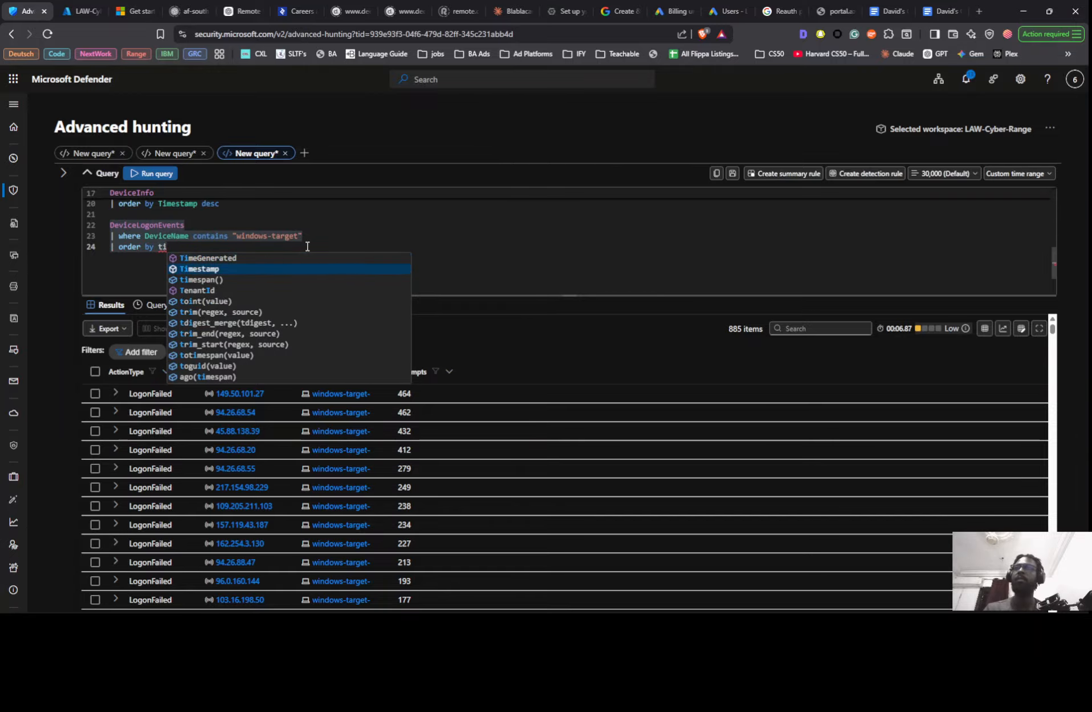
key("Tab")
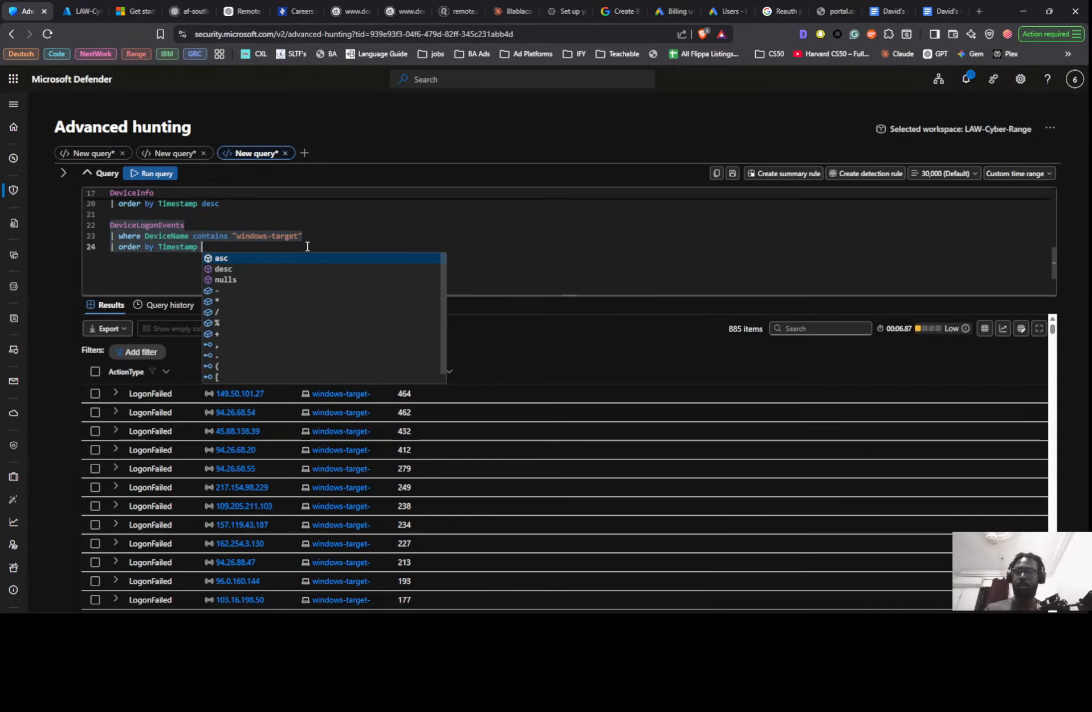
type("desc")
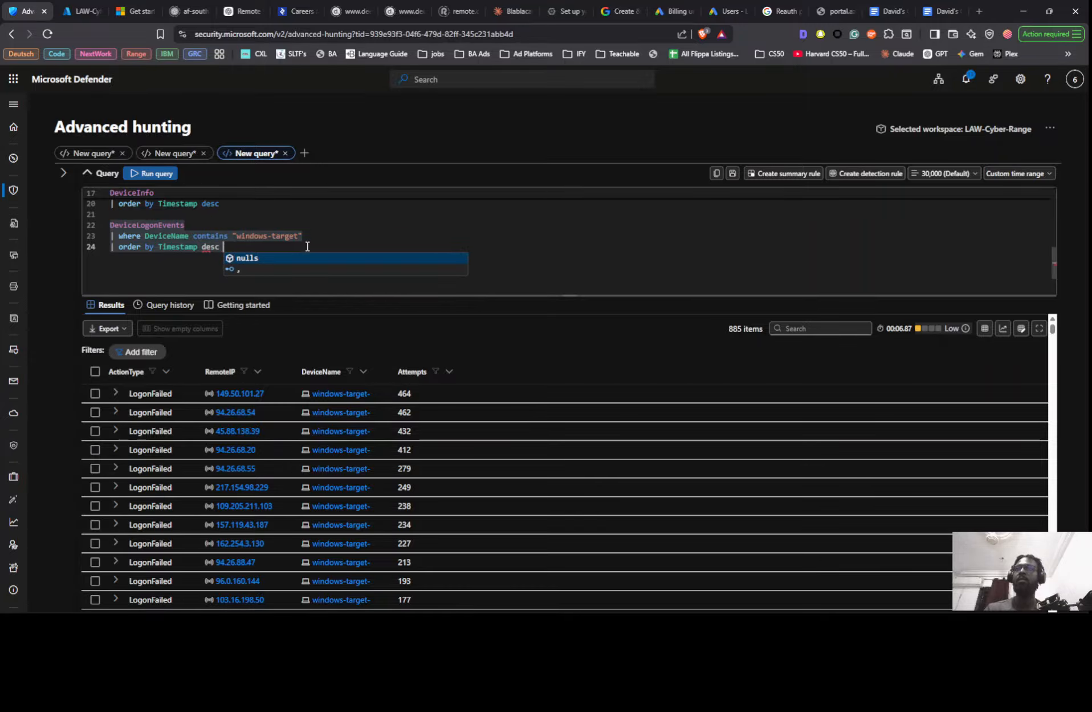
- Add the line | where ActionType == "LogonSuccess" below the DeviceName filter in the last DeviceLogonEvents query and run it
left_click(355, 227)
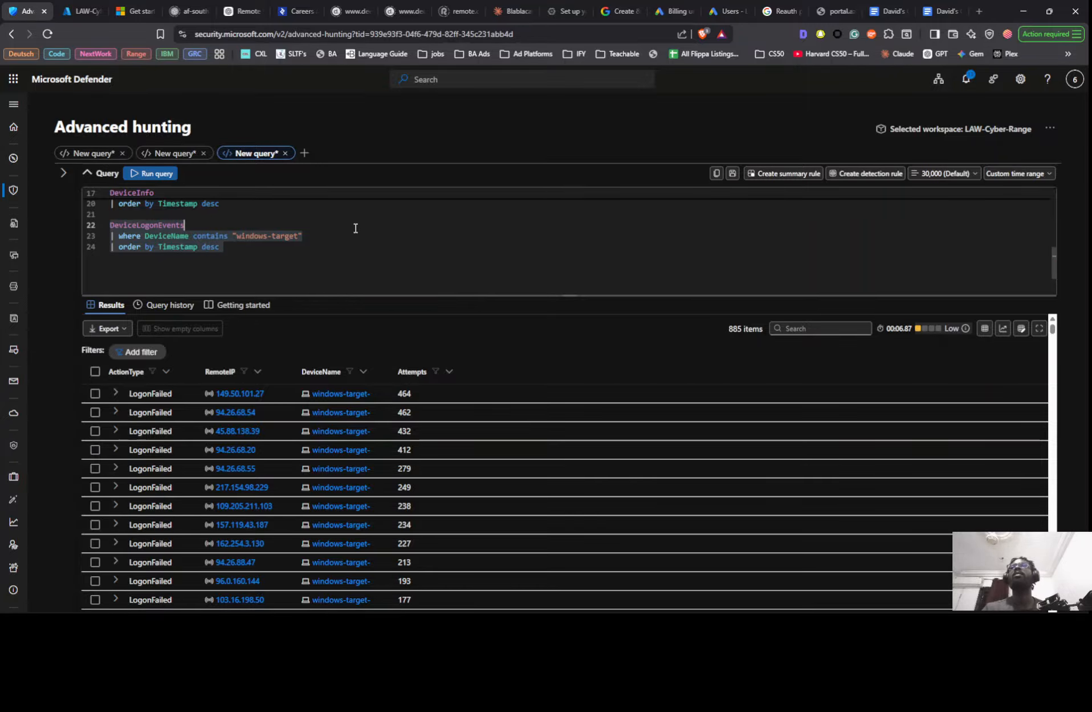
left_click(348, 237)
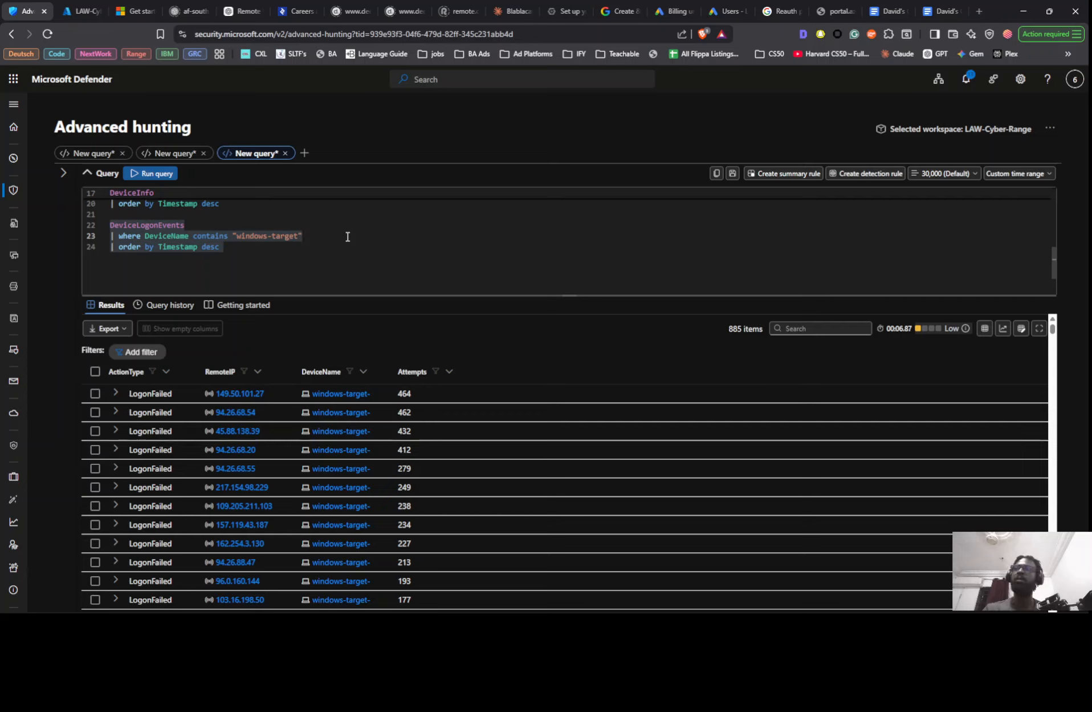
key("Return")
type("|")
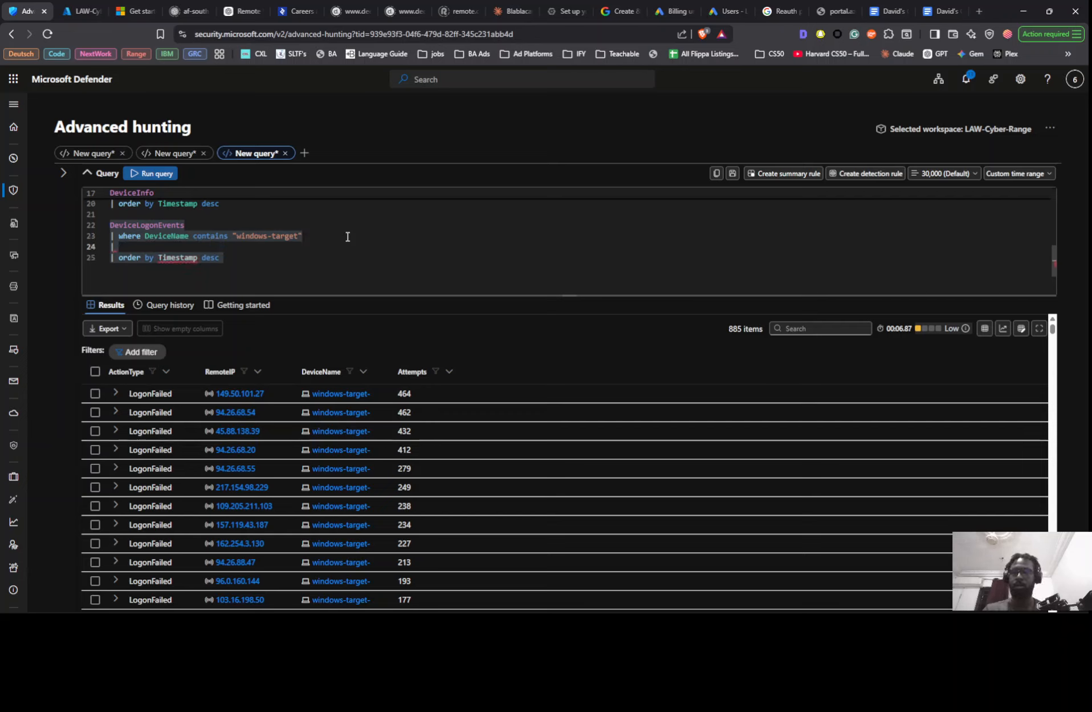
type(" where ")
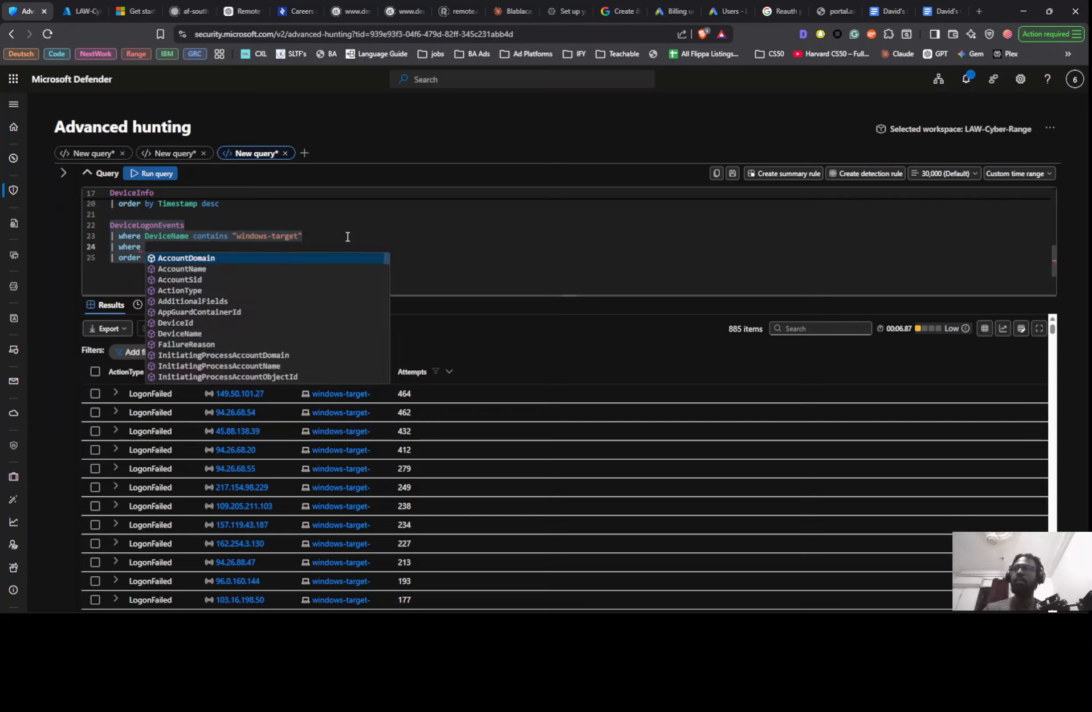
type("ac")
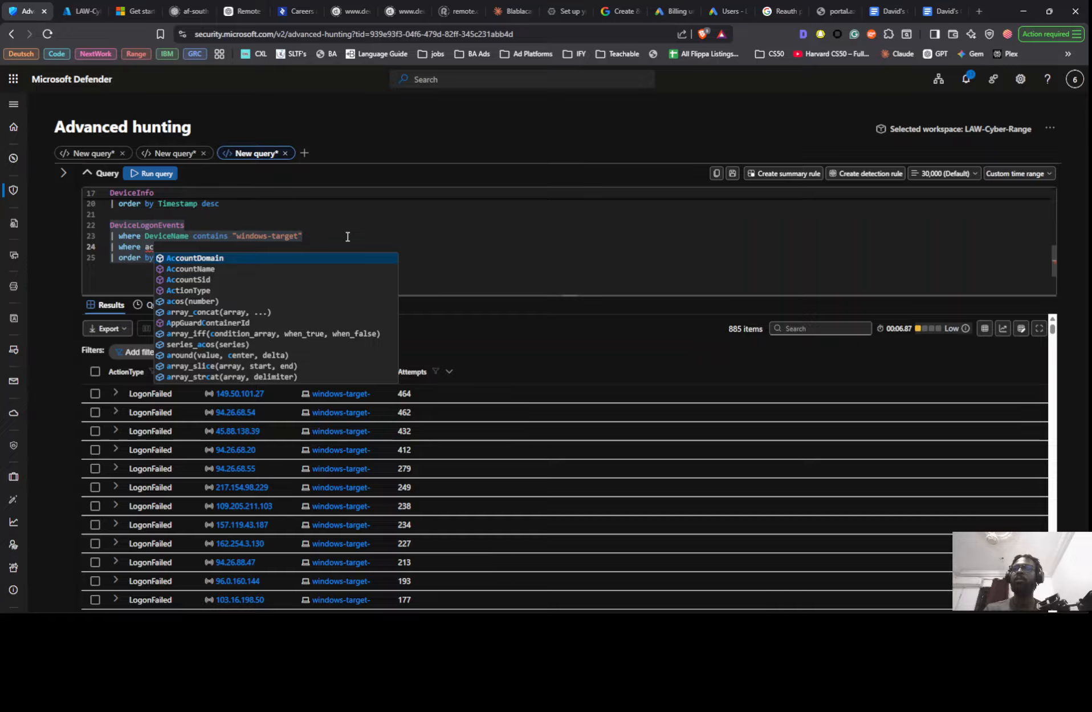
type("ti")
key("Tab")
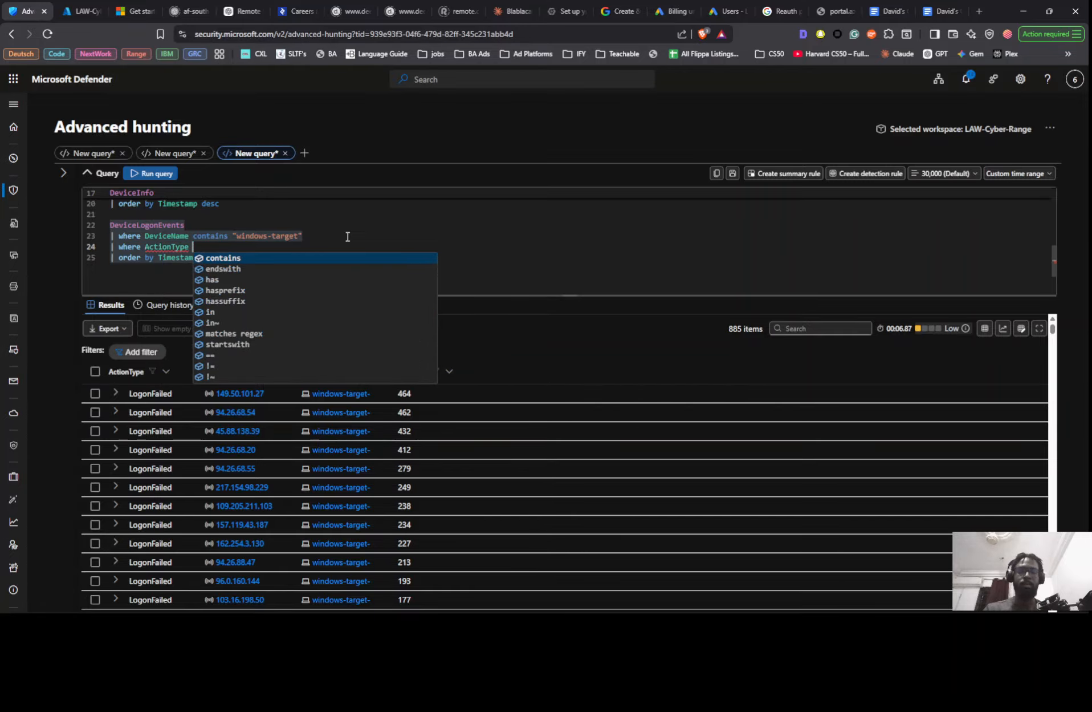
type("==")
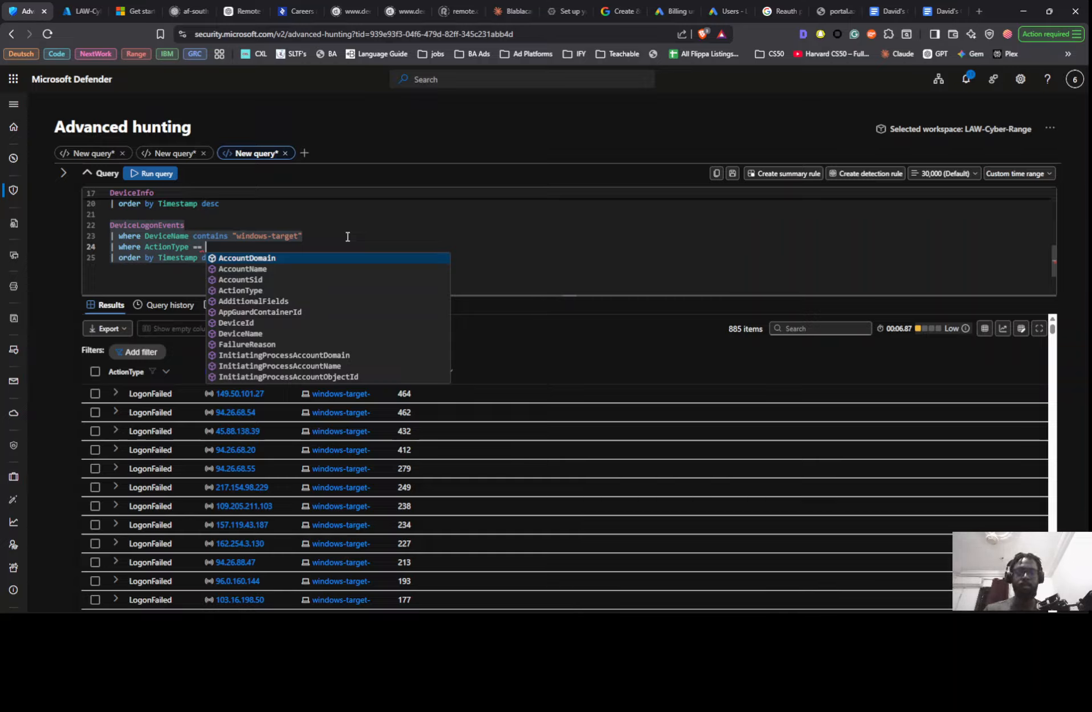
type("\"")
key("Caps_Lock")
key("BackSpace")
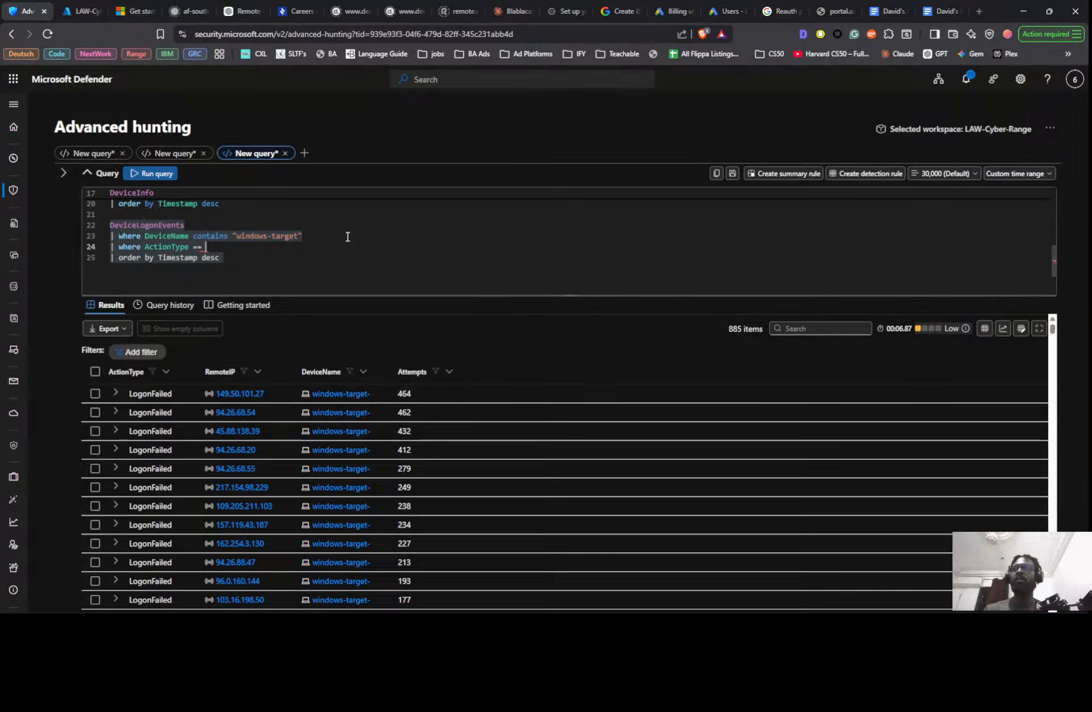
key("Caps_Lock")
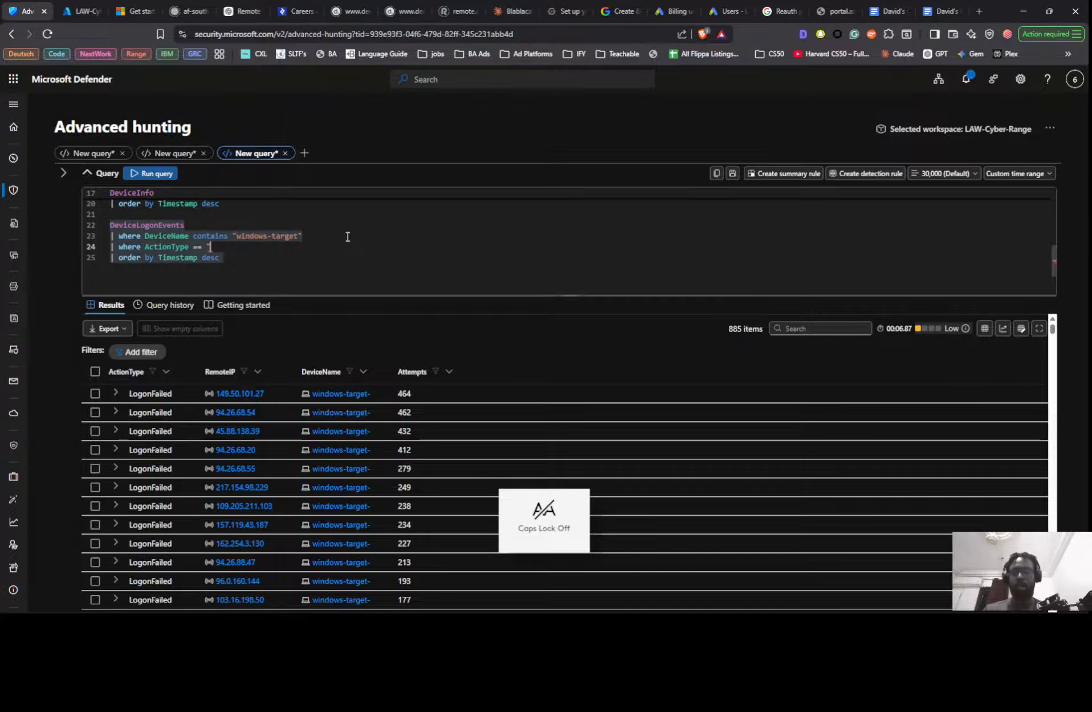
type("Lo")
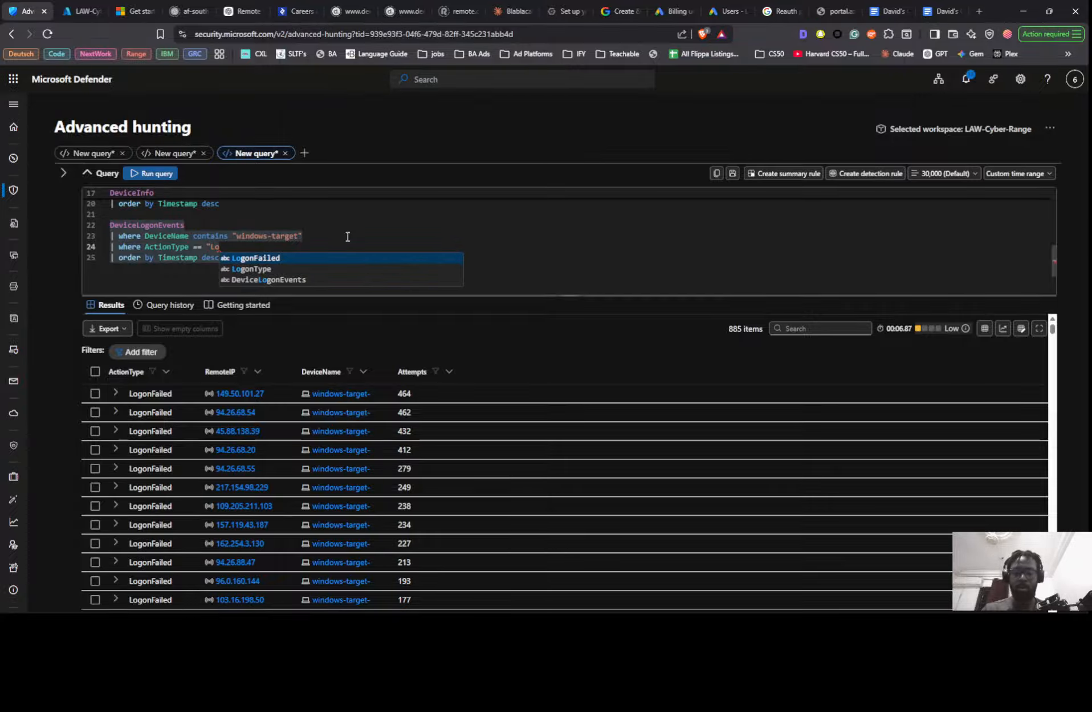
type("gon")
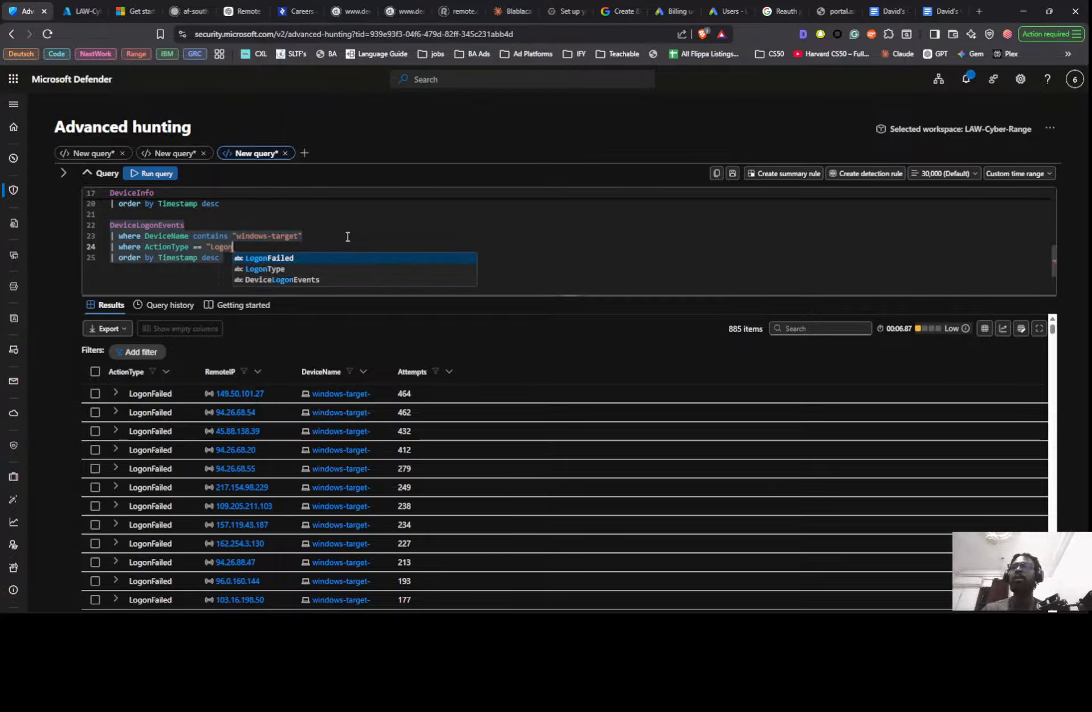
type("Su")
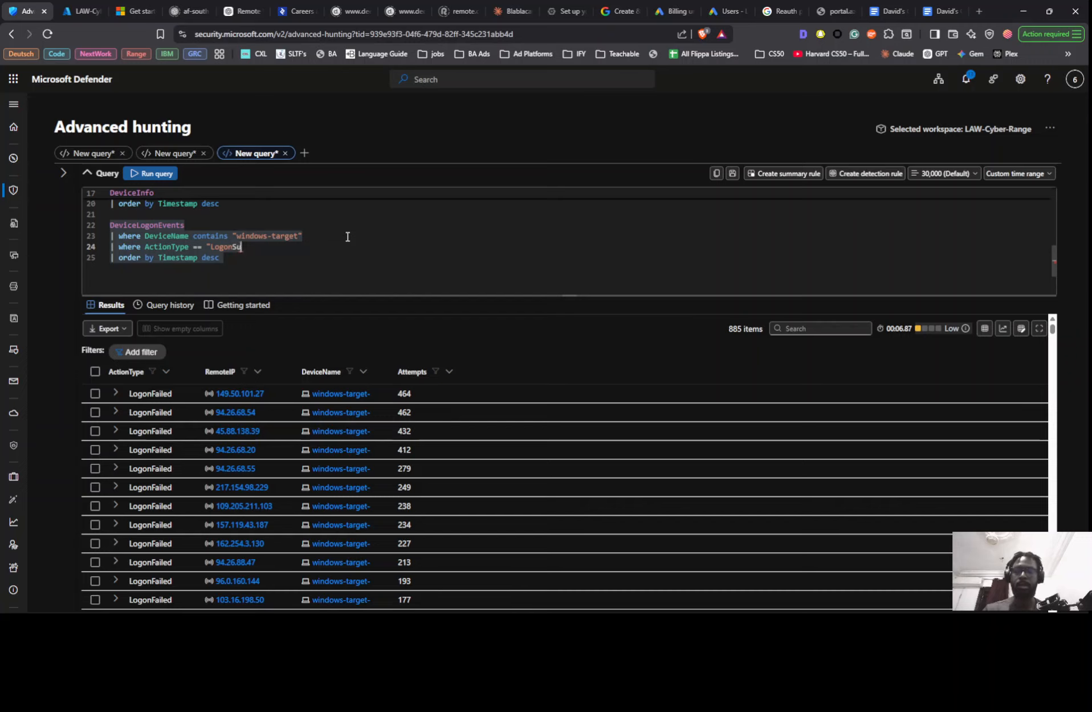
type("ccess")
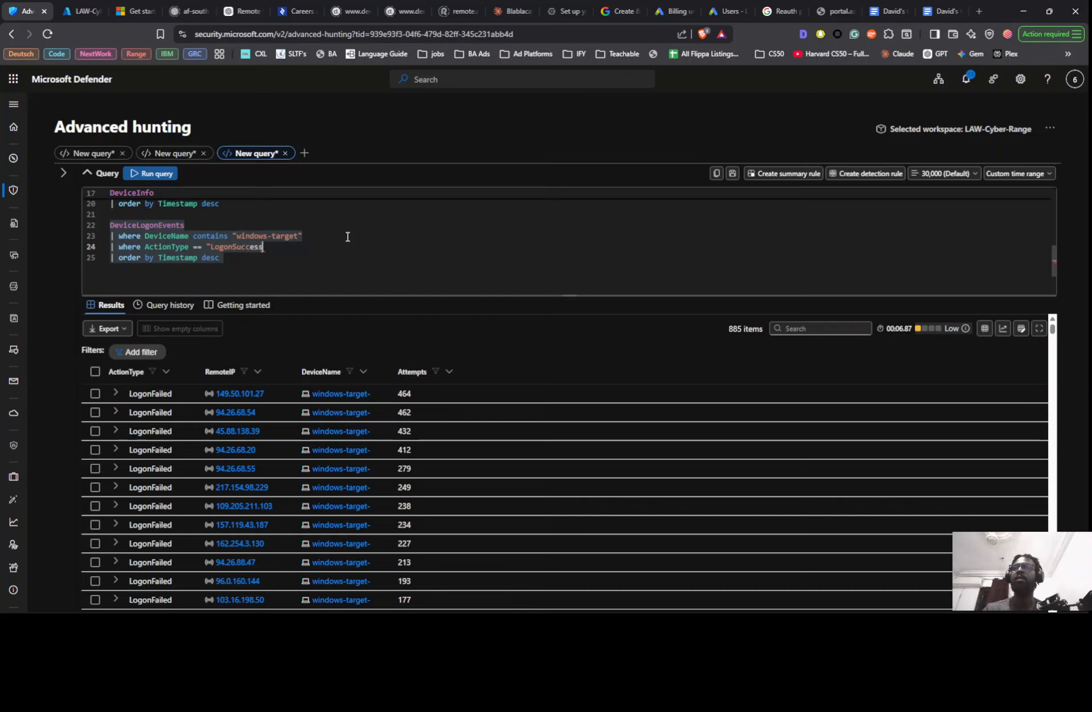
type("\"")
key("shift+Return")
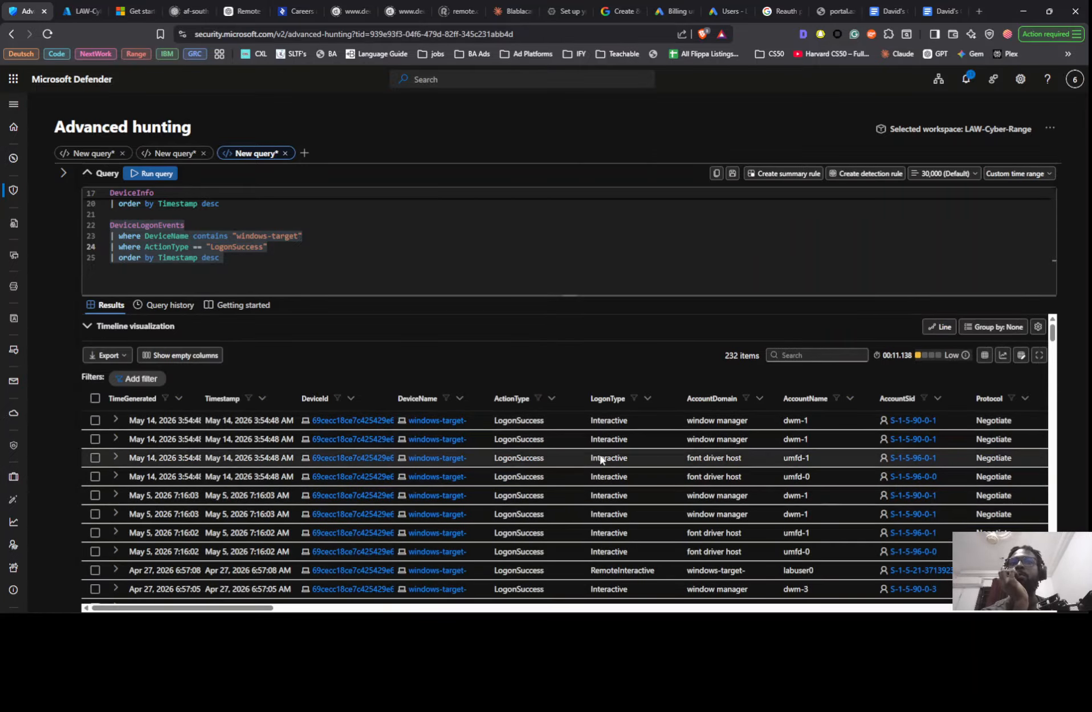
- Examine the timestamps, logon types, account names and remote IPs throughout the successful-logon results
scroll(610, 445, "down", 3)
scroll(613, 428, "down", 5)
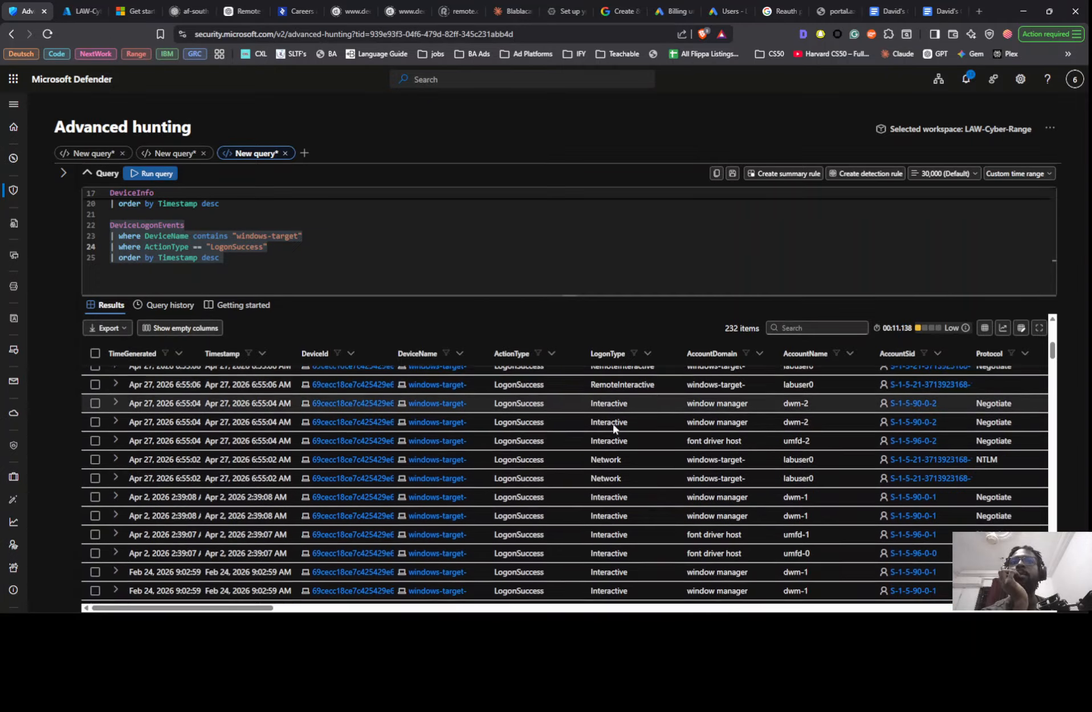
scroll(609, 405, "up", 1)
scroll(610, 404, "down", 3)
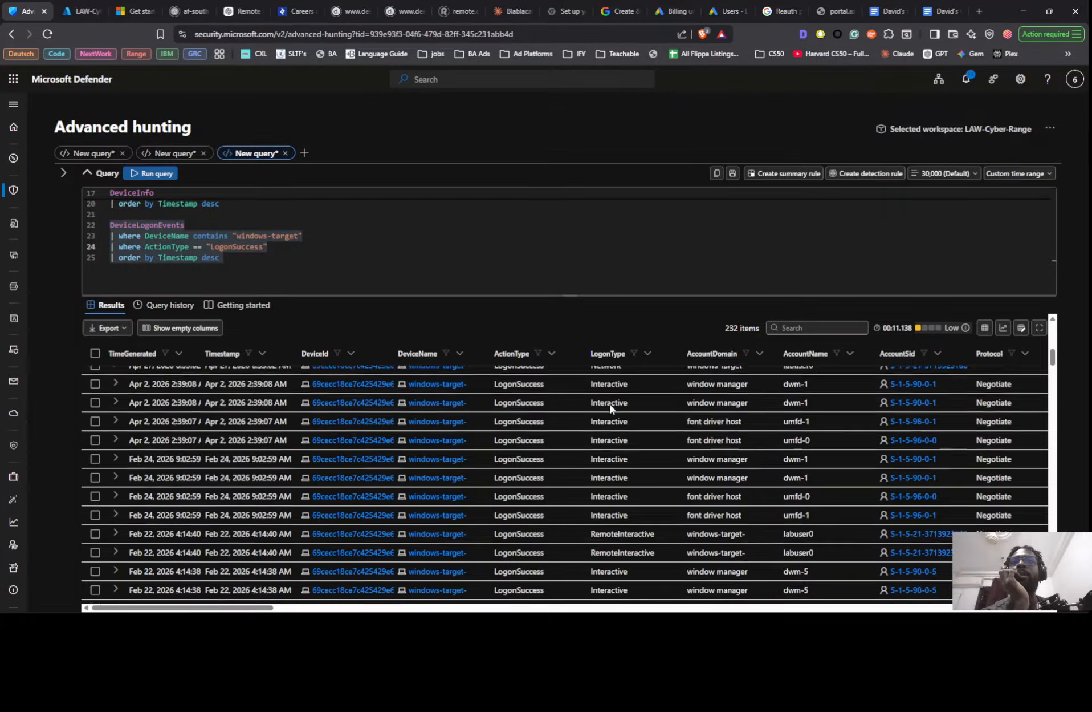
scroll(610, 419, "down", 3)
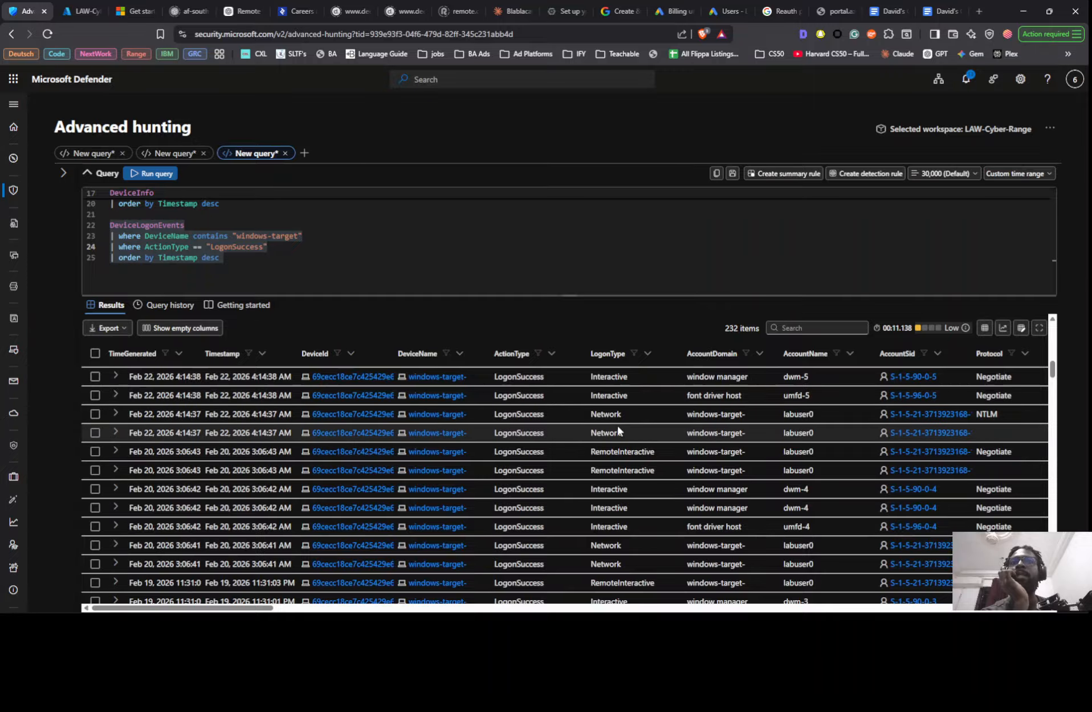
scroll(257, 216, "up", 3)
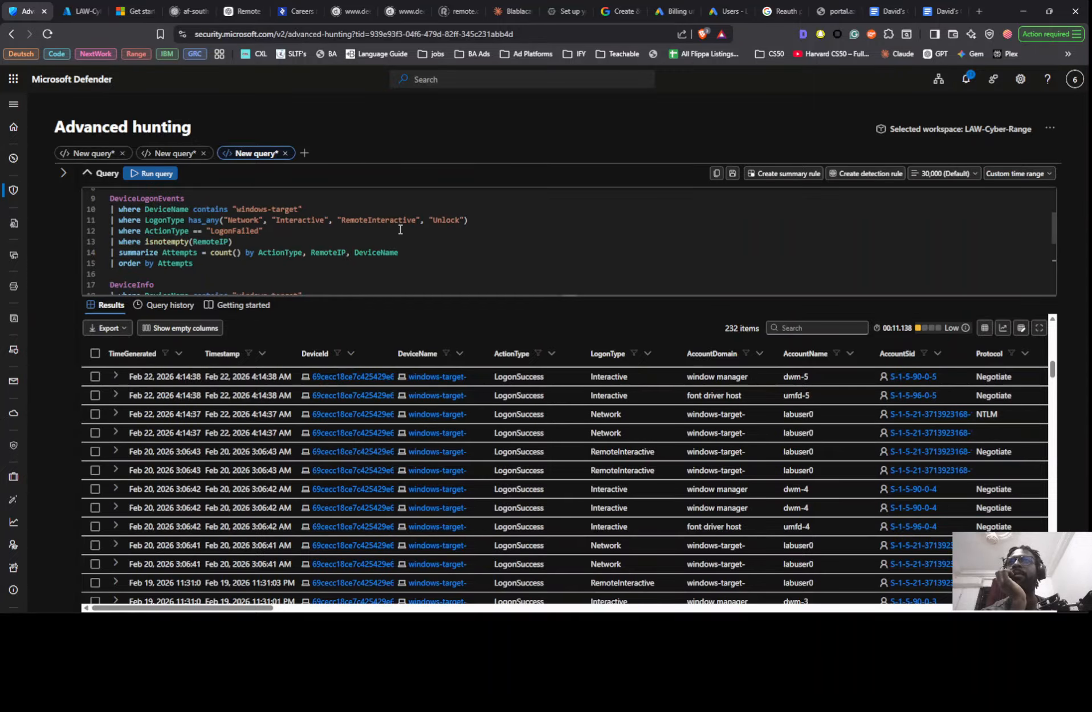
scroll(707, 458, "down", 5)
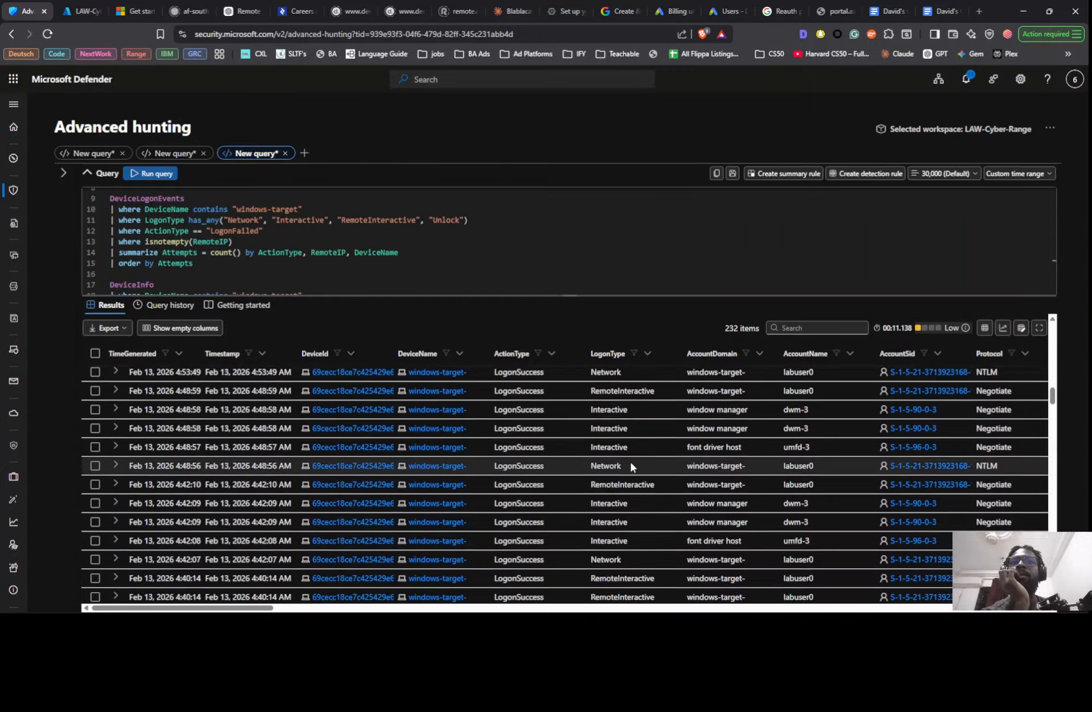
scroll(627, 454, "down", 3)
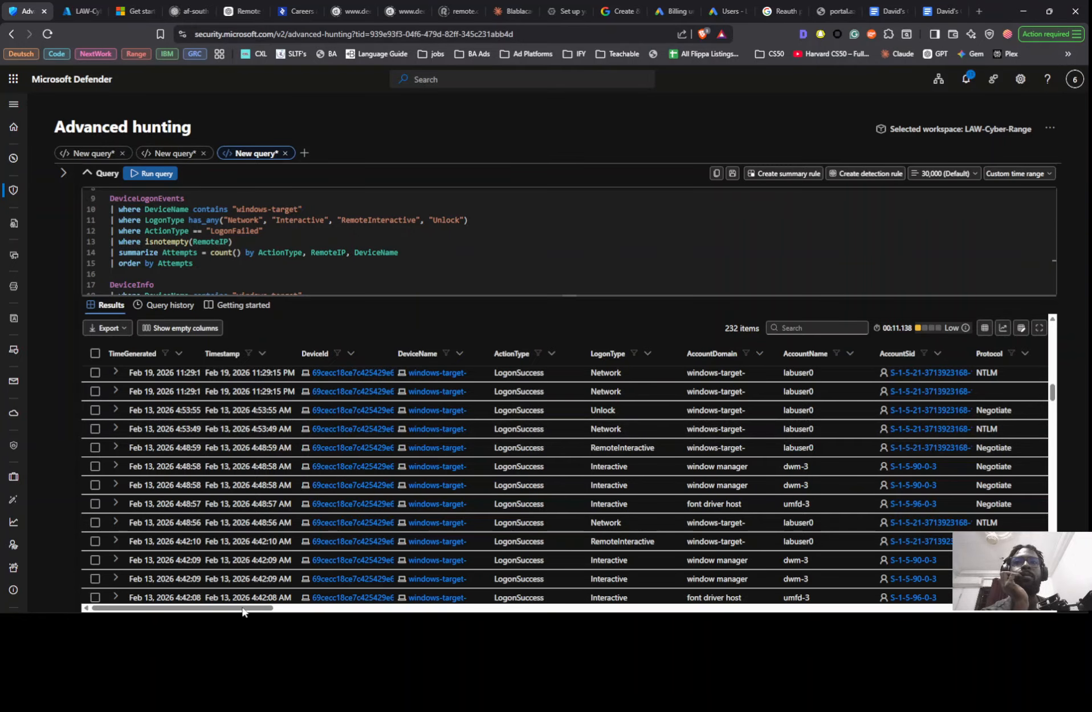
left_click_drag(246, 607, 309, 614)
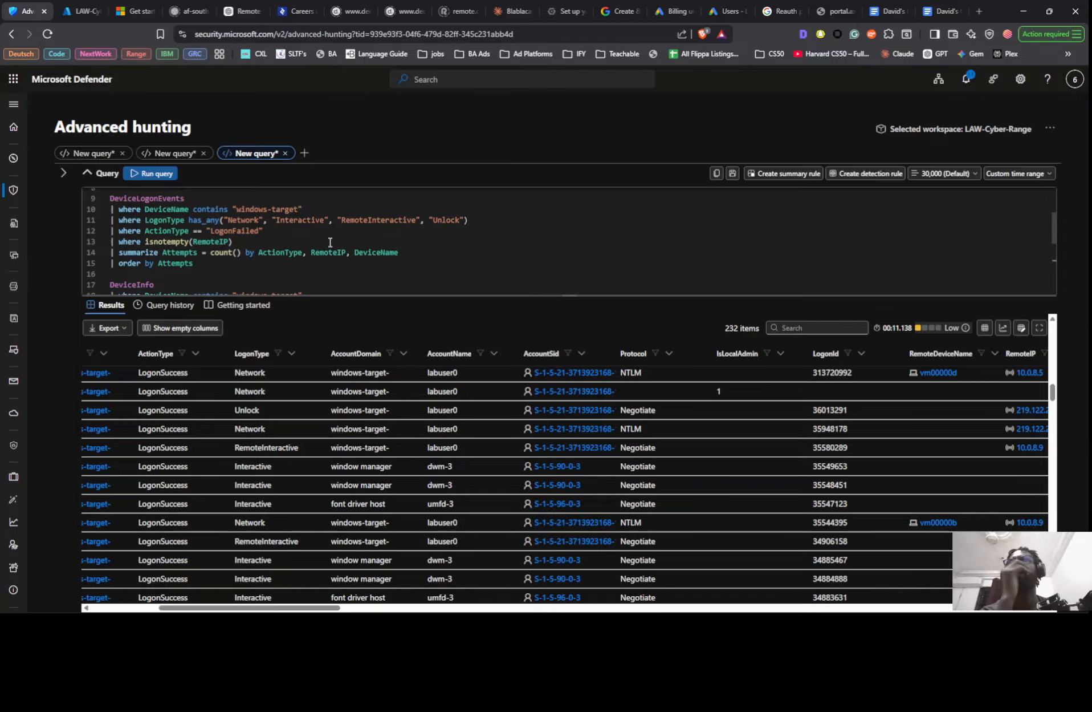
- Add the line | where TimeGenerated >= ago(30d) after the LogonSuccess filter, run the query and review its results
scroll(313, 271, "down", 2)
scroll(313, 265, "down", 1)
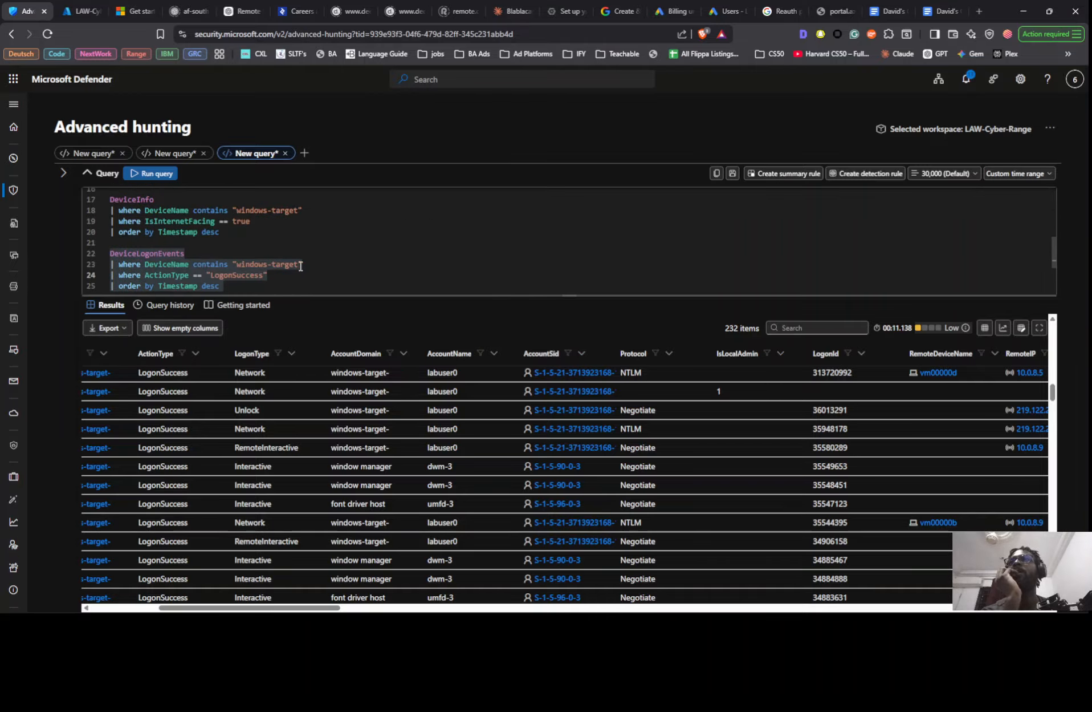
left_click(300, 272)
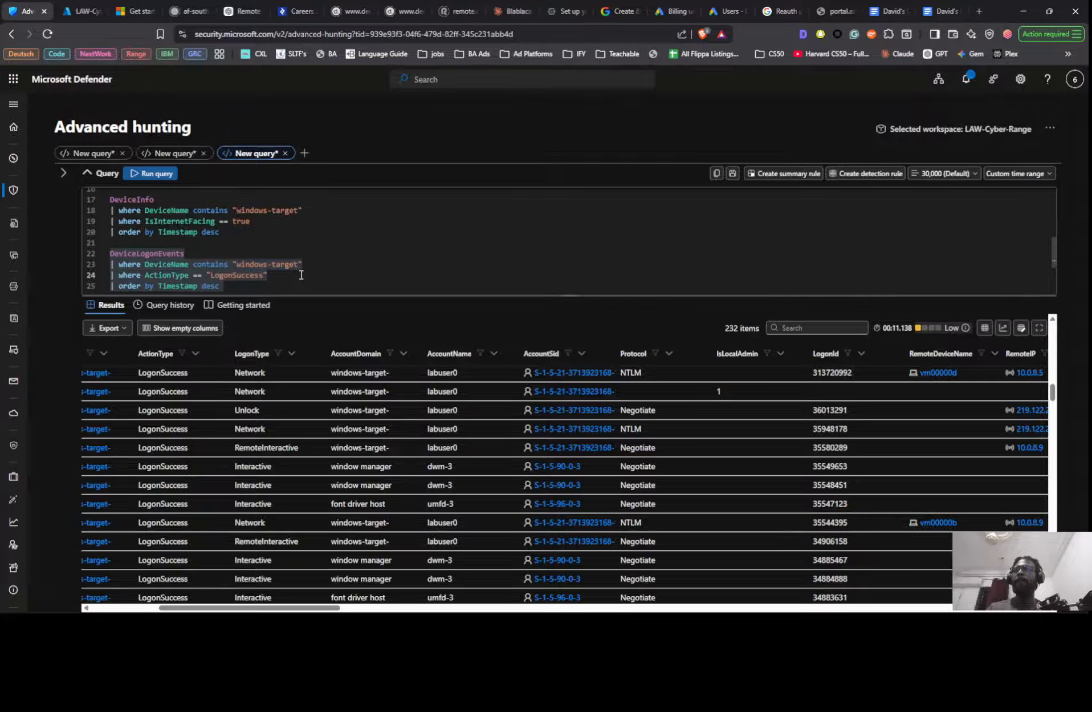
key("Return")
type("| ")
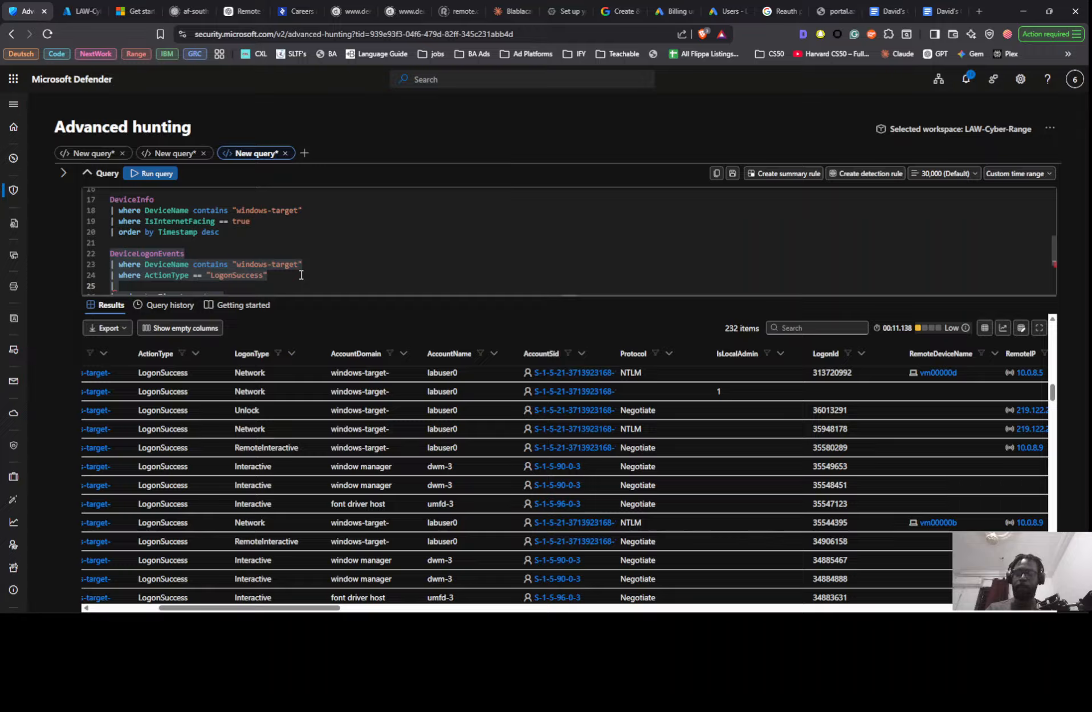
type("wh")
scroll(301, 275, "down", 2)
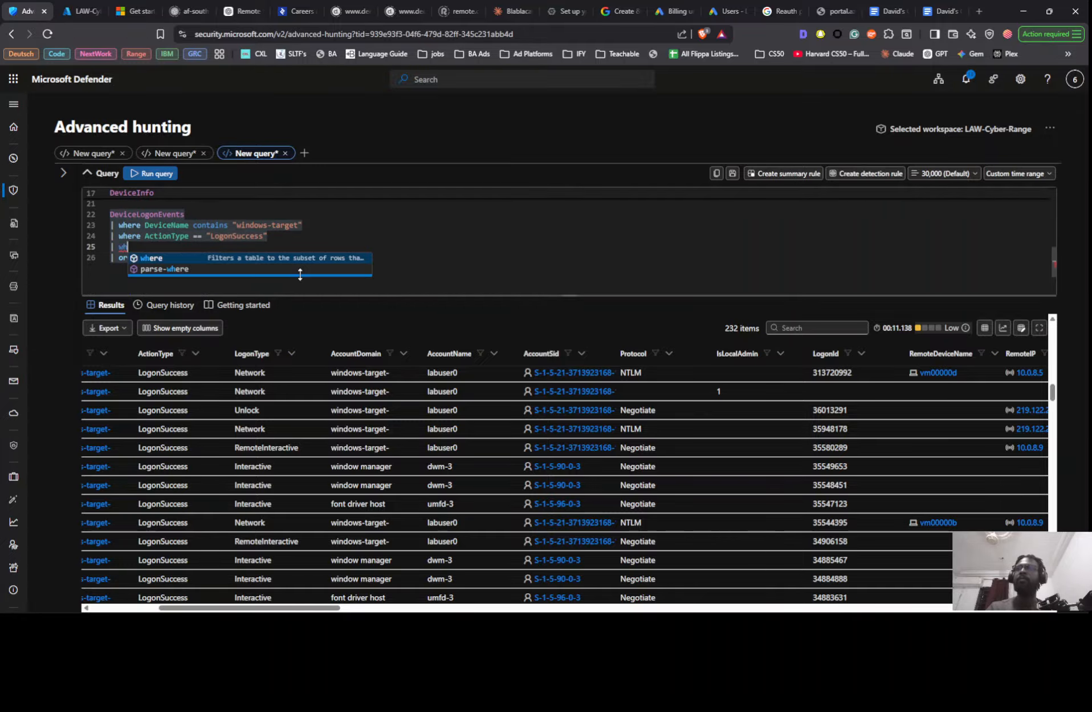
type("ere t")
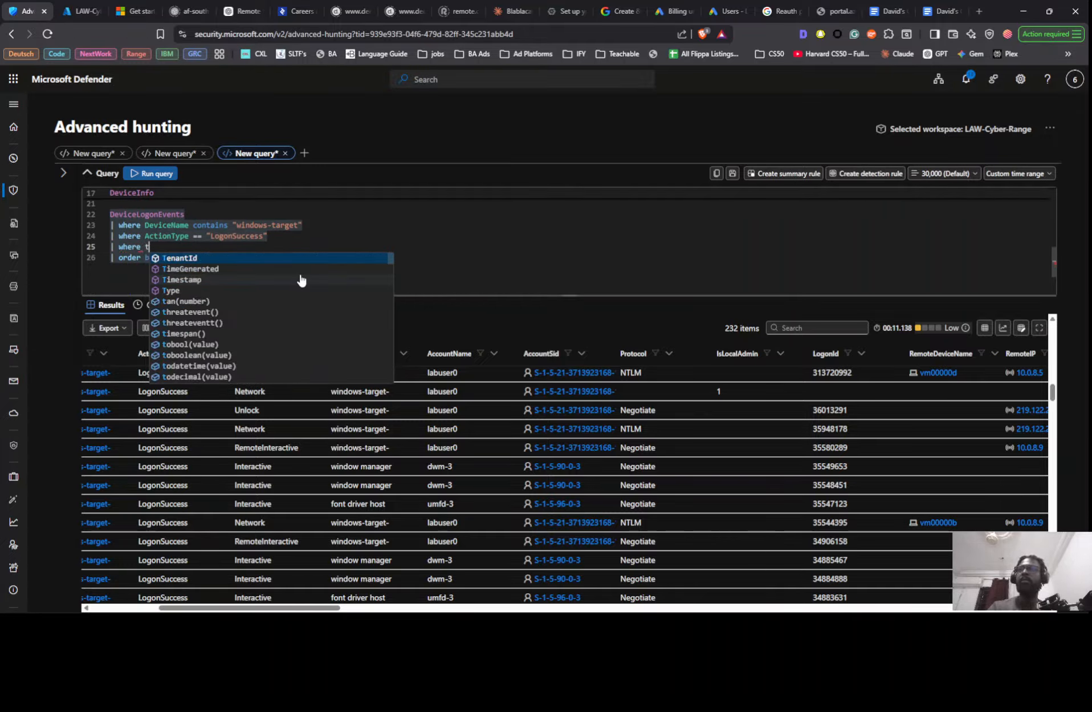
key("Down")
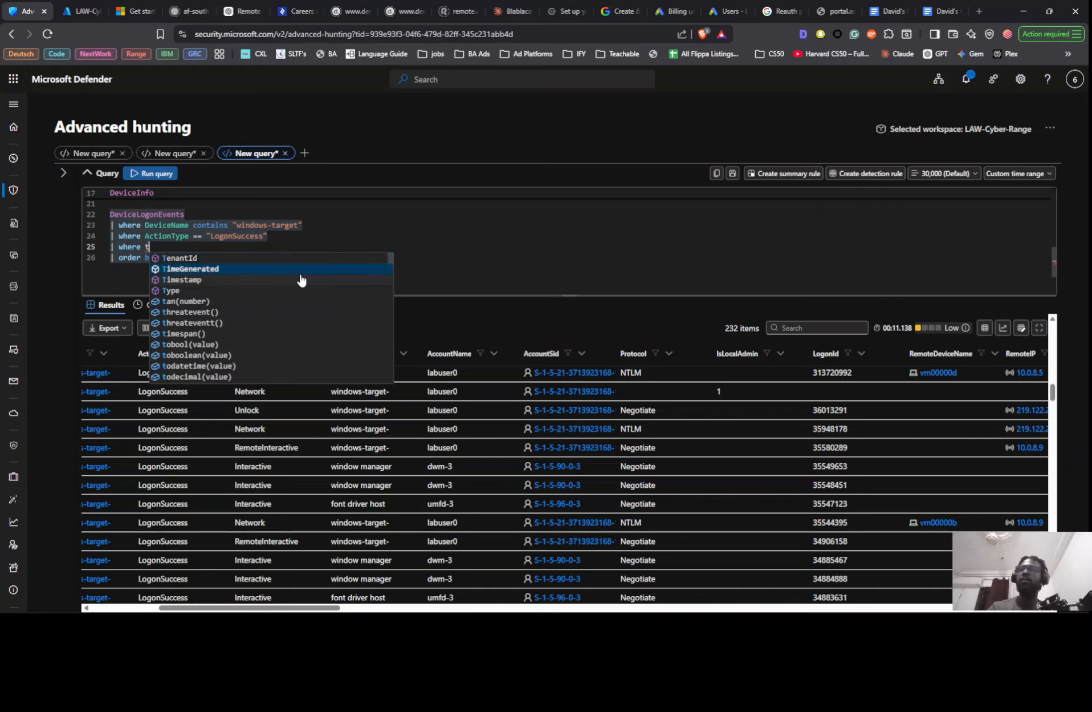
key("Tab")
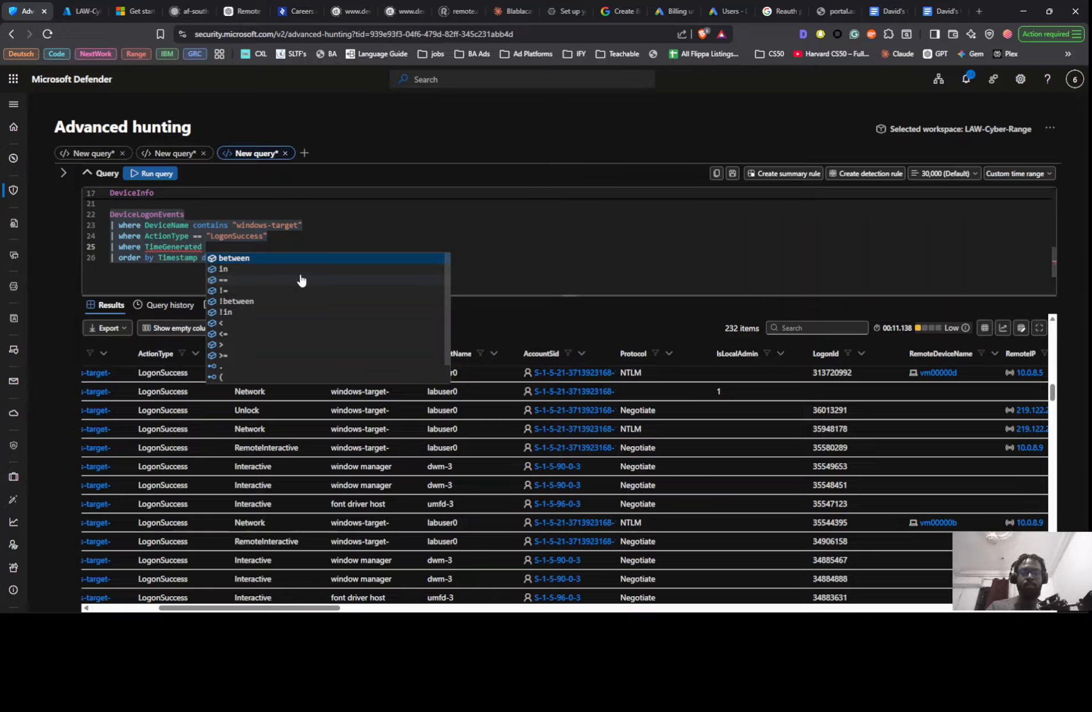
type(">")
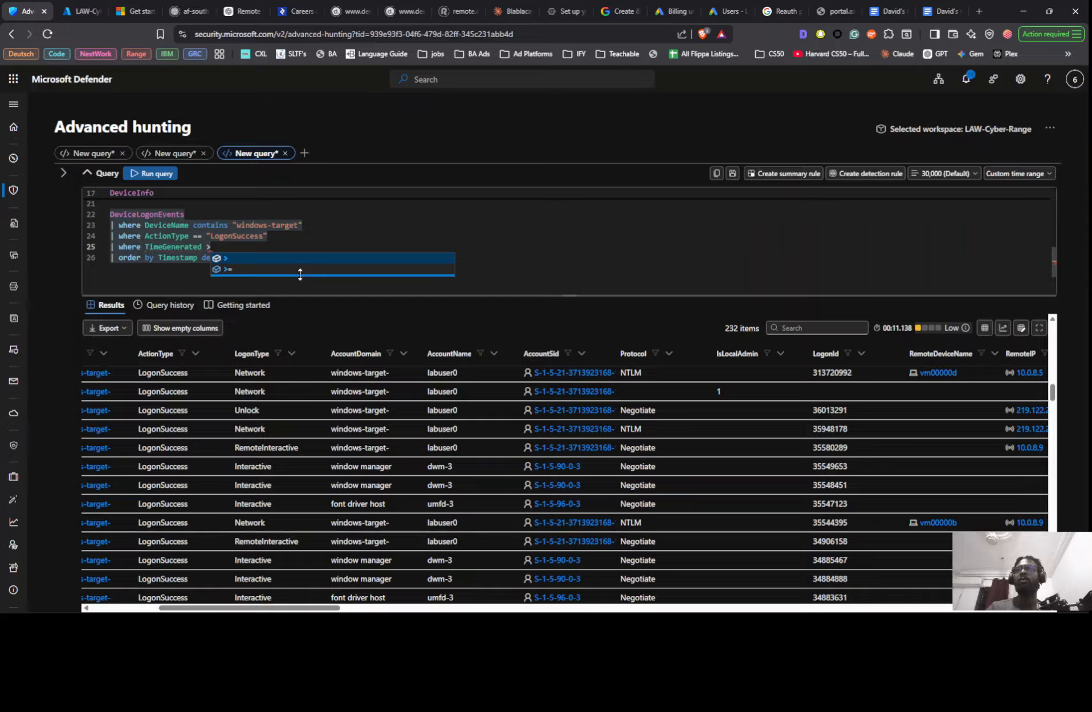
key("Caps_Lock")
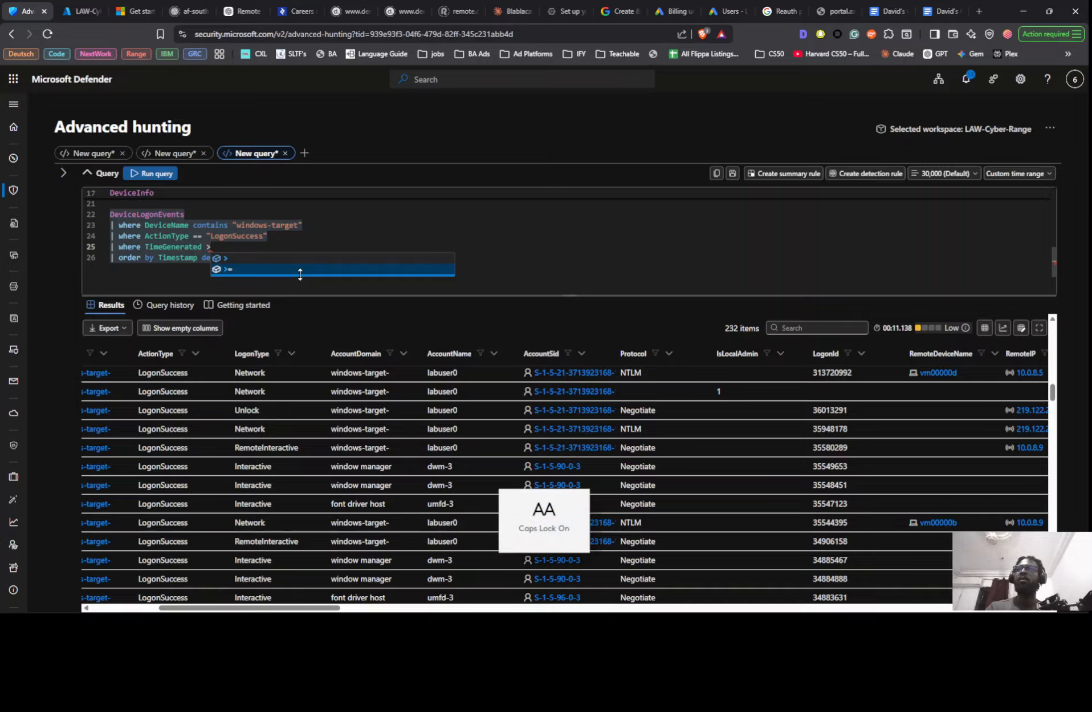
type("=")
key("Caps_Lock")
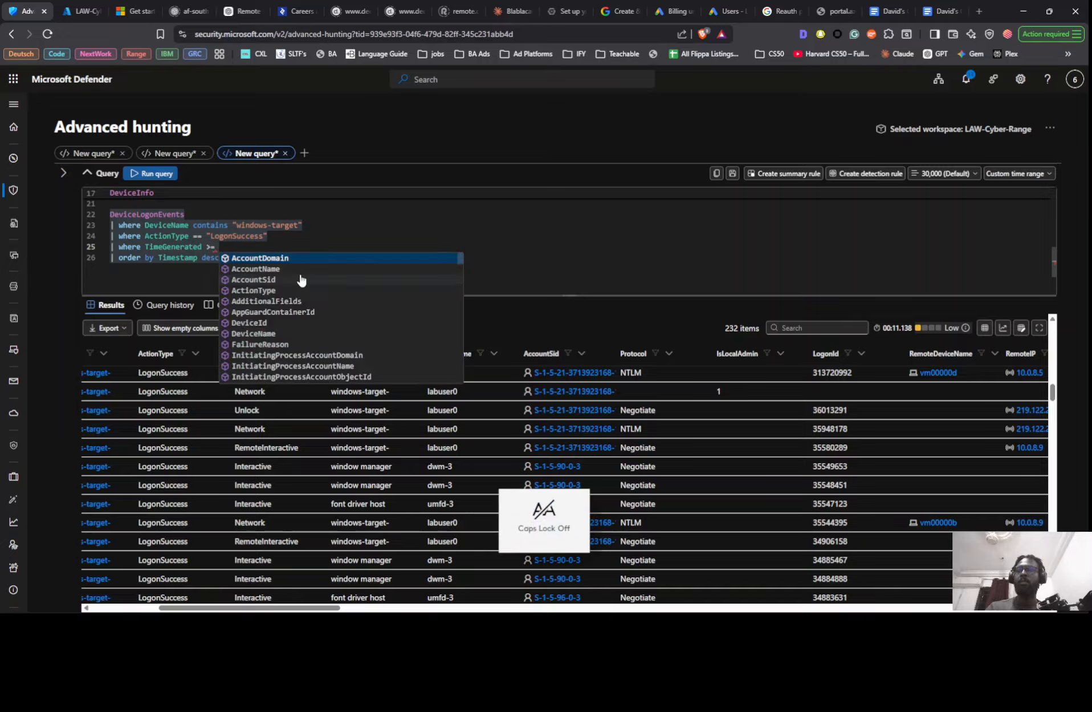
type("ago(")
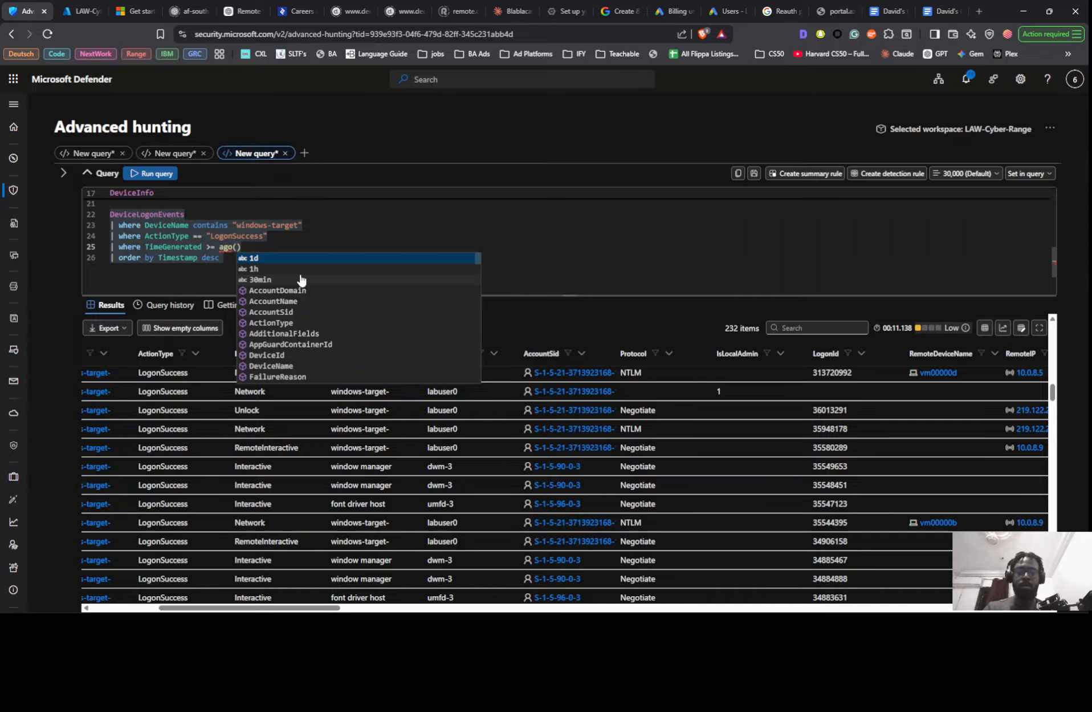
type("30d")
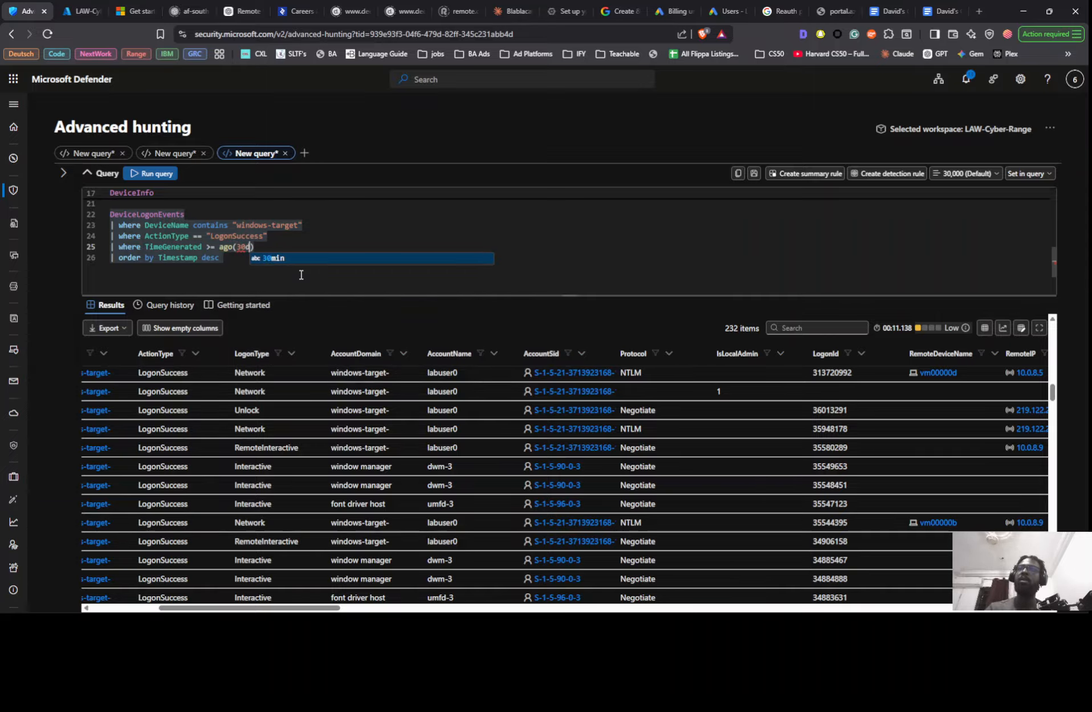
key("shift+Return")
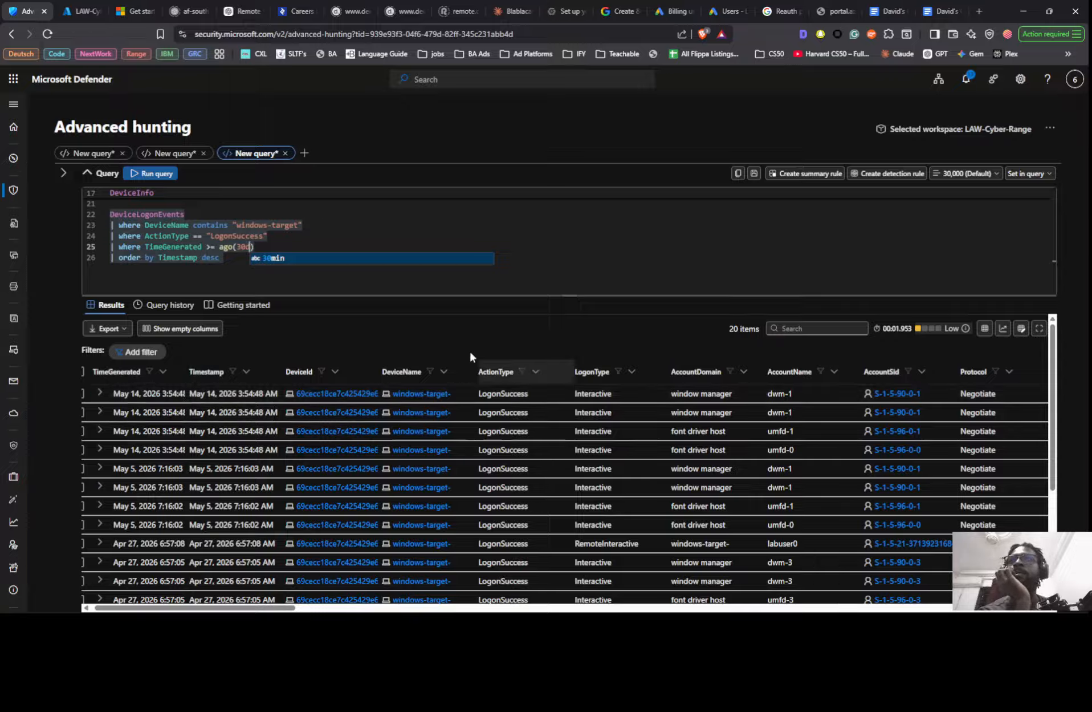
scroll(567, 468, "down", 2)
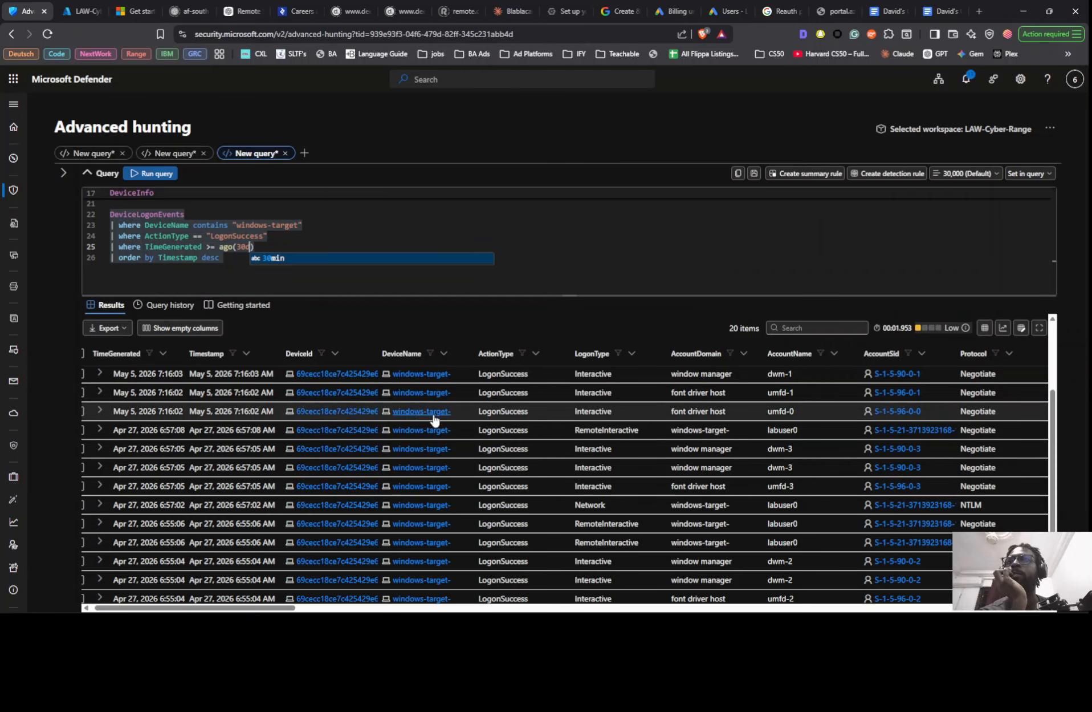
- Switch to the SC1 threat hunt notes in Google Docs and compare their timeline findings and logon queries with the successful-logon results
scroll(442, 423, "up", 2)
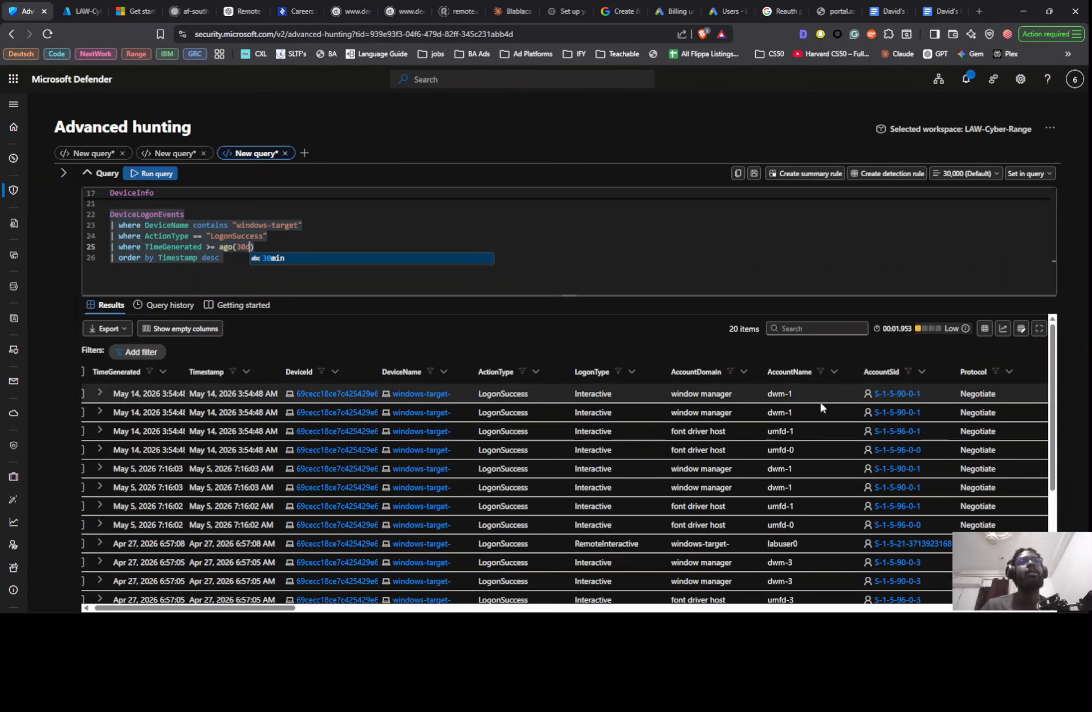
scroll(799, 433, "down", 3)
scroll(797, 435, "up", 3)
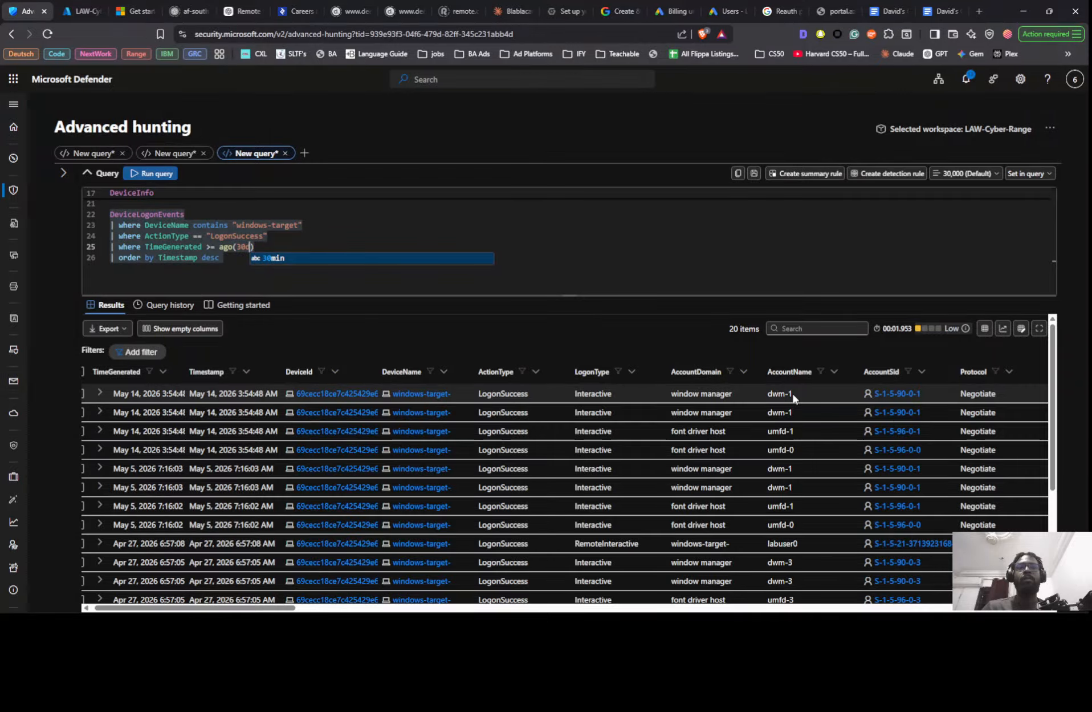
key("alt+Tab")
key("alt+Tab")
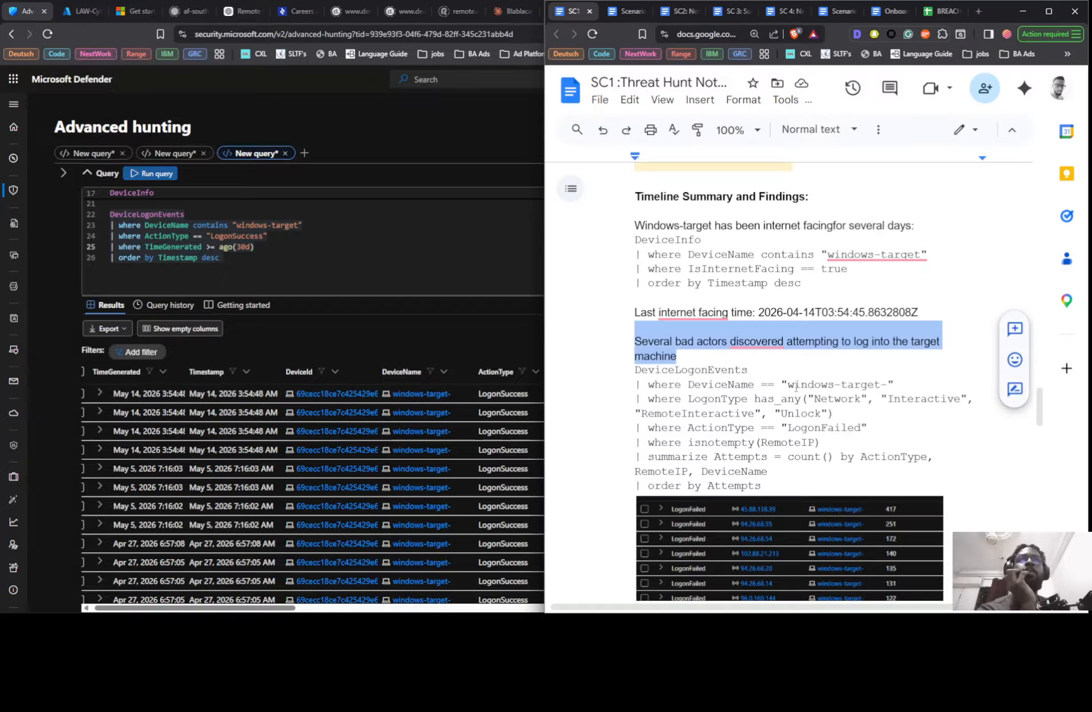
scroll(753, 399, "down", 4)
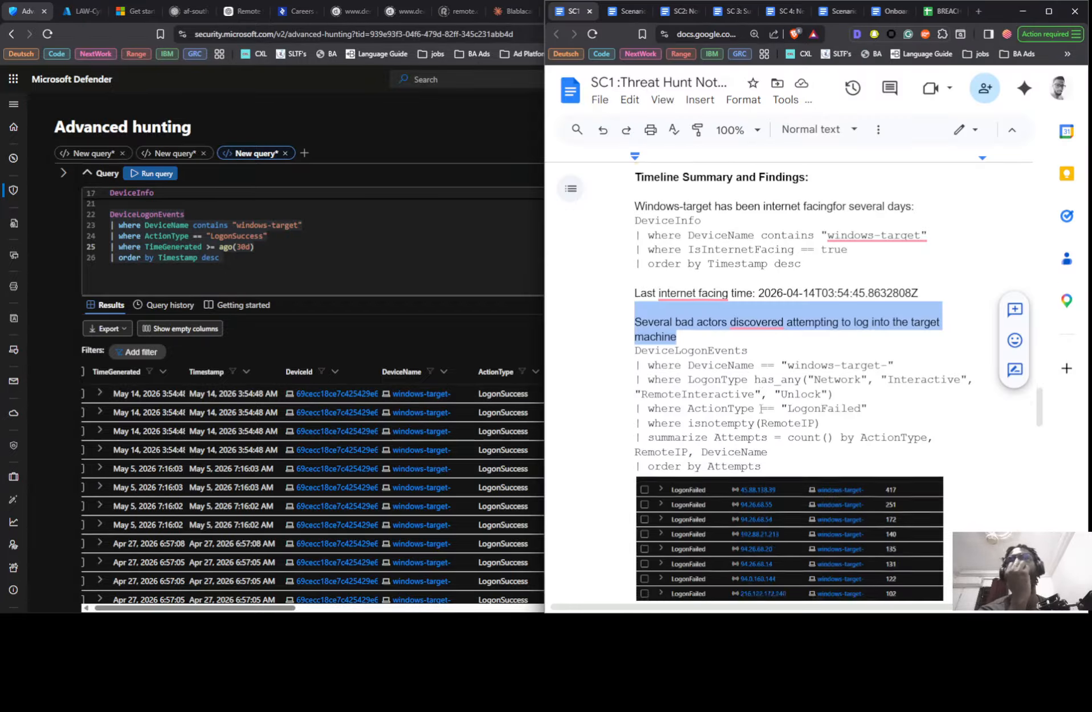
scroll(761, 419, "down", 2)
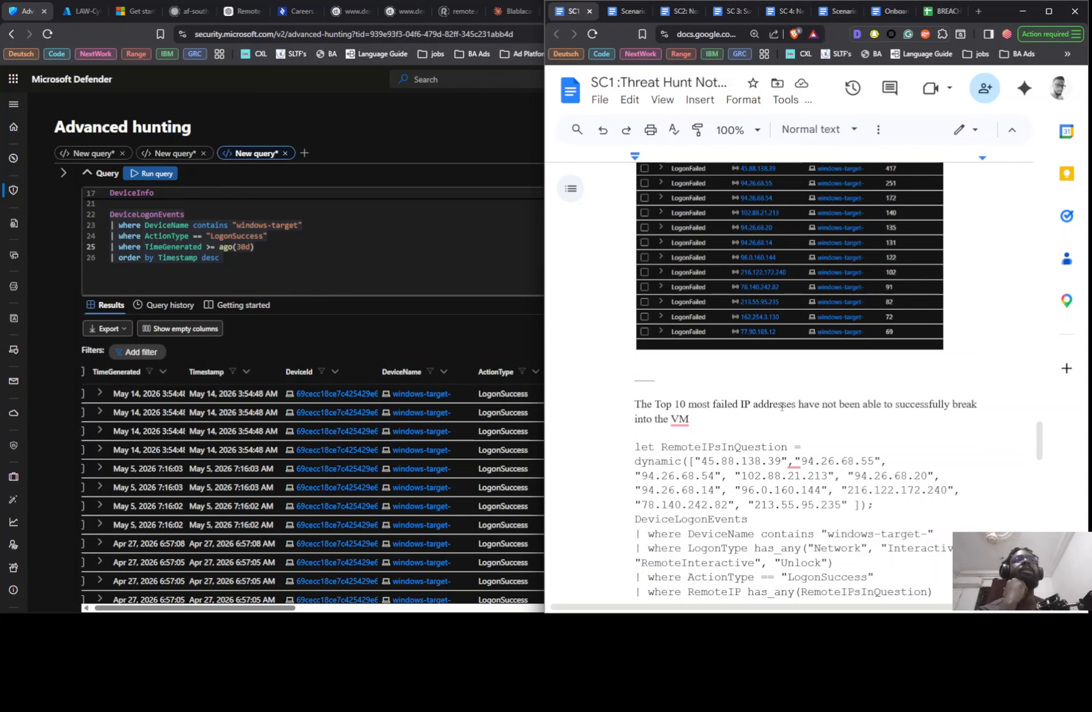
scroll(949, 414, "up", 4)
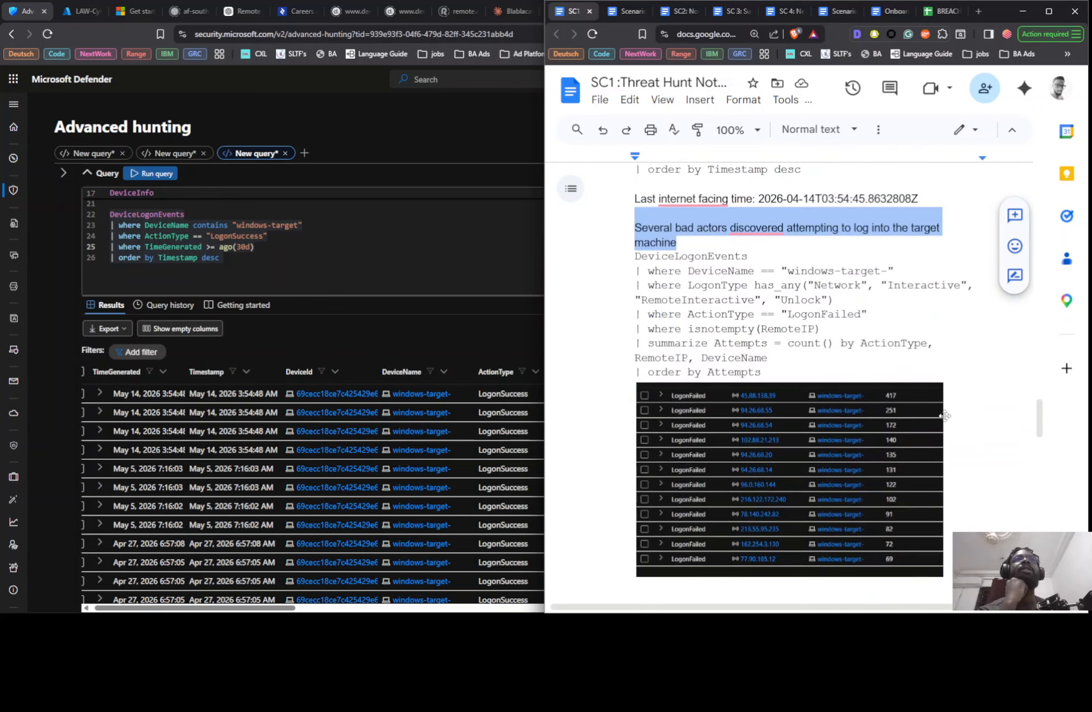
scroll(776, 248, "down", 4)
scroll(748, 308, "down", 4)
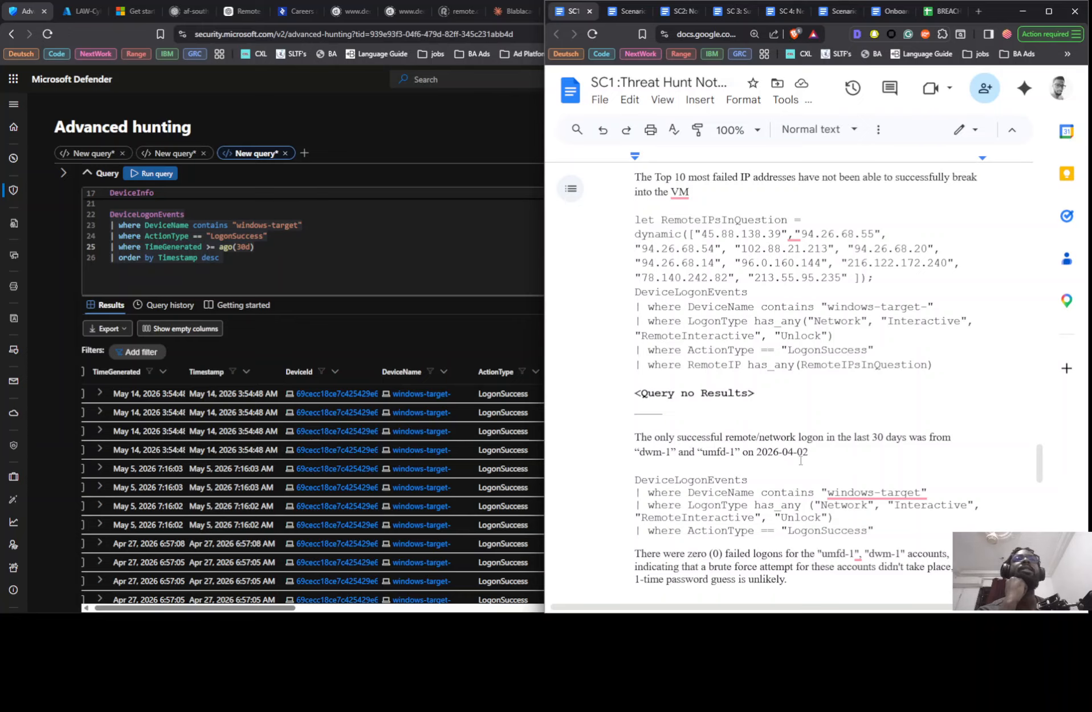
scroll(804, 447, "down", 2)
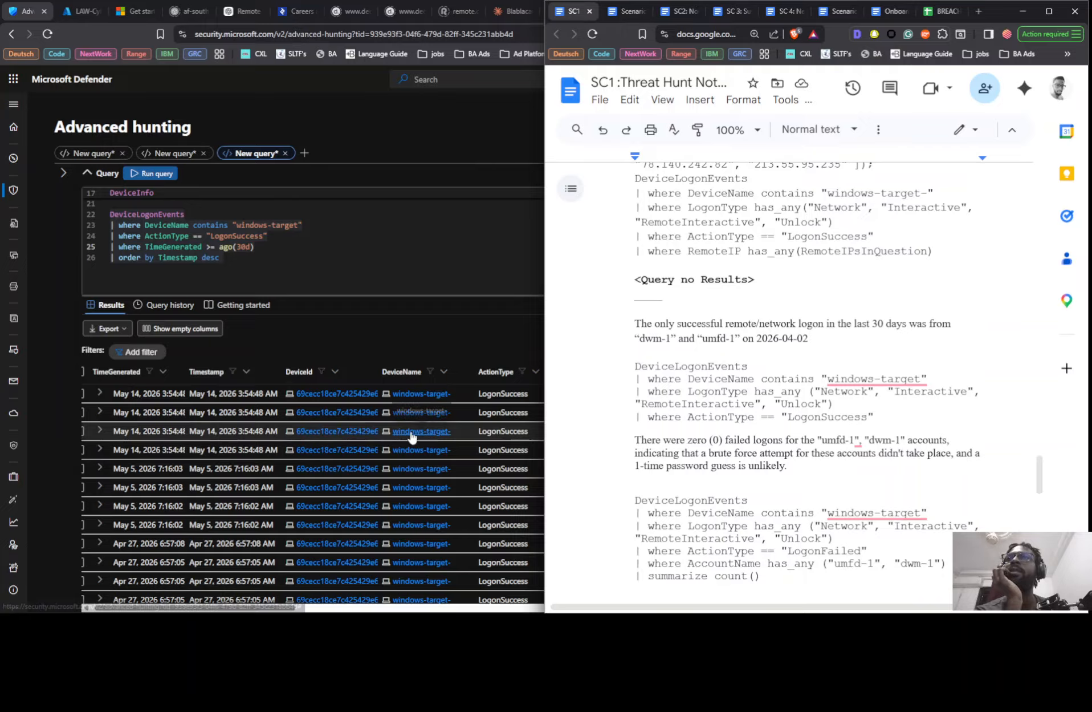
scroll(521, 439, "down", 5)
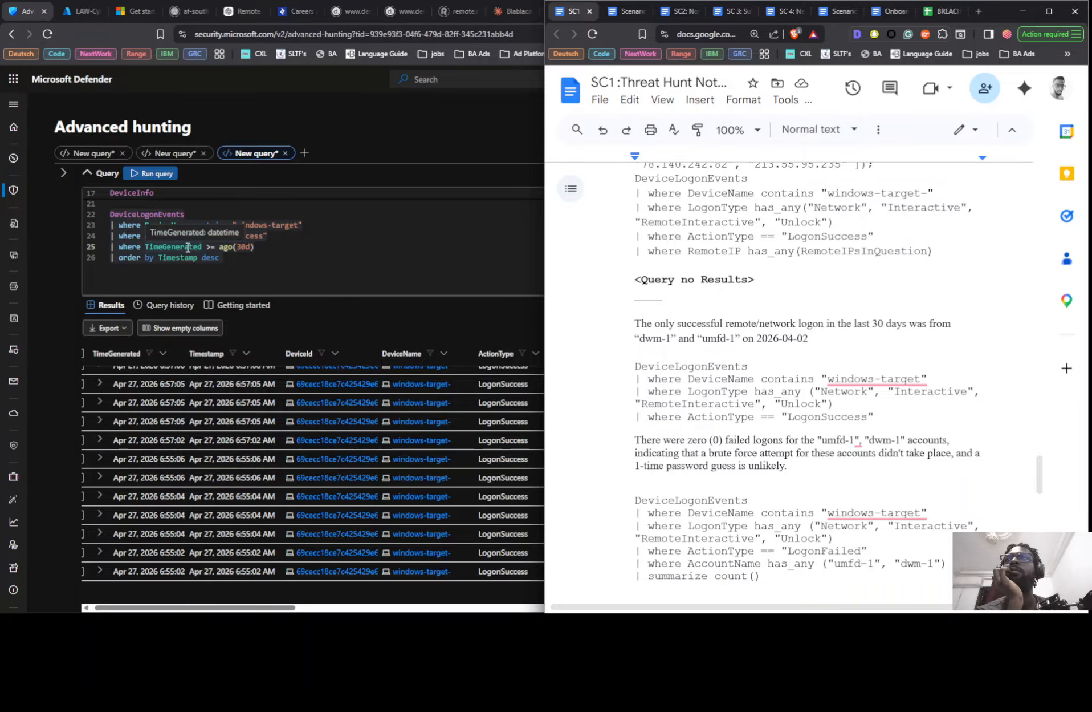
- Remove the TimeGenerated filter line from the last DeviceLogonEvents query, set the time range to Last 30 days and run it
triple_click(188, 246)
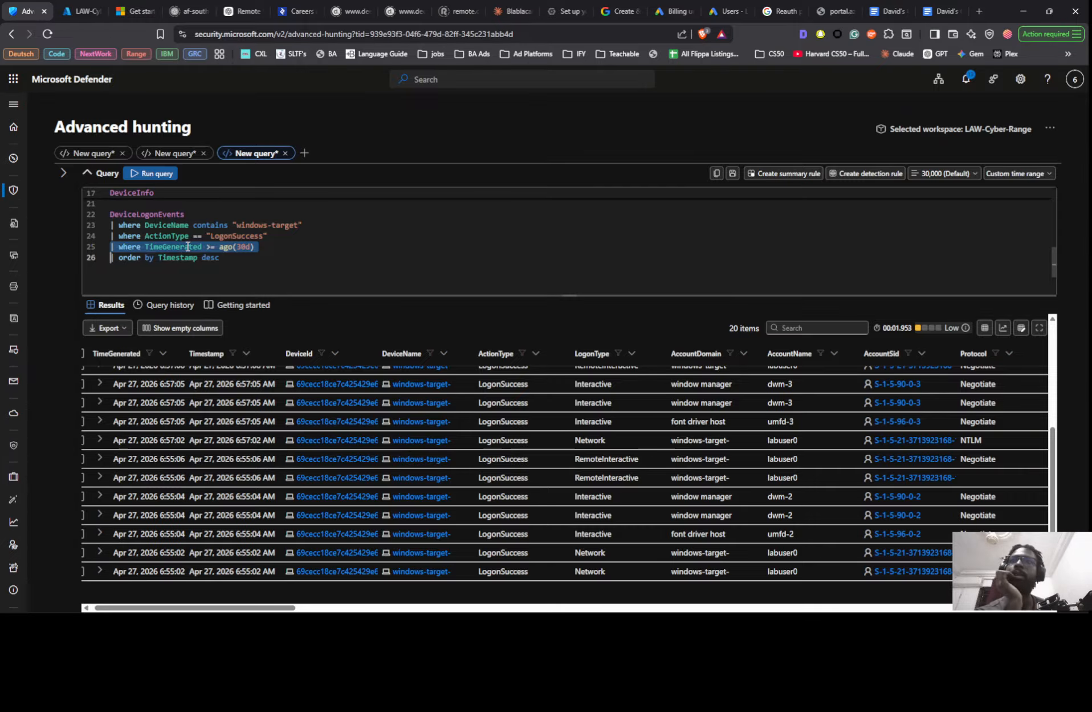
key("BackSpace")
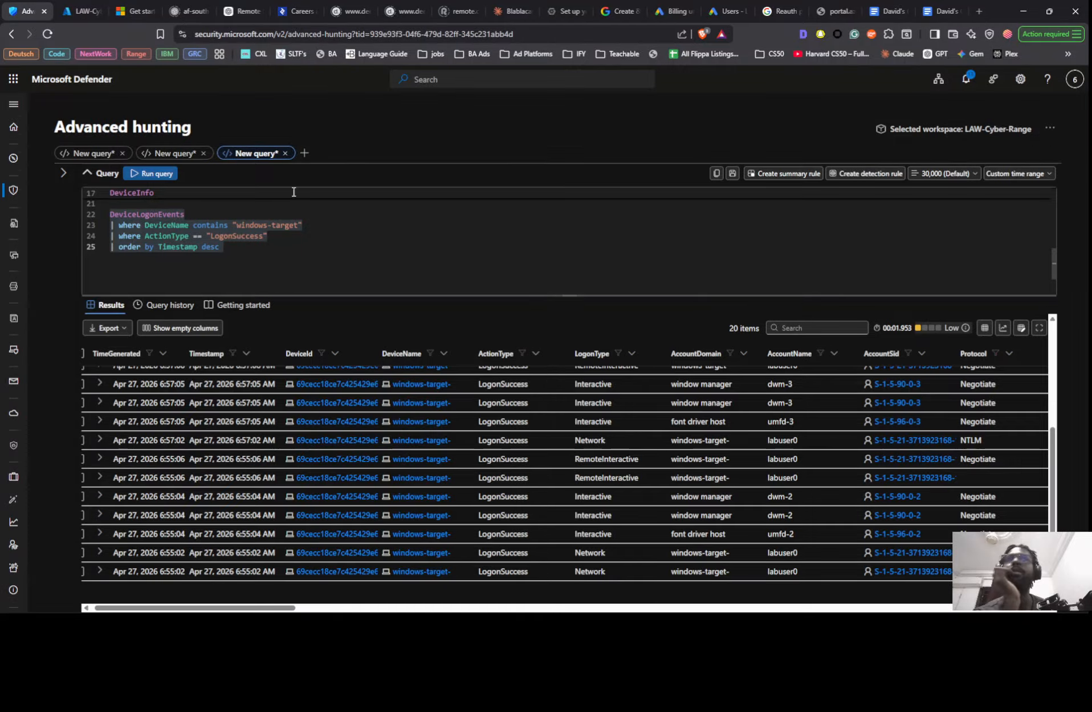
left_click(1015, 174)
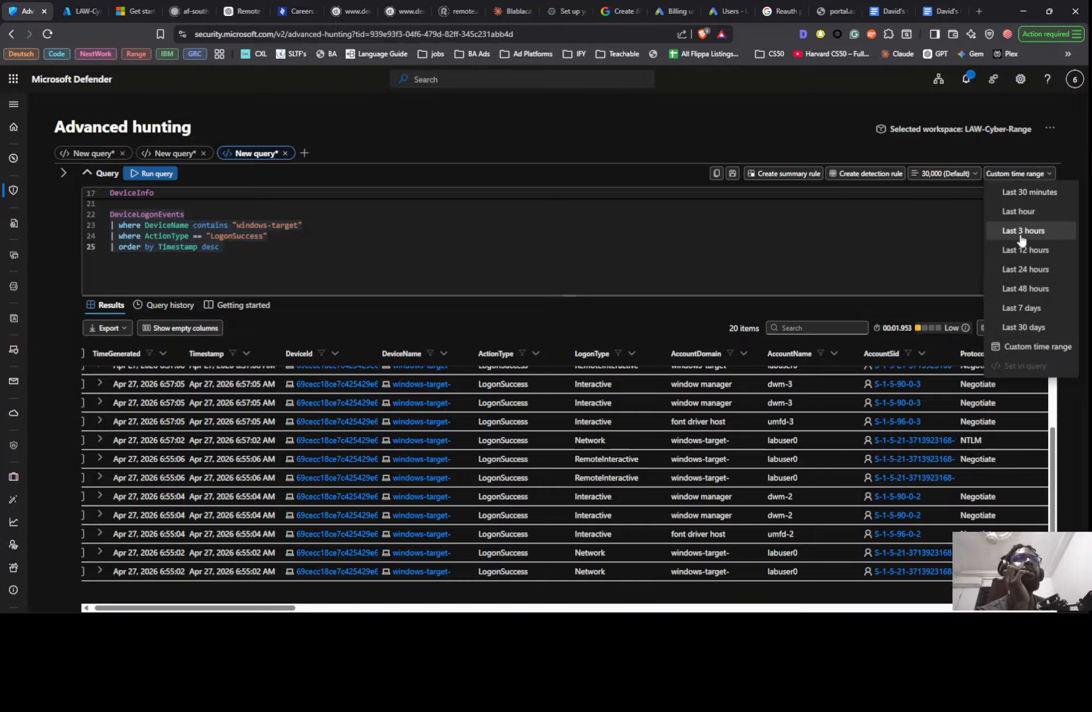
left_click(1021, 323)
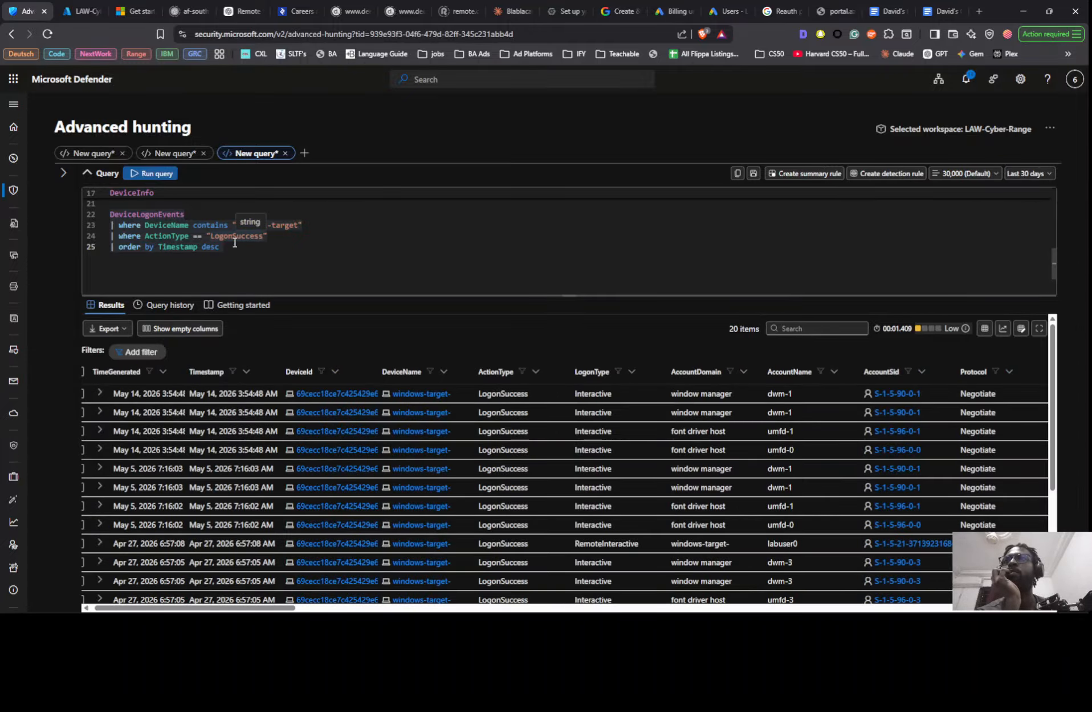
left_click(197, 238)
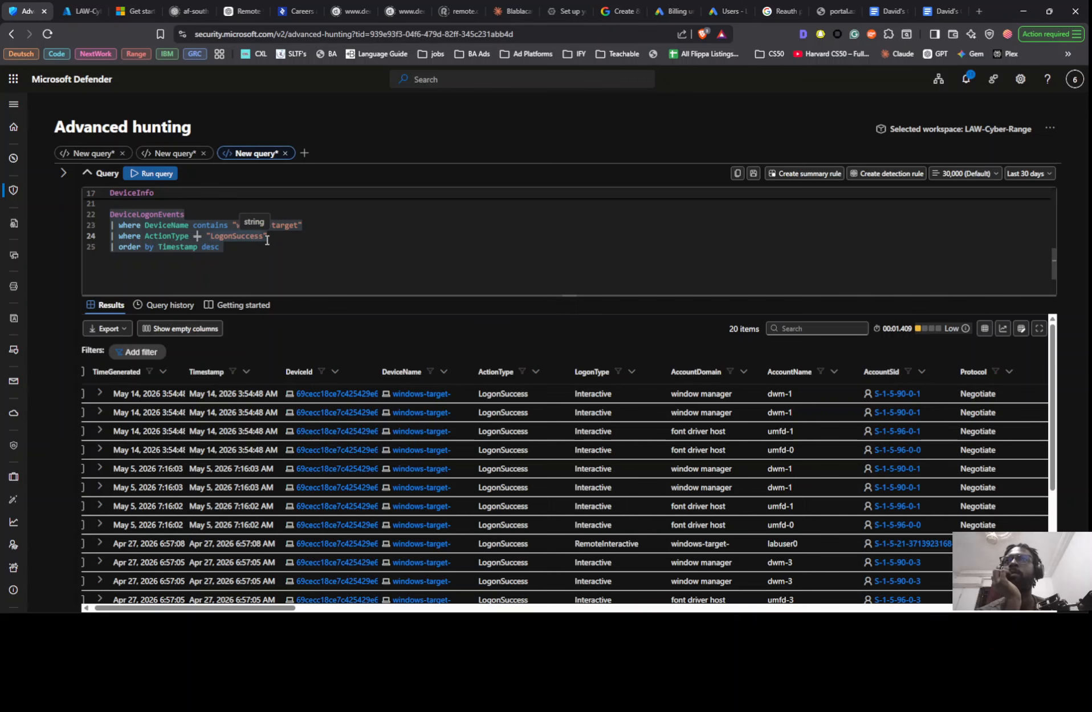
key("shift+Return")
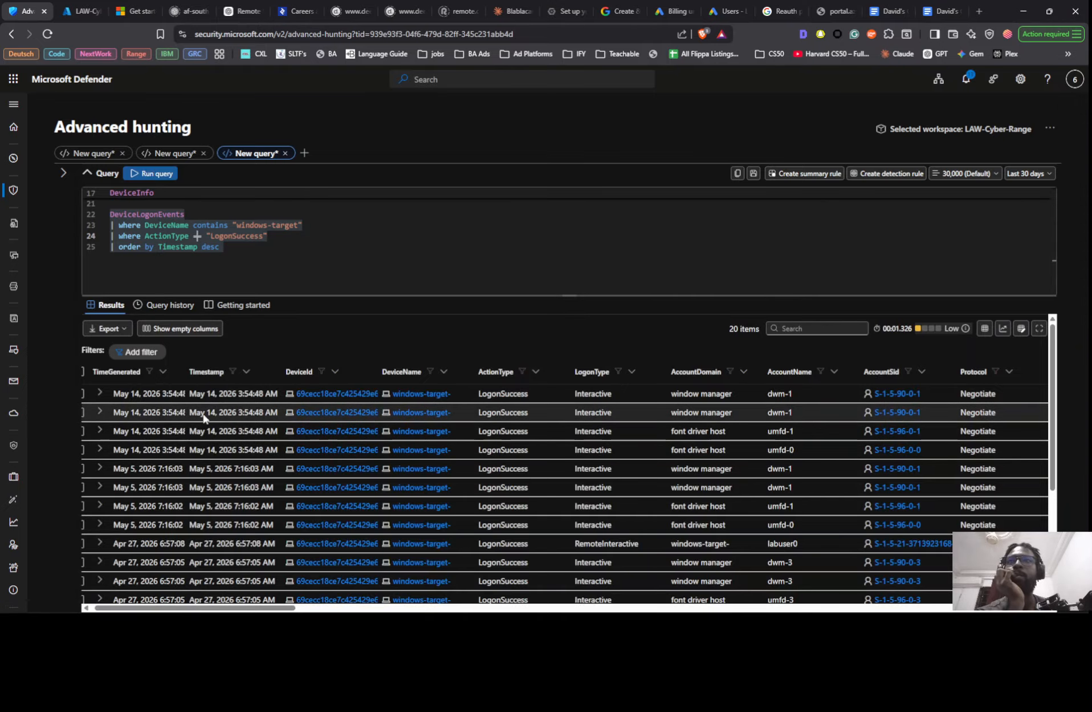
- Examine the timestamps, logon types and account names of the successful logons over the last 30 days
scroll(227, 471, "down", 3)
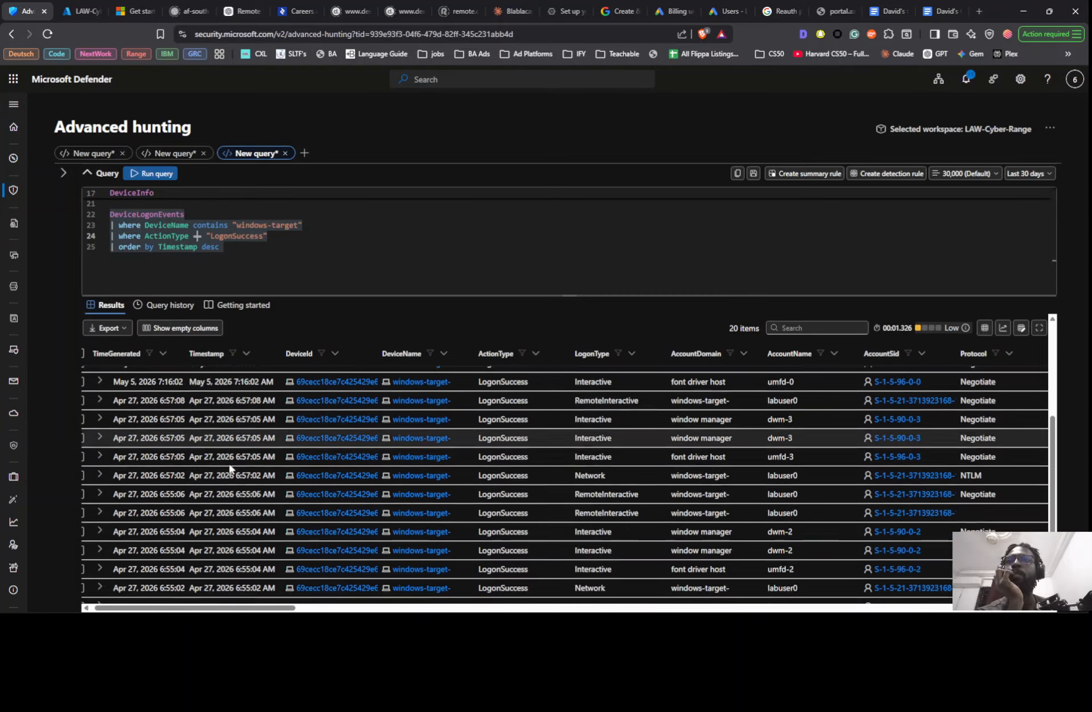
scroll(241, 538, "down", 2)
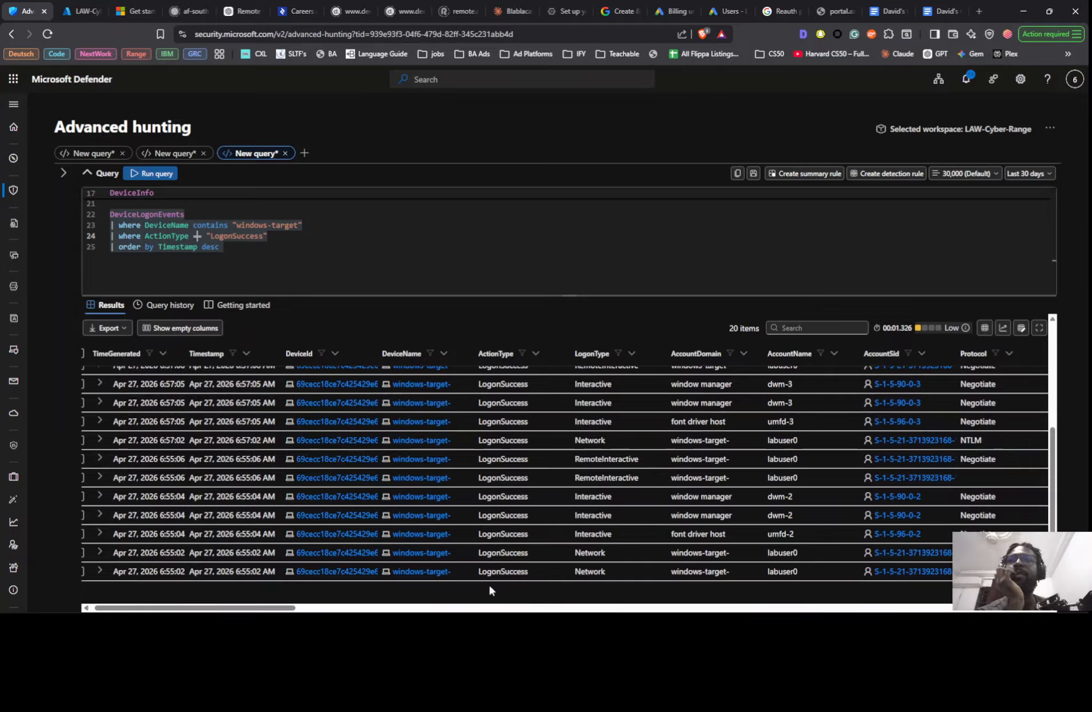
scroll(238, 537, "up", 5)
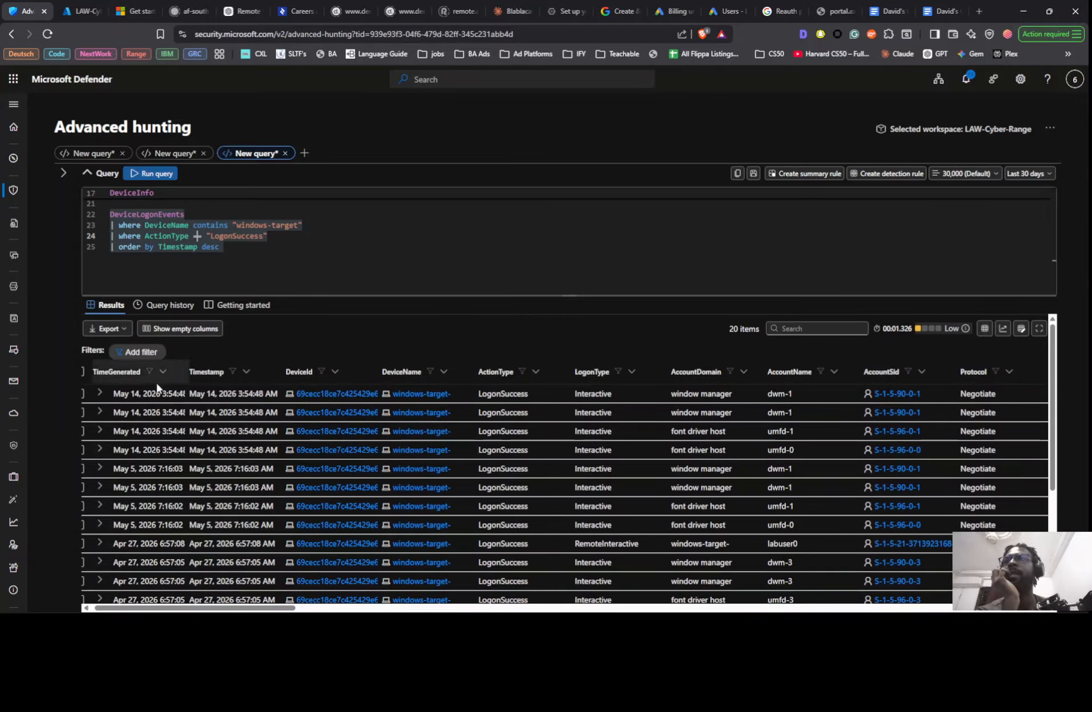
scroll(159, 422, "down", 1)
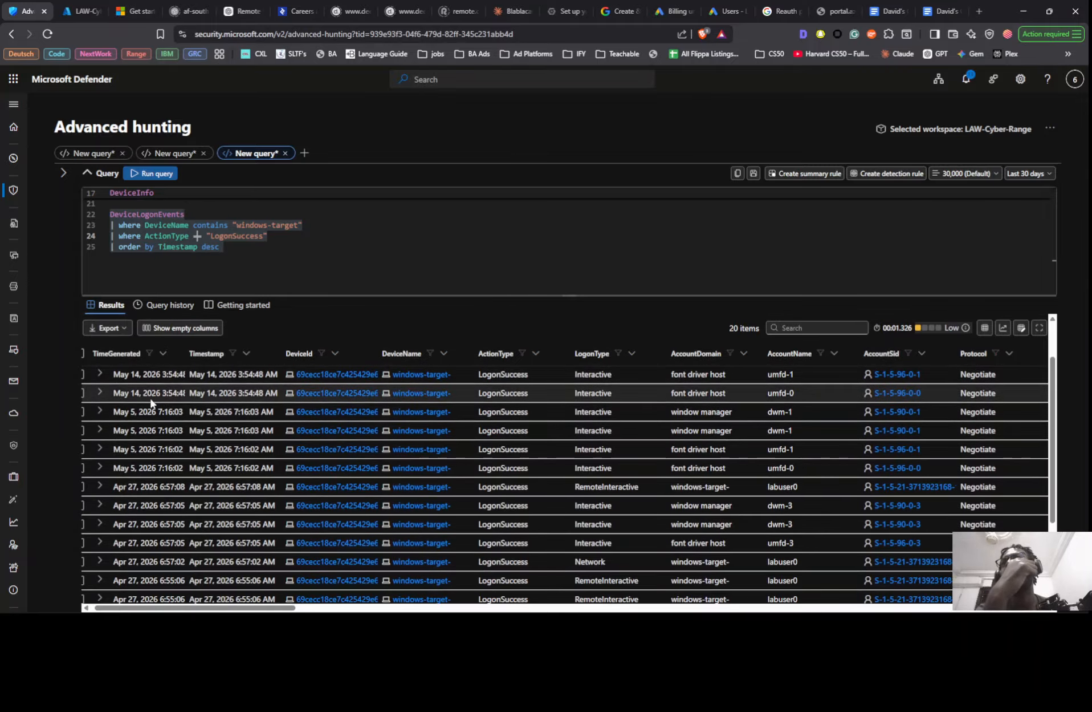
scroll(144, 469, "down", 3)
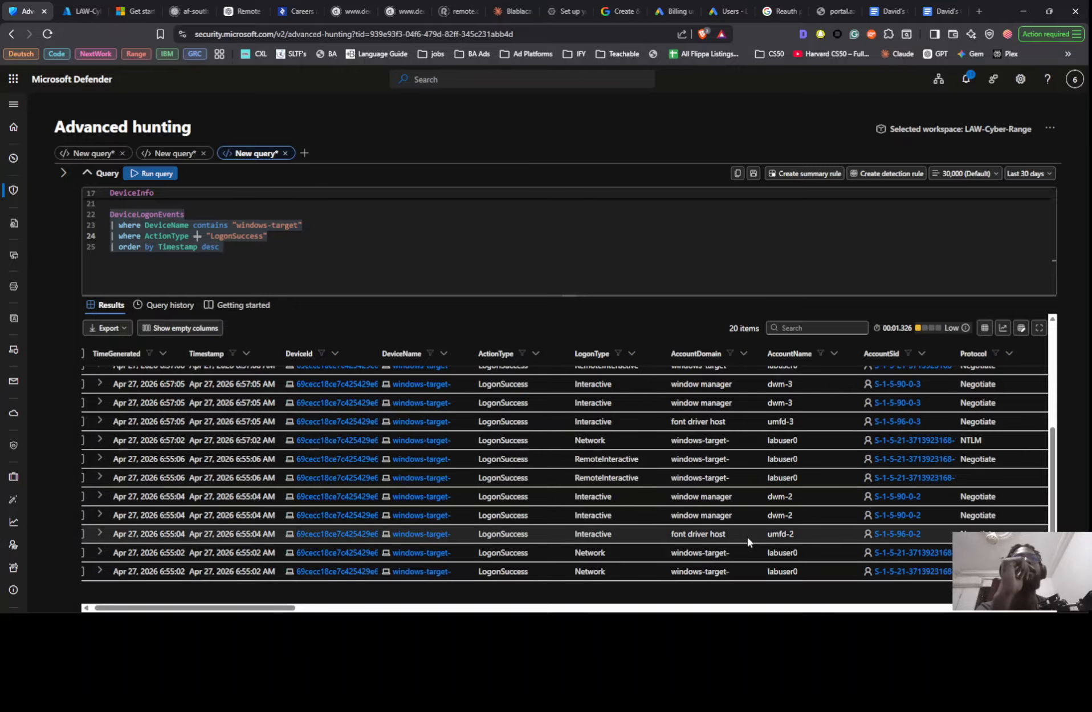
scroll(739, 536, "up", 1)
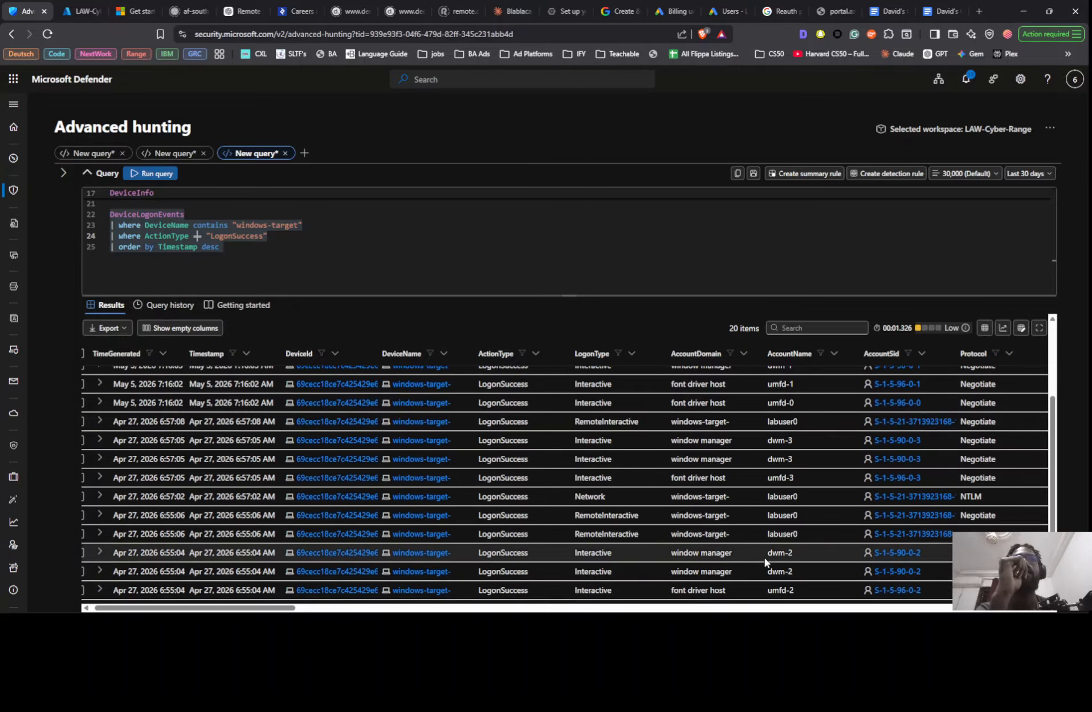
scroll(764, 557, "down", 1)
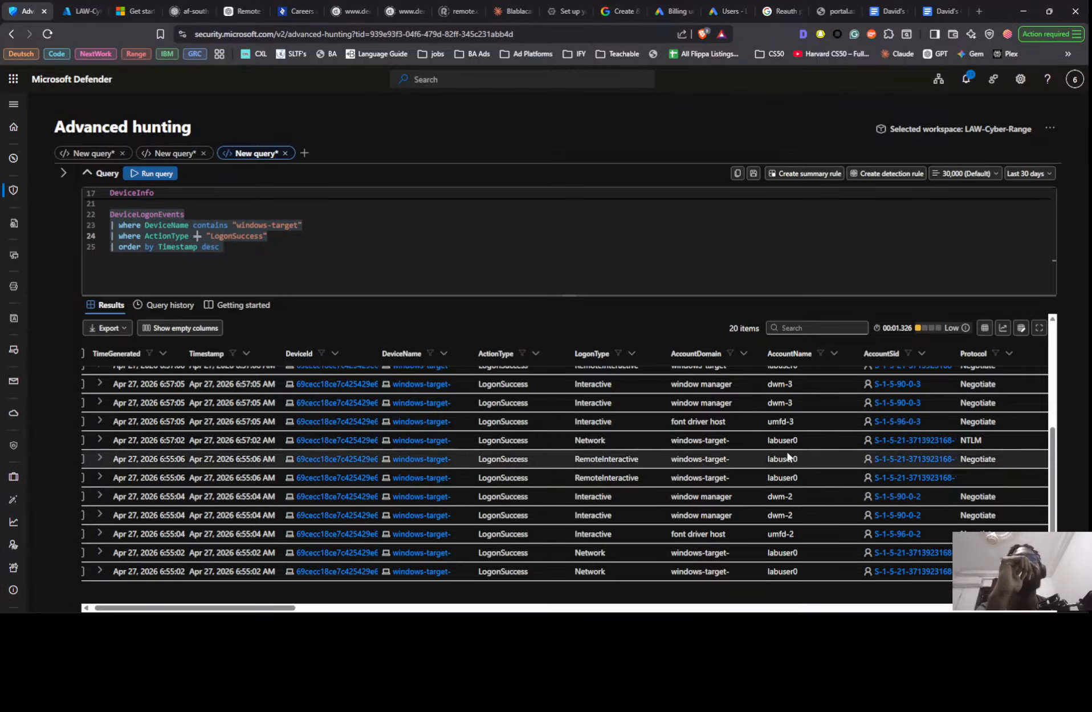
scroll(787, 448, "up", 3)
scroll(786, 449, "up", 2)
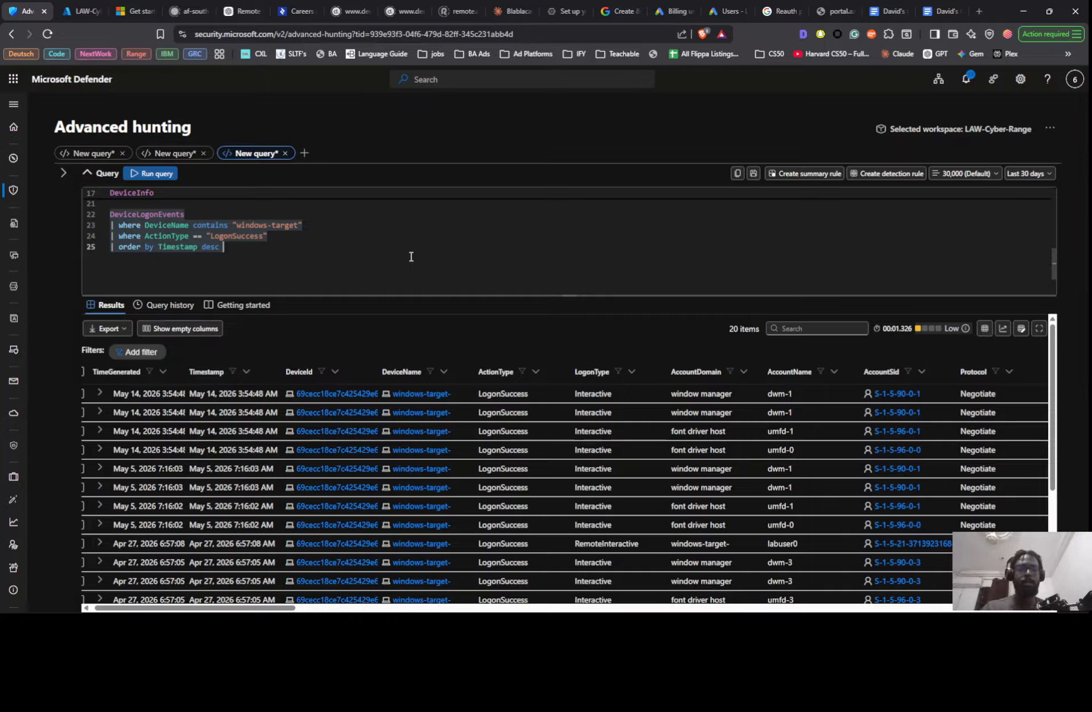
- Add the line | summarize count below the order by line of the last DeviceLogonEvents query
key("Return")
type("| s")
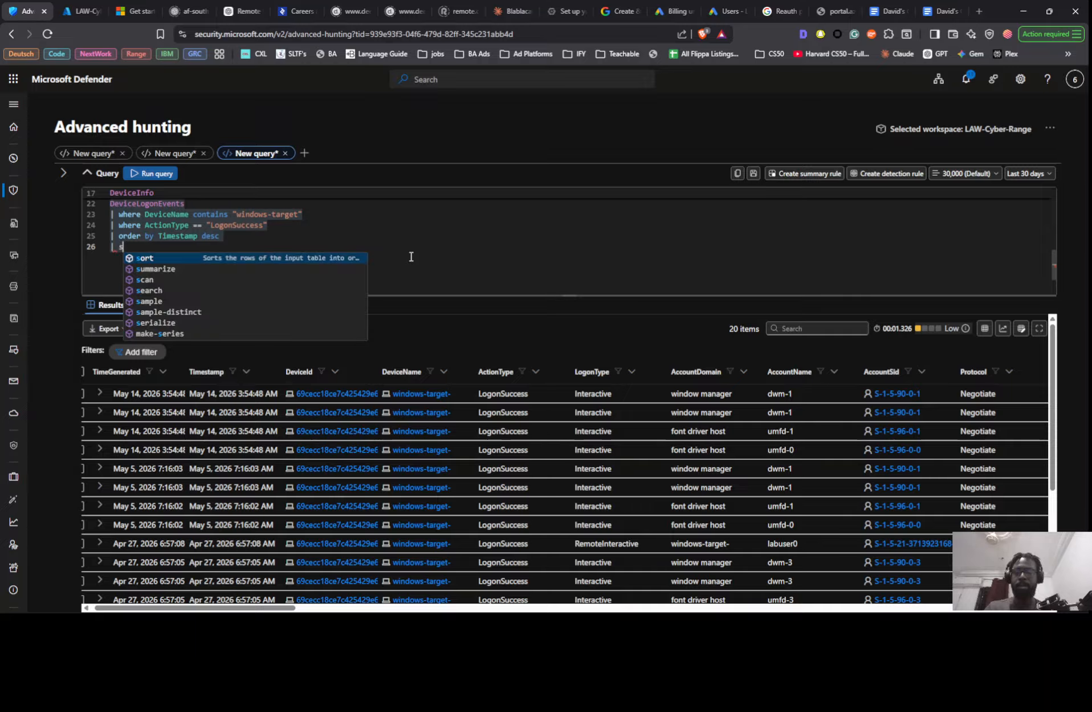
type("ummarize ")
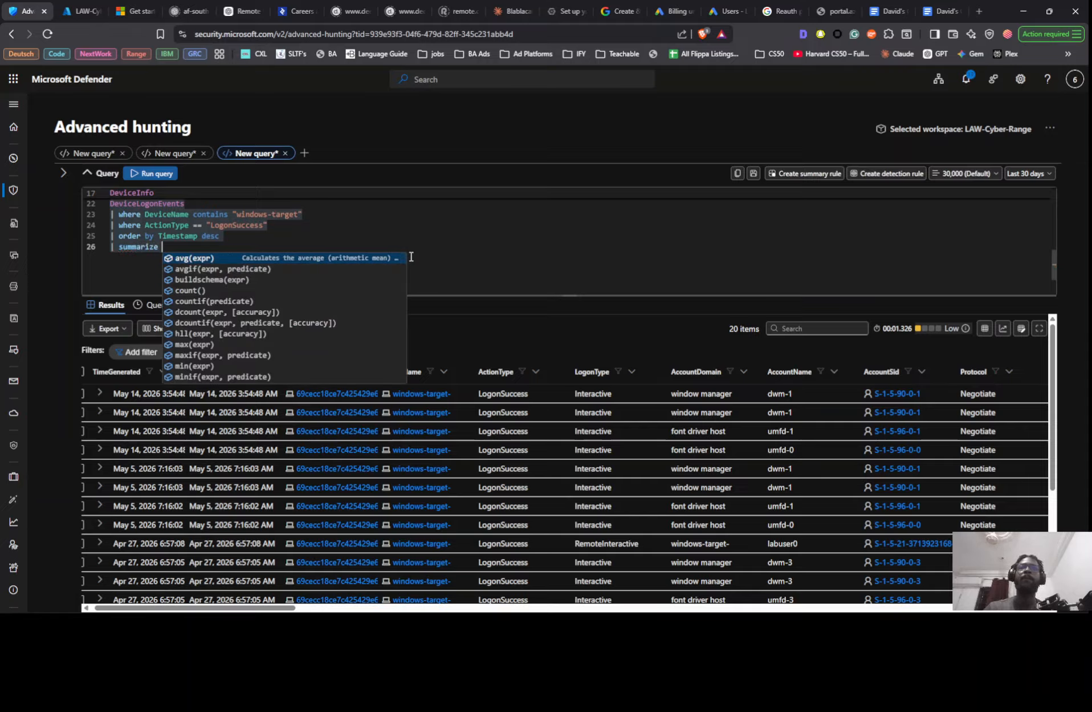
type("count")
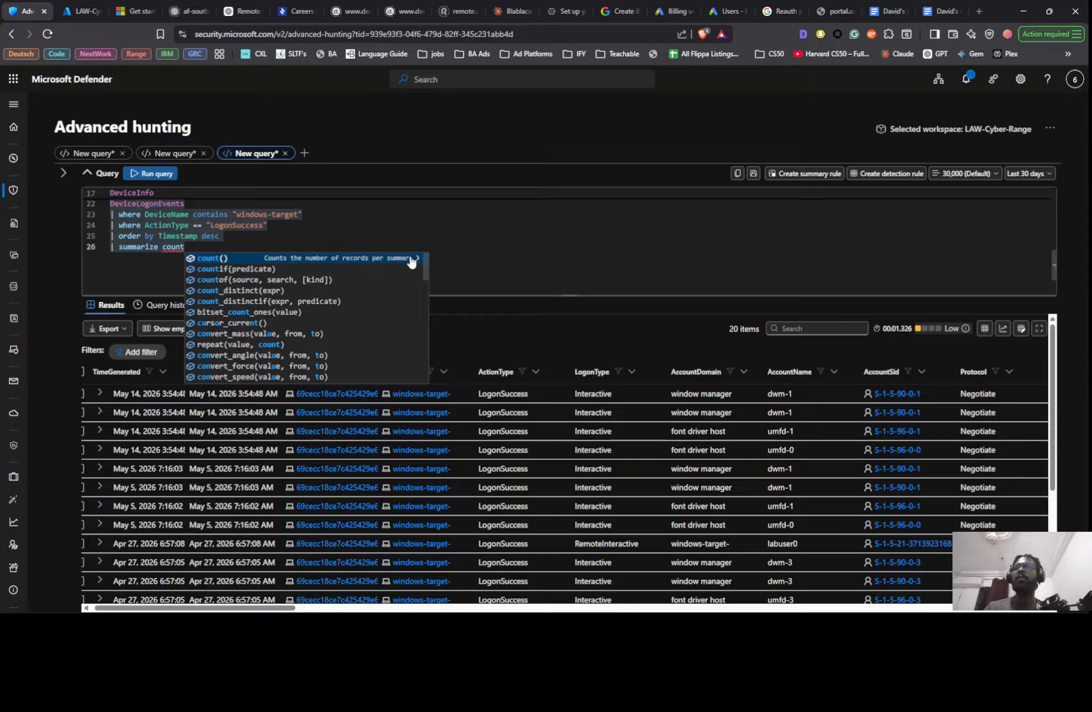
- Insert SuccessfulAttempts = before count in the summarize line to name the aggregated column
key("Left")
key("Left")
key("Left")
key("Left")
key("Left")
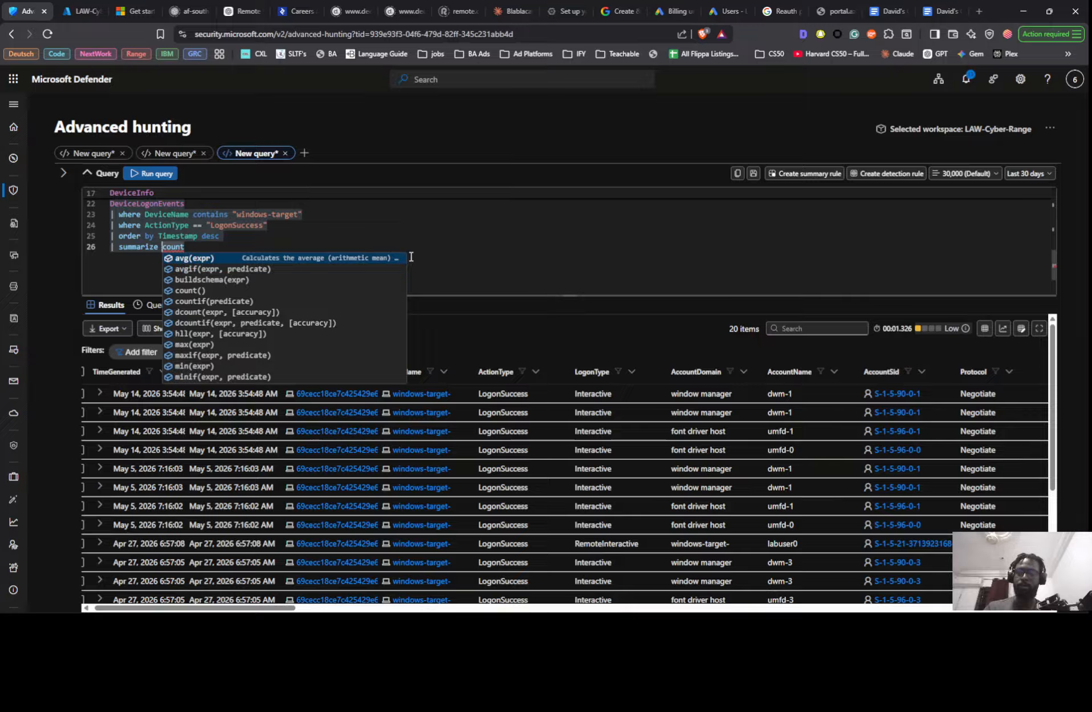
type("Success")
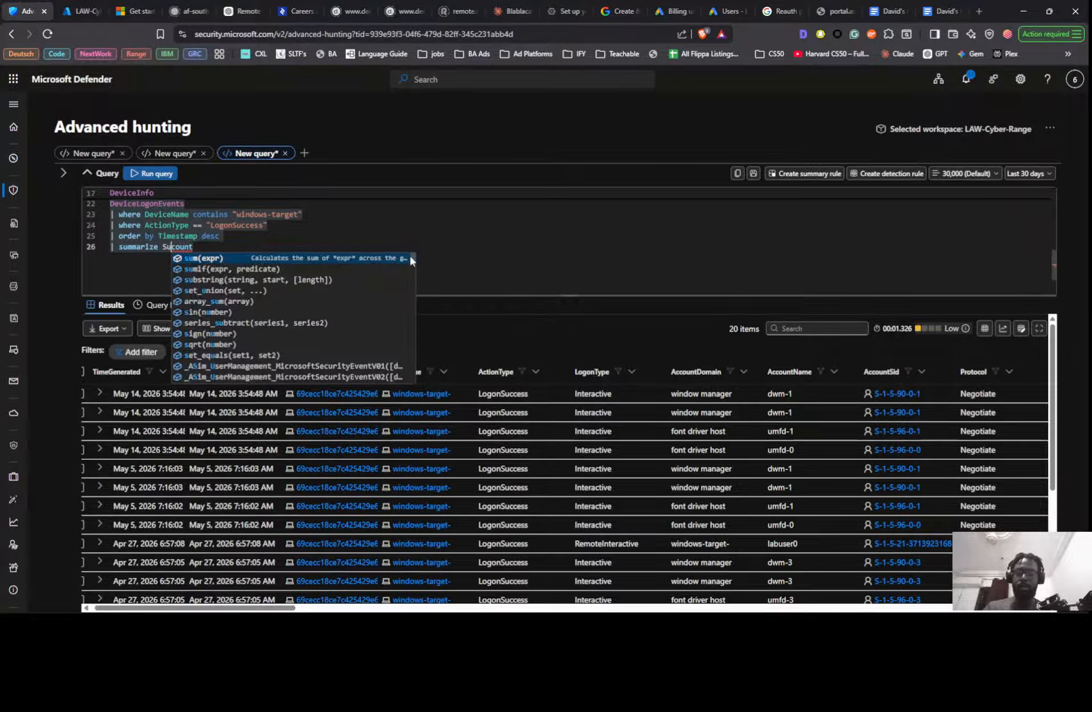
type("fu")
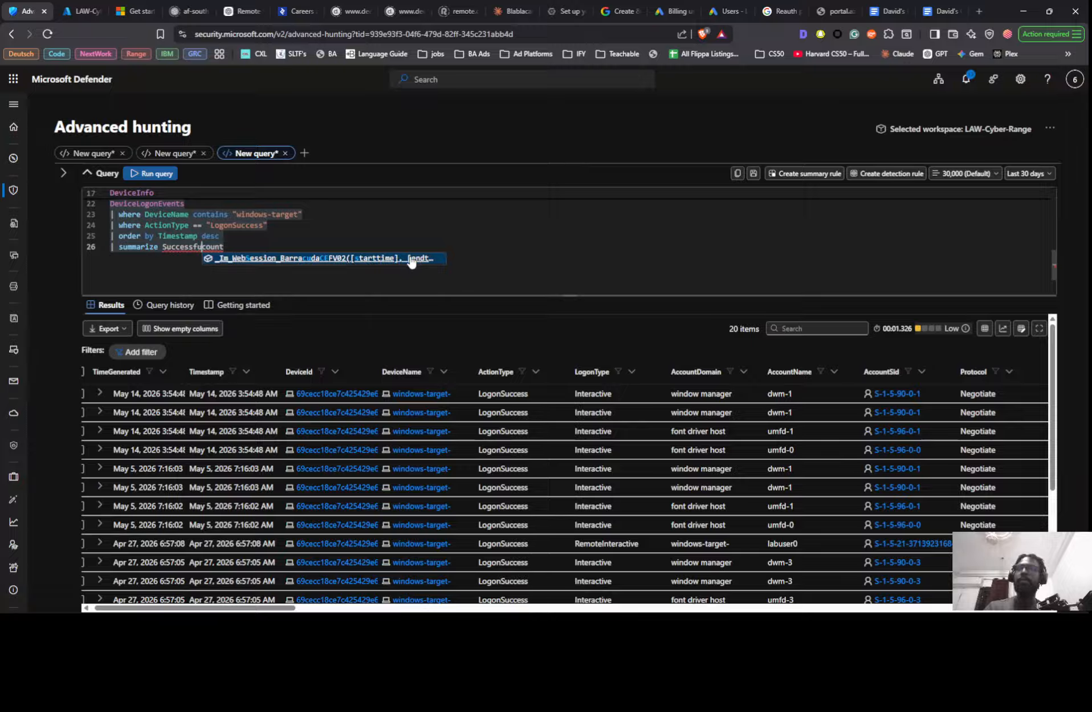
type("l")
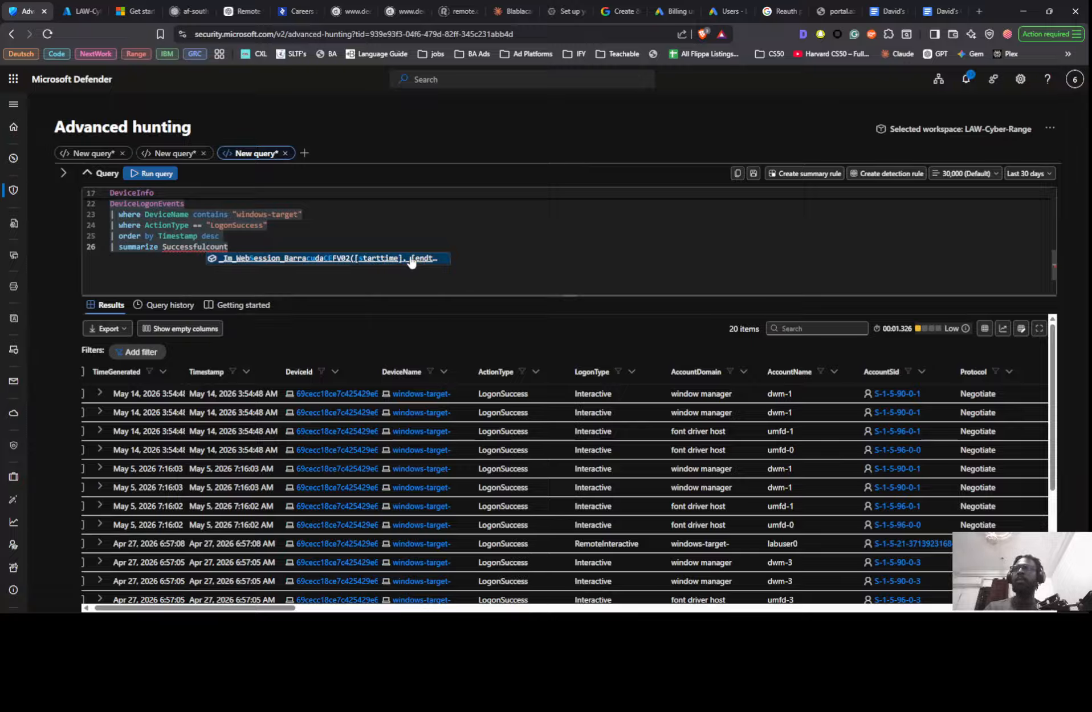
type("Attem")
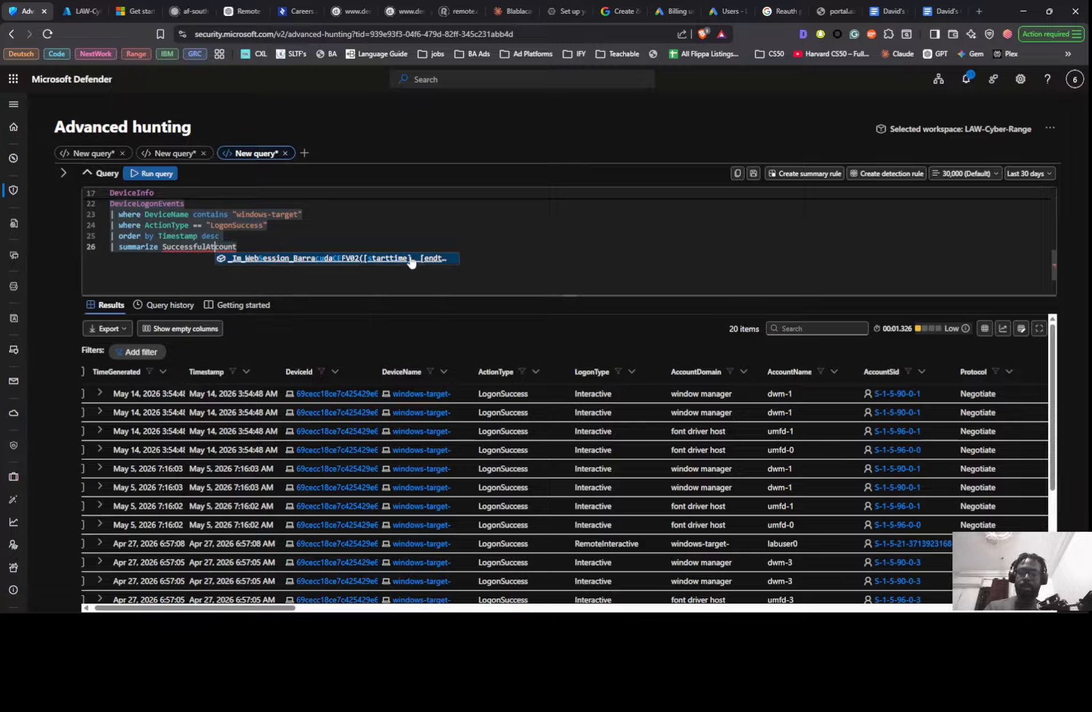
type("pts")
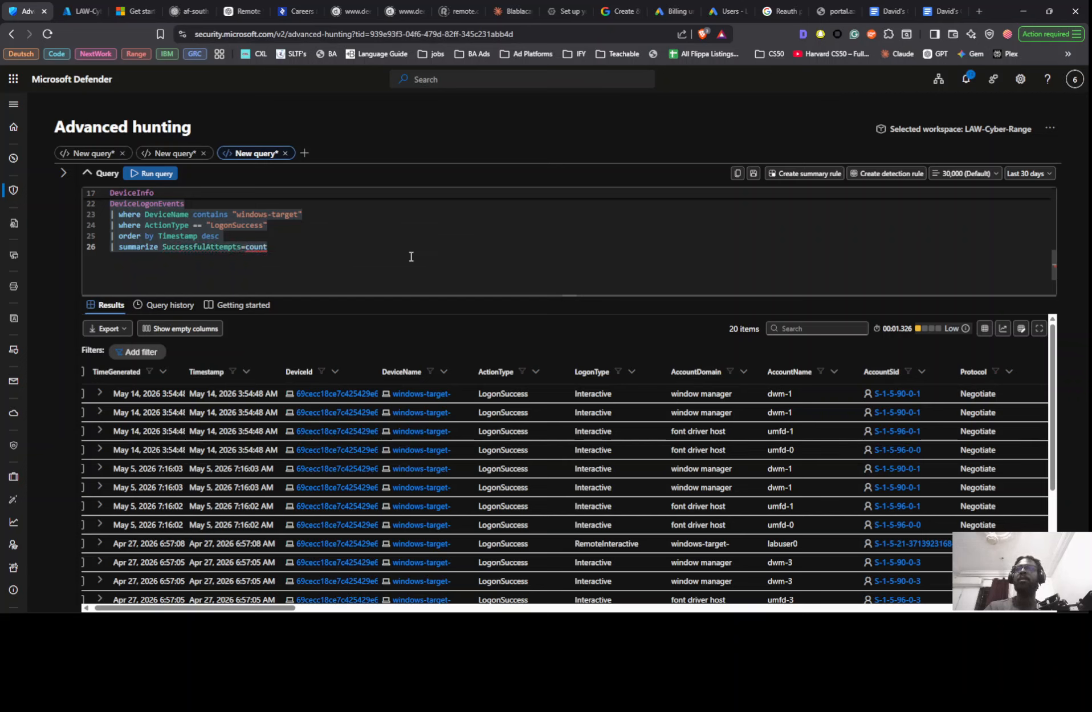
type(" =")
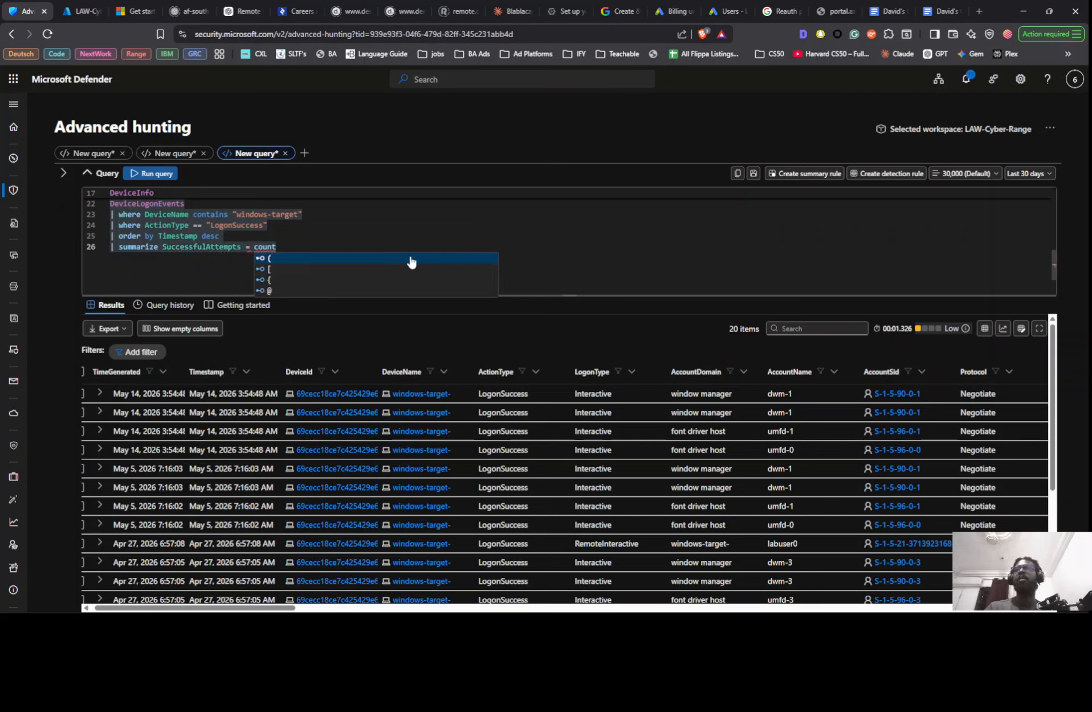
- Replace the bare count in the SuccessfulAttempts summarize line with the count() function
key("Right")
key("Right")
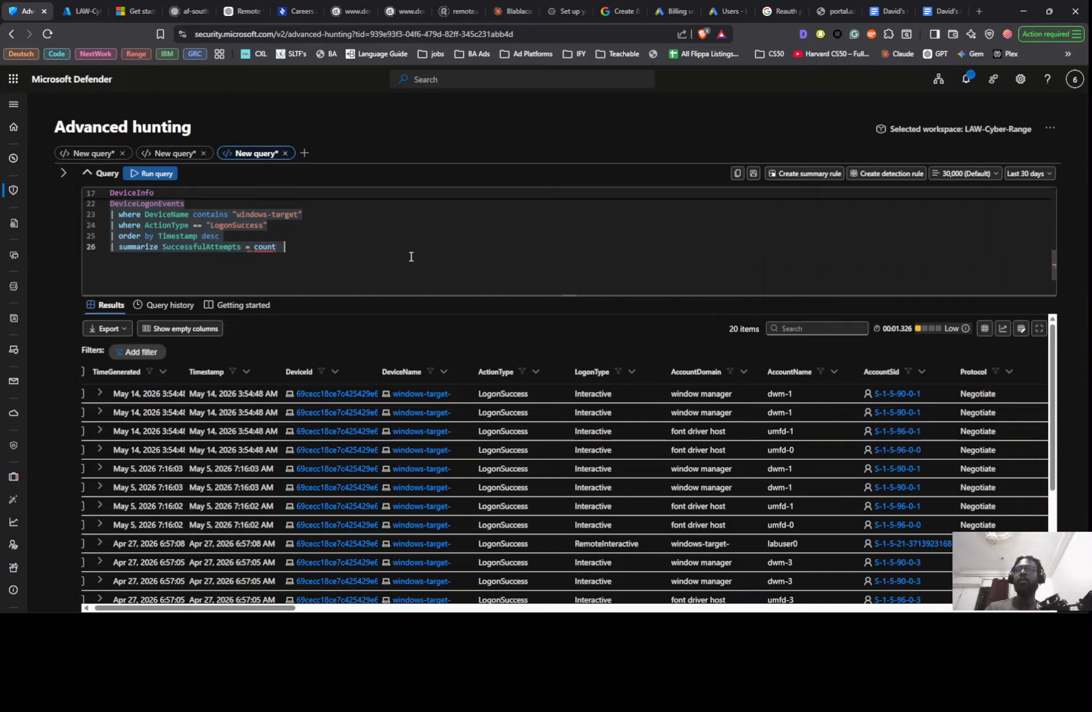
key("BackSpace")
key("BackSpace")
key("BackSpace")
key("BackSpace")
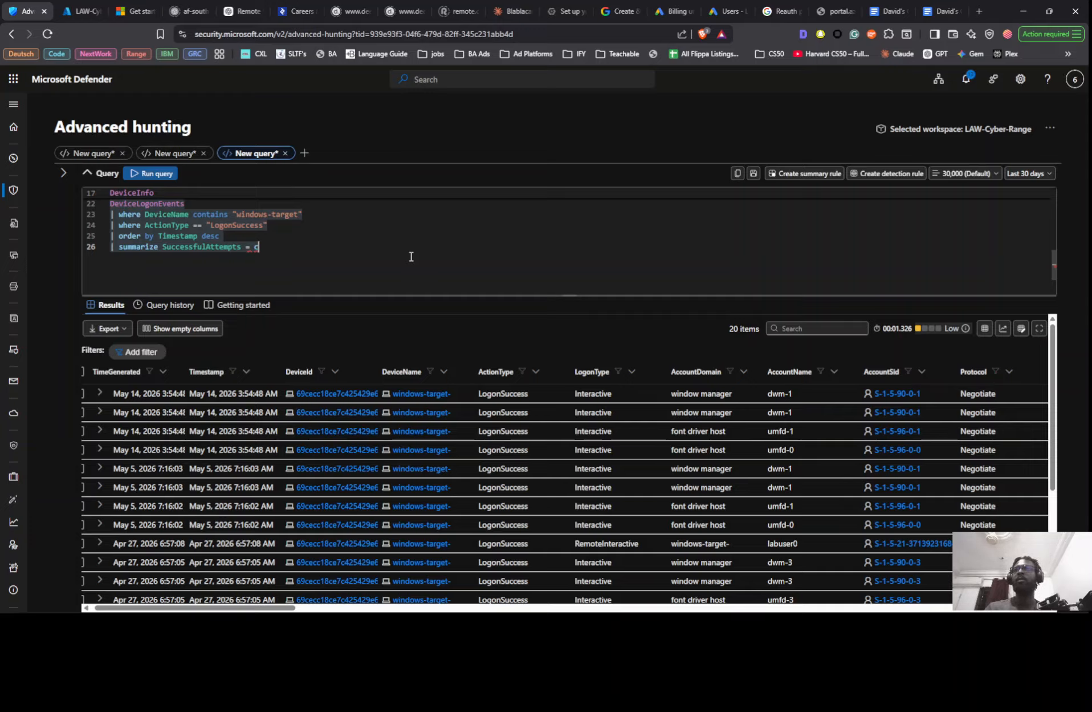
key("BackSpace")
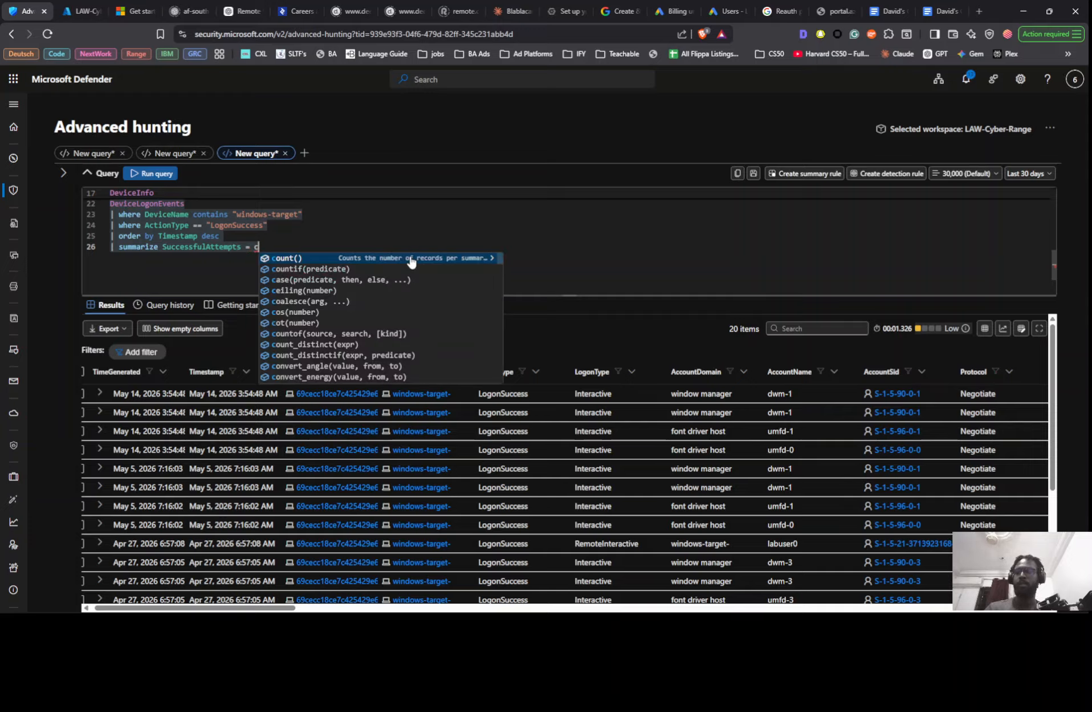
type("c")
left_click(412, 258)
left_click(411, 258)
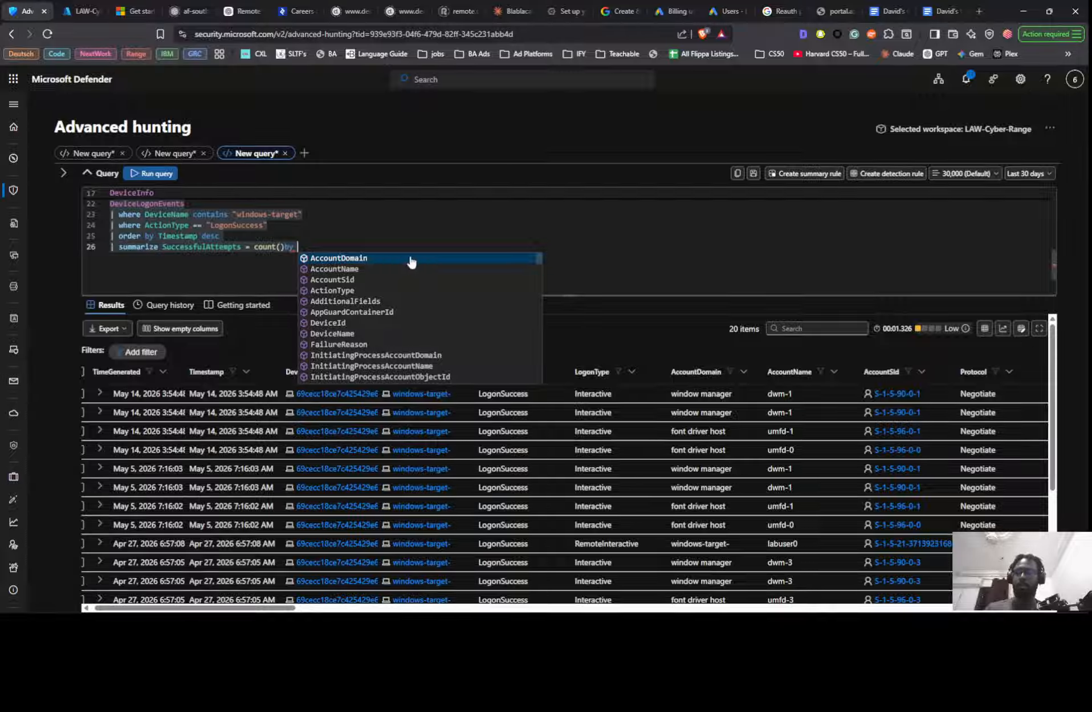
- Group the SuccessfulAttempts count by ActionType, AccountName and LogonType in the summarize line
type("ActionType")
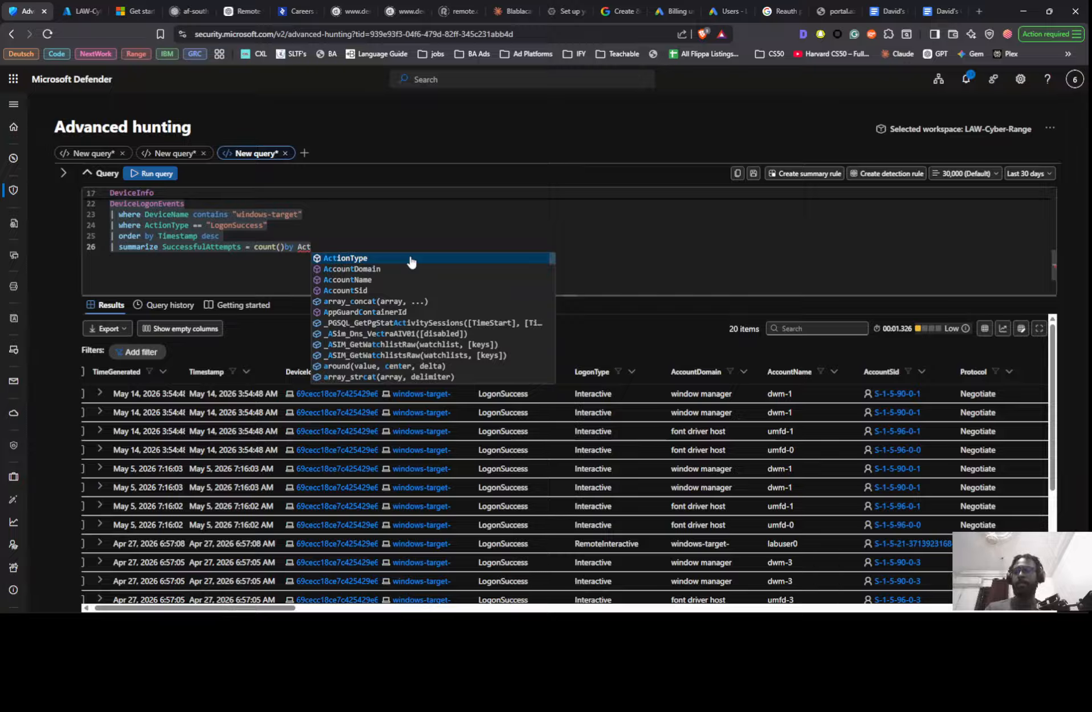
left_click(411, 258)
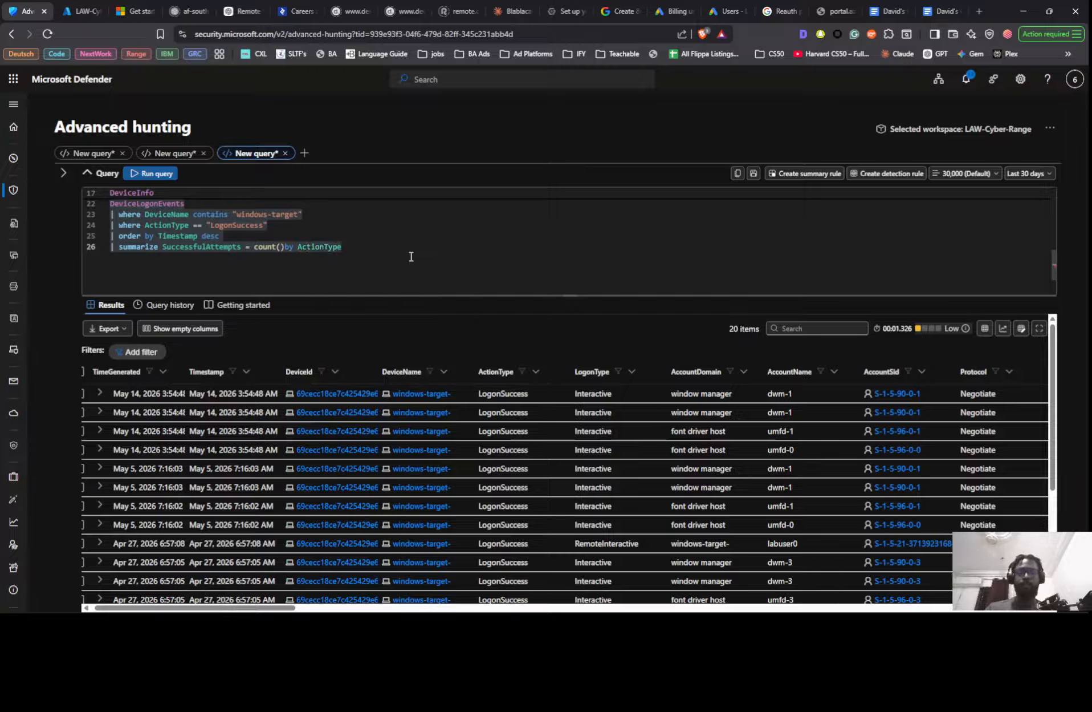
type(",")
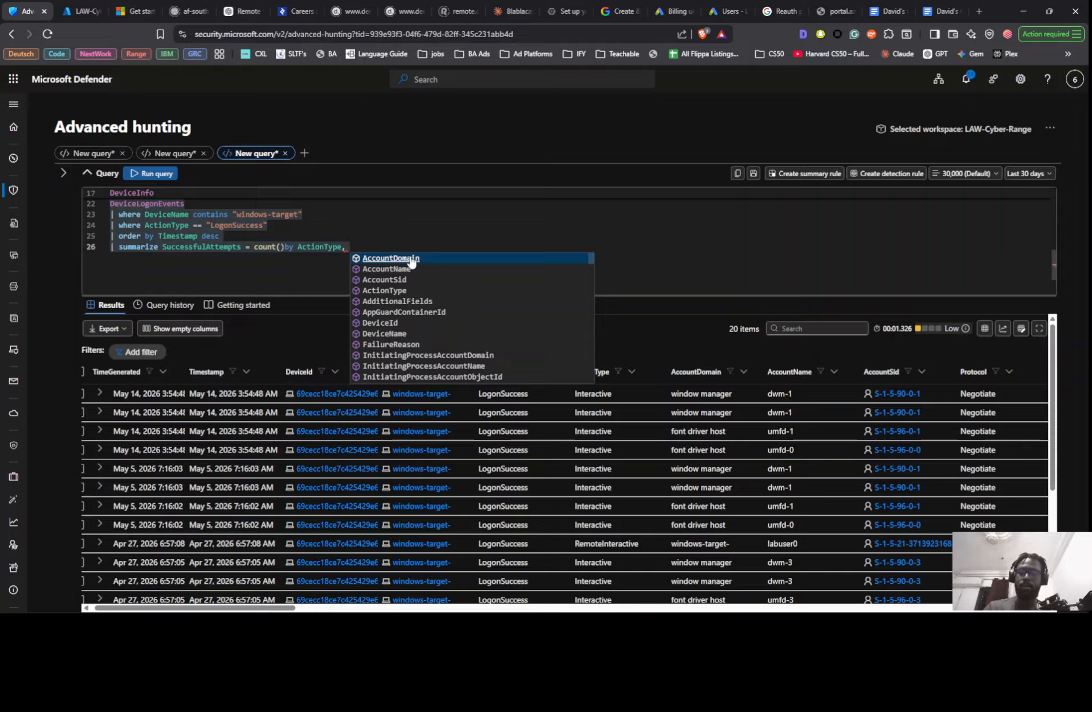
type("Acc")
key("Down")
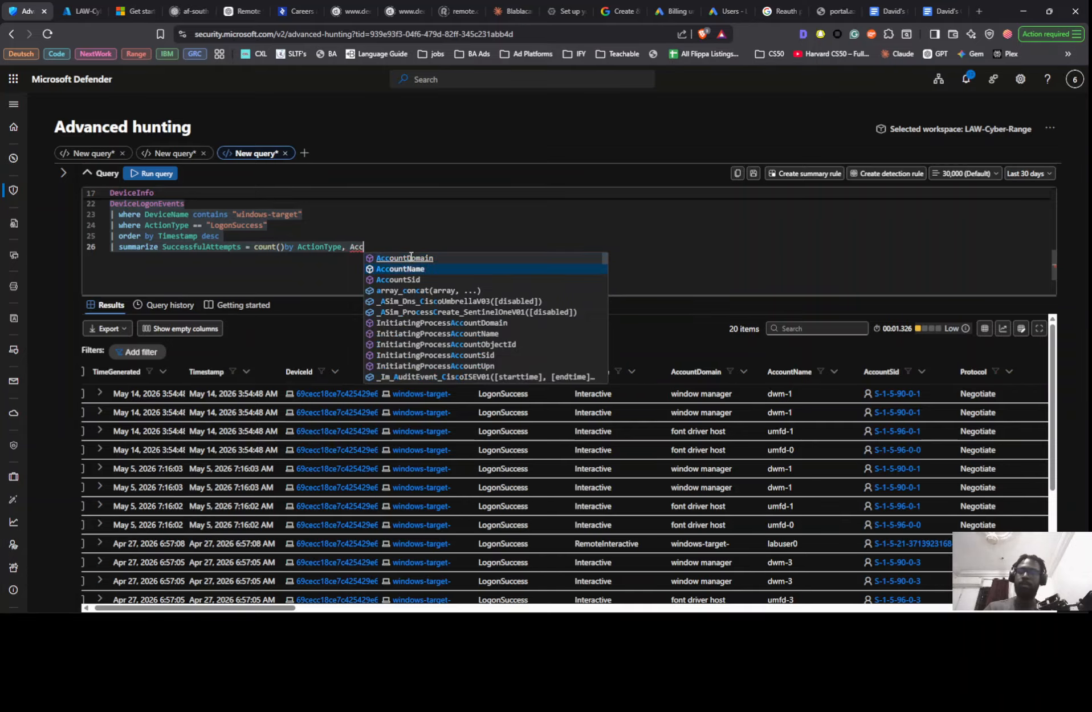
key("Tab")
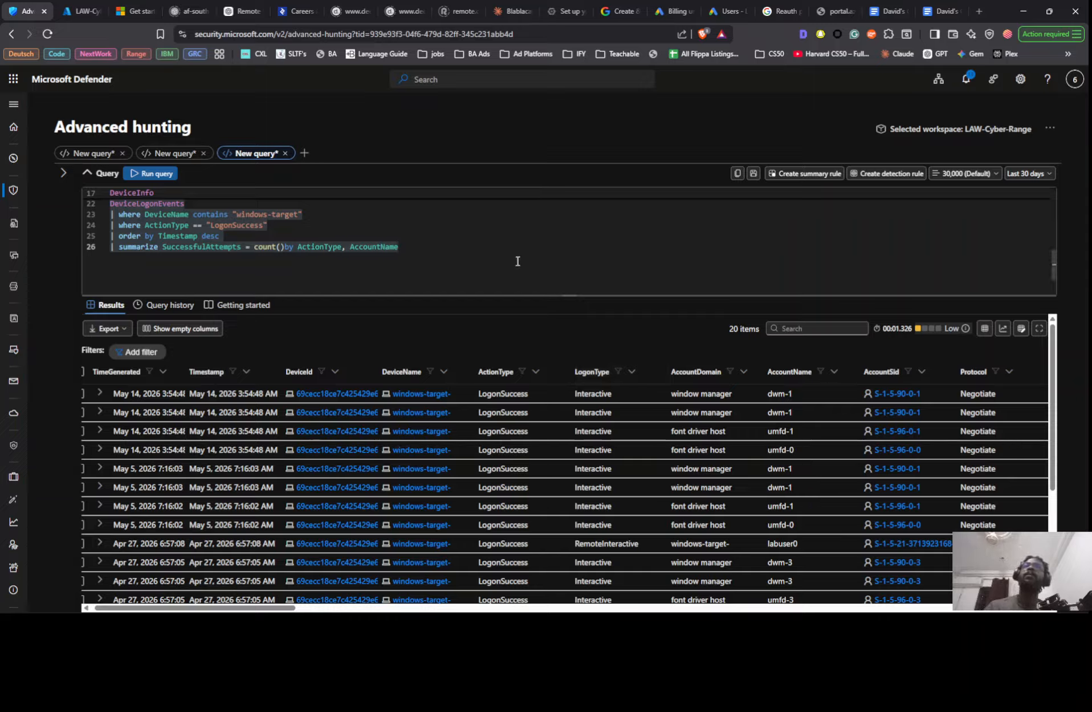
type(", lo")
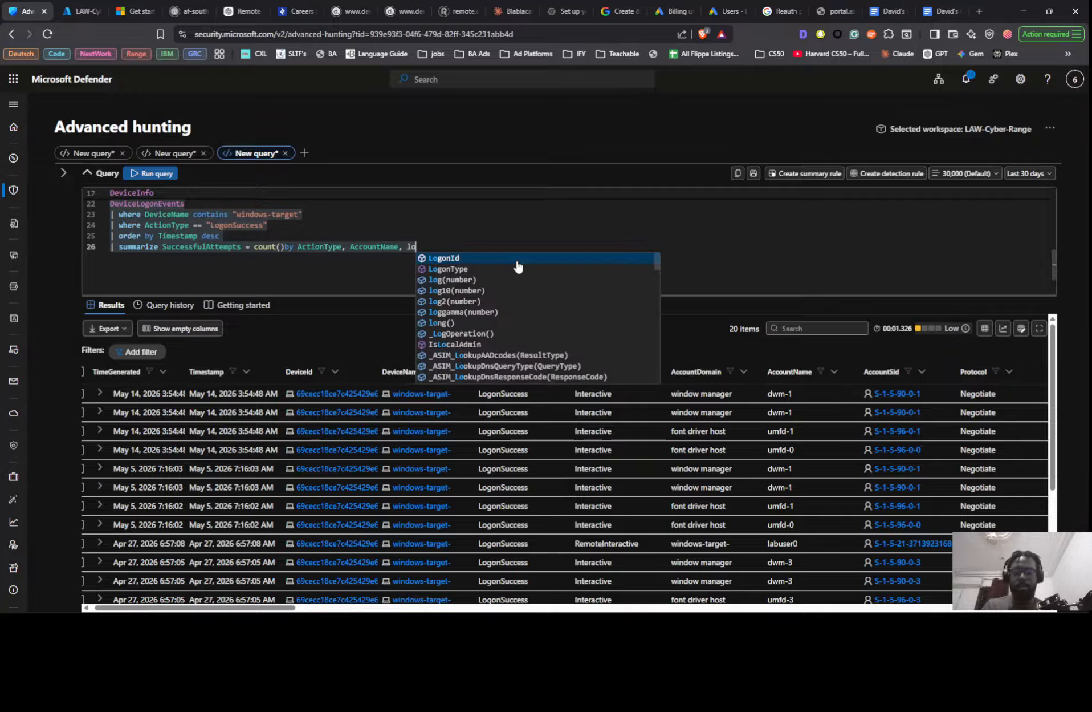
key("Down")
key("Return")
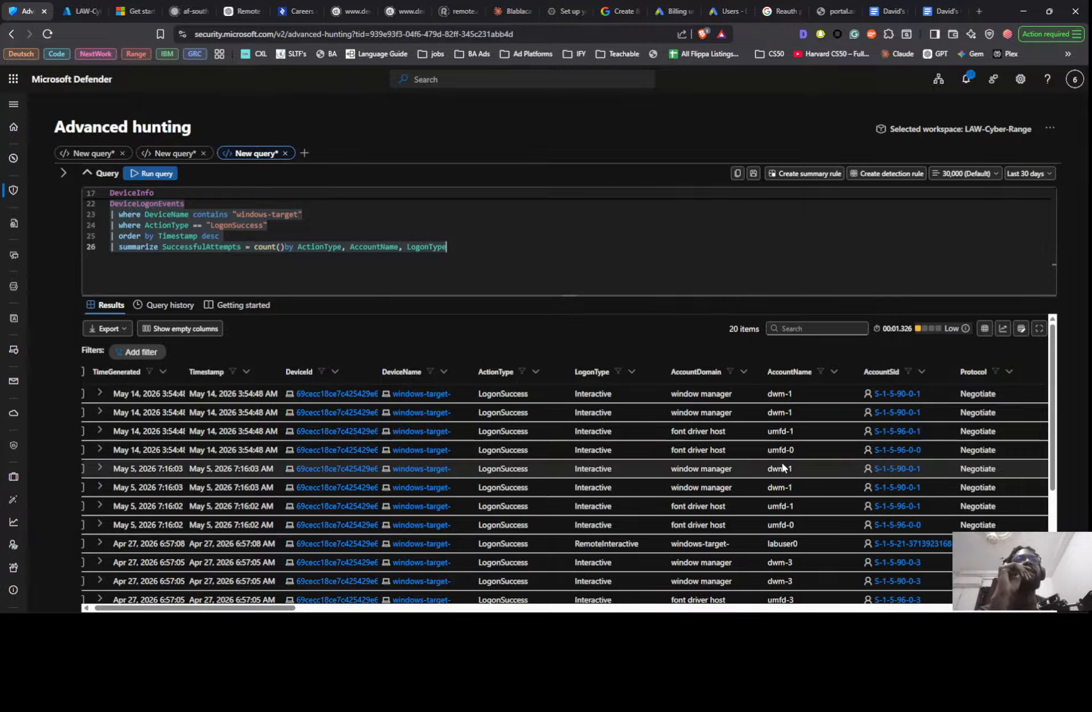
- Expand the first logon record in the results and examine its account, initiating process and additional fields
mouse_move(287, 608)
left_mouse_down()
mouse_move(706, 612)
mouse_move(280, 612)
left_mouse_up()
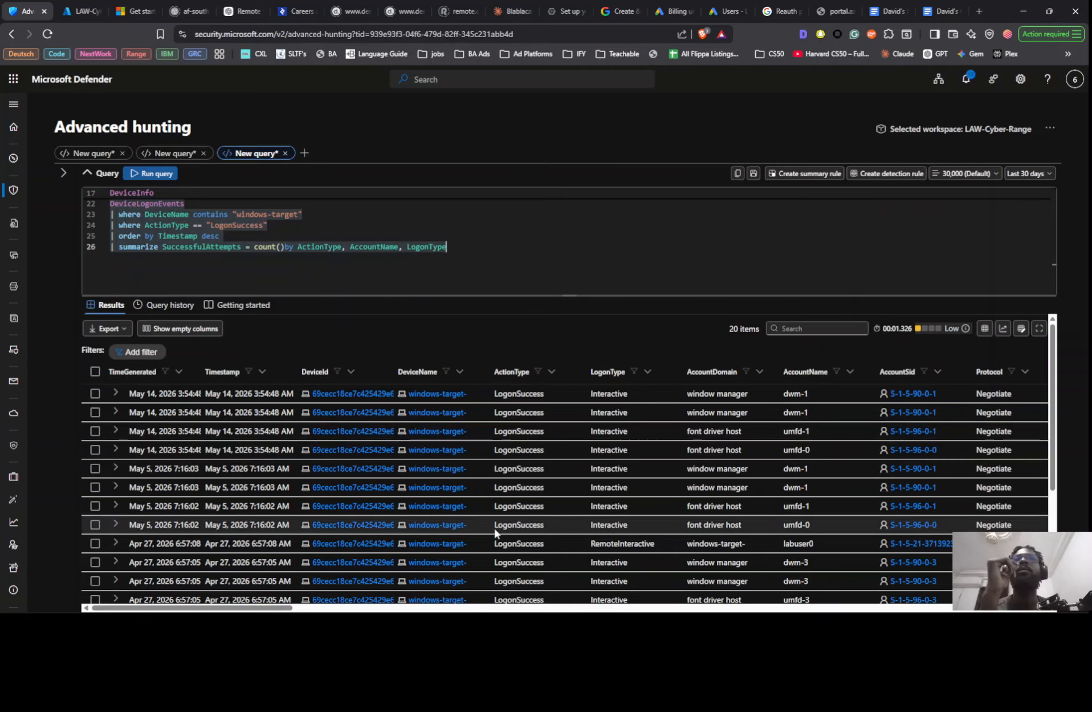
left_click_drag(279, 609, 14, 610)
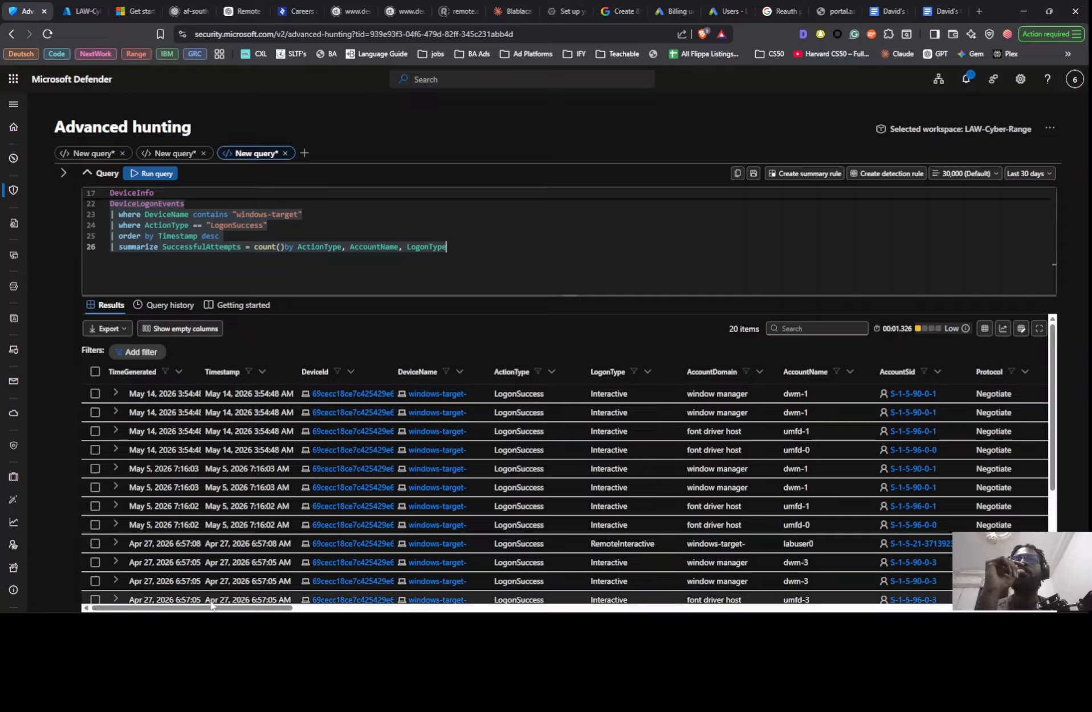
left_click(115, 393)
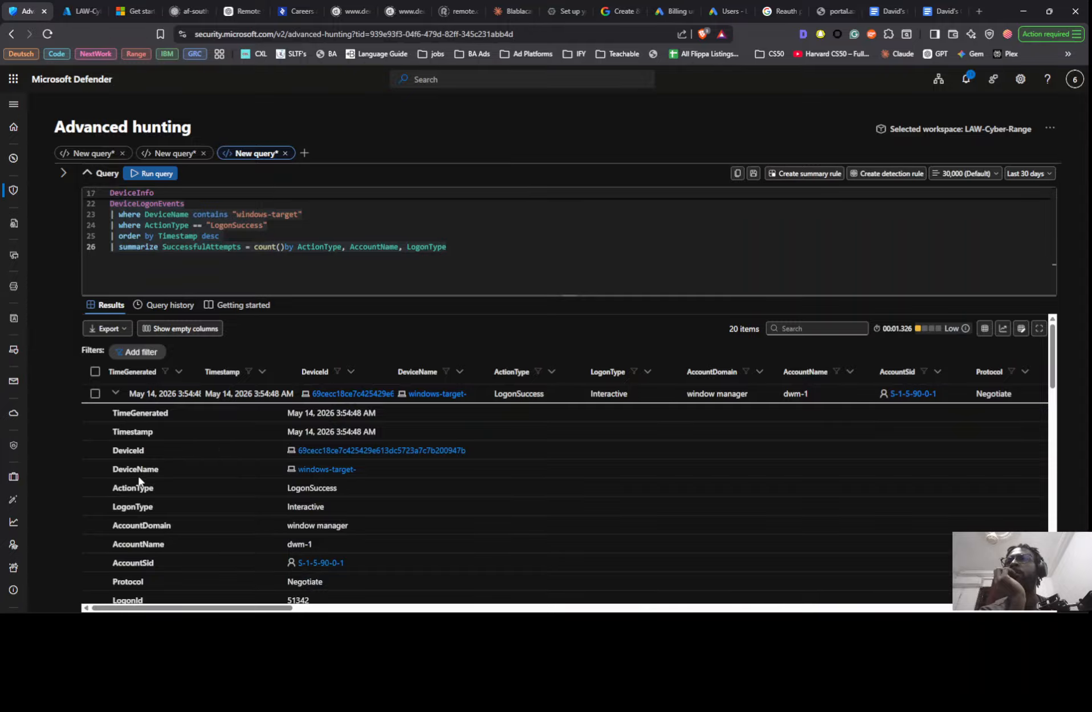
scroll(142, 486, "down", 2)
scroll(142, 486, "down", 5)
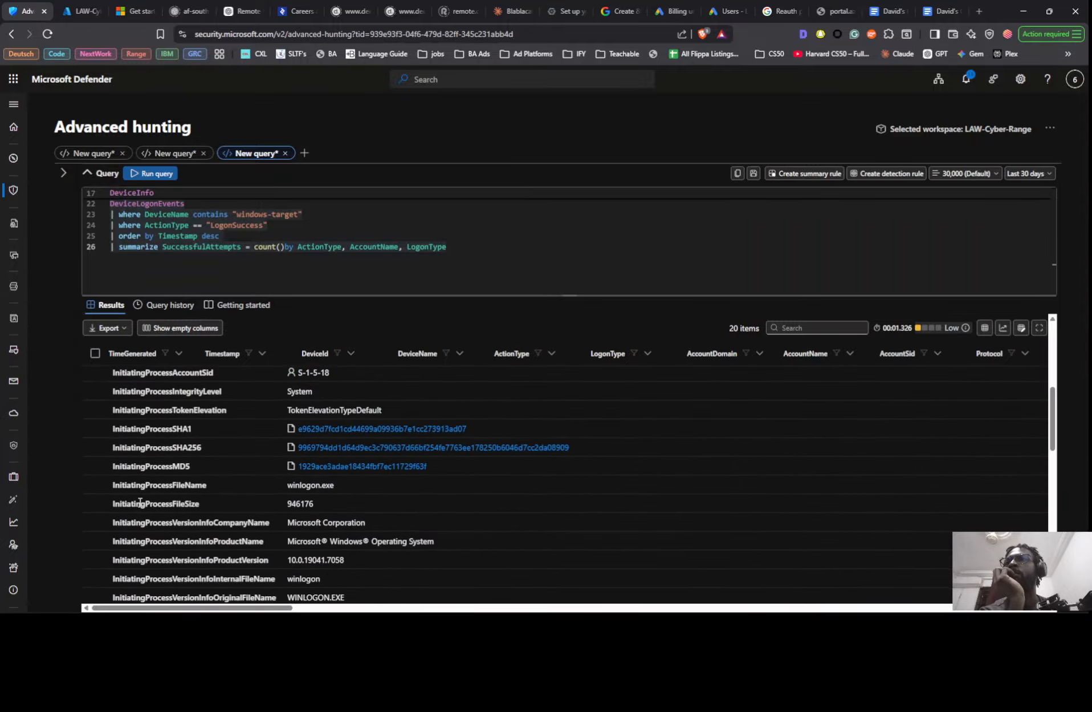
scroll(139, 511, "down", 4)
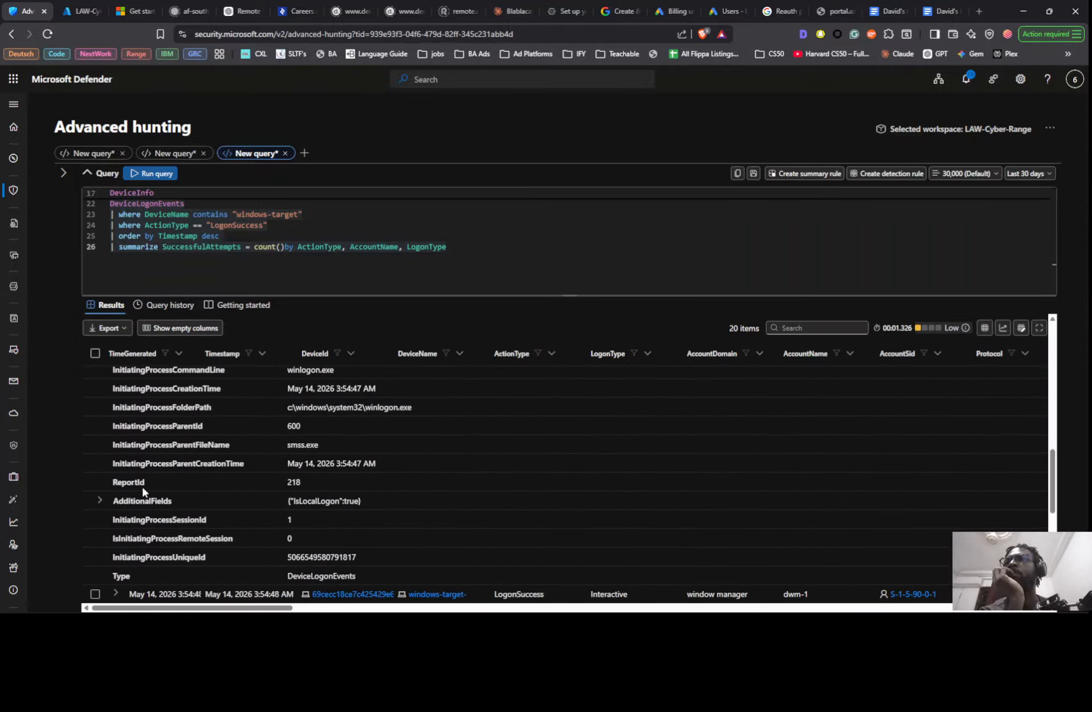
scroll(146, 499, "down", 1)
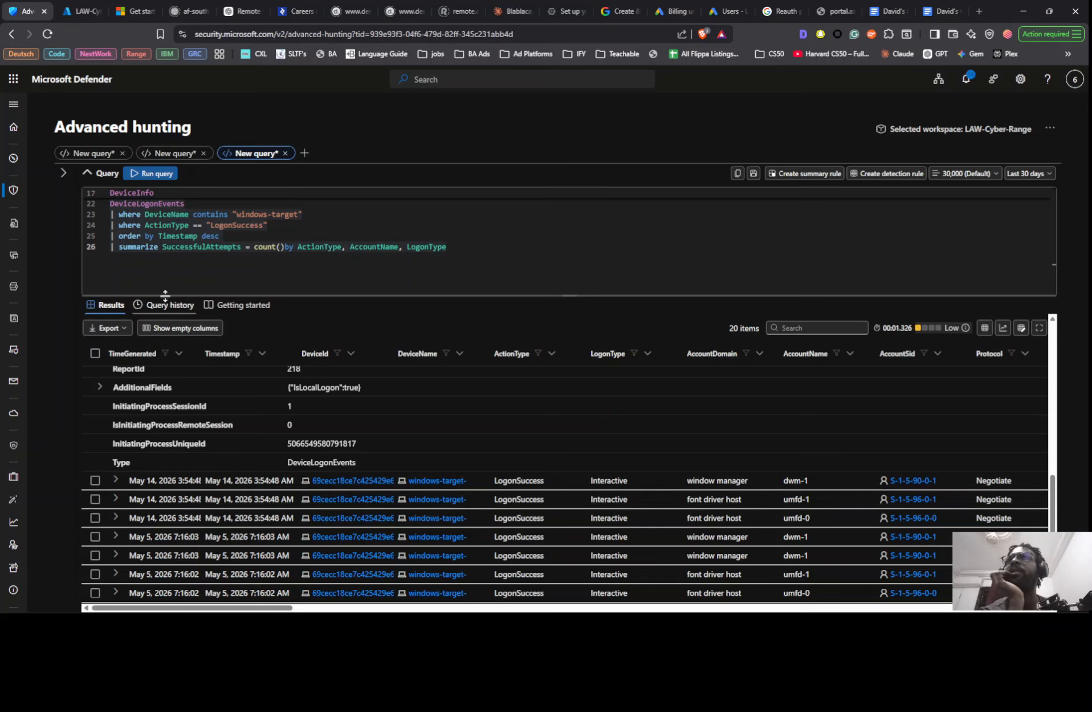
scroll(153, 422, "up", 2)
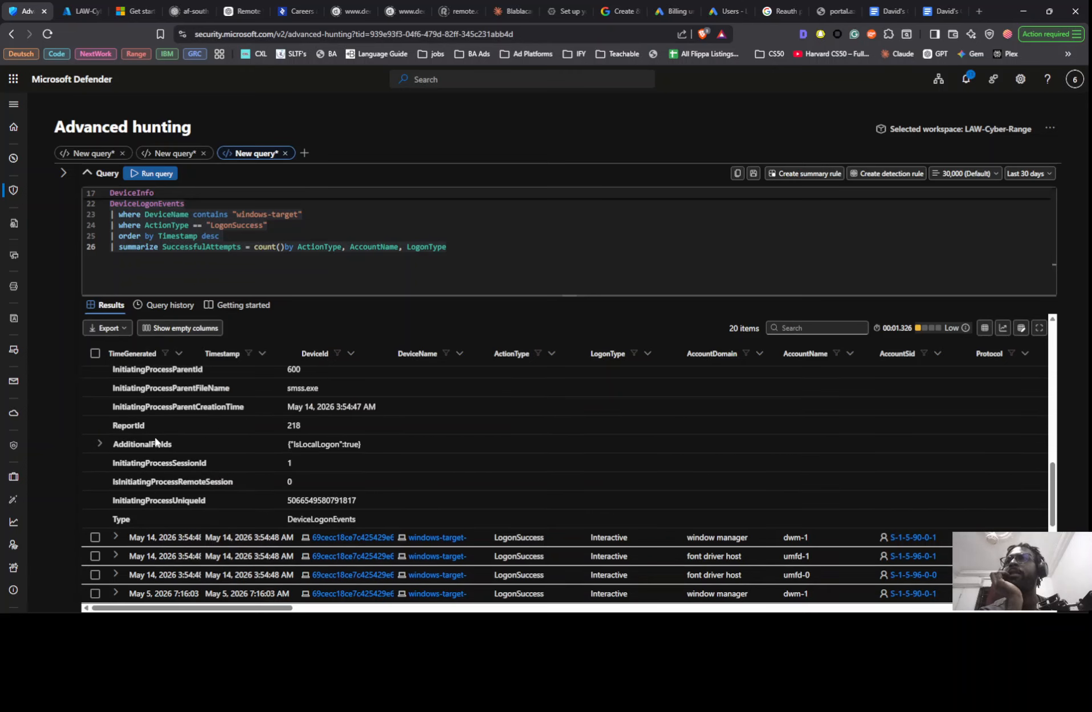
scroll(154, 442, "up", 4)
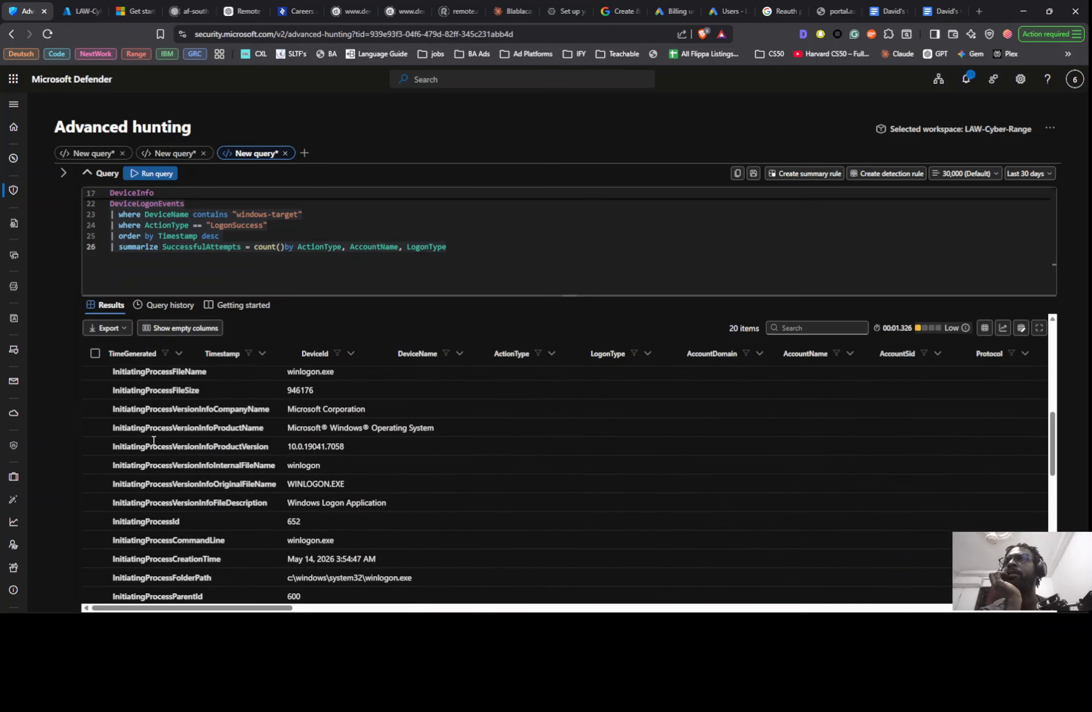
scroll(153, 445, "up", 3)
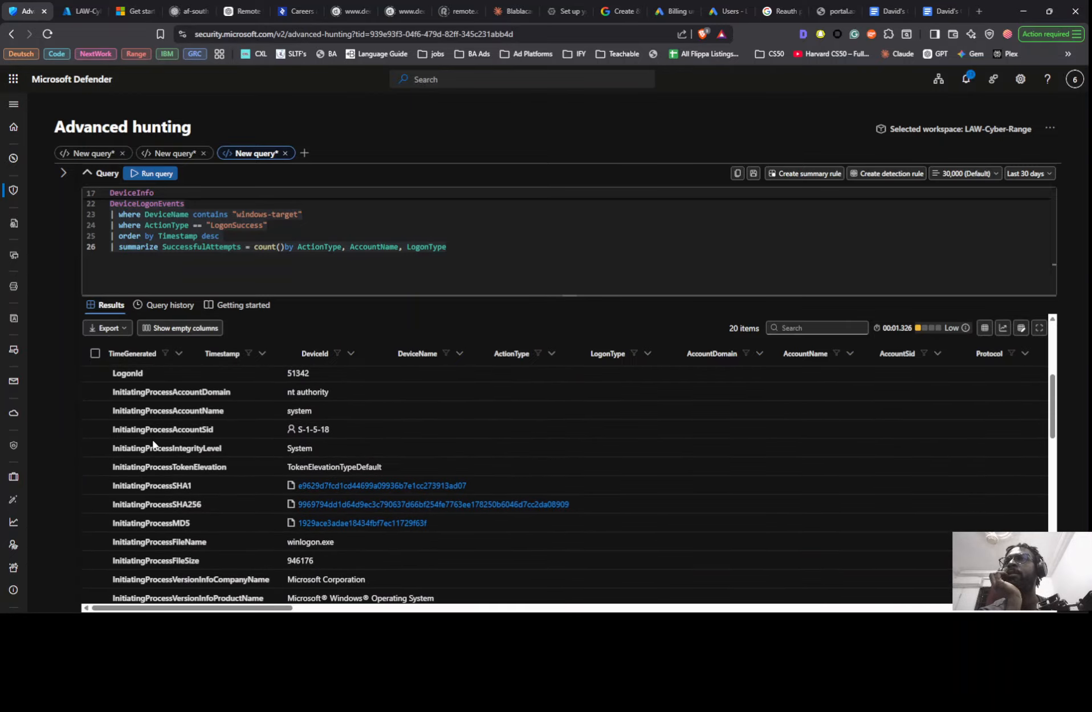
scroll(153, 444, "up", 2)
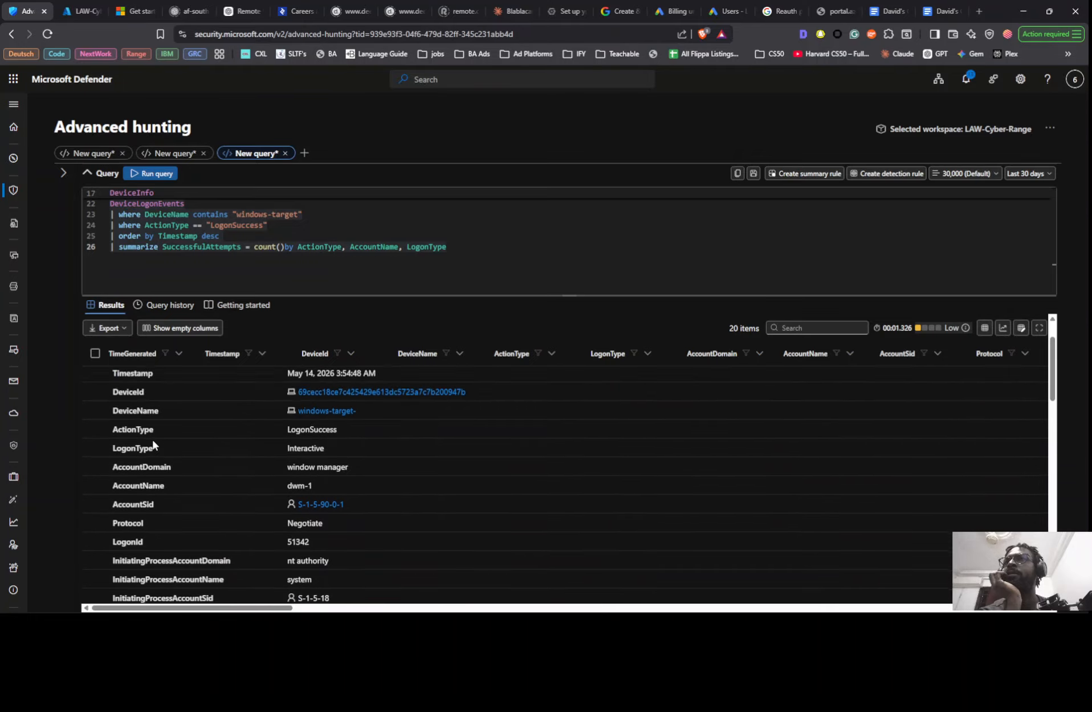
scroll(153, 444, "up", 1)
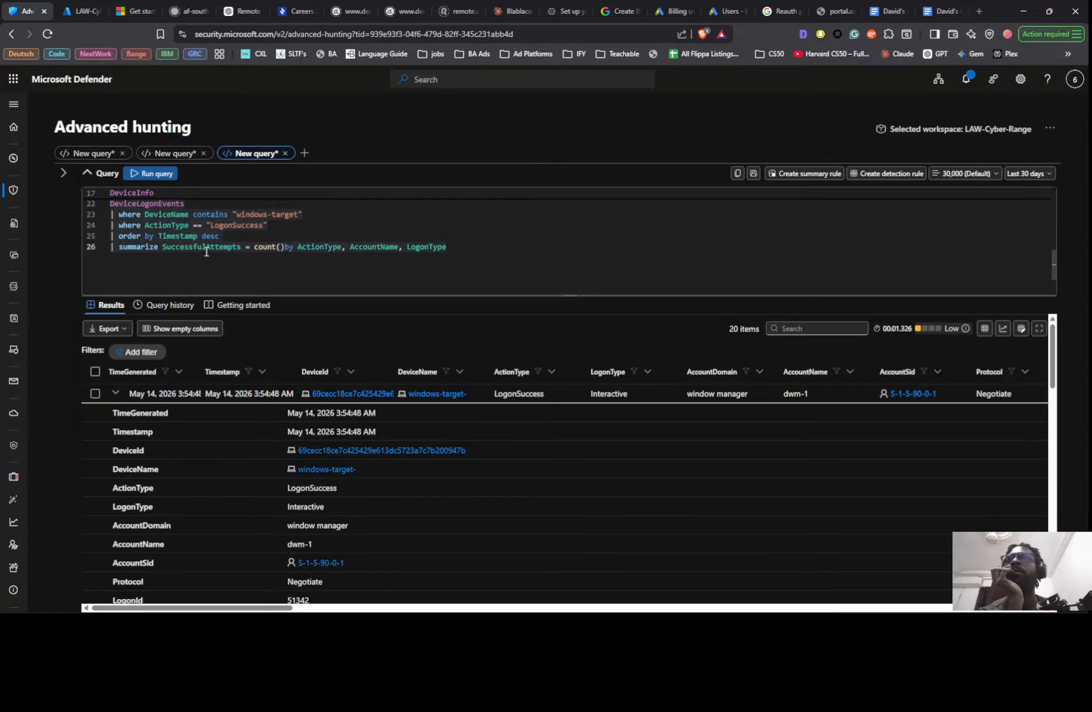
- Review the earlier DeviceLogonEvents and DeviceInfo queries, comparing their filters and summarize lines with the last query
scroll(204, 249, "up", 1)
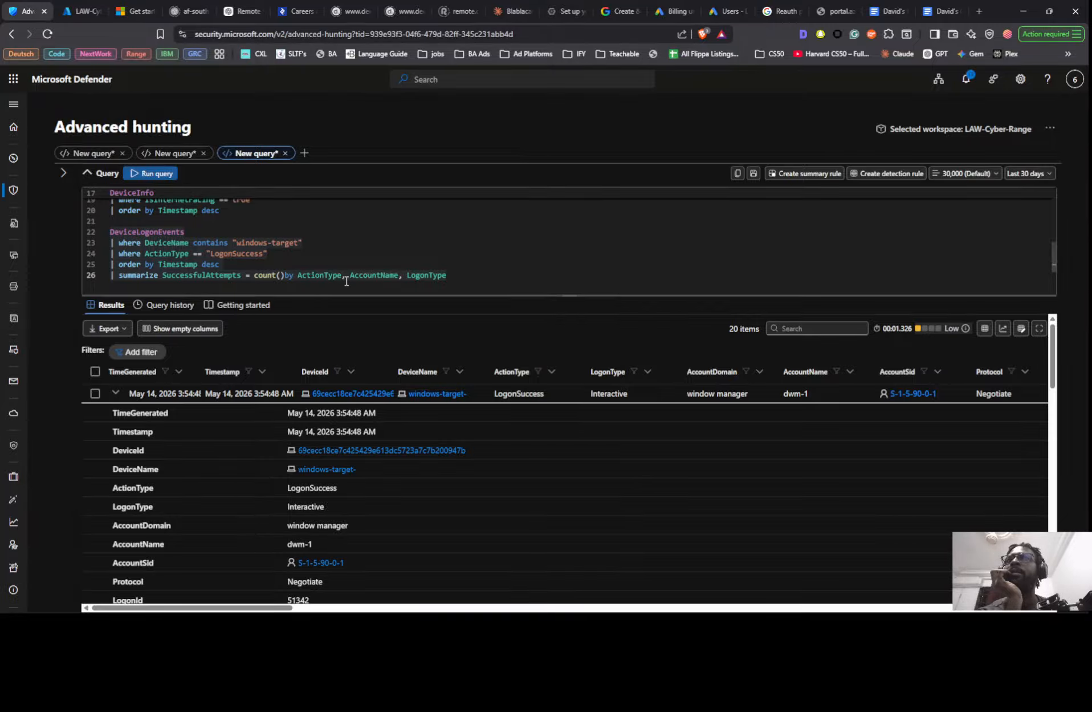
scroll(321, 272, "up", 3)
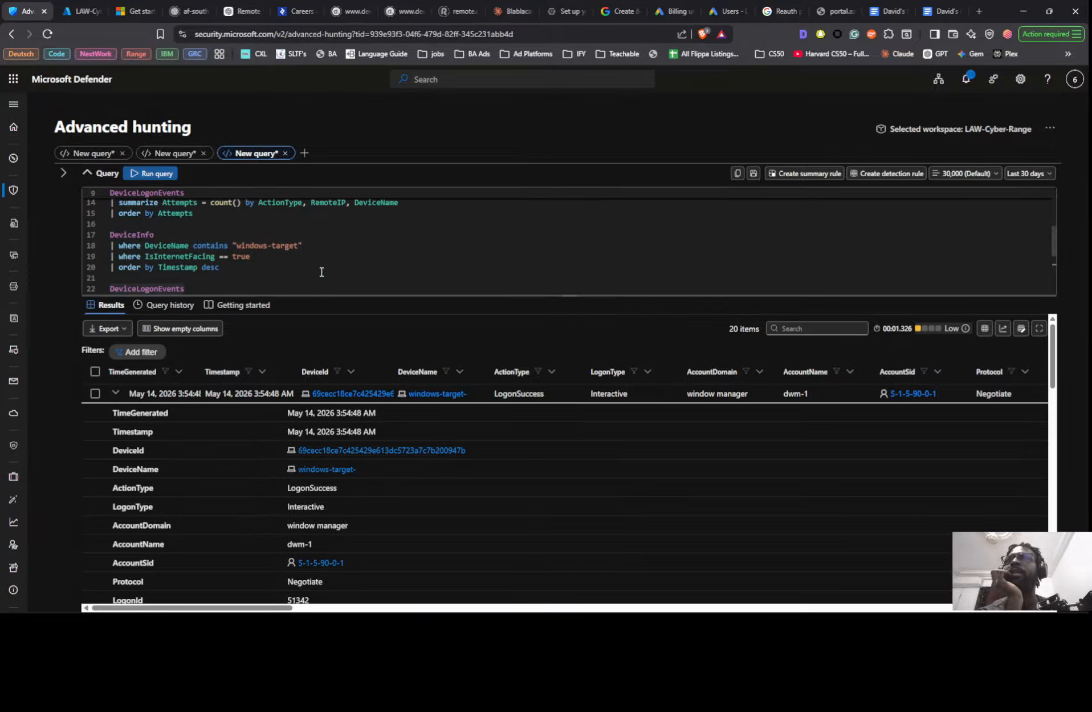
scroll(321, 273, "down", 3)
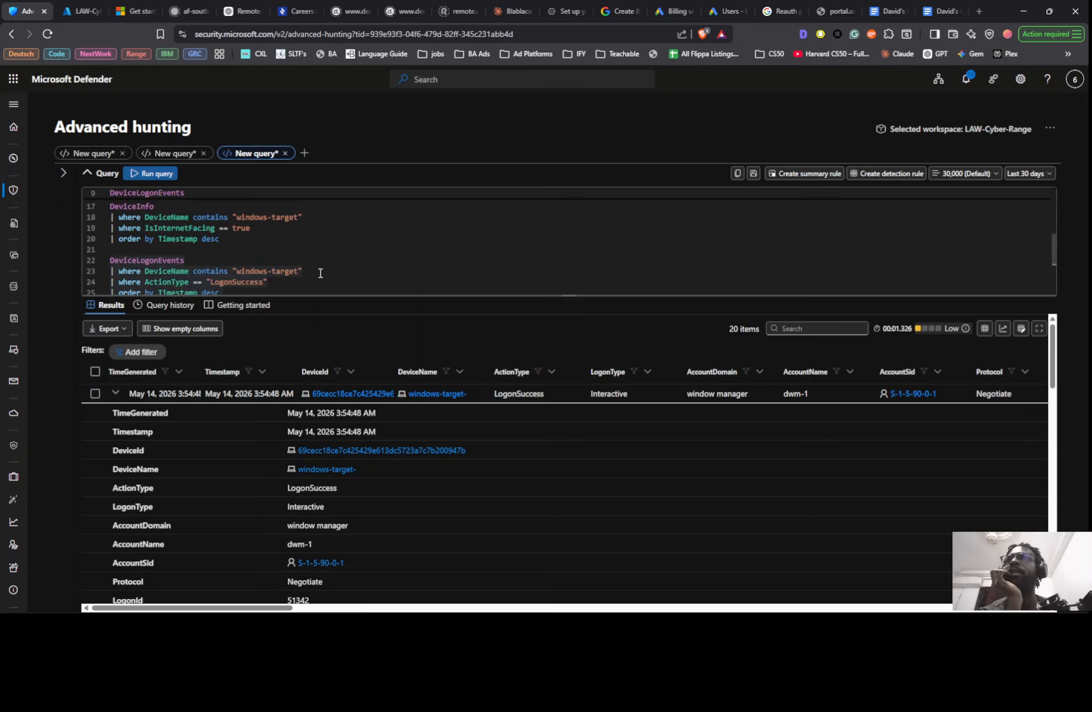
scroll(256, 237, "up", 2)
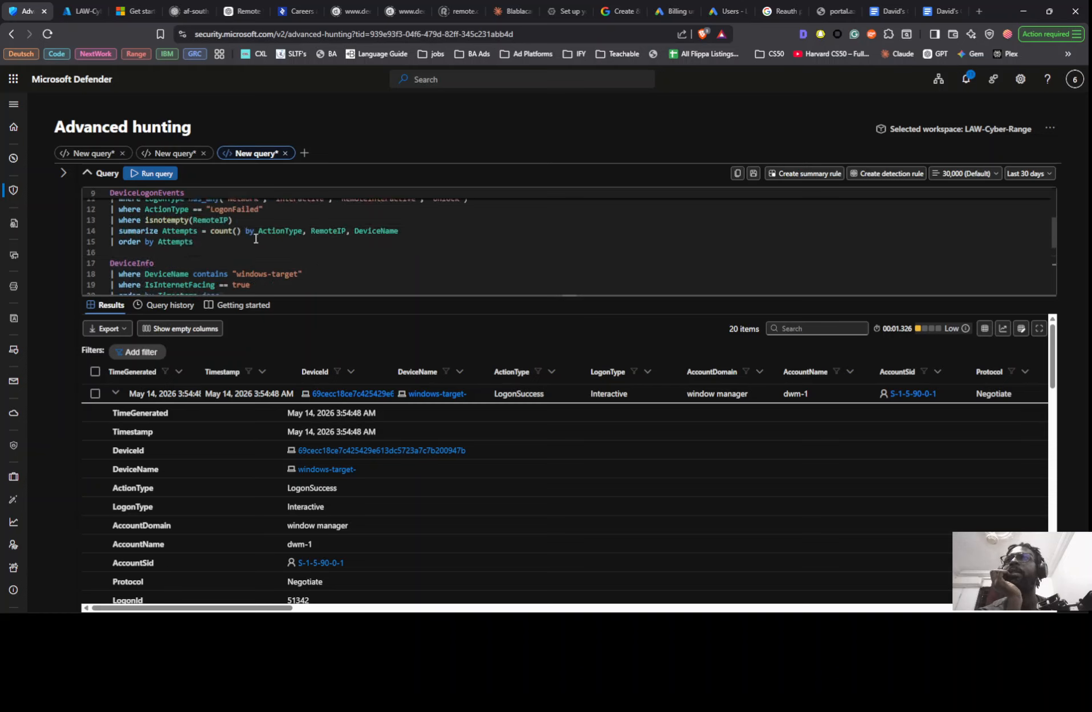
scroll(222, 240, "up", 1)
scroll(221, 240, "up", 3)
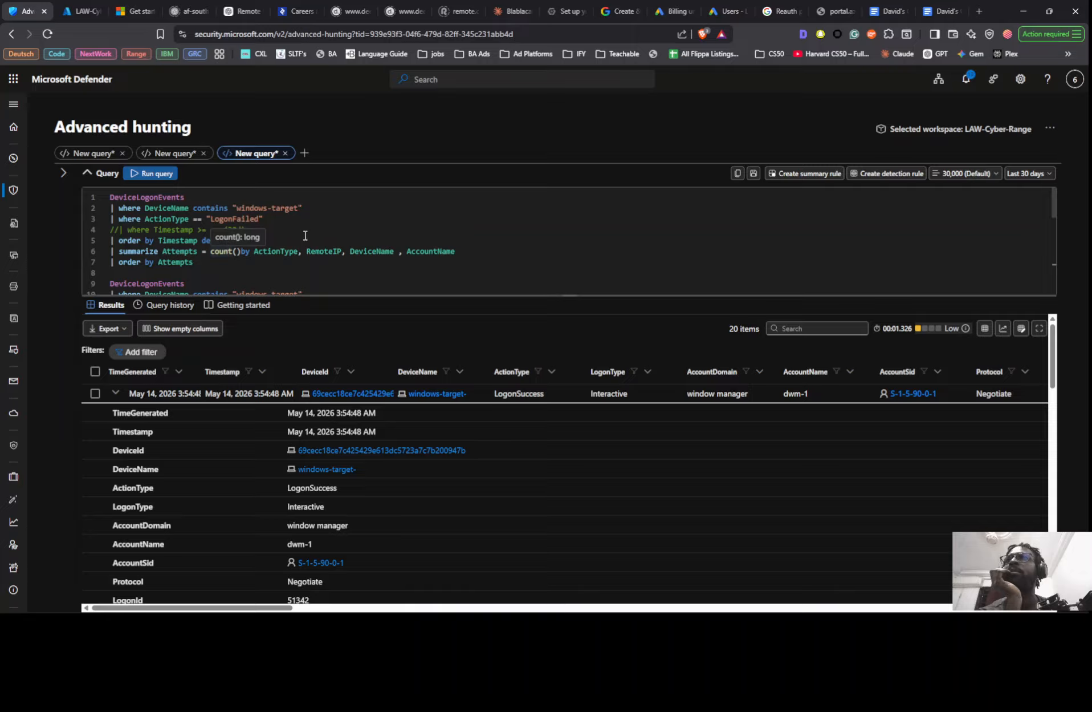
scroll(330, 253, "down", 1)
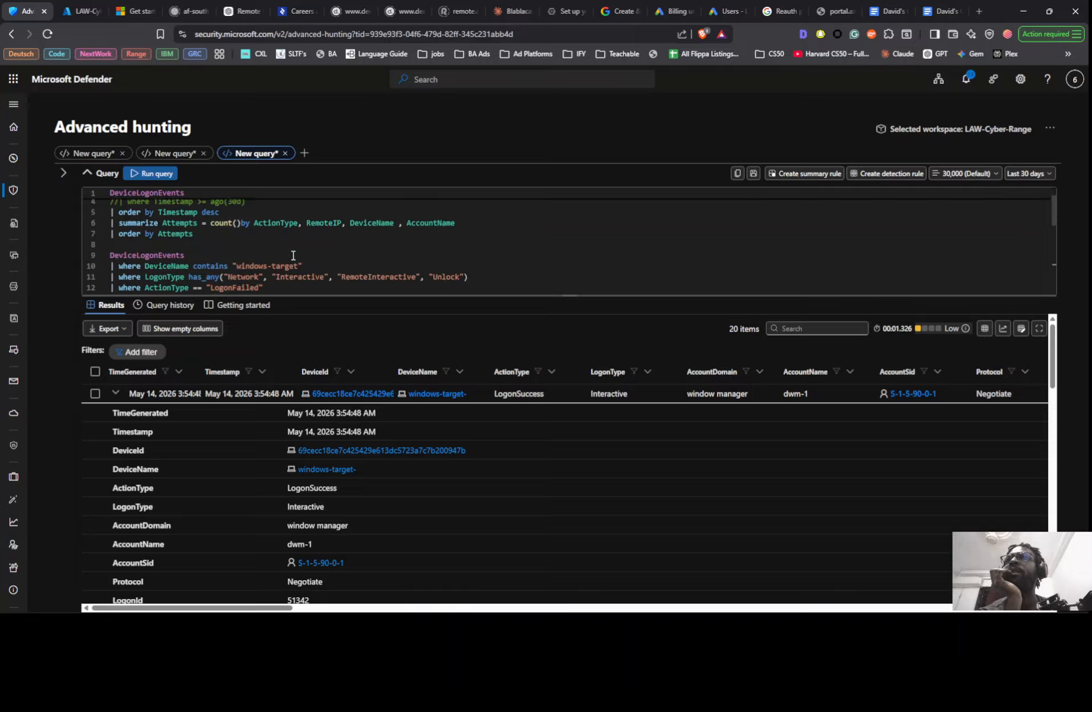
scroll(293, 254, "down", 1)
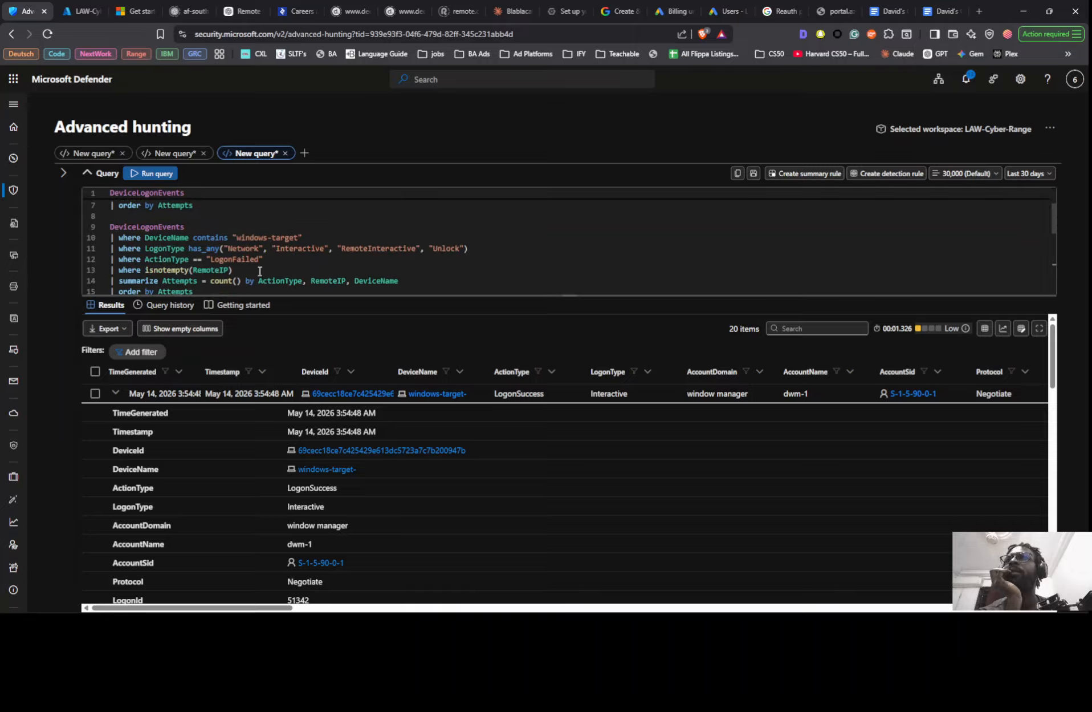
scroll(259, 271, "down", 3)
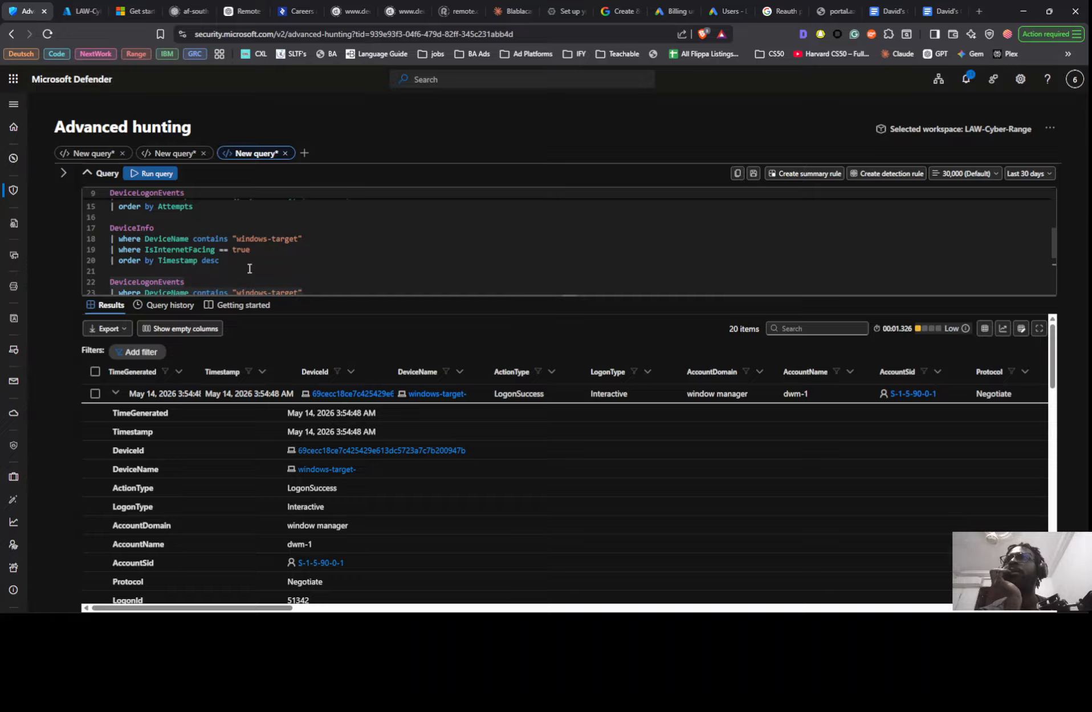
scroll(247, 260, "down", 1)
scroll(247, 259, "down", 1)
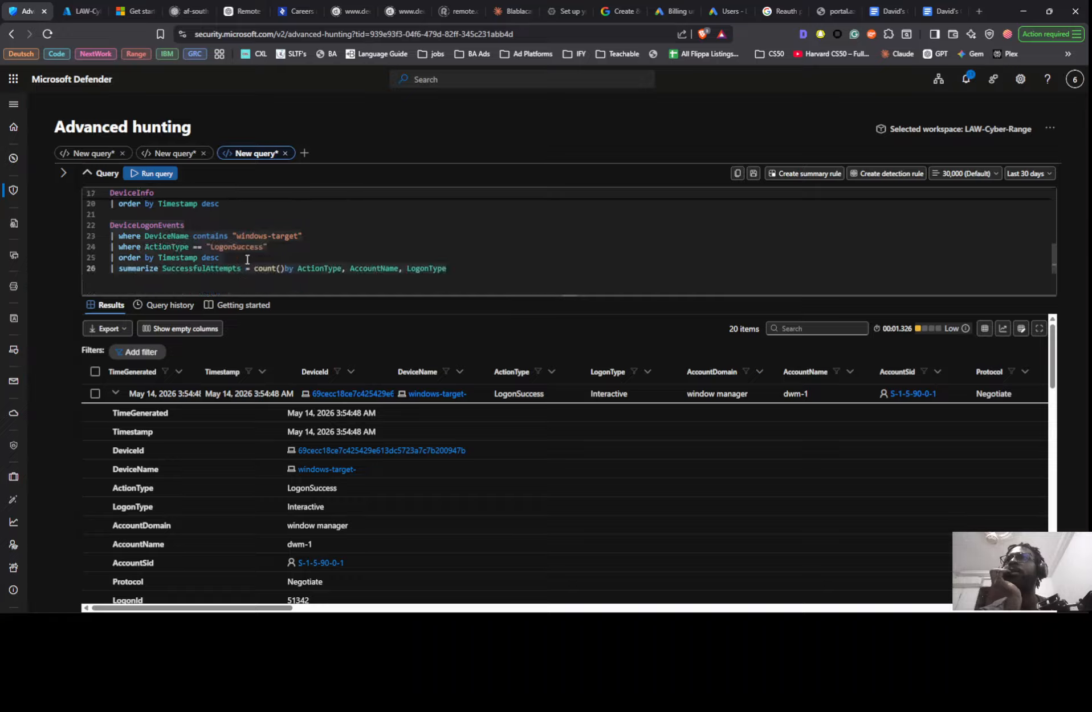
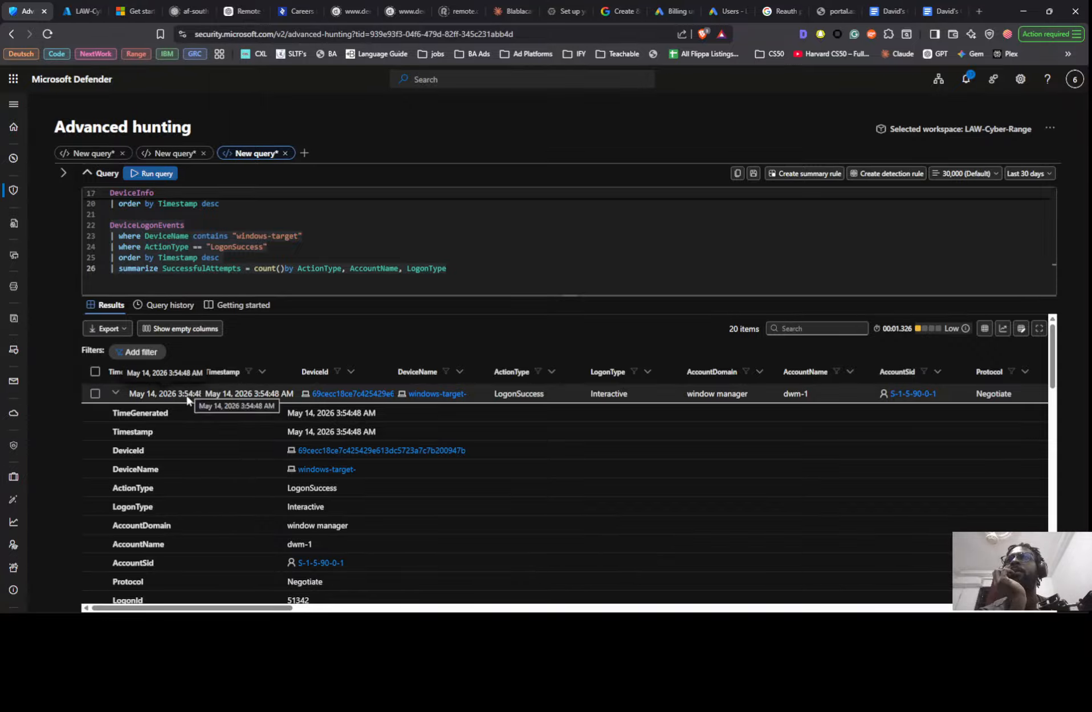
- Add RemoteIP to the grouping columns of the SuccessfulAttempts summarize line and run the query
scroll(143, 428, "down", 3)
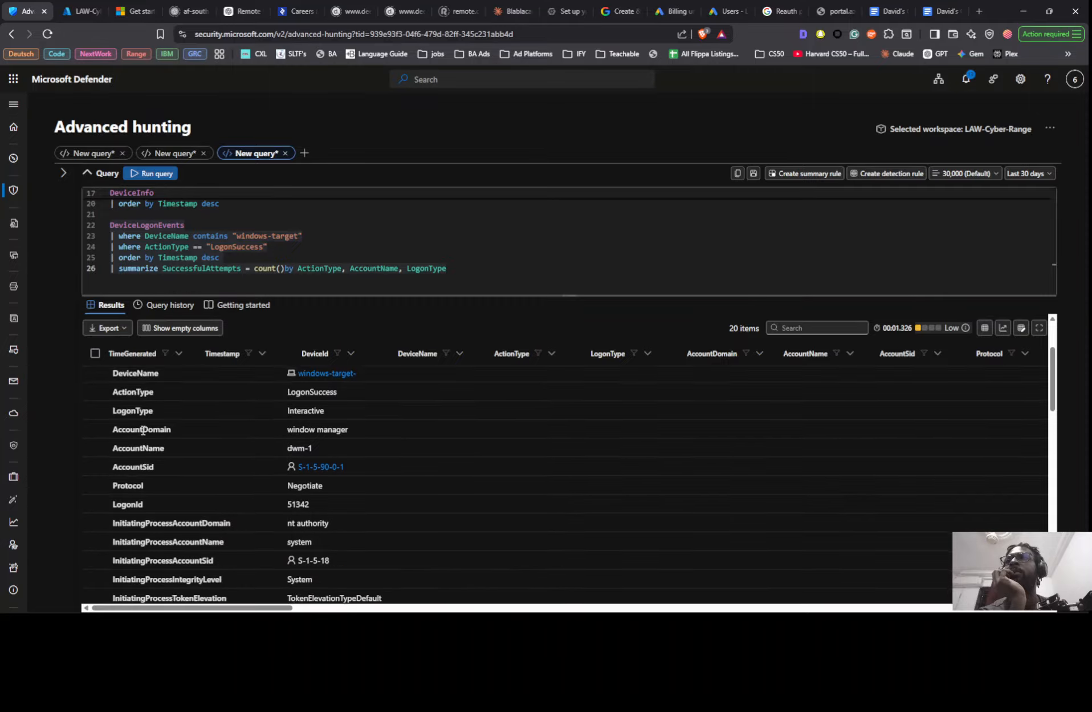
scroll(142, 429, "down", 3)
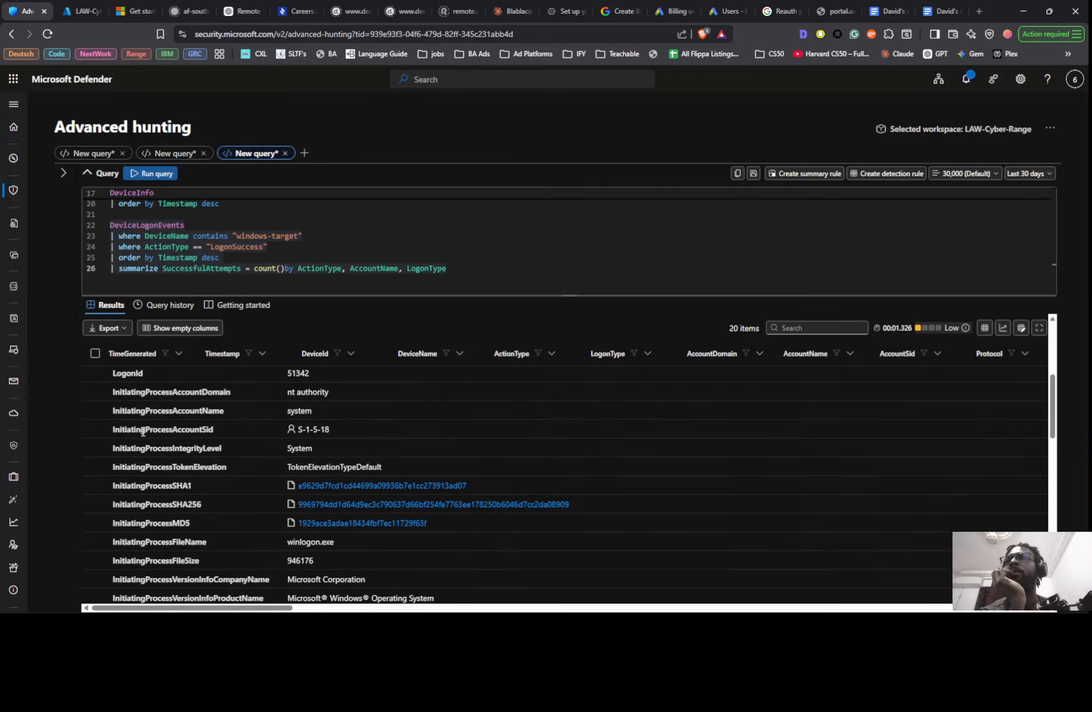
left_click(535, 266)
scroll(536, 266, "down", 1)
type(",")
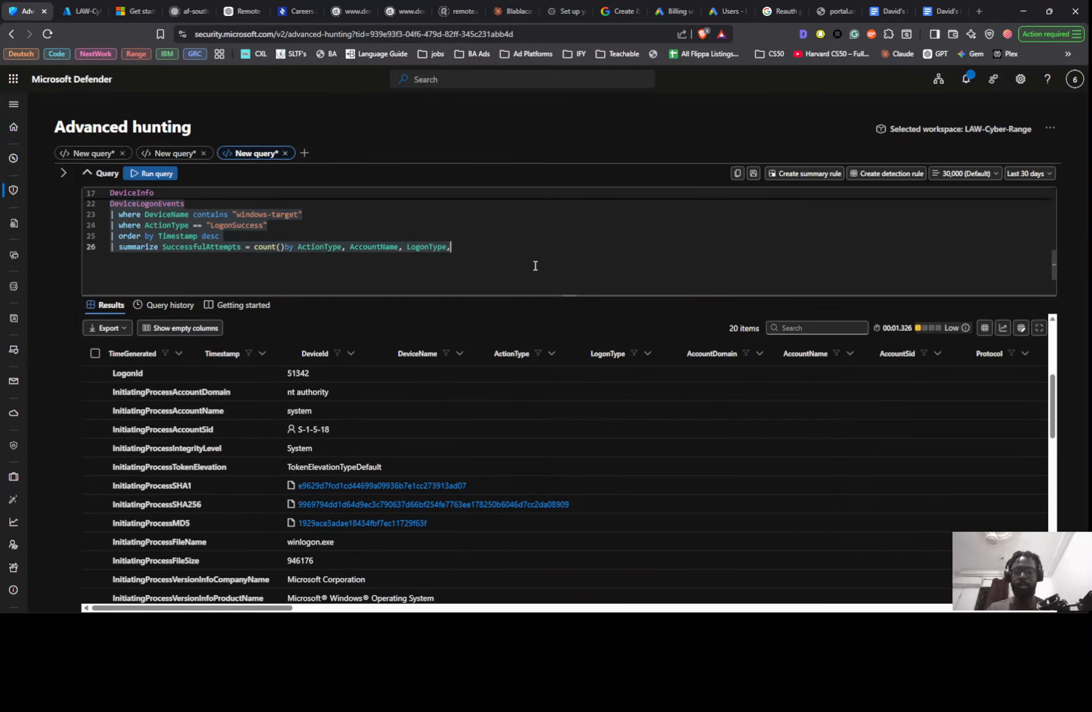
type(" r")
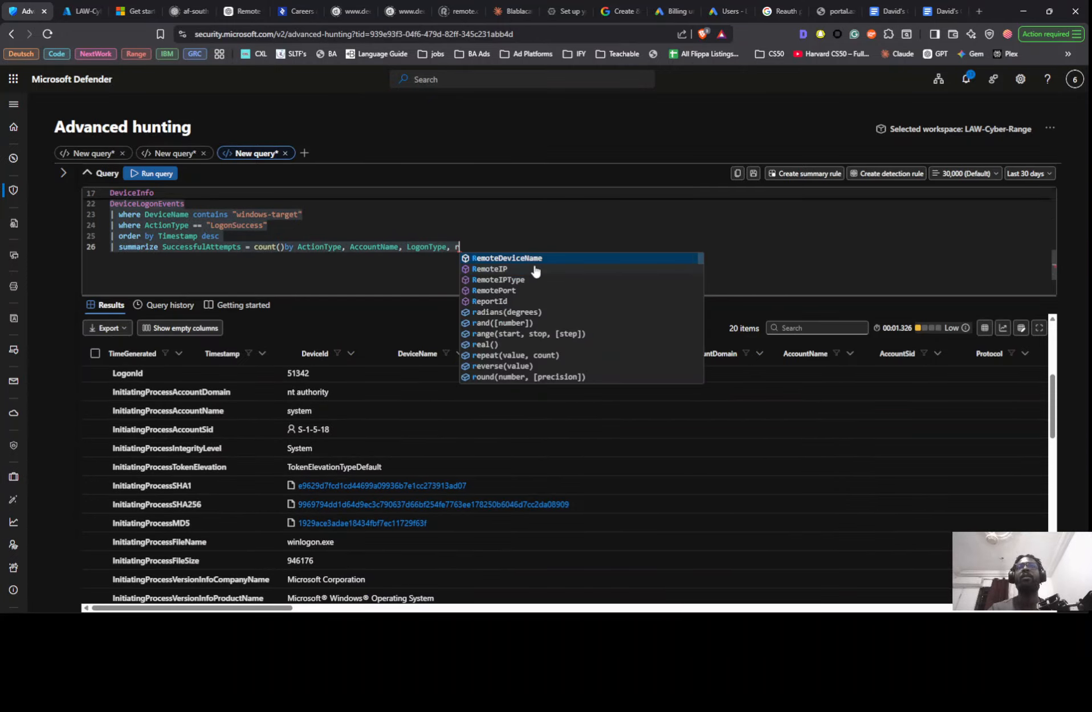
key("Down")
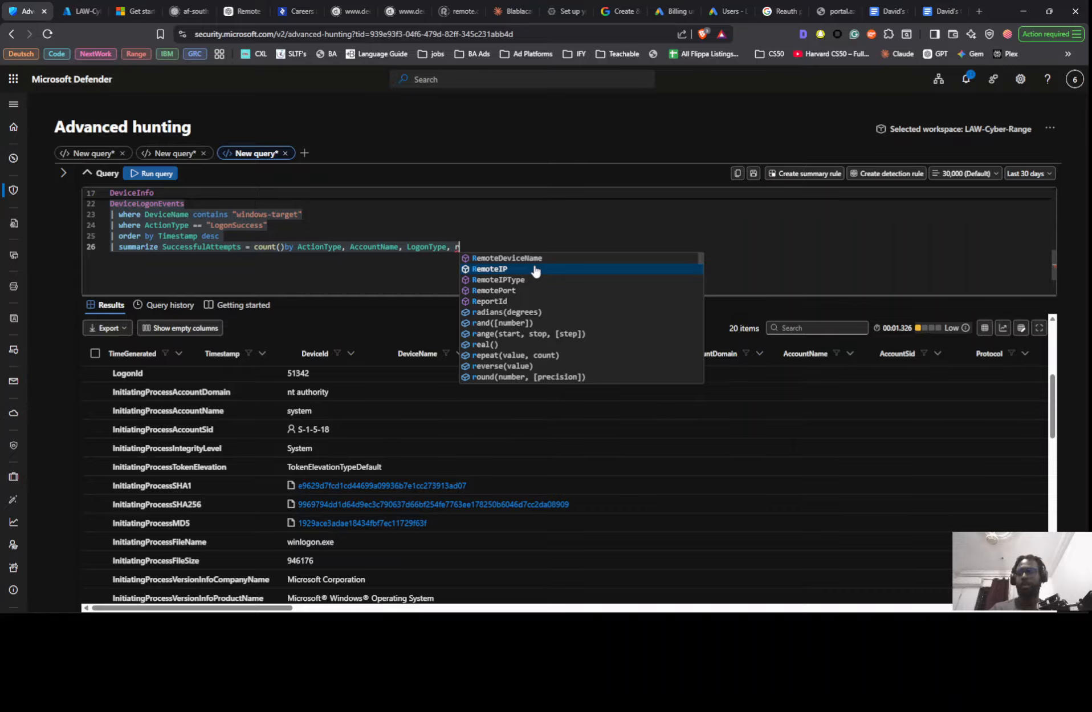
left_click(535, 269)
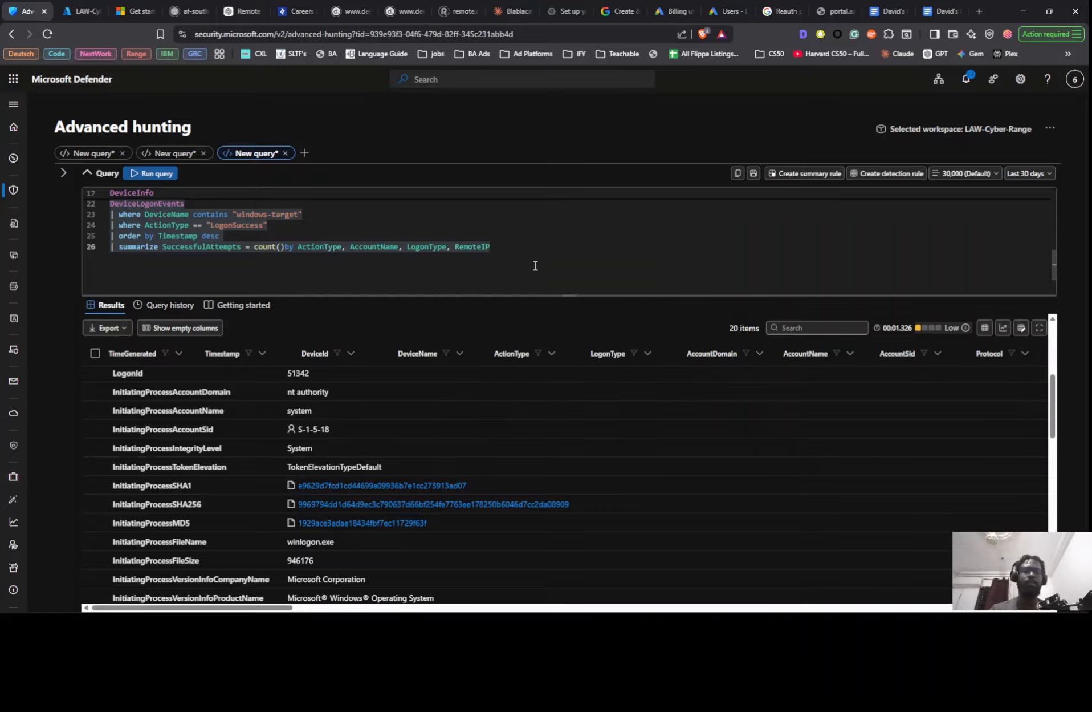
key("shift+Return")
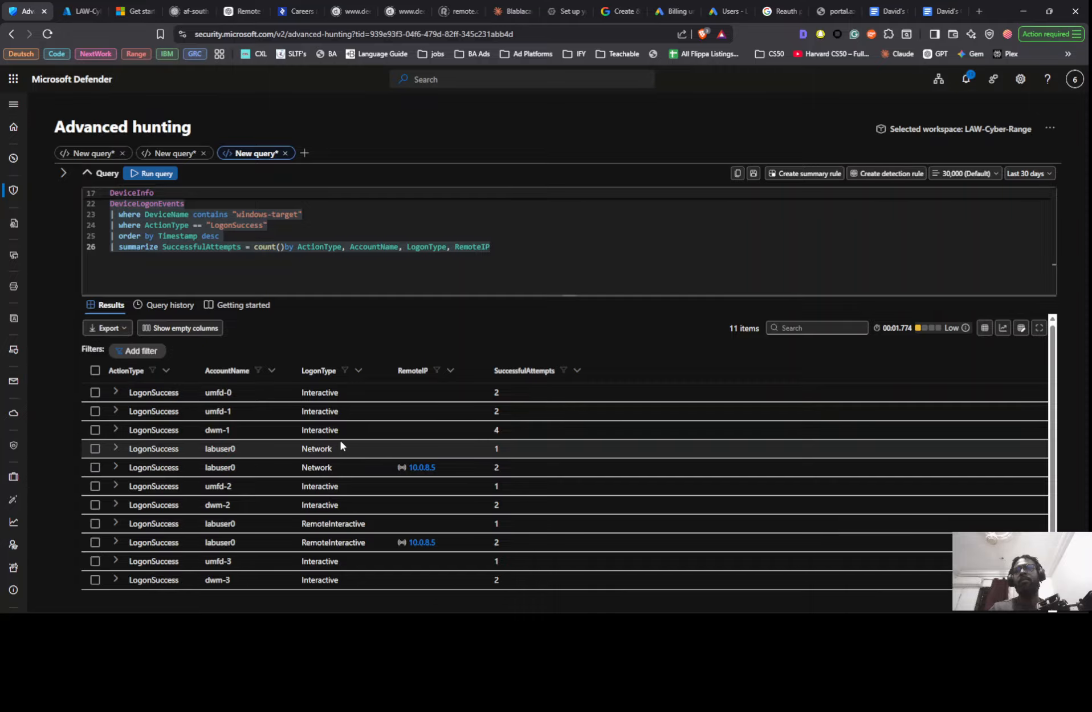
- Run the last DeviceLogonEvents query without its summarize line and expand the Apr 27, 2026 6:57:02 AM Network logon record
left_click(300, 235)
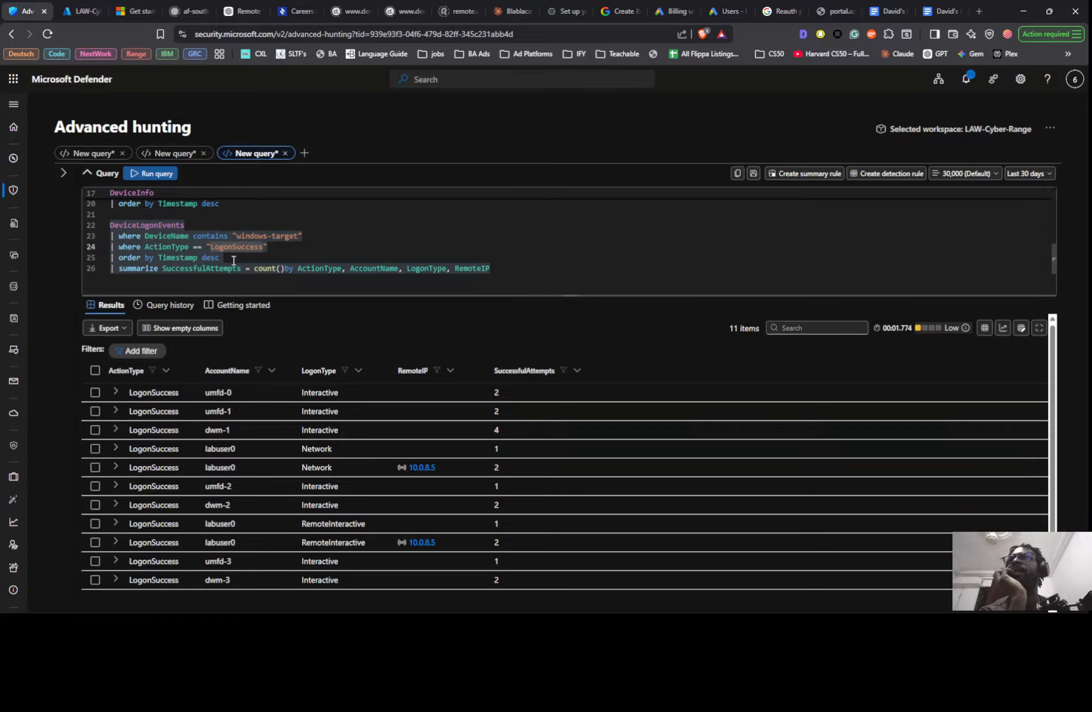
left_click_drag(234, 258, 111, 224)
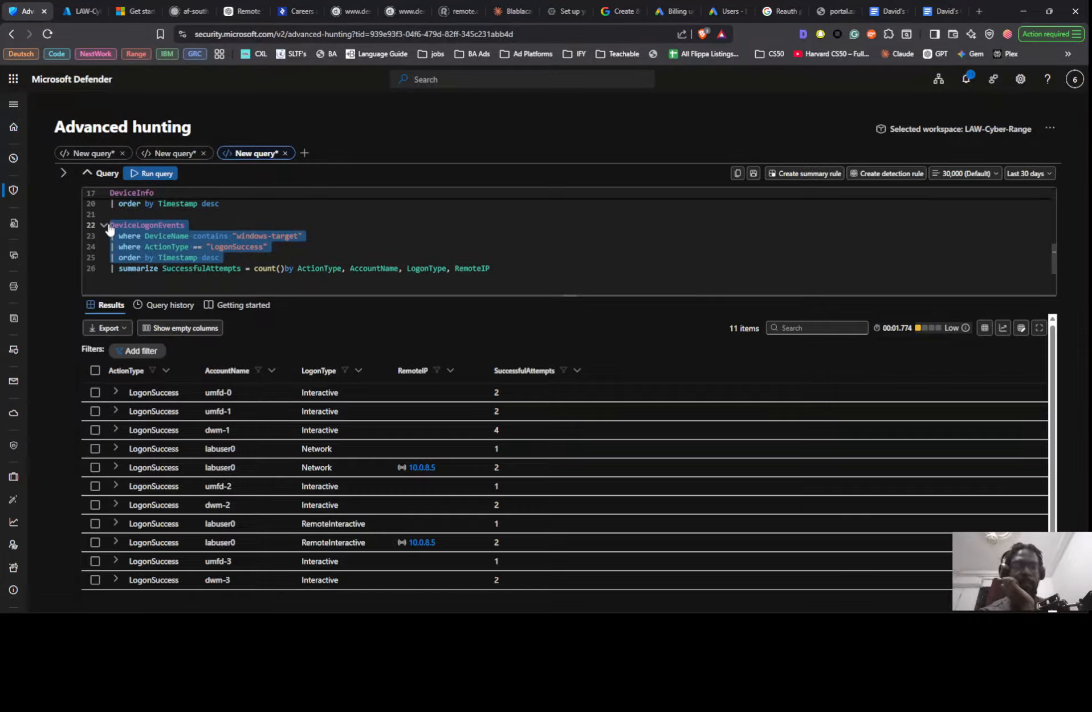
key("shift+Return")
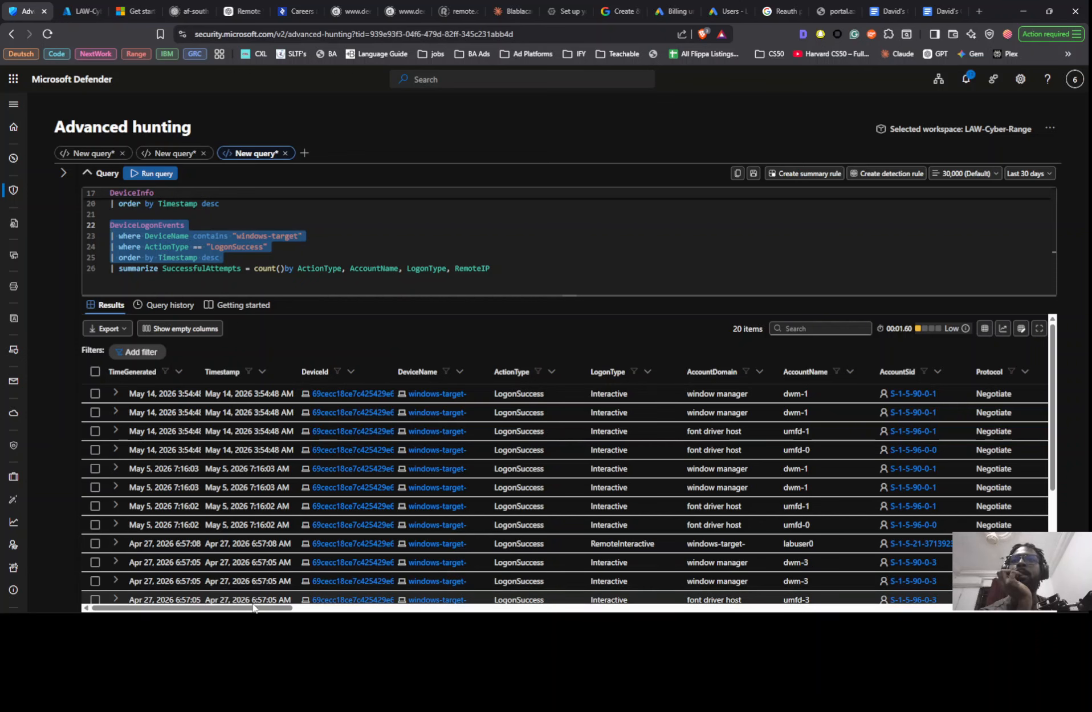
left_click_drag(251, 600, 252, 611)
left_click(96, 421)
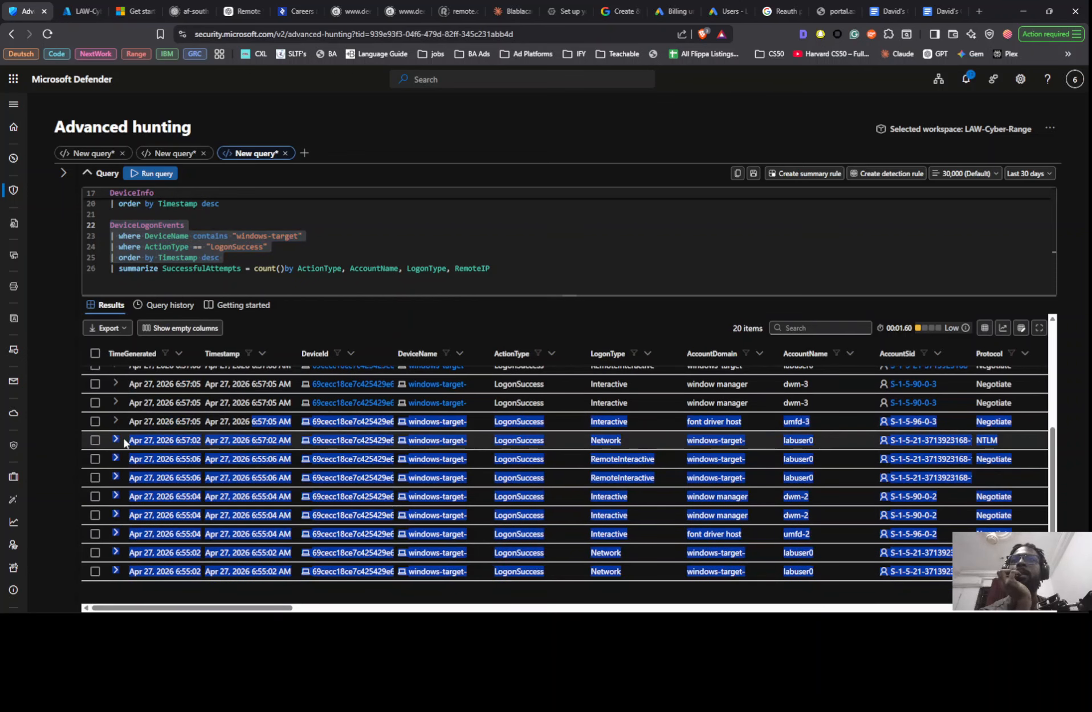
left_click(129, 441)
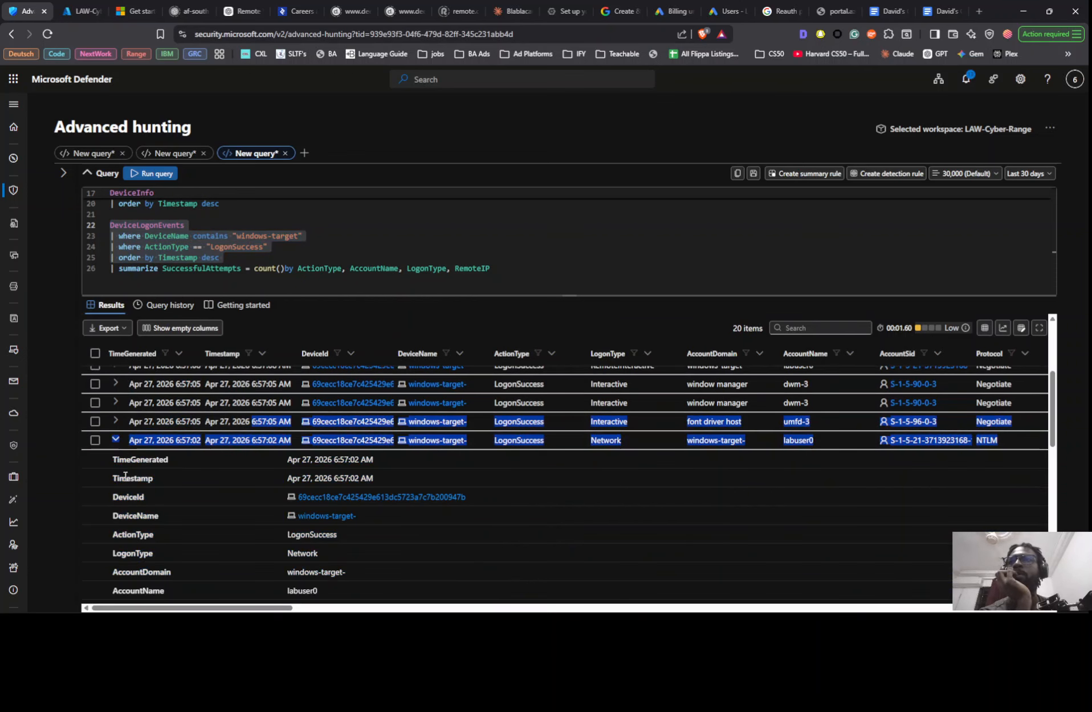
scroll(142, 527, "down", 4)
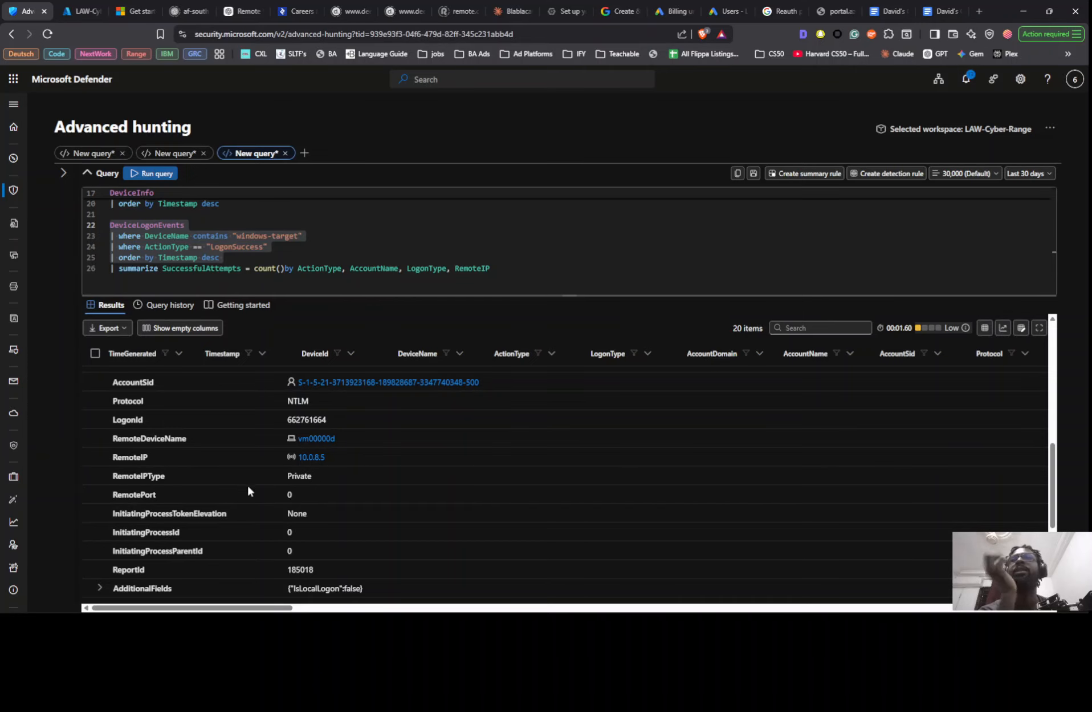
- Compare the remote device name and remote IP values across the successful logon records
left_click_drag(224, 608, 355, 606)
scroll(702, 408, "up", 7)
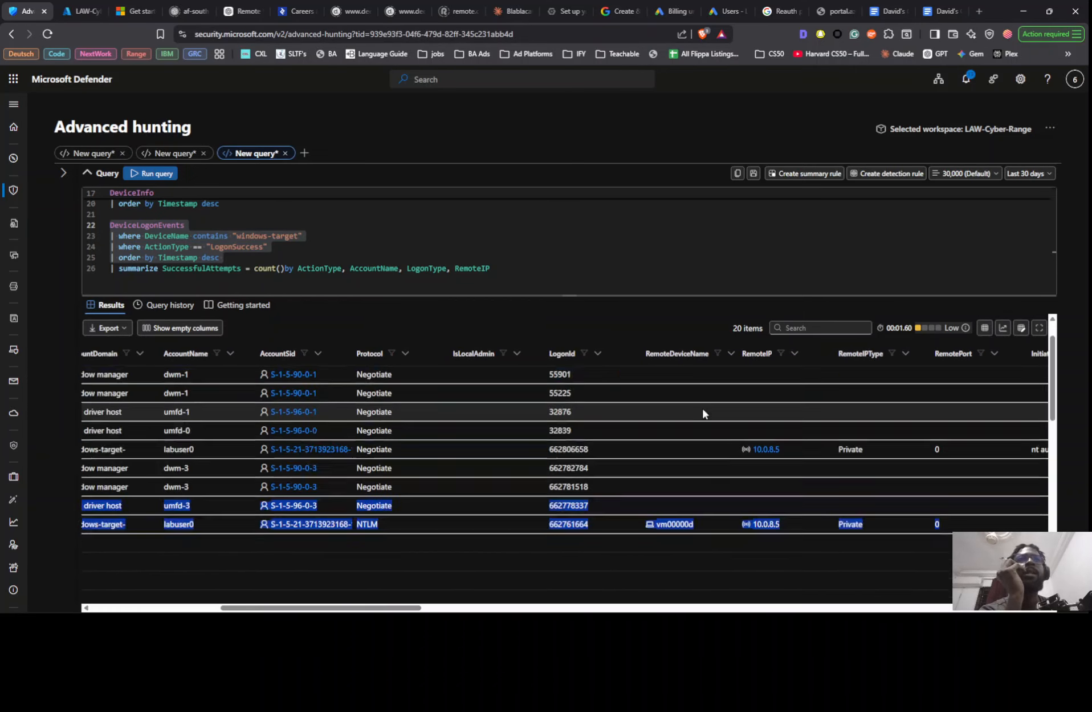
scroll(767, 419, "down", 4)
scroll(778, 401, "down", 5)
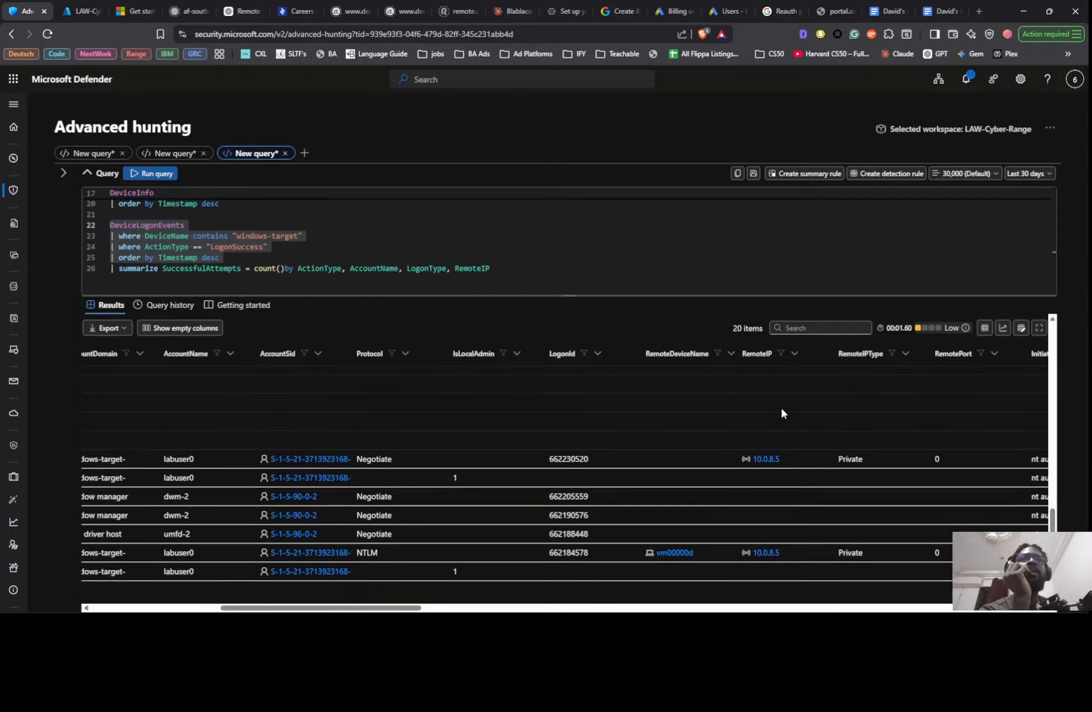
scroll(778, 409, "up", 1)
scroll(780, 411, "up", 2)
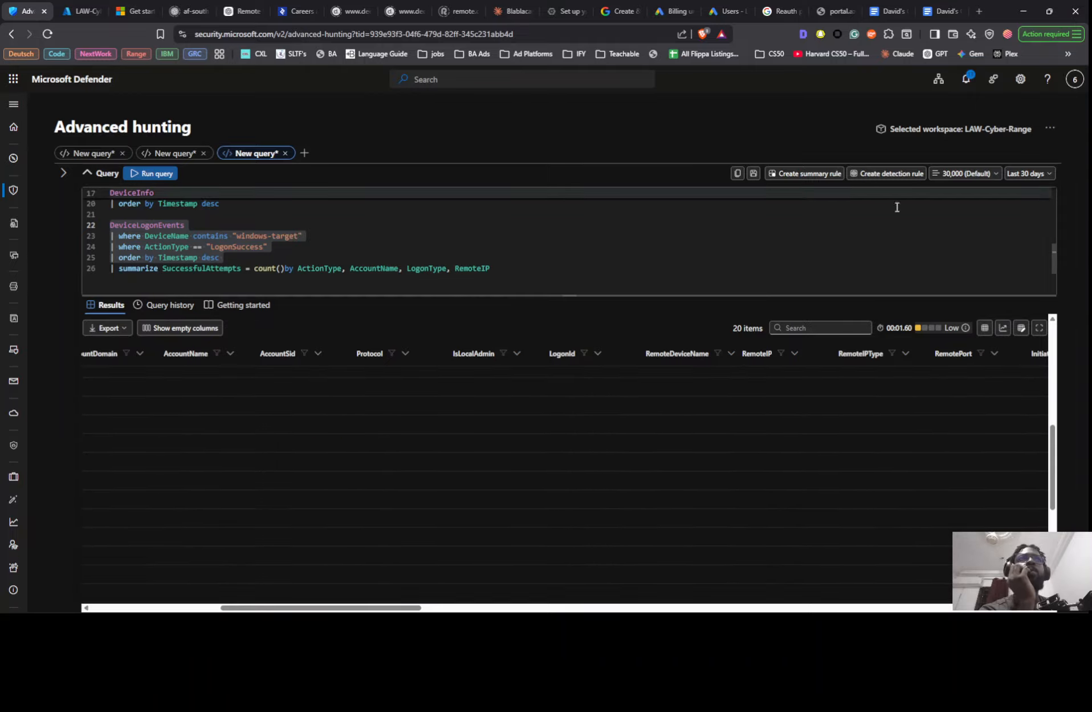
- Apply a custom time range starting Thu Jan 01 2026 to the logon query and check the returned records' remote IPs
left_click(1037, 174)
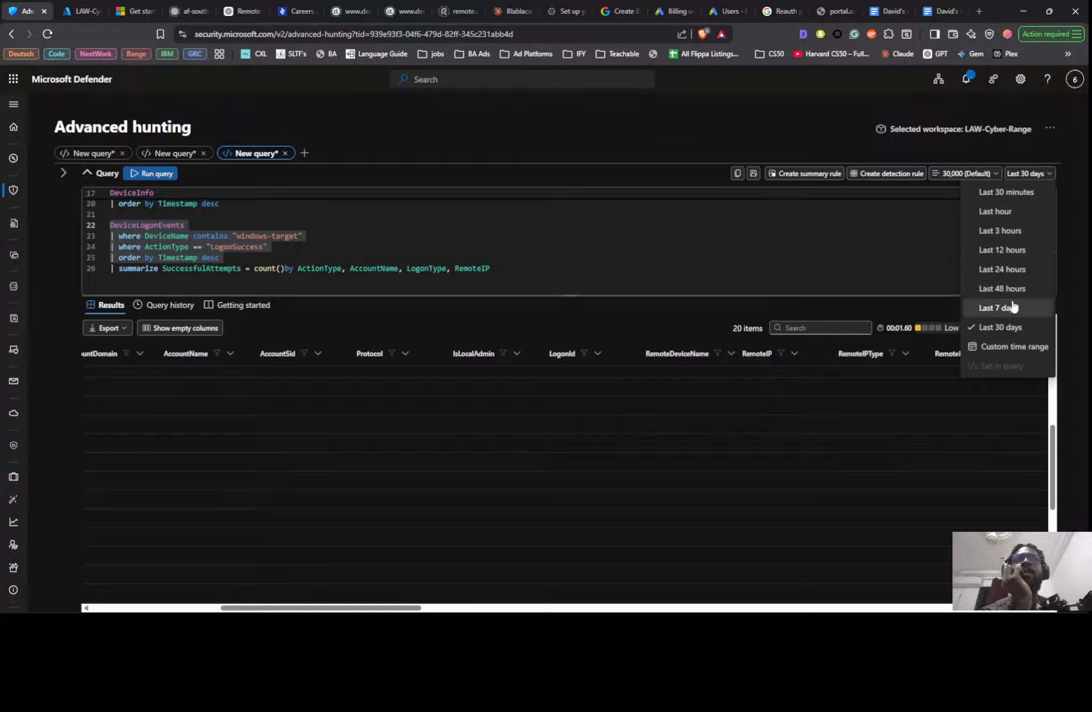
left_click(1006, 346)
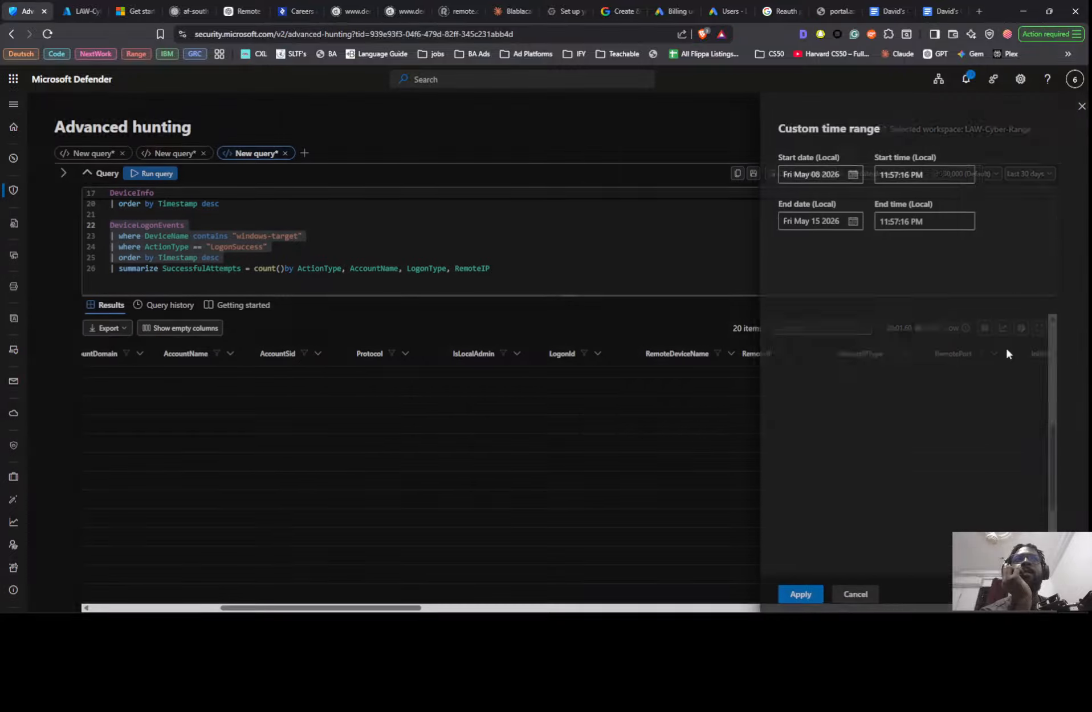
left_click(846, 176)
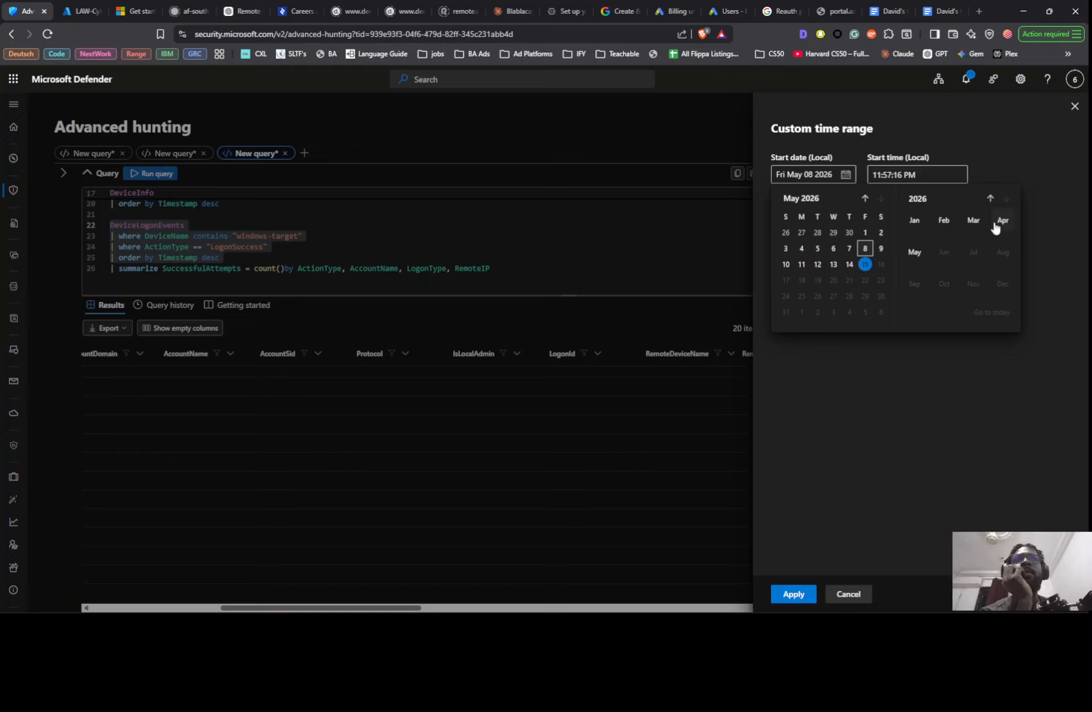
left_click(943, 221)
left_click(918, 224)
left_click(849, 233)
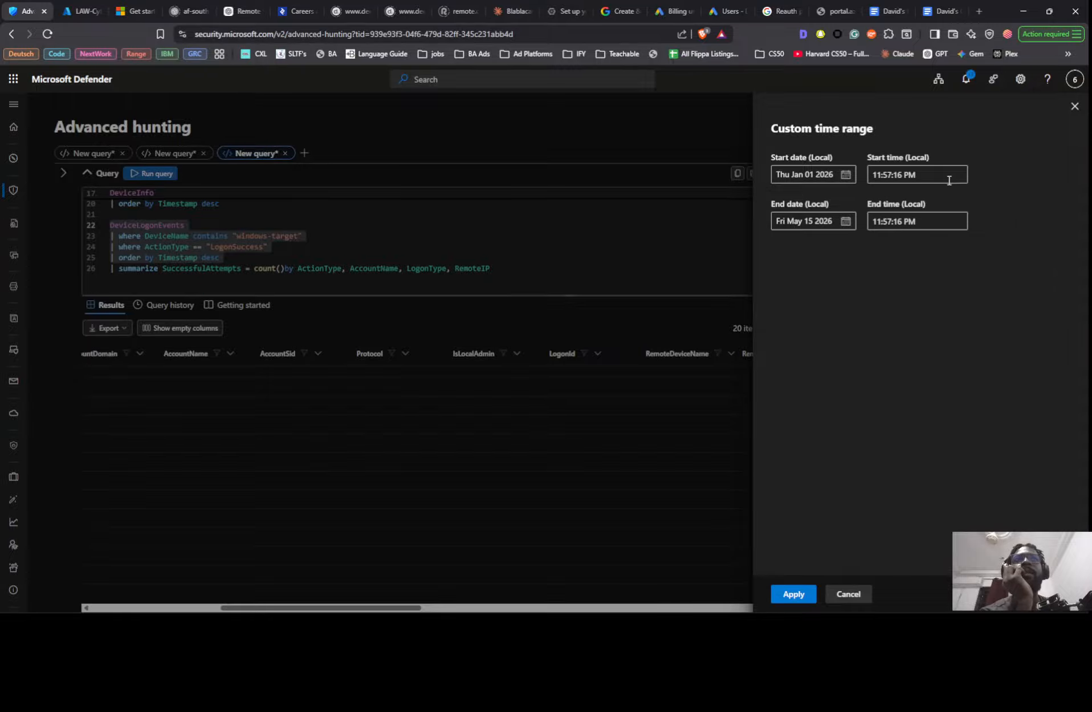
left_click(794, 593)
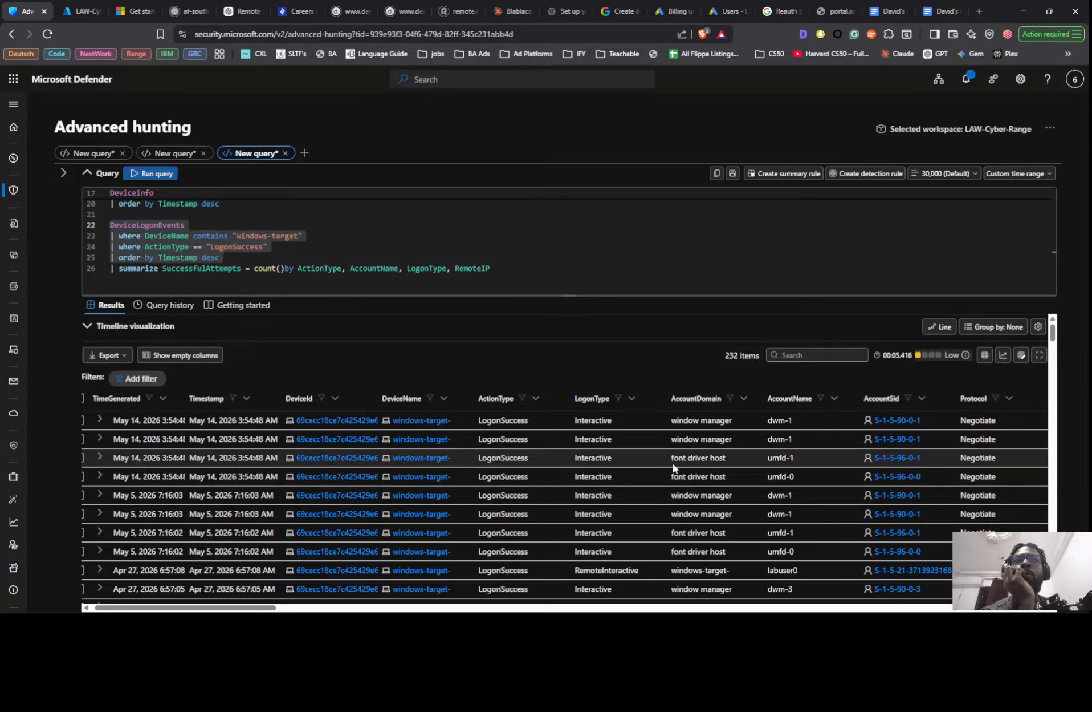
left_click_drag(257, 611, 379, 610)
scroll(729, 456, "down", 10)
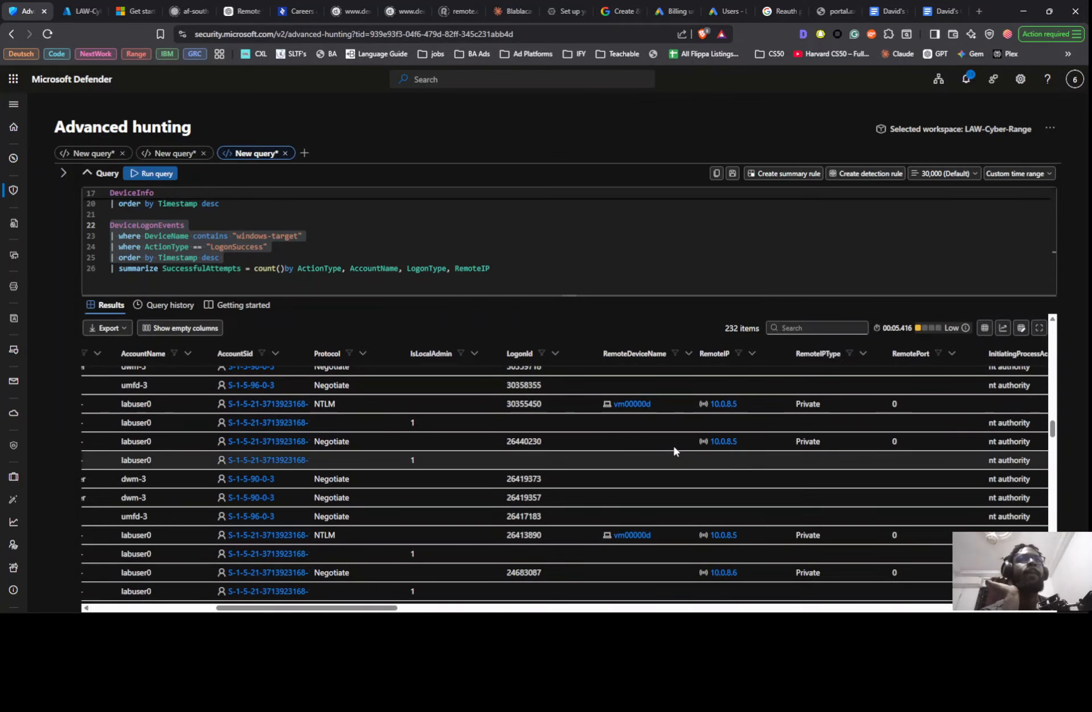
- Add a where RemoteIP != "" filter below the LogonSuccess condition in the last query
left_click(309, 248)
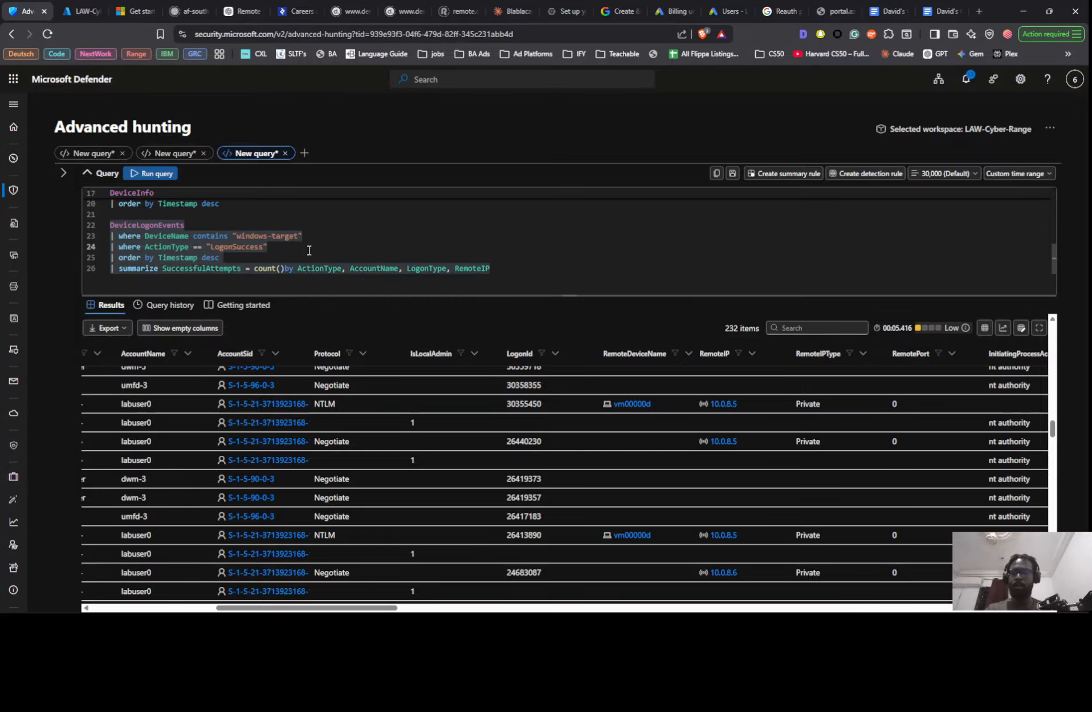
key("Return")
type("| w")
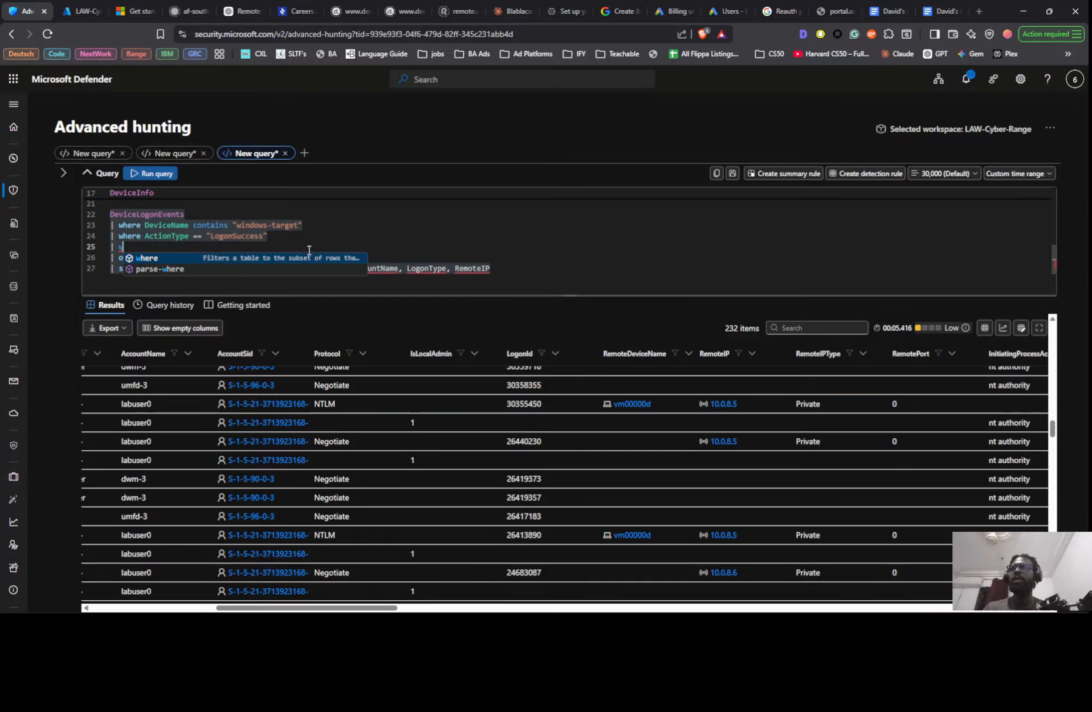
type("here re")
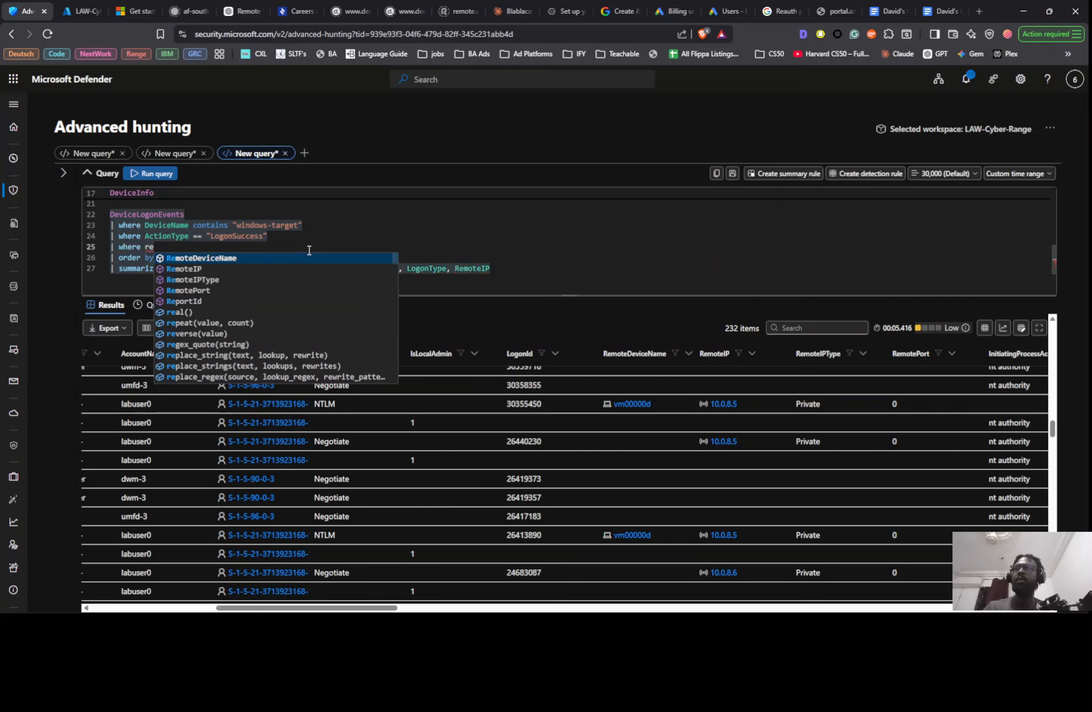
key("Down")
key("Return")
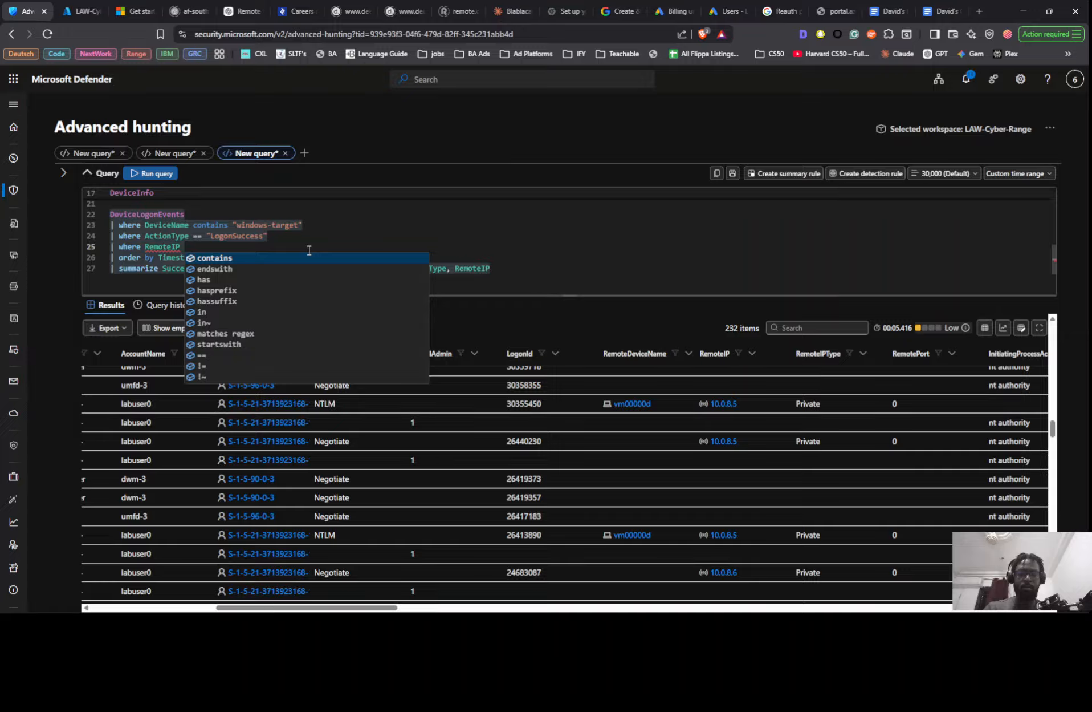
type("!=")
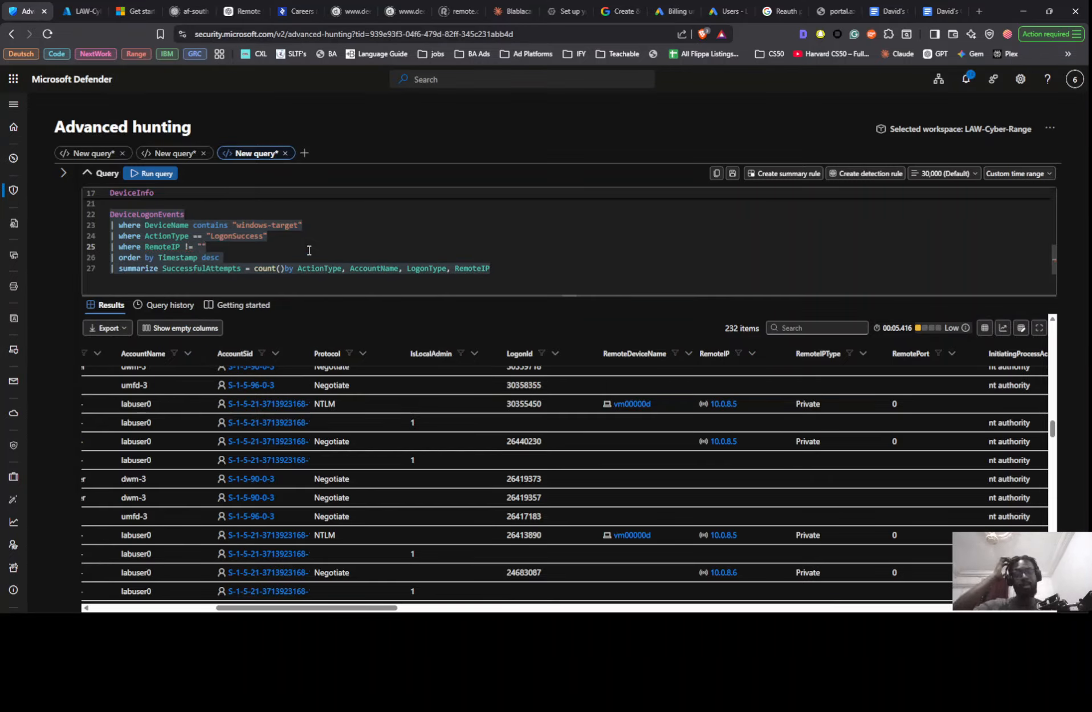
- Comment out the summarize line, run the query and review the remote device names and IPs of the logons
left_click(113, 268)
type("//")
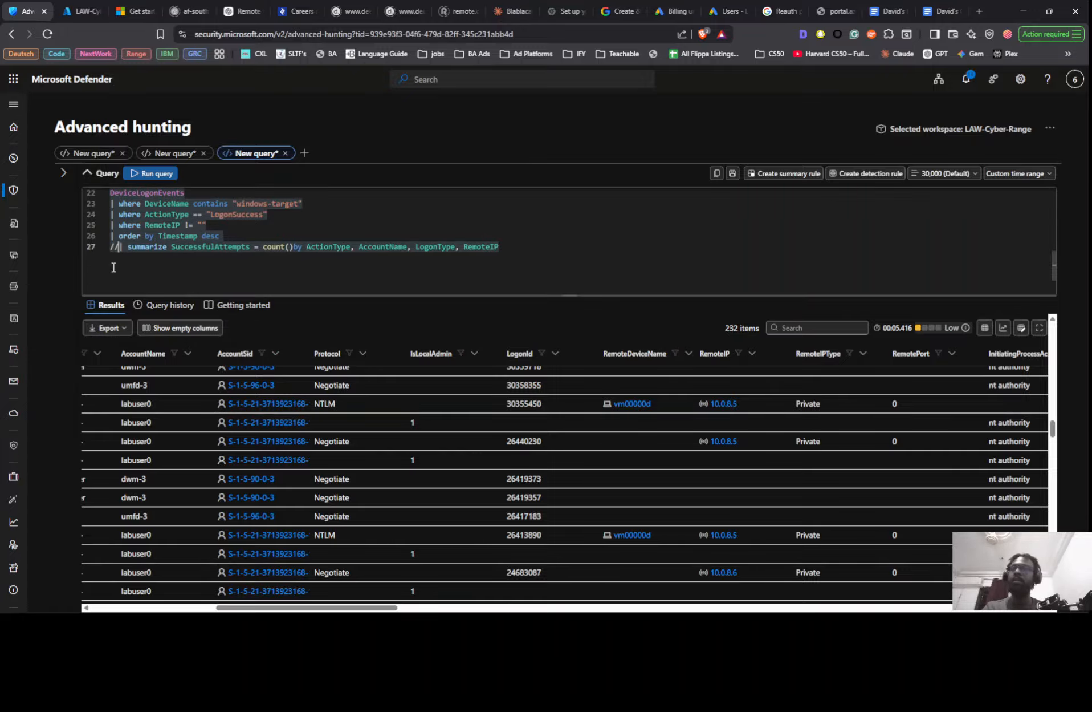
key("shift+Return")
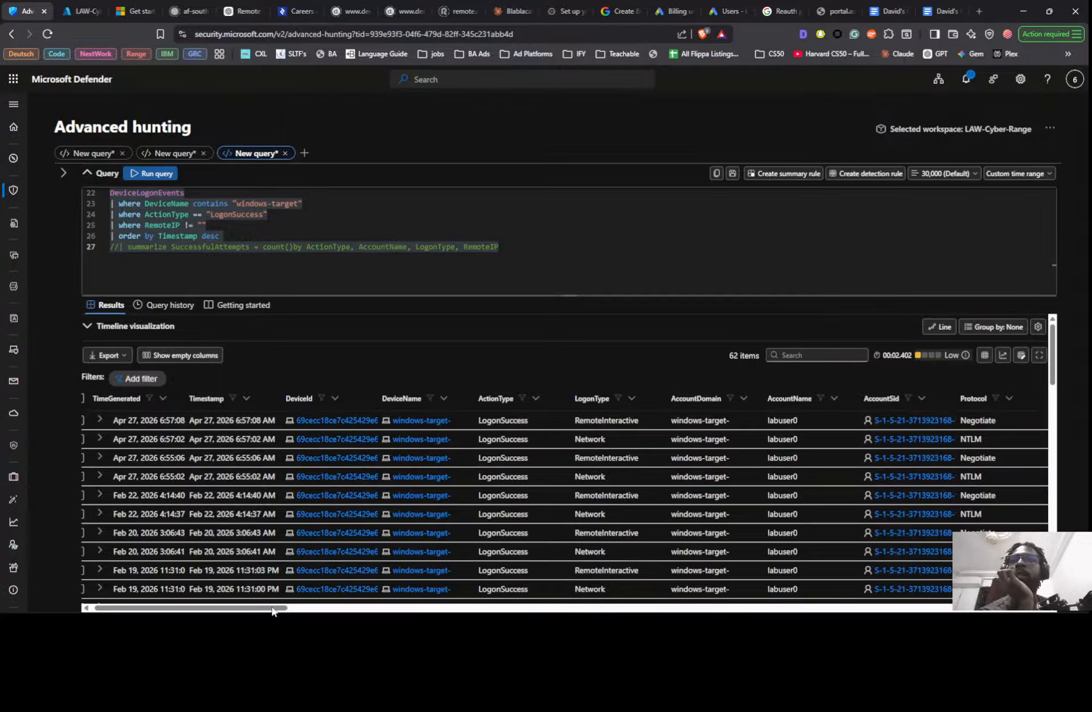
left_click_drag(297, 608, 432, 611)
scroll(471, 459, "down", 13)
scroll(477, 462, "down", 6)
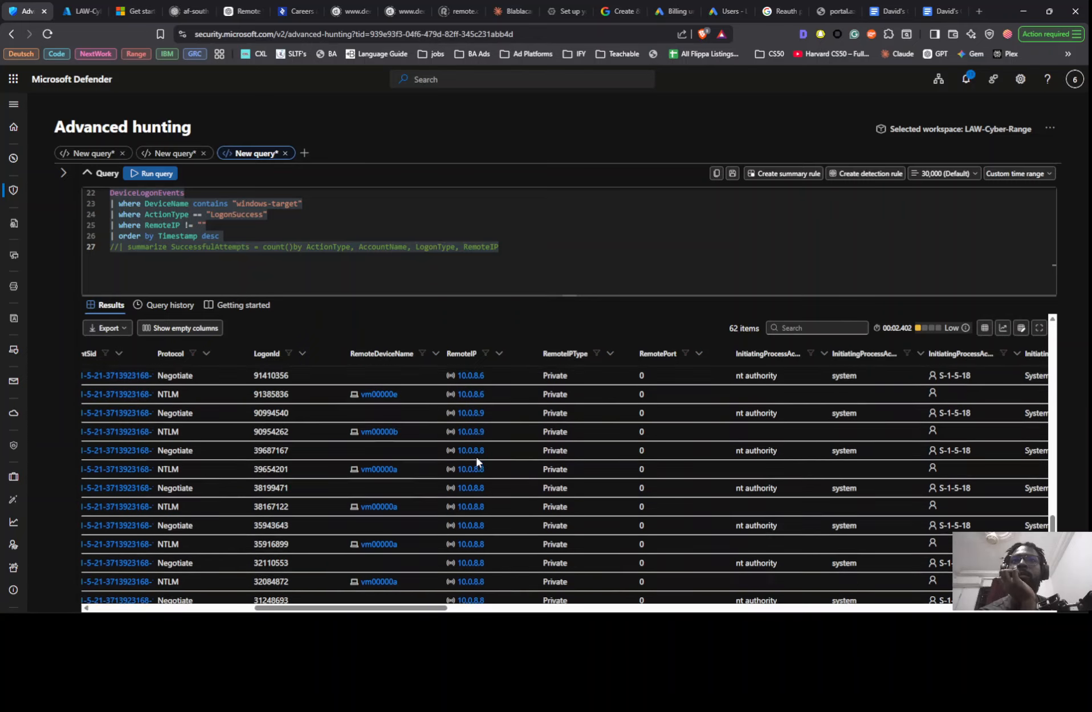
scroll(477, 461, "up", 20)
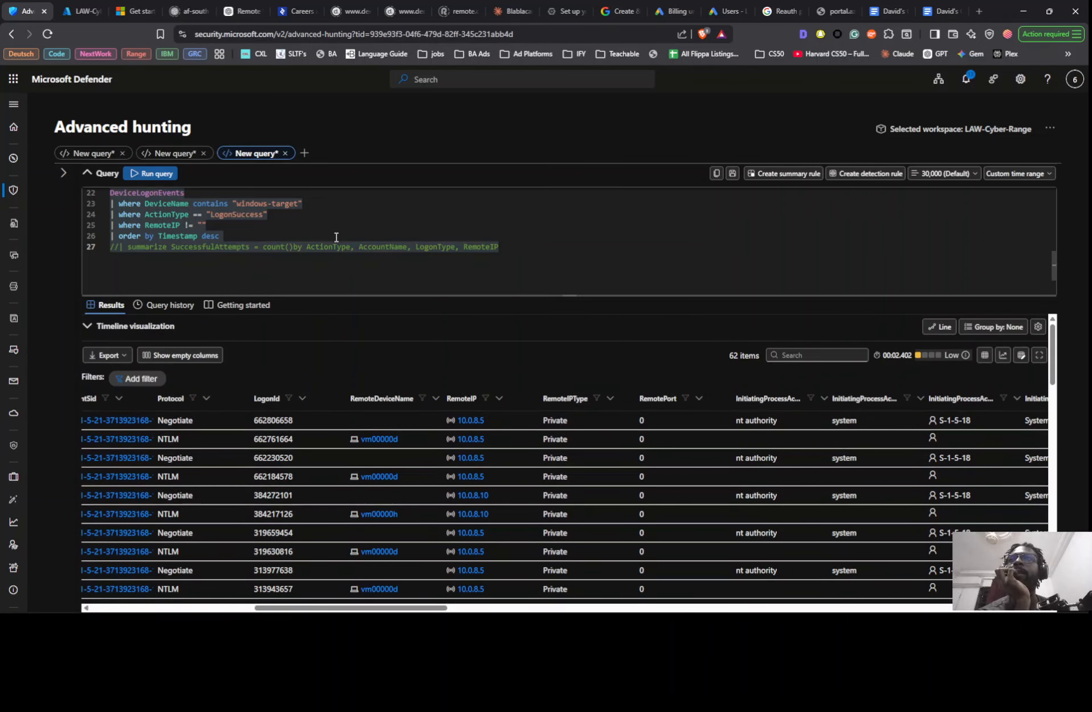
- Add a project line below the descending Timestamp ordering, with RemoteIP as its first column
left_click(342, 235)
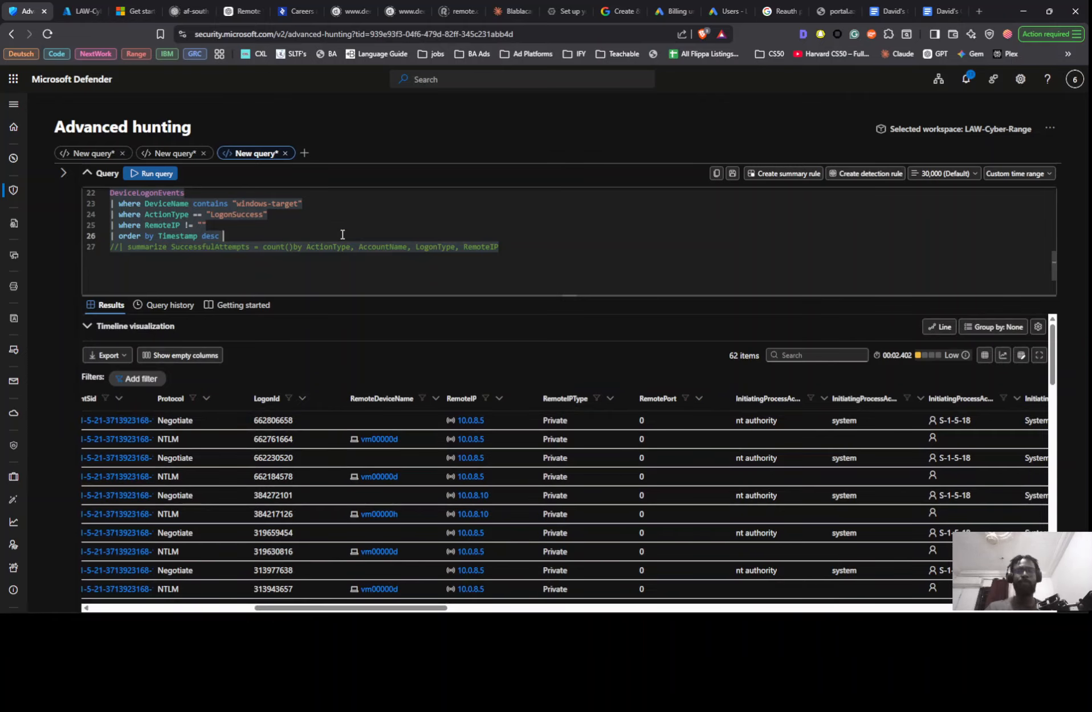
key("Return")
type("|")
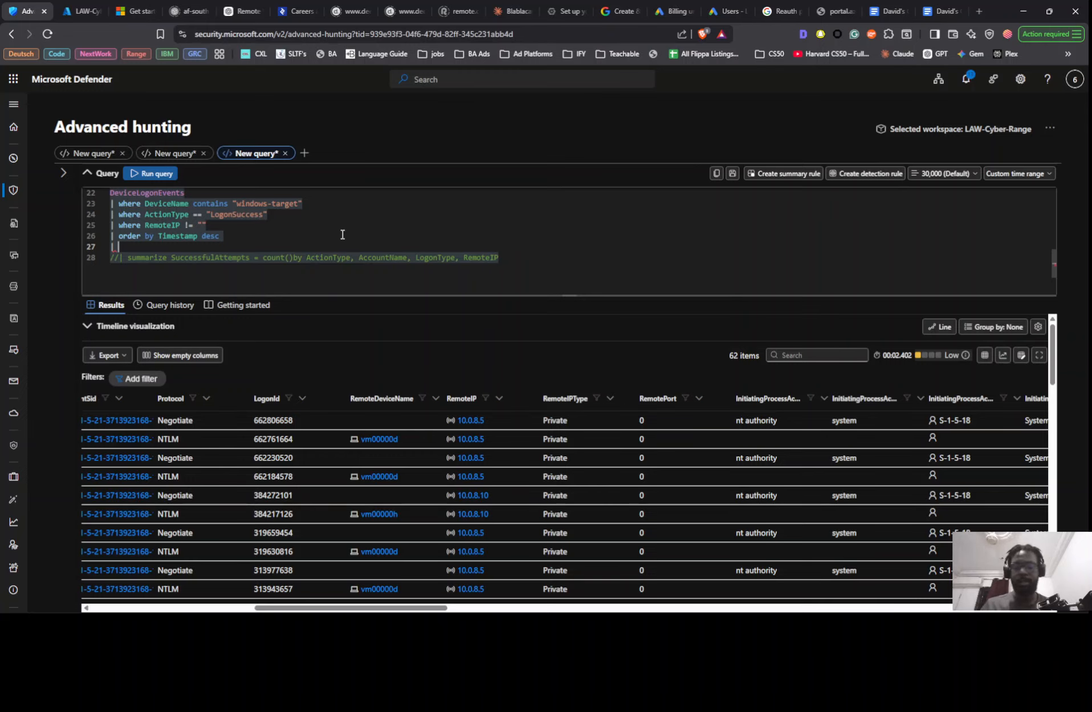
type(" pr")
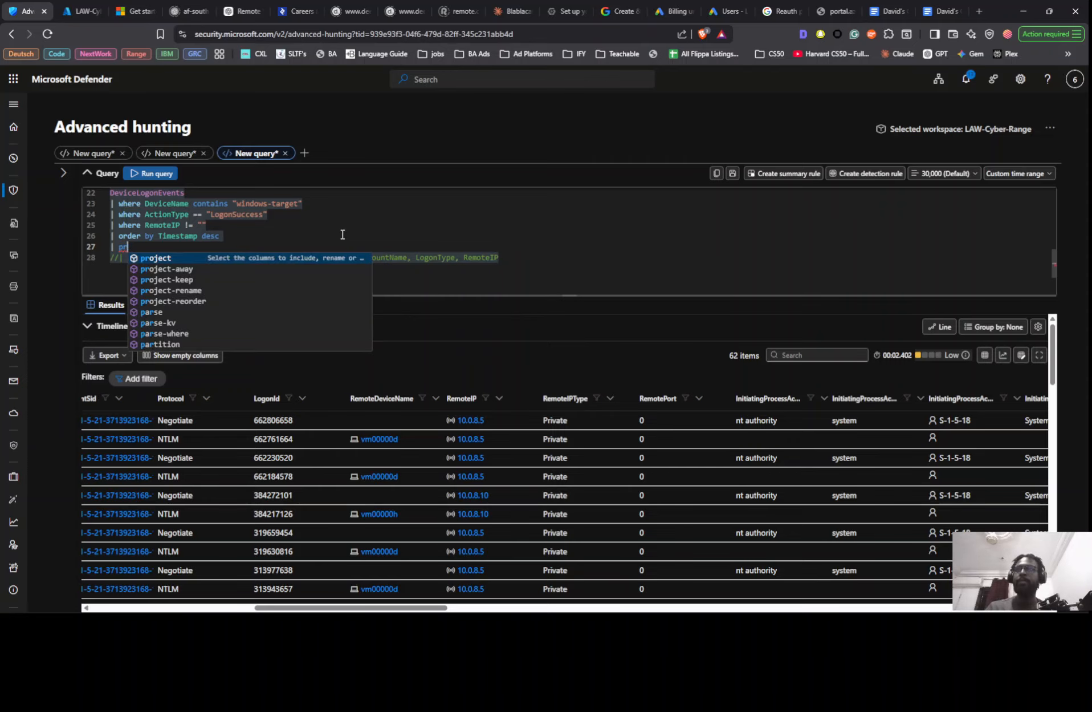
key("Tab")
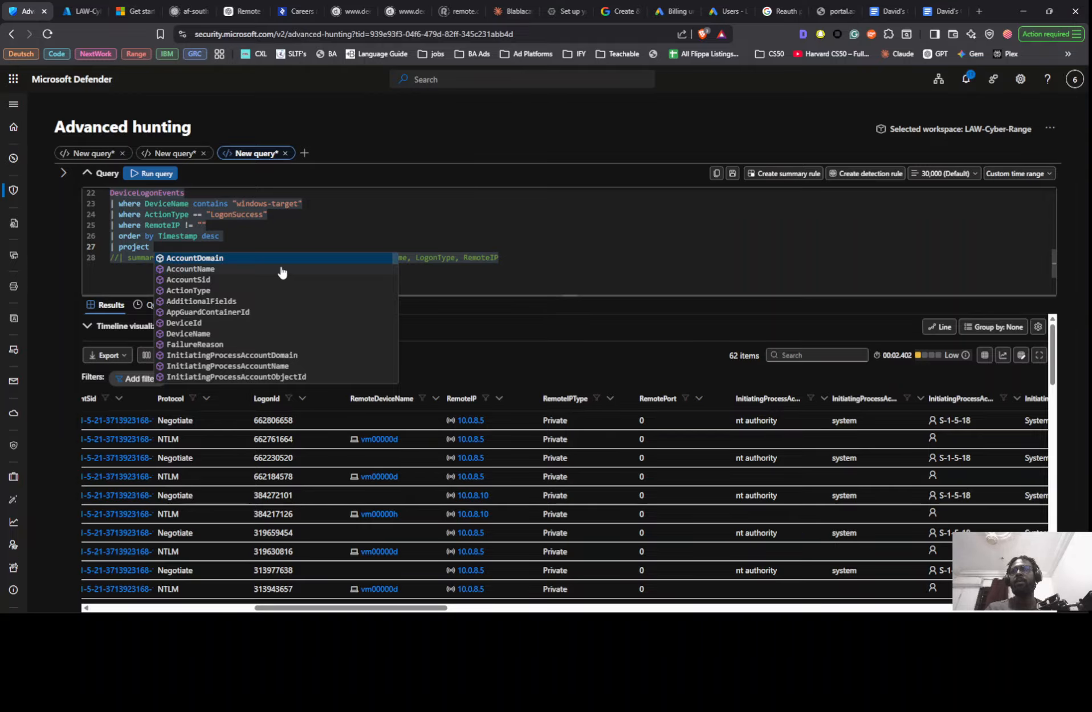
type("r")
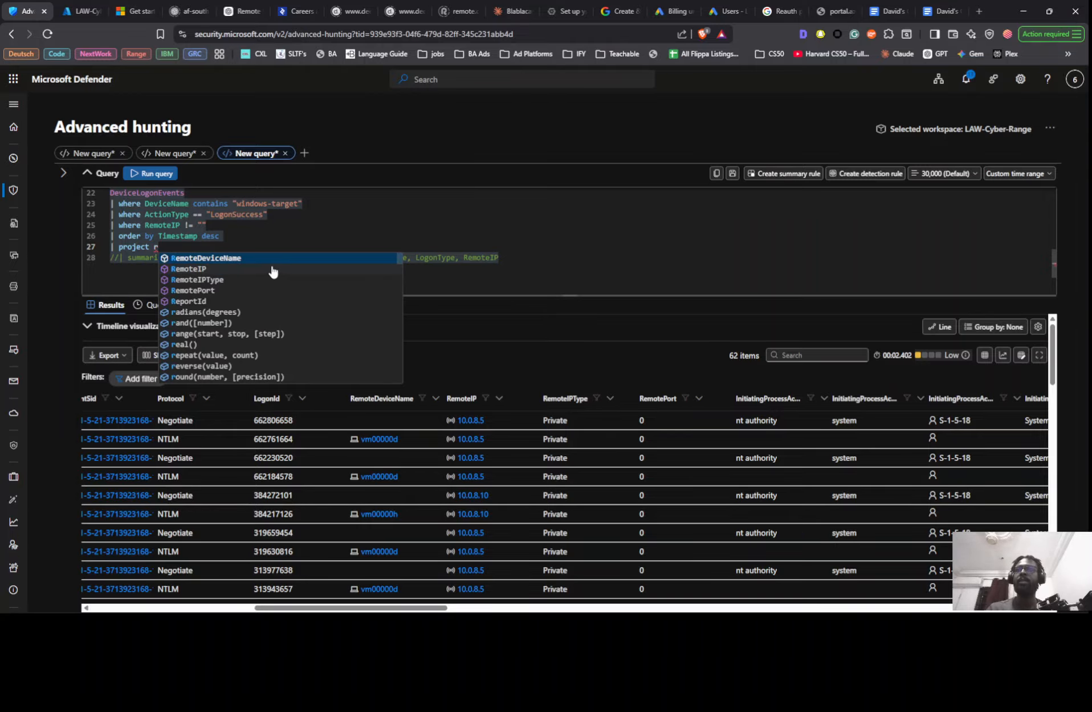
left_click(274, 268)
type(",")
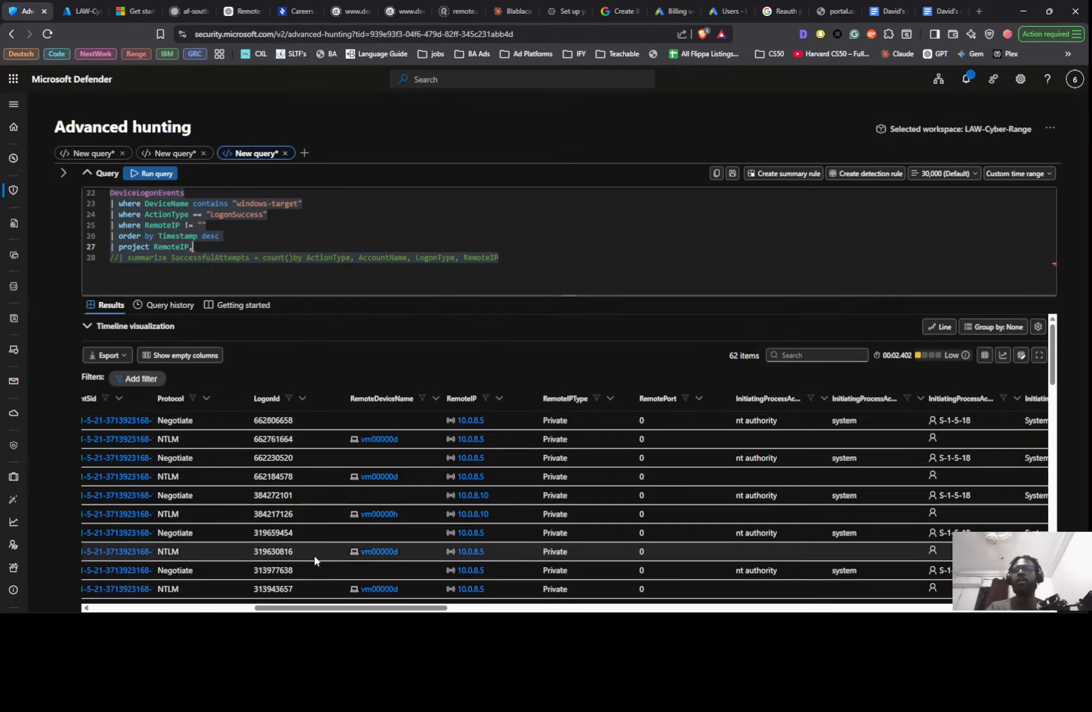
- Add DeviceName and LogonType to the project line after RemoteIP
left_click_drag(298, 609, 164, 608)
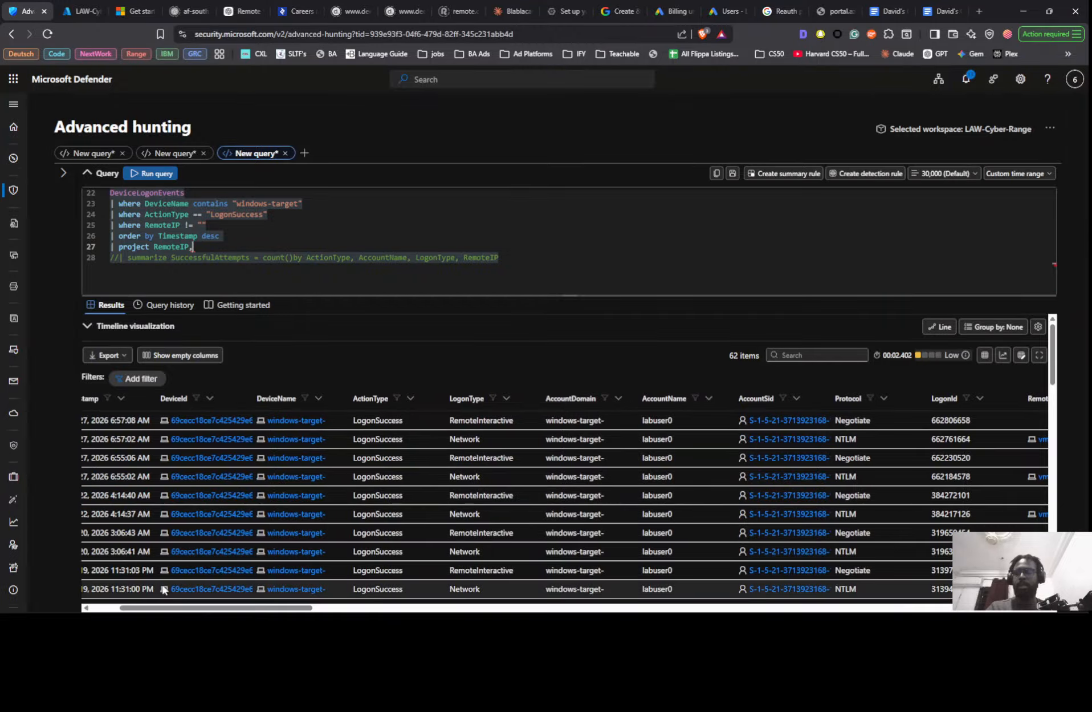
type("de")
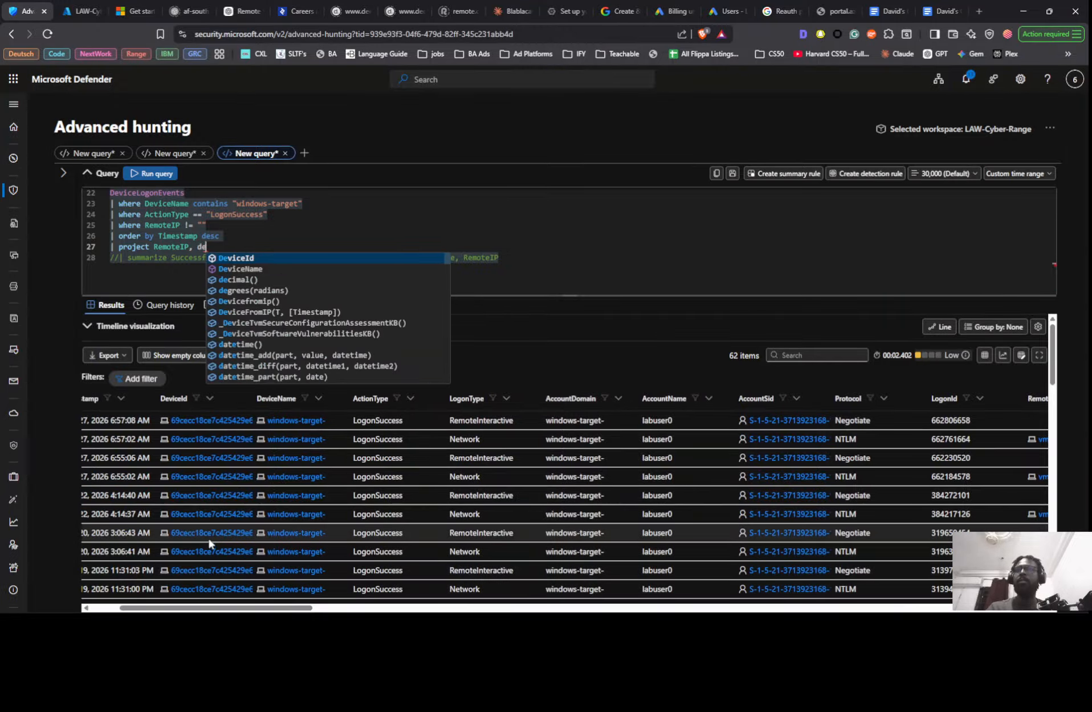
key("Down")
key("Return")
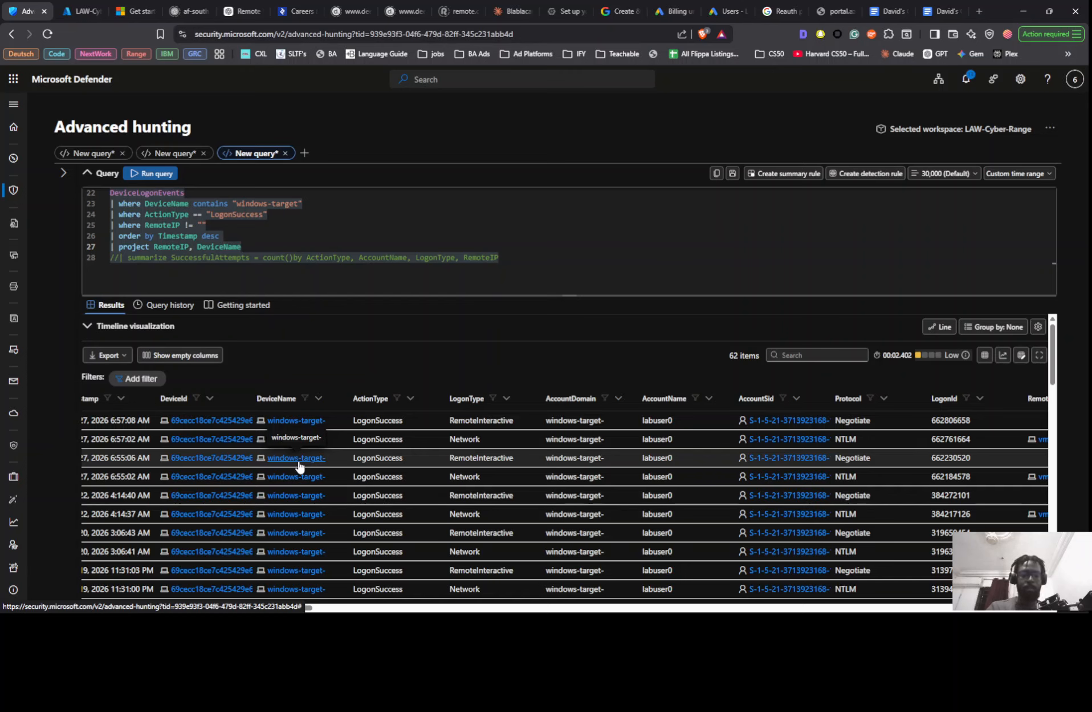
type(", lo")
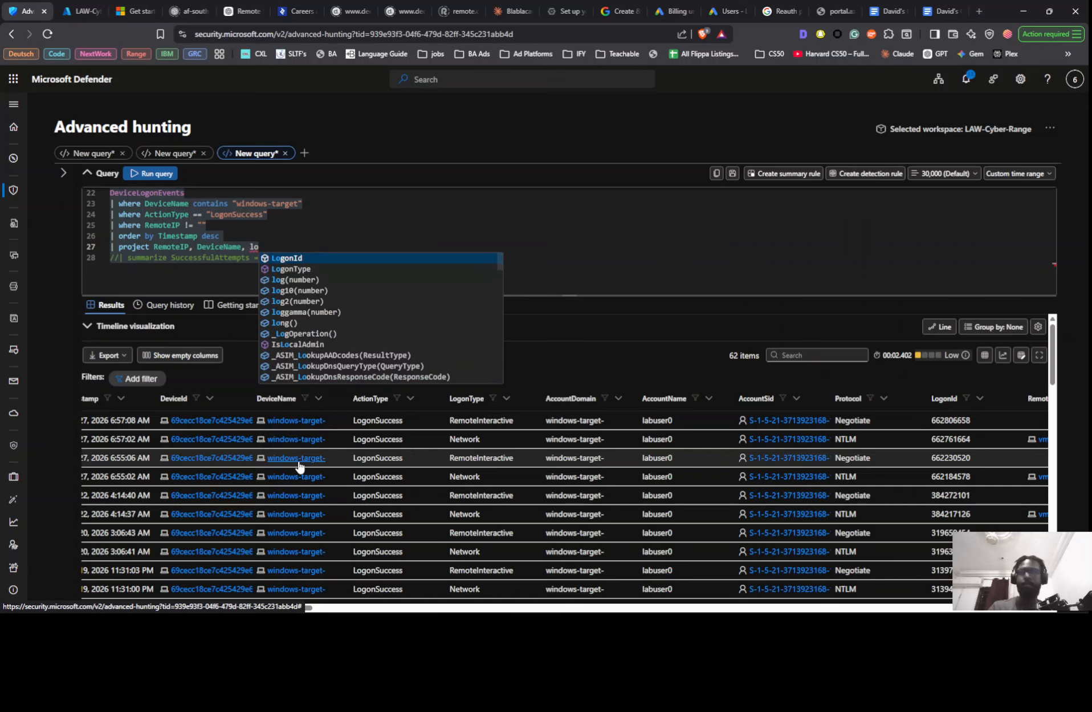
key("Down")
key("Return")
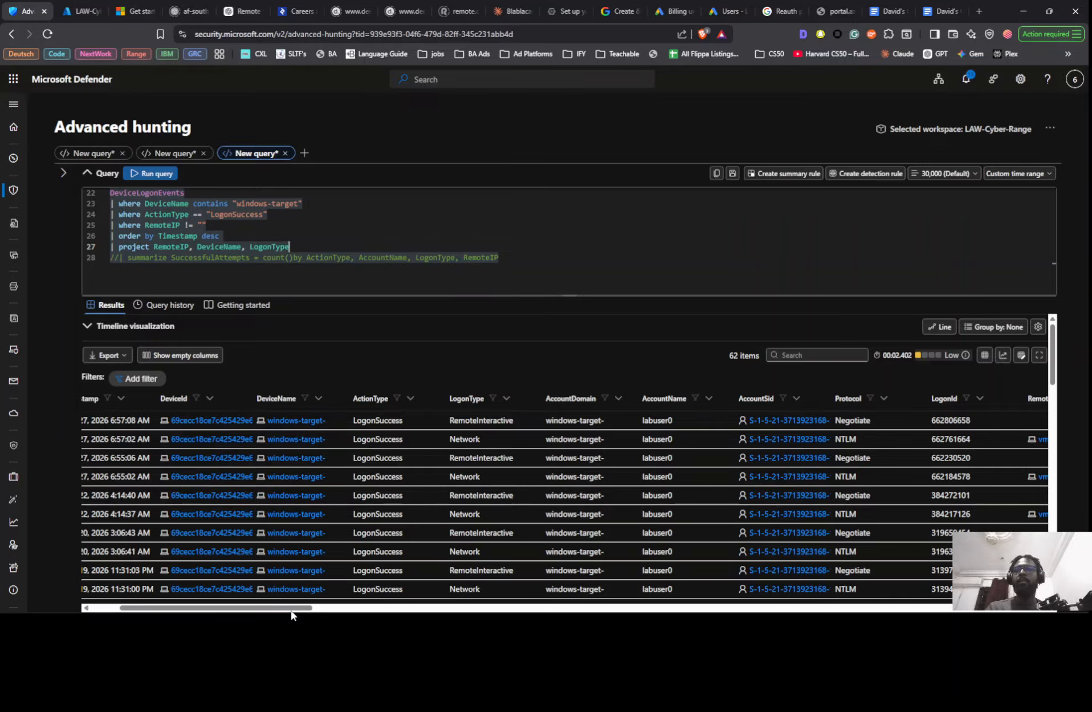
- Append ActionType to the project line after LogonType, followed by a comma for another column
left_click_drag(292, 611, 284, 611)
type("A")
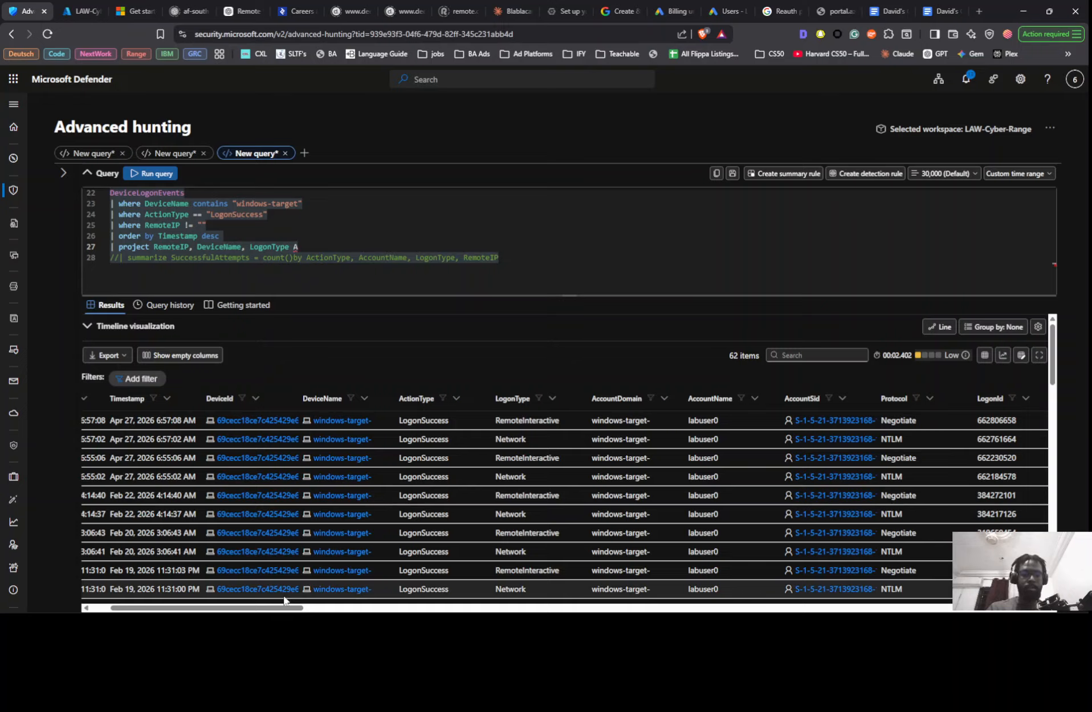
key("BackSpace")
key("BackSpace")
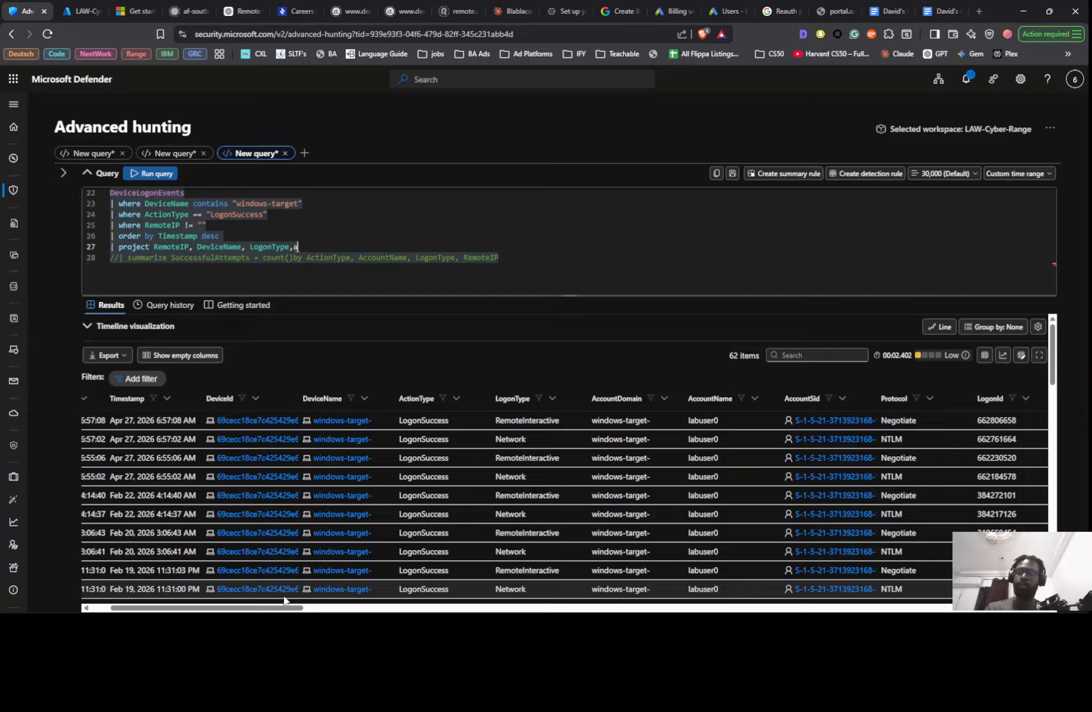
key("BackSpace")
type("a")
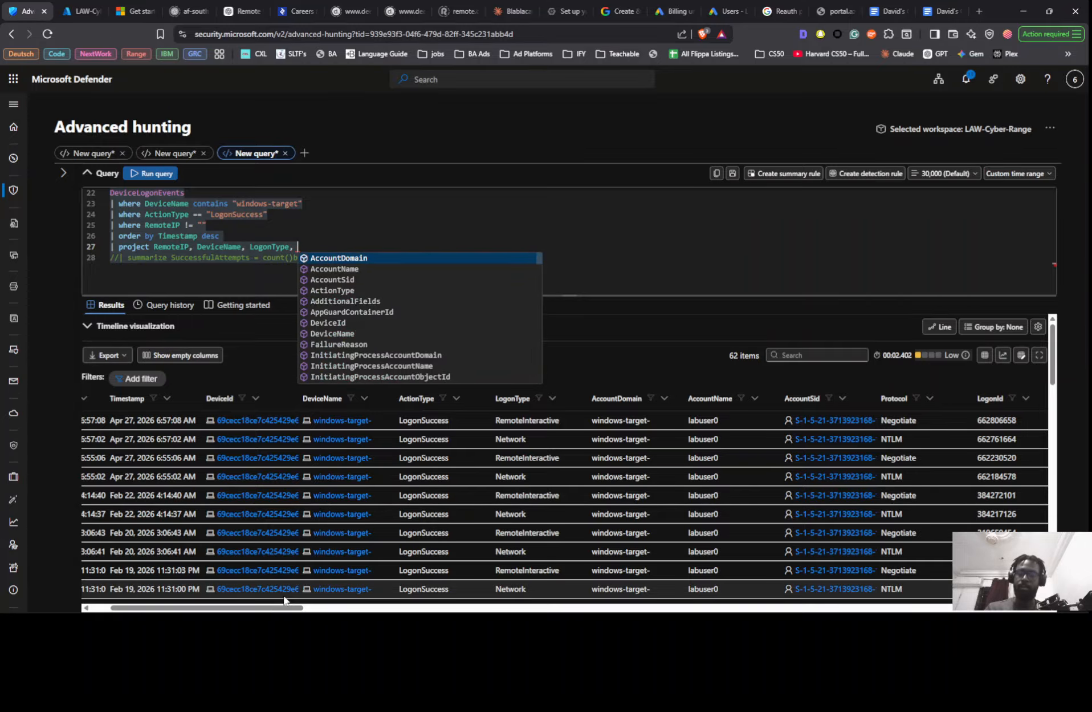
type("c")
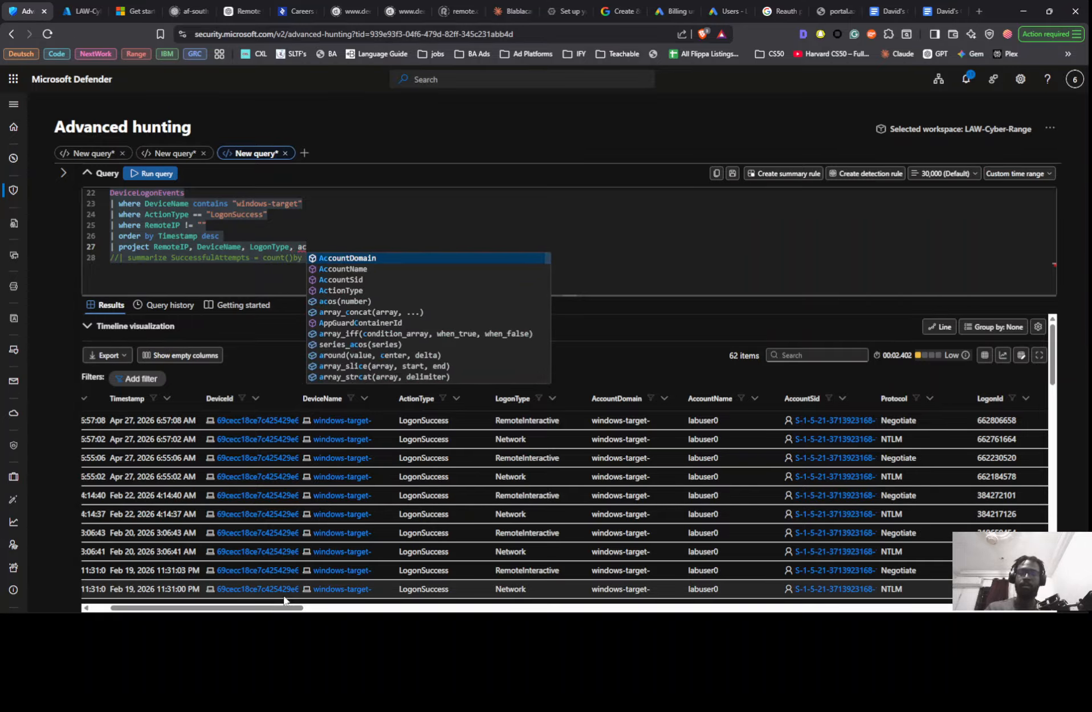
type("t")
key("Tab")
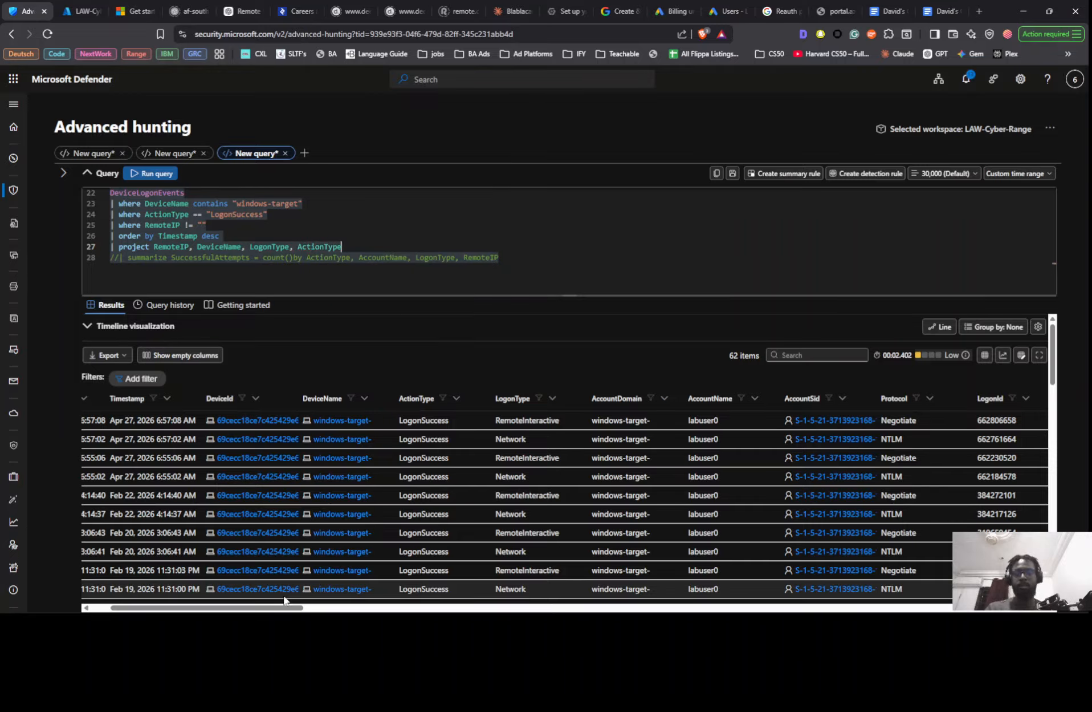
type(",")
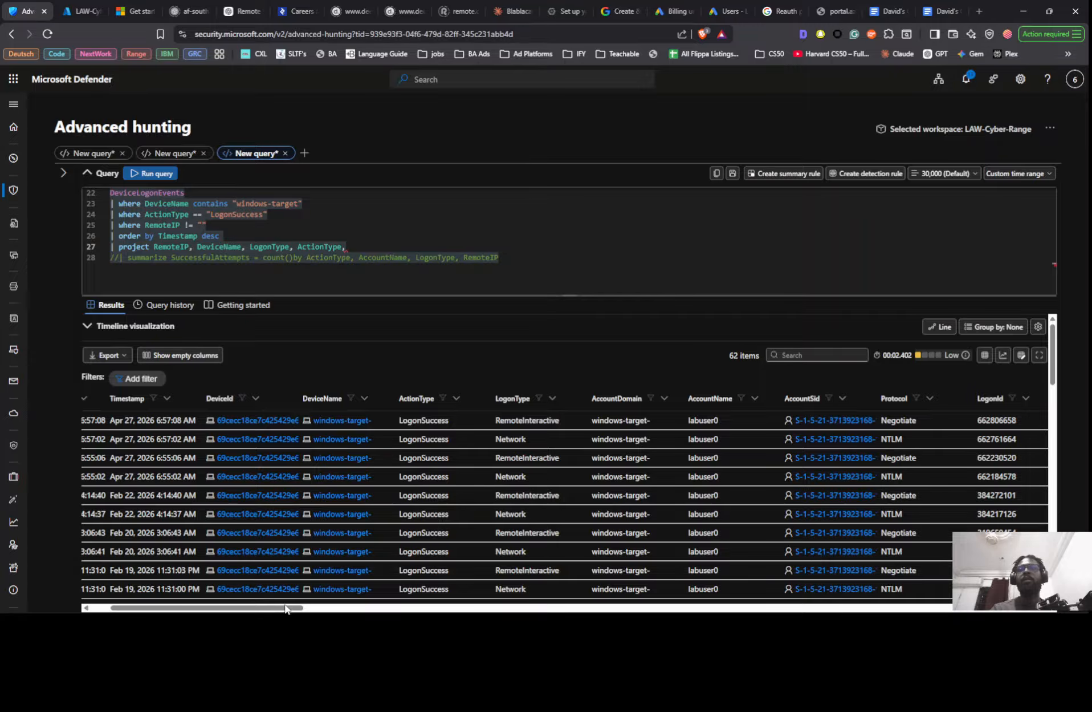
key("ctrl+space")
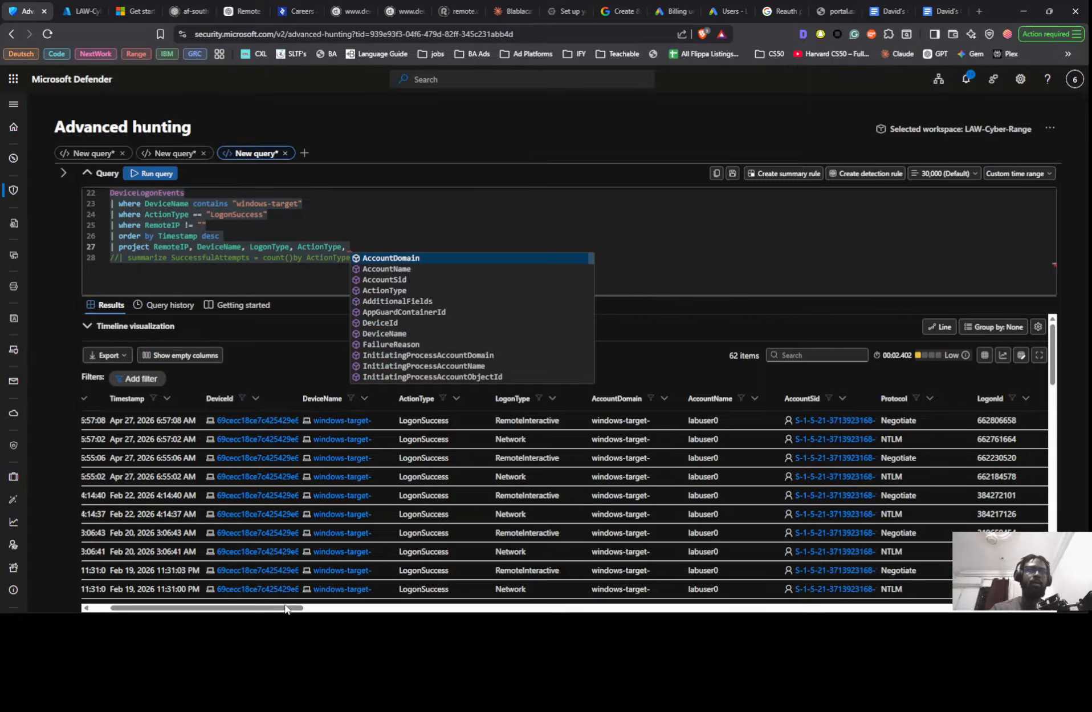
- Look through the available columns of the logon results and expand the most recent record's details
left_click_drag(285, 609, 477, 608)
scroll(376, 459, "down", 10)
scroll(370, 460, "down", 5)
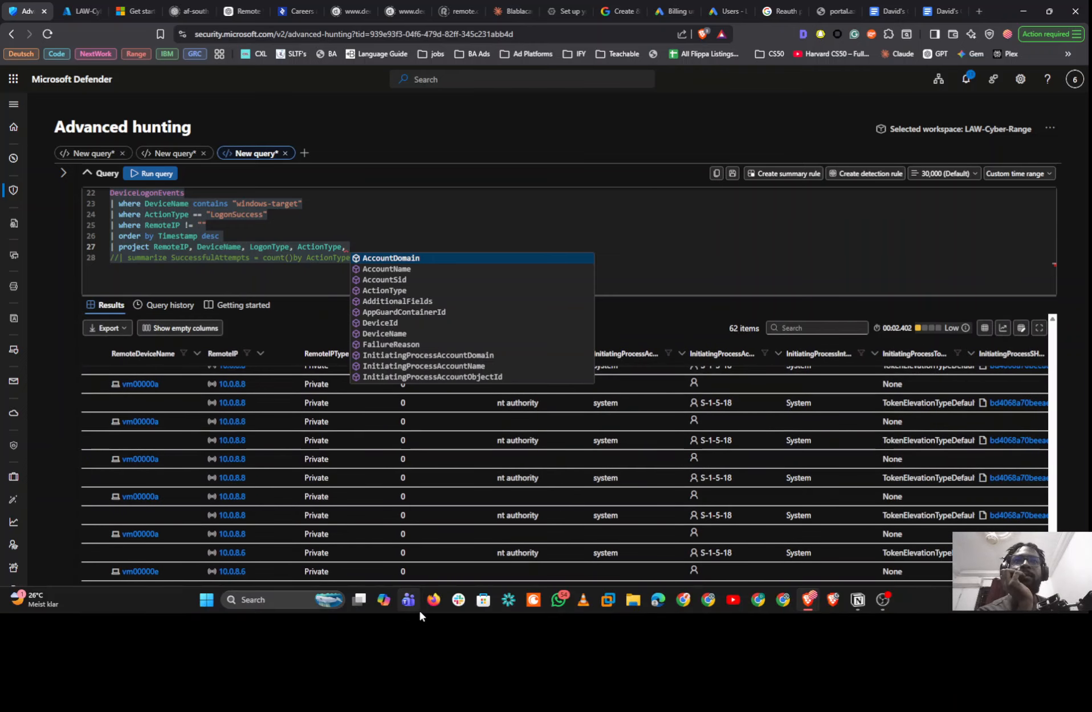
scroll(462, 468, "up", 15)
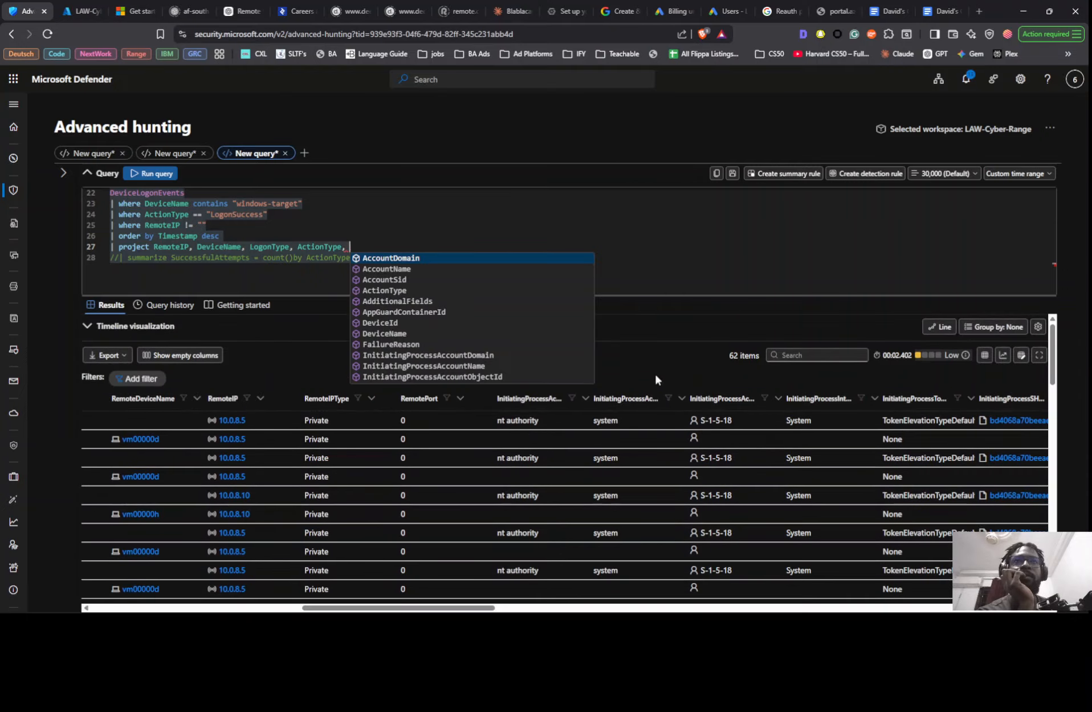
left_click_drag(401, 605, 117, 457)
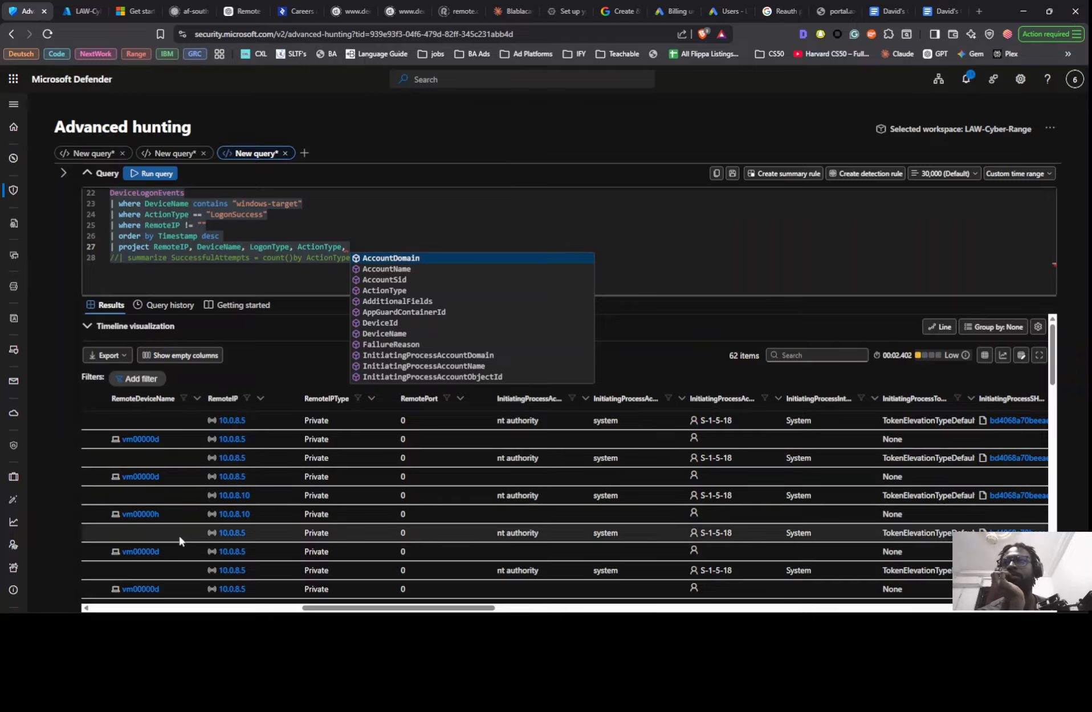
left_click(141, 606)
left_click(137, 602)
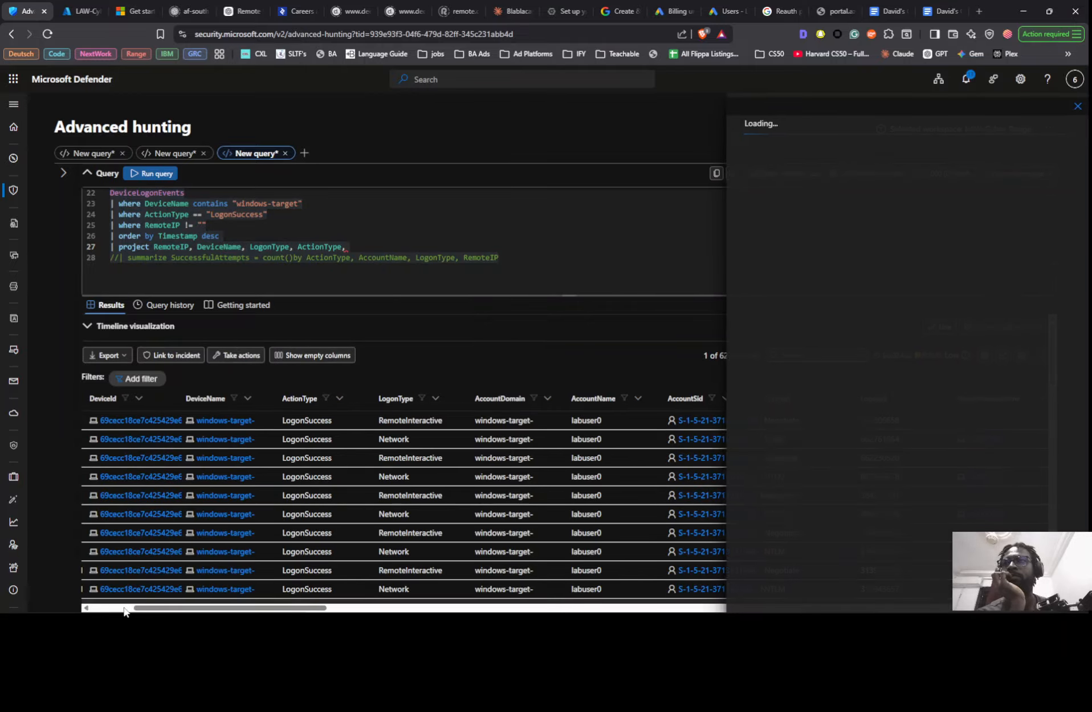
left_click(121, 608)
left_click(115, 420)
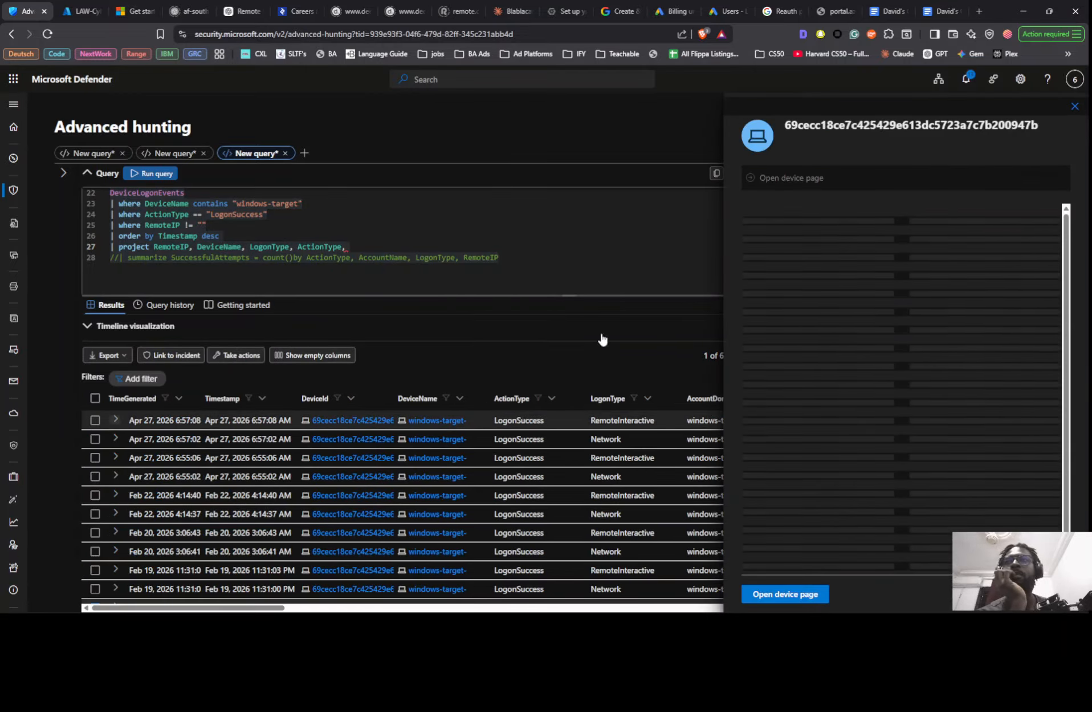
left_click(1075, 106)
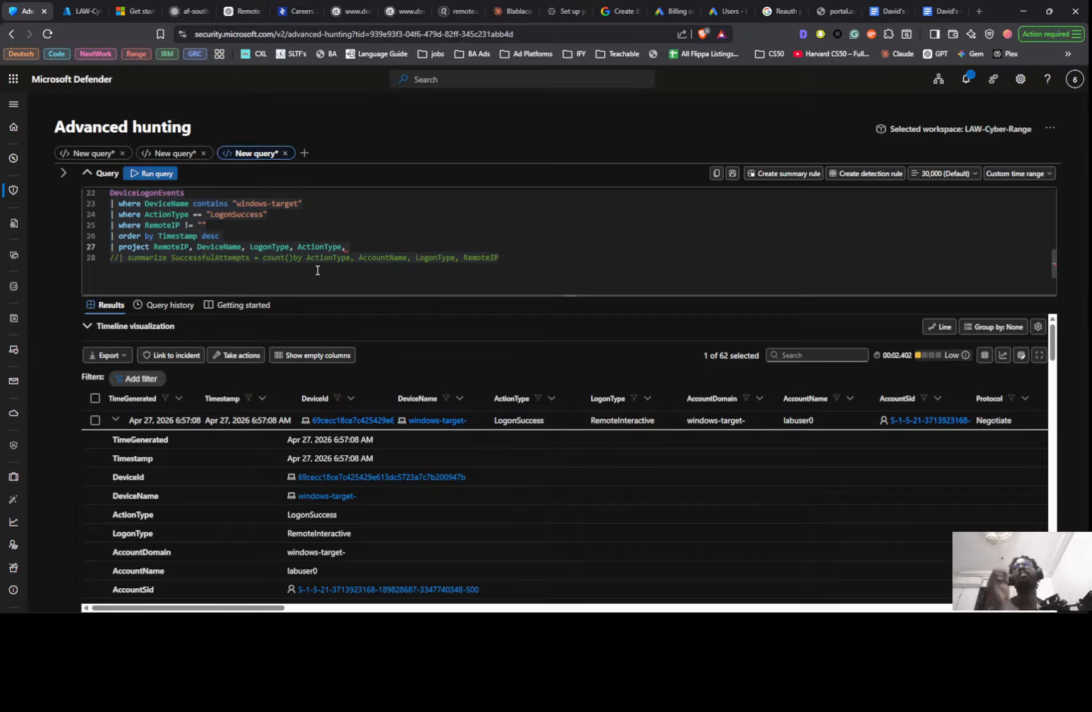
- Put TimeGenerated at the start of the project line, ahead of RemoteIP
left_click(154, 247)
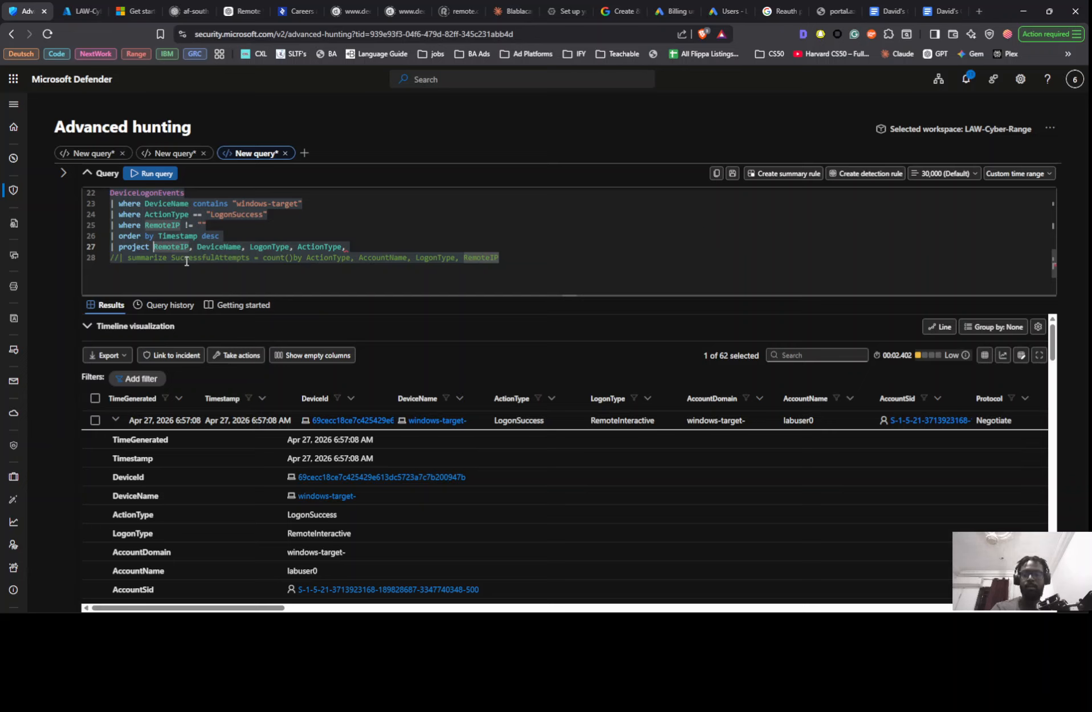
type("T")
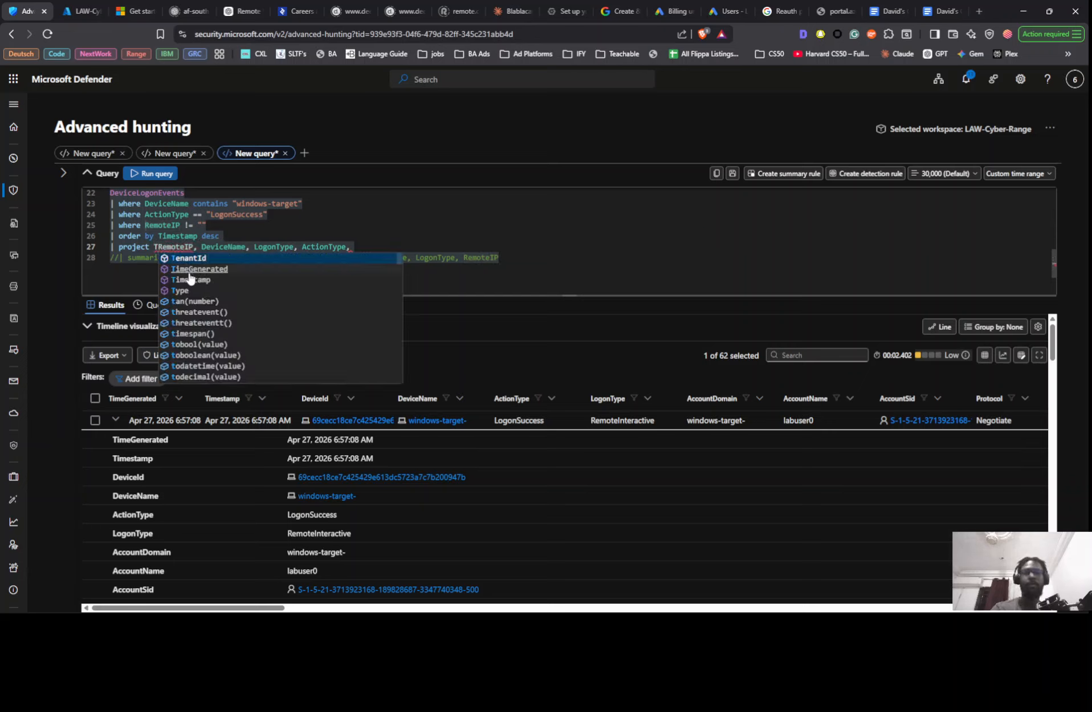
key("Down")
left_click(190, 271)
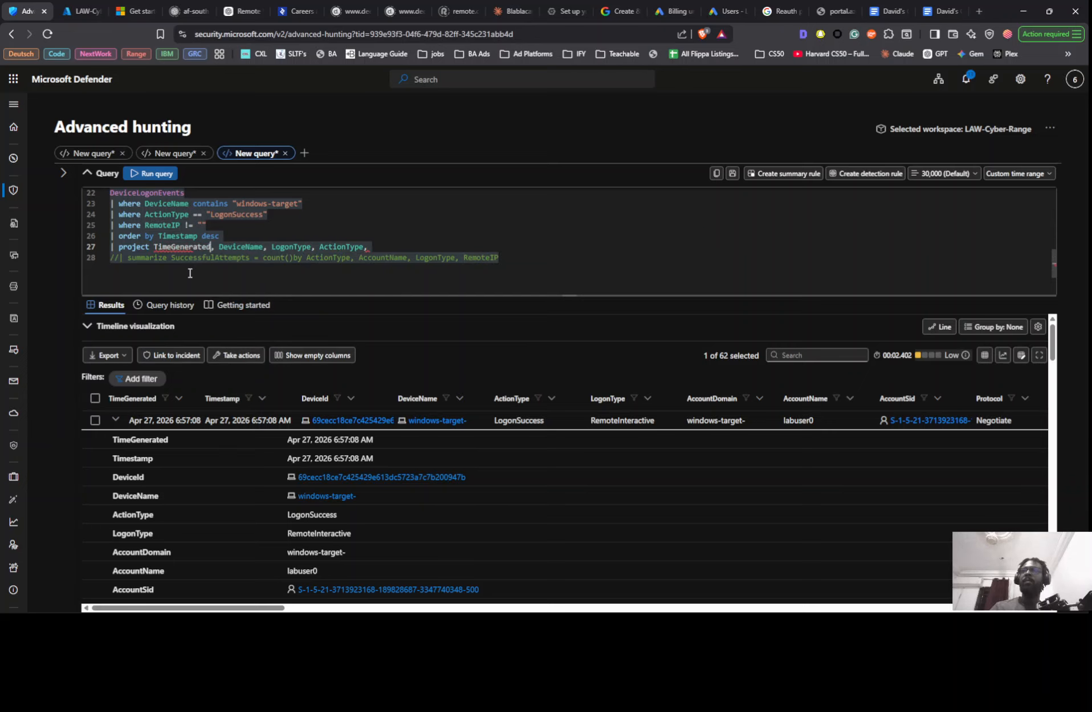
type(", R")
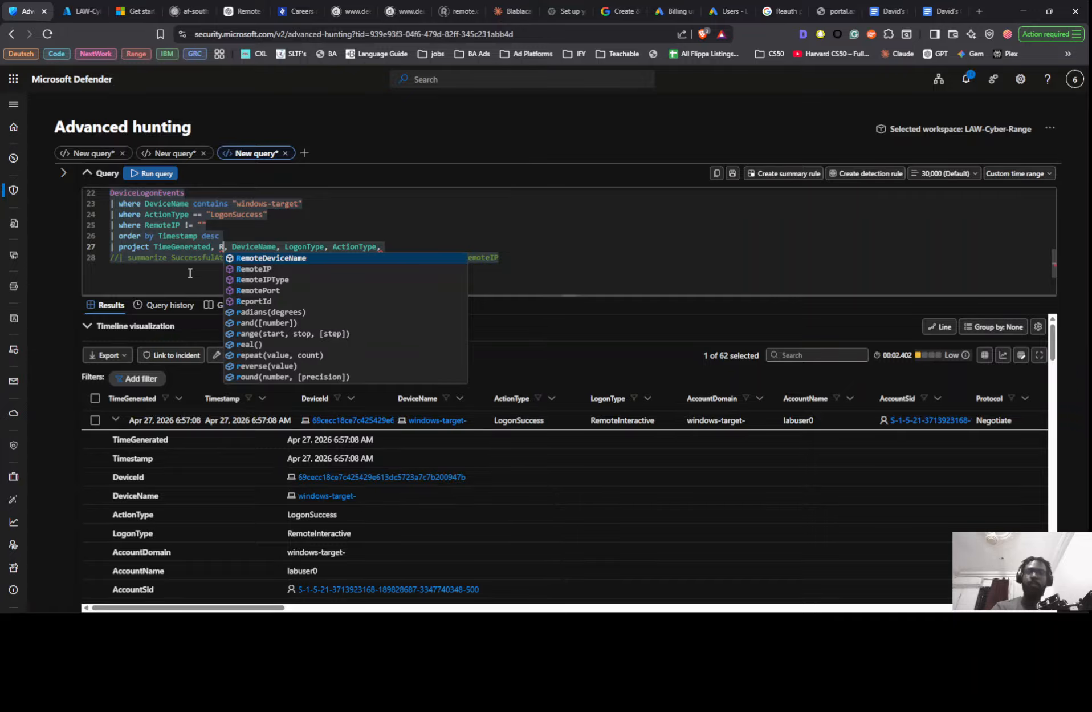
key("Down")
key("Return")
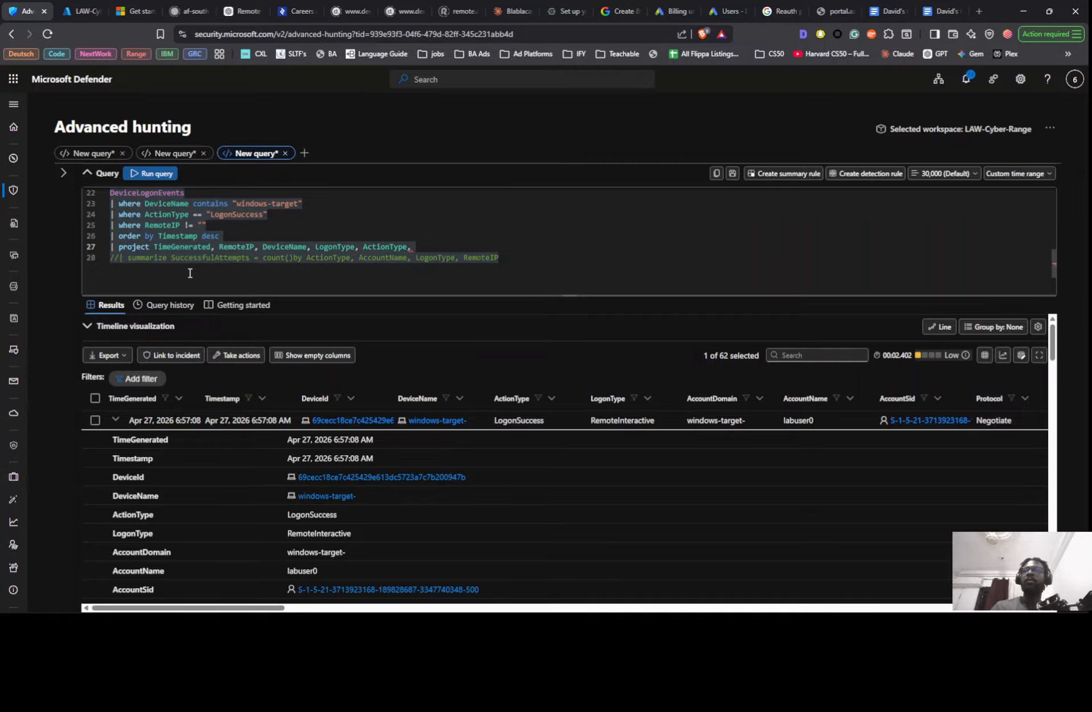
- Remove the trailing comma after ActionType, run the query and review the projected logon times, remote IPs and logon types
key("shift+Return")
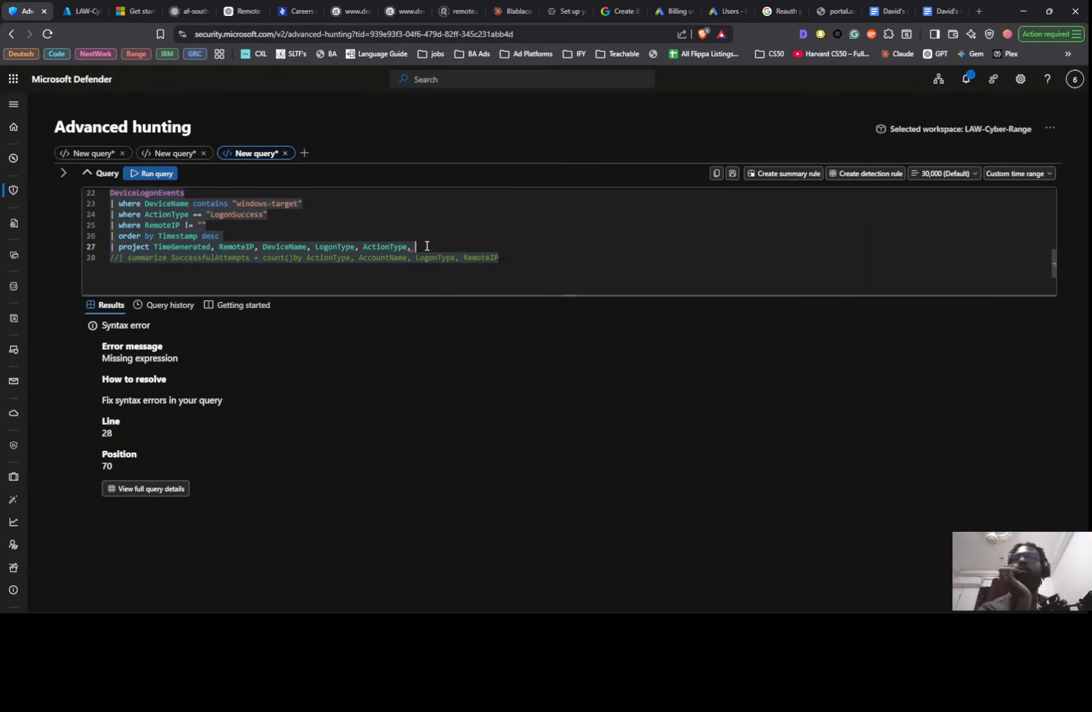
left_click(425, 246)
key("BackSpace")
key("BackSpace")
key("shift+Return")
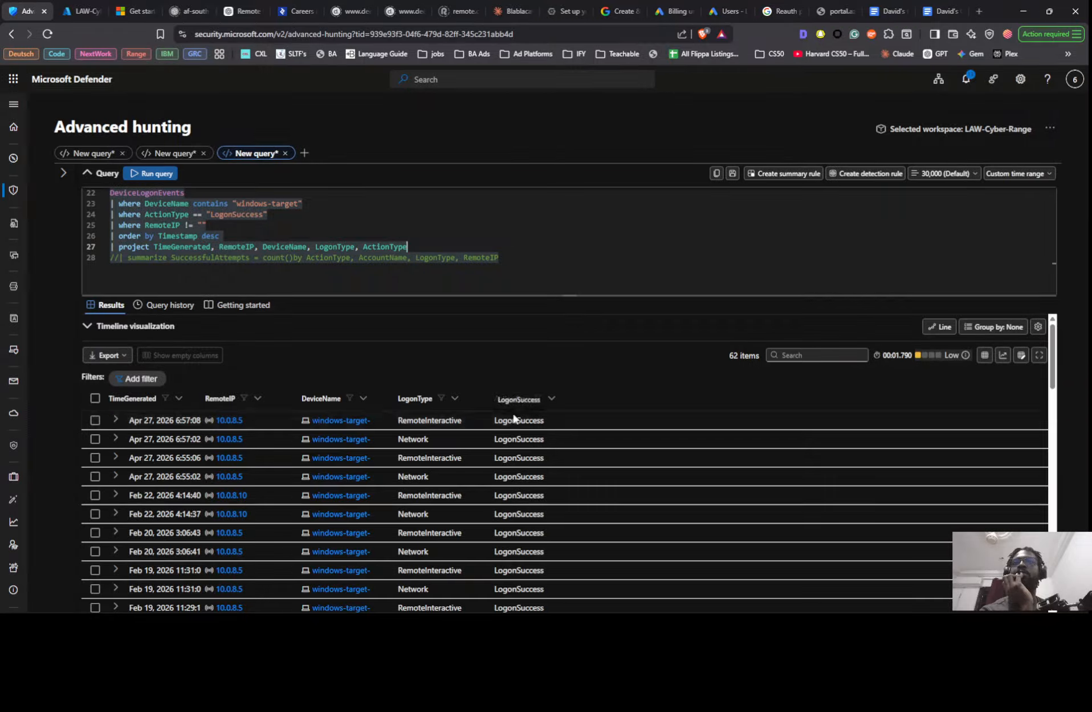
scroll(448, 427, "down", 2)
scroll(448, 438, "down", 5)
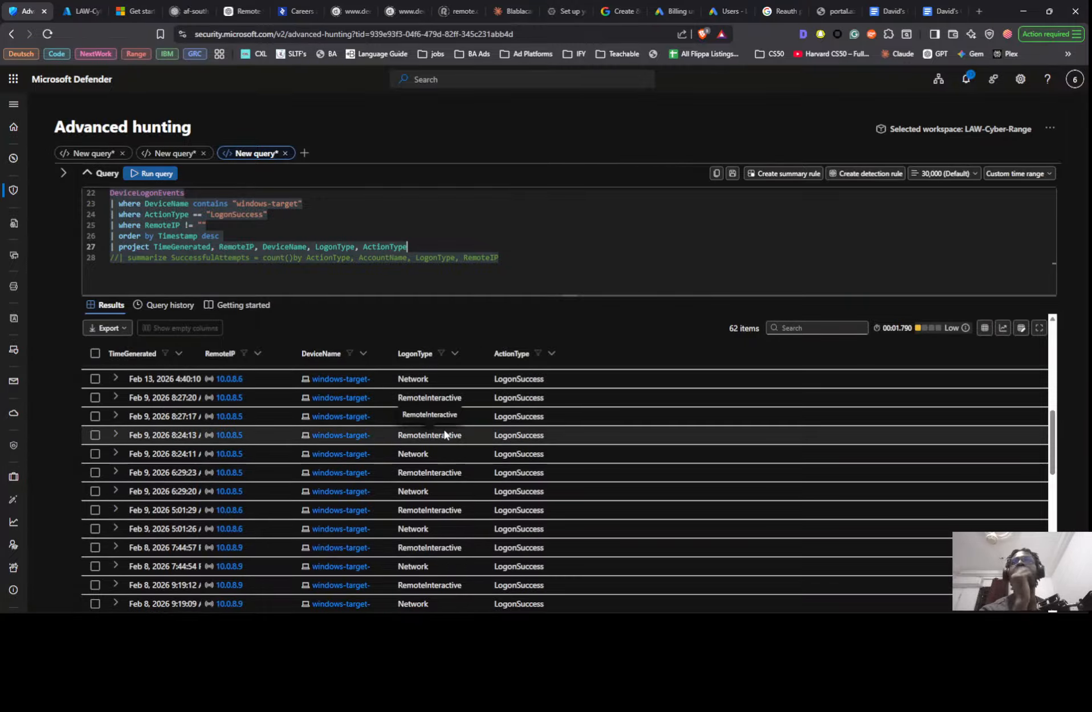
scroll(445, 434, "up", 7)
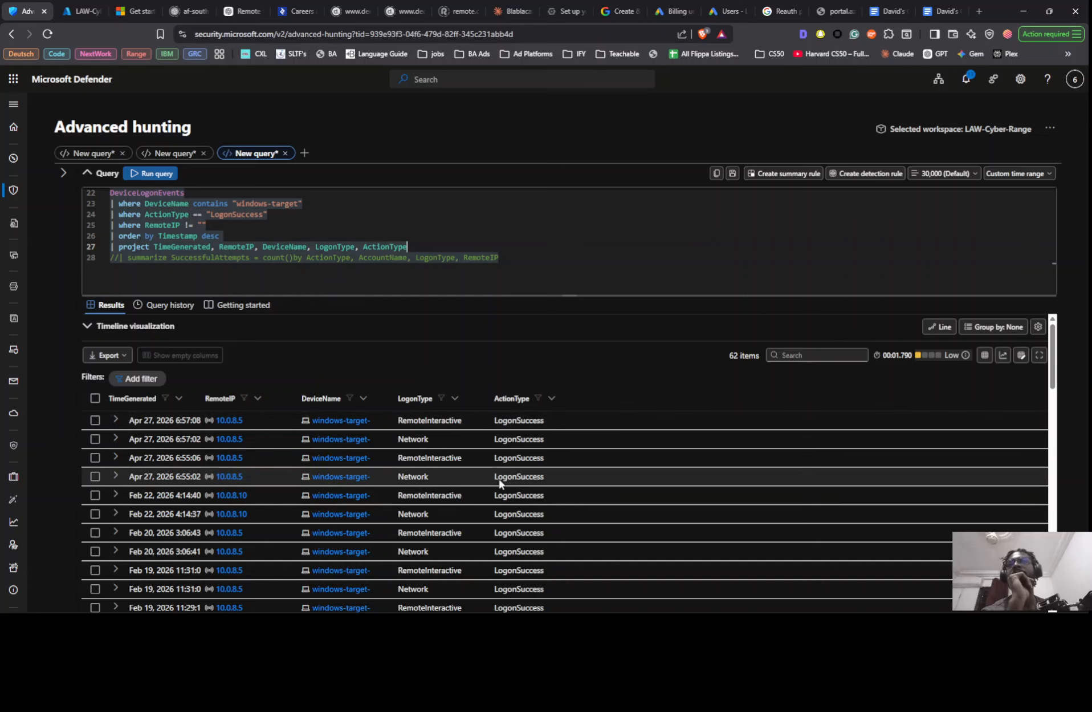
scroll(211, 447, "down", 3)
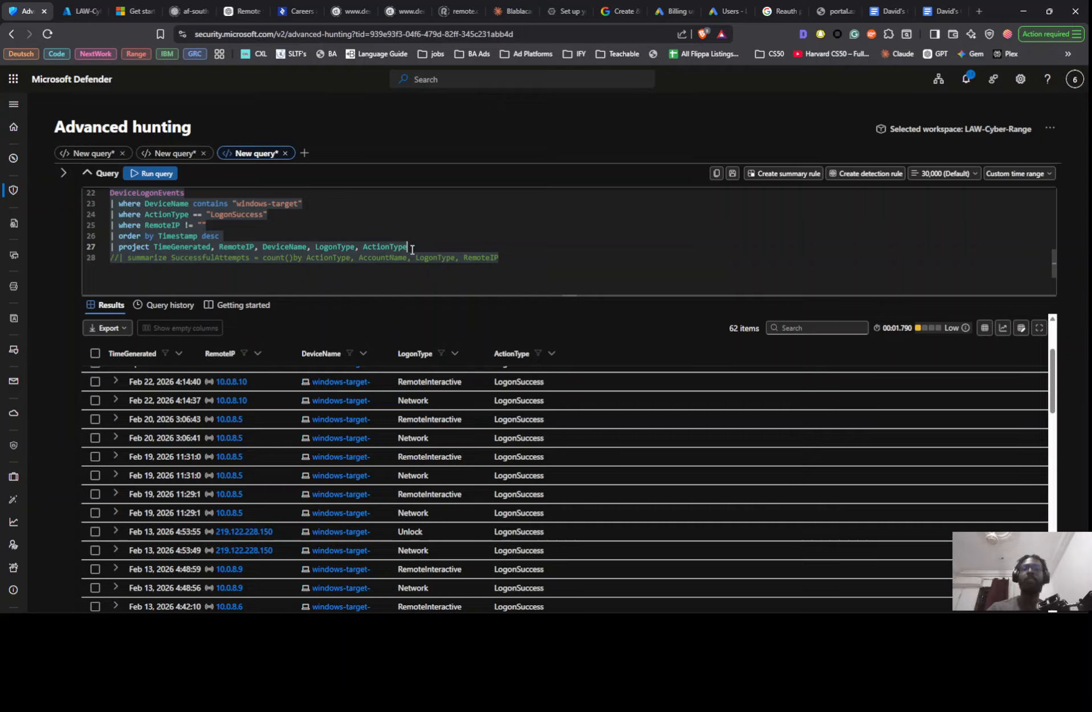
- Append AccountName to the project line after ActionType, run the query and review the accounts behind each successful logon
type(", A")
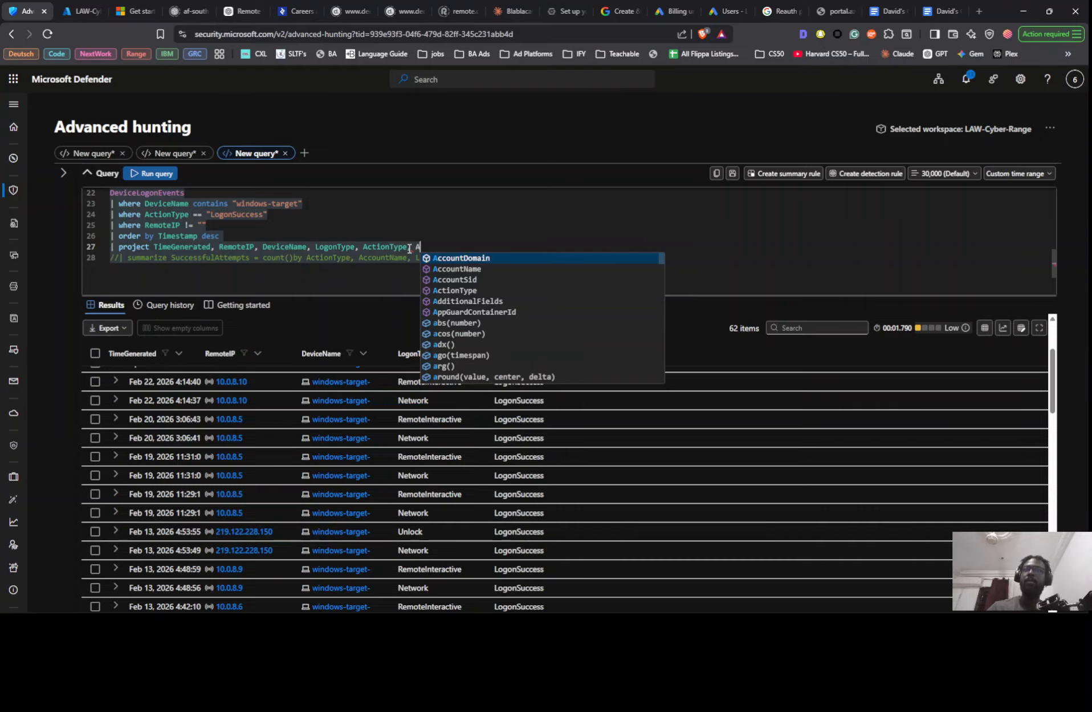
key("Down")
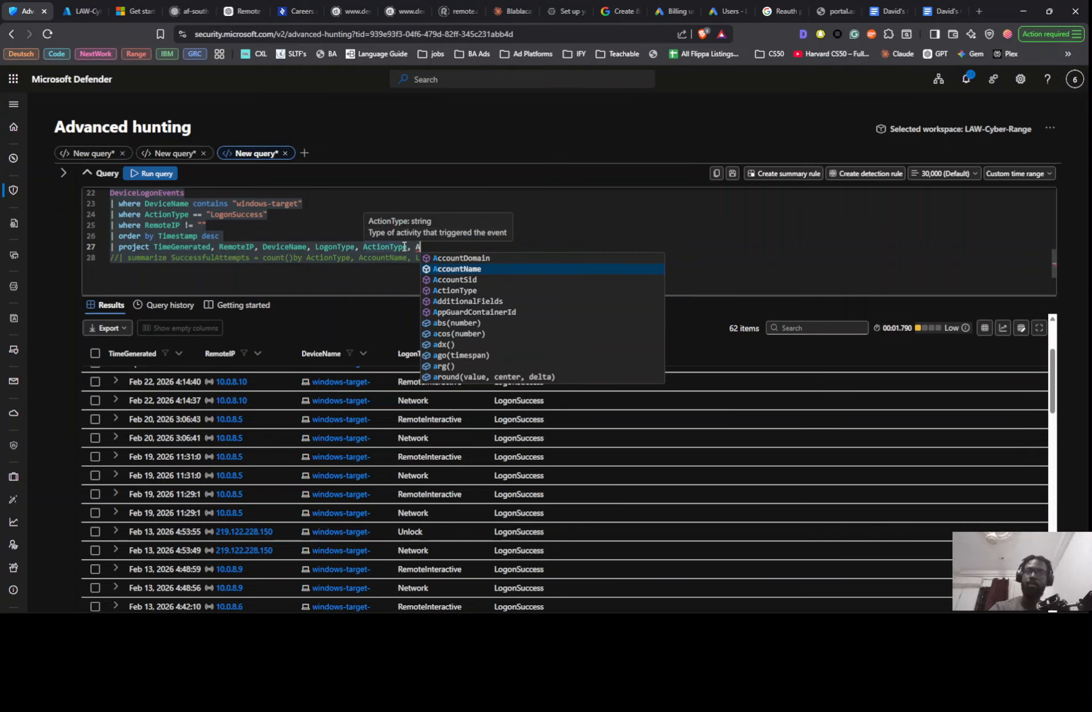
key("Return")
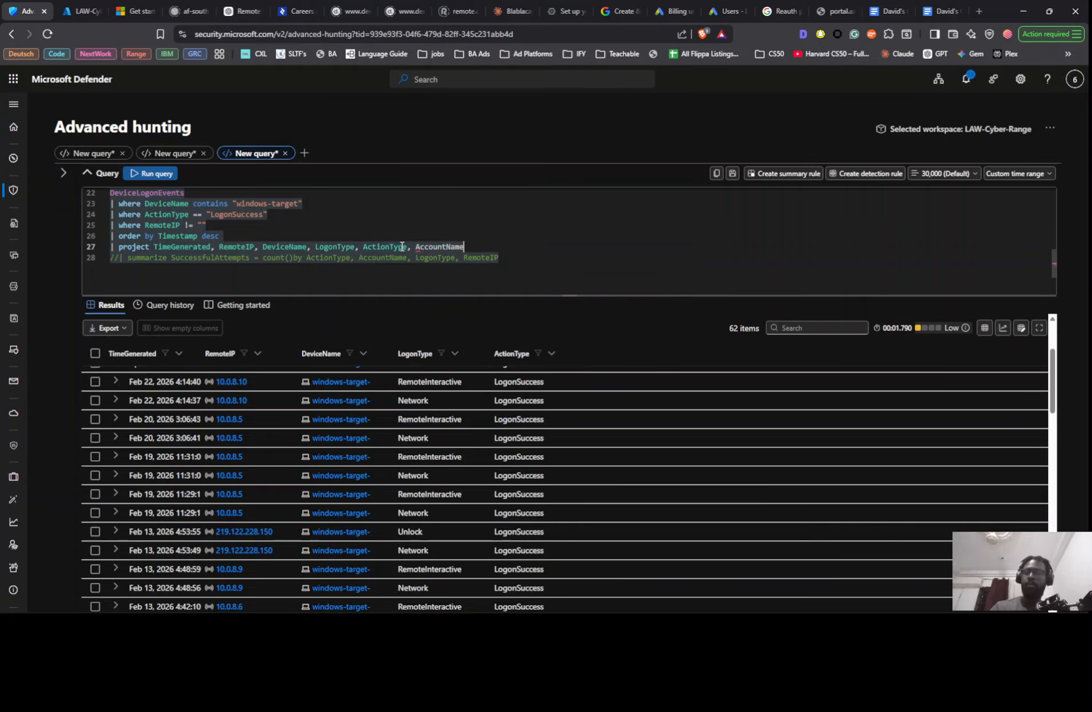
key("shift+Return")
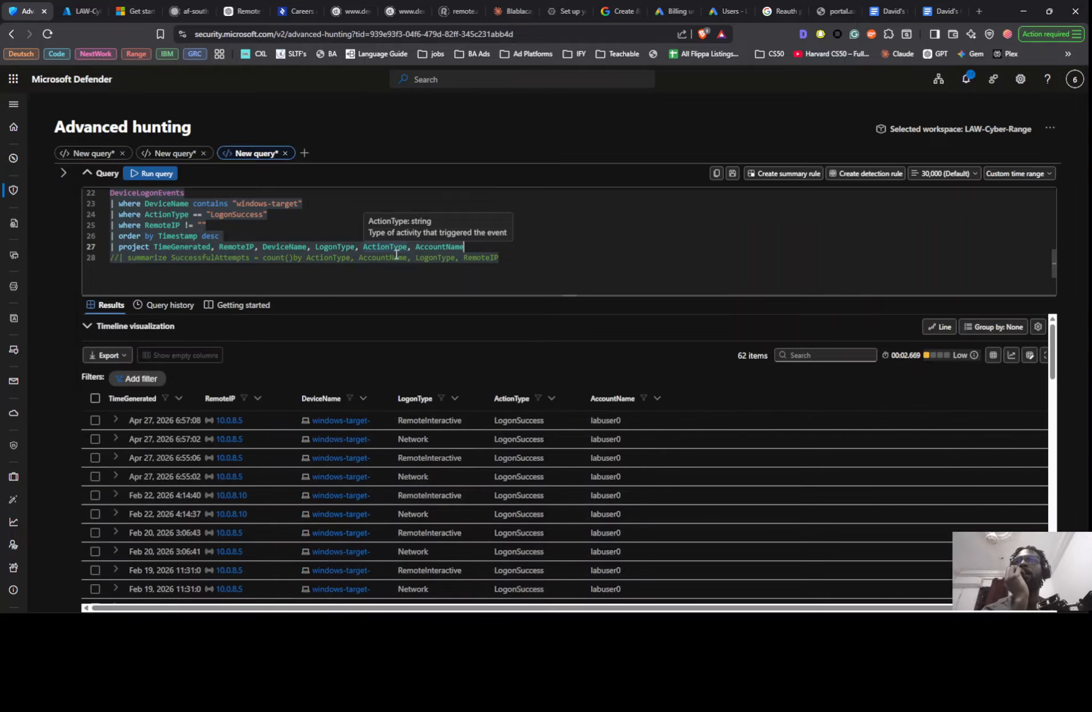
scroll(618, 451, "down", 10)
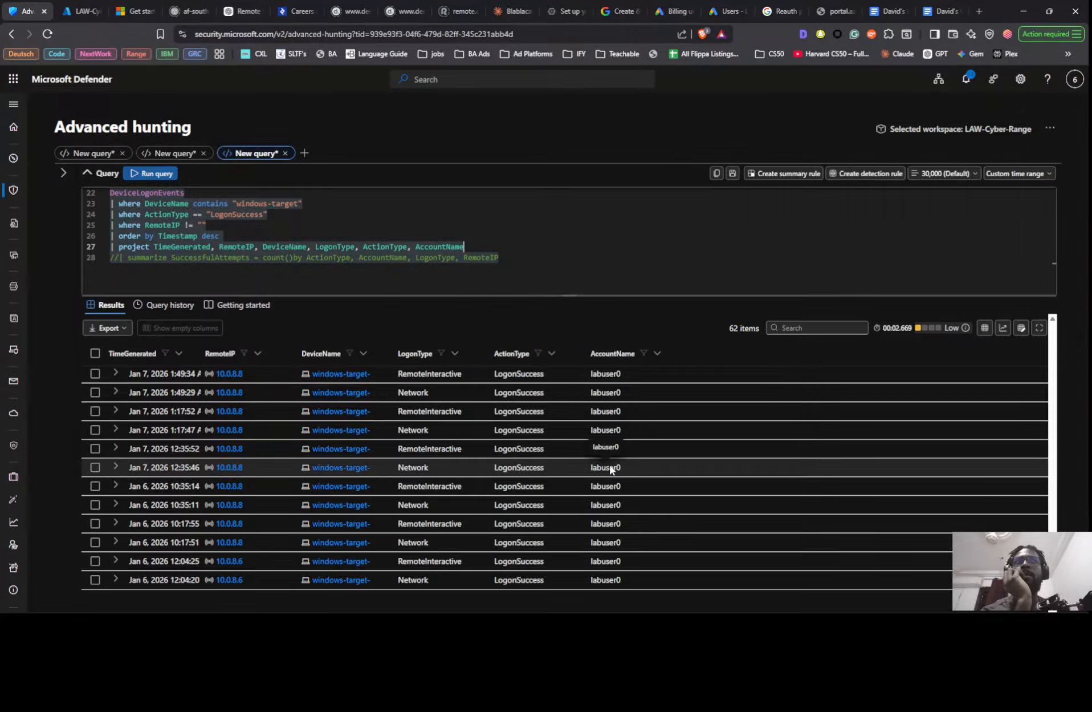
scroll(603, 453, "up", 5)
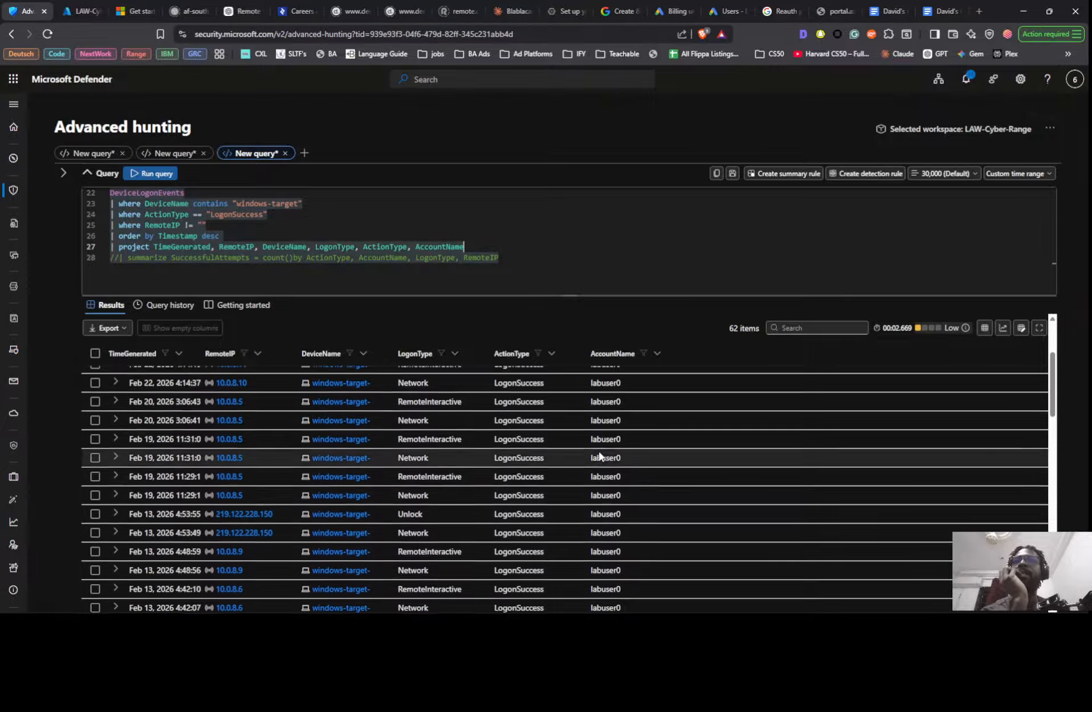
scroll(600, 456, "up", 3)
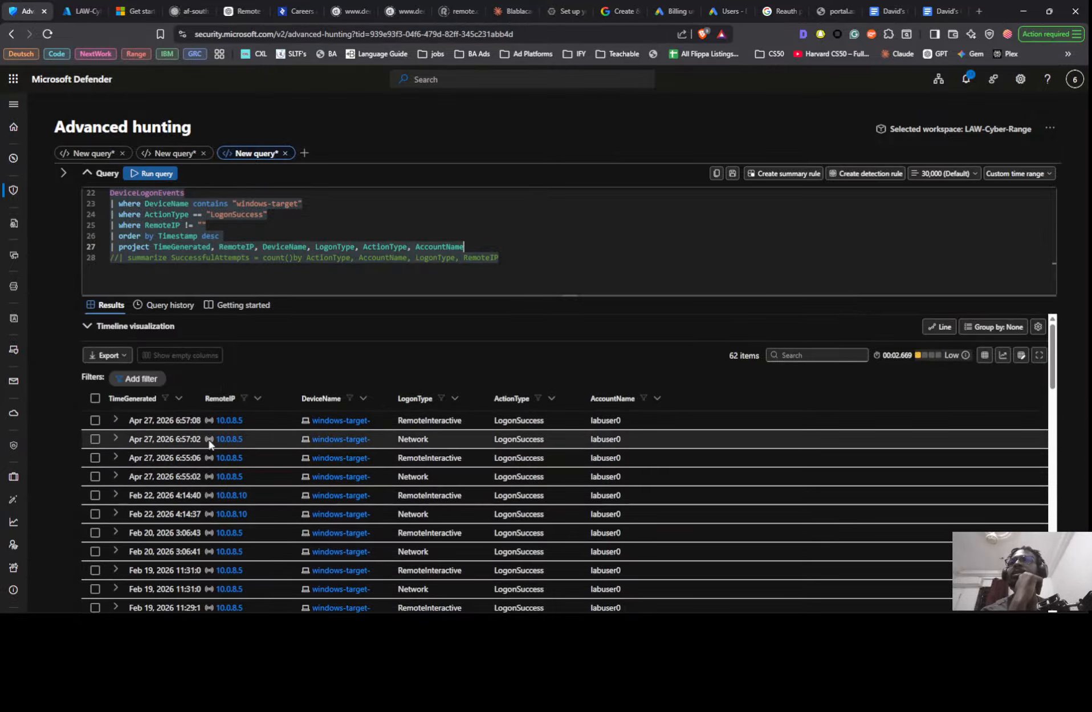
scroll(202, 434, "down", 10)
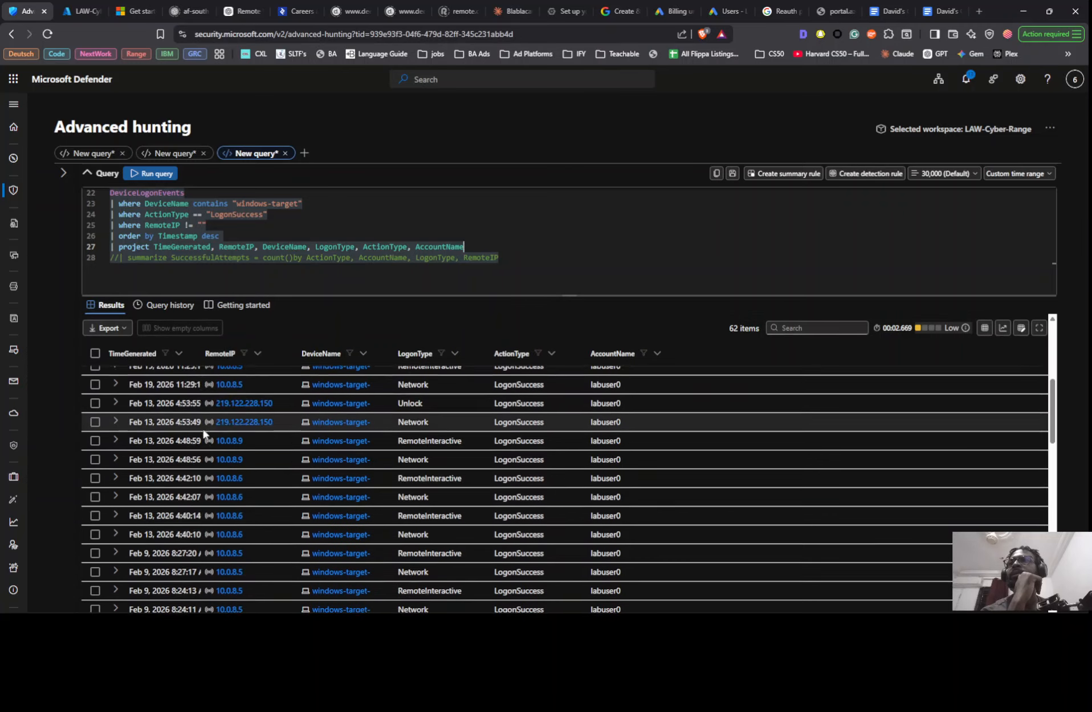
scroll(206, 437, "up", 10)
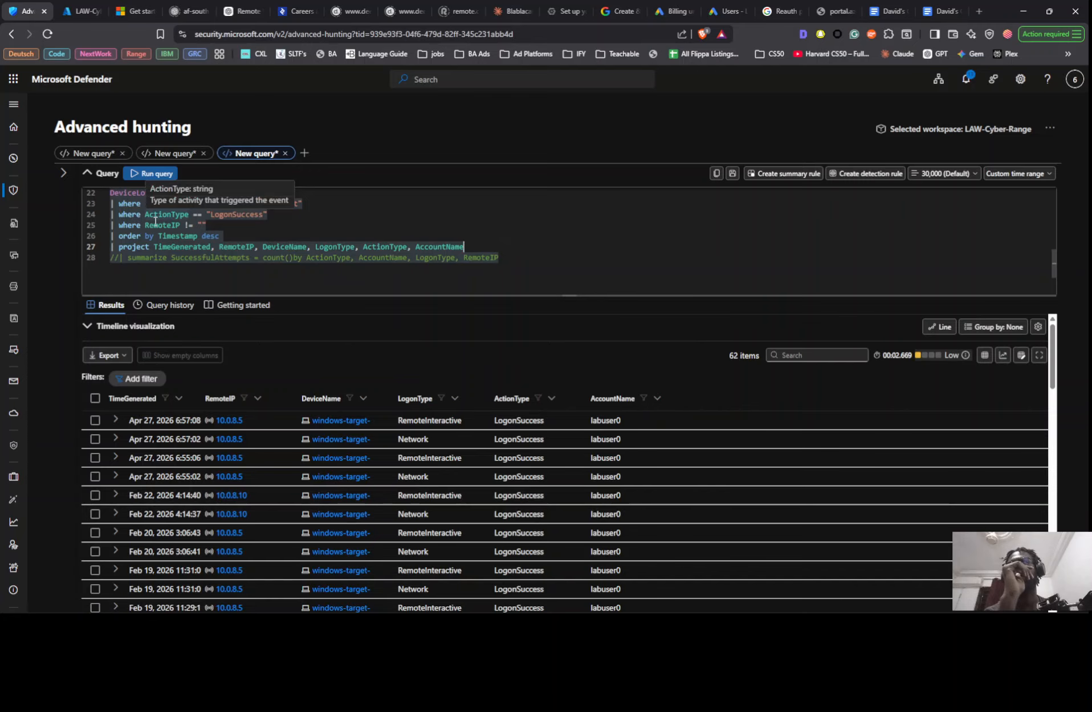
- Comment out the filter that excludes empty RemoteIP values and rerun the successful logon query
left_click(111, 227)
key("ctrl+slash")
scroll(127, 256, "up", 1)
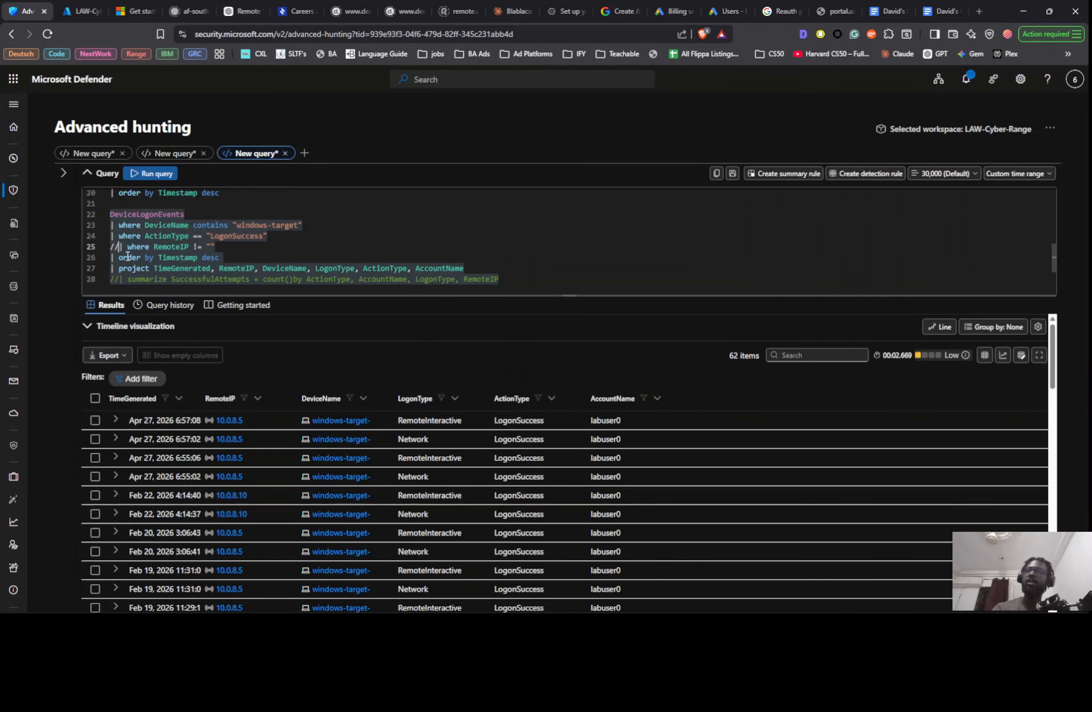
key("shift+Return")
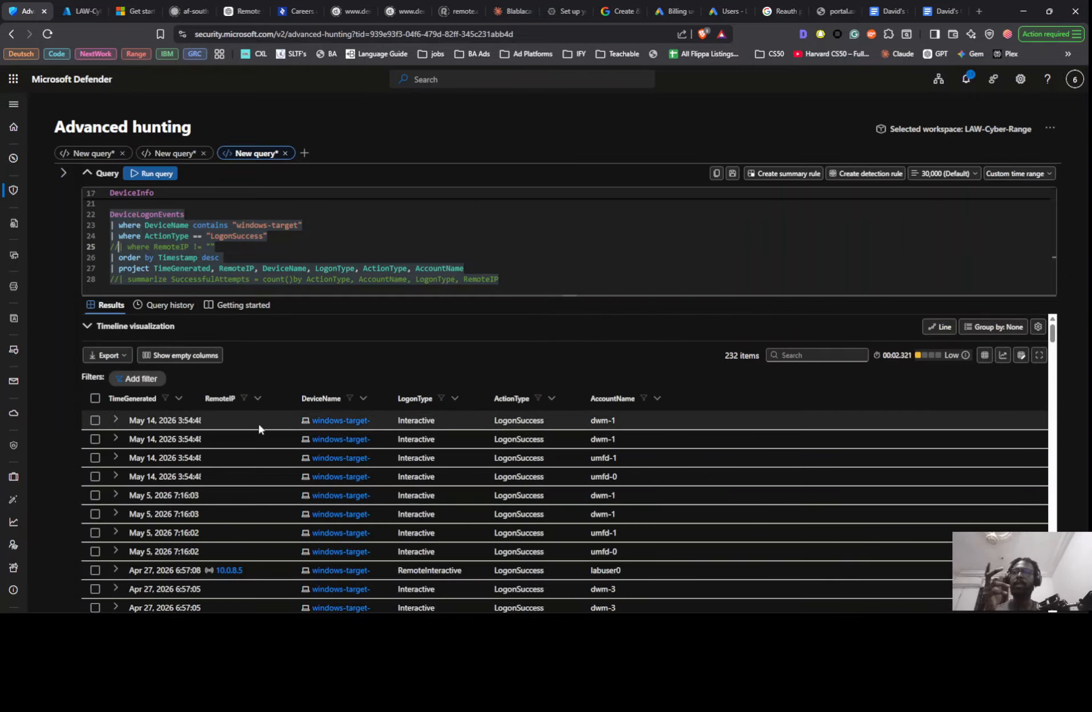
- Examine the account names, logon types and remote IPs of the successful logons, including records without a remote IP
scroll(259, 428, "down", 5)
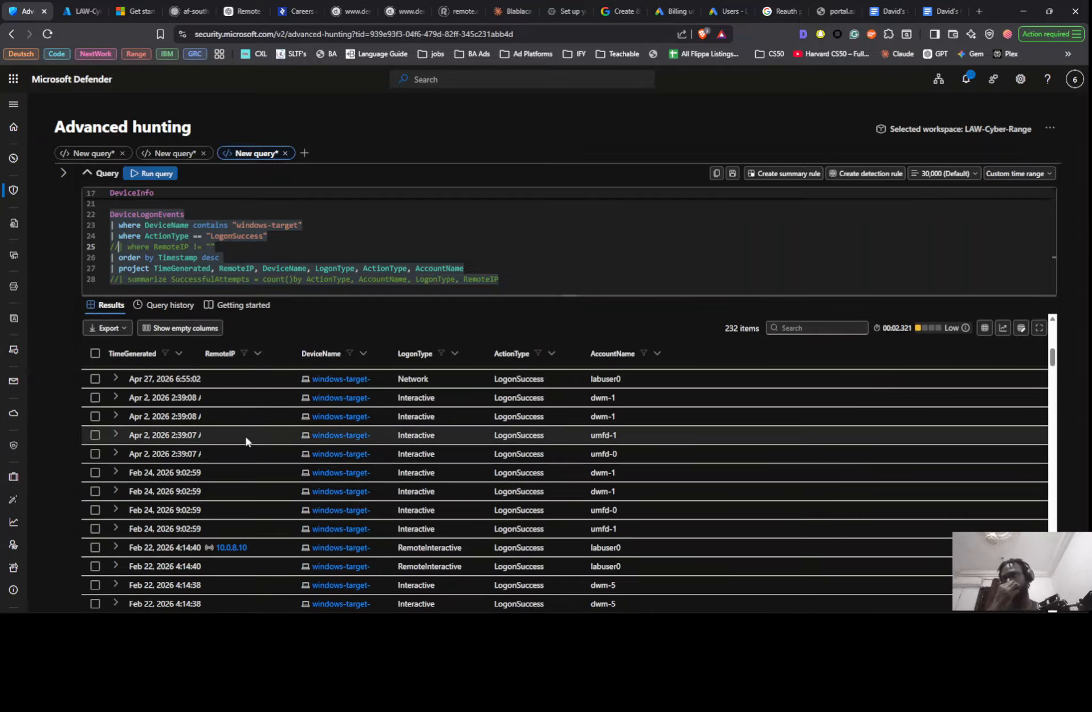
scroll(246, 433, "up", 5)
scroll(233, 506, "down", 1)
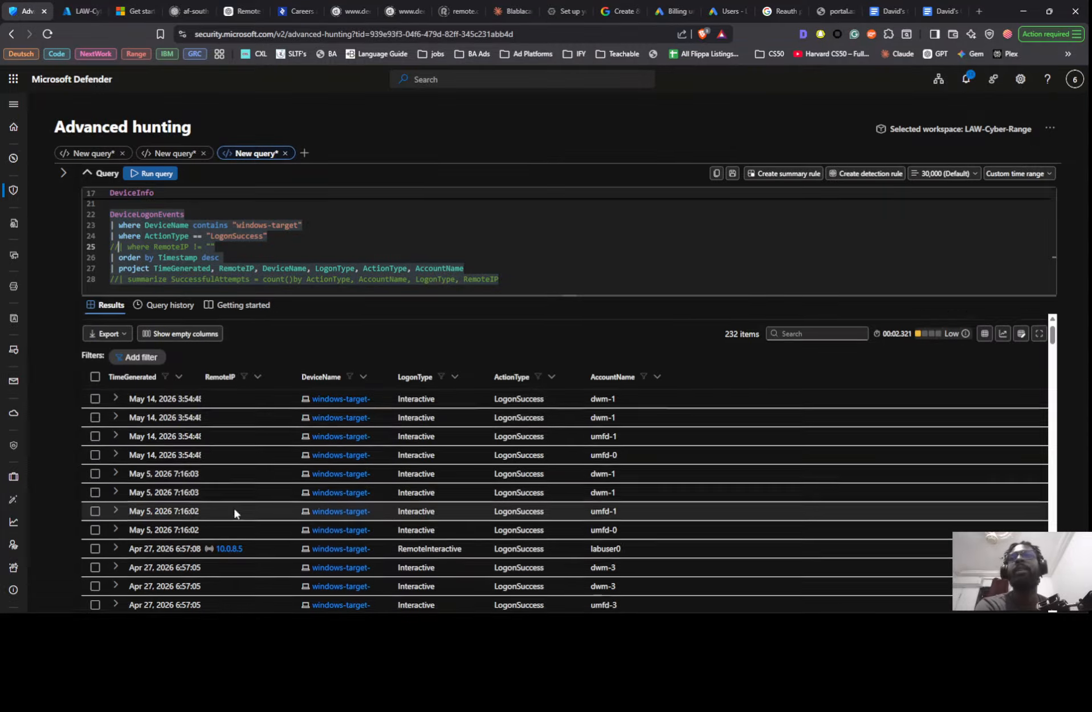
scroll(235, 496, "down", 2)
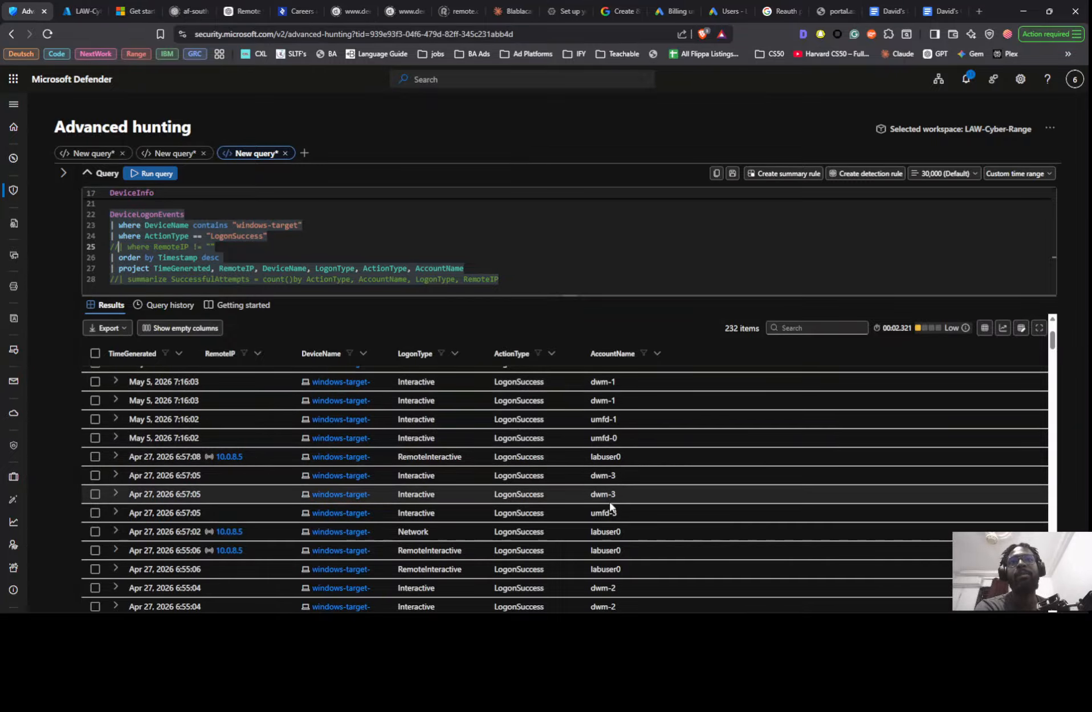
scroll(610, 501, "down", 3)
scroll(611, 495, "down", 6)
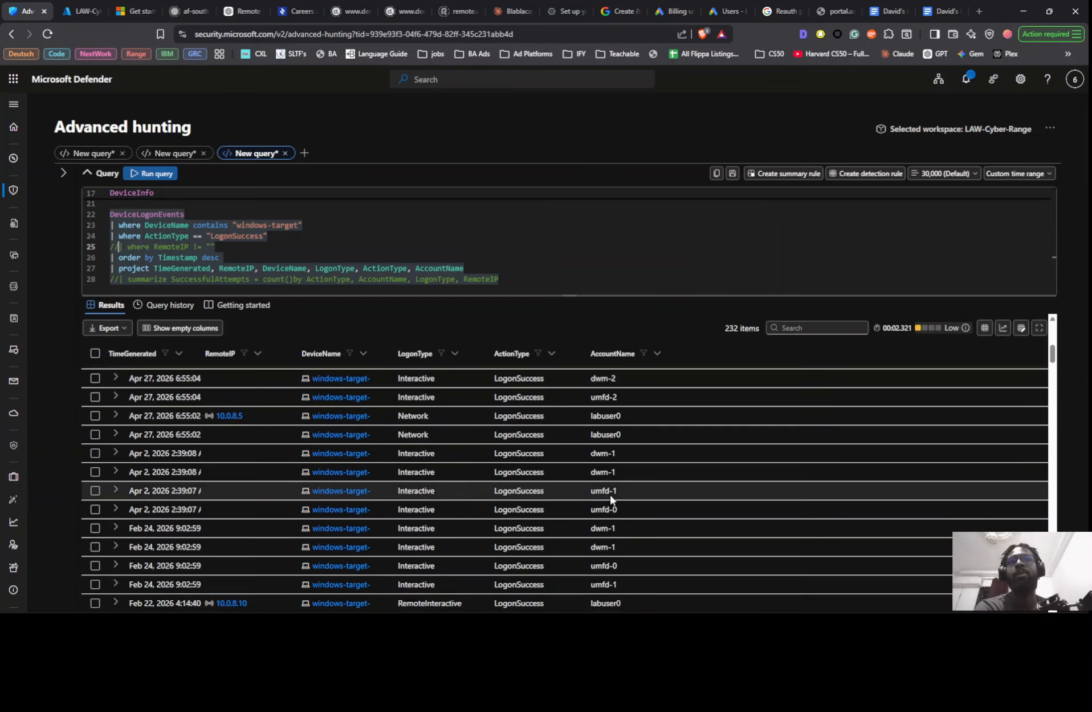
scroll(609, 471, "down", 3)
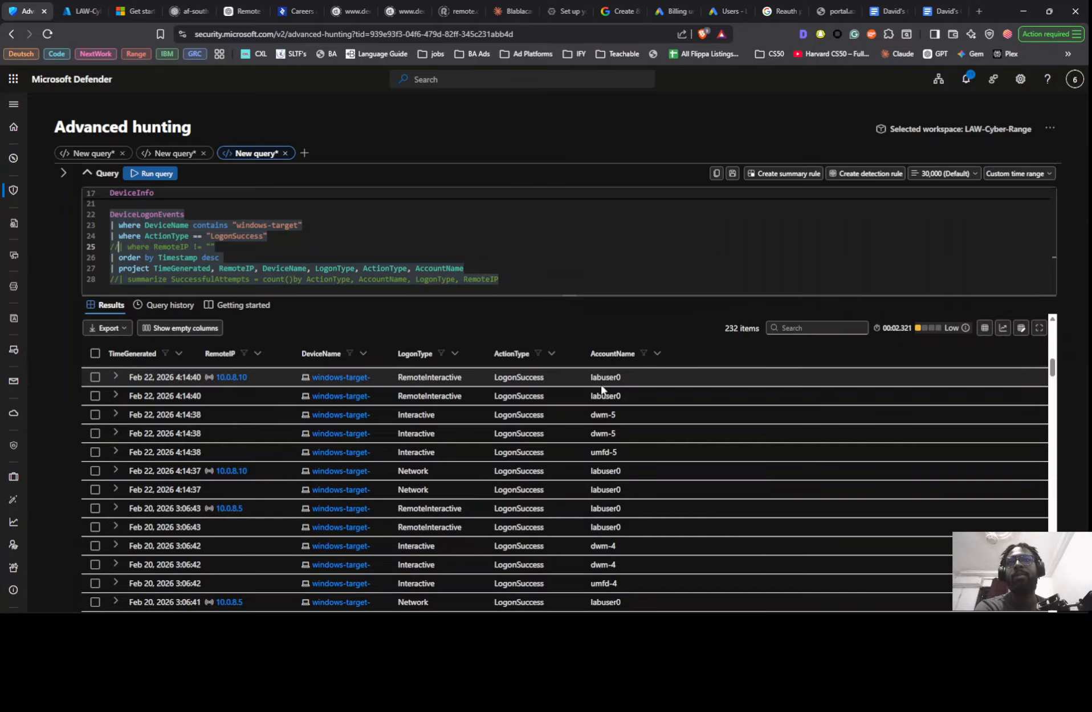
scroll(601, 388, "down", 7)
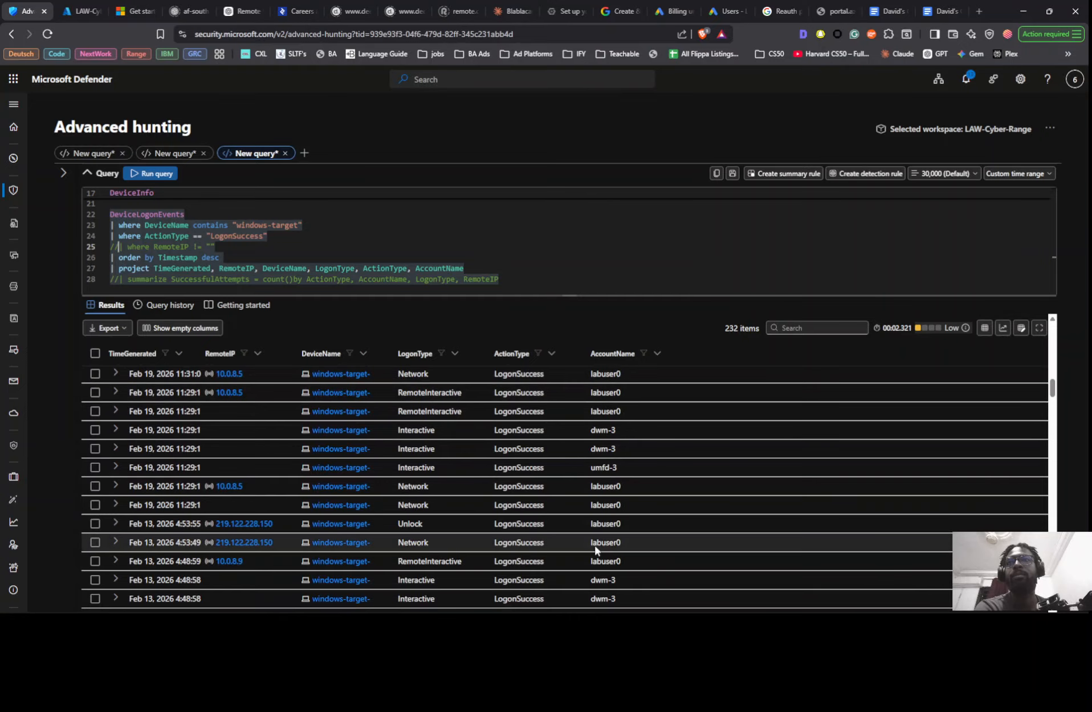
scroll(596, 471, "down", 5)
scroll(597, 472, "up", 3)
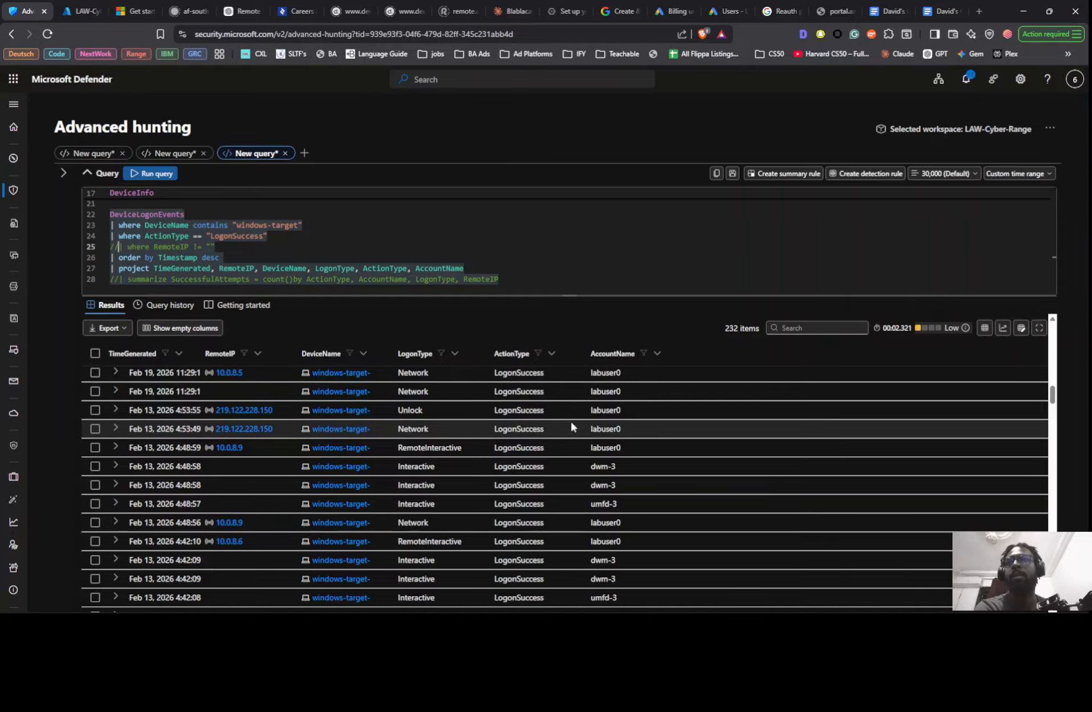
scroll(628, 542, "down", 10)
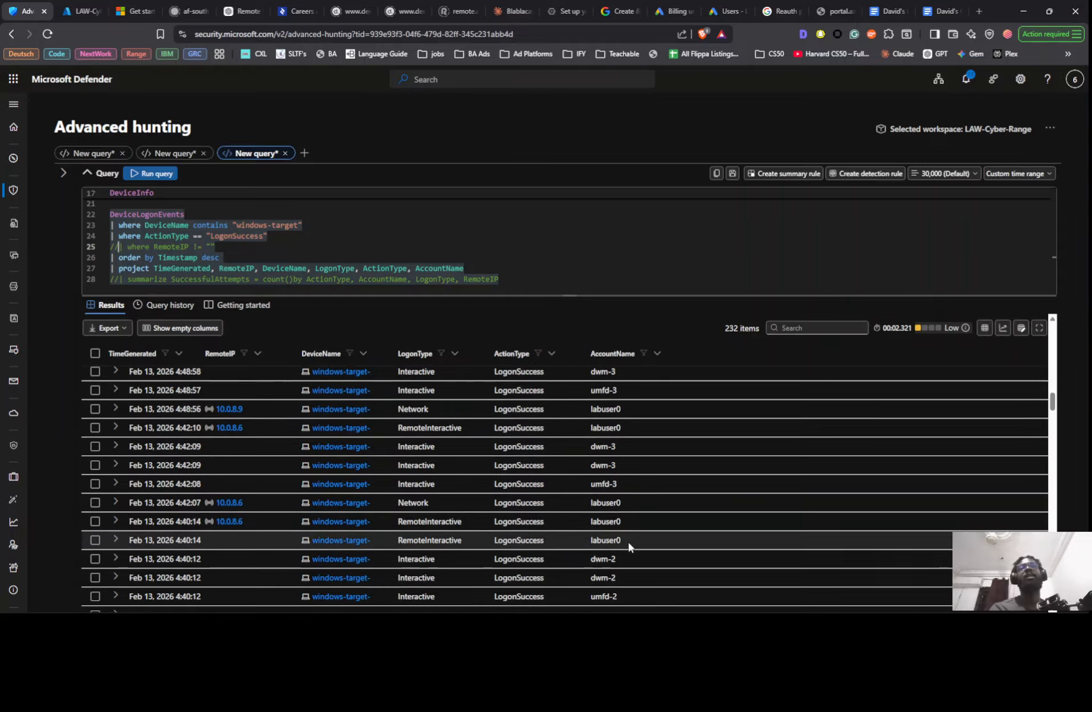
scroll(616, 542, "down", 8)
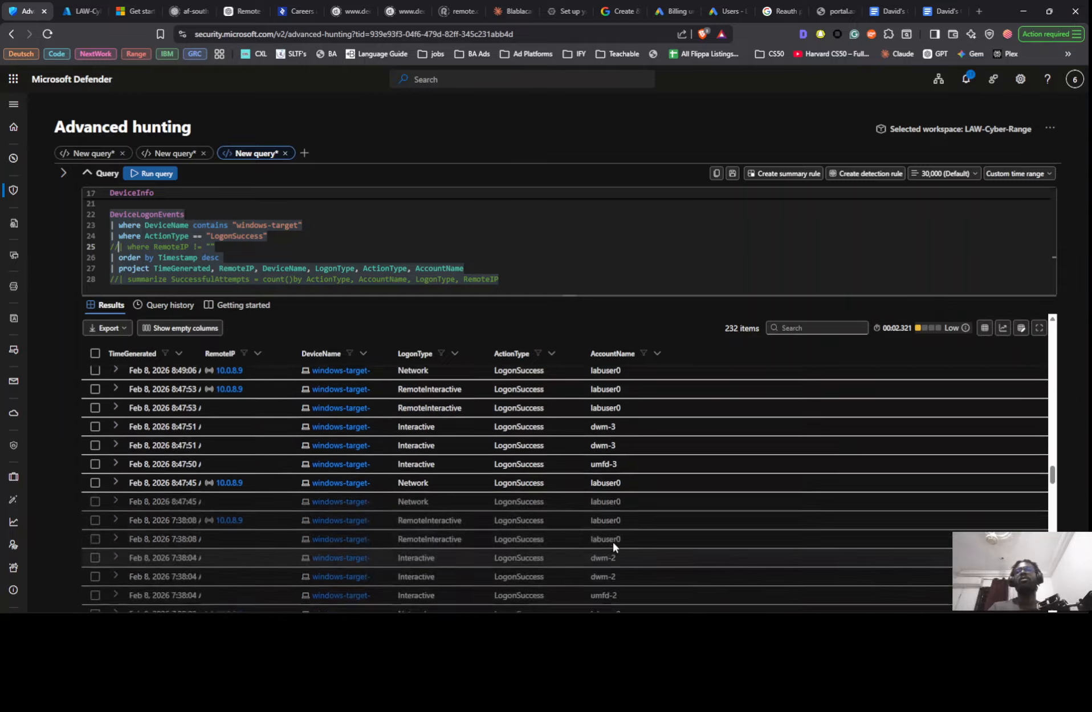
scroll(607, 541, "up", 8)
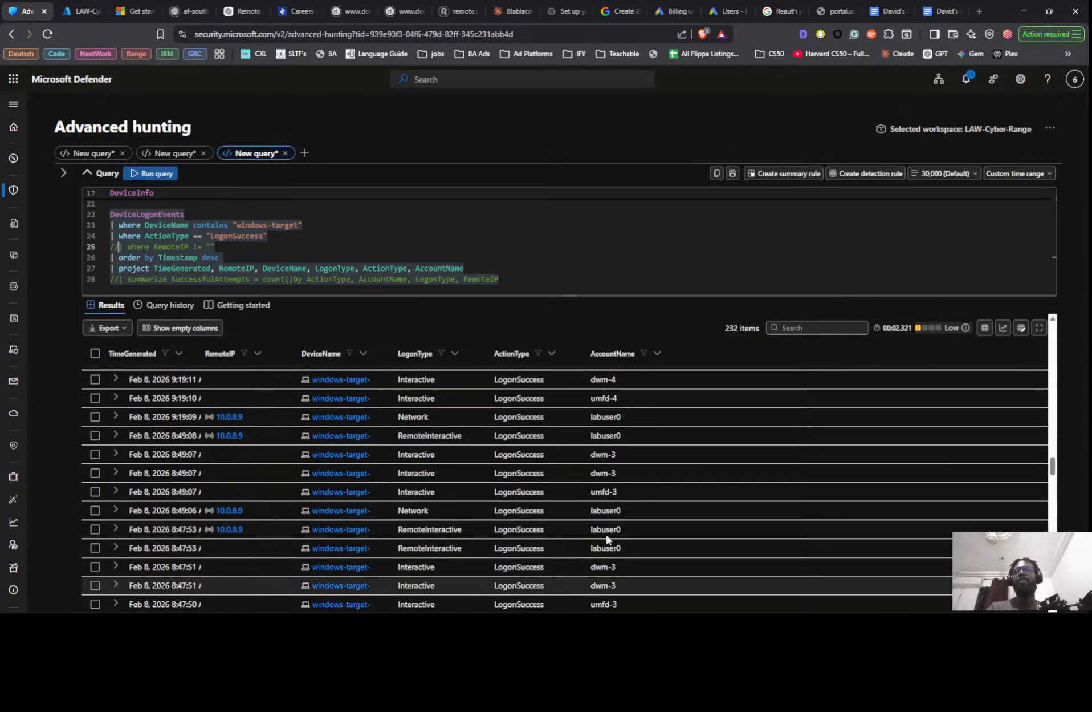
- Copy the LogonSuccess query with the LogonType has_any filter from the Google Docs threat hunt notes and paste it below the existing query in advanced hunting
key("alt+Tab")
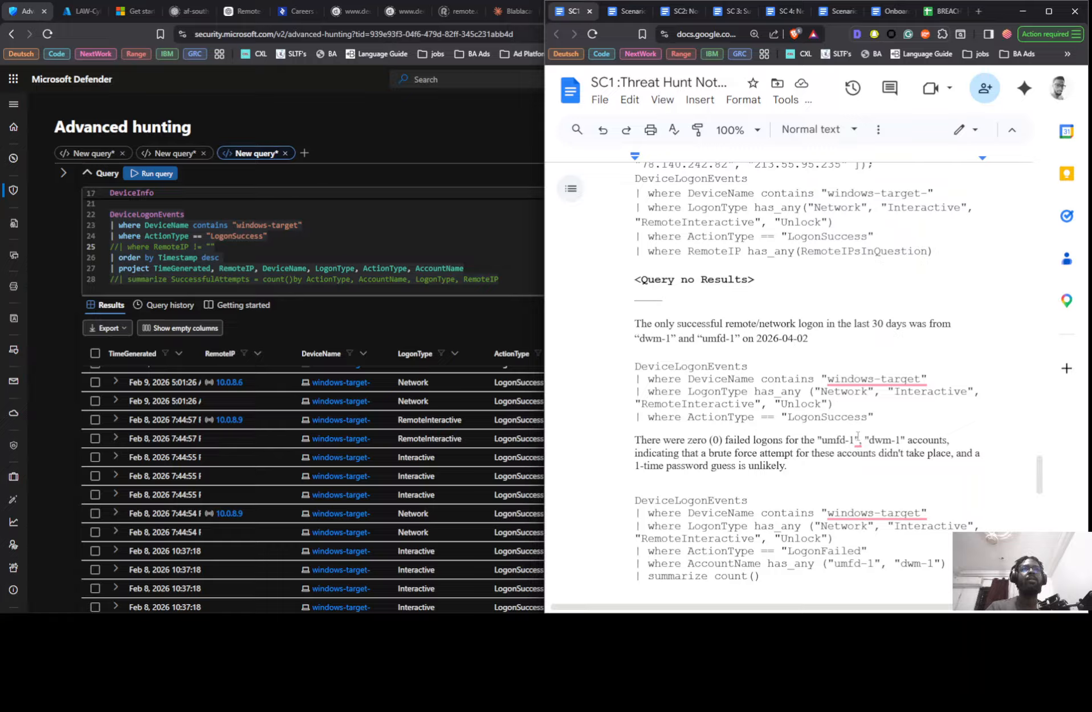
left_click_drag(877, 418, 618, 371)
key("ctrl+c")
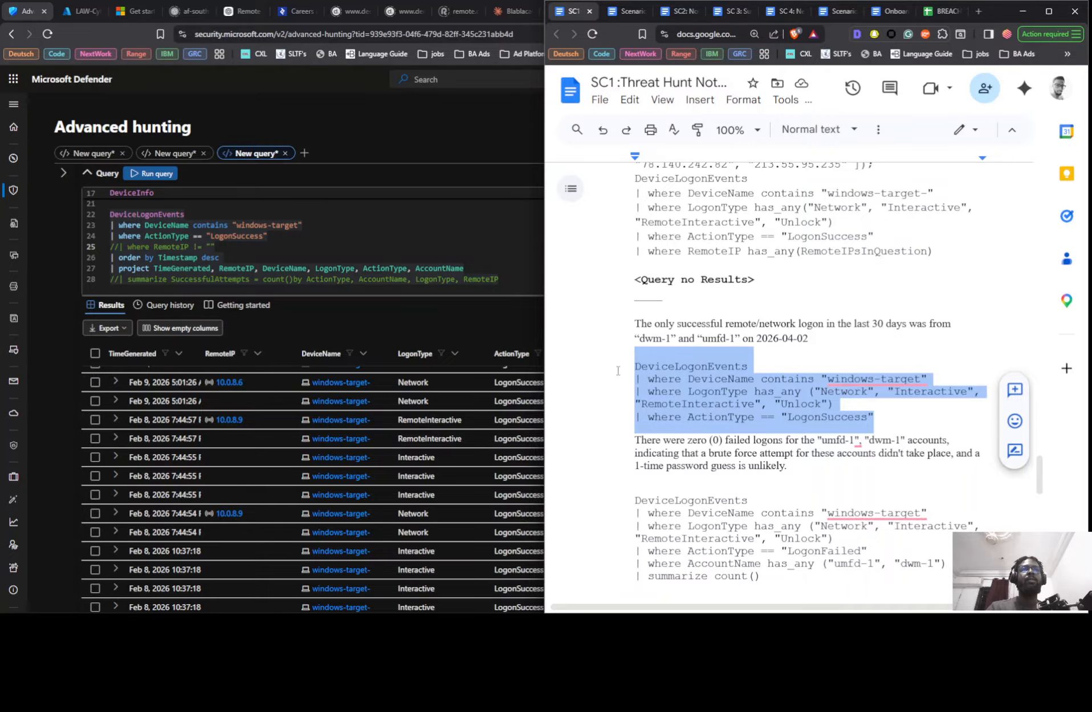
left_click(513, 277)
key("Return")
key("Return")
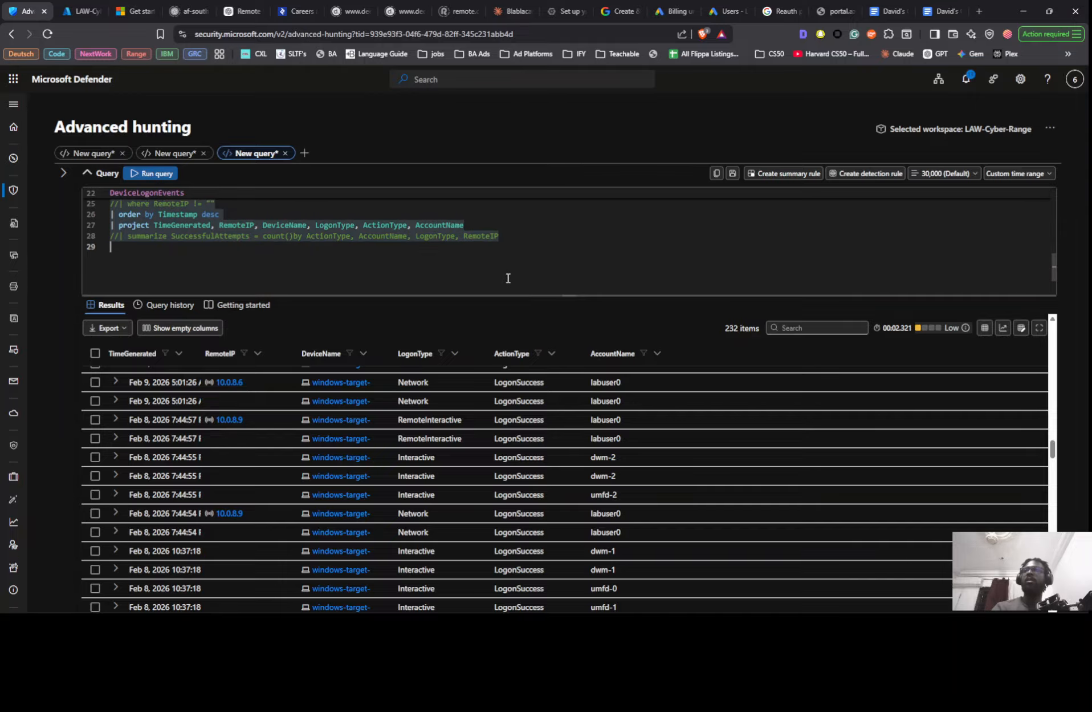
key("ctrl+v")
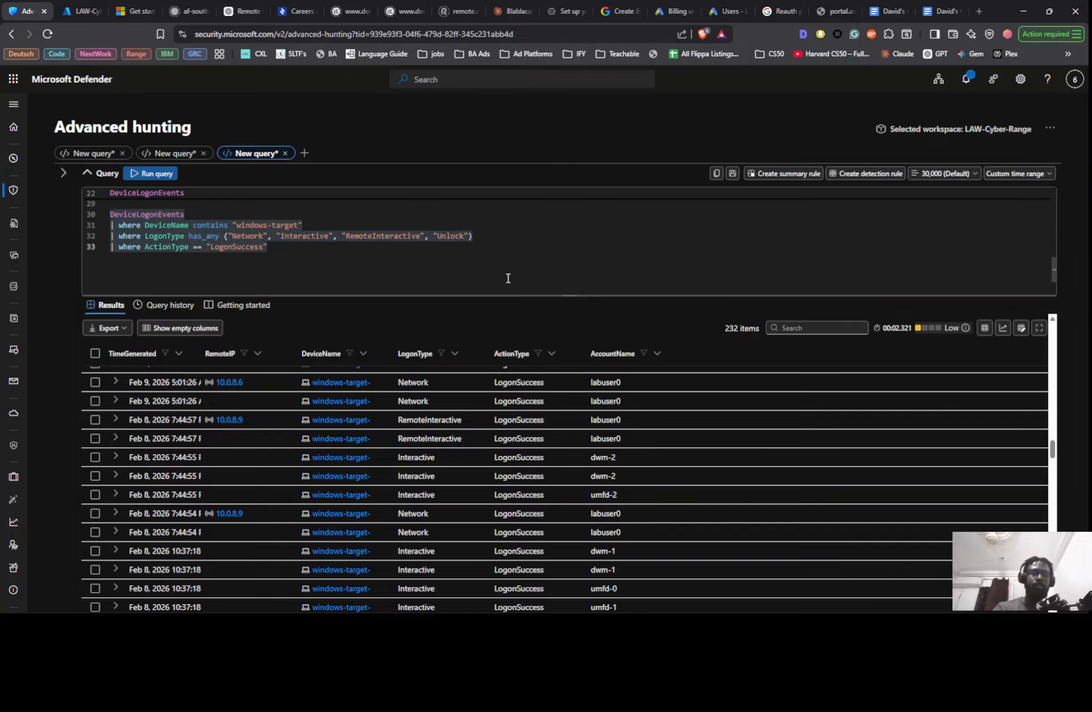
- Run the pasted query and look through the account, protocol and remote IP columns of its results
key("shift+Return")
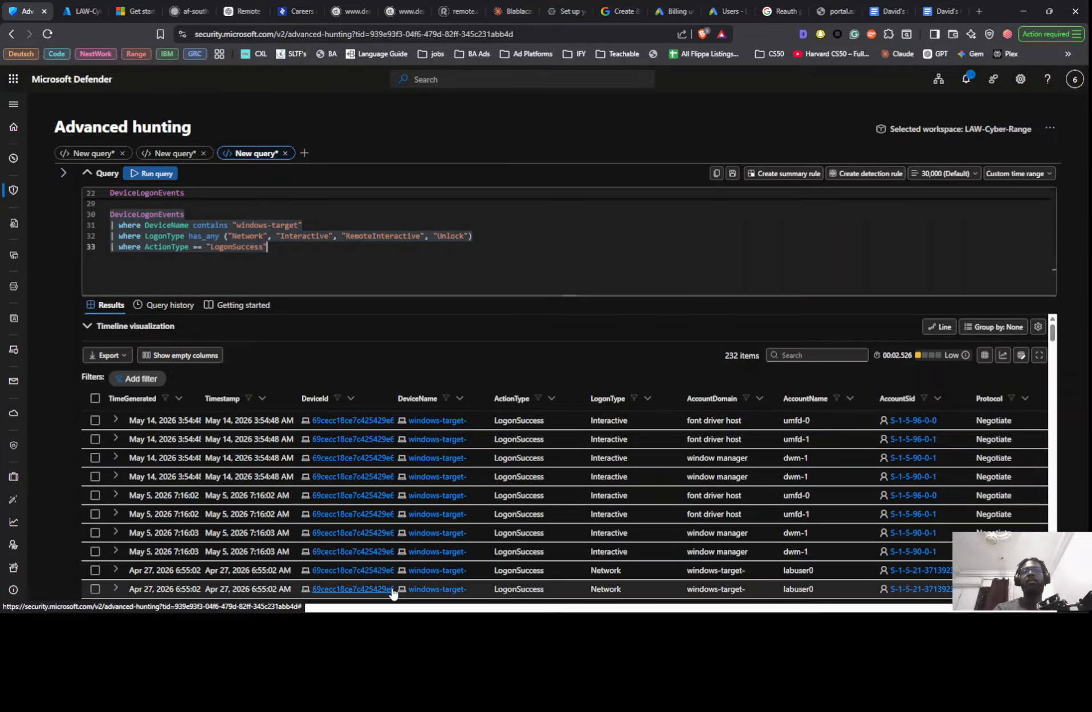
left_click_drag(270, 612, 321, 613)
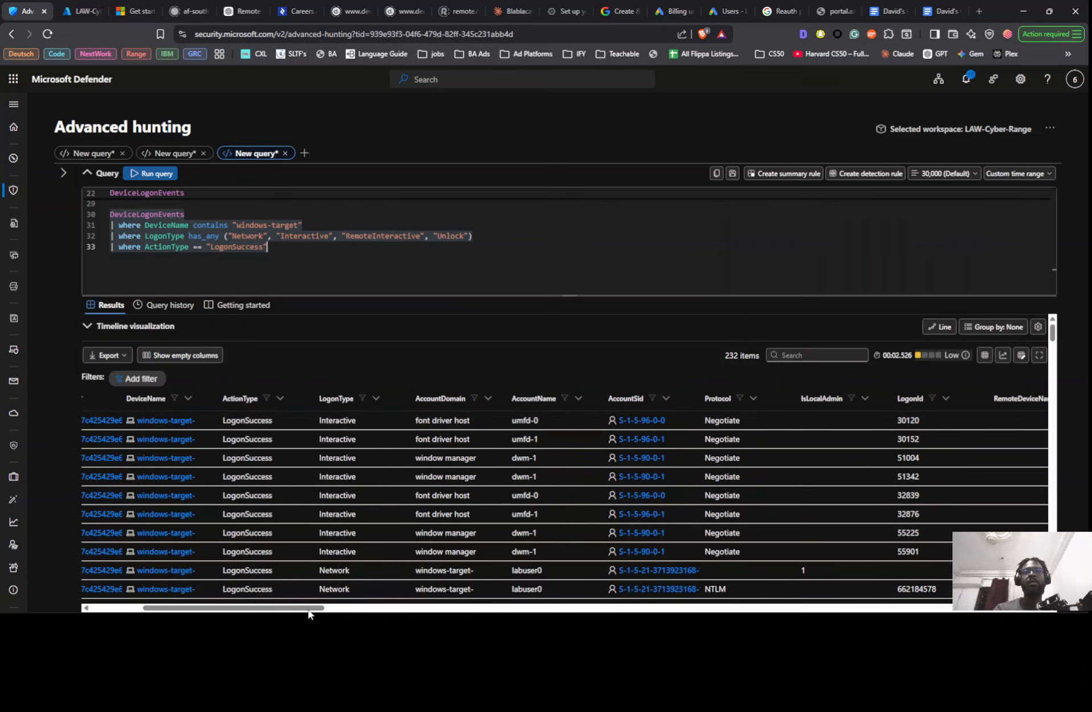
left_click_drag(311, 608, 358, 609)
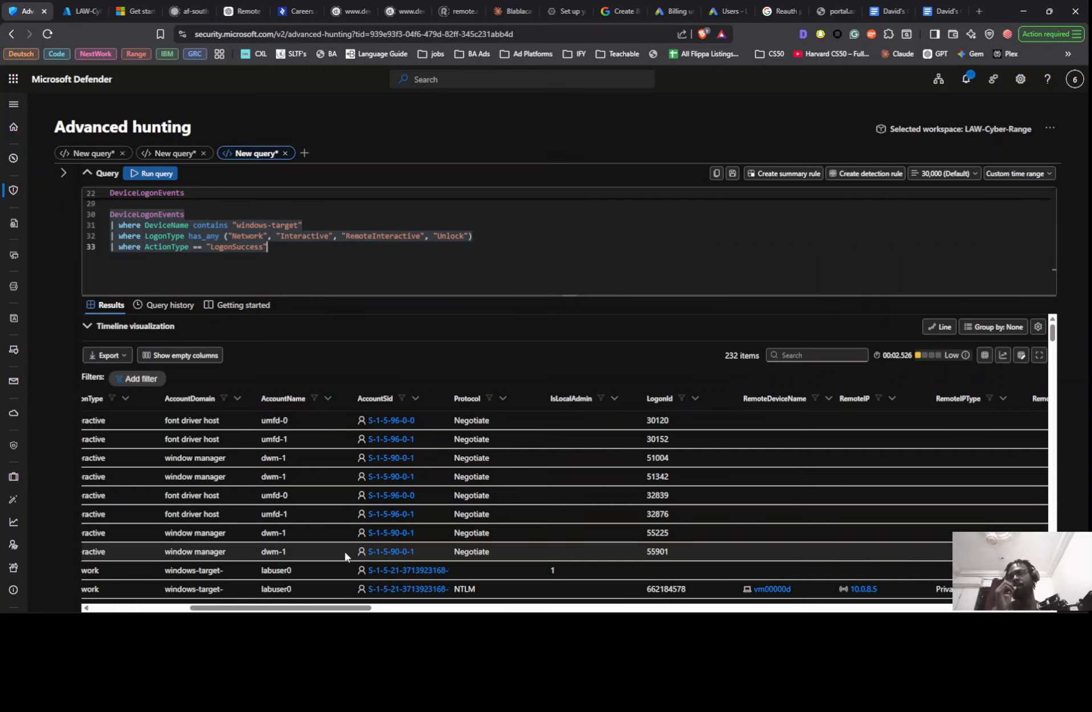
scroll(332, 510, "down", 3)
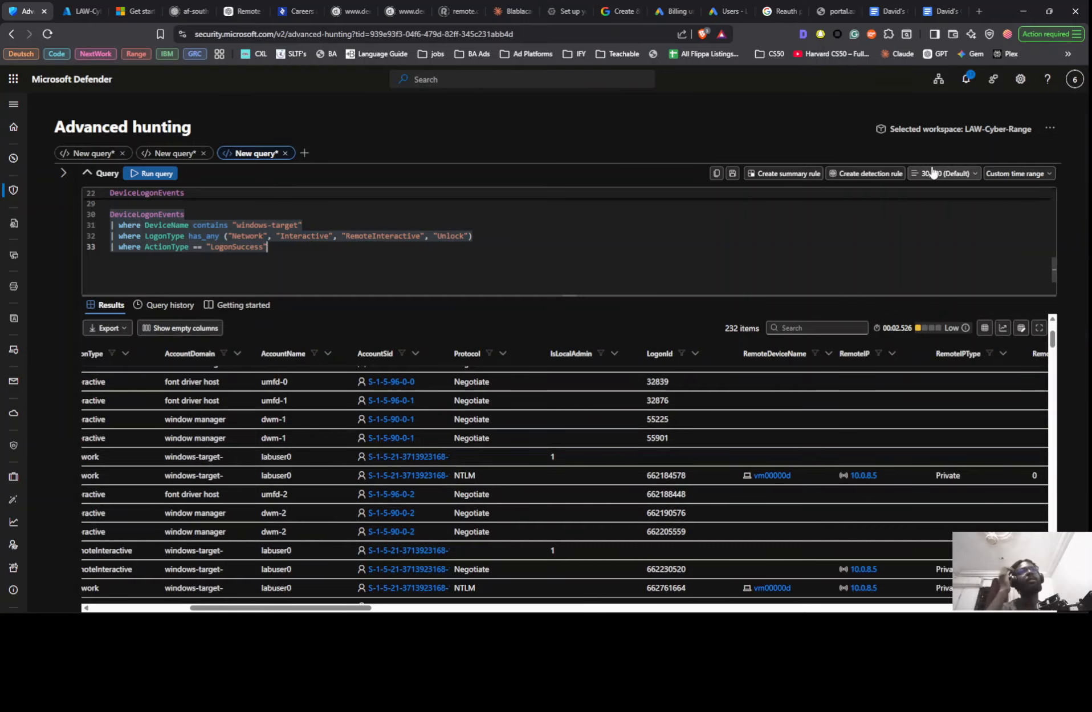
- Apply a custom time range from March 31, 2026 to April 30, 2026 to the successful logon query
left_click(1015, 174)
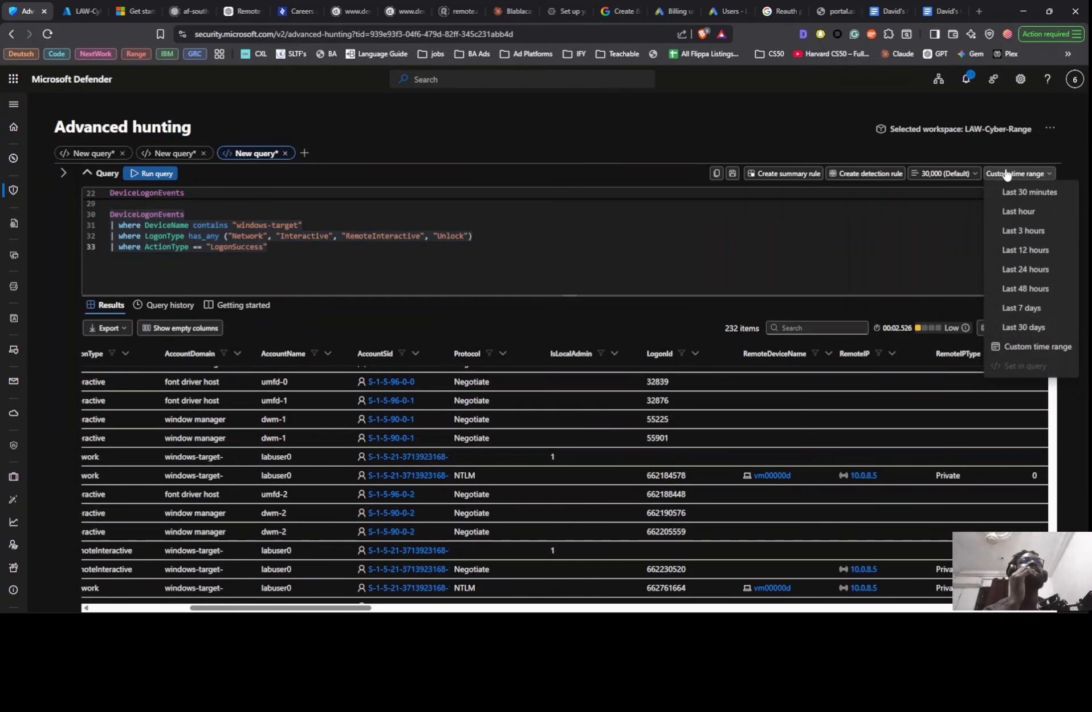
left_click(1027, 346)
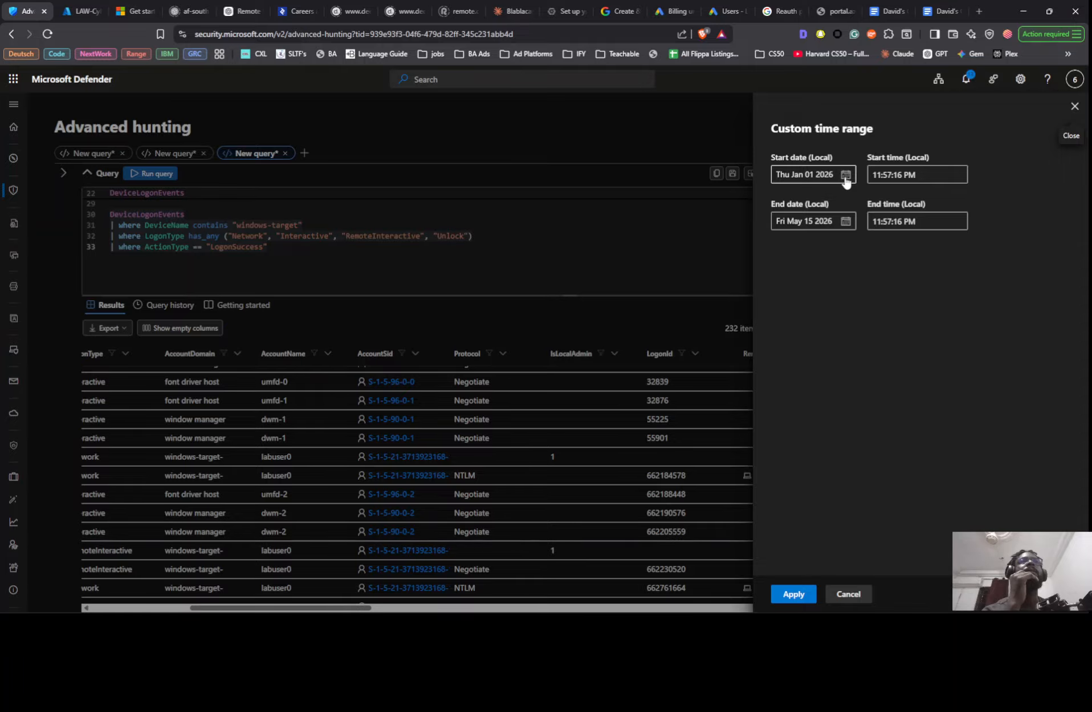
left_click(846, 221)
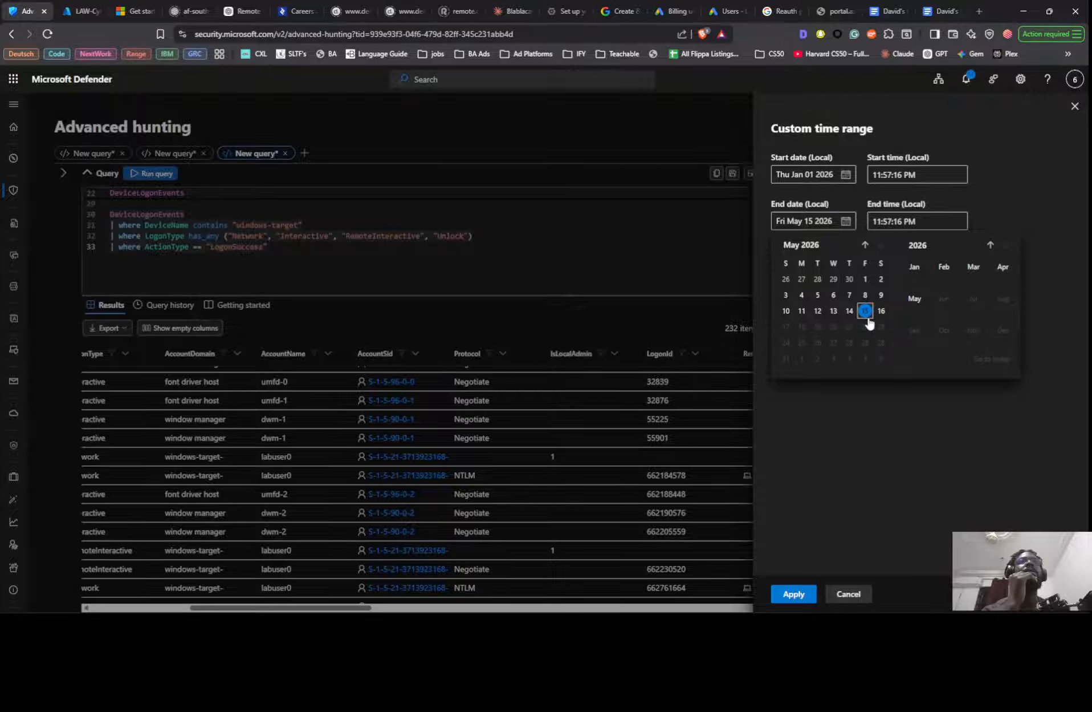
left_click(851, 279)
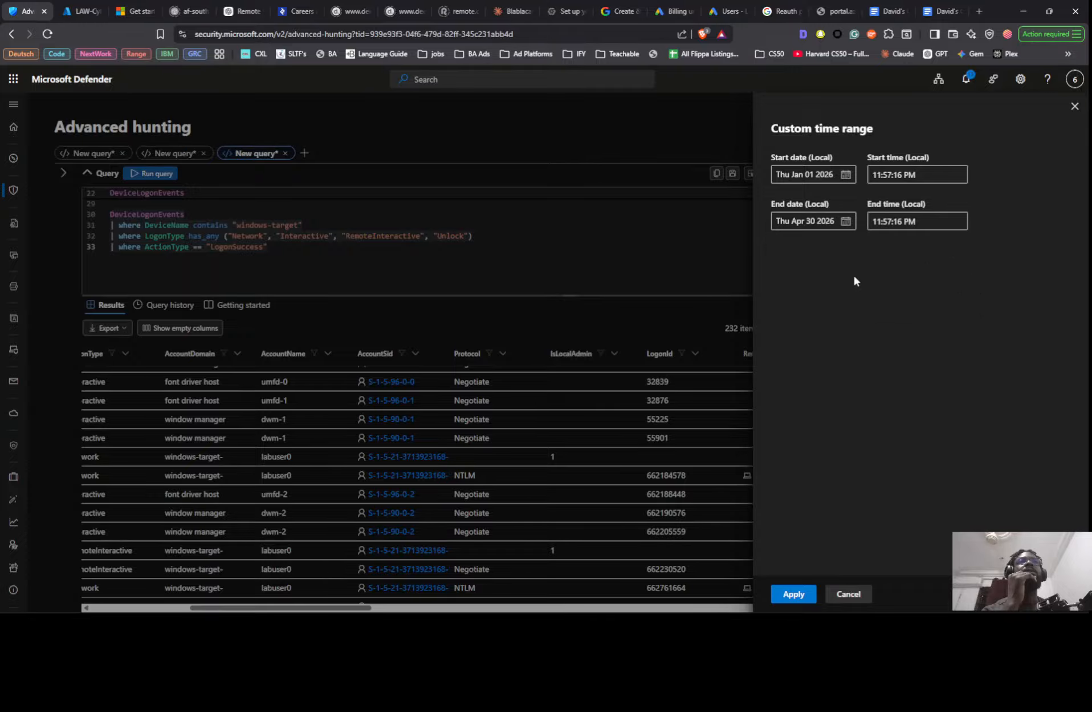
left_click(845, 177)
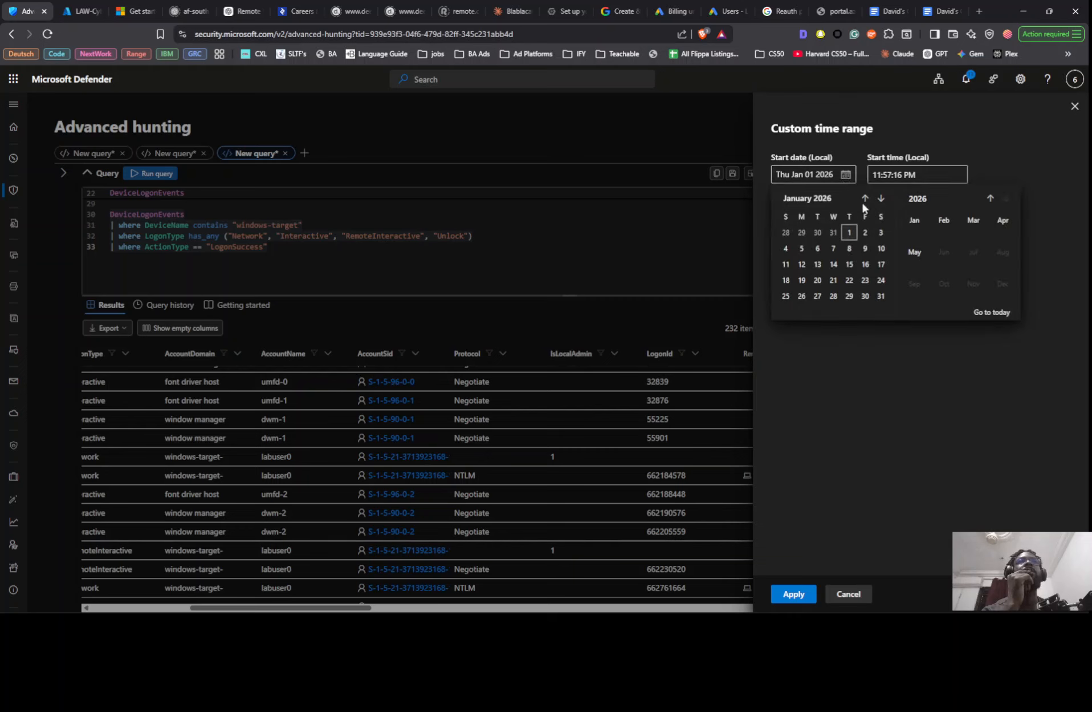
left_click(944, 221)
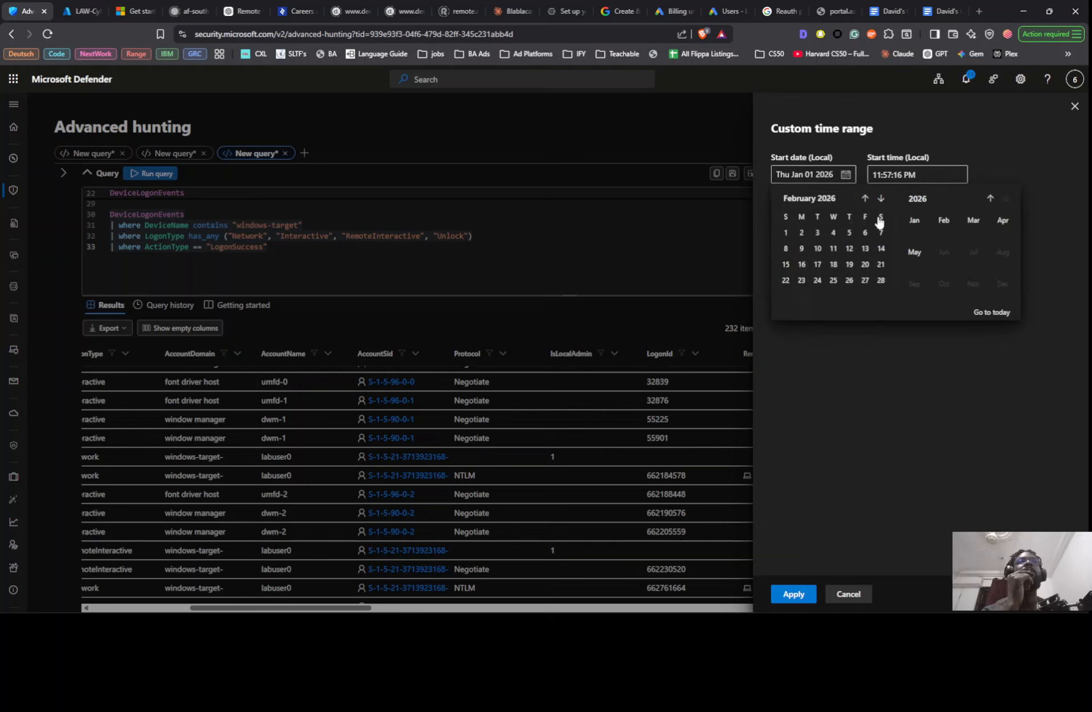
left_click(880, 280)
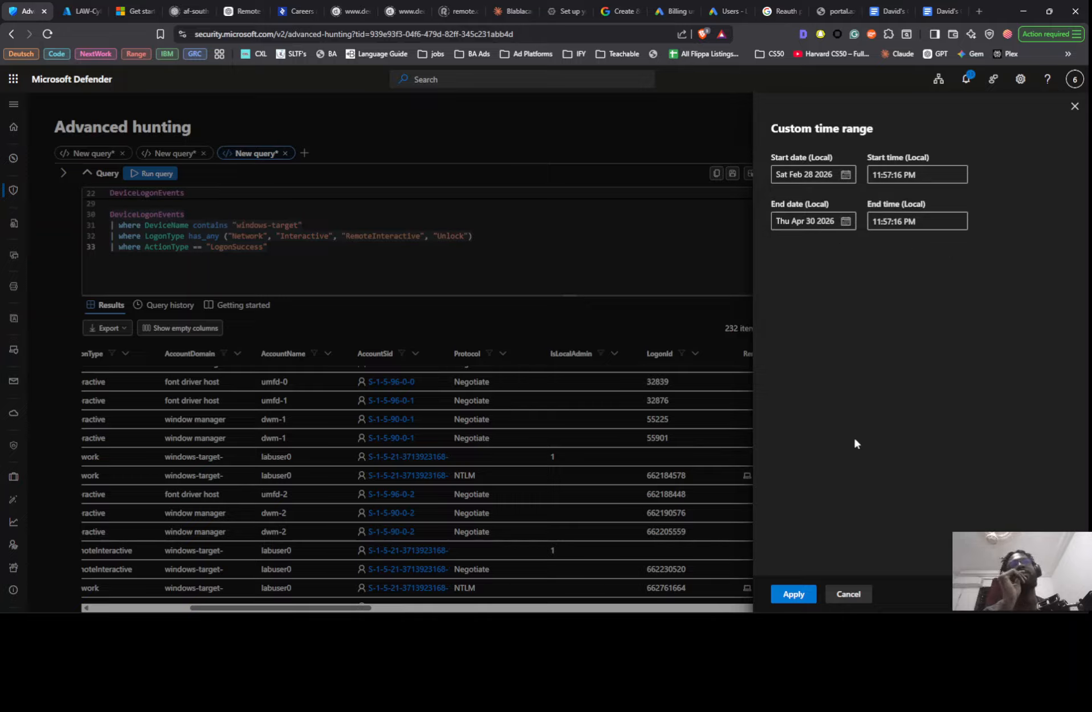
left_click(846, 174)
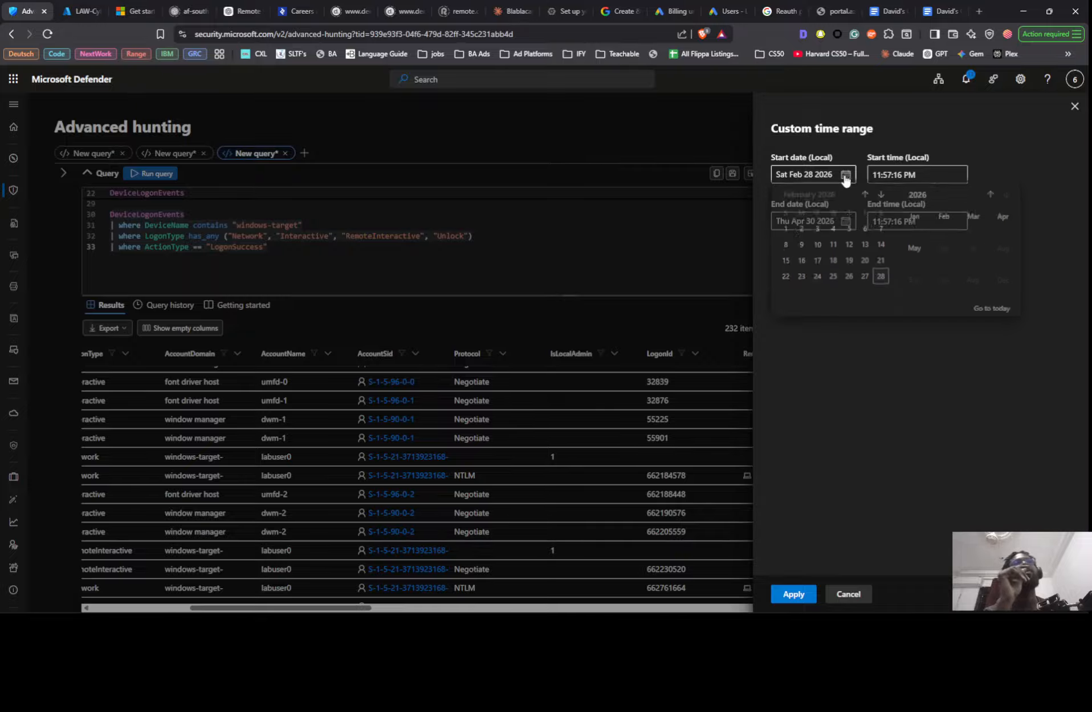
left_click(972, 222)
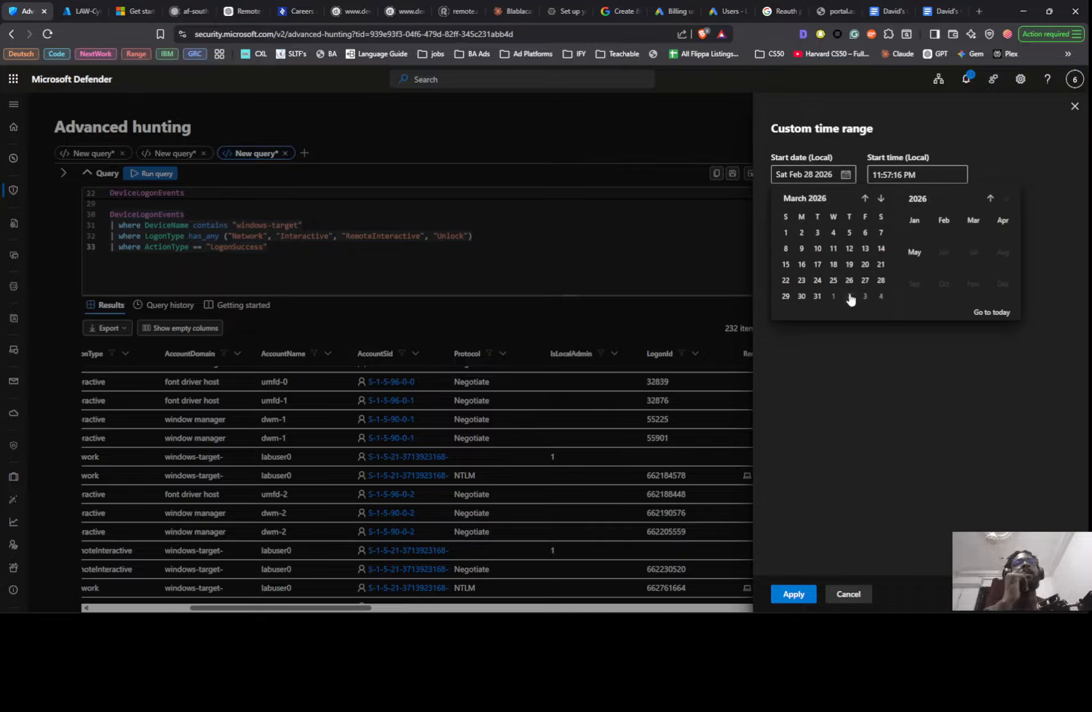
left_click(815, 293)
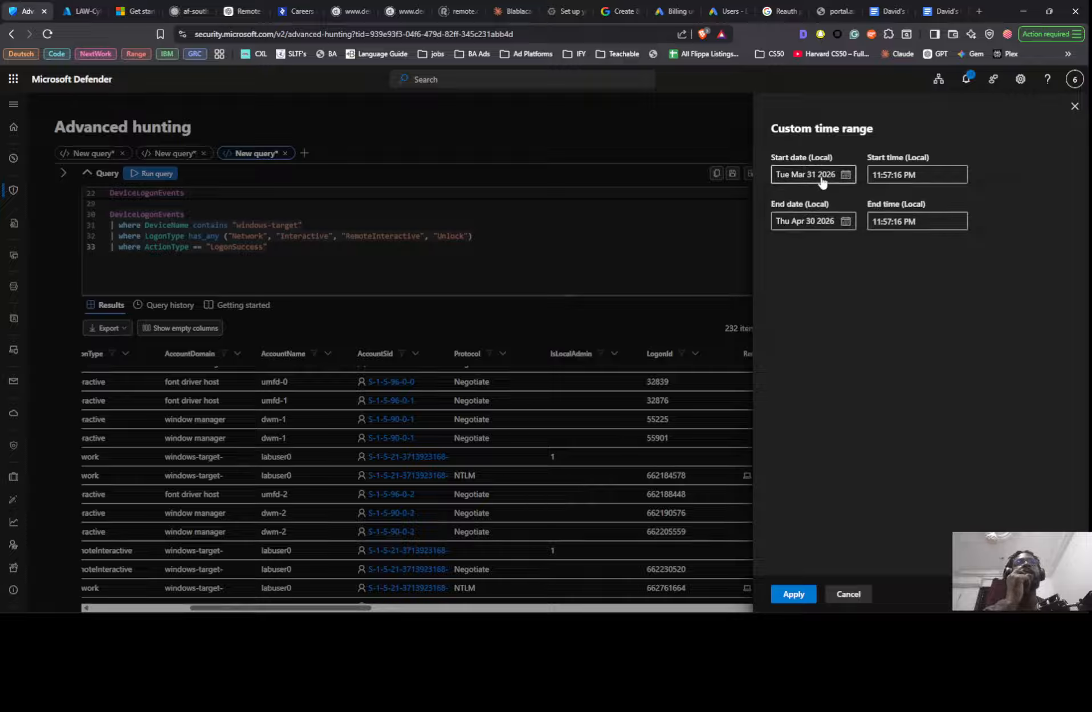
left_click(794, 594)
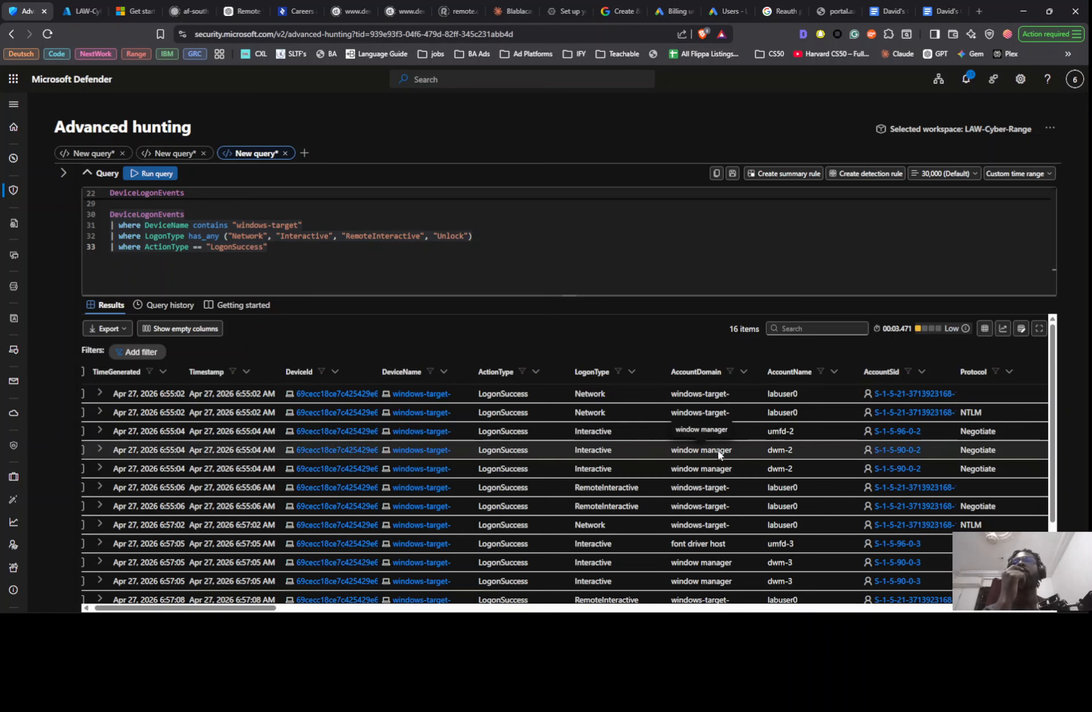
- Compare the timestamps of the successful logons with the finding on the dwm-1 and umfd-1 accounts in the Google Docs threat hunt notes
scroll(537, 515, "down", 3)
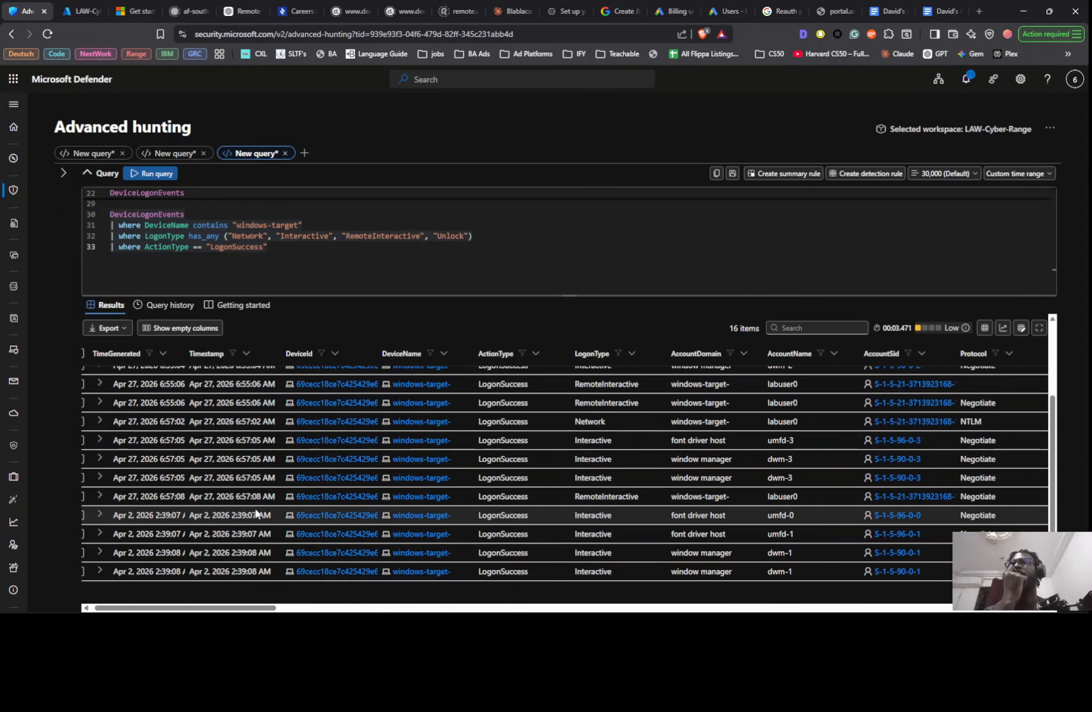
scroll(256, 513, "up", 1)
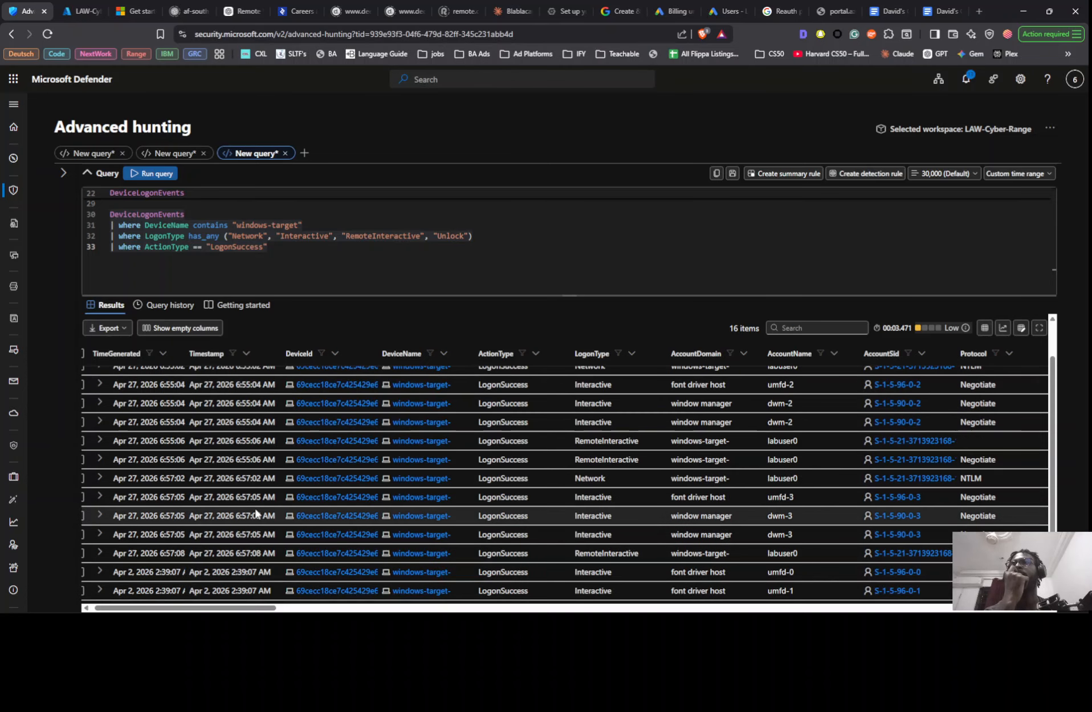
key("alt+Tab")
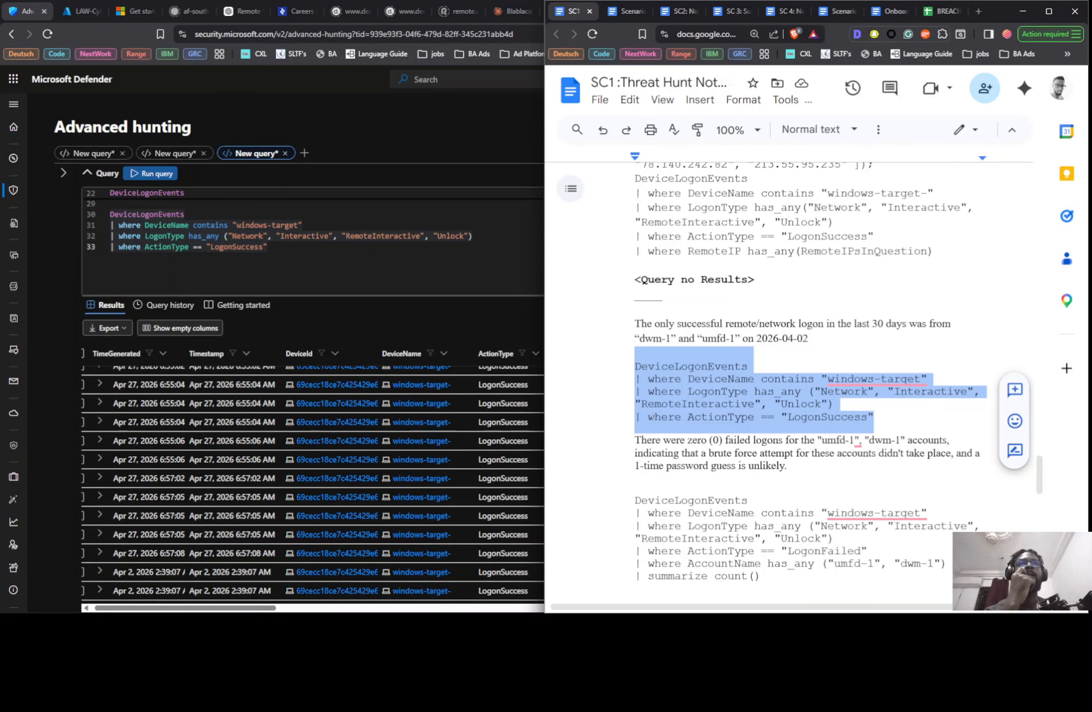
scroll(722, 437, "down", 2)
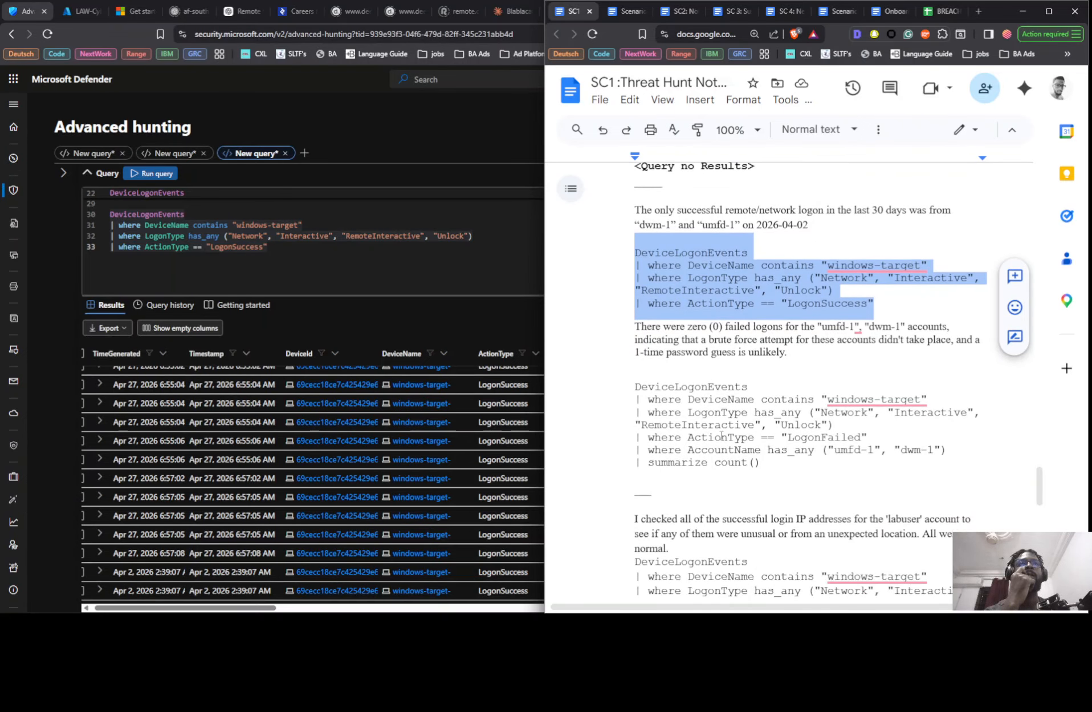
scroll(722, 436, "down", 1)
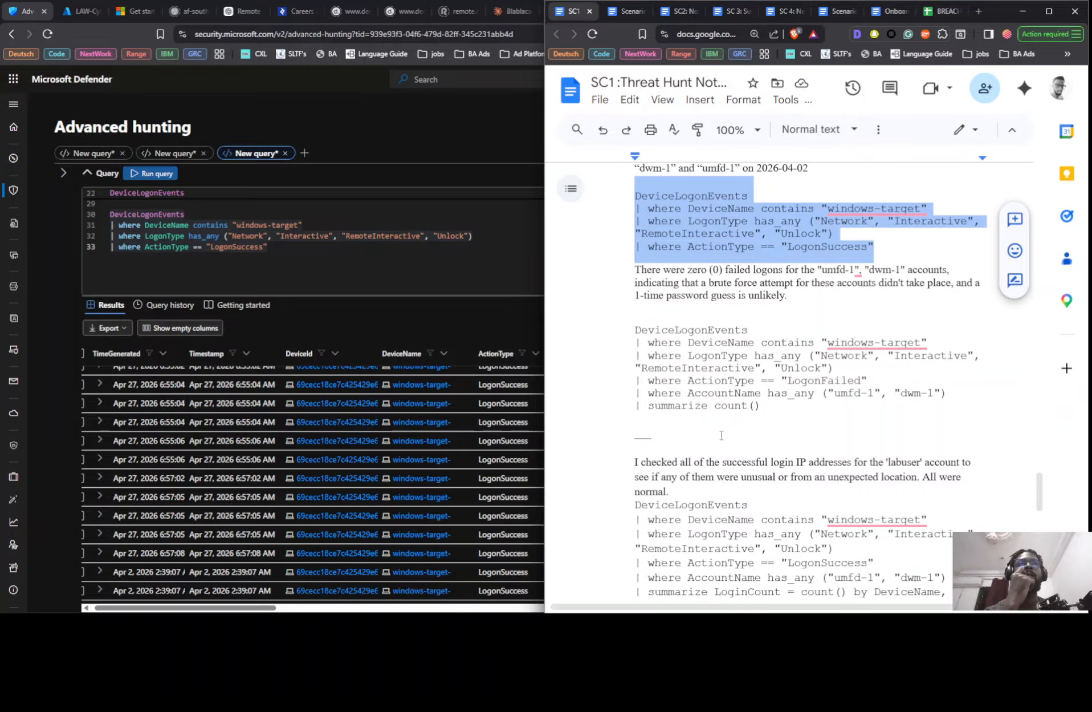
scroll(722, 436, "up", 4)
scroll(720, 435, "up", 2)
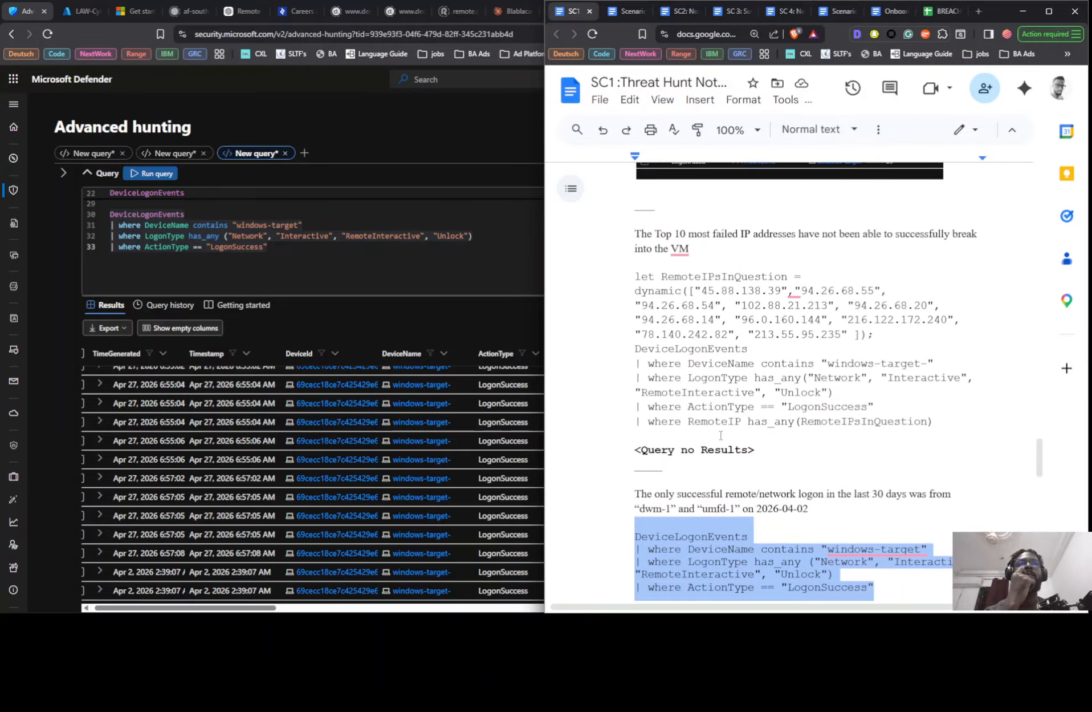
scroll(721, 435, "down", 1)
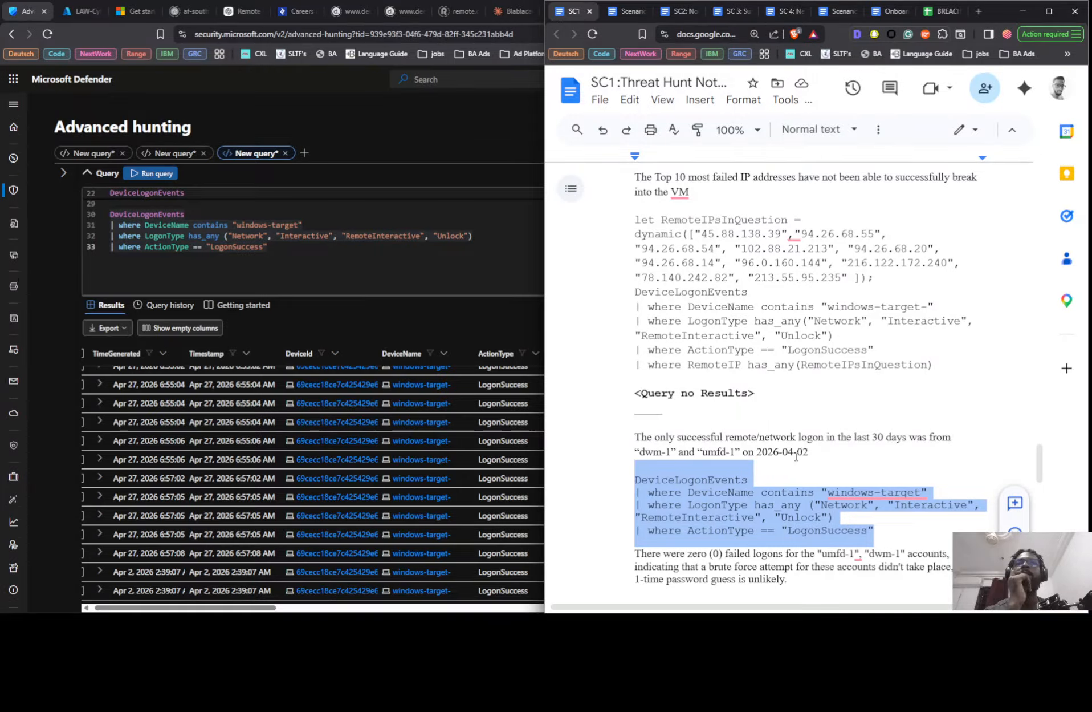
scroll(287, 517, "down", 2)
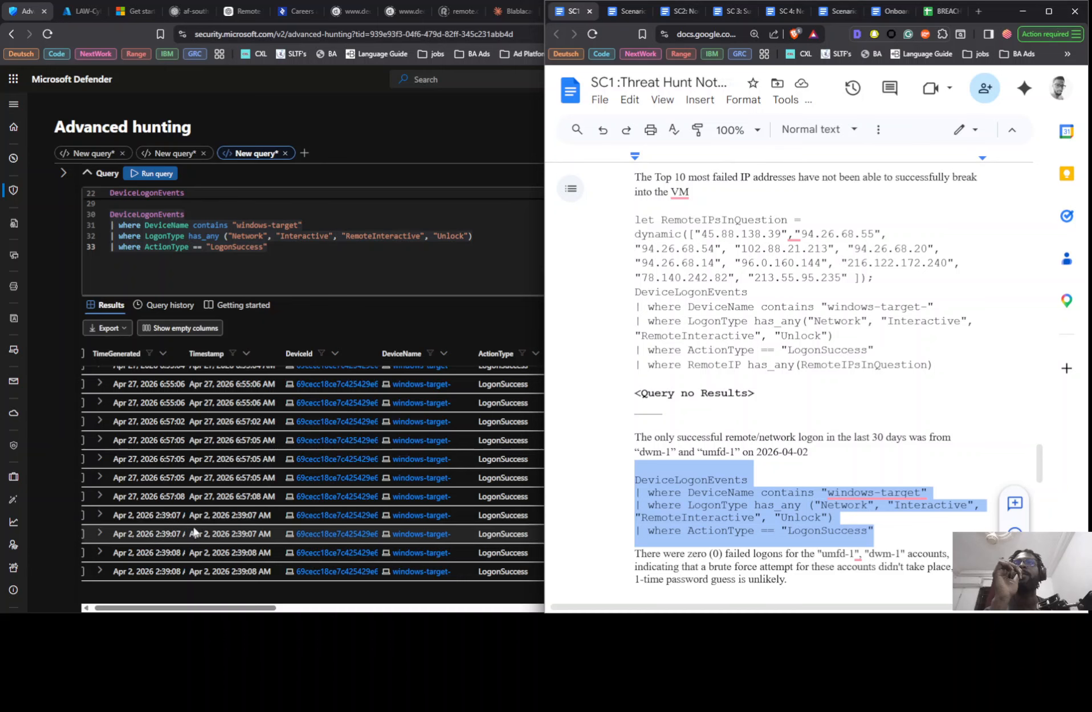
scroll(193, 532, "up", 3)
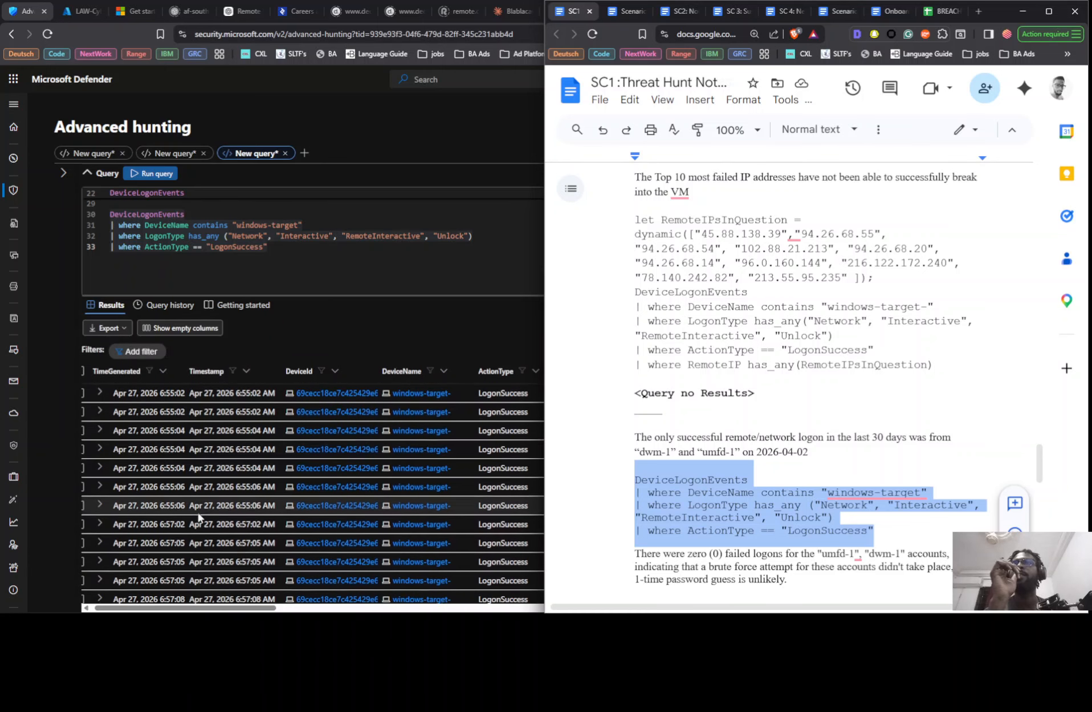
scroll(200, 519, "down", 3)
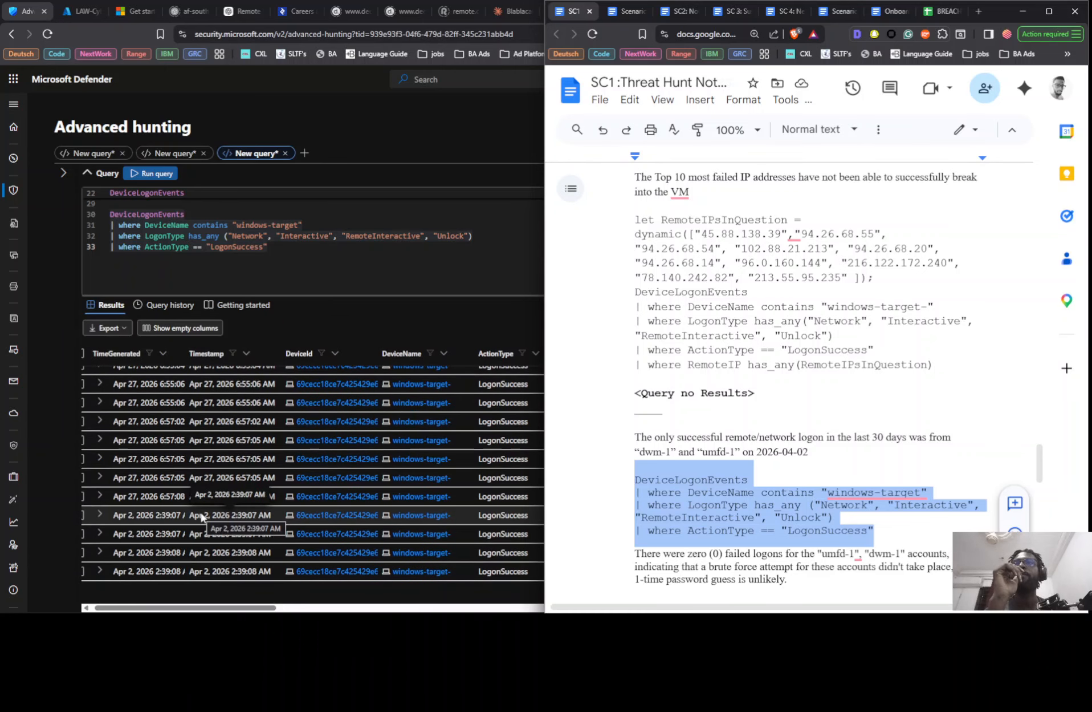
- Return to advanced hunting and move the custom time range's start date to March 1, 2026, applying it to the query
left_click(437, 311)
left_click(1016, 171)
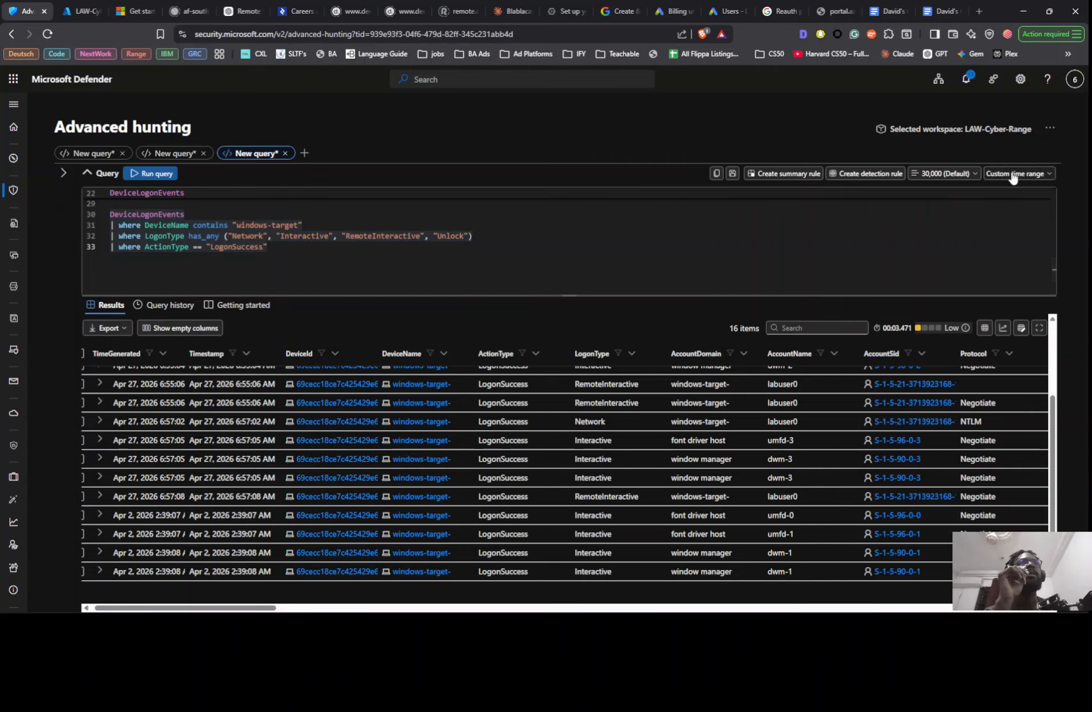
left_click(1035, 351)
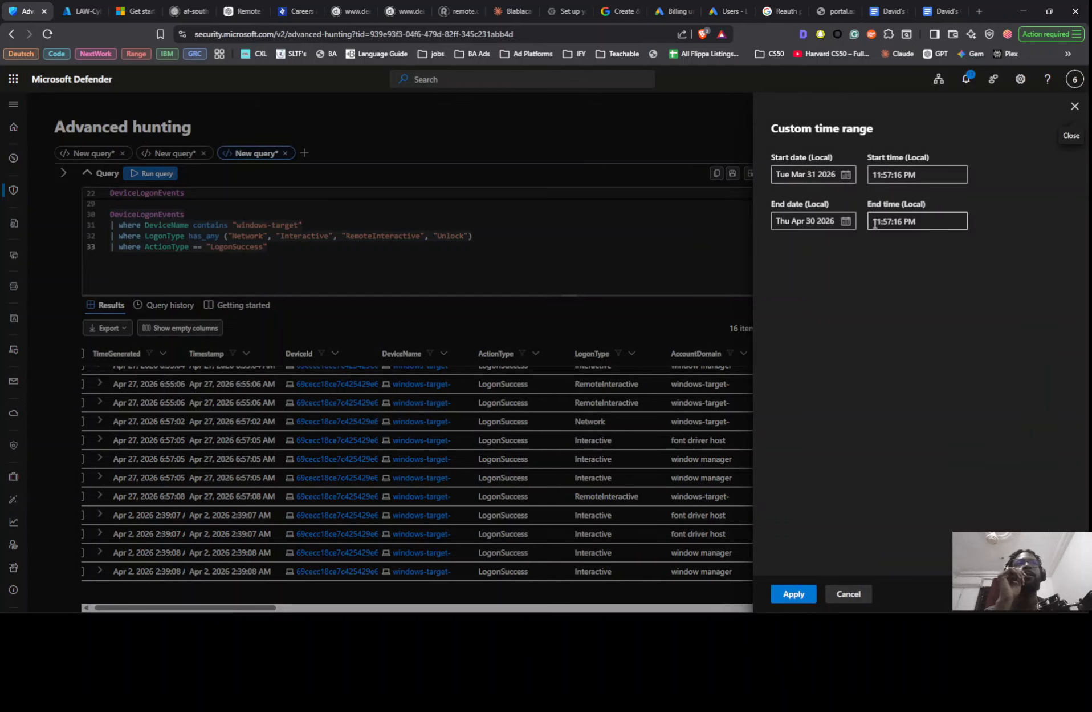
left_click(848, 177)
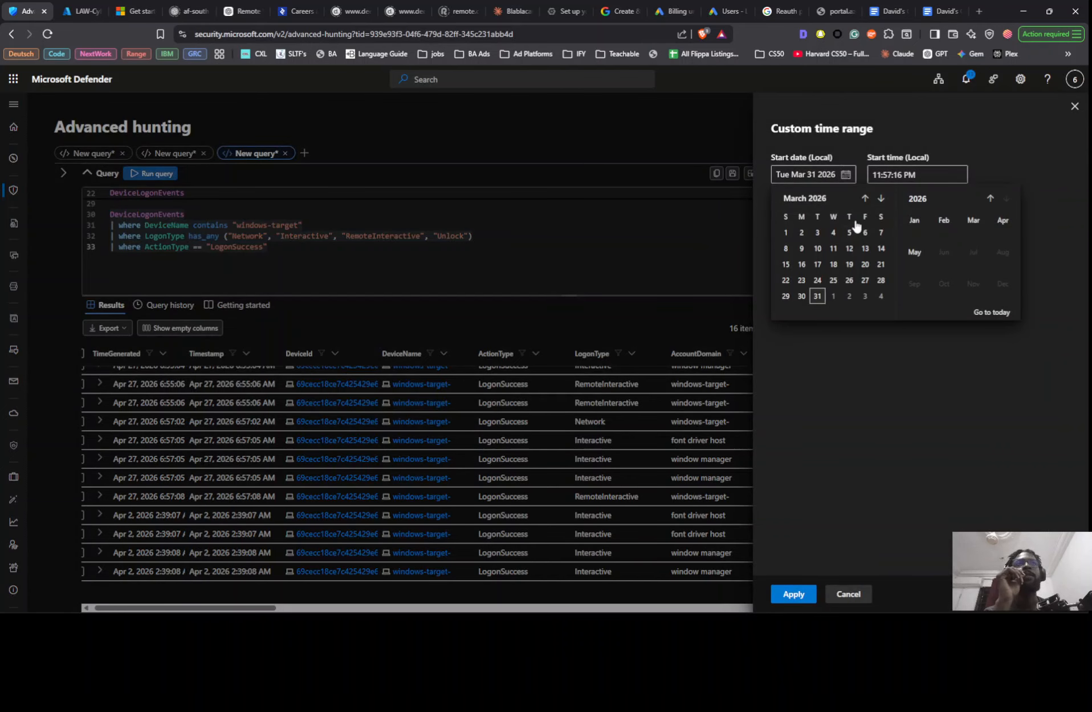
left_click(786, 233)
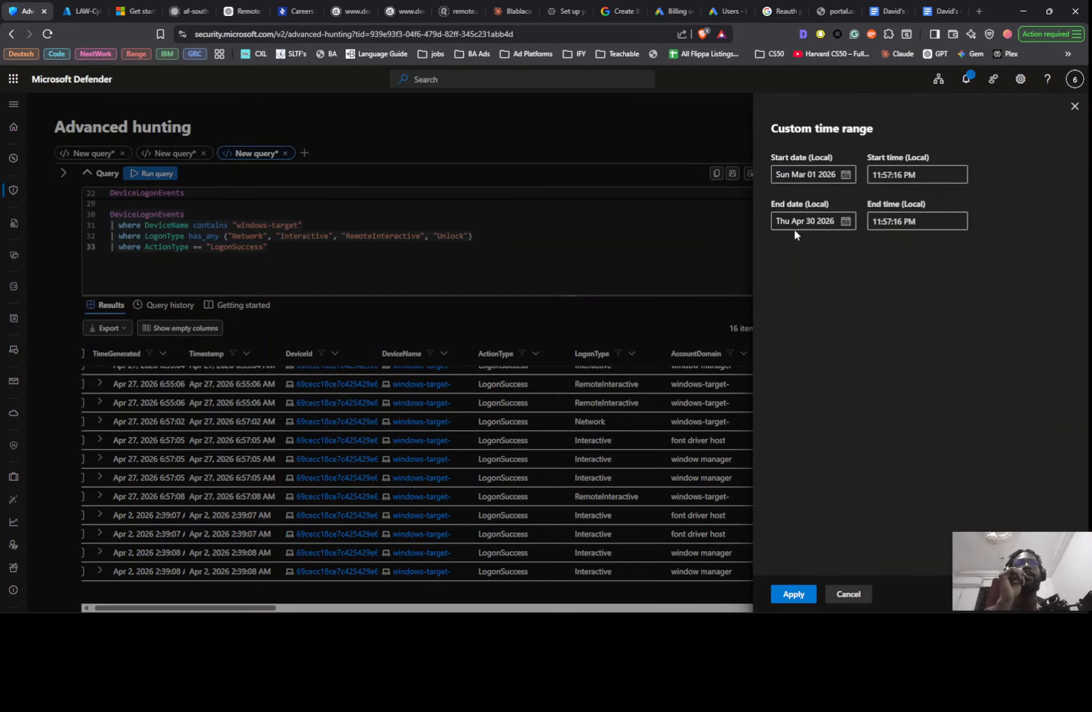
left_click(794, 593)
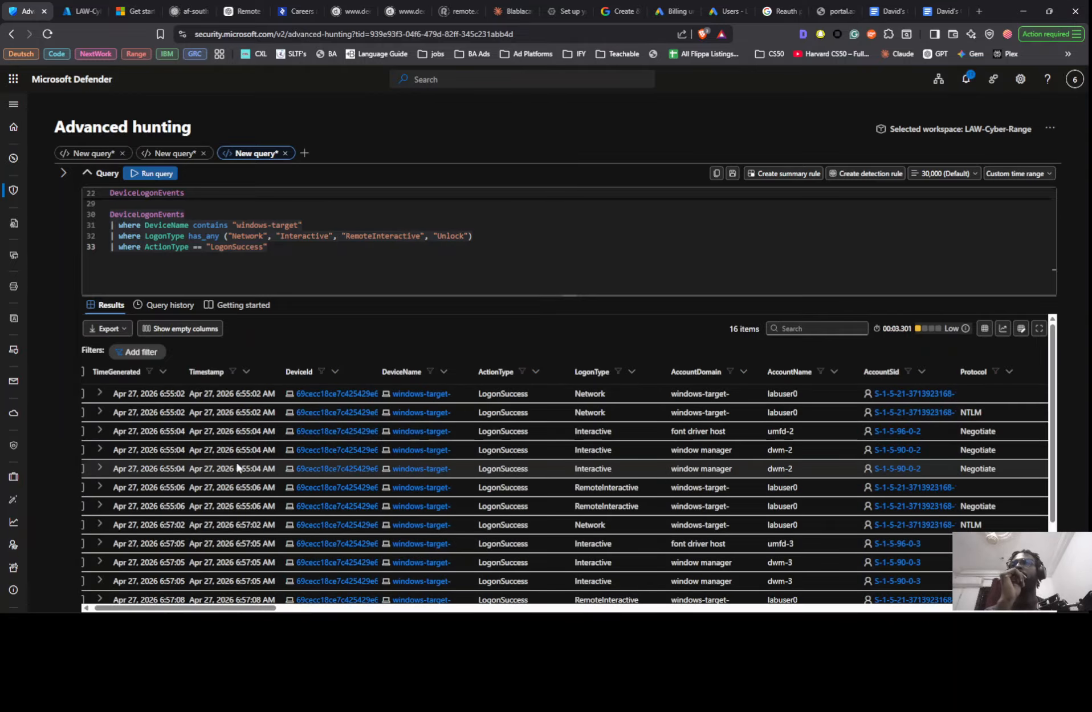
- Examine the timestamps, logon types and account names of the successful logons, glancing at the Notion findings page before returning to the query
scroll(239, 468, "down", 3)
scroll(245, 492, "up", 3)
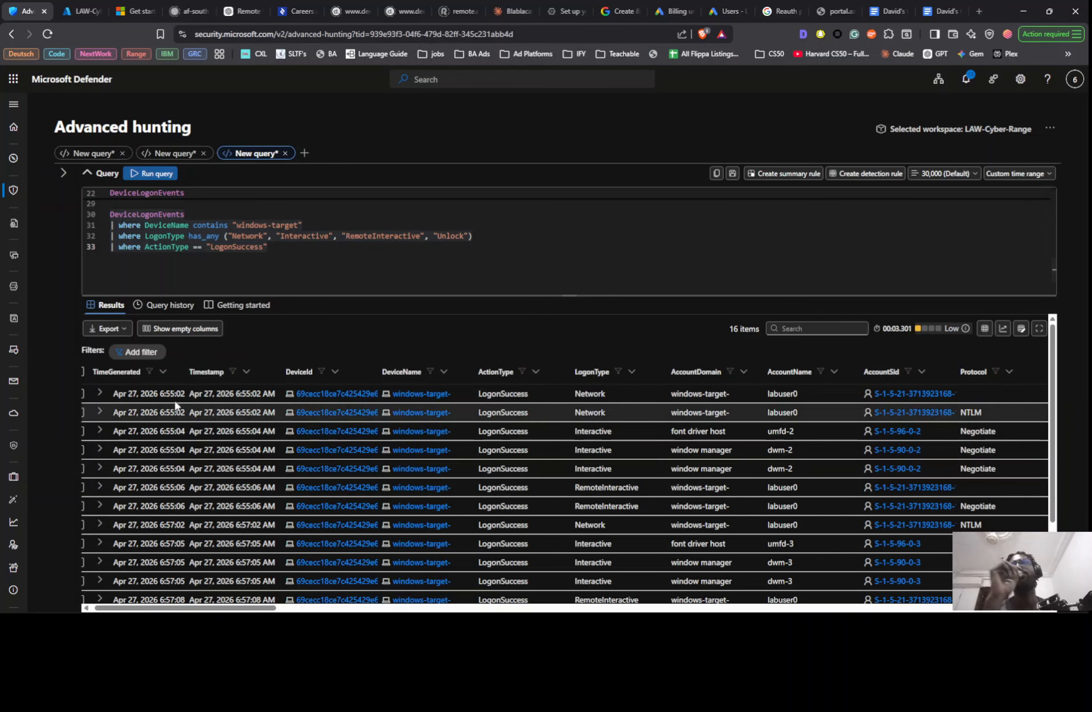
scroll(236, 497, "down", 3)
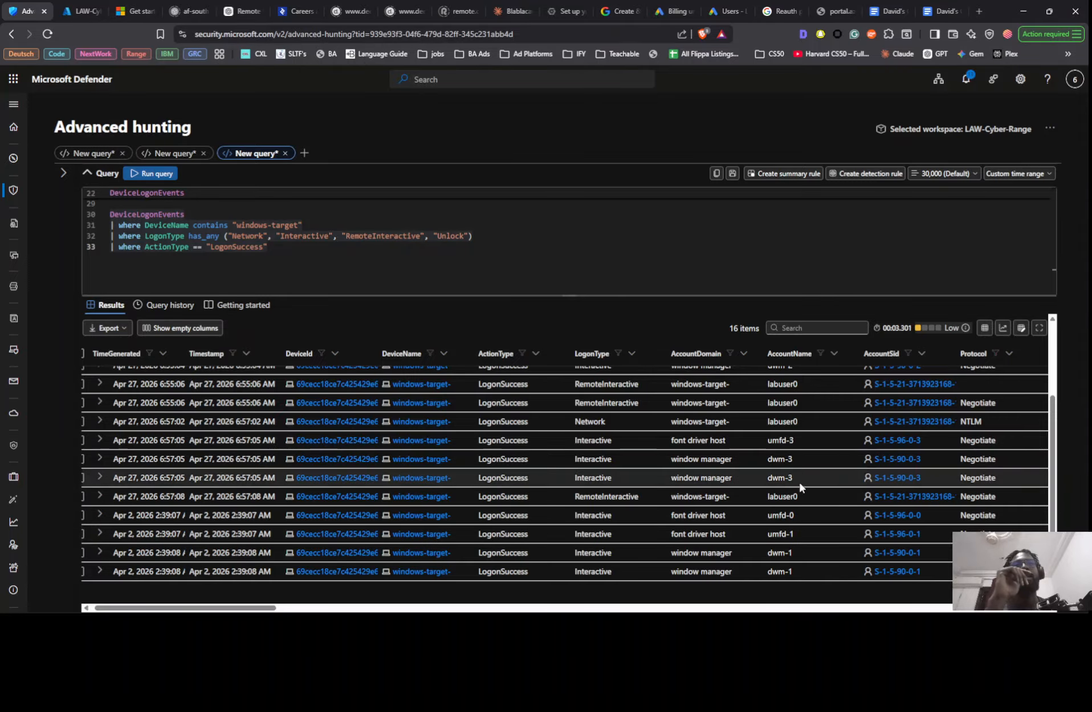
scroll(785, 443, "up", 3)
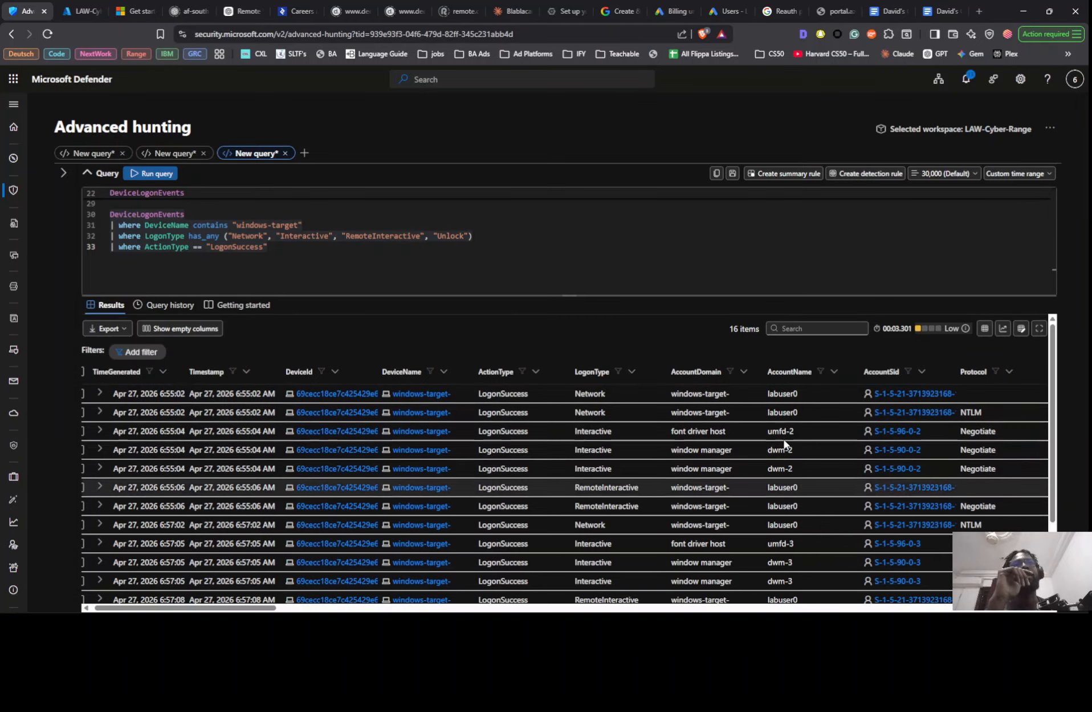
scroll(788, 447, "down", 3)
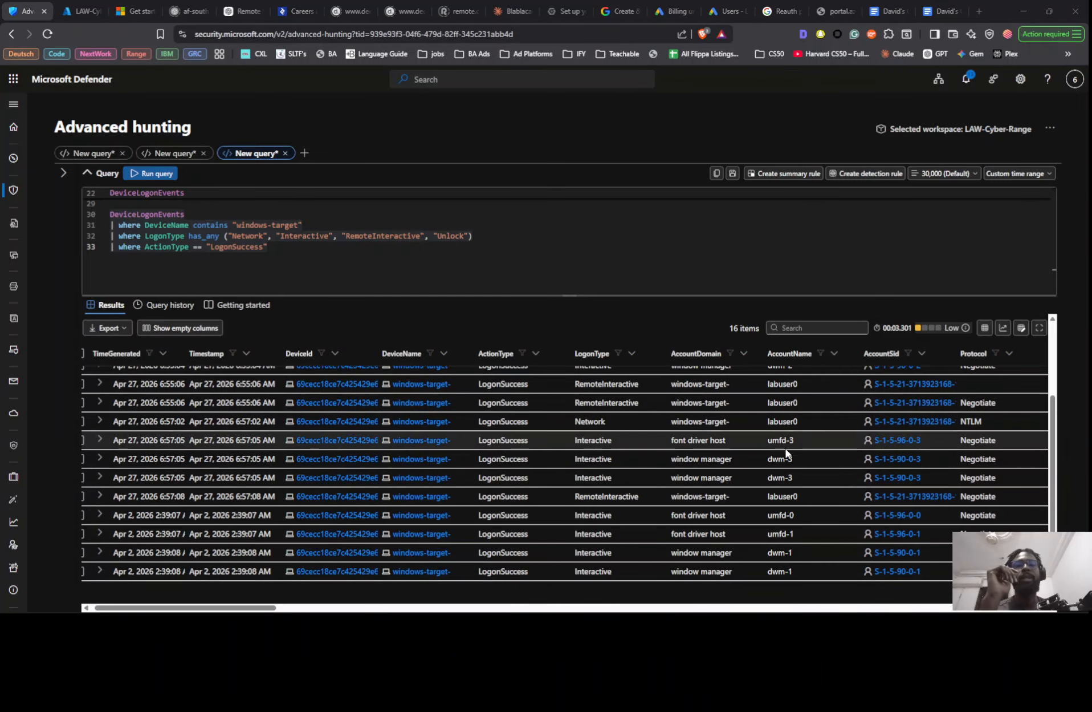
key("alt+Tab")
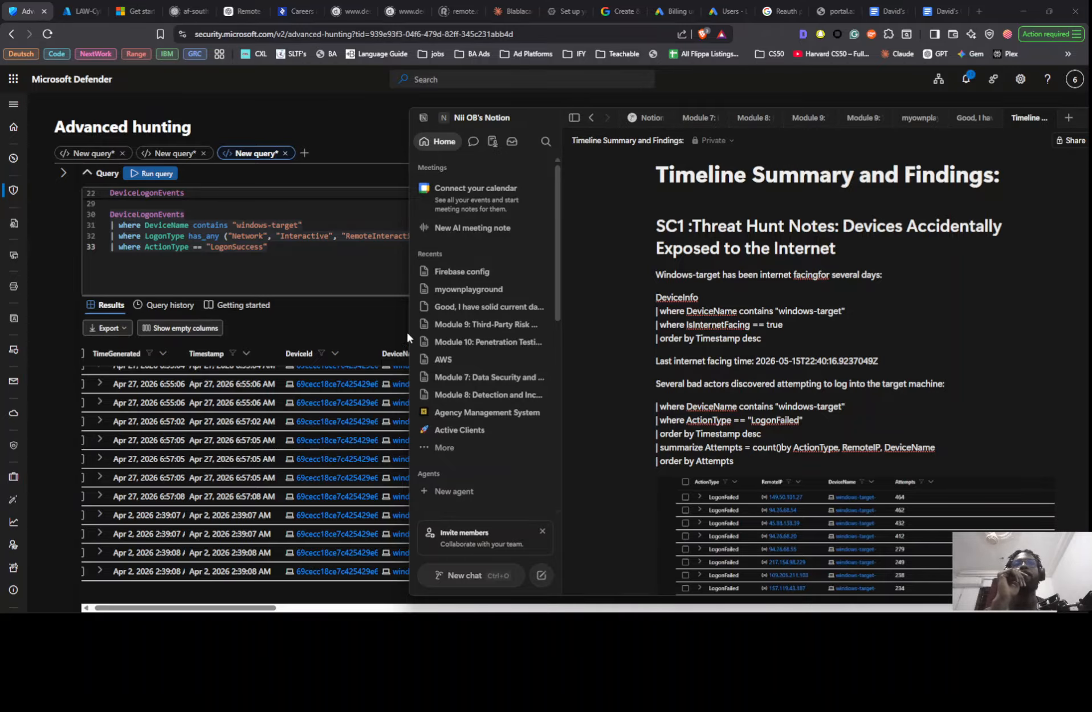
left_click(362, 277)
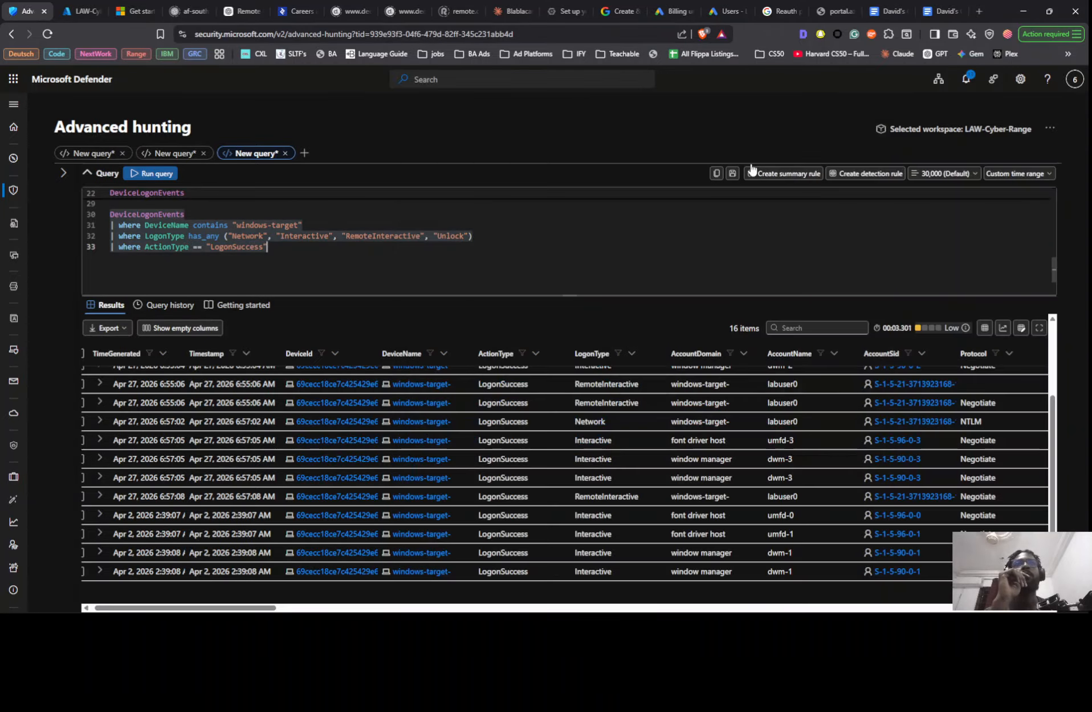
- Set the query's time range to the last 30 days and look through the timestamps of the successful logons
left_click(1000, 173)
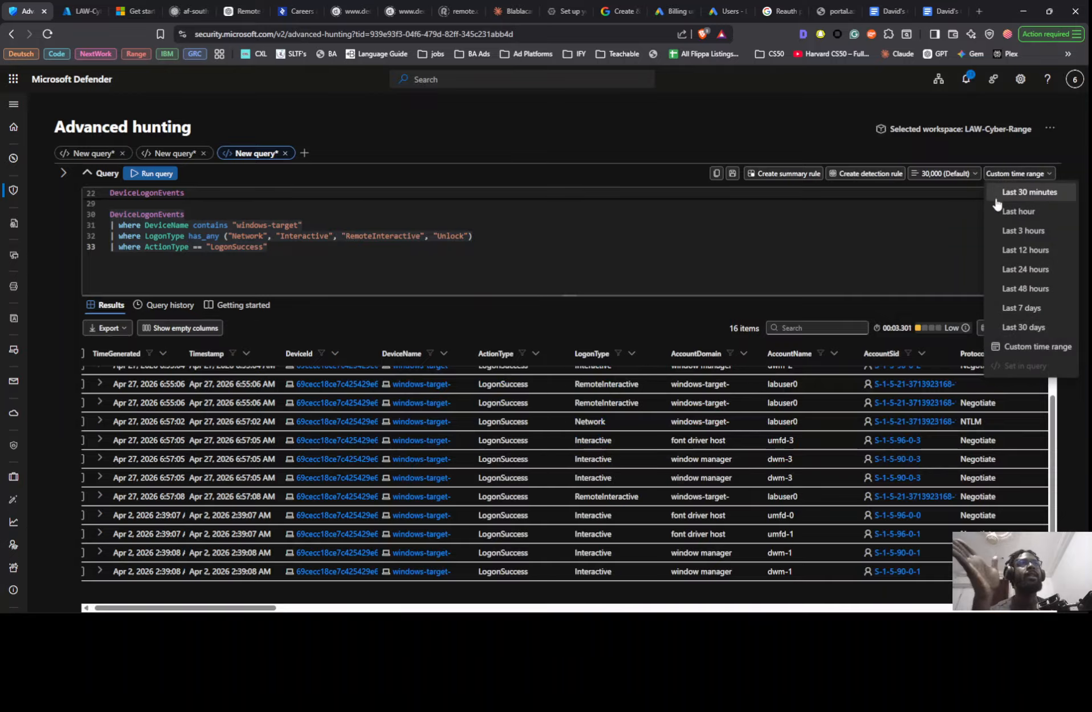
left_click(1018, 327)
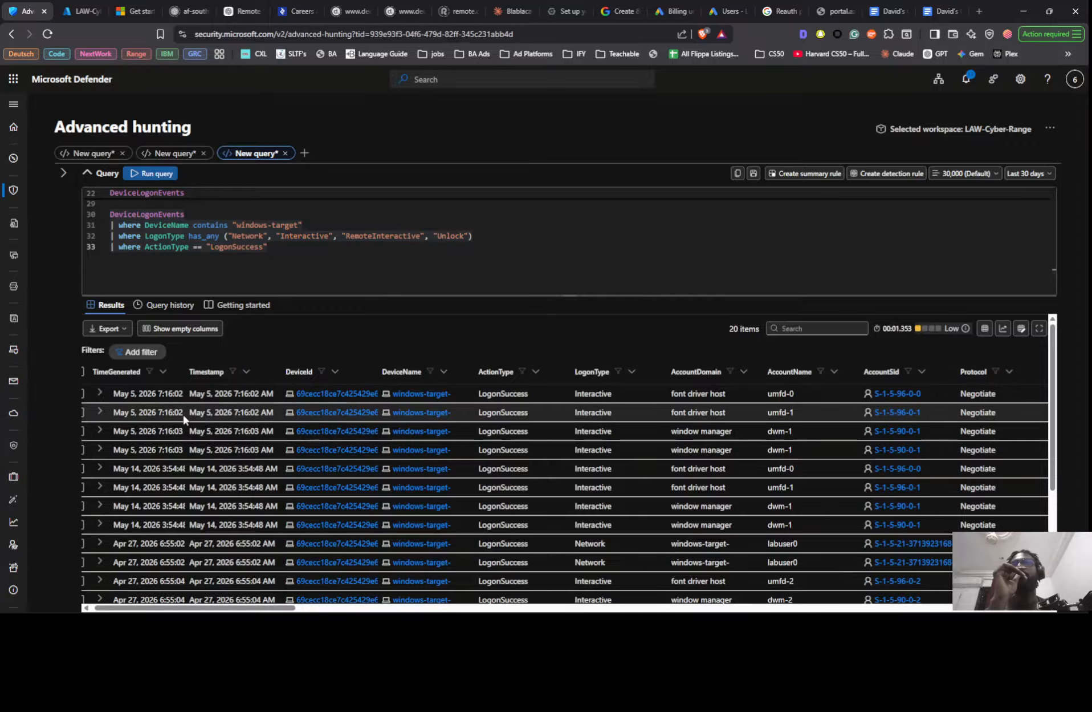
scroll(193, 428, "down", 1)
scroll(193, 429, "down", 2)
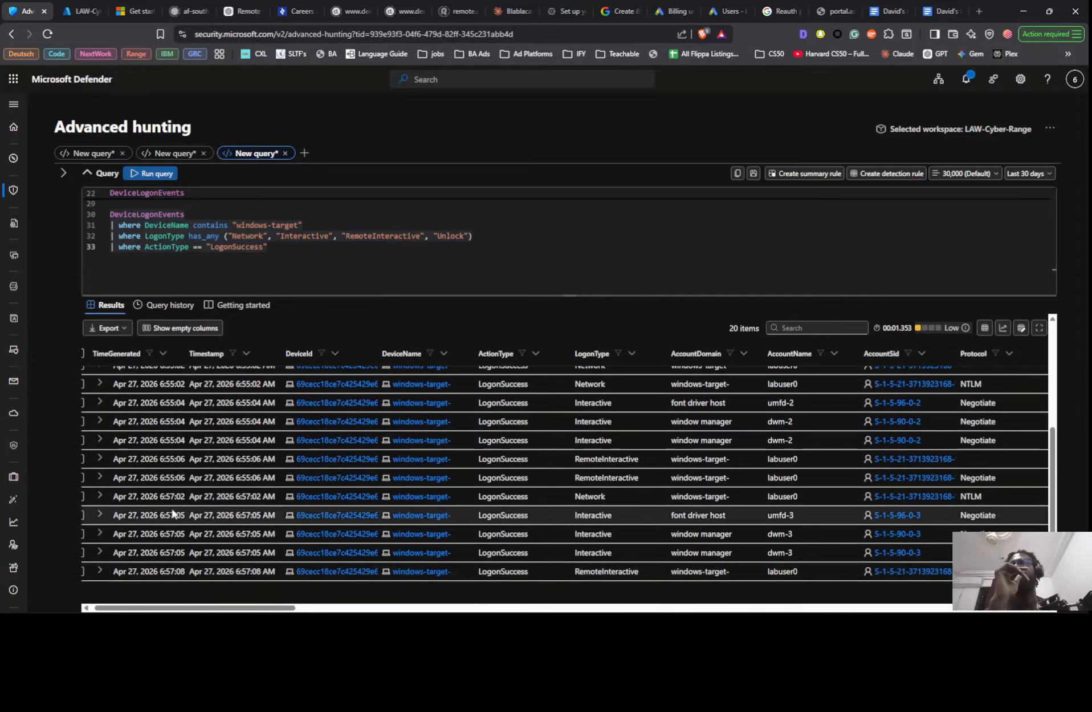
- Compare the accounts and dates of the successful logons with the dwm-1 and umfd-1 findings in the Google Docs threat hunt notes
scroll(173, 514, "up", 5)
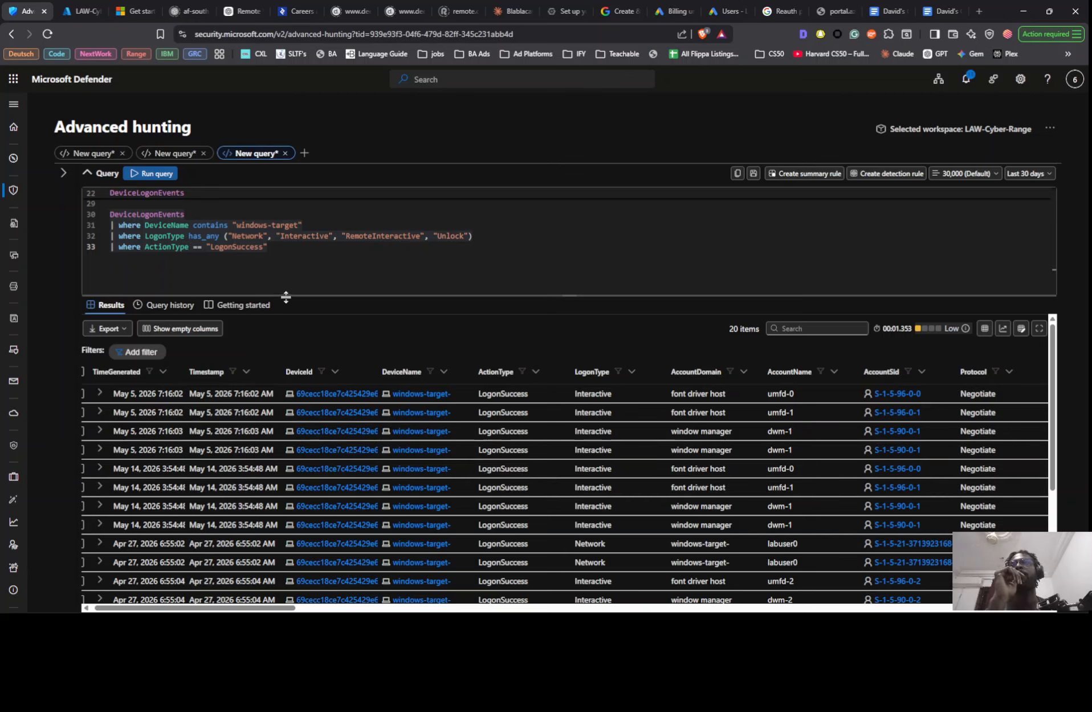
scroll(219, 280, "up", 2)
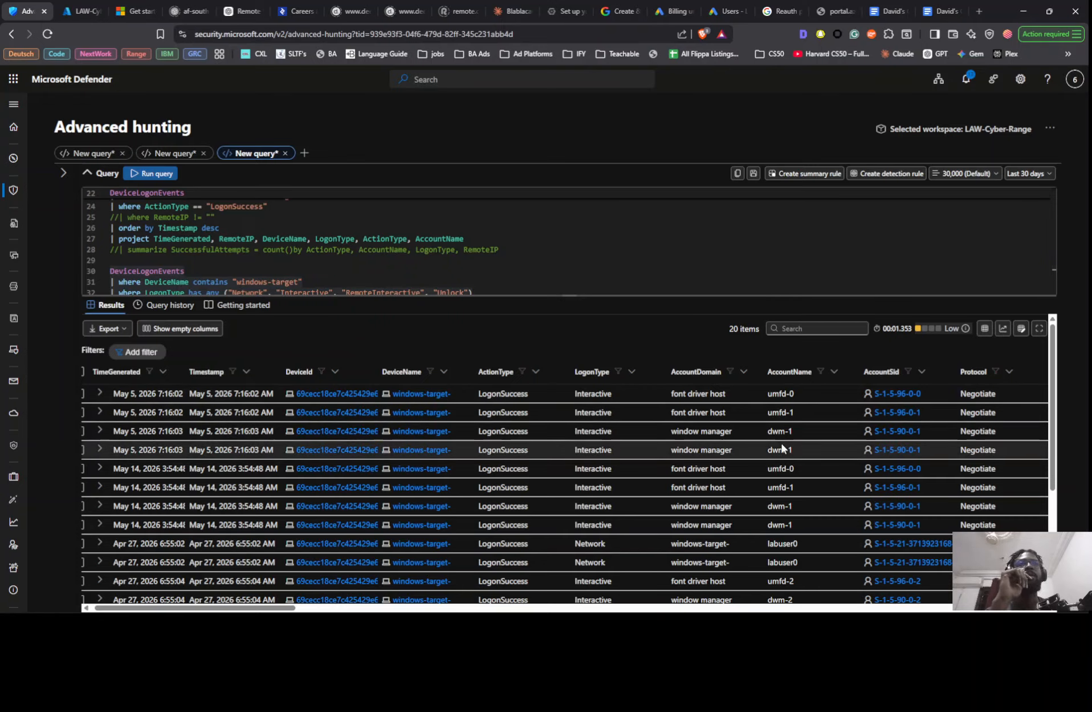
scroll(482, 271, "down", 1)
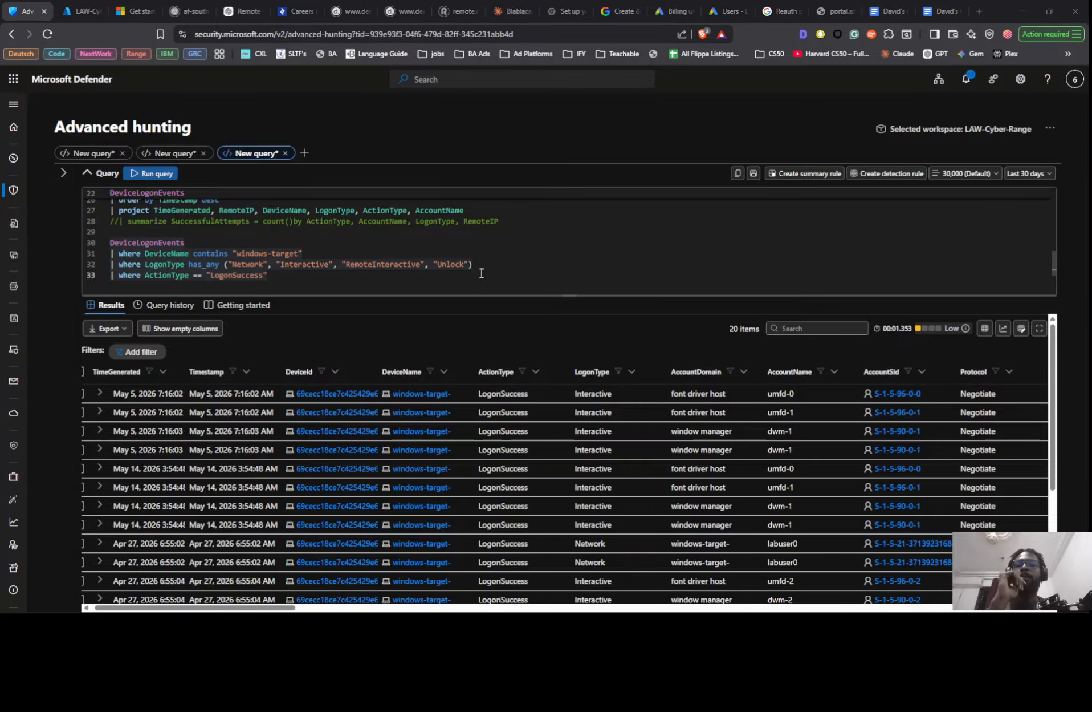
key("alt+Tab")
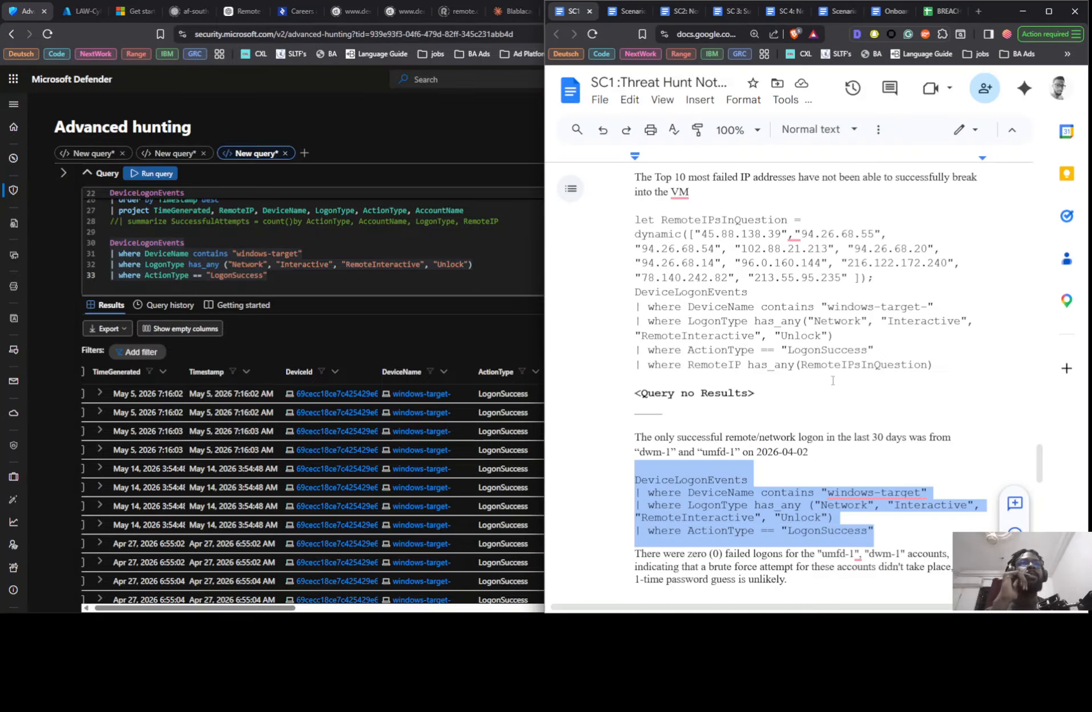
scroll(833, 380, "down", 2)
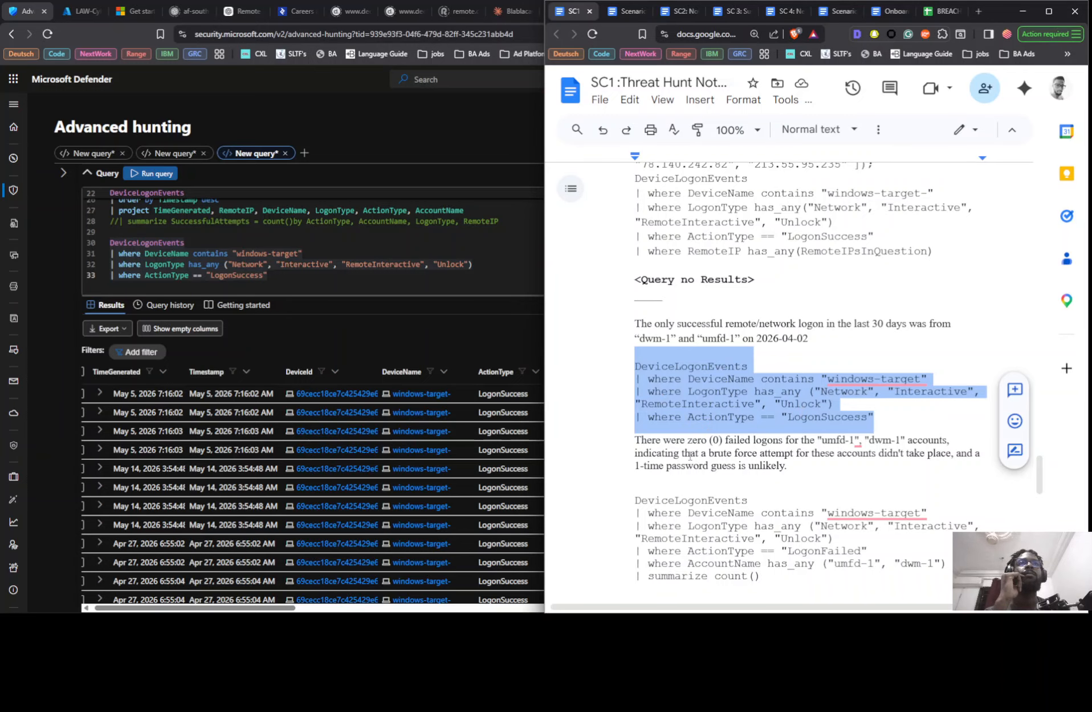
scroll(736, 451, "down", 2)
scroll(763, 458, "up", 3)
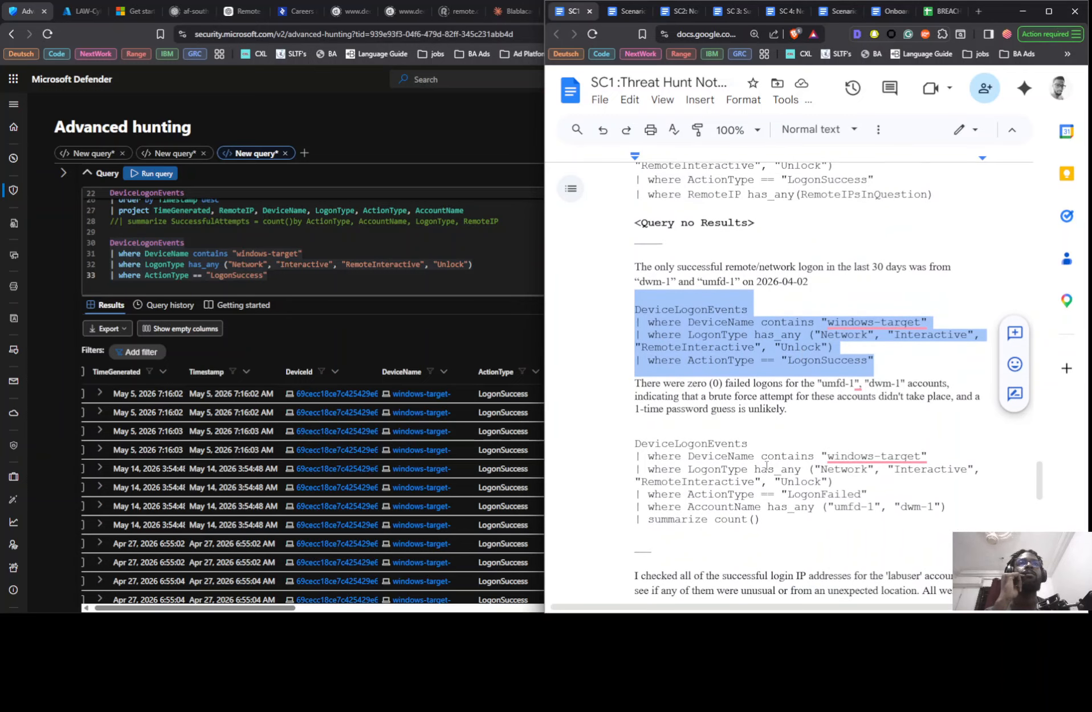
scroll(763, 458, "up", 3)
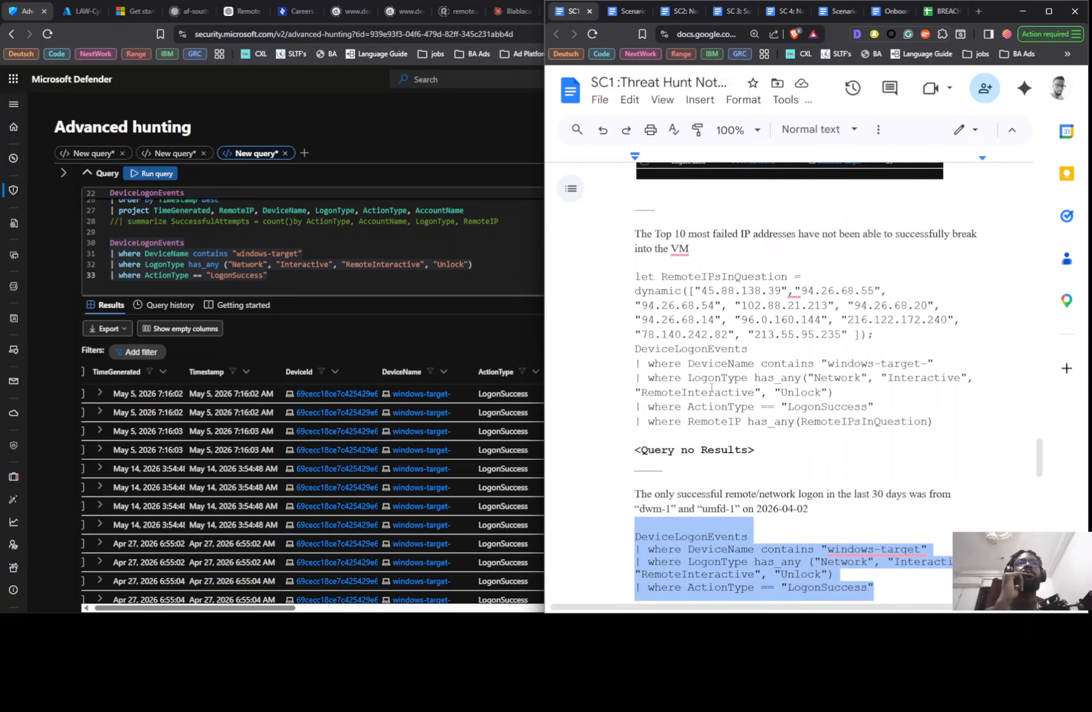
left_click(471, 332)
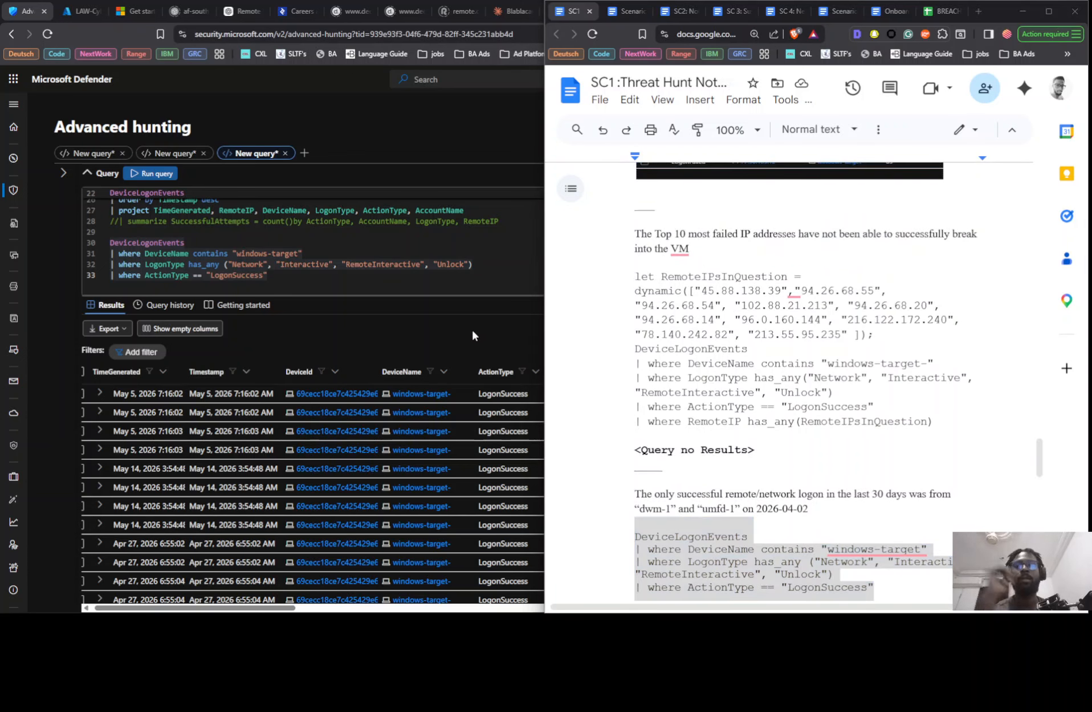
- Review the failed-logon findings on the Notion timeline page, and return to advanced hunting to examine the successful logons' timestamps and account names
key("alt+Tab")
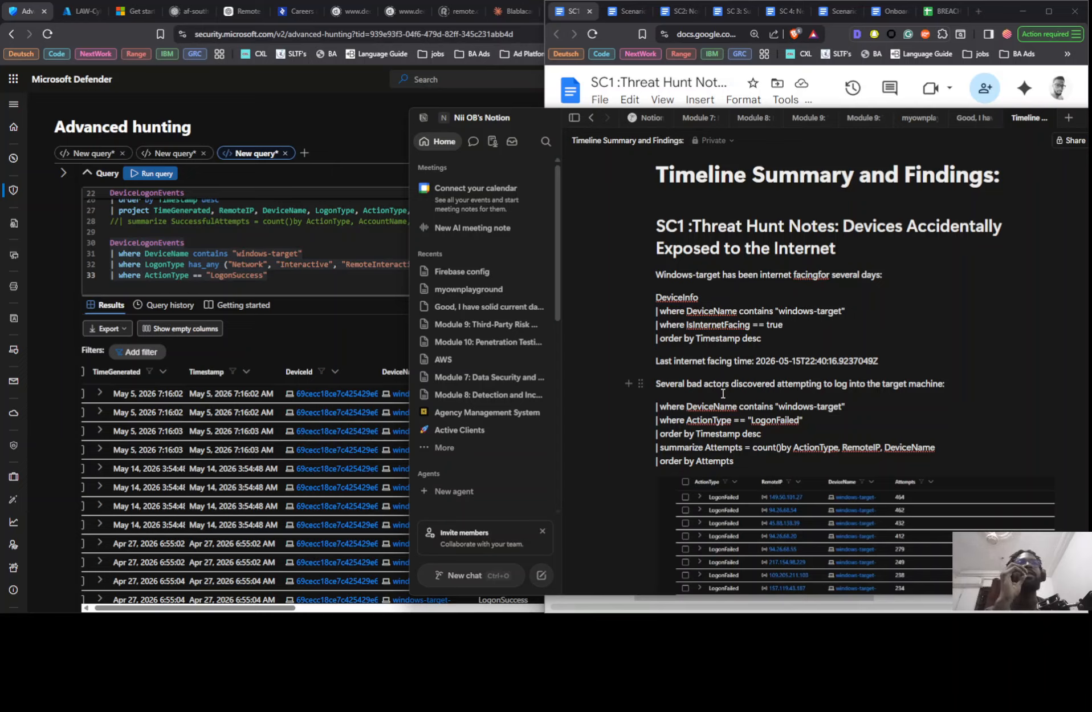
scroll(821, 448, "down", 2)
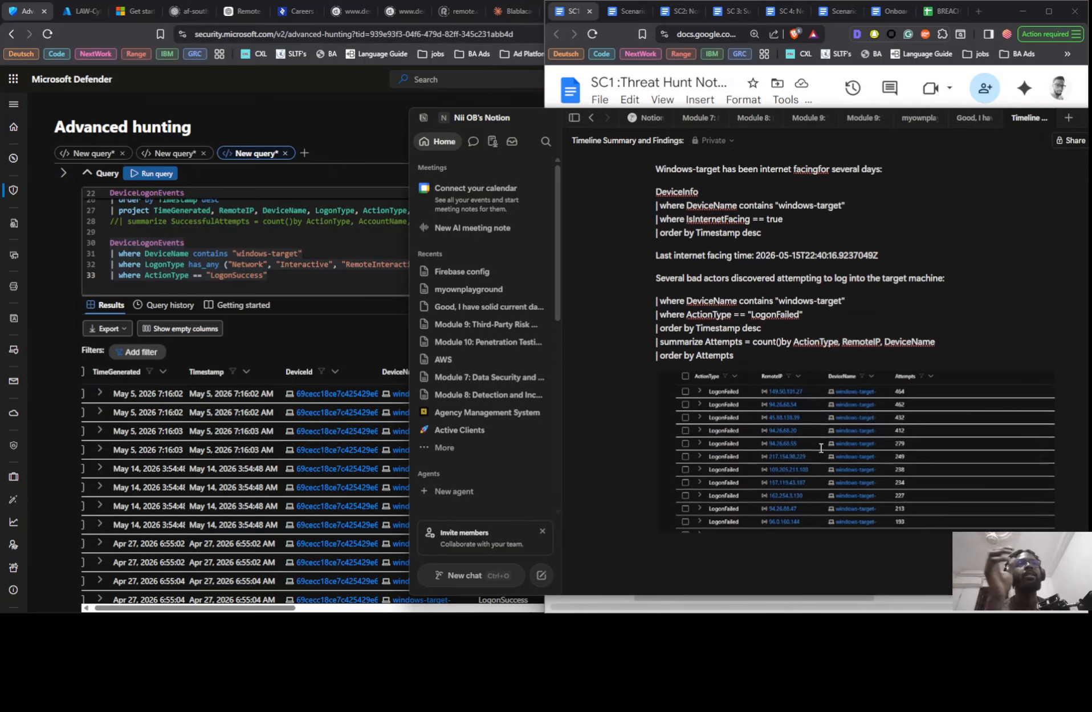
scroll(858, 484, "down", 1)
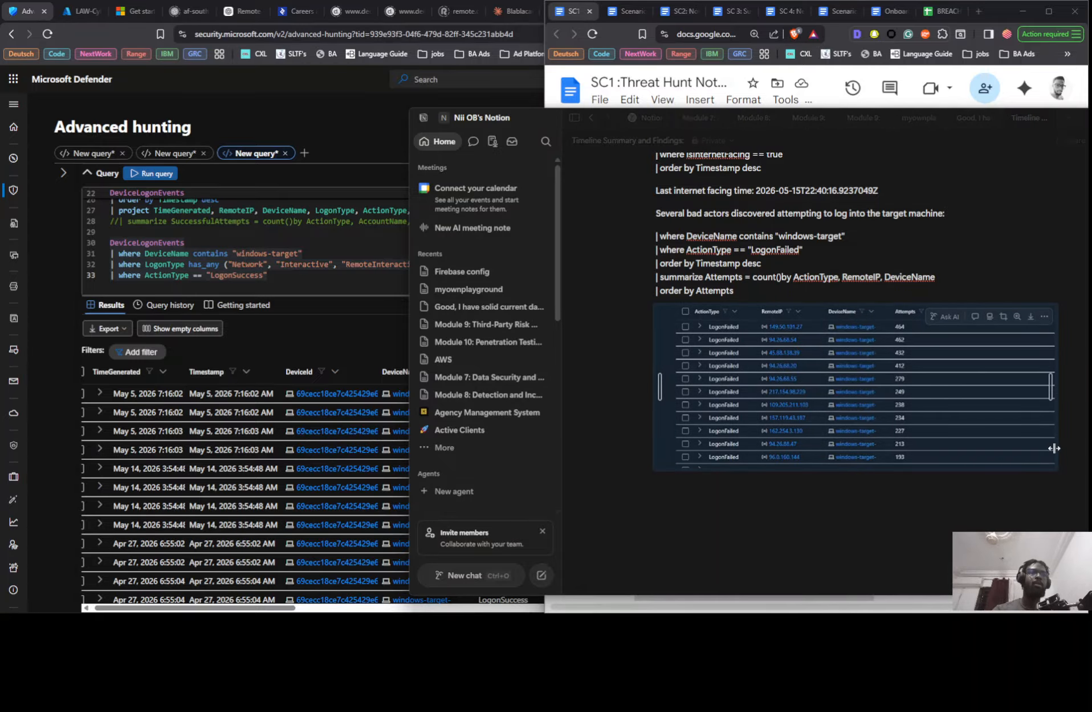
left_click(1072, 480)
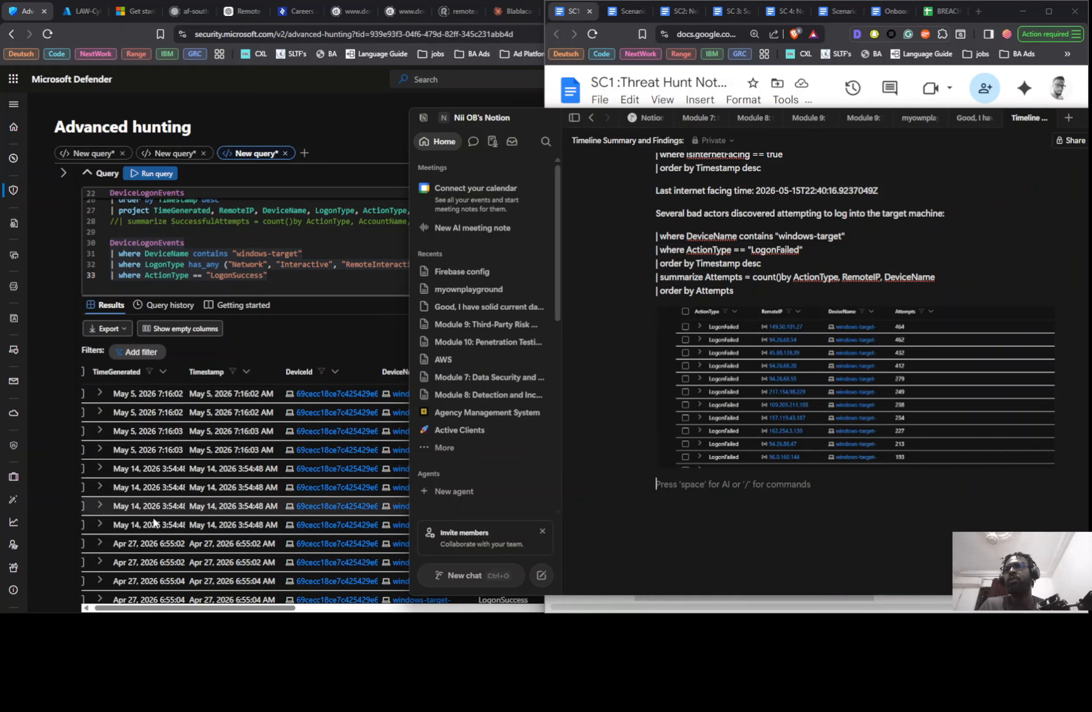
scroll(171, 531, "down", 3)
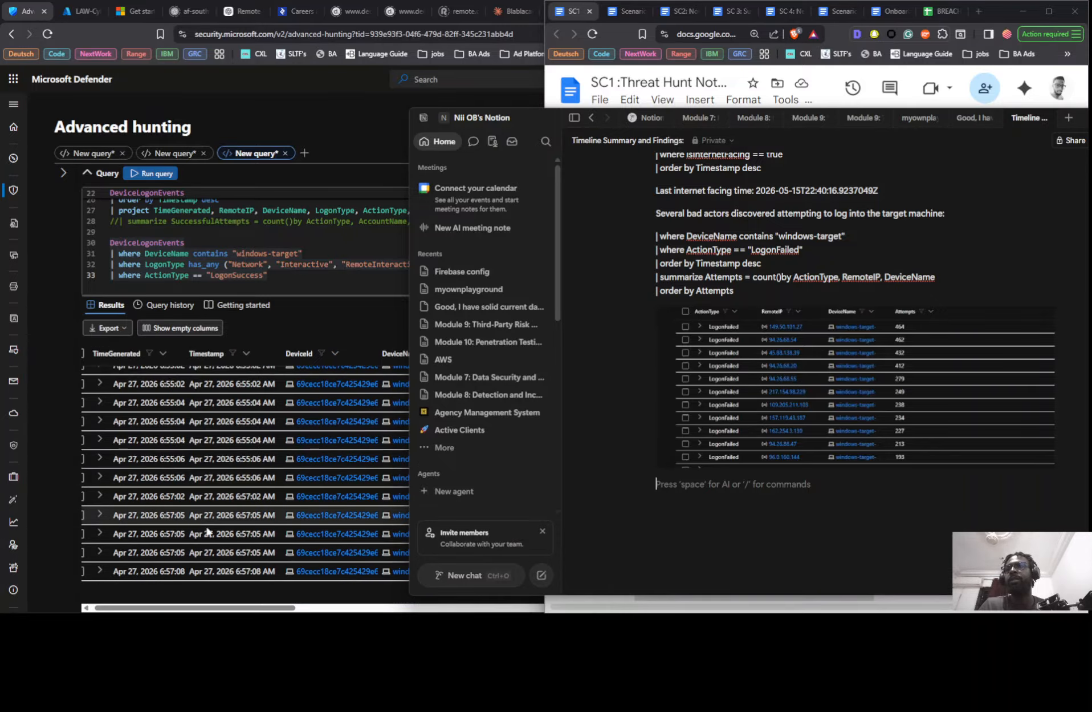
left_click(216, 577)
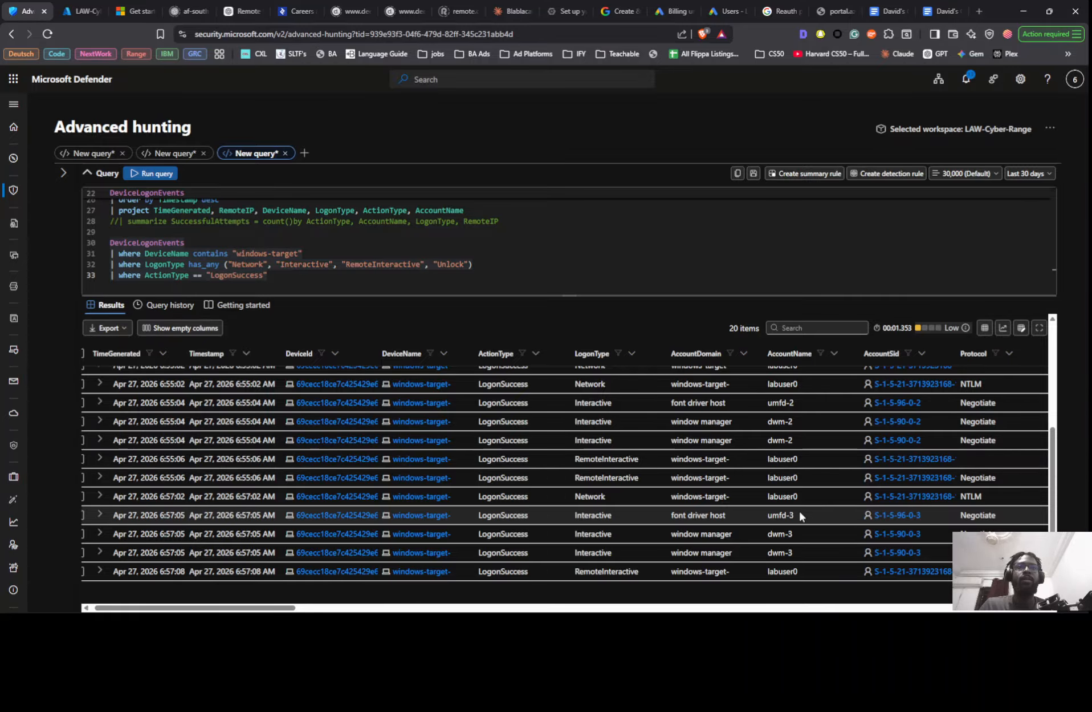
scroll(800, 513, "up", 1)
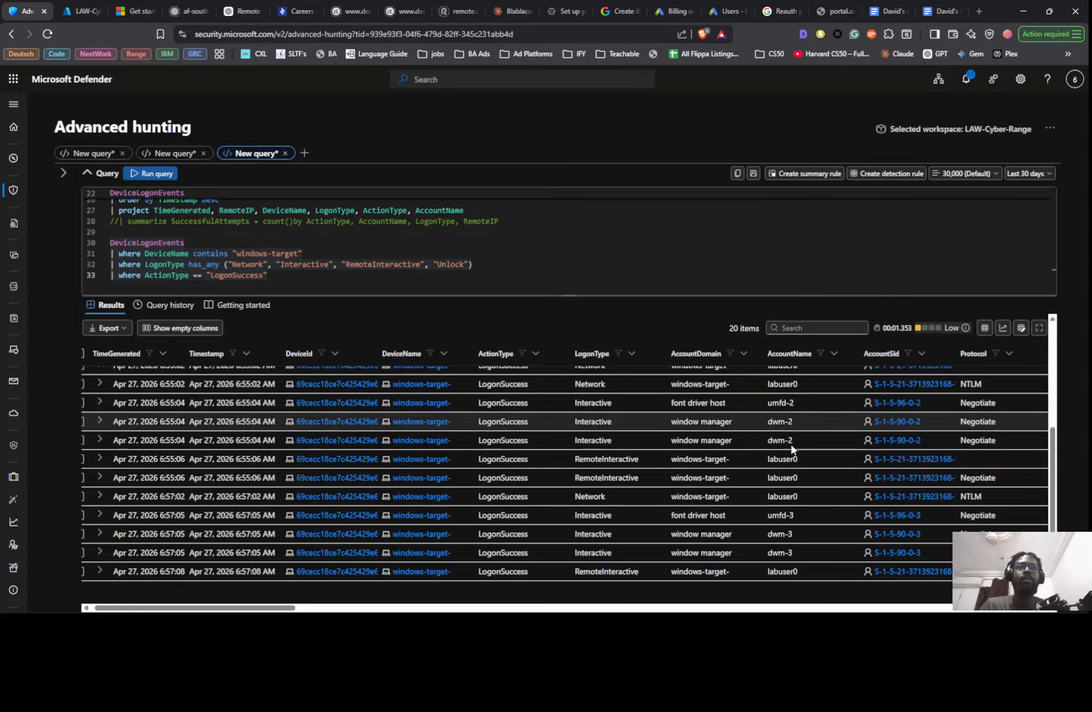
scroll(821, 512, "up", 3)
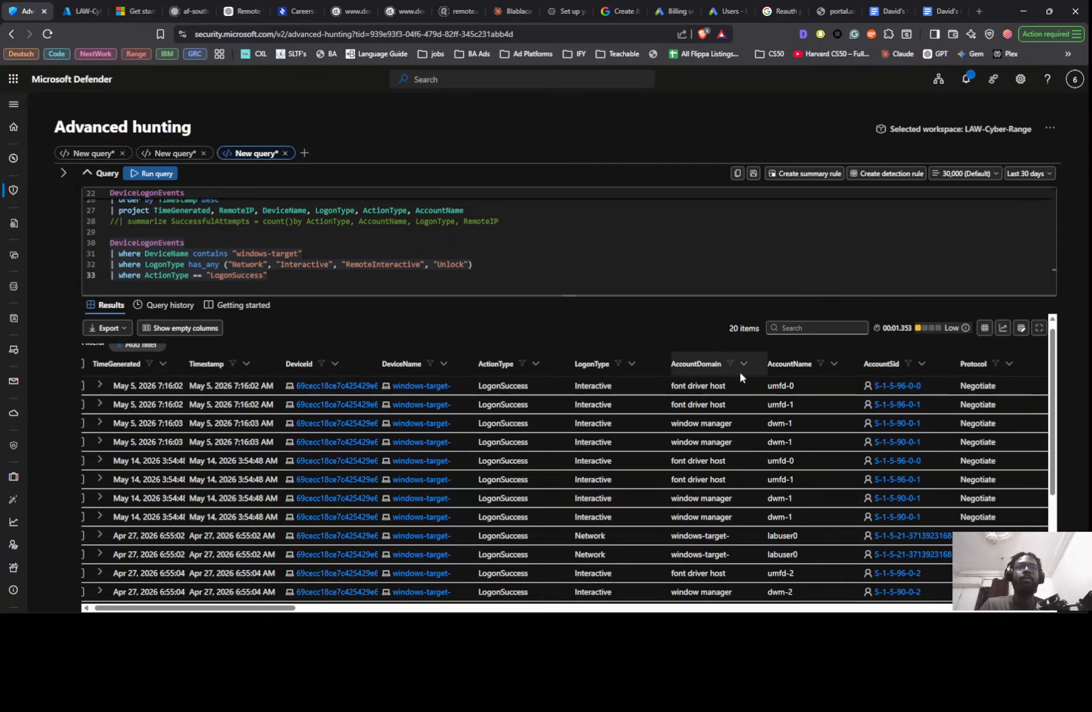
- Append a summarize count() by AccountName line to the successful-logon query for windows-target and run it
left_click(555, 280)
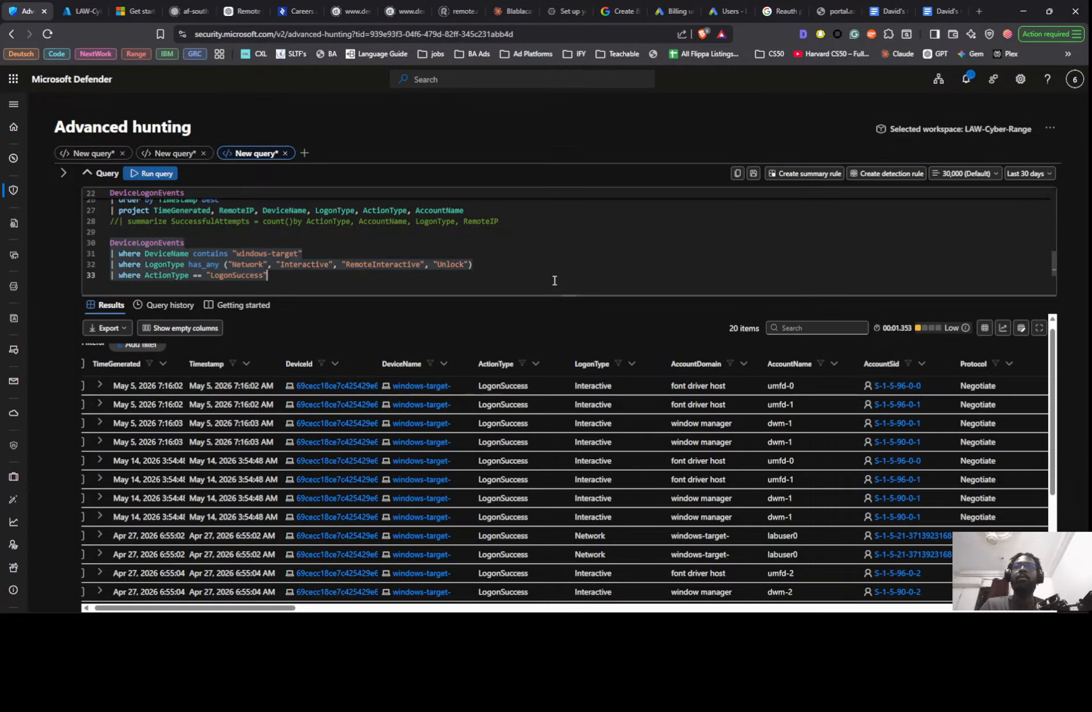
key("Return")
type("| ")
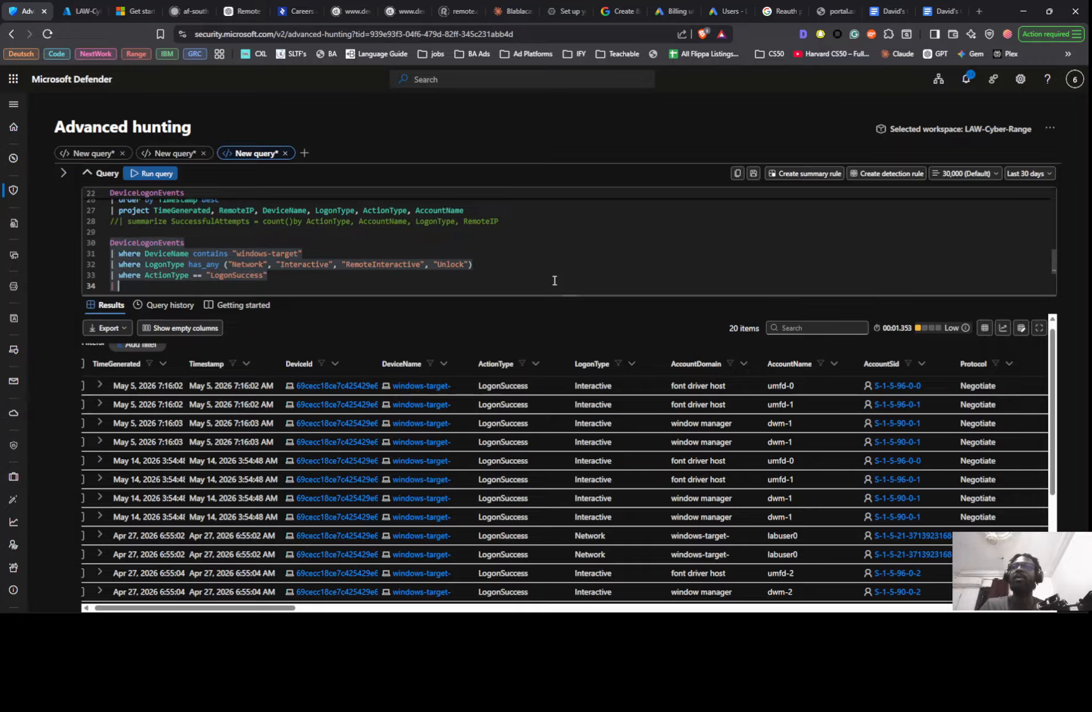
type("s")
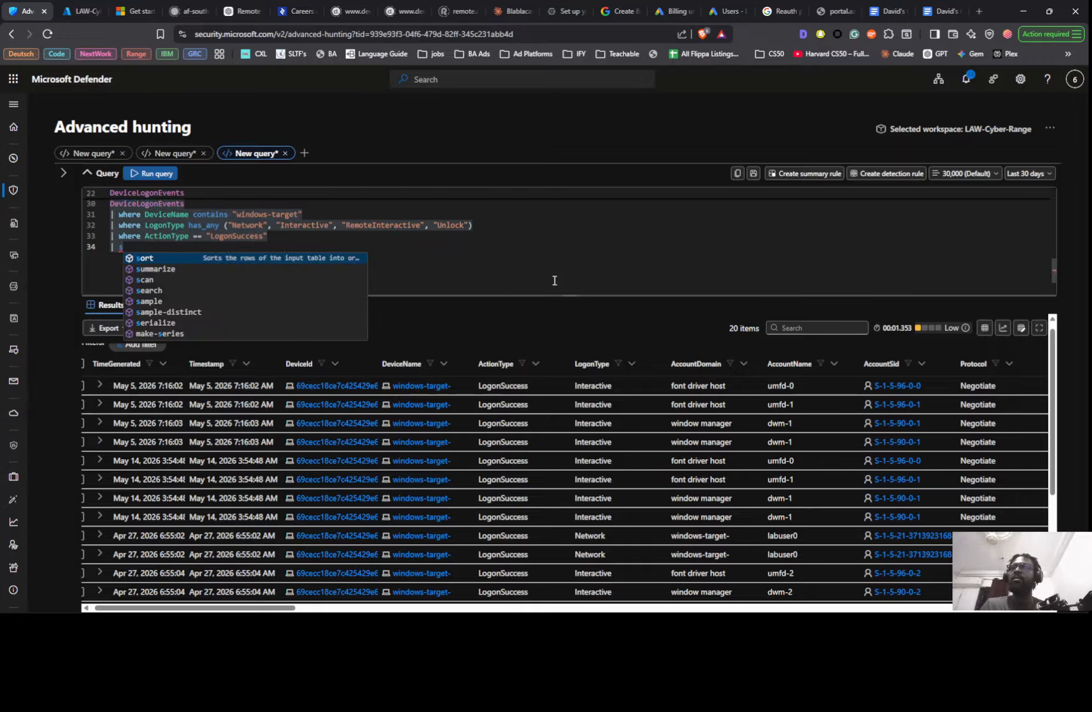
key("Down")
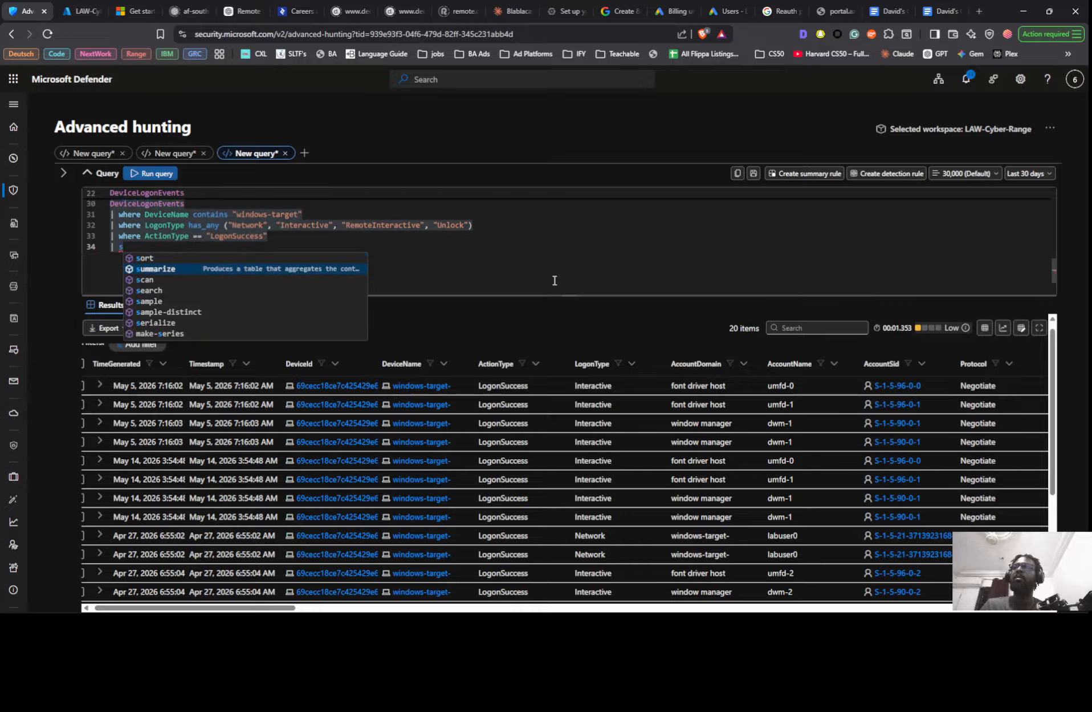
key("Tab")
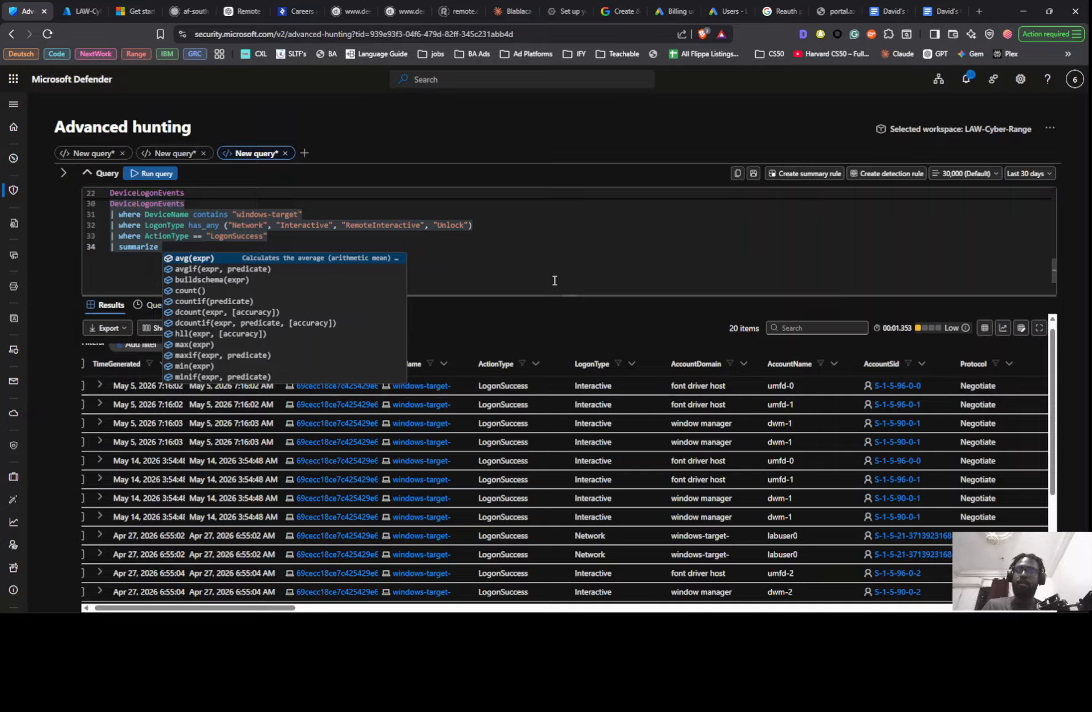
type("c")
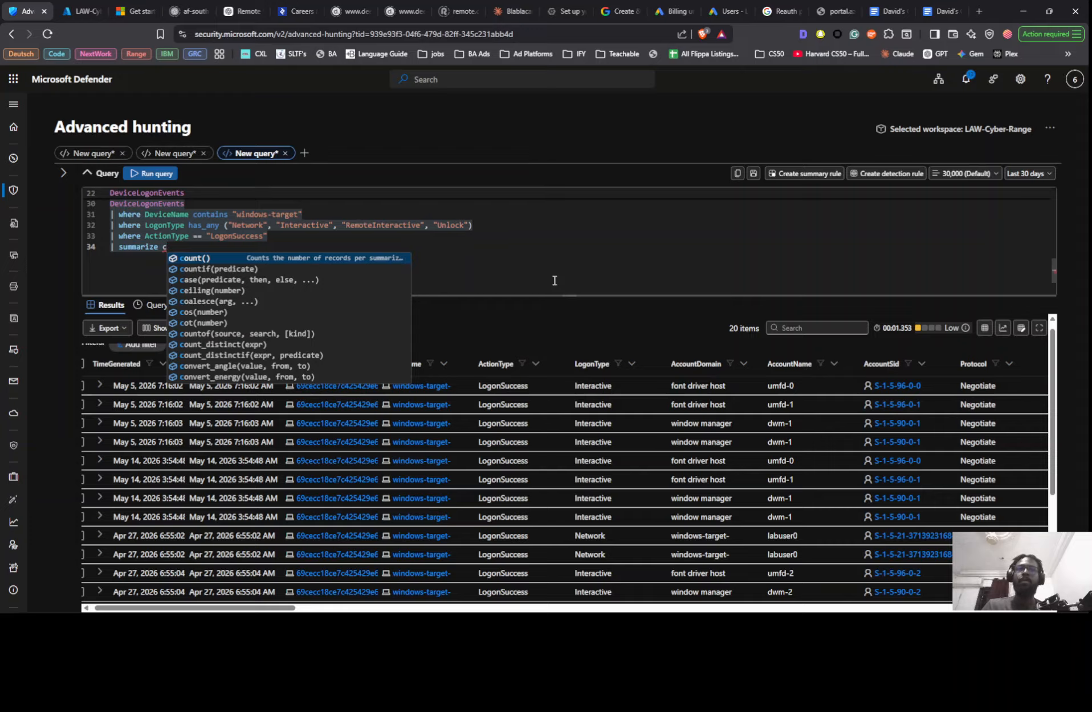
key("Tab")
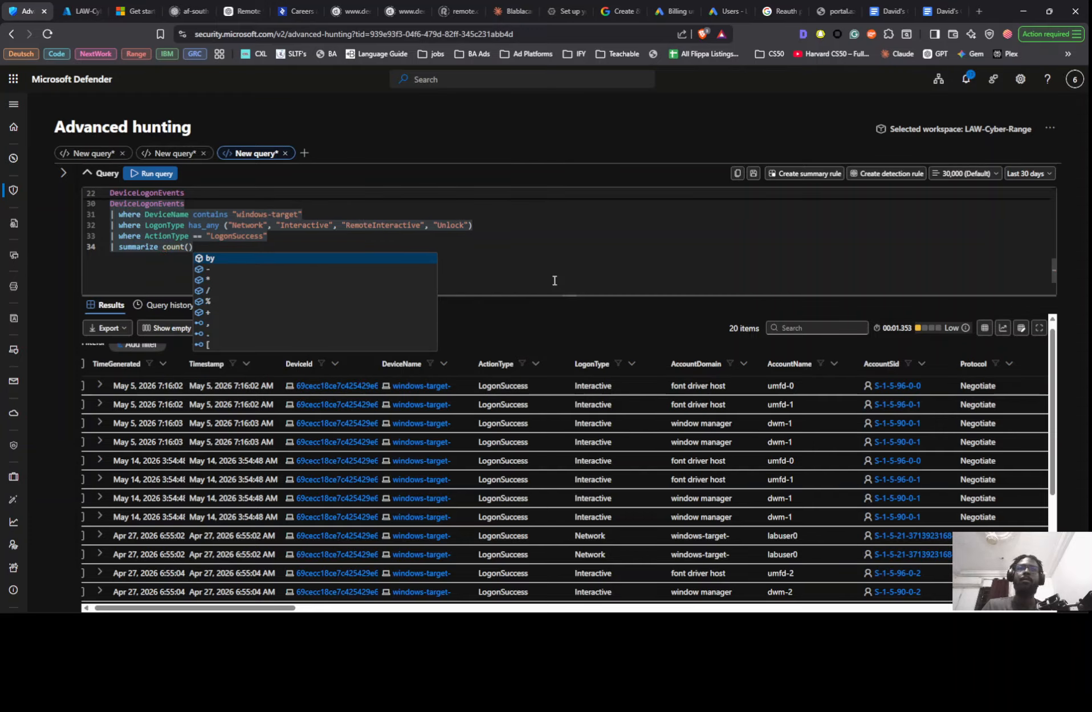
key("Tab")
type("acc")
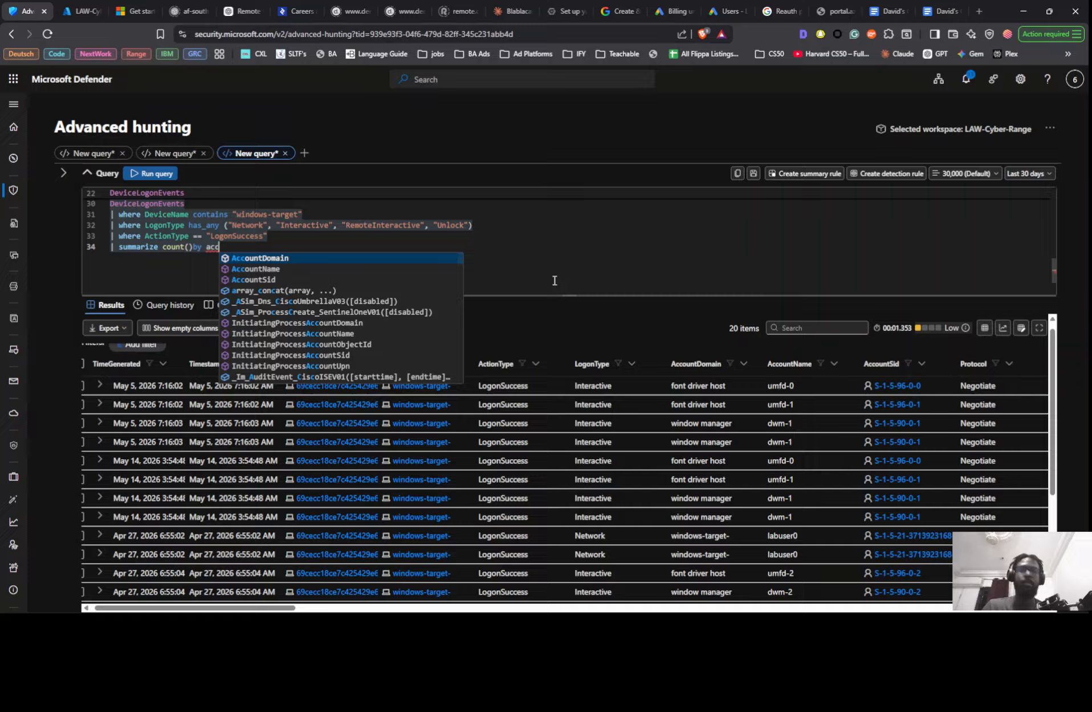
key("Down")
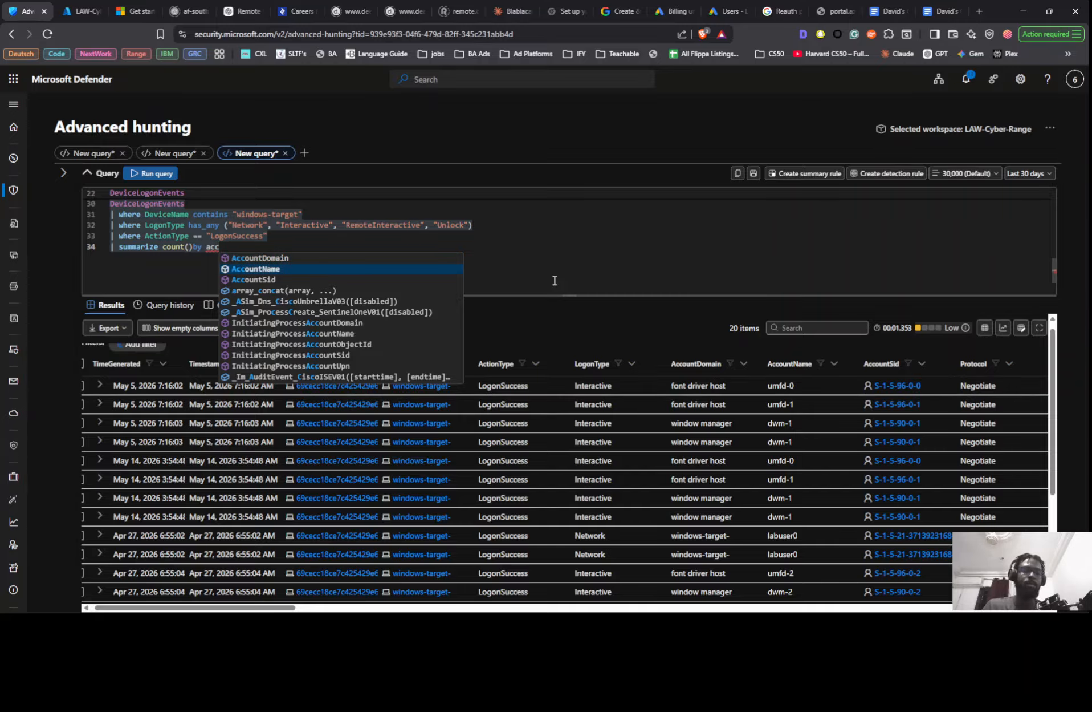
key("Tab")
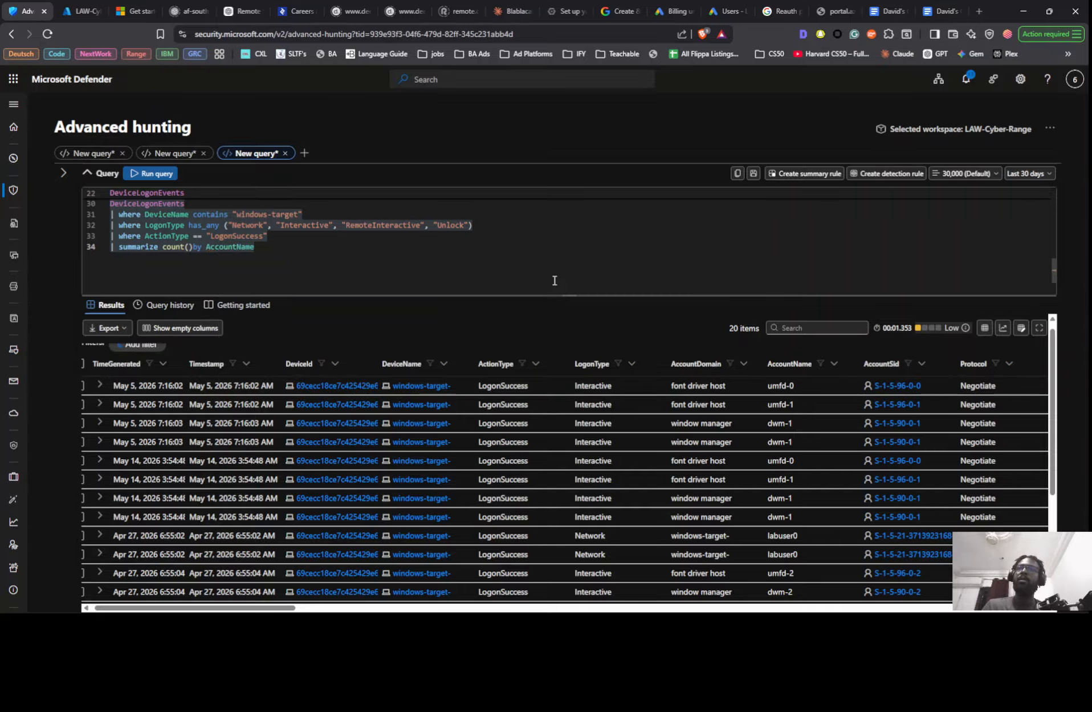
key("shift+Return")
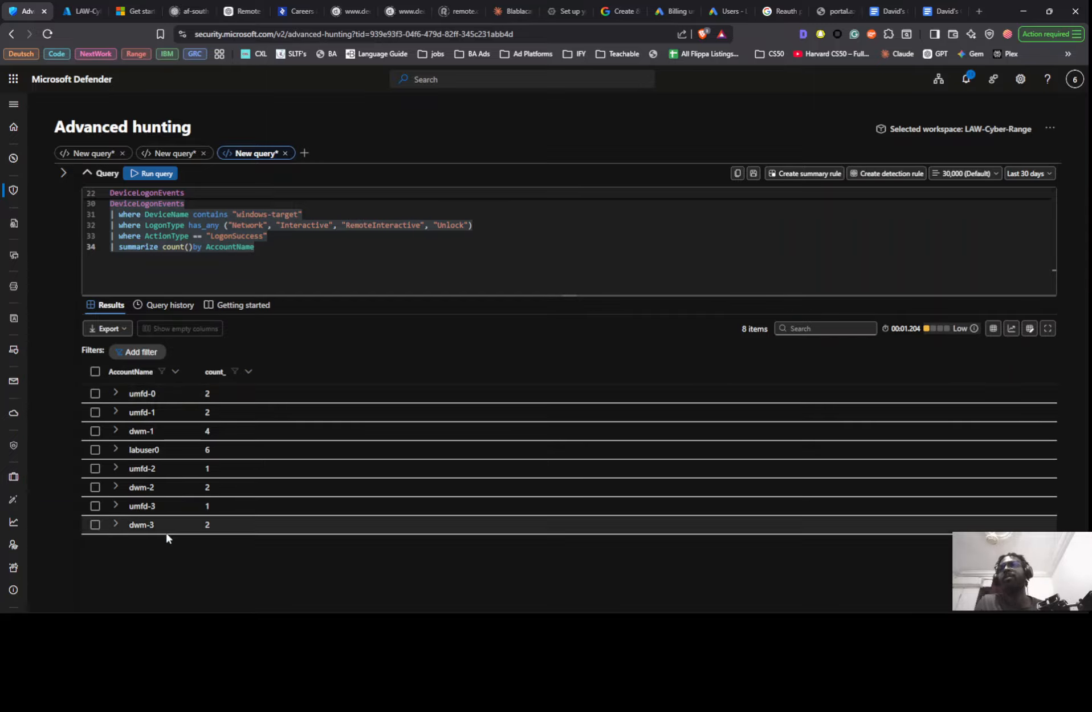
- Copy the account names with their logon counts from the results, from umfd-0 through dwm-3
mouse_move(159, 544)
left_mouse_down()
mouse_move(154, 396)
mouse_move(152, 547)
left_mouse_up()
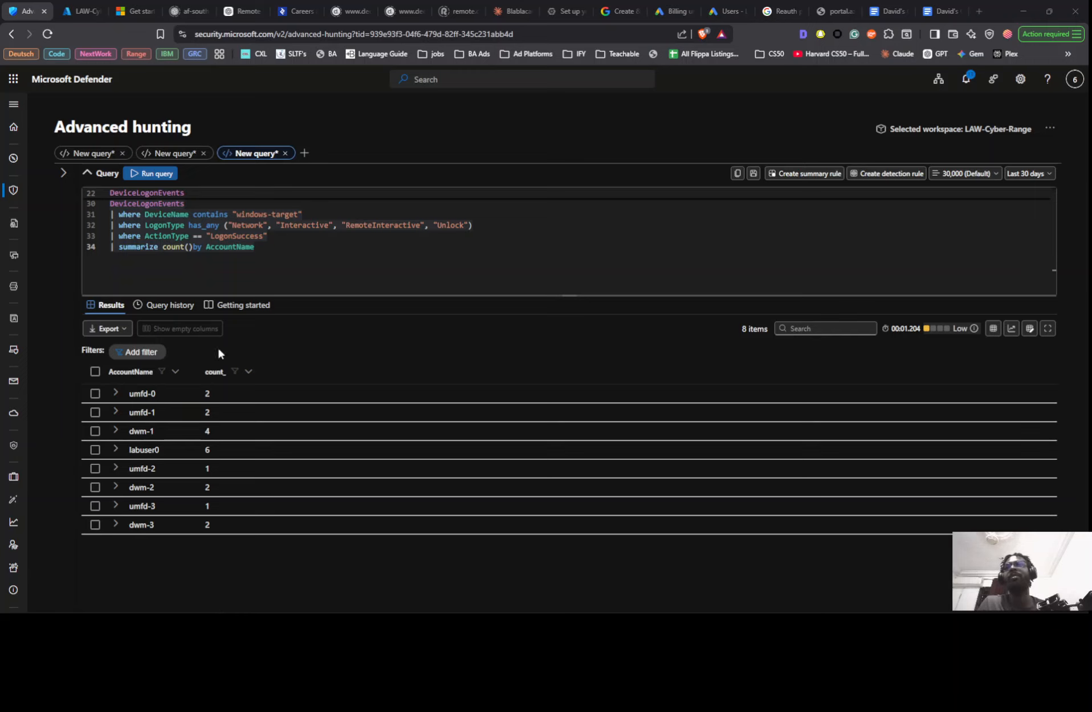
left_click(126, 392)
left_click_drag(133, 409, 160, 521)
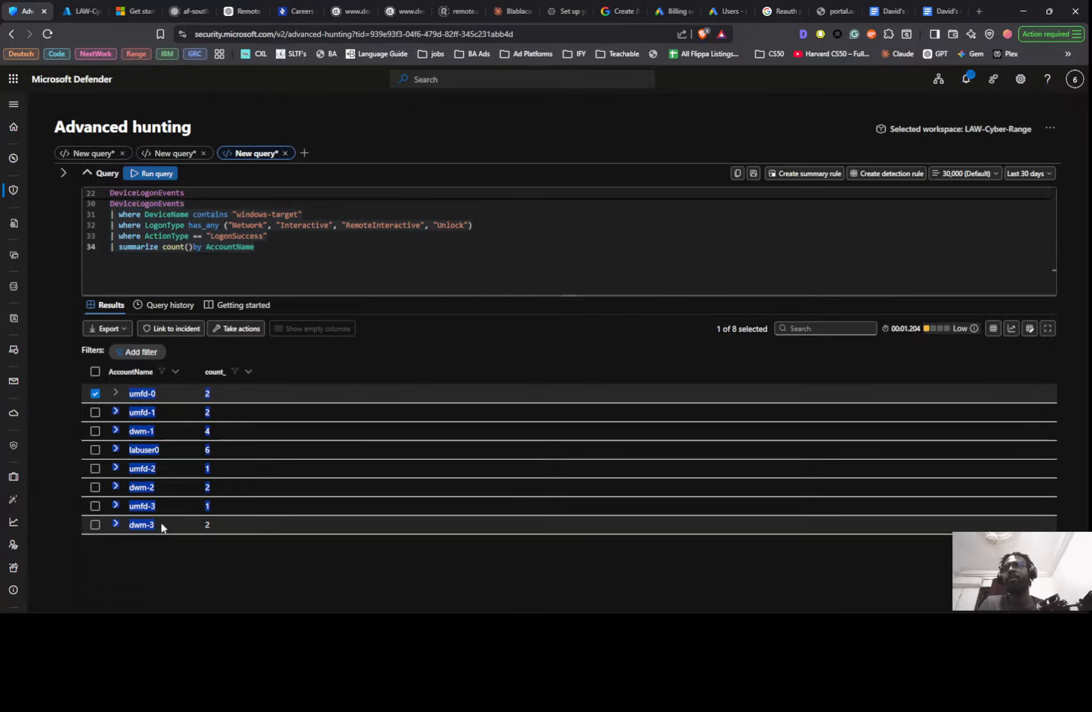
left_click(314, 279)
- Try pasting the copied account list below the failed-logon screenshot on the Notion findings page, and remove the pasted text
key("alt+Tab")
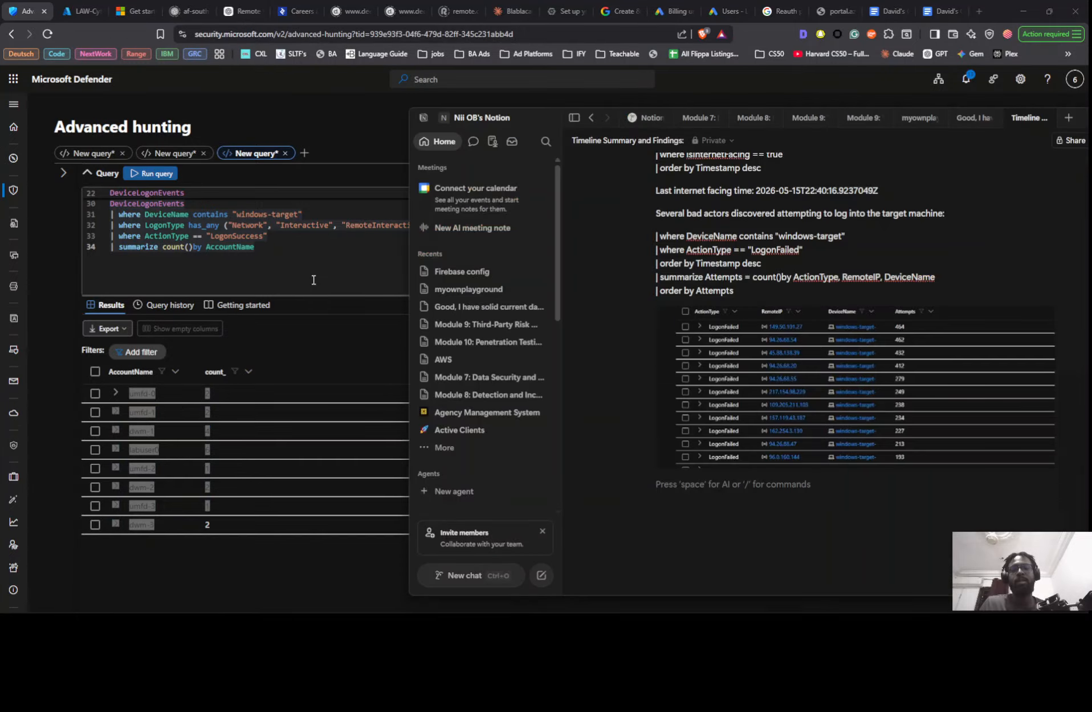
left_click(505, 448)
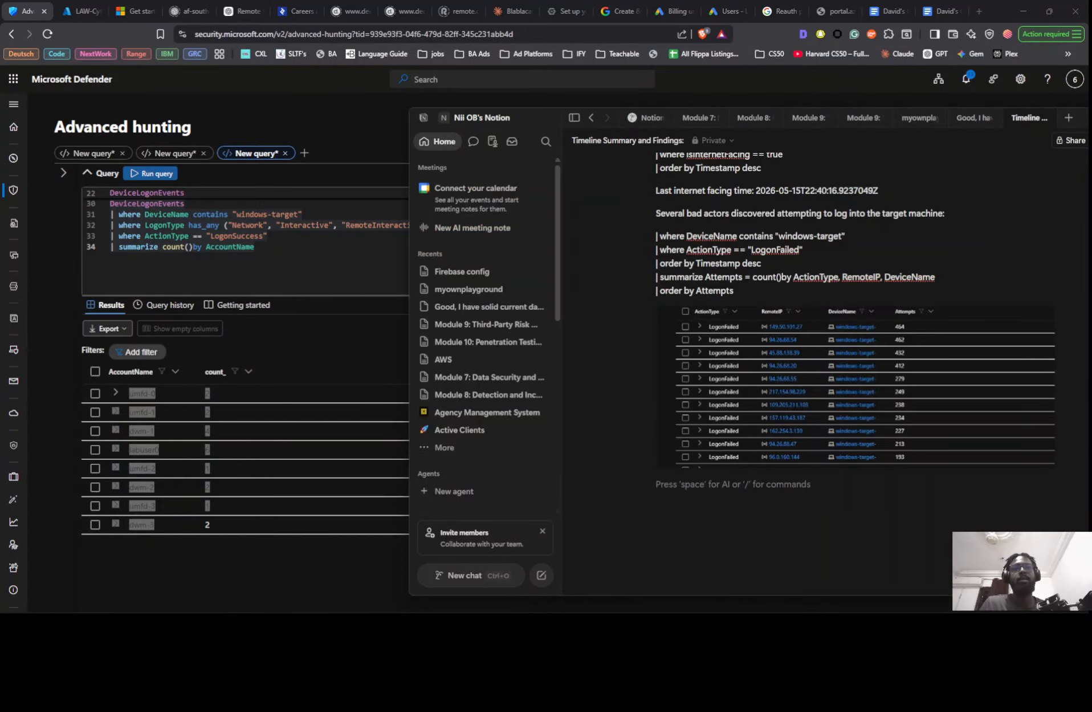
key("ctrl+v")
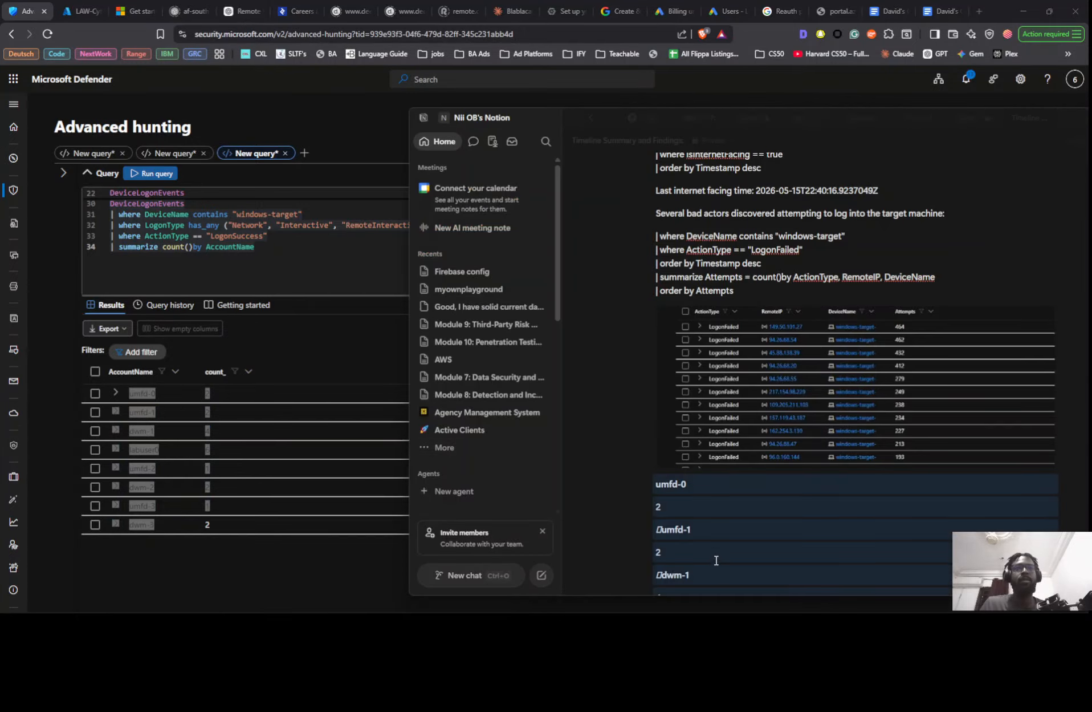
key("BackSpace")
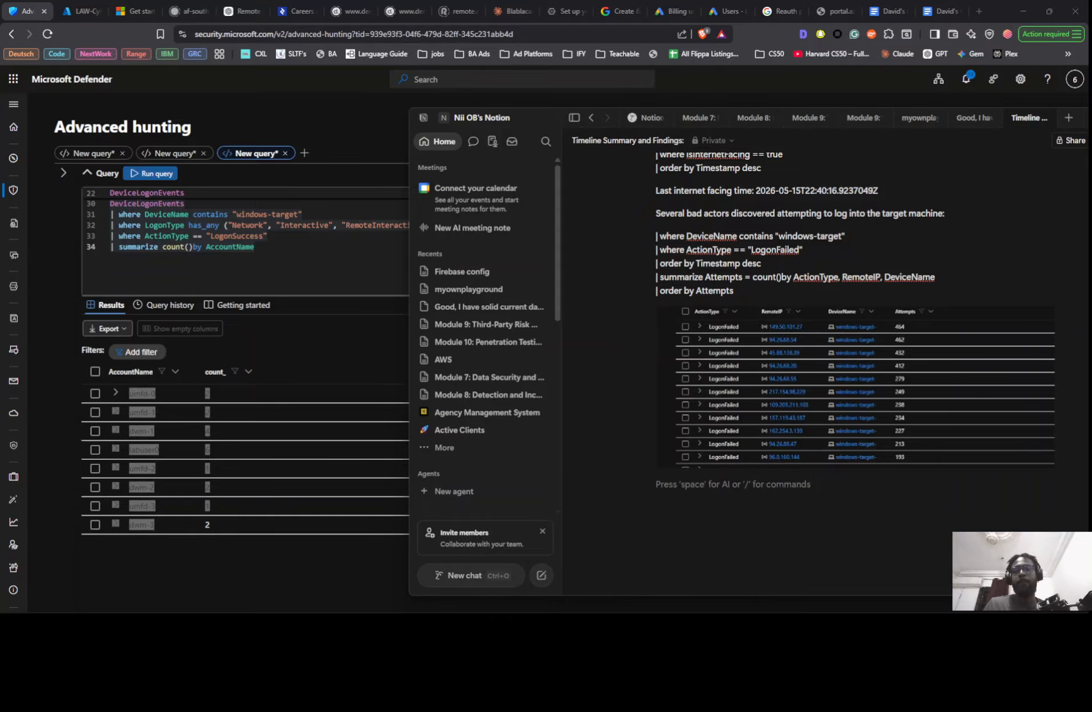
- Switch to Notepad and paste the copied account list into the empty untitled note
left_click_drag(479, 610, 535, 242)
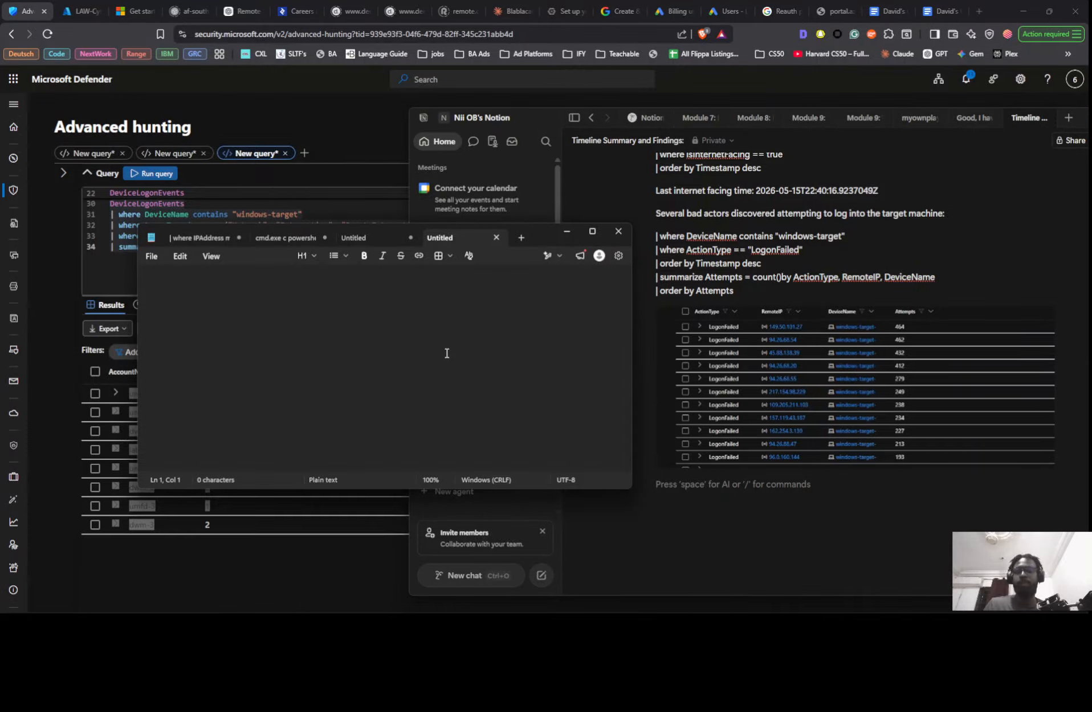
type("umfd-0 2 � umfd-1 2 � dwm-1 4 � labuser0 6 � umfd-2 1 � dwm-2 2 � umfd-3 1 � dwm-3")
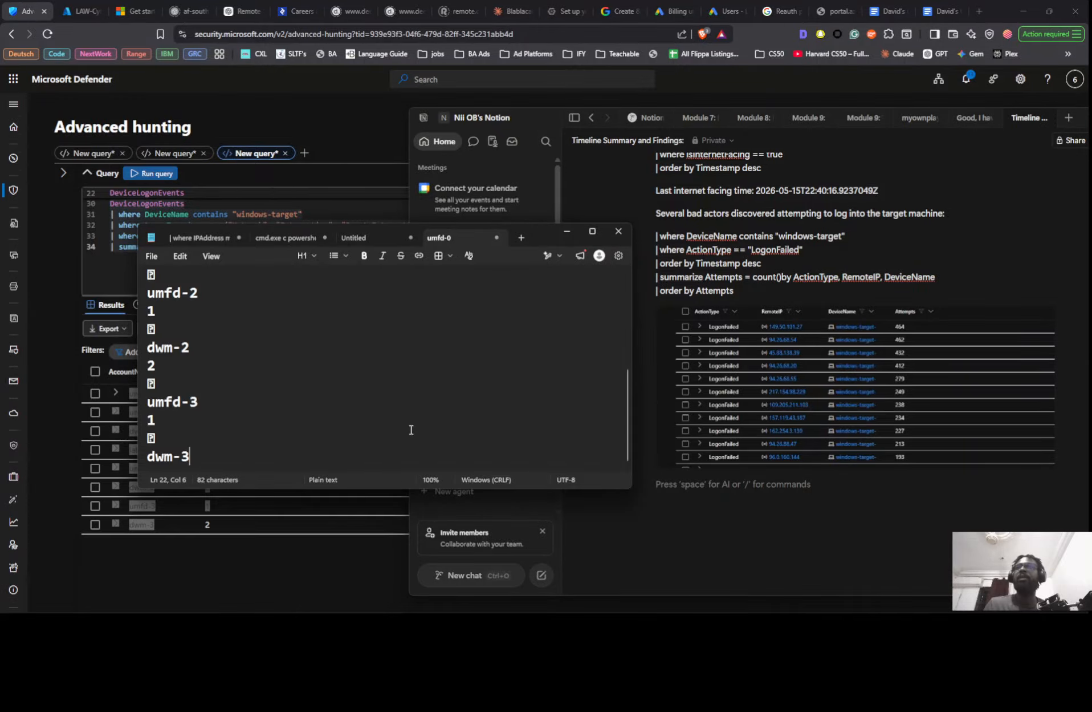
- Move the umfd-2 entry onto the dwm-2 line in the note, placing it before dwm-2 and separated by a comma
left_click(142, 298)
left_click(141, 353)
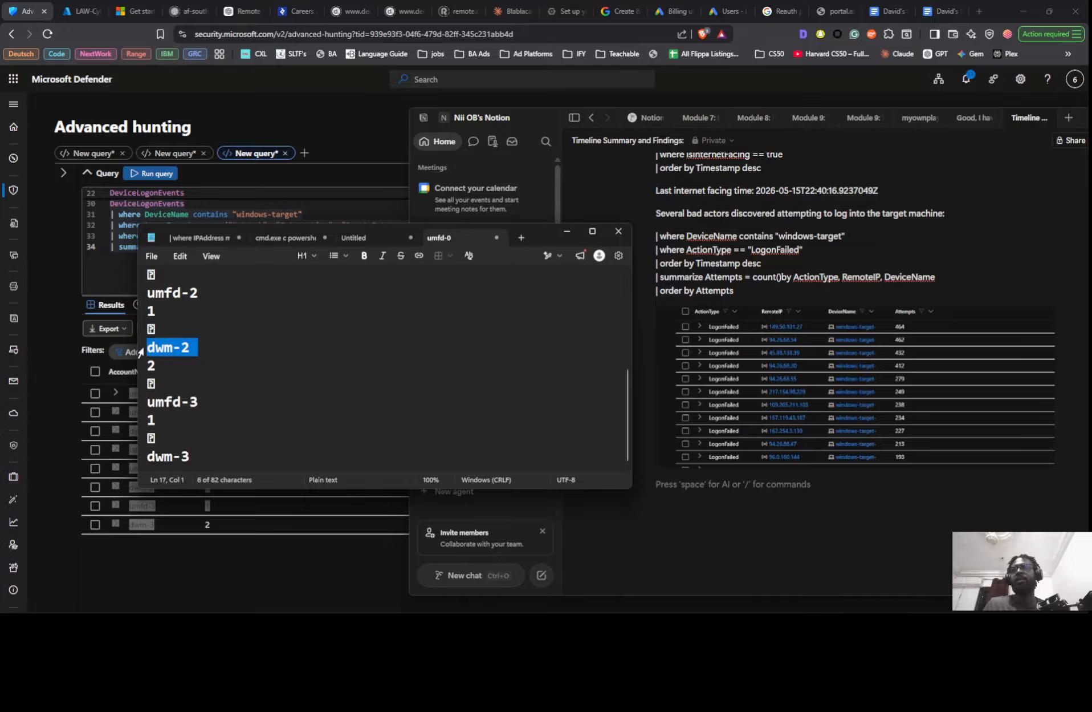
triple_click(165, 301)
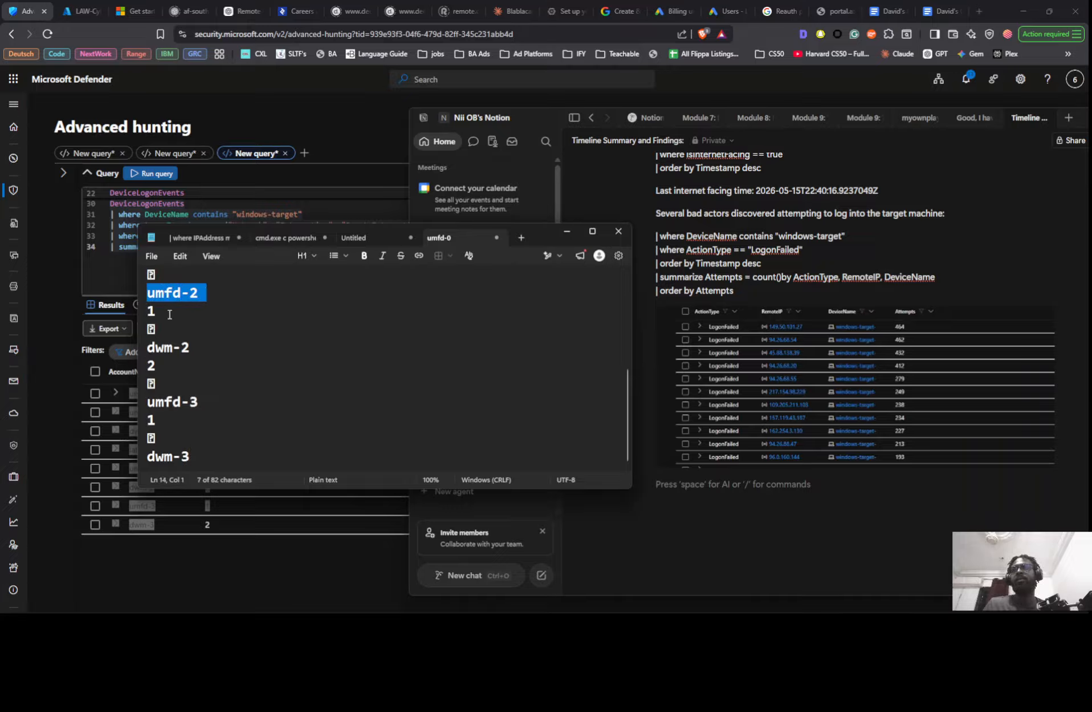
left_click(167, 351)
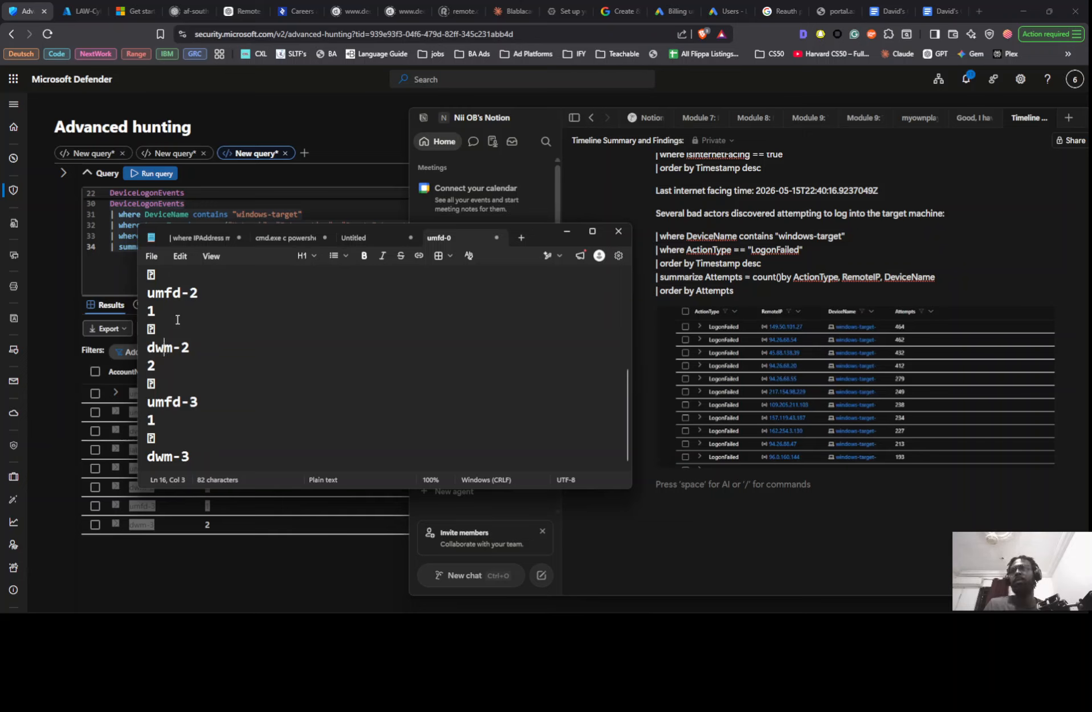
left_click_drag(200, 293, 144, 297)
key("ctrl+c")
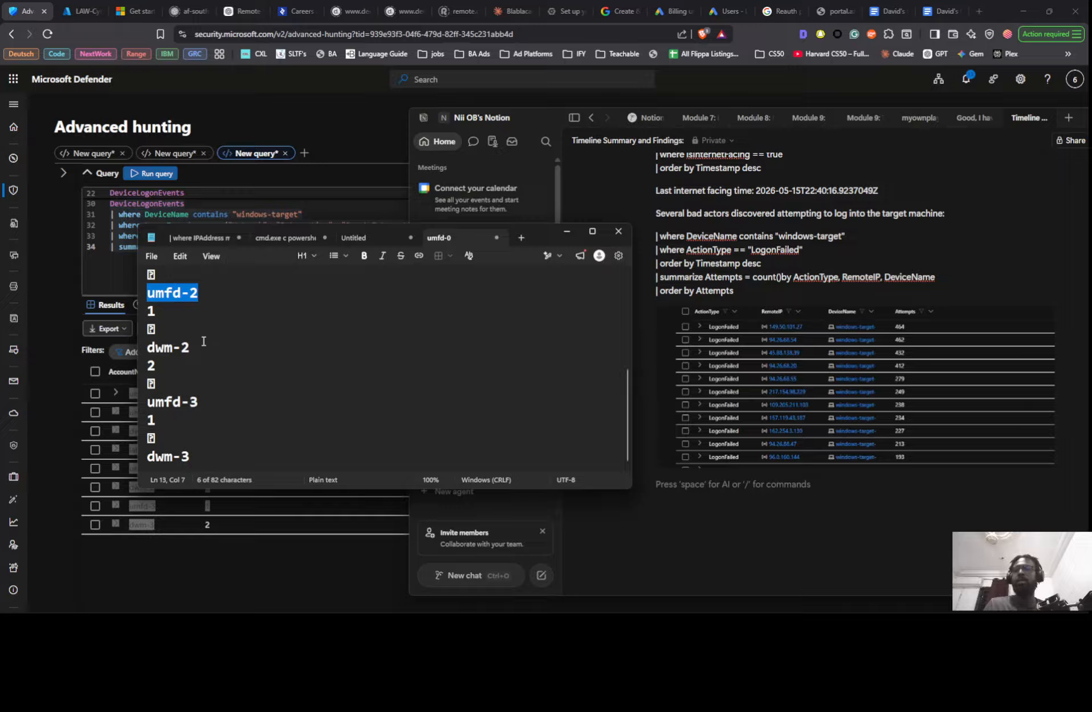
key("BackSpace")
left_click(152, 347)
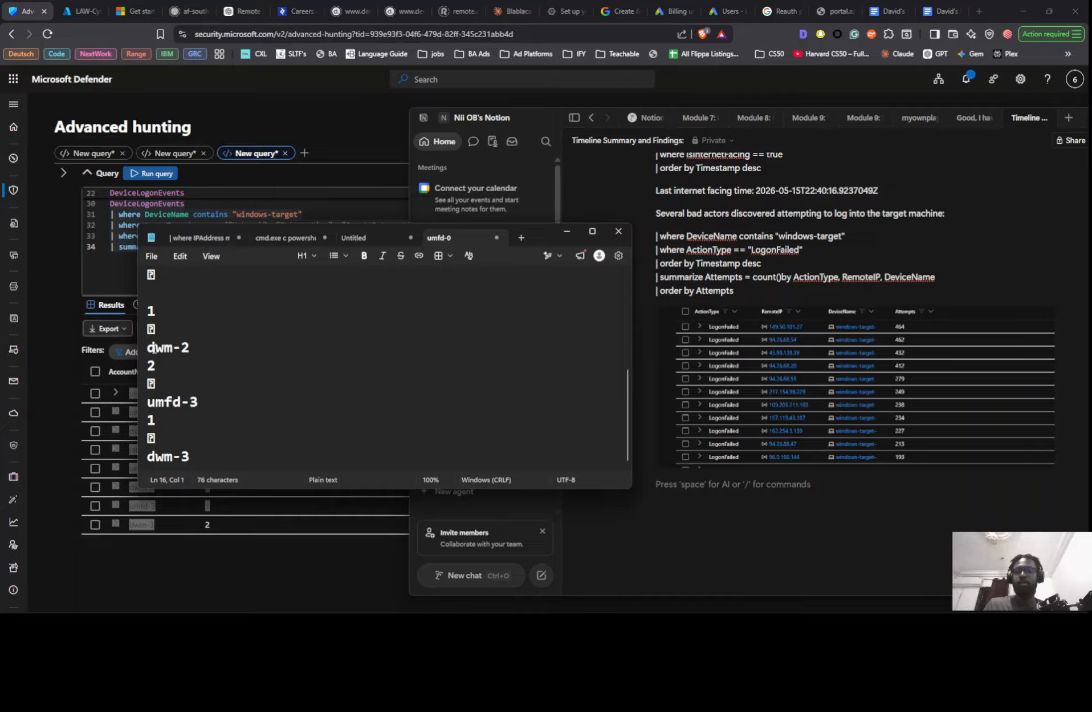
key("ctrl+v")
type(",")
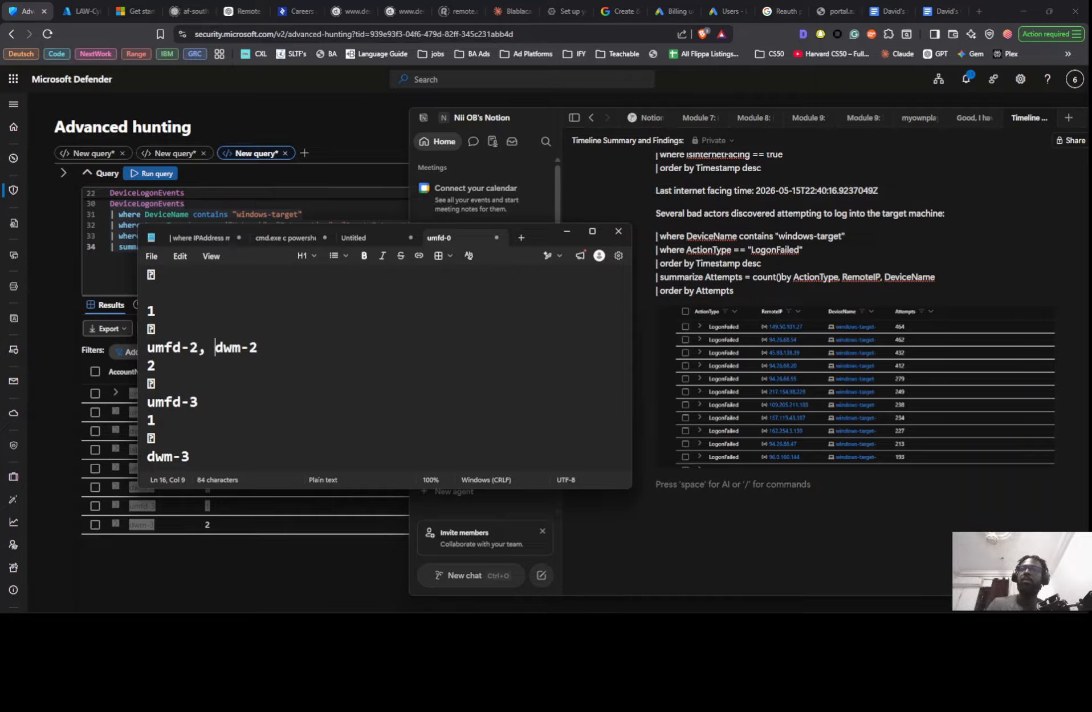
- Move the umfd-3 entry to the end of the combined account line, after dwm-2 and a comma
left_click_drag(200, 405, 144, 410)
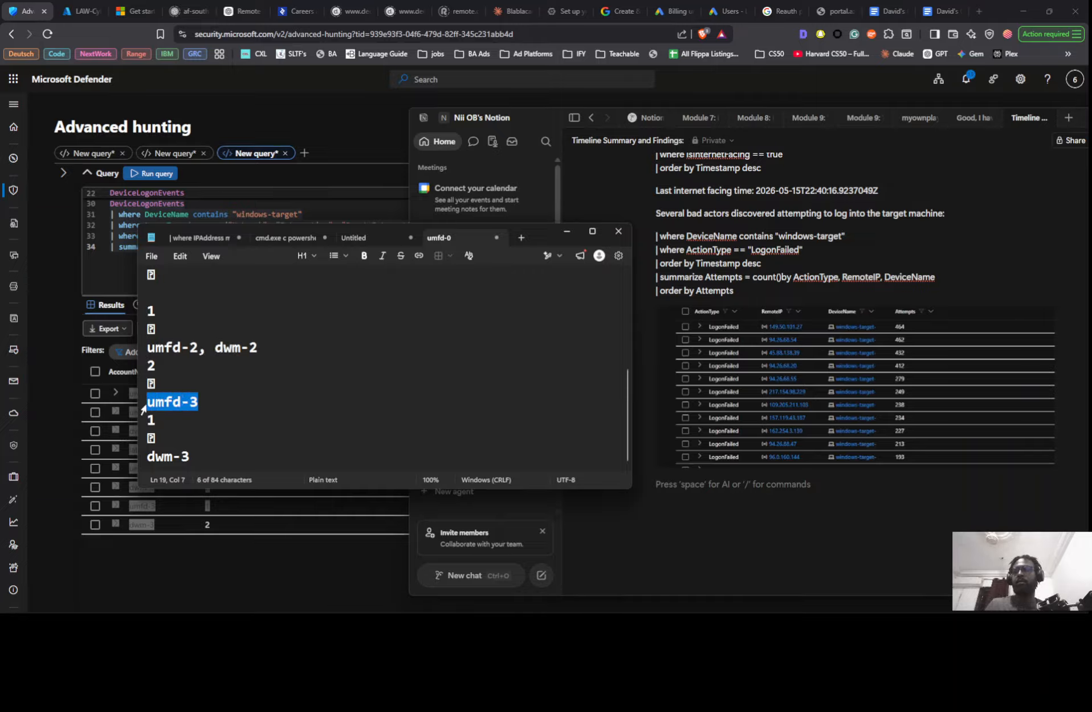
key("ctrl+x")
left_click(278, 347)
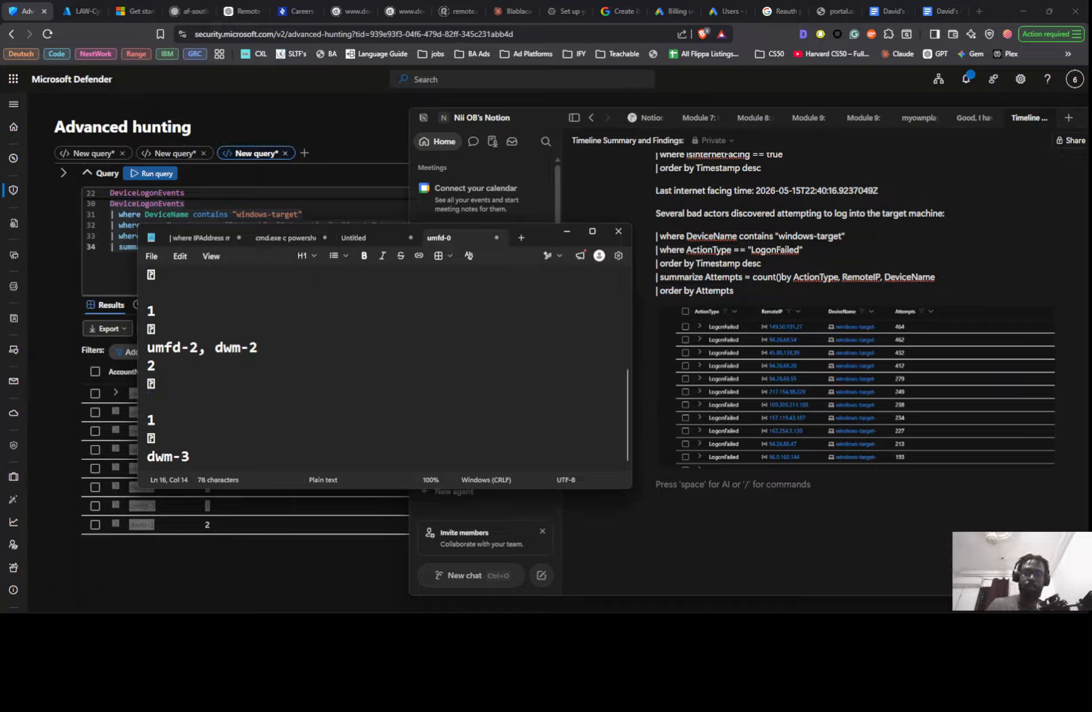
type(",")
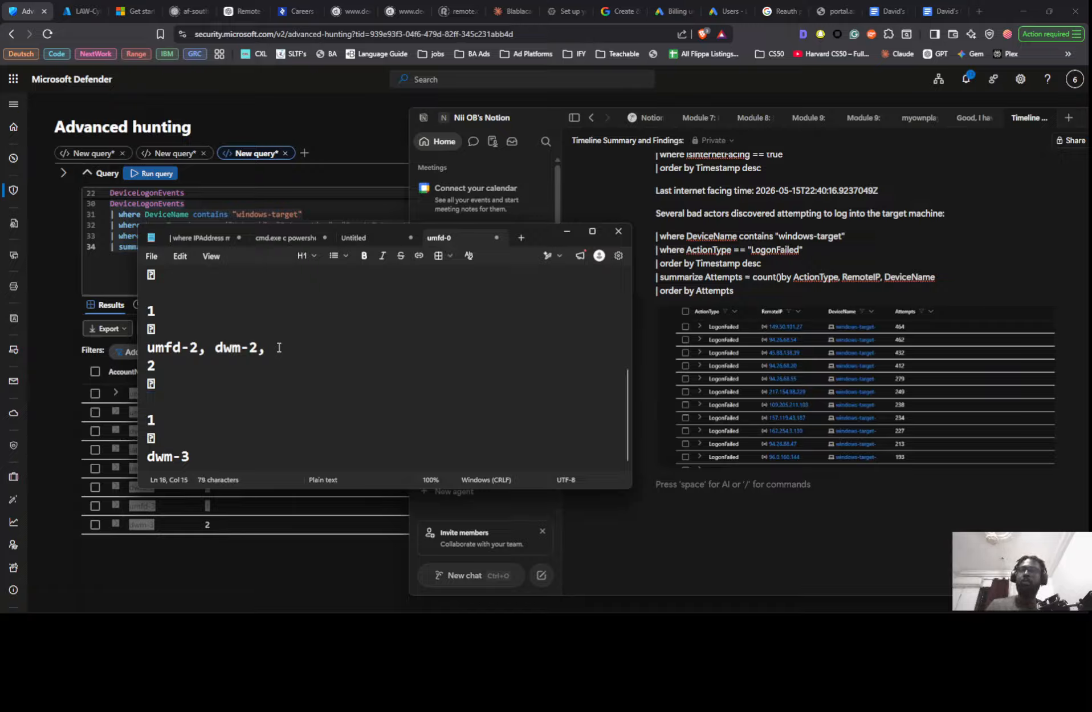
key("ctrl+v")
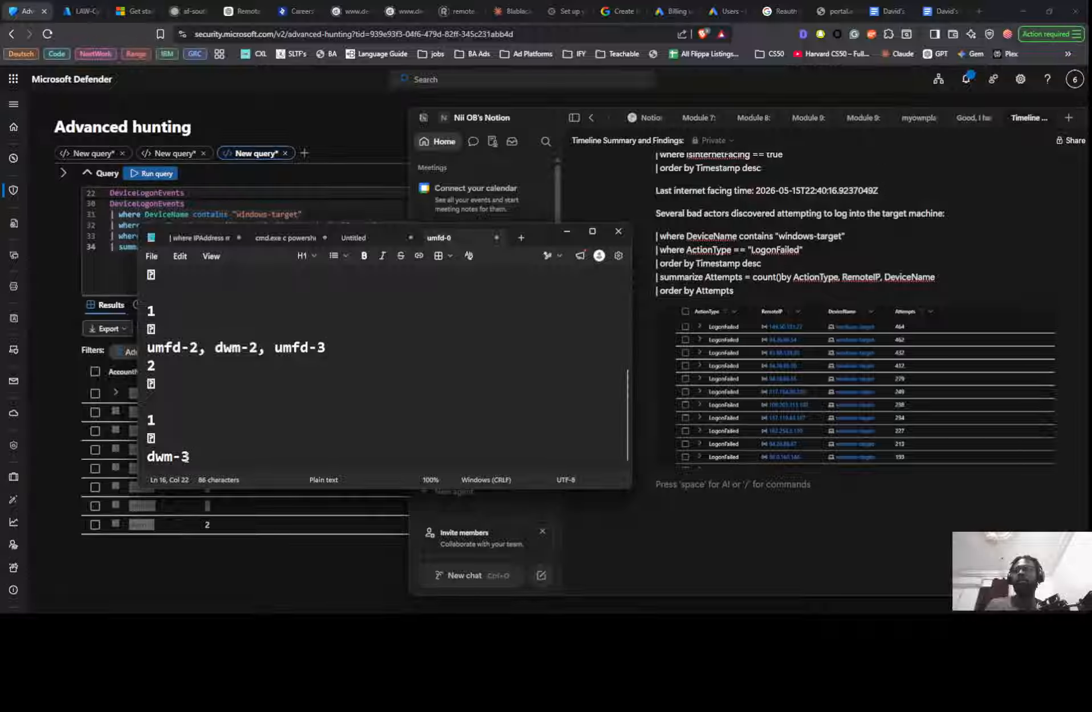
- Move the dwm-3 entry into the combined account line between dwm-2 and umfd-3, separated by commas
left_click_drag(190, 457, 137, 454)
key("ctrl+x")
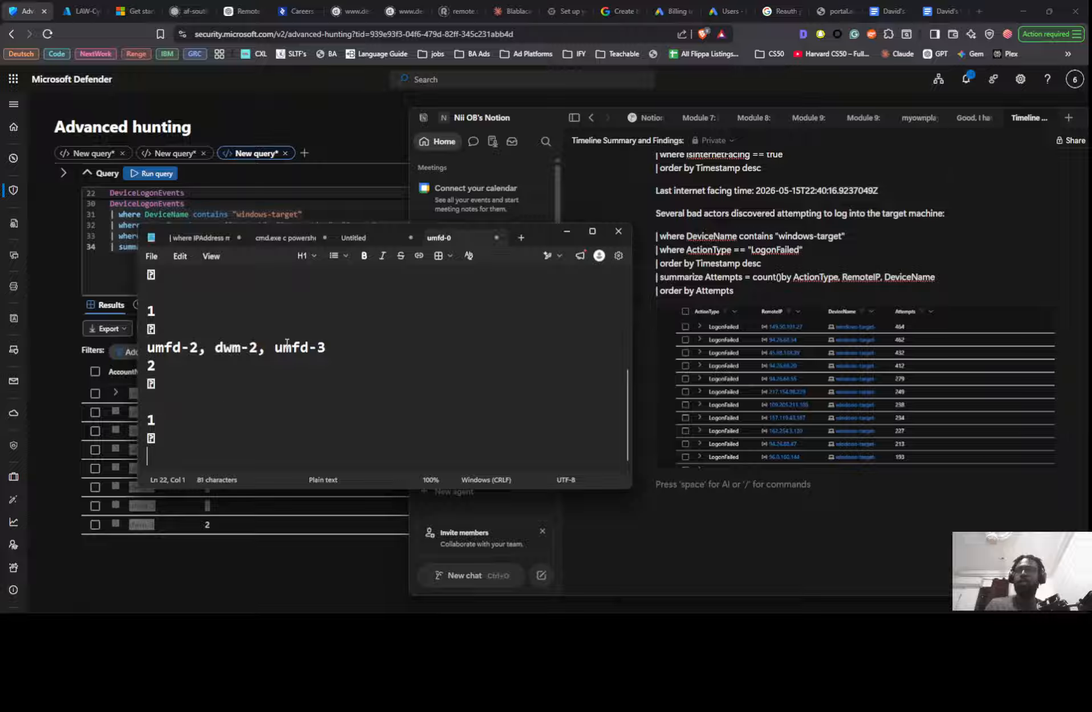
left_click(273, 349)
key("ctrl+v")
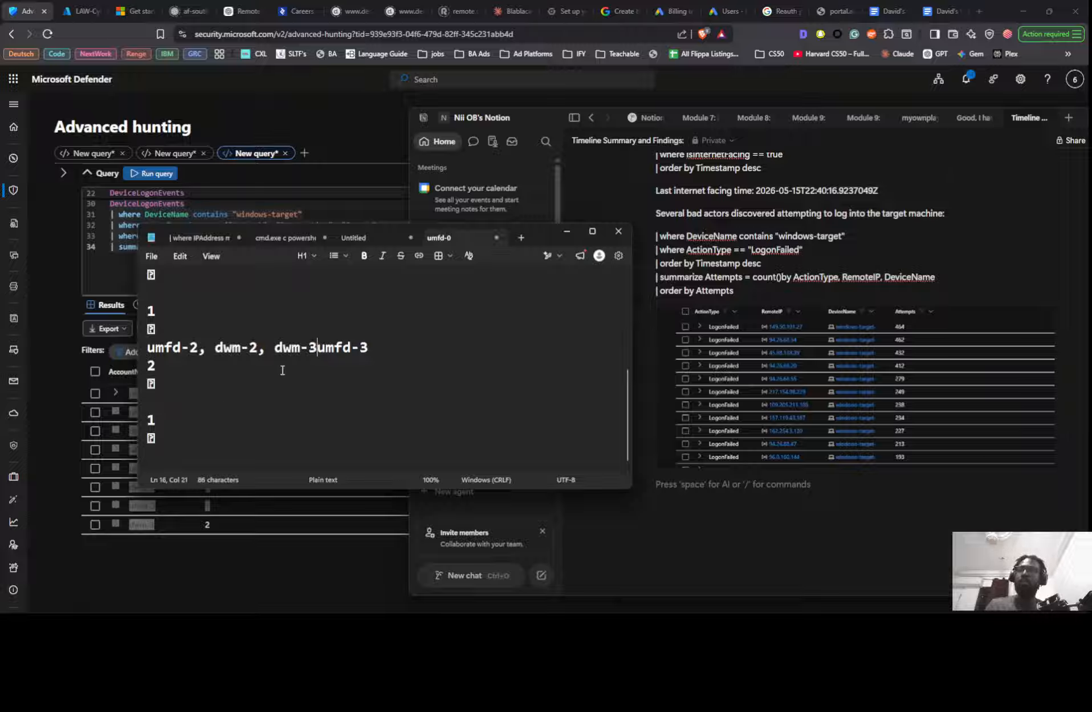
type(",")
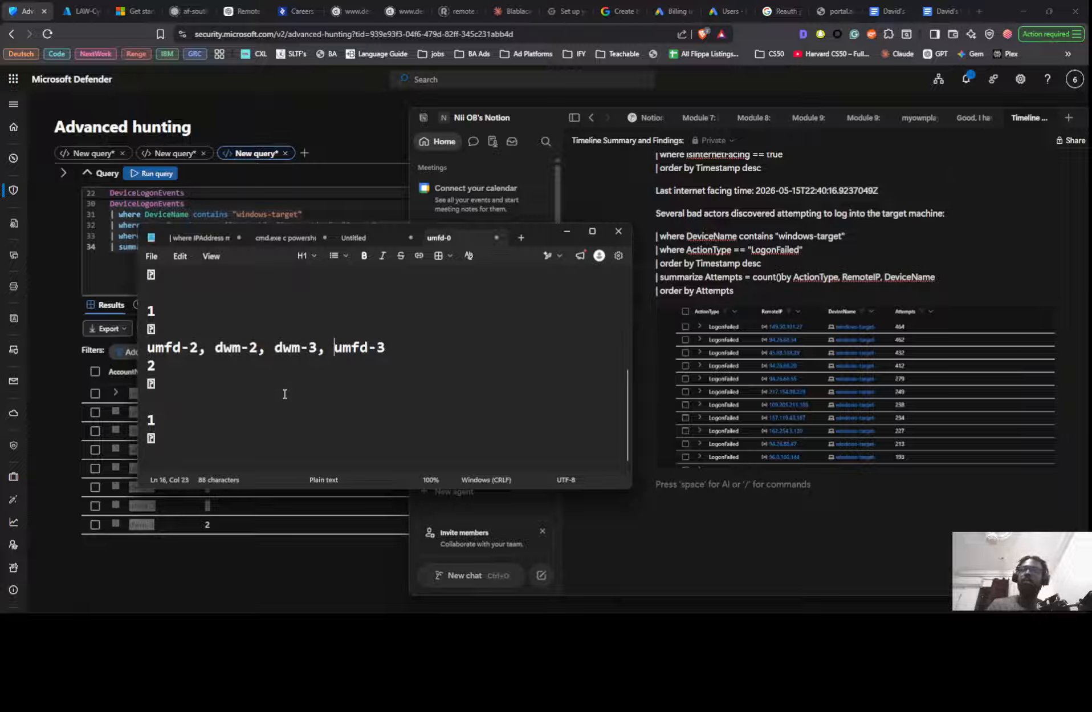
- Move umfd-3 from the end to the start of the combined account line, followed by a comma
scroll(272, 419, "up", 4)
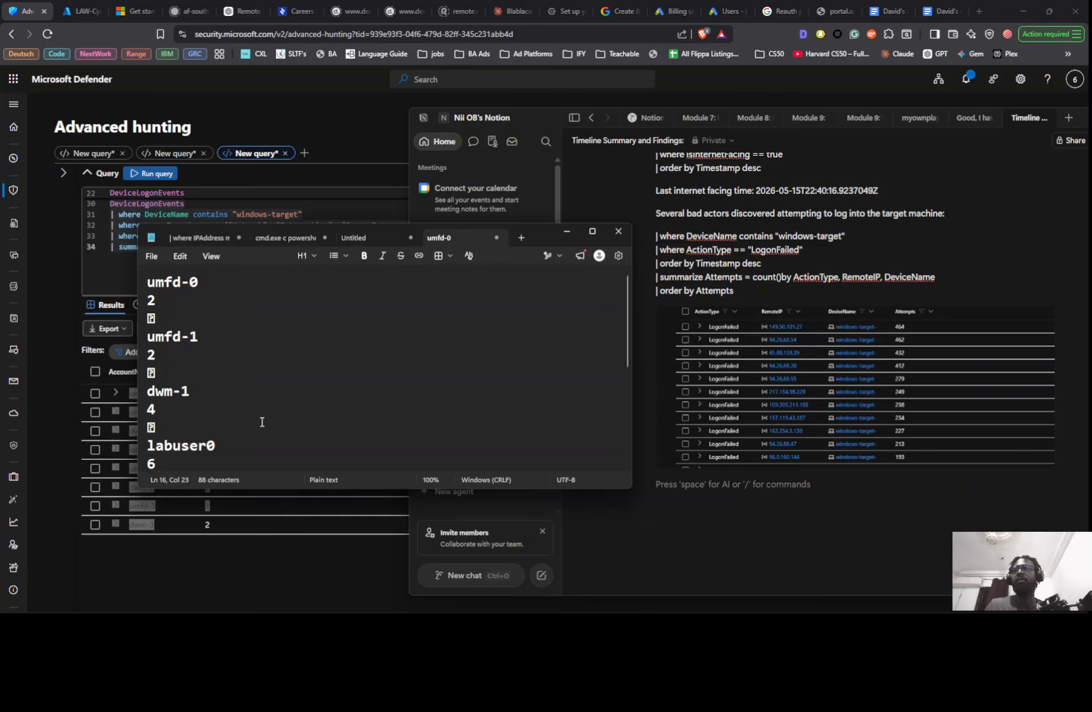
scroll(262, 422, "down", 1)
scroll(263, 421, "down", 4)
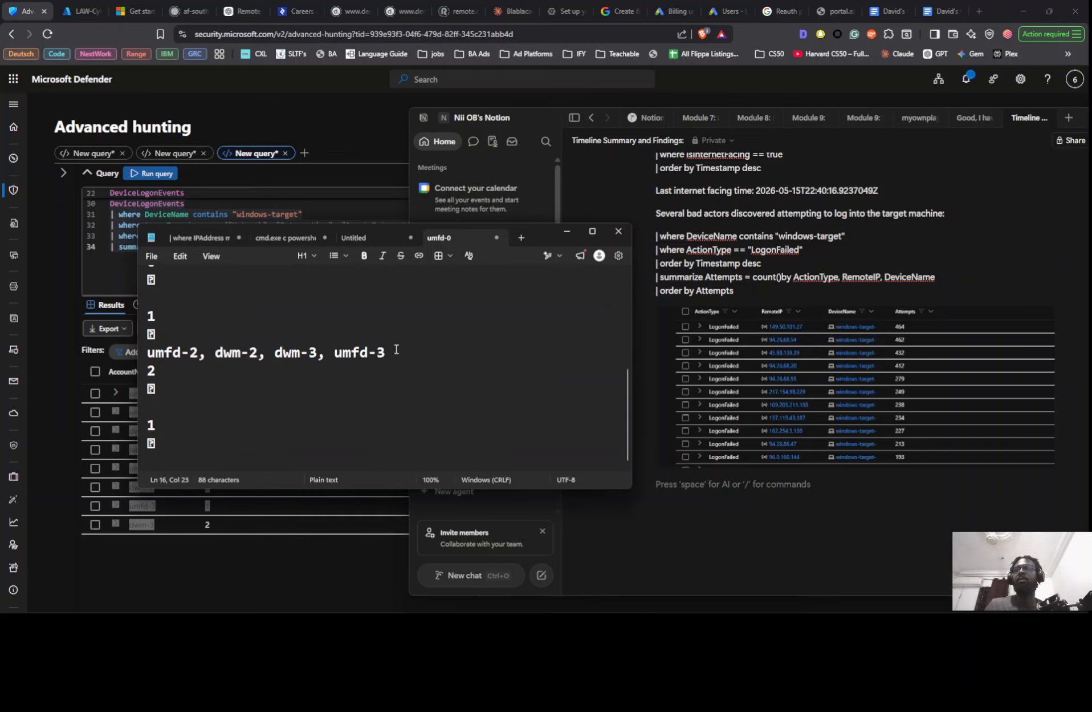
left_click_drag(386, 352, 351, 352)
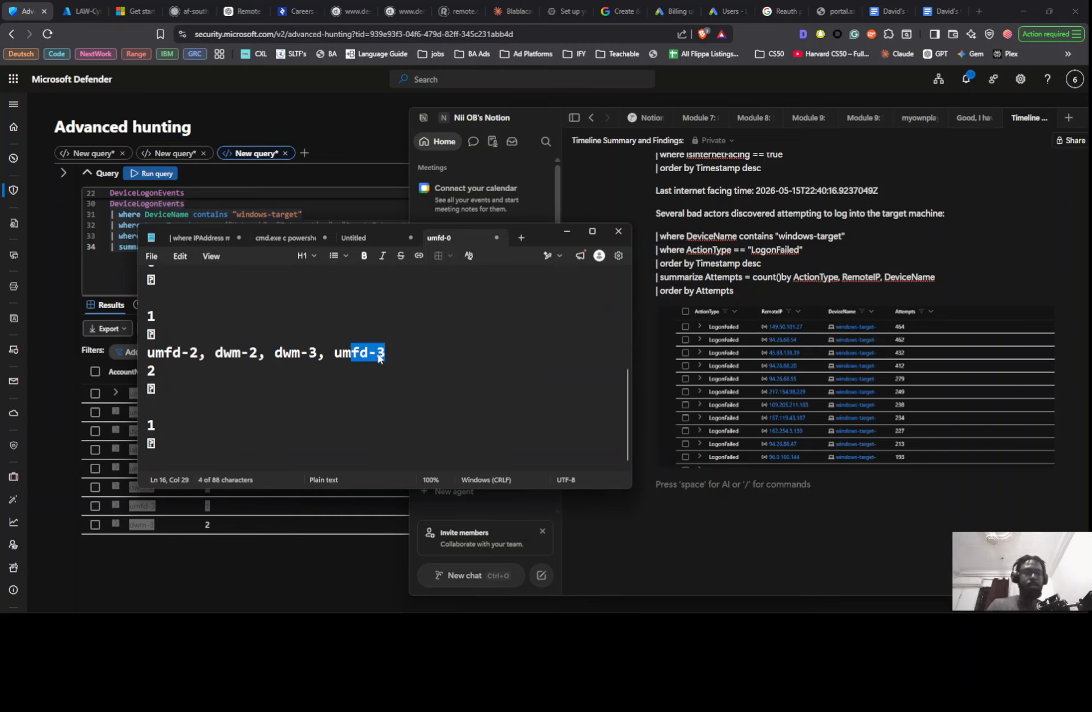
double_click(378, 354)
key("BackSpace")
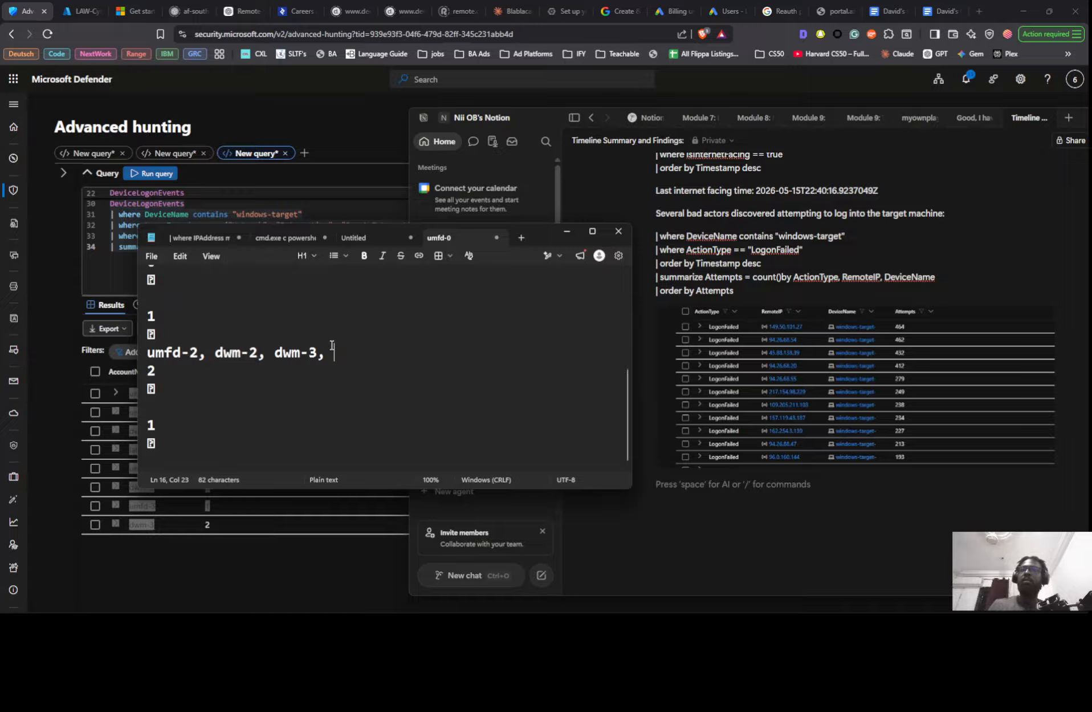
left_click(148, 355)
key("ctrl+v")
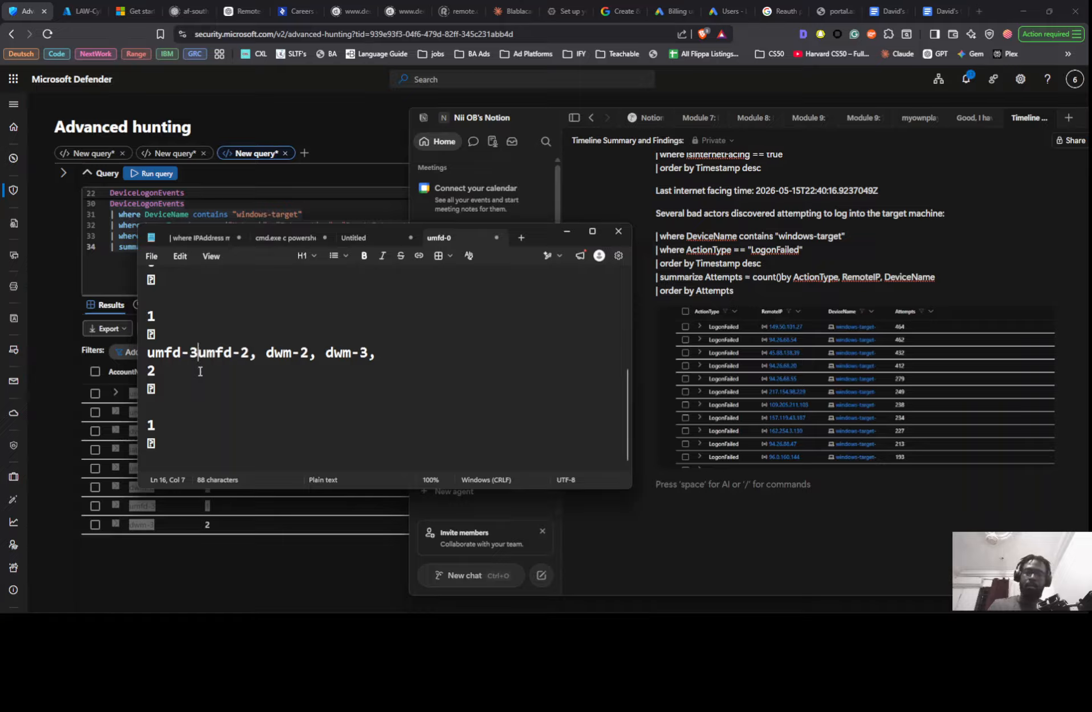
type(",")
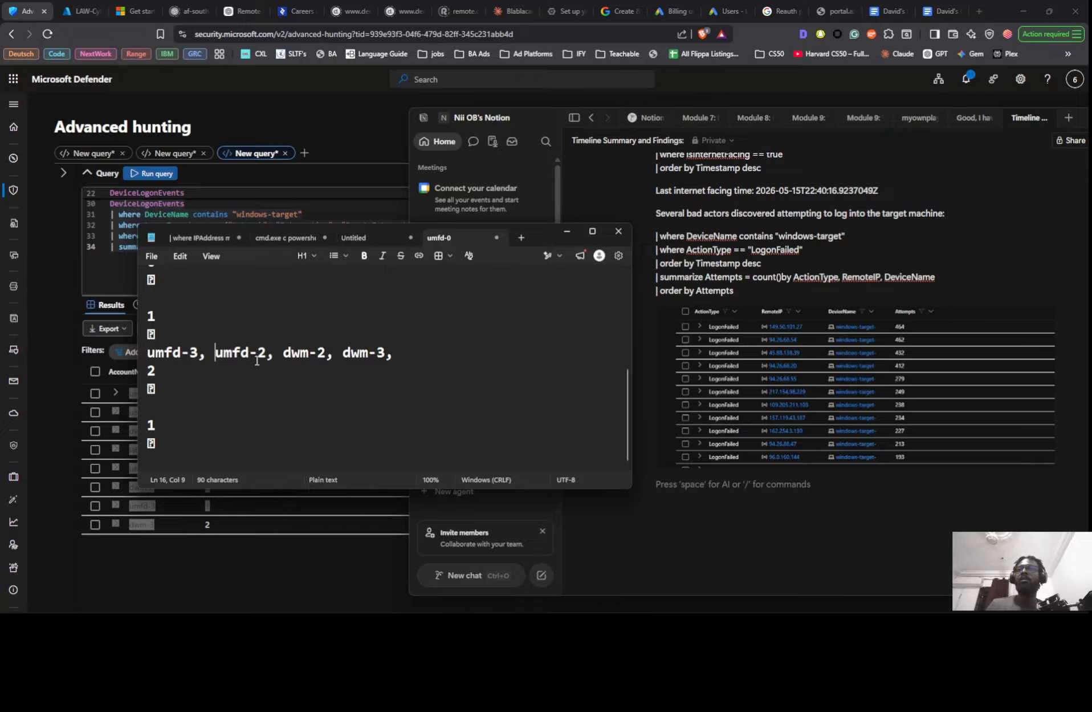
- Reposition umfd-3 with its comma between umfd-2 and dwm-2 in the account line
left_click_drag(206, 355, 146, 354)
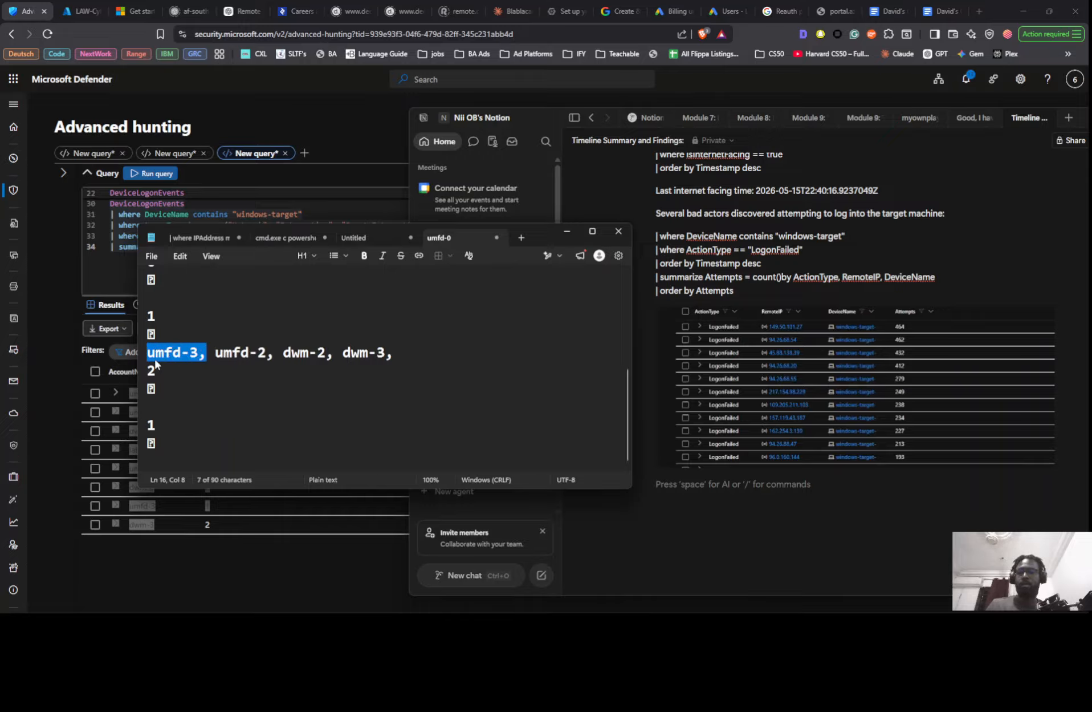
key("BackSpace")
left_click(221, 355)
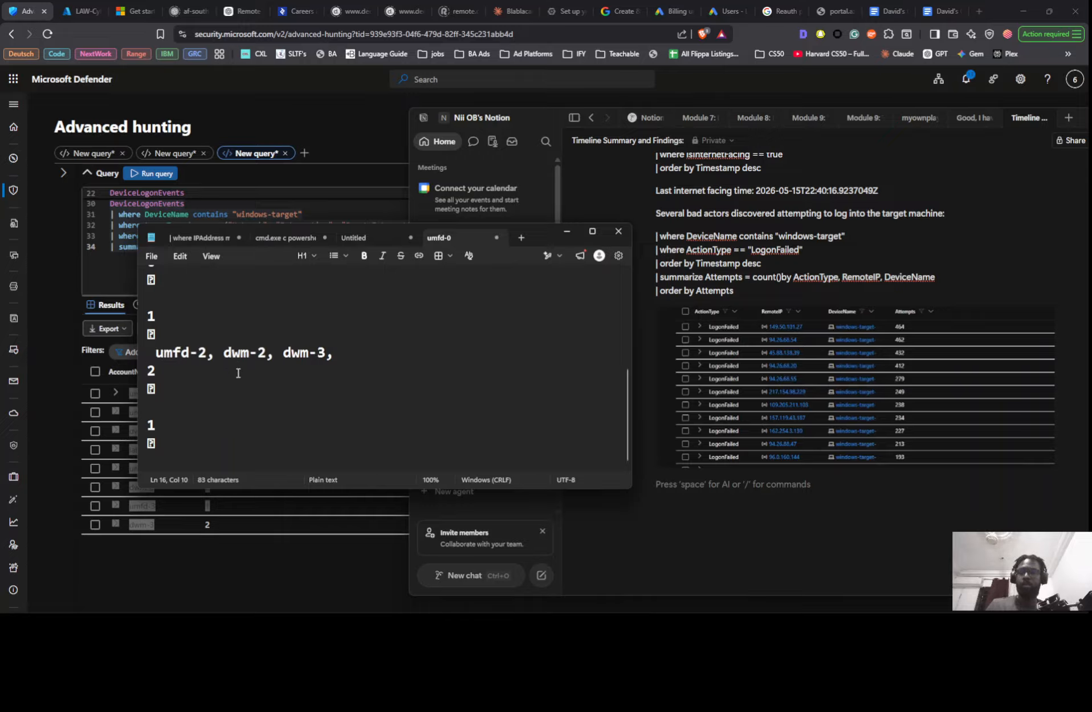
key("ctrl+v")
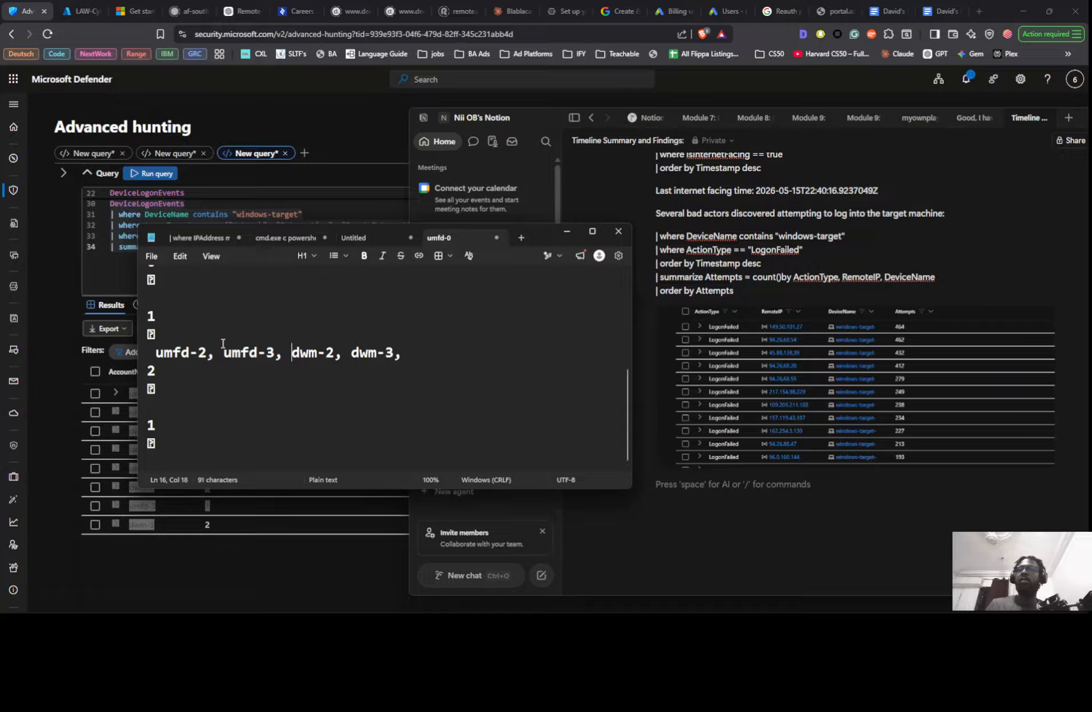
- Move the labuser0 entry to the start of the combined account line, followed by a comma
scroll(217, 363, "up", 5)
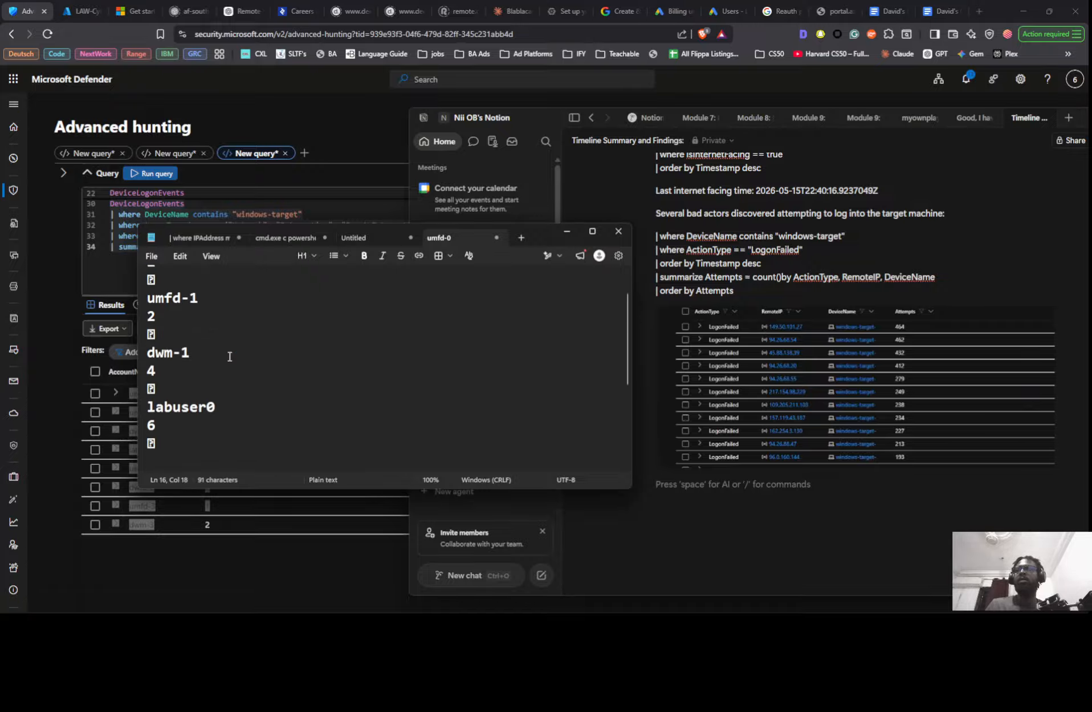
scroll(226, 354, "down", 3)
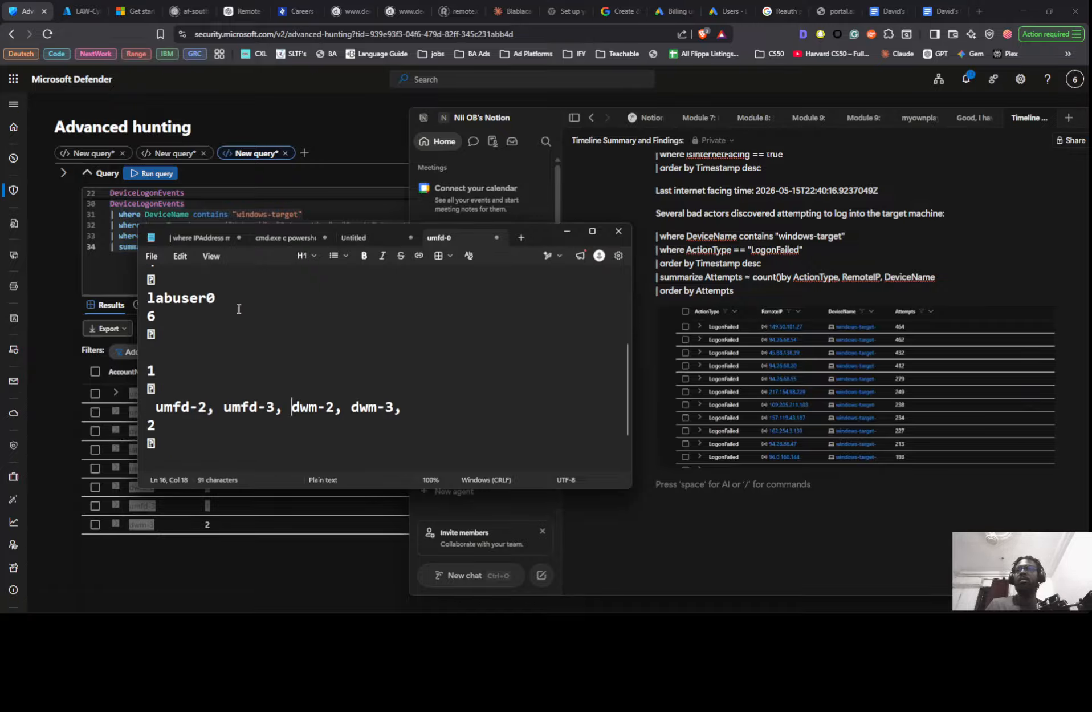
scroll(220, 360, "up", 1)
left_click_drag(228, 354, 143, 354)
key("ctrl+c")
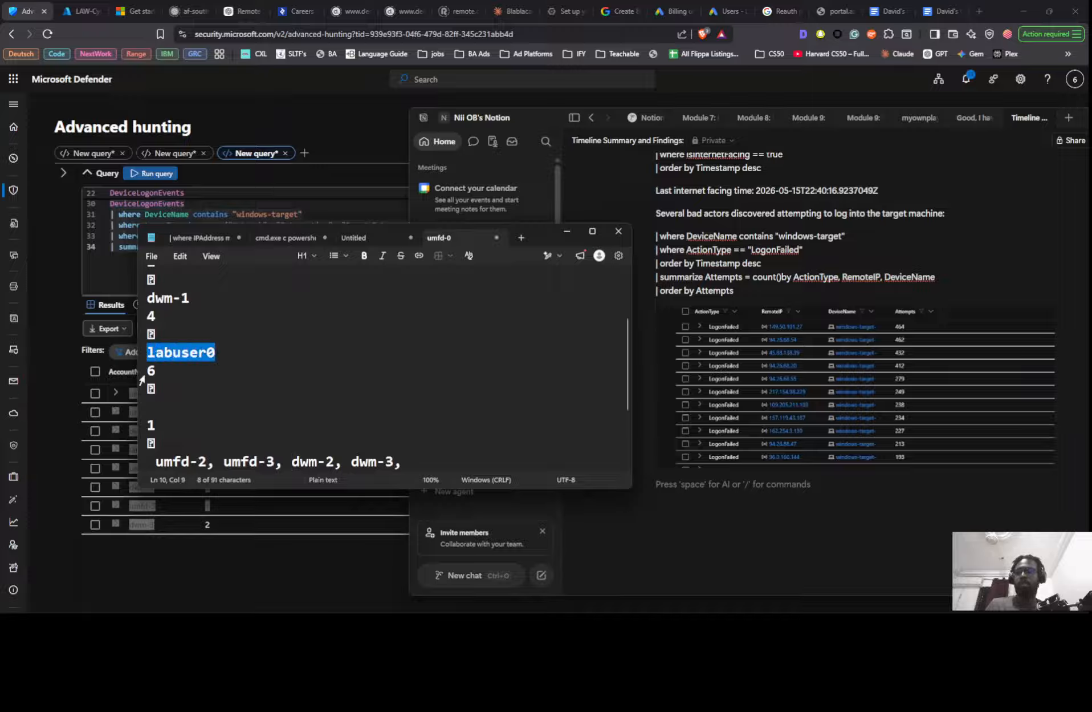
key("BackSpace")
left_click(147, 462)
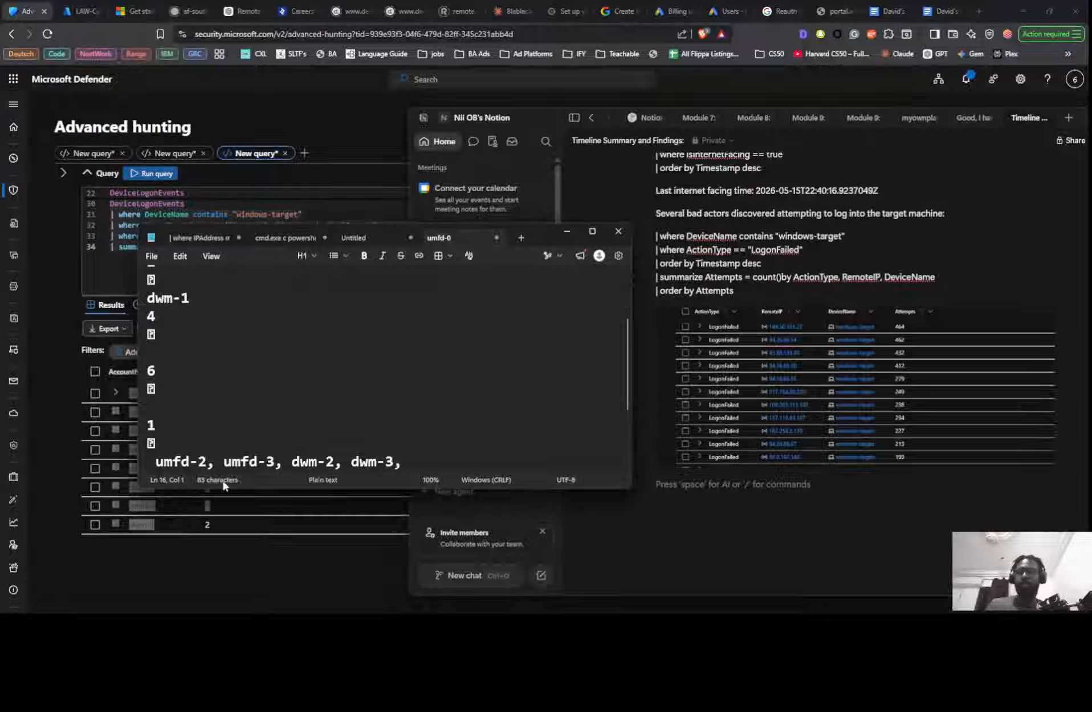
key("ctrl+v")
type(",")
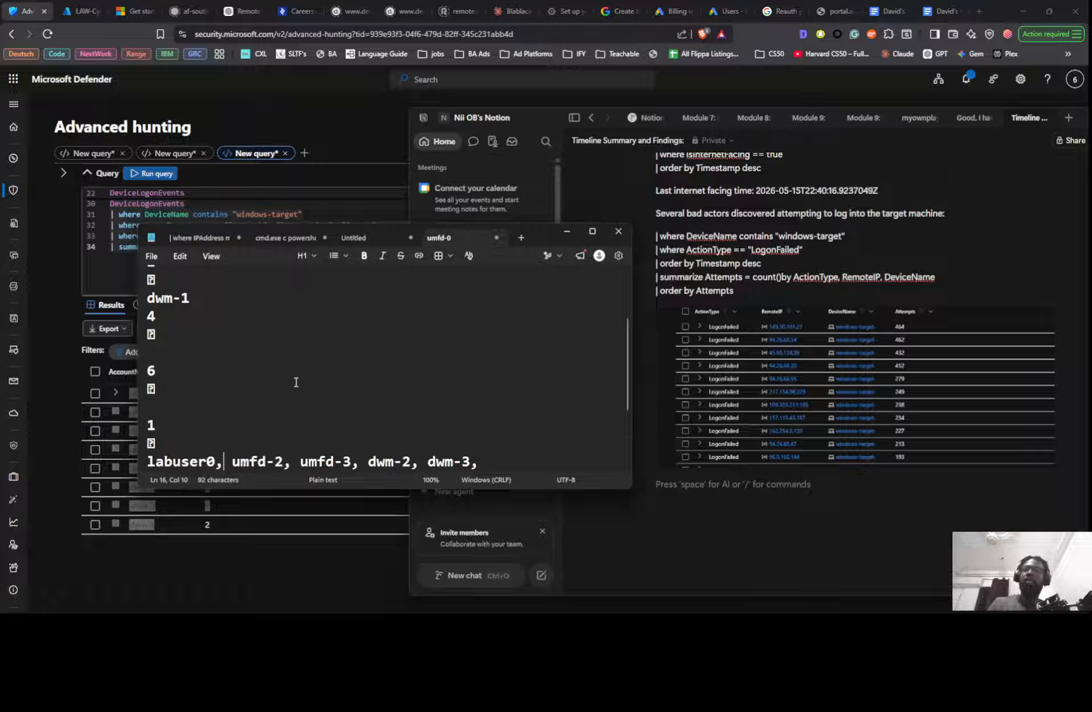
- Remove the separate dwm-1 entry and insert "dwm-1," between umfd-3 and dwm-2 in the account line
scroll(283, 407, "up", 1)
scroll(245, 397, "up", 1)
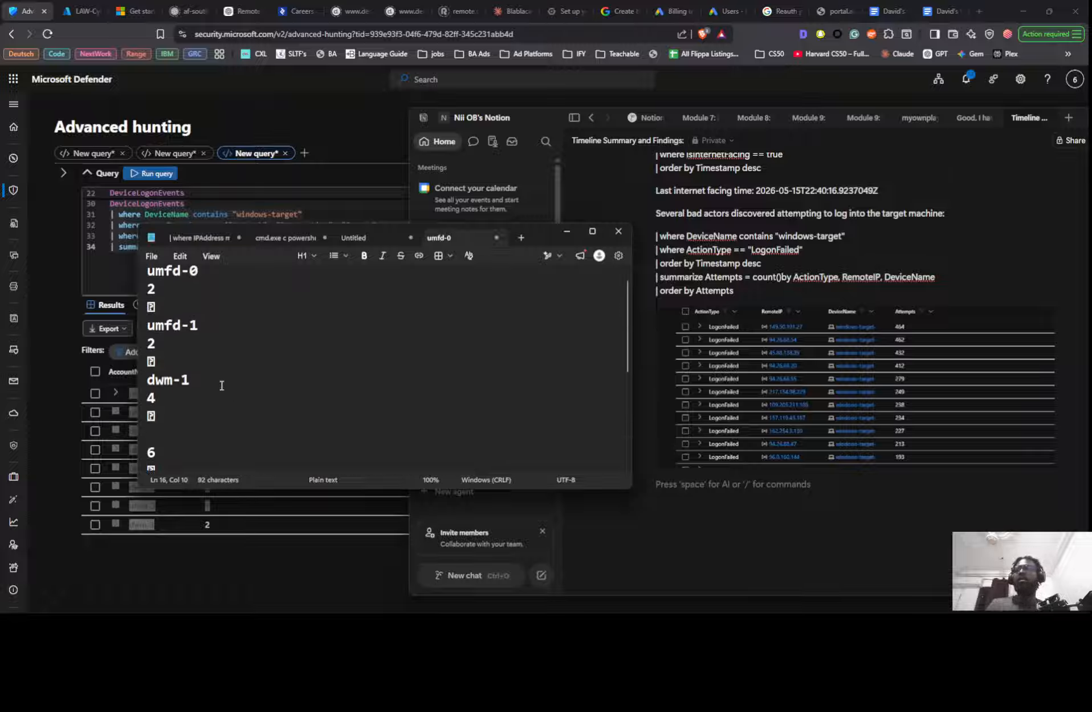
left_click_drag(222, 385, 127, 377)
key("BackSpace")
scroll(350, 425, "down", 2)
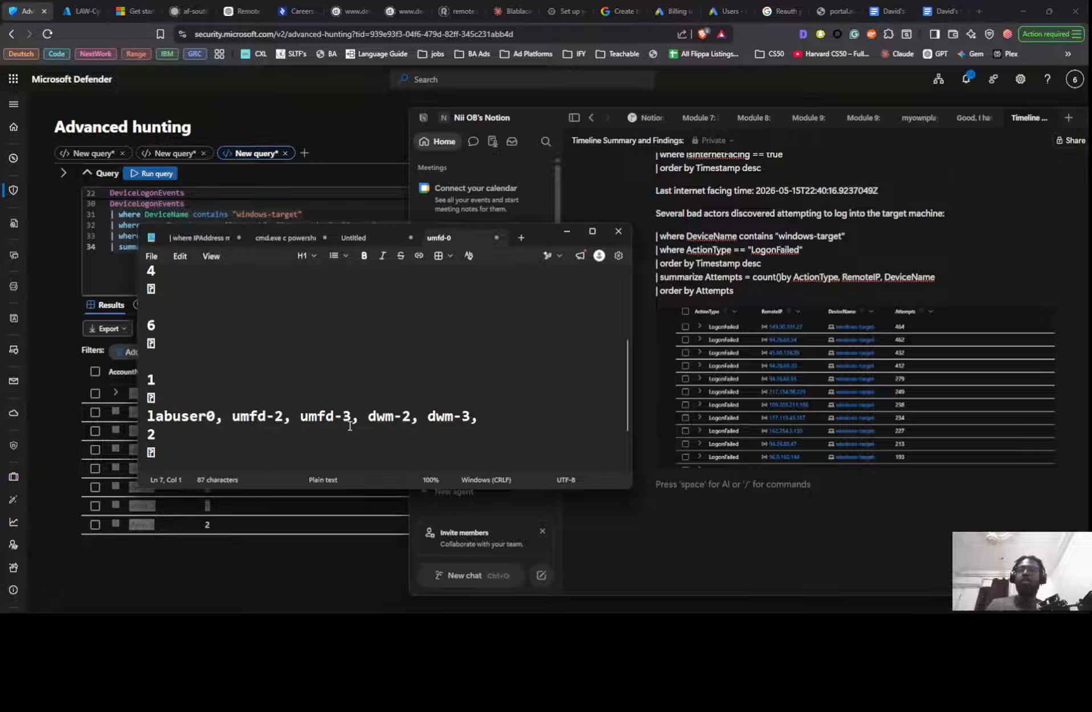
left_click(361, 415)
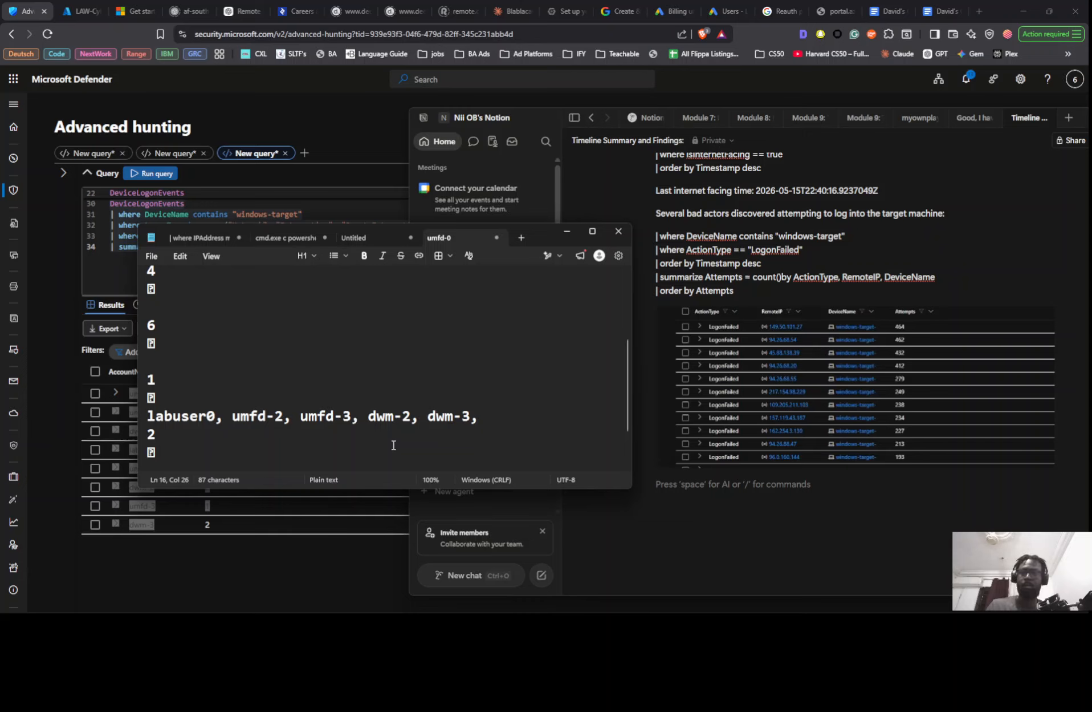
type("dwm-1,")
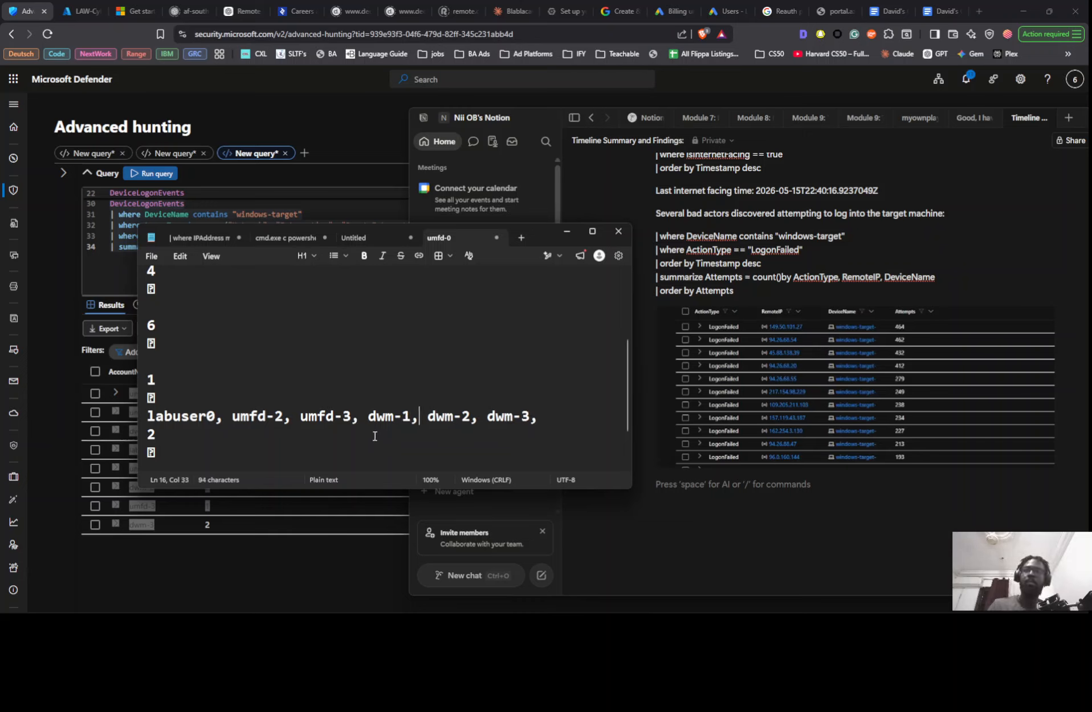
- Remove the separate umfd-1 entry and insert "umfd-1," between labuser0 and umfd-2 in the account line
scroll(288, 381, "up", 3)
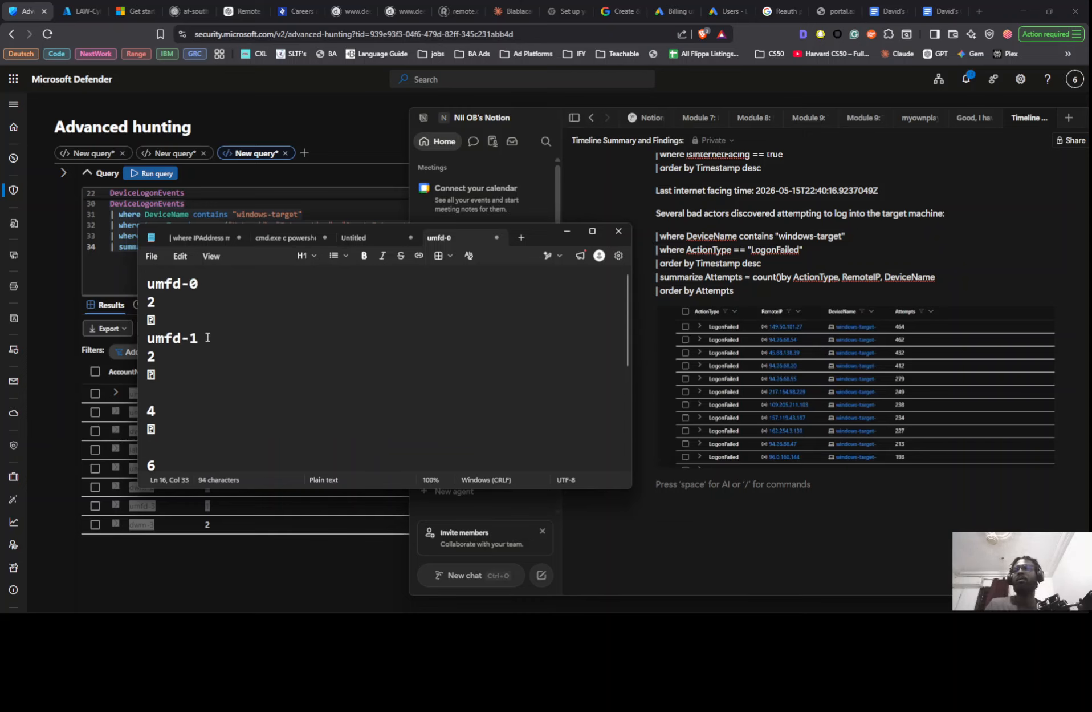
left_click_drag(200, 338, 142, 336)
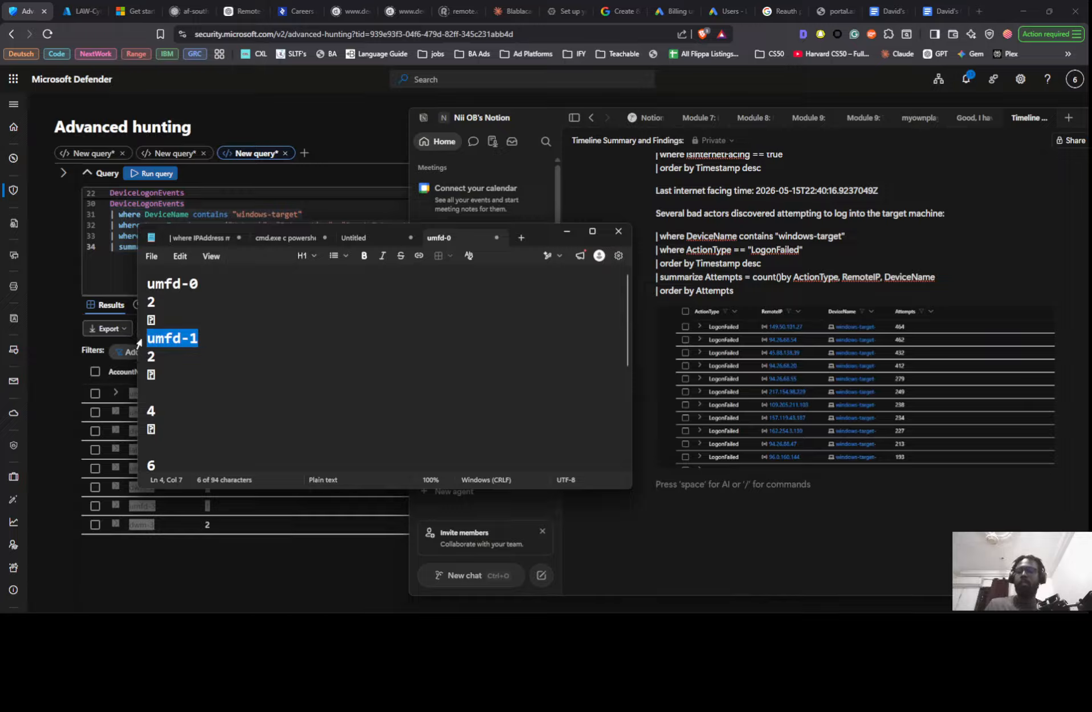
key("BackSpace")
scroll(260, 399, "down", 3)
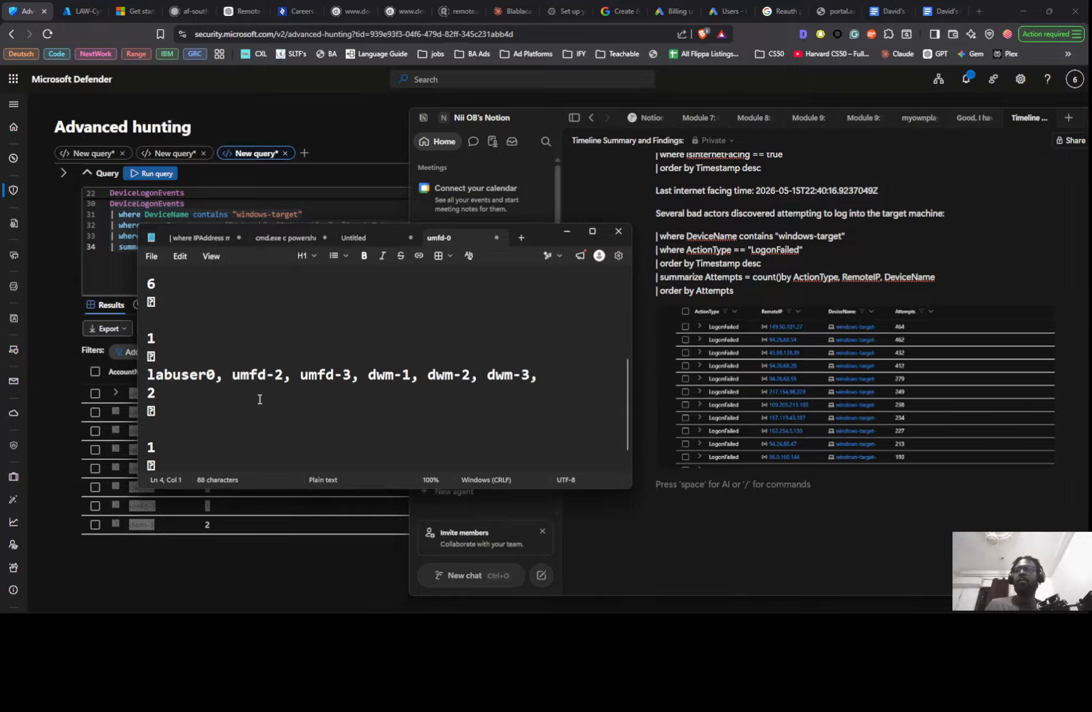
left_click(225, 375)
type("umfd-1")
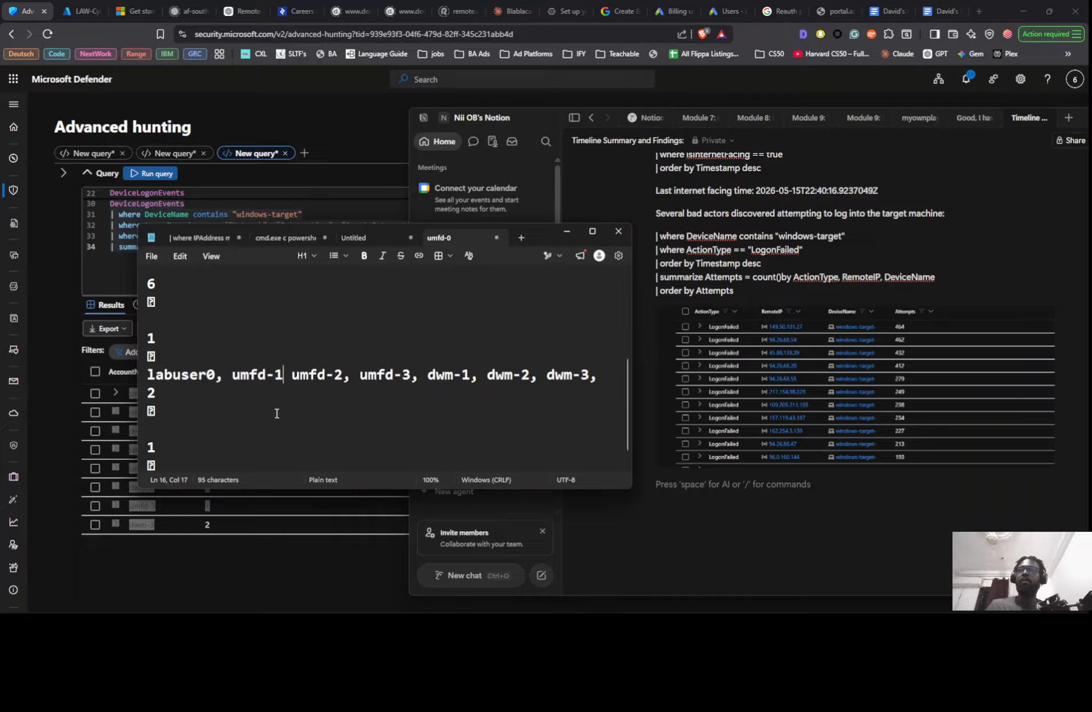
type(",")
- Remove the separate umfd-0 entry and insert "umfd-0," between labuser0 and umfd-1 in the account line
scroll(228, 353, "up", 5)
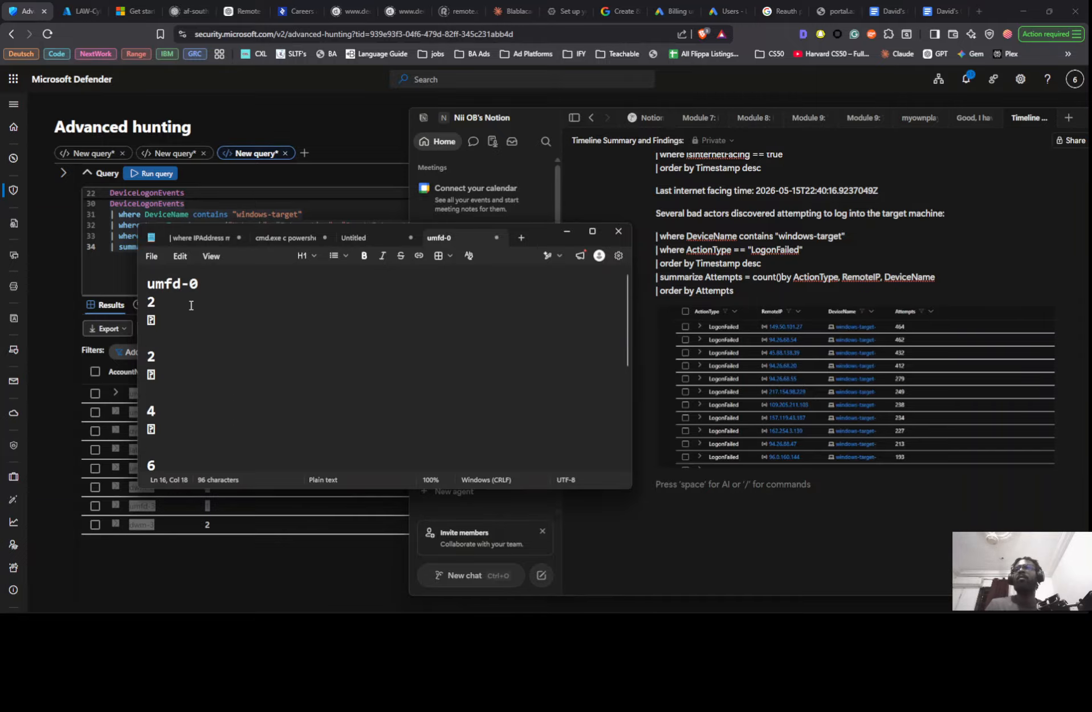
left_click_drag(201, 284, 140, 285)
key("BackSpace")
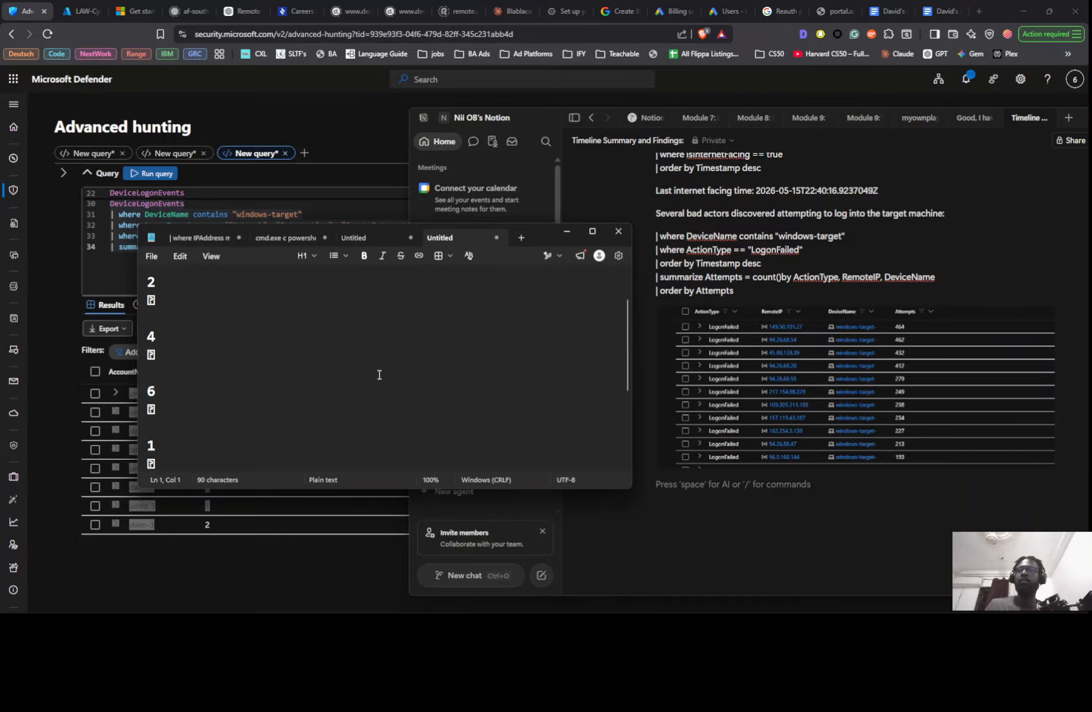
scroll(379, 374, "down", 3)
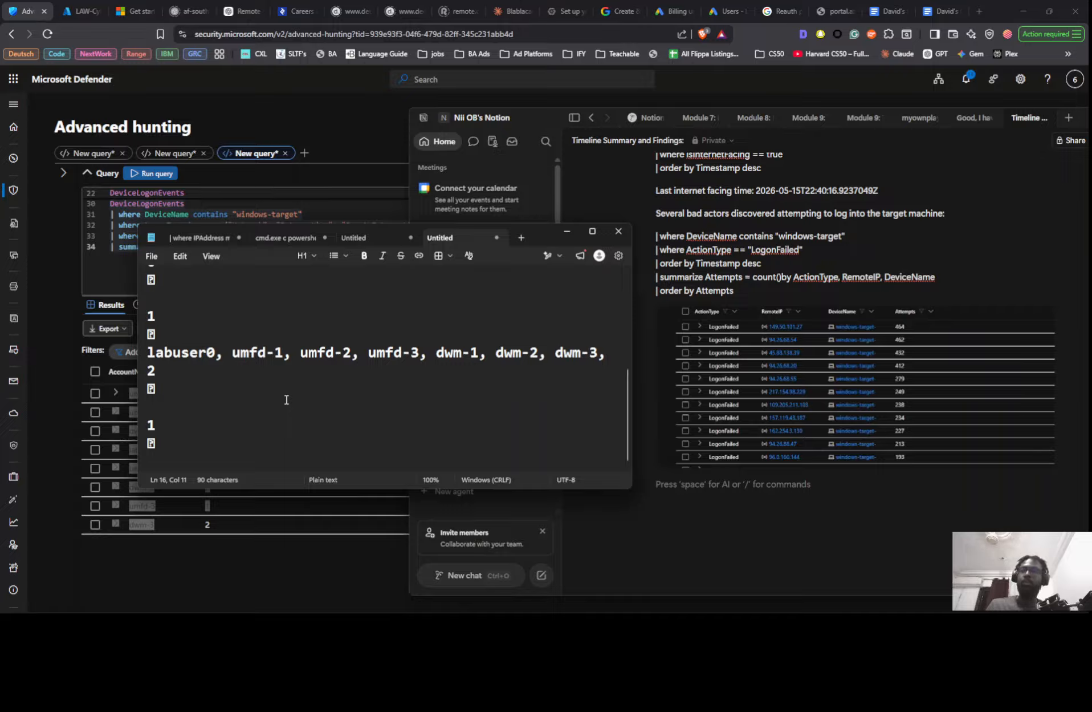
type("umfd-0,")
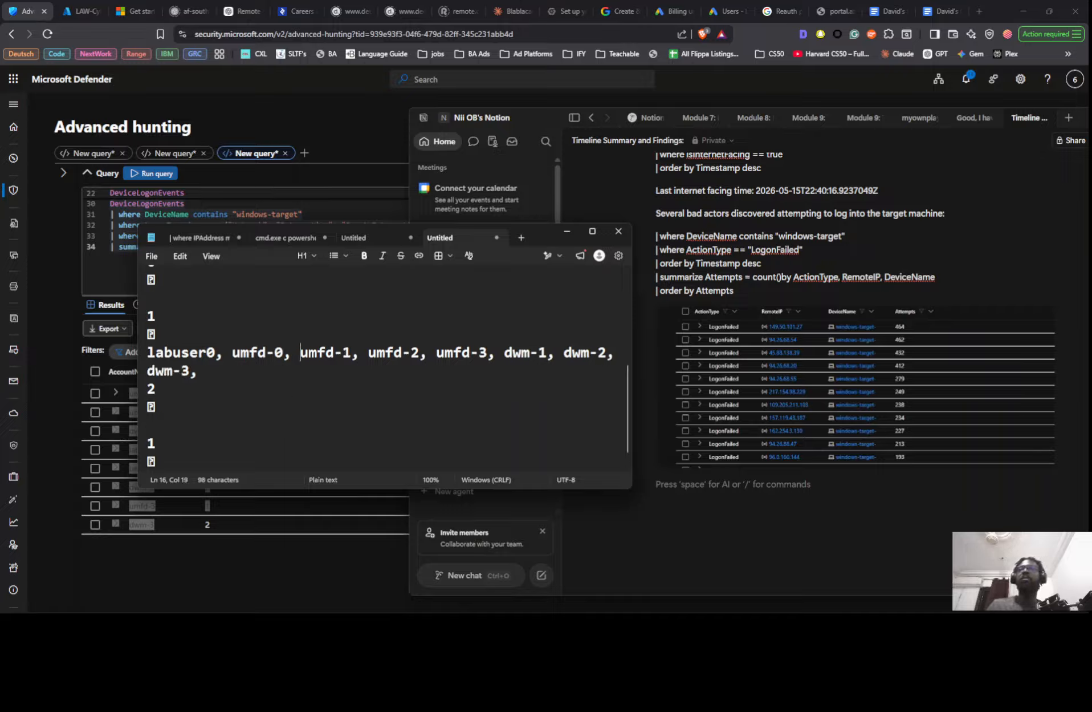
- Delete the trailing comma and space after dwm-3 at the end of the account line
left_click(211, 375)
key("BackSpace")
key("BackSpace")
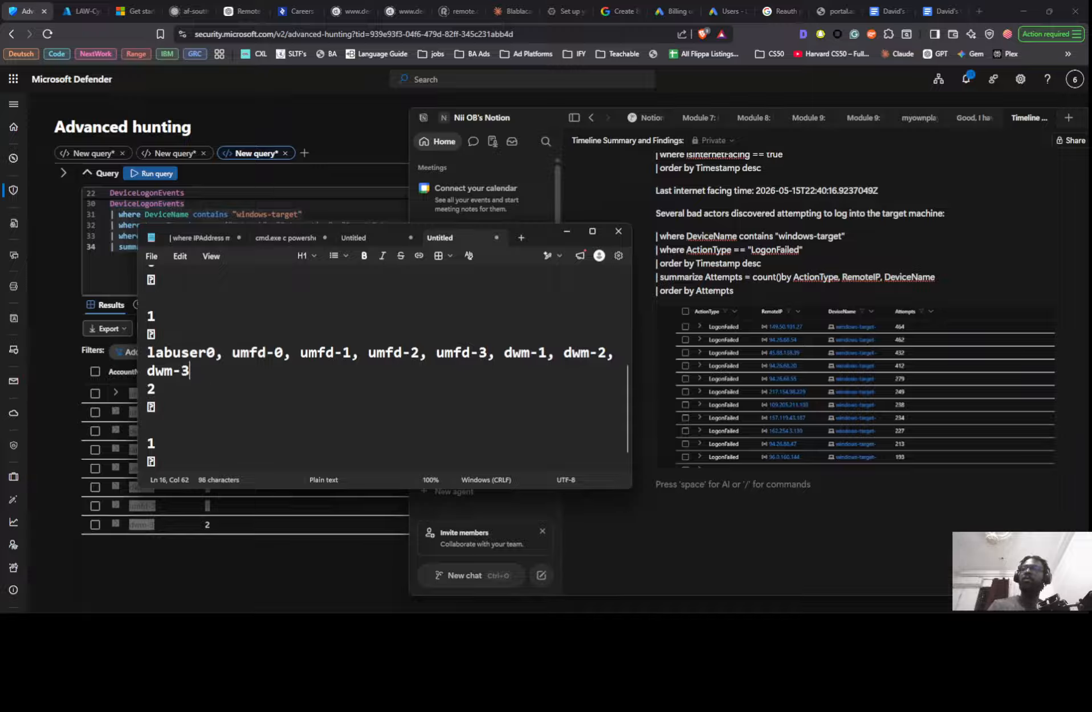
- Cut the completed account line and paste it in parentheses into the empty block below the failed-logon screenshot in Notion
triple_click(210, 371)
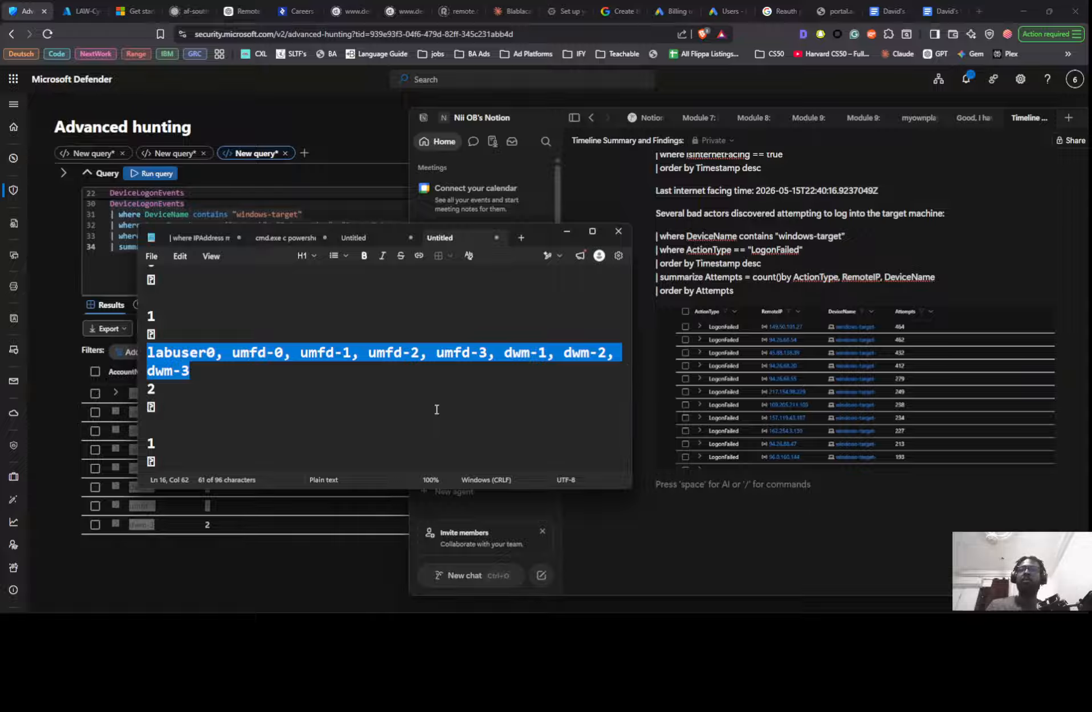
key("ctrl+x")
left_click(781, 489)
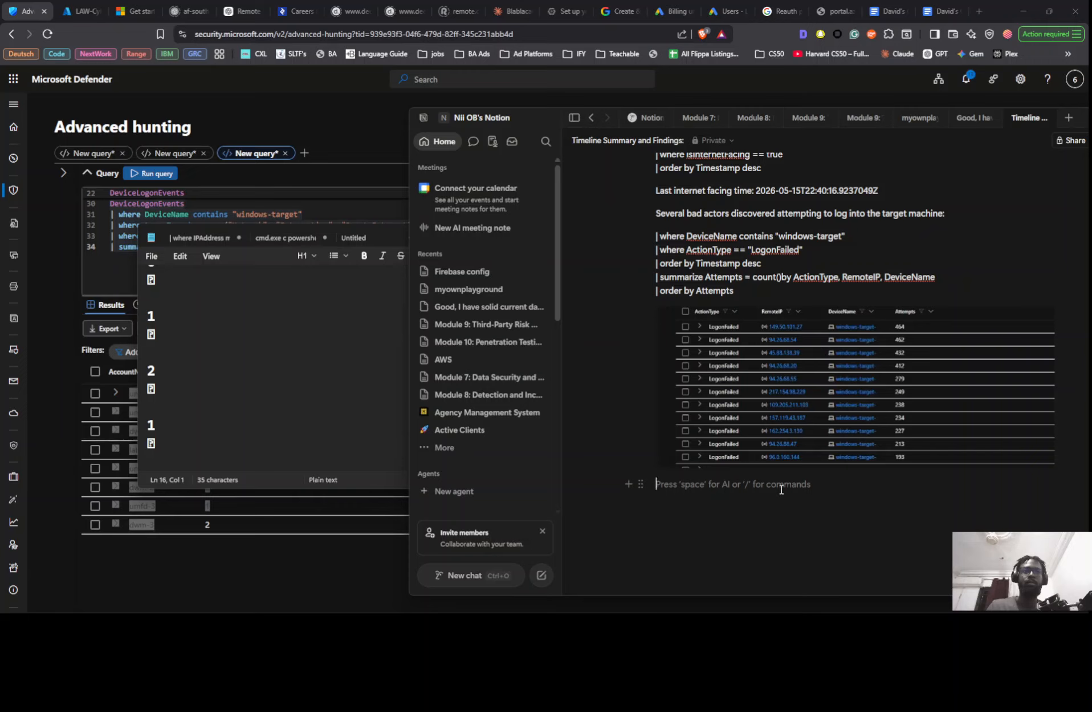
type("(")
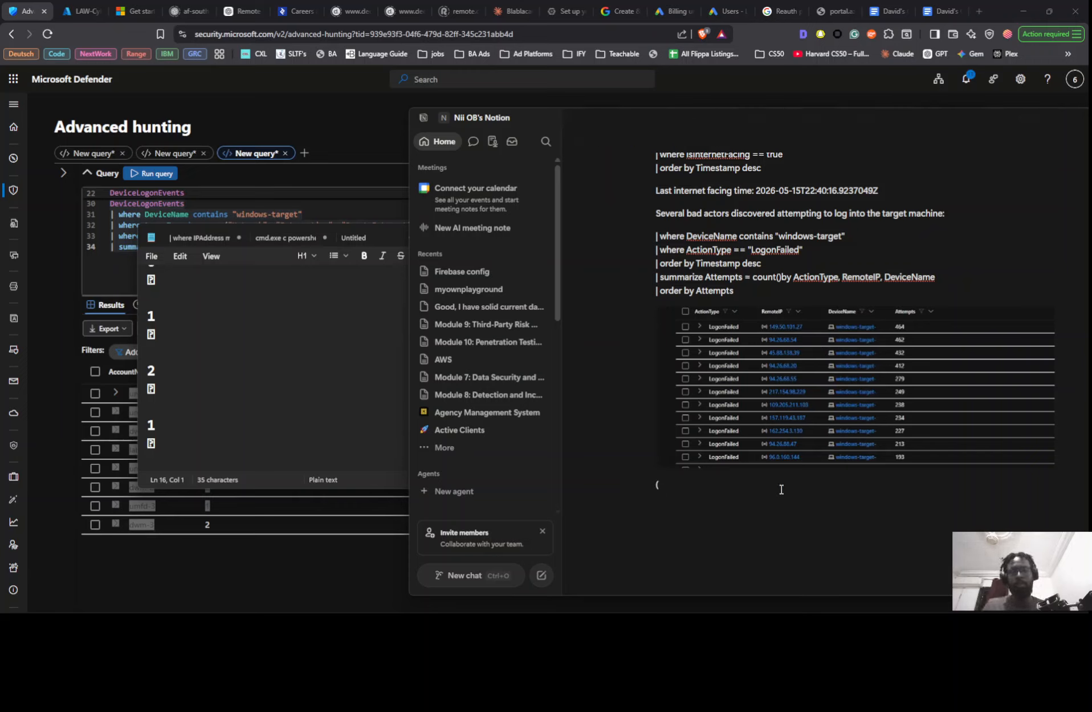
key("ctrl+v")
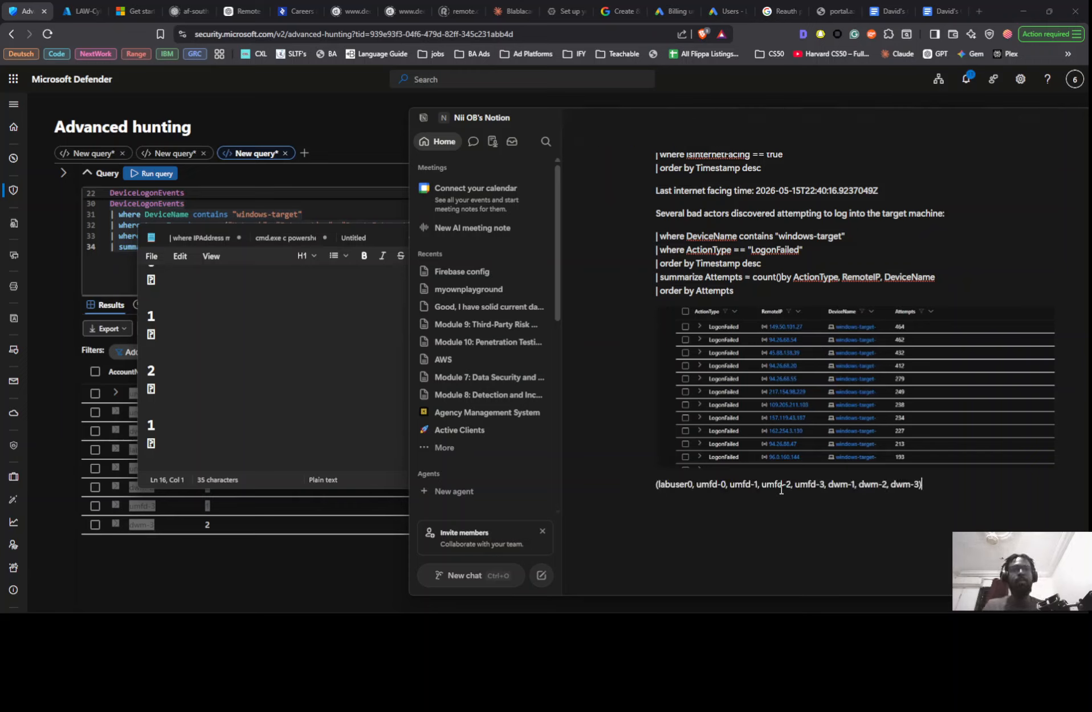
- Switch to Microsoft Defender, remove the "summarize count()by AccountName" line from the windows-target LogonSuccess query, and rerun it
left_click(127, 552)
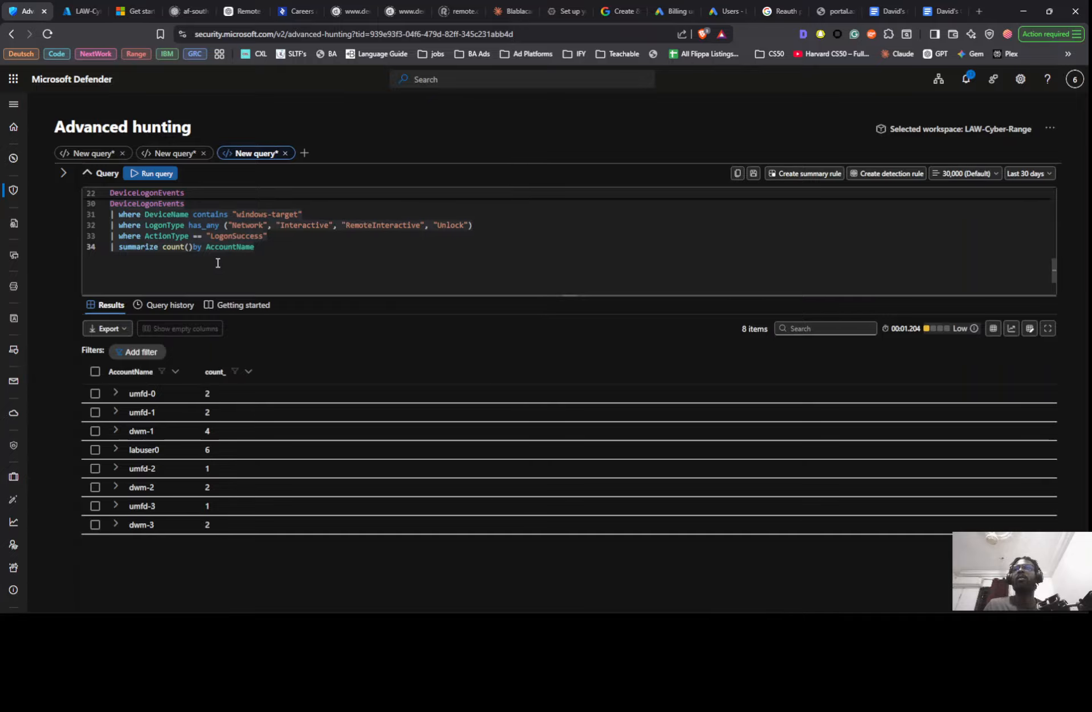
left_click(264, 247)
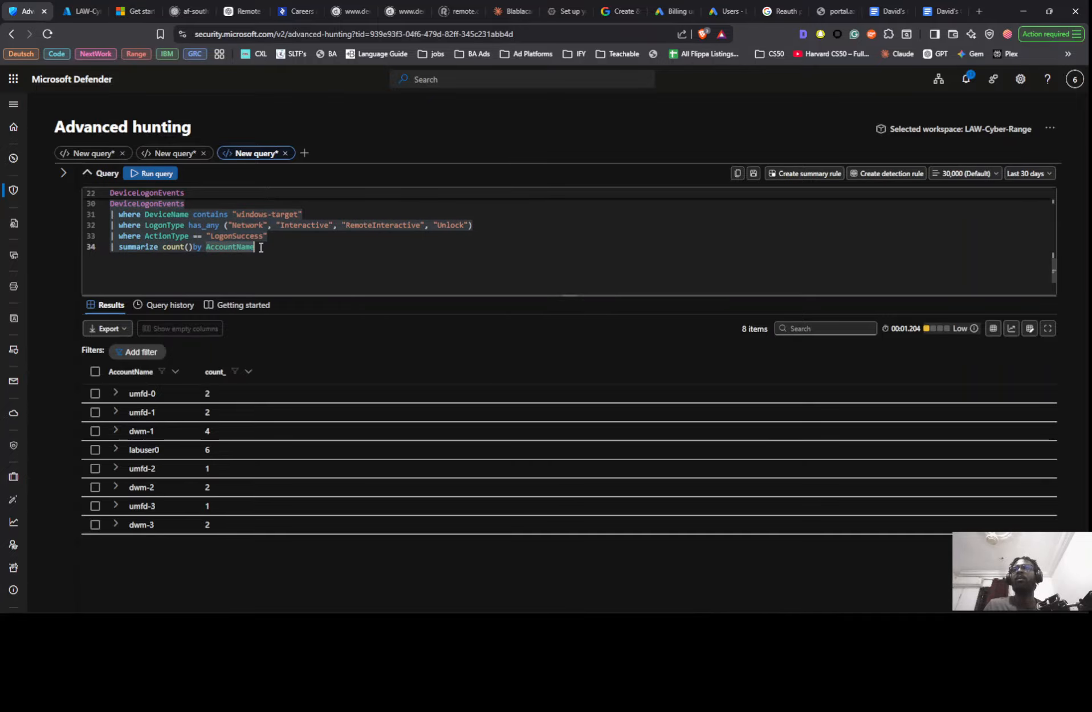
key("shift+Home")
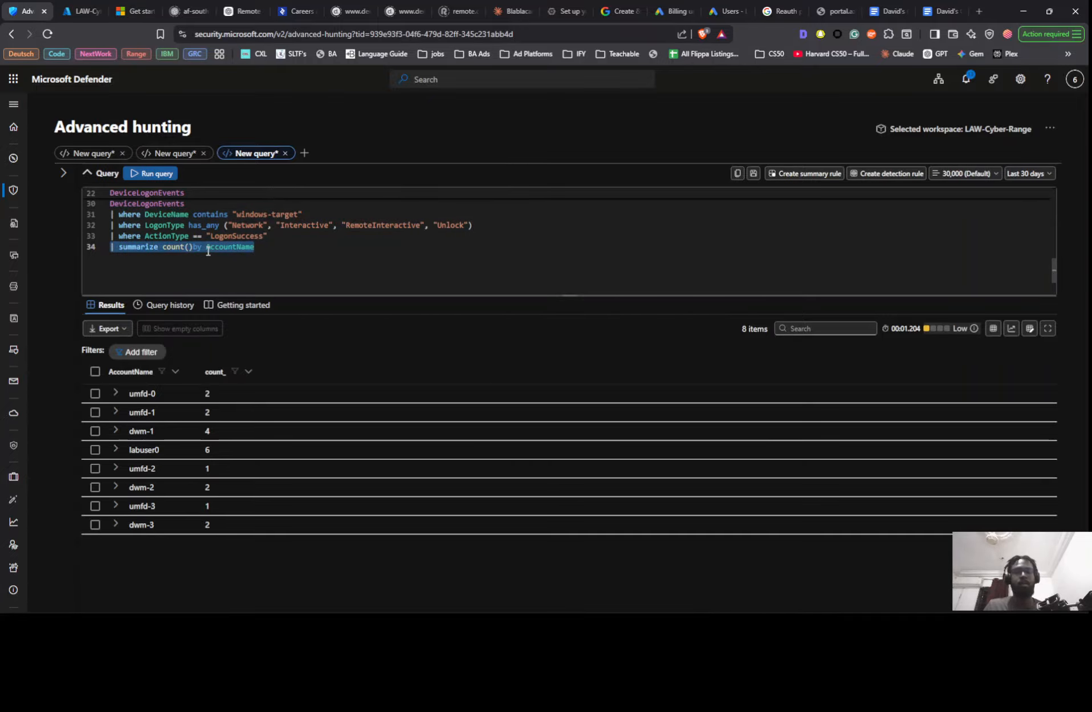
key("BackSpace")
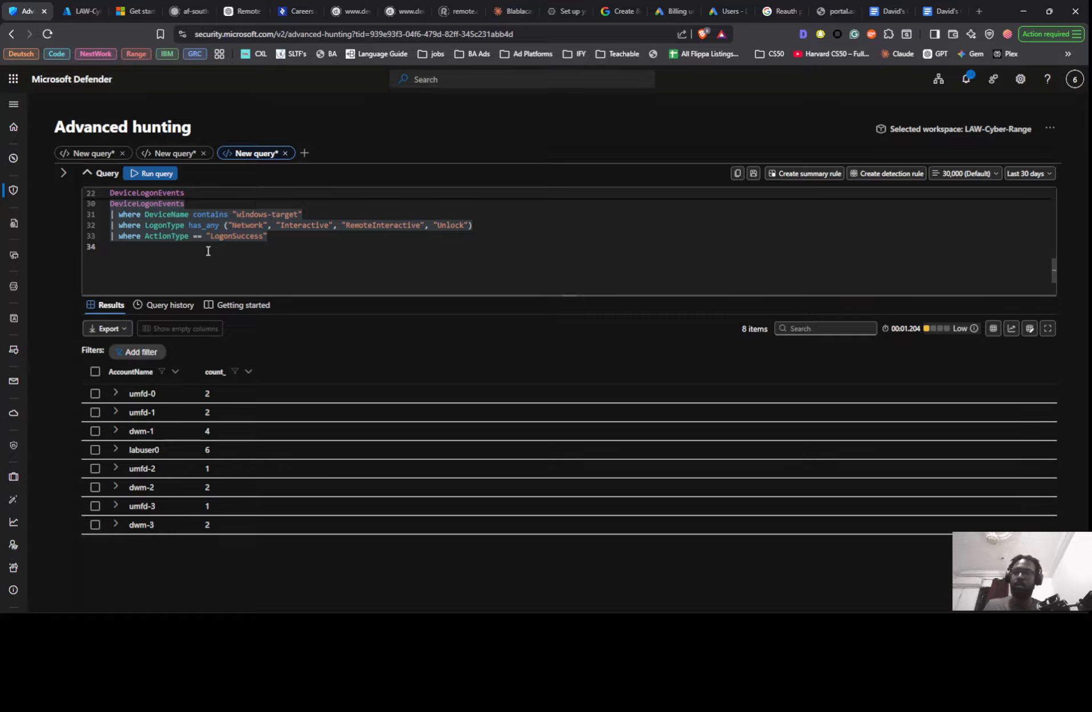
key("alt+Tab")
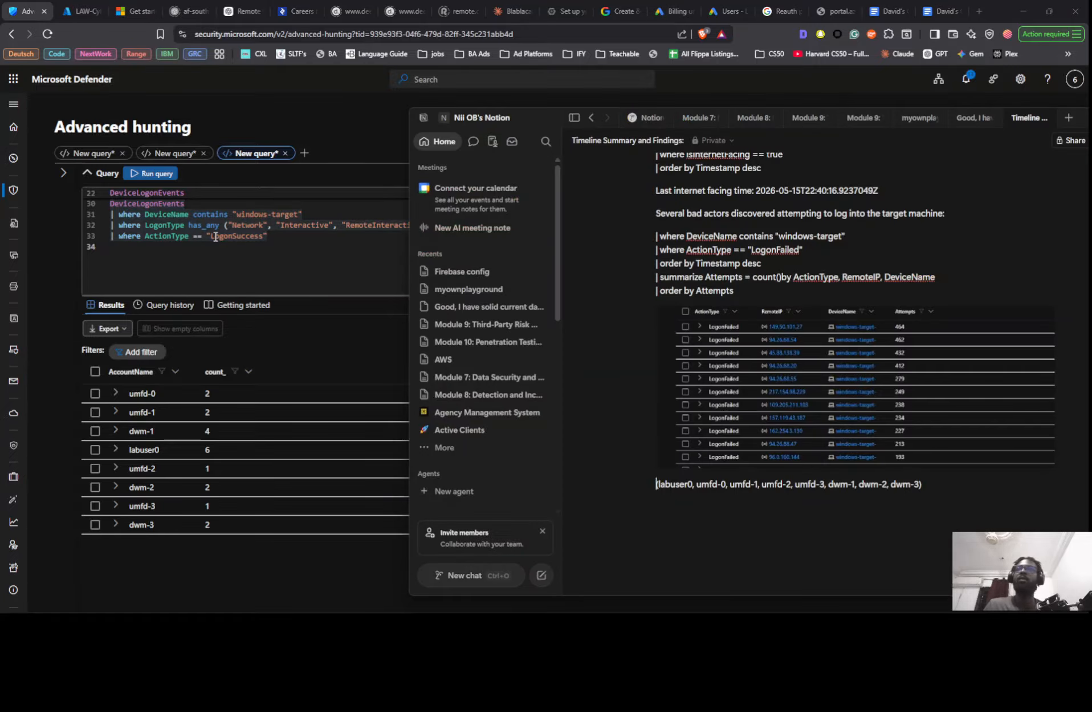
key("alt+Tab")
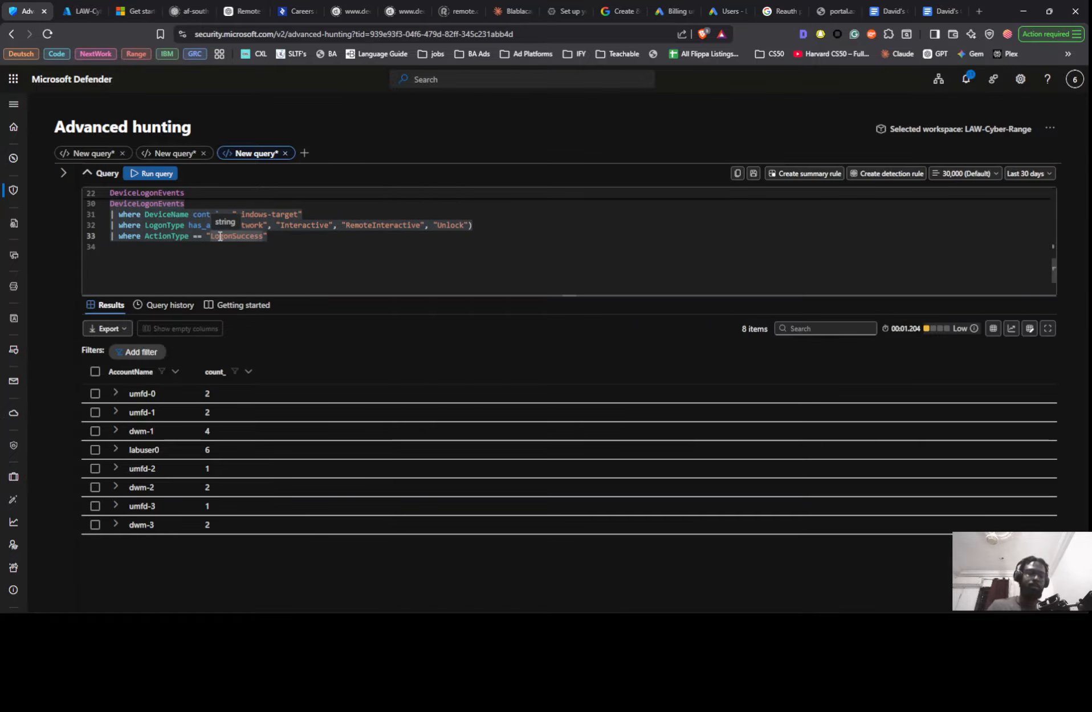
key("shift+Return")
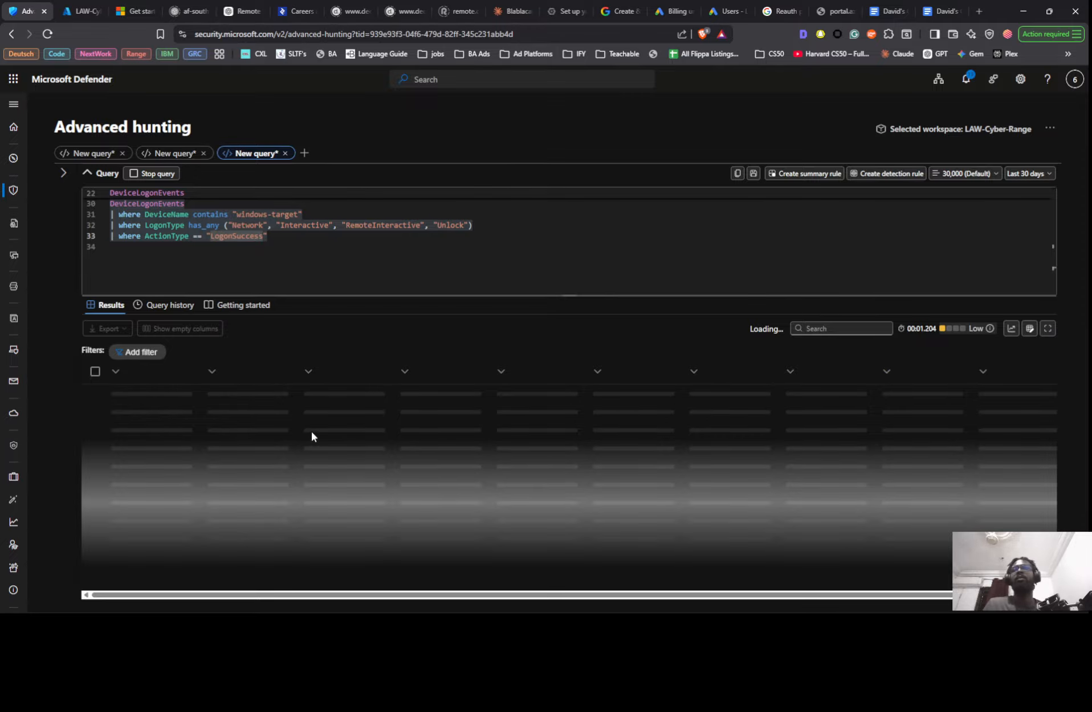
- Check the successful logon timestamps and insert "May 14, May 5, Apr 27, " before the parenthesised account list in Notion
scroll(302, 268, "up", 1)
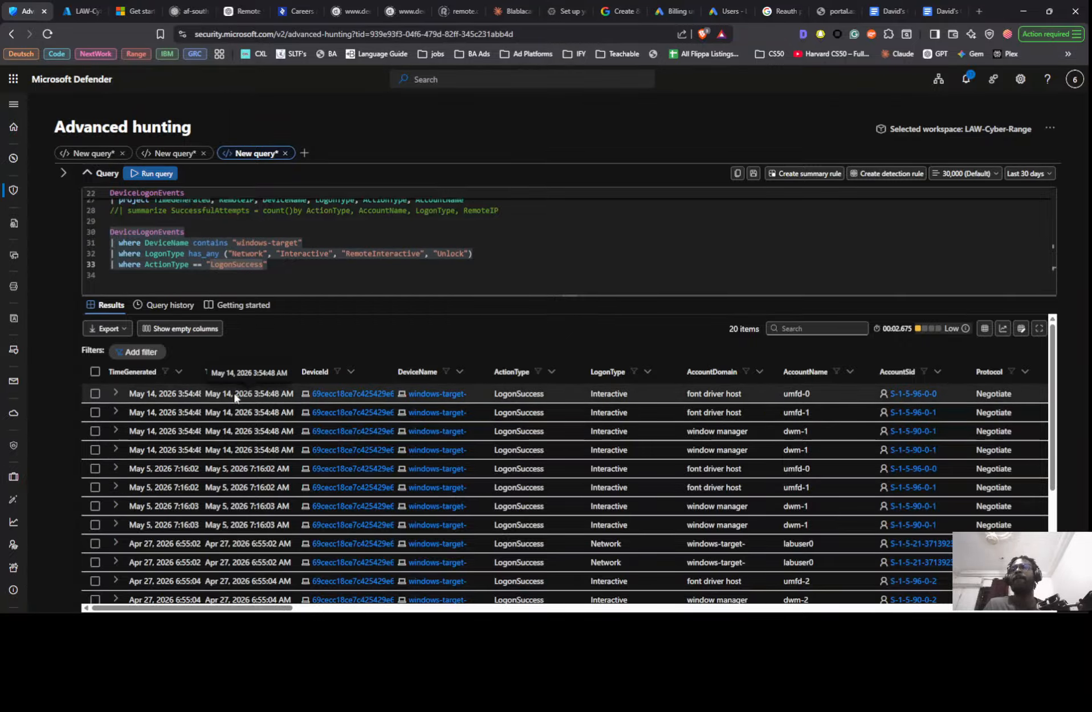
scroll(268, 422, "down", 2)
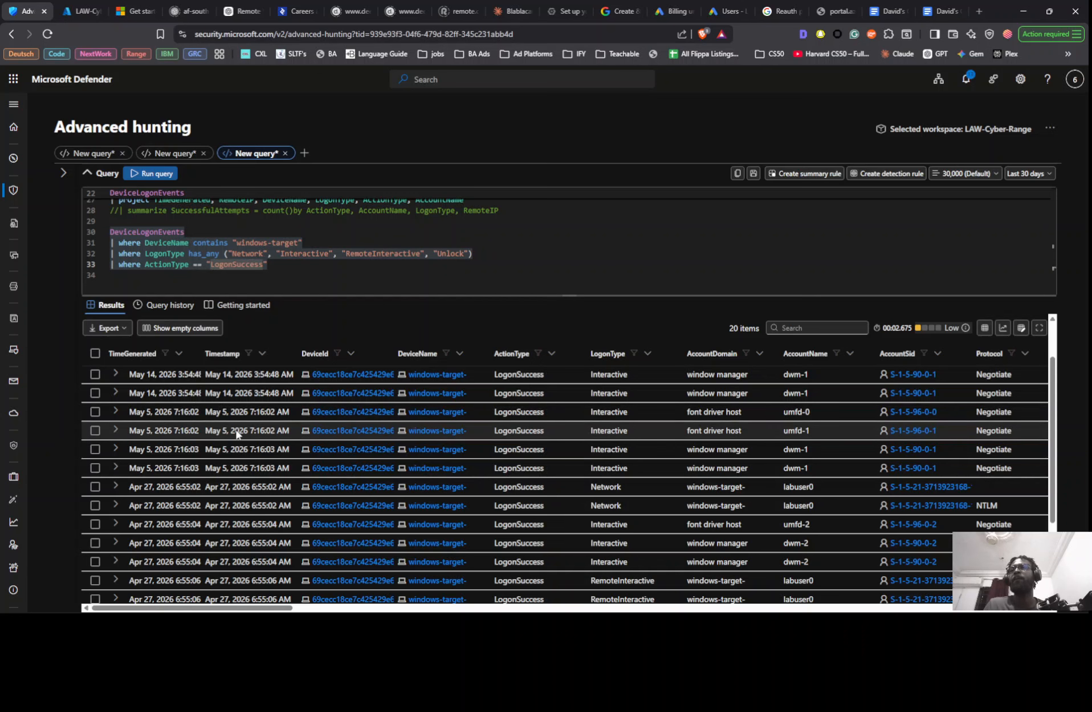
key("alt+Tab")
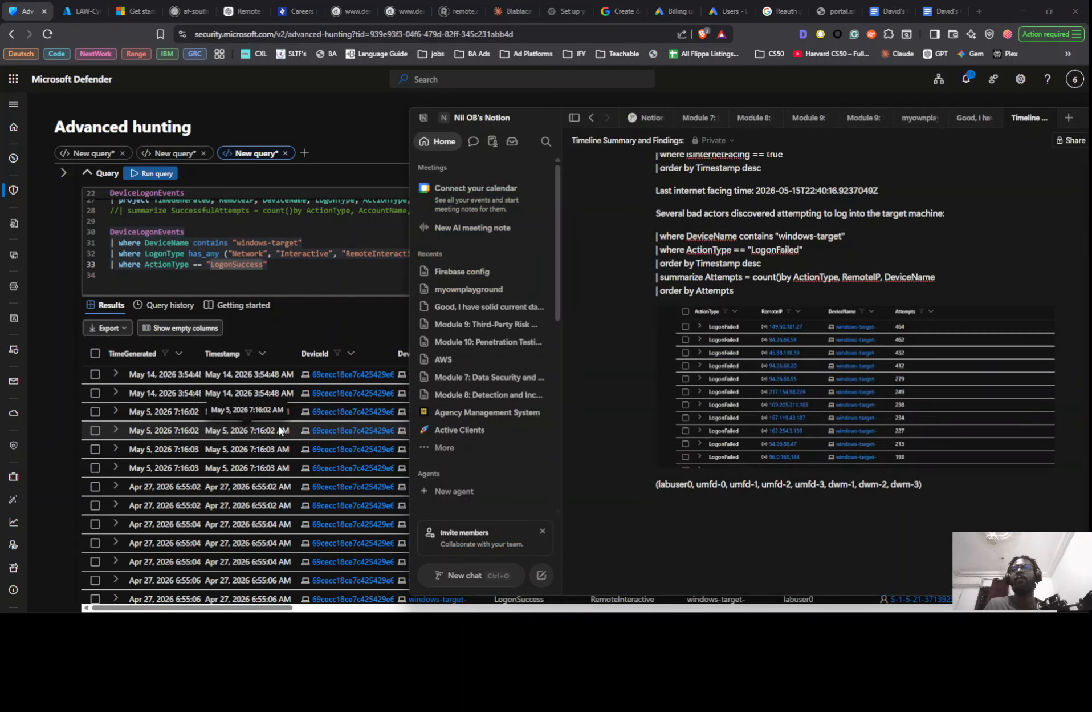
left_click(657, 484)
type("Ma")
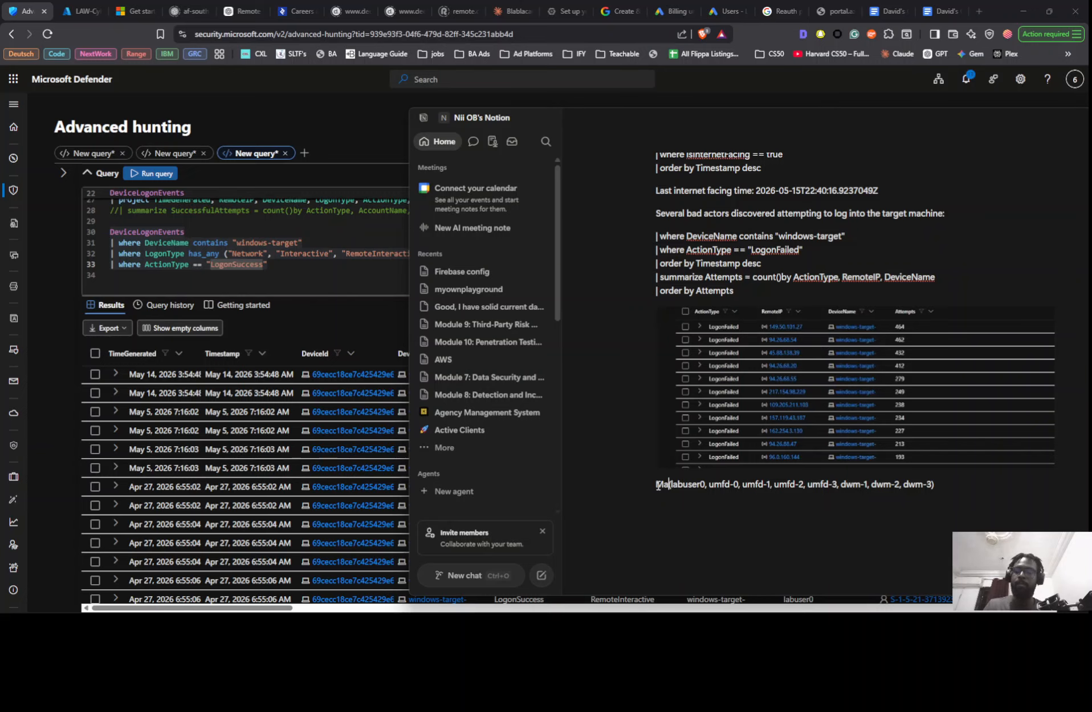
type("y")
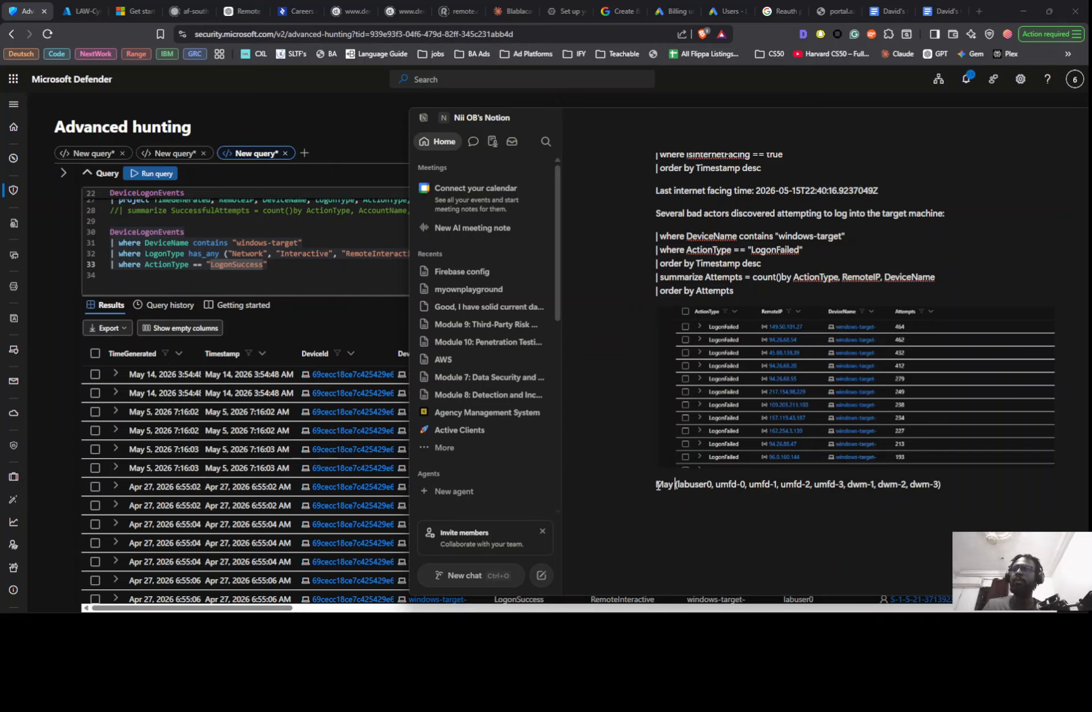
type(" 14")
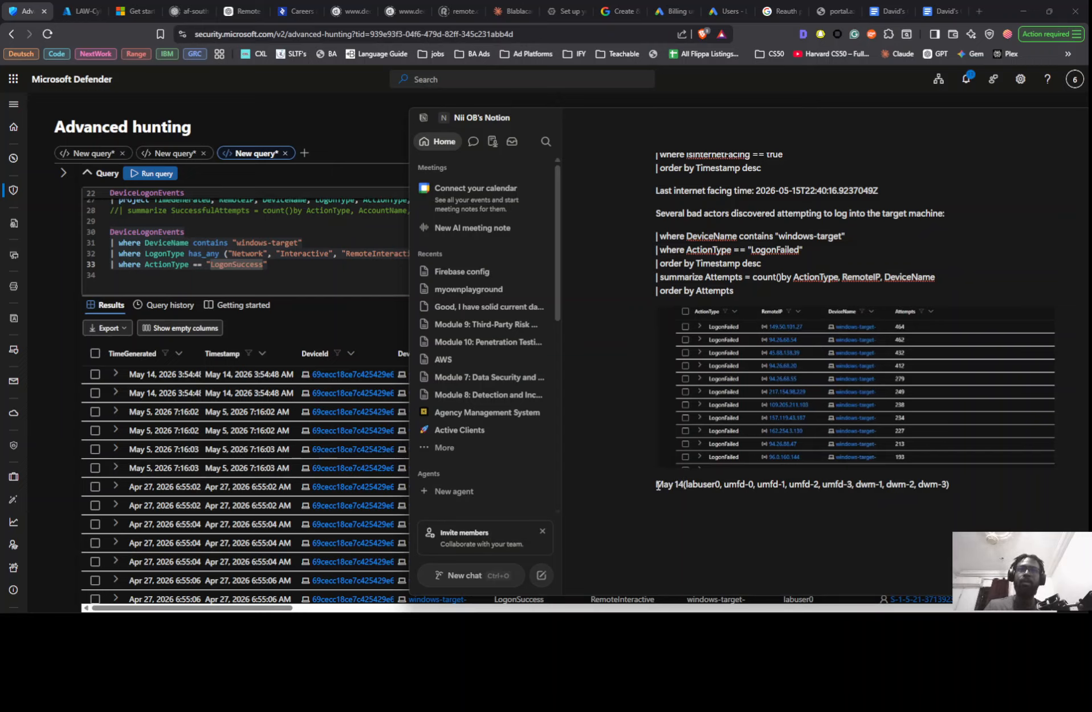
type(", Ma")
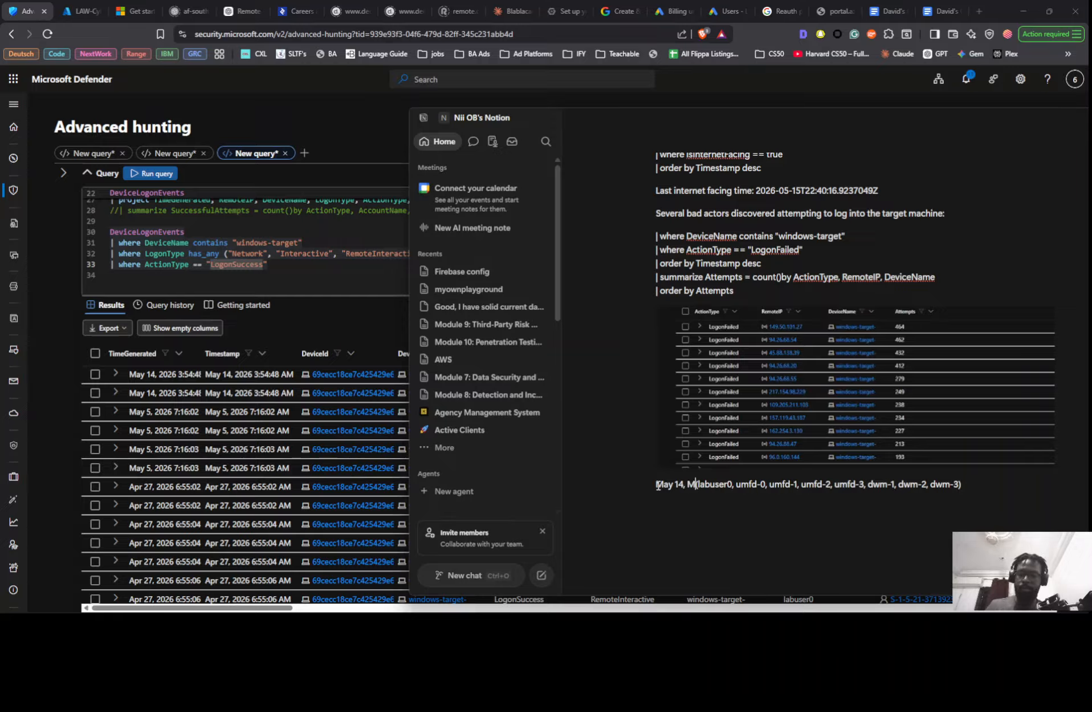
type("y")
type(" 5")
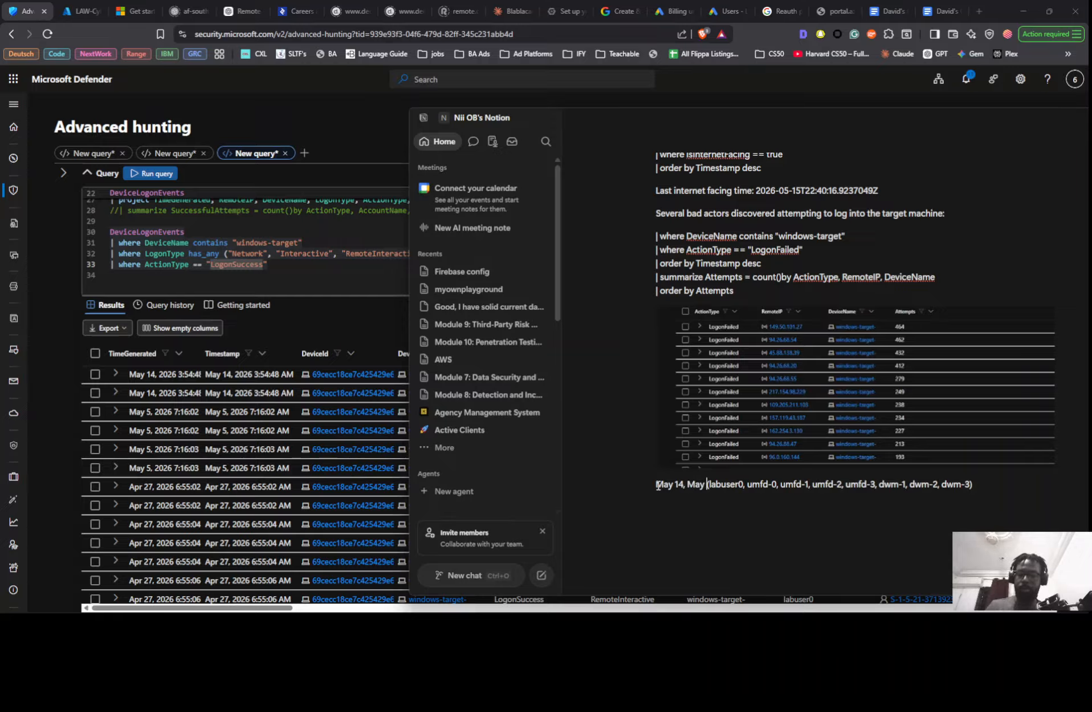
type(", ")
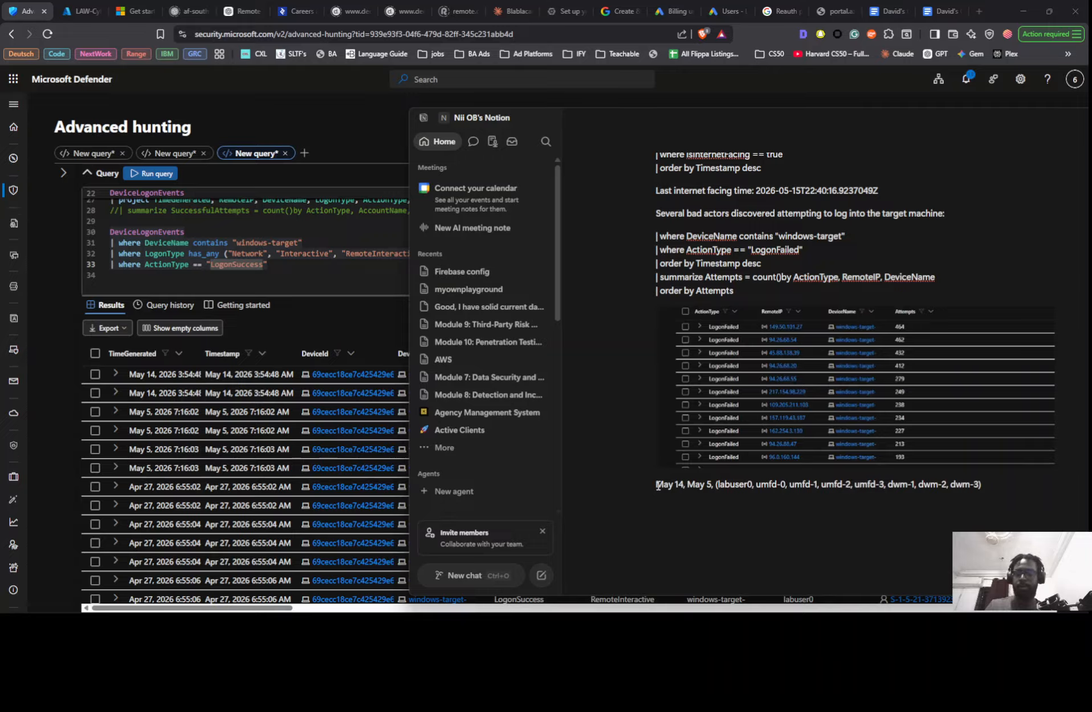
type("Apr")
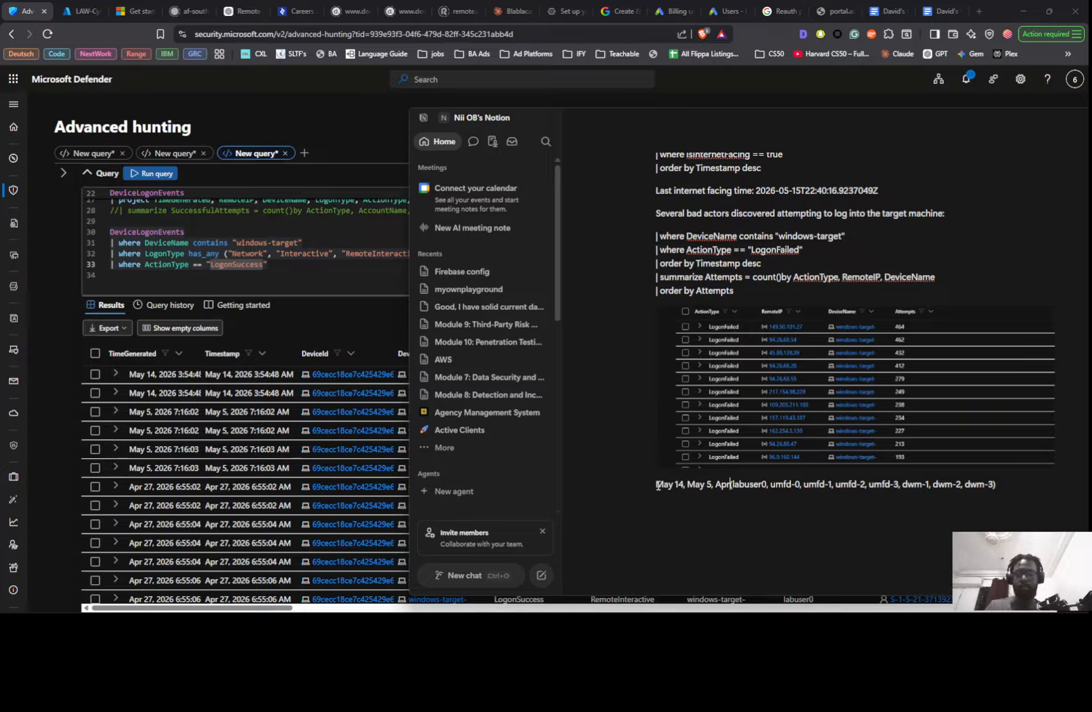
type(" 27")
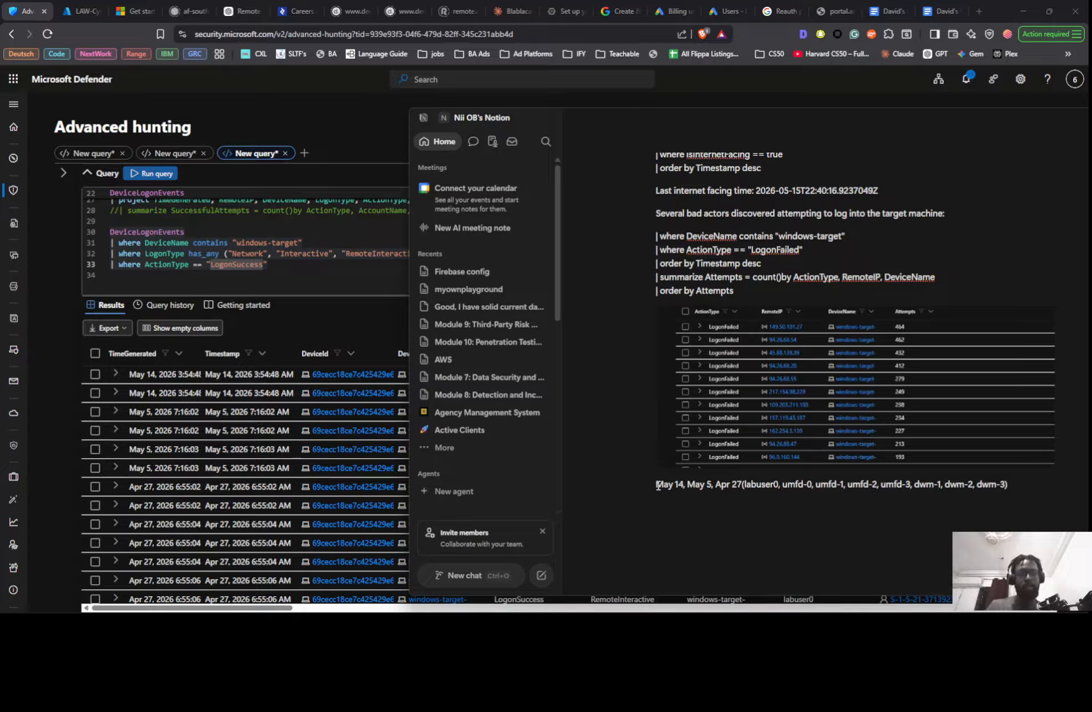
type(",")
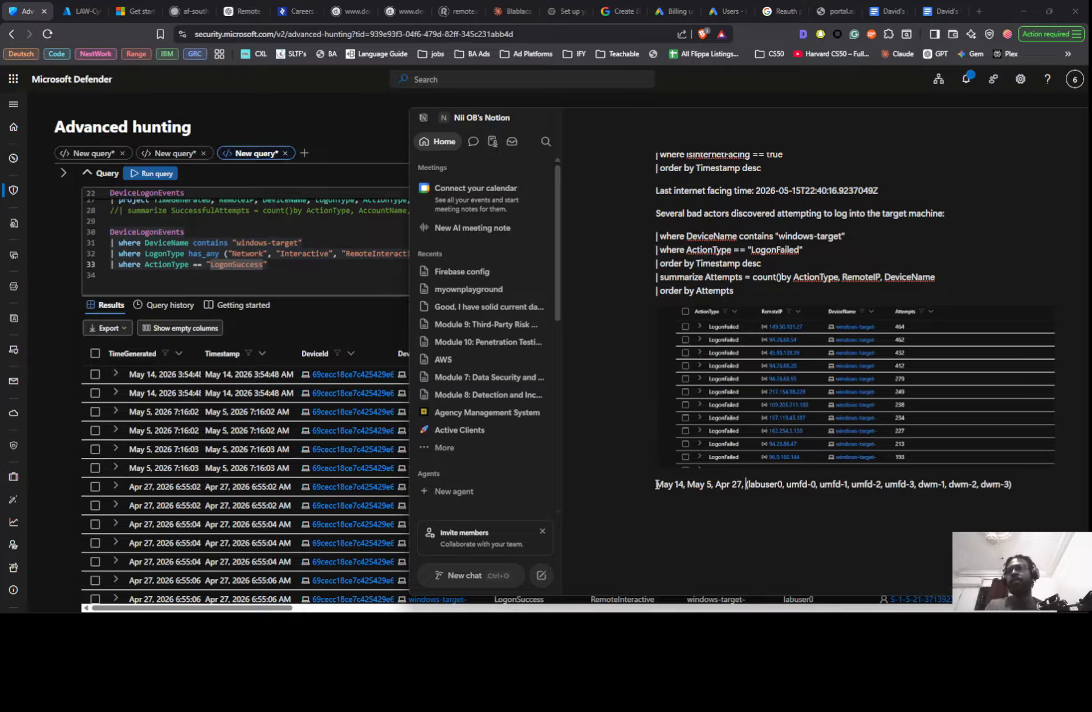
- Recheck the windows-target logon dates in the results and begin the Notion findings line with "On" before "May 14"
scroll(178, 473, "down", 3)
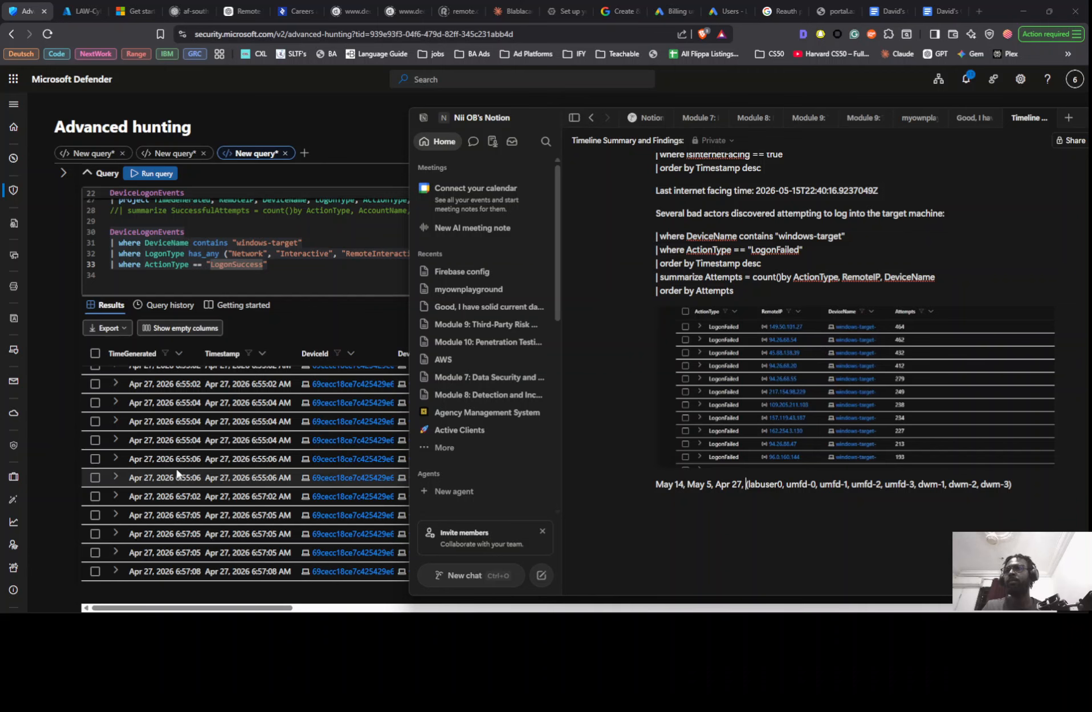
scroll(178, 473, "up", 4)
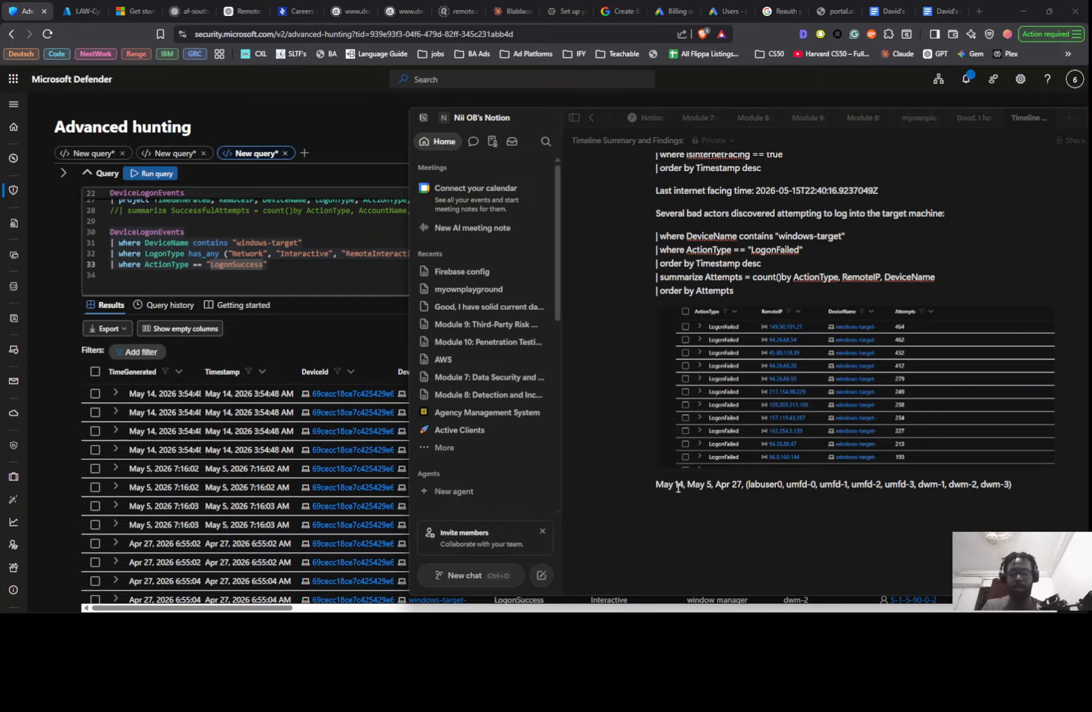
type("On these")
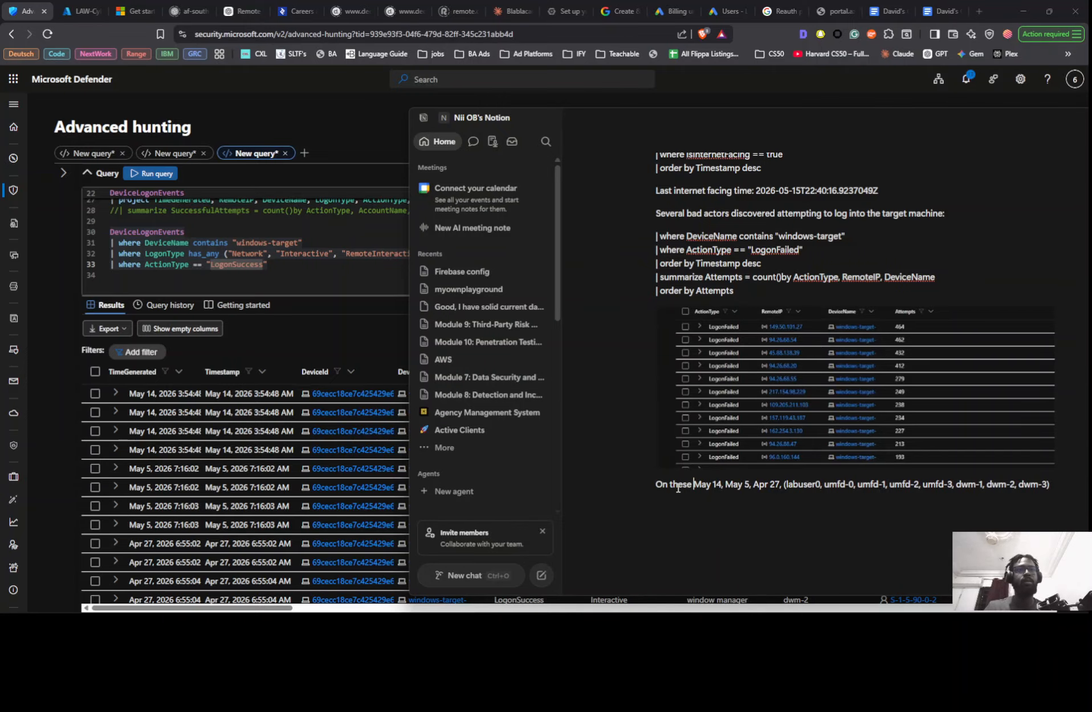
key("BackSpace")
key("BackSpace")
key("BackSpace")
key("BackSpace")
key("BackSpace")
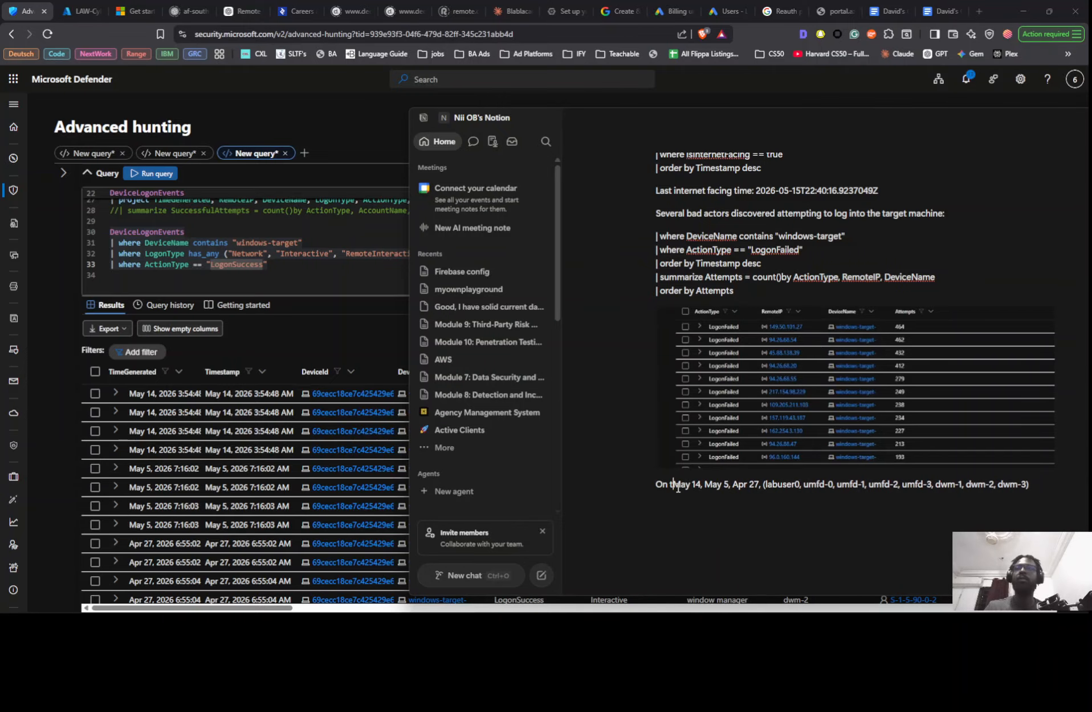
- Switch to Microsoft Defender and examine the dates, logon types and account names of the successful windows-target logons
left_click(68, 453)
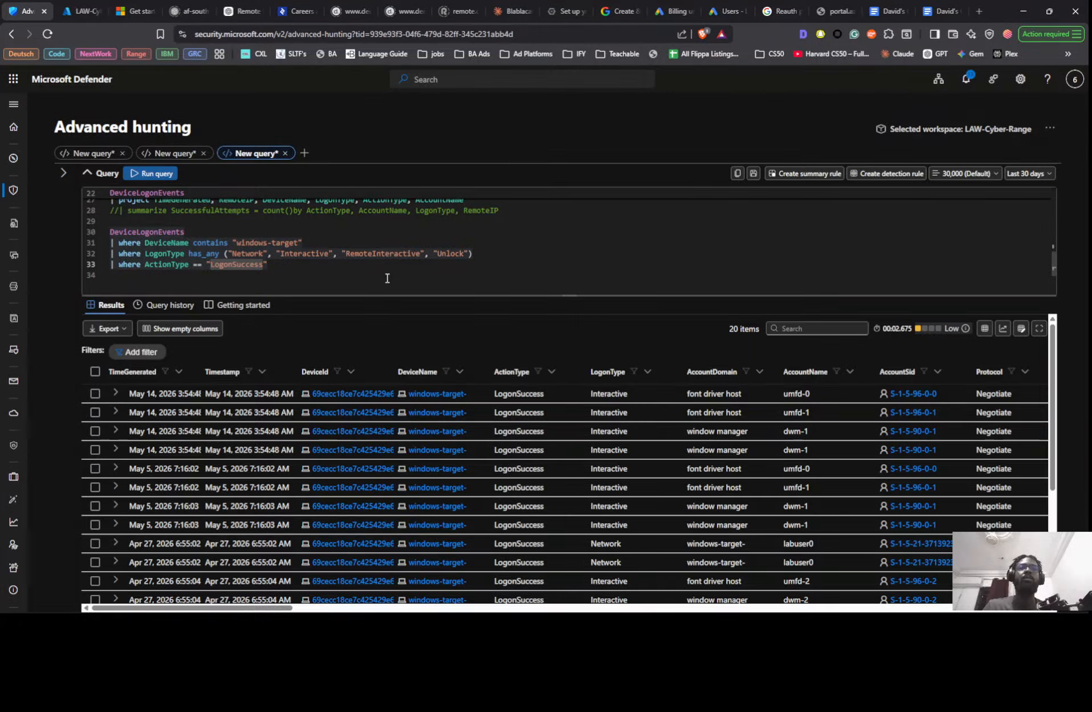
scroll(728, 483, "down", 3)
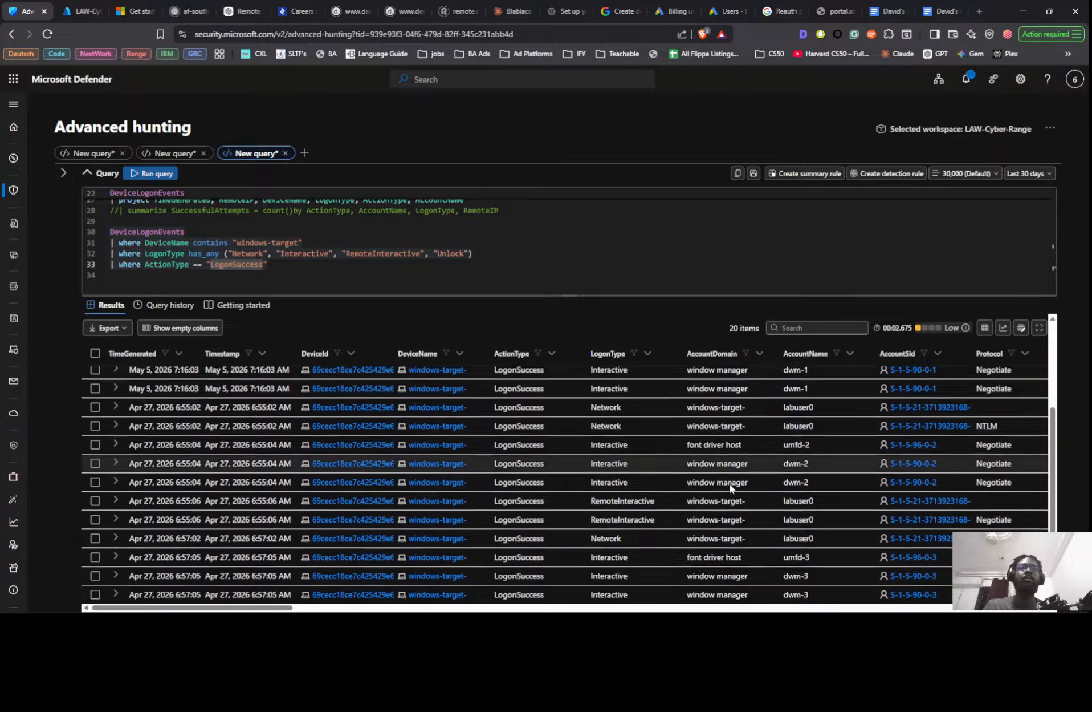
scroll(729, 482, "up", 3)
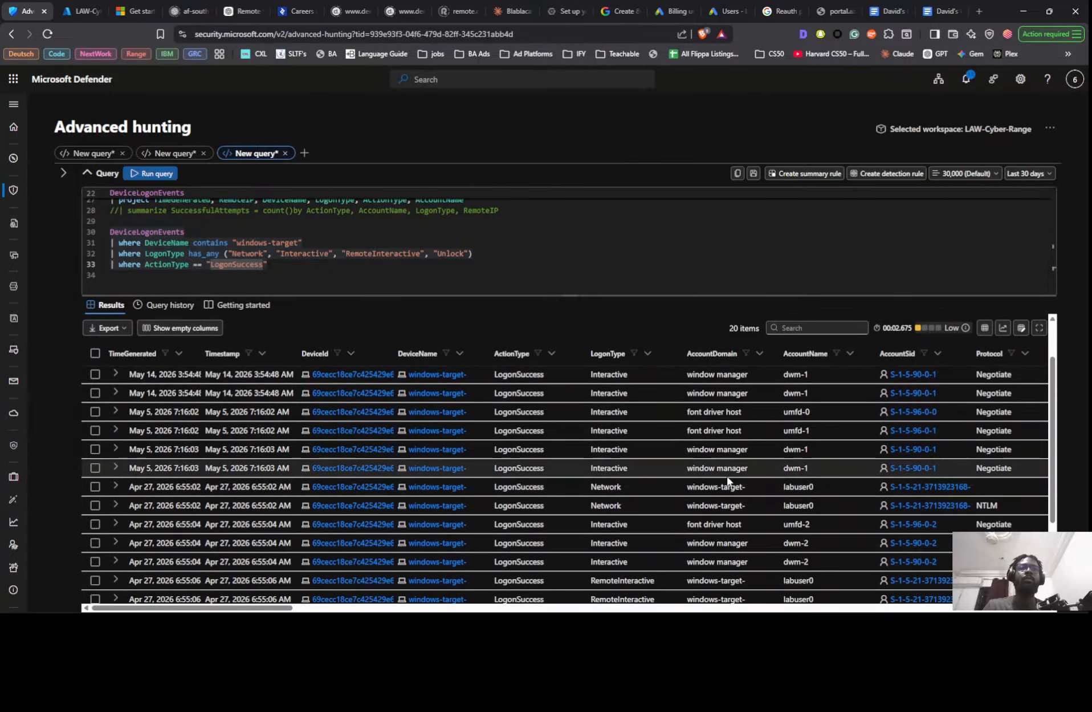
scroll(726, 471, "down", 4)
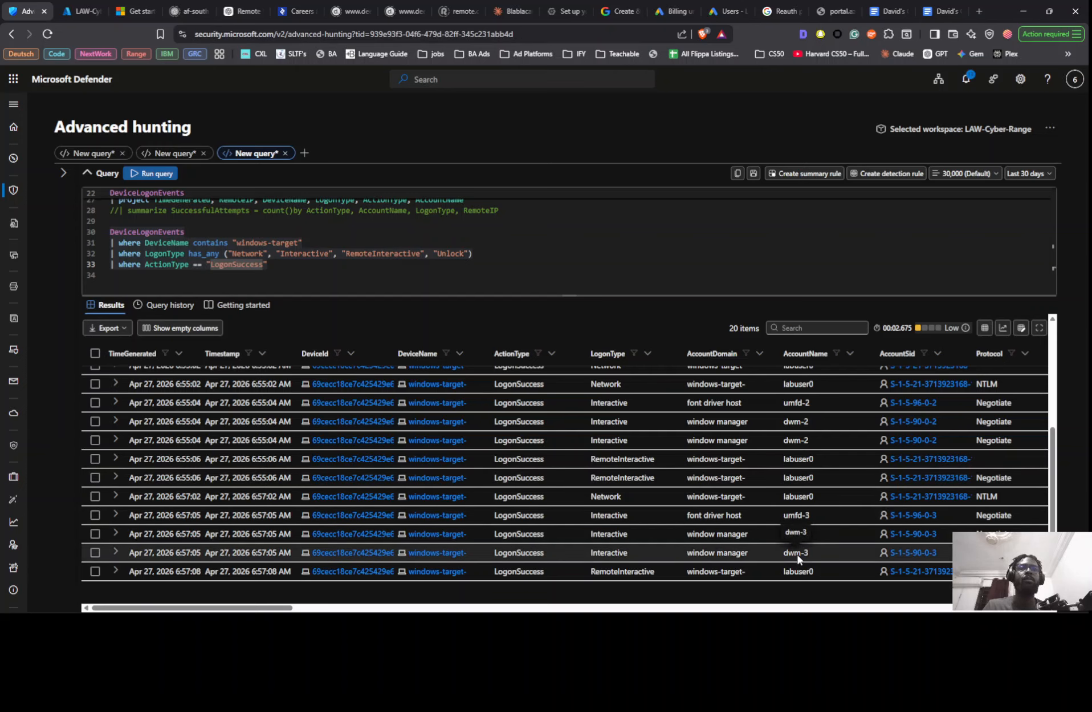
scroll(807, 555, "up", 4)
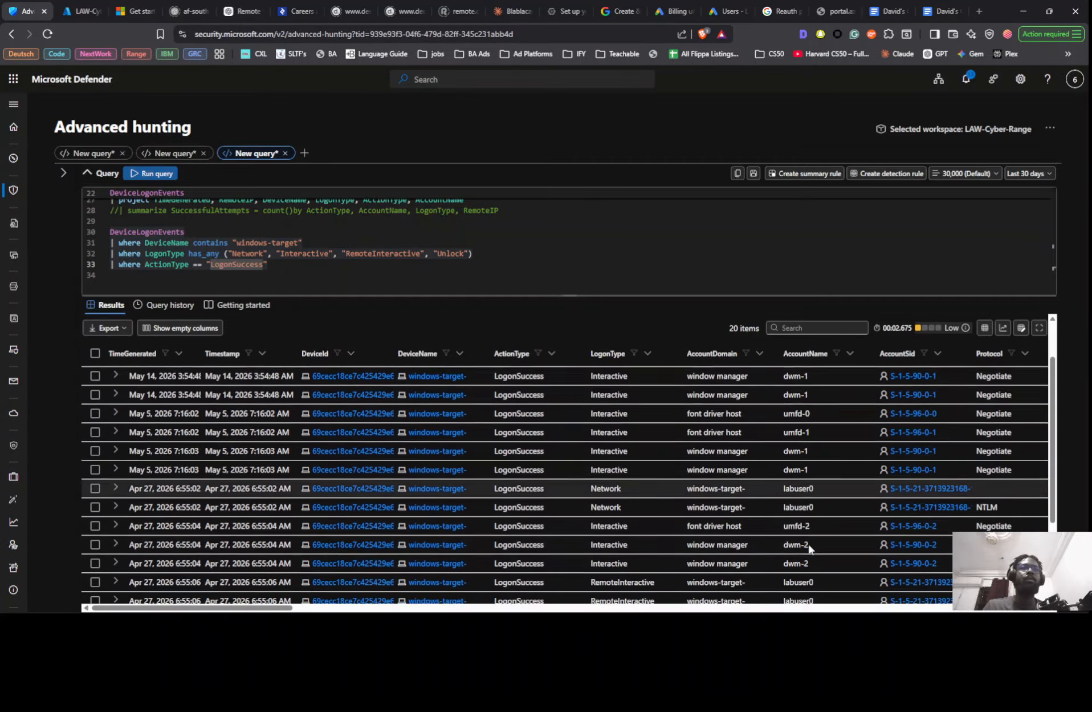
mouse_move(268, 607)
left_mouse_down()
mouse_move(430, 612)
mouse_move(253, 611)
left_mouse_up()
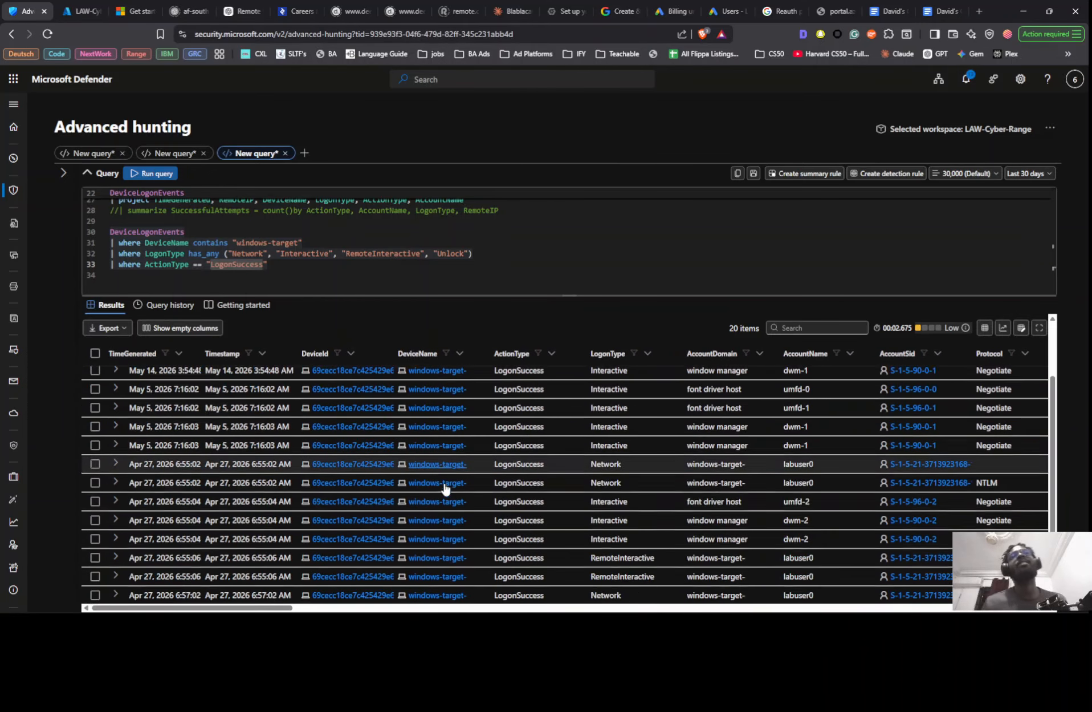
scroll(446, 487, "down", 3)
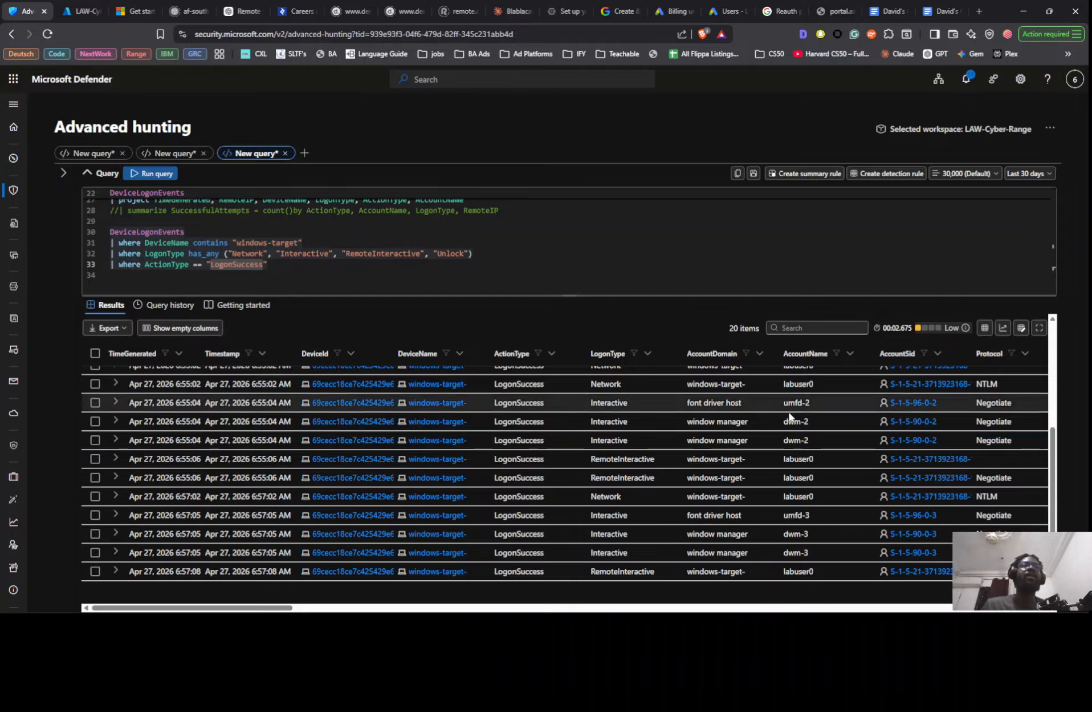
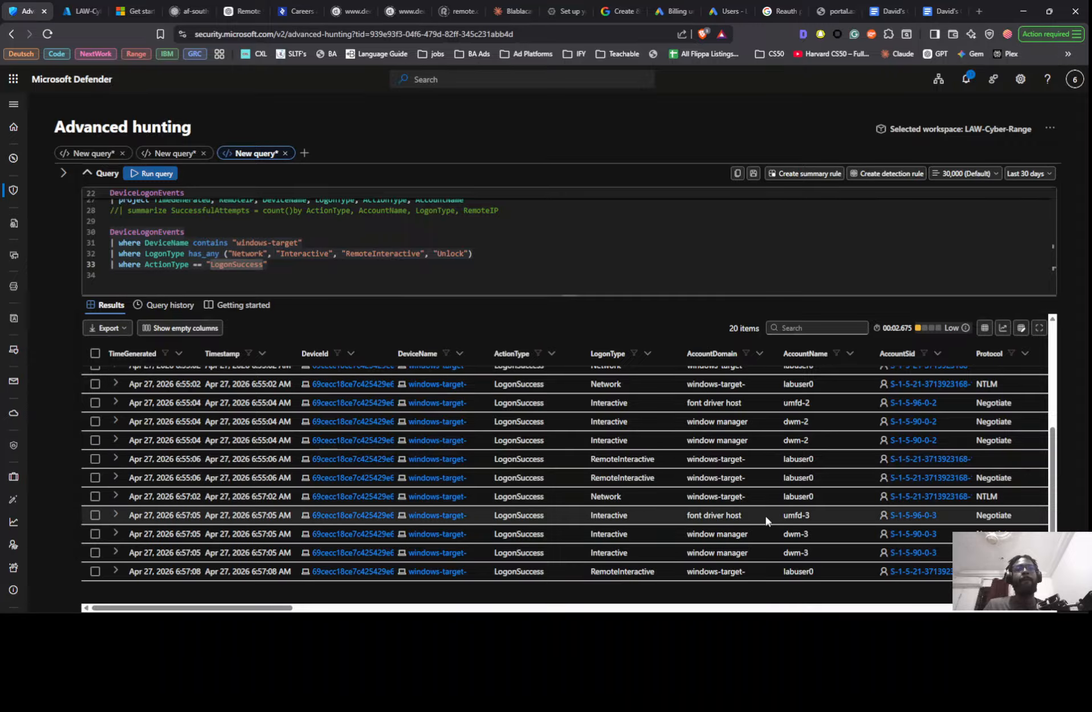
- Capture a screenshot of the successful windows-target logon rows, from the May 14 entries down to the Apr 27 entries
scroll(815, 434, "up", 5)
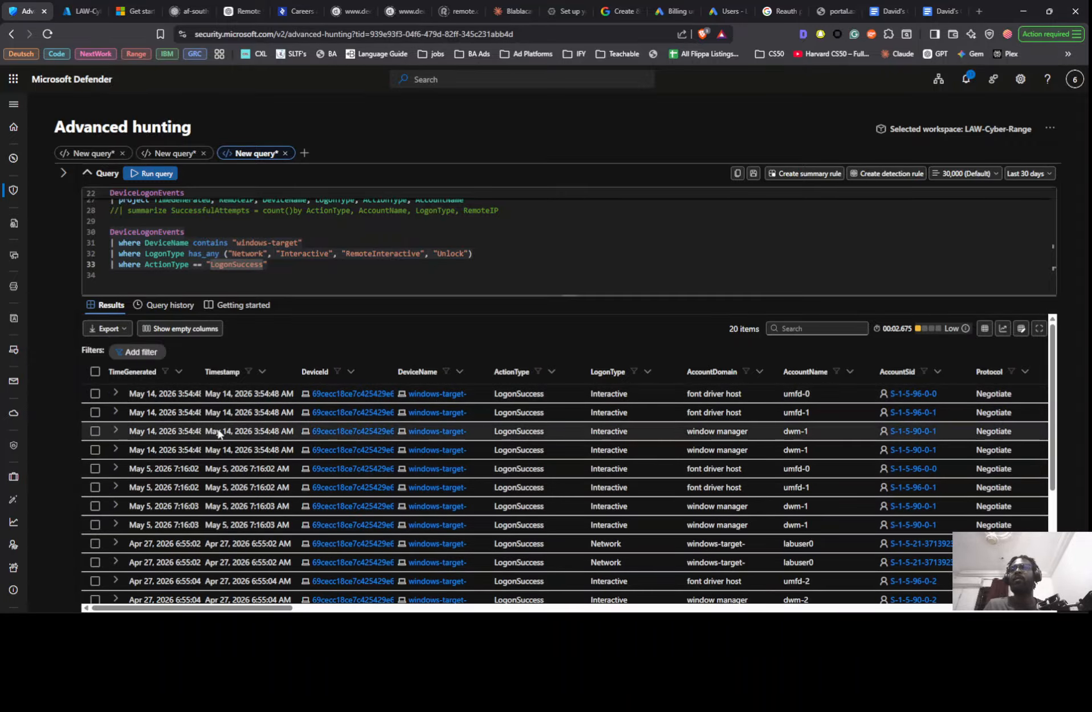
scroll(221, 446, "down", 2)
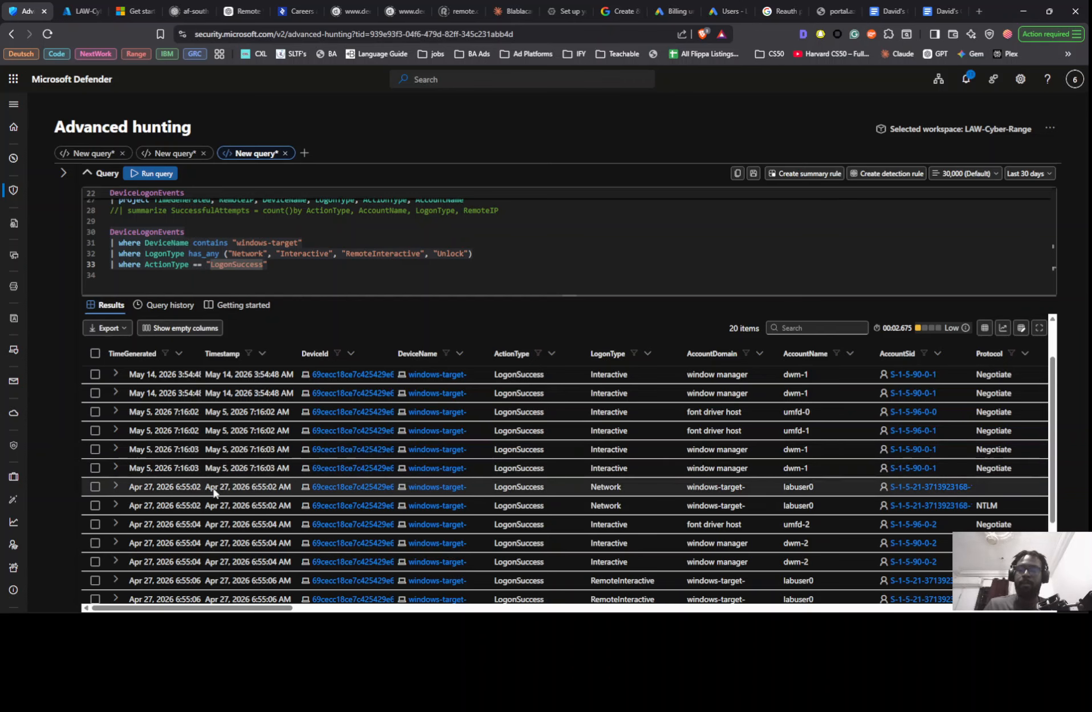
scroll(215, 450, "up", 2)
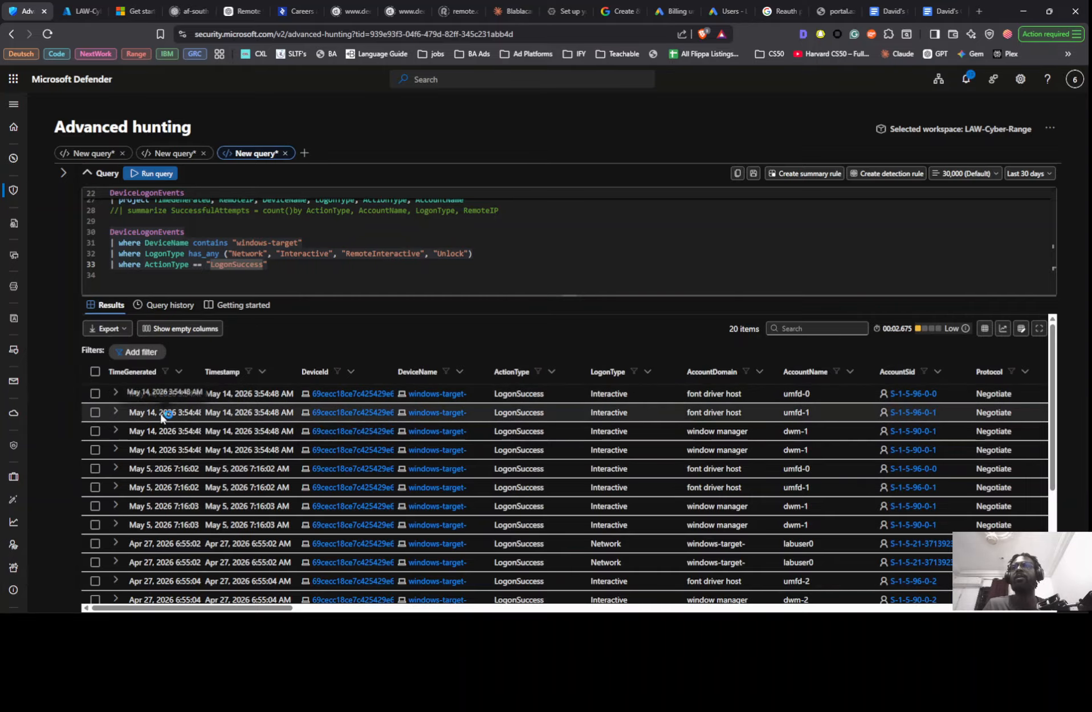
key("super+shift+s")
left_click_drag(57, 374, 879, 611)
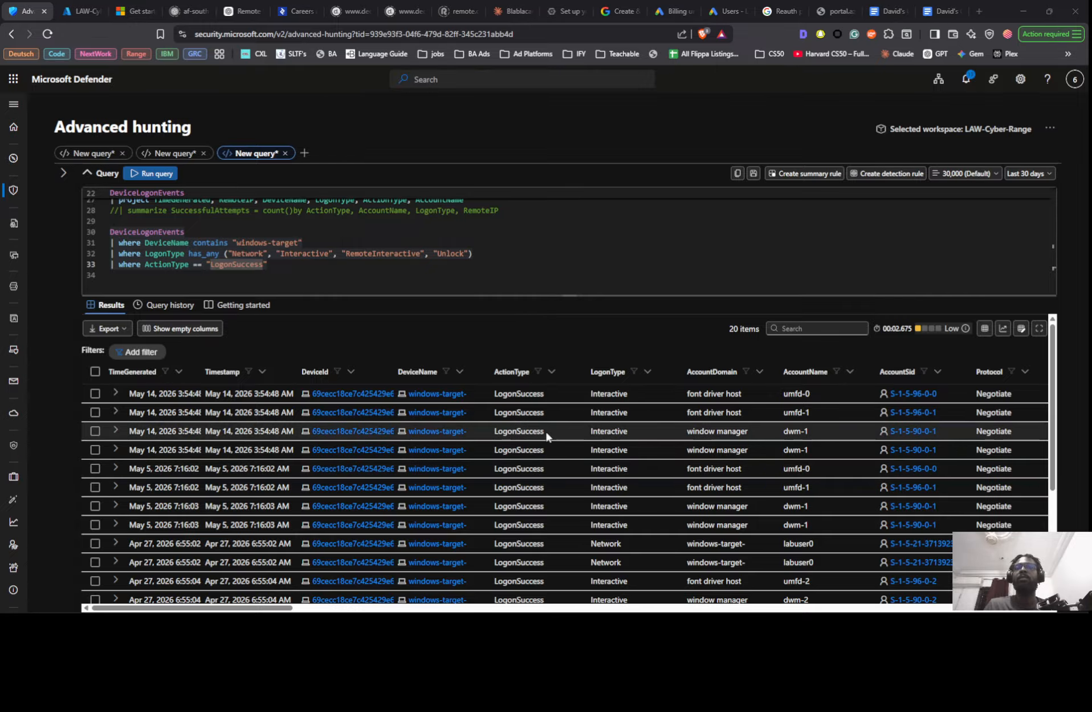
- Switch to Notion and paste the logon results screenshot below the dated findings line
key("alt+Tab")
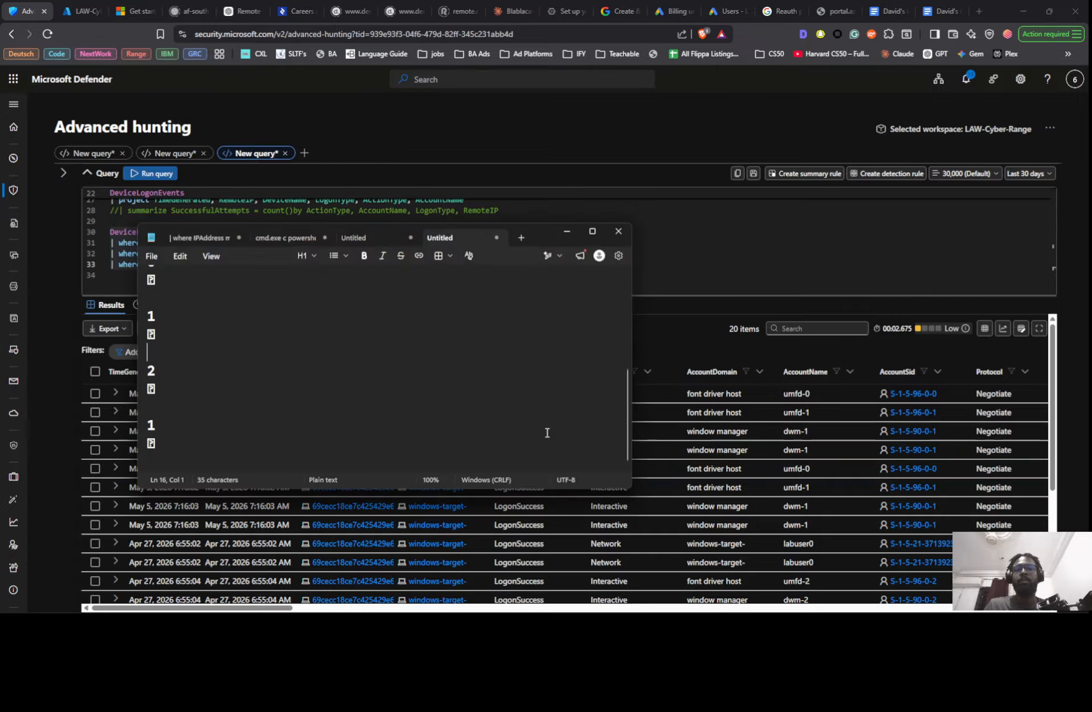
left_click(663, 376)
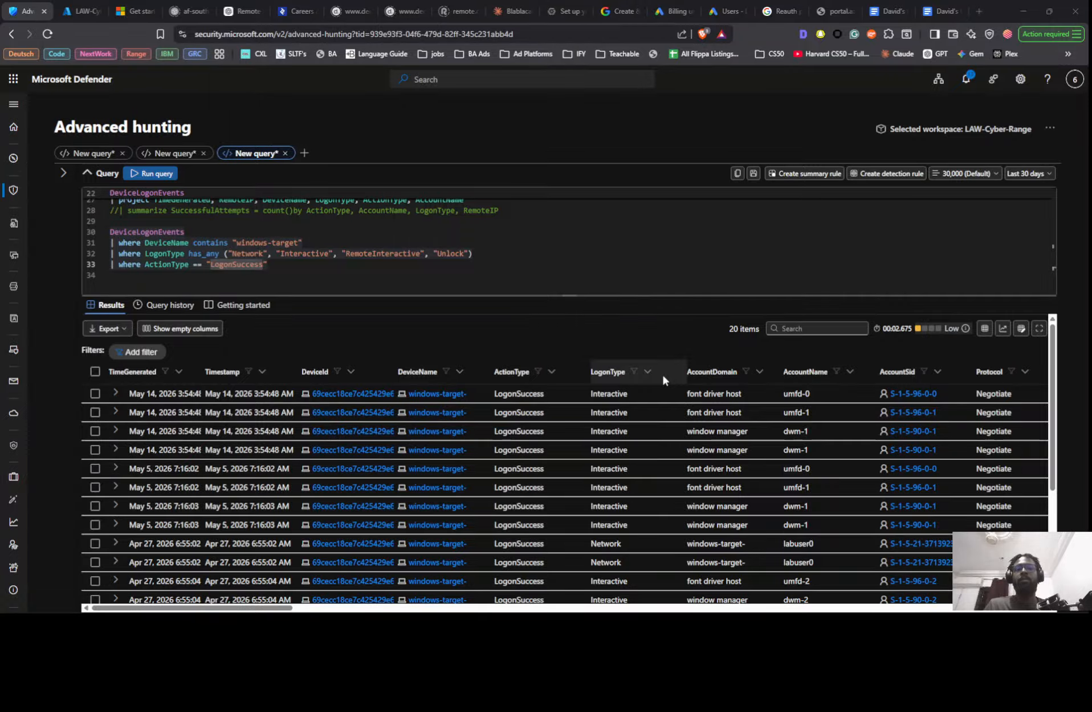
key("alt+Tab")
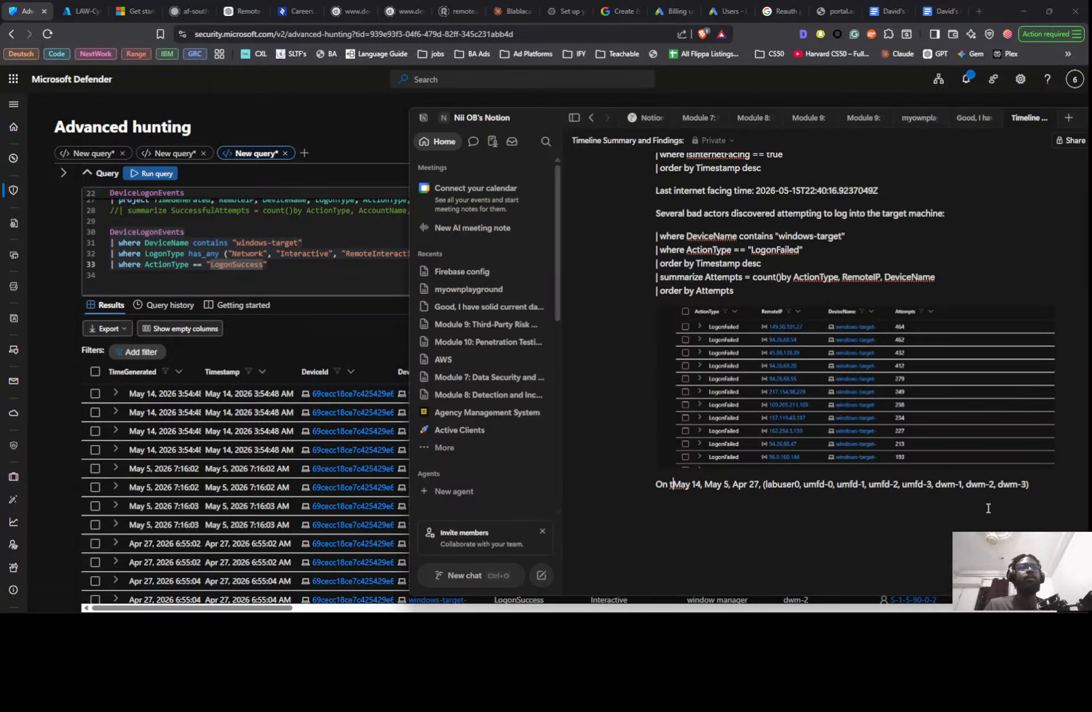
left_click(1037, 502)
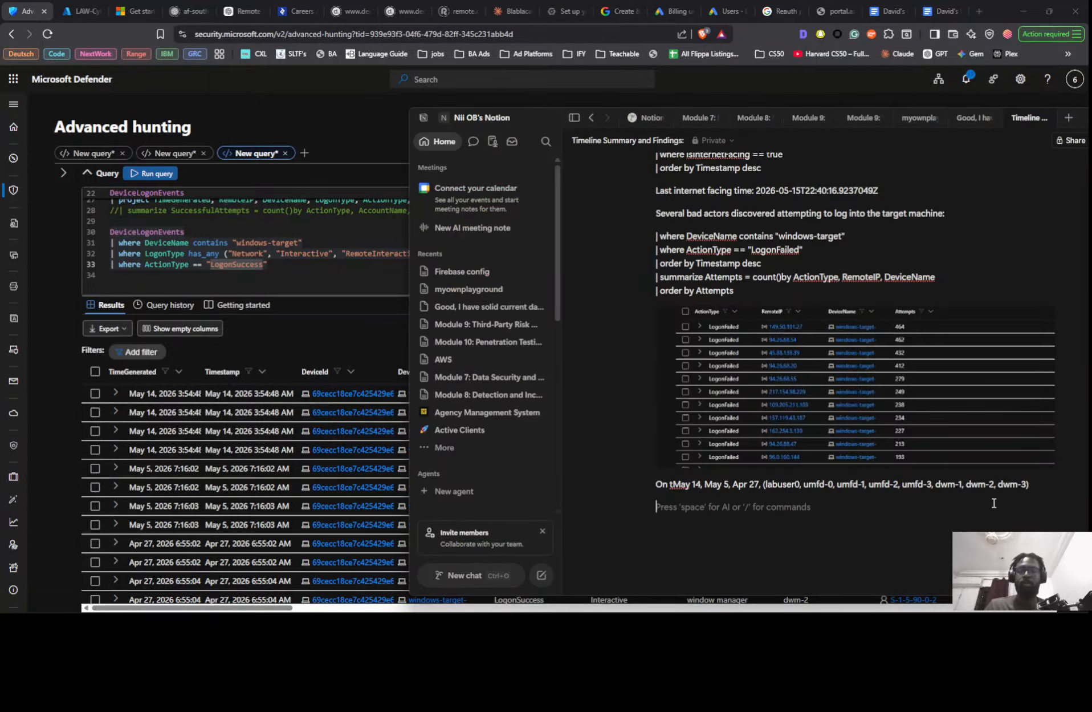
key("ctrl+v")
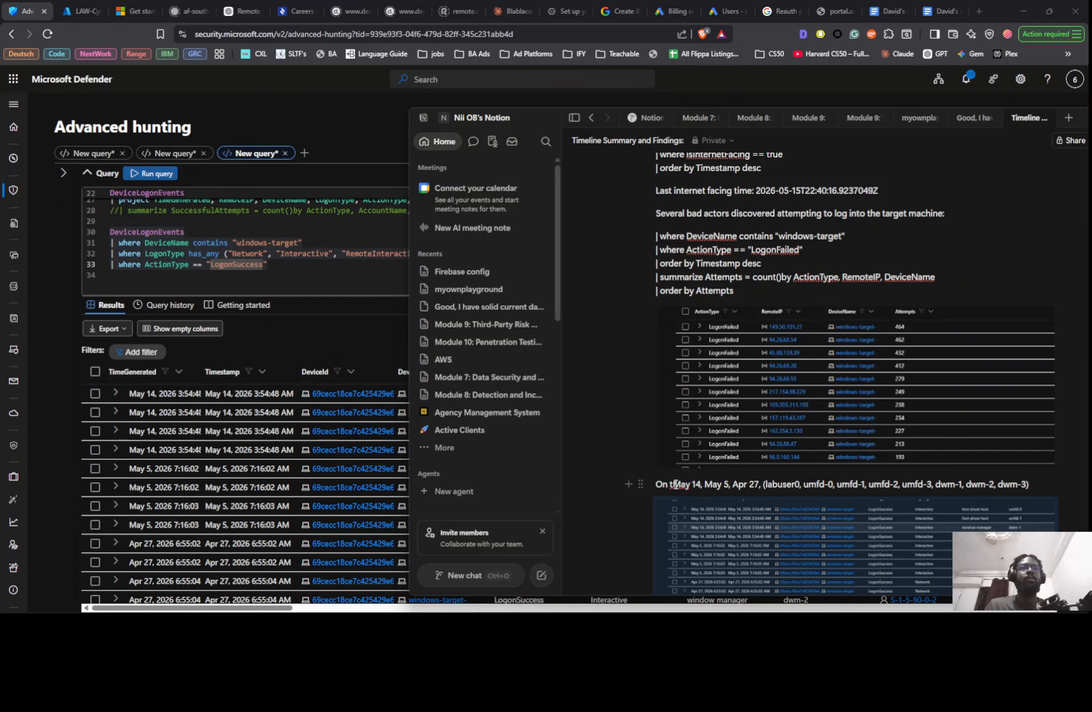
- Reword the start of the findings line to "On these 3 days (May 14, May 5, Apr 27), "
left_click(674, 484)
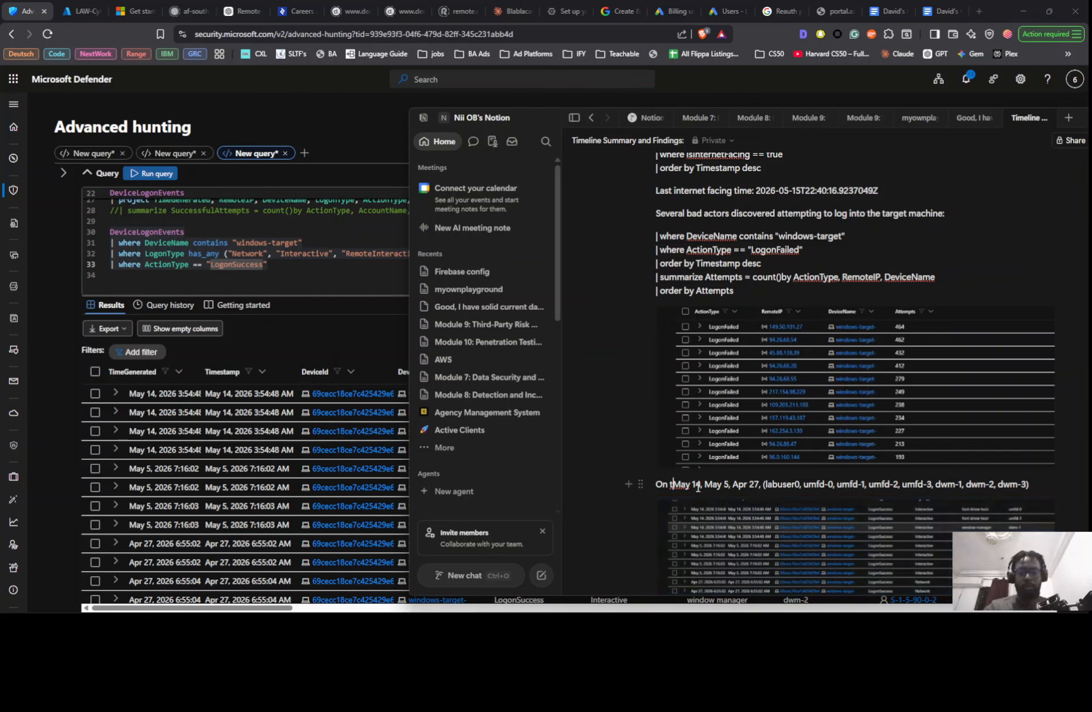
type("hese ")
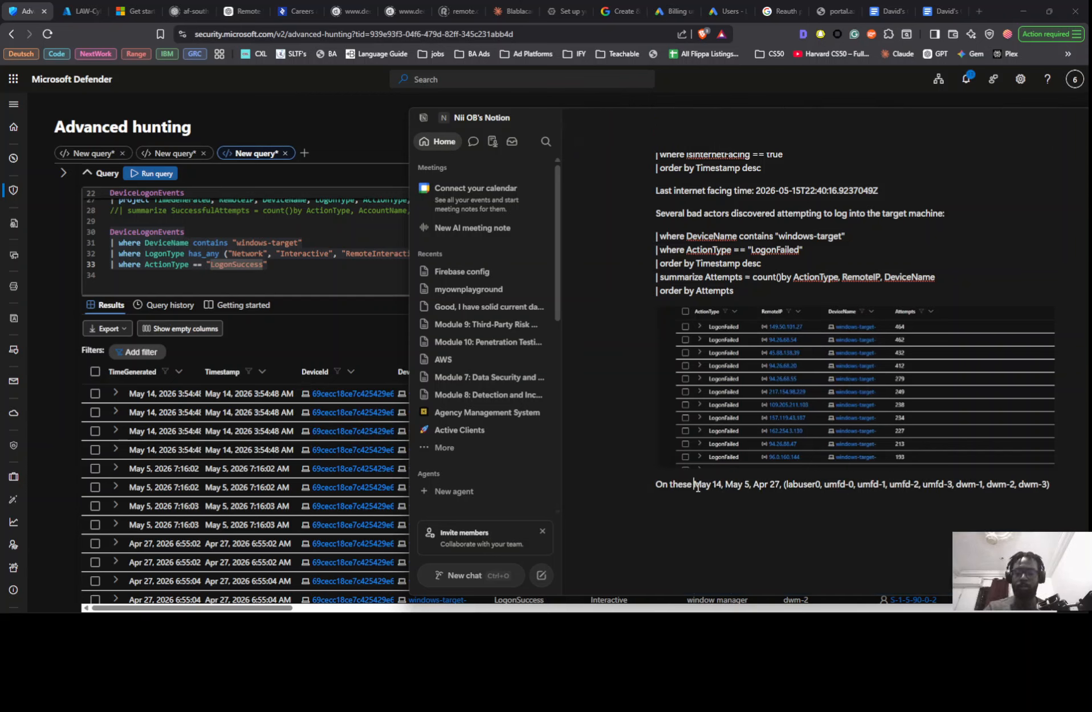
type("3 day")
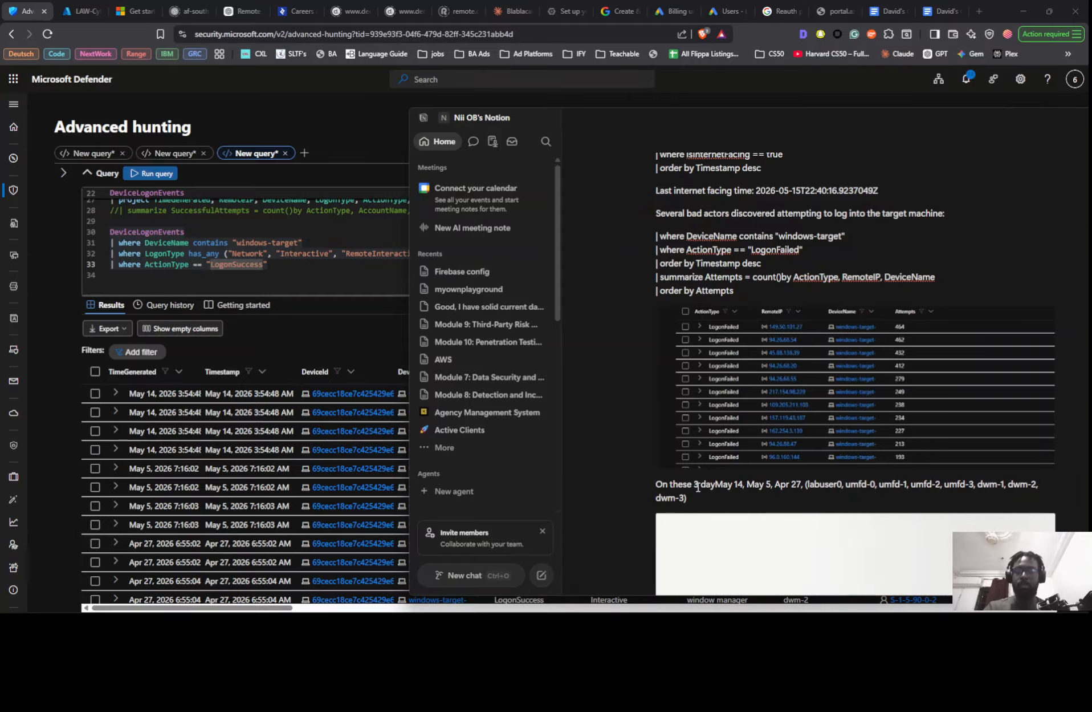
type("s (")
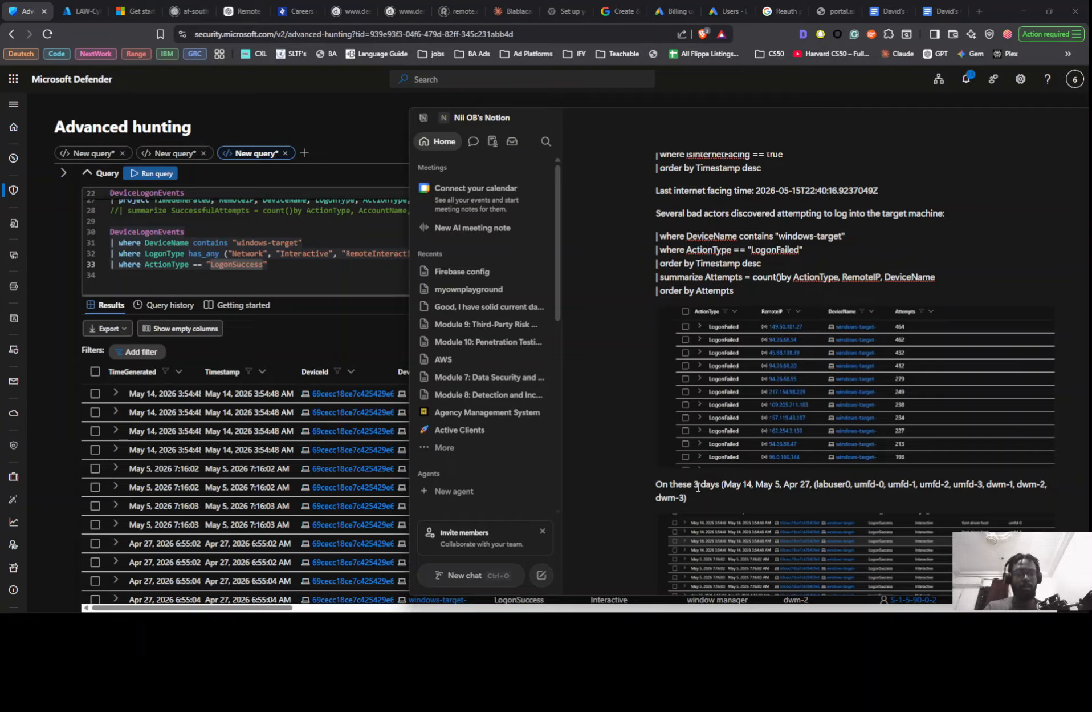
type("), ")
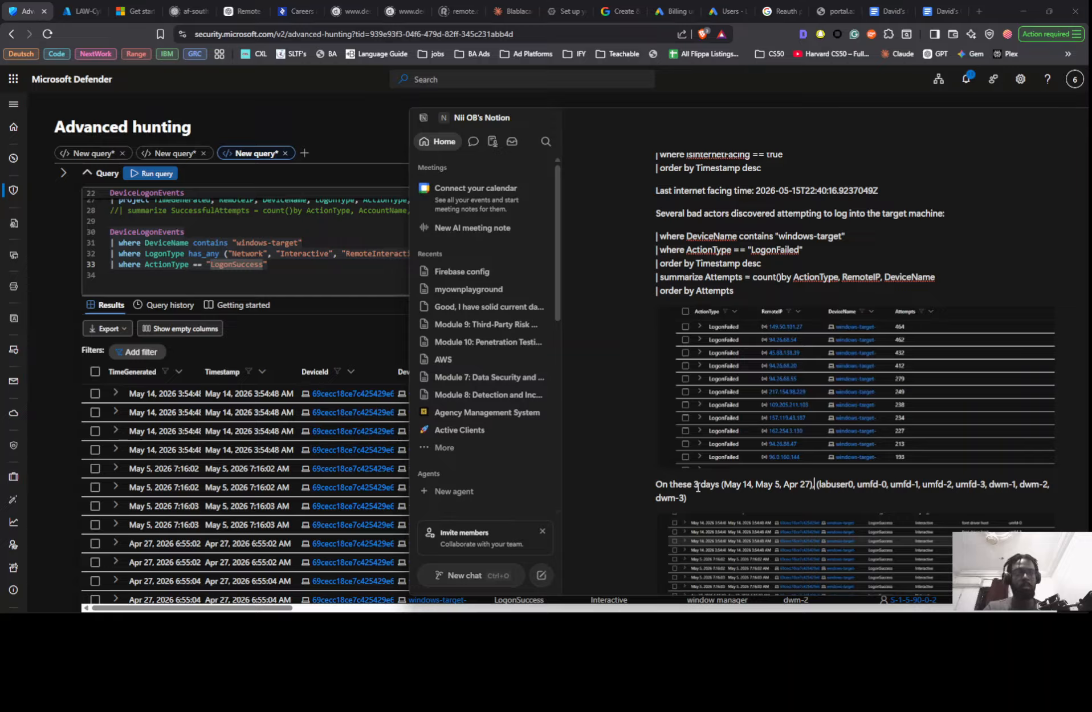
type("These")
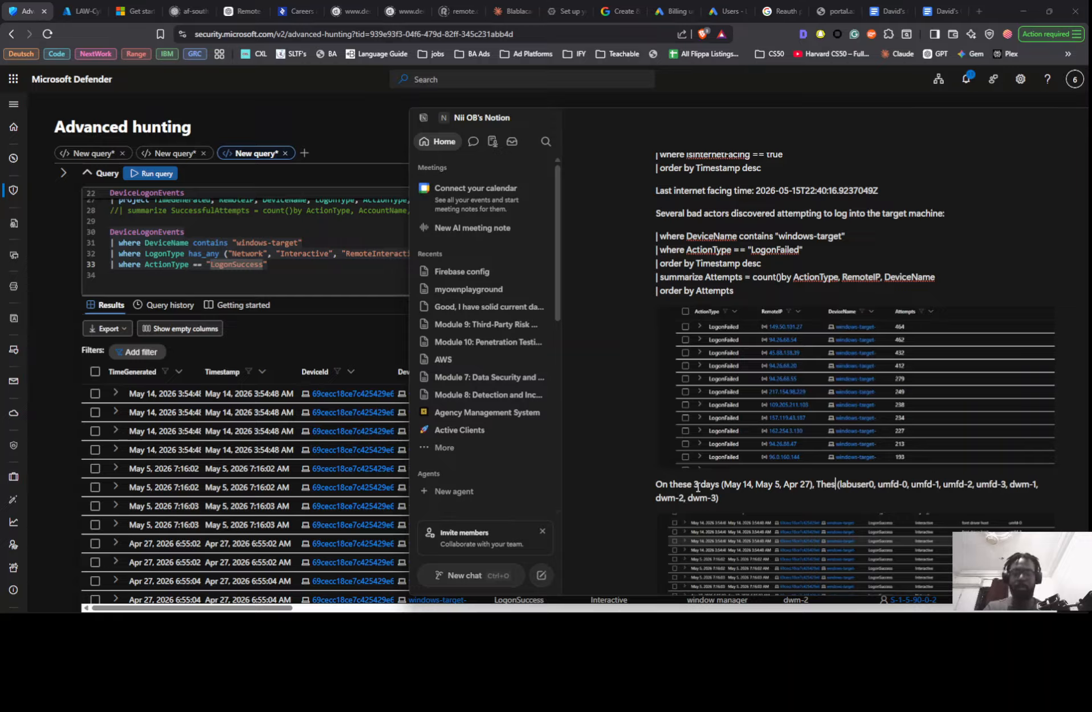
type(" accounts")
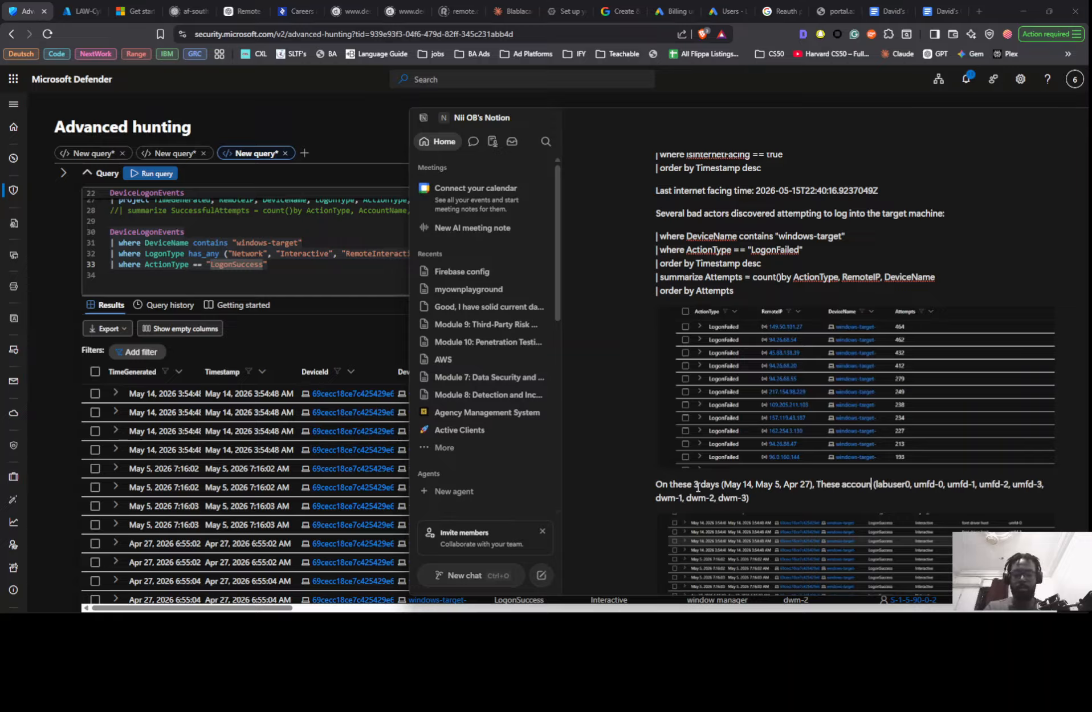
type(" were")
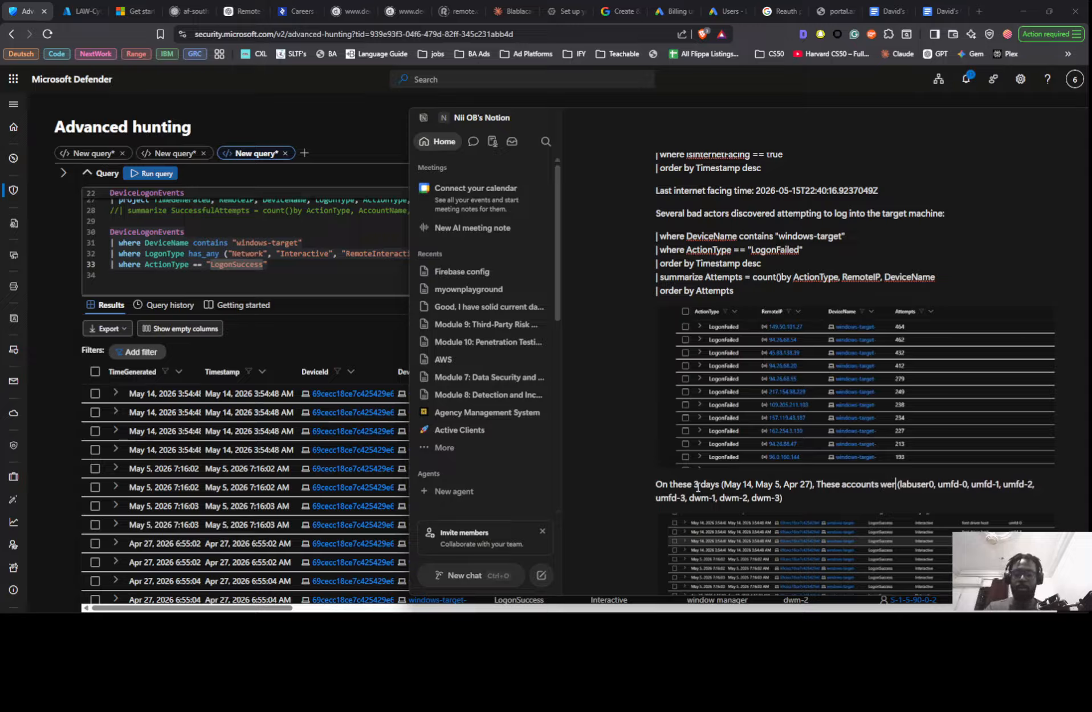
- Insert "These accounts were able to successfully log into" between the dates and the parenthesised account list
type("le to su")
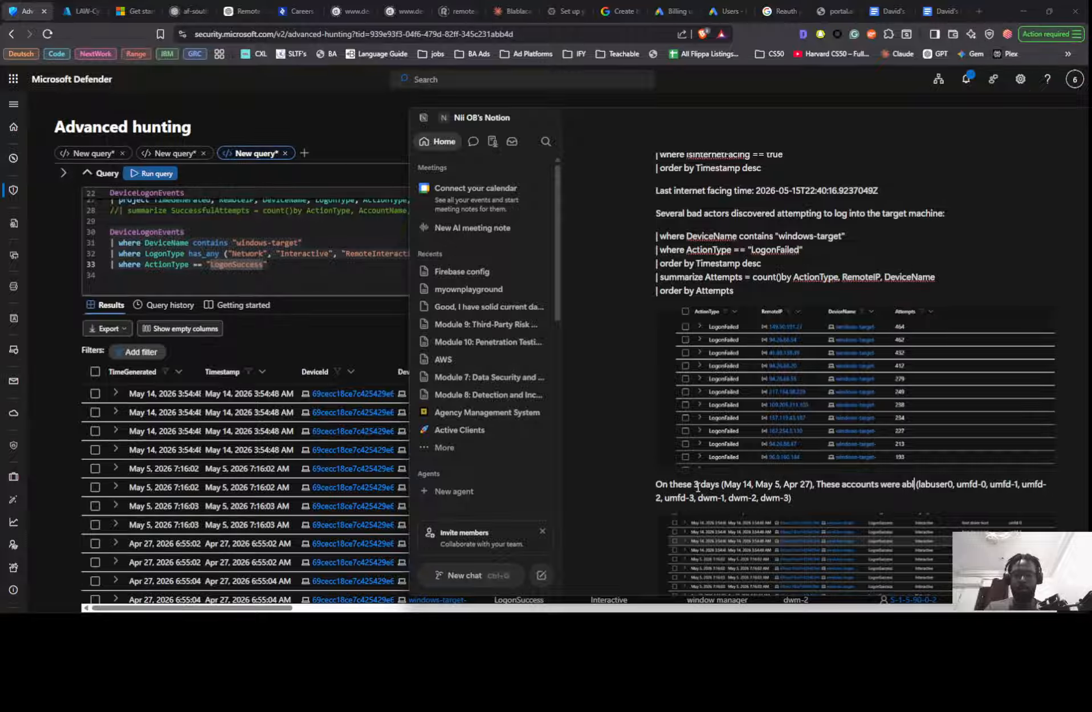
type("ccessful")
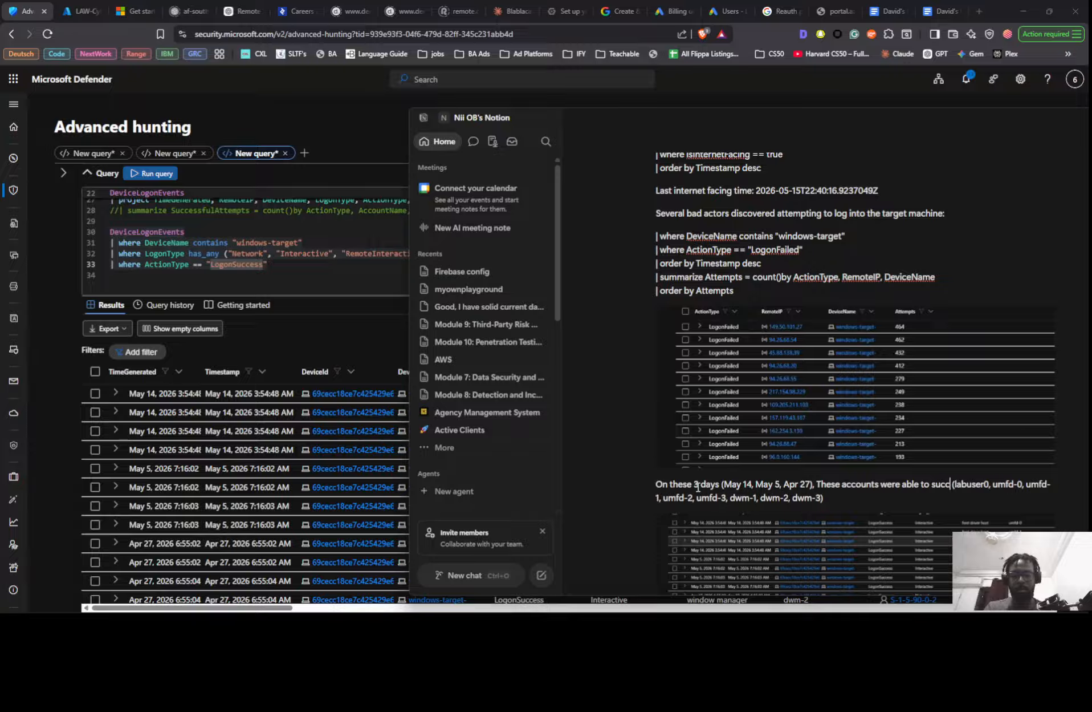
type("ly log")
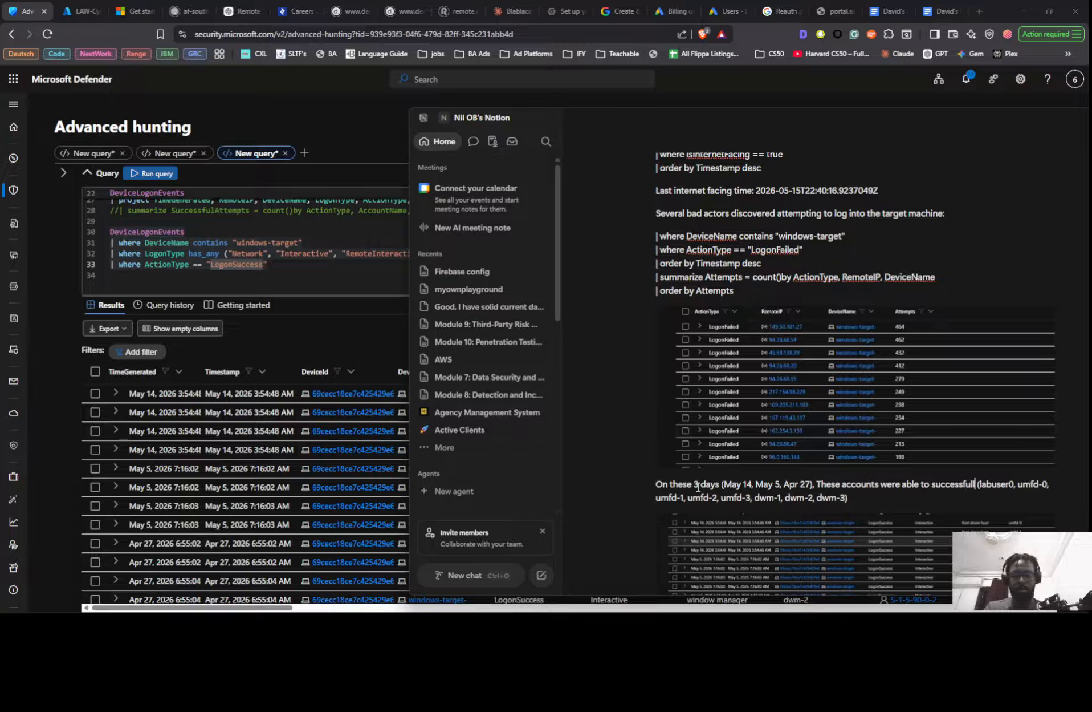
type(" into")
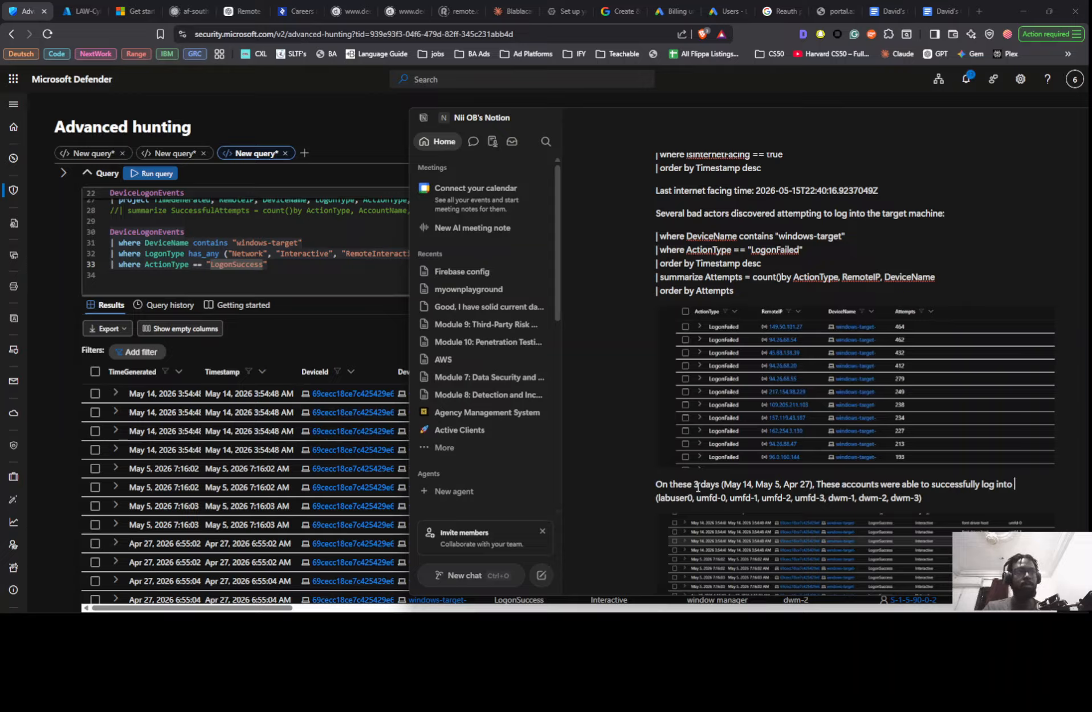
- Add the machine name "WIndows-target-" with a closing quotation mark after "log into", before the account list
type("Windo")
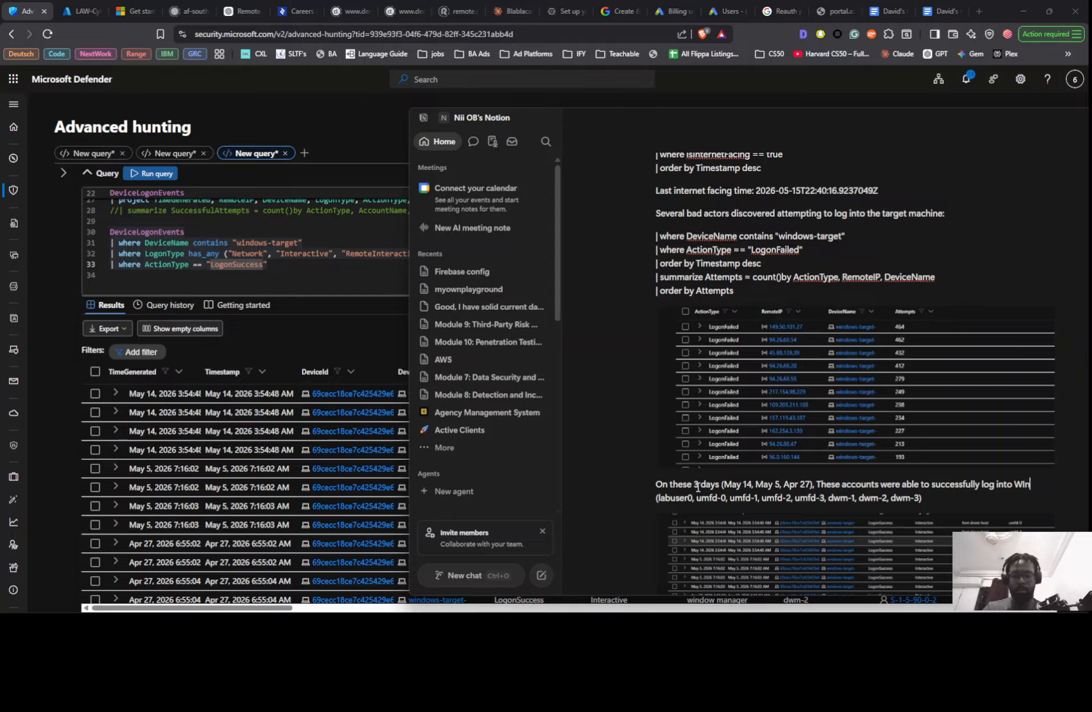
type("ws")
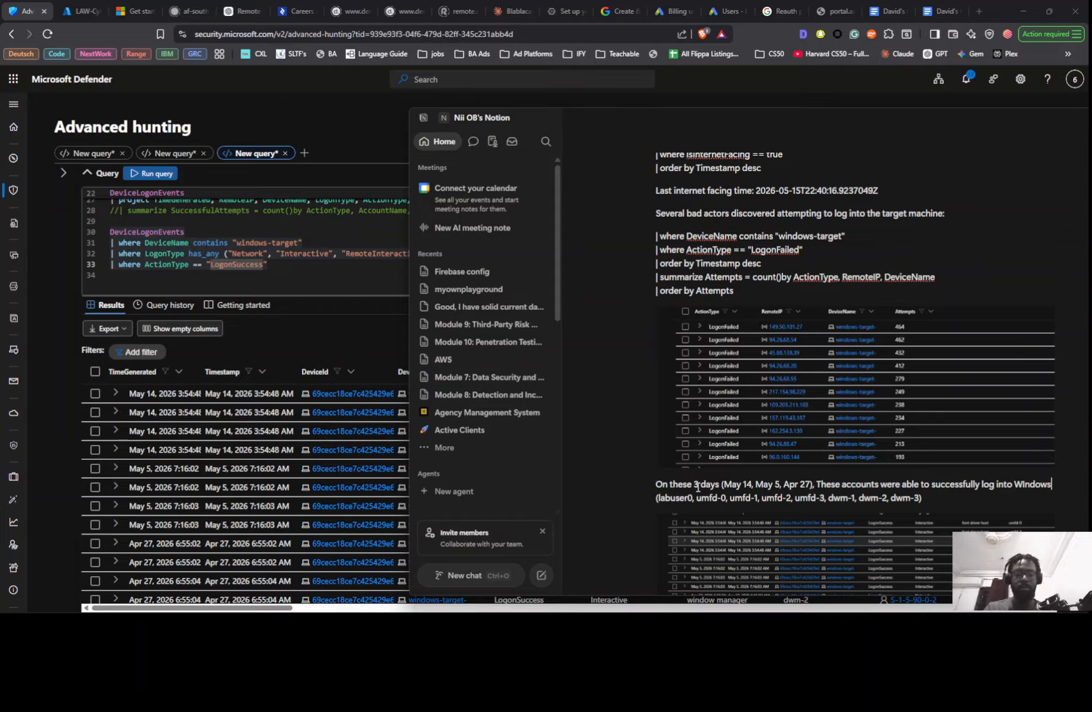
type("-targe")
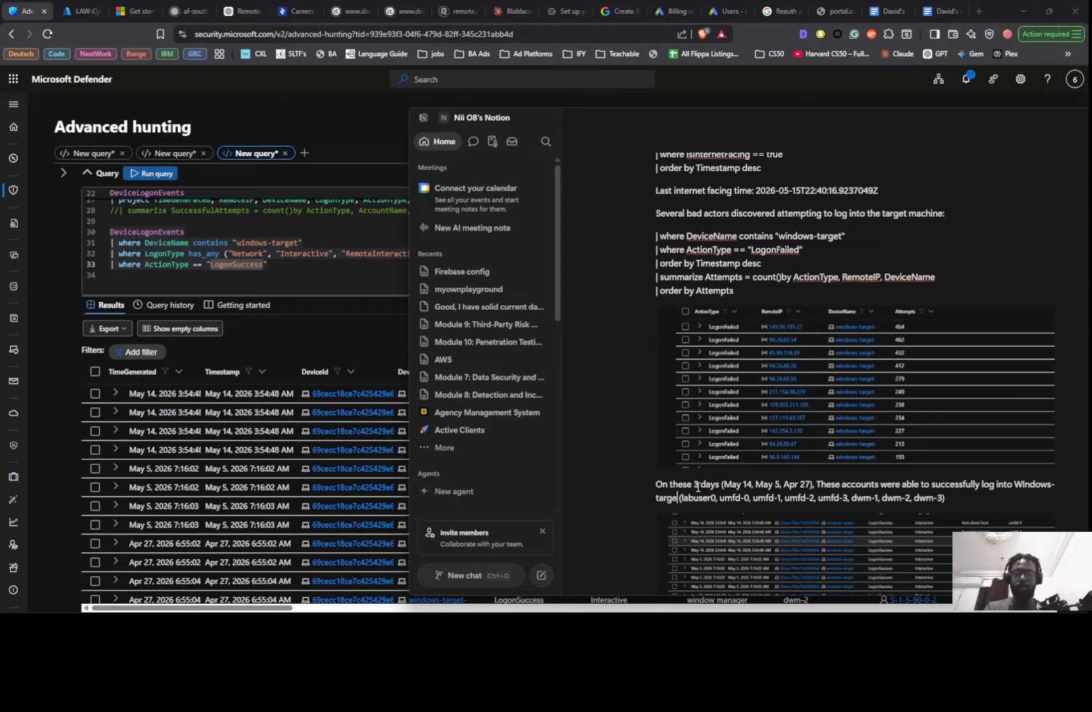
type("t ")
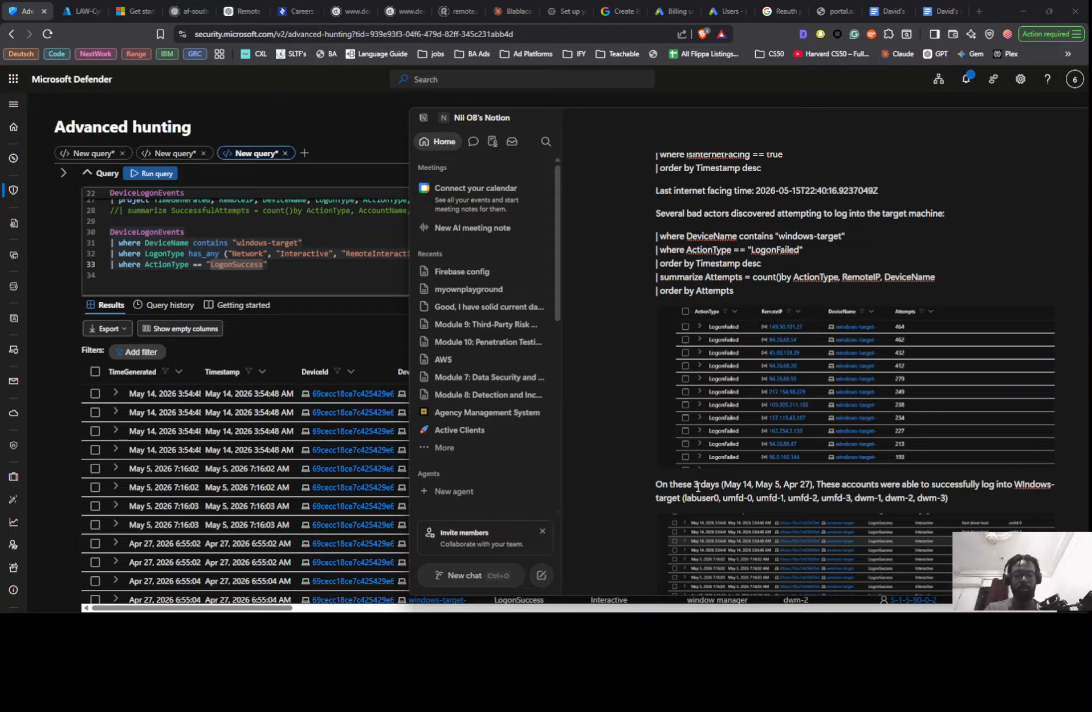
type("-\"")
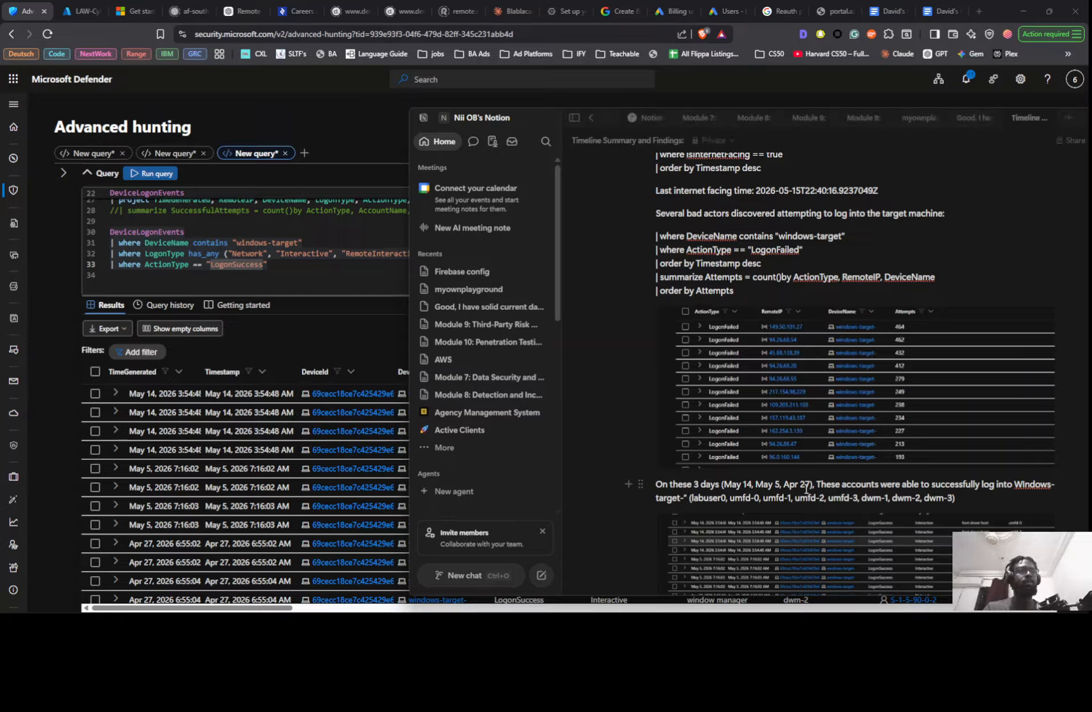
- Move the parenthesised account list from the end of the sentence to directly after "These accounts"
left_click_drag(964, 501, 692, 504)
key("ctrl+c")
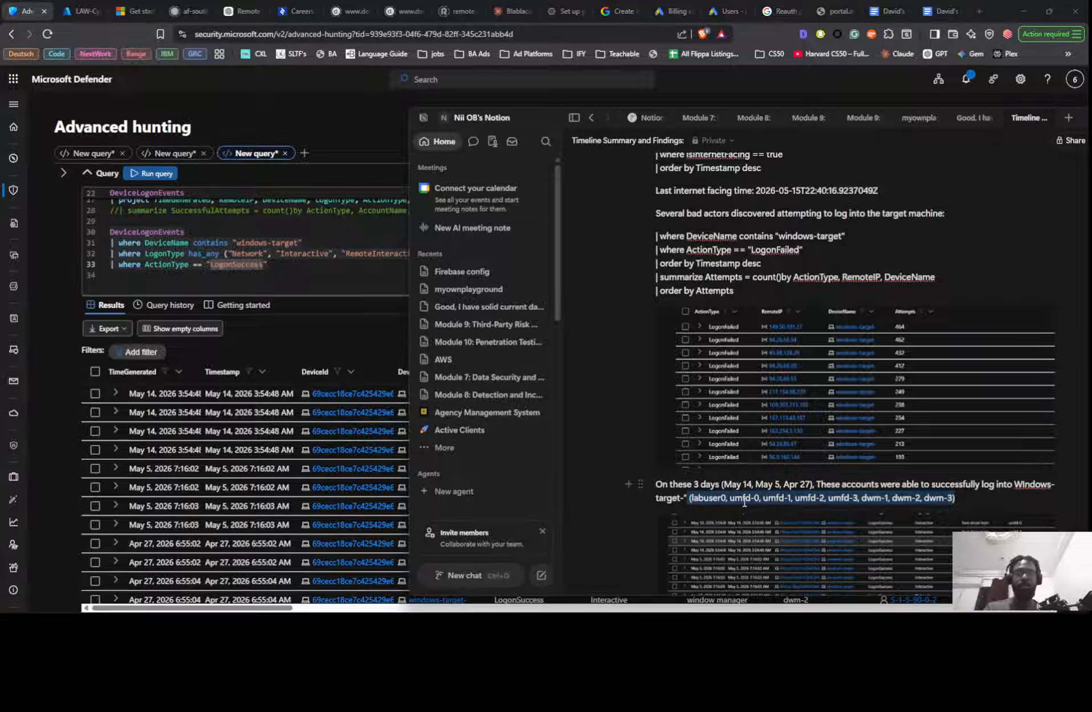
key("BackSpace")
left_click(882, 484)
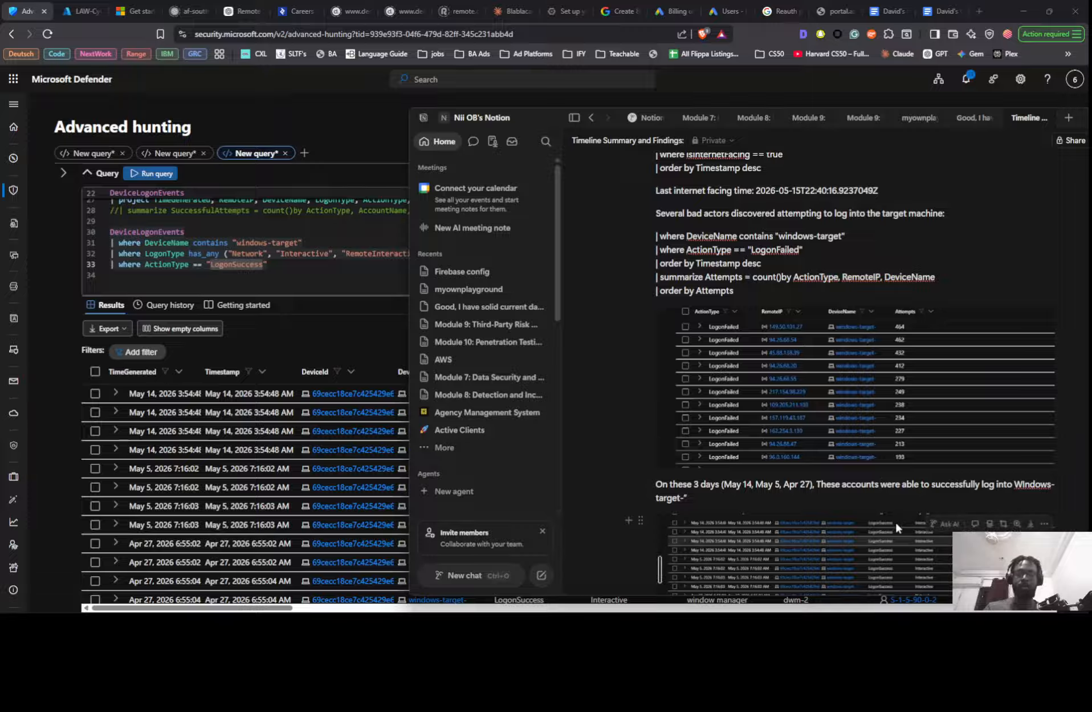
key("ctrl+v")
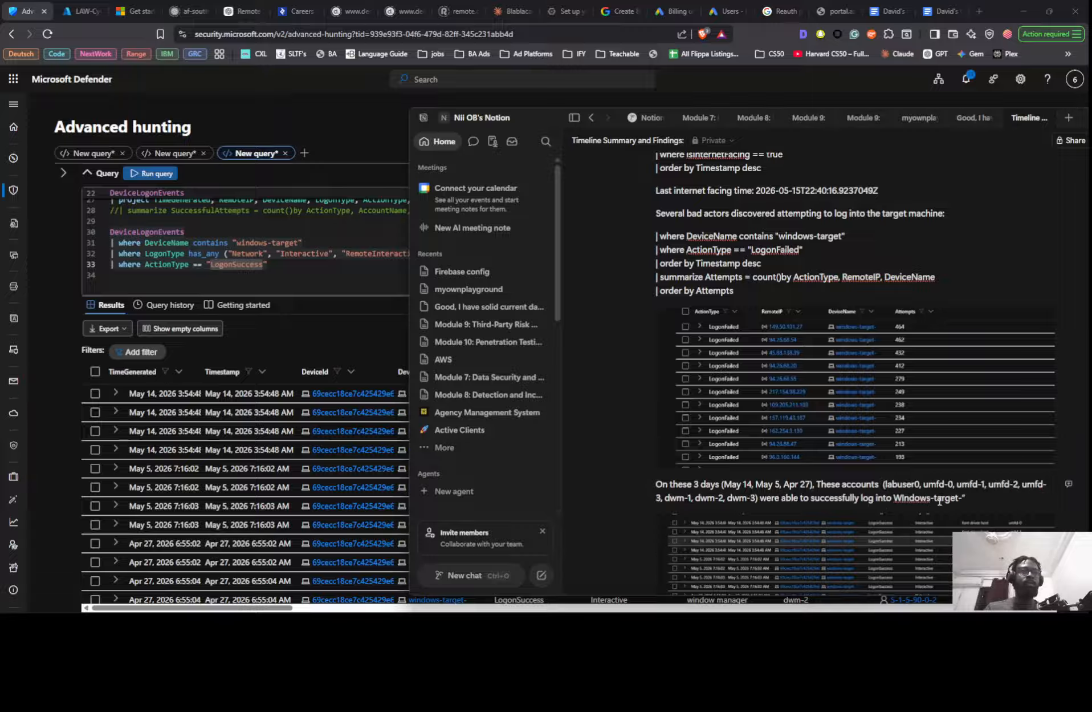
- Add an opening quotation mark before the machine name in the findings sentence and change its first letter to lowercase "w"
left_click(898, 497)
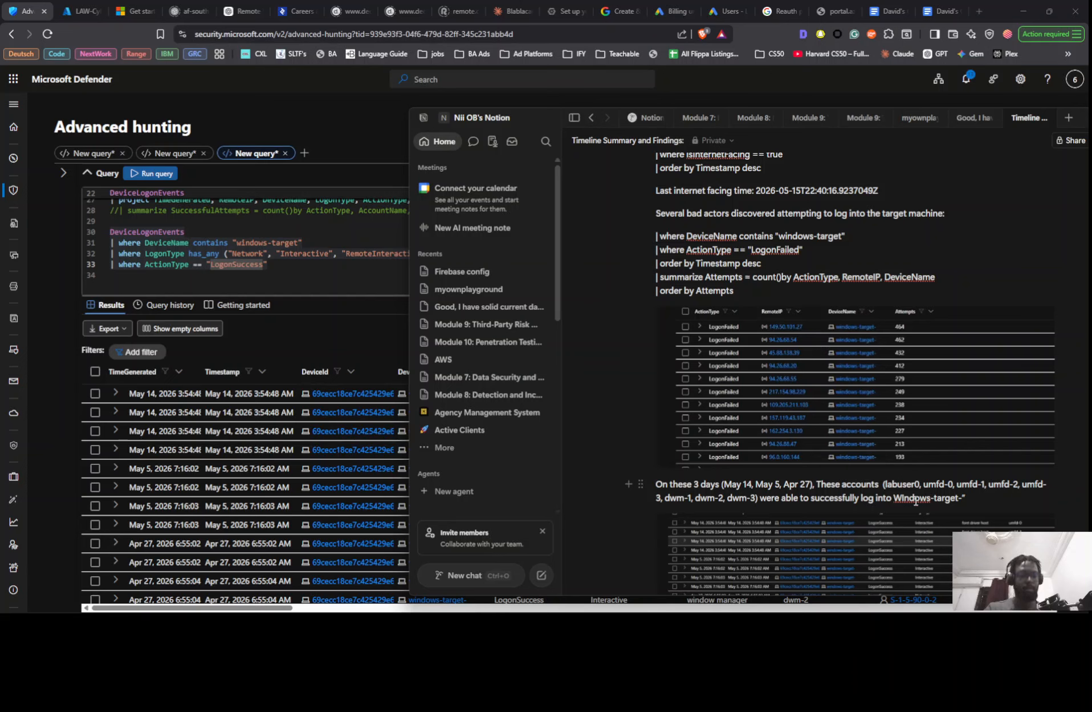
type("\"")
key("Delete")
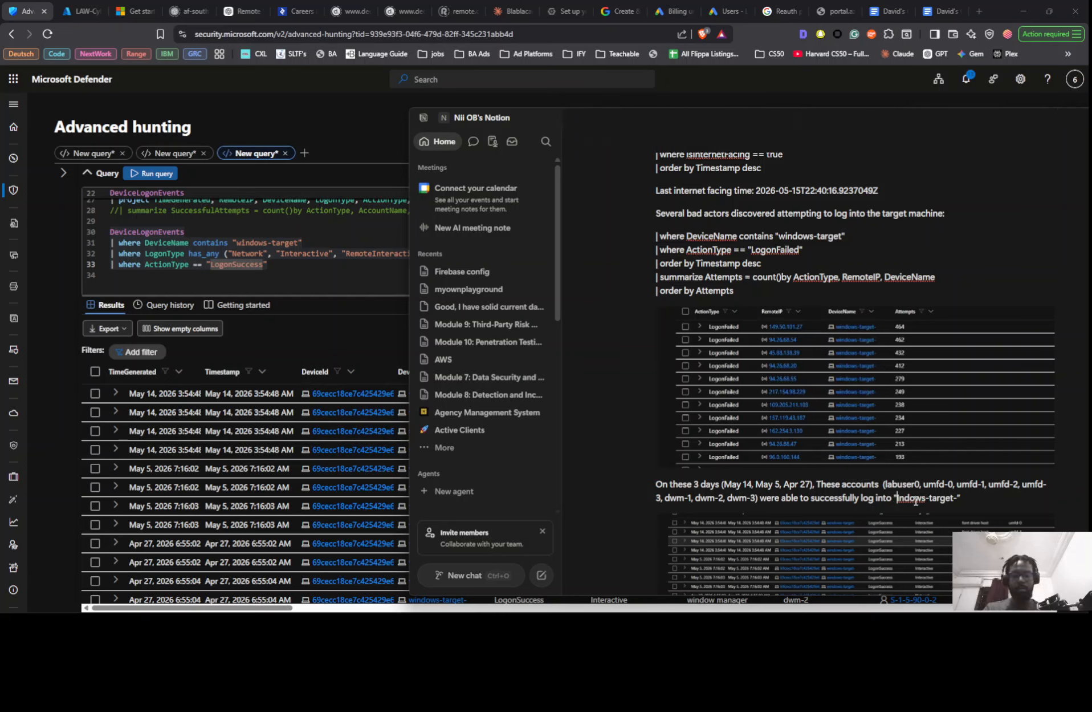
type("w")
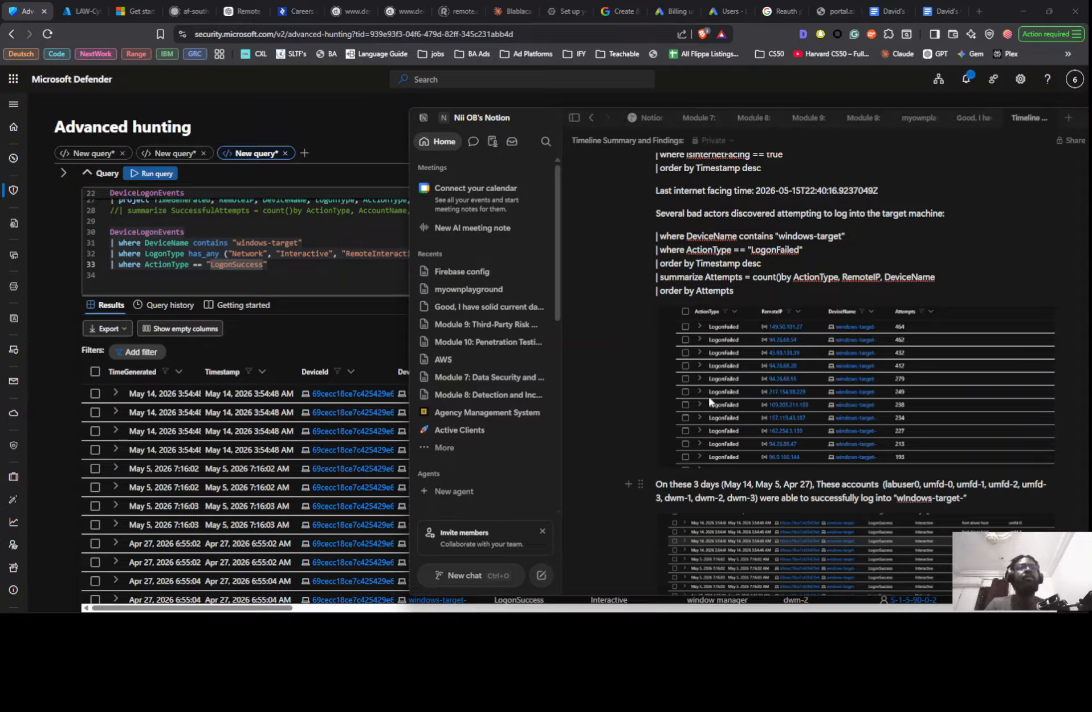
scroll(844, 483, "down", 3)
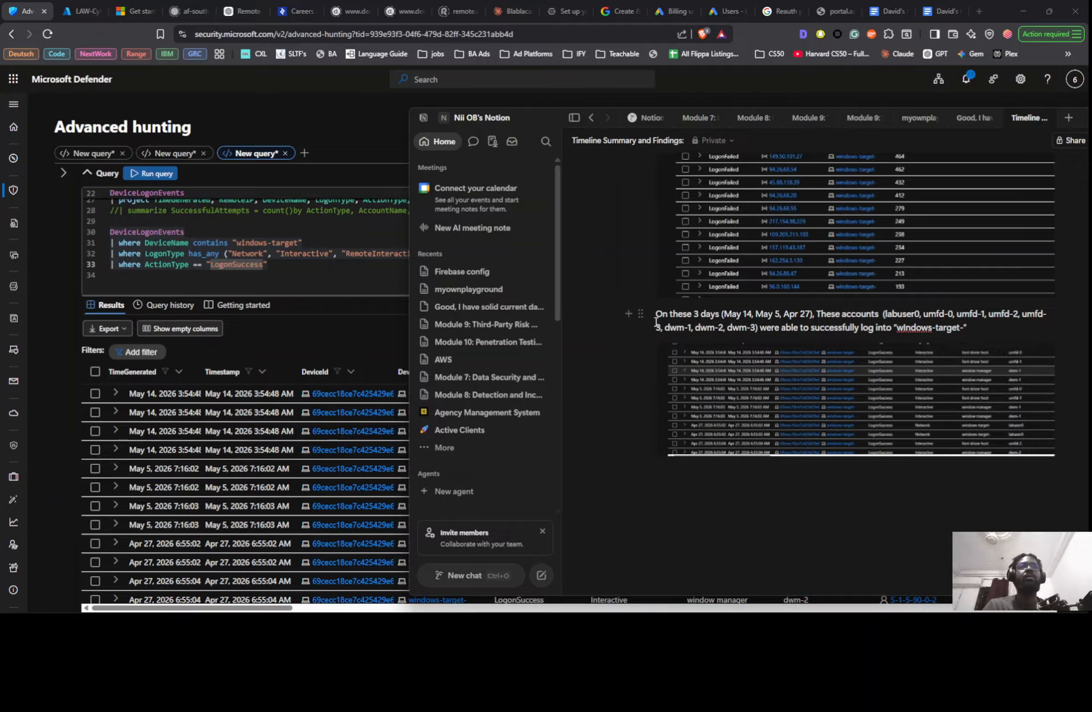
scroll(588, 363, "up", 2)
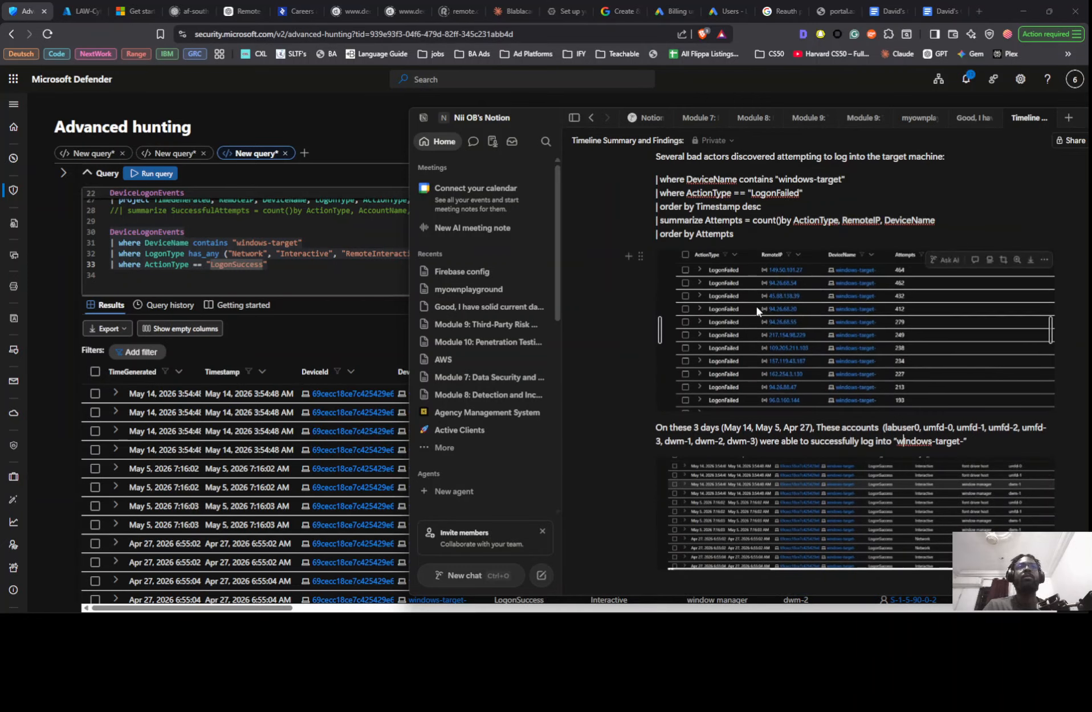
scroll(736, 374, "up", 2)
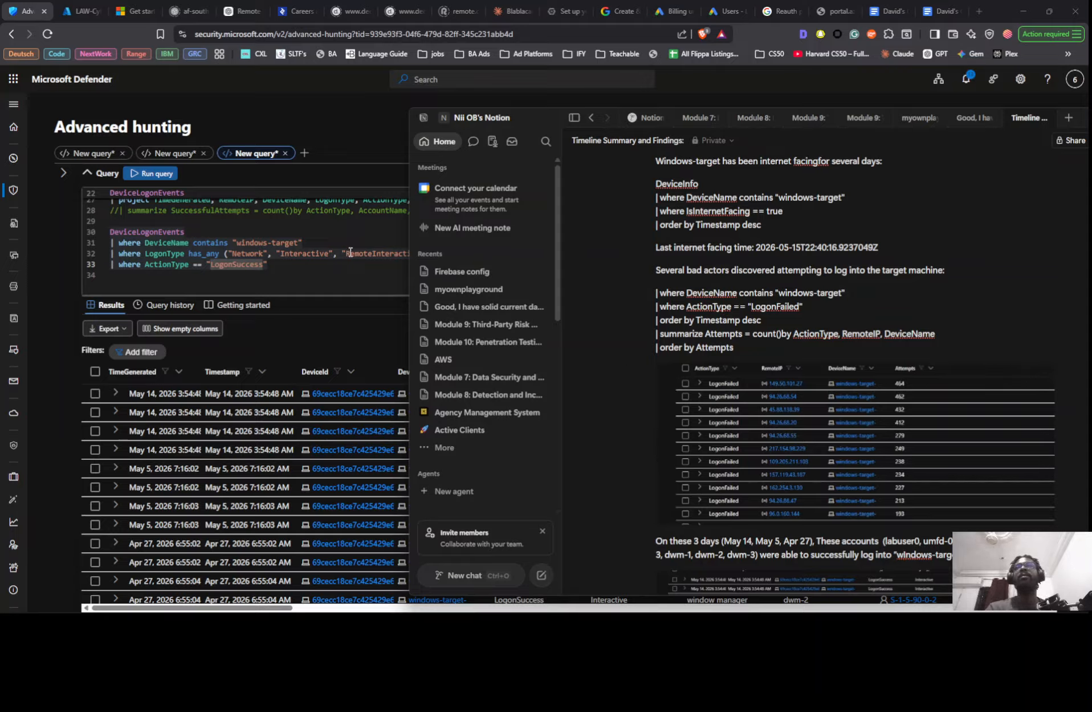
- Delete the DeviceInfo query that checks IsInternetFacing for "windows-target" from the Microsoft Defender advanced hunting editor
scroll(291, 248, "up", 2)
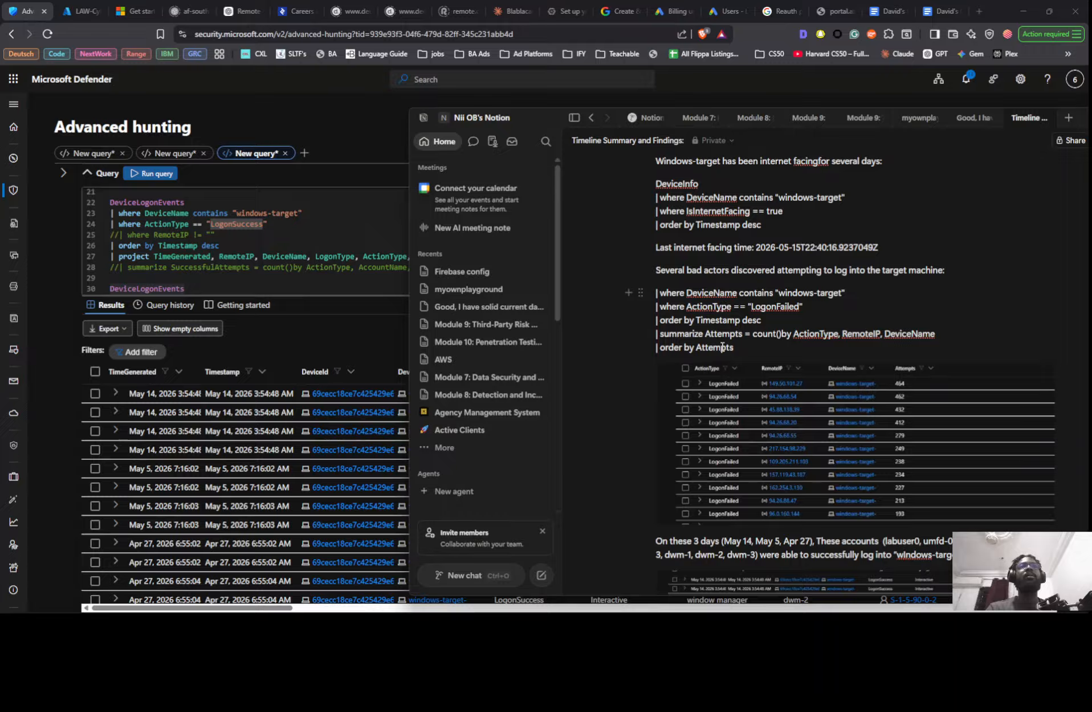
scroll(276, 244, "down", 1)
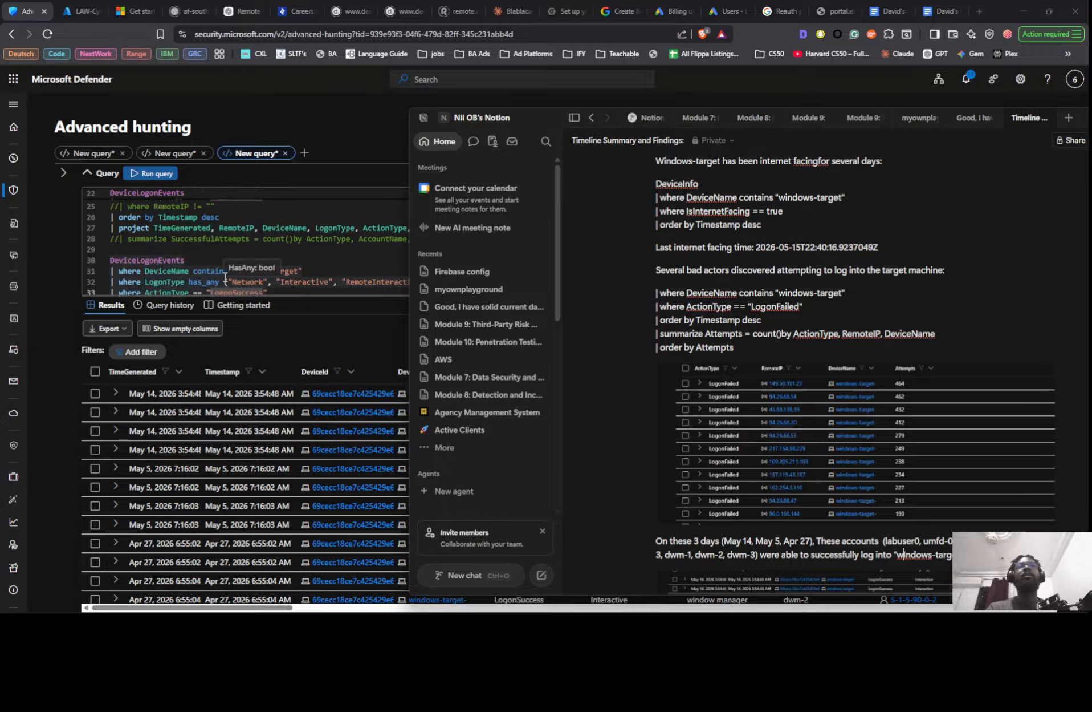
scroll(226, 273, "up", 2)
scroll(196, 257, "up", 3)
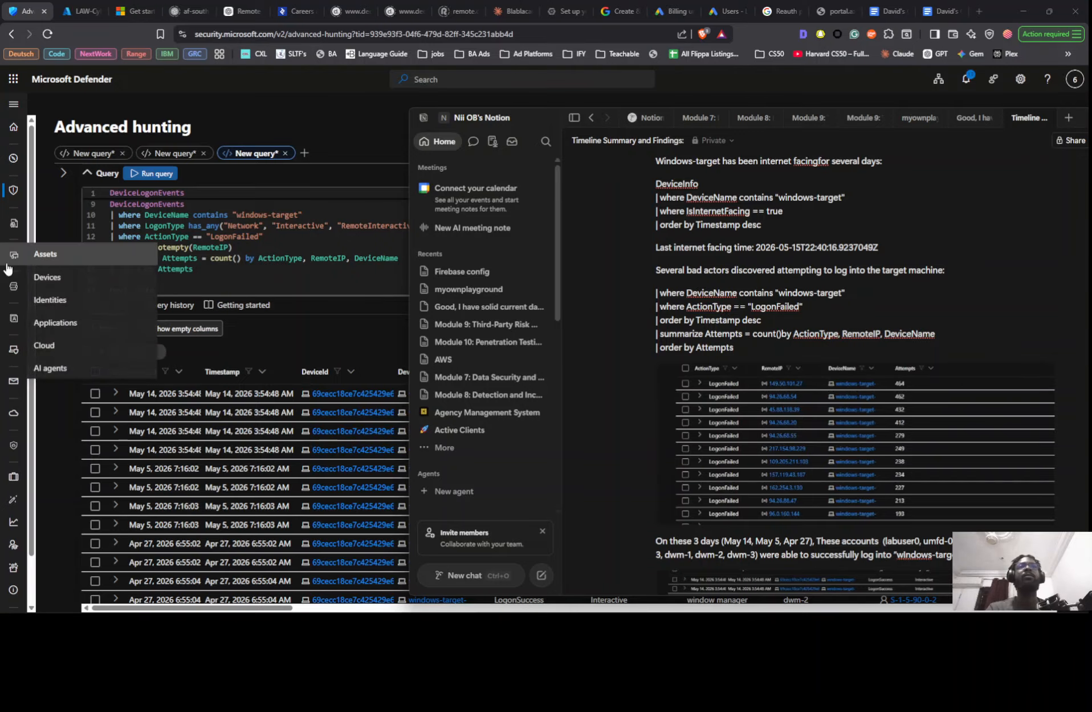
scroll(169, 259, "down", 2)
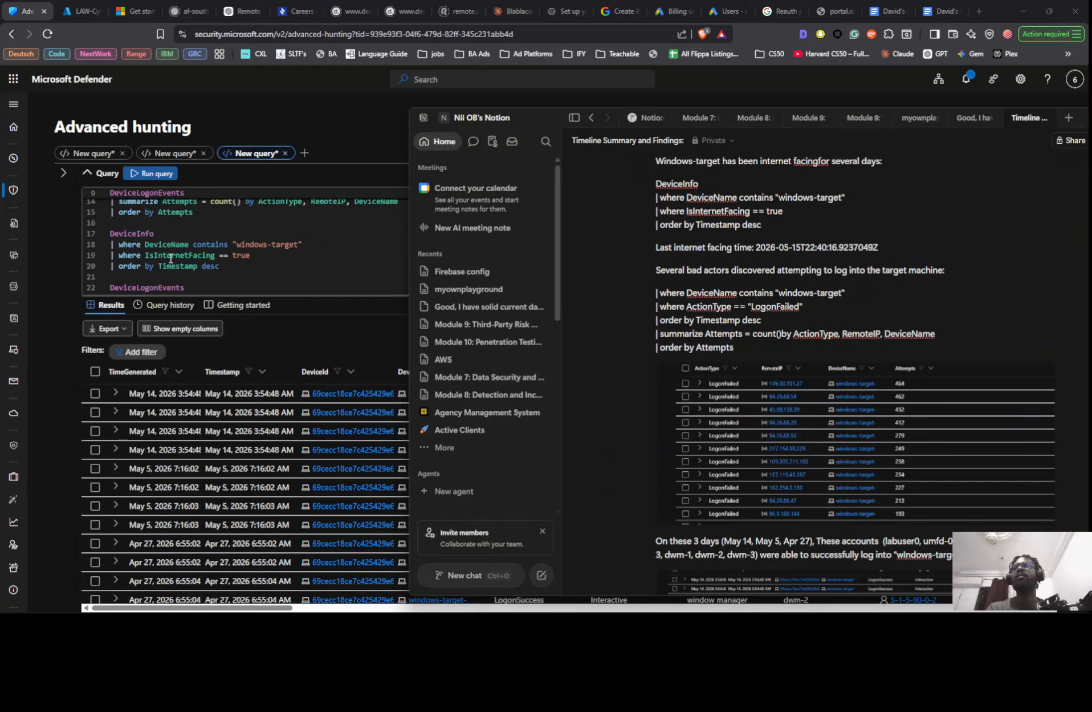
scroll(254, 255, "down", 2)
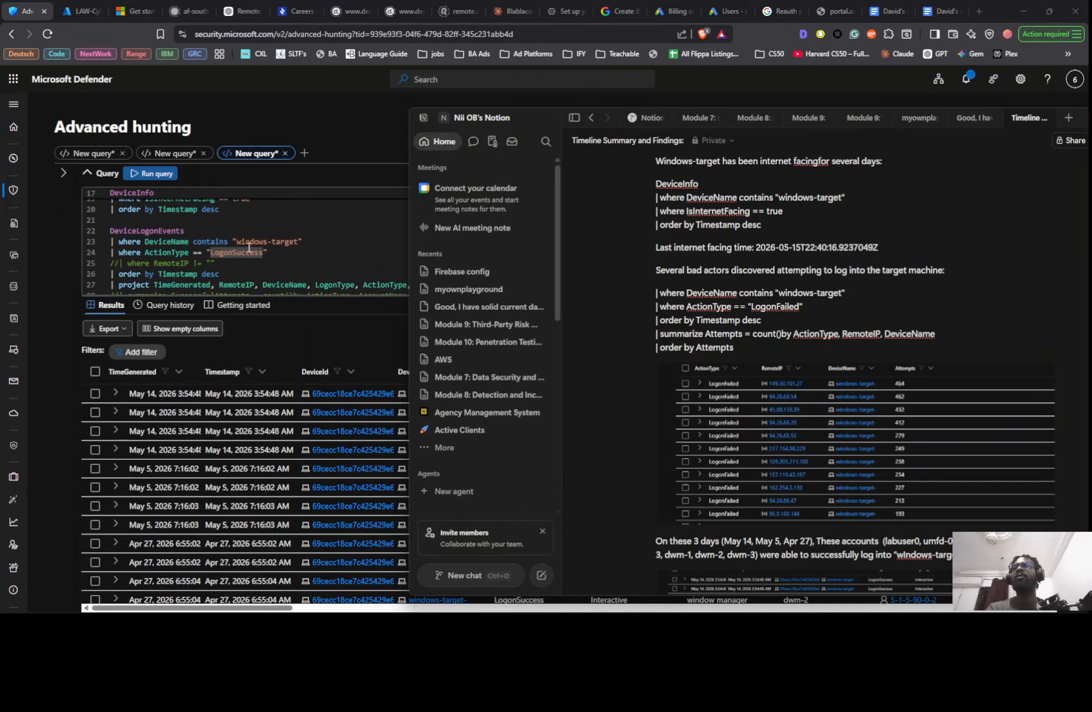
left_click(233, 212)
left_click(118, 210, "shift")
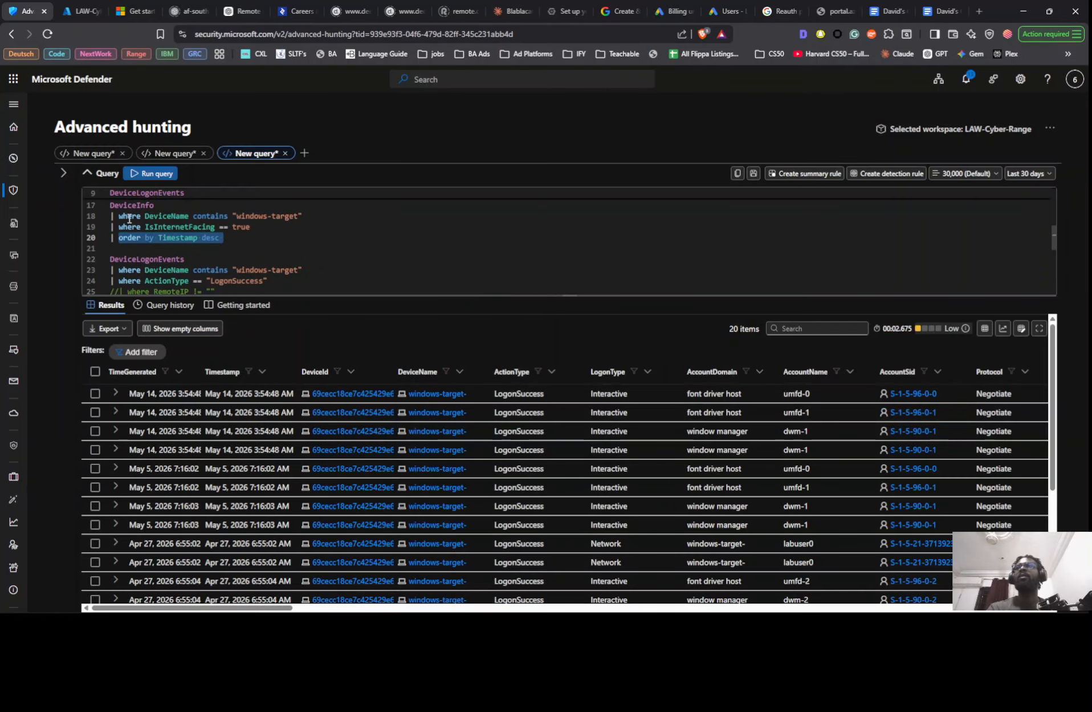
scroll(123, 227, "up", 1)
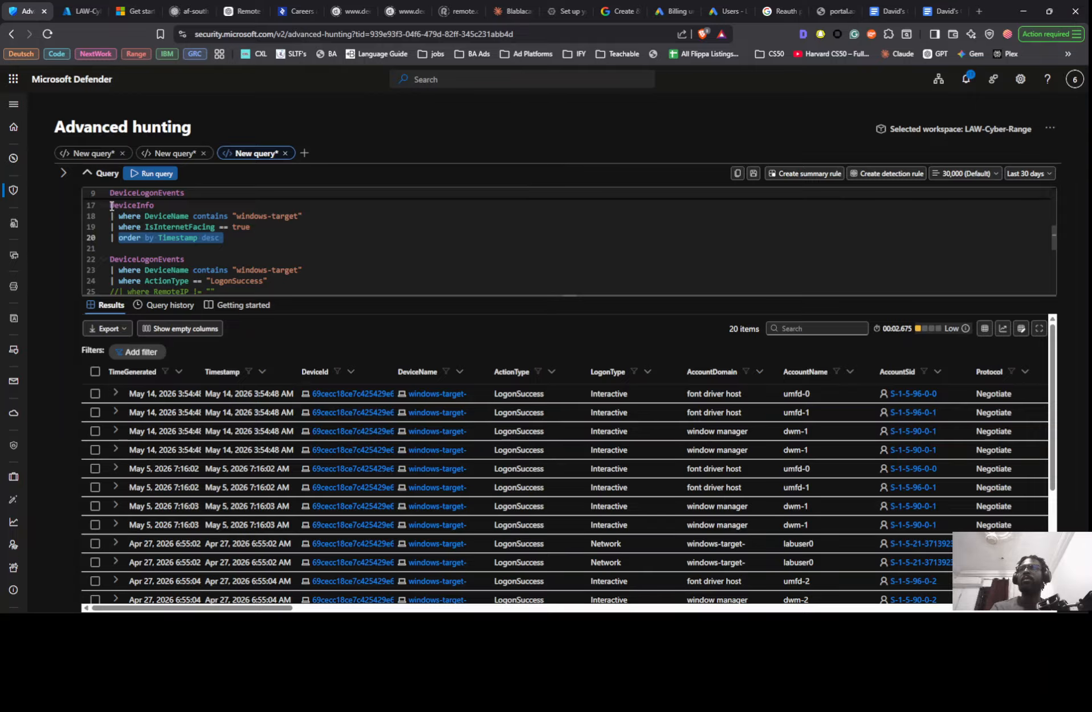
left_click_drag(109, 205, 223, 237)
key("BackSpace")
key("BackSpace")
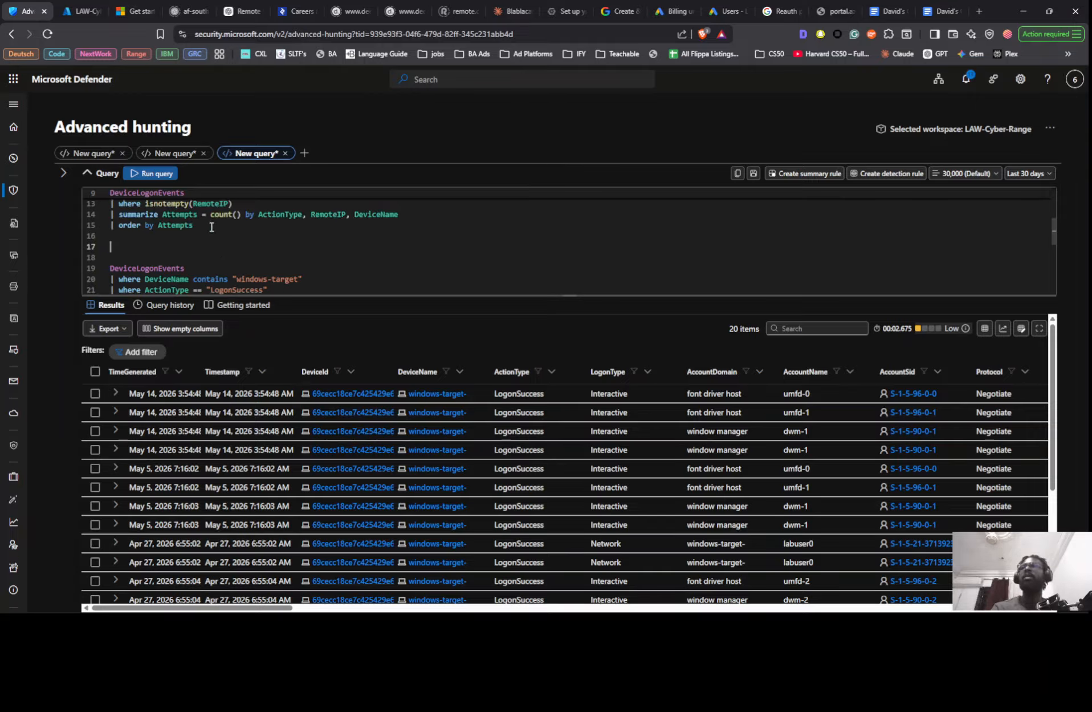
- Remove the project line listing TimeGenerated, RemoteIP, DeviceName, LogonType, ActionType and AccountName from the LogonSuccess query
scroll(197, 240, "down", 1)
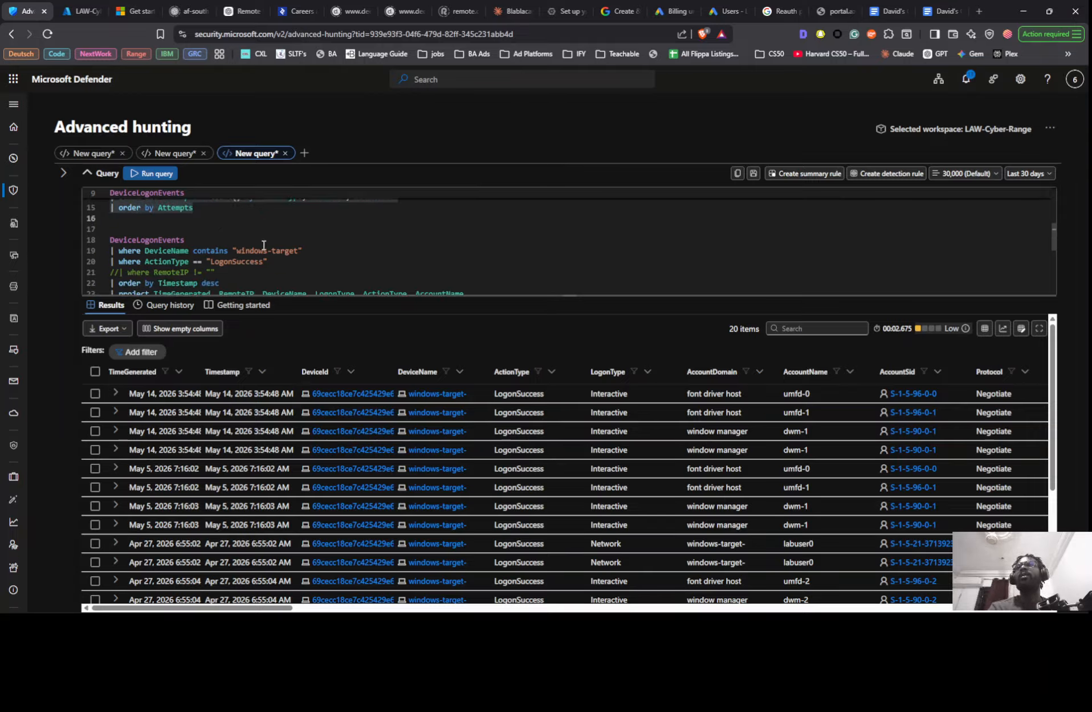
scroll(251, 265, "down", 1)
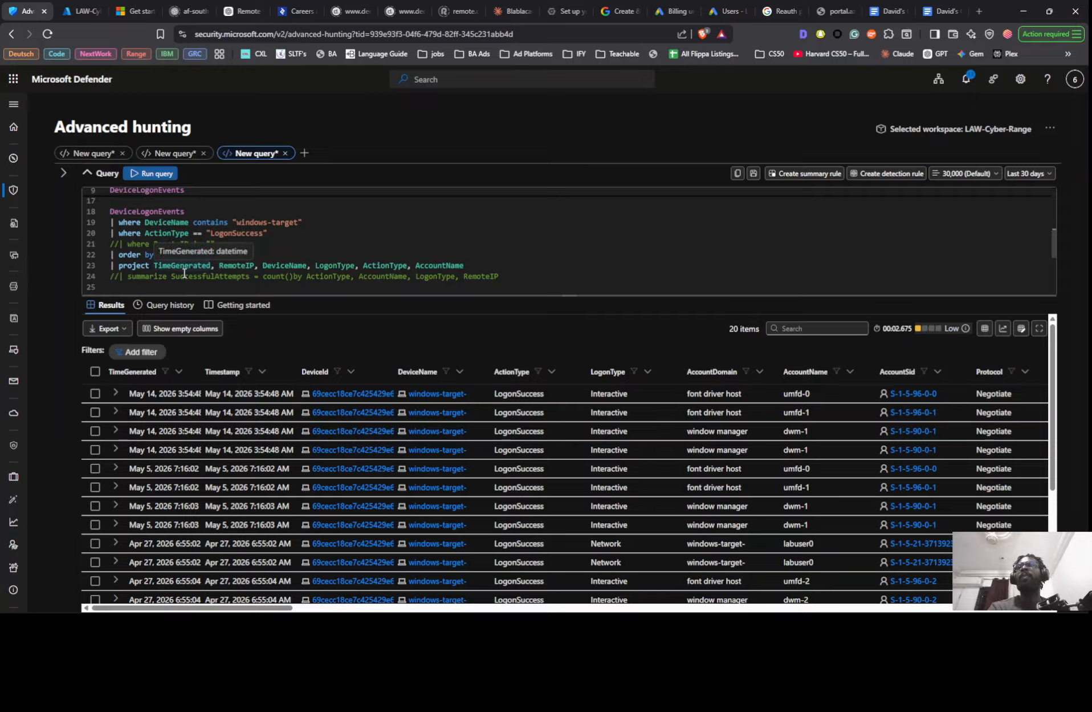
scroll(185, 268, "down", 1)
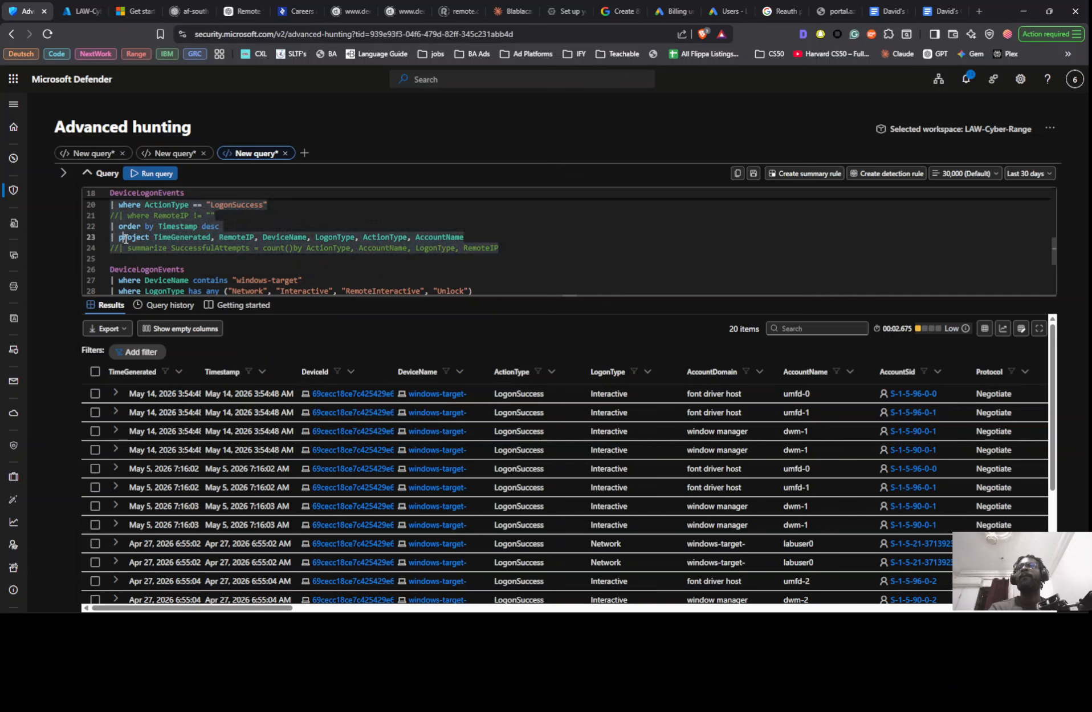
triple_click(125, 239)
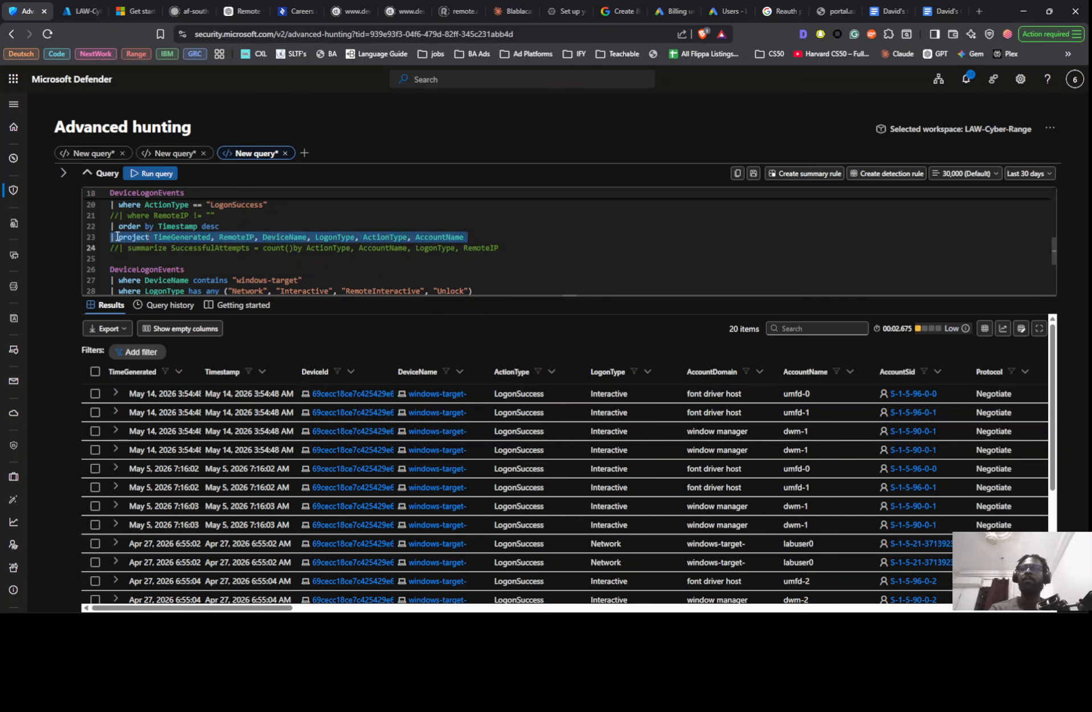
key("BackSpace")
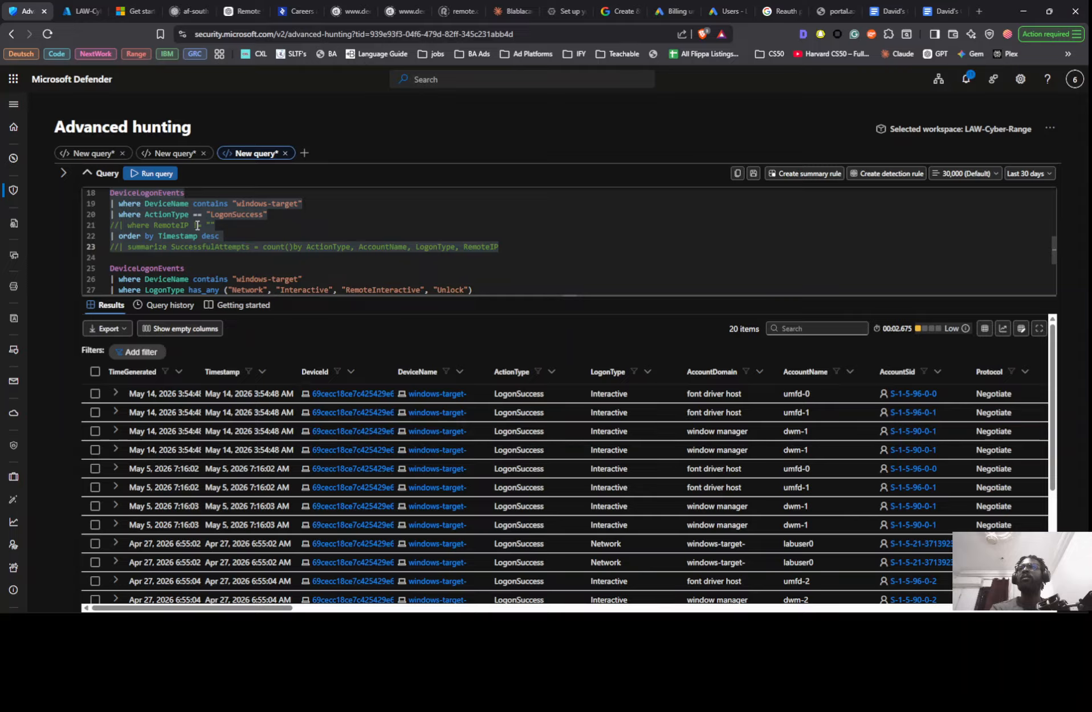
left_click(251, 238)
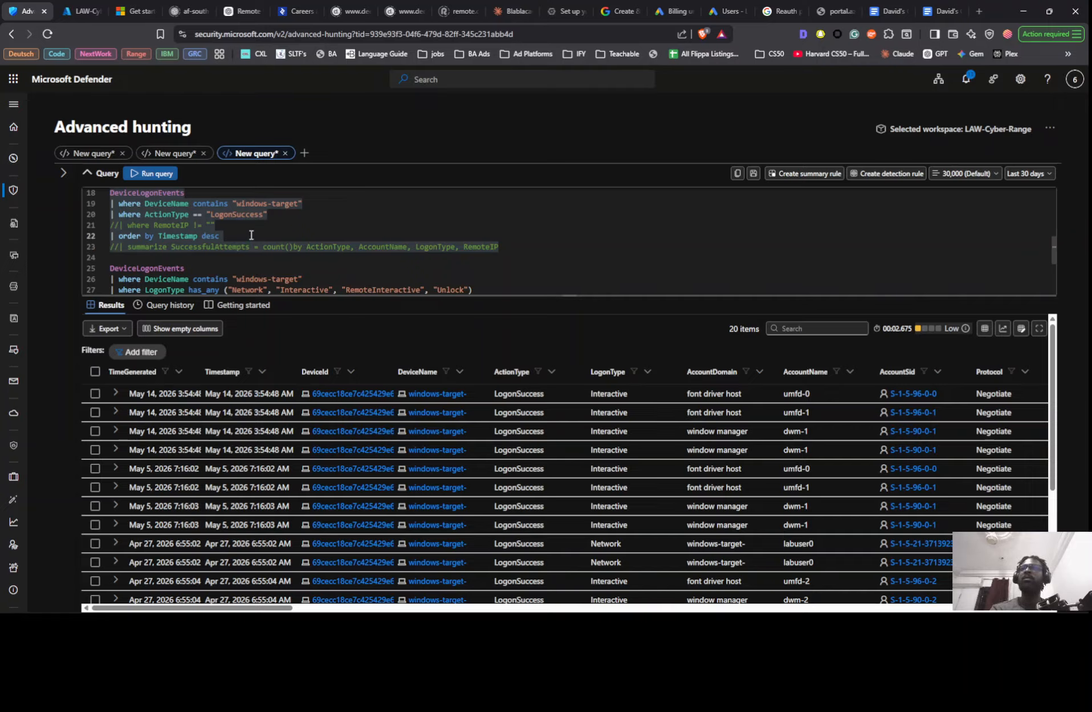
- Delete the commented-out Timestamp filter from the first LogonFailed query and run that query
scroll(251, 235, "up", 4)
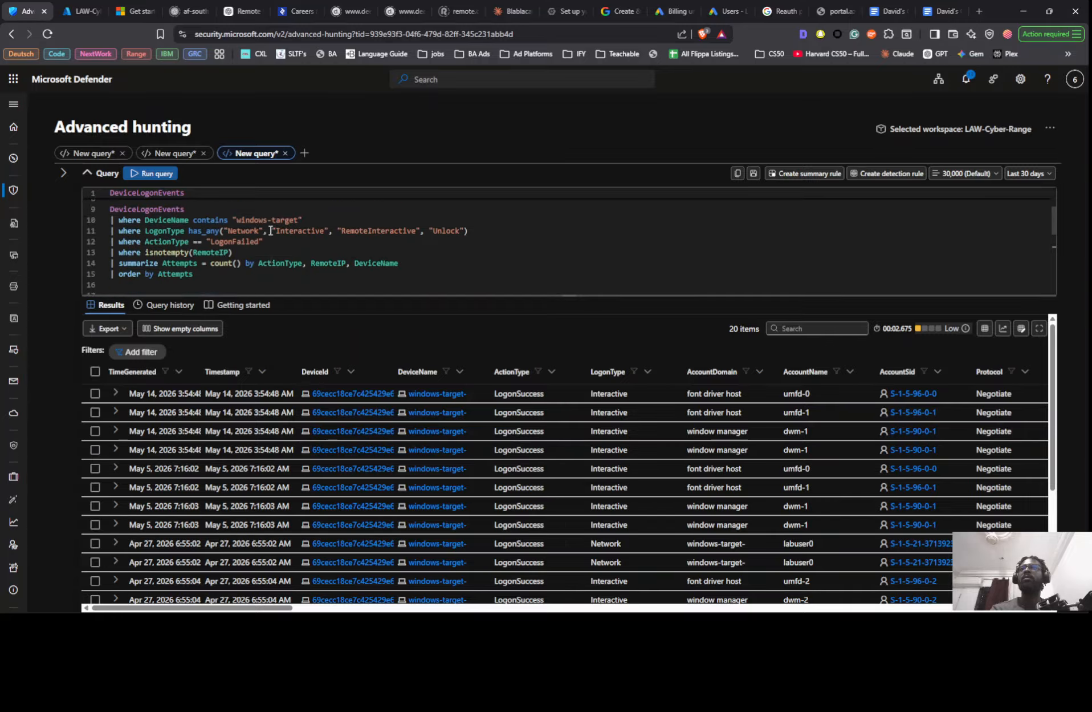
scroll(220, 264, "up", 2)
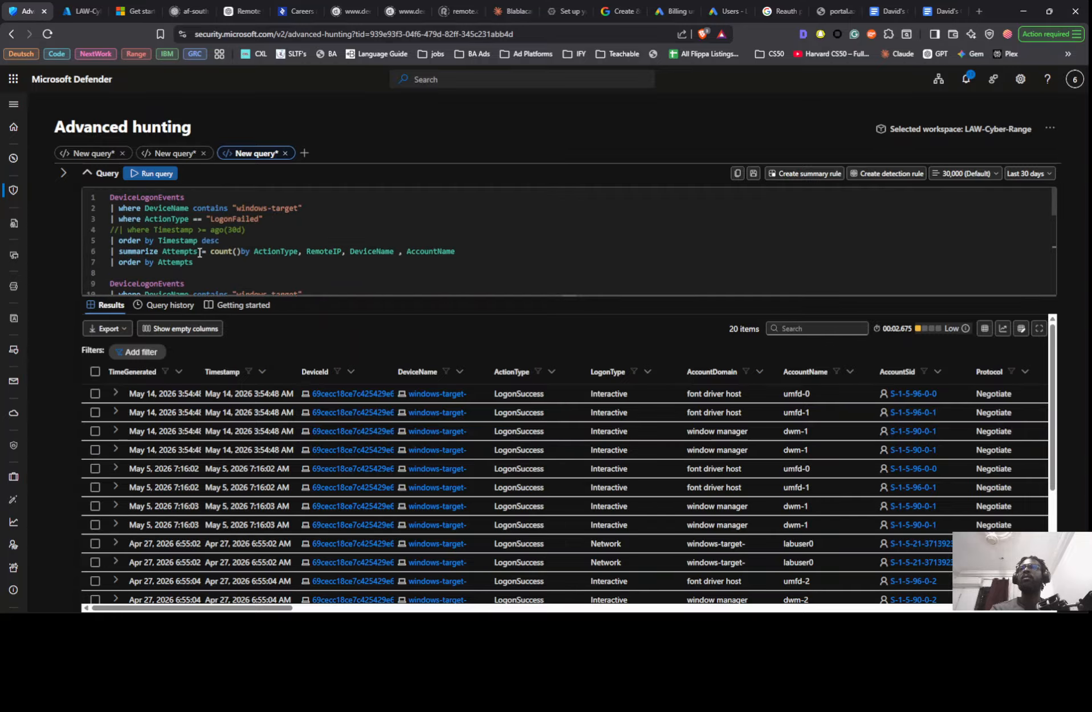
triple_click(130, 230)
key("Delete")
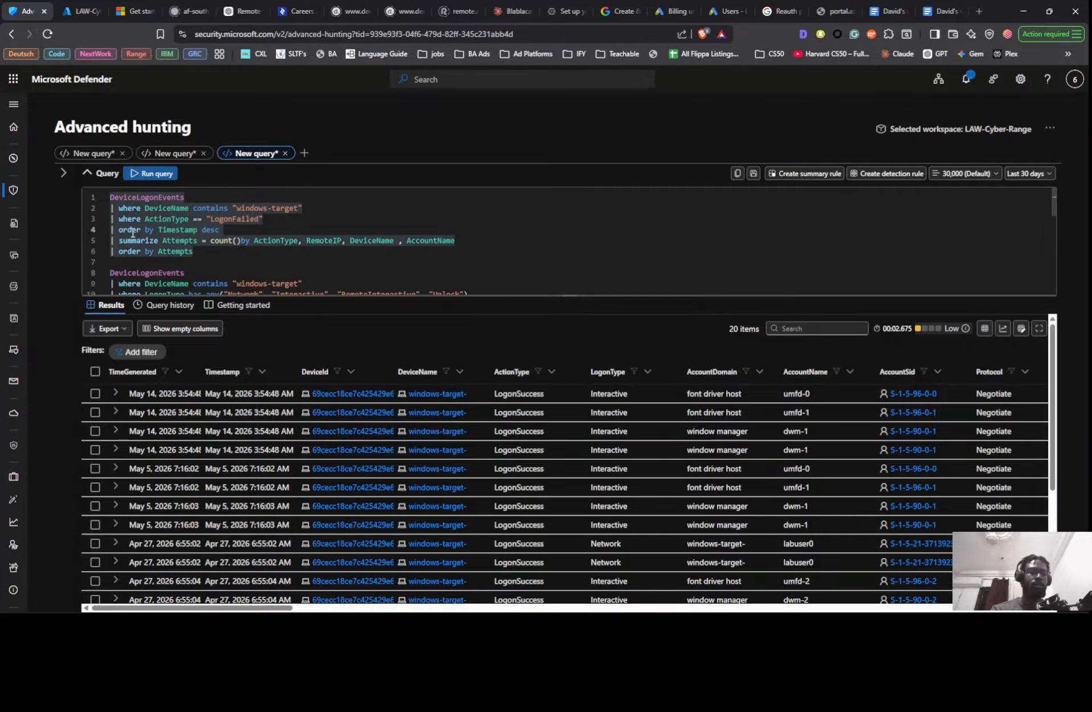
key("shift+Return")
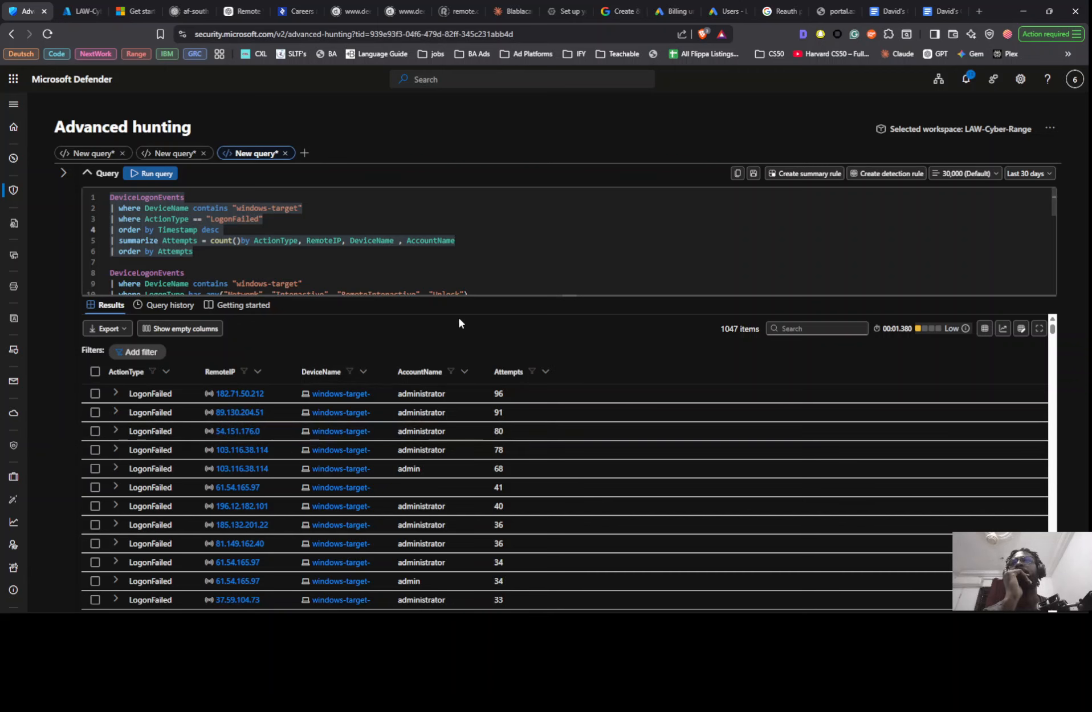
- Switch to Notion and insert "since 1 Jan" after "target machine" in the sentence about several bad actors
key("alt+Tab")
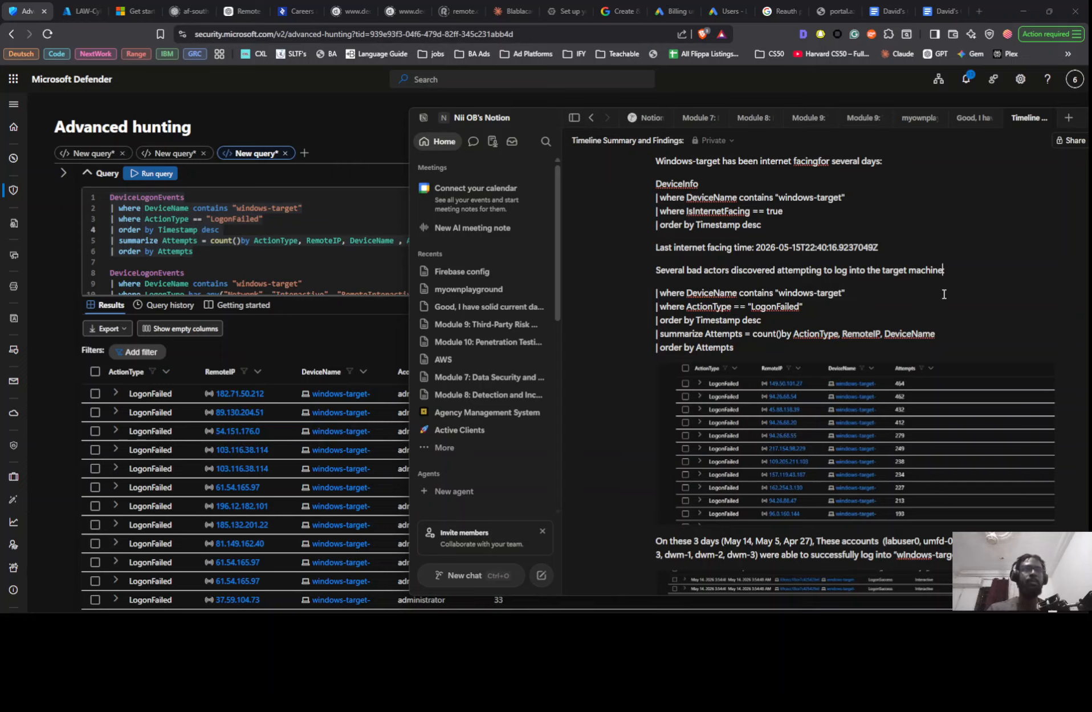
key("Left")
key("Left")
key("Left")
key("Left")
key("Left")
key("Left")
key("Left")
key("Left")
key("Left")
key("Left")
key("Left")
key("Left")
key("Left")
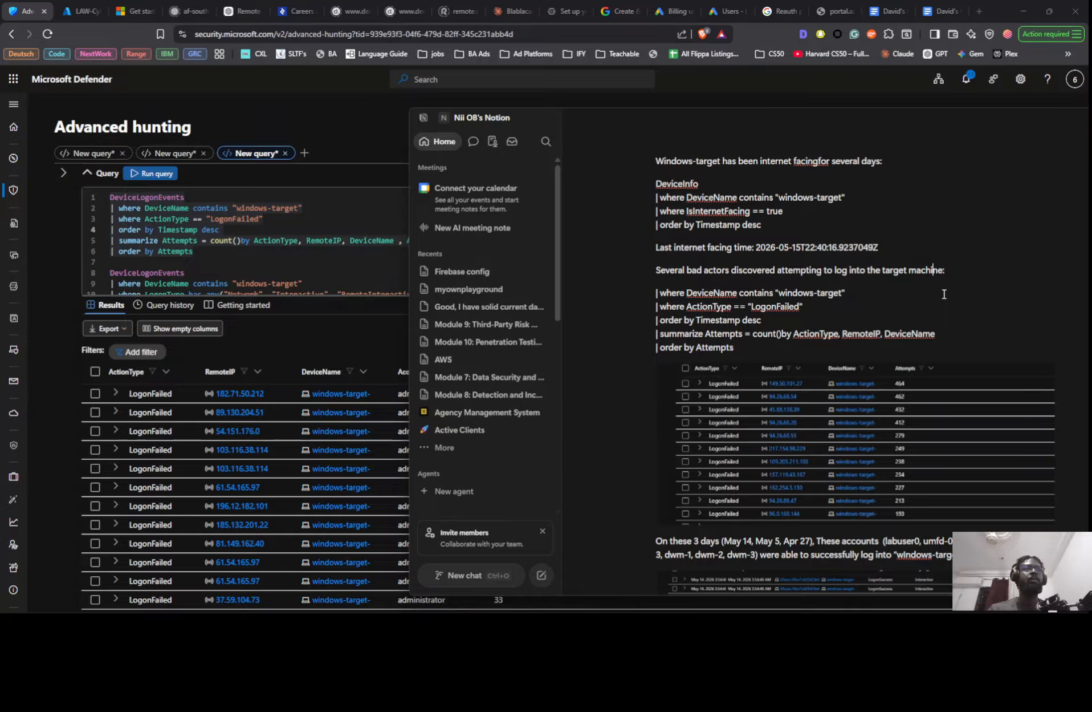
type("u")
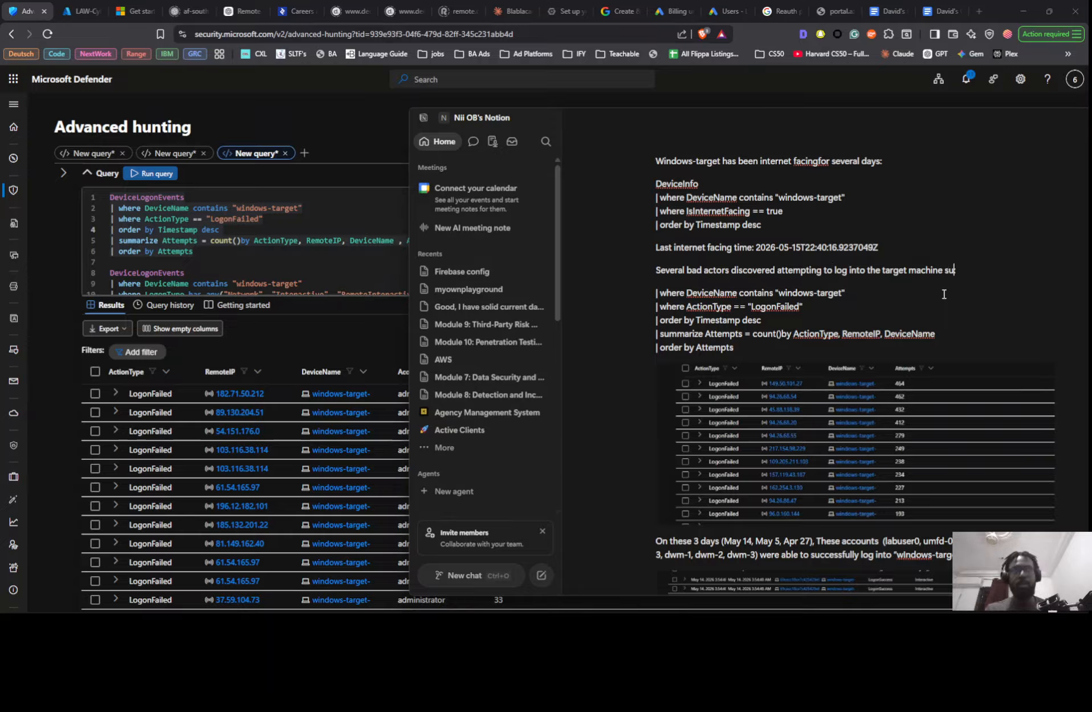
key("BackSpace")
type("inc")
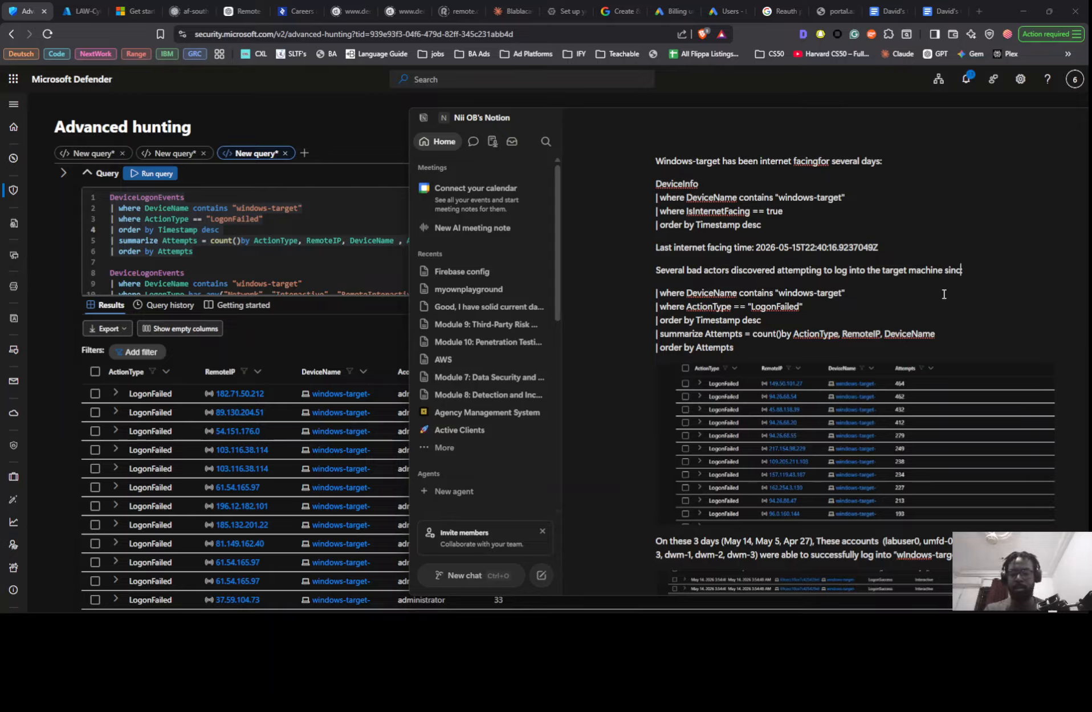
type("e Jan :")
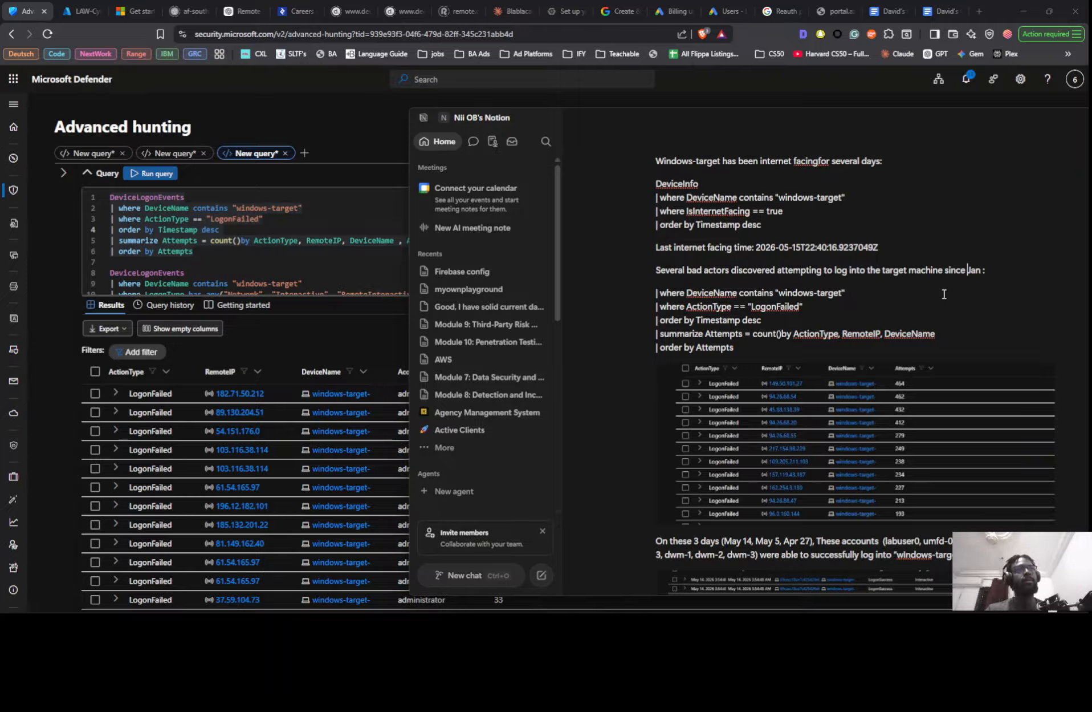
type("1 ")
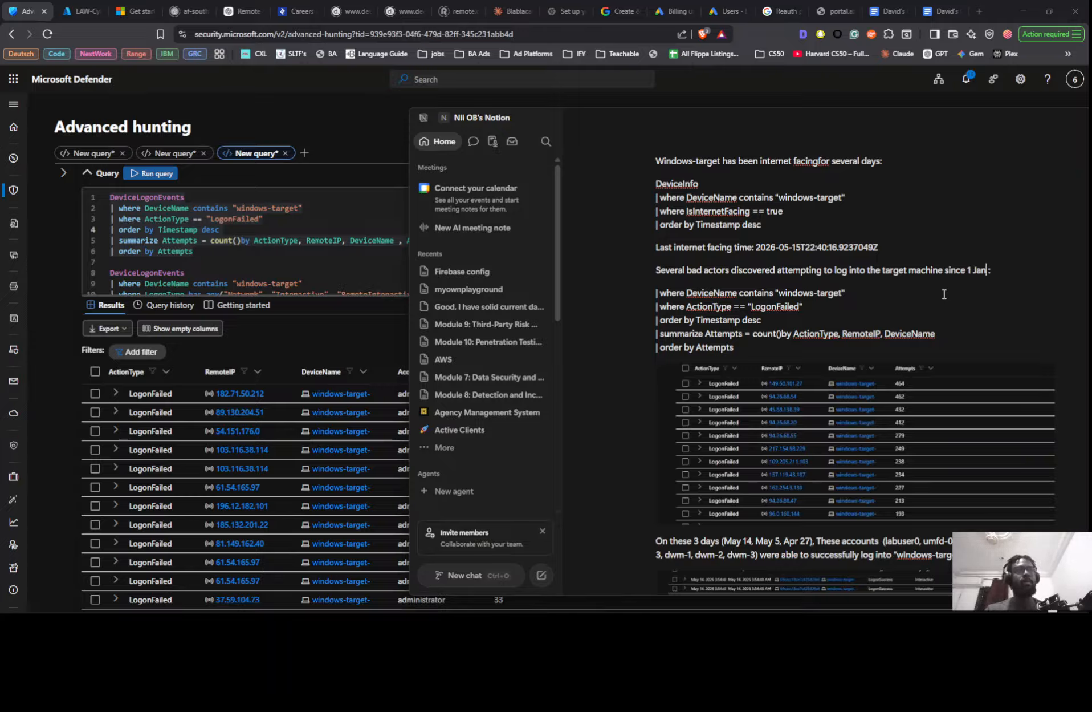
type("till")
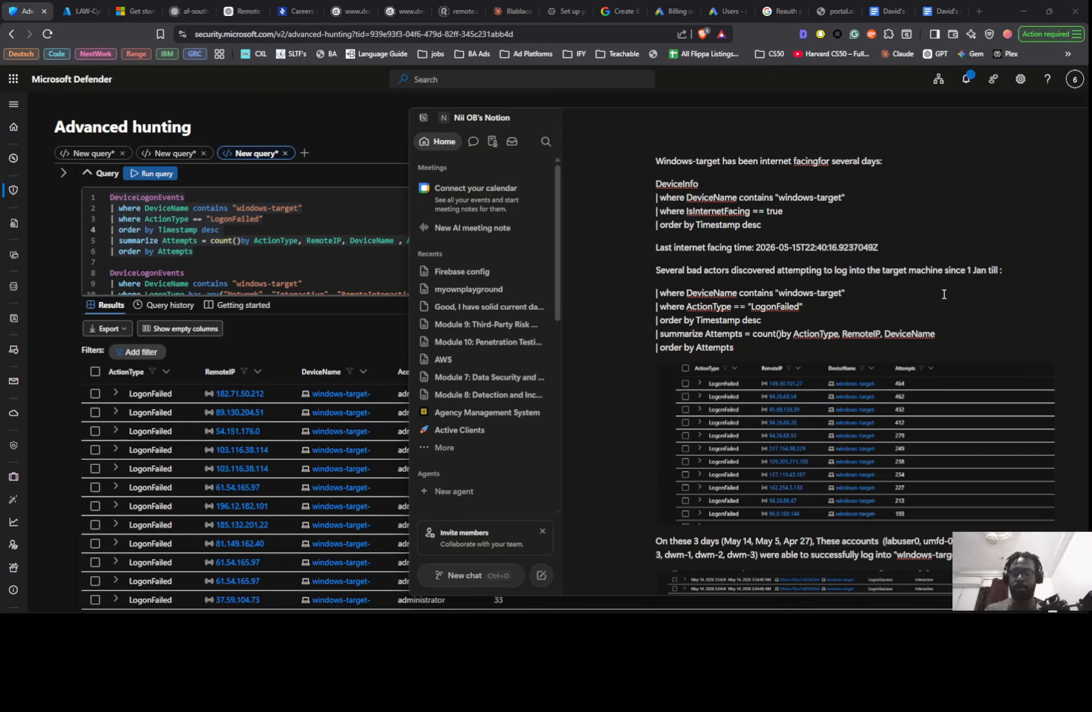
type(" M")
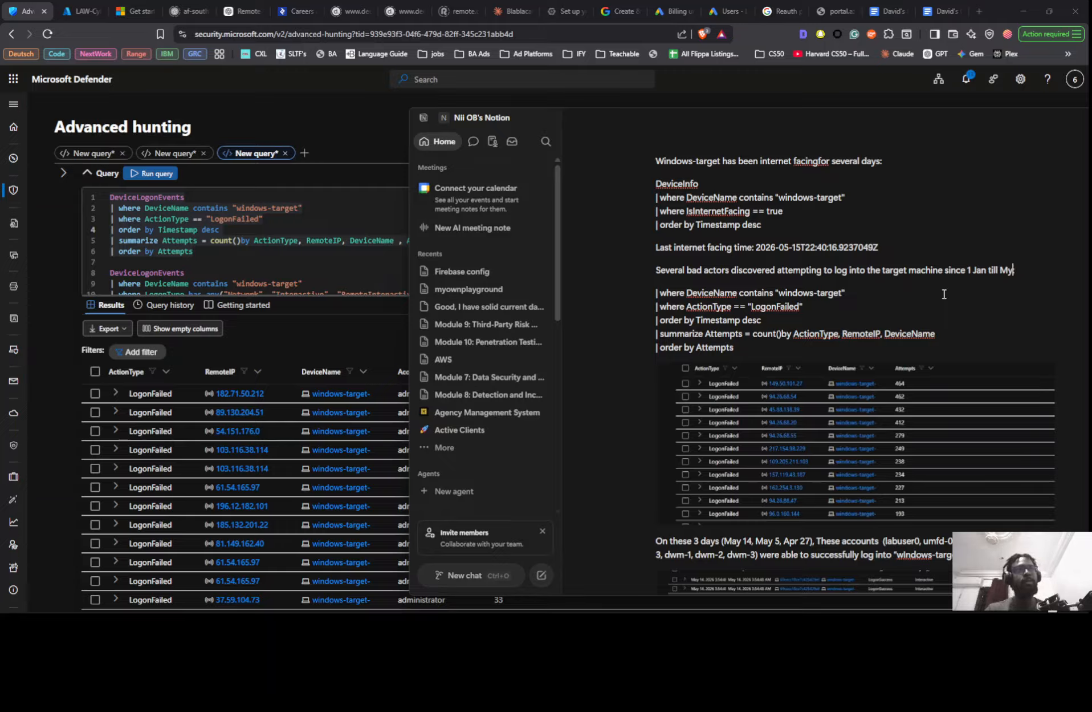
type("y")
- Extend the date in the bad-actors sentence to the range "1 Jan - May 15", keeping the colon at the end
key("BackSpace")
type("ay 1")
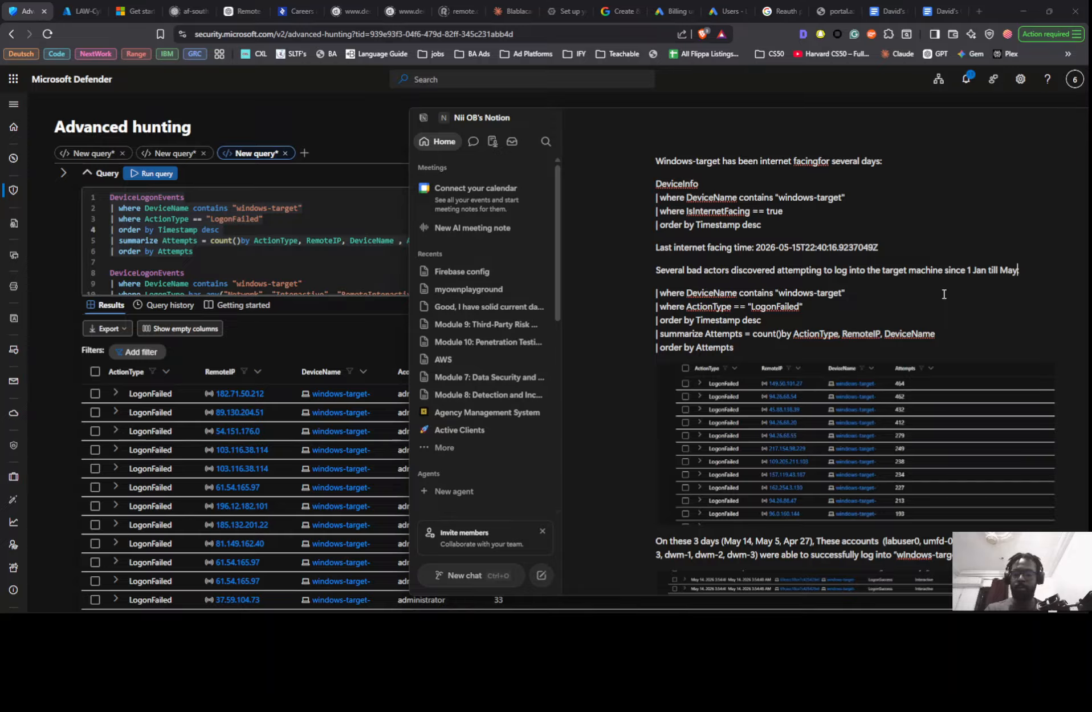
type("5:")
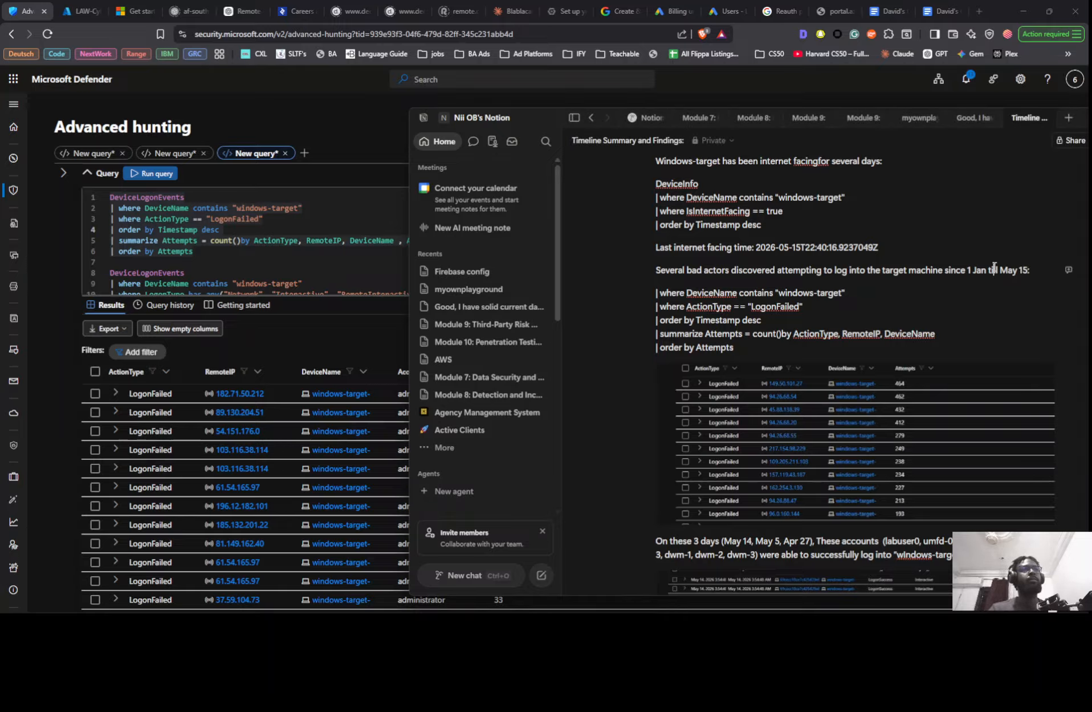
double_click(995, 268)
type("-")
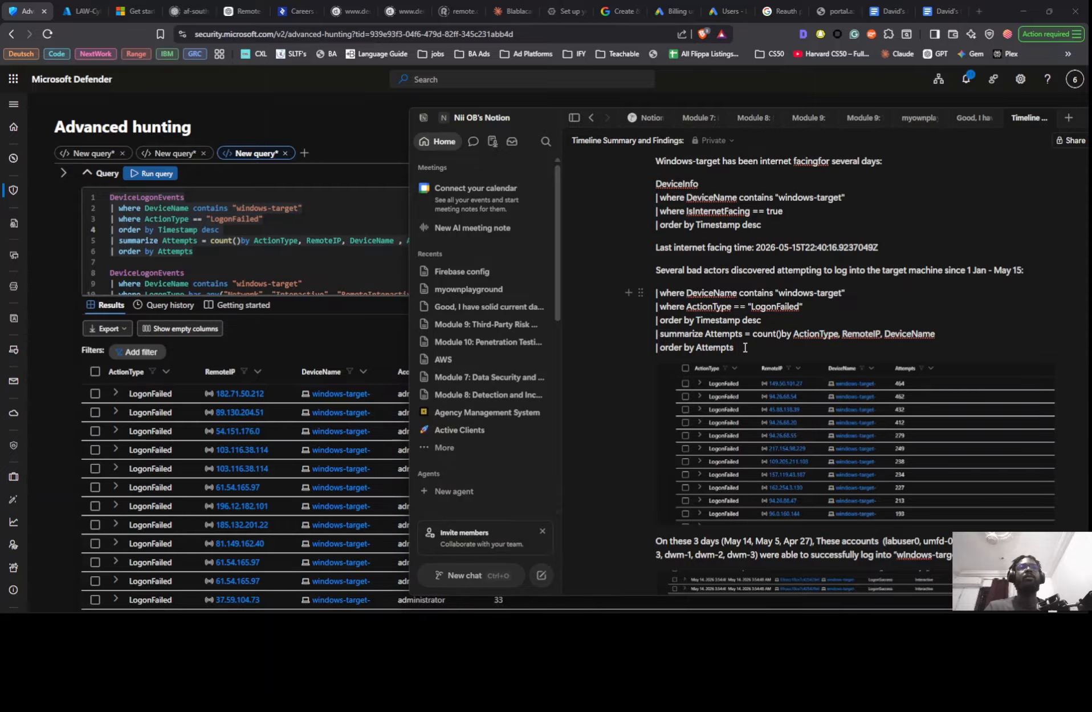
- Switch to Defender and run the first LogonFailed query over a custom time range from January 1 to May 16, 2026
left_click(246, 240)
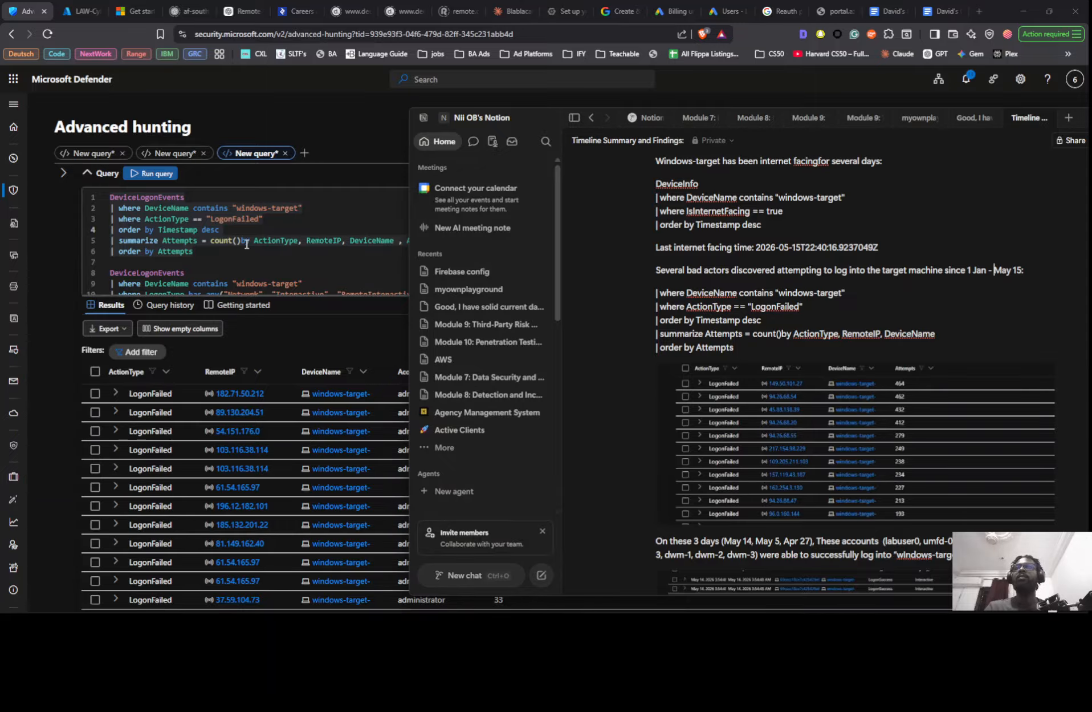
left_click(1027, 174)
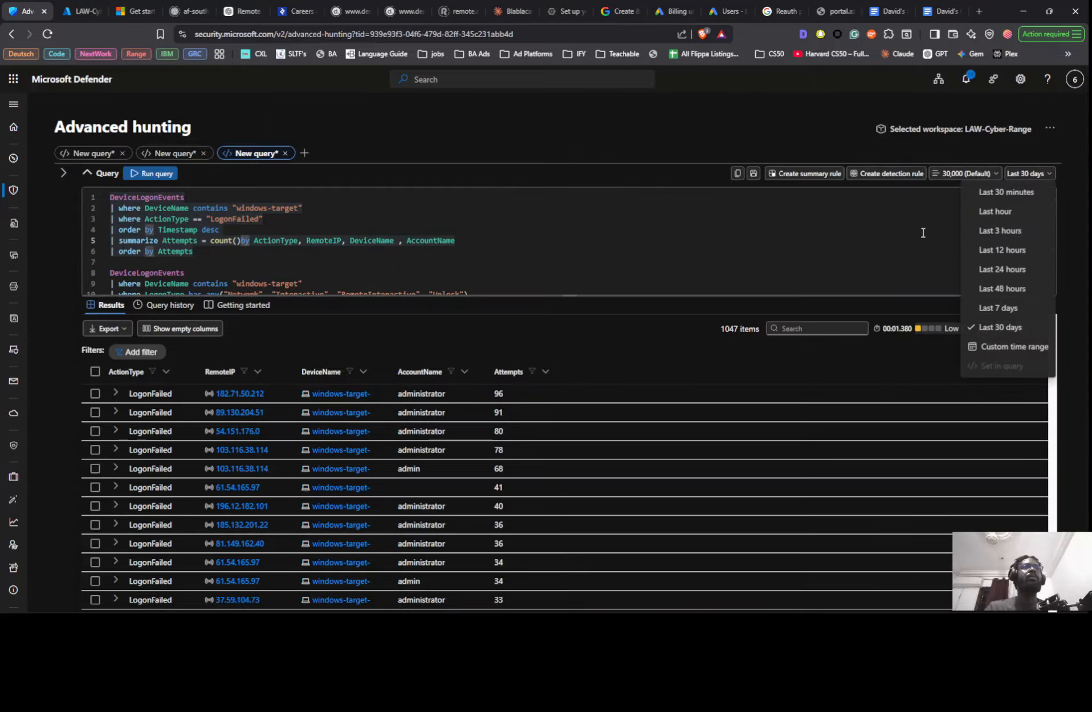
left_click(1014, 346)
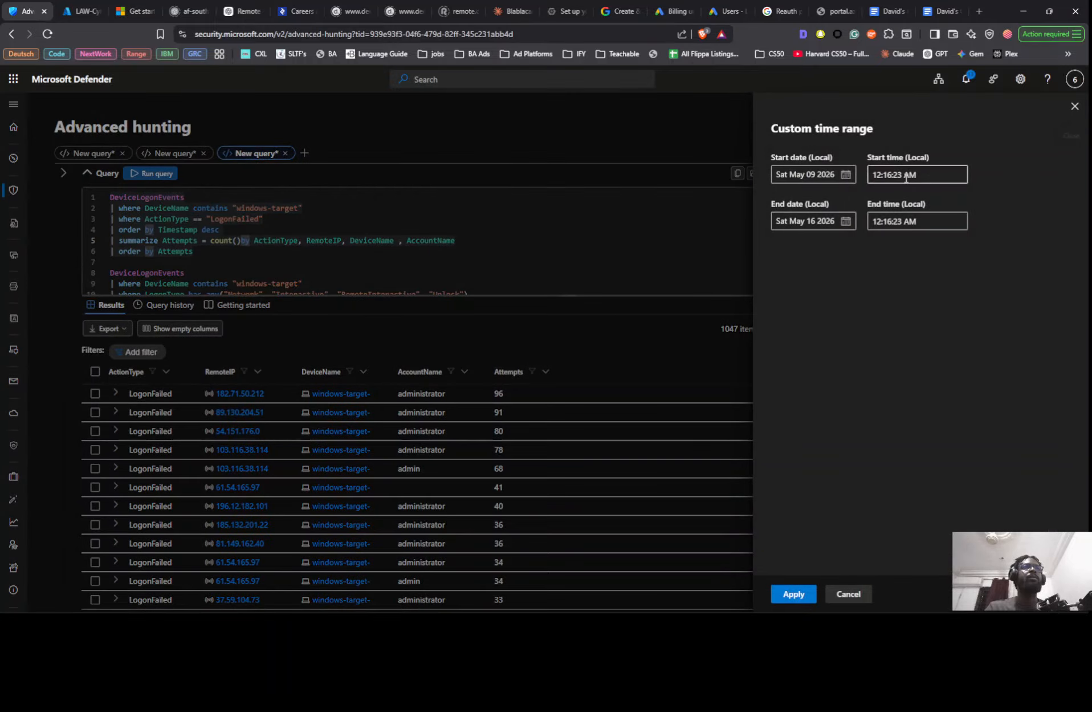
left_click(846, 174)
left_click(918, 221)
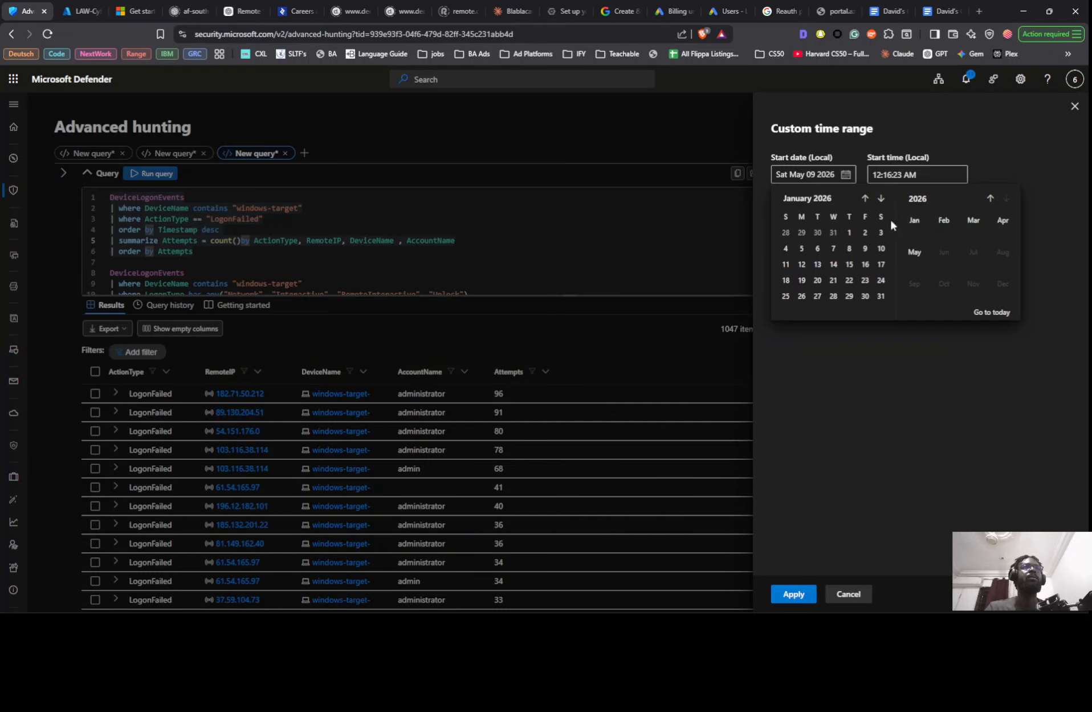
left_click(849, 232)
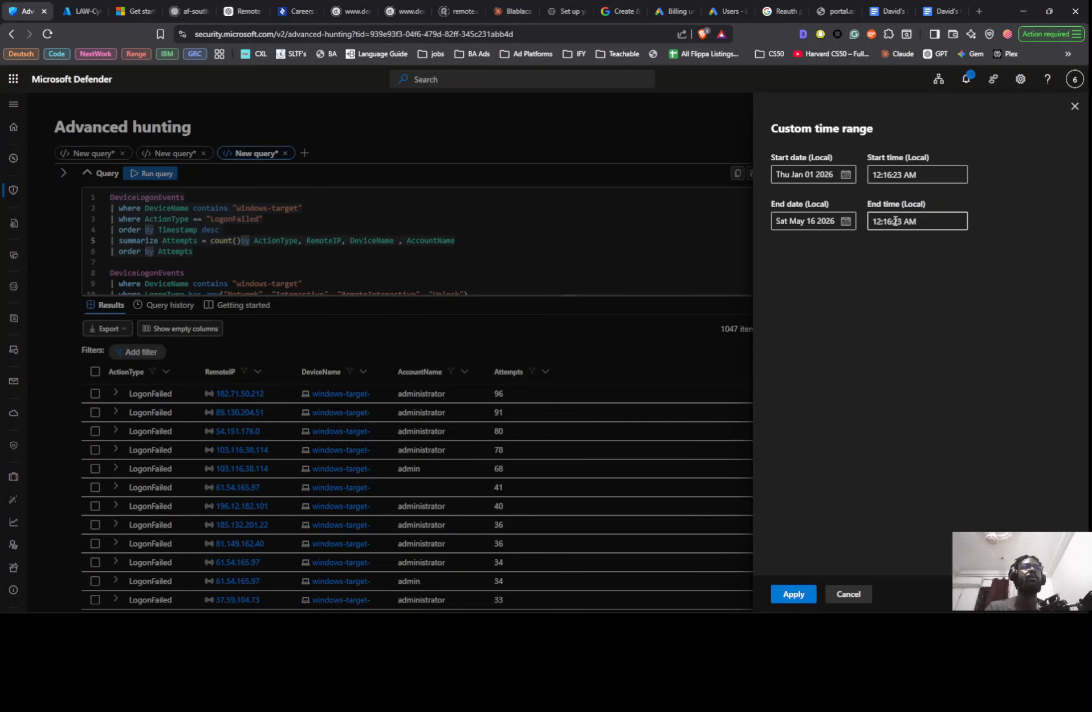
left_click(846, 222)
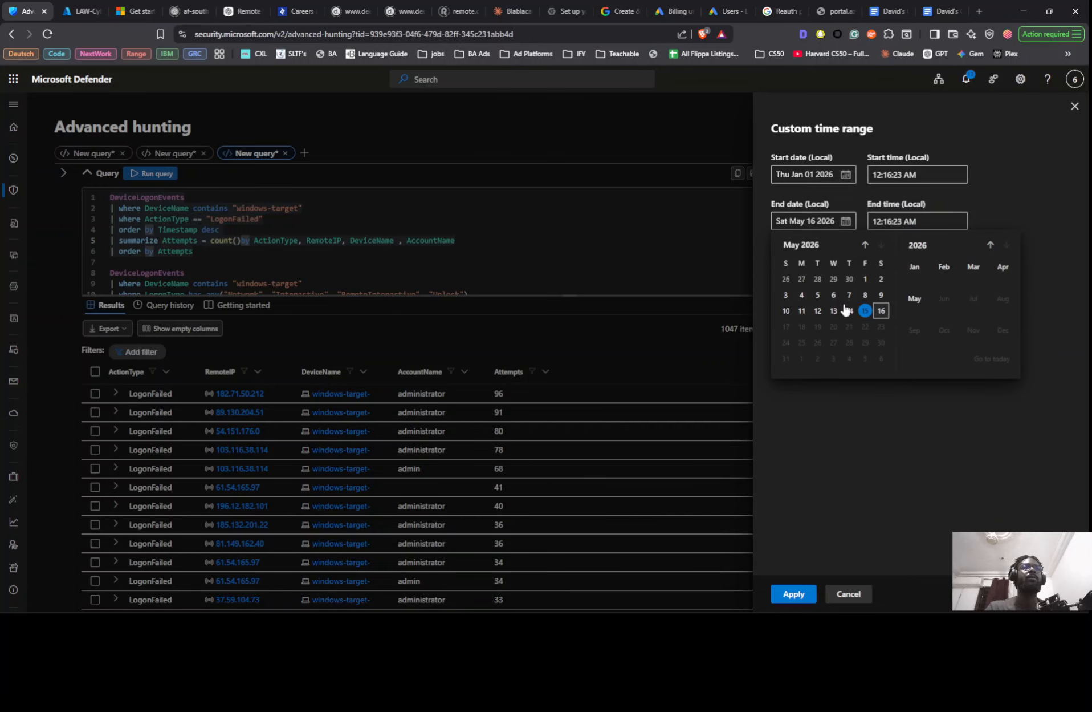
left_click(794, 593)
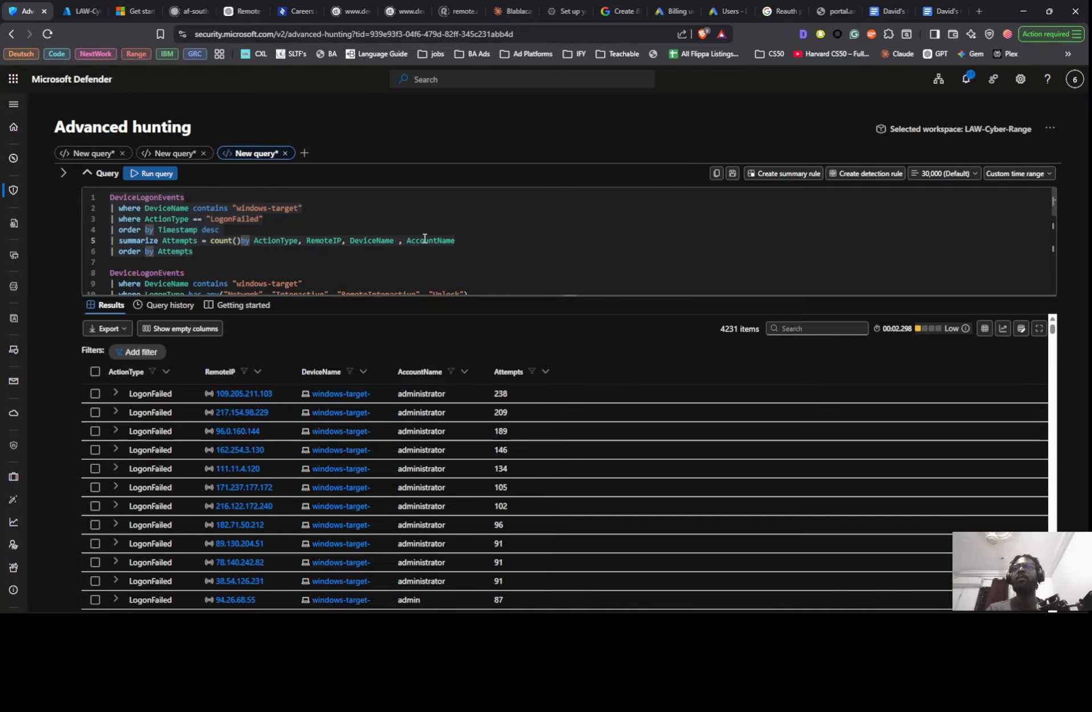
- Check the custom time range's dates and compare the per-account failed logon attempts with the findings in Notion
key("alt+Tab")
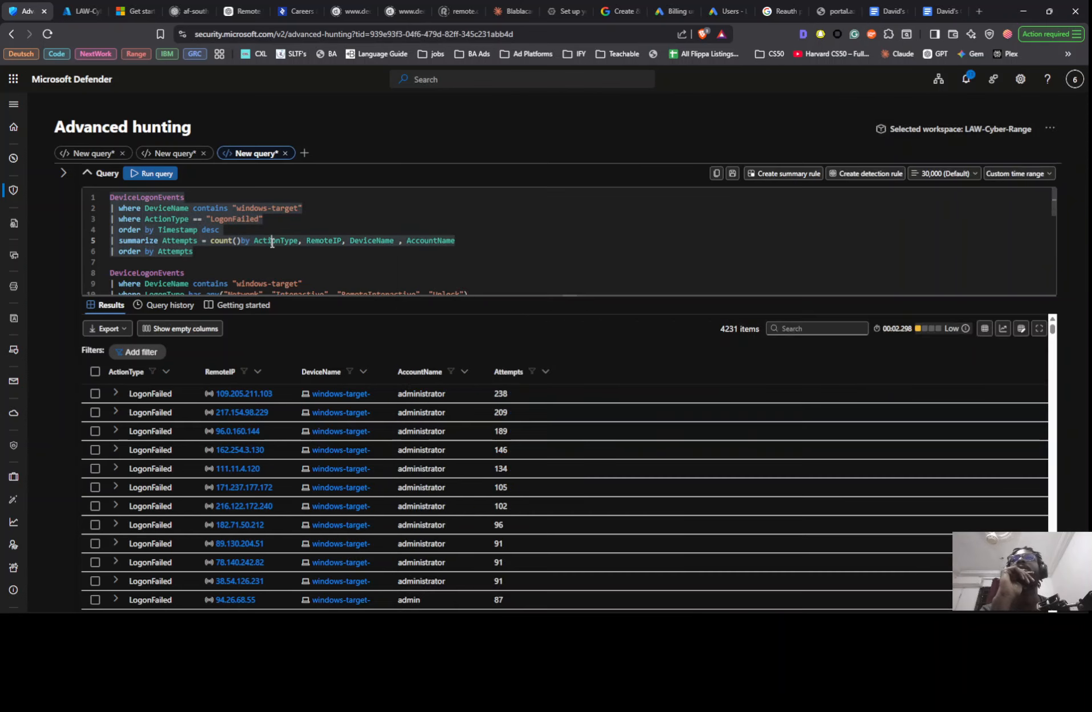
left_click(272, 240)
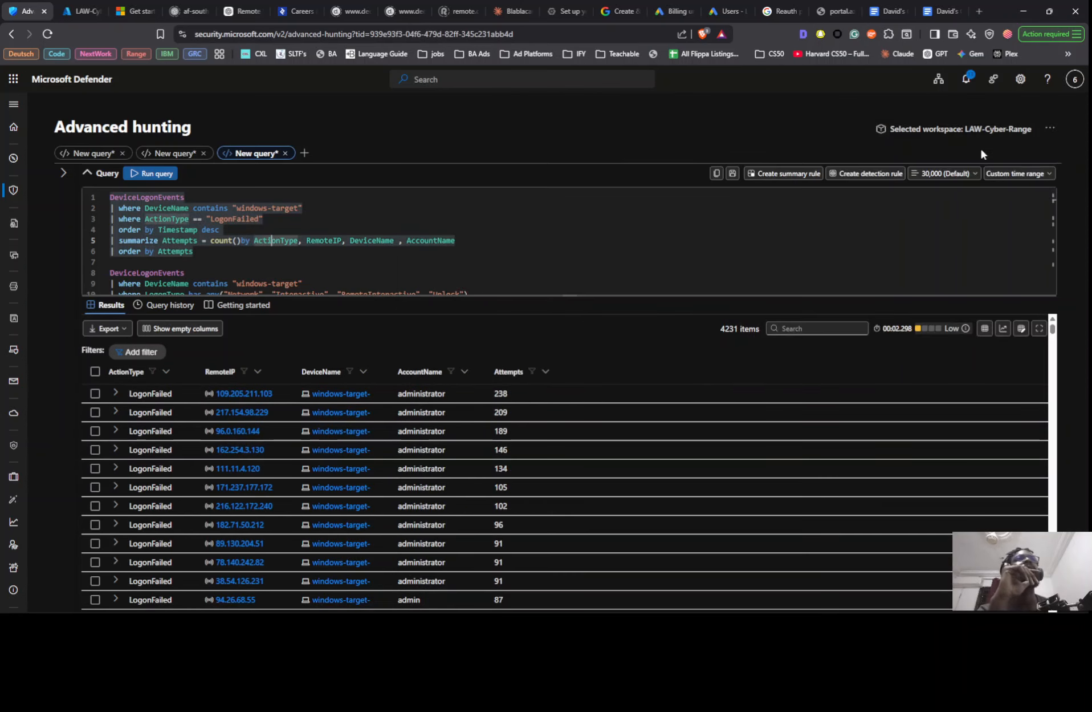
left_click(1018, 173)
left_click(1018, 346)
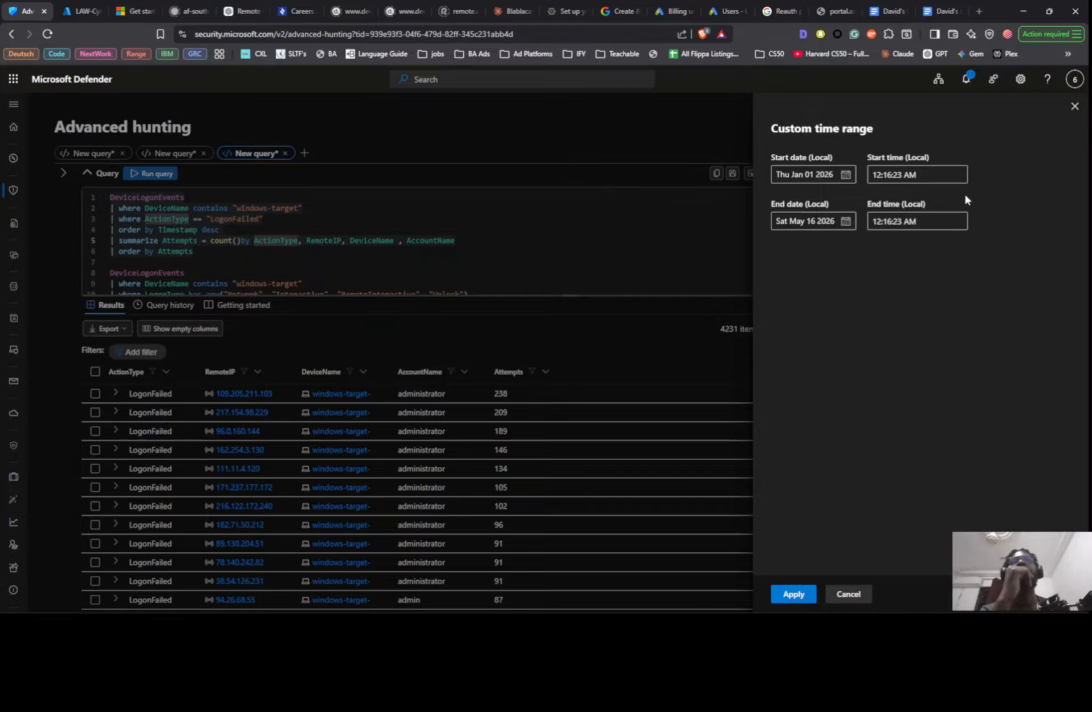
left_click(1075, 106)
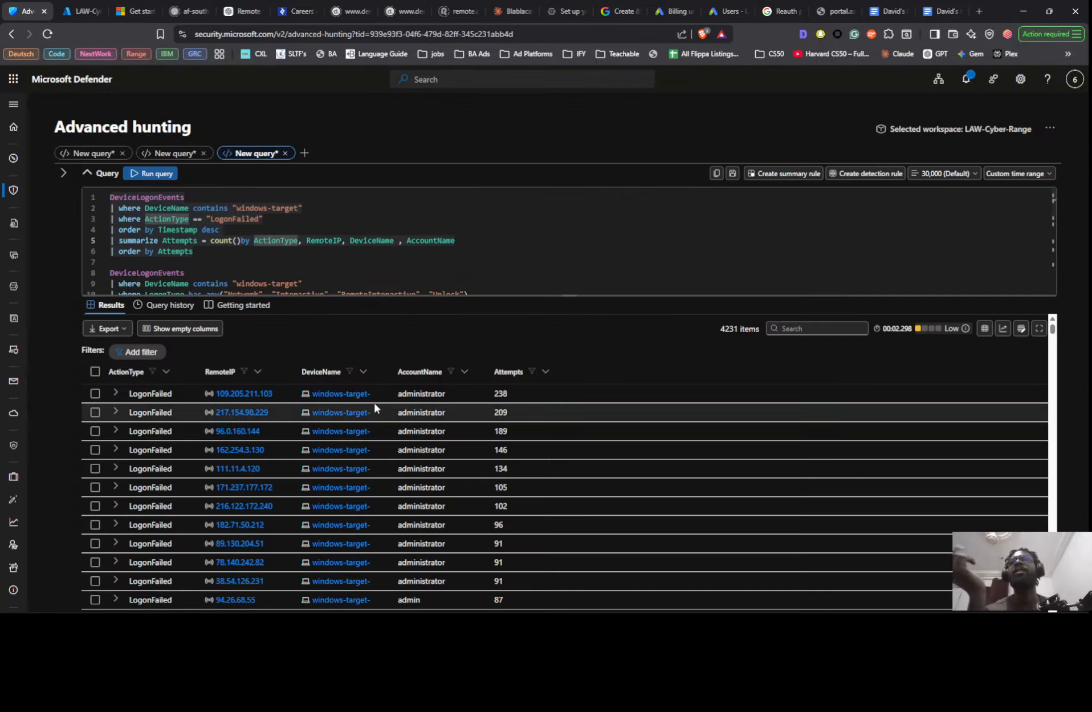
scroll(420, 399, "down", 5)
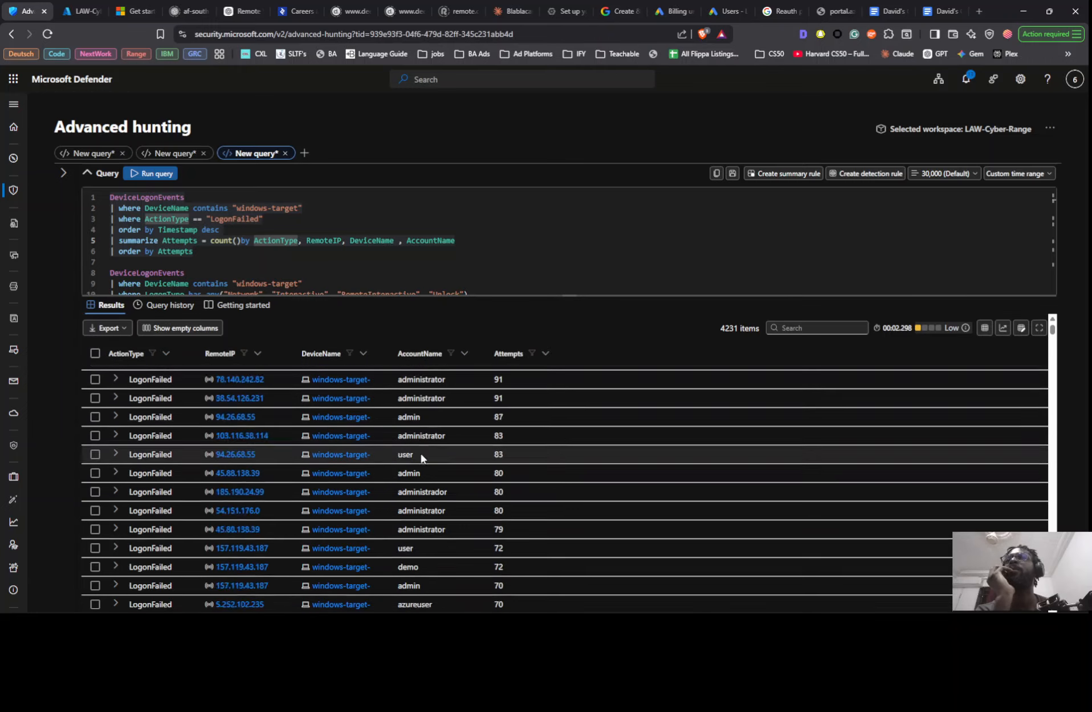
scroll(422, 453, "up", 5)
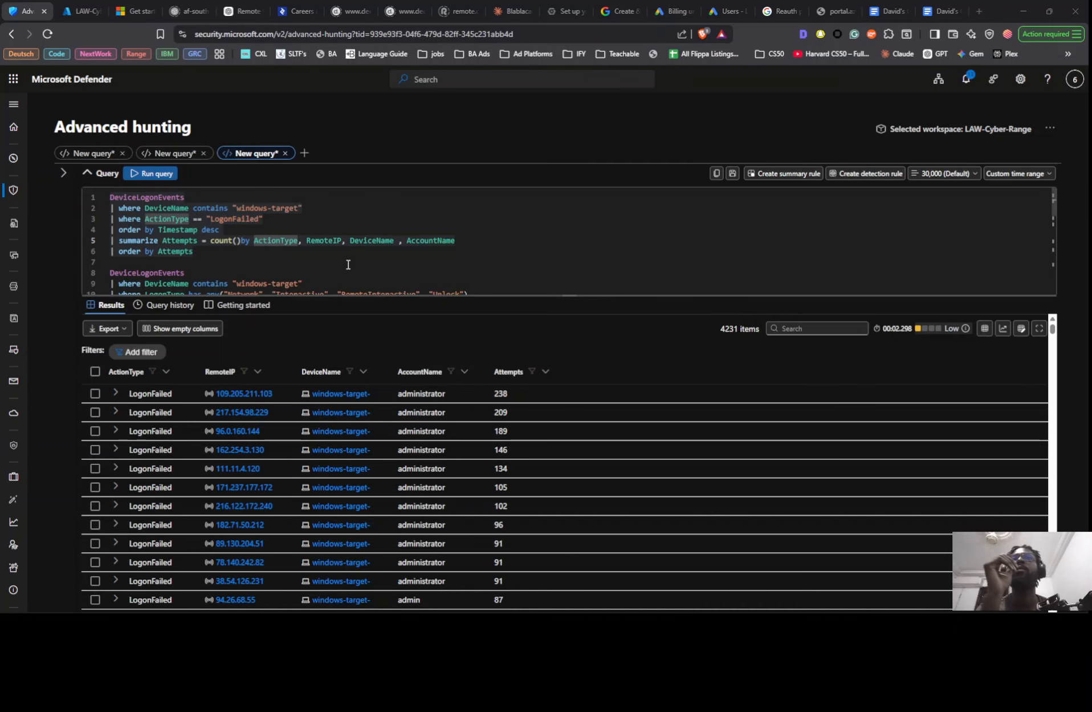
key("alt+Tab")
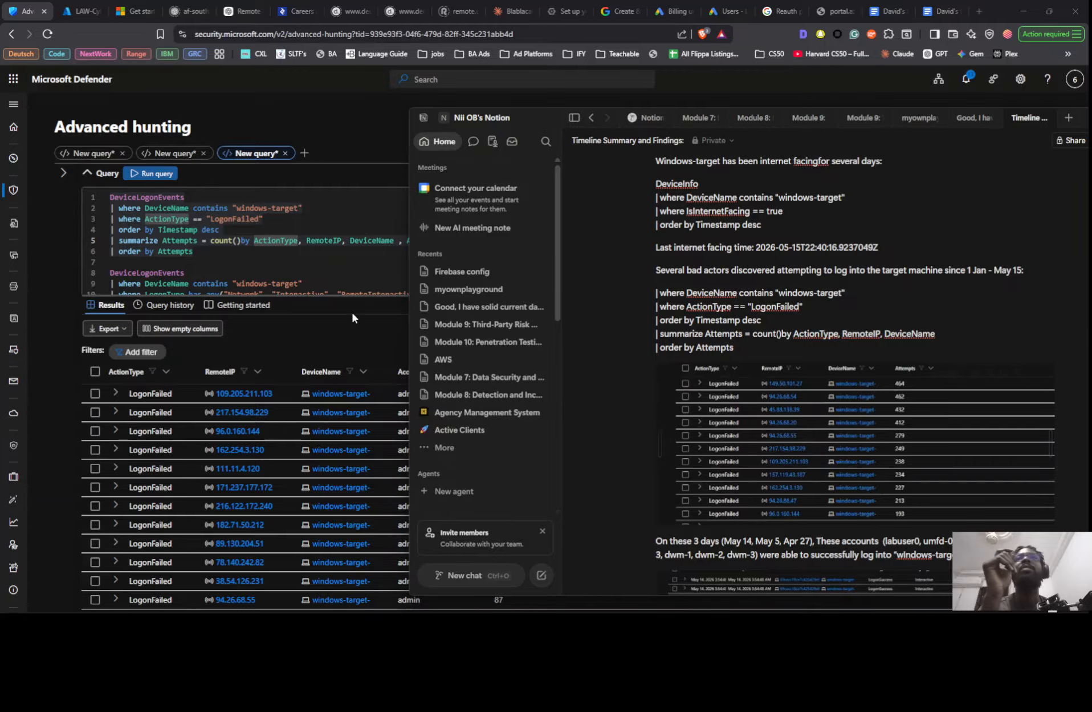
- Comment out ", AccountName" in the summarize line of the first LogonFailed query and run the query
left_click(357, 256)
left_click(408, 241)
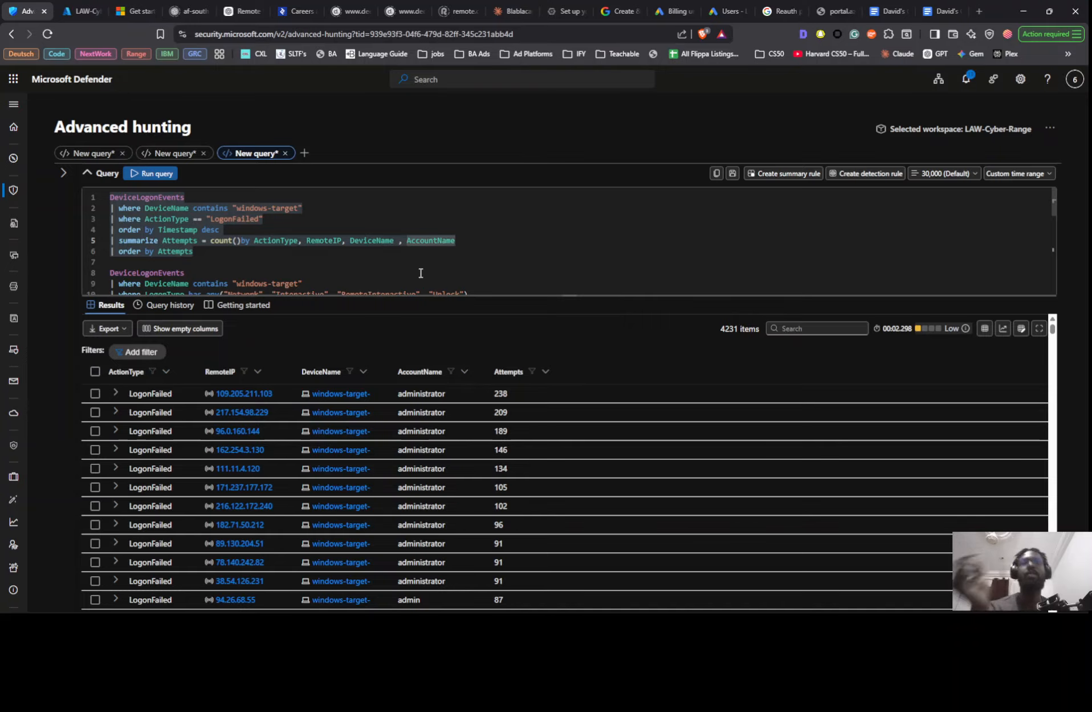
key("Left")
key("Left")
type("//")
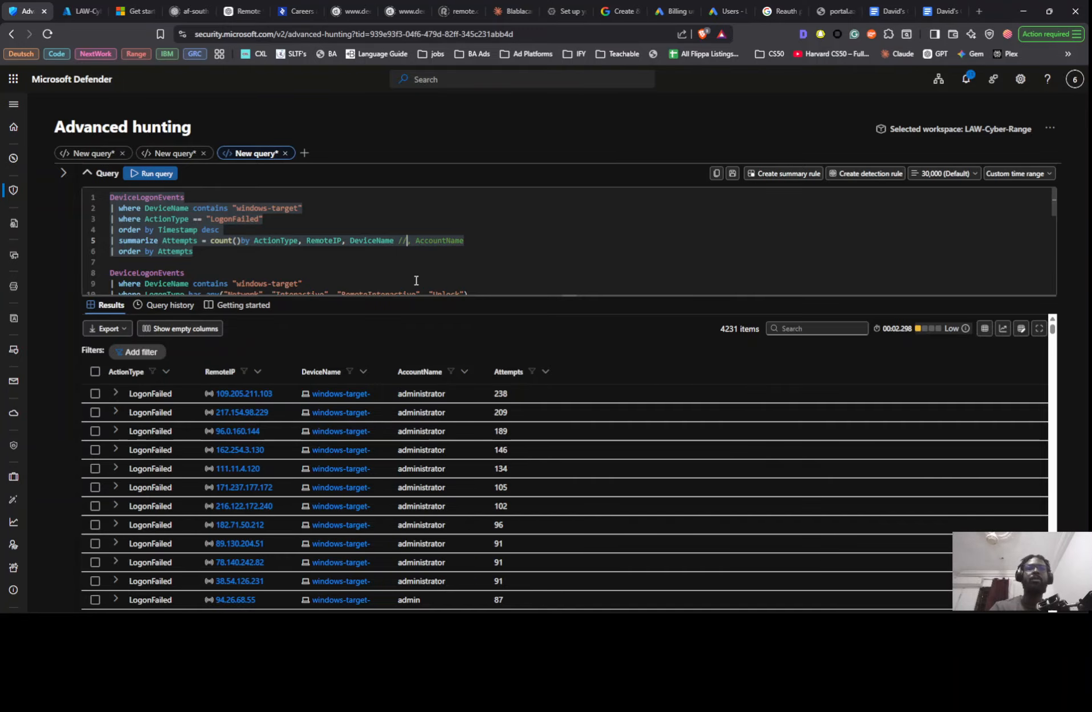
key("shift+Return")
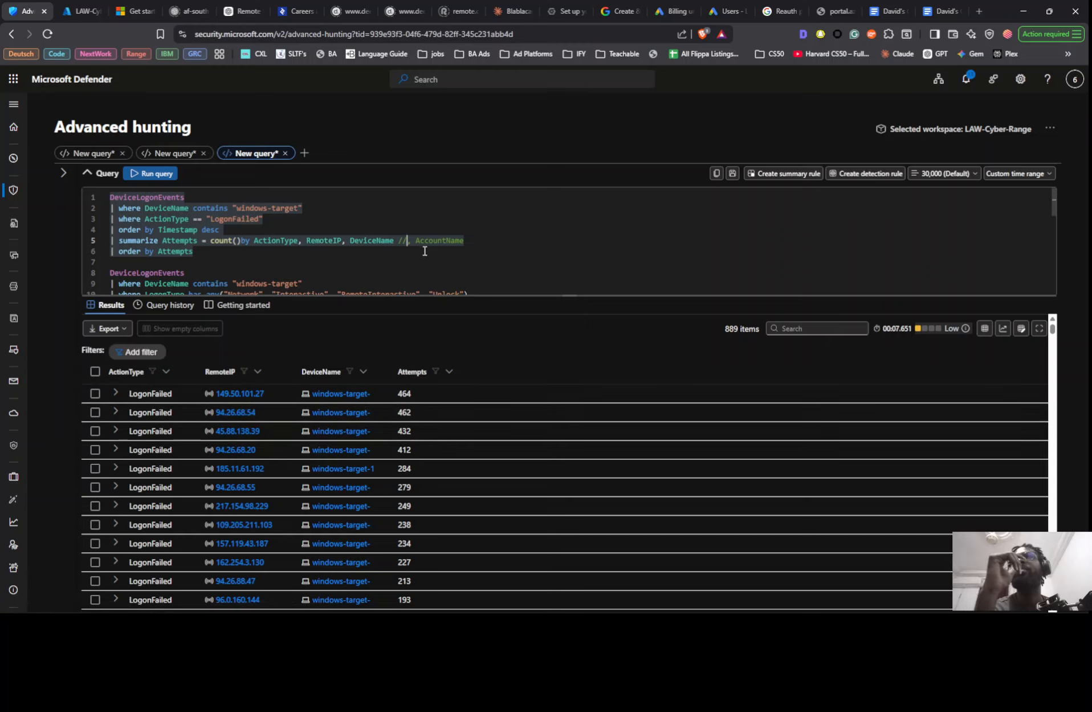
- Uncomment AccountName in the first LogonFailed query's summarize line and rerun the query
key("BackSpace")
key("BackSpace")
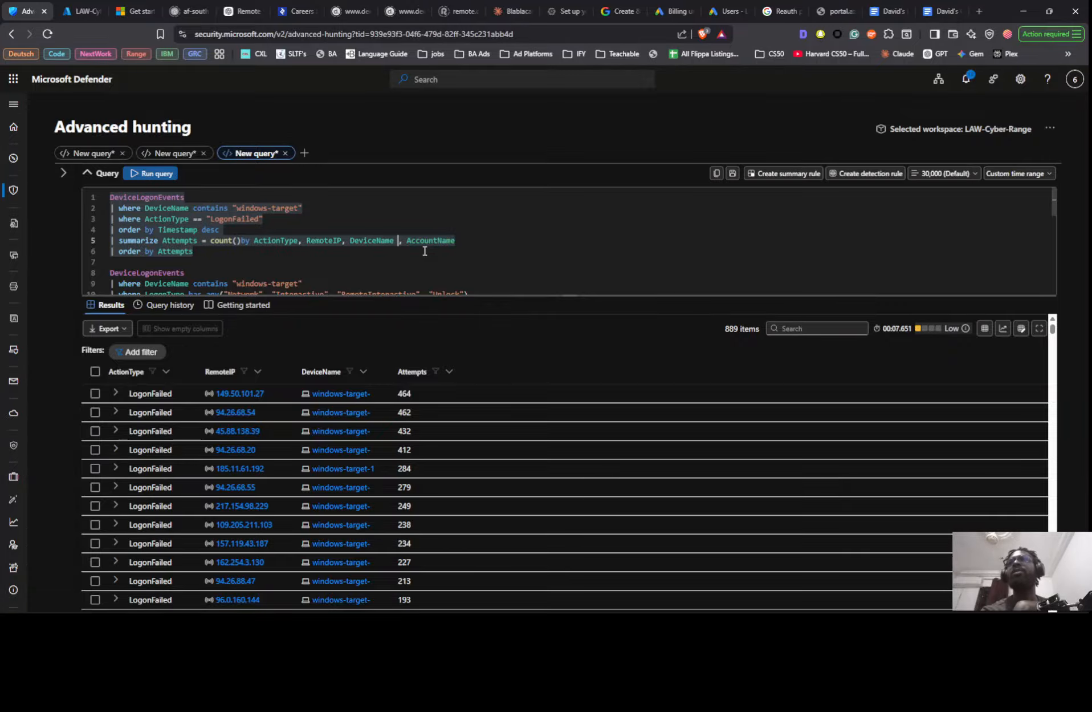
key("shift+Return")
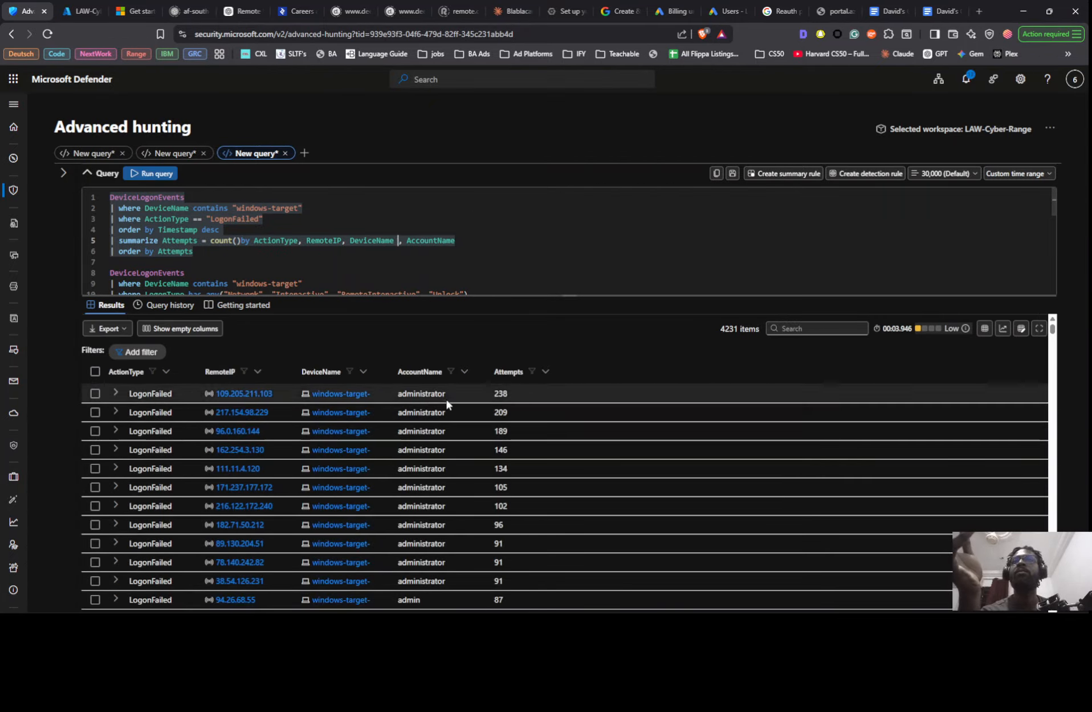
- Examine the account names and attempt counts per remote IP throughout the LogonFailed results
scroll(456, 437, "down", 10)
scroll(453, 440, "up", 5)
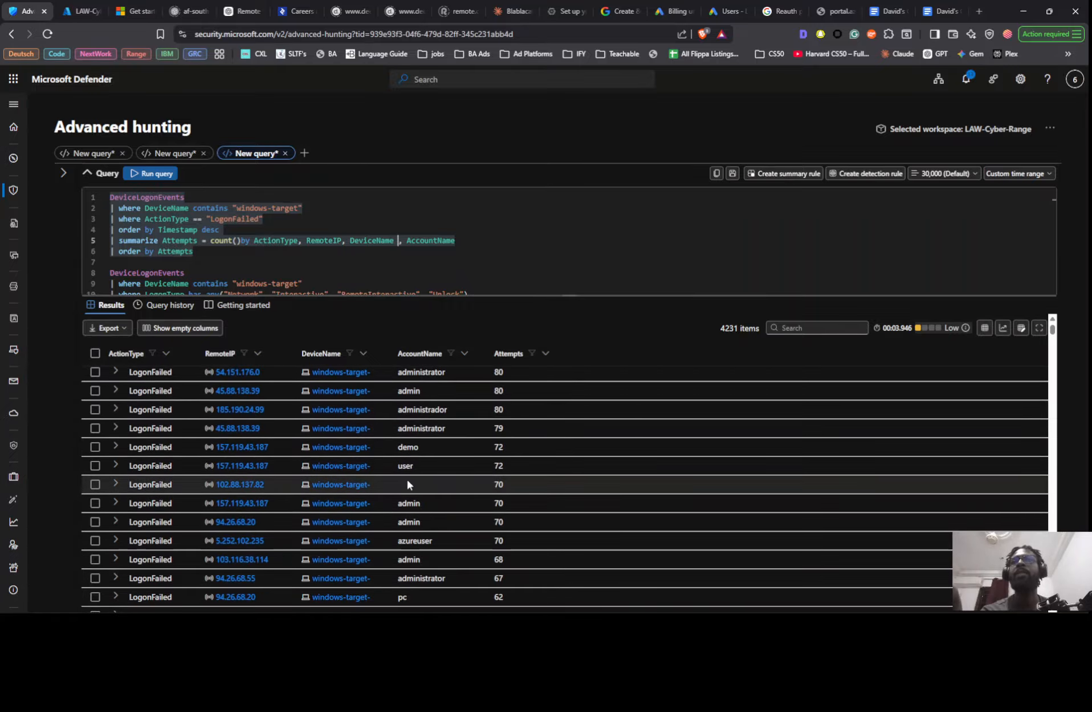
scroll(419, 486, "down", 3)
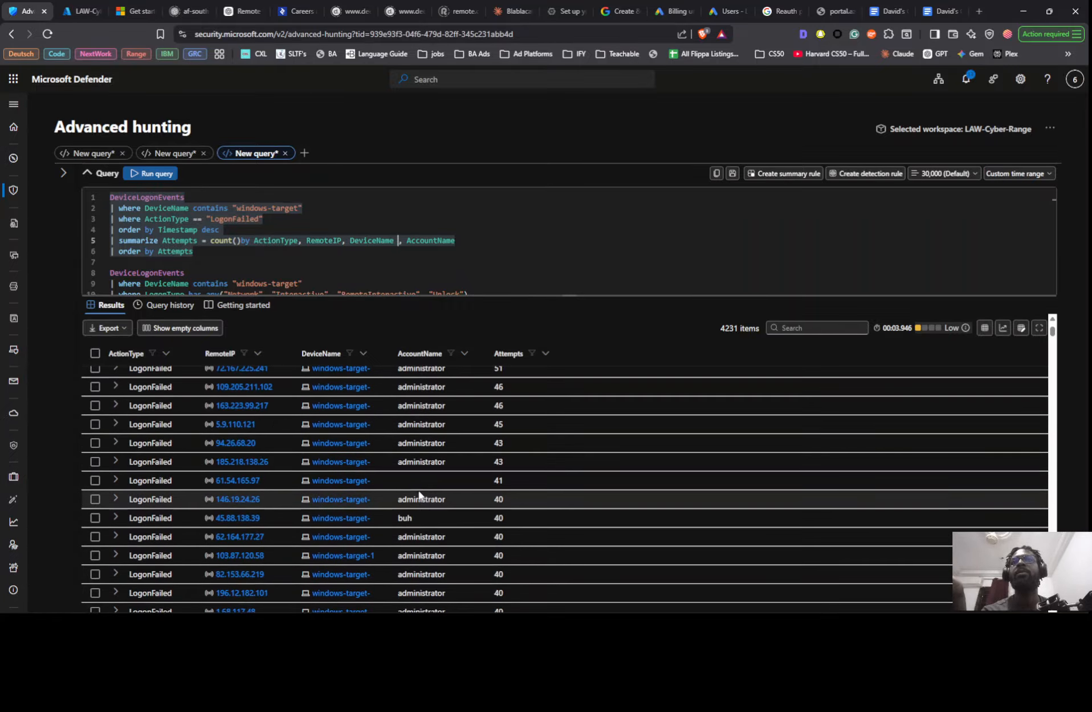
scroll(416, 485, "down", 3)
scroll(417, 484, "down", 10)
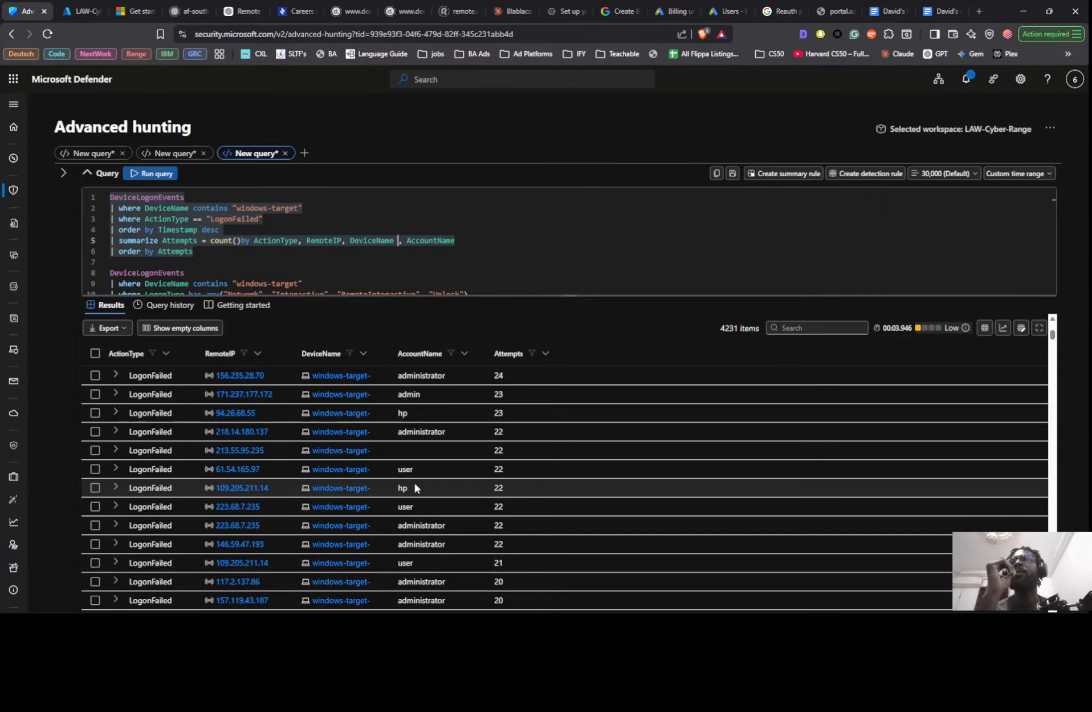
scroll(415, 488, "up", 10)
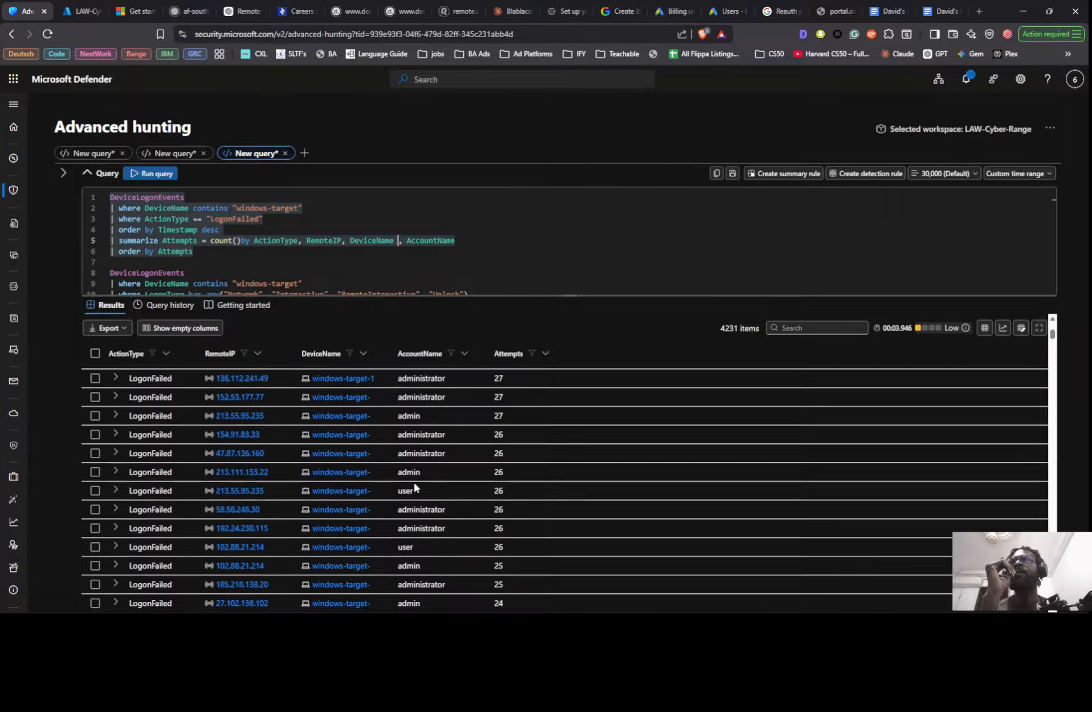
scroll(412, 467, "up", 10)
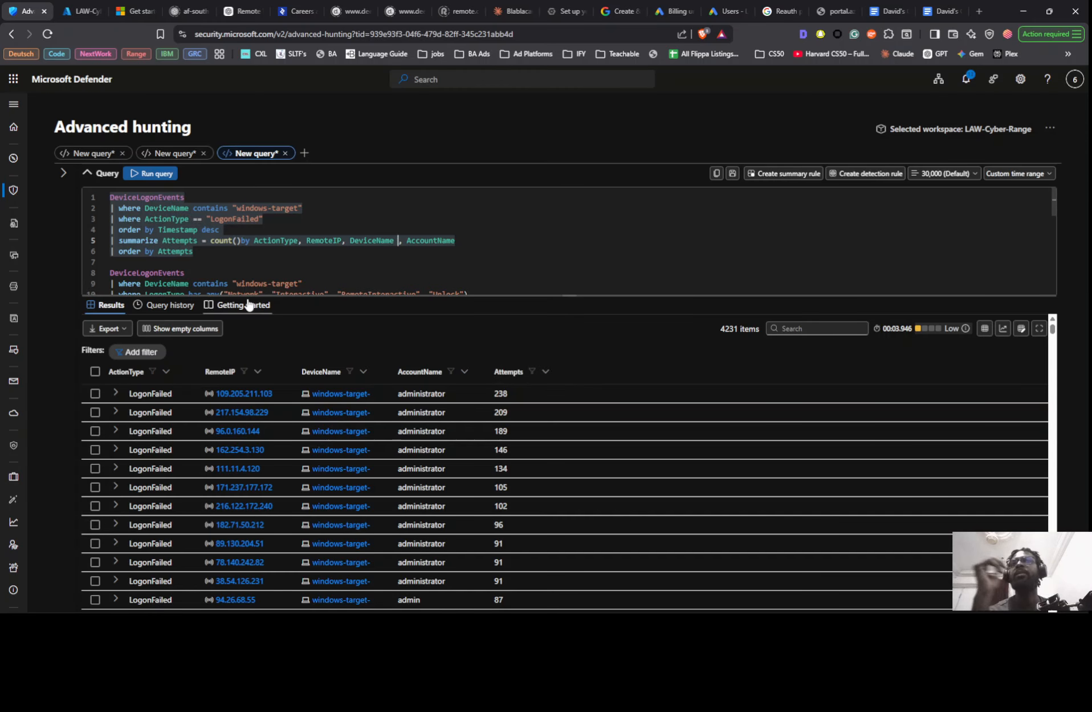
- Copy the first LogonFailed query and draft a ChatGPT message reading "when I type this prompt" followed by the query in quotation marks
left_click_drag(194, 251, 93, 196)
key("ctrl+c")
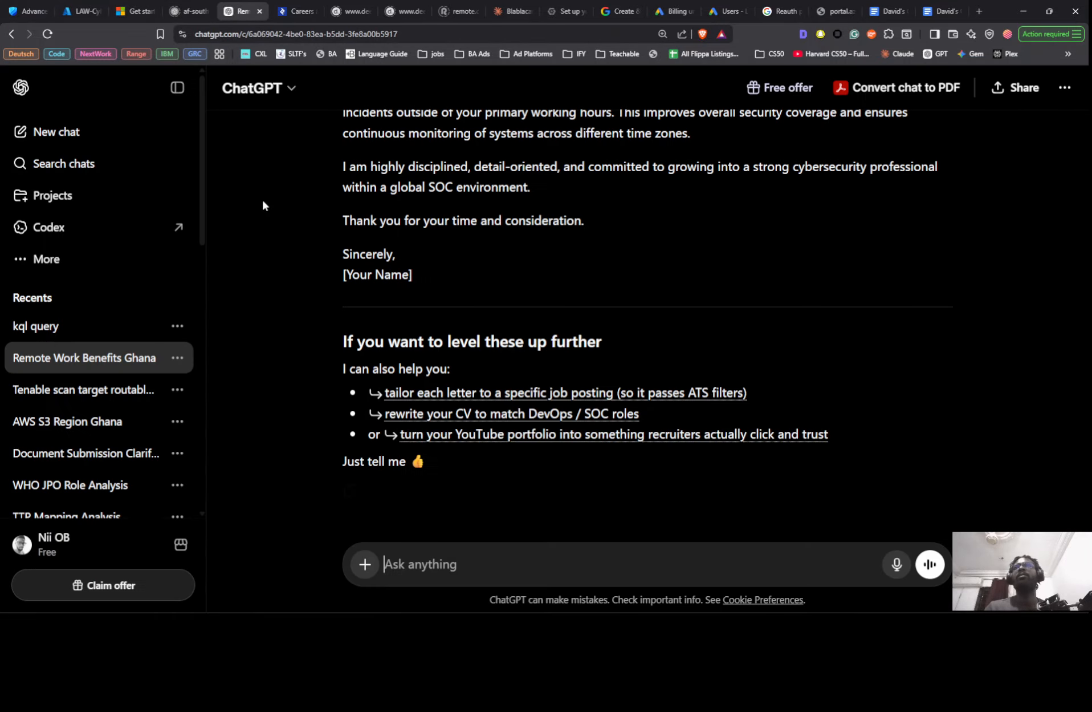
left_click(242, 11)
left_click(419, 573)
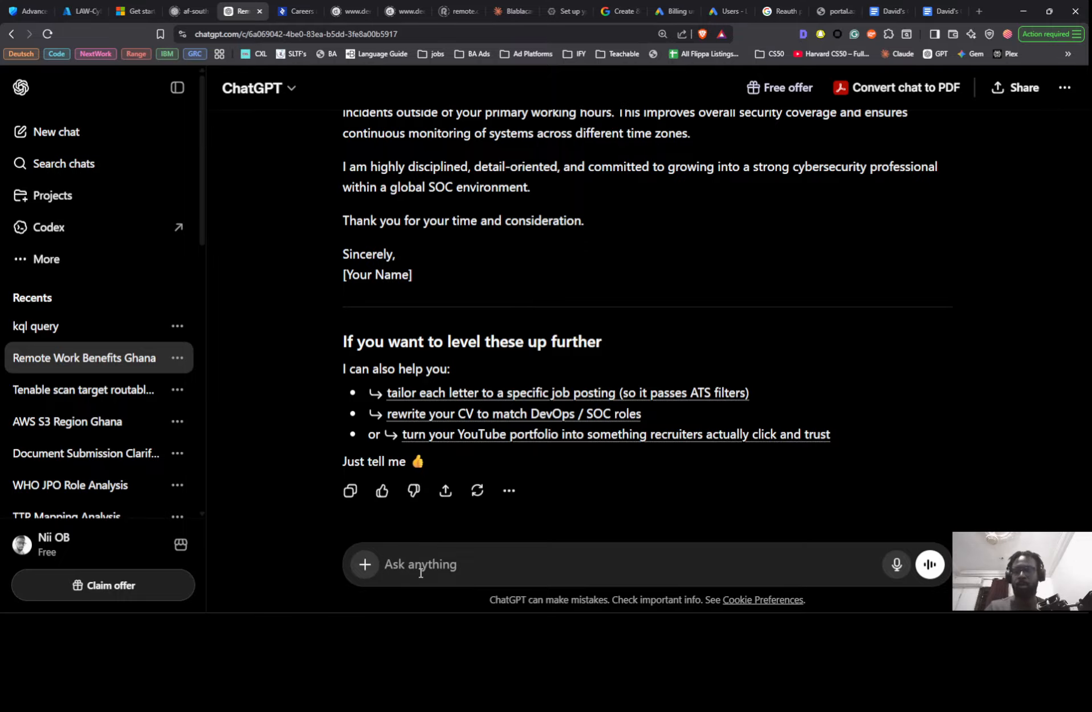
type("when I t")
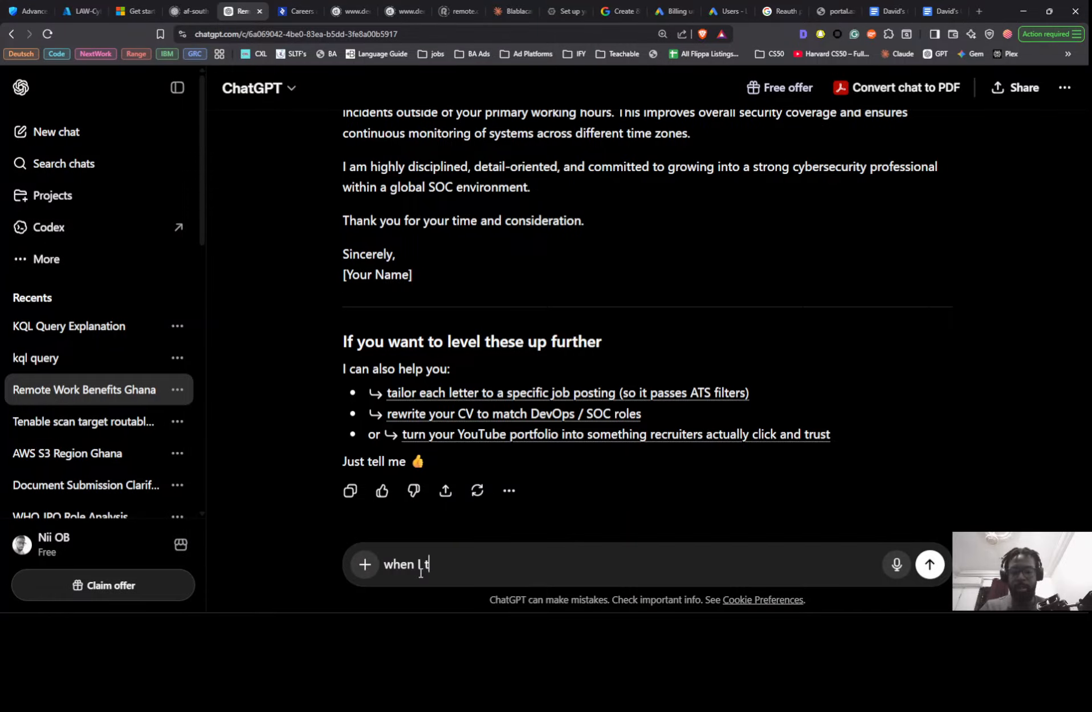
type("ype this ")
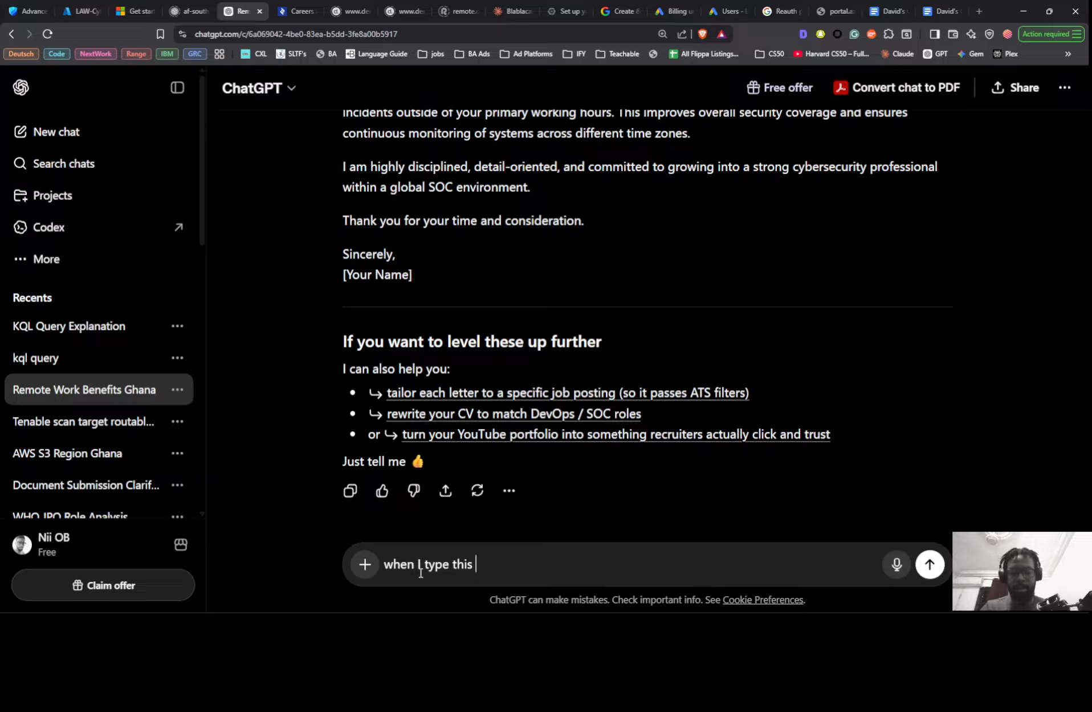
type("prompt")
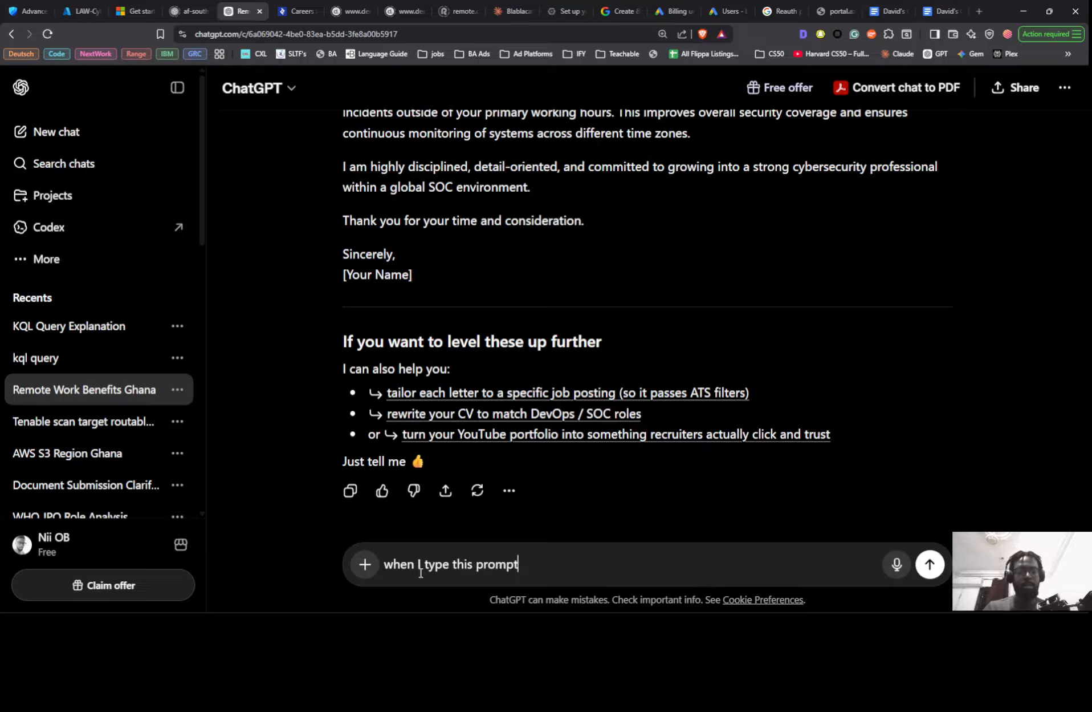
type(" \"")
key("ctrl+v")
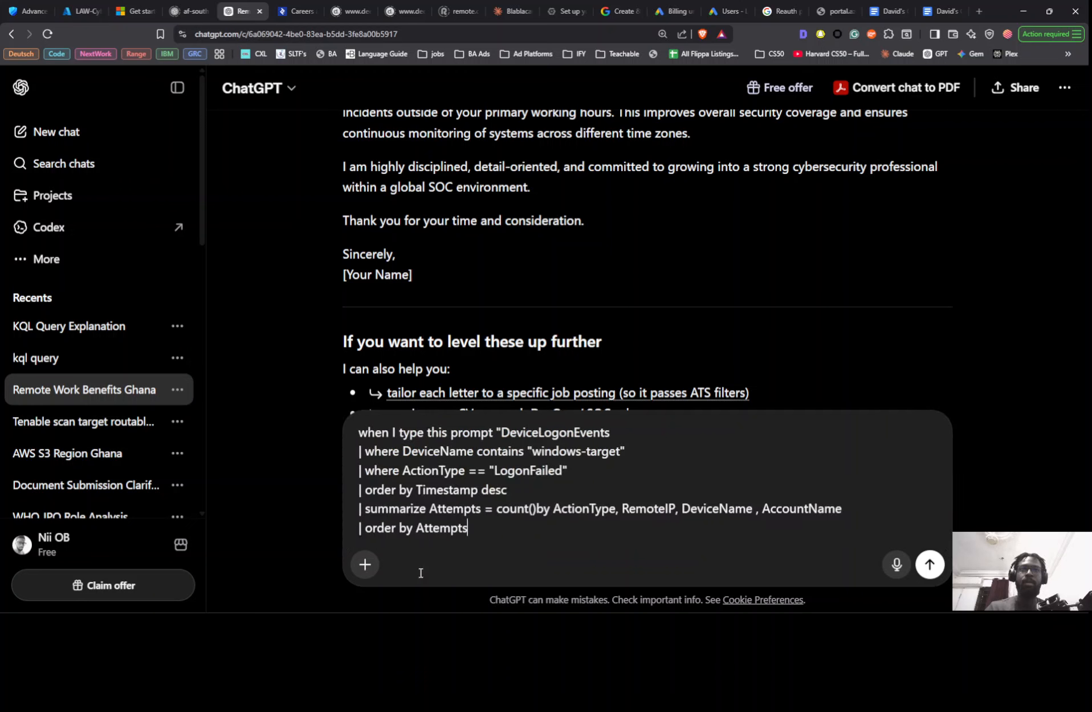
type("\"")
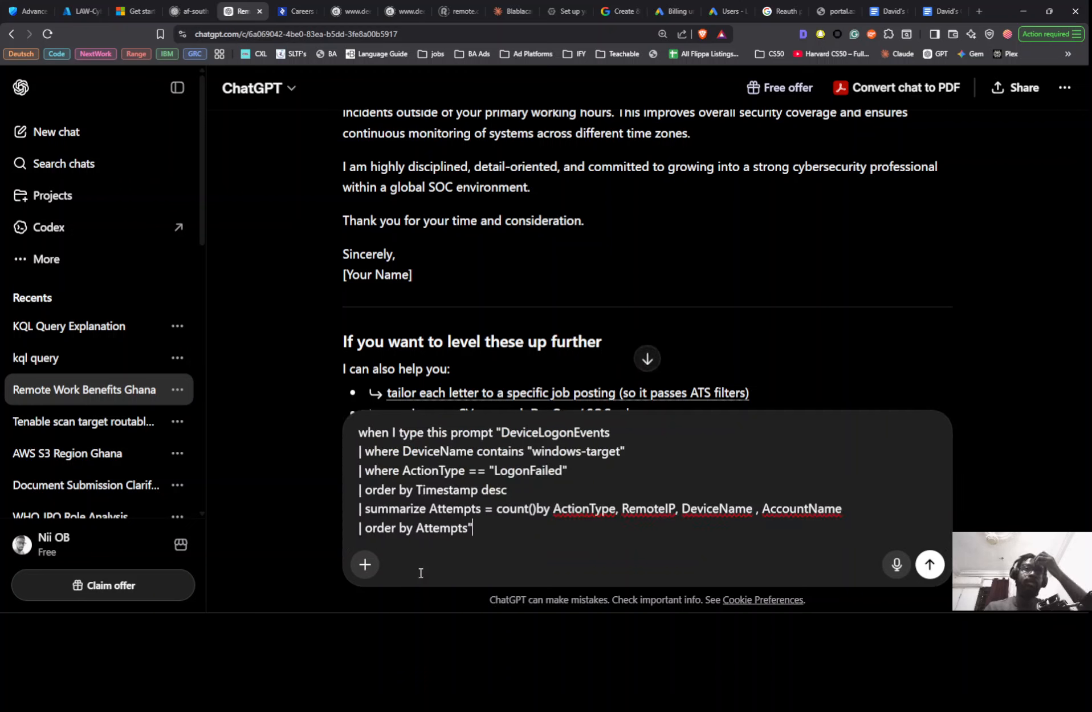
- Continue the ChatGPT draft after the quoted query with "I get a different result"
key("shift+Return")
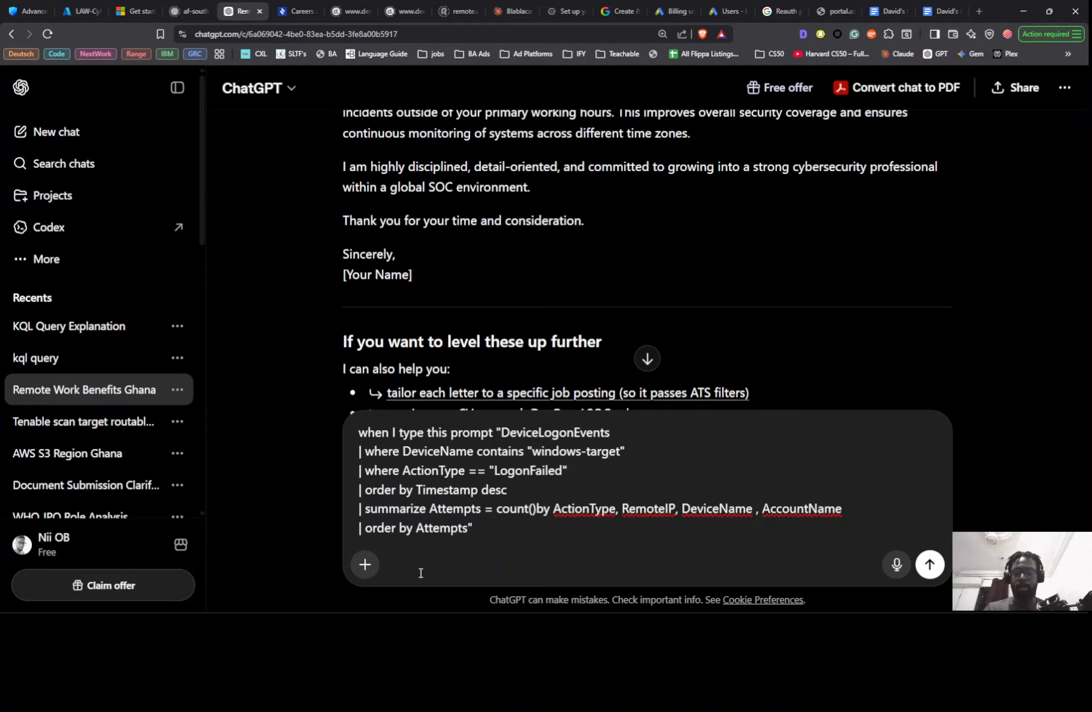
type("I get a differe")
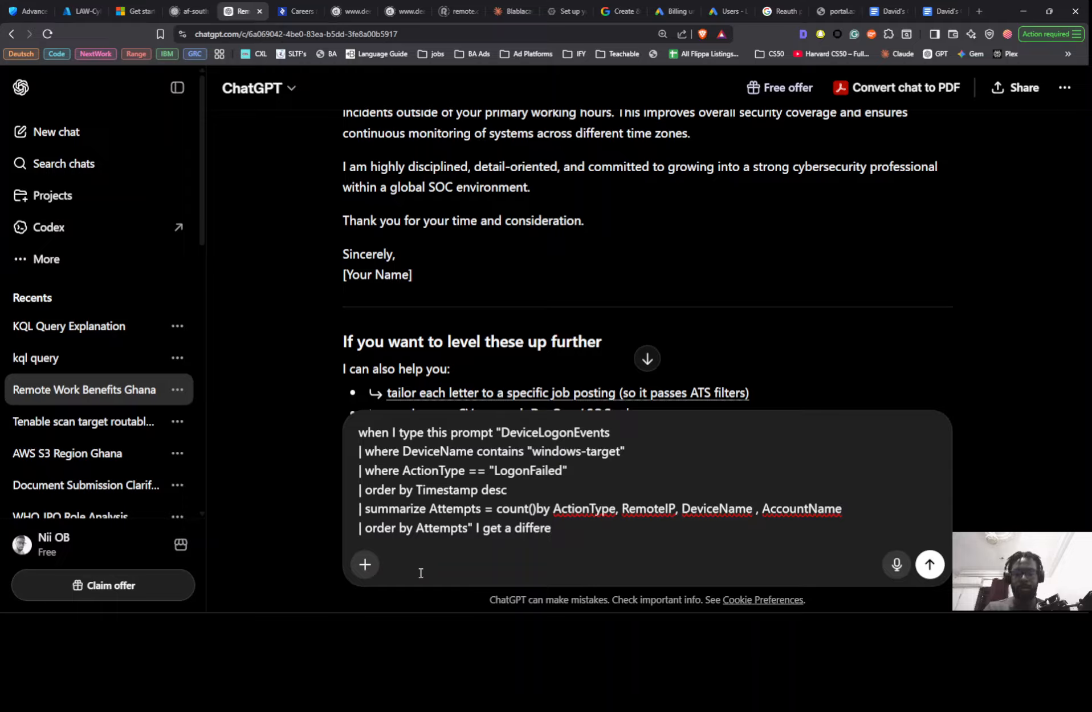
type("nt result")
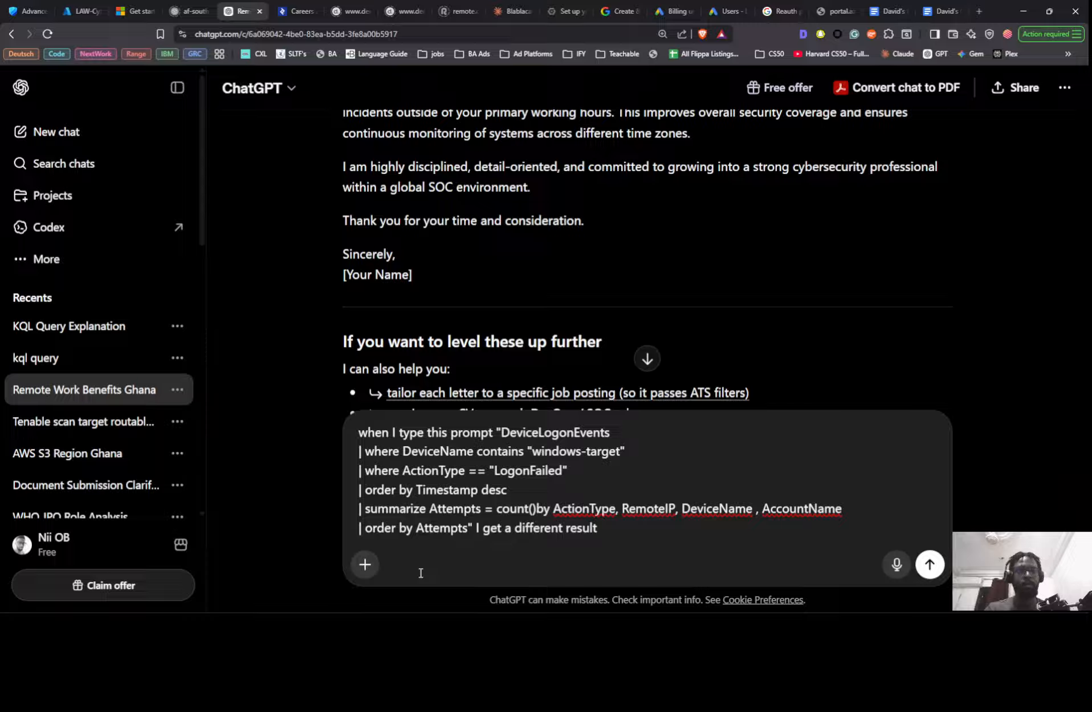
- Try to insert the word "number" before "result" at the end of the draft message
key("Left")
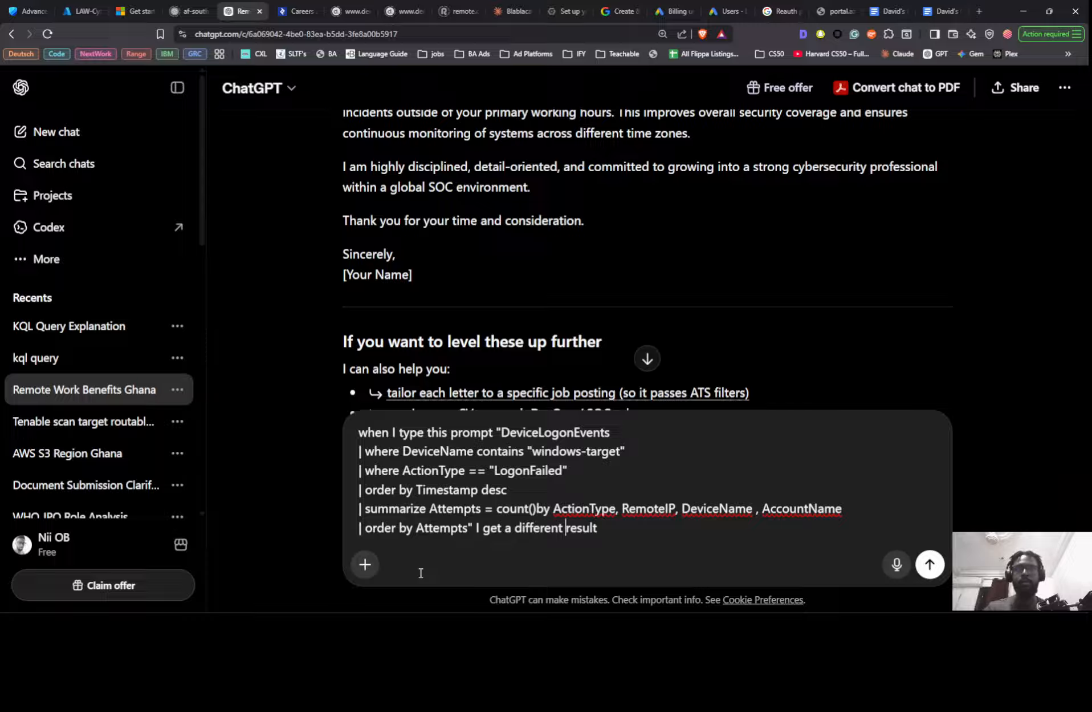
type("su")
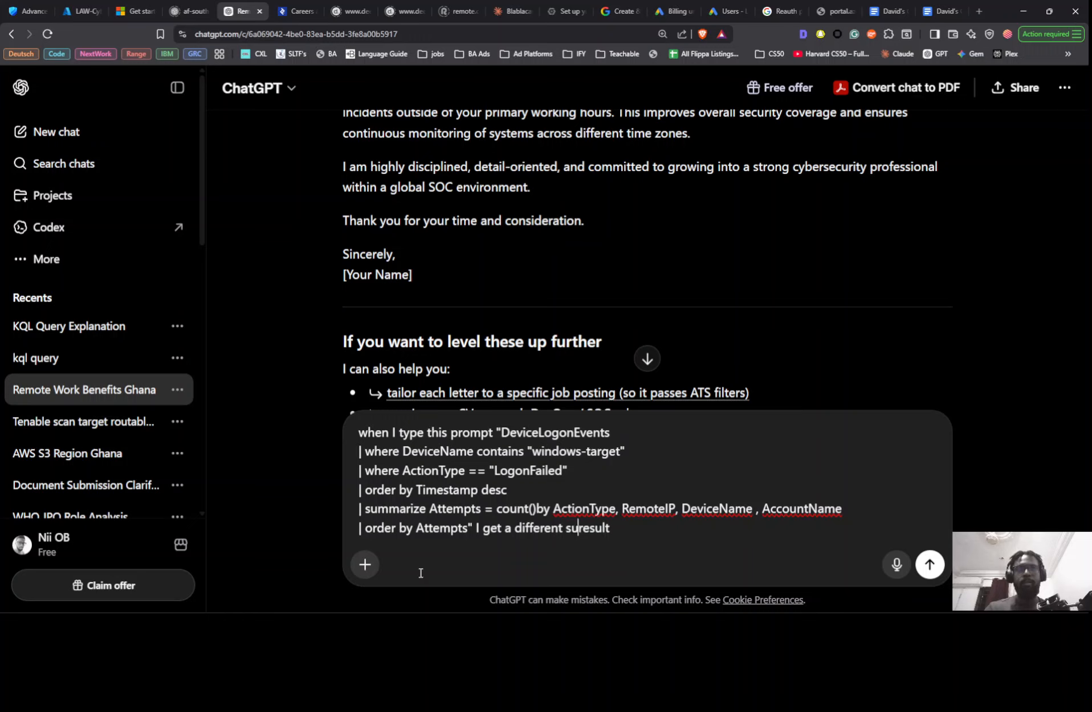
key("BackSpace")
key("BackSpace")
type("numner")
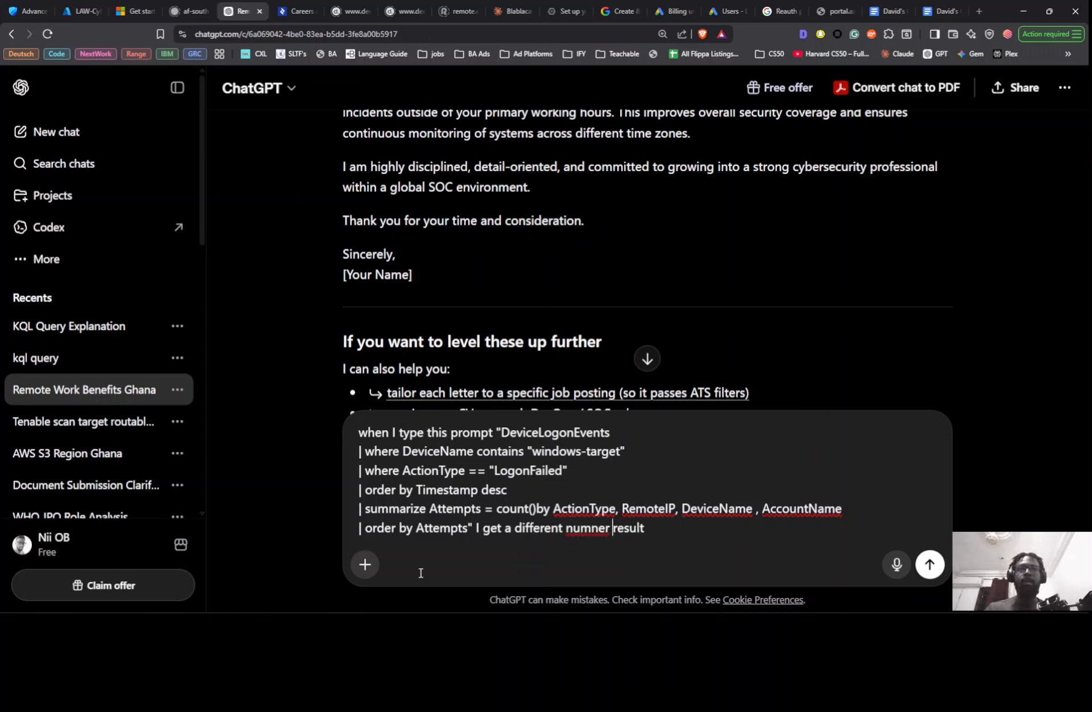
key("BackSpace")
key("BackSpace")
key("BackSpace")
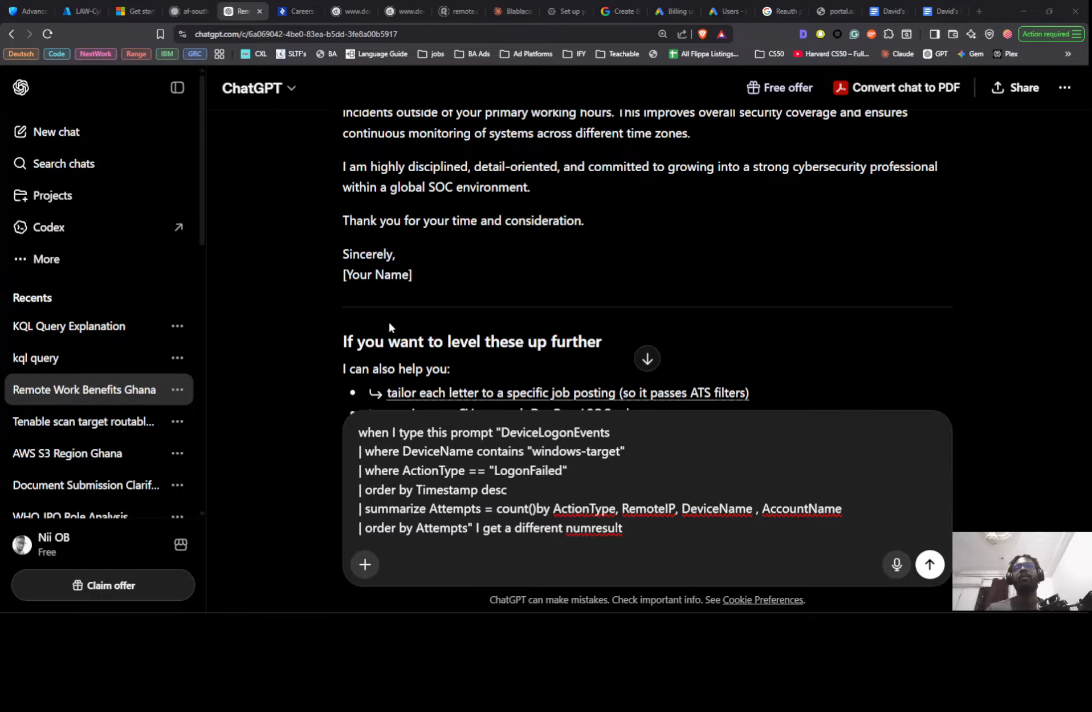
key("alt+Tab")
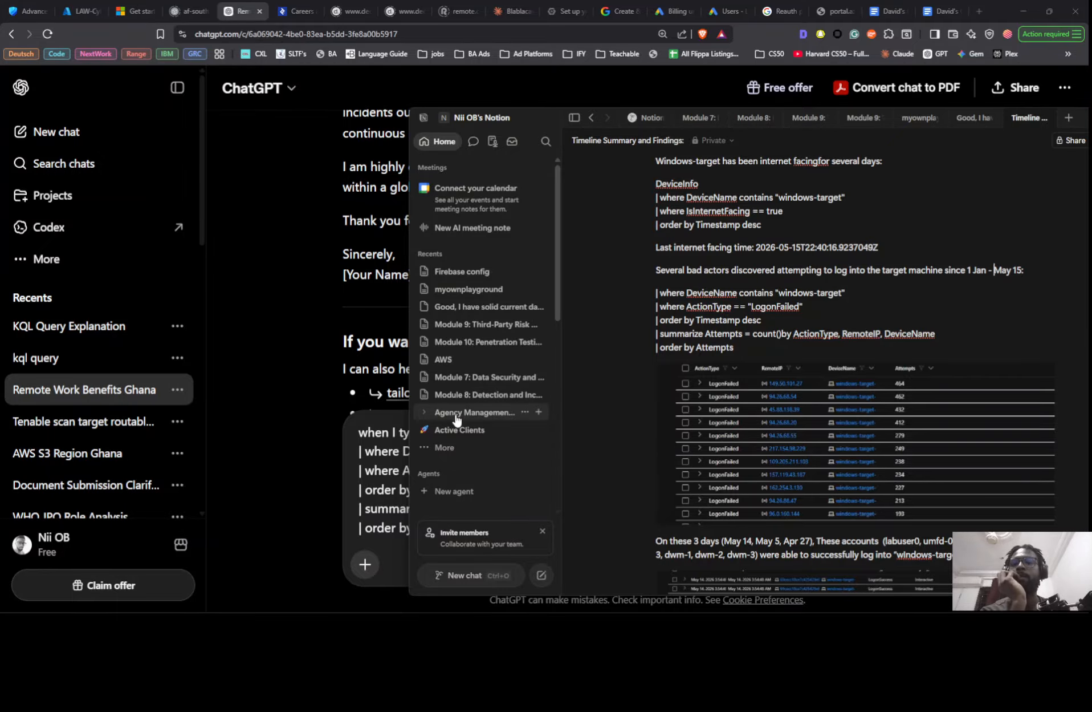
left_click(316, 439)
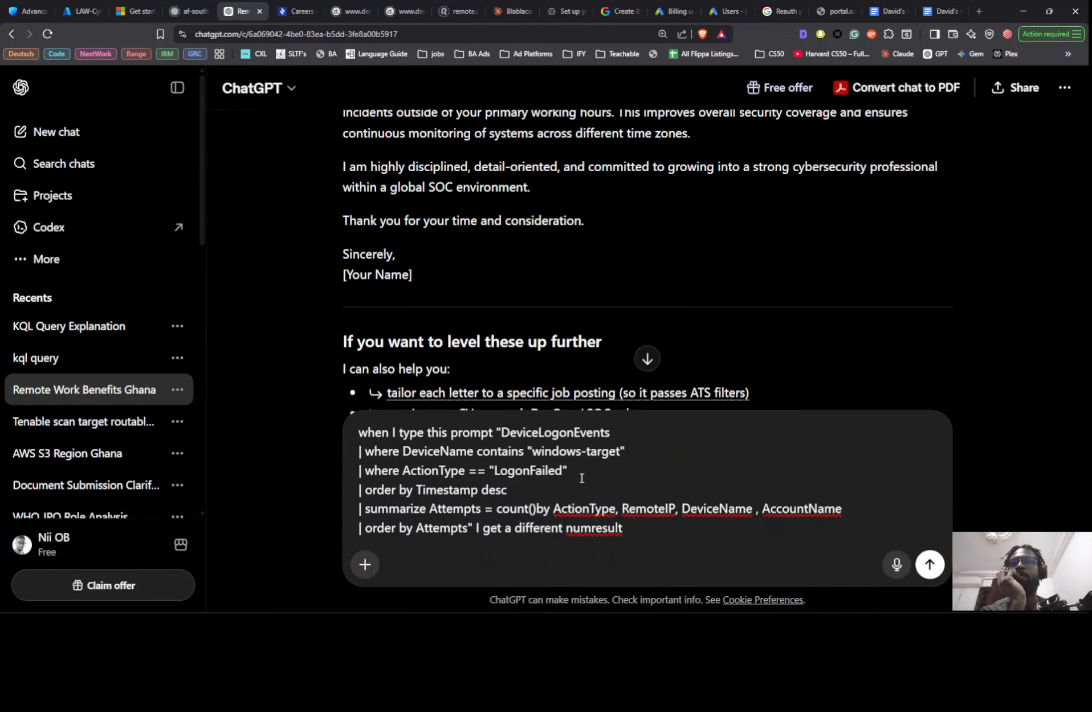
- Move the entire draft message from the current ChatGPT conversation into the message box of the "KQL Query Explanation" chat
left_click(631, 533)
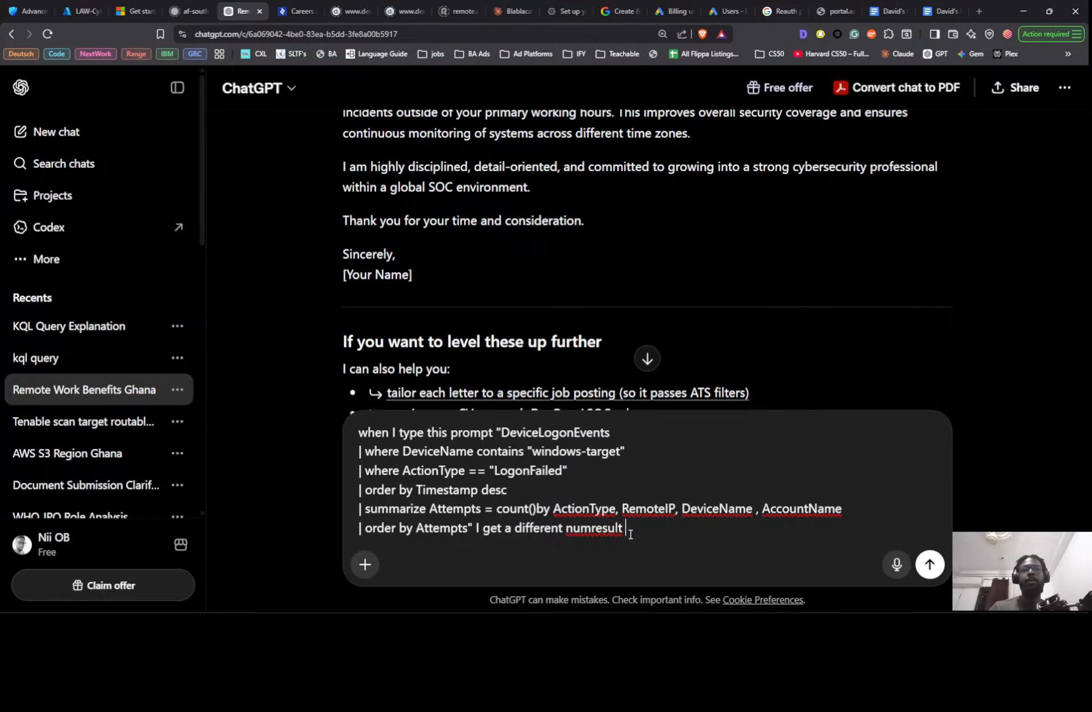
key("ctrl+a")
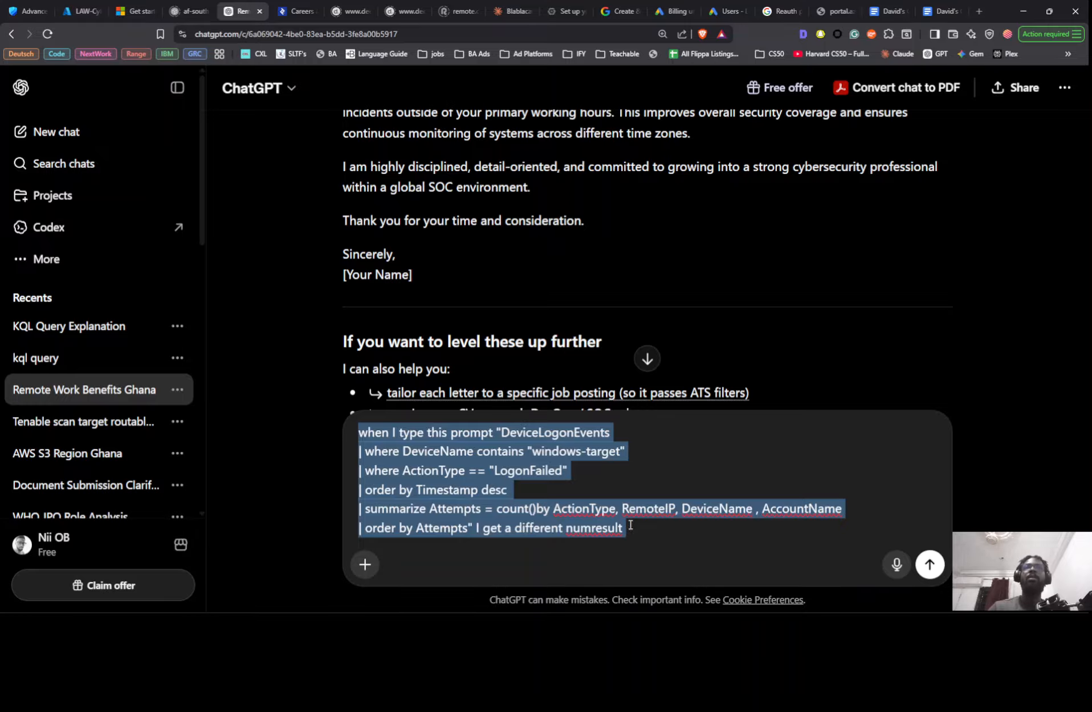
key("ctrl+x")
left_click(39, 4)
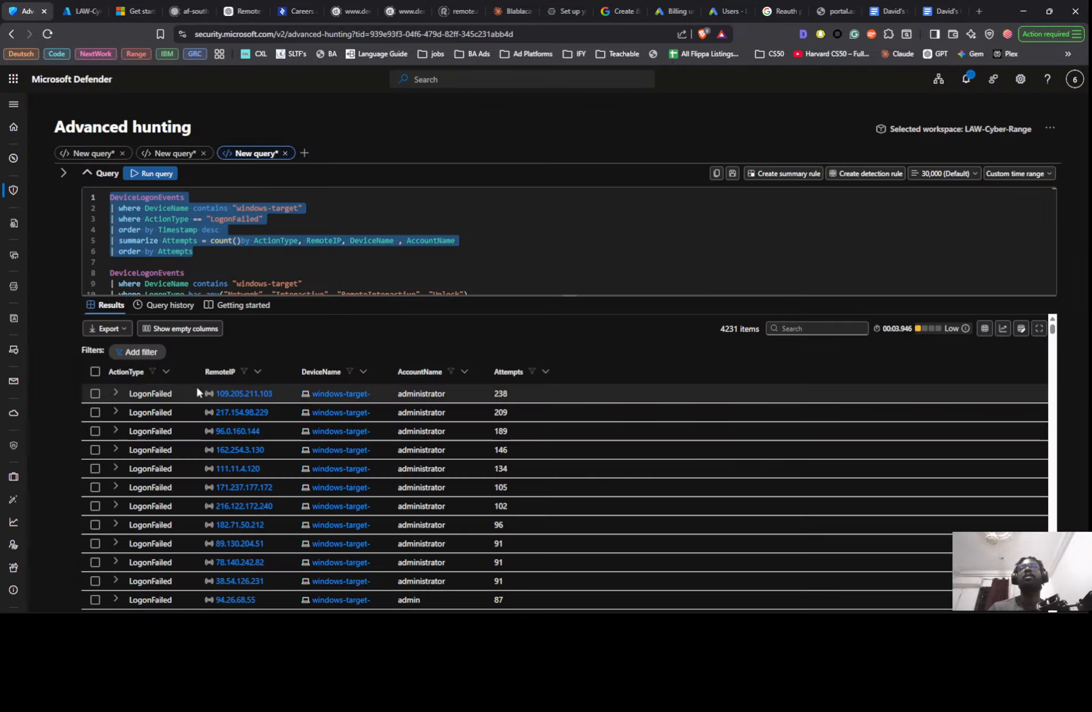
key("super+shift+s")
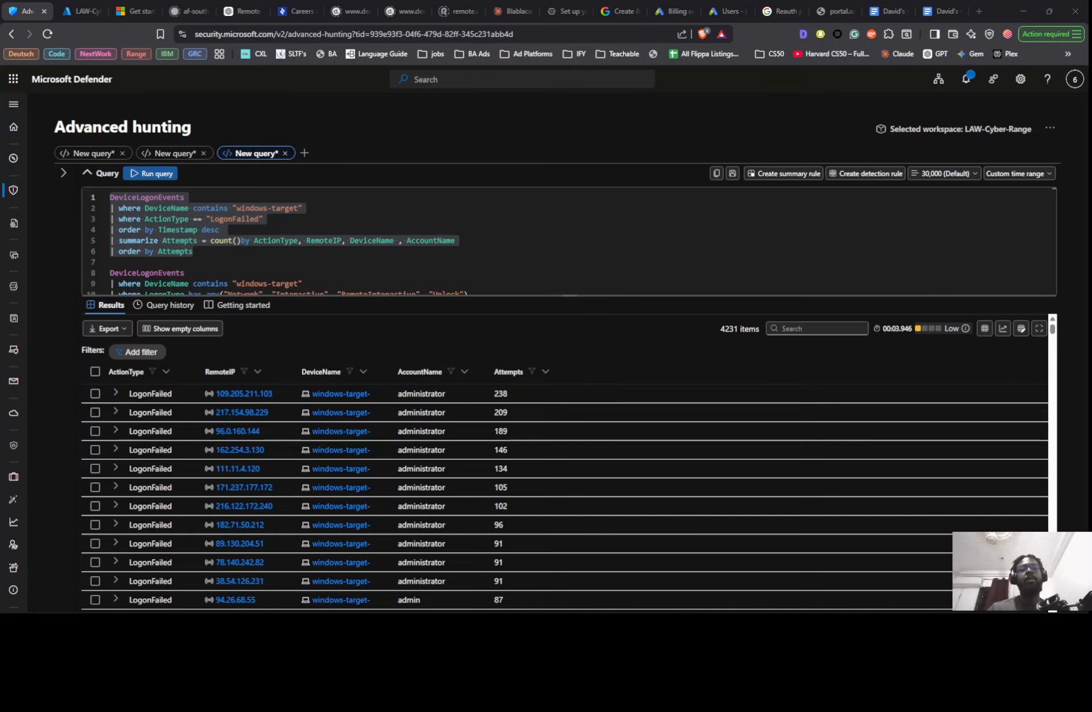
left_click_drag(958, 610, 790, 52)
left_click(835, 53)
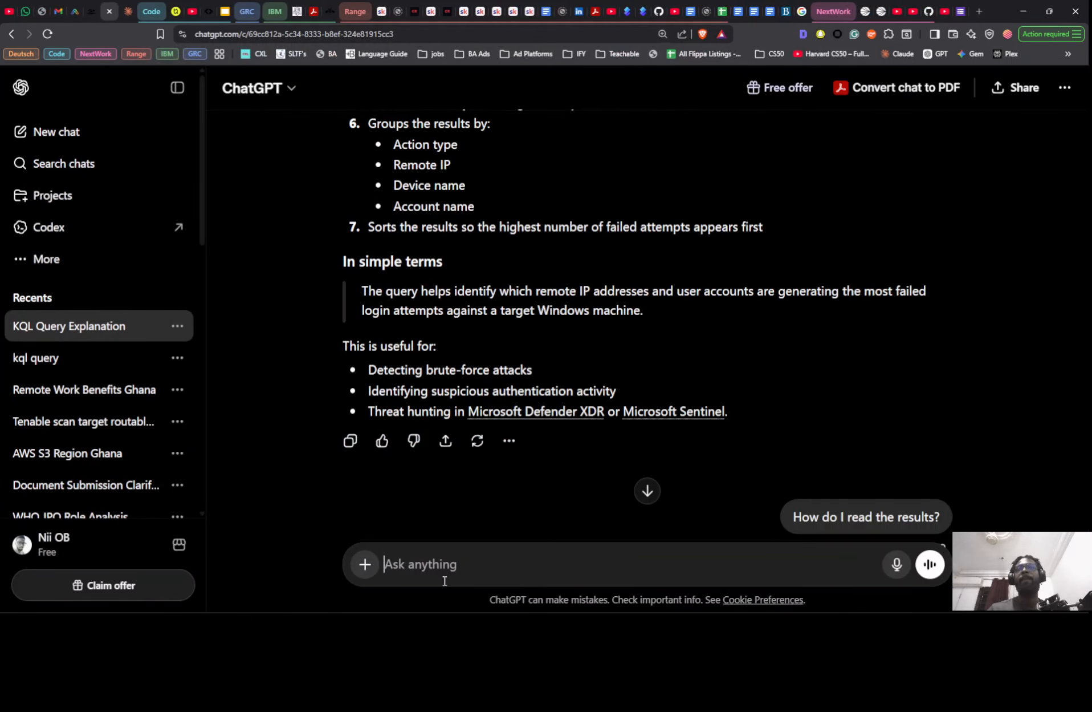
key("ctrl+v")
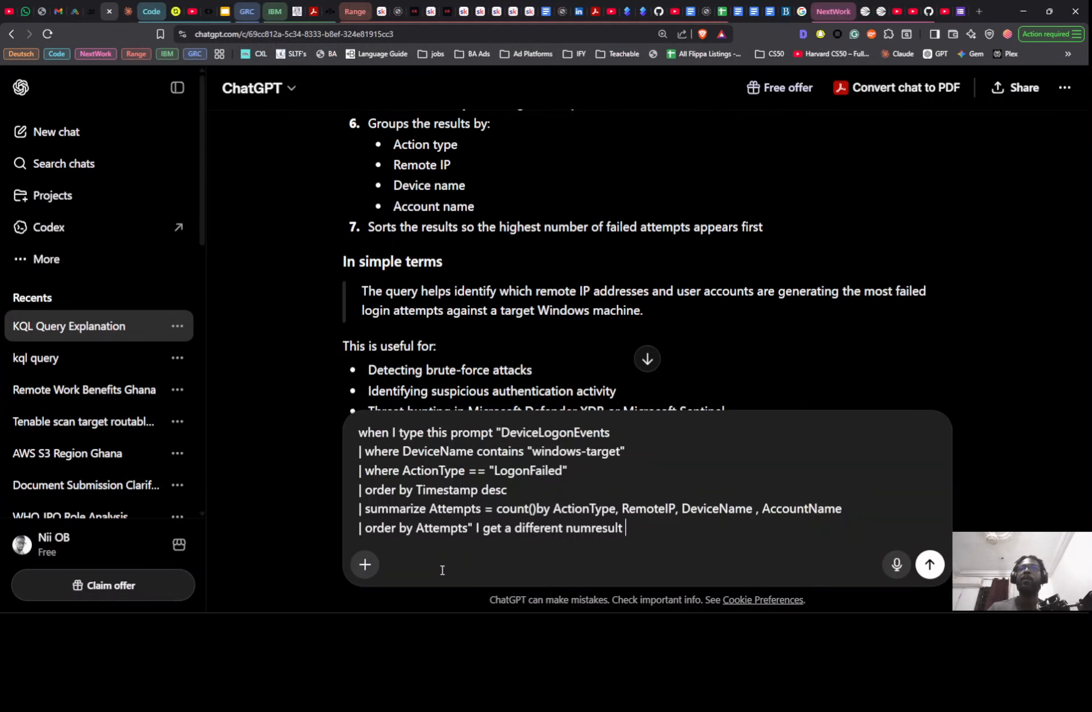
- Replace the word "prompt" with "query" in the opening phrase of the draft message
scroll(442, 568, "up", 3)
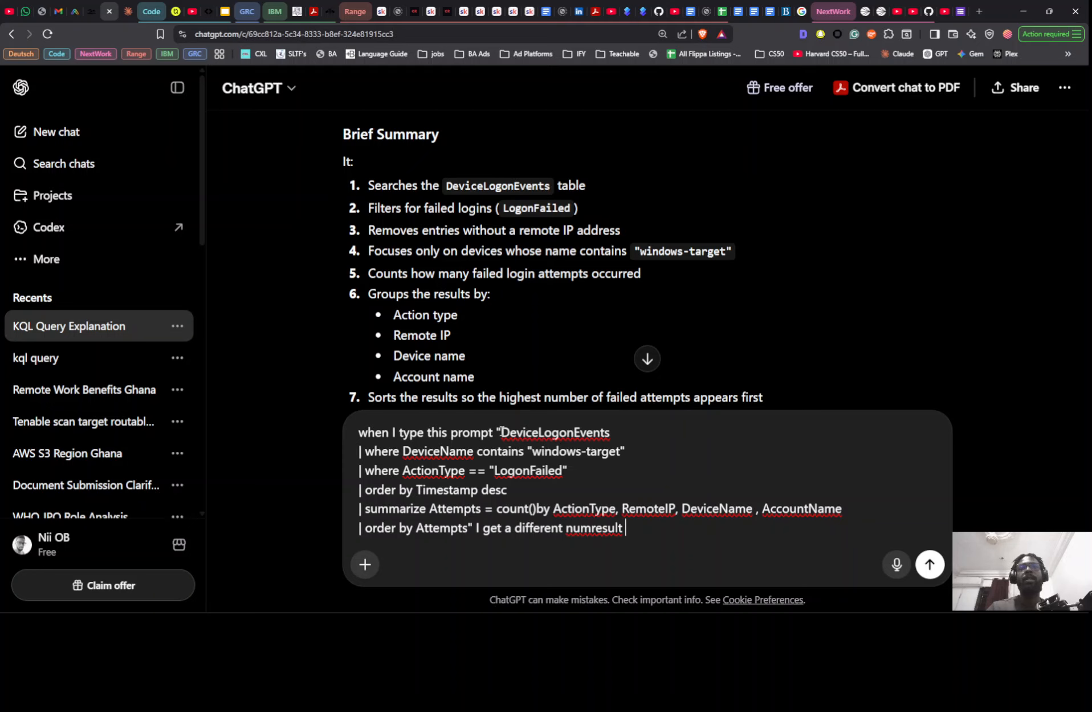
double_click(474, 434)
type("query")
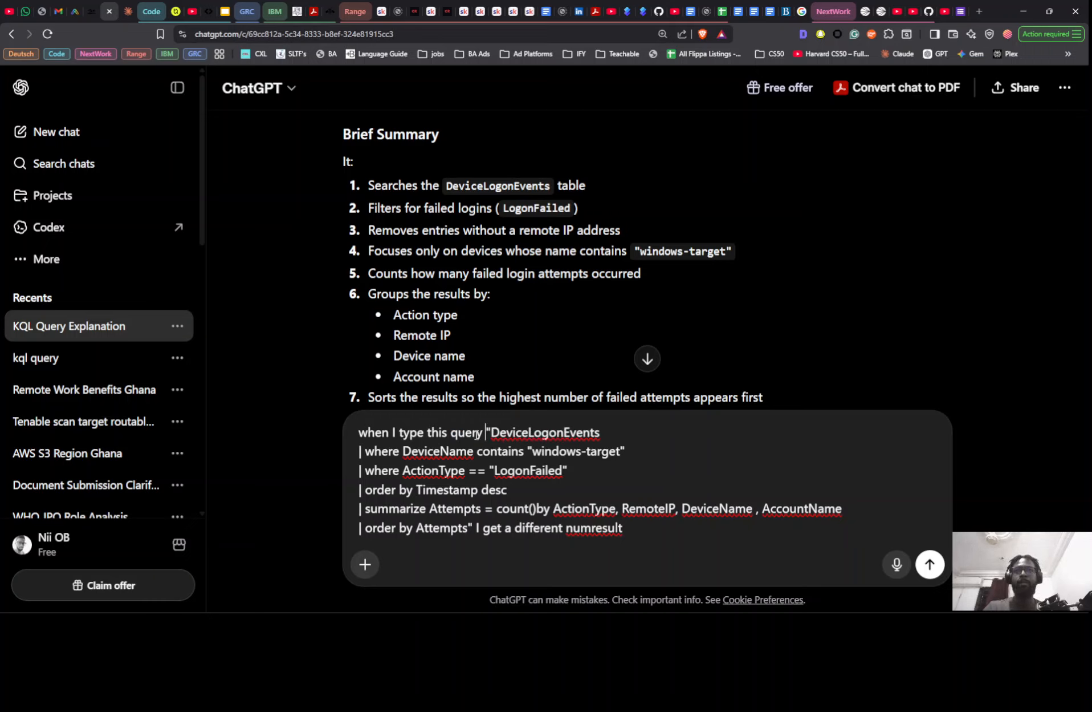
- Replace "a different numresult" at the end of the draft with "this"
key("Down")
key("Down")
key("Down")
key("Down")
key("Down")
key("Down")
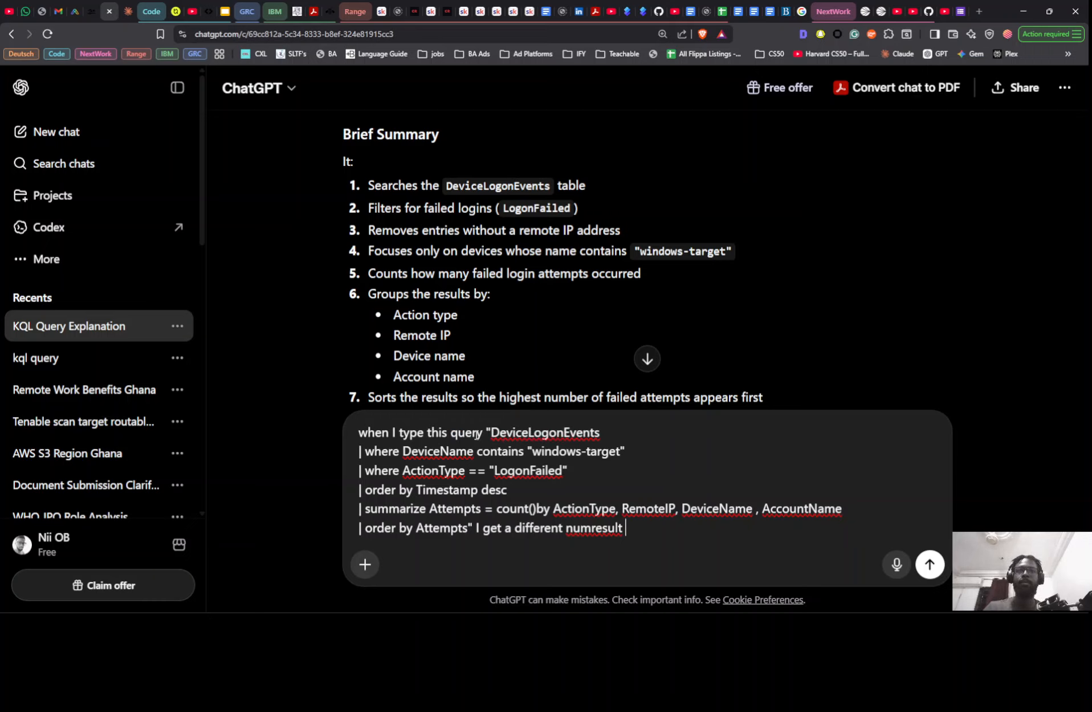
key("BackSpace")
key("BackSpace")
key("BackSpace")
key("BackSpace")
key("BackSpace")
key("BackSpace")
key("BackSpace")
key("BackSpace")
key("BackSpace")
key("BackSpace")
key("BackSpace")
key("BackSpace")
key("BackSpace")
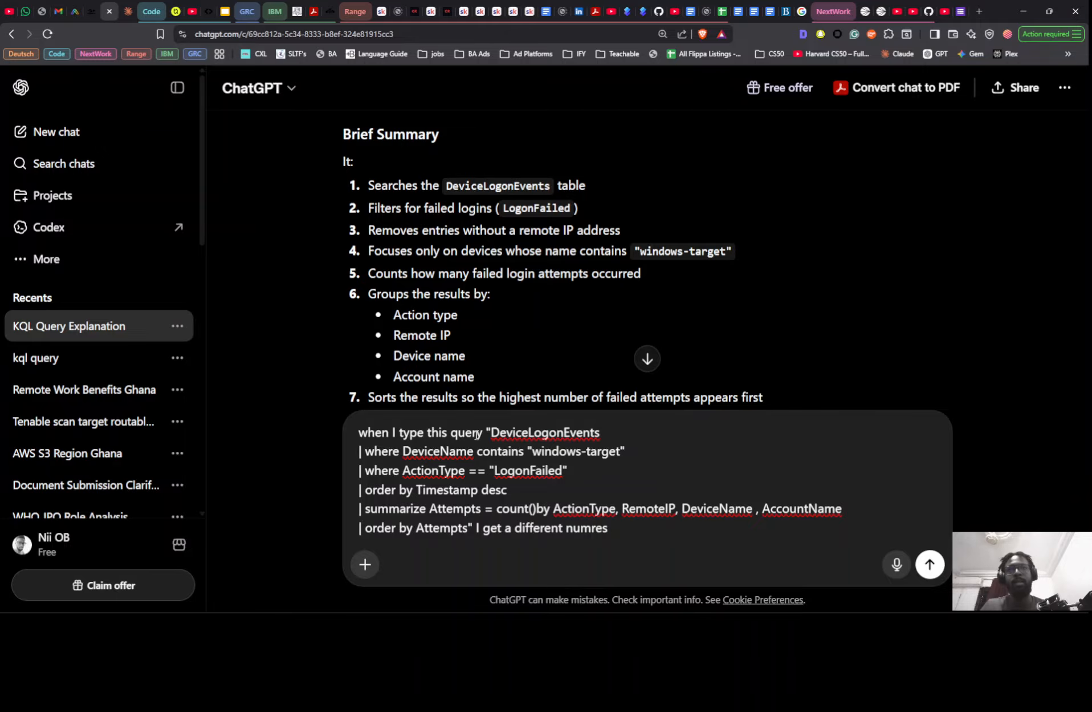
key("BackSpace")
key("BackSpace")
key("BackSpace")
key("BackSpace")
key("BackSpace")
key("BackSpace")
key("BackSpace")
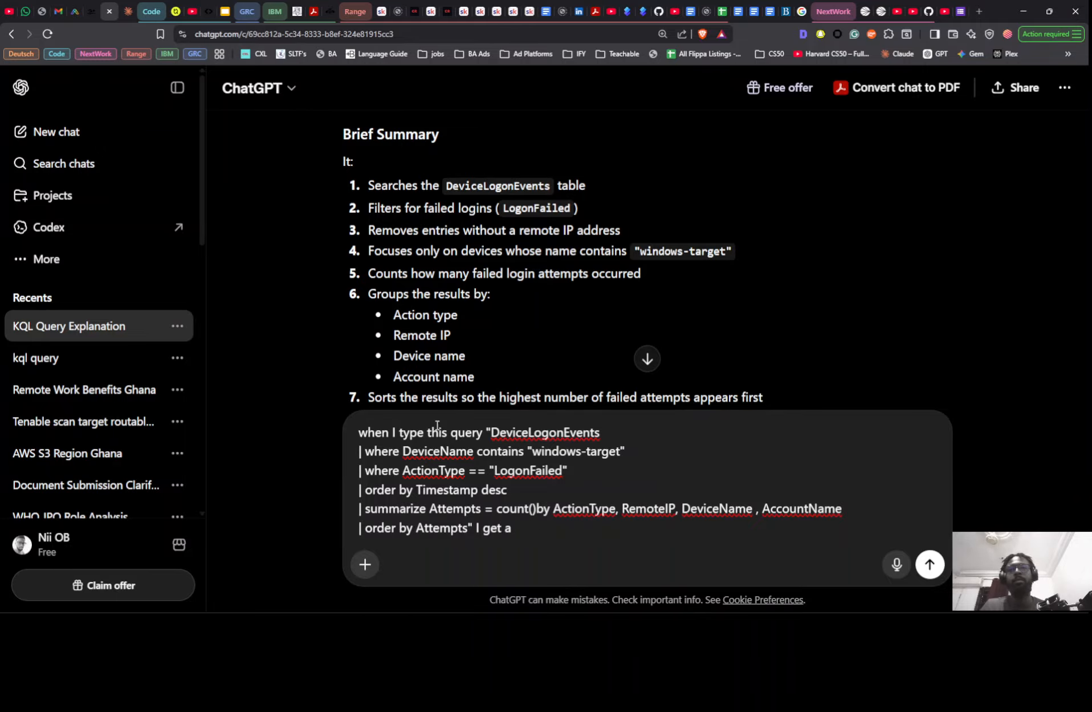
key("BackSpace")
type("this.")
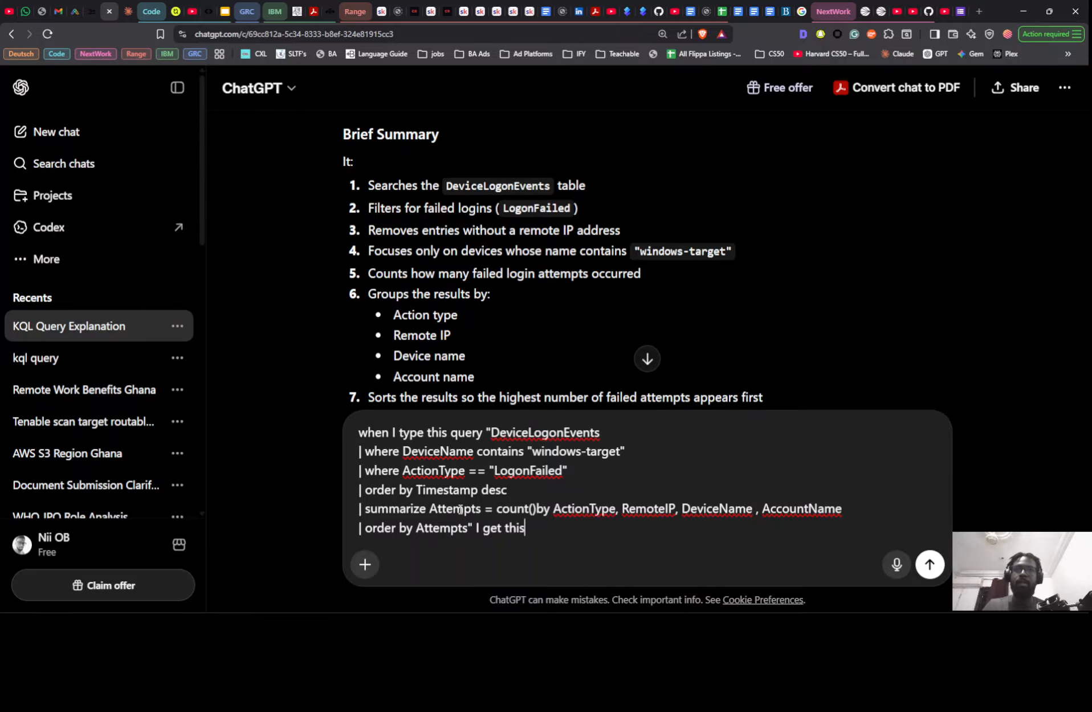
- Check the highest attempt count in the Defender results and replace "this" in the ChatGPT draft with "a result with the"
key("alt+Tab")
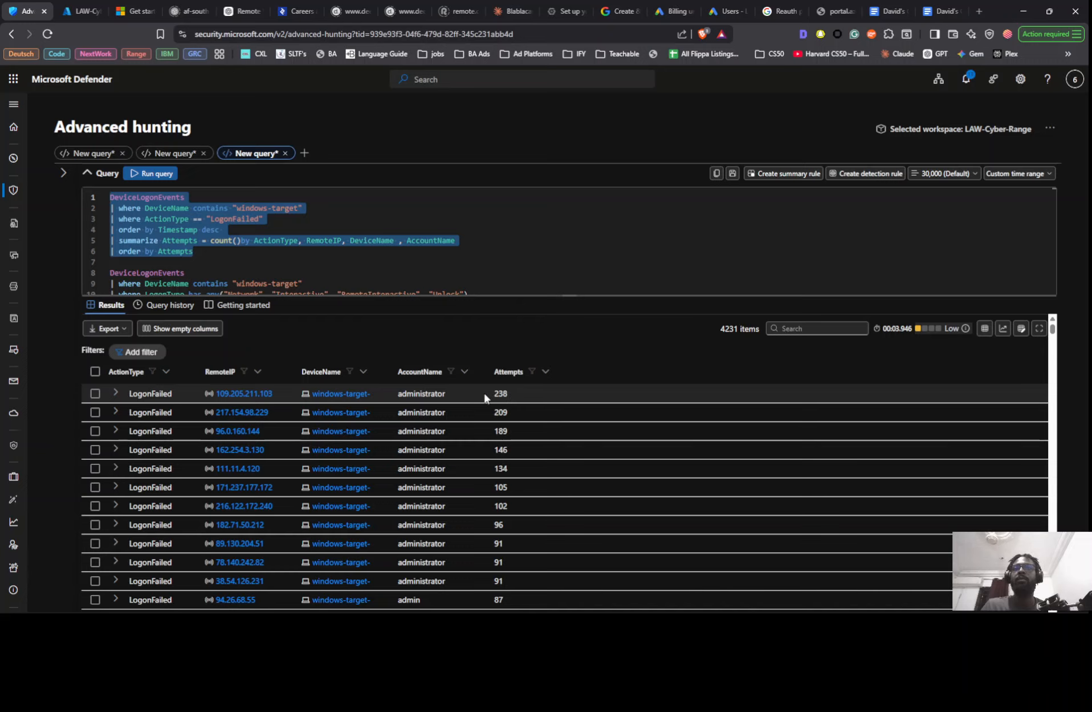
key("alt+Tab")
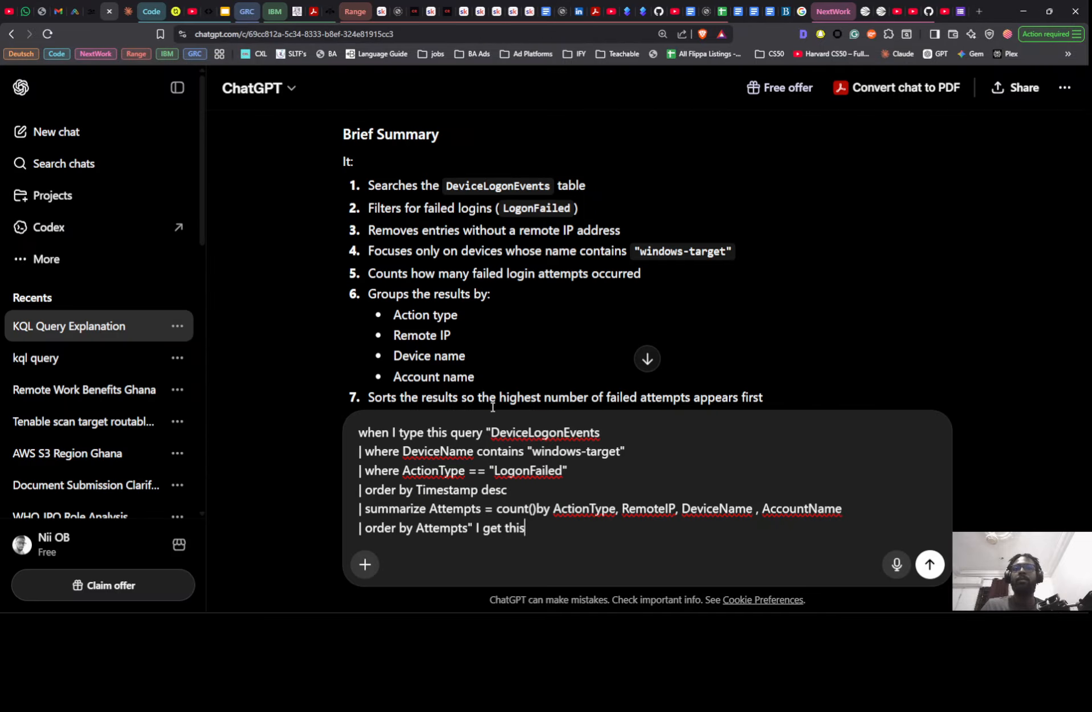
key("BackSpace")
key("BackSpace")
key("BackSpace")
key("BackSpace")
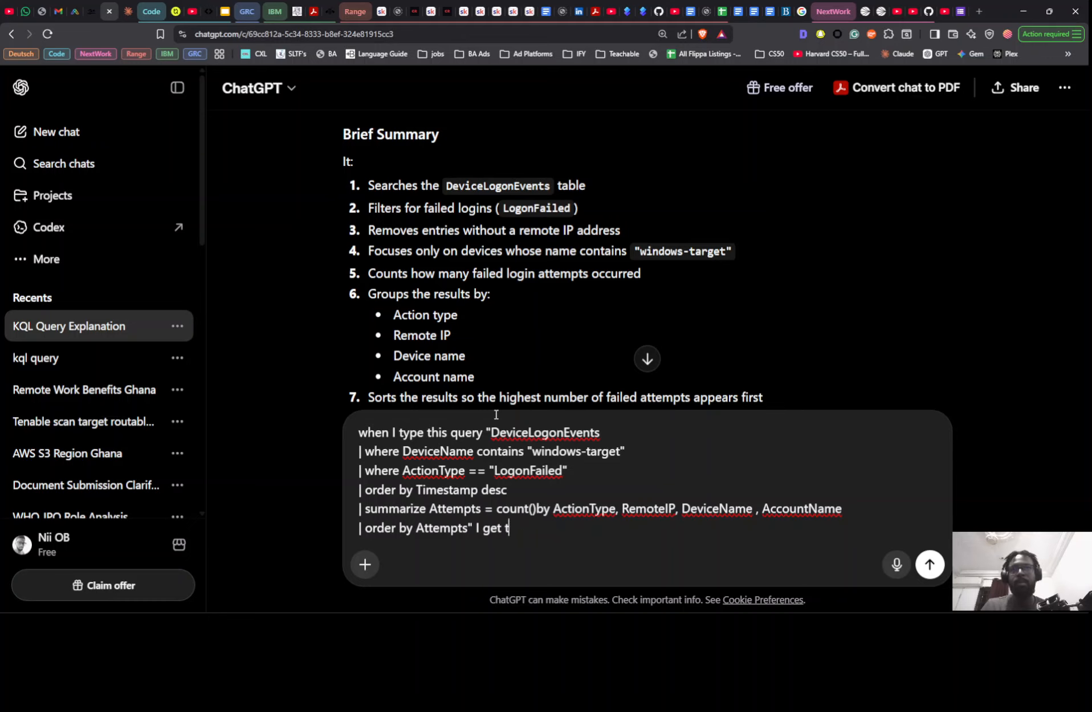
type("a resu")
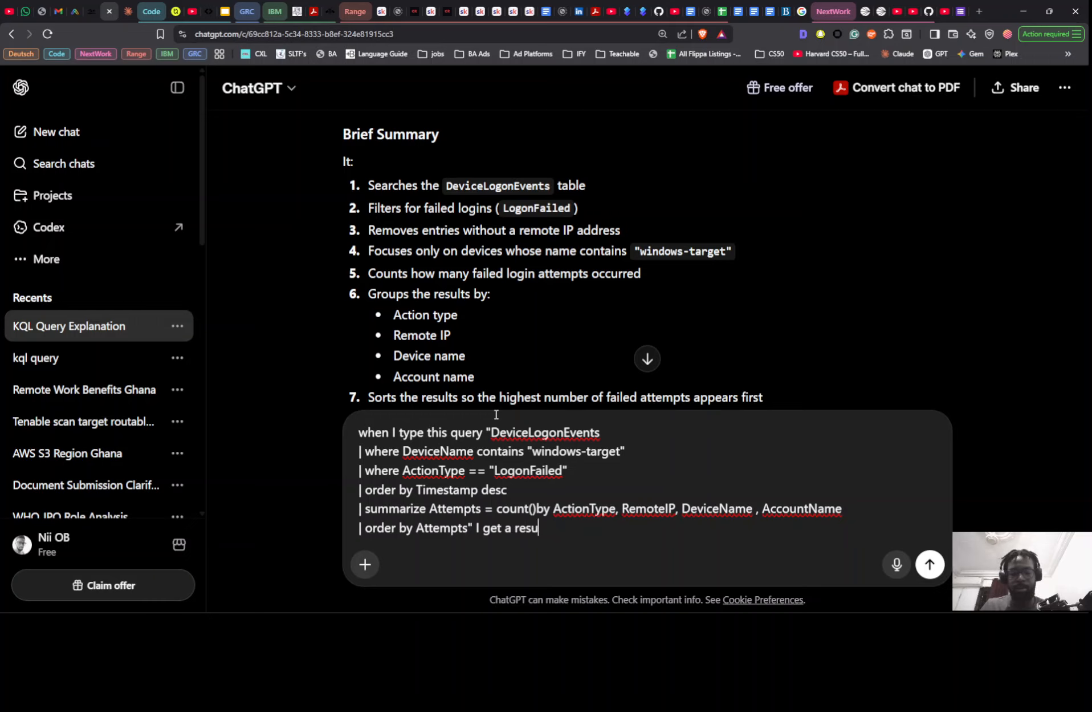
type("lt with th")
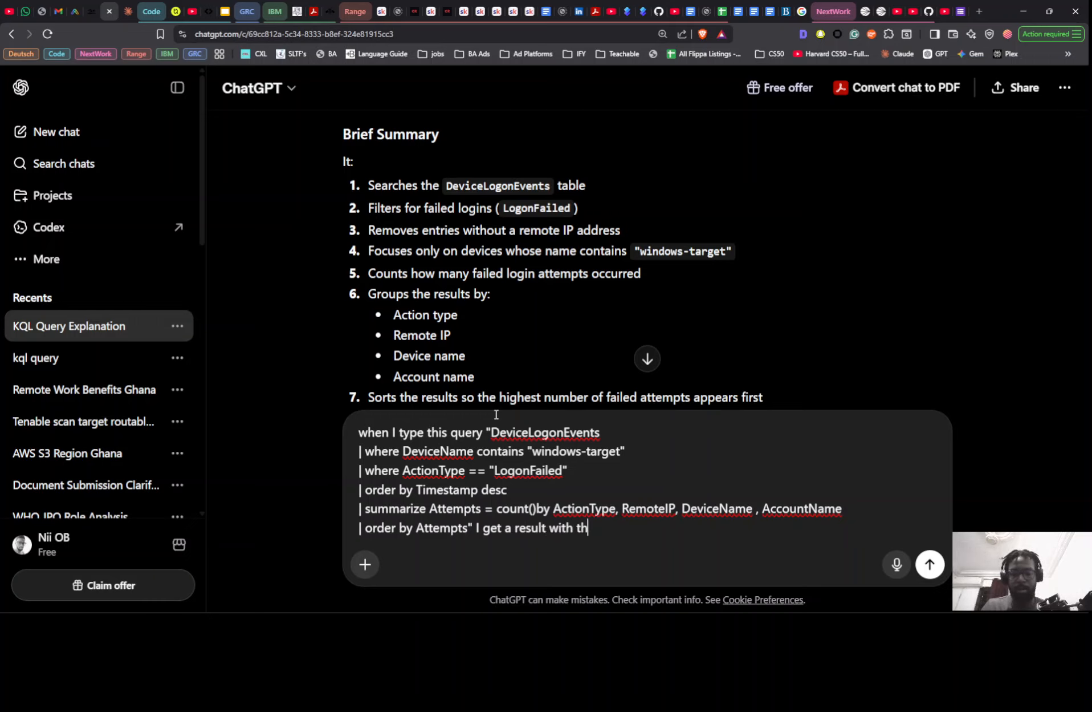
type("ew ===")
key("BackSpace")
key("BackSpace")
key("BackSpace")
key("BackSpace")
key("BackSpace")
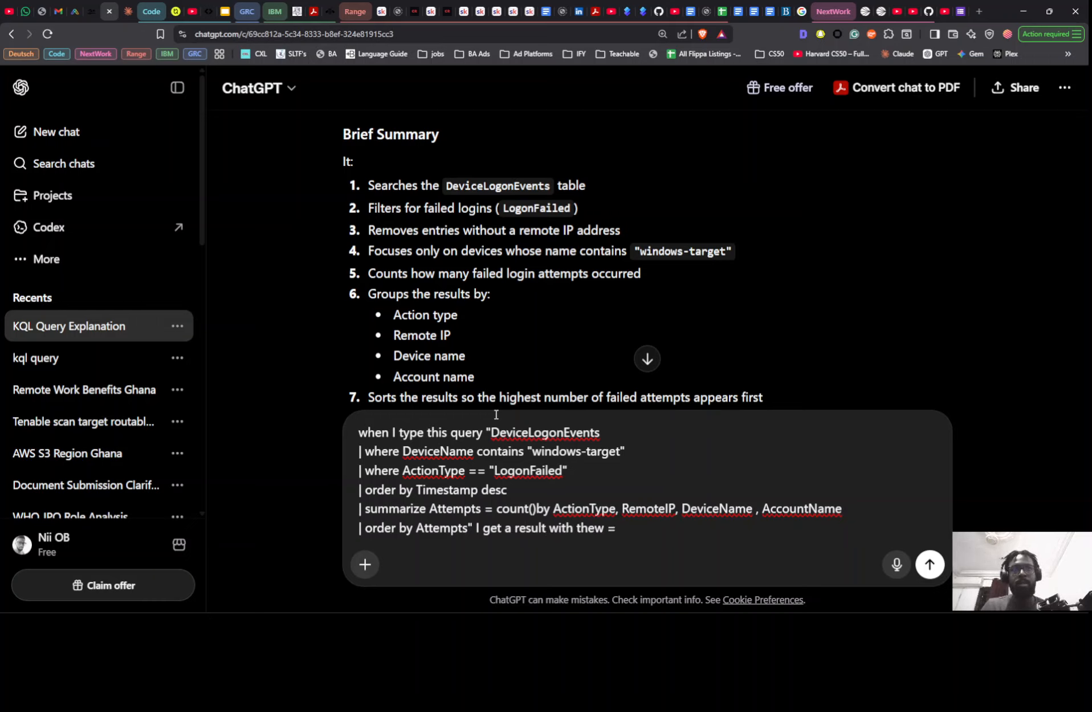
type("a")
key("BackSpace")
key("BackSpace")
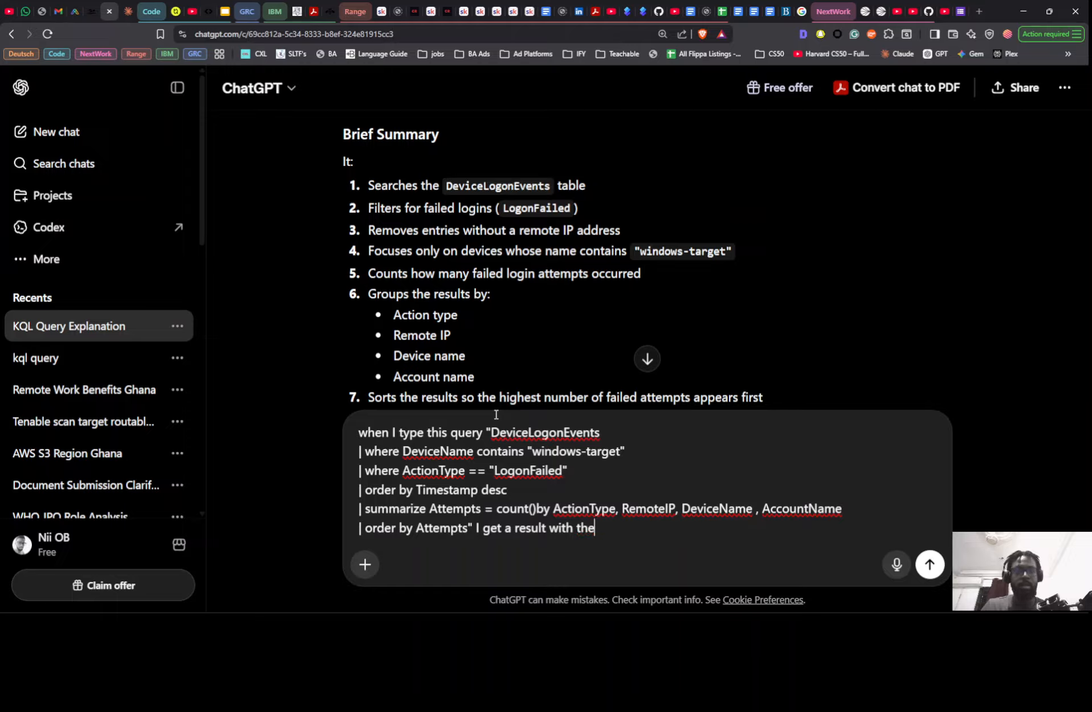
- Extend the draft sentence with "attempts starting at 238" and compare the figure with the Attempts column in Defender
type("attem")
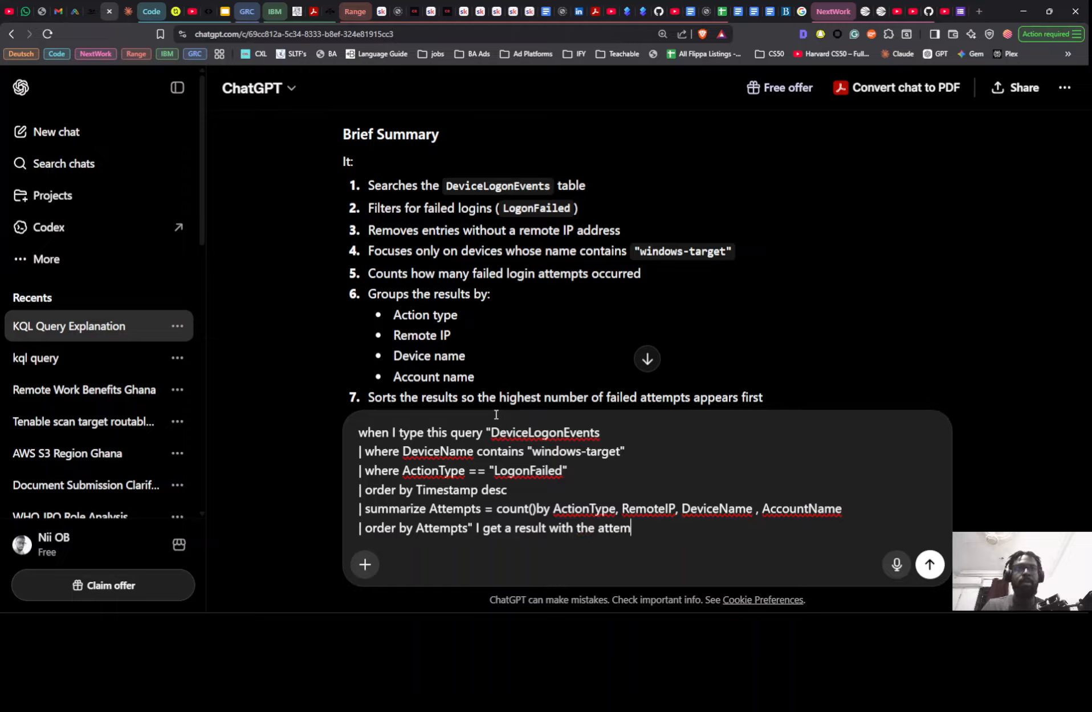
type("pt")
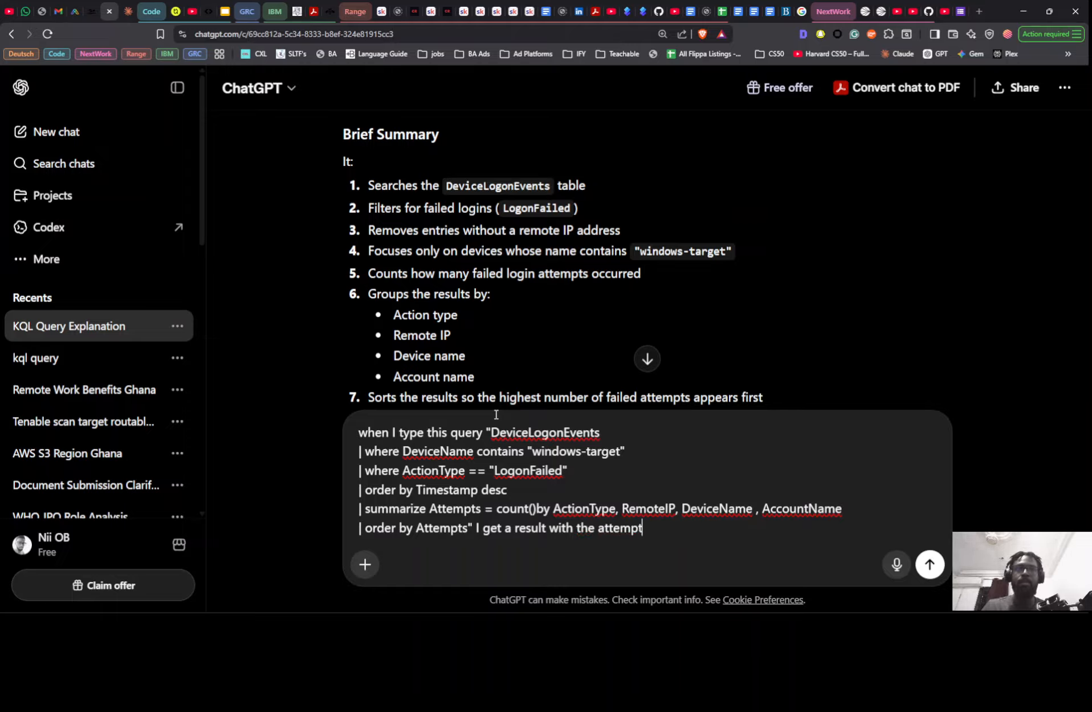
type("s sta")
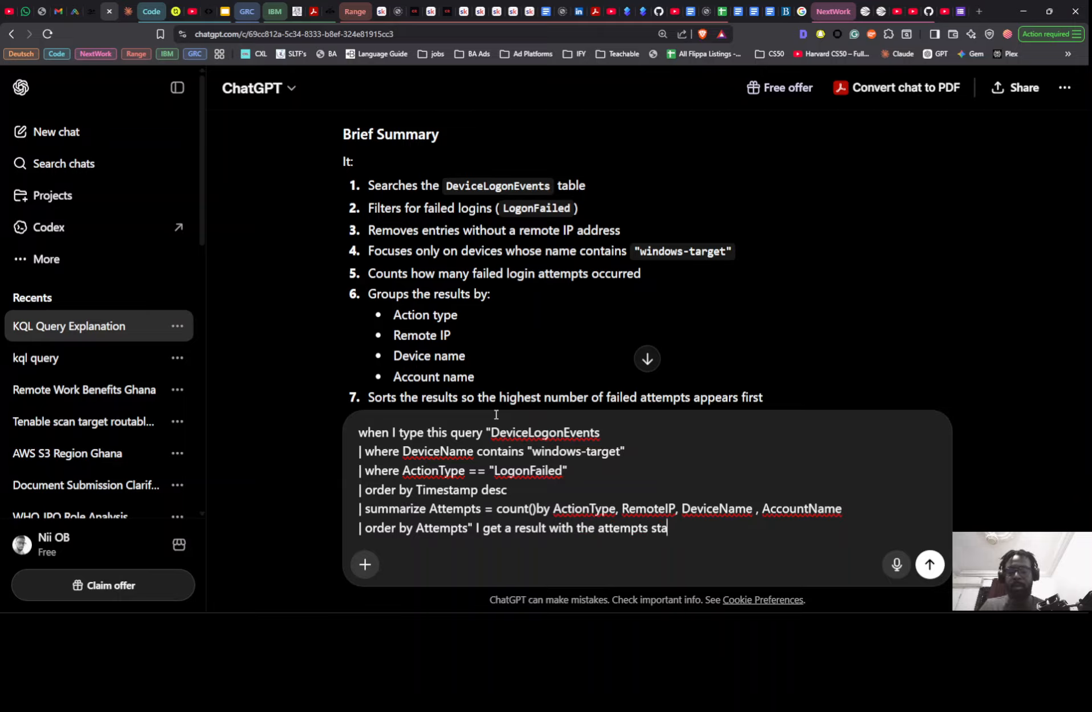
type("rting ar")
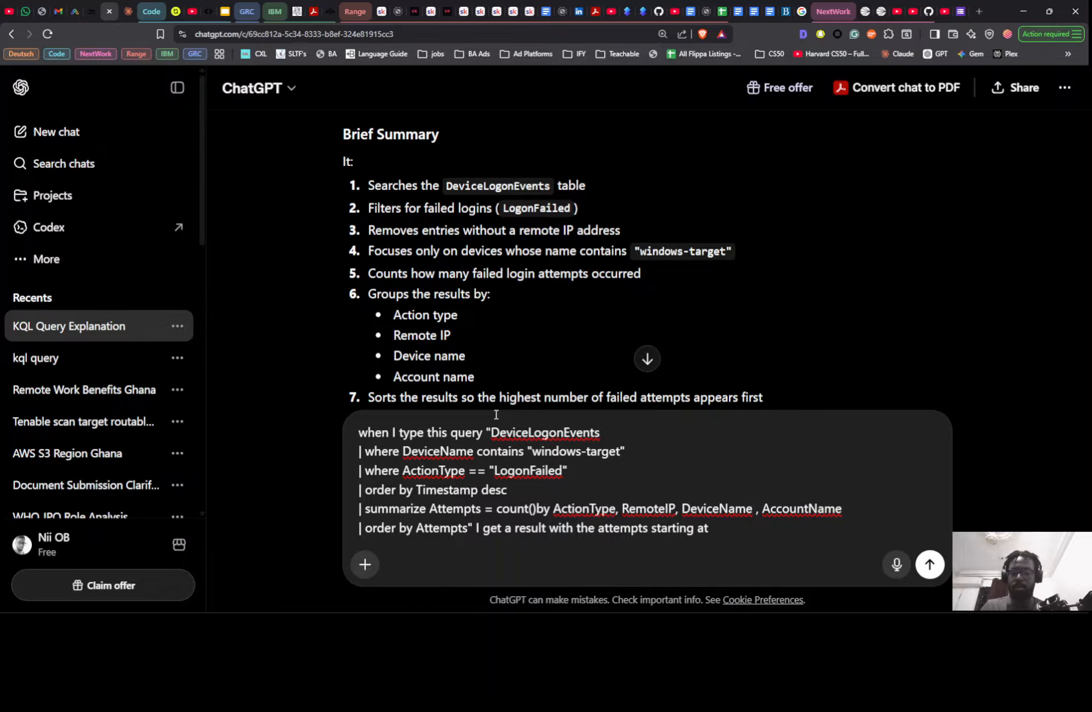
type(" 238")
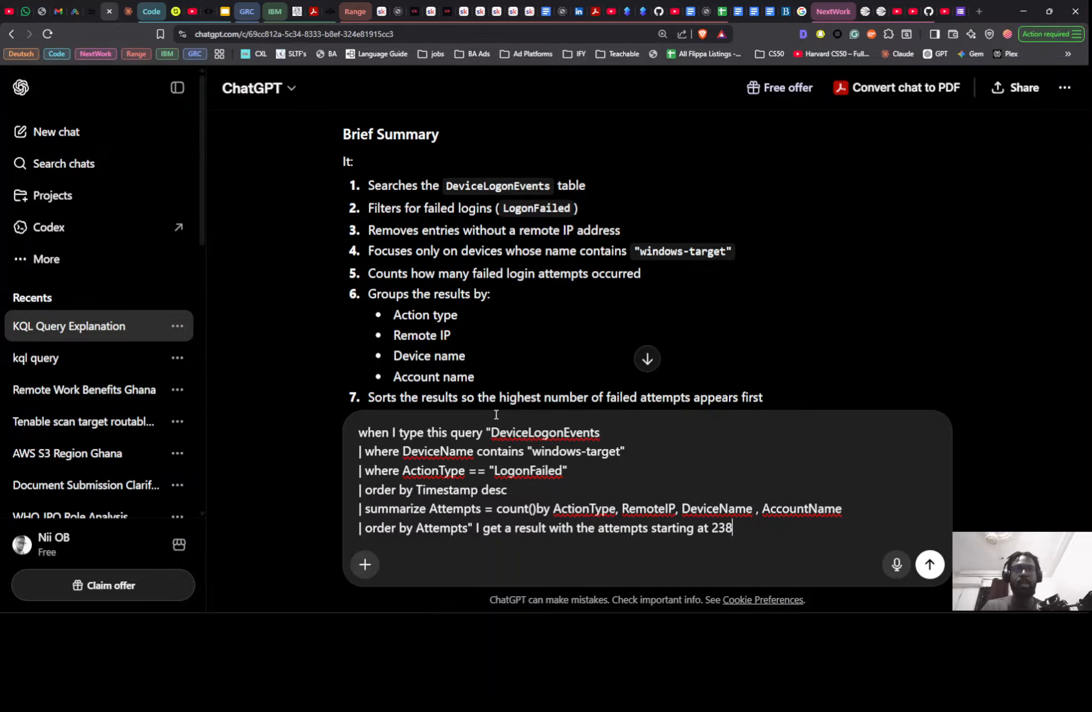
key("alt+Tab")
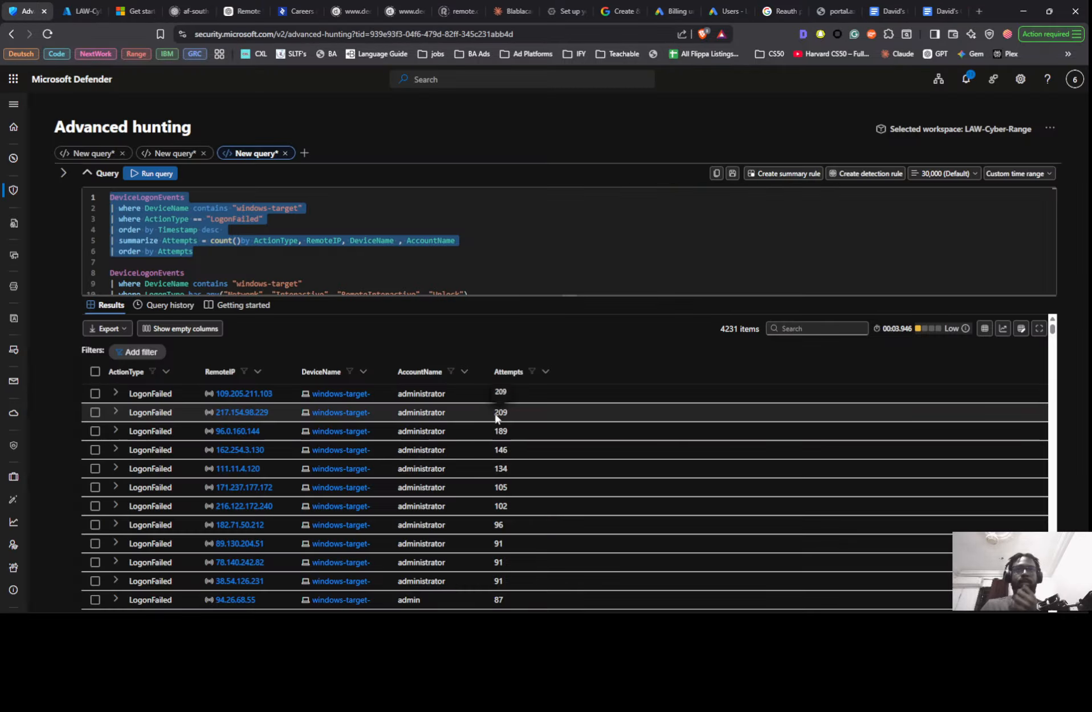
key("alt+Tab")
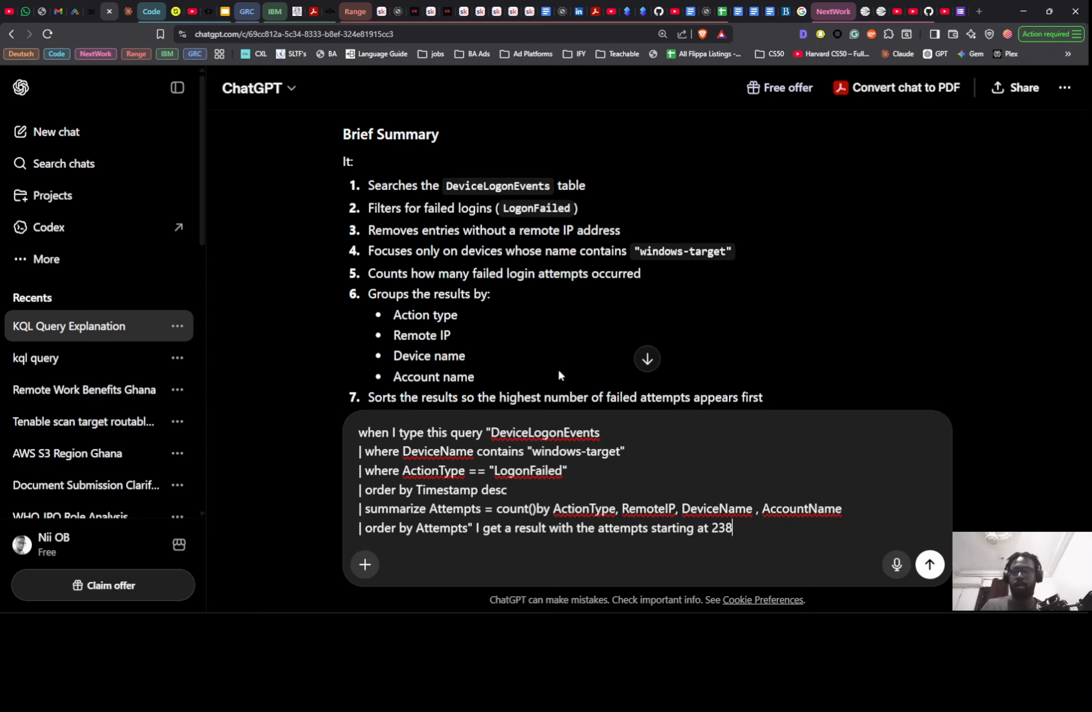
- Continue the draft message with the words however when I exclude "AccountName", keeping the column name in quotation marks
type("how")
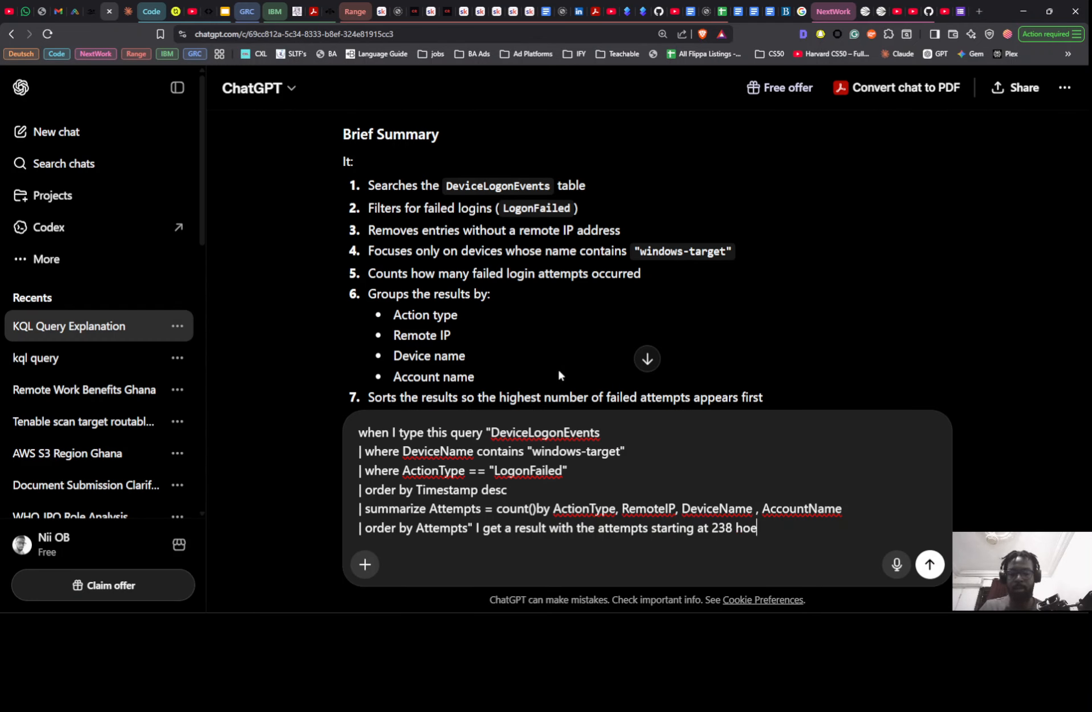
type("ever when I")
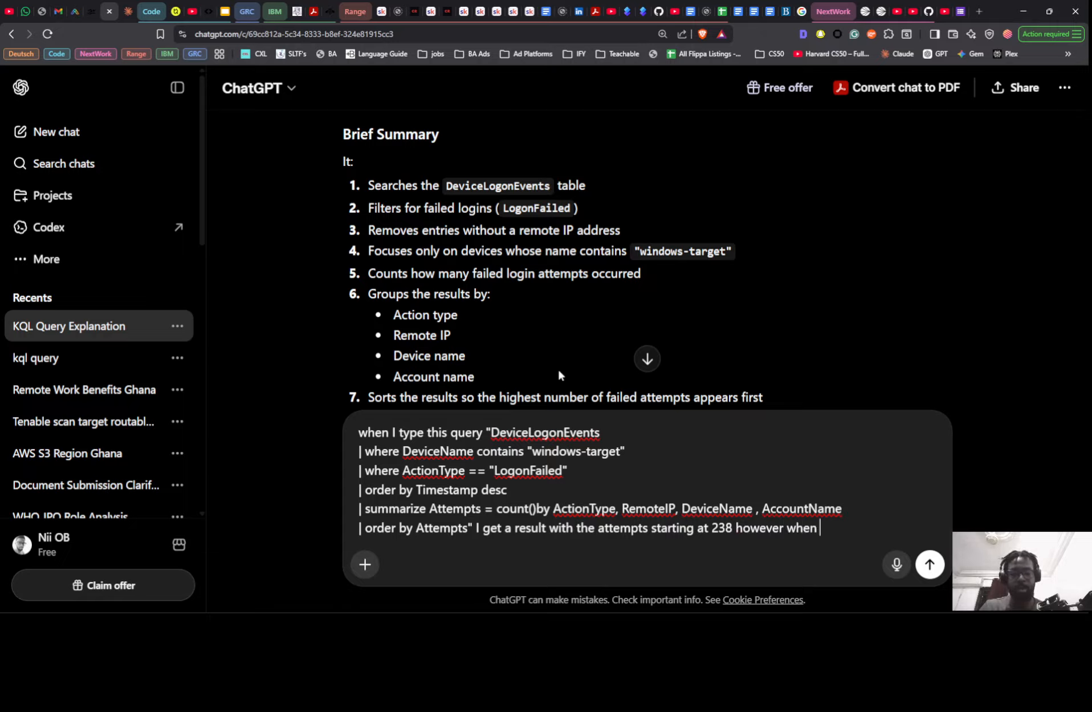
type(" exclude ")
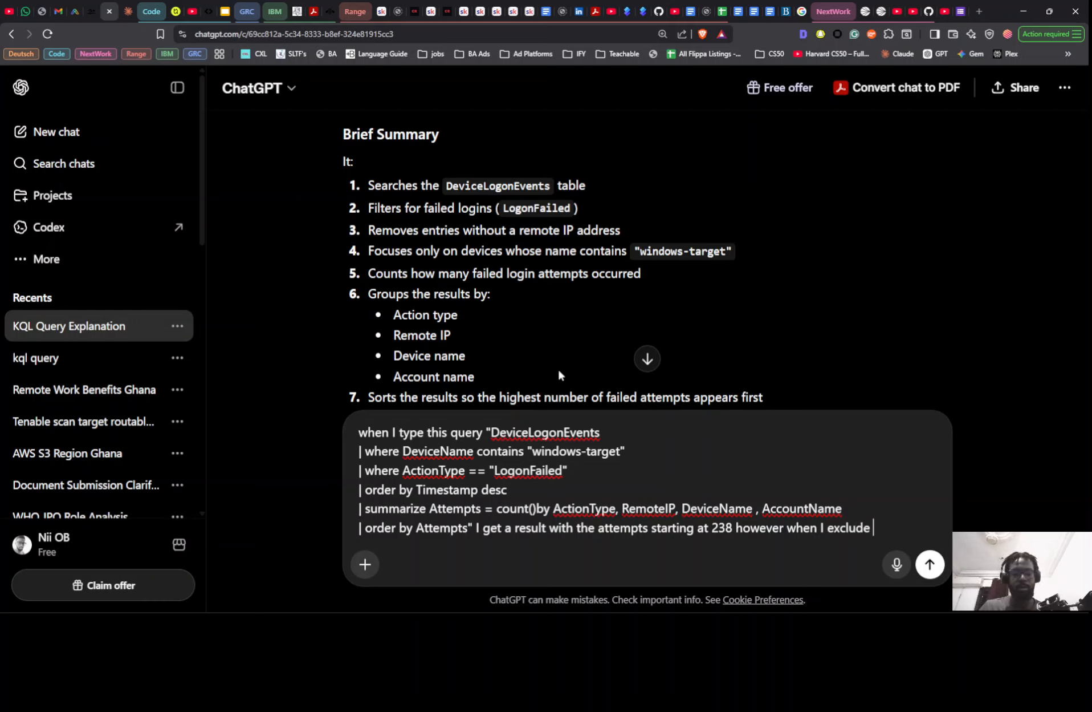
type("\"")
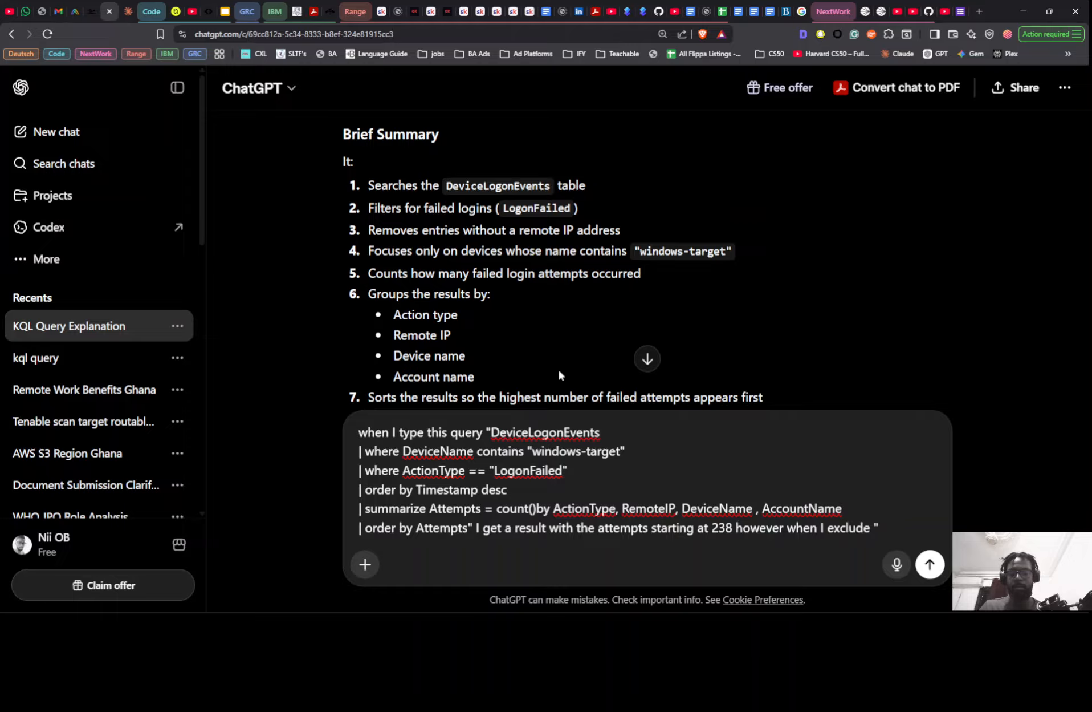
type("Account")
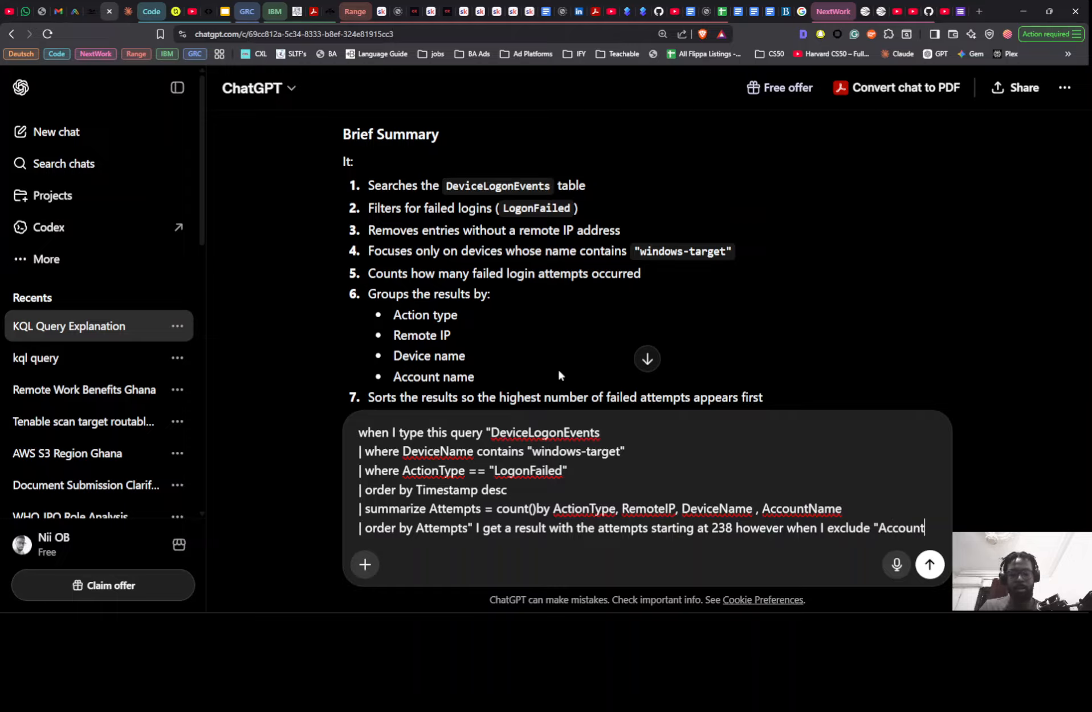
type("\"")
type("Name")
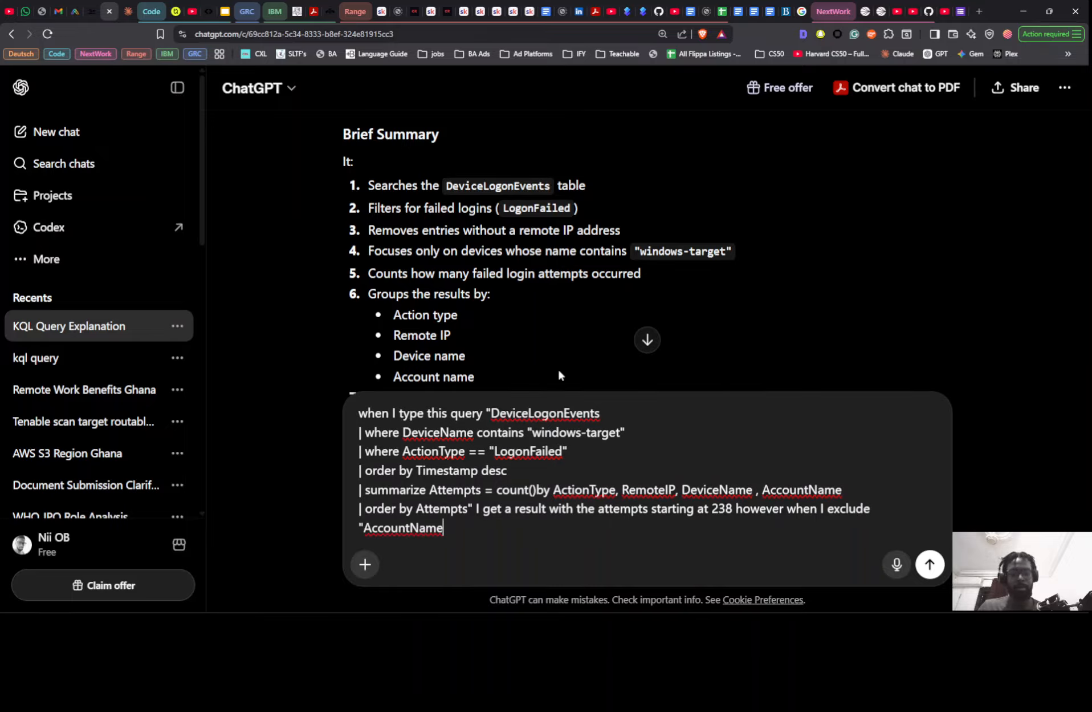
type("\" from")
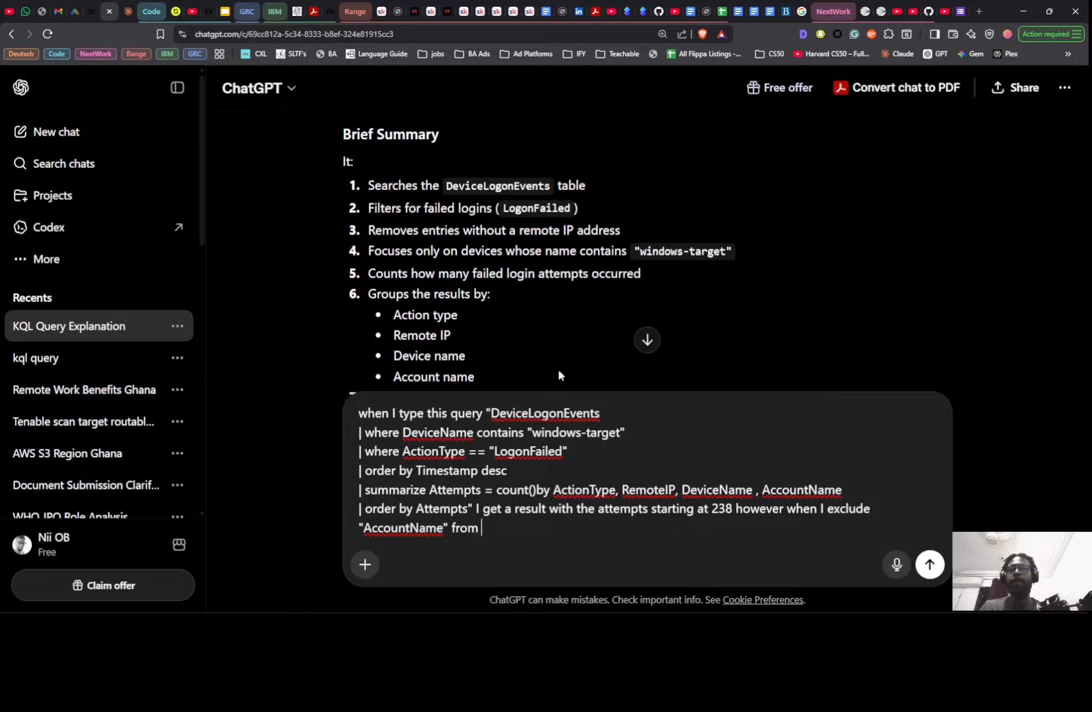
type(" the summari")
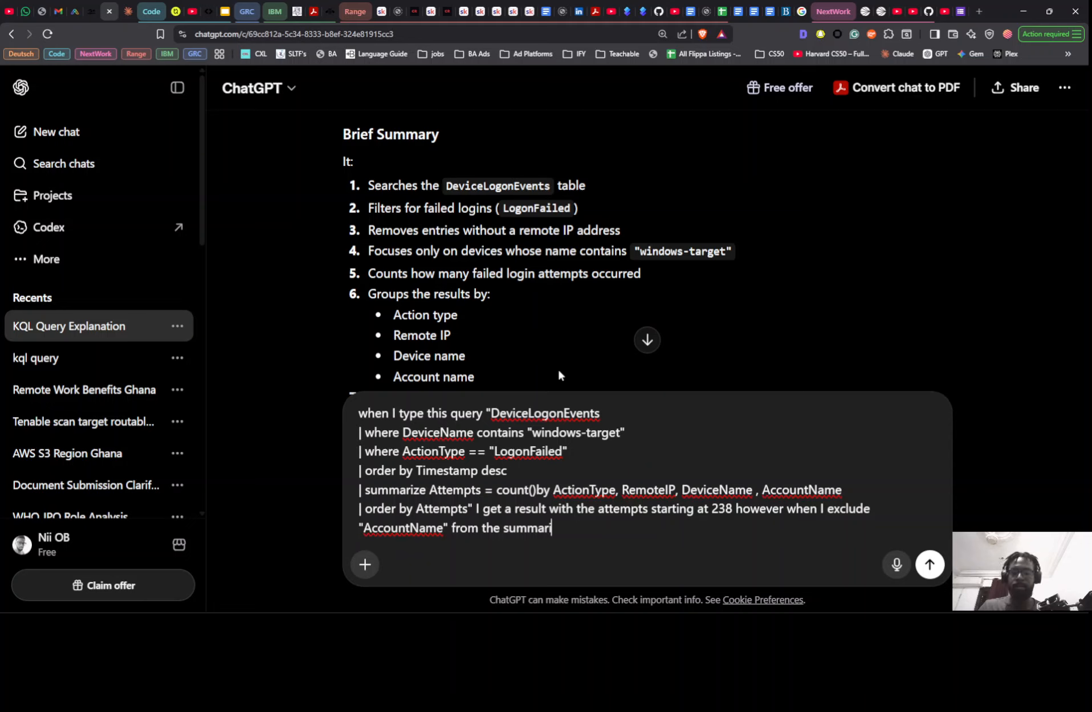
type("ze")
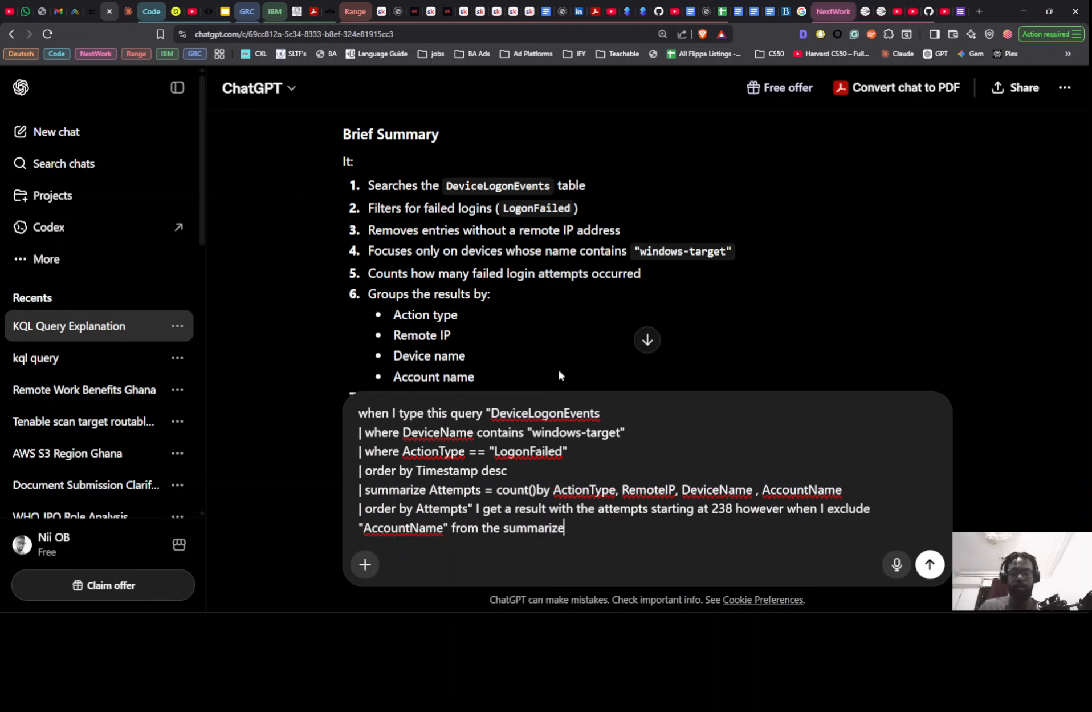
type("\"")
- Add from the "summarize" line to the draft sentence, enclosing the word summarize in quotation marks
key("Left")
key("Left")
key("Left")
key("Left")
key("Left")
key("Left")
key("Left")
key("Left")
key("Left")
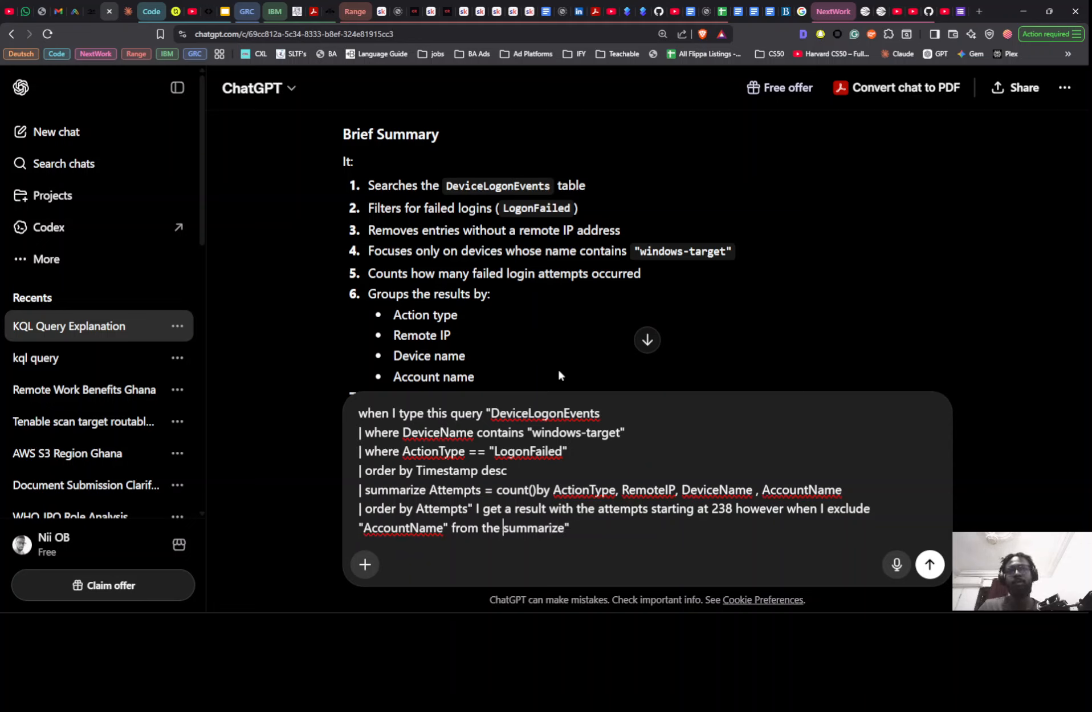
type("\"")
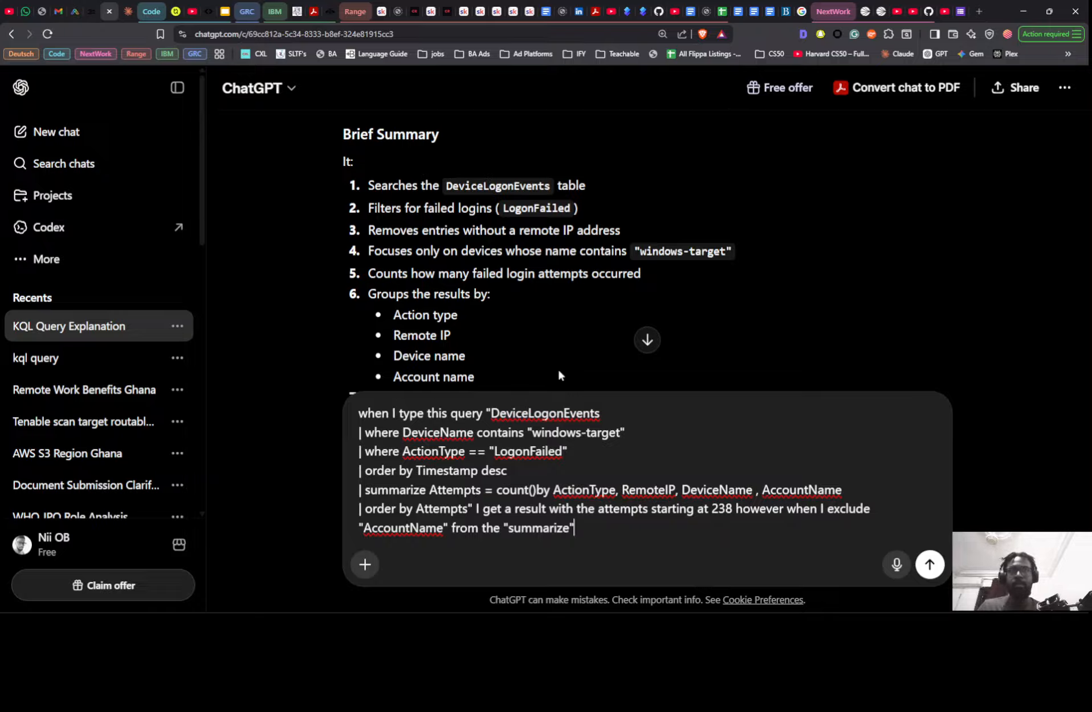
type(" line")
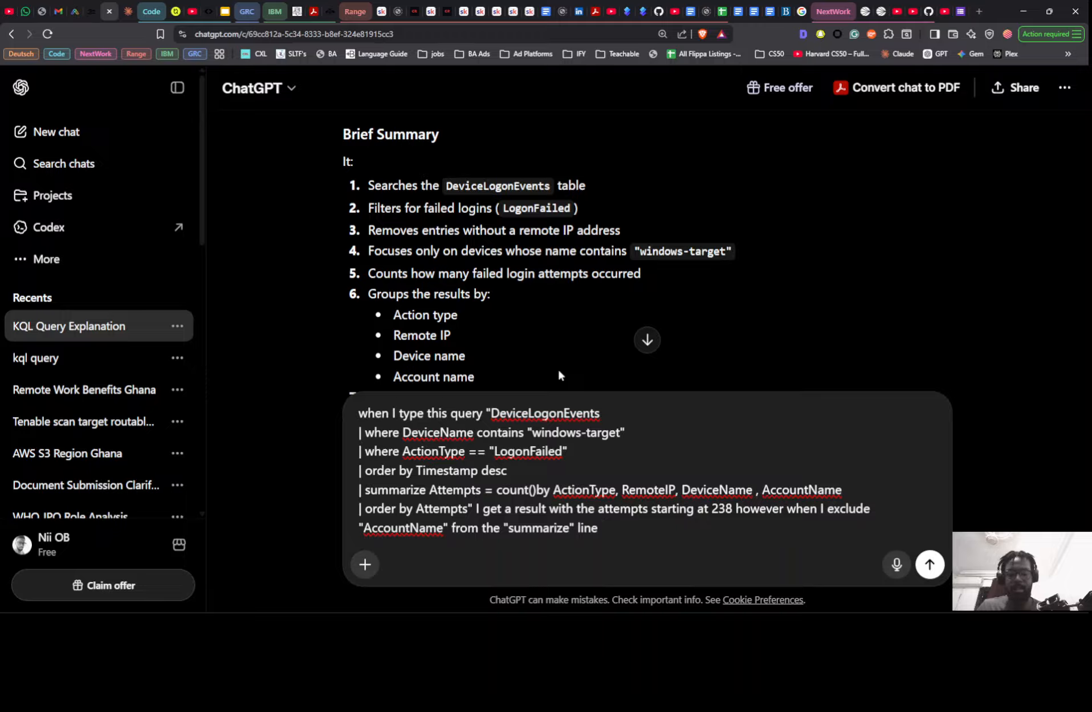
type(" I get")
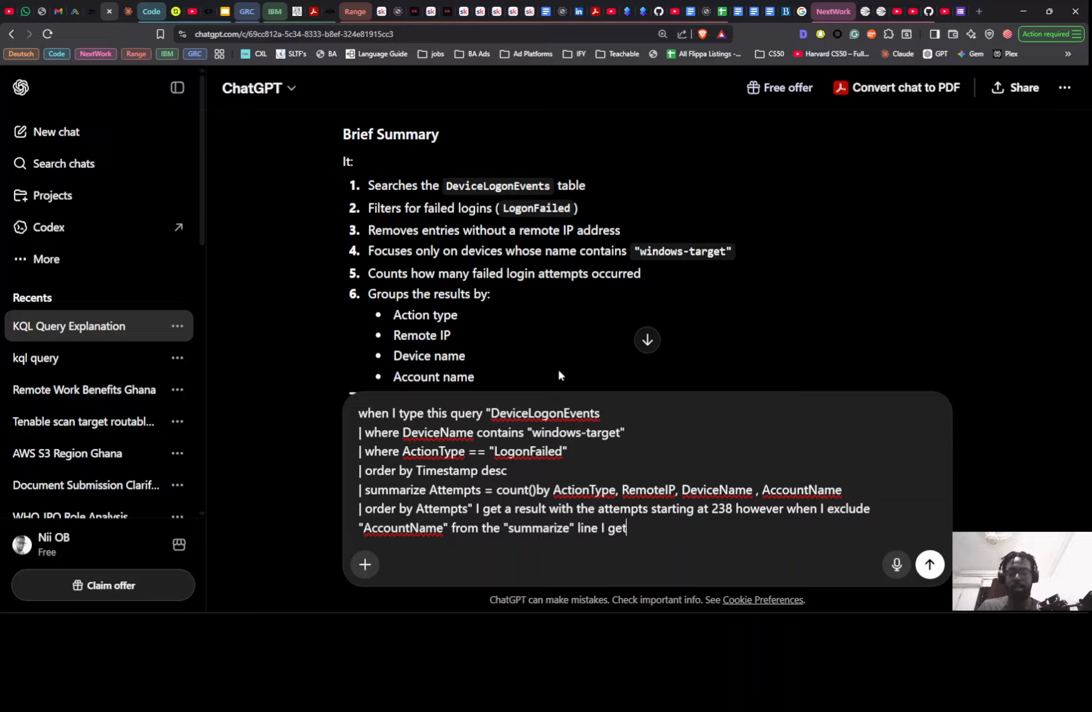
type(" more att")
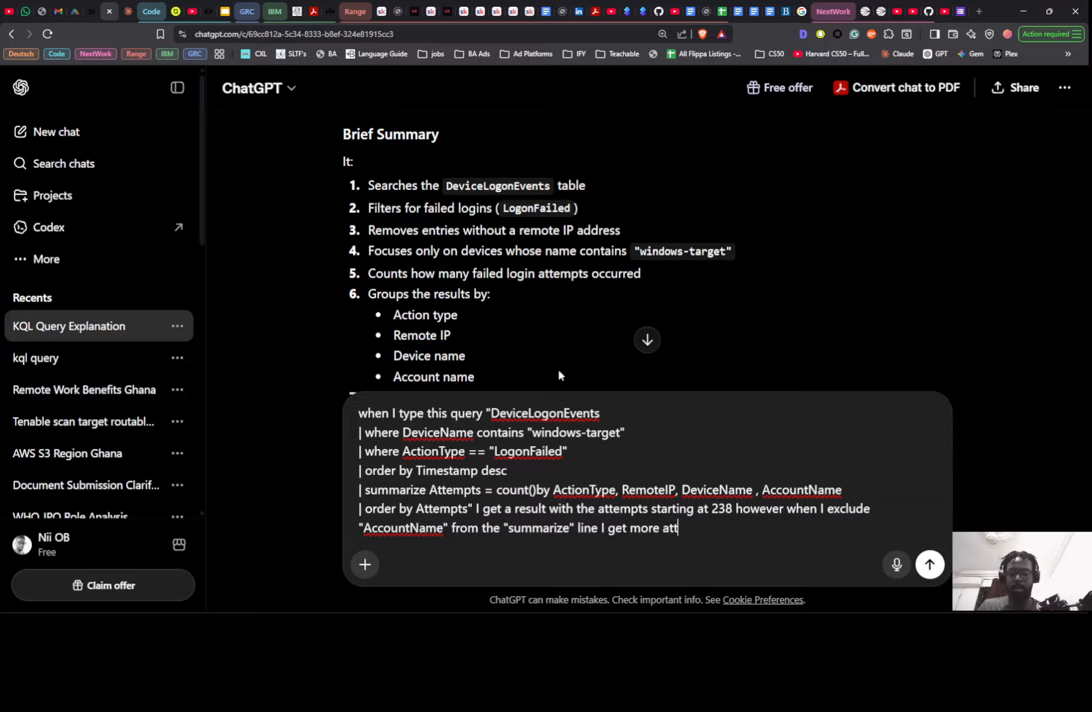
type("empts")
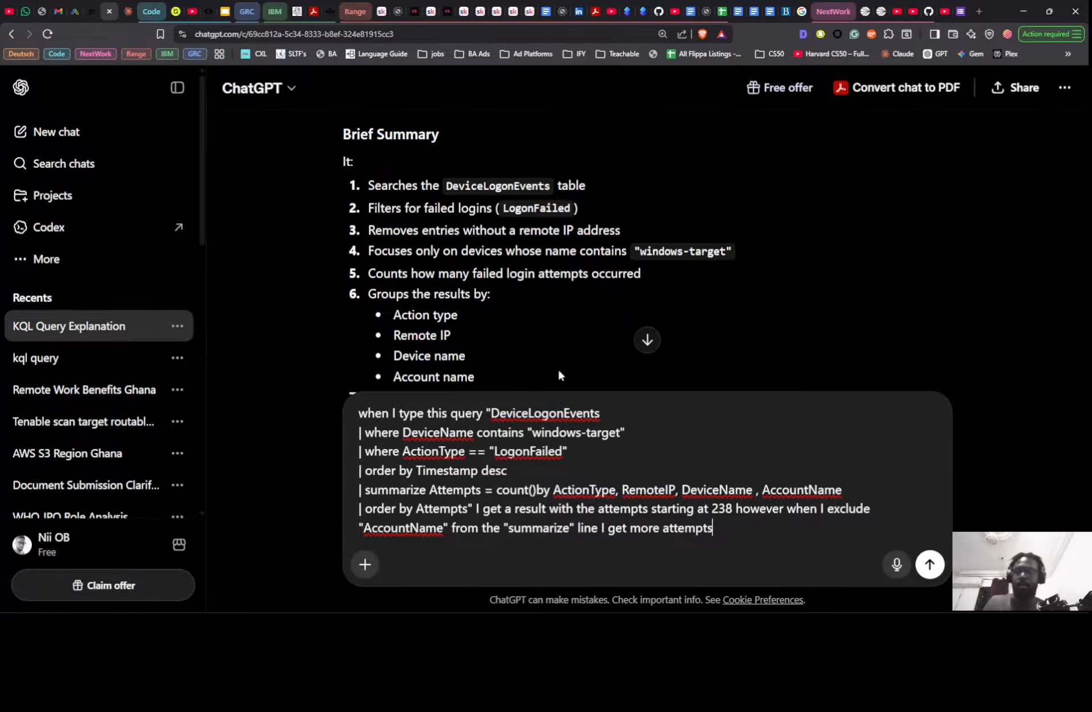
- Switch to Microsoft Defender, comment out ", AccountName" in the first query's summarize line with //, and run that query
key("alt+Tab")
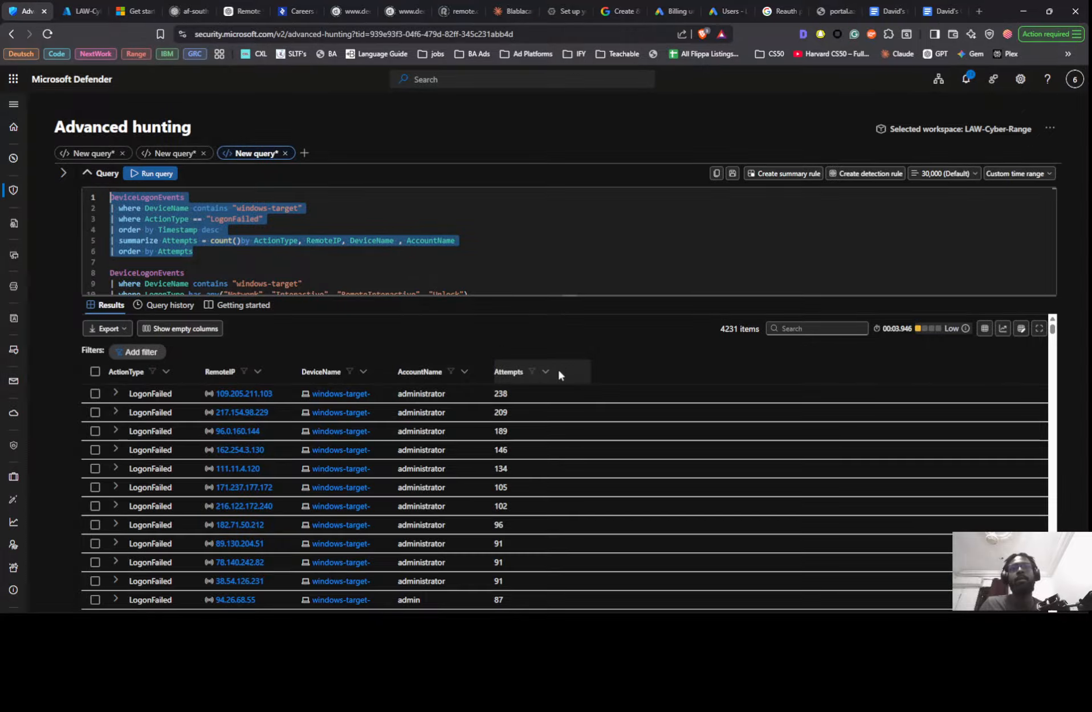
left_click(394, 240)
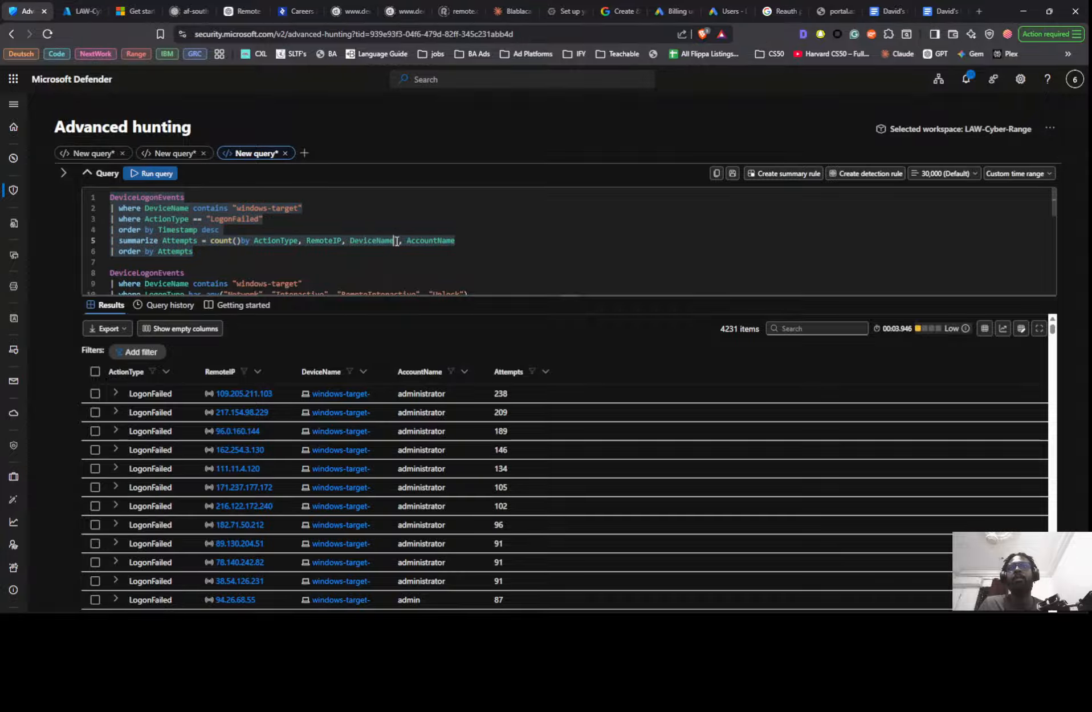
key("Right")
type("//")
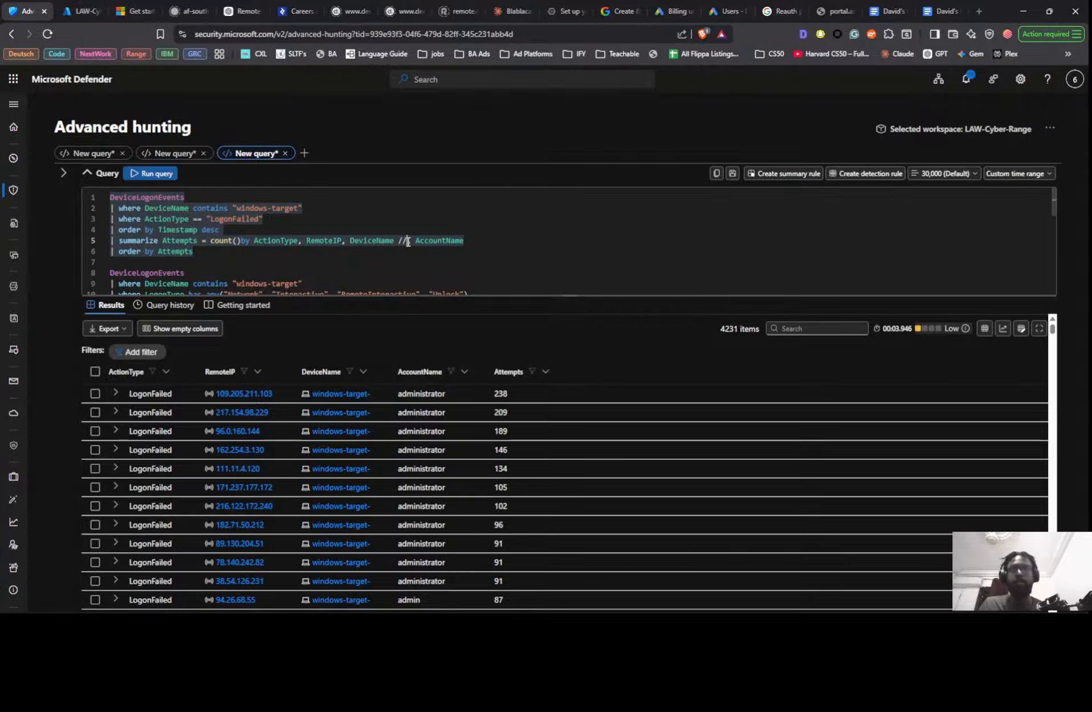
key("shift+Return")
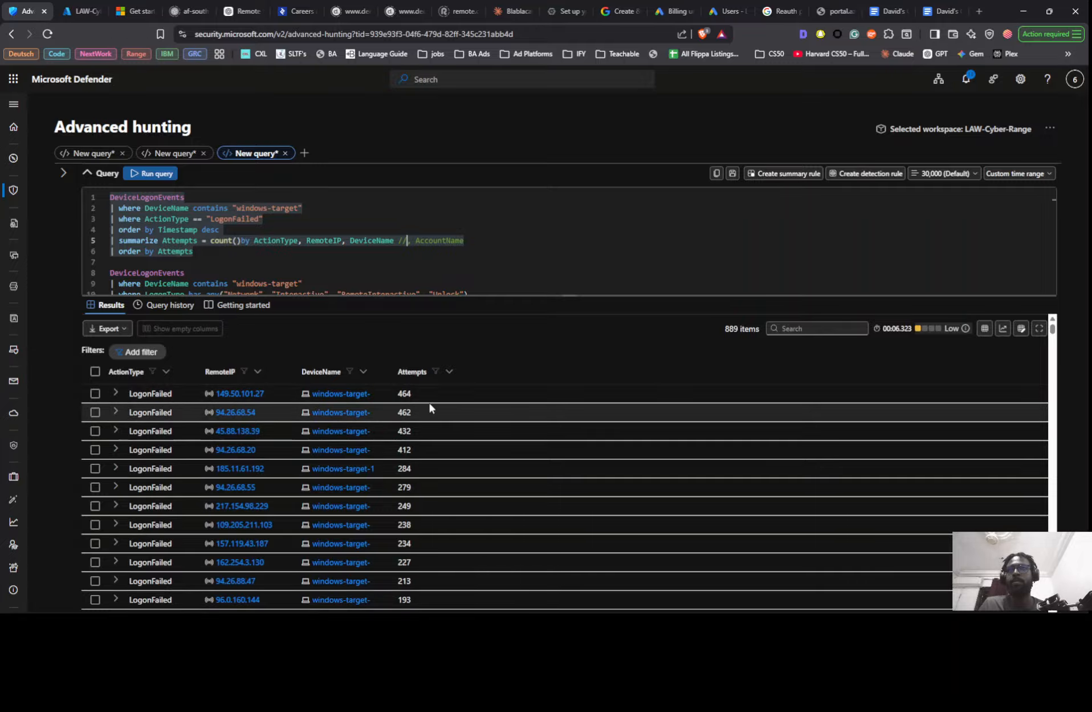
- Return to ChatGPT and complete the sentence with "starting at 464.", checking the figure against the top Attempts value in Defender
key("alt+Tab")
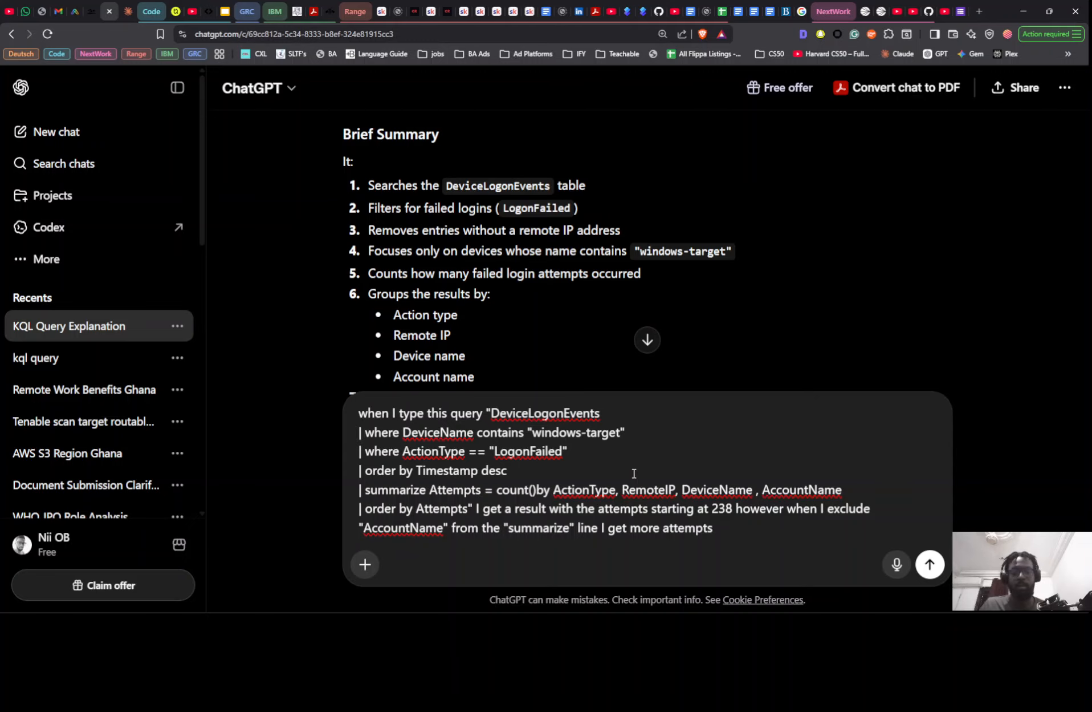
type("starting ")
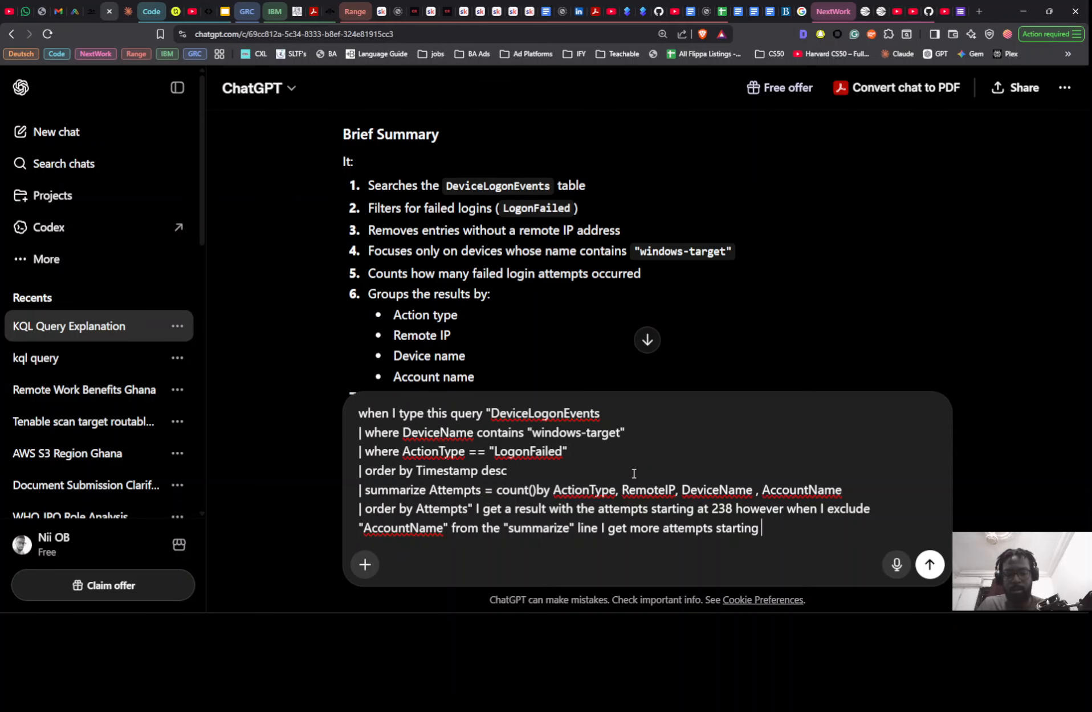
type("at 4")
key("alt+Tab")
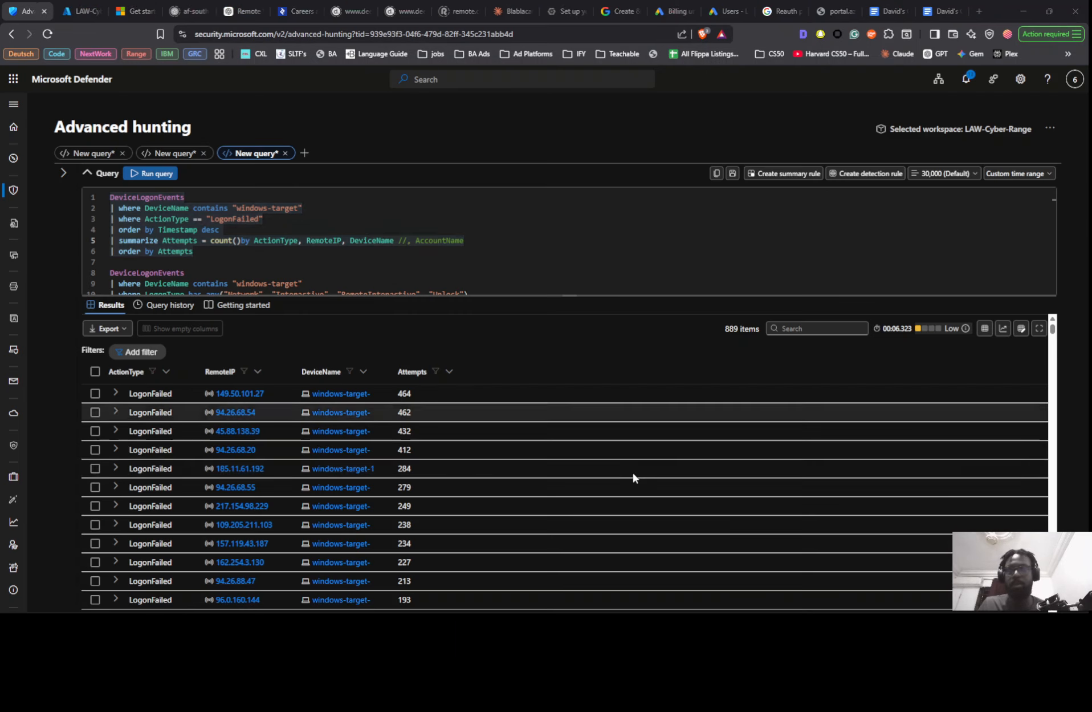
key("alt+Tab")
type("6")
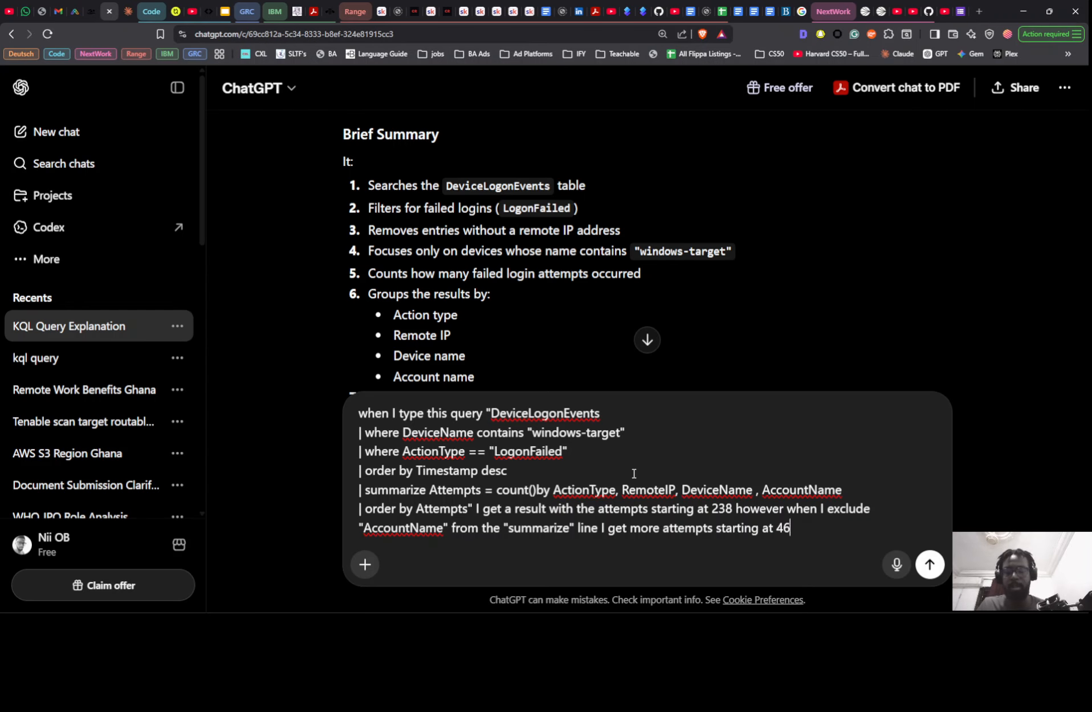
type("4.")
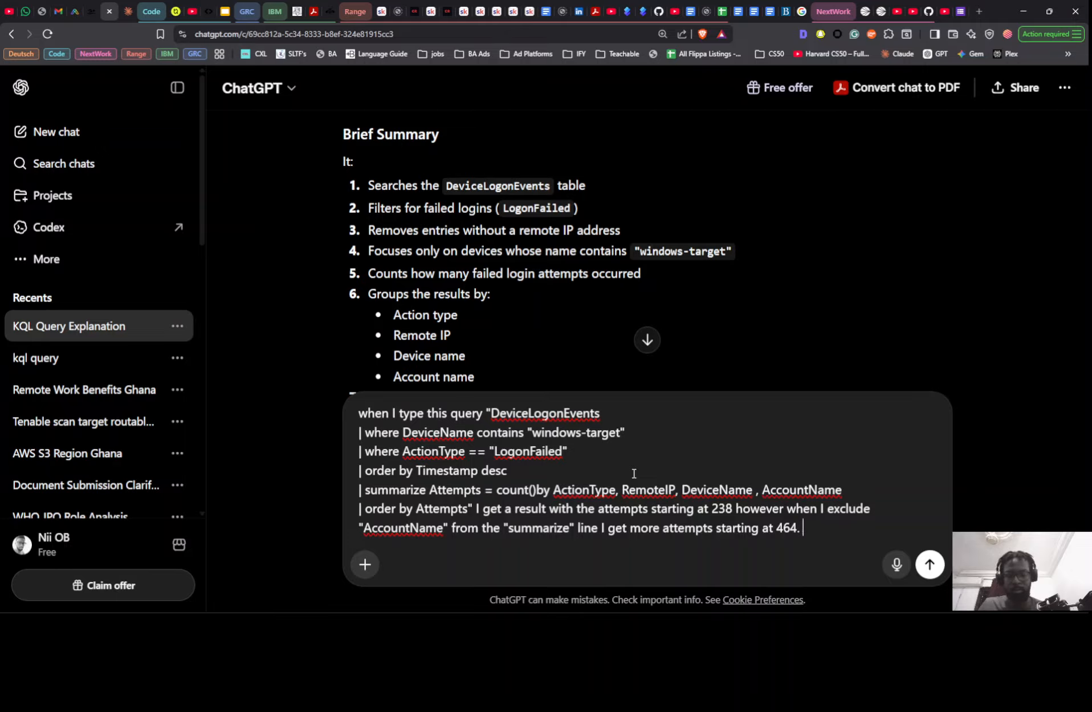
- End the message with the question "WHy is that?", send it, and read the explanation of the summarize grouping
type("WHy")
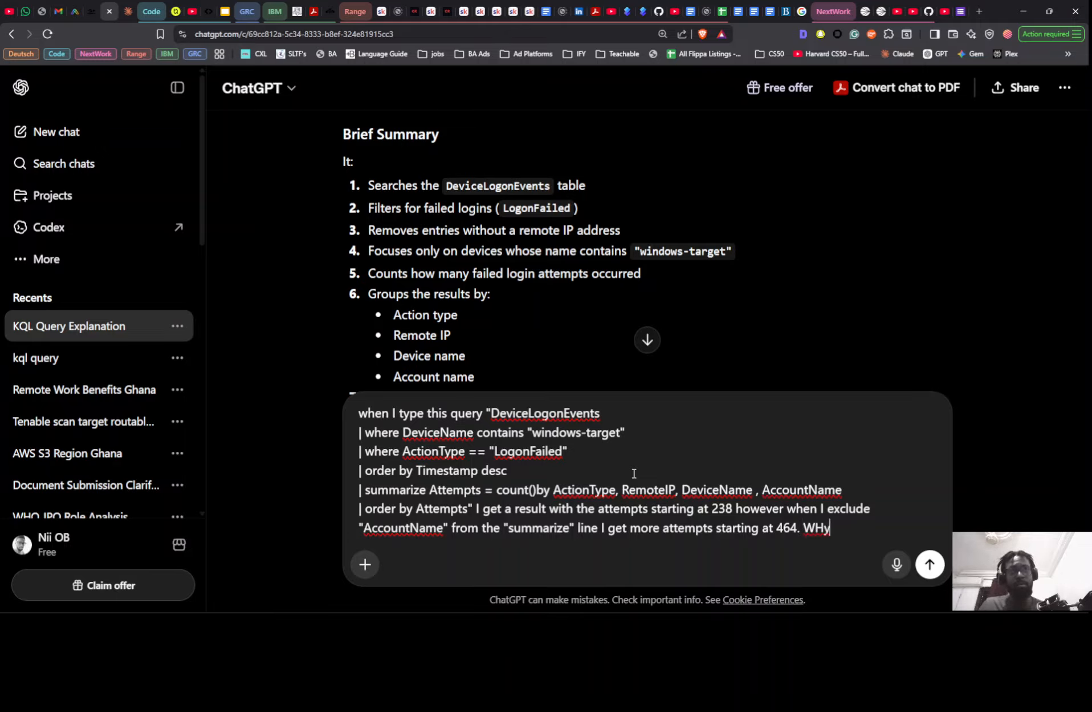
type(" is th")
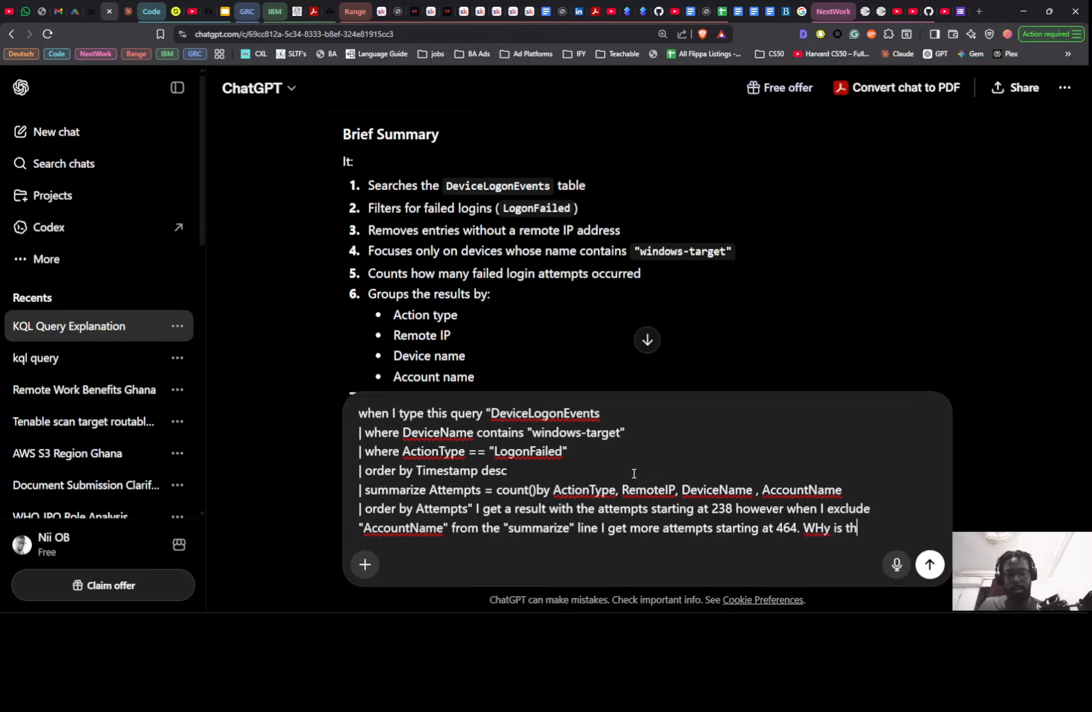
type("at?")
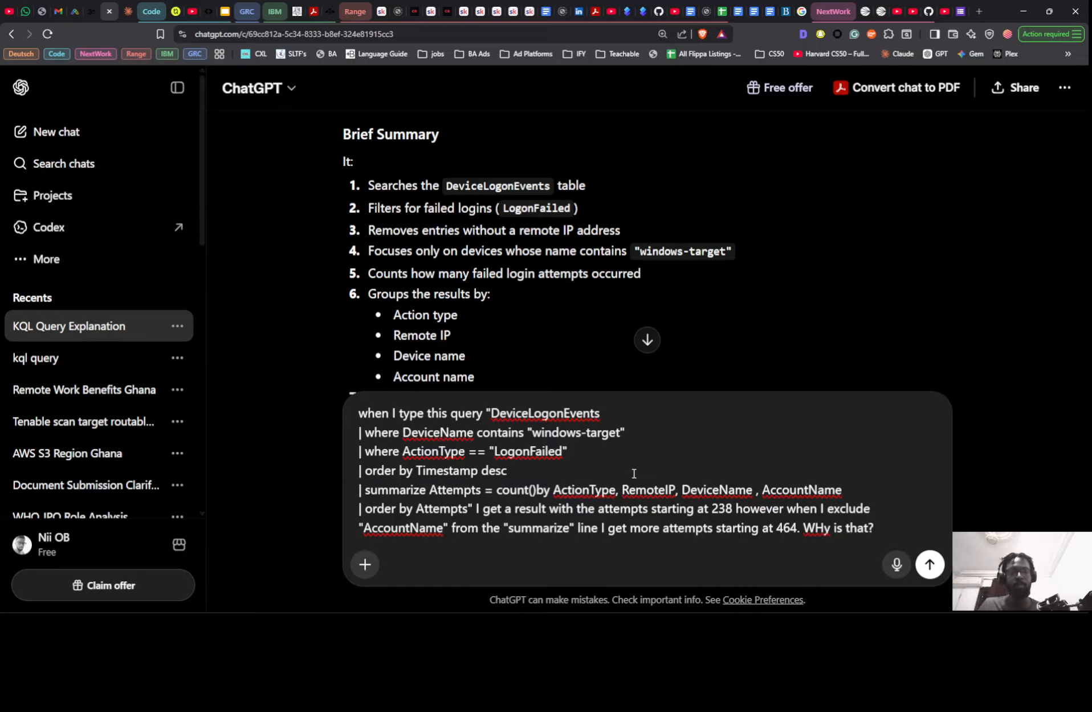
key("shift+Return")
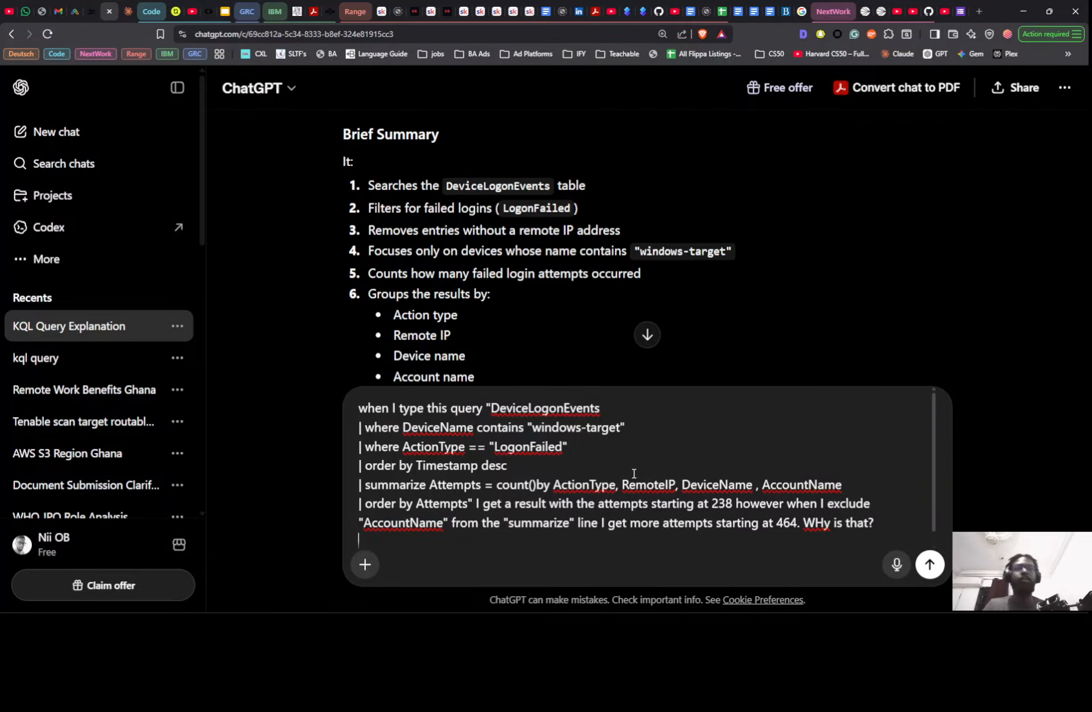
key("Return")
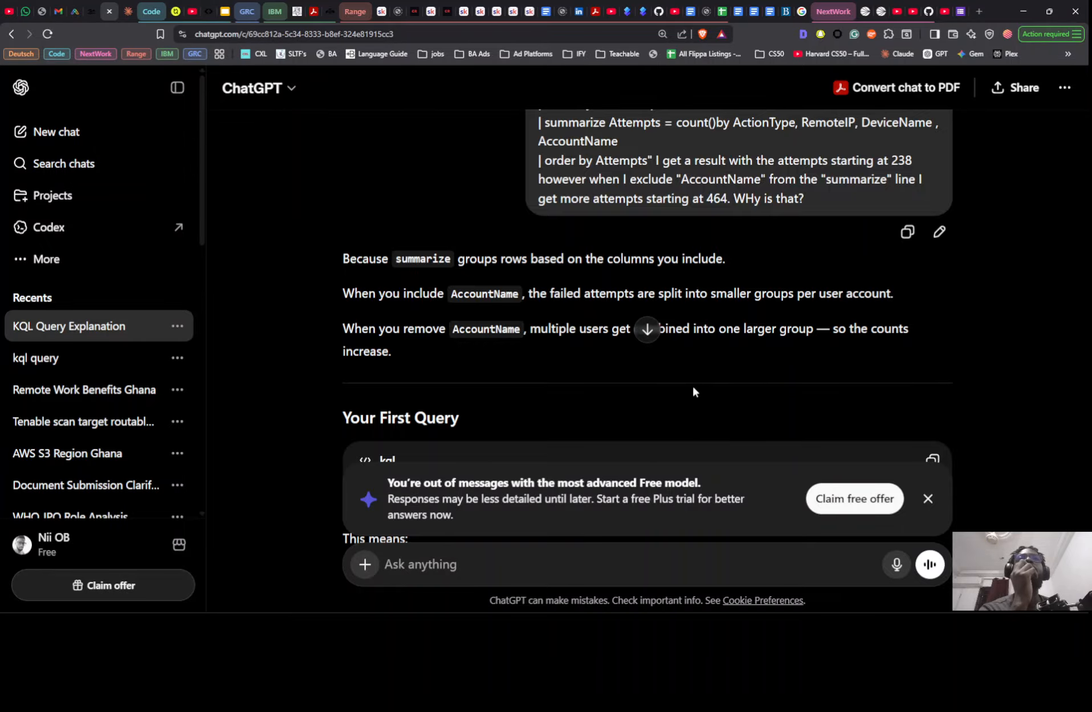
scroll(693, 387, "down", 2)
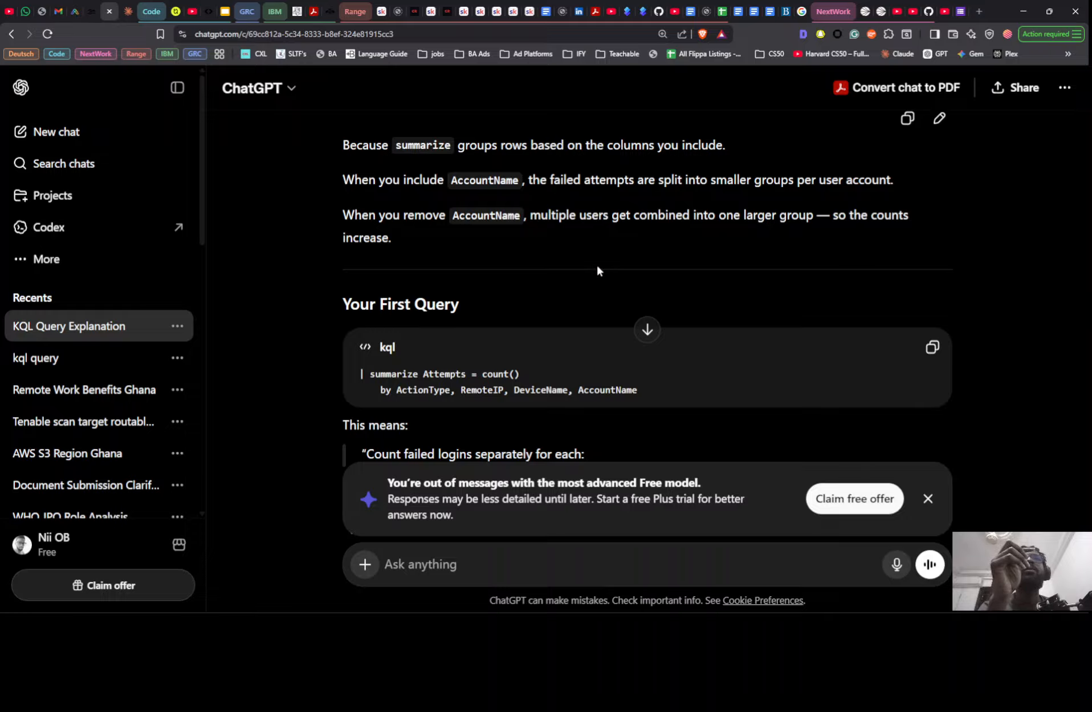
- Review the attempt counts in Defender, then restore AccountName in the first query's summarize line and rerun the query
key("alt+Tab")
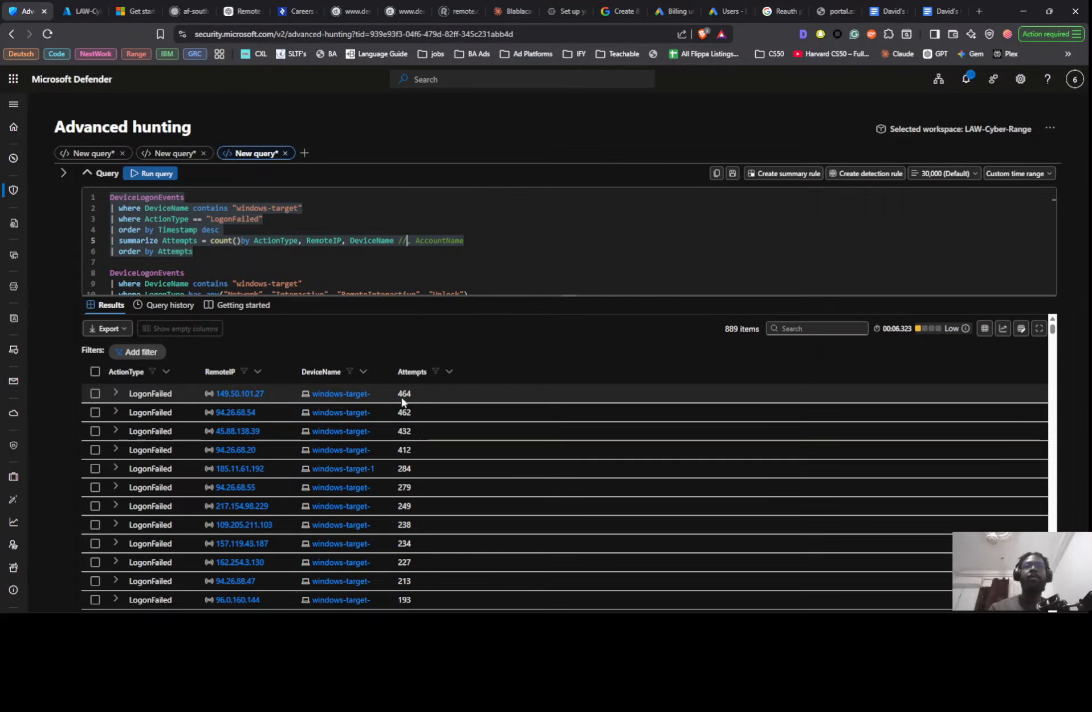
scroll(633, 442, "down", 10)
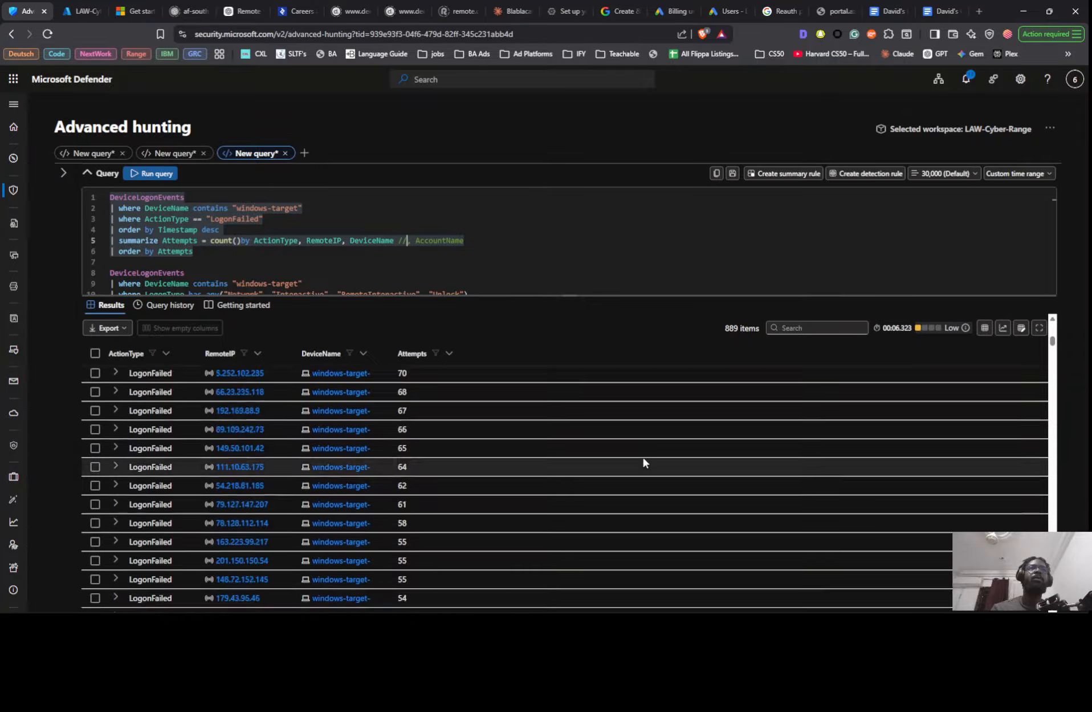
scroll(643, 458, "up", 10)
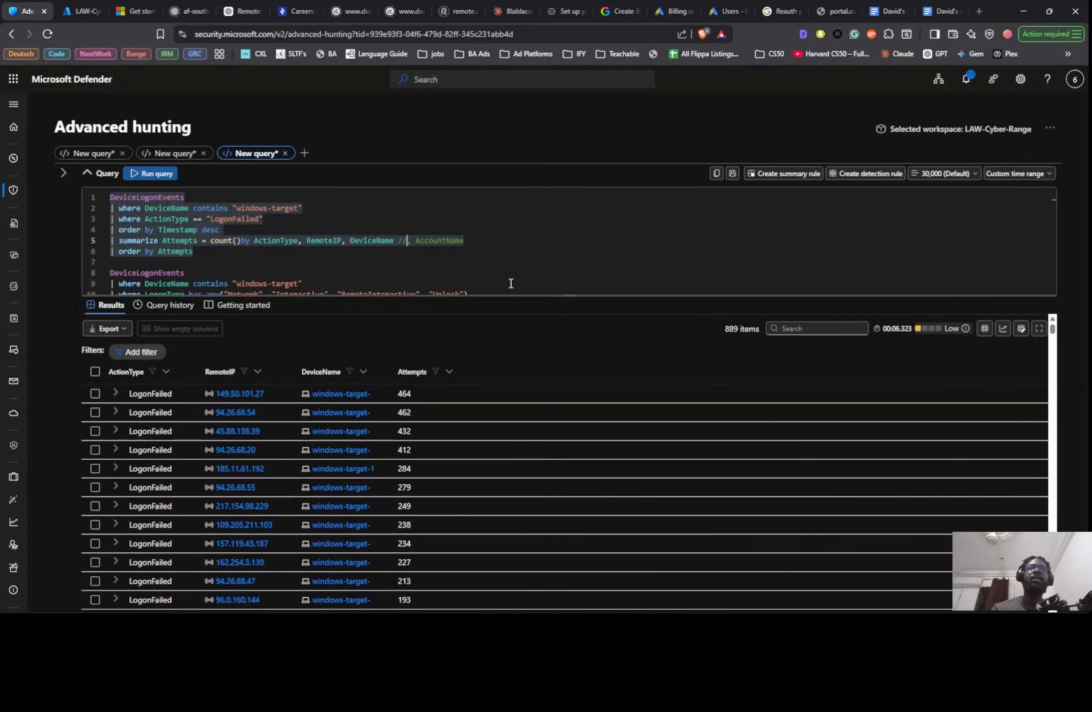
key("BackSpace")
key("BackSpace")
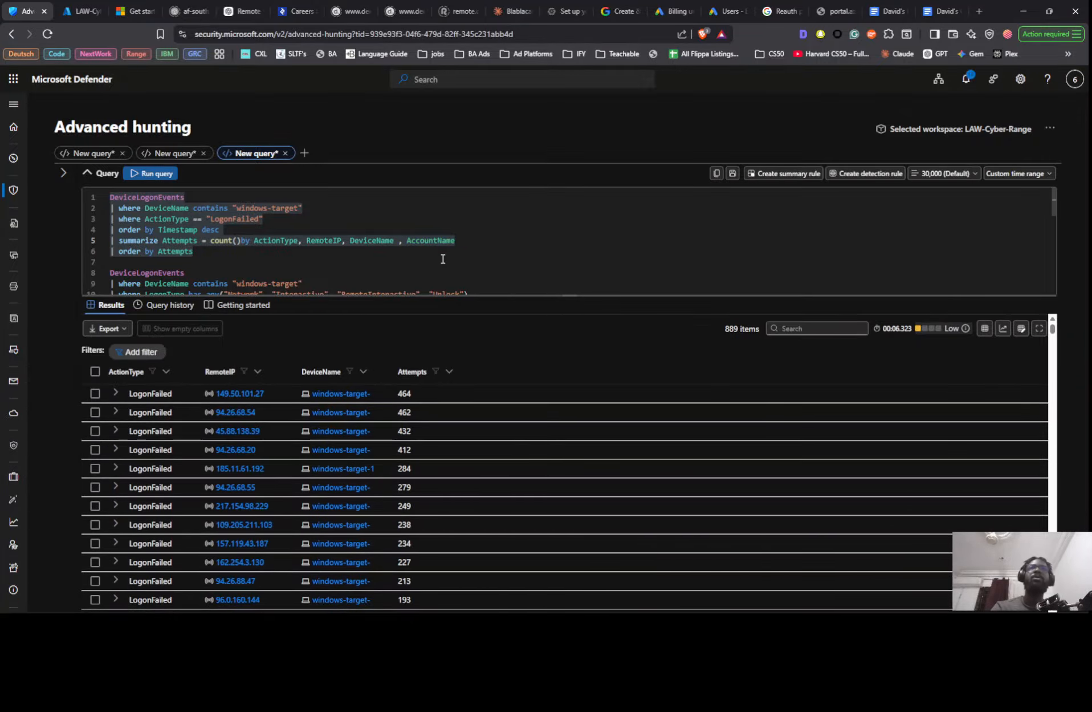
key("shift+Return")
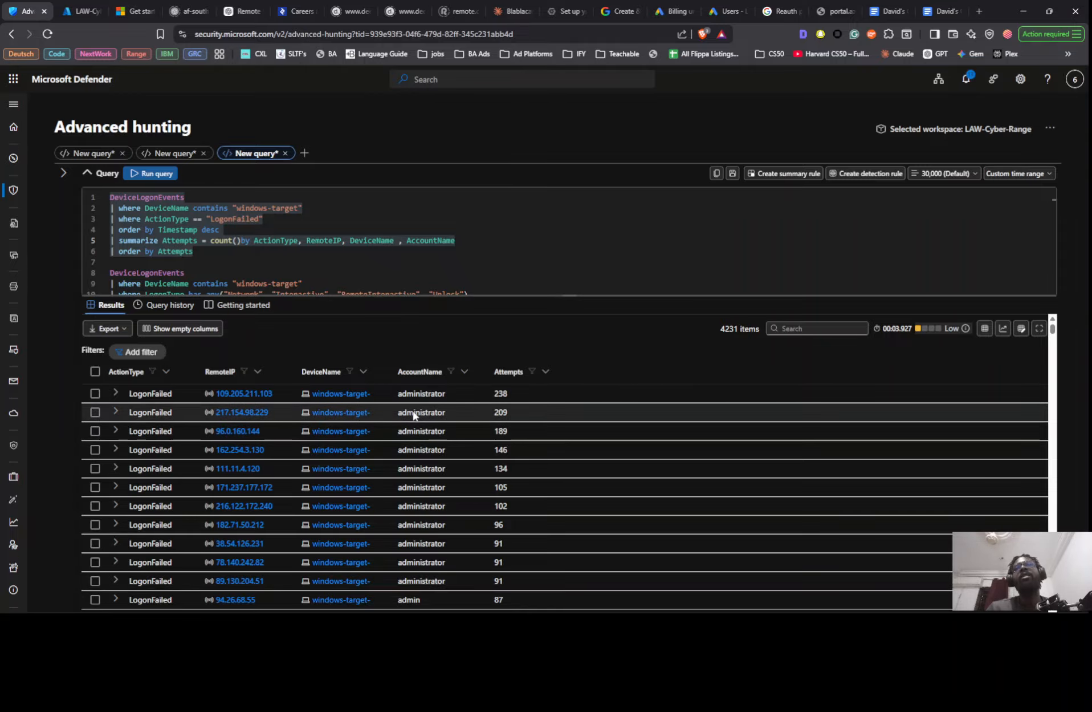
- Review the AccountName and Attempts values across the failed-logon results grouped by account
scroll(416, 411, "down", 2)
scroll(417, 411, "down", 1)
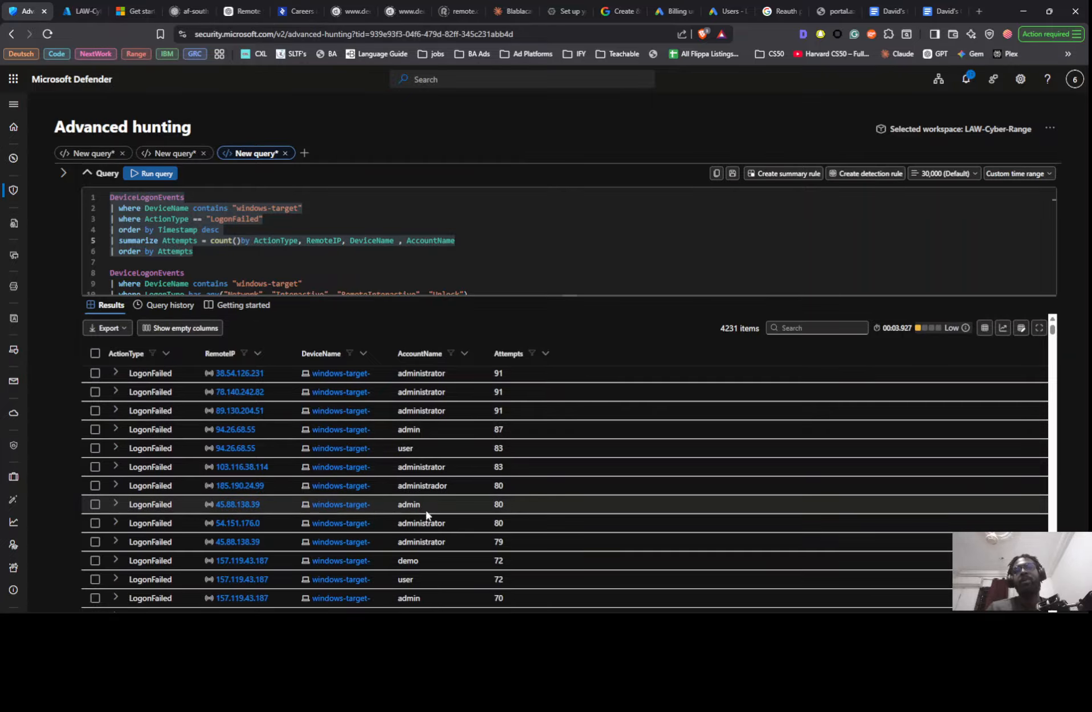
scroll(419, 490, "down", 2)
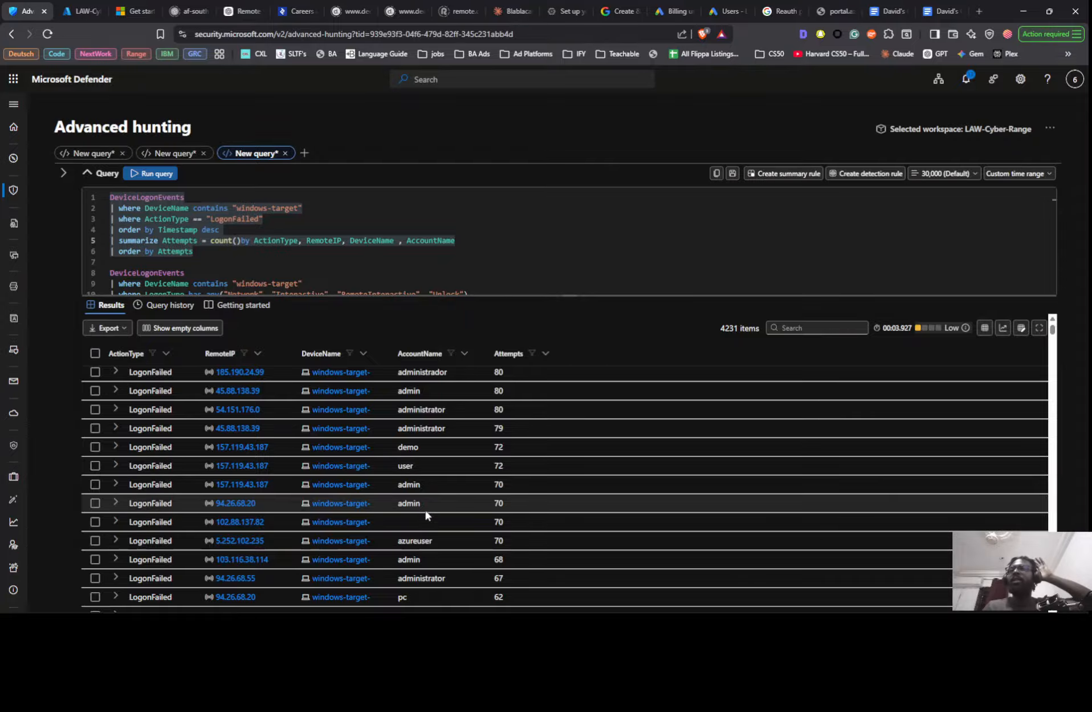
scroll(428, 515, "down", 5)
scroll(427, 515, "down", 10)
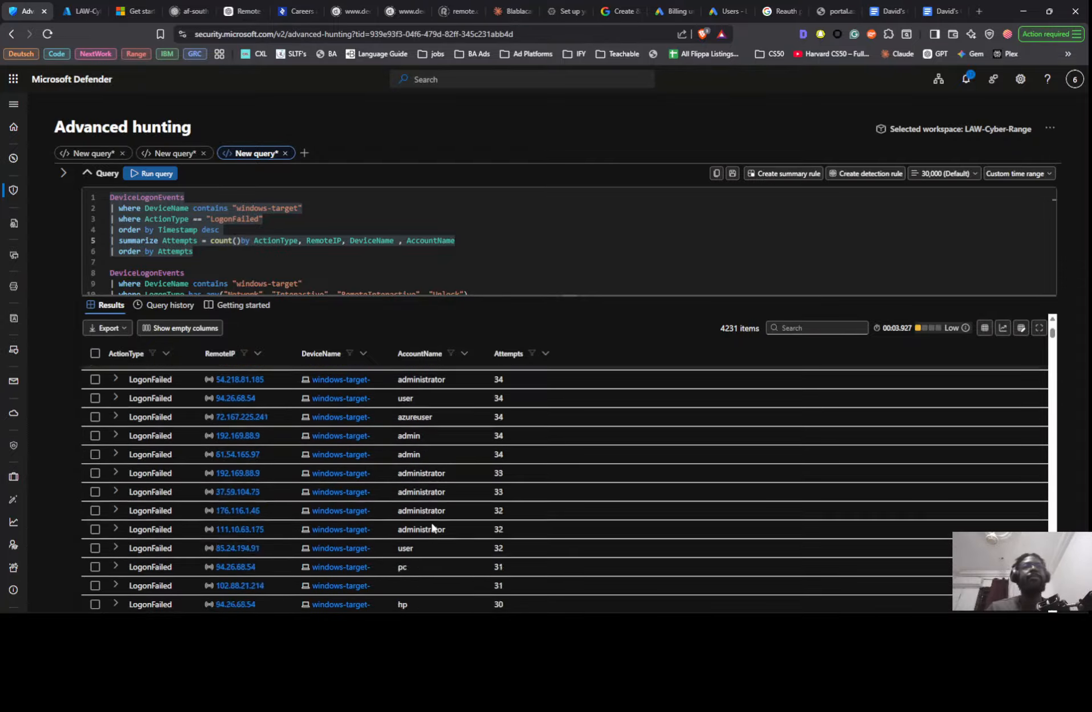
scroll(419, 523, "up", 15)
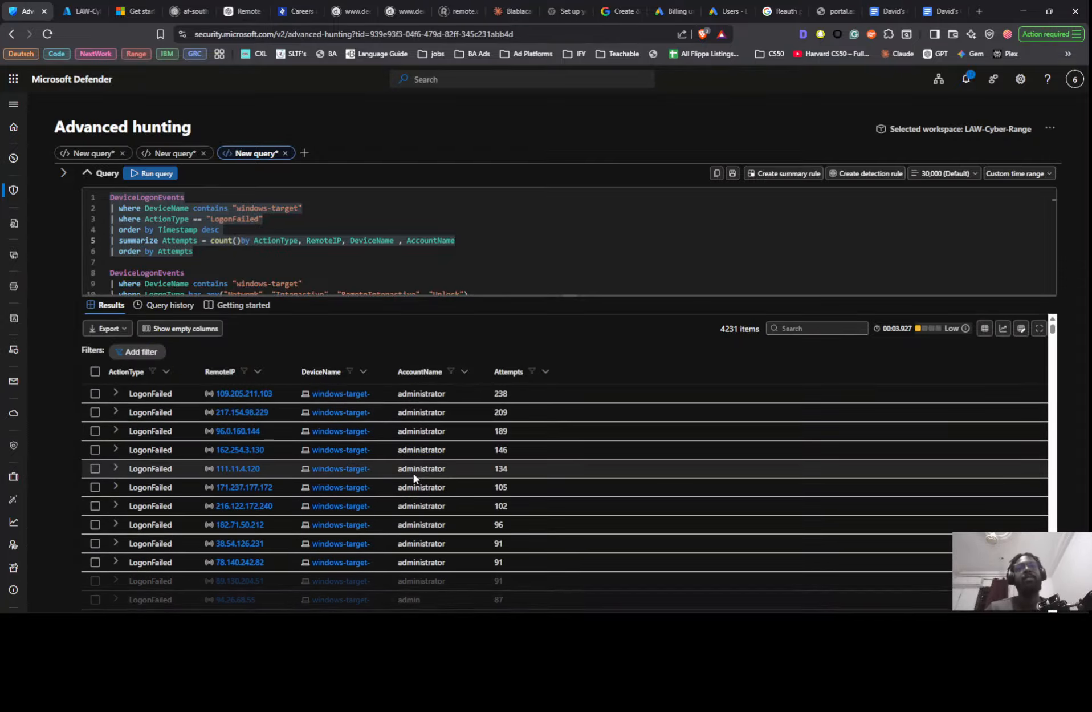
right_click(531, 393)
left_click(515, 239)
- Switch to the Notion timeline findings and examine the failed-logon query and its results screenshot, then return to Defender
key("alt+Tab")
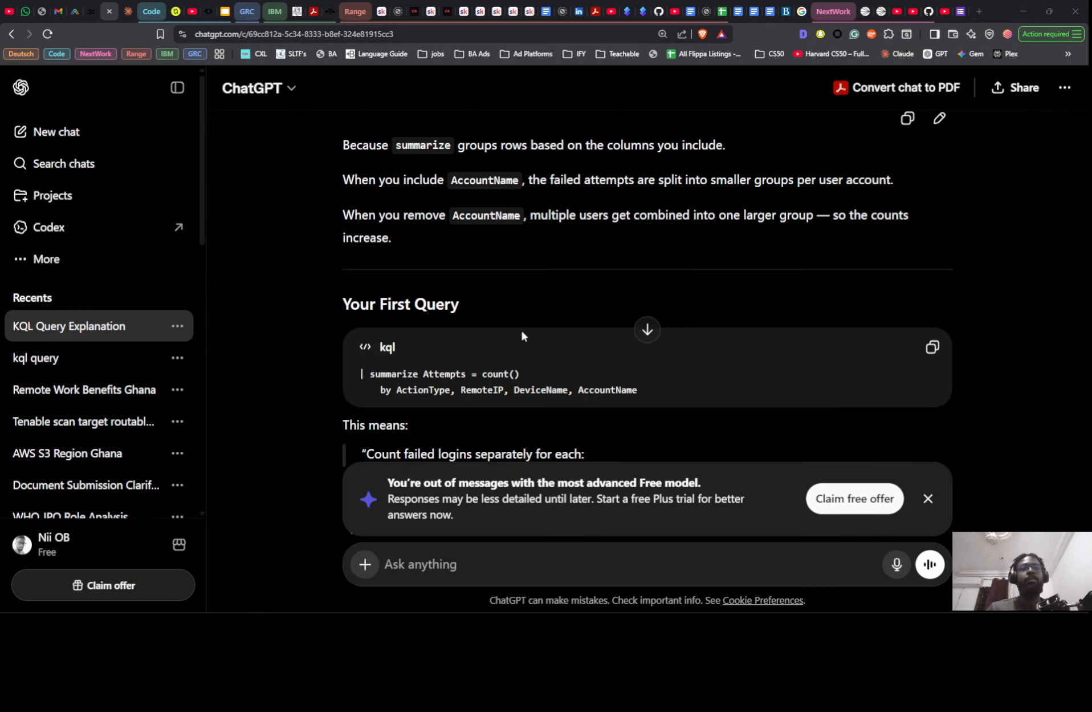
key("alt+Tab")
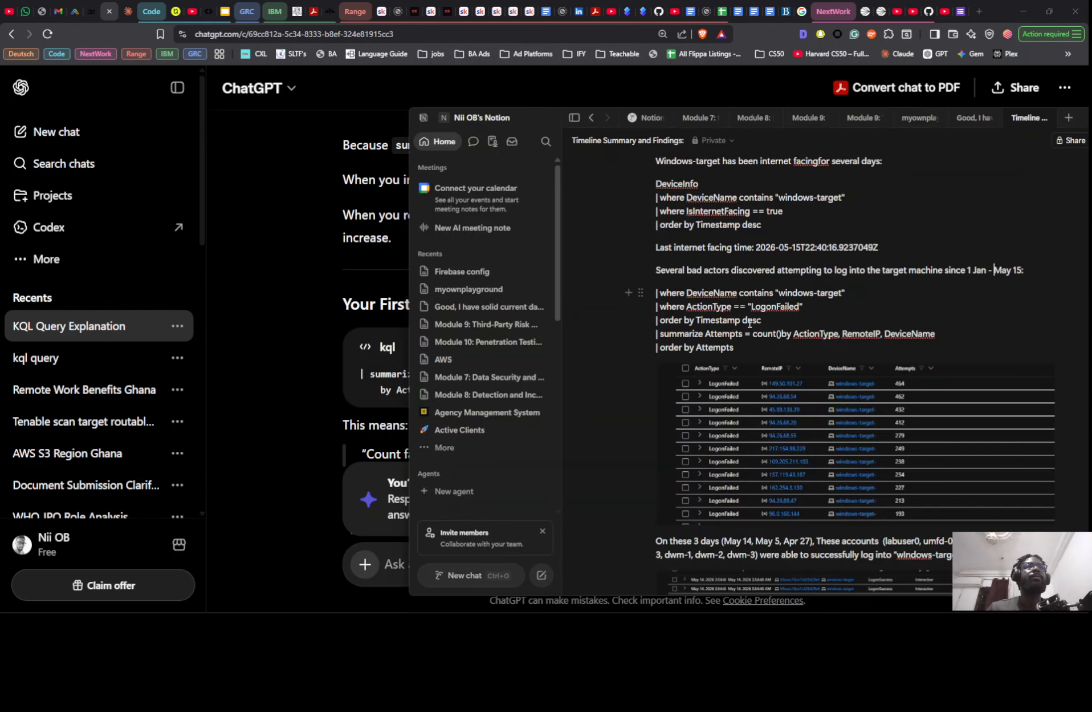
scroll(766, 365, "down", 2)
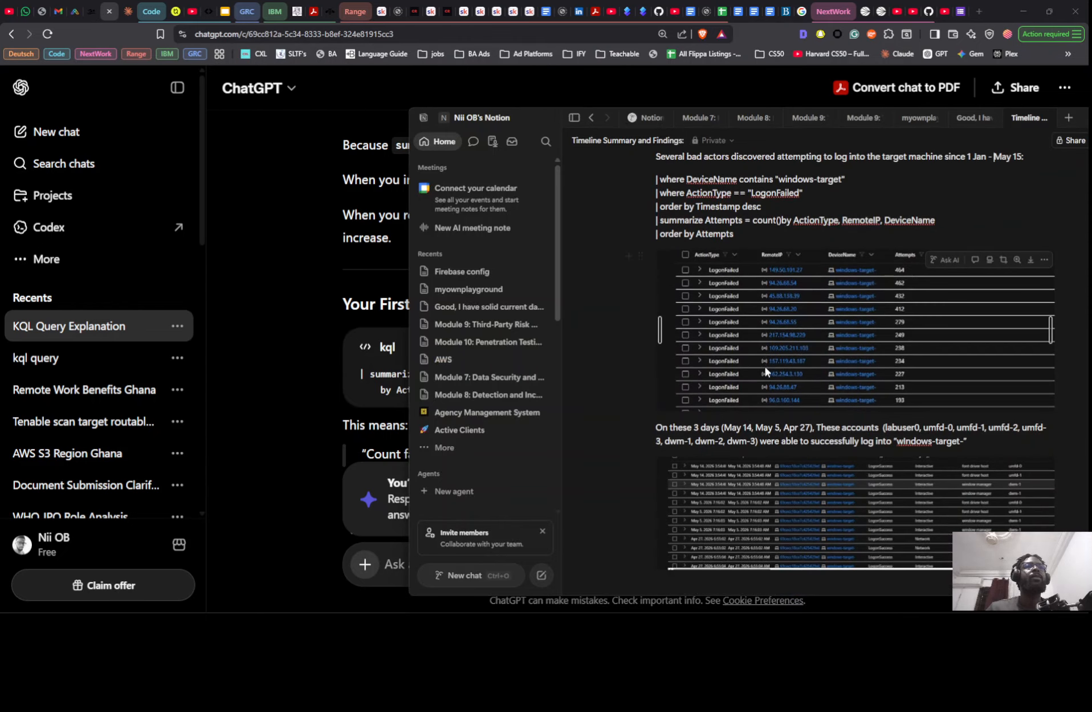
scroll(765, 369, "up", 2)
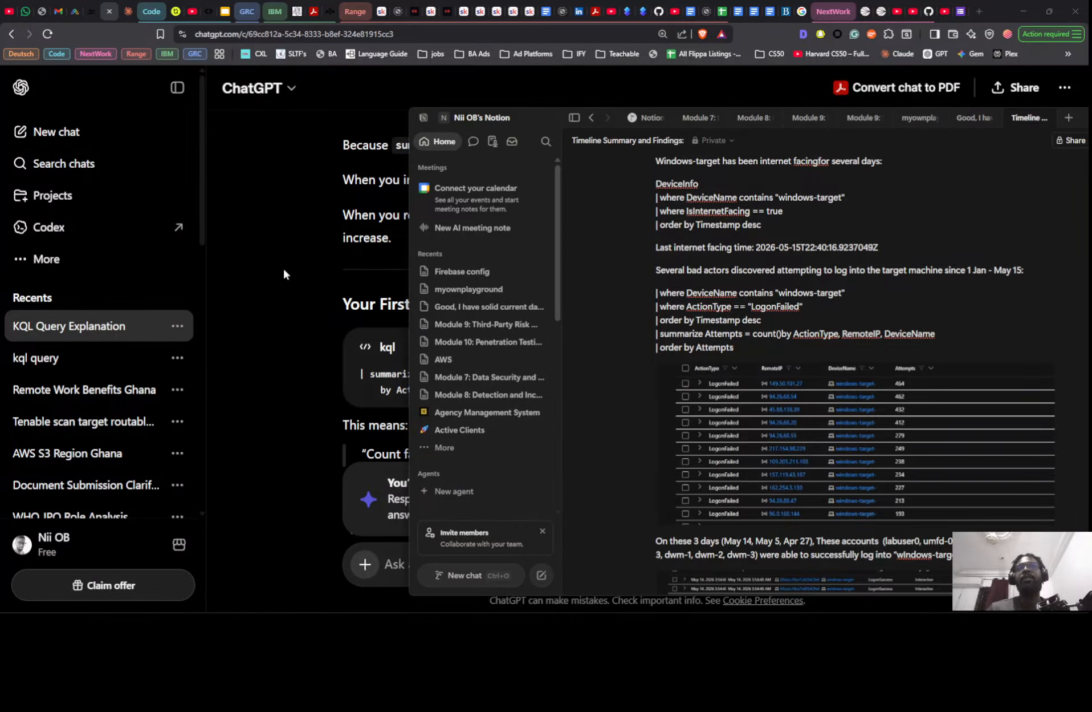
key("alt+Tab")
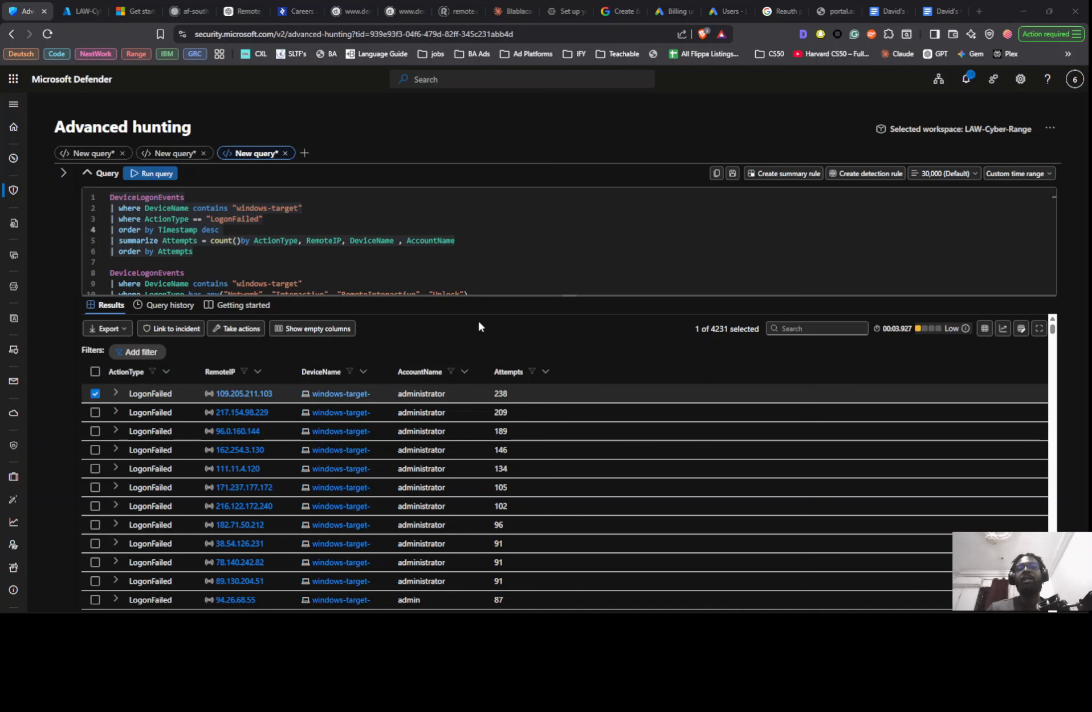
- Enlarge the failed-logon screenshot in Notion, place the window beside Defender, and compare its RemoteIP and Attempts values with the current results
key("alt+Tab")
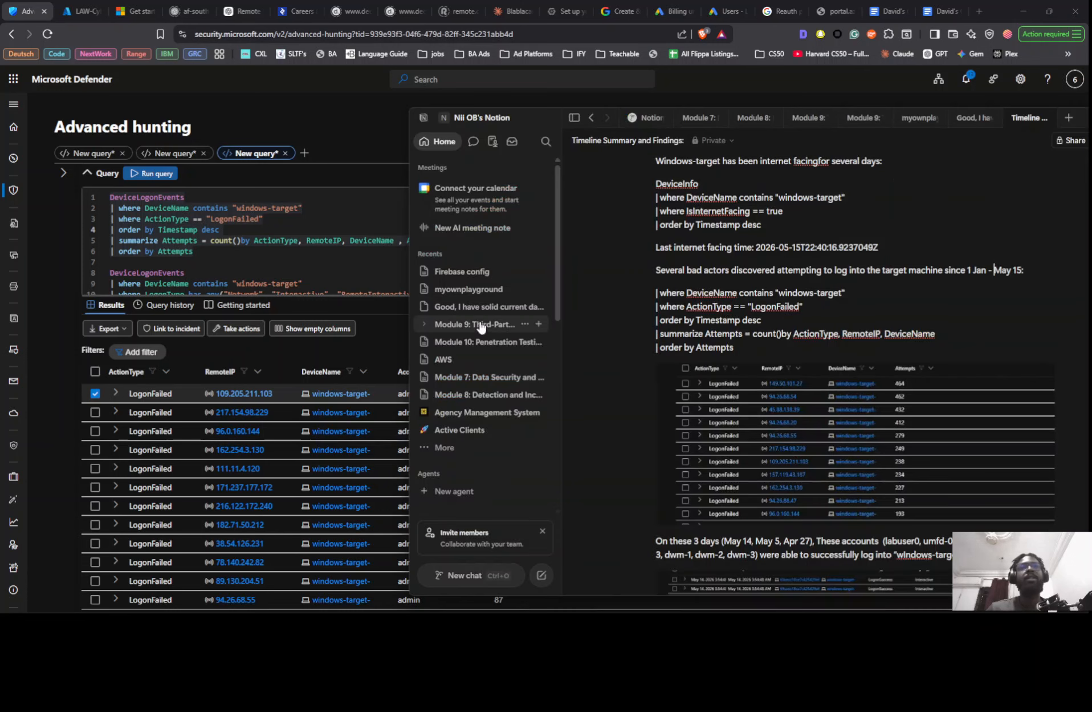
left_click(801, 391)
double_click(826, 407)
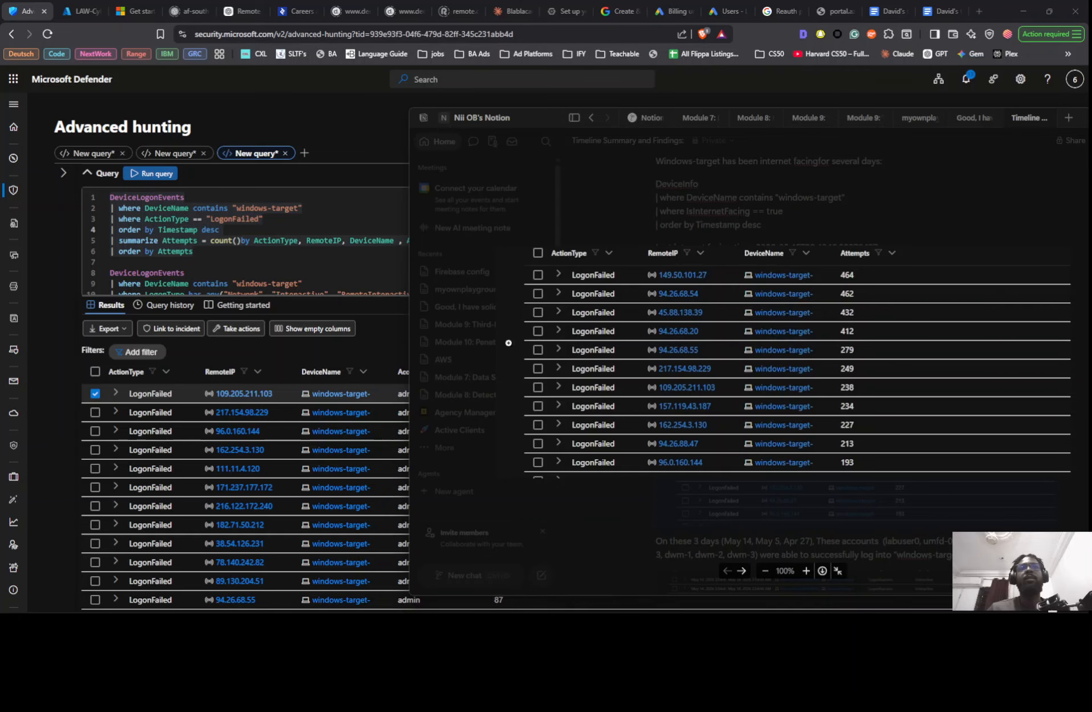
left_click(400, 411)
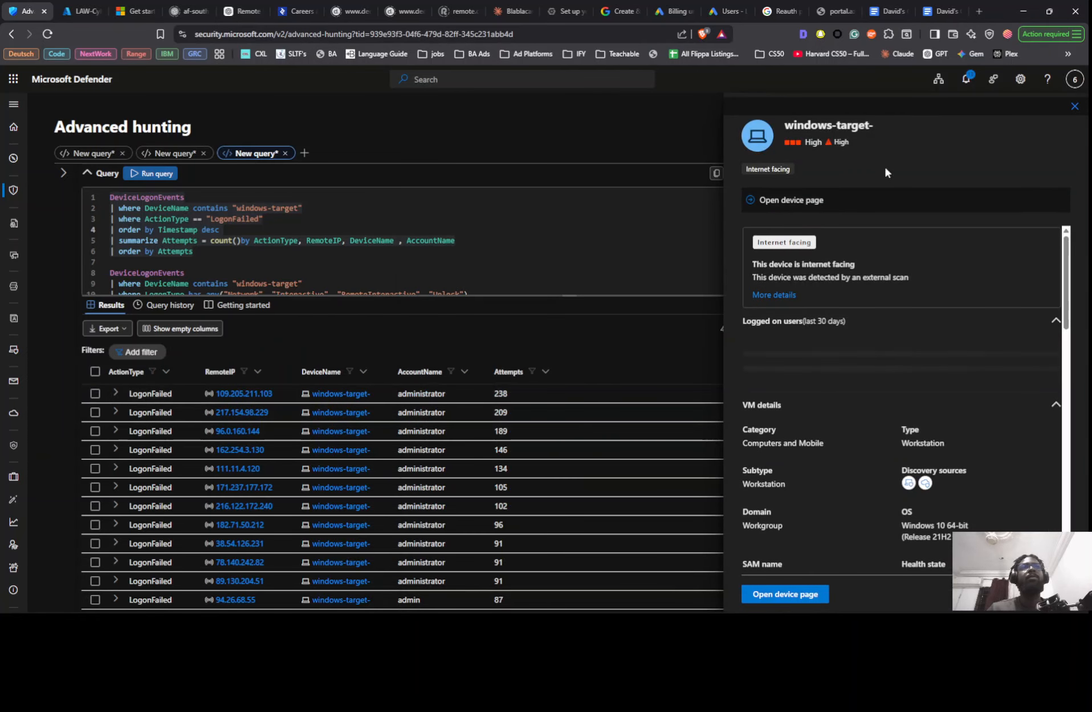
left_click(1075, 106)
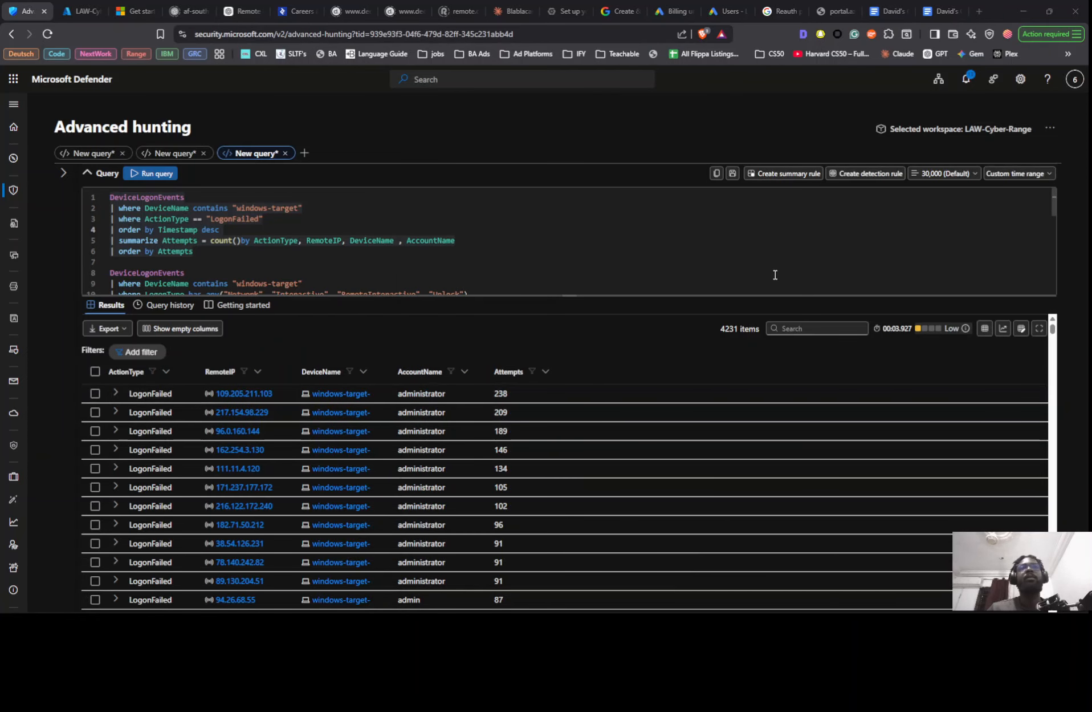
key("alt+Tab")
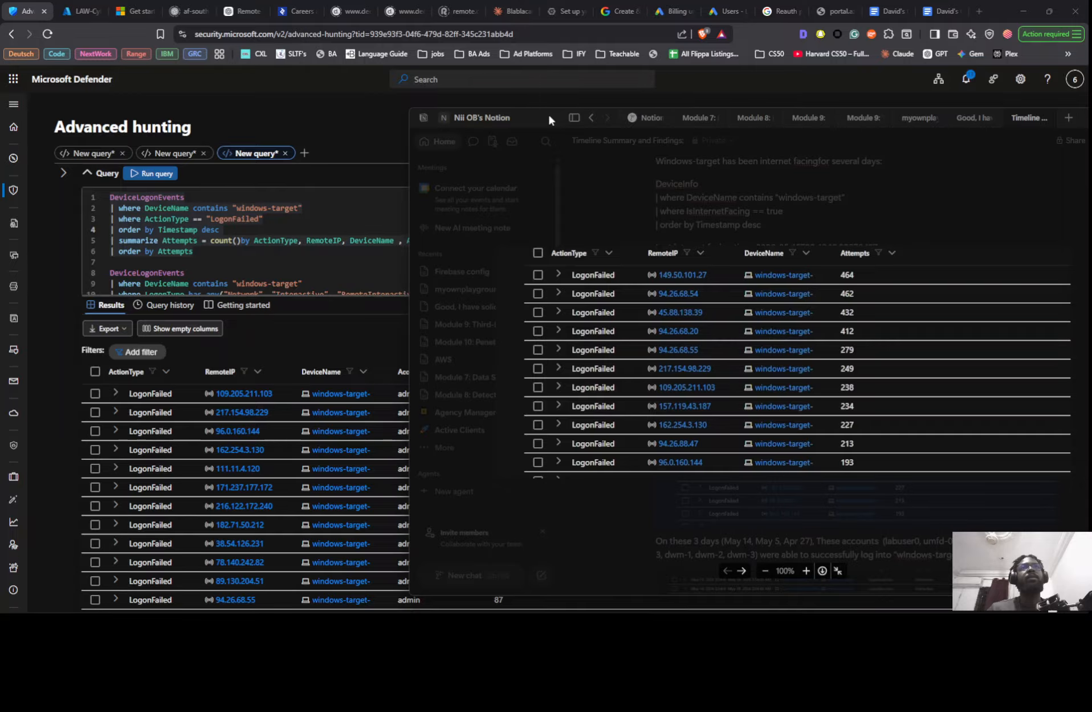
left_click_drag(546, 121, 673, 117)
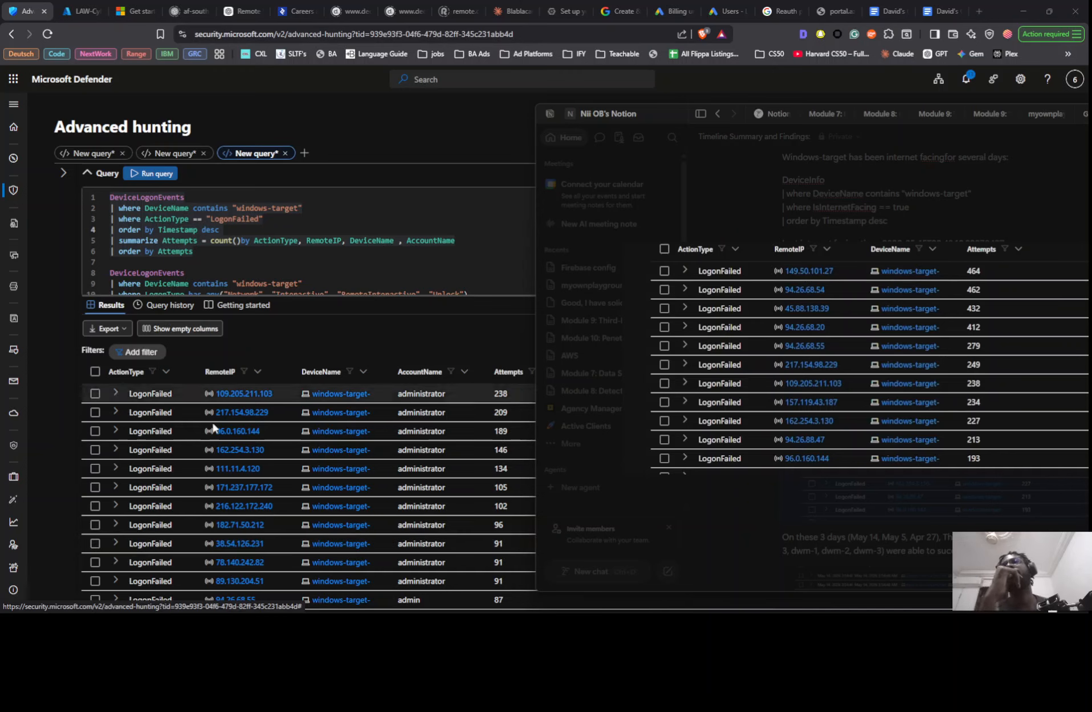
scroll(273, 460, "down", 2)
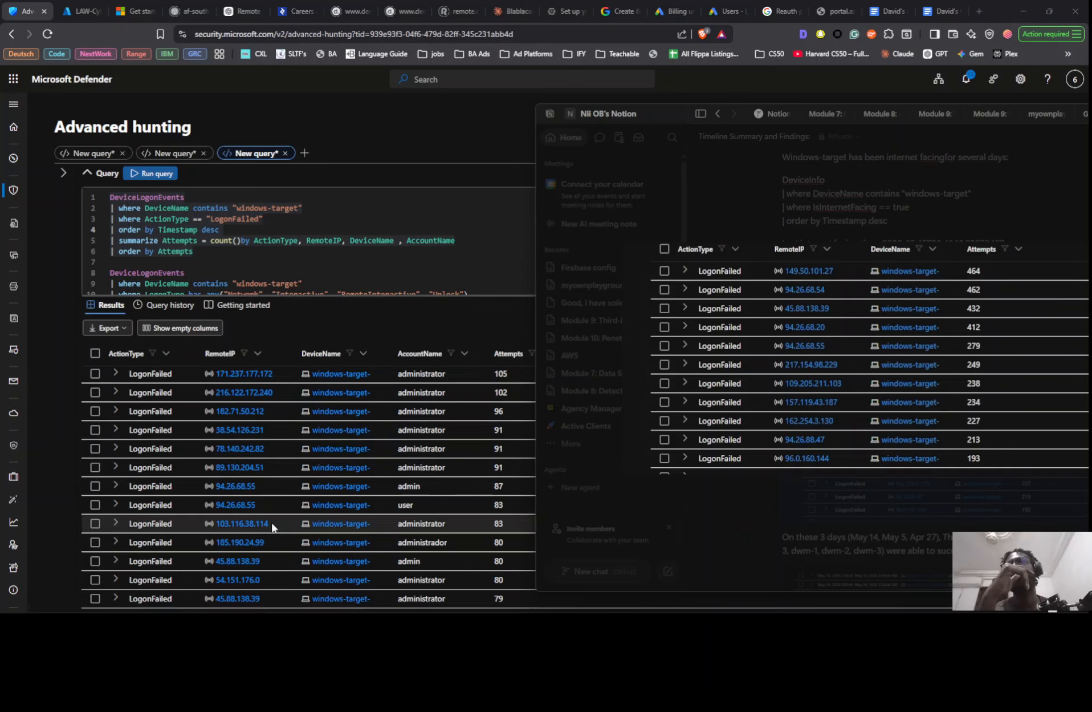
scroll(267, 551, "up", 2)
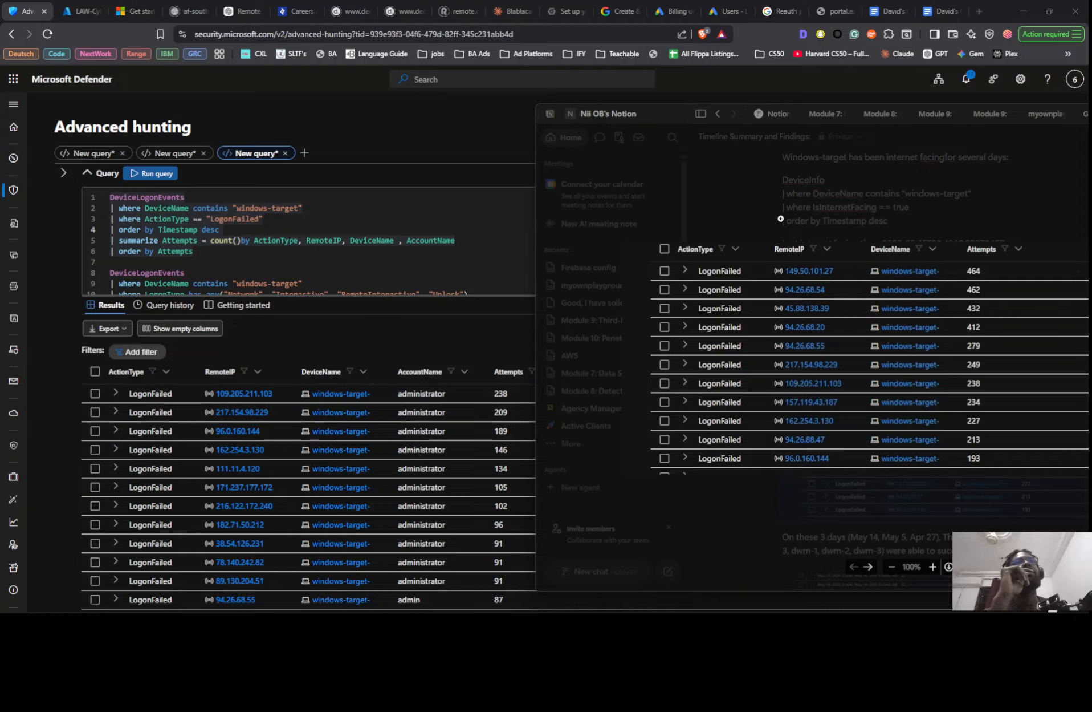
left_click(758, 207)
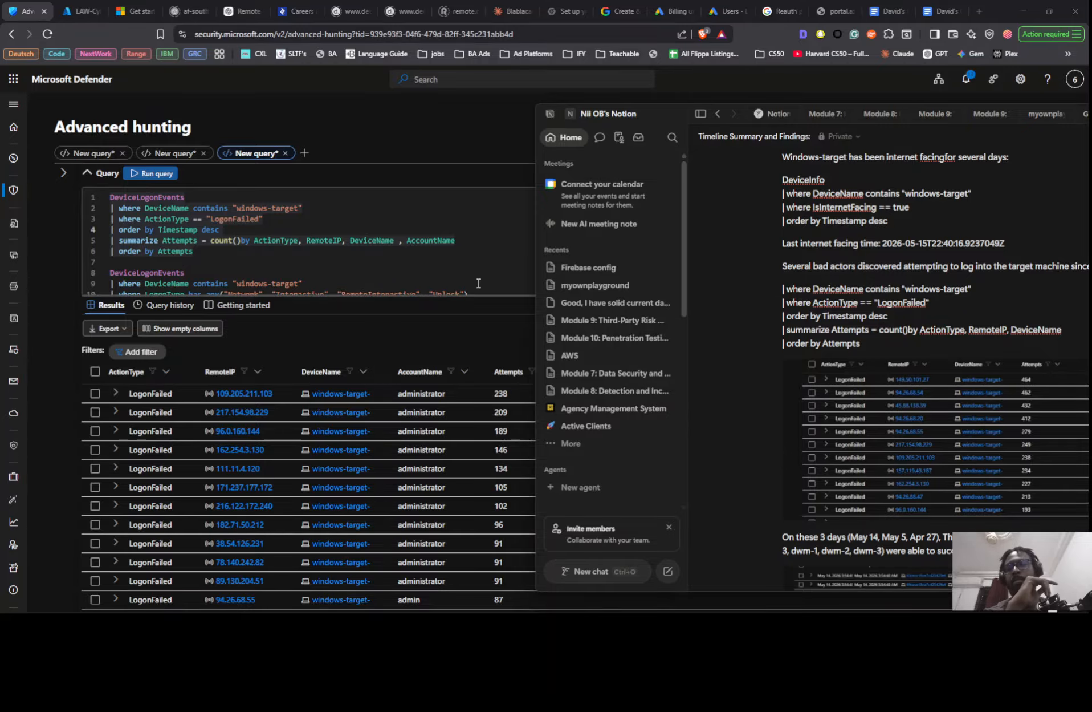
- Switch to the threat hunt notes in Google Docs and examine the queries for the top 10 IPs with the most logon failures
key("alt+Tab")
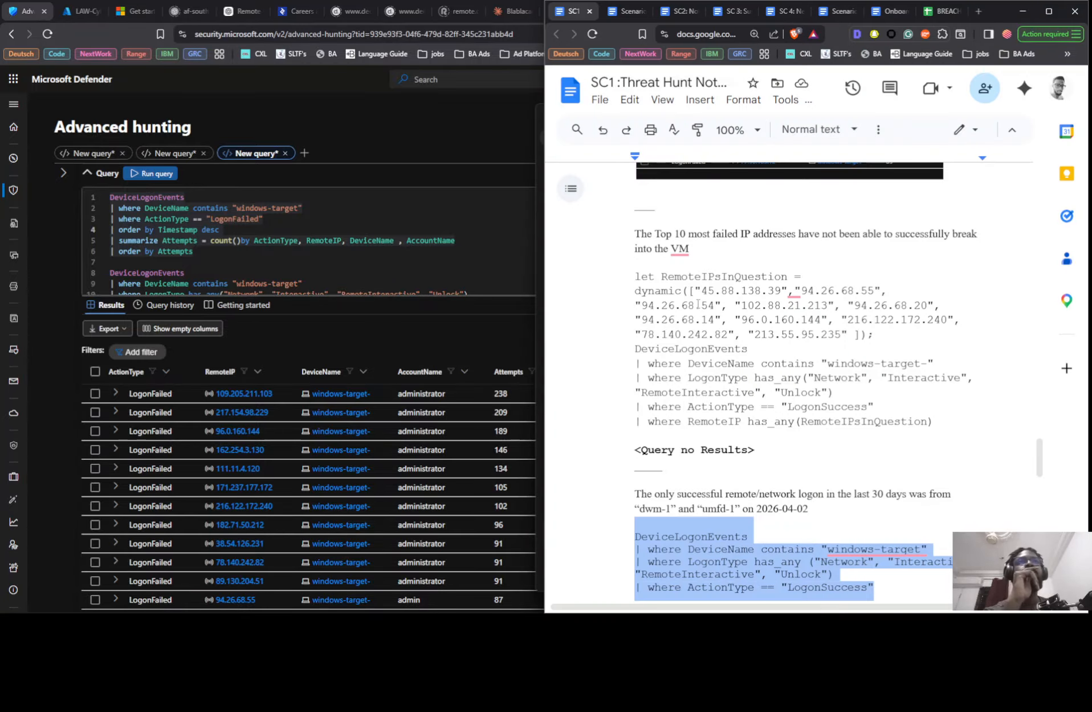
scroll(701, 307, "up", 2)
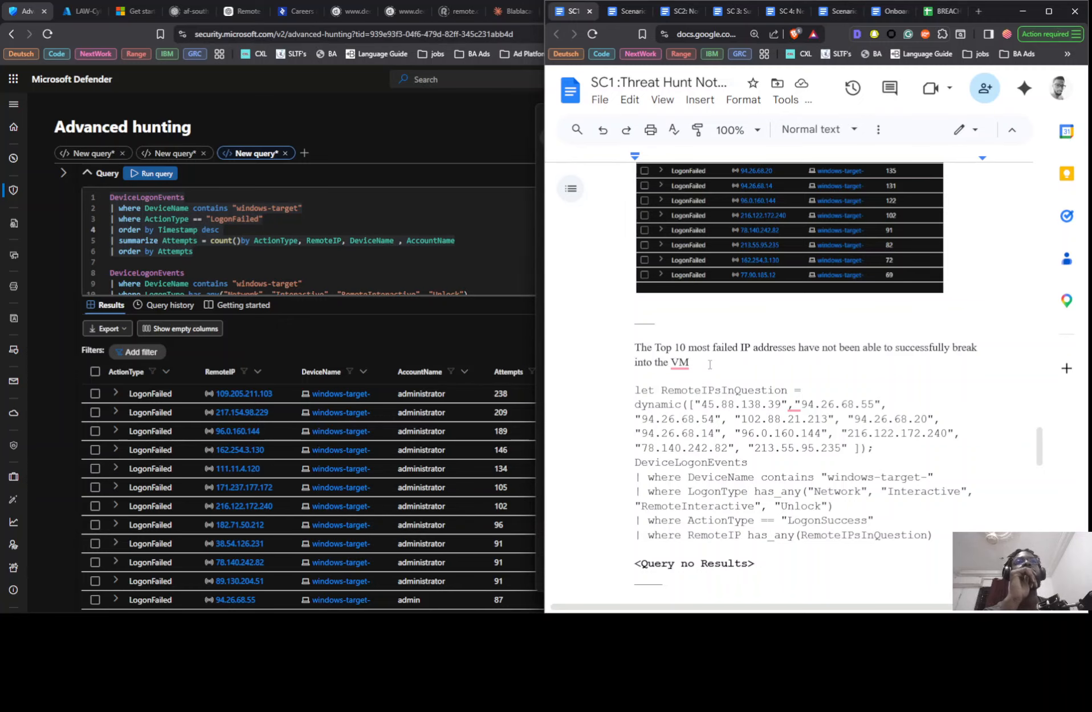
scroll(701, 303, "up", 15)
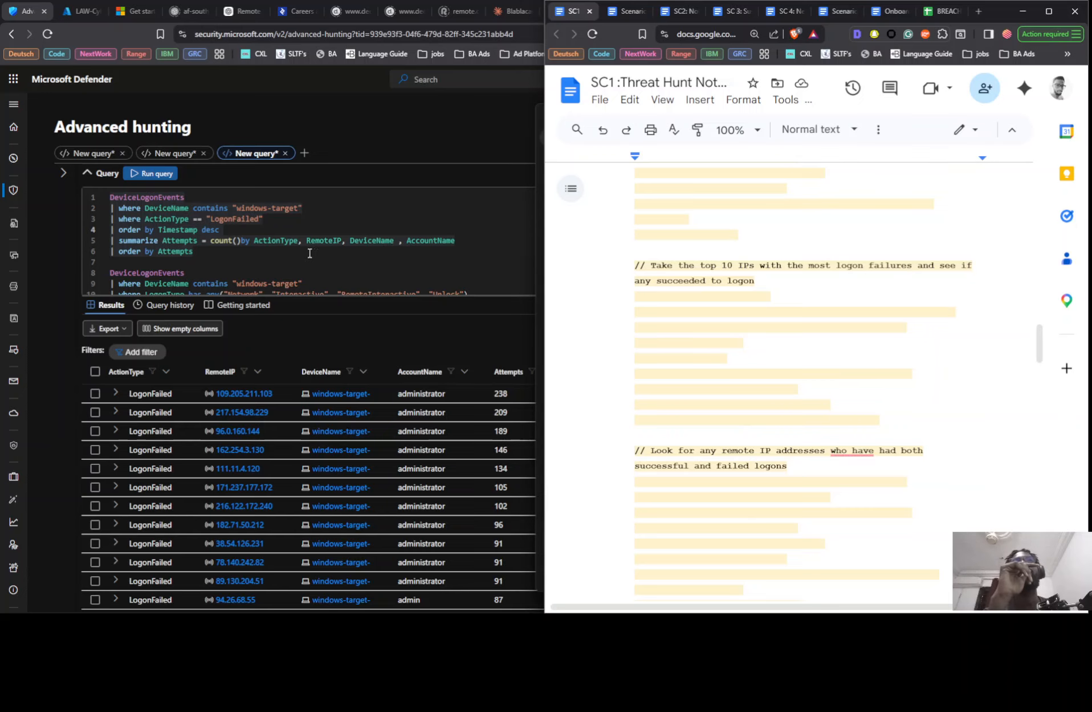
- Return to Defender and delete the commented RemoteIP filter, the order by and the commented summarize lines from the LogonSuccess query
scroll(462, 257, "down", 5)
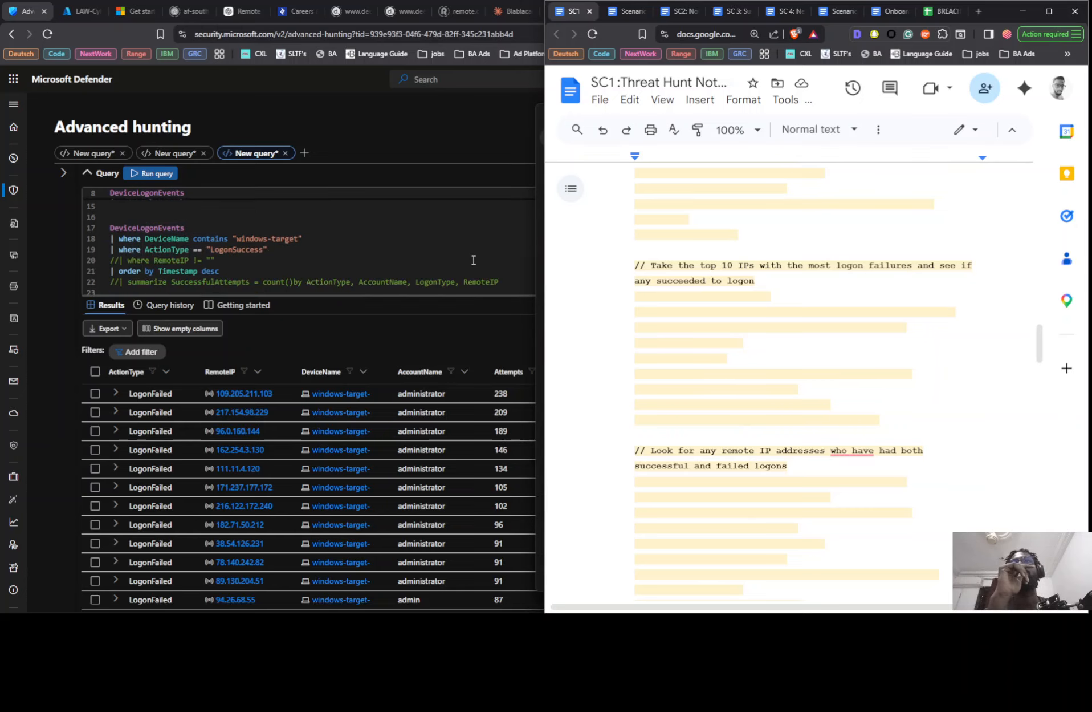
key("super+Up")
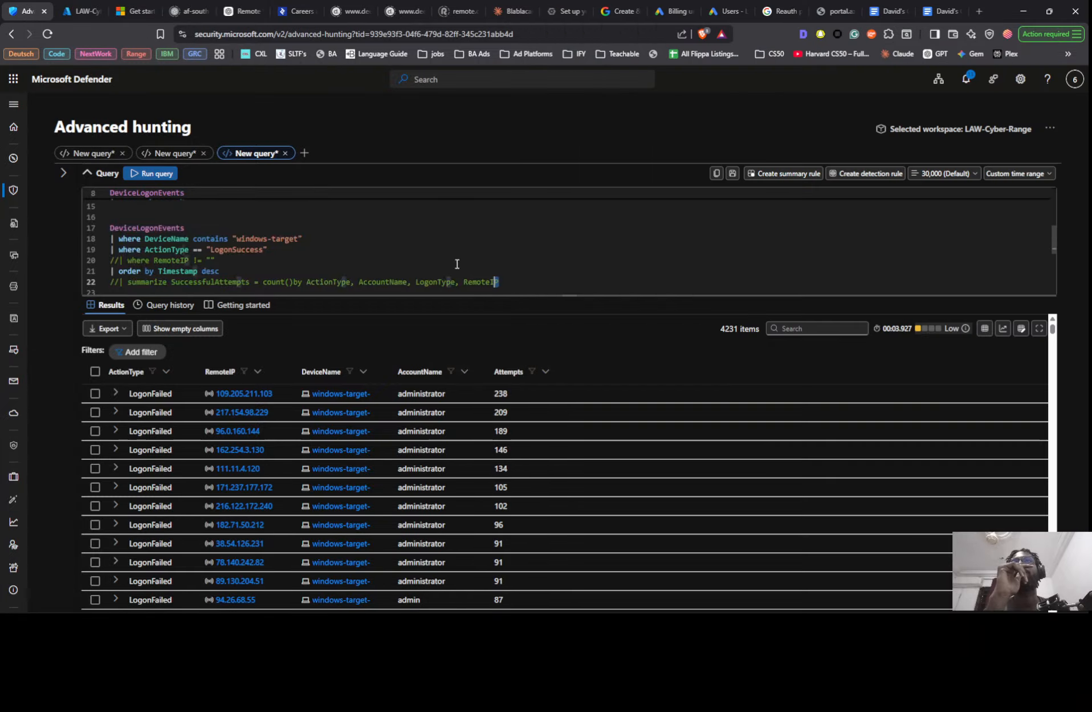
left_click_drag(505, 282, 116, 247)
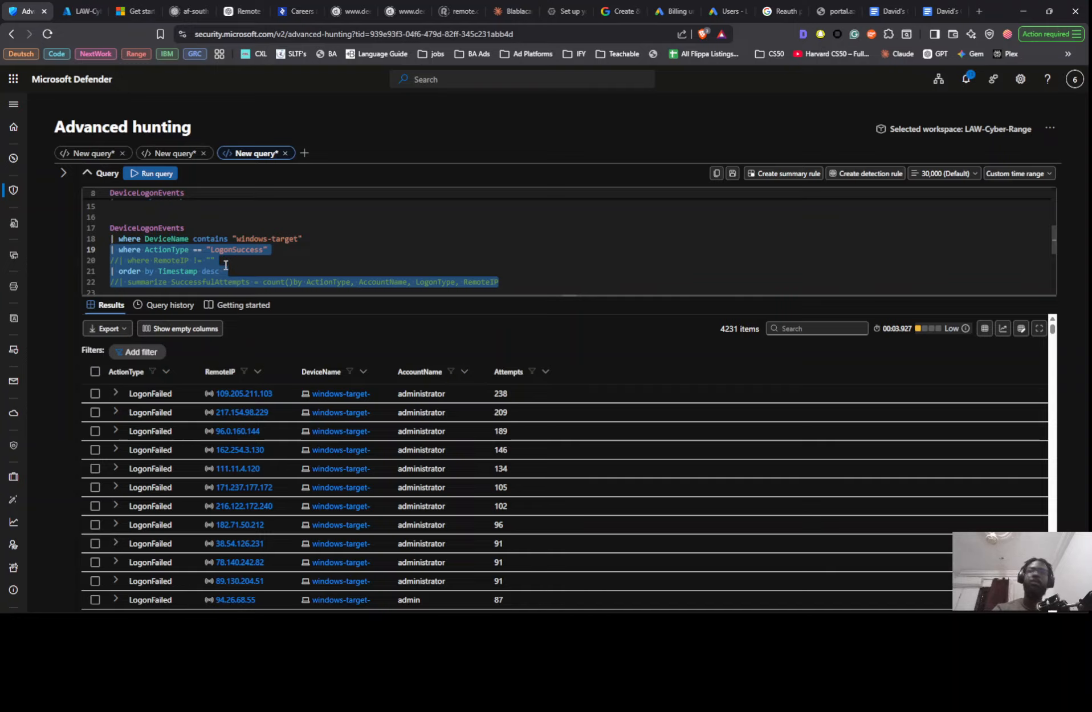
key("shift+Down")
key("BackSpace")
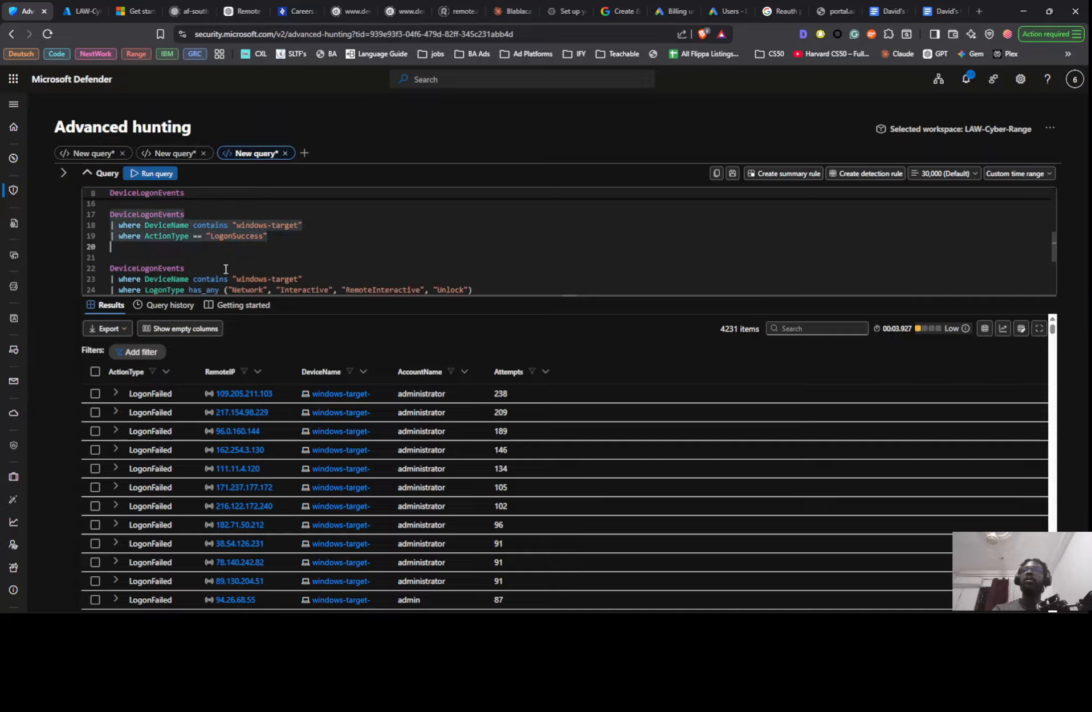
- Change the ActionType value in the query starting on line 17 to "LogonFailed"
double_click(233, 238)
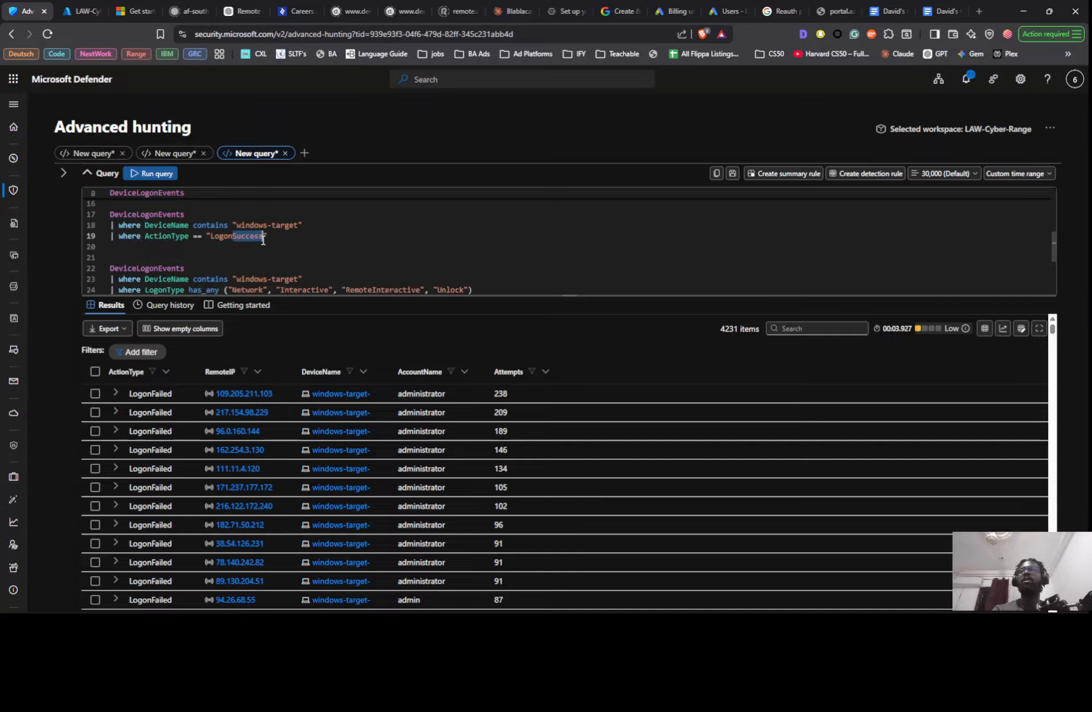
type("LogonF")
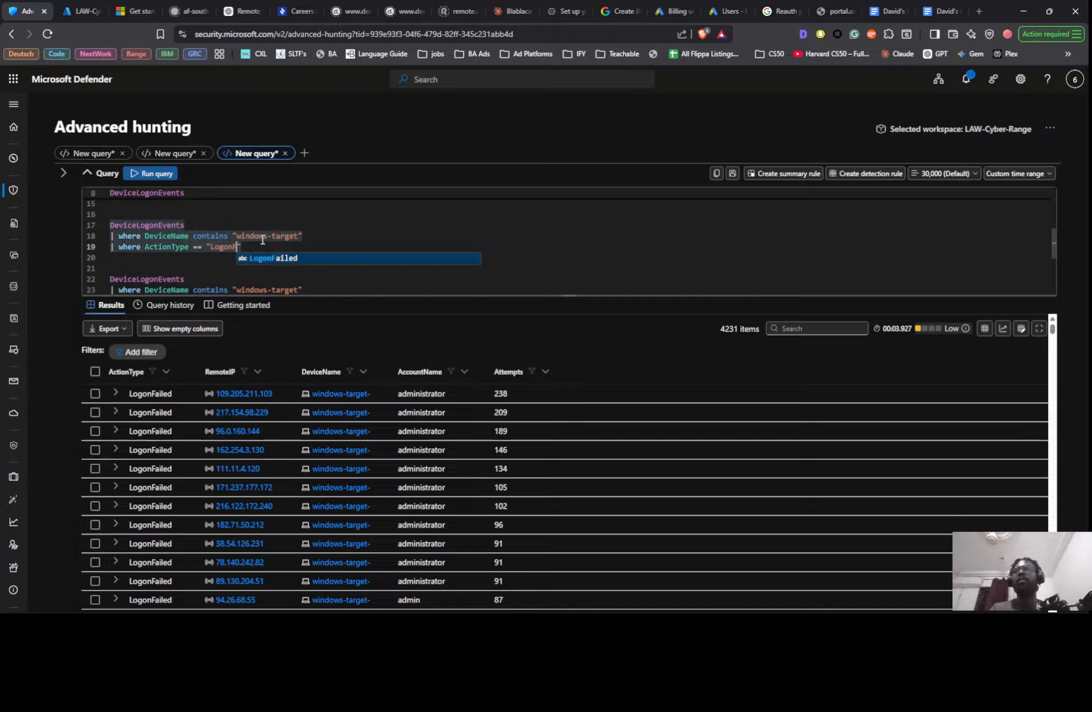
key("Tab")
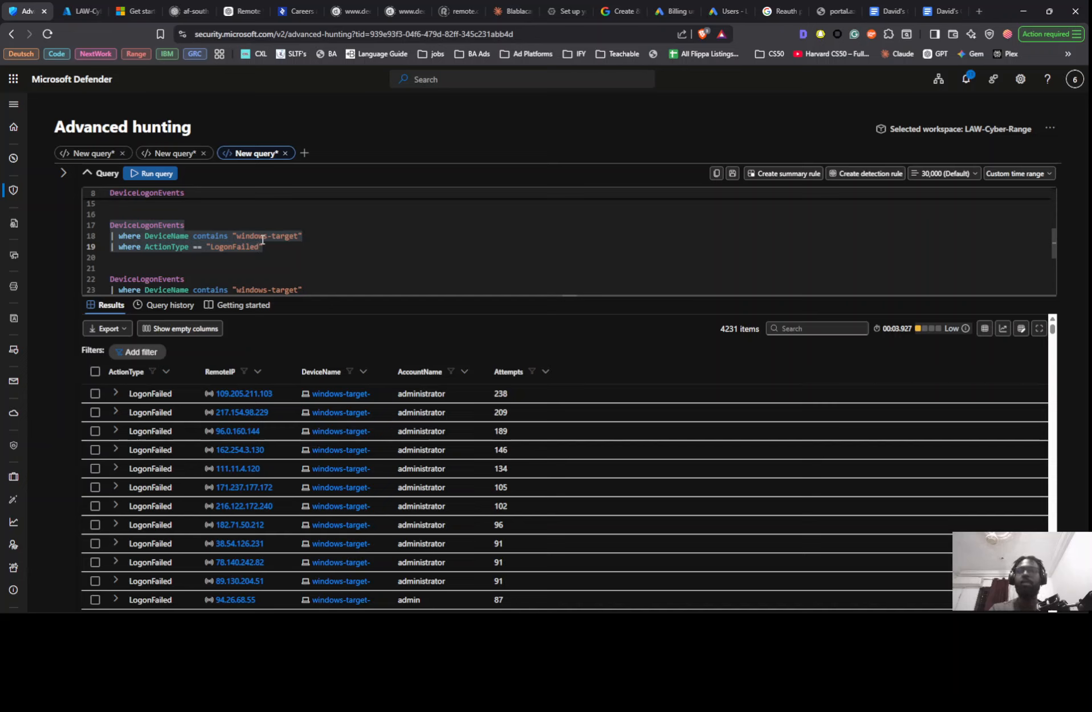
- Add a where RemoteIP has_any () filter line beneath the ActionType condition of the "LogonFailed" query on line 17
key("Return")
type("| where ")
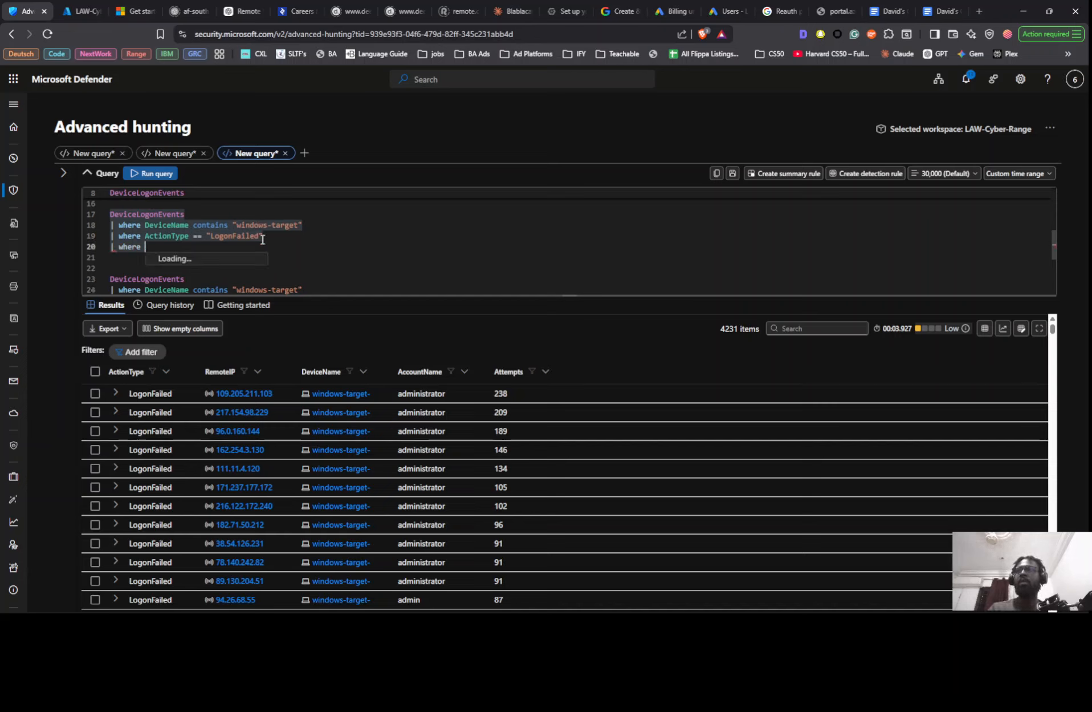
type("re")
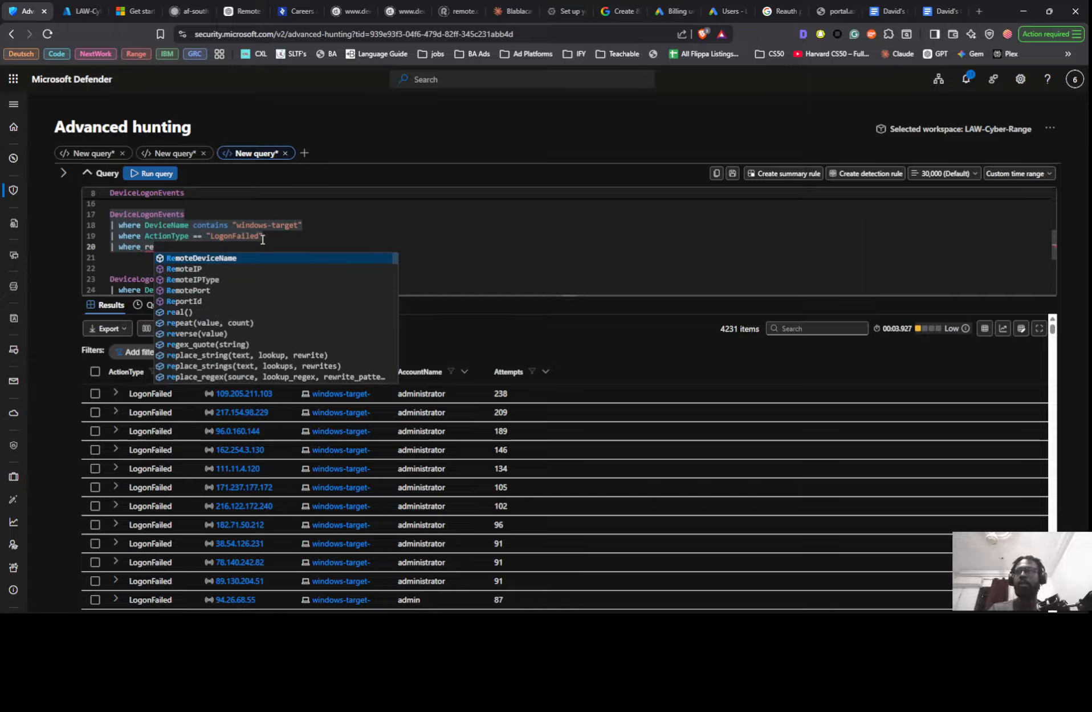
key("Down")
key("Tab")
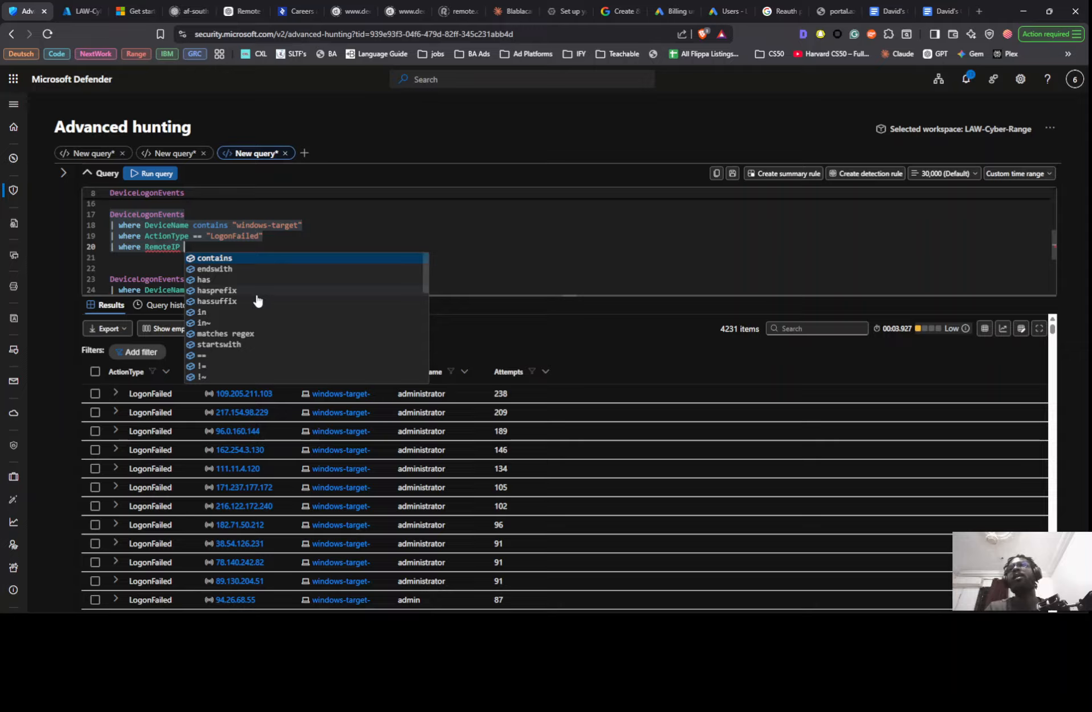
scroll(255, 301, "down", 2)
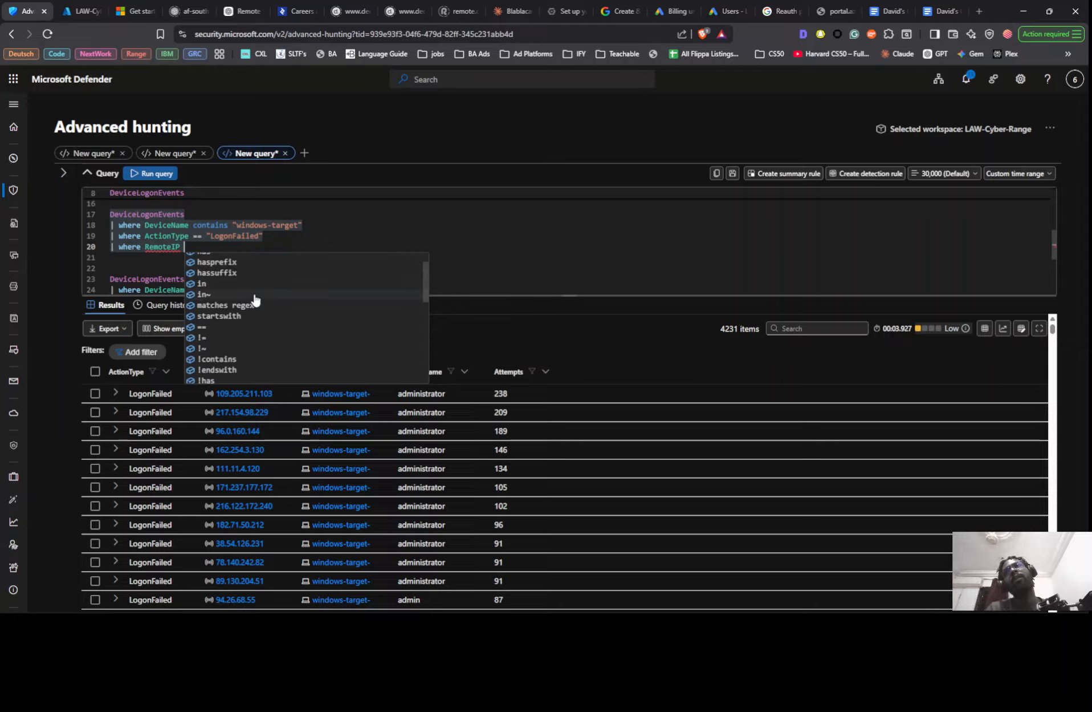
scroll(254, 300, "down", 3)
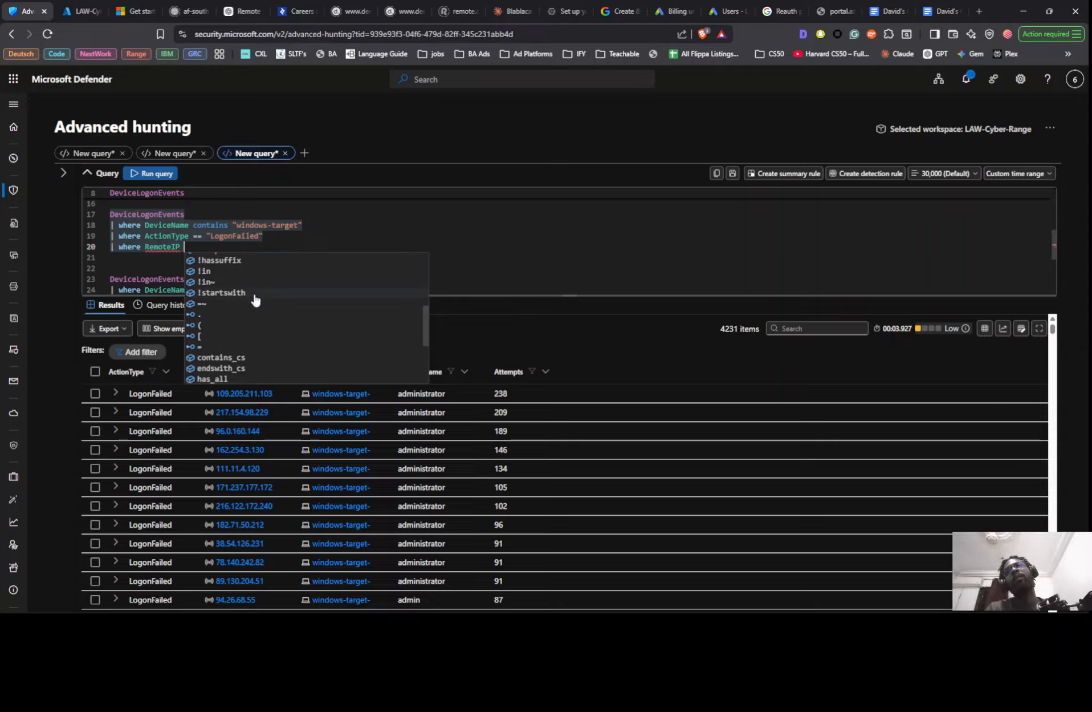
scroll(255, 300, "down", 3)
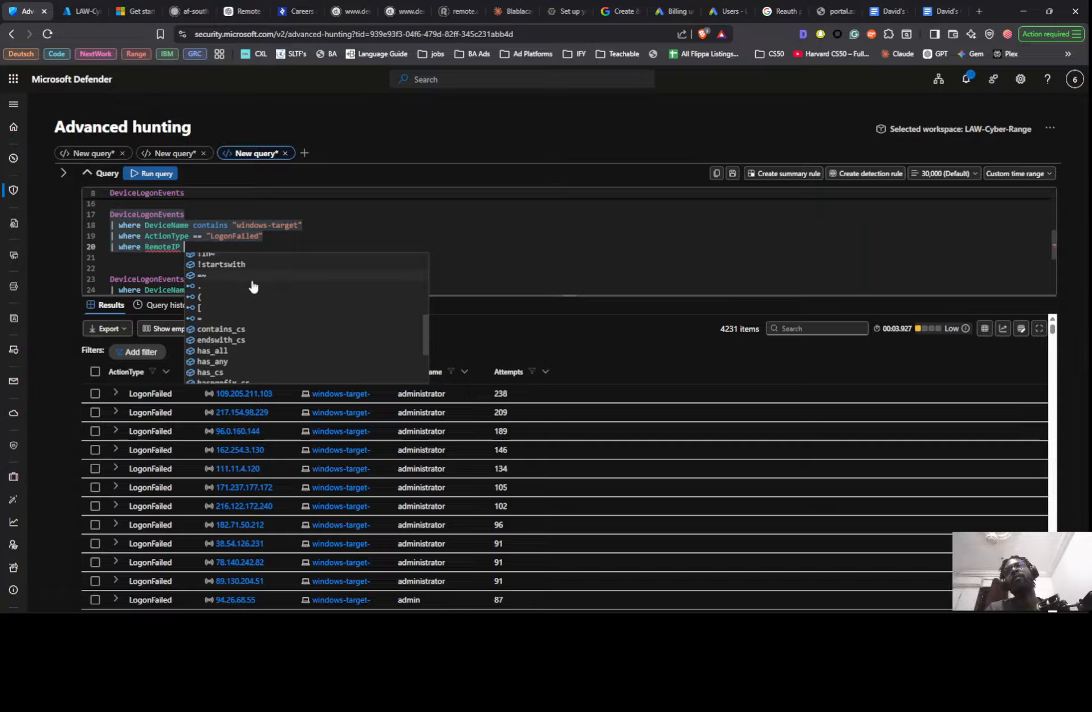
left_click(239, 334)
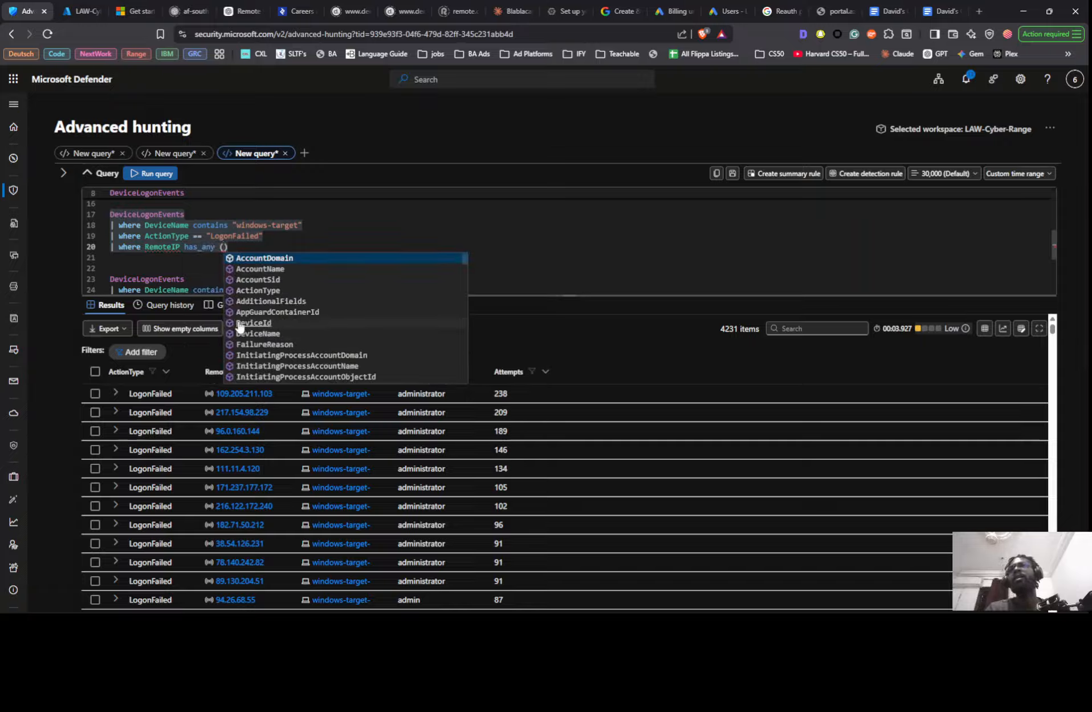
type("(")
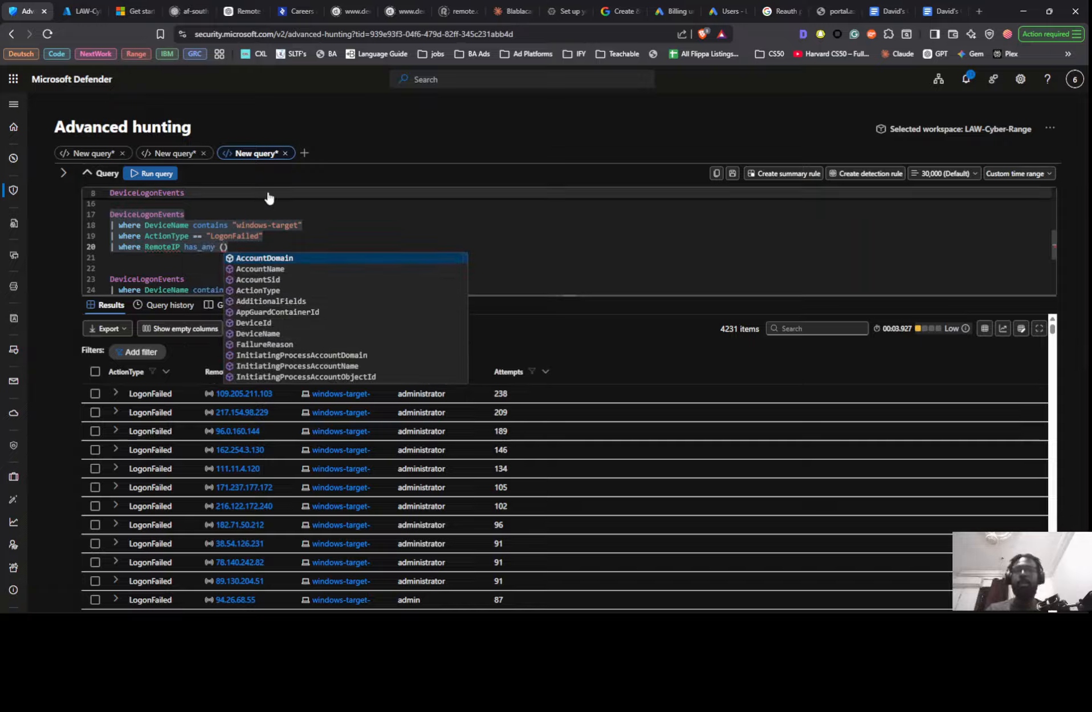
type("\"\",")
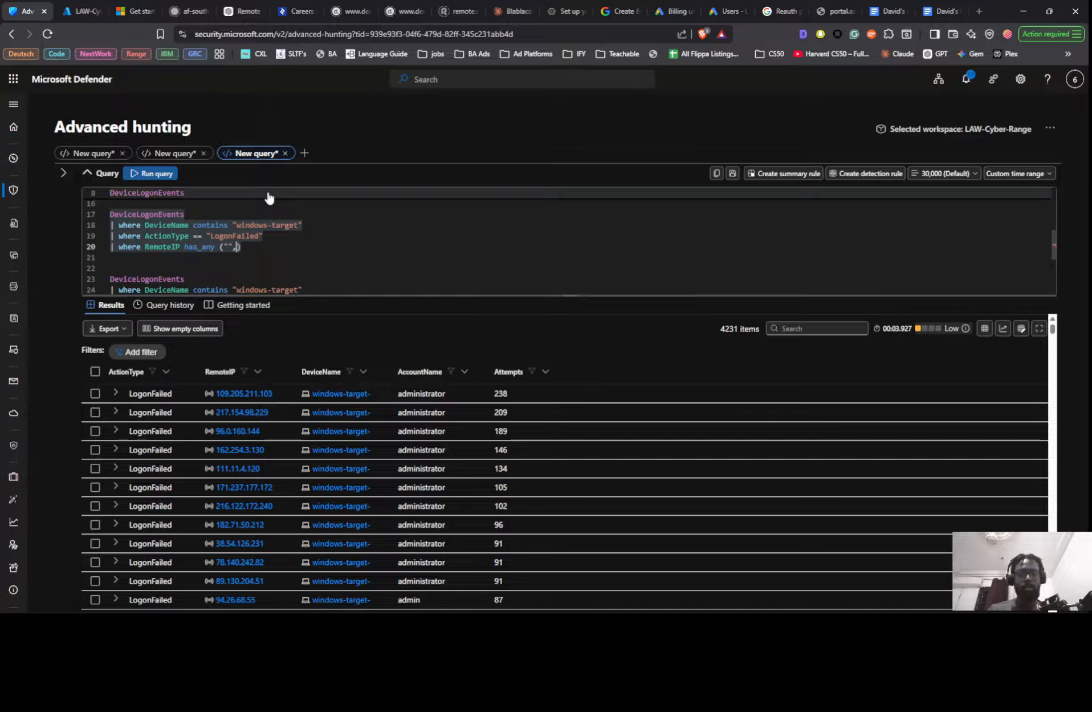
type(" \"\", ")
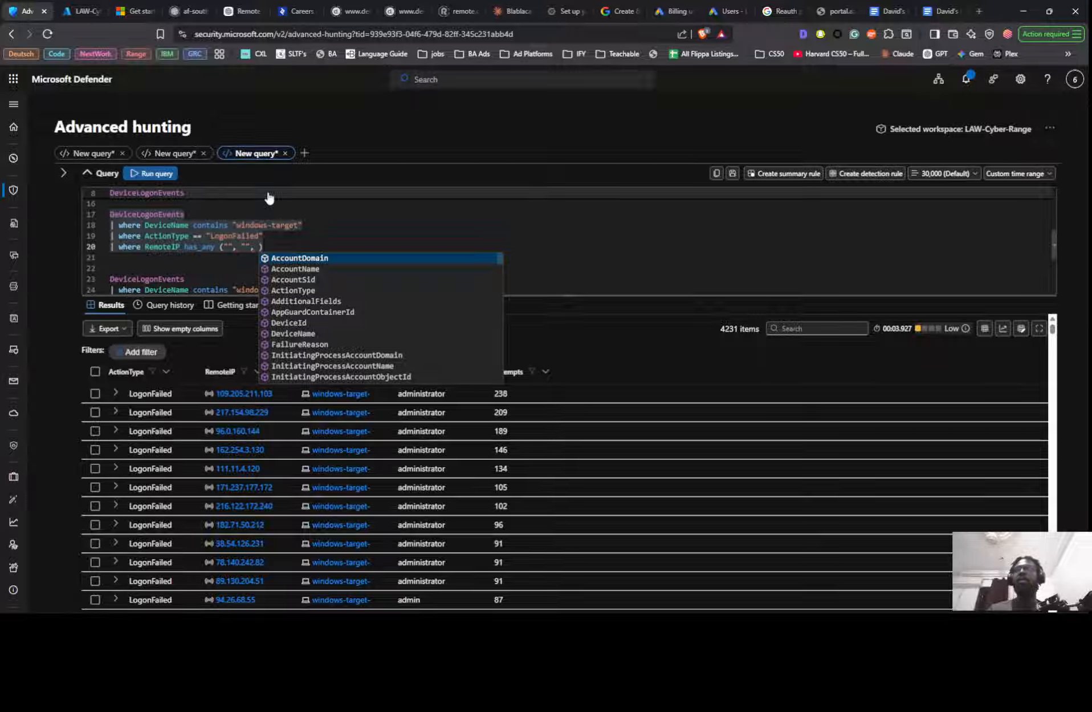
type("\"")
- Fill the has_any parentheses with ten empty quoted strings separated by commas
key("BackSpace")
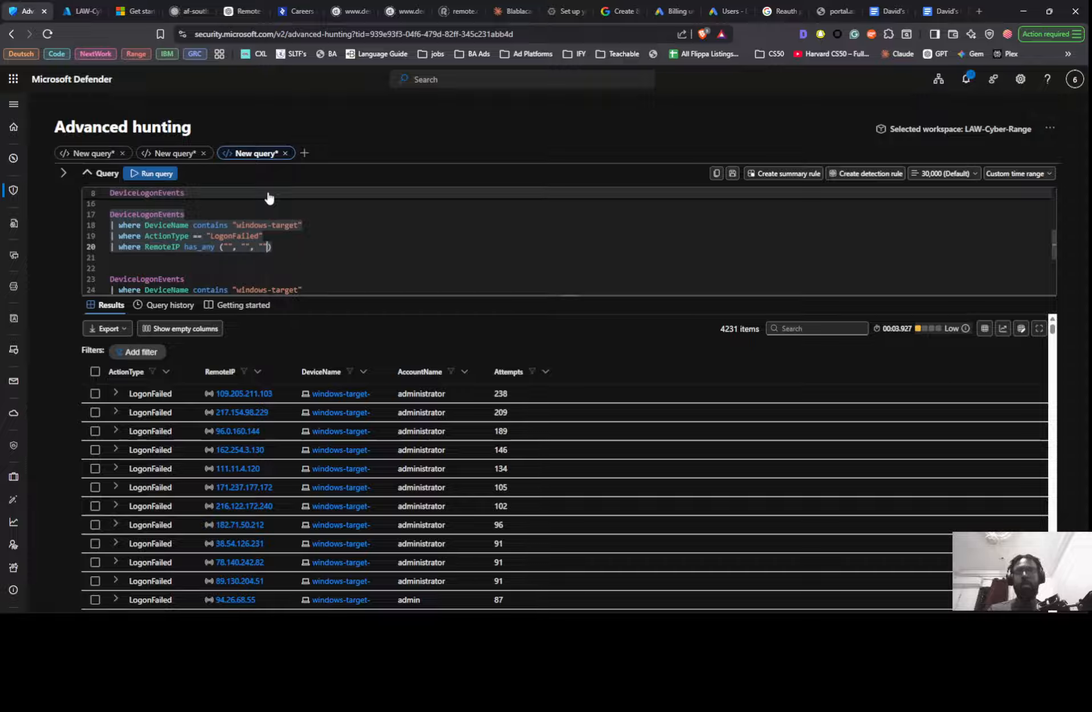
type(",")
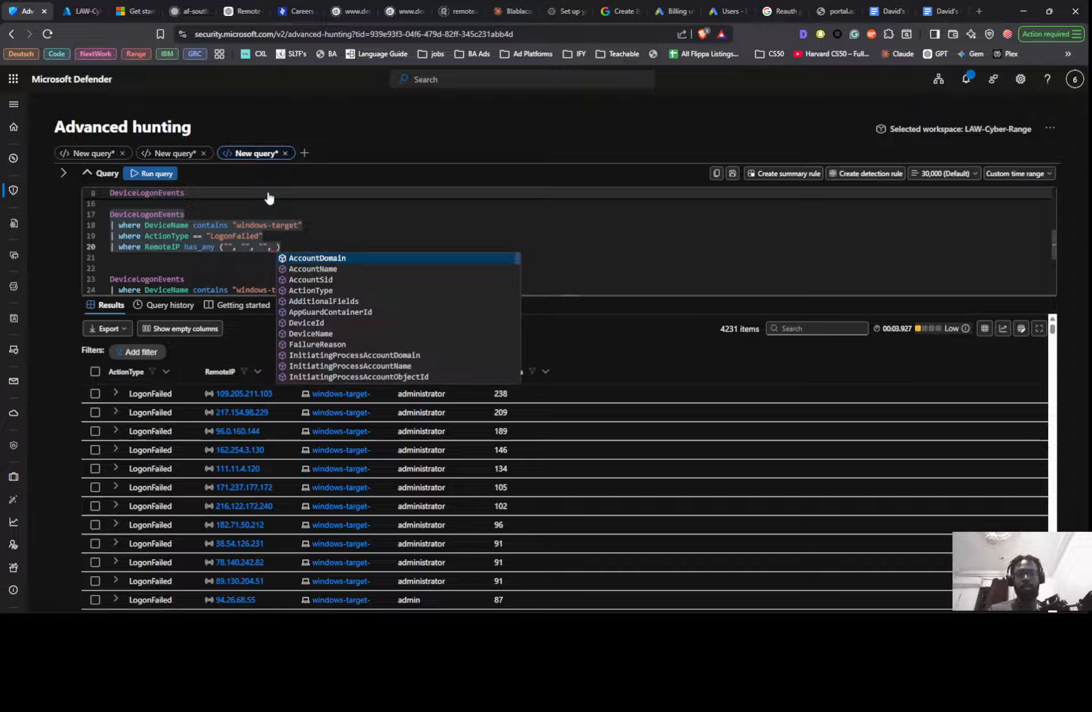
key("Escape")
type("\",")
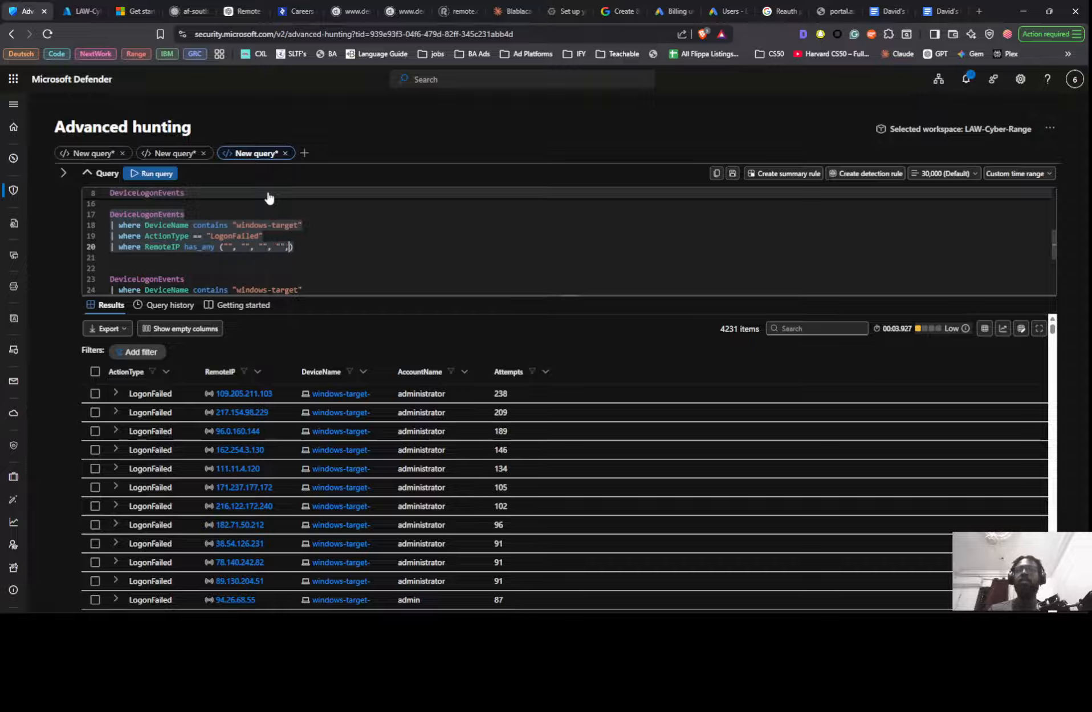
key("Escape")
type("\"")
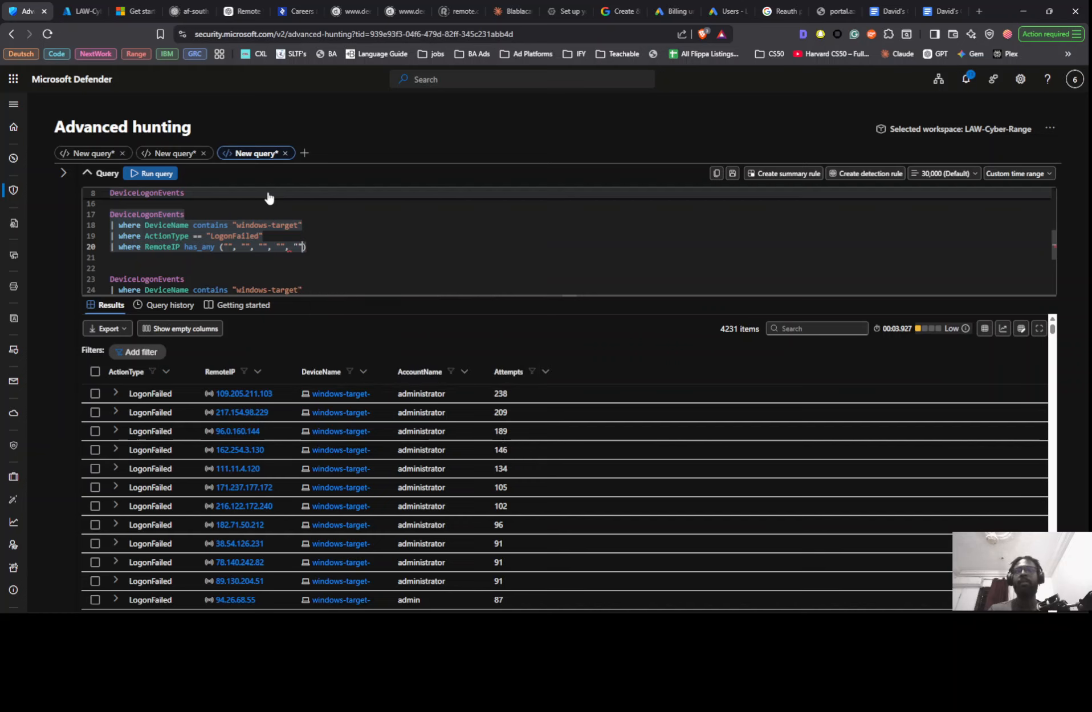
type(", ")
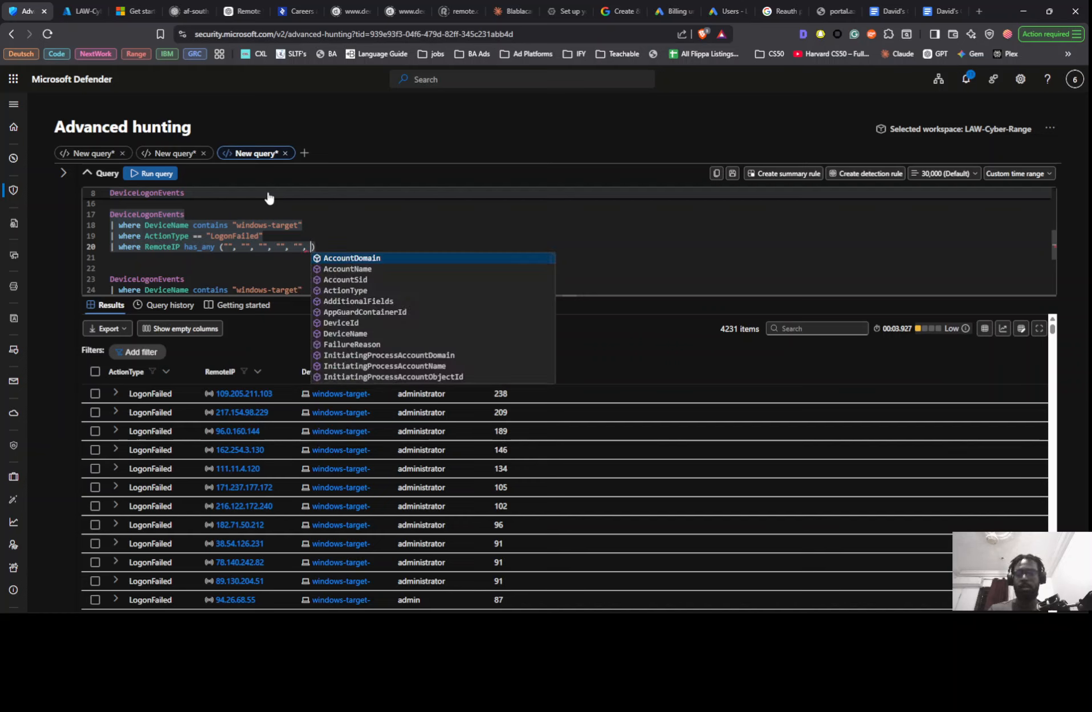
type("\"\"")
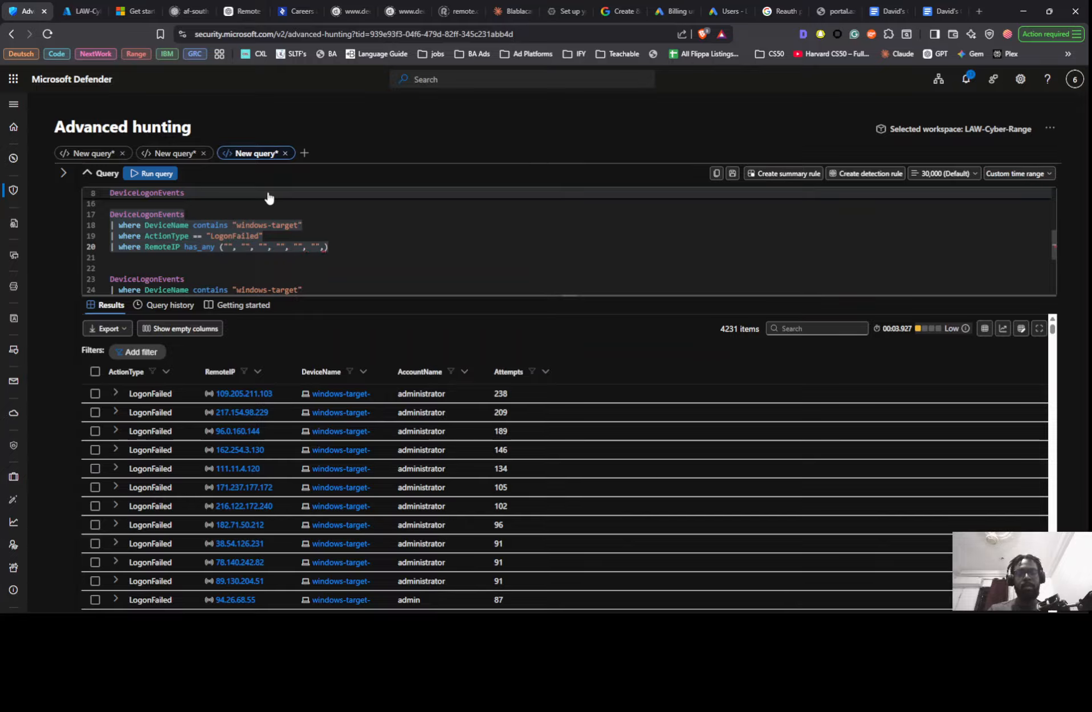
type(", \"\" ,")
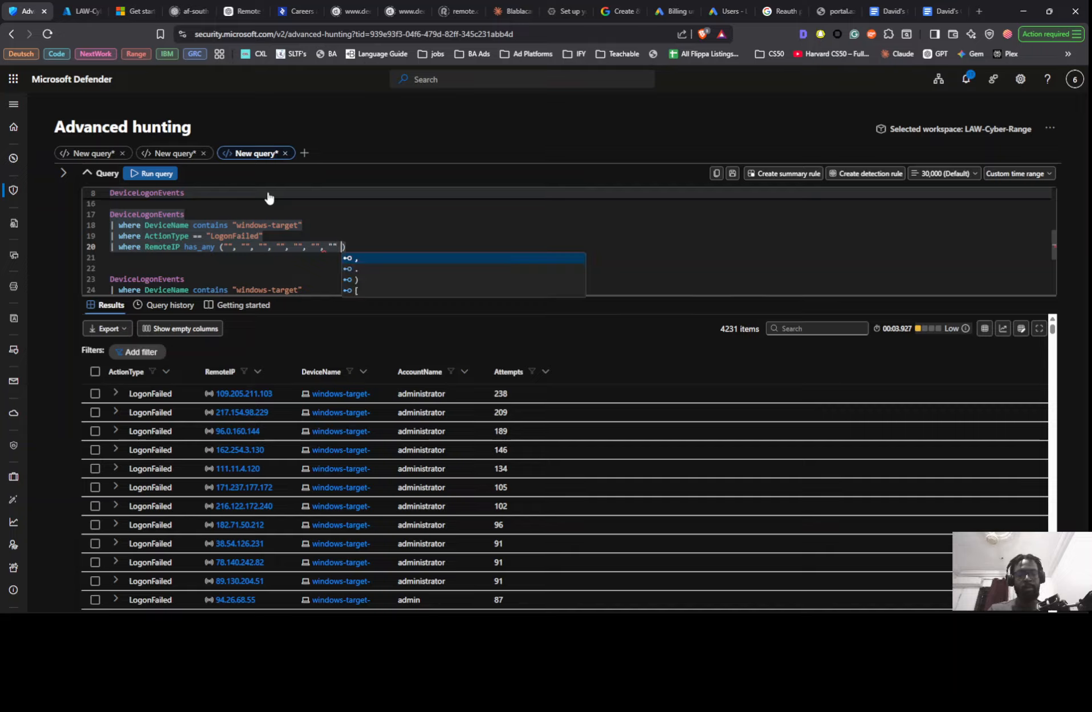
key("BackSpace")
key("BackSpace")
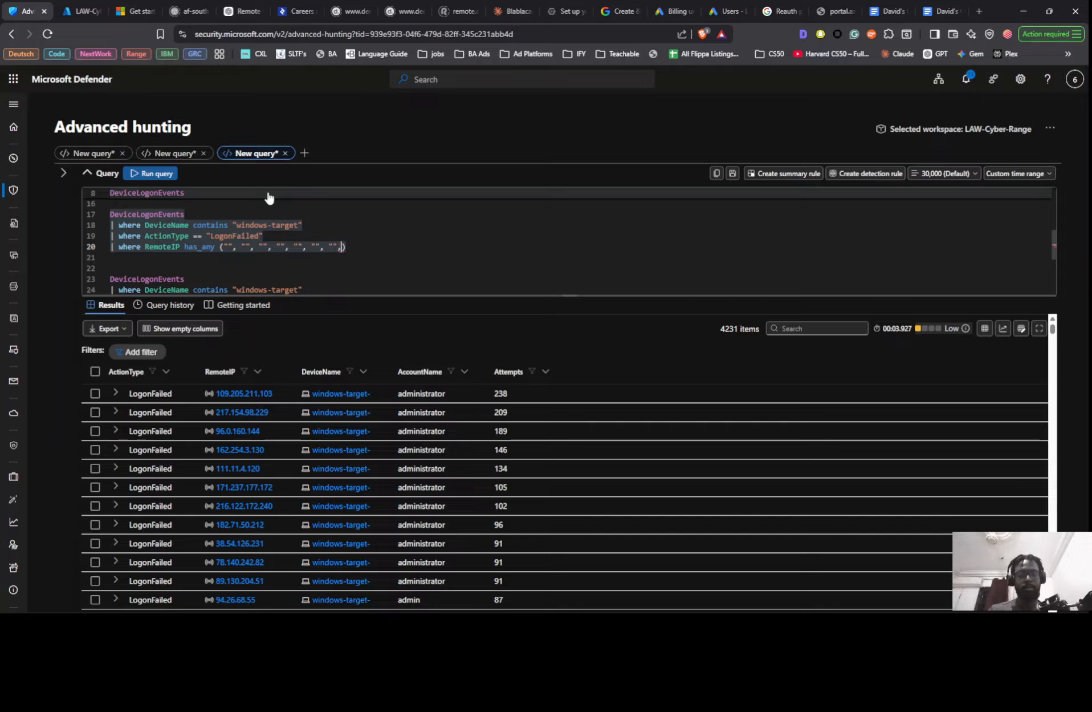
type("\"\", ")
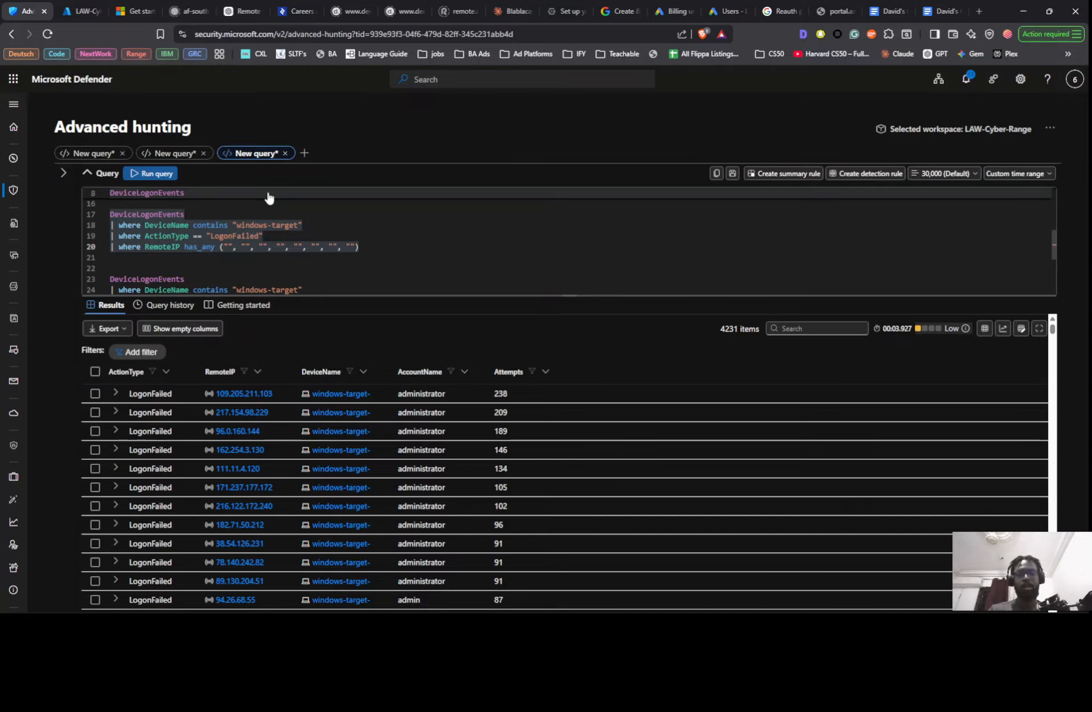
type("\"")
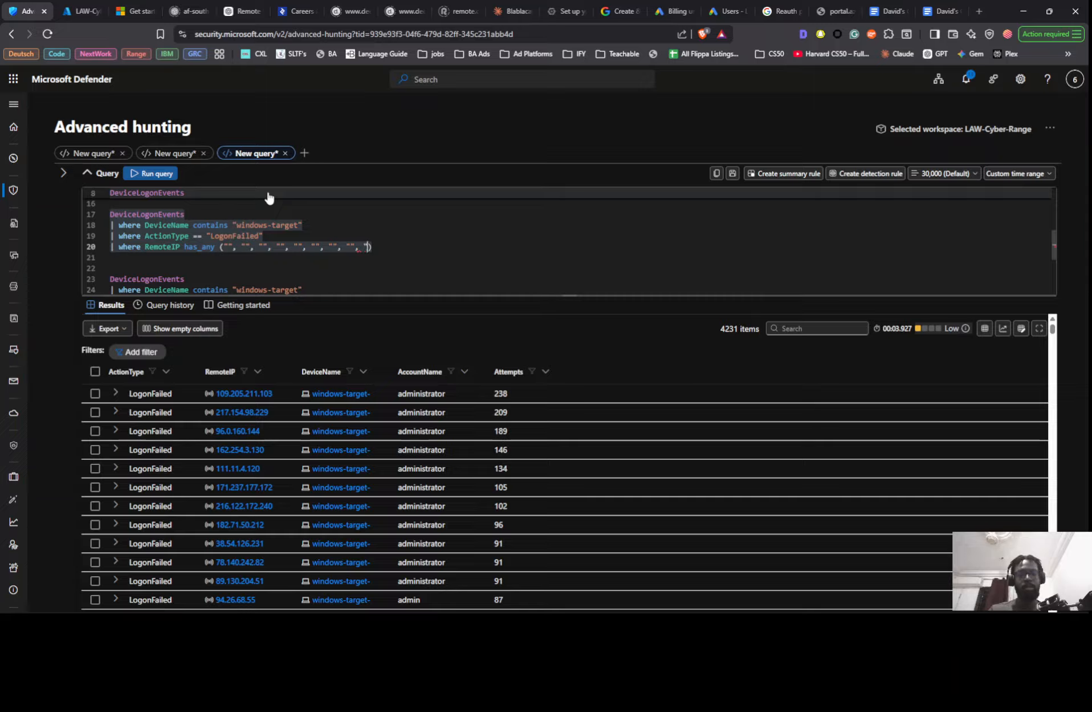
type("\", \"")
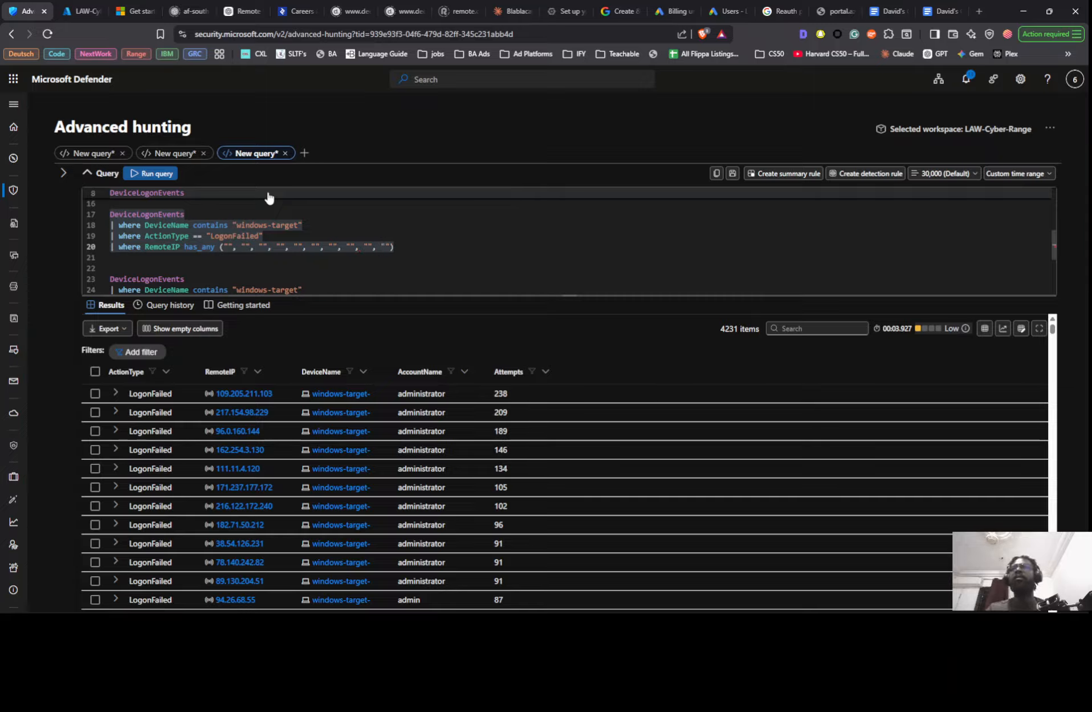
- Copy RemoteIPs 109.205.211.103 and 217.154.98.229 from the results into the first two empty strings of the has_any list
left_click(266, 387)
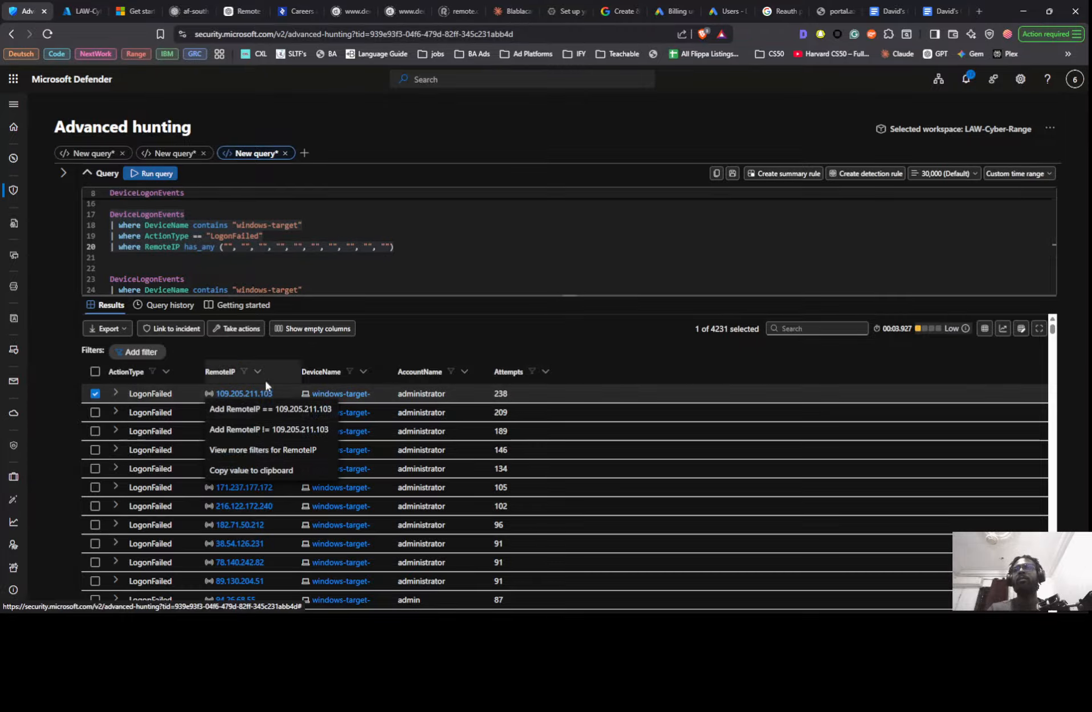
left_click(251, 470)
left_click(227, 246)
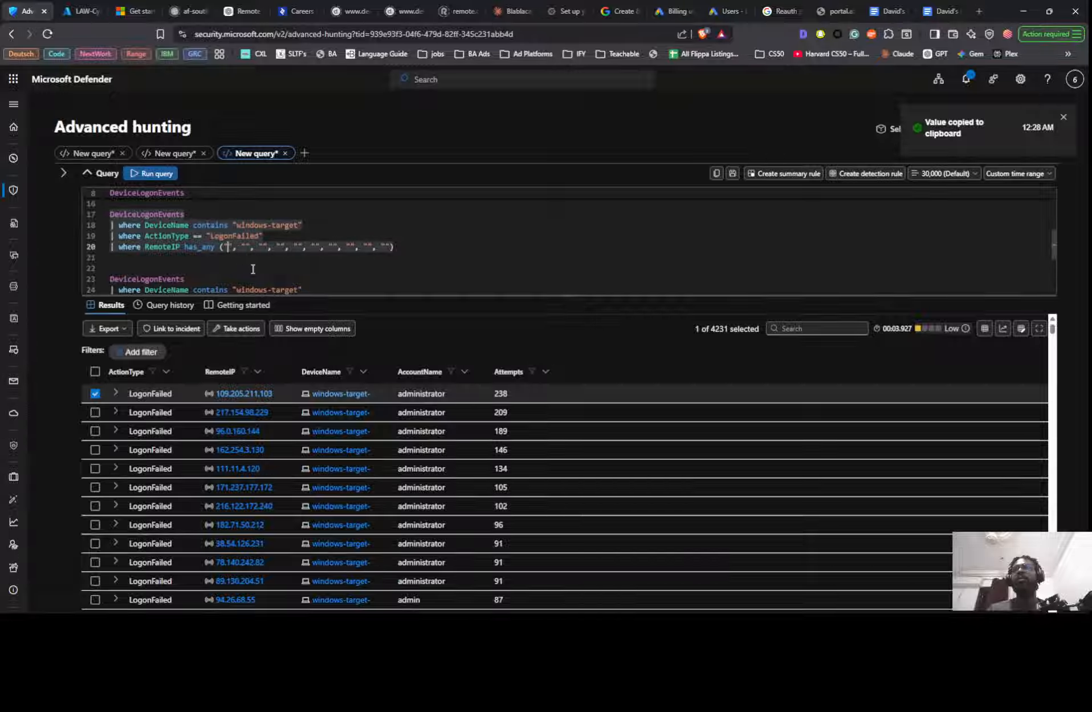
key("ctrl+v")
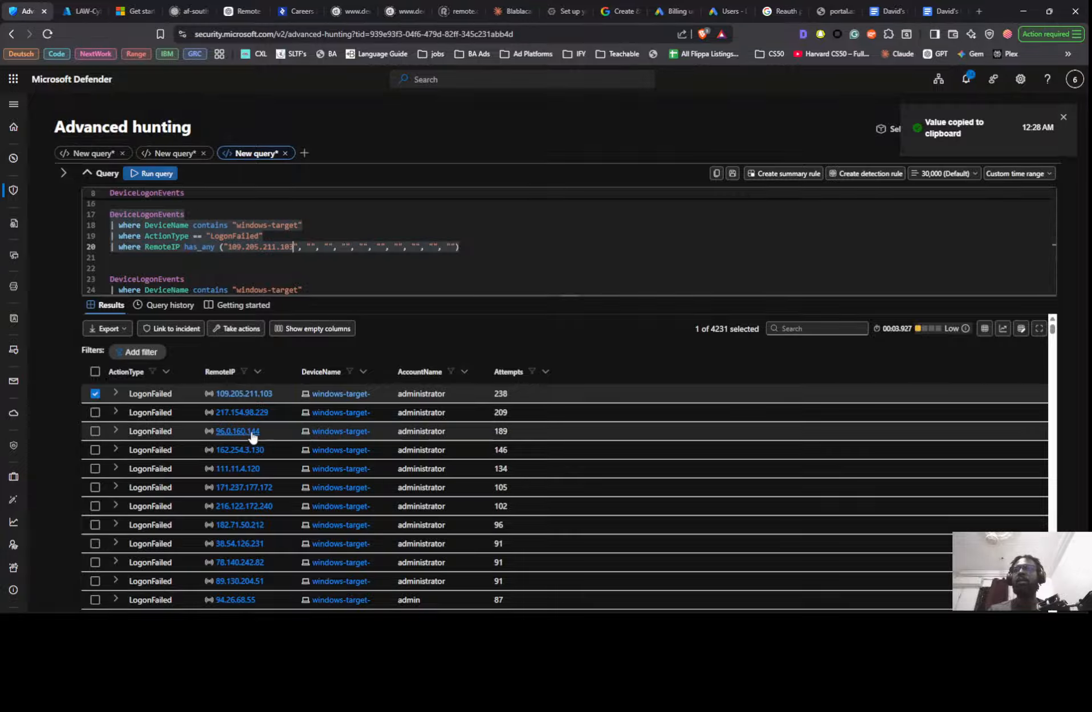
left_click(240, 412)
left_click(254, 491)
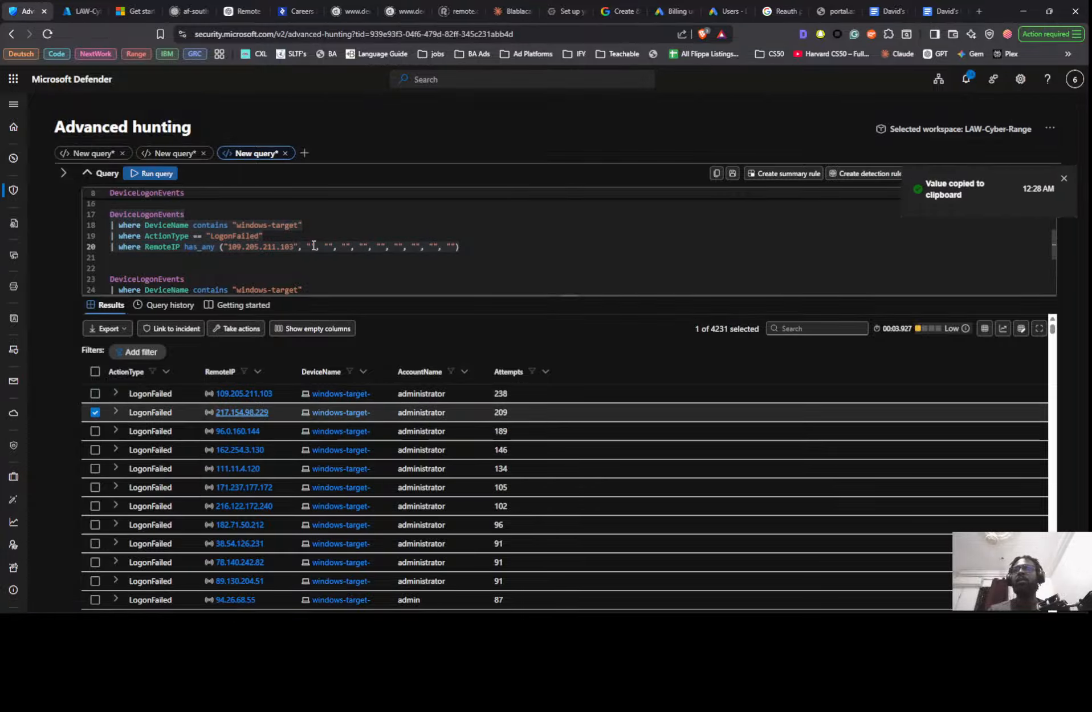
left_click(315, 246)
key("ctrl+v")
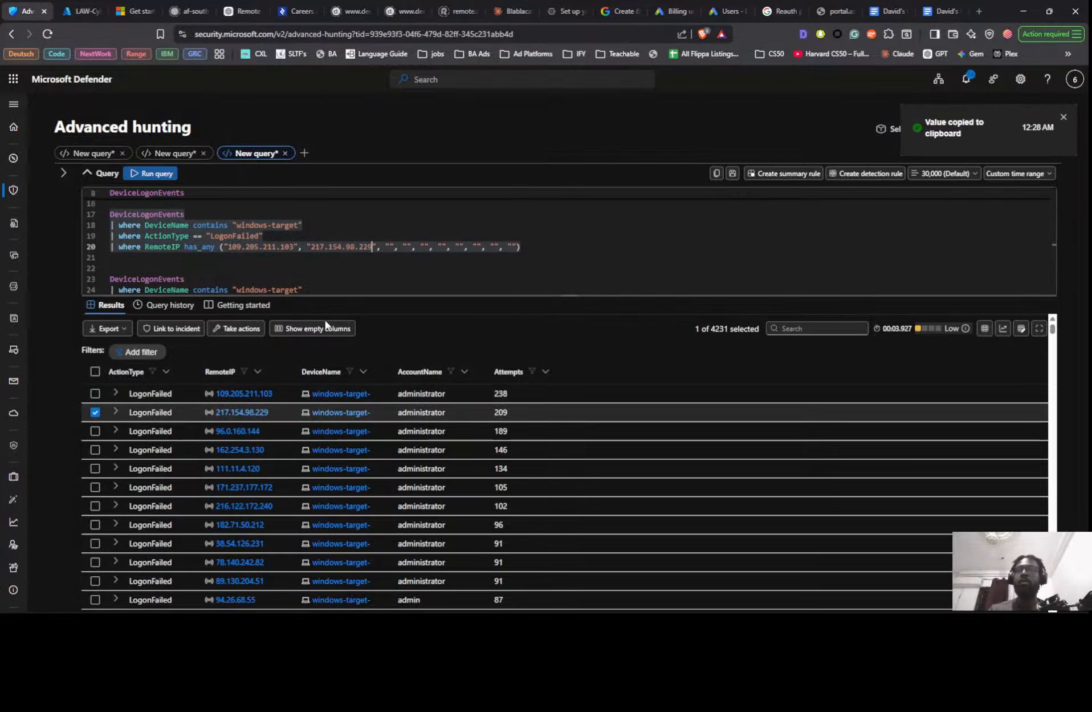
- Copy RemoteIPs 96.0.160.144 and 162.254.3.130 from the results into the third and fourth strings of the has_any list
right_click(241, 428)
right_click(238, 432)
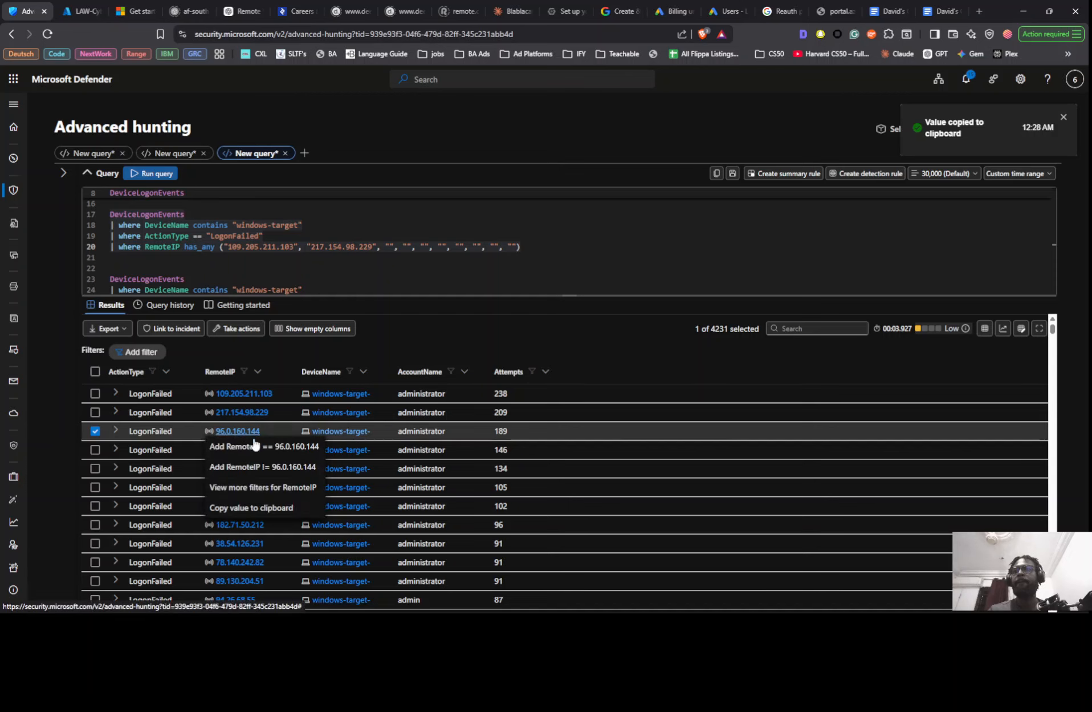
left_click(254, 506)
left_click(392, 248)
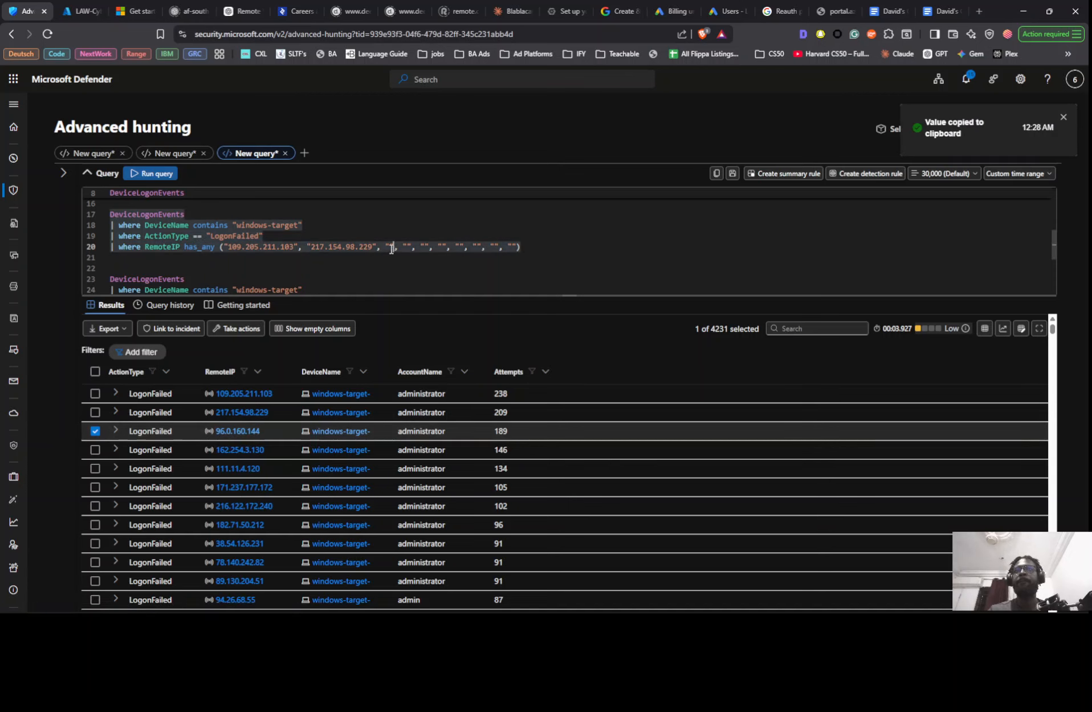
key("ctrl+v")
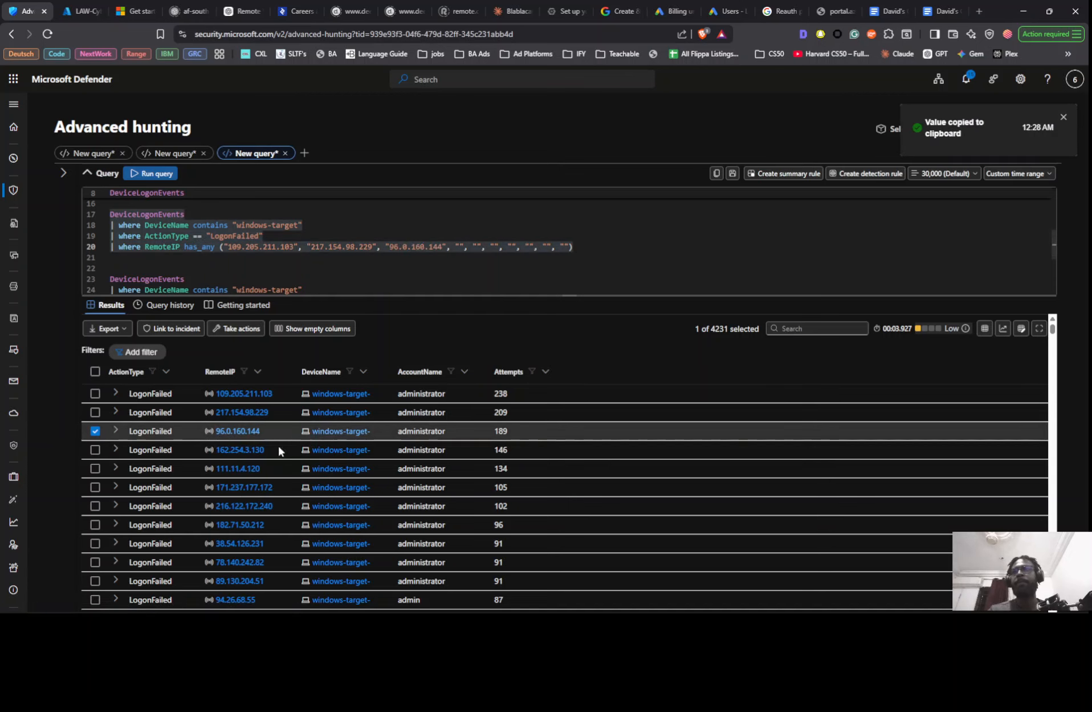
right_click(262, 453)
left_click(281, 525)
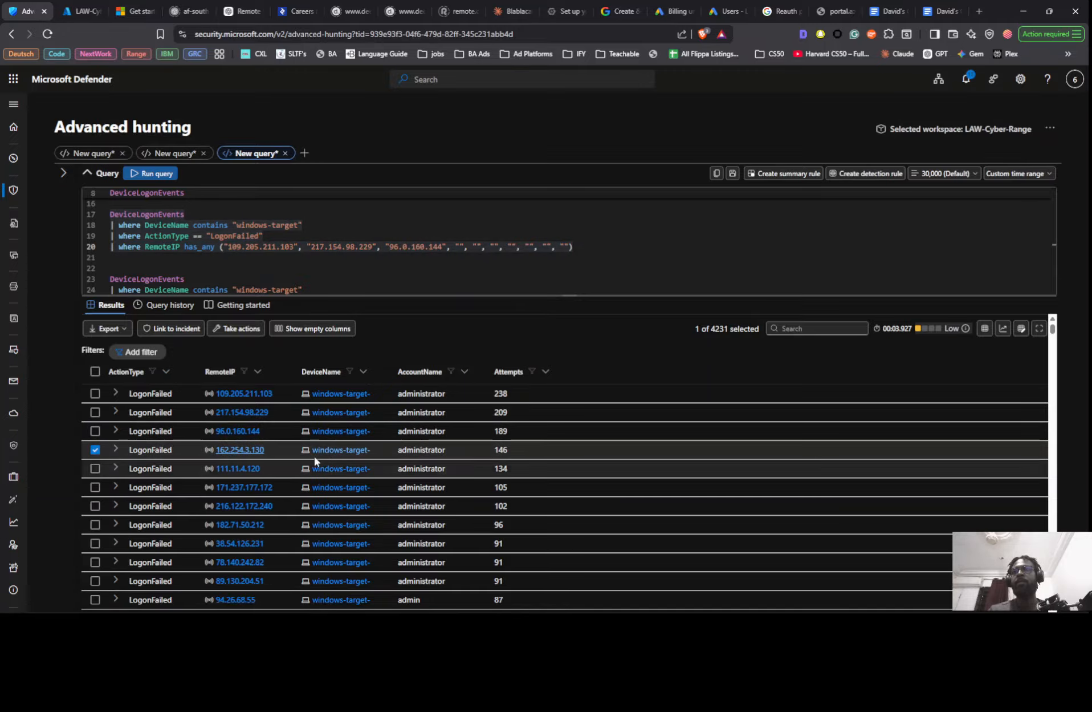
left_click(464, 247)
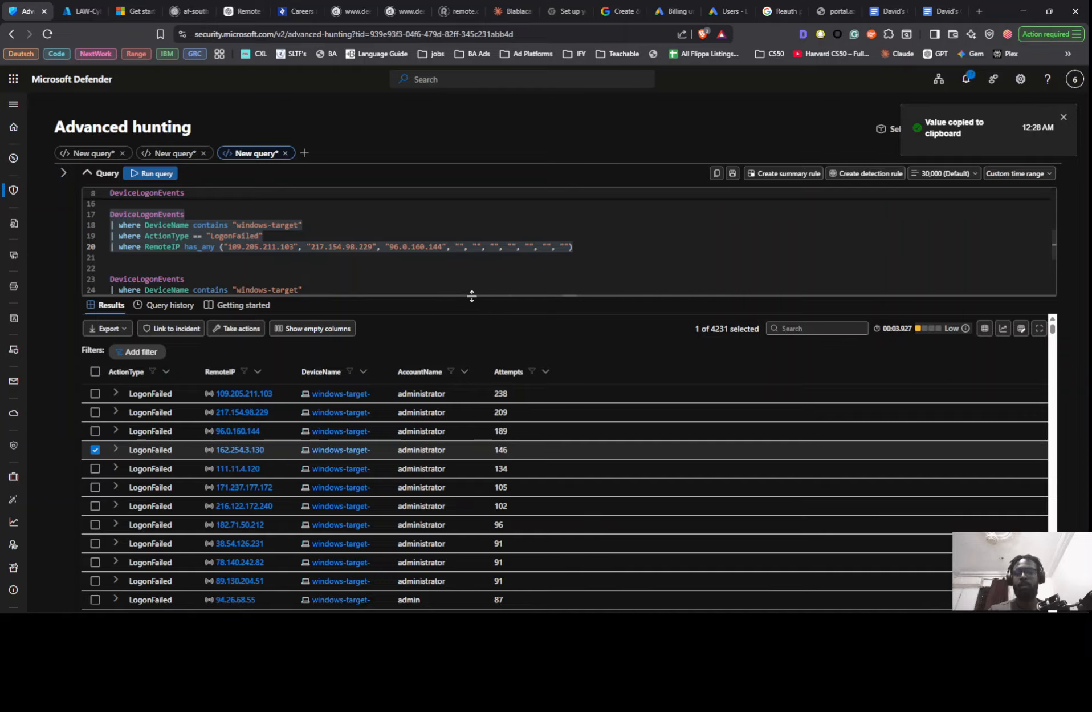
key("ctrl+v")
- Copy RemoteIP 111.11.4.120 from the results into the fifth string of the has_any list
right_click(245, 471)
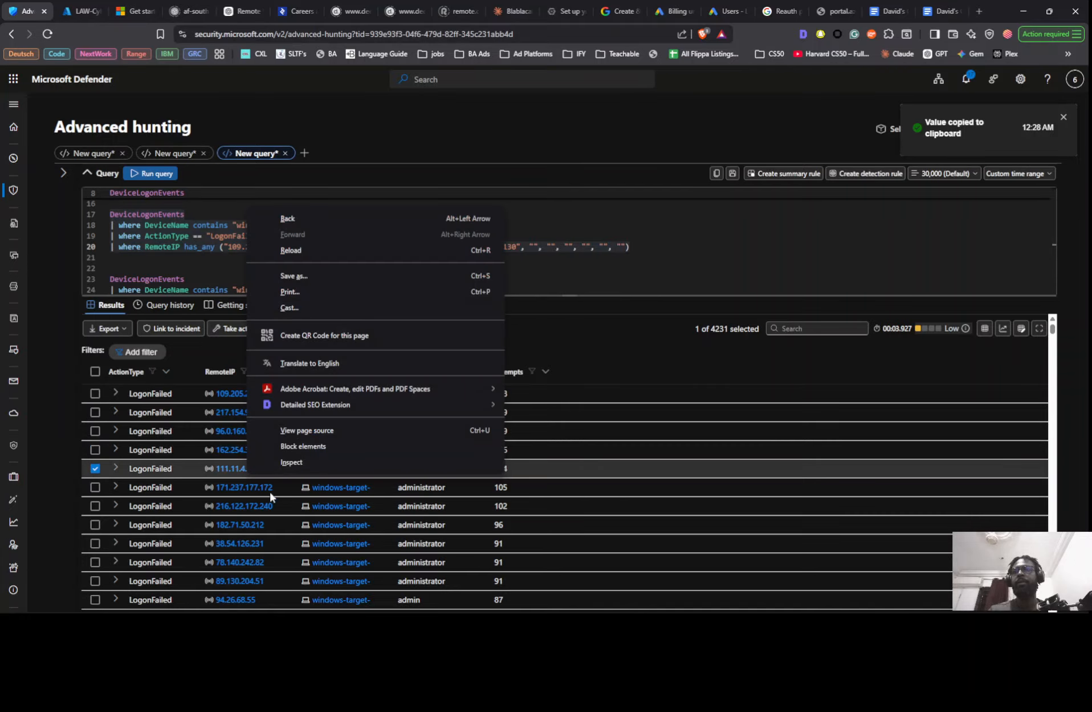
right_click(225, 468)
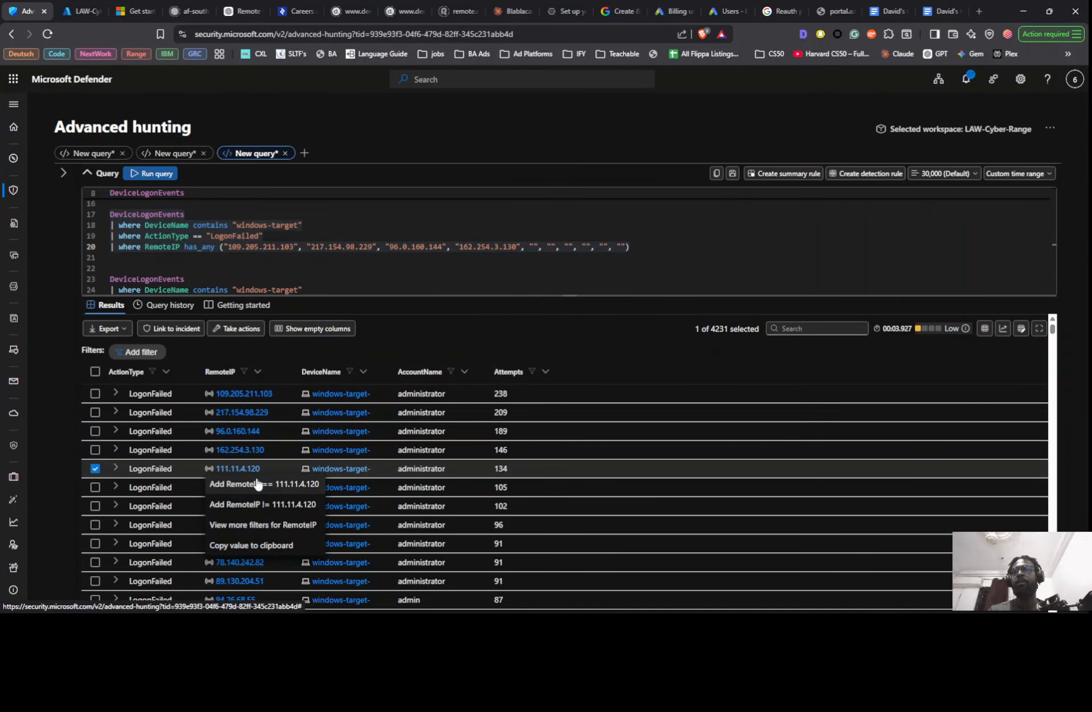
left_click(251, 560)
left_click(536, 247)
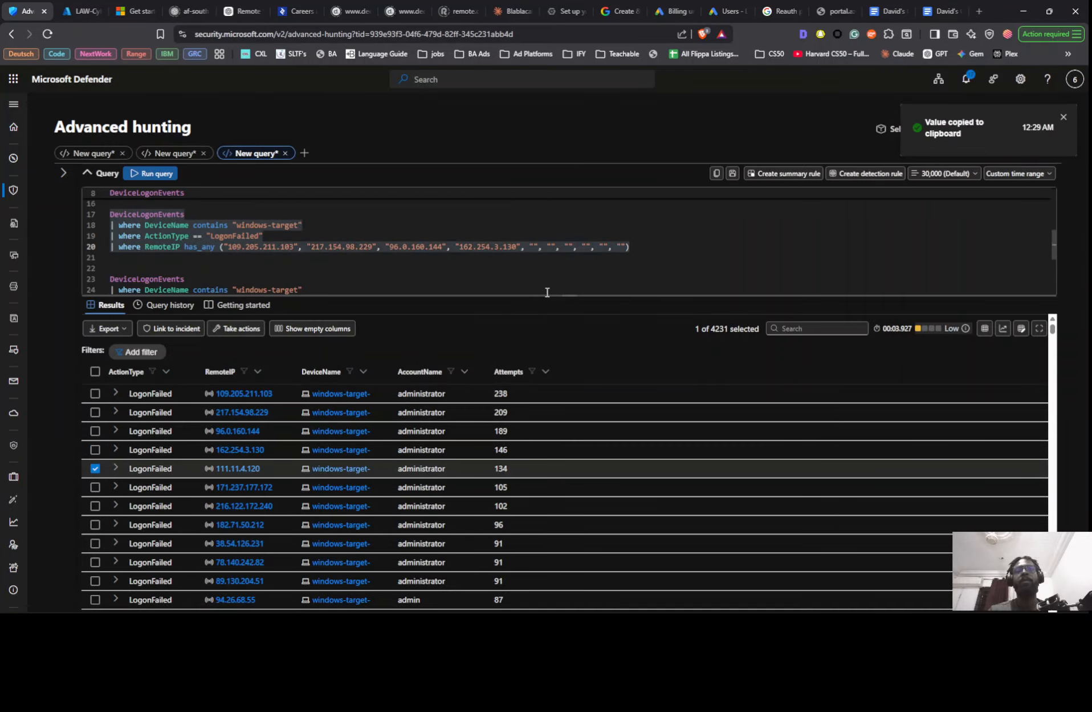
key("ctrl+v")
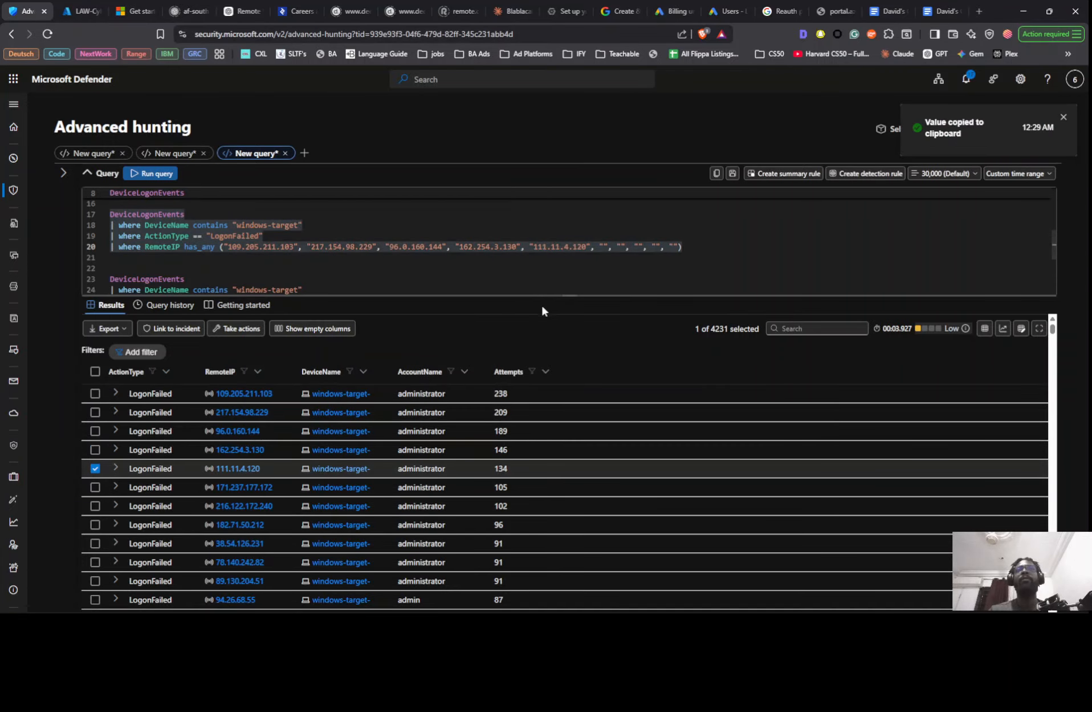
- Copy RemoteIPs 171.237.177.172 and 216.122.172.240 from the results into the sixth and seventh strings of the has_any list
left_click(251, 482)
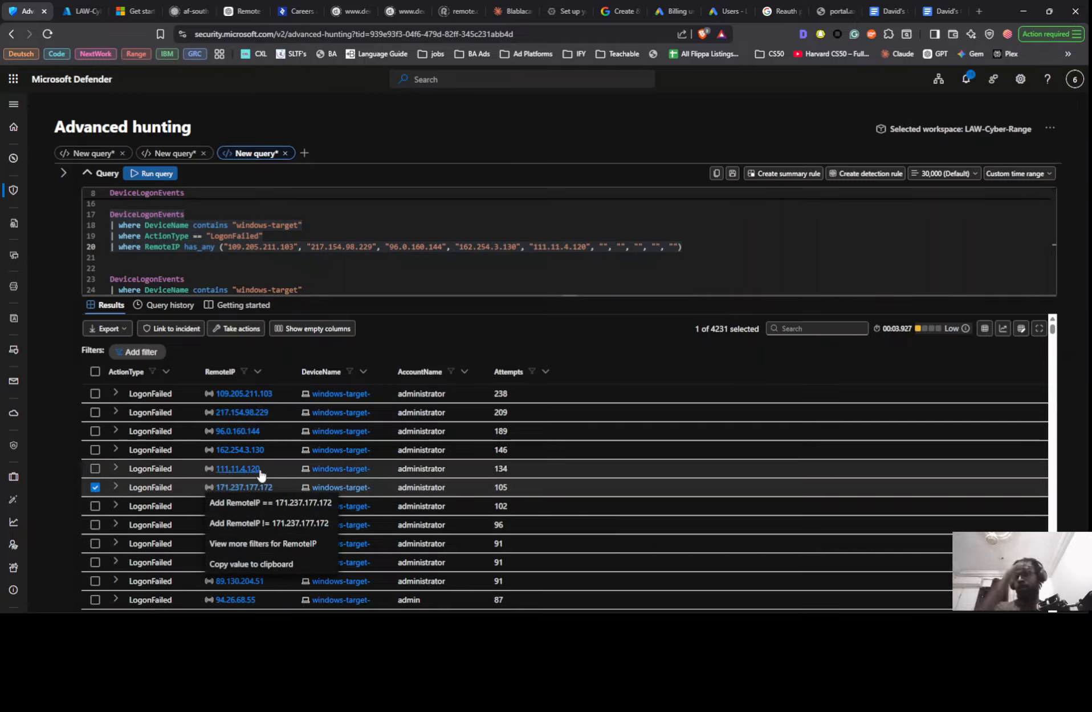
left_click(275, 564)
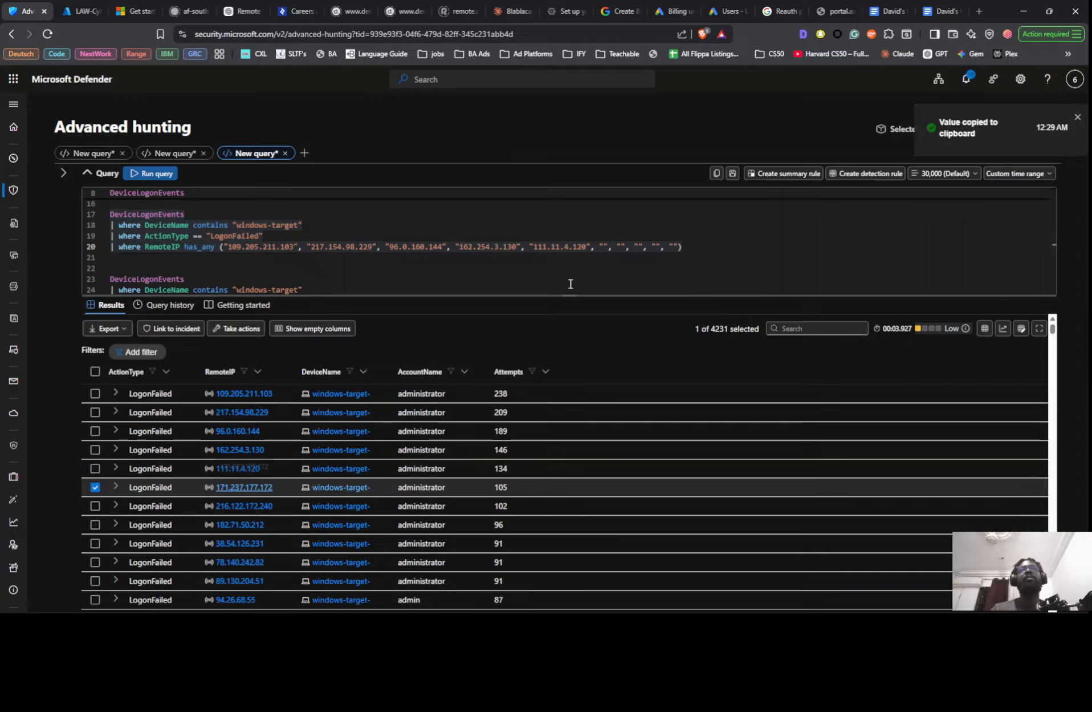
left_click(604, 247)
key("ctrl+v")
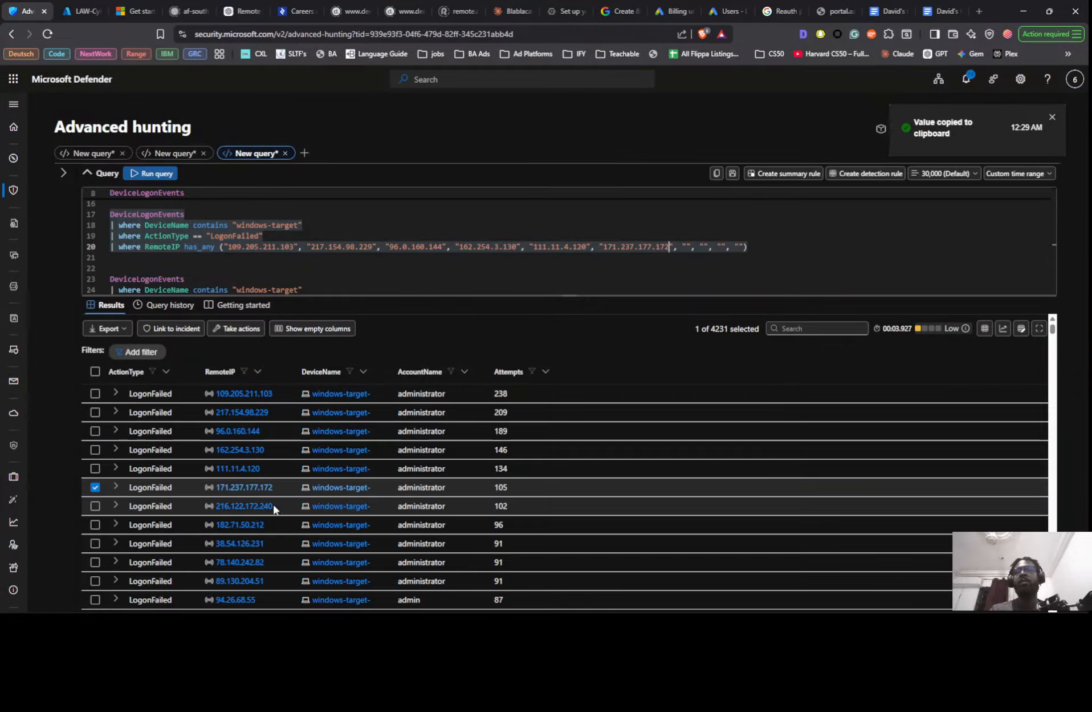
left_click(253, 506)
left_click(263, 582)
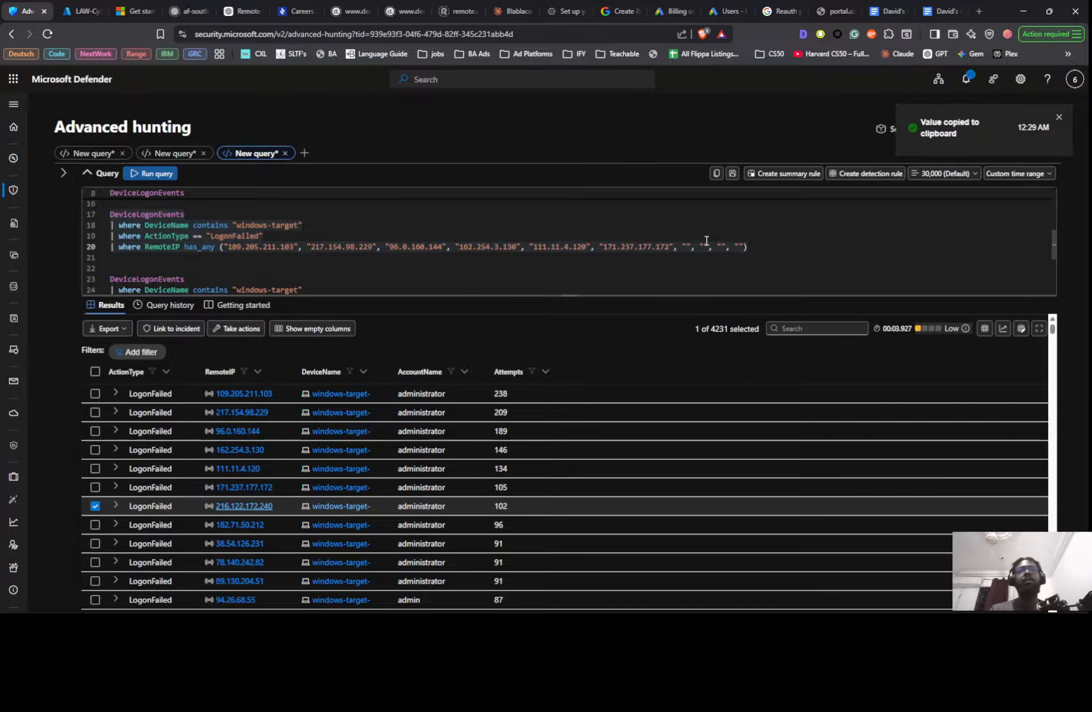
left_click(688, 247)
key("ctrl+v")
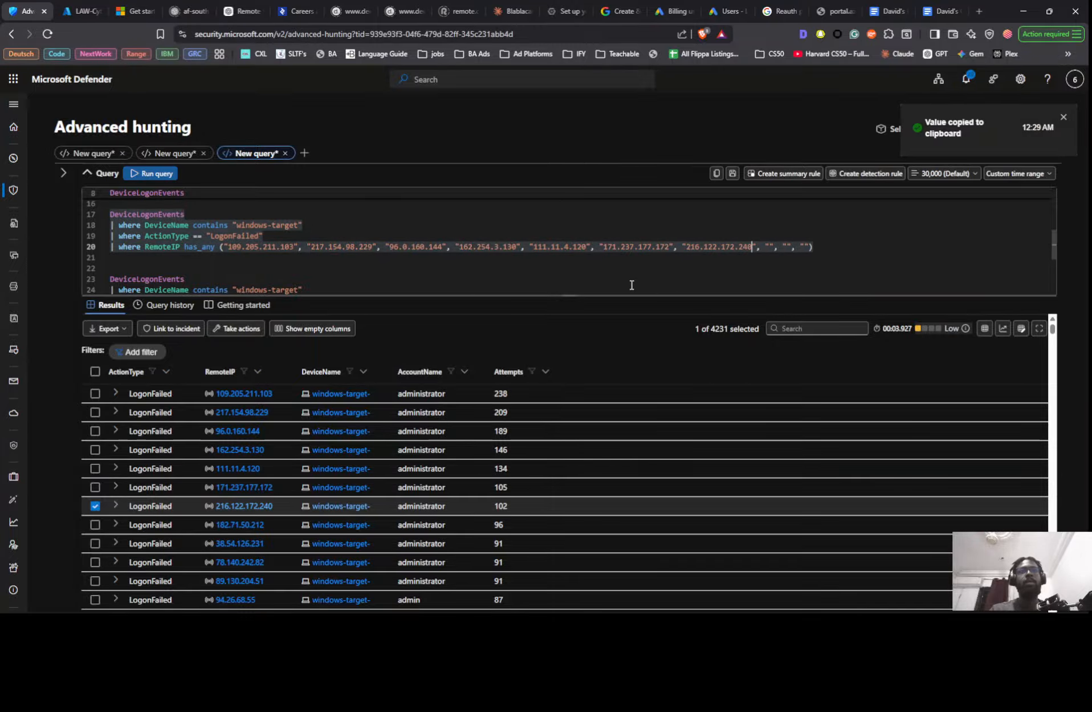
- Copy RemoteIPs 182.71.50.212 and 38.54.126.231 from the results into the eighth and ninth strings of the has_any list
left_click(239, 528)
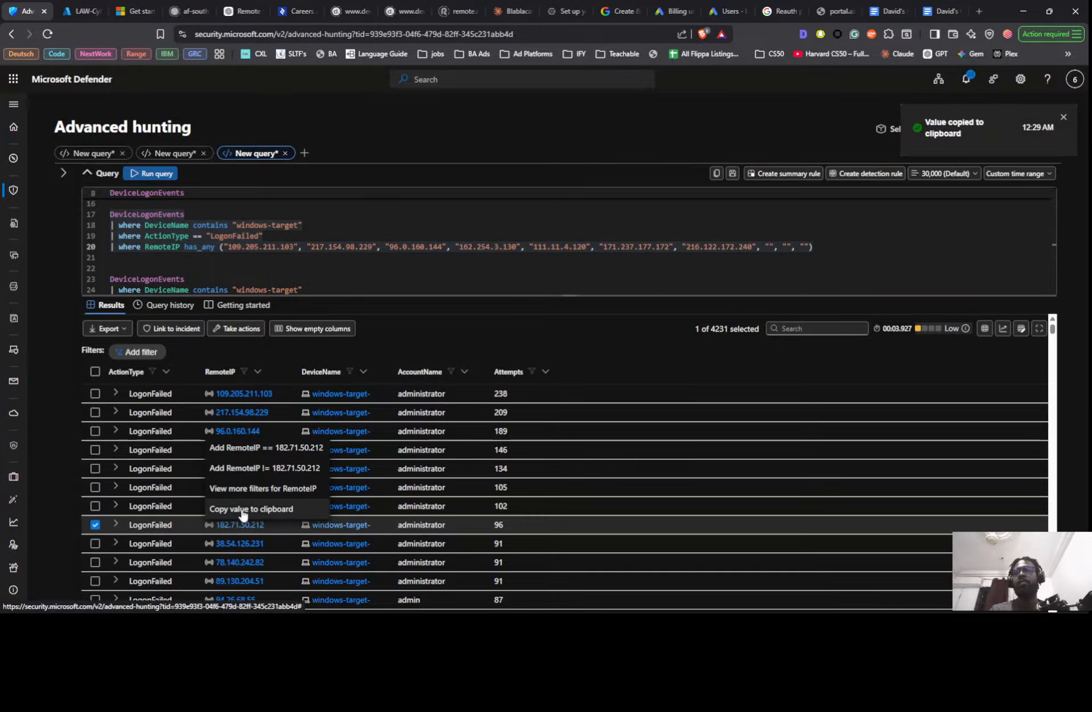
left_click(251, 509)
left_click(770, 246)
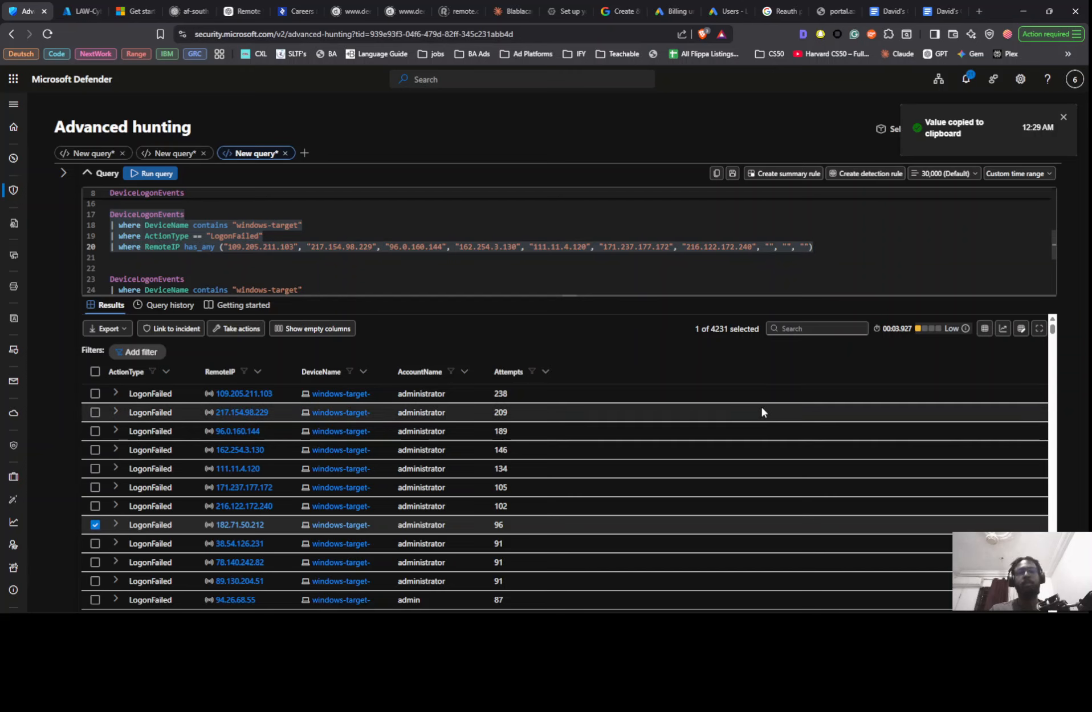
key("ctrl+v")
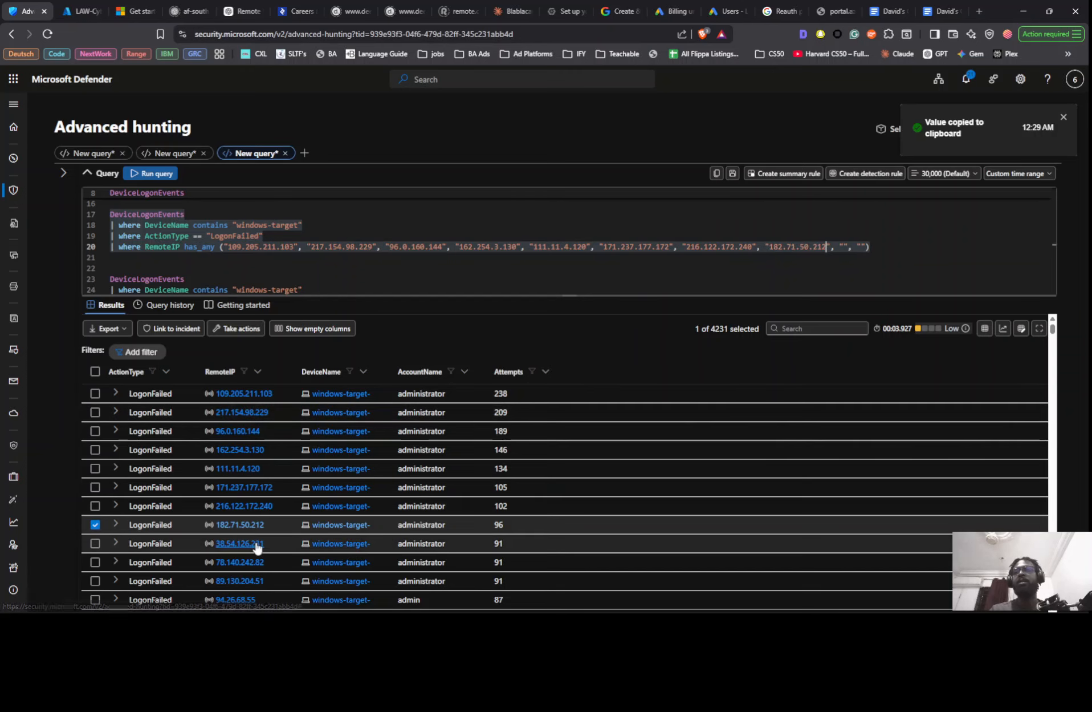
left_click(240, 543)
left_click(256, 524)
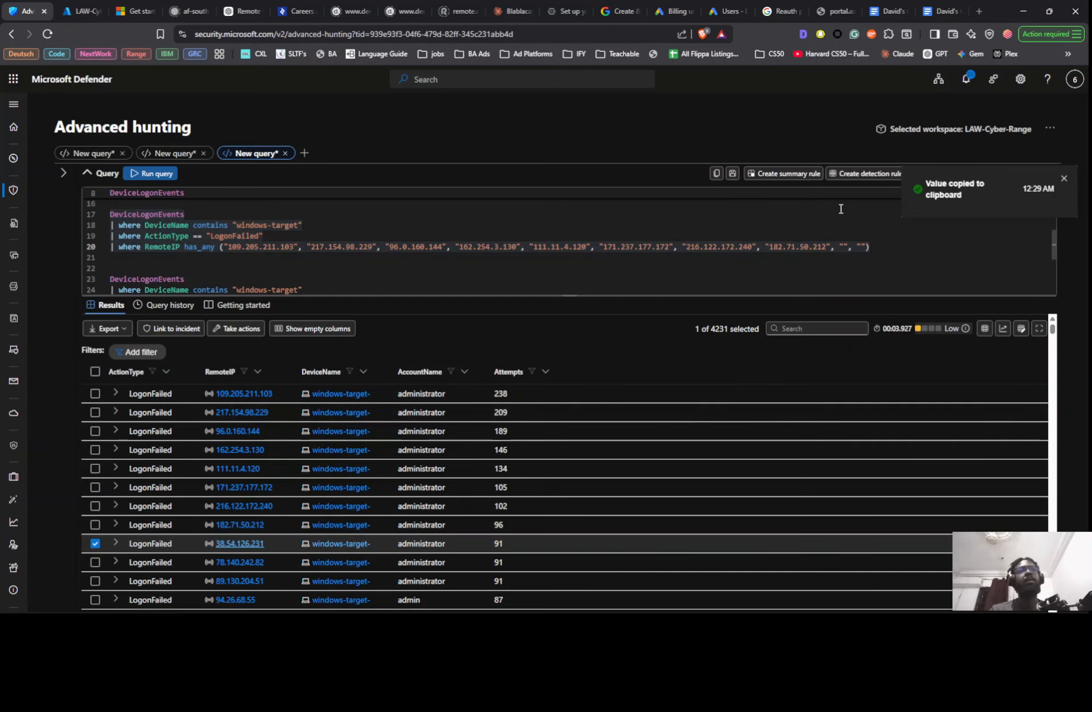
left_click(842, 247)
key("ctrl+v")
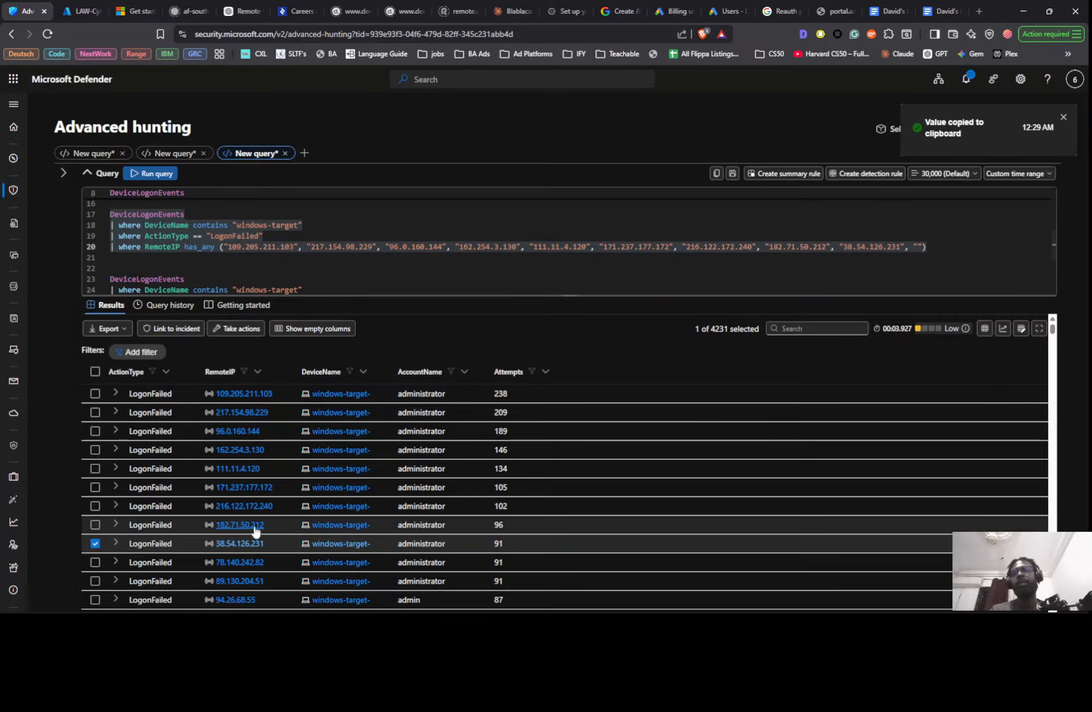
- Copy RemoteIP 78.140.242.82 from the results into the tenth string of the has_any list
left_click(238, 562)
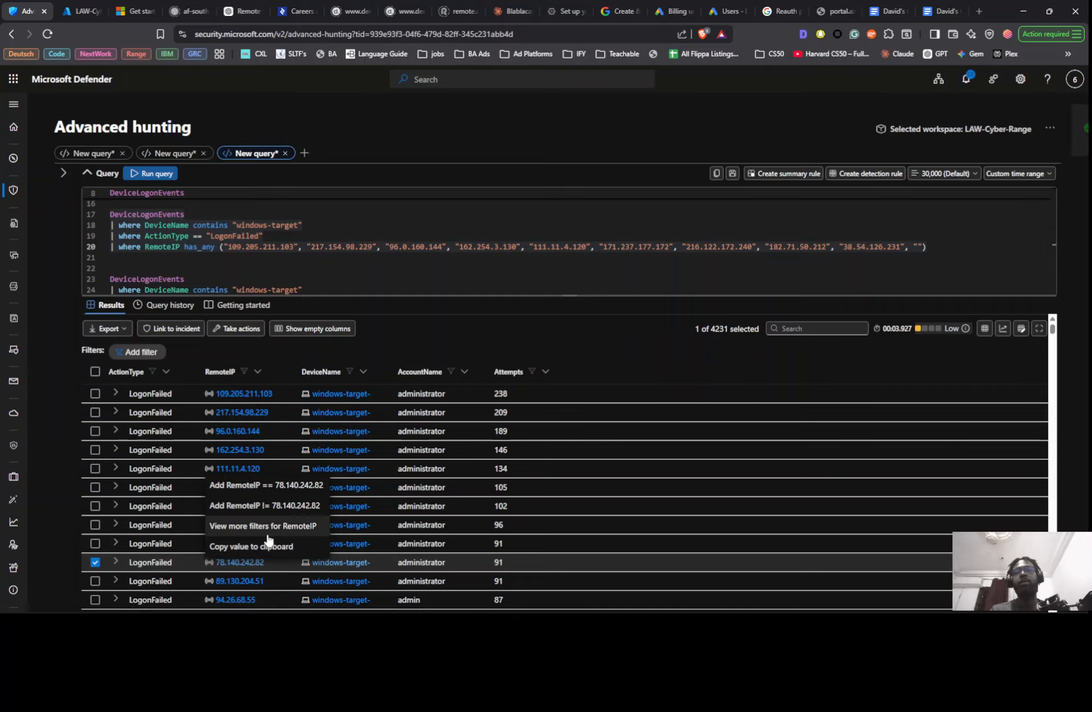
left_click(258, 543)
left_click(919, 247)
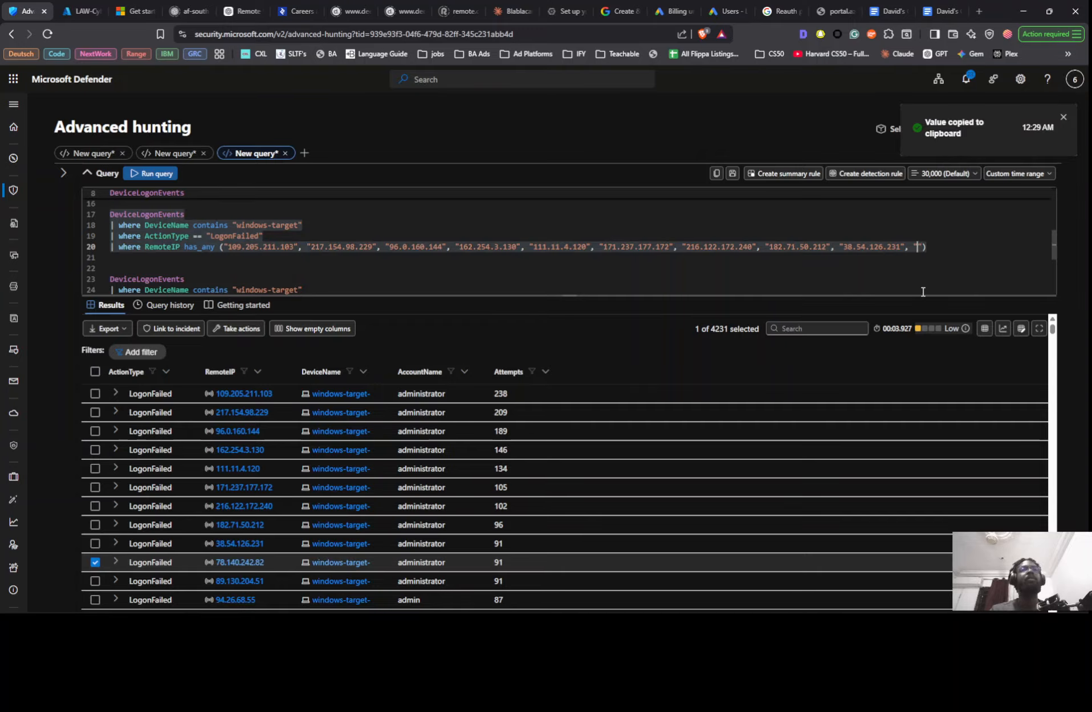
key("ctrl+v")
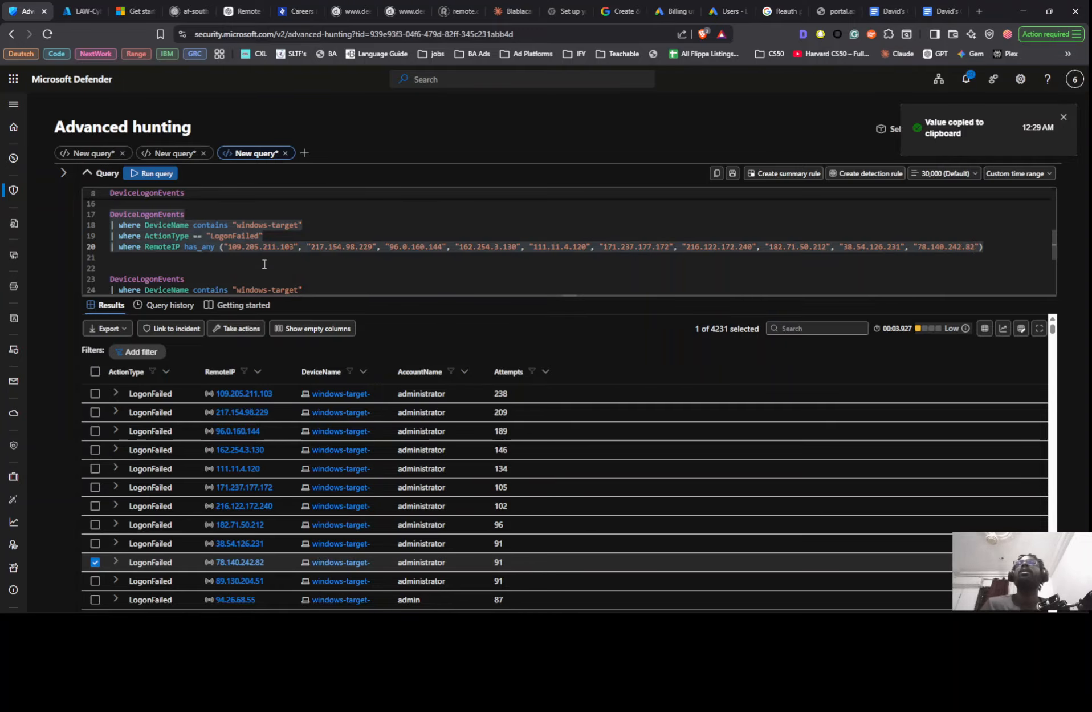
left_click(1000, 244)
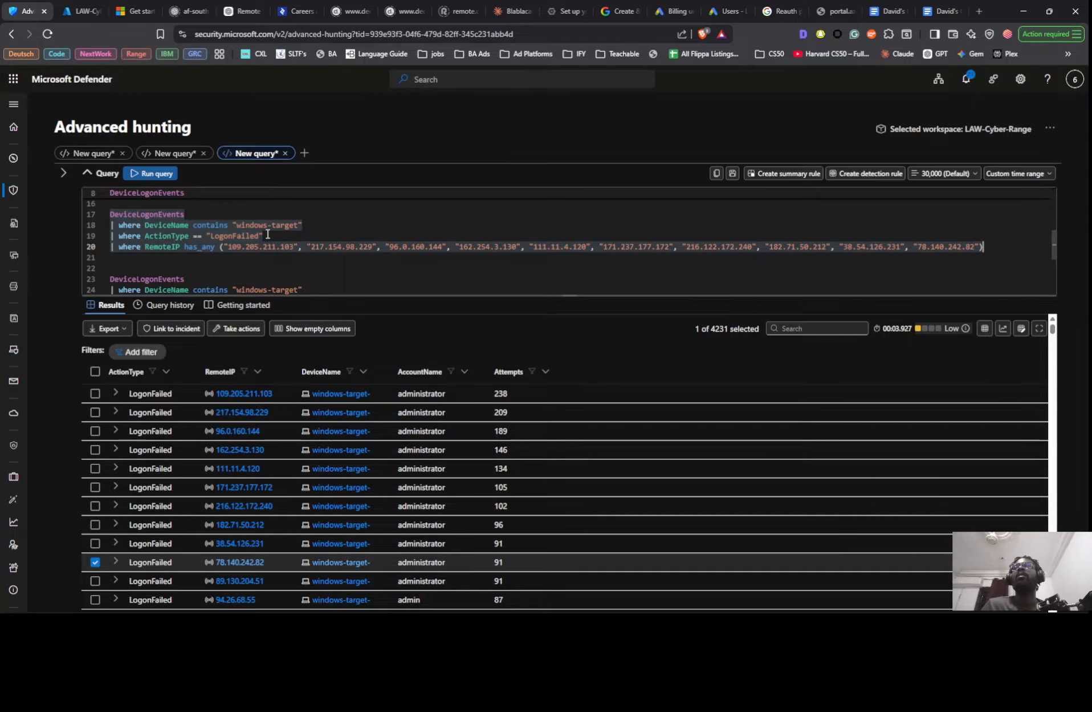
- Move the ActionType == "LogonFailed" filter line below the RemoteIP has_any line in the same query
left_click_drag(267, 234, 114, 236)
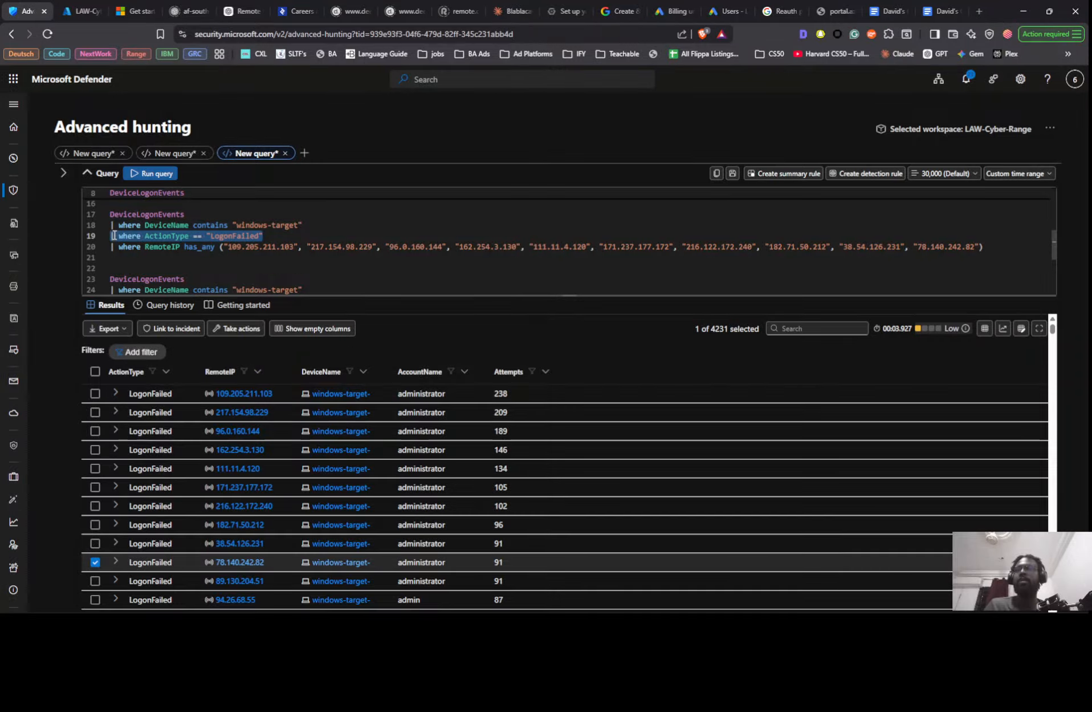
key("BackSpace")
key("BackSpace")
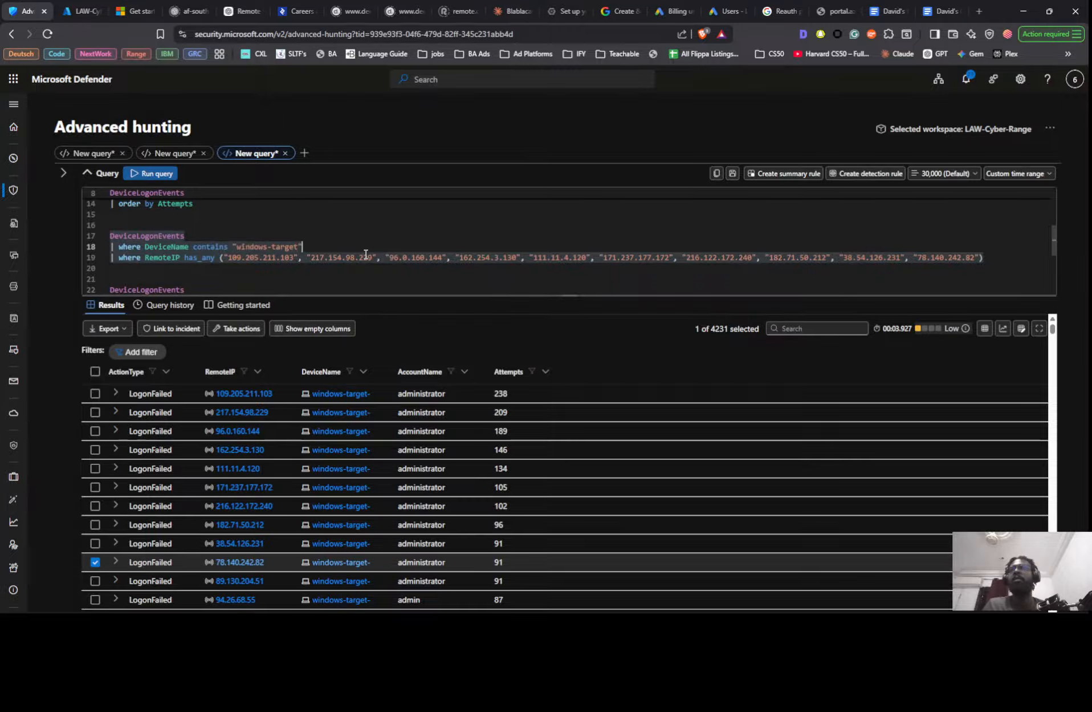
key("Down")
key("Down")
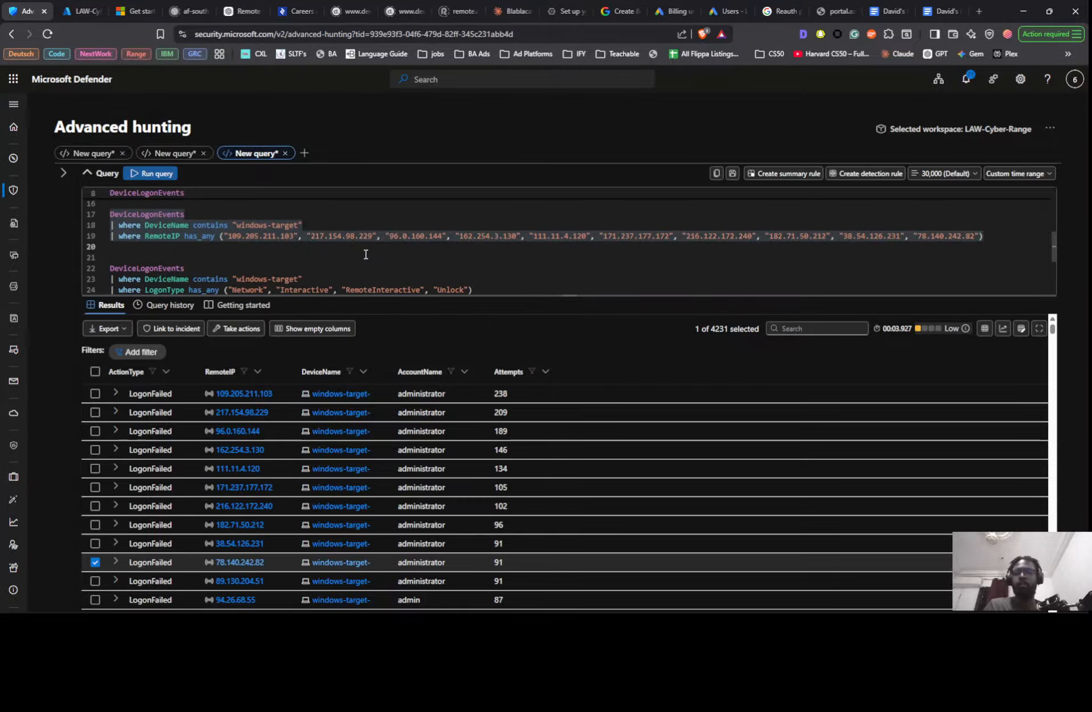
key("ctrl+v")
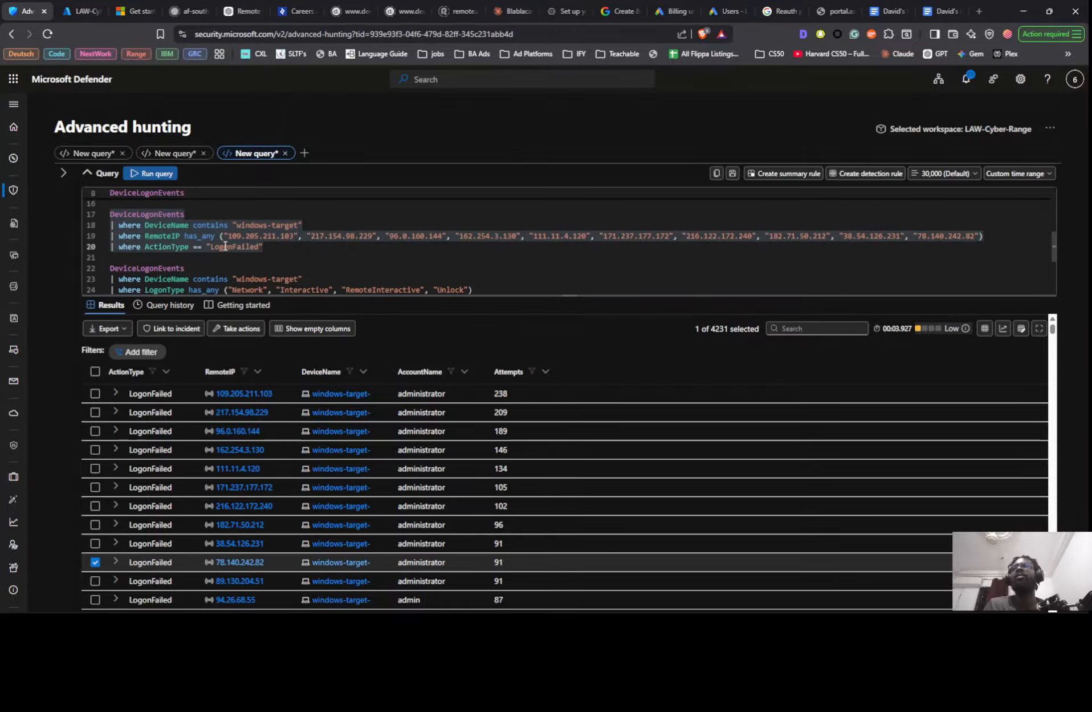
- Change the moved ActionType filter to "LogonSuccess" and run the query over the custom range Jan 01 2026 to May 16 2026
double_click(235, 248)
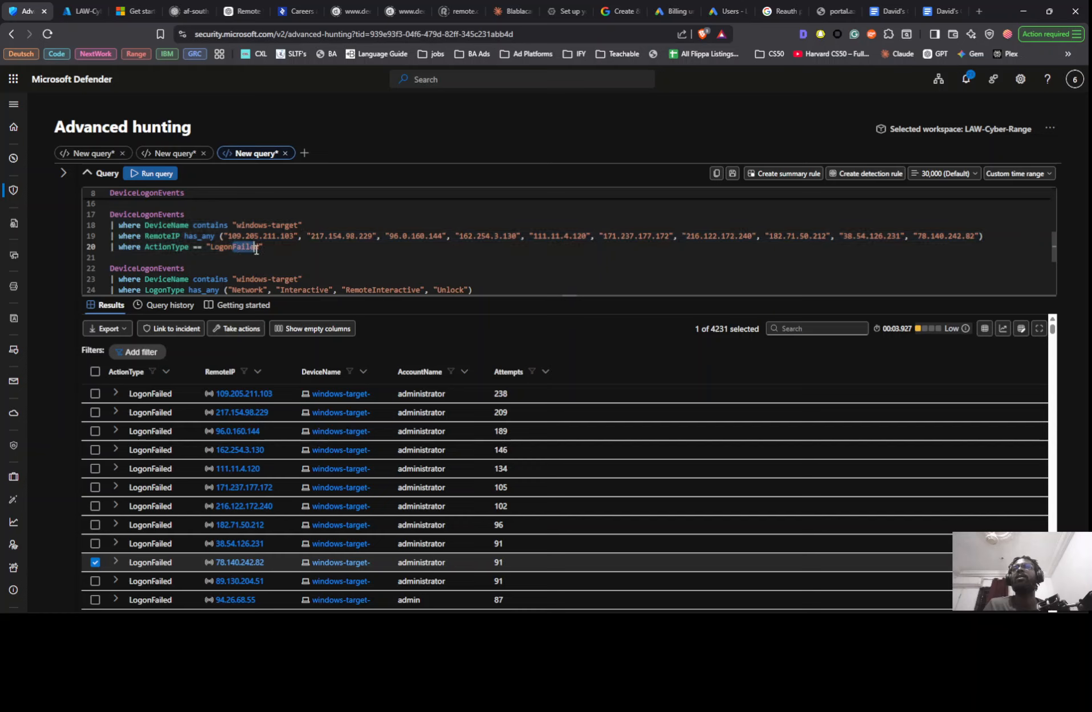
type("LogonSuccess")
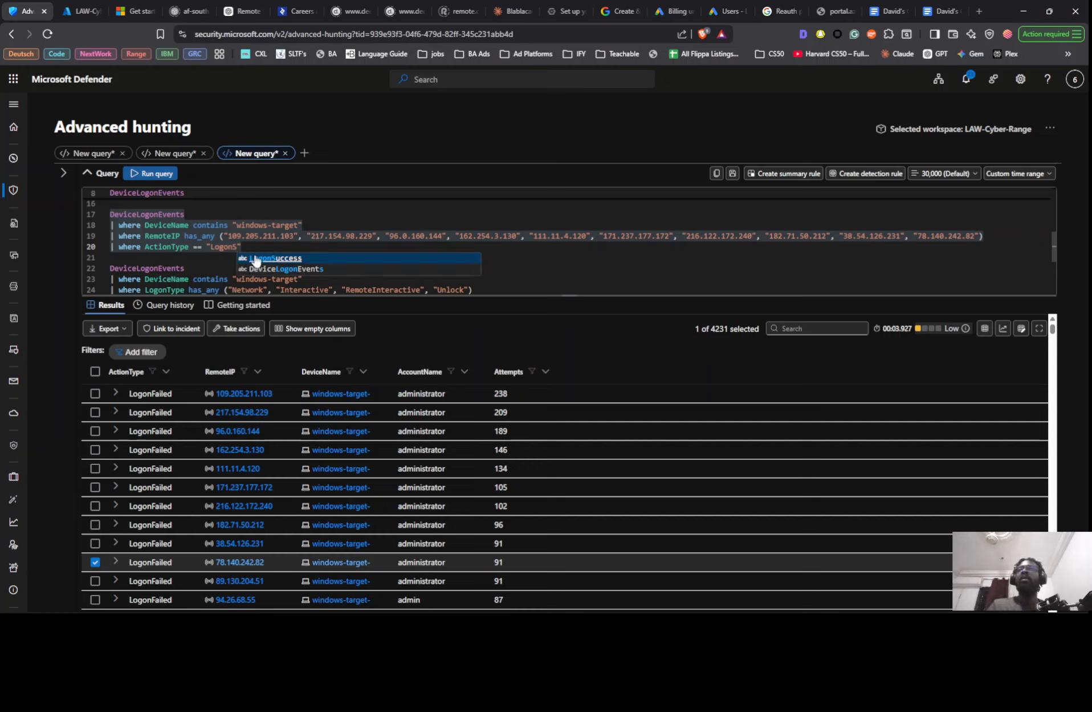
left_click(1017, 173)
left_click(1027, 346)
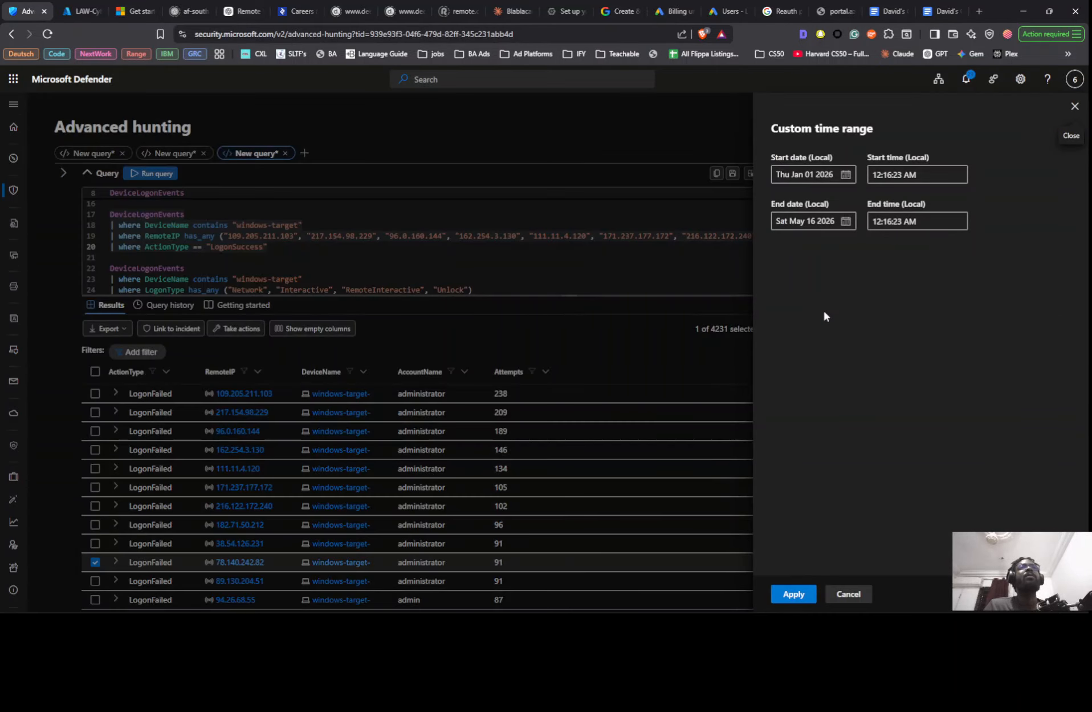
left_click(790, 594)
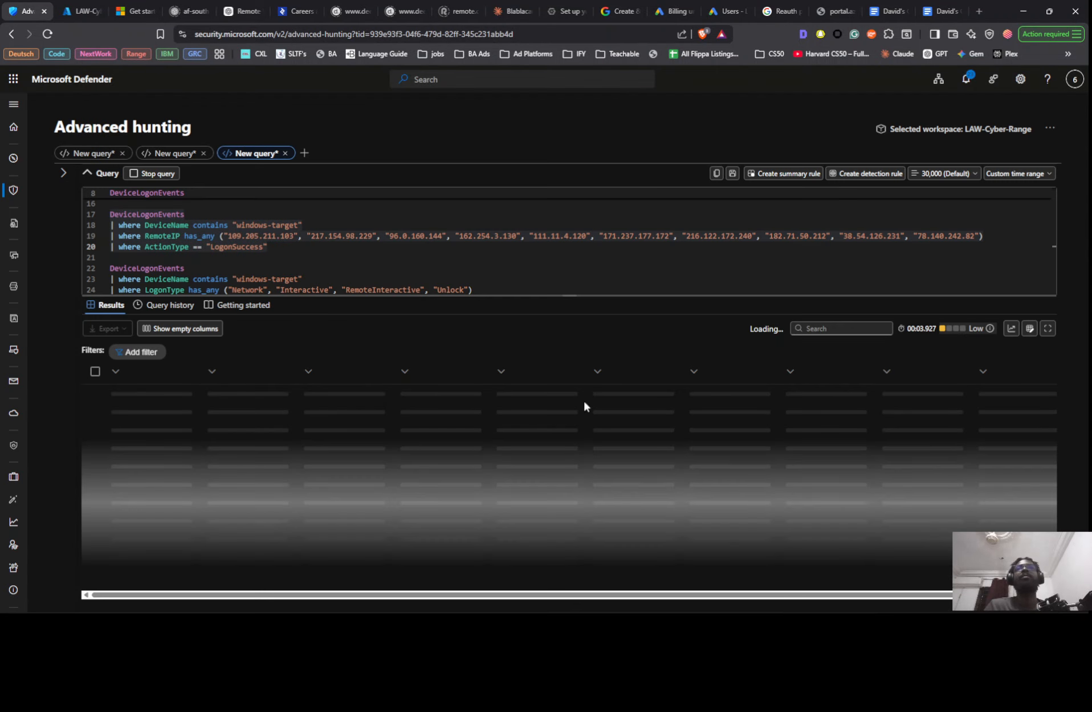
left_click(240, 236)
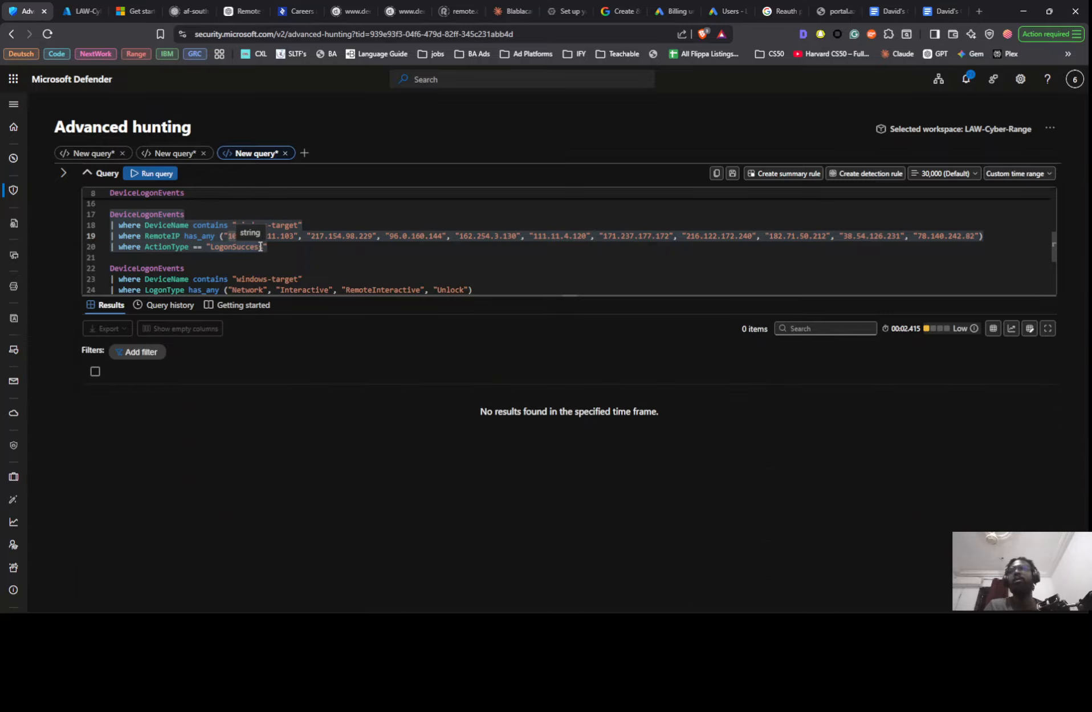
key("shift+Return")
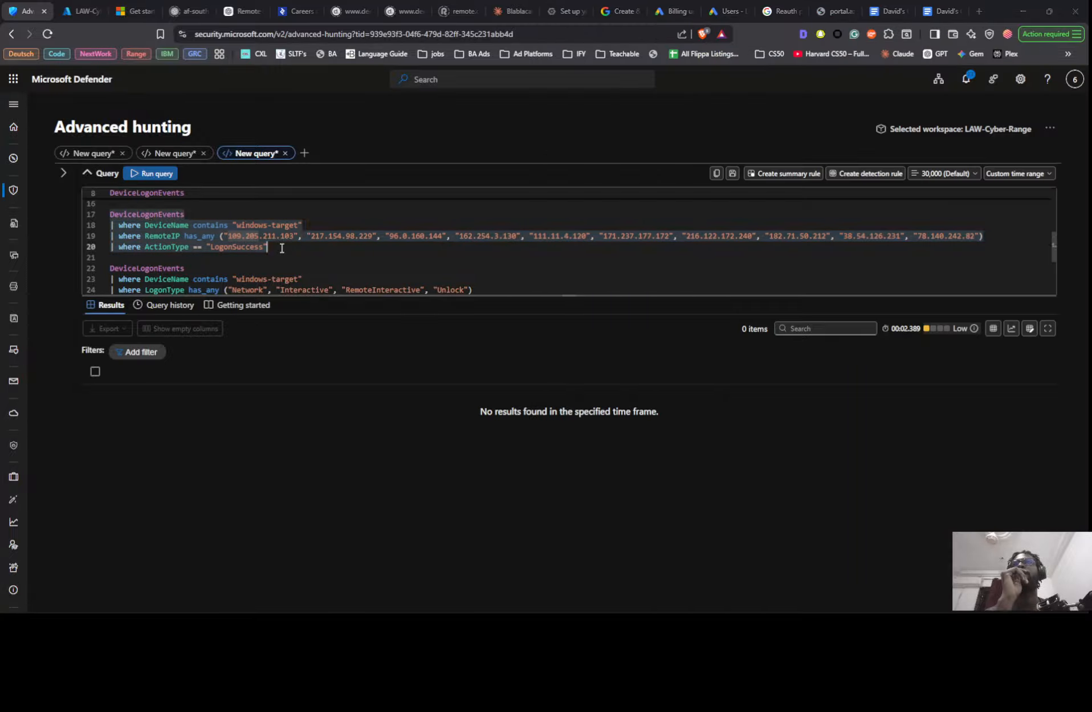
- Compare the first LogonFailed query with the version in the Notion timeline and rerun it with AccountName commented out of the summarize line
left_click_drag(285, 250, 107, 217)
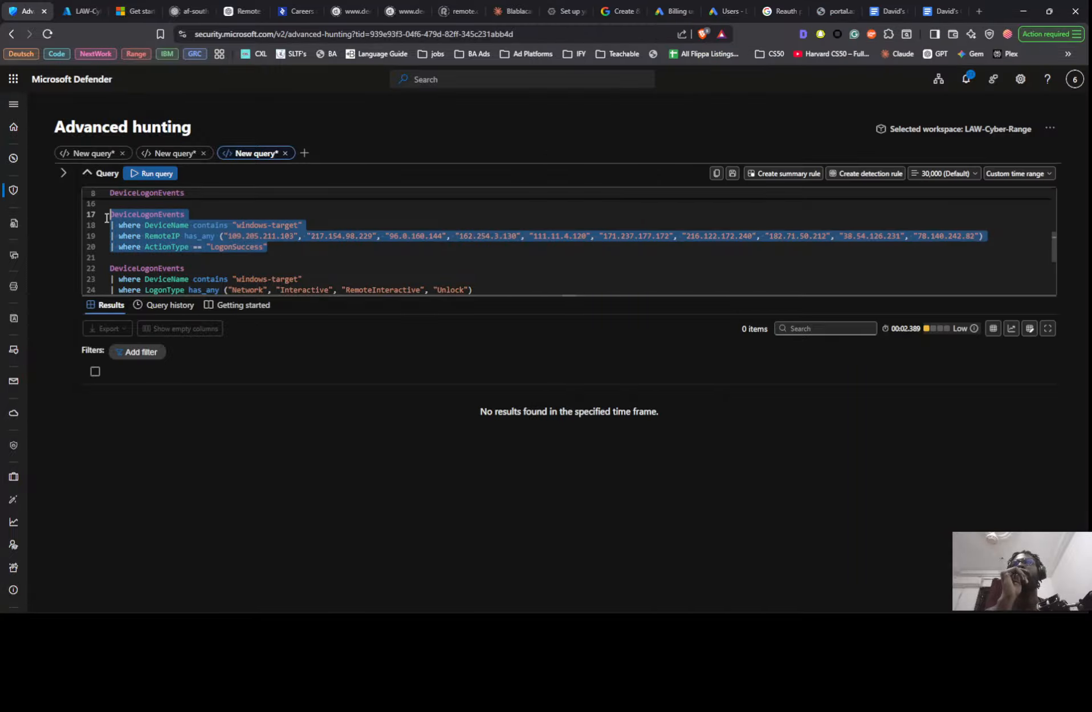
right_click(146, 230)
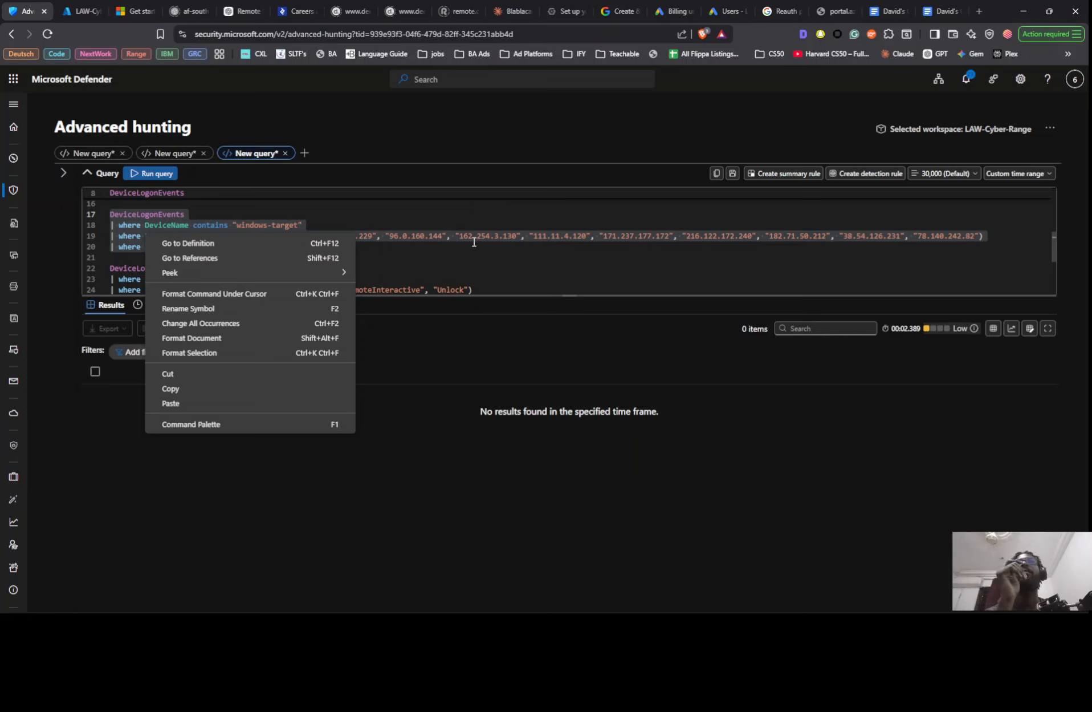
scroll(468, 242, "up", 4)
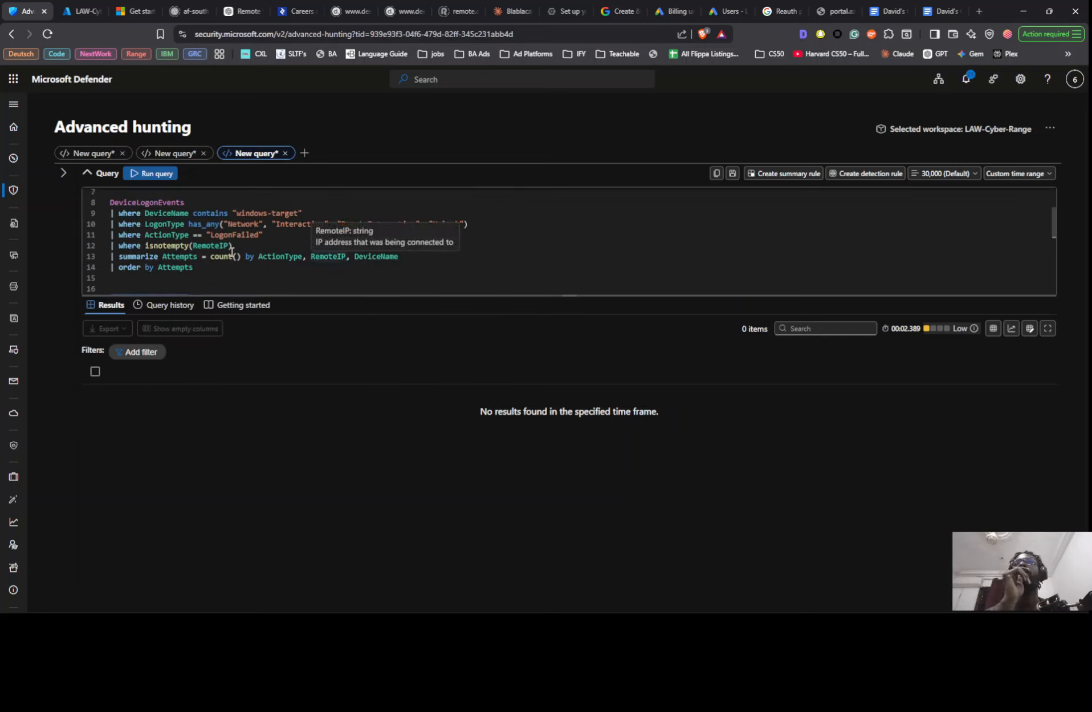
scroll(358, 244, "up", 2)
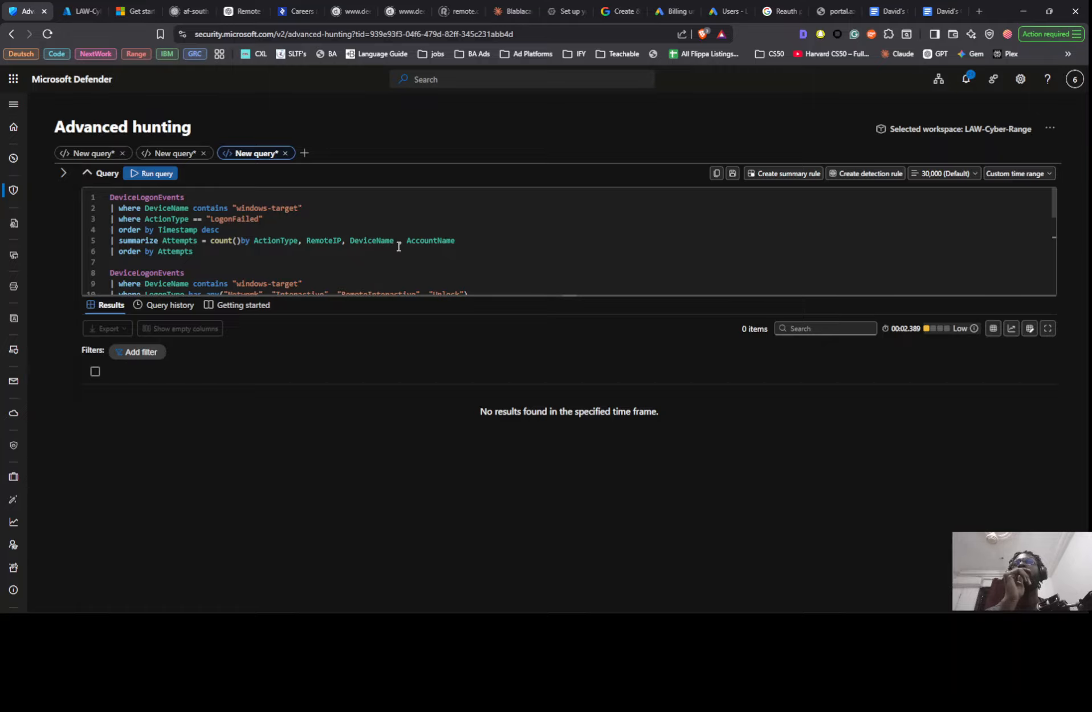
key("alt+Tab")
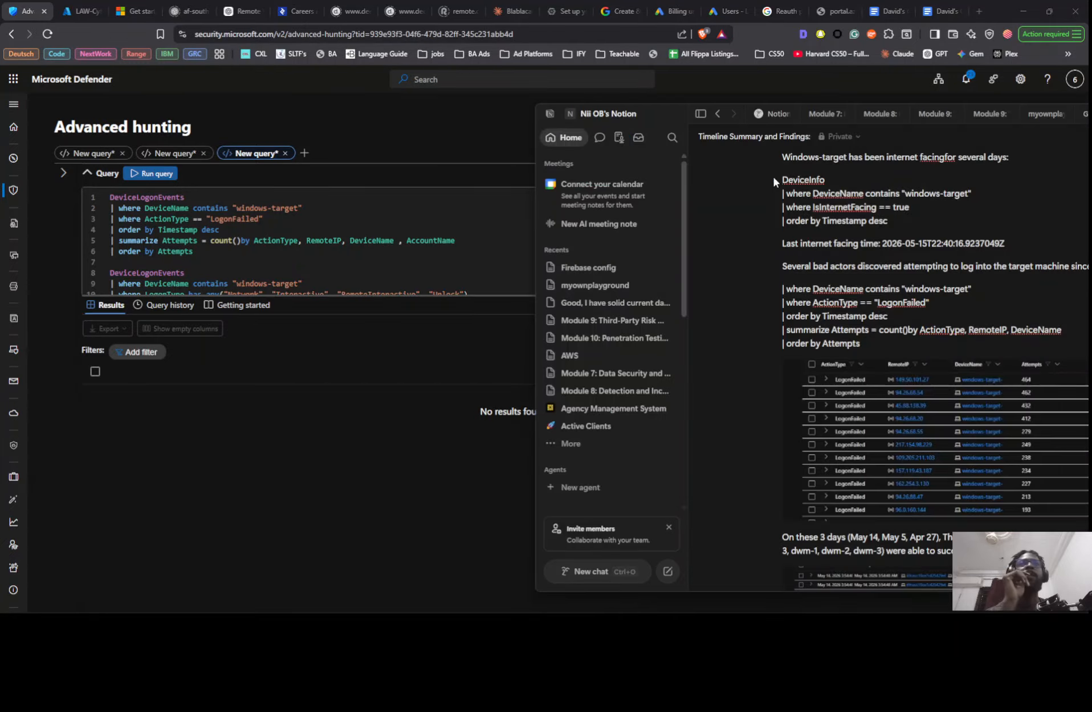
left_click(402, 246)
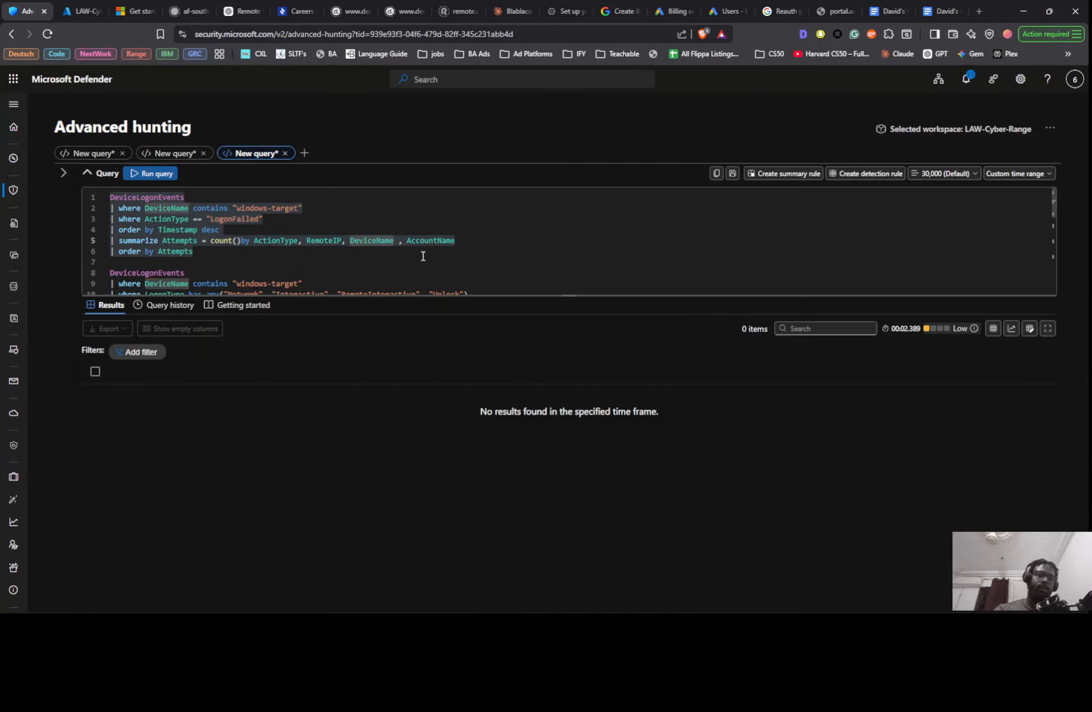
type("//")
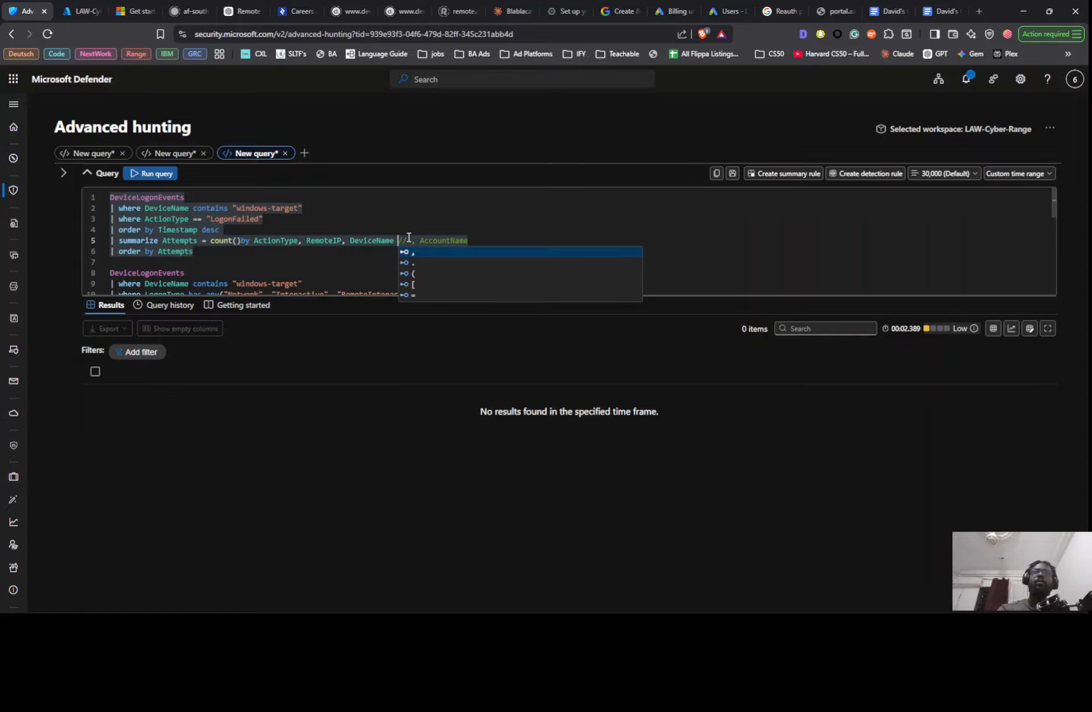
key("shift+Return")
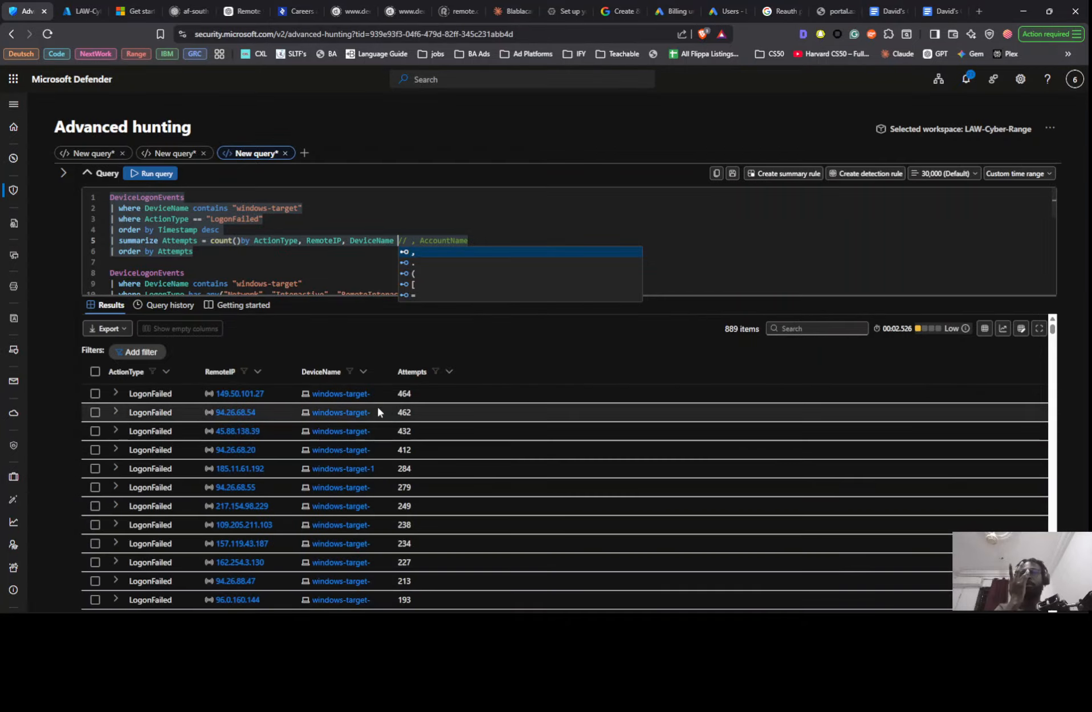
- Replace the first IP in the LogonSuccess query's has_any list with RemoteIP 149.50.101.27 from the new results
scroll(261, 245, "down", 2)
scroll(262, 245, "down", 3)
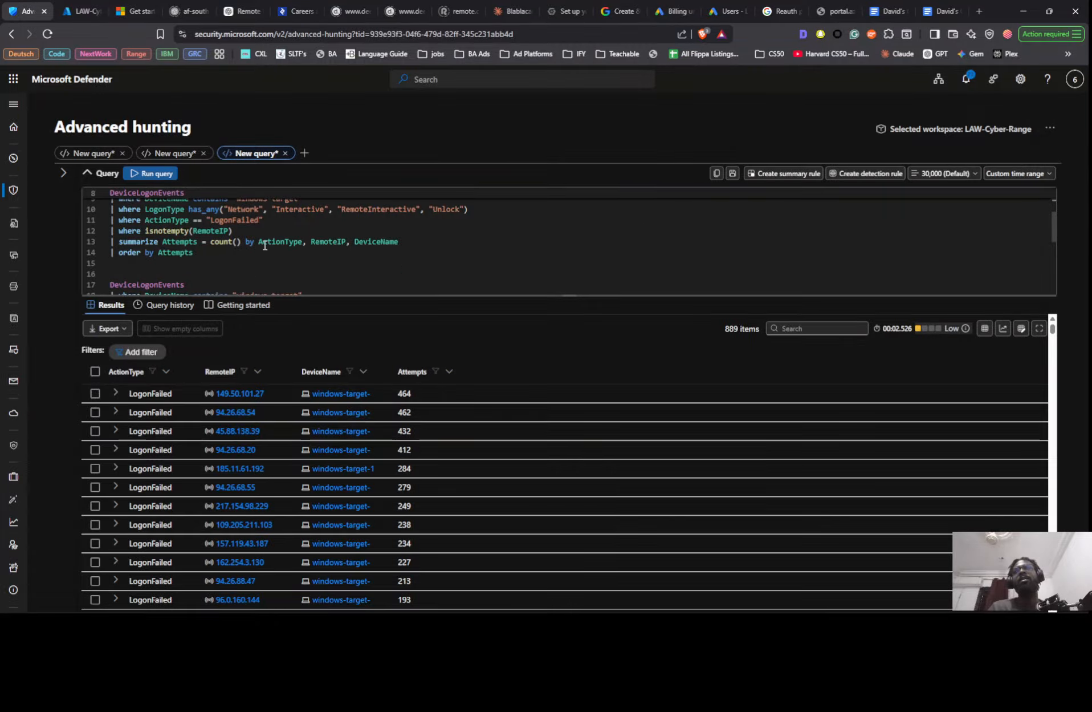
left_click(251, 393)
left_click(274, 469)
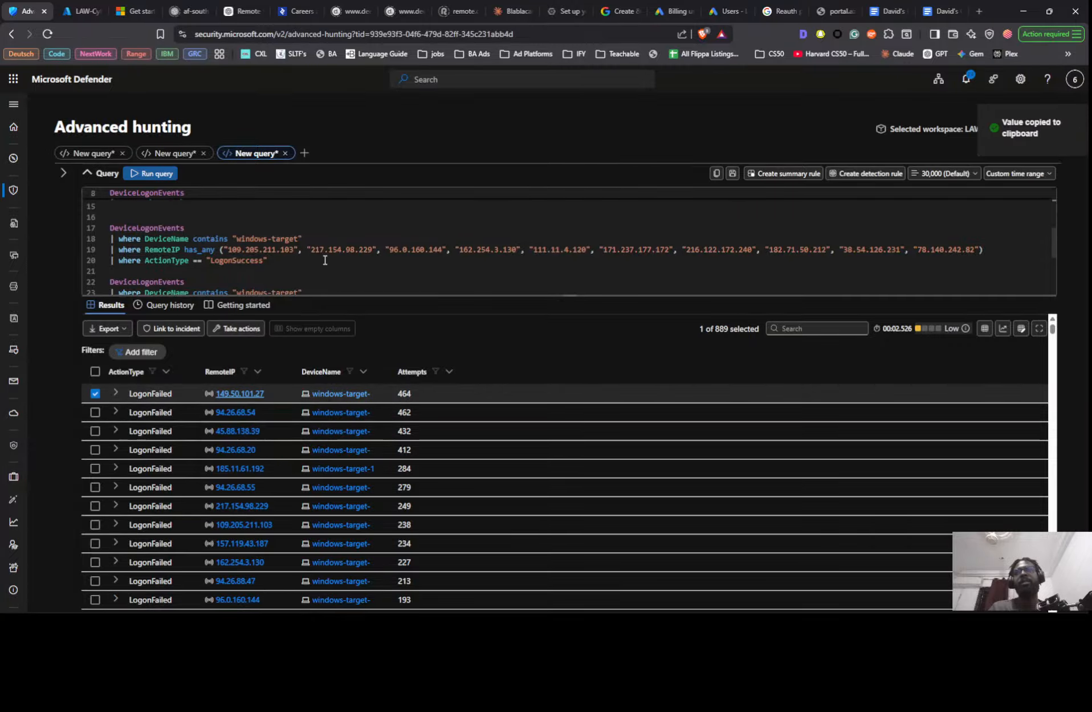
double_click(282, 249)
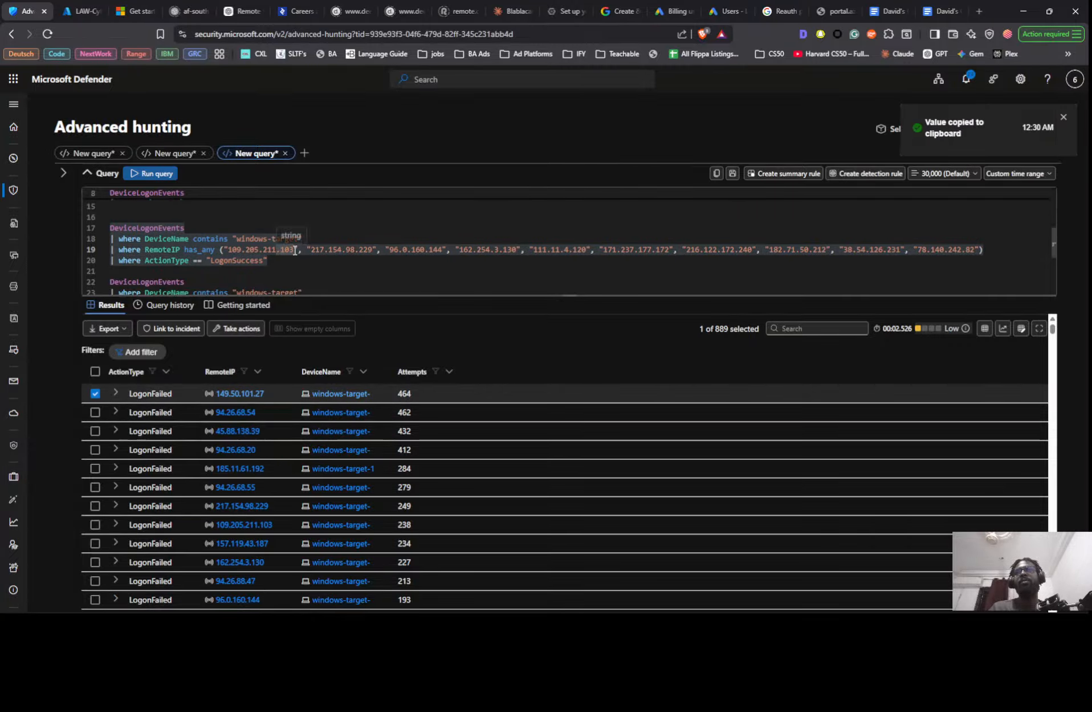
left_click_drag(295, 249, 227, 250)
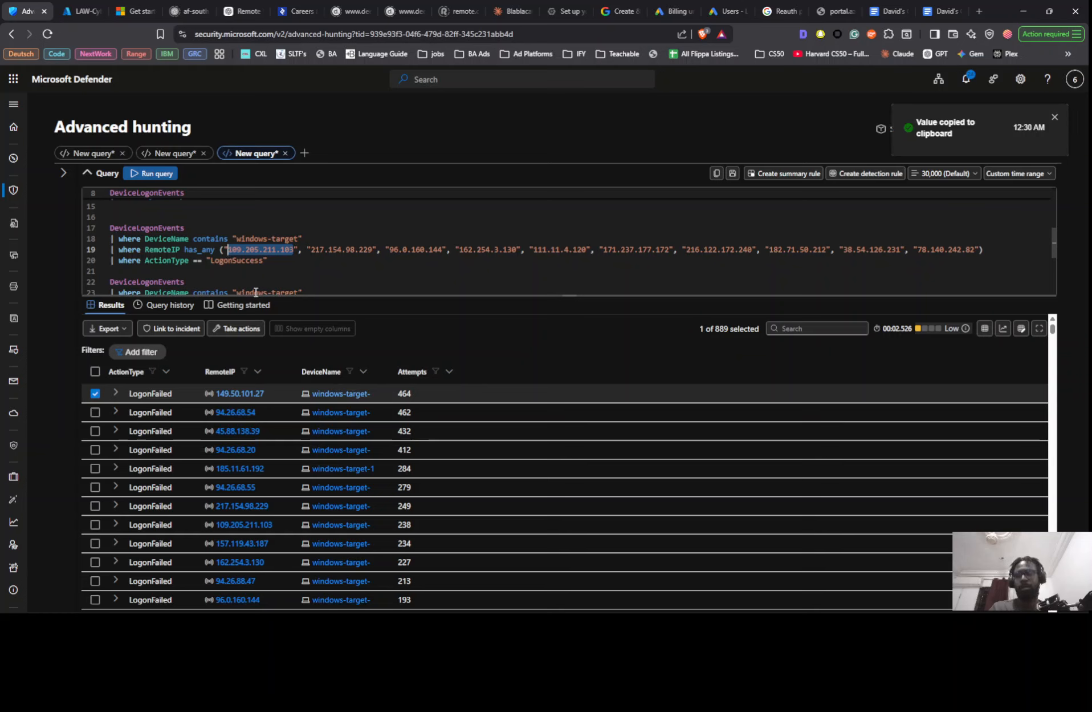
key("ctrl+v")
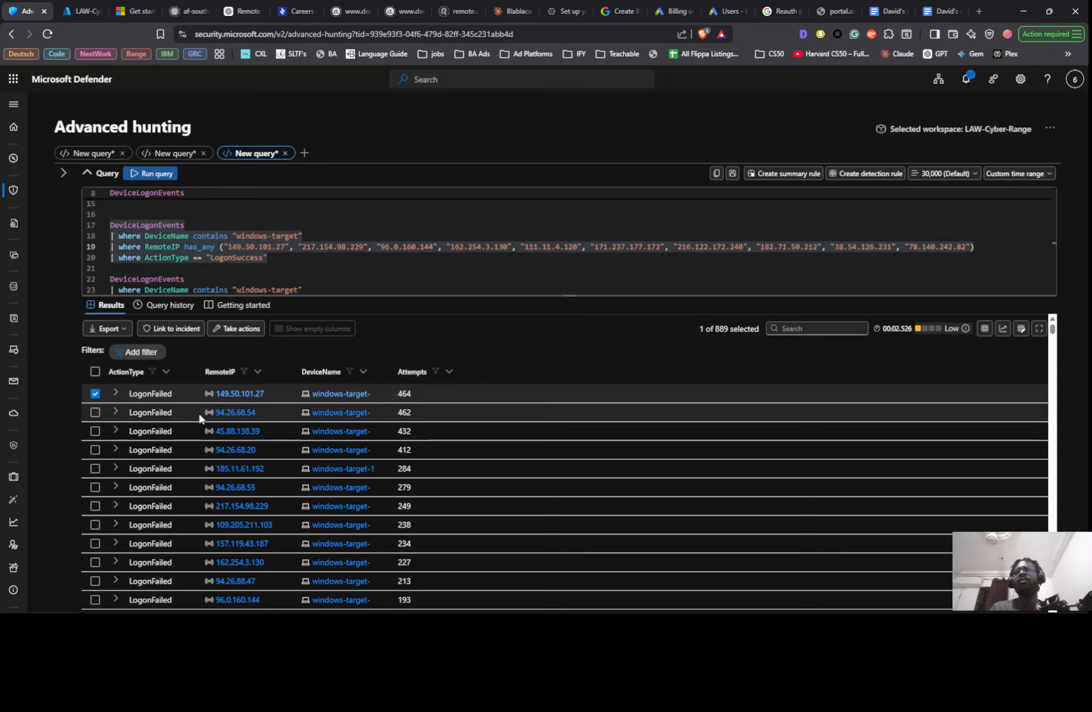
- Replace the second IP in the has_any list with RemoteIP 94.26.68.54 from the results
right_click(217, 414)
left_click(251, 488)
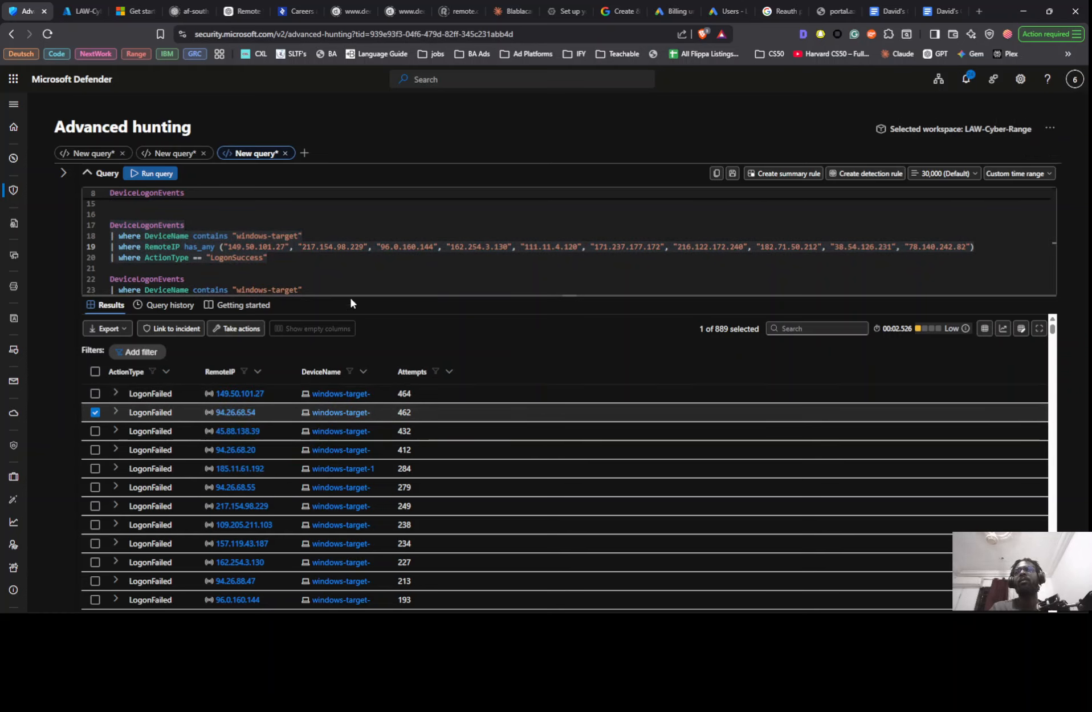
left_click_drag(302, 247, 363, 249)
key("ctrl+v")
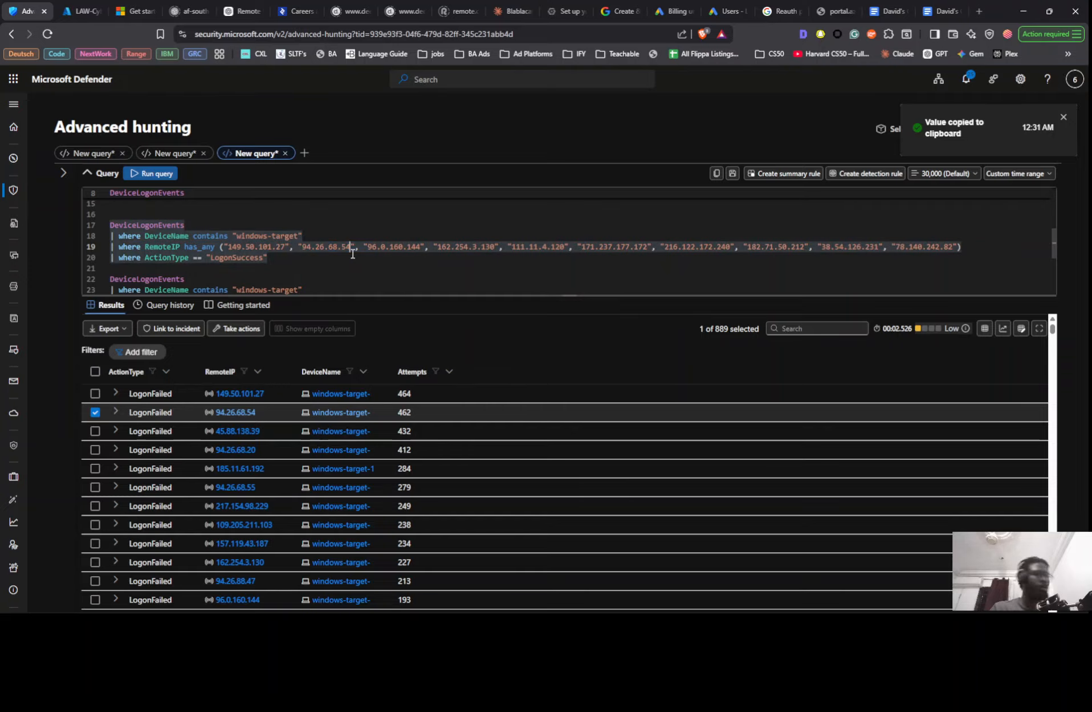
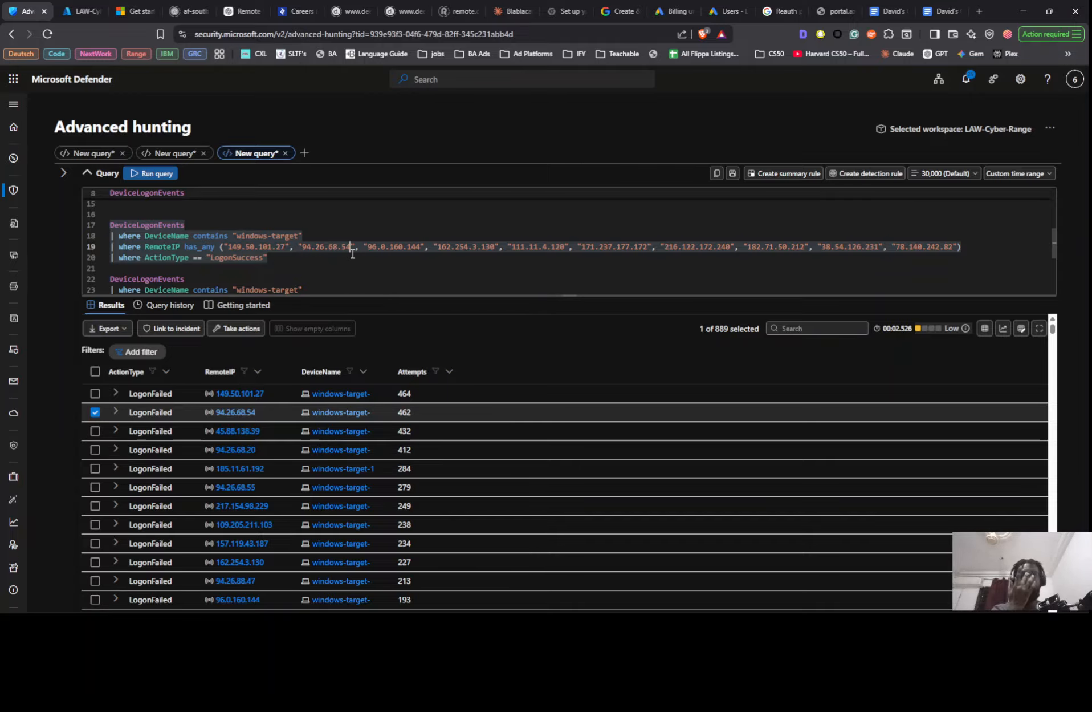
- Replace the third address in the RemoteIP list on line 19 with 45.88.138.39, copied from the results
left_click(251, 435)
left_click(250, 509)
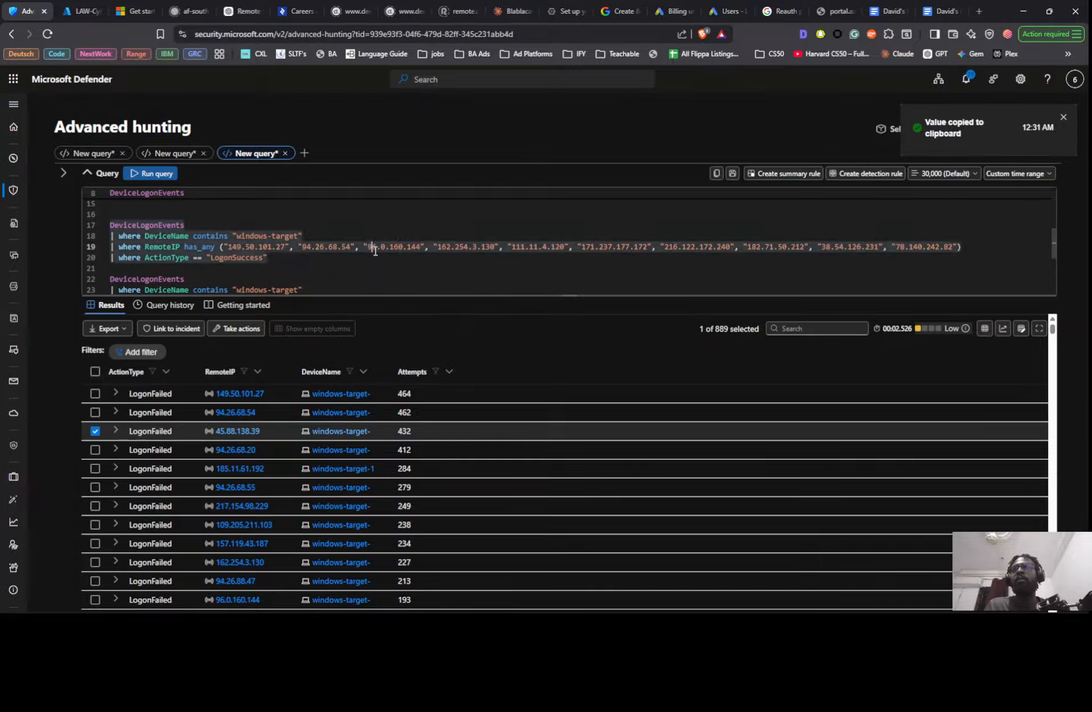
left_click_drag(372, 249, 421, 247)
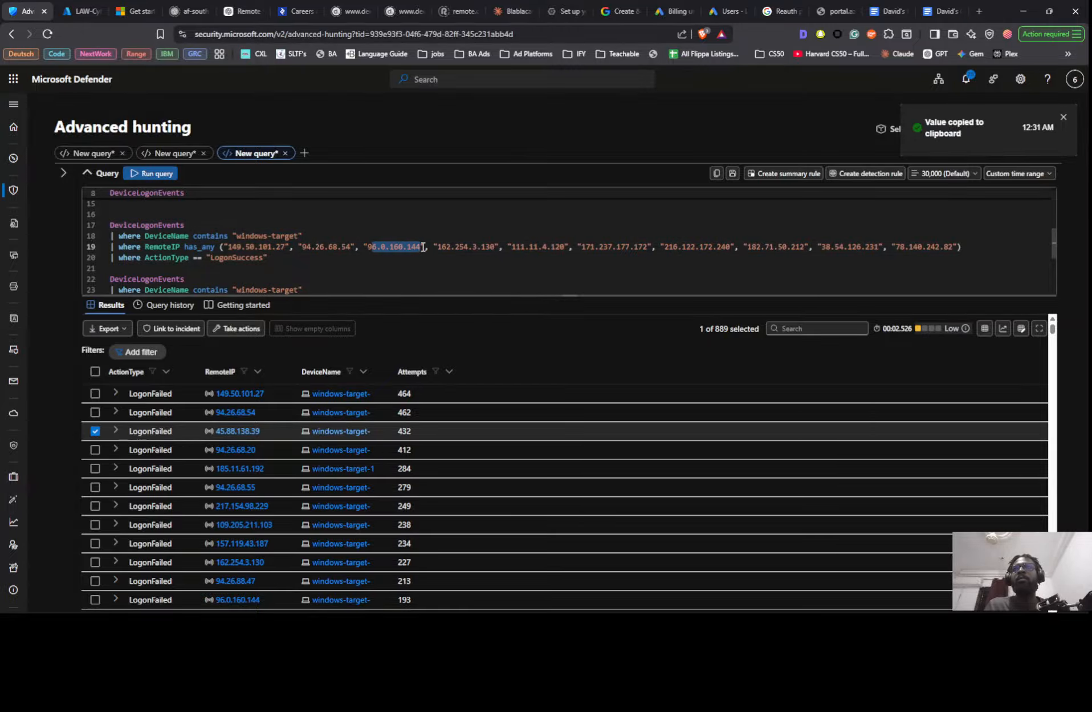
key("ctrl+v")
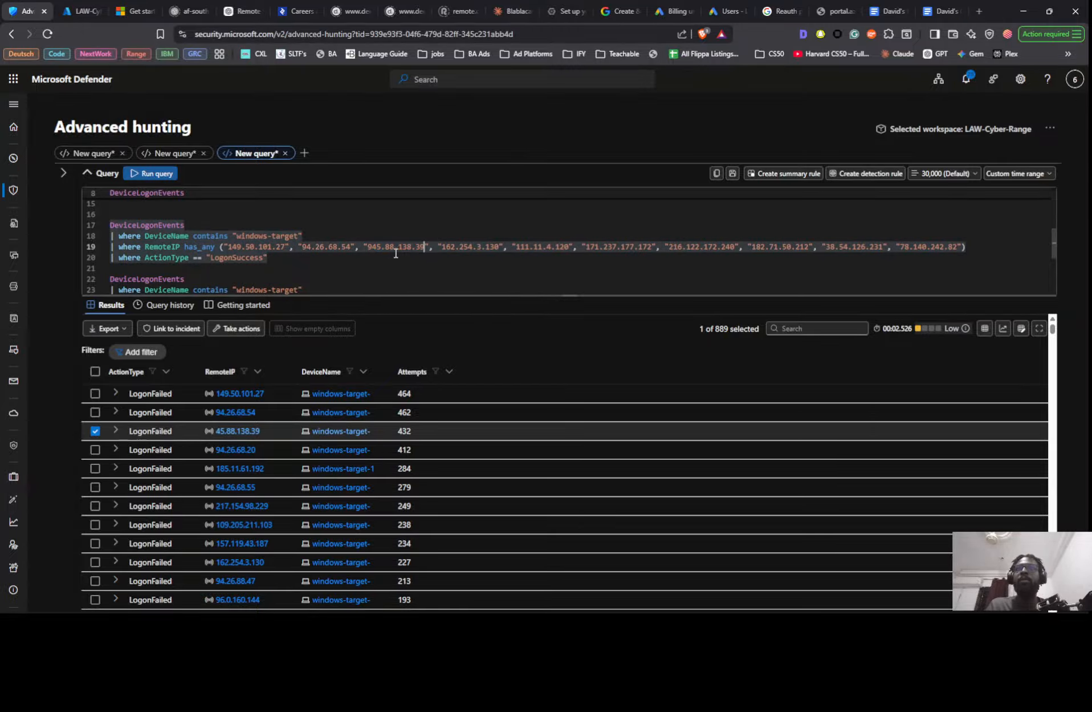
left_click(372, 247)
key("BackSpace")
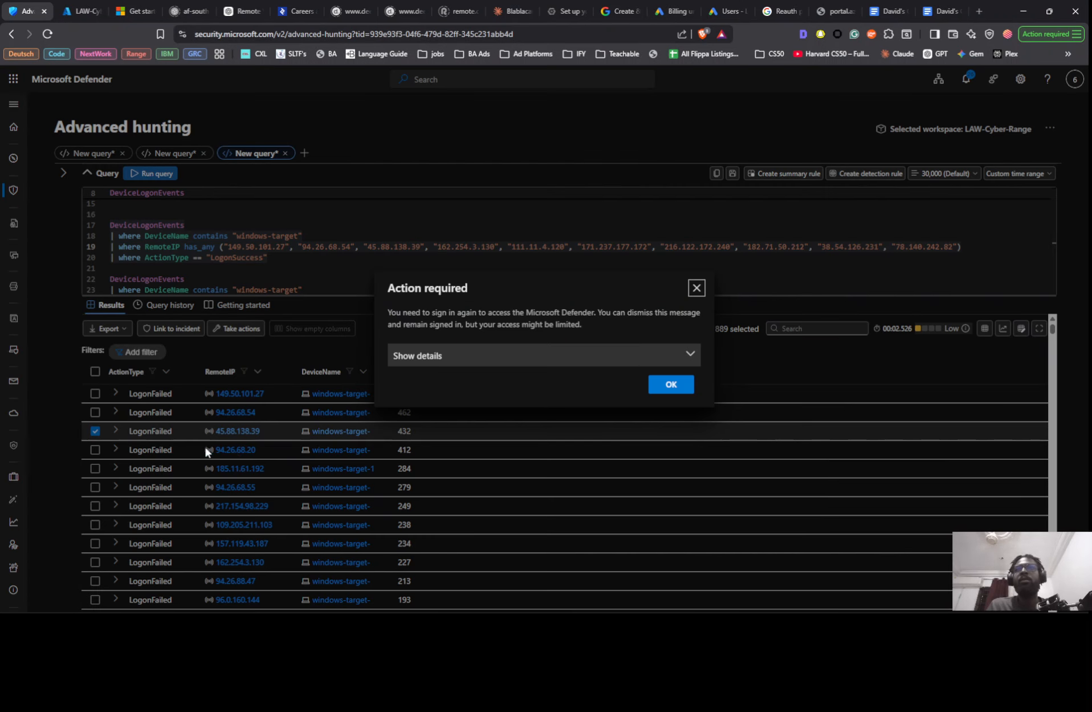
- Dismiss the sign-in notice and replace the fourth address in the RemoteIP list with 94.26.68.20, copied from the results
left_click(697, 288)
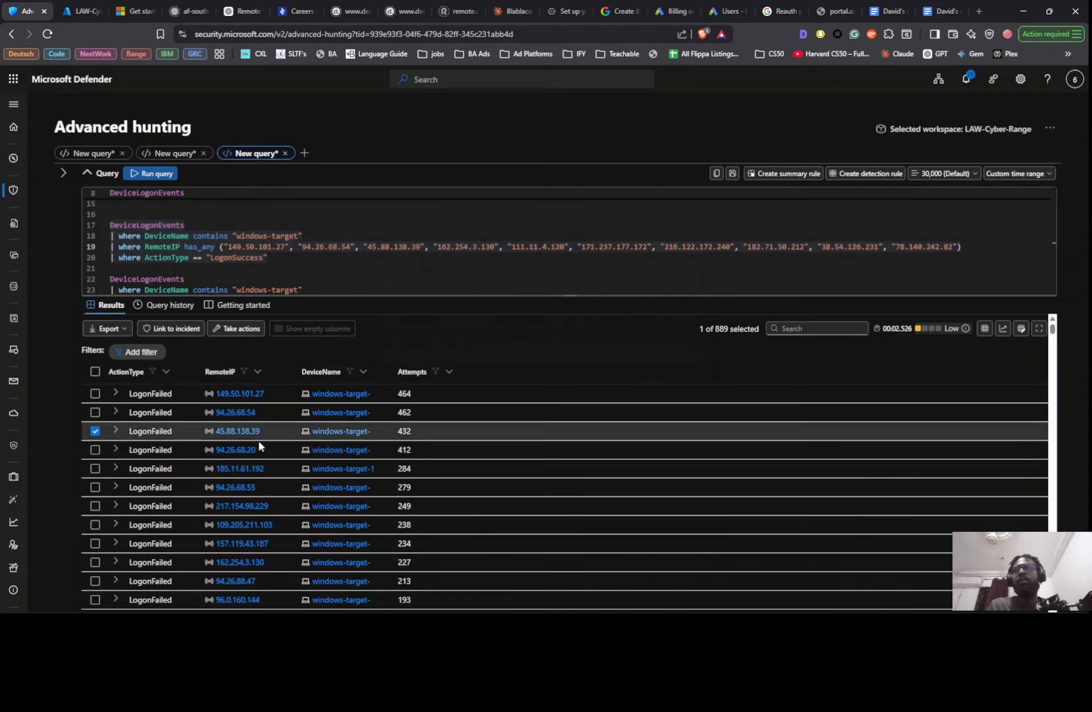
left_click(236, 449)
left_click(255, 525)
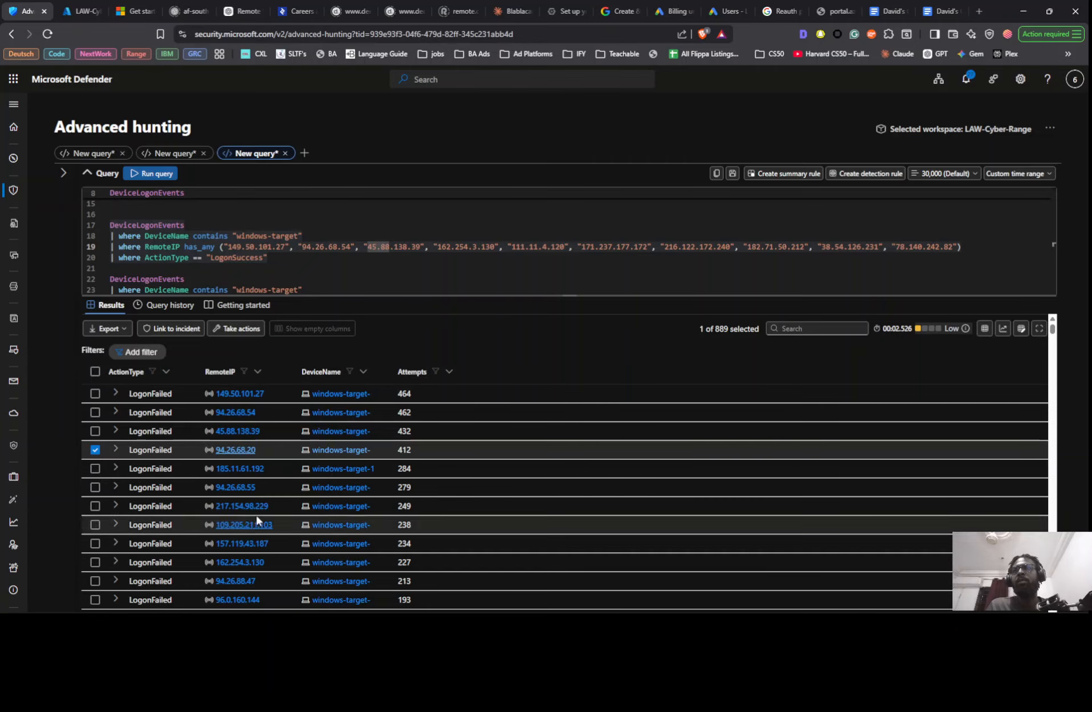
left_click_drag(439, 249, 496, 249)
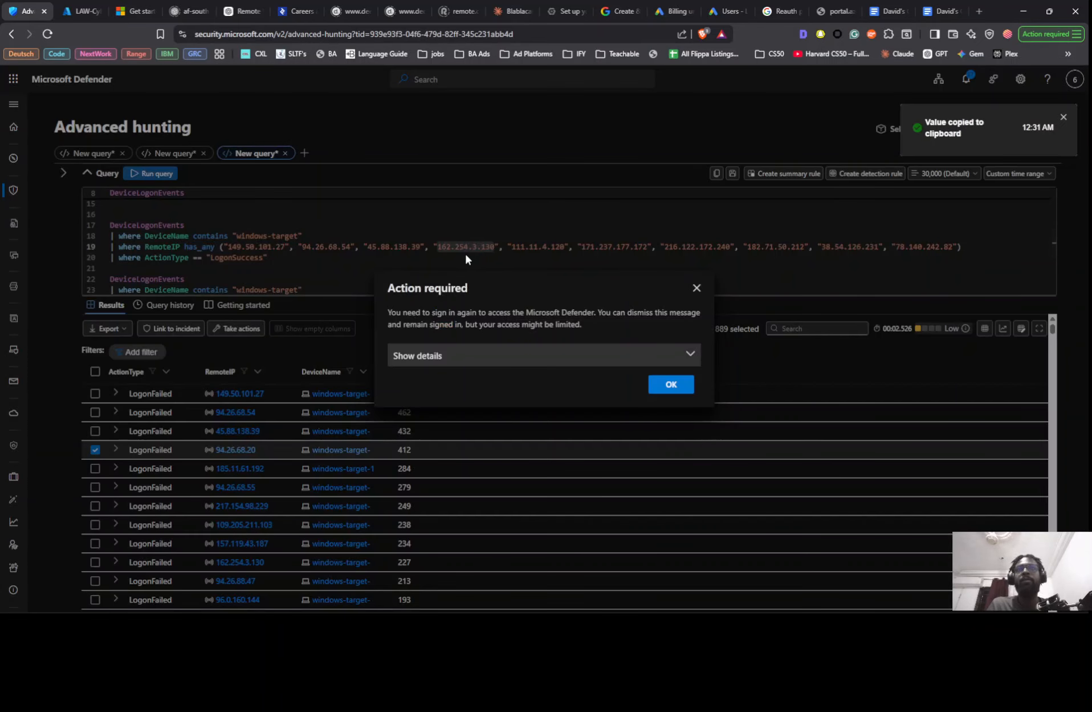
left_click(696, 287)
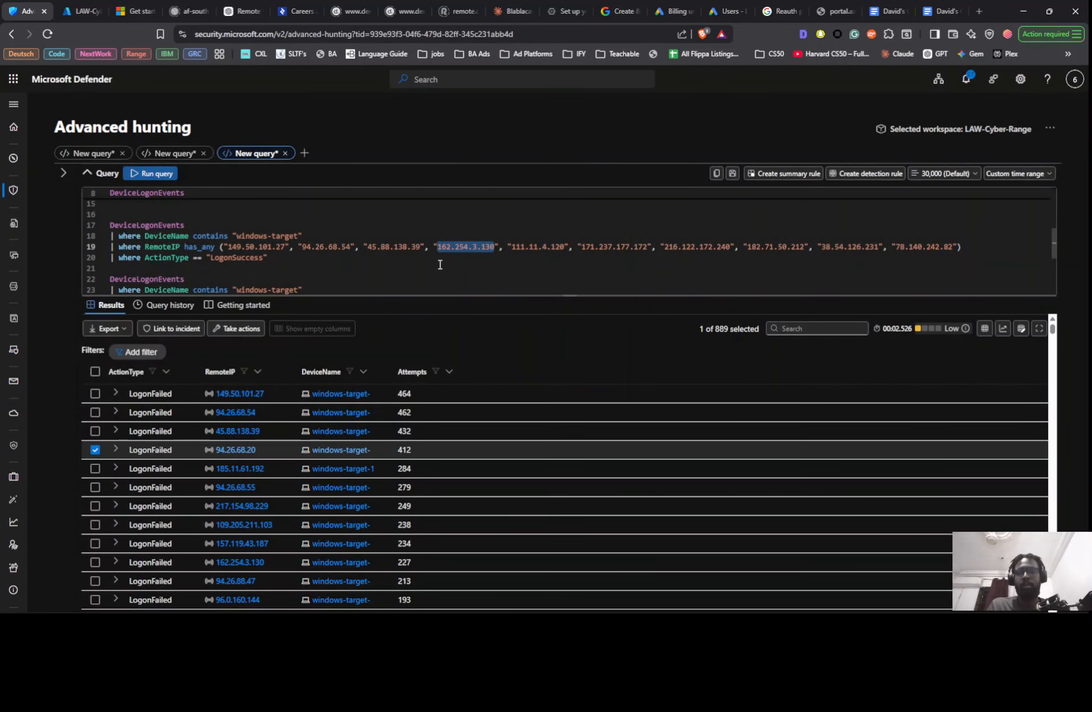
key("ctrl+v")
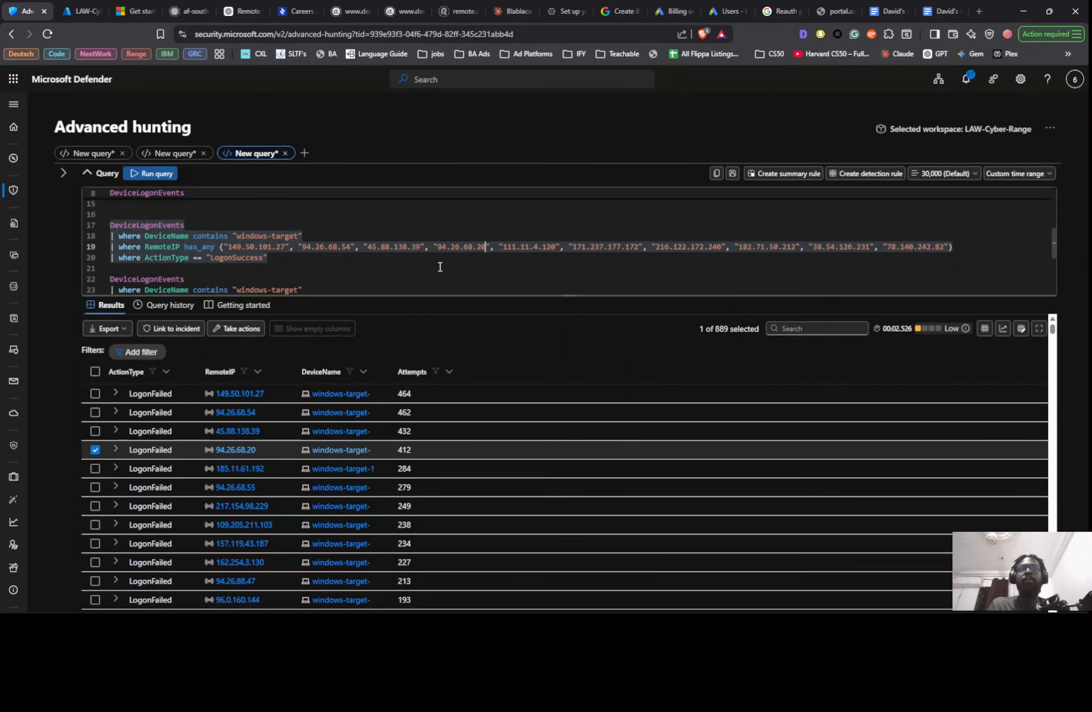
- Copy 185.11.61.192 from the results and put it in place of the fifth address in the RemoteIP list
left_click(243, 468)
left_click(270, 546)
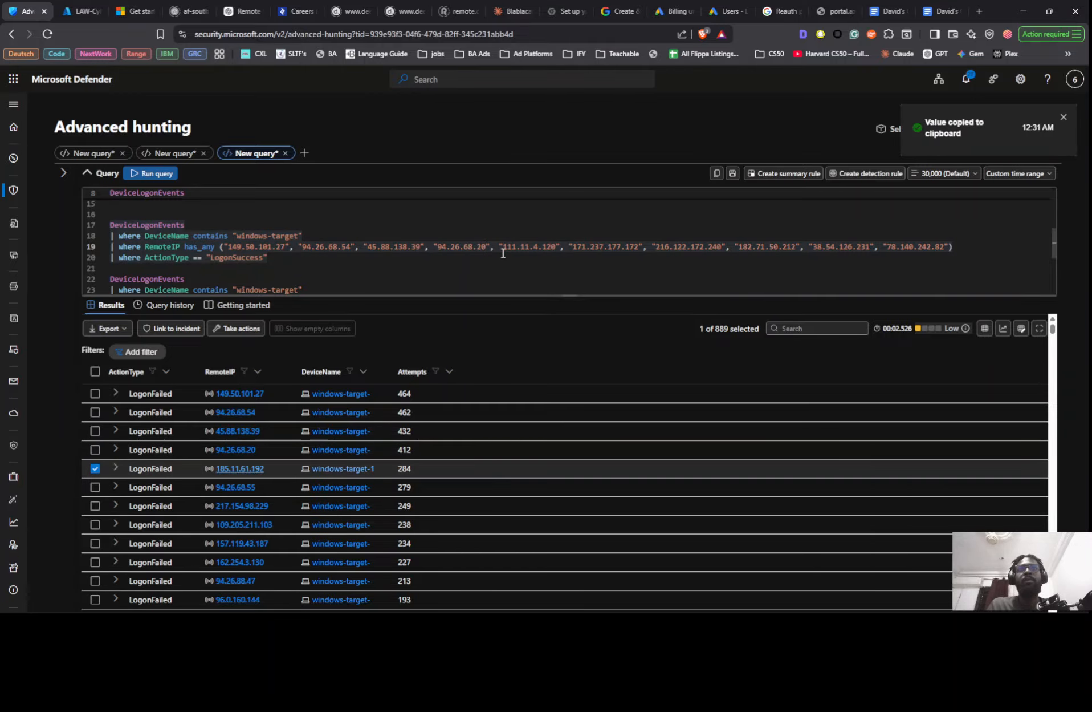
left_click_drag(504, 251, 551, 251)
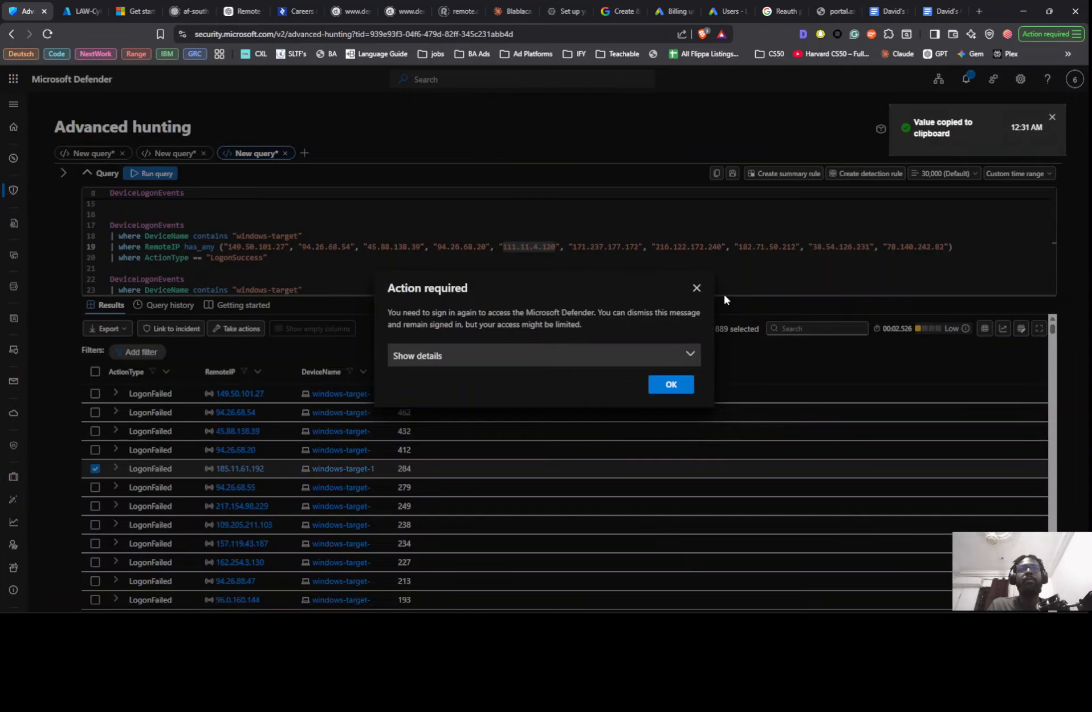
left_click(697, 287)
key("ctrl+v")
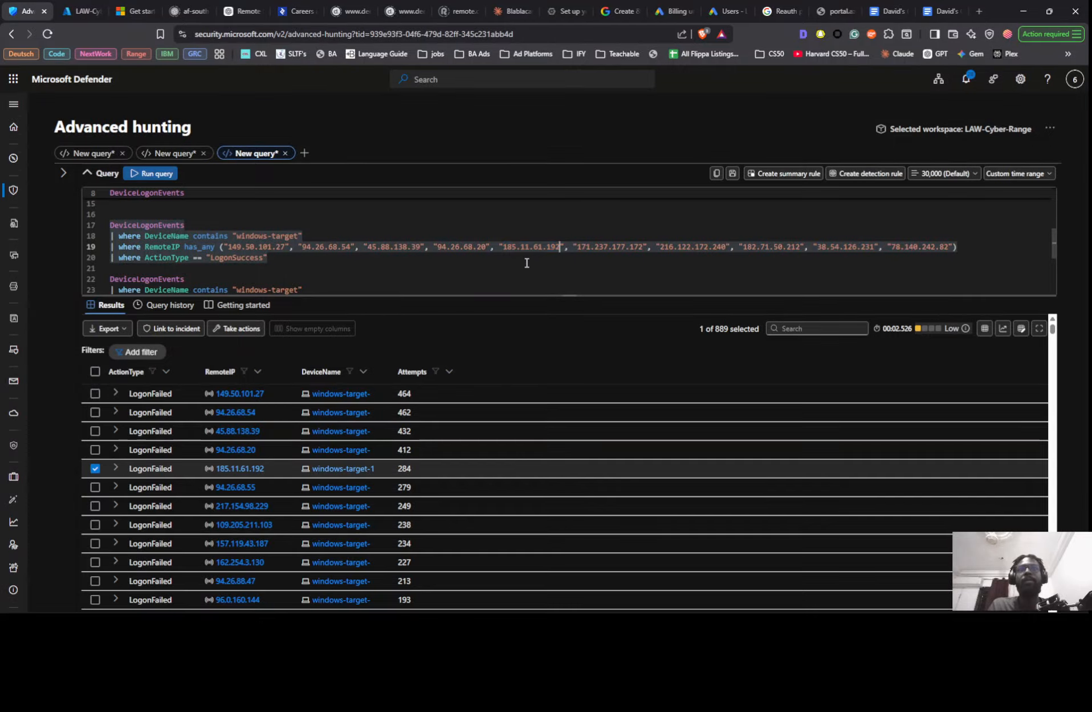
- Replace the sixth address in the RemoteIP list on line 19 with 94.26.68.55, copied from the results, dismissing the sign-in notices
left_click(225, 487)
left_click(248, 563)
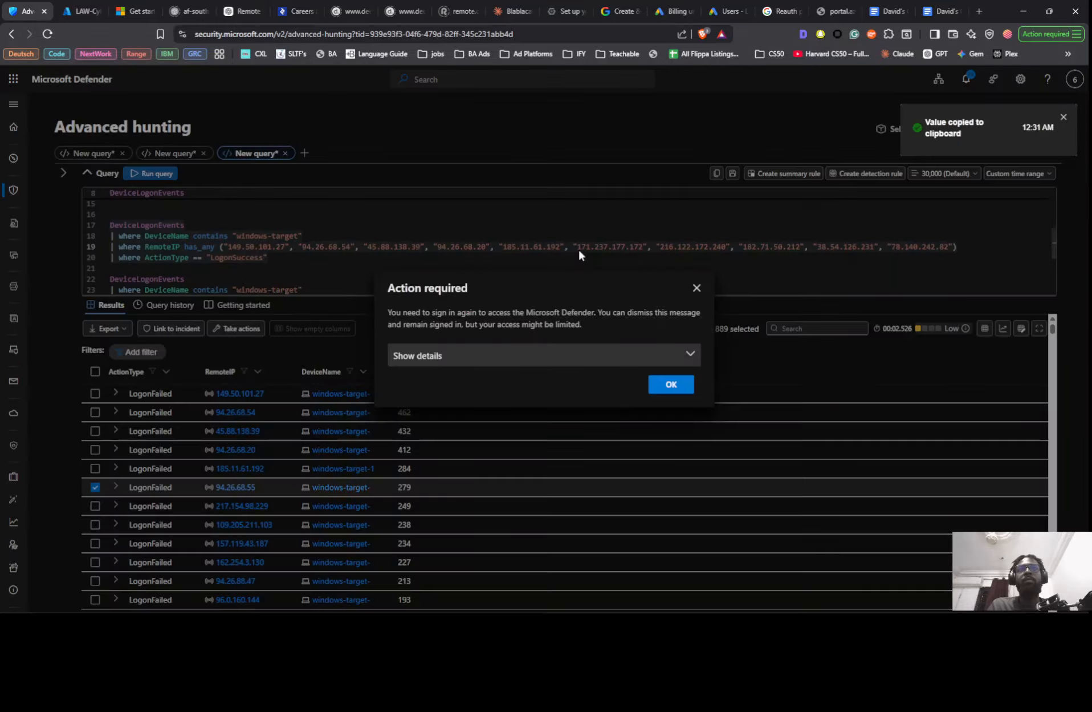
left_click(697, 288)
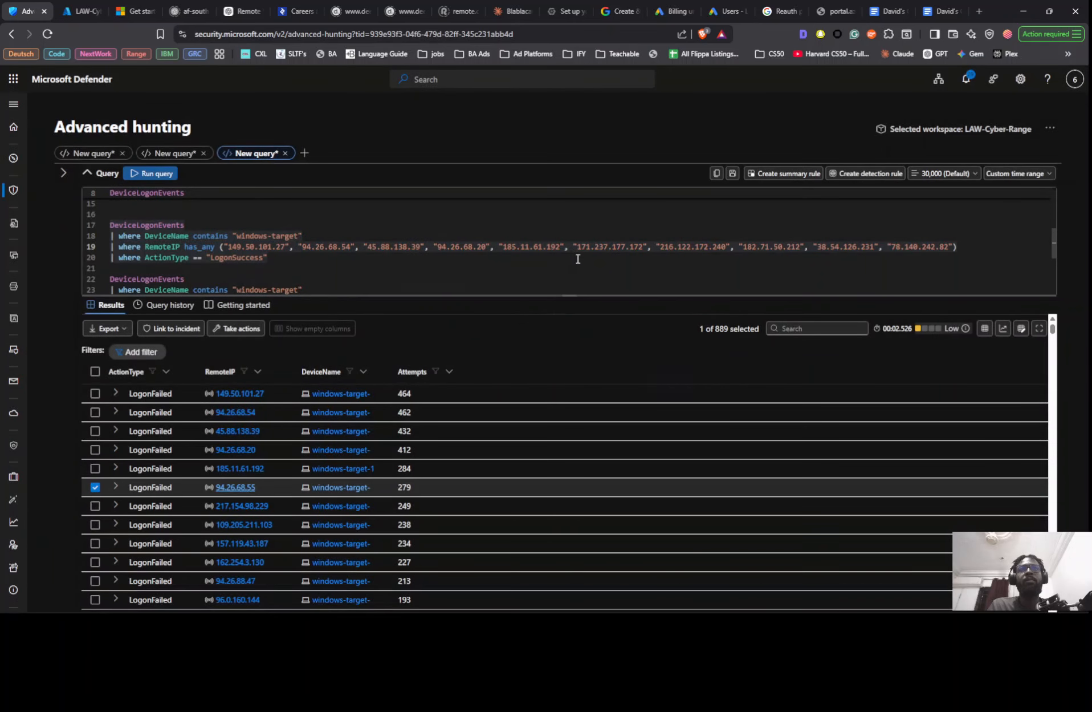
left_click_drag(577, 247, 607, 247)
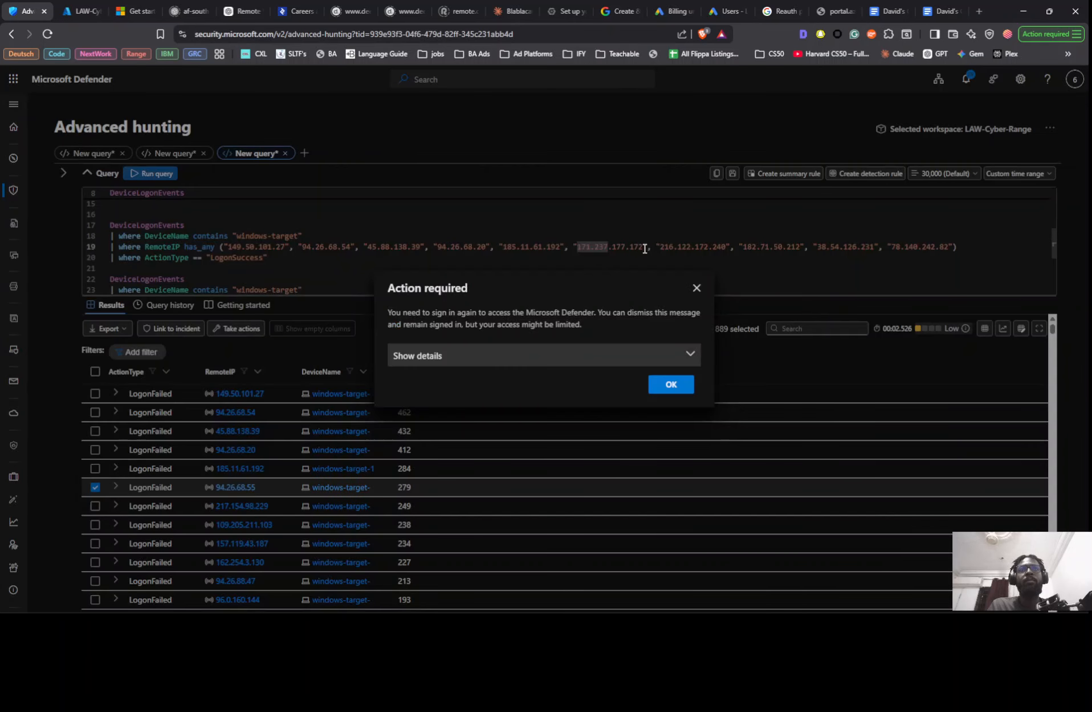
left_click(697, 288)
key("shift+Down")
key("shift+Down")
scroll(609, 278, "down", 1)
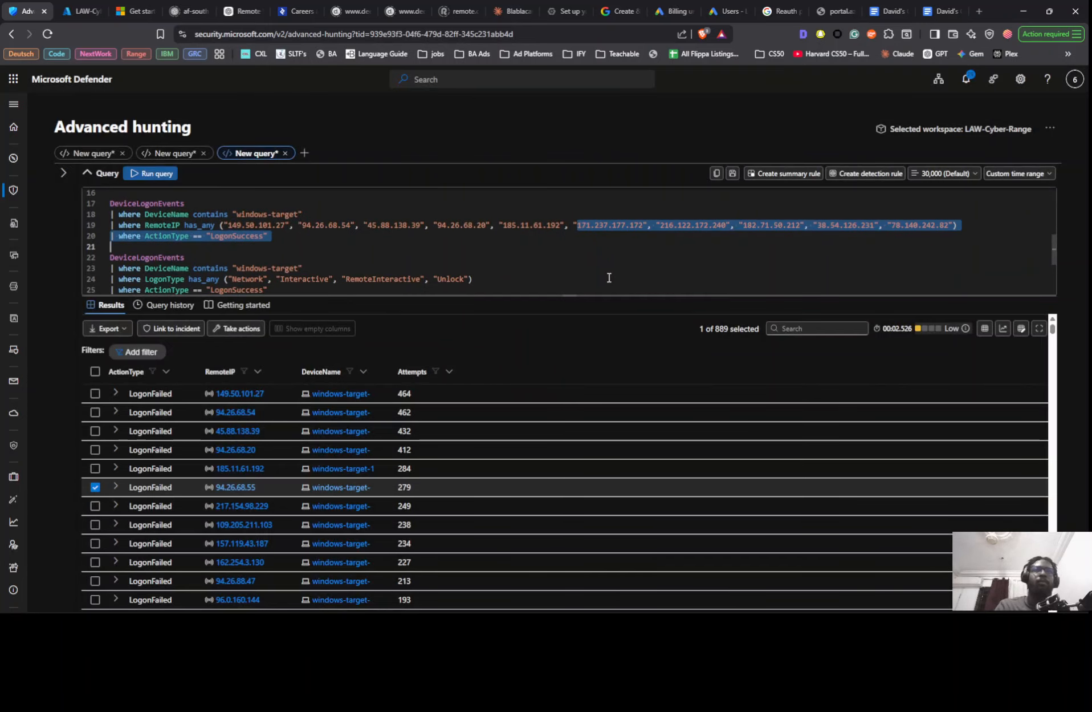
left_click(580, 226)
double_click(581, 225)
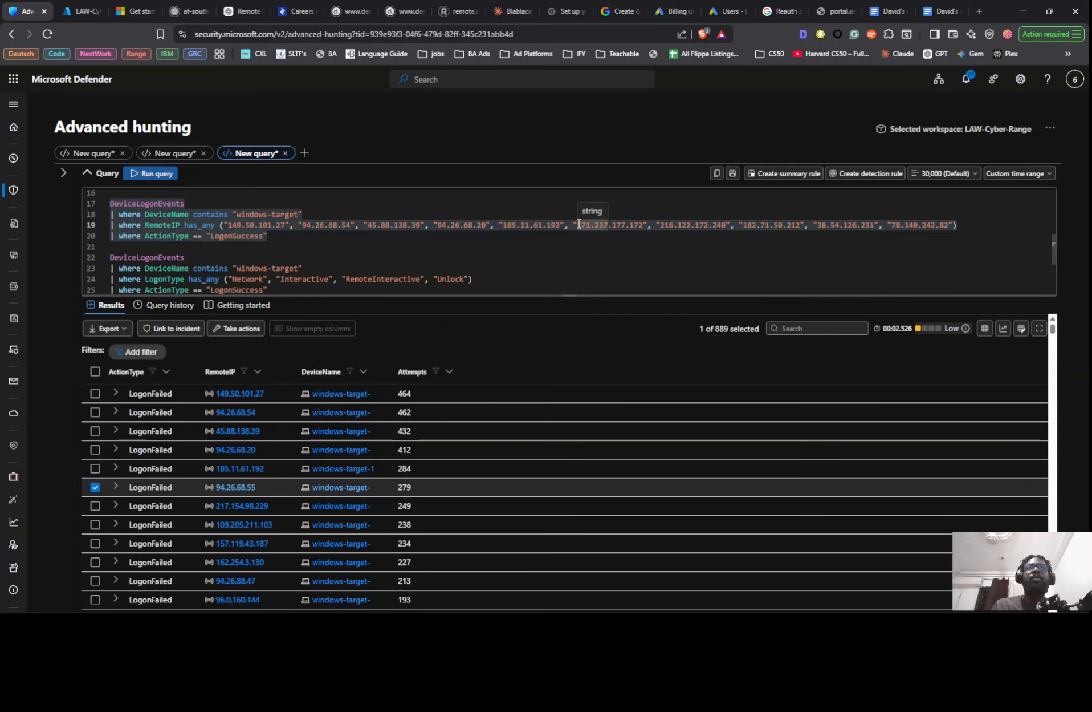
left_click_drag(579, 224, 635, 228)
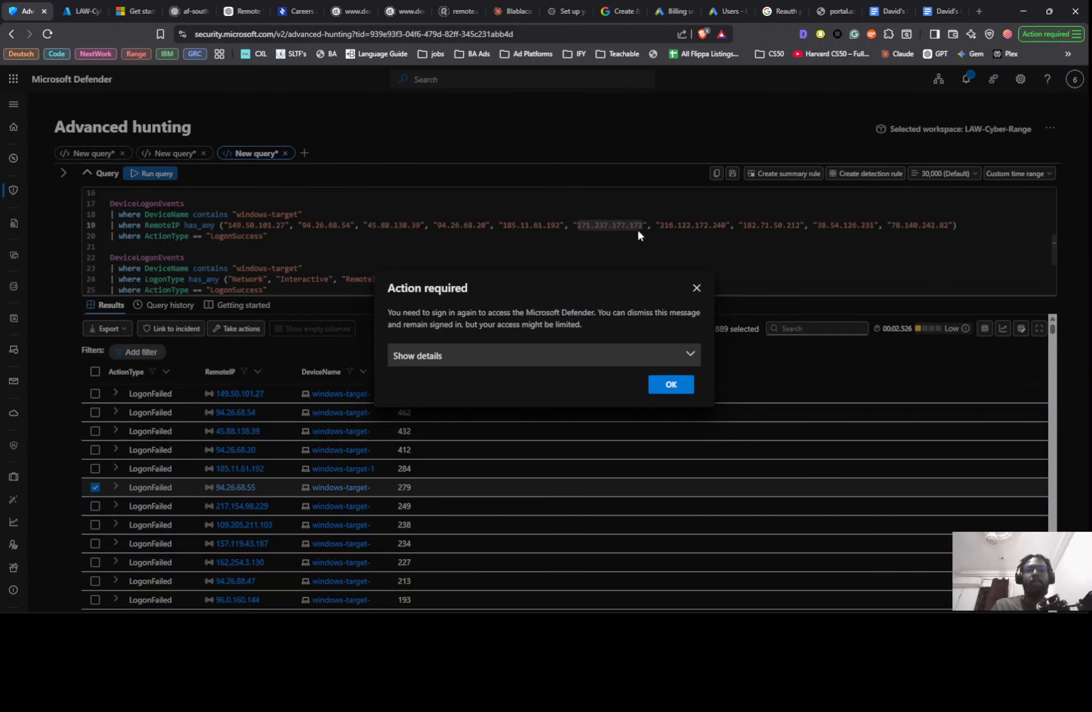
left_click(697, 287)
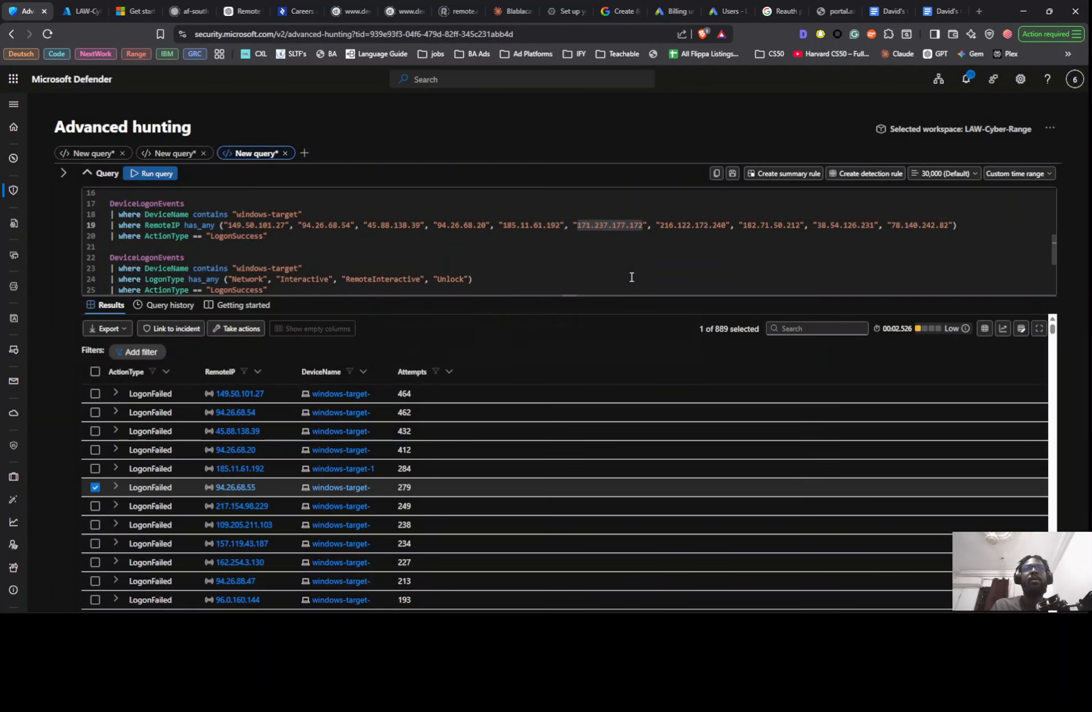
key("ctrl+v")
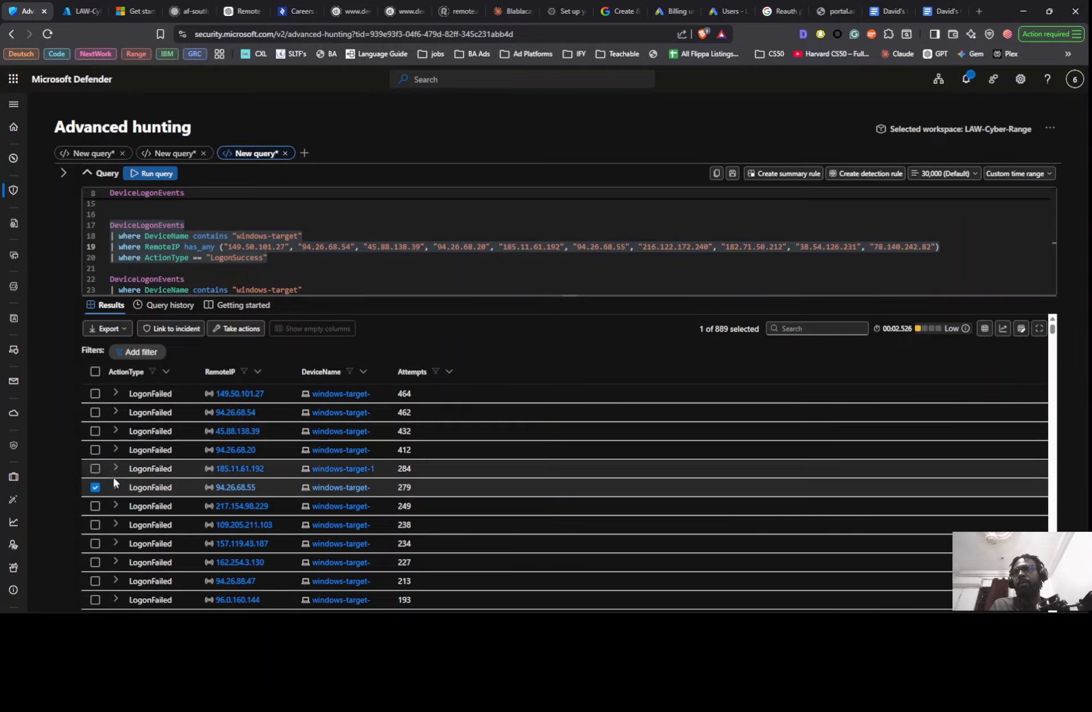
- Replace the seventh address in the RemoteIP list with 217.154.98.229, copied from the results
left_click(251, 509)
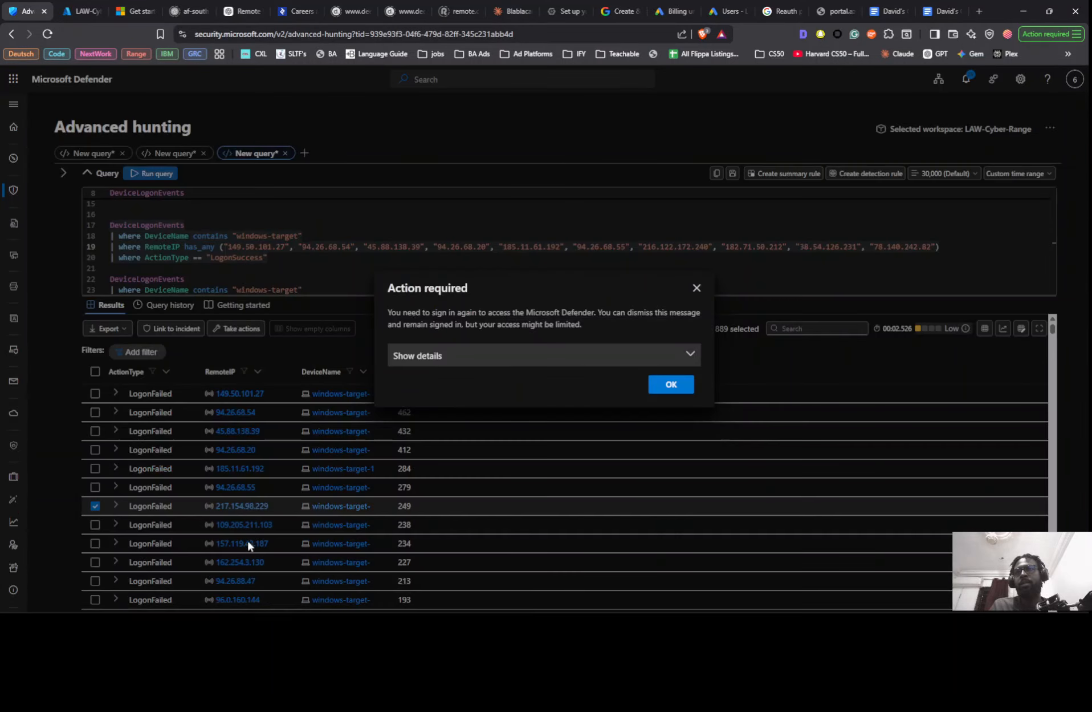
left_click(668, 361)
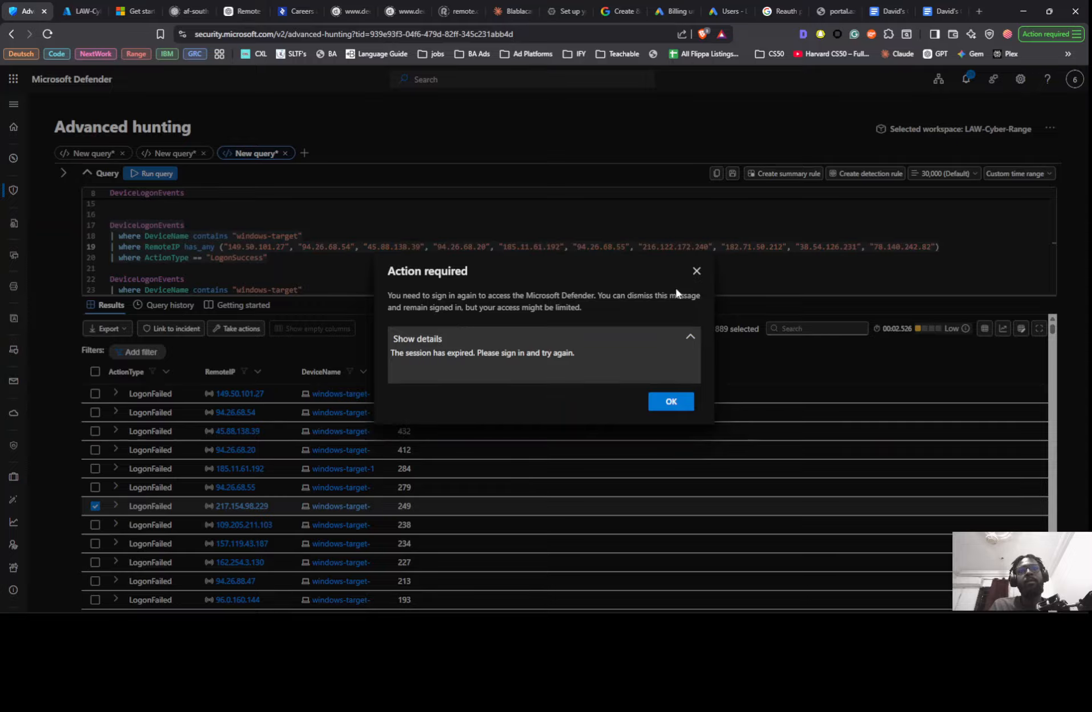
left_click(697, 272)
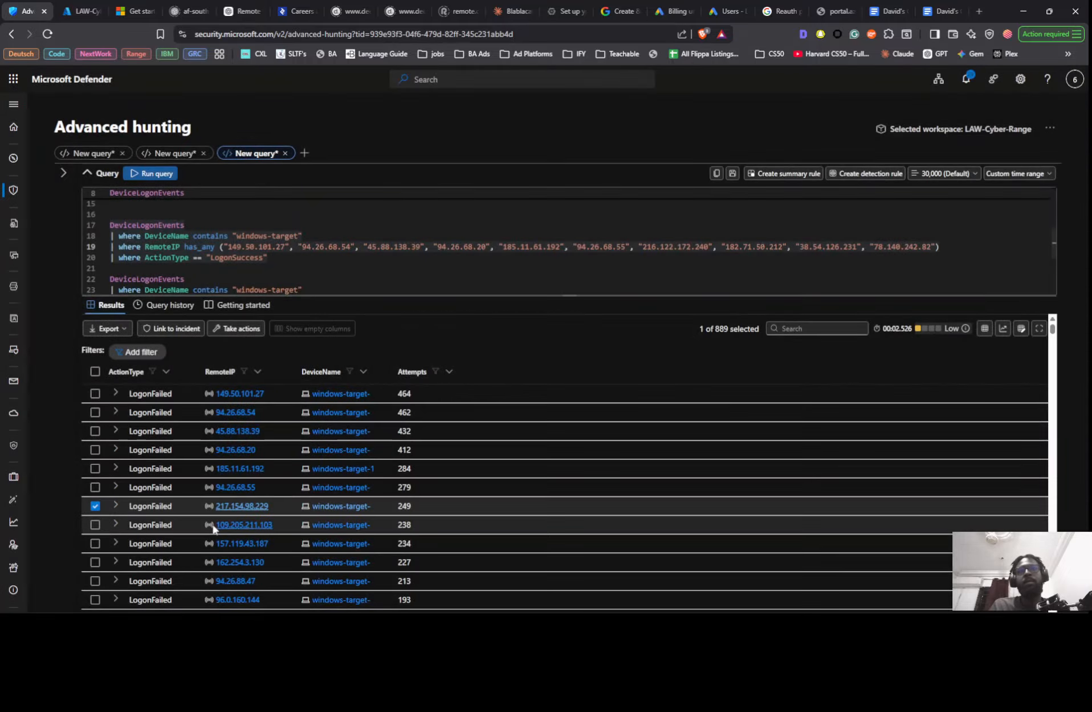
left_click(239, 506)
left_click(257, 583)
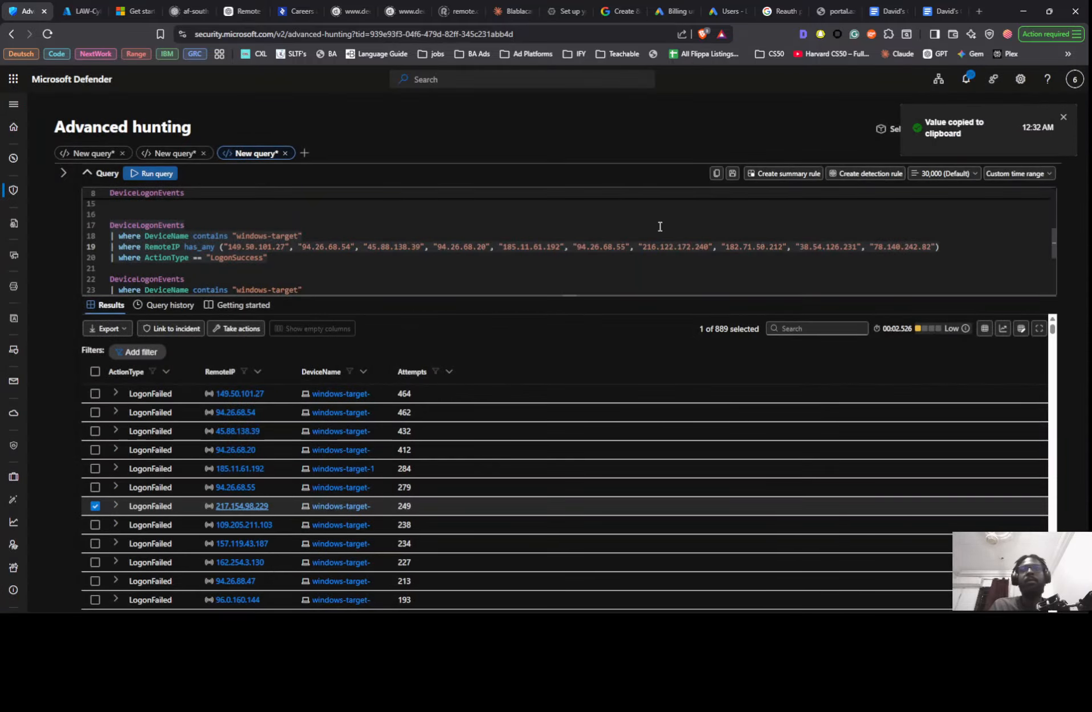
left_click_drag(643, 246, 696, 250)
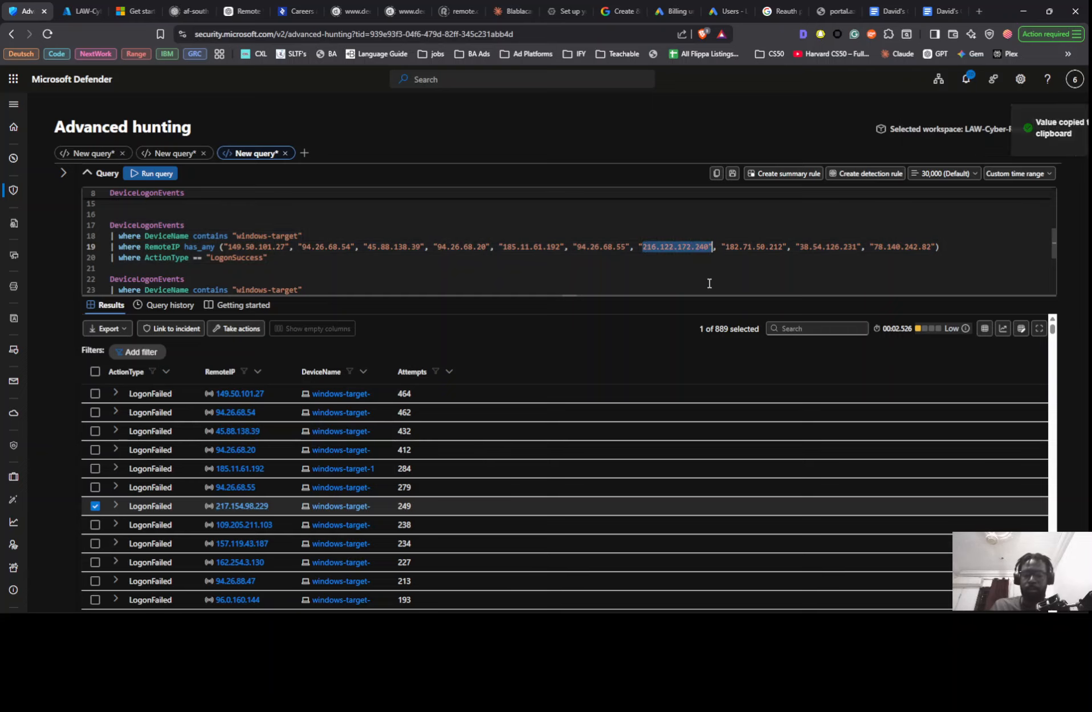
key("ctrl+v")
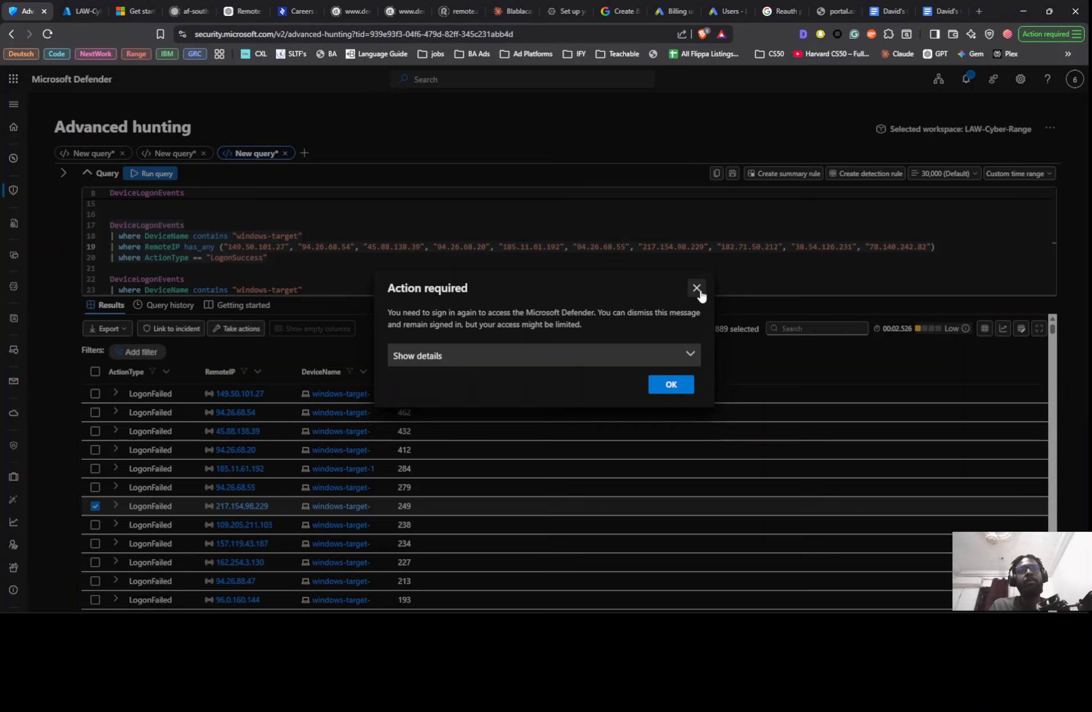
- Dismiss the sign-in notices and replace the eighth address in the RemoteIP list with 109.205.211.103, copied from the results
left_click(699, 291)
right_click(224, 520)
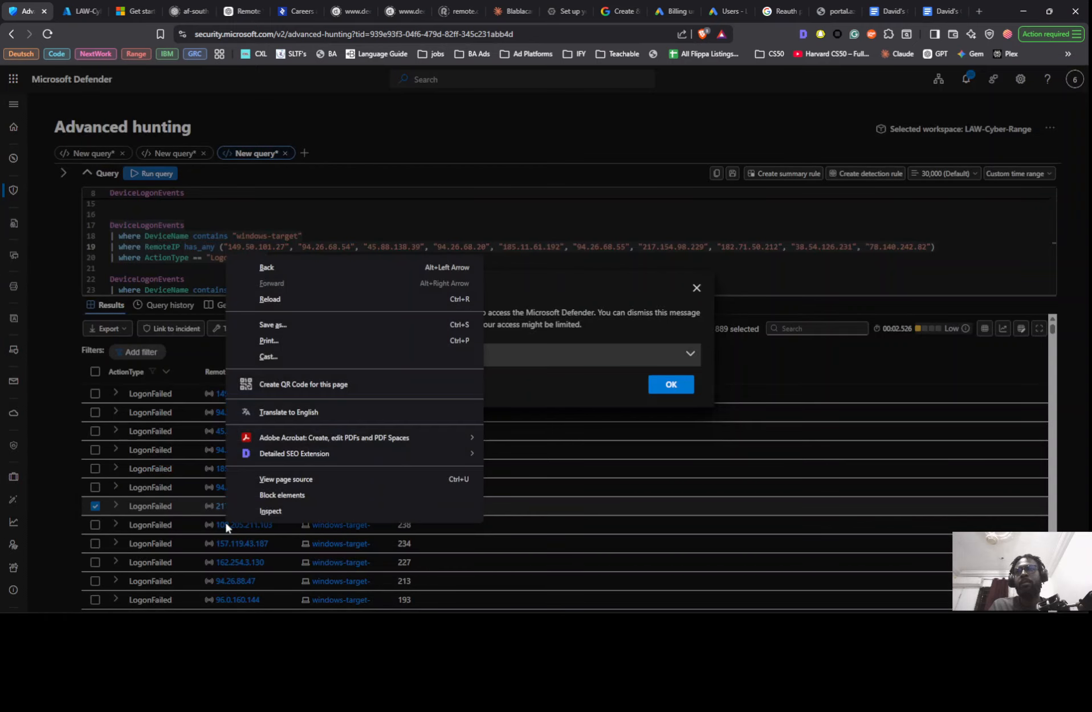
left_click(697, 287)
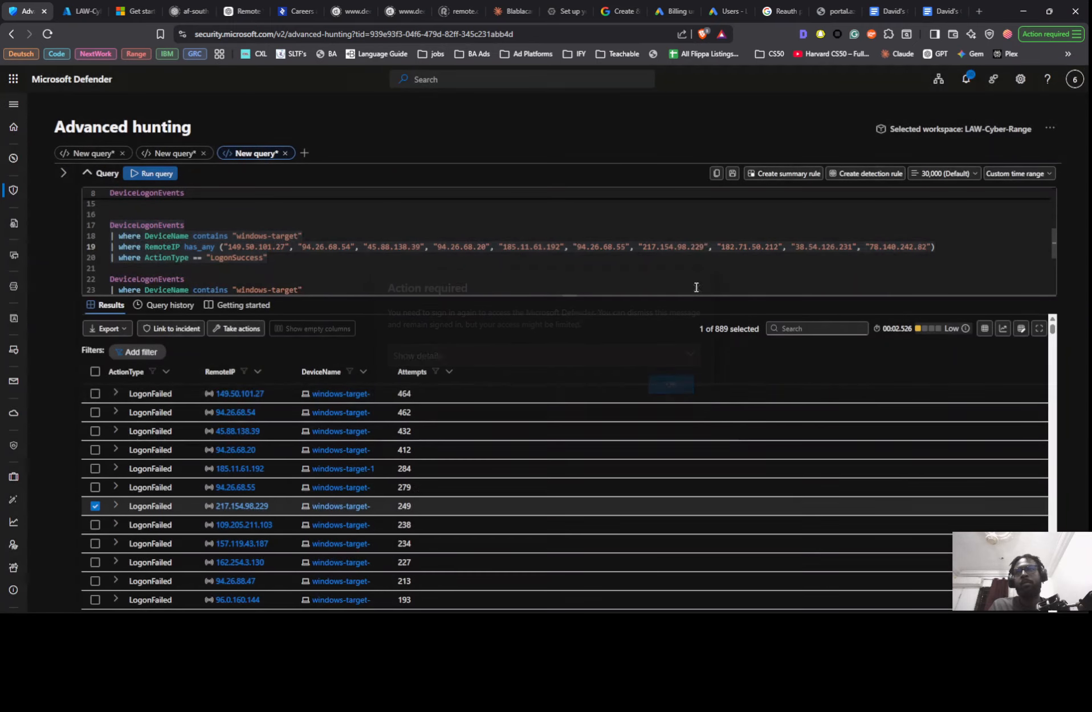
right_click(251, 526)
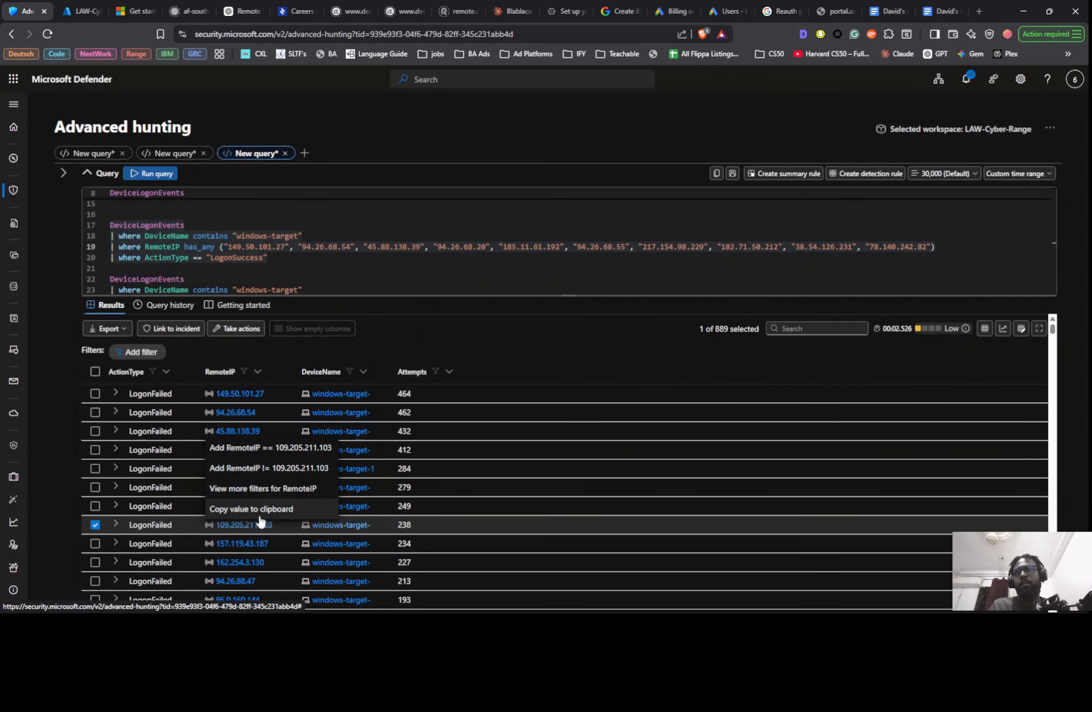
left_click(254, 508)
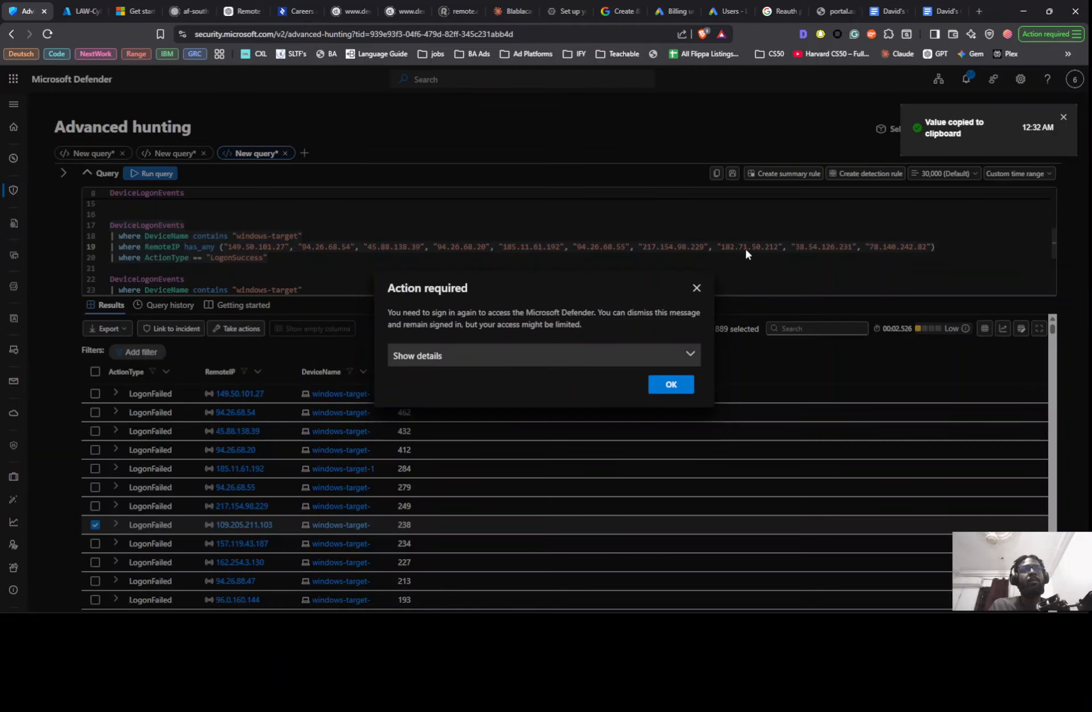
left_click(697, 287)
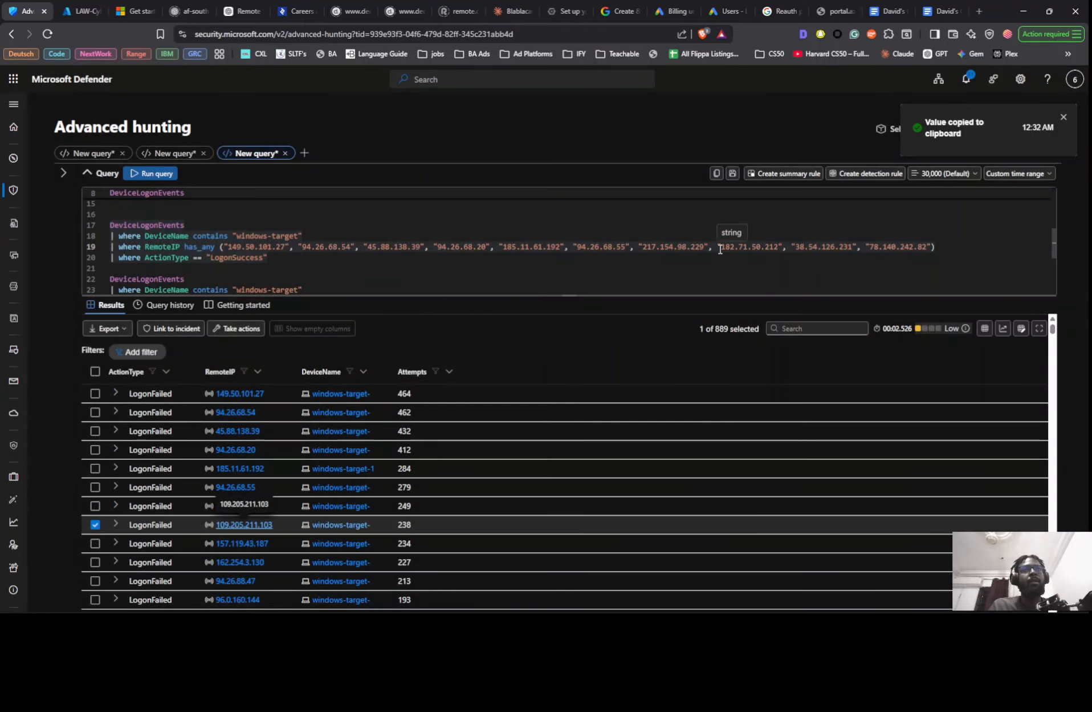
left_click_drag(722, 246, 777, 247)
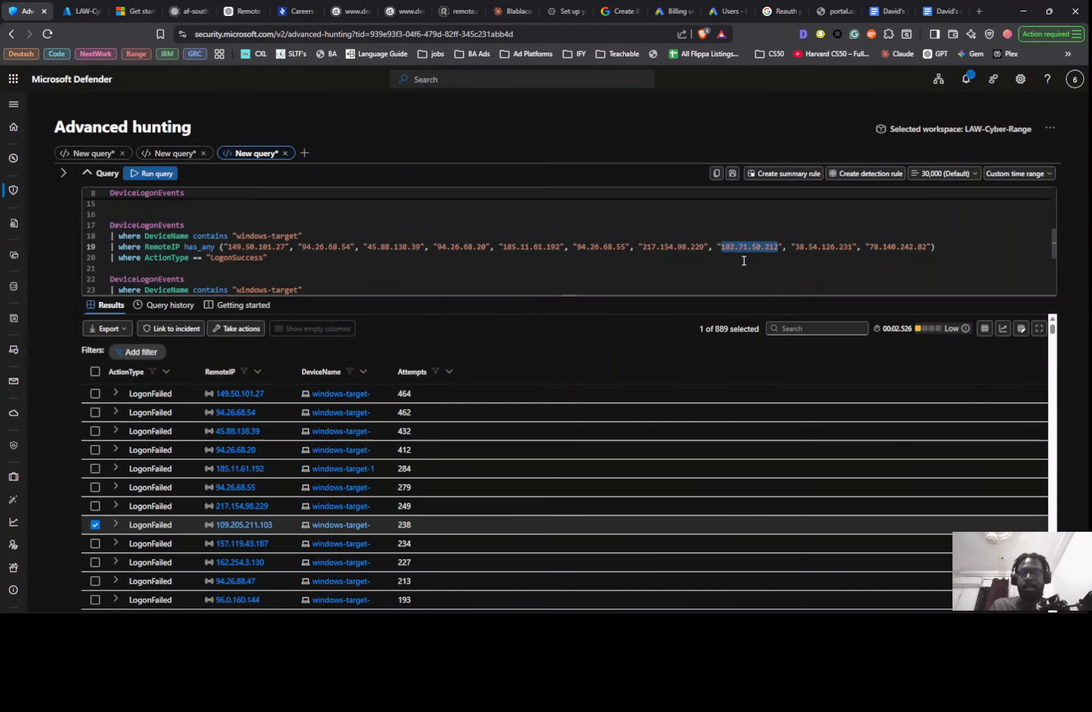
key("ctrl+v")
- Replace the ninth address in the RemoteIP list on line 19 with 157.119.43.187, copied from the results, dismissing the sign-in notice
left_click(266, 544)
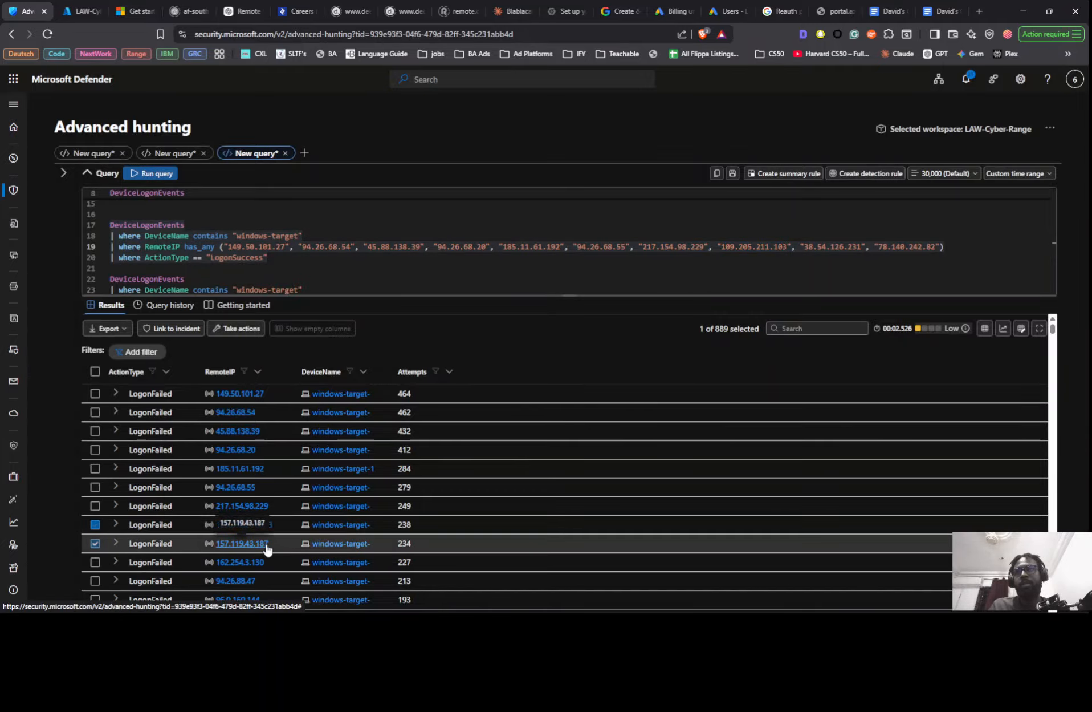
right_click(265, 545)
left_click(279, 528)
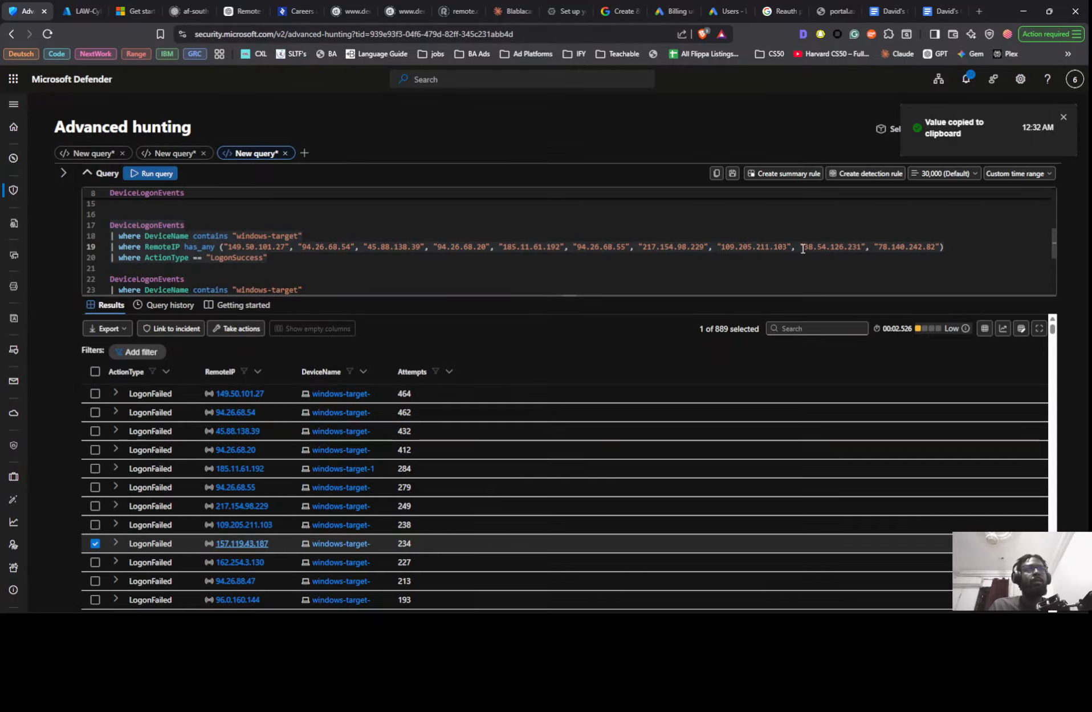
left_click_drag(803, 248, 855, 247)
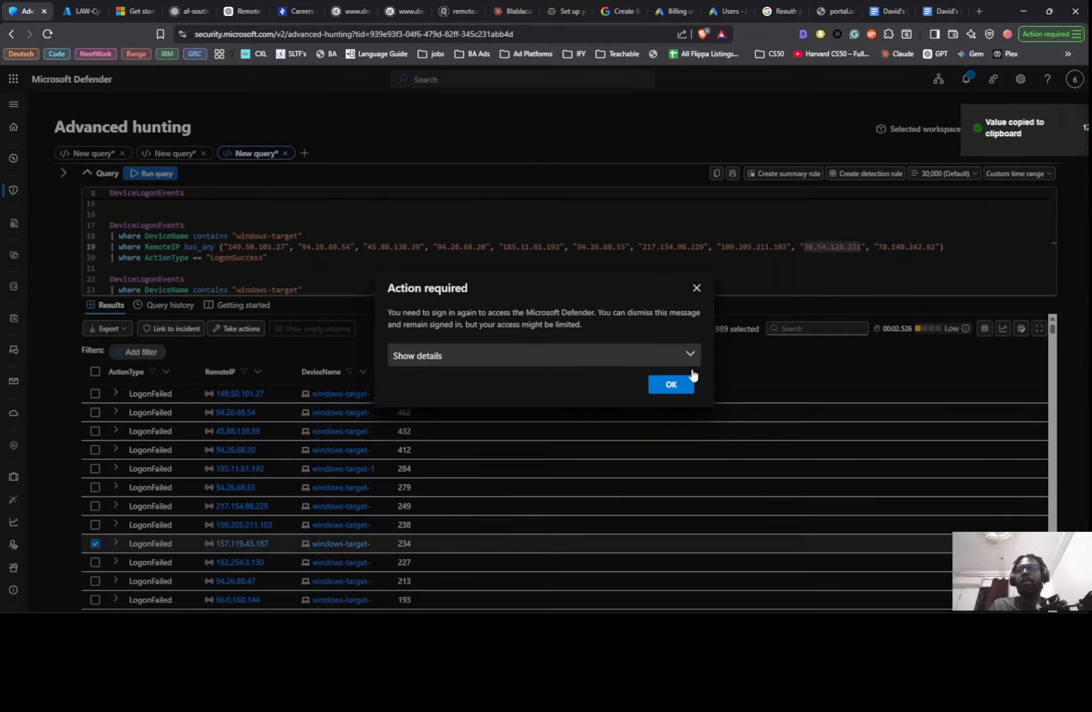
left_click(696, 288)
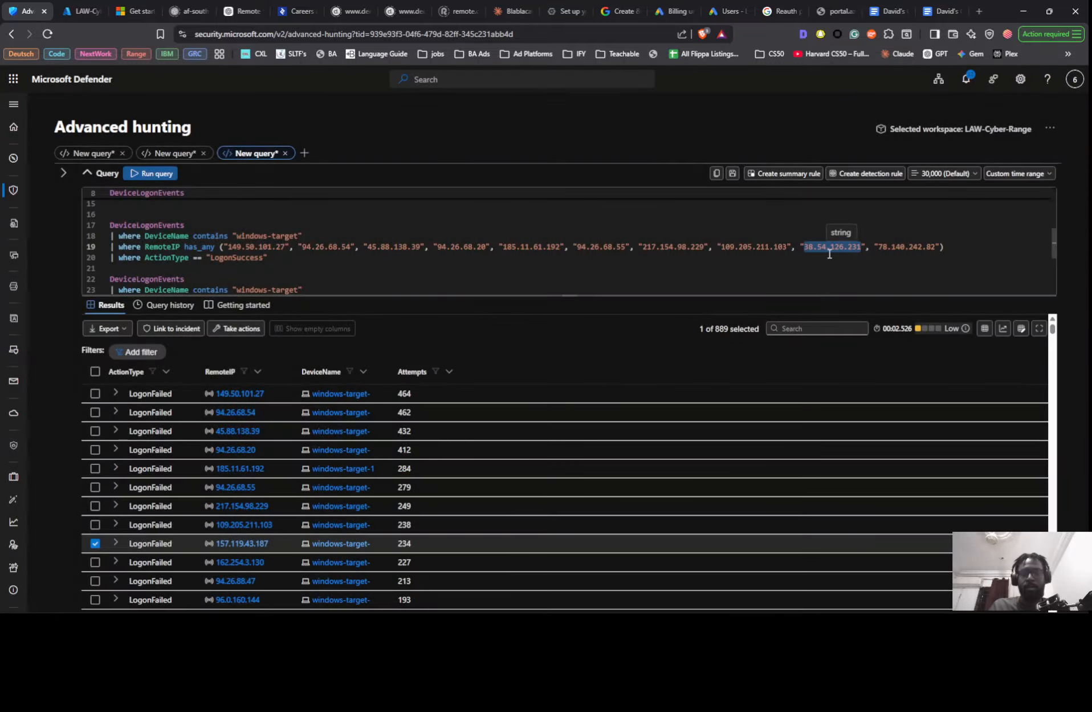
key("ctrl+v")
- Replace the tenth RemoteIP address with 162.254.3.130, copied from the results, and restore the closing quote and parenthesis, dismissing the sign-in notice
left_click(277, 563)
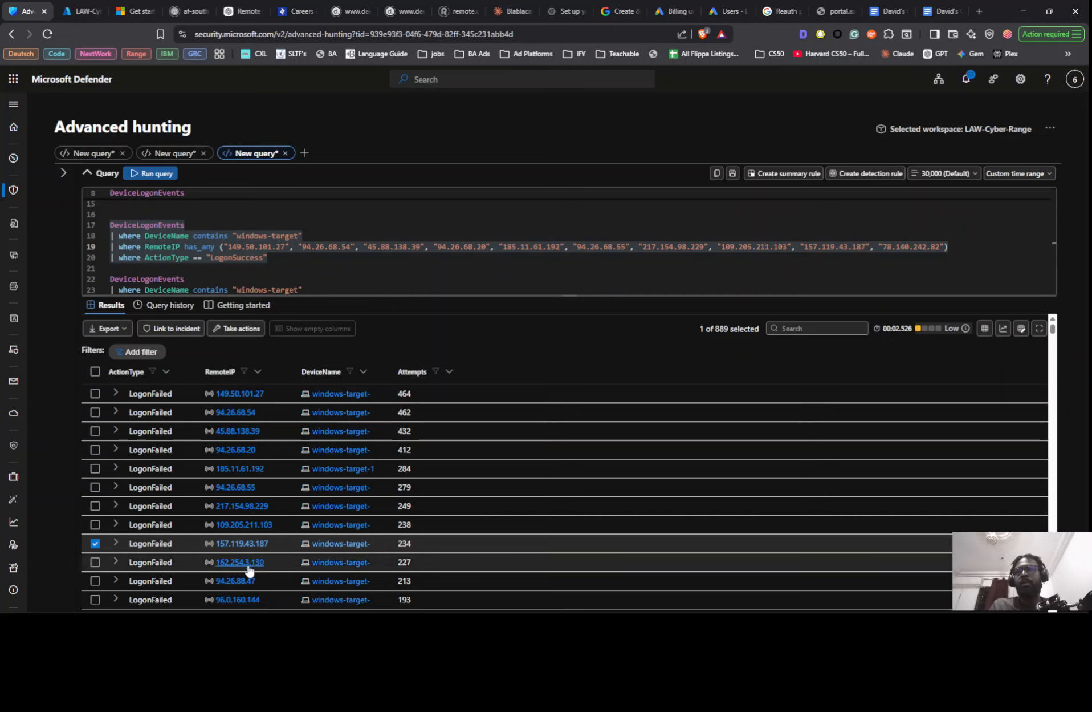
left_click(271, 547)
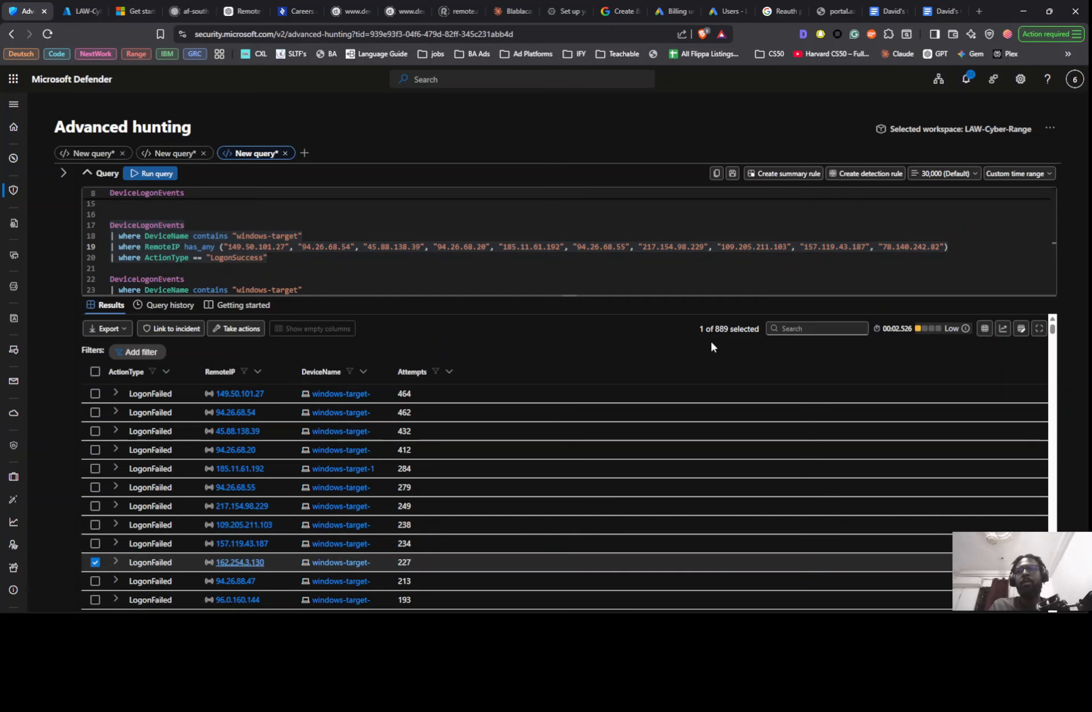
left_click_drag(886, 247, 948, 249)
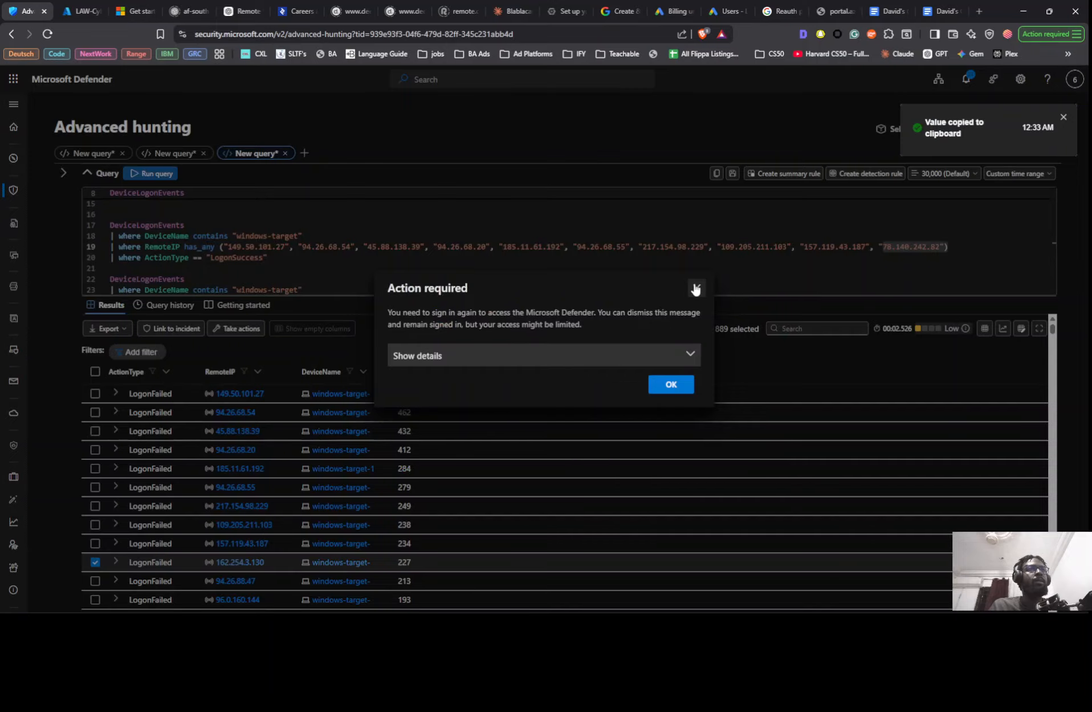
left_click(695, 289)
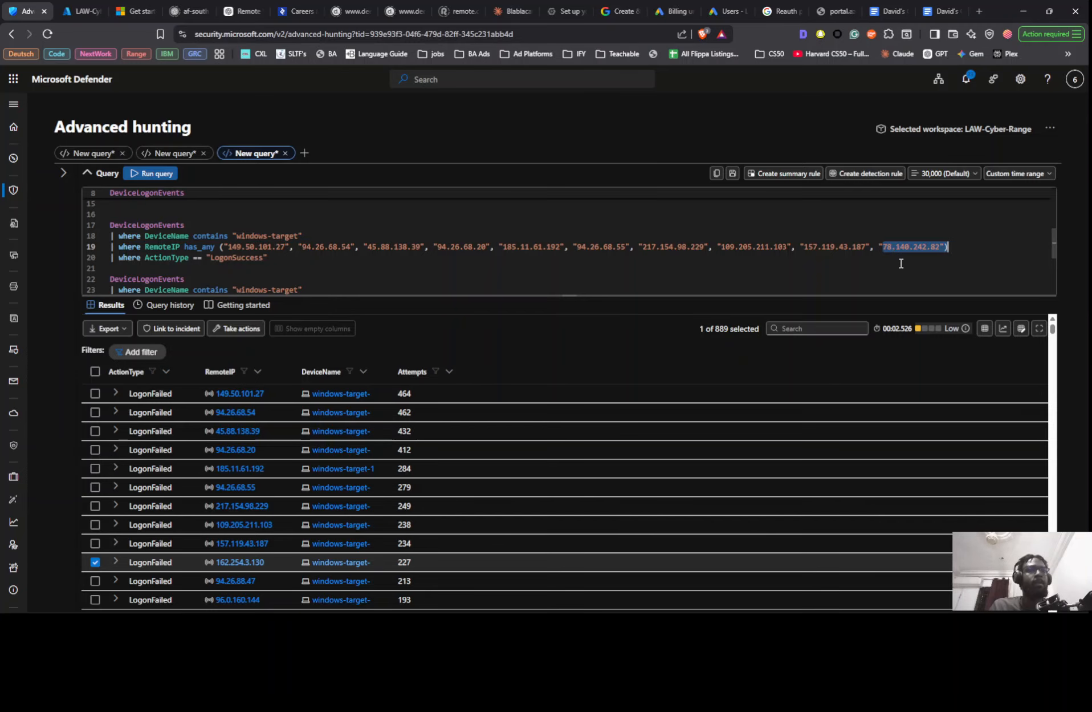
key("ctrl+v")
type("\"")
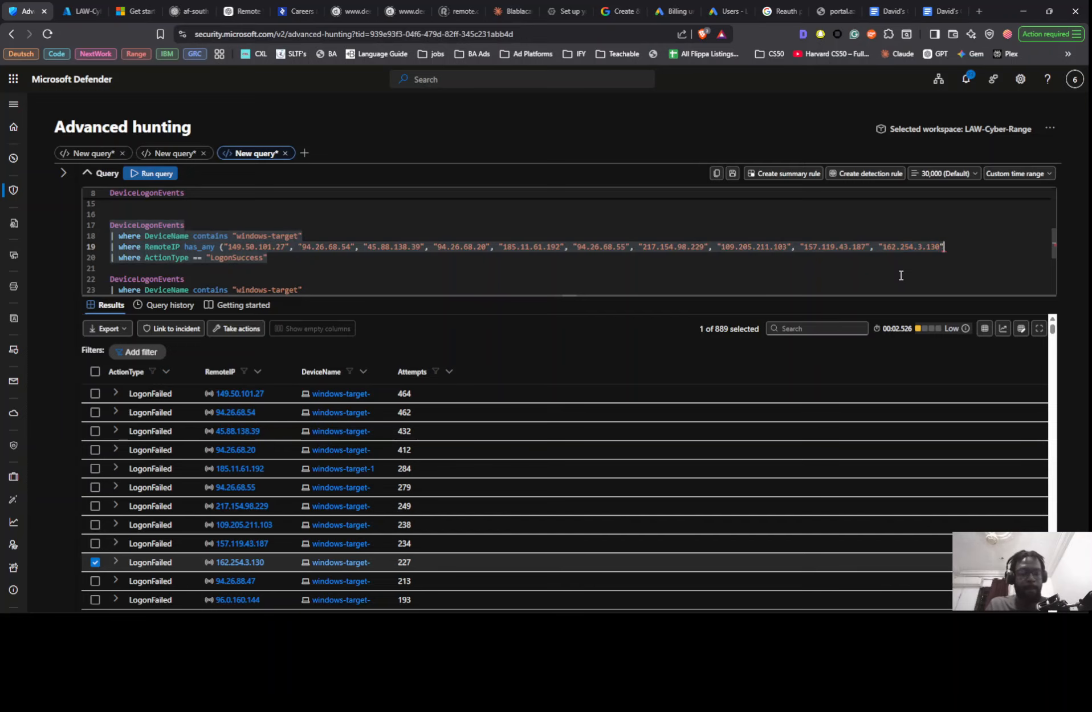
type(")")
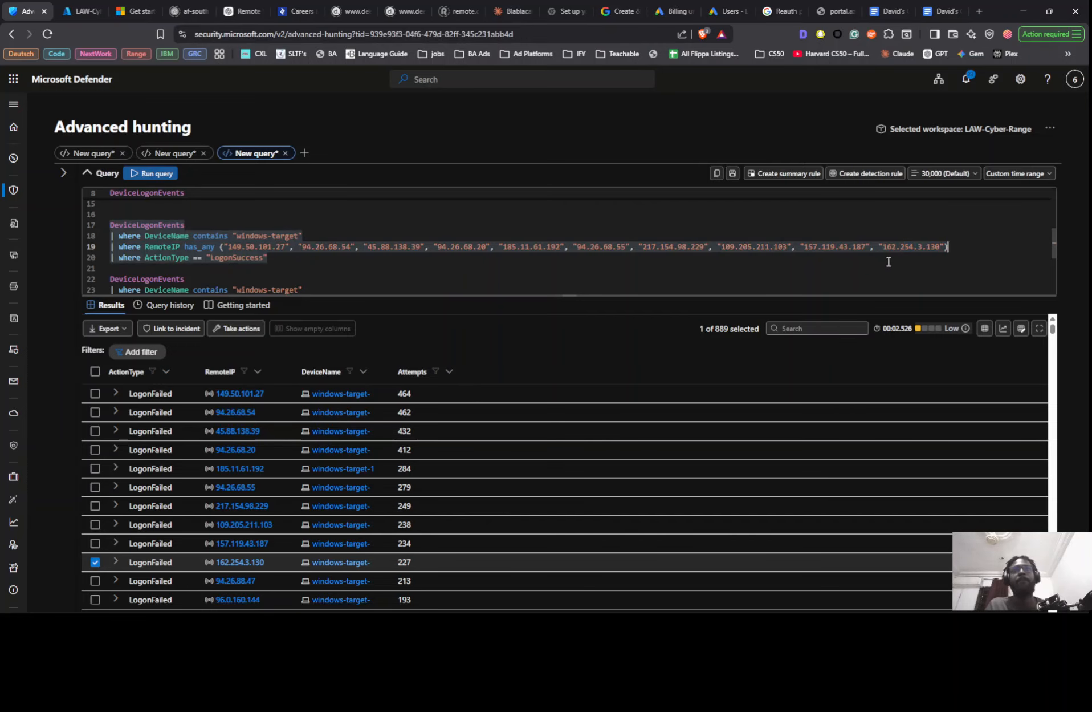
- Run the LogonSuccess query with the updated RemoteIP list, dismissing the sign-in notice and rerunning it
key("shift+Return")
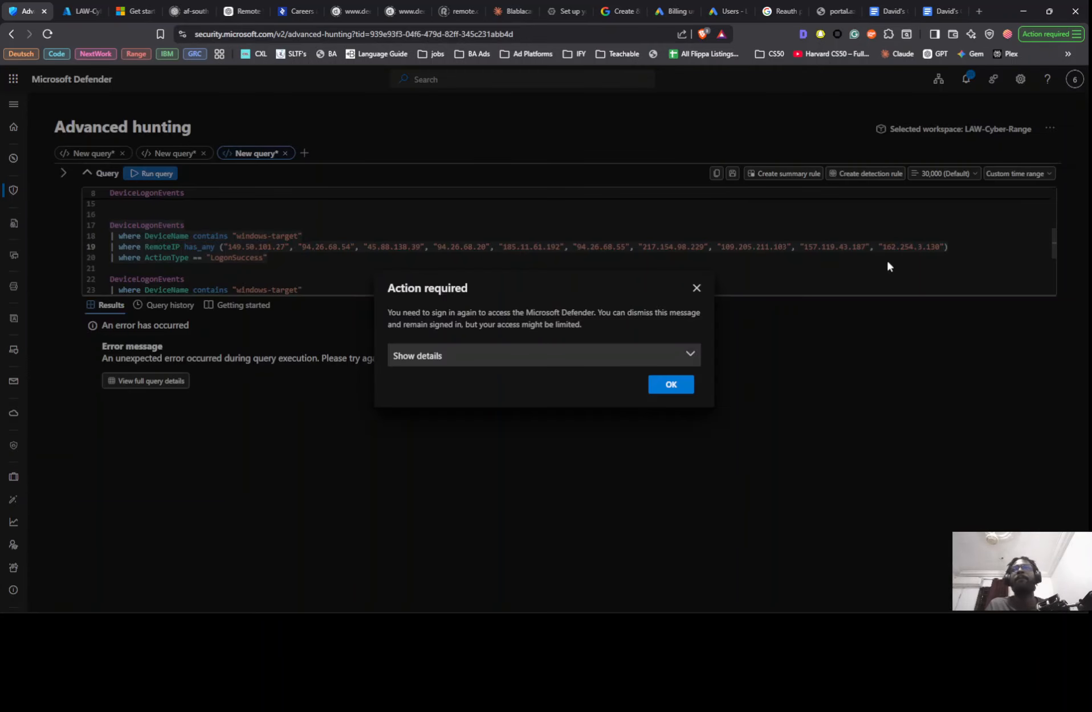
left_click(666, 383)
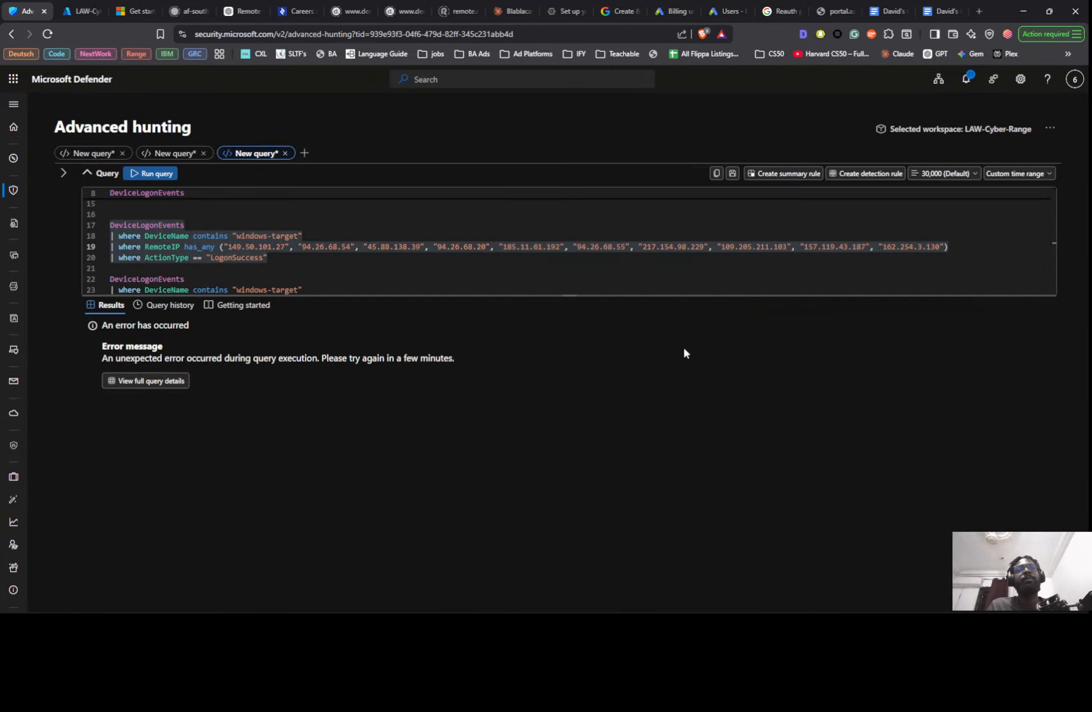
left_click(803, 252)
key("shift+Return")
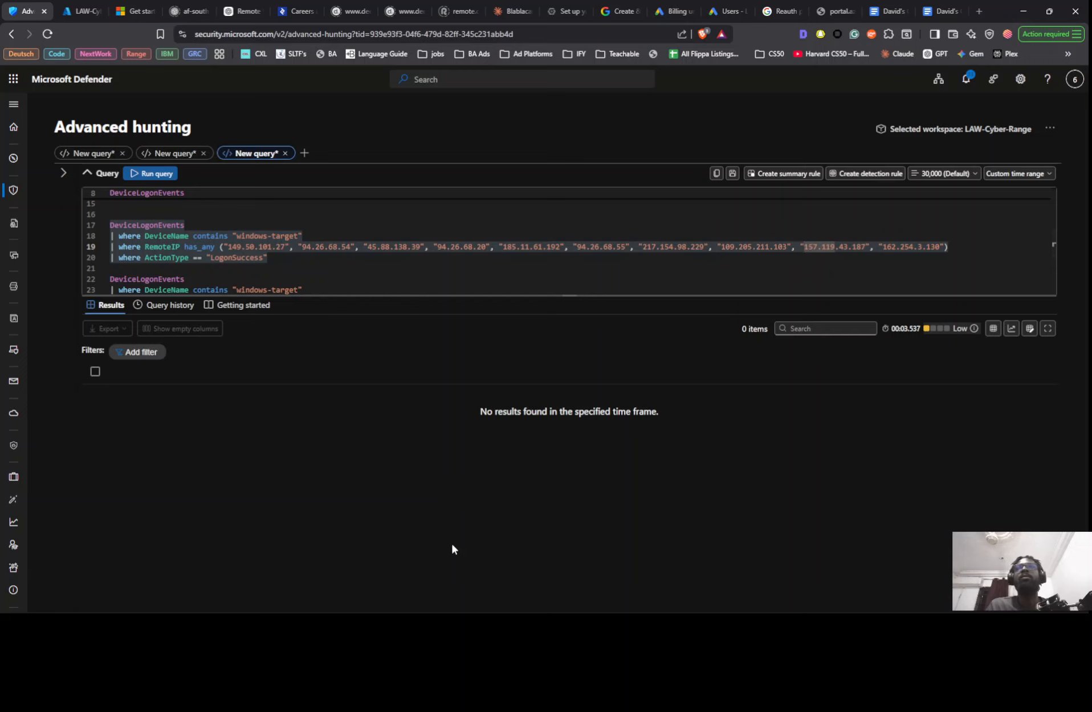
- Switch to the Timeline Summary and Findings page in Notion and insert an empty line above the "On these 3 days" paragraph
key("alt+Tab")
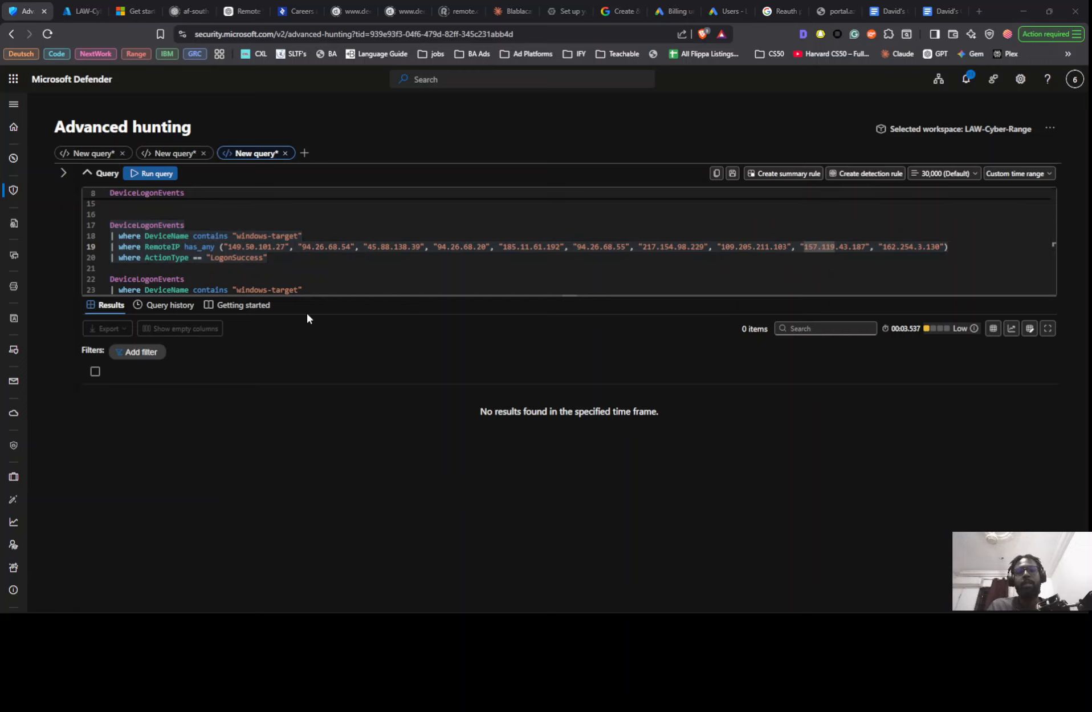
key("alt+Tab")
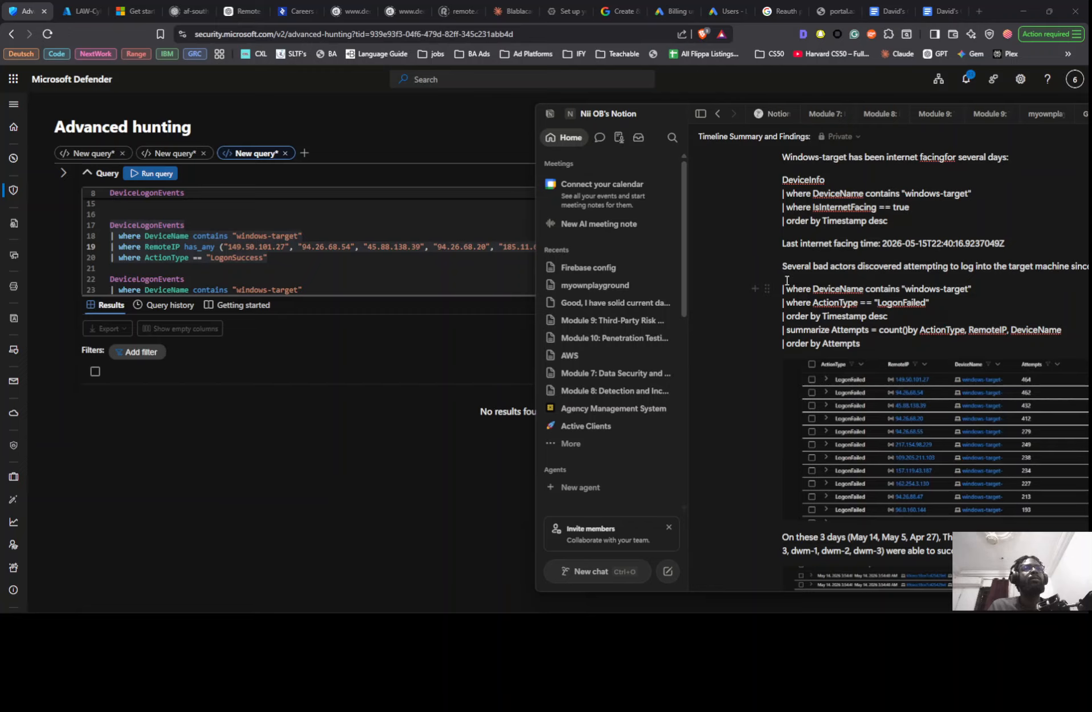
scroll(794, 306, "down", 2)
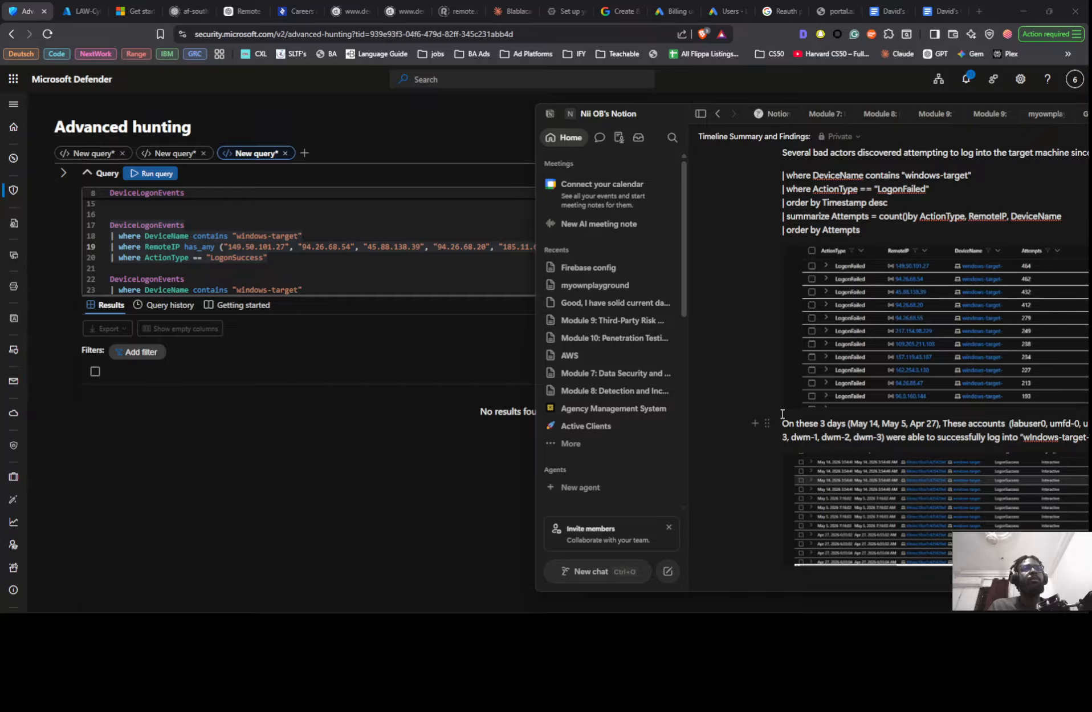
left_click_drag(783, 414, 783, 417)
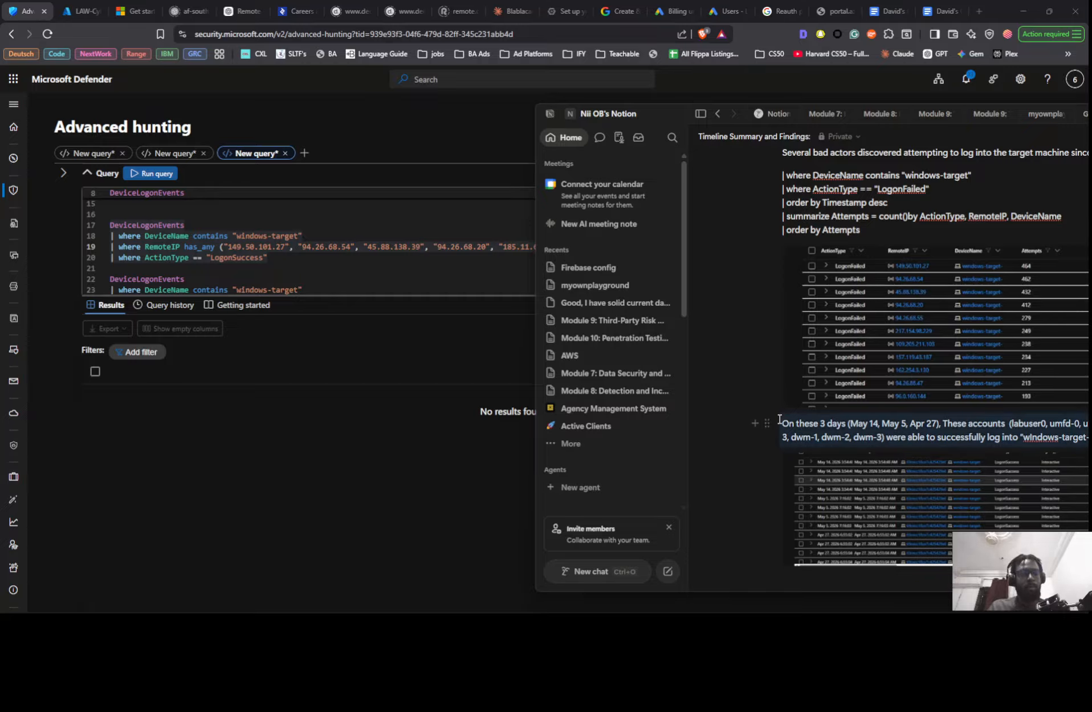
key("Escape")
left_click(782, 423)
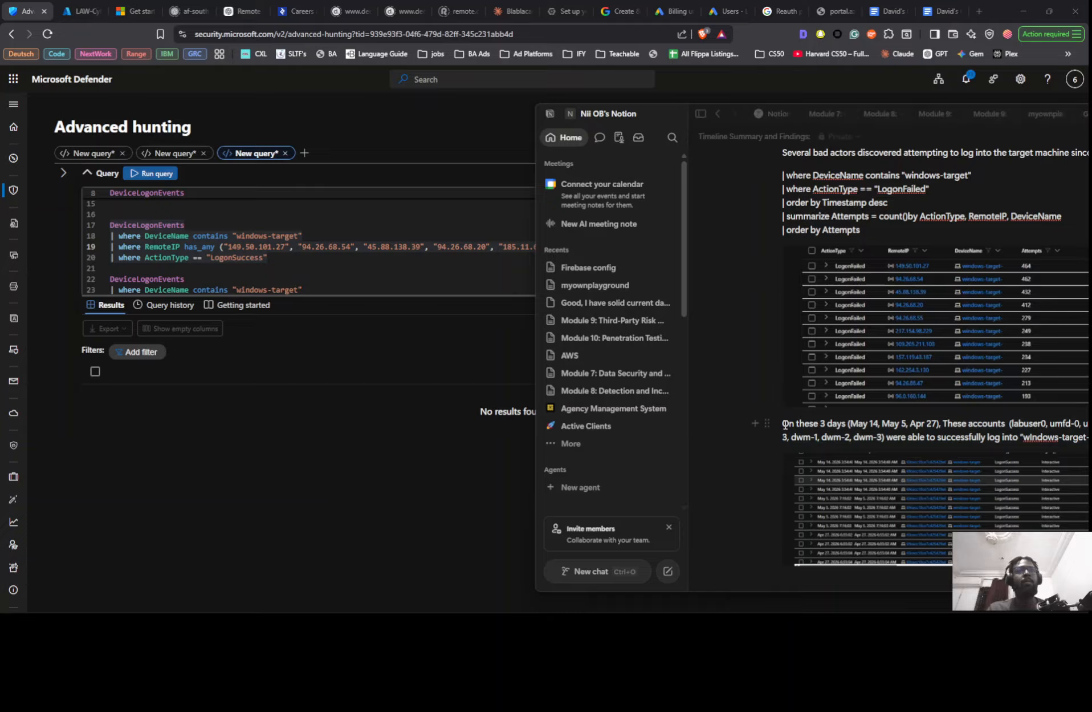
key("Return")
left_click(786, 425)
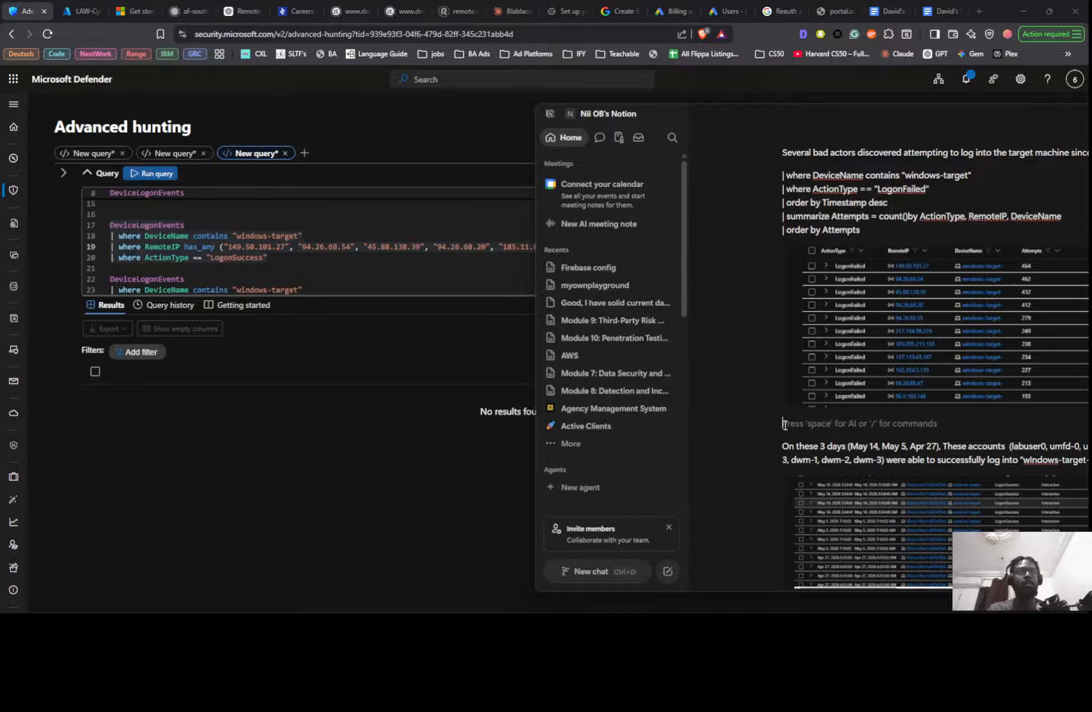
- Write "None of the top 10 IPs were able to successfully log into the target pc" on the empty line
type("None")
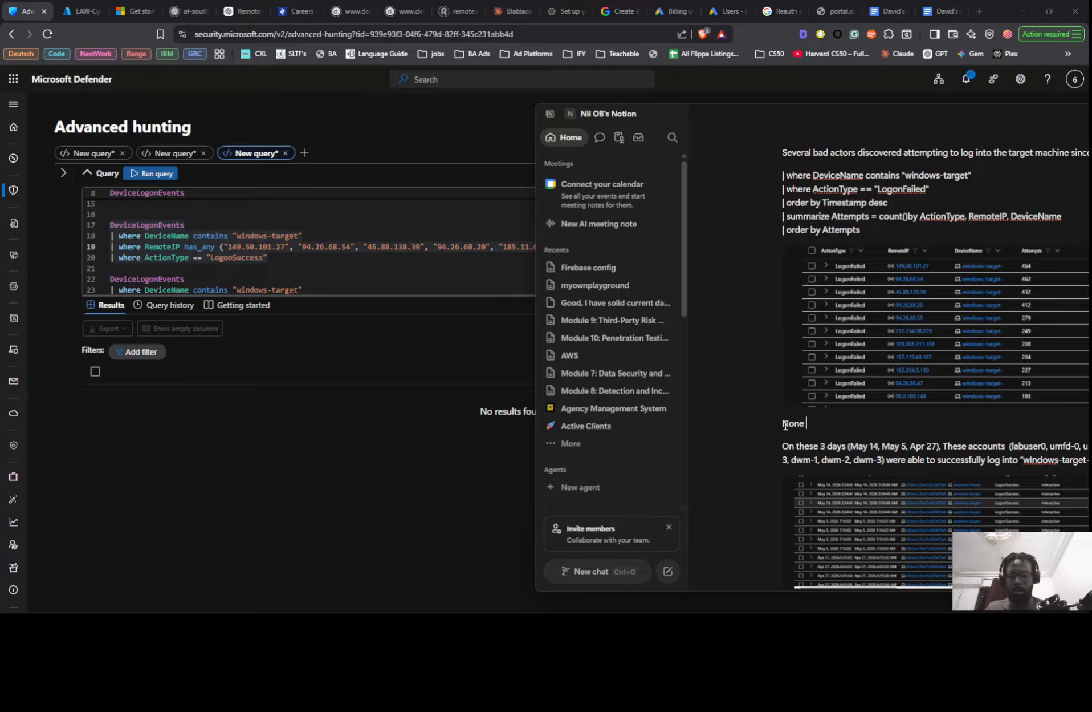
type(" of")
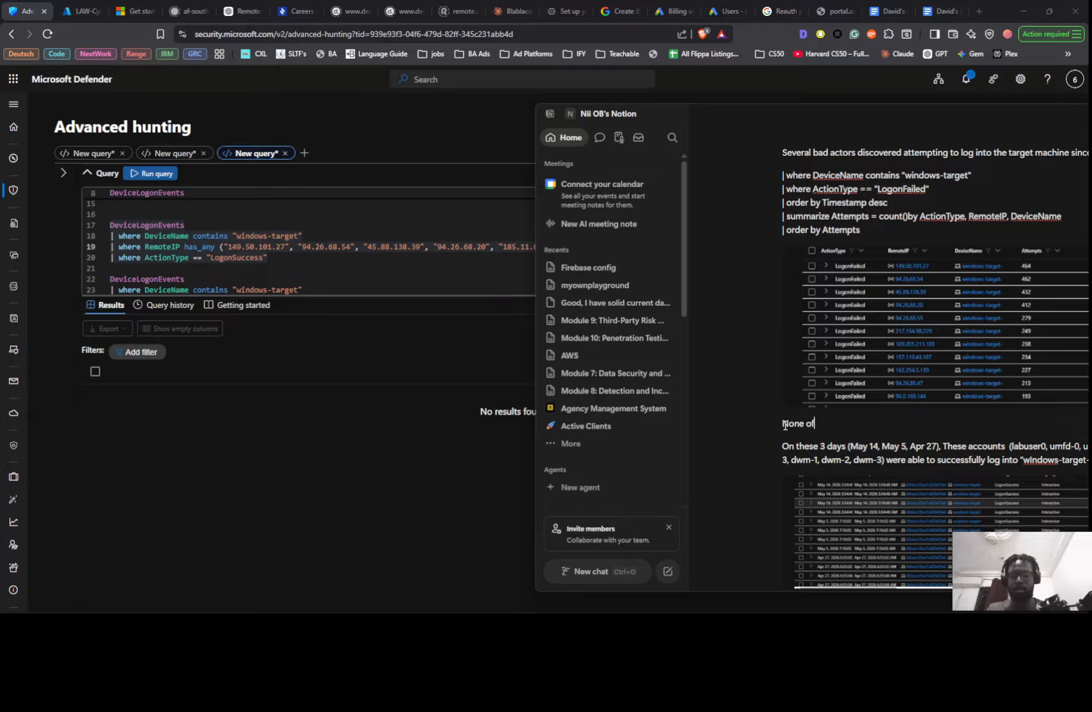
type(" the to[p")
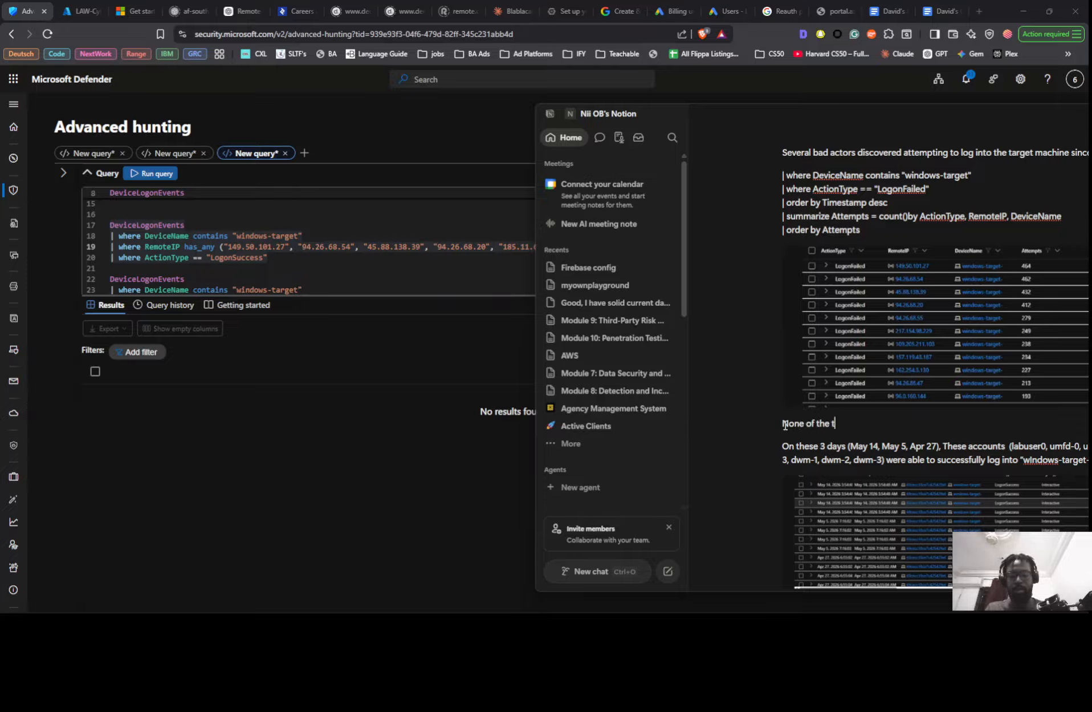
key("BackSpace")
key("BackSpace")
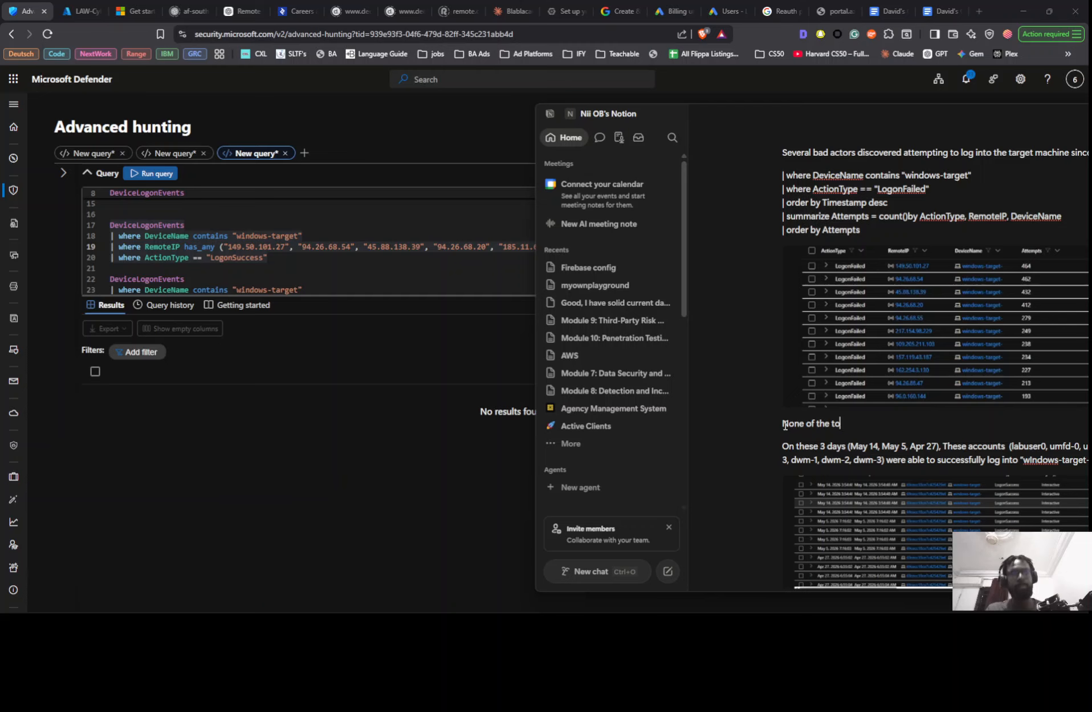
type("p")
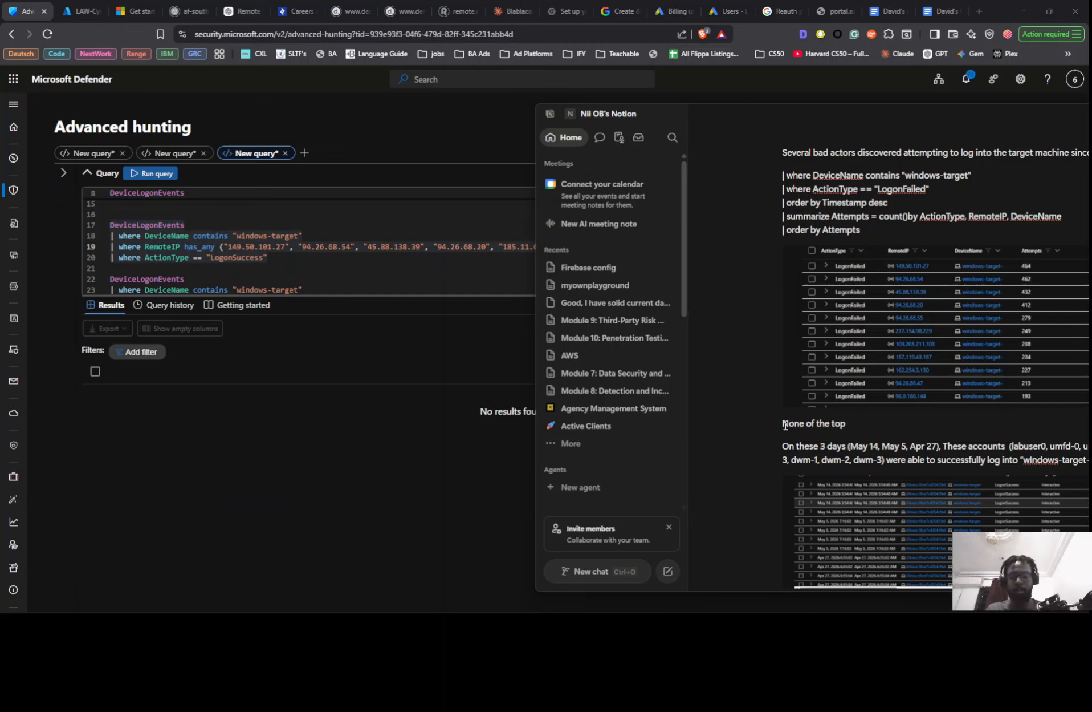
type(" 10 IP")
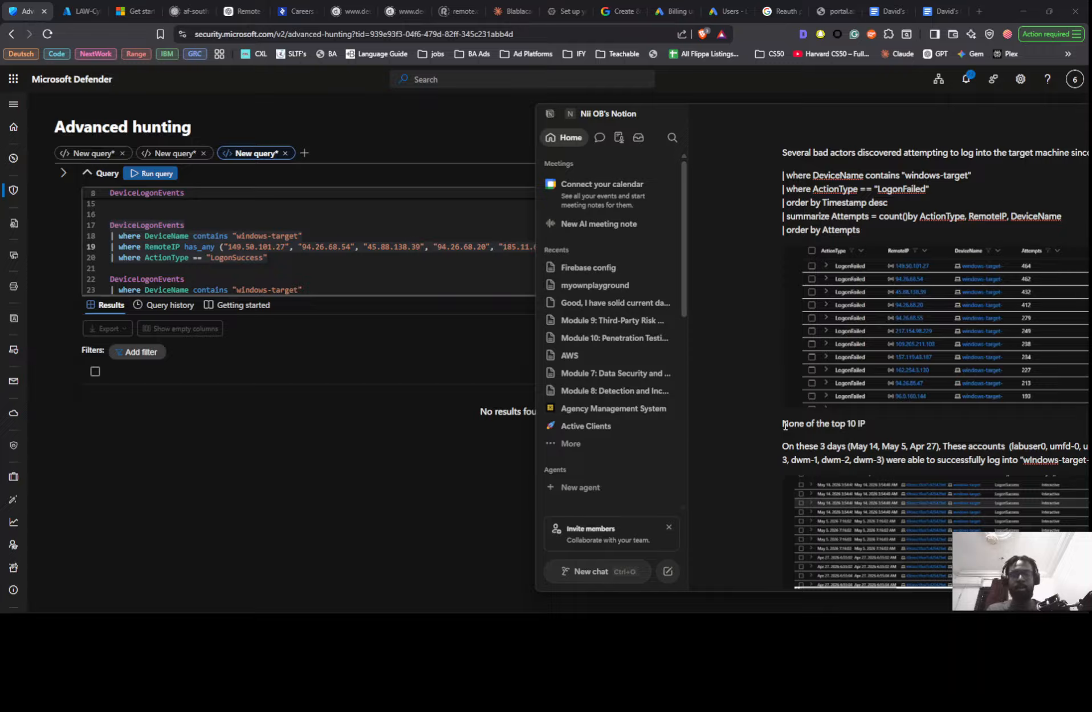
type("s")
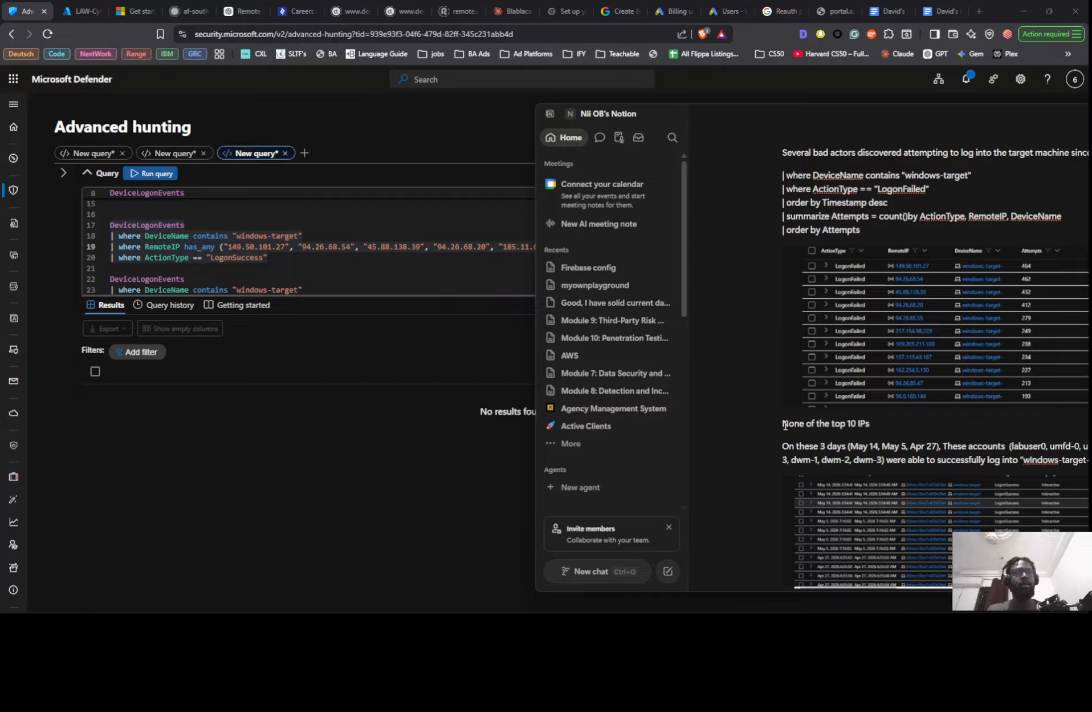
type(" were ")
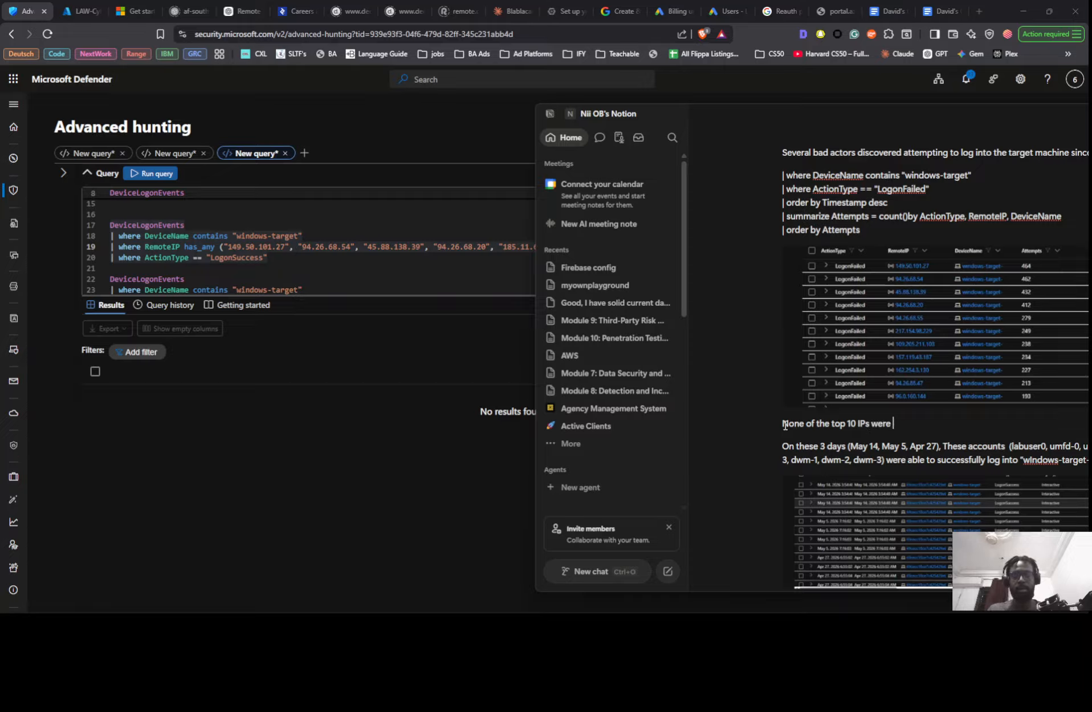
type("able to s")
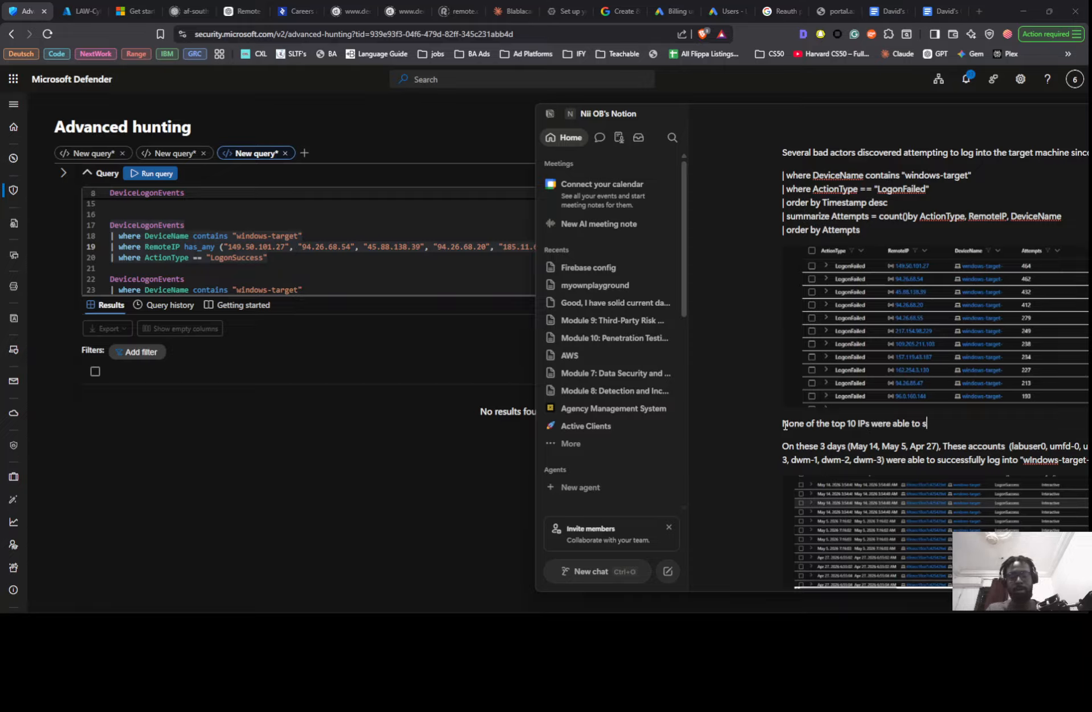
type("uccessfully lo")
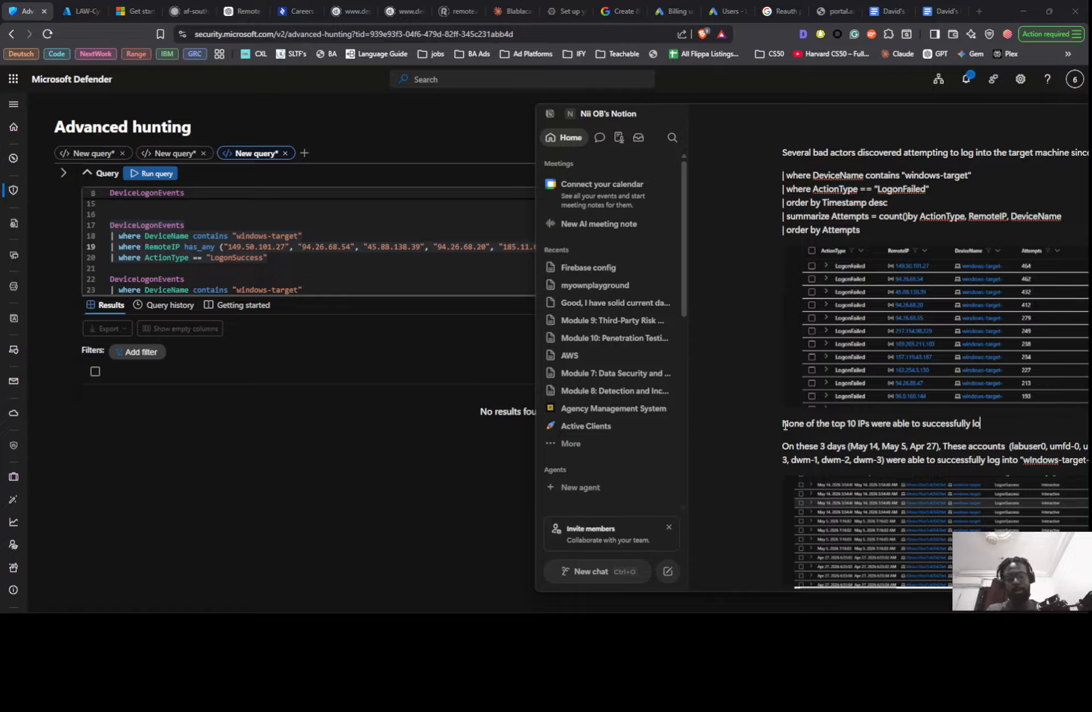
type("g into ")
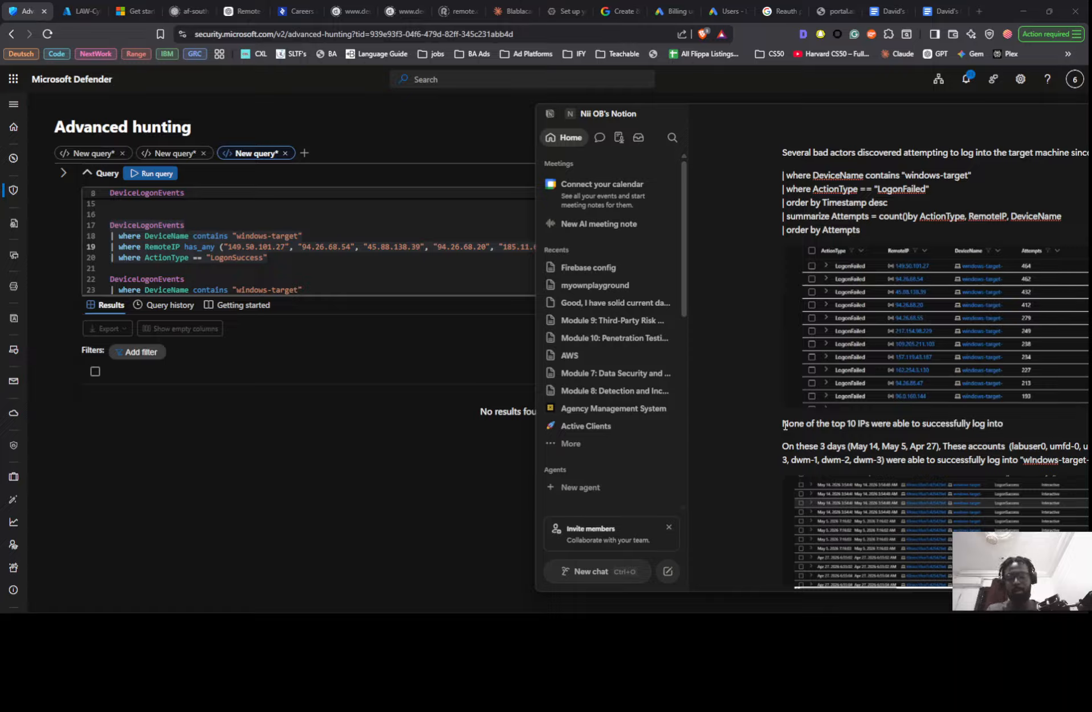
type("the targ")
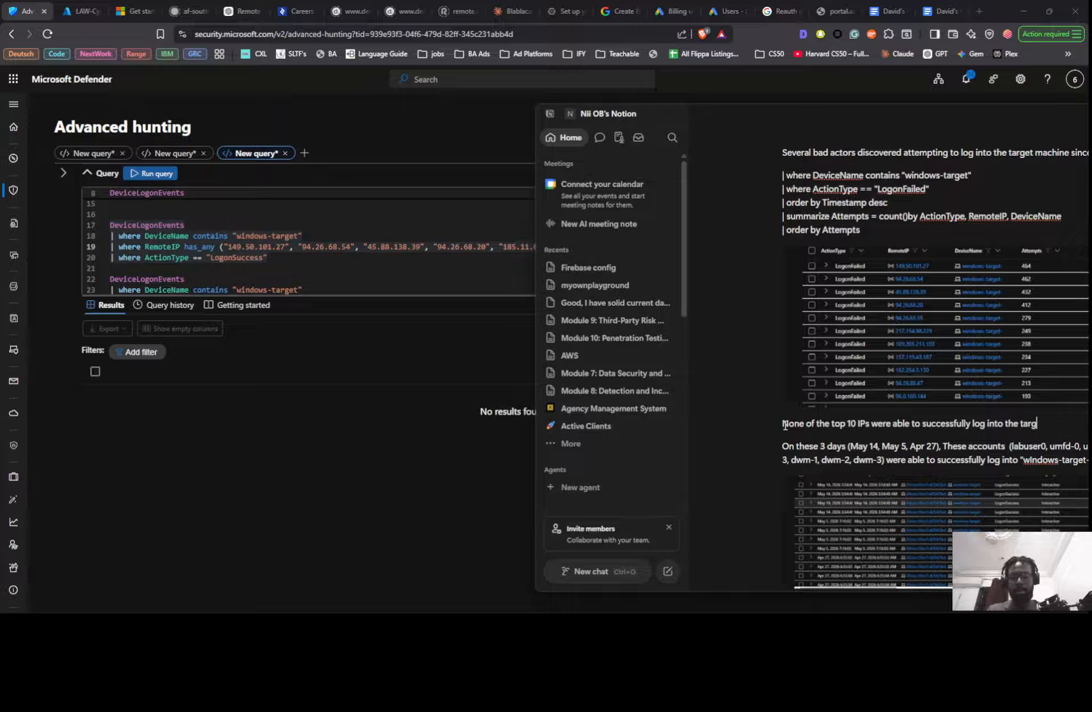
type("et pc")
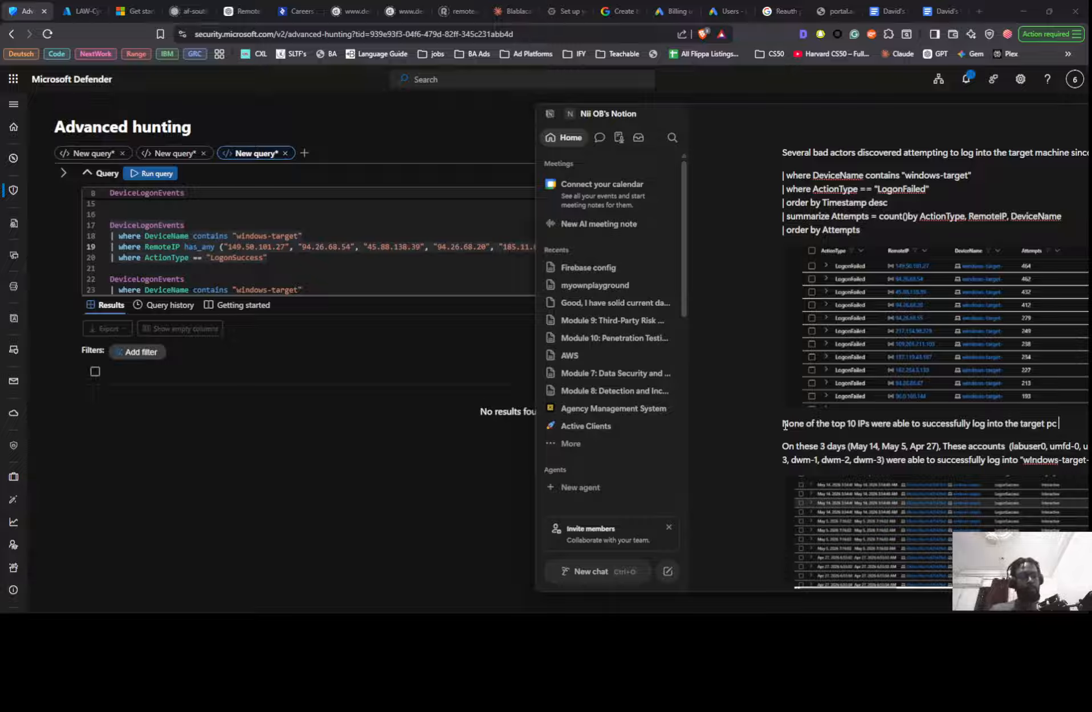
- Replace "were" with "have been" in the new sentence about the top 10 IPs
key("ctrl+Left")
key("ctrl+Left")
key("ctrl+Left")
key("ctrl+Left")
key("ctrl+Left")
key("ctrl+Left")
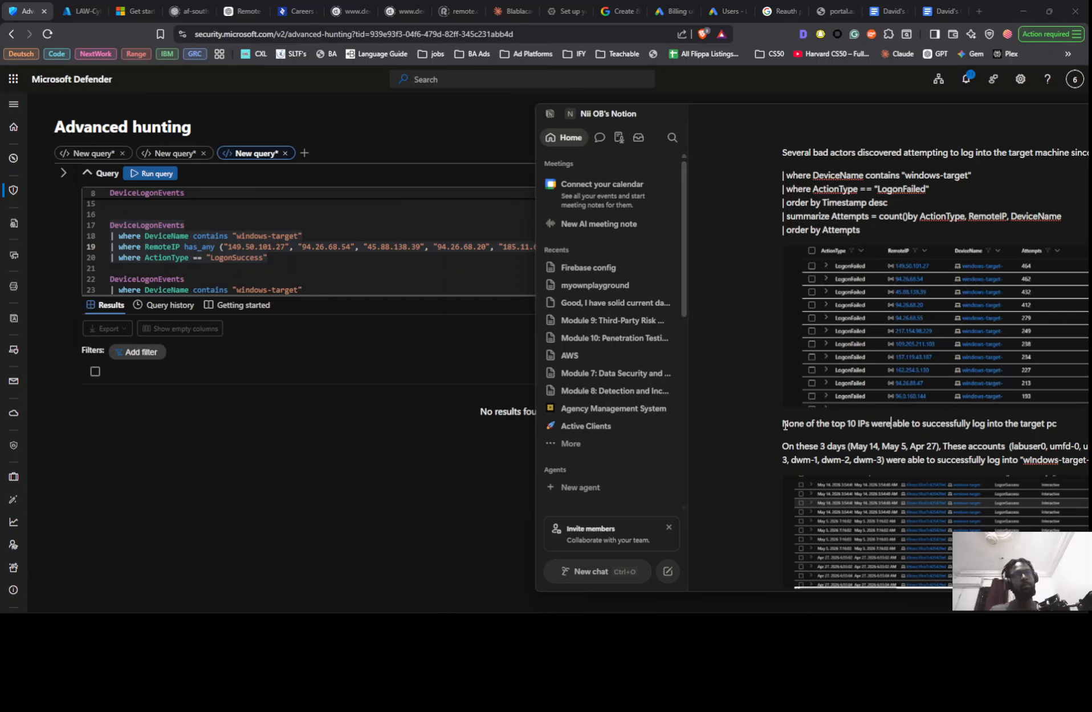
key("BackSpace")
key("BackSpace")
key("BackSpace")
key("BackSpace")
type("hav")
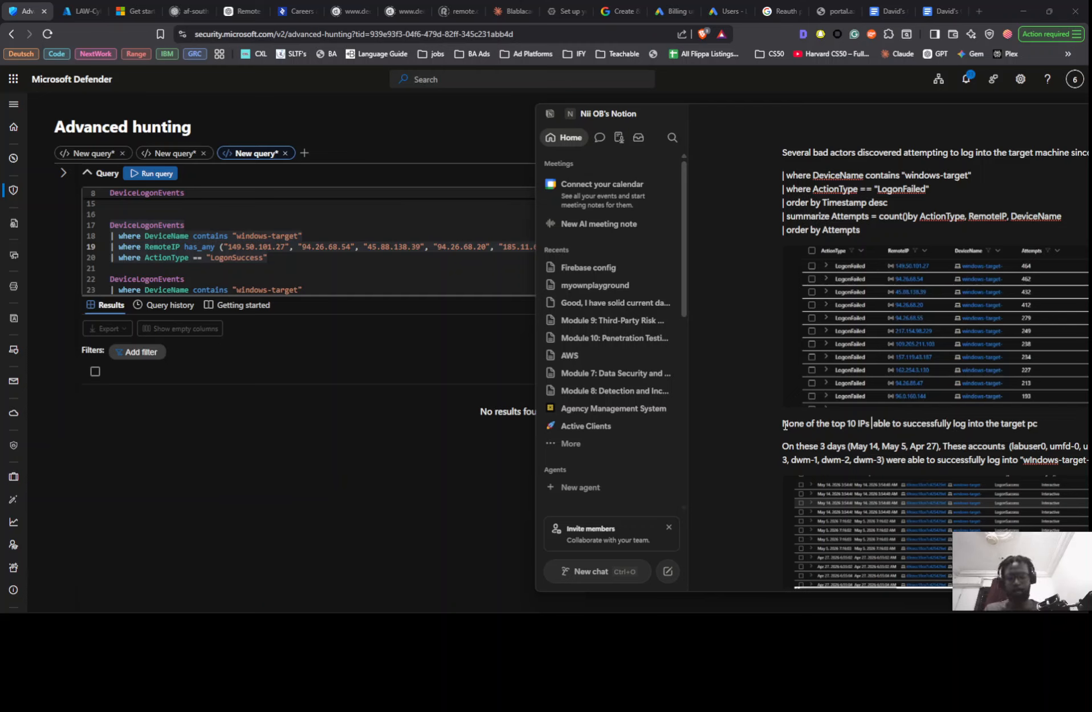
type("e been")
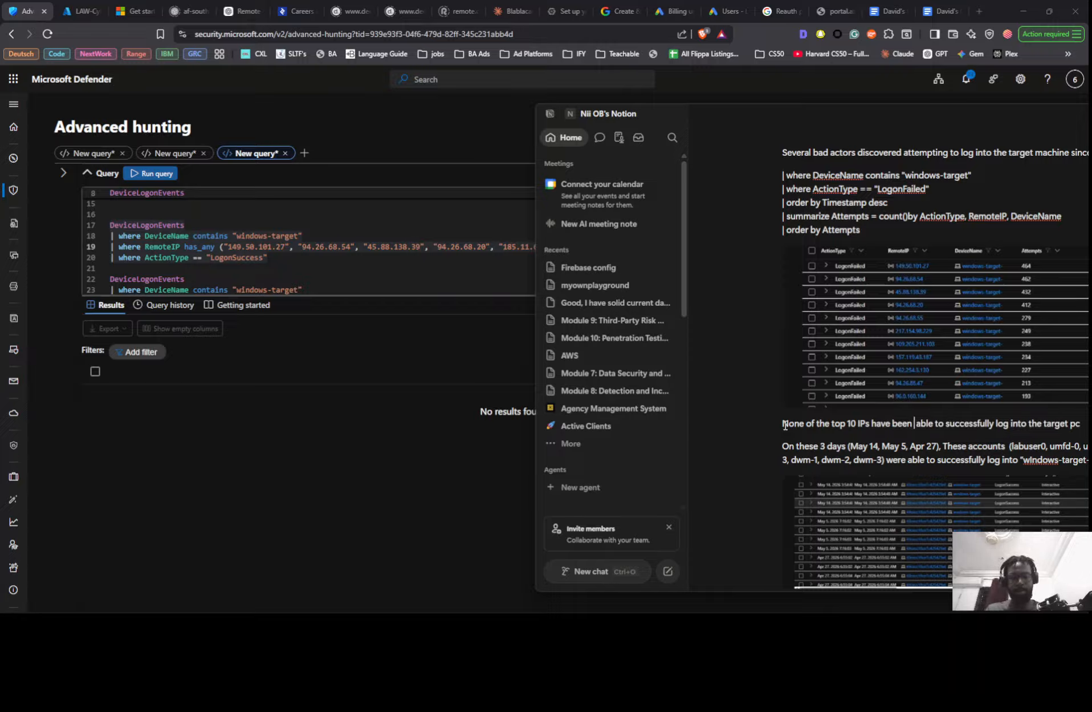
- Remove the extra space after "have been" and continue the top 10 IPs sentence beyond "target pc"
key("BackSpace")
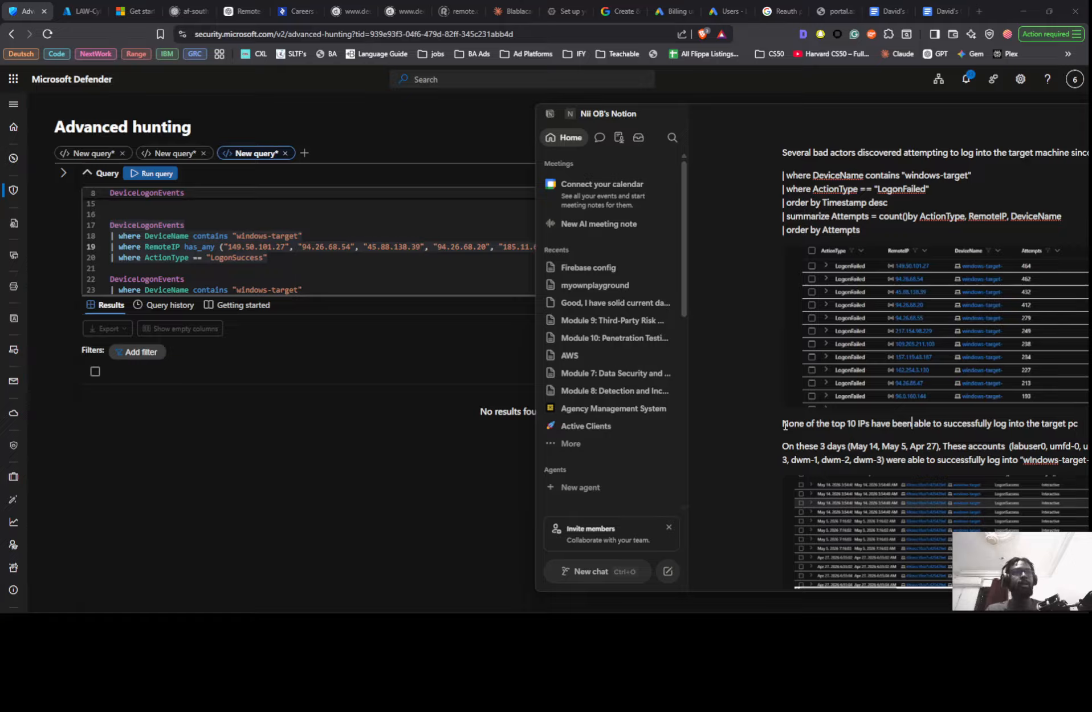
key("Right")
key("Right")
key("Right")
key("Right")
key("Right")
key("Right")
key("Right")
key("Right")
key("Right")
key("Right")
key("Right")
key("Right")
key("Right")
key("Right")
key("Right")
key("Right")
key("Right")
key("Right")
key("Right")
key("Right")
key("Right")
key("Right")
key("Right")
key("Right")
key("Right")
key("Right")
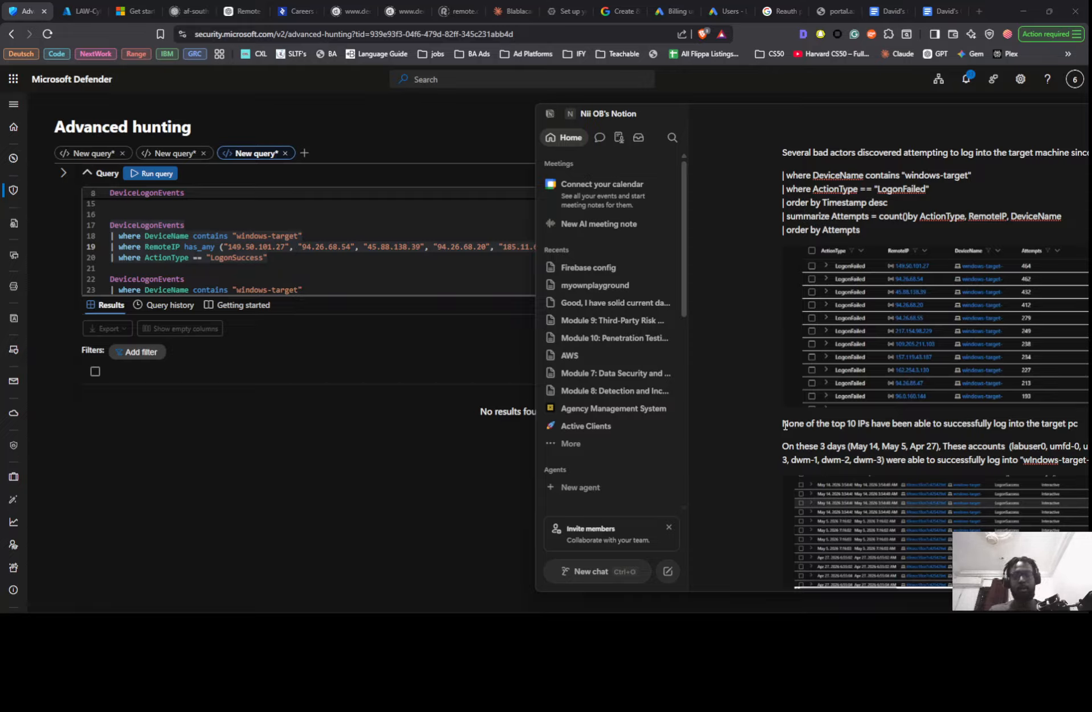
type("si")
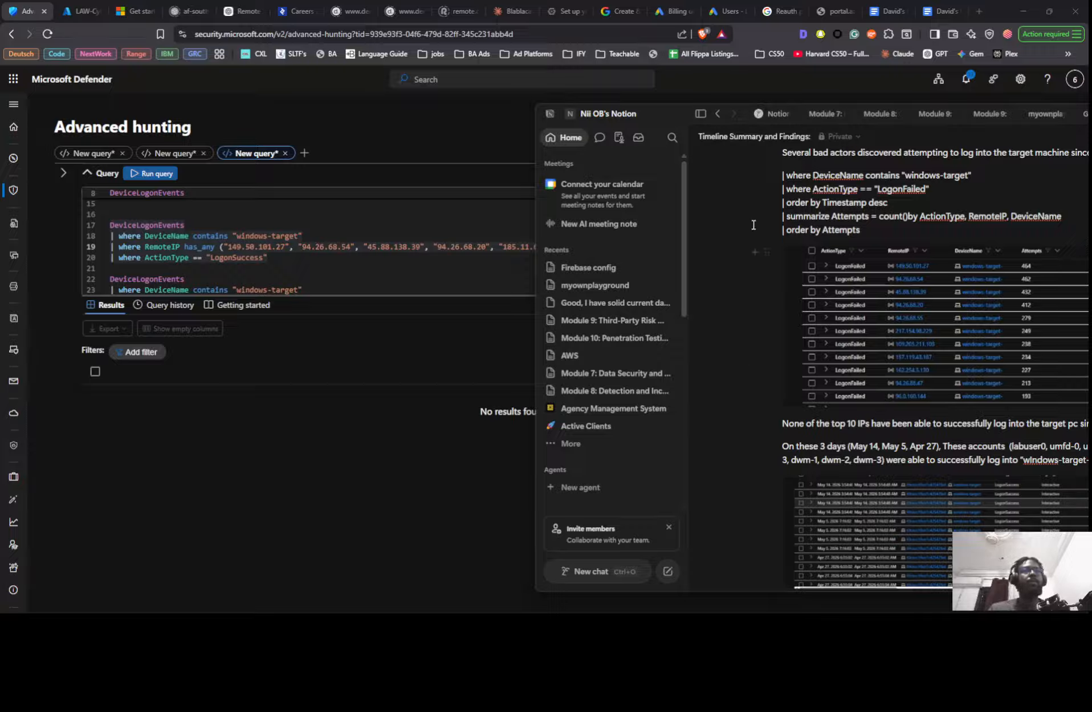
- Replace the top 10 IPs sentence in Notion with "The Top 10 most failed IP addresses have not been able to successfully break into the VM" from the SC1 notes
key("alt+Tab")
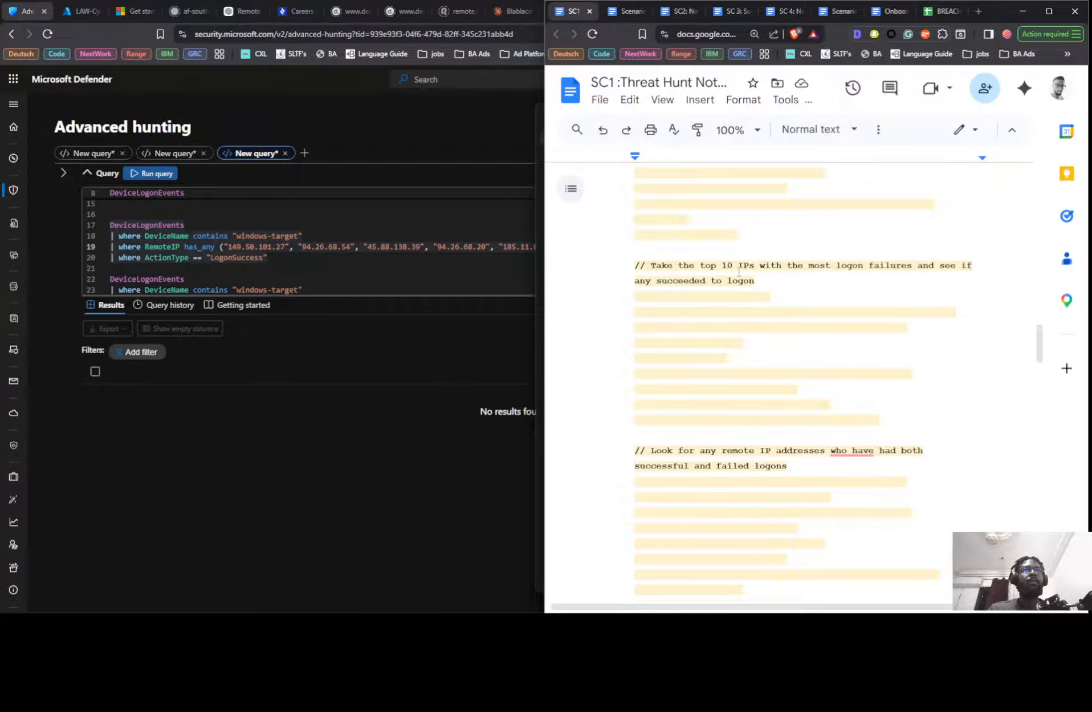
scroll(840, 291, "down", 15)
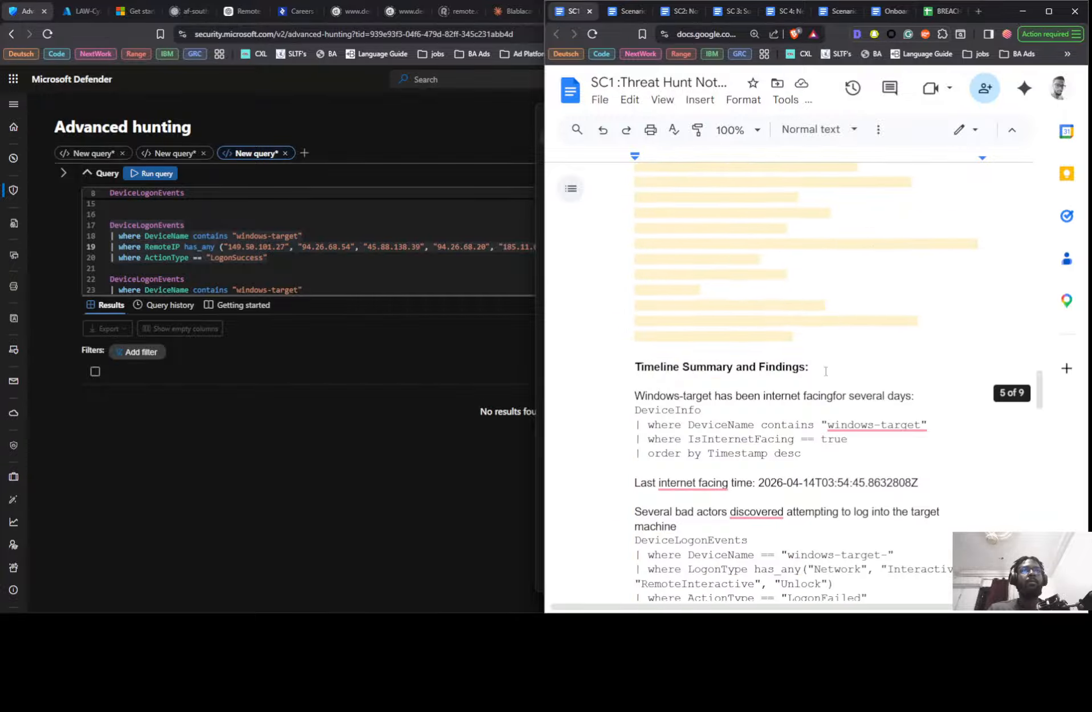
scroll(753, 395, "down", 3)
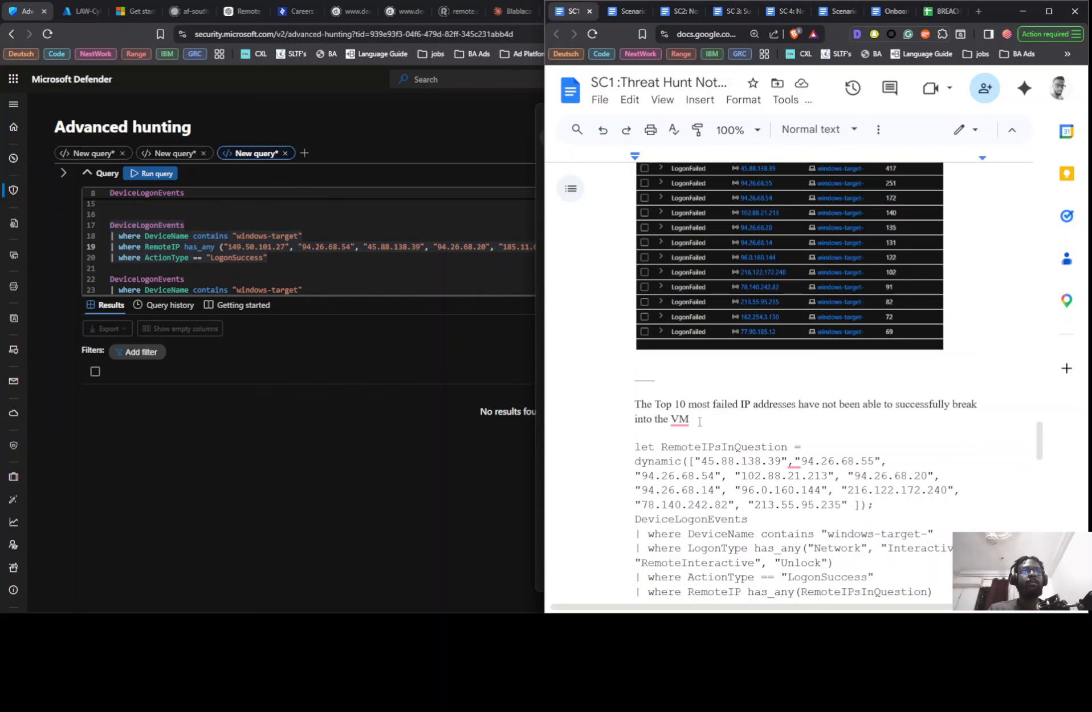
left_click_drag(689, 419, 635, 403)
key("ctrl+c")
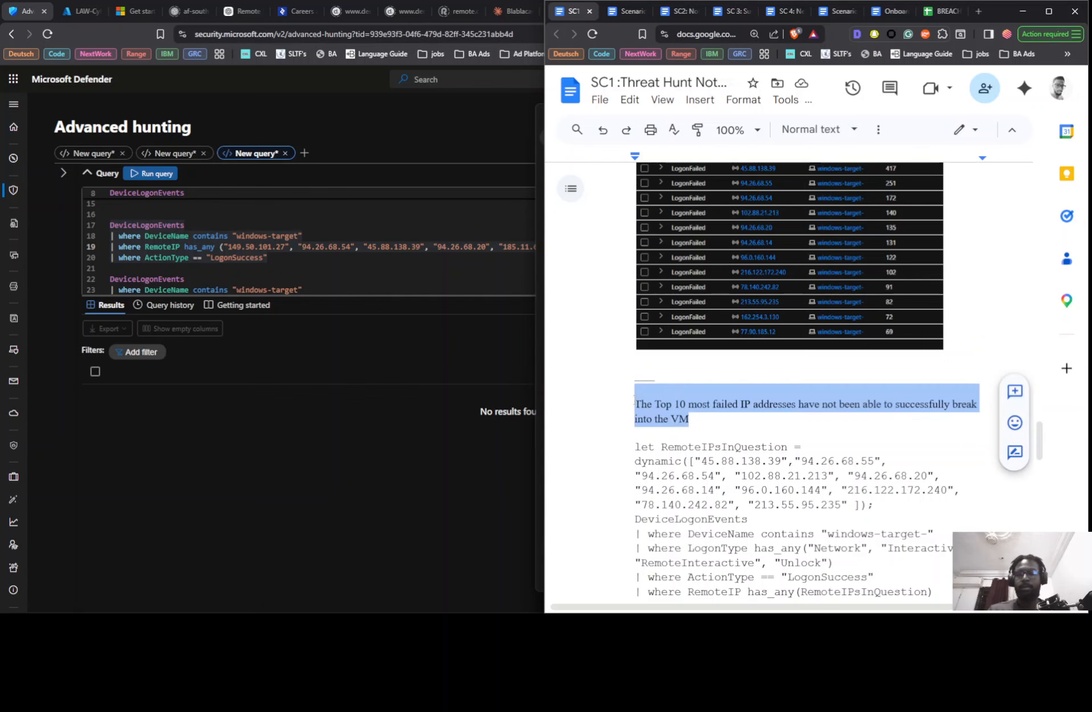
key("alt+Tab")
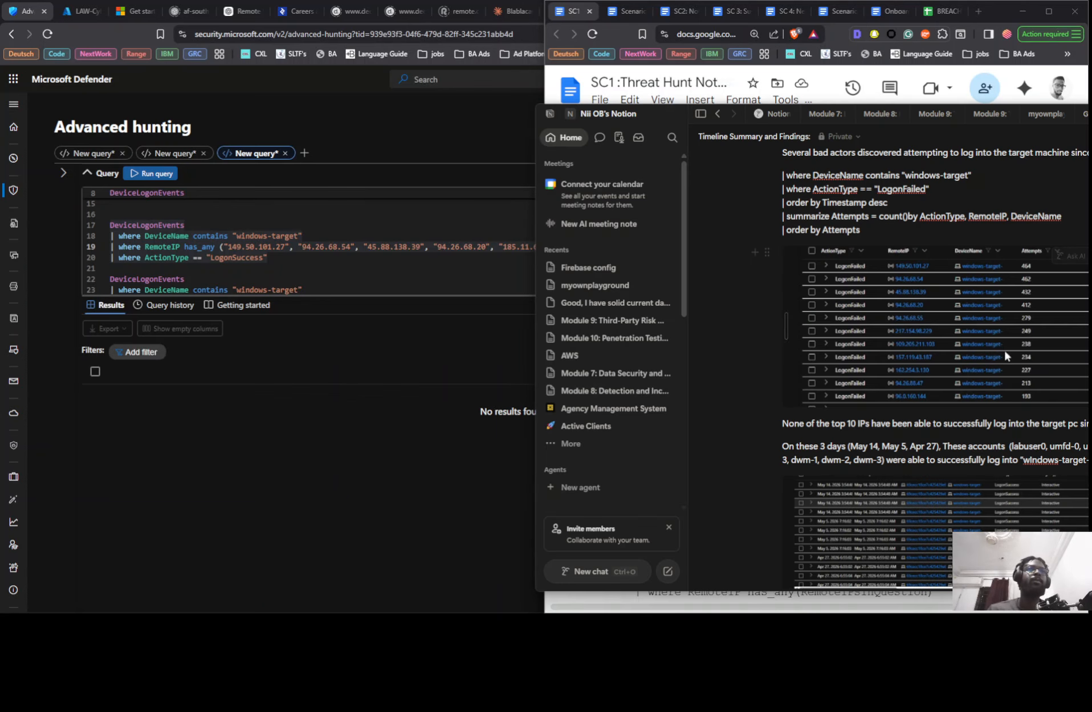
triple_click(840, 419)
key("ctrl+v")
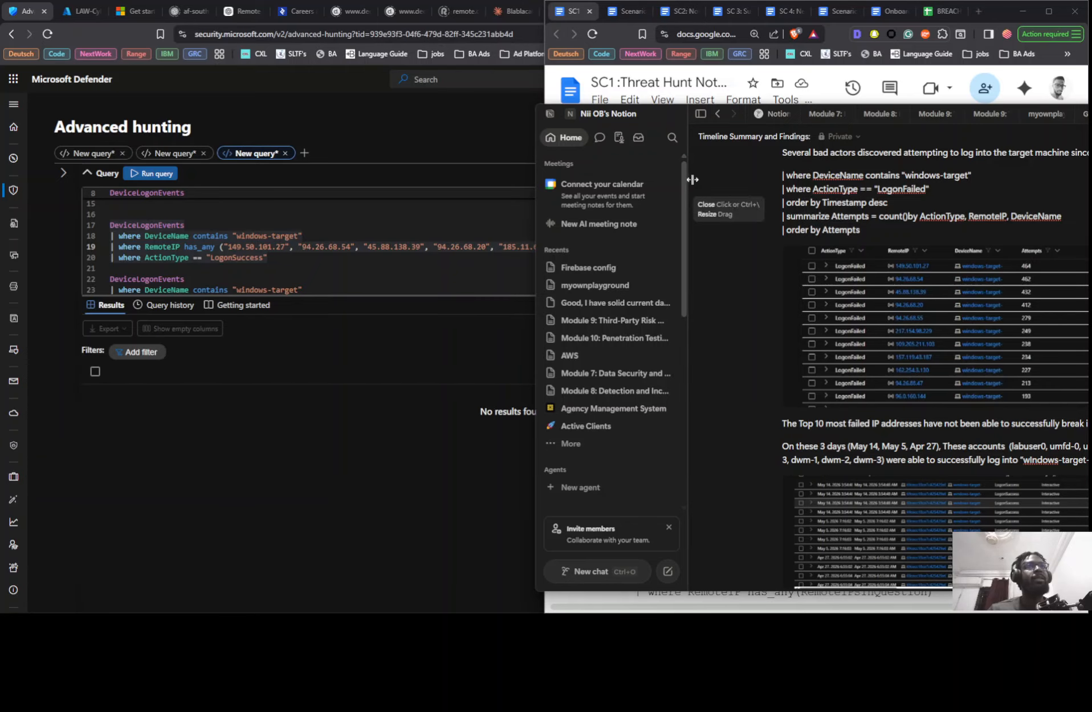
- Reposition the Notion window and hide its sidebar so the full width of the findings is readable
mouse_move(671, 117)
left_mouse_down()
mouse_move(657, 102)
mouse_move(667, 103)
left_mouse_up()
left_click(683, 105)
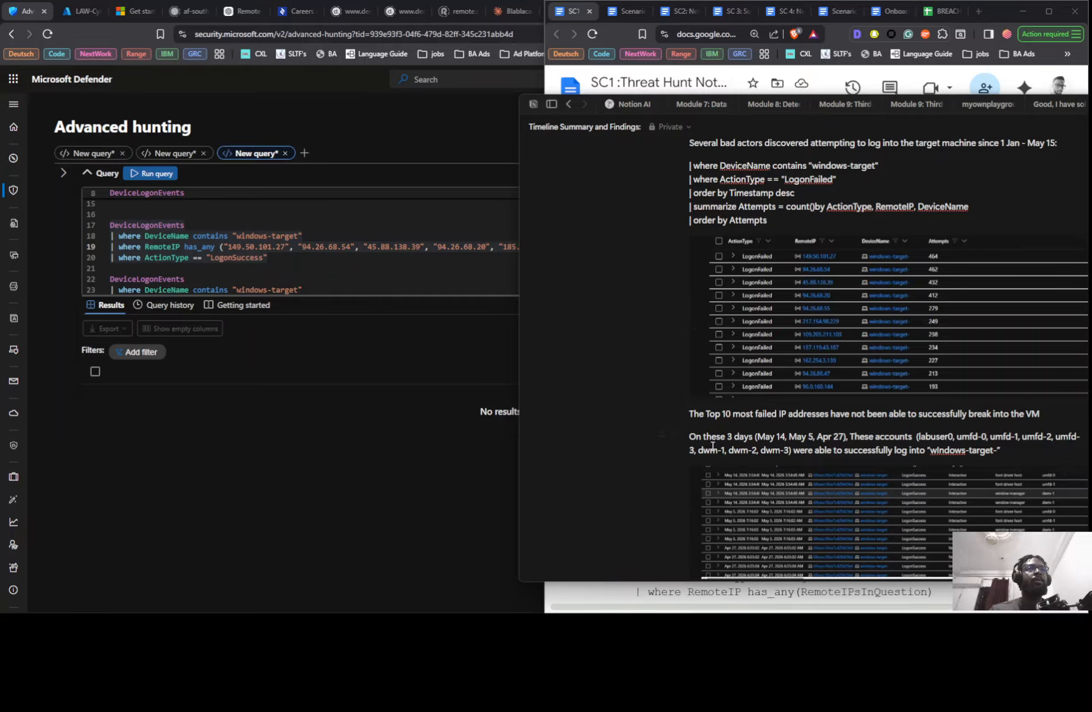
scroll(713, 445, "down", 1)
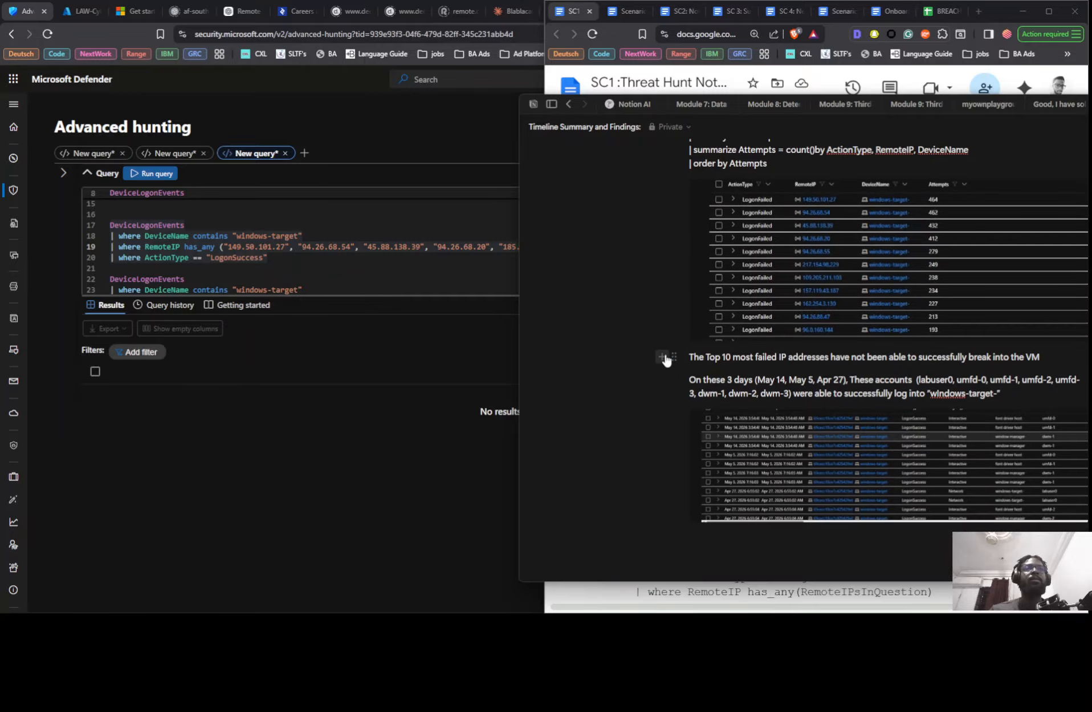
- Copy the LogonType has_any("Network", "Interactive", "RemoteInteractive", "Unlock") filter from the SC1 notes in Google Docs and append it to the LogonSuccess query in Defender
key("alt+Tab")
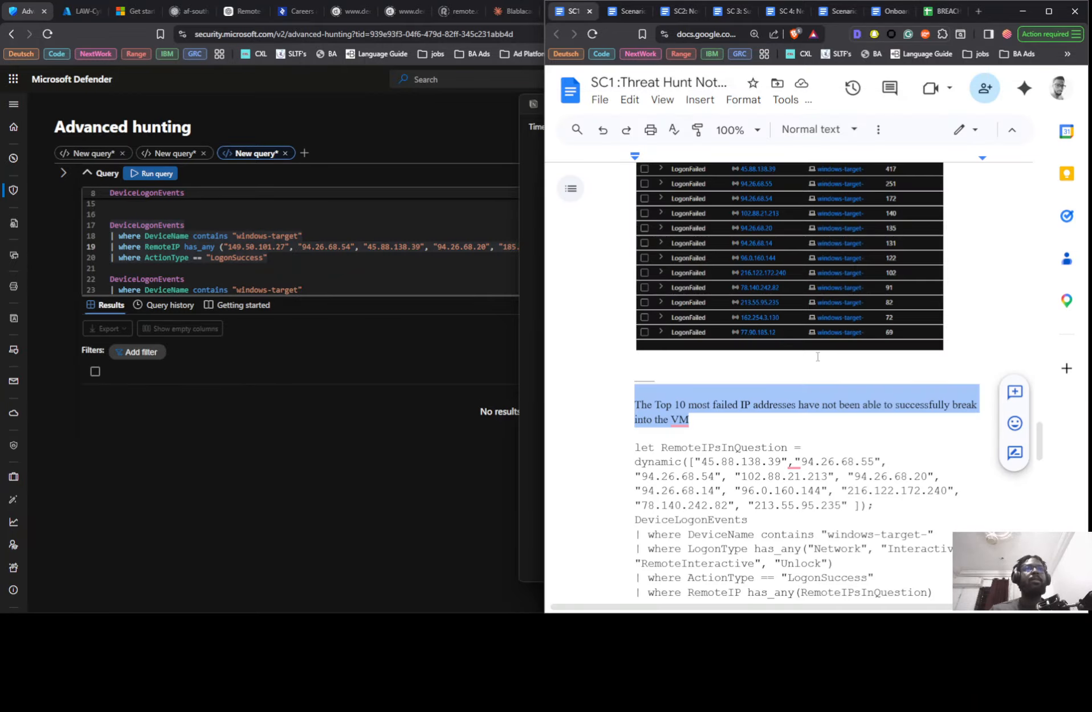
scroll(723, 234, "down", 4)
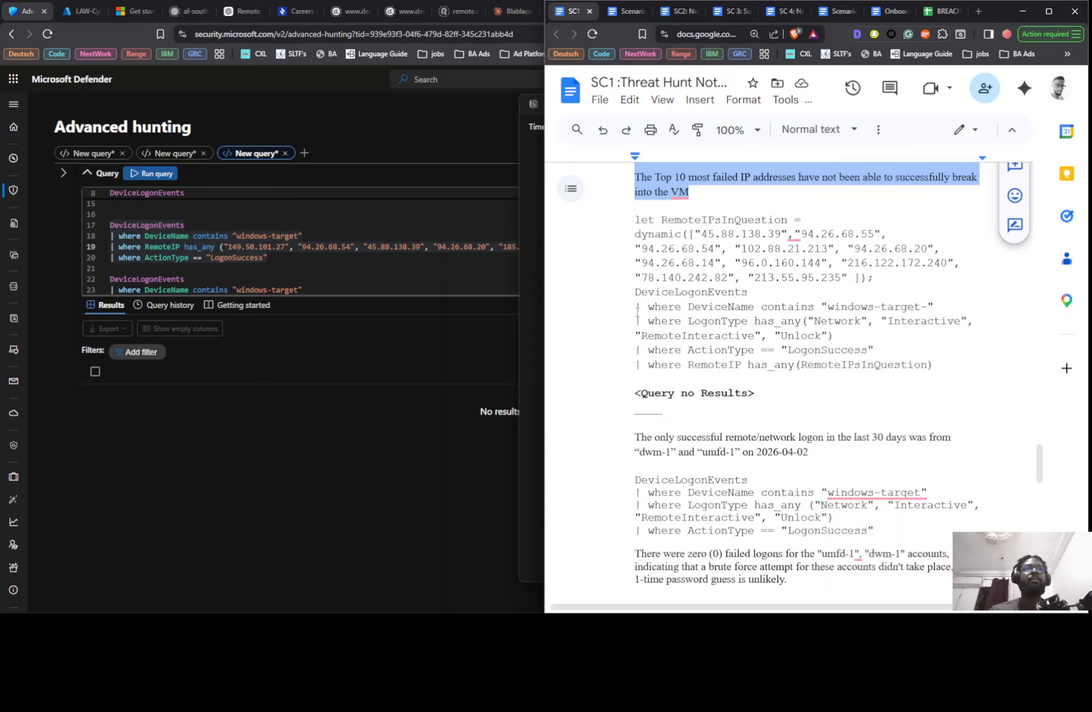
left_click_drag(637, 309, 756, 312)
left_click_drag(638, 321, 843, 339)
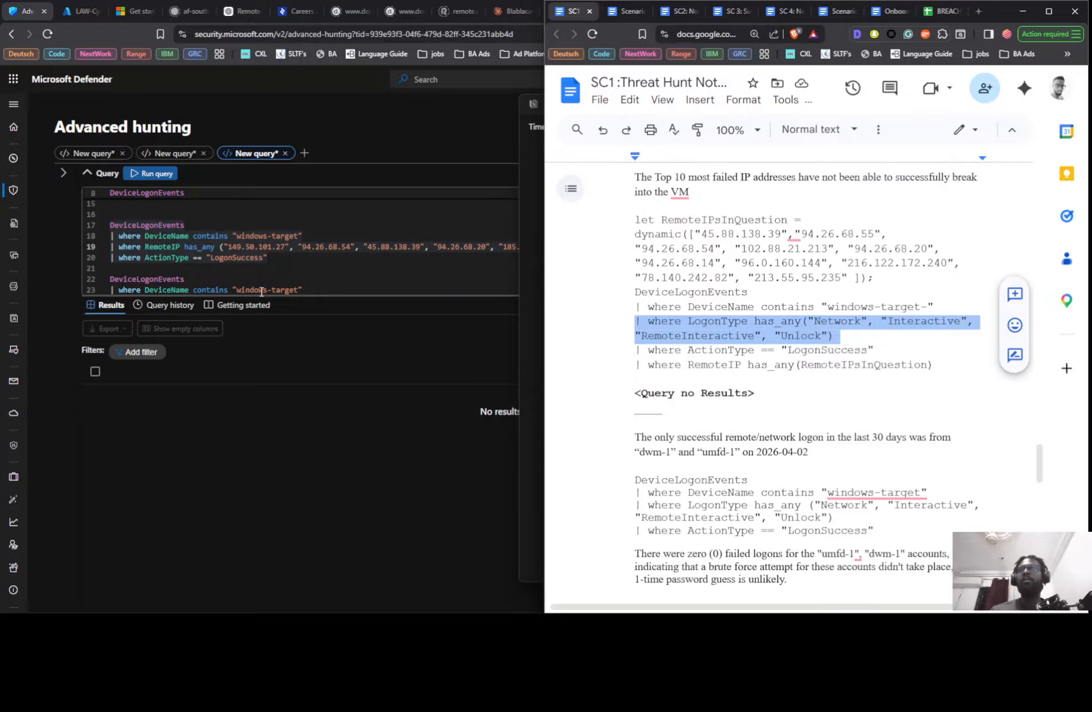
left_click(284, 260)
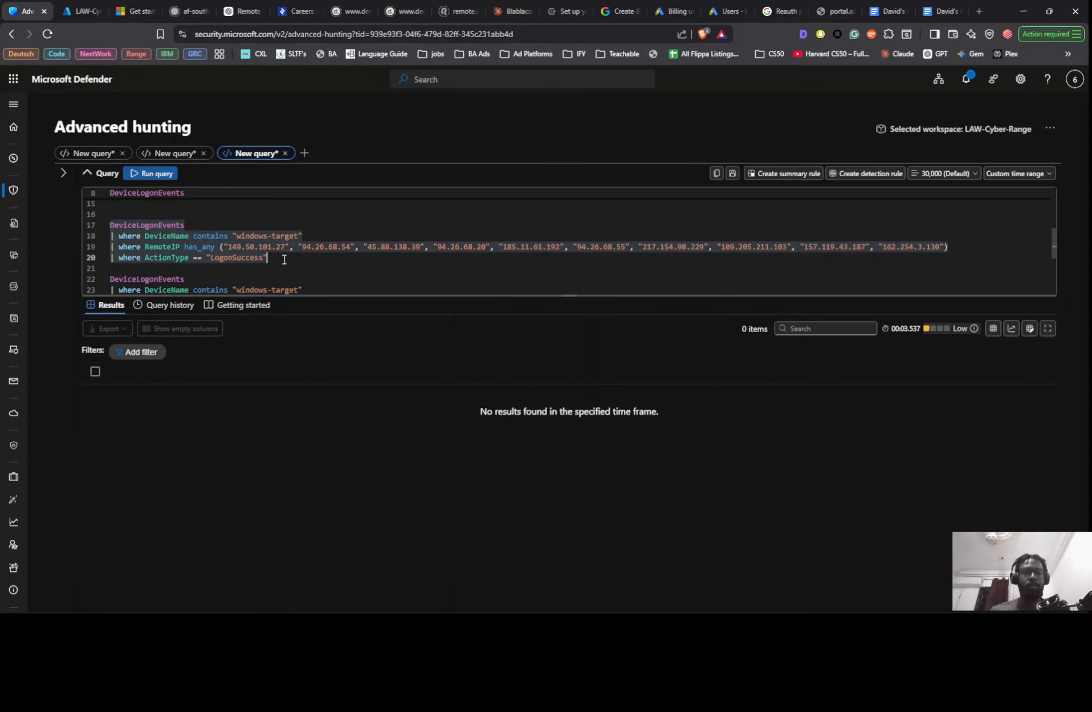
key("Return")
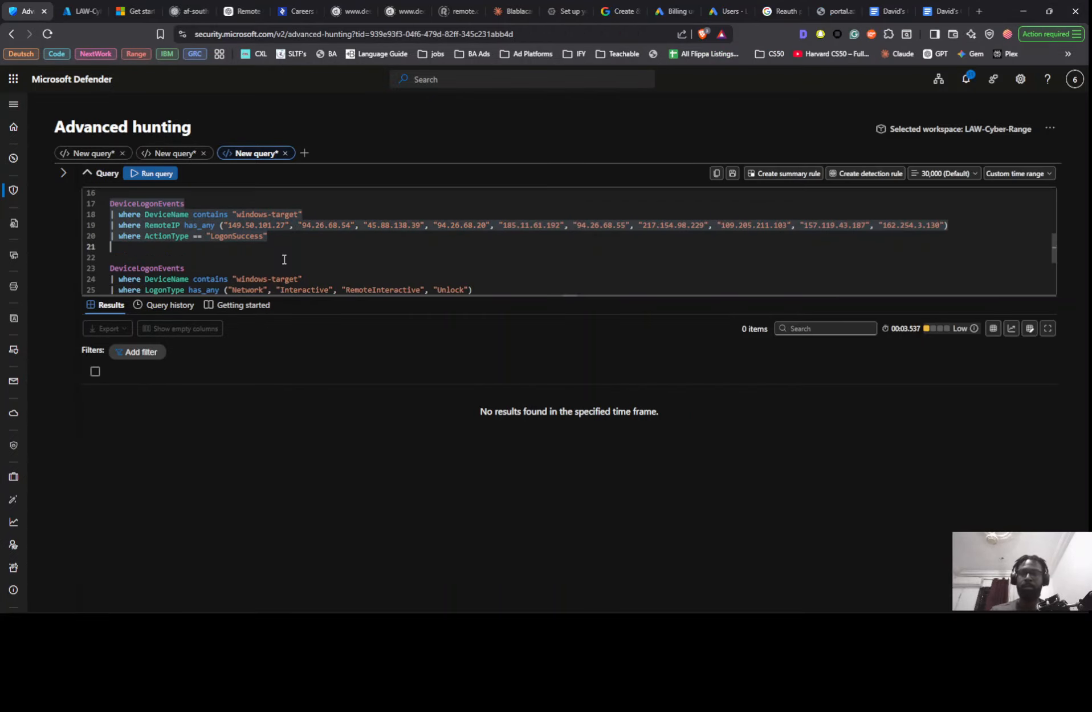
key("BackSpace")
key("Return")
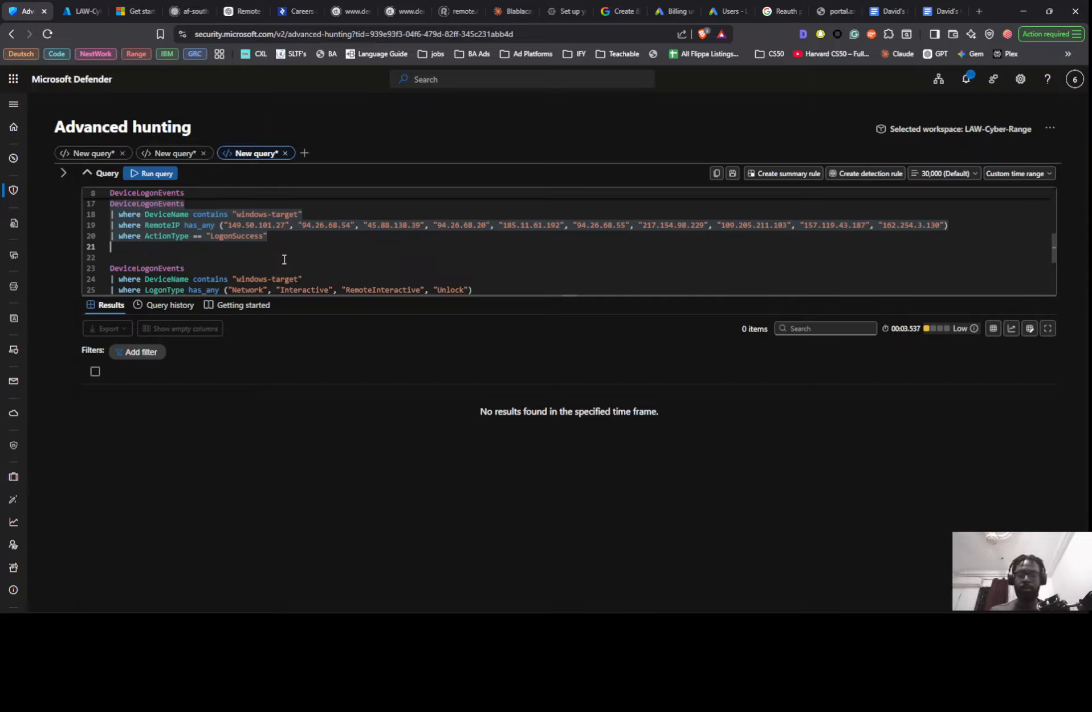
type("| where LogonType has_any(\"Network\", \"Interactive\", \"RemoteInteractive\", \"Unlock\")")
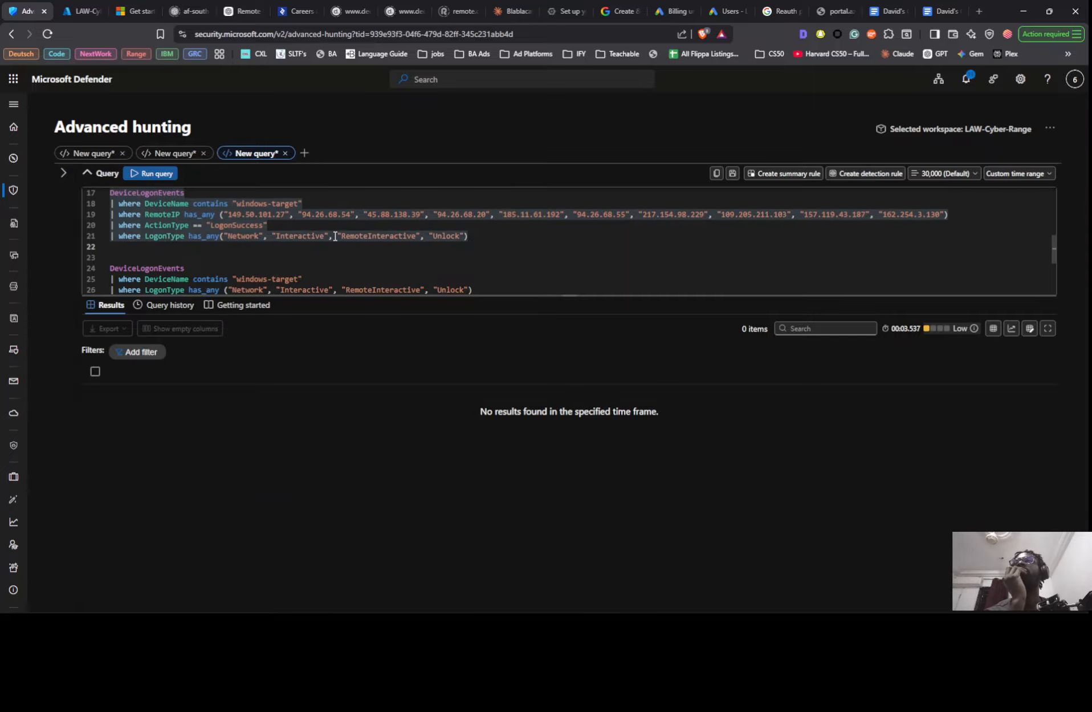
- Check the reference query in the SC1 notes and run the LogonSuccess query with the added LogonType filter
key("alt+Tab")
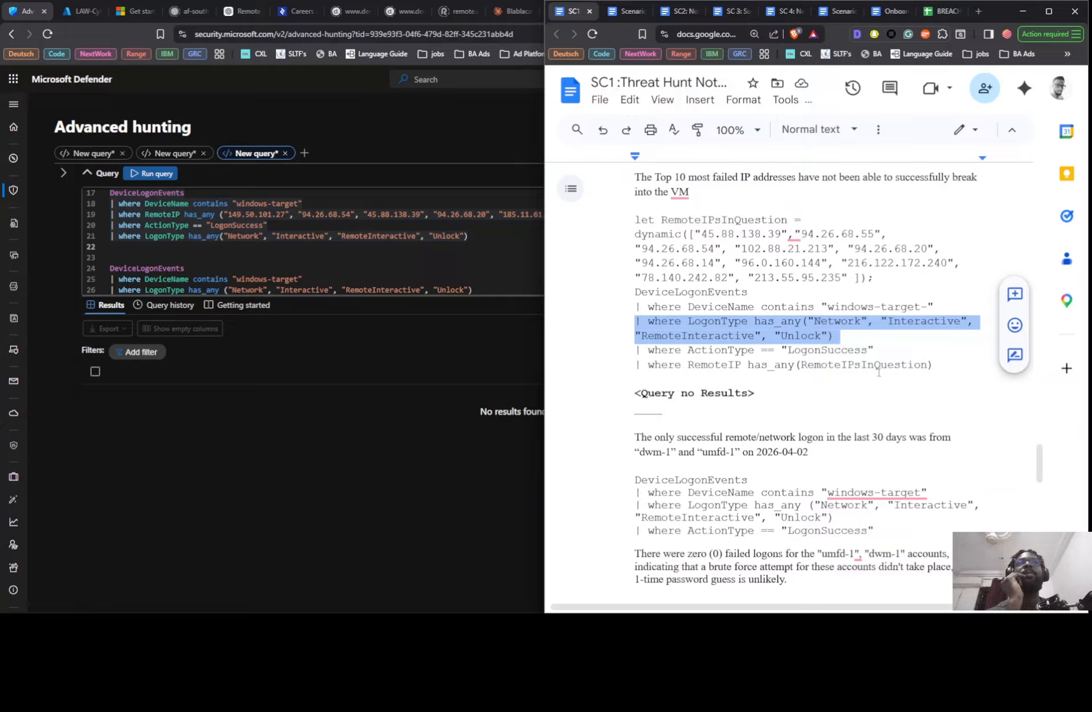
left_click(343, 225)
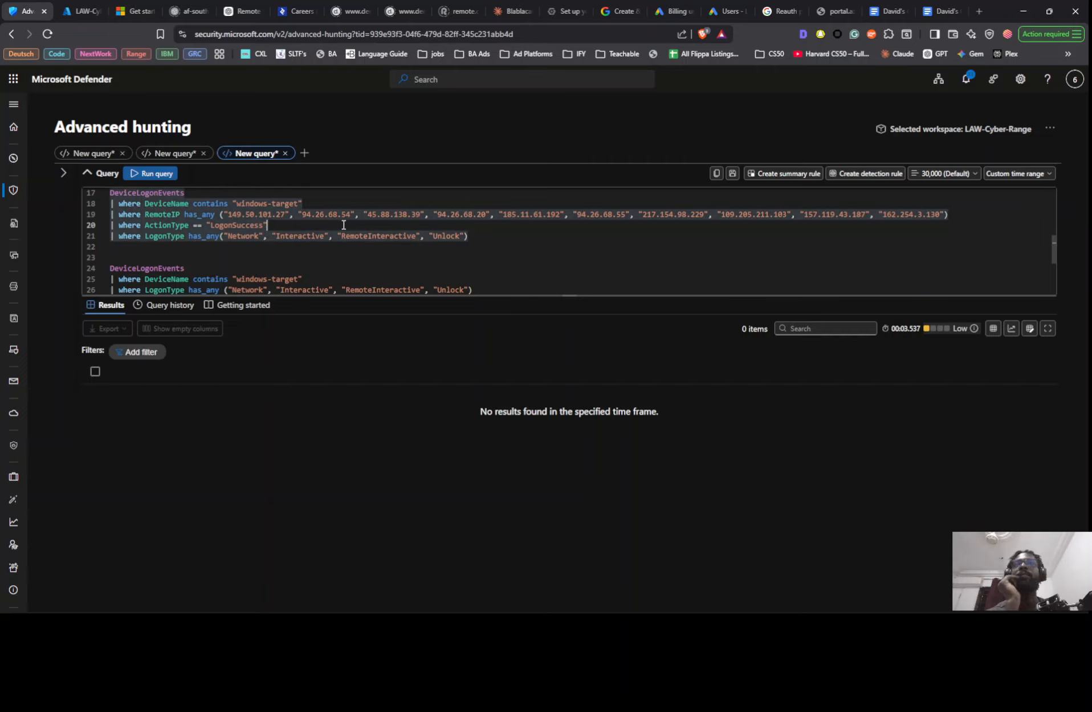
key("shift+Return")
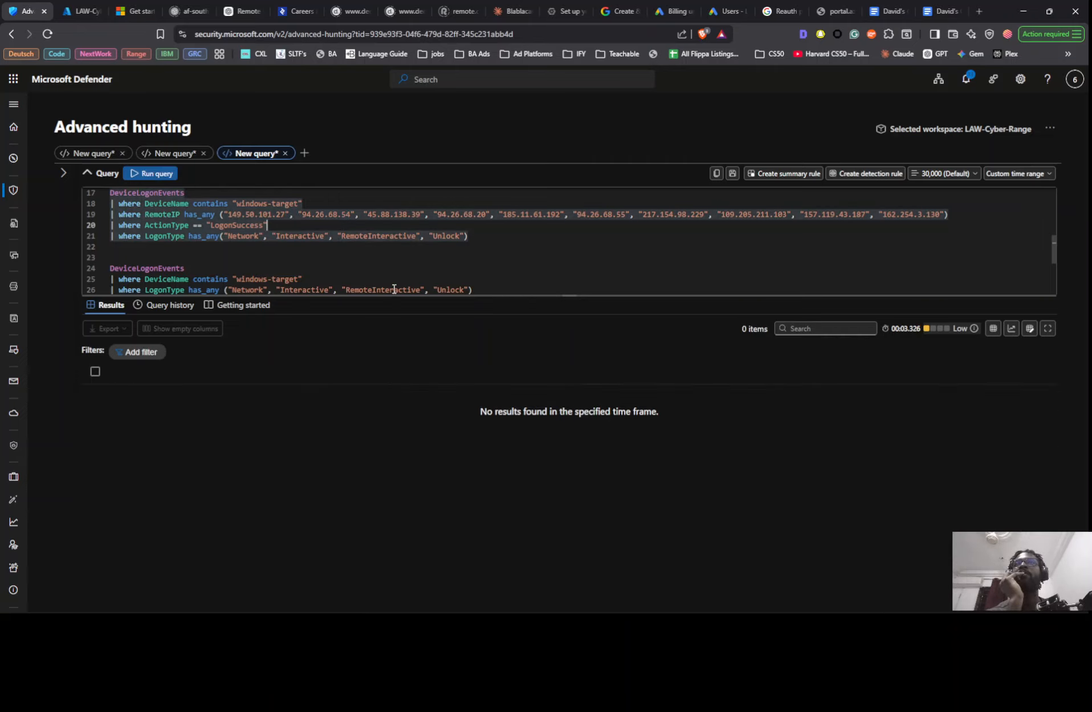
left_click(358, 234)
- Review the SC1 notes on the umfd-1 and dwm-1 logons and compare them with the Defender queries and the Notion account findings
key("alt+Tab")
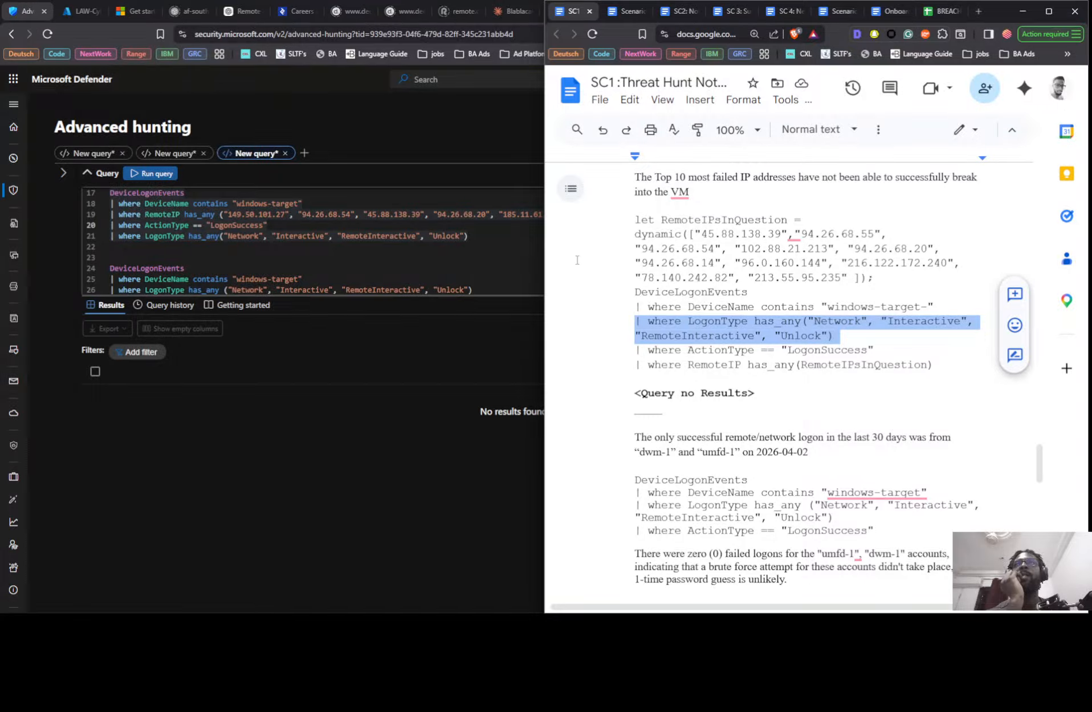
scroll(943, 334, "down", 3)
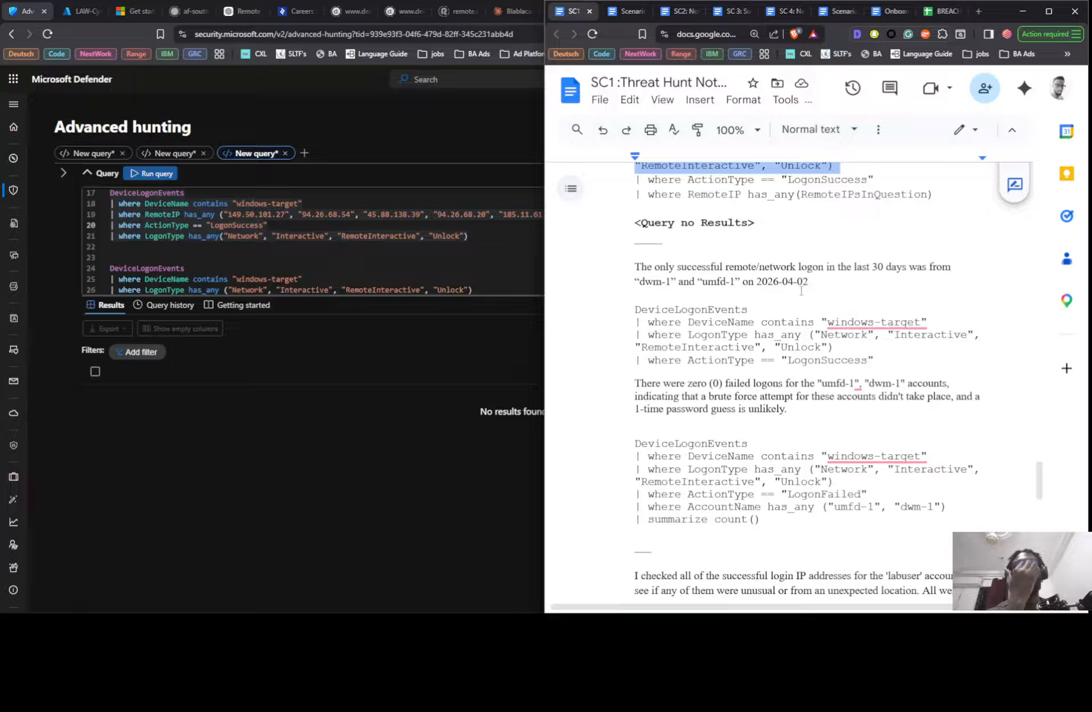
scroll(787, 274, "down", 2)
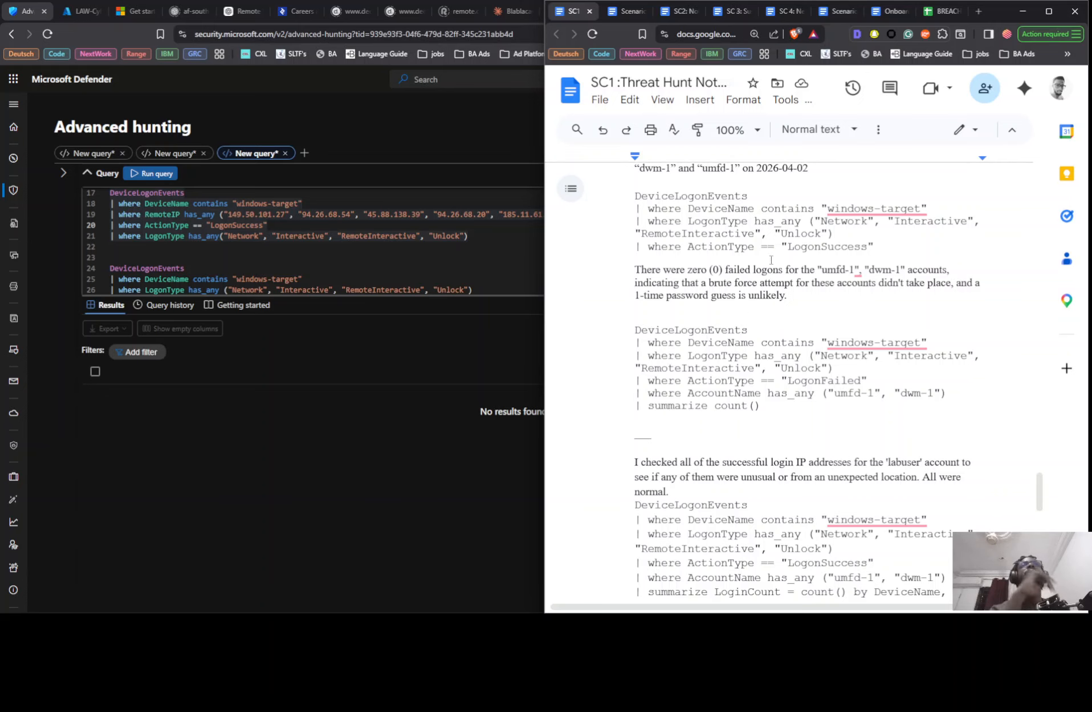
scroll(771, 256, "up", 1)
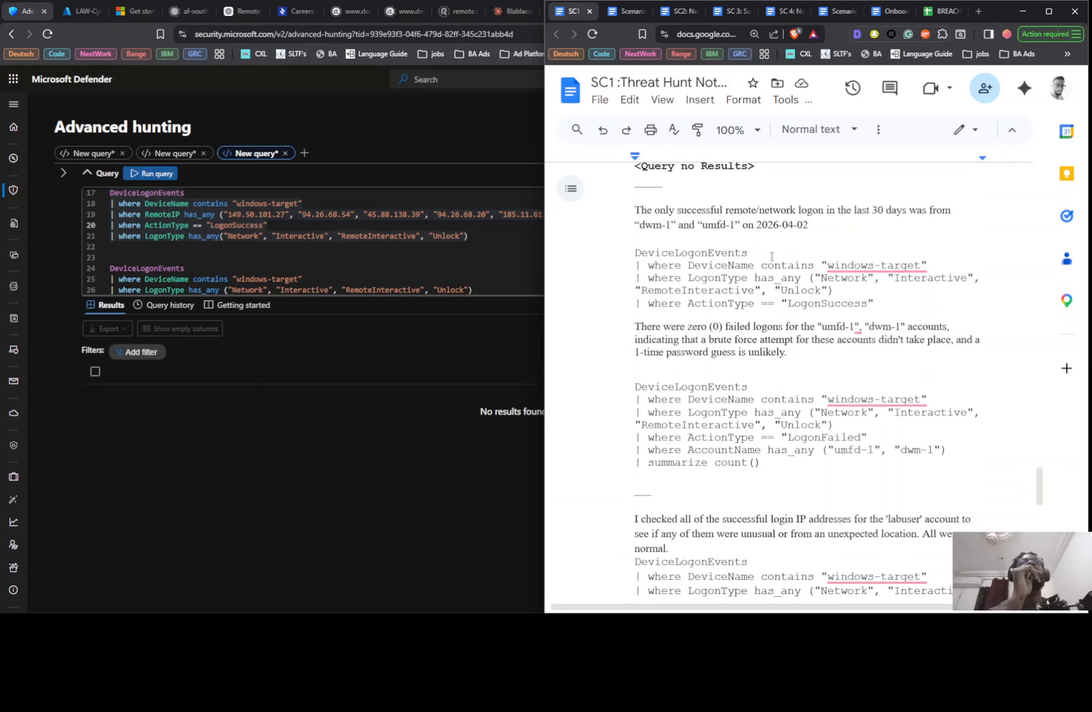
left_click(349, 258)
scroll(368, 277, "down", 2)
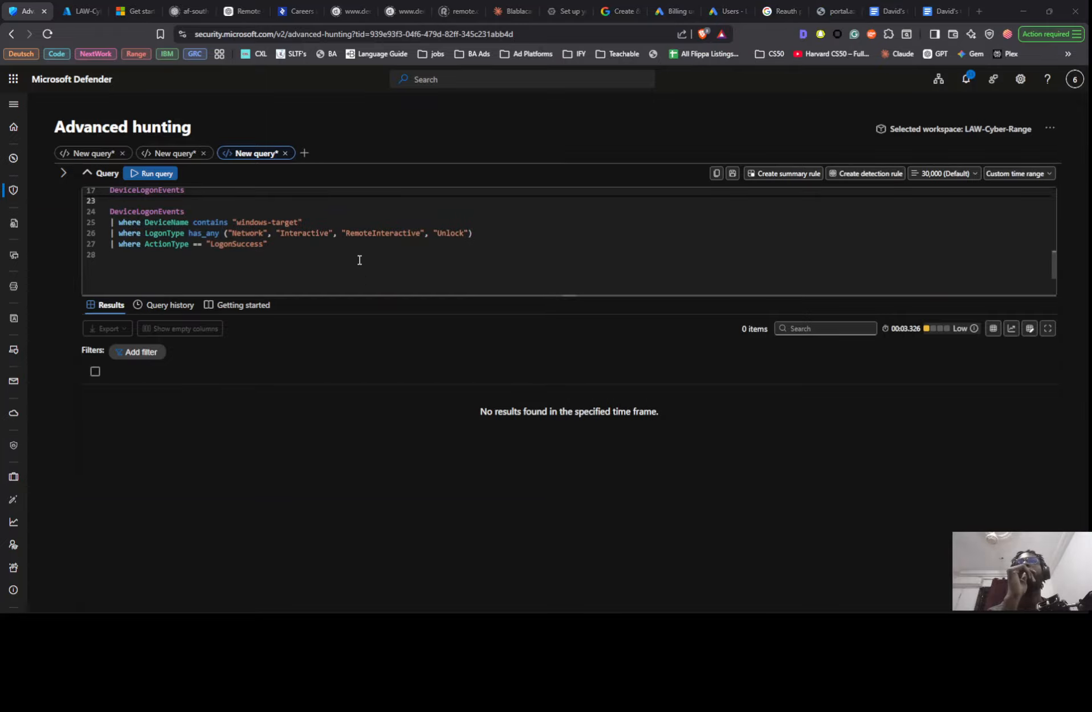
key("alt+Tab")
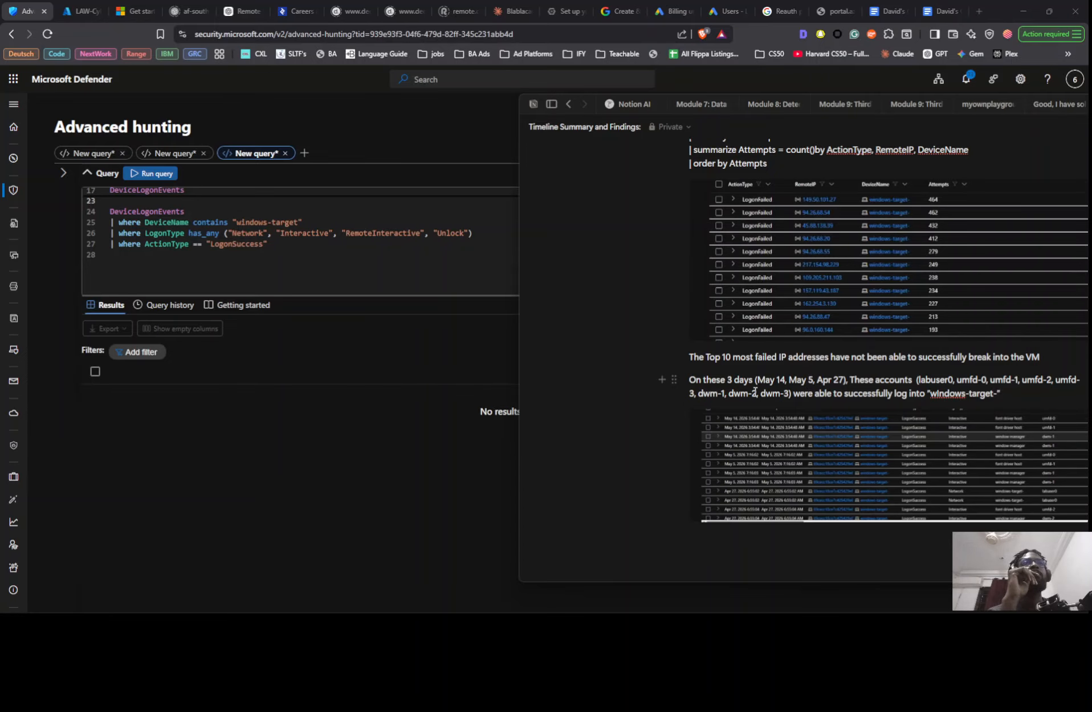
scroll(207, 276, "up", 5)
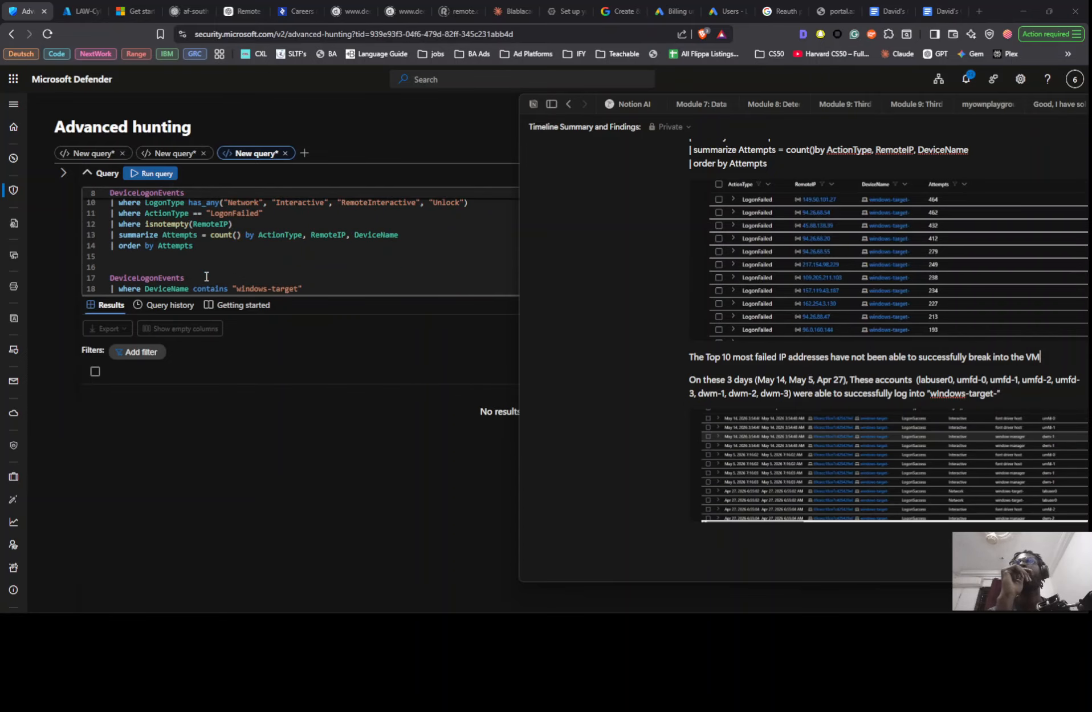
- Change the filtered field from RemoteIP to AccountName in the windows-target LogonSuccess query, keeping the has_any operator
scroll(207, 276, "down", 3)
left_click(217, 267)
scroll(234, 266, "up", 2)
scroll(244, 256, "down", 2)
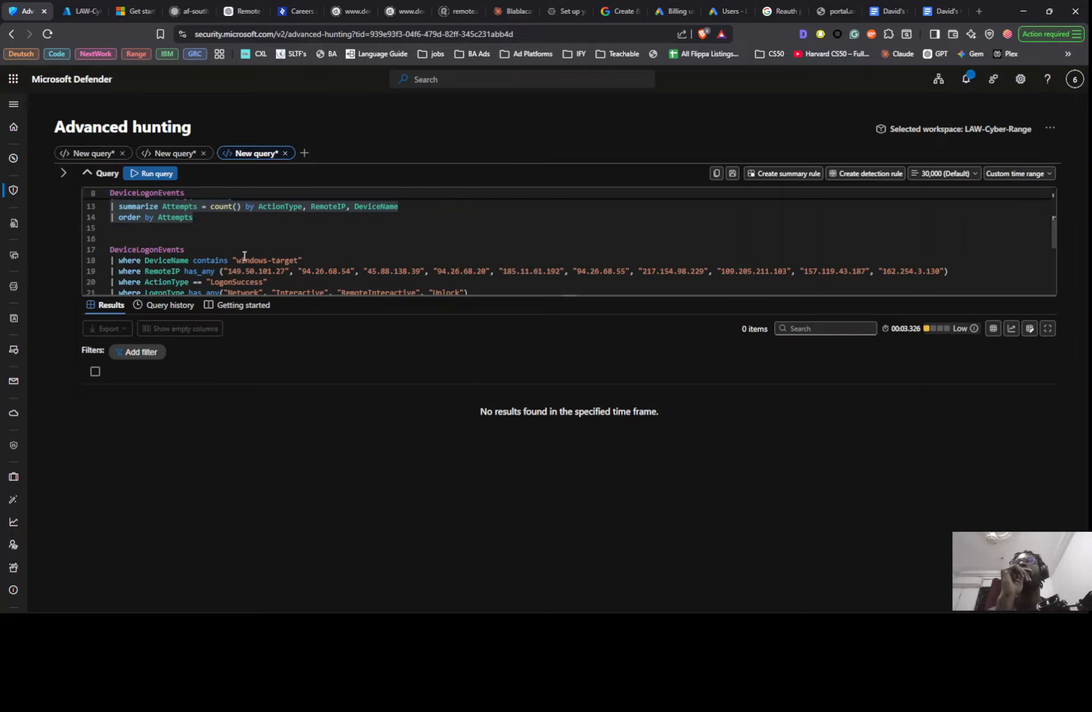
scroll(244, 256, "down", 1)
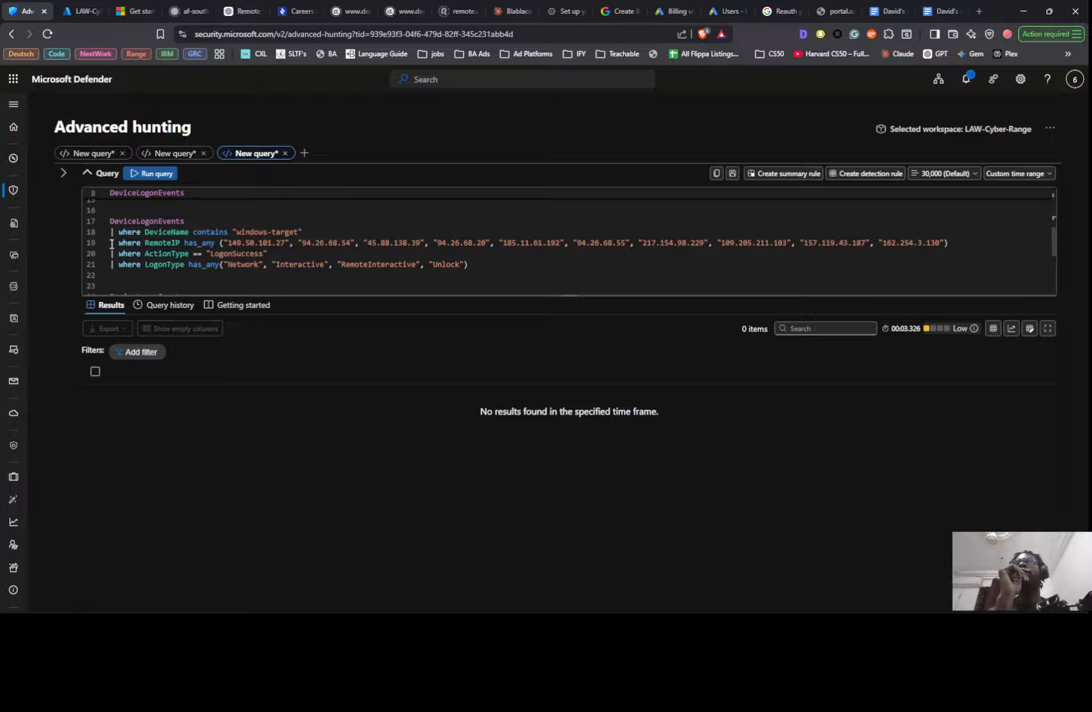
left_click(163, 242)
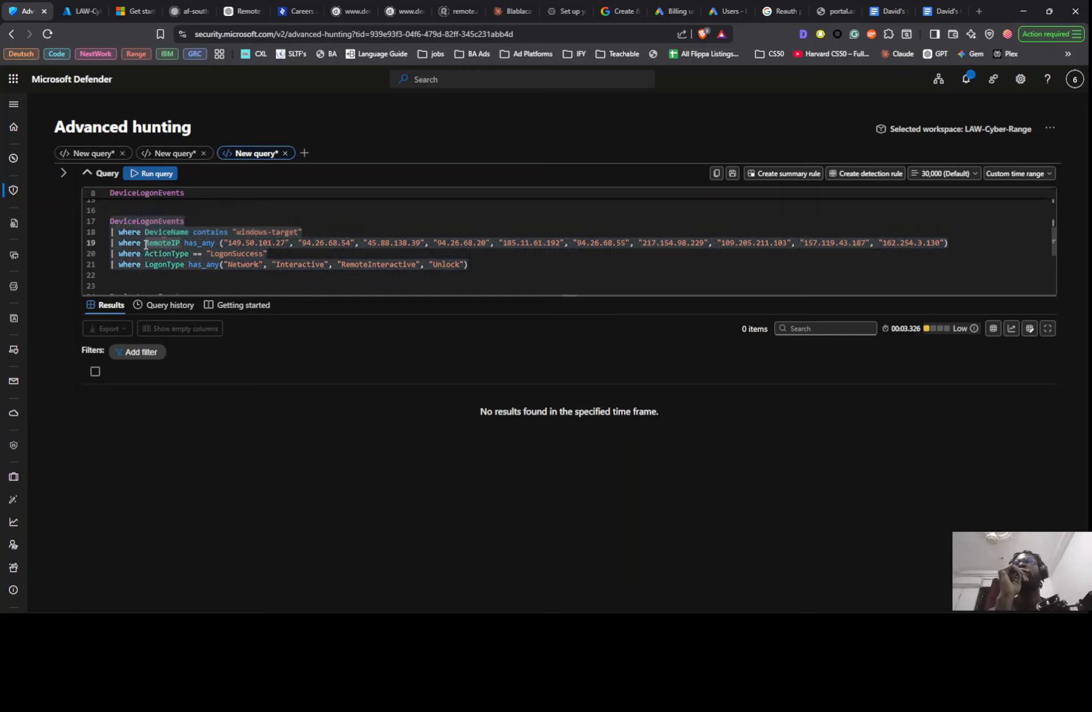
double_click(146, 244)
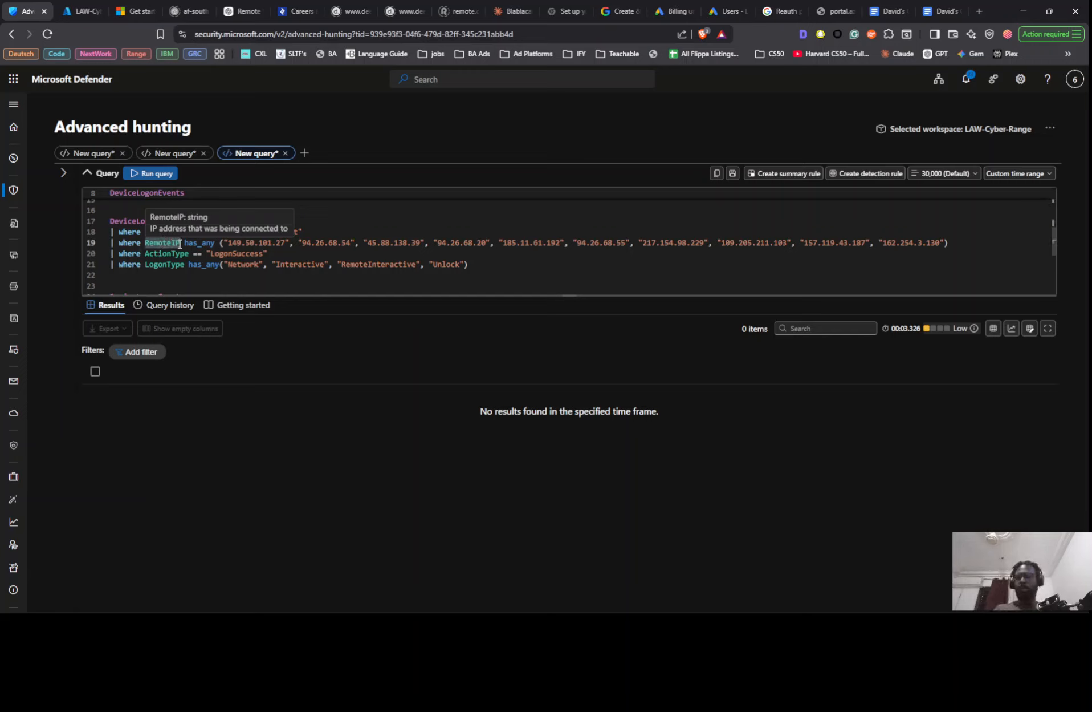
type("a")
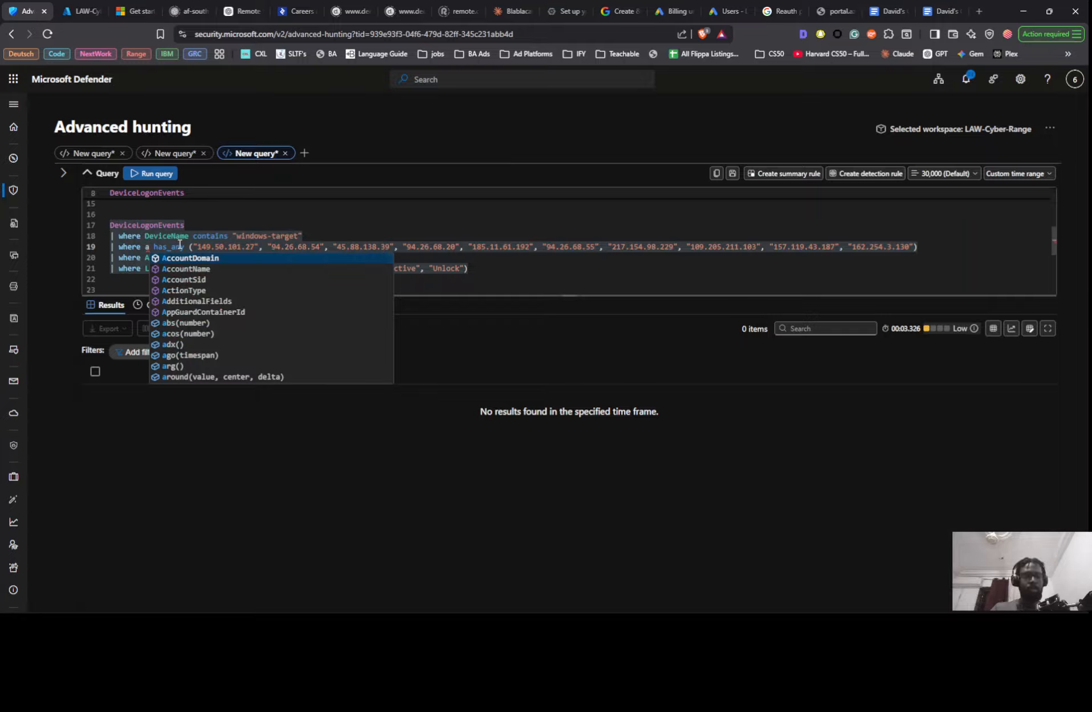
key("Down")
key("Tab")
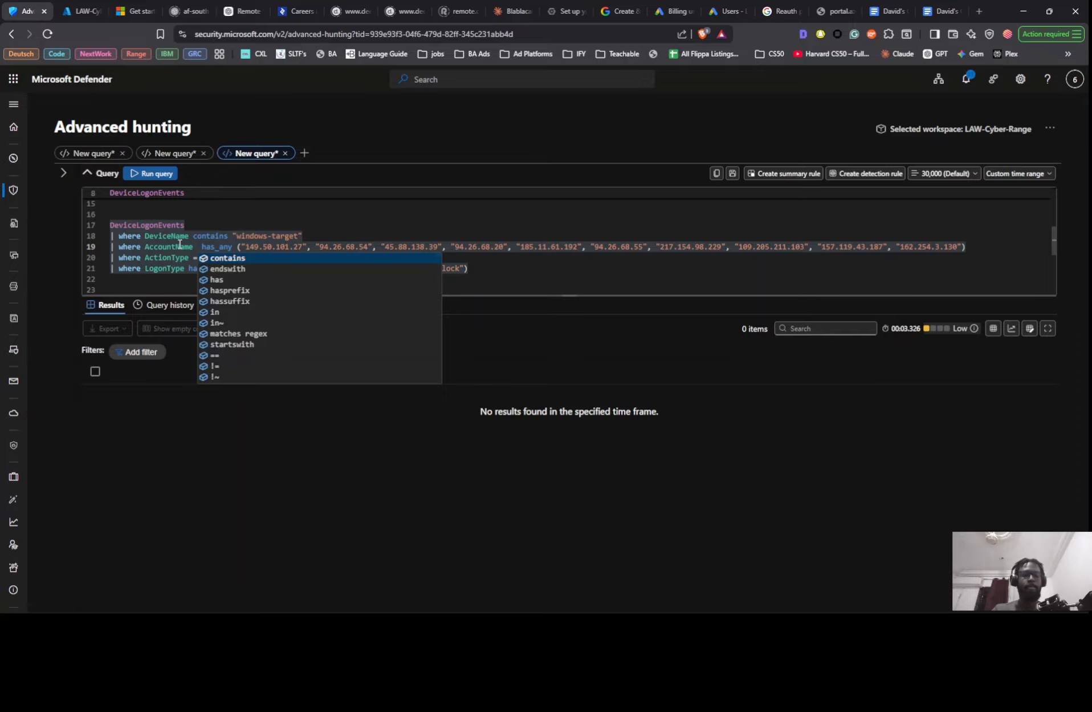
key("BackSpace")
key("Right")
key("Right")
key("Right")
key("Right")
key("Right")
key("Right")
key("Right")
key("Right")
key("Right")
key("Right")
key("Right")
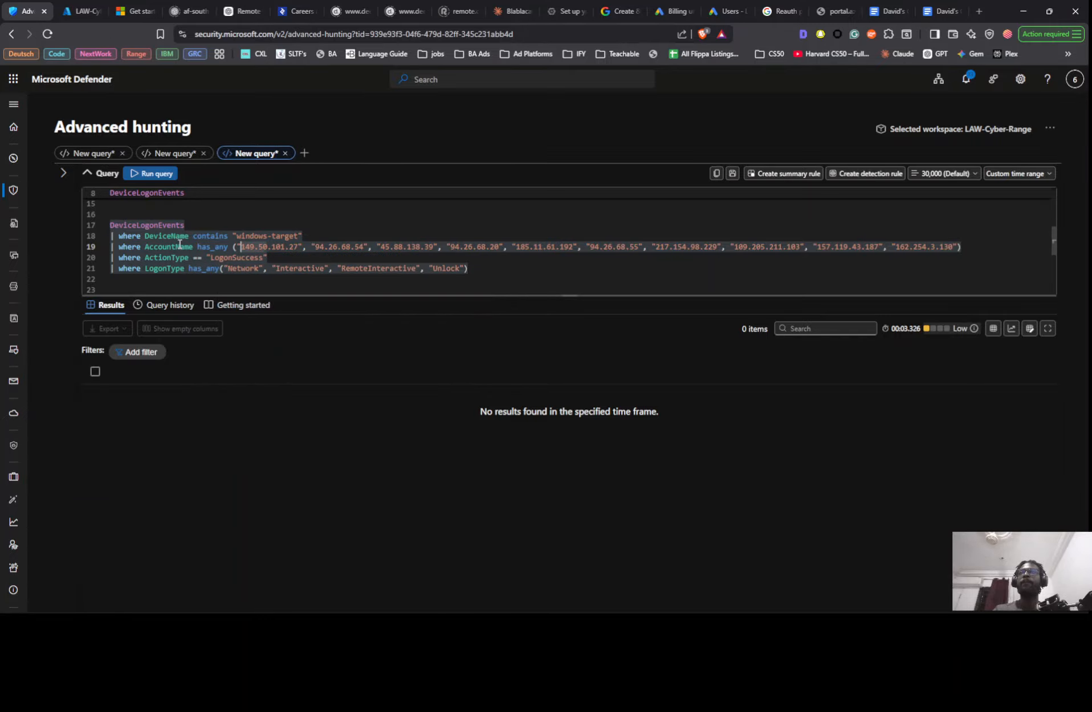
- Copy the account list from labuser0 to dwm-3 in the Notion findings and paste it over the IP addresses in the AccountName filter
key("alt+Tab")
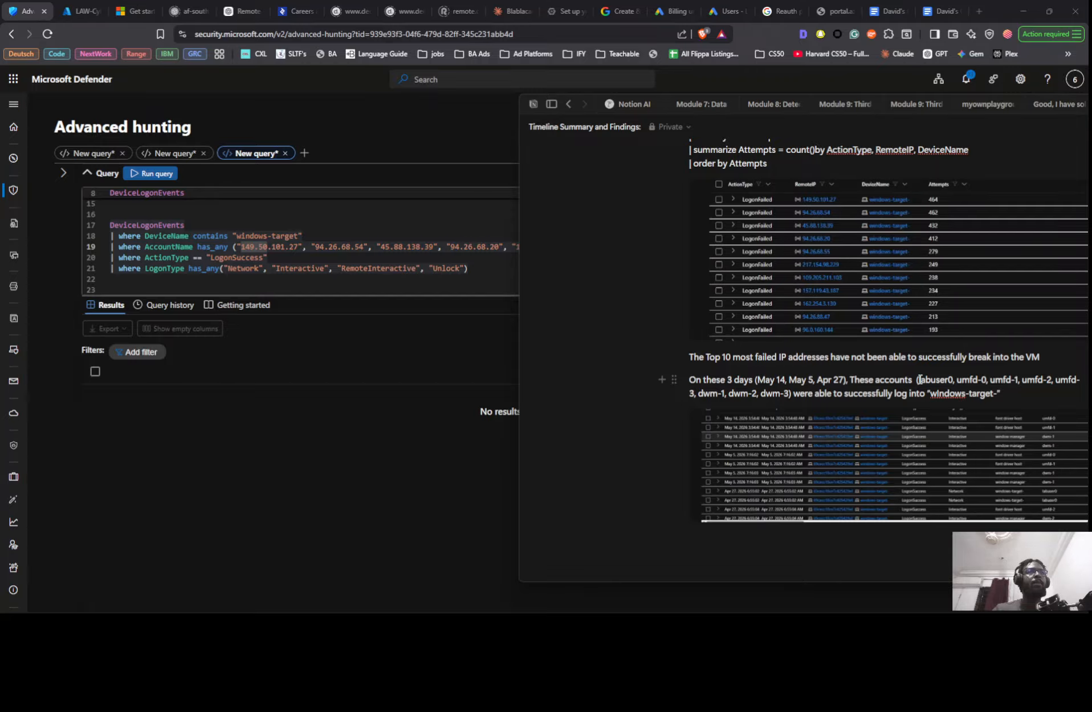
left_click_drag(919, 379, 789, 392)
key("ctrl+c")
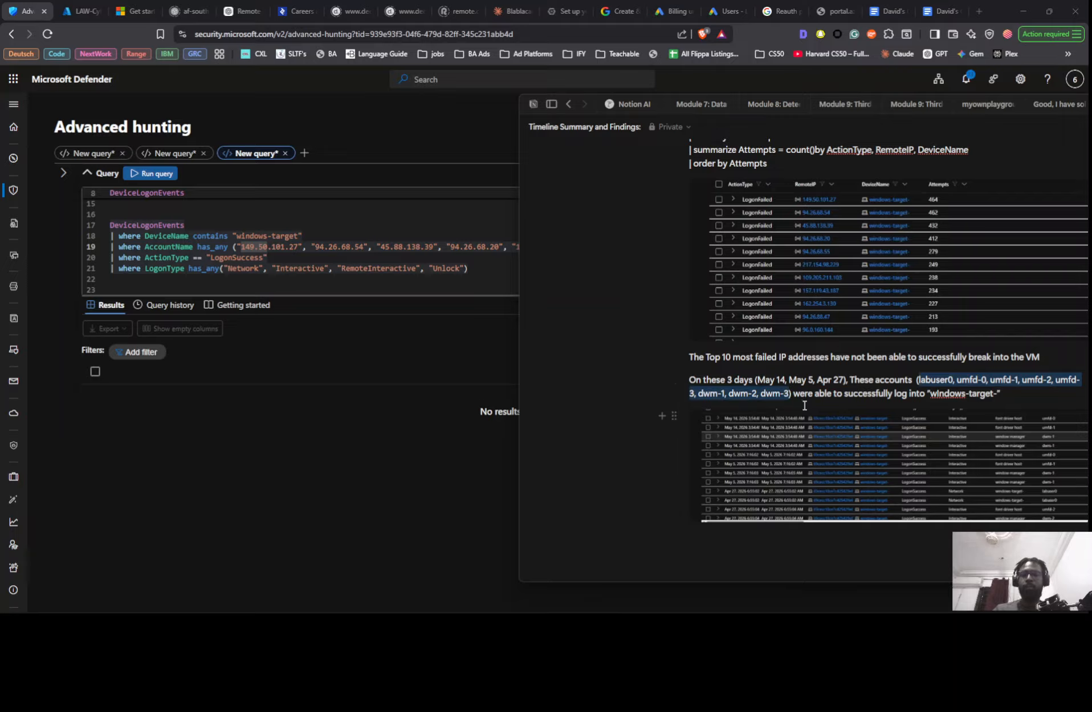
left_click(254, 248)
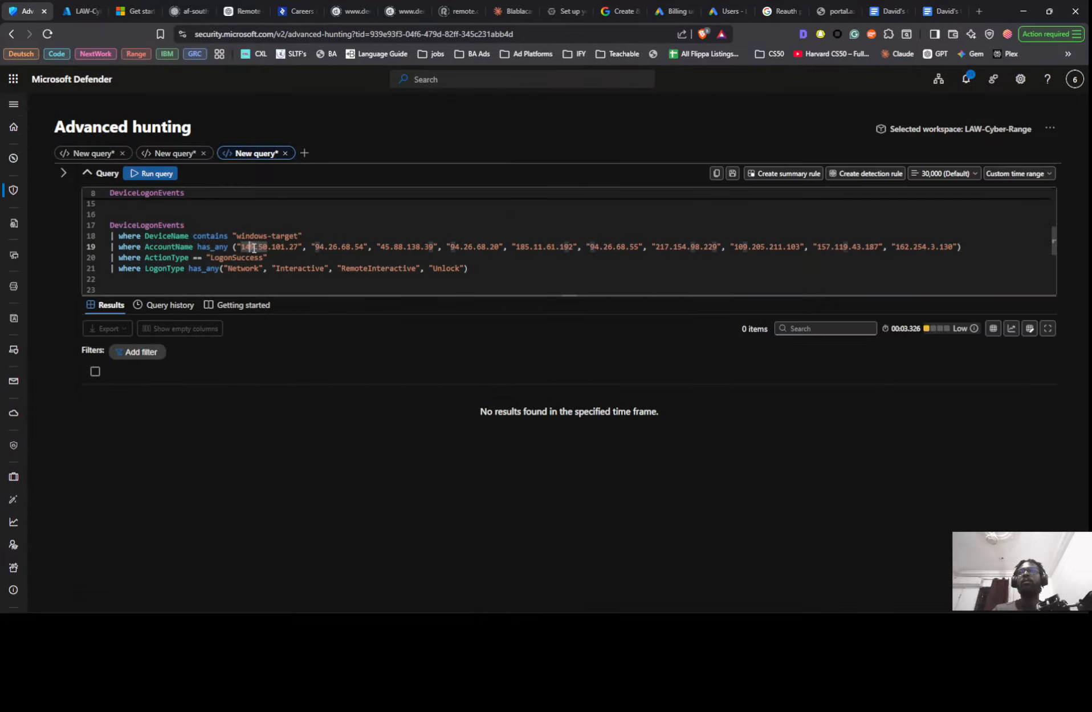
left_click_drag(268, 246, 953, 247)
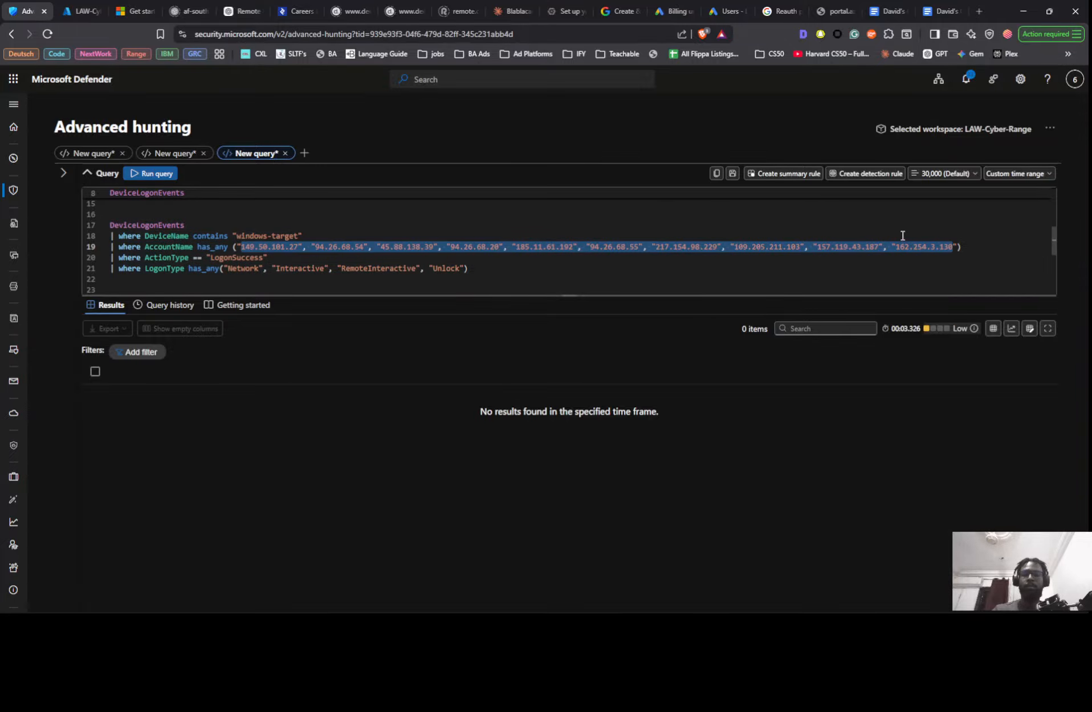
key("ctrl+v")
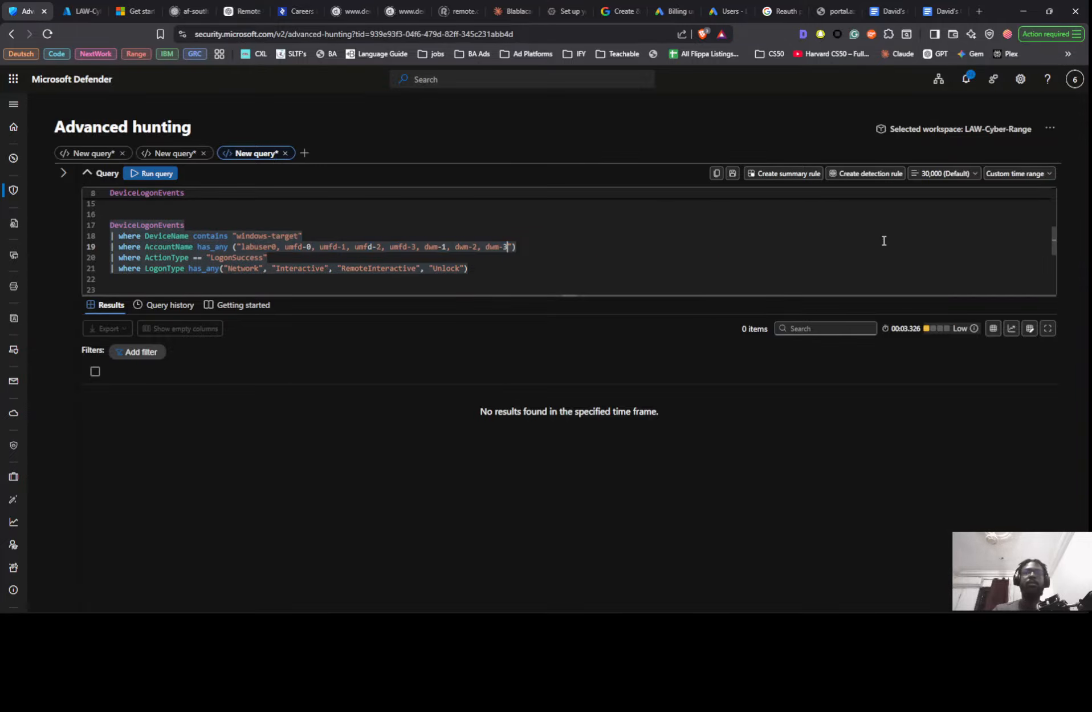
- Put labuser0, umfd-0 and umfd-1 in their own quotation marks in the AccountName list and add the opening quote before umfd-2
left_click(278, 248)
type("\", ")
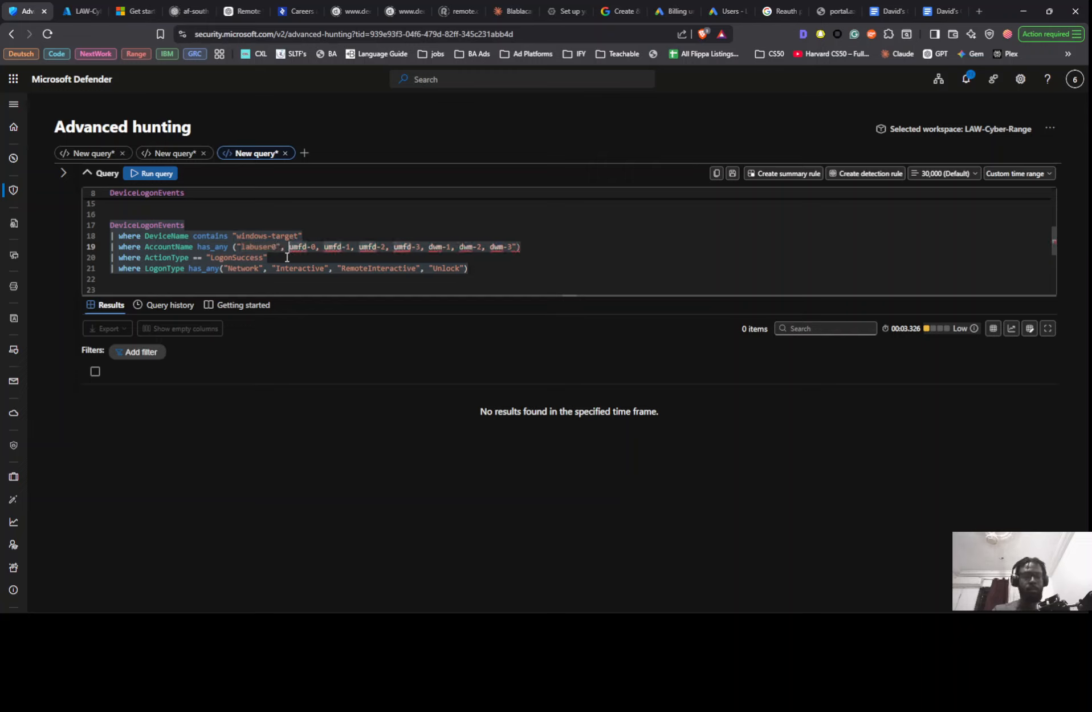
type("\"")
key("Right")
key("Right")
key("Right")
key("Right")
key("Right")
key("Right")
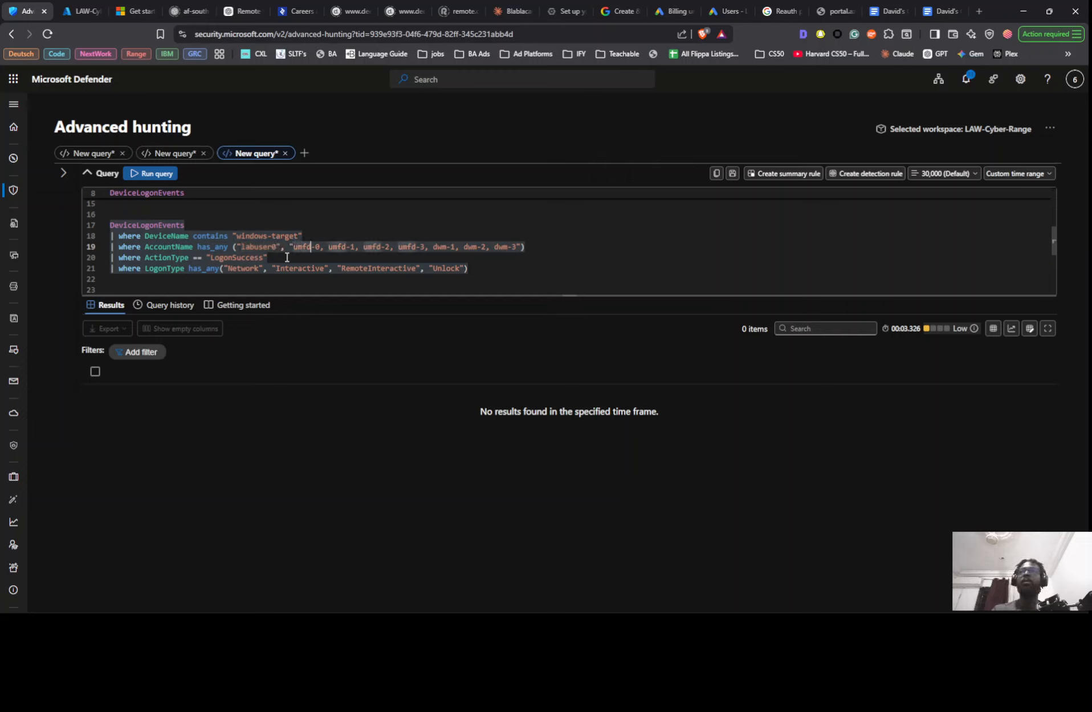
type("\"")
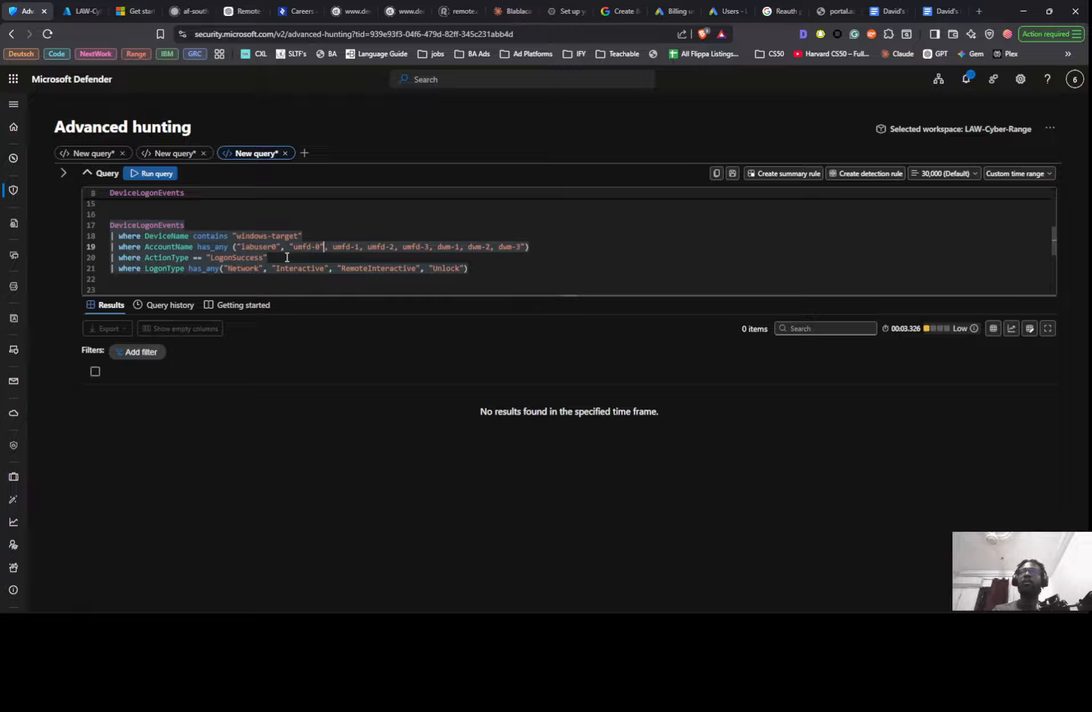
key("Right")
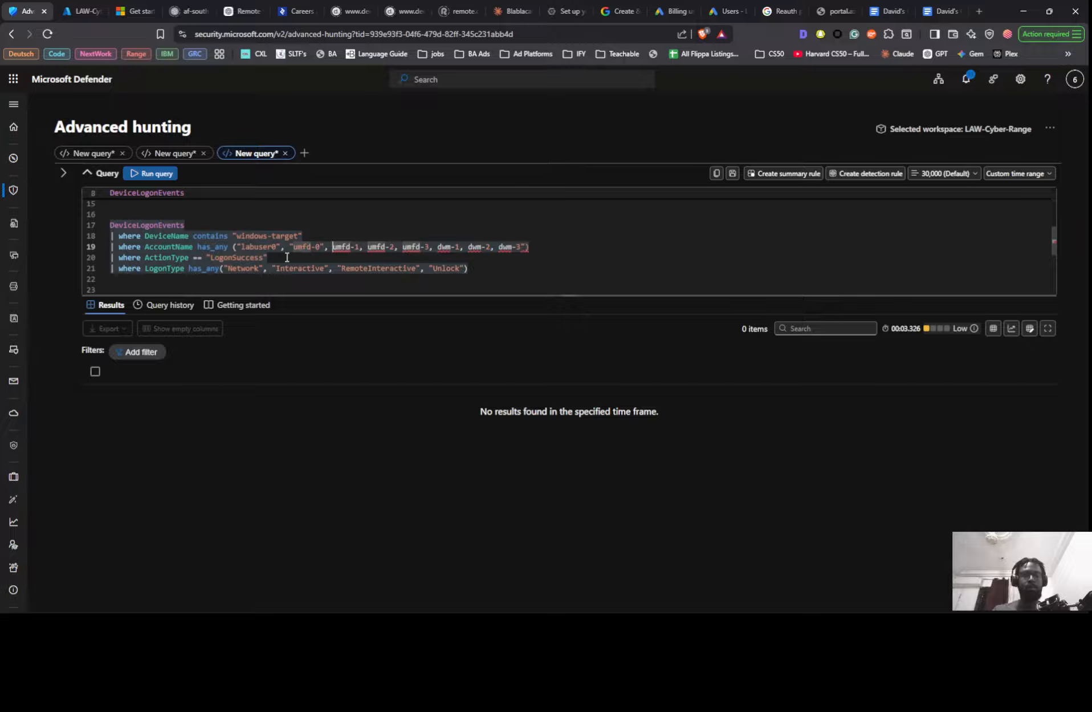
type("\"")
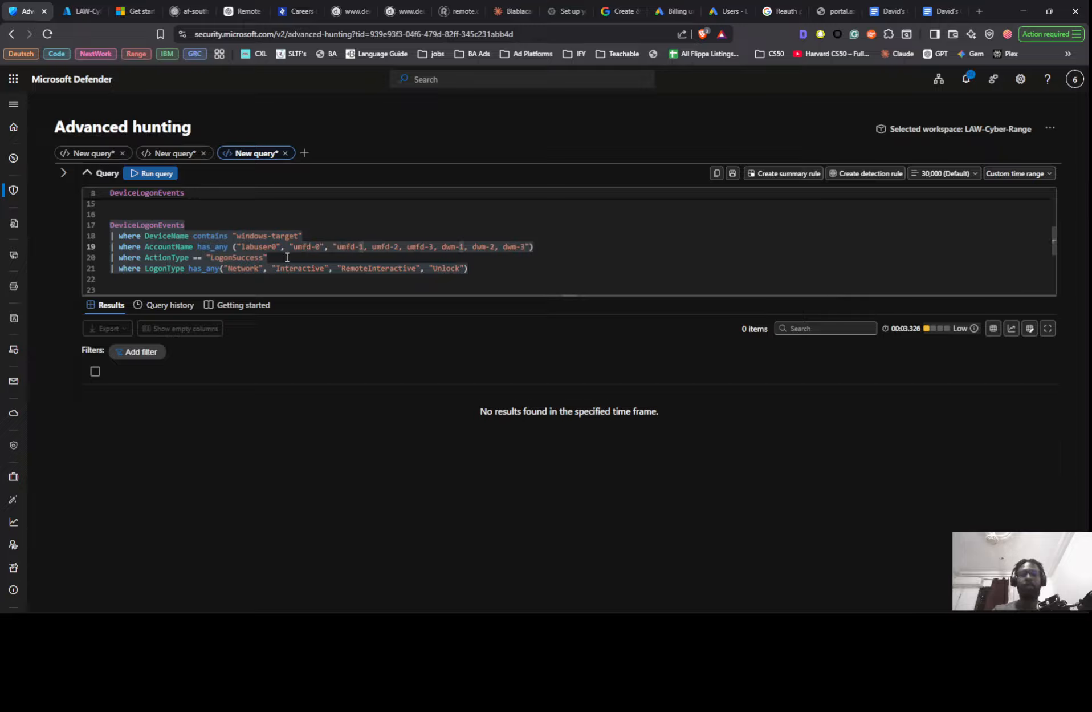
type("\"")
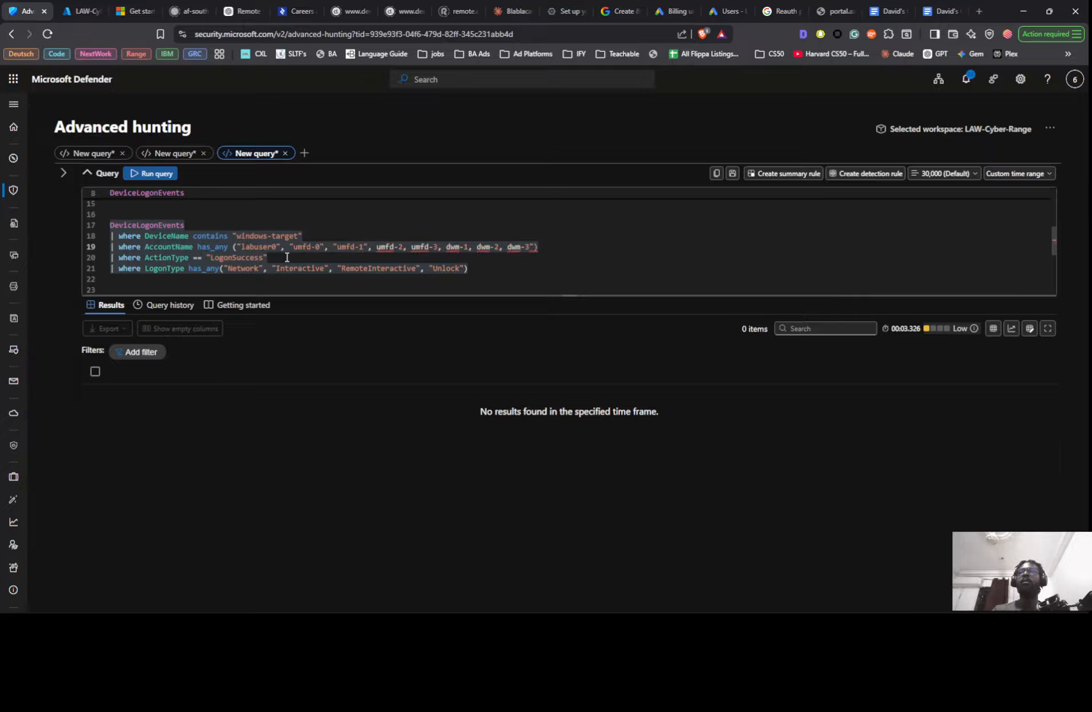
type("\"")
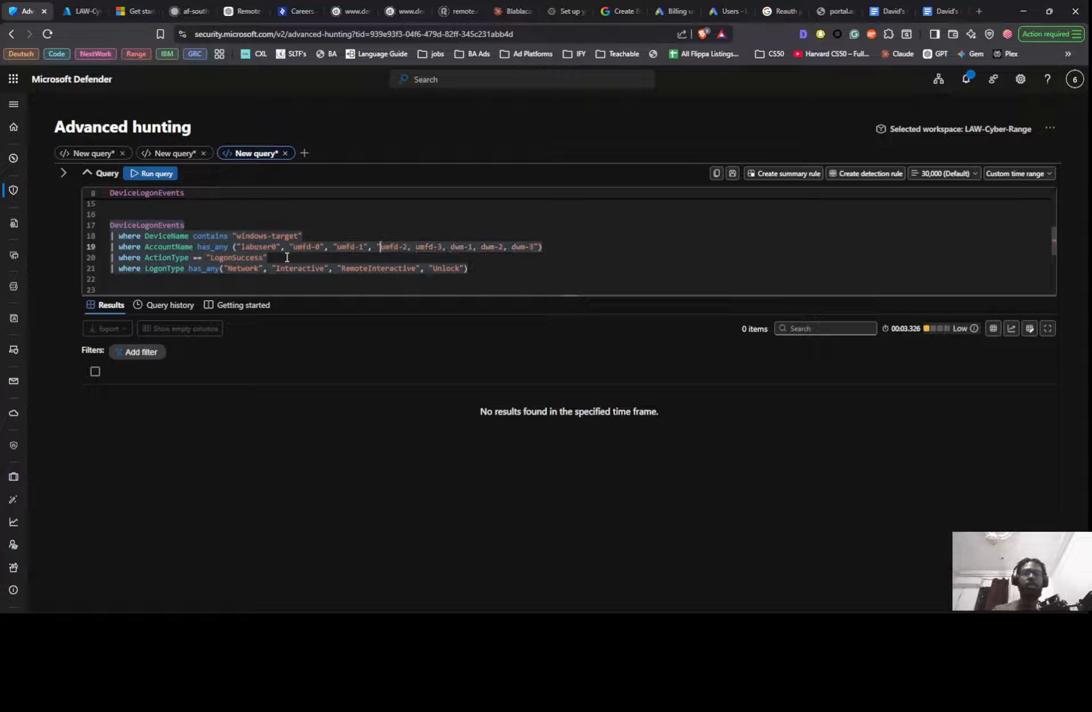
- Run the AccountName LogonSuccess query and review the account names, logon types and dates in its results
key("shift+Return")
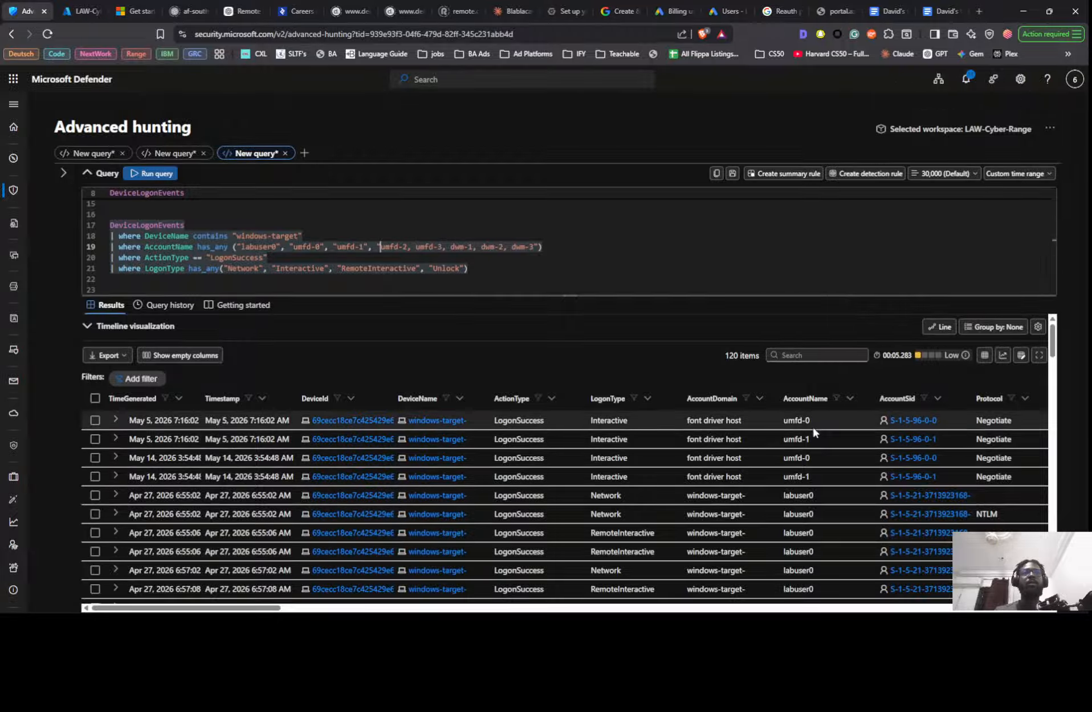
scroll(812, 428, "down", 10)
scroll(814, 453, "down", 5)
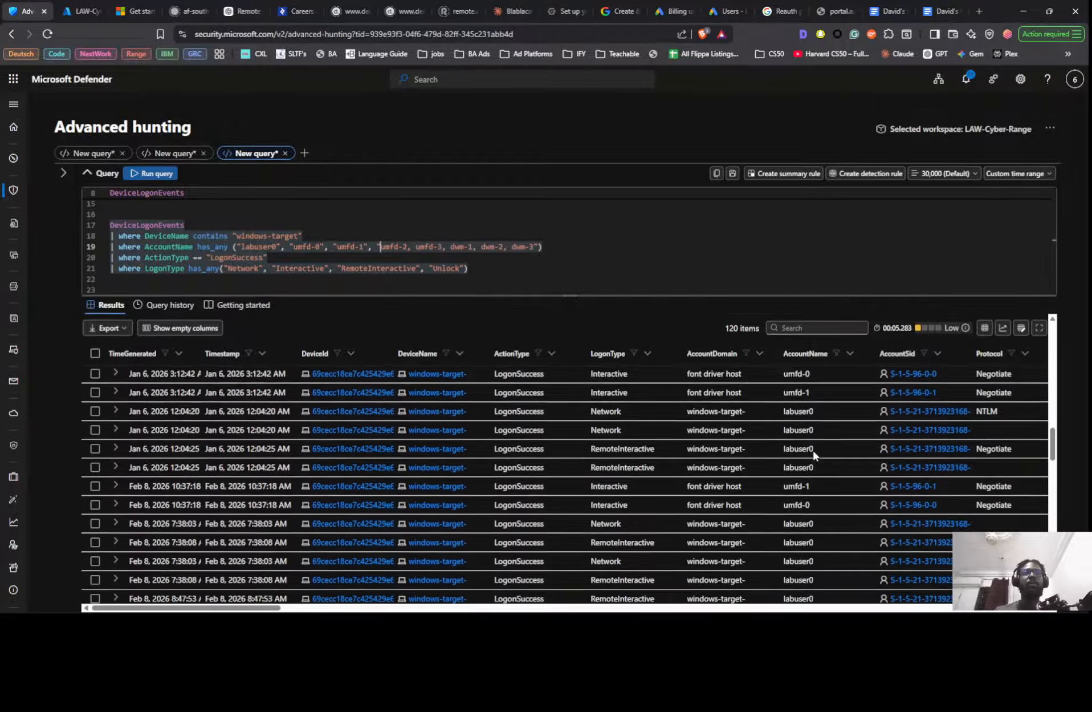
scroll(814, 453, "down", 3)
scroll(814, 453, "down", 5)
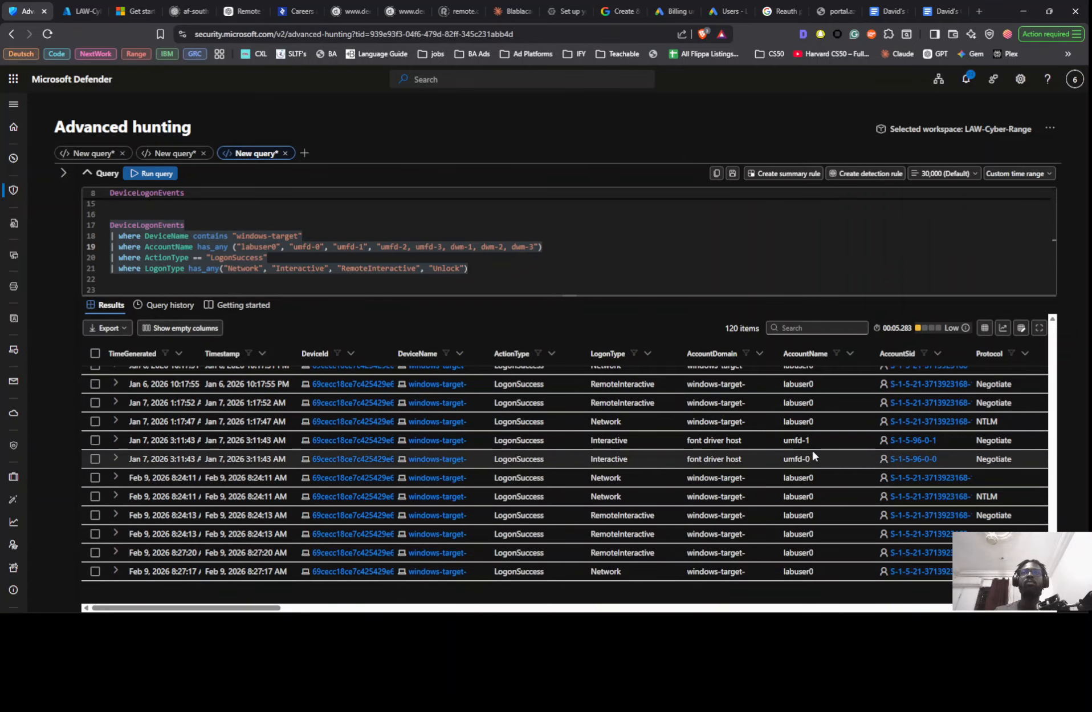
scroll(813, 490, "up", 5)
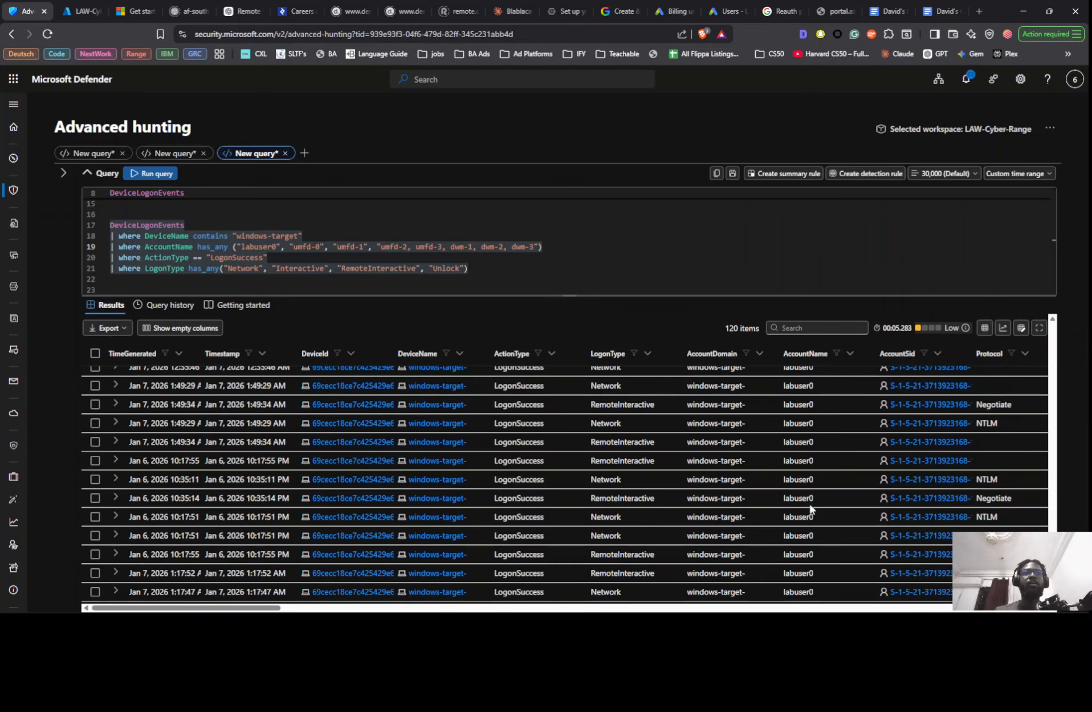
scroll(810, 506, "up", 10)
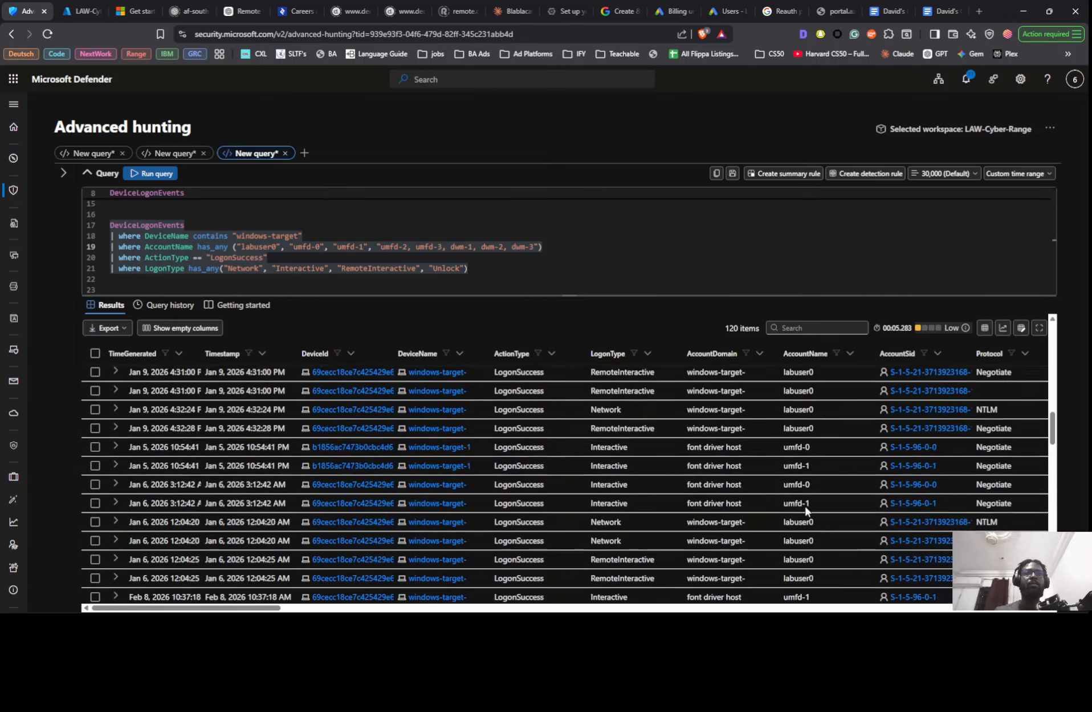
scroll(804, 511, "up", 8)
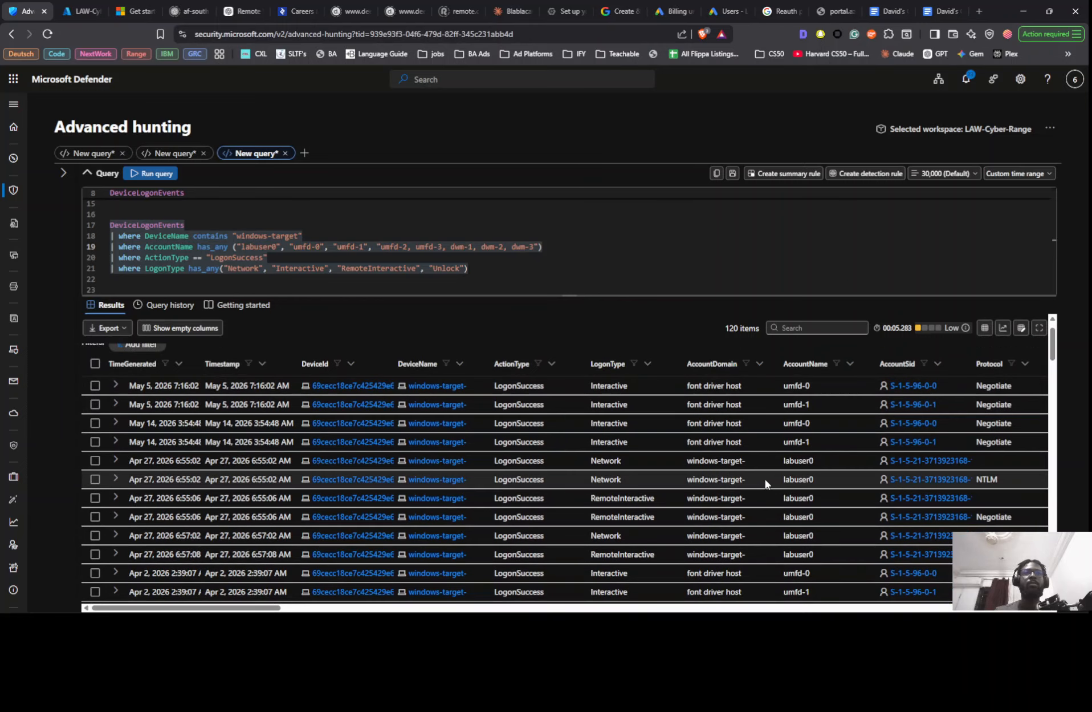
scroll(773, 464, "up", 1)
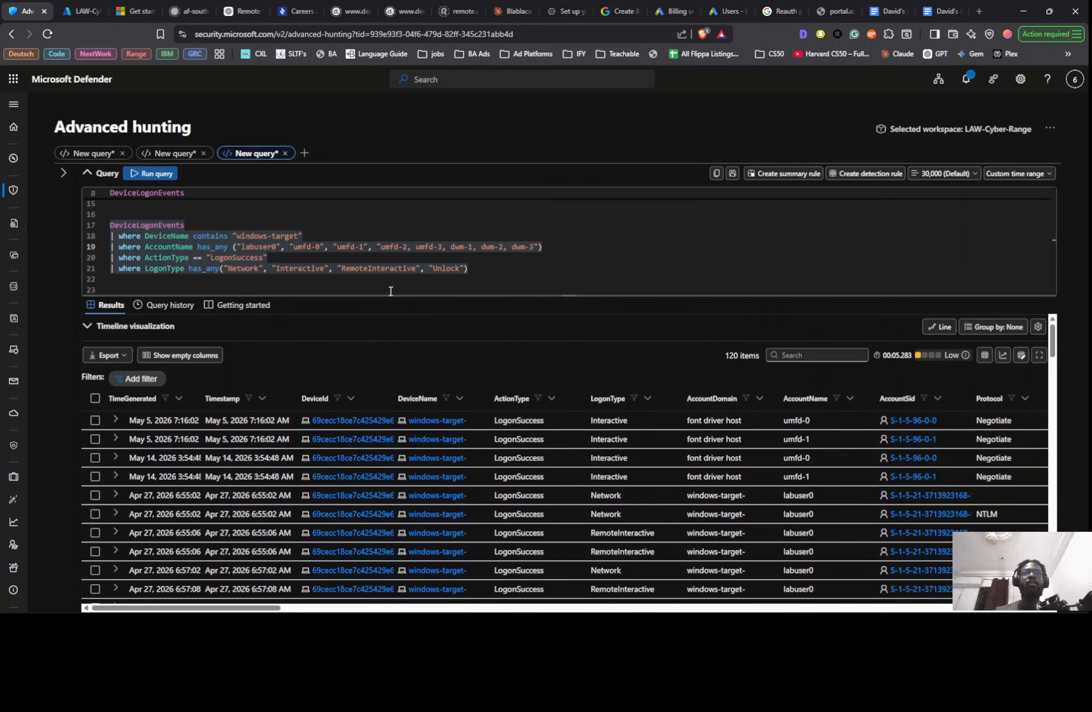
- Close the quotation marks after umfd-2 and enclose umfd-3 as a separate quoted value in the AccountName list
left_click(406, 248)
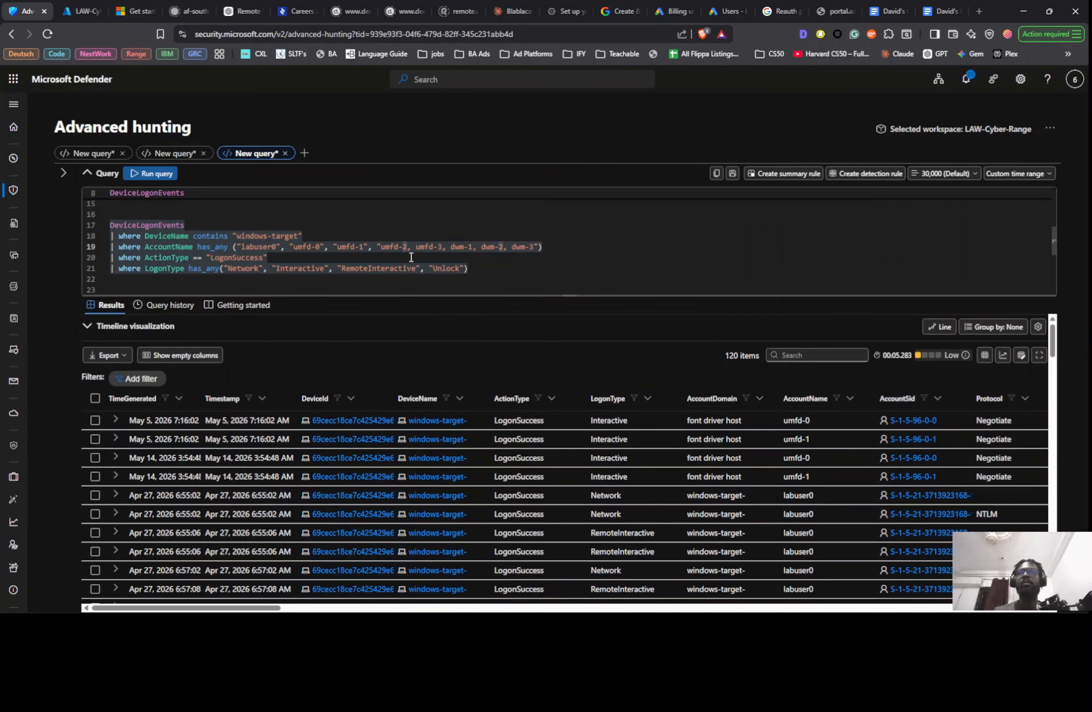
type("\"")
key("Right")
key("Right")
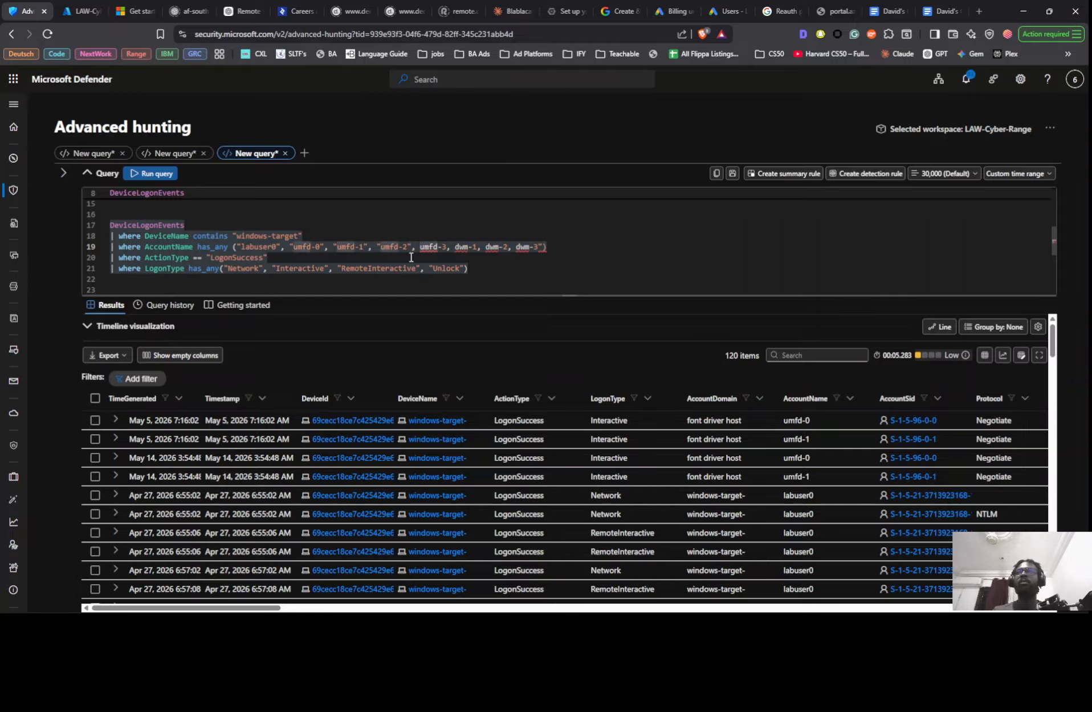
type("\"")
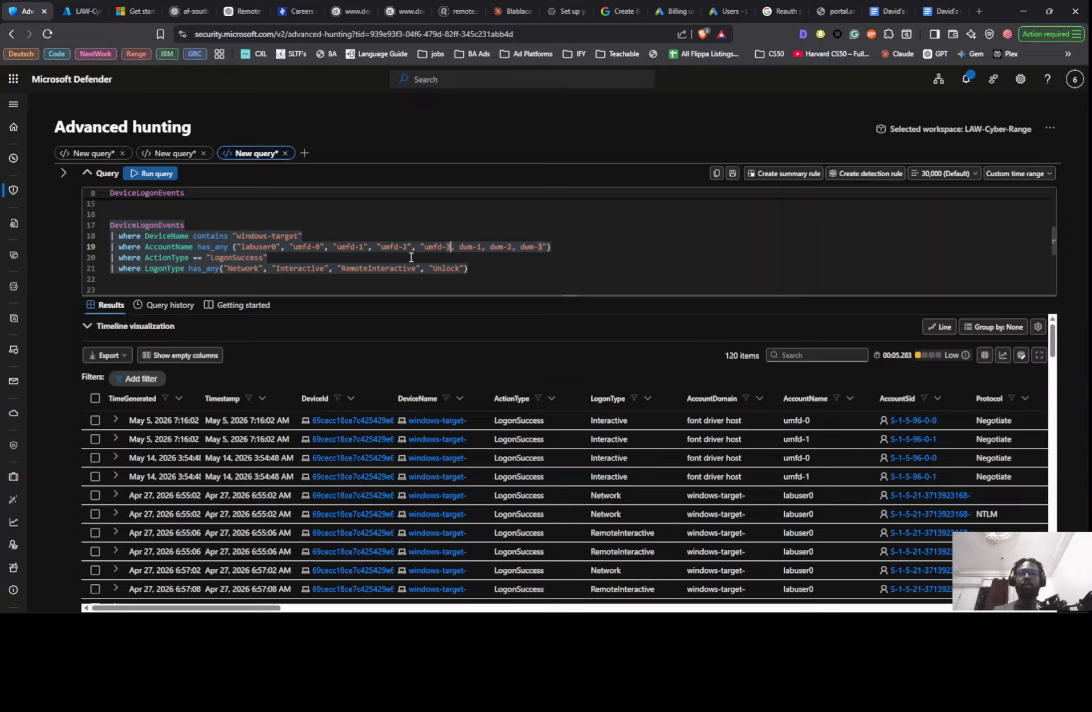
type("\"")
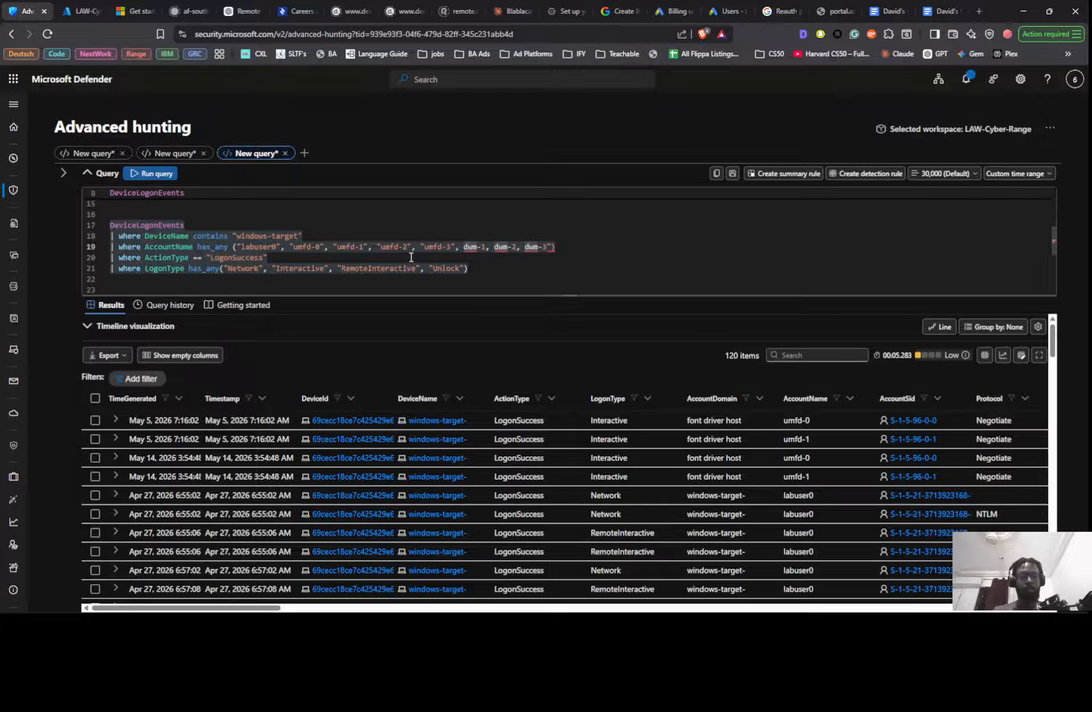
type("\"")
- Enclose dwm-1, dwm-2 and dwm-3 as separate quoted values in the AccountName filter list
key("Right")
key("Right")
key("Right")
key("Right")
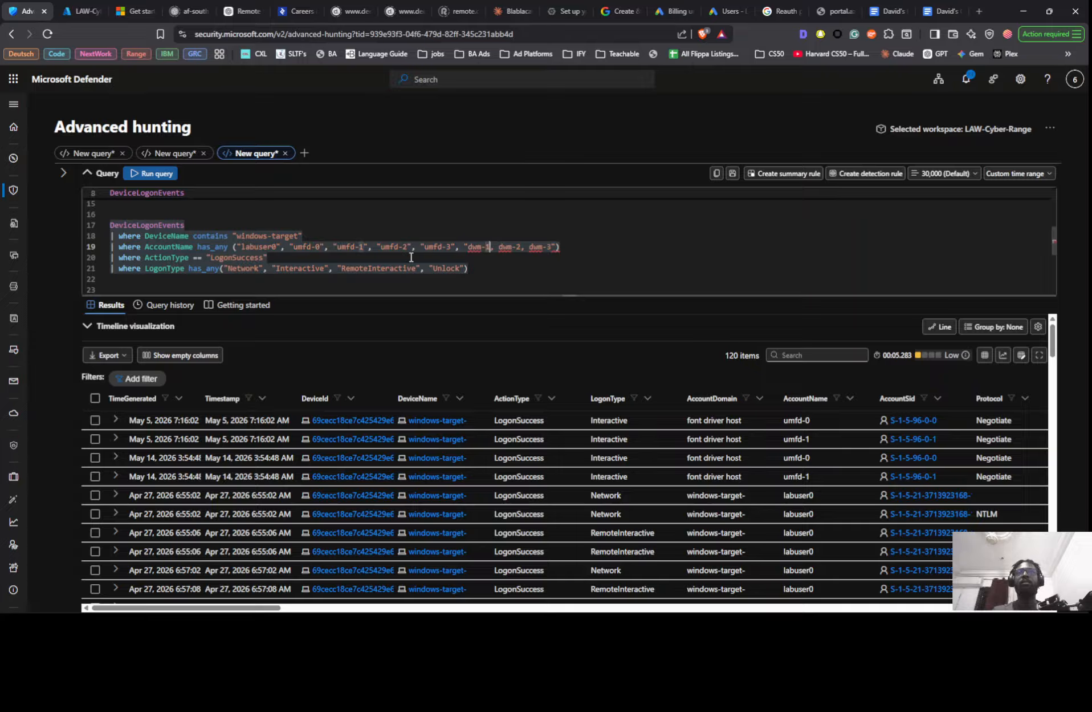
key("Right")
type("\"")
key("Right")
key("Right")
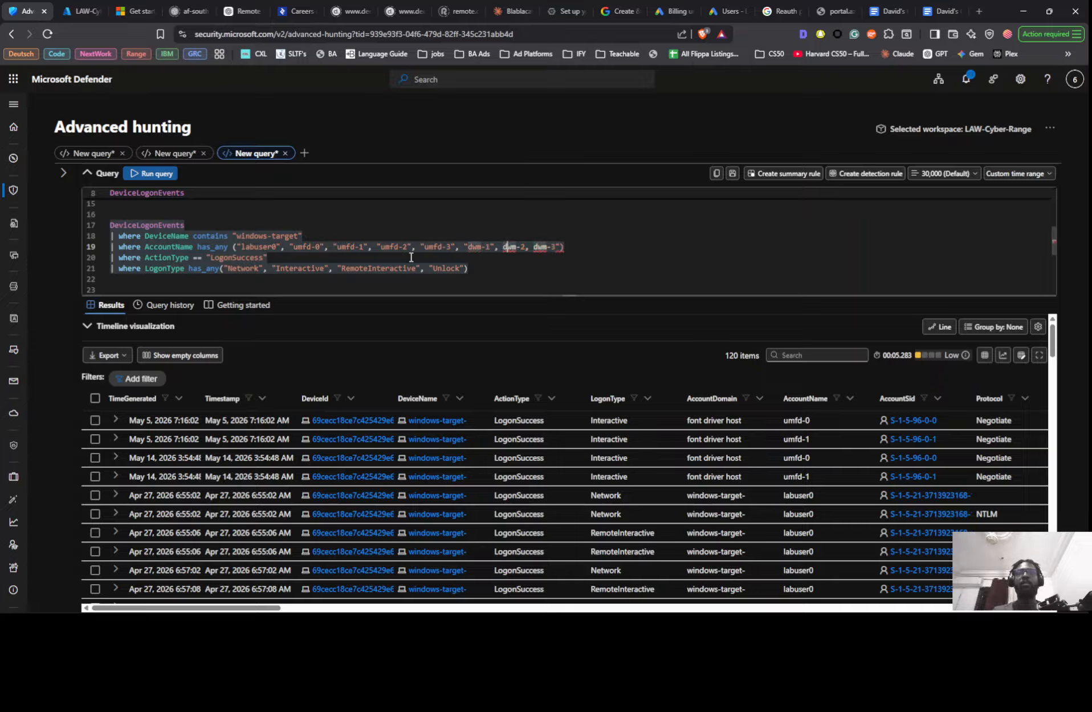
type("\"")
key("Right")
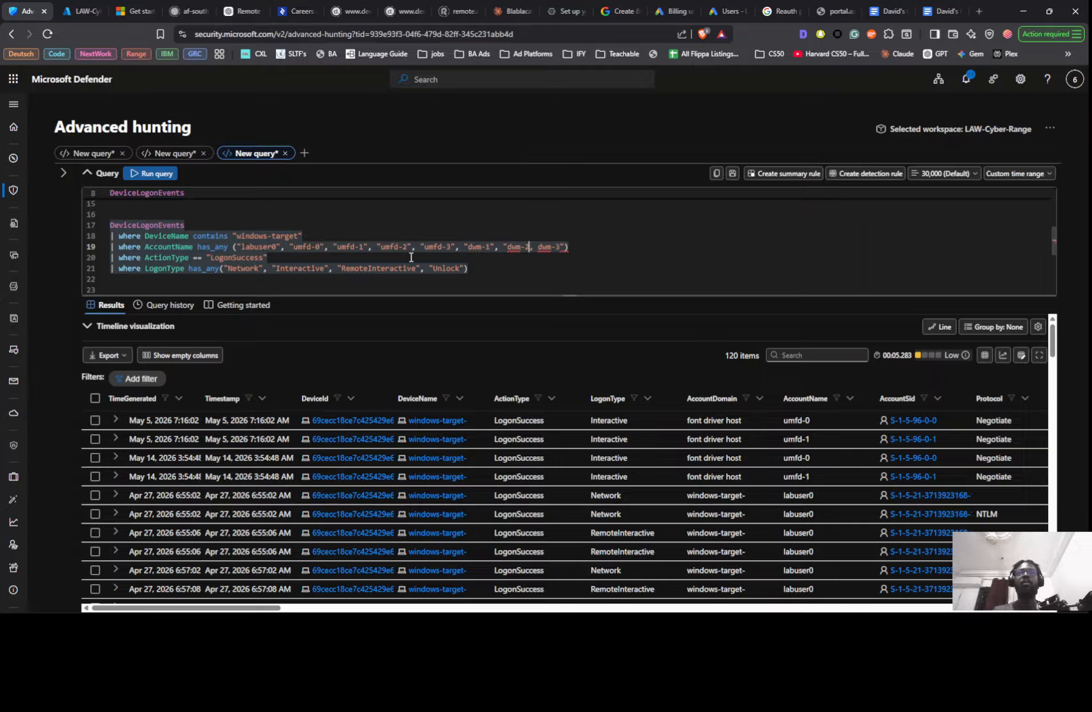
type("\"")
key("Right")
key("Right")
key("Right")
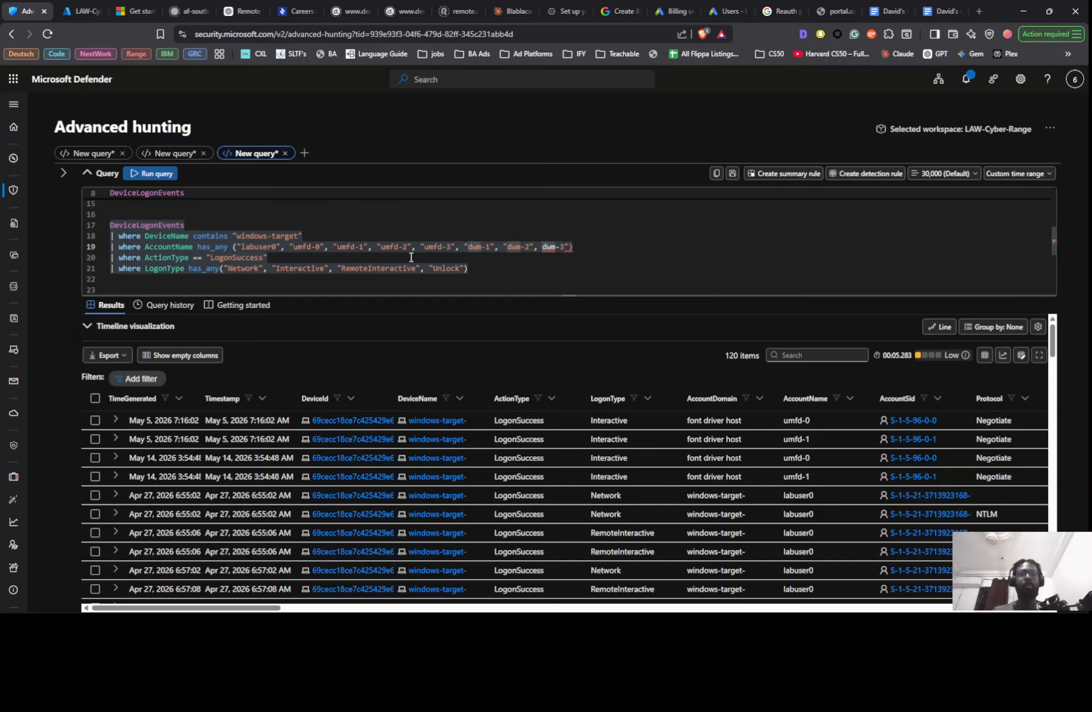
type("\"")
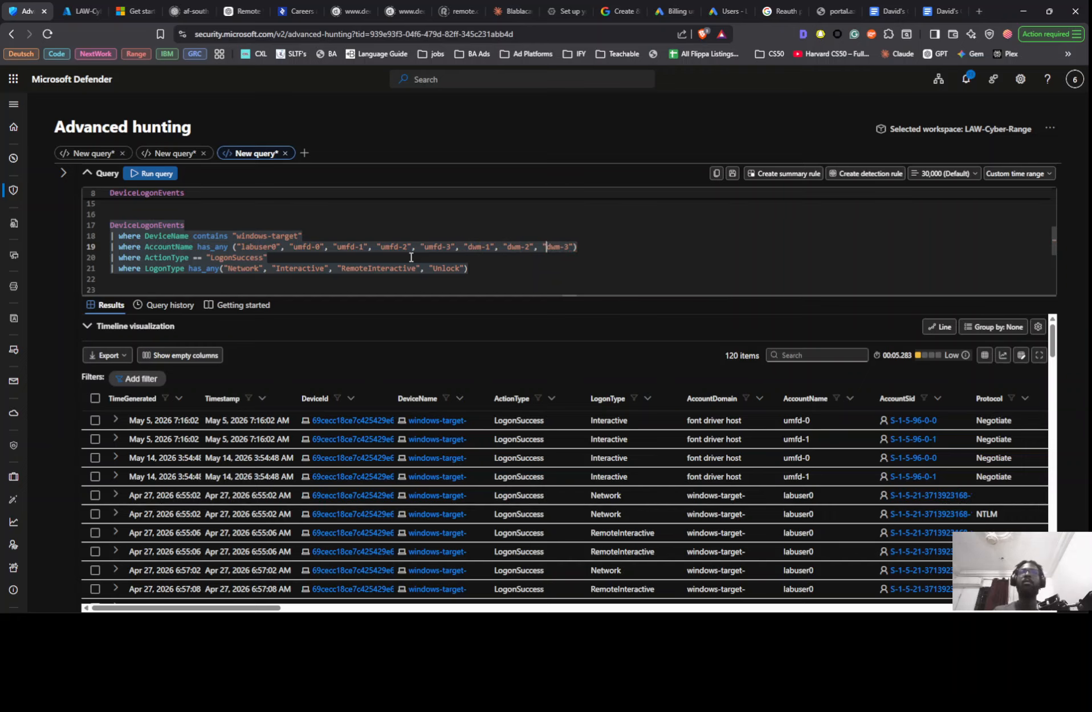
- Run the LogonSuccess query with the full quoted AccountName list and examine which accounts logged on, with their logon types and dates
key("shift+Return")
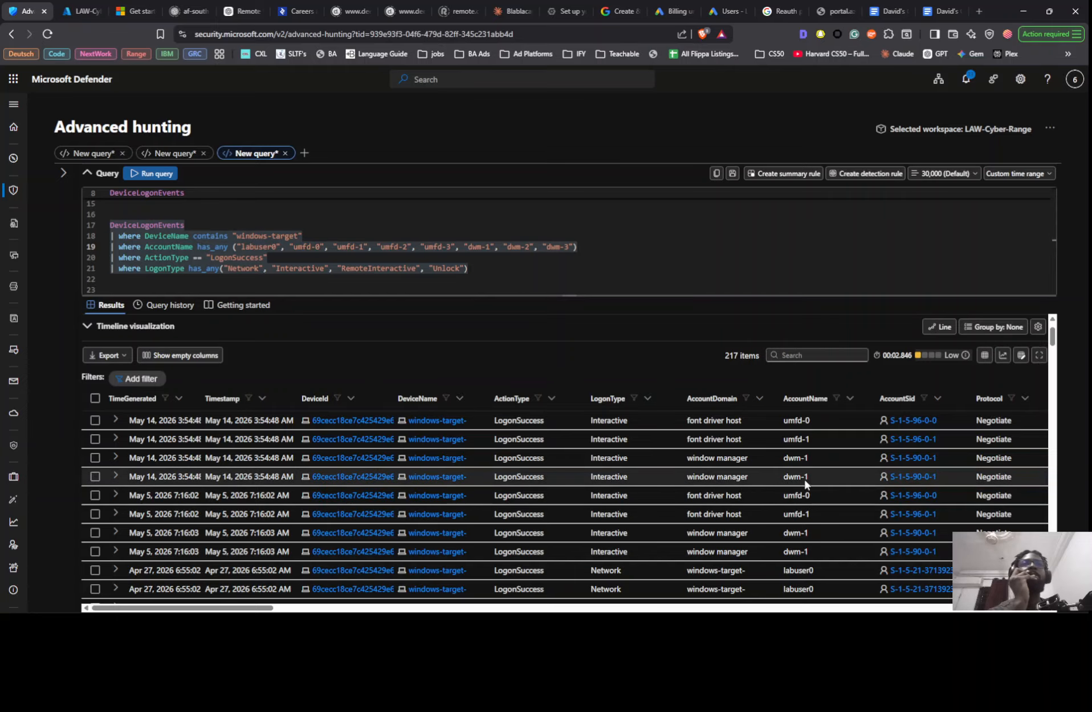
scroll(810, 490, "down", 10)
scroll(809, 489, "down", 10)
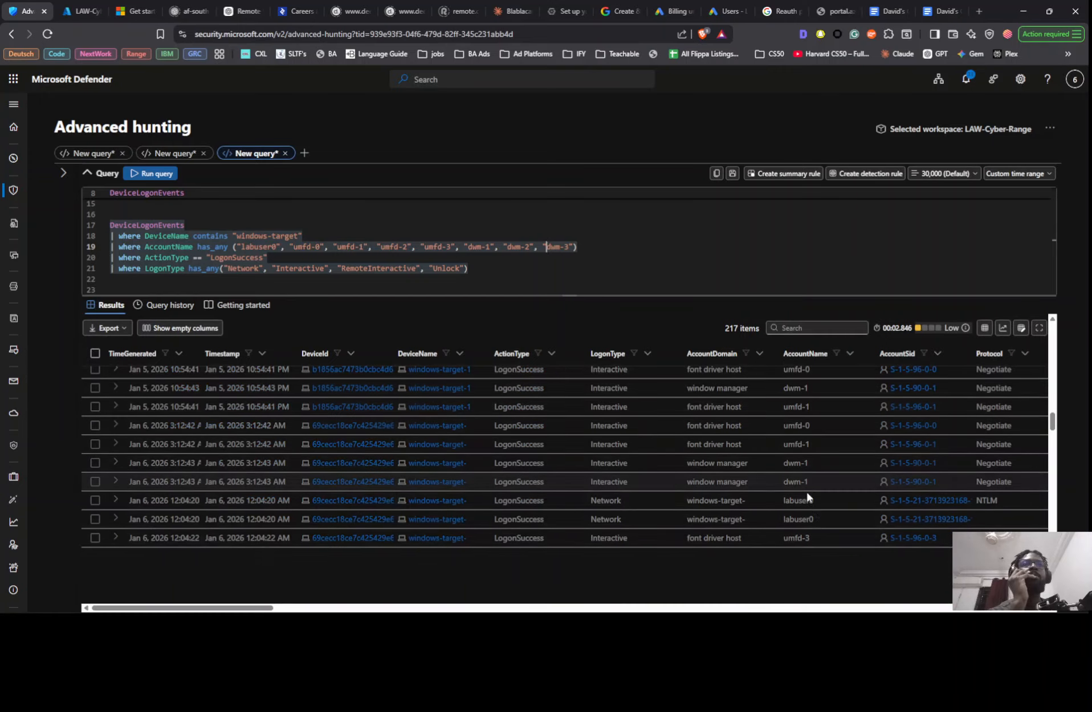
scroll(814, 503, "down", 10)
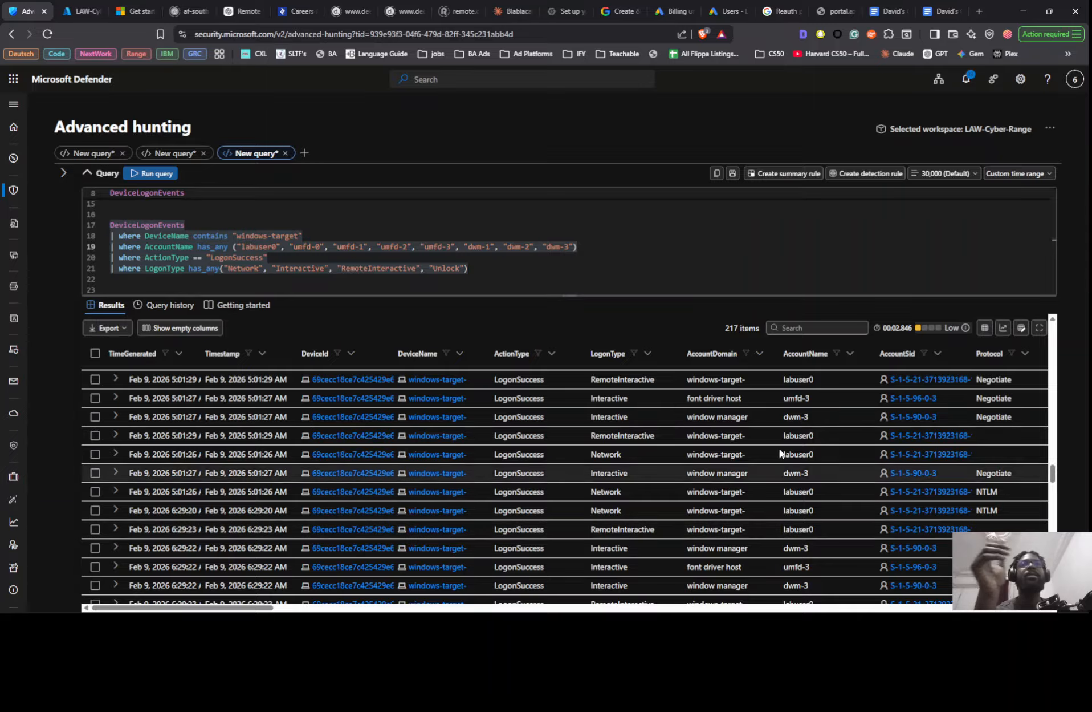
scroll(793, 421, "down", 1)
scroll(793, 419, "down", 10)
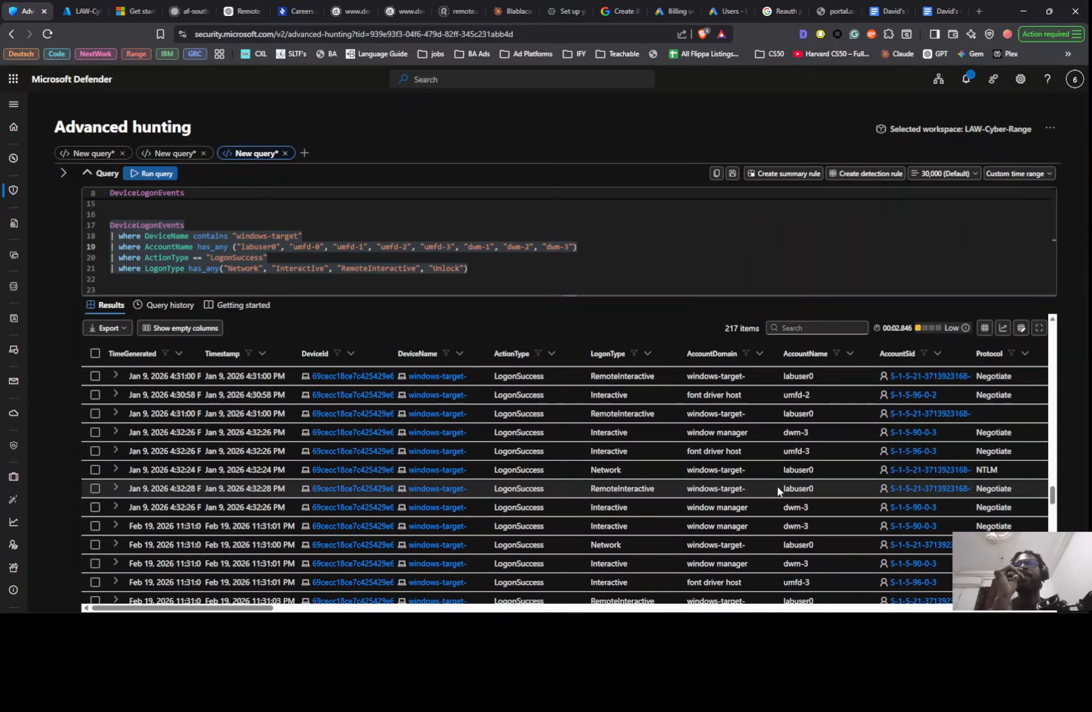
scroll(816, 464, "up", 8)
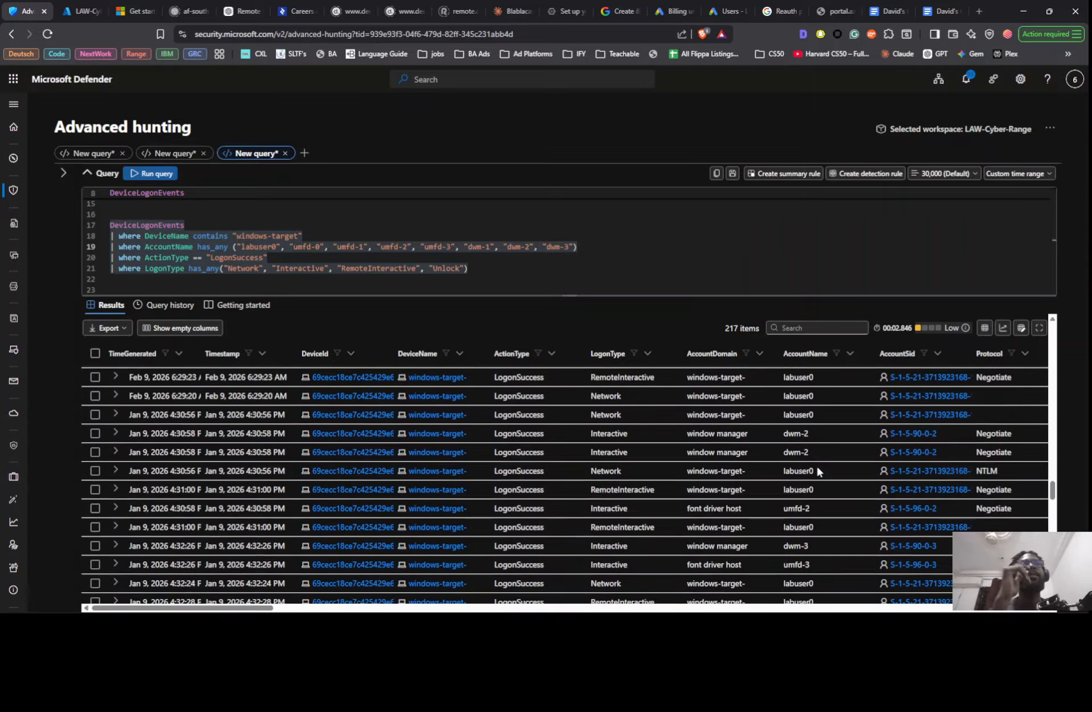
scroll(793, 465, "up", 5)
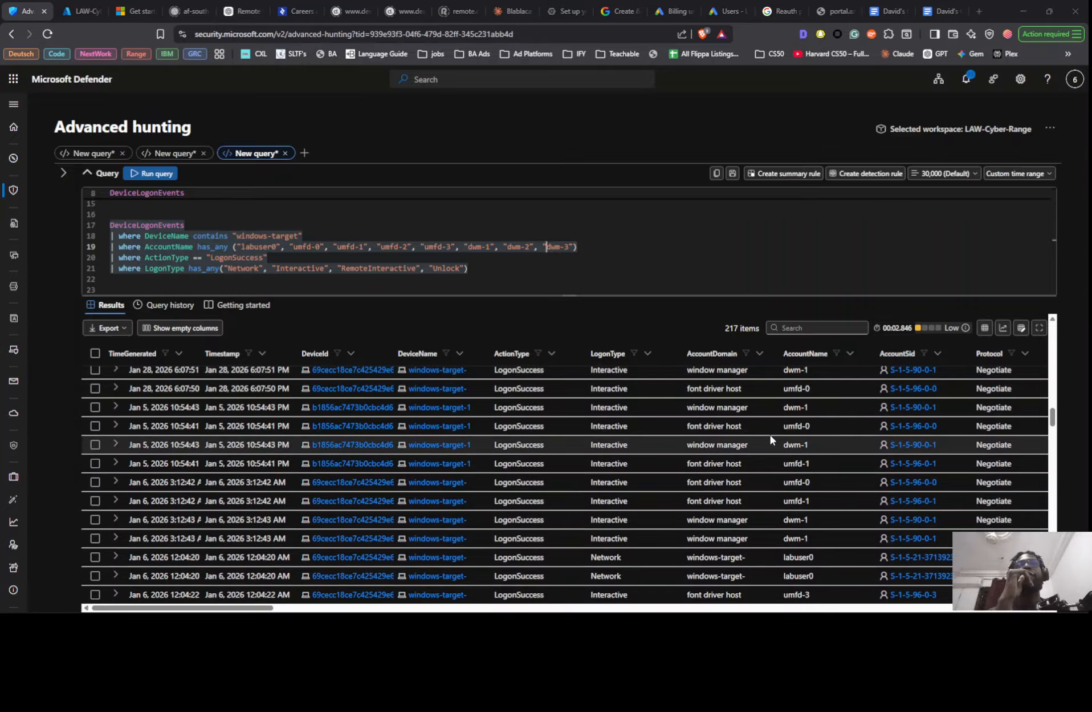
- Check the reference threat hunt notes, change the query's ActionType filter to LogonFailed, and run it for the listed accounts
key("alt+Tab")
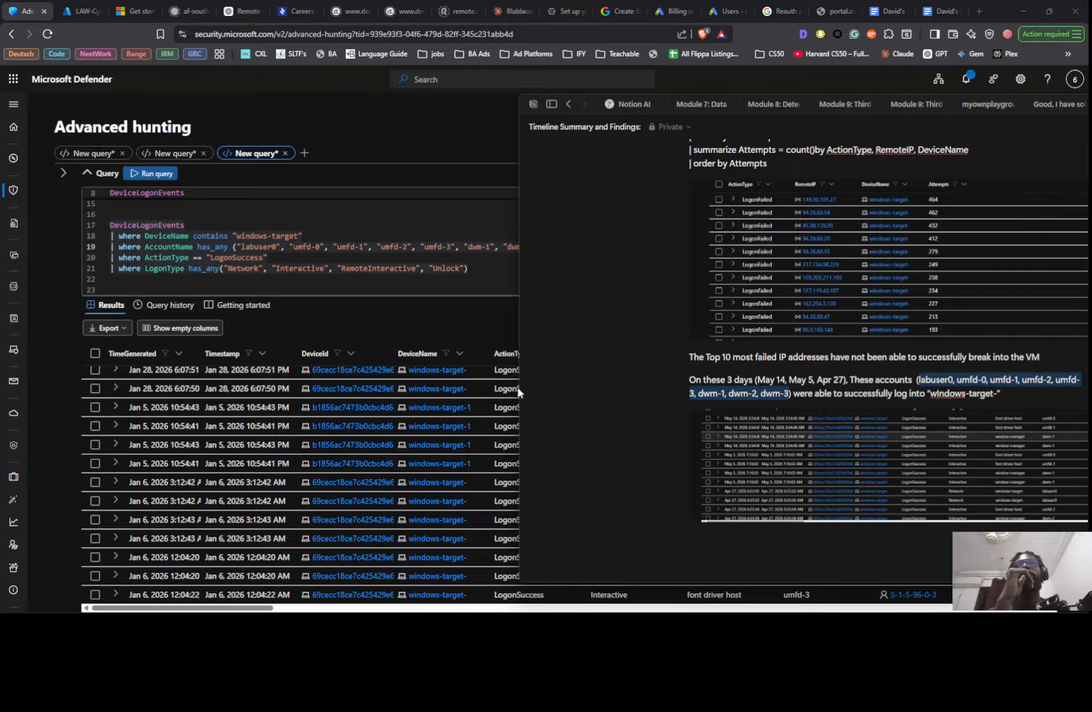
key("alt+Tab")
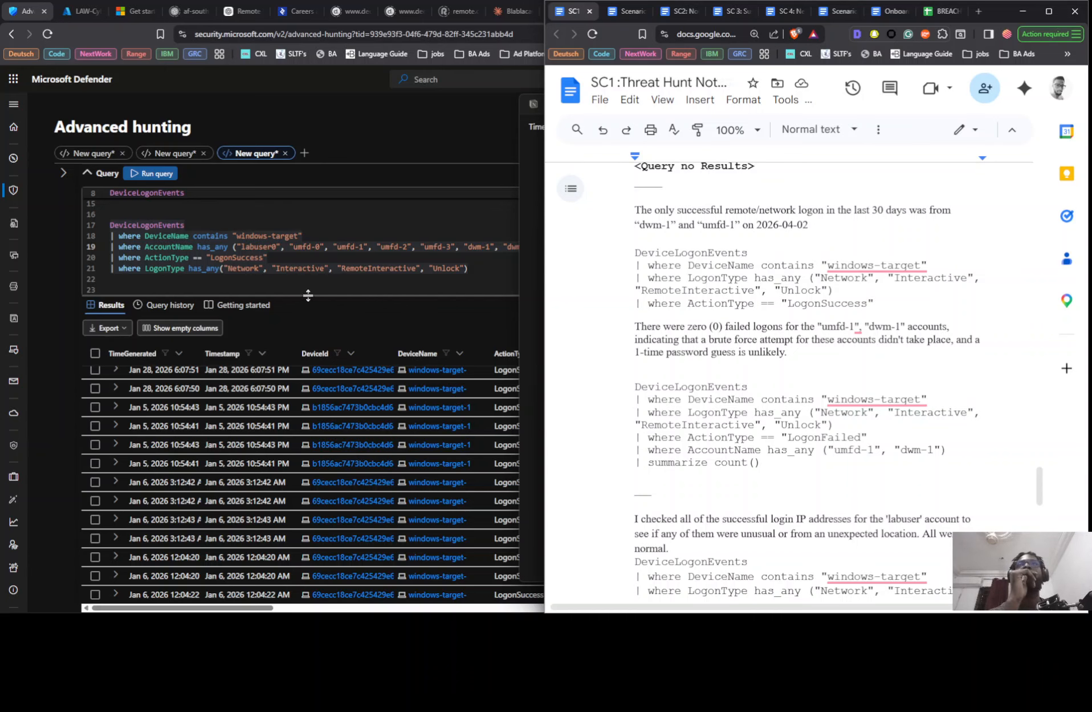
left_click(398, 264)
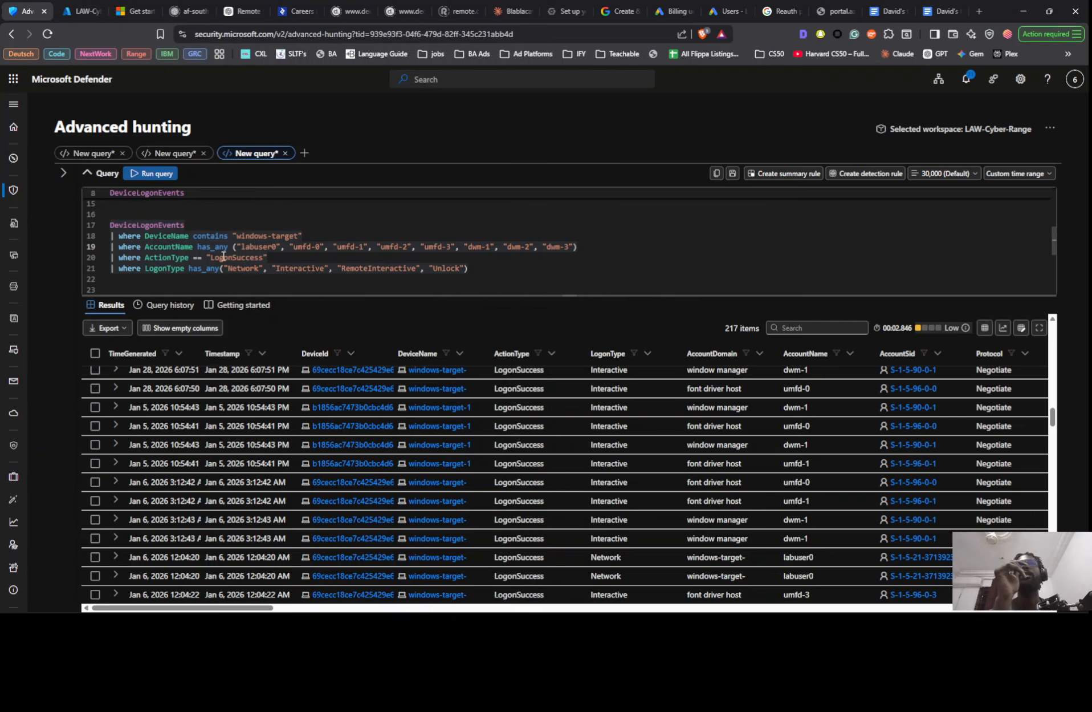
left_click_drag(233, 257, 261, 257)
double_click(262, 257)
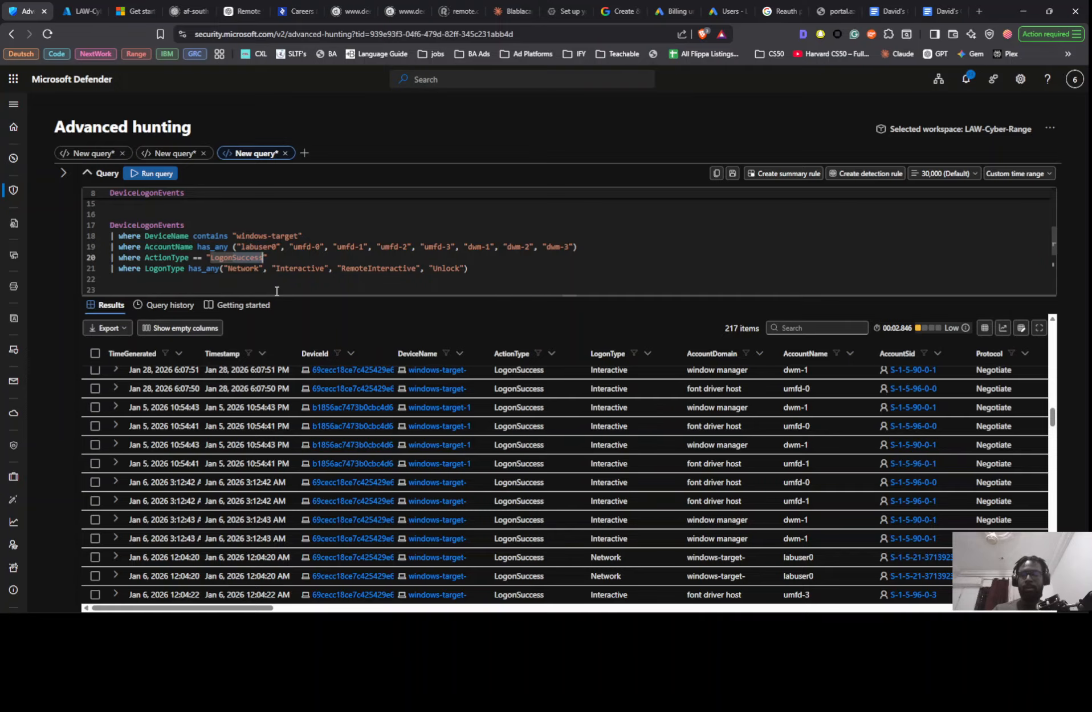
type("Logonf")
key("Tab")
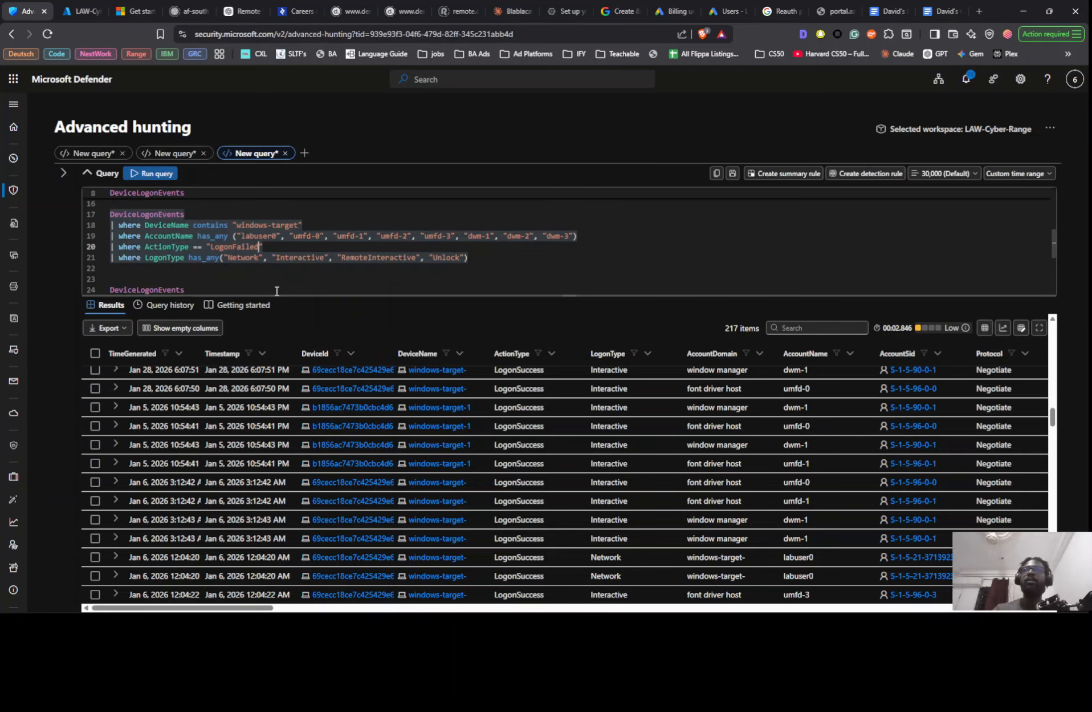
key("shift+Return")
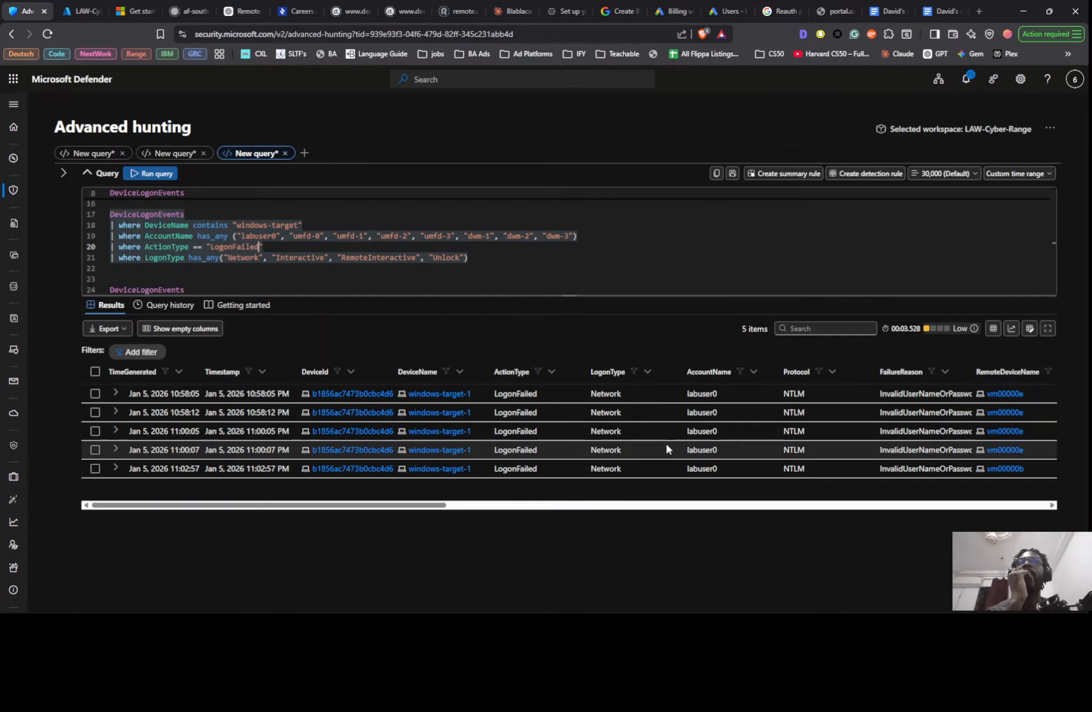
right_click(193, 394)
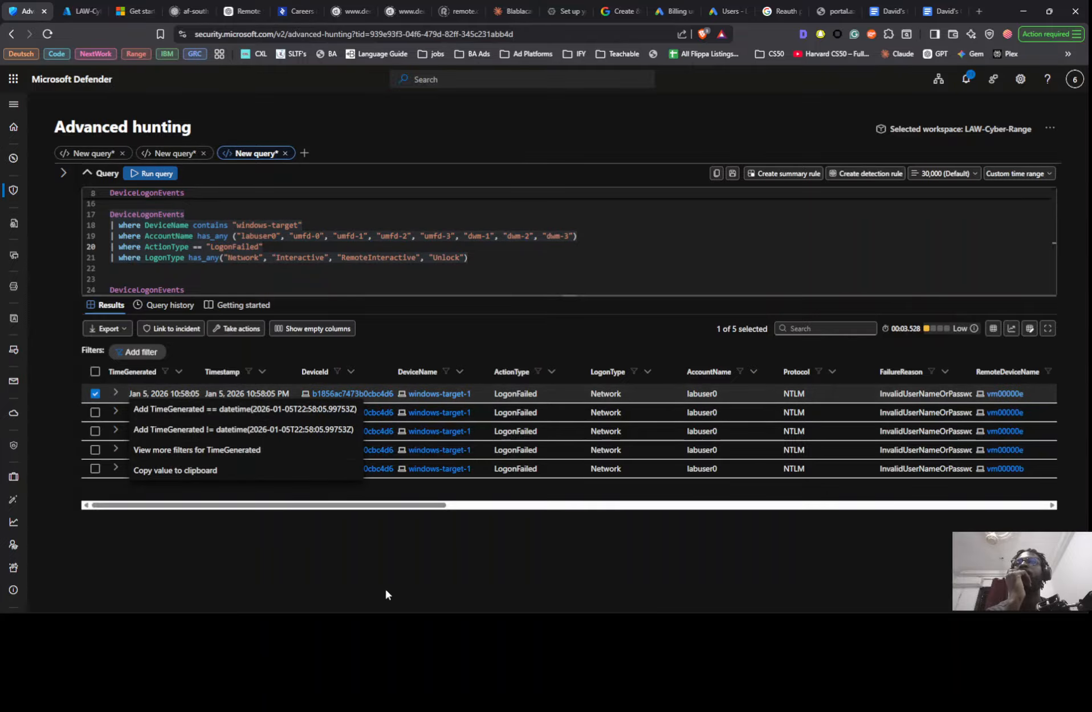
left_click(316, 536)
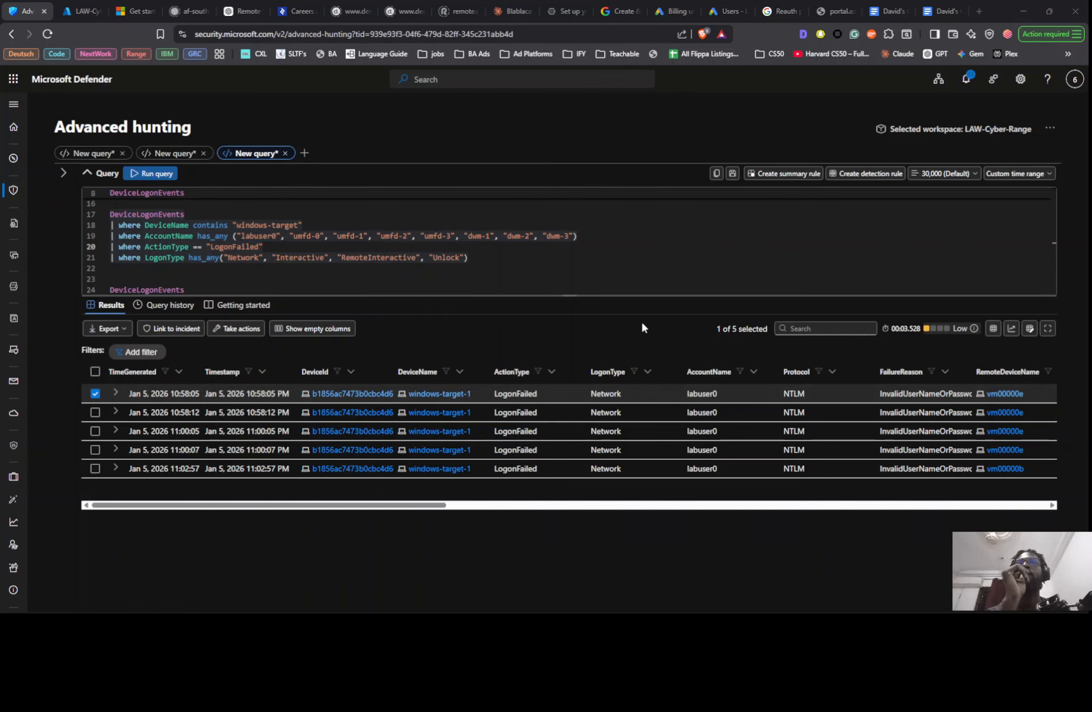
- Switch to the Notion findings page and start a line below the last screenshot: Out of all the accounts that succeeded, only "labuser0"
key("alt+Tab")
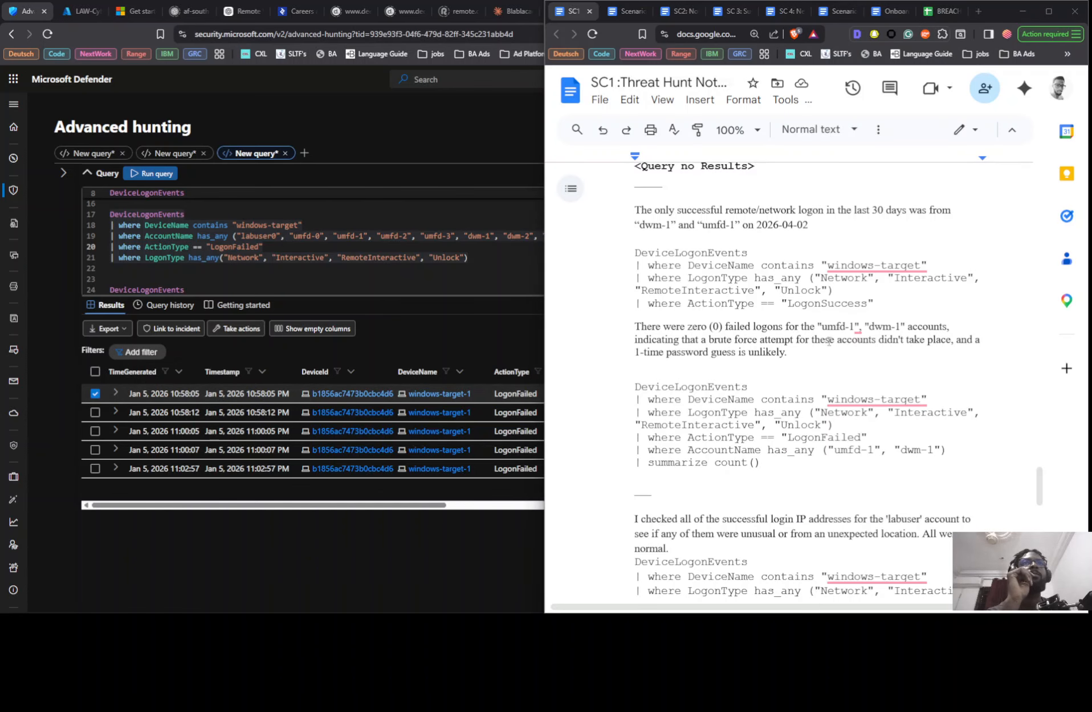
key("alt+Tab")
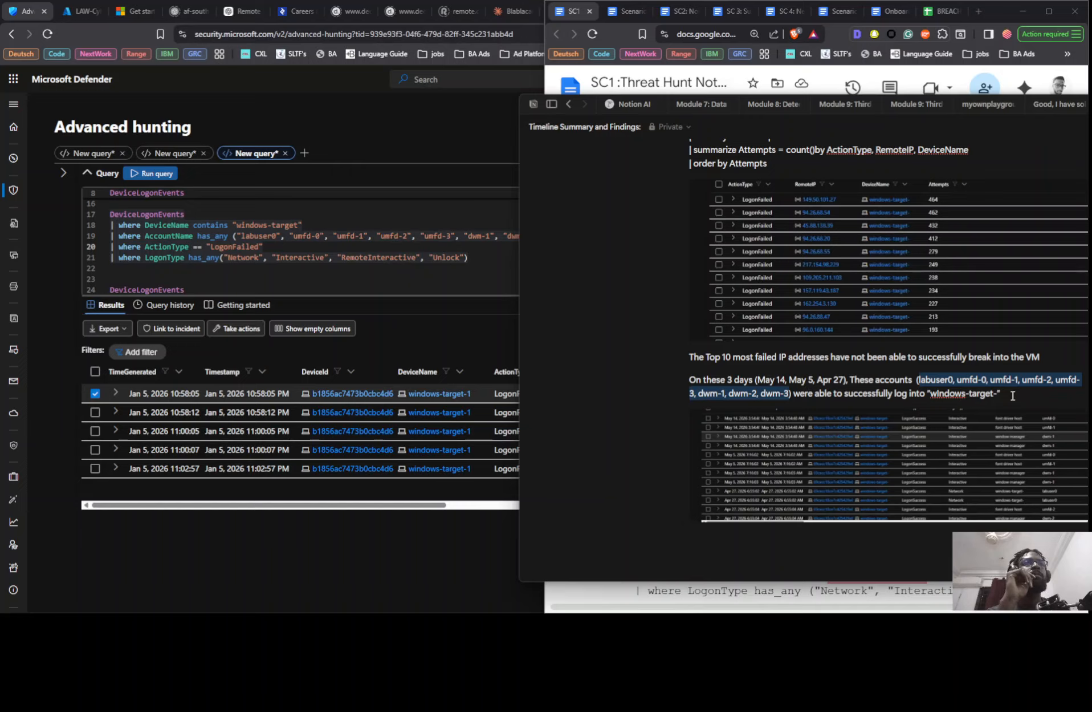
left_click(766, 538)
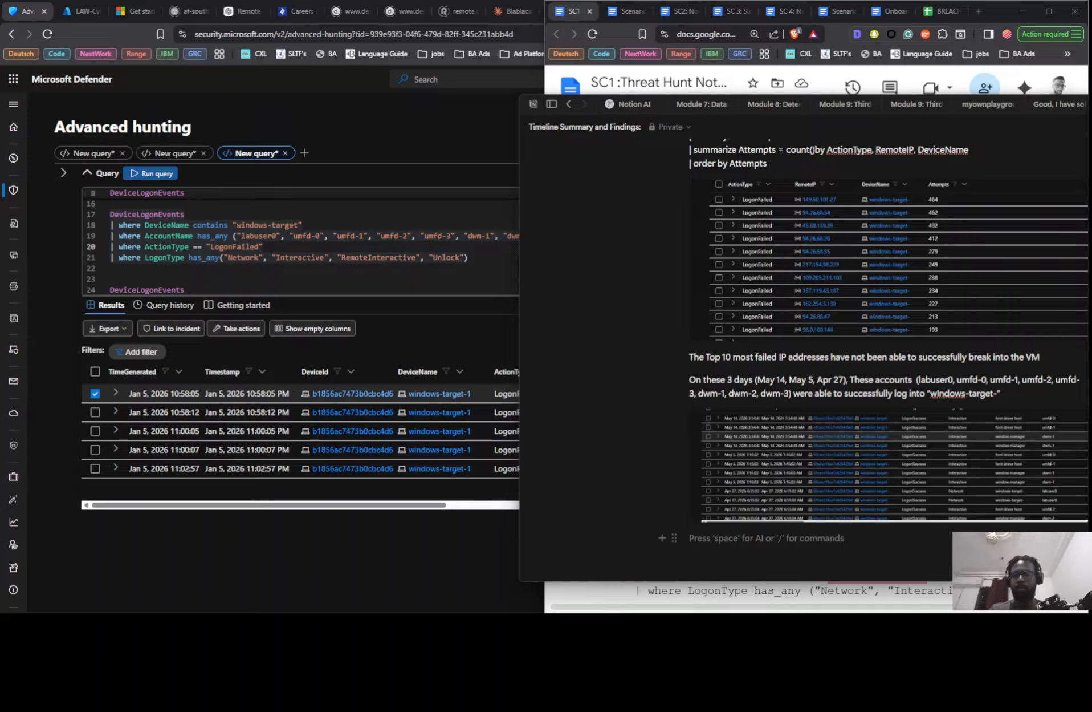
type("Out")
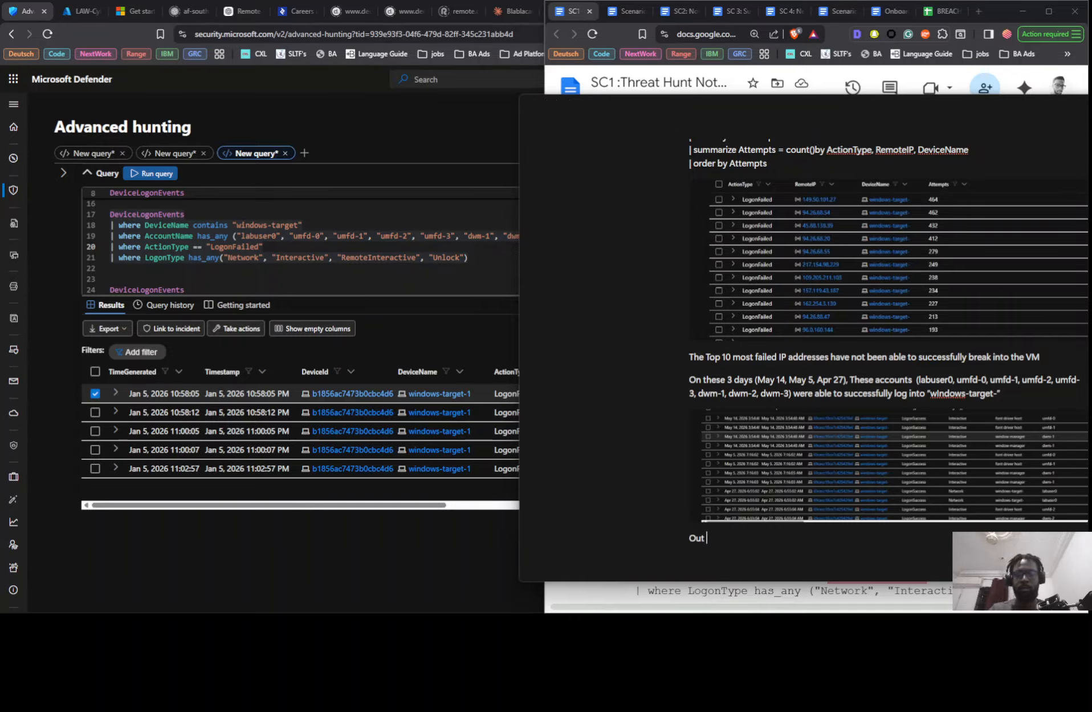
type(" of all the ")
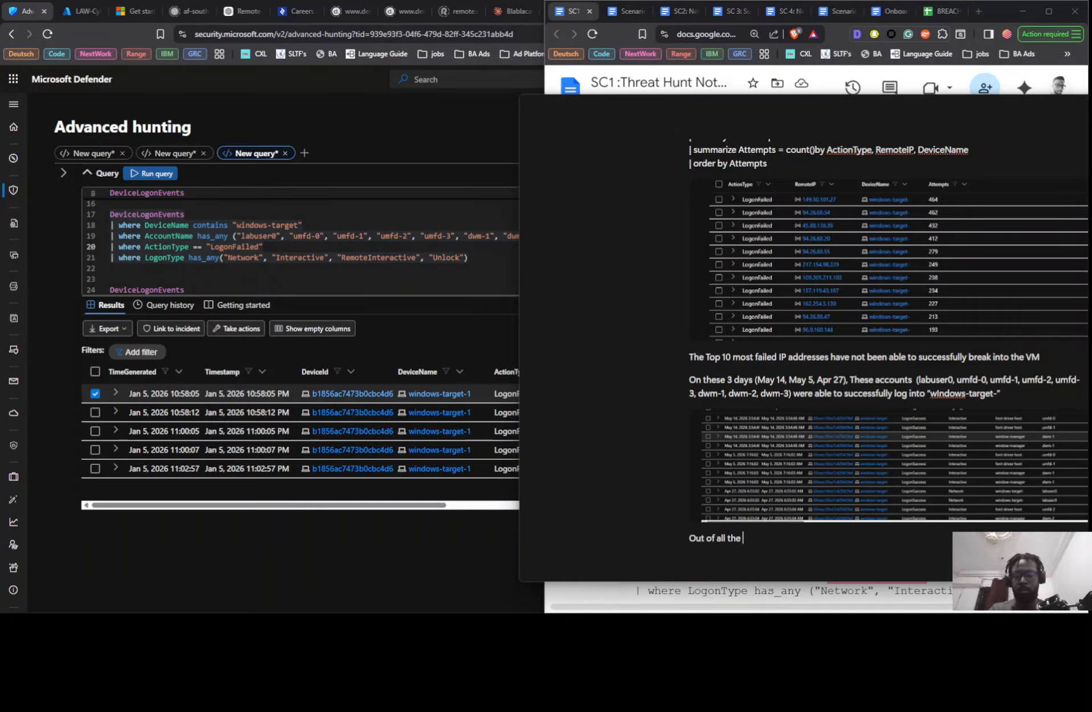
type("acco")
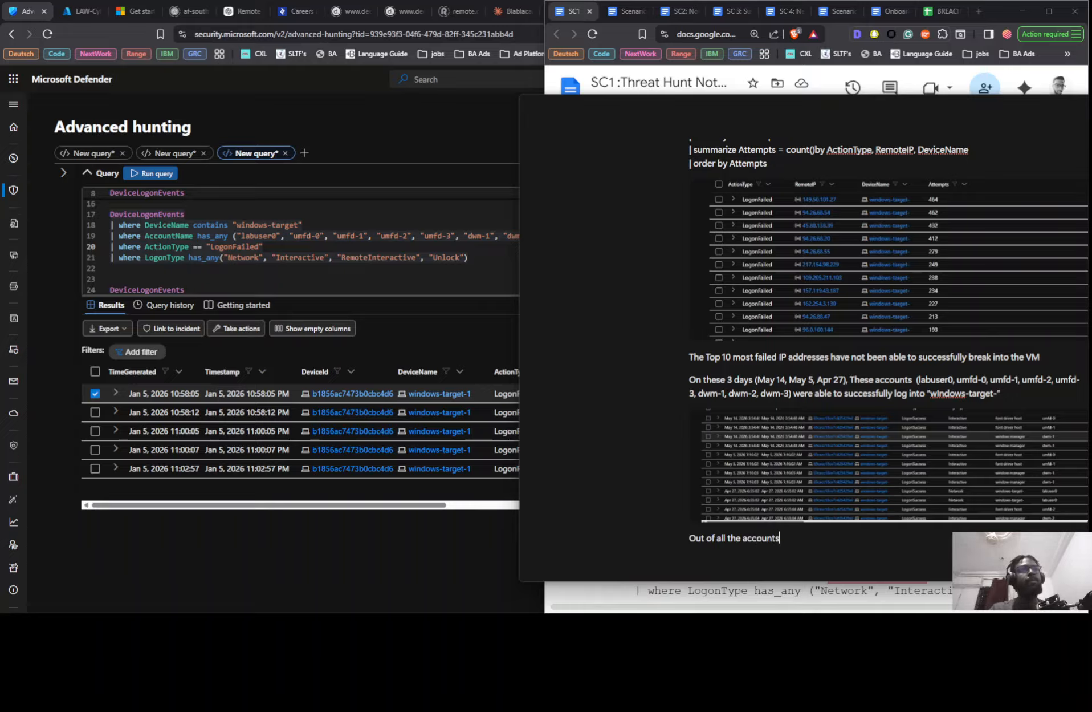
type("unts")
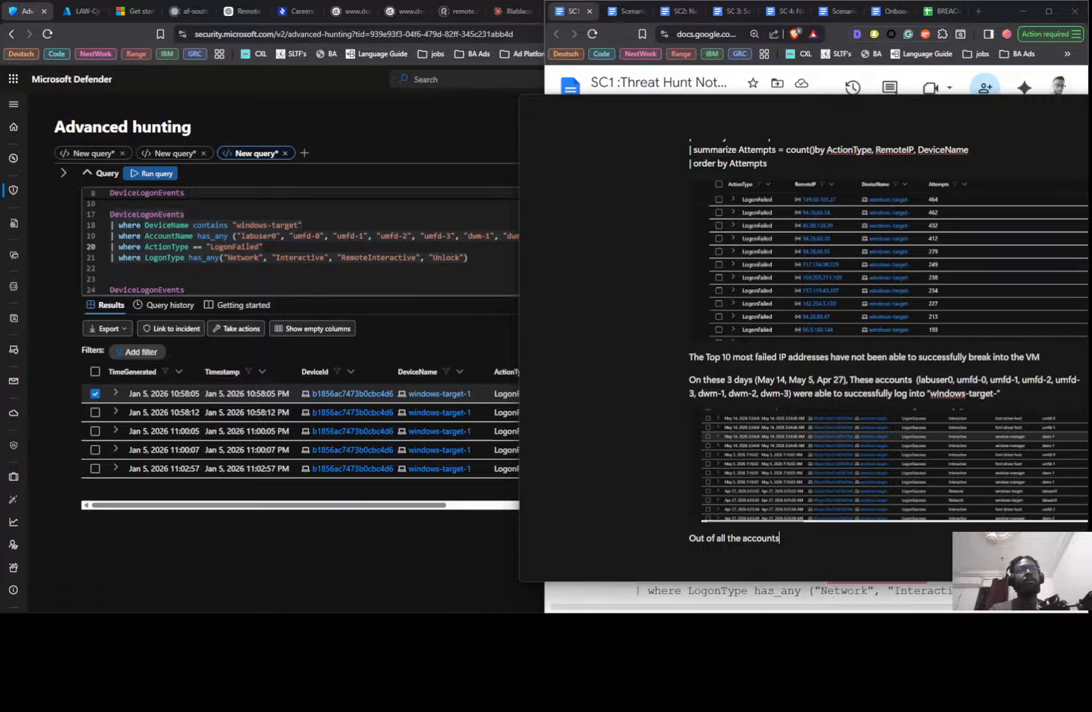
type(" that succ")
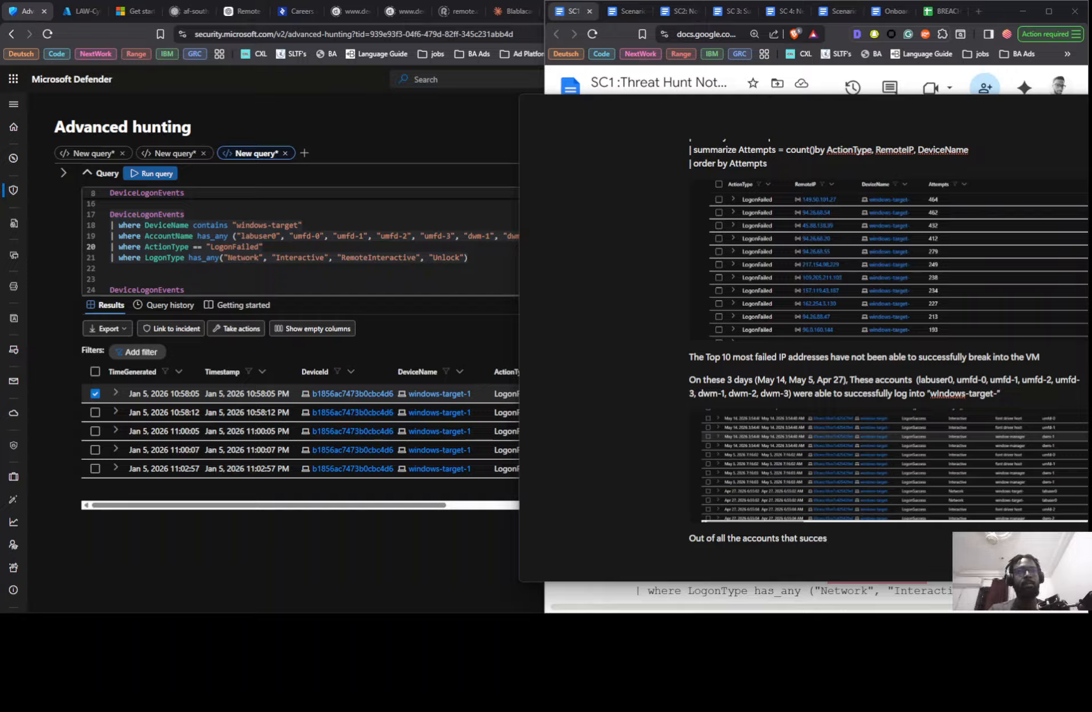
type("eeded, only \"labu")
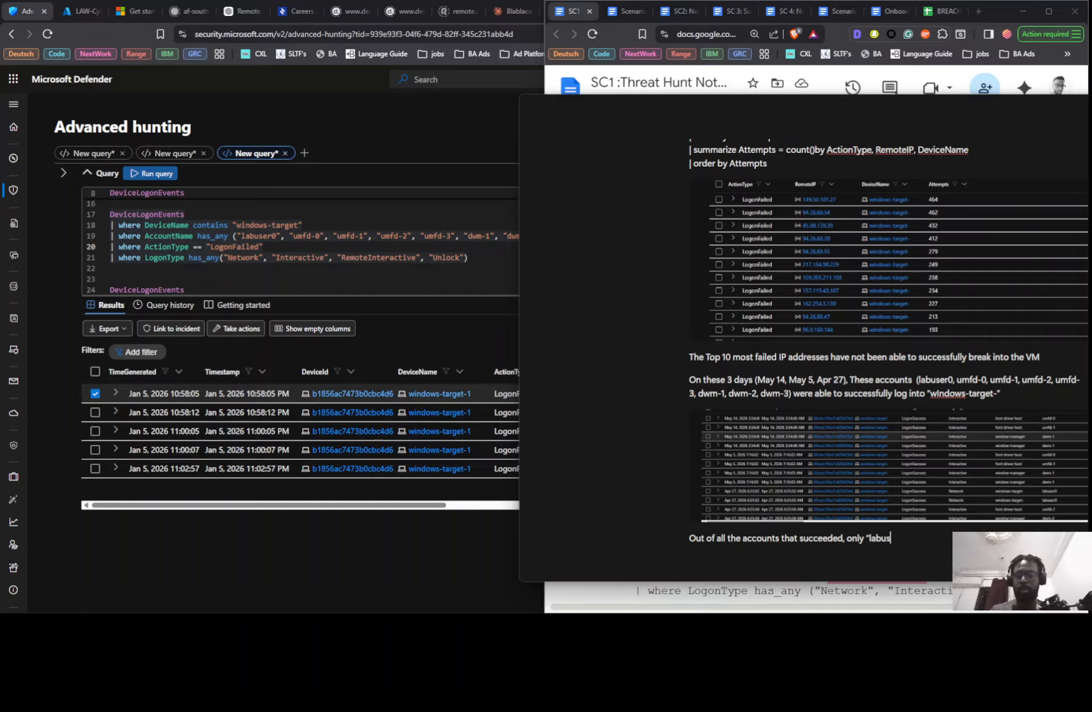
type("er0")
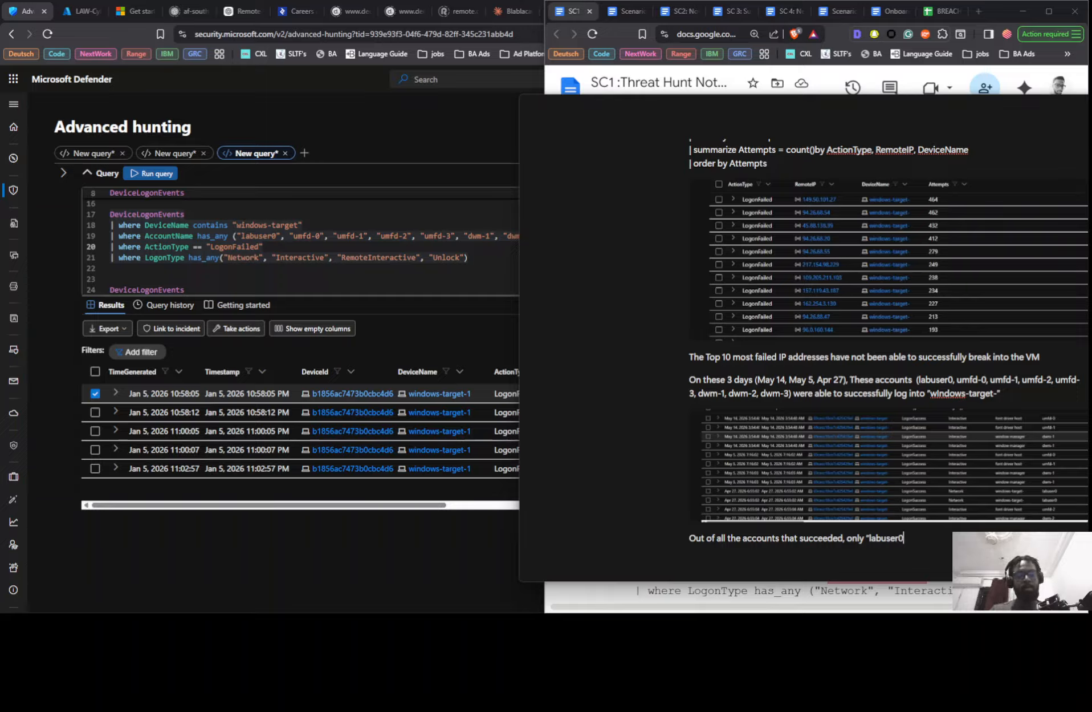
type("\" was ")
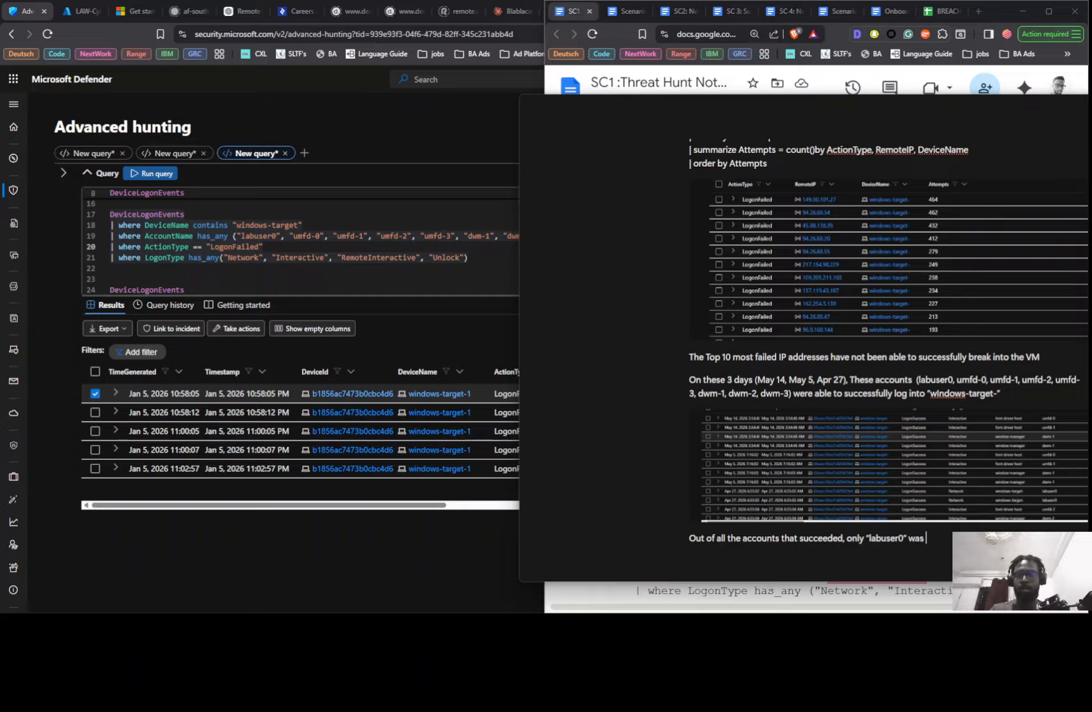
type("unc")
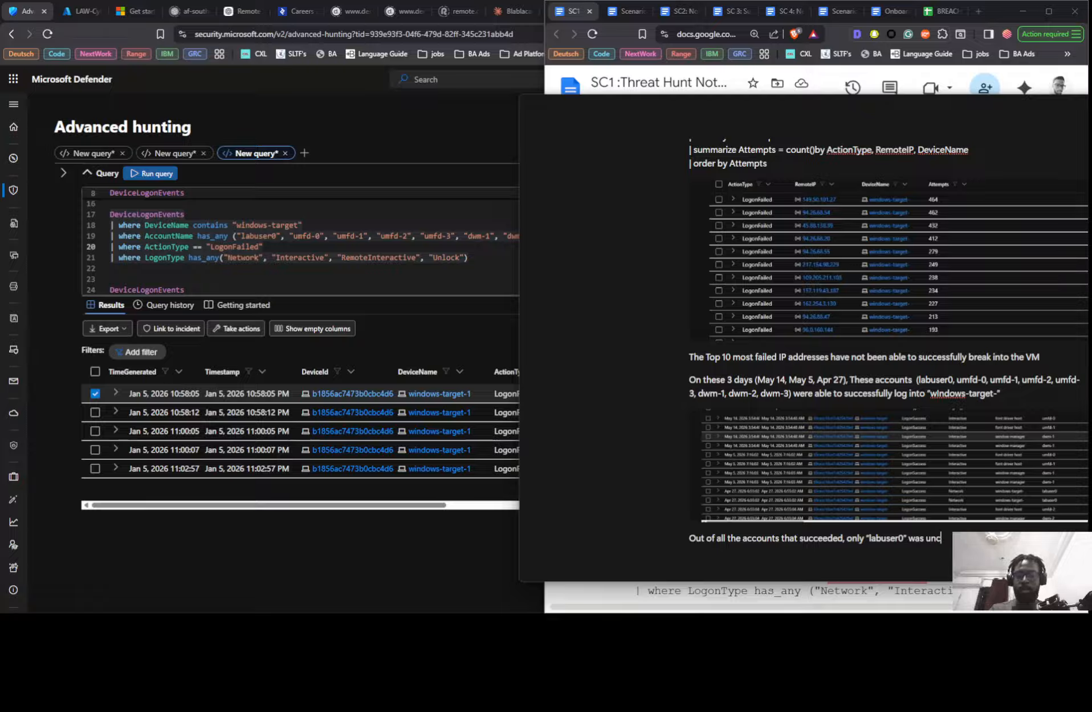
type("ce")
- Complete the labuser0 sentence in the Notion findings with "was unsuccessful on 5 Jan"
key("BackSpace")
key("BackSpace")
key("BackSpace")
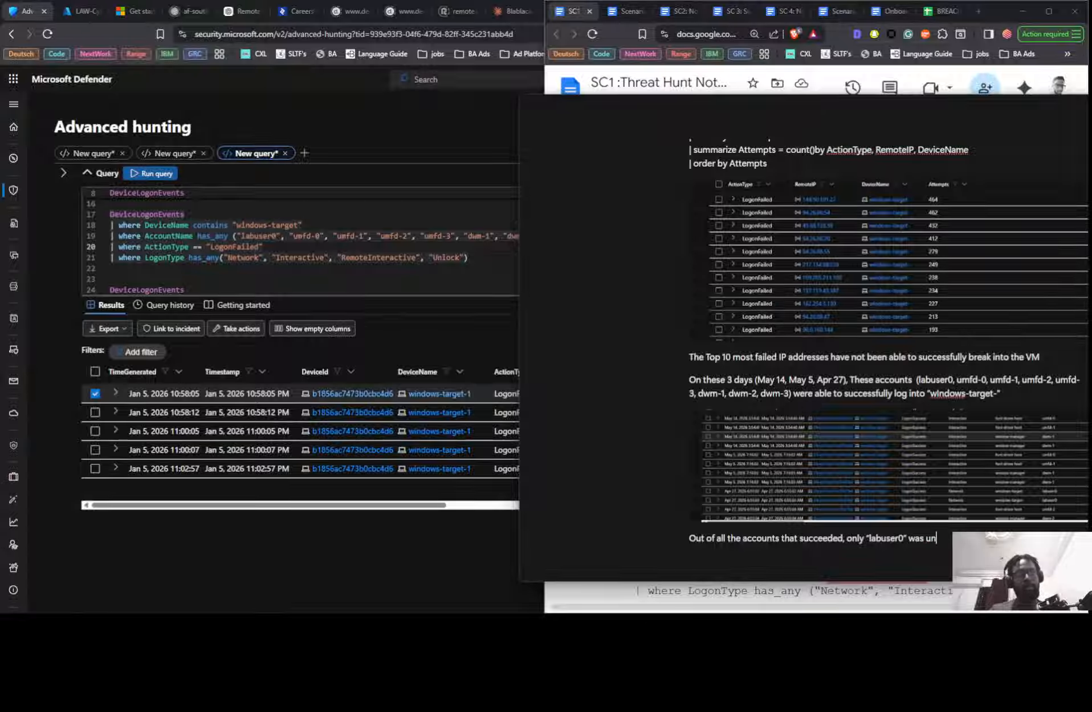
type("s")
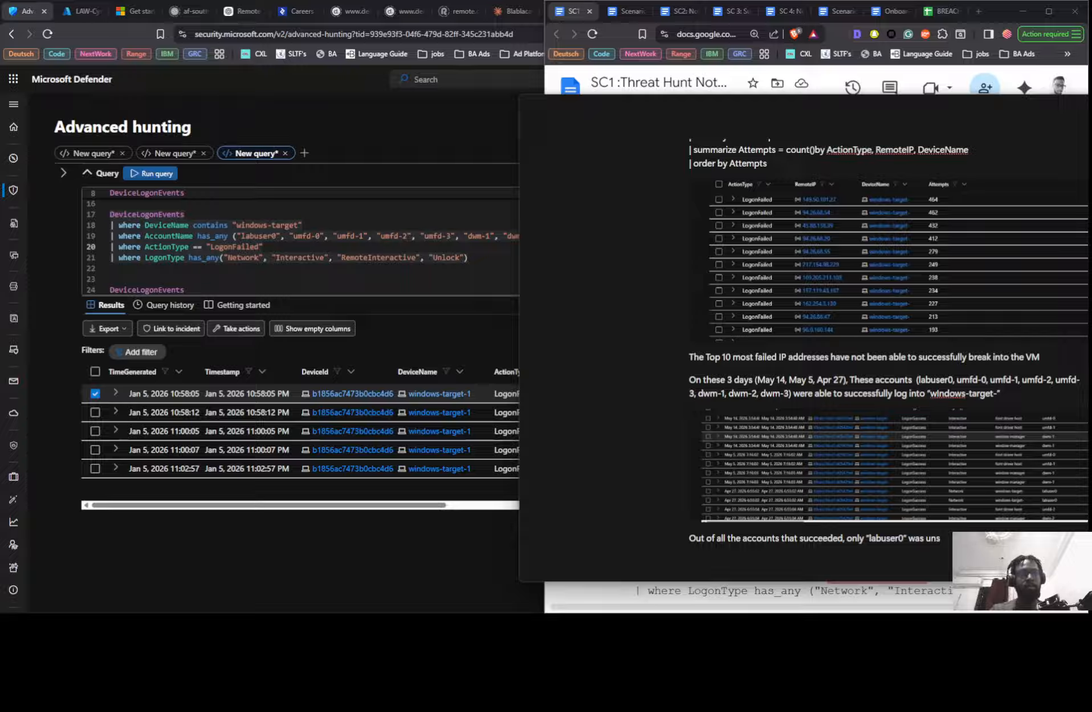
type("ucc")
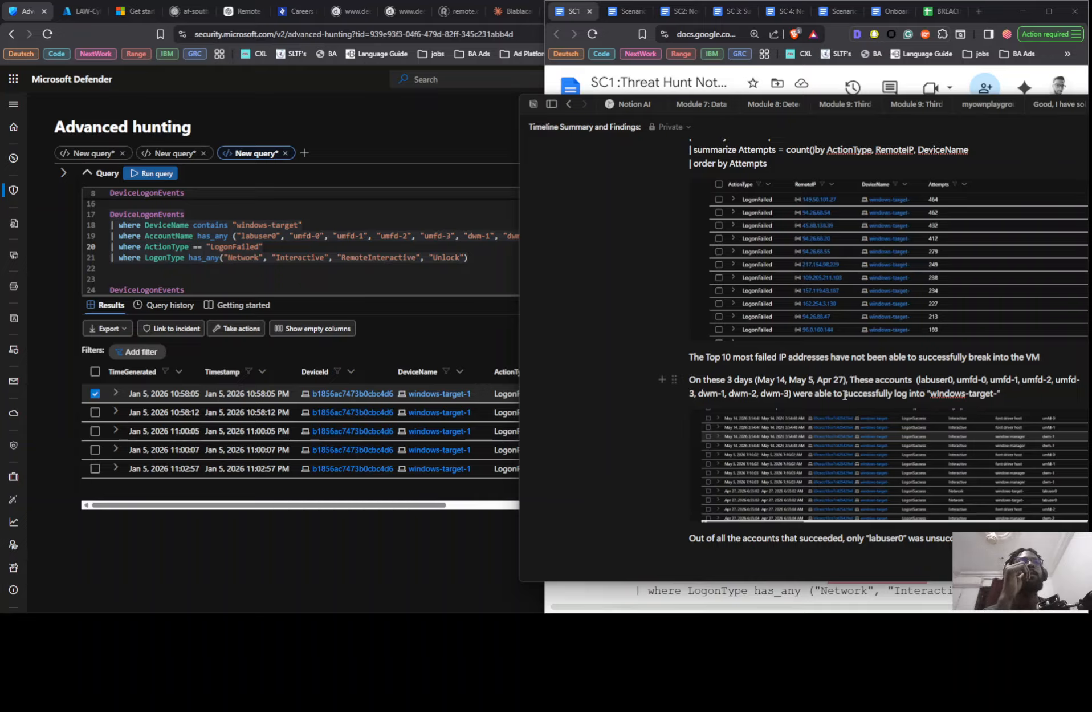
- Replace "succeeded" in the new sentence with "successfully logged into "windows-target-"" and add the year 2026 after 5 Jan
left_click_drag(844, 395, 996, 393)
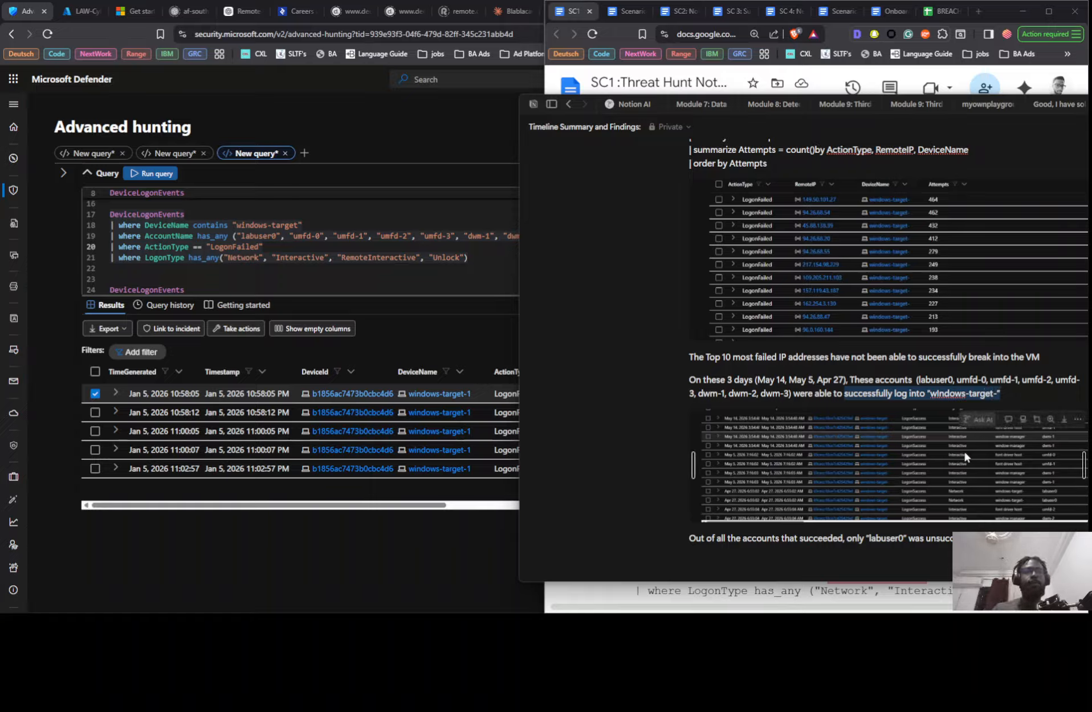
double_click(804, 539)
type("successfully log into \"windows-target-\"")
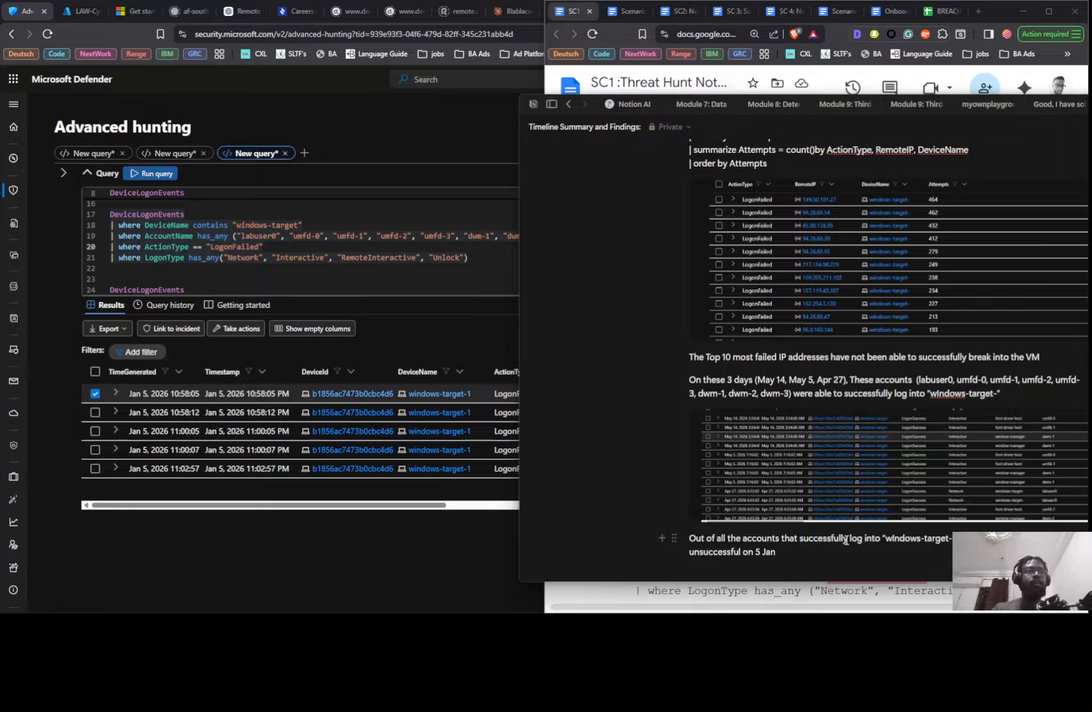
type("g")
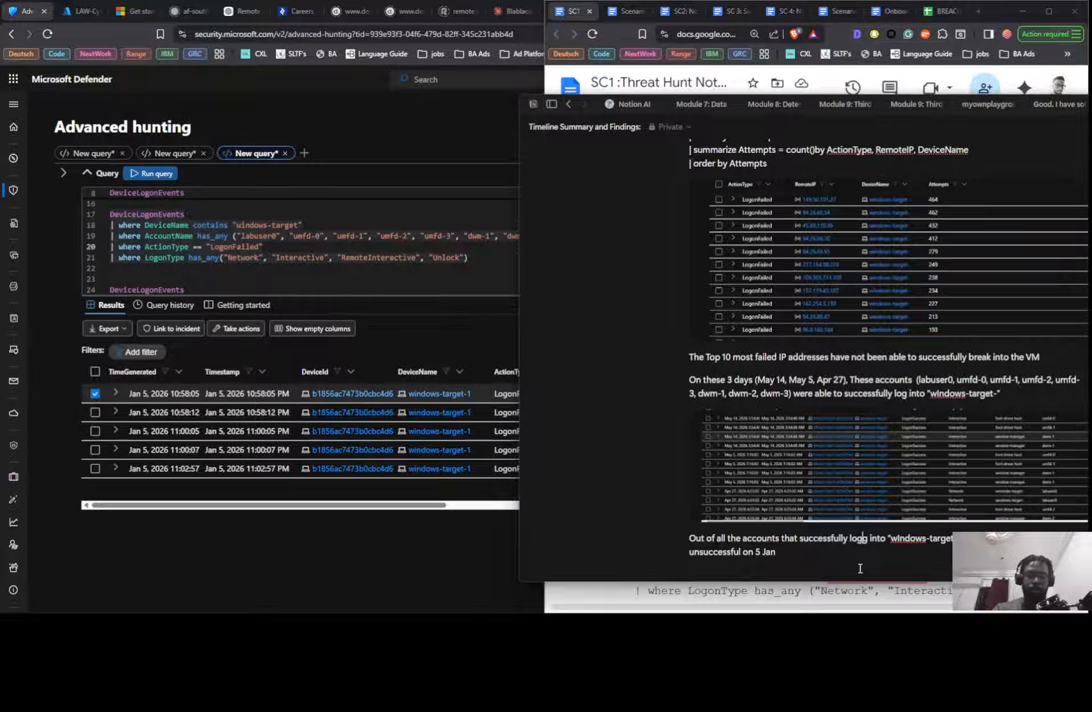
type("ed")
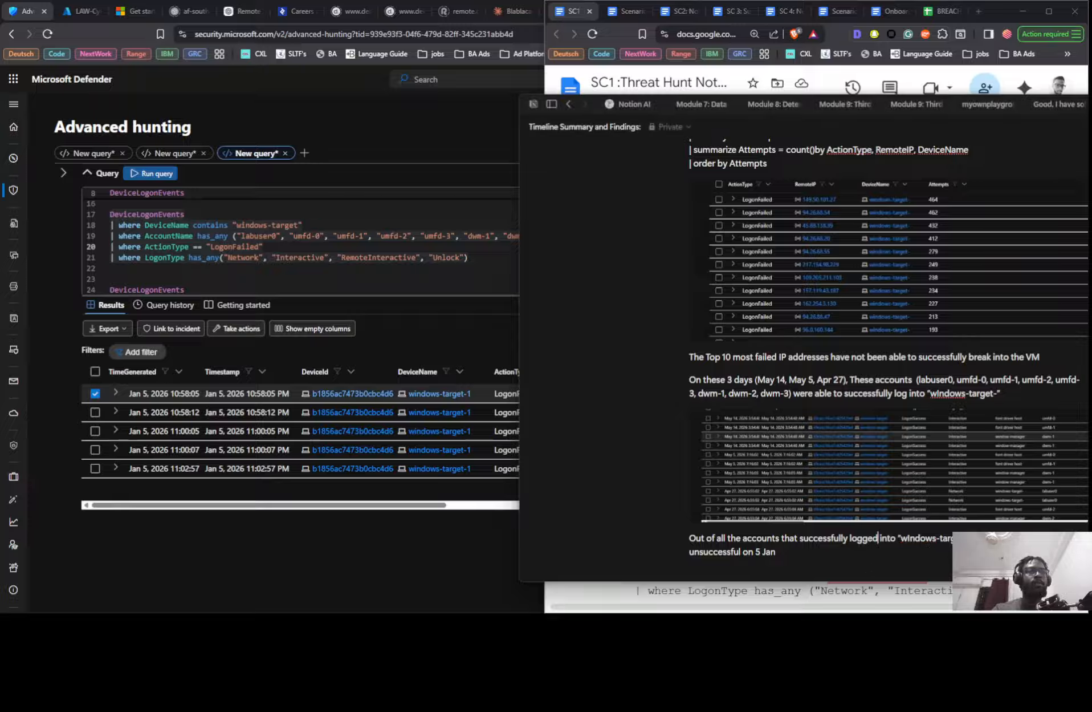
left_click(789, 562)
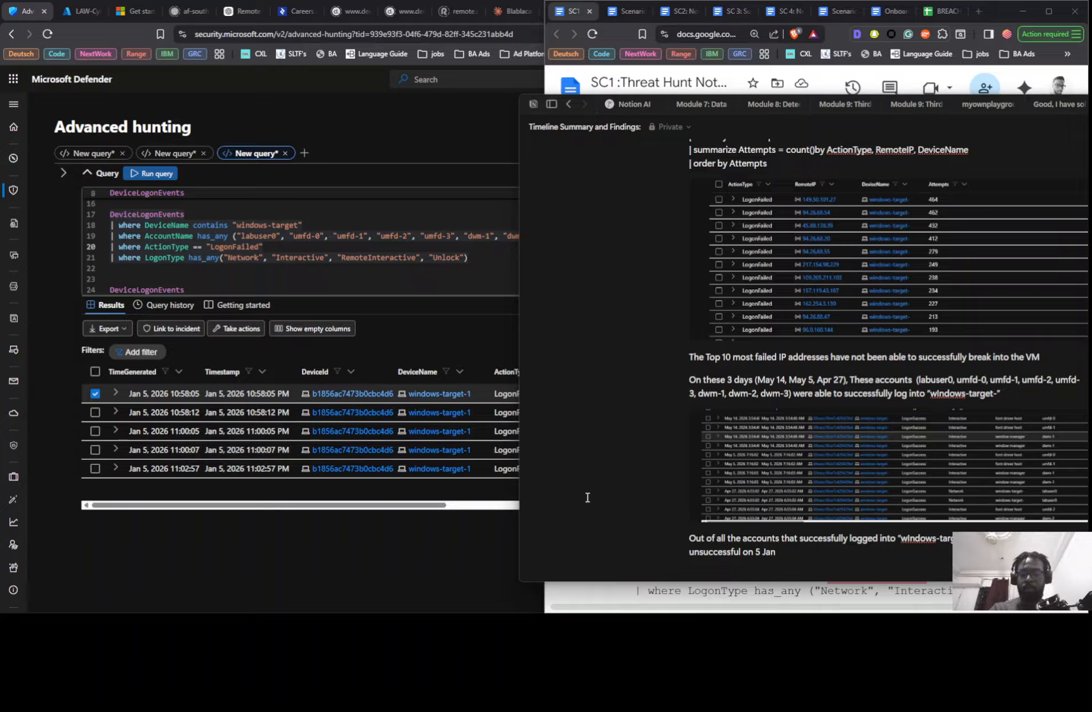
type("2026")
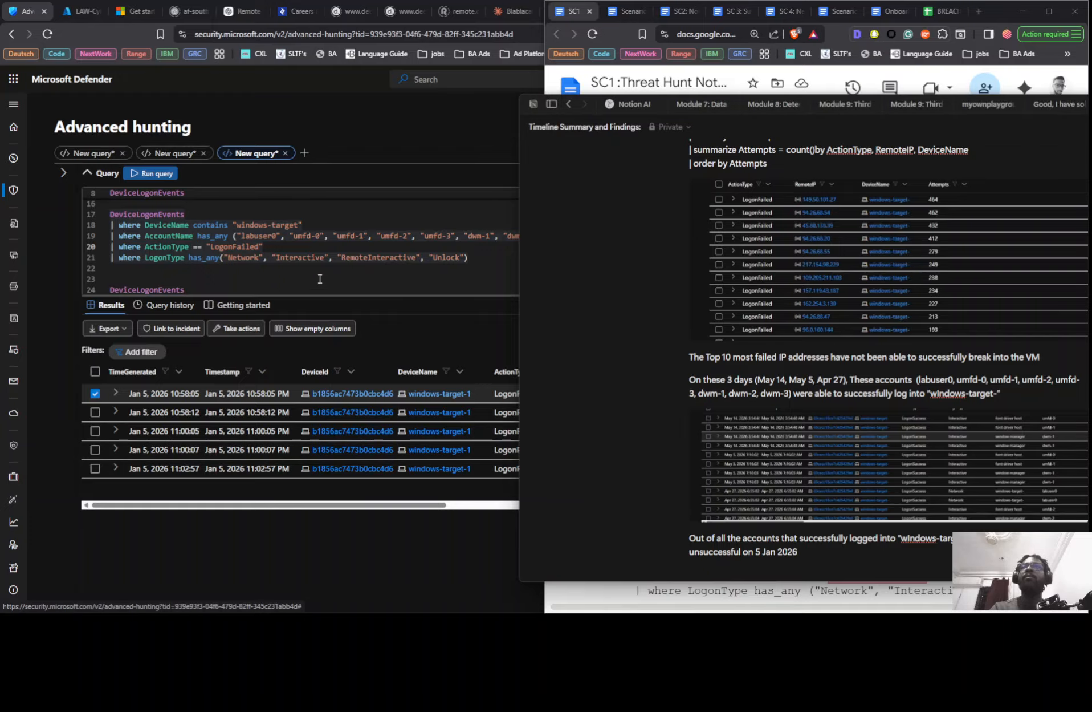
- Copy the LogonFailed query for the listed accounts and paste it into the Notion findings below the labuser0 sentence
right_click(255, 252)
left_click(220, 267)
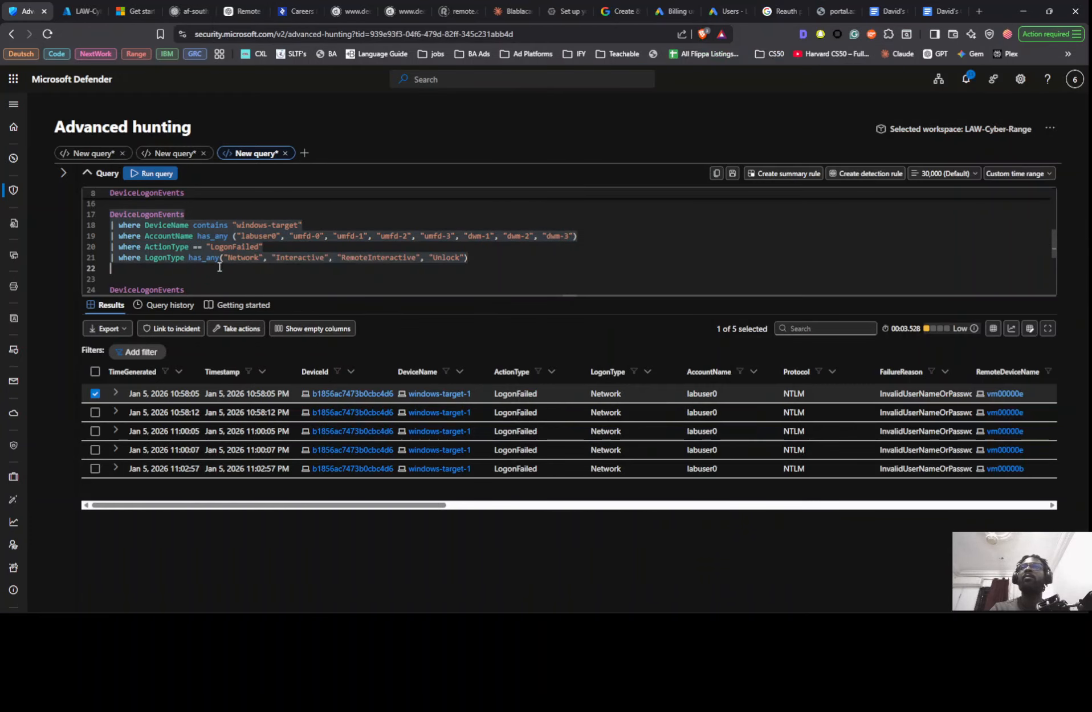
left_click_drag(472, 257, 101, 216)
key("ctrl+c")
key("alt+Tab")
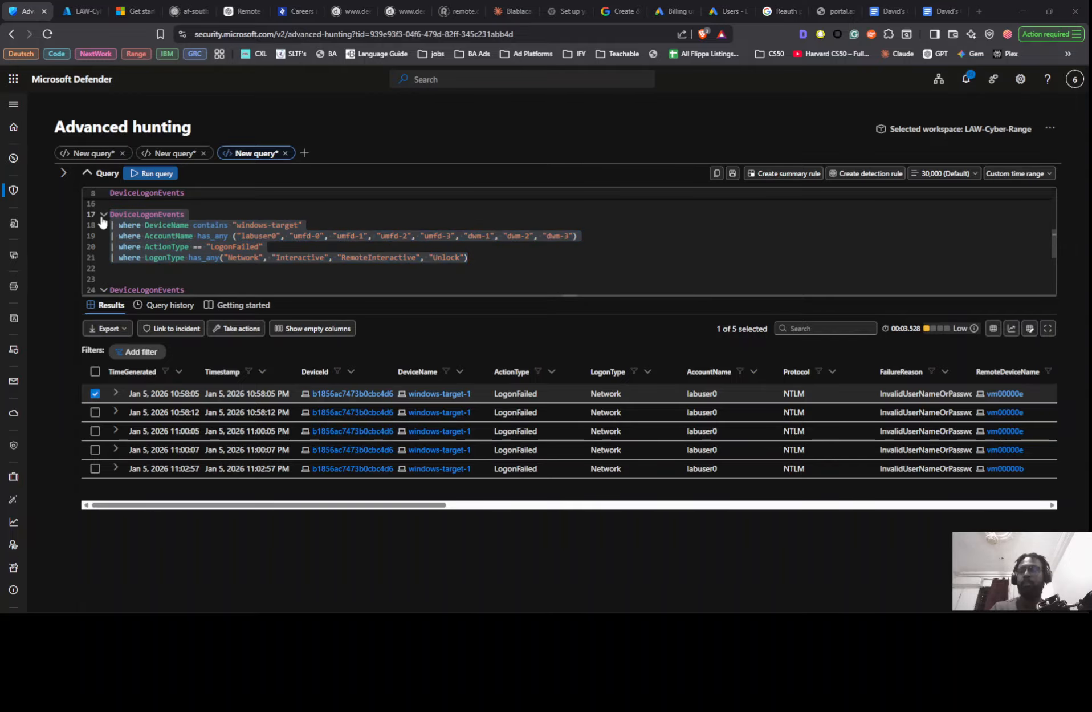
scroll(803, 501, "down", 3)
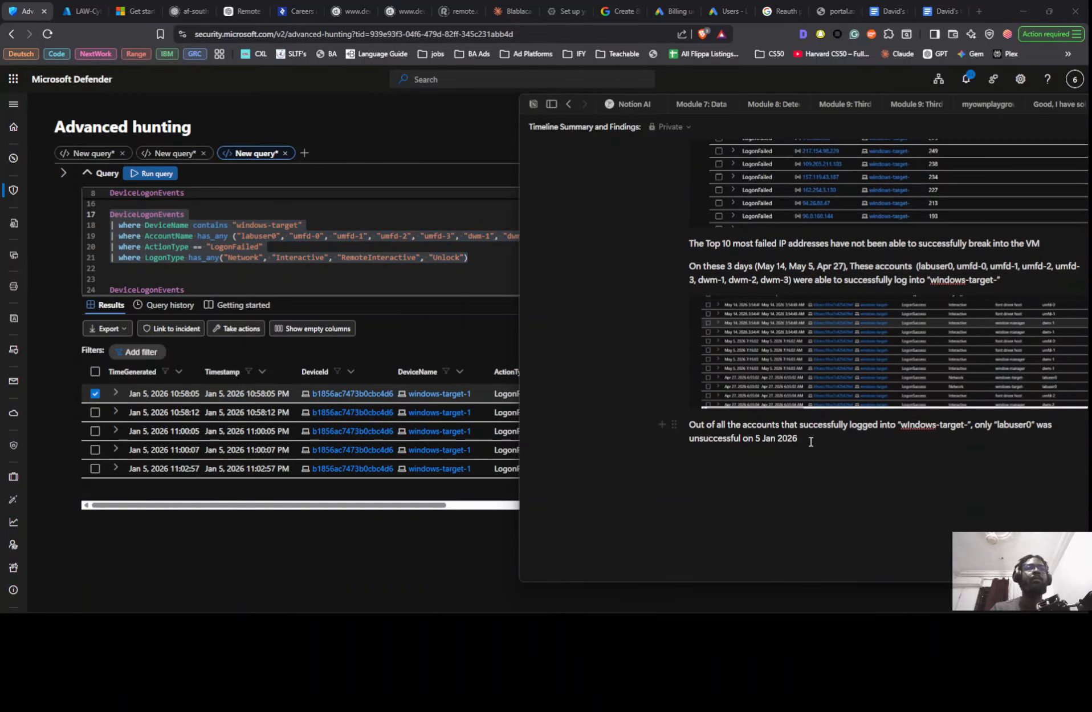
key("Return")
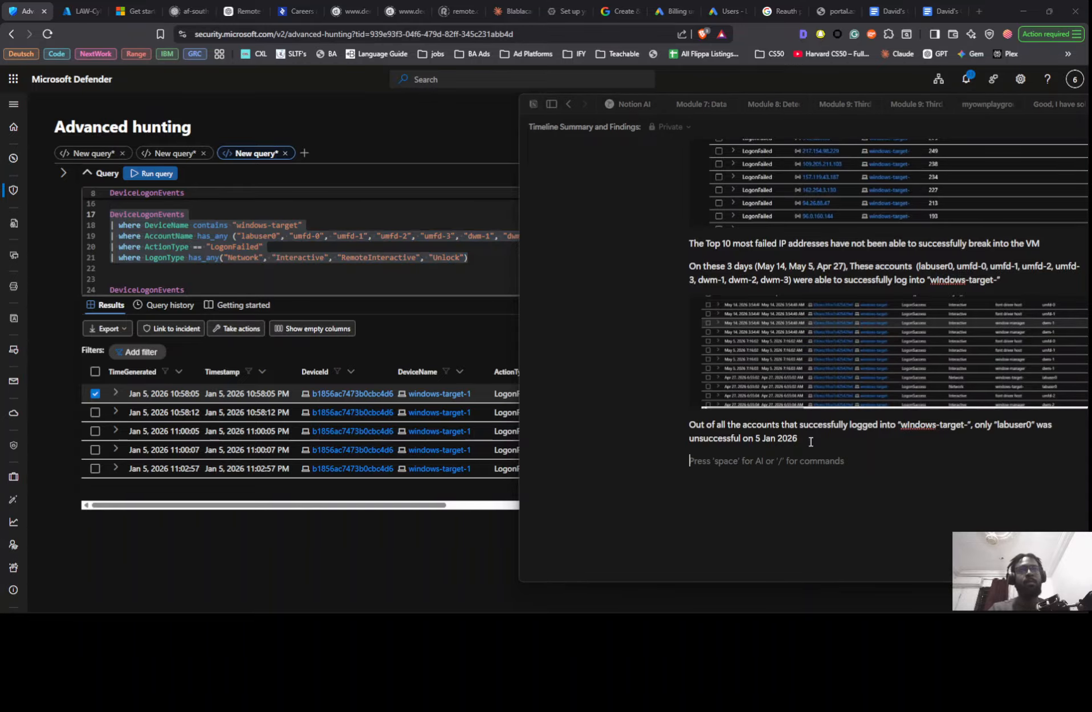
key("ctrl+v")
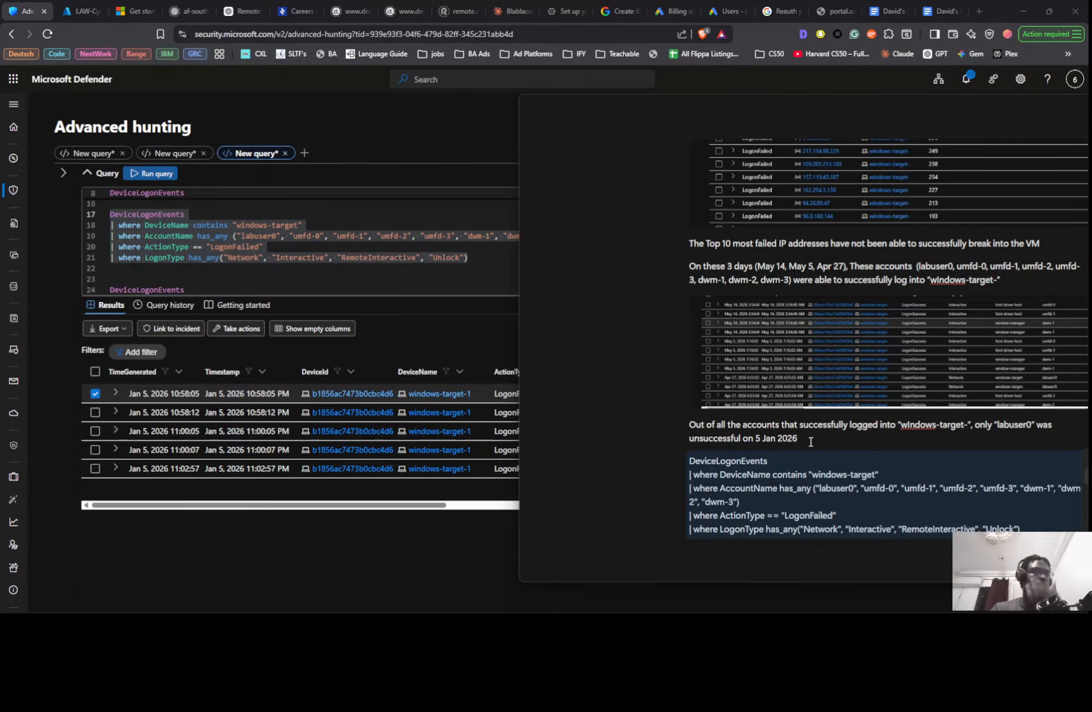
- Capture the query and its results up to the AccountName column in Defender and paste the screenshot below the query in Notion
left_click(373, 557)
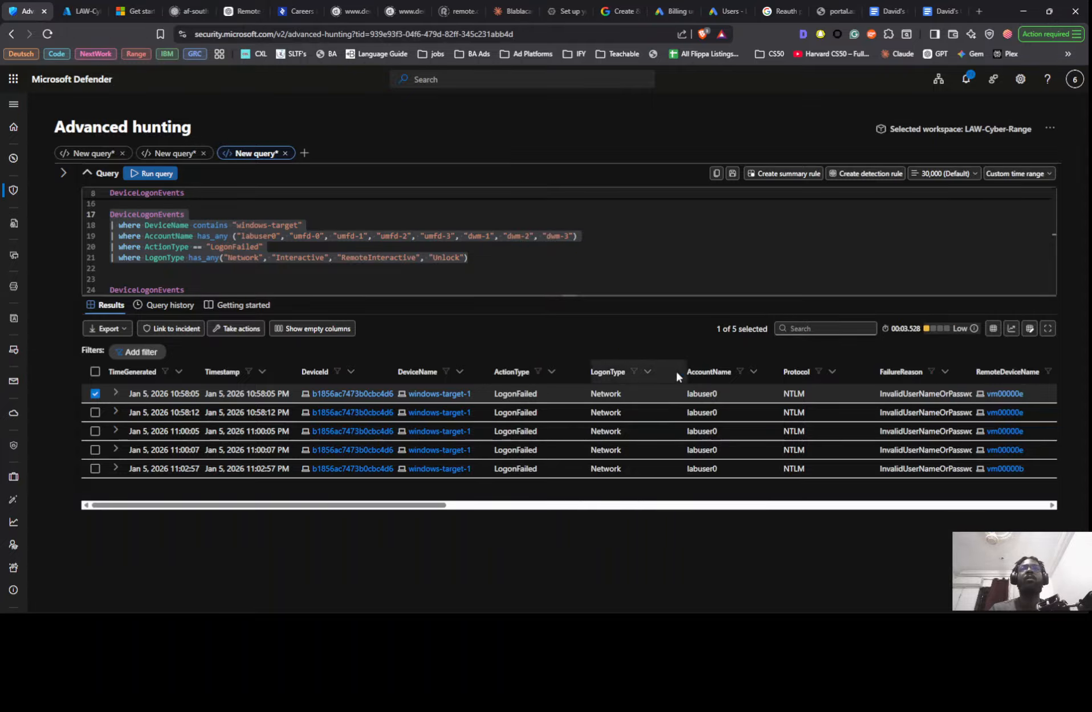
key("super+shift+s")
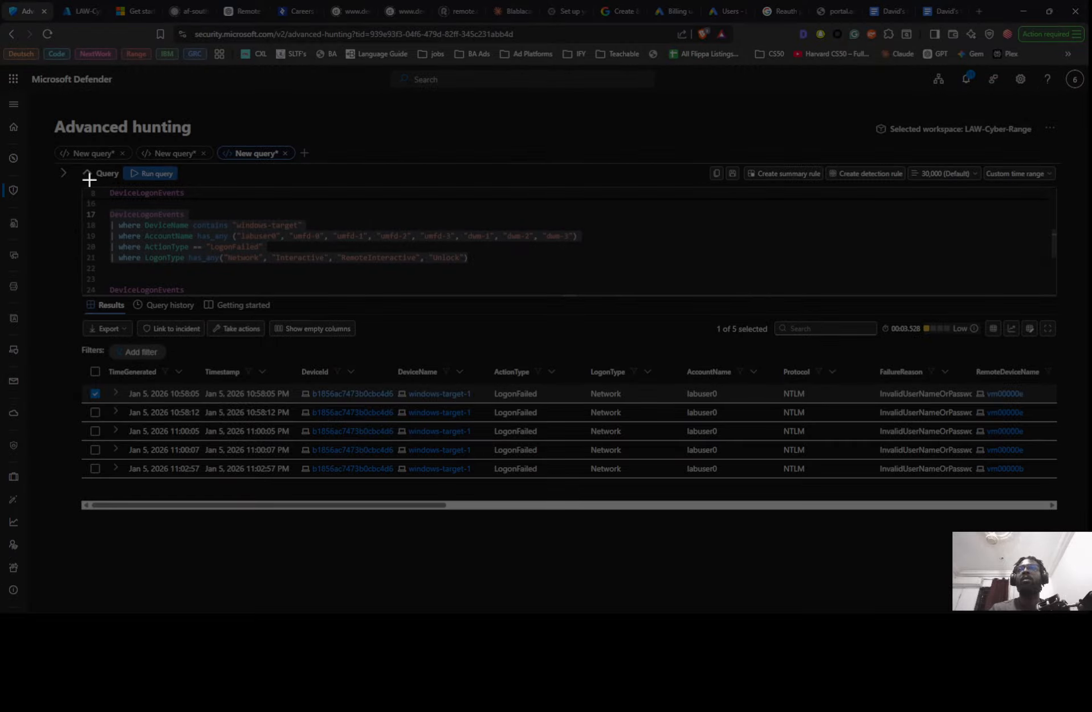
left_click_drag(73, 166, 780, 509)
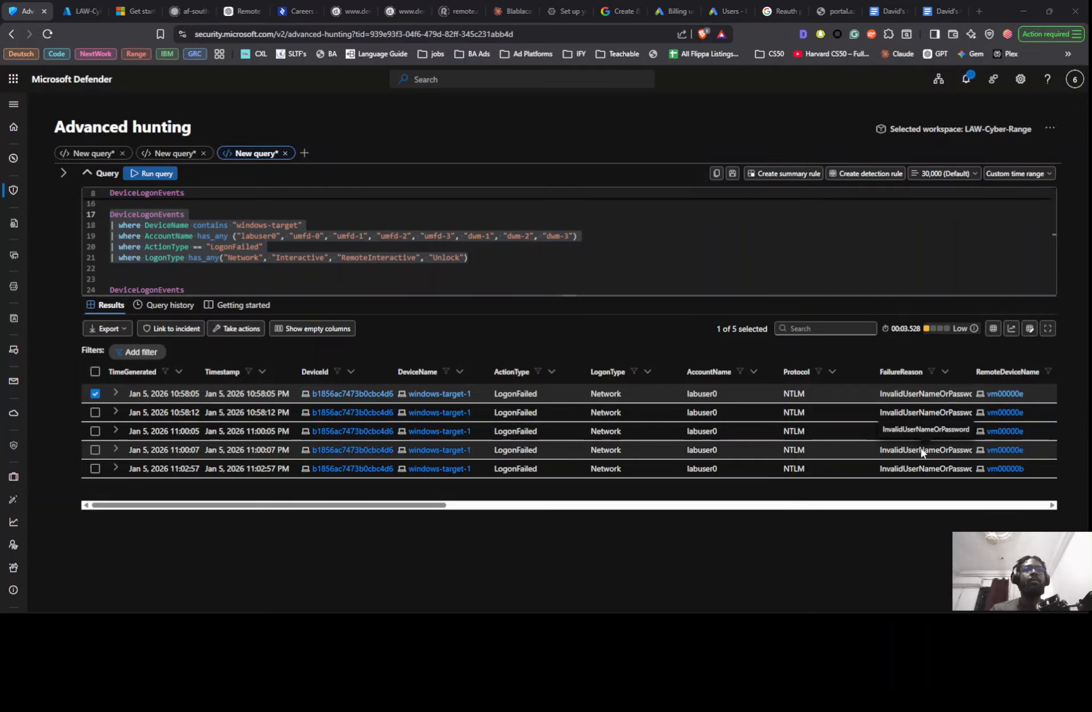
key("alt+Tab")
left_click(827, 552)
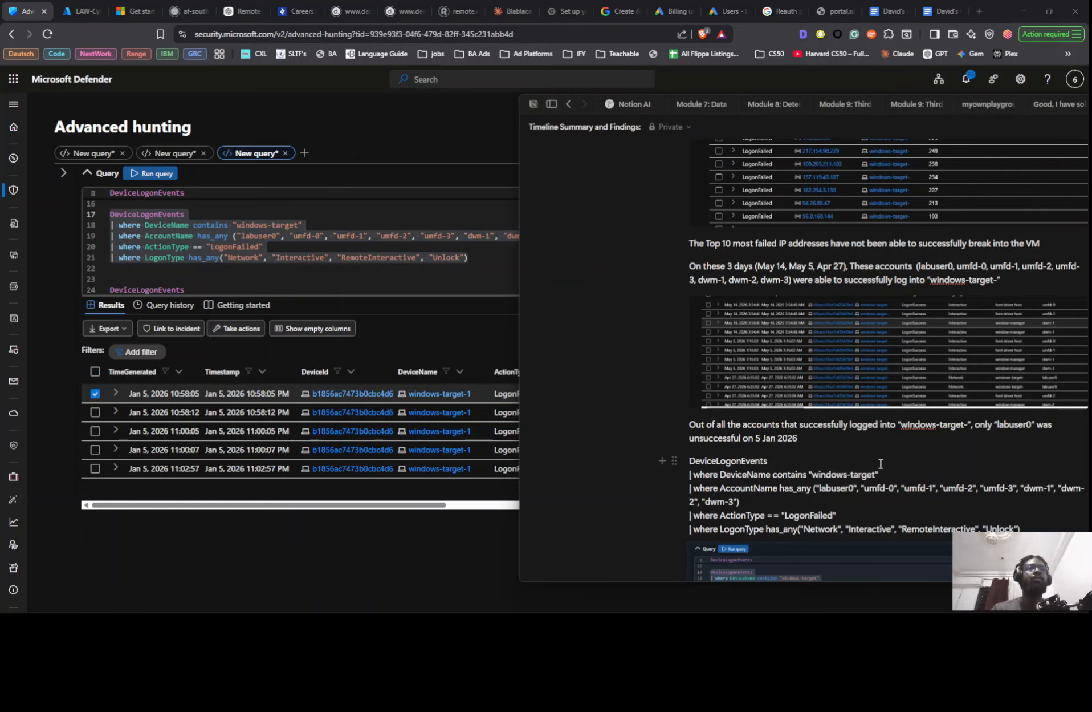
key("ctrl+v")
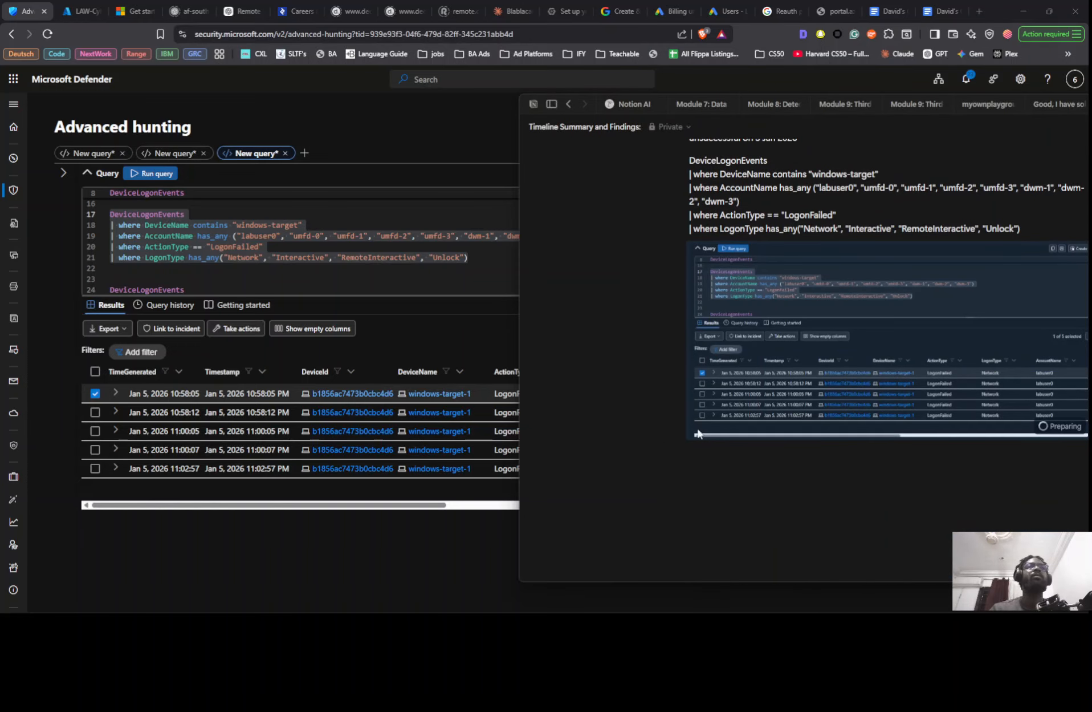
- Replace the pasted Notion screenshot with a wider Defender capture of the query and results that includes the FailureReason column
left_click(311, 527)
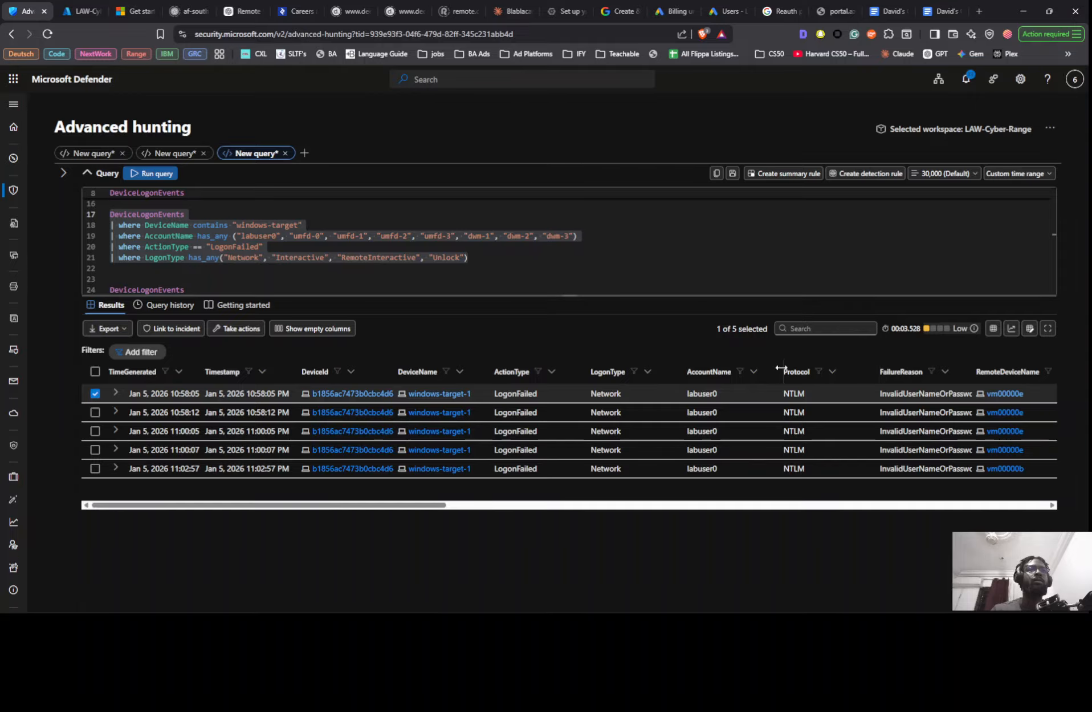
mouse_move(780, 371)
left_mouse_down()
mouse_move(810, 372)
mouse_move(780, 372)
left_mouse_up()
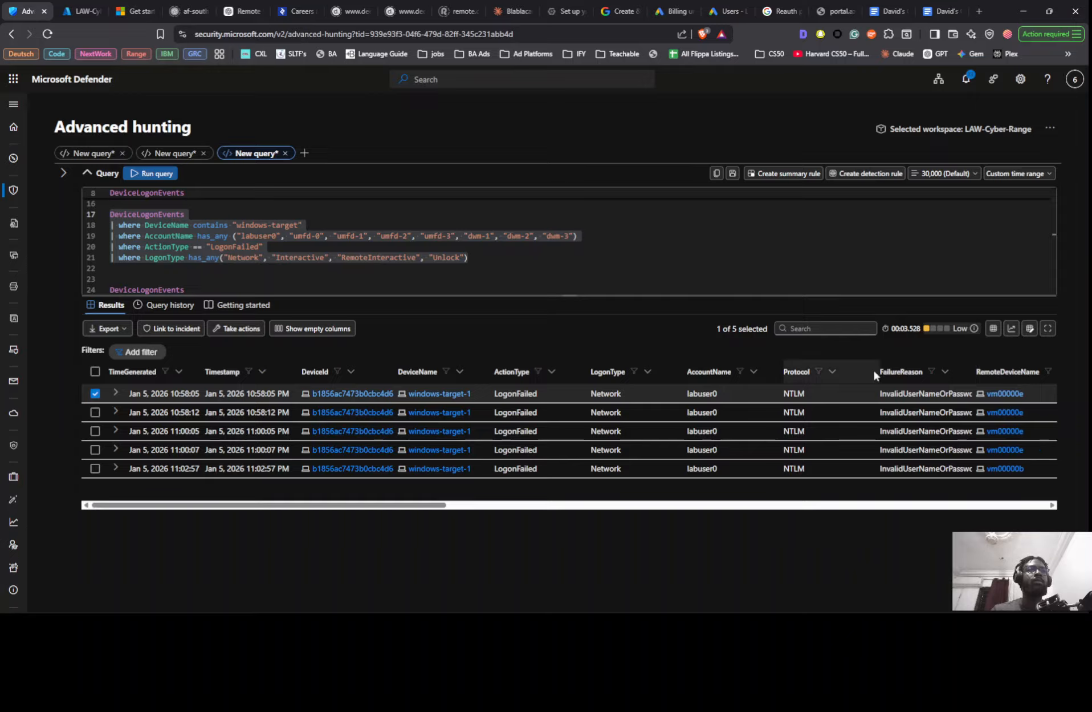
left_click_drag(842, 371, 790, 380)
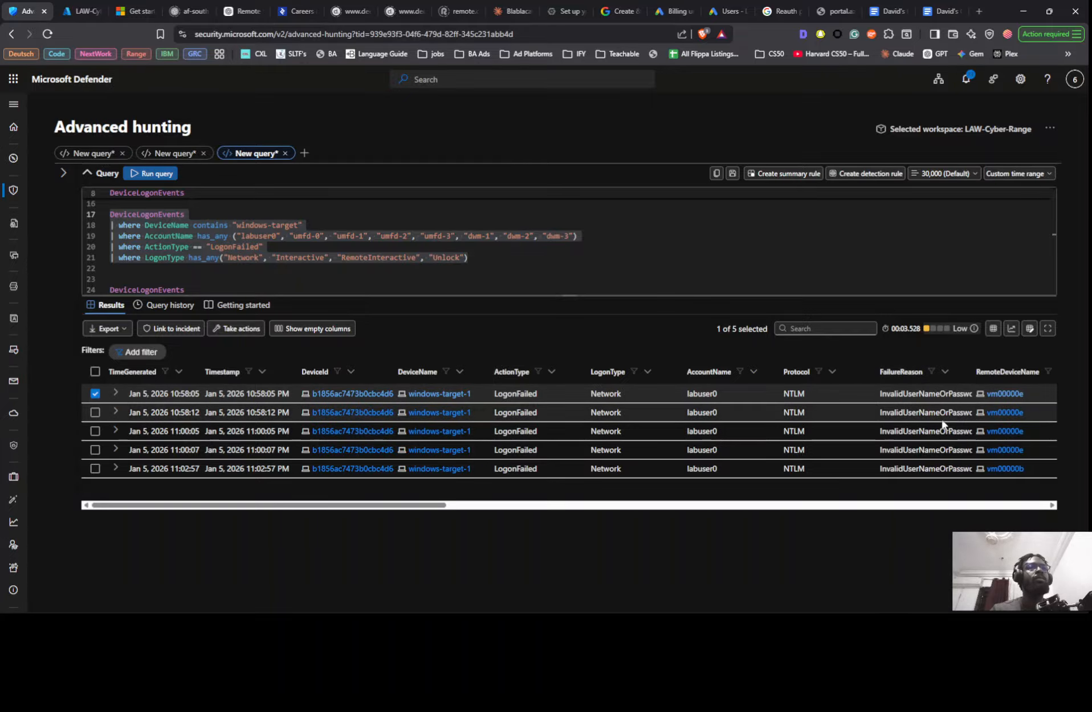
key("super+shift+s")
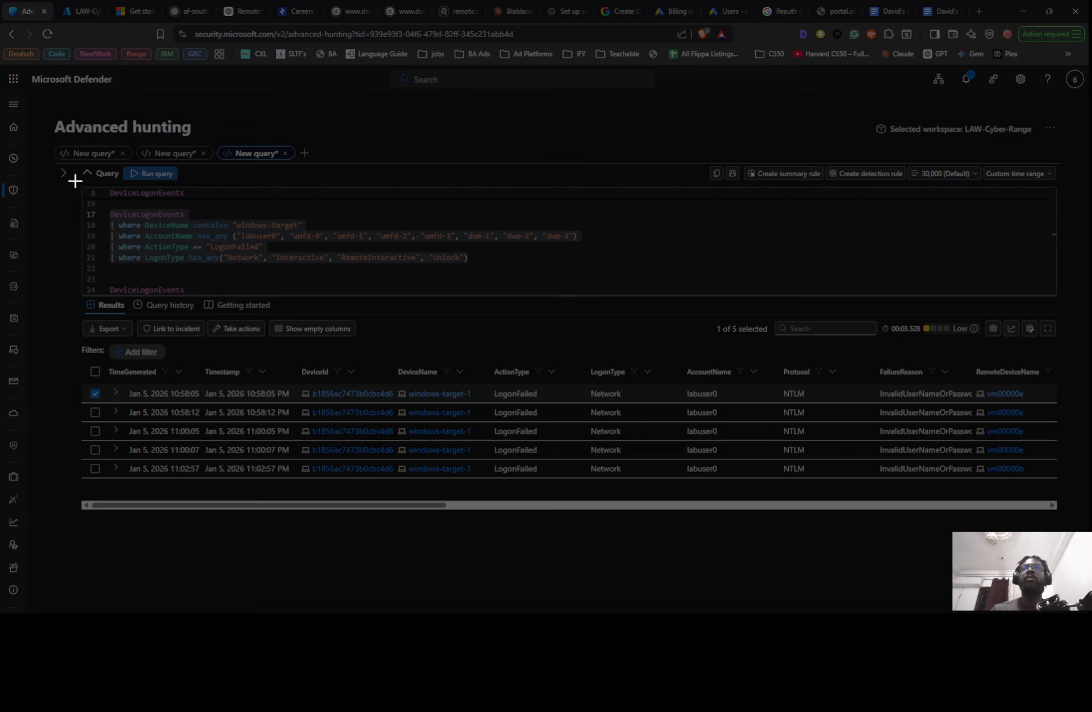
left_click_drag(73, 165, 985, 519)
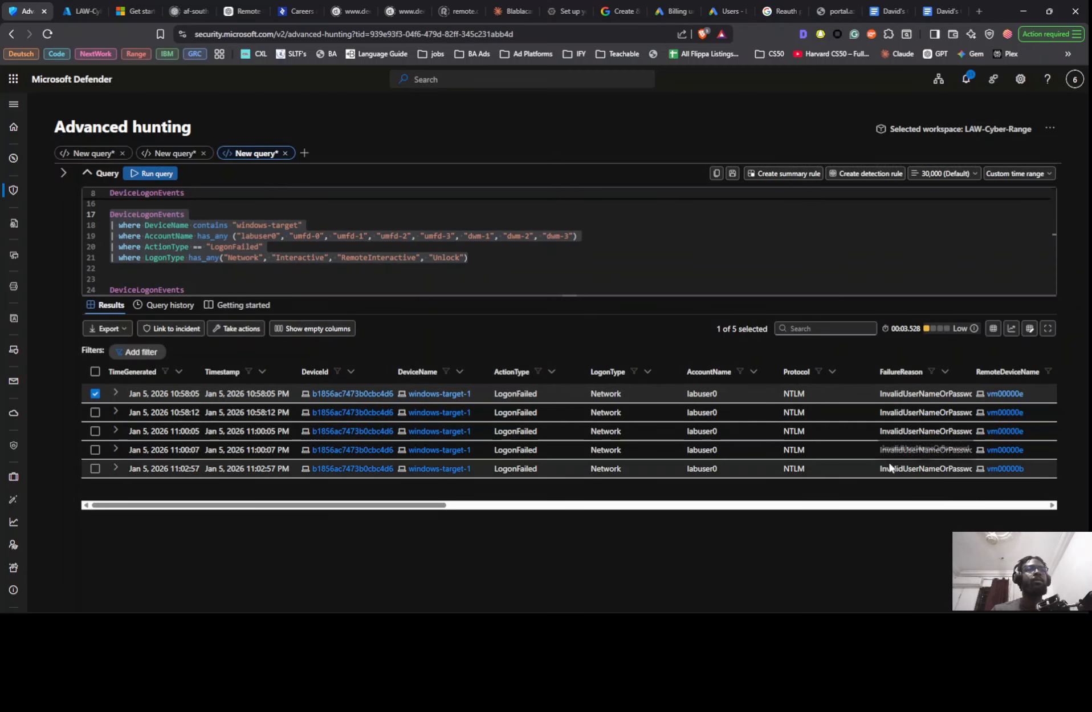
key("alt+Tab")
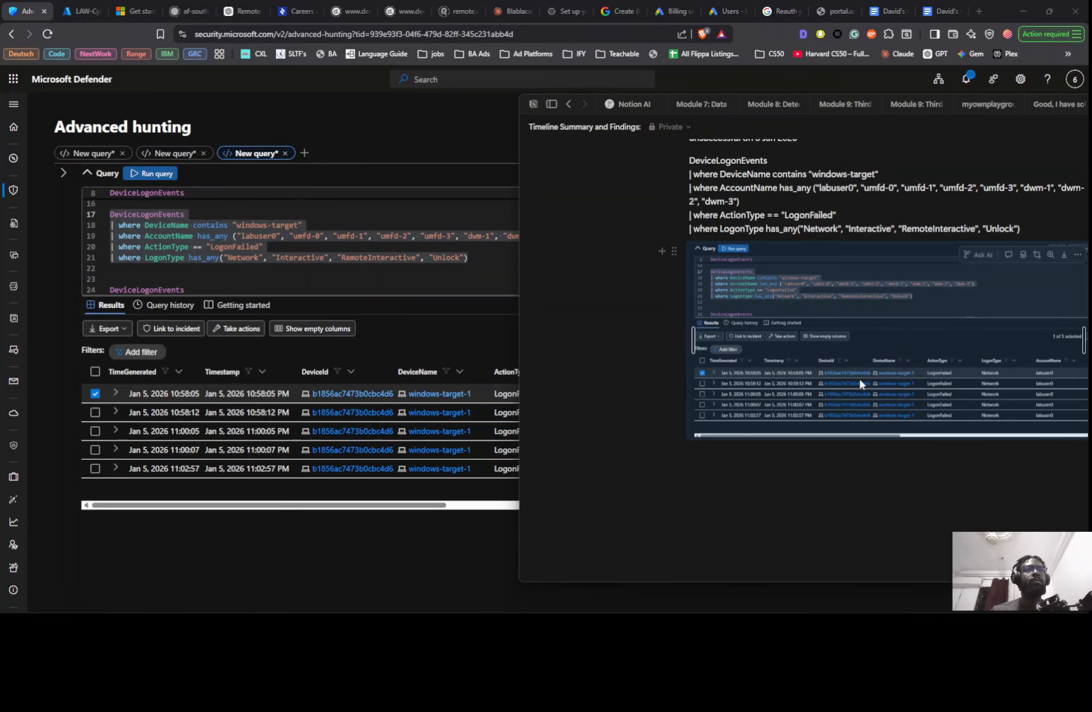
key("ctrl+v")
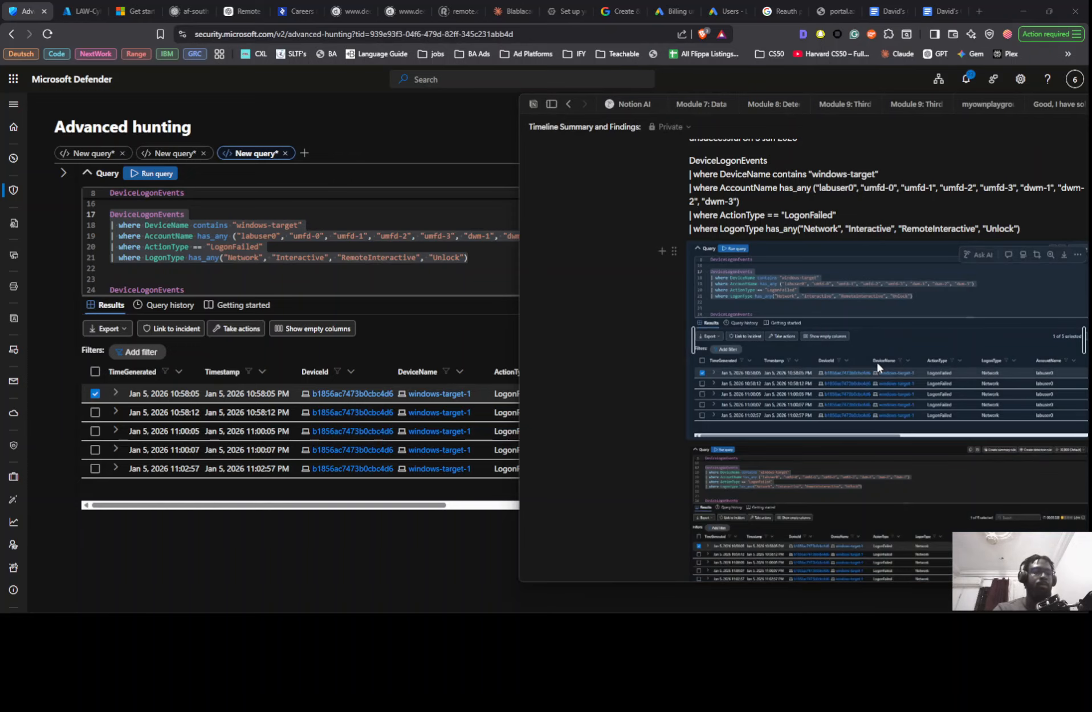
key("BackSpace")
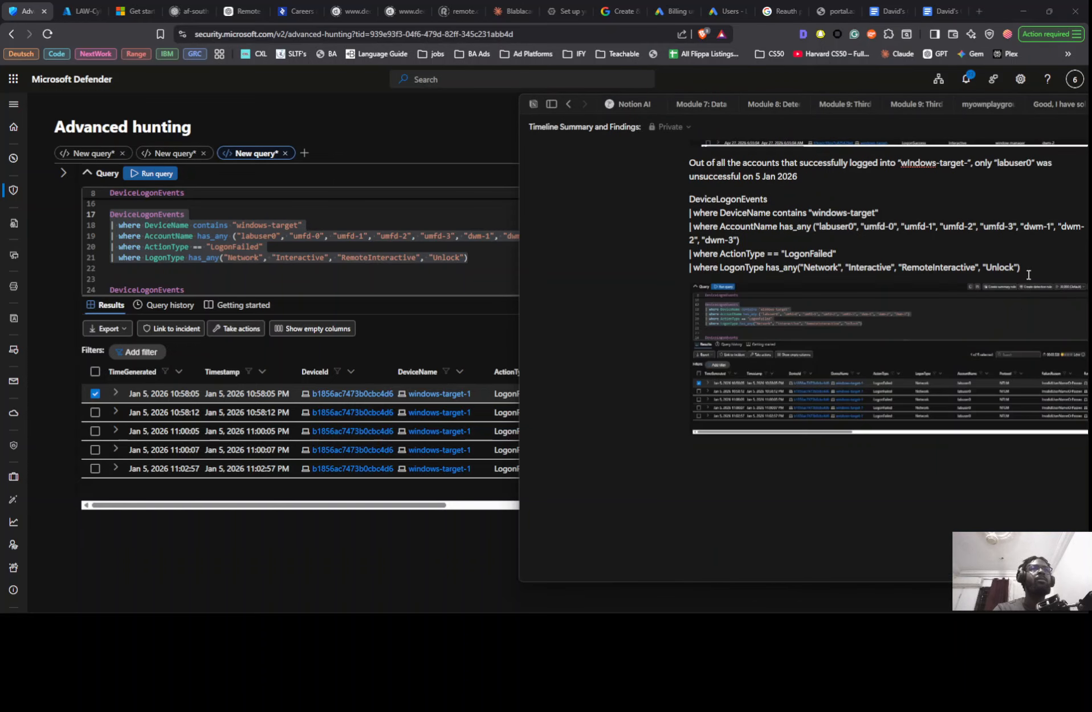
- Extend the labuser0 sentence in the Notion findings with "due to" after 5 Jan 2026
scroll(976, 340, "up", 2)
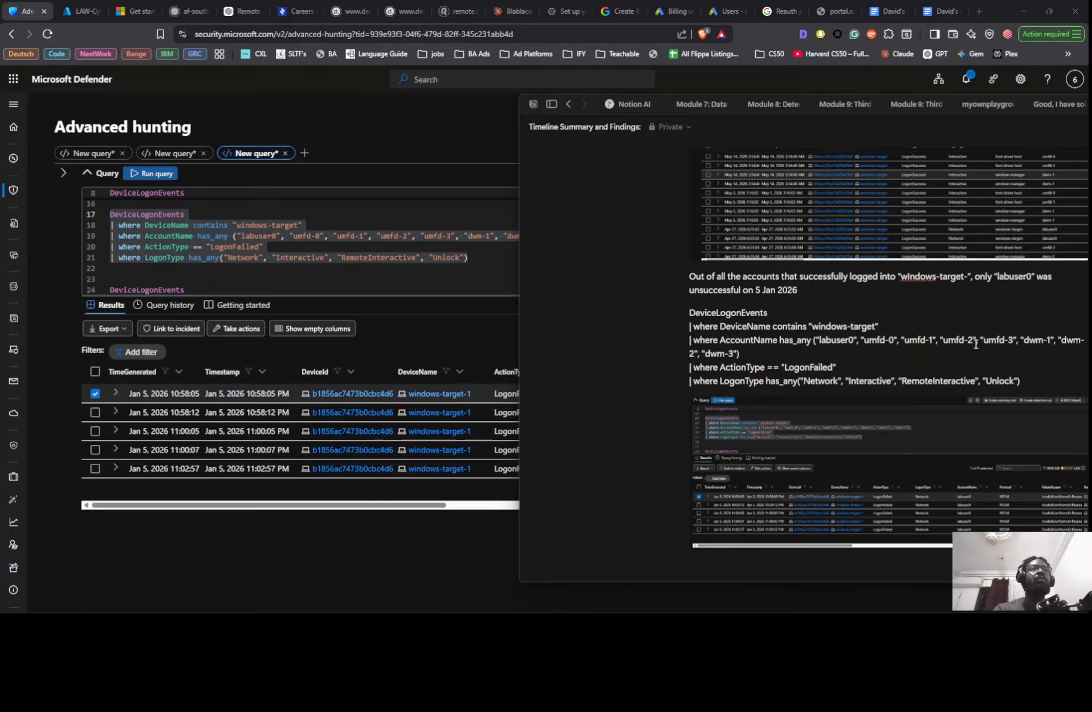
scroll(976, 344, "up", 1)
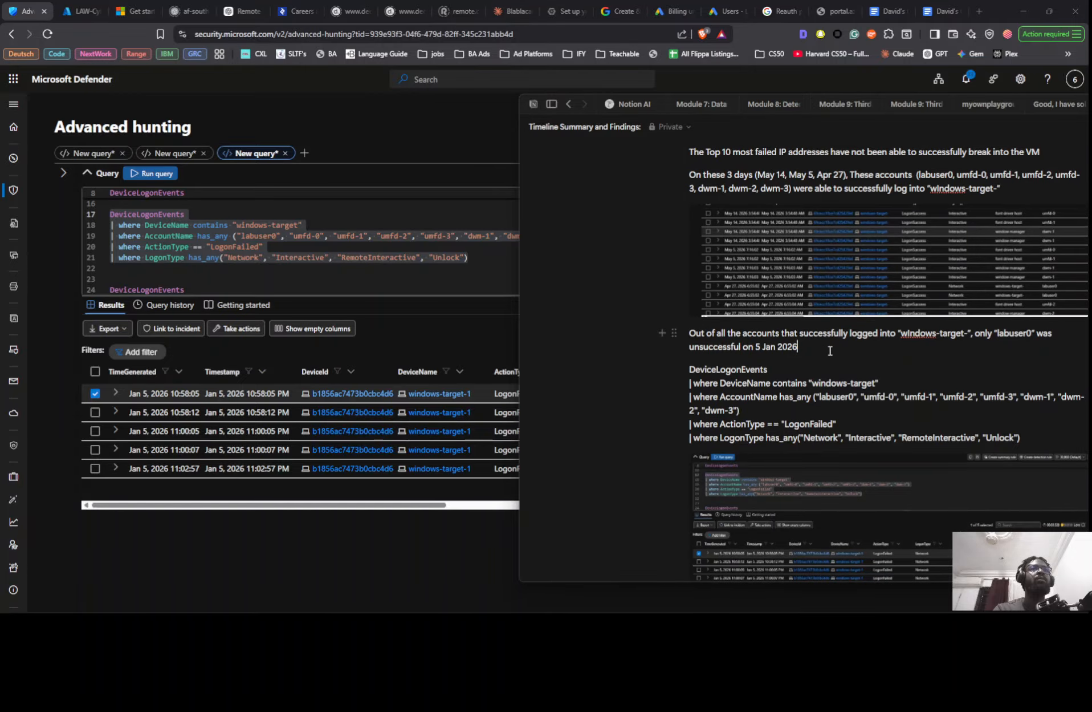
type("dur")
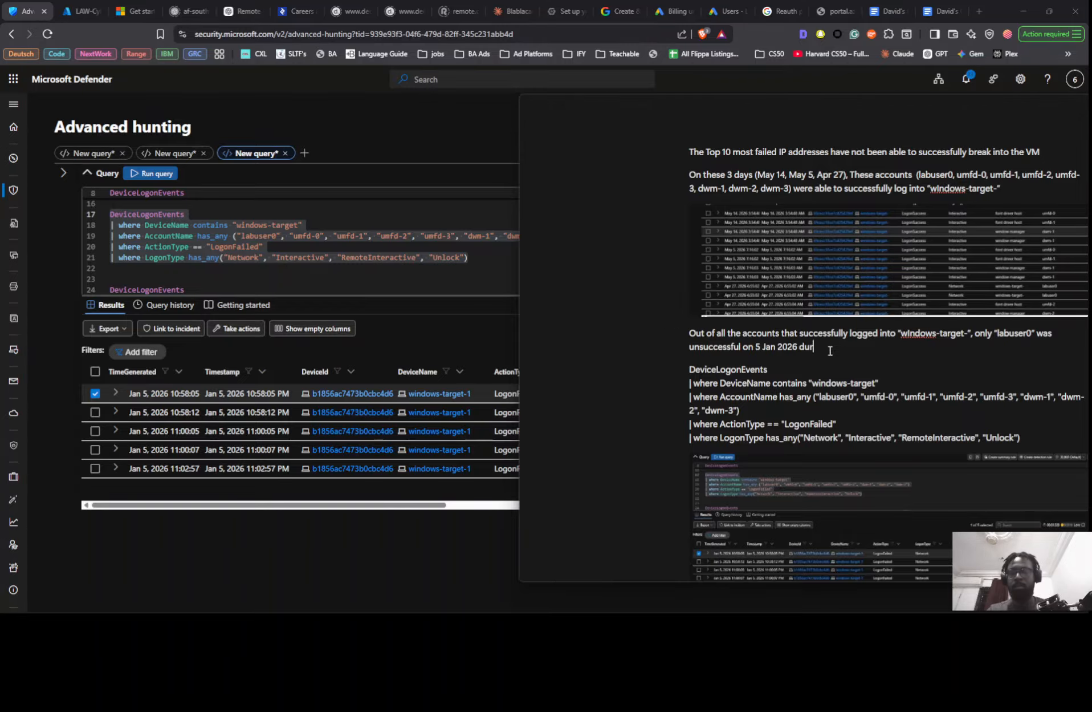
key("BackSpace")
type("t")
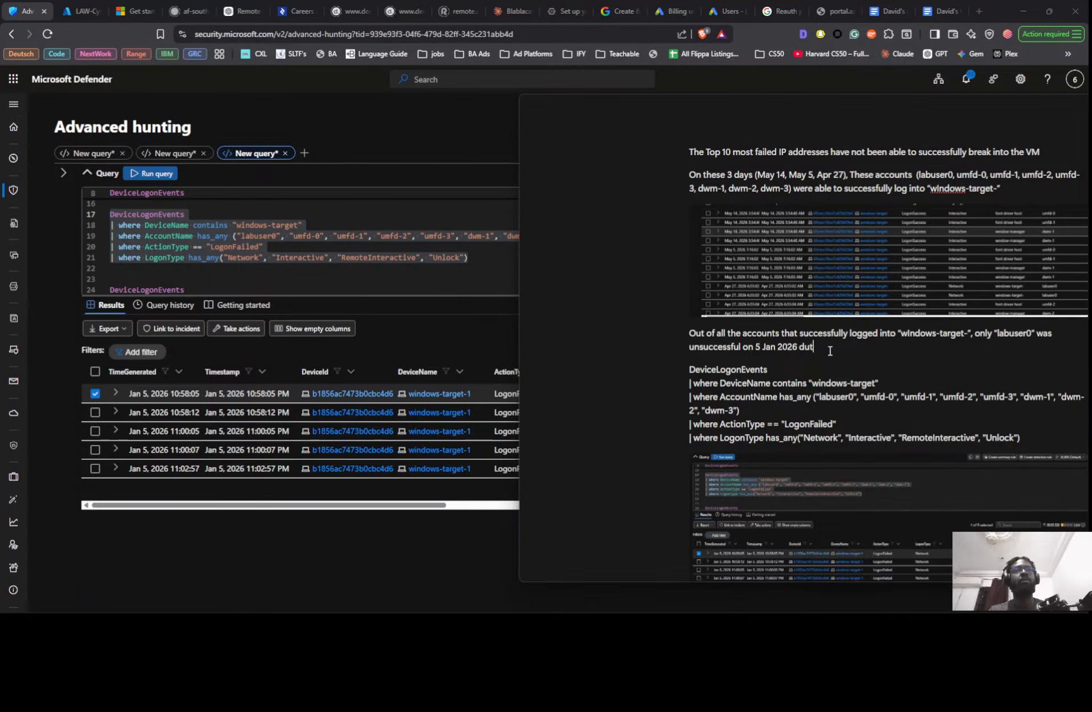
key("BackSpace")
type("e to")
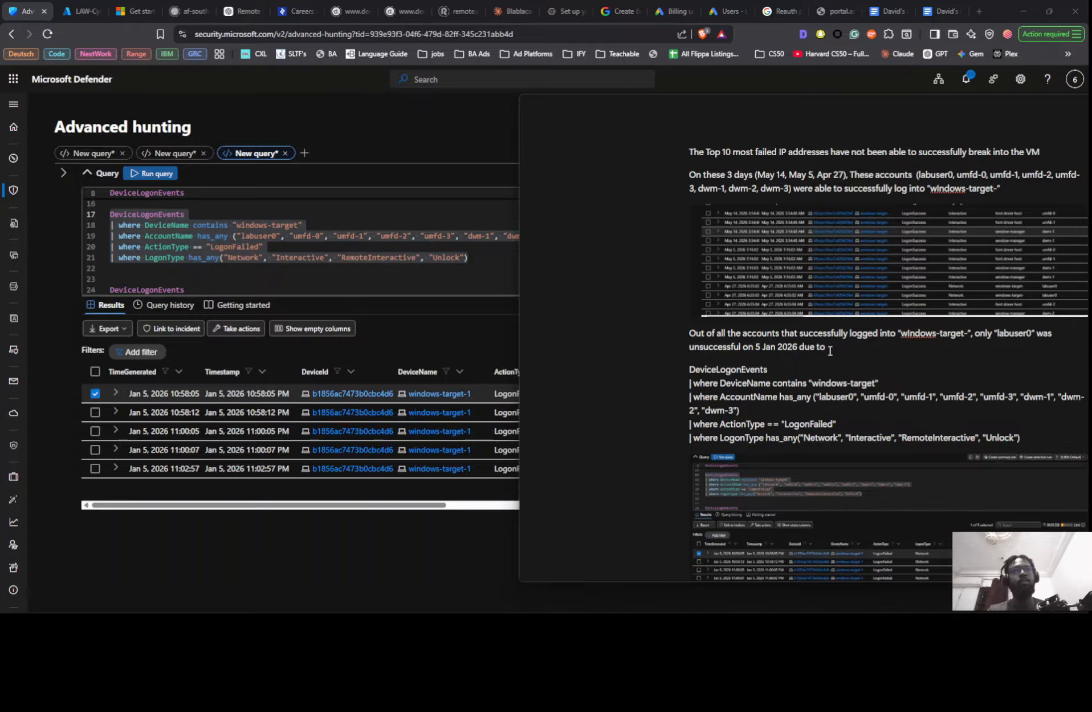
type(" in")
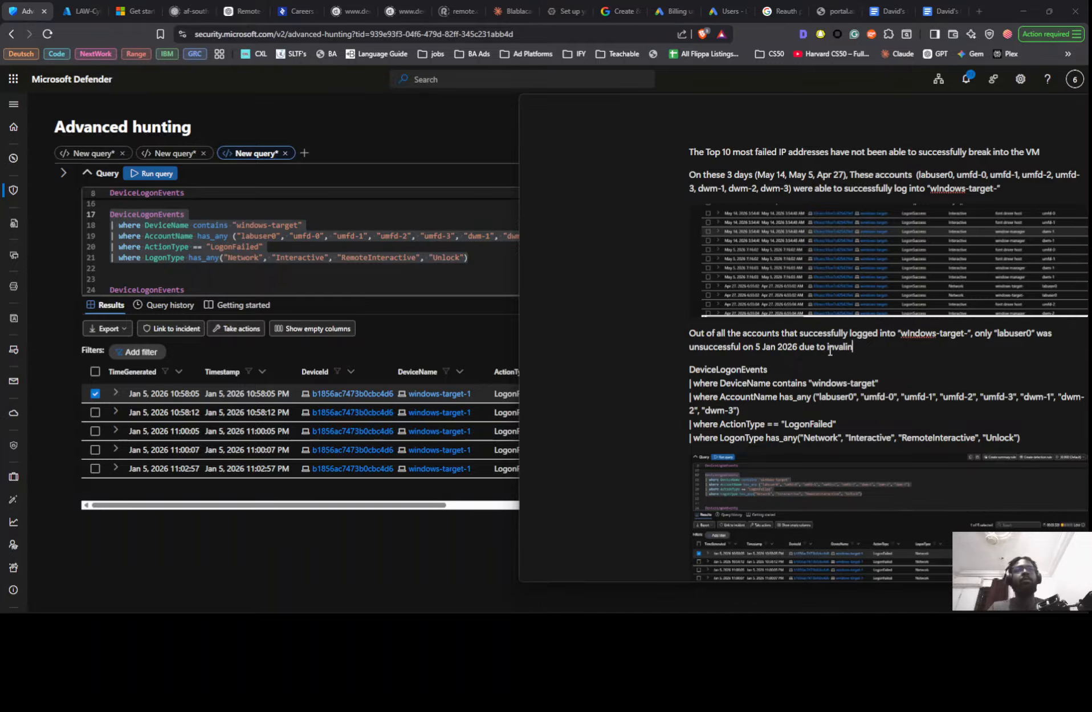
type("valin")
- Copy a FailureReason value from the Defender results and complete the labuser0 sentence in Notion with "InvalidUserNameOrPassword"
left_click(451, 532)
right_click(915, 450)
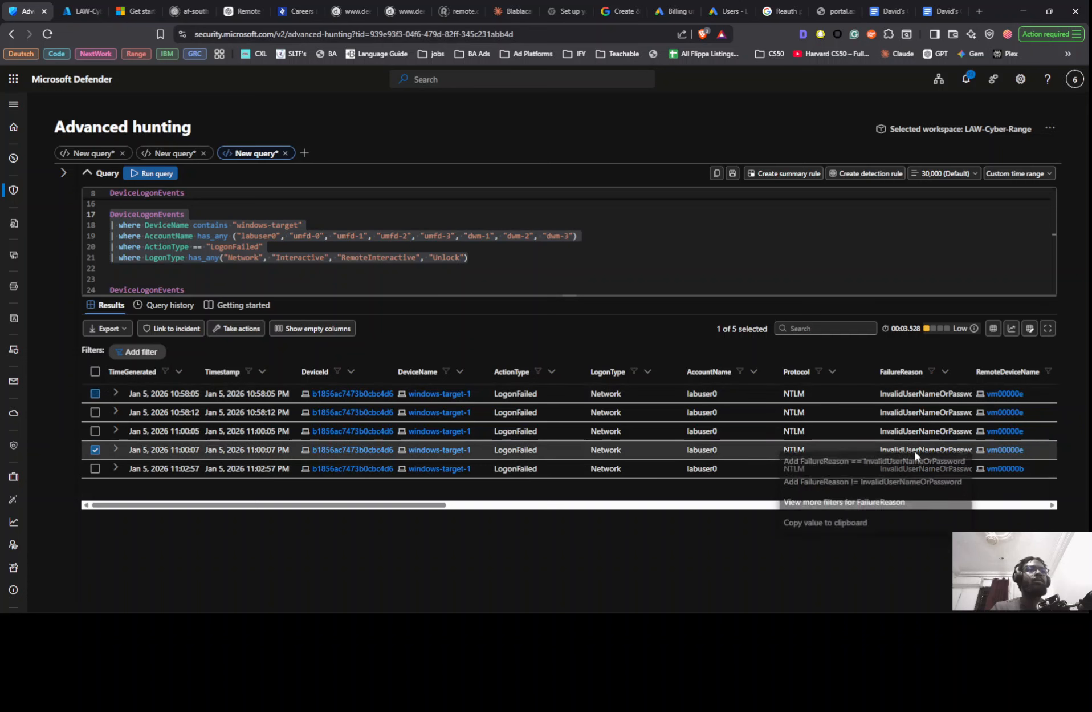
left_click(866, 520)
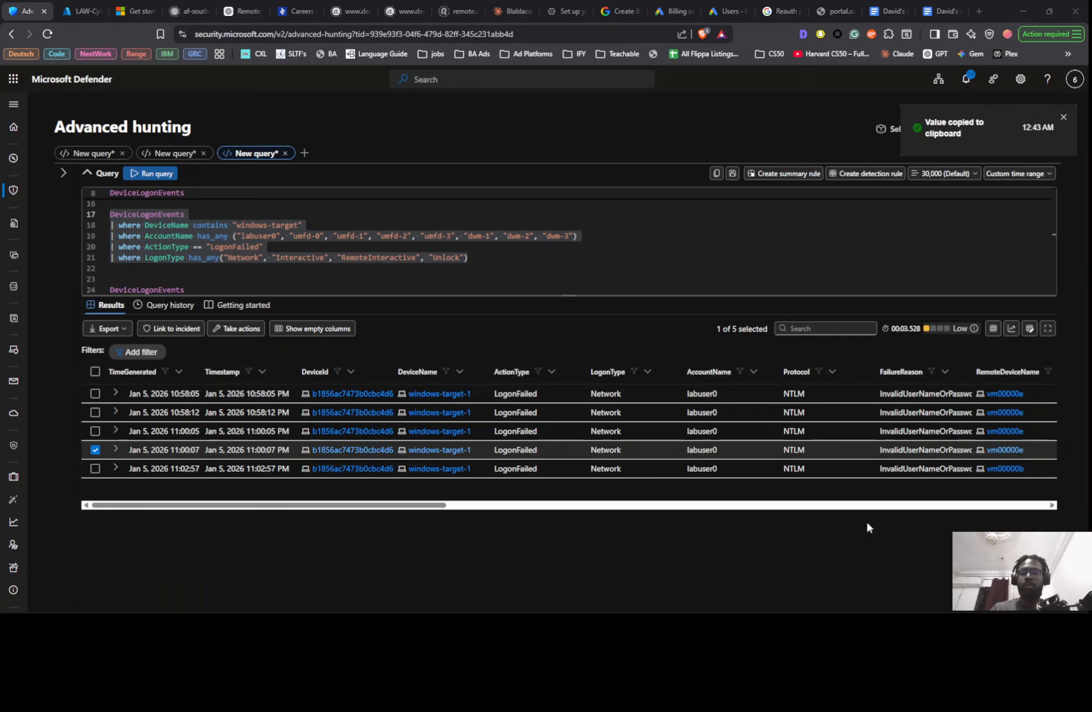
key("alt+Tab")
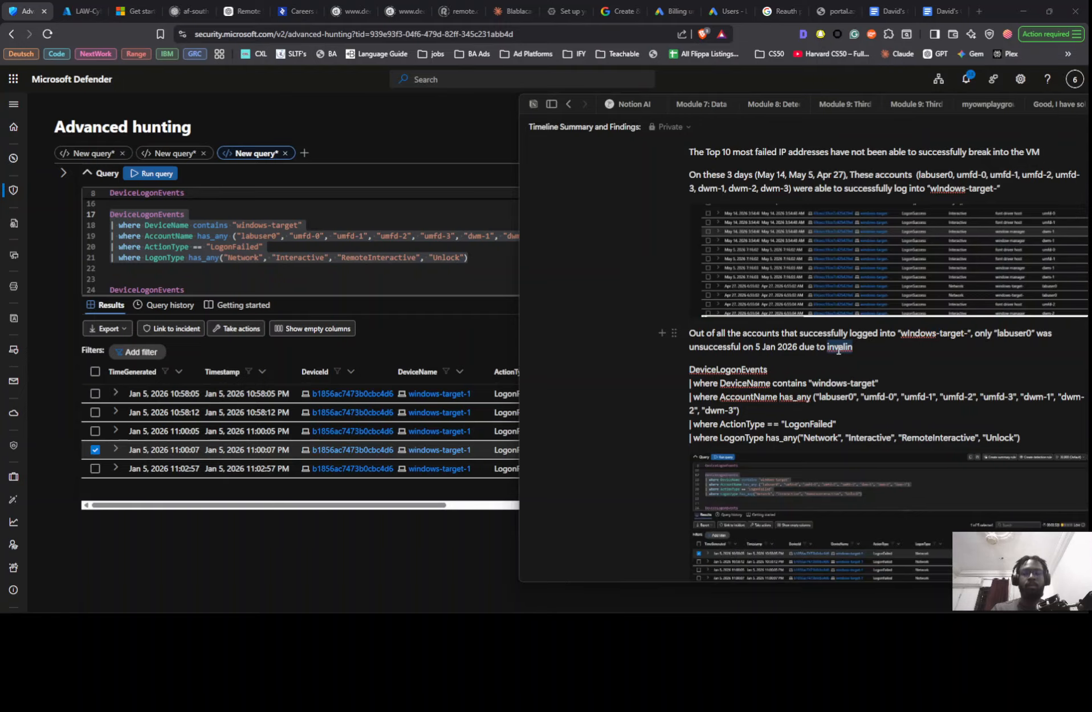
key("ctrl+v")
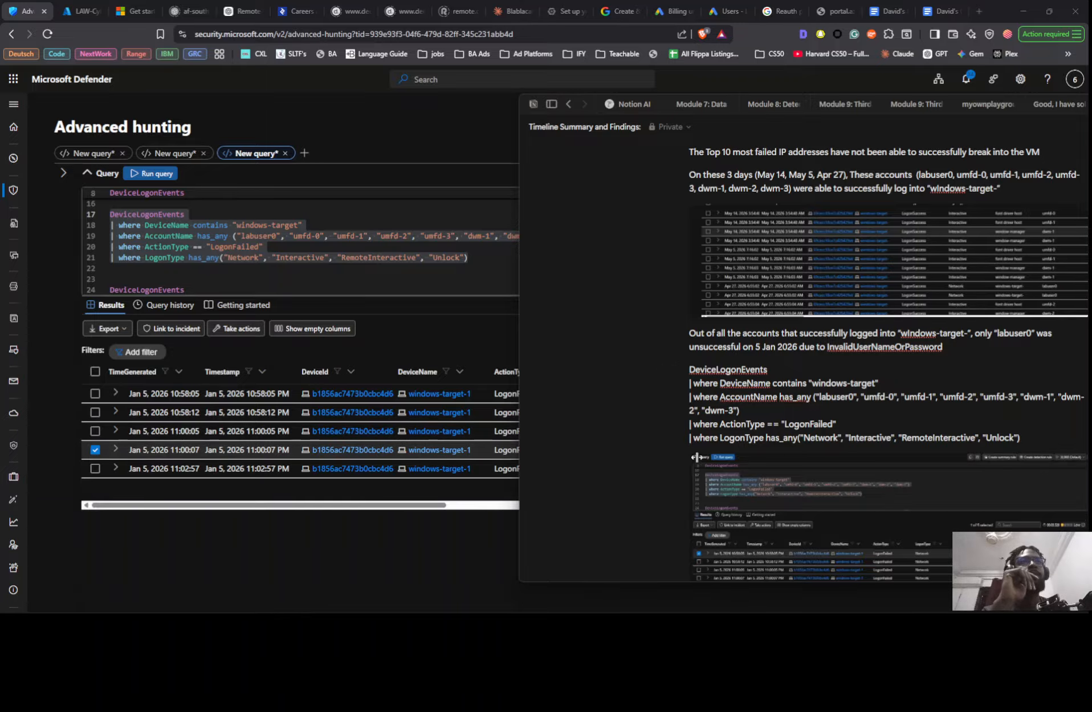
- Copy the LogonFailed query with "summarize count()" from the Google Docs threat hunt notes and paste it below the existing query in Defender
scroll(691, 433, "down", 2)
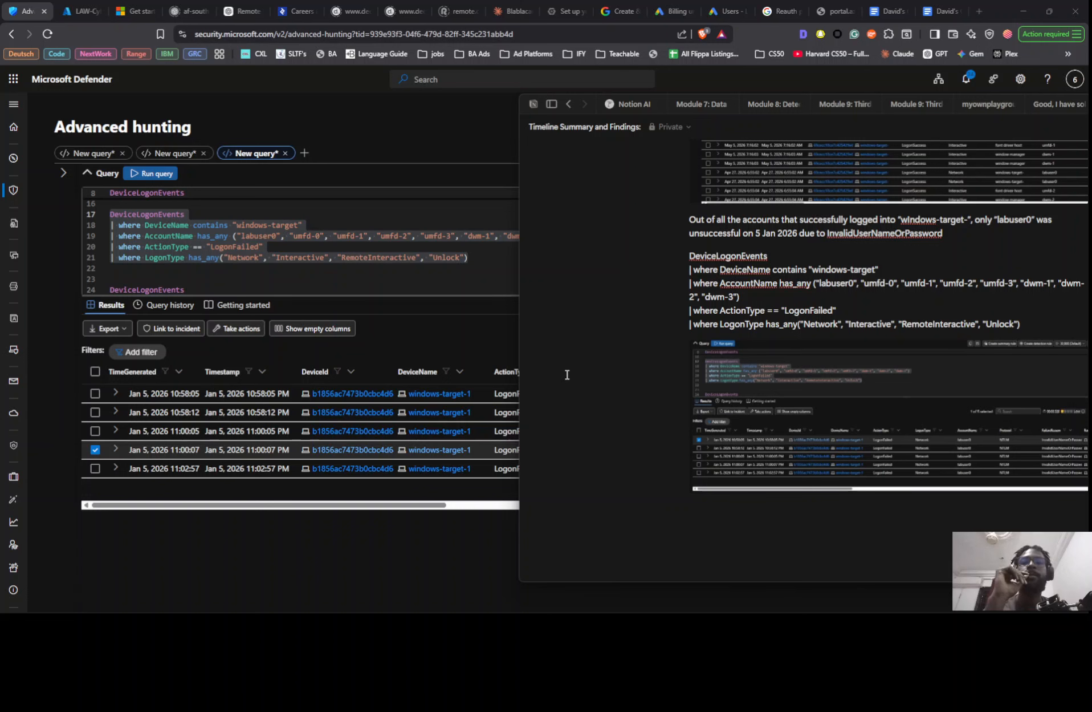
key("alt+Tab")
scroll(871, 366, "down", 5)
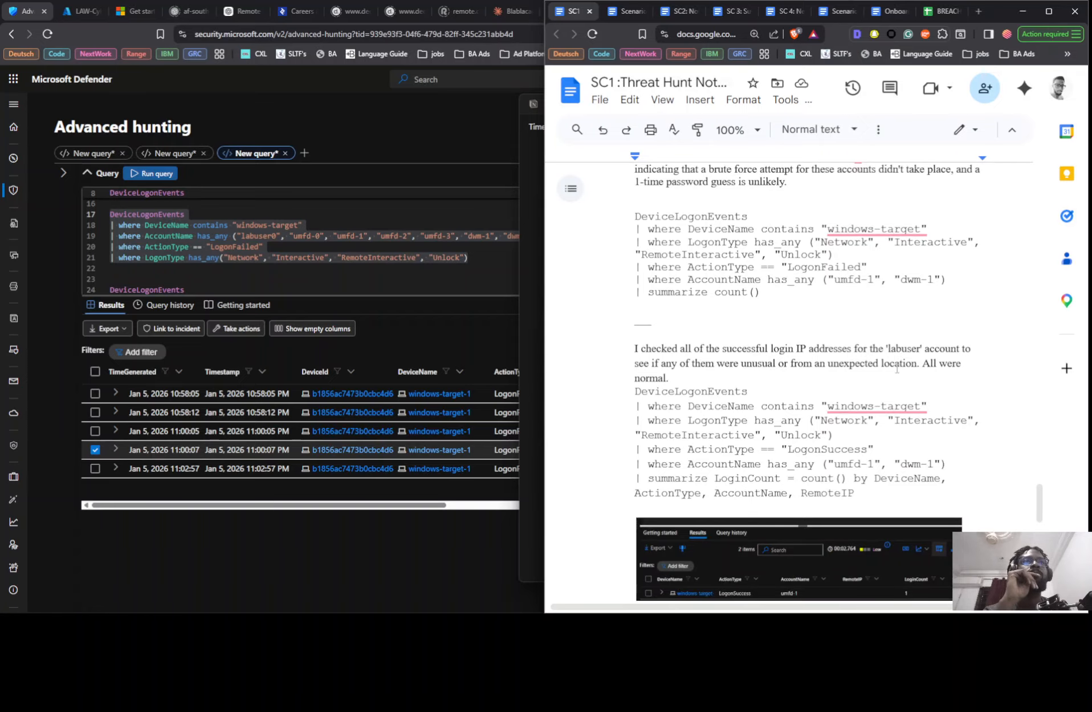
scroll(897, 368, "down", 3)
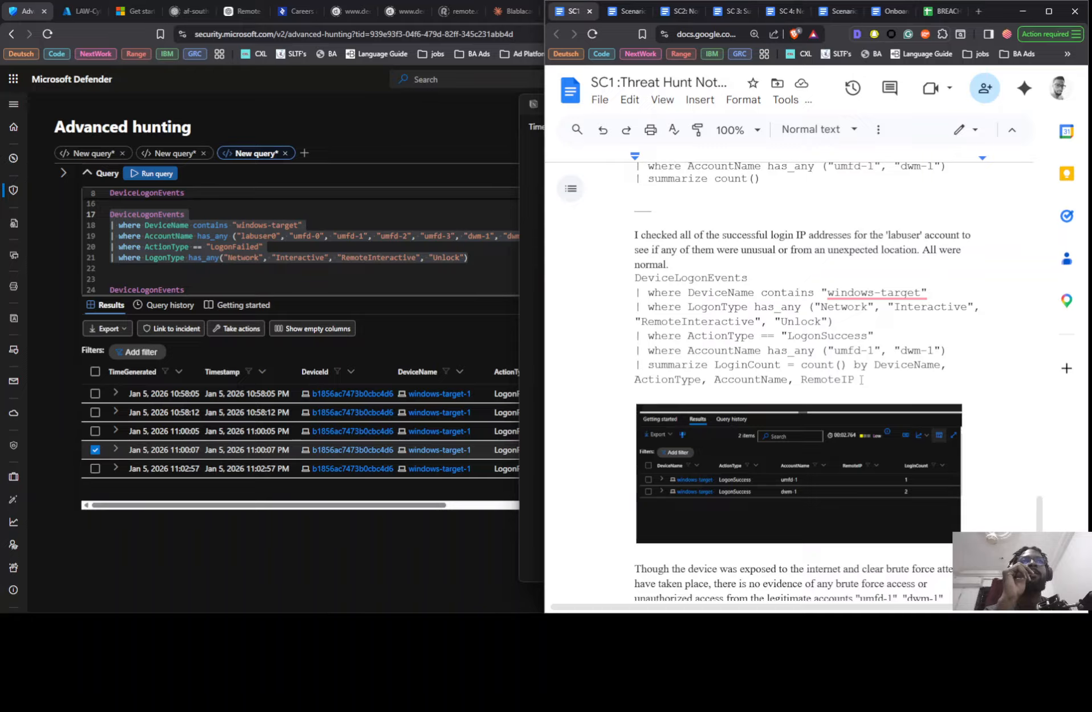
scroll(861, 379, "up", 5)
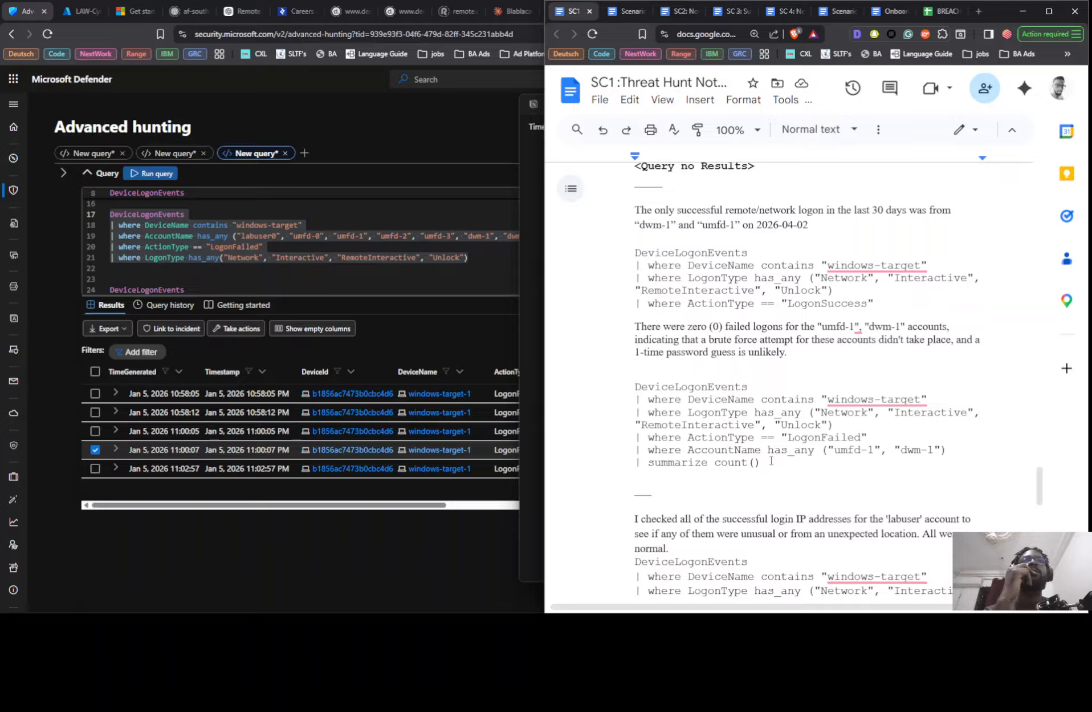
left_click_drag(771, 461, 610, 399)
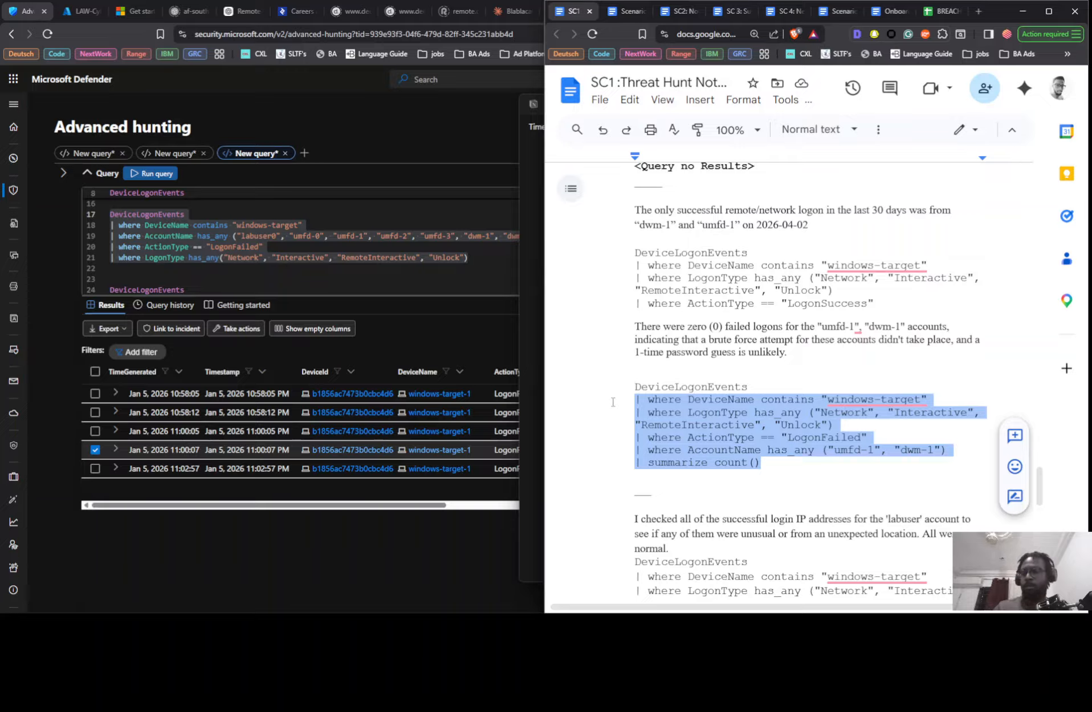
left_click_drag(613, 402, 614, 395)
left_click(496, 265)
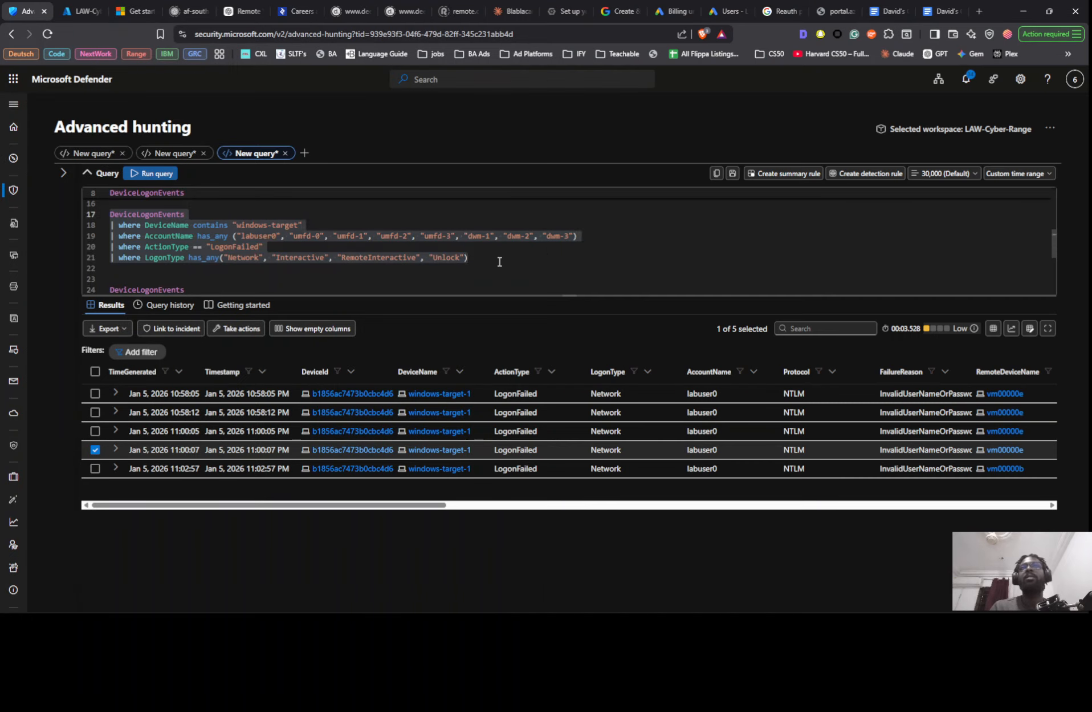
scroll(497, 268, "down", 4)
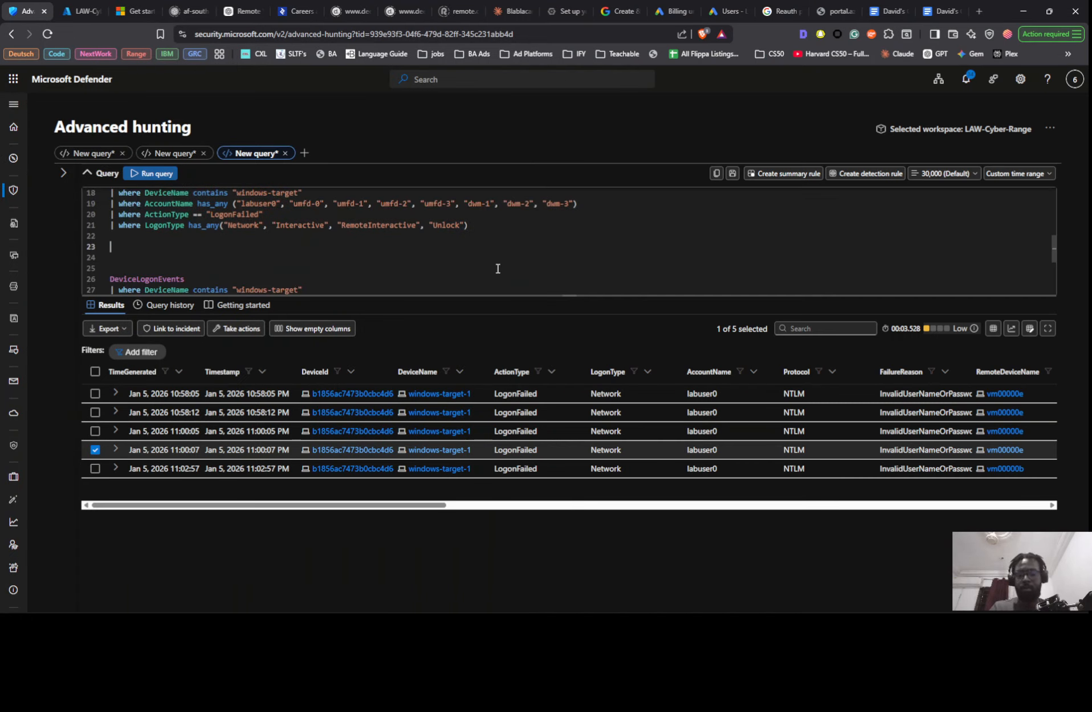
scroll(472, 260, "up", 3)
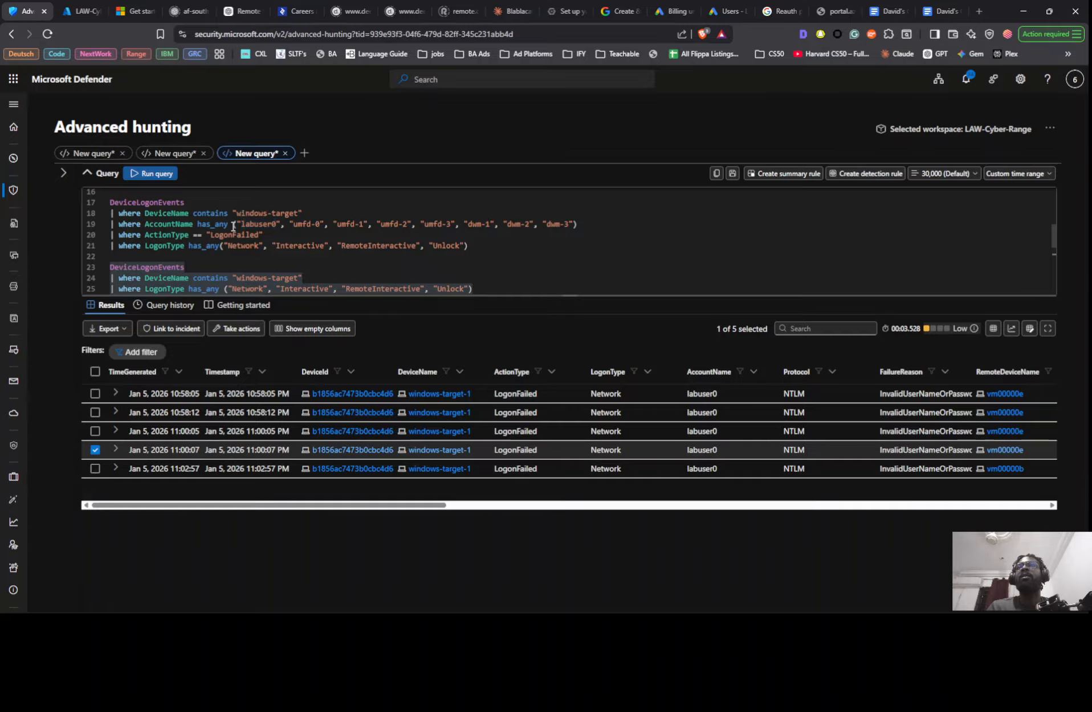
- Replace the pasted query's AccountName list with labuser0, umfd-0 to umfd-3 and dwm-1 to dwm-3 from the query above, and run it
left_click_drag(234, 224, 591, 228)
key("ctrl+c")
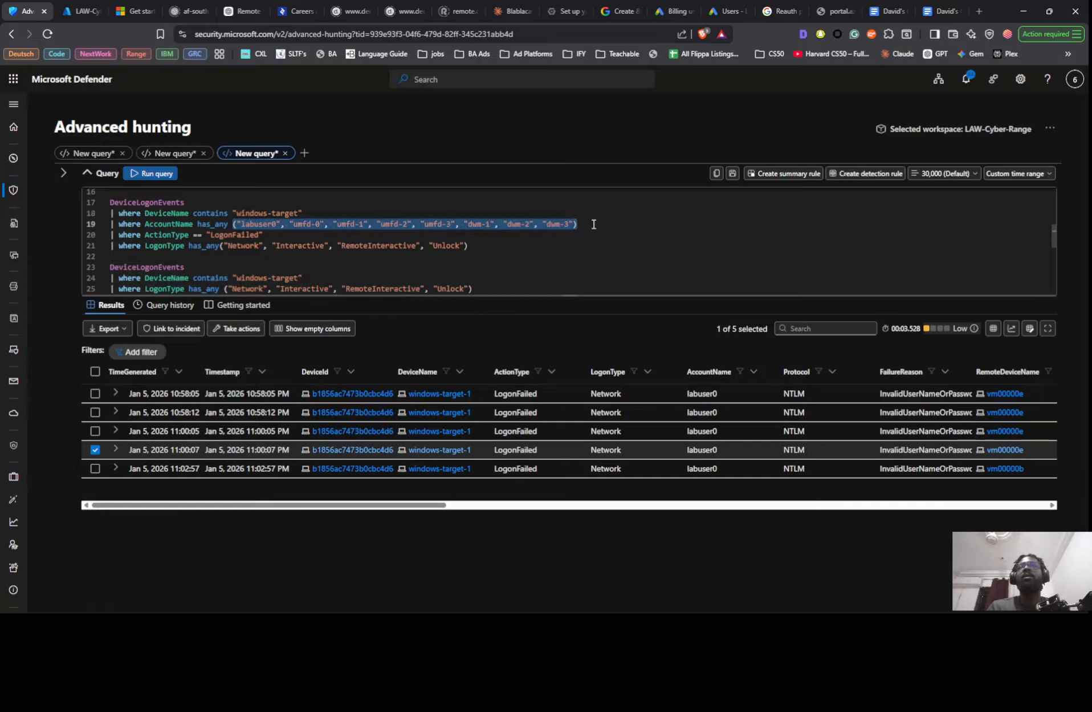
scroll(505, 233, "down", 3)
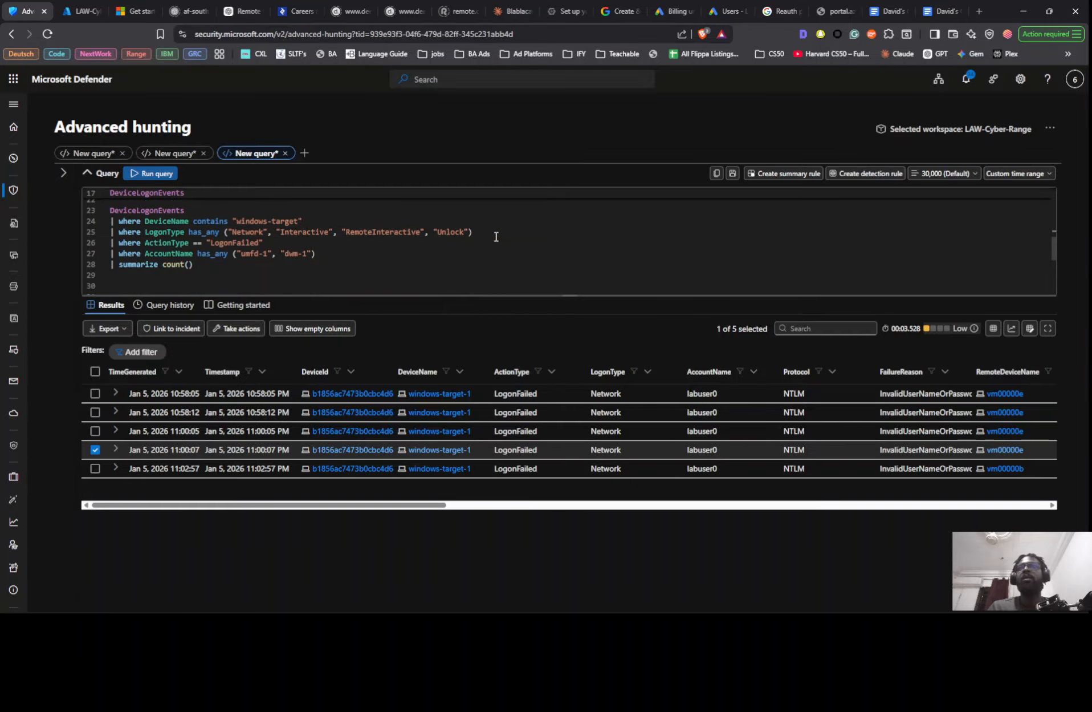
left_click_drag(234, 253, 316, 255)
key("ctrl+v")
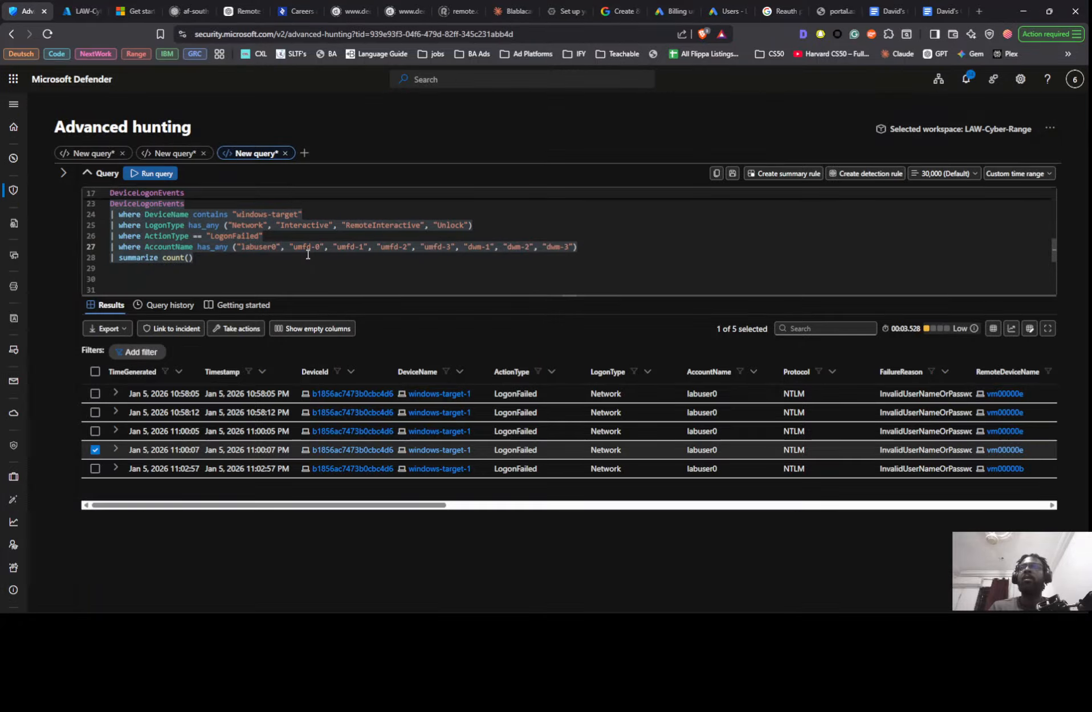
scroll(311, 262, "up", 1)
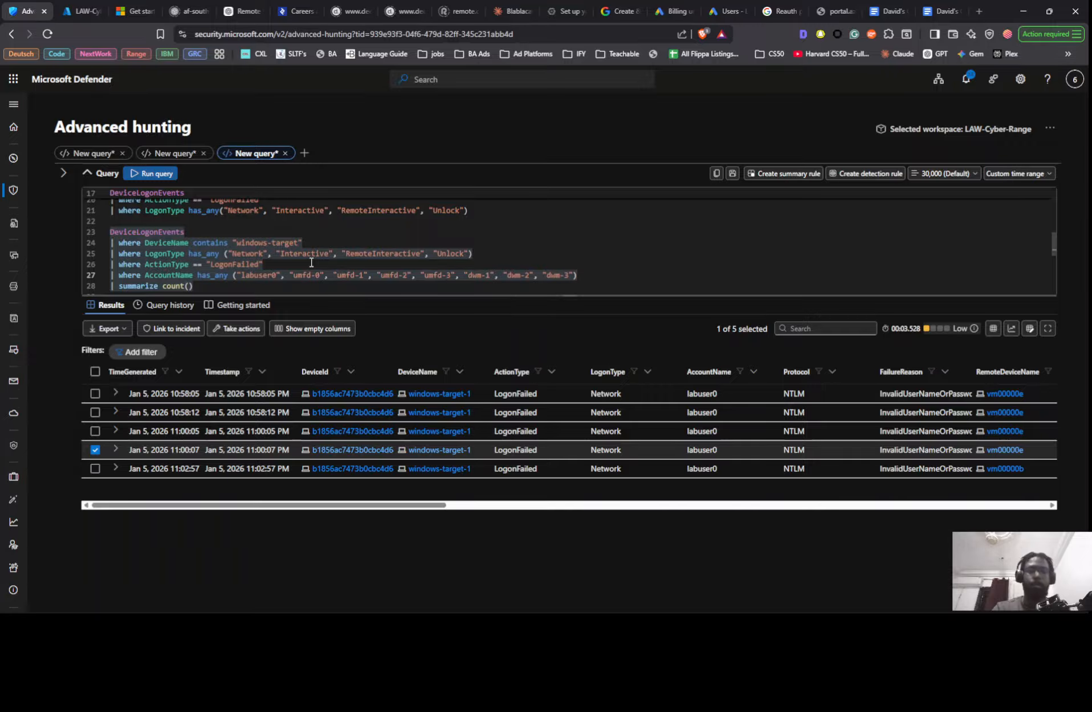
key("shift+Return")
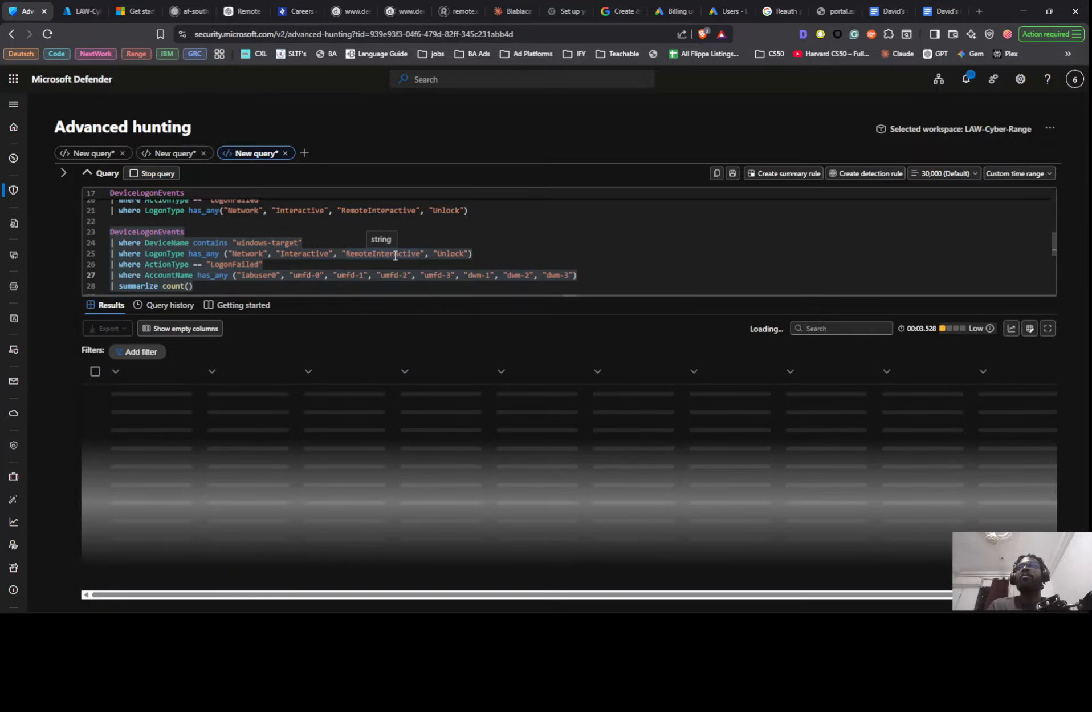
scroll(389, 251, "down", 1)
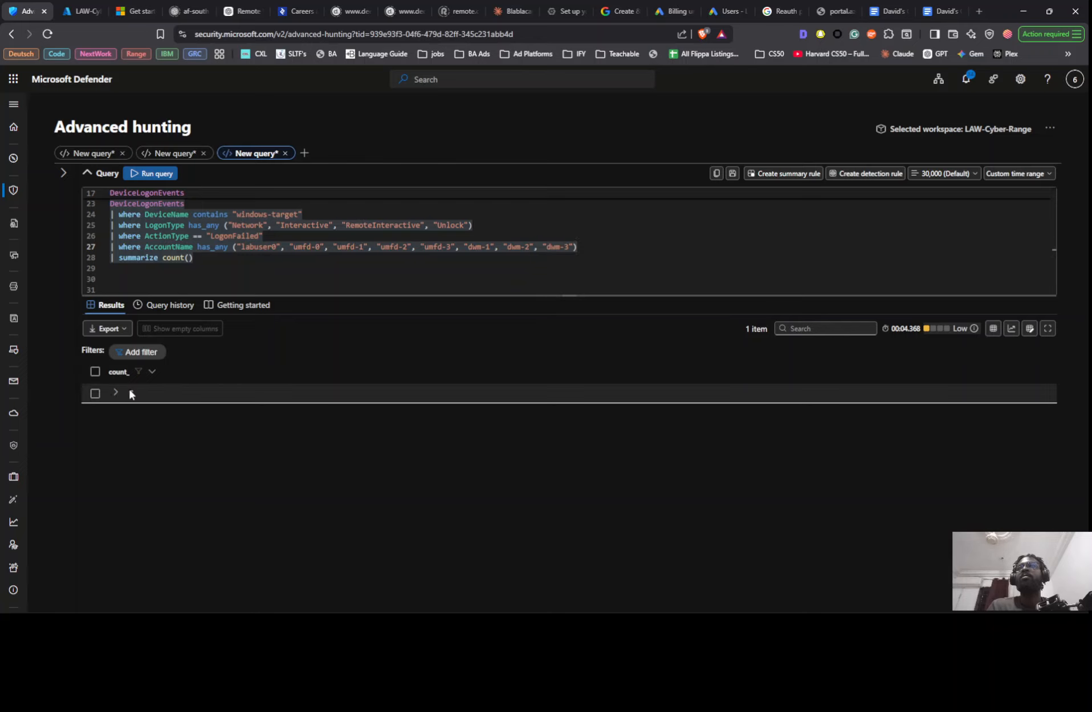
- Remove the "summarize count()" line, rerun the query and review the individual failed logons against the notes
left_click_drag(200, 259, 105, 258)
key("BackSpace")
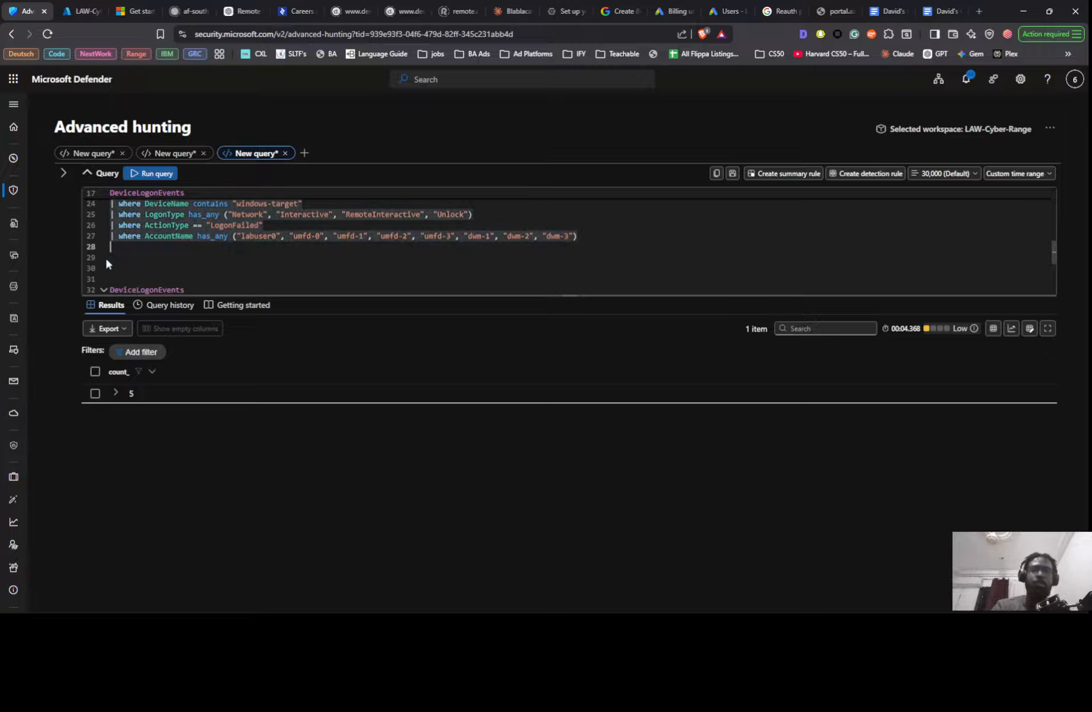
key("shift+Return")
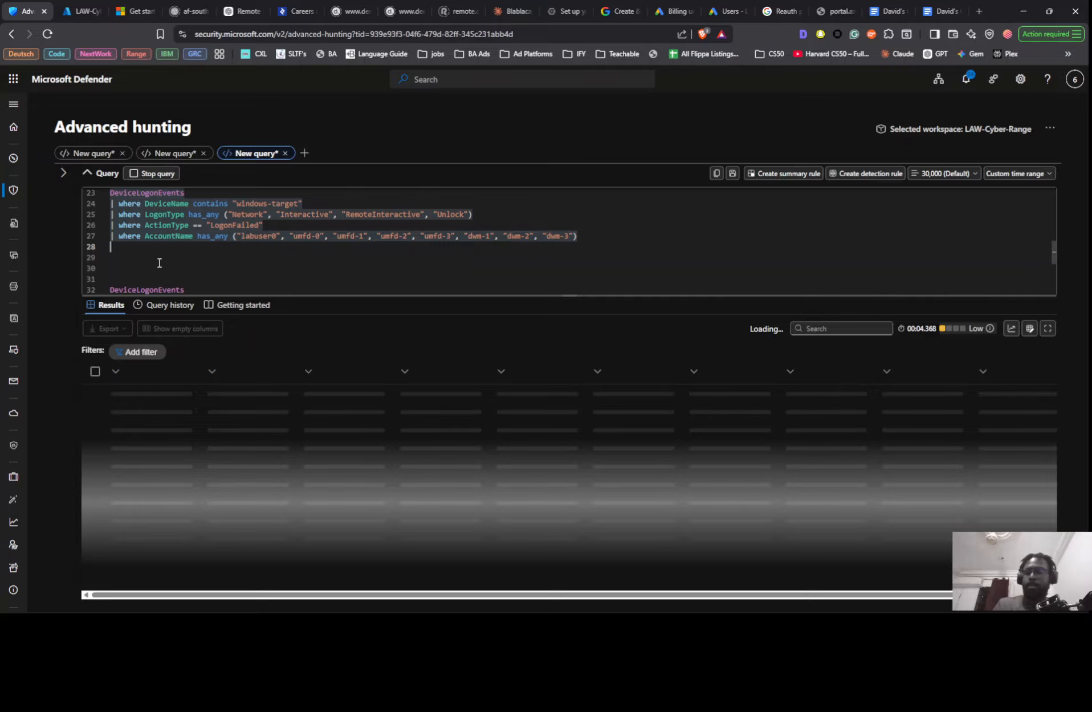
key("alt+Tab")
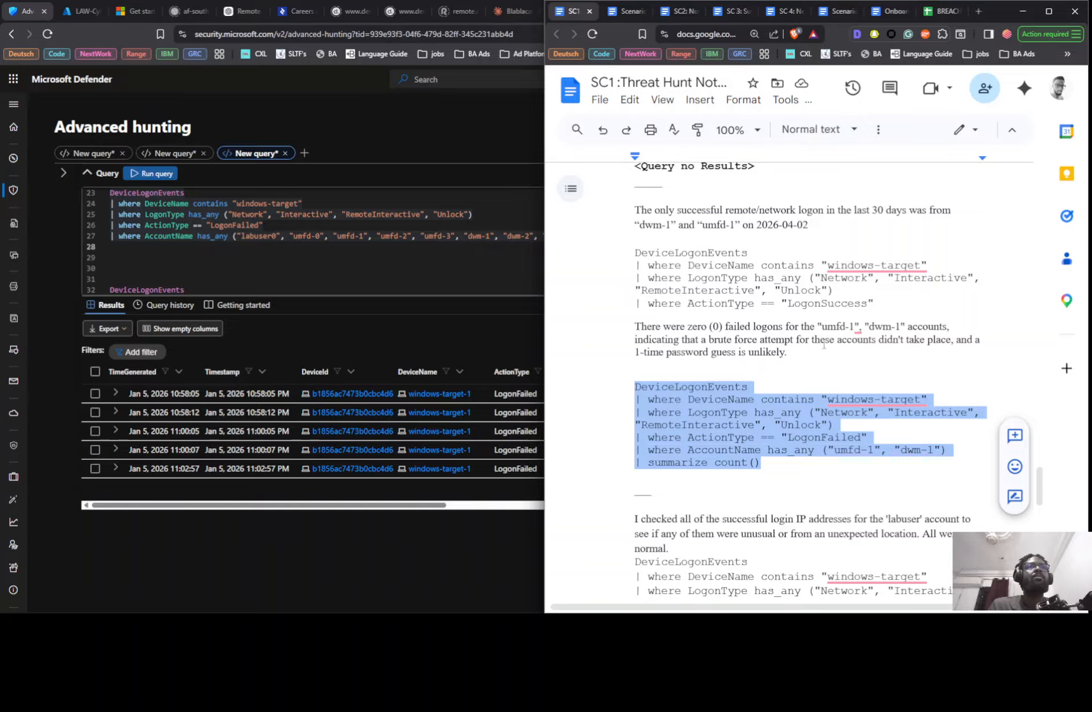
left_click(444, 537)
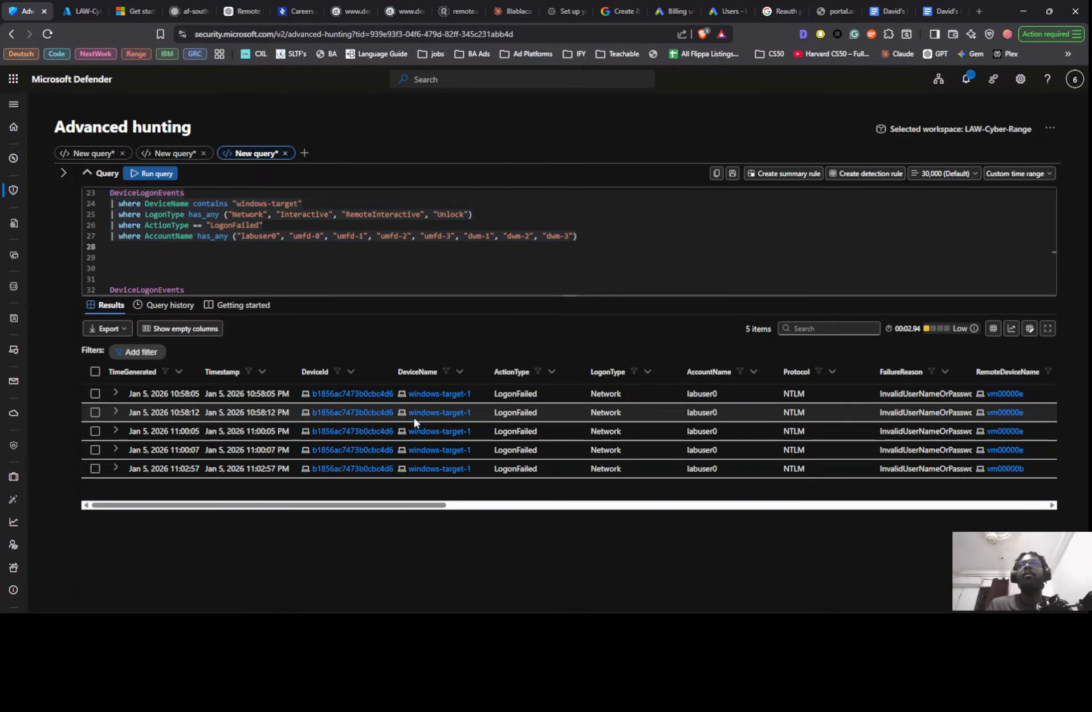
scroll(359, 284, "up", 3)
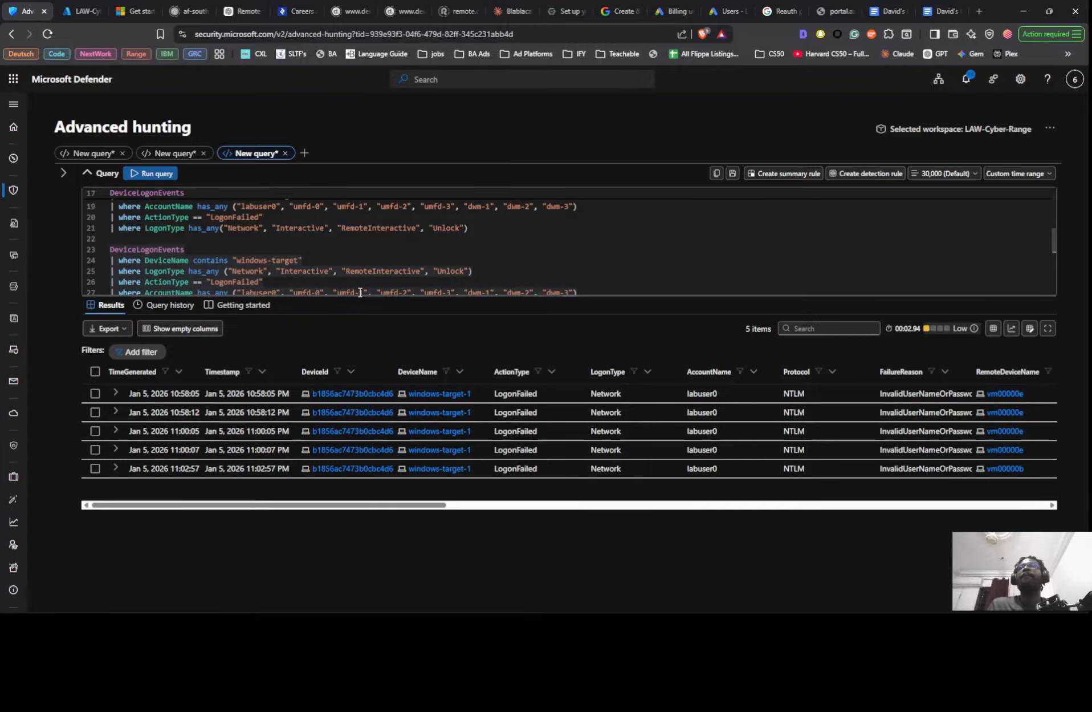
scroll(360, 278, "up", 1)
scroll(362, 272, "down", 2)
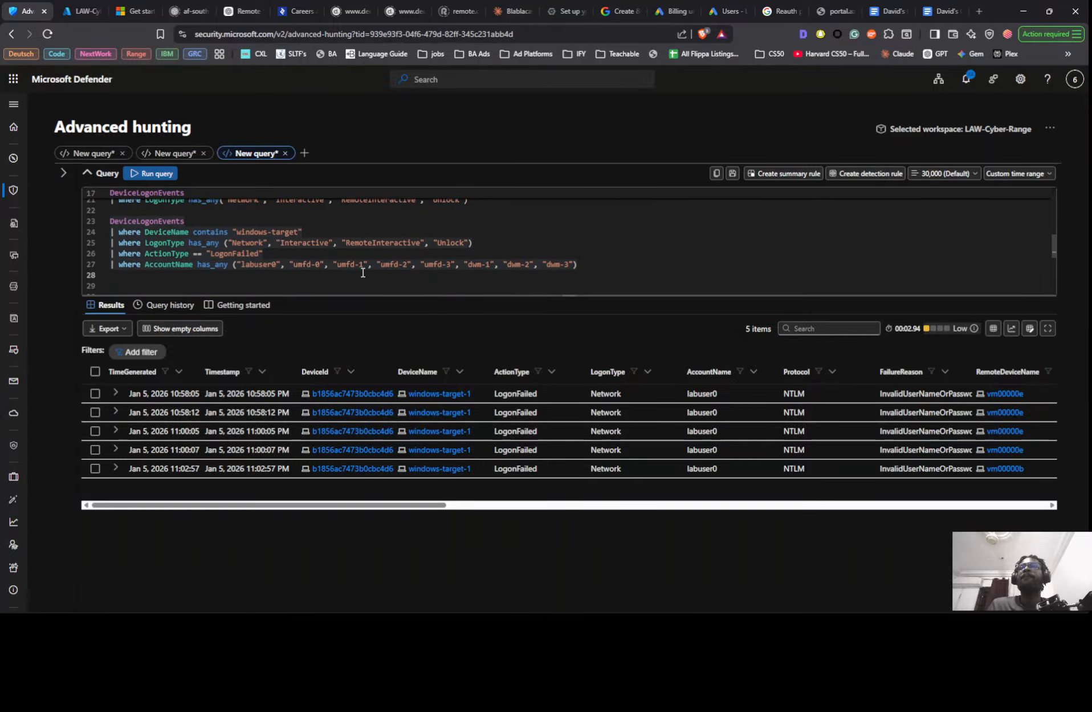
- Copy the LogonSuccess query that summarizes LoginCount by DeviceName, ActionType, AccountName and RemoteIP from the Google Docs notes
key("alt+Tab")
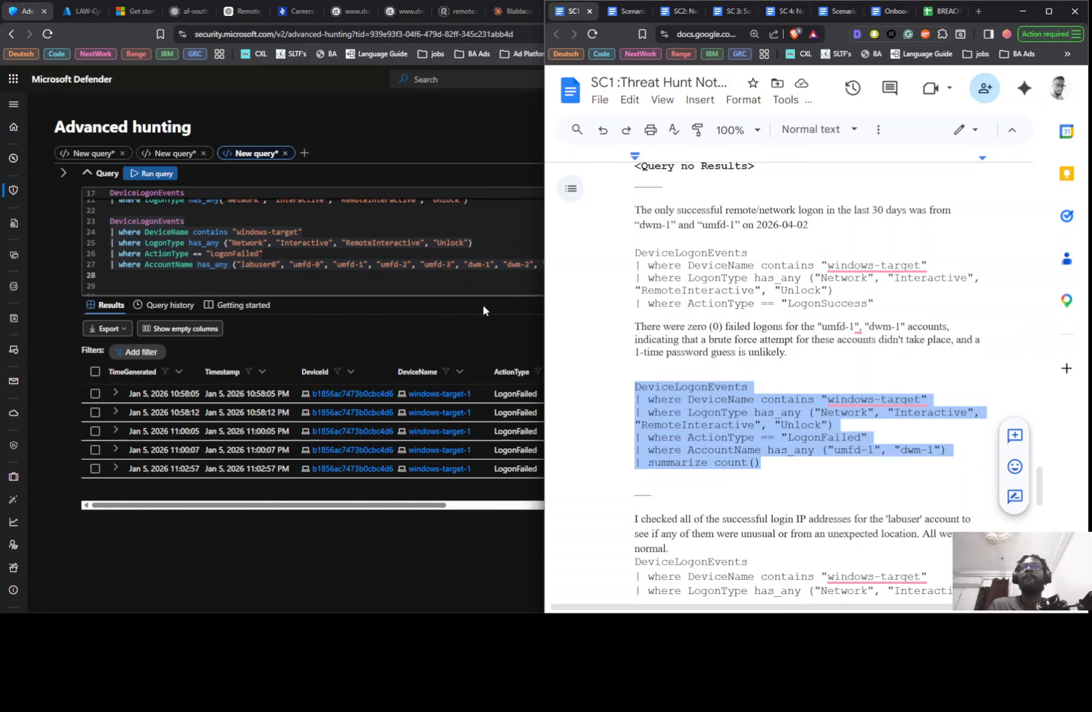
scroll(605, 364, "down", 3)
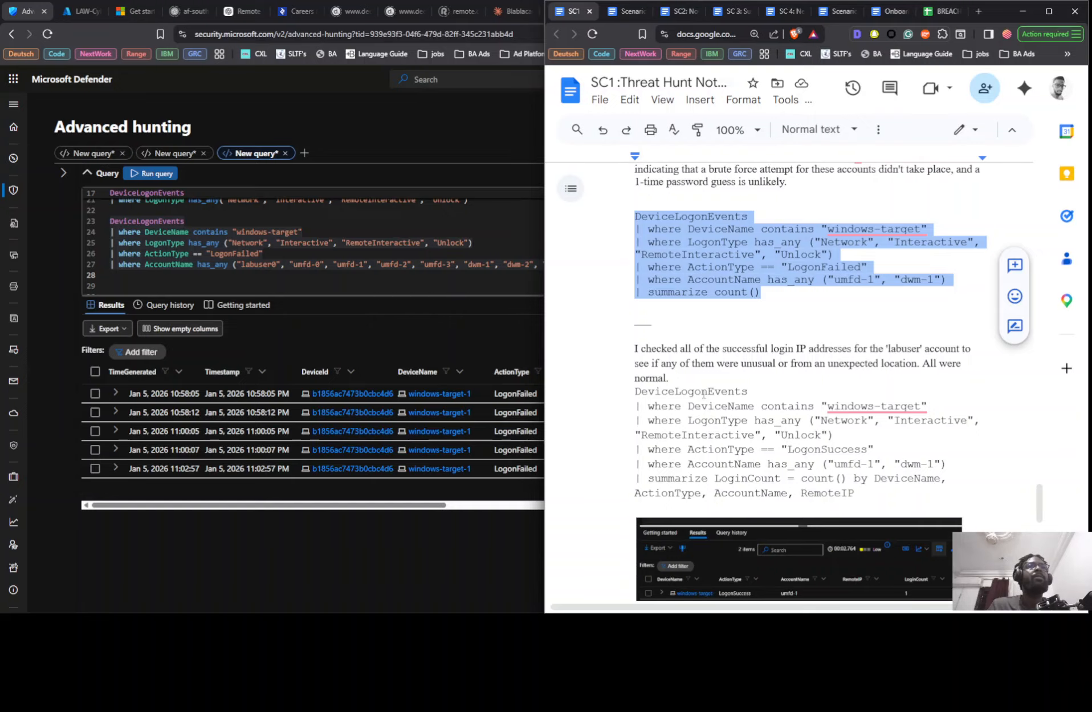
left_click_drag(630, 392, 875, 489)
key("ctrl+c")
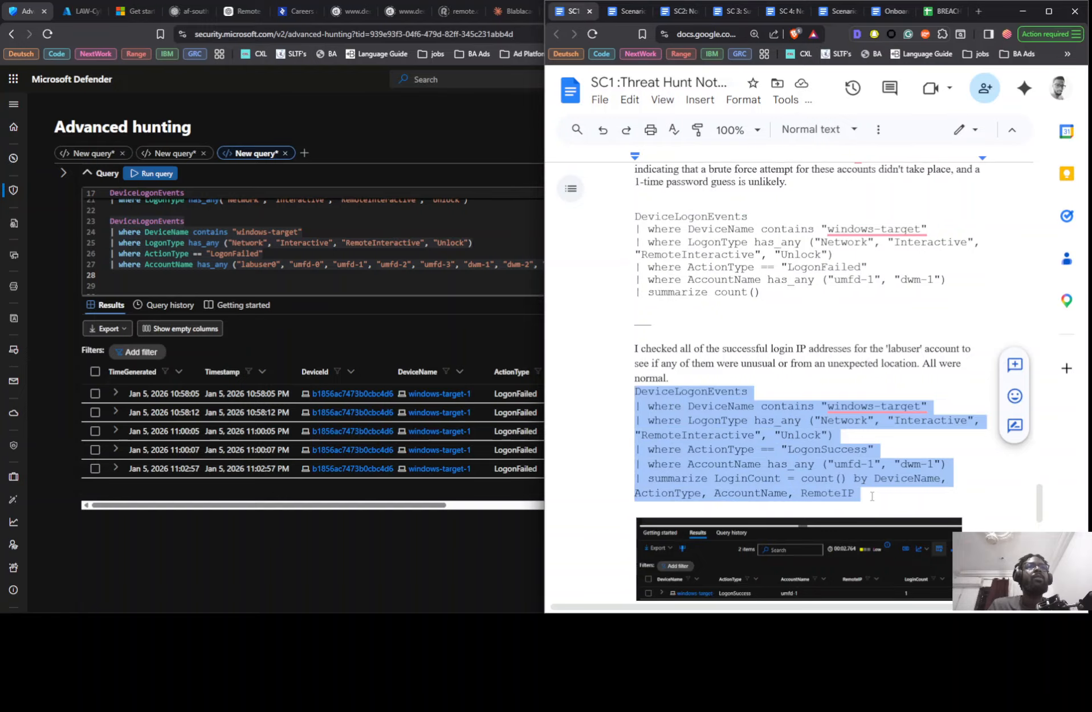
left_click(190, 228)
key("ctrl+v")
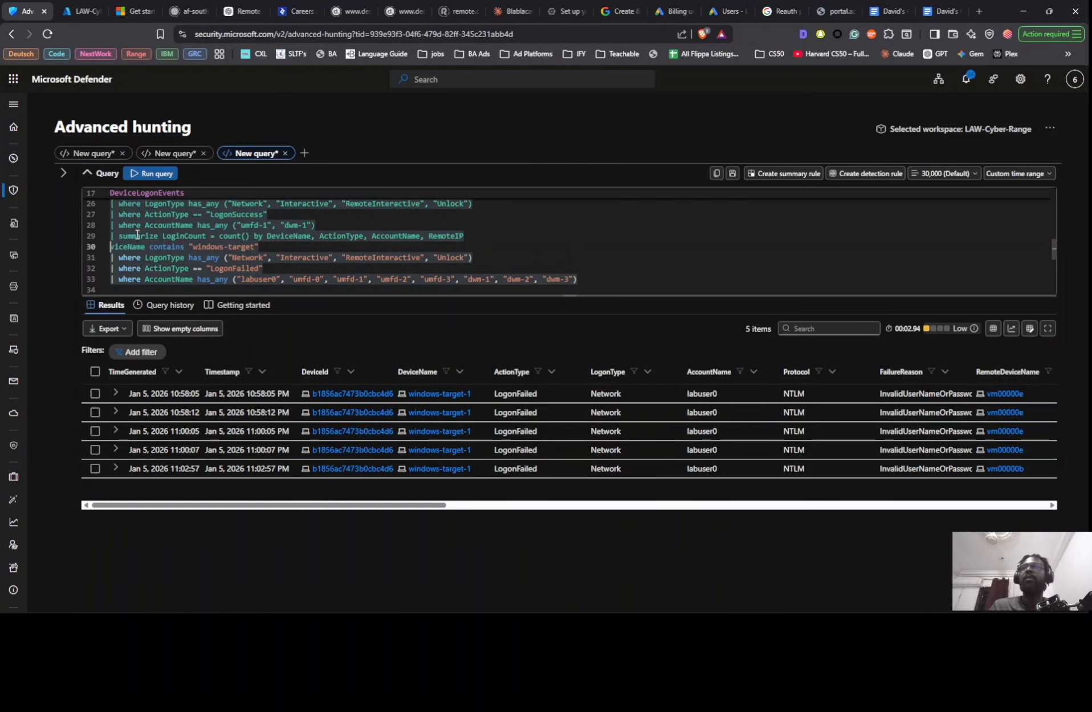
scroll(182, 252, "up", 2)
key("ctrl+z")
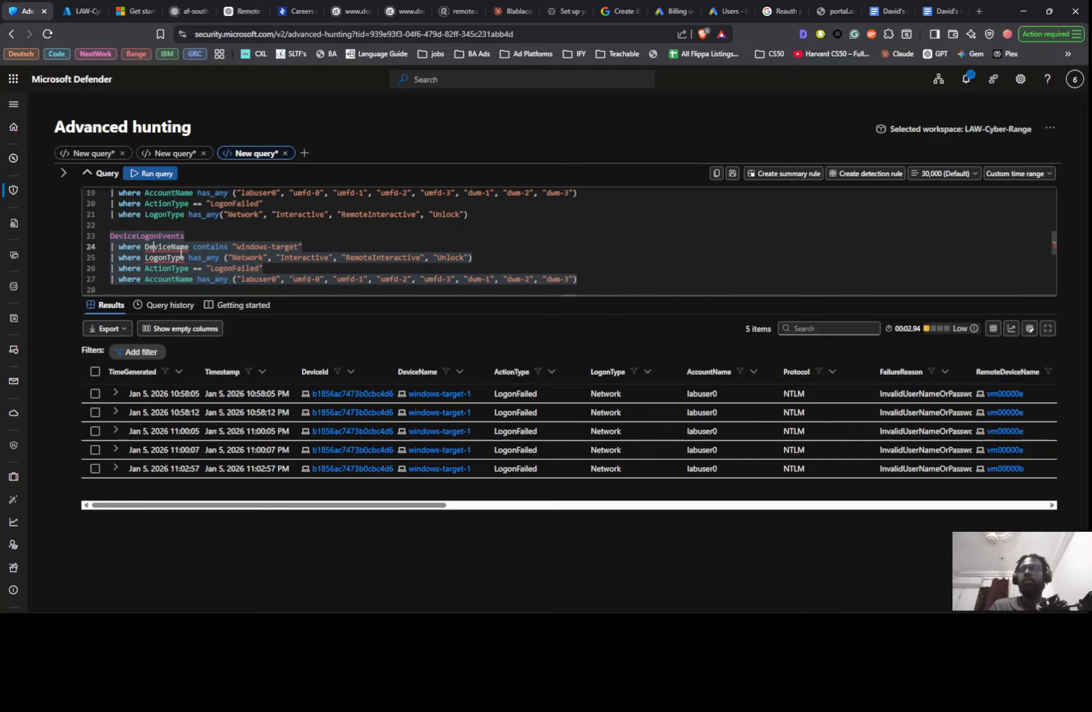
- Replace the second LogonFailed query in Defender with the copied LogonSuccess LoginCount query and run it
mouse_move(114, 235)
left_mouse_down()
mouse_move(593, 273)
mouse_move(61, 244)
mouse_move(93, 234)
left_mouse_up()
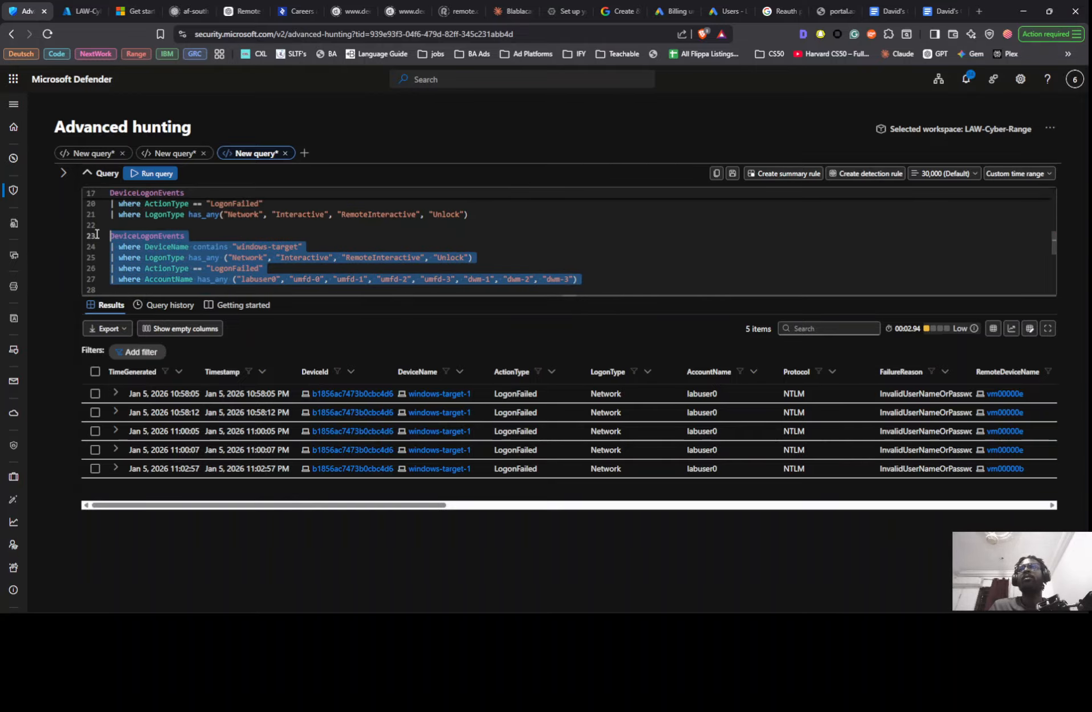
key("ctrl+v")
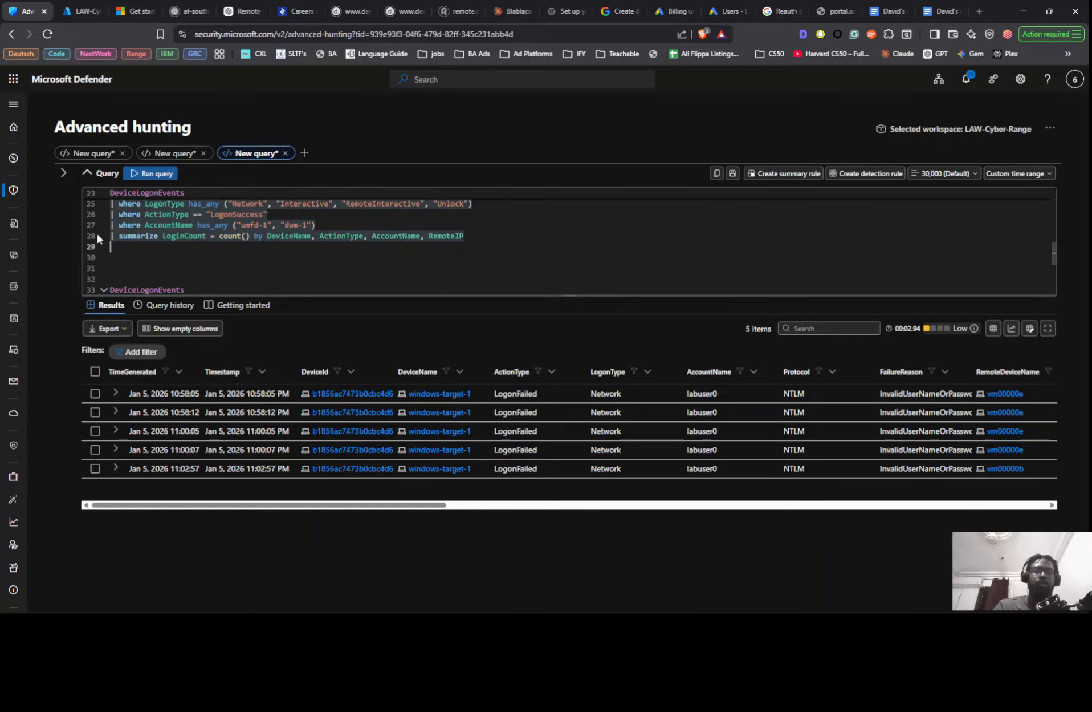
key("shift+Return")
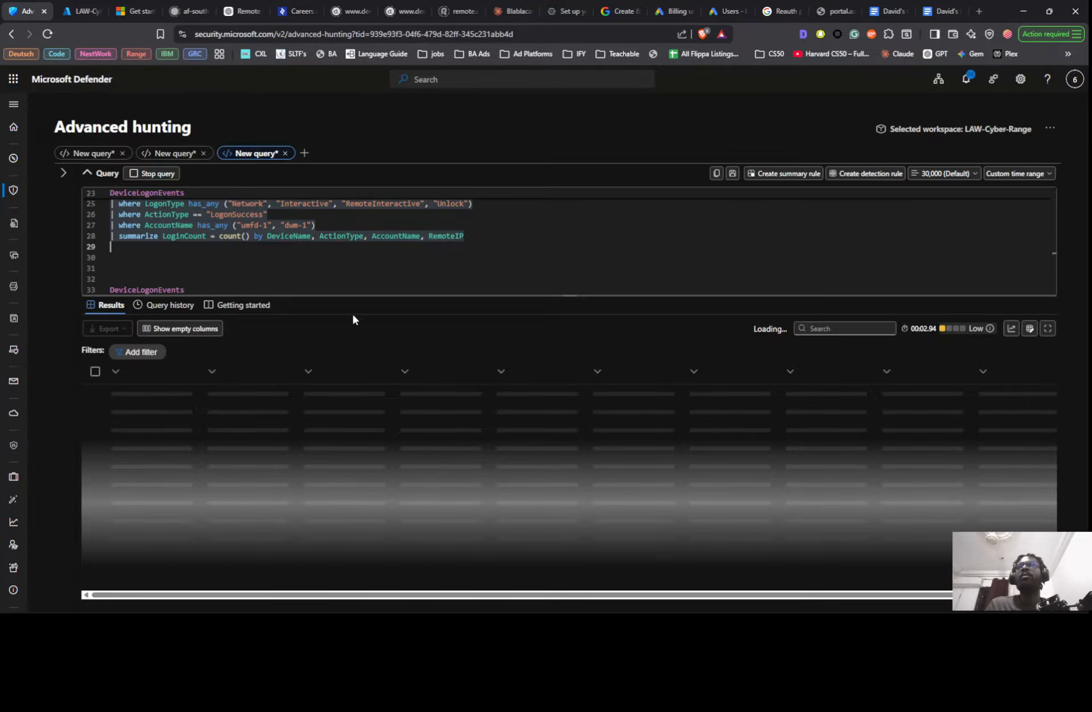
scroll(344, 268, "up", 1)
scroll(337, 255, "up", 1)
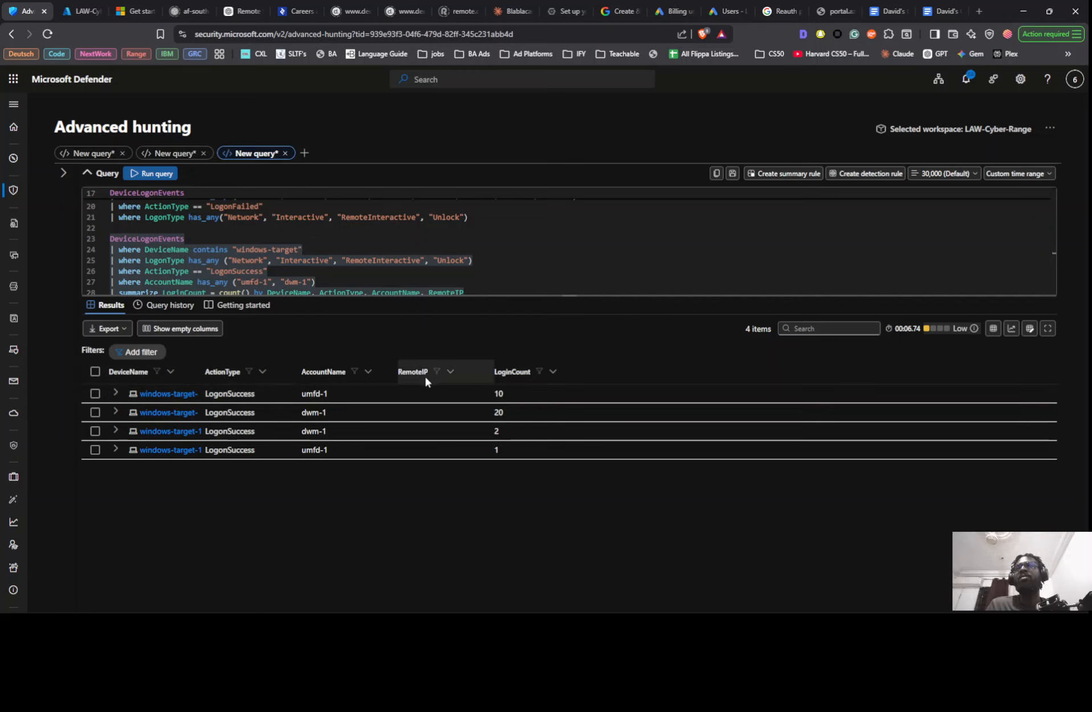
- Replace the LogonSuccess query's AccountName list with labuser0, umfd-0 to umfd-3 and dwm-1 to dwm-3, and run it
scroll(411, 268, "up", 1)
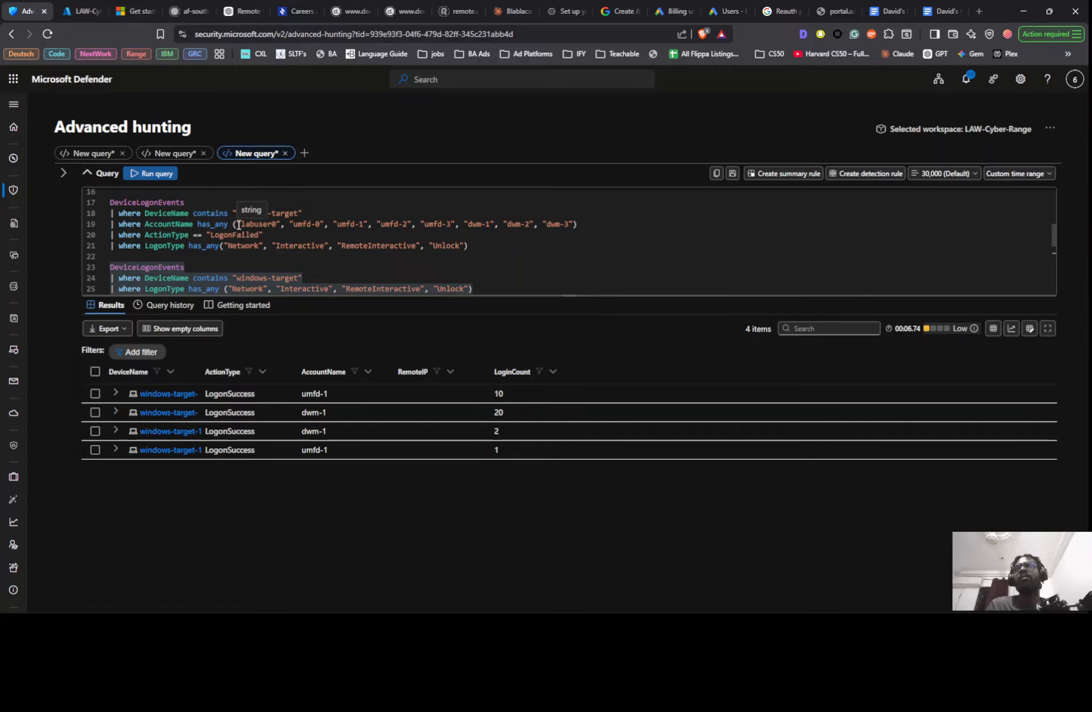
left_click_drag(235, 224, 578, 224)
key("ctrl+c")
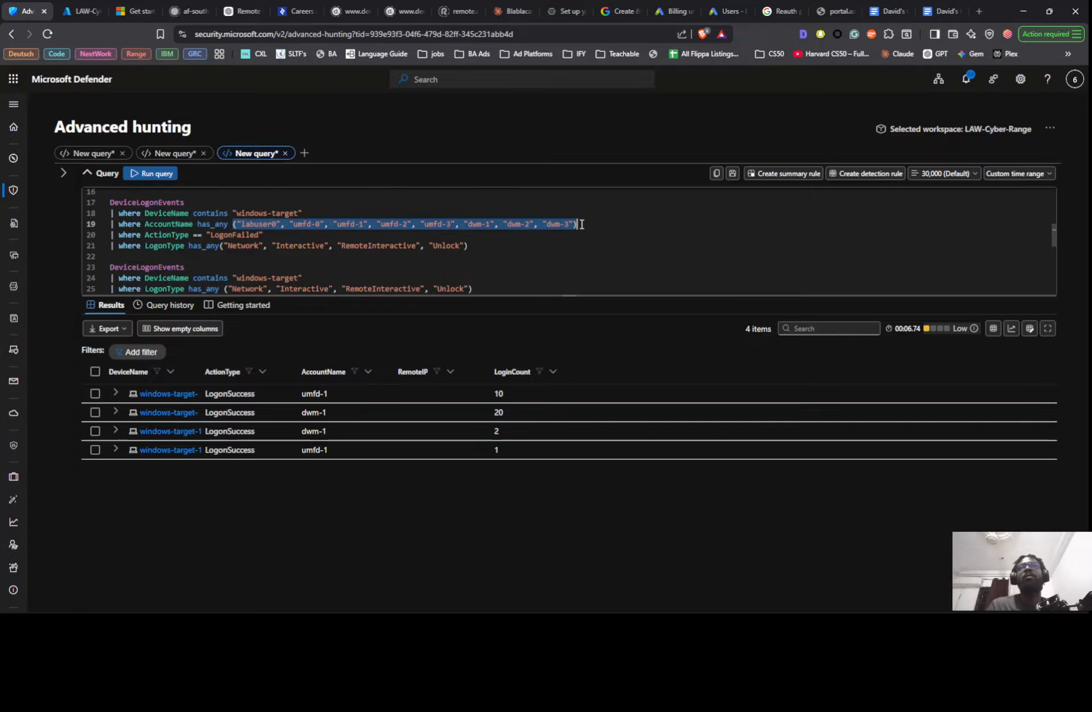
scroll(379, 257, "down", 3)
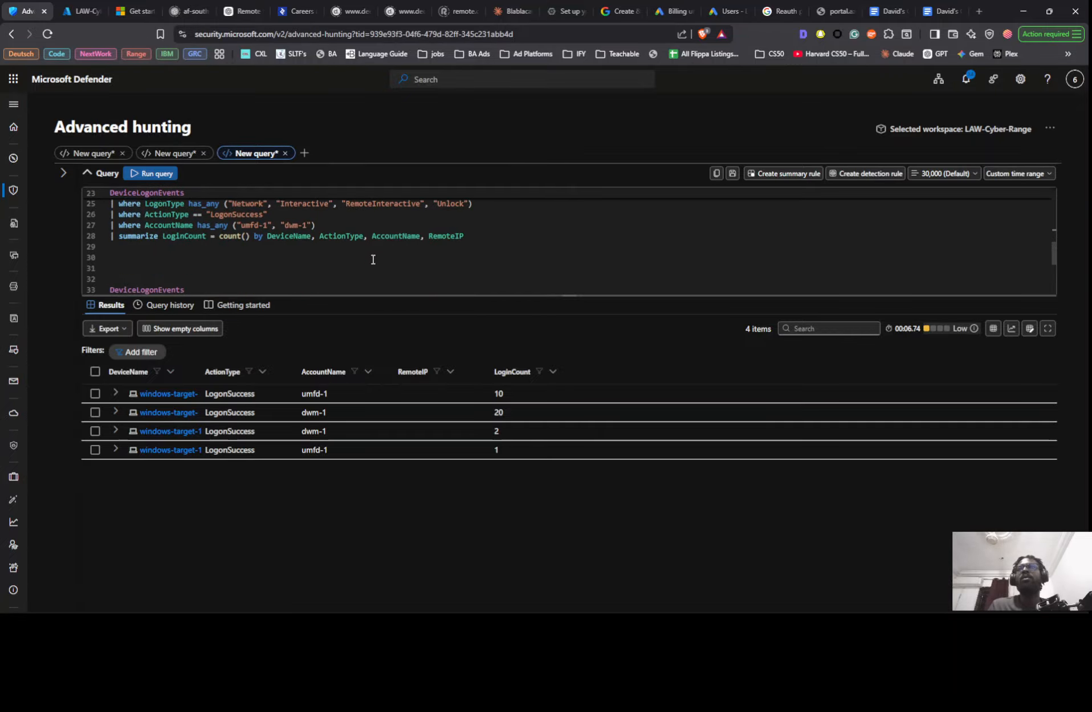
scroll(329, 248, "up", 1)
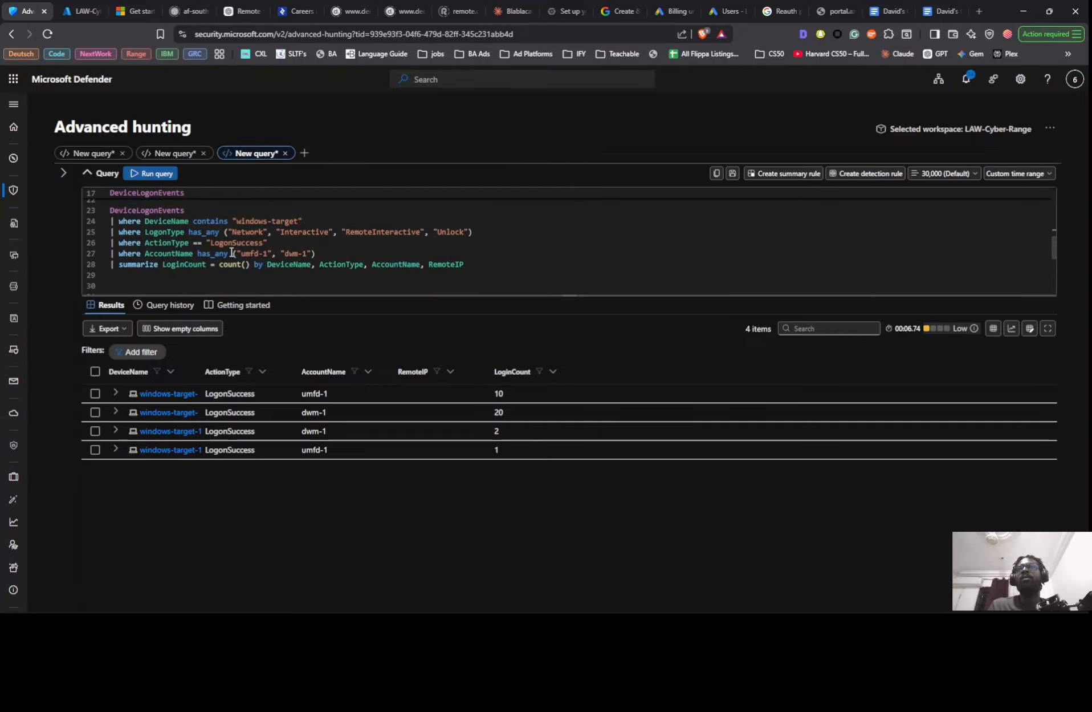
left_click_drag(233, 253, 332, 253)
key("ctrl+v")
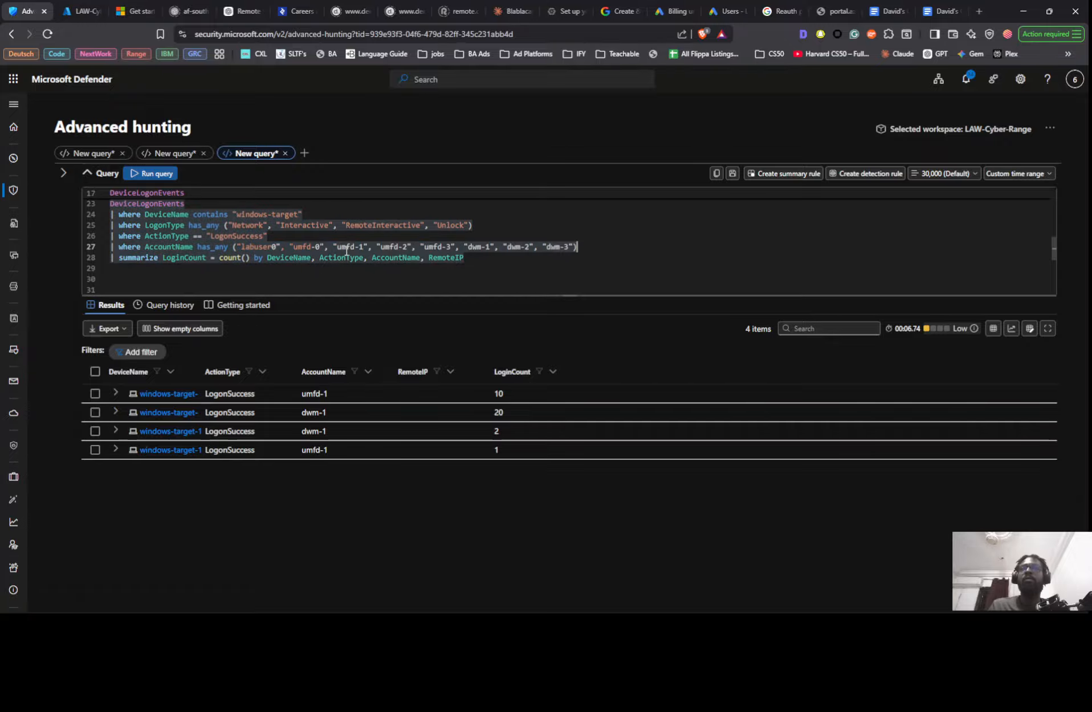
key("shift+Return")
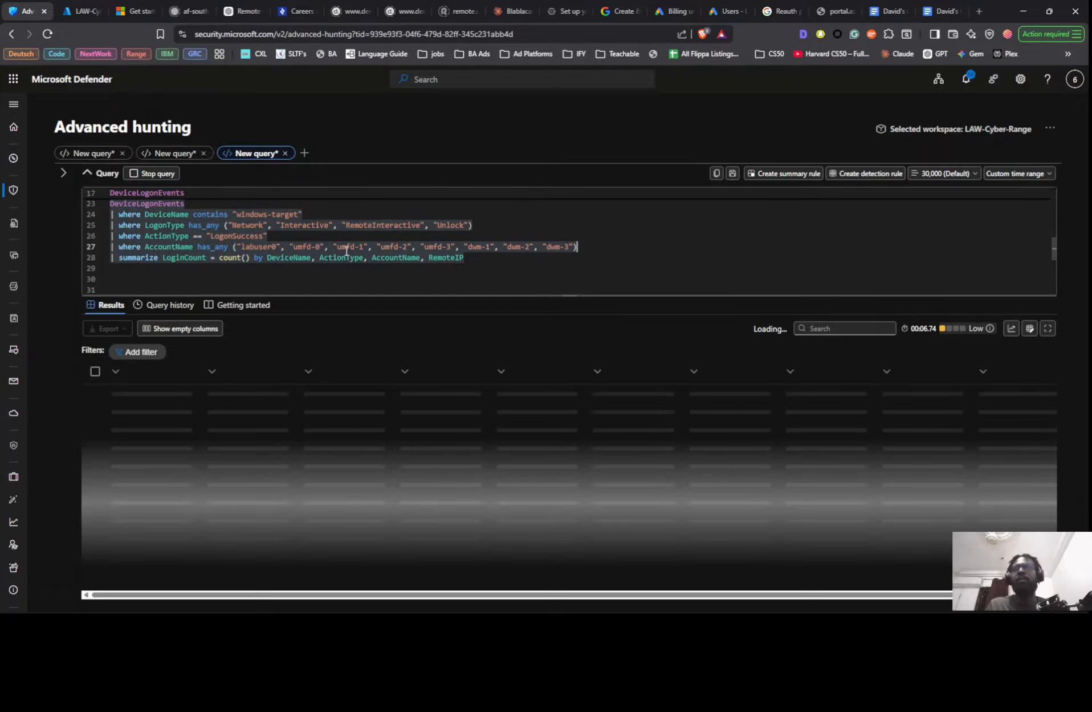
- Compare the LogonSuccess login counts with the successful-login findings and result image in the Google Docs threat hunt notes
scroll(336, 244, "up", 1)
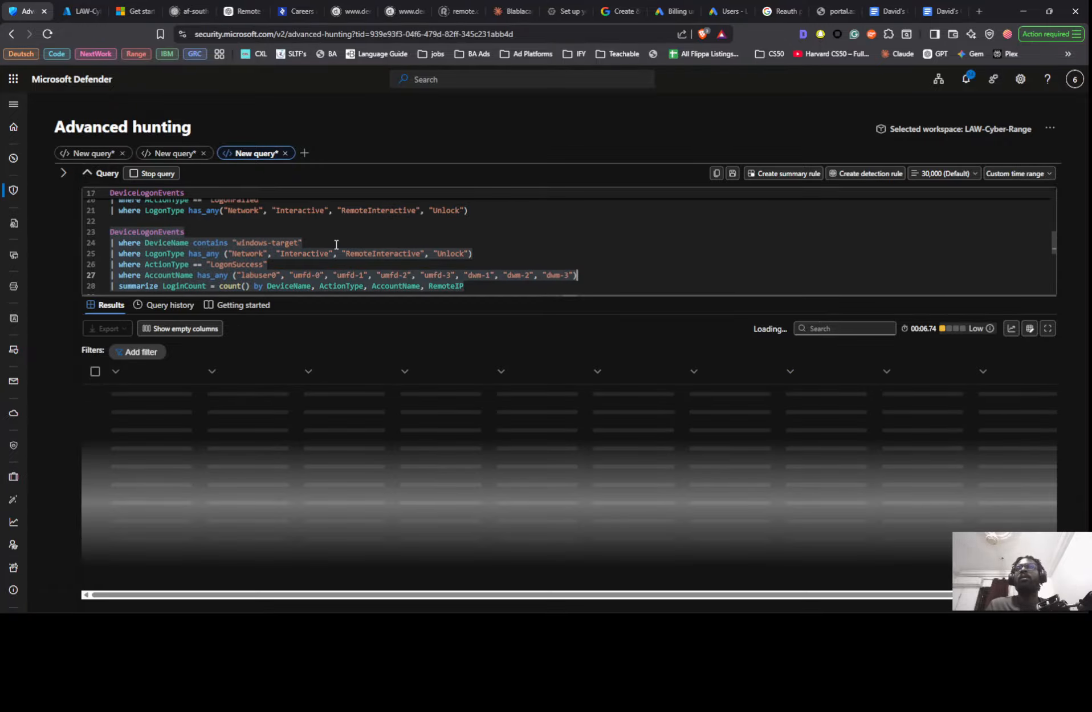
scroll(336, 244, "down", 1)
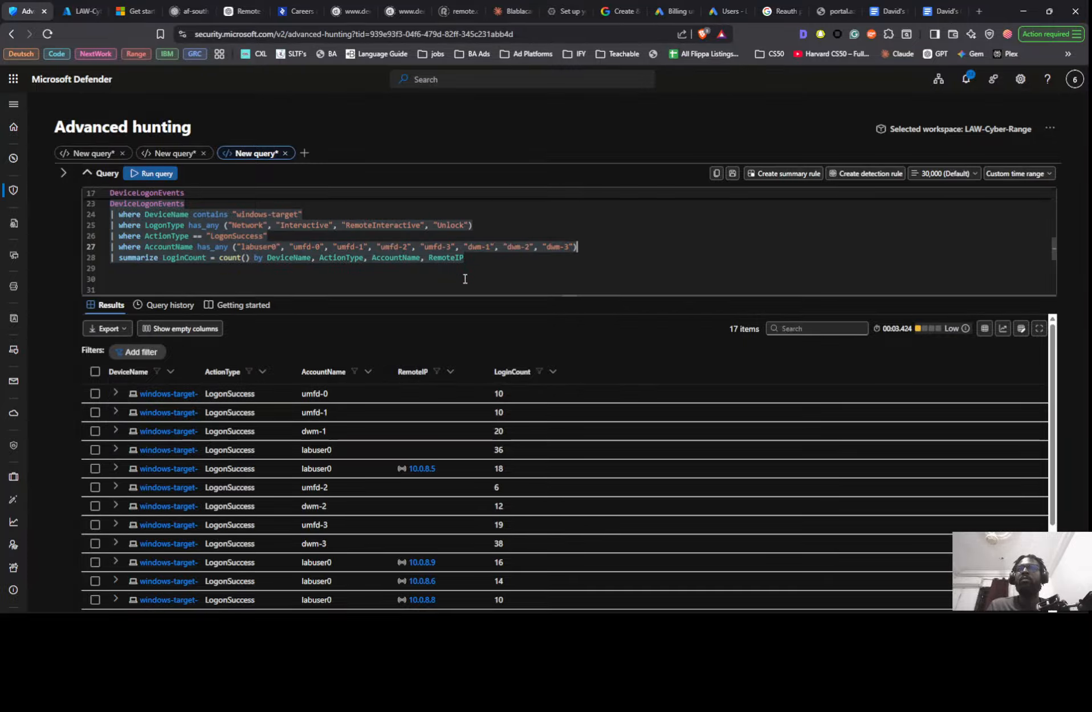
scroll(500, 378, "down", 3)
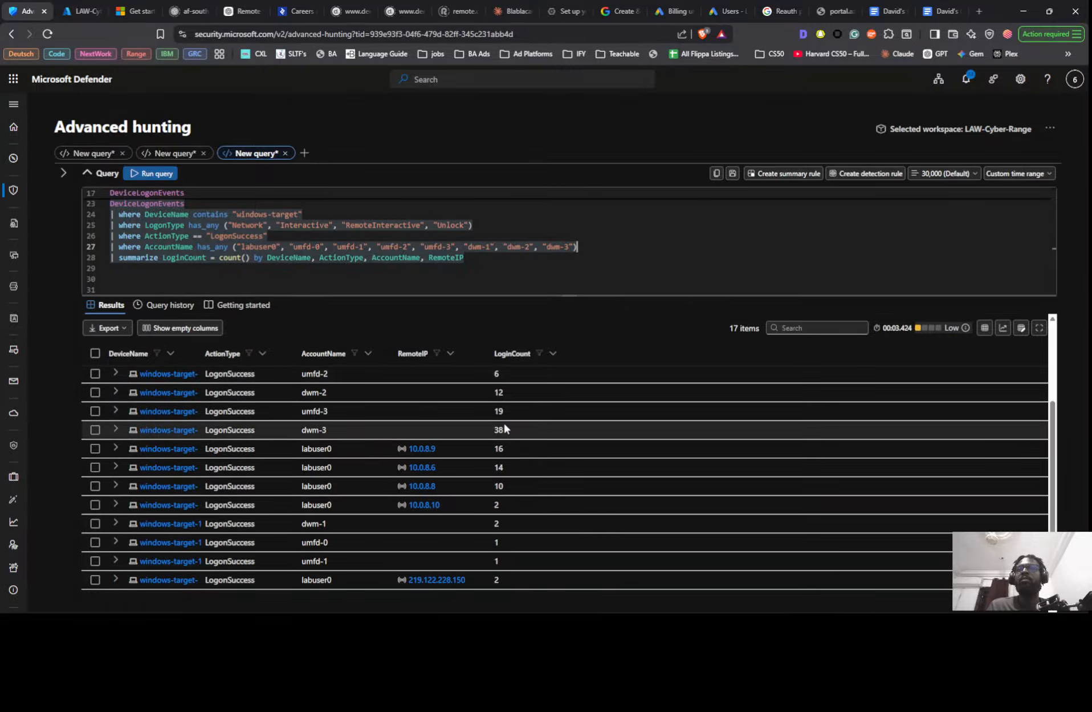
key("alt+Tab")
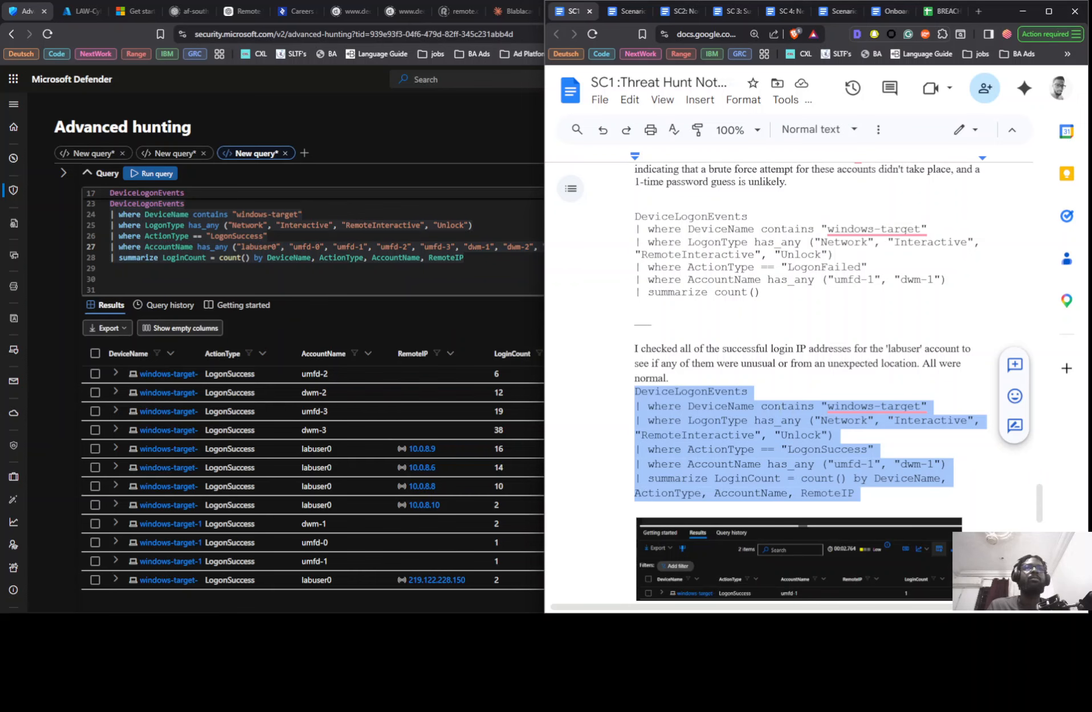
scroll(779, 406, "down", 3)
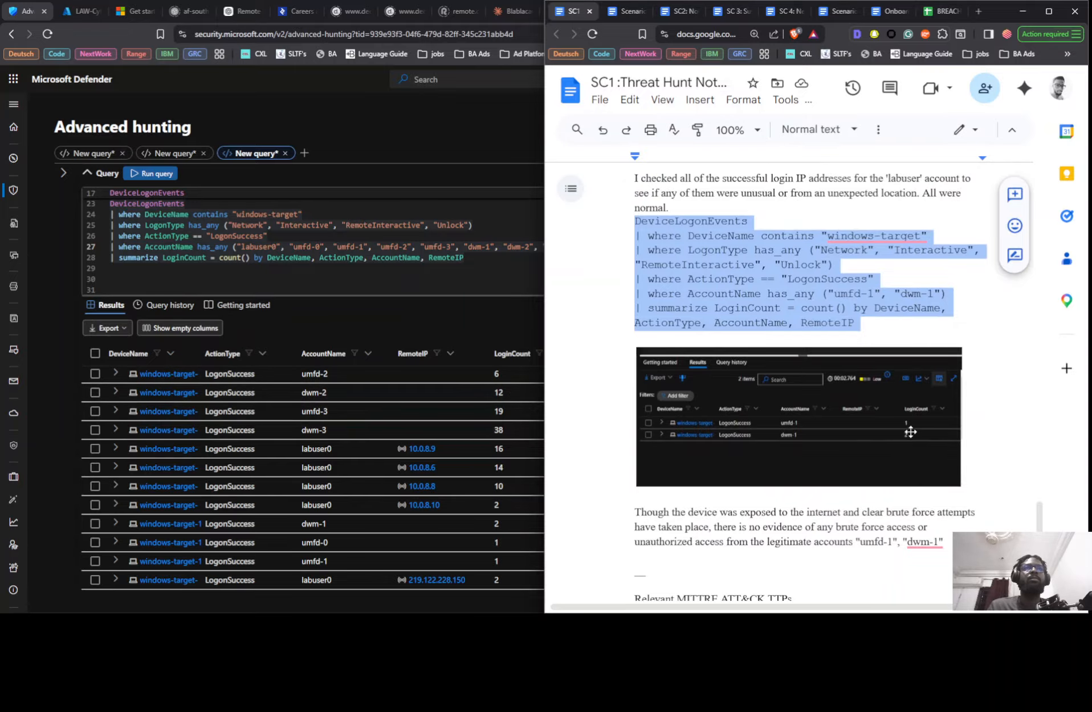
scroll(709, 224, "up", 1)
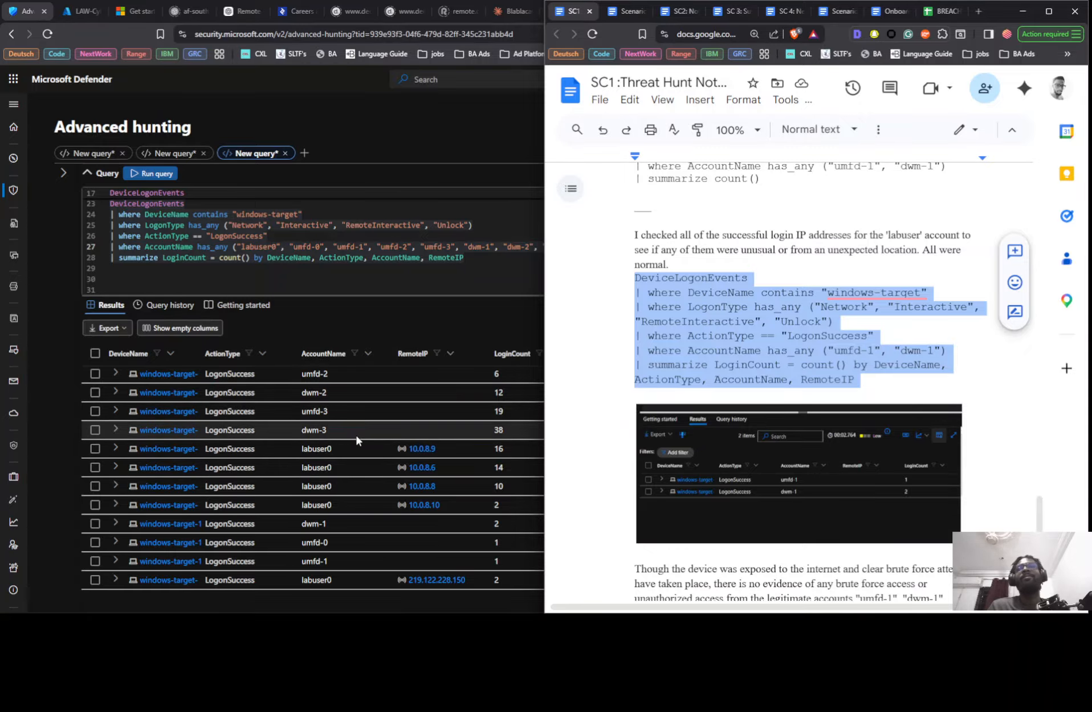
- Return to Defender and examine the remote IPs and login counts per account across the LogonSuccess results
left_click(443, 307)
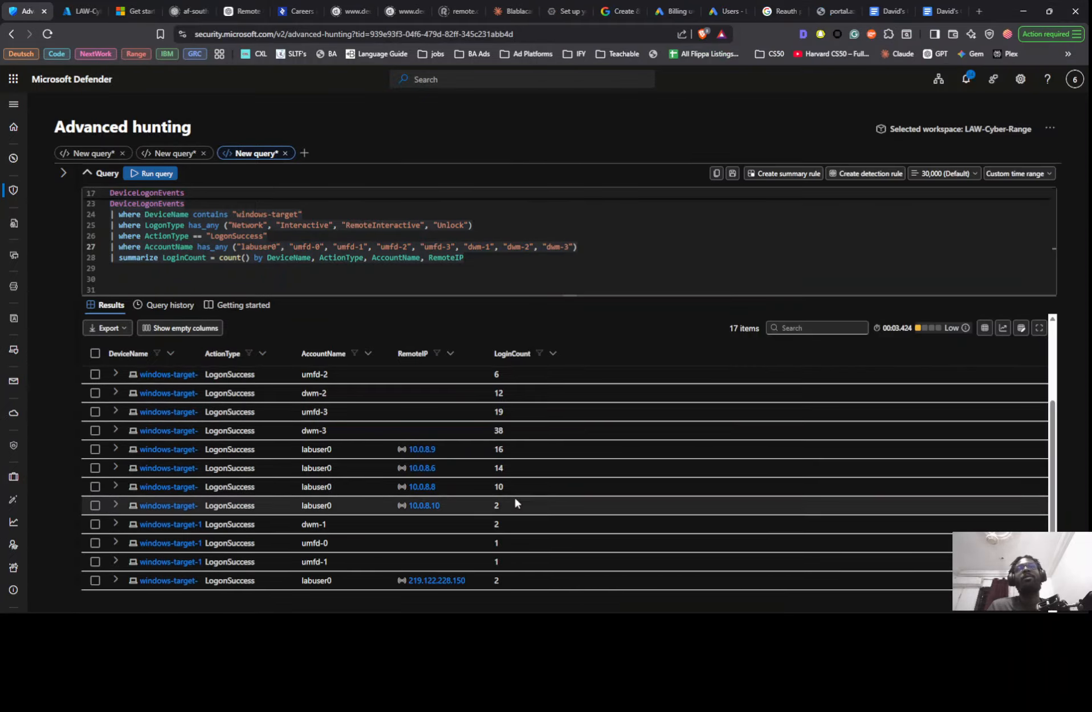
scroll(514, 496, "up", 2)
scroll(484, 432, "down", 1)
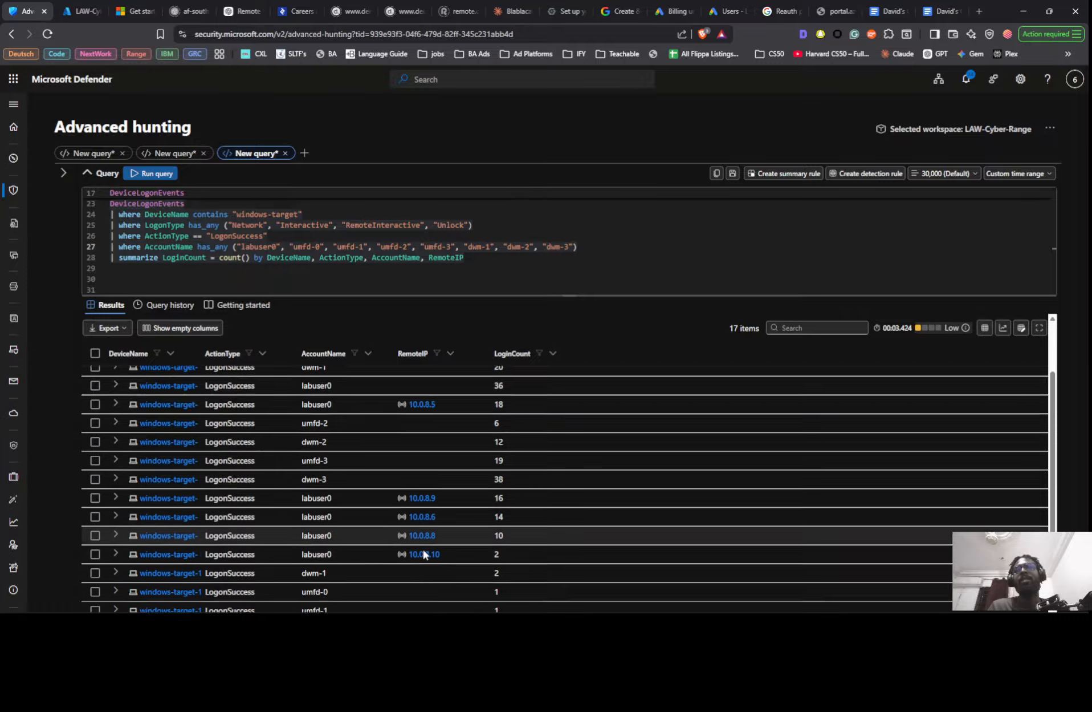
scroll(423, 549, "down", 1)
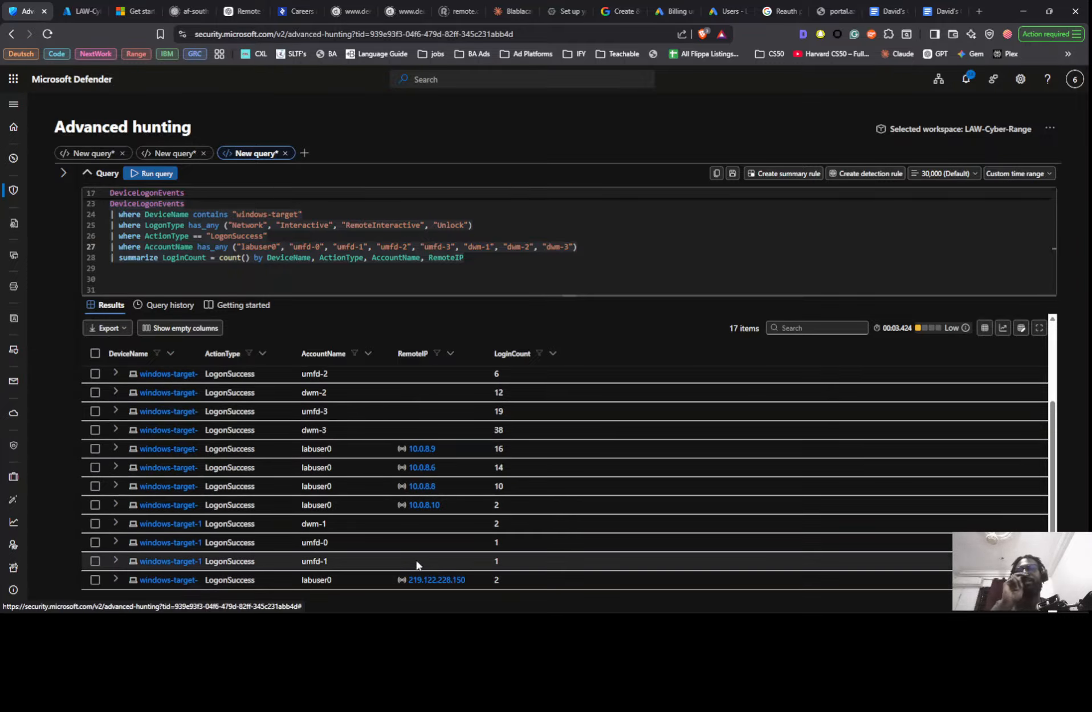
scroll(416, 449, "up", 2)
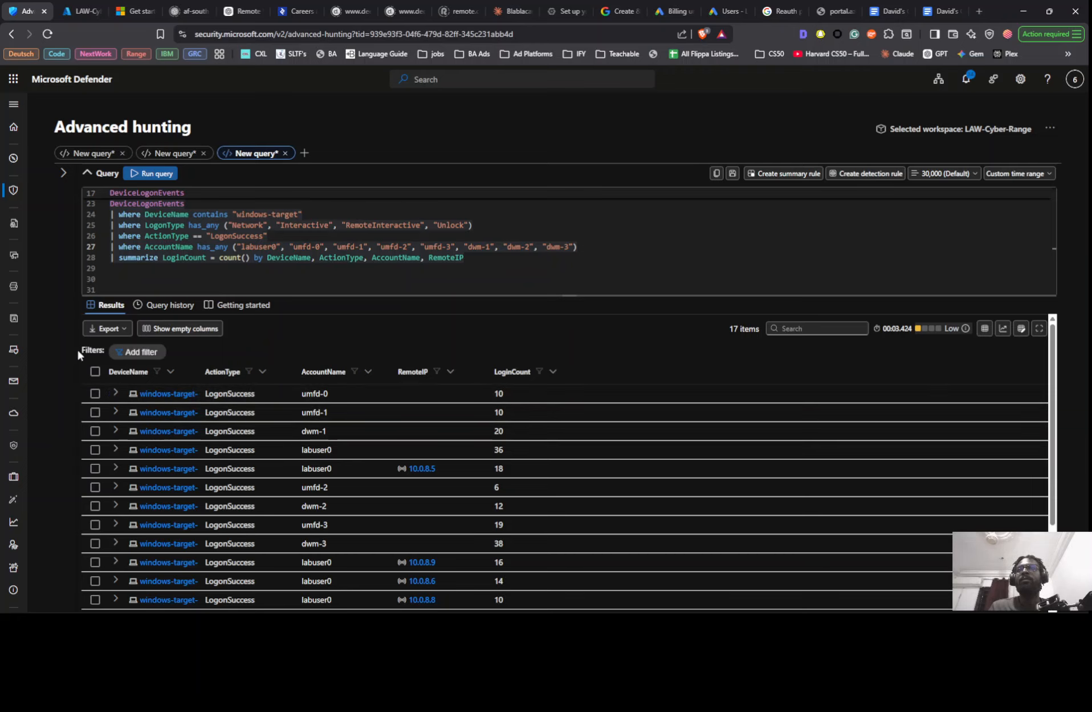
scroll(350, 383, "down", 3)
scroll(347, 382, "up", 2)
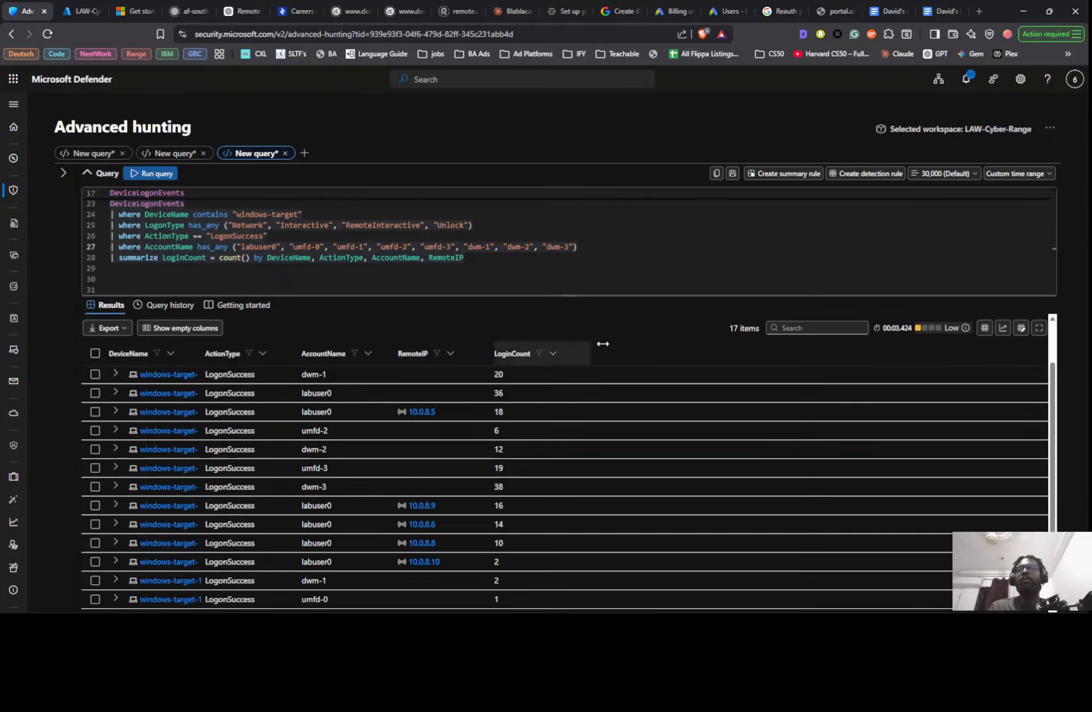
- Capture a screenshot of the LogonSuccess results from the column headers down to the last row
scroll(682, 345, "down", 2)
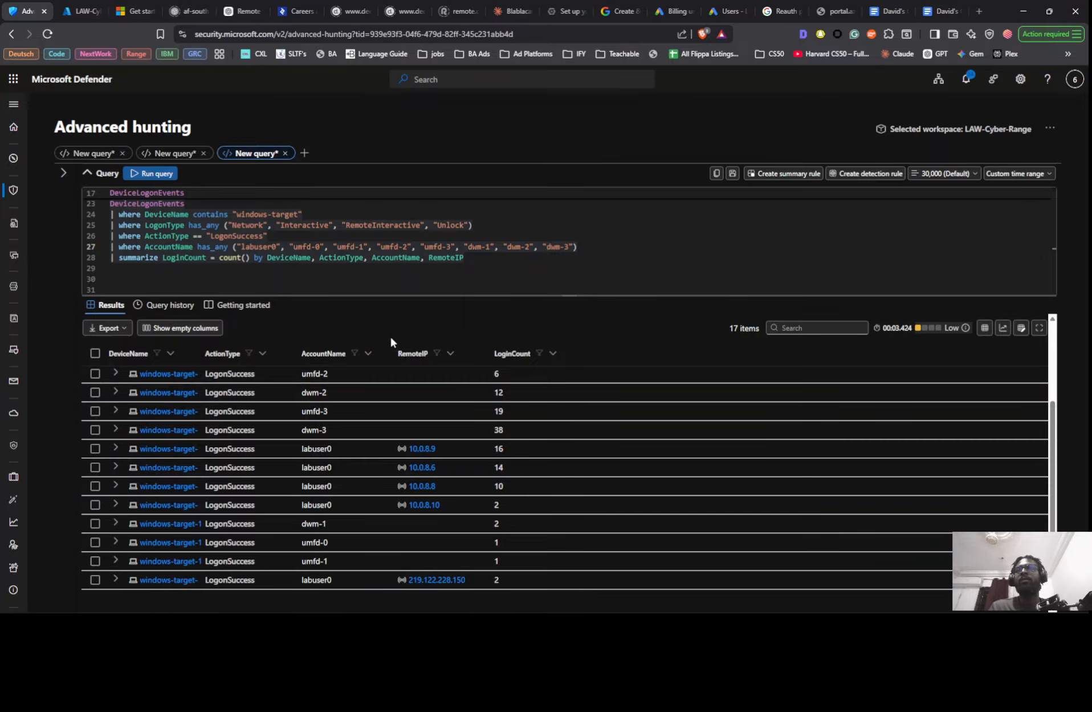
key("super+shift+s")
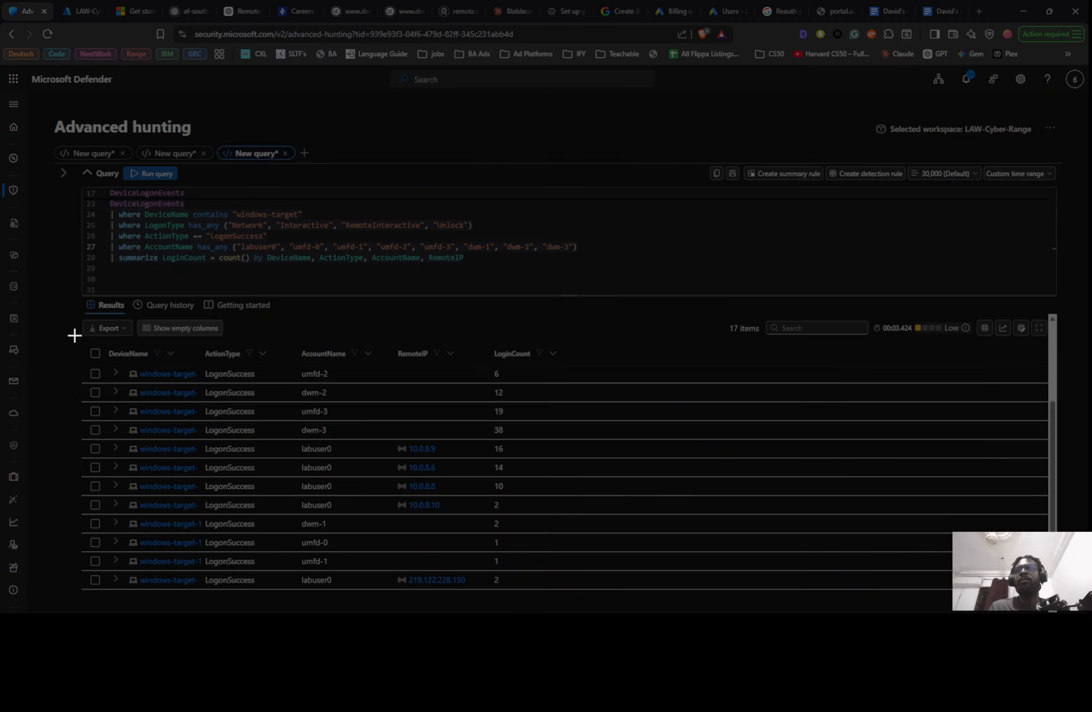
left_click_drag(74, 334, 649, 597)
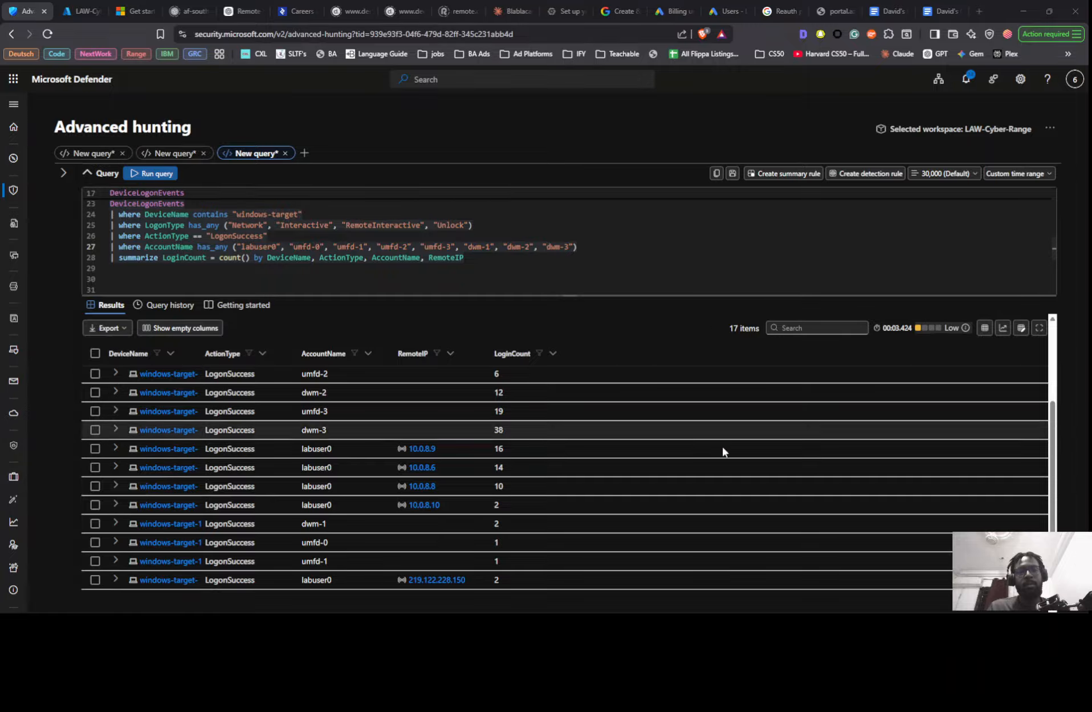
- Start a post in The Cyber Range community on Skool, categorize it as General Discussion and attach the captured results screenshot
key("alt+Tab")
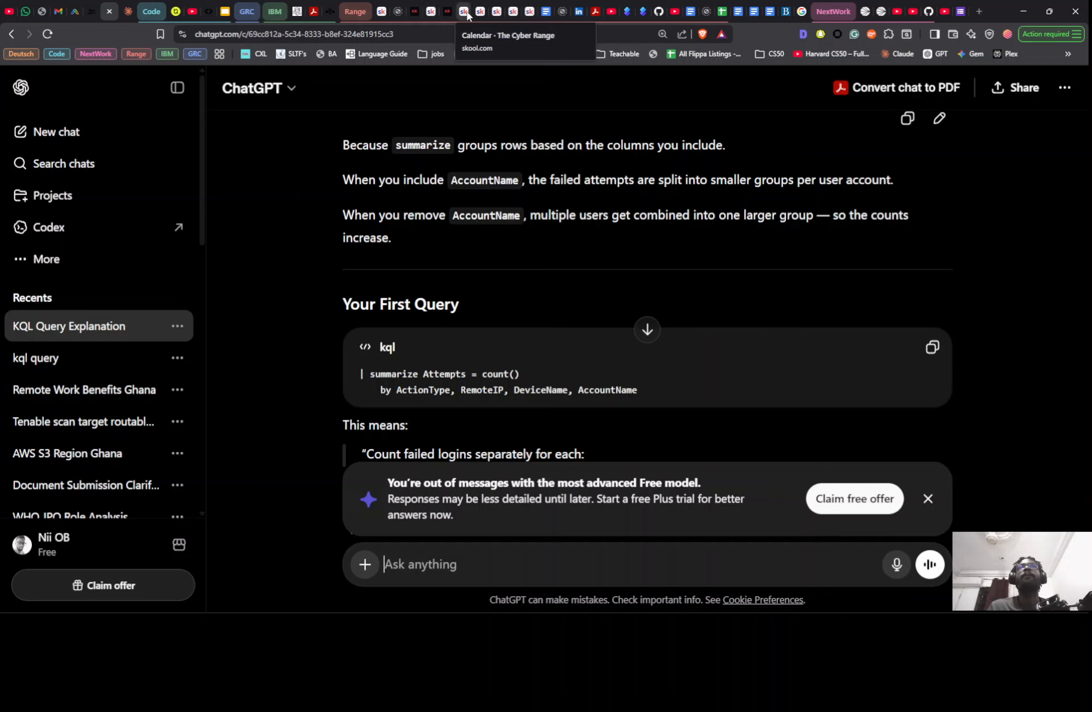
left_click(382, 12)
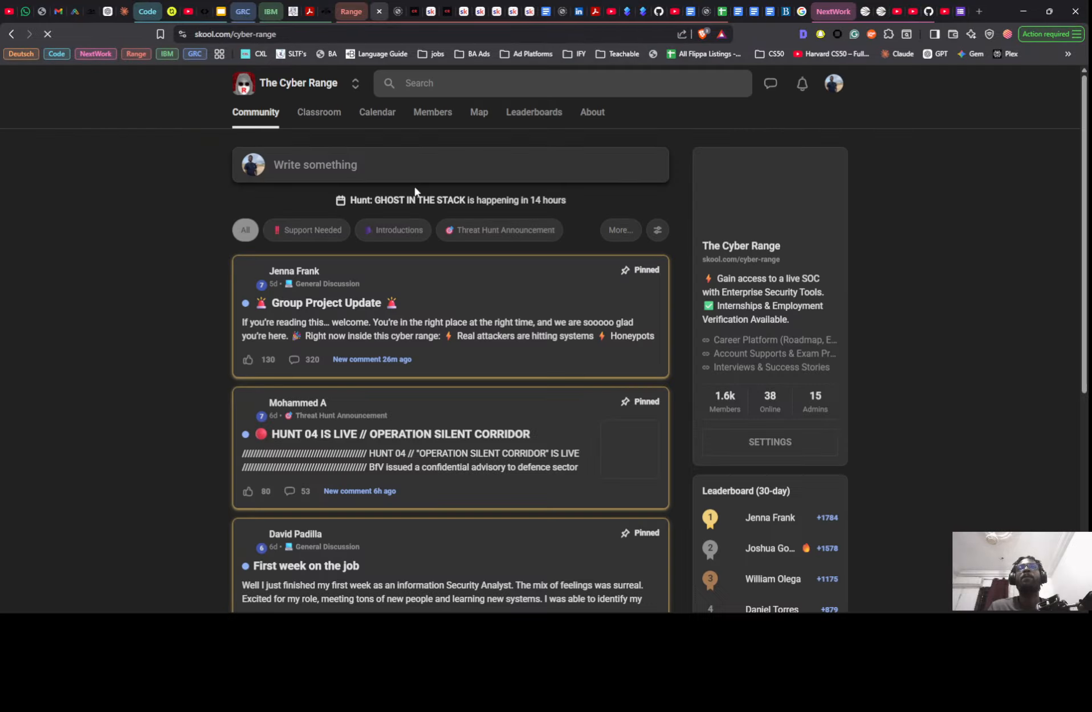
left_click(376, 165)
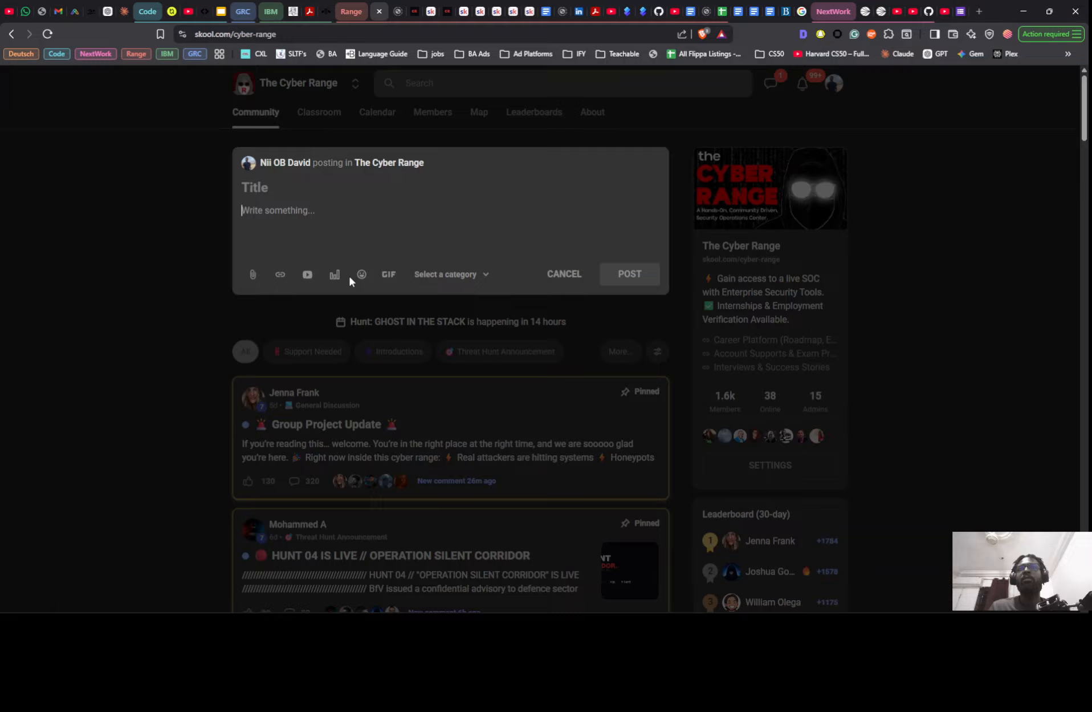
left_click(415, 275)
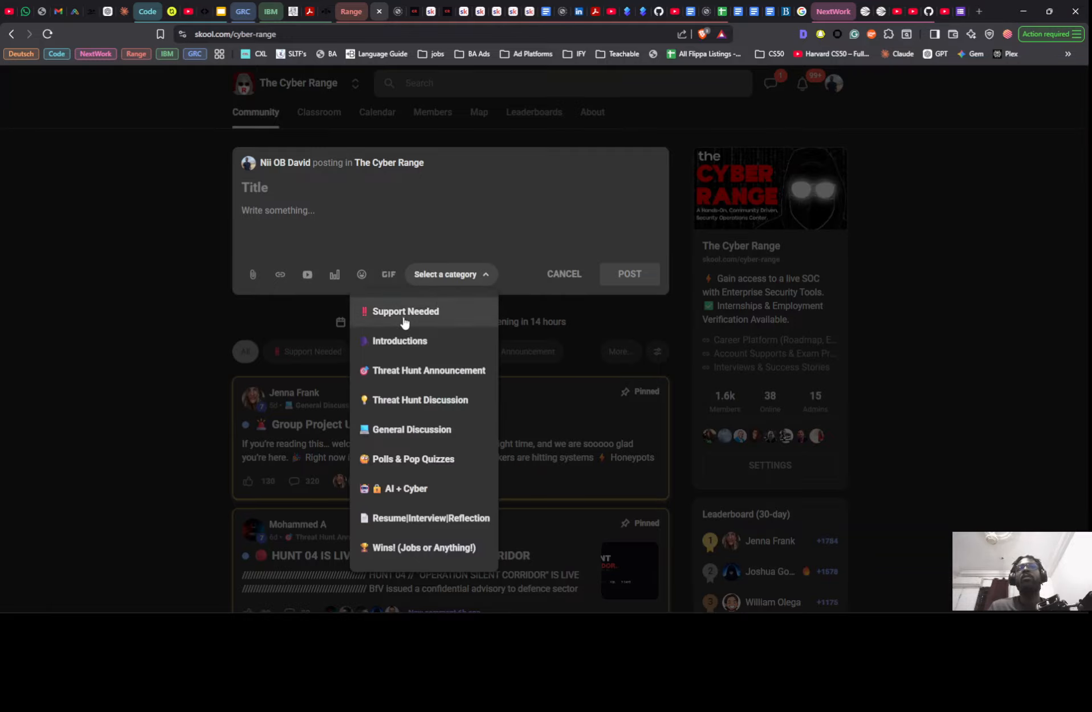
left_click(402, 429)
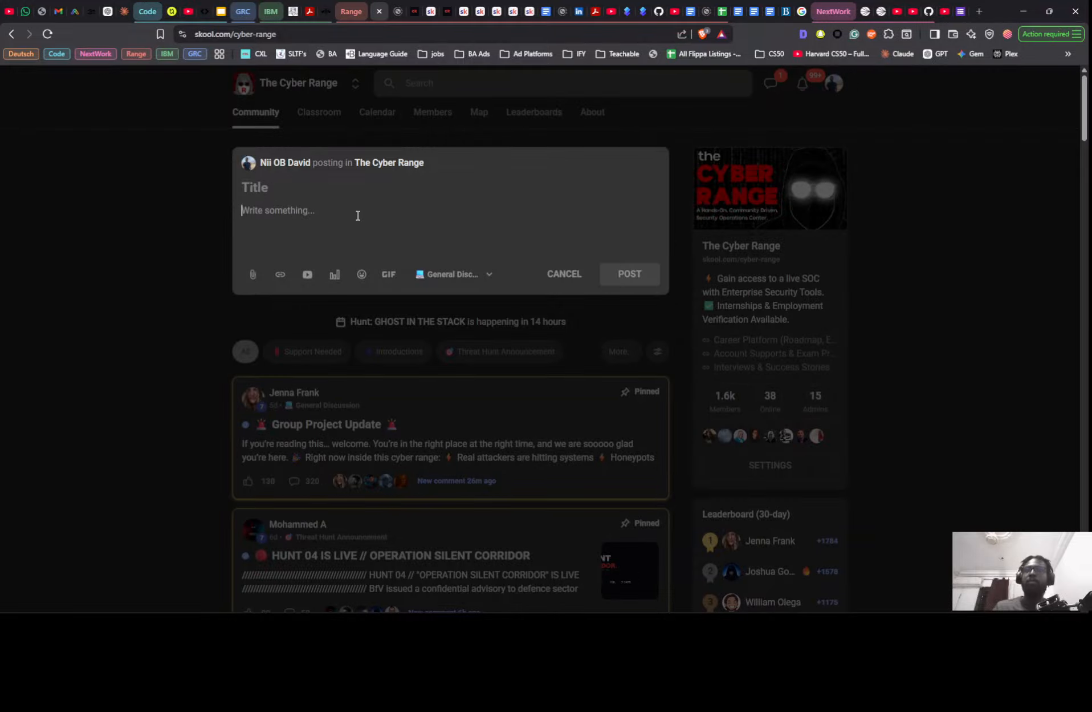
key("ctrl+v")
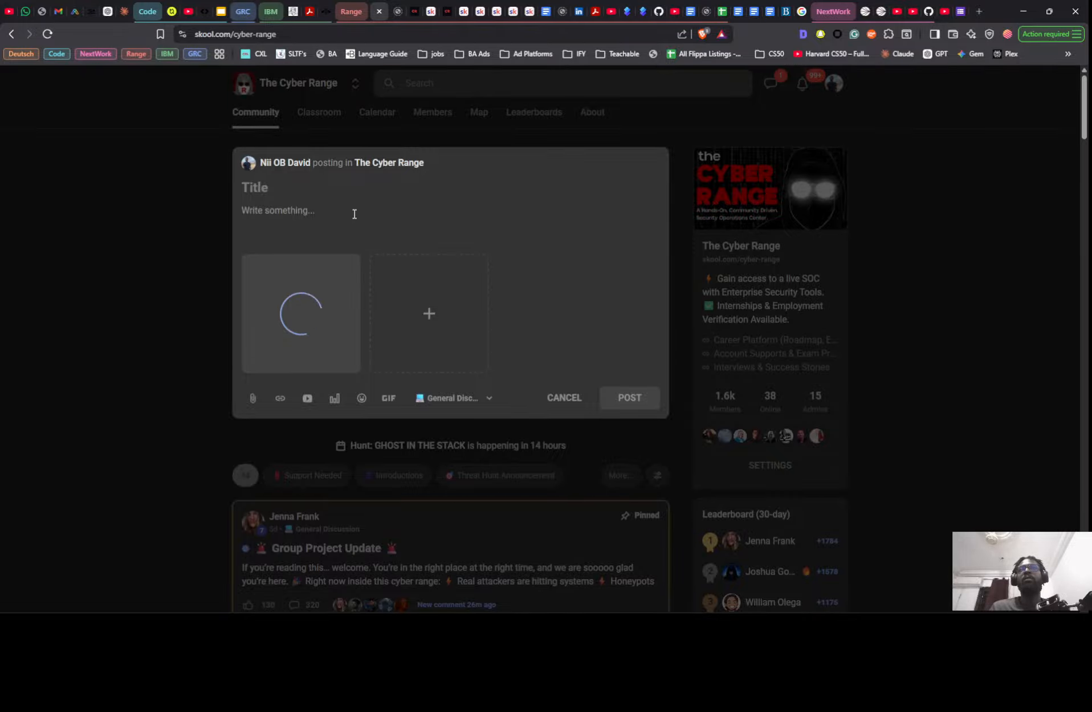
key("alt+Tab")
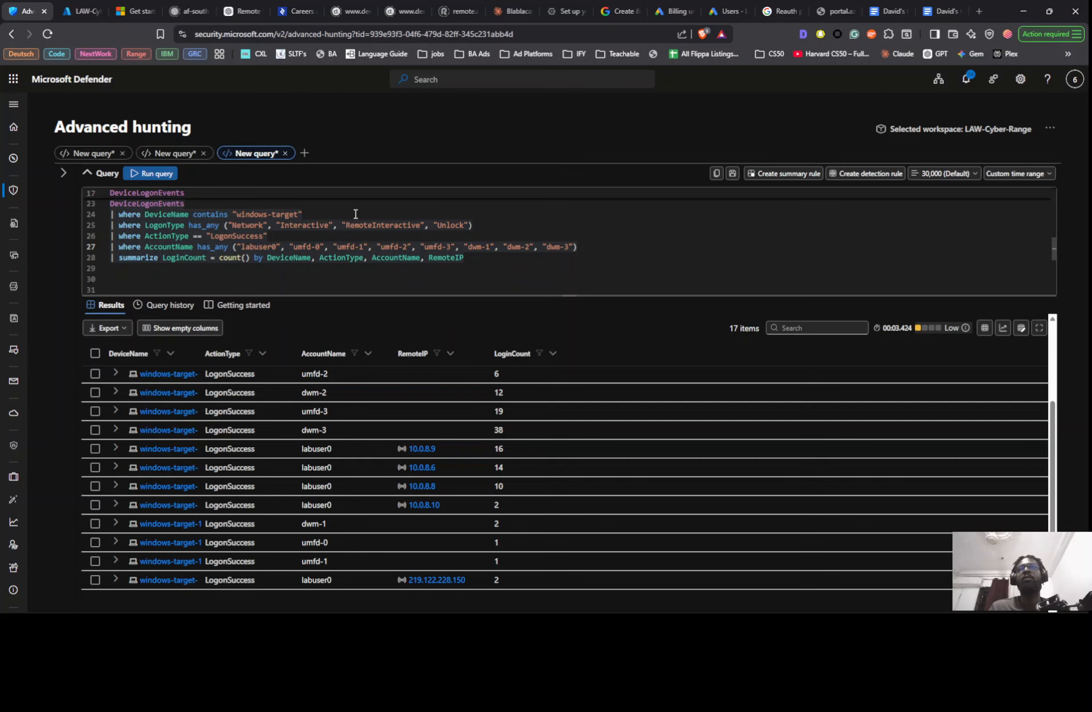
key("alt+Tab")
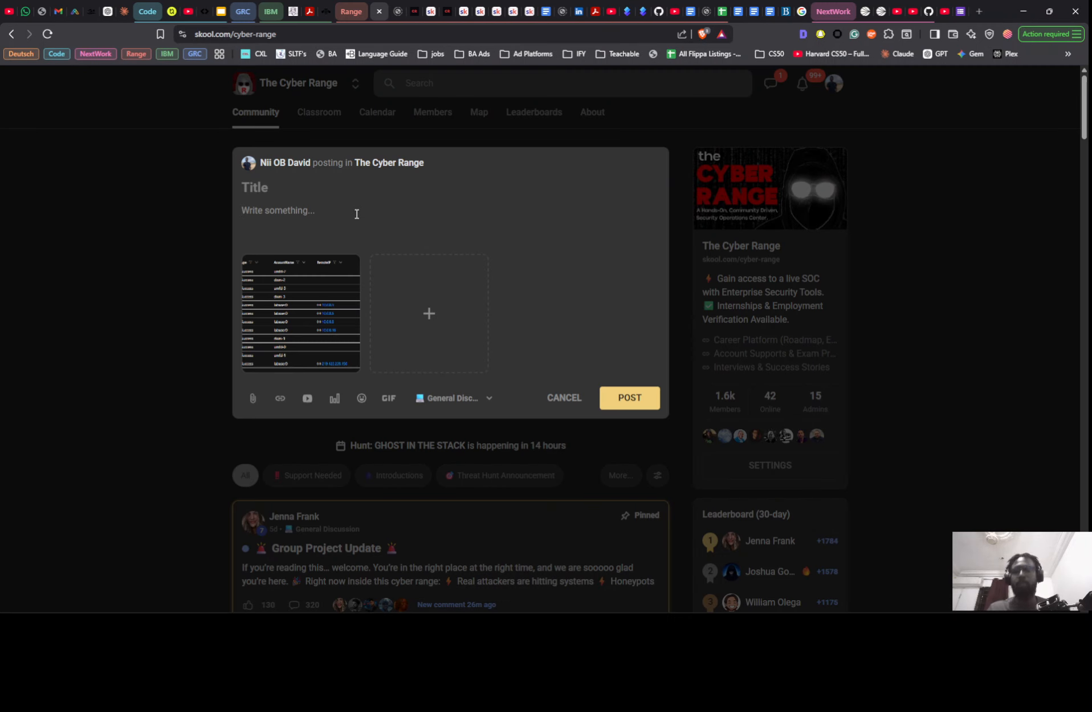
- Write "So I'm working on a Threathunt Scenario 1" in the post body
type("So I")
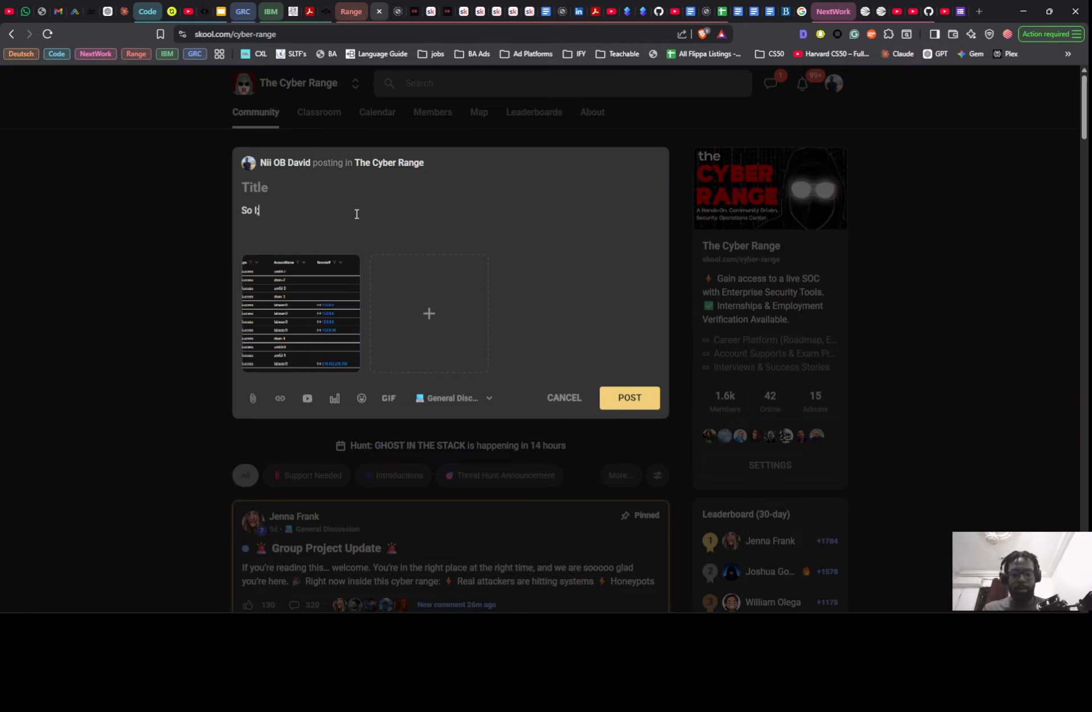
type("'")
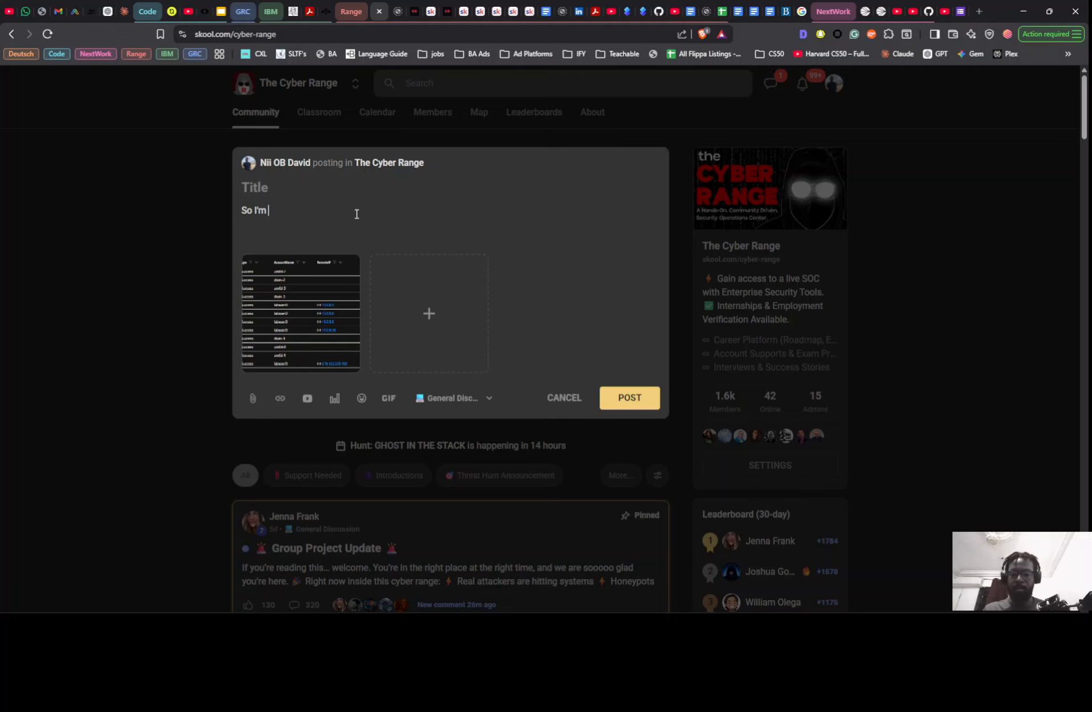
type("m working o")
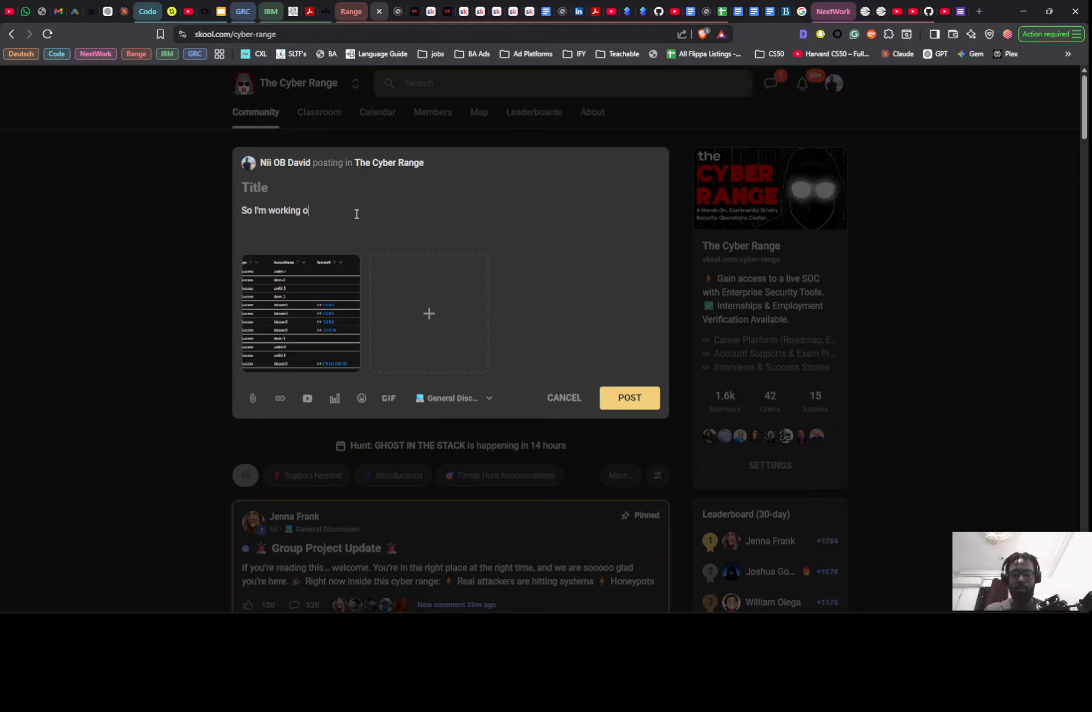
type("n a Threathunt ")
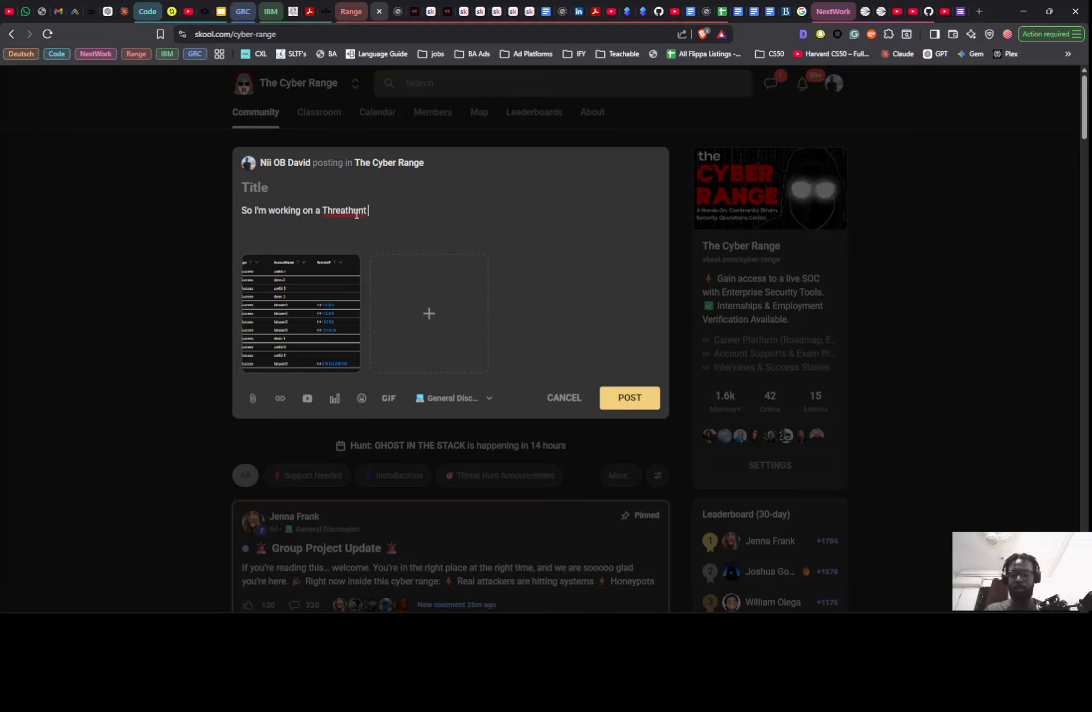
type("Scena")
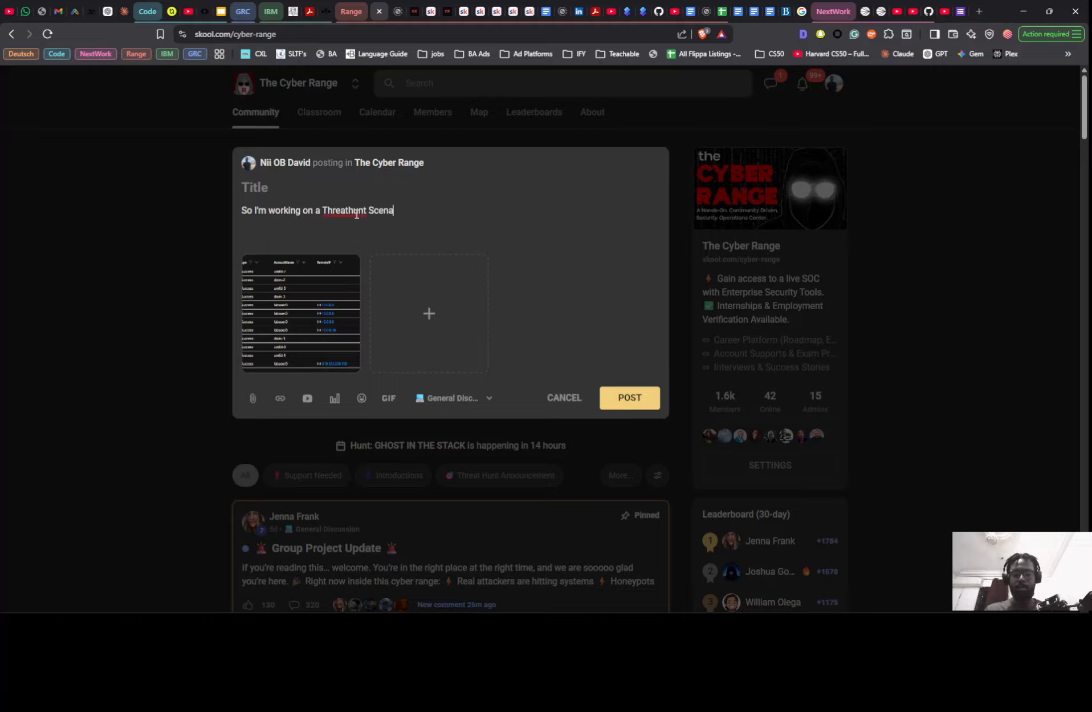
type("rio")
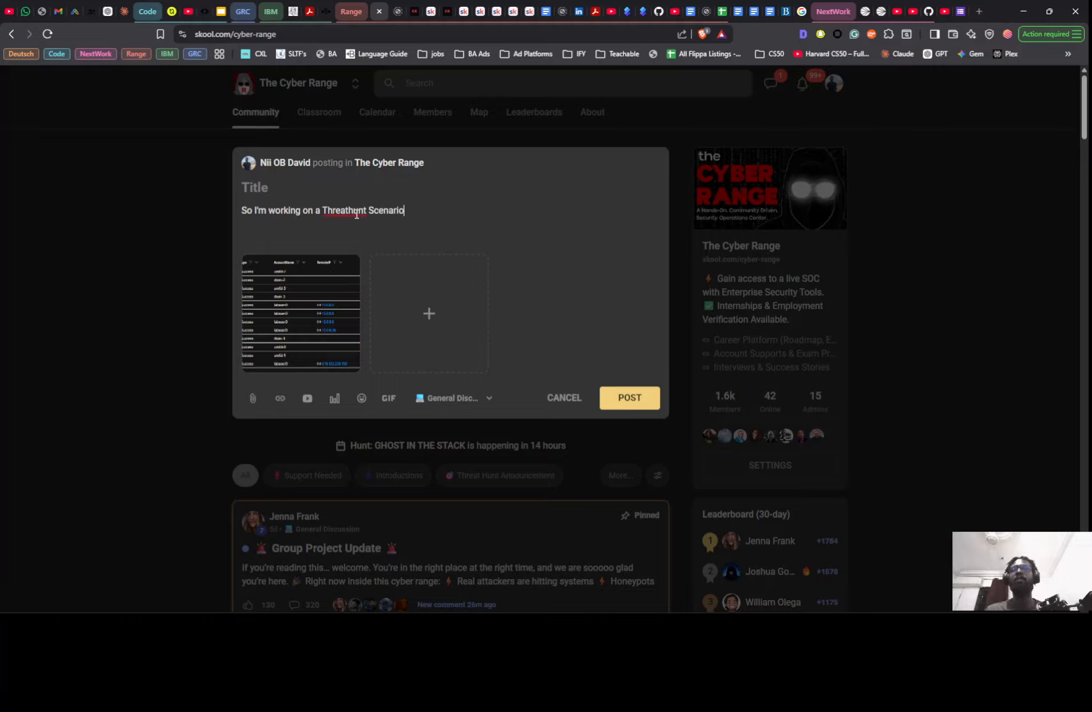
- Split "Threathunt" into "Threat hunt" and remove the "a" before it in the post body
key("Left")
key("Left")
key("Left")
key("Left")
key("Left")
key("Left")
key("Left")
key("Left")
key("Left")
key("Left")
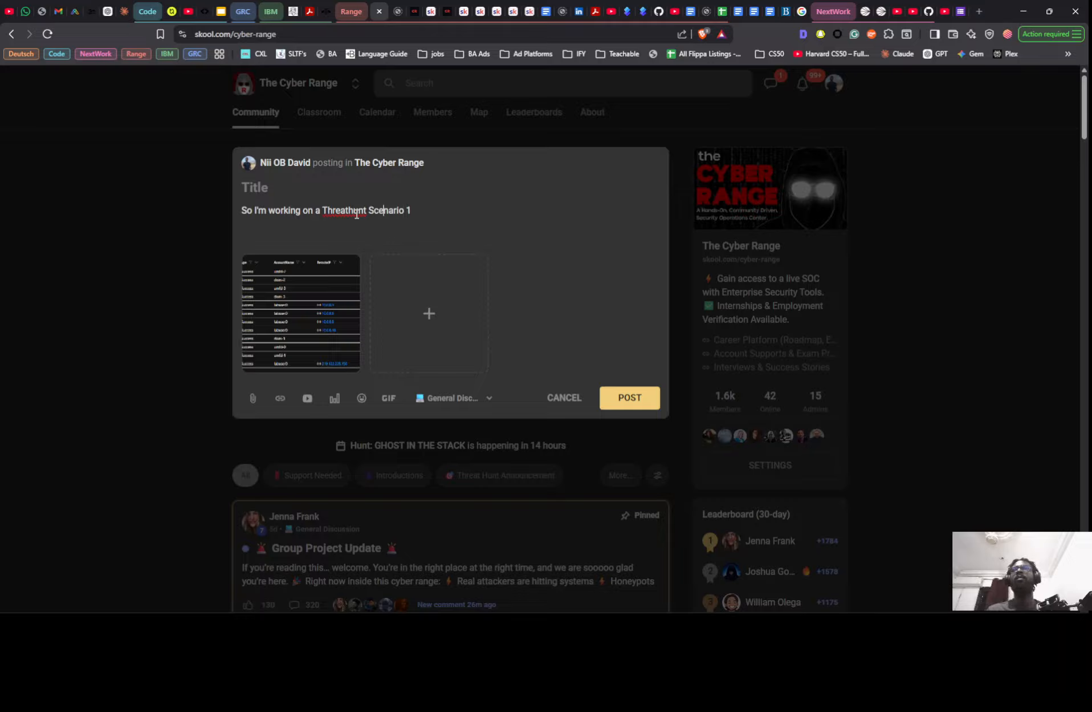
key("Left")
key("Left")
key("Left")
key("Left")
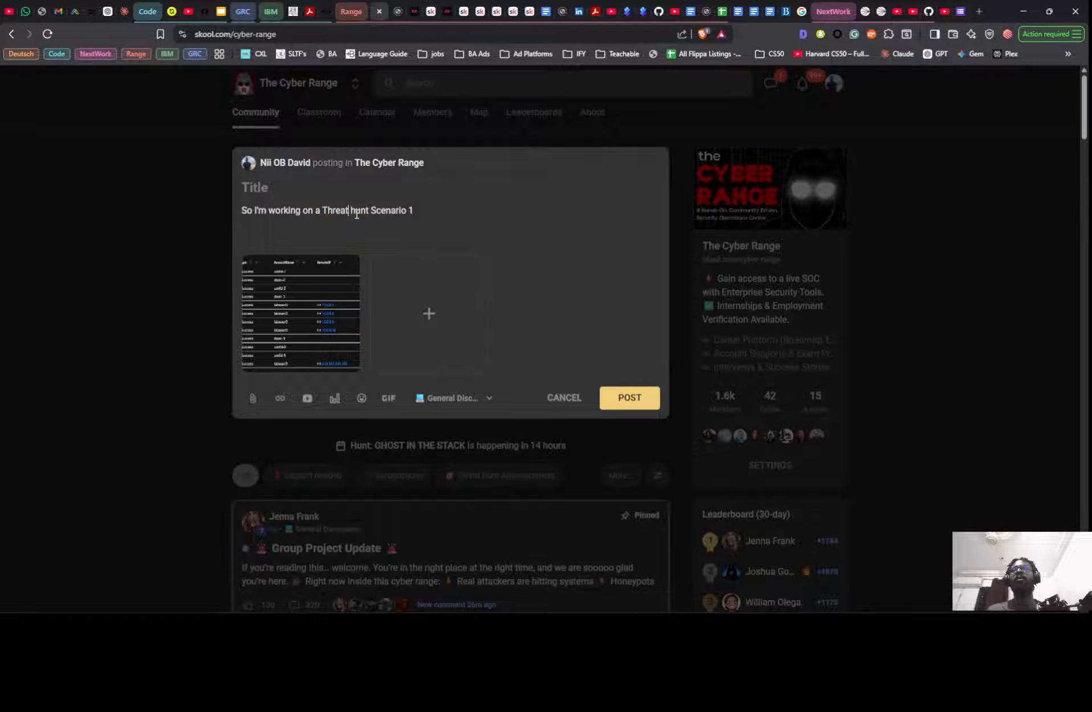
key("Left")
key("Left")
key("Left")
key("BackSpace")
key("BackSpace")
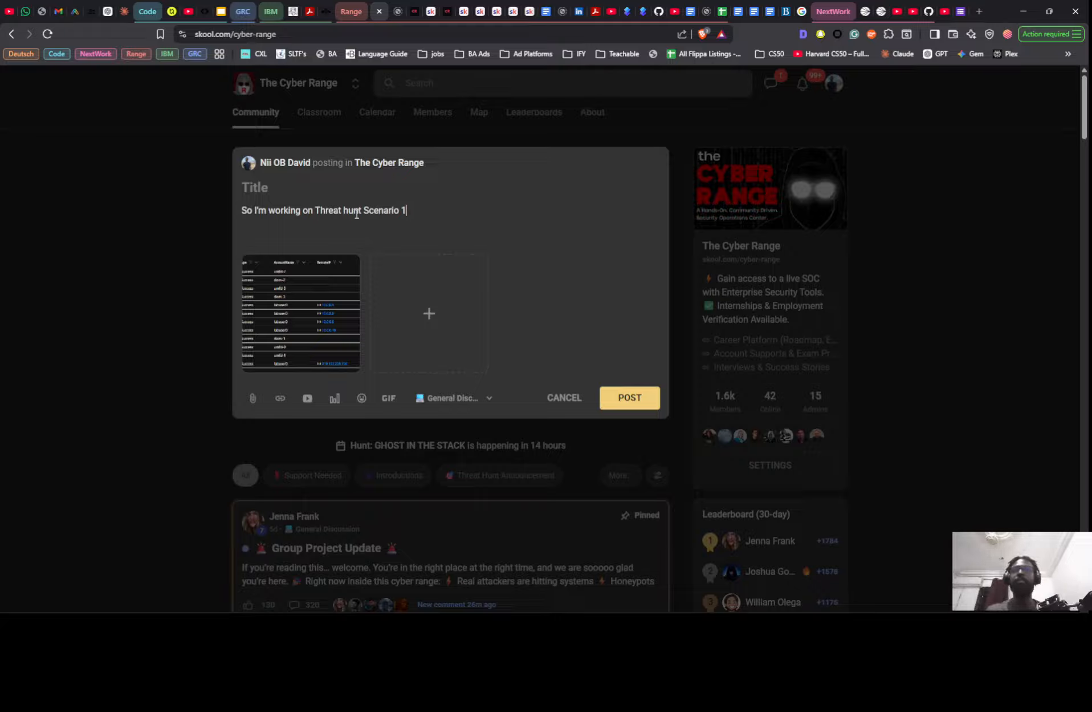
- Continue the post's sentence with "and I see all but 1 of th"
type("and I see no")
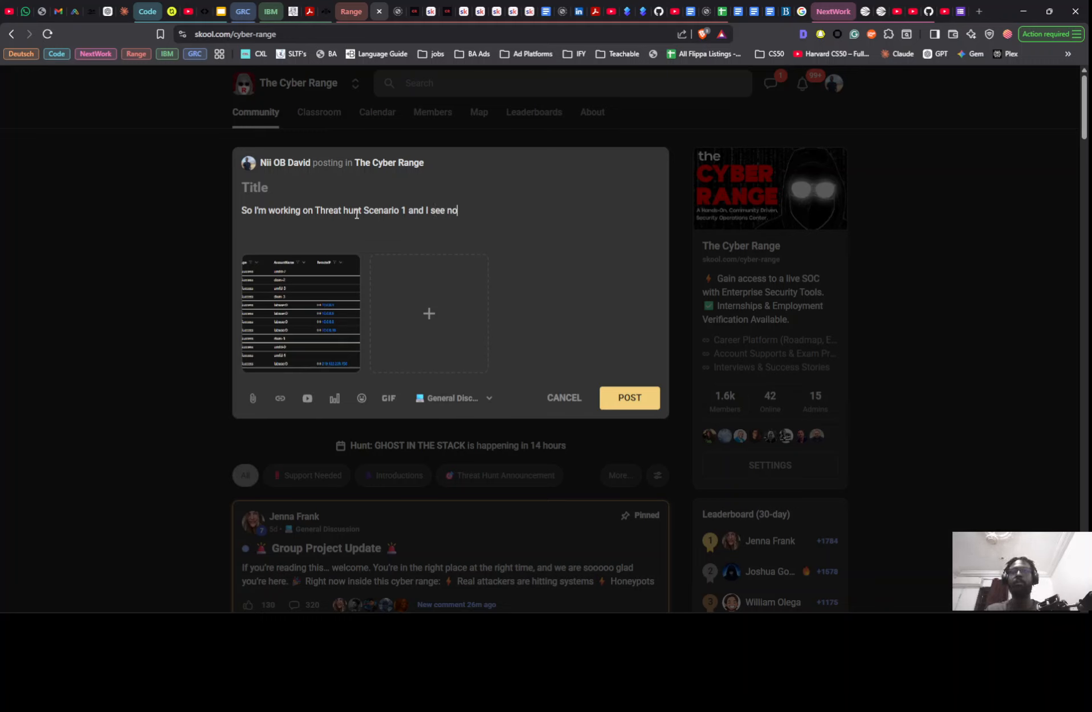
key("BackSpace")
key("BackSpace")
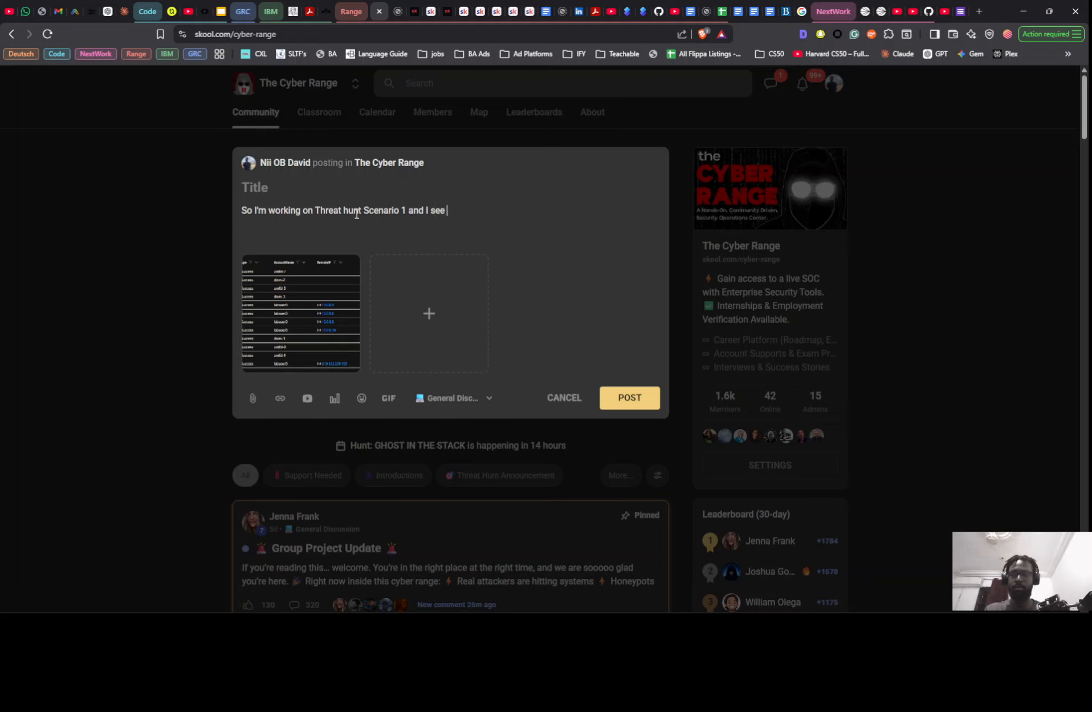
type("all but ")
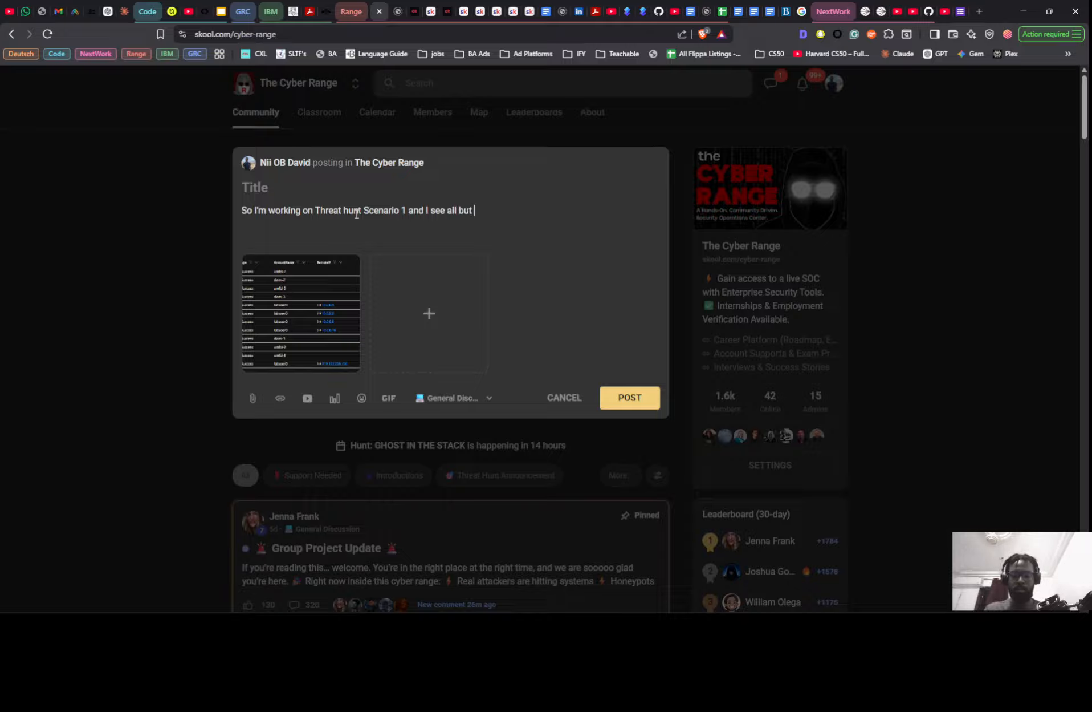
type("1 of th")
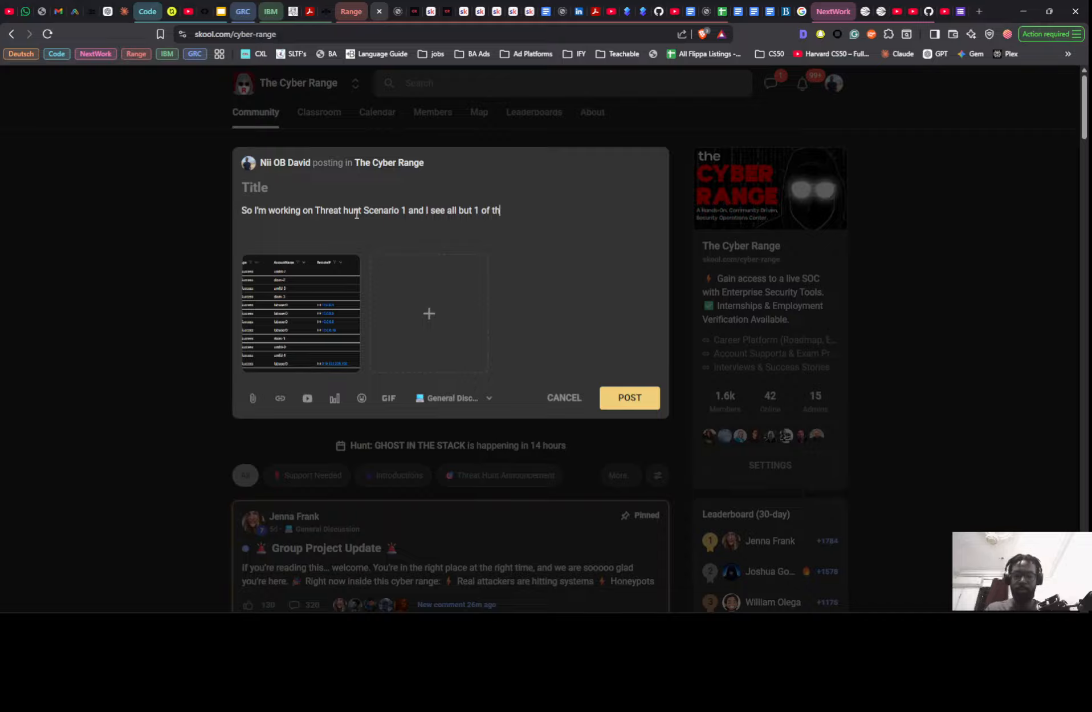
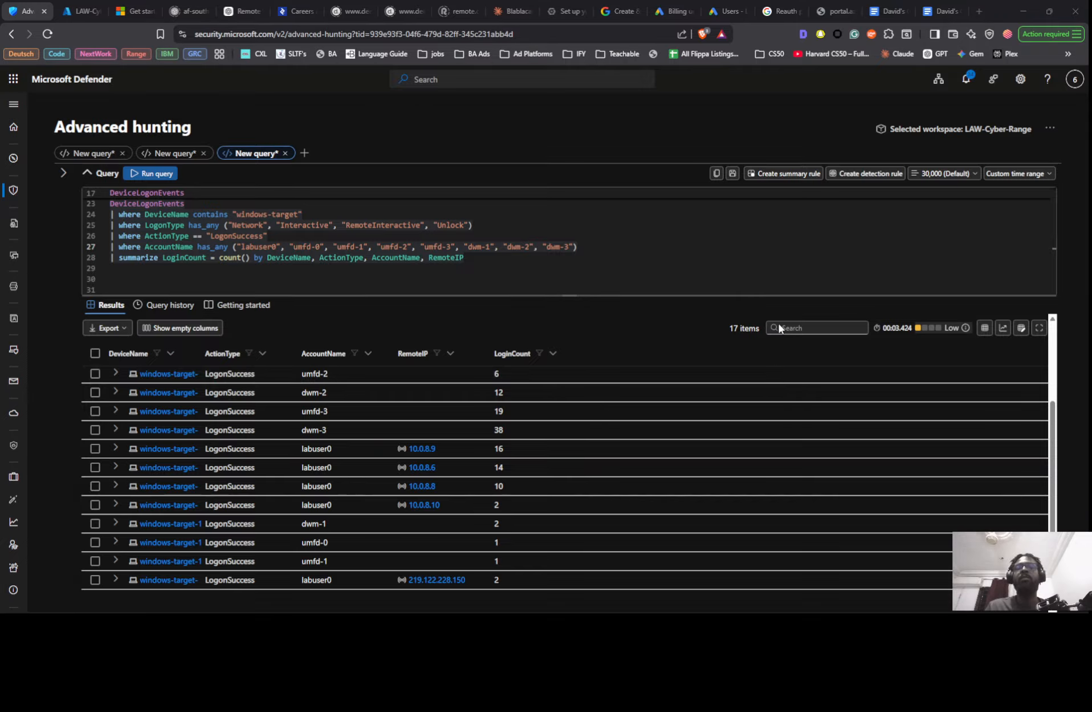
- Return to the Skool post and extend its last sentence with "due to InvalidUserNameOrPassword", followed by a new line
key("alt+Tab")
left_click(686, 159)
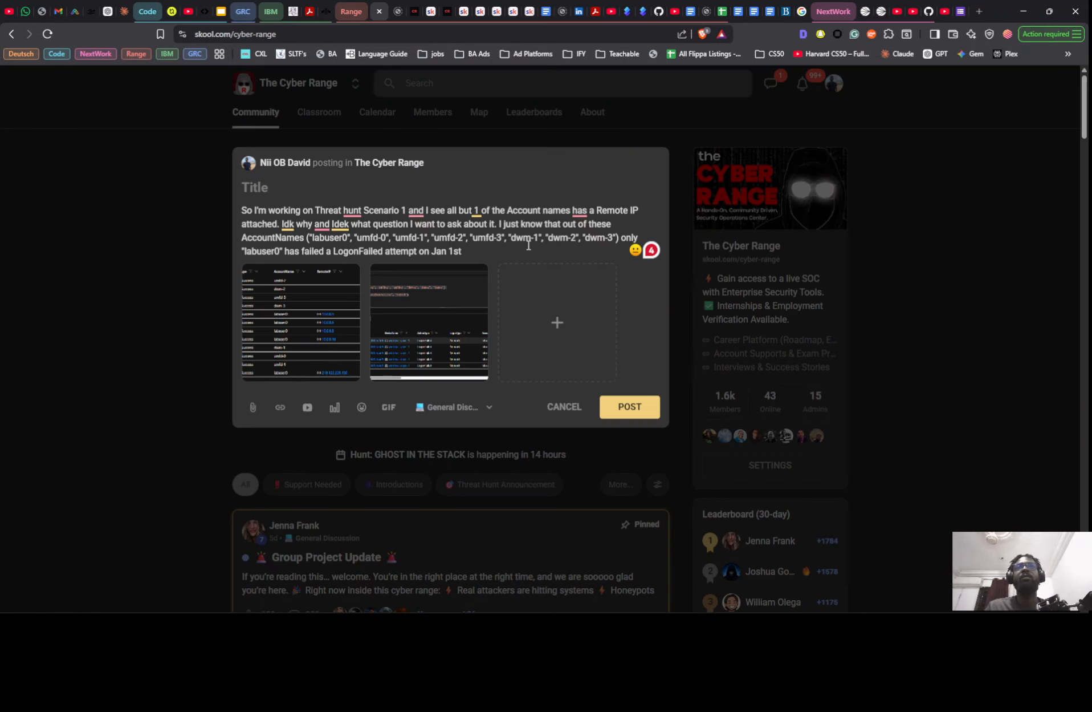
left_click(529, 249)
type("du")
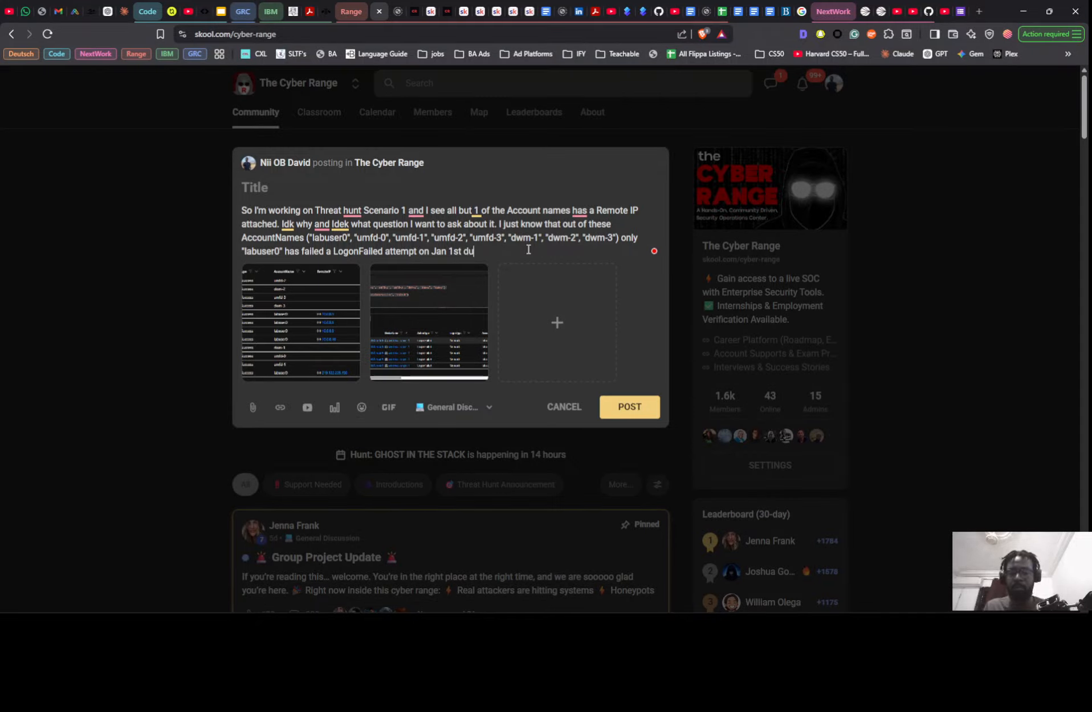
type("e to")
key("super+v")
scroll(547, 422, "down", 3)
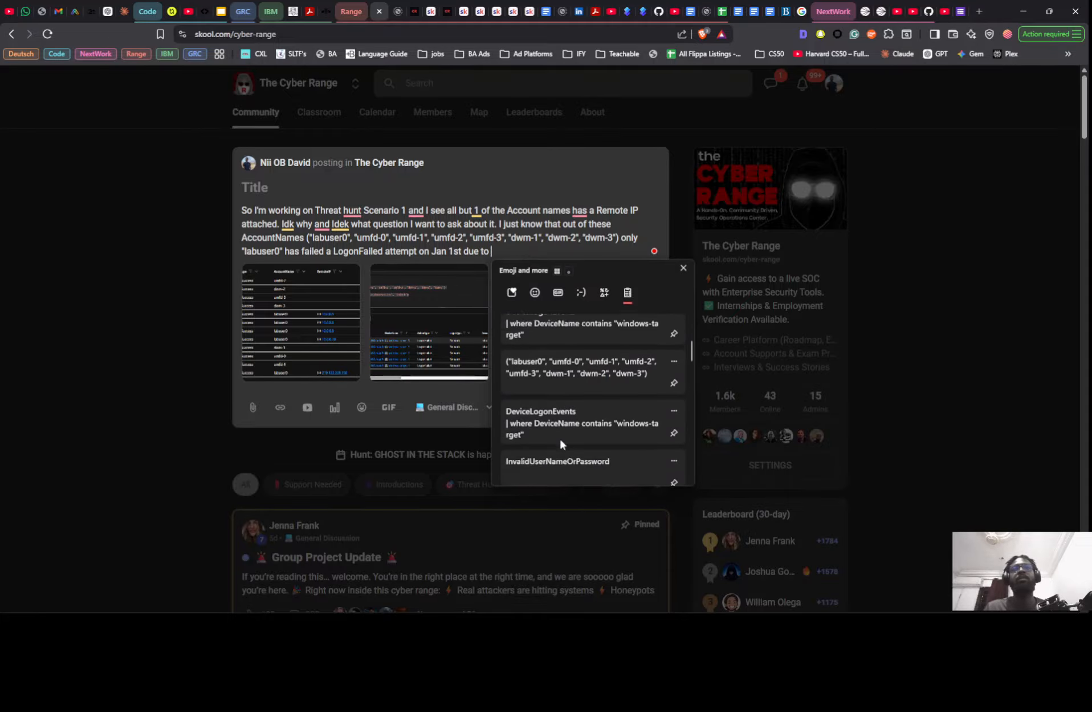
left_click(560, 456)
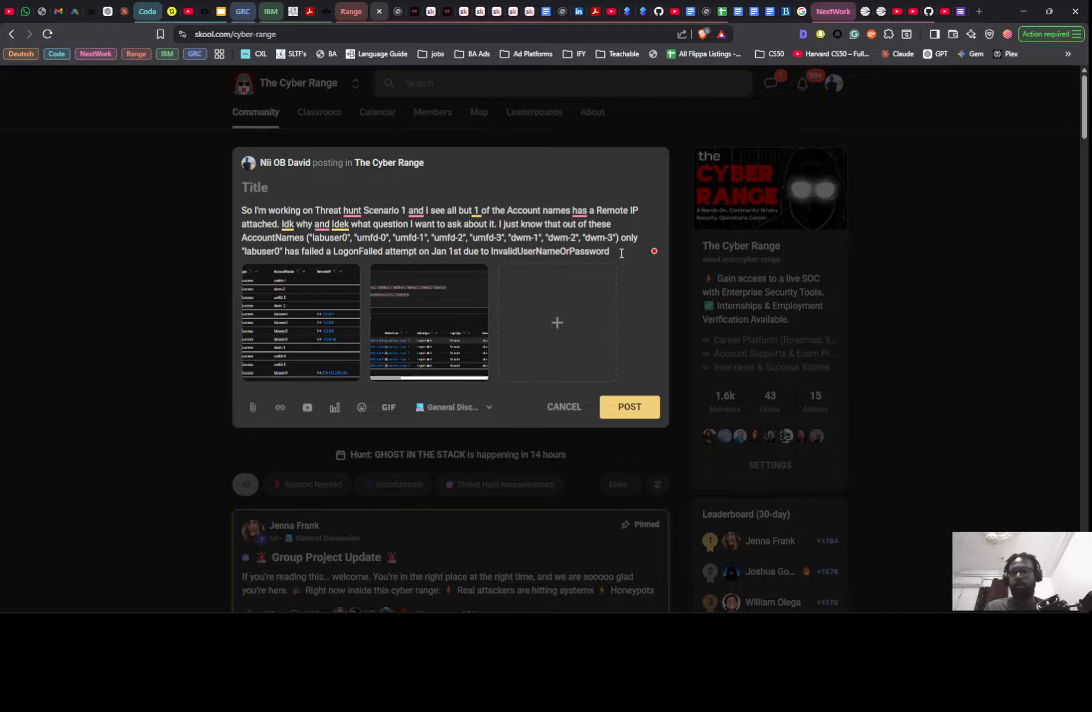
key("Return")
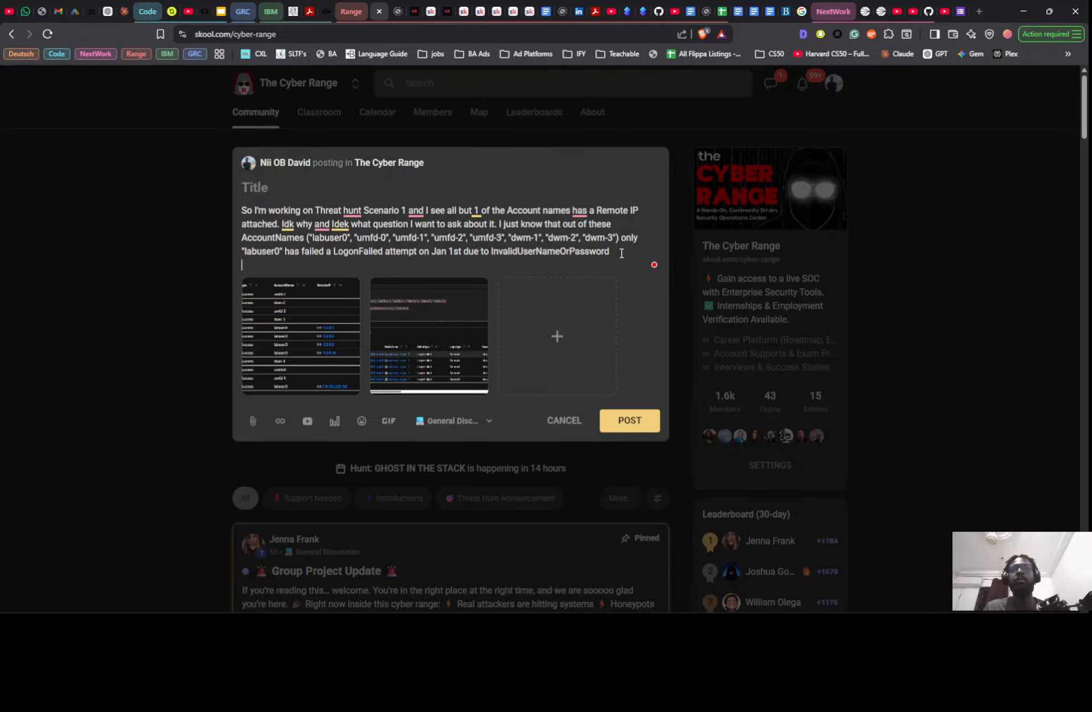
type("Why ")
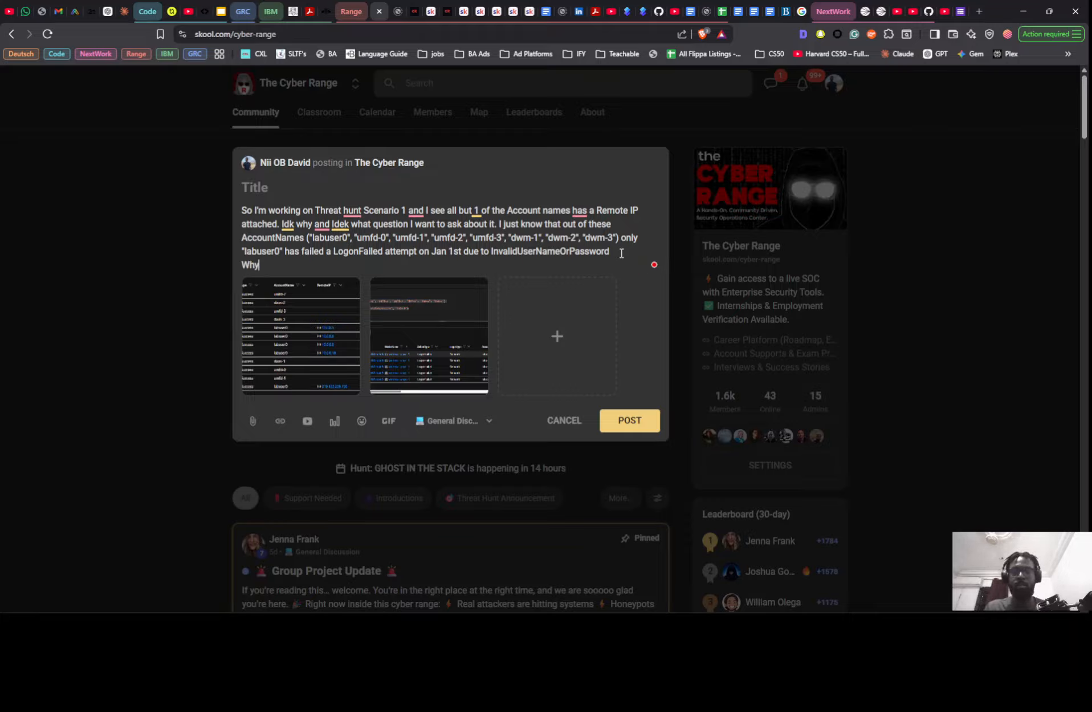
type("dont")
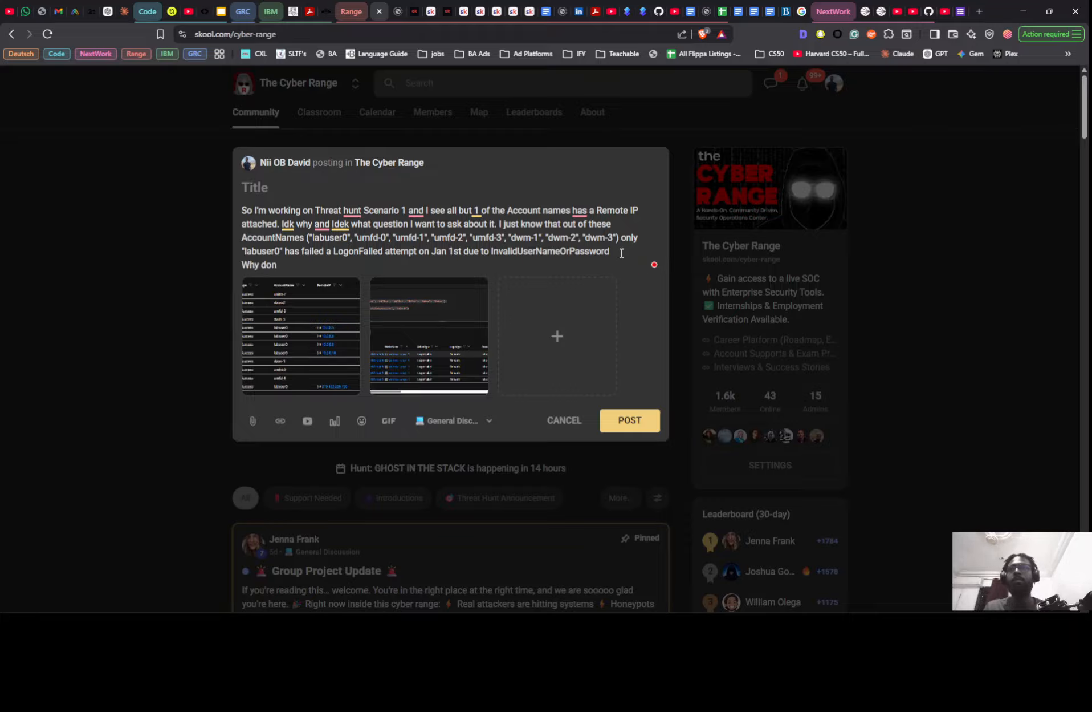
key("BackSpace")
key("BackSpace")
key("BackSpace")
key("BackSpace")
key("BackSpace")
key("BackSpace")
key("BackSpace")
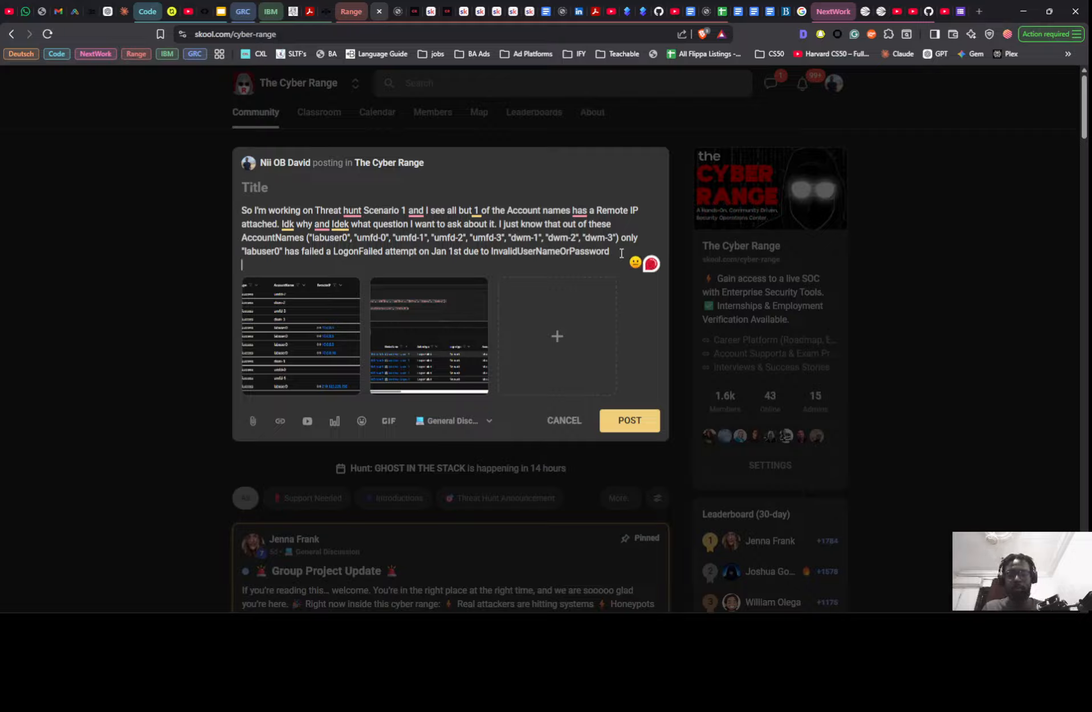
- Add the question "a) WHy dont the other accounts have a RemoteIP?" to the post body, followed by a new line
type("a)")
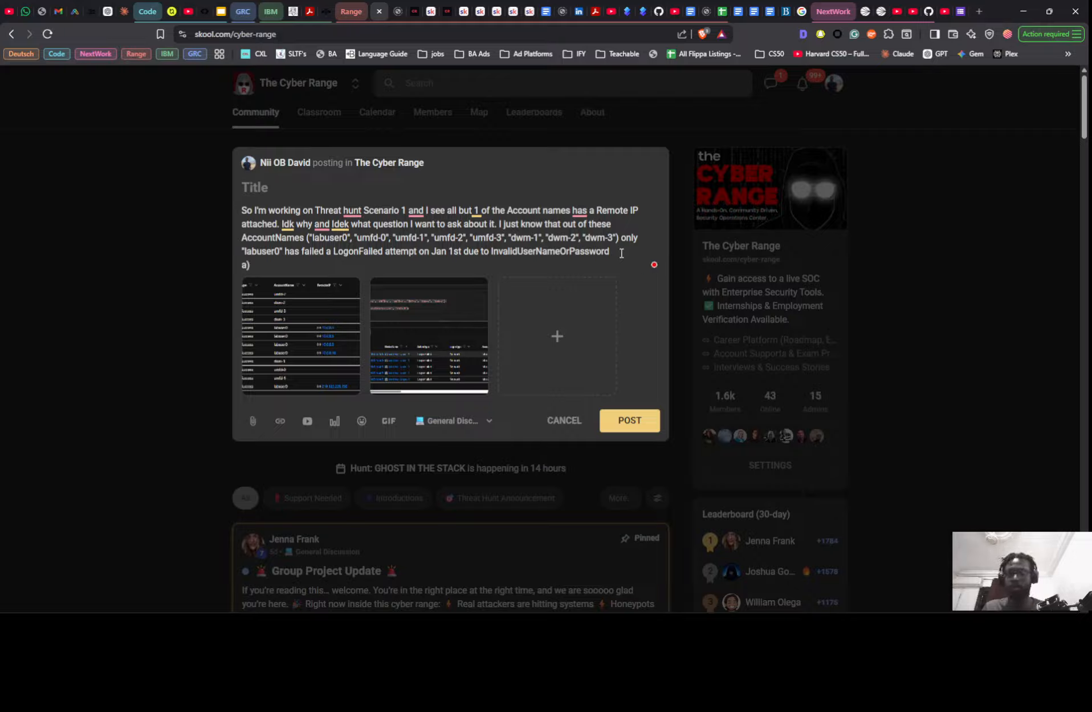
type(" WHy don")
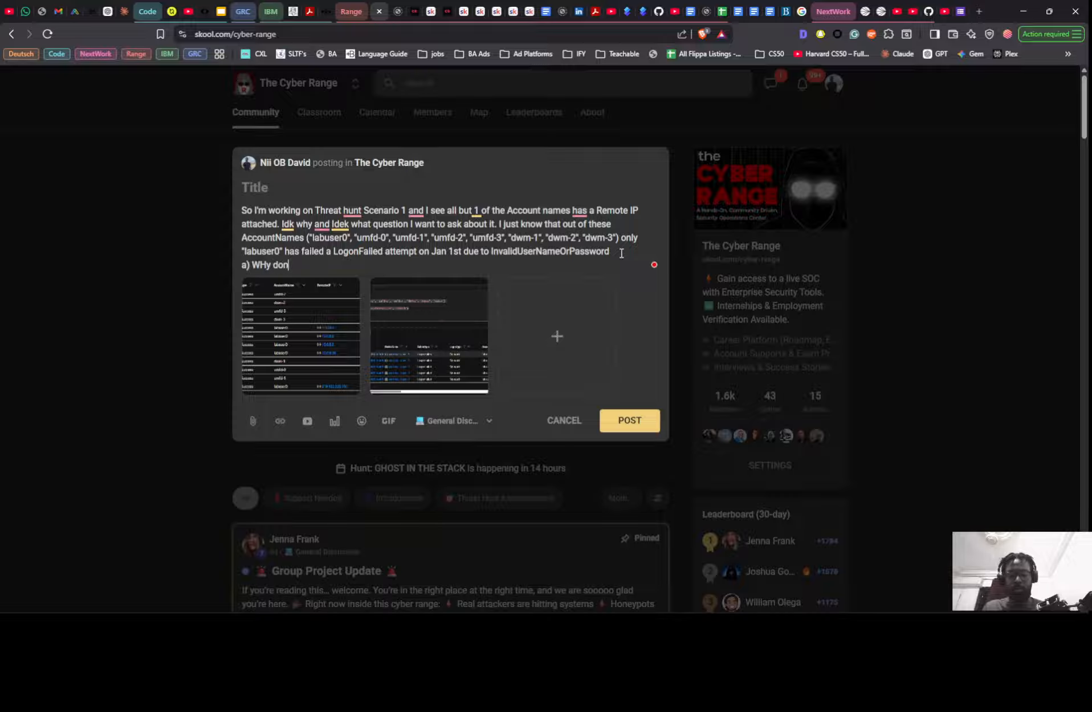
type("t the other accou")
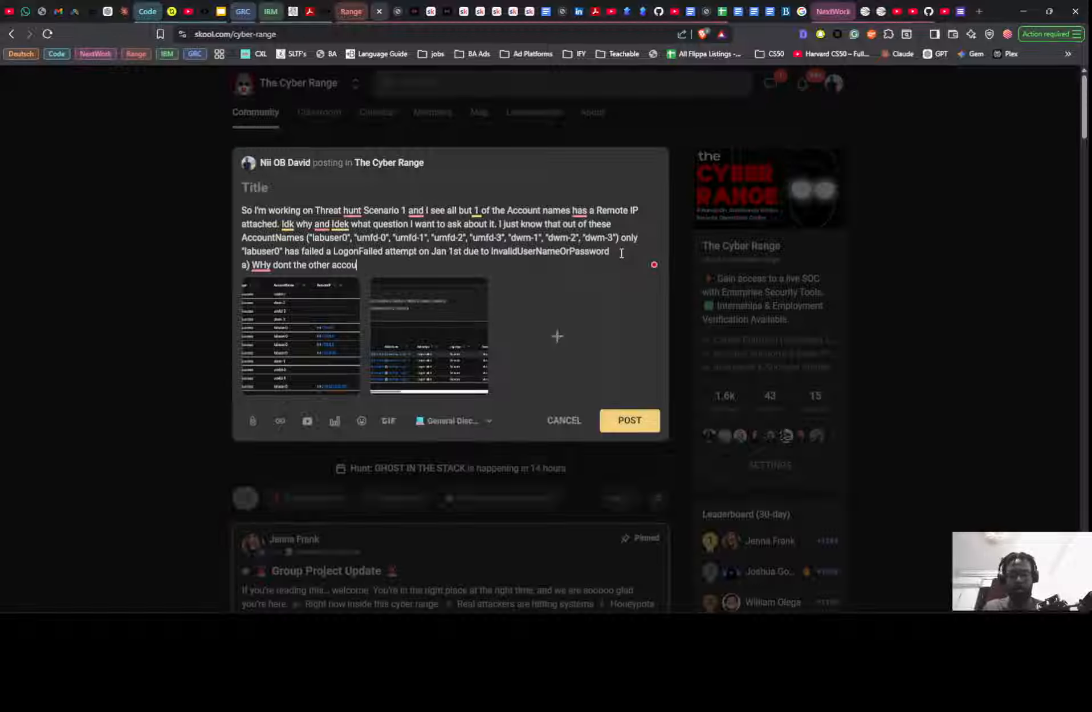
type("nts hav")
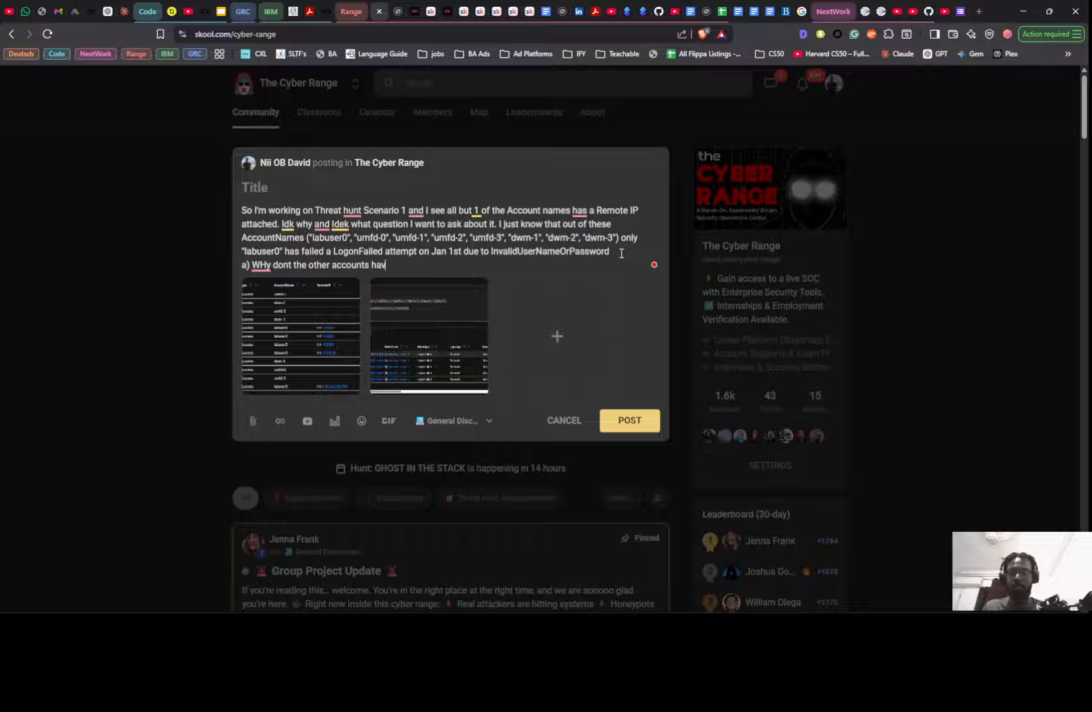
type("e a re")
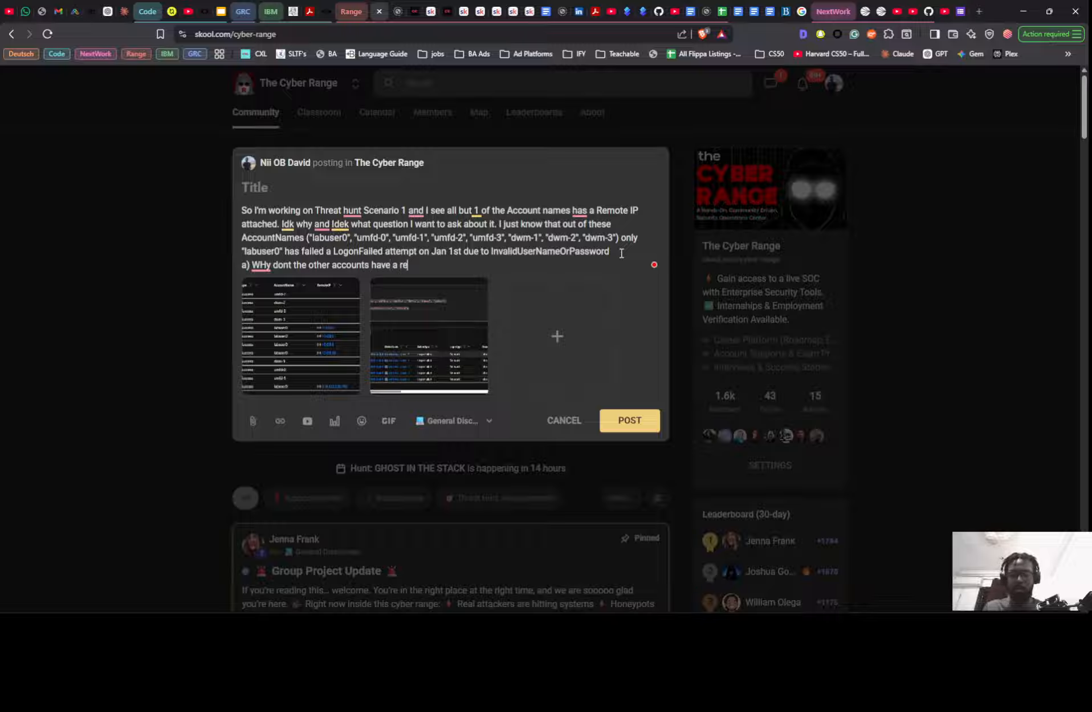
type("moteIP")
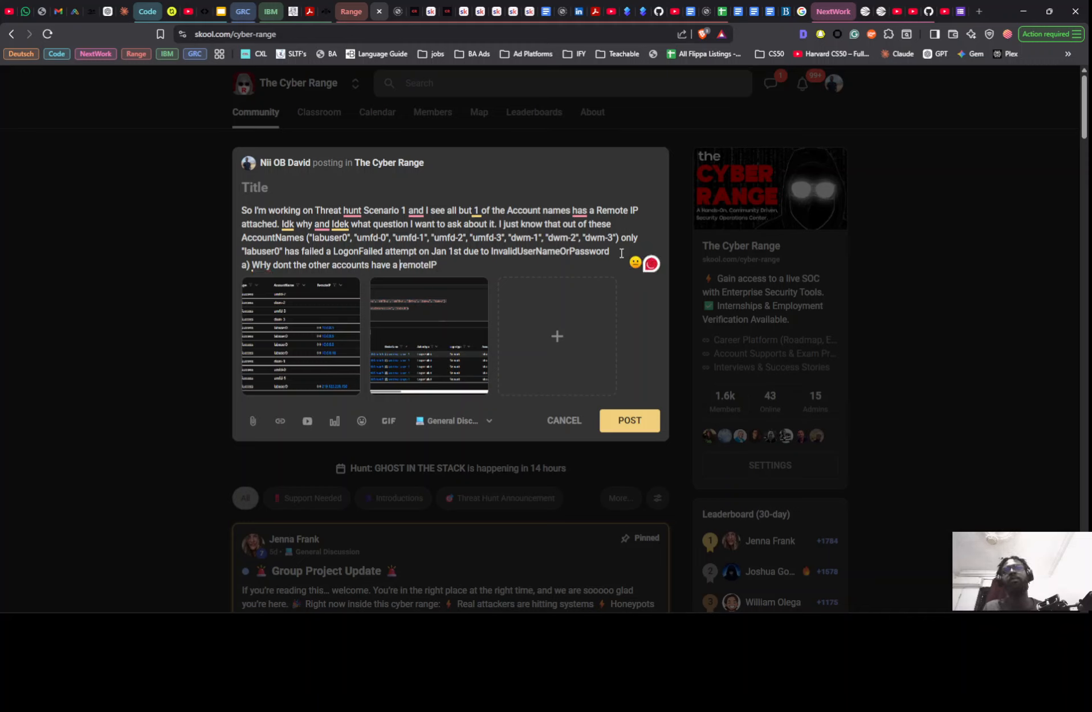
key("BackSpace")
type("R")
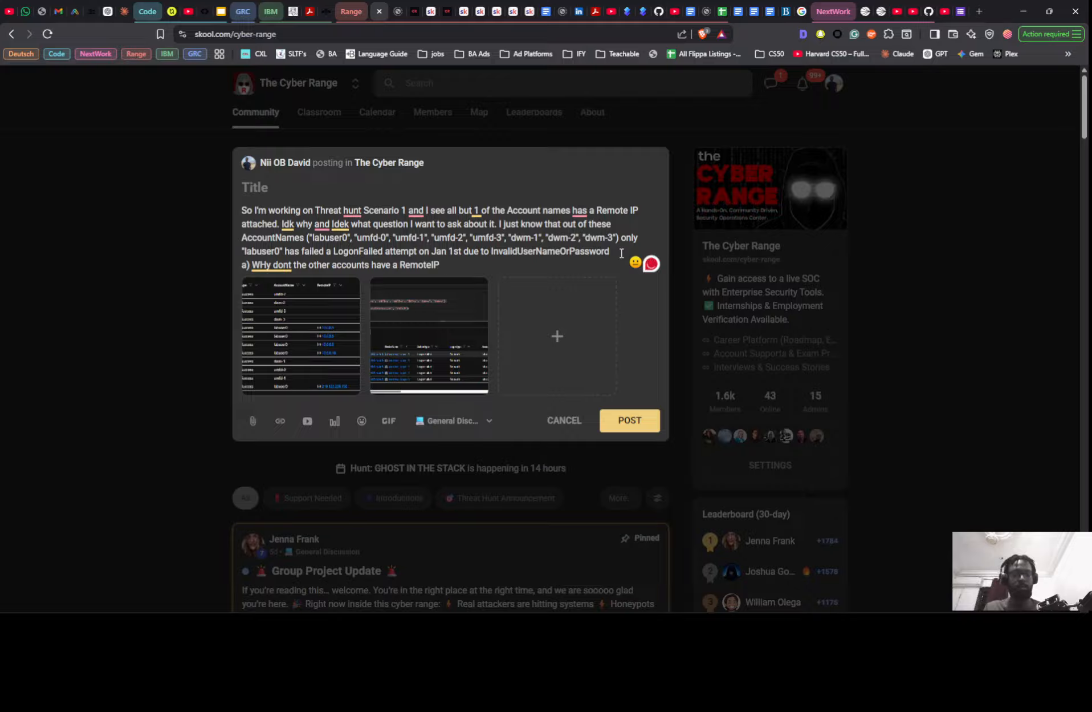
type("?")
key("Return")
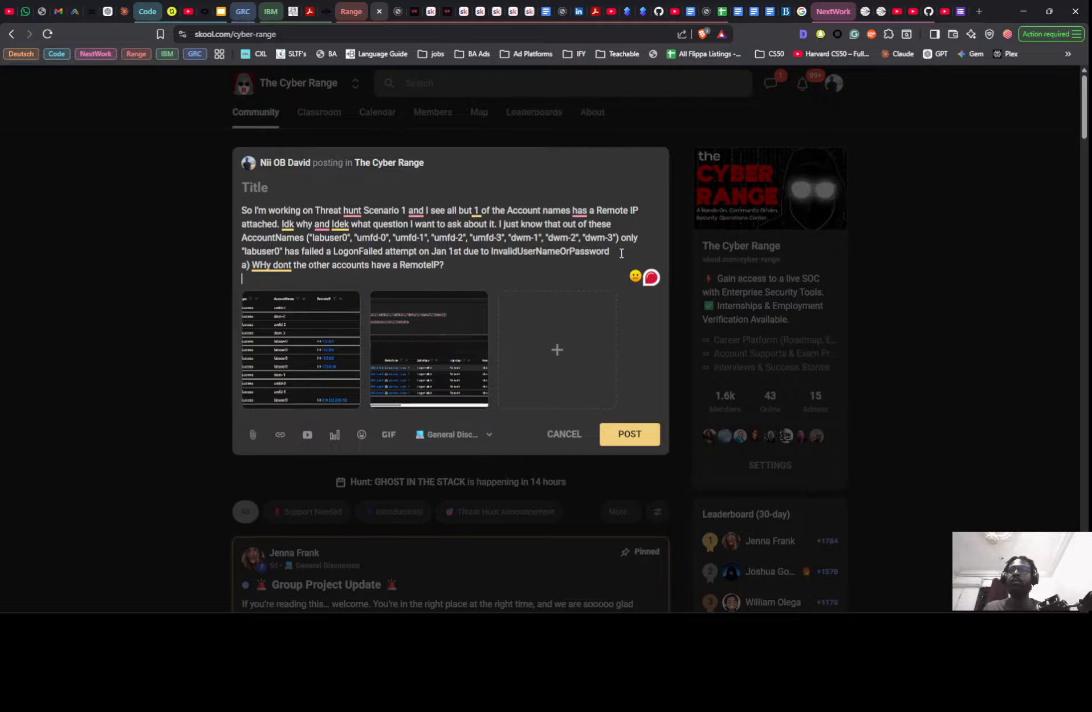
- Add the question "b) is labuser0 a bad actor?" on the line below question a
type("b")
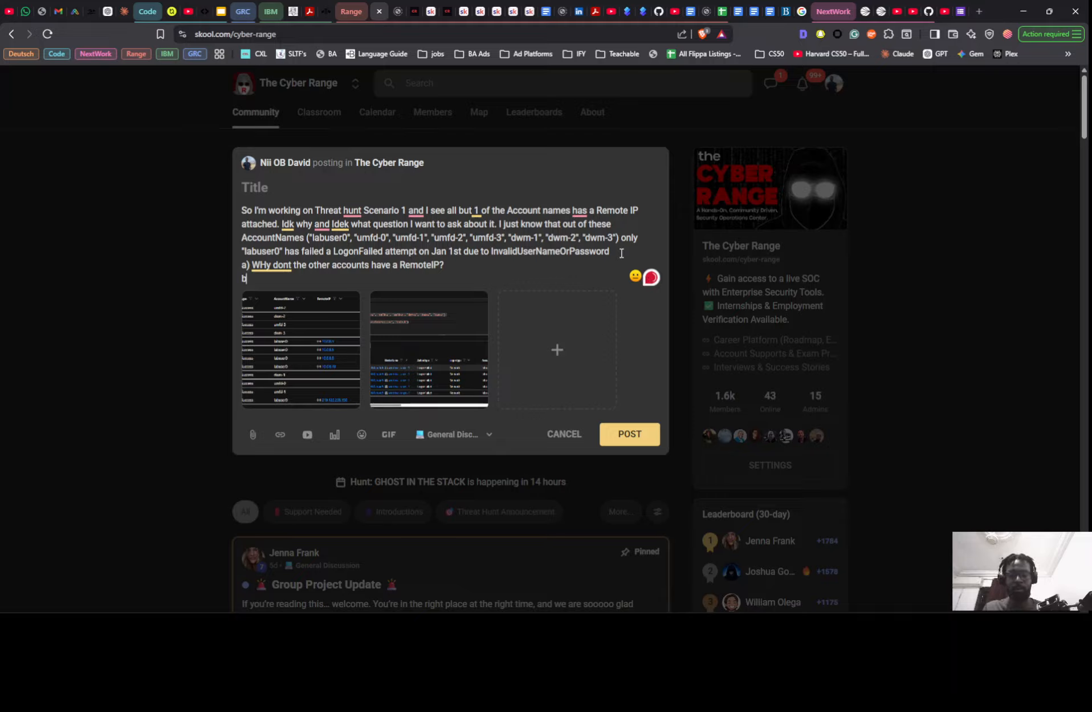
type(") Is")
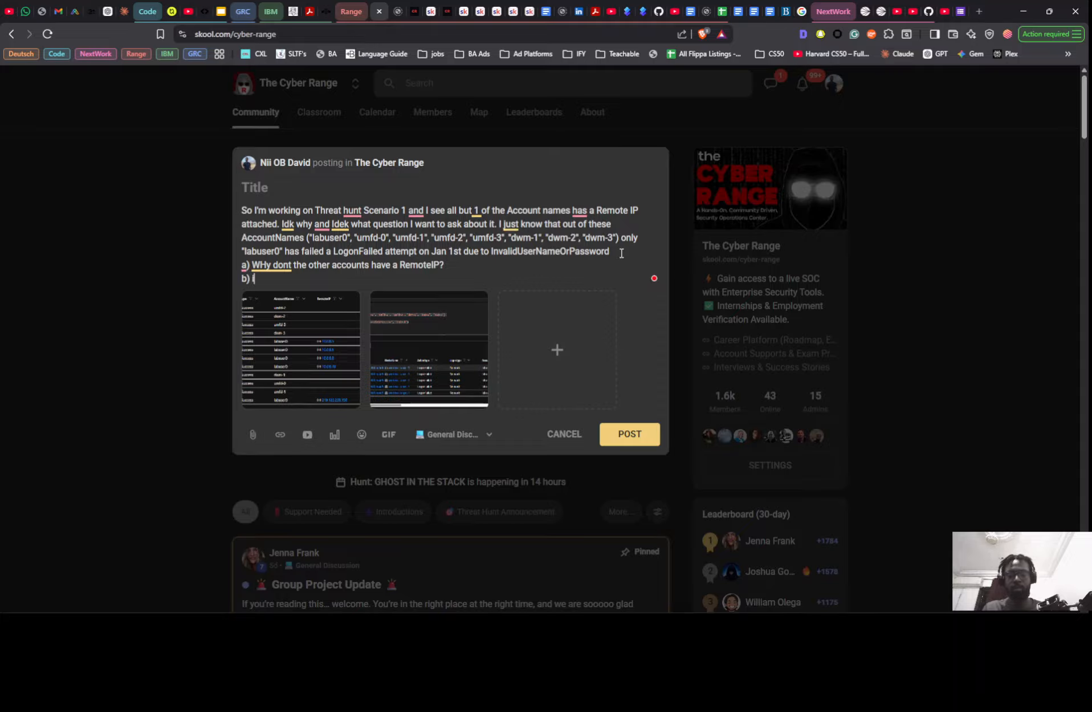
type(" lab")
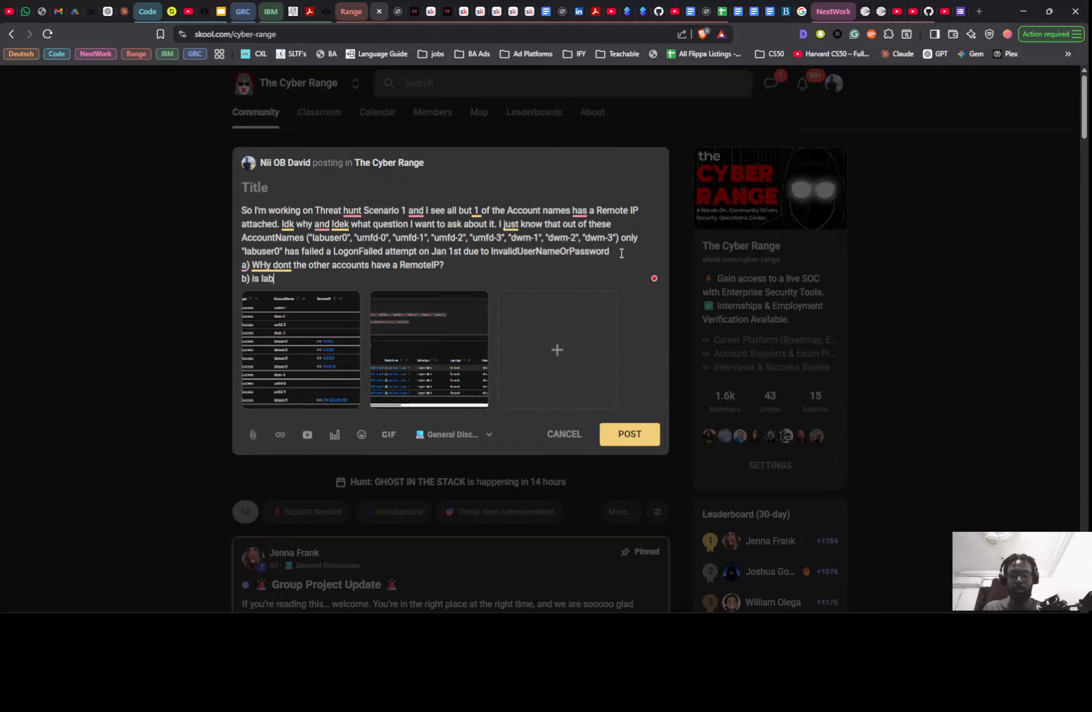
type("user0 ")
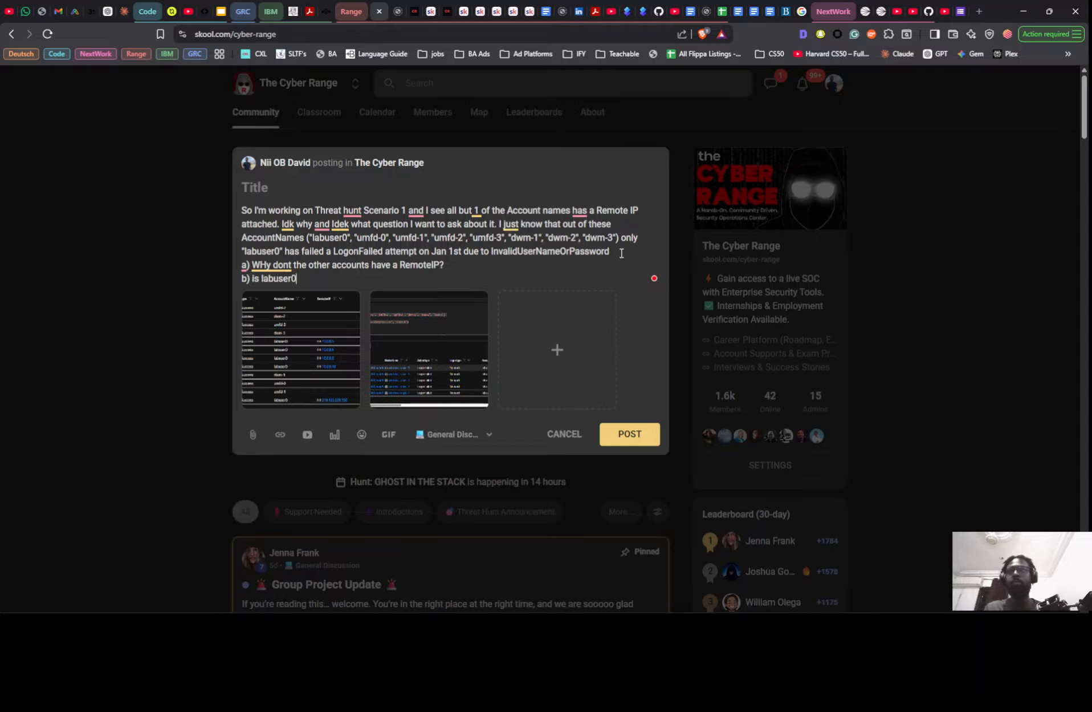
type("a bad ")
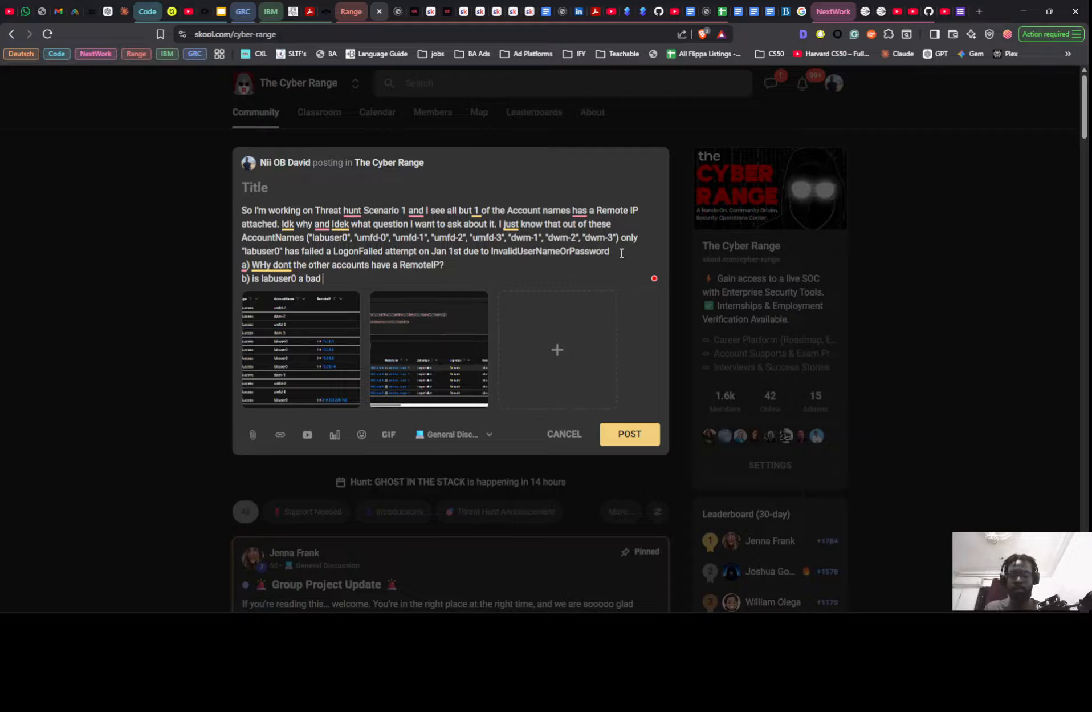
type("actor")
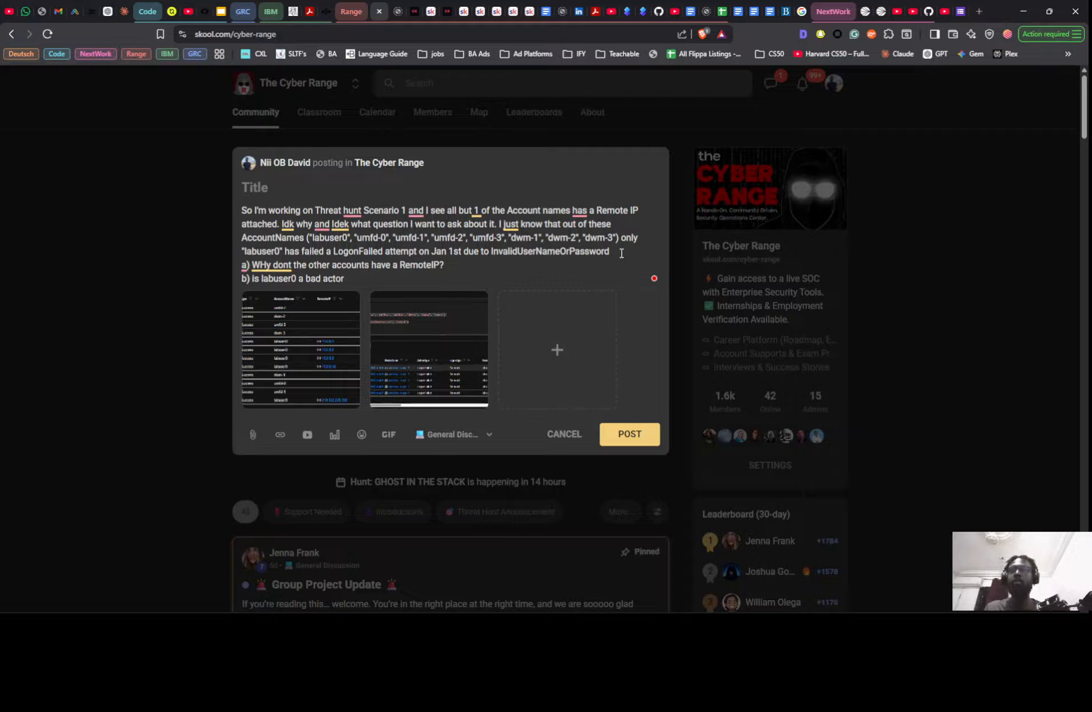
type("?")
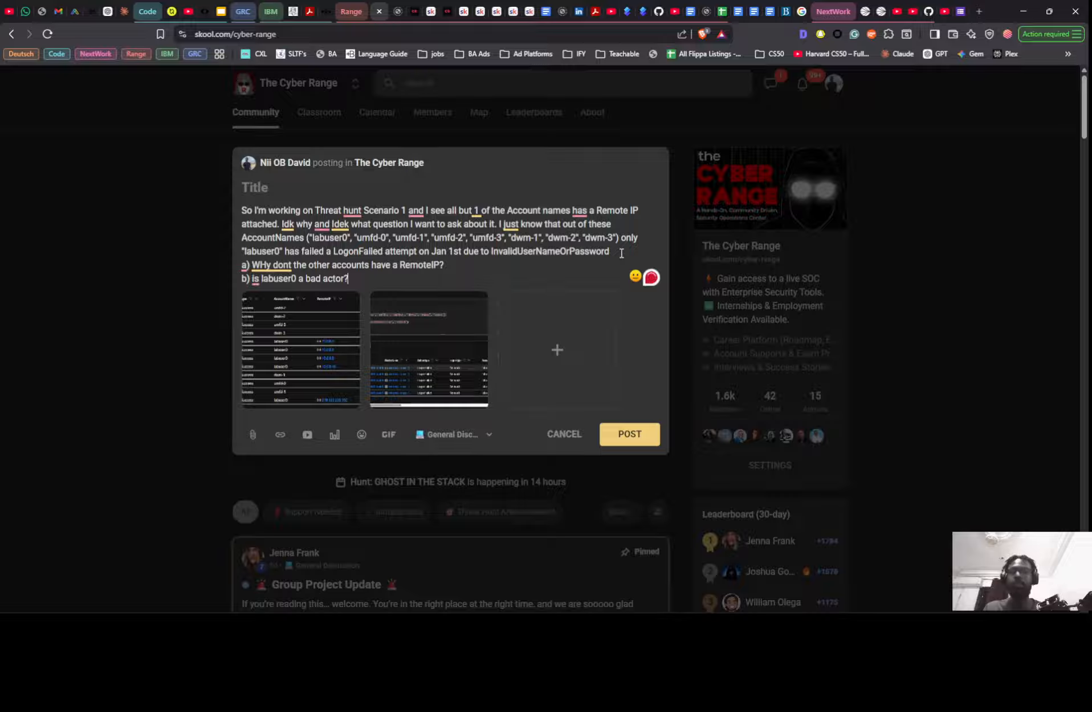
- Start a third list item labelled "c)" on a new line below question b
key("Return")
type("c")
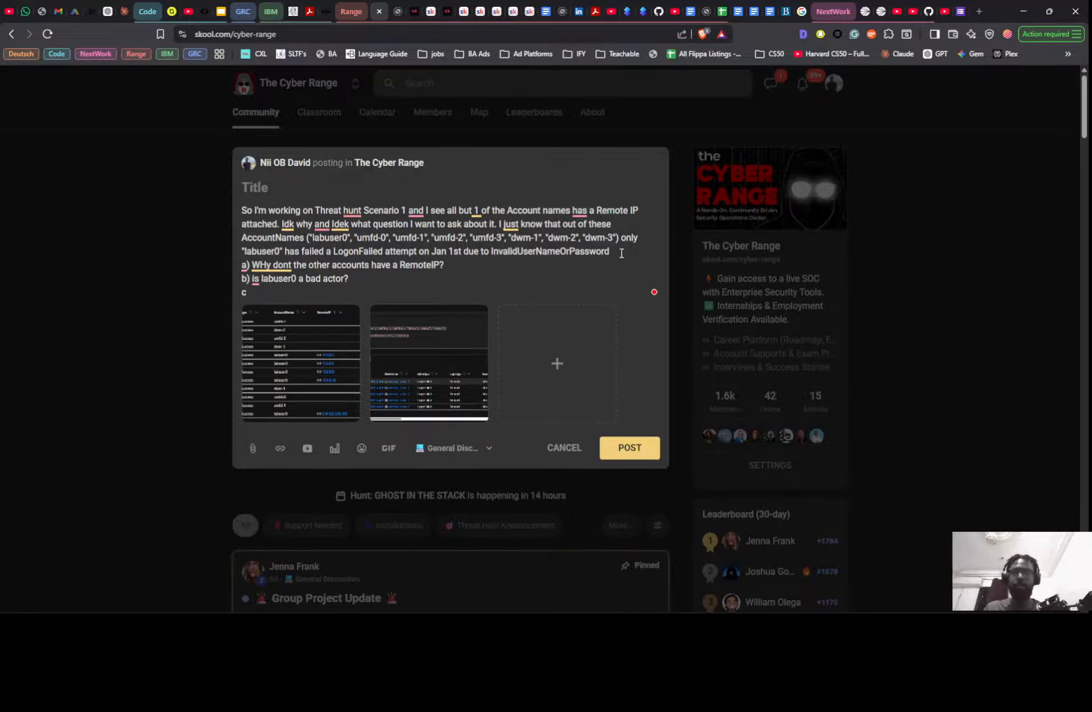
type(")")
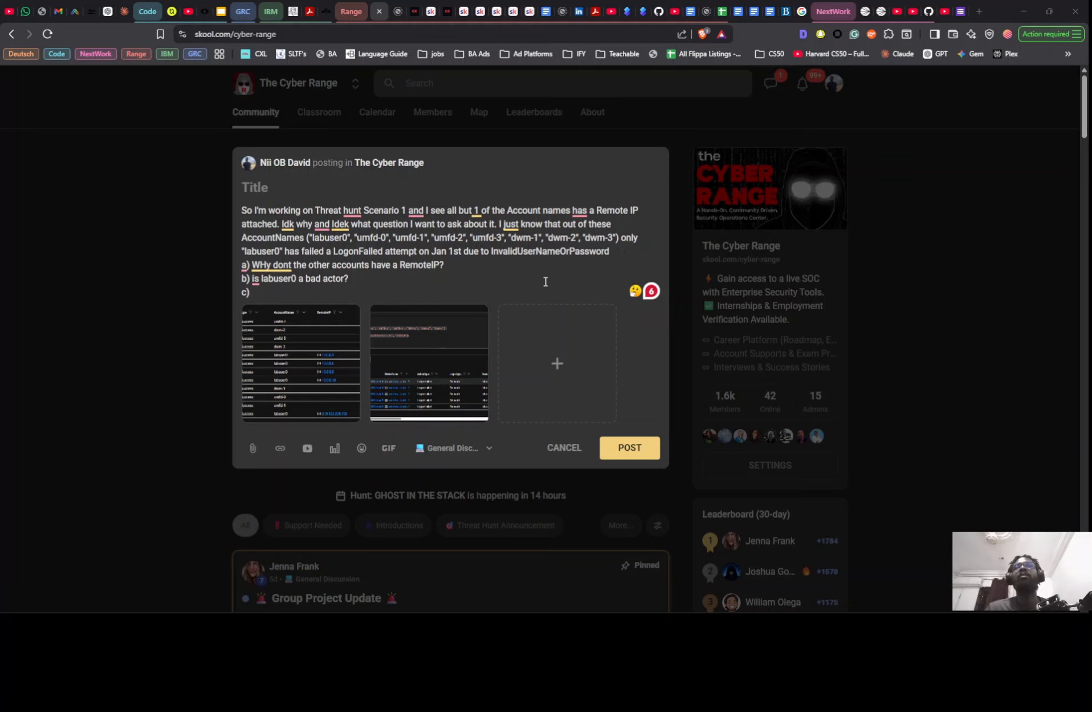
- Review the SC1 threat hunt notes in Google Docs, and select the LogonFailed query in the Notion findings page
key("alt+Tab")
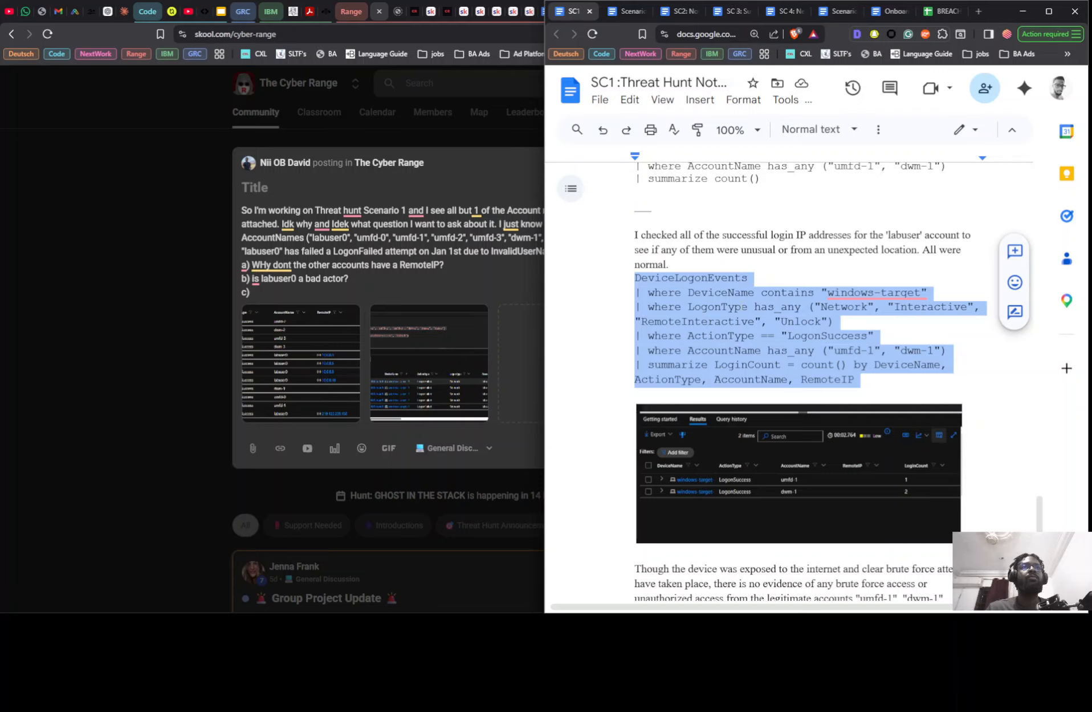
key("alt+Tab")
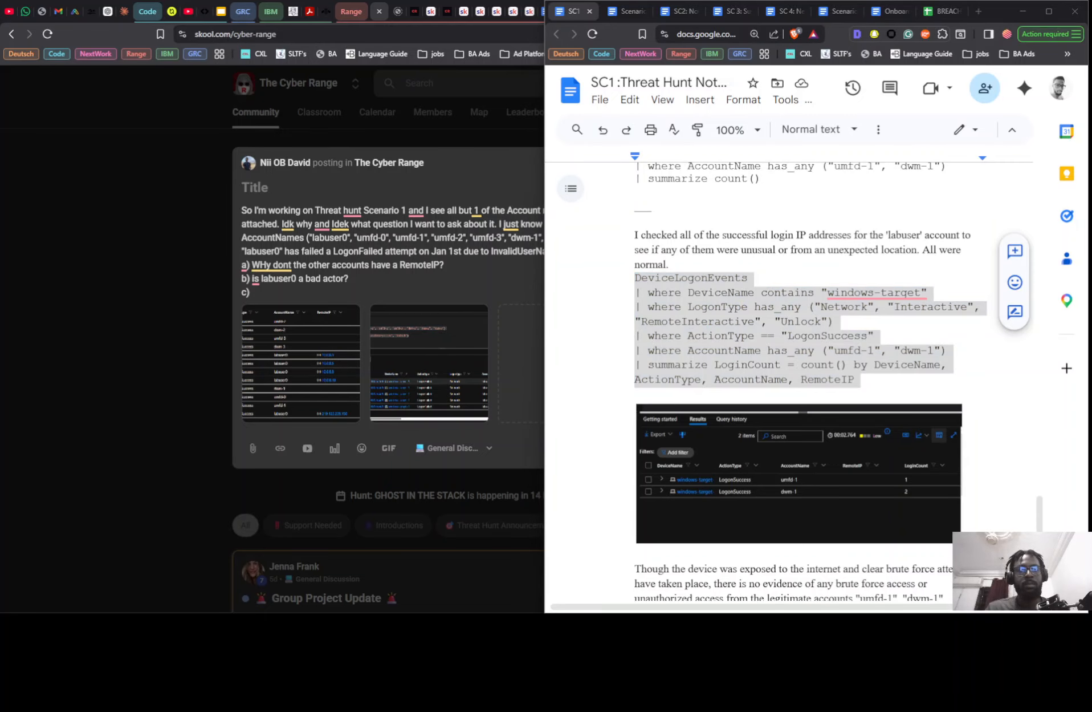
key("alt+Tab")
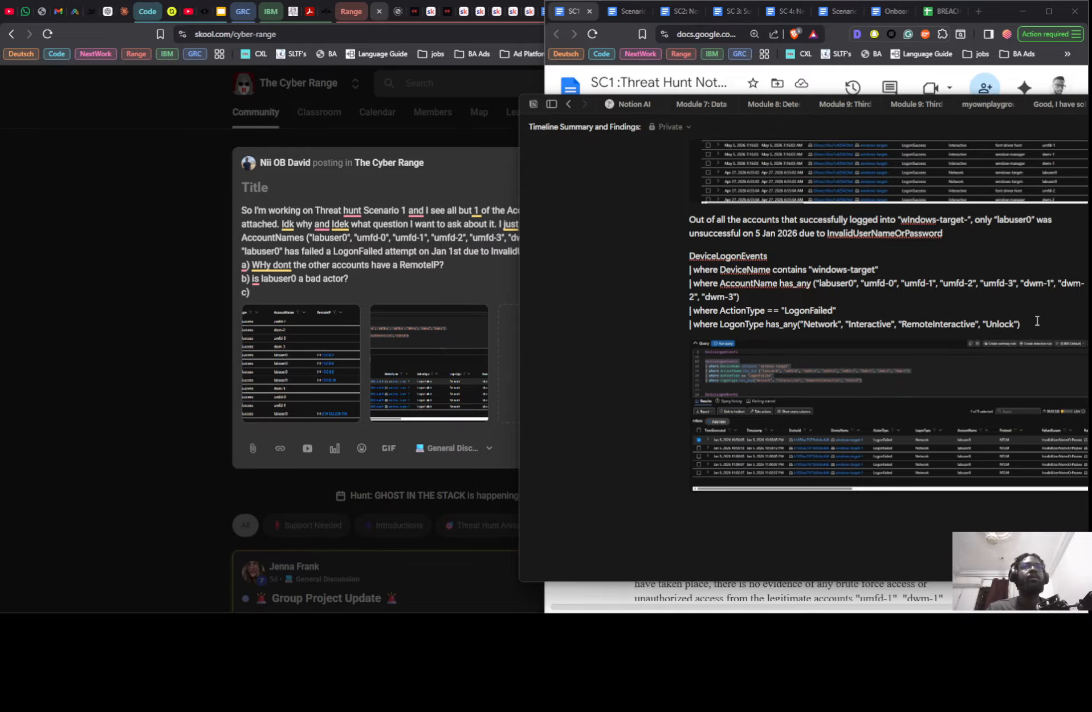
left_click_drag(1037, 320, 687, 259)
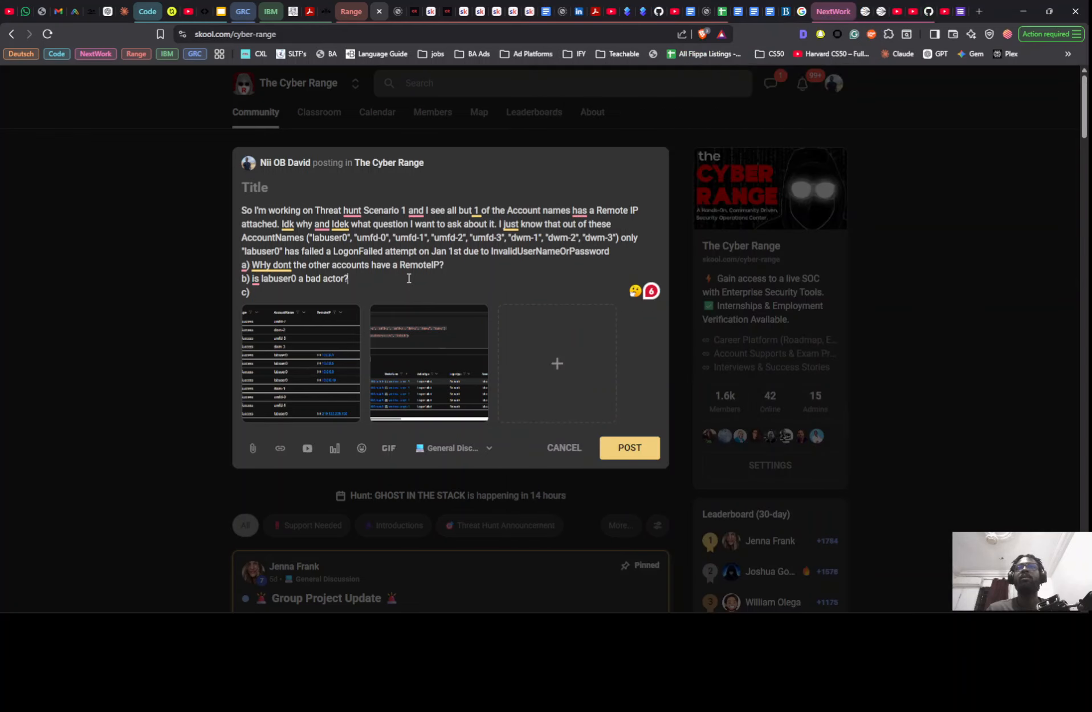
- Return to the Skool post and correct "WHy" to "Why" in question a
left_click(406, 282)
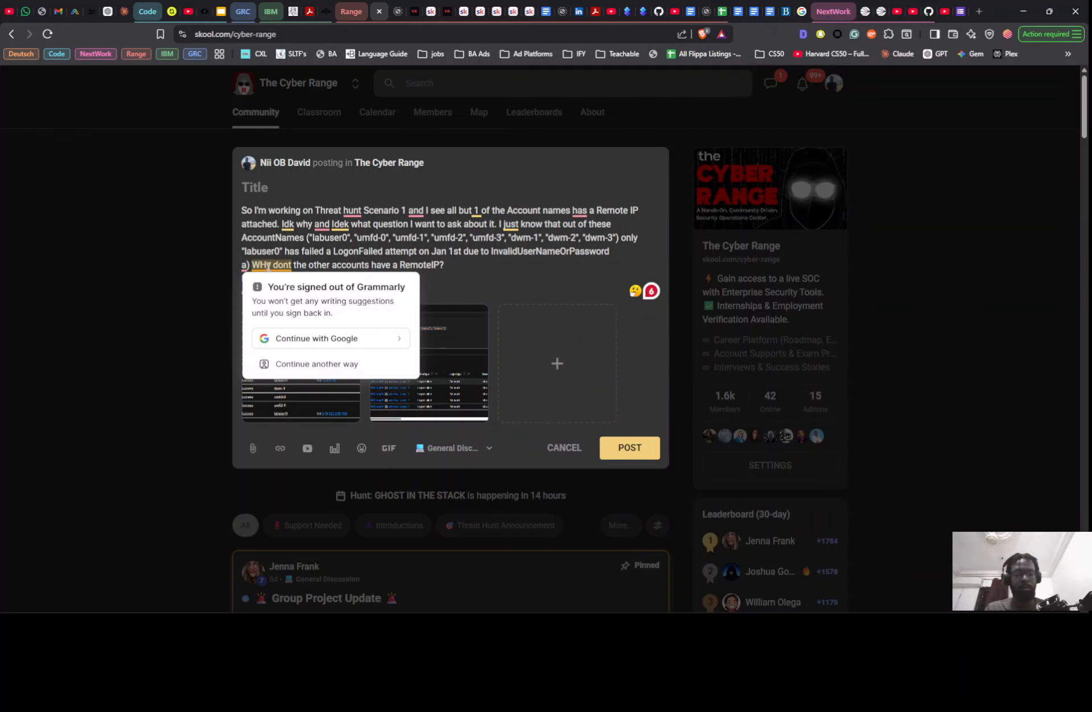
left_click(268, 266)
key("BackSpace")
type("h")
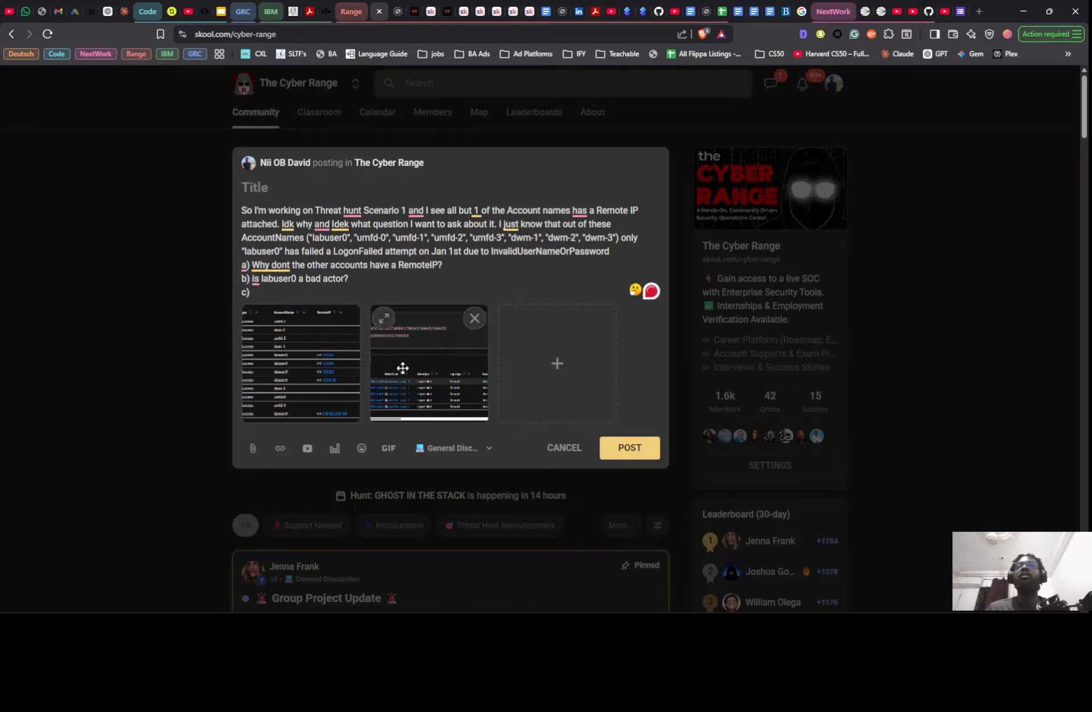
- Enter the post title "Is labuser0 a bad actor in the Cyberrange?"
left_click(284, 188)
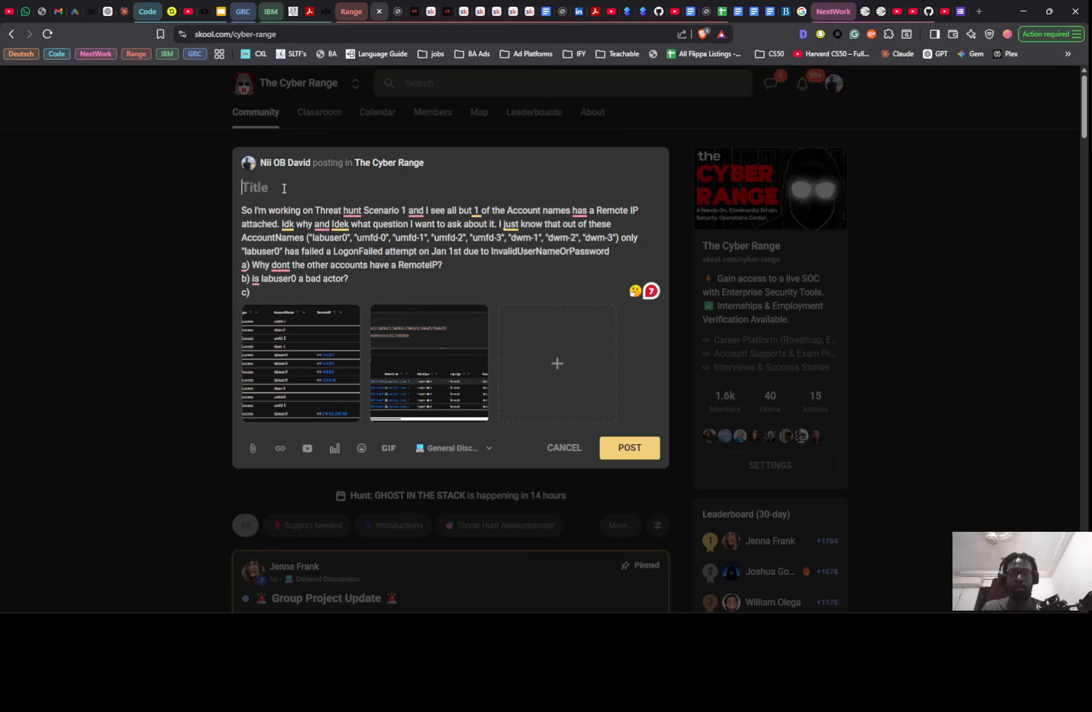
type("Is t")
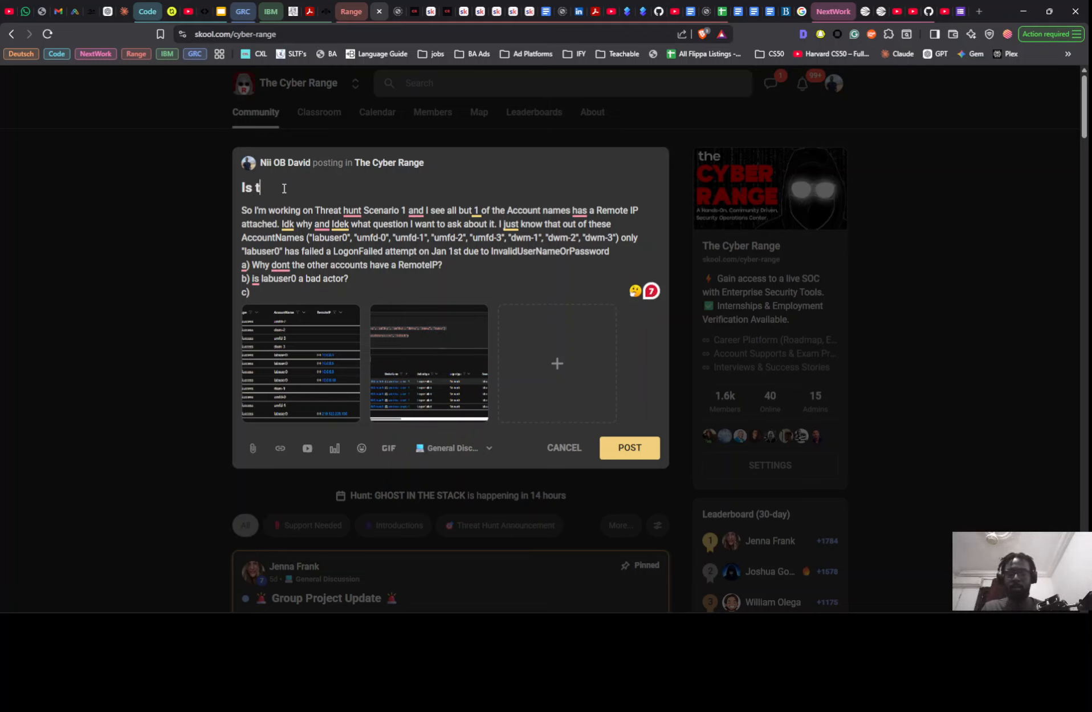
key("BackSpace")
type("lab")
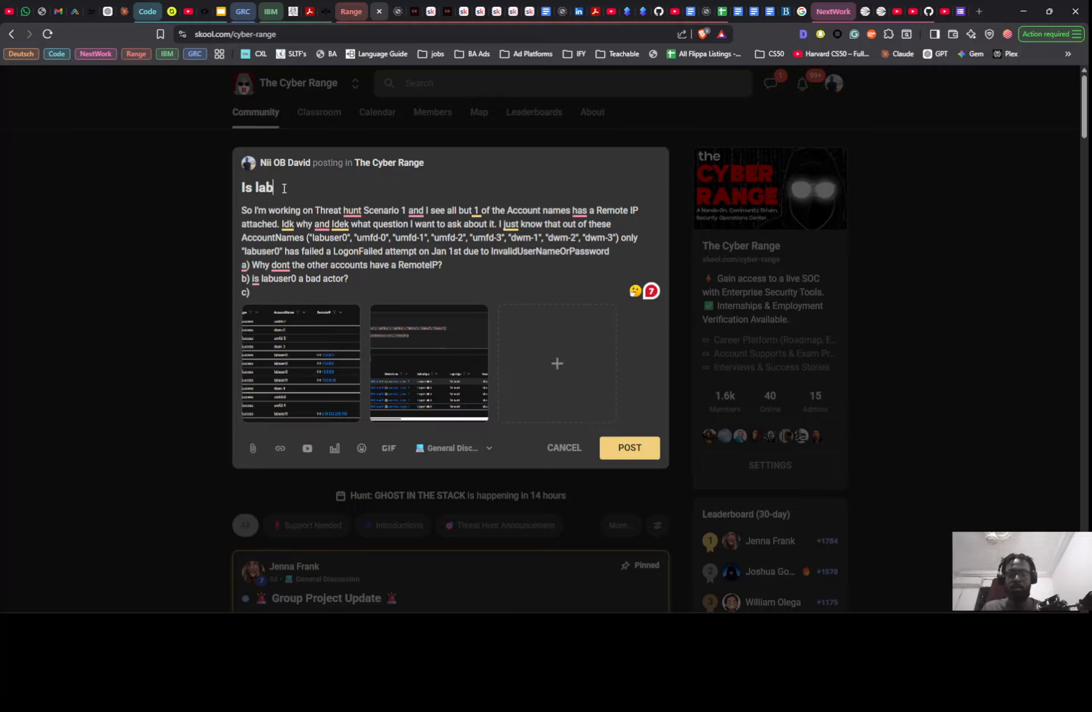
type("user")
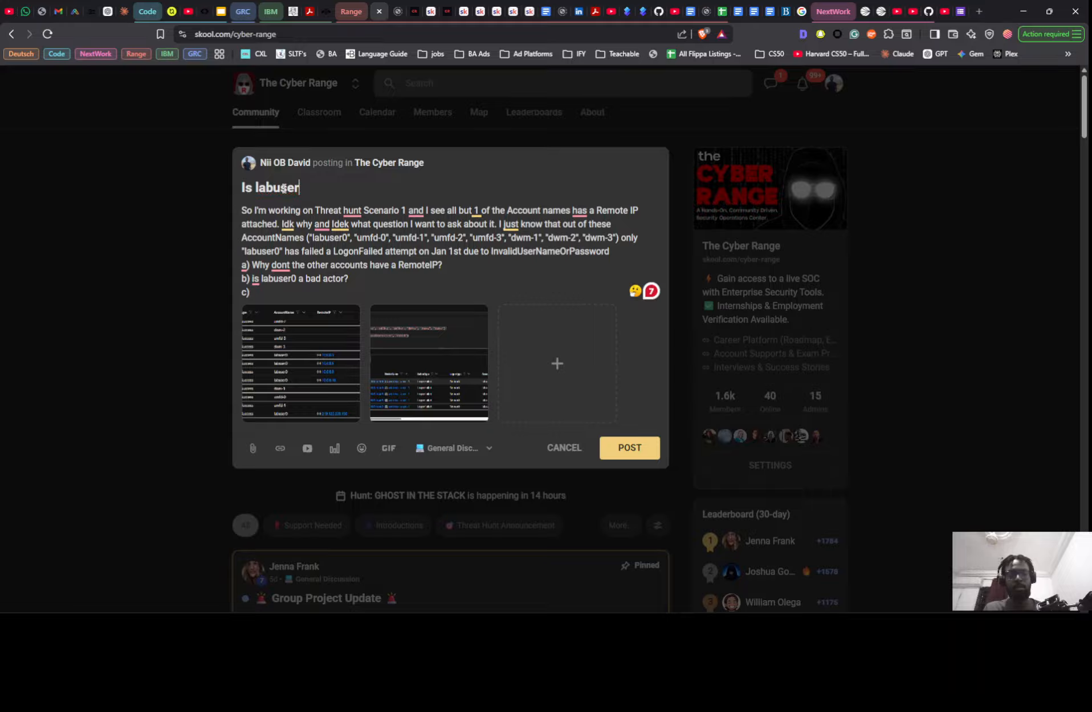
type("0 a ba")
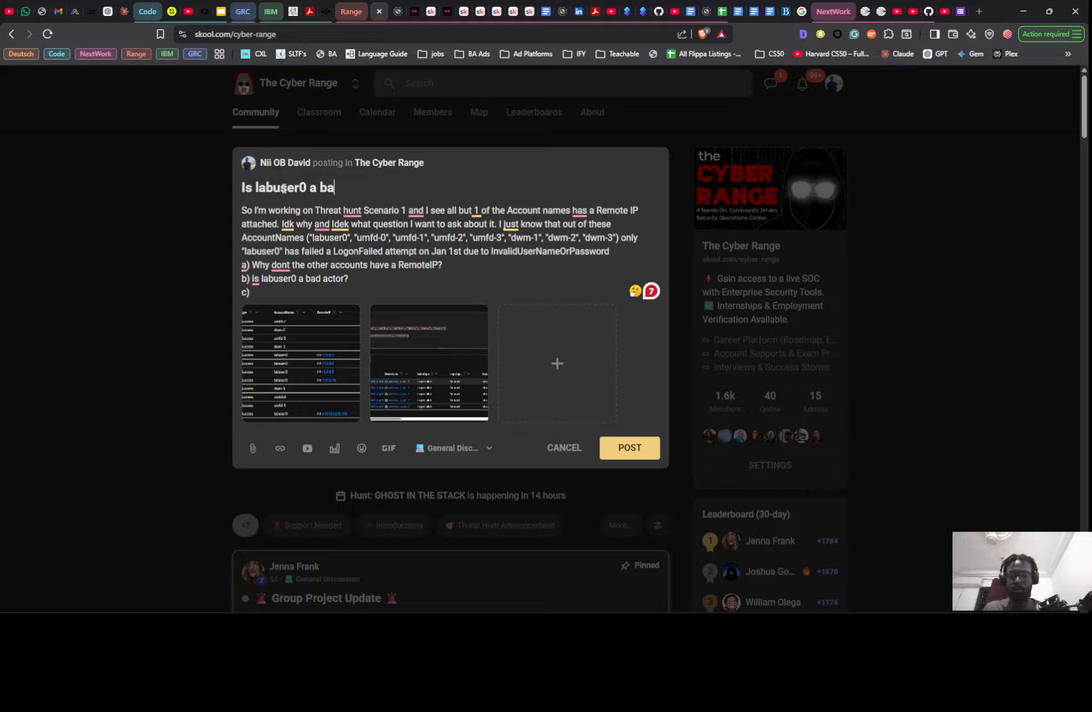
type("d actor")
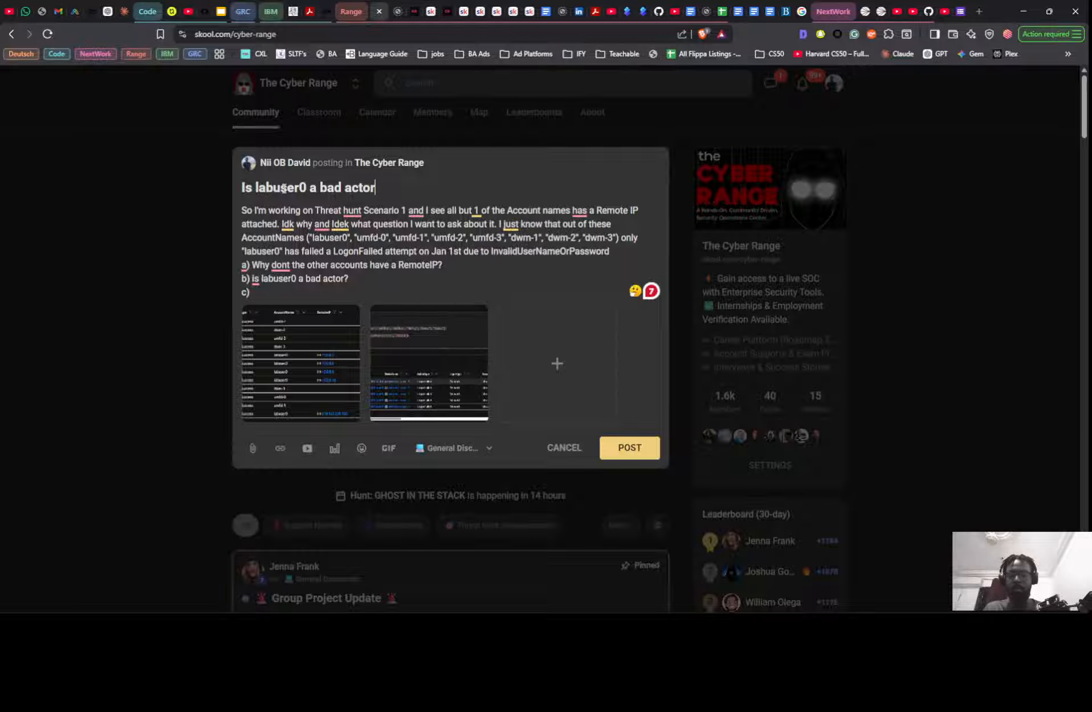
type(" in the")
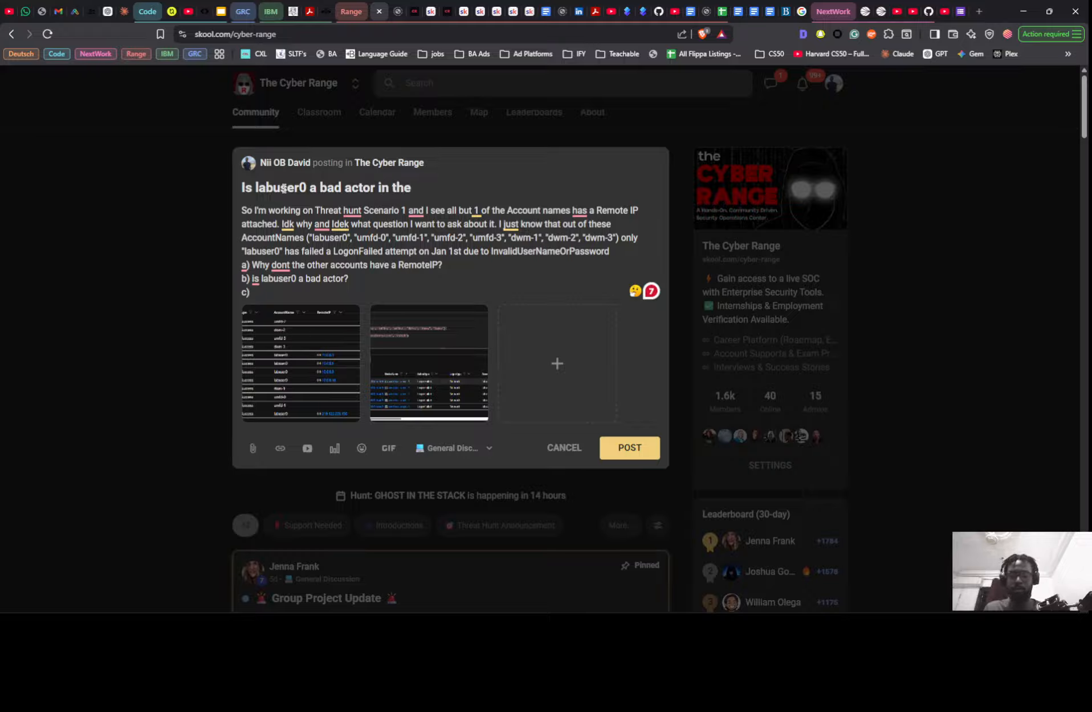
type(" Cyberrange")
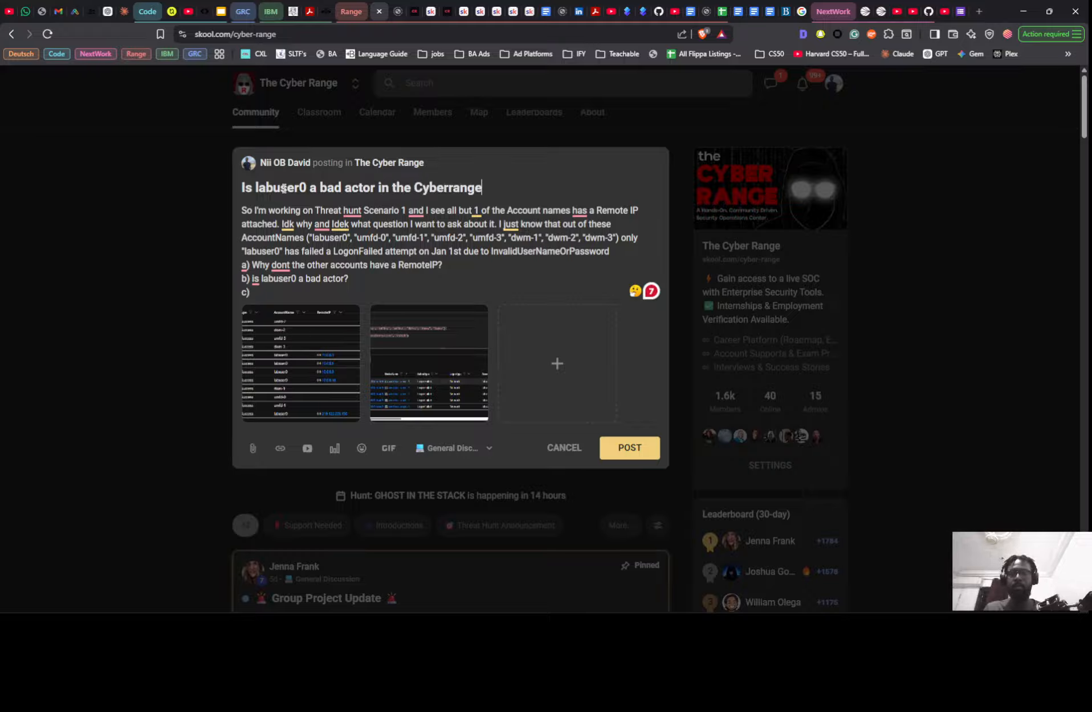
type("?")
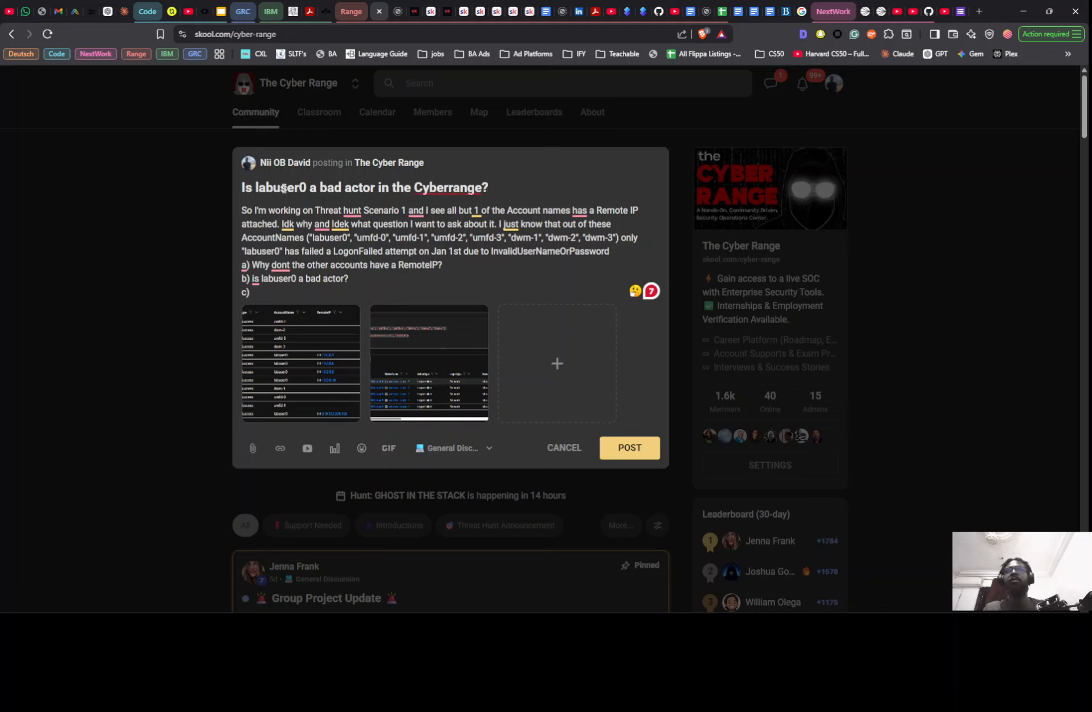
- Capitalize the "r" of "range" in the post title so the word reads "CyberRange"
key("Left")
key("Left")
key("Left")
key("Left")
key("Left")
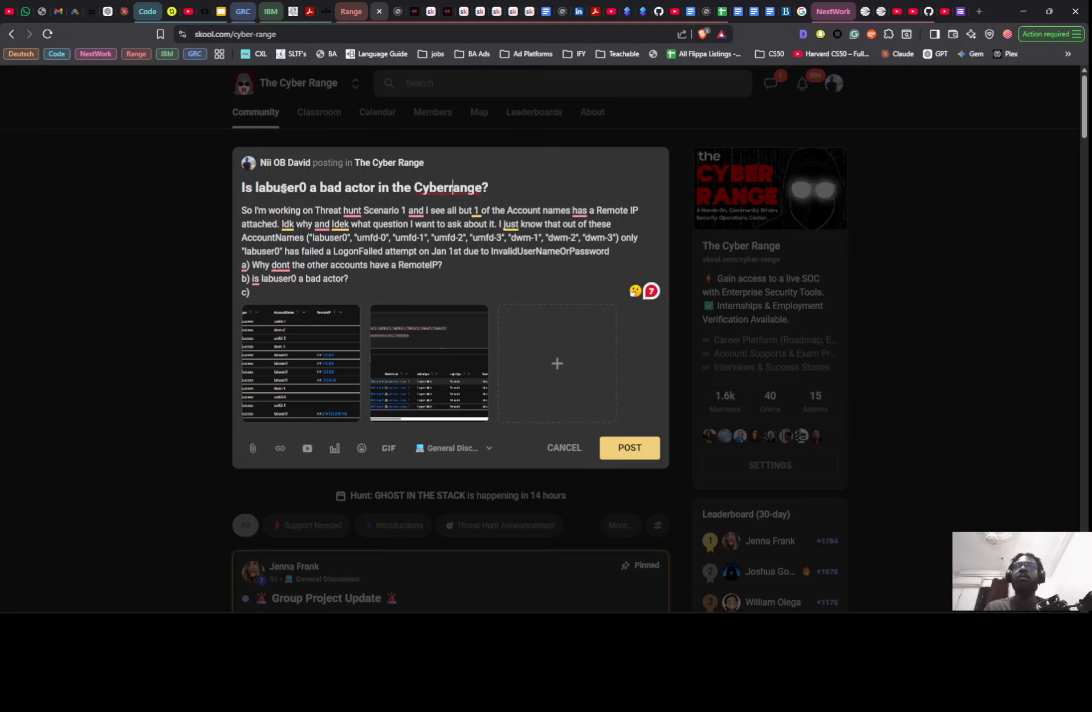
key("BackSpace")
type("R")
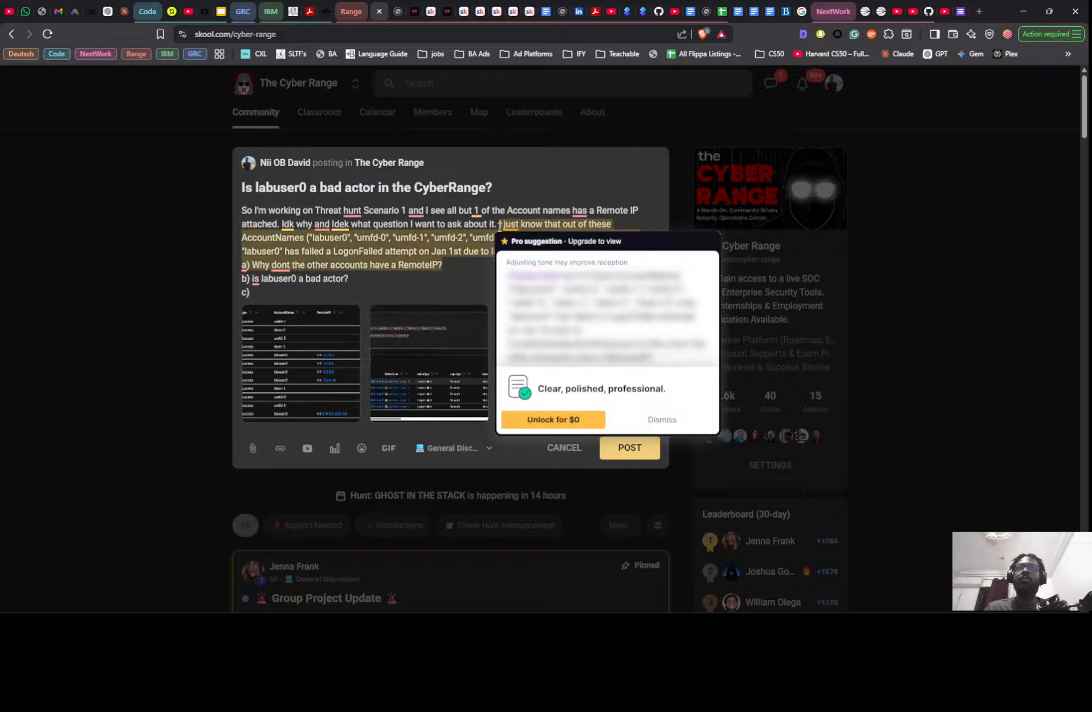
- Insert a line break in the post body before the sentence starting "I just know that out of these AccountNames"
mouse_move(507, 227)
key("Return")
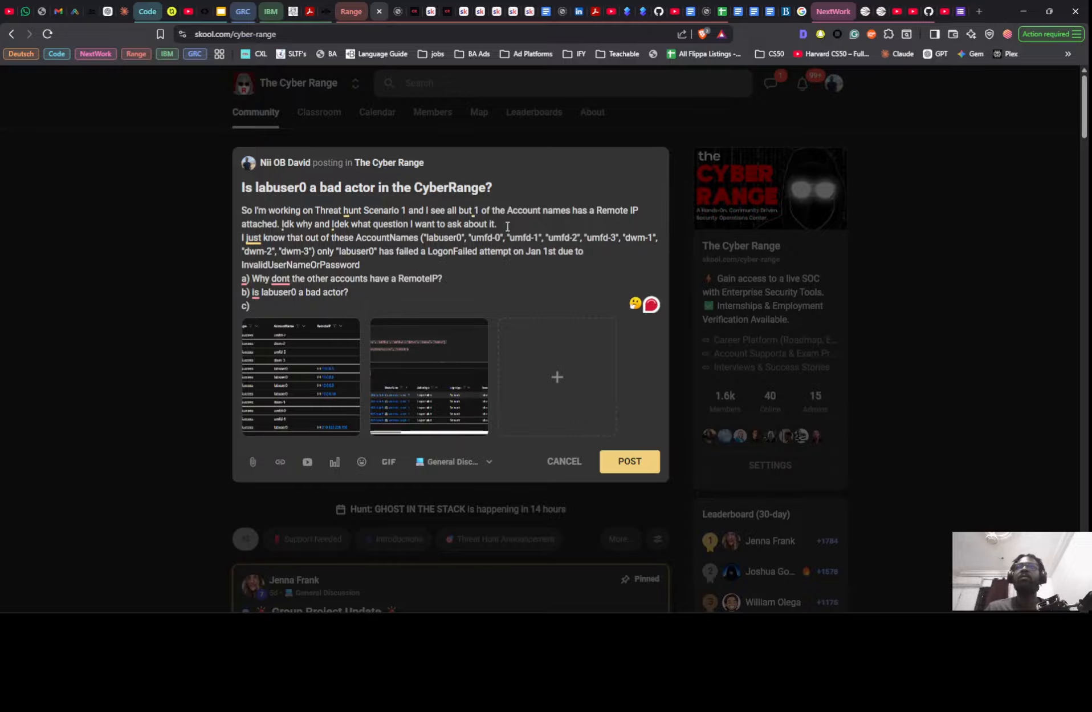
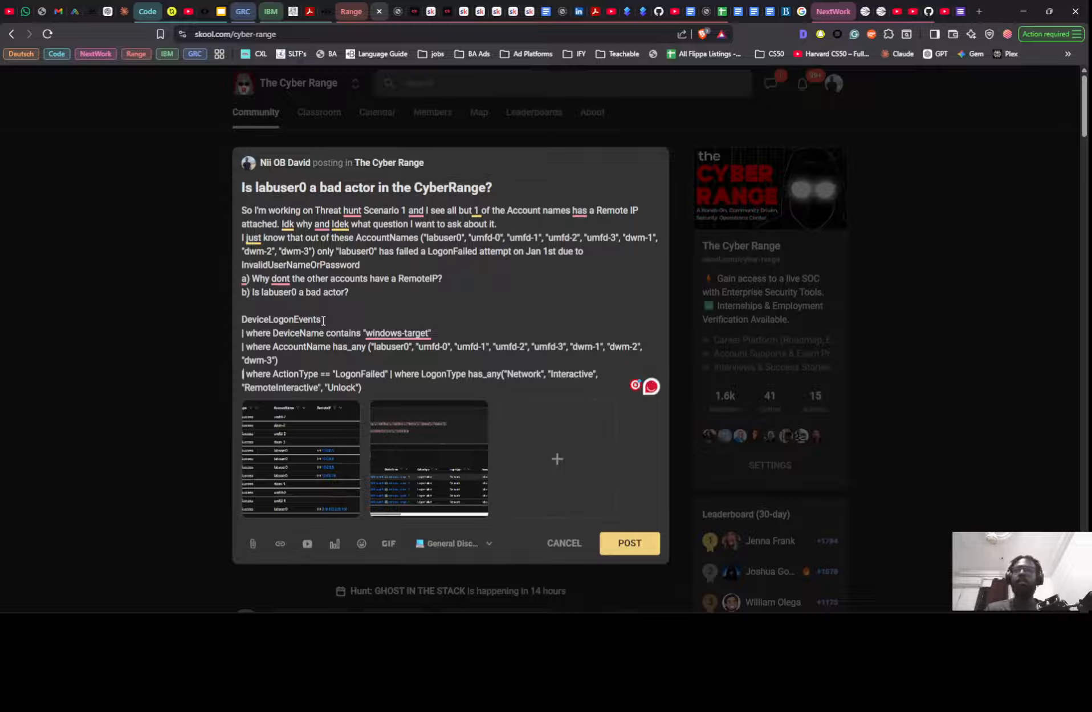
- Put the "| where LogonType has_any" clause of the post's query on its own line
key("Right")
key("Right")
key("Right")
key("Right")
key("Right")
key("Right")
key("Return")
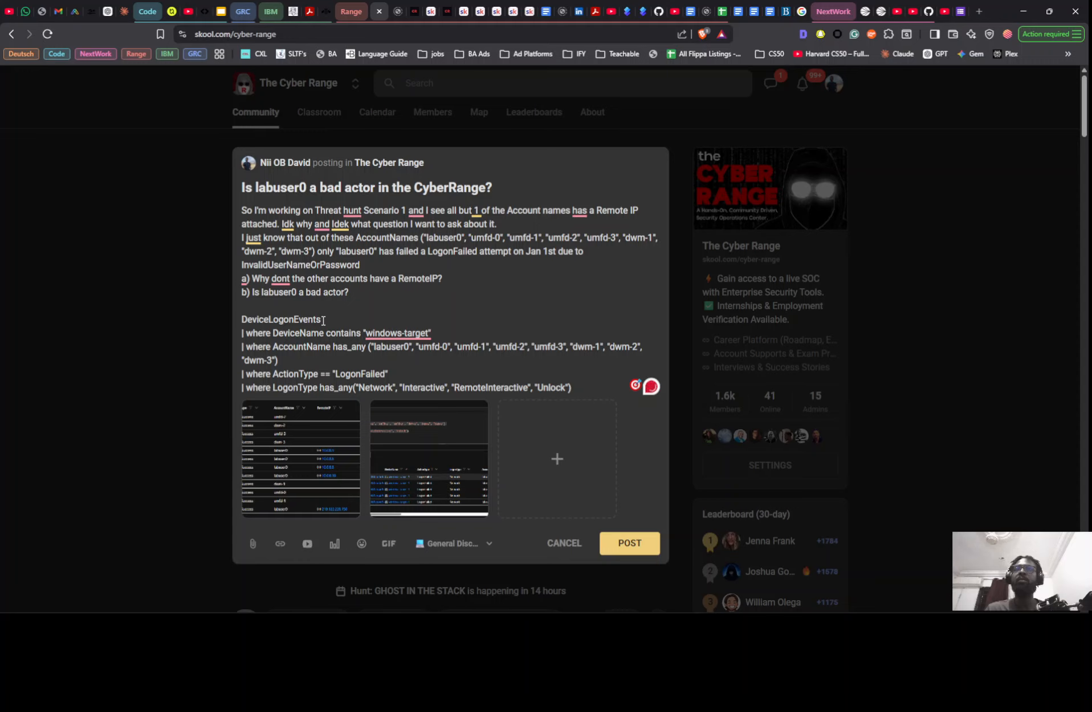
- Add the line "This was my query btw" above DeviceLogonEvents in the post body
key("Up")
key("Up")
key("Up")
key("Up")
key("Up")
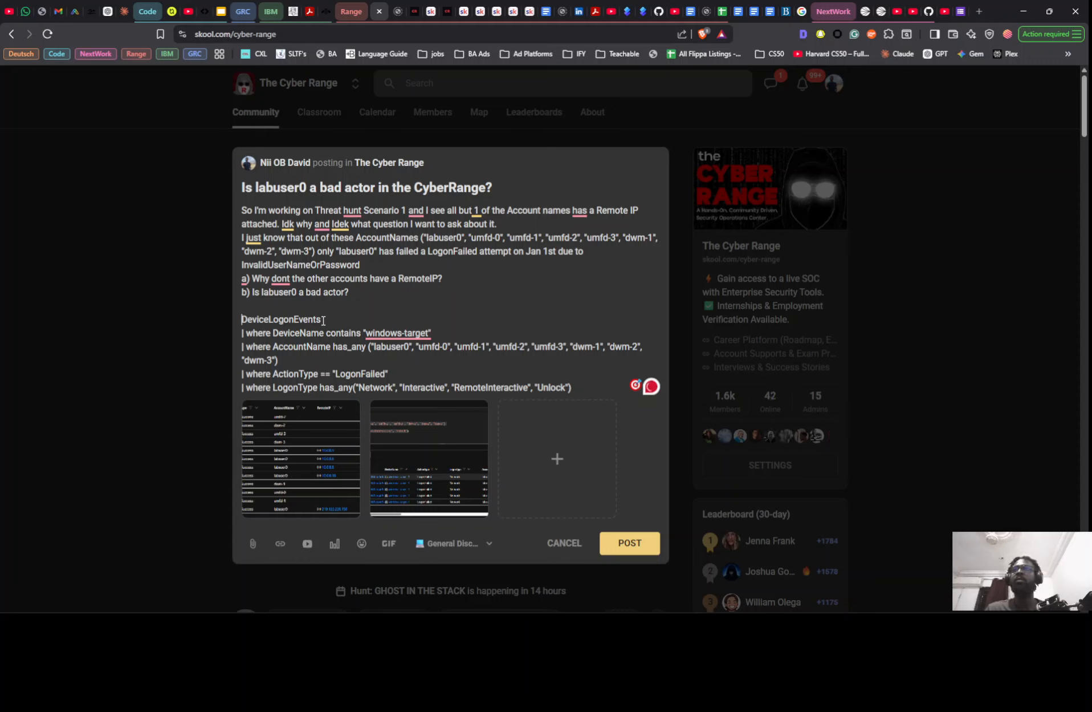
type("This wa")
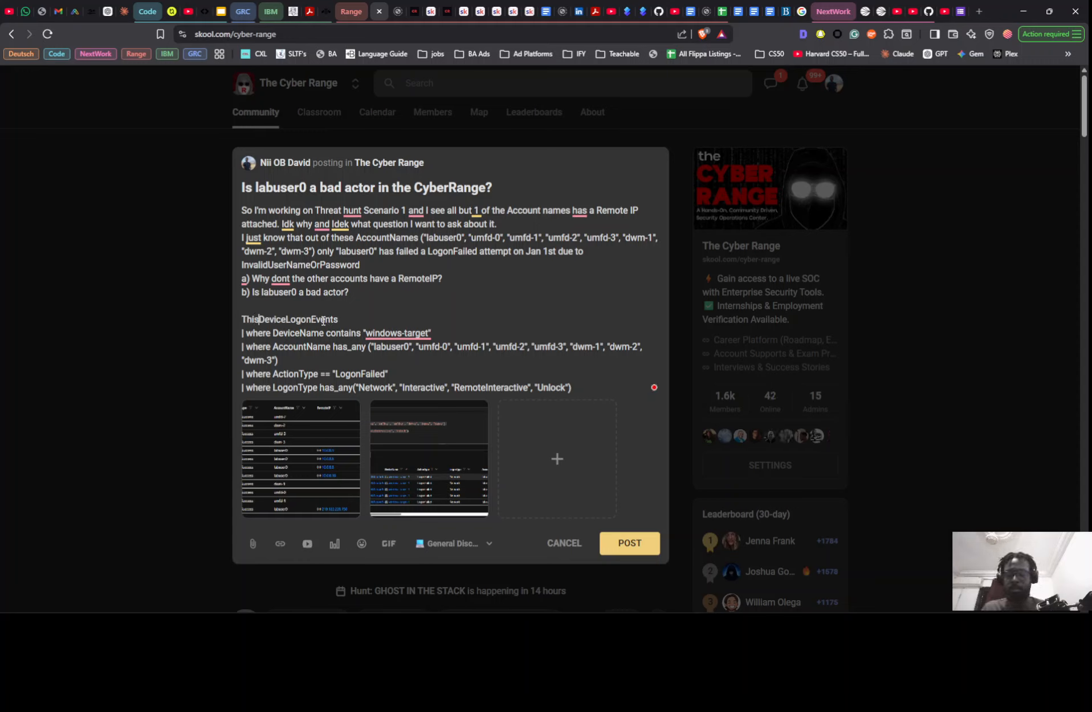
type("s")
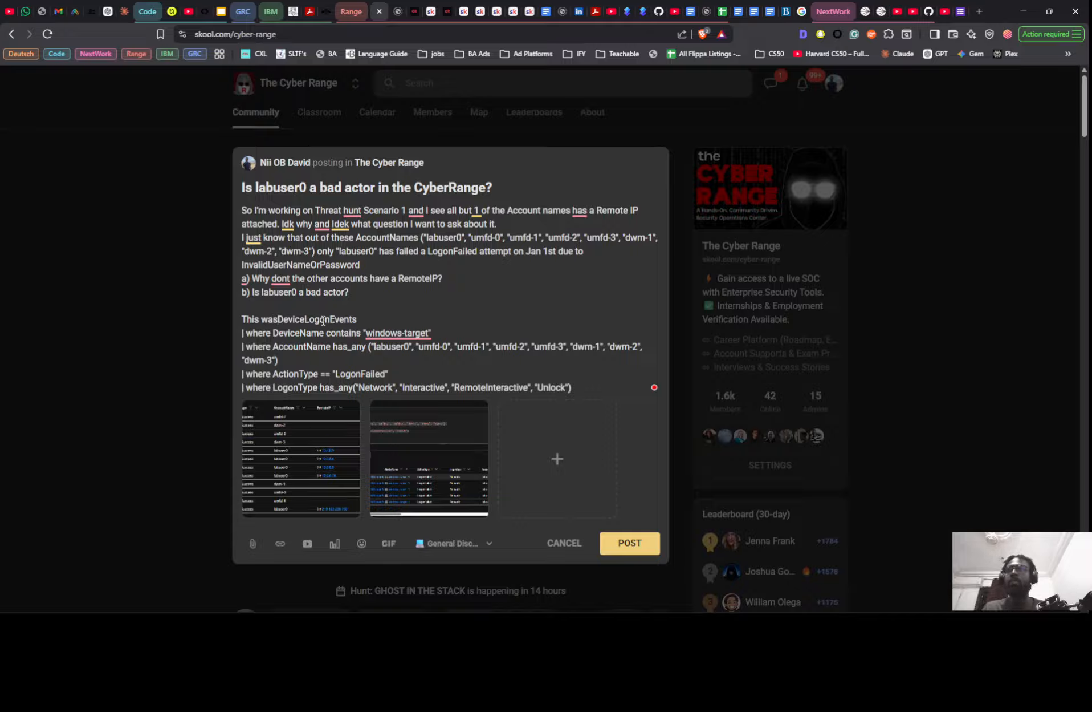
type(" my qy")
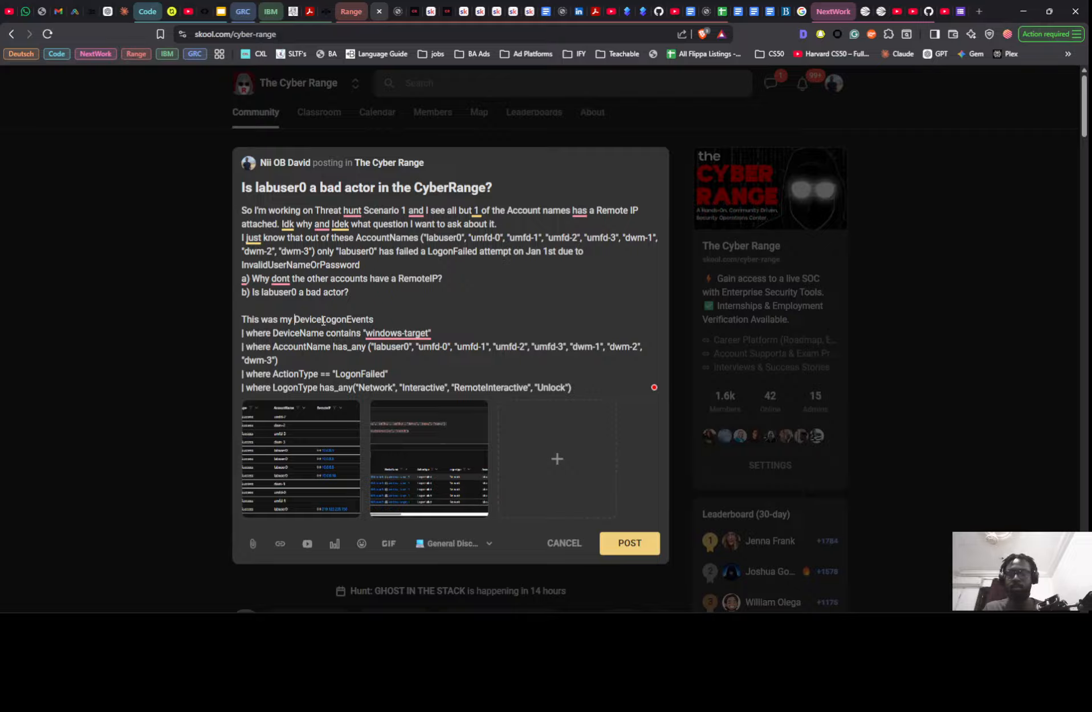
key("BackSpace")
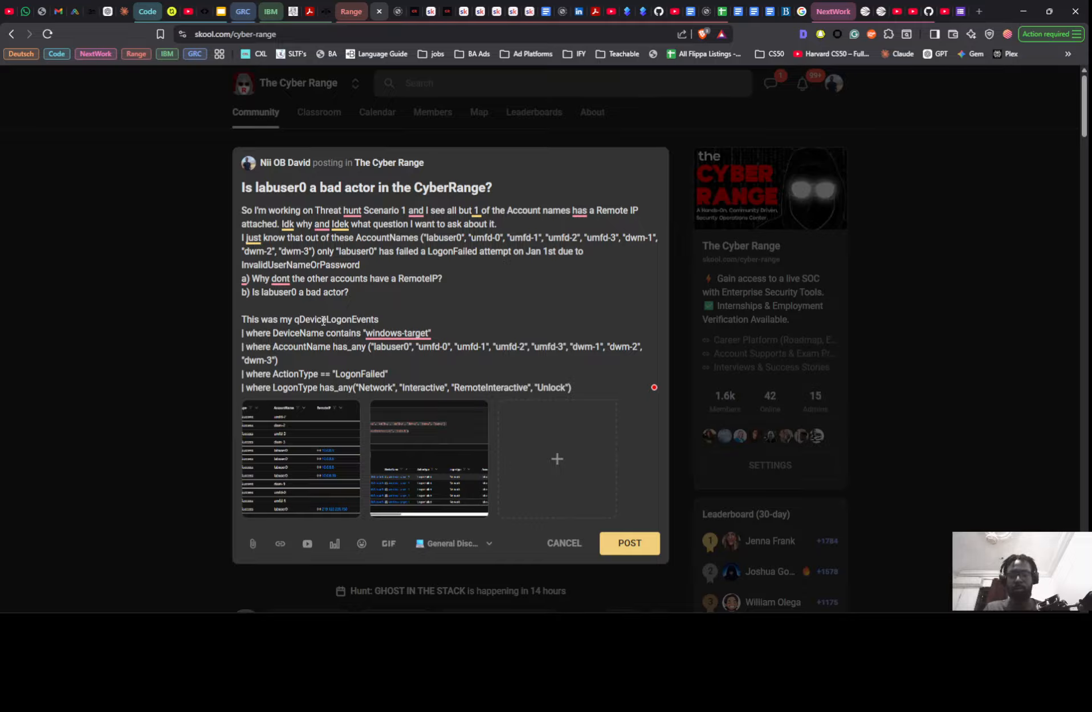
type("uery ")
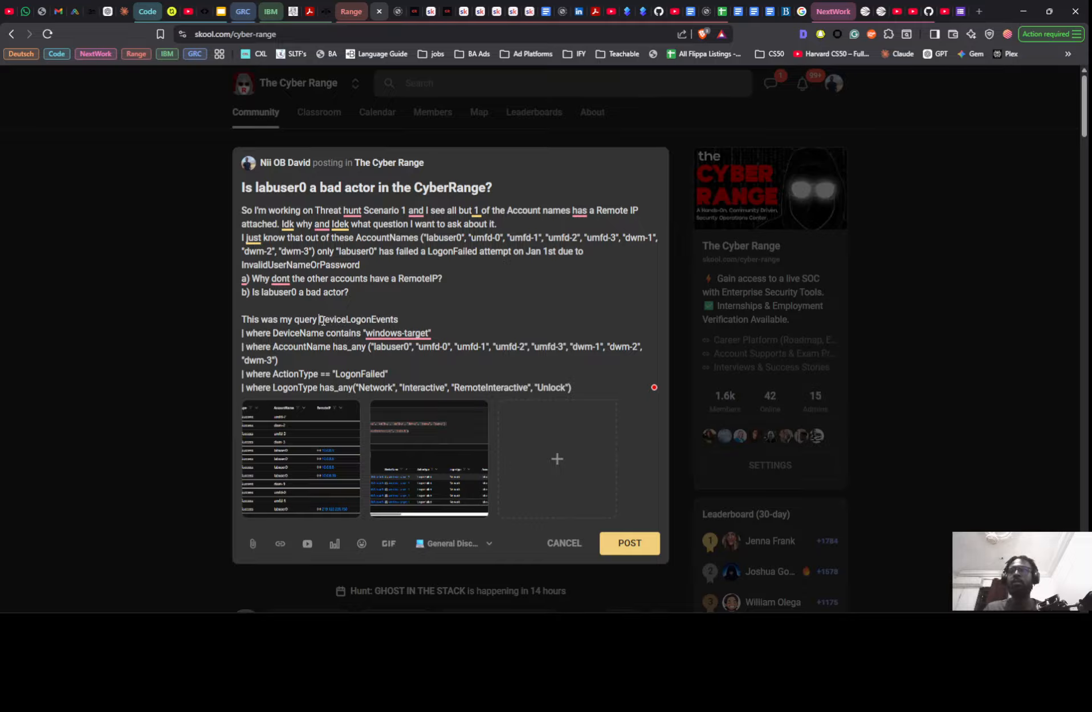
type("btw")
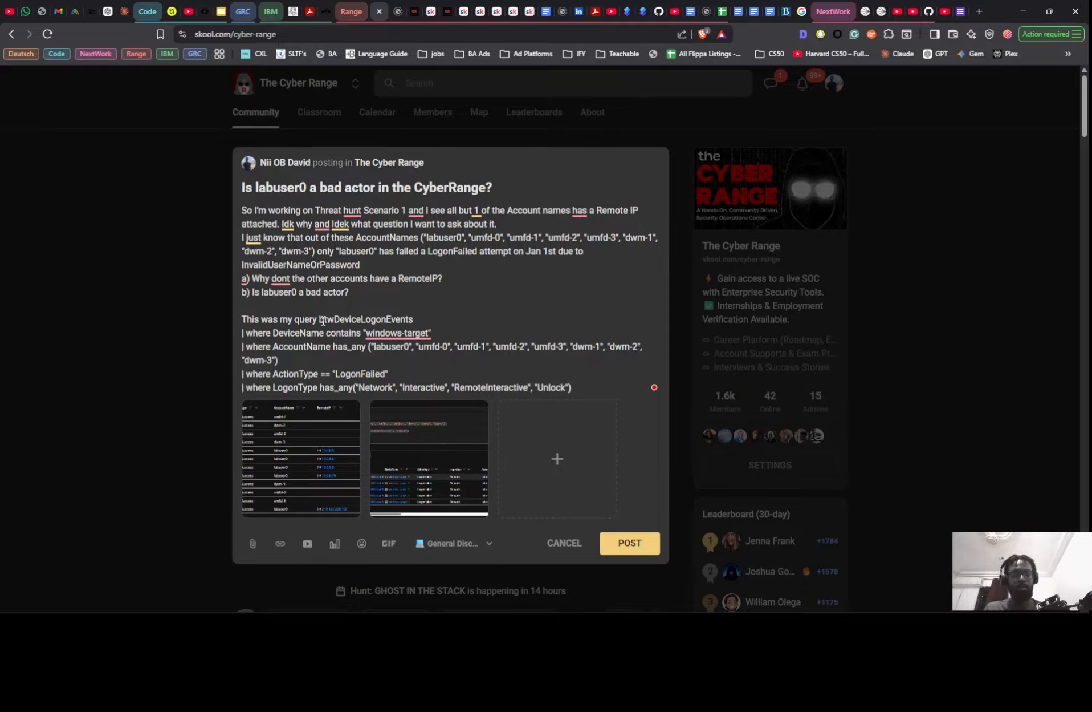
key("Return")
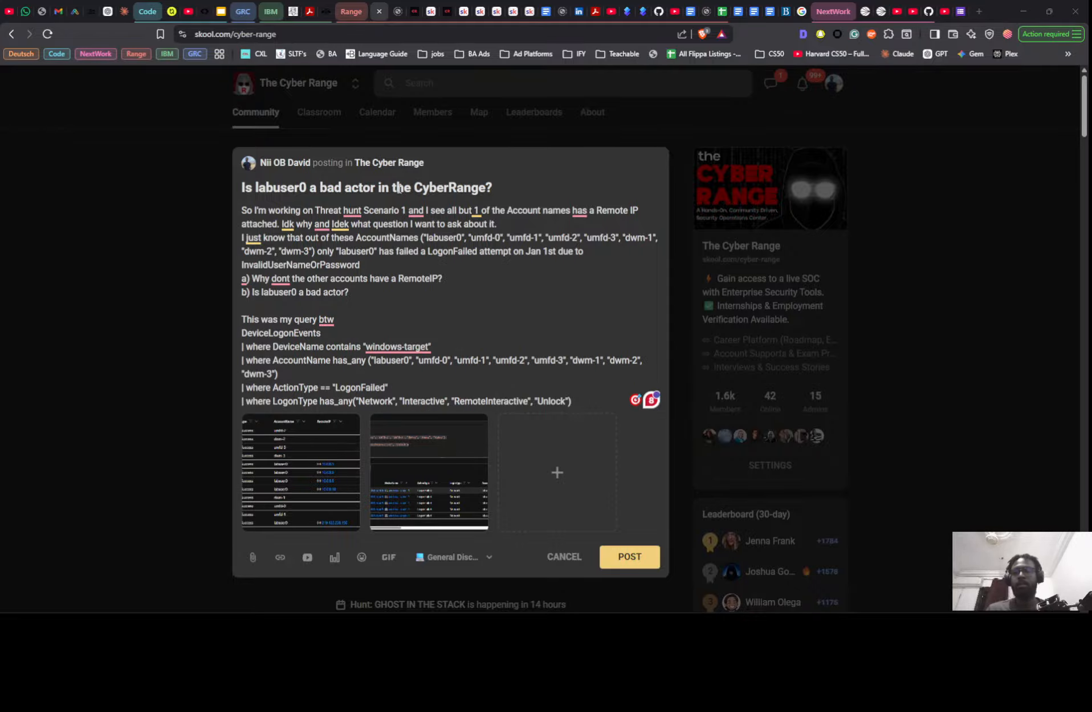
- Compare the post's query with those in Microsoft Defender and rerun the LogonFailed query for the windows-target accounts
key("alt+Tab")
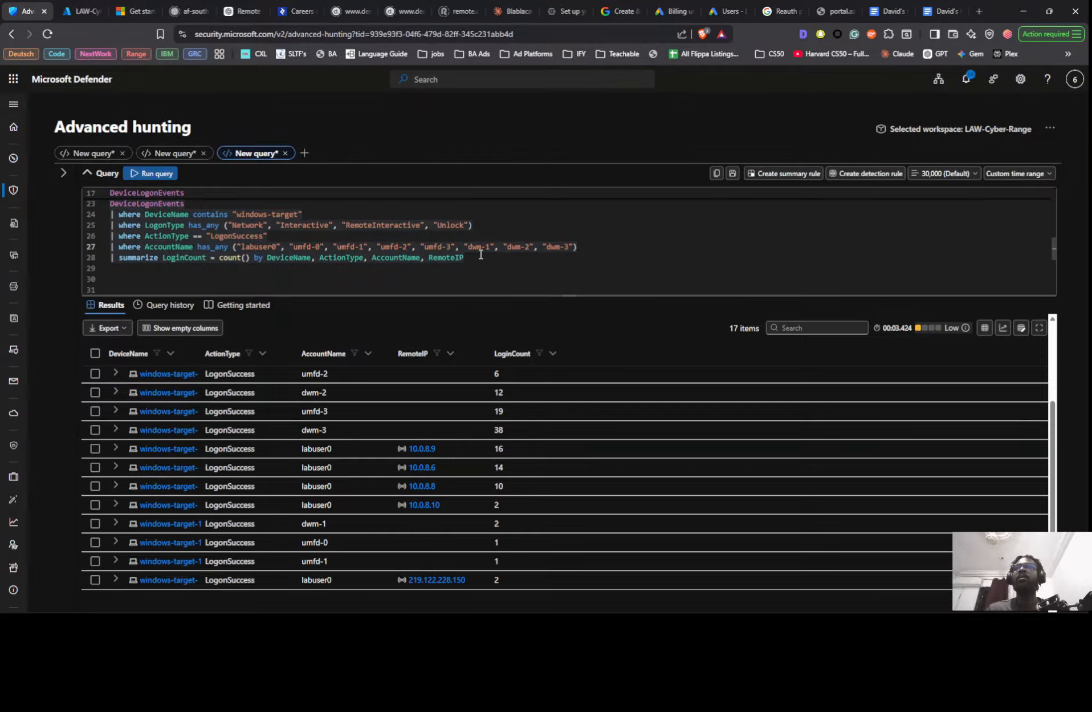
scroll(272, 240, "up", 1)
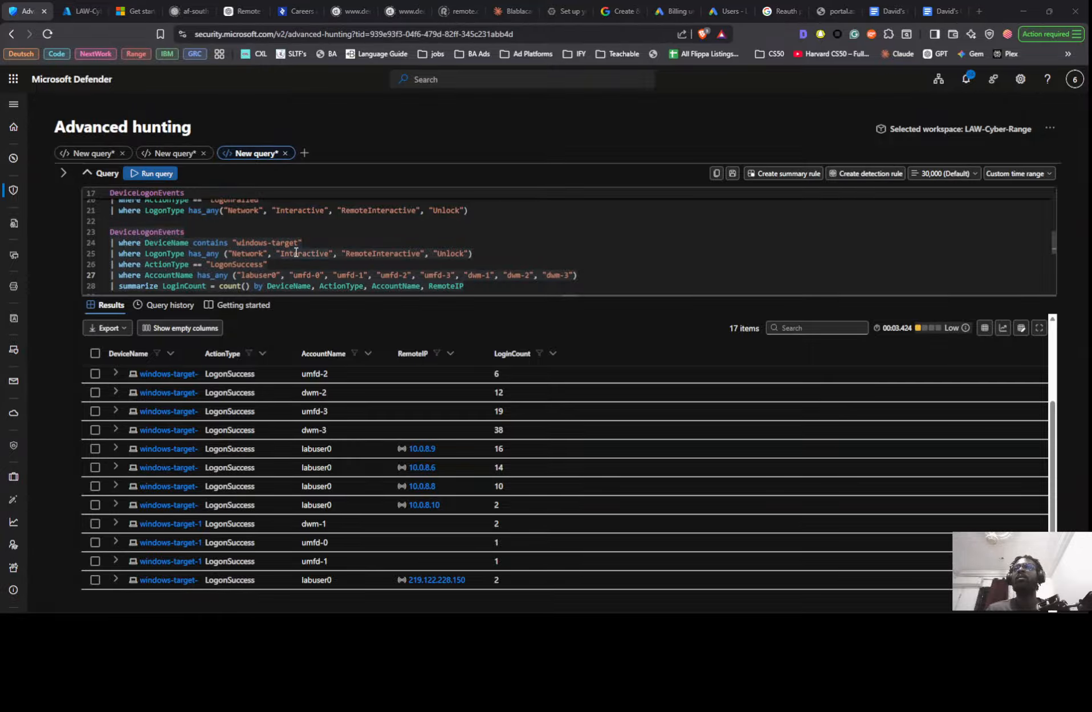
key("alt+Tab")
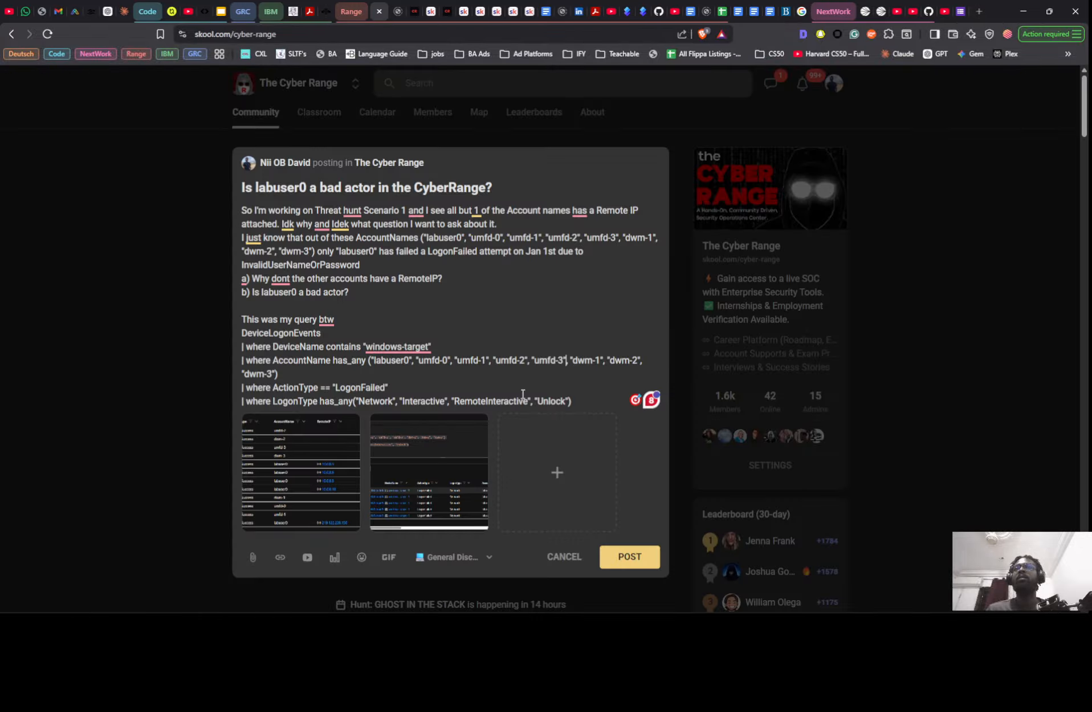
left_click_drag(584, 400, 243, 331)
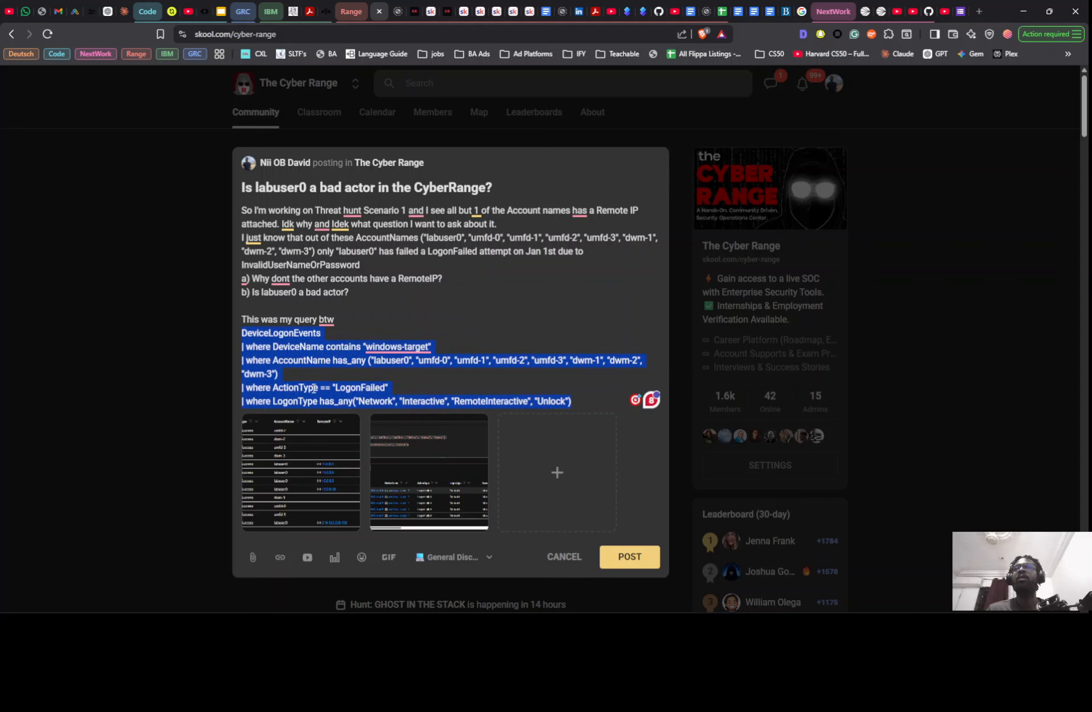
key("alt+Tab")
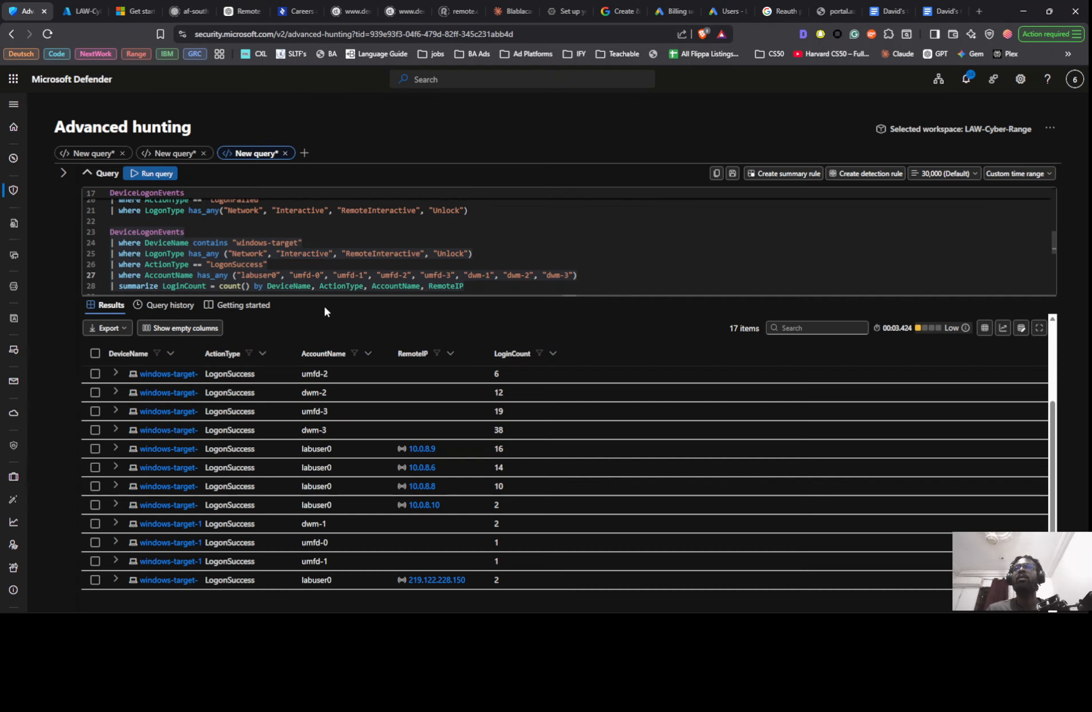
scroll(326, 275, "down", 1)
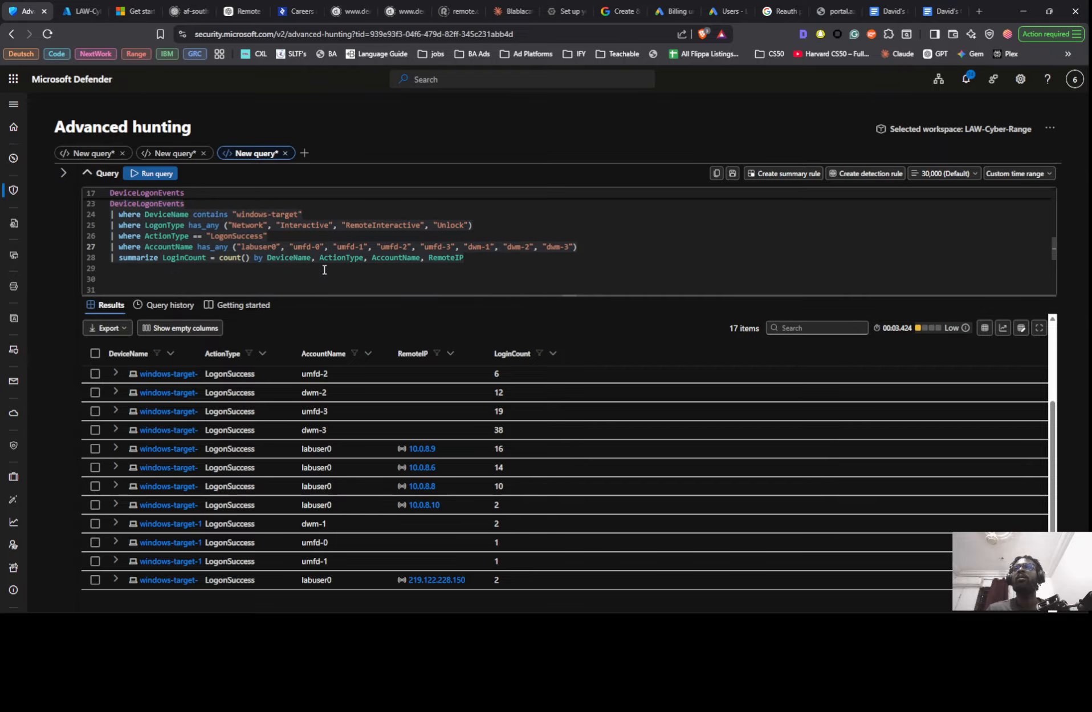
scroll(324, 269, "up", 3)
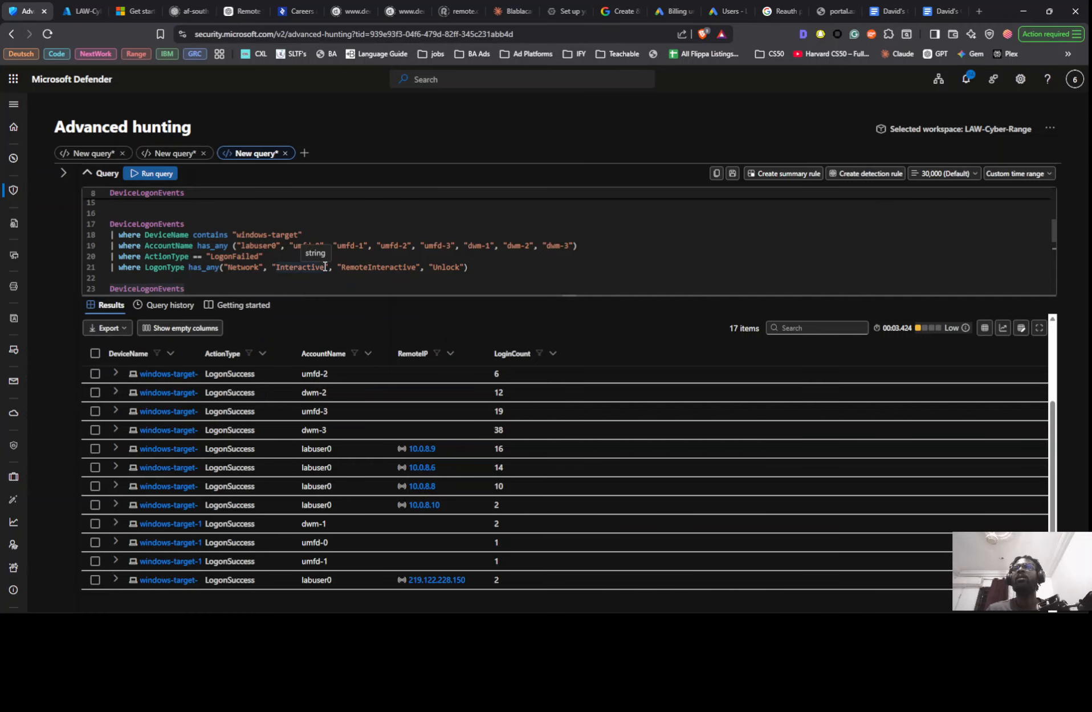
left_click(325, 267)
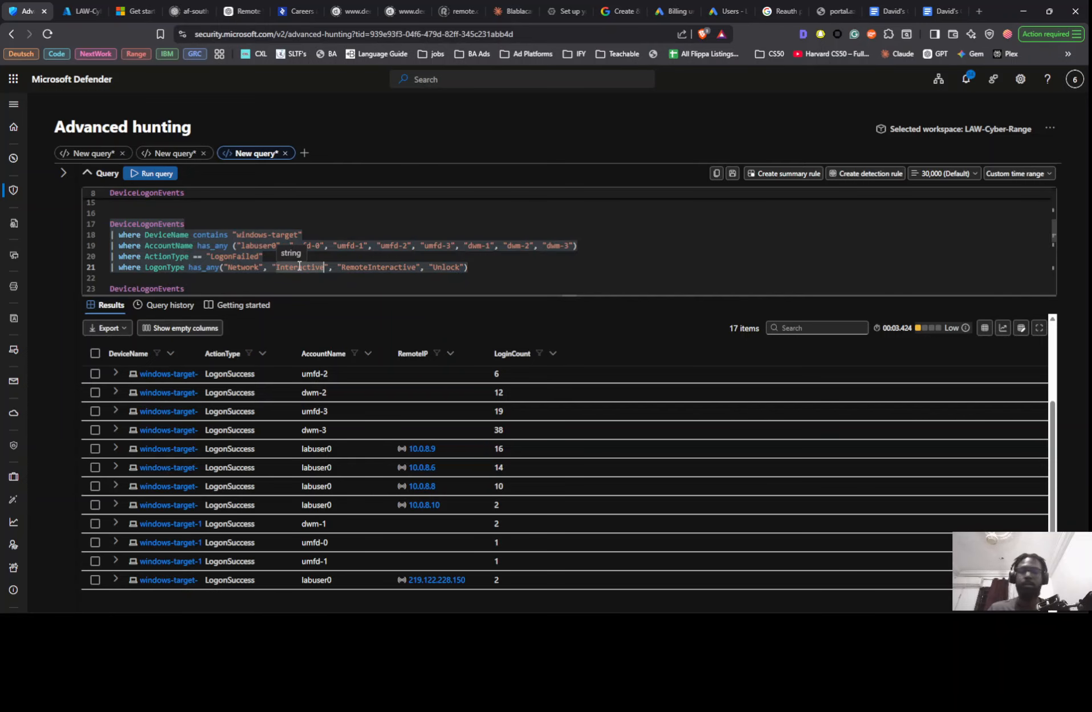
key("shift+Return")
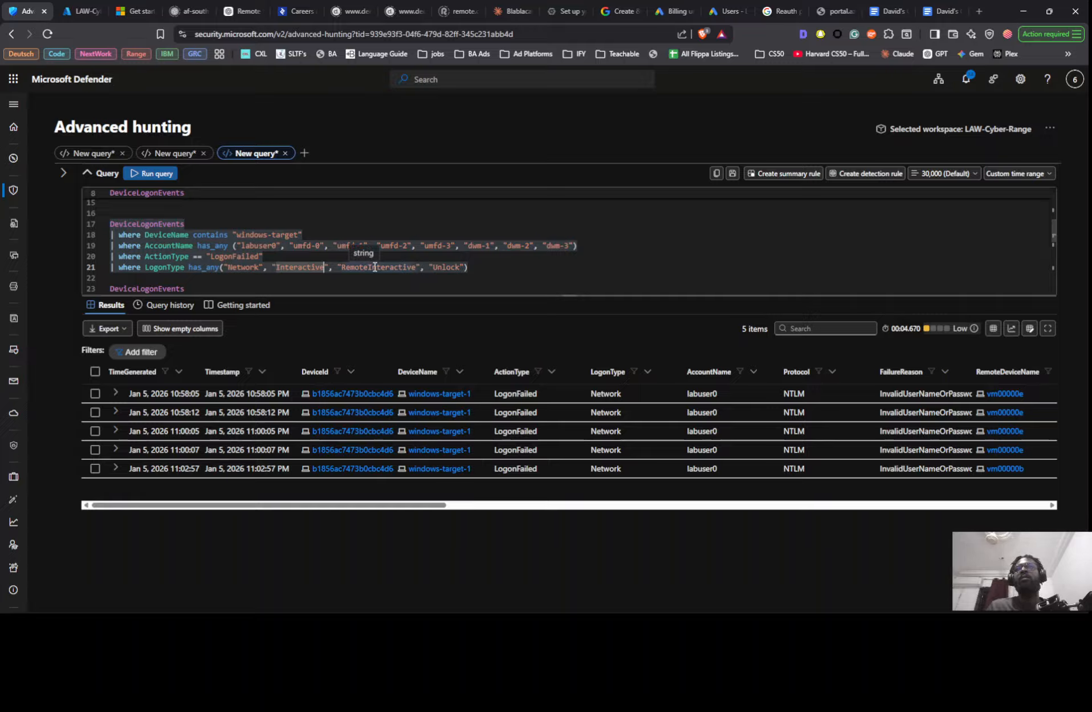
- Rerun the LogonSuccess query that summarizes LoginCount by RemoteIP, review its results and copy the whole query
scroll(375, 267, "down", 3)
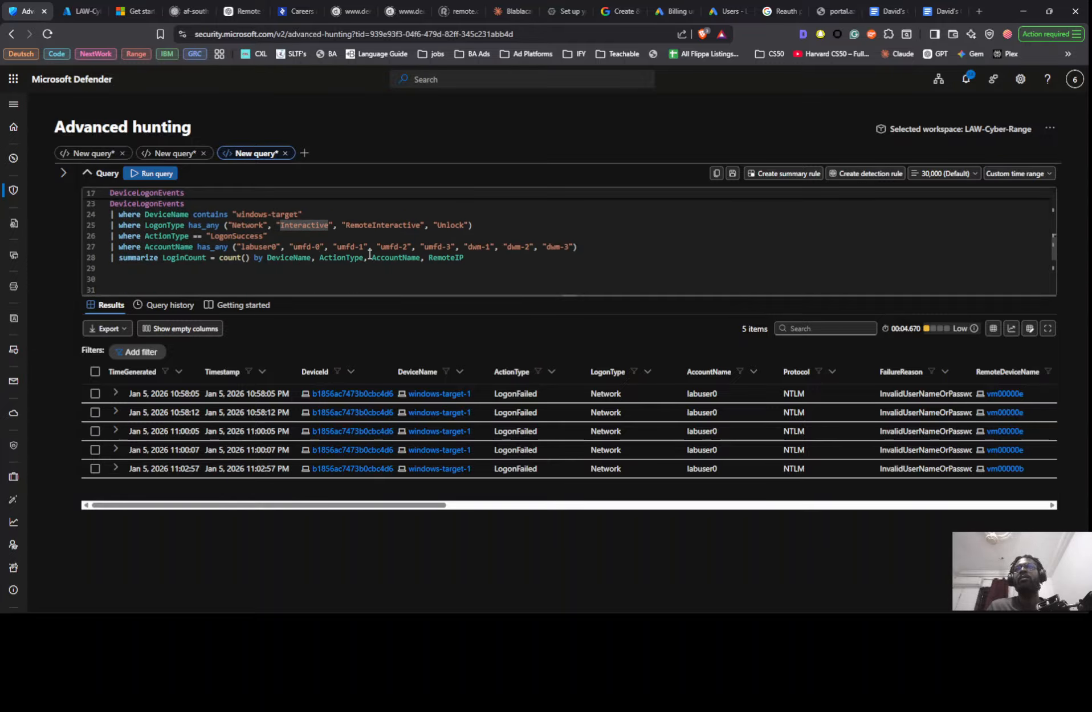
left_click(369, 255)
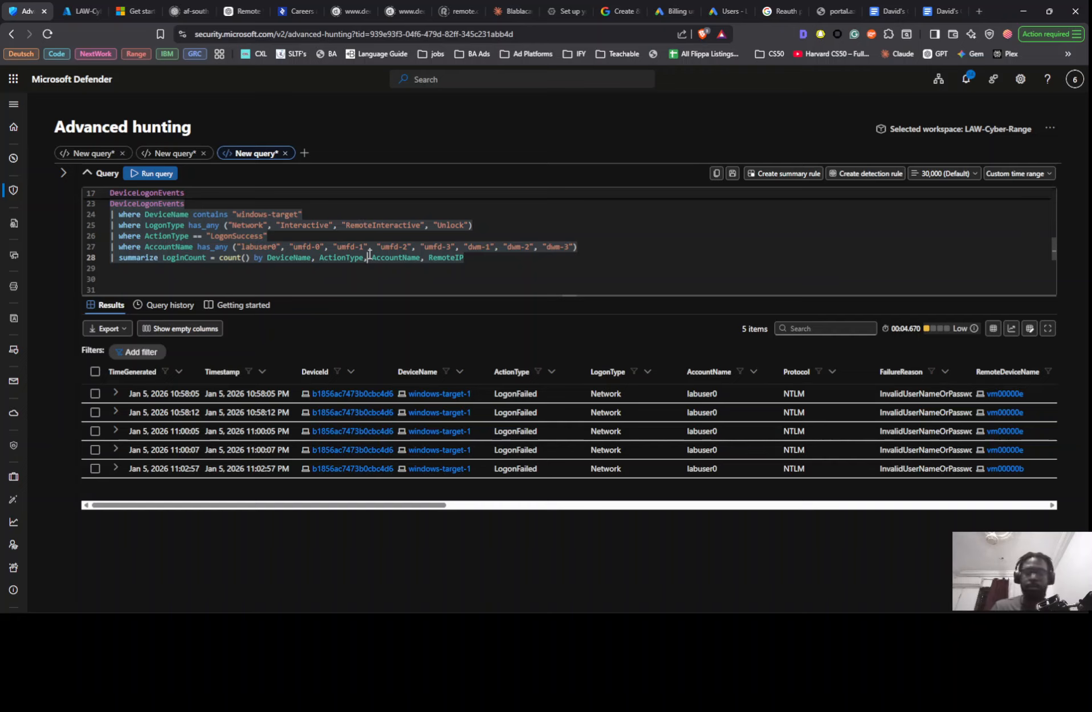
key("shift+Return")
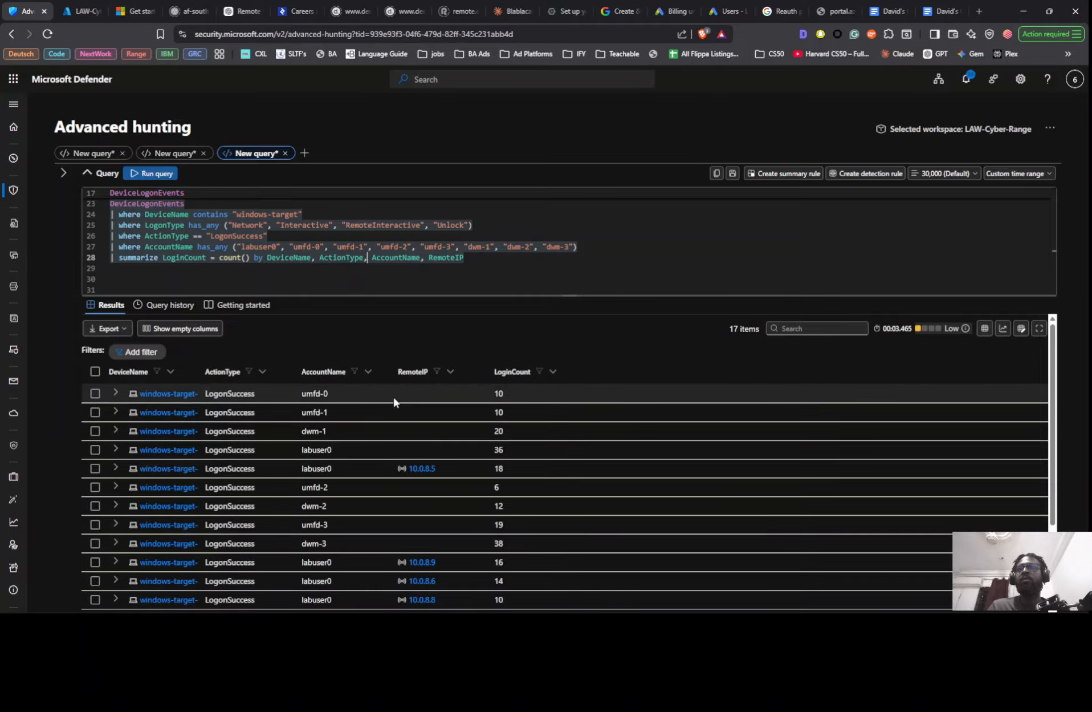
scroll(393, 395, "down", 1)
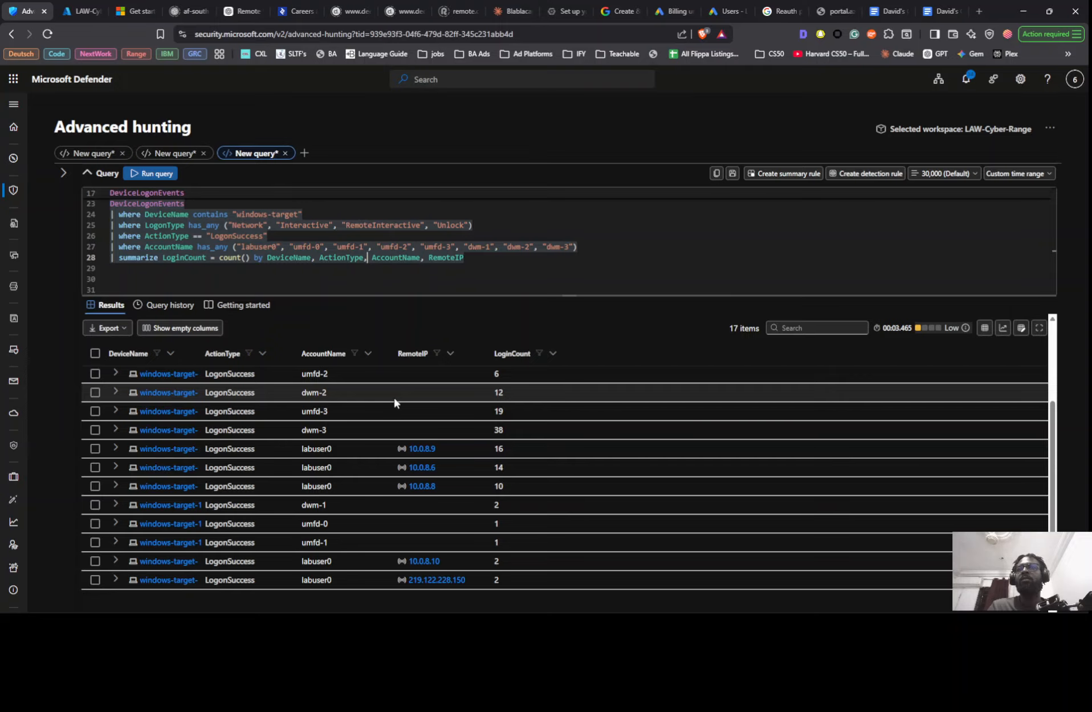
scroll(395, 398, "up", 1)
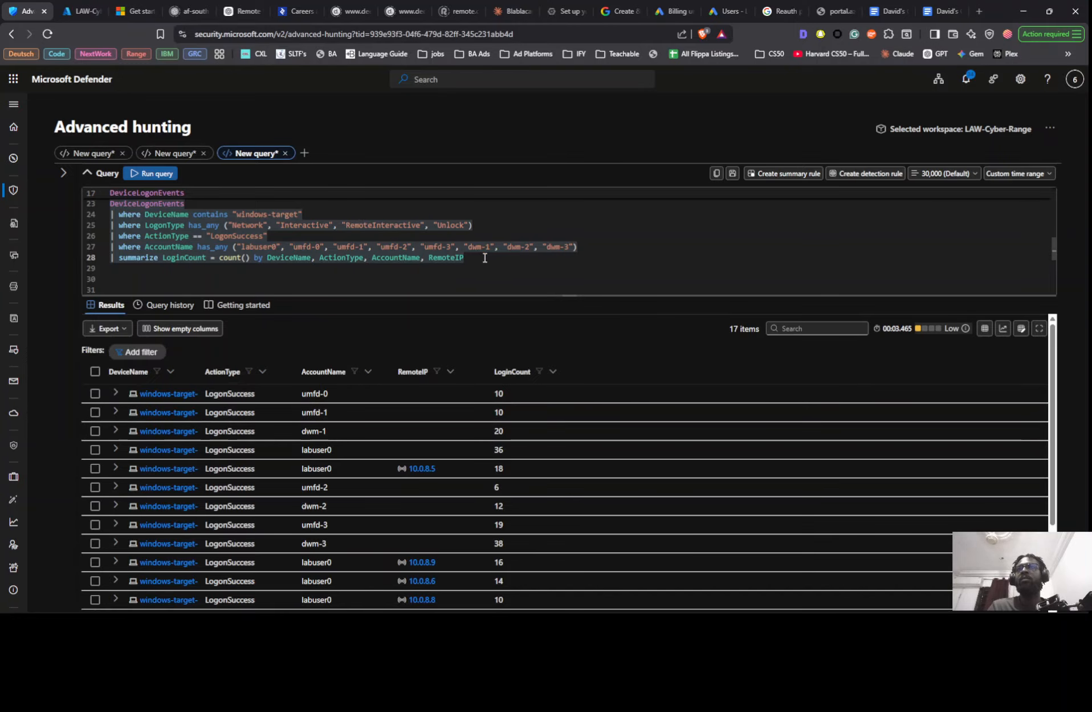
left_click_drag(465, 258, 105, 232)
key("ctrl+c")
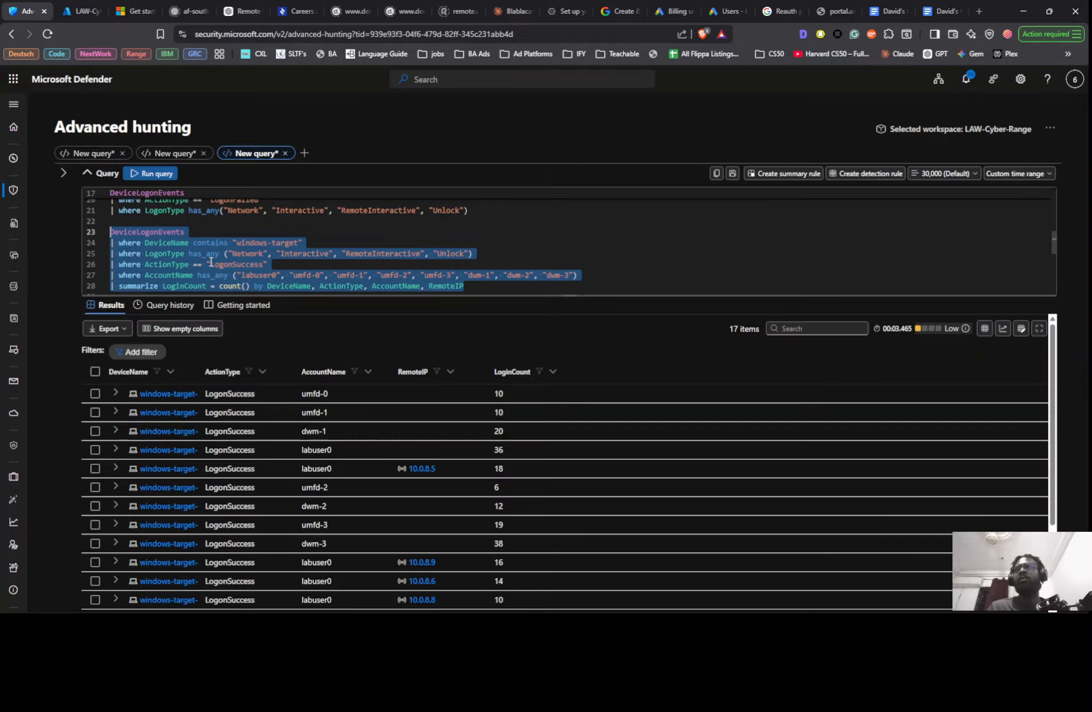
- Switch to the Skool post and reword the query's intro line to "This were my queries btw:"
key("alt+Tab")
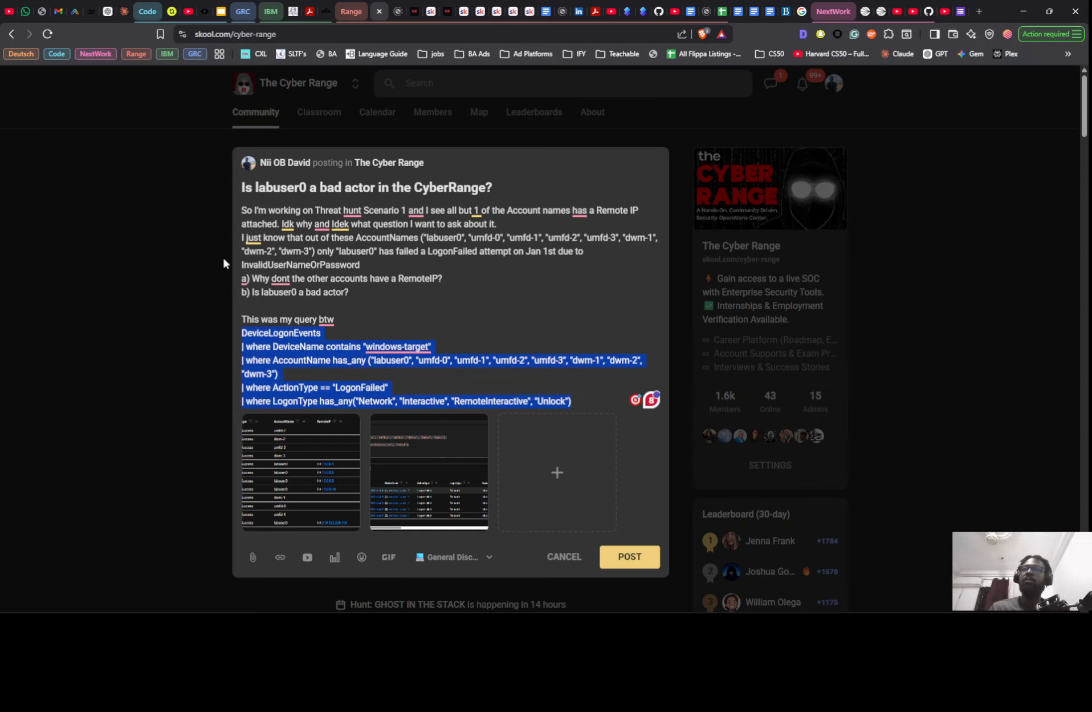
left_click(274, 320)
key("BackSpace")
type("re")
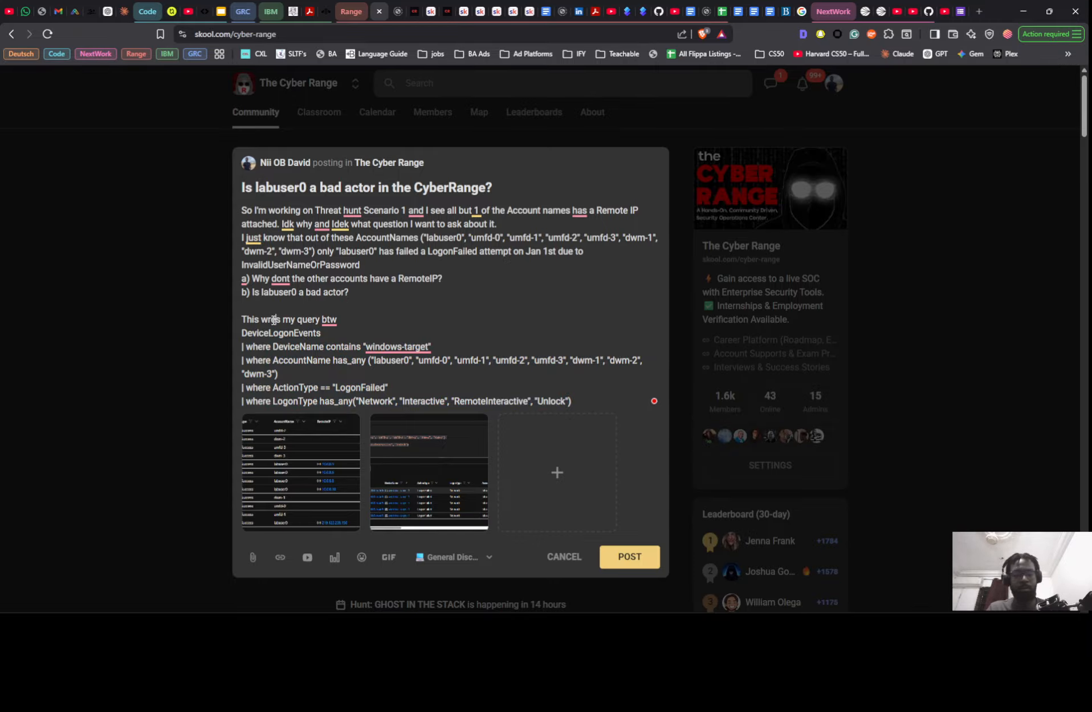
key("Delete")
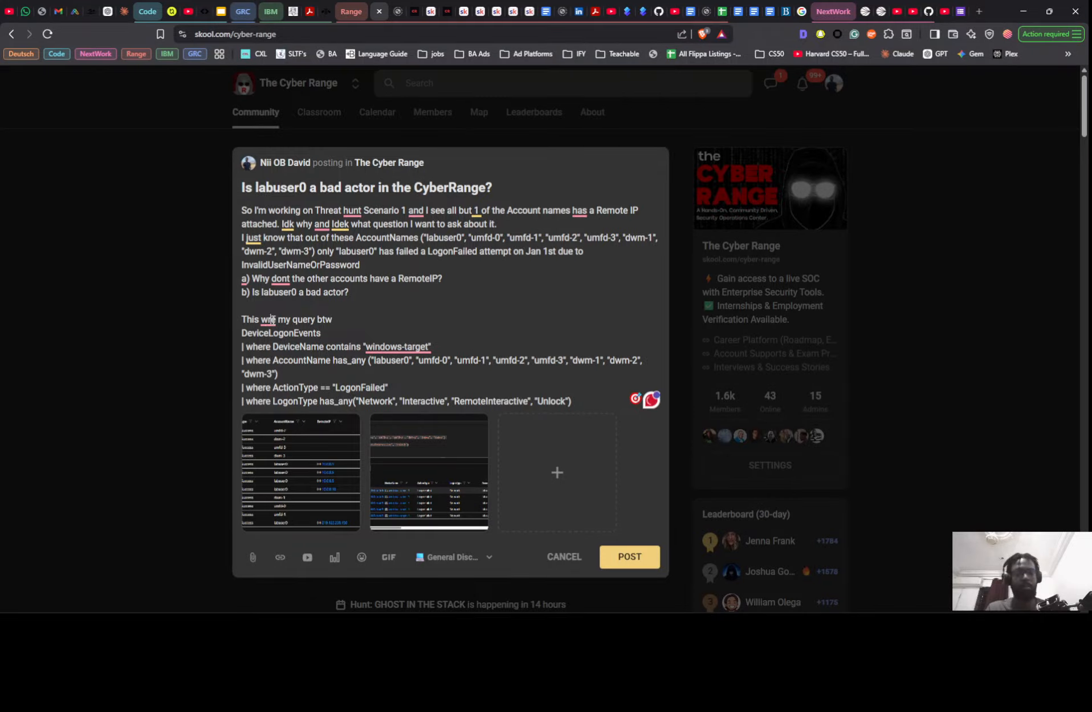
type("ere")
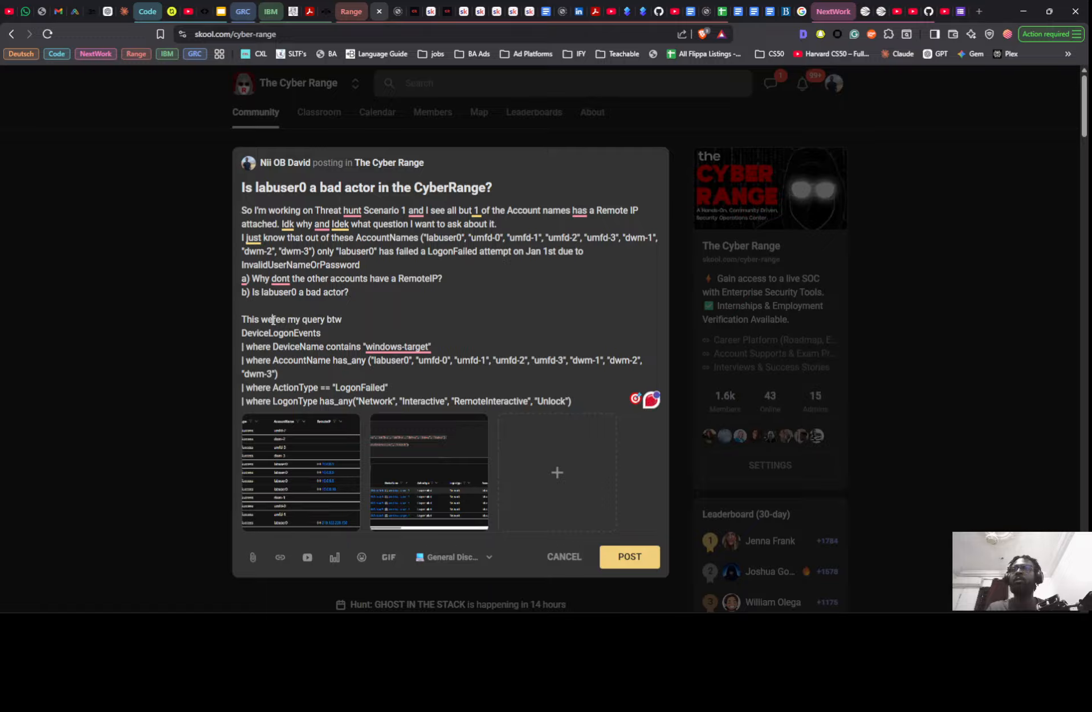
key("BackSpace")
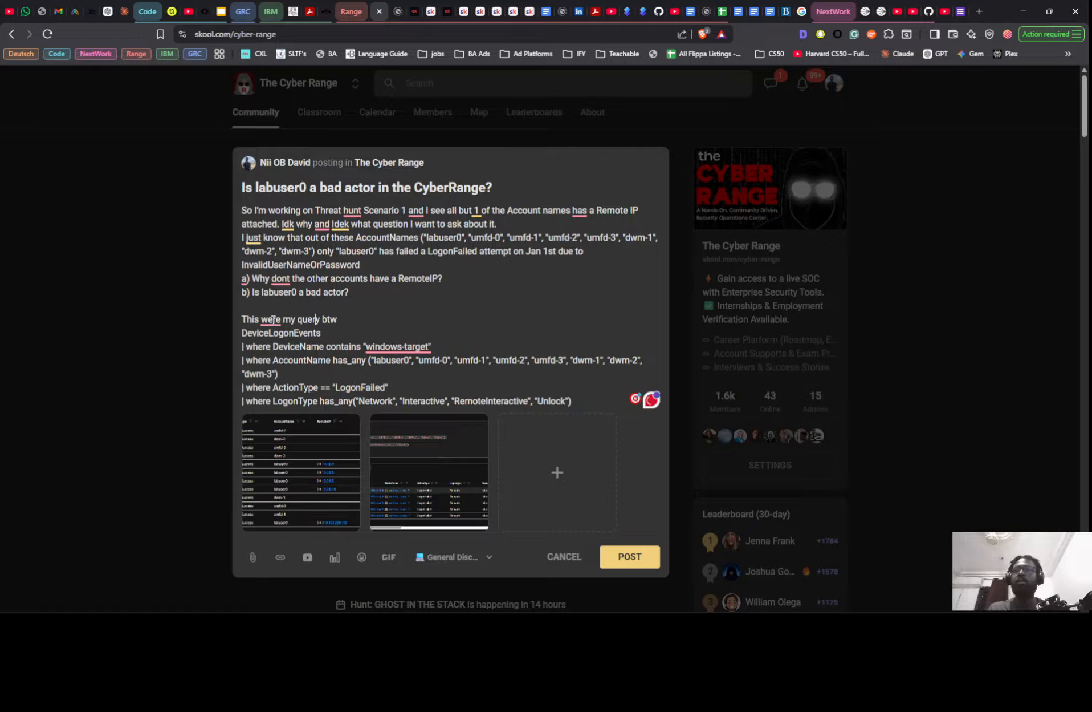
type("ies")
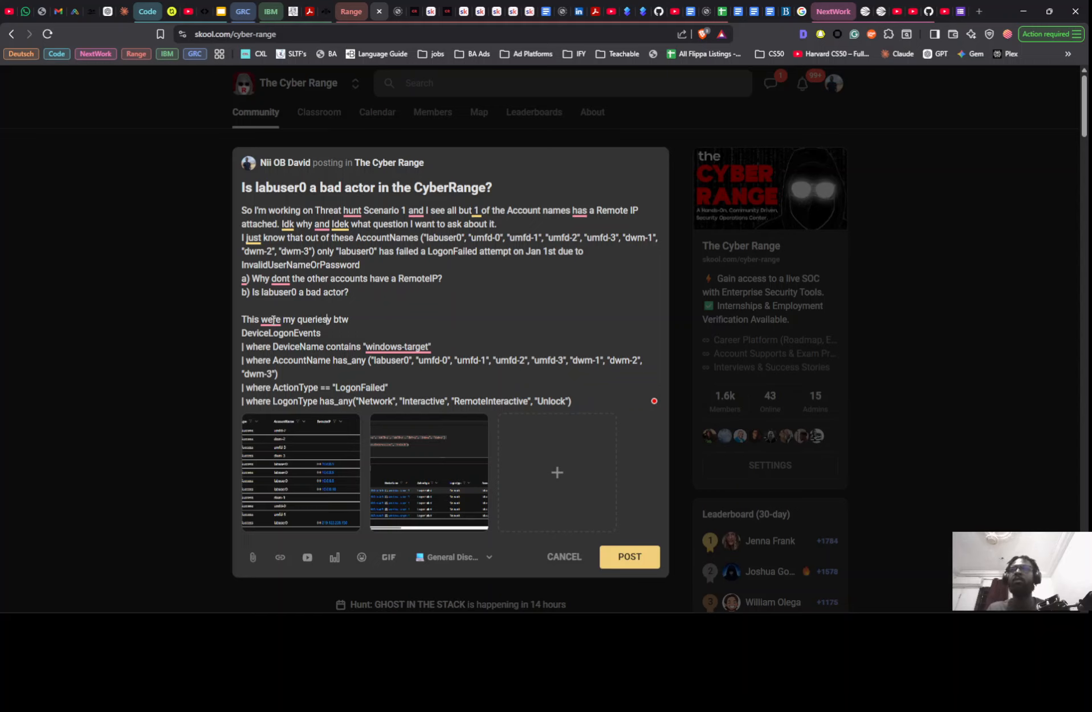
key("Delete")
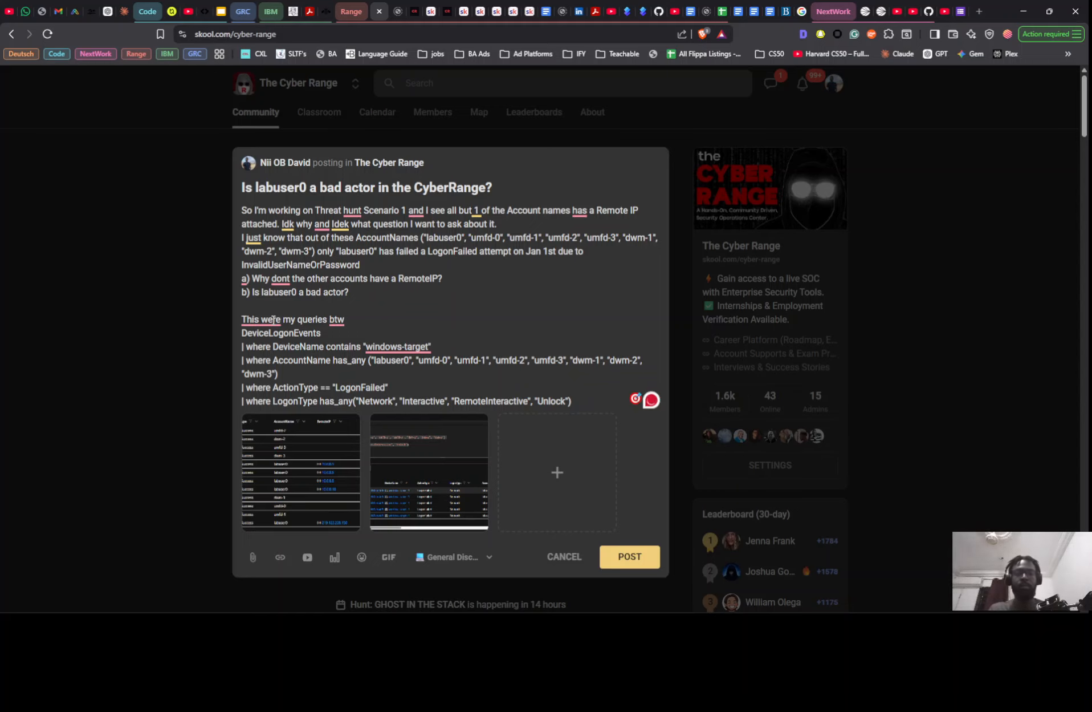
- Paste the copied LogonSuccess query below the LogonFailed query in the post, separated by a blank line
scroll(272, 320, "down", 2)
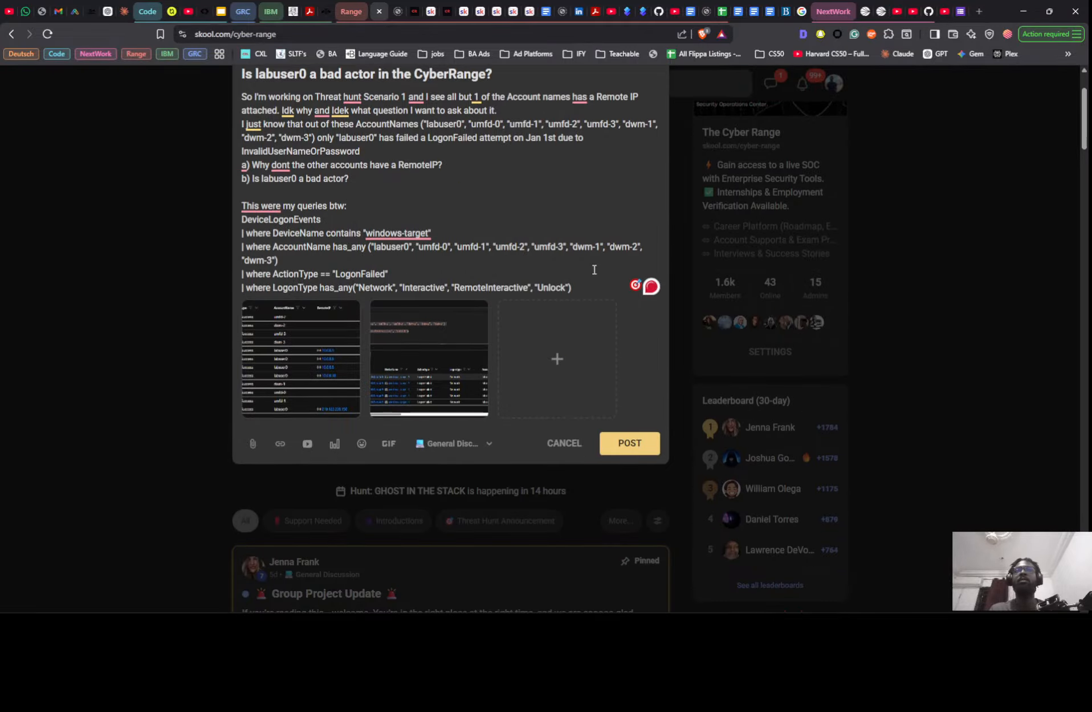
left_click(590, 284)
key("Return")
key("Return")
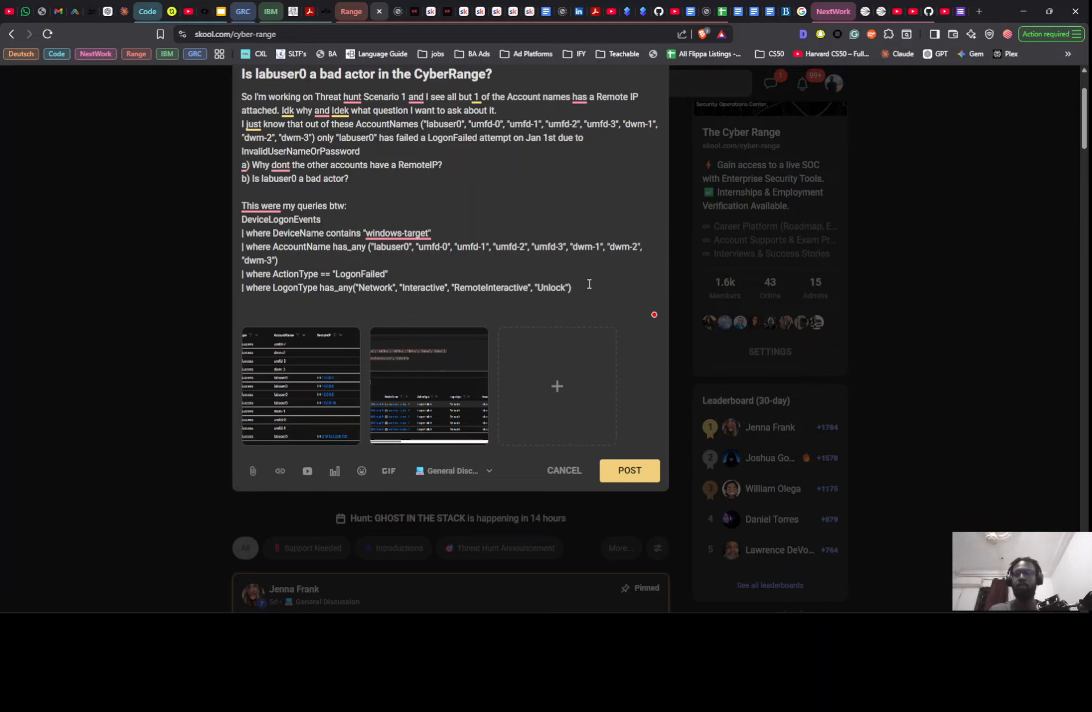
key("ctrl+v")
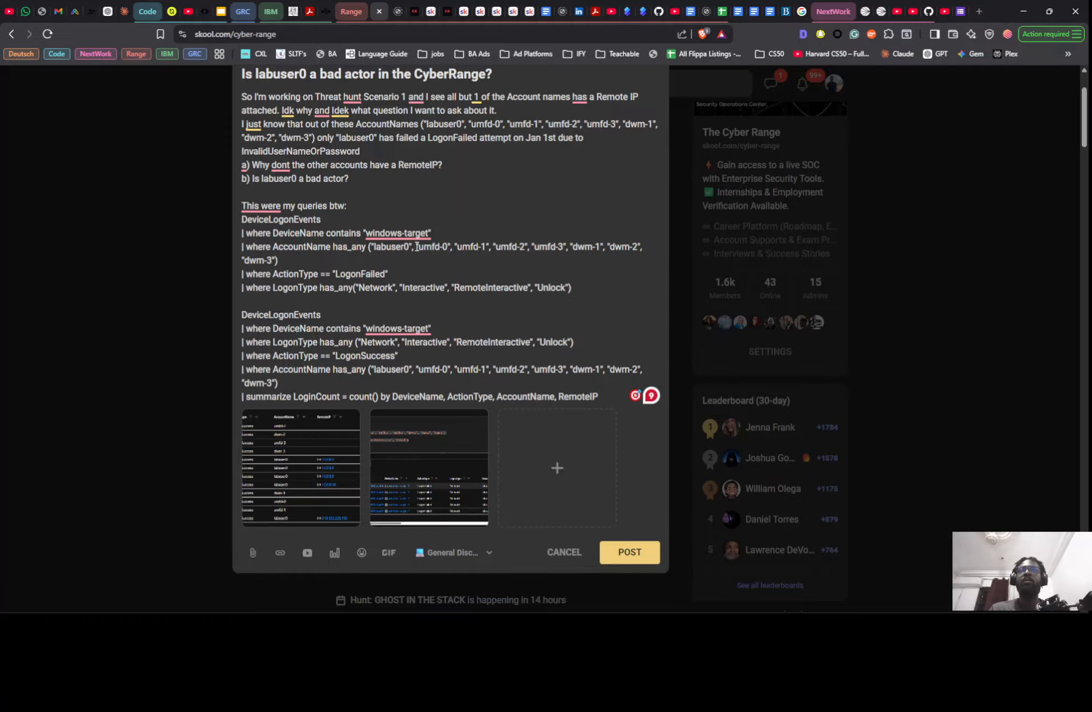
scroll(417, 246, "up", 1)
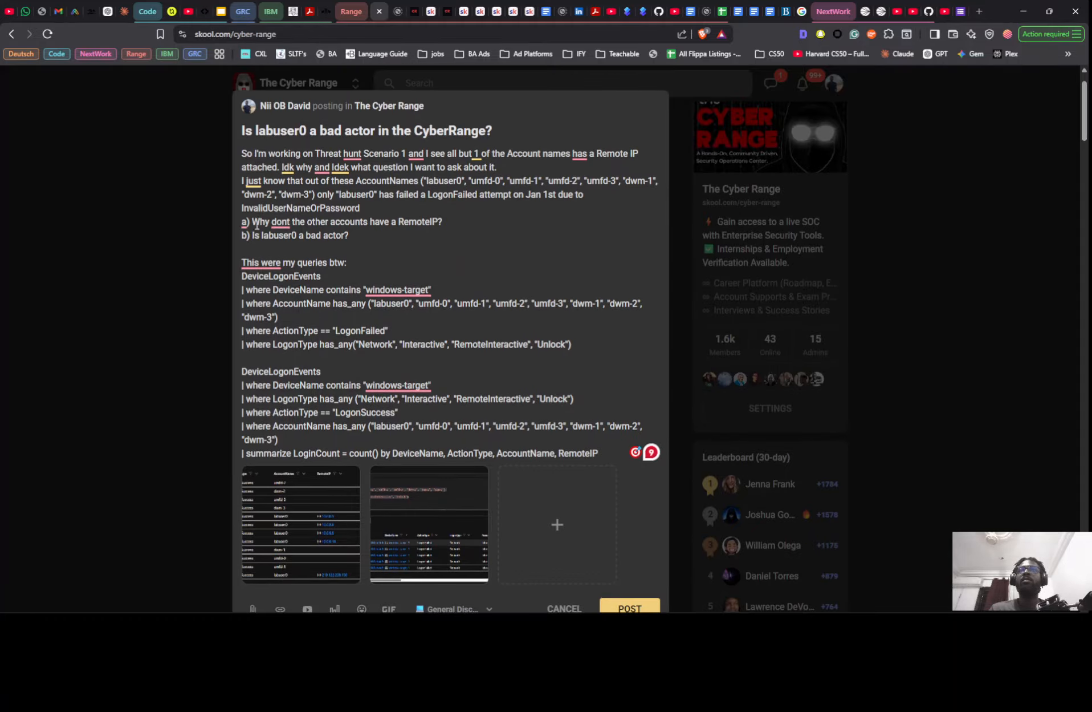
- Publish the question "Is labuser0 a bad actor in the CyberRange?" to The Cyber Range community and close the opened post
mouse_move(247, 223)
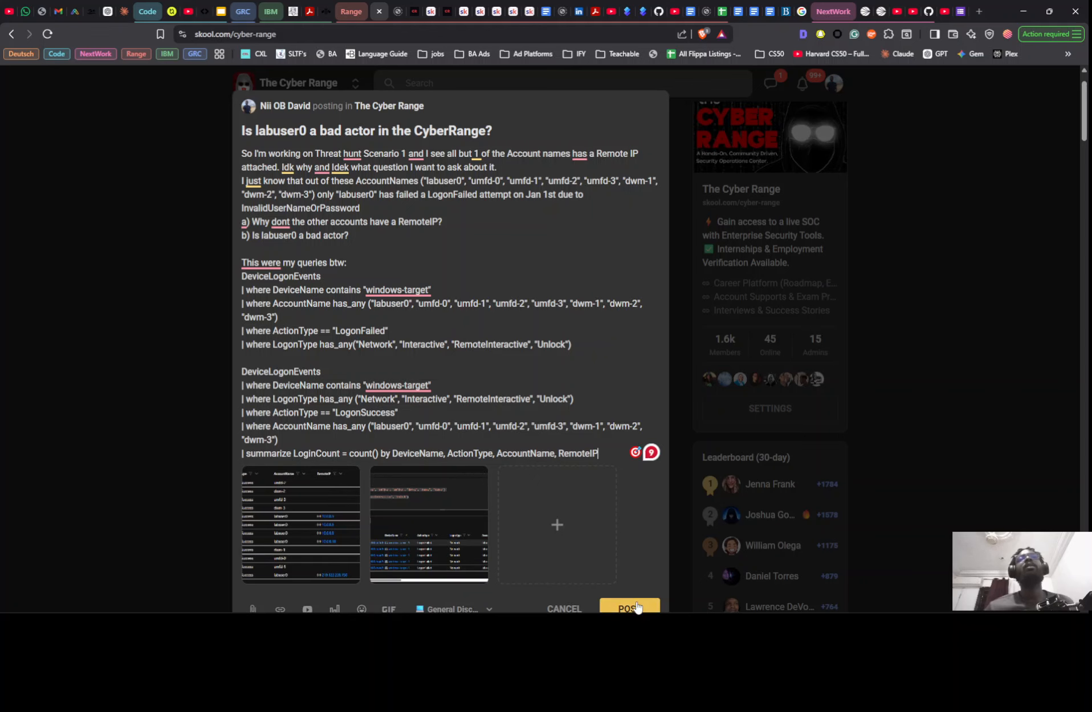
left_click(609, 607)
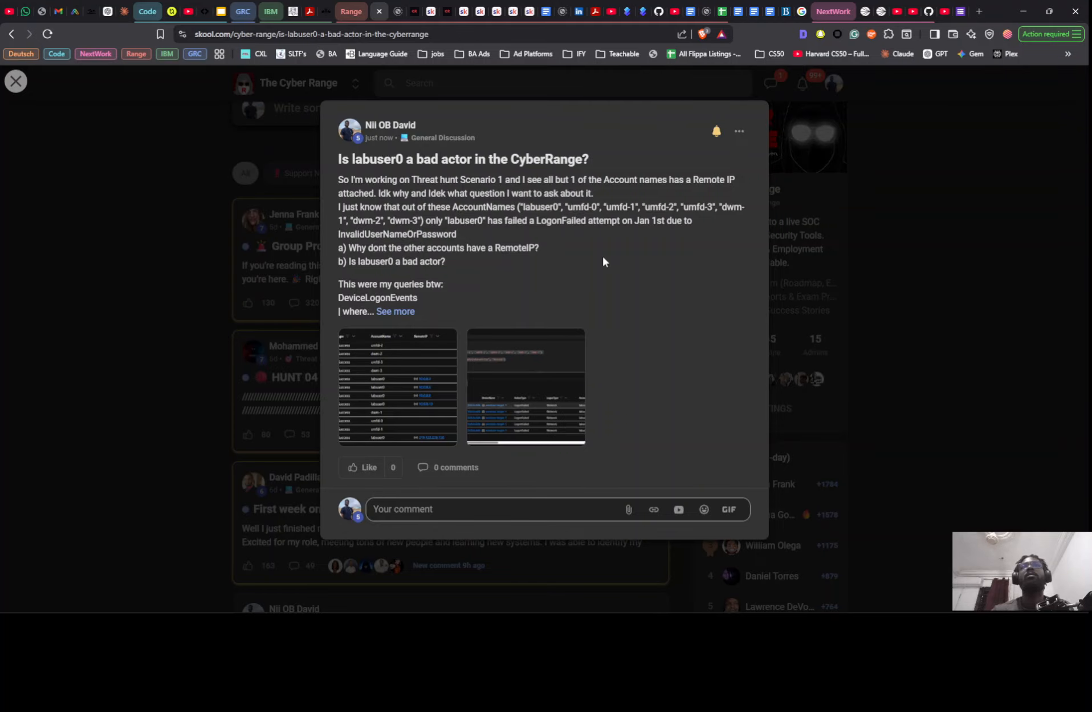
left_click(120, 387)
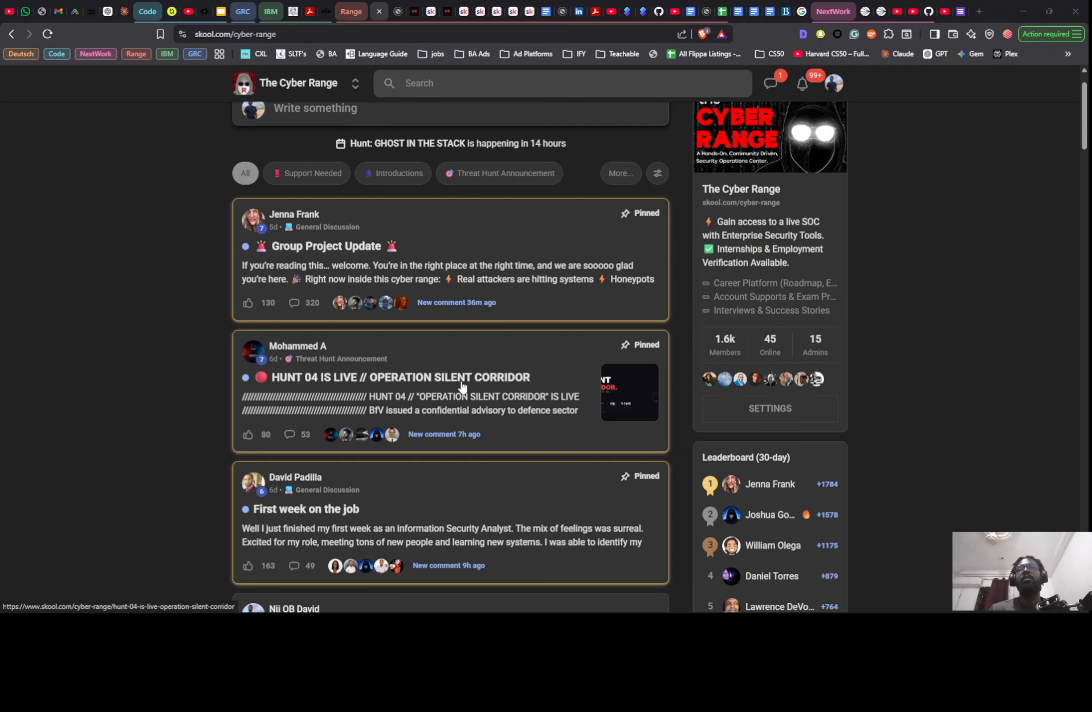
- Switch to the SC1 Threat Hunt Notes document and copy the conclusion paragraph about no evidence of brute force access
key("alt+Tab")
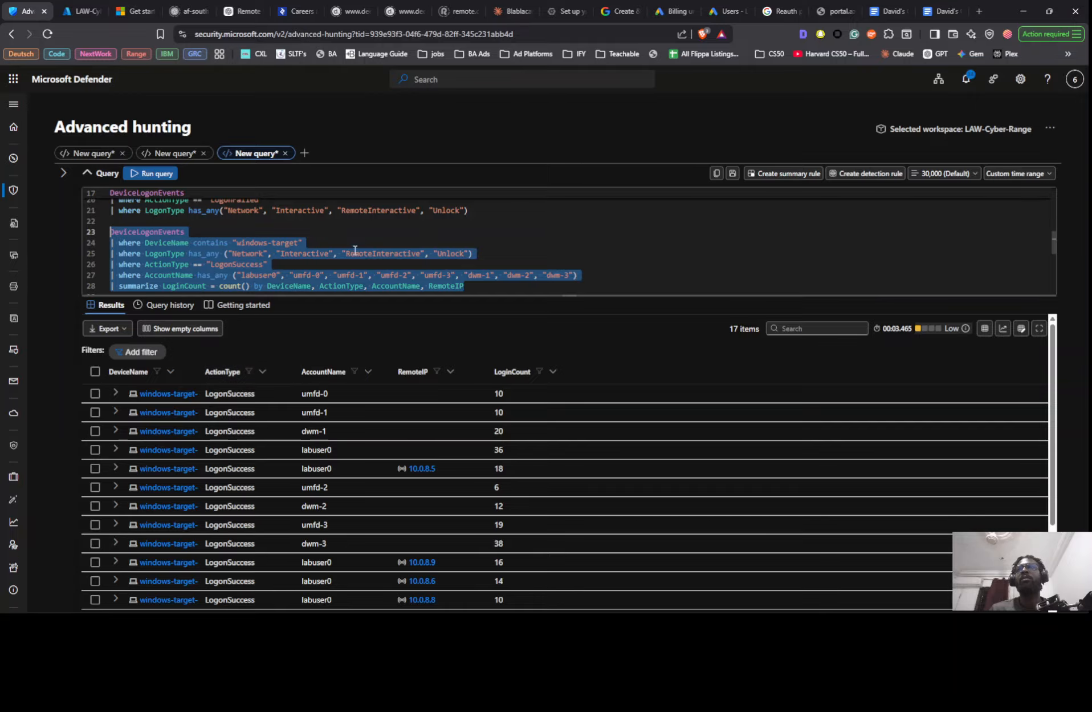
scroll(372, 255, "down", 1)
scroll(372, 255, "down", 2)
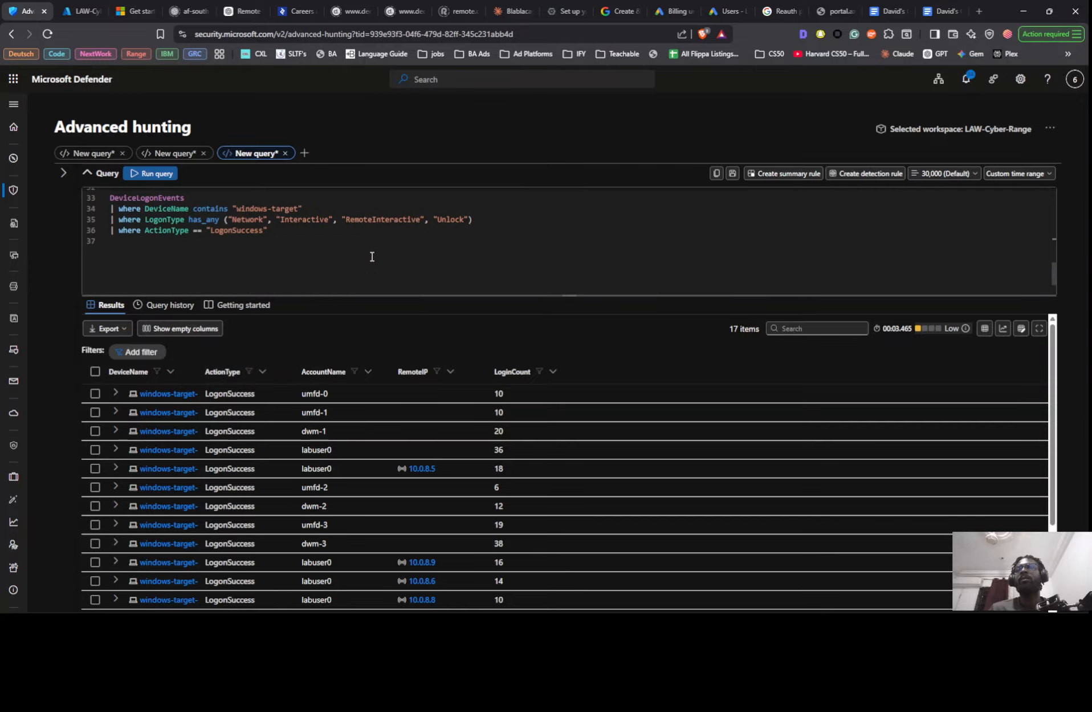
key("alt+Tab")
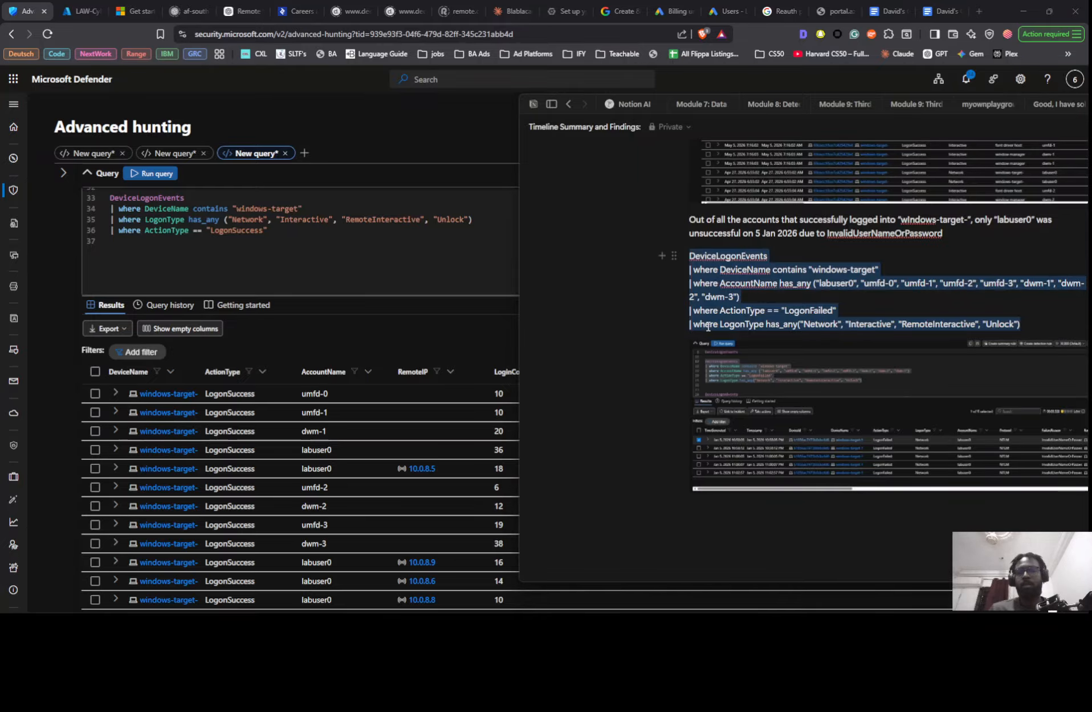
key("alt+Tab")
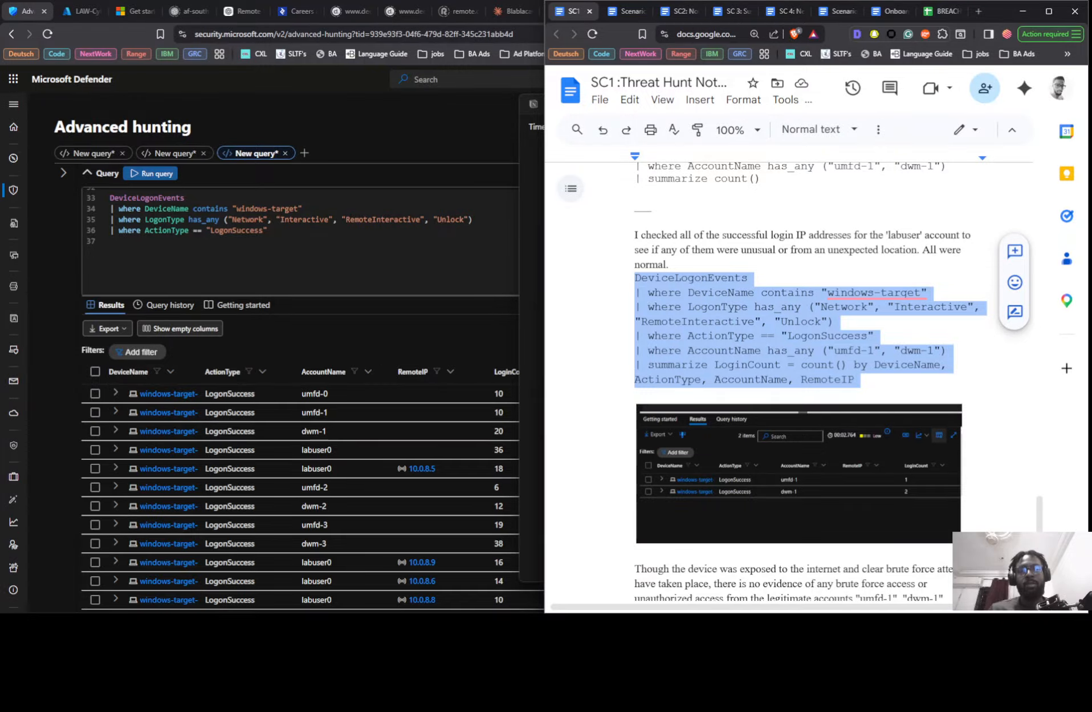
scroll(917, 377, "down", 7)
scroll(688, 414, "up", 4)
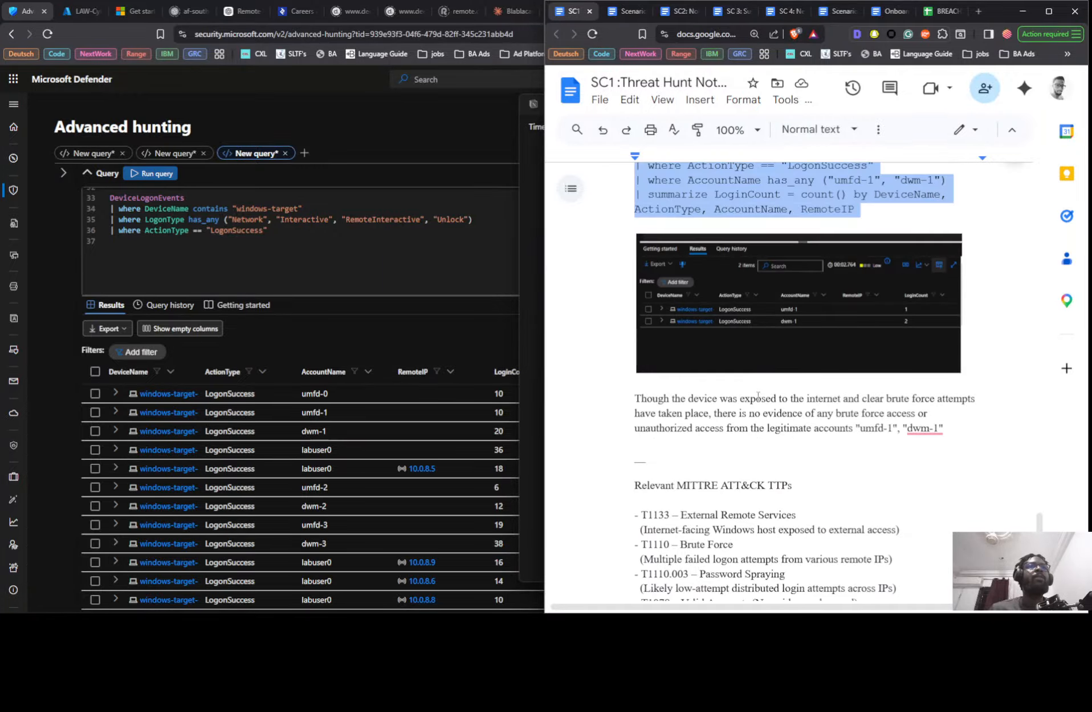
mouse_move(919, 426)
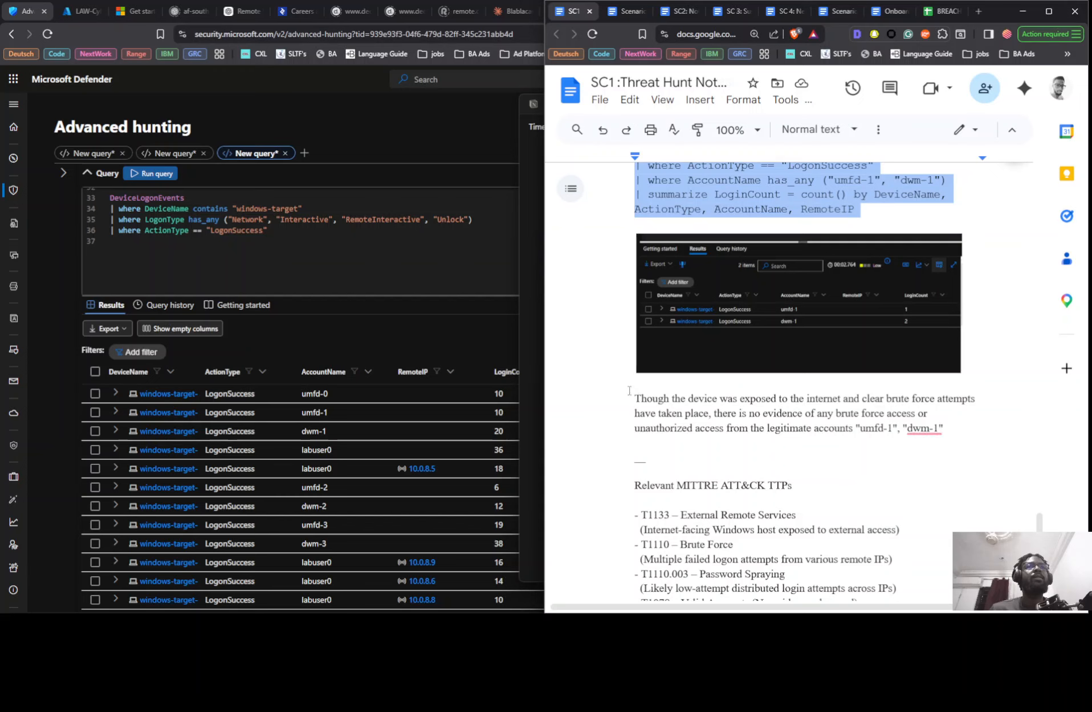
left_click_drag(631, 393, 908, 429)
mouse_move(925, 427)
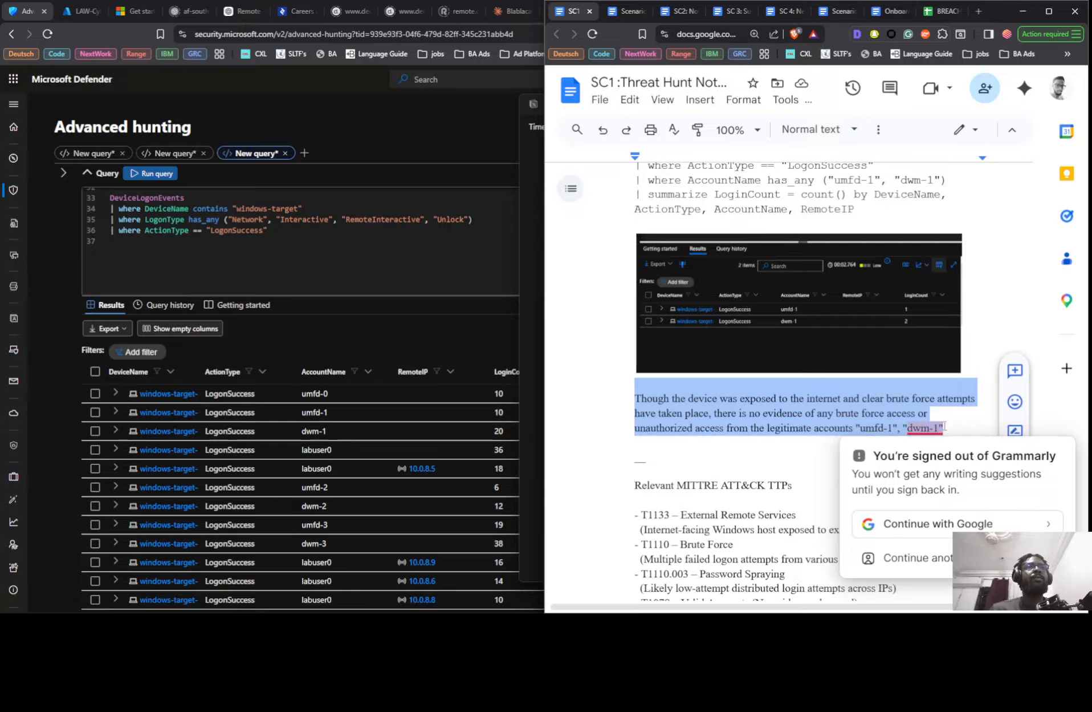
left_click(949, 426, "shift")
key("ctrl+c")
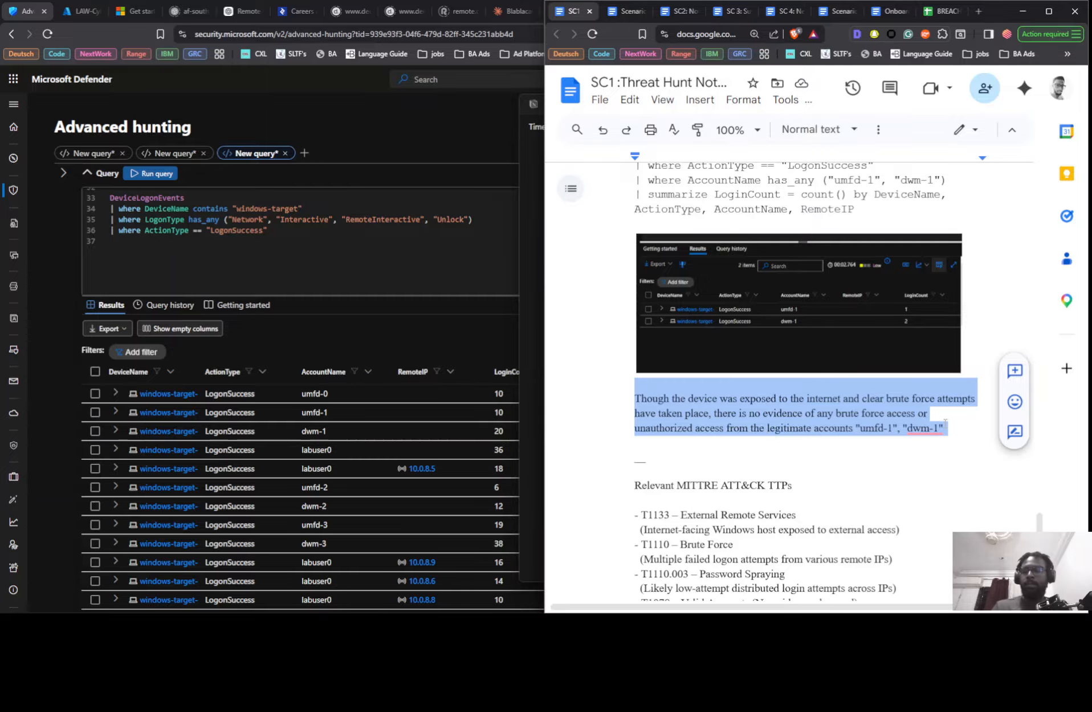
- Switch to Notion and paste the copied conclusion paragraph below the LogonFailed results screenshot
key("alt+Tab")
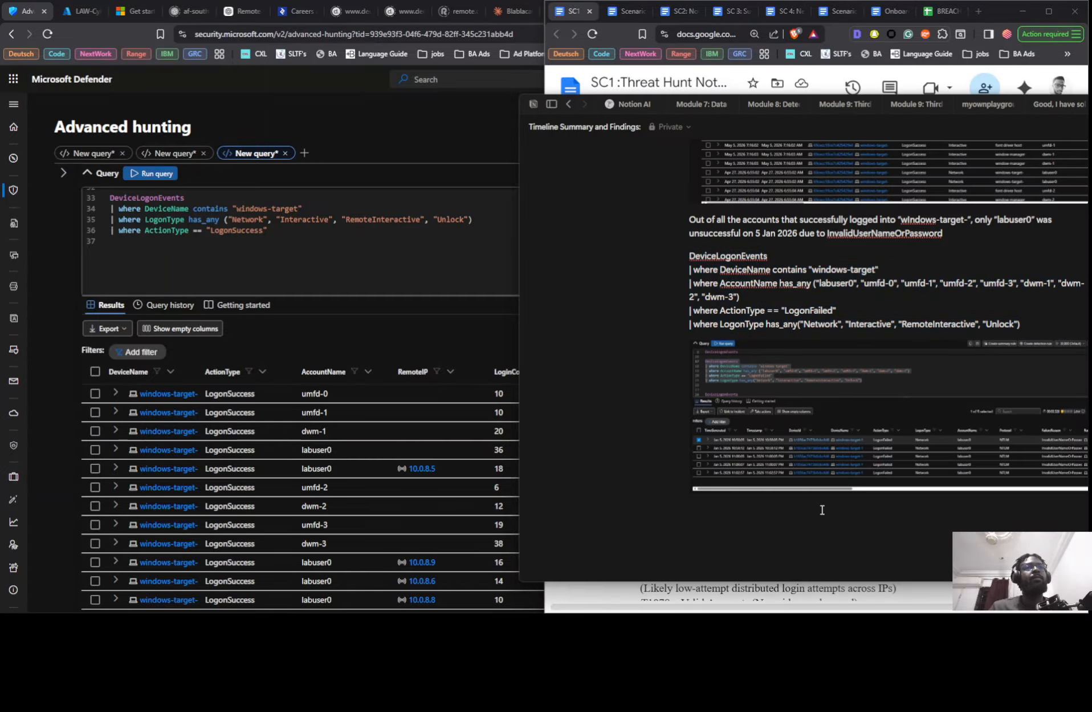
left_click(823, 509)
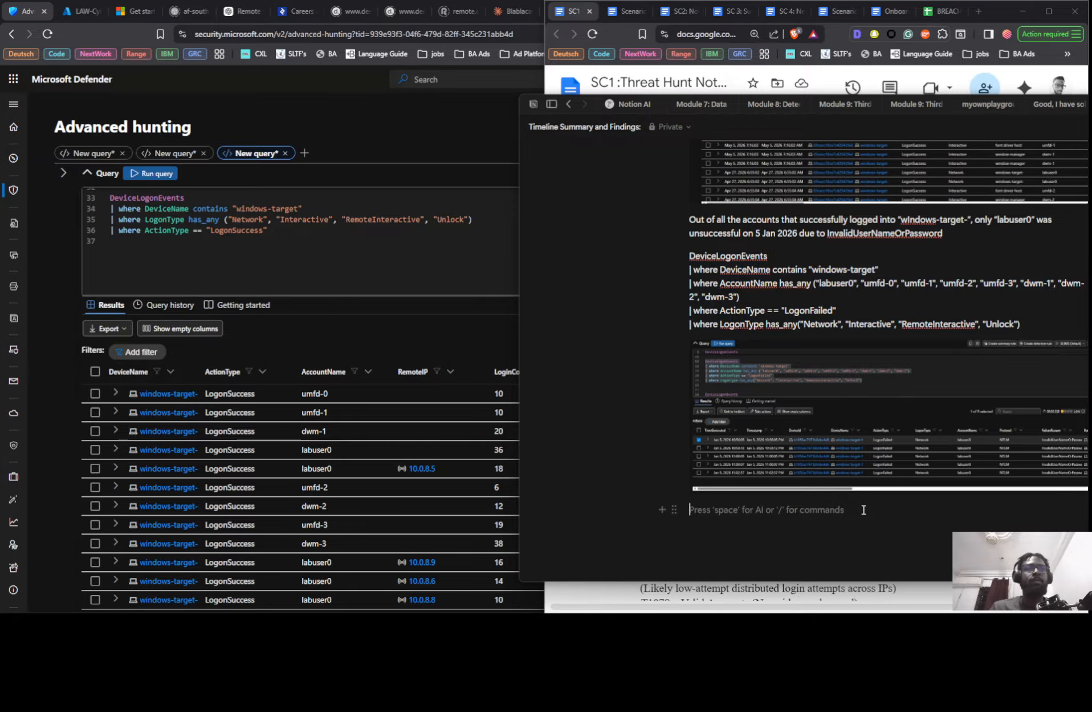
key("ctrl+v")
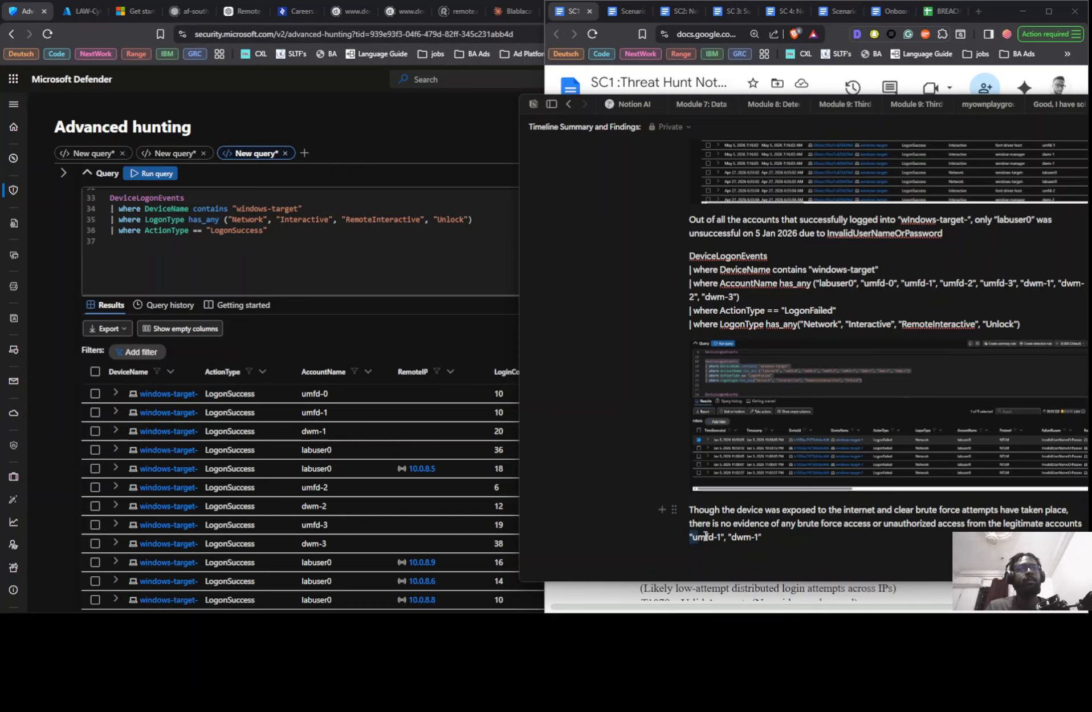
- Replace "umfd-1", "dwm-1" in the pasted conclusion with the previously copied list of labuser0, umfd and dwm accounts
left_click_drag(706, 536, 763, 536)
key("super+v")
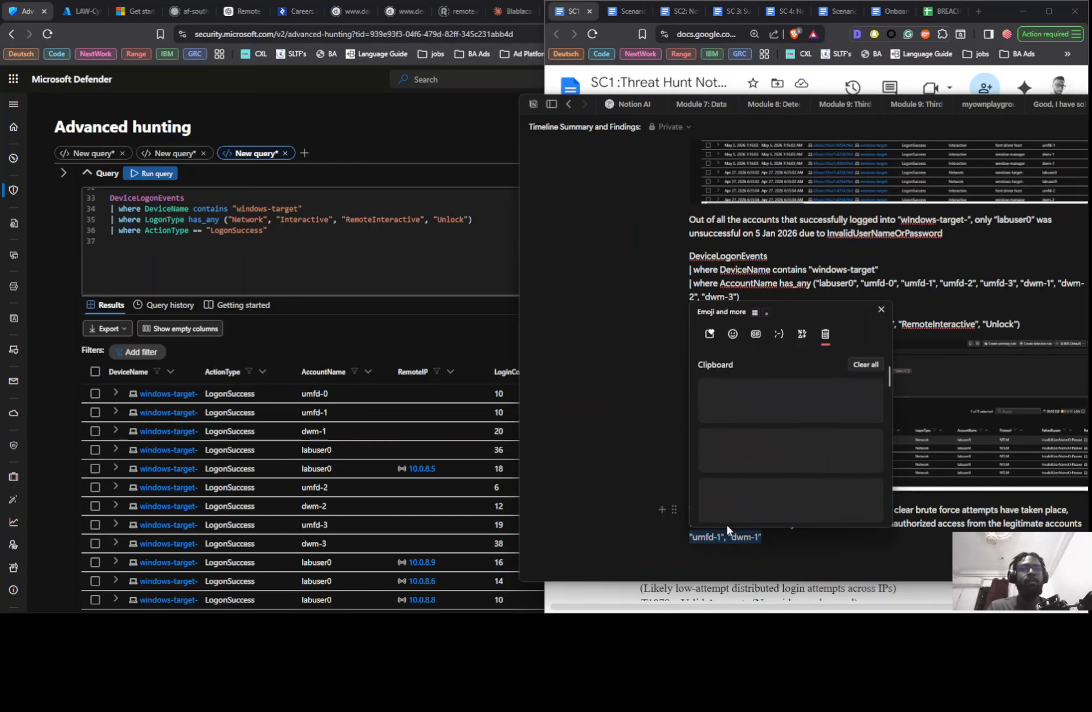
scroll(761, 489, "down", 2)
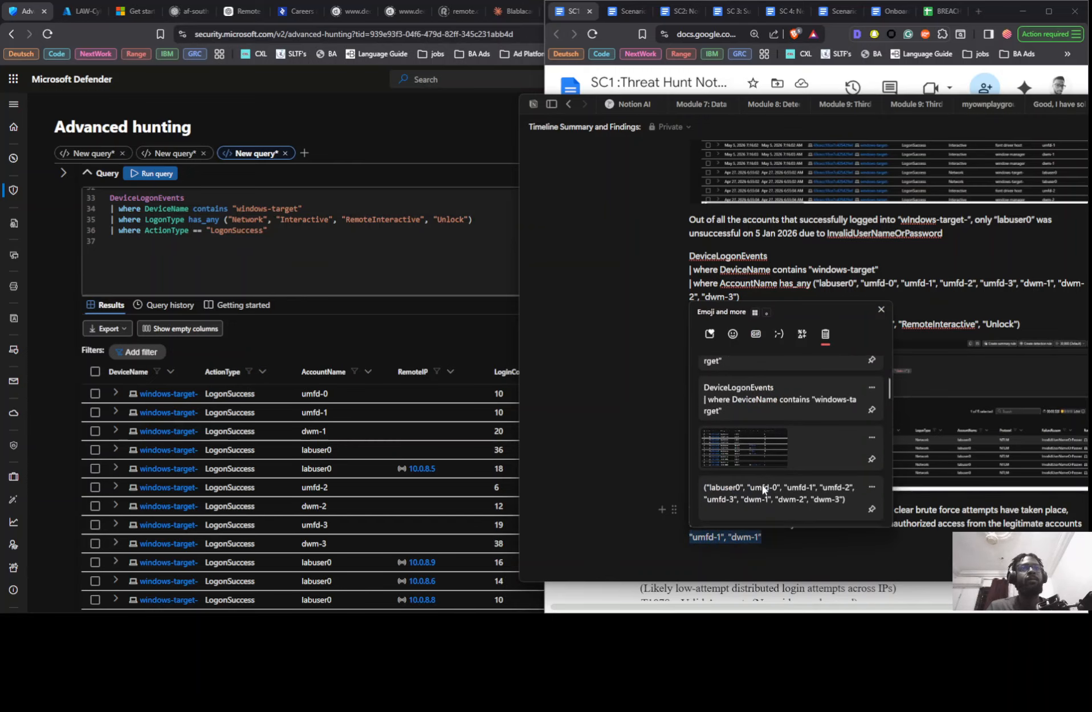
left_click(762, 485)
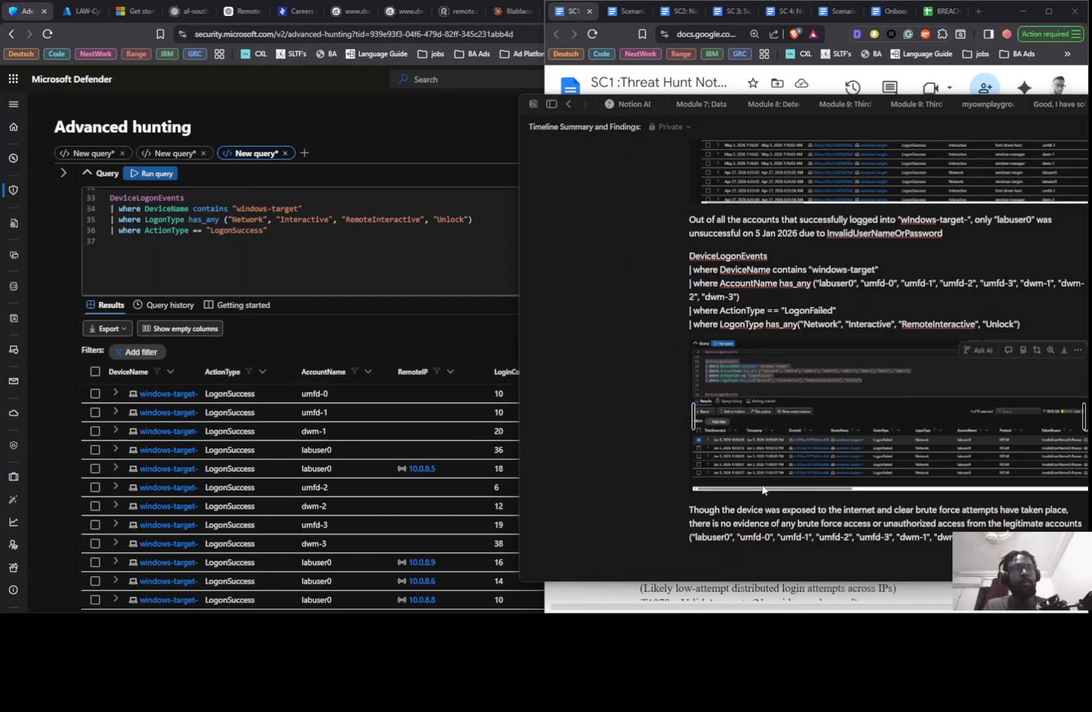
- Remove "labuser0" and the parentheses from the conclusion's account list, leaving only the umfd and dwm accounts
key("Left")
key("Left")
key("Left")
key("Left")
key("Left")
key("Left")
key("Left")
key("Left")
key("Left")
key("Left")
key("Left")
key("Left")
key("Left")
key("Left")
key("Left")
key("Left")
key("Left")
key("Left")
key("Left")
key("Left")
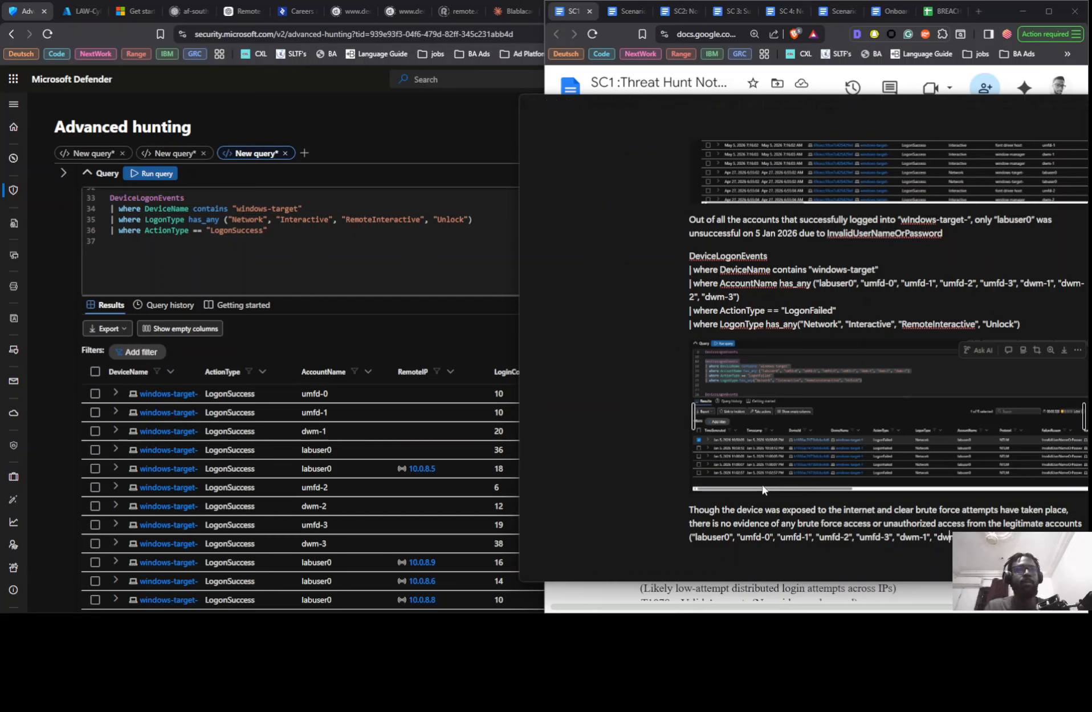
key("Left")
key("Left")
key("Left")
key("Left")
key("Left")
key("Left")
key("Left")
key("Left")
key("Left")
key("Left")
key("Left")
key("Left")
key("Left")
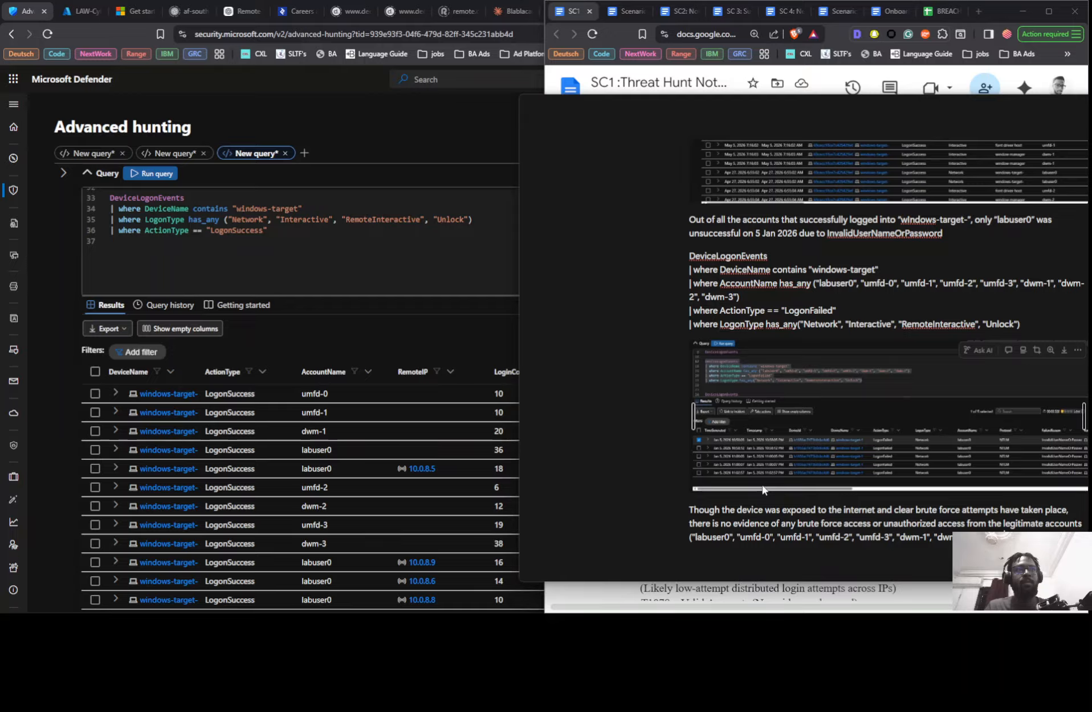
key("Left")
key("Left")
key("Left")
key("Left")
key("Left")
key("Left")
key("Left")
key("Left")
key("Left")
key("Left")
key("Left")
key("Left")
key("Left")
key("Left")
key("Left")
key("Left")
key("Left")
key("Left")
key("Left")
key("Left")
key("Left")
key("Left")
key("Left")
key("Left")
key("Left")
key("Left")
key("Left")
key("Left")
key("Left")
key("Left")
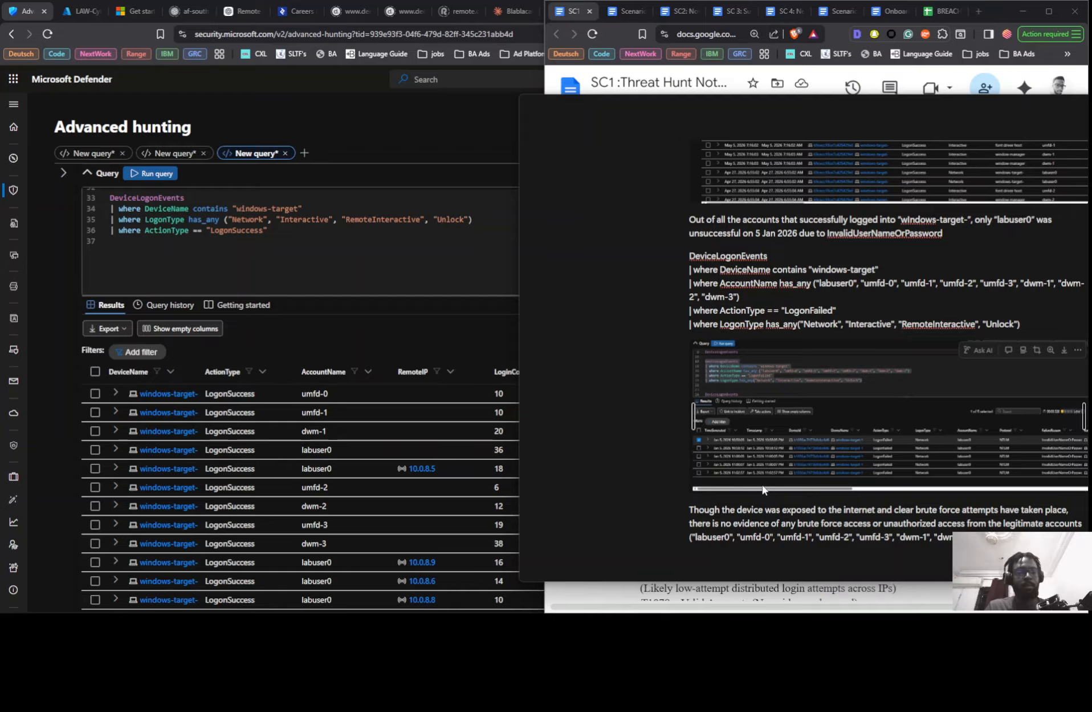
key("BackSpace")
key("BackSpace")
key("BackSpace")
key("BackSpace")
key("BackSpace")
key("BackSpace")
key("BackSpace")
key("BackSpace")
key("BackSpace")
key("BackSpace")
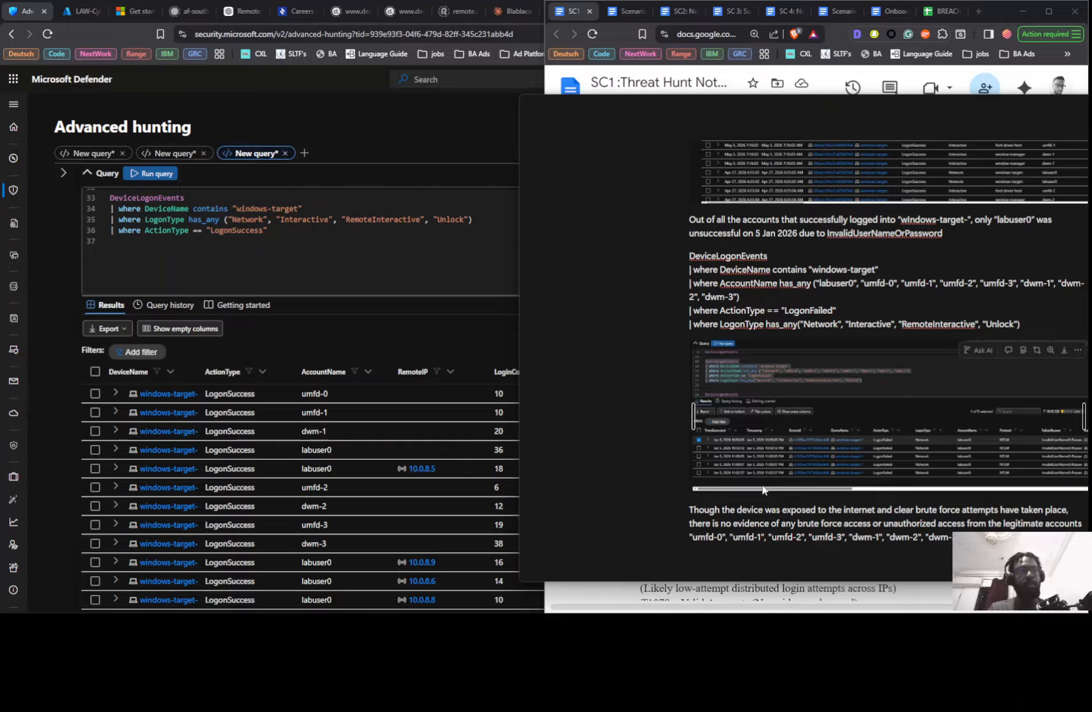
- Finish the conclusion sentence with: except for "labuser0" which I am still not sure of
type("am ")
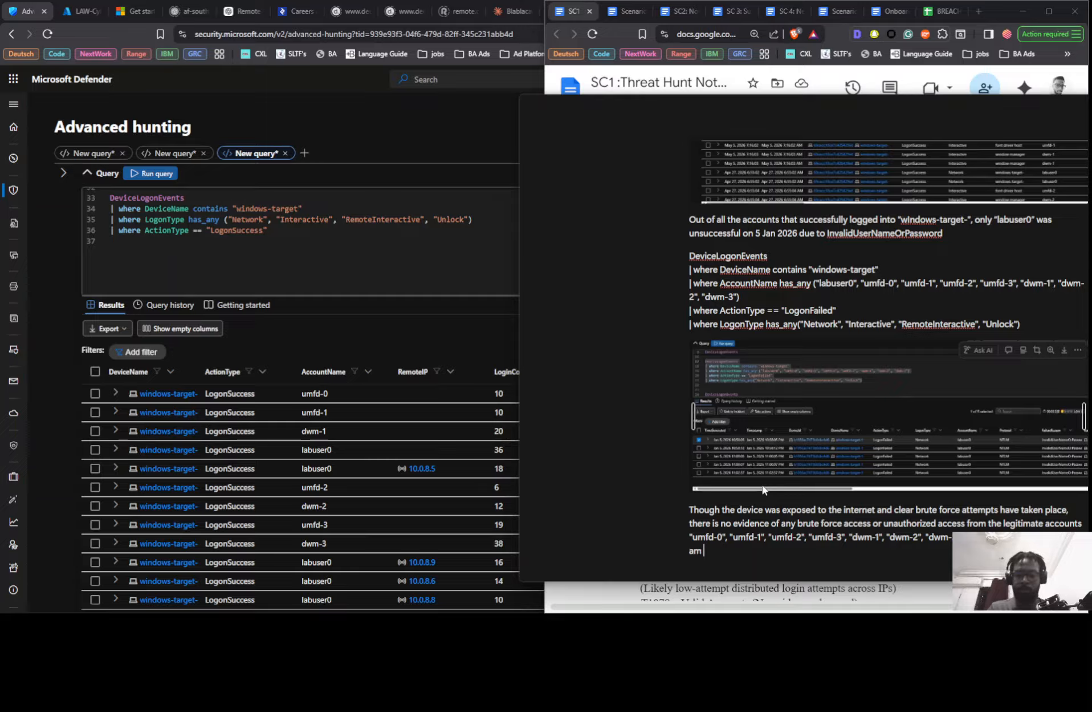
type("still not sure")
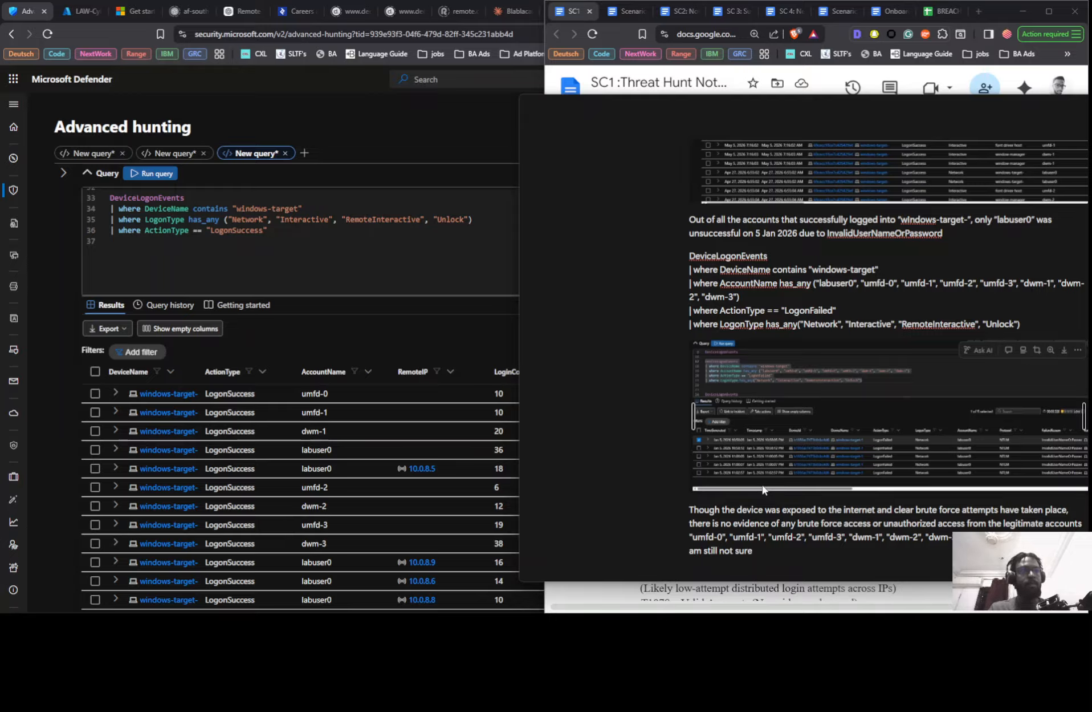
key("Left")
key("Left")
key("Left")
key("Left")
key("Left")
key("Left")
key("Left")
key("Left")
key("Left")
key("Left")
key("Left")
key("Left")
key("Left")
key("Left")
key("Left")
key("Left")
key("Left")
key("Left")
key("Left")
key("Left")
key("Left")
key("Left")
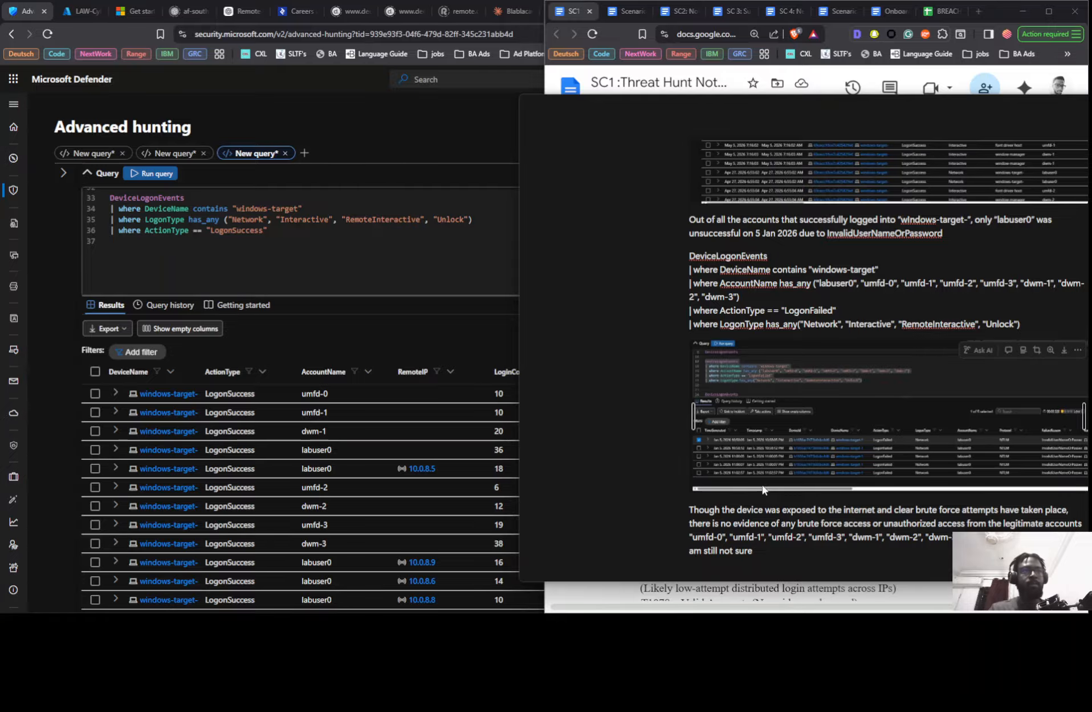
key("Down")
type("of")
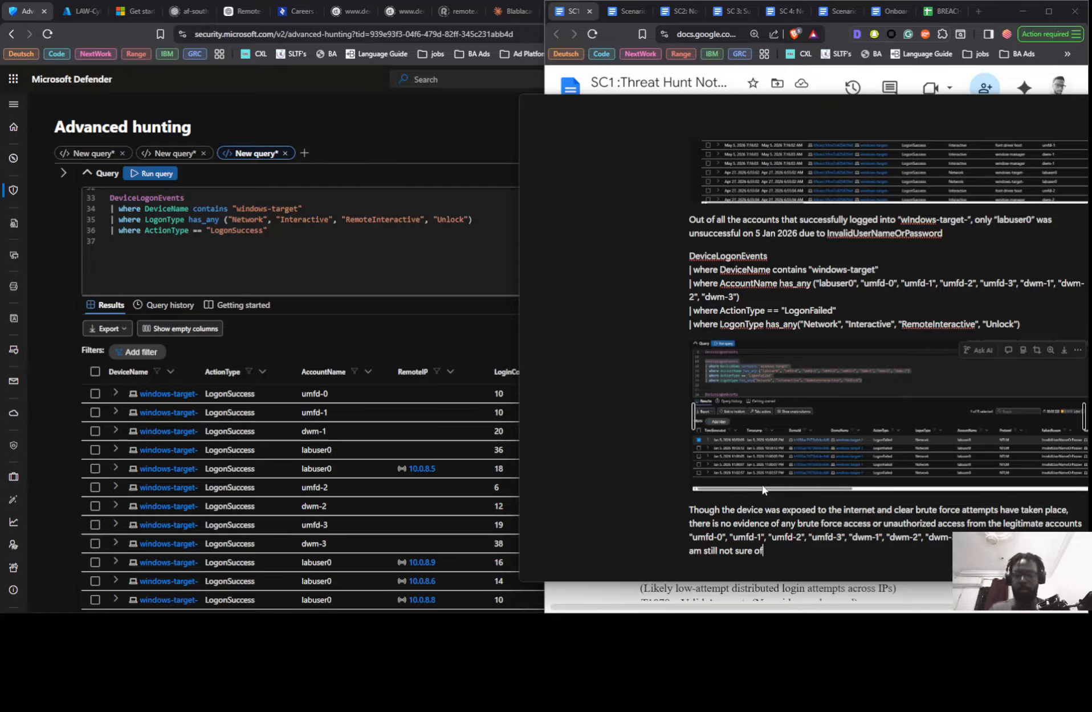
type(".")
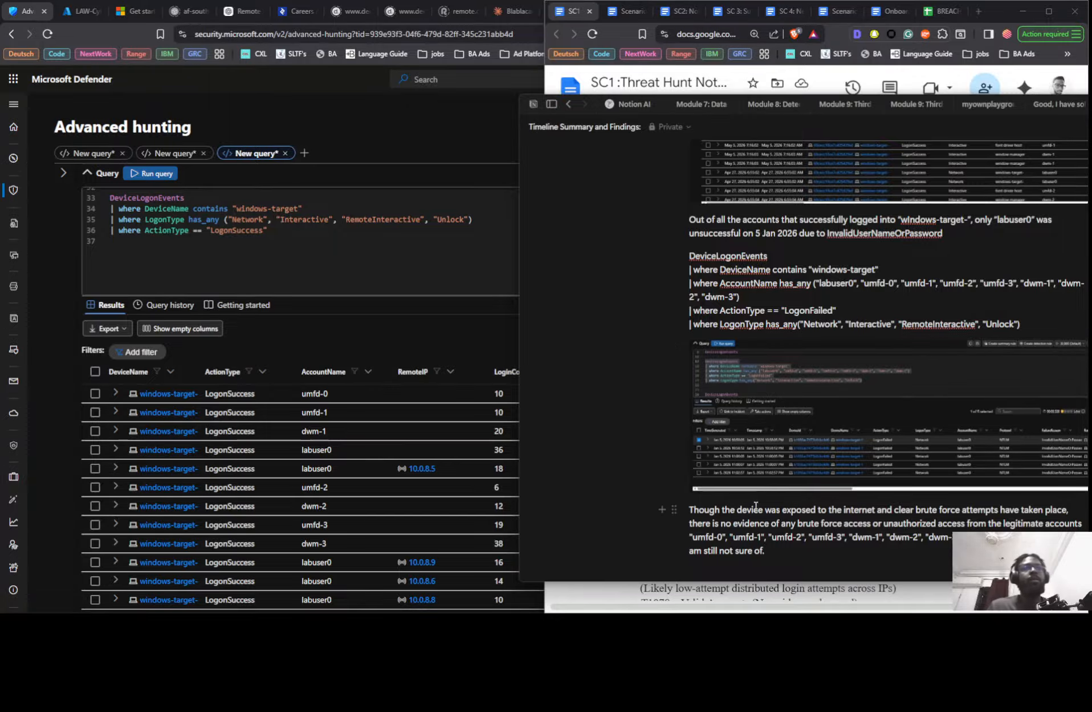
- Check the Relevant MITRE ATT&CK TTPs section in the SC1 notes document, and select all the findings text on the Notion page
scroll(718, 484, "down", 1)
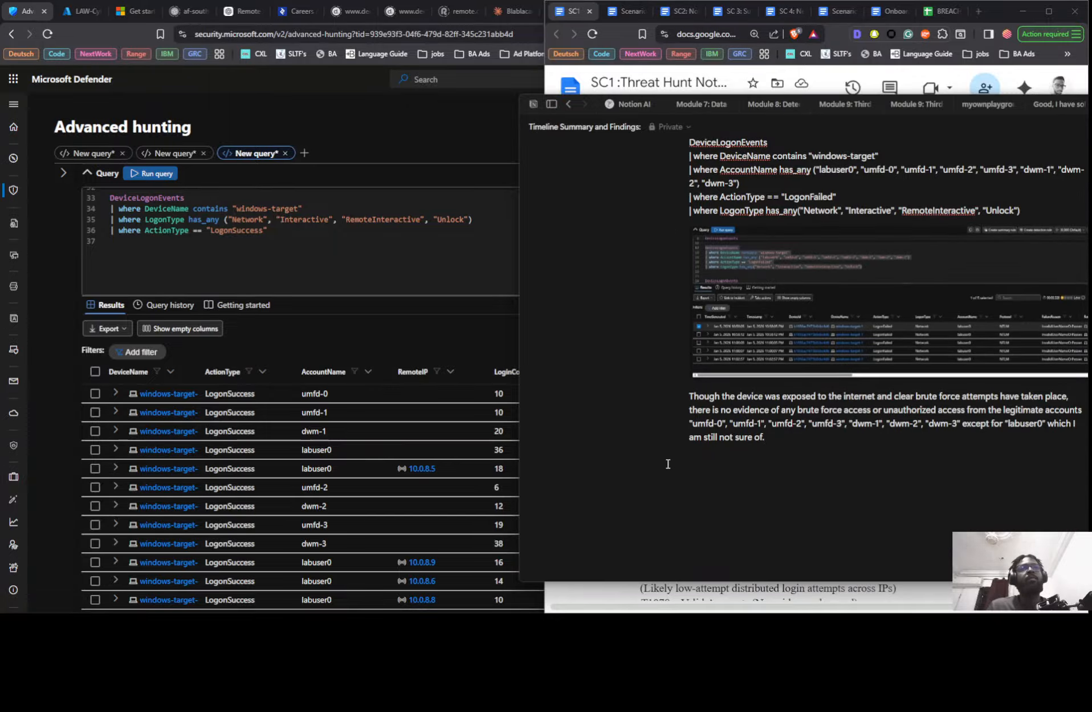
key("alt+Tab")
scroll(578, 479, "down", 4)
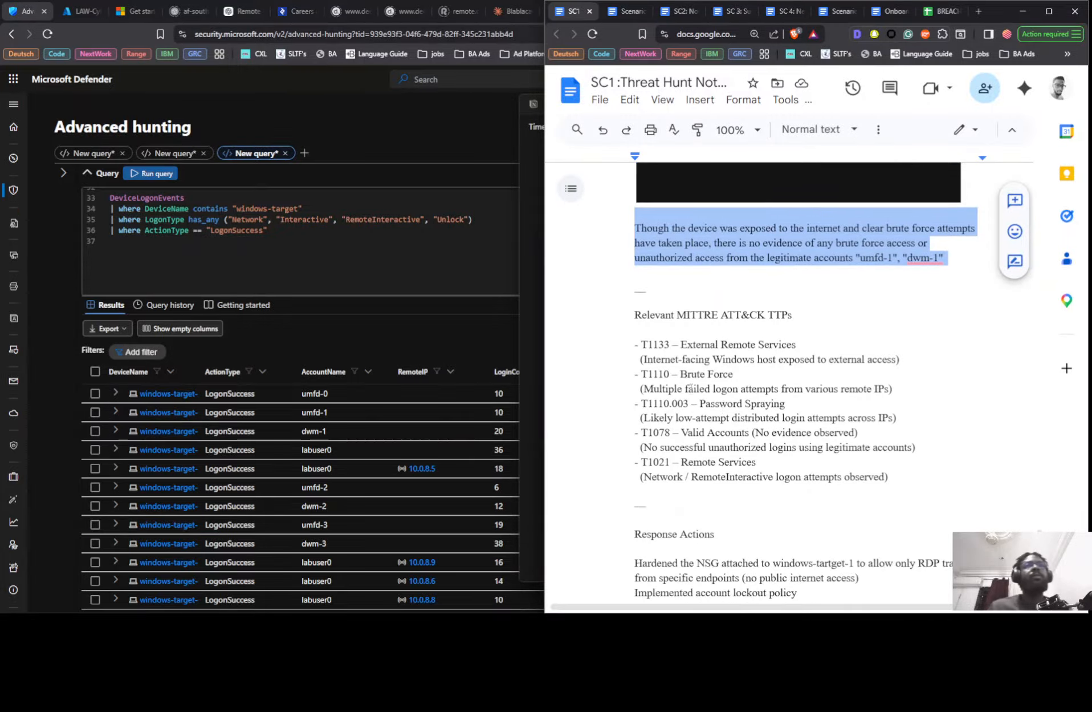
scroll(717, 398, "up", 3)
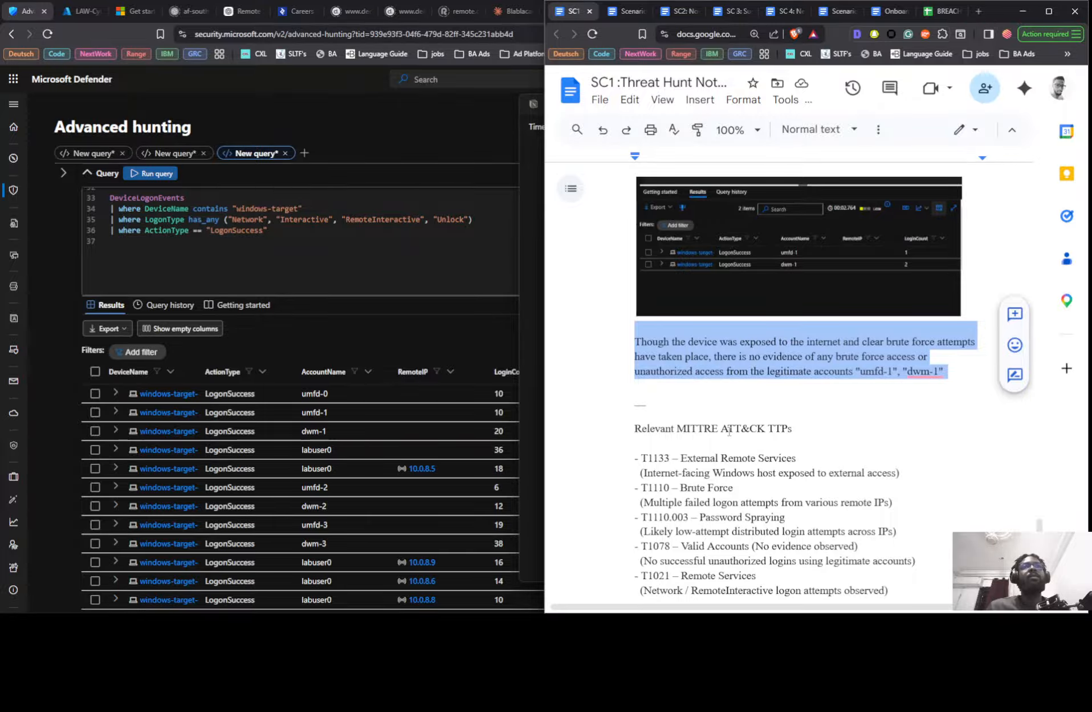
key("alt+Tab")
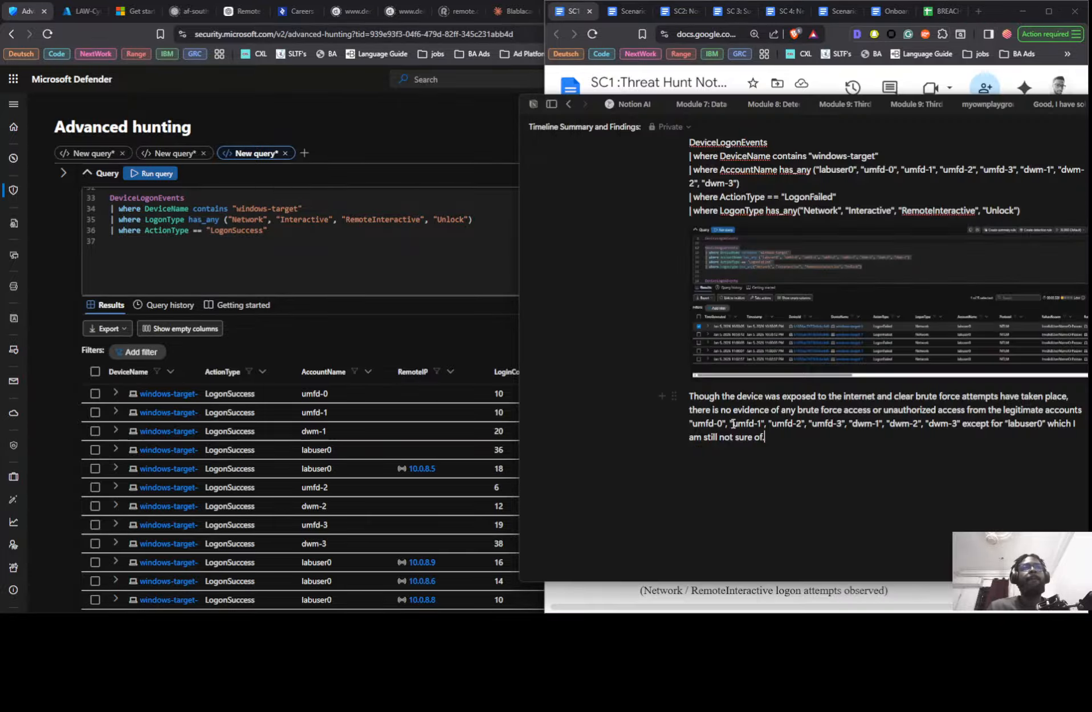
scroll(678, 336, "up", 15)
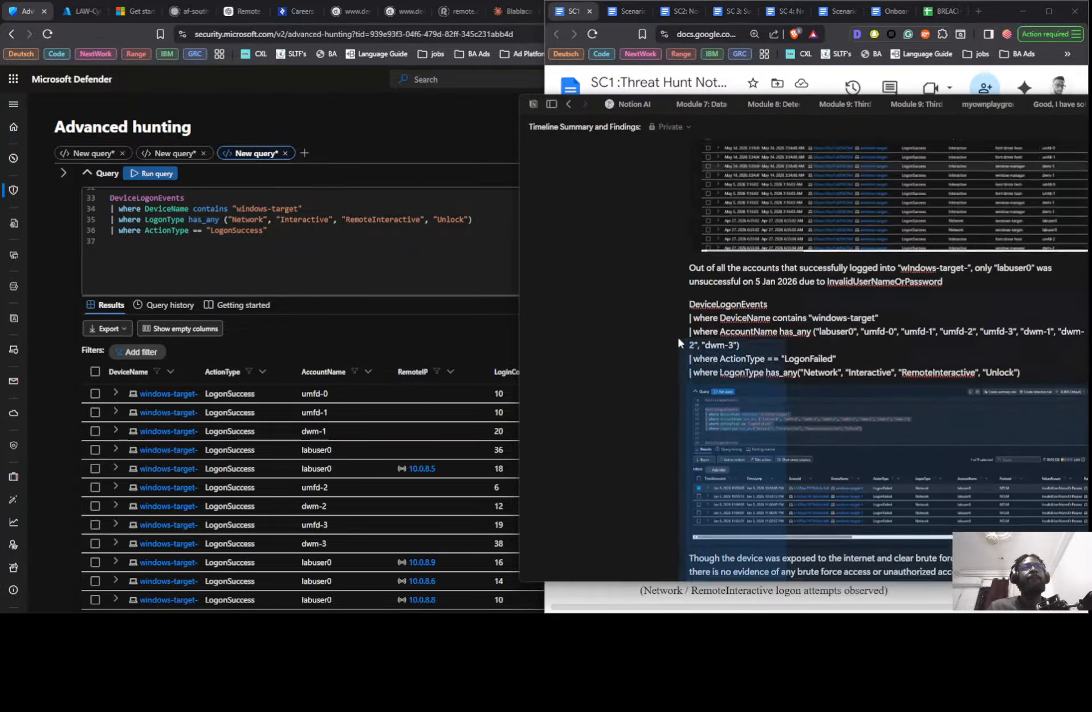
left_click_drag(668, 313, 690, 284)
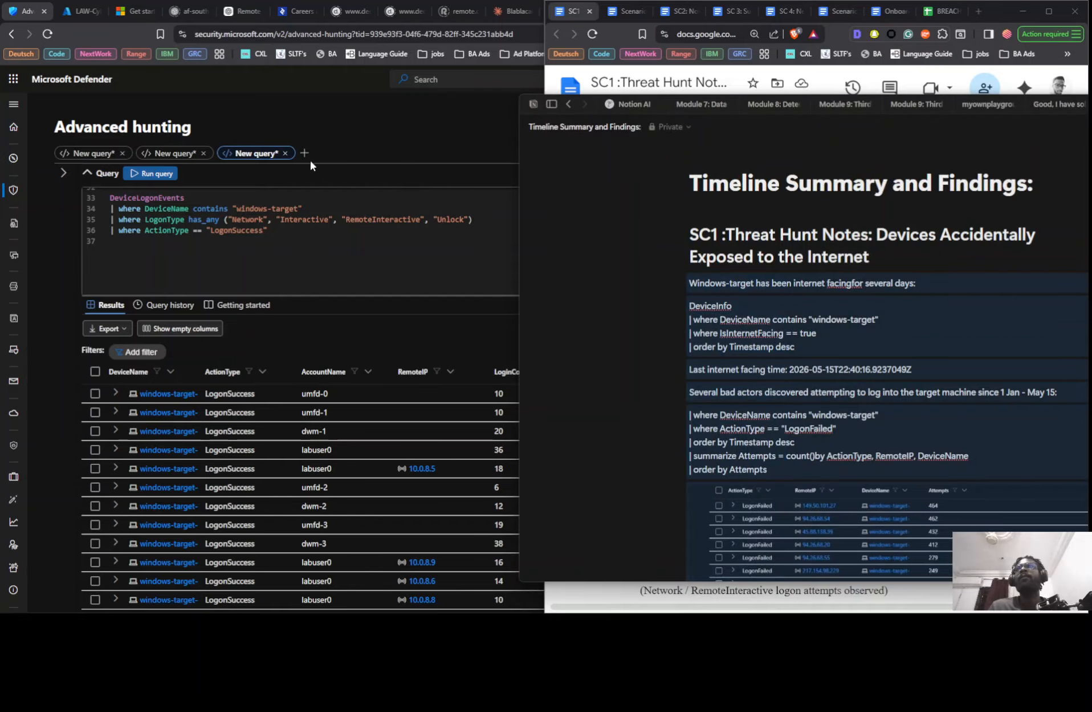
- Copy the "Investigate for potential brute force successes" query from the SC1 notes document, through FailedLogonAttempts in its project line
key("alt+Tab")
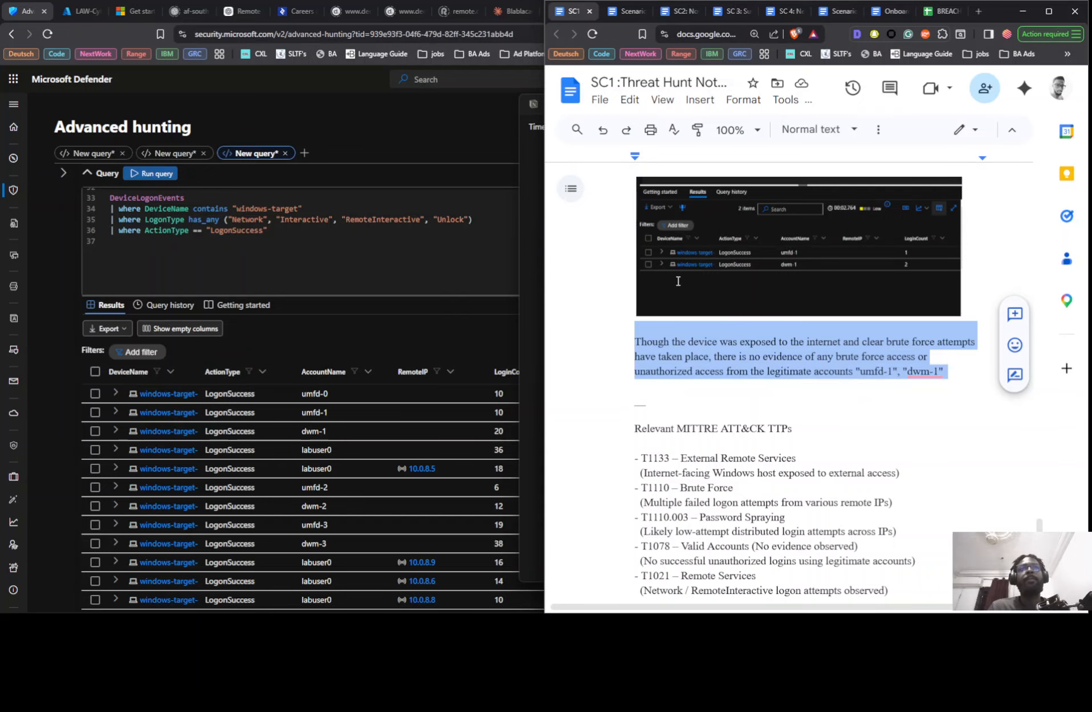
scroll(684, 309, "up", 7)
scroll(684, 309, "up", 15)
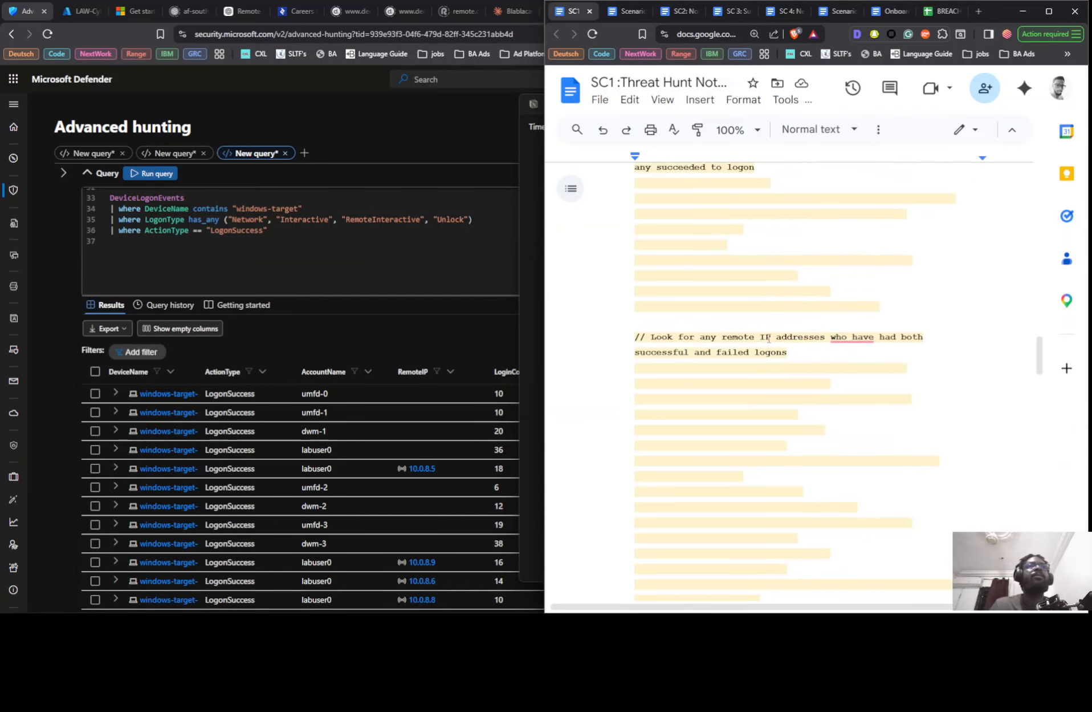
left_click_drag(641, 371, 945, 547)
key("ctrl+c")
scroll(908, 547, "down", 2)
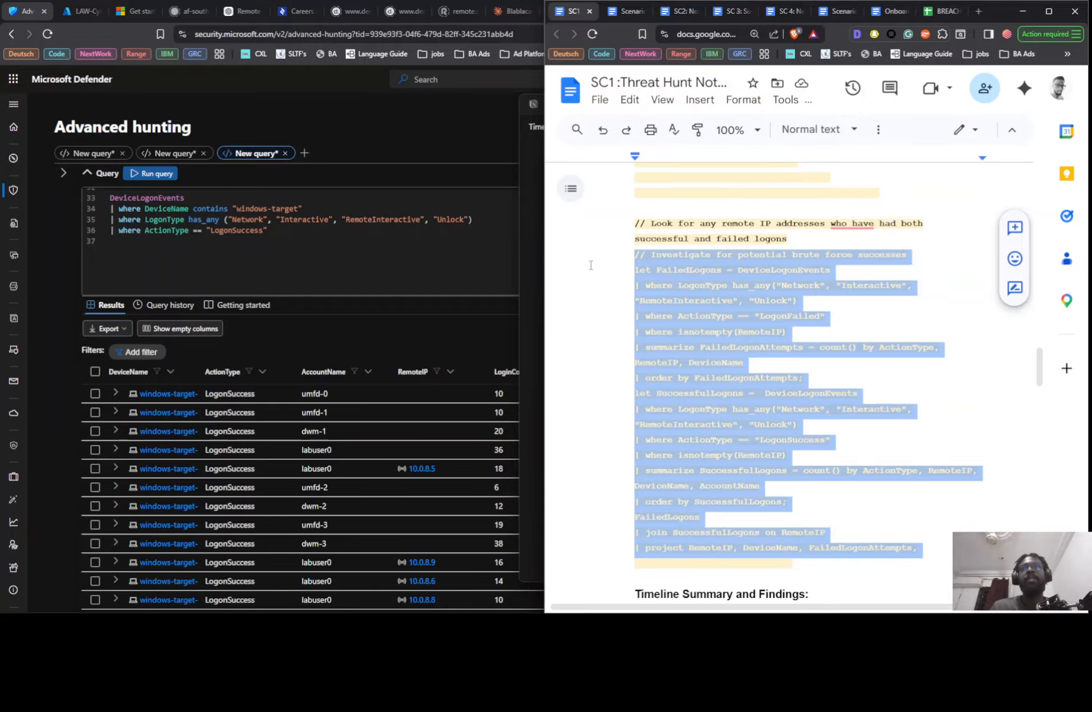
- Switch to Defender Advanced hunting, paste the copied brute force query below the existing DeviceLogonEvents query, and run it
left_click(182, 279)
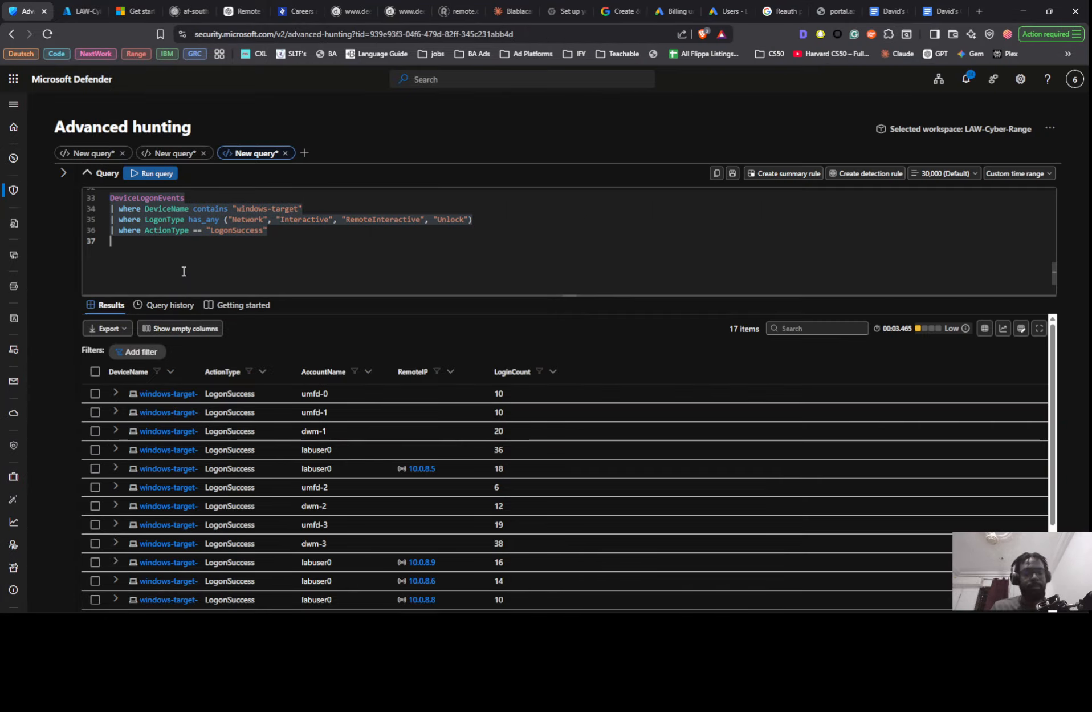
key("Return")
key("ctrl+v")
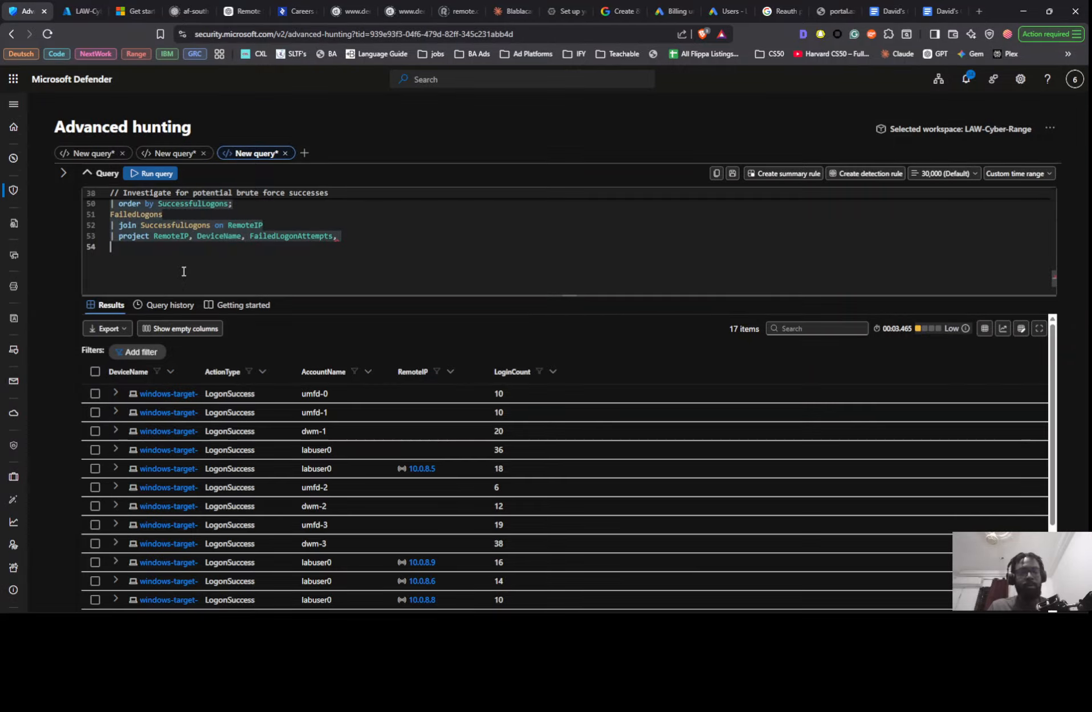
key("shift+Return")
- Remove the trailing comma after FailedLogonAttempts in the pasted query's project line and run the query again
scroll(184, 270, "up", 4)
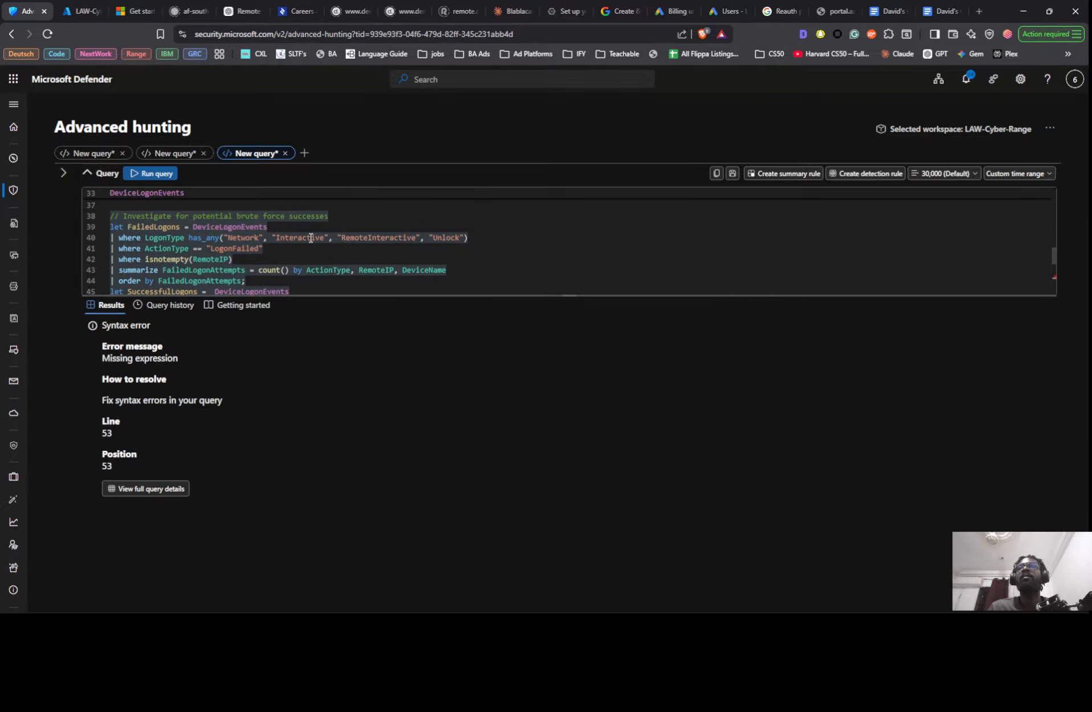
scroll(398, 236, "down", 2)
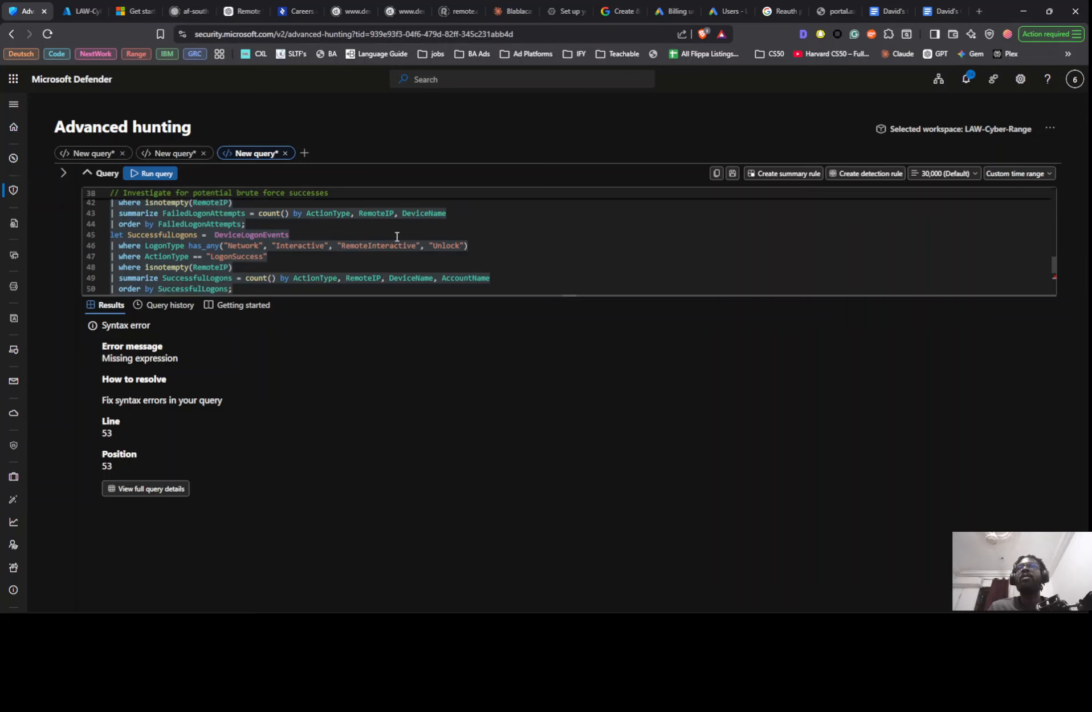
scroll(397, 236, "down", 1)
scroll(398, 237, "down", 1)
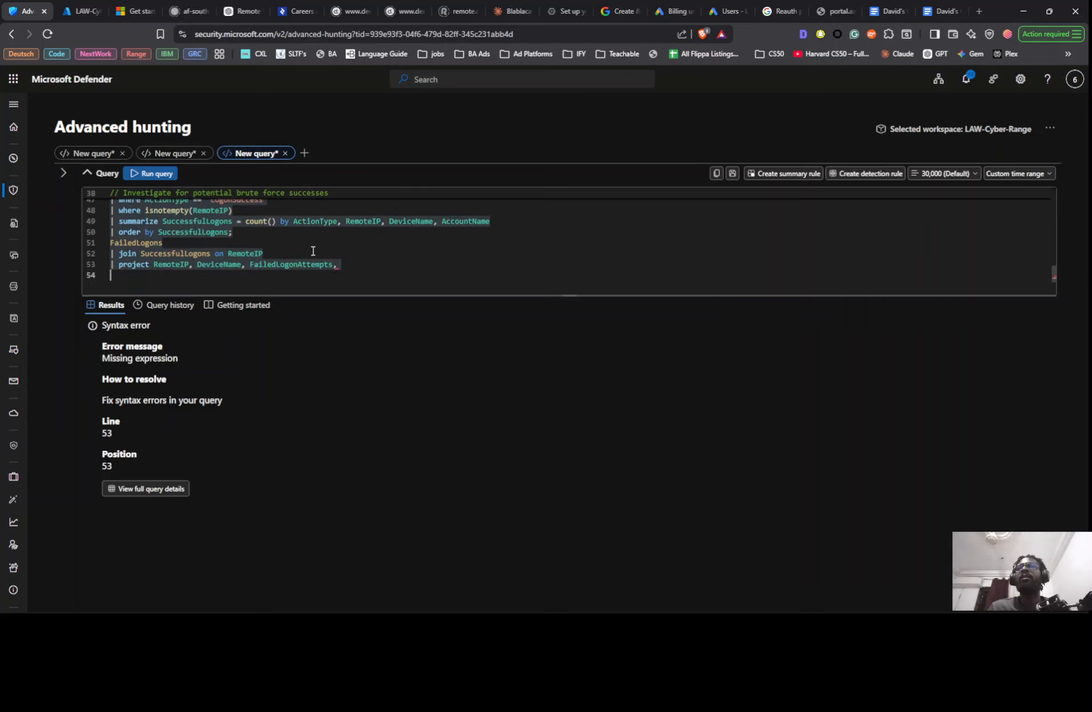
left_click(362, 264)
scroll(361, 263, "down", 1)
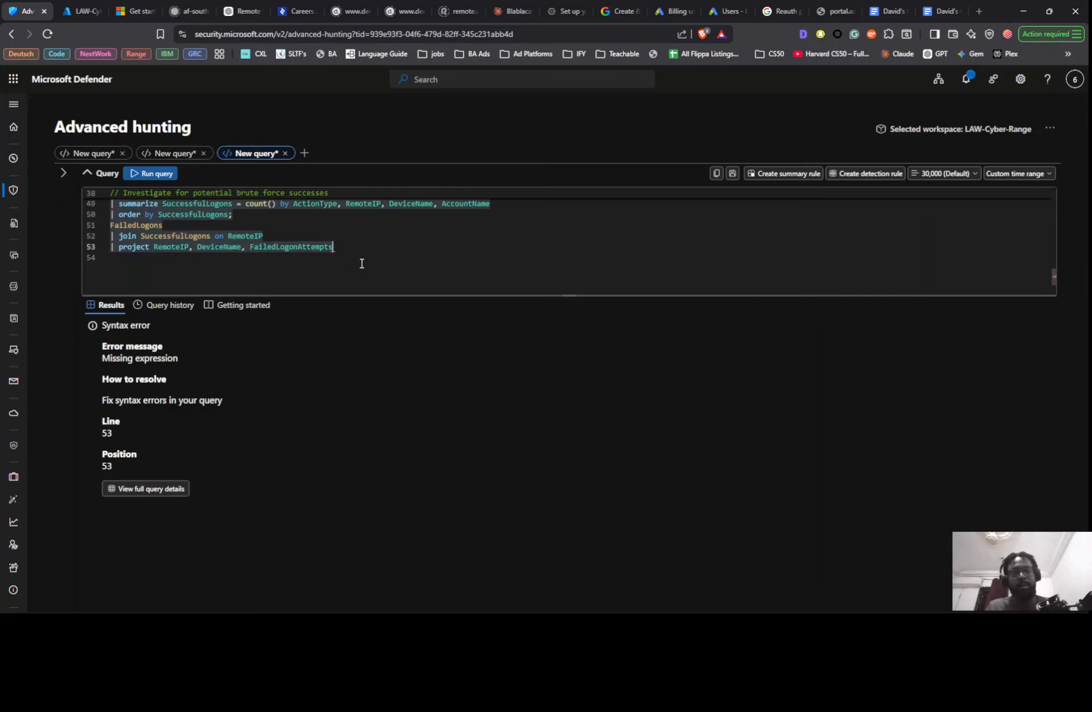
key("BackSpace")
key("BackSpace")
key("shift+Return")
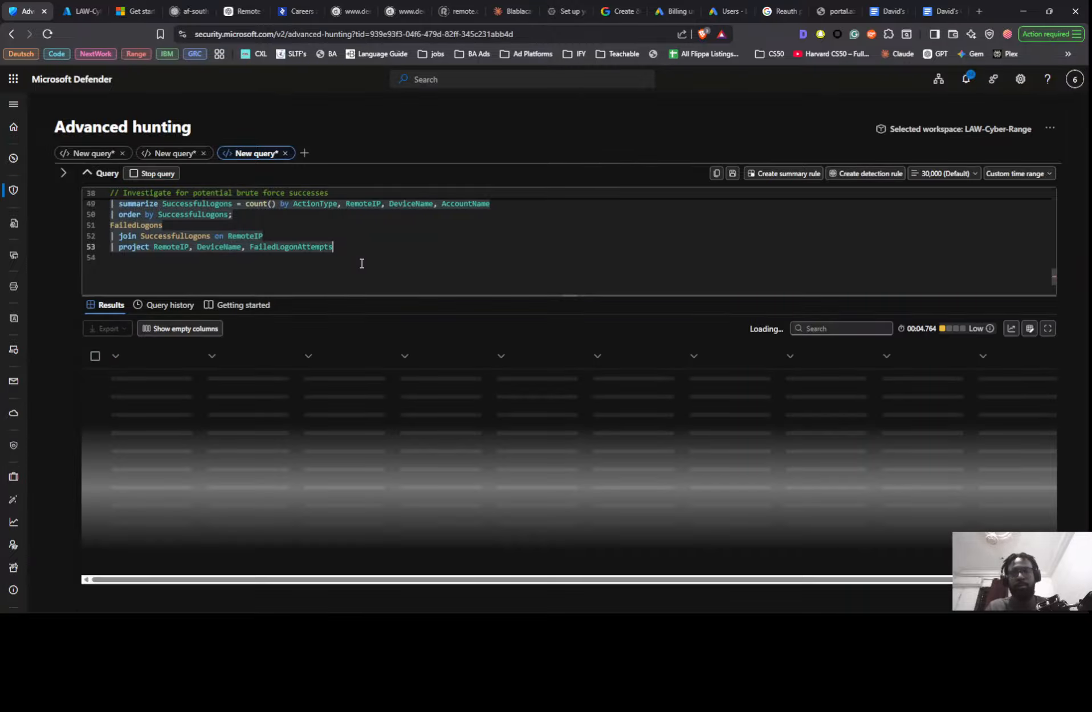
- Replace the query's project line with the complete one from the SC1 notes, including SuccessfulLogons and AccountName, and rerun the query
key("alt+Tab")
scroll(810, 376, "down", 1)
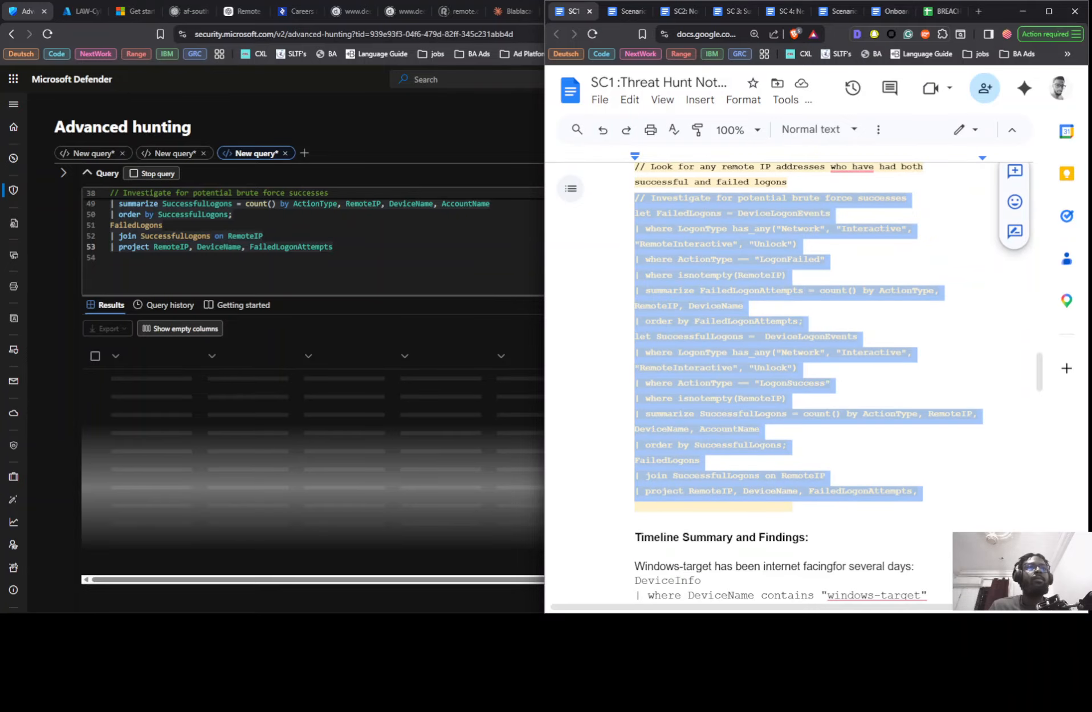
key("ctrl+v")
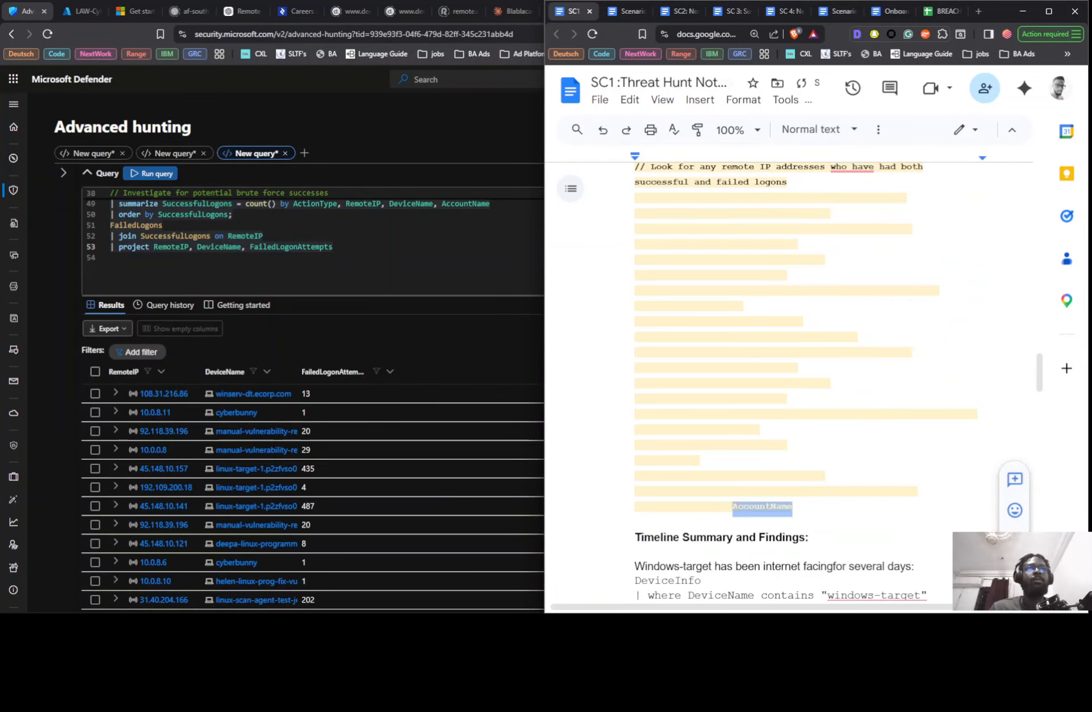
triple_click(738, 506)
key("ctrl+c")
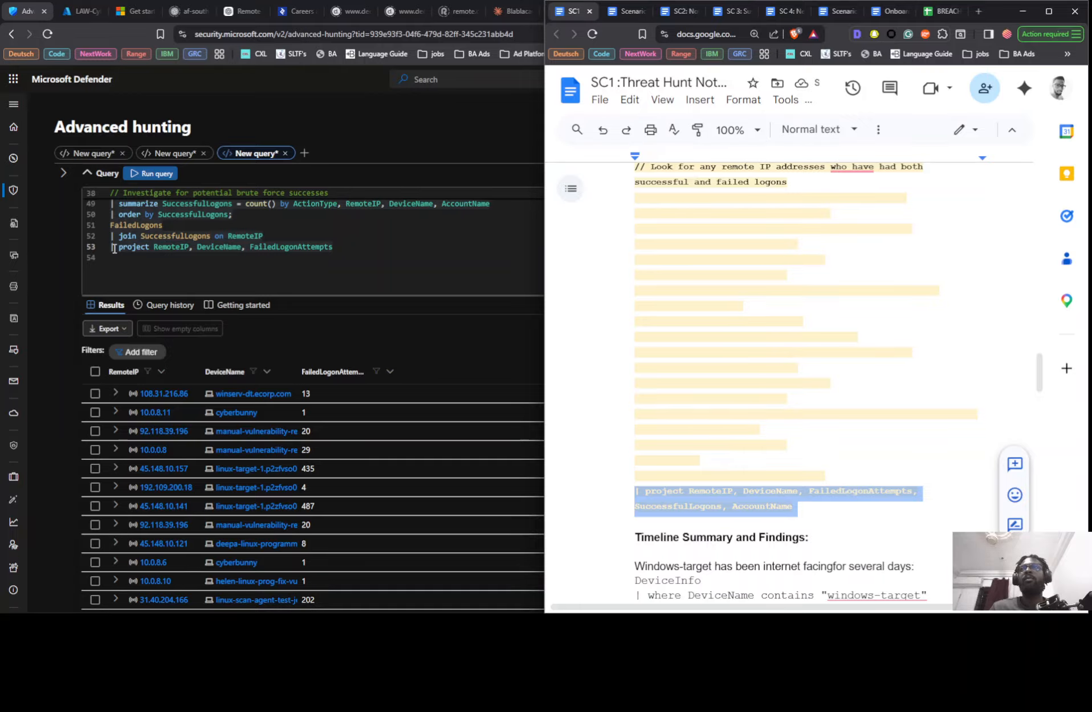
left_click_drag(112, 247, 180, 258)
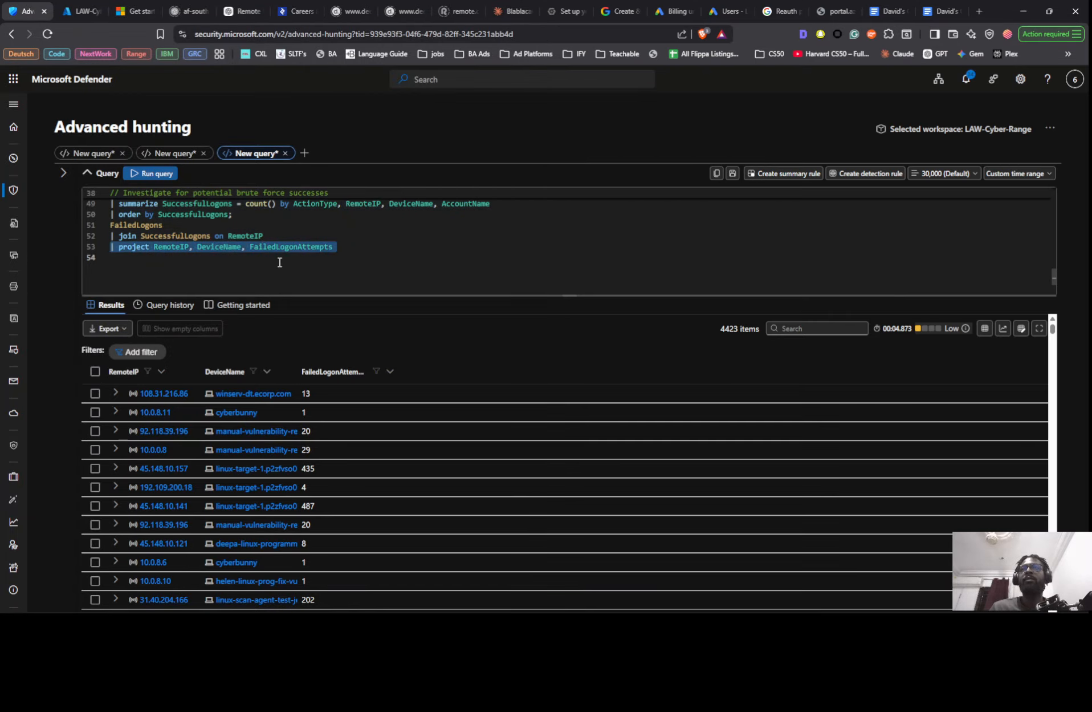
key("ctrl+v")
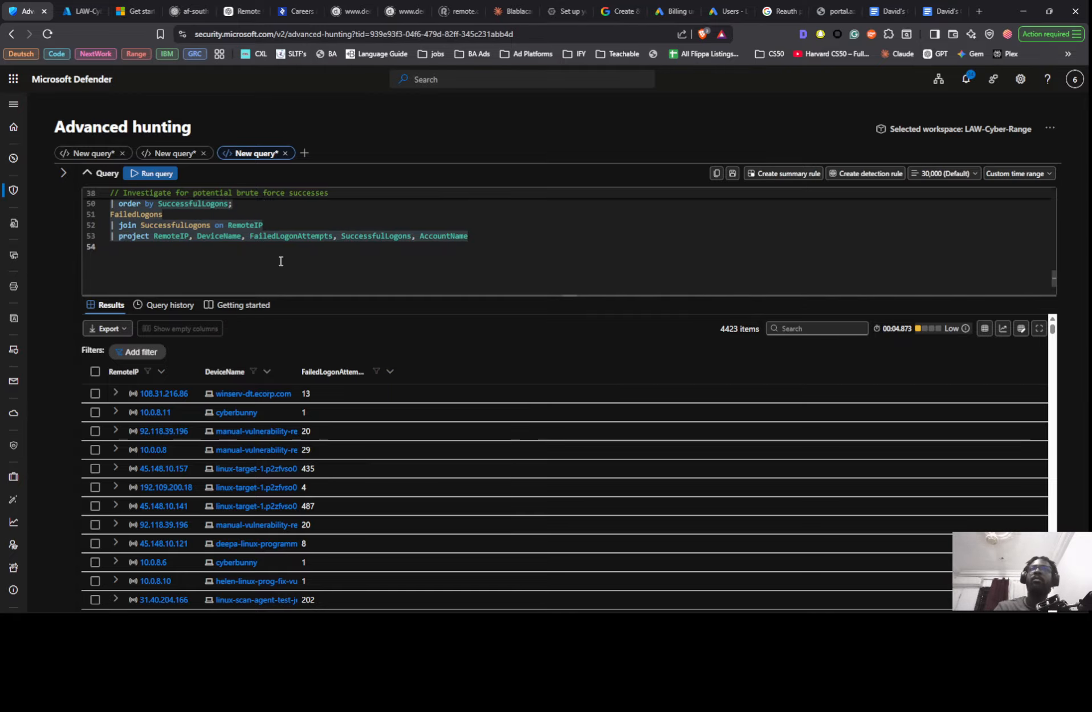
key("shift+Return")
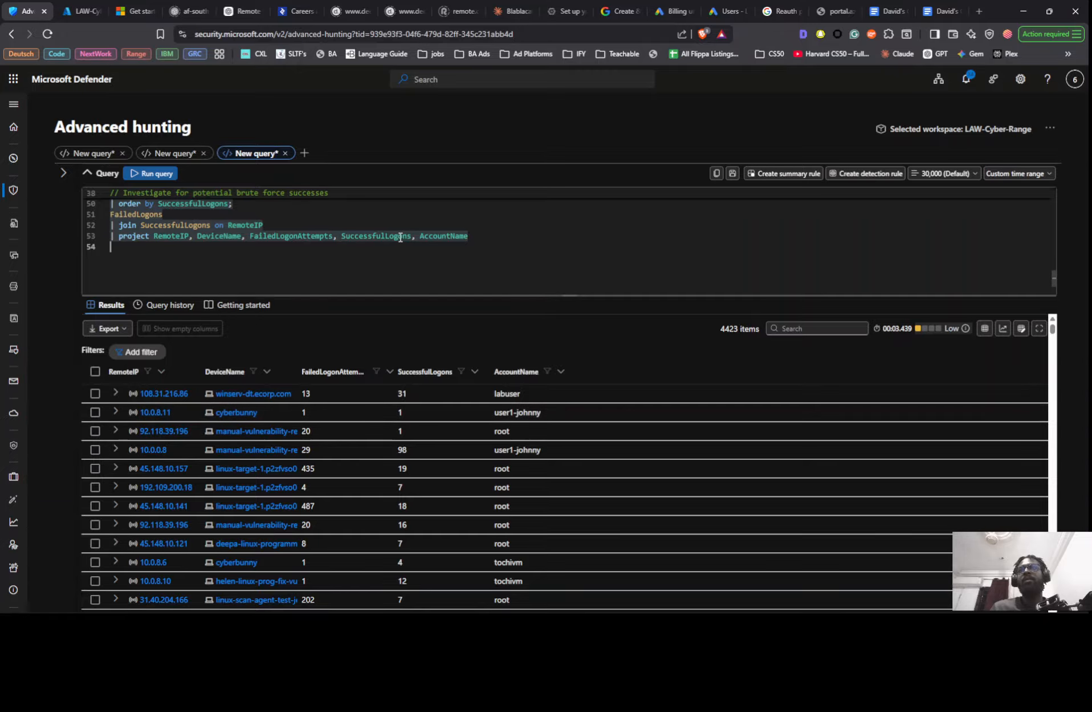
- Enlarge the query editor to fit the whole brute force query and read through its failed and successful logon parts
scroll(401, 261, "up", 5)
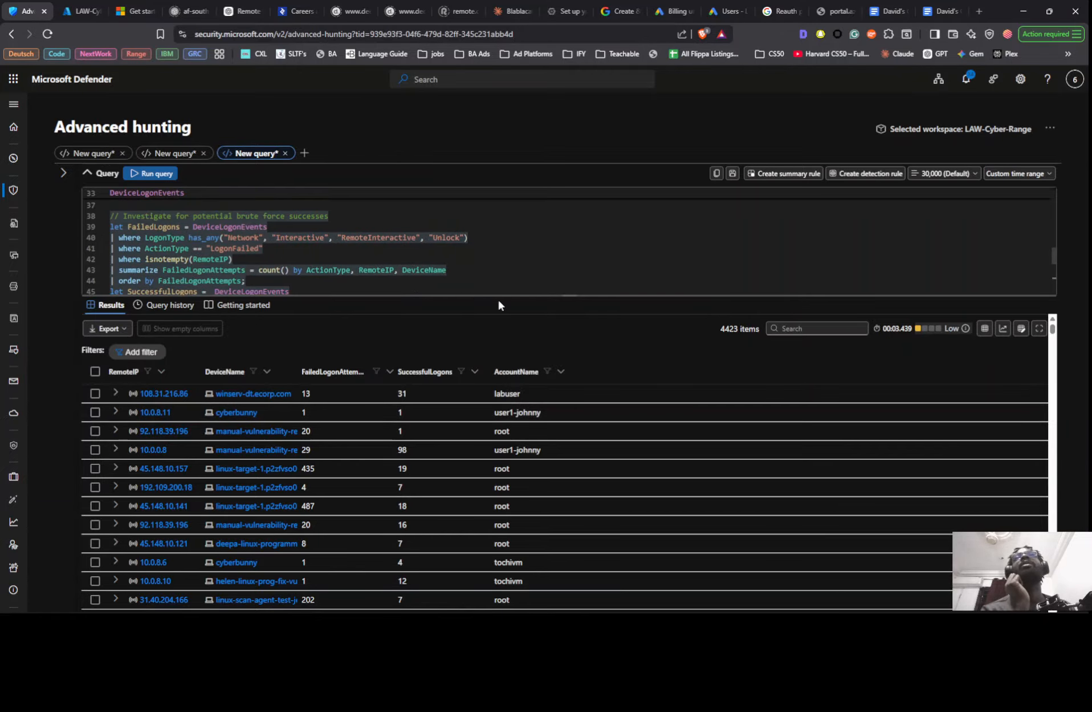
left_click_drag(492, 295, 491, 414)
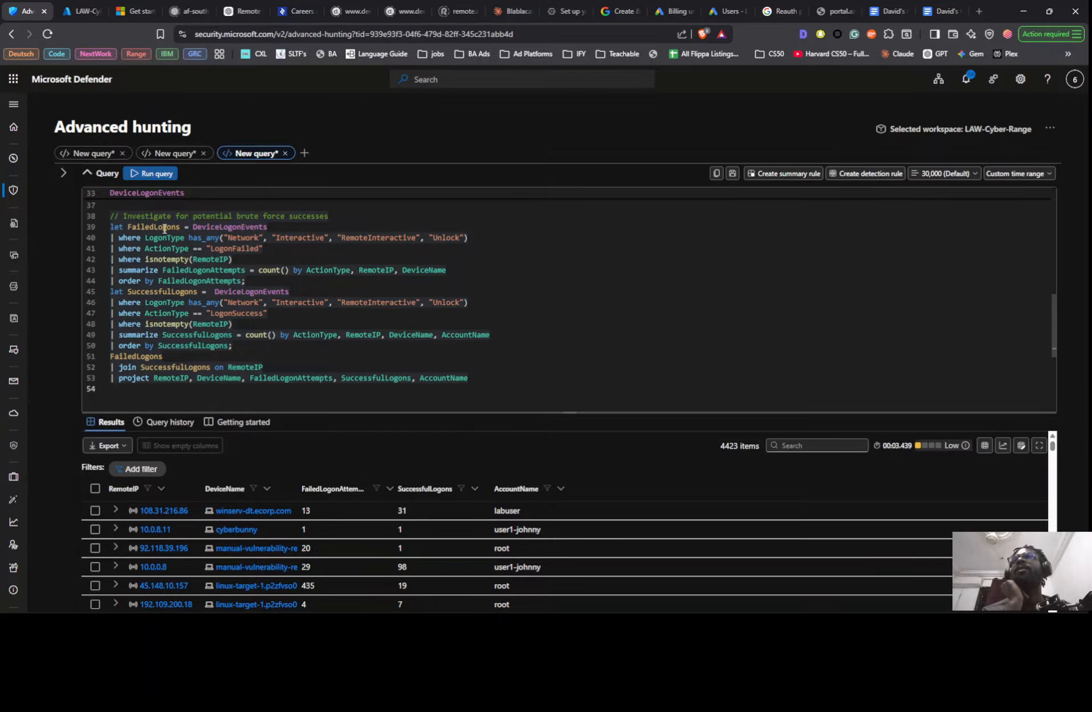
mouse_move(259, 230)
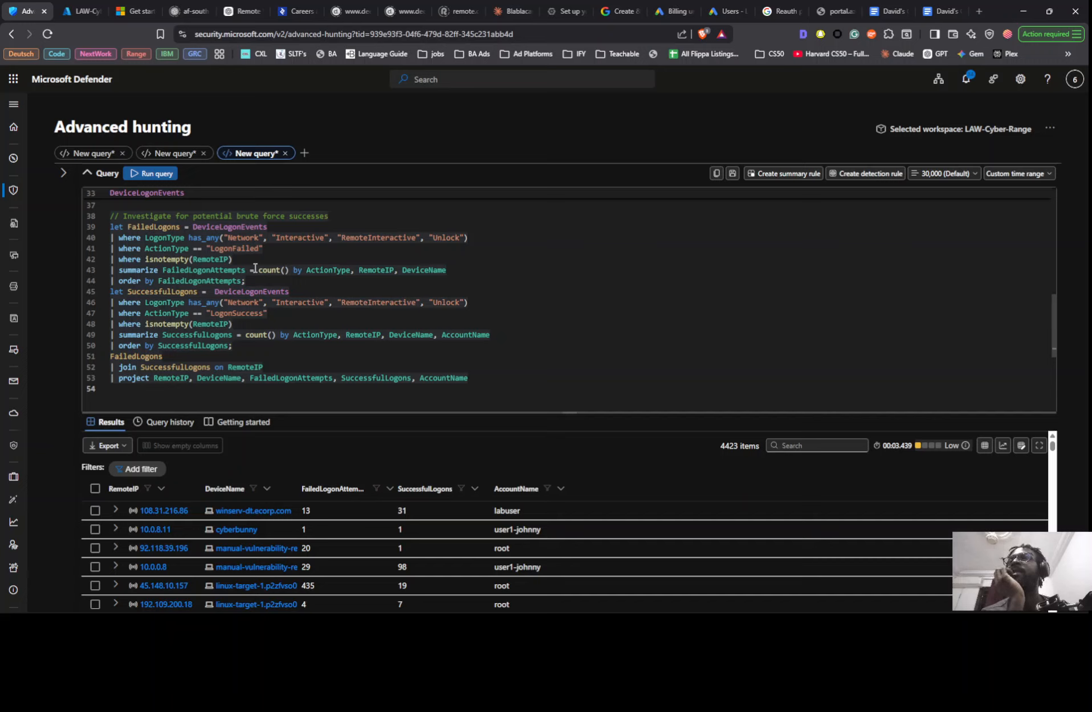
scroll(271, 269, "down", 1)
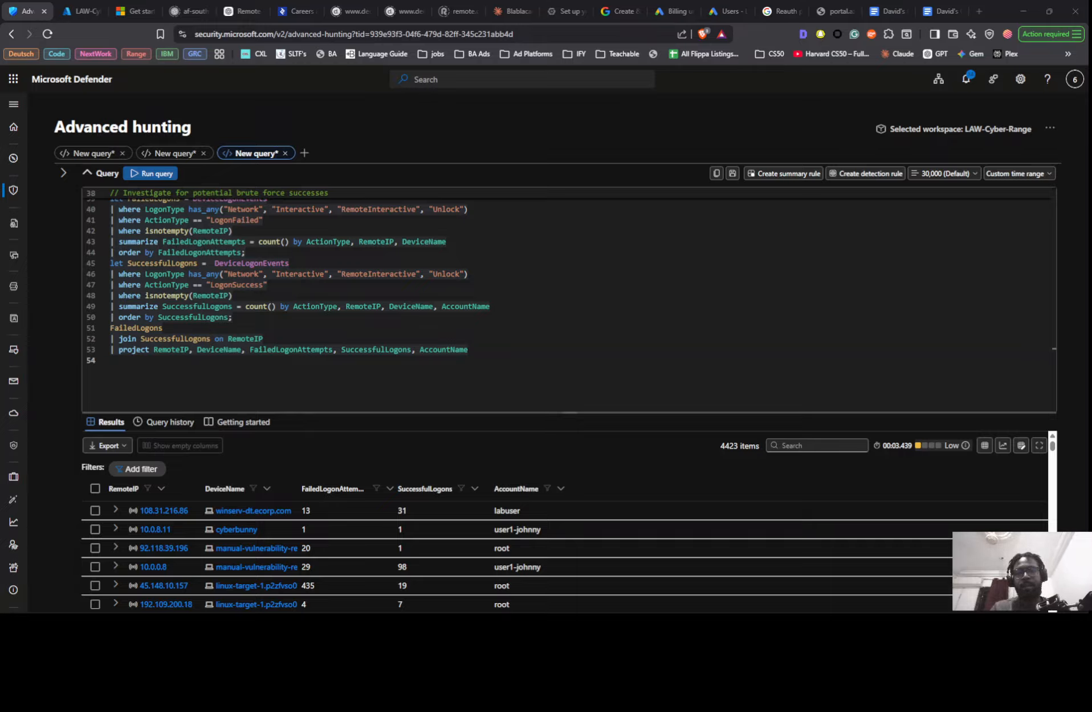
- Switch to the KQL Query Explanation chat in ChatGPT and start a new message
key("alt+Tab")
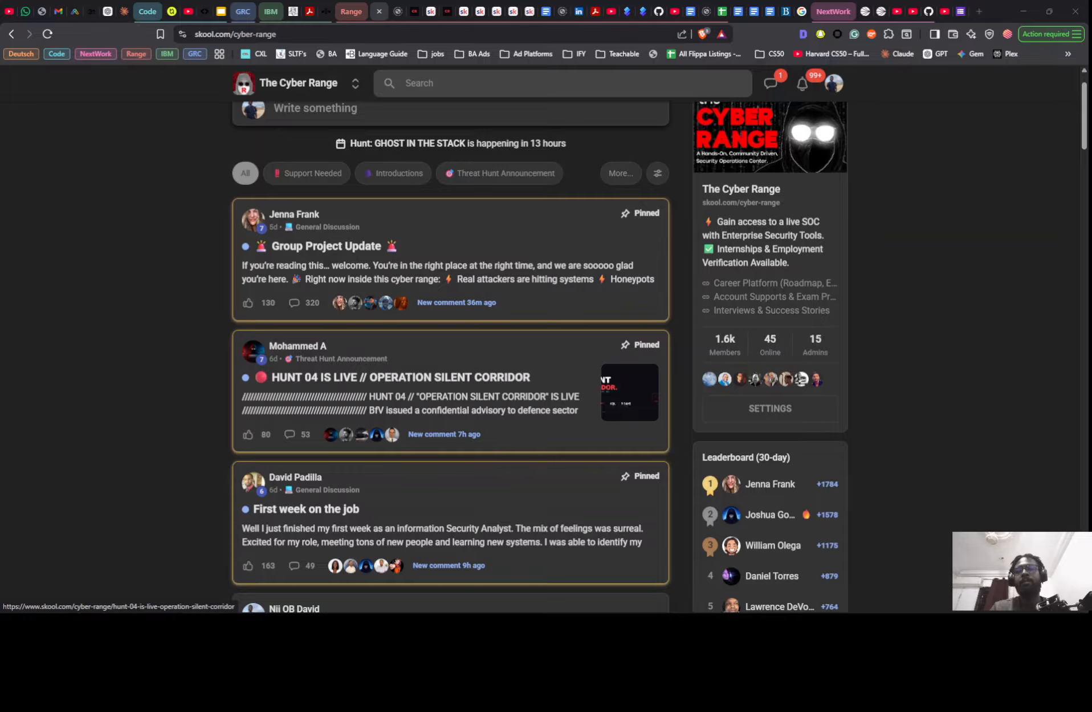
key("alt+Tab")
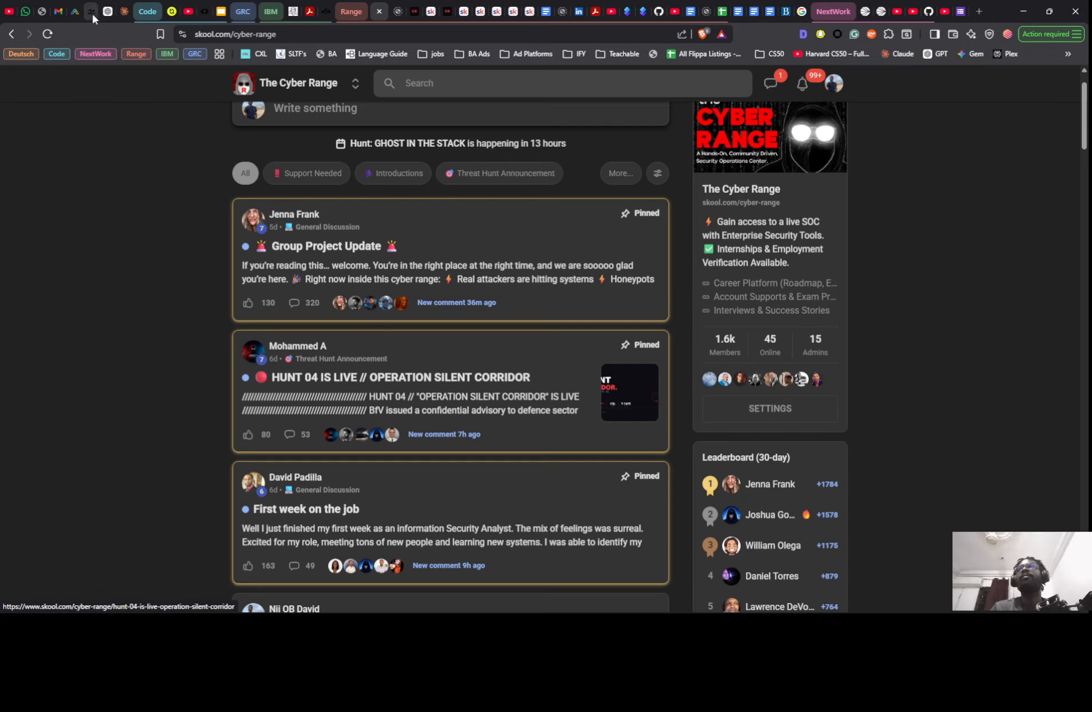
left_click(109, 12)
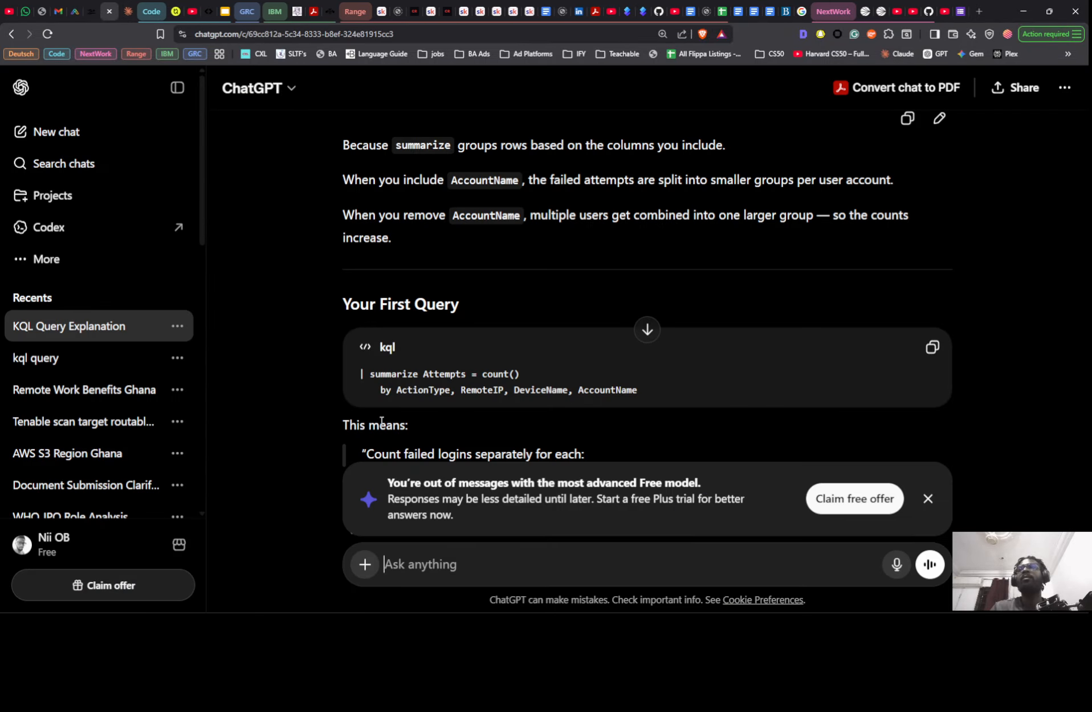
left_click(446, 547)
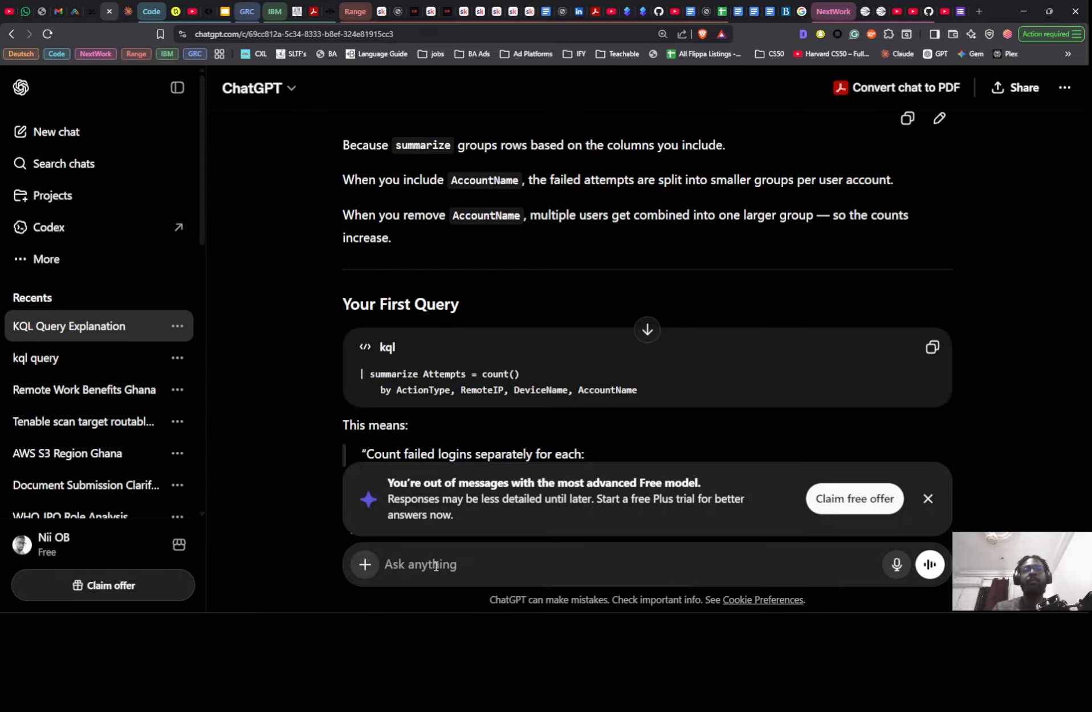
- Paste the project line into the message, replace it with the brute force query from clipboard history, and check its ending
type("| project RemoteIP, DeviceName, FailedLogonAttempts, SuccessfulLogons, AccountName")
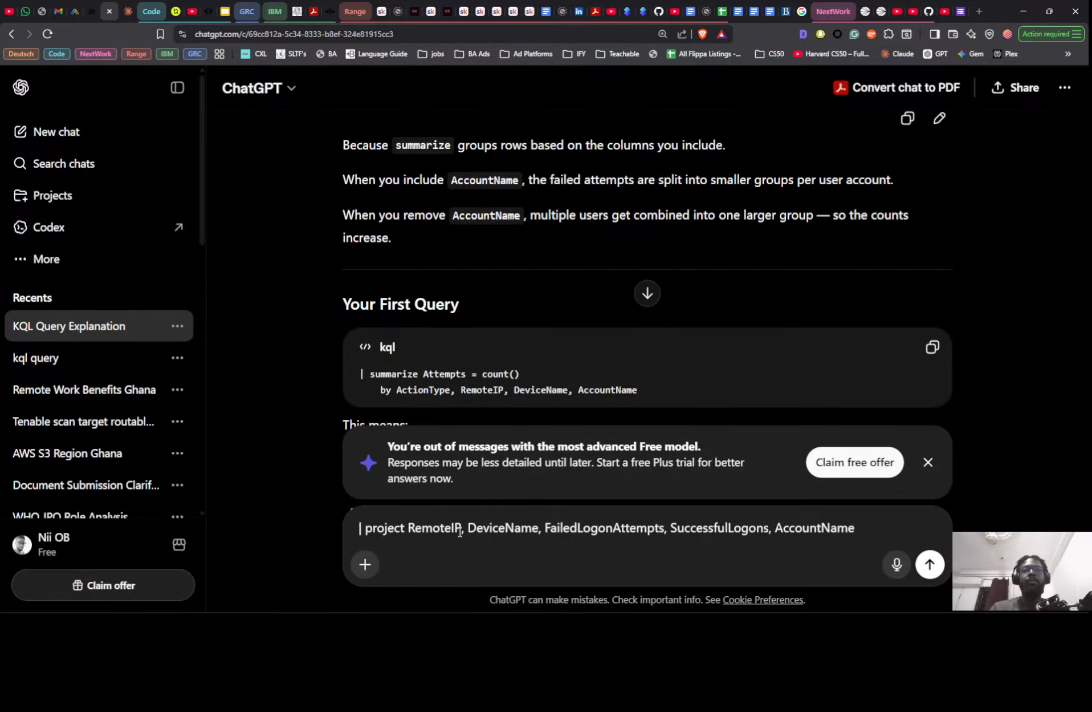
key("ctrl+a")
key("super+v")
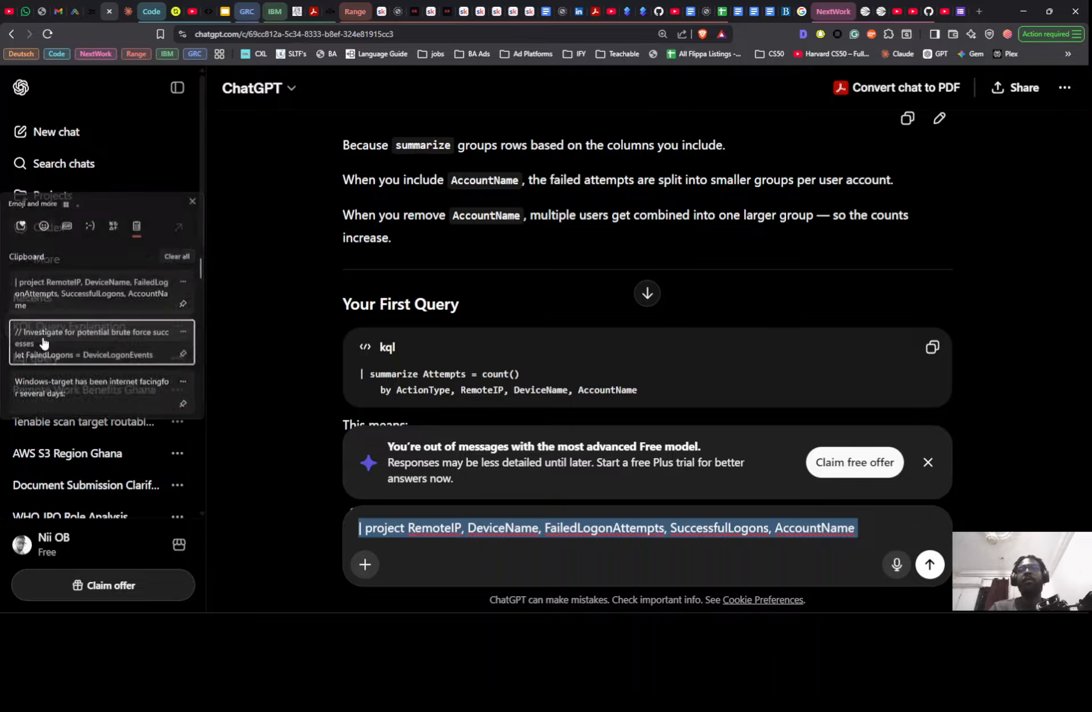
left_click(42, 333)
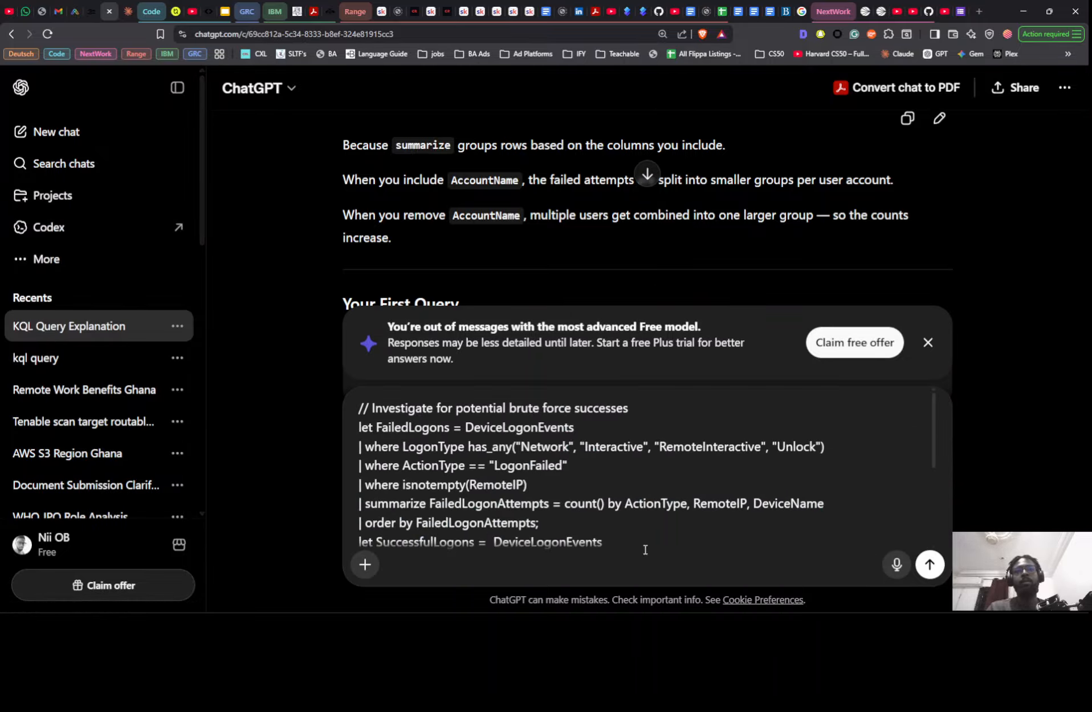
scroll(641, 536, "down", 5)
scroll(657, 526, "down", 2)
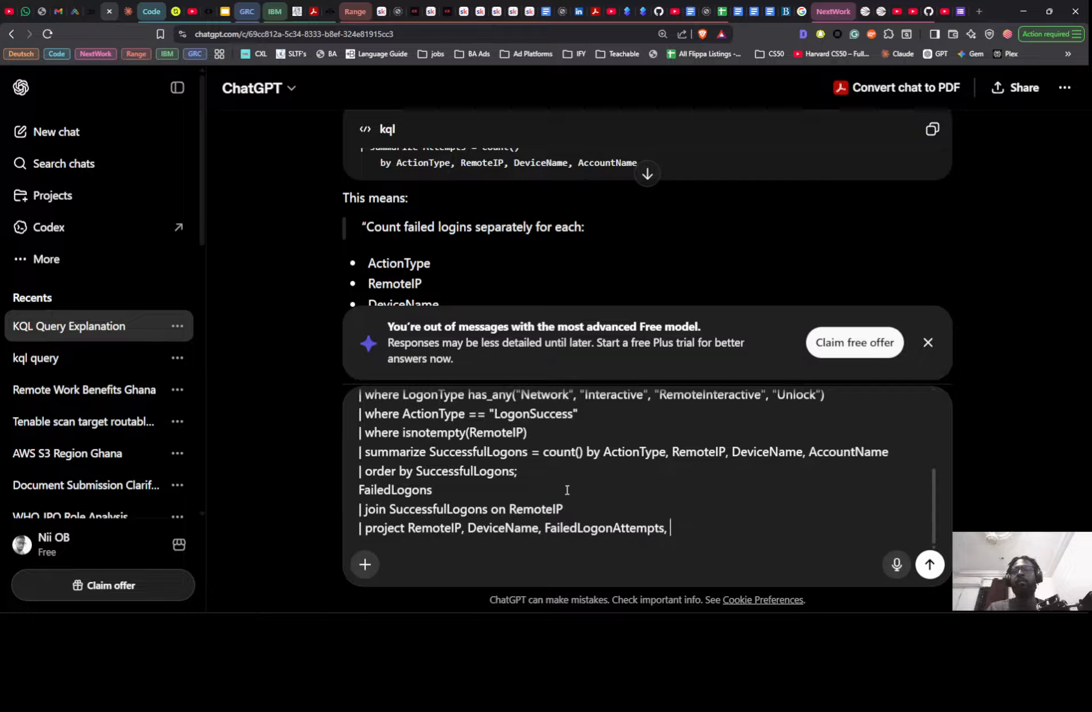
- Copy the full query with its "Look for any remote IP addresses" comment from the SC1 notes and replace the unsent ChatGPT message with it
key("alt+Tab")
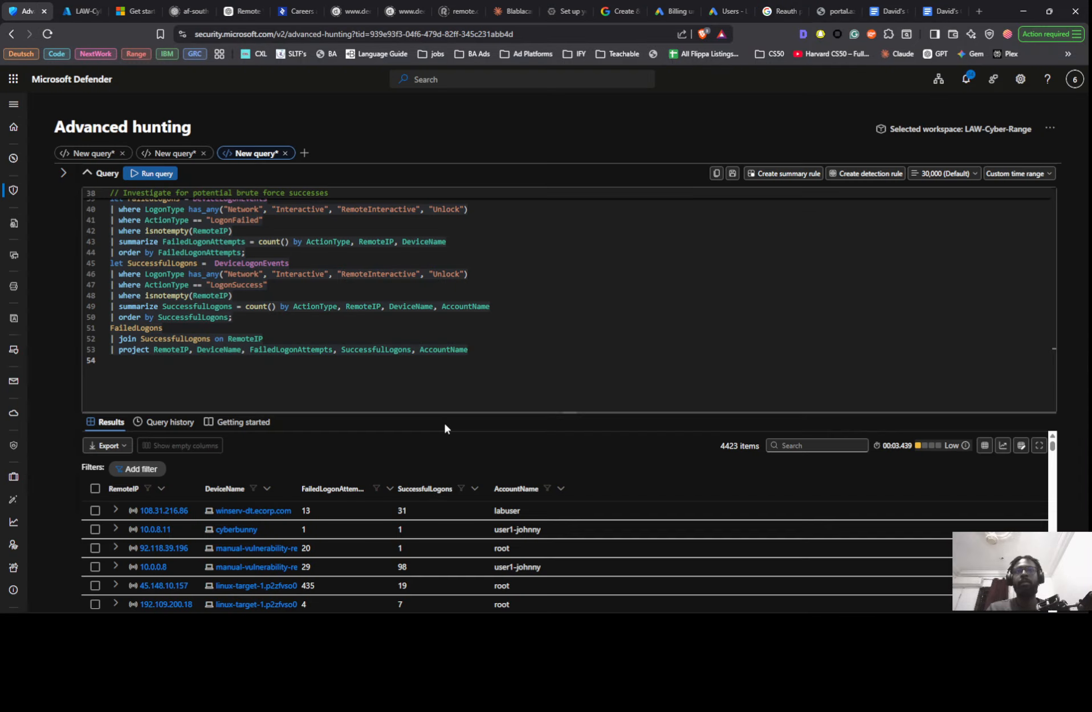
key("alt+Tab")
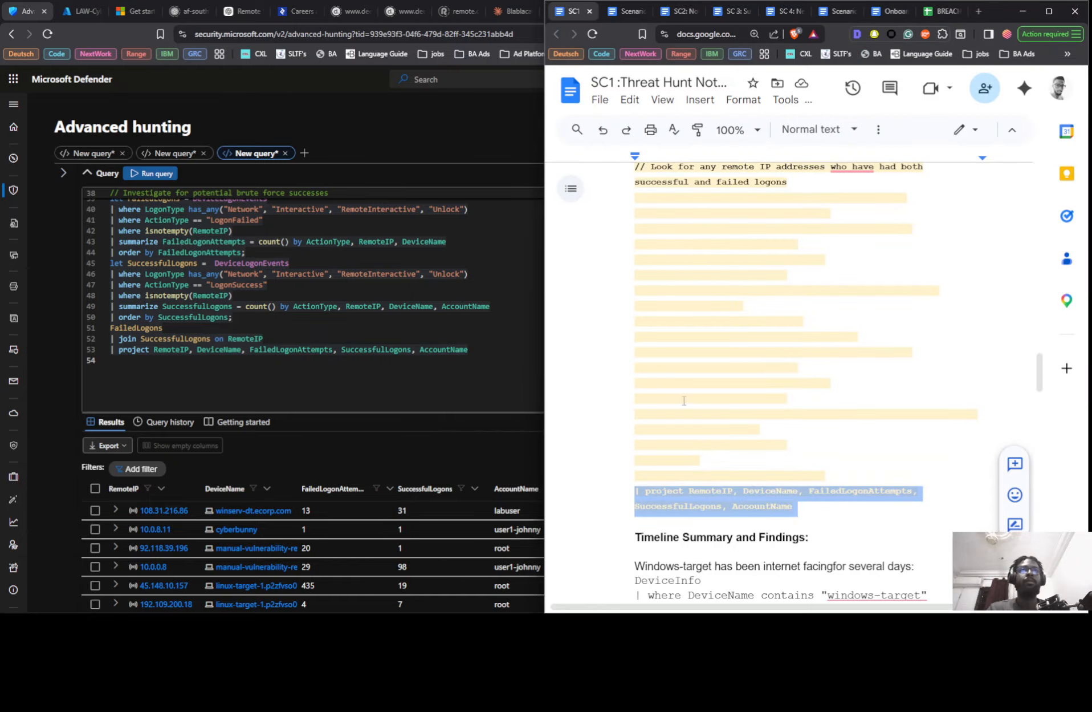
left_click_drag(788, 516, 632, 454)
key("ctrl+c")
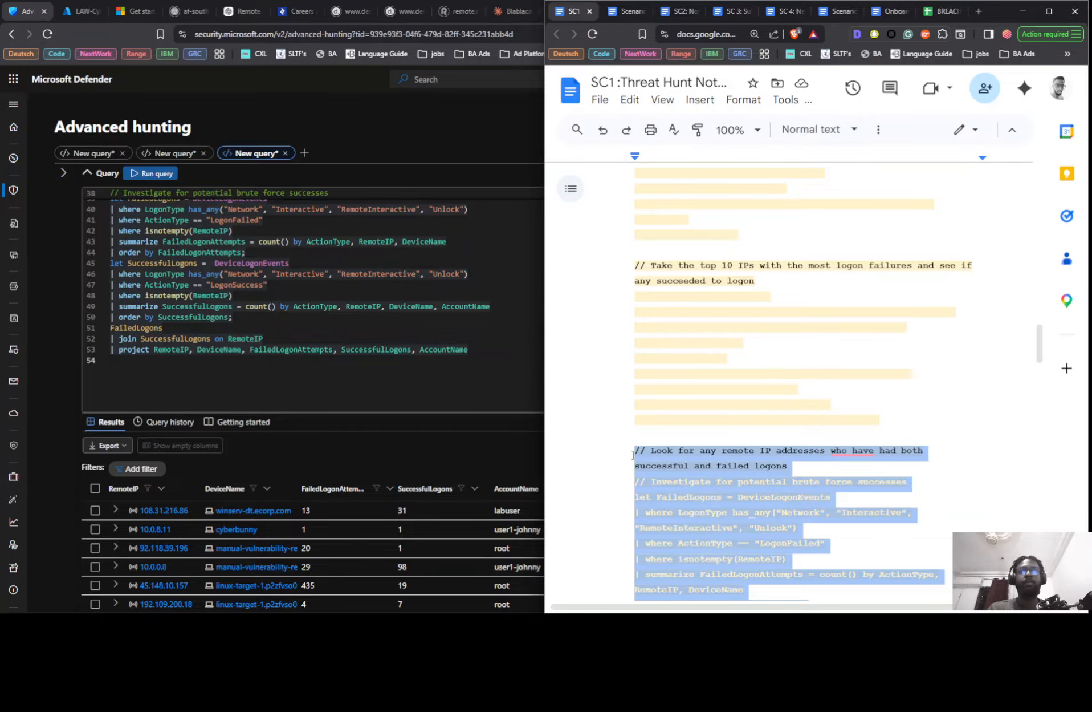
left_click(388, 462)
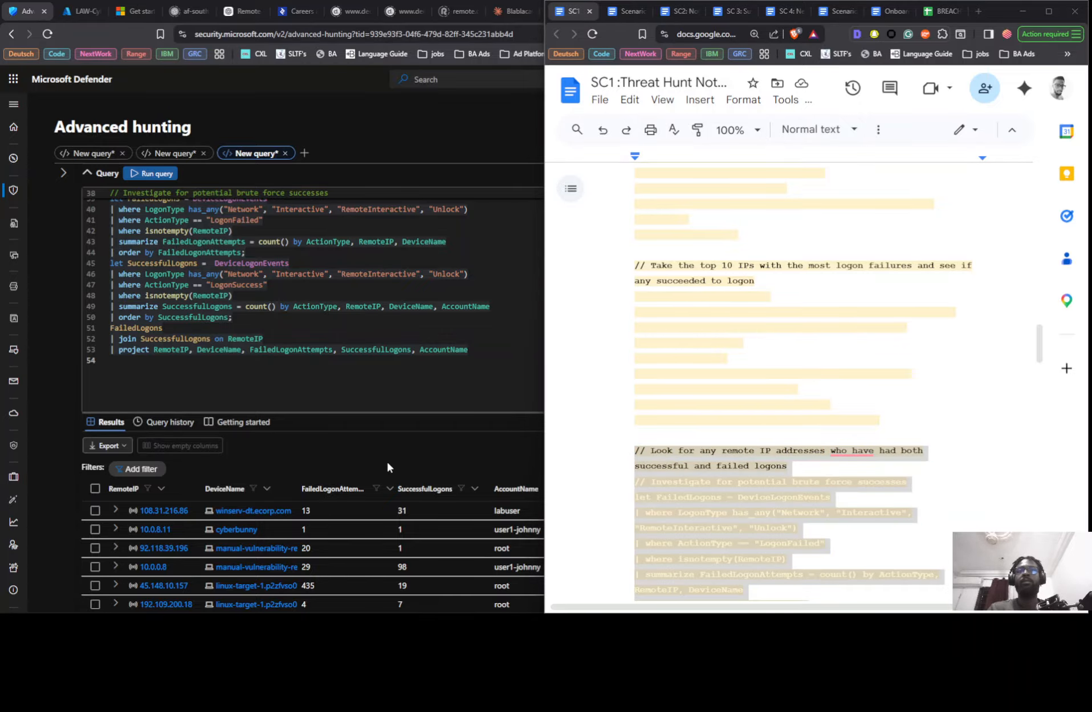
key("super+Up")
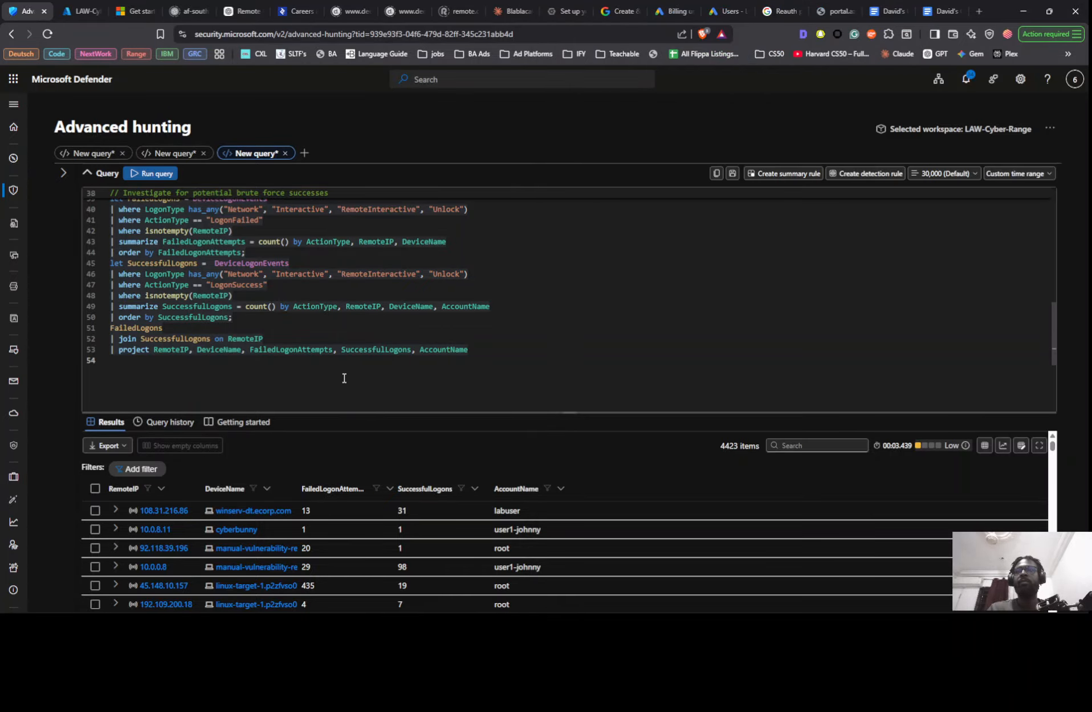
key("alt+Tab")
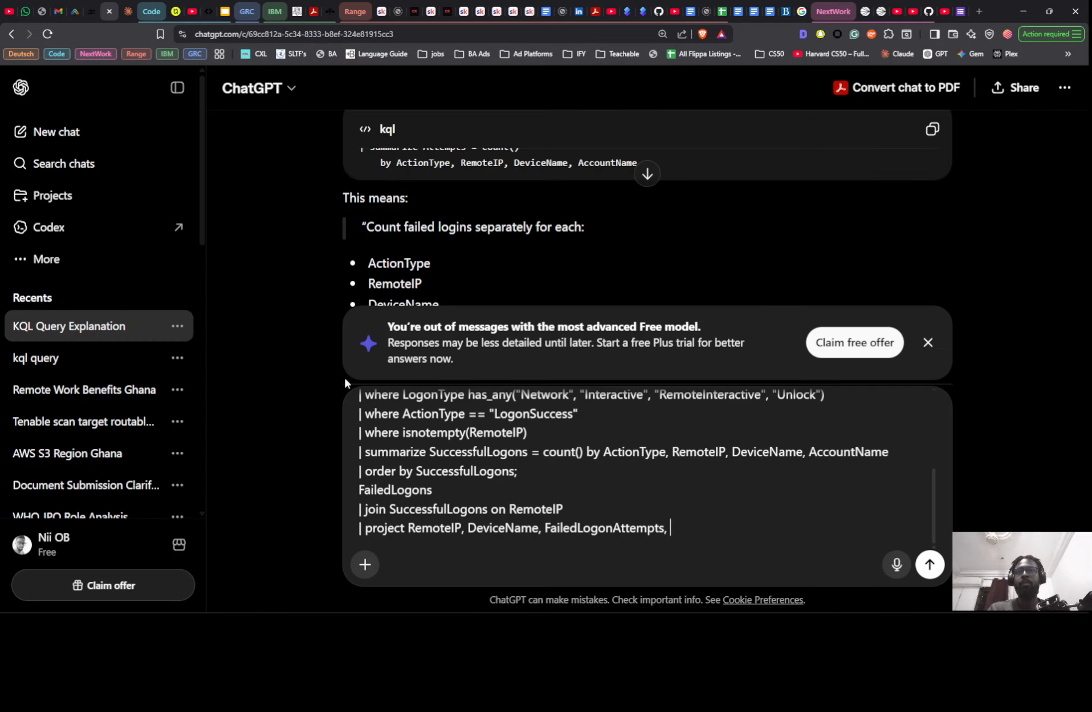
key("ctrl+a")
key("ctrl+v")
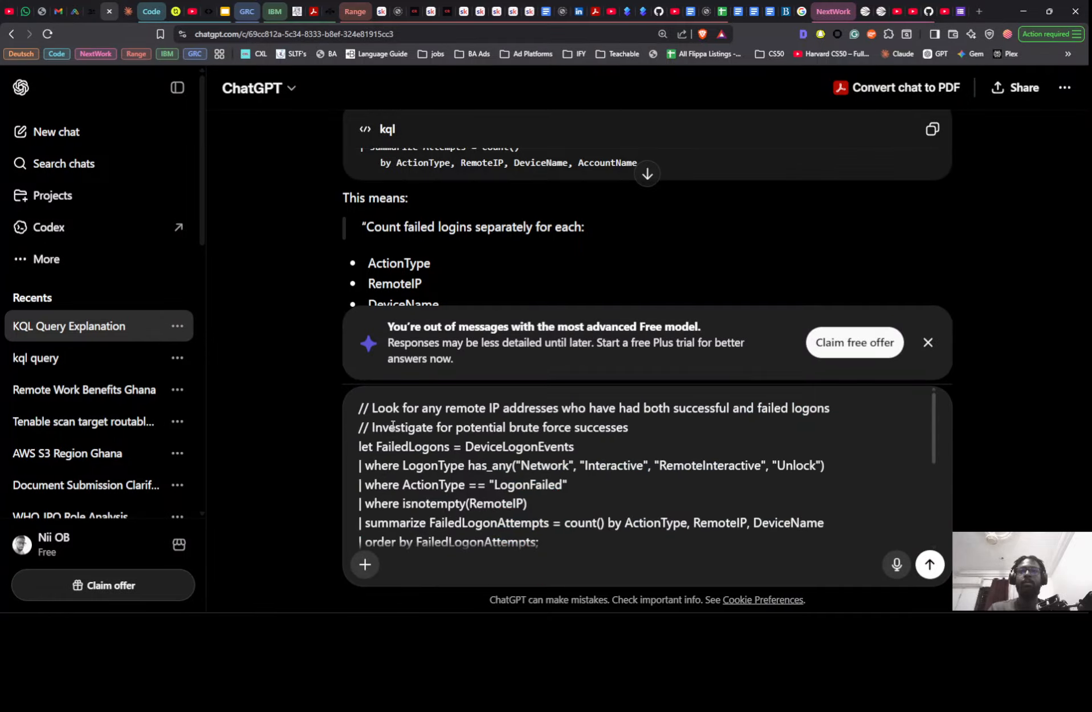
- Add "break this down and explain" below the query in the unsent message, and clear the whole draft
scroll(557, 553, "down", 5)
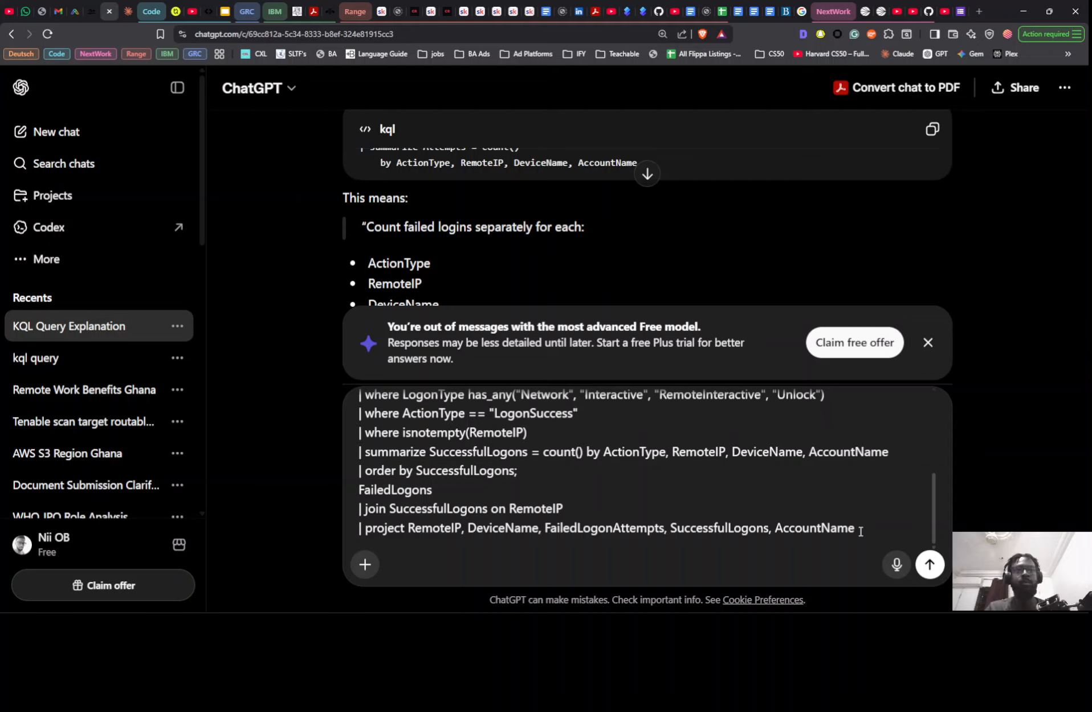
type("b")
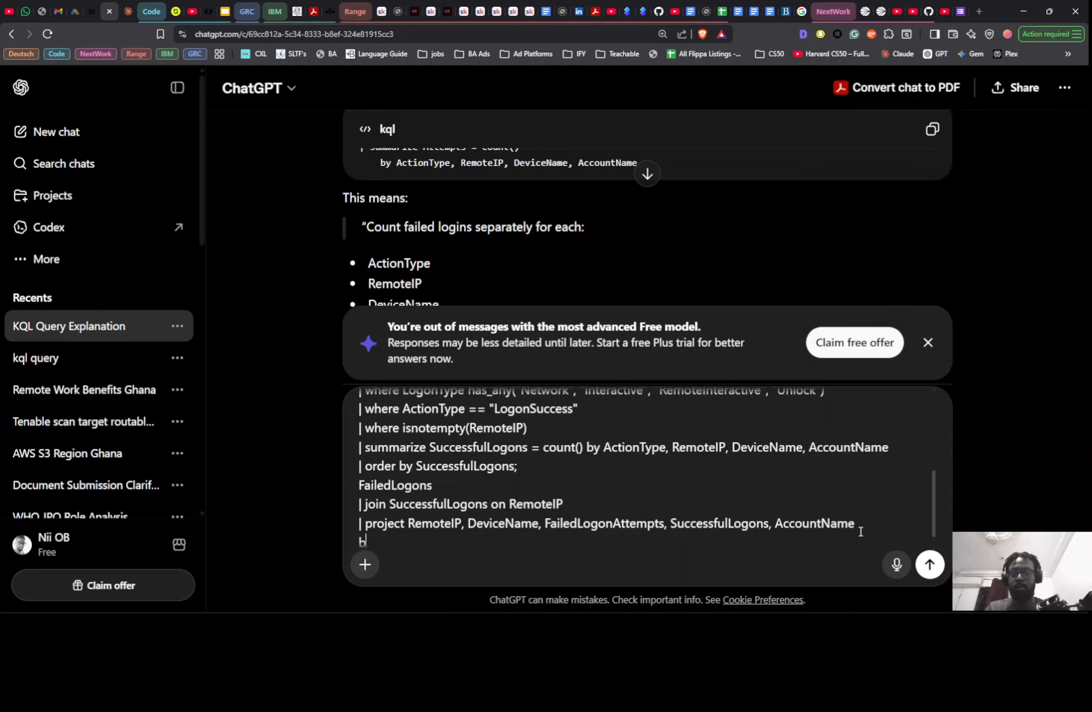
type("reak t")
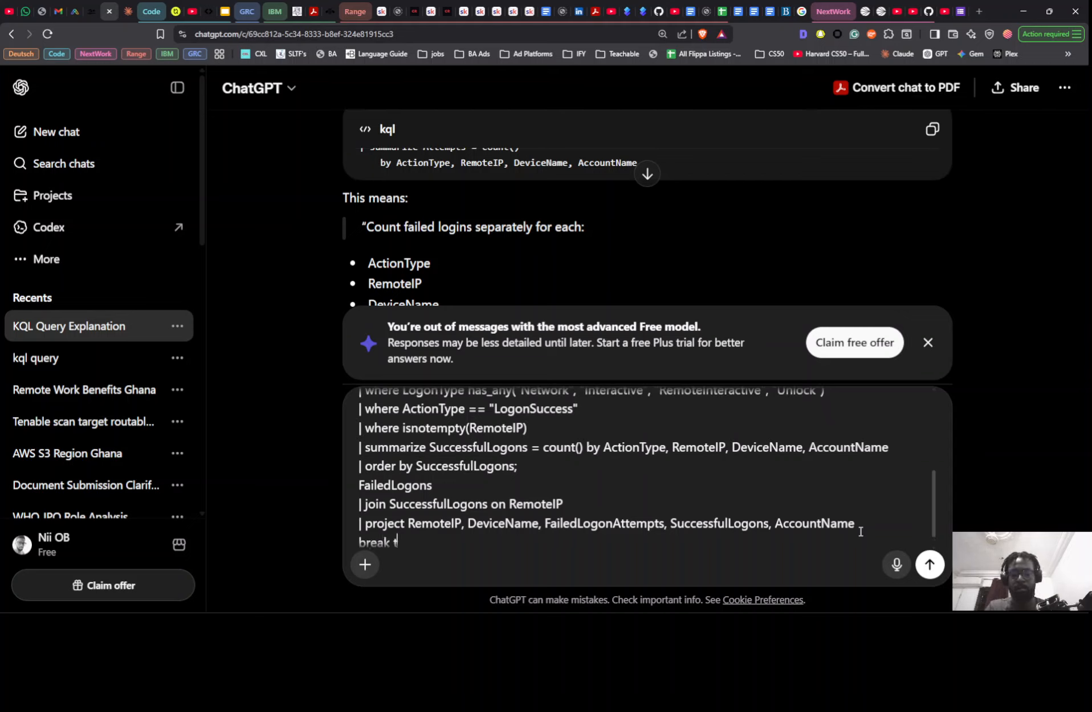
type("his down ")
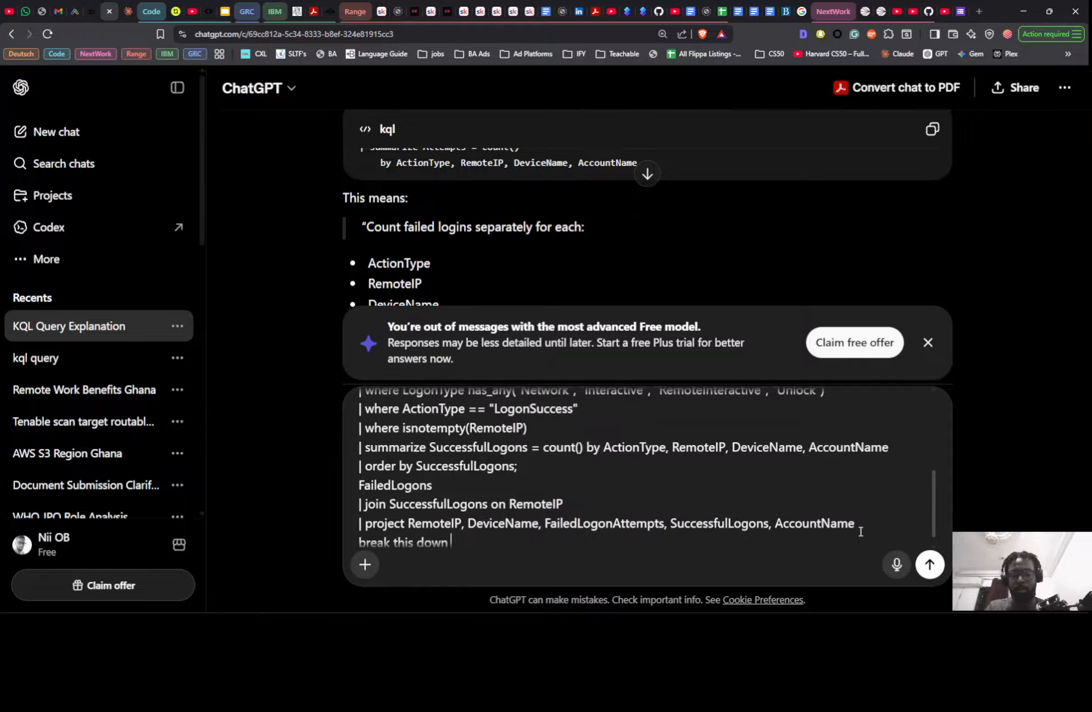
type("and explain")
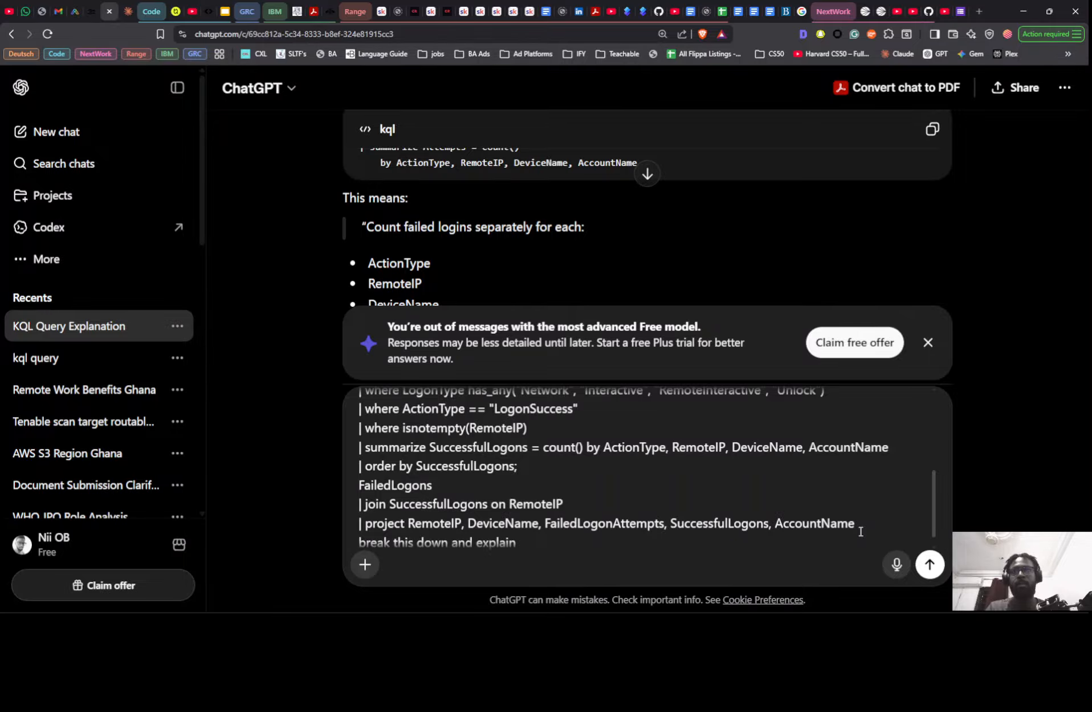
key("ctrl+a")
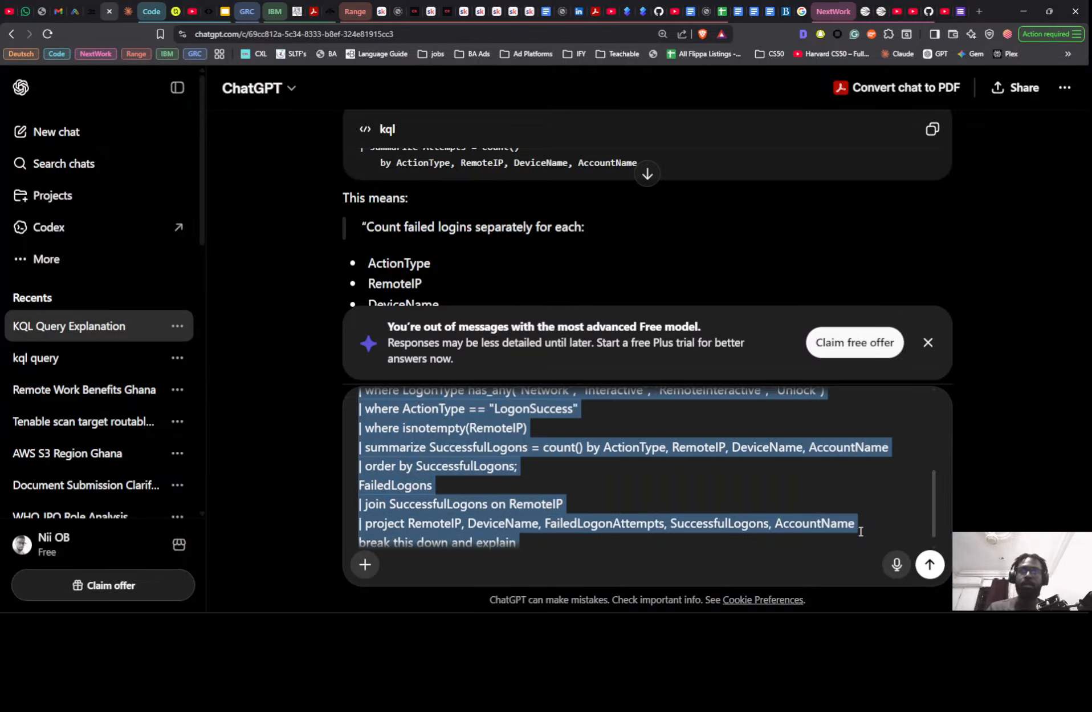
key("BackSpace")
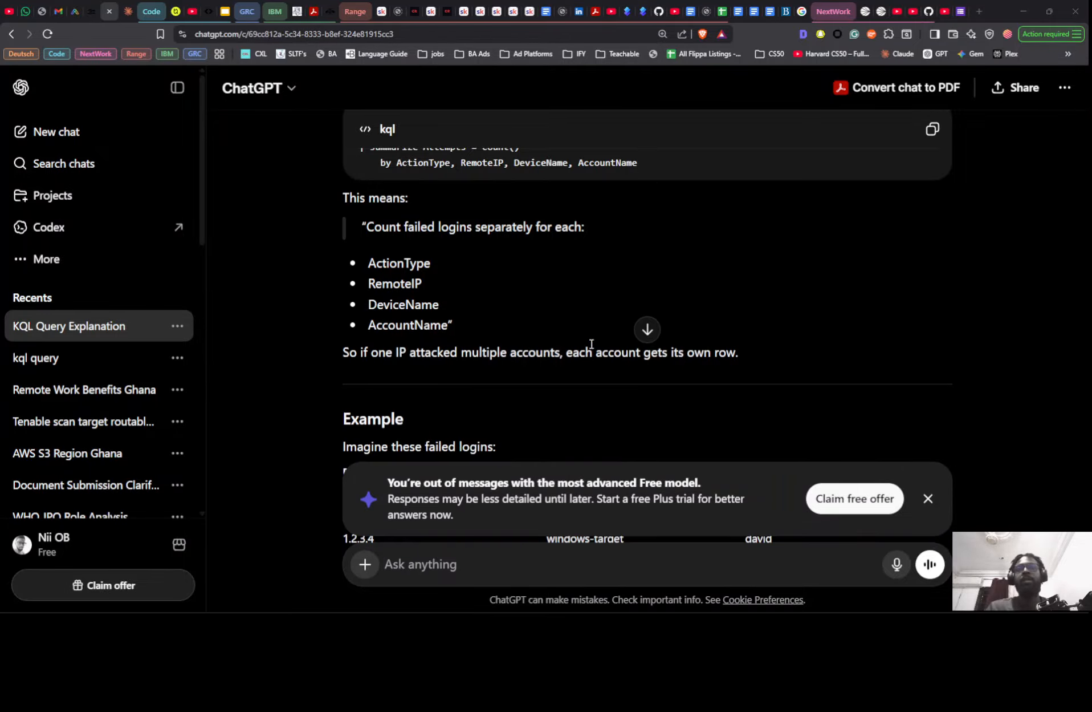
key("alt+Tab")
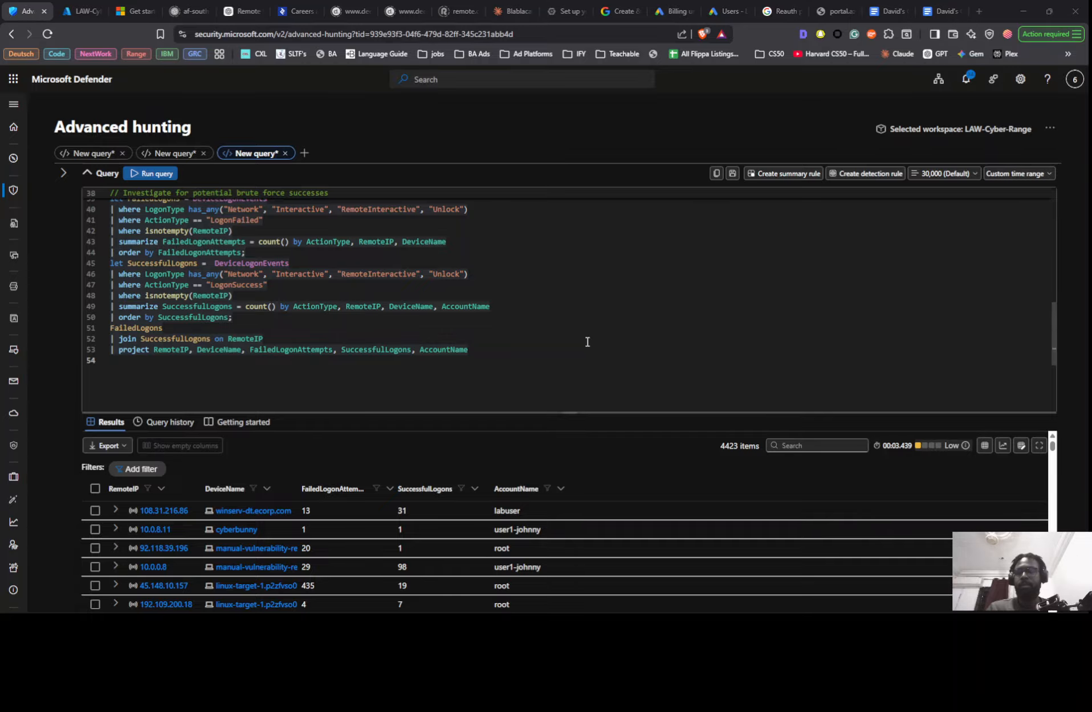
key("alt+Tab")
key("super+v")
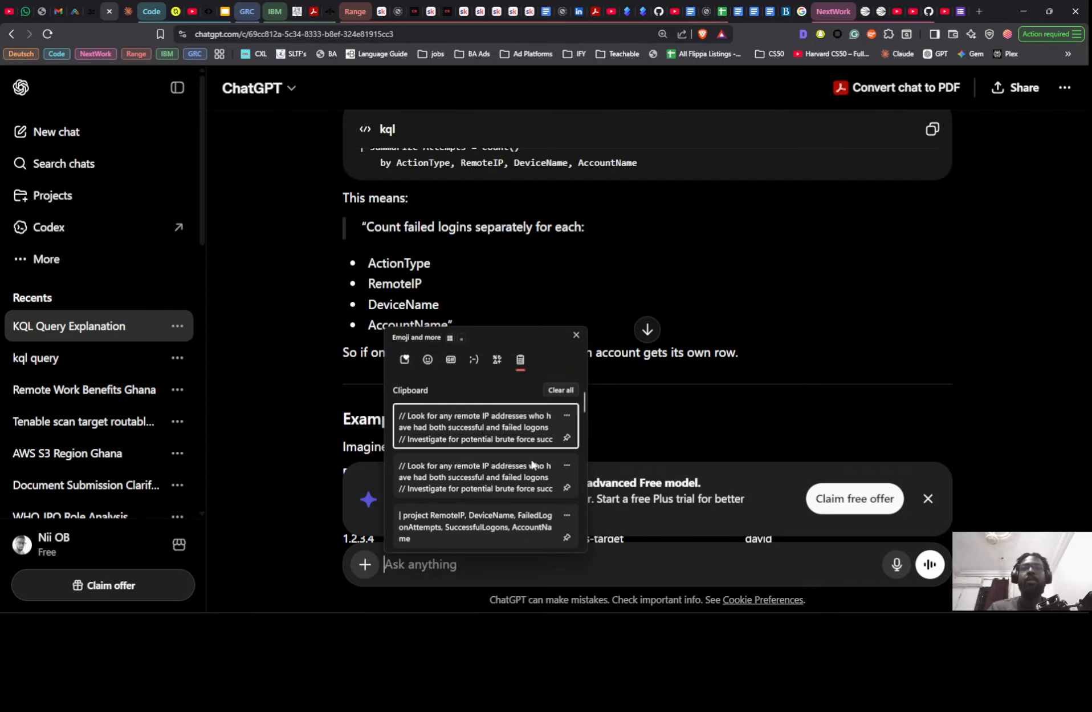
scroll(472, 471, "down", 4)
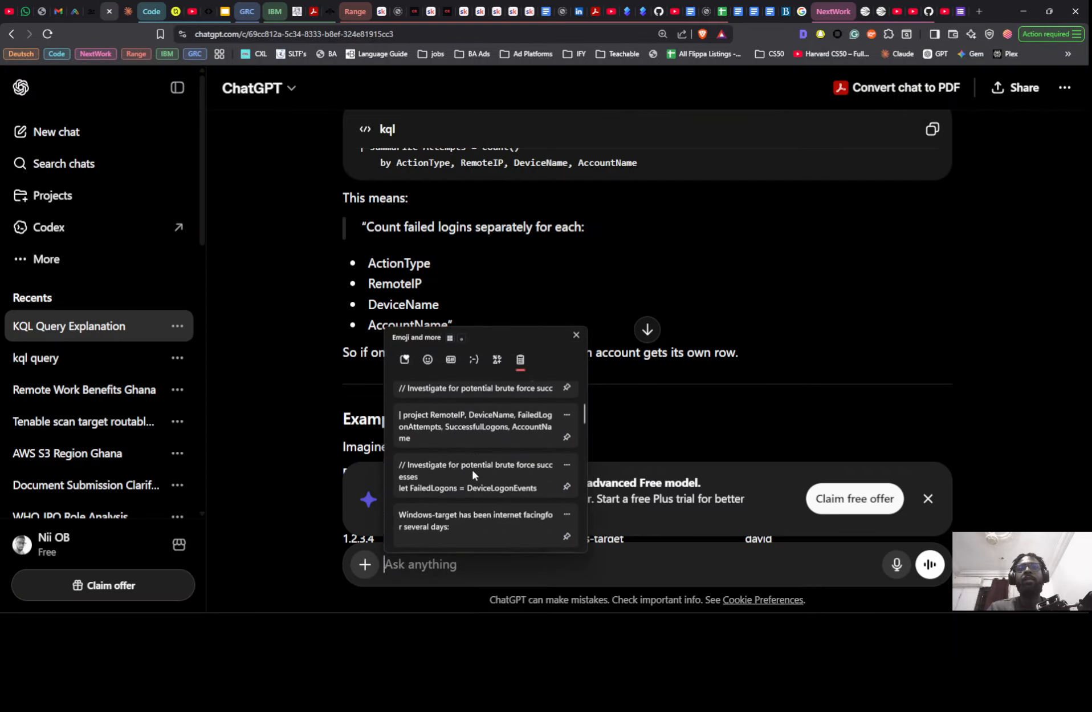
left_click(472, 471)
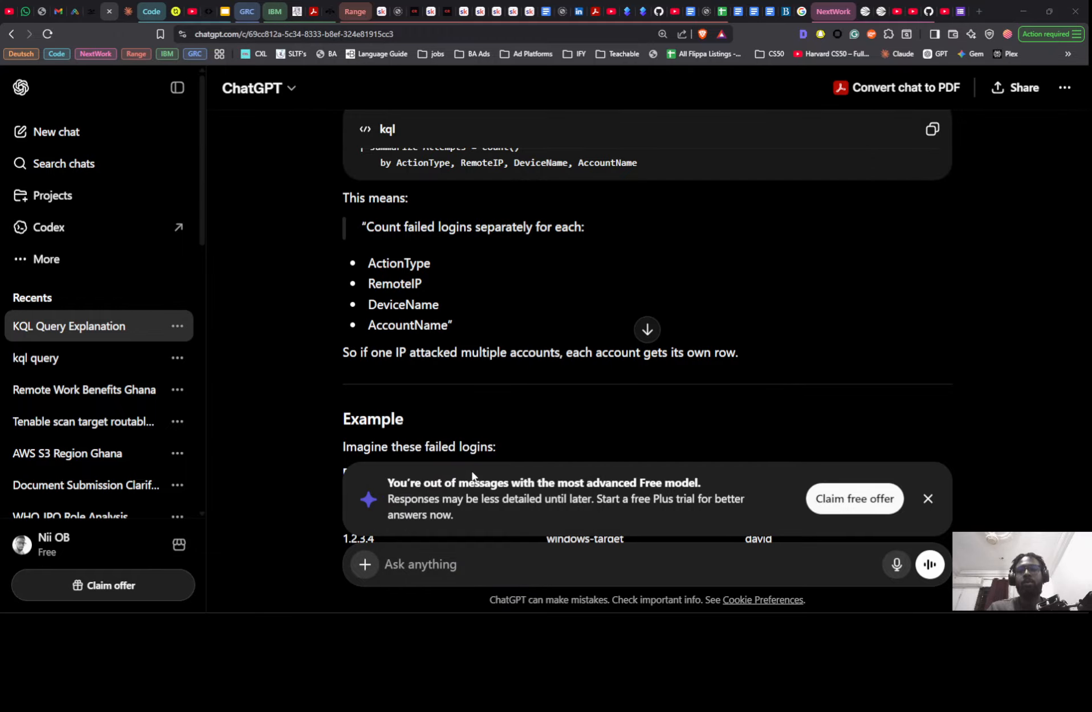
- Copy the SC1 findings from Notion's Timeline Summary and Findings page and paste them into the empty ChatGPT message
key("alt+Tab")
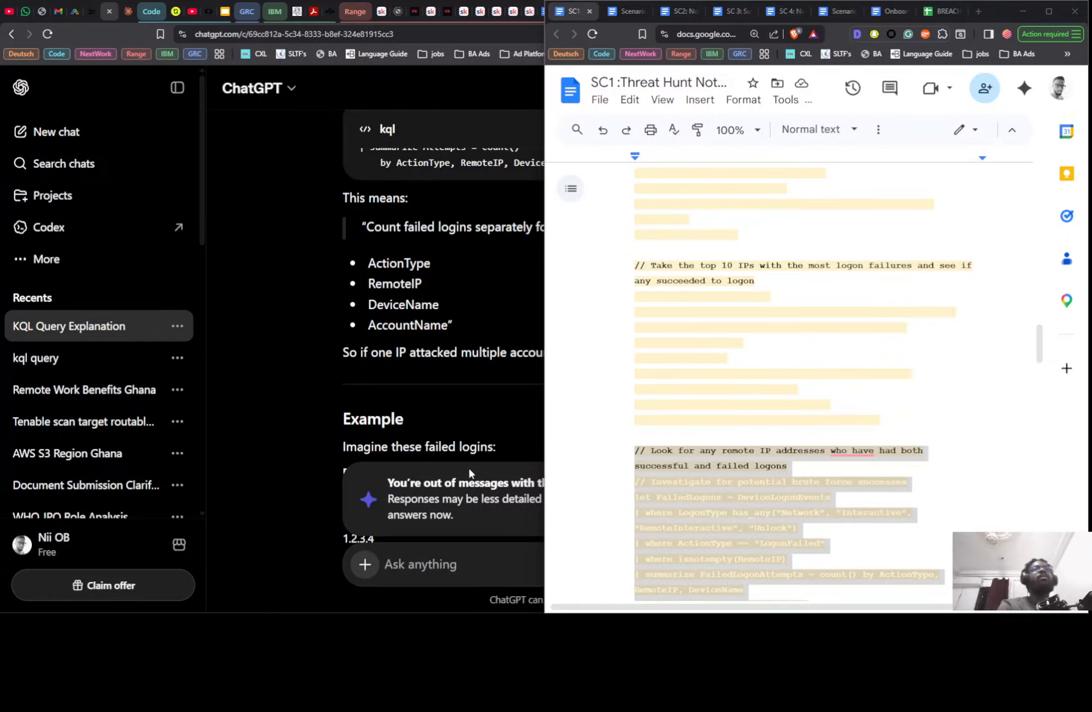
key("alt+Tab")
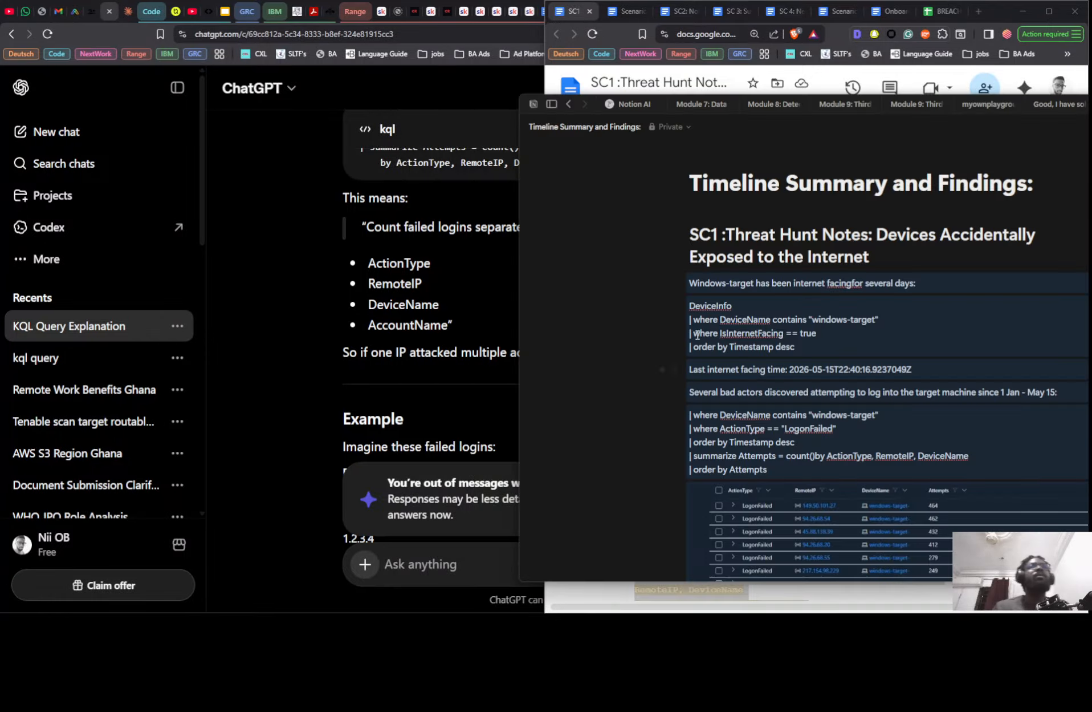
left_click(646, 293)
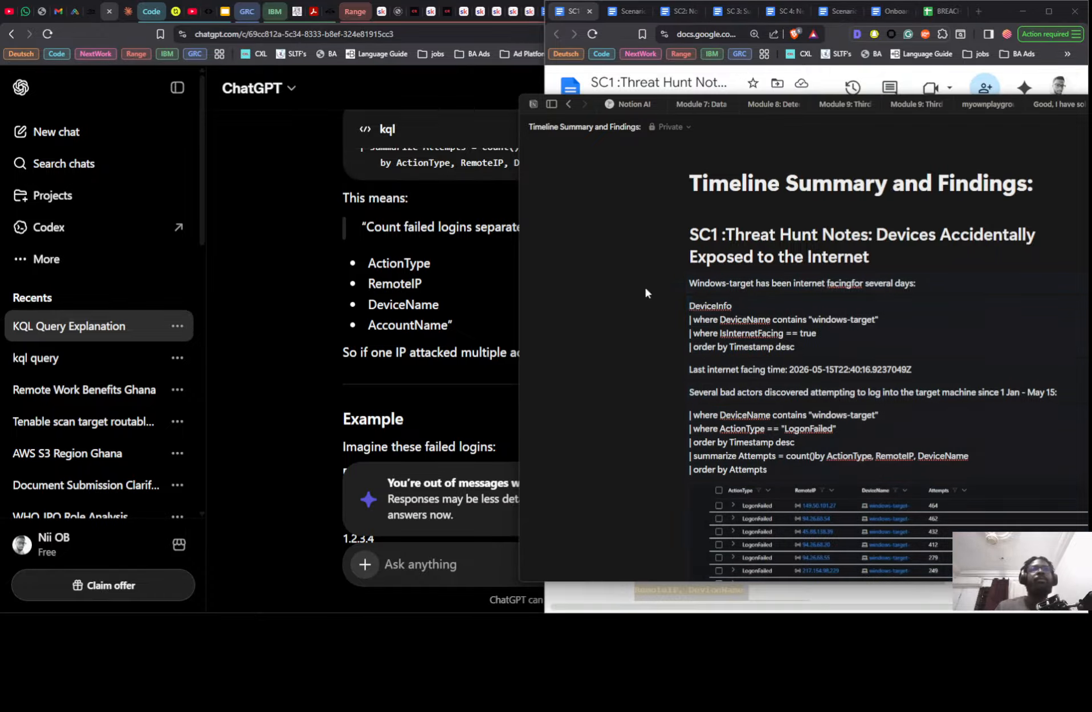
left_click_drag(618, 280, 856, 434)
left_click(445, 560)
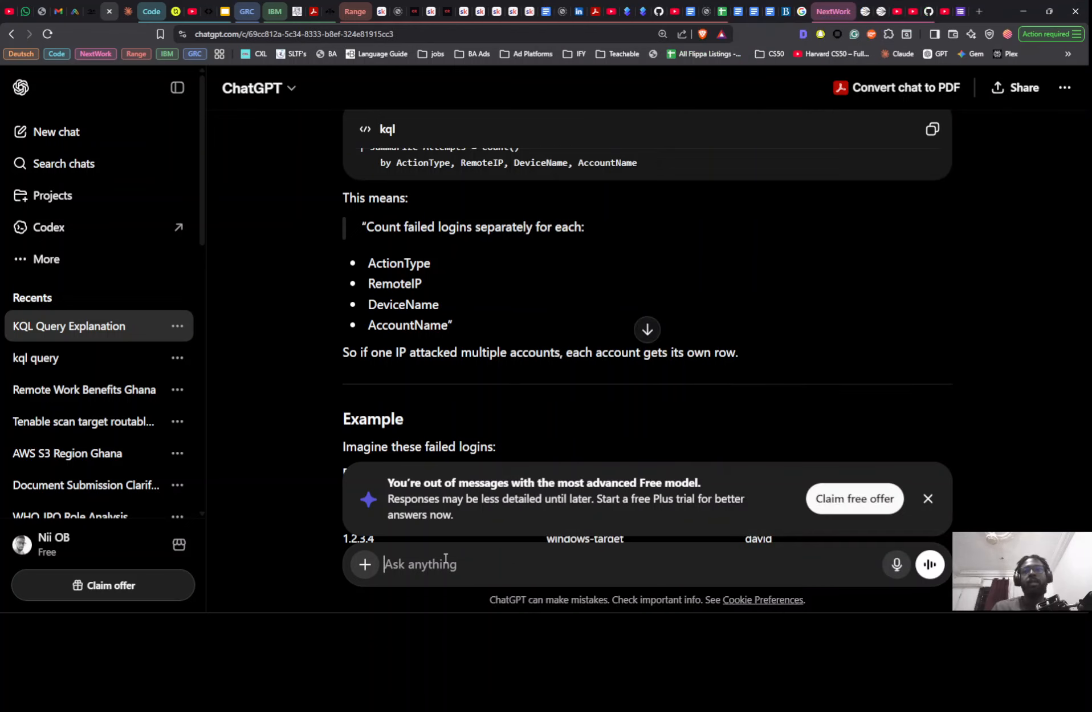
key("ctrl+v")
scroll(492, 478, "up", 5)
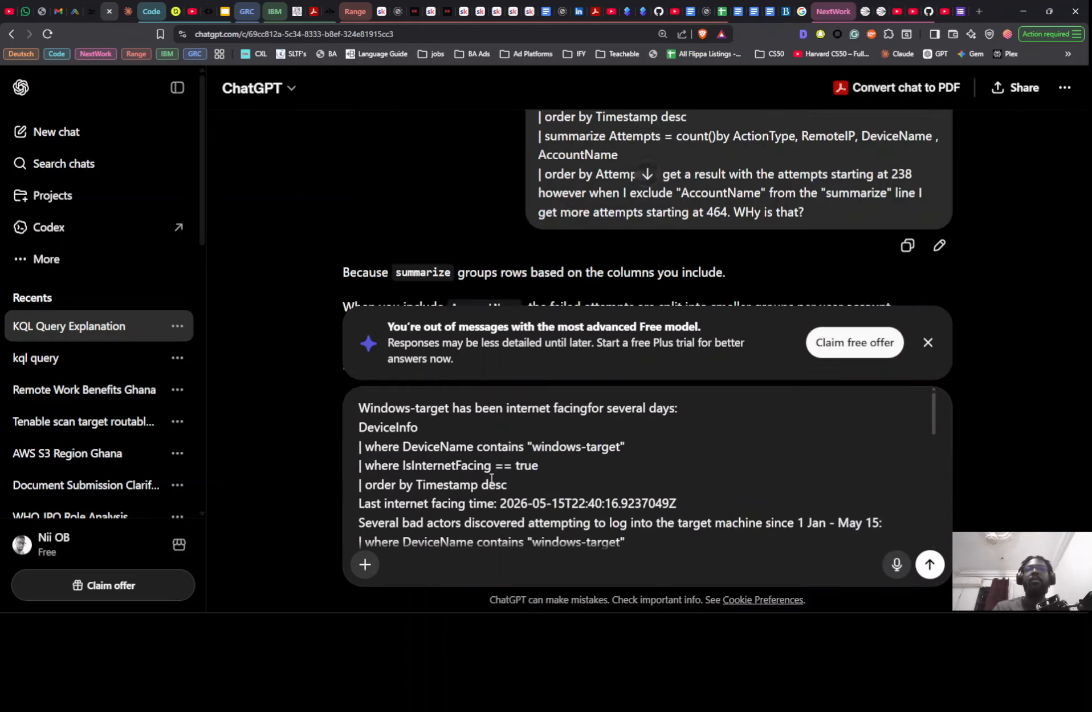
scroll(491, 478, "up", 1)
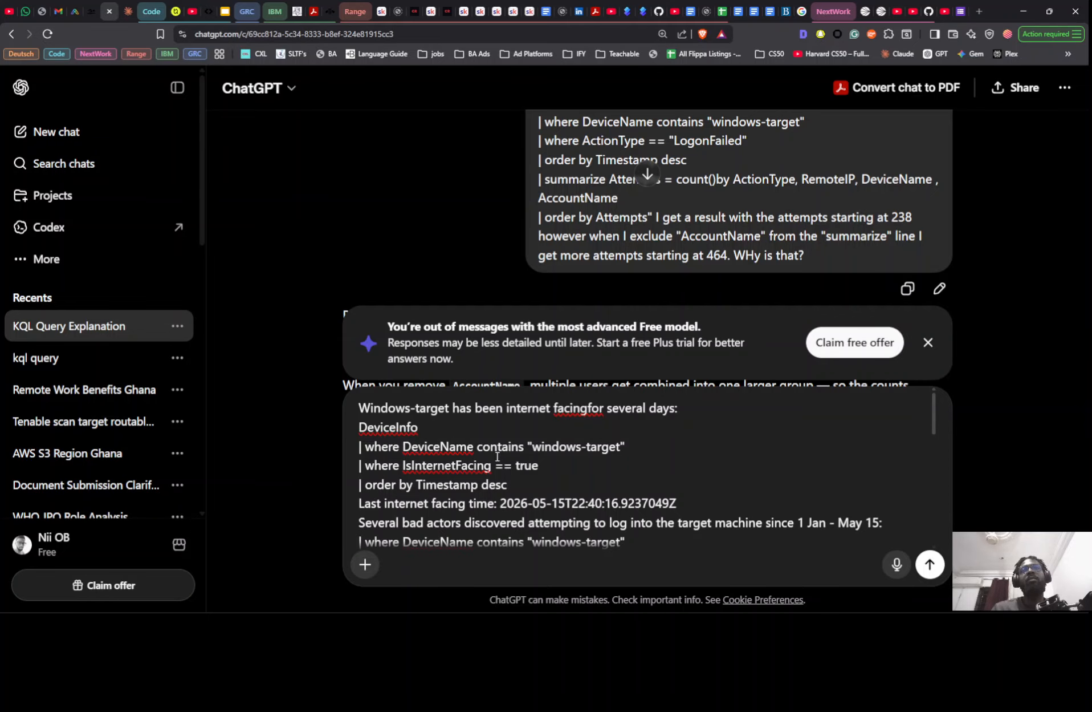
- Switch to the SC1 threat hunt notes and copy the Timeline Summary and Findings section through its conclusion on the "umfd-1" and "dwm-1" accounts
key("alt+Tab")
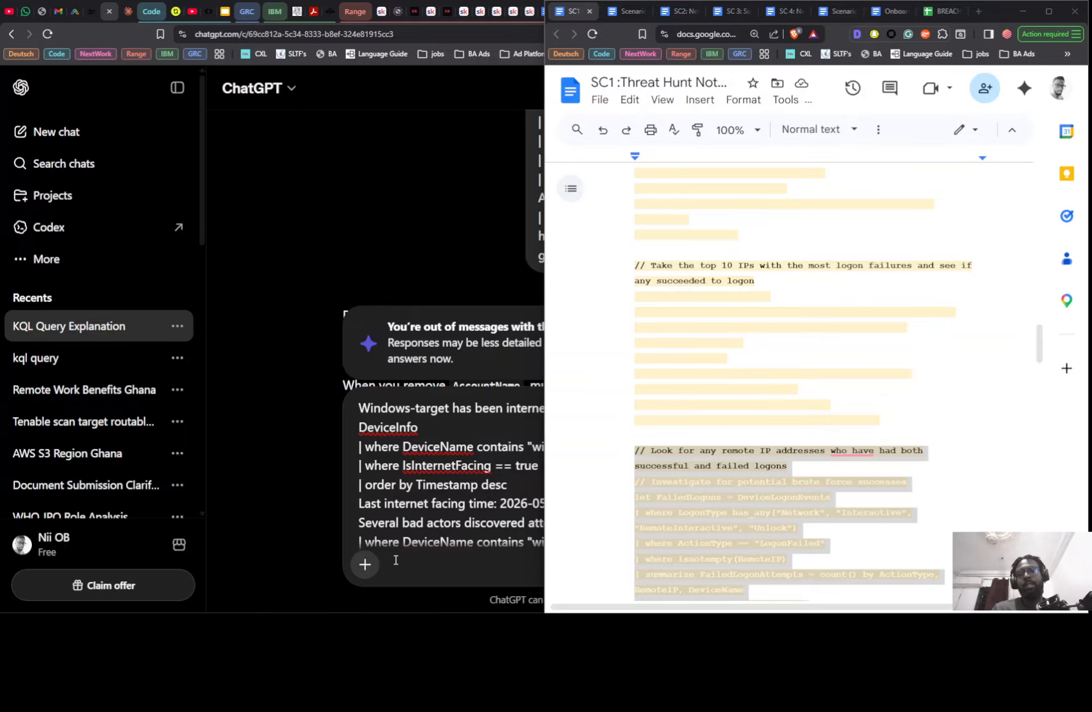
scroll(675, 437, "down", 5)
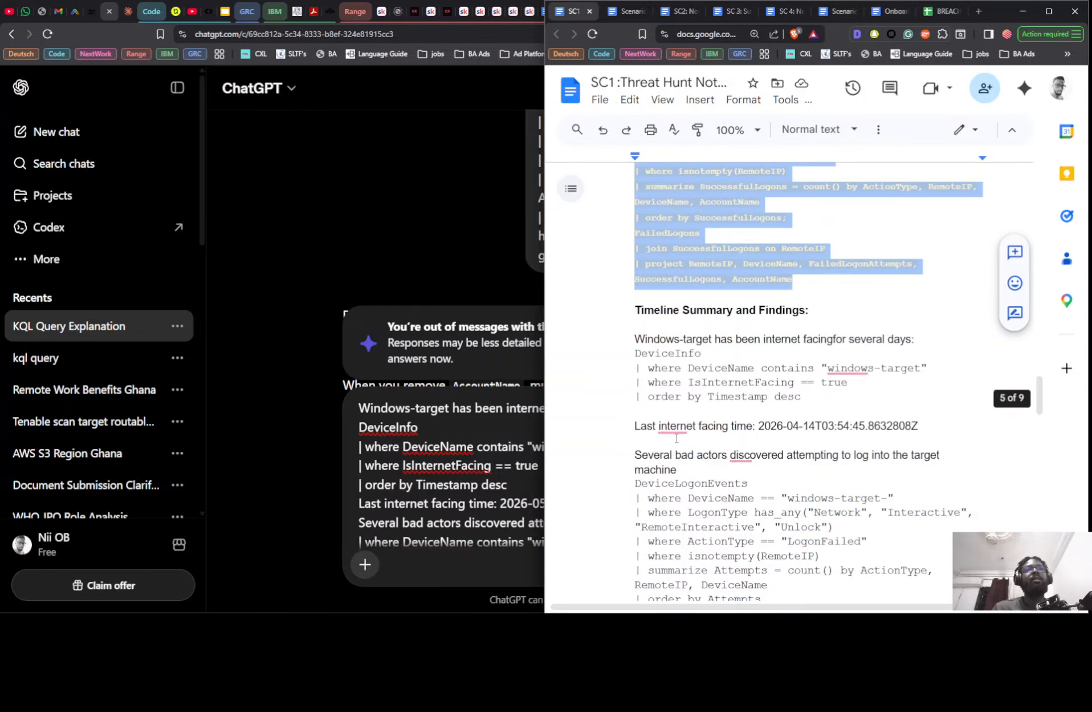
scroll(655, 399, "up", 7)
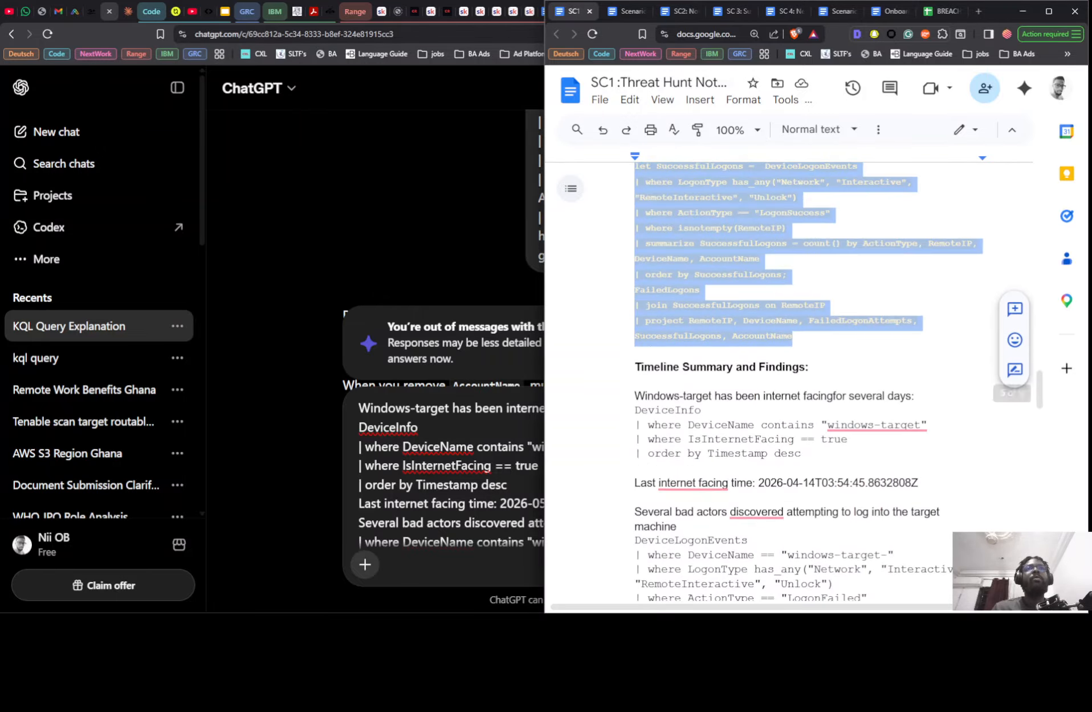
scroll(638, 373, "down", 5)
scroll(614, 314, "up", 3)
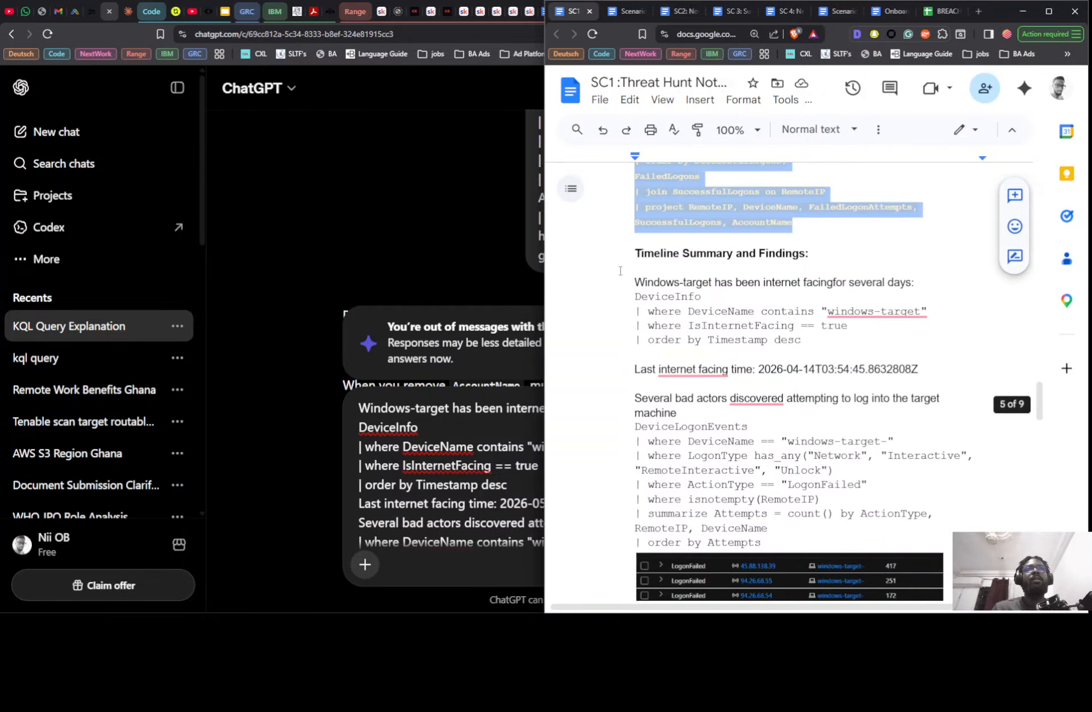
left_click_drag(616, 261, 750, 484)
scroll(739, 485, "down", 15)
scroll(736, 365, "up", 4)
left_click_drag(732, 358, 963, 188)
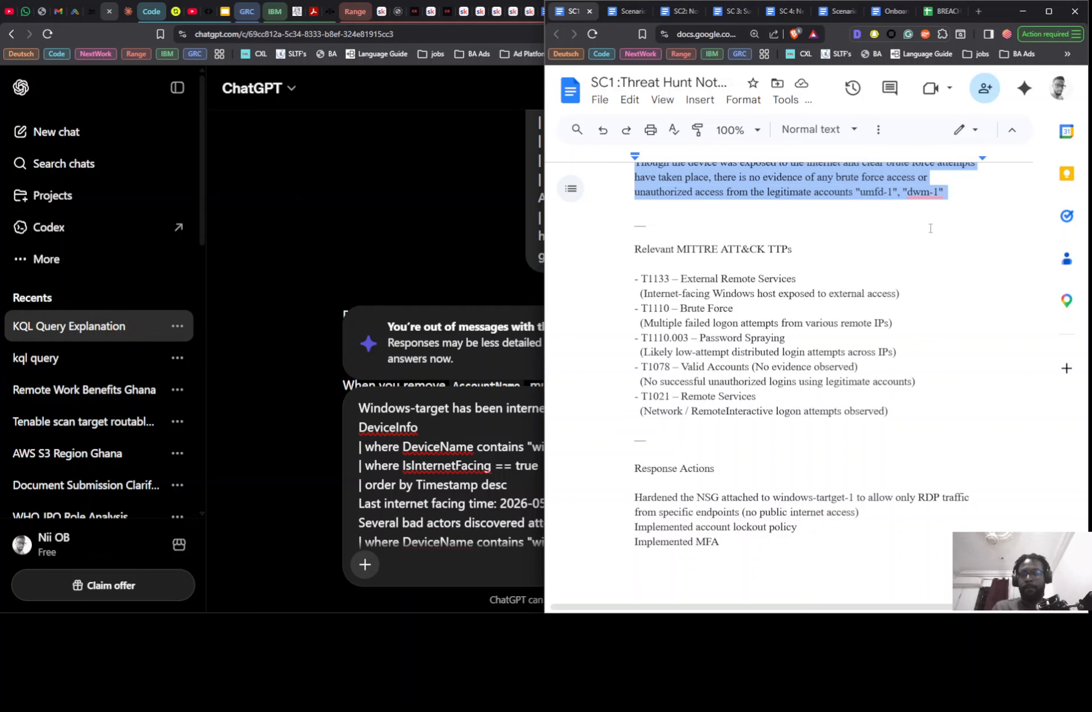
- Place the copied SC1 section above the Notion findings in the ChatGPT message and check the combined draft down to its end
left_click(428, 540)
key("ctrl+a")
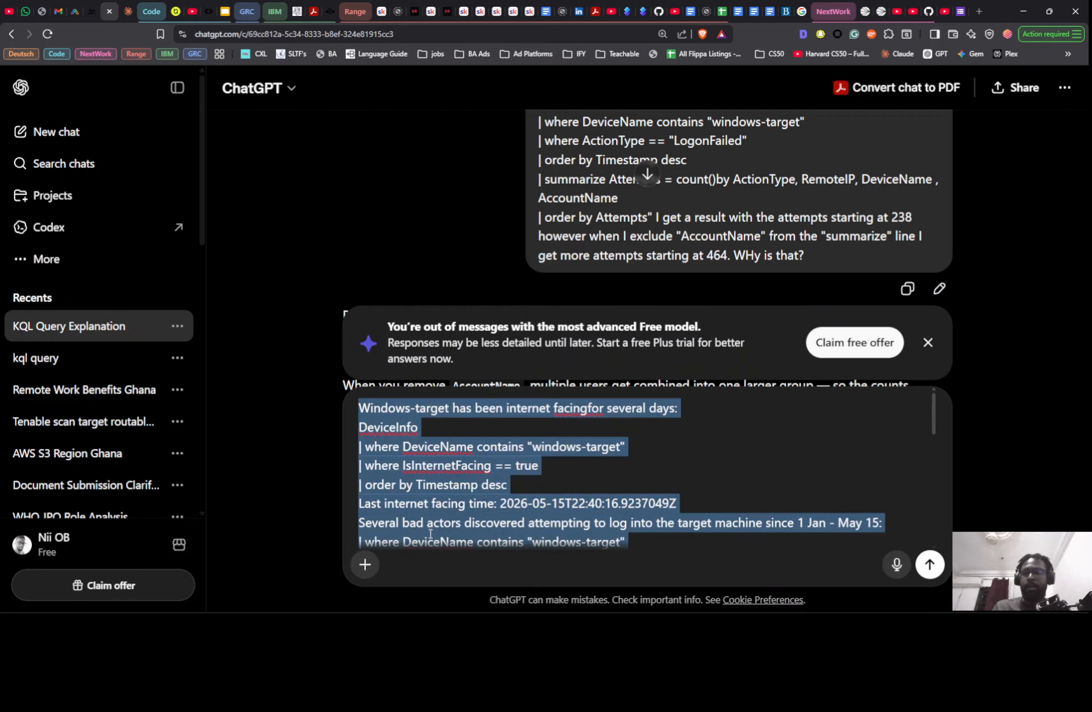
key("ctrl+v")
scroll(484, 481, "up", 5)
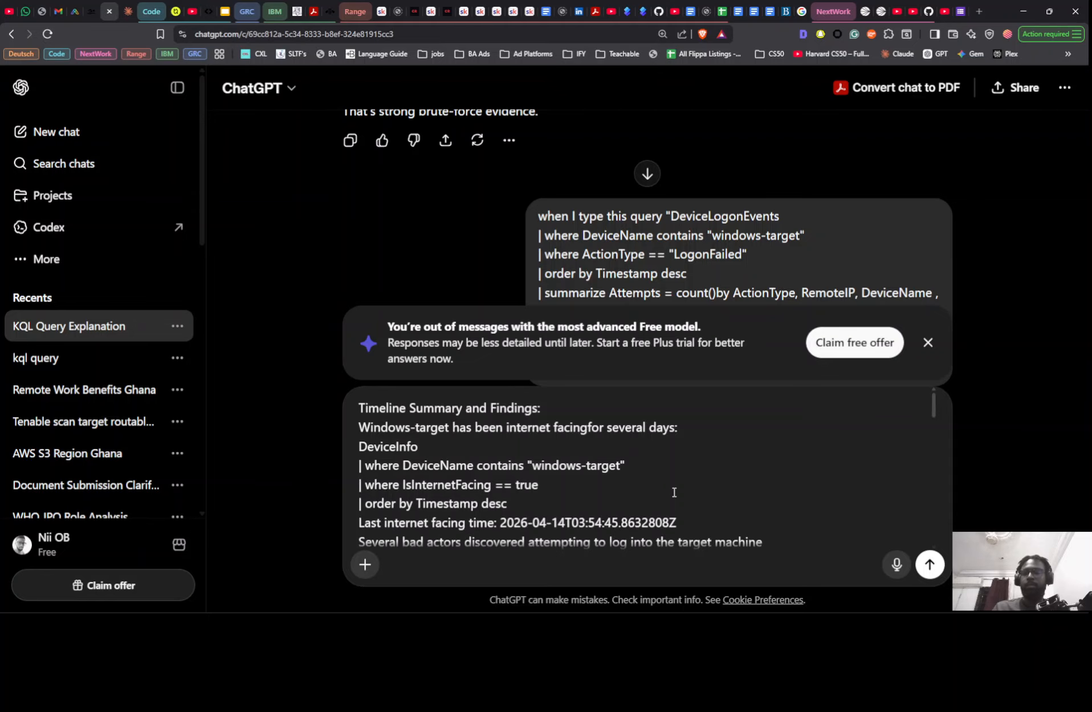
key("ctrl+a")
scroll(672, 479, "down", 8)
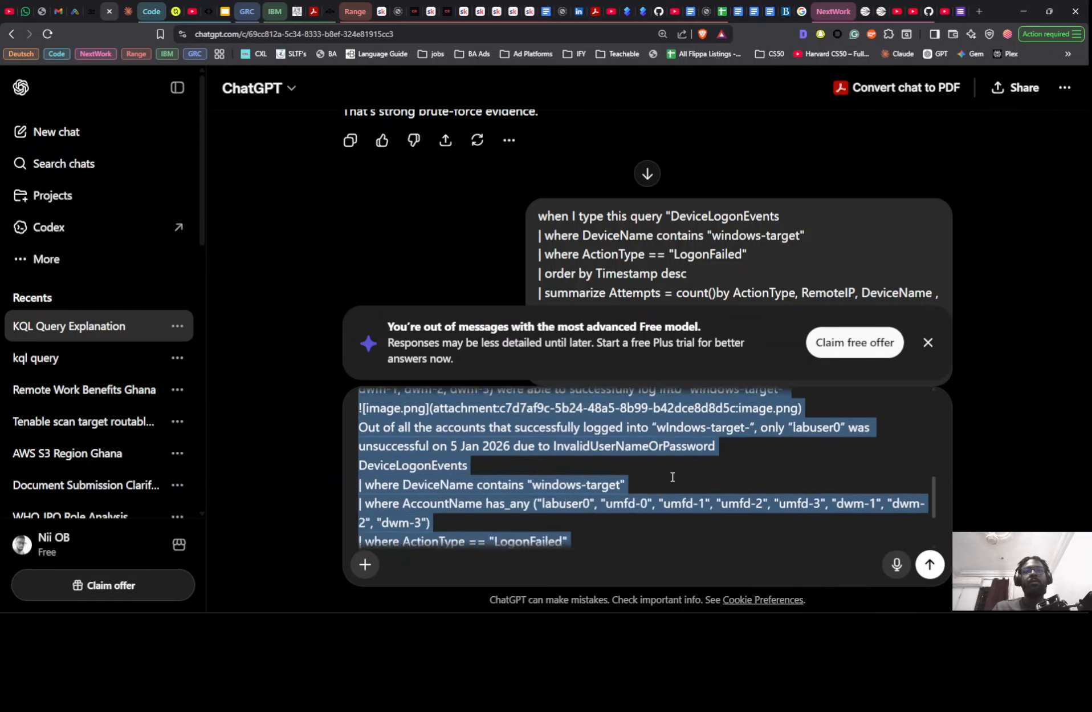
scroll(673, 476, "down", 3)
scroll(651, 456, "down", 3)
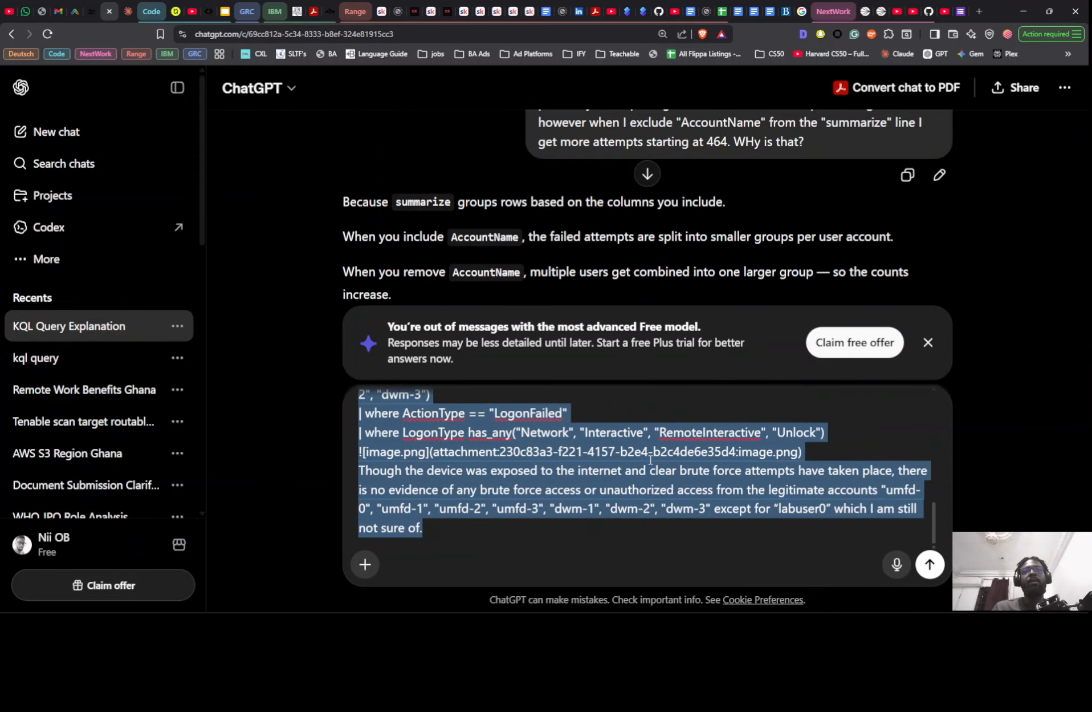
- Switch to the SC1 threat hunt notes and copy "See if anything you find matches TTPs within the MITRE ATT&CK Framework." from the Investigation section
key("alt+Tab")
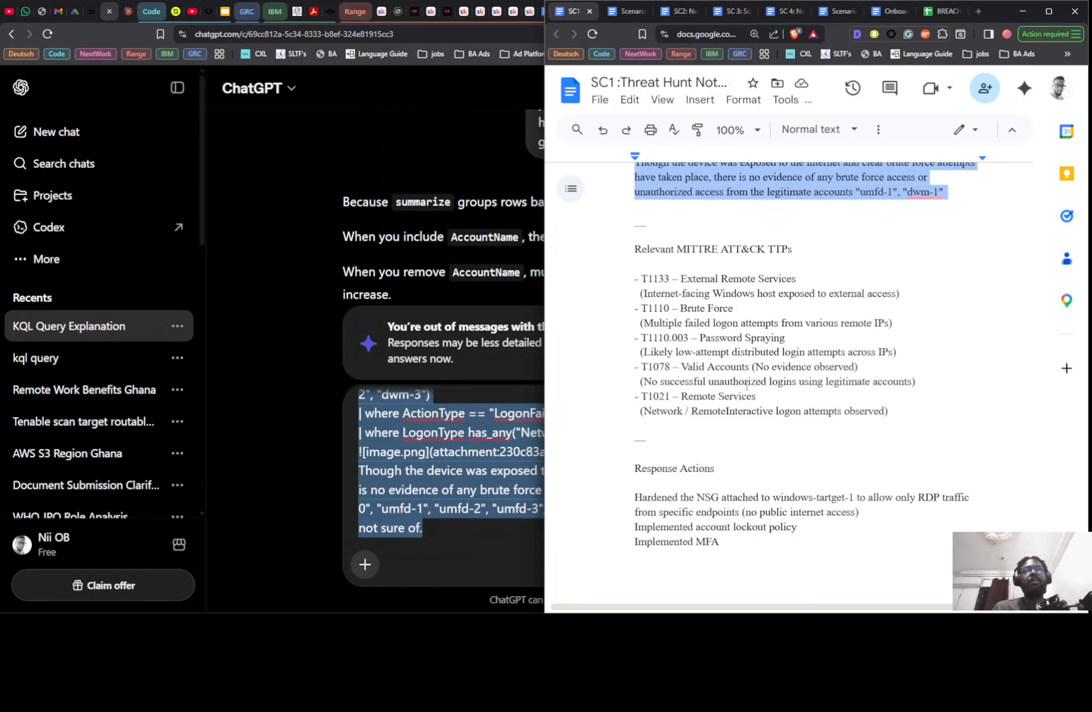
scroll(755, 371, "up", 20)
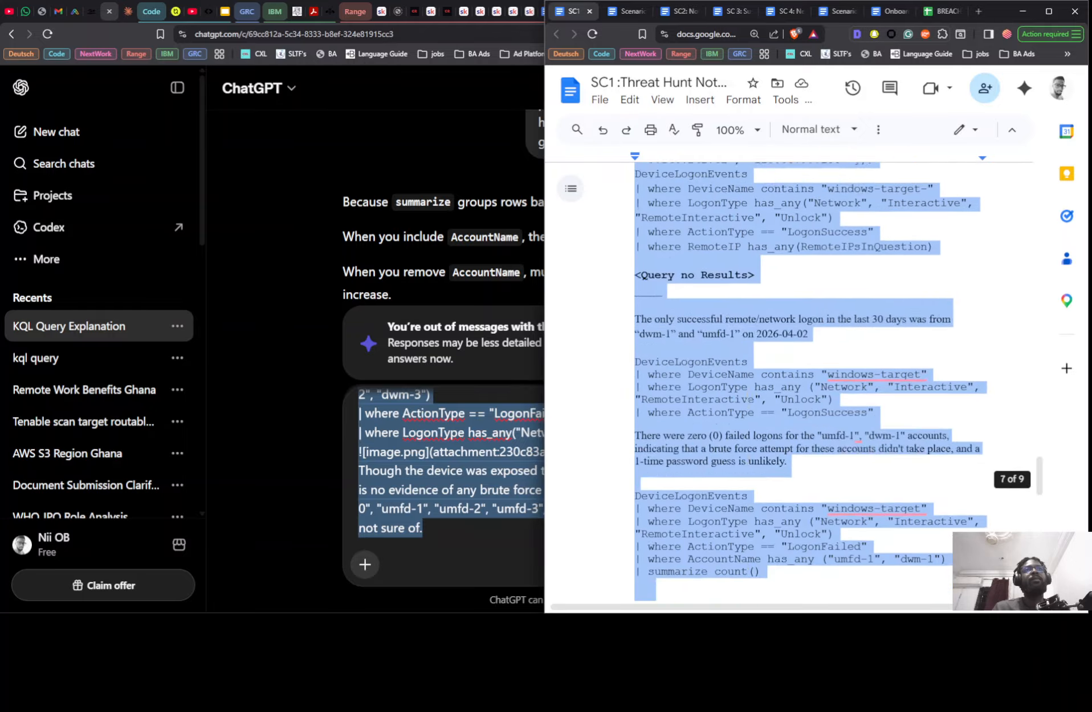
scroll(745, 398, "up", 15)
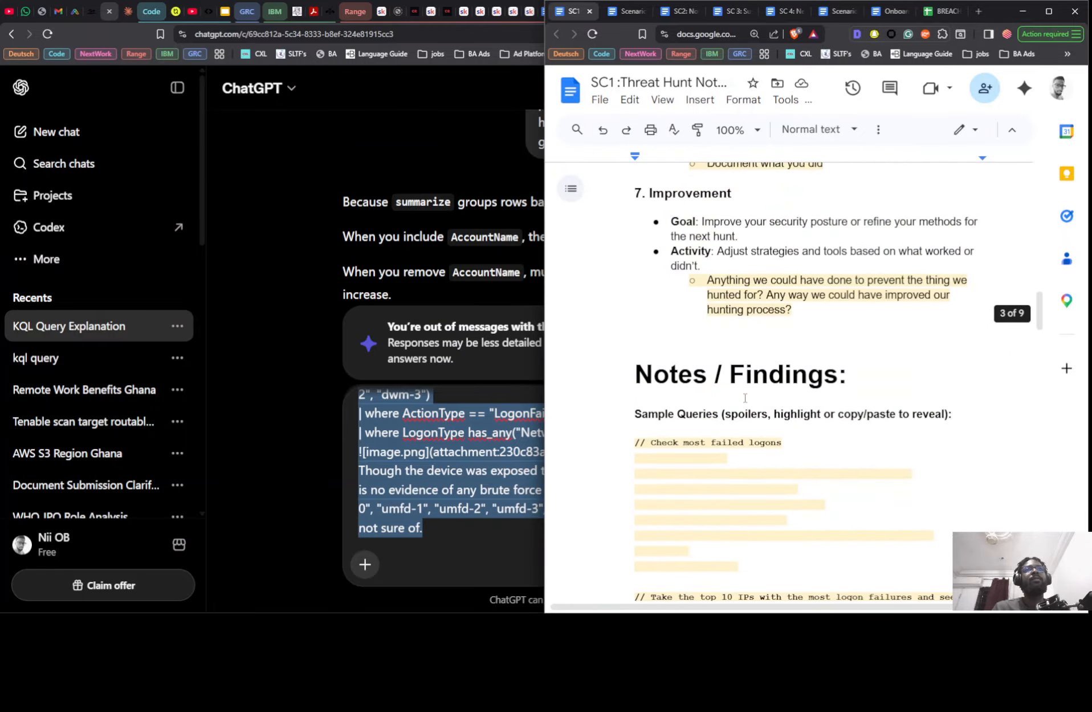
scroll(713, 353, "up", 2)
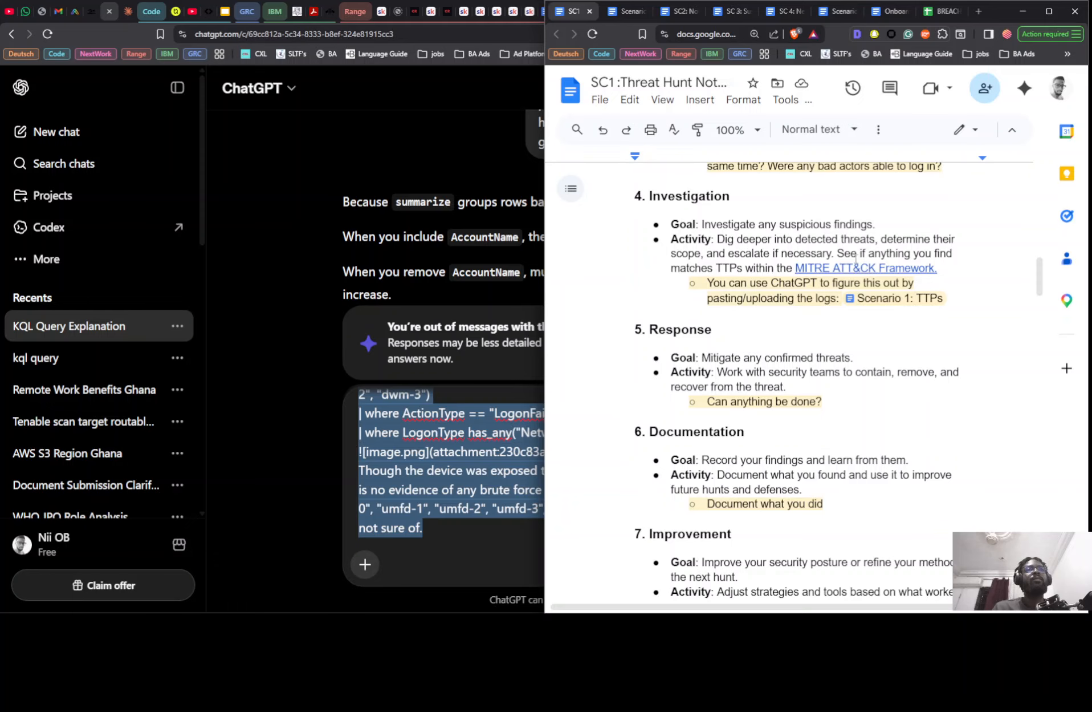
scroll(863, 342, "down", 20)
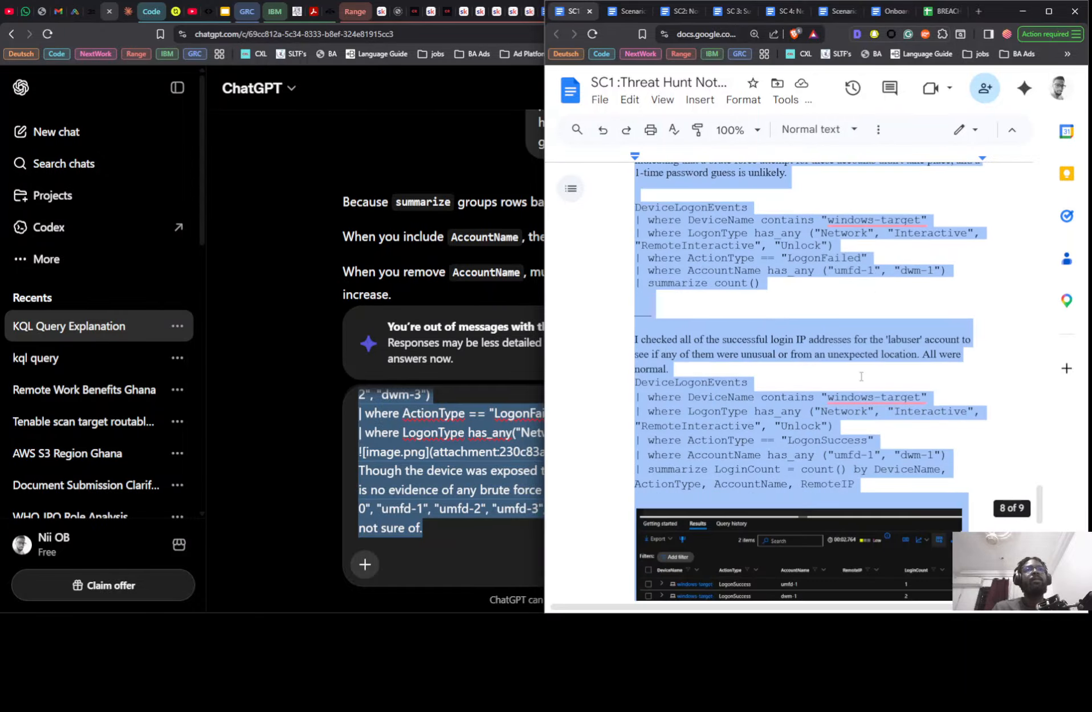
scroll(862, 376, "down", 10)
scroll(750, 370, "up", 5)
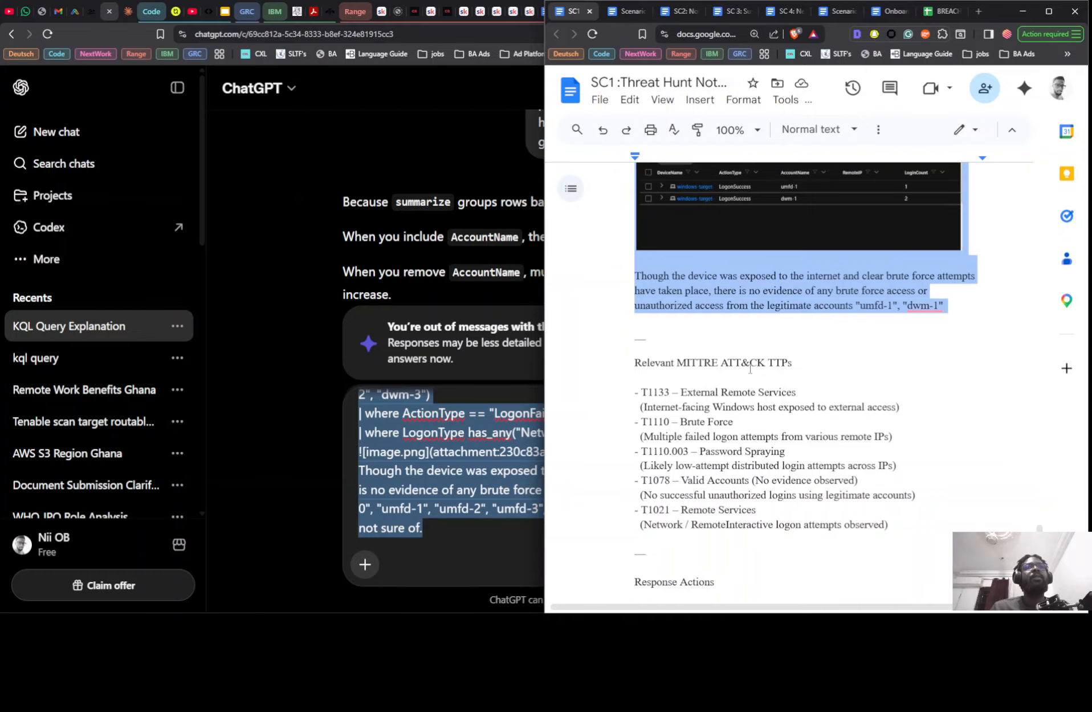
scroll(833, 402, "up", 20)
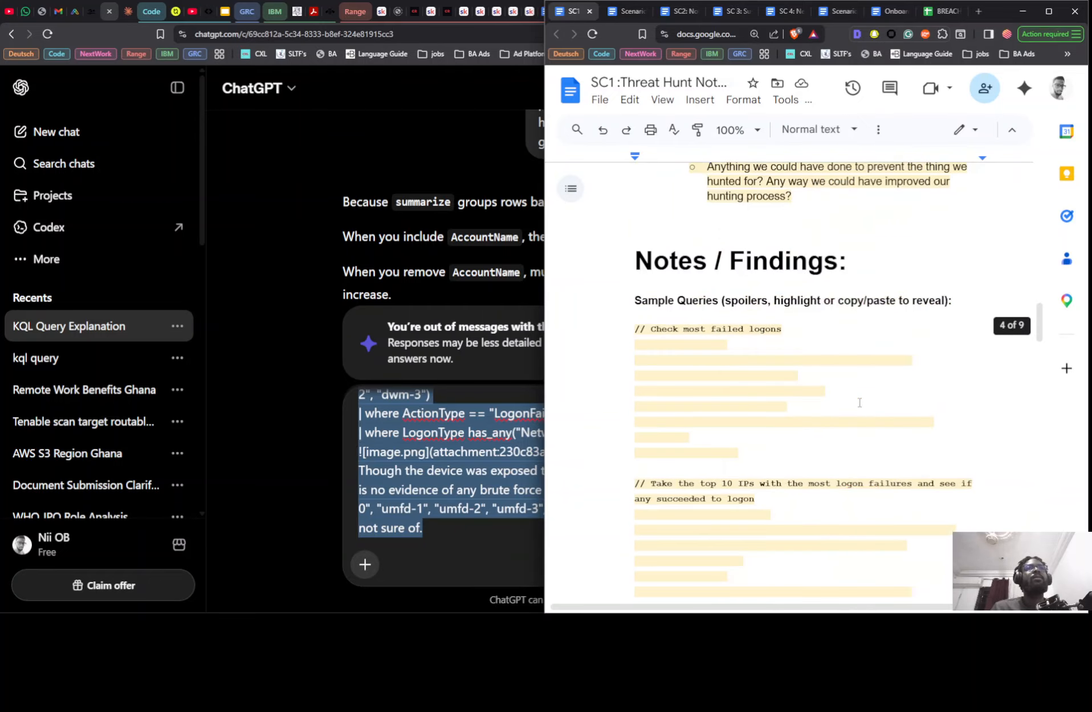
scroll(860, 403, "up", 15)
scroll(840, 310, "down", 3)
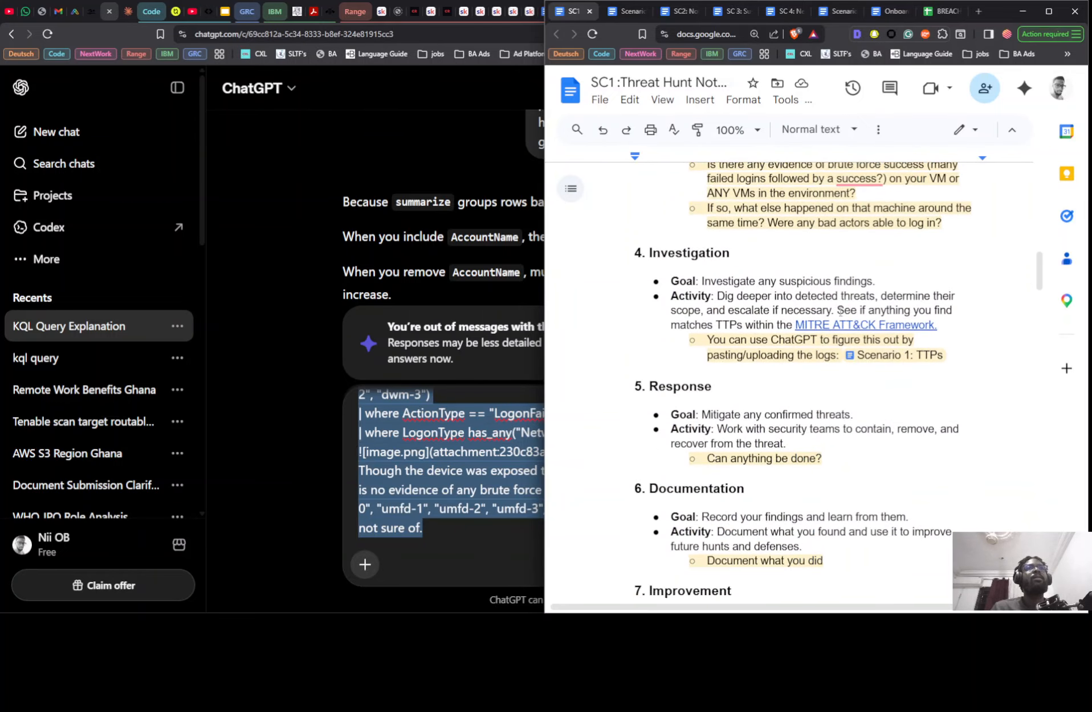
left_click_drag(838, 309, 939, 327)
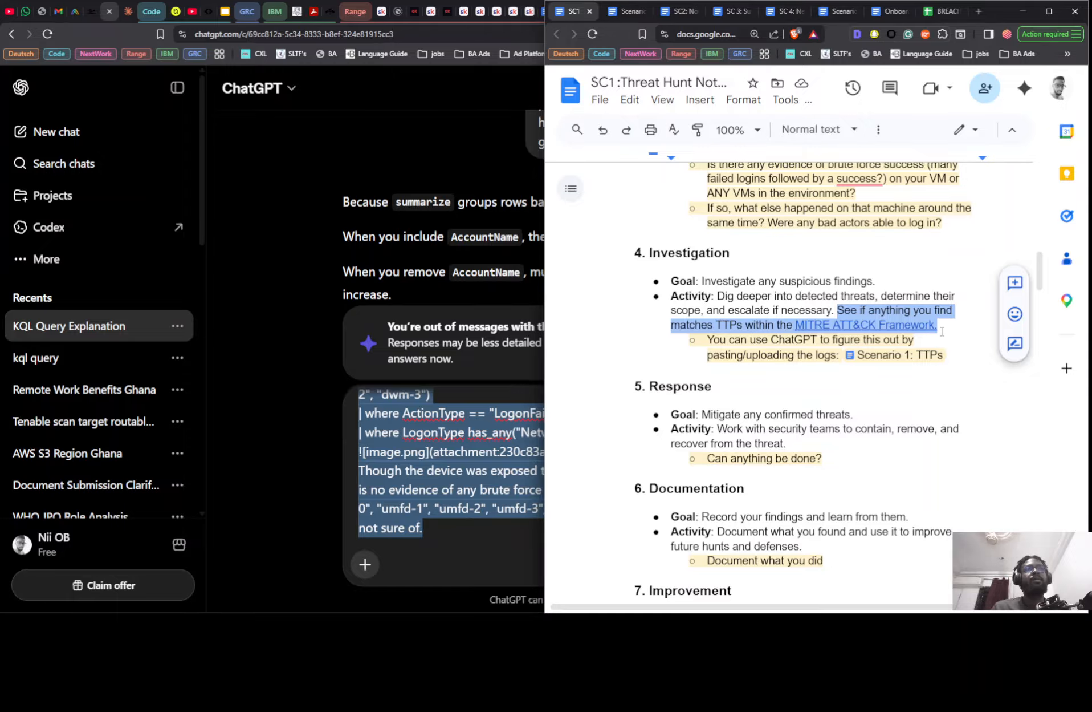
- Return to the ChatGPT draft and add "These are my notes" on its own line above the Windows-target findings
left_click(458, 531)
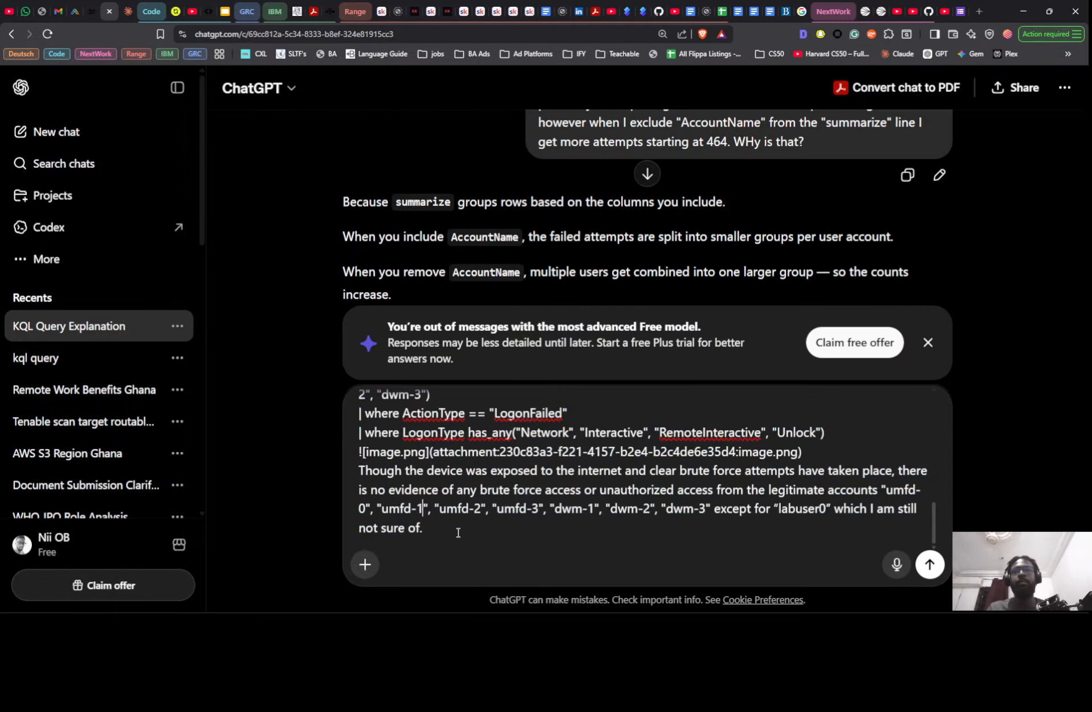
scroll(458, 532, "up", 10)
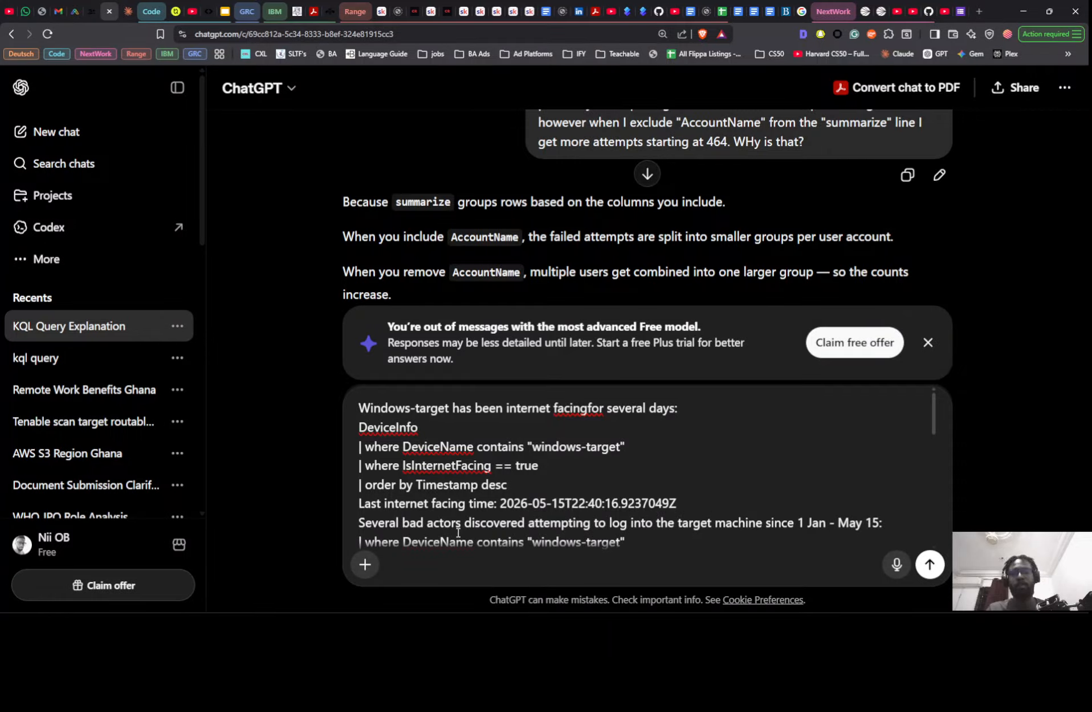
scroll(458, 532, "down", 1)
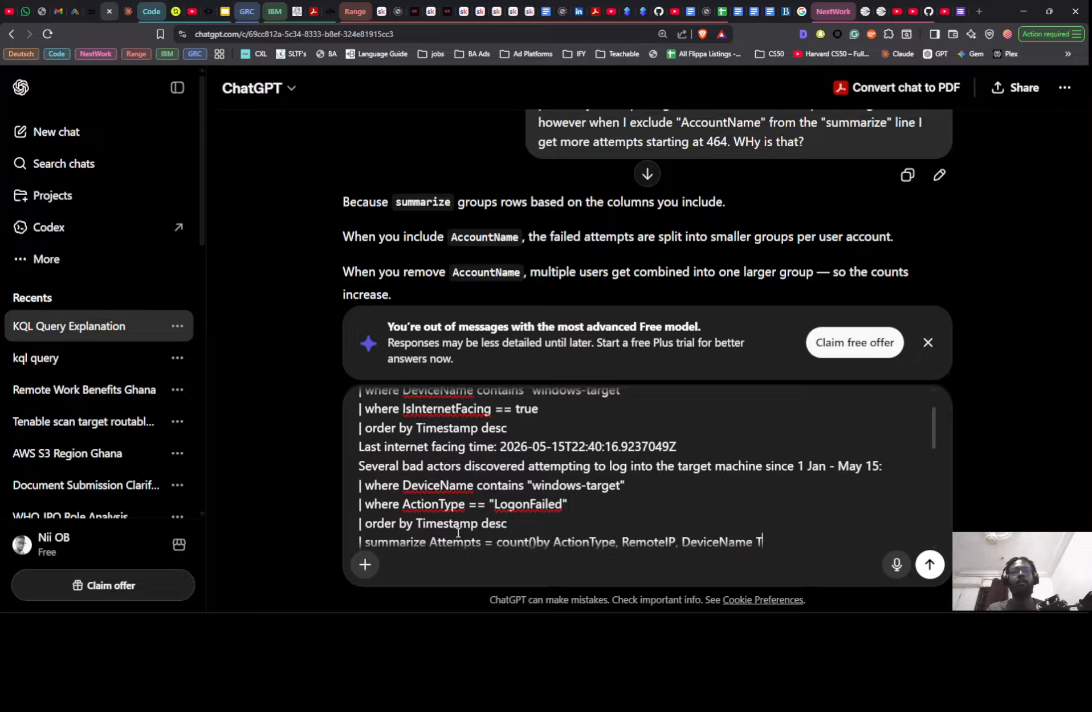
scroll(457, 532, "up", 1)
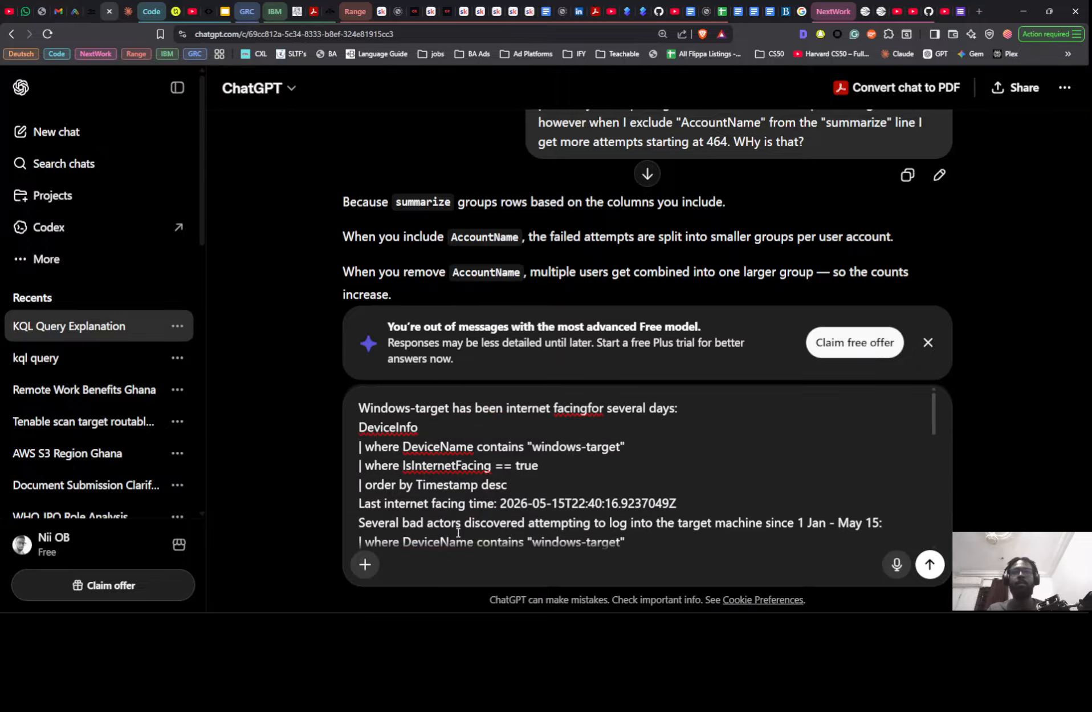
left_click(359, 406)
type("These ar")
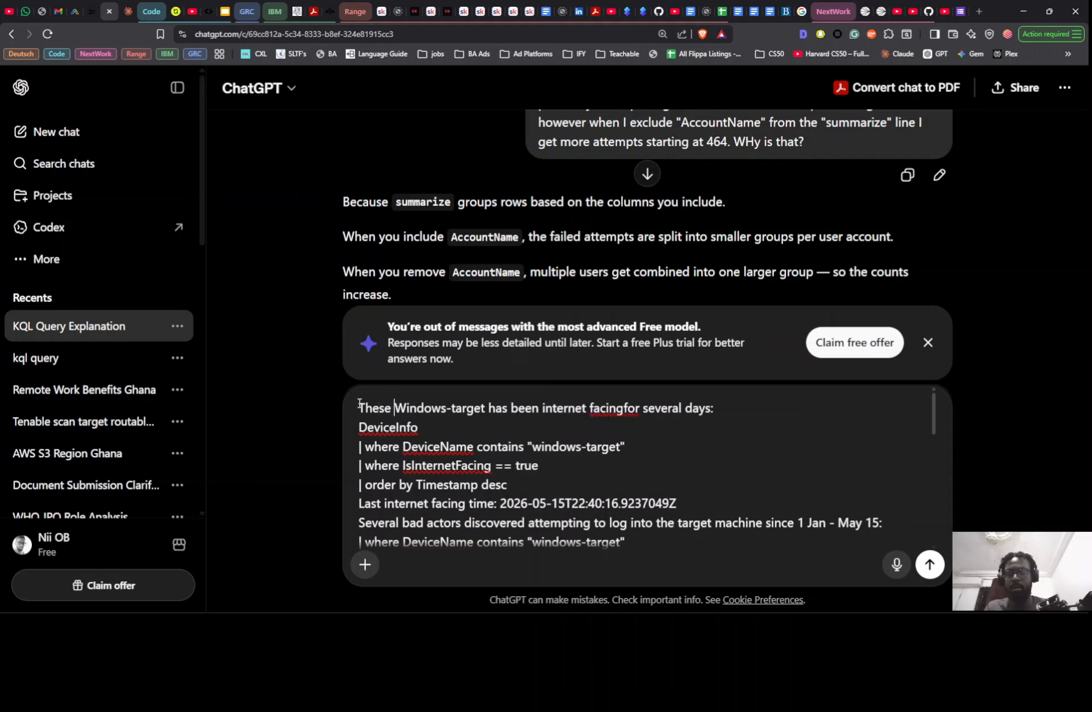
type("e my note")
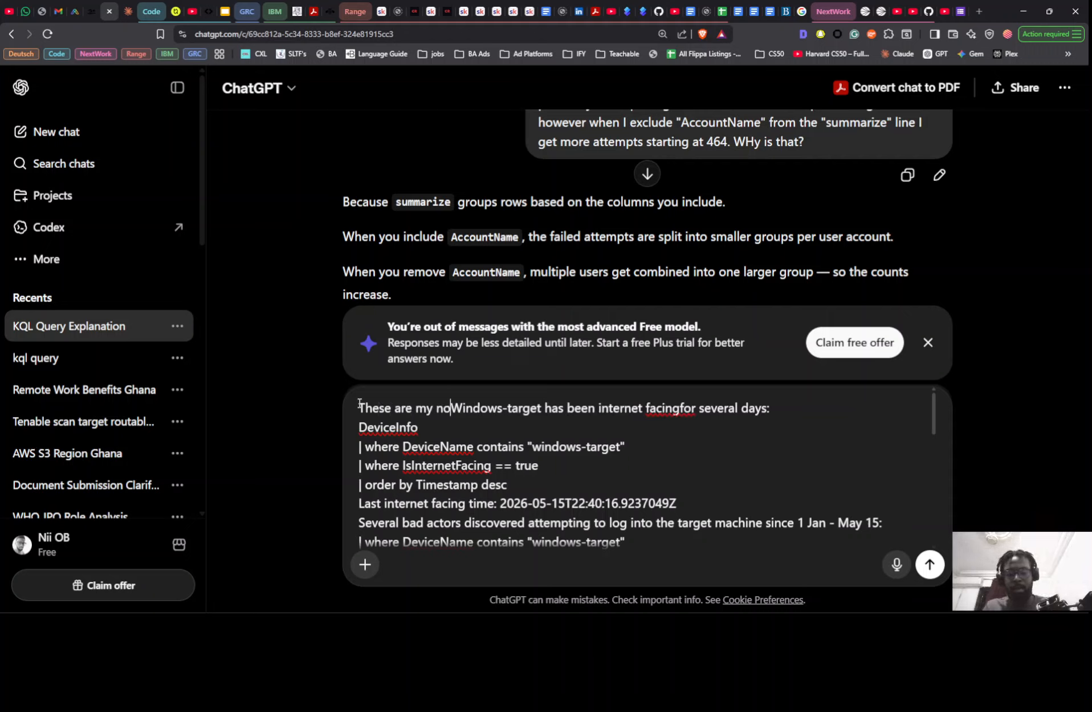
type("s")
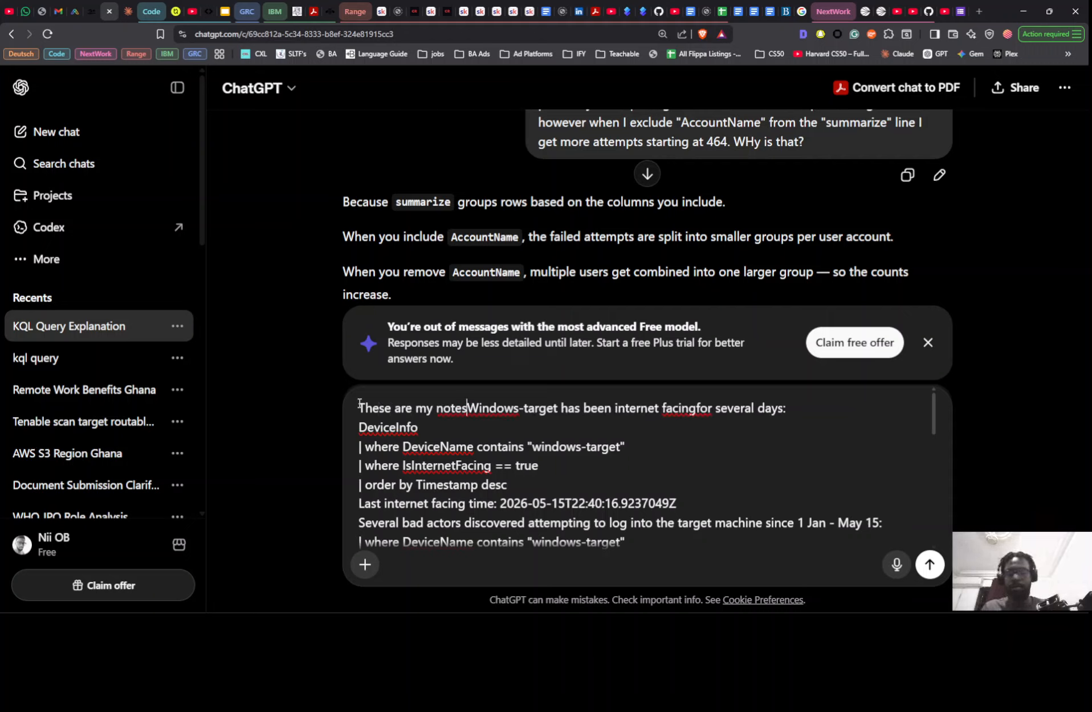
key("shift+Return")
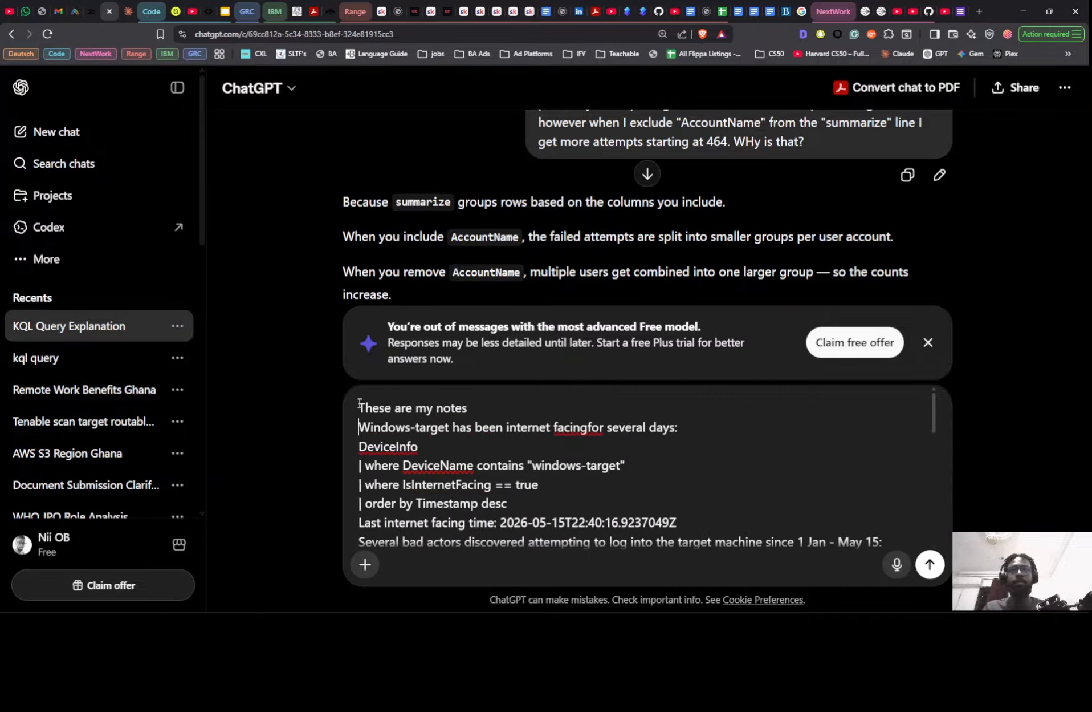
- Insert the missing space between "facing" and "for" in the draft's sentence about Windows-target being internet facing
key("Right")
key("Right")
key("Right")
key("Right")
key("Right")
key("Right")
key("Right")
key("Right")
key("Right")
key("Right")
key("Right")
key("Right")
key("Right")
key("Right")
key("Right")
key("Right")
key("Right")
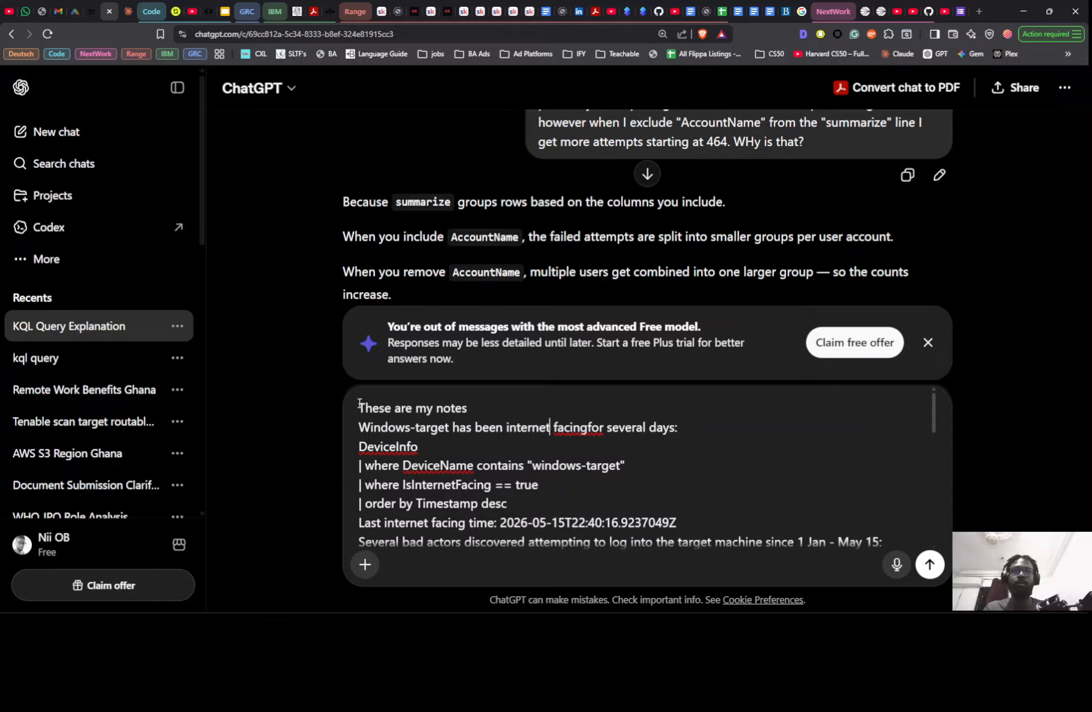
key("Right")
key("Right")
key("Right")
key("Right")
key("Right")
key("Right")
key("Right")
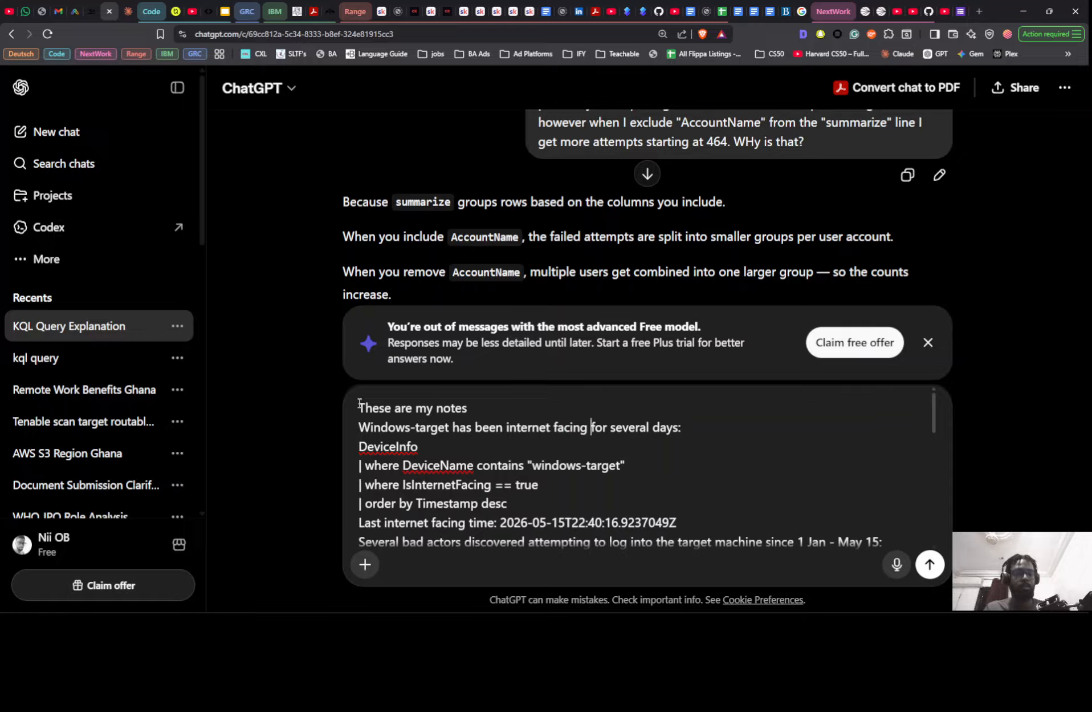
- Proofread the draft and correct the device name to "windows-target-" in the sentence beginning "Out of all the accounts that successfully logged into"
key("Down")
key("Down")
key("Down")
key("Down")
key("Down")
key("Down")
key("Down")
key("Down")
key("Down")
key("Down")
key("Down")
key("Down")
key("Down")
key("Down")
key("Down")
key("Down")
key("Down")
key("Down")
key("Down")
key("Down")
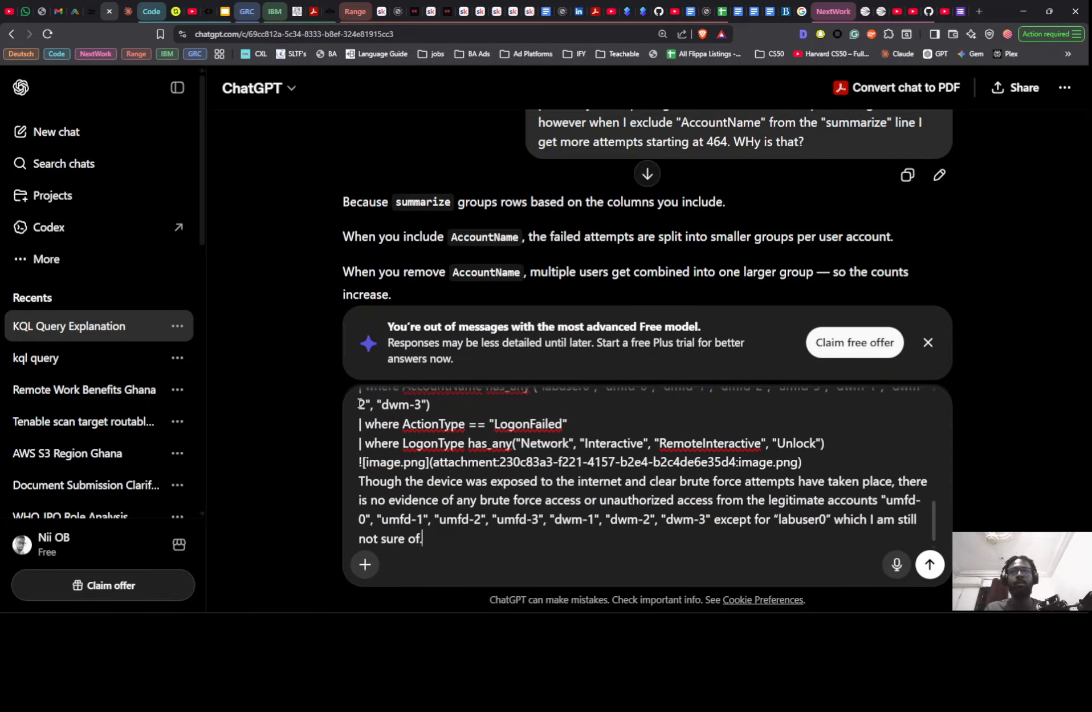
key("Up")
key("ctrl+Home")
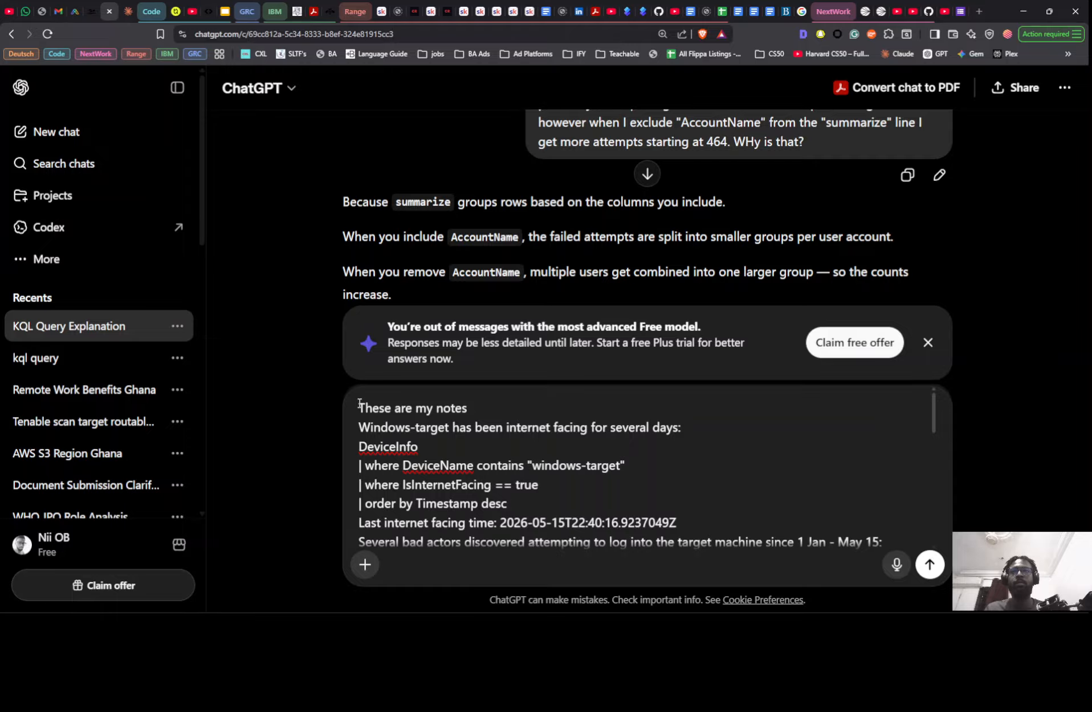
key("Down")
key("Down")
key("Down")
key("Down")
key("Down")
key("Down")
key("Down")
key("Down")
key("Down")
key("Down")
key("Down")
key("Down")
key("Down")
key("Down")
key("Down")
key("Down")
key("Down")
key("Down")
key("Down")
key("Down")
key("Down")
key("Up")
key("ctrl+Home")
key("Down")
key("Down")
key("Down")
key("Down")
key("Down")
key("Down")
key("Down")
key("Down")
key("Down")
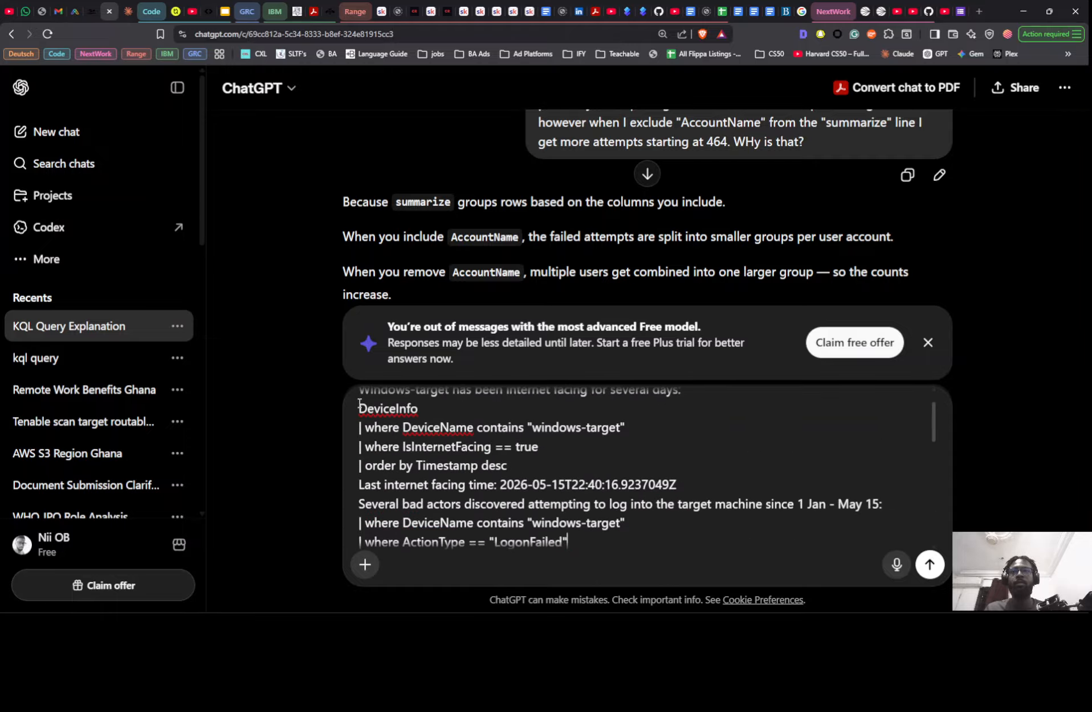
key("Down")
key("Down")
key("Down")
key("Down")
key("Down")
key("Down")
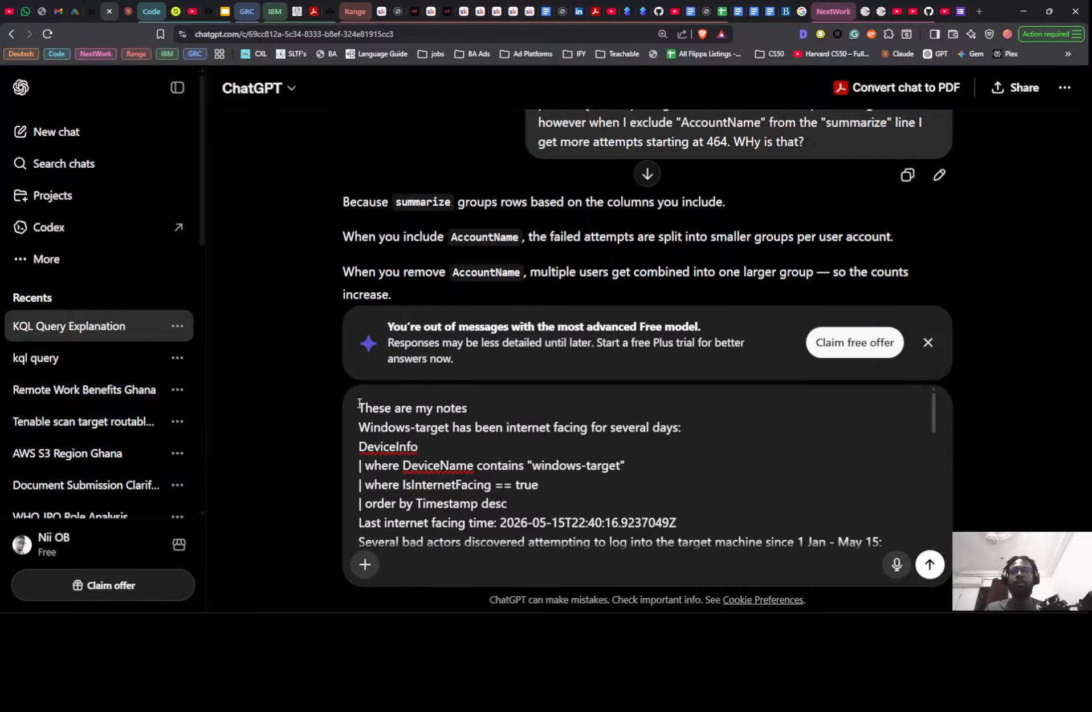
key("Down")
key("Down")
key("Down")
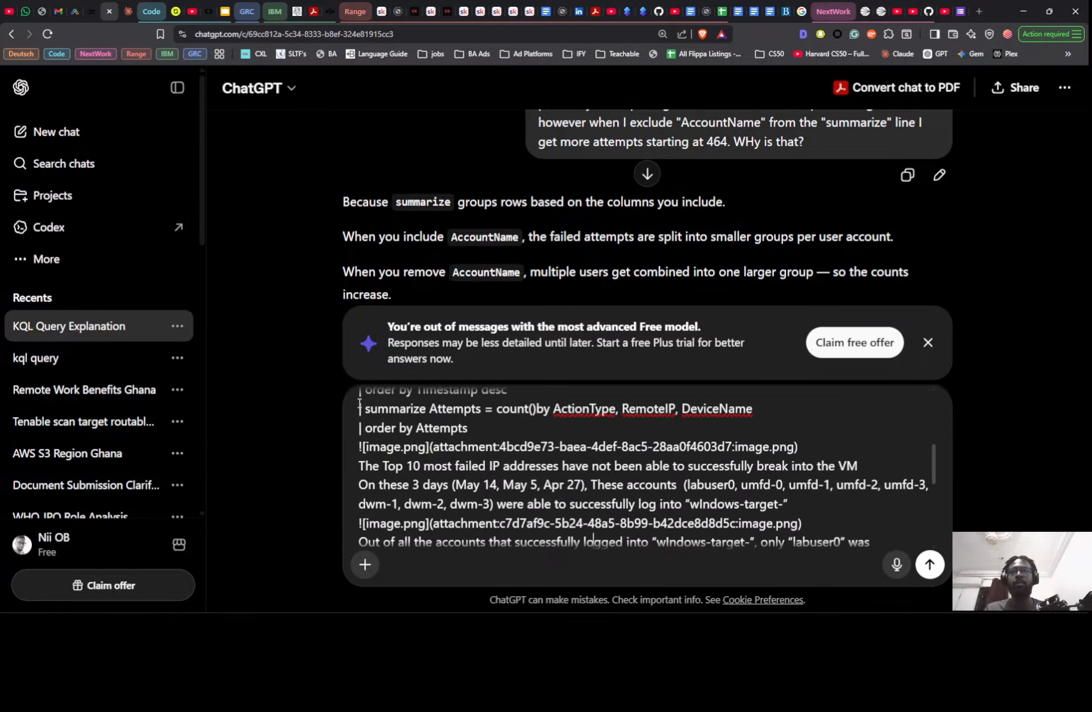
key("Down")
key("Down")
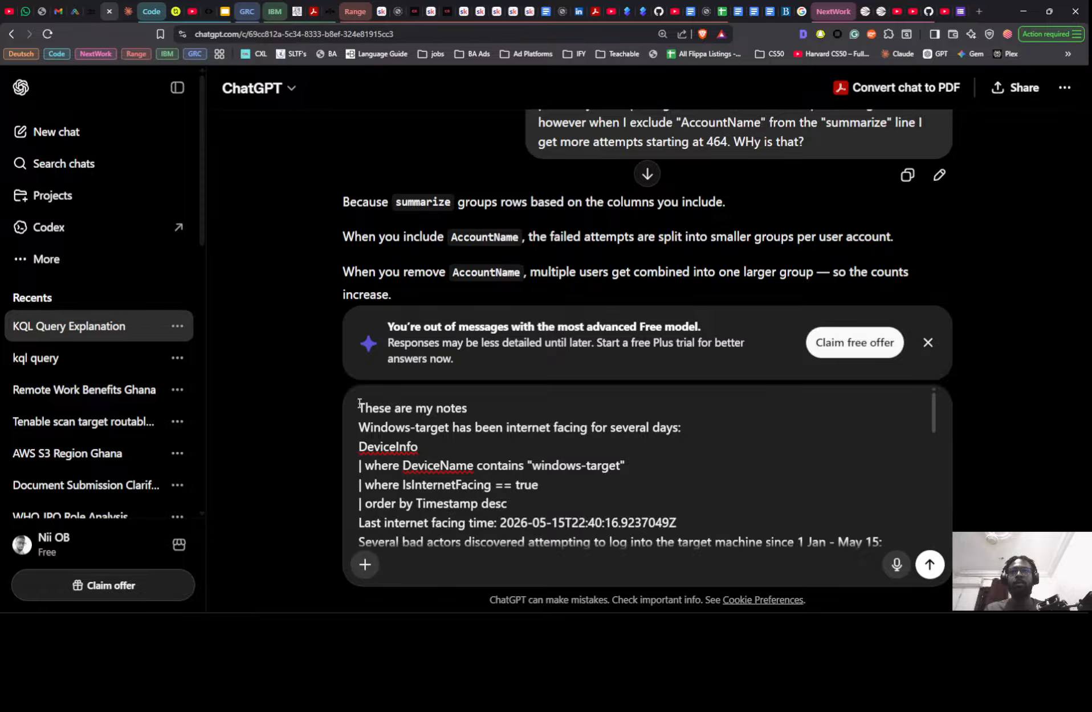
key("Down")
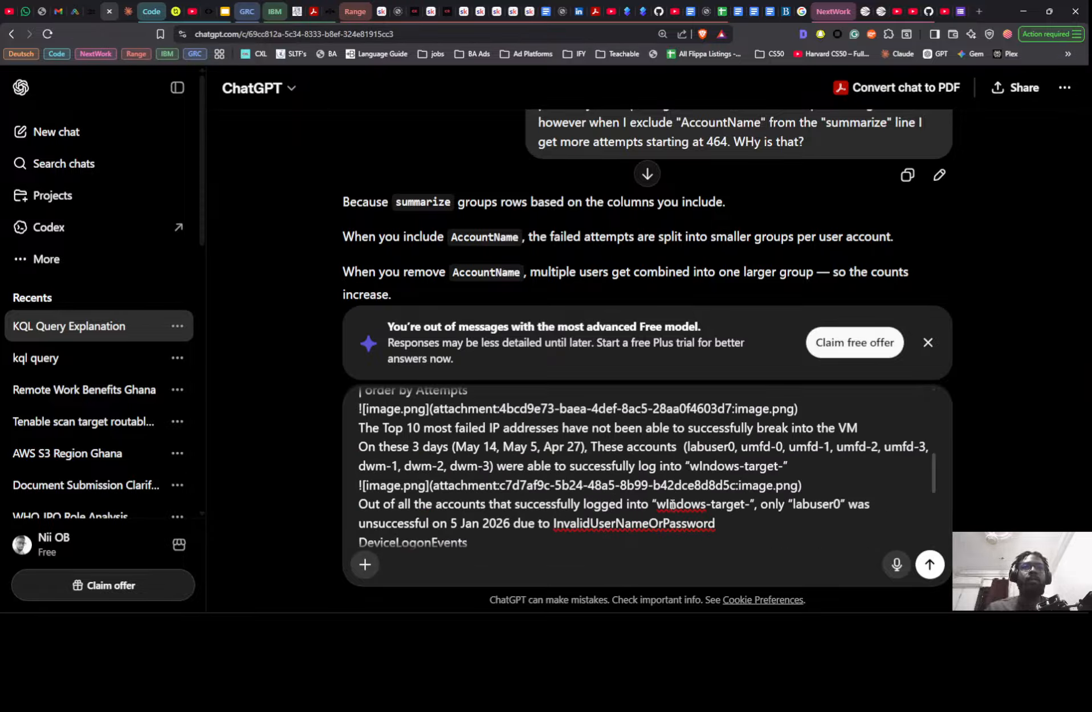
key("BackSpace")
type("i")
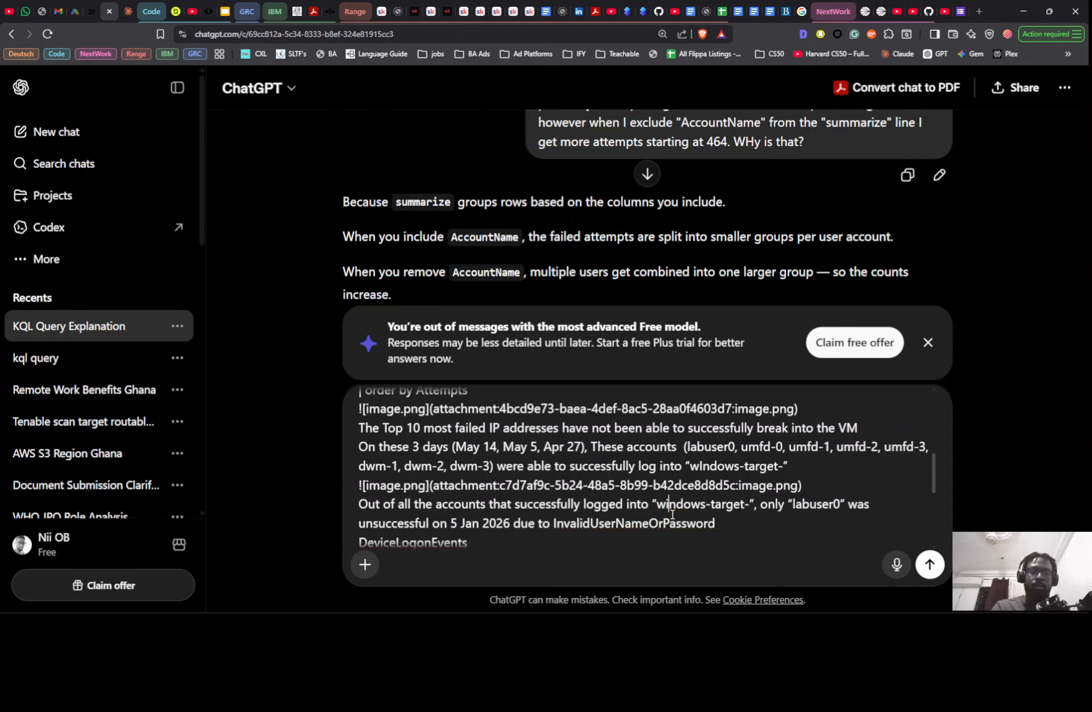
- Review the draft through its conclusion and add the copied MITRE ATT&CK Framework TTP request below it, separated by a blank line
scroll(671, 509, "up", 10)
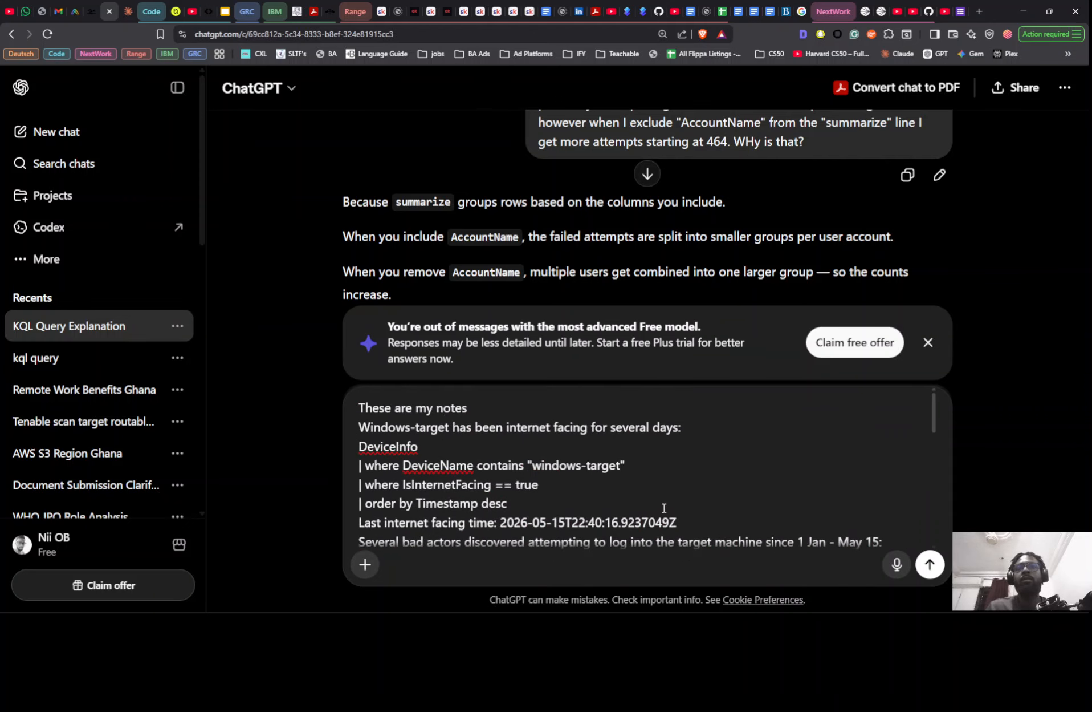
scroll(663, 507, "down", 10)
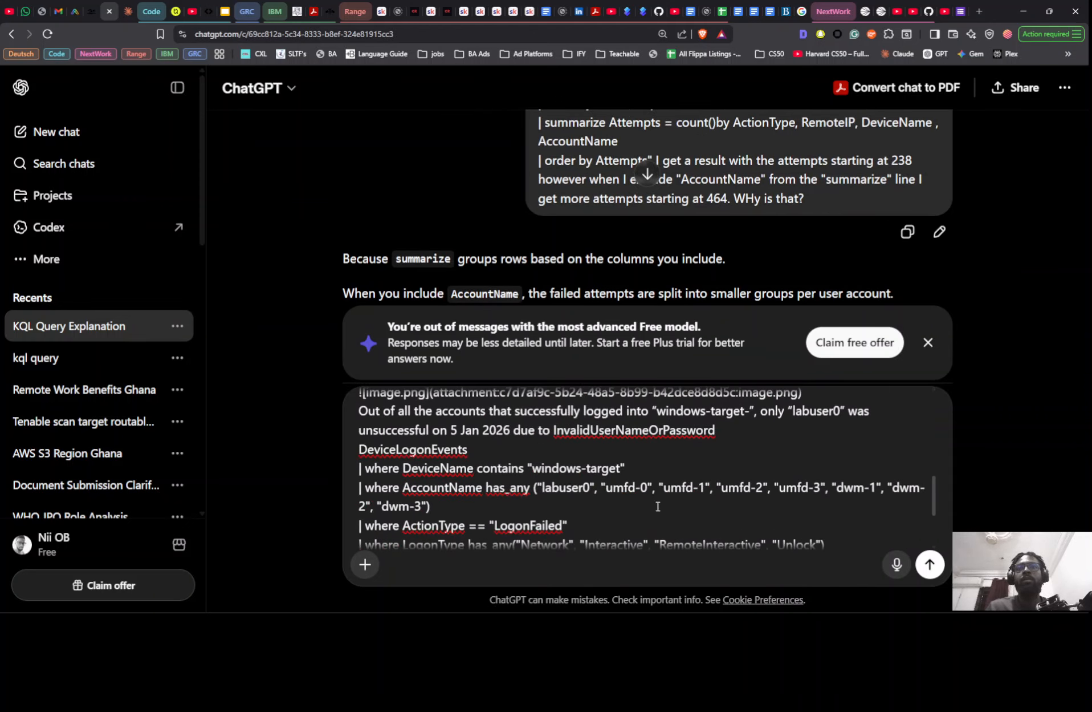
scroll(658, 506, "down", 1)
scroll(658, 506, "up", 10)
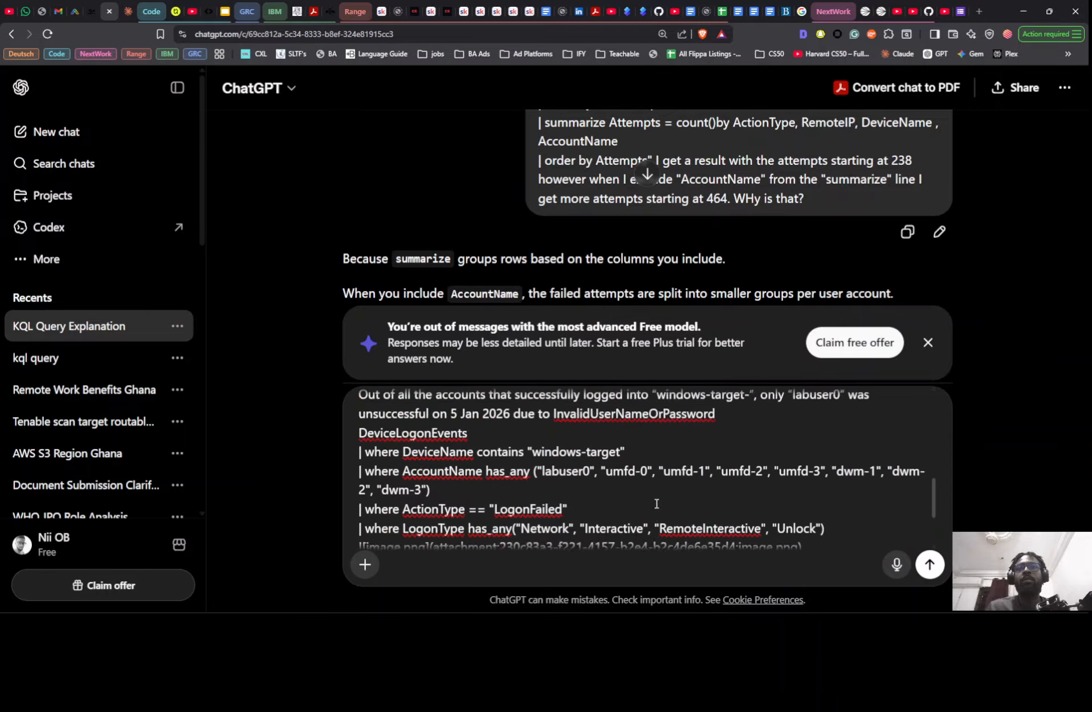
scroll(654, 498, "down", 3)
scroll(654, 498, "down", 3)
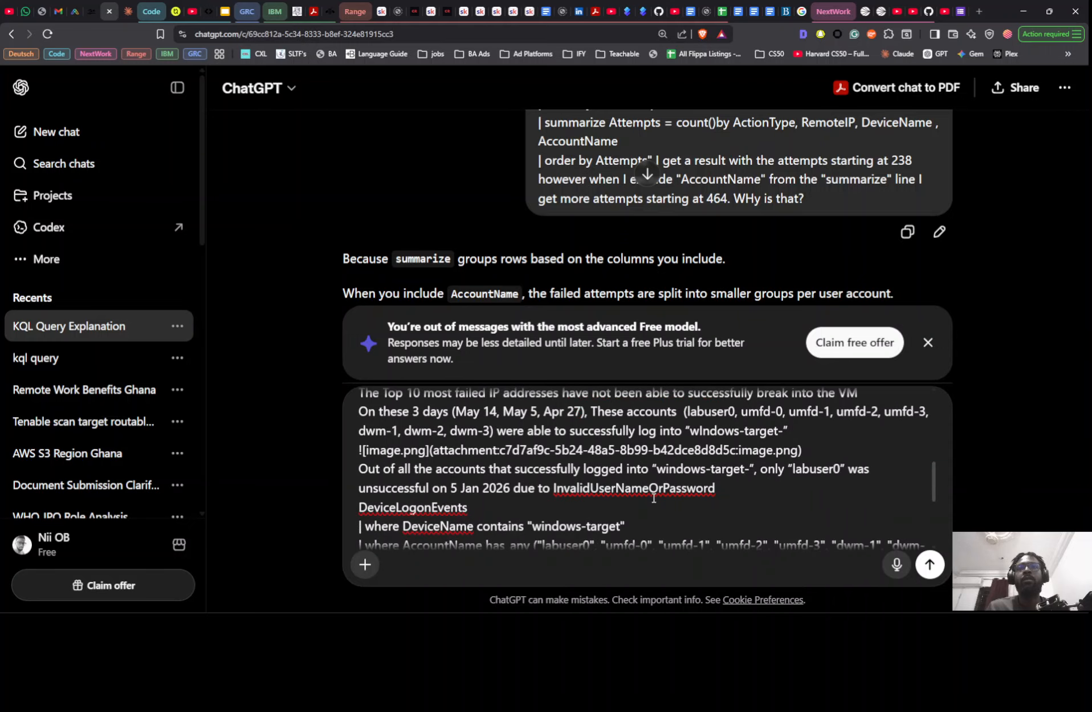
scroll(654, 498, "up", 3)
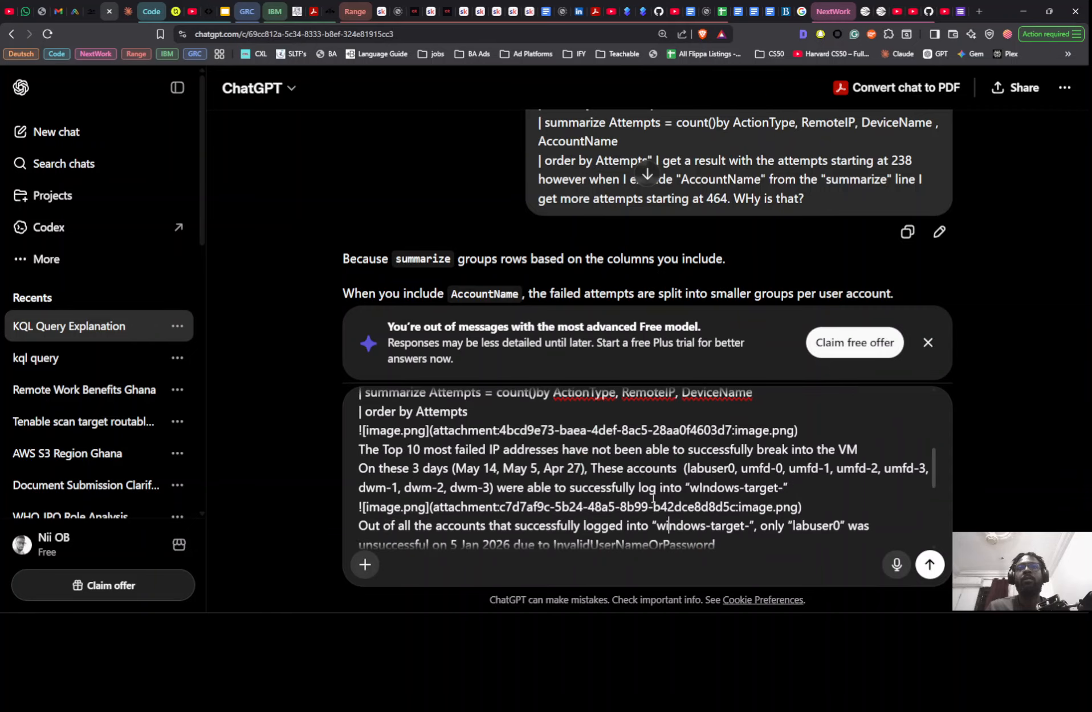
scroll(654, 498, "up", 3)
scroll(654, 498, "down", 6)
scroll(654, 498, "down", 3)
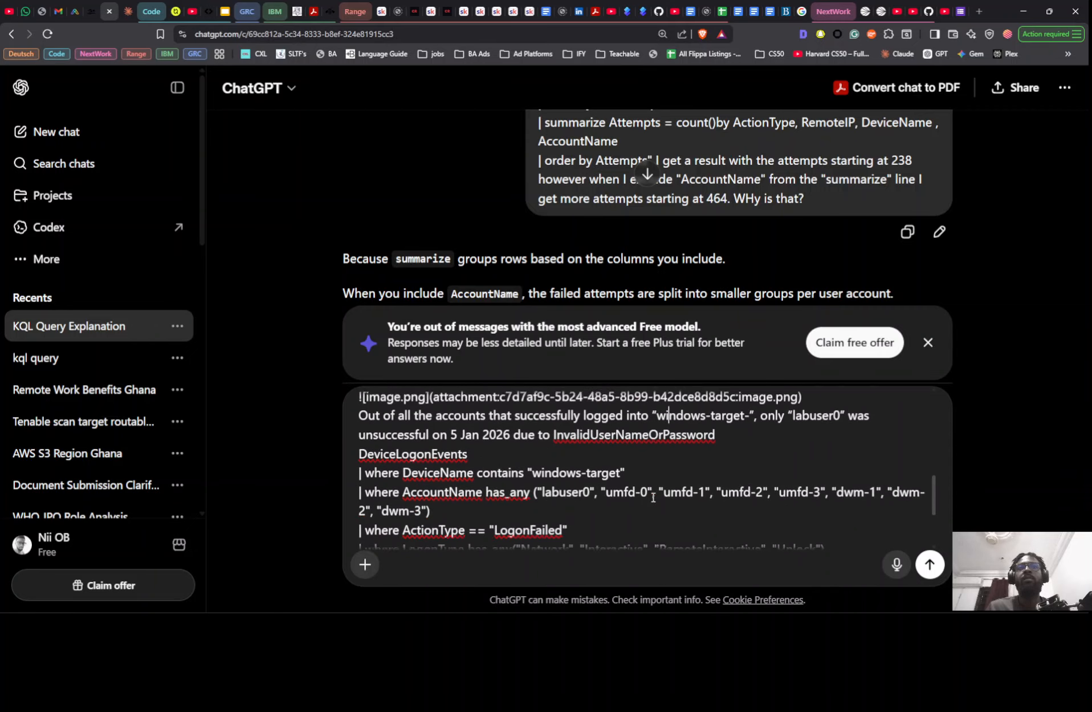
scroll(654, 498, "down", 6)
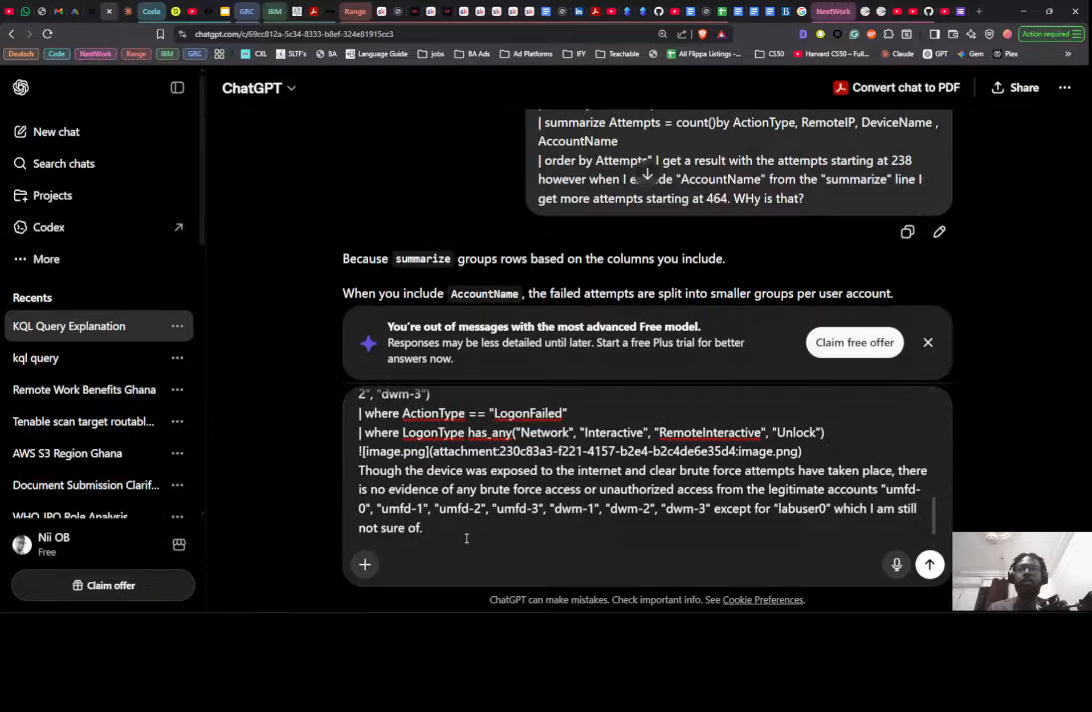
scroll(467, 538, "down", 3)
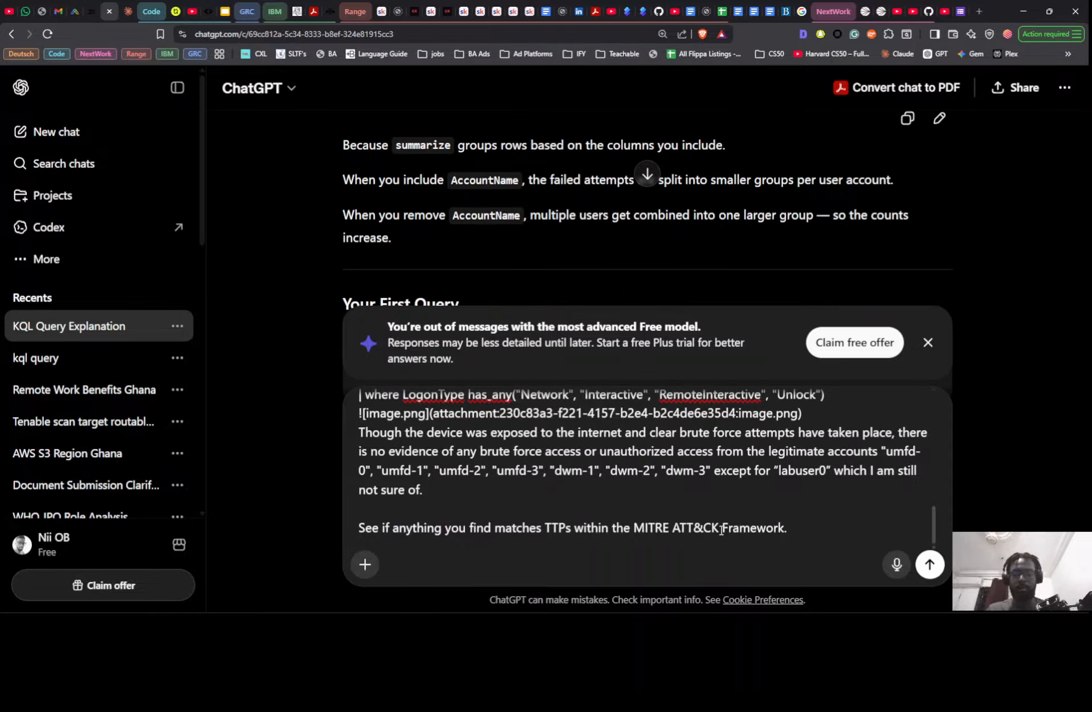
- Add "be concise" after the MITRE ATT&CK Framework request in the draft and send the message
type("be co")
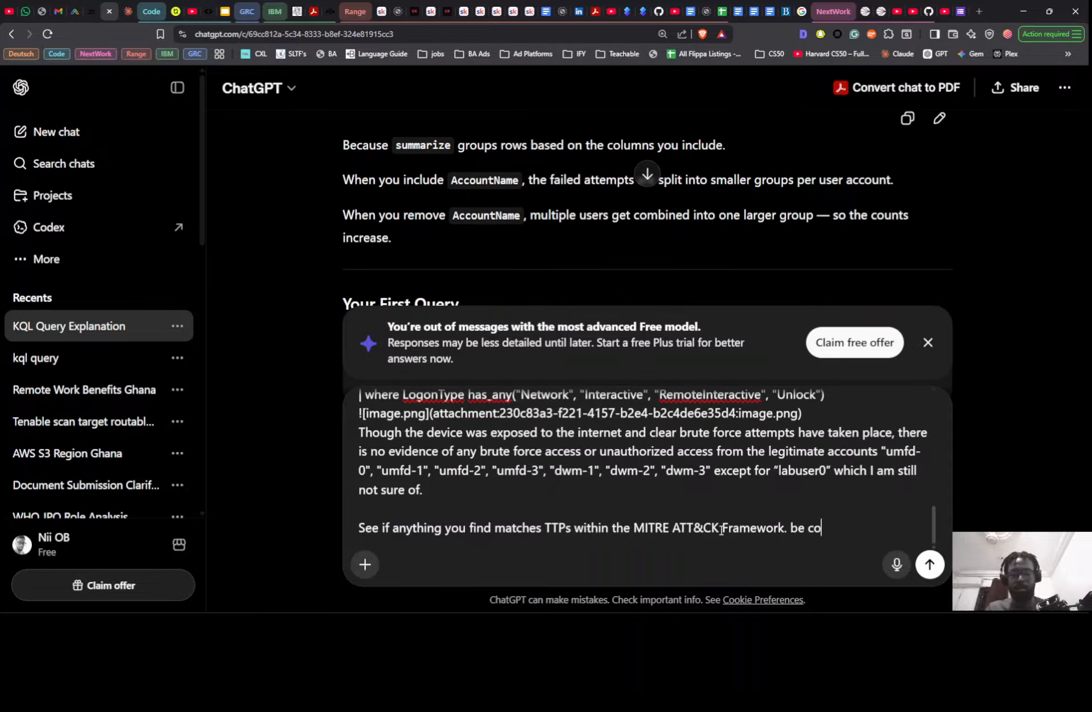
type("ncise")
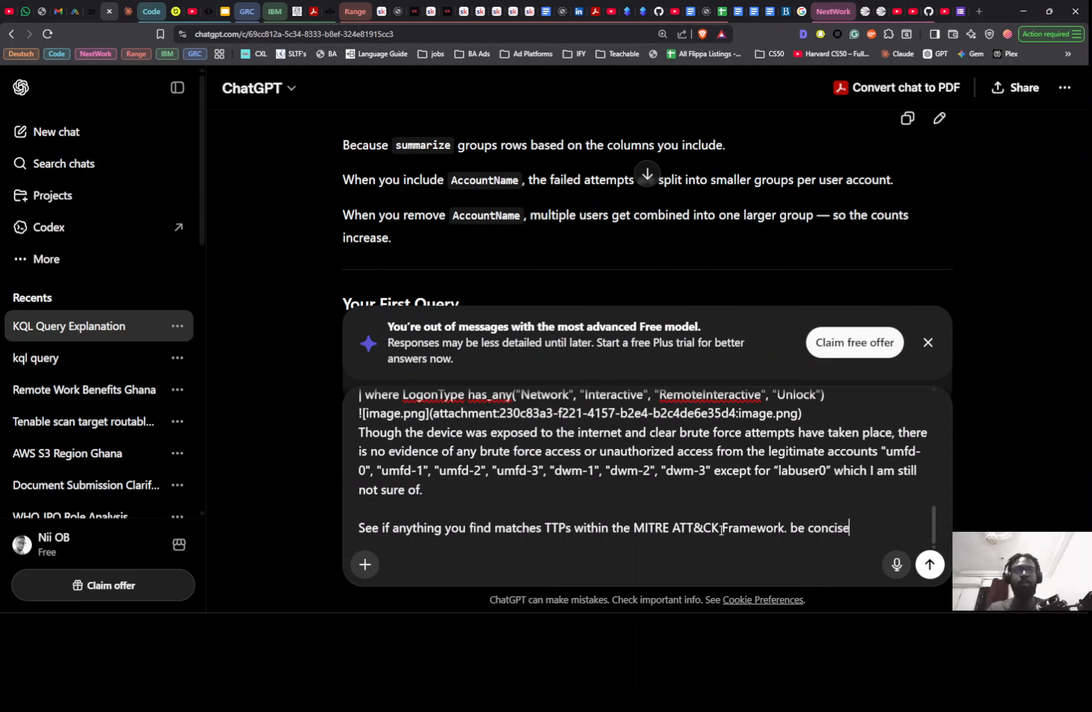
key("Return")
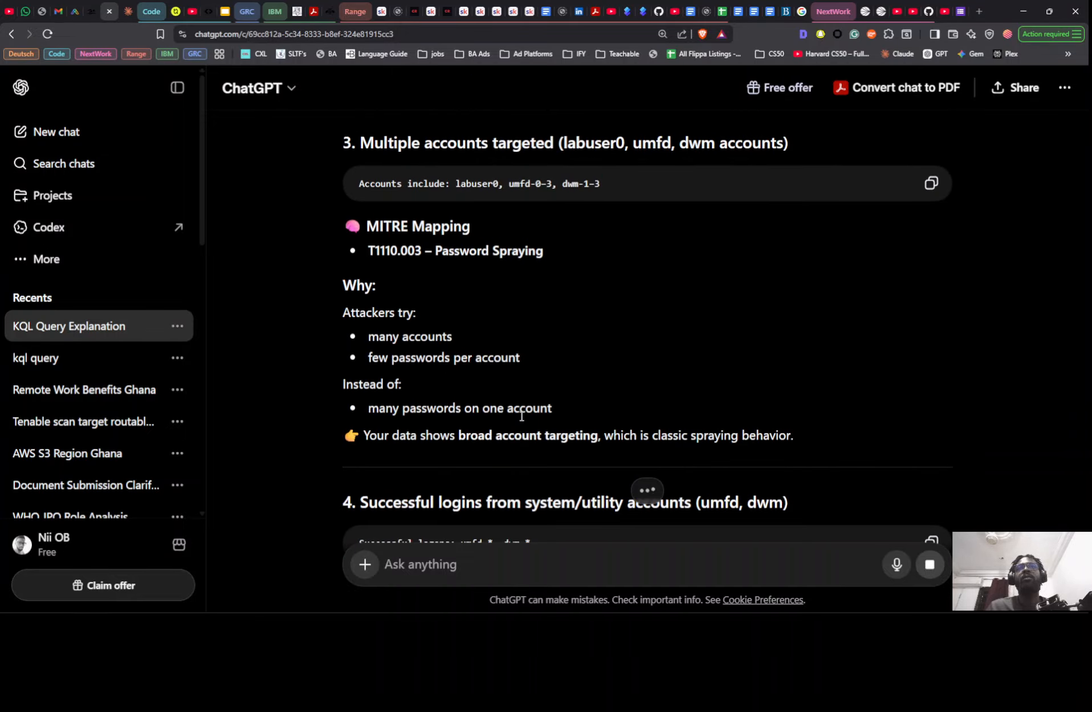
- Edit the sent notes message, replacing "be concise" at its end with "very short please" plus a line break, and resend it
scroll(695, 434, "up", 15)
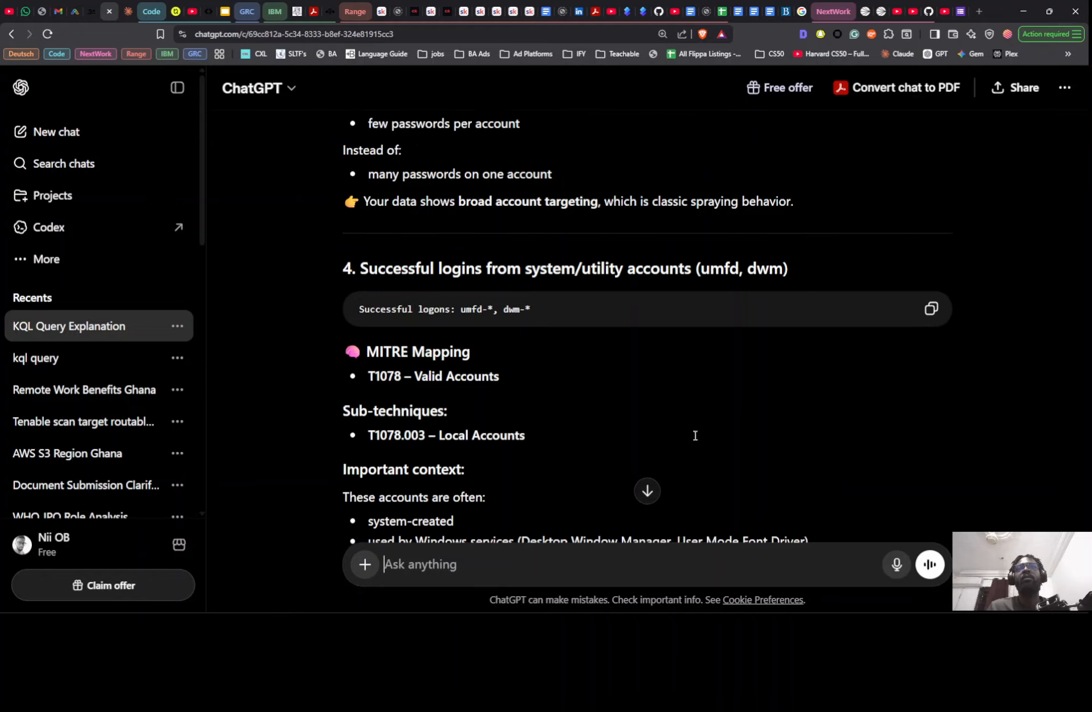
scroll(726, 439, "up", 5)
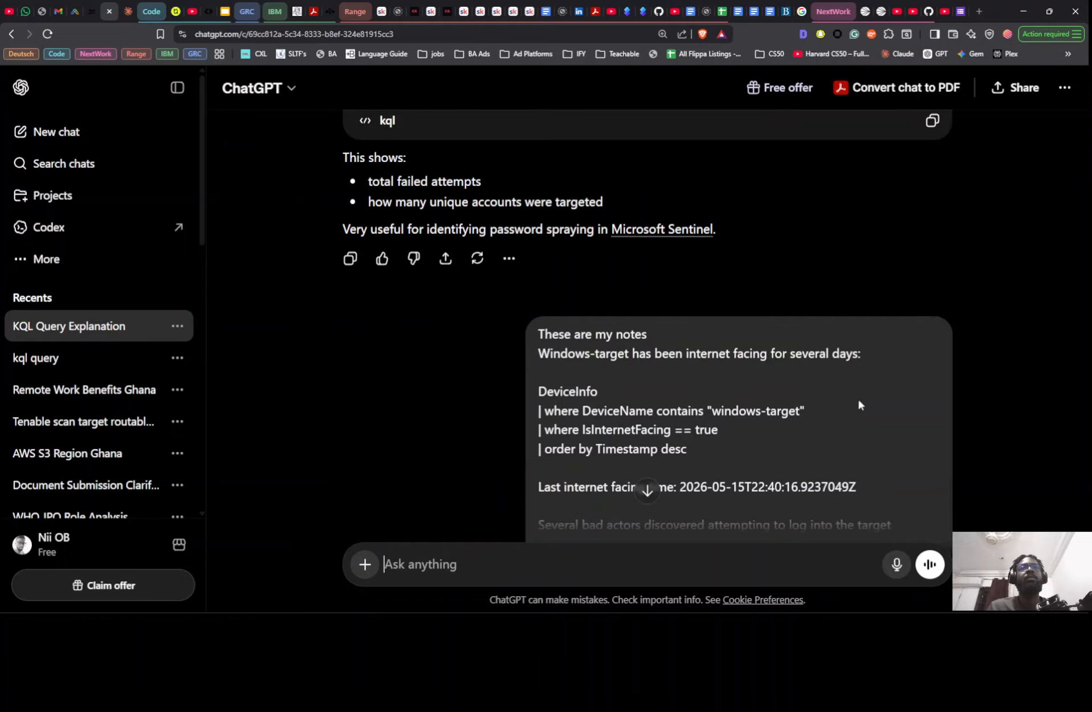
scroll(857, 397, "down", 4)
left_click(940, 358)
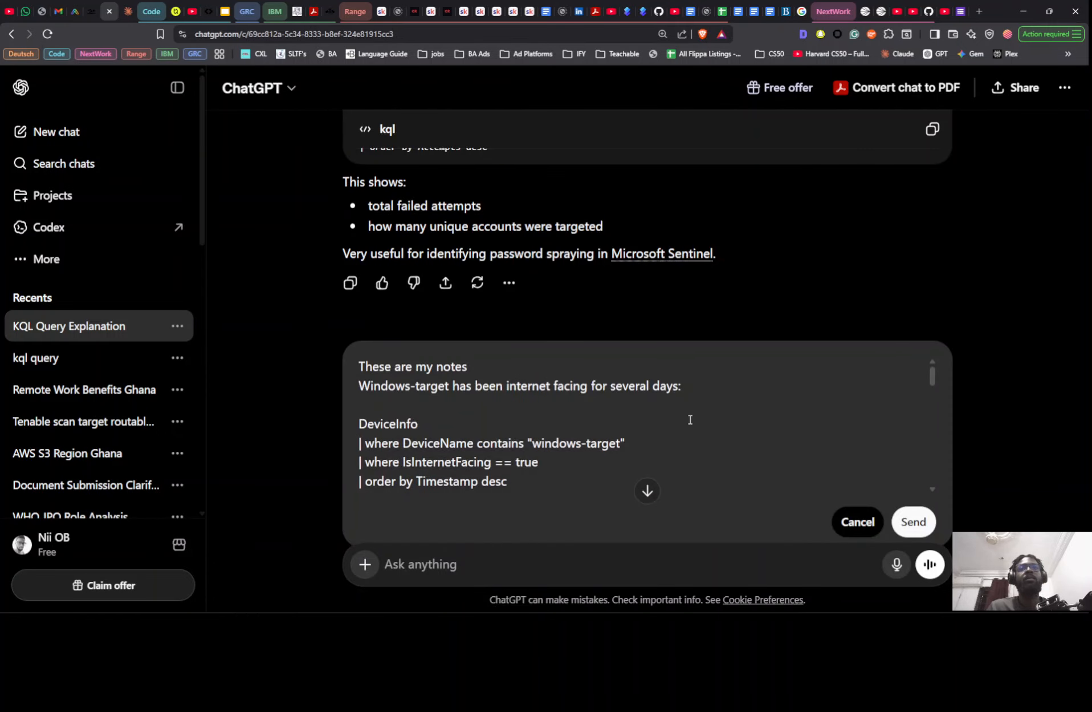
scroll(690, 420, "down", 10)
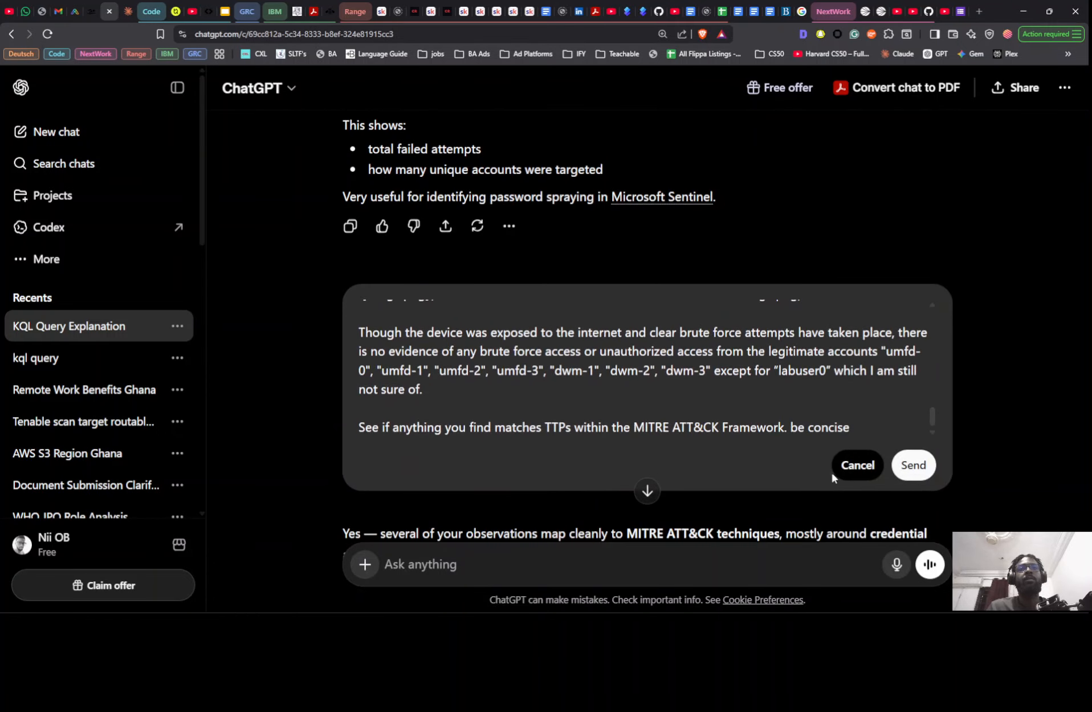
left_click_drag(792, 427, 850, 427)
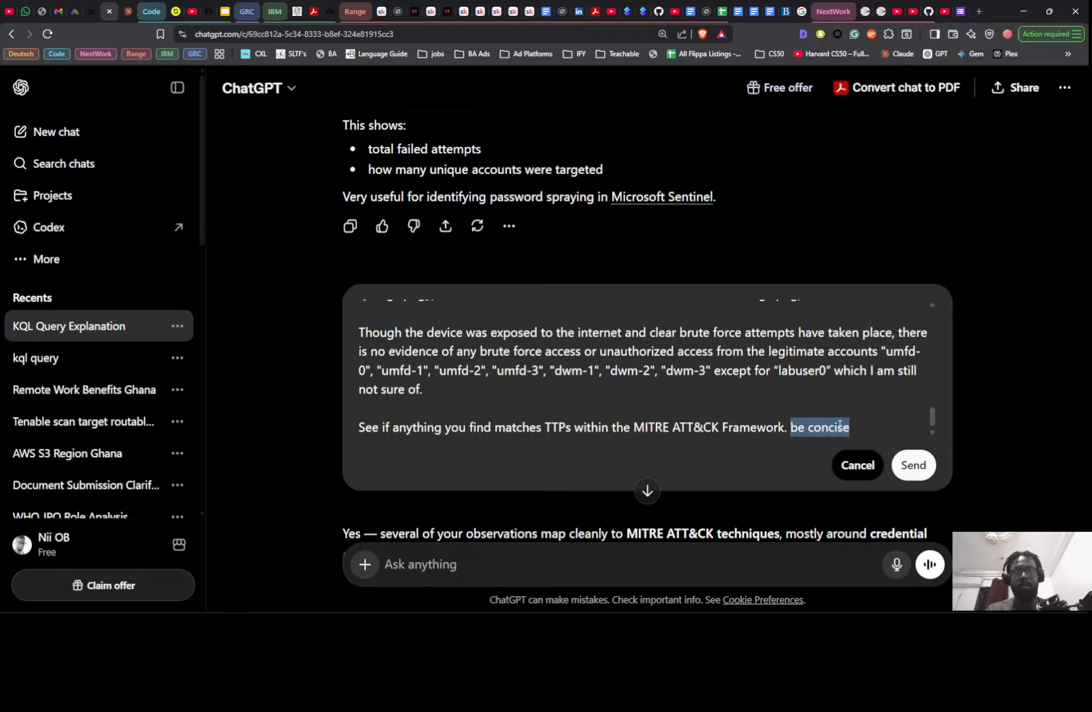
type("v")
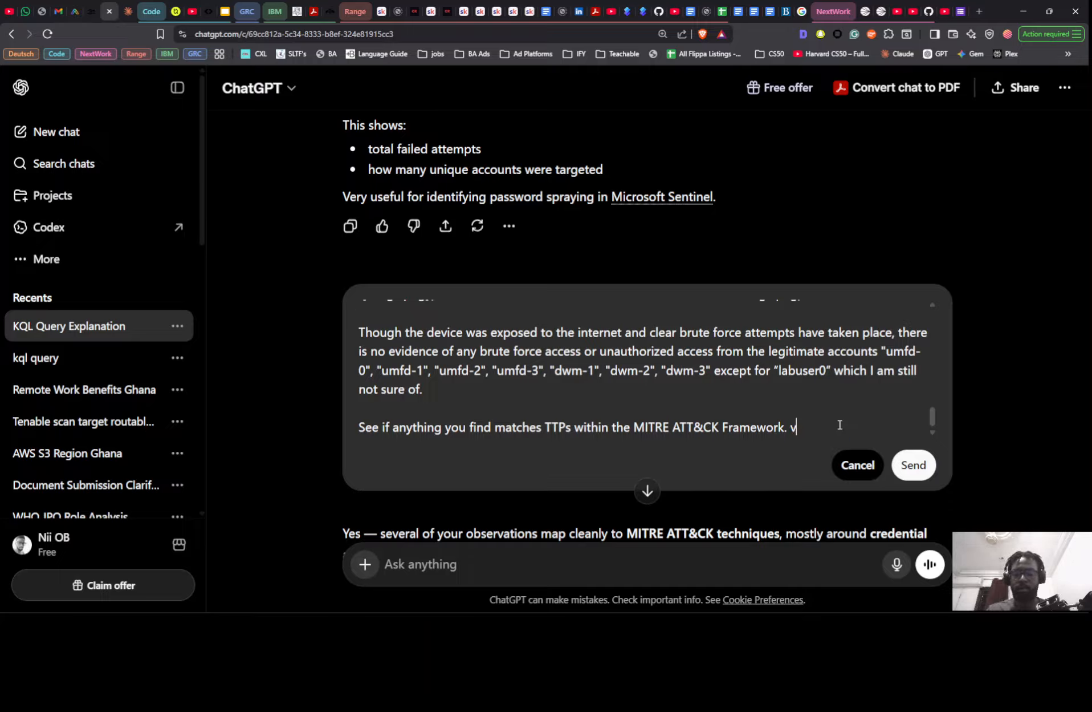
type("ery short")
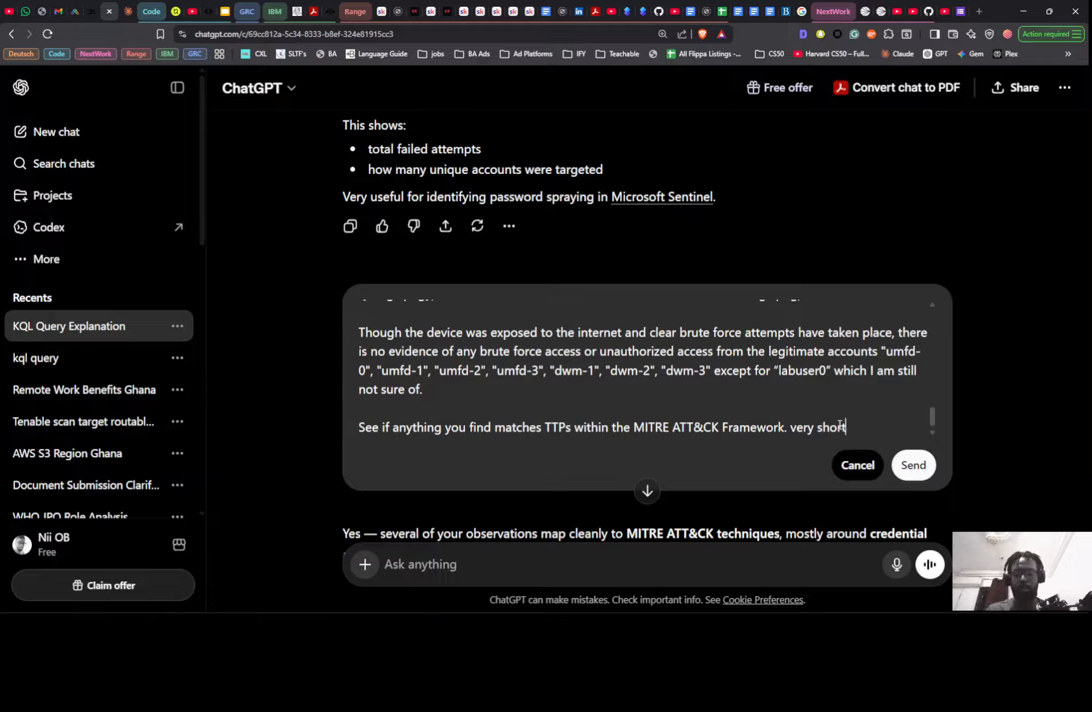
type(" please")
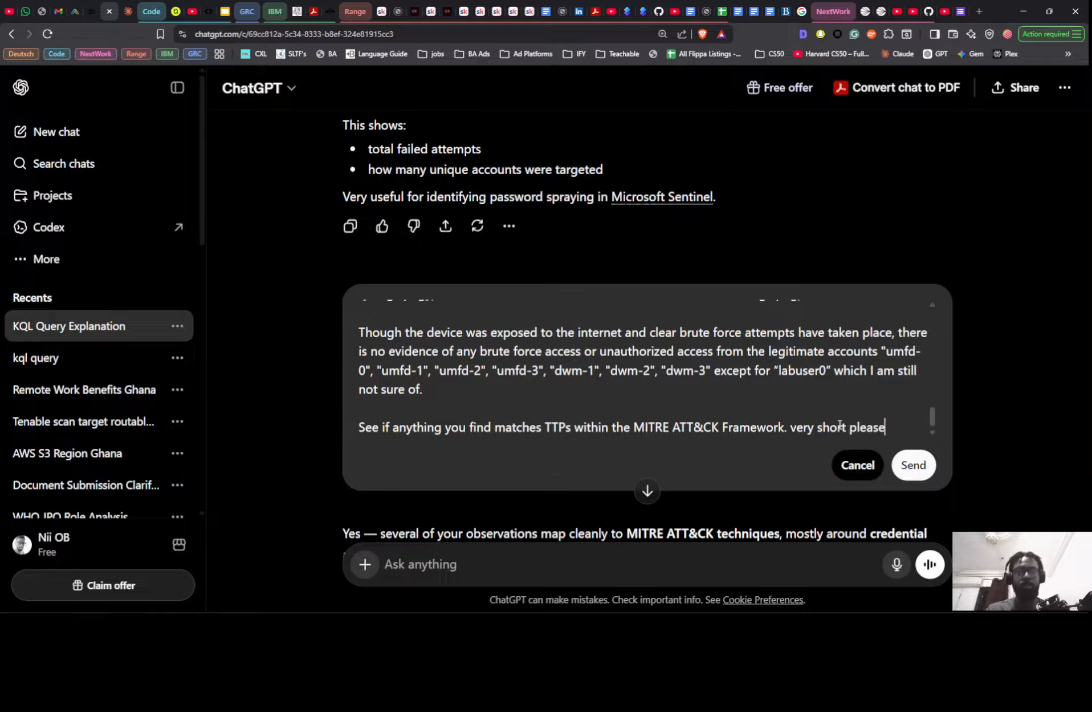
key("shift+Return")
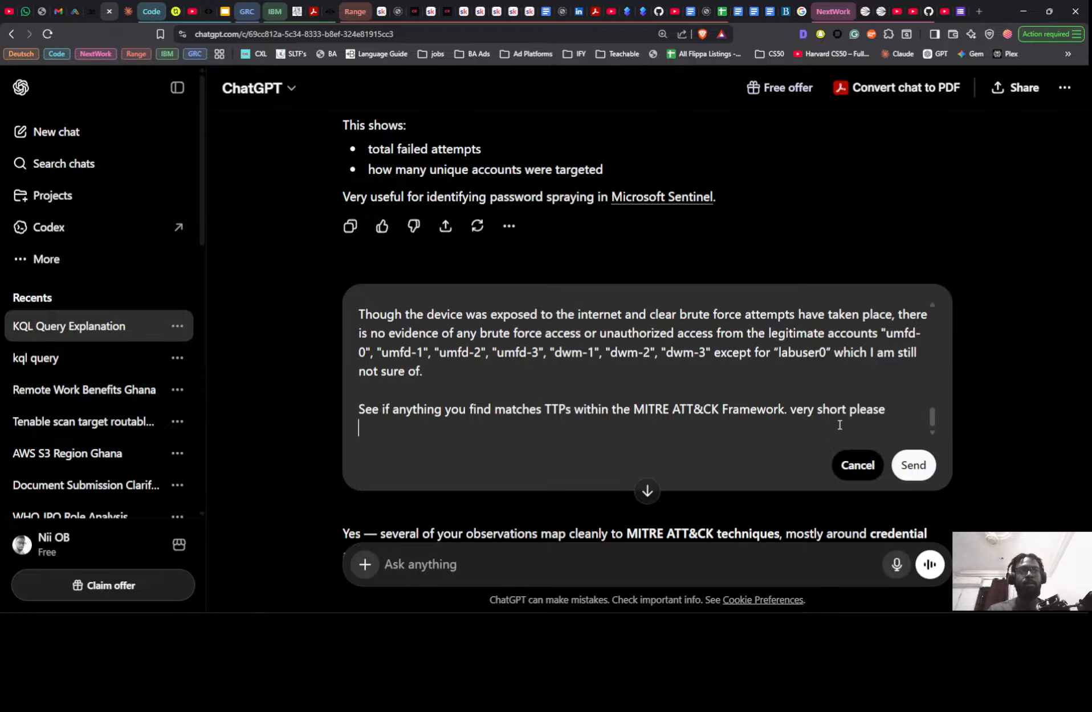
left_click(918, 467)
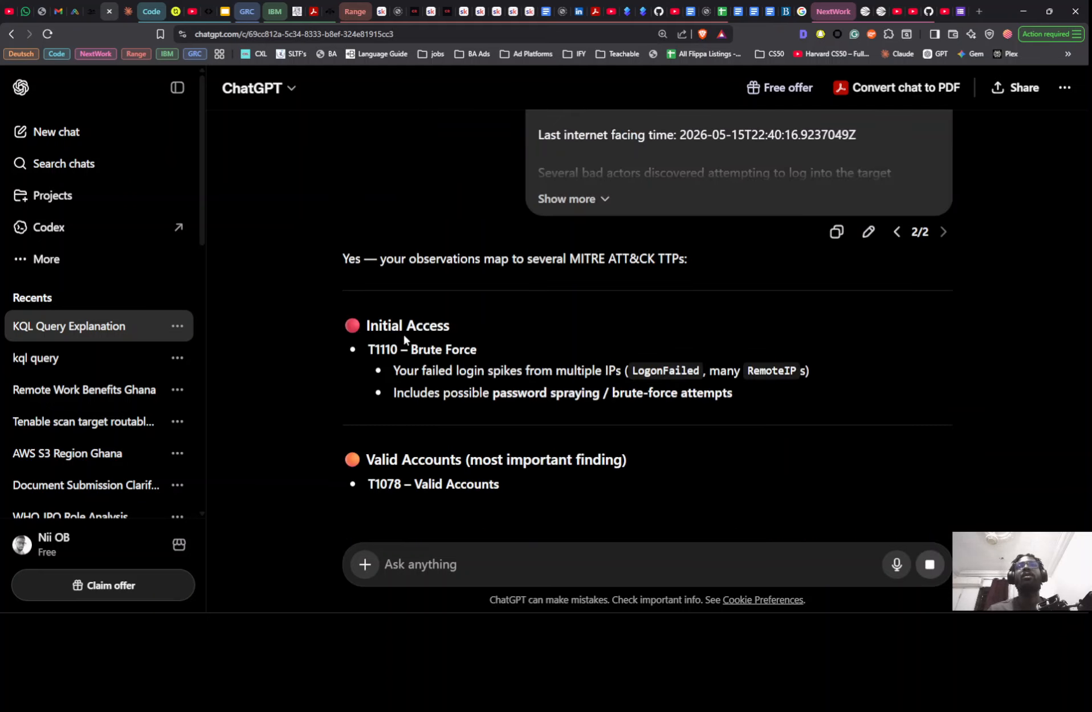
- Read the shortened TTP reply and compare it with the relevant MITRE ATT&CK TTPs section of the SC1 Threat Hunt document in Google Docs
scroll(455, 362, "down", 4)
scroll(455, 361, "down", 8)
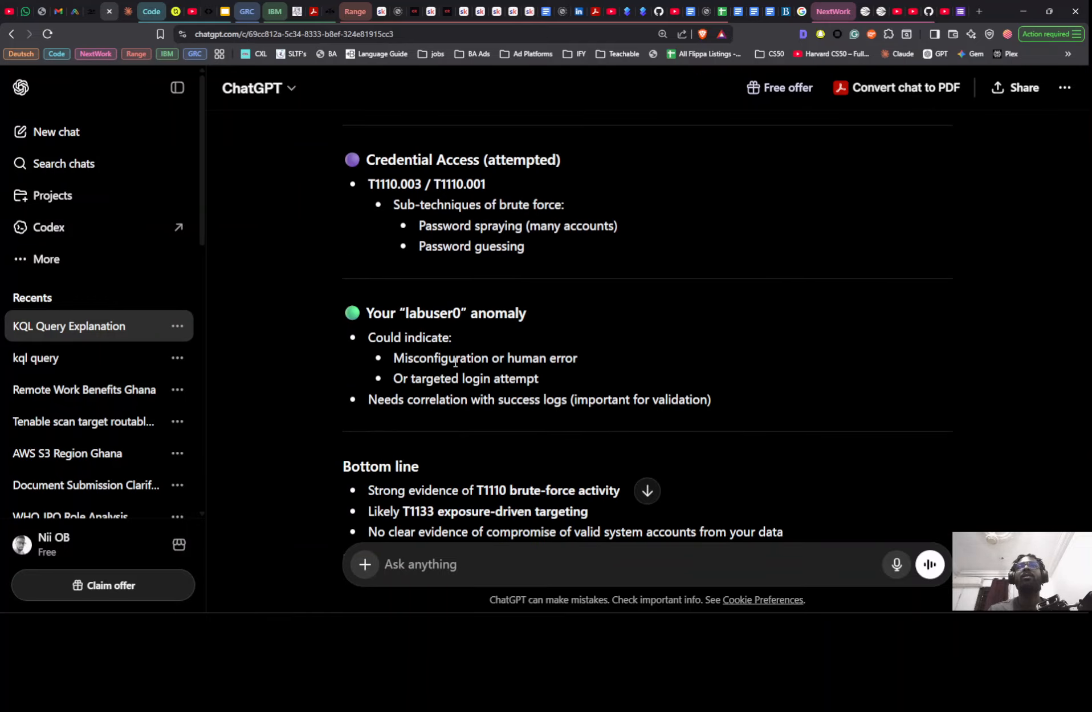
key("alt+Tab")
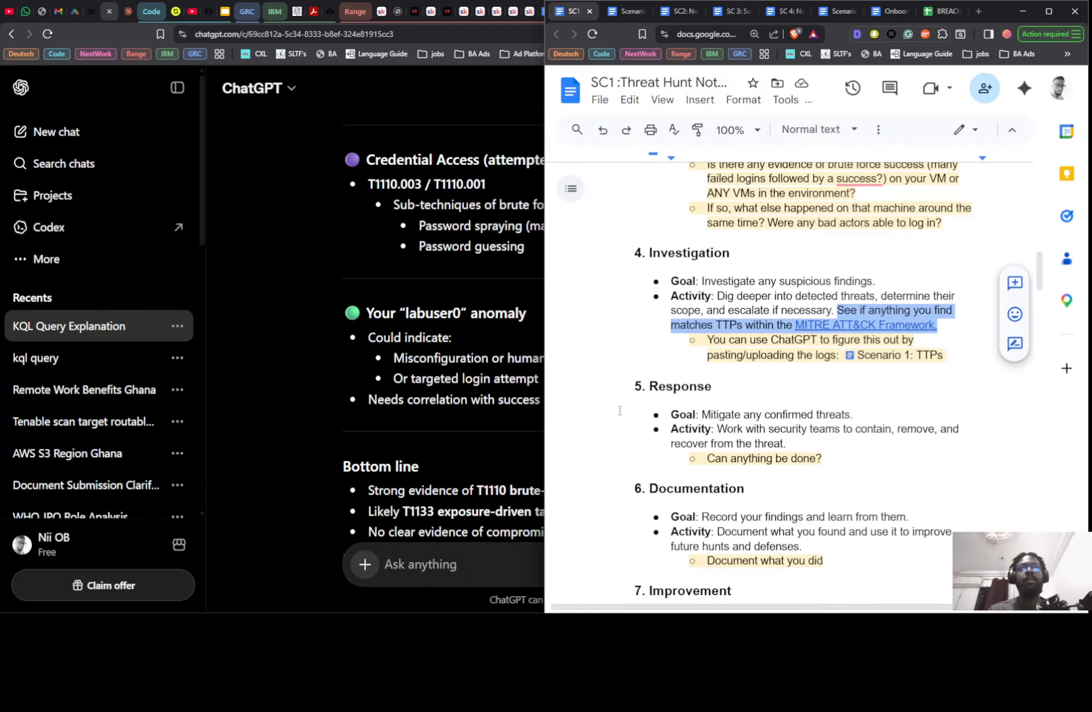
scroll(778, 391, "down", 20)
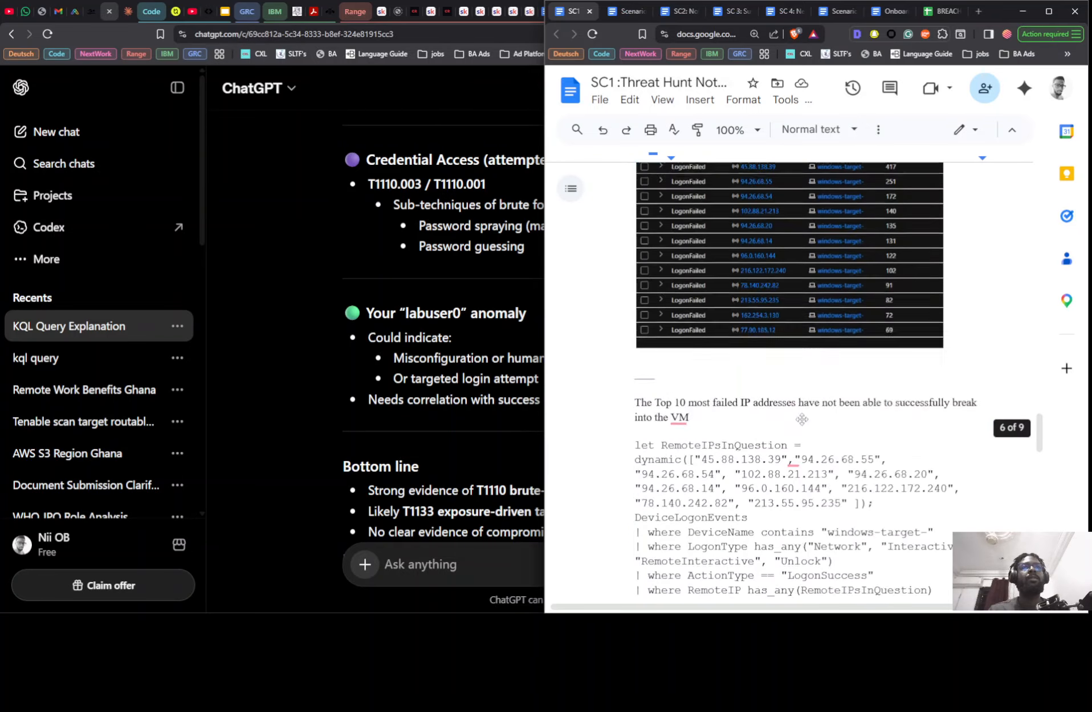
scroll(799, 422, "down", 15)
scroll(741, 399, "up", 8)
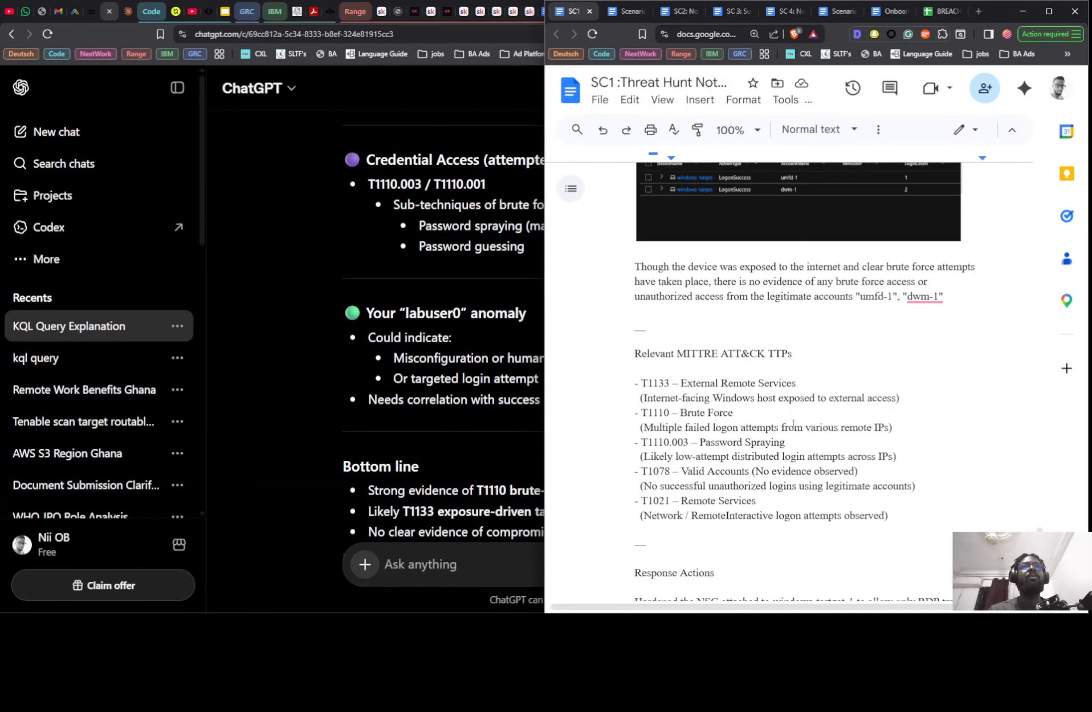
scroll(684, 379, "down", 2)
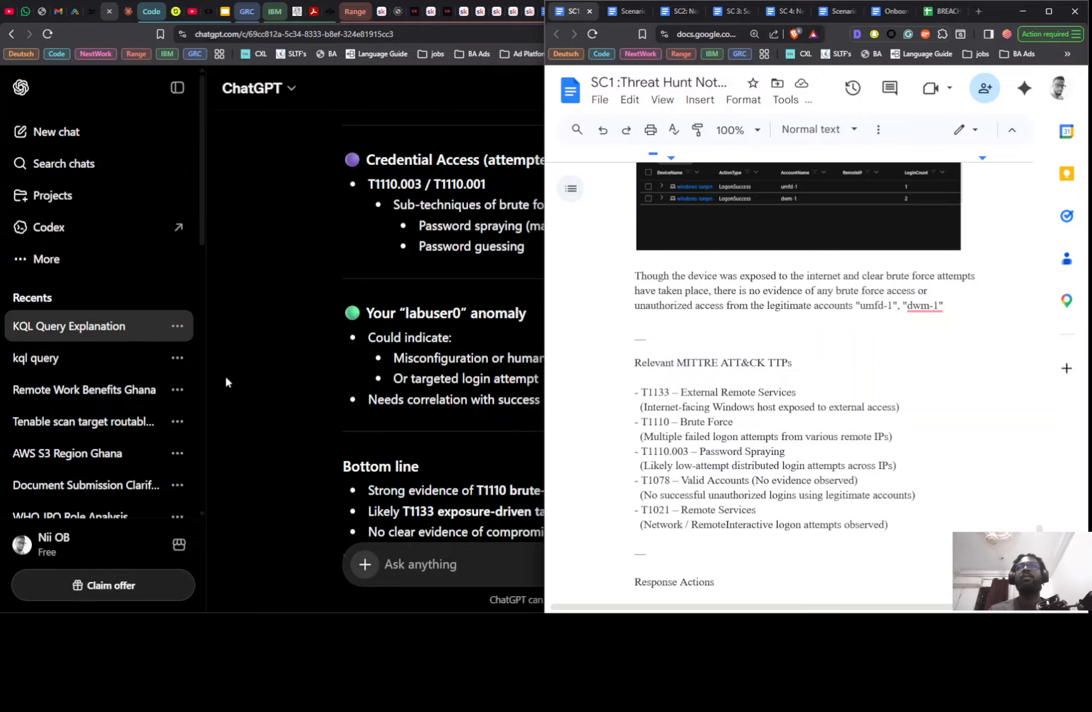
scroll(481, 391, "up", 3)
left_click(379, 271)
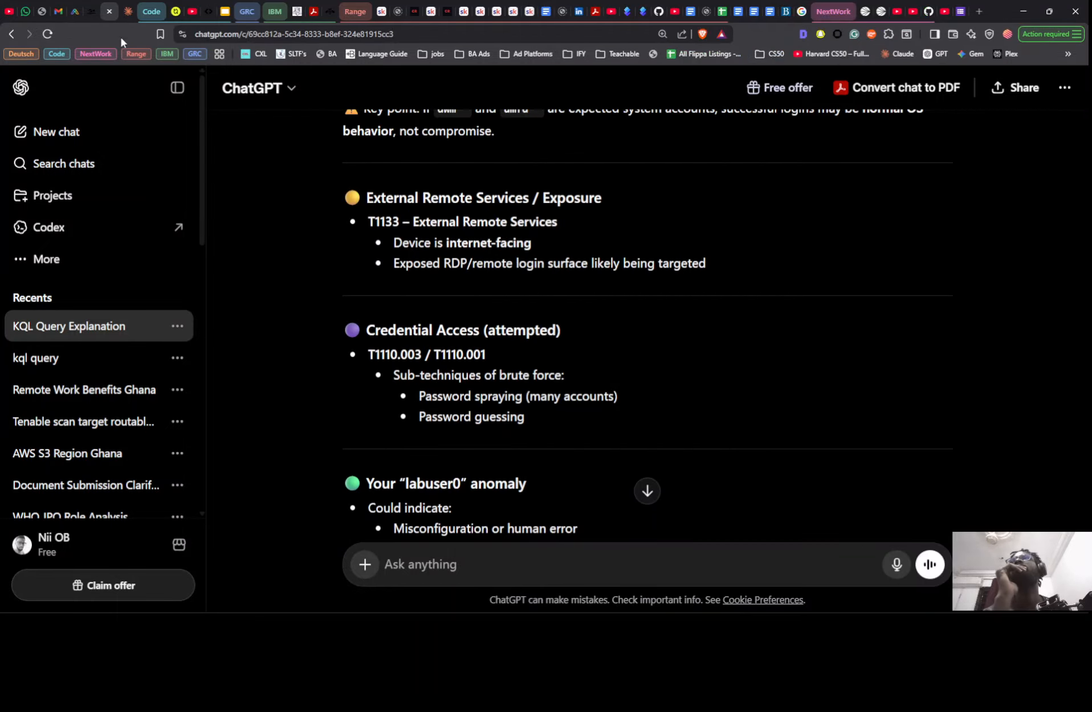
- Switch to Claude, open the "Sign-in count by identity and location" chat and look through its earlier MITRE technique and logon query answers
left_click(122, 11)
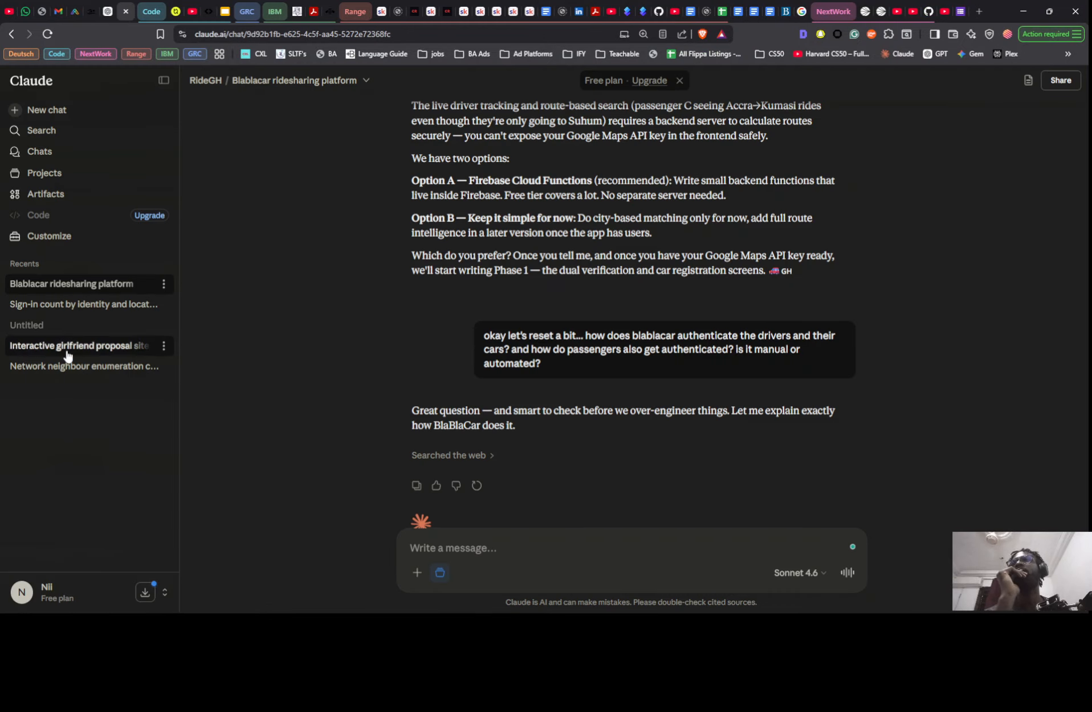
left_click(63, 306)
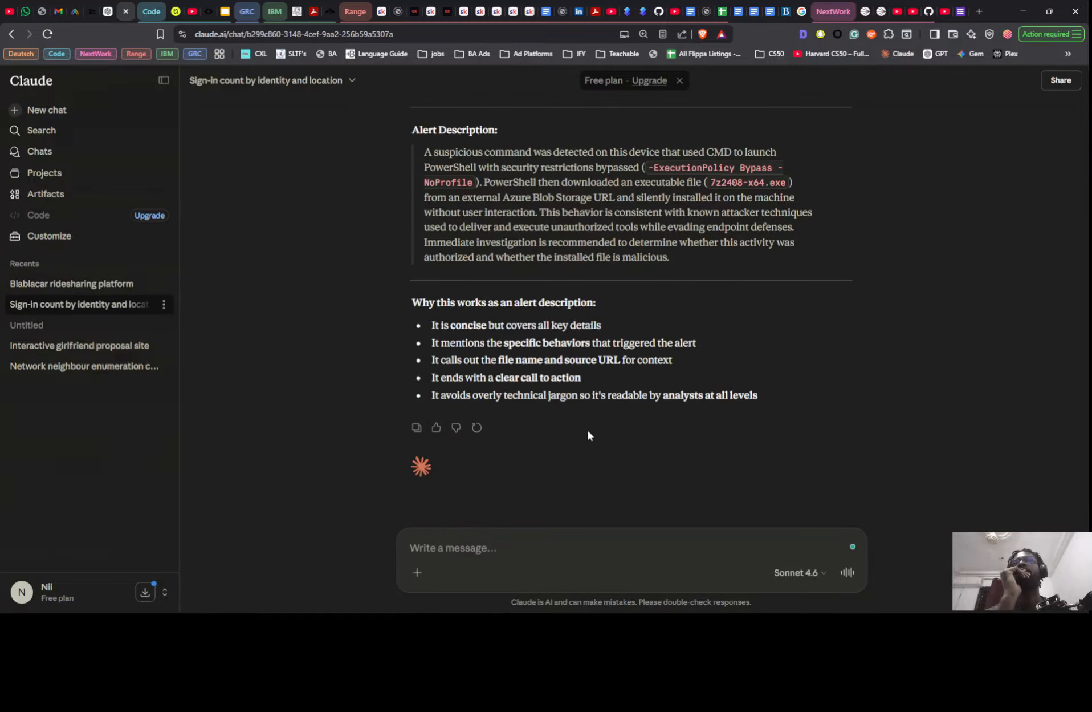
scroll(587, 427, "up", 10)
scroll(589, 429, "up", 15)
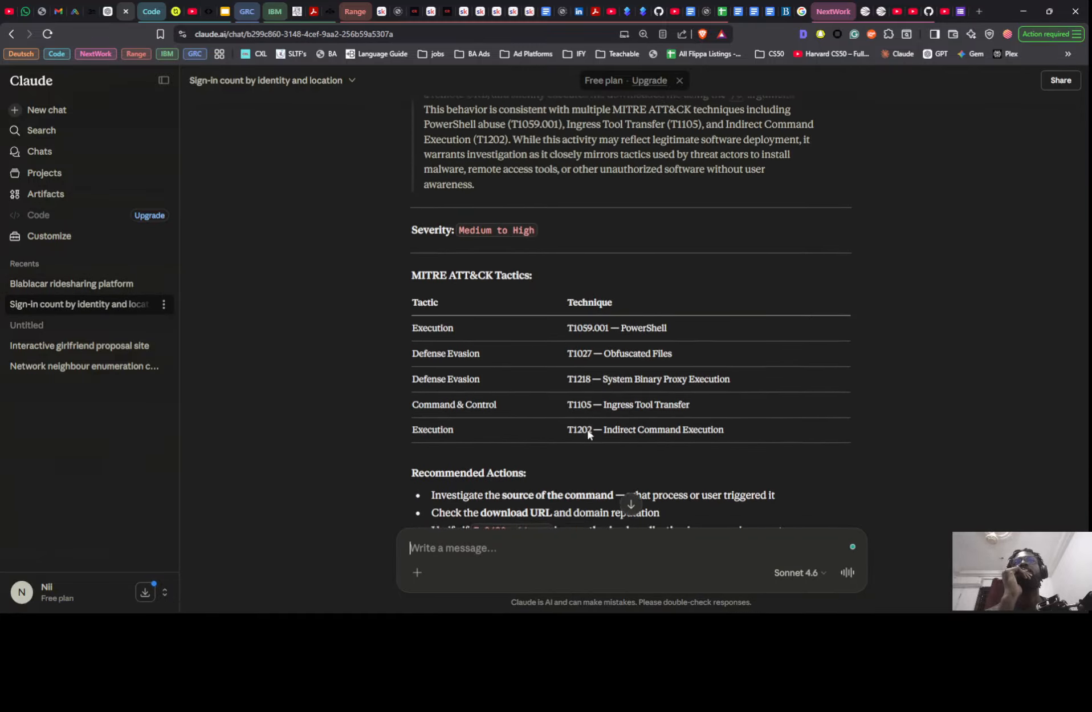
scroll(585, 437, "up", 20)
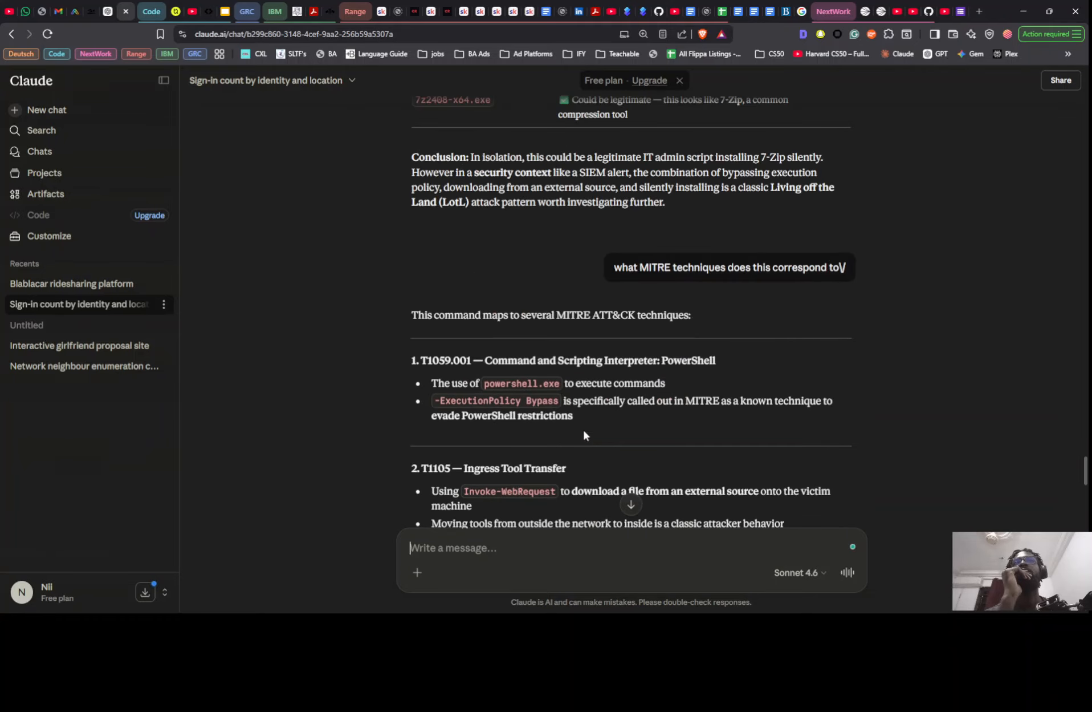
scroll(581, 435, "up", 15)
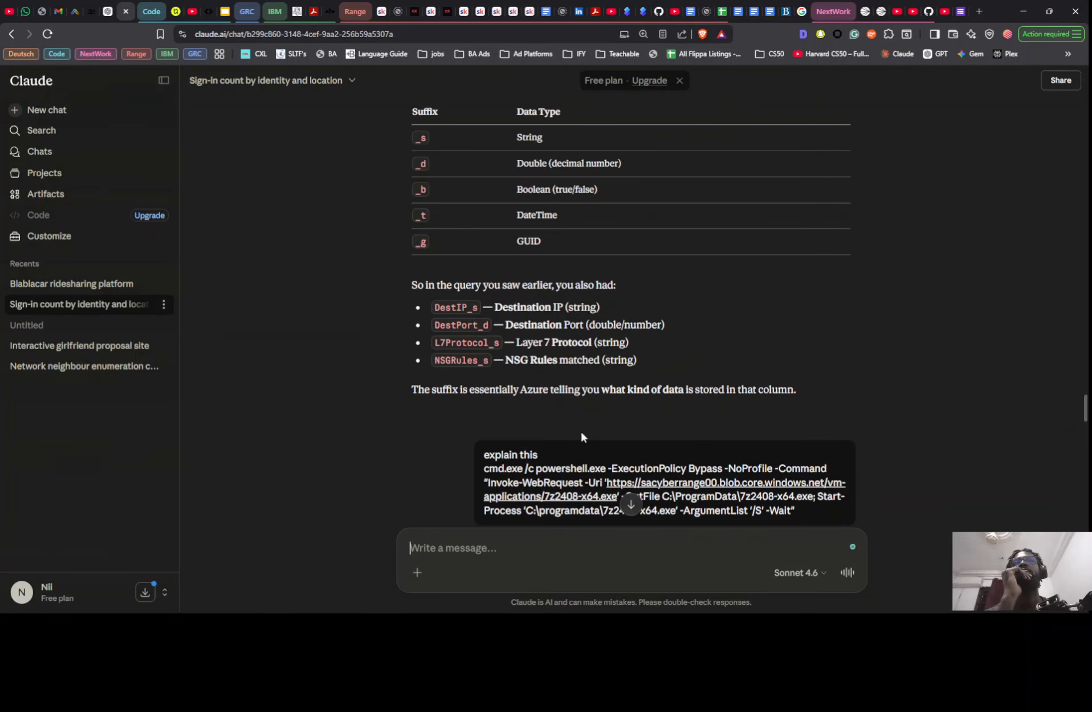
scroll(581, 431, "up", 5)
scroll(582, 432, "up", 15)
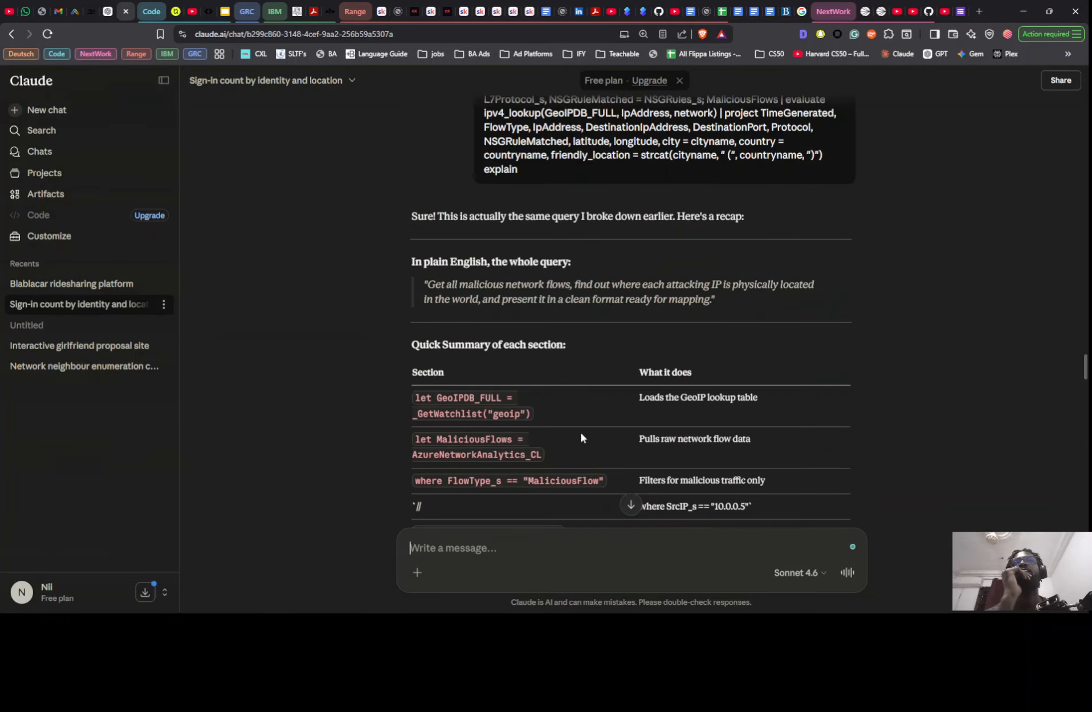
scroll(581, 437, "up", 7)
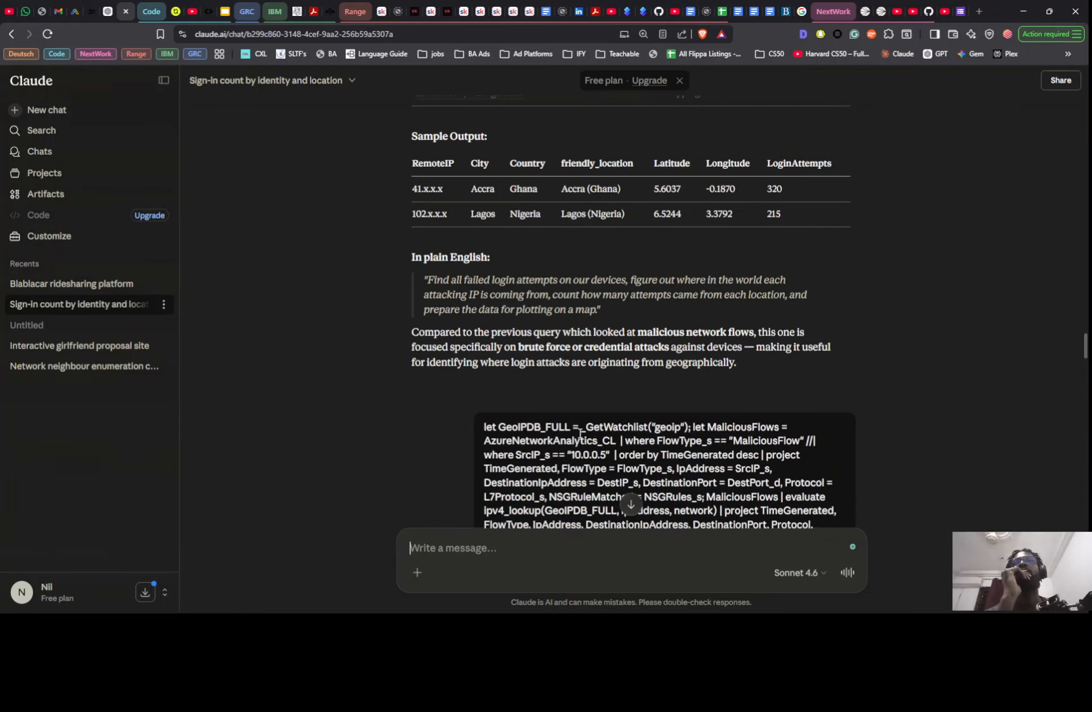
scroll(580, 434, "up", 15)
scroll(577, 433, "up", 5)
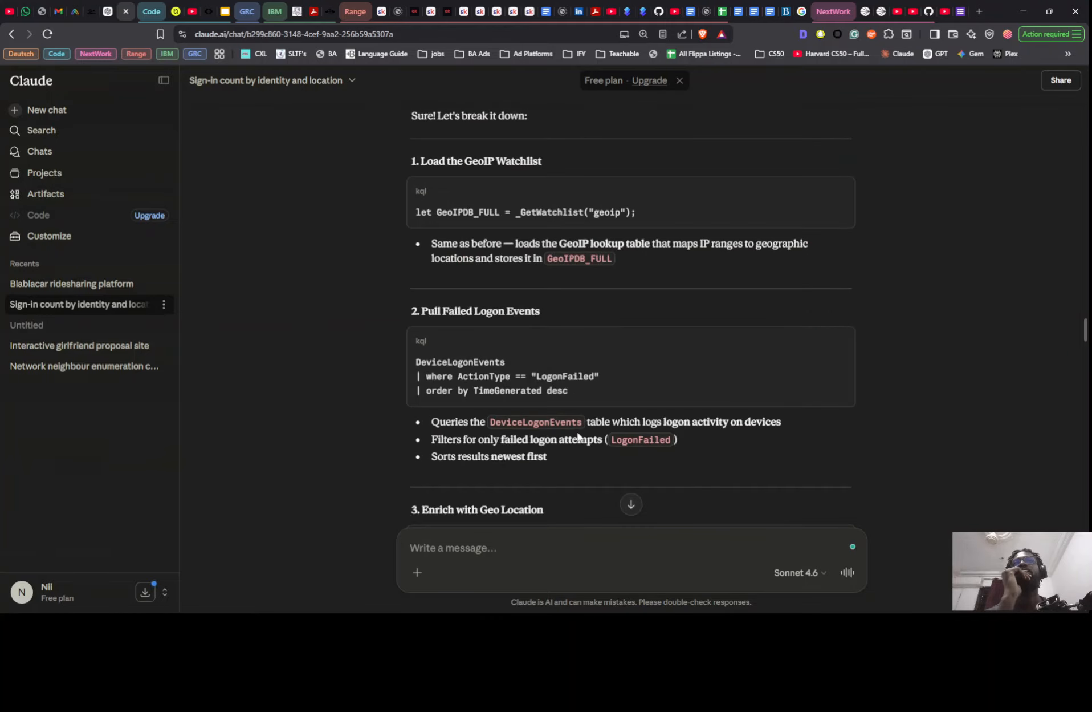
scroll(578, 436, "up", 4)
scroll(579, 436, "down", 6)
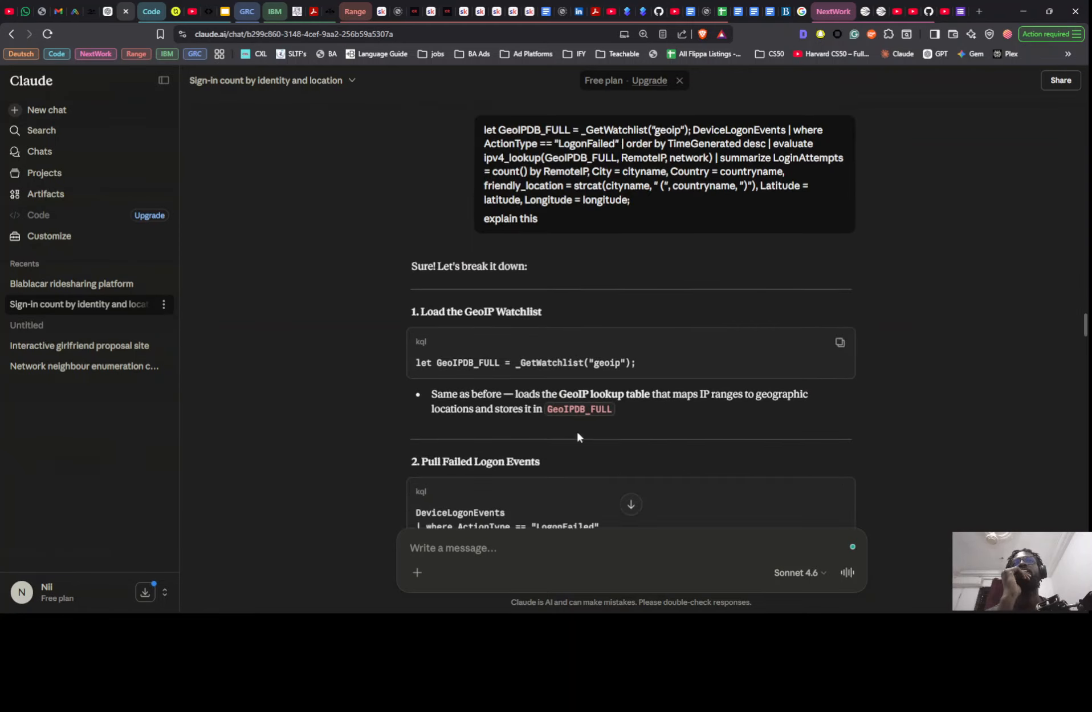
scroll(576, 428, "down", 5)
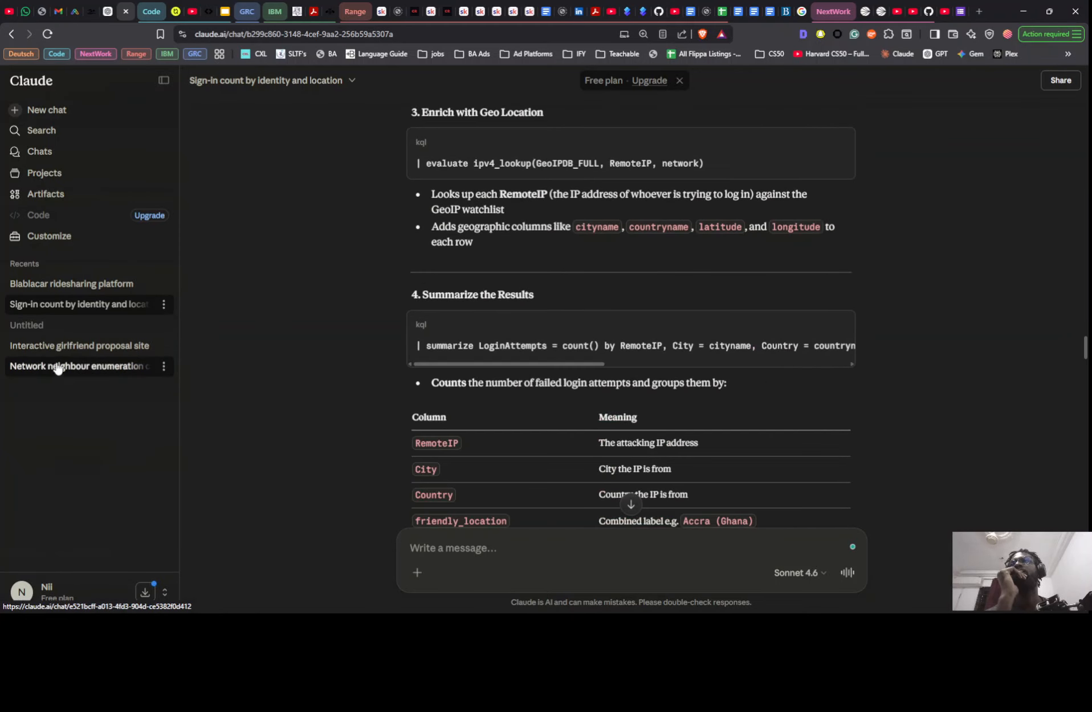
- Look through Claude's "Network neighbour enumeration command" chat and return to the TTP reply in ChatGPT
left_click(54, 371)
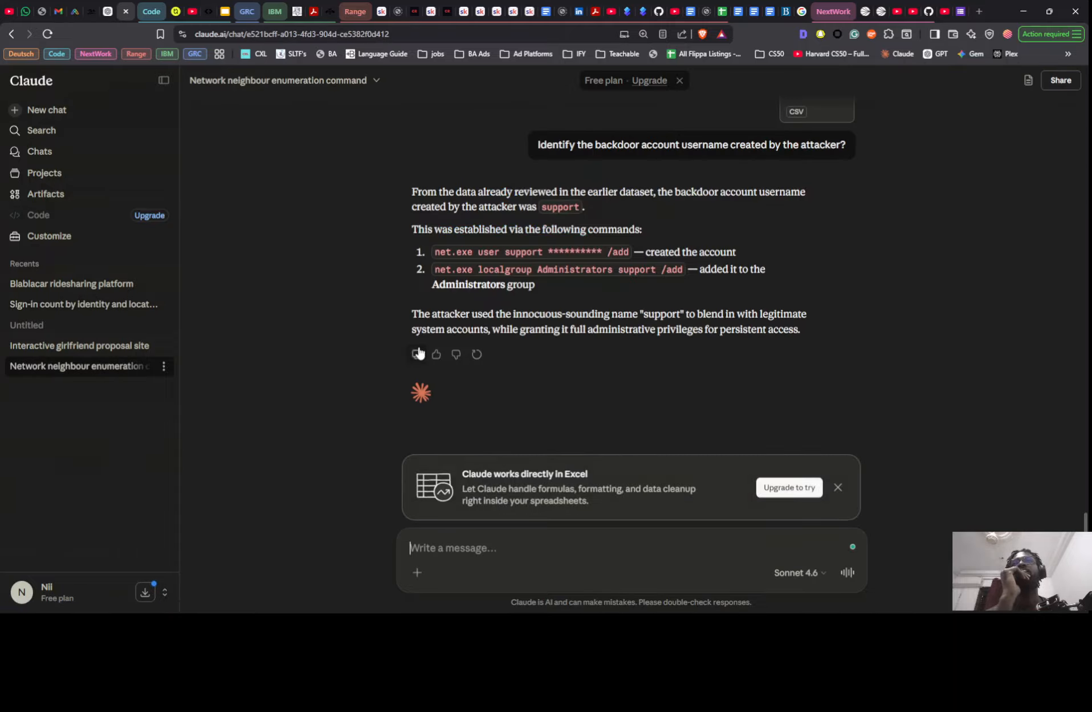
scroll(471, 356, "up", 10)
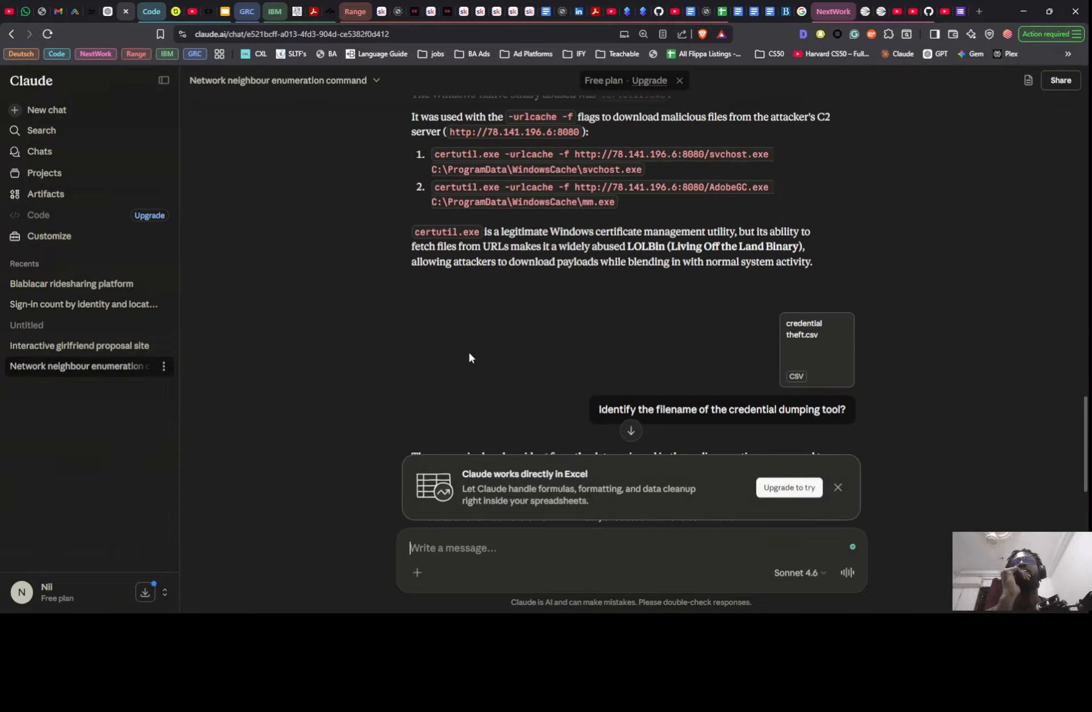
scroll(469, 357, "up", 3)
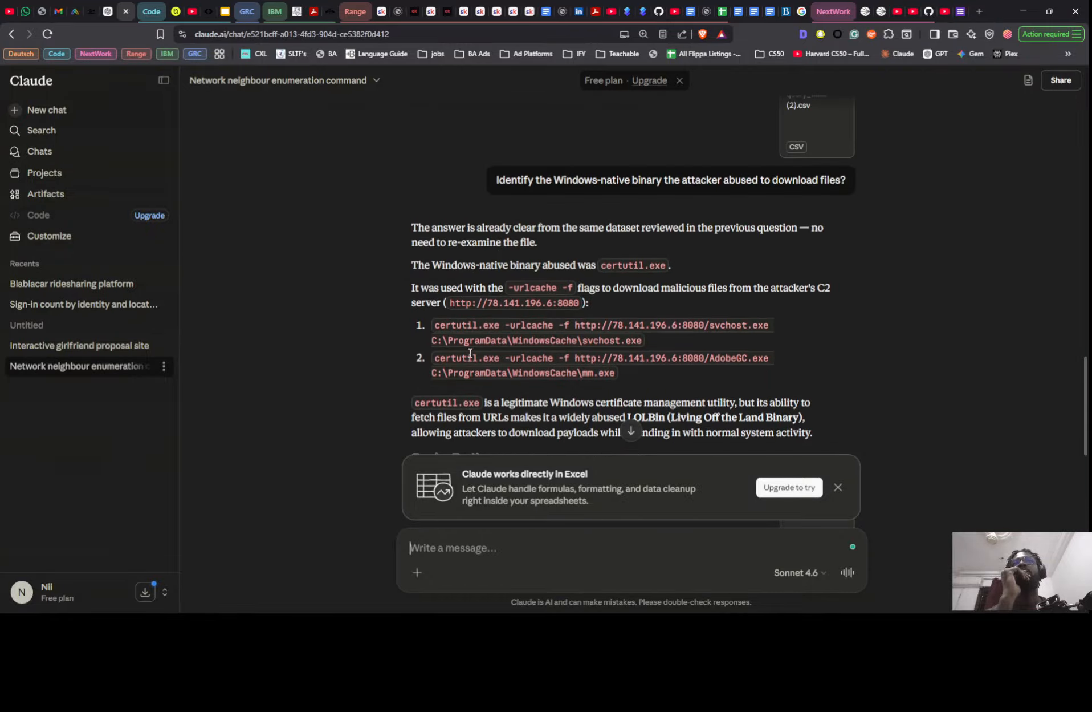
scroll(470, 353, "up", 3)
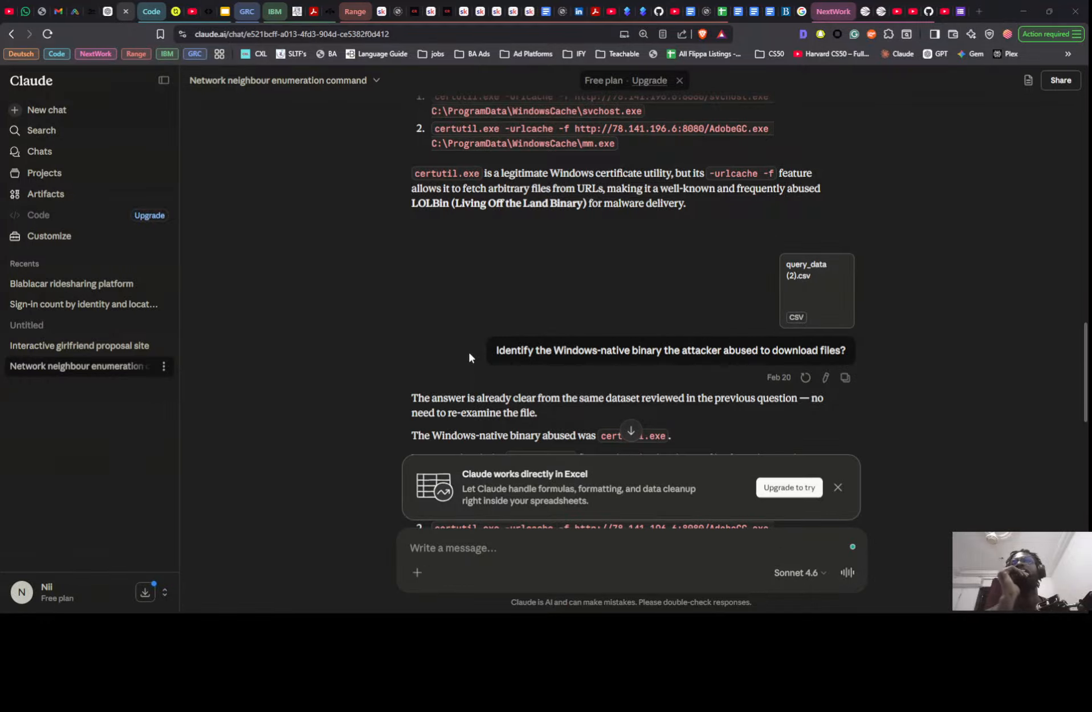
key("alt+Tab")
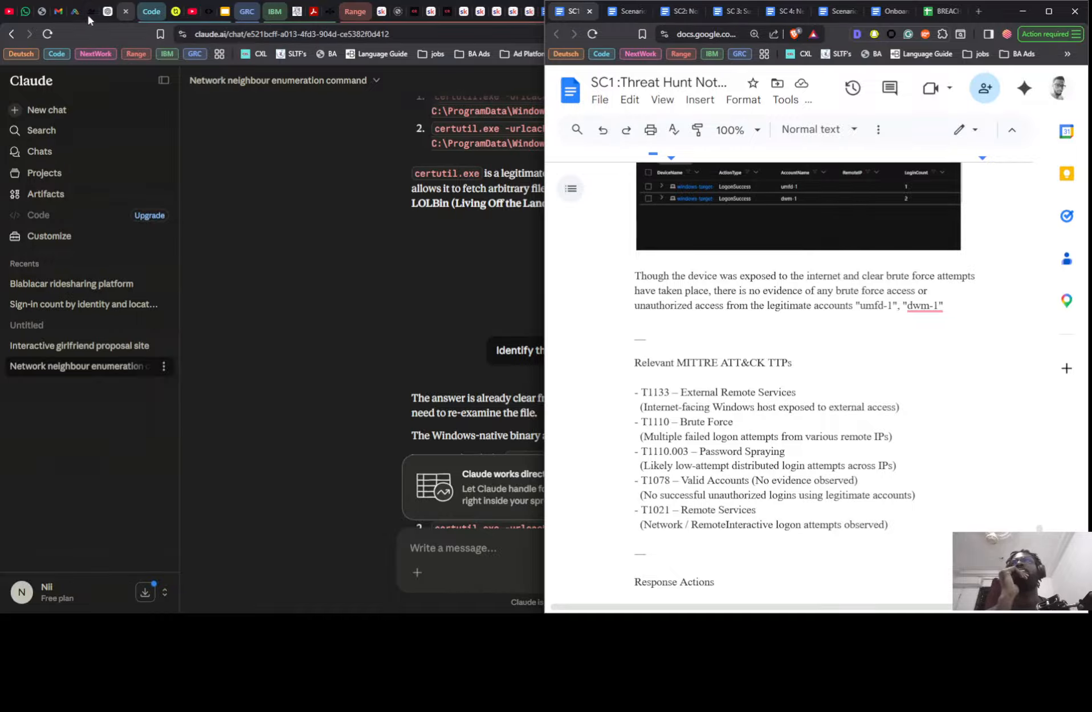
left_click(108, 11)
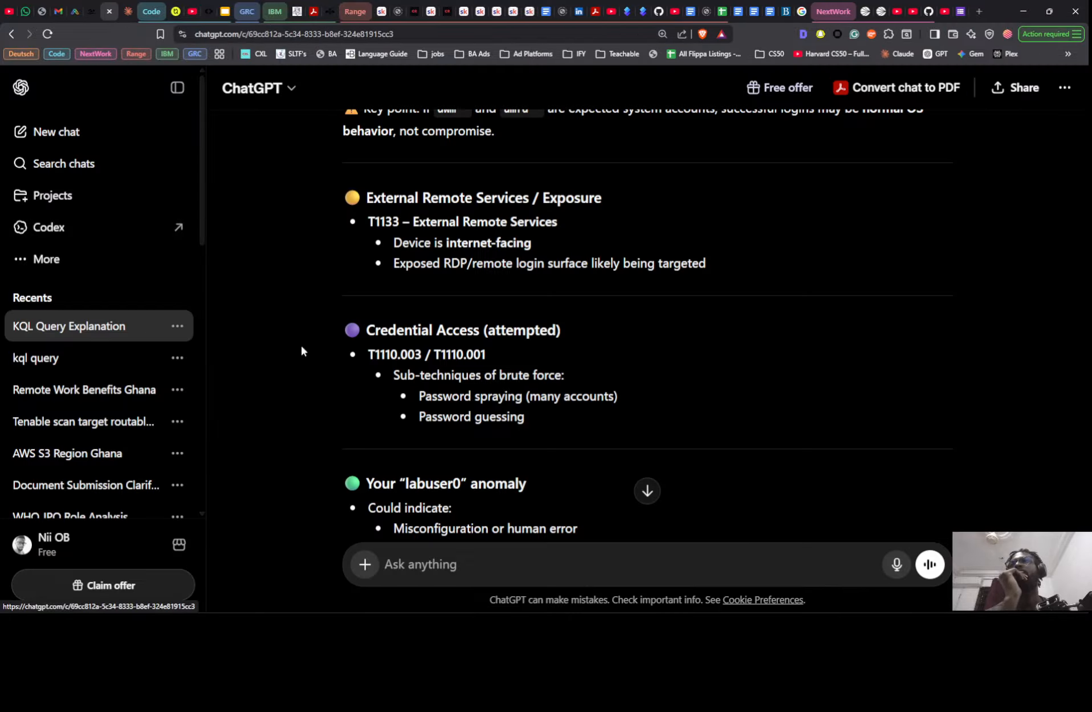
- Look through the earlier answers in the "KQL Query Explanation" chat on the GeoIP watchlist, IP matching and the RemoteIP filter
scroll(556, 376, "up", 15)
scroll(642, 413, "up", 10)
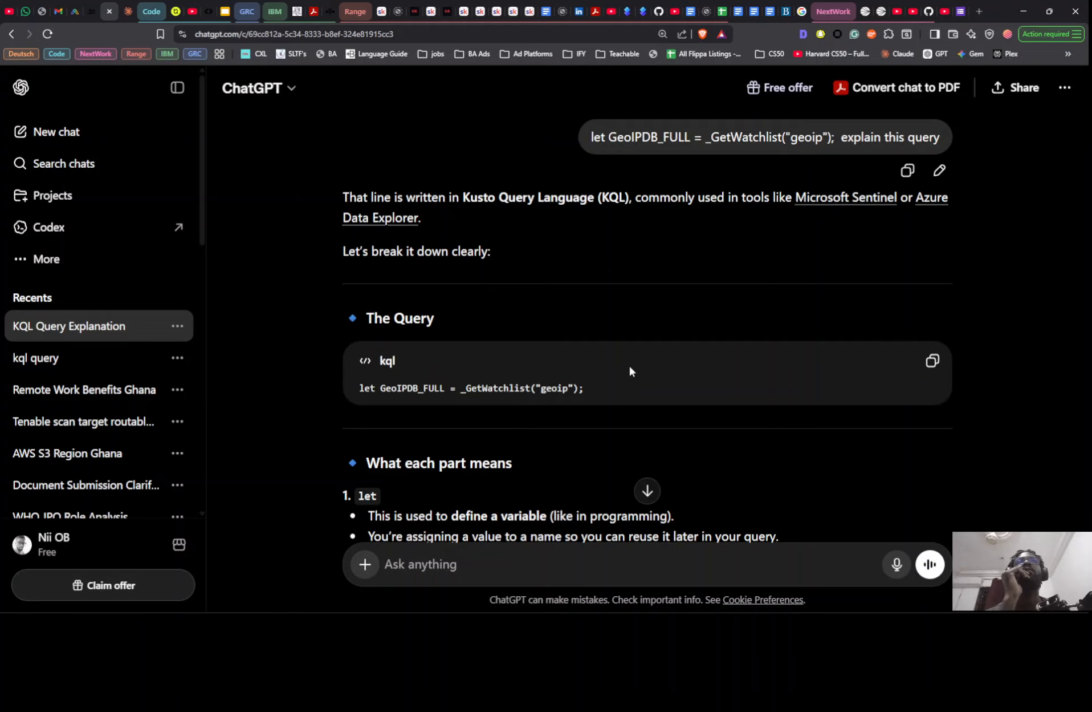
scroll(630, 365, "down", 15)
scroll(613, 354, "up", 12)
scroll(613, 302, "down", 15)
scroll(615, 304, "up", 10)
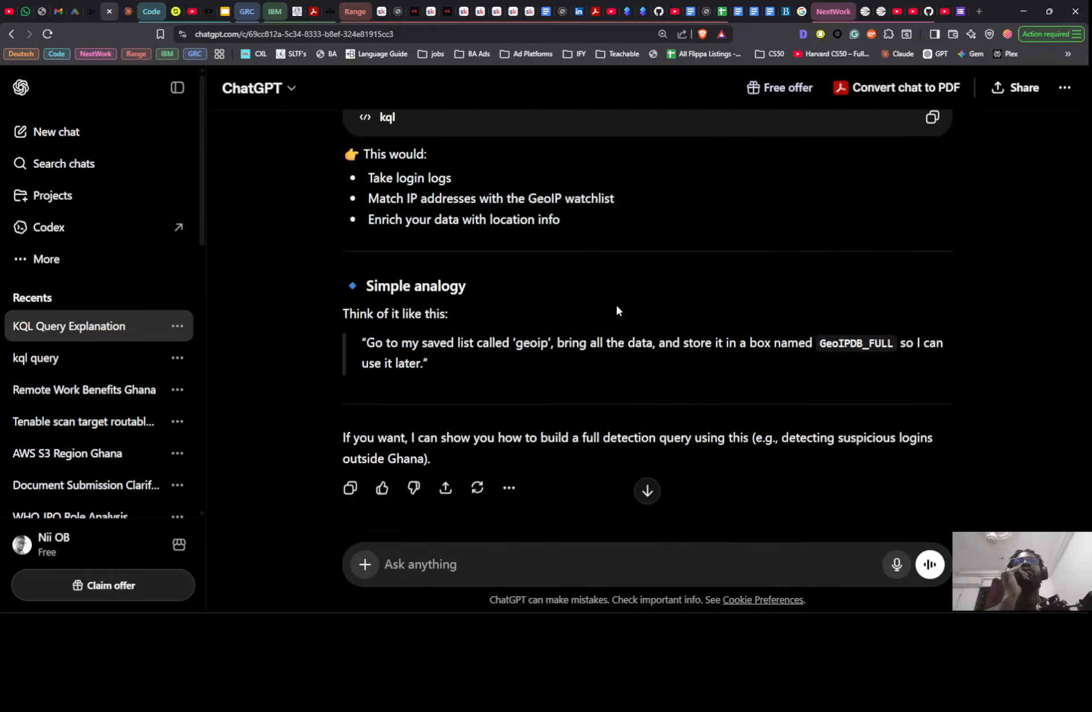
scroll(616, 304, "down", 4)
scroll(616, 308, "down", 6)
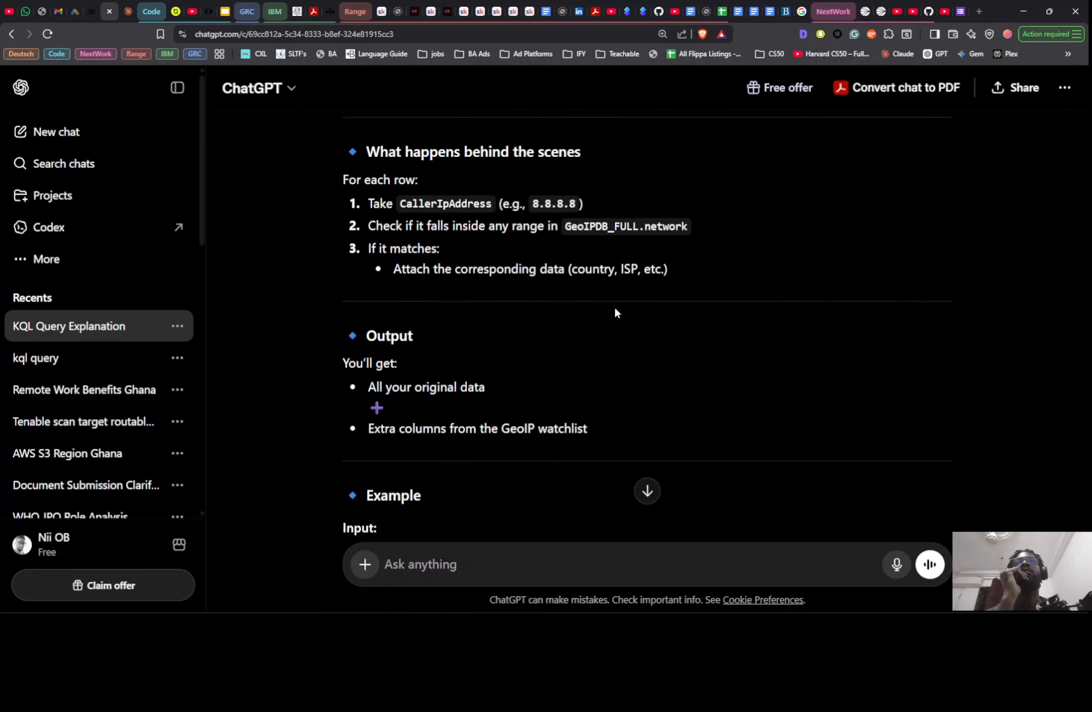
scroll(615, 311, "down", 3)
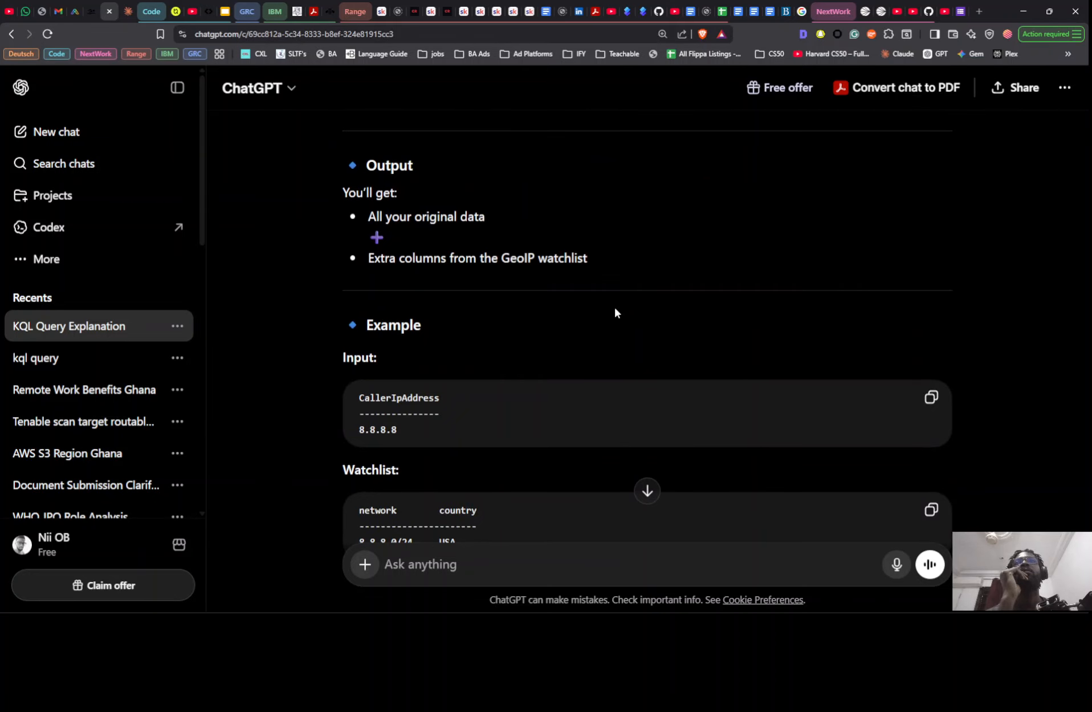
scroll(615, 309, "down", 7)
scroll(617, 310, "down", 5)
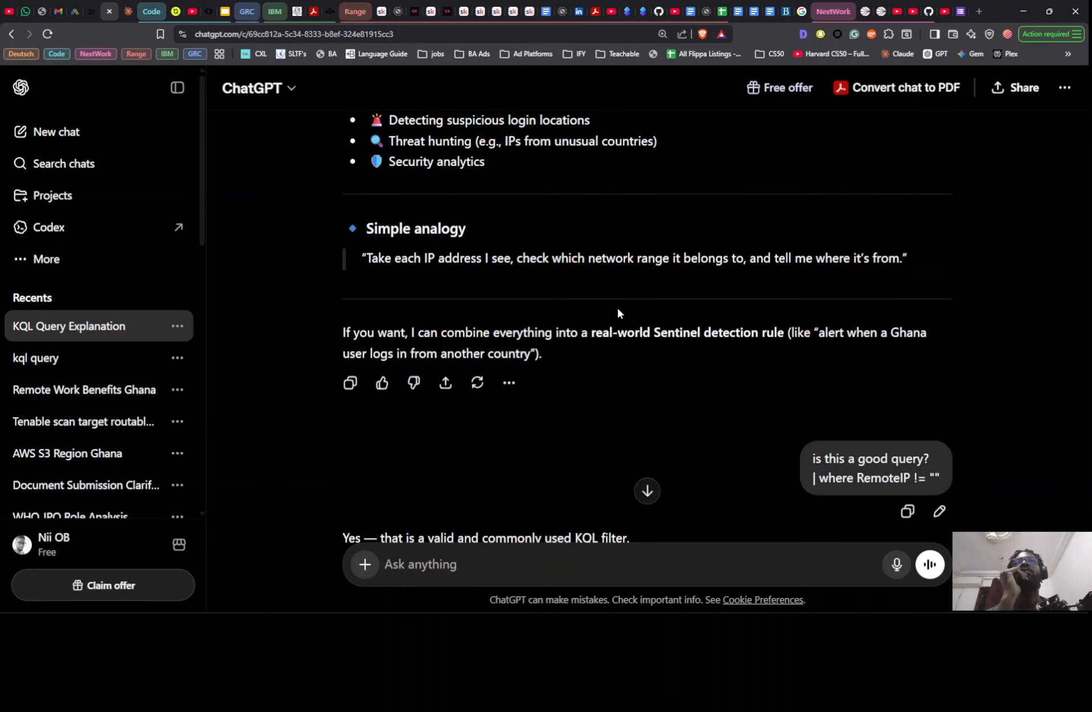
scroll(617, 312, "down", 12)
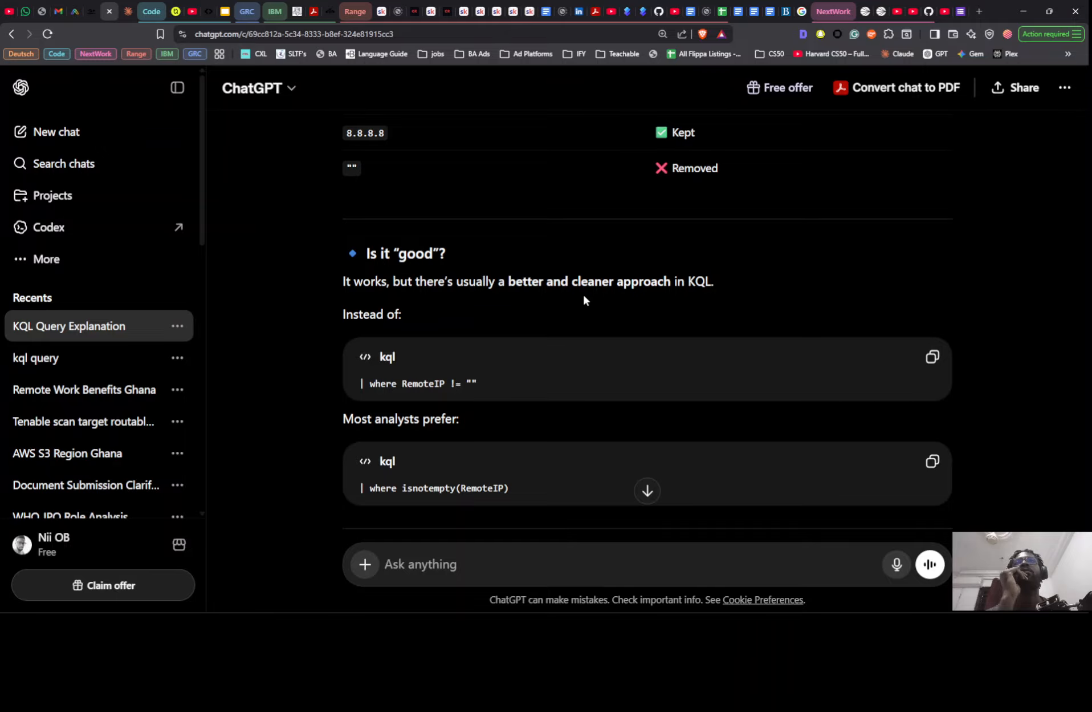
scroll(586, 303, "down", 3)
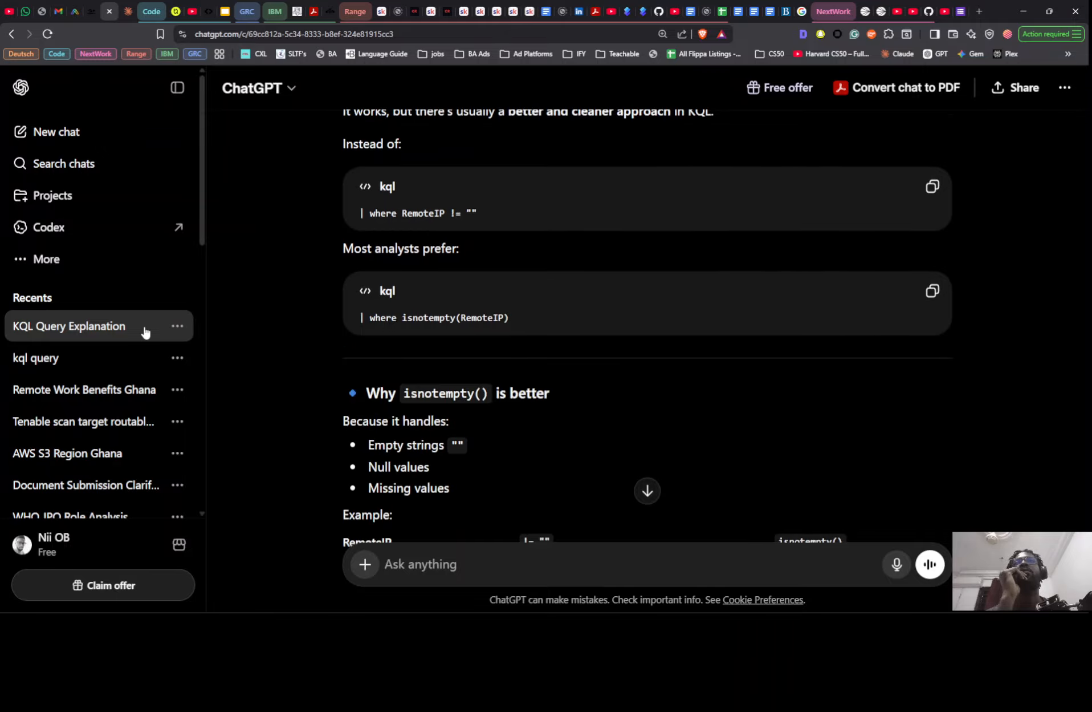
- Open the "kql query" chat and look through its answers on VM creation time, the PowerShell command and Windows Defender process events
left_click(135, 354)
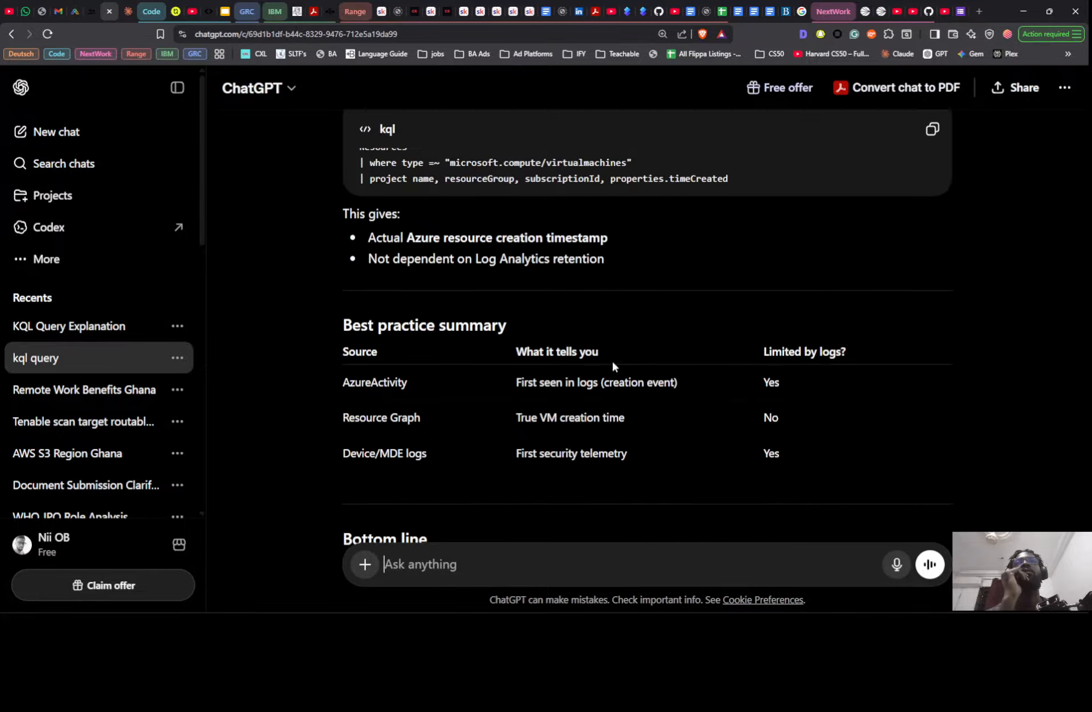
scroll(613, 365, "up", 10)
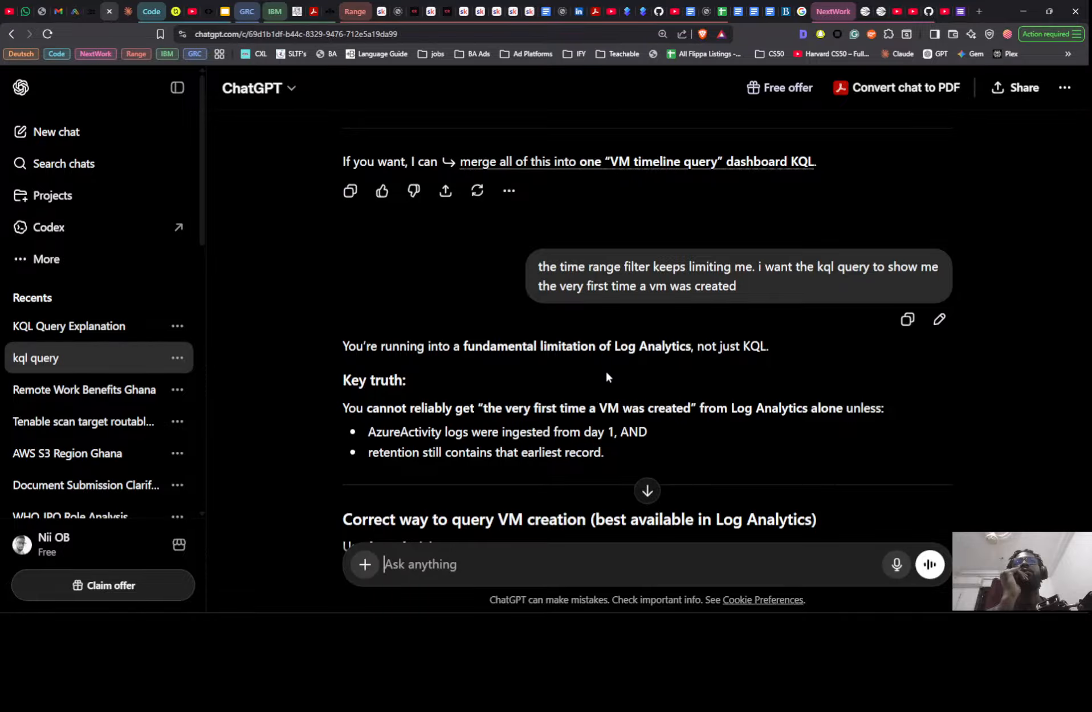
scroll(604, 369, "up", 15)
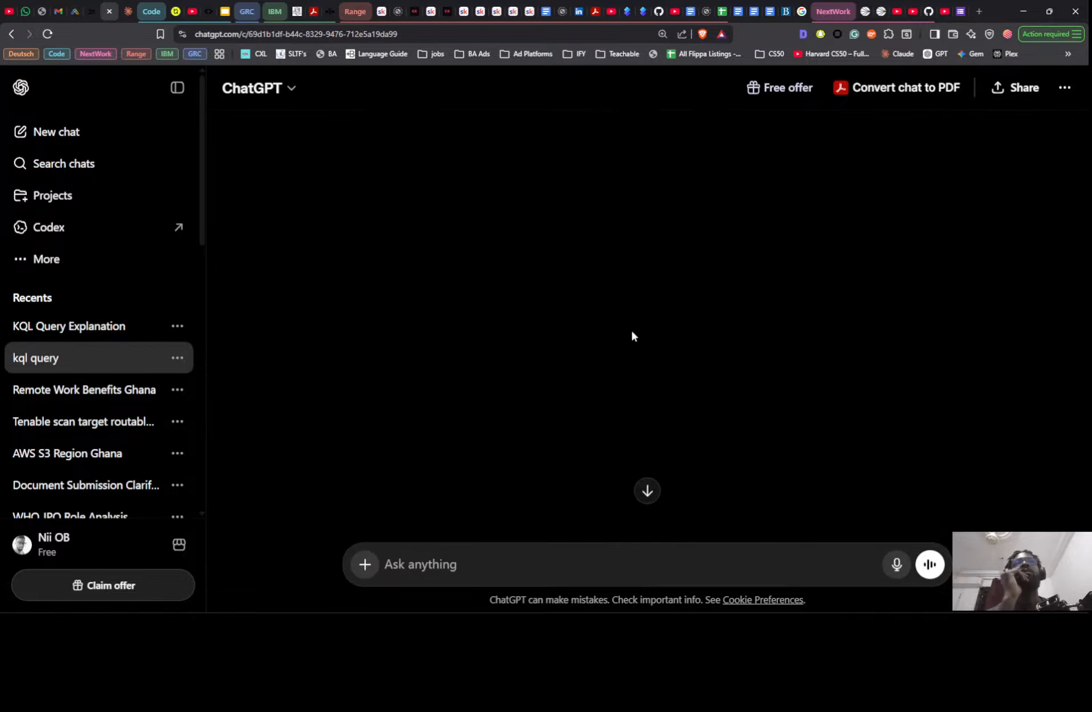
scroll(630, 334, "up", 15)
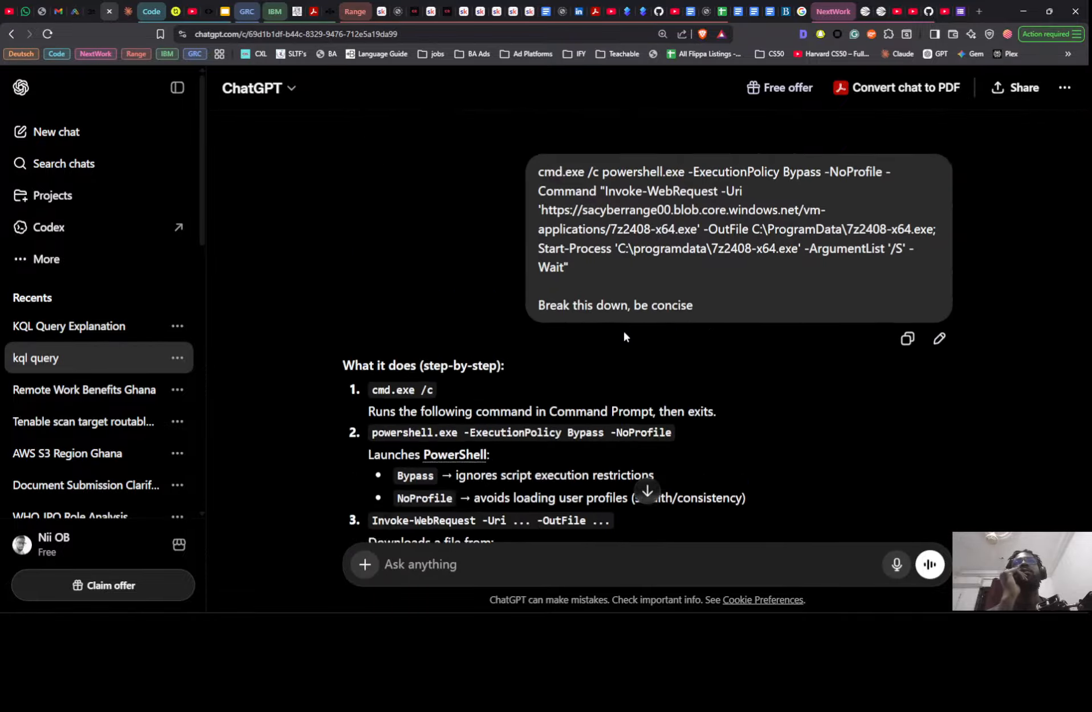
scroll(623, 337, "up", 15)
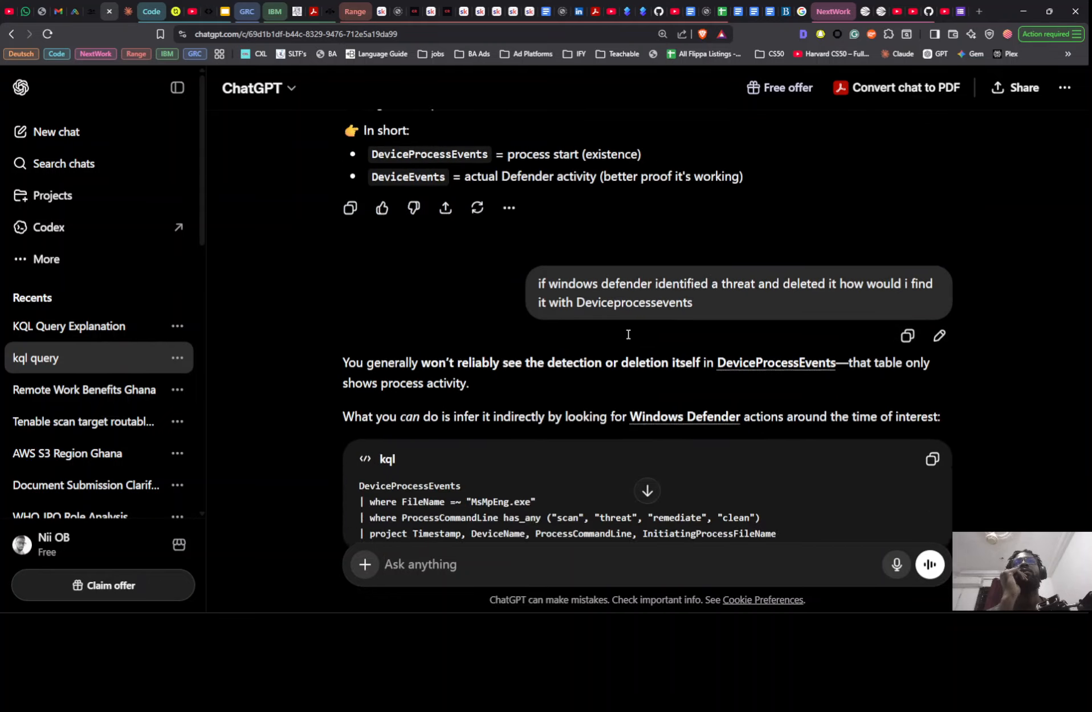
scroll(619, 336, "up", 3)
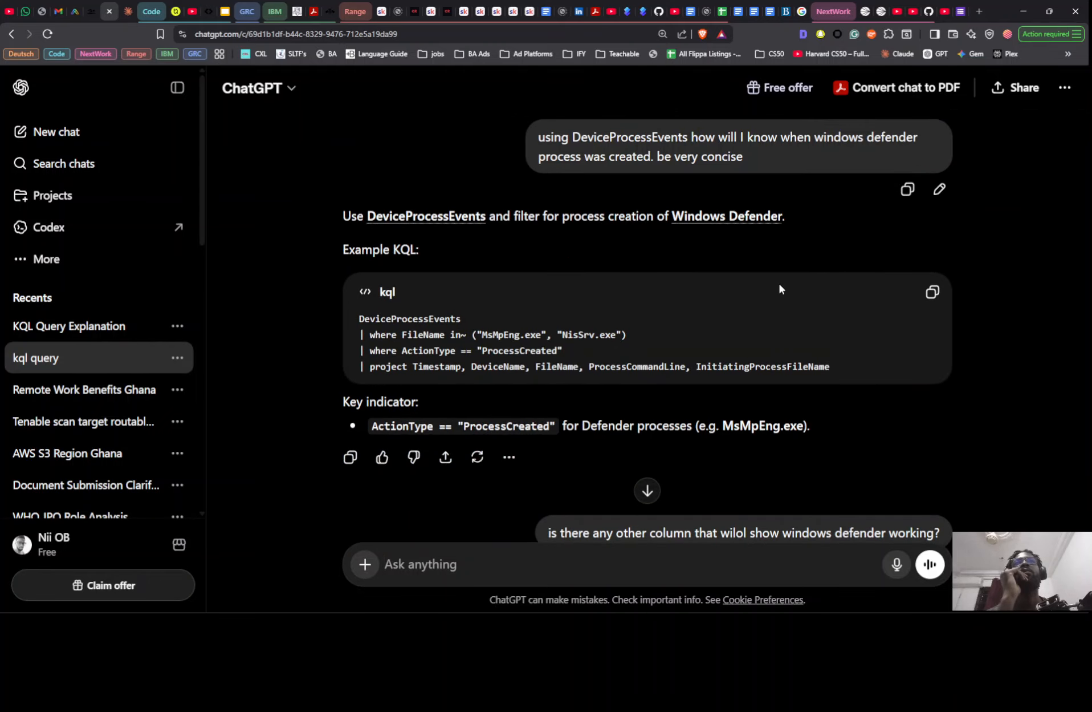
scroll(781, 285, "down", 1)
scroll(790, 273, "up", 1)
scroll(567, 388, "down", 3)
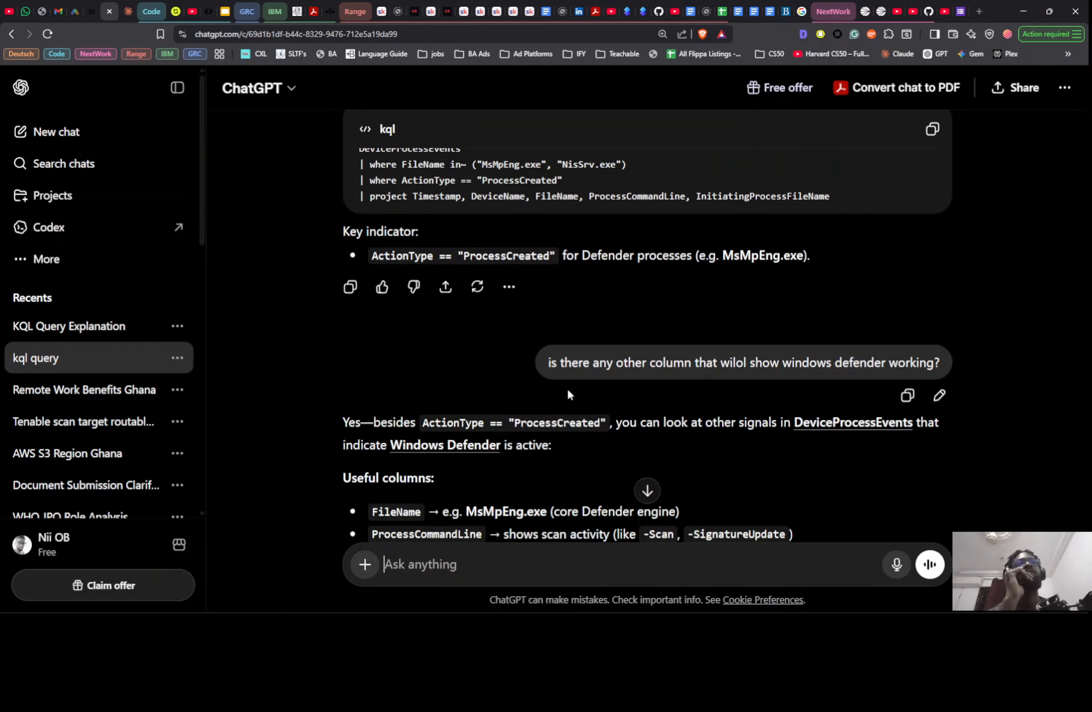
scroll(629, 422, "up", 3)
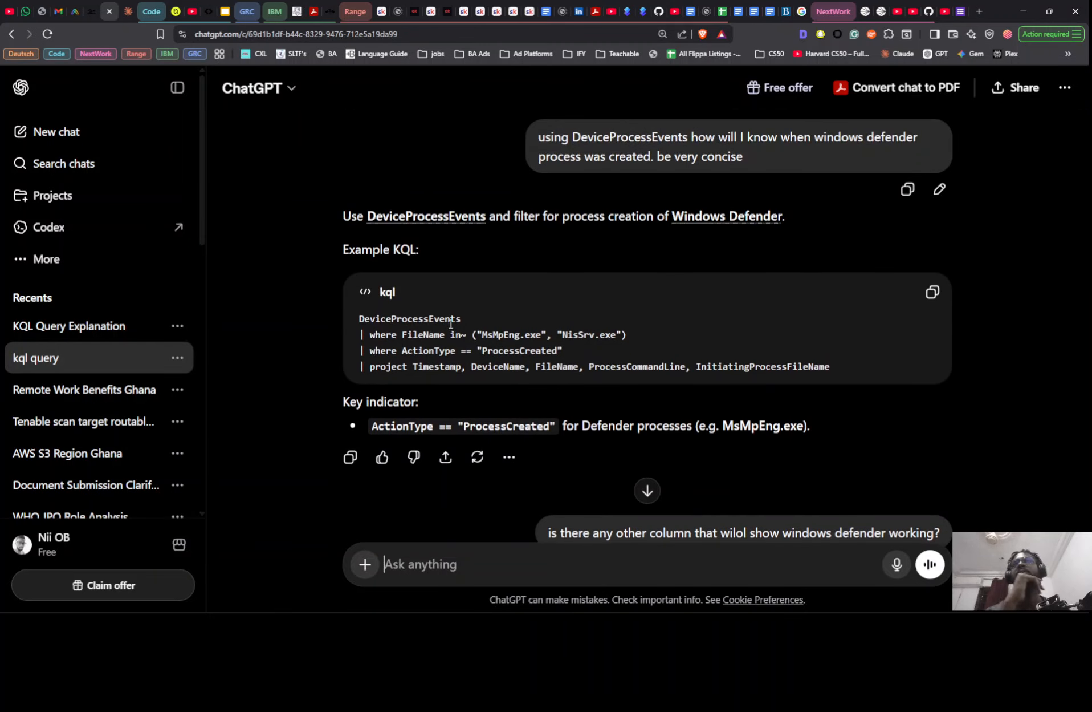
key("ctrl+minus")
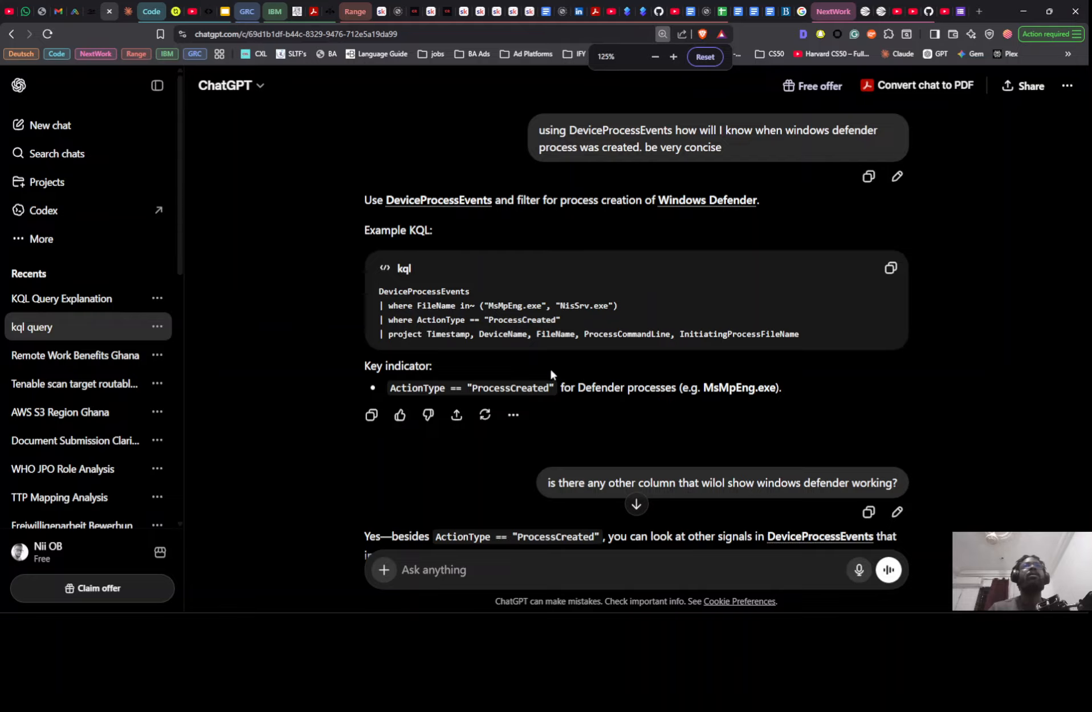
scroll(550, 368, "down", 15)
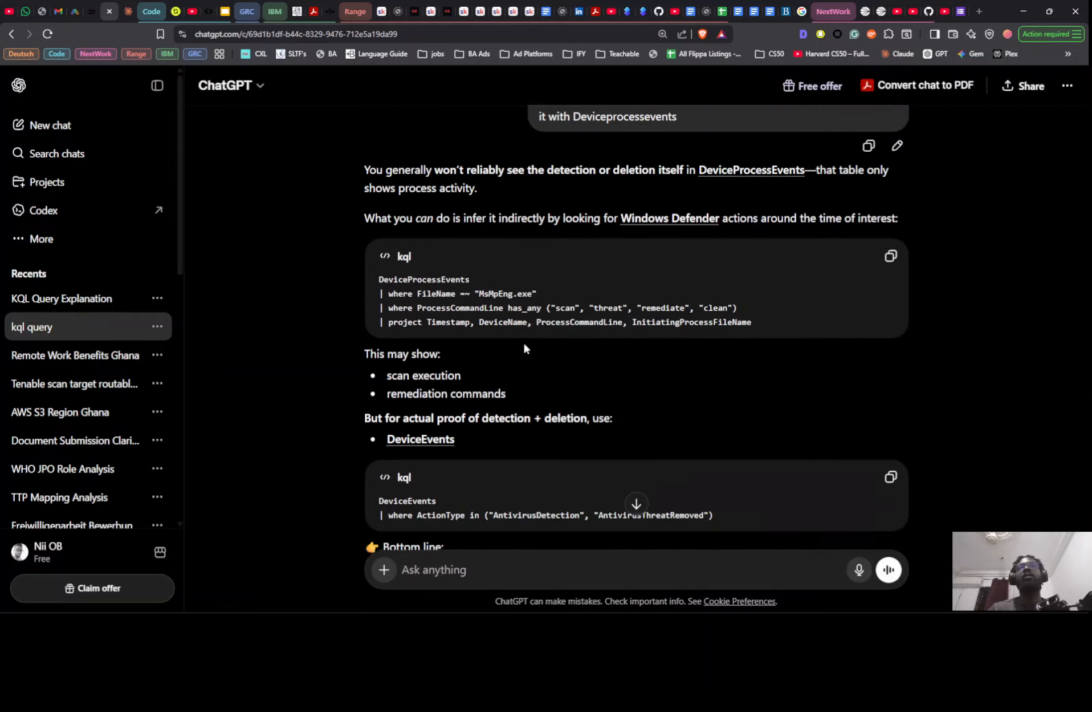
scroll(523, 342, "up", 3)
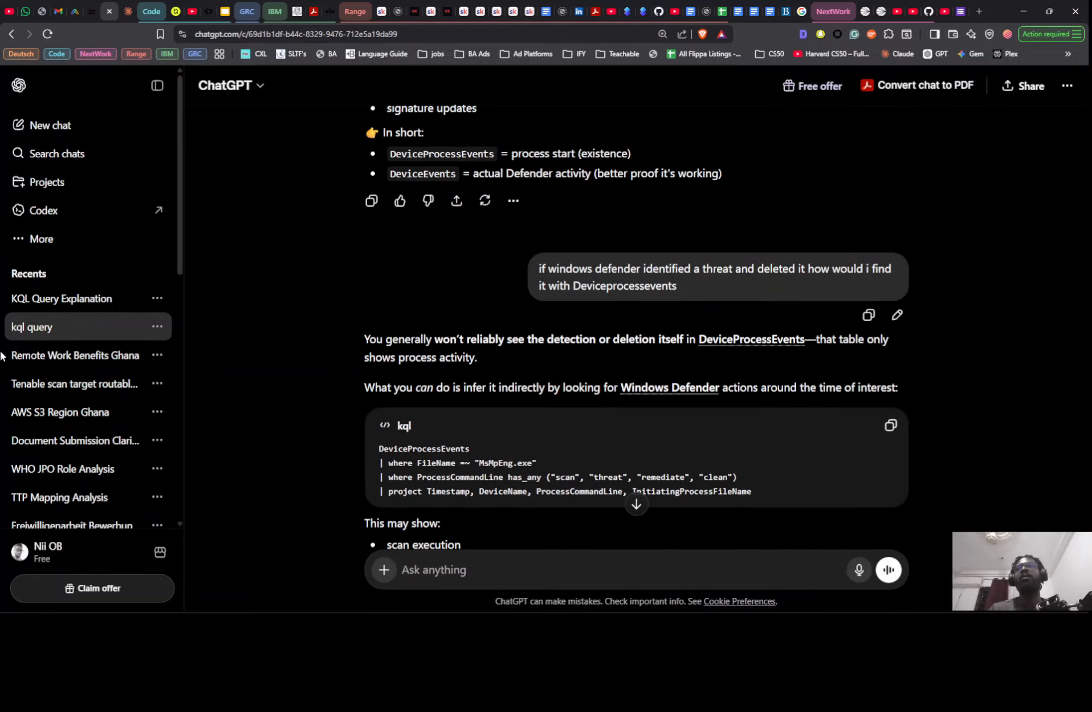
- Return to the "KQL Query Explanation" chat and review its failed logon query explanations and the MITRE TTP reply
left_click(74, 307)
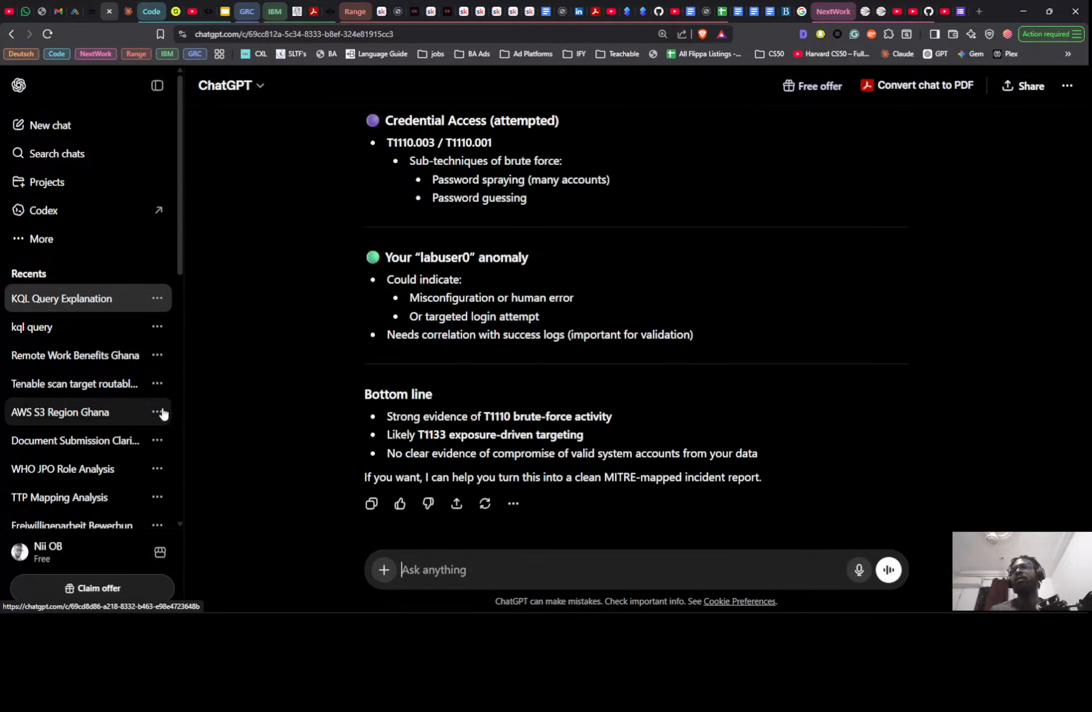
scroll(541, 352, "up", 20)
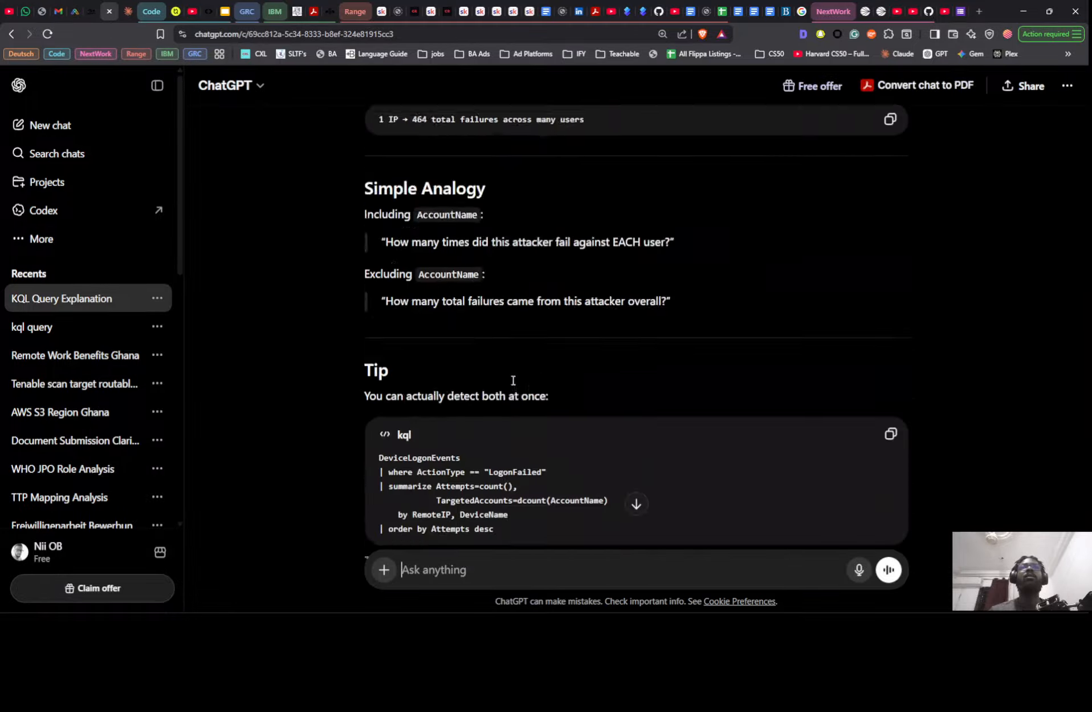
scroll(493, 393, "down", 20)
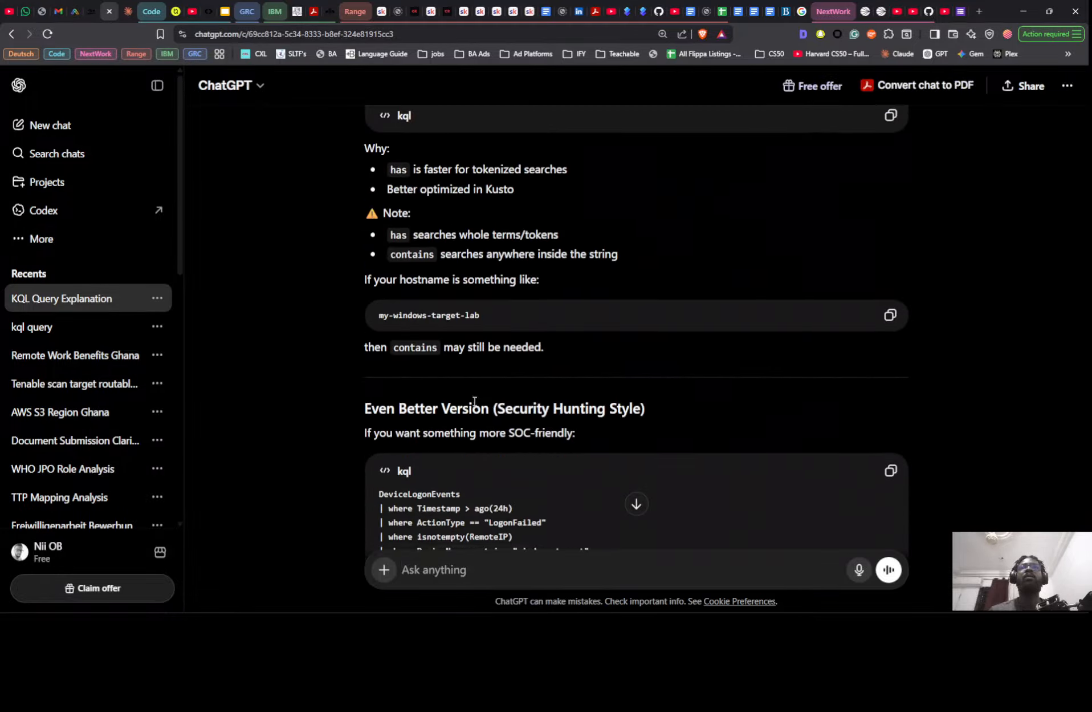
scroll(469, 405, "up", 15)
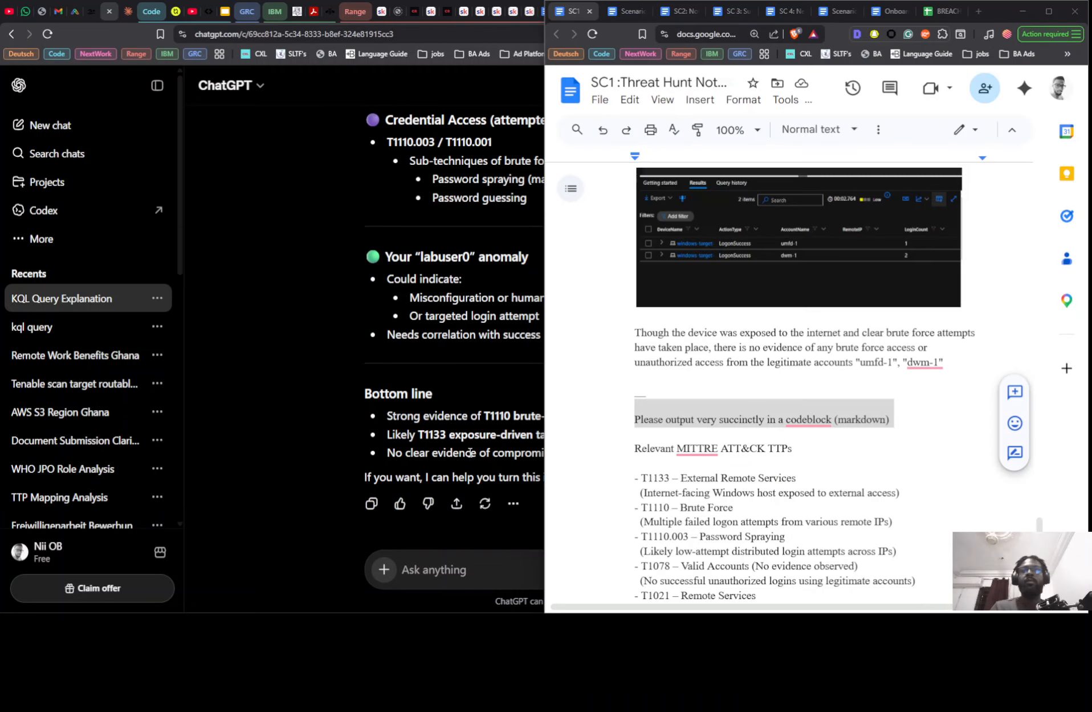
left_click(419, 397)
scroll(654, 534, "up", 20)
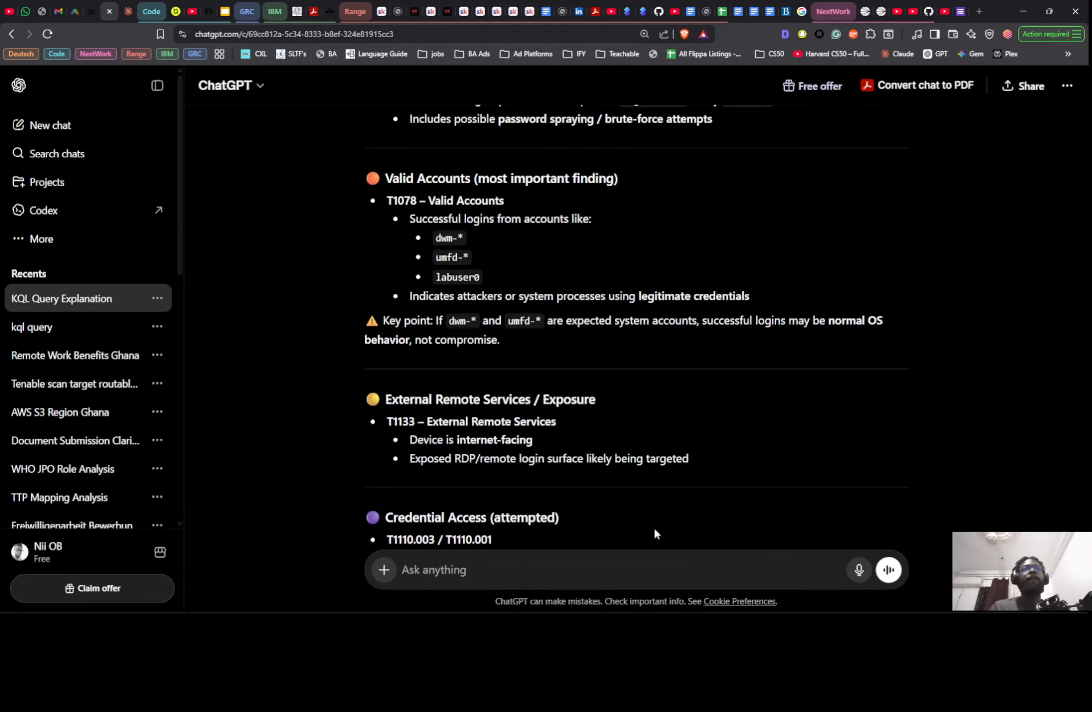
- Edit the sent notes message, replacing "very short please" with "Please output very succinctly in a codeblock (markdown)", and resend it
scroll(770, 449, "down", 2)
scroll(772, 447, "down", 1)
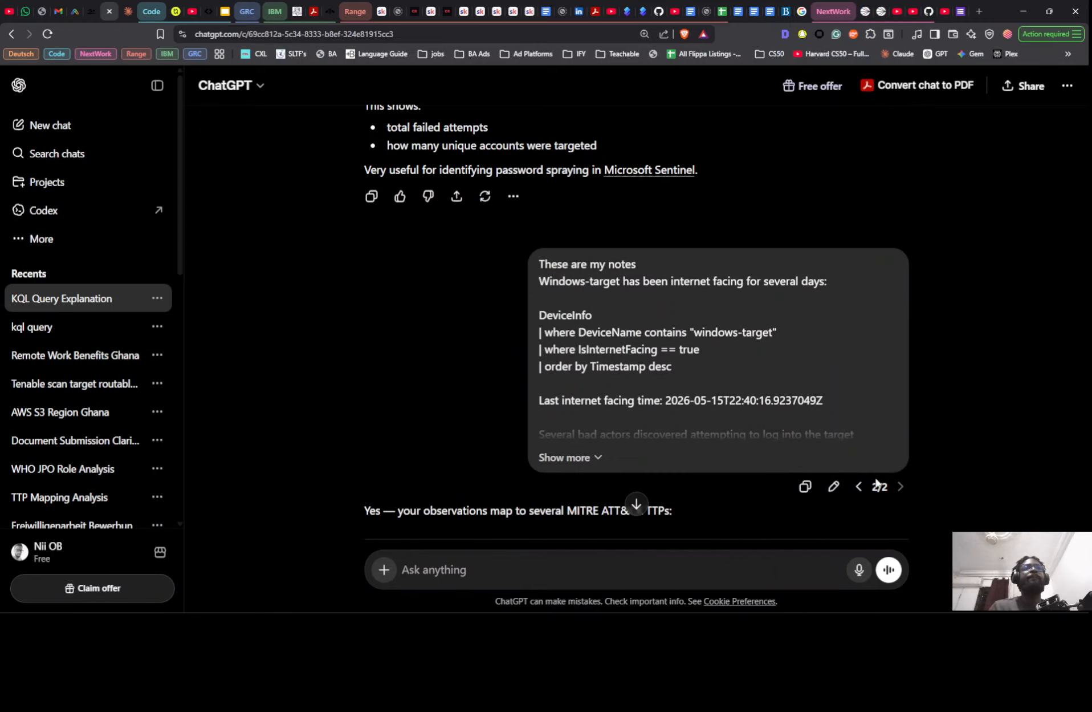
left_click(834, 487)
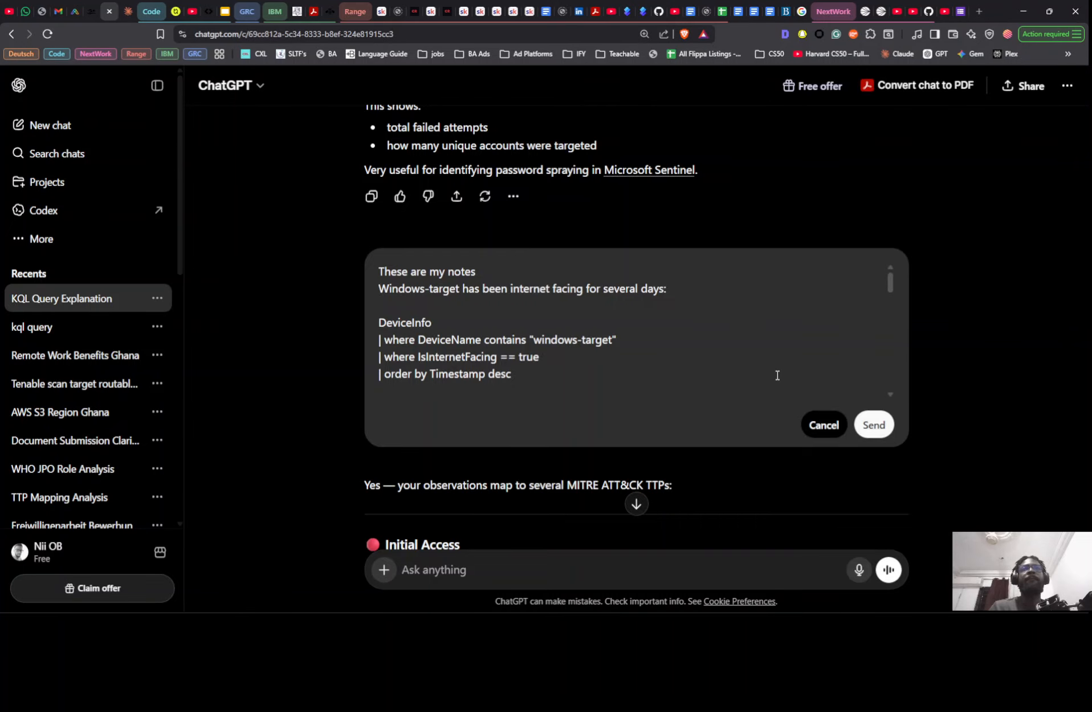
scroll(767, 381, "up", 6)
scroll(761, 384, "down", 4)
scroll(620, 406, "up", 2)
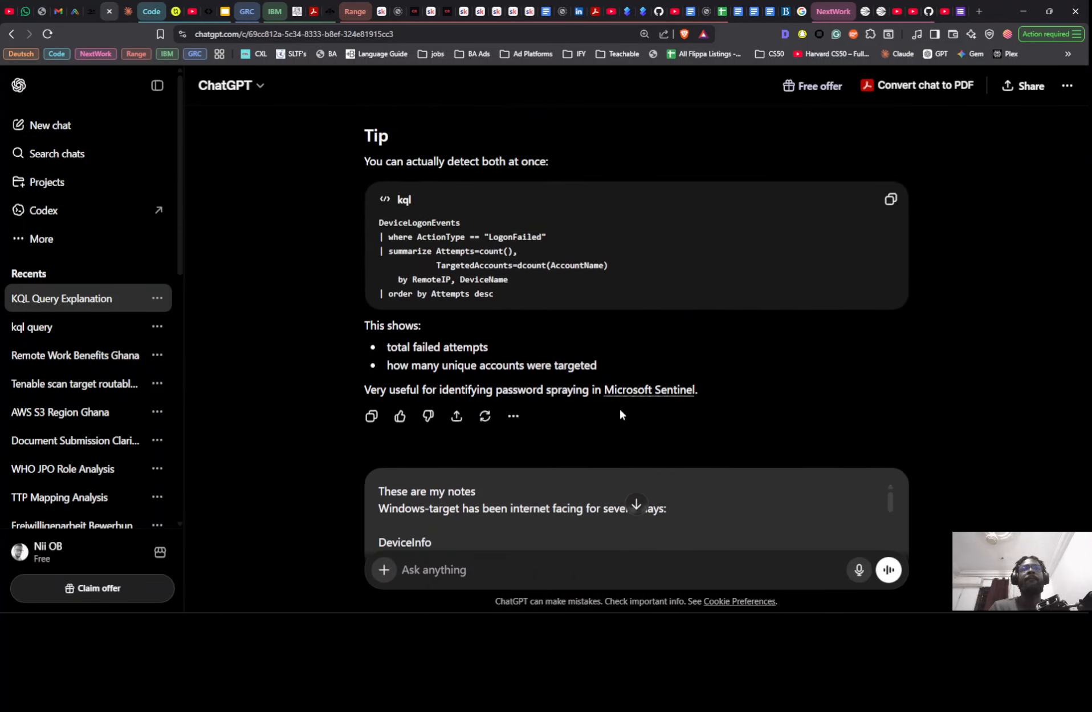
scroll(757, 413, "down", 4)
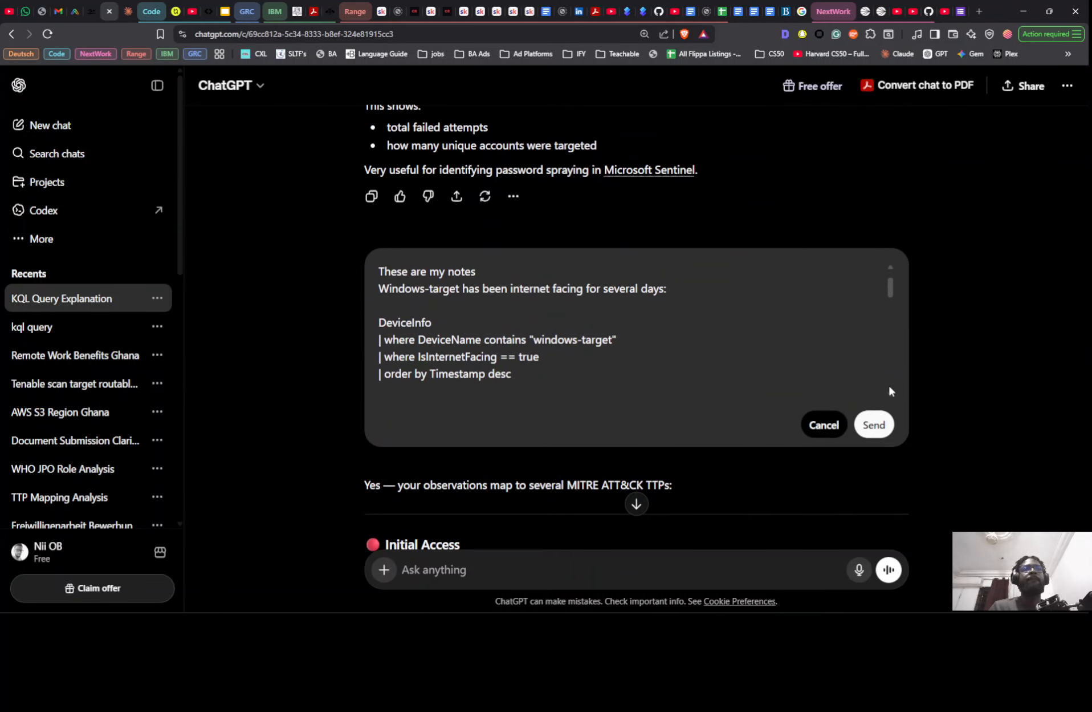
scroll(889, 390, "down", 5)
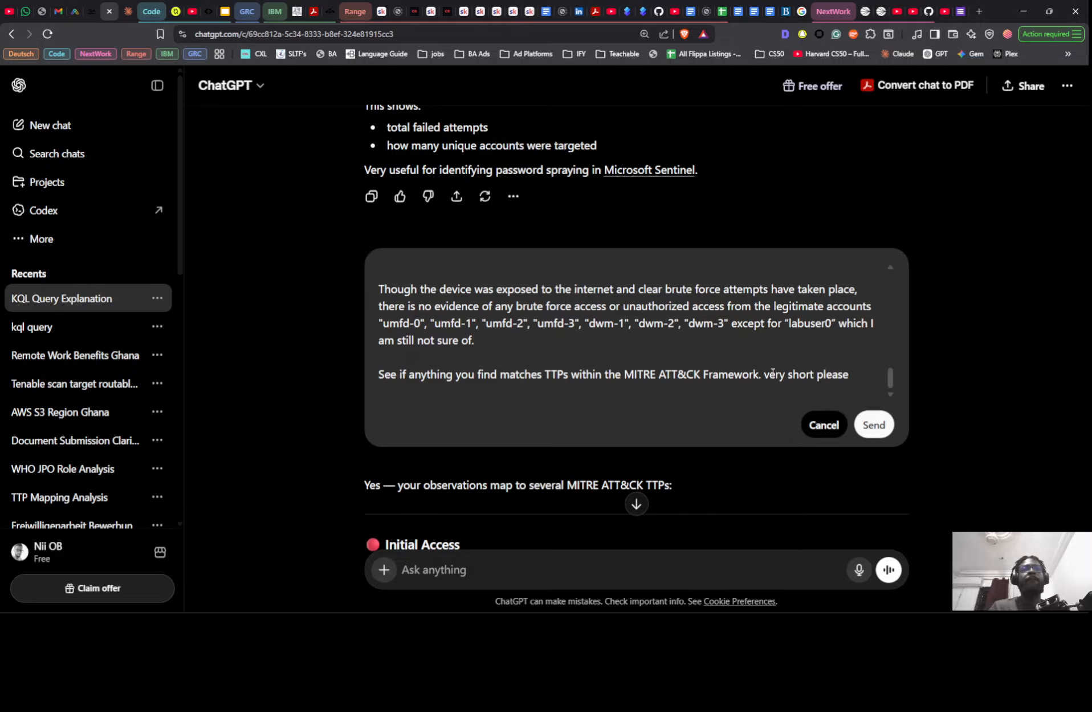
left_click_drag(764, 376, 865, 381)
type("Please output very succinctly in a codeblock (markdown)")
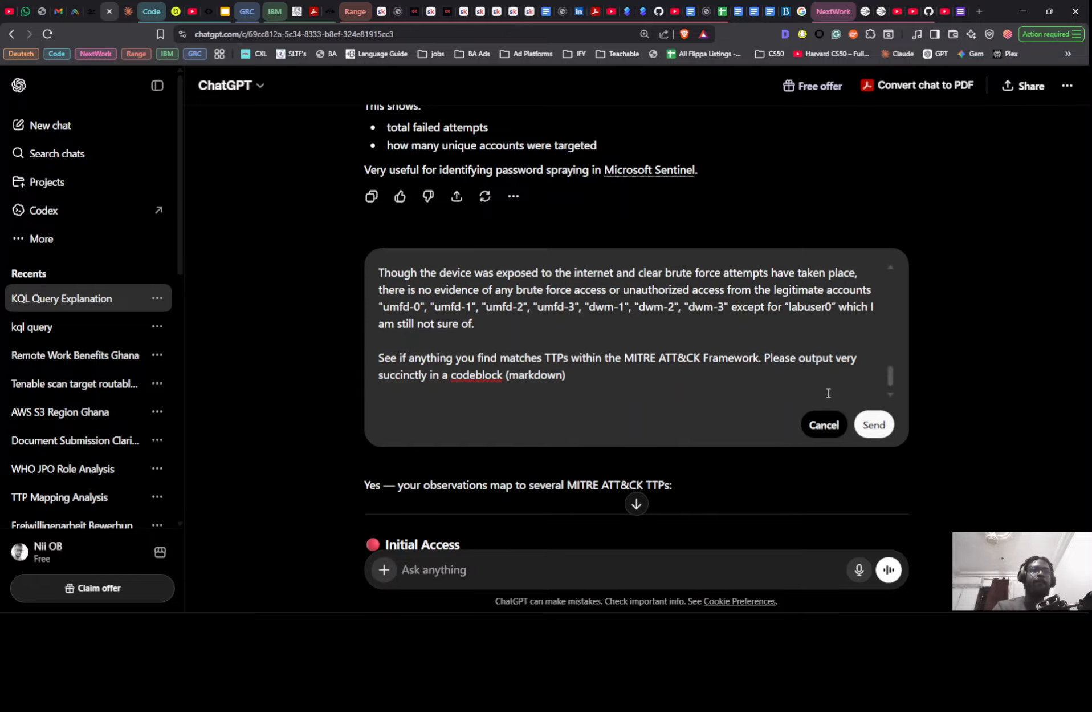
left_click(874, 425)
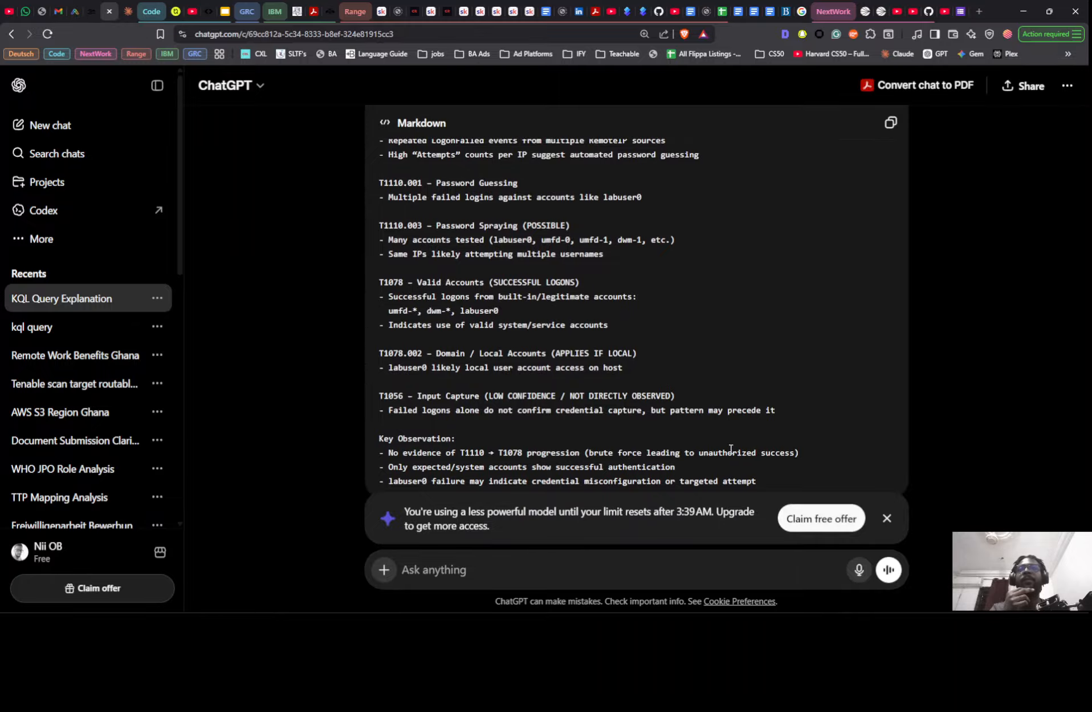
- Copy the Markdown TTP mapping, switch to Notion and paste it below the final "labuser0" paragraph of the Timeline Summary and Findings page
left_click(892, 123)
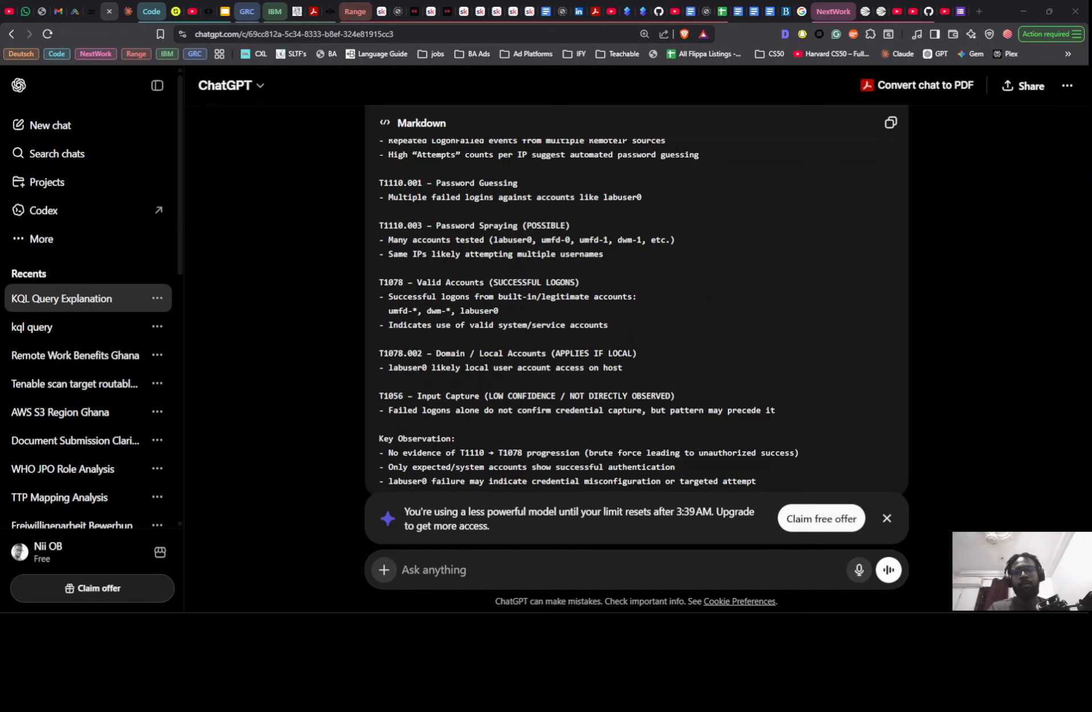
key("alt+Tab")
left_click(808, 464)
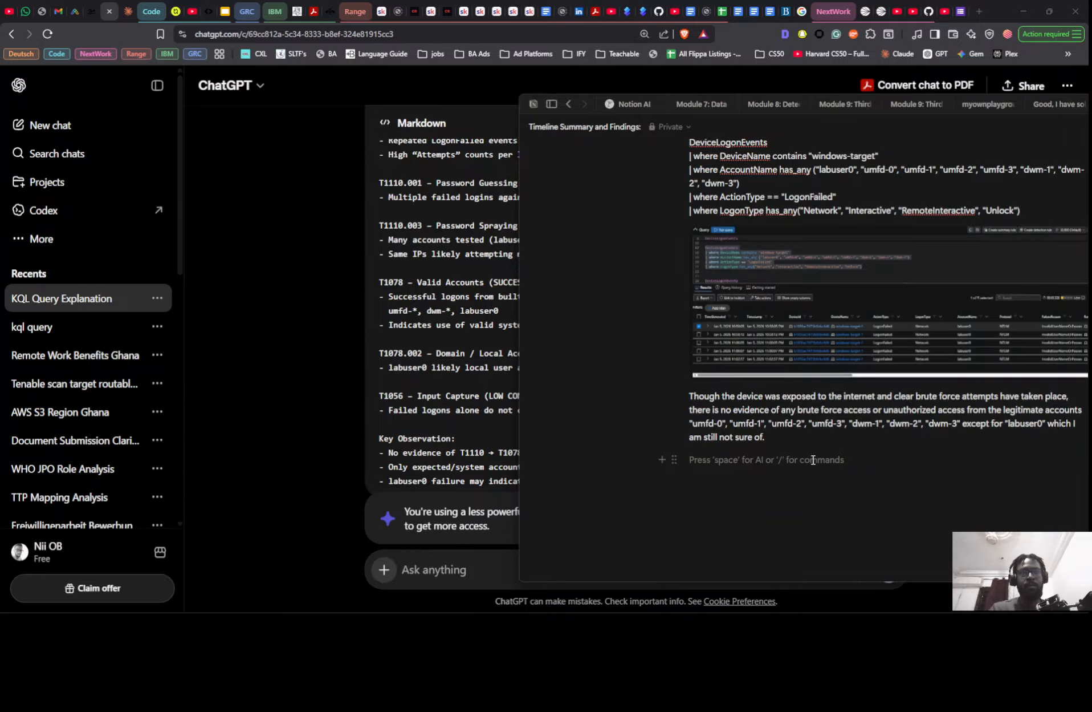
key("ctrl+v")
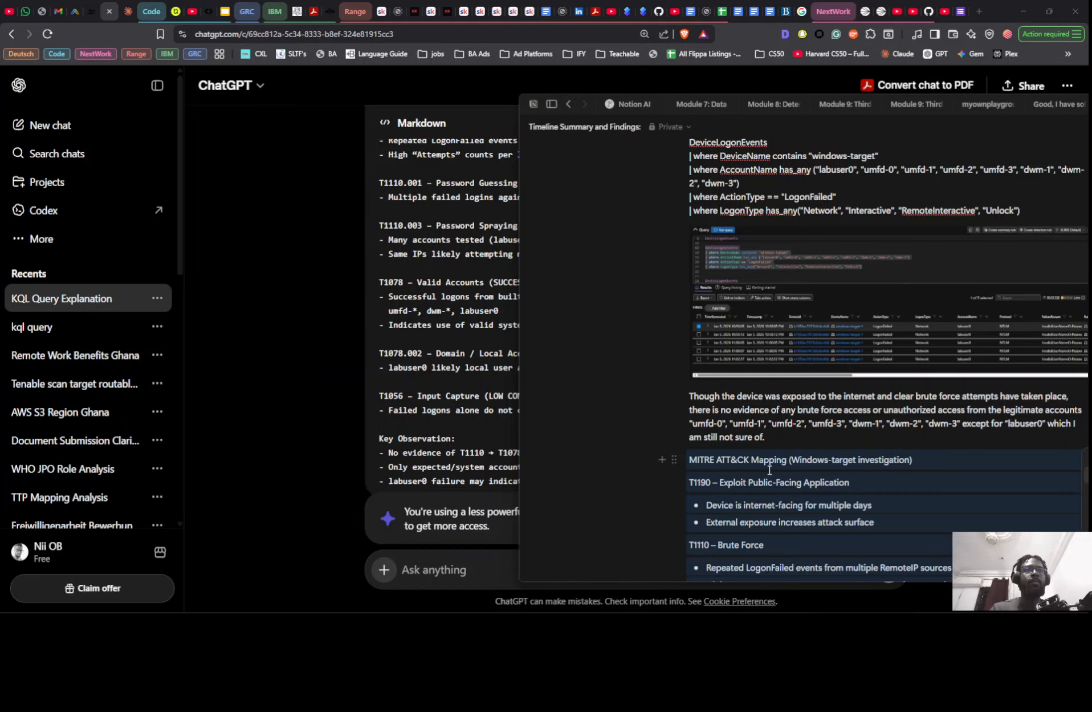
key("ctrl+z")
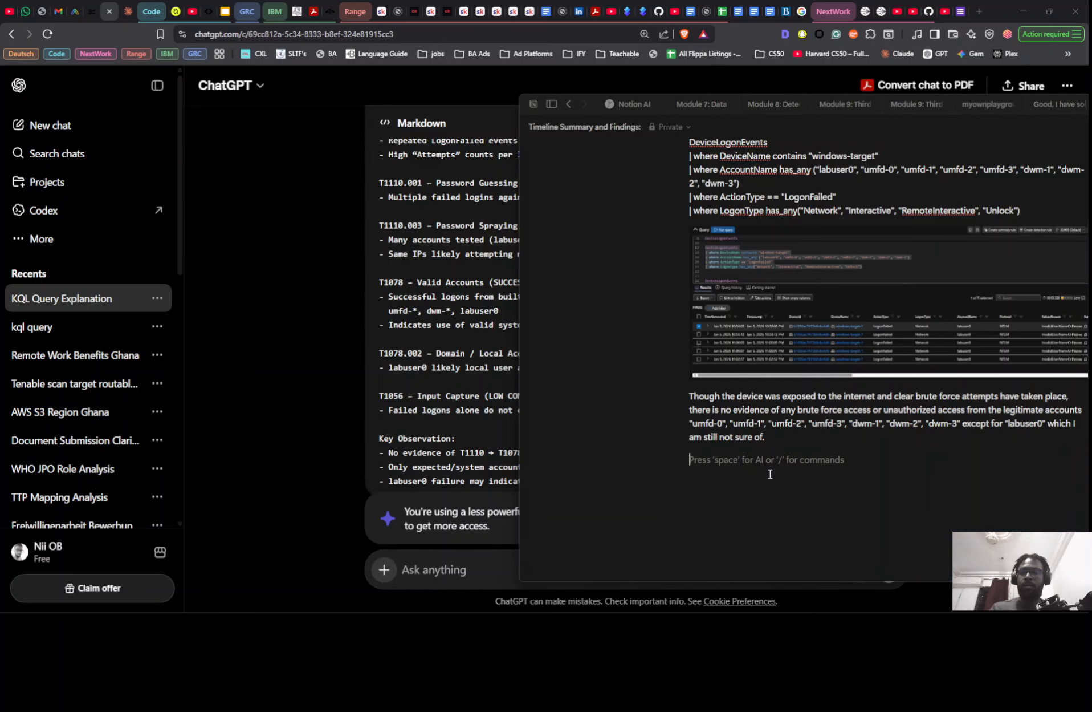
key("ctrl+v")
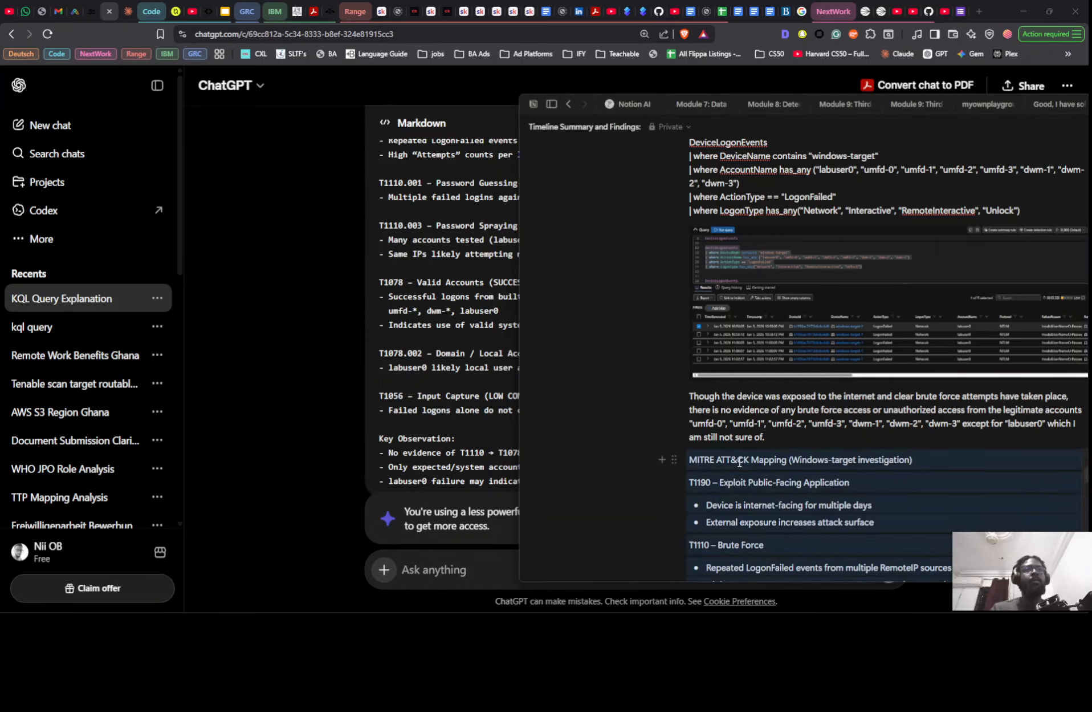
- Review the pasted MITRE ATT&CK mapping from T1190 to the Key Observation list, undoing and restoring the paste along the way
scroll(812, 472, "down", 4)
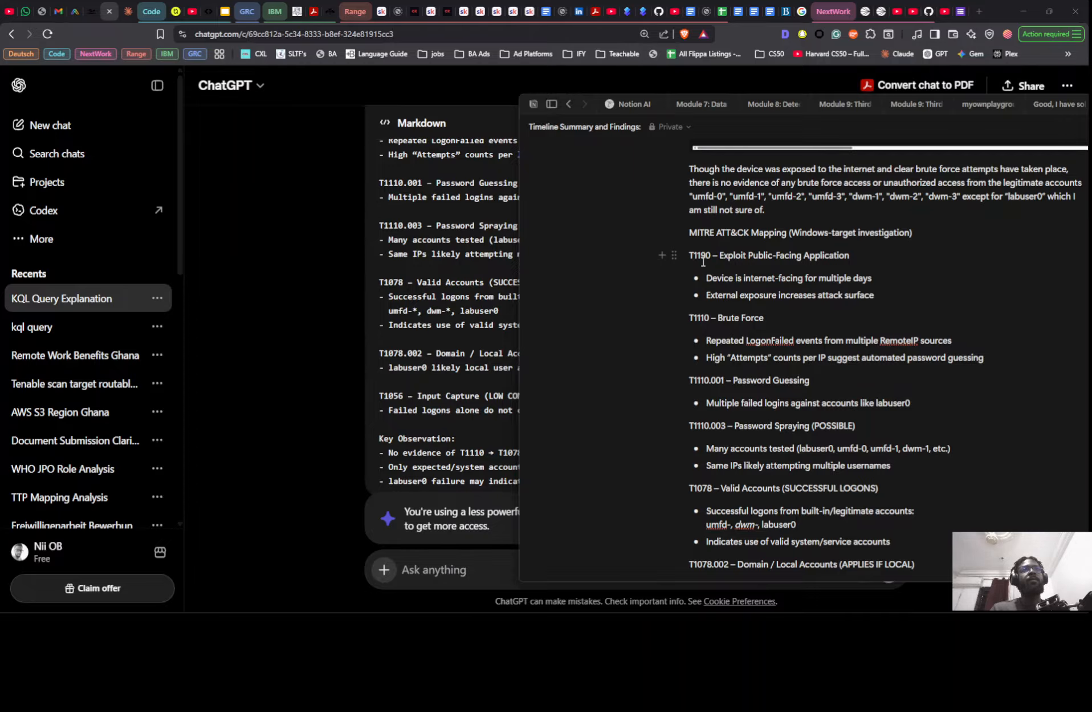
scroll(694, 230, "down", 5)
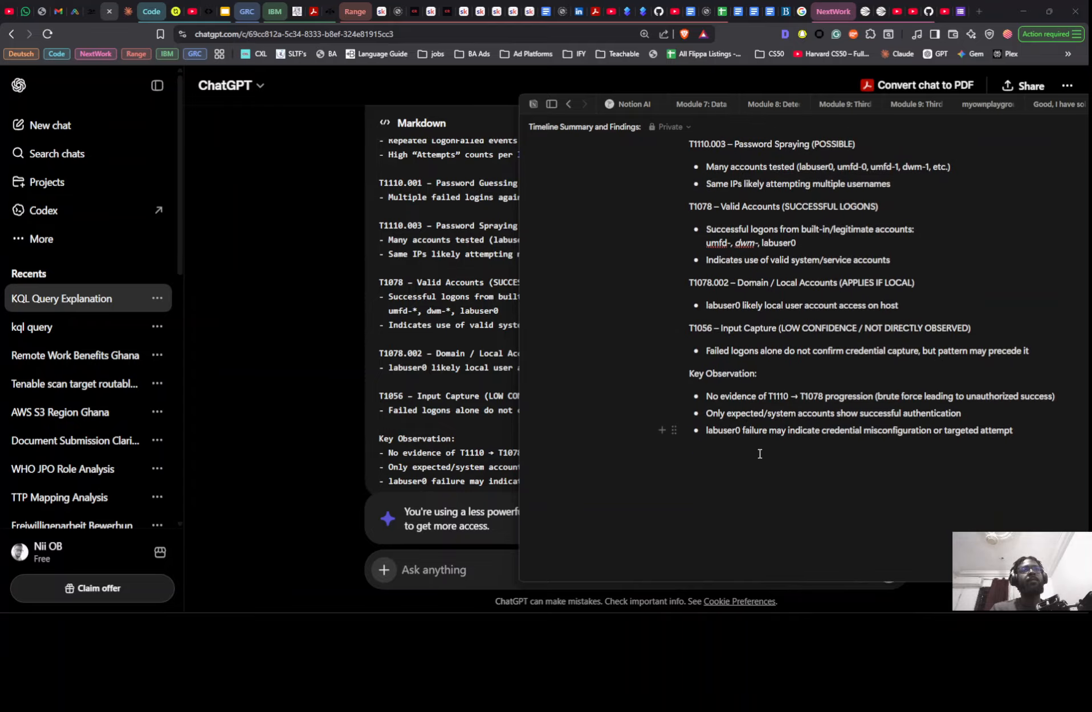
key("ctrl+z")
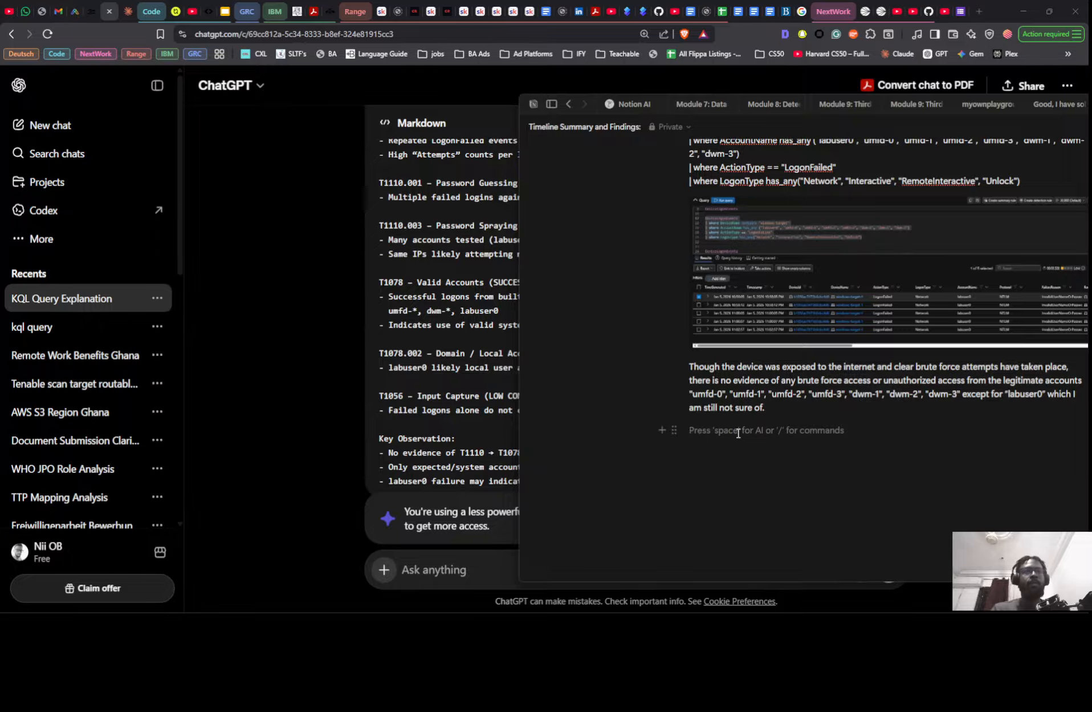
key("ctrl+shift+z")
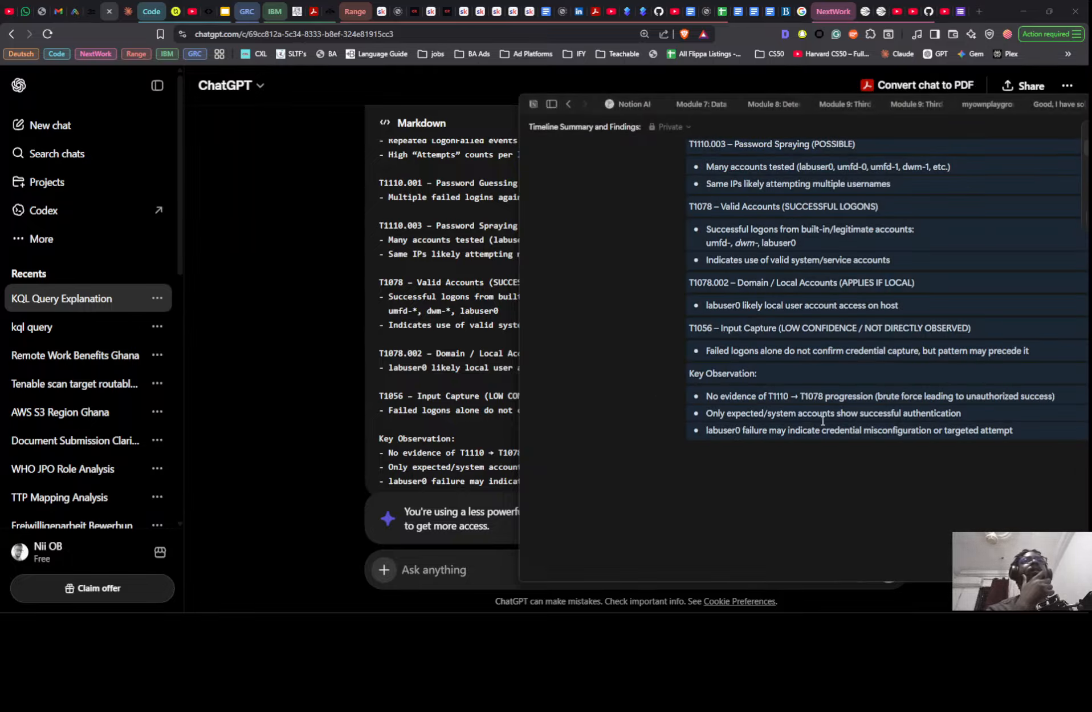
left_click(566, 290)
scroll(716, 299, "up", 6)
scroll(717, 301, "up", 2)
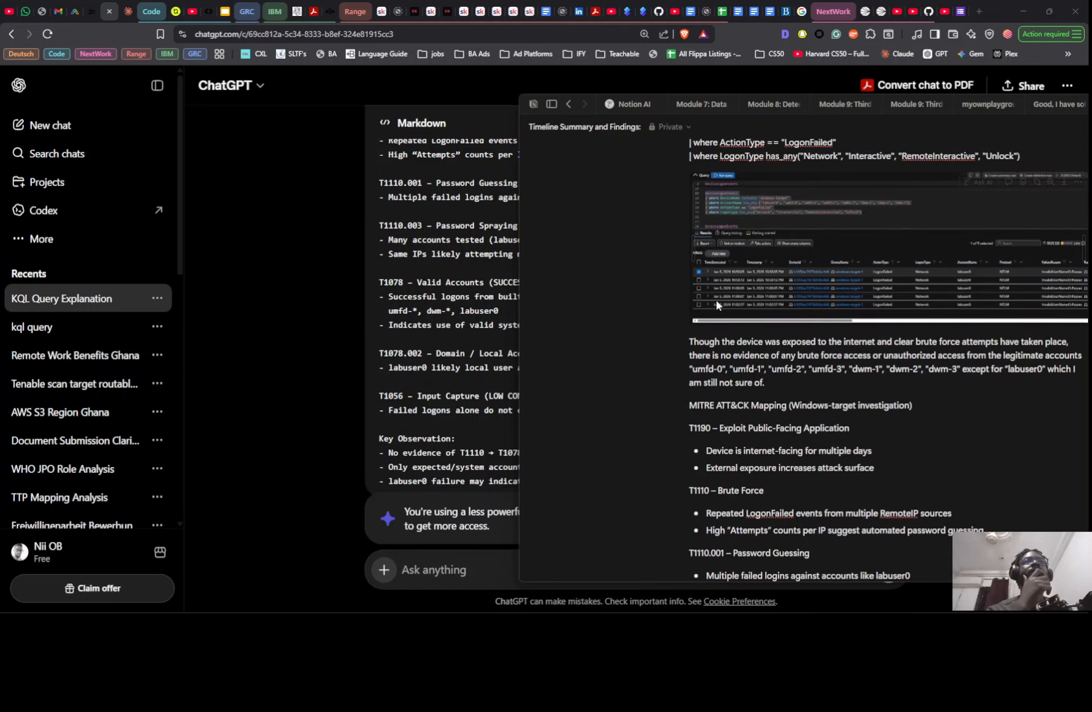
scroll(717, 300, "down", 2)
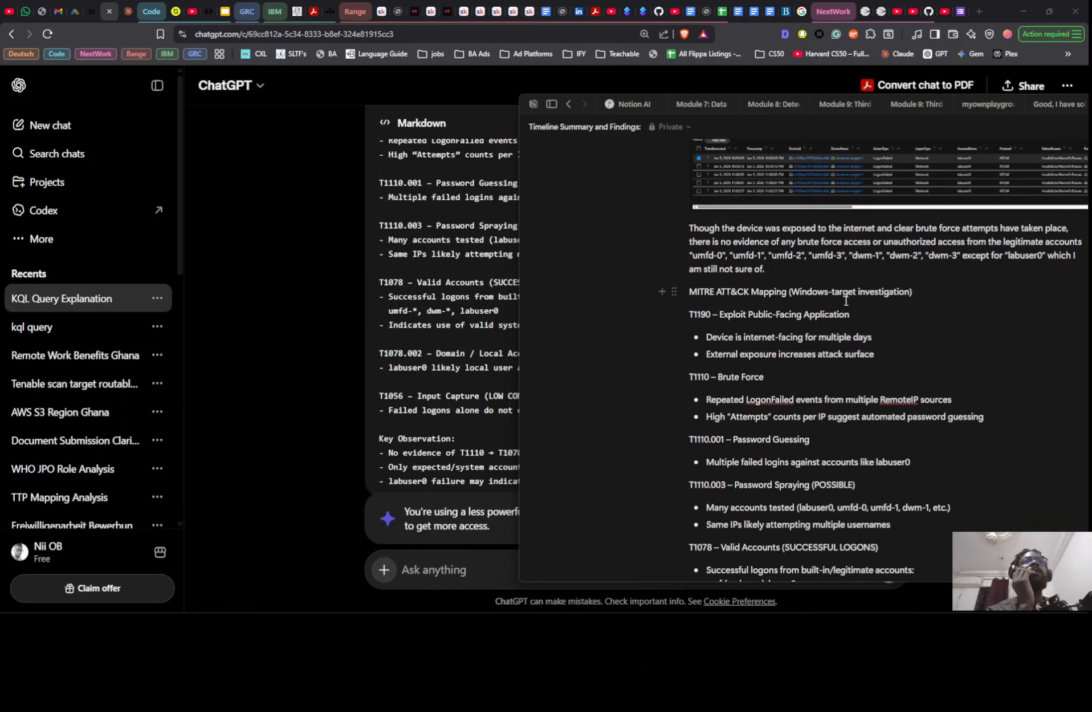
- Try to move the "MITRE ATT&CK Mapping (Windows-target investigation)" line below the T1190 line, and undo the move
left_click(692, 339)
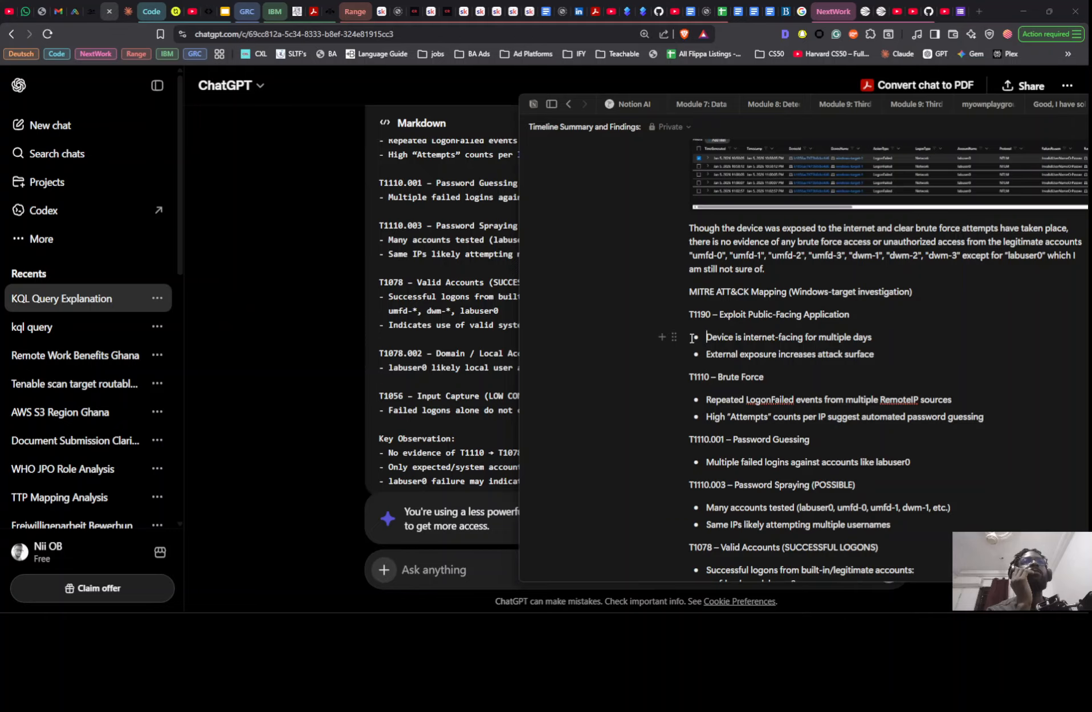
mouse_move(692, 338)
left_mouse_down()
mouse_move(742, 340)
mouse_move(708, 341)
left_mouse_up()
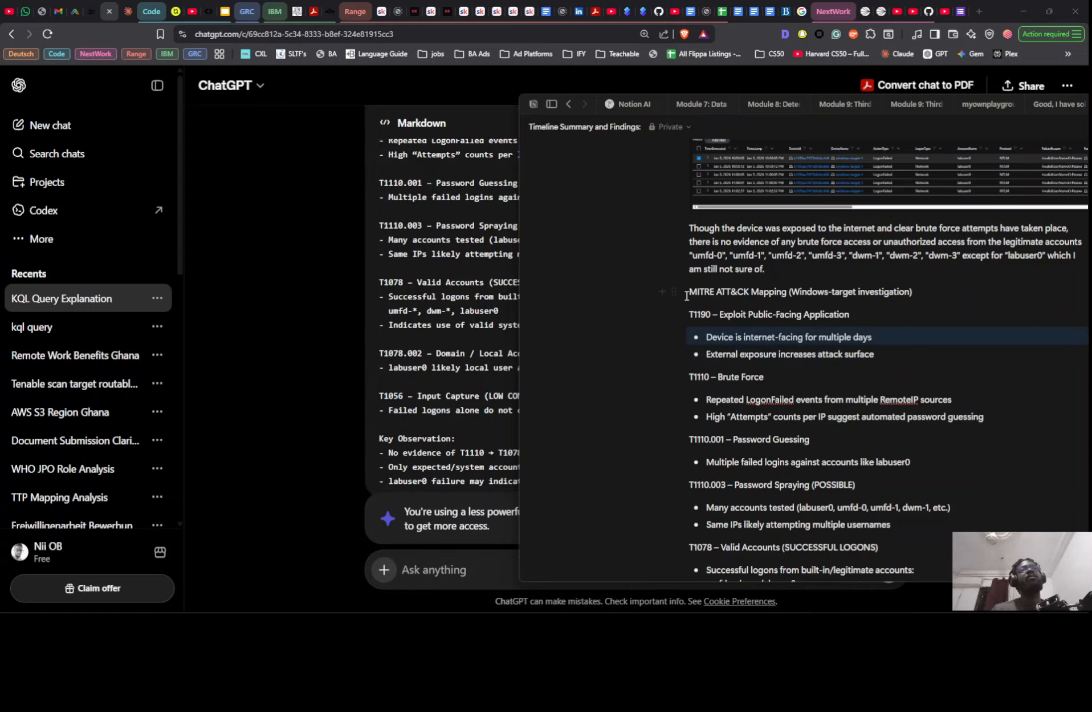
left_click_drag(674, 292, 675, 326)
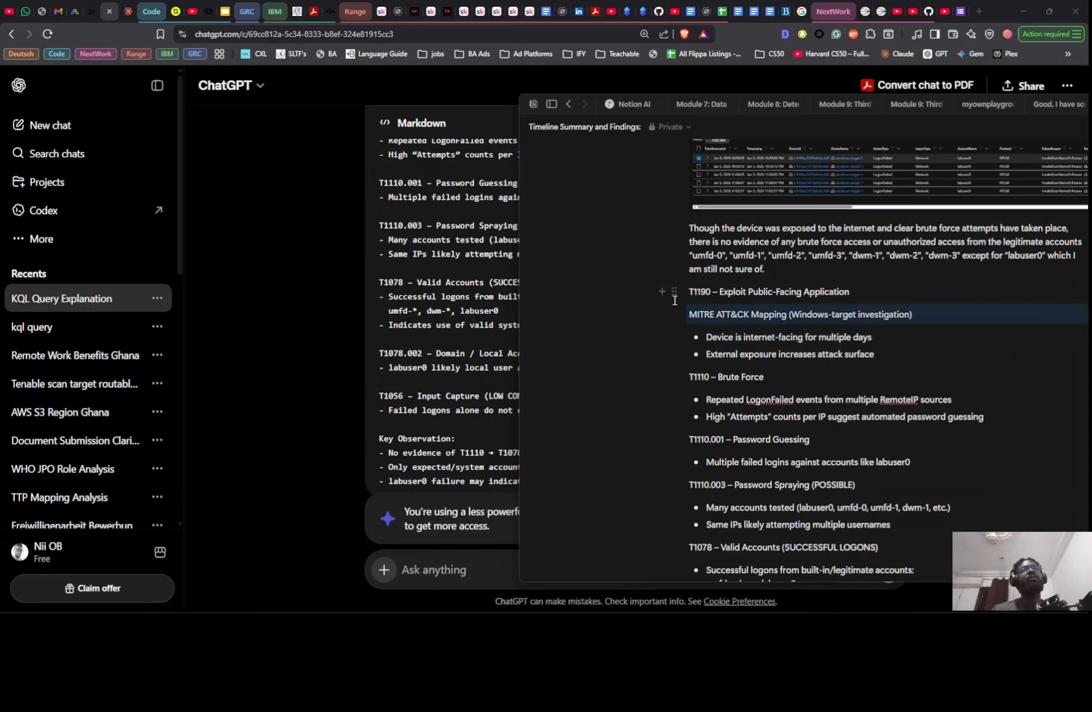
key("ctrl+z")
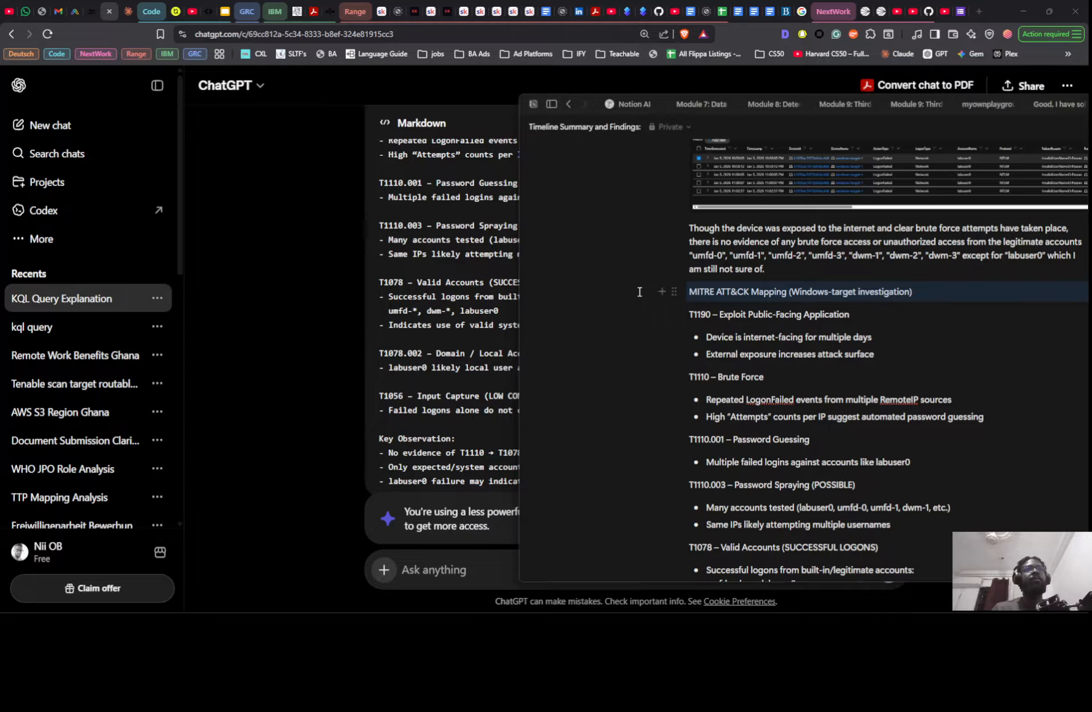
left_click_drag(640, 291, 795, 353)
right_click(768, 332)
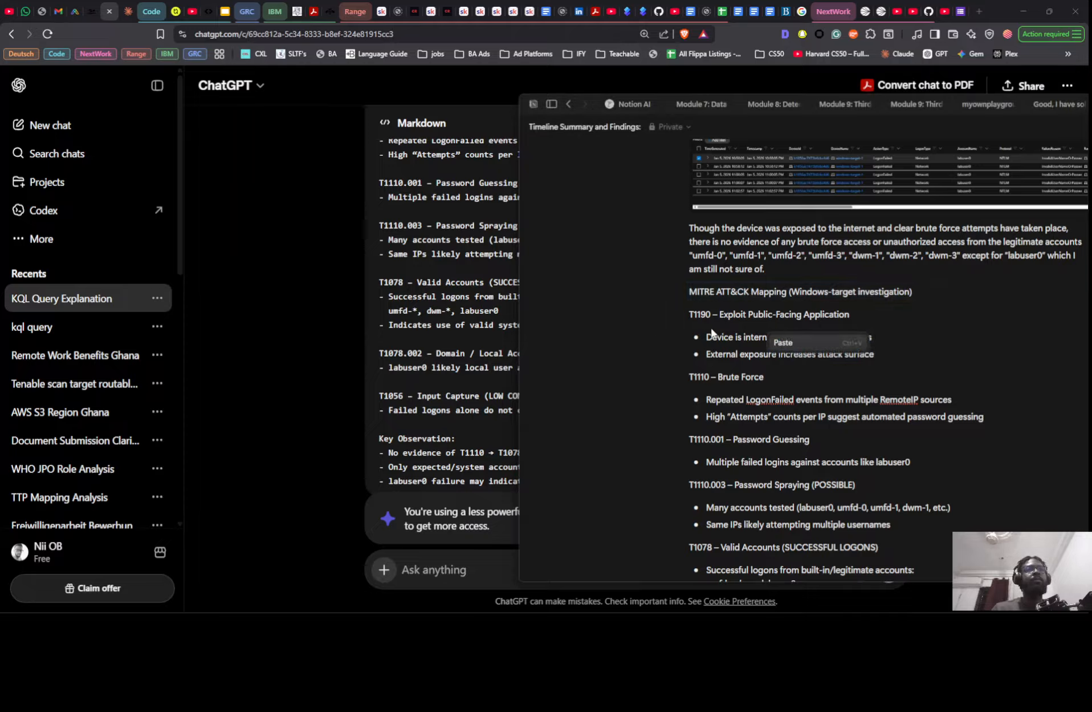
left_click(605, 330)
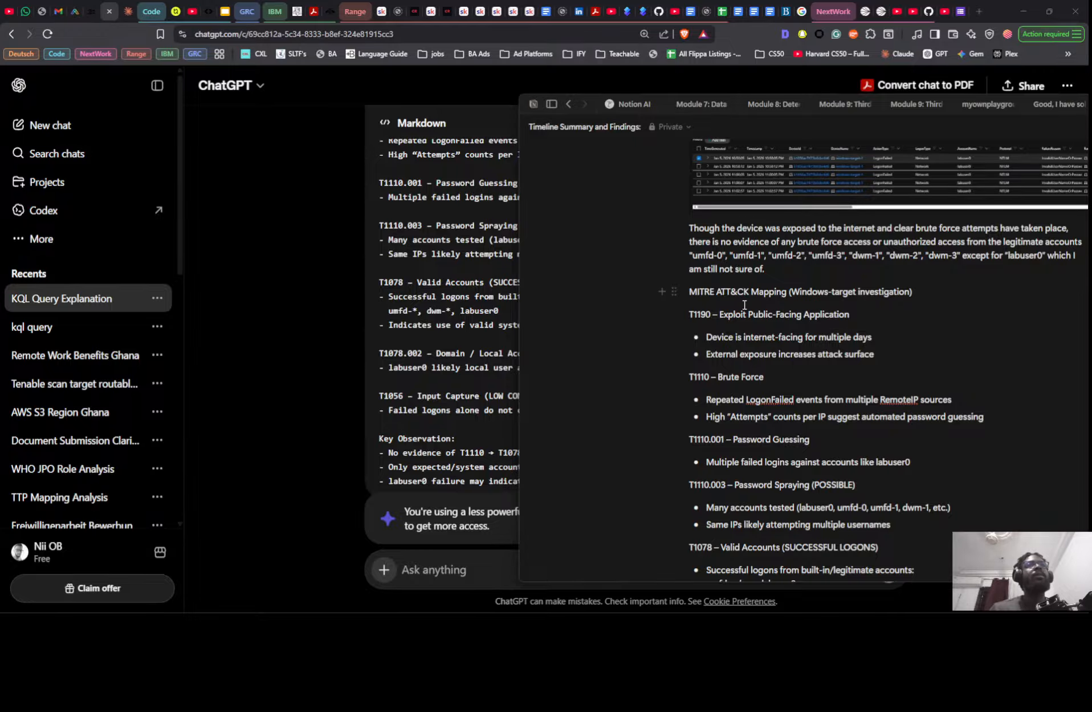
- Compare the pasted TTP mapping in Notion with the TTPs and Response Actions in the SC1 Threat Hunt notes in Google Docs
scroll(766, 321, "down", 2)
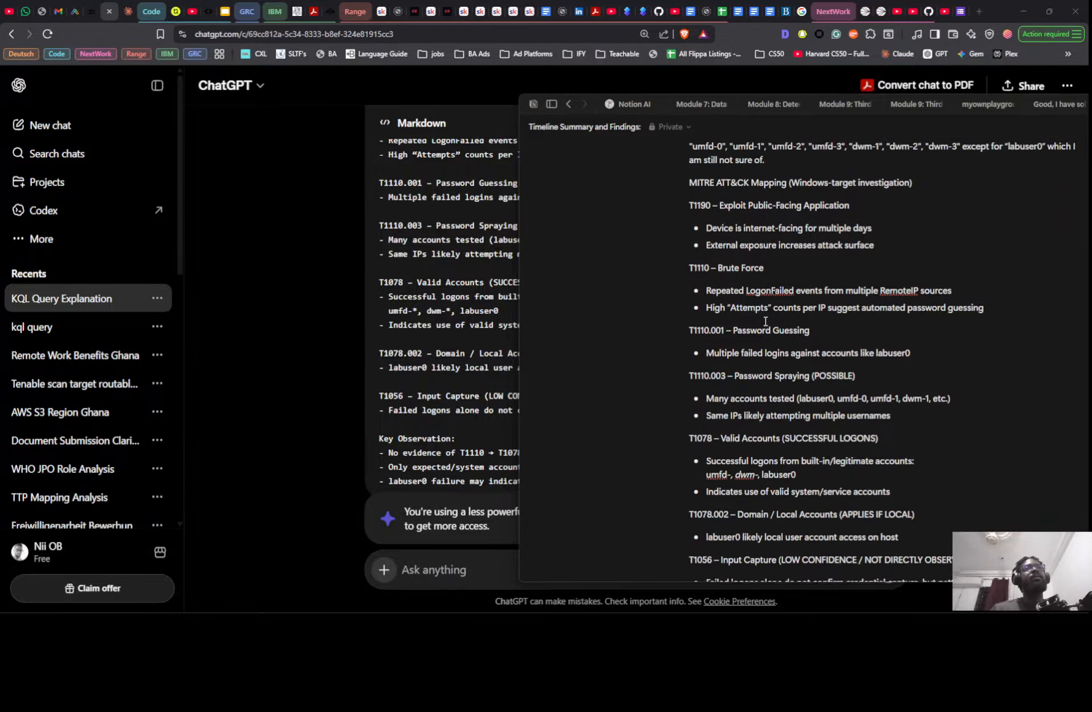
scroll(766, 321, "down", 4)
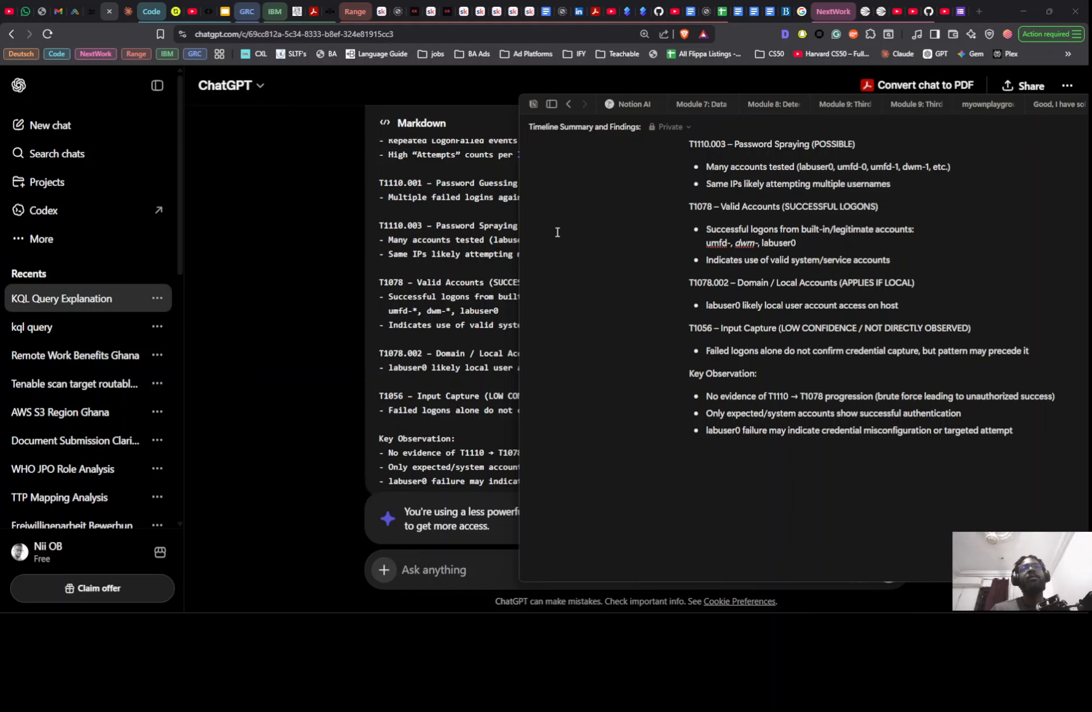
key("alt+Tab")
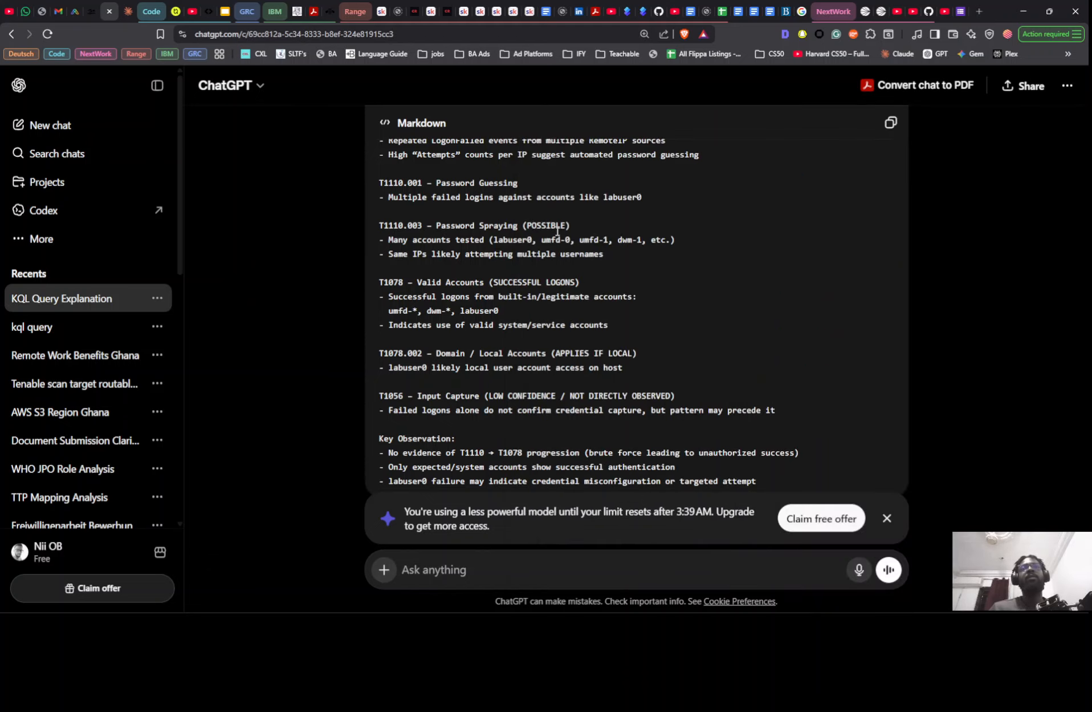
key("alt+Tab")
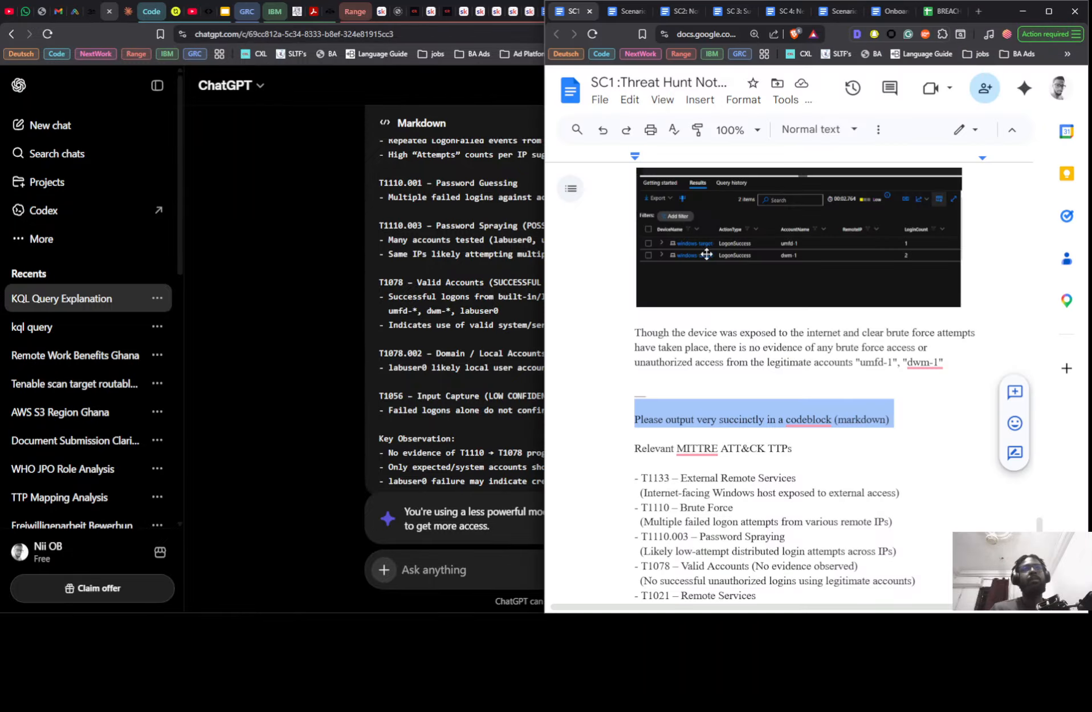
scroll(622, 357, "down", 10)
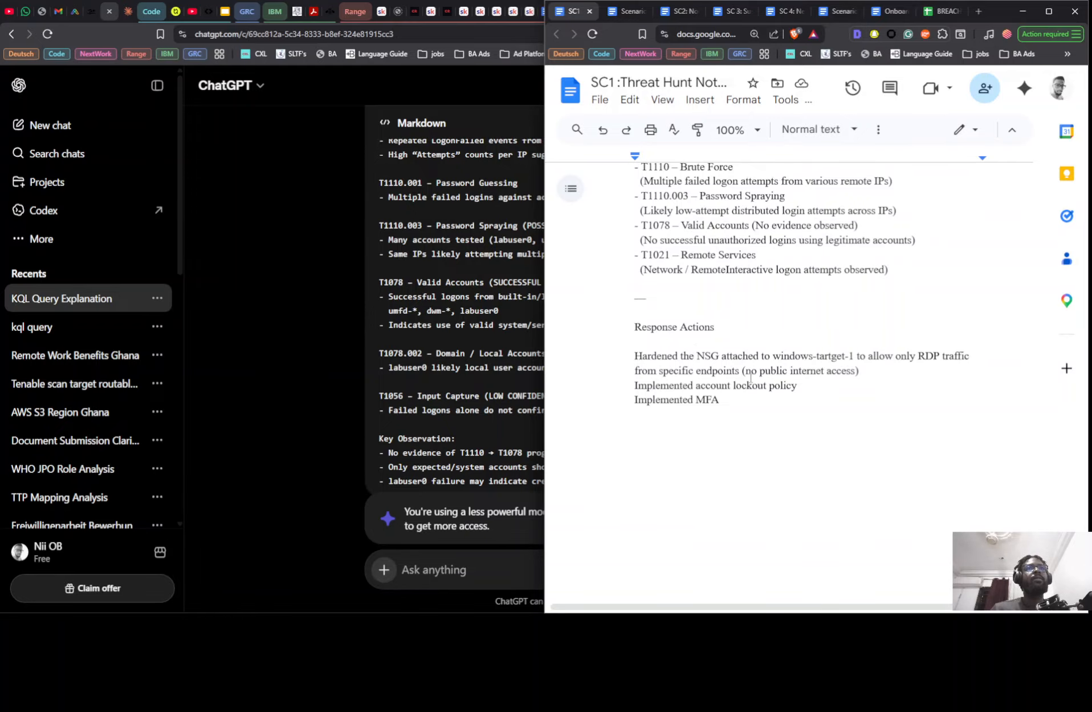
scroll(751, 378, "up", 10)
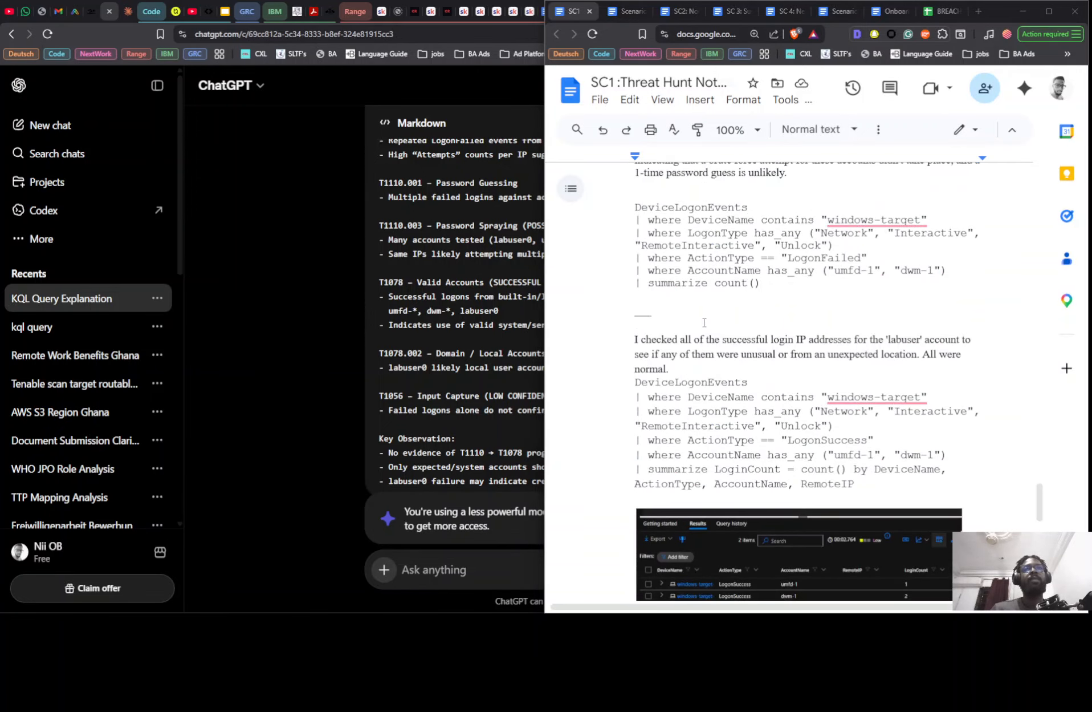
key("alt+Tab")
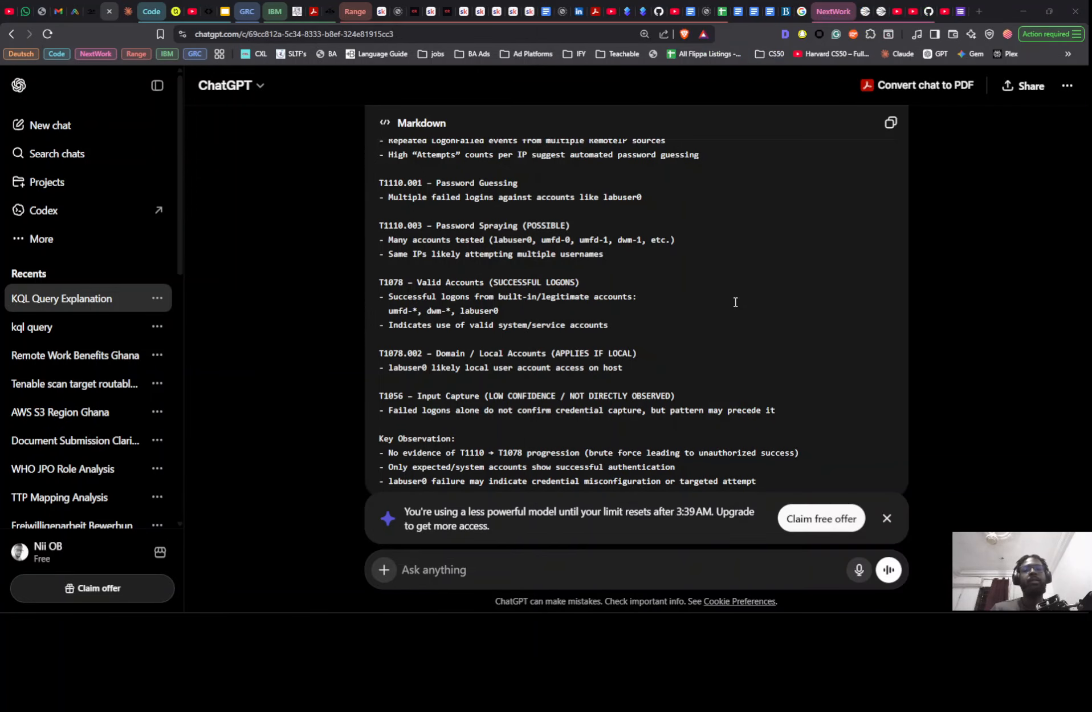
key("alt+Tab")
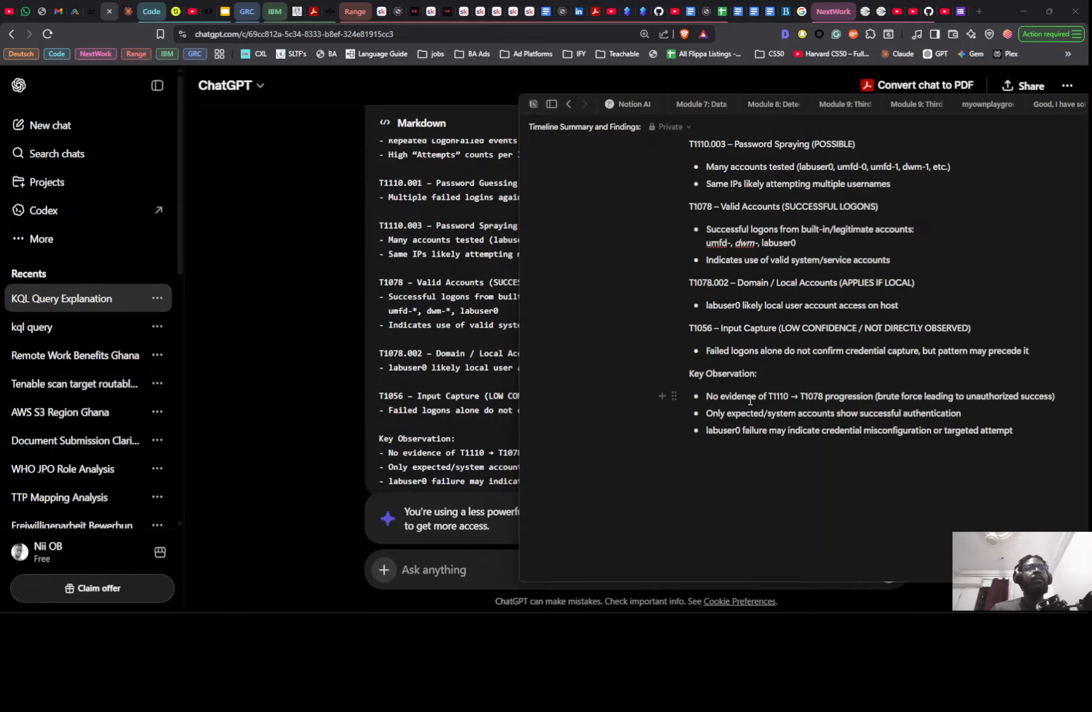
key("alt+Tab")
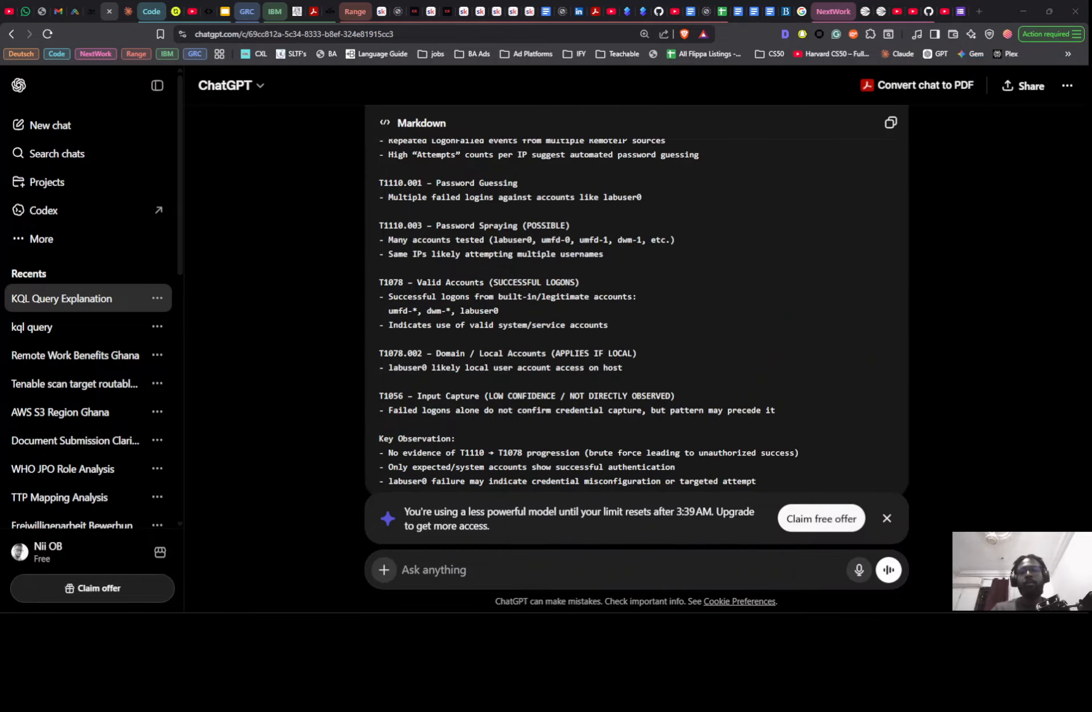
- Switch to the SC1 Threat Hunt notes in Google Docs and read the Investigation to Improvement steps and the Response Actions
key("alt+Tab")
scroll(671, 571, "up", 20)
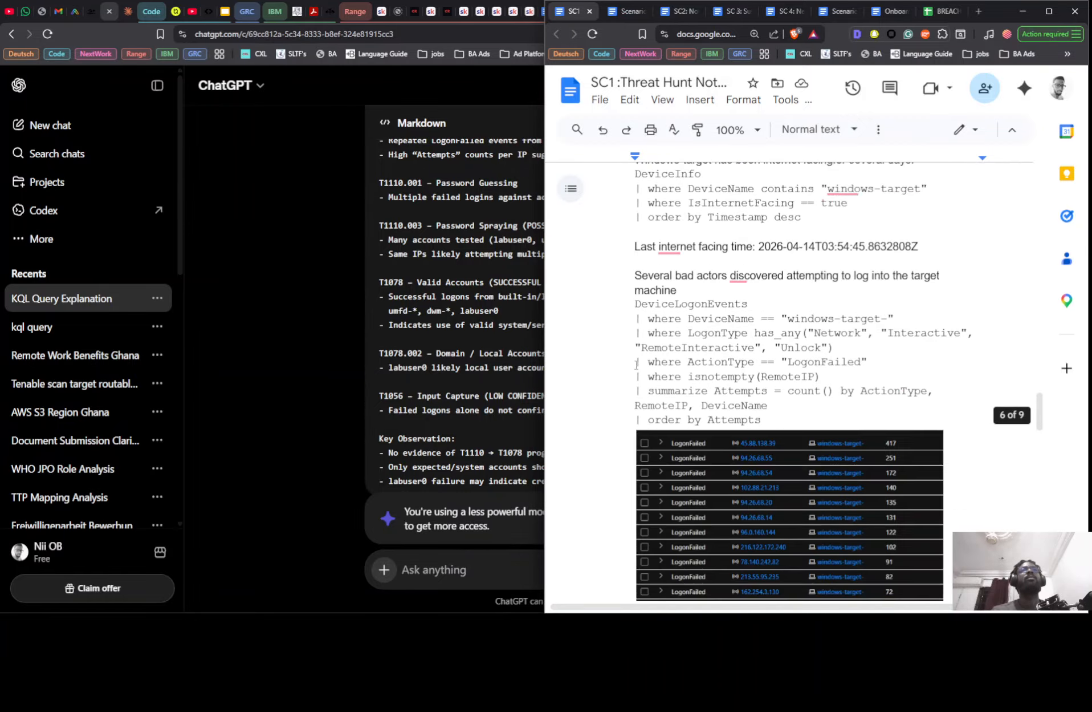
scroll(636, 363, "up", 8)
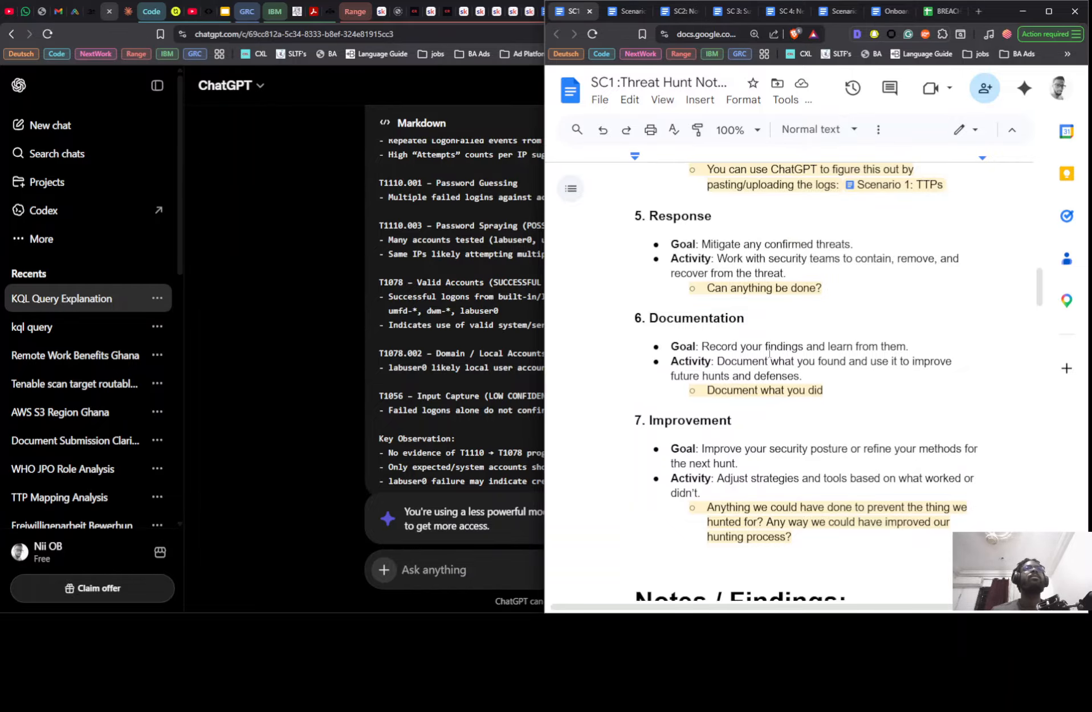
scroll(769, 352, "up", 3)
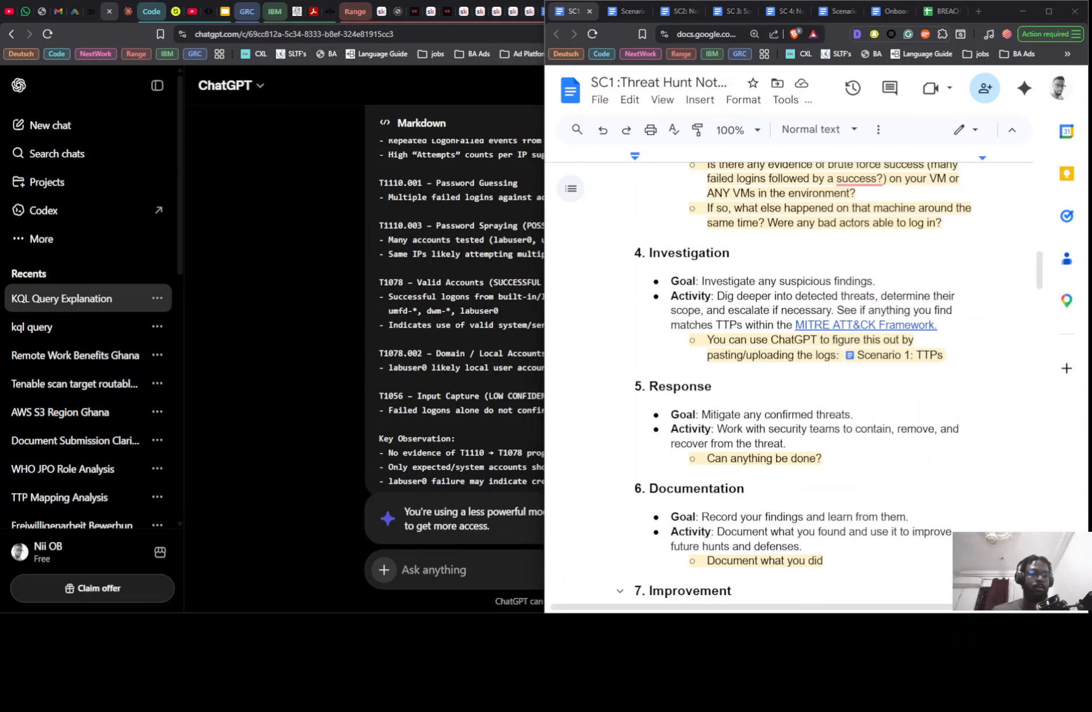
scroll(843, 377, "down", 15)
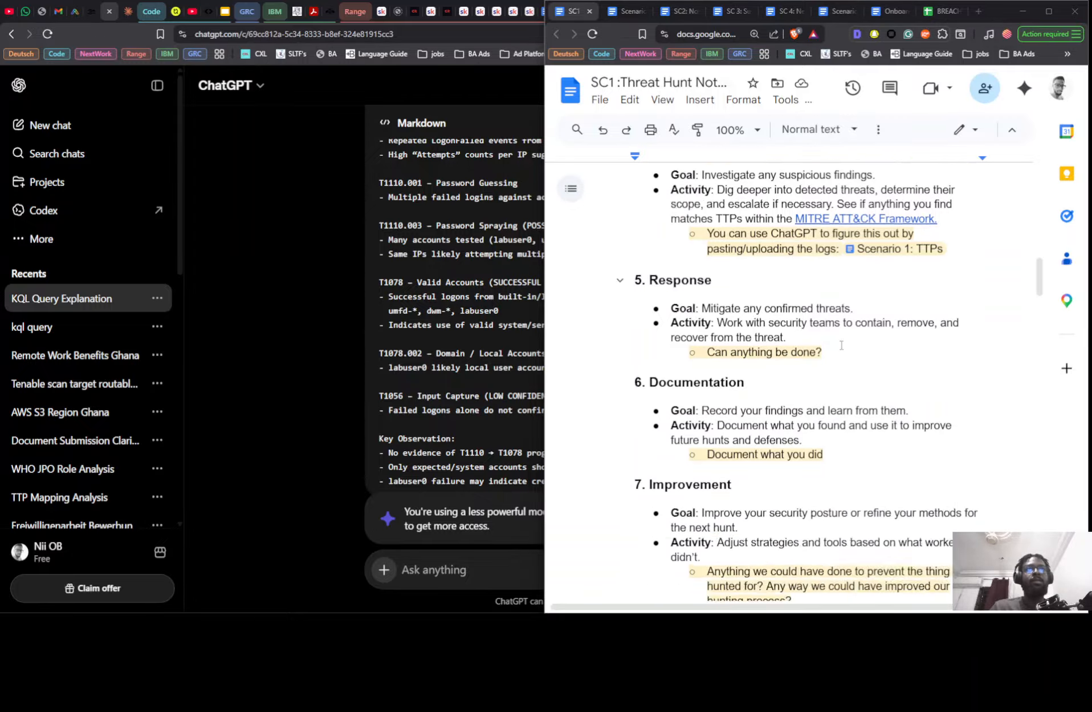
scroll(842, 376, "down", 20)
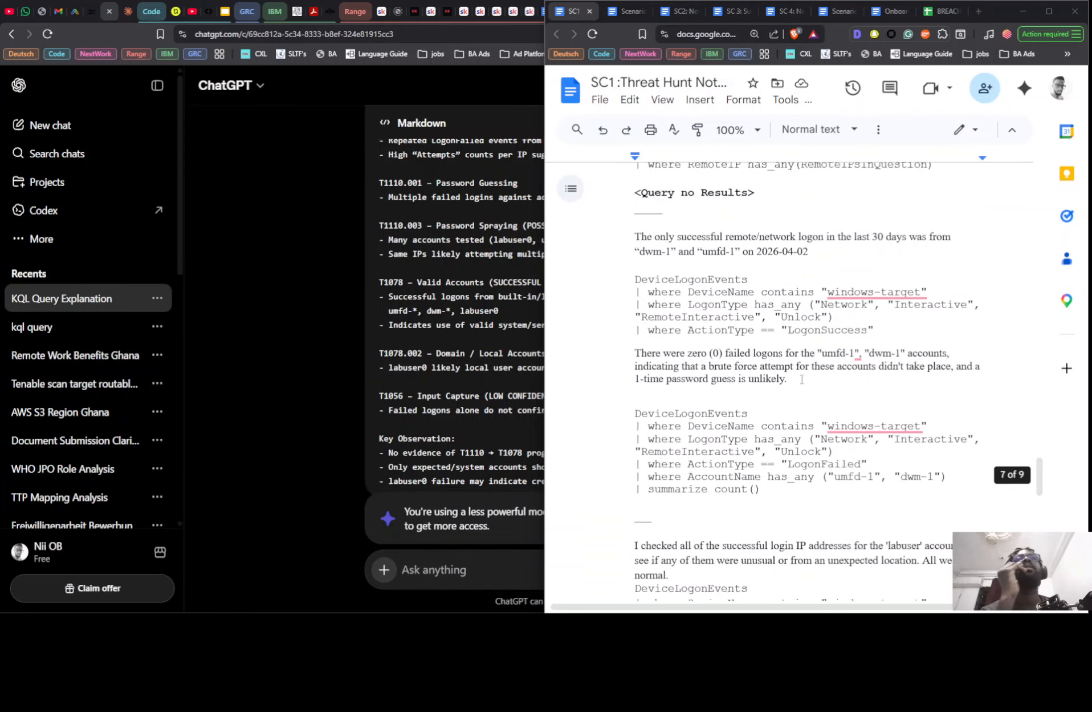
scroll(722, 378, "up", 2)
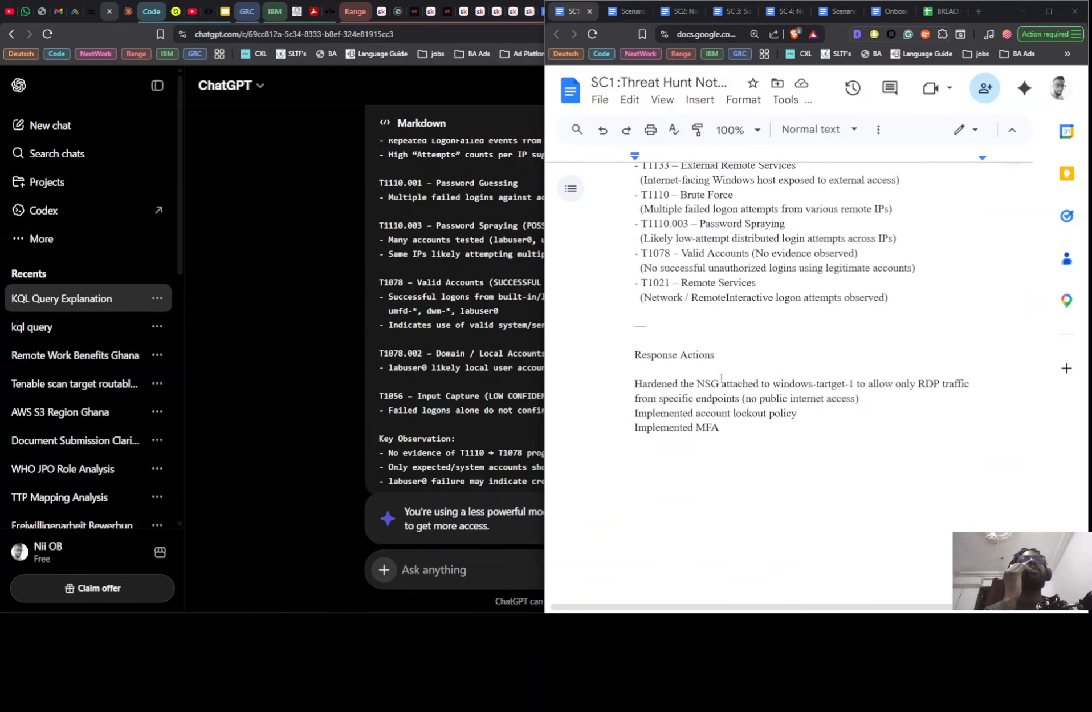
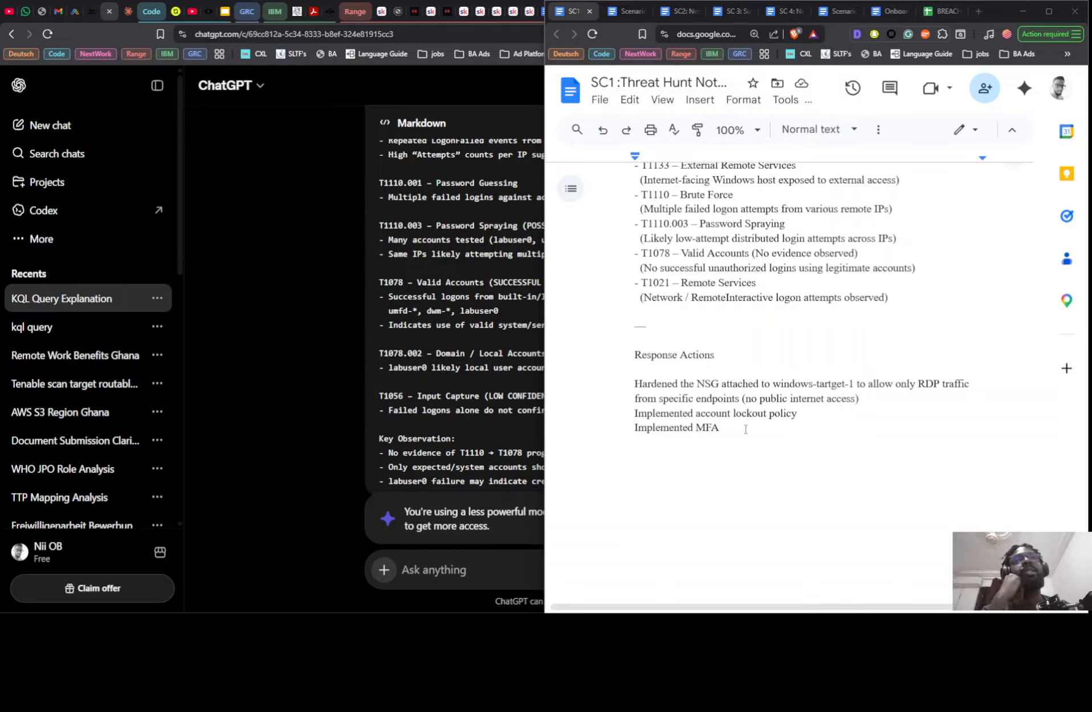
- Copy the Response Actions section from the SC1 Threat Hunt notes and paste it below the Key Observation list in Notion
left_click_drag(745, 429, 634, 348)
key("ctrl+c")
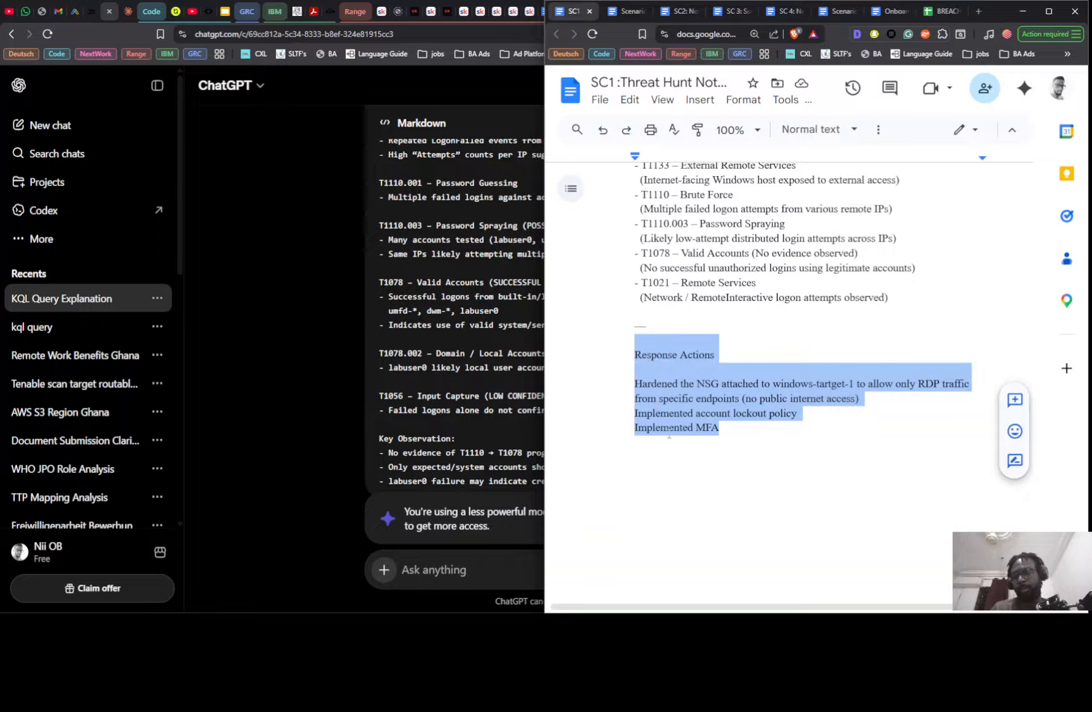
key("alt+Tab")
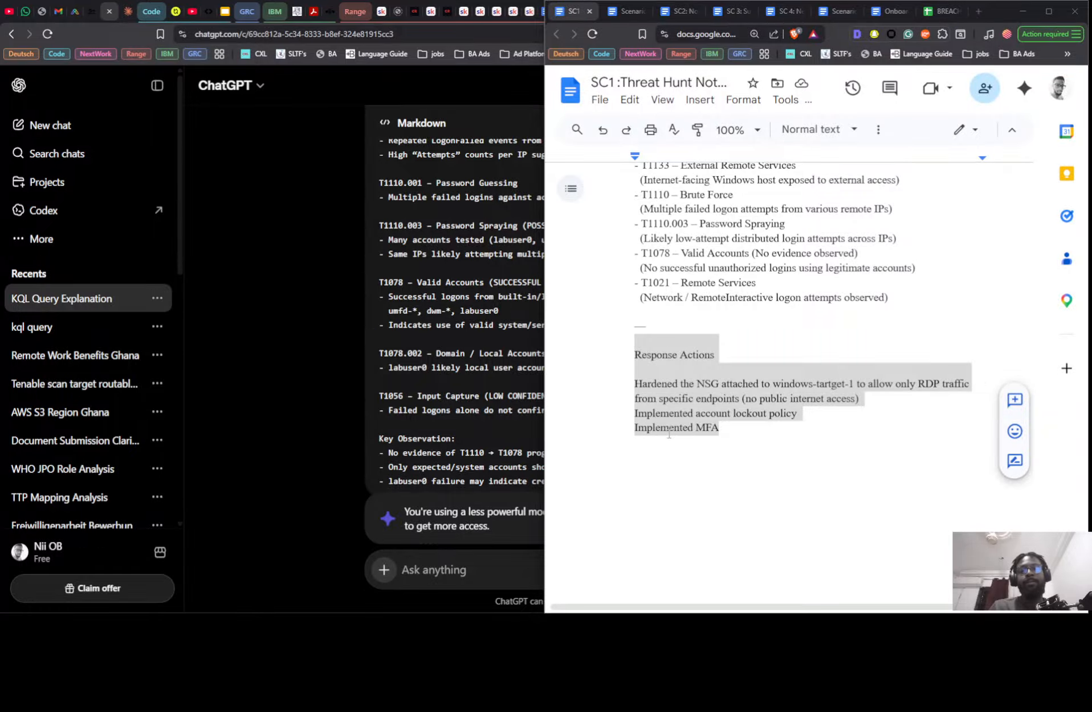
key("alt+Tab")
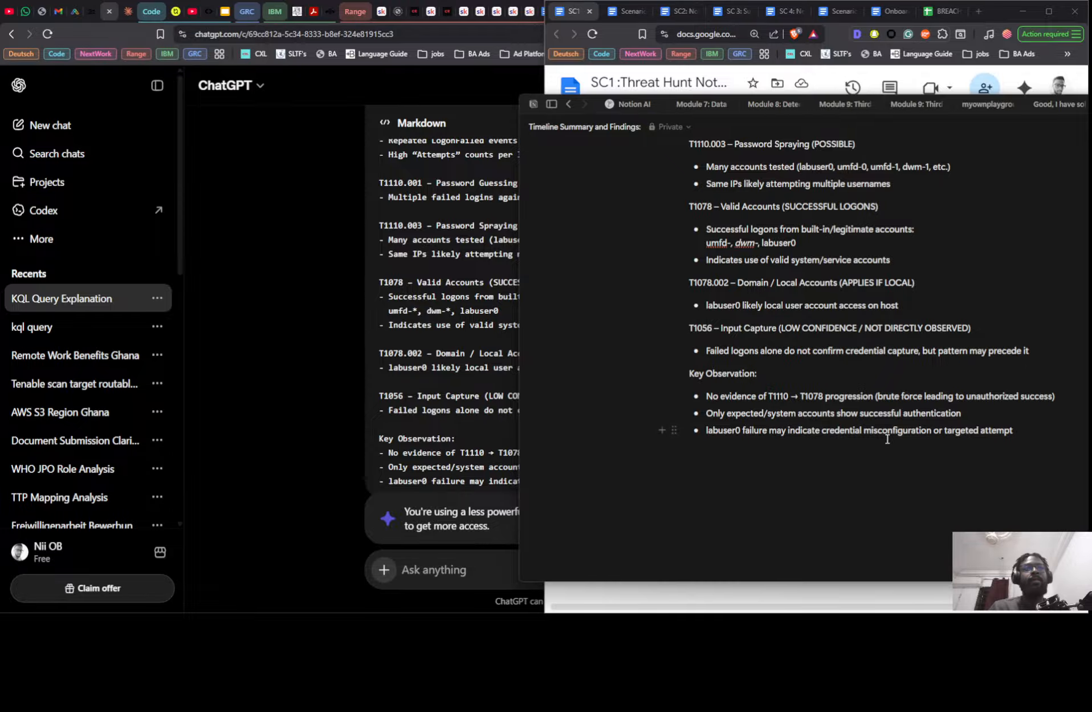
left_click(1051, 442)
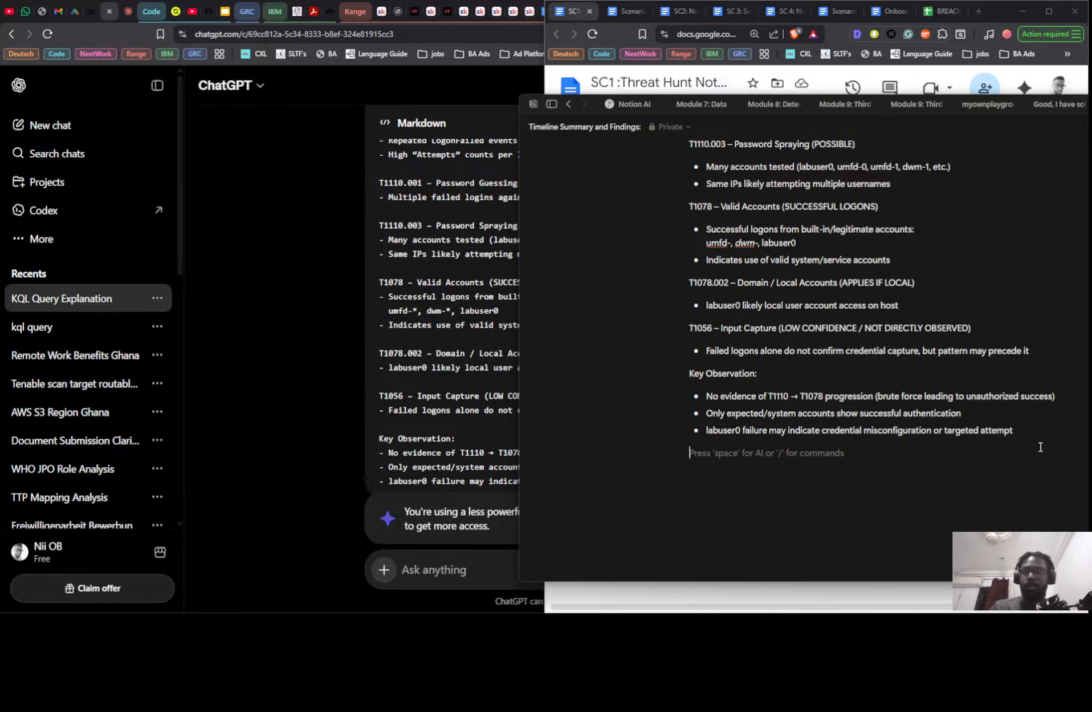
key("ctrl+v")
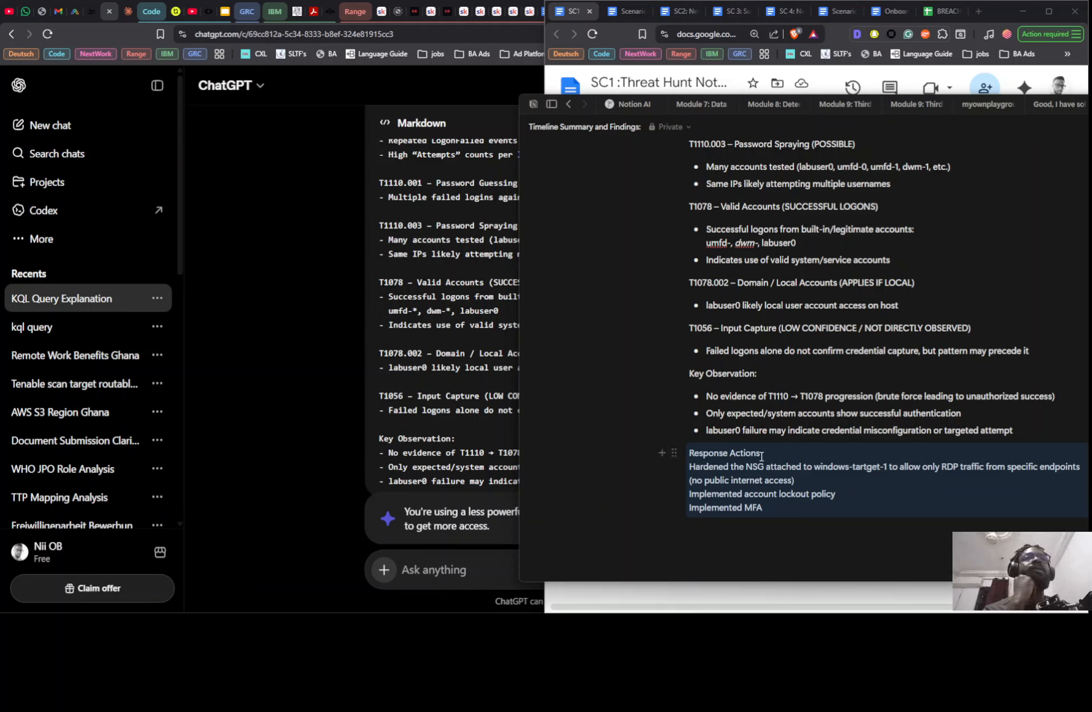
- Try to cut the two bullets under T1190 – Exploit Public-Facing Application, and undo the removal
scroll(781, 320, "up", 3)
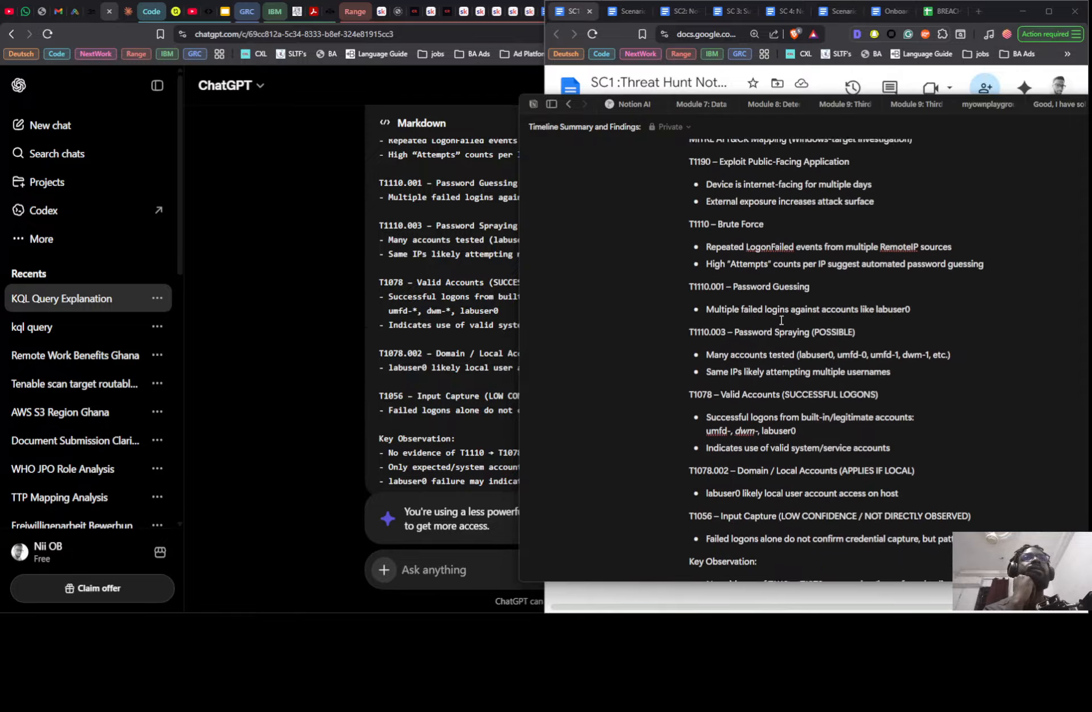
scroll(782, 320, "up", 3)
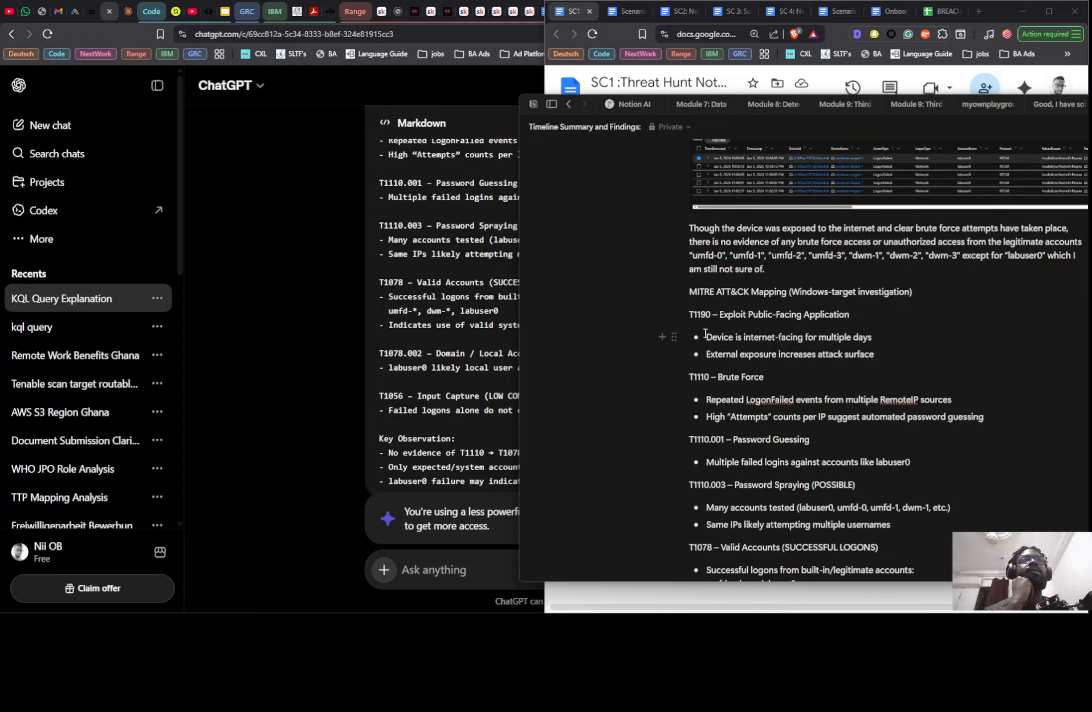
left_click_drag(686, 338, 692, 337)
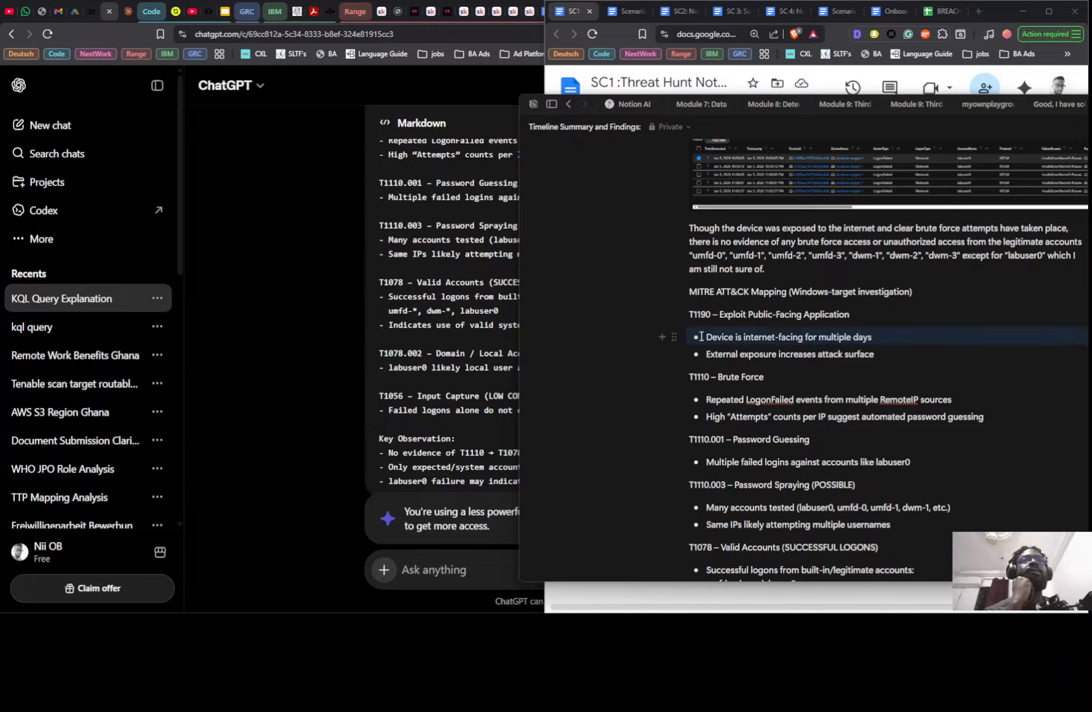
left_click(885, 335)
key("shift+Left")
key("shift+Left")
key("shift+Left")
key("shift+Left")
key("shift+Left")
key("shift+Left")
key("shift+Left")
key("shift+Left")
key("shift+Left")
key("shift+Left")
key("shift+Left")
key("shift+Left")
key("shift+Left")
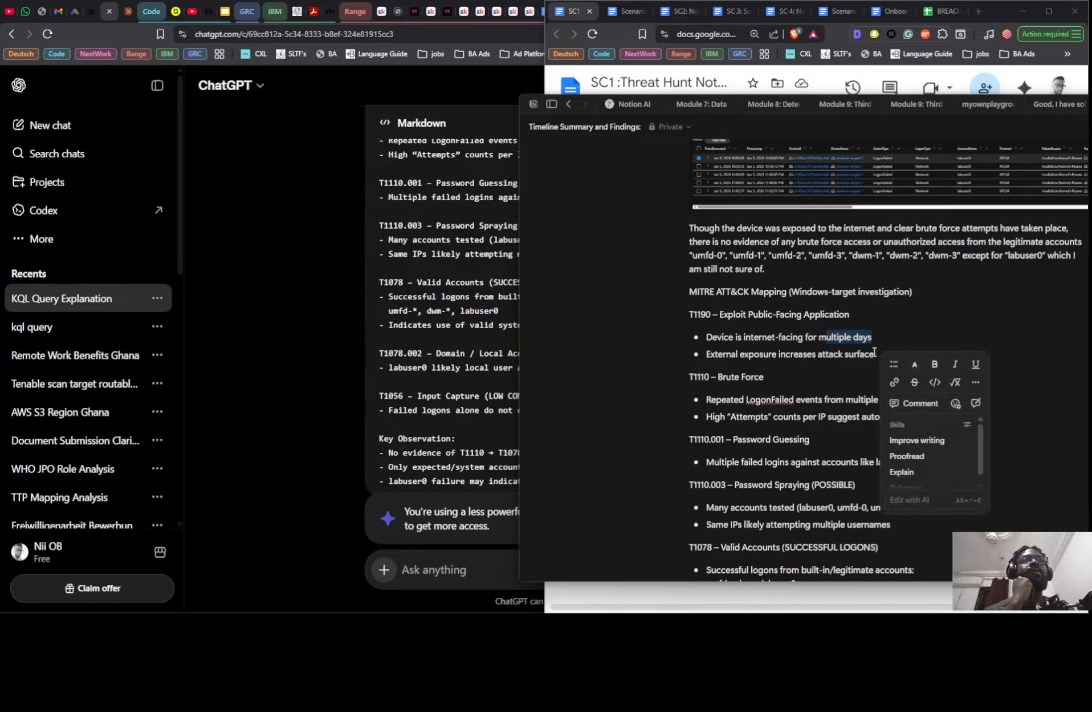
left_click_drag(877, 353, 691, 339)
key("ctrl+c")
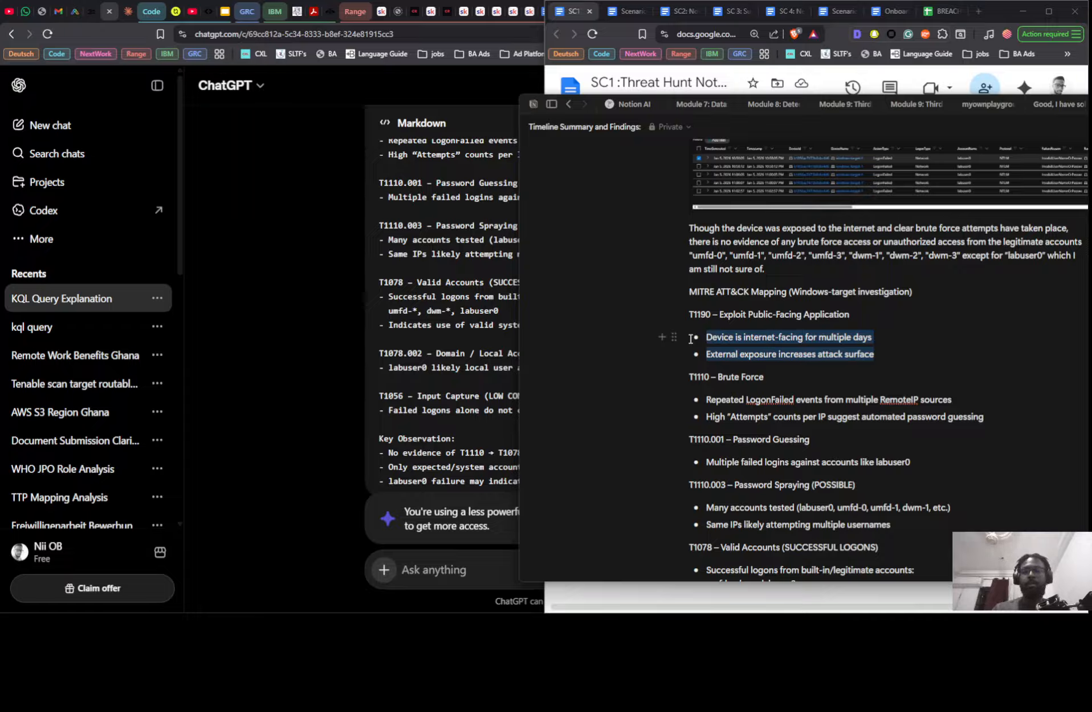
key("BackSpace")
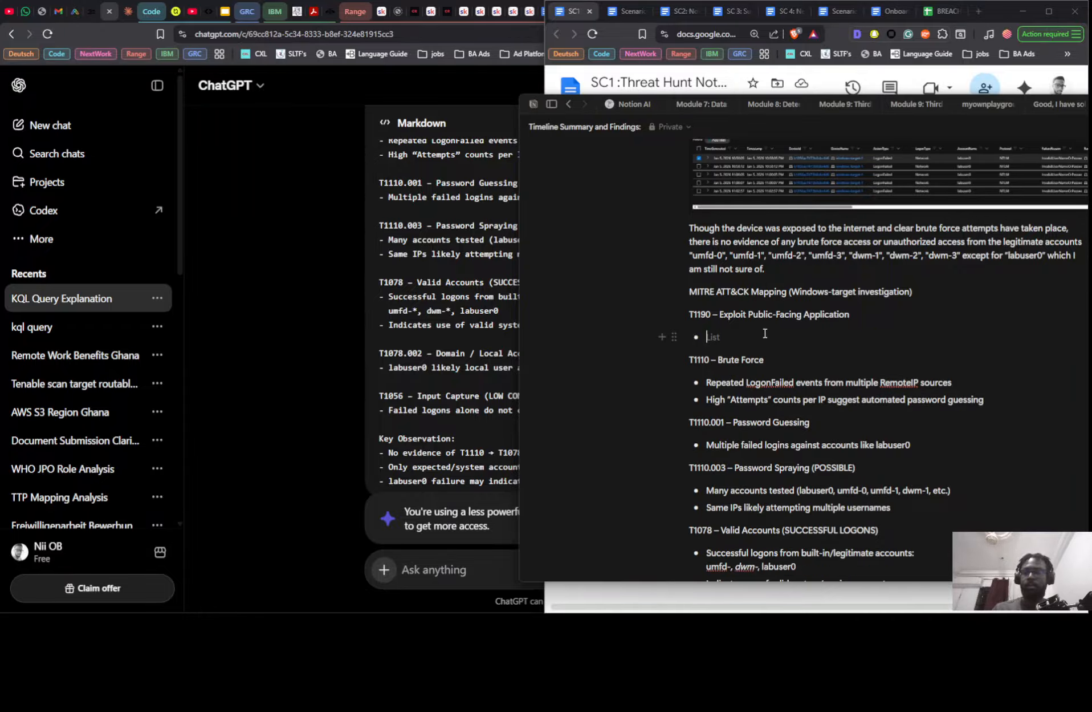
key("ctrl+z")
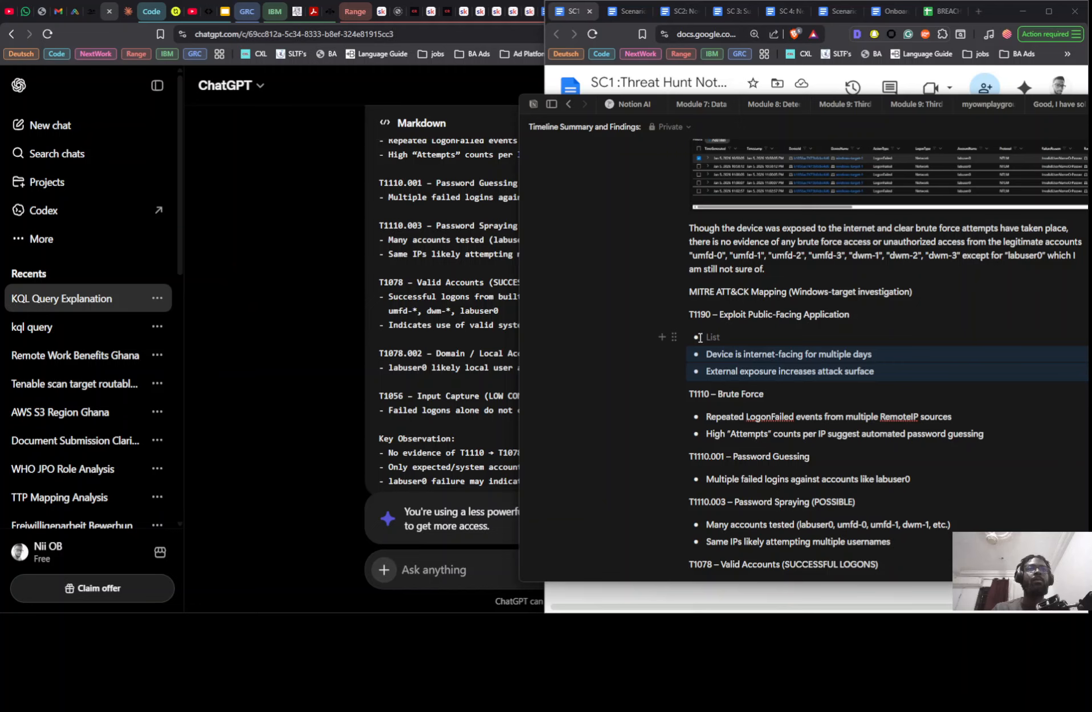
key("ctrl+z")
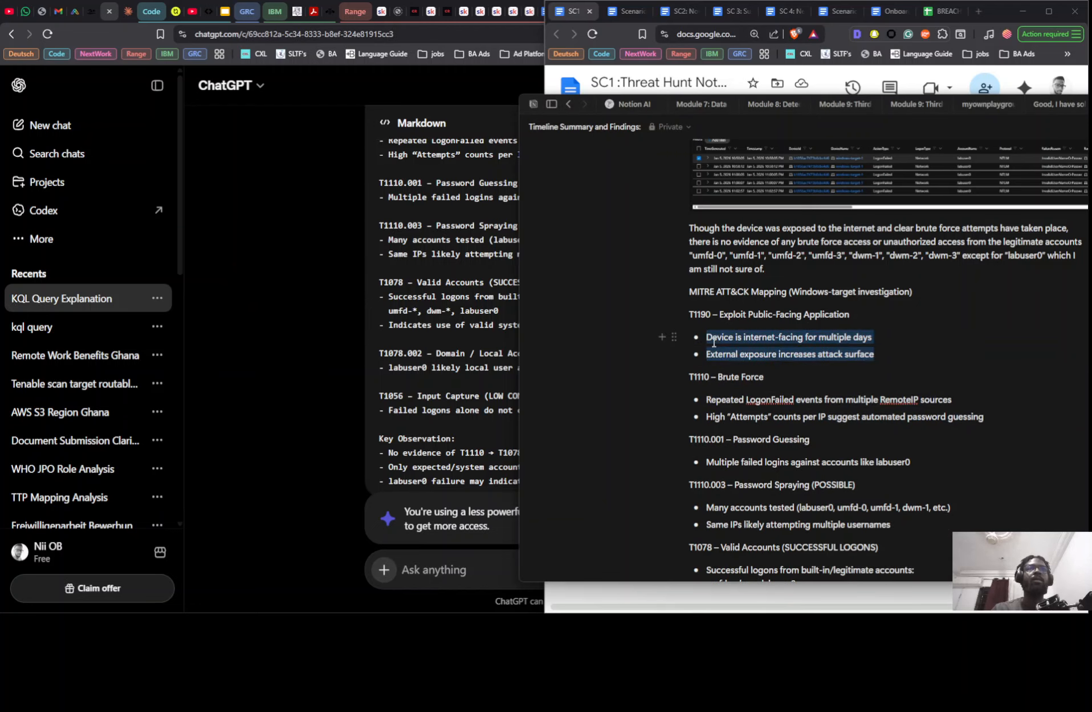
- Paste the two T1190 bullets on a new line within the T1190 heading block, with "Device is internet-facing for multiple days" as plain text
left_click(859, 313)
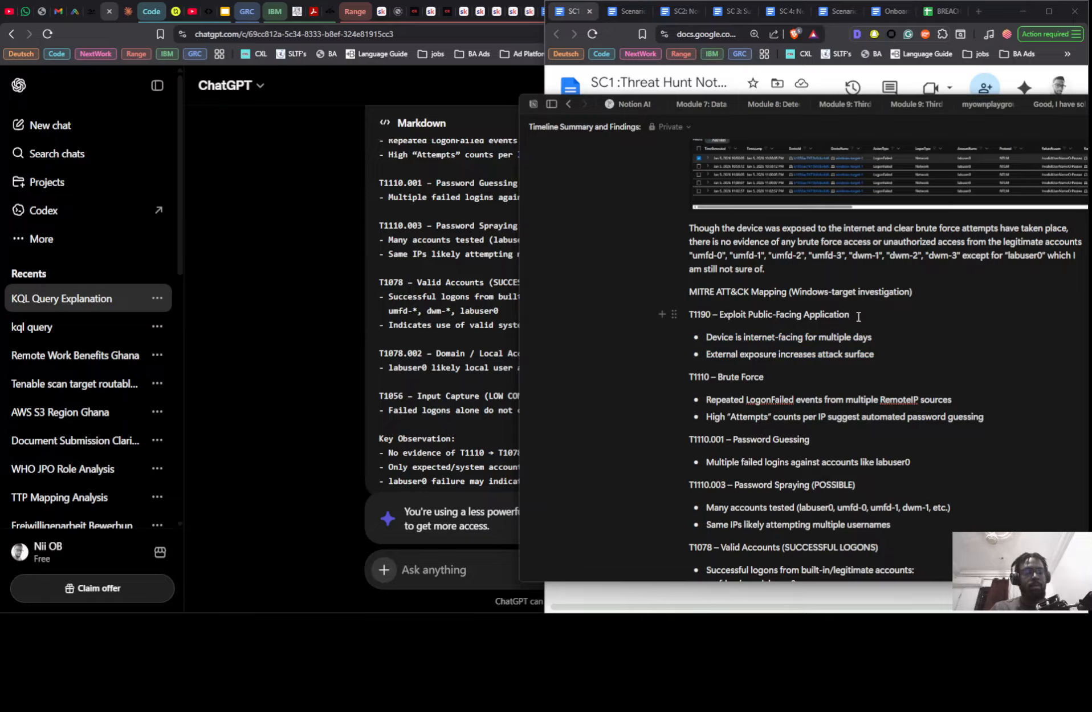
key("Return")
key("ctrl+v")
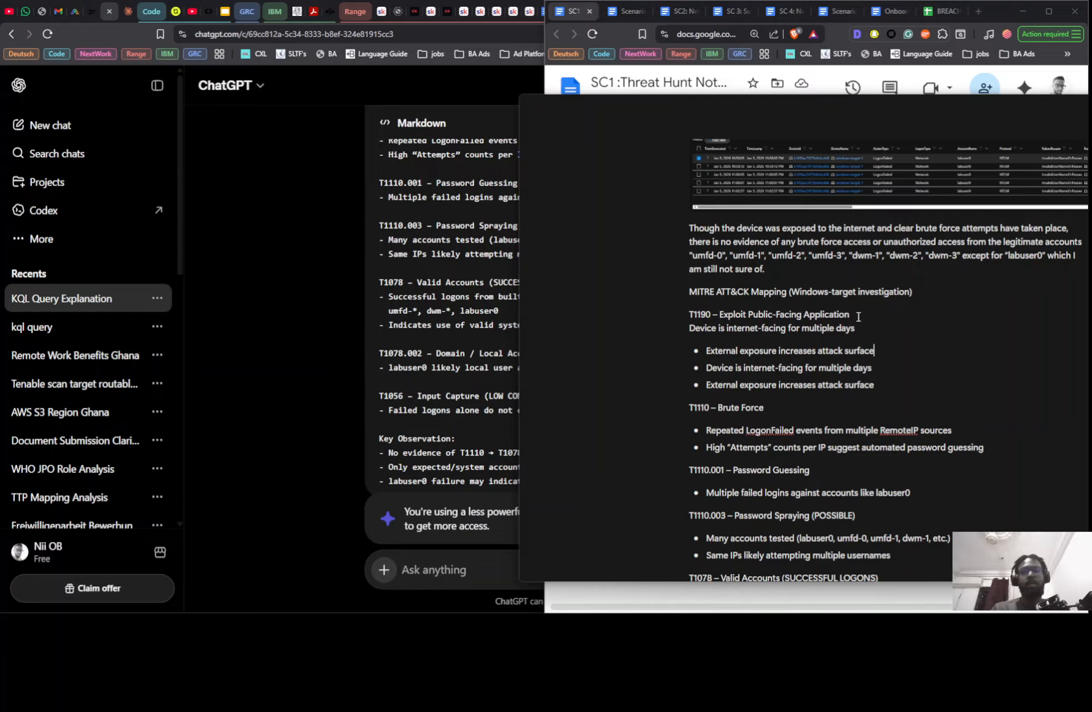
key("ctrl+z")
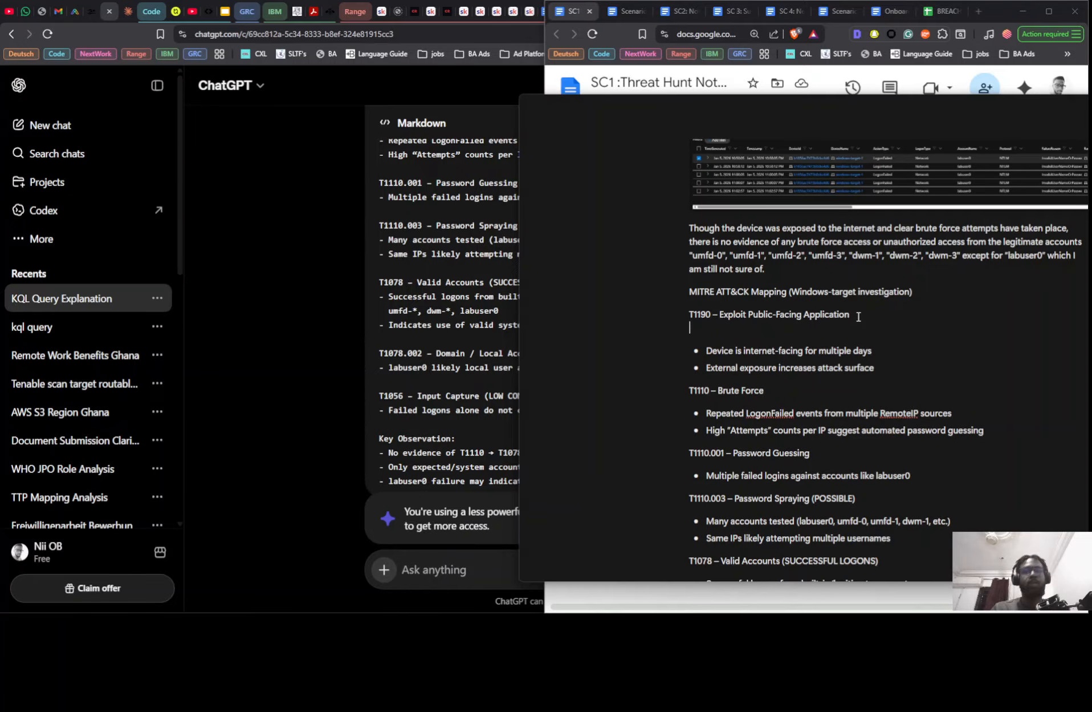
key("ctrl+v")
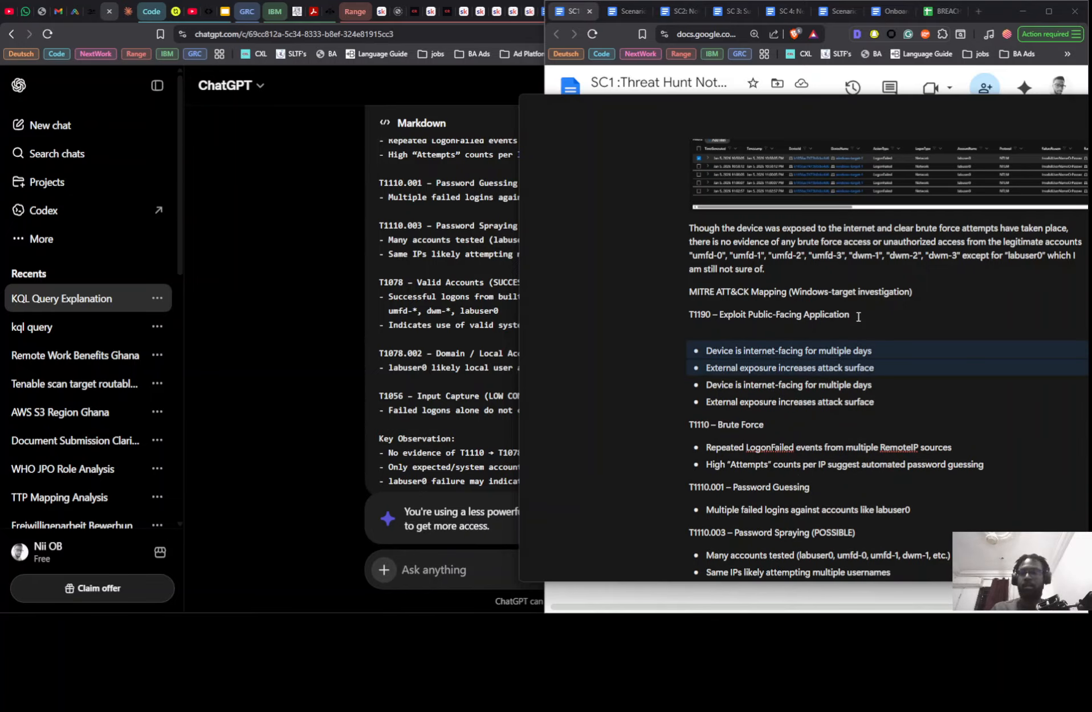
key("BackSpace")
key("ctrl+v")
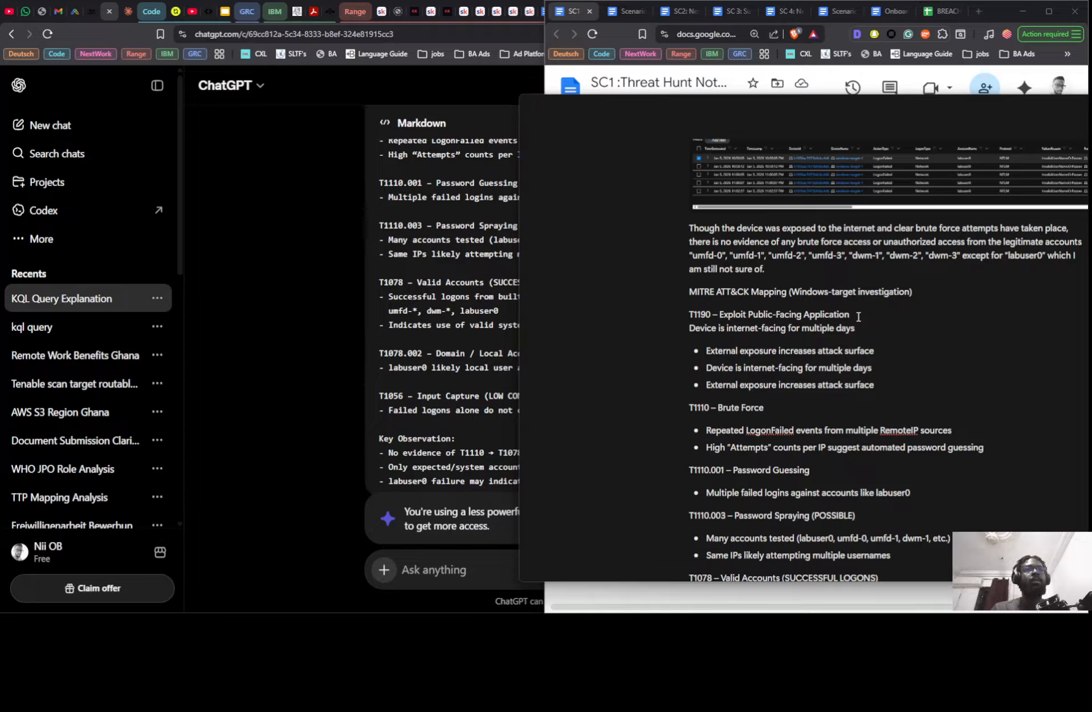
key("ctrl+z")
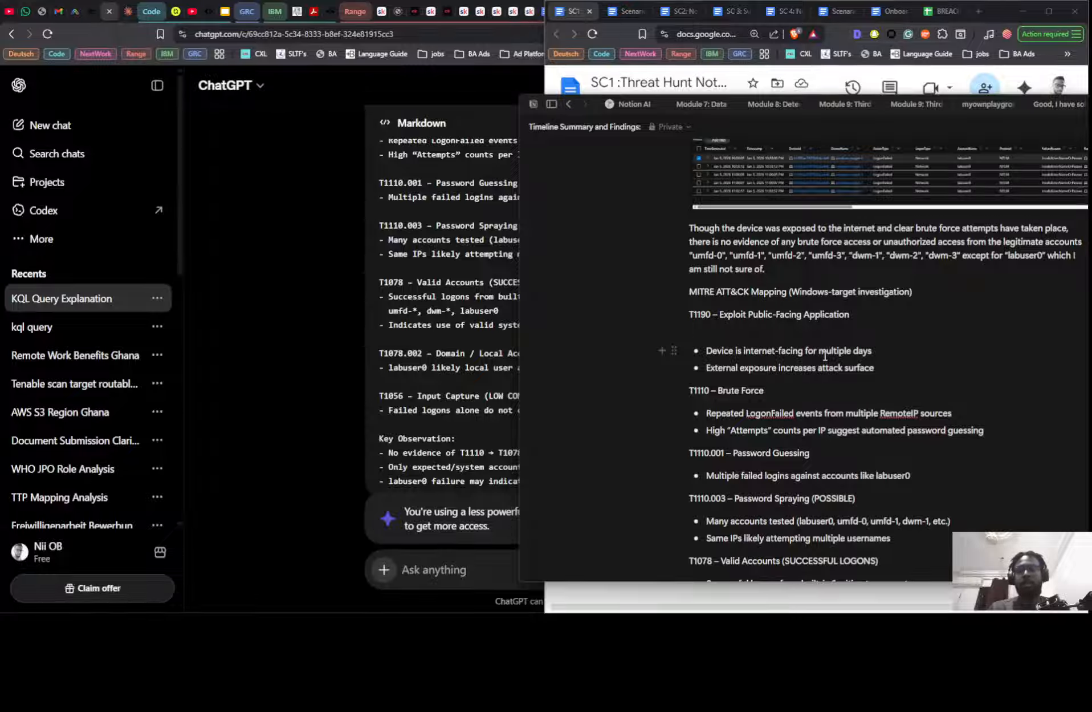
key("ctrl+v")
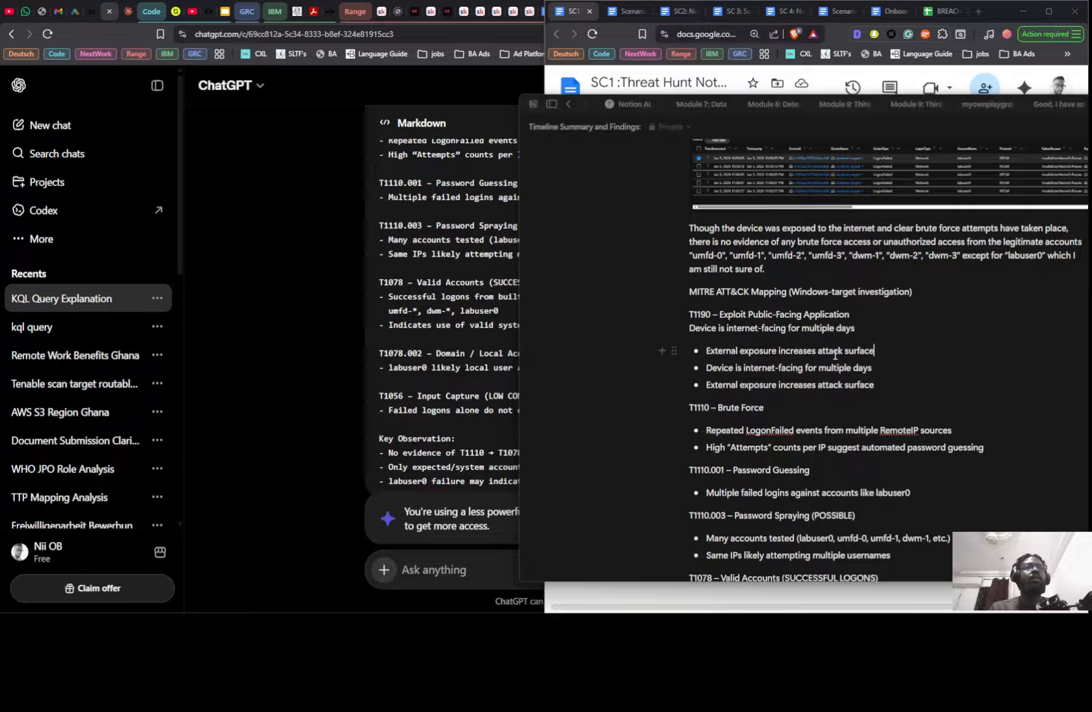
- Move the pasted "External exposure increases attack surface" bullet to a plain line directly below "Device is internet-facing for multiple days"
triple_click(836, 351)
key("ctrl+c")
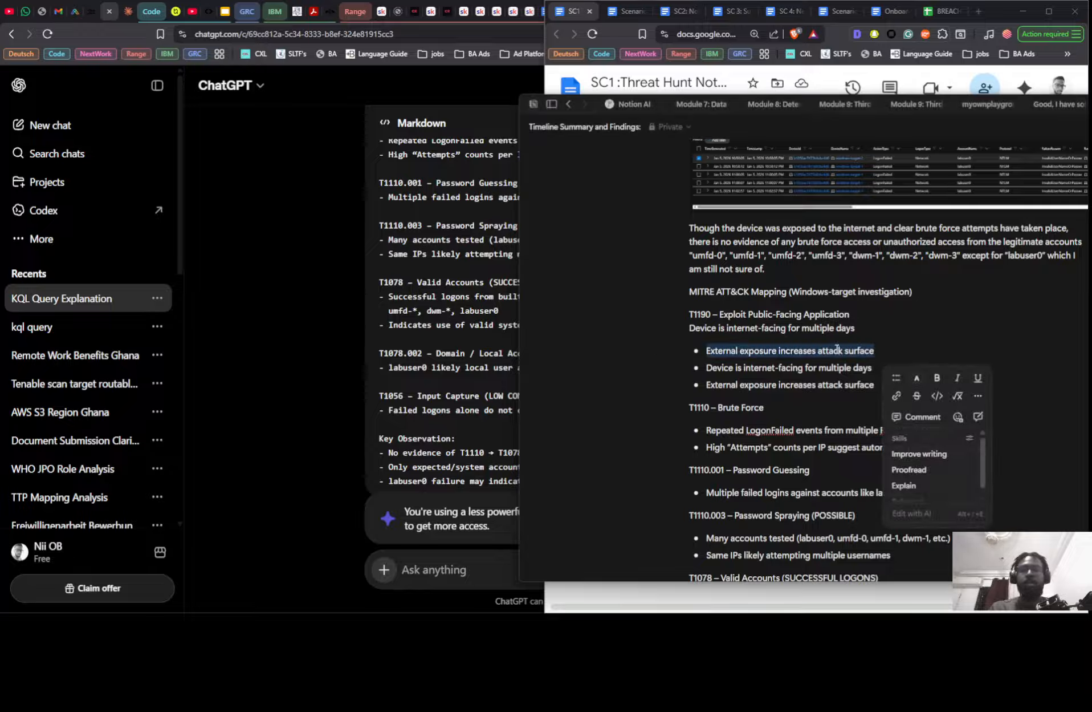
key("BackSpace")
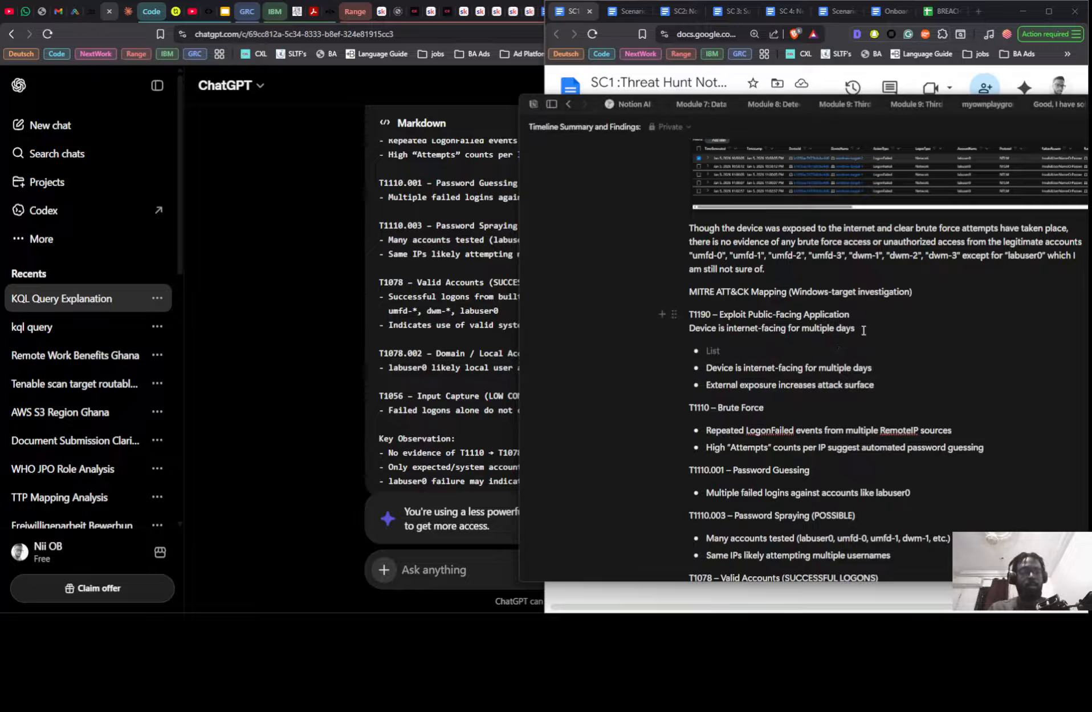
key("Return")
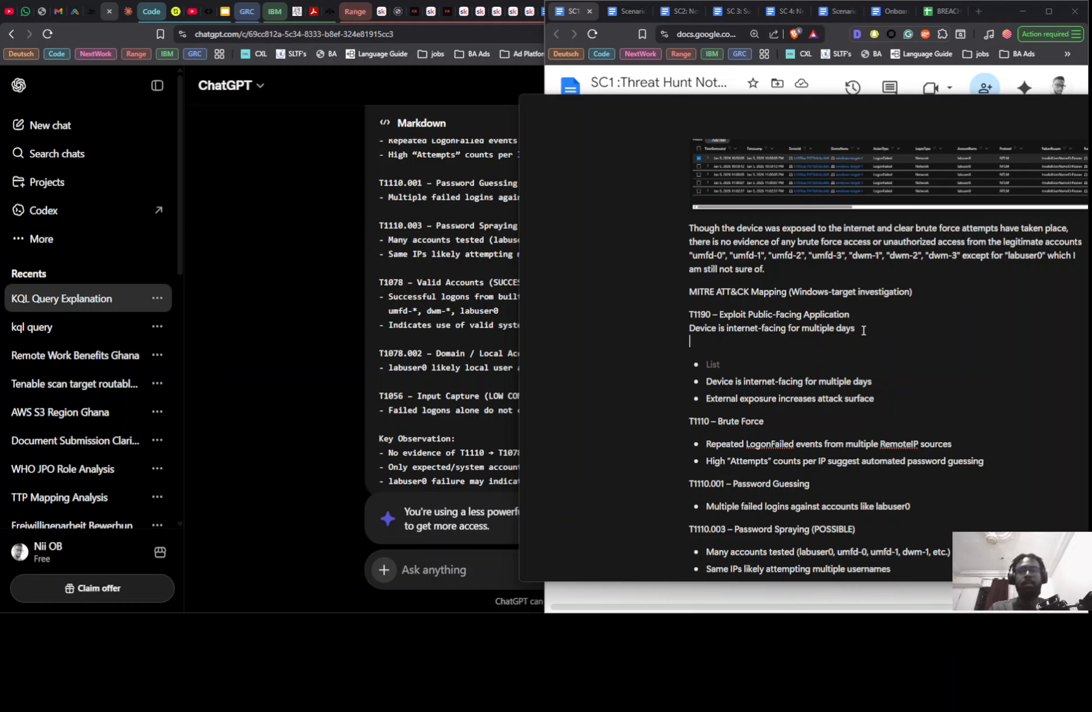
key("ctrl+v")
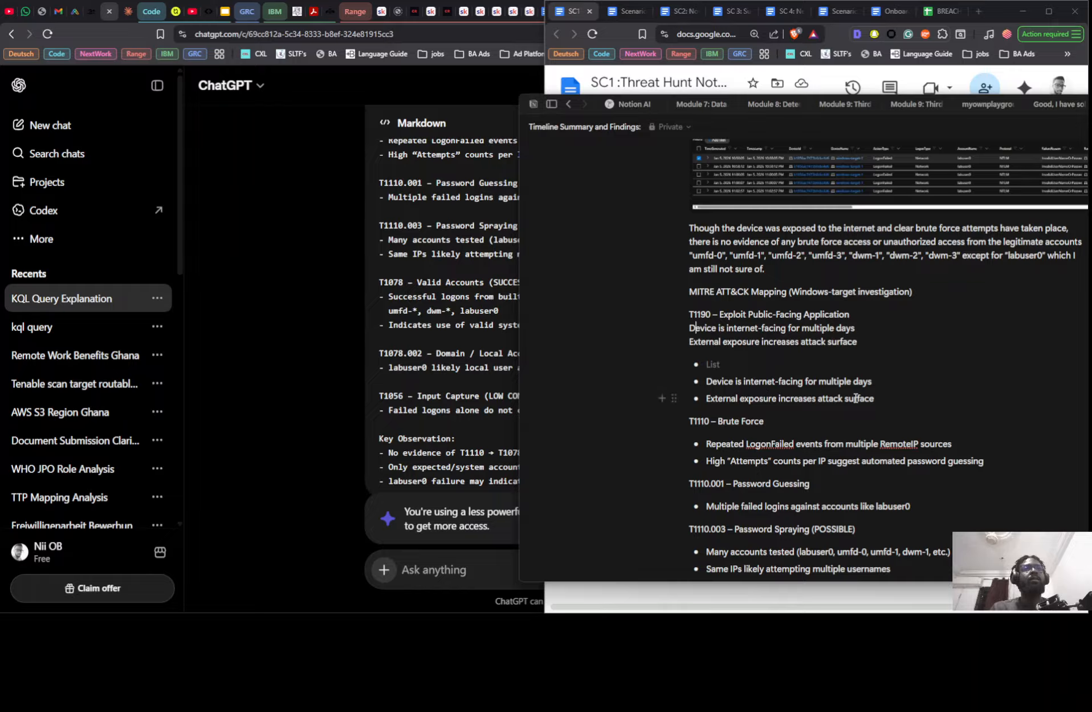
- Delete the two duplicate T1190 bullets and the empty list item above T1110 – Brute Force
left_click(888, 398)
left_click_drag(707, 395, 707, 377)
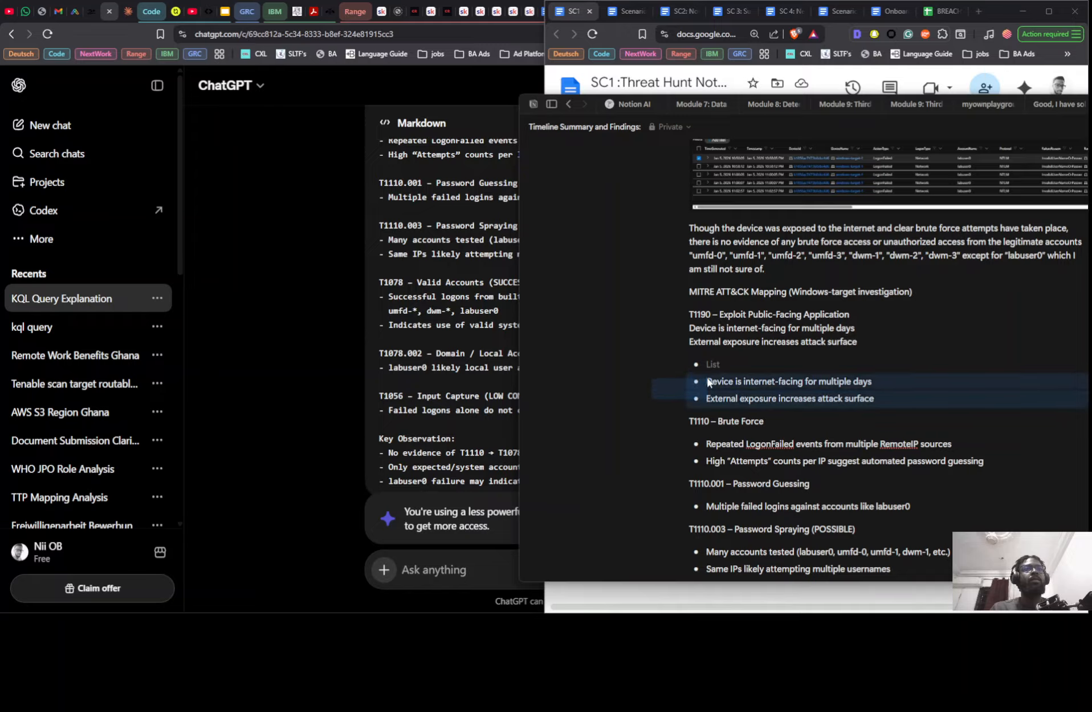
key("BackSpace")
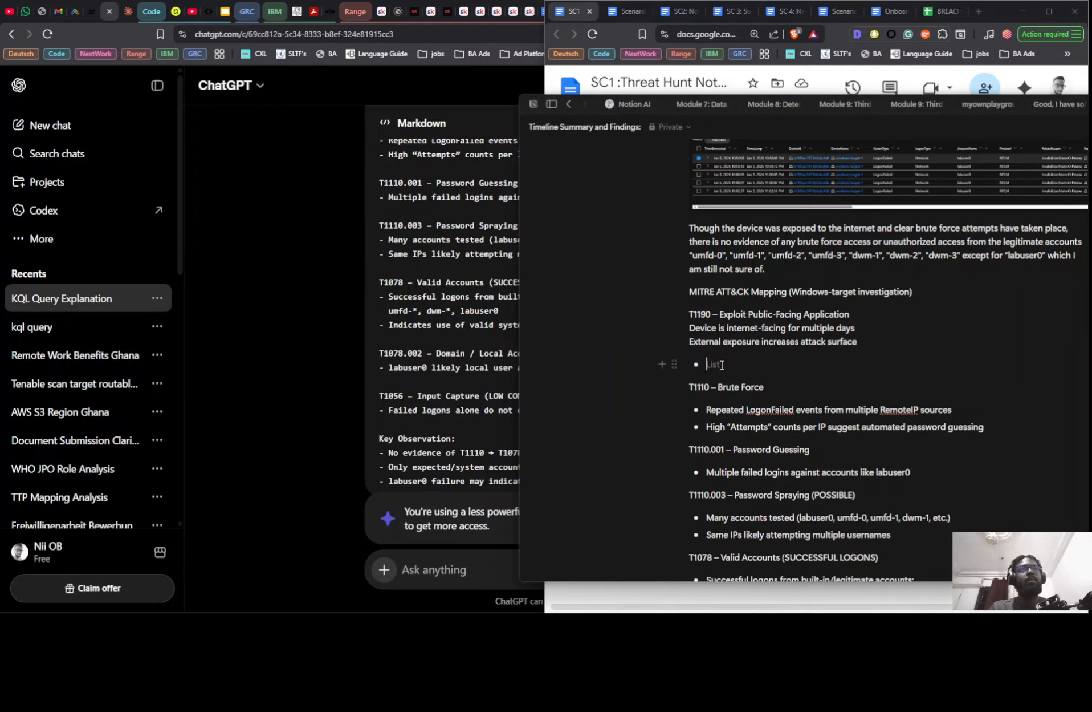
key("BackSpace")
key("BackSpace")
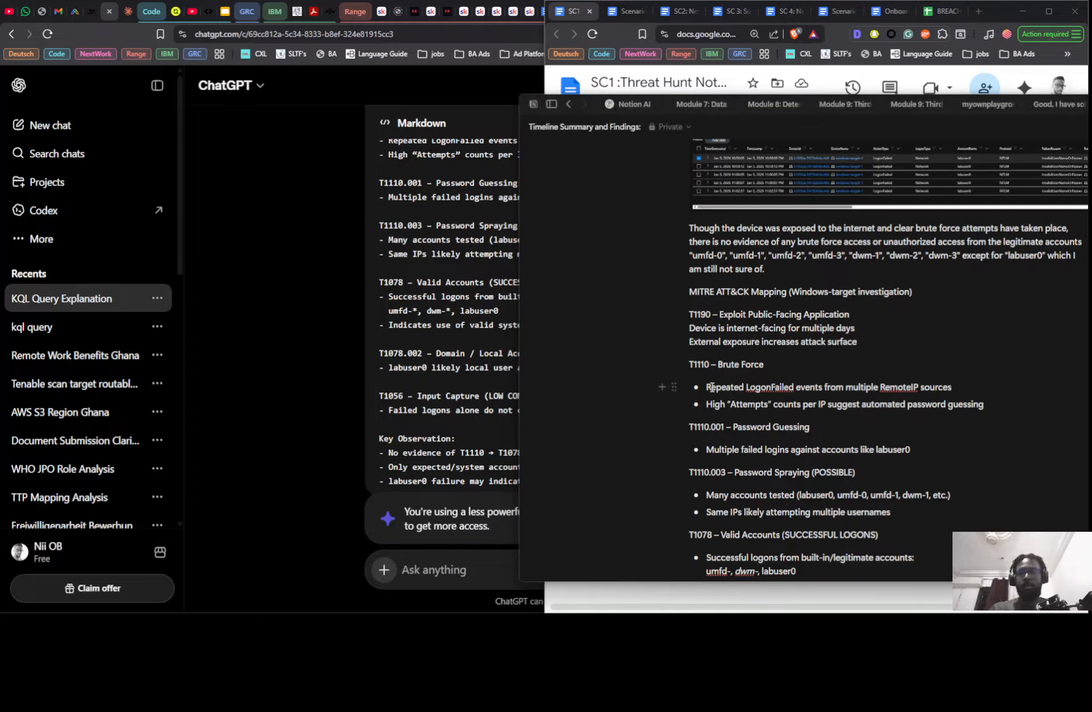
- Turn the bullet "Repeated LogonFailed events from multiple RemoteIP sources" into a dash-prefixed plain line under T1110 – Brute Force
triple_click(709, 387)
key("ctrl+c")
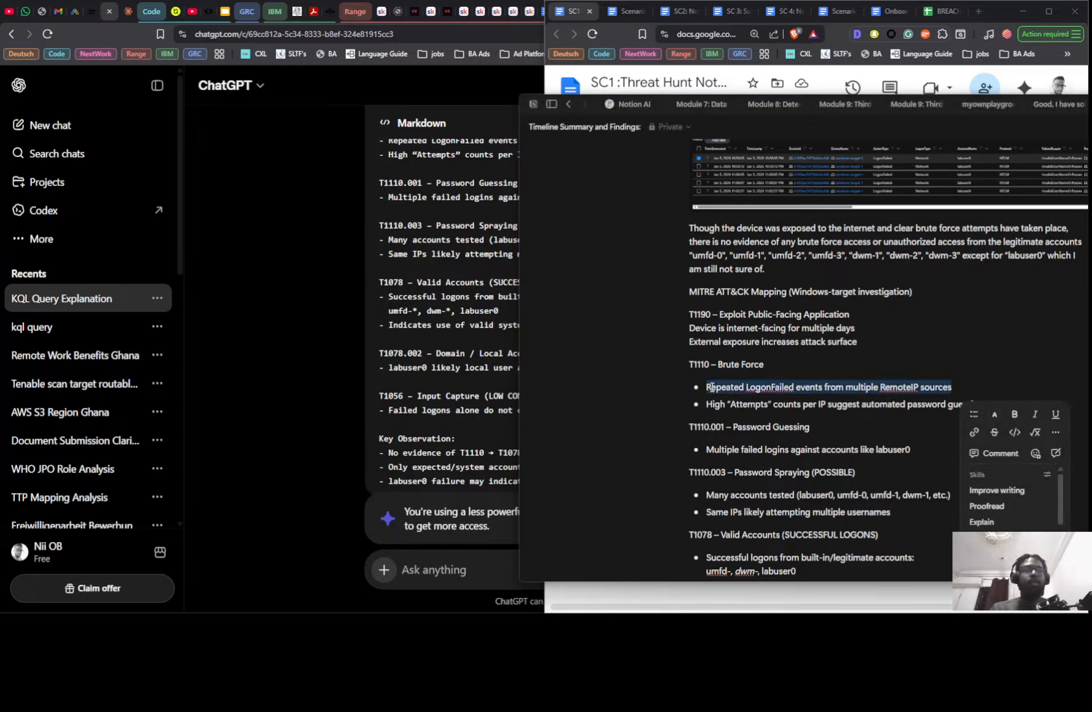
key("BackSpace")
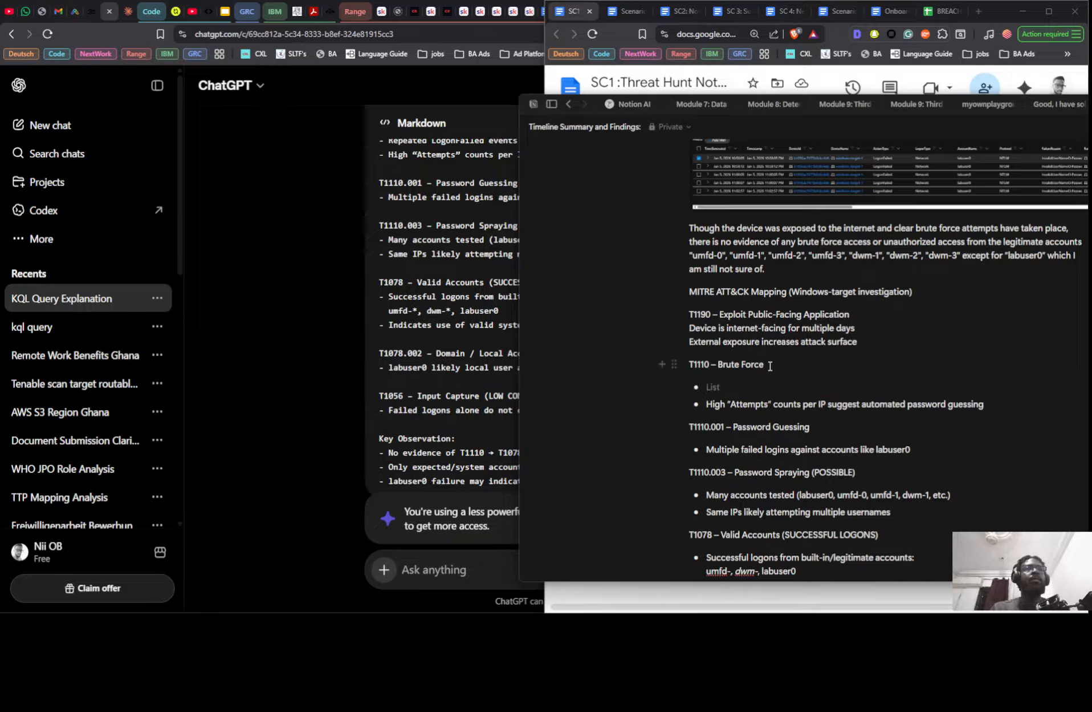
key("Return")
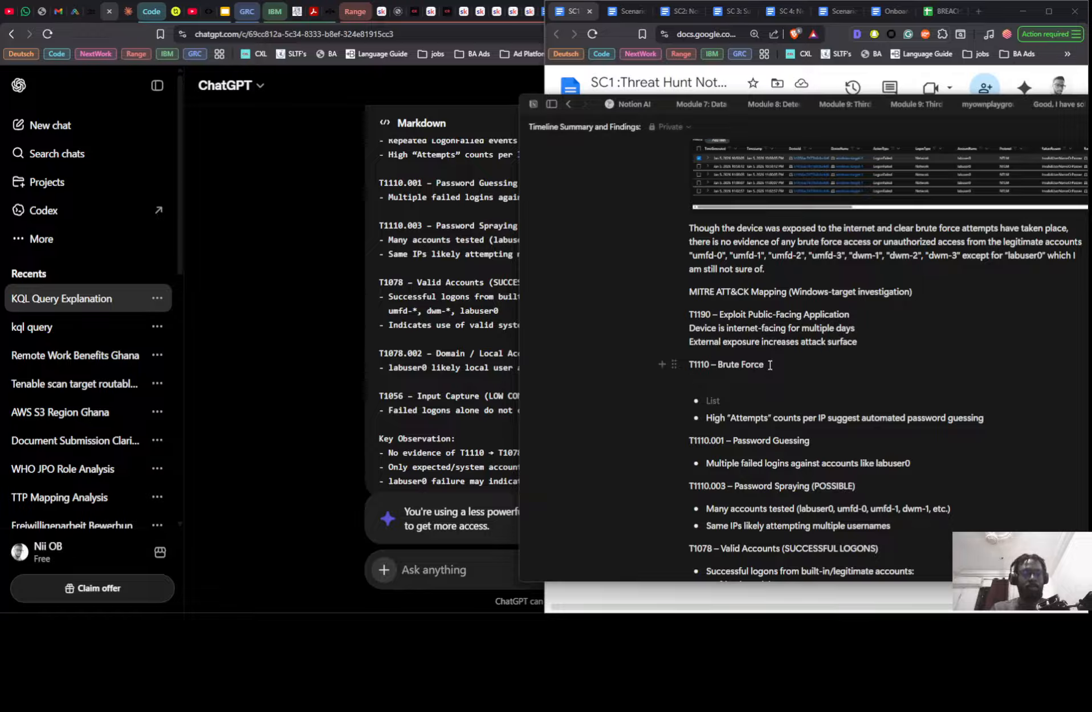
type("-")
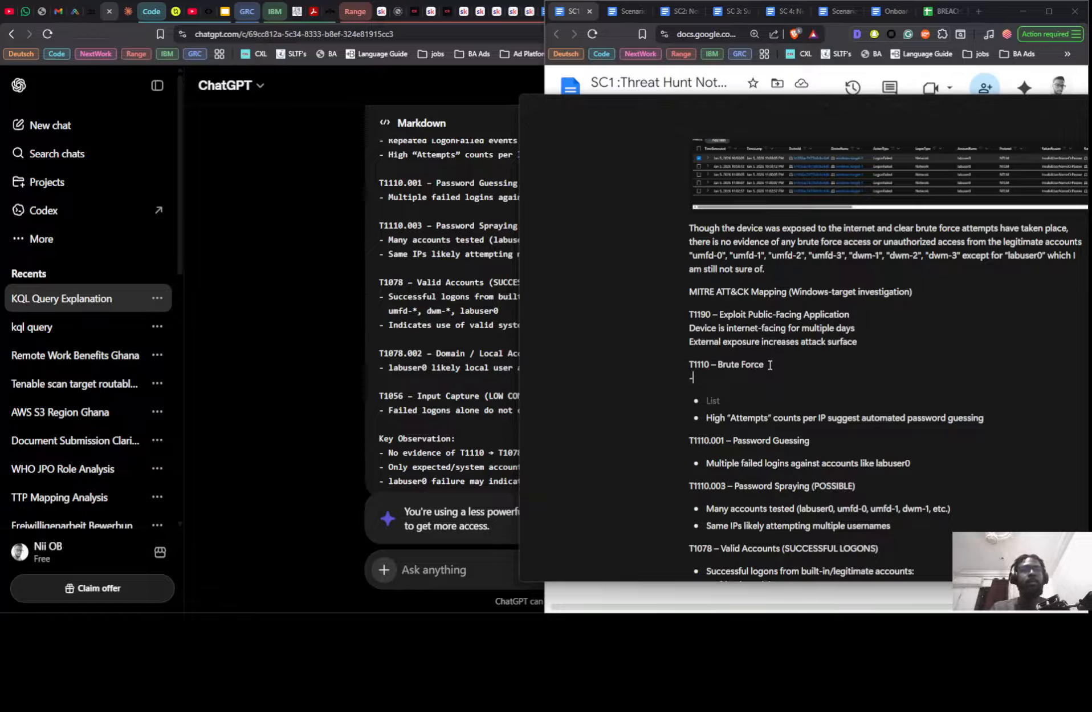
key("ctrl+v")
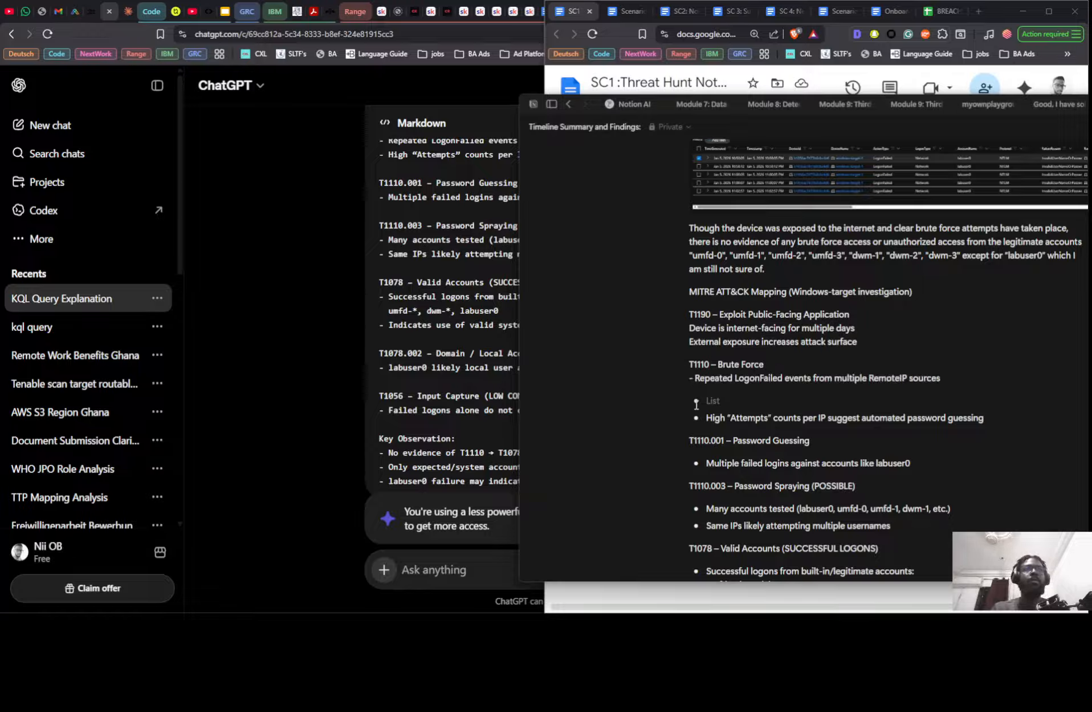
- Move the "High "Attempts" counts per IP suggest automated password guessing" bullet to a second dash-prefixed plain line under T1110
triple_click(712, 419)
key("ctrl+c")
key("BackSpace")
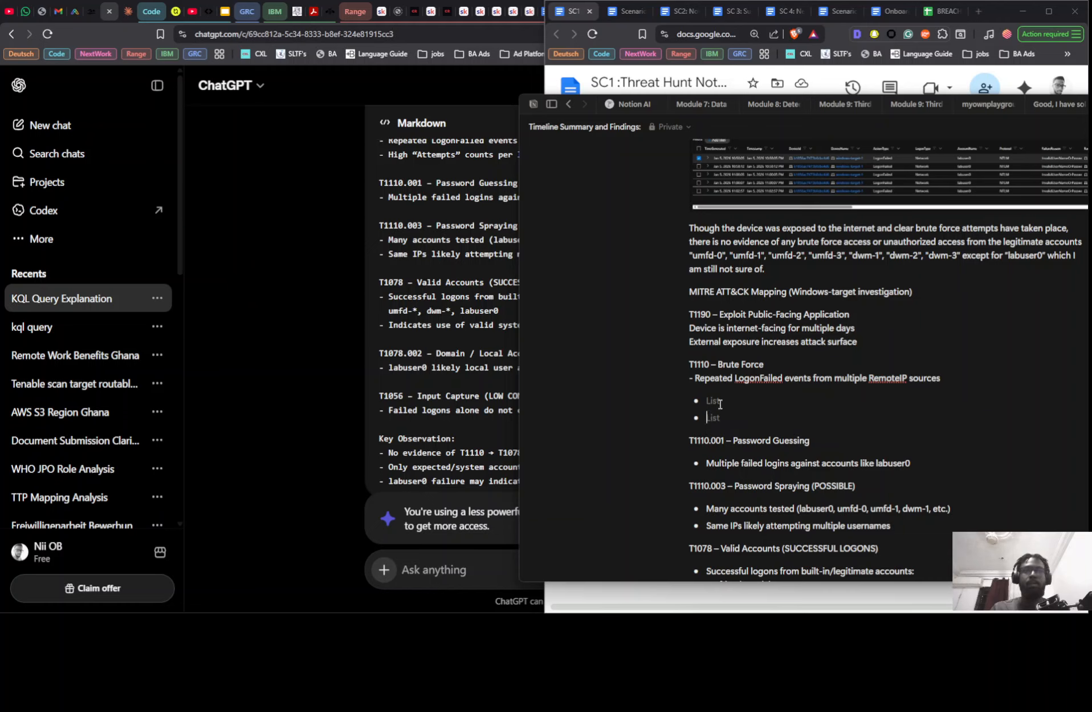
left_click(949, 379)
key("Return")
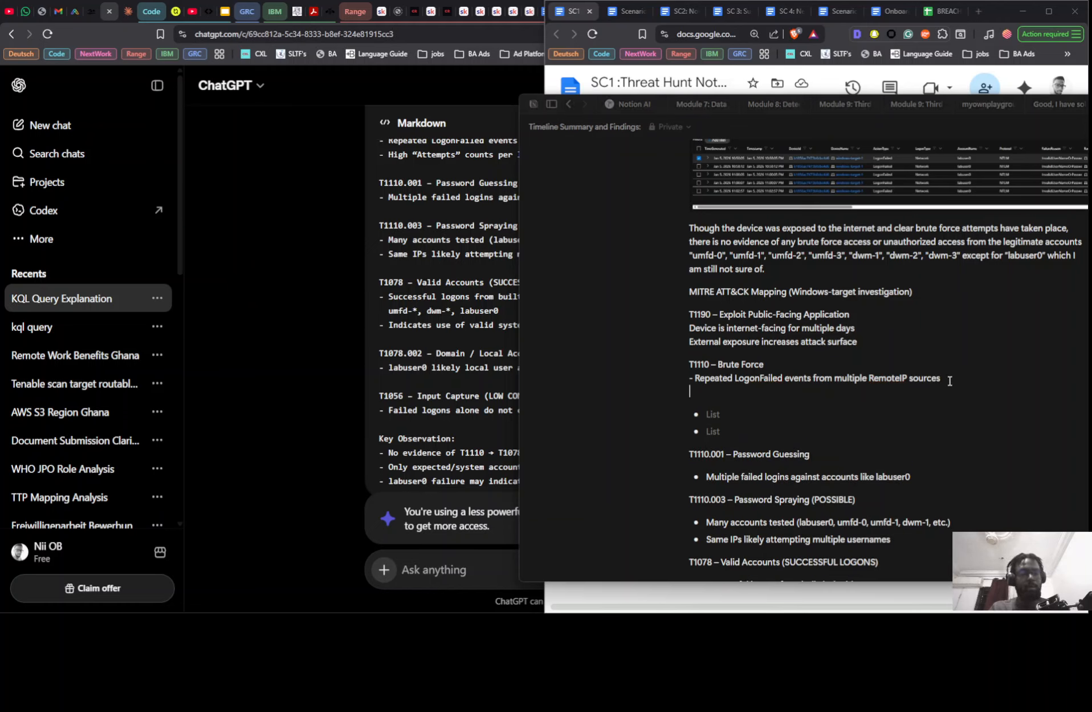
type("-")
key("ctrl+v")
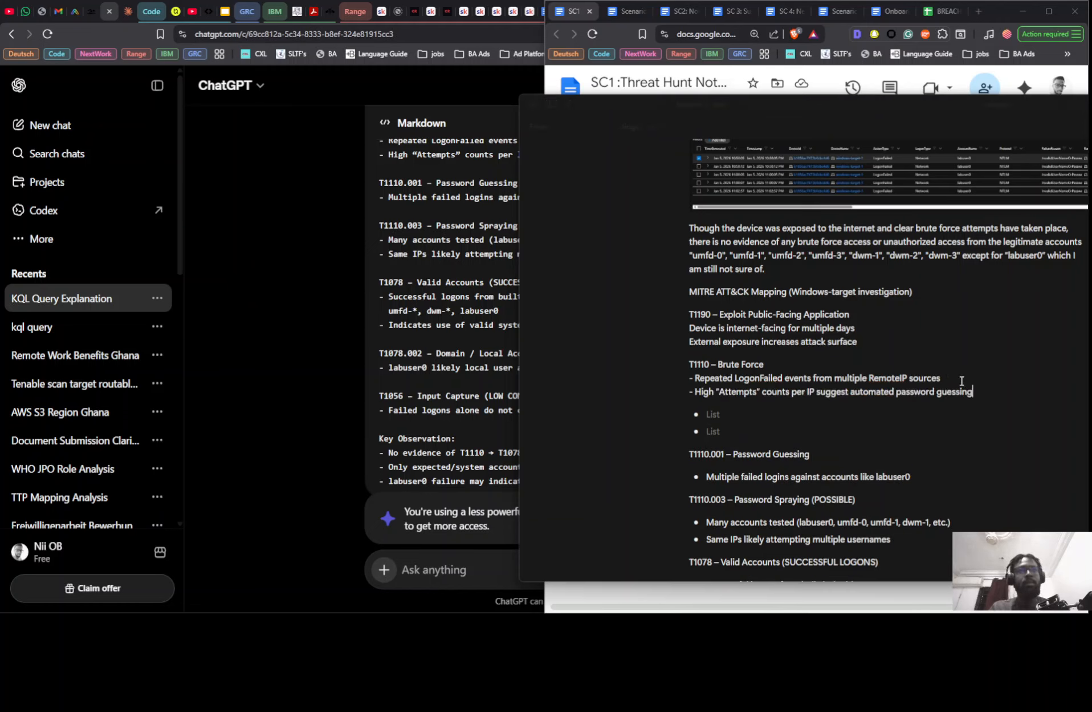
- Prefix both plain lines under T1190 – Exploit Public-Facing Application with a dash
left_click(690, 327)
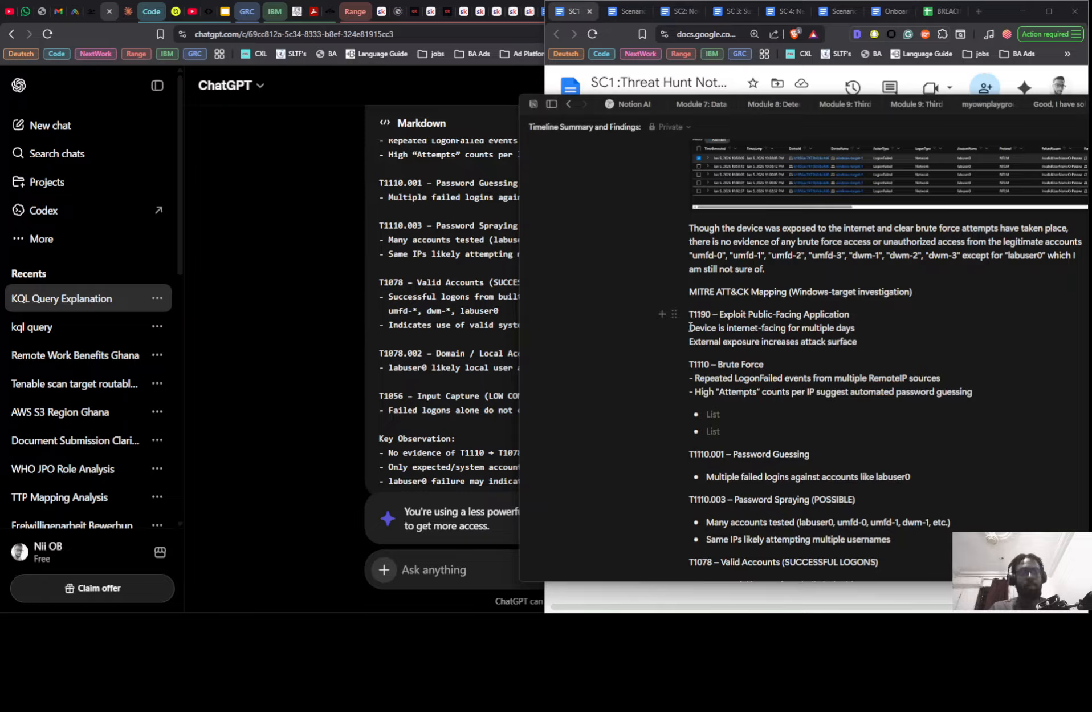
type("-")
key("Down")
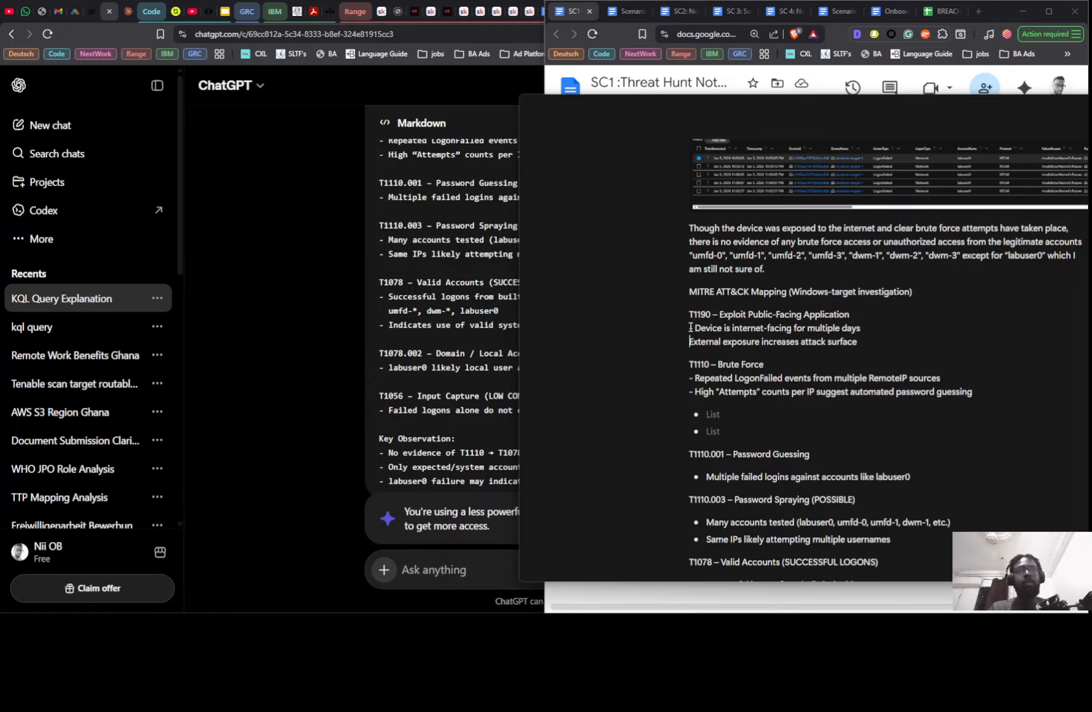
type("-")
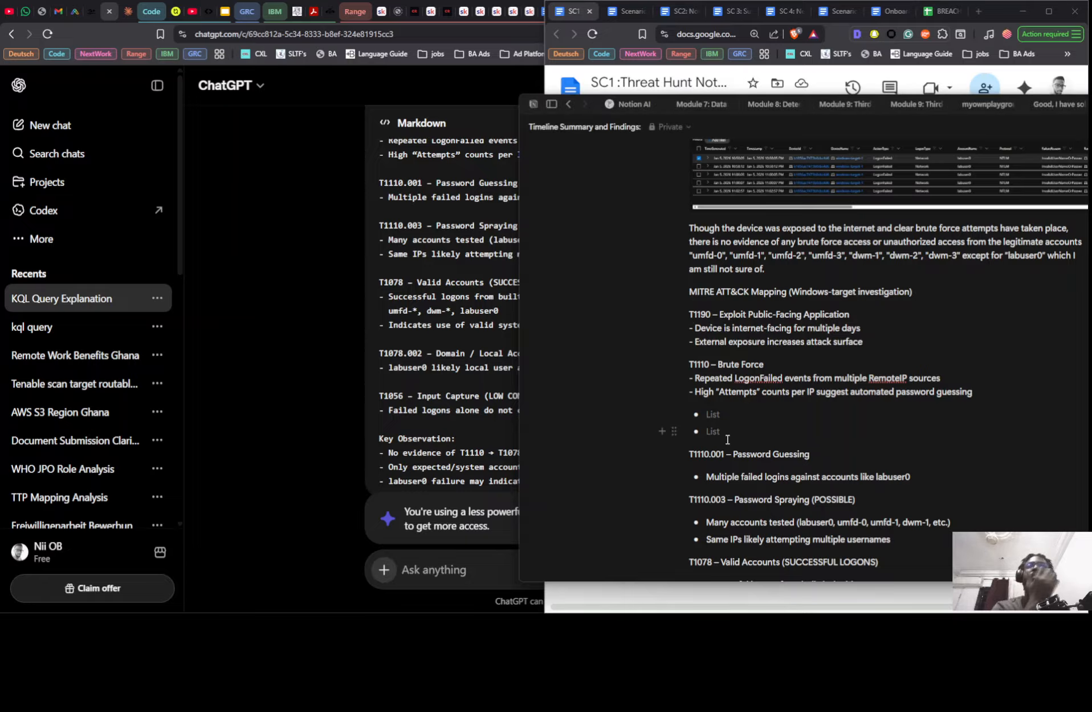
- Move the "Multiple failed logins against accounts like labuser0" bullet to a plain line directly under T1110.001 and remove its empty list item
triple_click(708, 475)
key("ctrl+c")
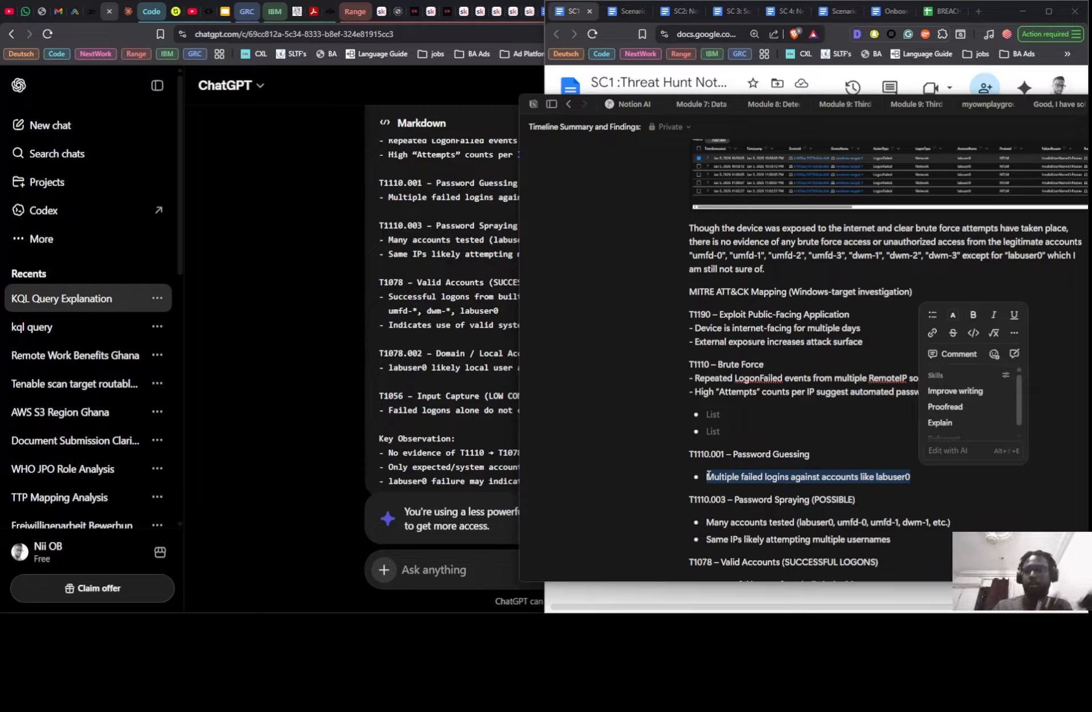
key("BackSpace")
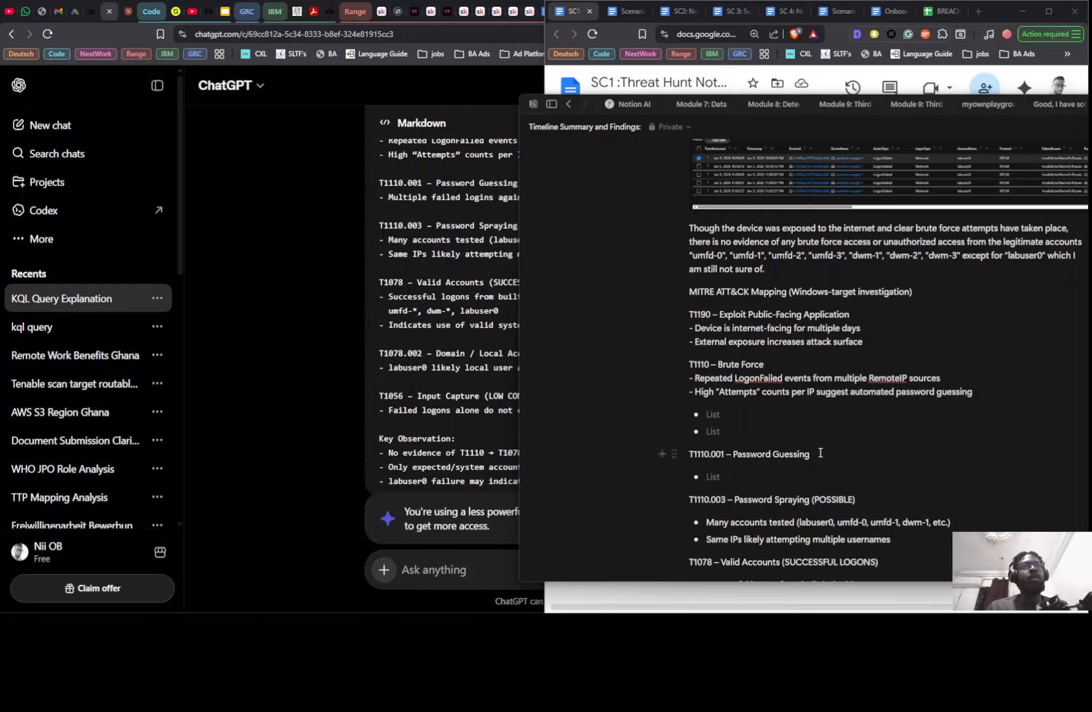
key("shift+Return")
key("ctrl+v")
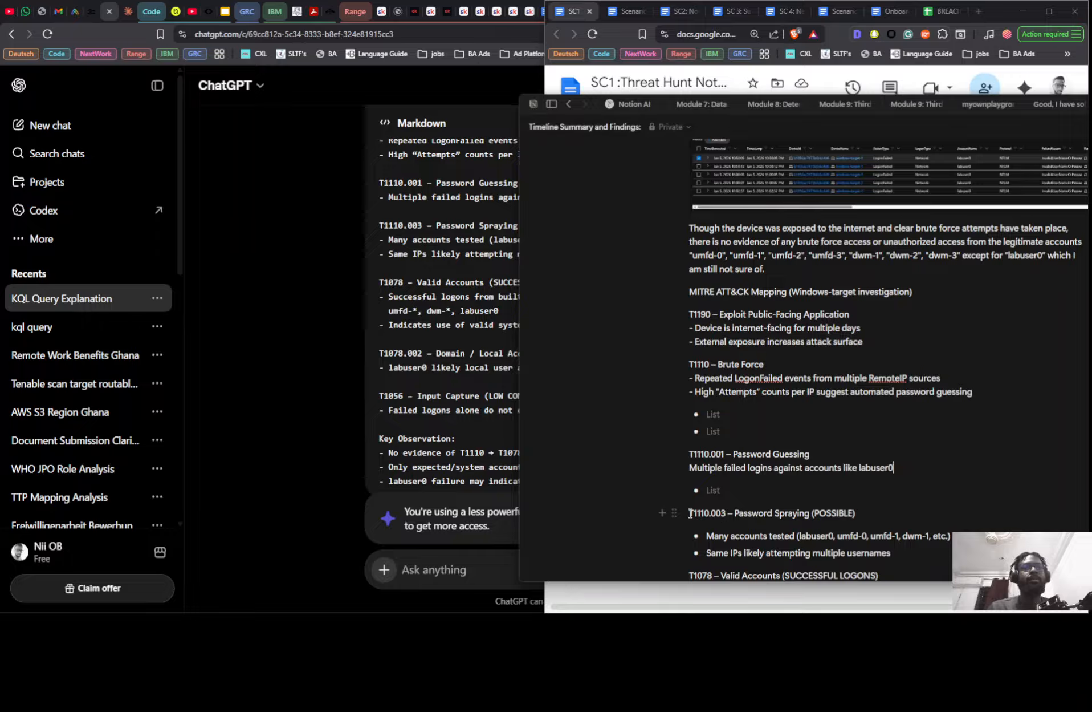
left_click(711, 494)
key("BackSpace")
key("BackSpace")
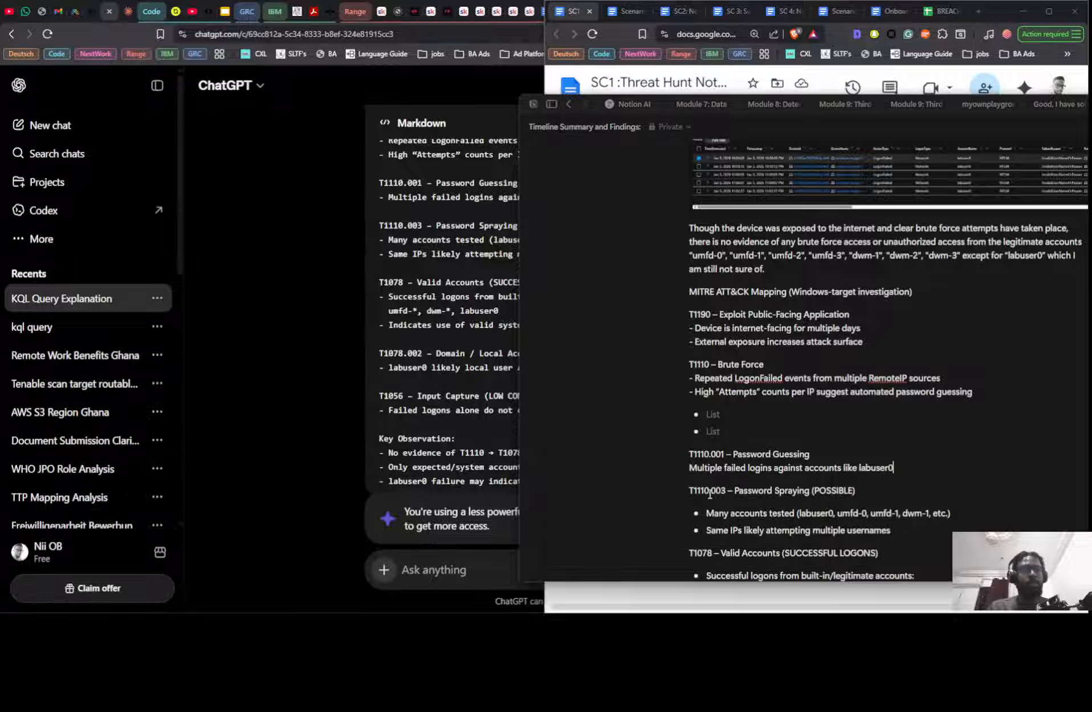
- Delete the two empty list items above T1110.001 – Password Guessing
left_click(740, 420)
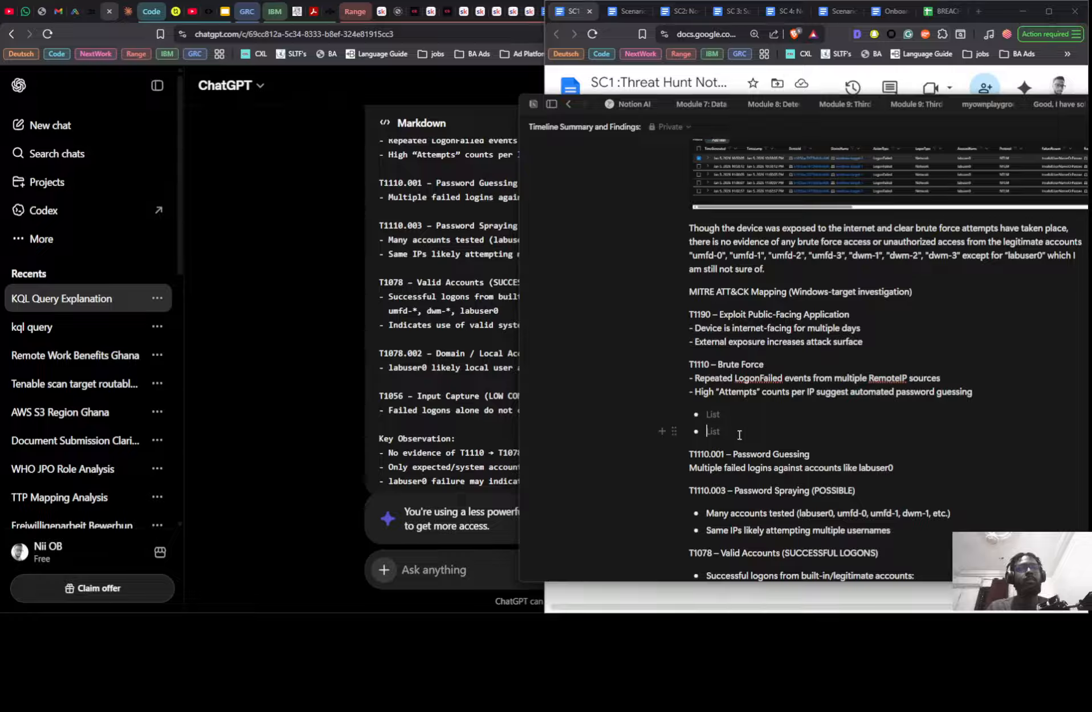
key("BackSpace")
key("BackSpace")
key("BackSpace")
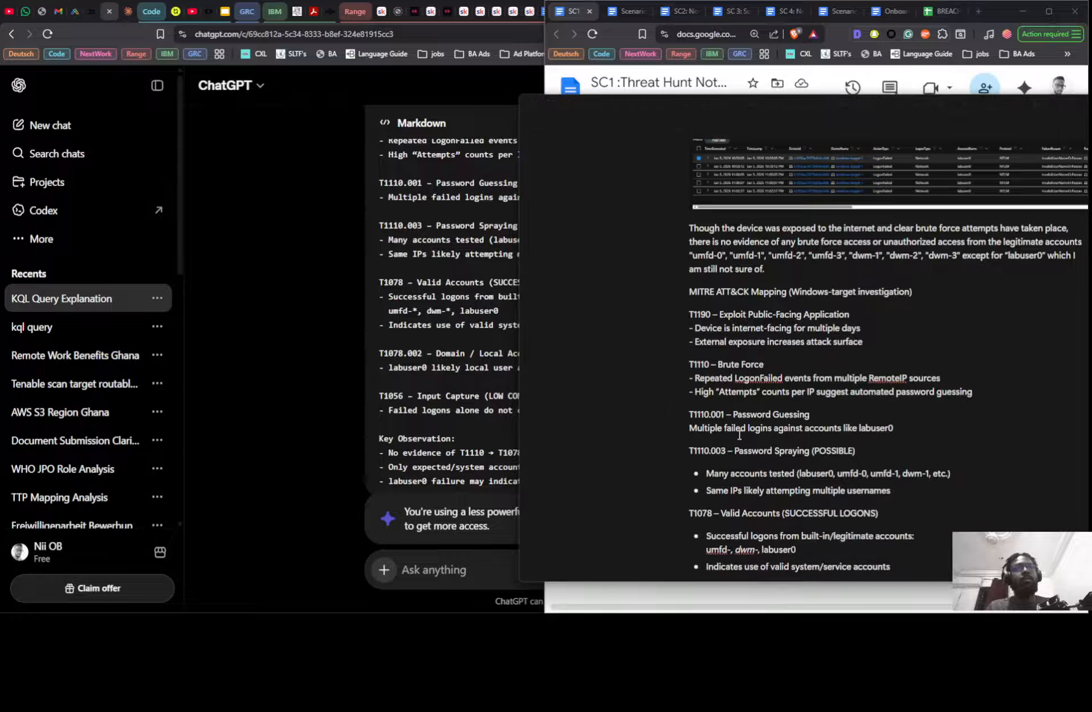
left_click(697, 428)
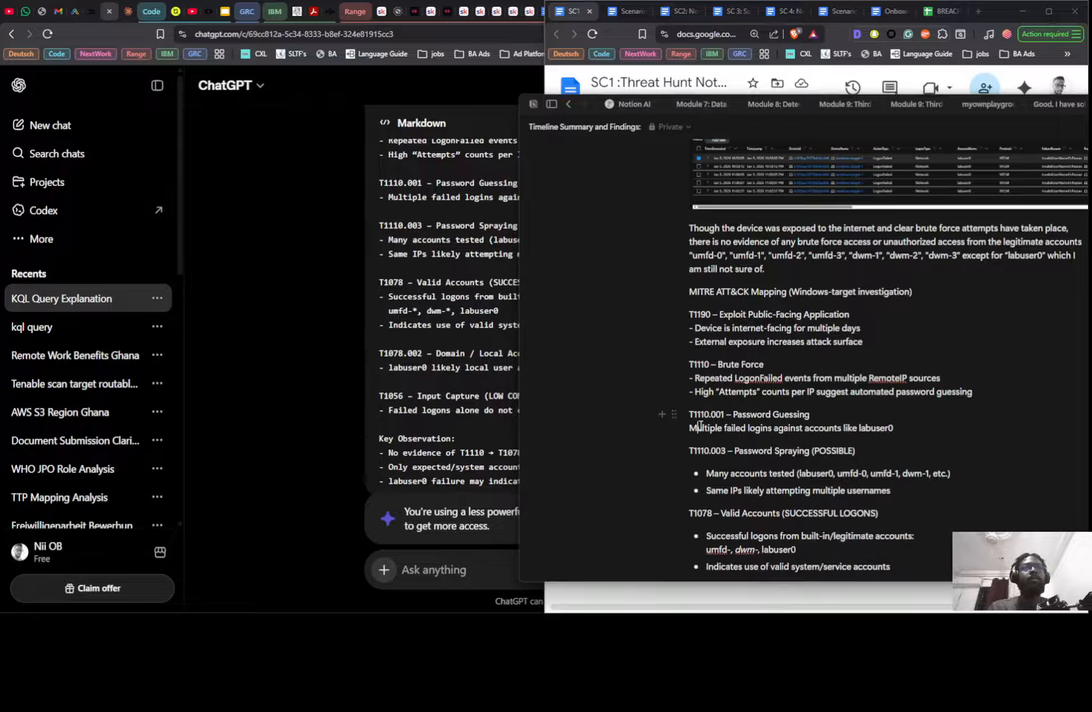
triple_click(708, 474)
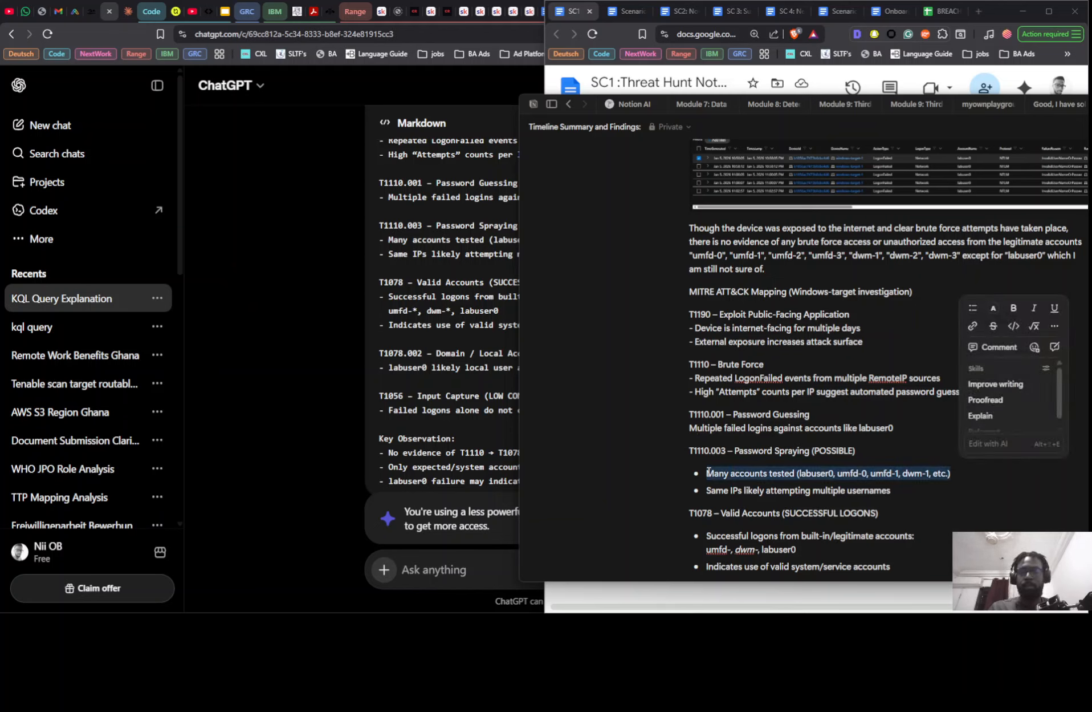
key("ctrl+z")
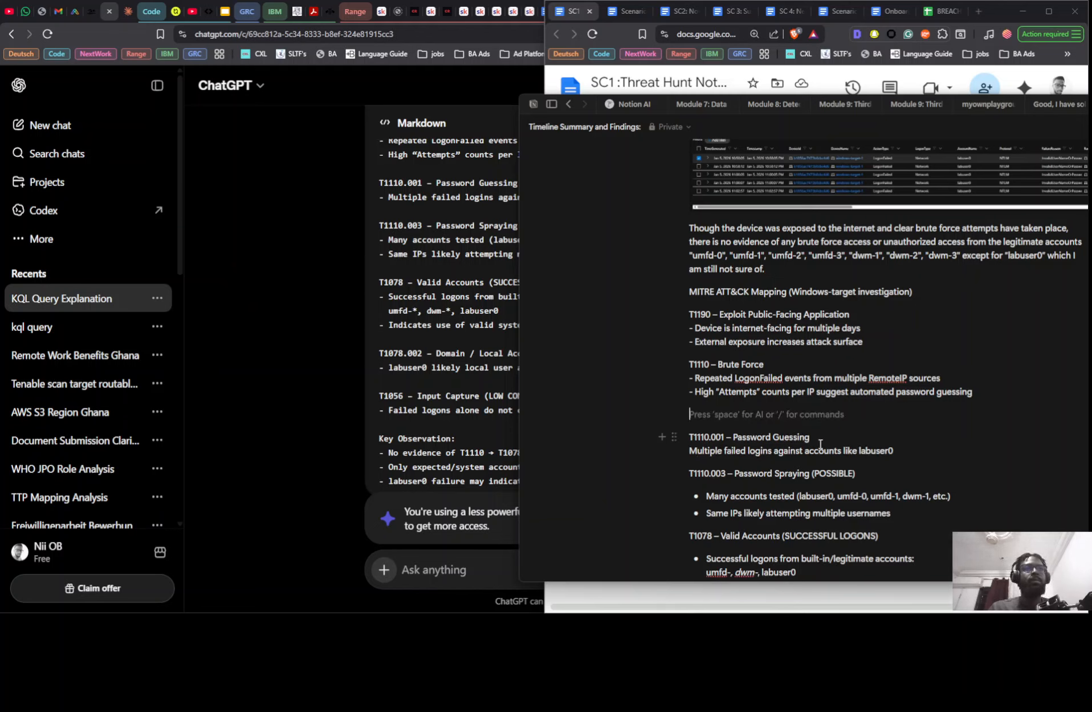
type("-")
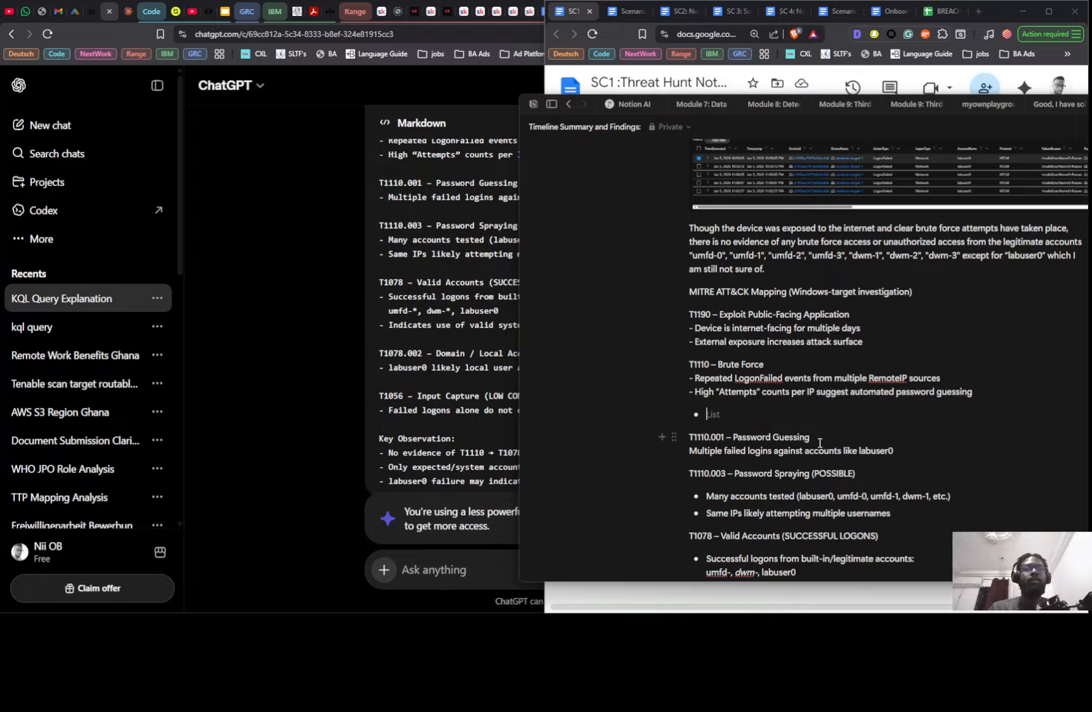
key("Return")
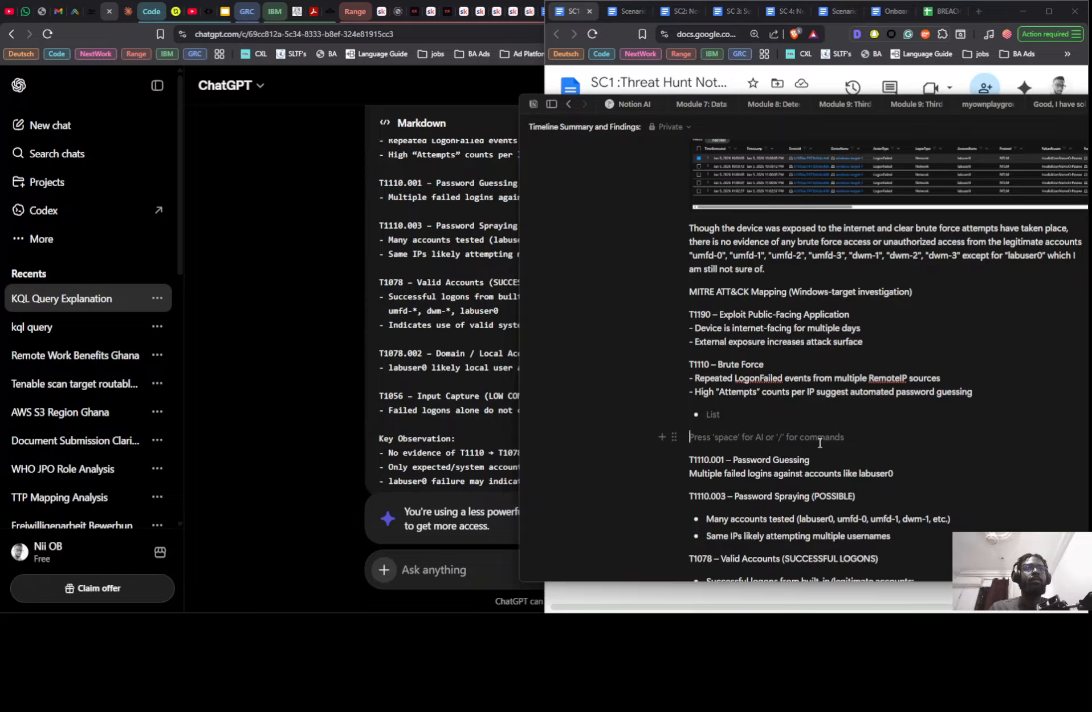
left_click(721, 477)
key("ctrl+z")
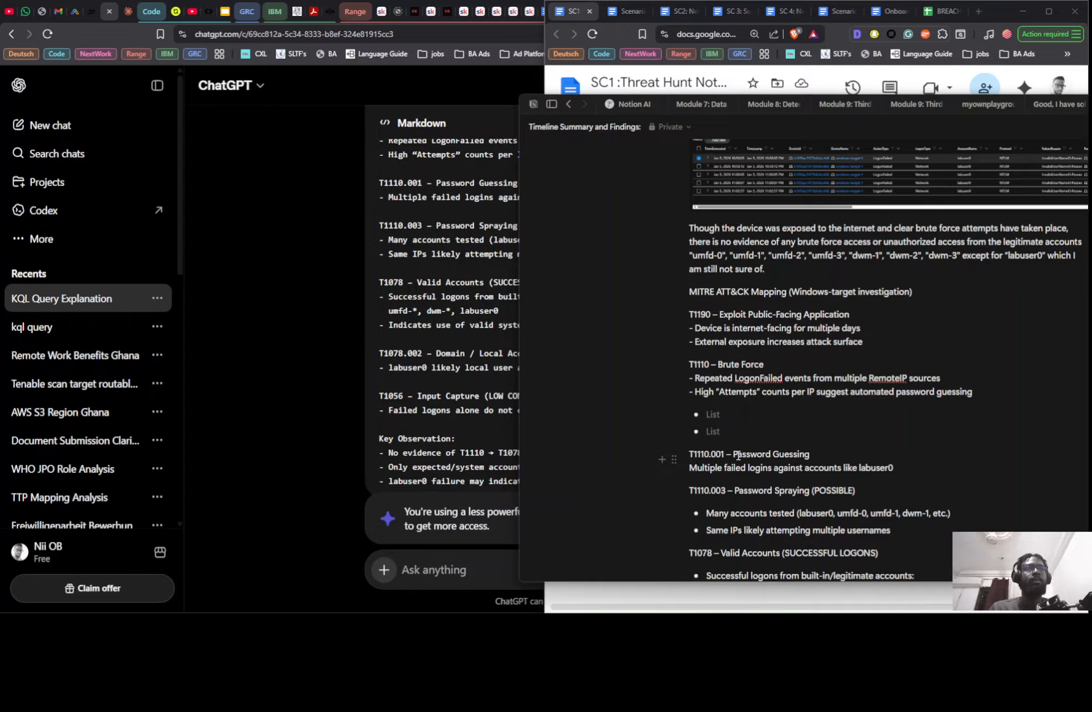
key("BackSpace")
key("BackSpace")
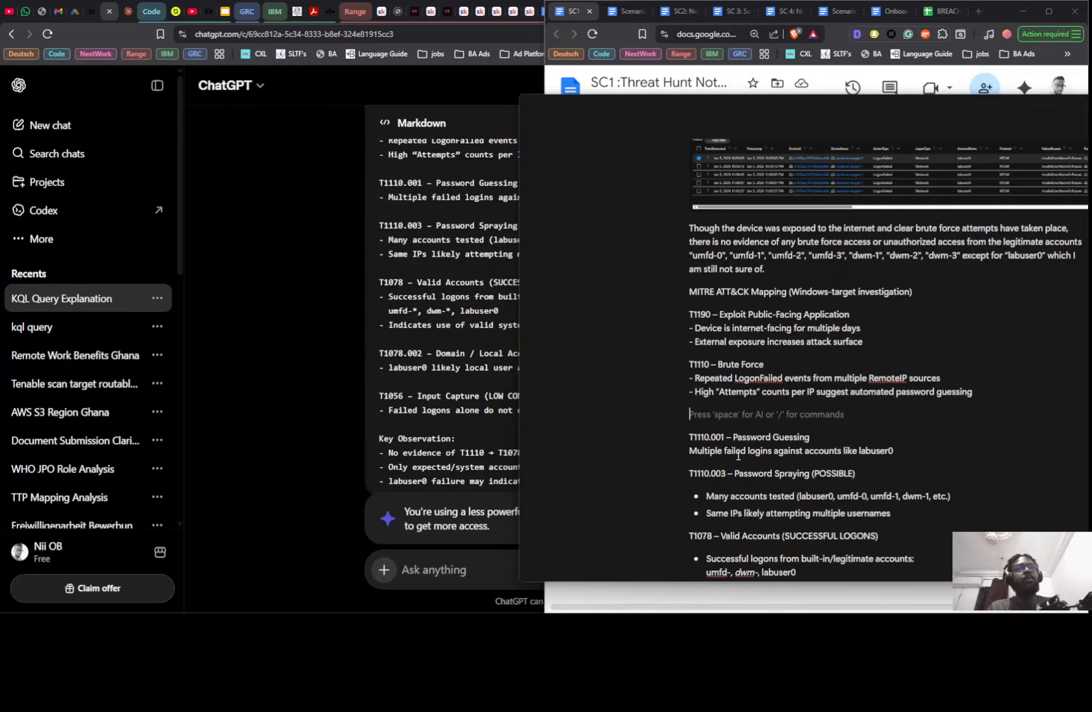
key("BackSpace")
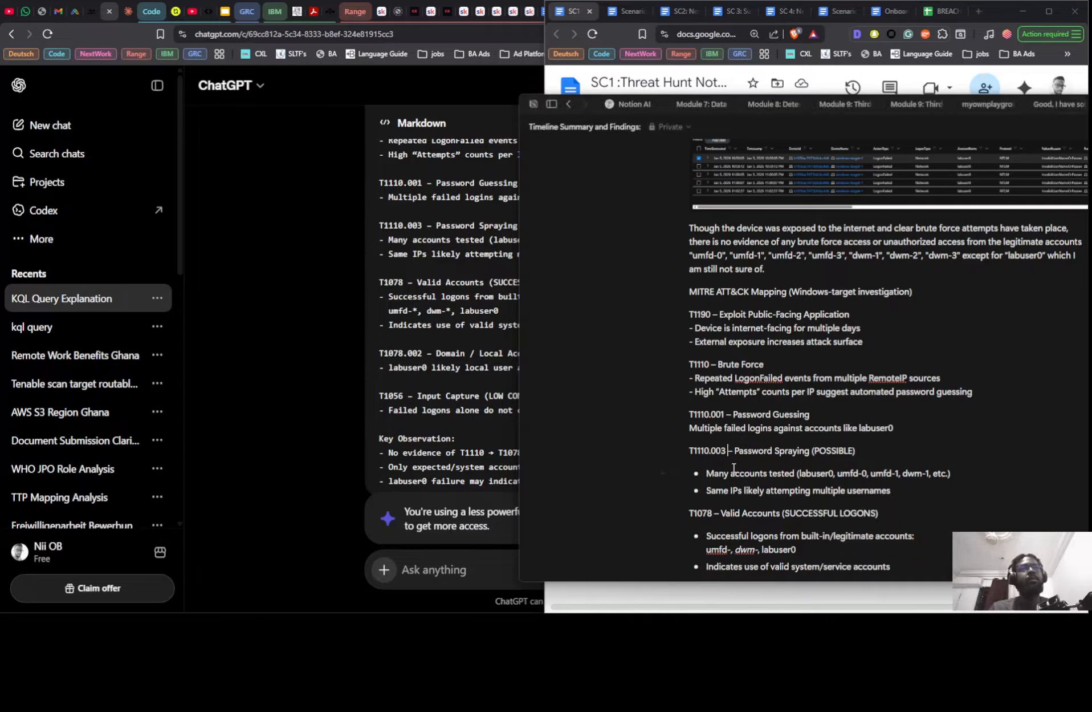
- Move the "Many accounts tested (labuser0, umfd-0, umfd-1, dwm-1, etc.)" bullet to a dash-prefixed plain line under T1110.003 – Password Spraying
double_click(732, 473)
triple_click(733, 473)
key("BackSpace")
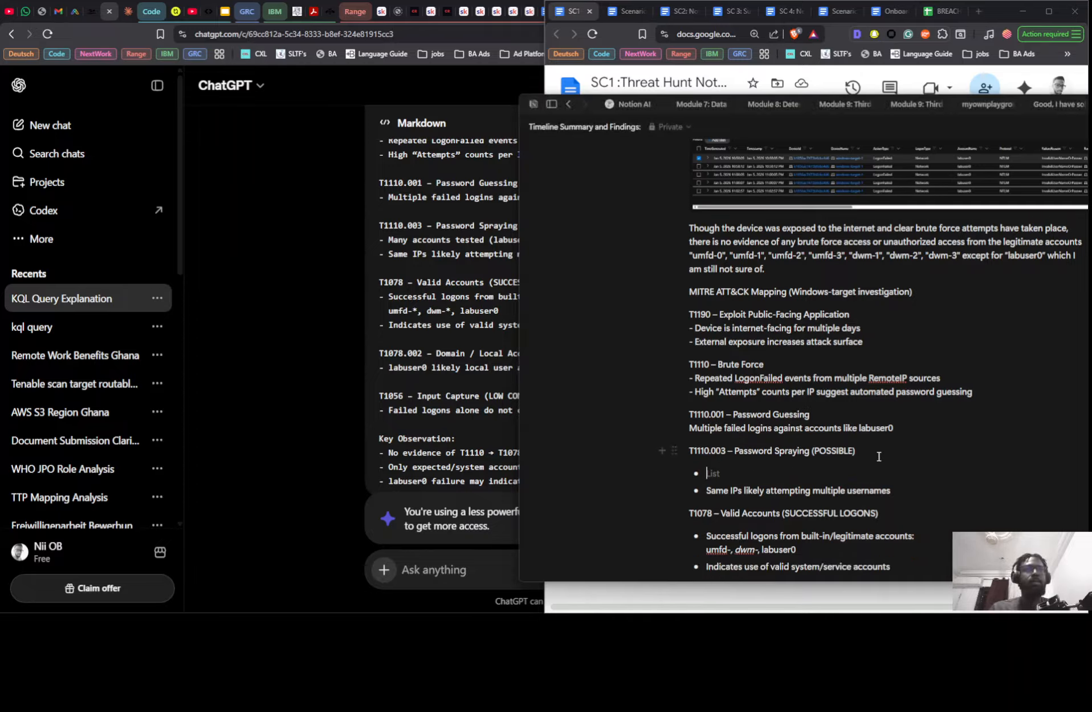
left_click(883, 451)
key("Return")
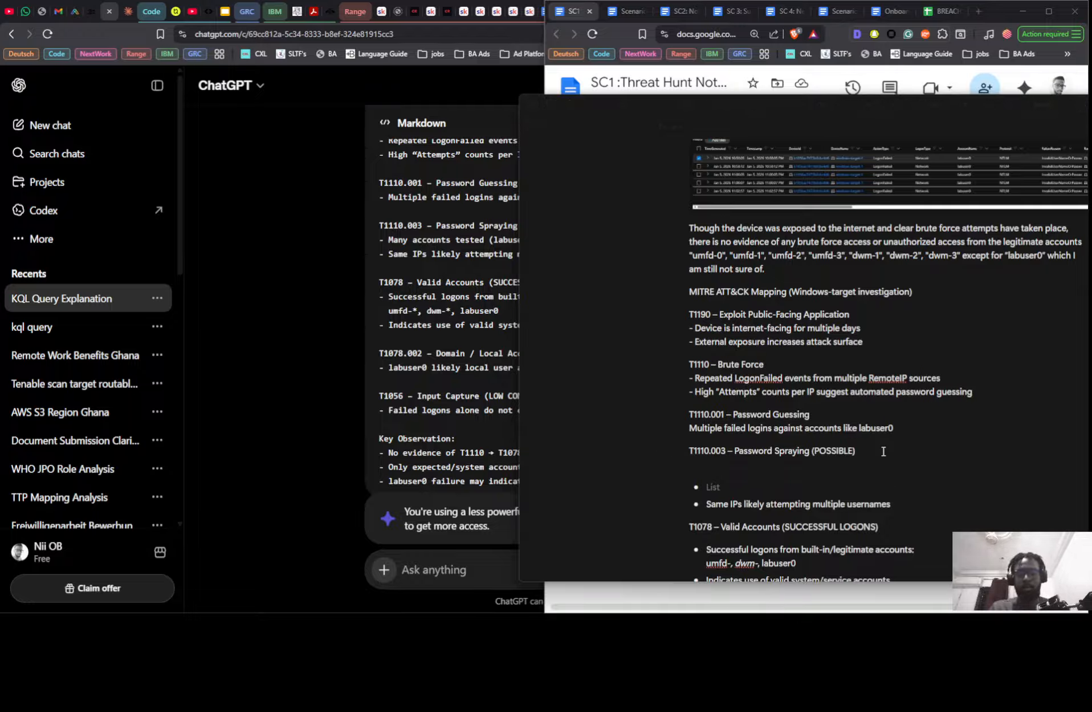
type("- Many accounts tested (labuser0, umfd-0, umfd-1, dwm-1, etc.)")
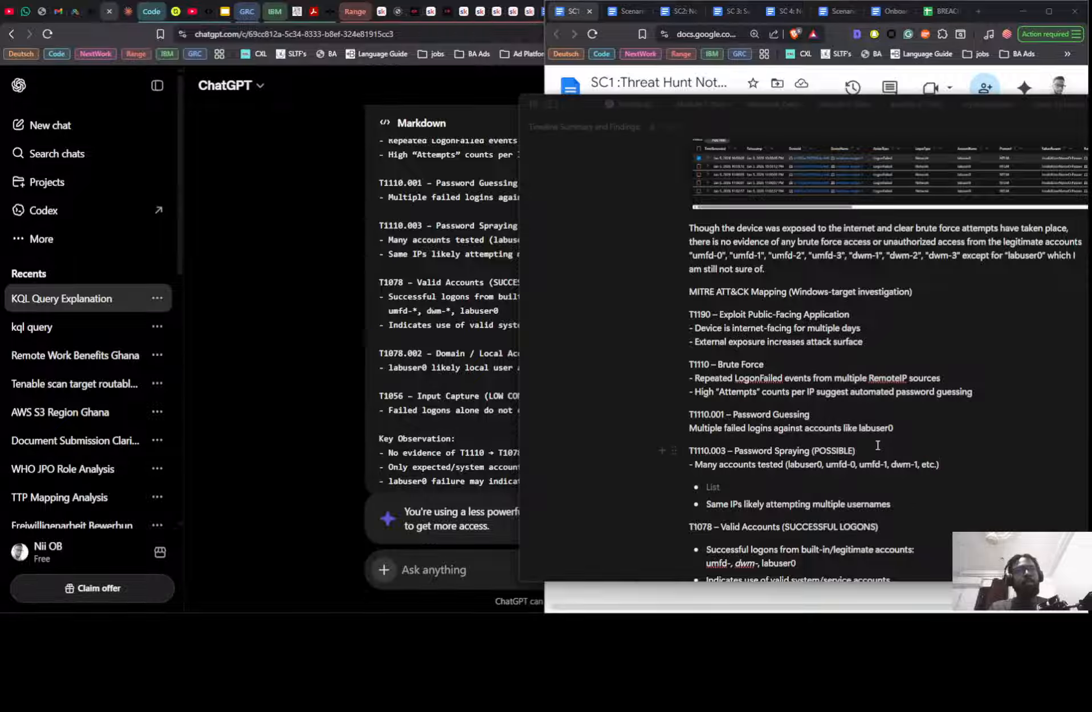
- Move the "Same IPs likely attempting multiple usernames" bullet to a second dash-prefixed plain line under T1110.003
triple_click(733, 507)
key("ctrl+c")
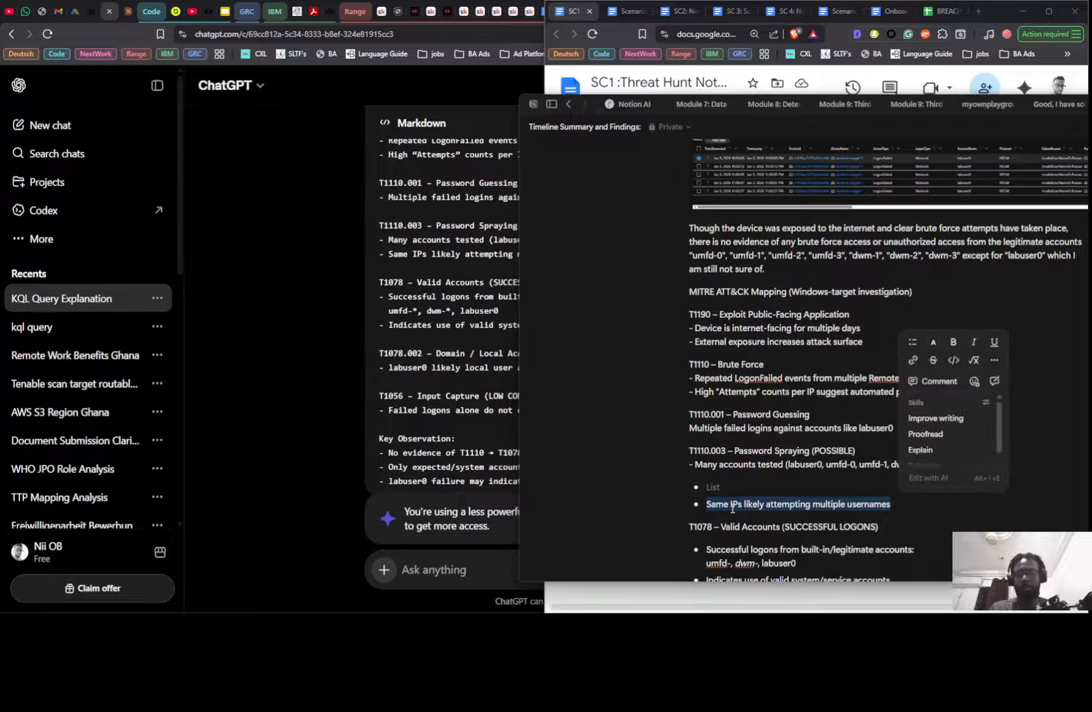
key("BackSpace")
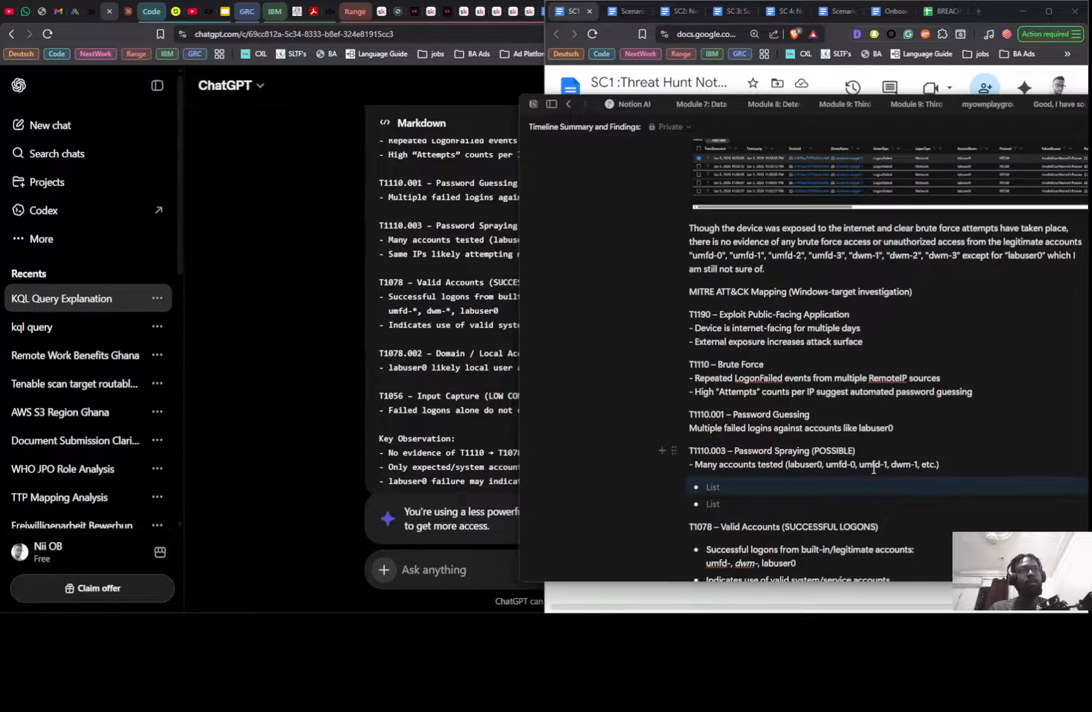
left_click(960, 465)
key("Return")
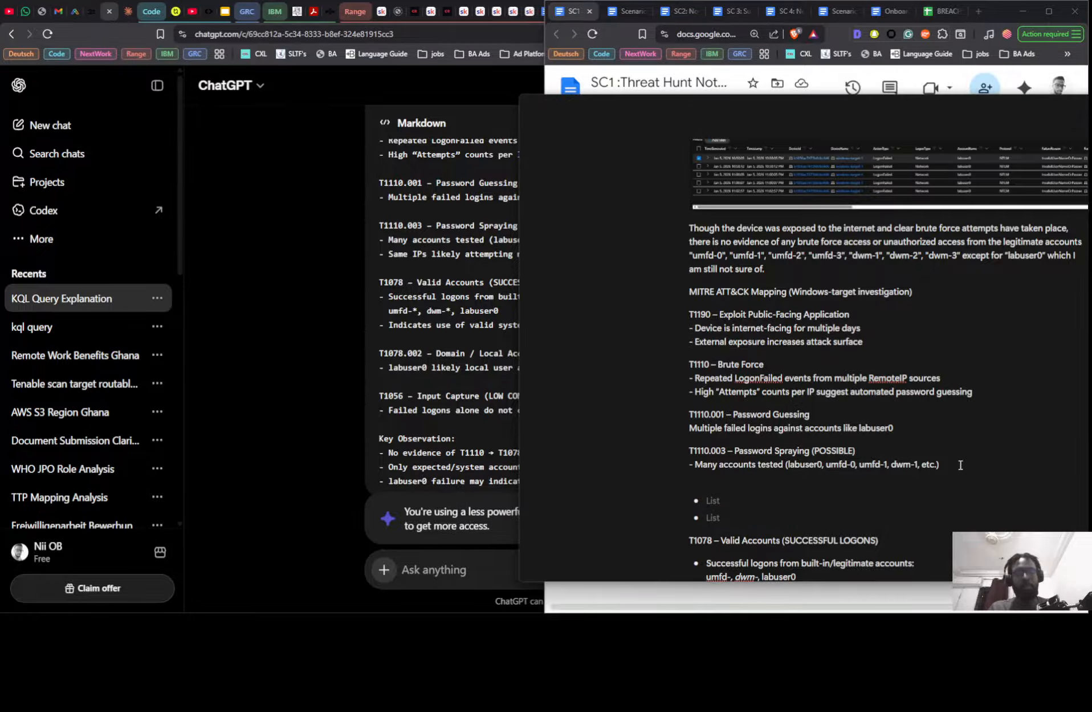
key("ctrl+v")
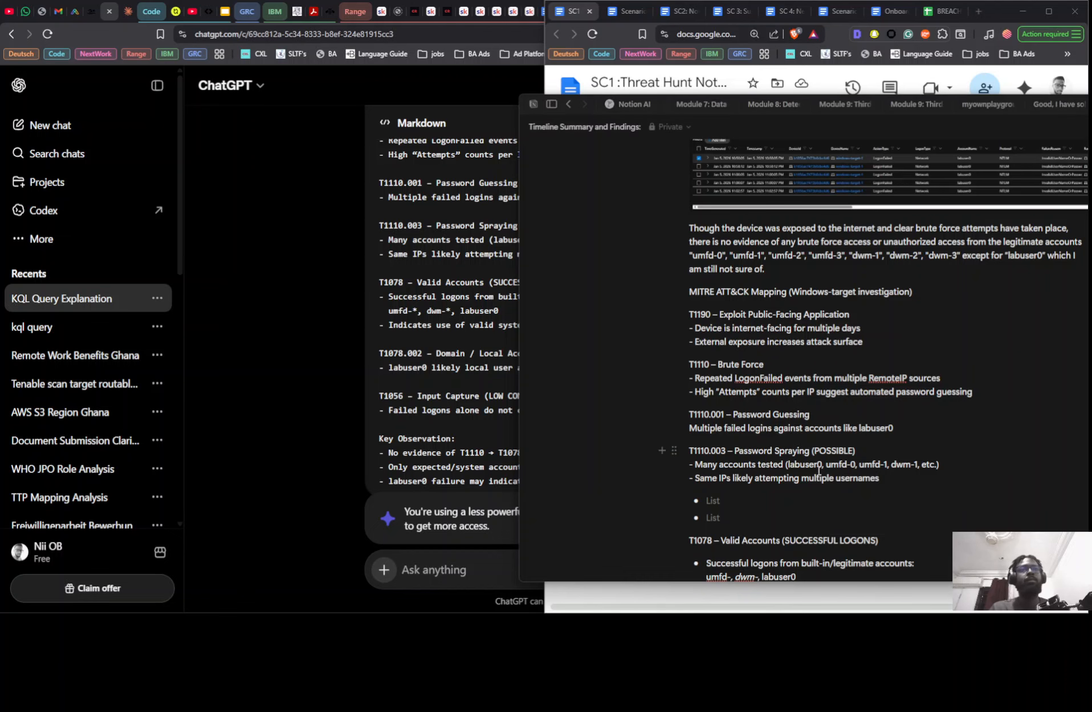
- Move the "Successful logons from built-in/legitimate accounts" bullet, including its account list, to a dash-prefixed plain line under T1078 – Valid Accounts
scroll(763, 457, "down", 2)
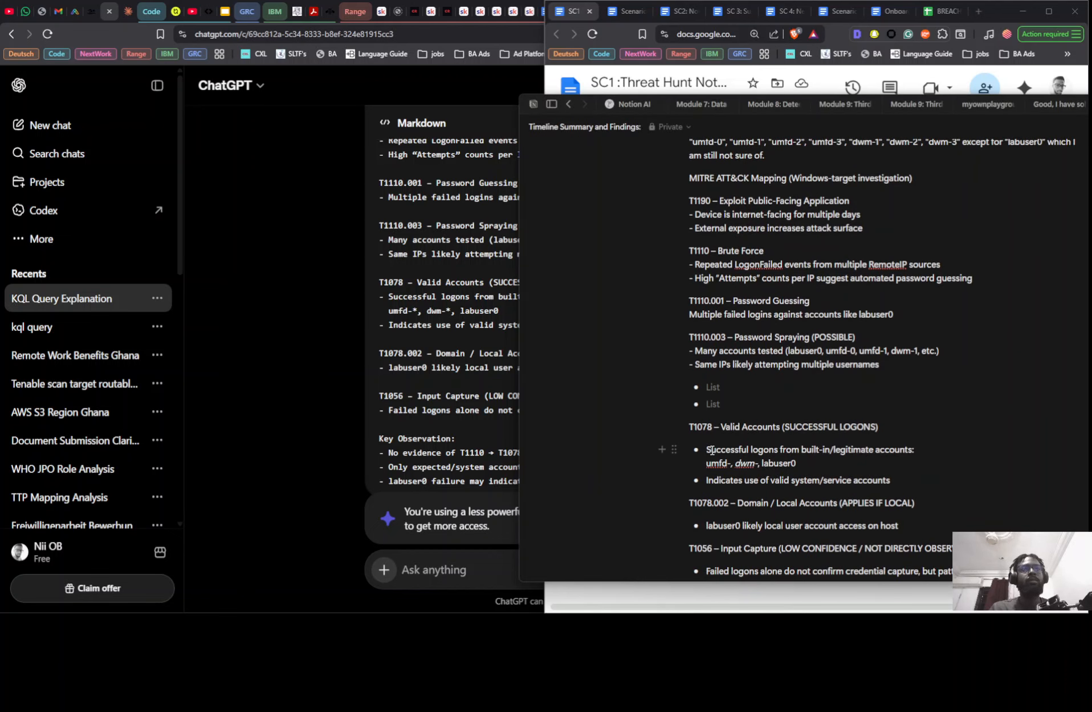
left_click_drag(707, 450, 803, 466)
key("ctrl+c")
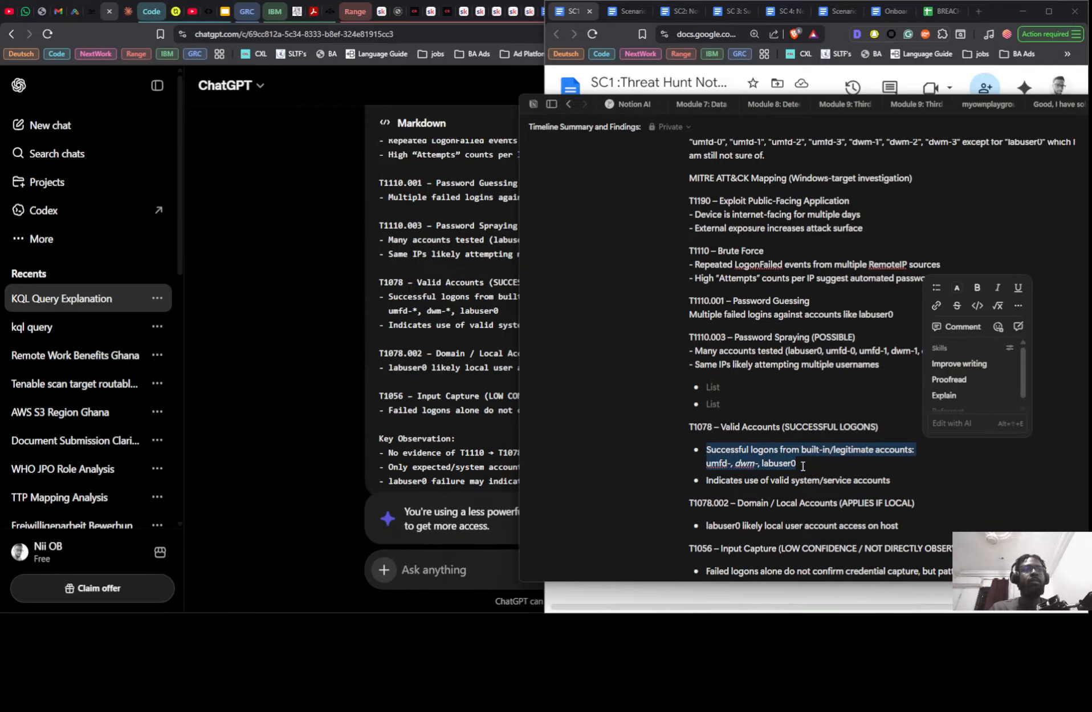
key("BackSpace")
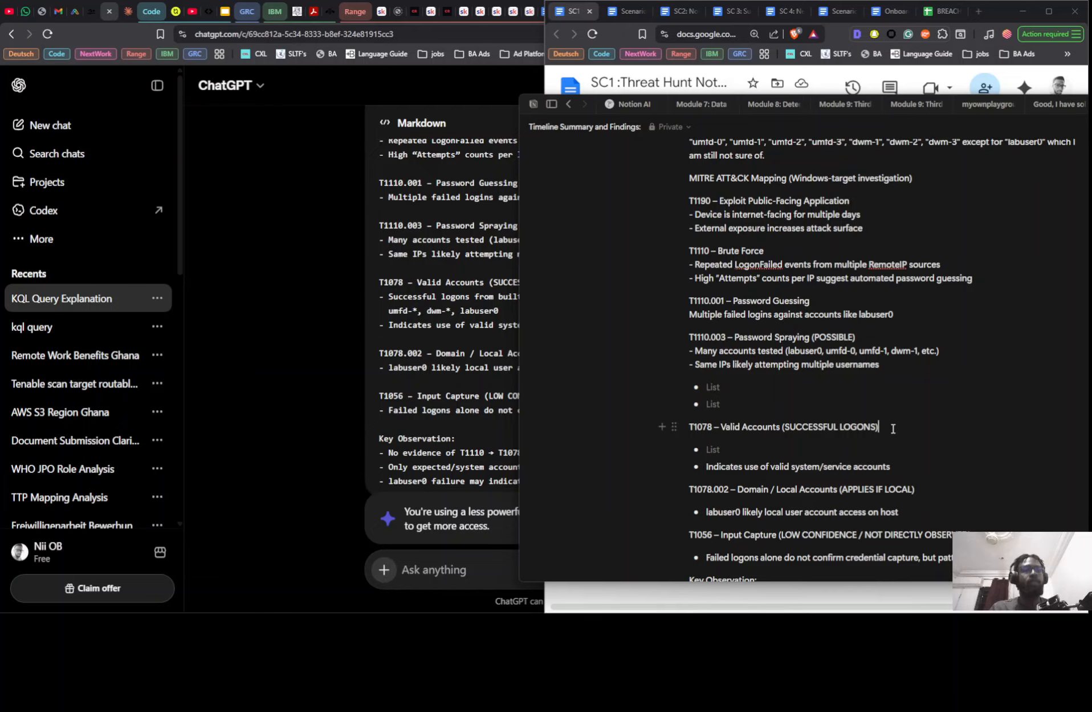
key("Return")
key("ctrl+v")
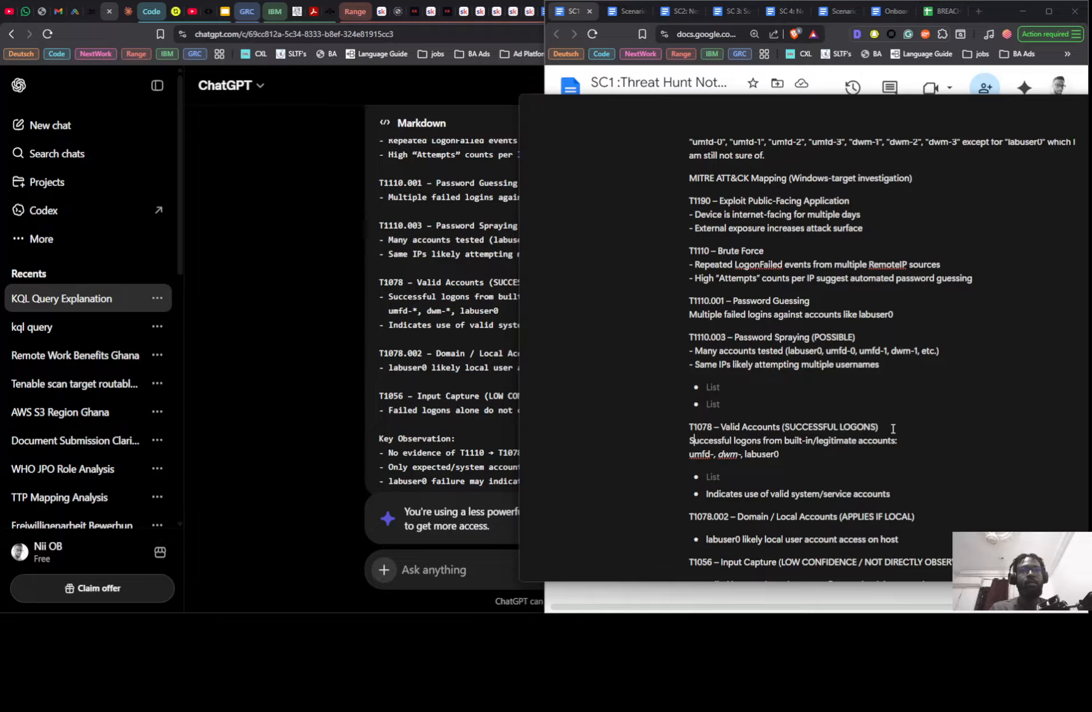
type("-")
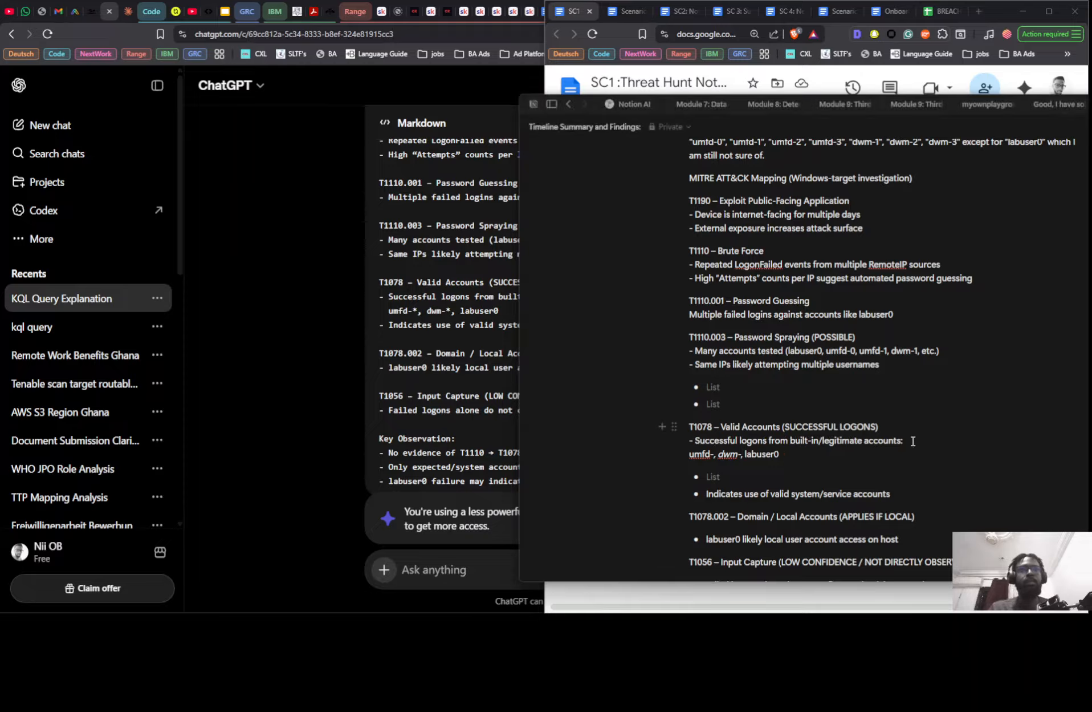
- Move the "Indicates use of valid system/service accounts" bullet to a dash-prefixed plain line below the account list under T1078
left_click(845, 463)
left_click(837, 460)
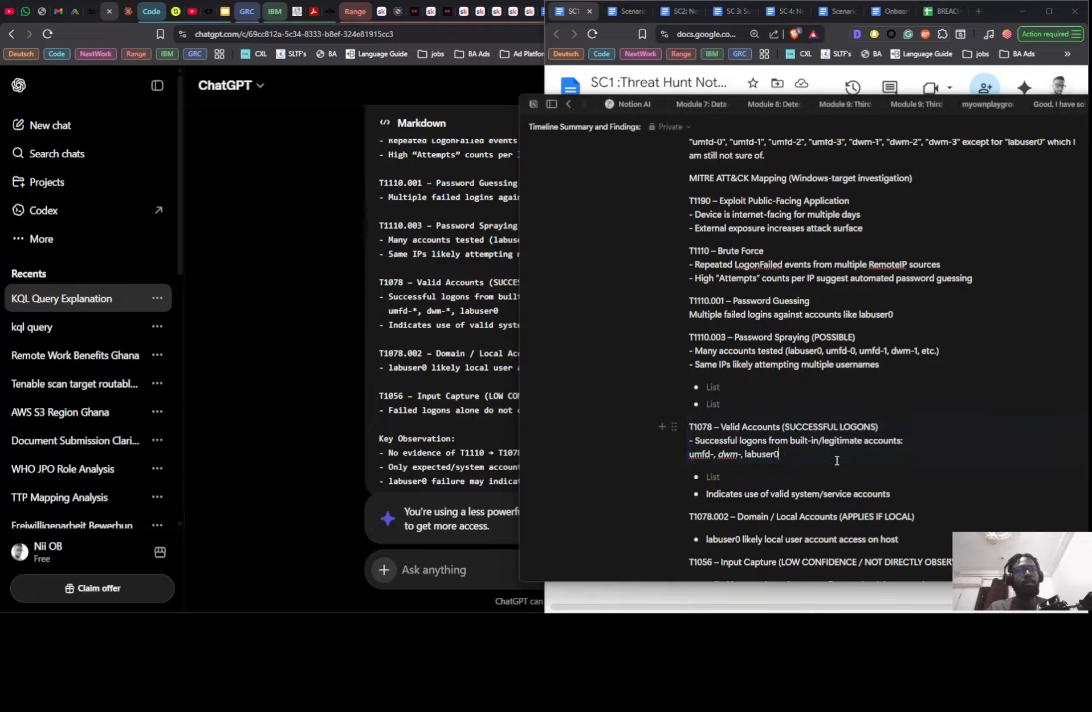
key("Return")
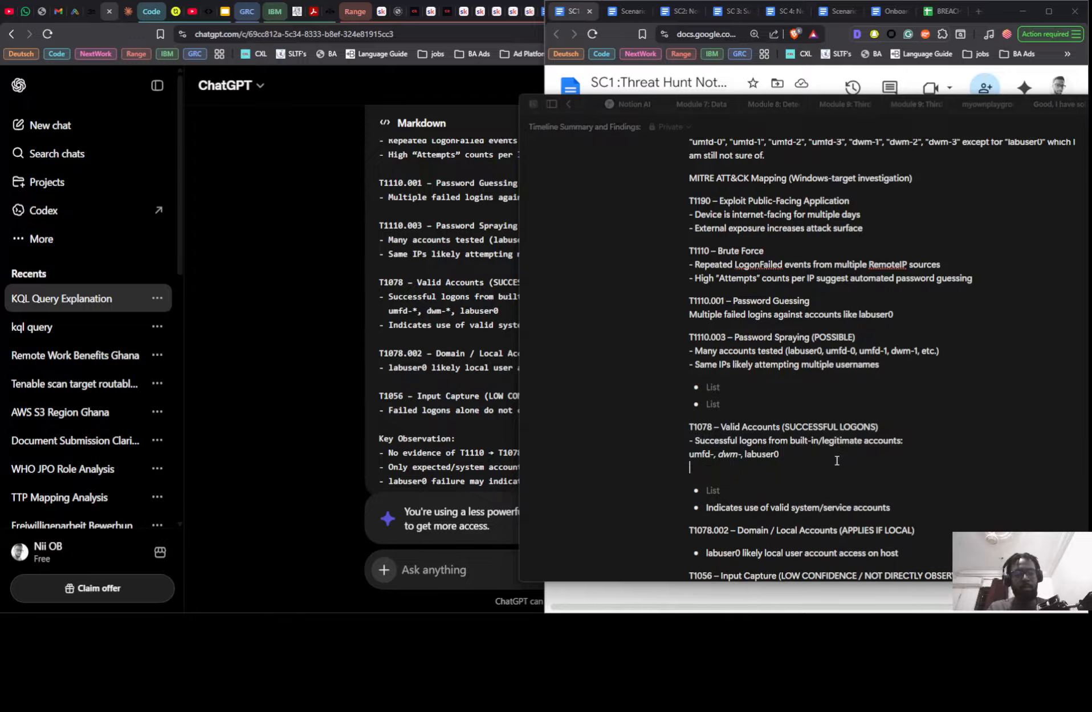
type("-")
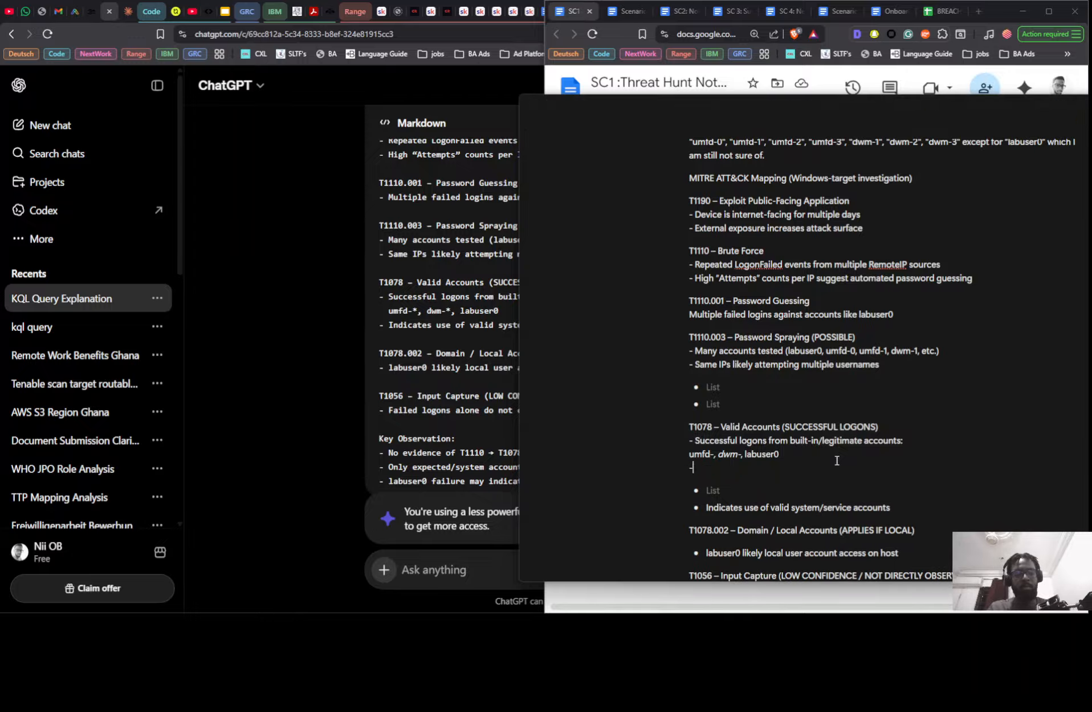
triple_click(760, 507)
key("ctrl+c")
key("BackSpace")
left_click(736, 465)
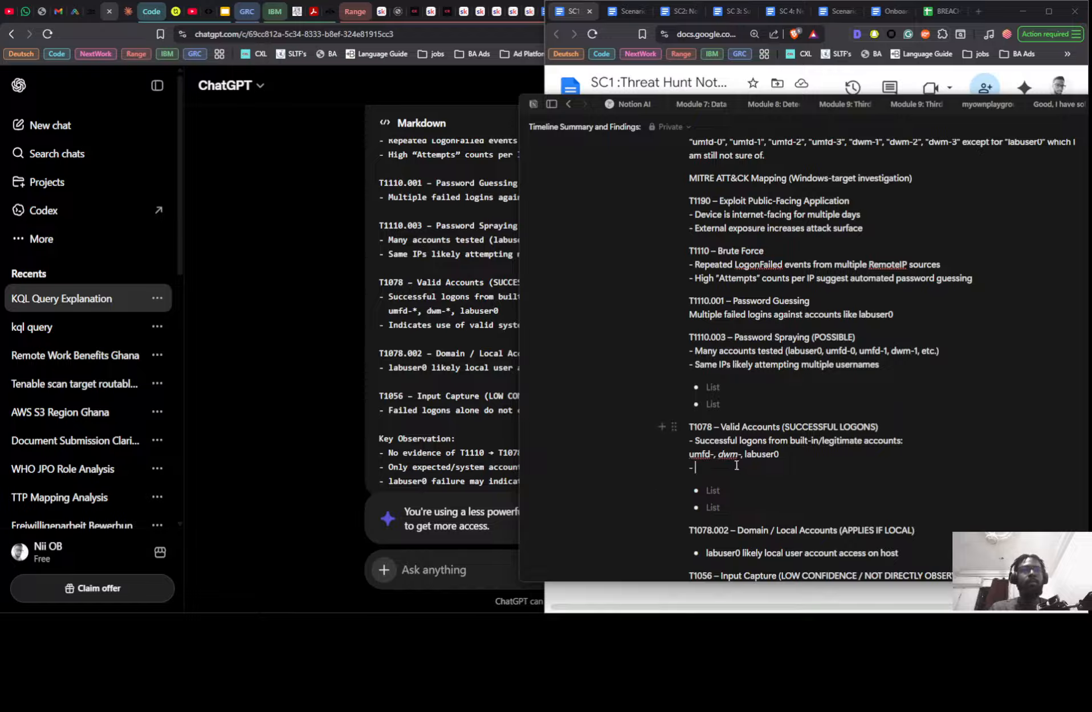
key("ctrl+v")
- Move the "labuser0 likely local user account access on host" bullet to a dash-prefixed plain line under T1078.002 – Domain / Local Accounts
scroll(736, 468, "down", 1)
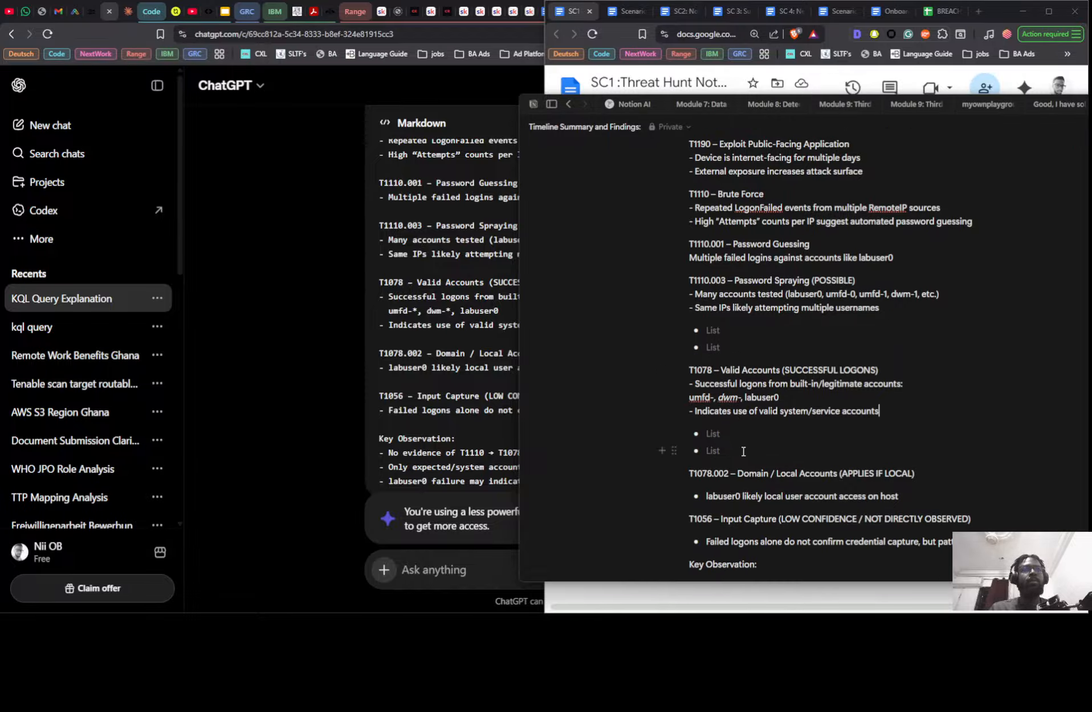
left_click_drag(708, 496, 900, 495)
key("ctrl+c")
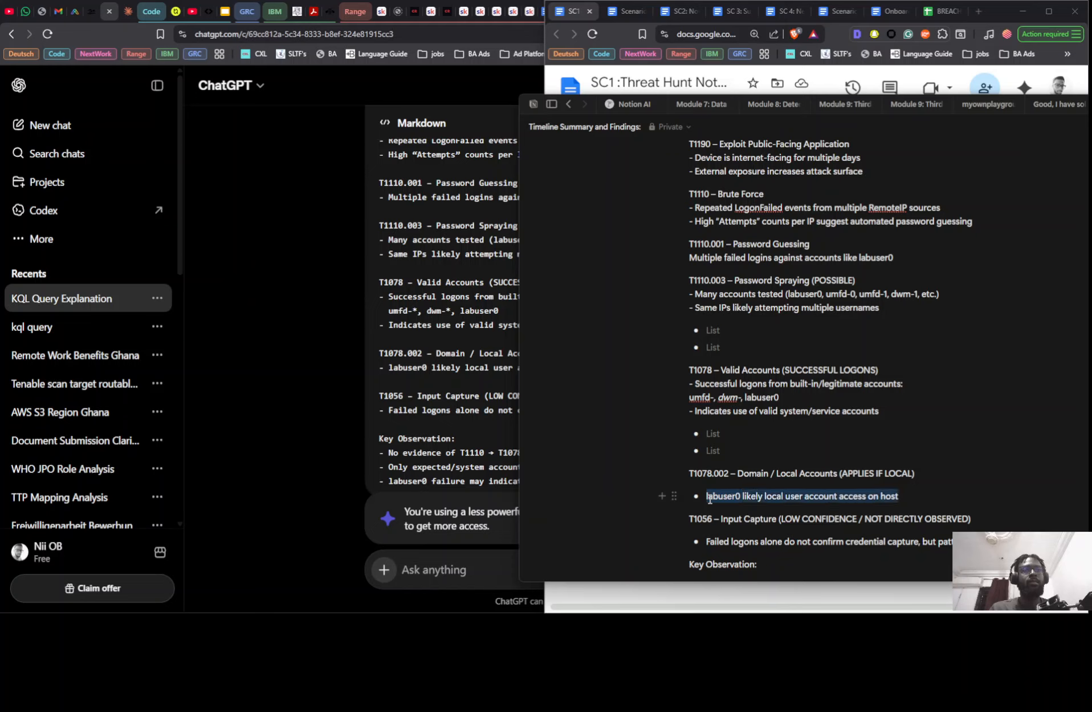
key("BackSpace")
left_click(920, 473)
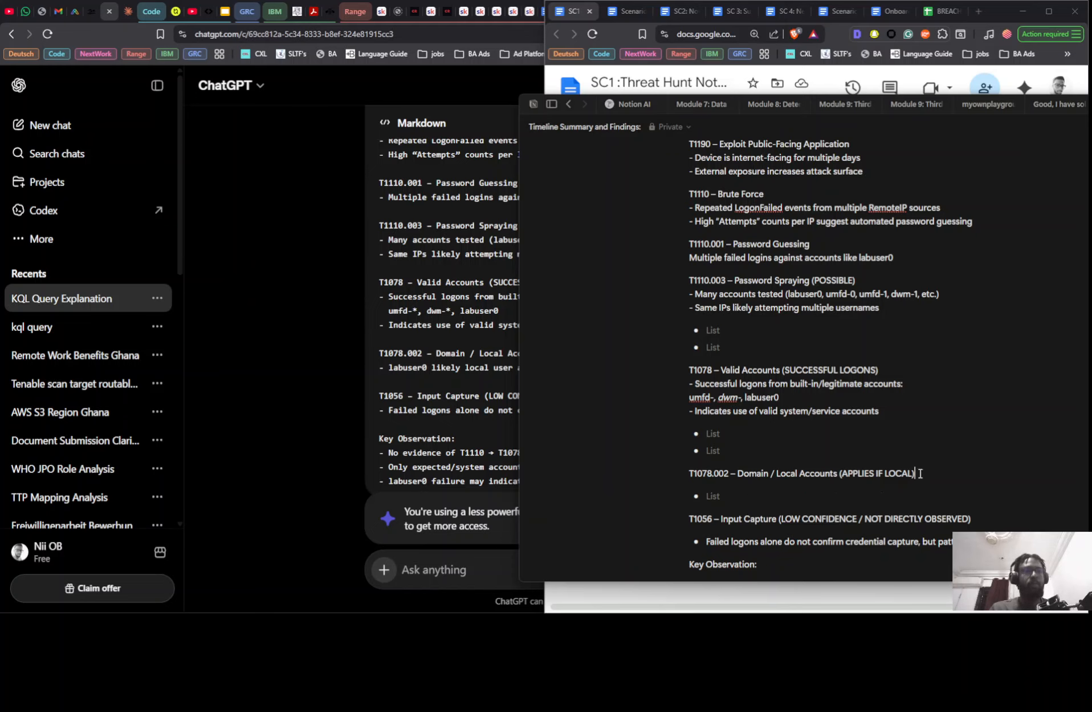
key("Return")
type("-")
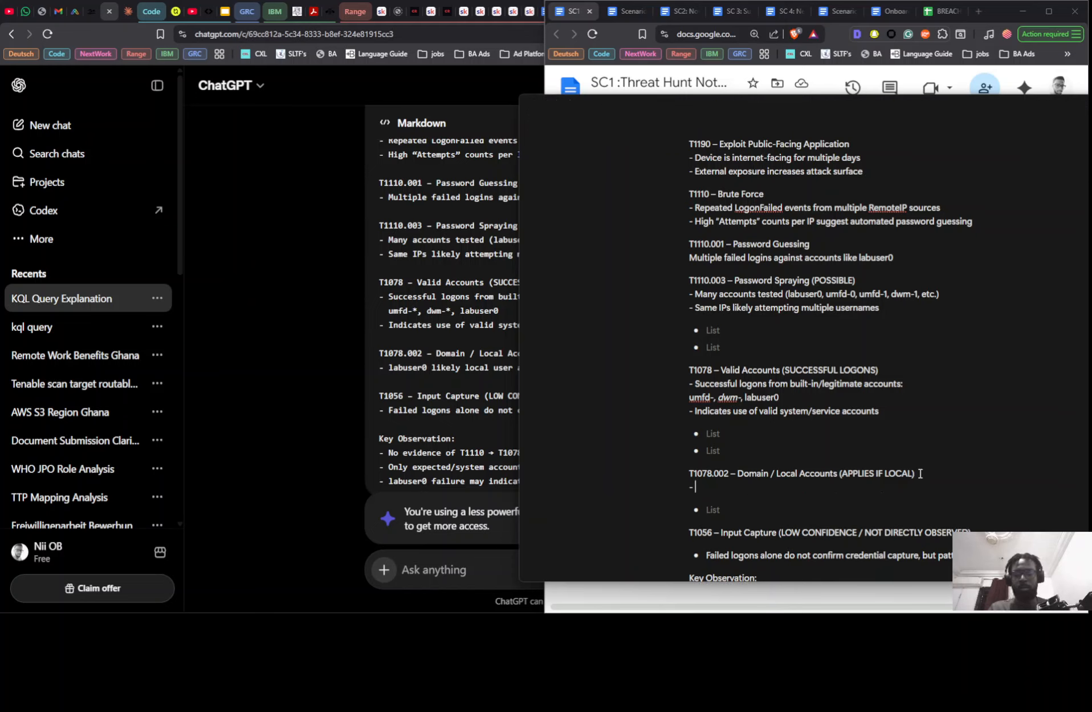
key("ctrl+v")
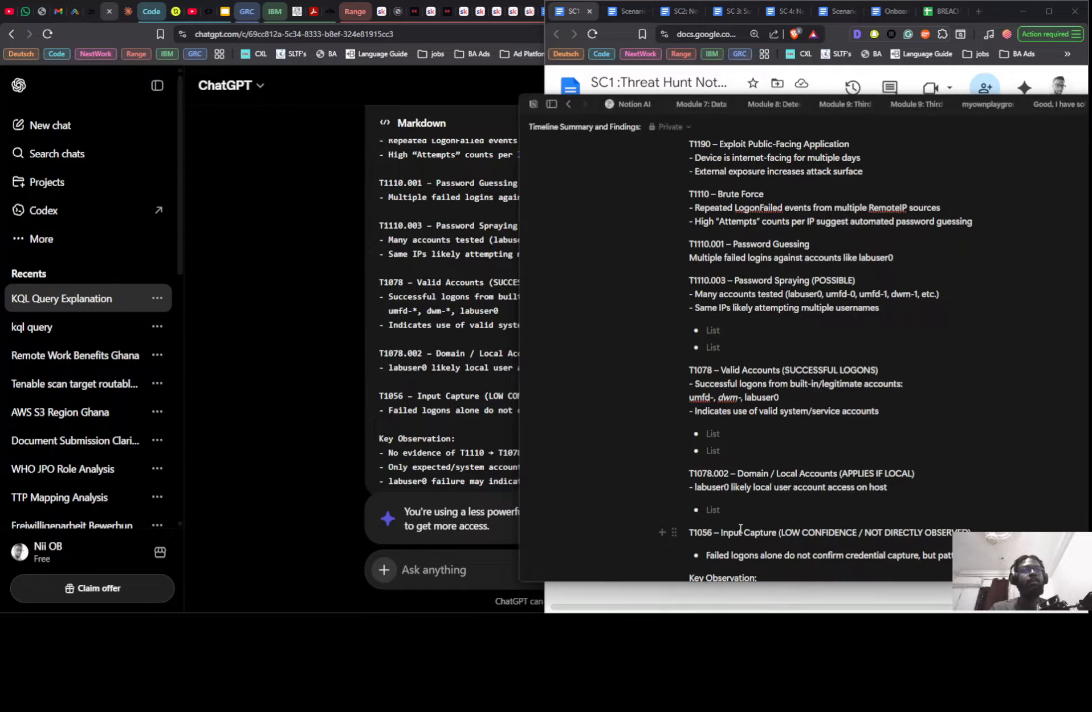
- Delete the empty list bullets left under T1078.002 and under T1078 – Valid Accounts
left_click(721, 513)
key("BackSpace")
key("BackSpace")
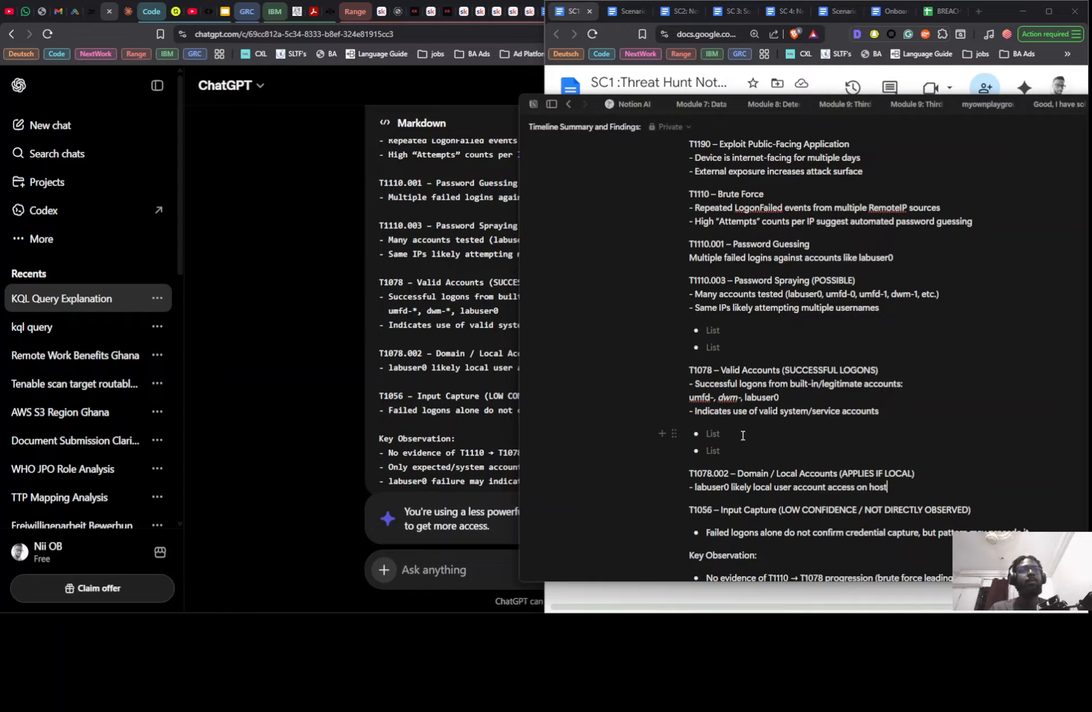
left_click(738, 450)
key("BackSpace")
key("BackSpace")
key("BackSpace")
key("BackSpace")
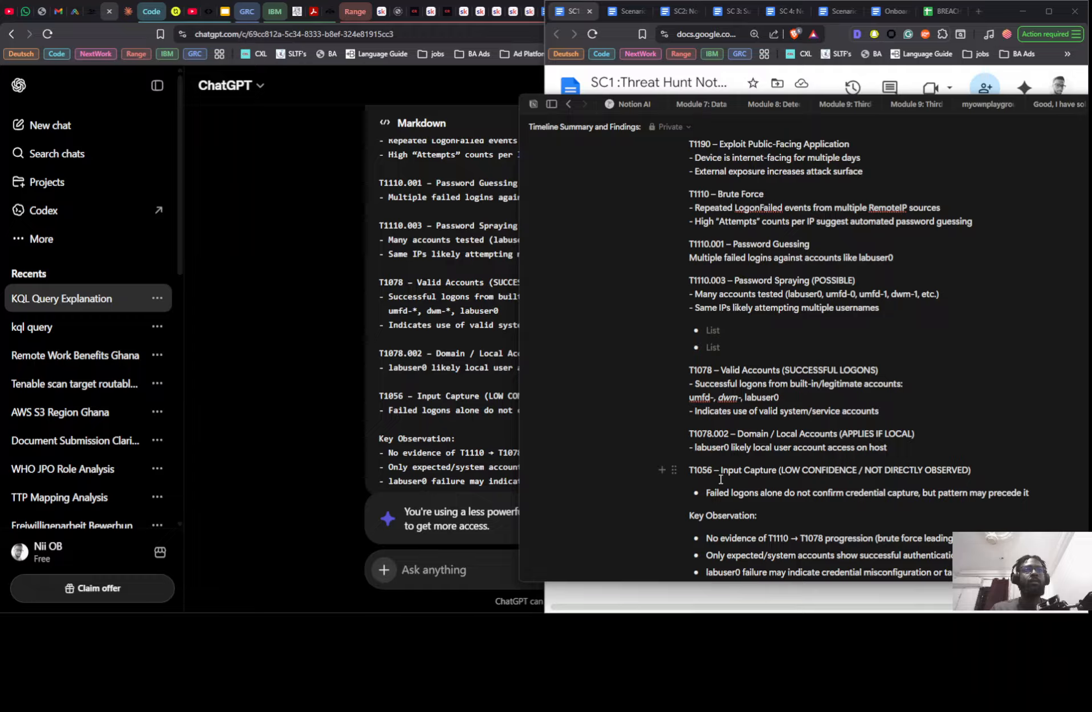
- Move the "Failed logons alone do not confirm credential capture" bullet to a dash-prefixed line under T1056 – Input Capture and delete its empty bullet
triple_click(725, 497)
key("ctrl+c")
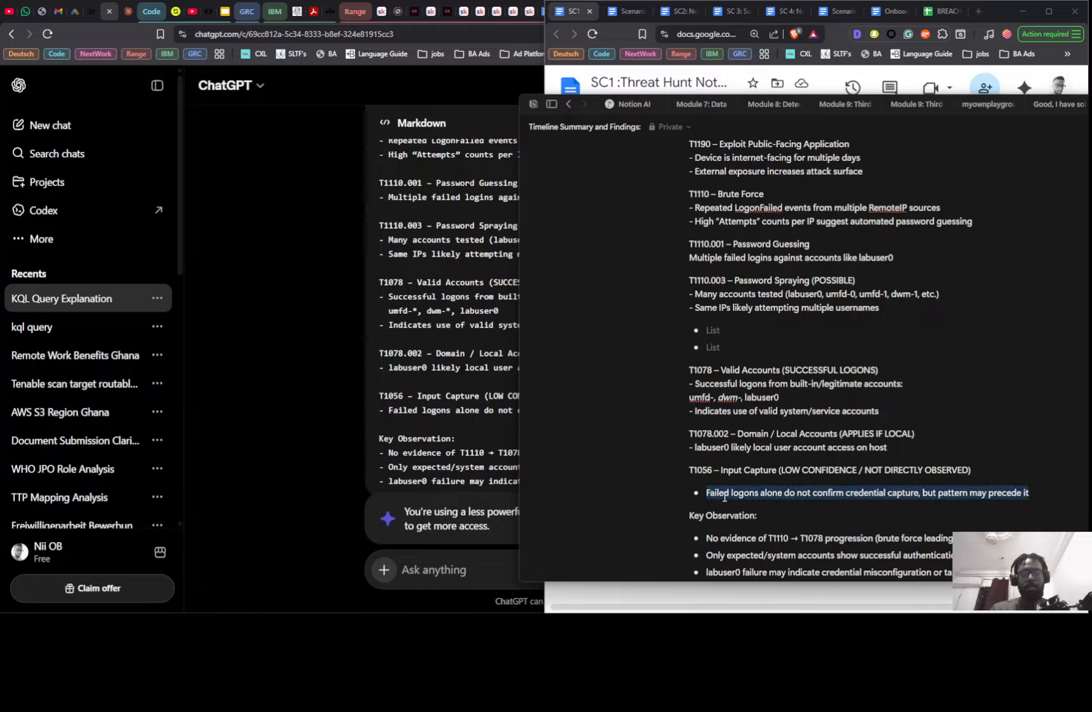
key("BackSpace")
left_click(989, 473)
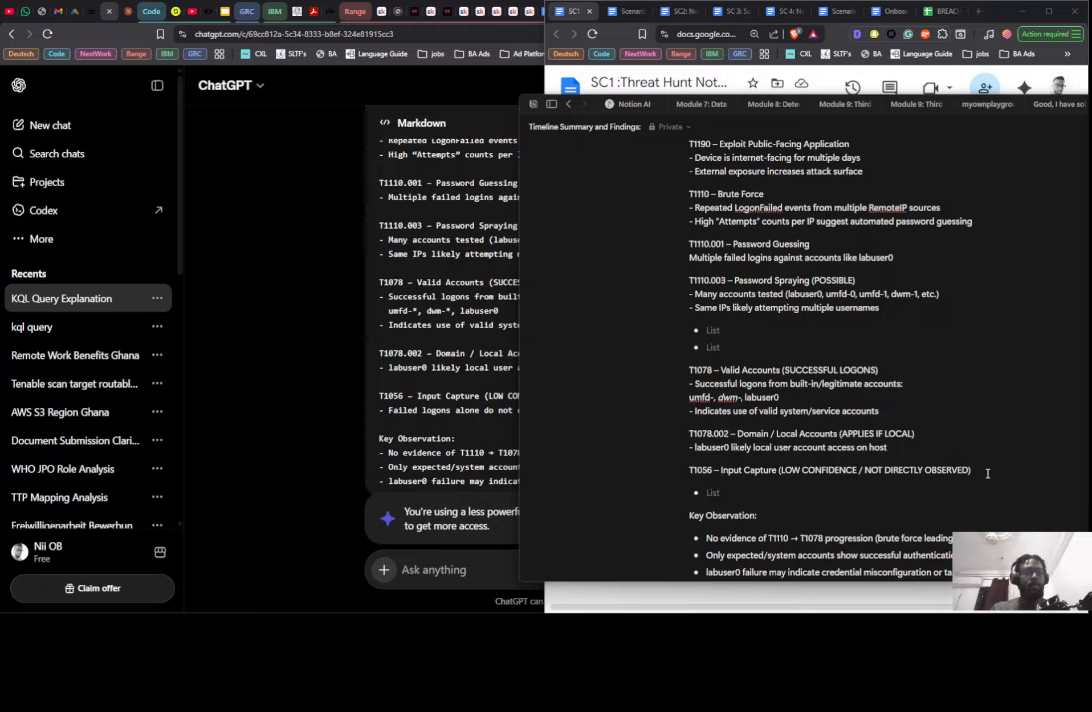
key("Return")
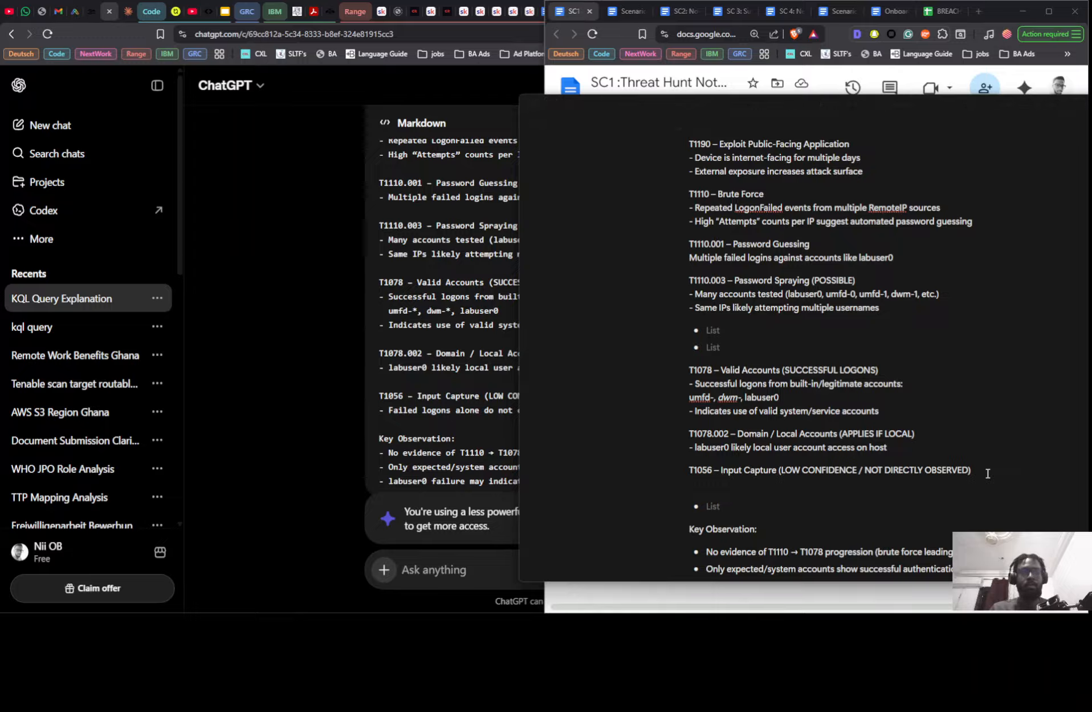
type("-")
key("ctrl+v")
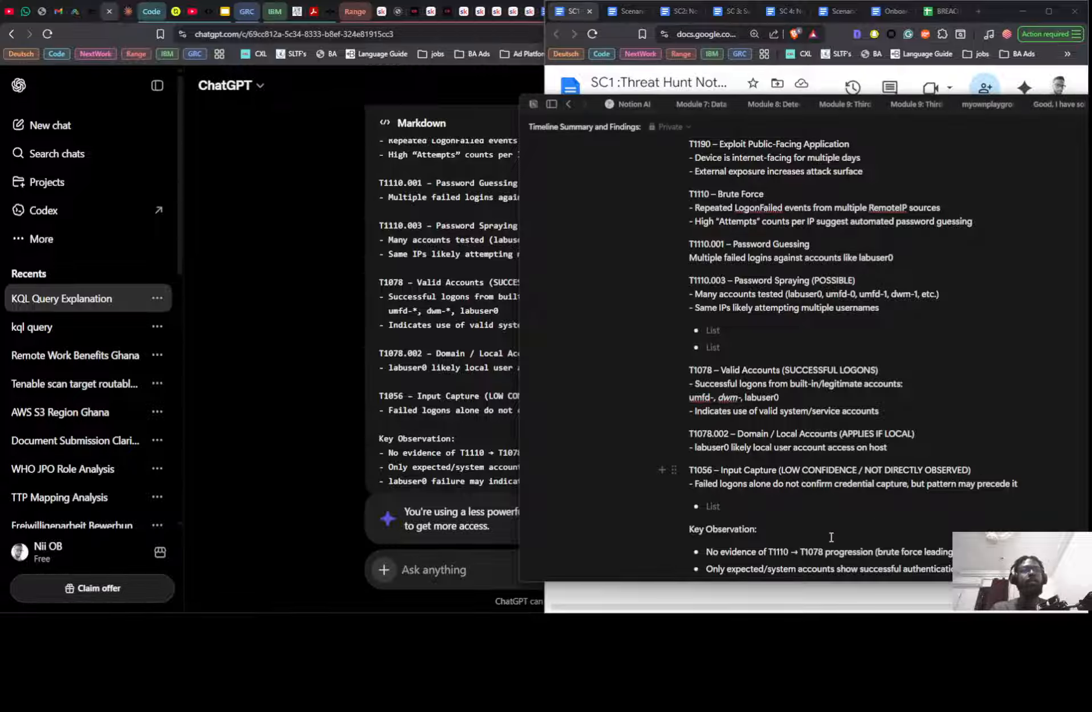
scroll(770, 518, "down", 1)
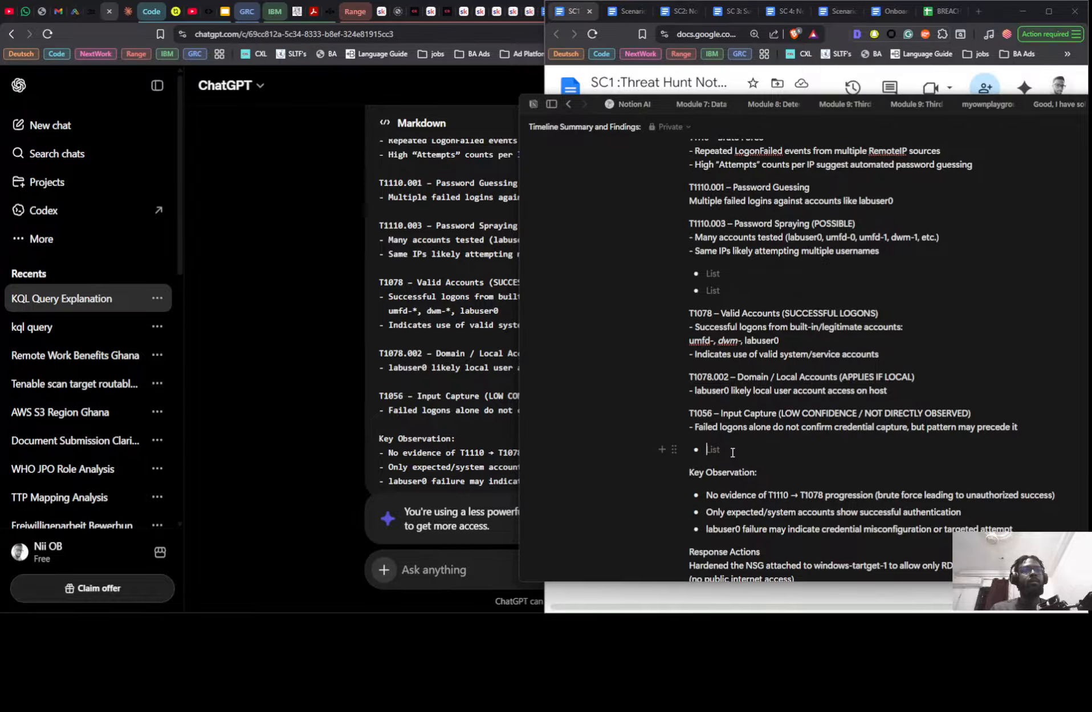
left_click(733, 452)
key("BackSpace")
key("BackSpace")
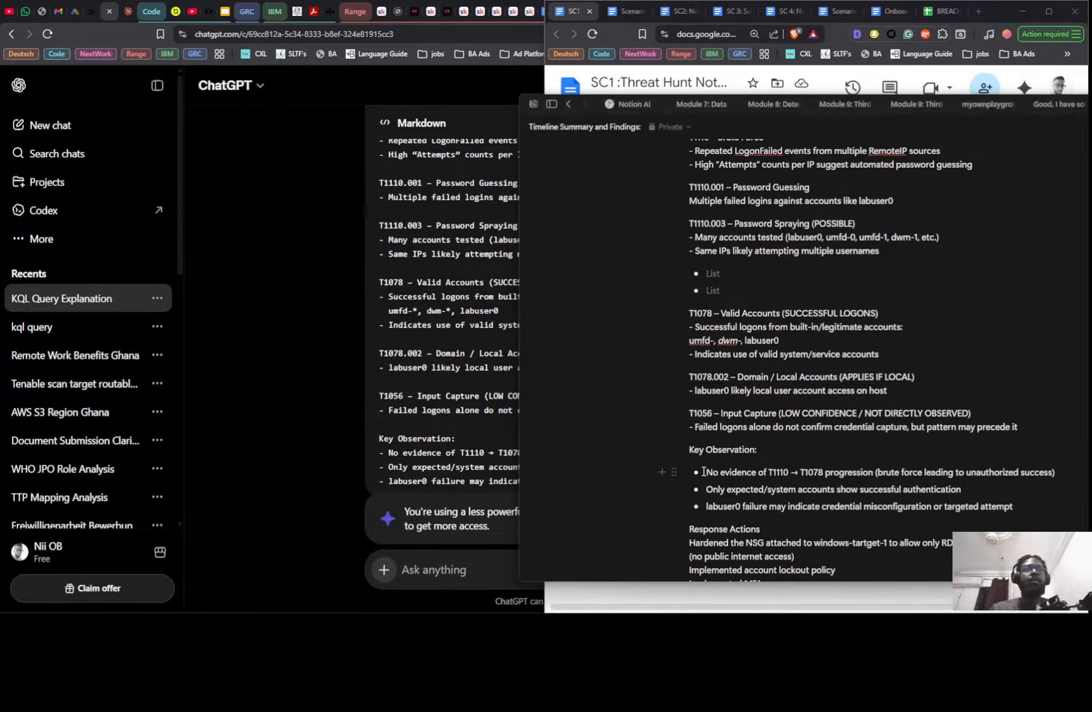
- Move the "No evidence of T1110 → T1078 progression" bullet to a dash-prefixed plain line directly under Key Observation
triple_click(704, 471)
key("ctrl+c")
key("BackSpace")
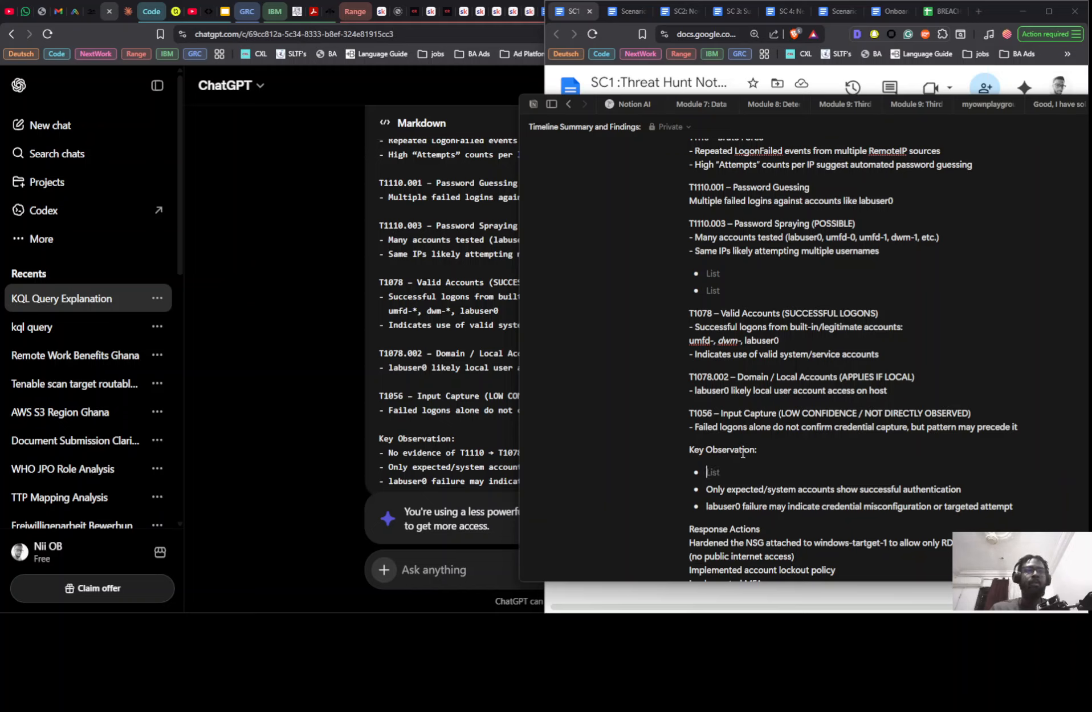
left_click(770, 450)
key("Return")
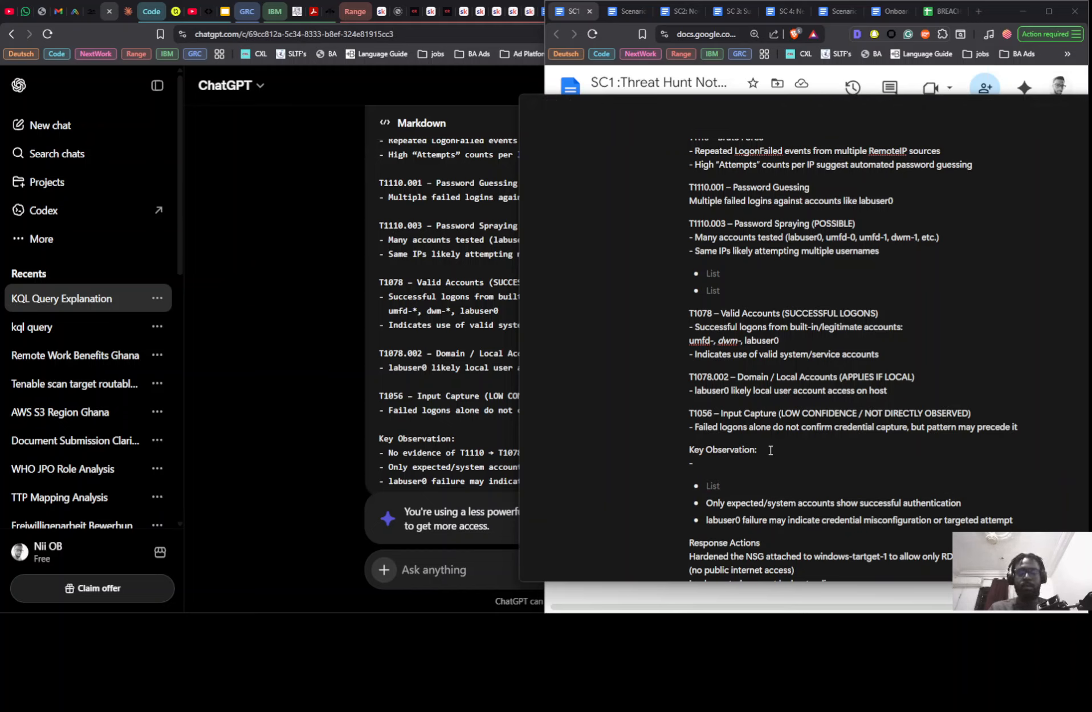
type("-")
key("ctrl+v")
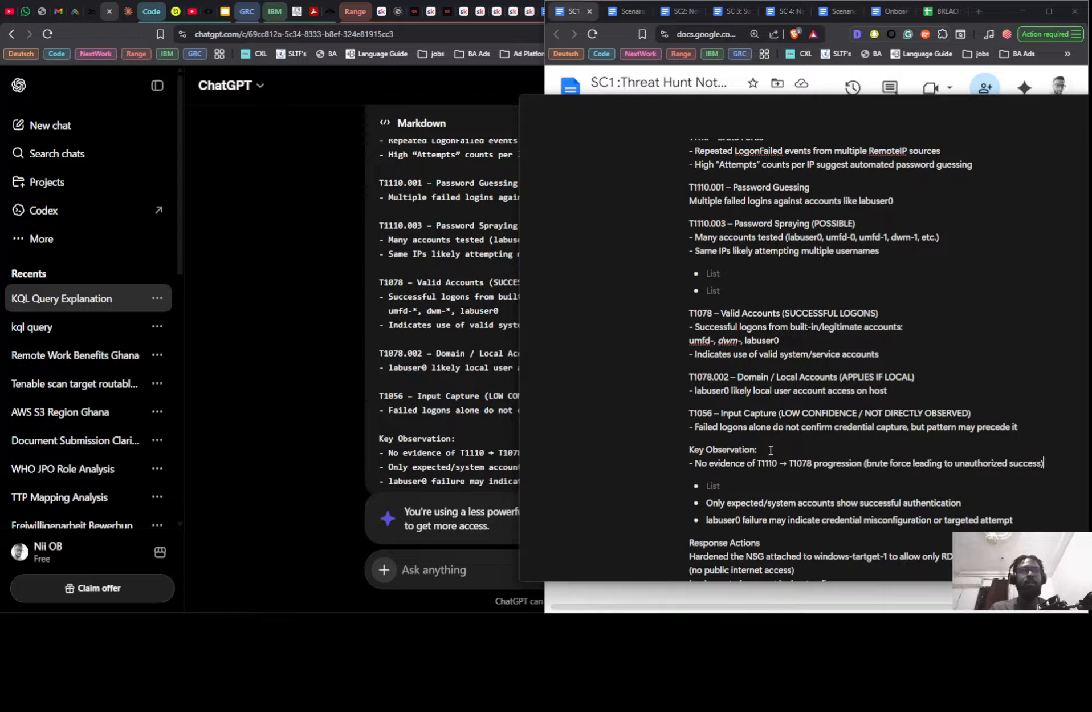
- Move the "Only expected/system accounts show successful authentication" bullet to a second dash-prefixed plain line under Key Observation
triple_click(719, 502)
key("ctrl+c")
key("BackSpace")
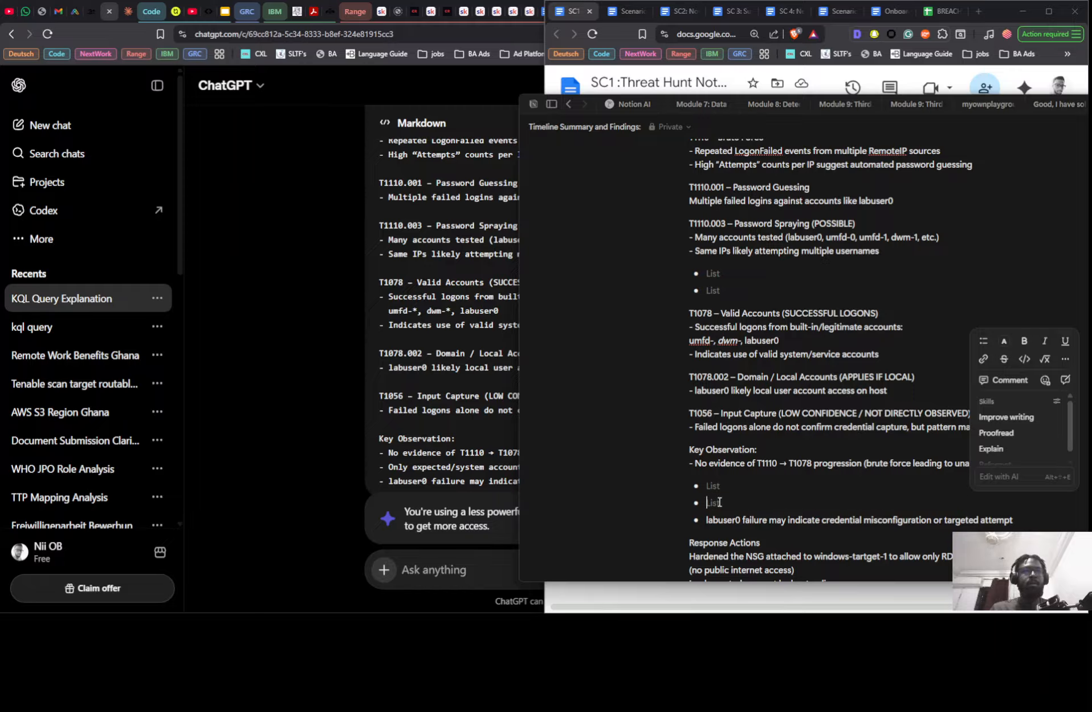
key("Return")
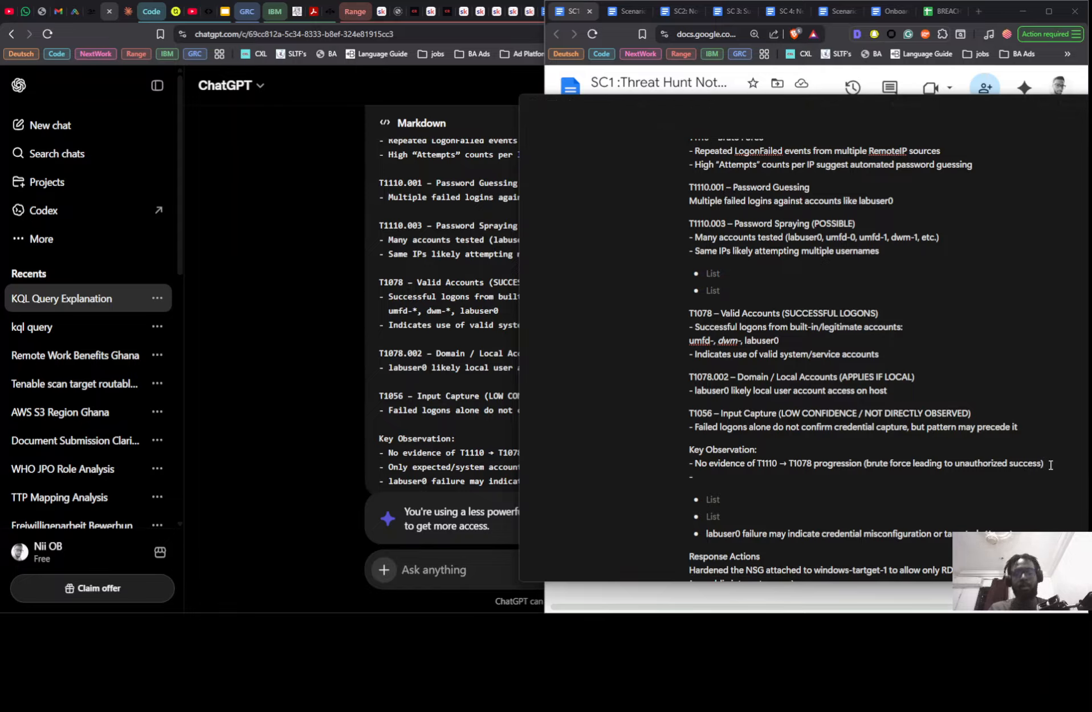
key("ctrl+v")
- Try to move the "labuser0 failure may indicate credential misconfiguration or targeted attempt" bullet to a third dash-prefixed line under Key Observation
triple_click(936, 532)
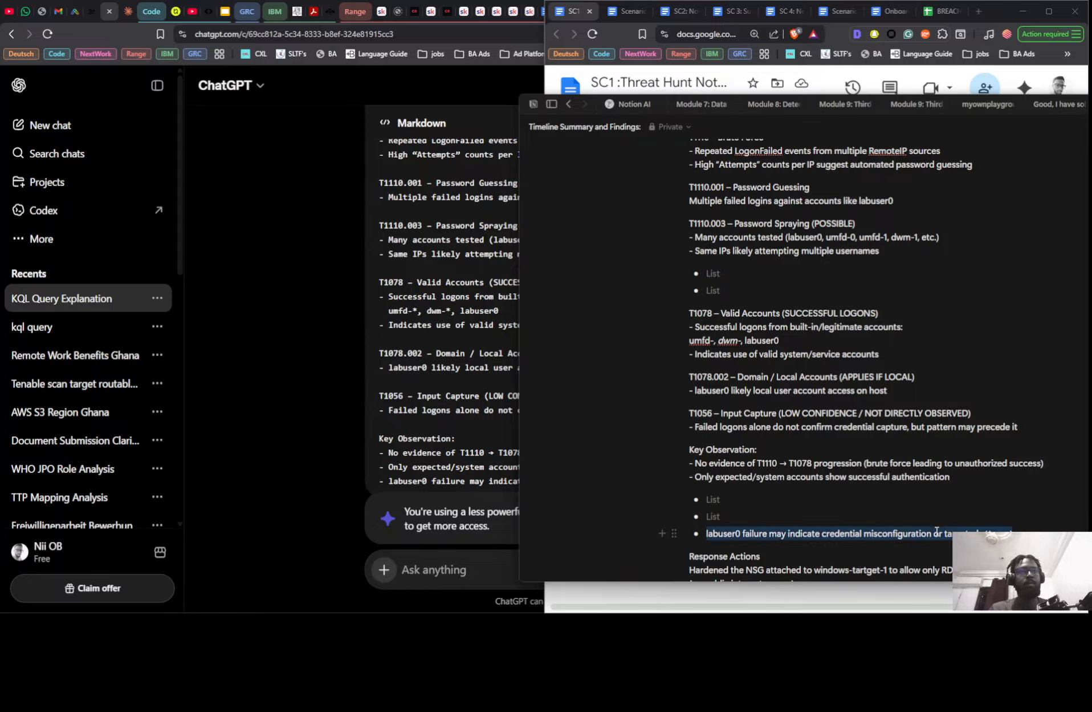
key("ctrl+x")
left_click(990, 473)
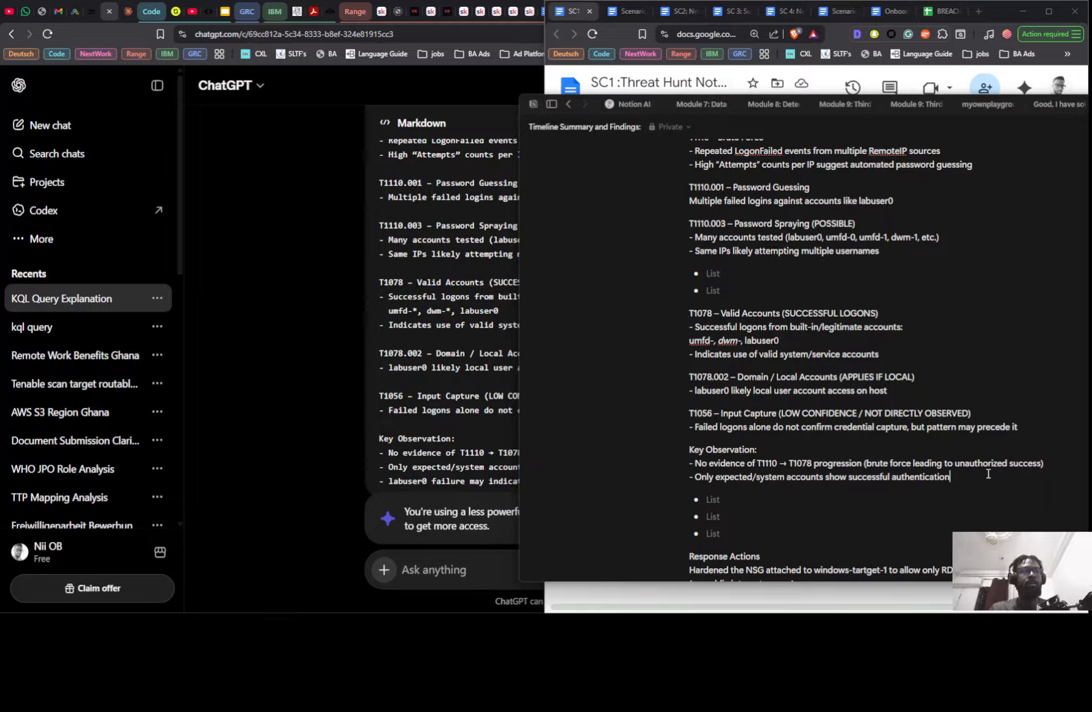
key("Return")
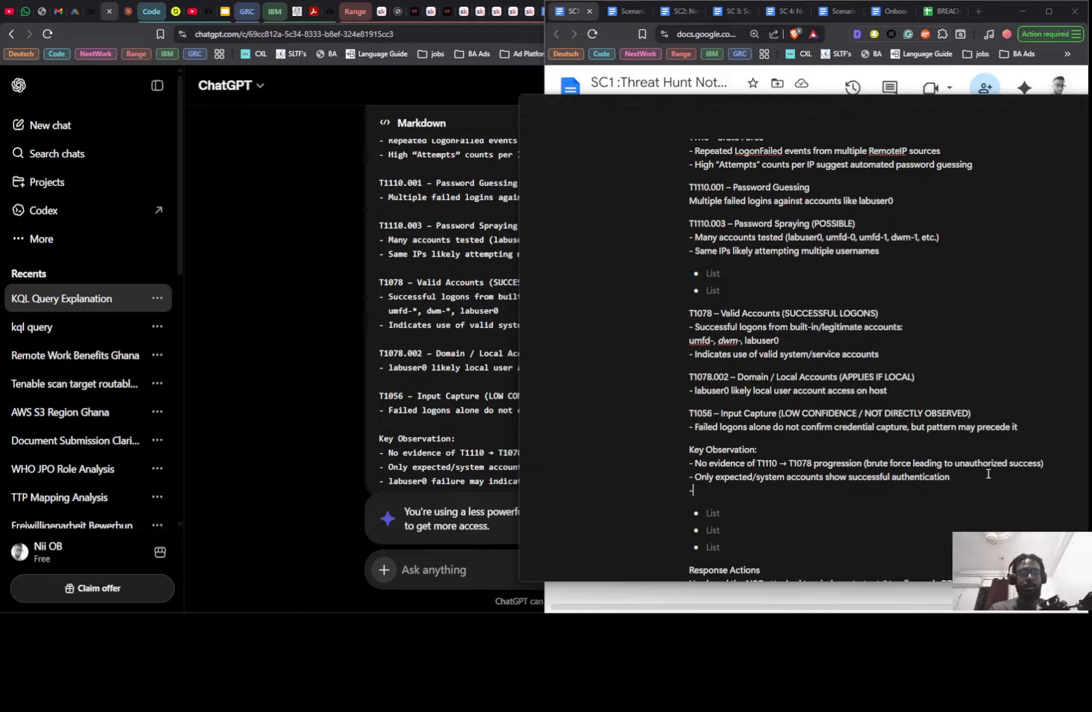
type("-")
key("ctrl+v")
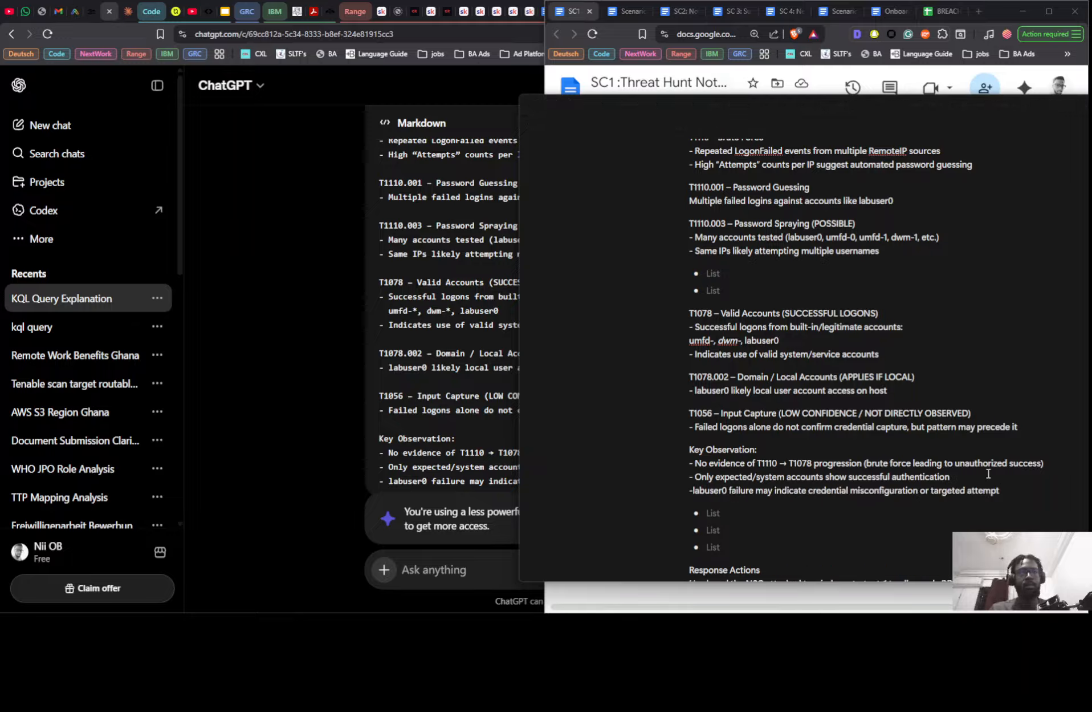
key("ctrl+z")
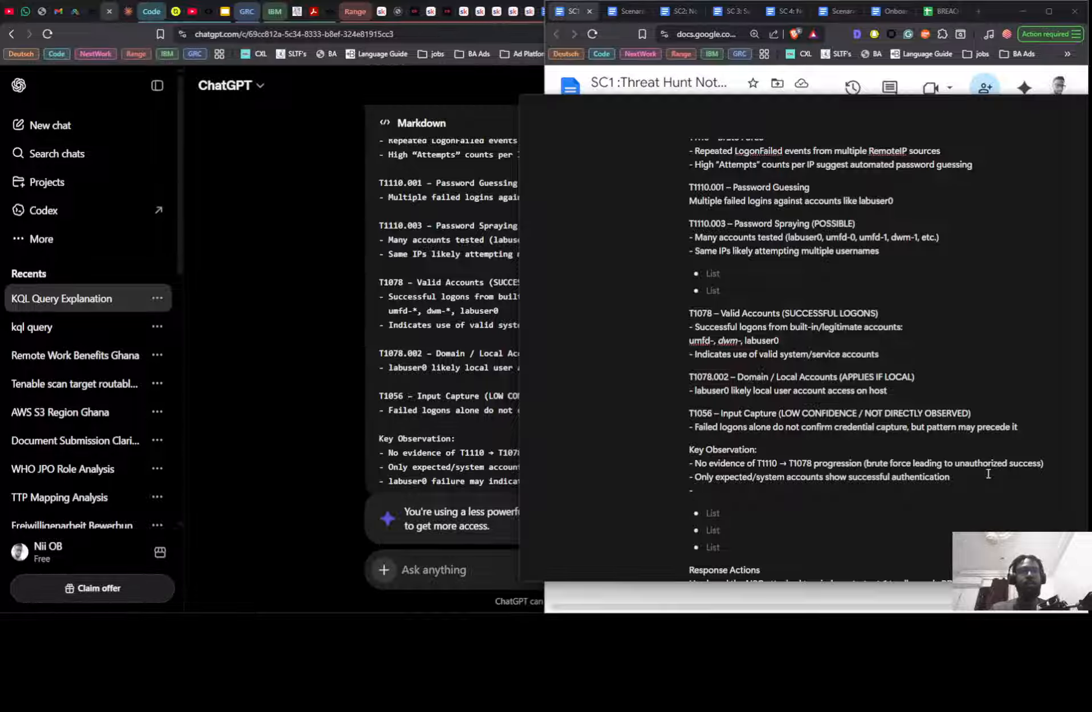
key("ctrl+v")
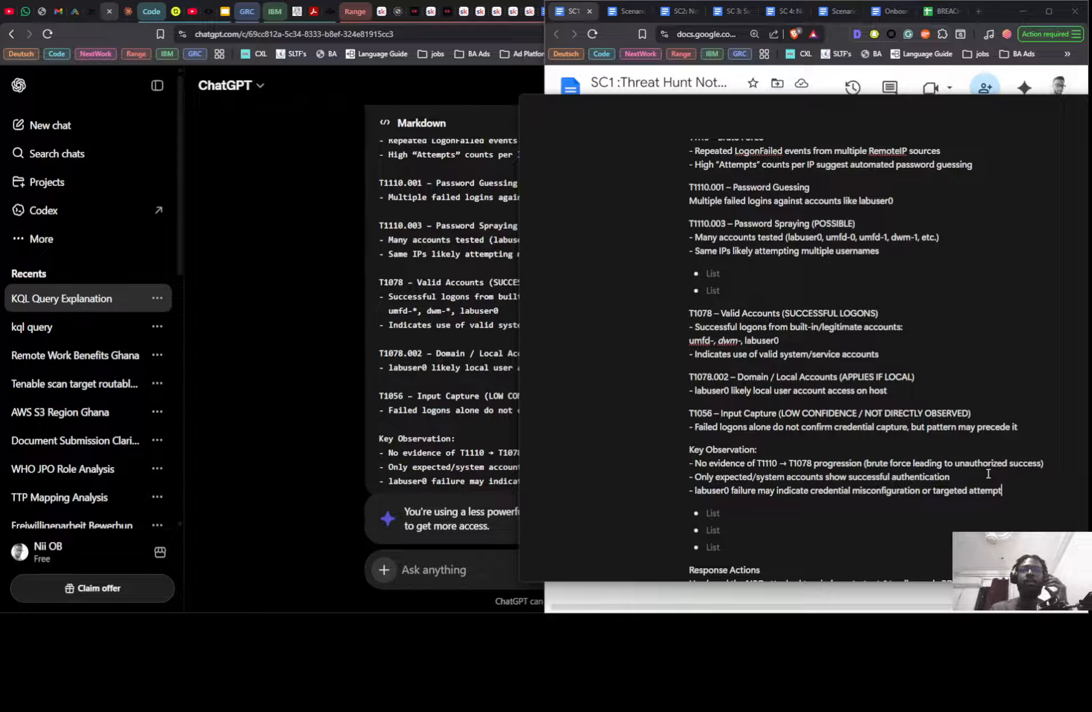
scroll(756, 369, "down", 3)
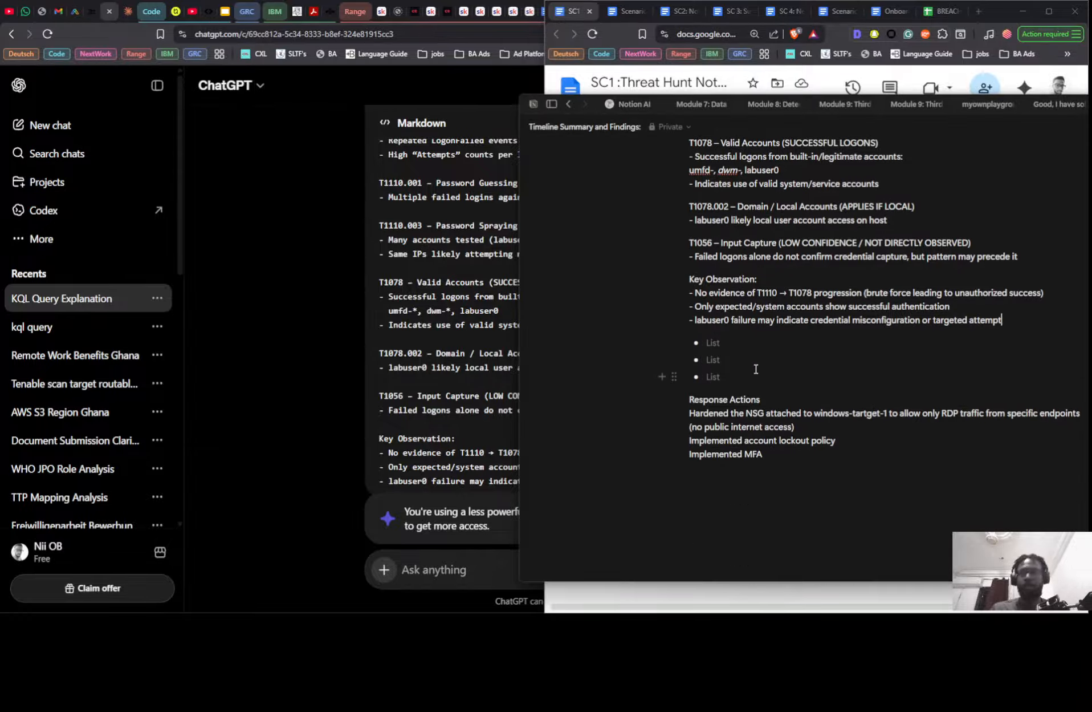
- Undo the move of the labuser0 failure line, restoring it as a bullet under Key Observation
key("ctrl+z")
key("BackSpace")
key("BackSpace")
key("BackSpace")
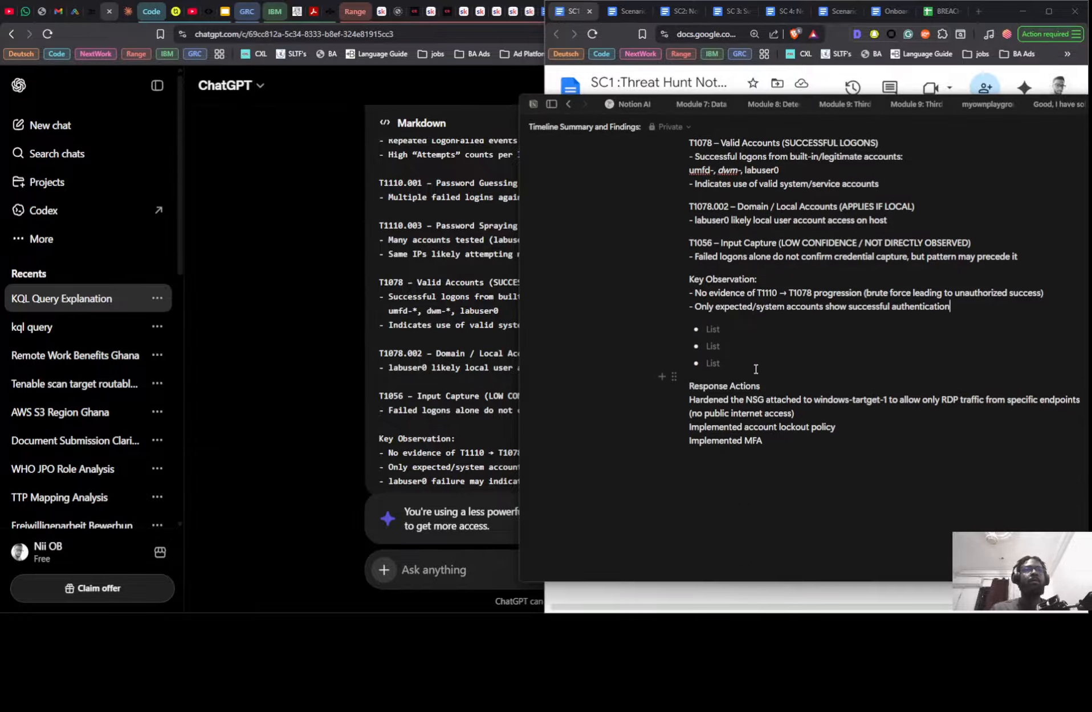
key("ctrl+v")
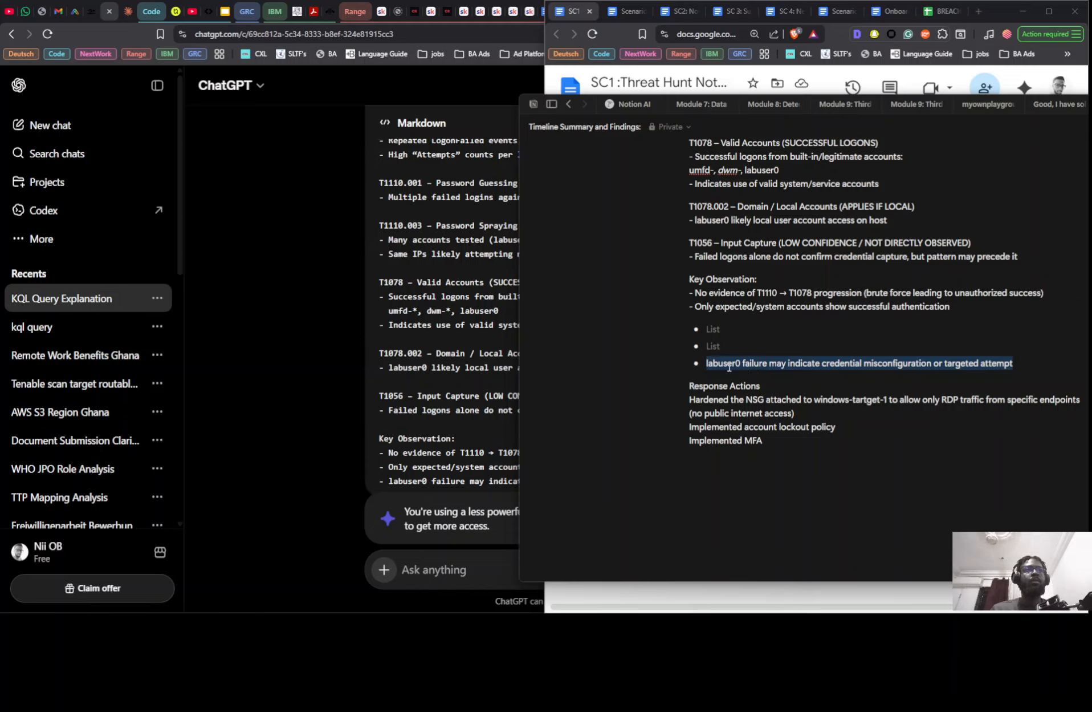
- Move the "labuser0 failure may indicate credential misconfiguration or targeted attempt" bullet to a third dash-prefixed line under Key Observation and delete the empty bullets below
key("ctrl+x")
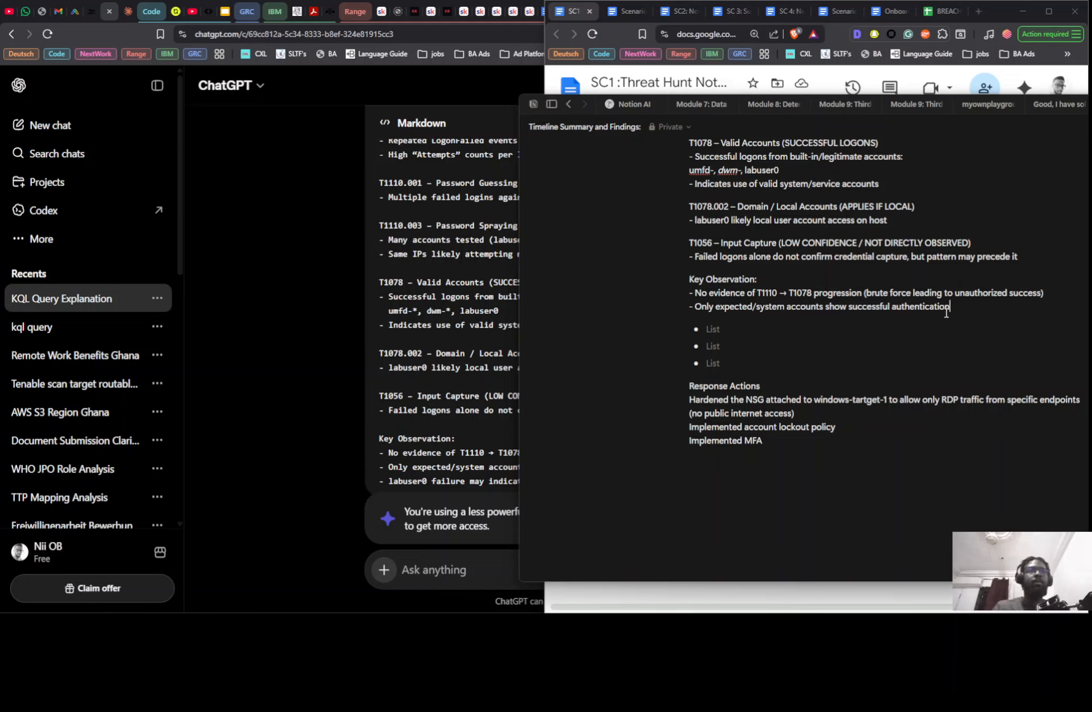
left_click(948, 313)
key("Return")
type("-")
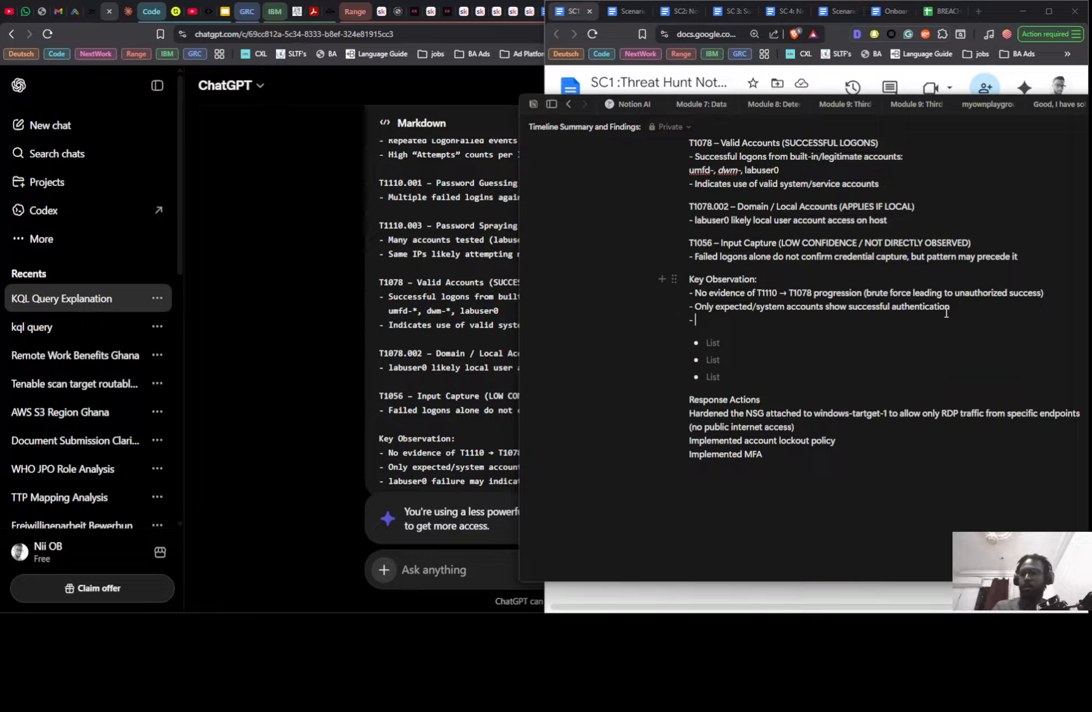
key("ctrl+v")
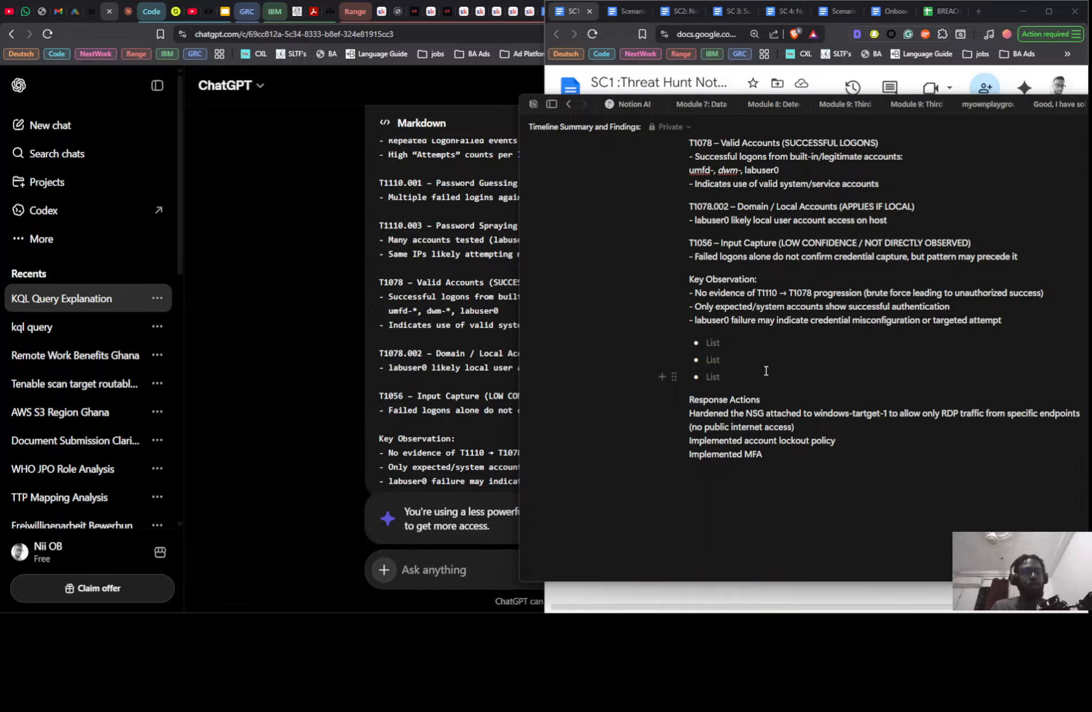
key("BackSpace")
key("BackSpace")
key("BackSpace")
key("BackSpace")
key("BackSpace")
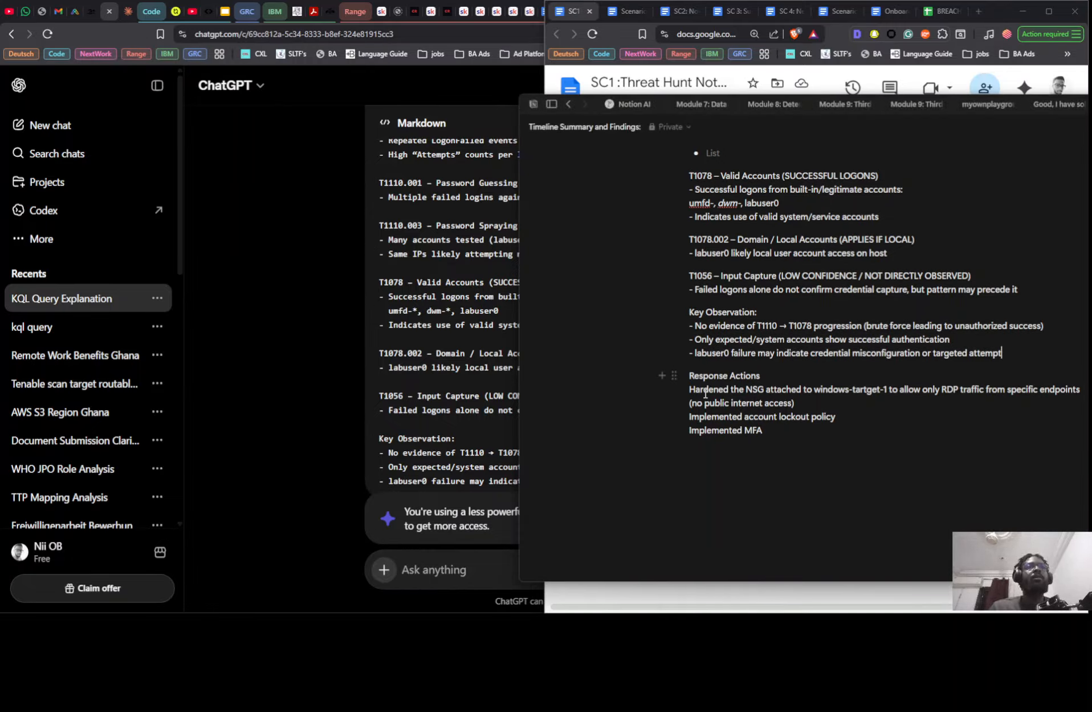
- Switch to Google Docs to review the SC1 threat hunt notes, and open the SC2 notes to read their preparation and data collection sections
scroll(758, 422, "up", 7)
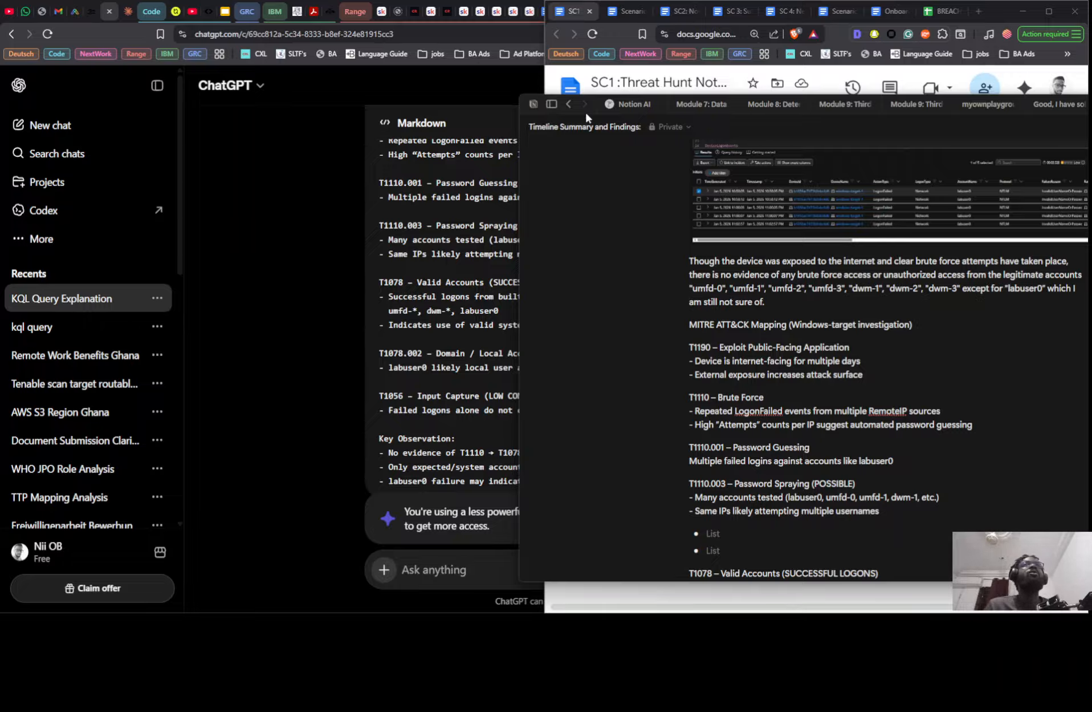
left_click(550, 77)
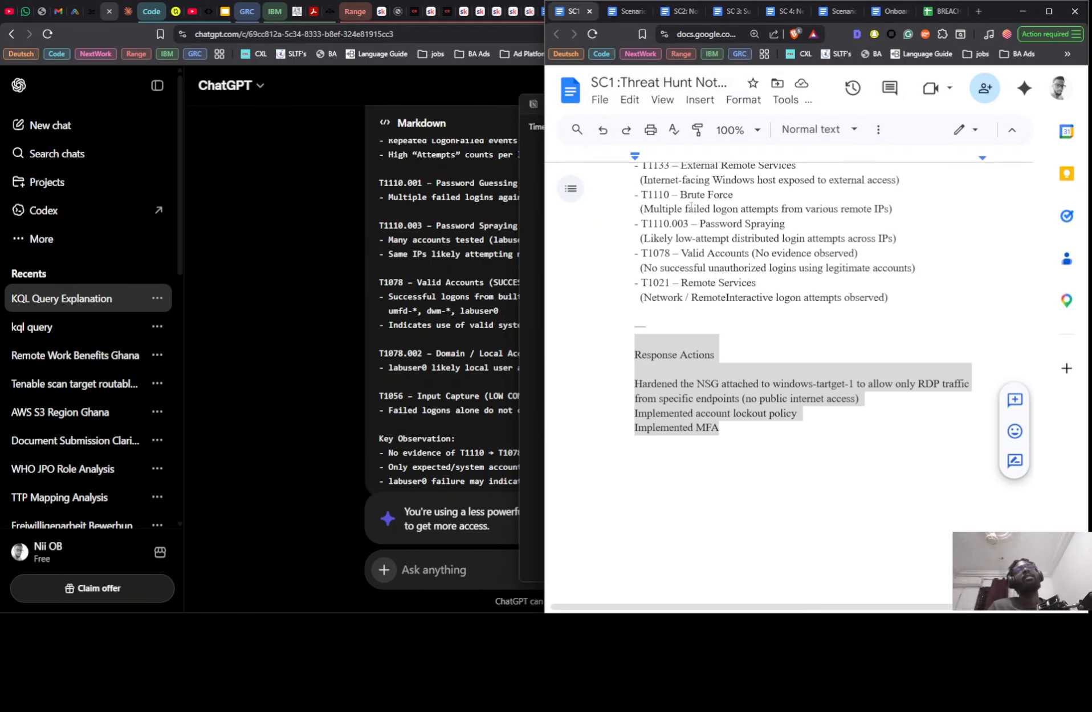
scroll(722, 354, "up", 4)
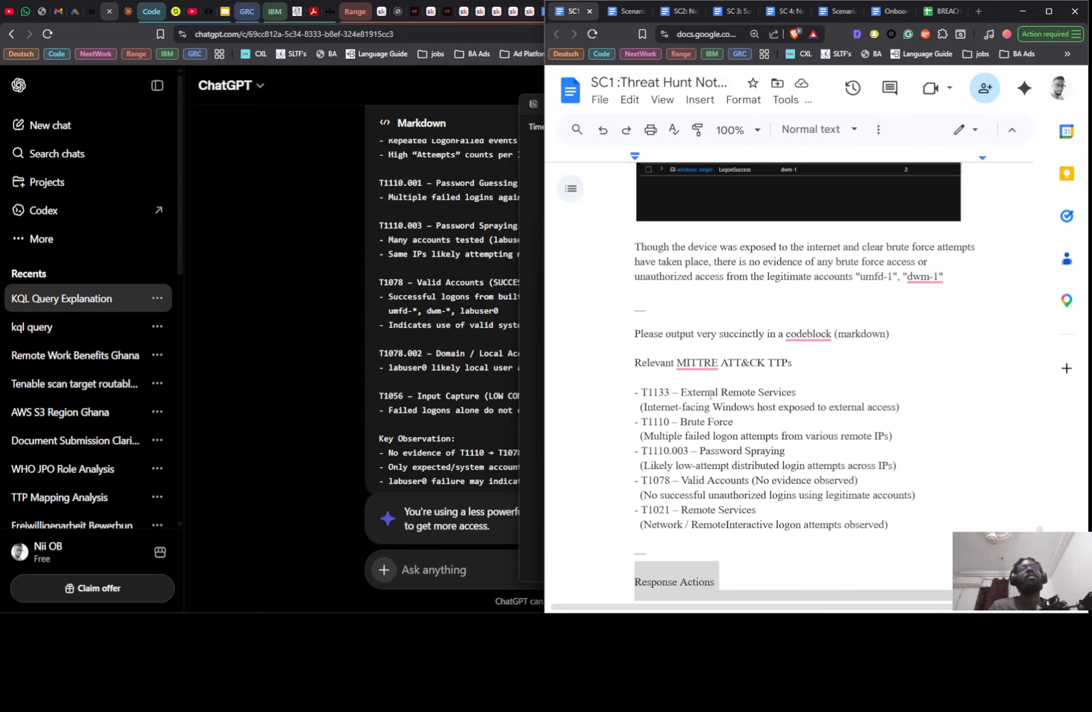
scroll(707, 349, "up", 9)
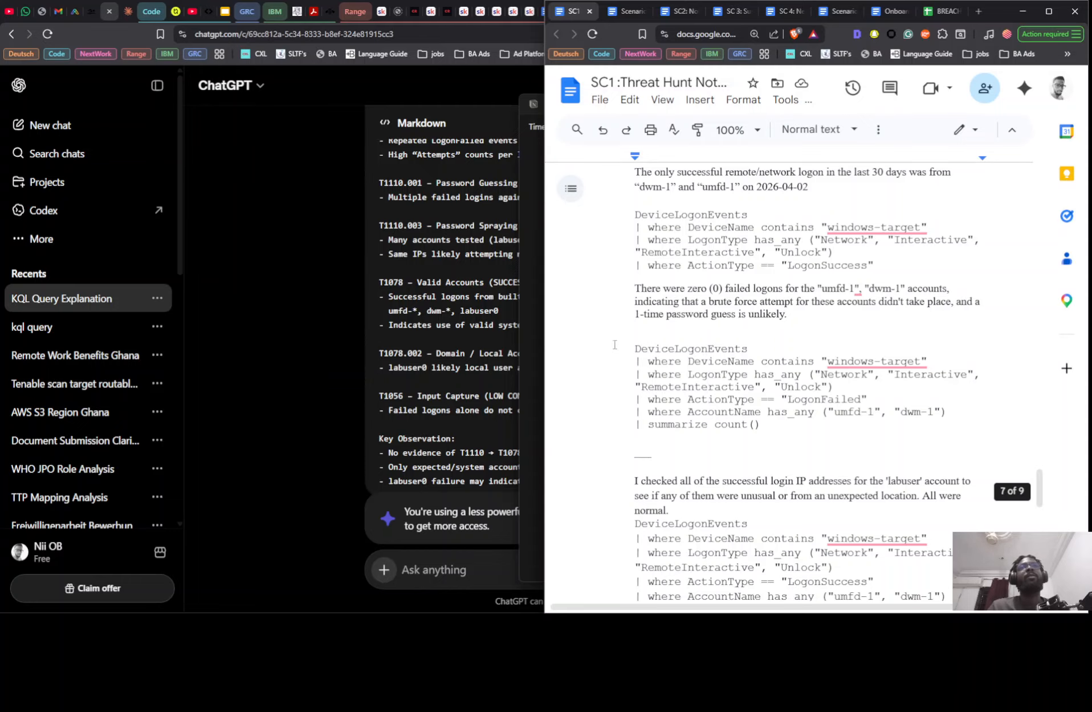
left_click(679, 11)
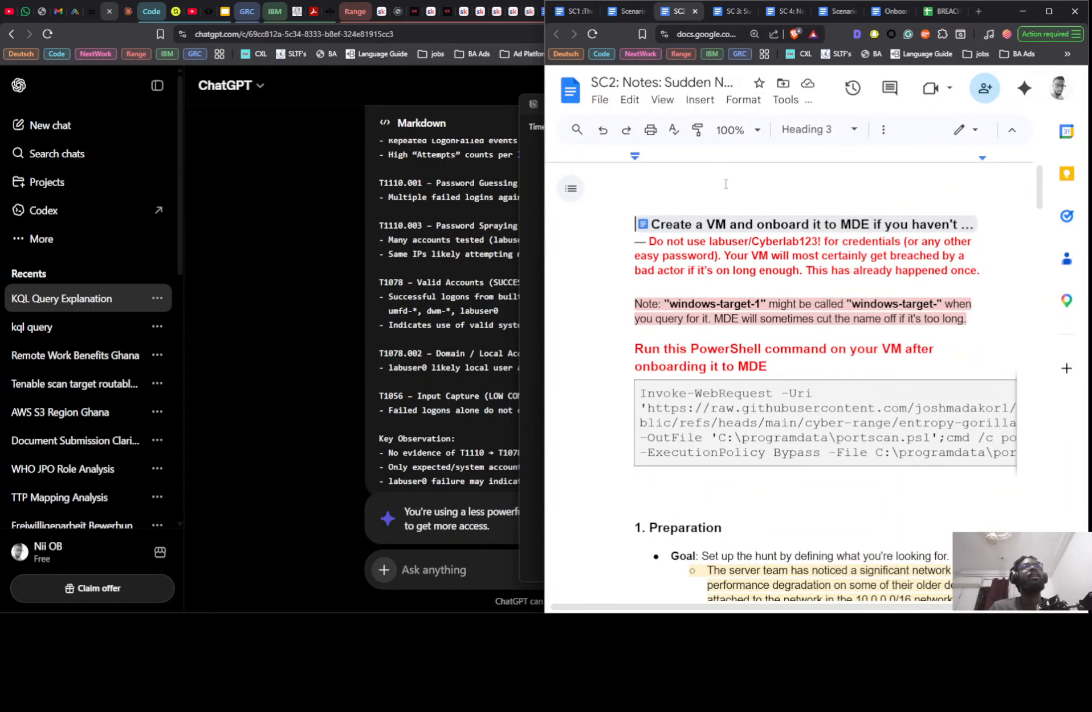
scroll(733, 196, "down", 12)
scroll(736, 202, "down", 15)
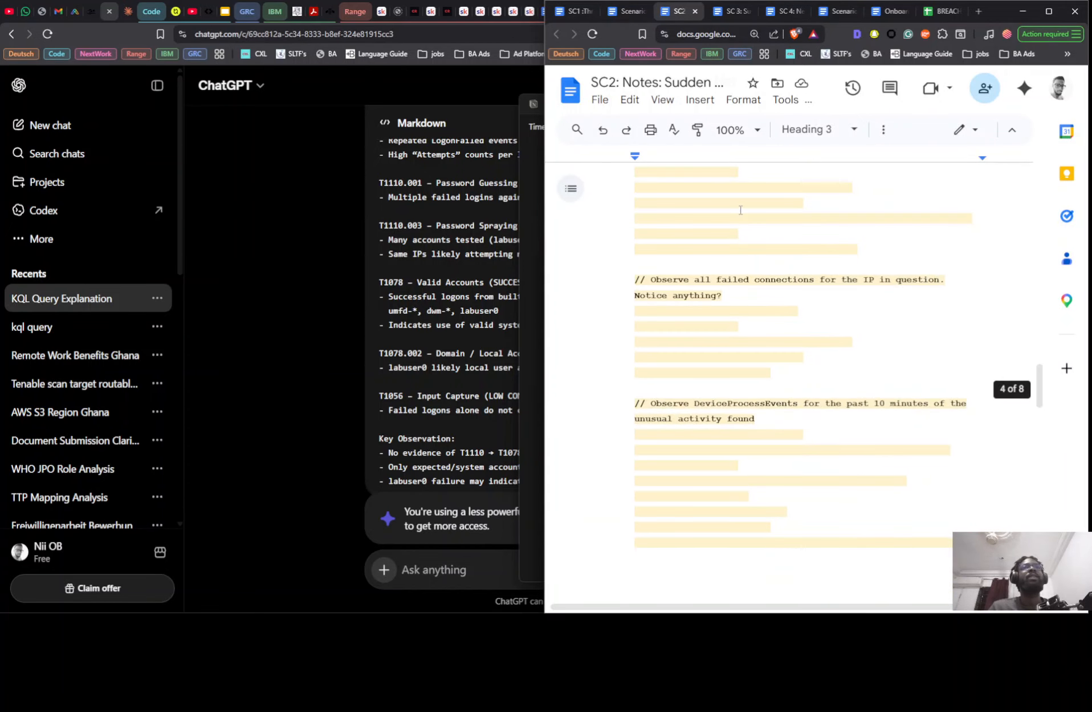
scroll(770, 262, "down", 1)
scroll(736, 360, "up", 20)
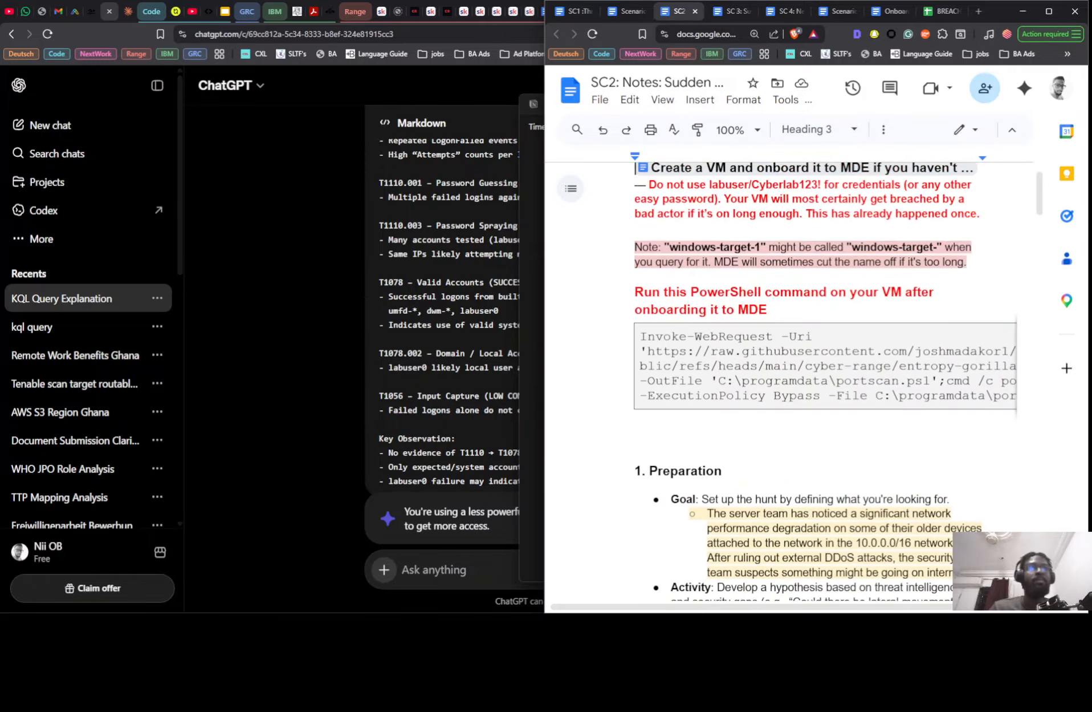
mouse_move(832, 608)
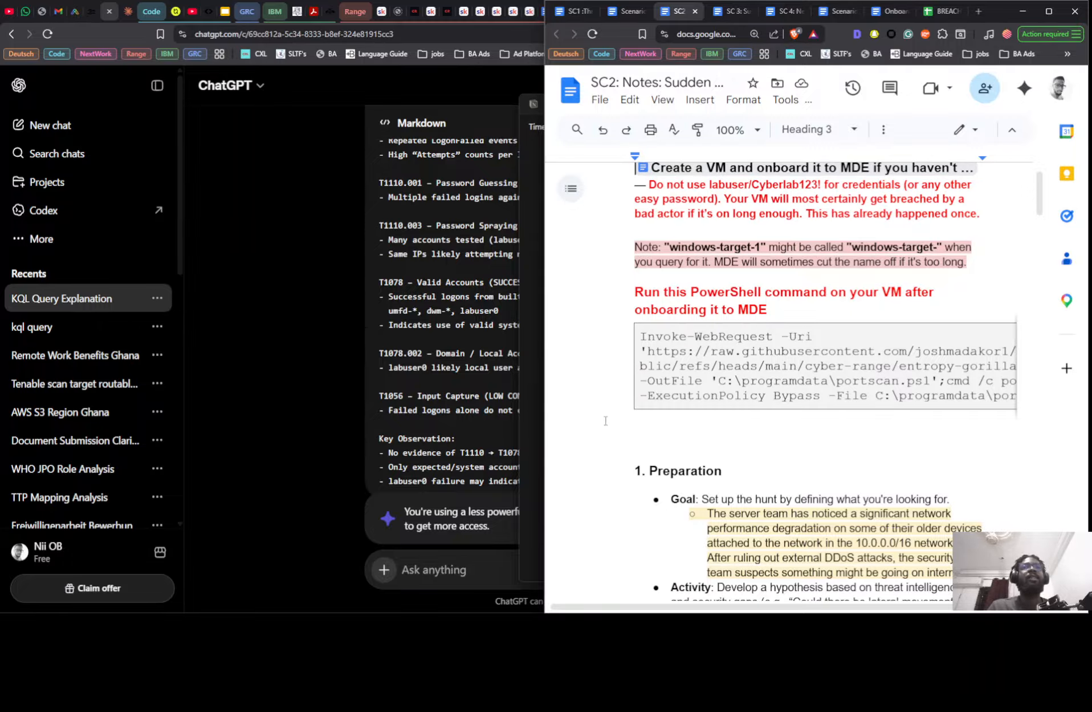
scroll(649, 448, "down", 5)
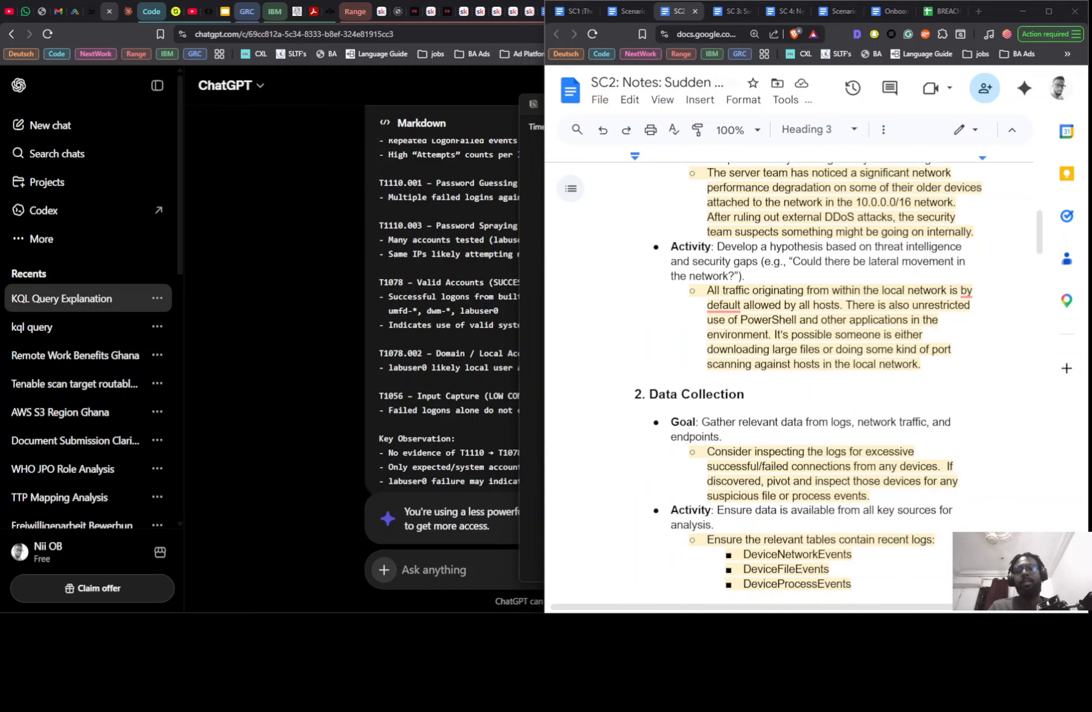
- Return to the Notion findings page and delete the empty bullets between the T1110.003 and T1078 entries
key("alt+Tab")
scroll(854, 358, "down", 4)
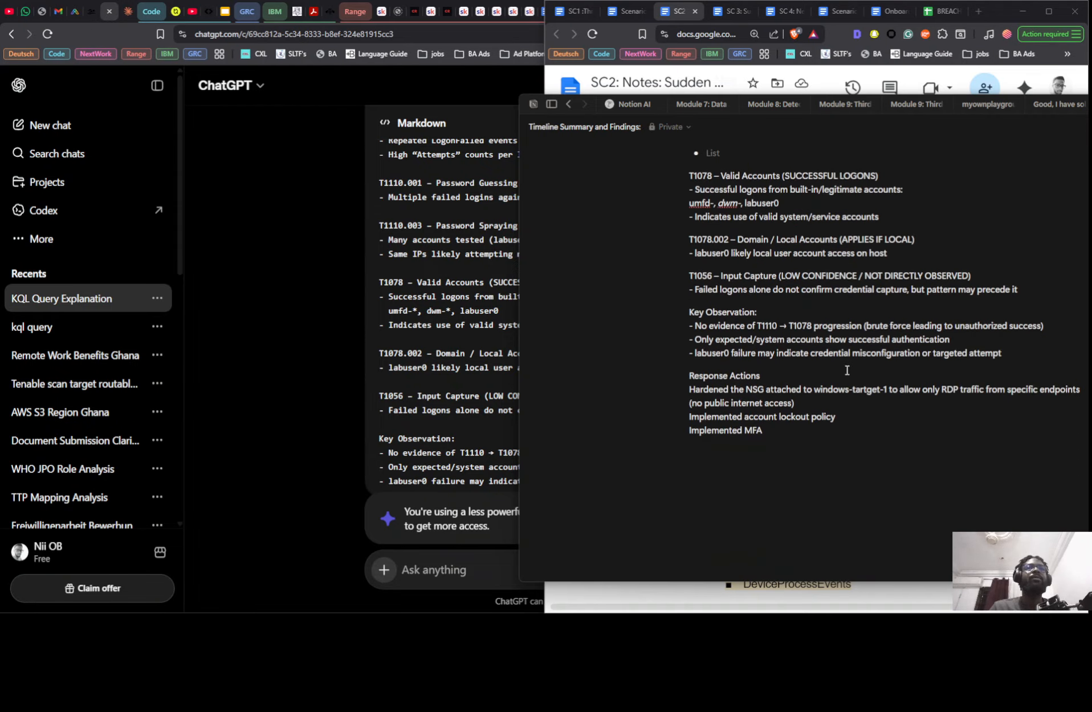
scroll(809, 446, "down", 3)
scroll(809, 446, "up", 5)
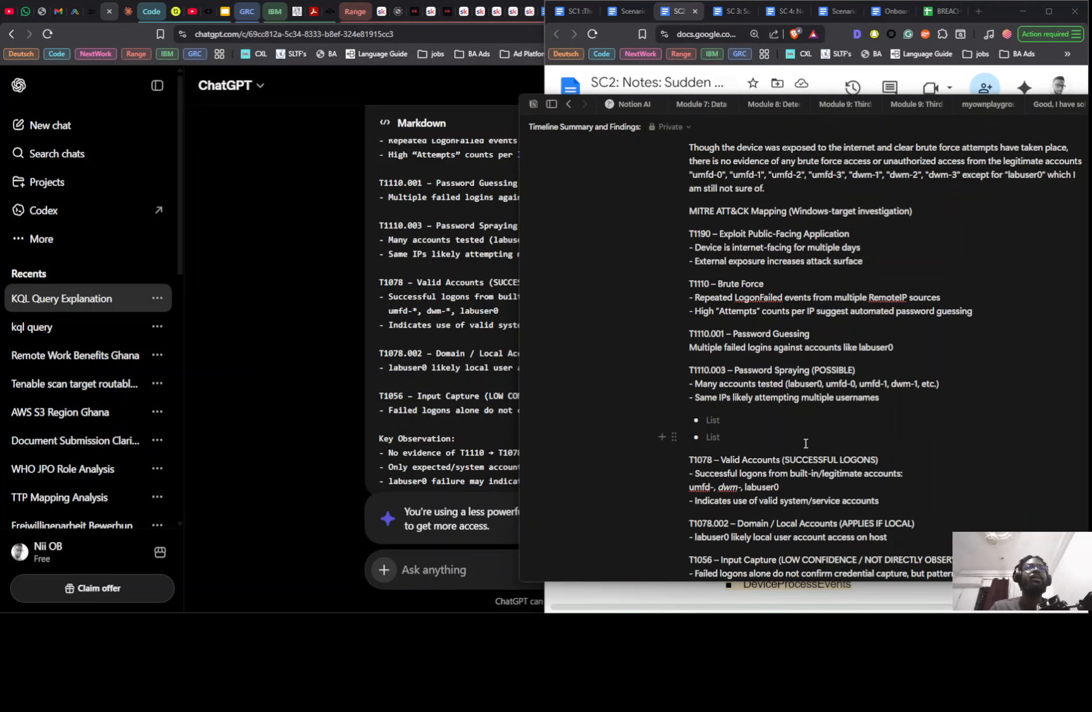
key("BackSpace")
key("BackSpace")
key("BackSpace")
key("BackSpace")
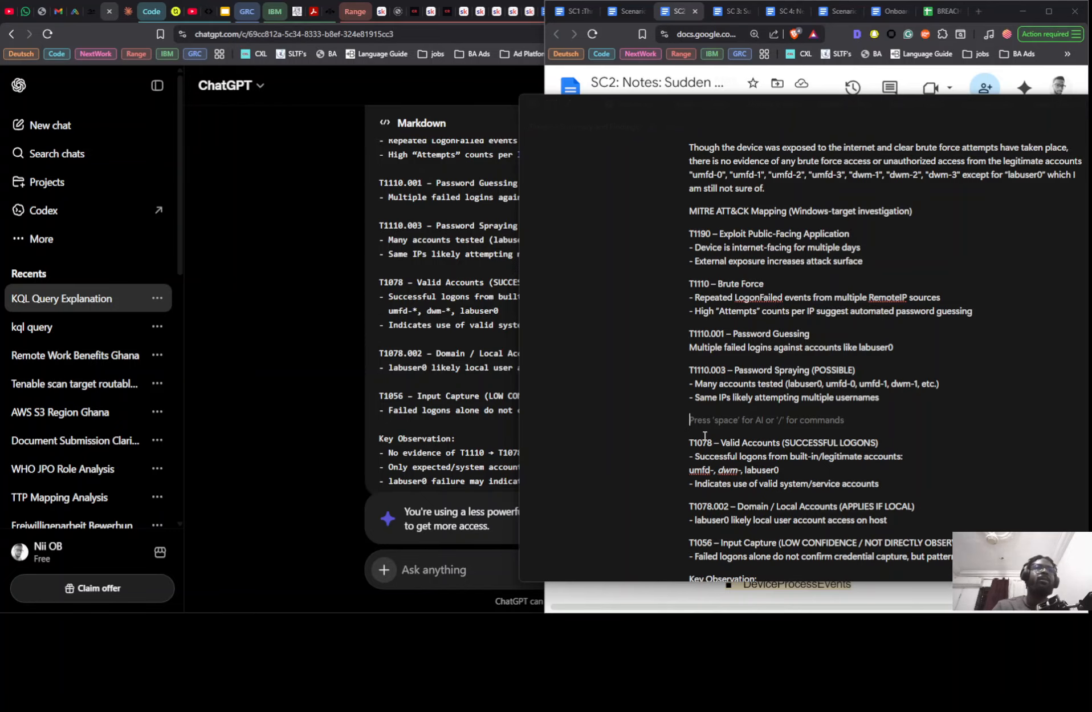
- Review the SC1 section of the Timeline Summary and Findings page from its title through the queries and result screenshots
scroll(740, 430, "up", 15)
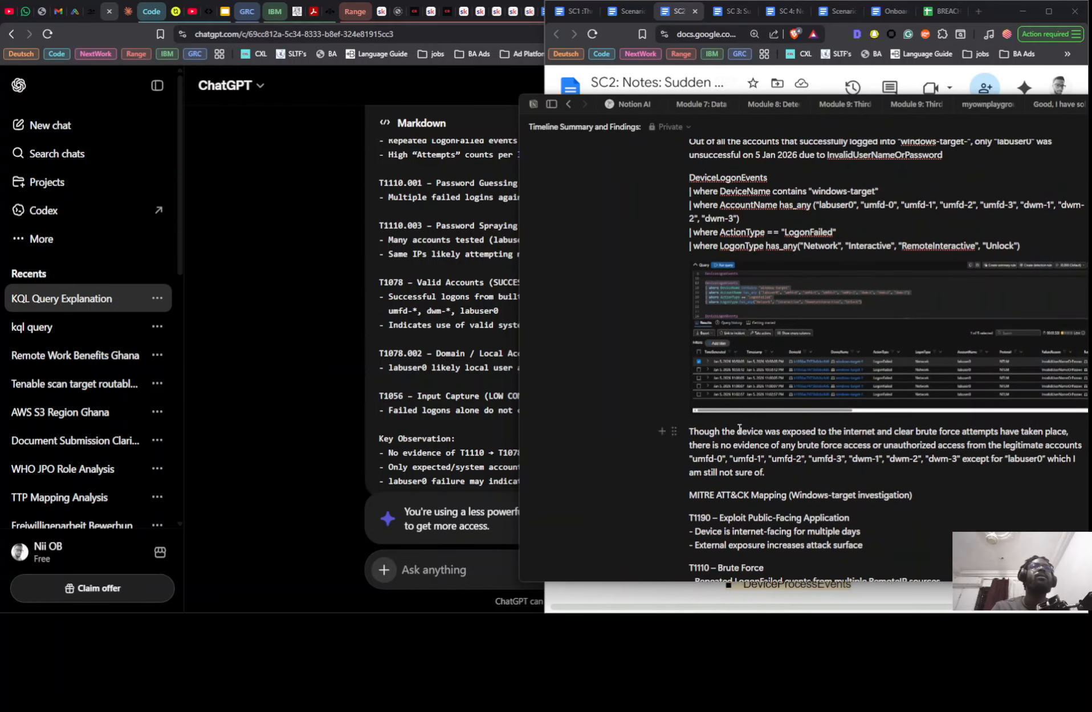
scroll(731, 430, "up", 3)
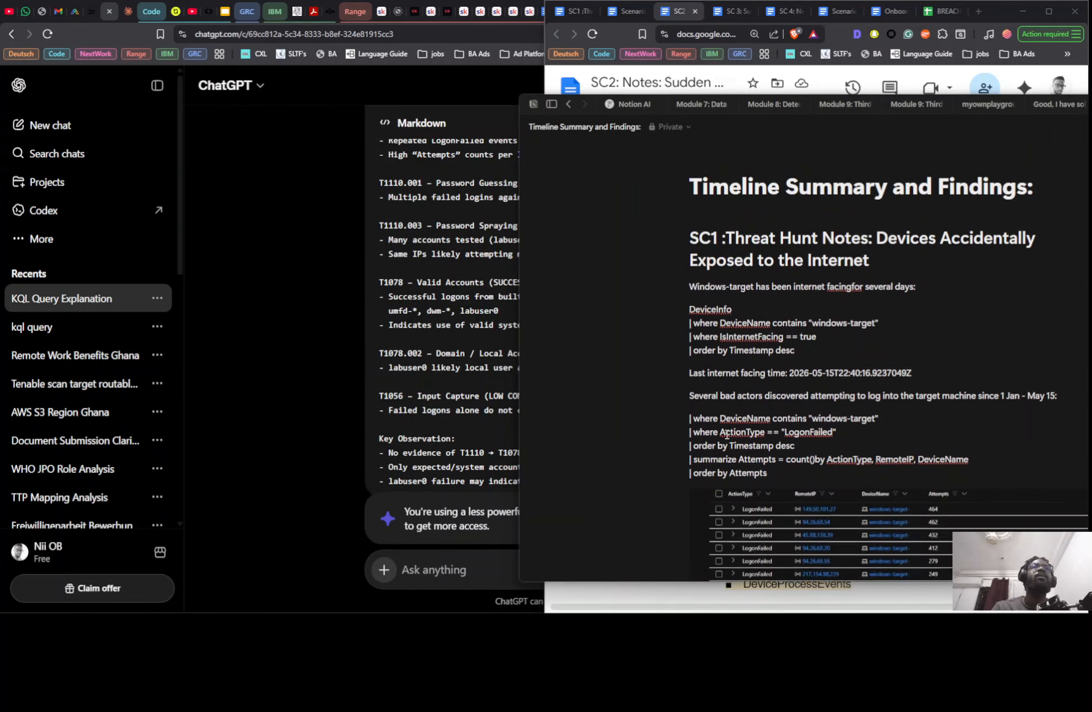
scroll(727, 432, "down", 8)
scroll(725, 433, "down", 5)
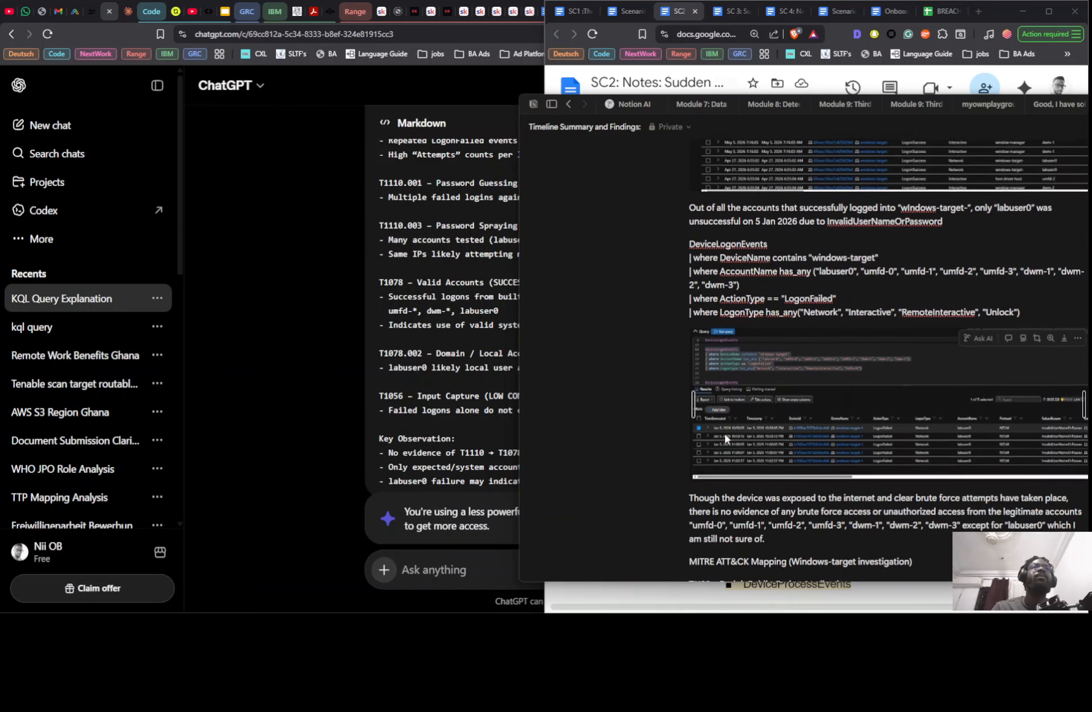